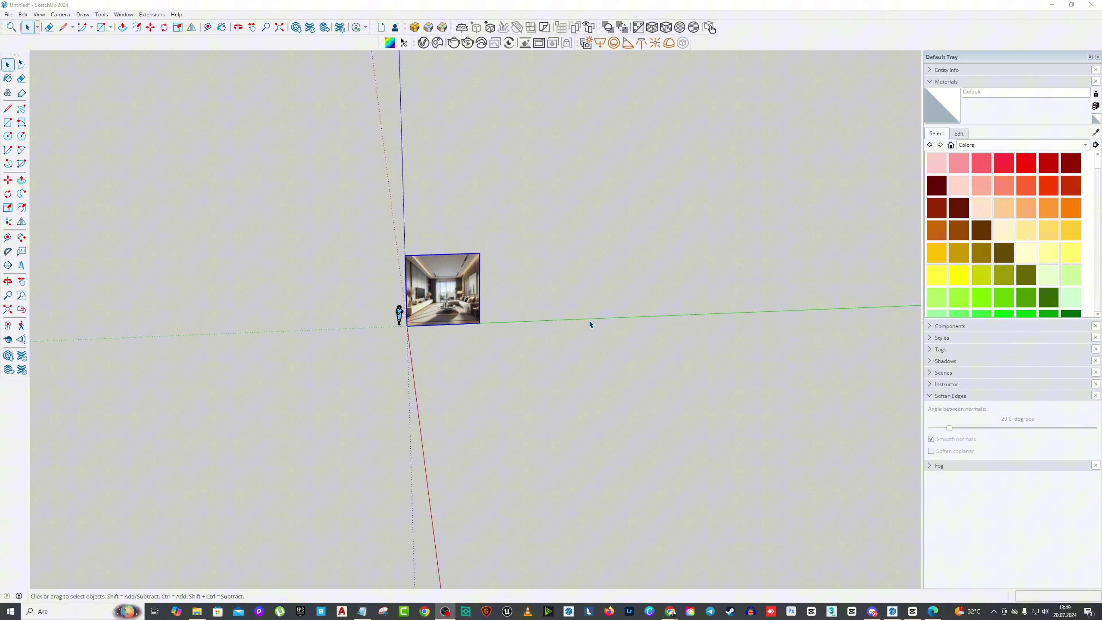
Step: Orbit around the living-room reference image placed next to the scale figure
mouse_move(590, 322)
middle_mouse_down()
mouse_move(482, 347)
mouse_move(450, 307)
mouse_move(367, 297)
middle_mouse_up()
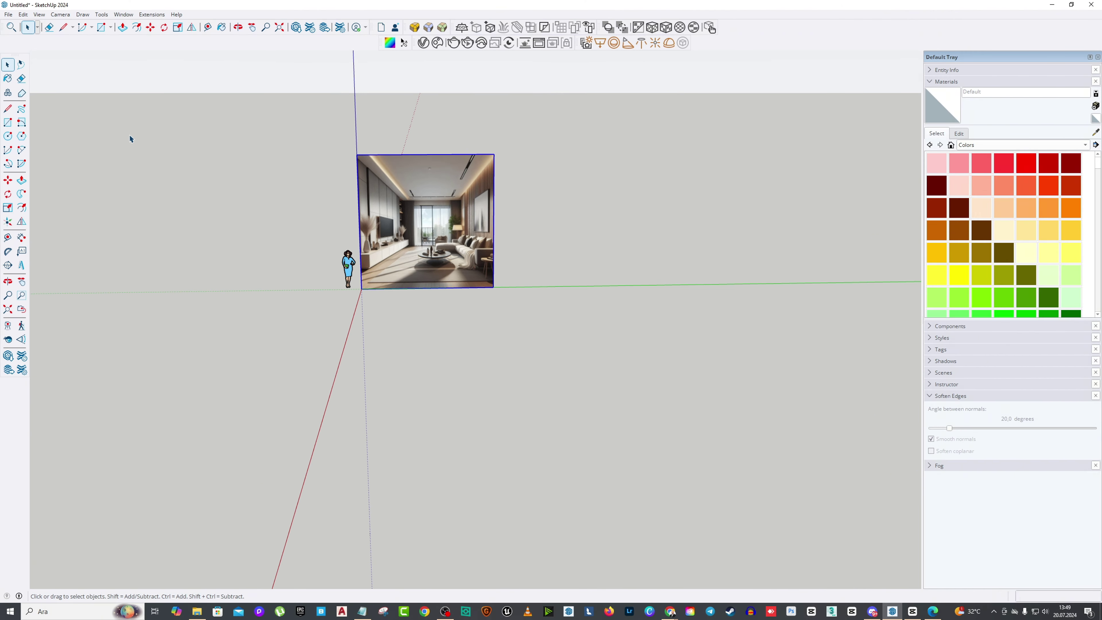
Step: Draw the first two floor edges on the ground, 450 cm and 800 cm long
left_click(7, 109)
middle_click_drag(512, 337, 420, 327)
left_click(414, 329)
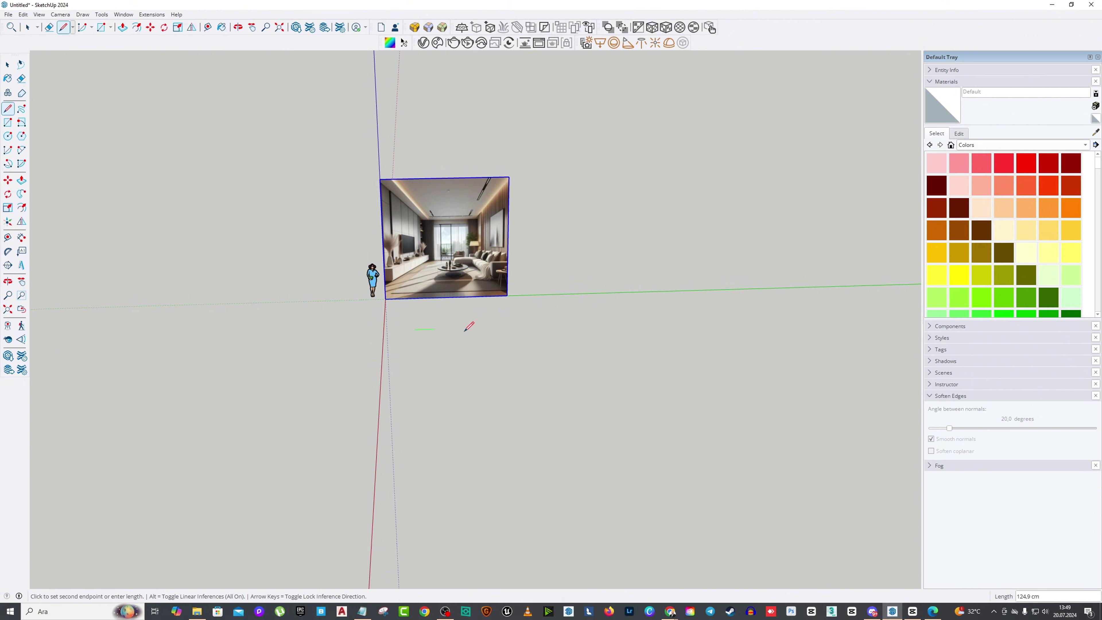
type("450")
key("Return")
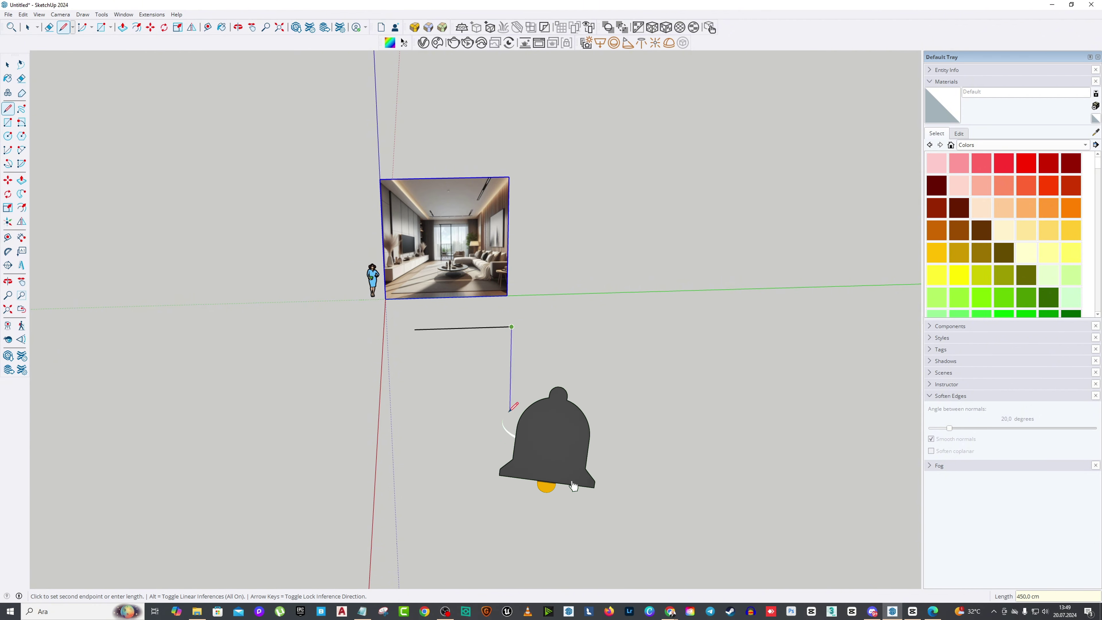
middle_click_drag(523, 404, 752, 420)
type("800")
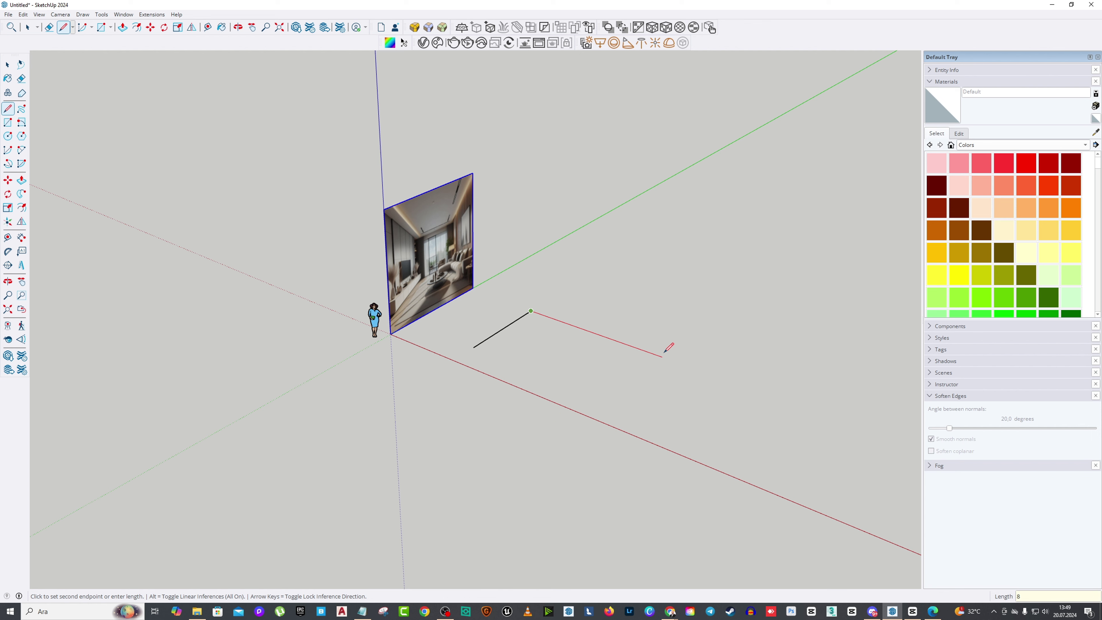
key("Return")
Step: Add the third edge and close the outline back to the start into a floor face
middle_click_drag(669, 347, 568, 418)
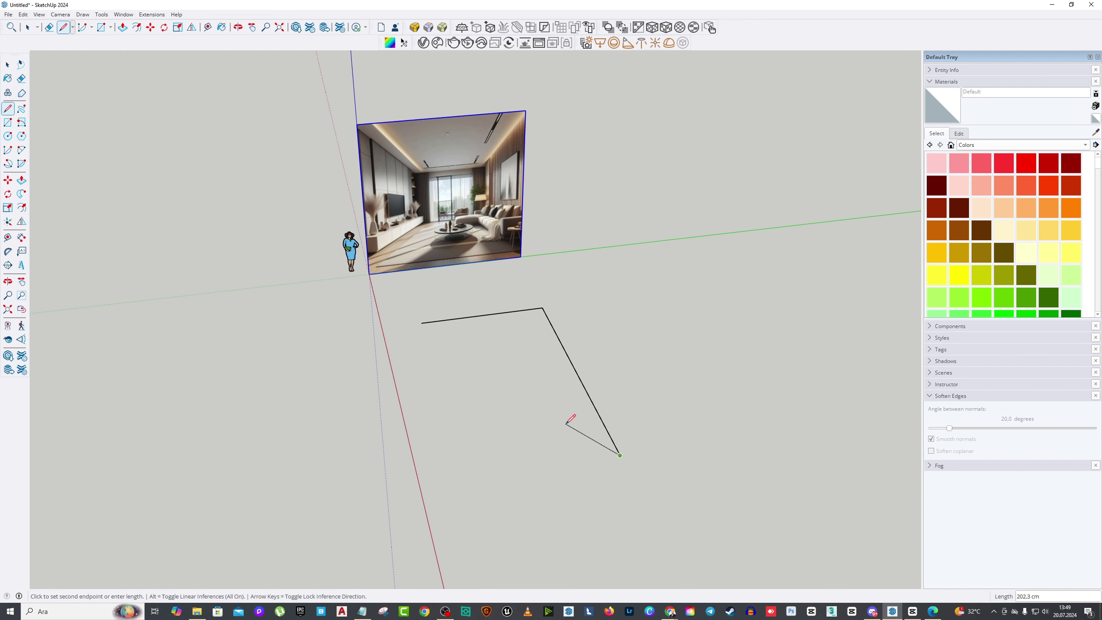
left_click(481, 479)
left_click(422, 322)
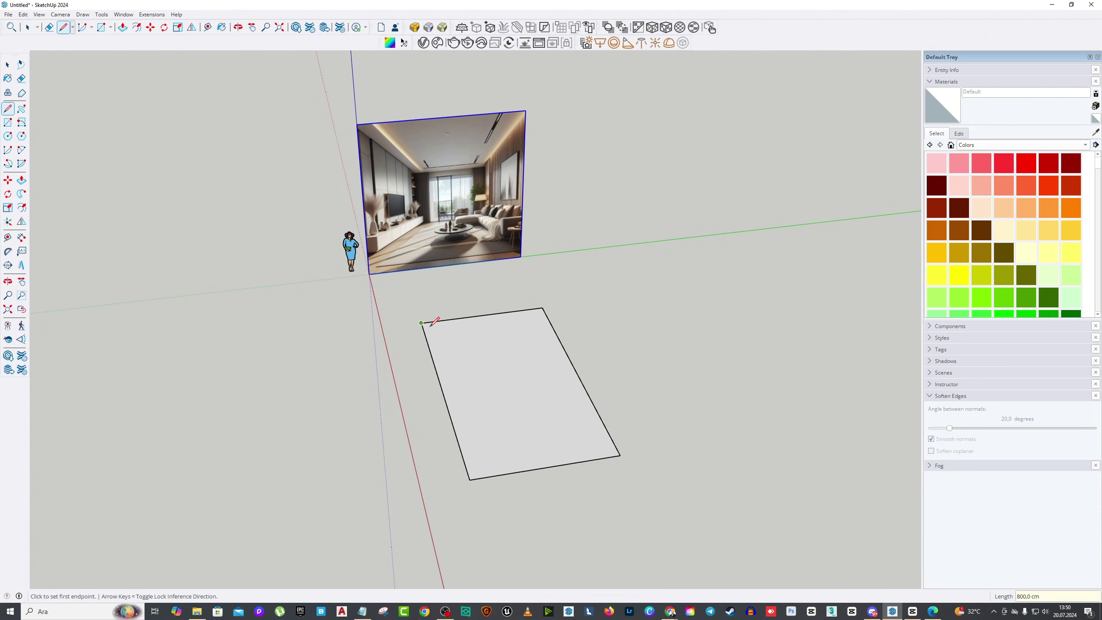
key("space")
Step: Make the floor face a group and open it for editing
middle_click_drag(401, 345, 473, 352)
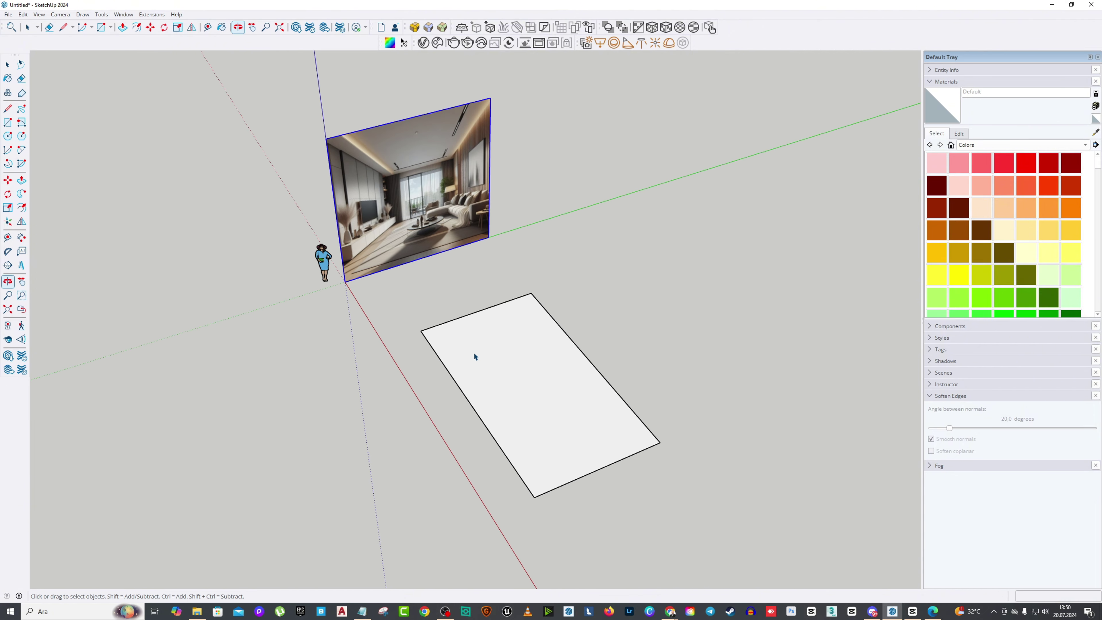
left_click(474, 351)
right_click(473, 351)
left_click(499, 417)
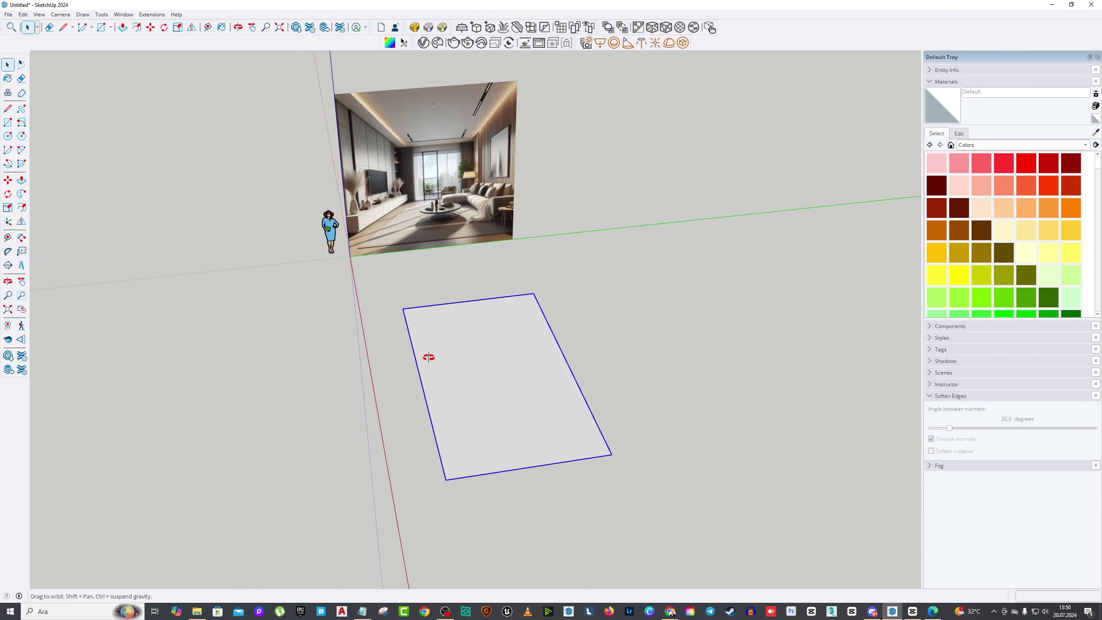
middle_click_drag(484, 366, 525, 375)
double_click(526, 375)
left_click(659, 294)
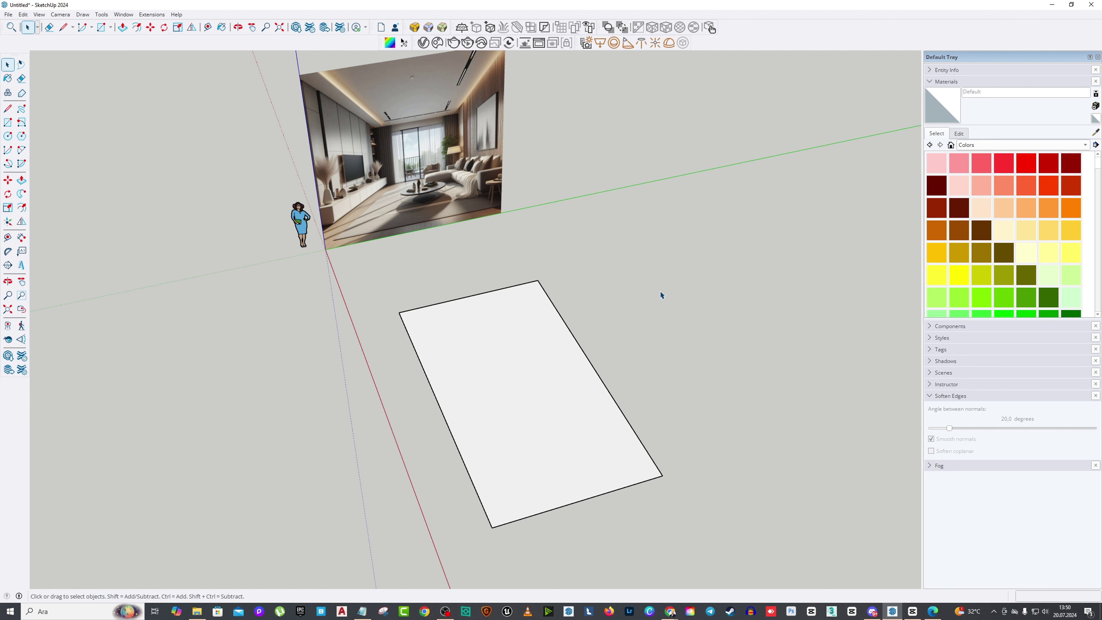
left_click(477, 343)
double_click(476, 346)
Step: Offset the floor edge inward to create a thin inner outline
left_click(21, 208)
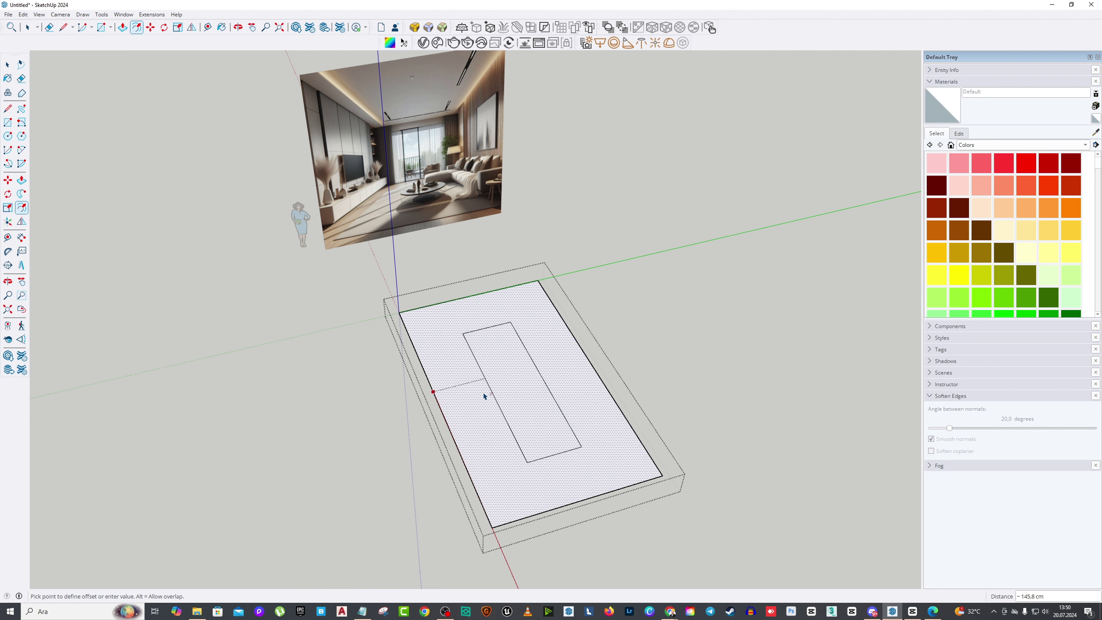
left_click(433, 391)
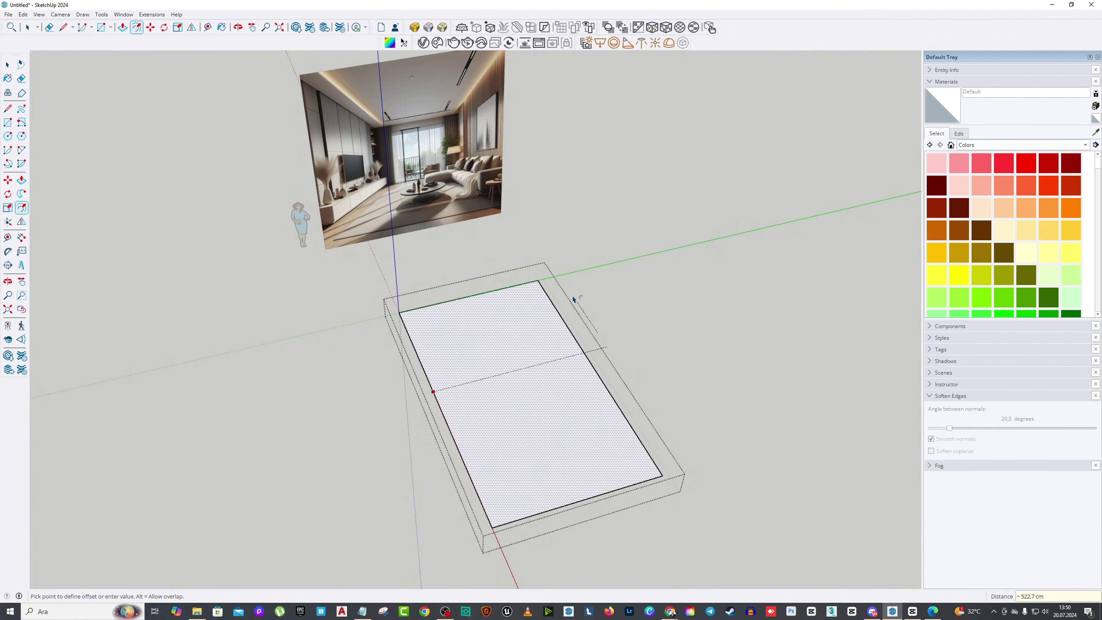
left_click(585, 337)
middle_click_drag(548, 327, 494, 380)
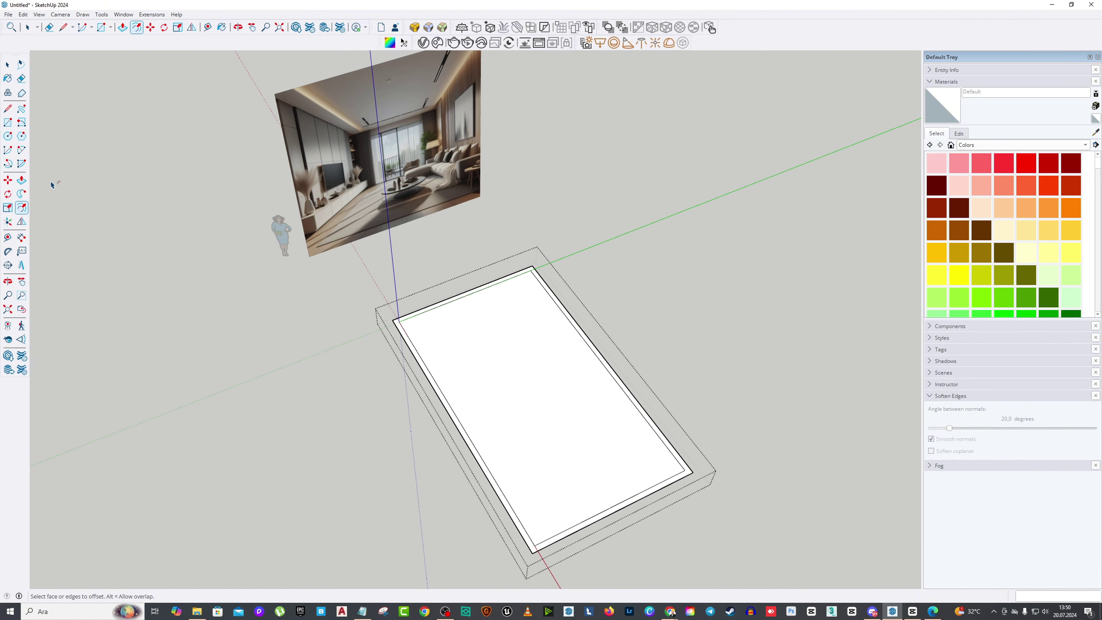
Step: Push/Pull the outer rim up into walls about 300 cm high
left_click(22, 180)
middle_click_drag(521, 313, 546, 305)
left_click(554, 291)
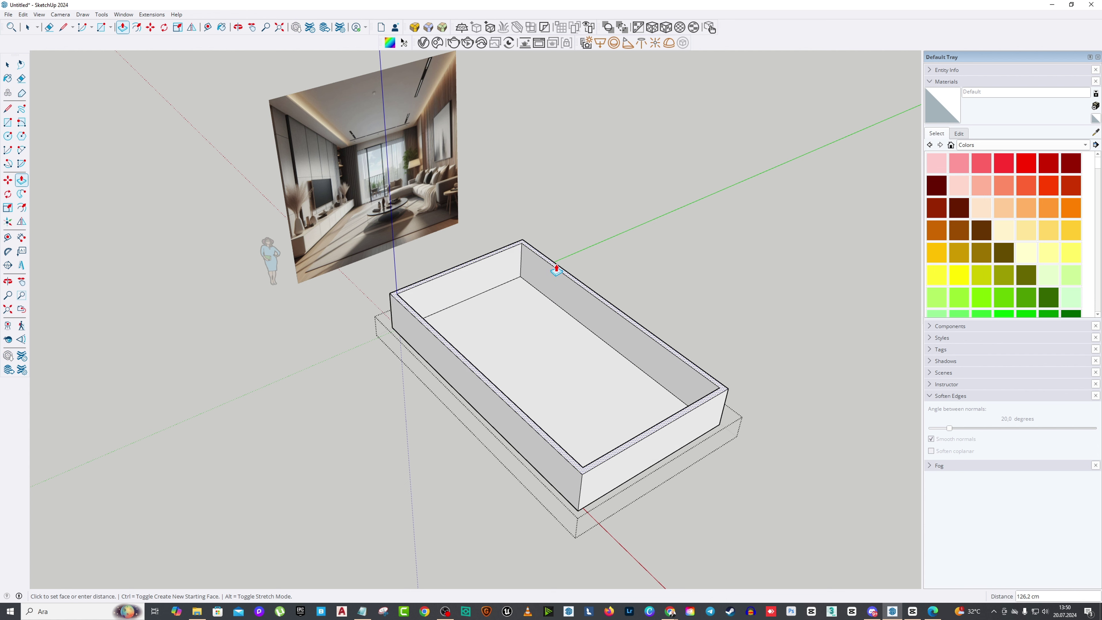
key("Return")
middle_click_drag(548, 268, 545, 348)
key("space")
Step: Make the floor inside the box its own group and reopen it for editing
left_click(503, 322)
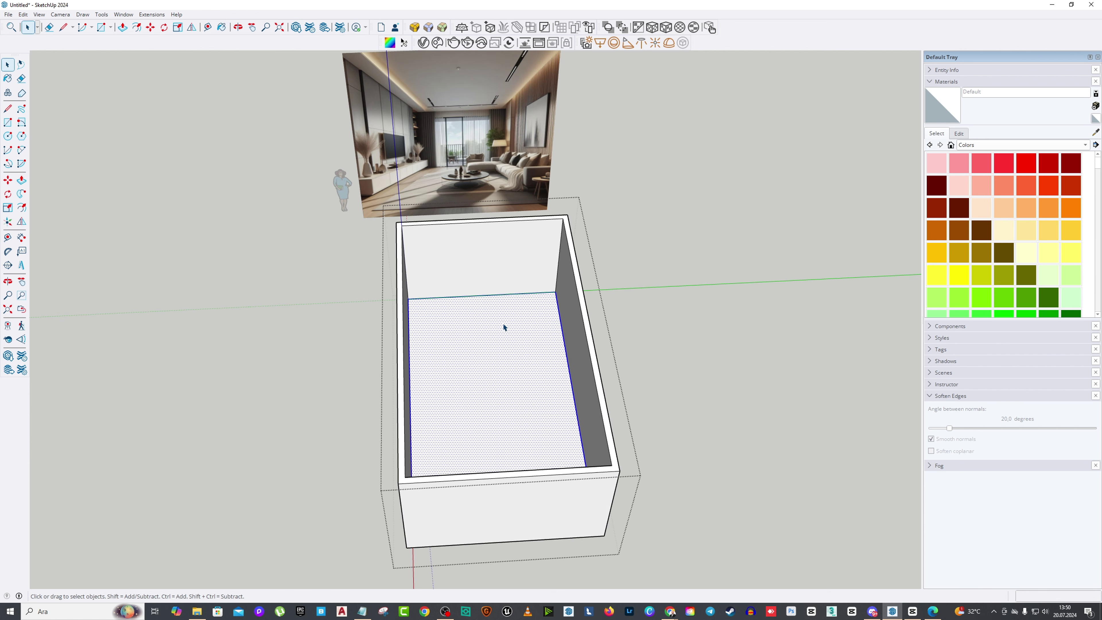
right_click(502, 322)
left_click(542, 412)
left_click(690, 354)
middle_click_drag(546, 393, 596, 333)
left_click(561, 298)
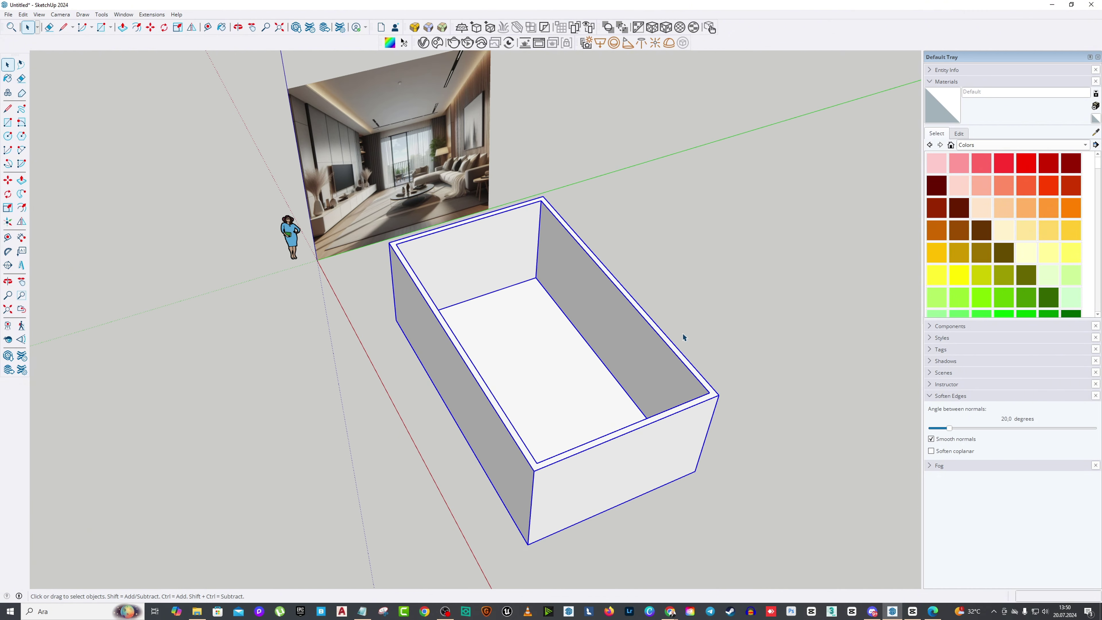
double_click(549, 328)
double_click(550, 328)
Step: Paint the floor with the pale green Color F01 material
left_click(549, 329)
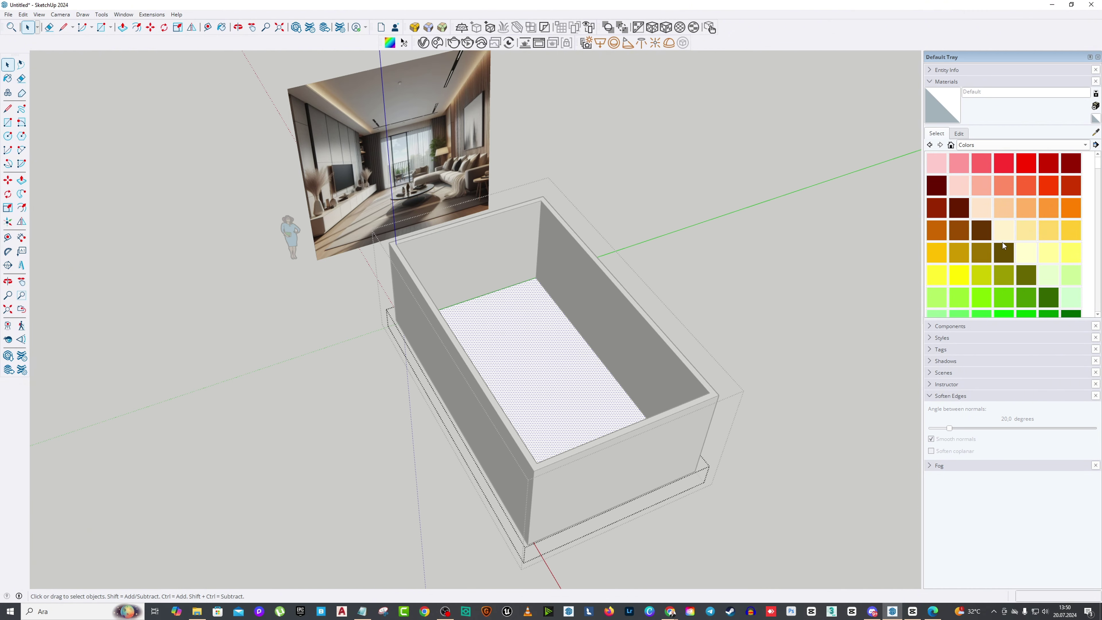
scroll(1003, 252, "down", 2)
left_click(1065, 252)
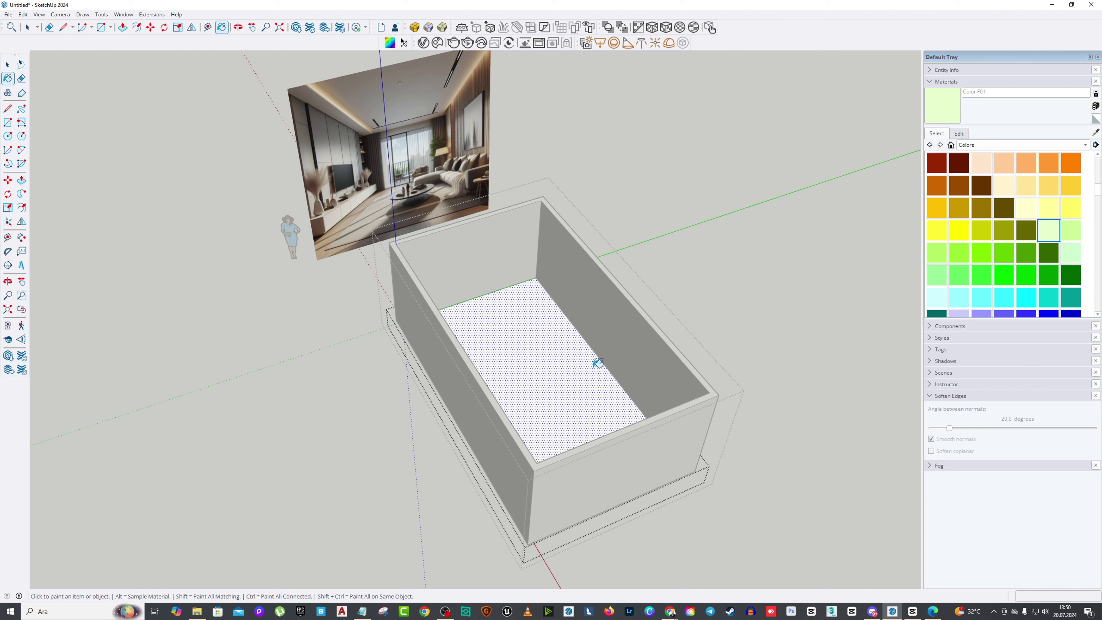
left_click(600, 362)
key("space")
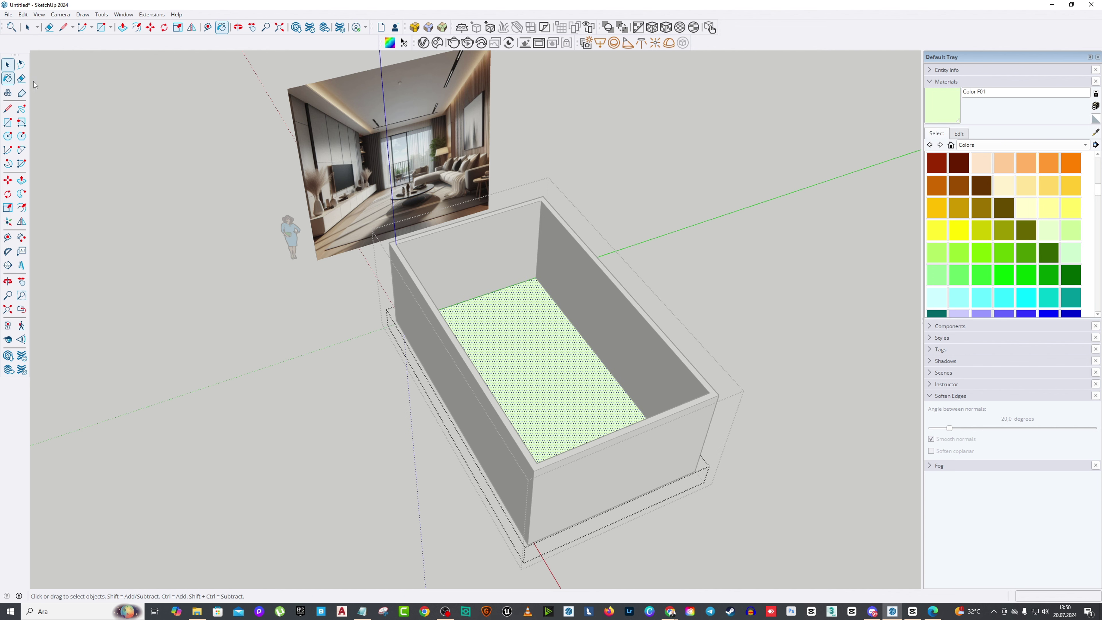
left_click(702, 268)
Step: Select all wall faces and paint them with Color M01
mouse_move(701, 268)
middle_mouse_down()
mouse_move(796, 244)
mouse_move(580, 302)
mouse_move(642, 304)
middle_mouse_up()
triple_click(582, 303)
scroll(564, 299, "up", 2)
scroll(1010, 252, "down", 3)
scroll(1011, 252, "down", 2)
left_click(1070, 297)
left_click(456, 256)
key("space")
left_click(703, 183)
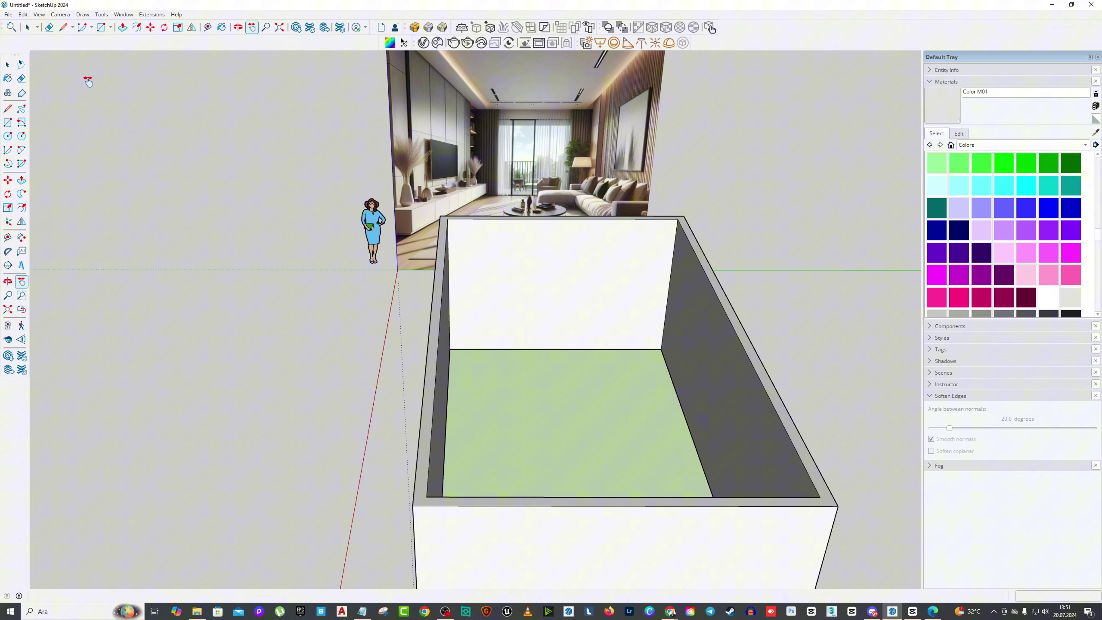
Step: Open the room box group for editing and pan to centre the back wall
left_click(7, 64)
double_click(599, 281)
left_click(252, 27)
left_click_drag(622, 173, 579, 209)
right_click(579, 209)
left_click(591, 216)
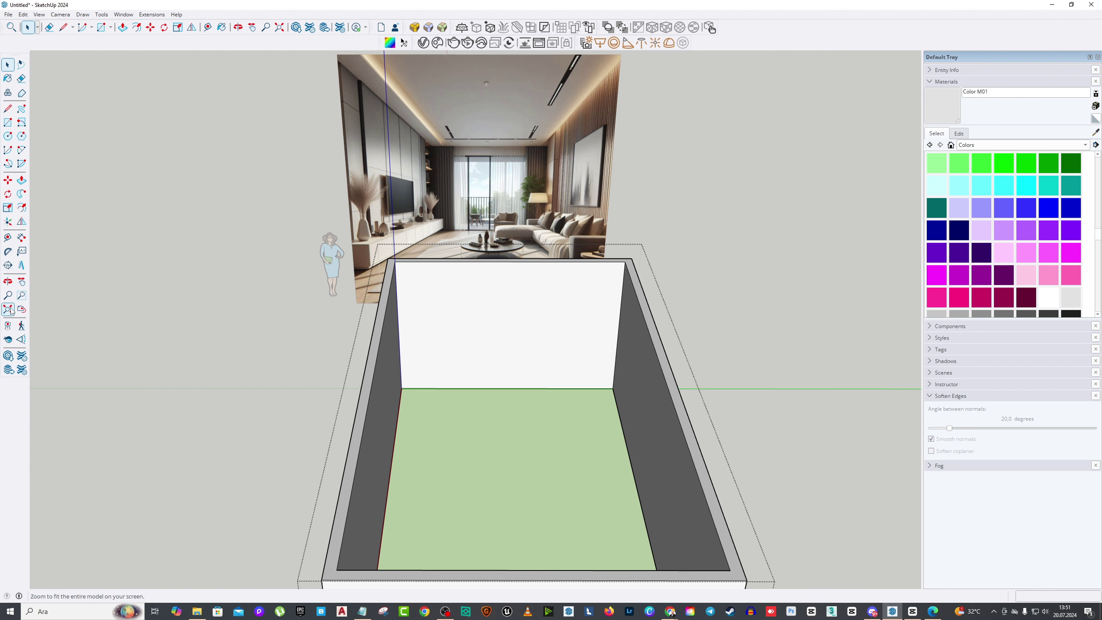
Step: Place a horizontal guide 220 cm up from the back wall's bottom edge
left_click(8, 237)
left_click(506, 387)
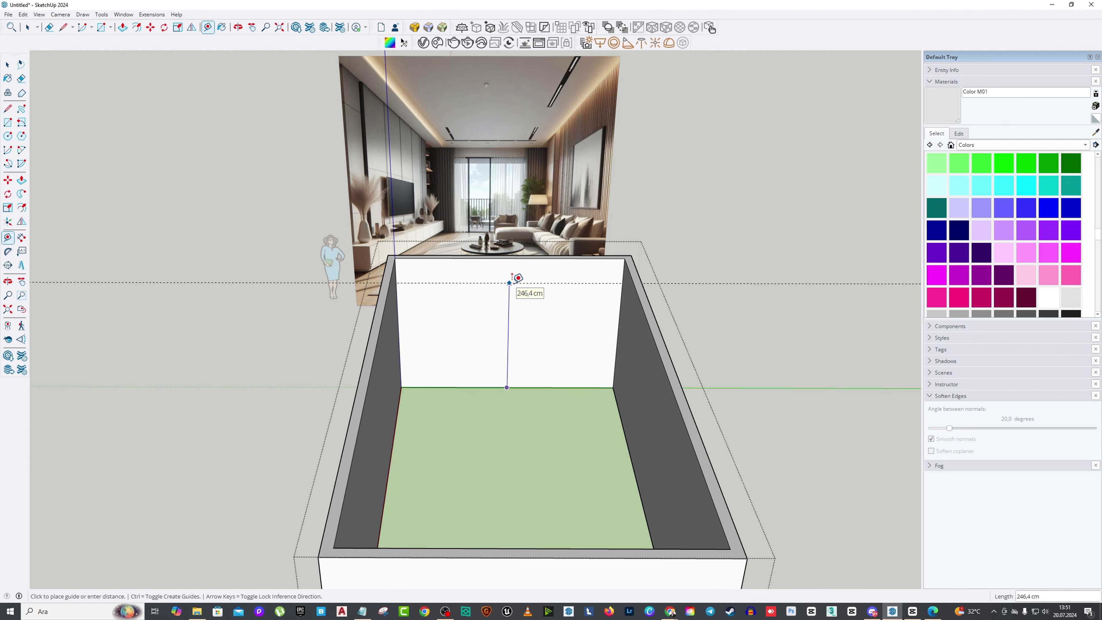
type("220")
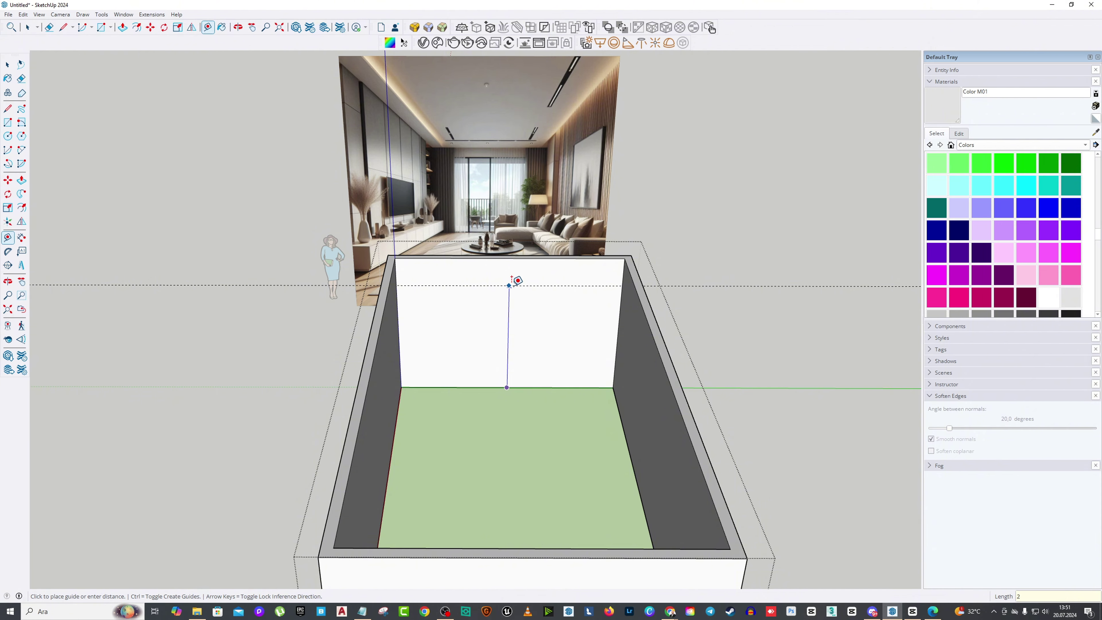
key("Return")
middle_click_drag(560, 341, 533, 322)
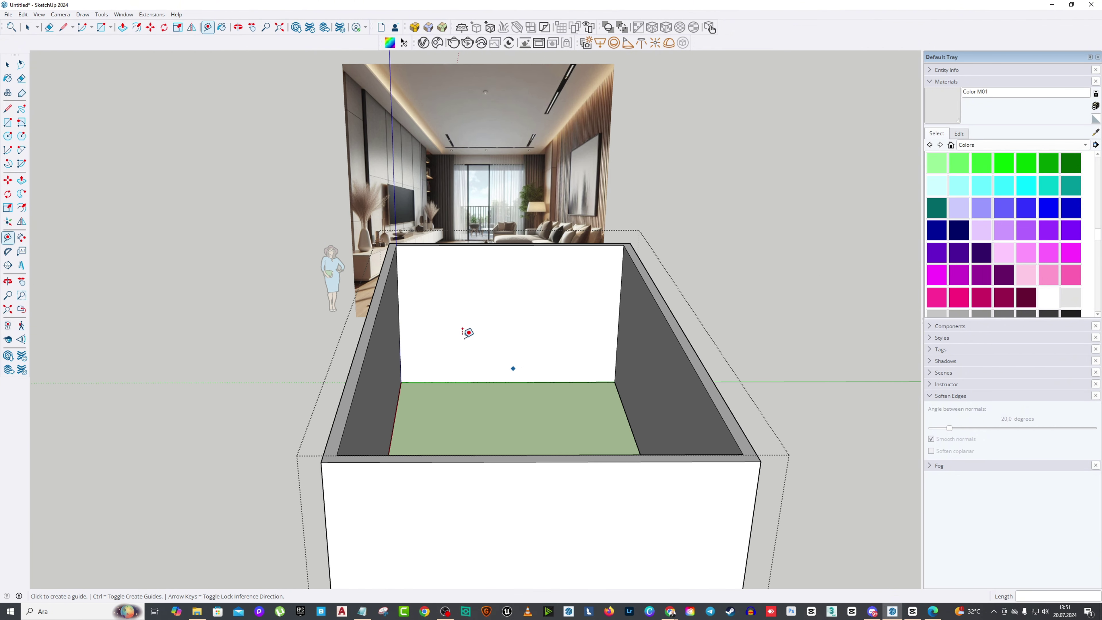
Step: Place another horizontal guide 240 cm up from the back wall's floor edge
left_click(10, 66)
left_click(521, 320)
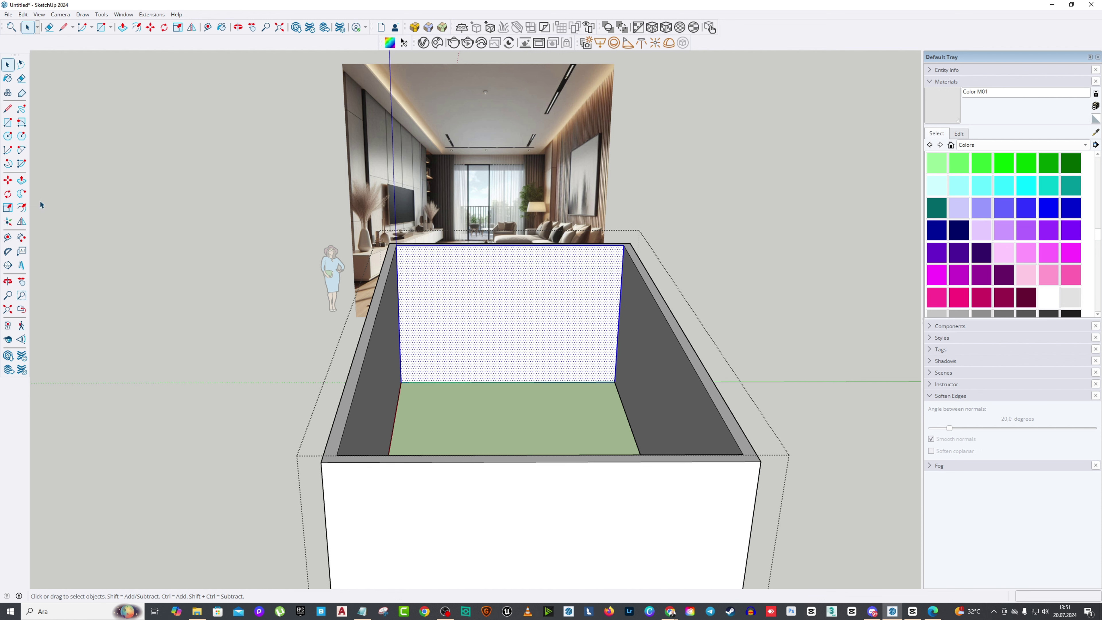
mouse_move(576, 310)
middle_mouse_down()
mouse_move(567, 352)
mouse_move(420, 322)
middle_mouse_up()
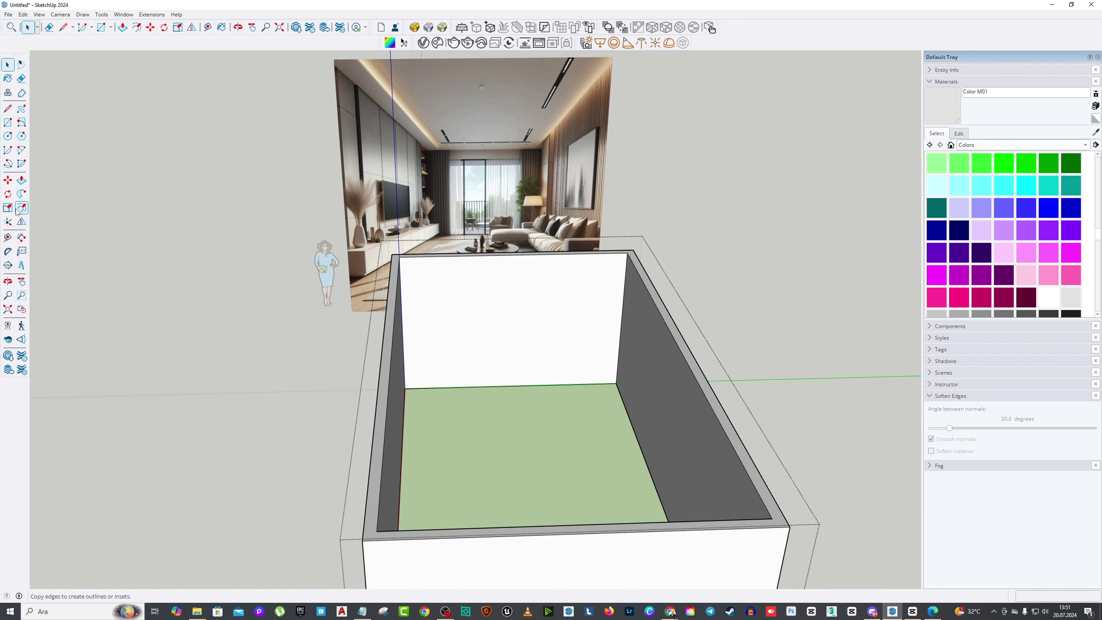
key("t")
left_click(532, 385)
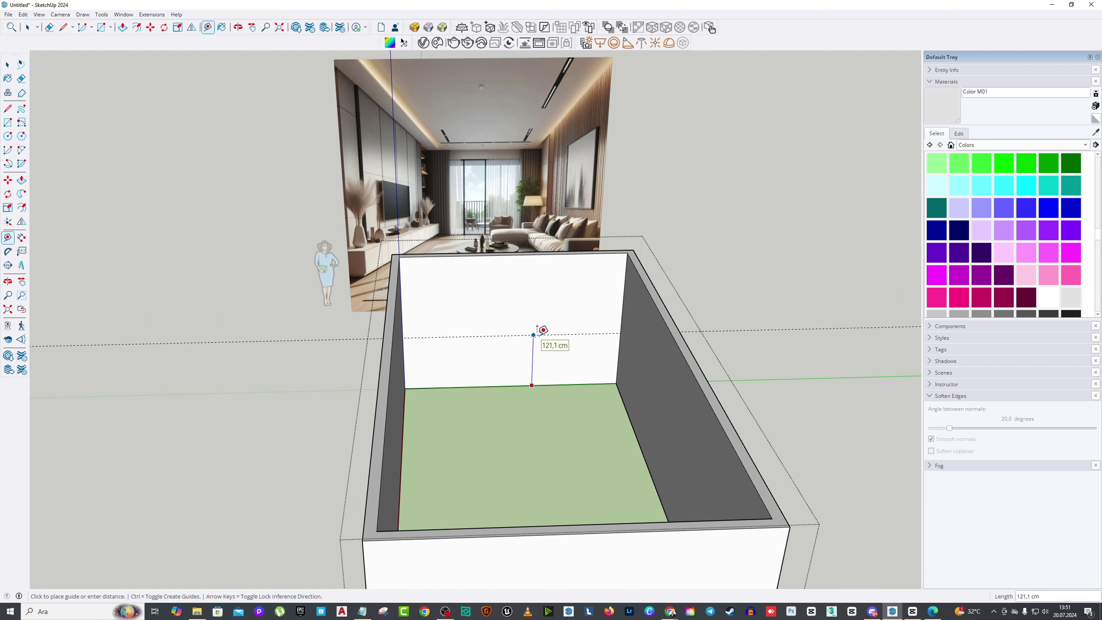
key("Return")
scroll(537, 329, "down", 3)
scroll(544, 325, "up", 4)
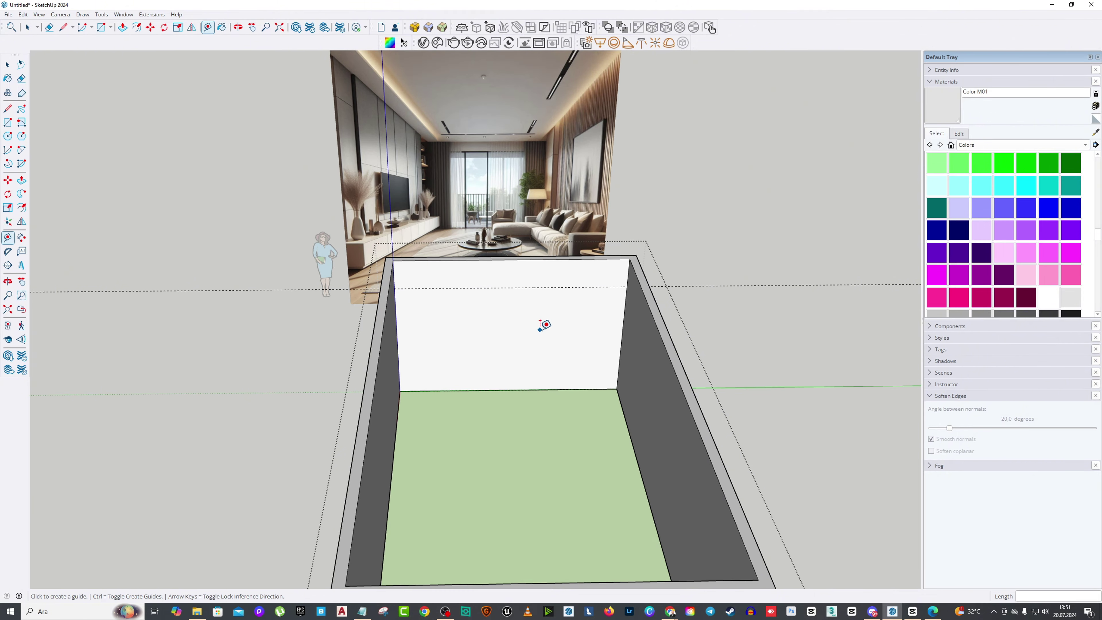
scroll(545, 339, "up", 3)
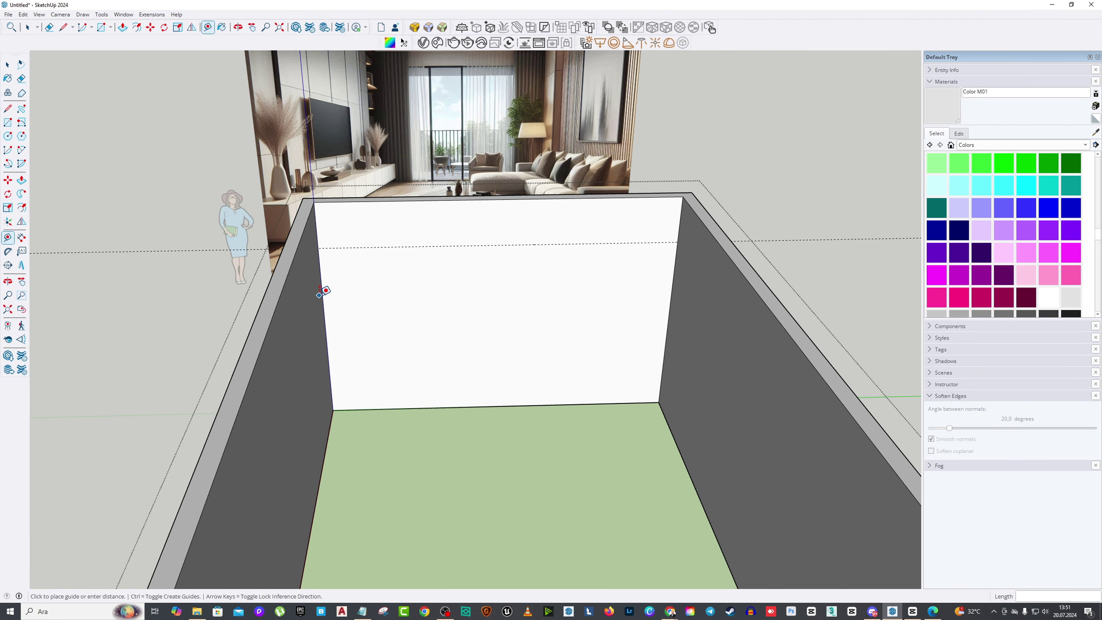
Step: Add vertical guides 60 cm in from the wall's left and right edges
left_click(323, 288)
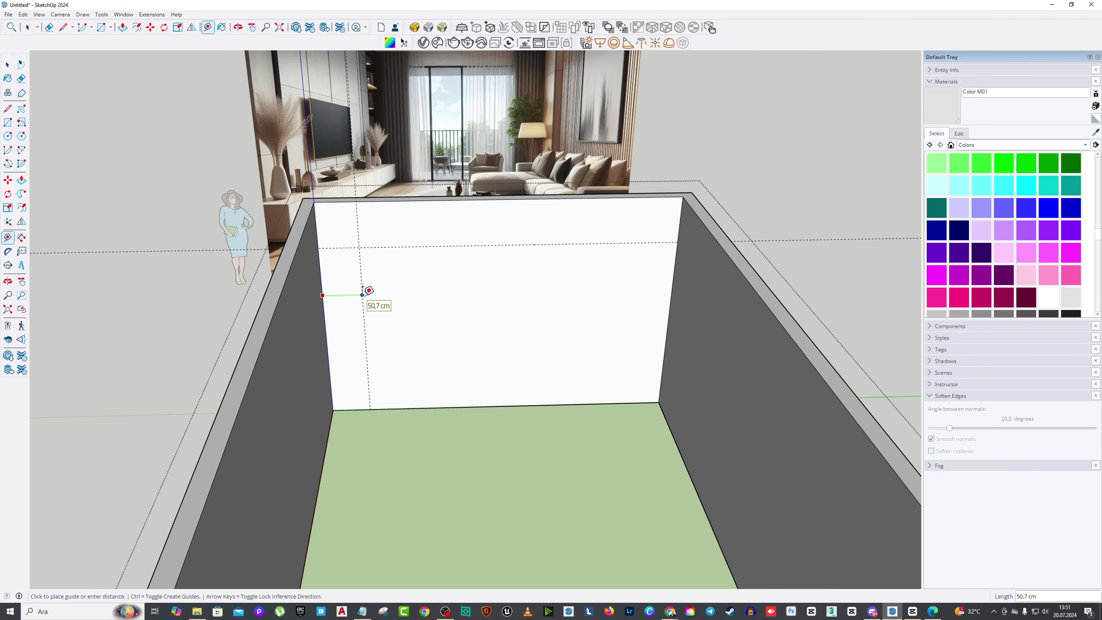
type("60")
key("Return")
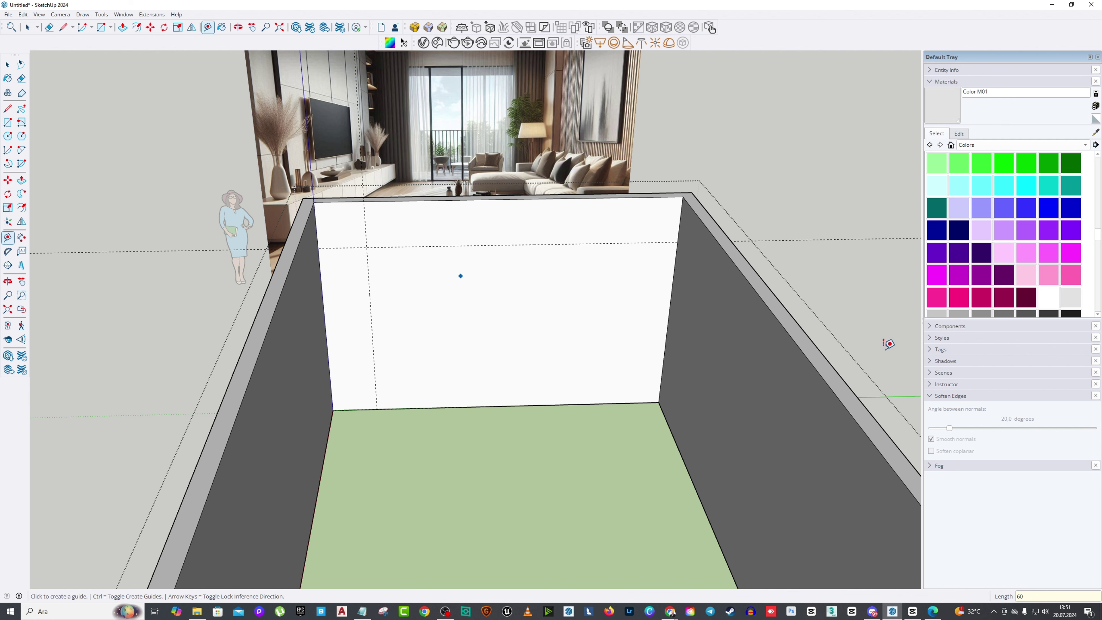
left_click(672, 278)
type("60")
key("Return")
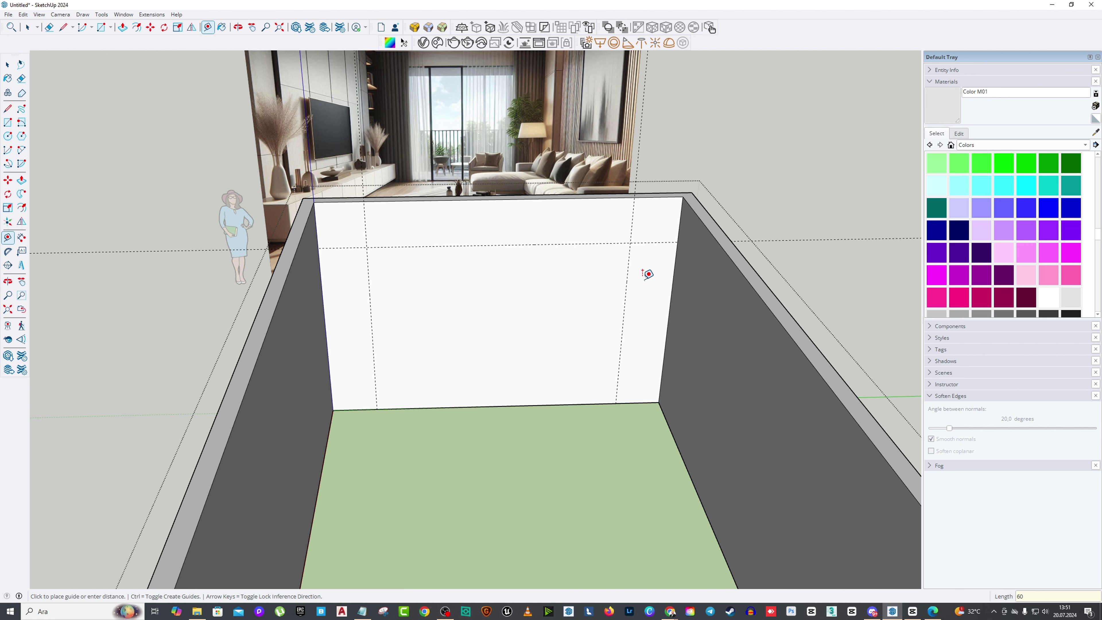
Step: Draw a 330 by 240 cm rectangle between the guides and push it 15 cm through the wall
left_click(8, 123)
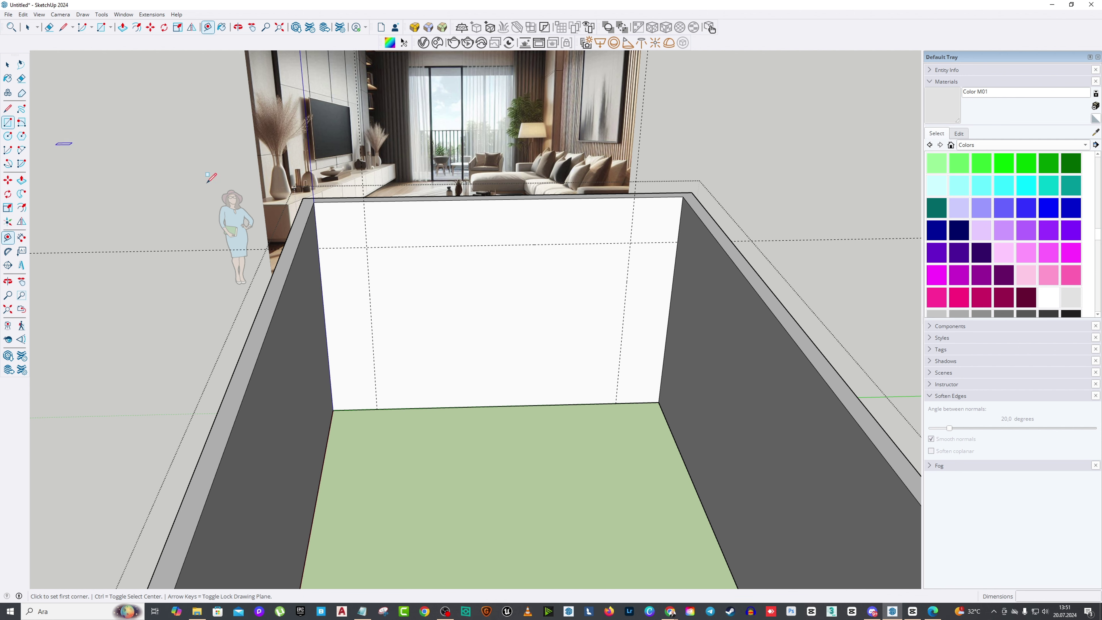
left_click(366, 246)
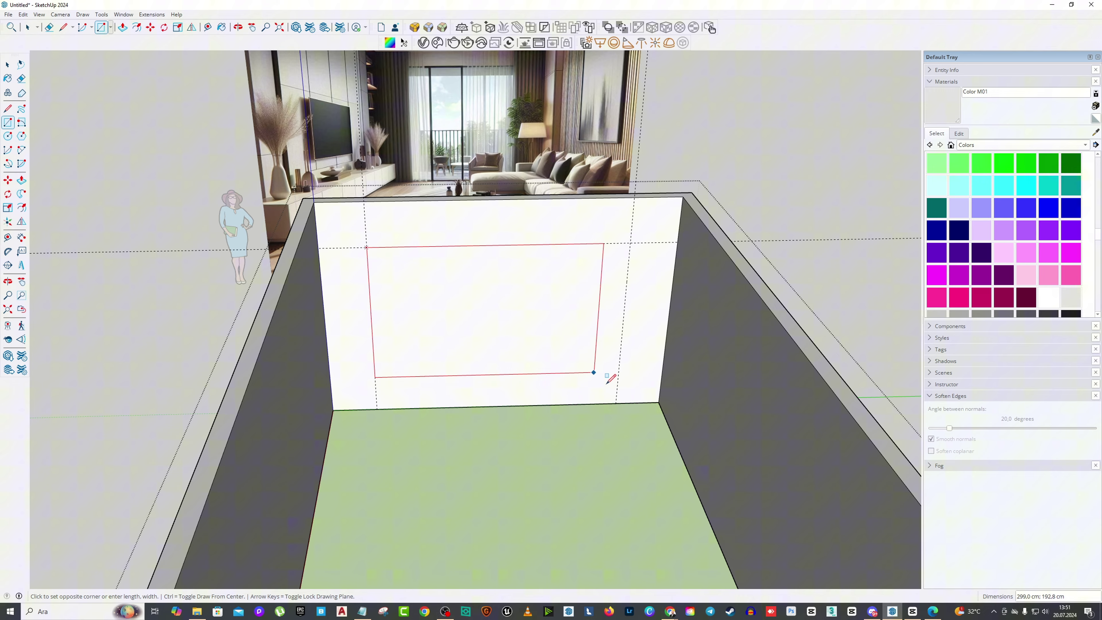
left_click(616, 403)
left_click(22, 180)
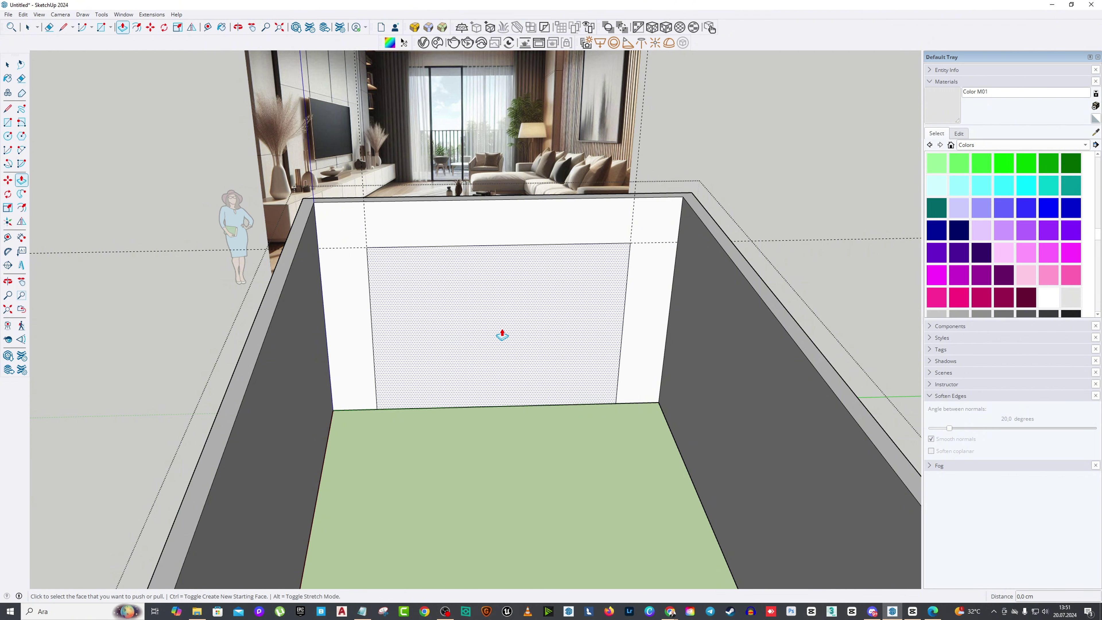
left_click(502, 334)
left_click(513, 287)
scroll(415, 343, "down", 3)
middle_click_drag(415, 343, 505, 381)
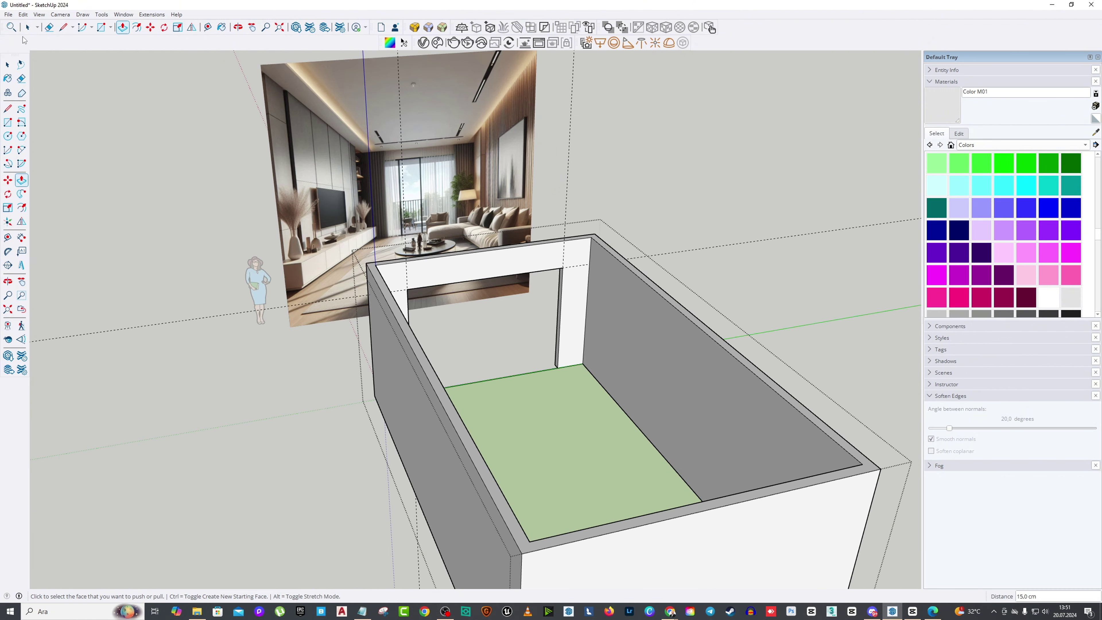
Step: Delete all guides from the model and exit the group
left_click(8, 63)
left_click(26, 16)
left_click(49, 101)
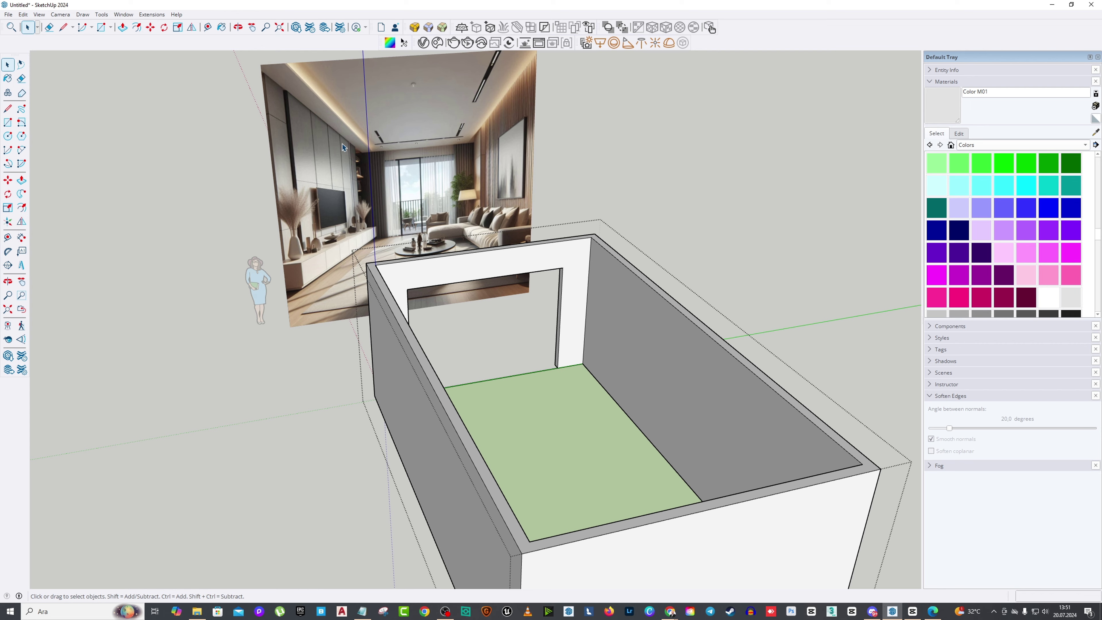
left_click(342, 144)
middle_click_drag(342, 144, 299, 162)
Step: Save the model as modernlivingroom in the Belgeler folder
left_click(13, 15)
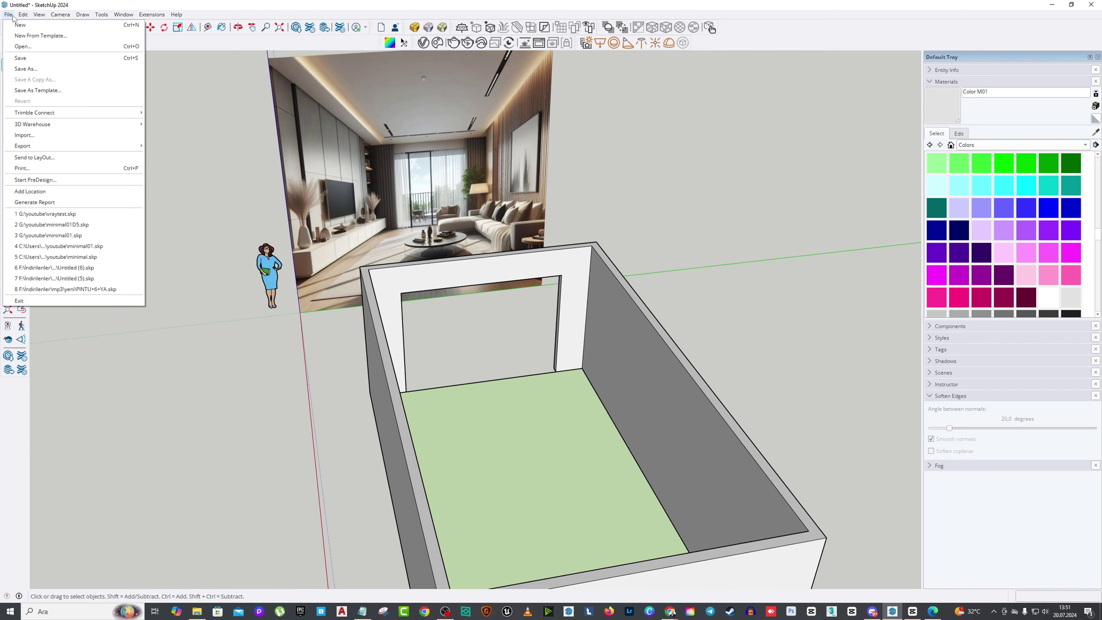
left_click(30, 69)
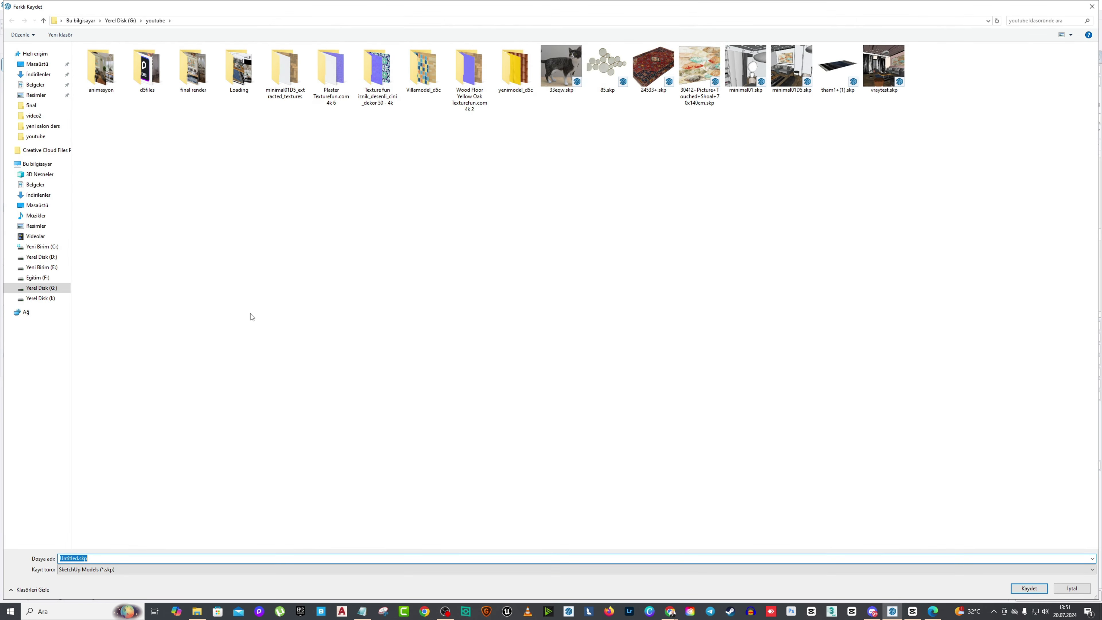
left_click(35, 85)
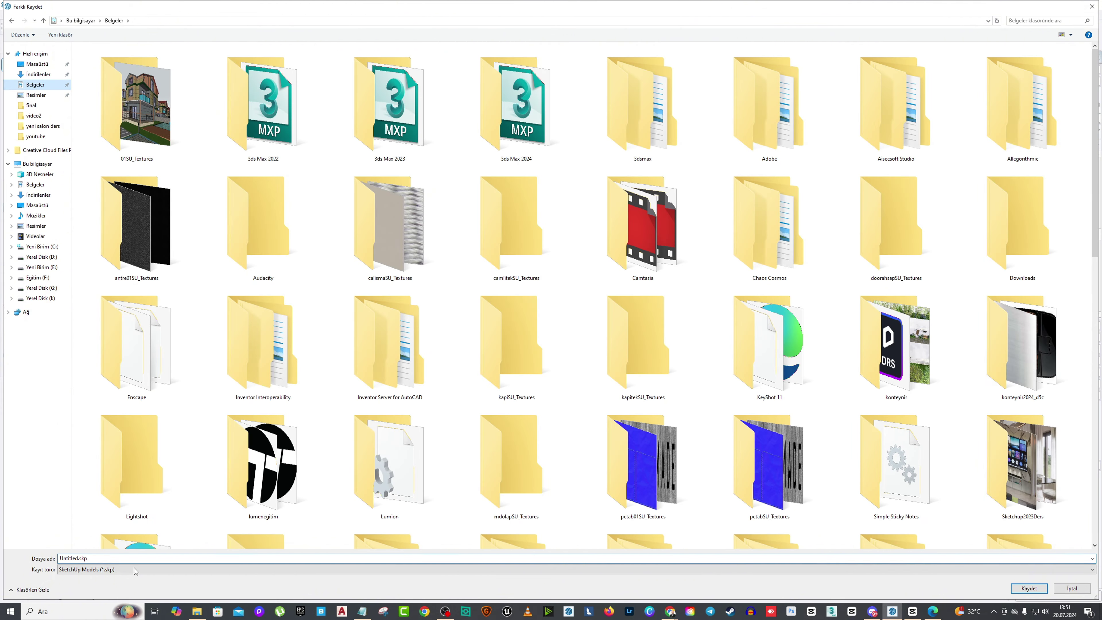
left_click(124, 560)
type("modernlivingroom")
left_click(1028, 588)
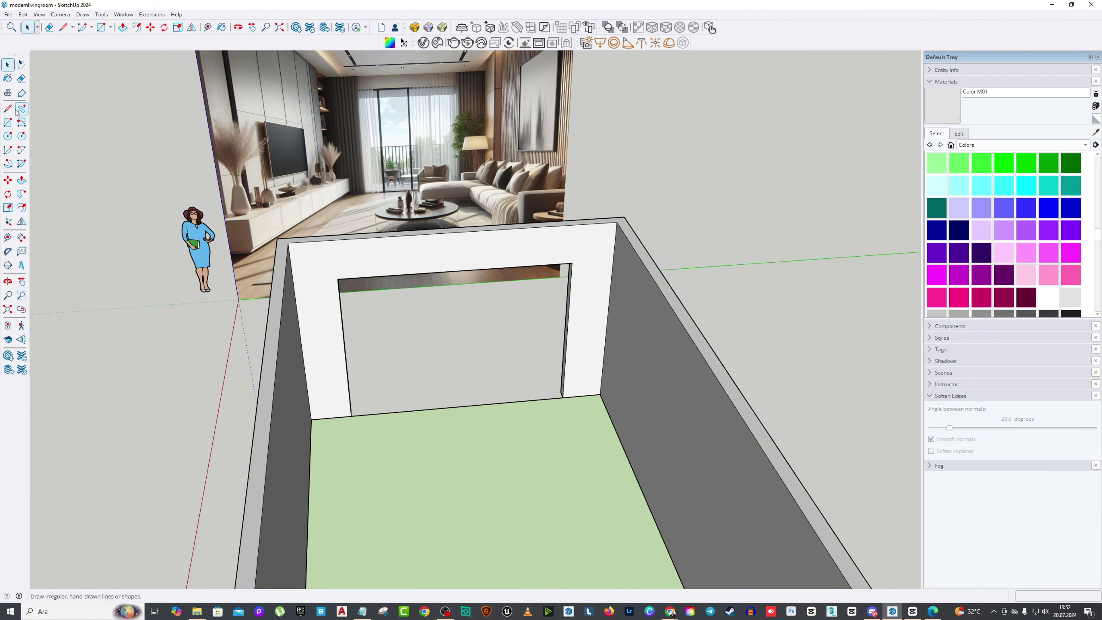
Step: Draw a rectangle across the wall opening so it gets a face
left_click(8, 123)
middle_click_drag(412, 316, 275, 127)
scroll(271, 252, "up", 6)
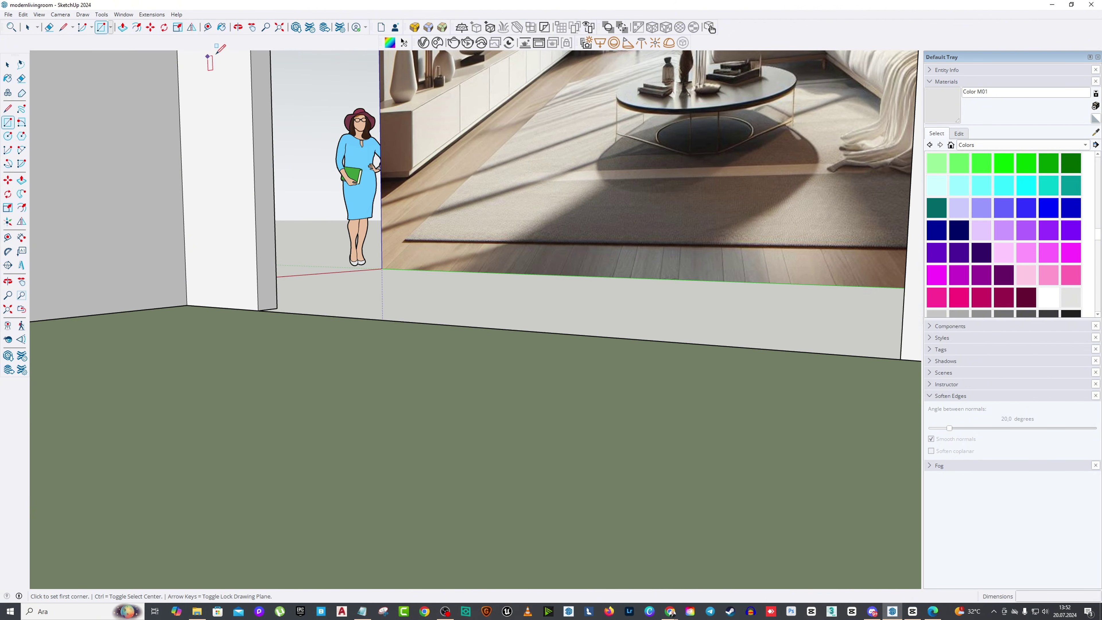
left_click(251, 28)
left_click_drag(312, 119, 312, 265)
middle_click_drag(312, 267, 347, 391)
scroll(391, 347, "down", 6)
left_click(8, 122)
left_click(342, 402)
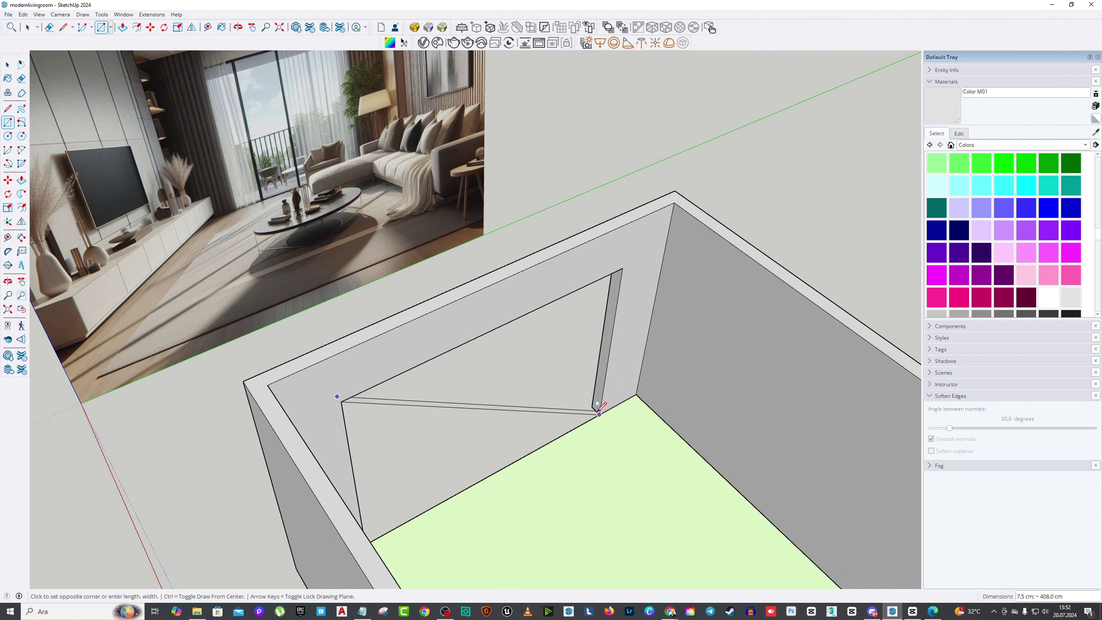
scroll(599, 414, "up", 3)
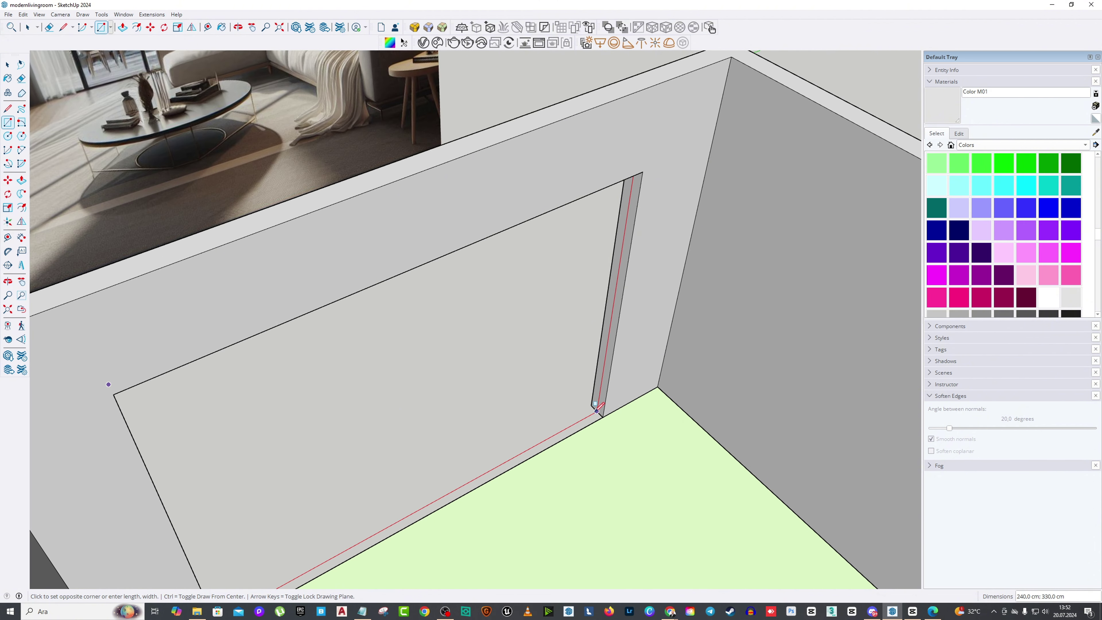
left_click(596, 411)
Step: Pull the opening face flush with the wall and offset a 5 cm inset border
middle_click_drag(401, 346, 411, 364)
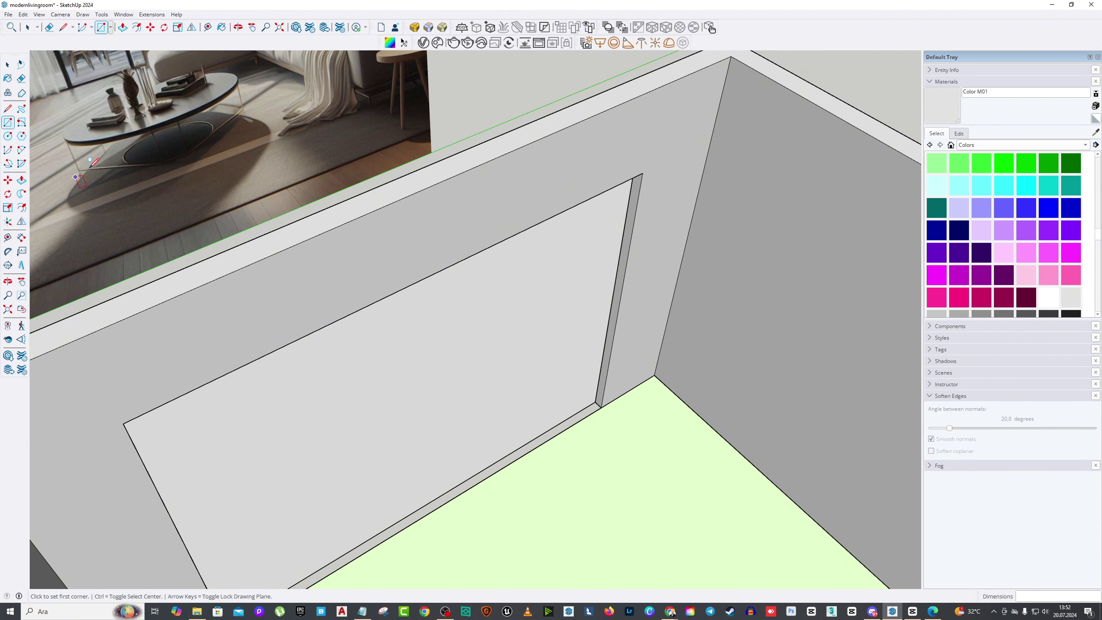
left_click(21, 179)
key("ctrl+z")
scroll(552, 393, "down", 8)
middle_click_drag(553, 393, 390, 365)
key("f")
left_click(368, 284)
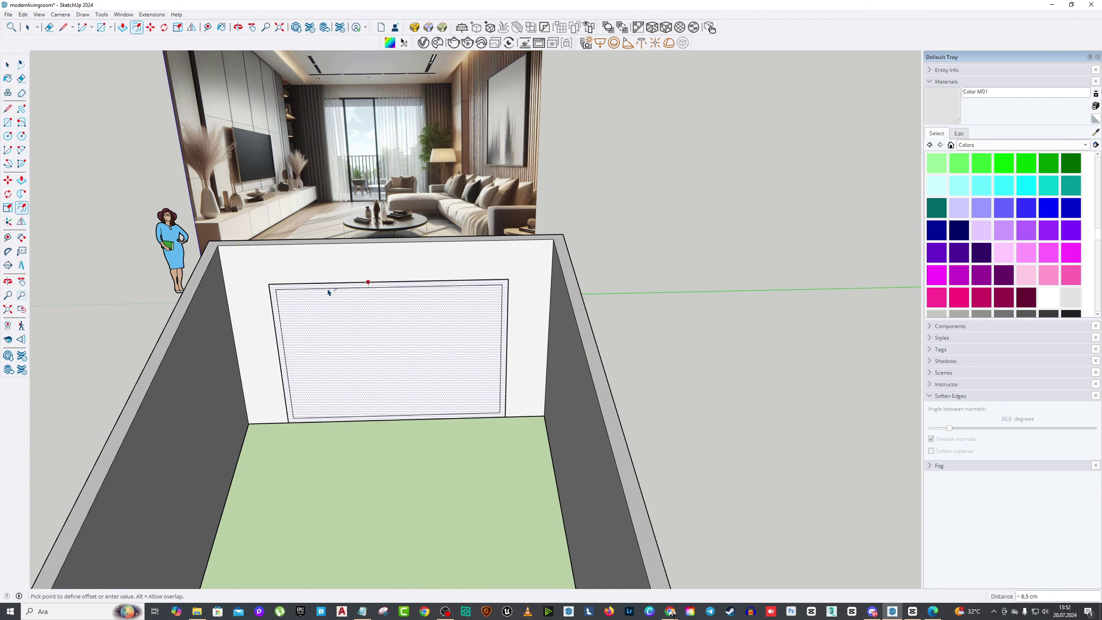
key("Return")
Step: Try pushing the inset face through the wall, then undo to keep it flush
middle_click_drag(347, 347, 423, 417)
scroll(477, 450, "up", 2)
left_click(22, 180)
left_click(389, 334)
left_click(408, 302)
scroll(407, 305, "down", 4)
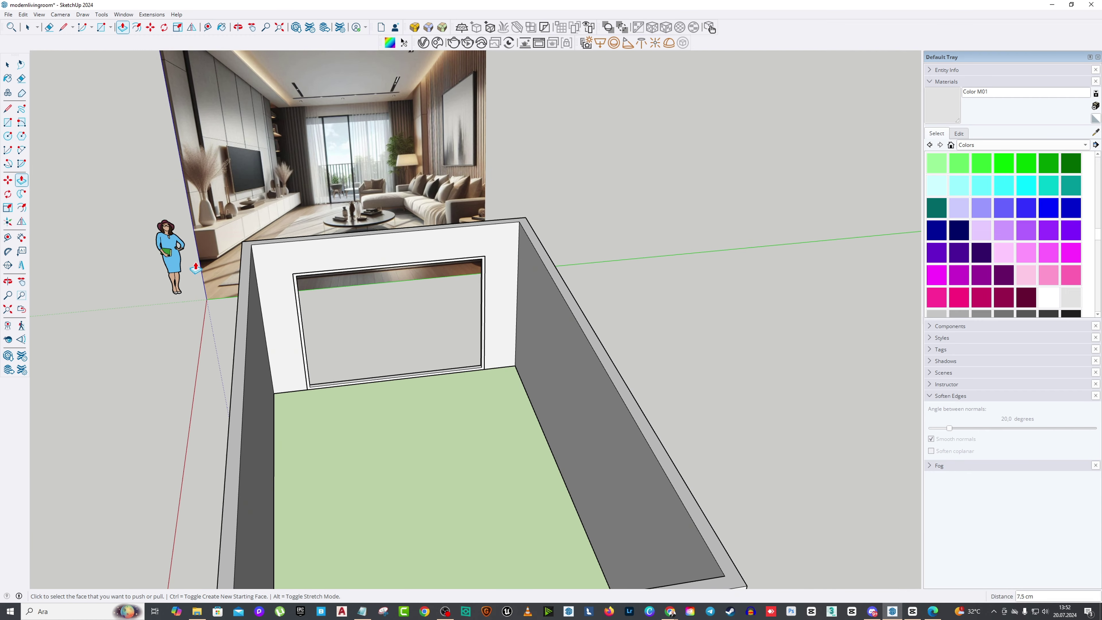
key("ctrl+z")
scroll(491, 320, "up", 5)
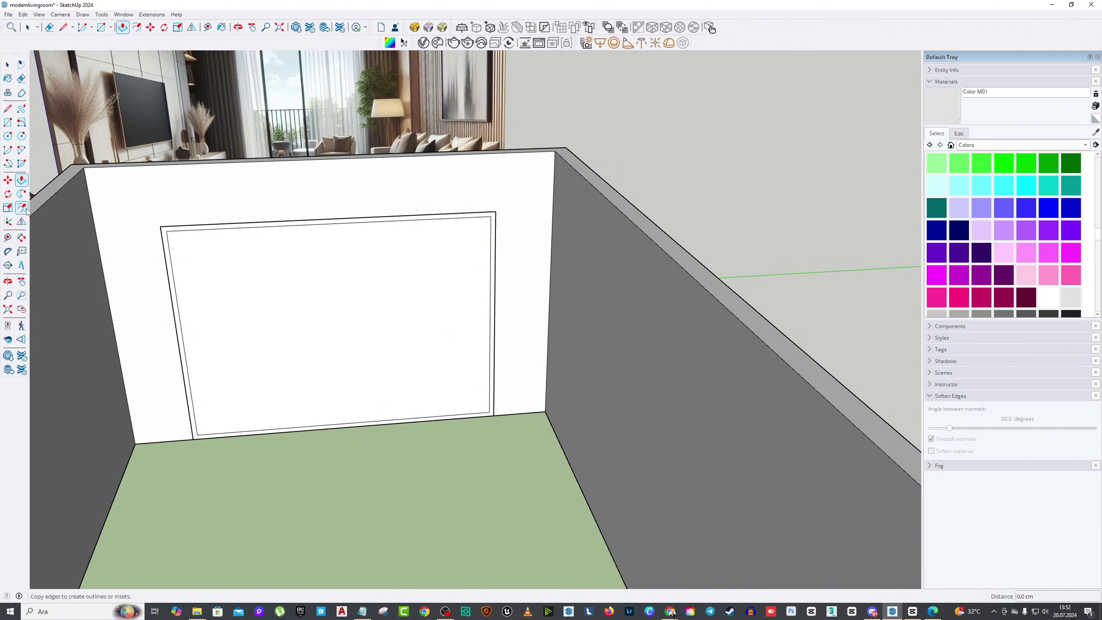
left_click(8, 109)
middle_click_drag(388, 230, 383, 200)
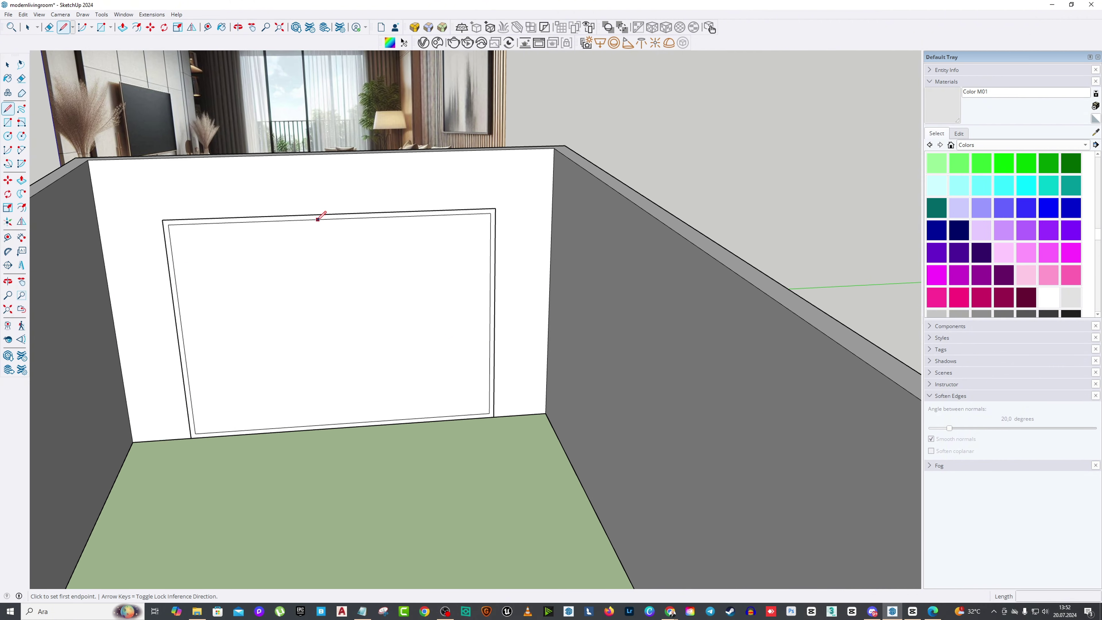
Step: Draw three vertical lines across the inset, dividing it into four tiles
left_click(334, 219)
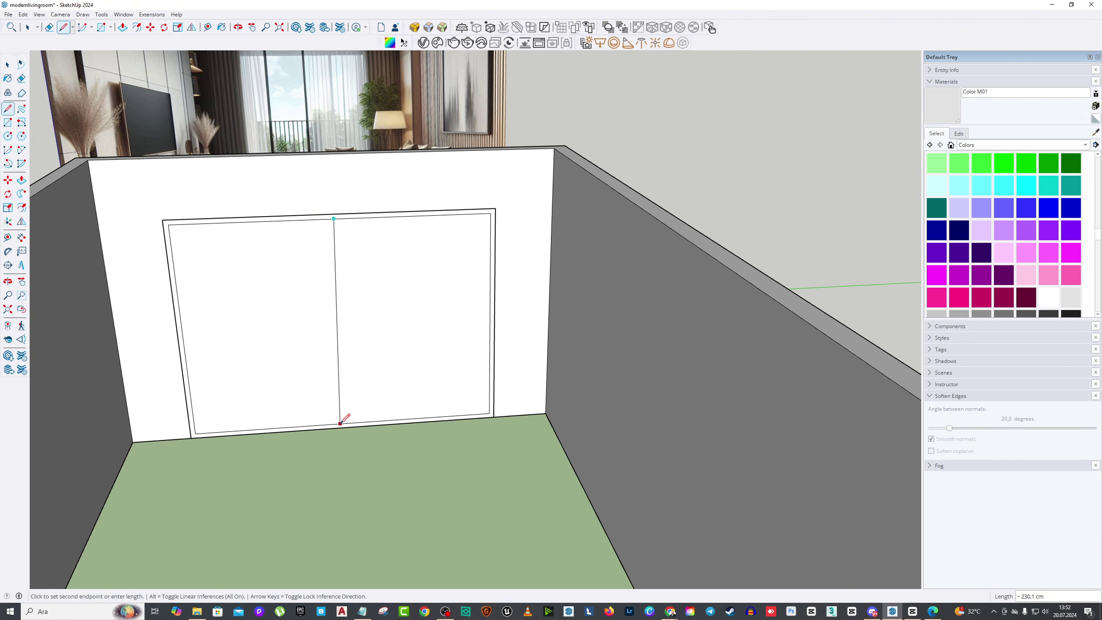
left_click(346, 422)
left_click(413, 216)
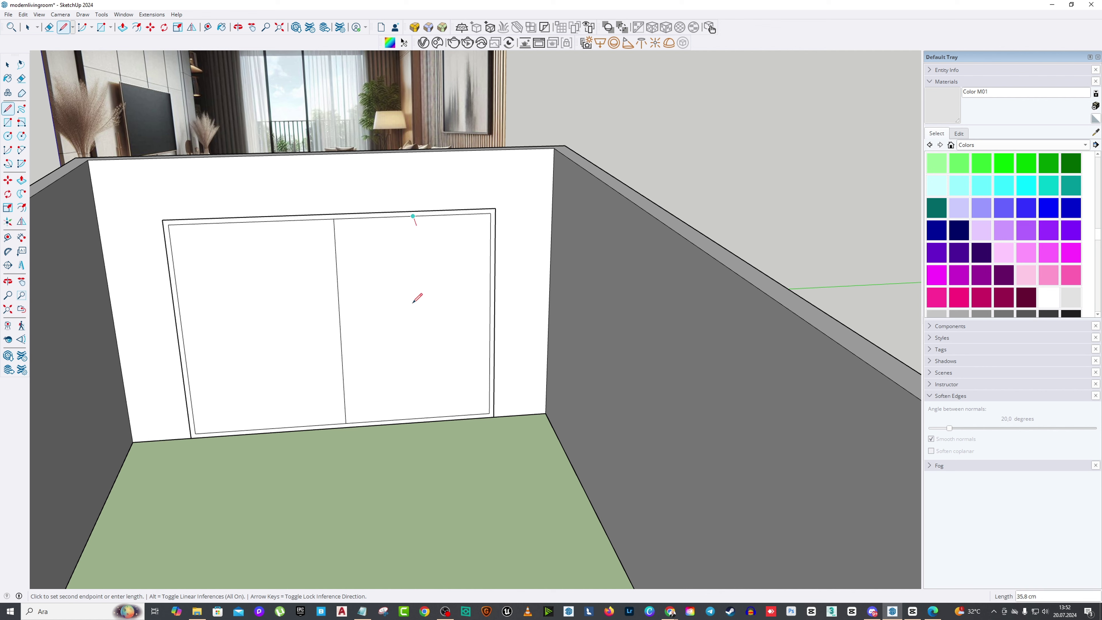
left_click(418, 418)
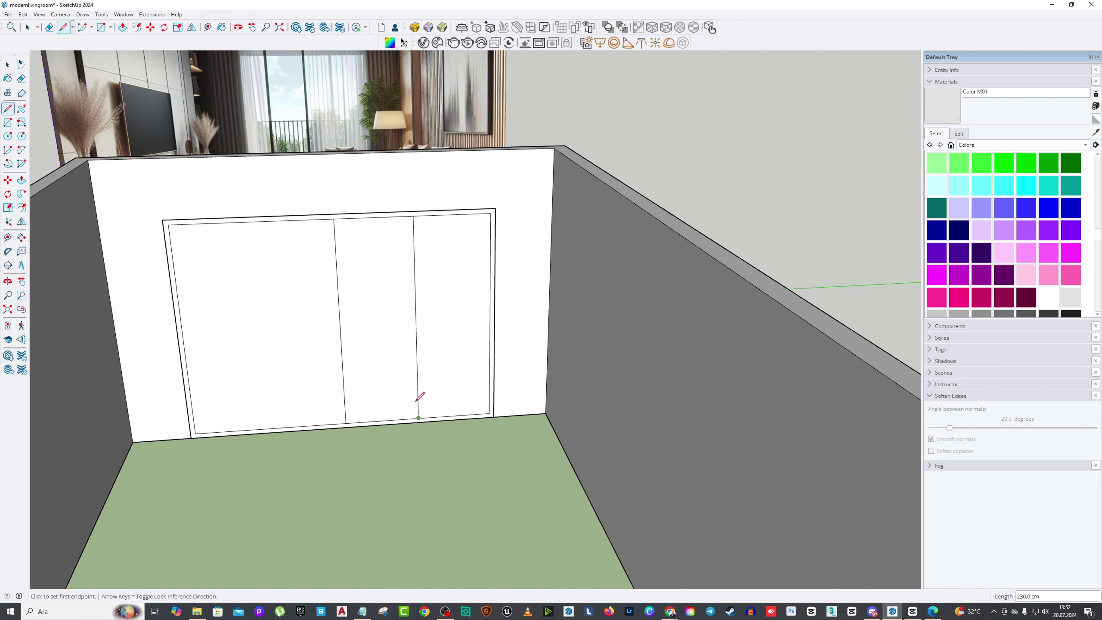
left_click(252, 222)
left_click(270, 428)
scroll(343, 328, "down", 3)
scroll(323, 304, "up", 4)
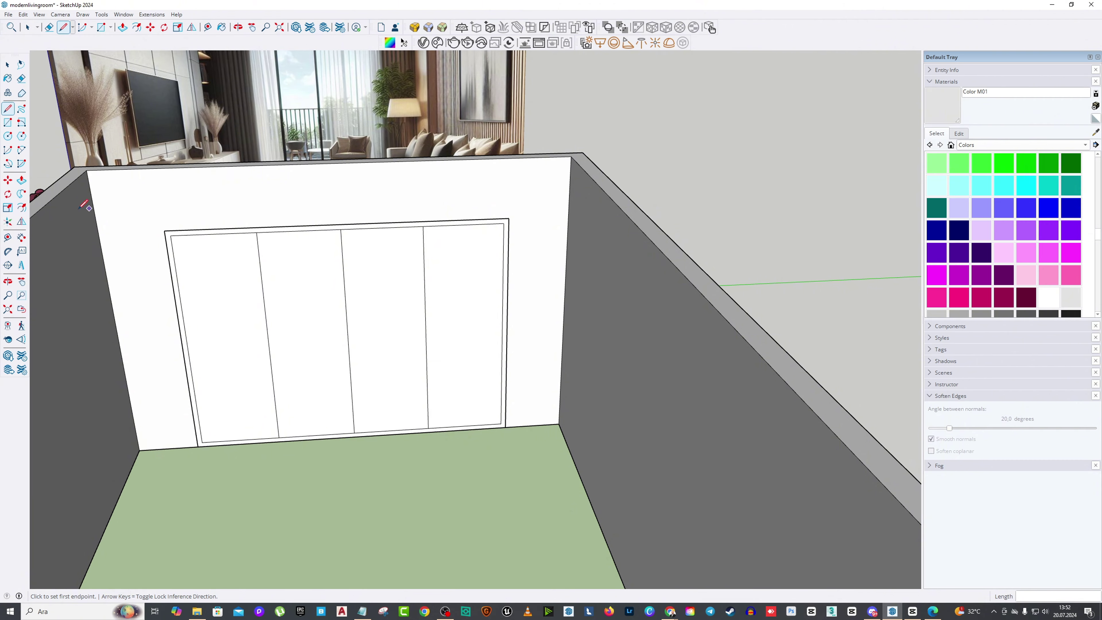
Step: Offset each of the four tiles inward by 5 to form inner border outlines
key("f")
left_click(241, 278)
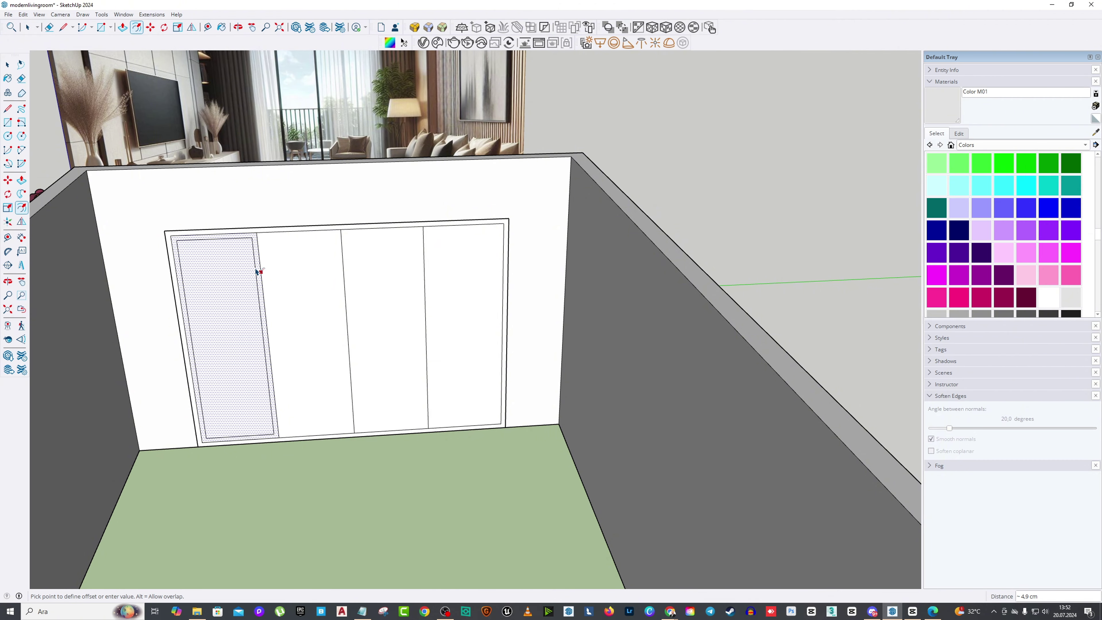
key("Return")
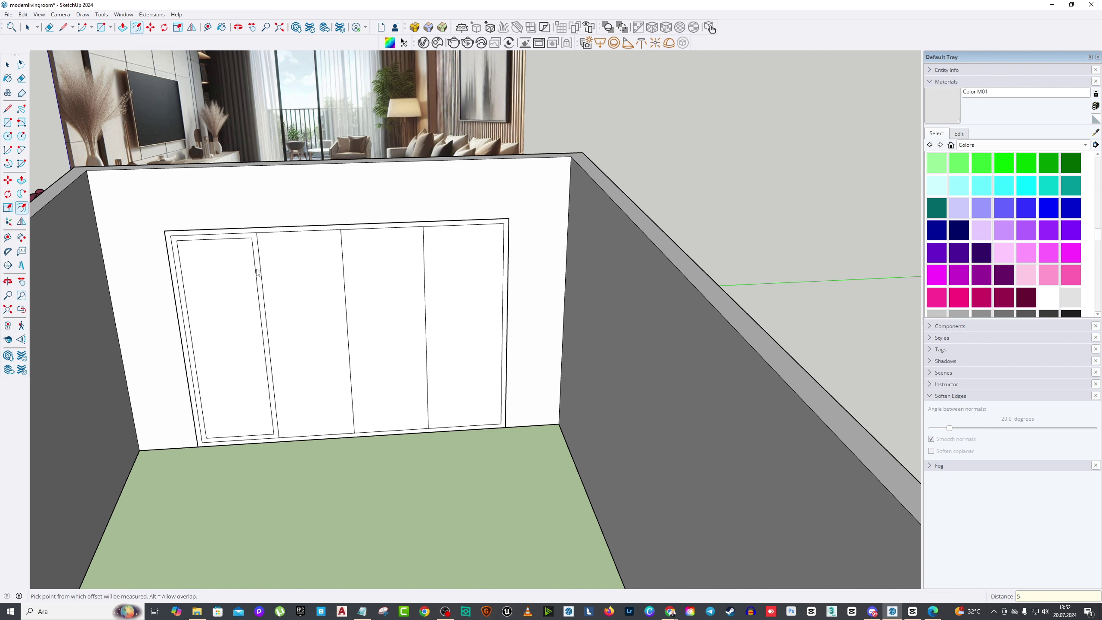
left_click(295, 285)
left_click(298, 285)
double_click(372, 287)
double_click(426, 294)
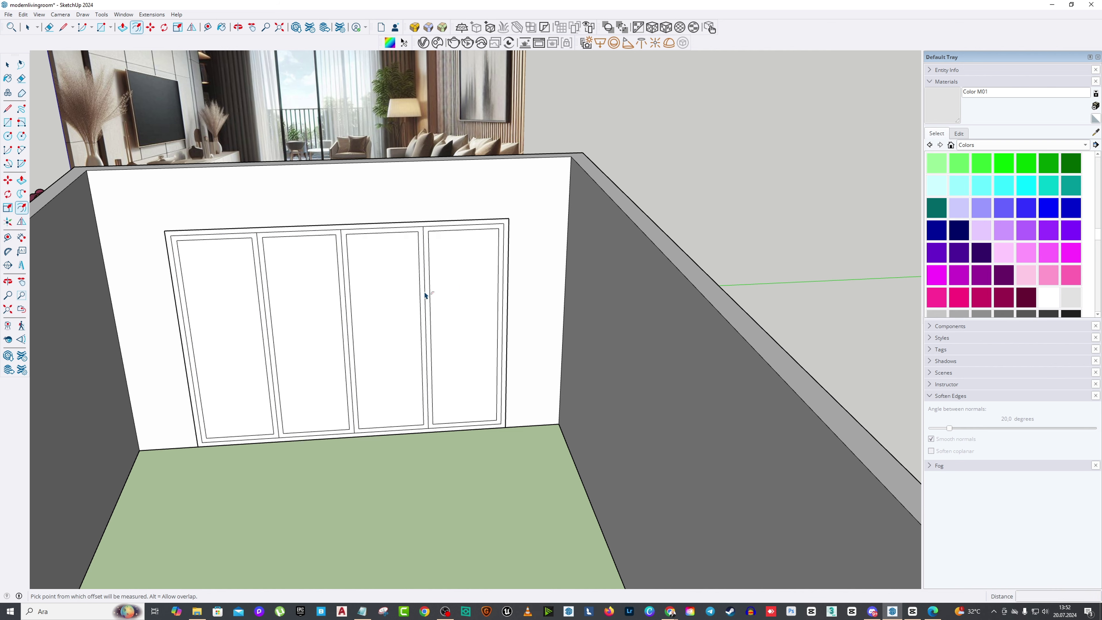
Step: Push the inner faces of all four tiles back into the wall
middle_click_drag(426, 294, 261, 327)
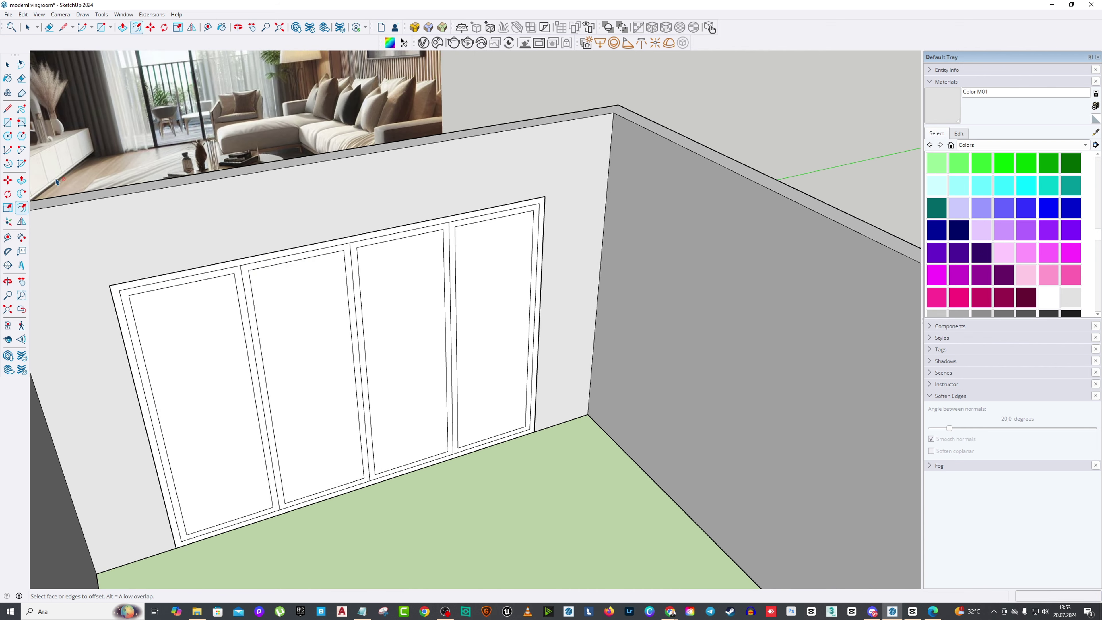
left_click(21, 181)
middle_click_drag(301, 371, 376, 321)
left_click(177, 382)
left_click(160, 369)
double_click(299, 360)
double_click(408, 338)
double_click(507, 317)
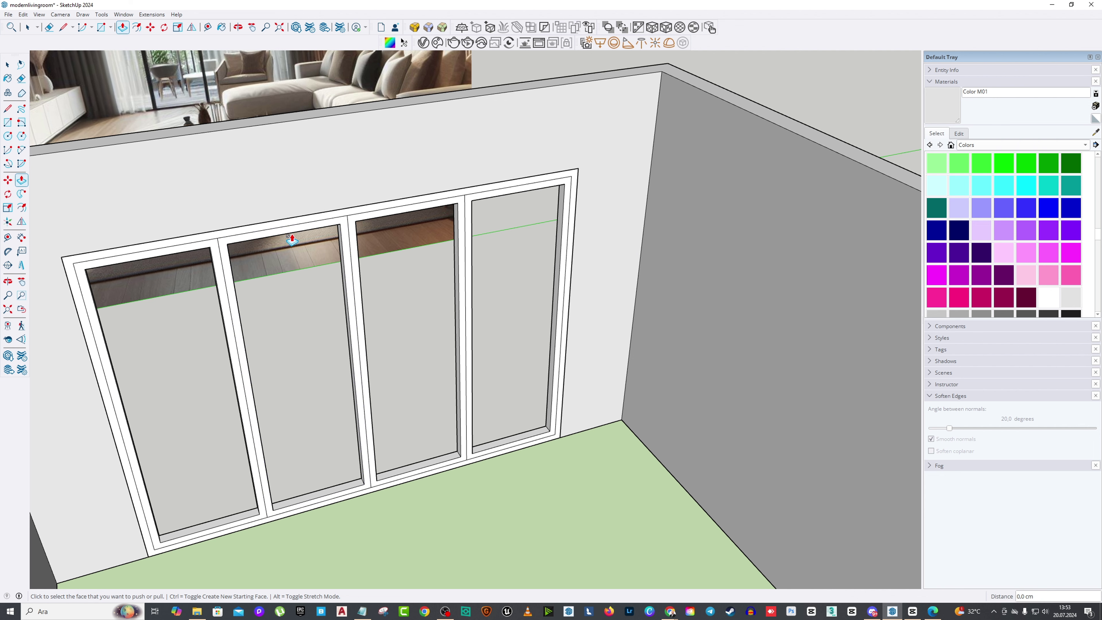
Step: Erase the seam line on the middle divider and push the divider frame
left_click(22, 78)
scroll(360, 222, "up", 2)
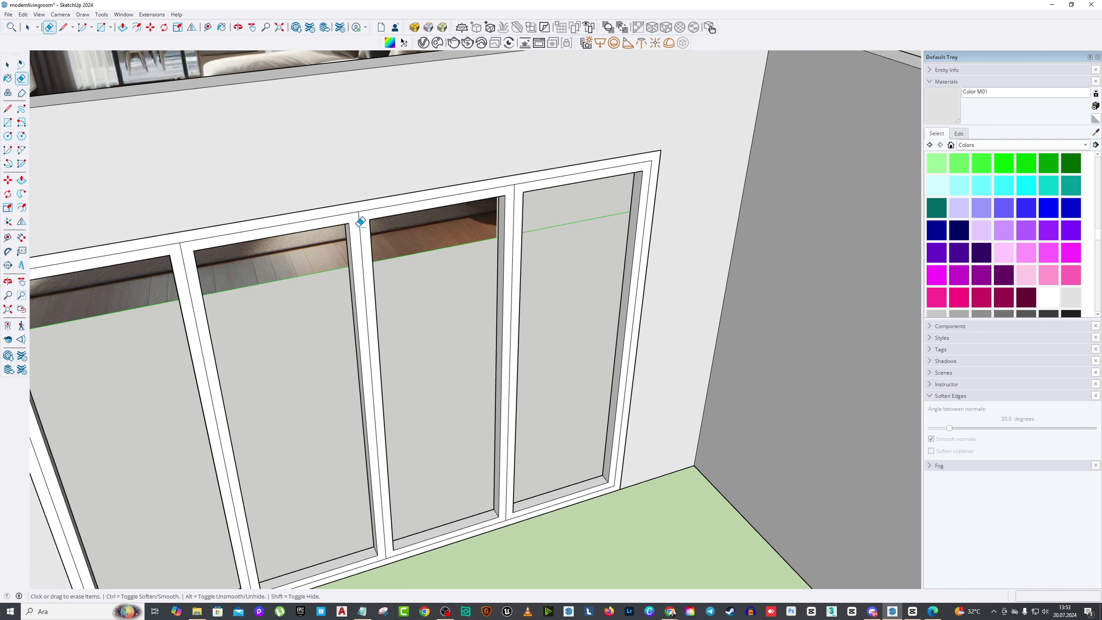
left_click(360, 224)
scroll(406, 332, "down", 2)
middle_click_drag(380, 504, 379, 495)
scroll(378, 495, "up", 1)
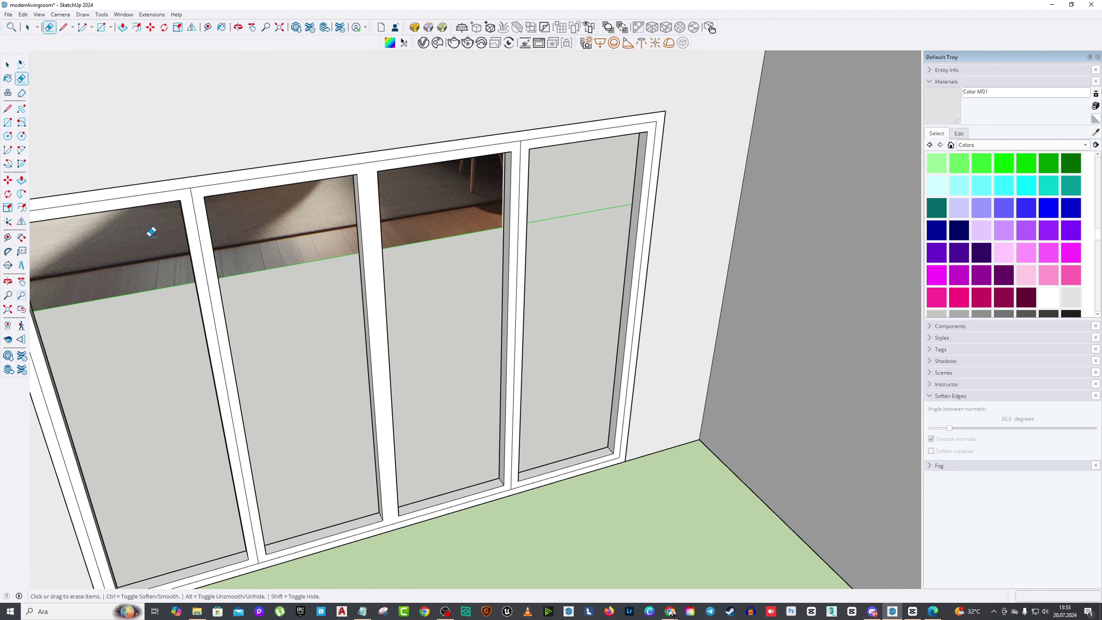
left_click(21, 180)
left_click(384, 352)
left_click(390, 360)
scroll(391, 360, "down", 5)
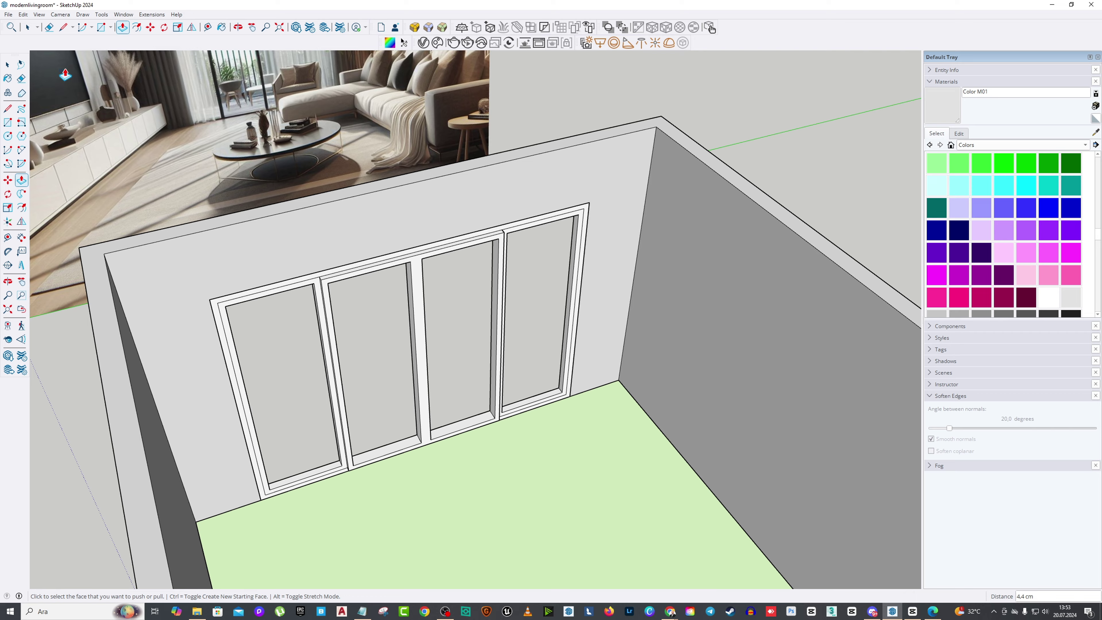
Step: Select the entire sliding door frame and make it a group
left_click(7, 64)
middle_click_drag(401, 248, 430, 337)
scroll(420, 325, "up", 1)
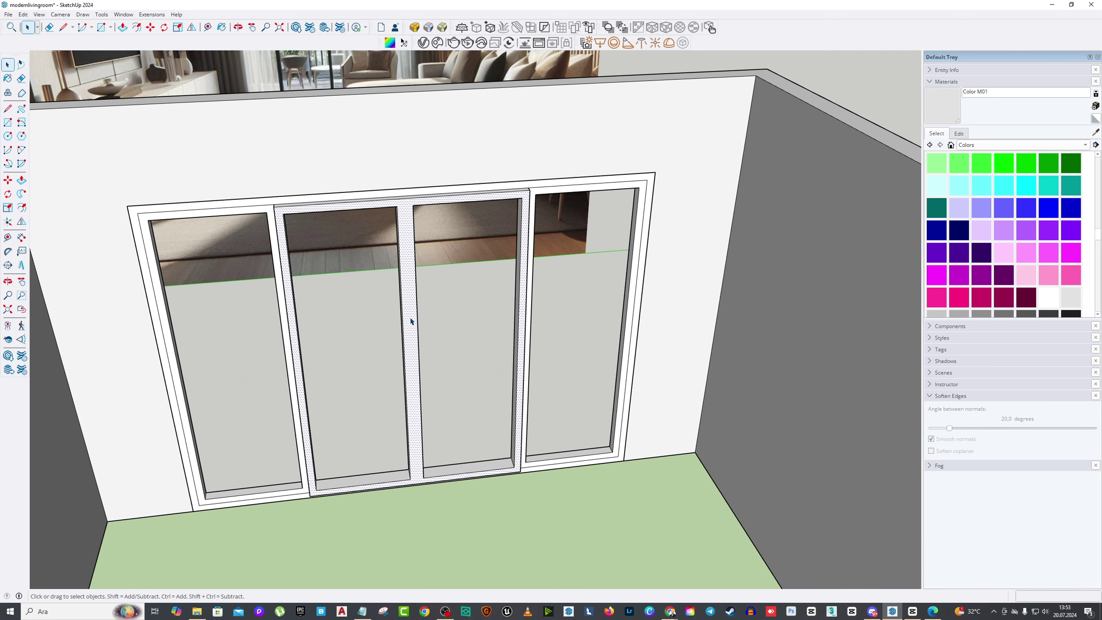
triple_click(410, 315)
right_click(410, 314)
left_click(436, 395)
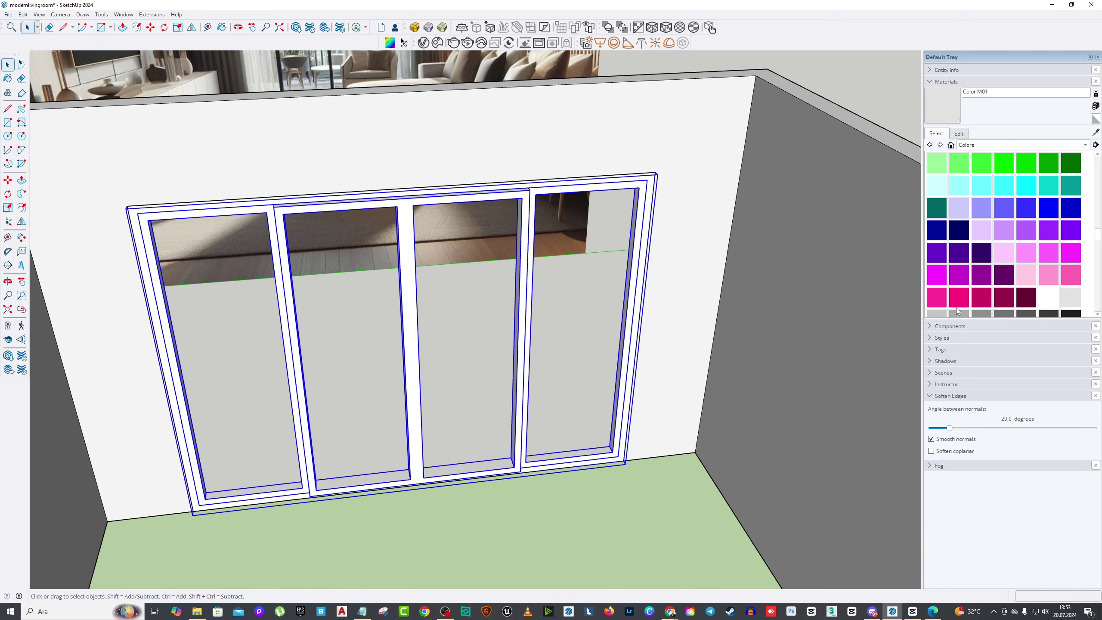
Step: Paint the door frame group with the dark grey Color M06
scroll(1004, 260, "down", 2)
left_click(1025, 275)
key("space")
left_click(8, 14)
left_click(20, 171)
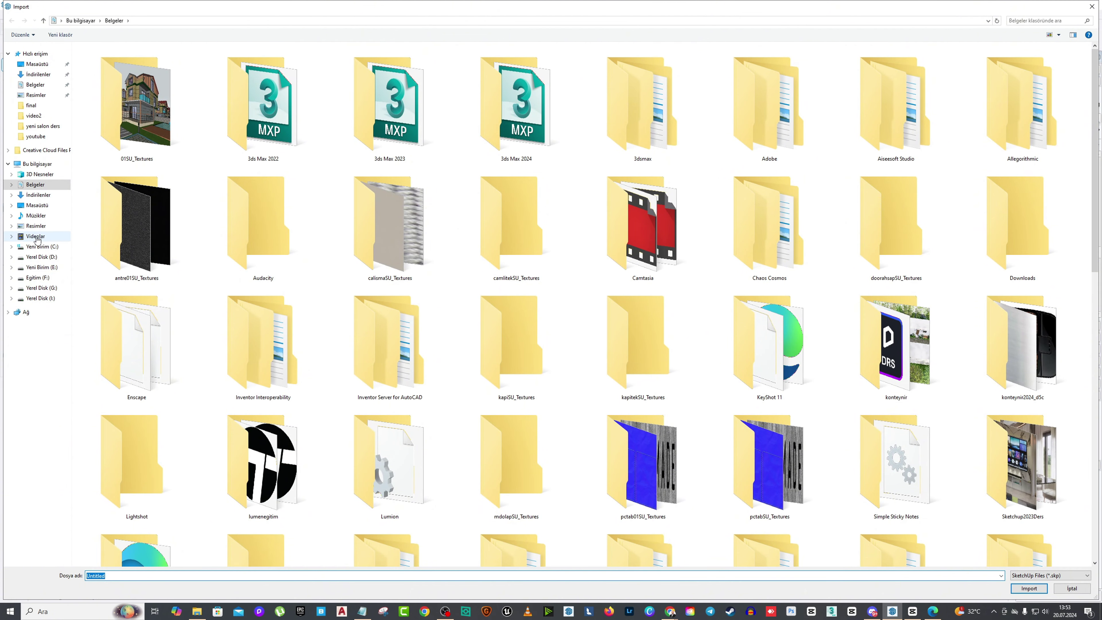
Step: Browse to G:\SKP ARŞİV\Oturma Grupları2022\L KOLTUK and import oturma5.skp
left_click(42, 288)
double_click(104, 141)
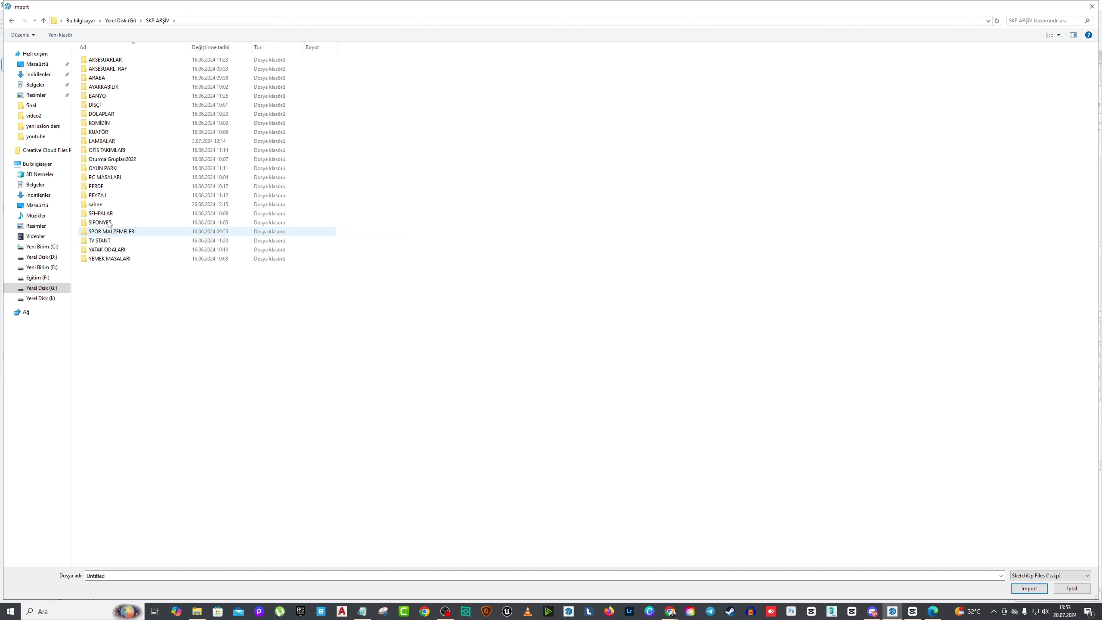
double_click(117, 160)
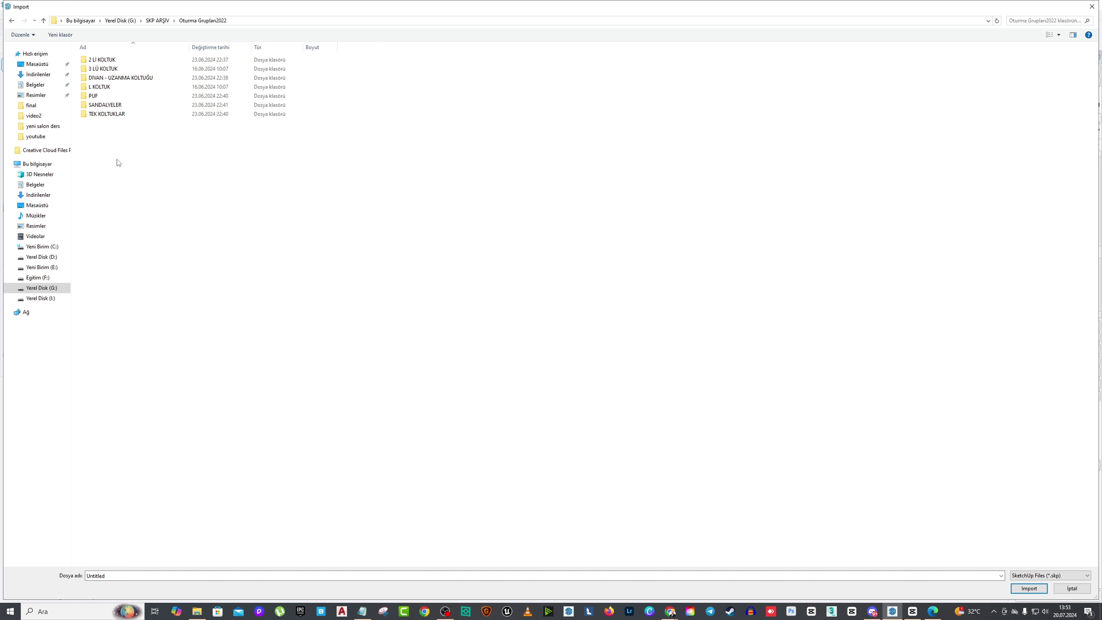
double_click(108, 86)
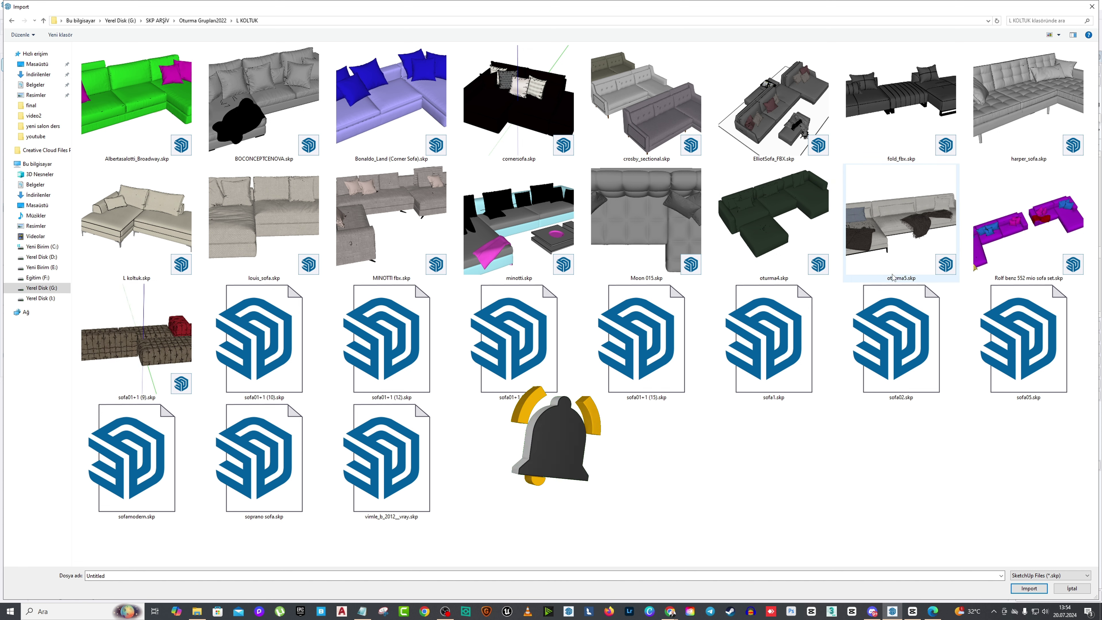
left_click(881, 232)
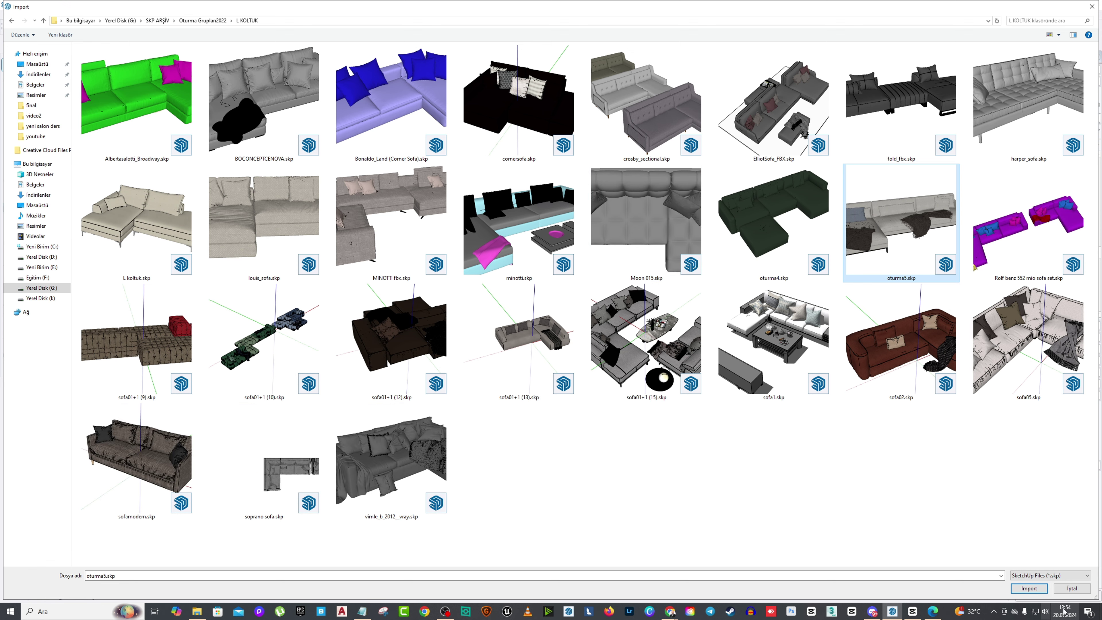
left_click(1028, 588)
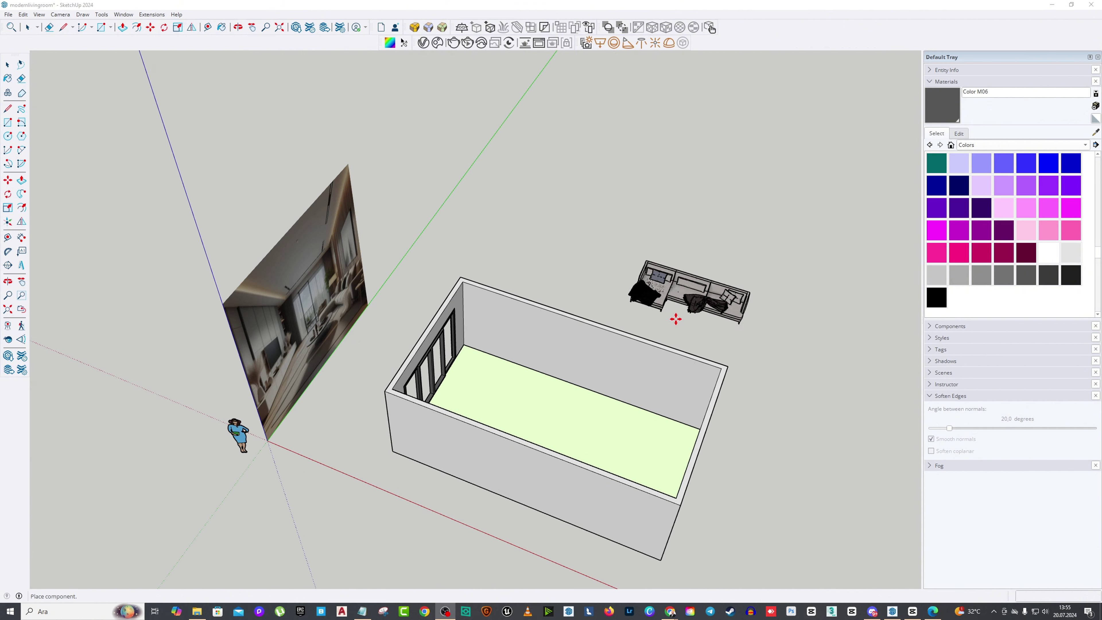
Step: Drop the imported L-shaped sofa onto the living room floor
scroll(620, 413, "up", 3)
scroll(600, 393, "up", 1)
middle_click_drag(600, 393, 529, 365)
scroll(529, 364, "down", 2)
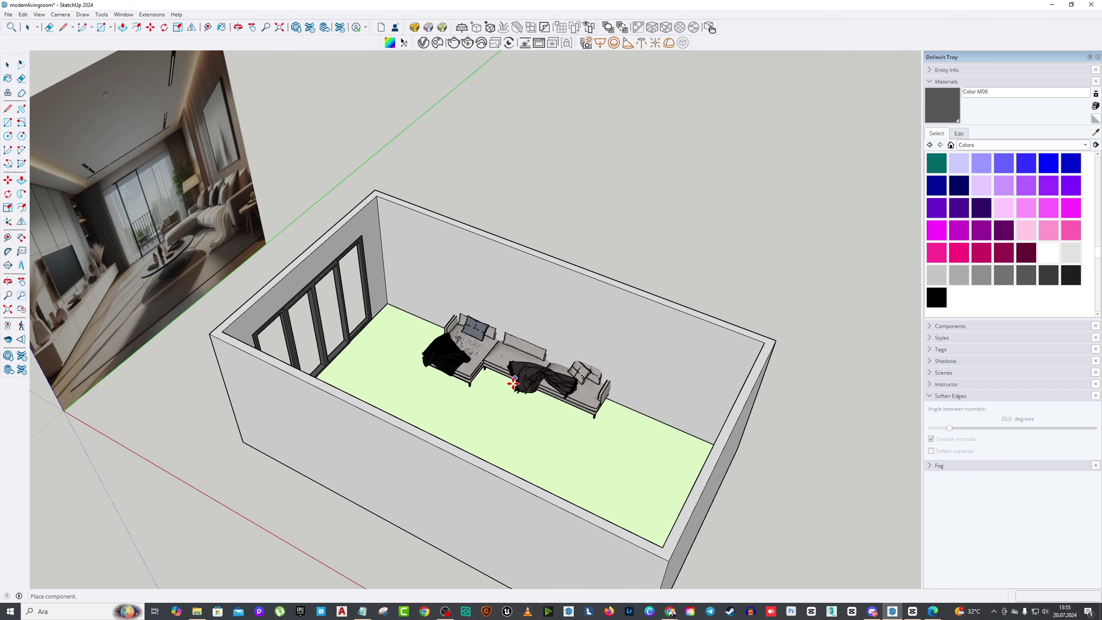
left_click(516, 403)
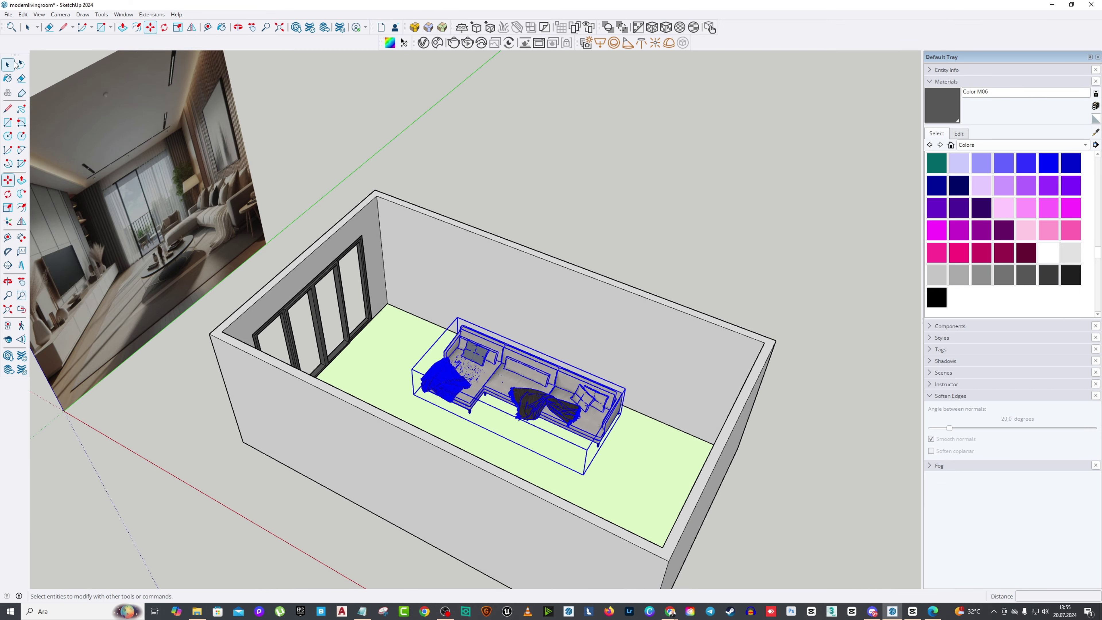
Step: Select the placed sofa and move it within the room
middle_click_drag(590, 361, 546, 409)
scroll(546, 410, "up", 4)
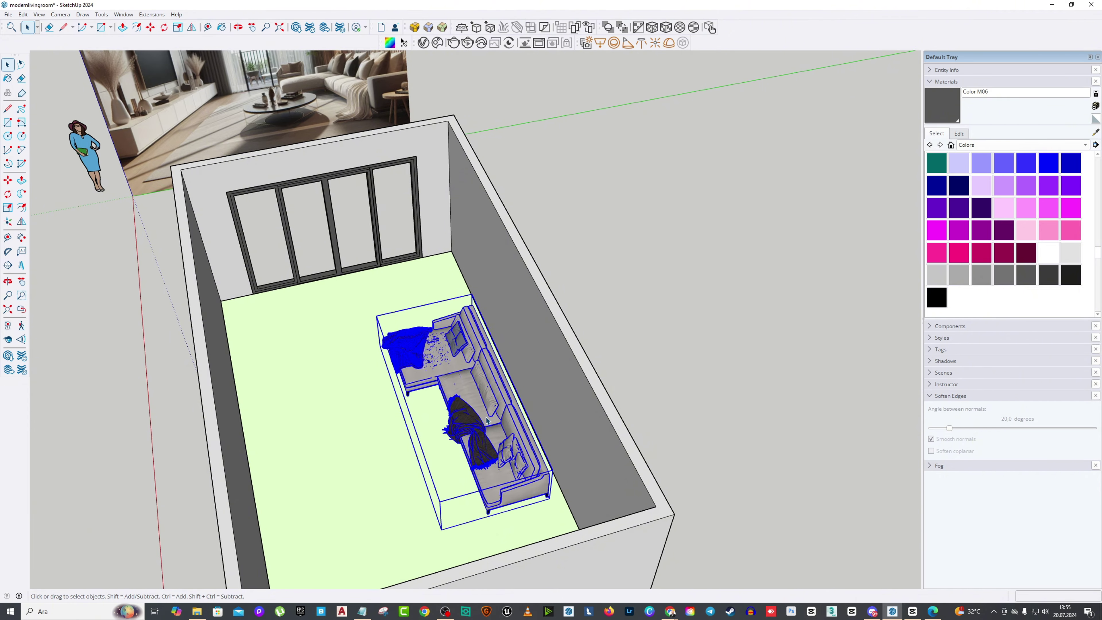
middle_click_drag(593, 386, 499, 391)
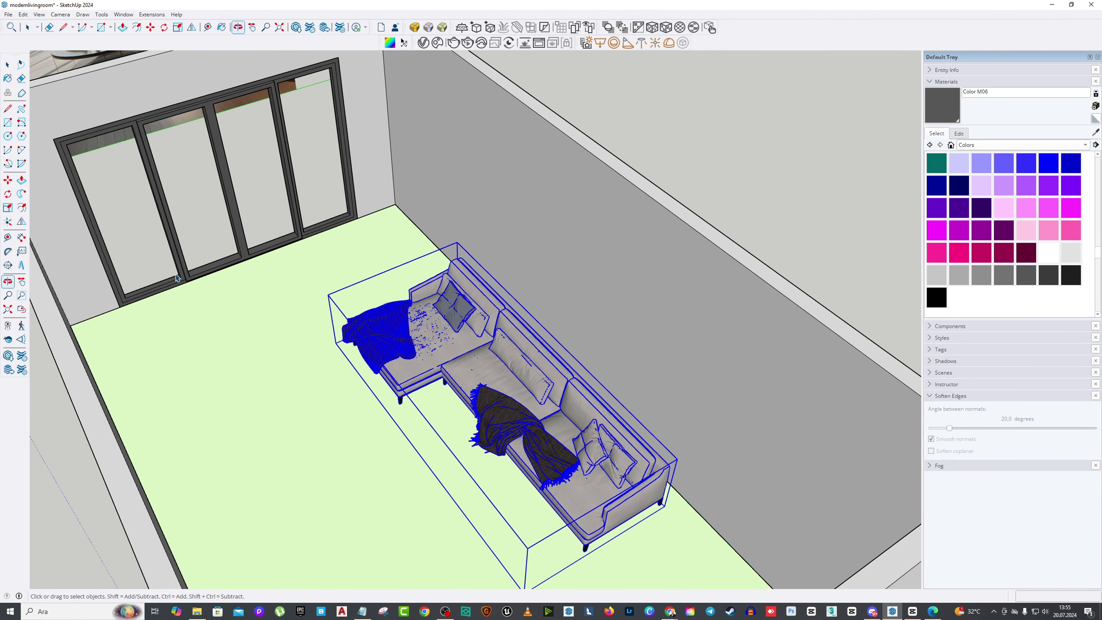
left_click(8, 180)
middle_click_drag(403, 318, 381, 345)
middle_click_drag(376, 392, 364, 426)
left_click(291, 429)
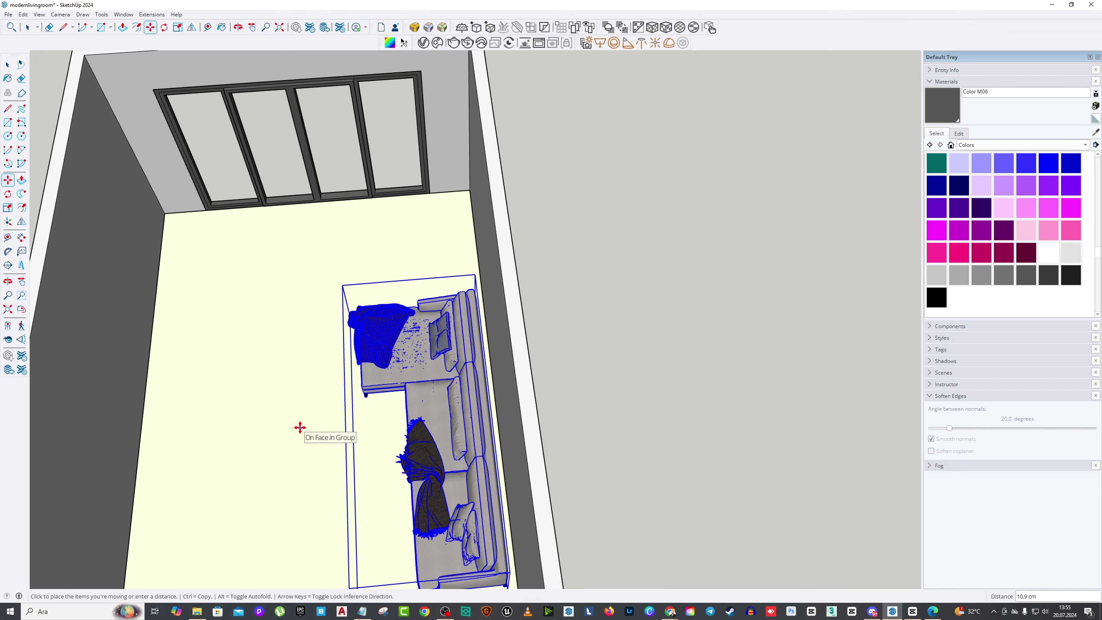
Step: Pan and orbit around the room to check the sofa's position
left_click(252, 27)
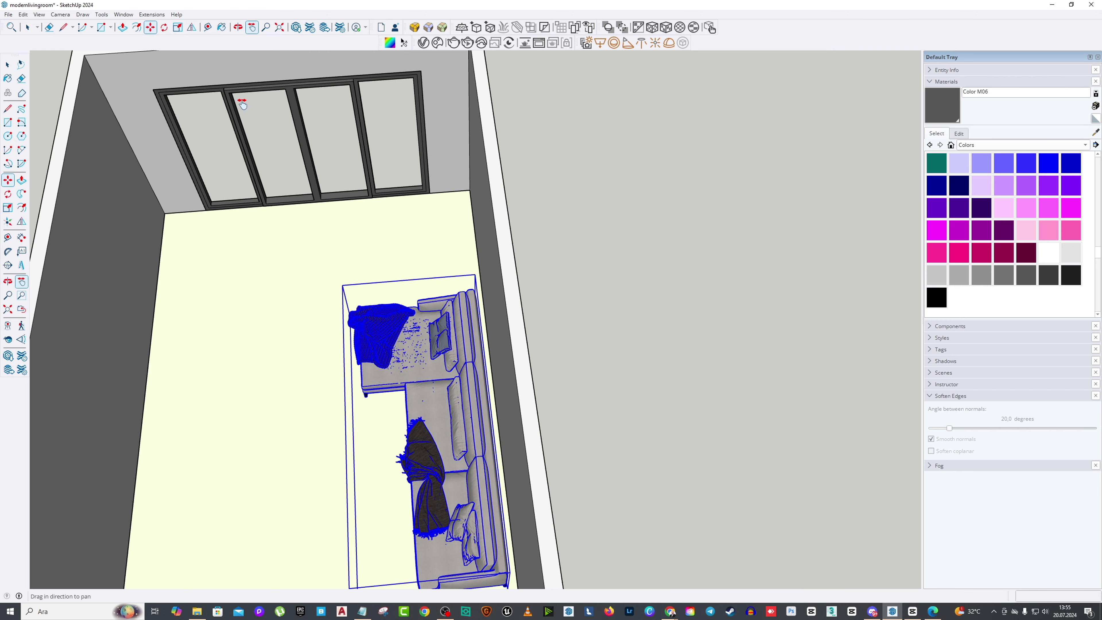
left_click_drag(242, 98, 408, 315)
scroll(408, 315, "down", 5)
middle_click_drag(408, 315, 382, 186)
scroll(319, 232, "up", 8)
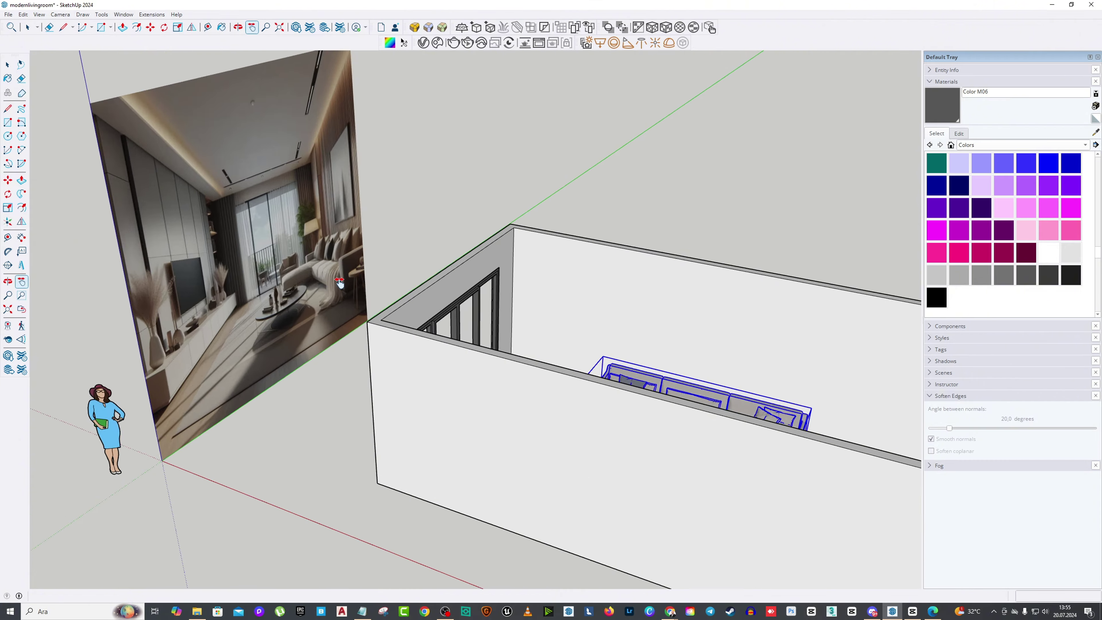
middle_click_drag(313, 230, 359, 367)
middle_click_drag(359, 367, 290, 283)
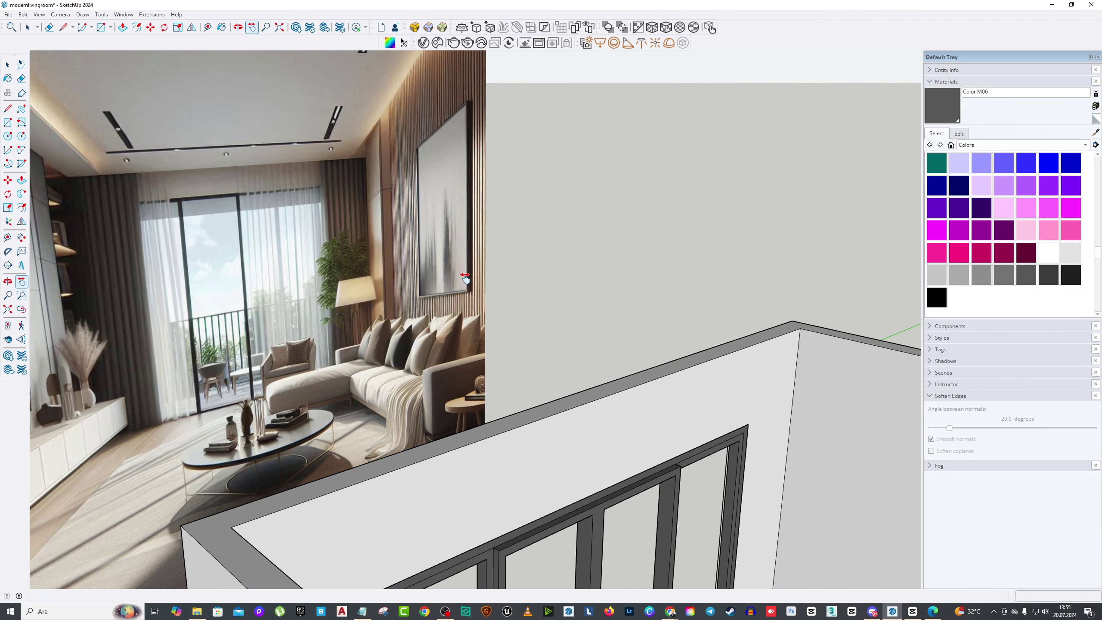
scroll(384, 257, "down", 8)
middle_click_drag(477, 395, 639, 494)
scroll(591, 350, "up", 6)
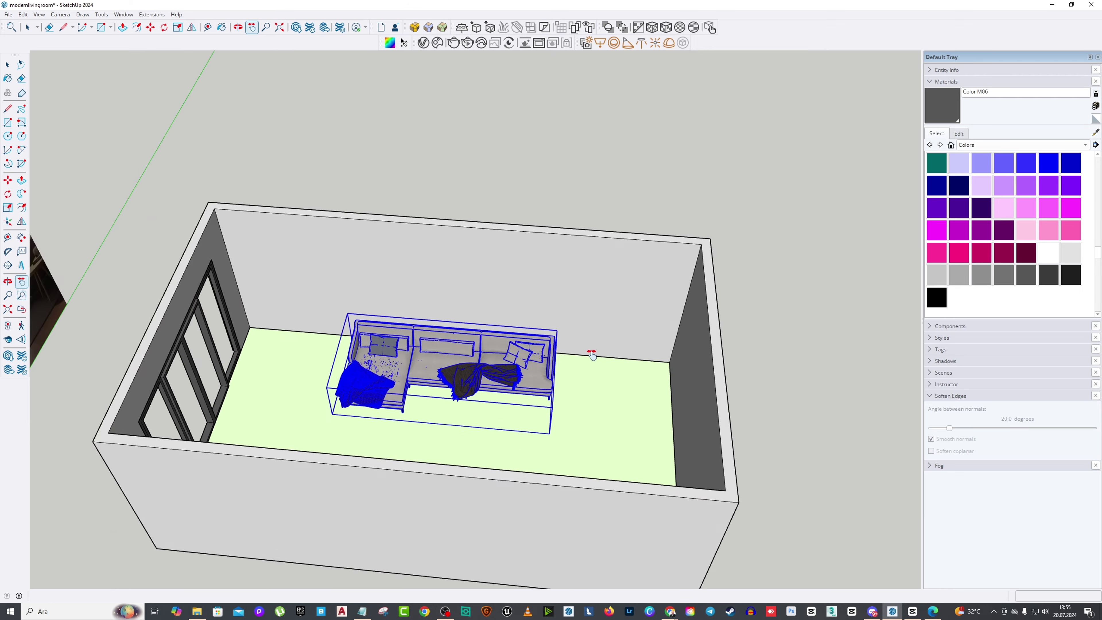
scroll(529, 308, "up", 3)
middle_click_drag(347, 314, 408, 350)
left_click(8, 64)
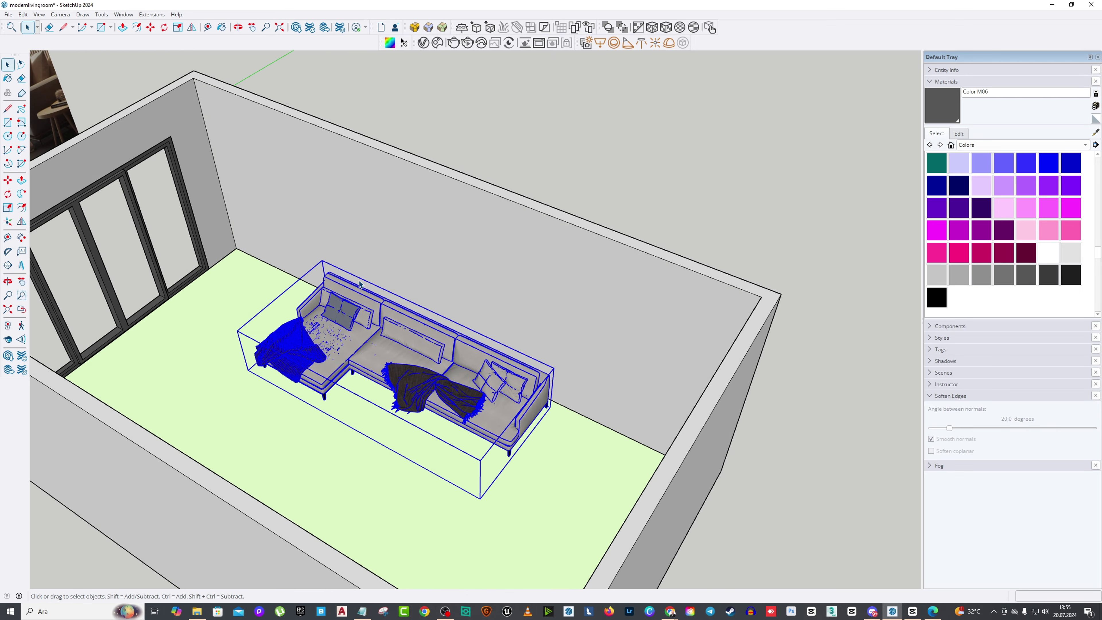
scroll(427, 319, "down", 1)
middle_click_drag(468, 316, 585, 232)
scroll(563, 300, "down", 2)
middle_click_drag(563, 300, 670, 315)
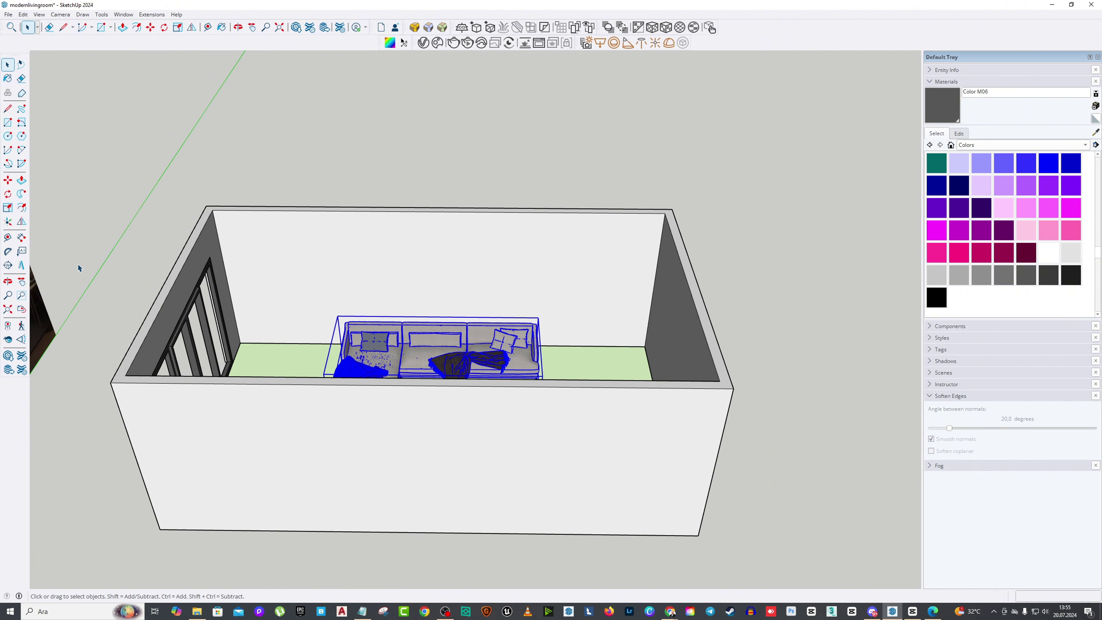
Step: Place two vertical guides on the wall, the first 215 cm from the edge
left_click(7, 237)
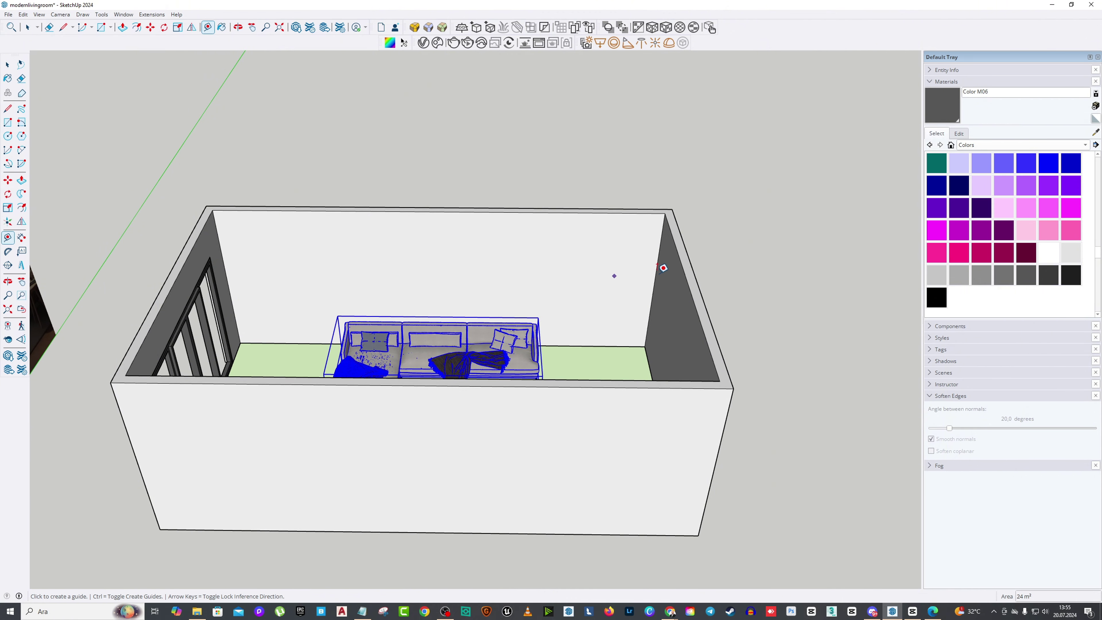
left_click(656, 268)
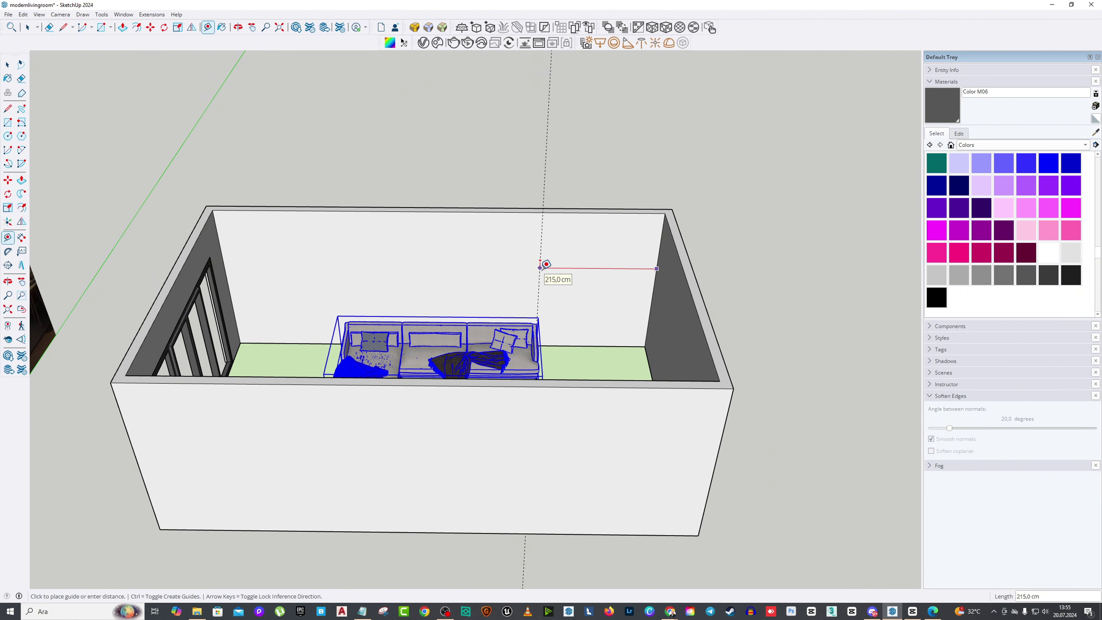
left_click(540, 267)
left_click(540, 265)
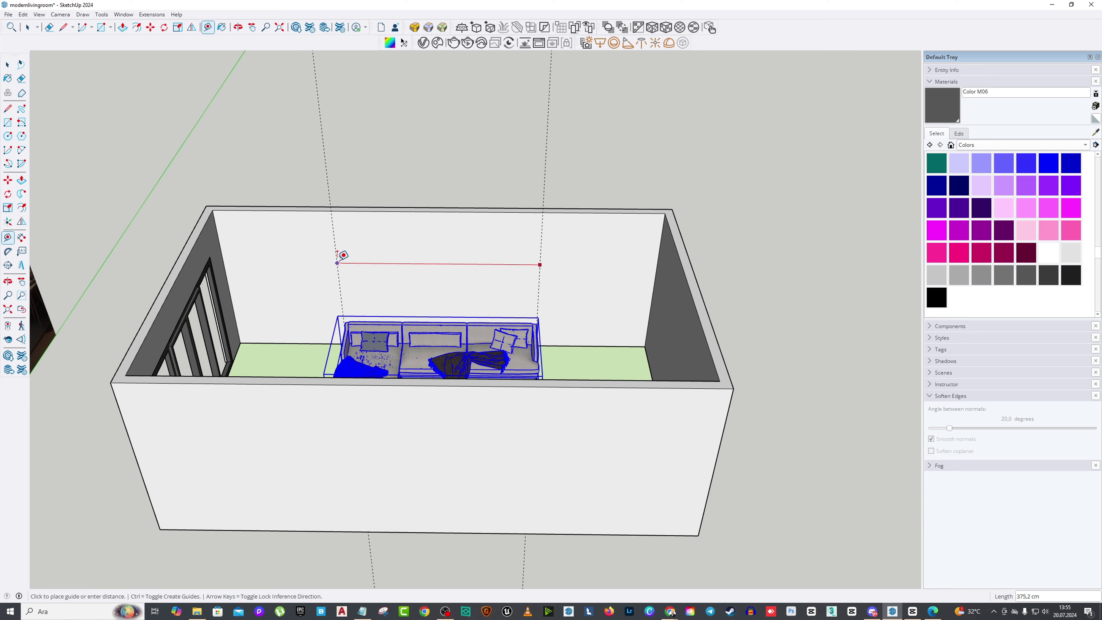
left_click(338, 262)
Step: Add another guide offset 80 cm from its neighbour
left_click(253, 28)
left_click_drag(308, 184, 553, 222)
middle_click_drag(553, 222, 412, 188)
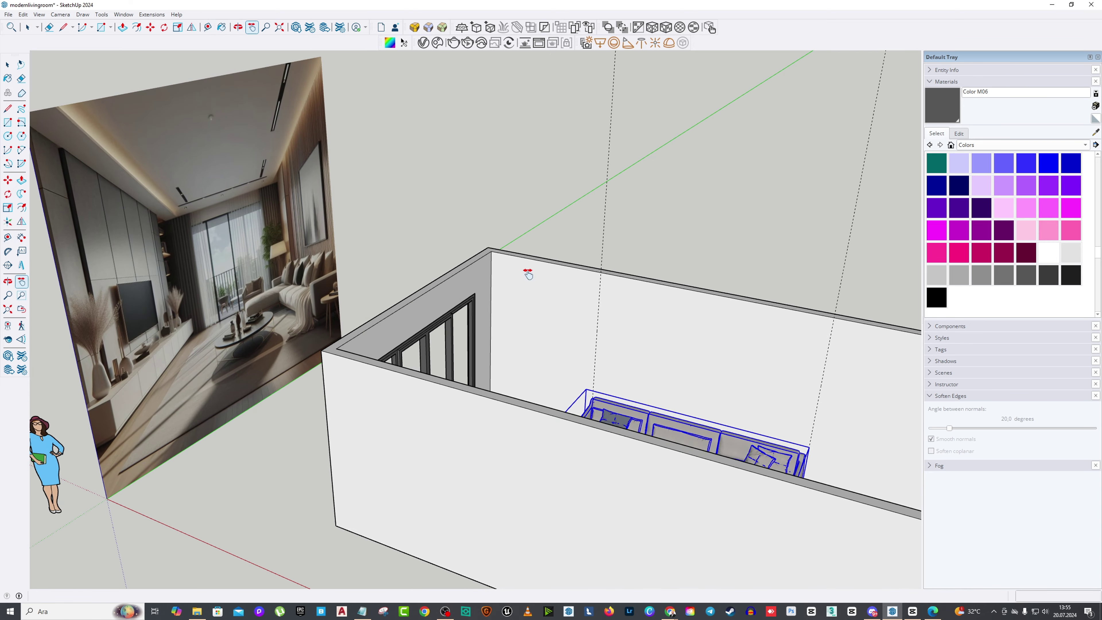
right_click(564, 233)
left_click(574, 238)
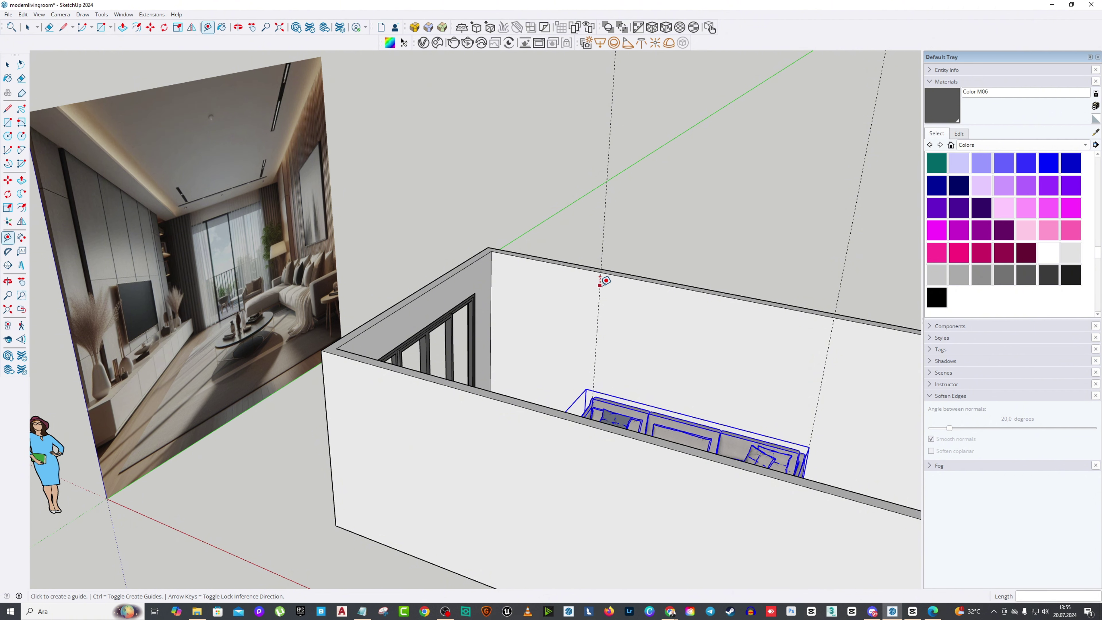
left_click(600, 284)
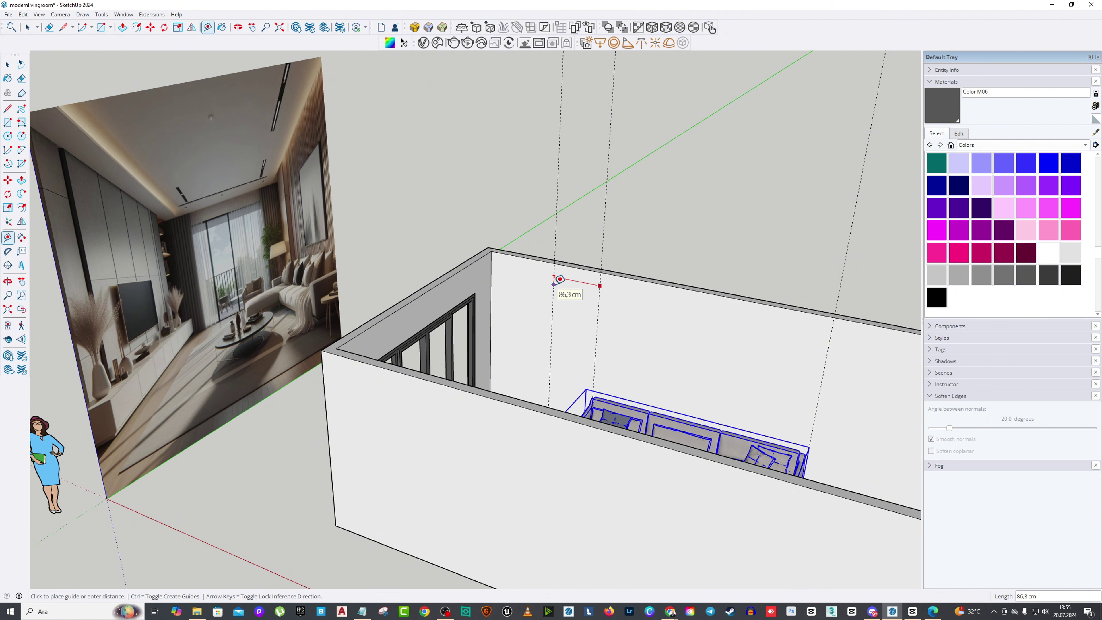
type("80")
key("Return")
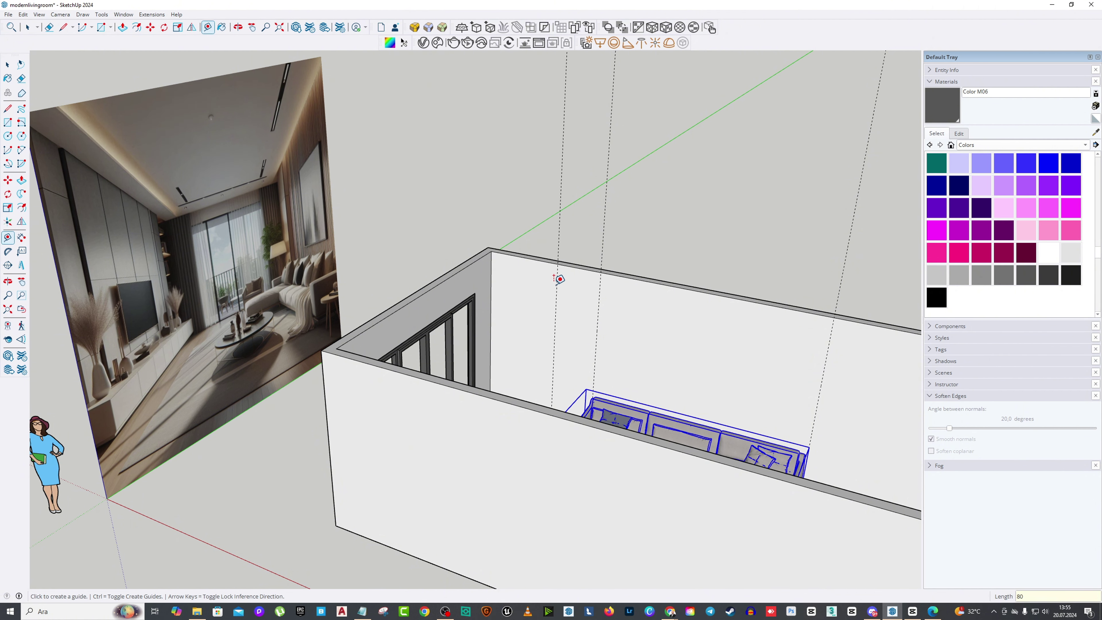
Step: Cancel an unfinished measurement and orbit to a near top-down room view
left_click(556, 291)
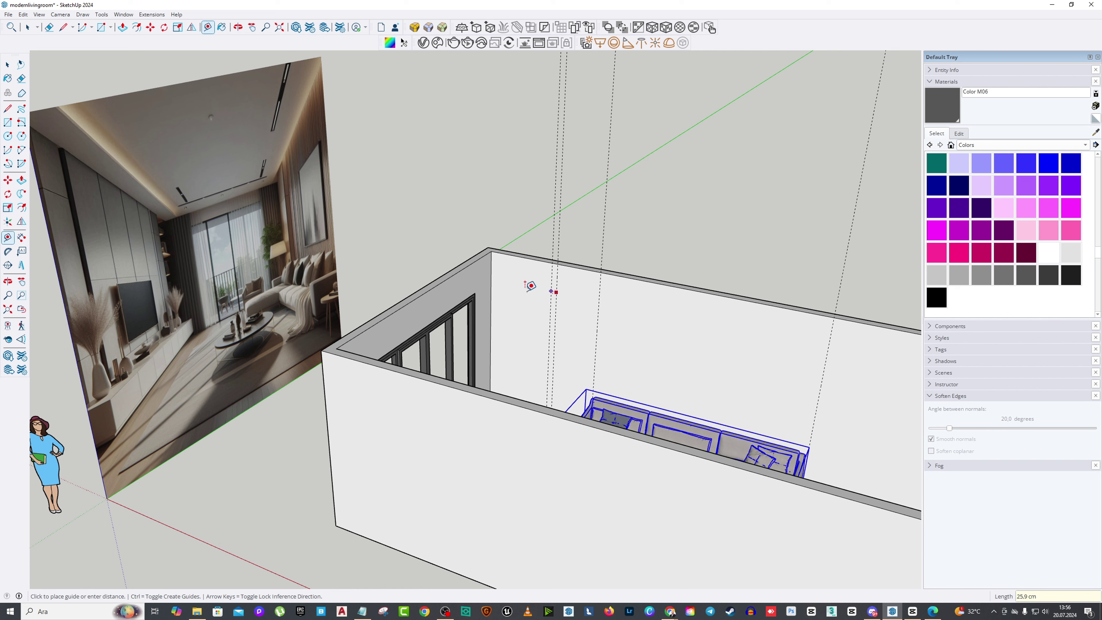
key("Escape")
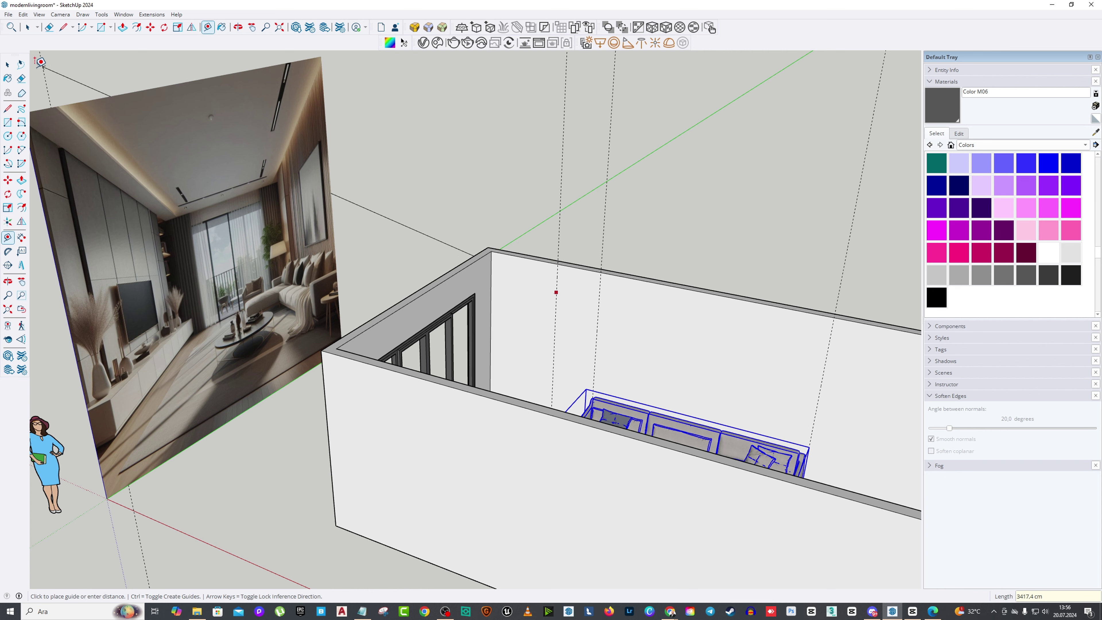
key("space")
scroll(557, 283, "down", 2)
middle_click_drag(558, 284, 645, 278)
scroll(668, 296, "up", 2)
Step: Delete the sofa from the room
right_click(614, 280)
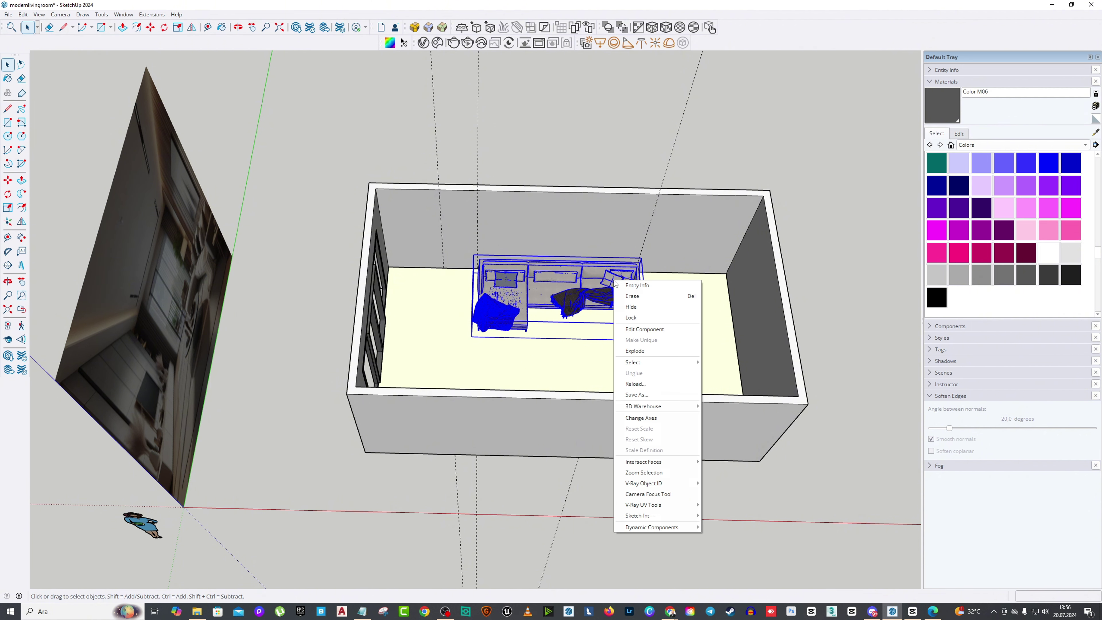
left_click(633, 306)
scroll(693, 204, "up", 3)
middle_click_drag(694, 224, 575, 122)
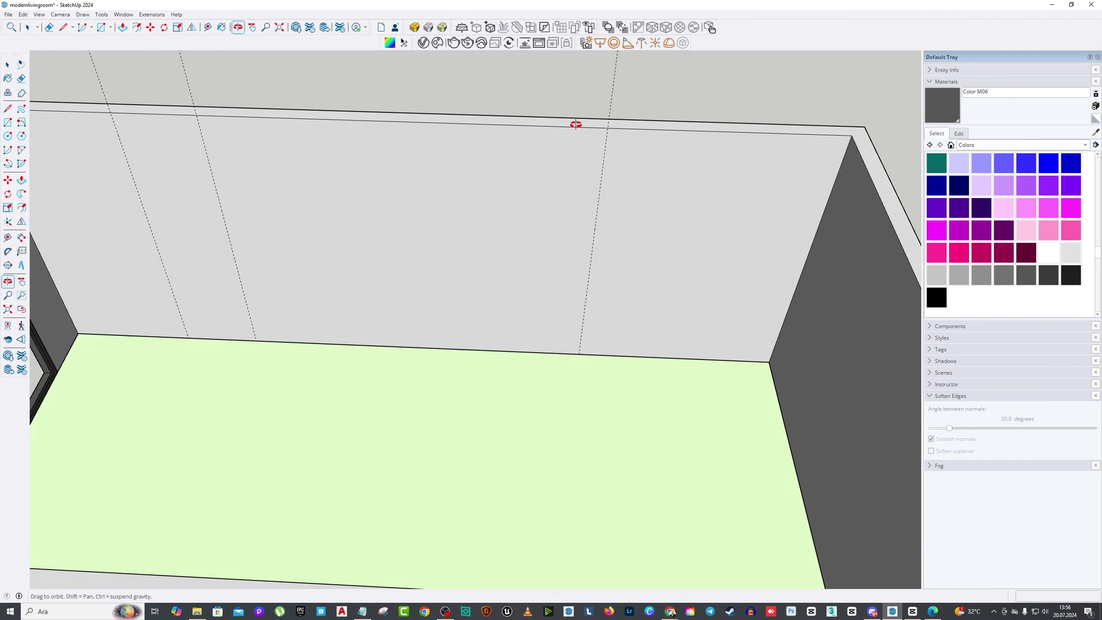
Step: Add a new parallel guide line on the side wall
left_click(251, 27)
left_click_drag(470, 150, 472, 206)
right_click(482, 201)
left_click(498, 206)
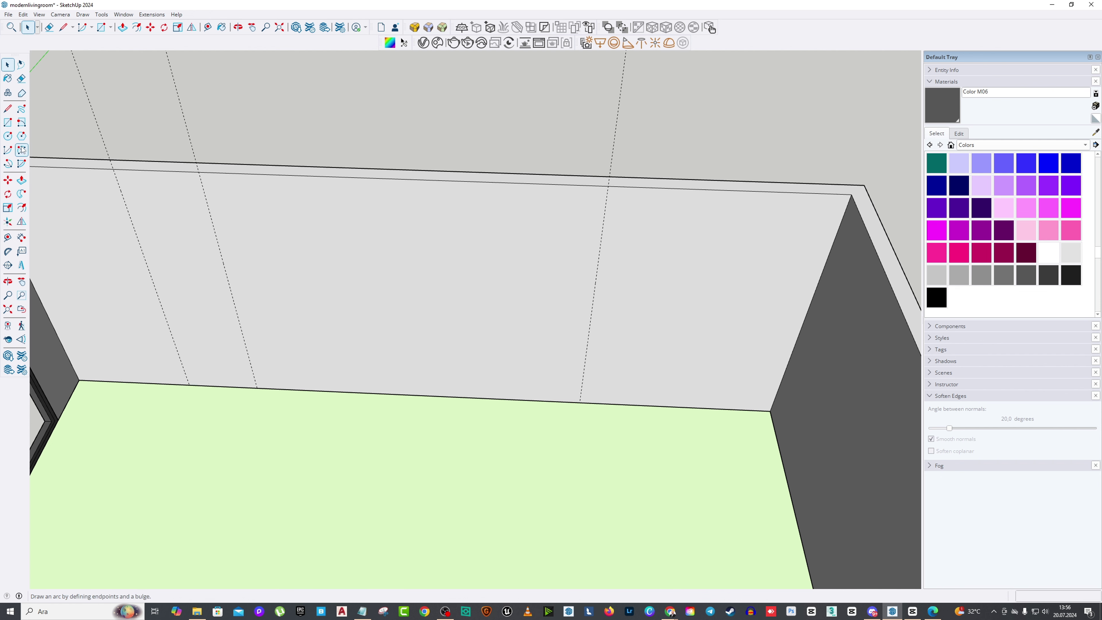
left_click(8, 238)
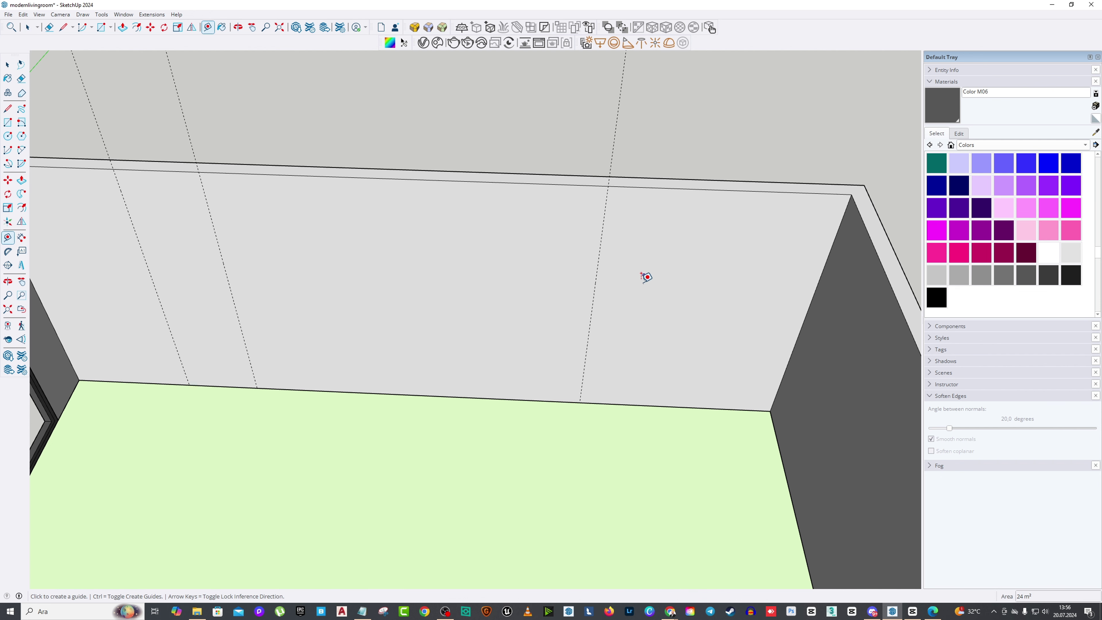
left_click(600, 248)
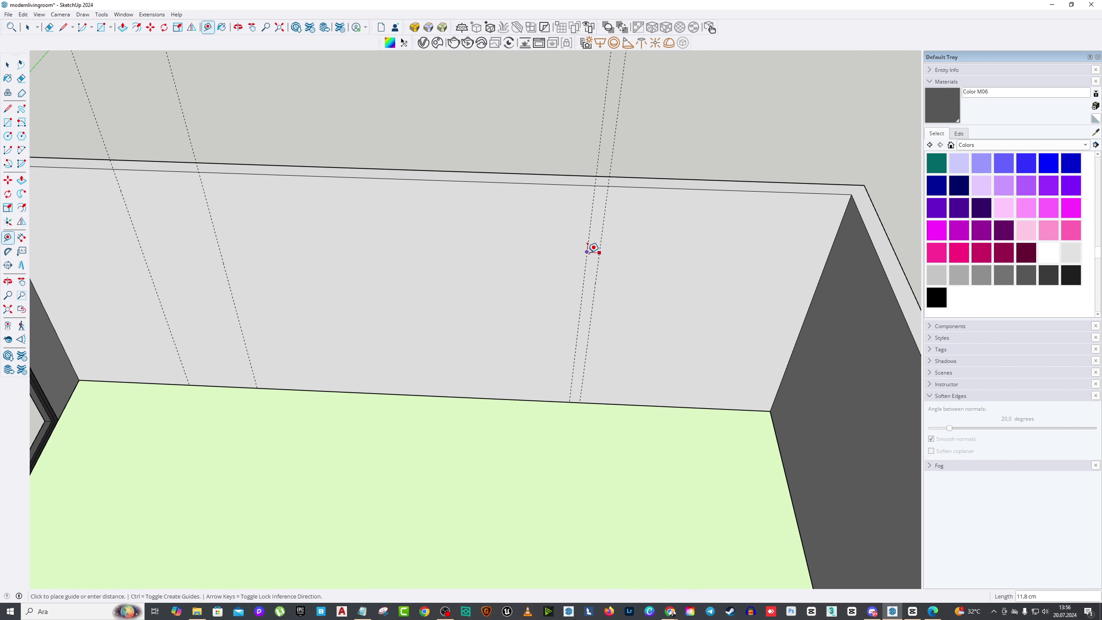
left_click(595, 248)
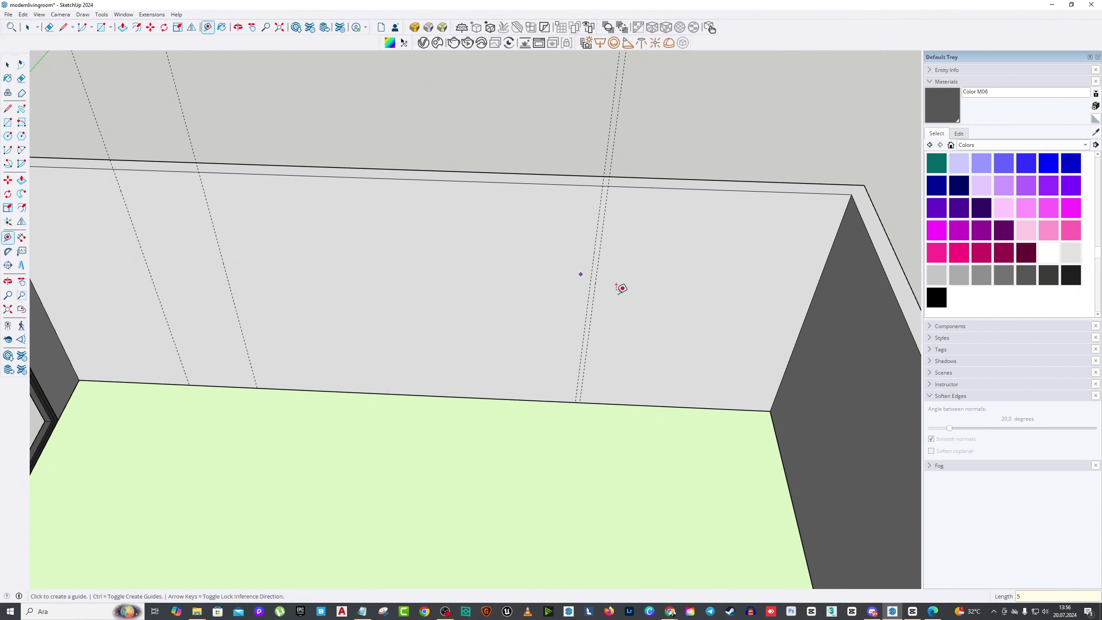
scroll(622, 291, "down", 5)
scroll(633, 295, "up", 8)
scroll(638, 294, "up", 1)
Step: Draw a 5 × 300 cm rectangle along the guide from floor to wall top
left_click(8, 109)
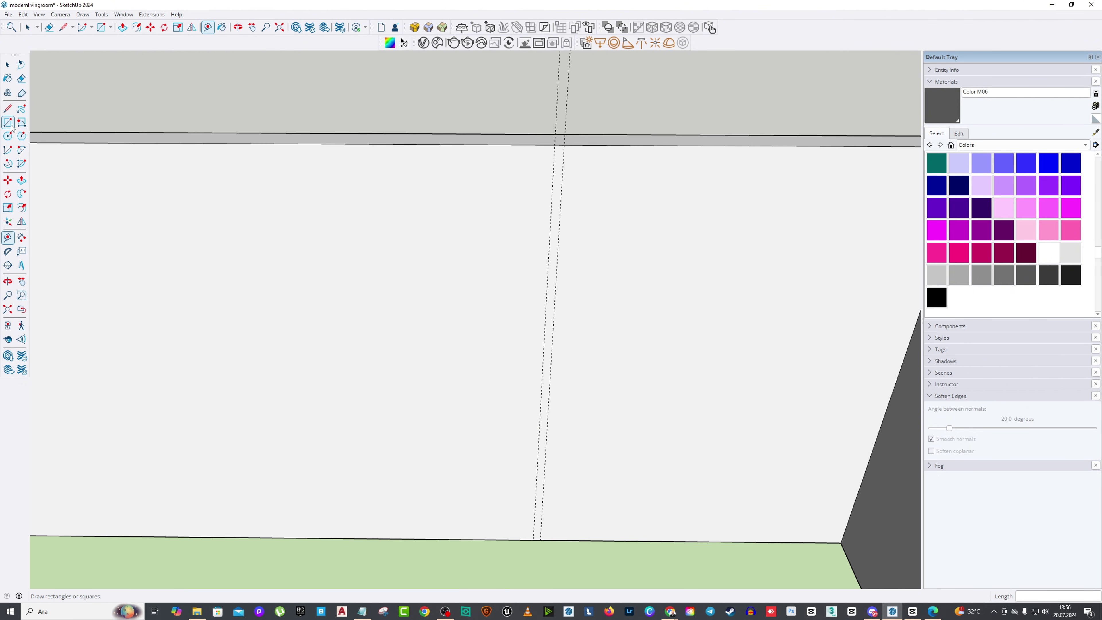
left_click(10, 124)
left_click(555, 145)
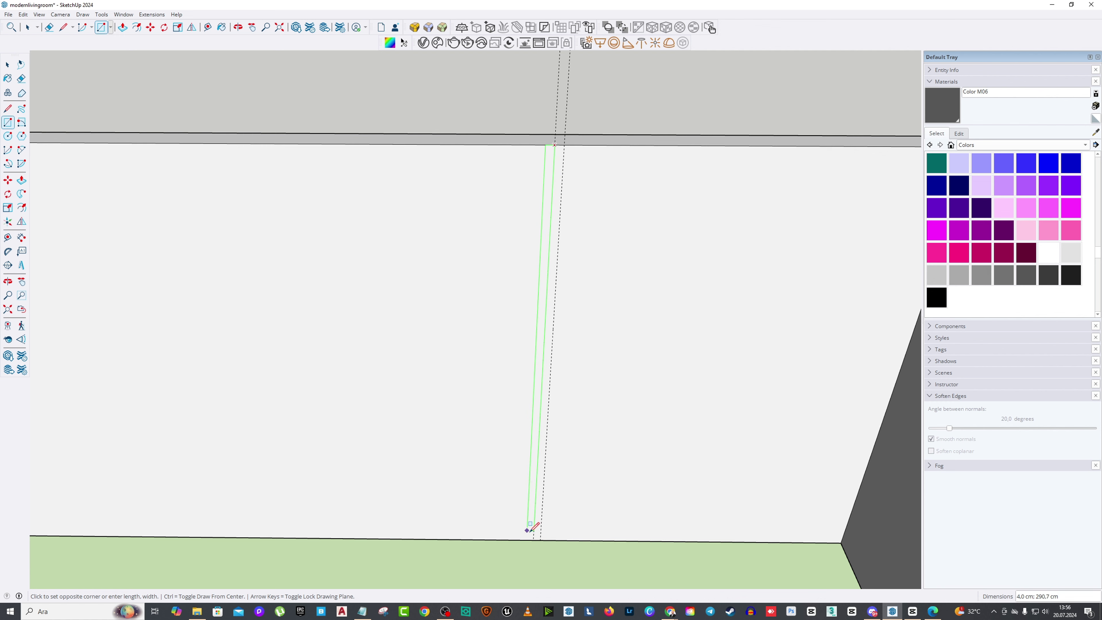
left_click(540, 539)
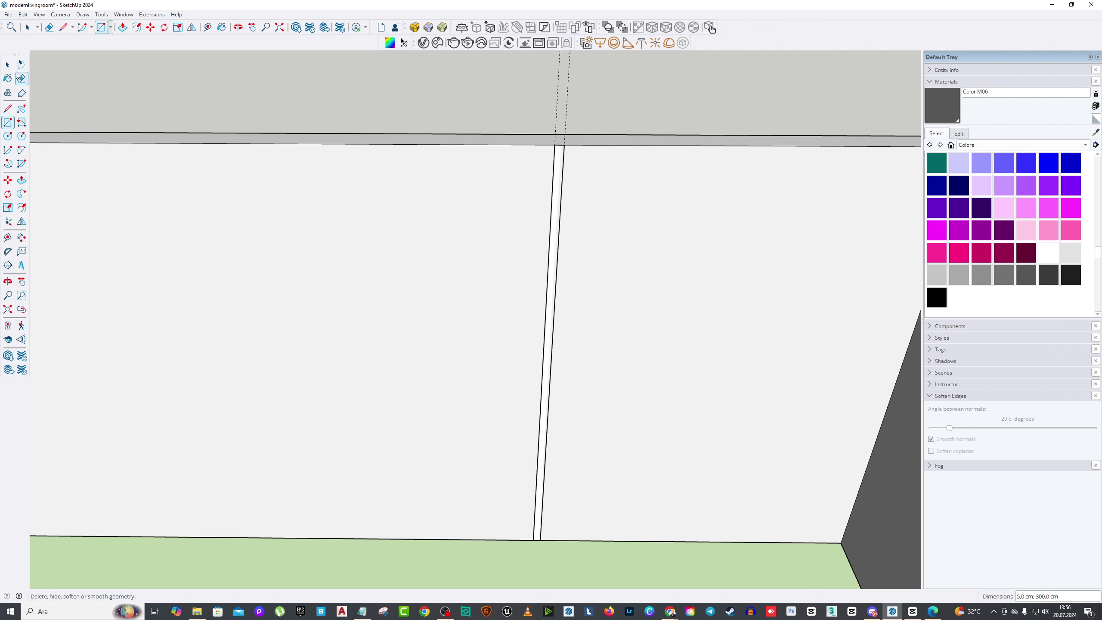
key("space")
Step: Push/Pull the narrow strip 2.5 cm out from the wall
left_click(23, 181)
middle_click_drag(460, 271, 545, 208)
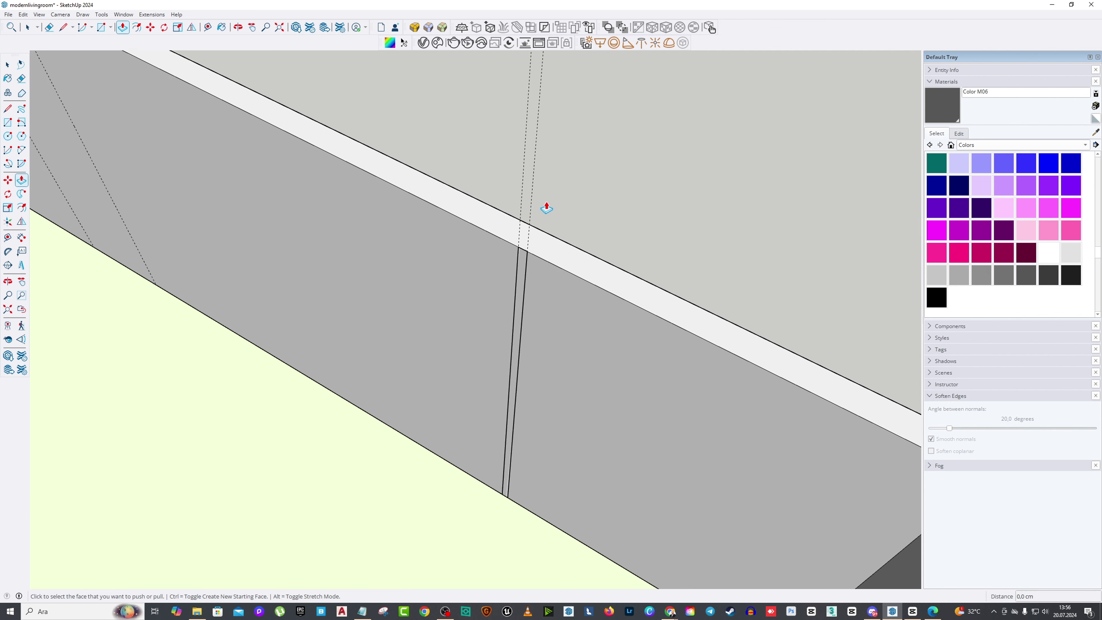
scroll(543, 209, "up", 1)
left_click(516, 283)
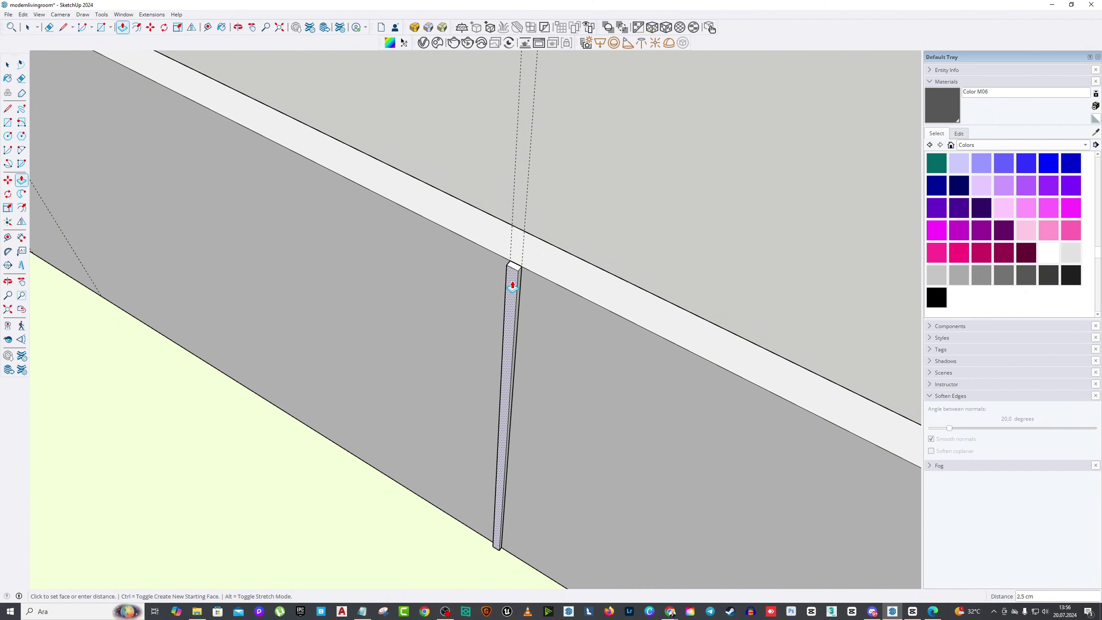
left_click(512, 285)
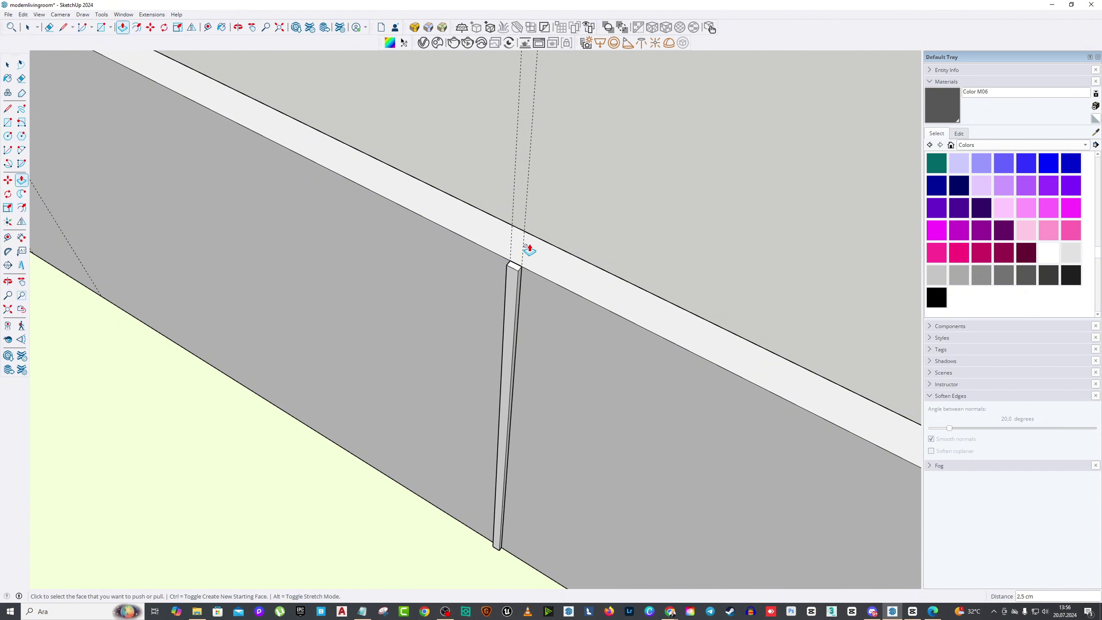
scroll(525, 250, "down", 2)
middle_click_drag(525, 251, 574, 268)
left_click(8, 65)
scroll(540, 280, "up", 1)
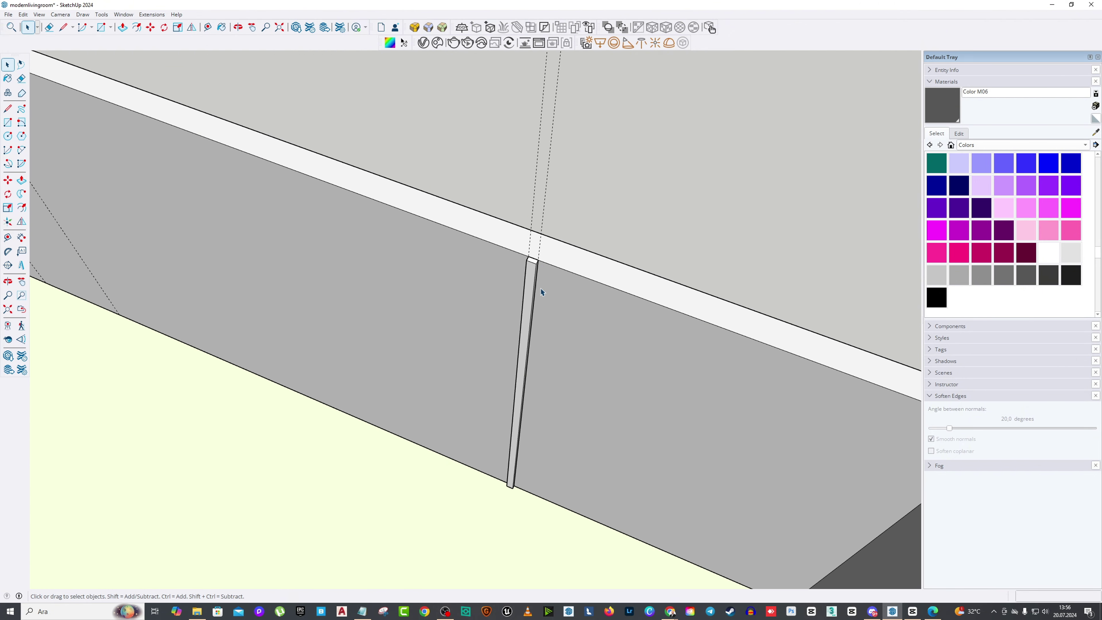
scroll(541, 289, "up", 1)
Step: Select the whole new slat and make it a component
triple_click(525, 261)
right_click(526, 260)
left_click(559, 331)
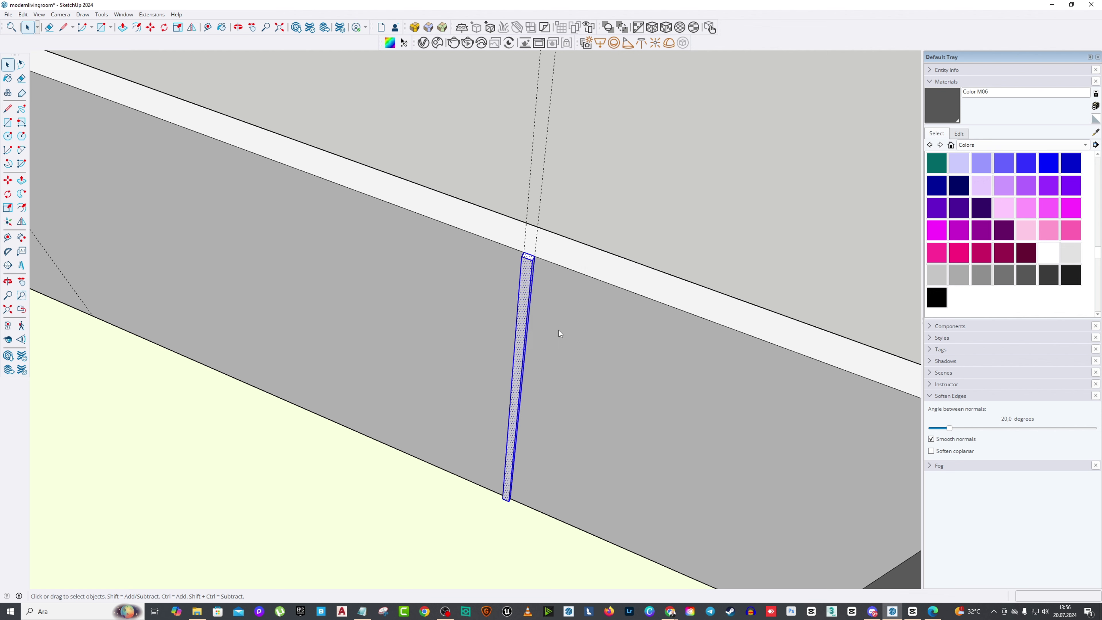
left_click(652, 341)
Step: Paint the slat component's faces with the yellow Color D03 material
scroll(1016, 227, "up", 2)
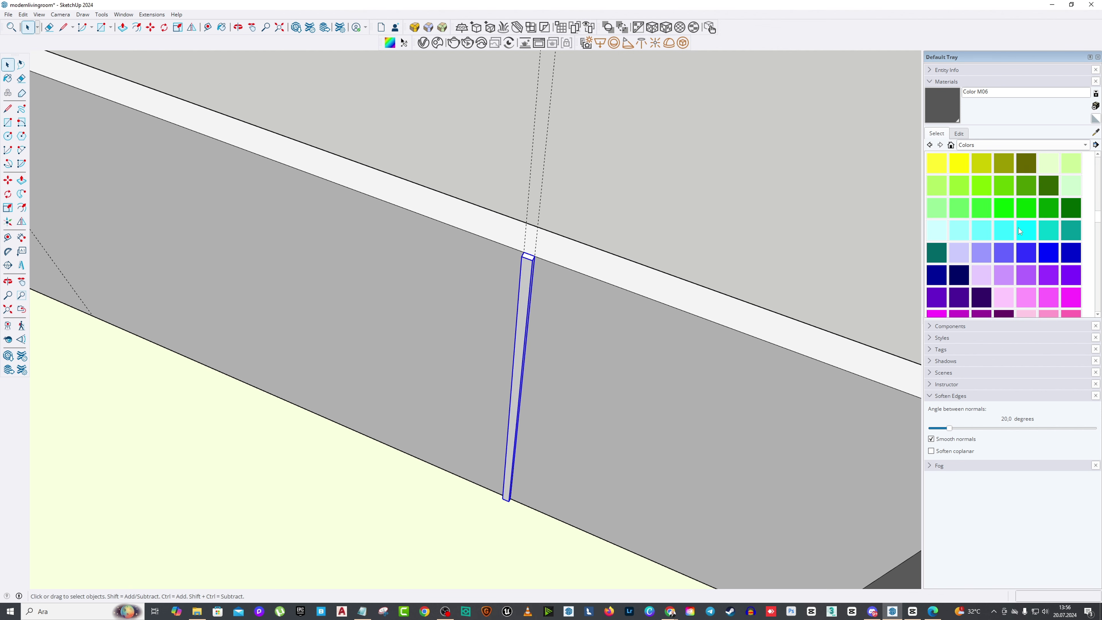
scroll(1017, 224, "up", 2)
left_click(1048, 163)
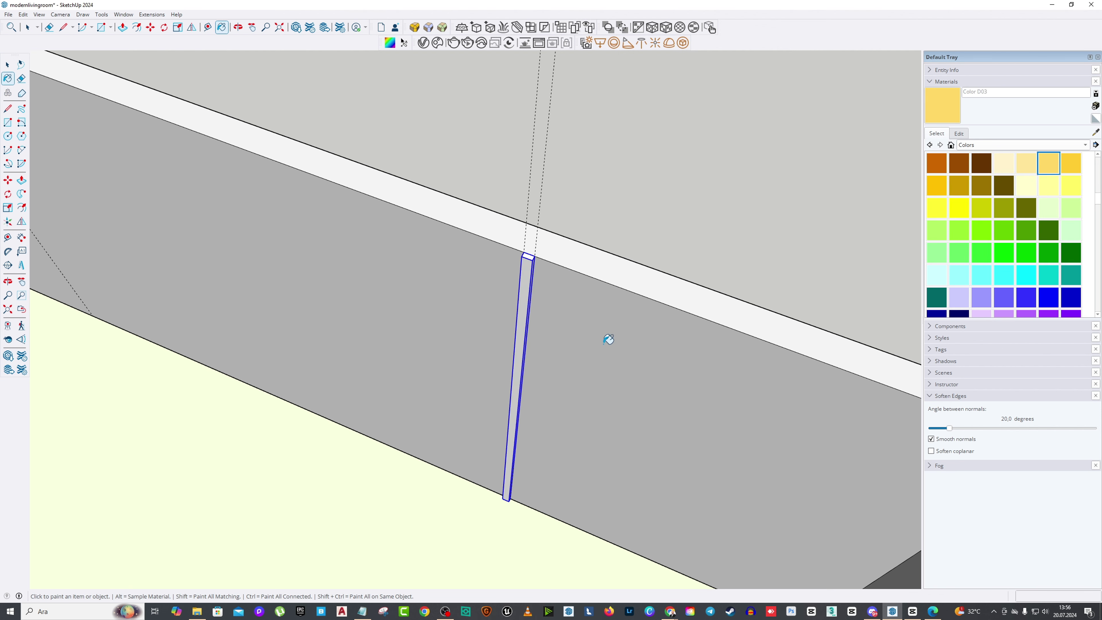
scroll(608, 338, "up", 2)
left_click(7, 67)
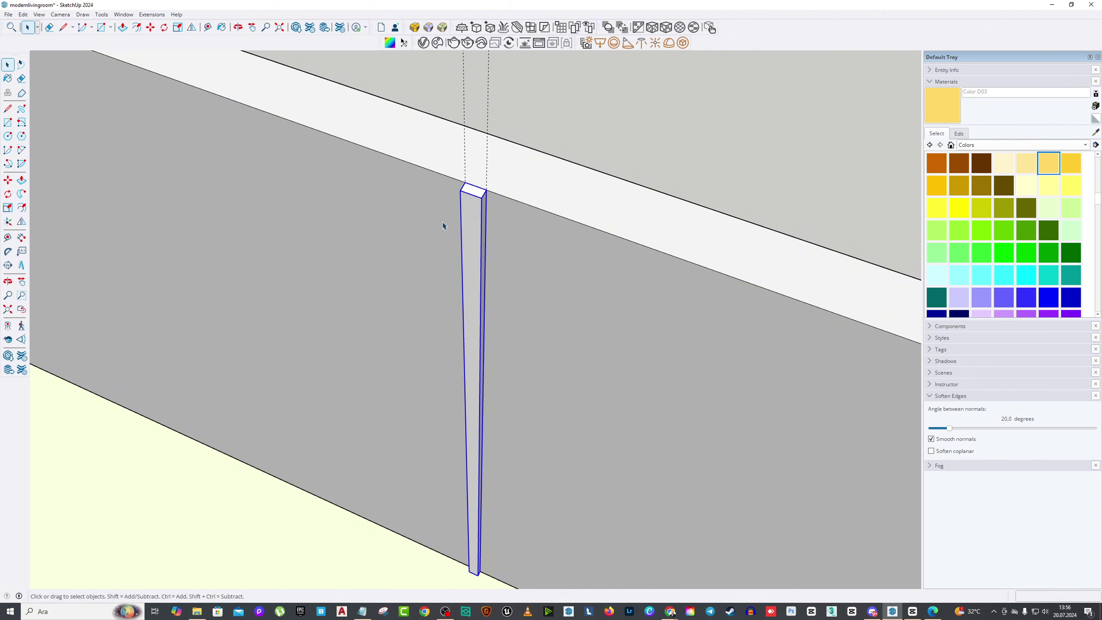
triple_click(467, 212)
left_click(8, 78)
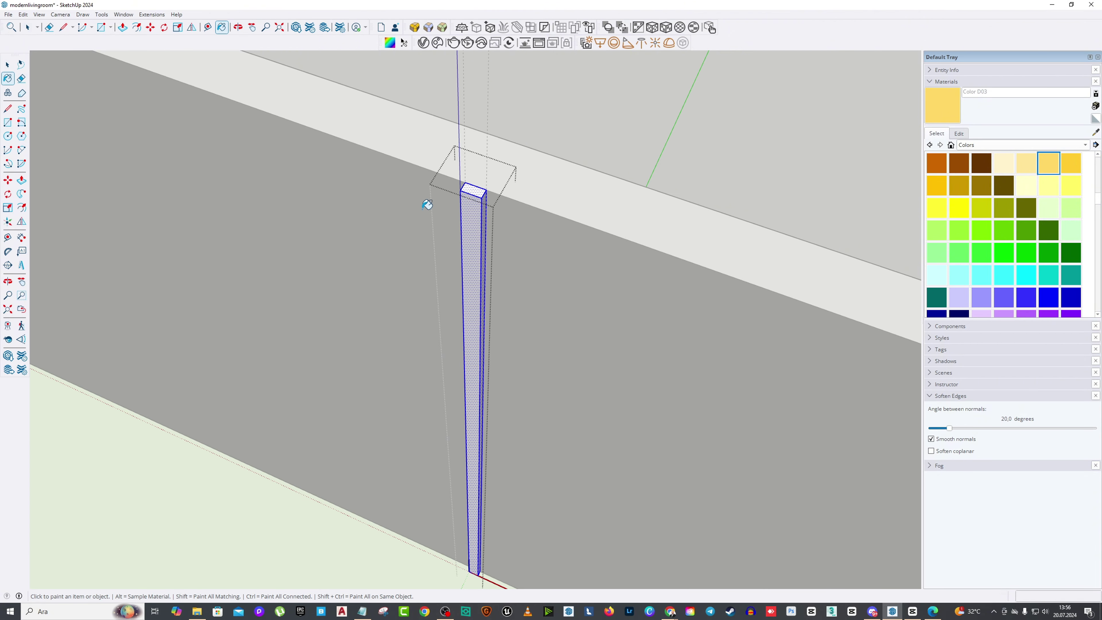
left_click(461, 240)
left_click(7, 65)
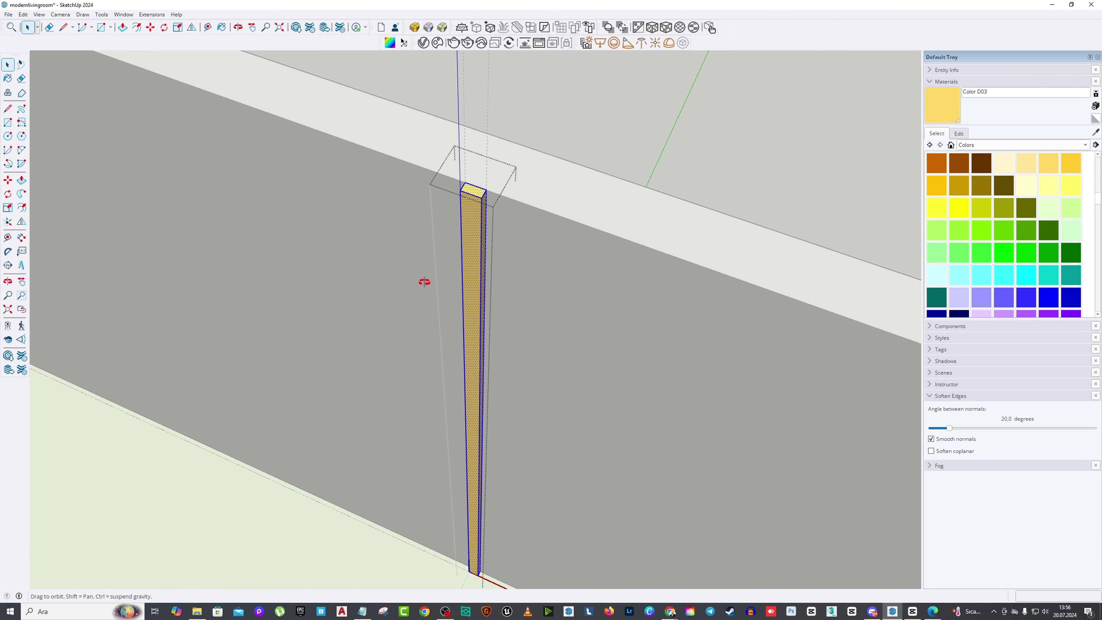
middle_click_drag(424, 281, 499, 247)
key("m")
scroll(524, 253, "up", 5)
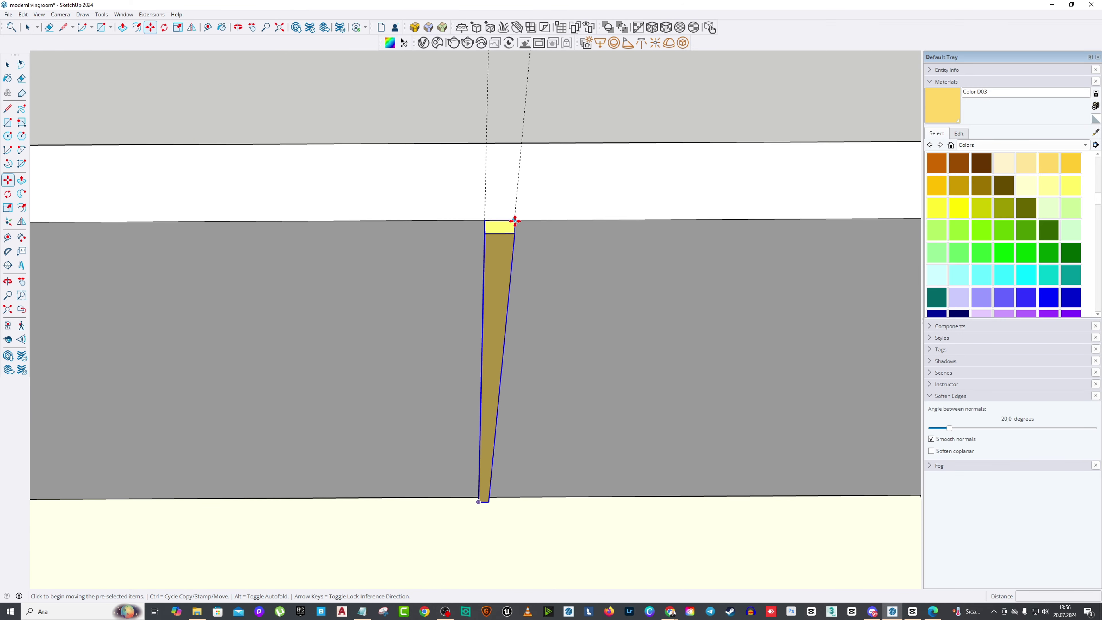
Step: Ctrl-copy the slat beside itself, then array it with 50x and then 65x
key("ctrl")
left_click(514, 221)
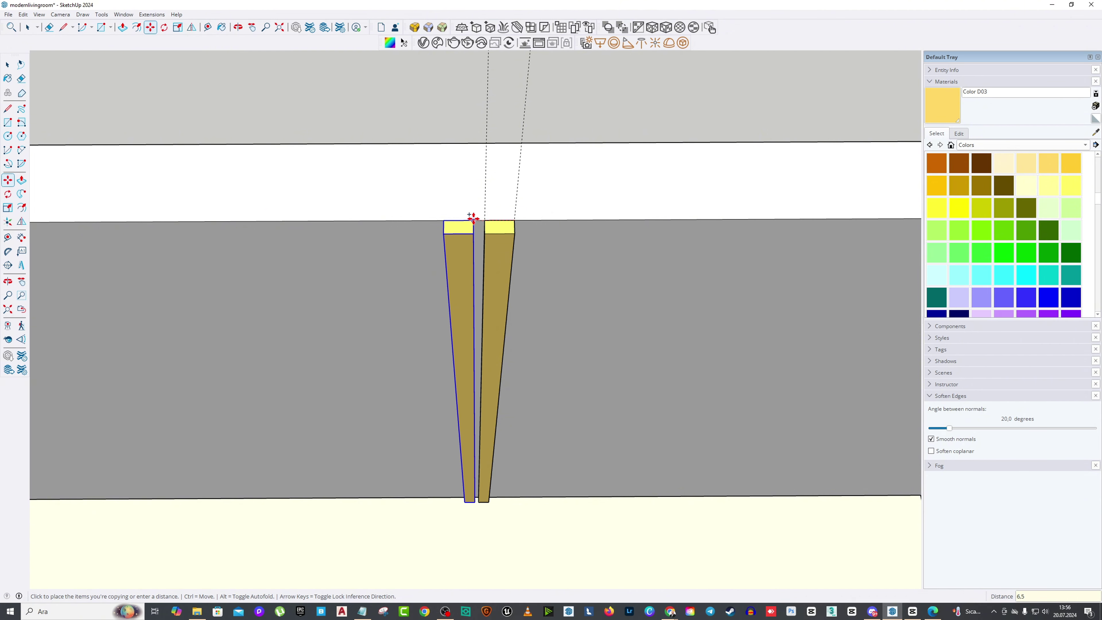
left_click(473, 218)
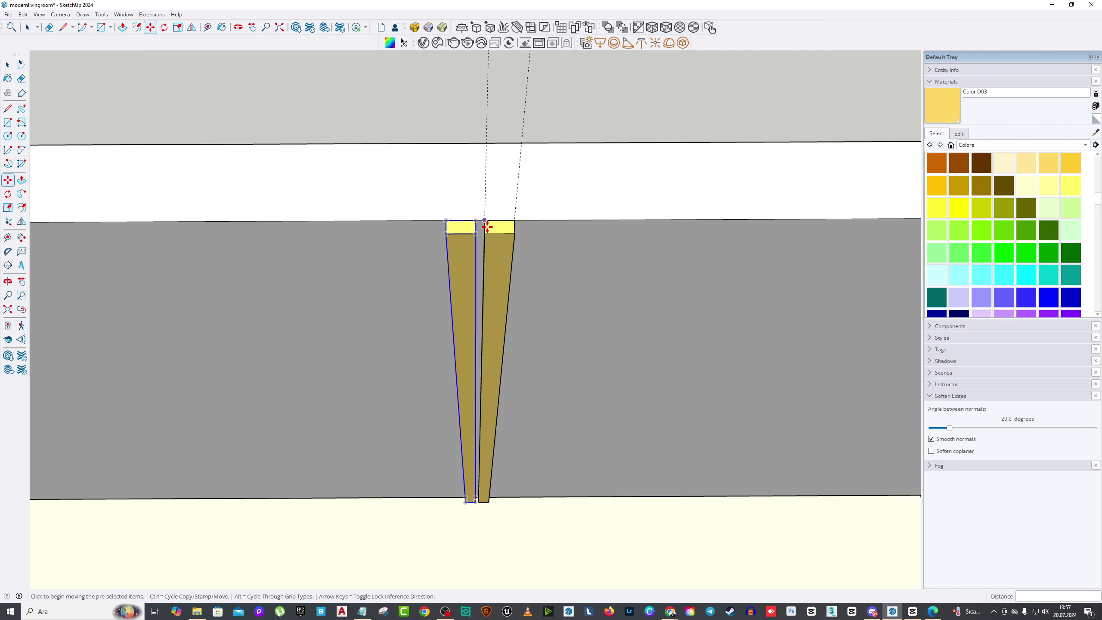
scroll(484, 224, "down", 5)
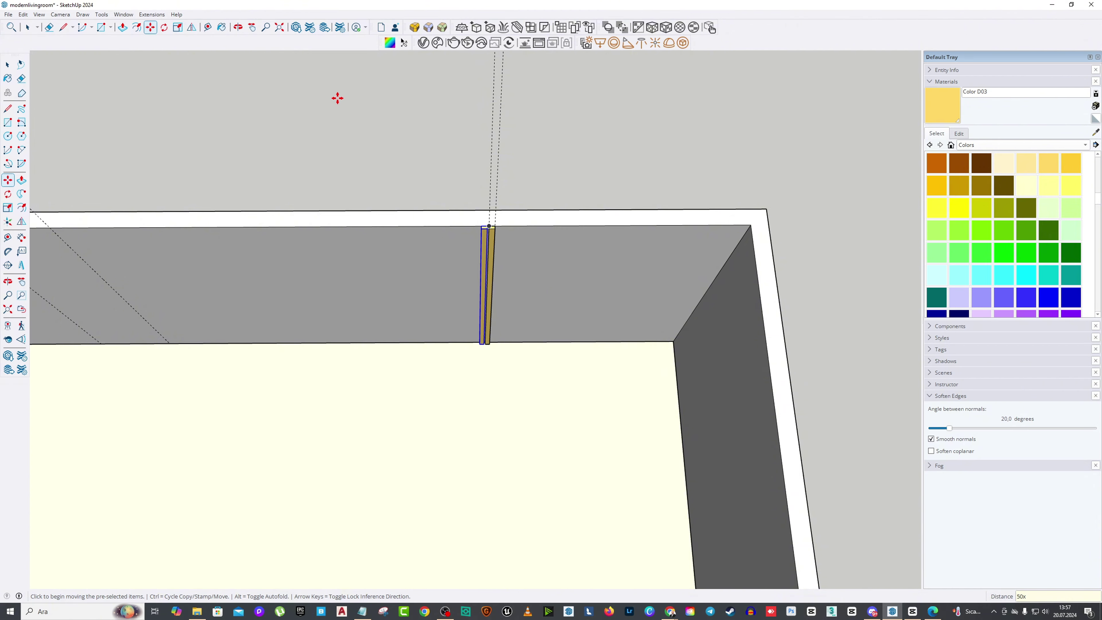
key("Return")
middle_click_drag(256, 260, 206, 291)
scroll(462, 306, "down", 2)
scroll(256, 263, "up", 1)
scroll(256, 263, "up", 4)
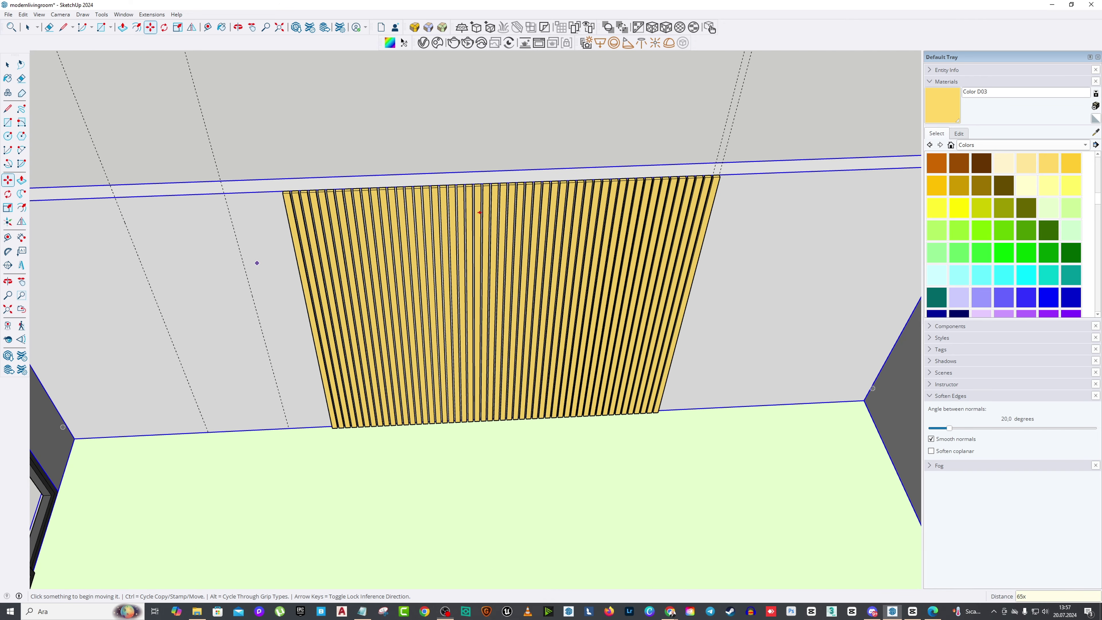
key("Return")
middle_click_drag(399, 212, 391, 204)
Step: Bring the row's left end into view and delete the first extra slats there
left_click(8, 65)
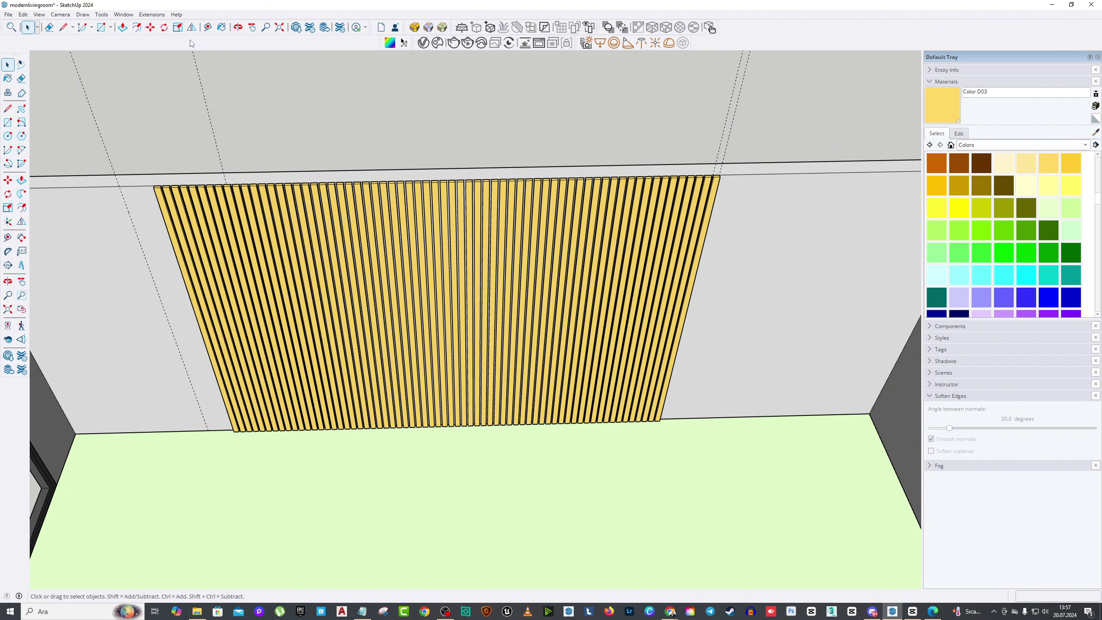
left_click(252, 27)
left_click_drag(264, 125, 345, 150)
scroll(317, 198, "up", 4)
key("space")
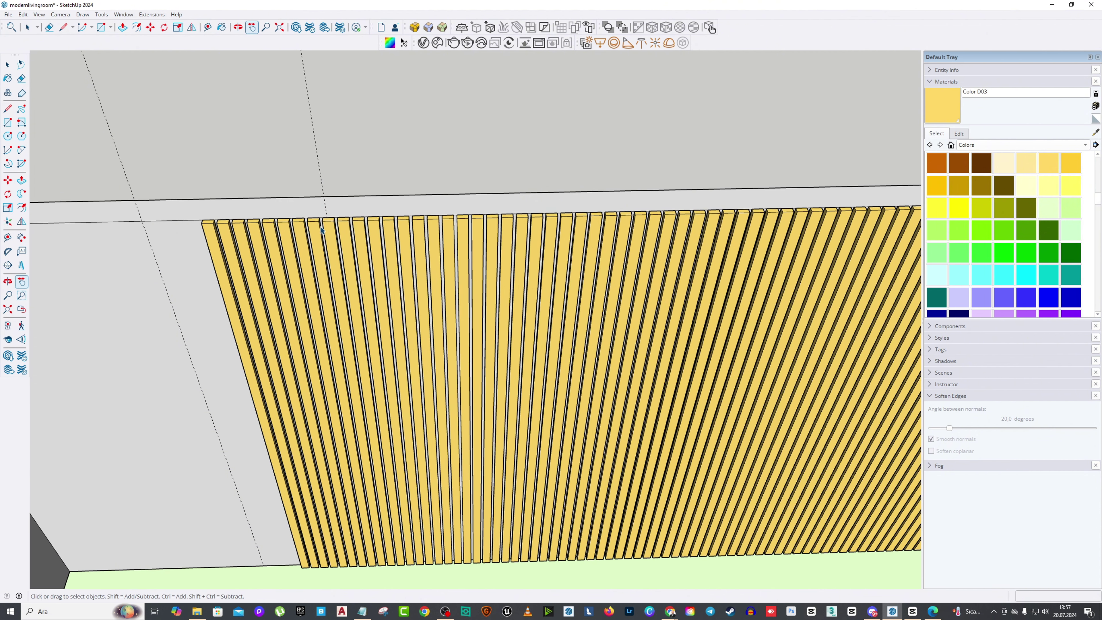
left_click(318, 233)
key("Delete")
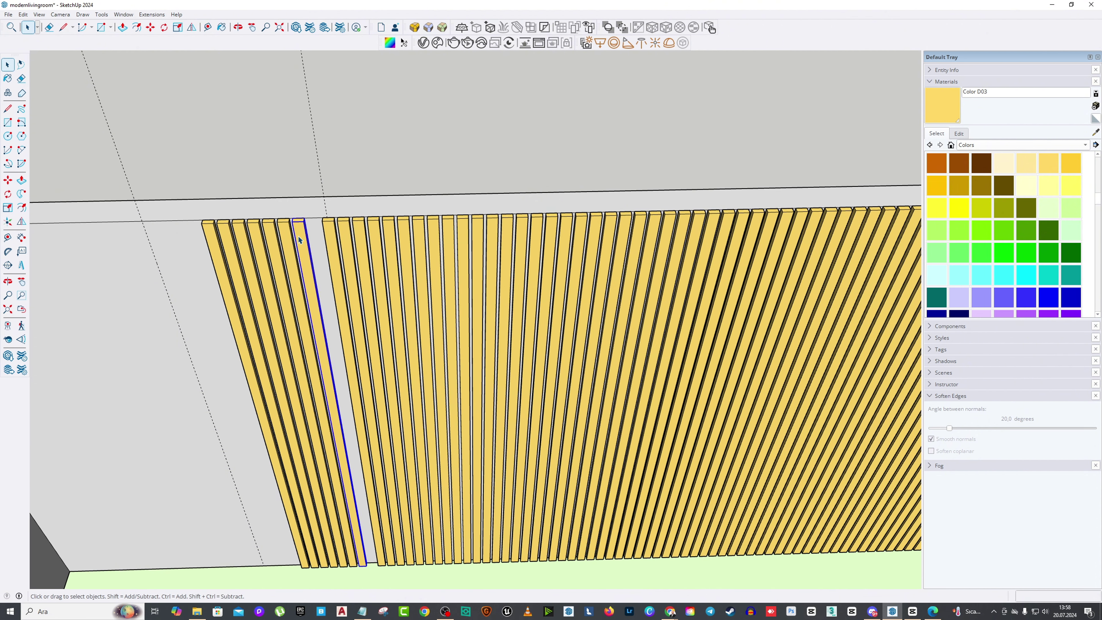
key("Delete")
left_click(286, 239)
key("Delete")
left_click(273, 240)
Step: Delete the remaining leftover slats at the far left end of the panel
key("Delete")
left_click(259, 241)
key("Delete")
left_click(245, 242)
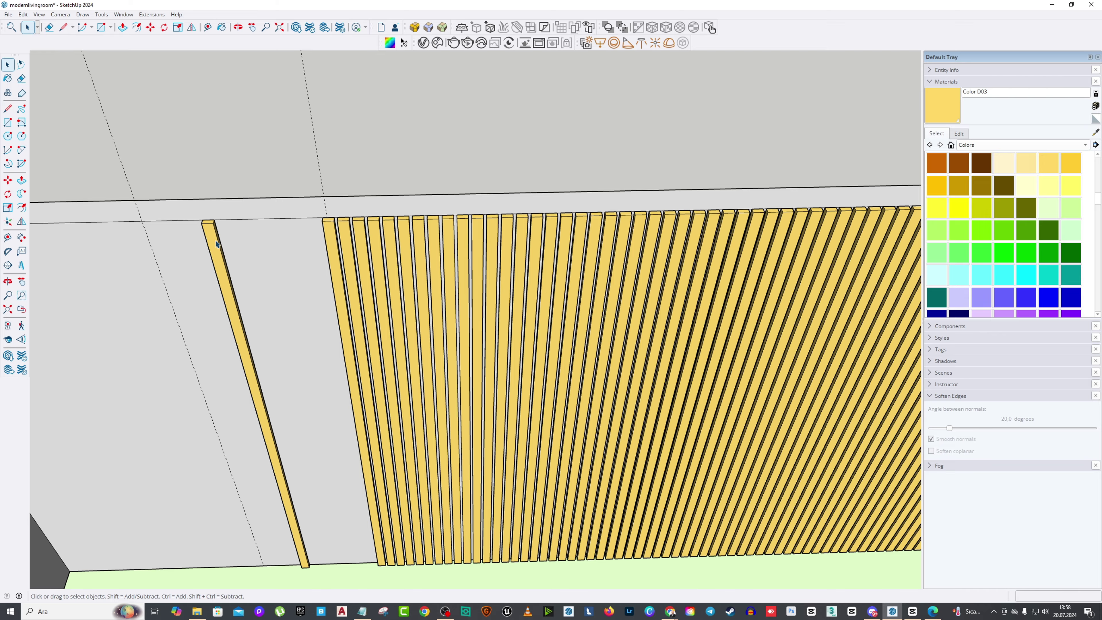
left_click(215, 241)
key("Delete")
scroll(299, 231, "down", 3)
middle_click_drag(298, 231, 265, 187)
scroll(265, 187, "down", 1)
middle_click_drag(460, 223, 575, 314)
scroll(457, 276, "up", 3)
scroll(504, 384, "up", 3)
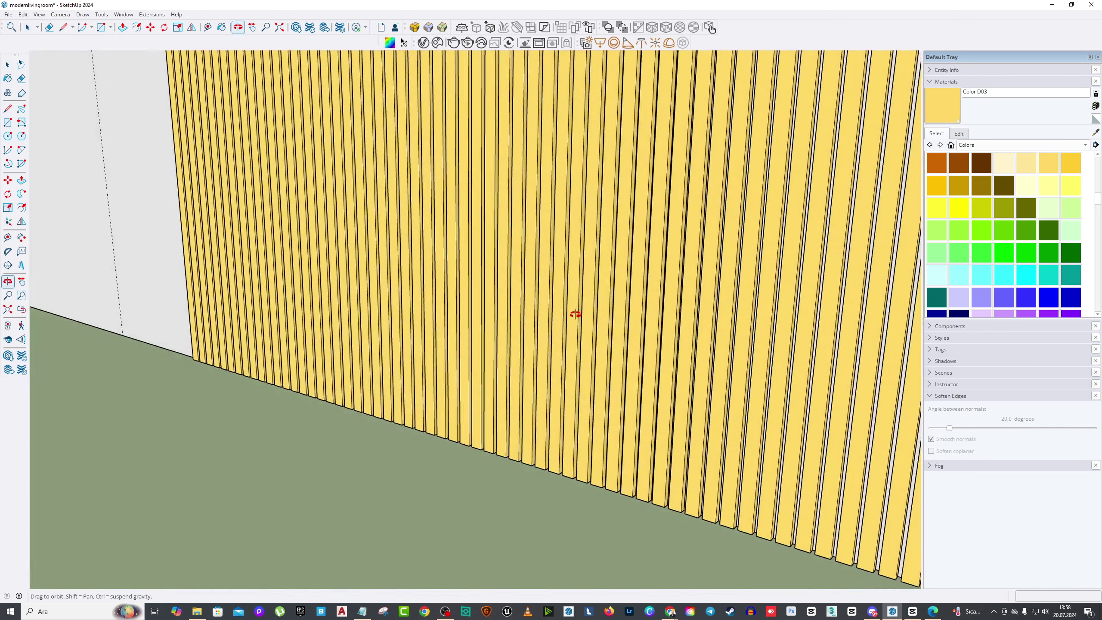
key("space")
scroll(433, 282, "down", 10)
scroll(423, 275, "up", 4)
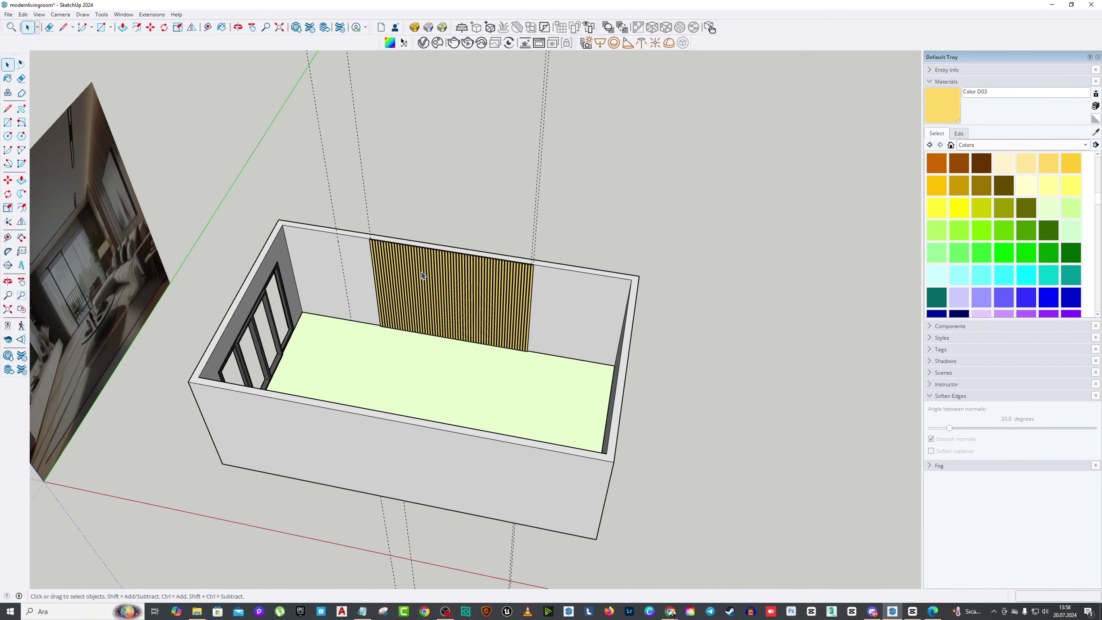
Step: Hide the room's walls and floor group
middle_click_drag(423, 276, 388, 263)
left_click(592, 273)
right_click(593, 274)
left_click(616, 299)
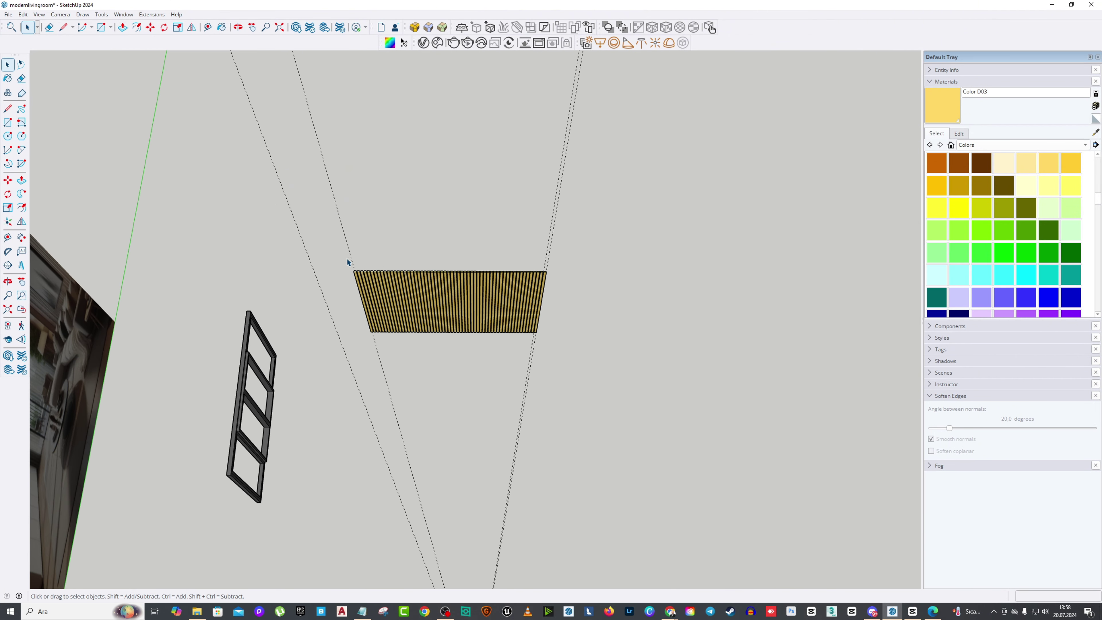
Step: Hide the two dashed construction guide lines beside the slats
left_click_drag(347, 259, 595, 382)
left_click_drag(580, 208, 433, 239)
right_click(331, 204)
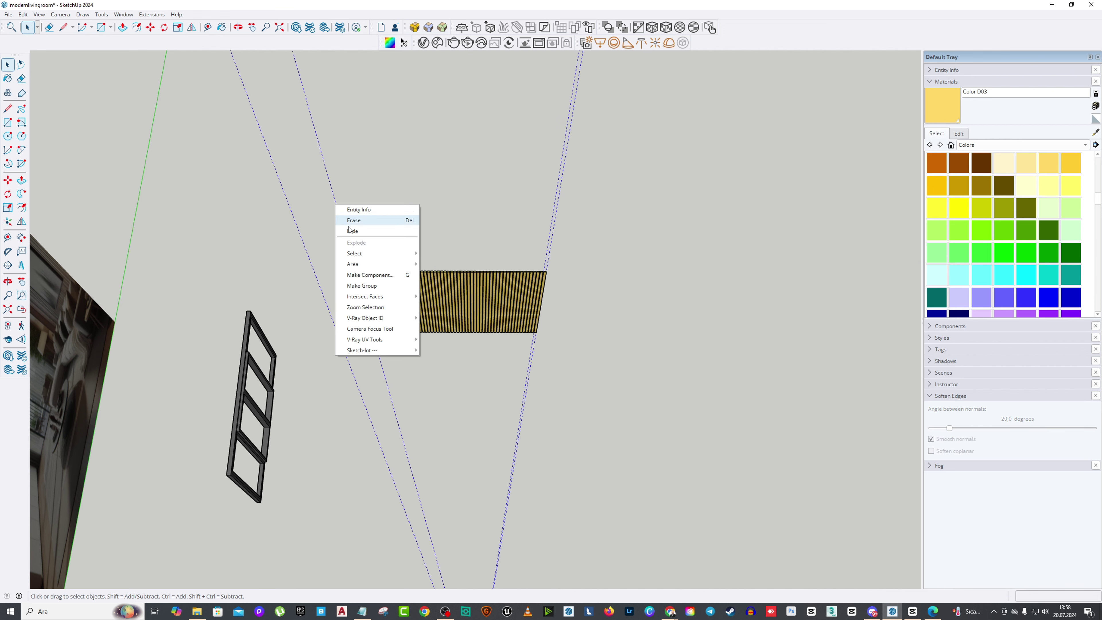
left_click(388, 231)
Step: Combine the whole slat panel into a single group
left_click_drag(314, 231, 662, 401)
right_click(476, 294)
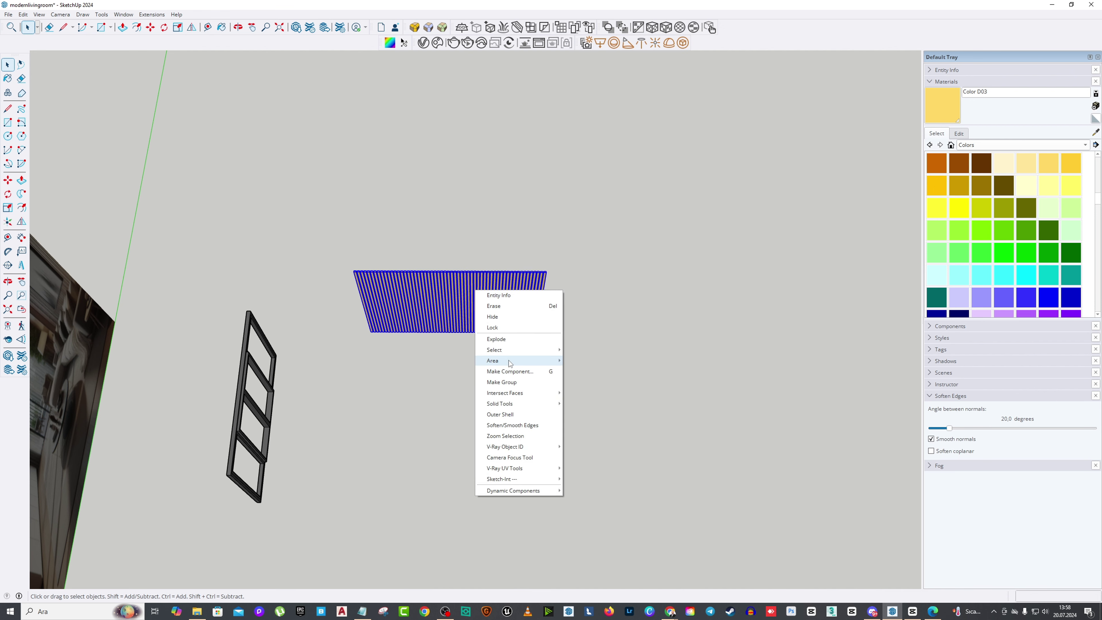
left_click(501, 382)
Step: Unhide all hidden objects so the room reappears around the slat panel
left_click(22, 14)
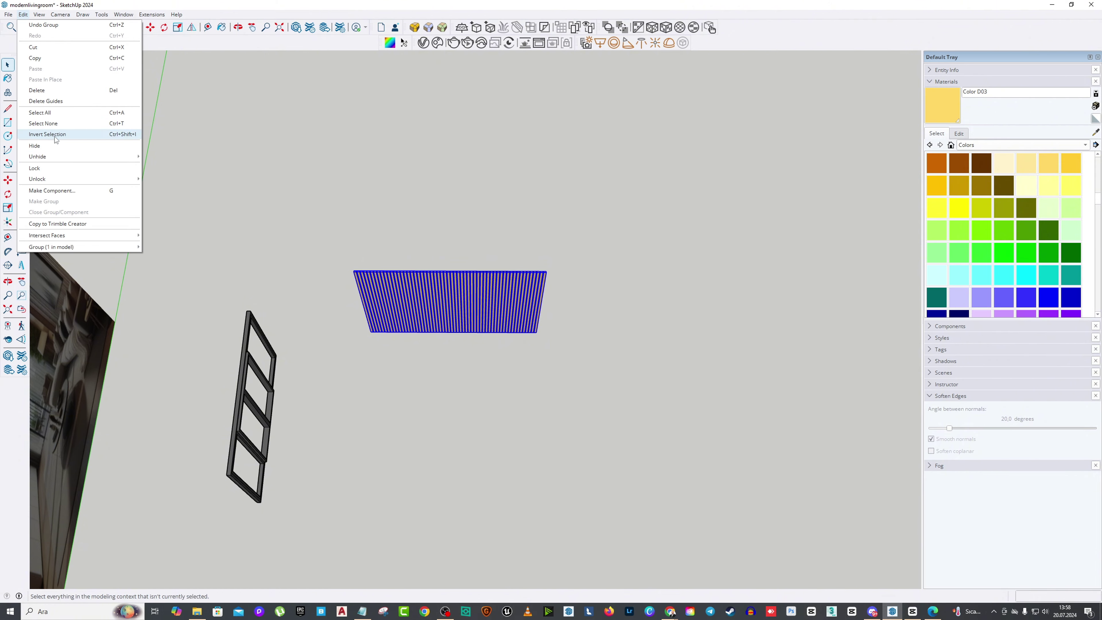
mouse_move(65, 159)
left_click(163, 177)
scroll(516, 364, "up", 1)
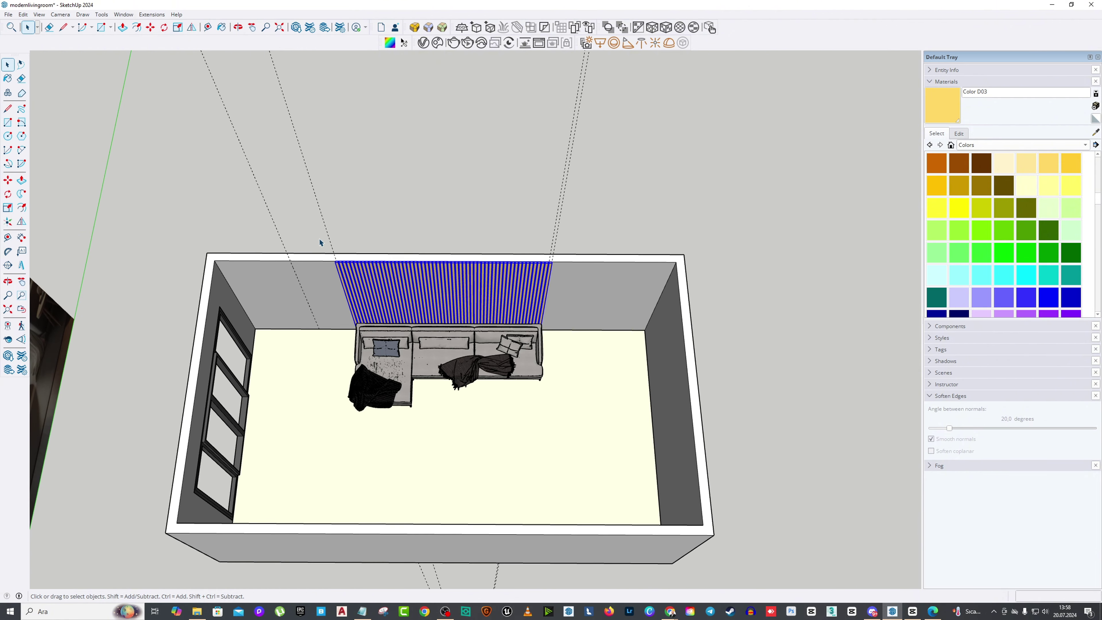
middle_click_drag(238, 186, 417, 344)
scroll(415, 339, "up", 3)
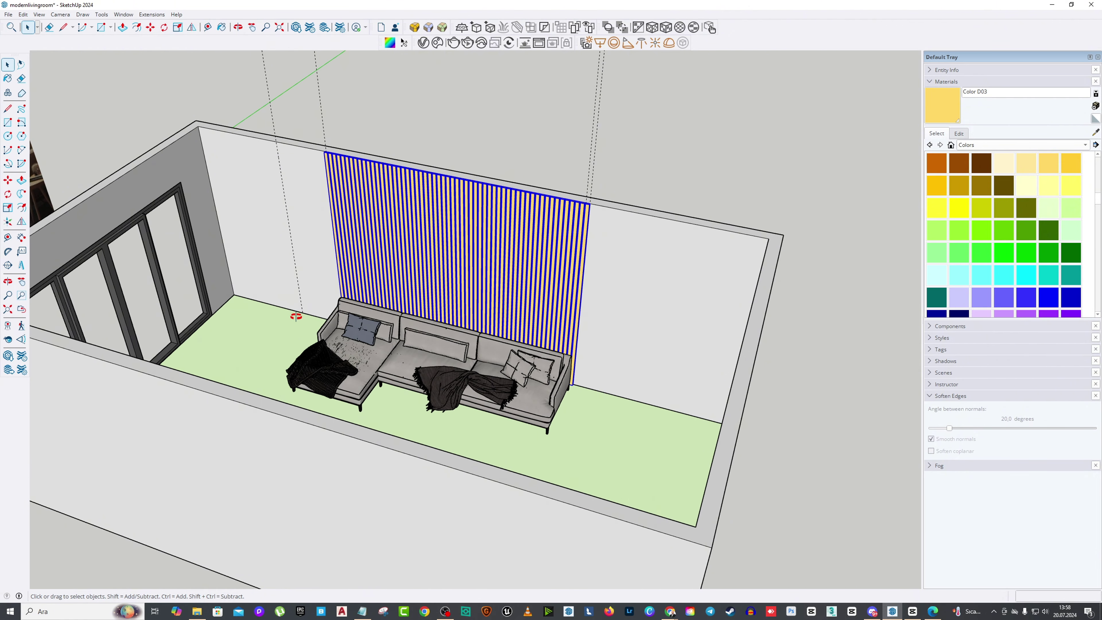
middle_click_drag(295, 317, 230, 295)
middle_click_drag(448, 225, 404, 256)
scroll(312, 252, "down", 3)
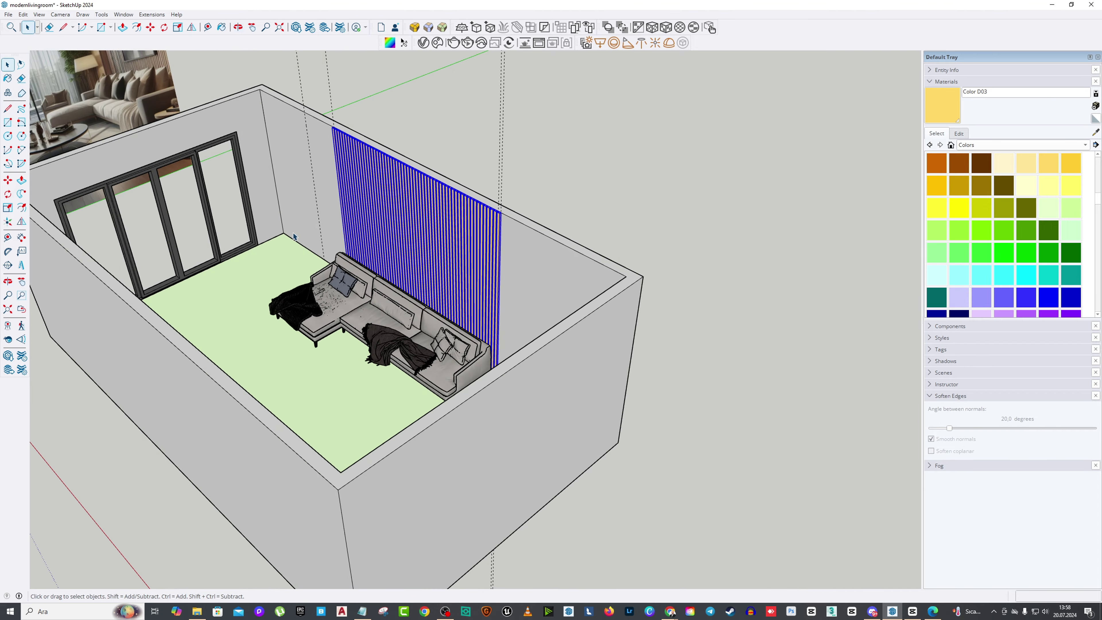
middle_click_drag(299, 260, 309, 342)
scroll(453, 377, "up", 5)
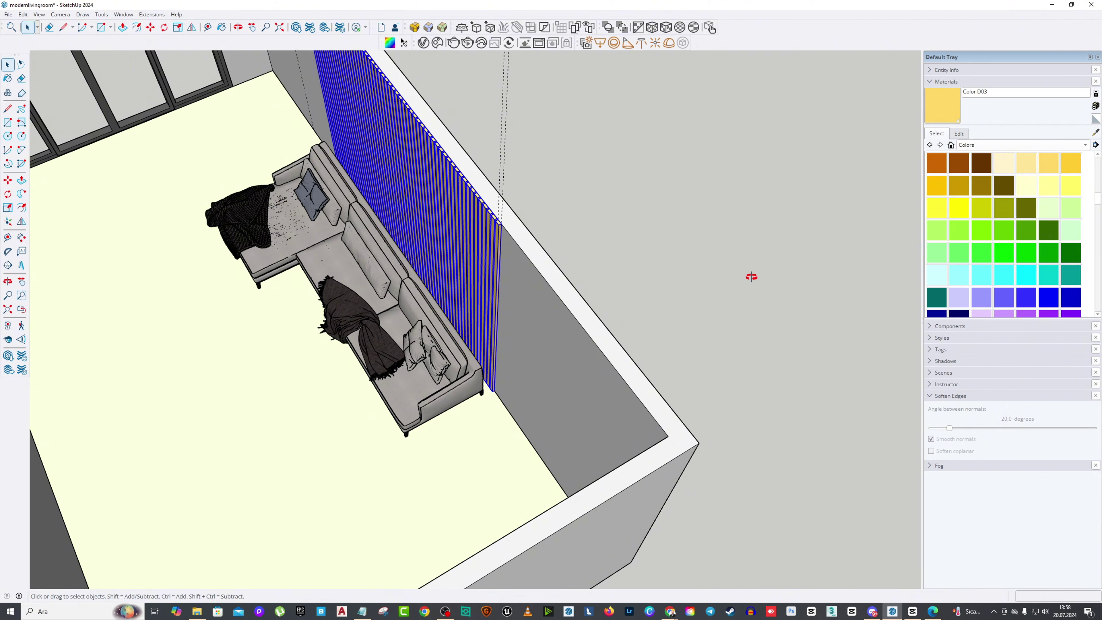
middle_click_drag(751, 276, 71, 33)
Step: Hide the sofa standing in front of the slatted wall
right_click(411, 367)
left_click(427, 390)
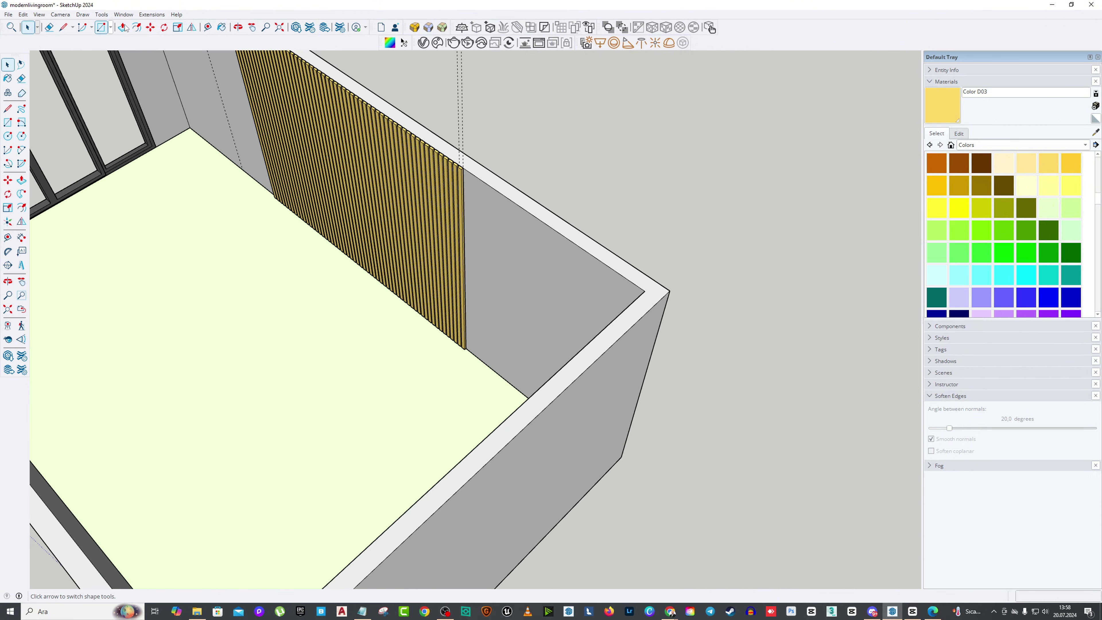
left_click(251, 29)
left_click_drag(273, 134, 349, 201)
right_click(350, 201)
left_click(365, 208)
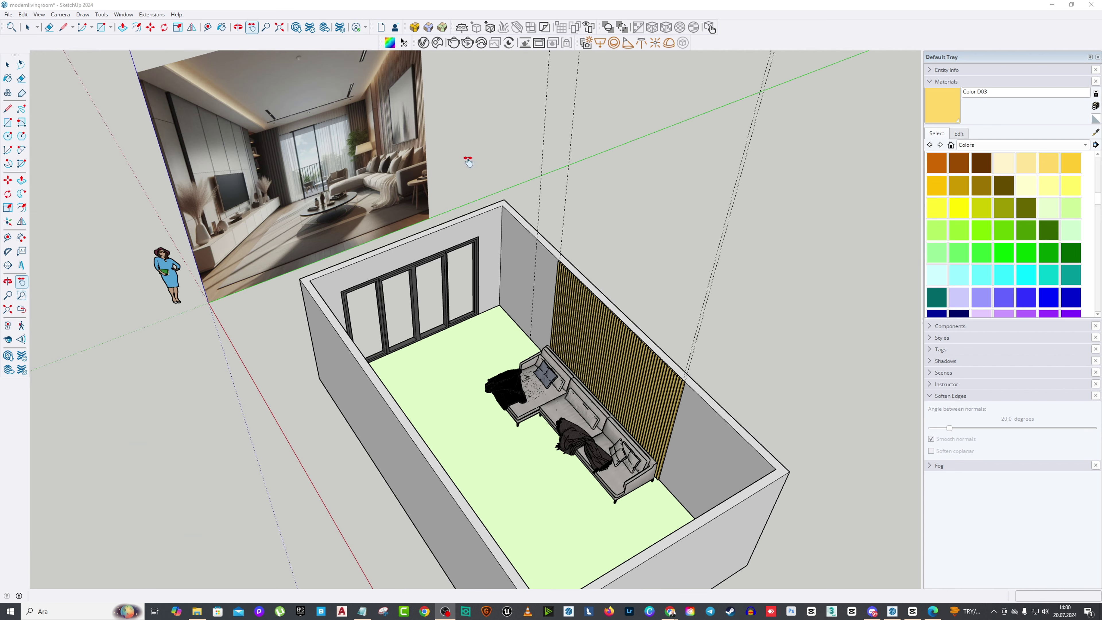
middle_click_drag(521, 328, 619, 289)
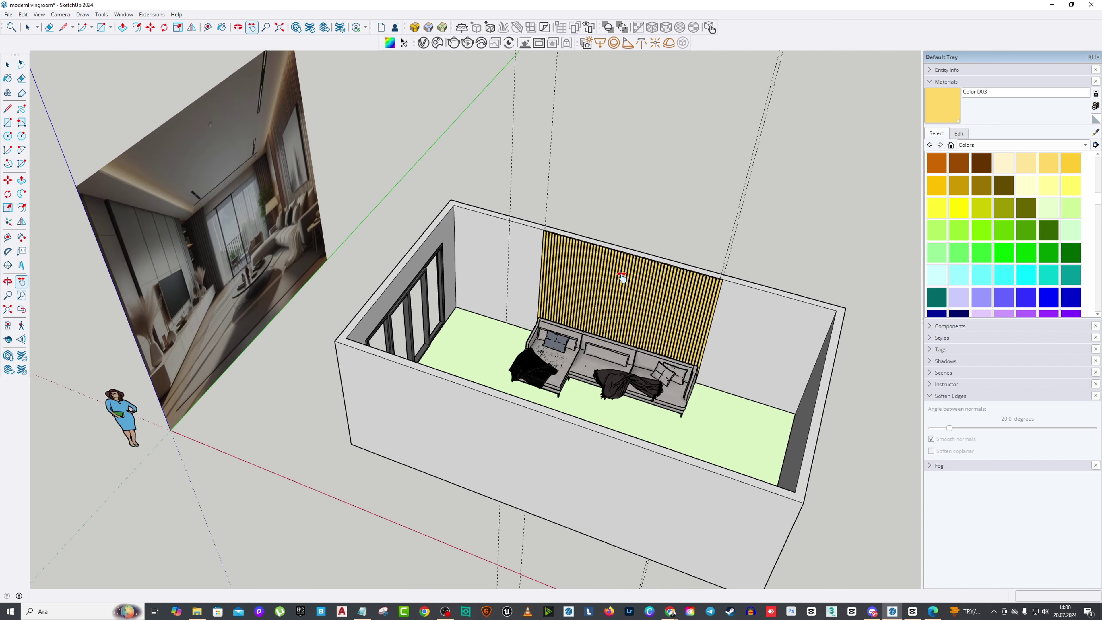
scroll(619, 289, "up", 2)
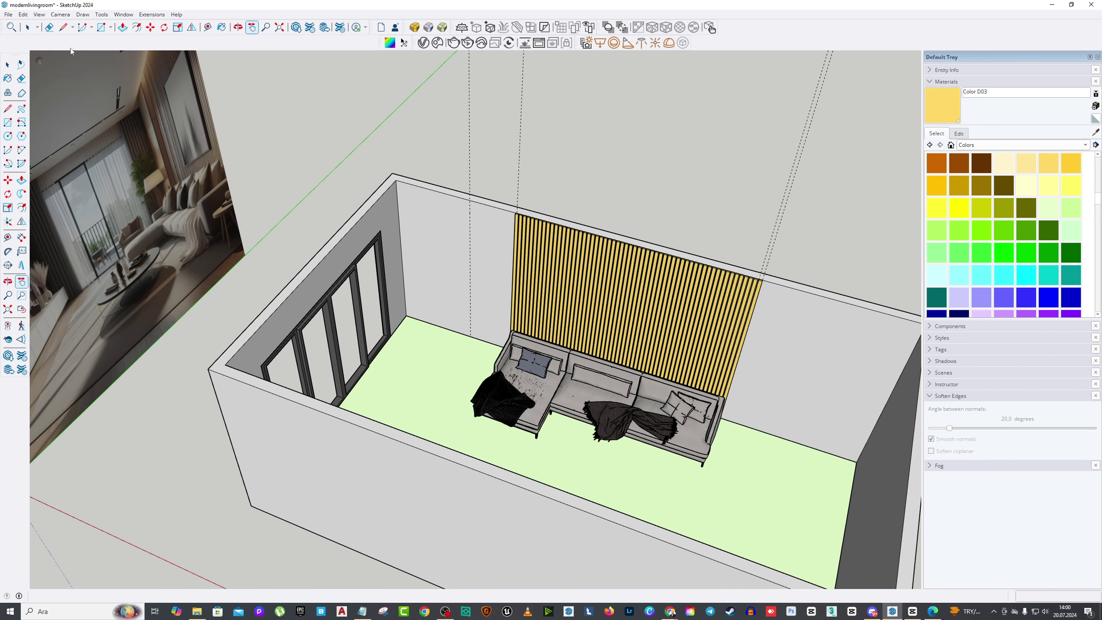
right_click(536, 383)
left_click(572, 155)
Step: Enter the room's walls group for editing, then leave it again
scroll(473, 219, "up", 4)
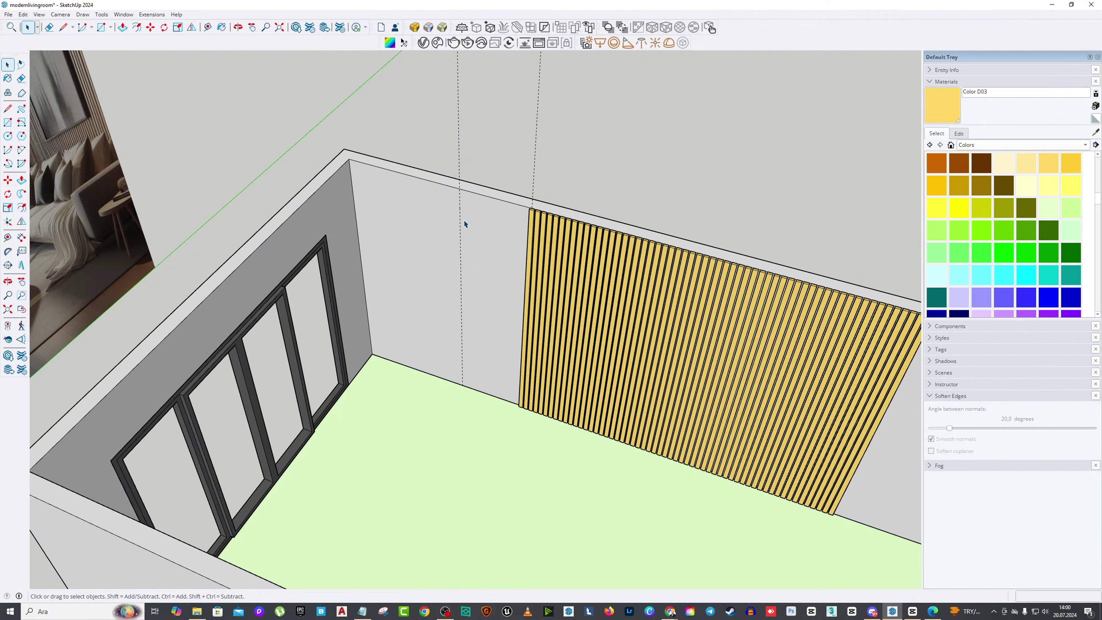
middle_click_drag(463, 220, 390, 220)
left_click(412, 220)
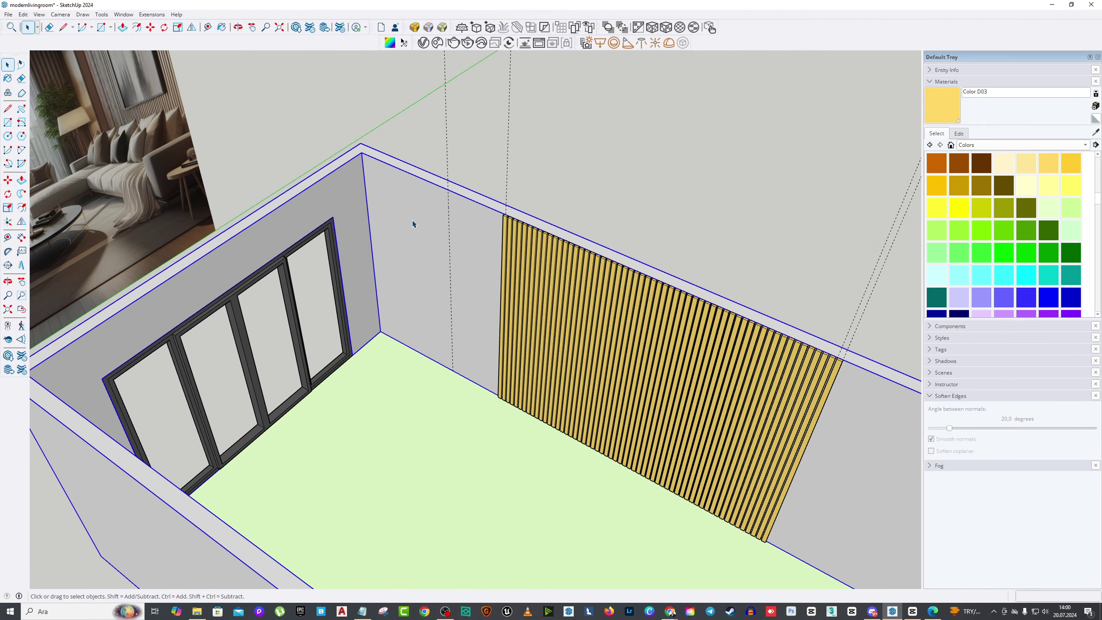
double_click(386, 230)
key("Escape")
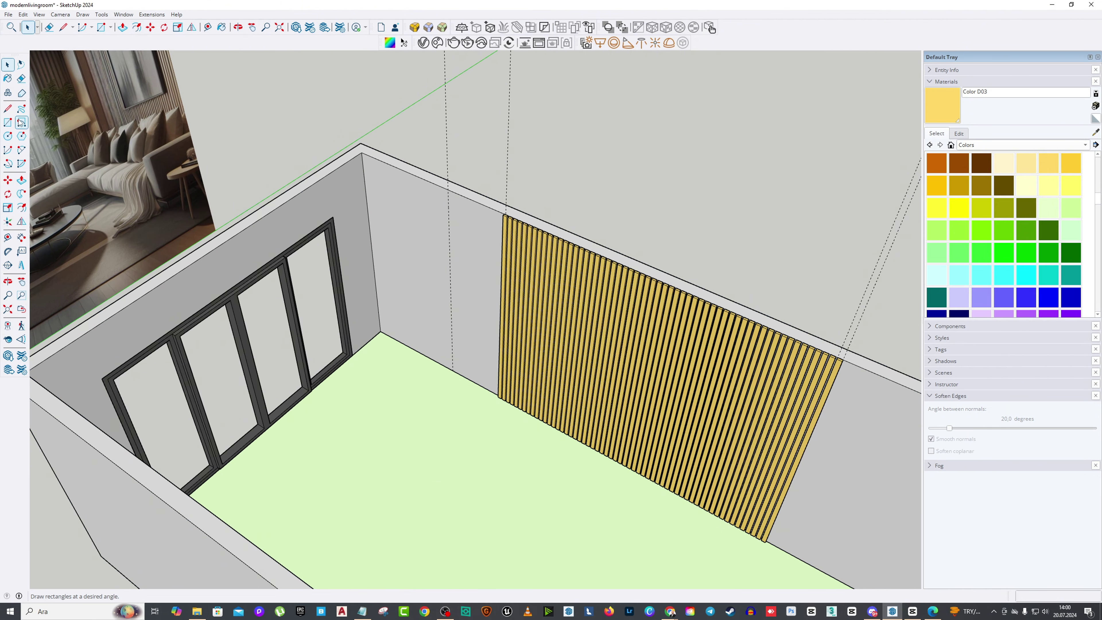
Step: Draw a 131.4 x 300 cm rectangle on the wall left of the slats; undo a trial extrusion
key("r")
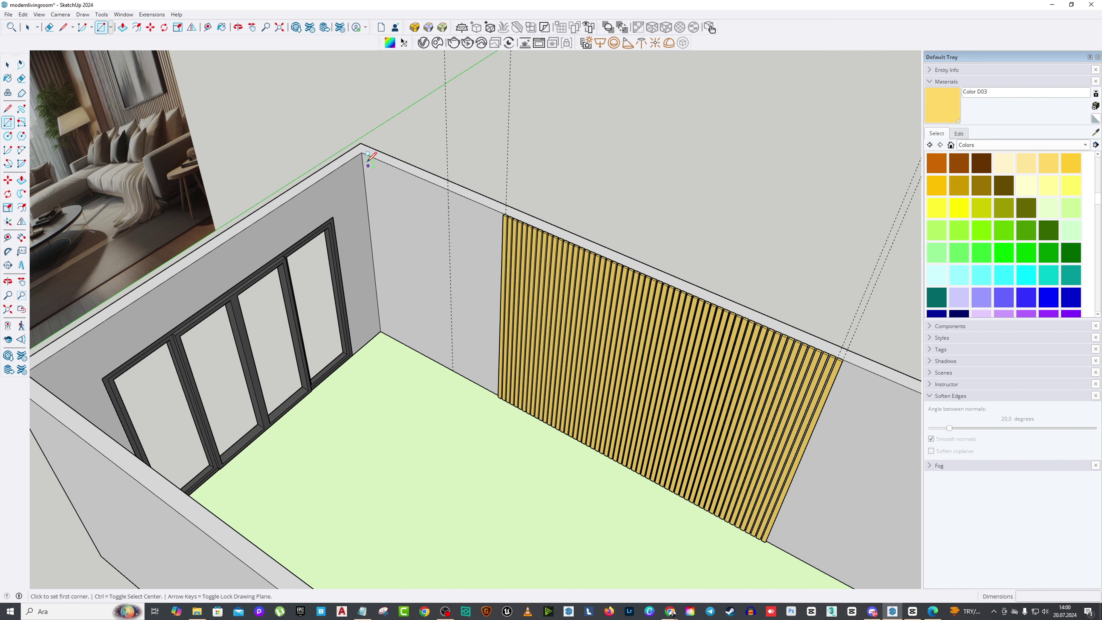
left_click(361, 152)
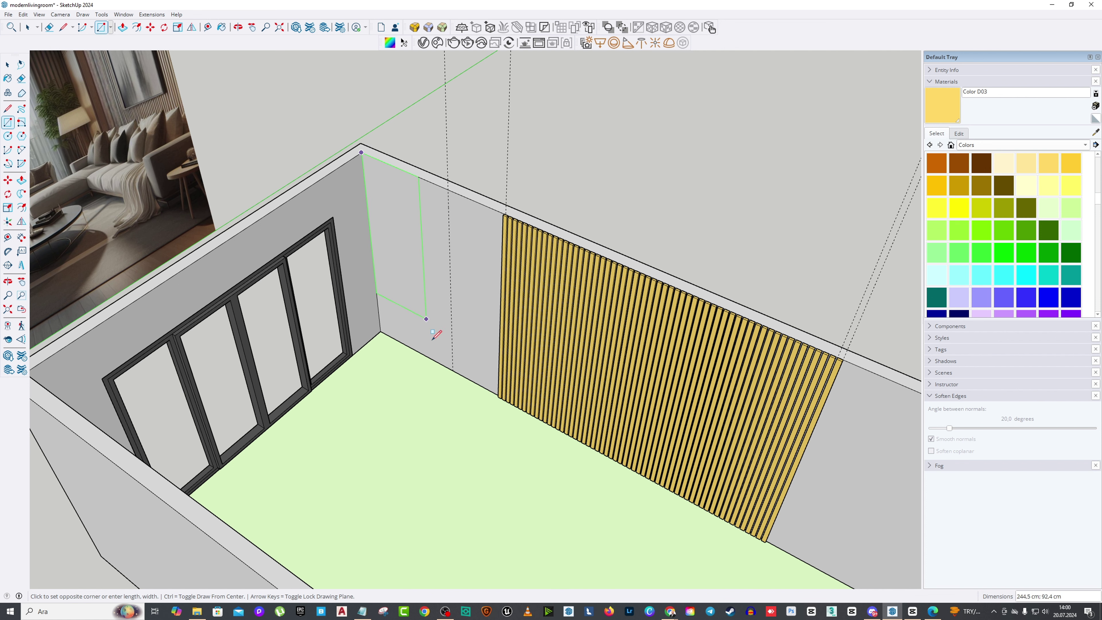
left_click(452, 369)
left_click(22, 180)
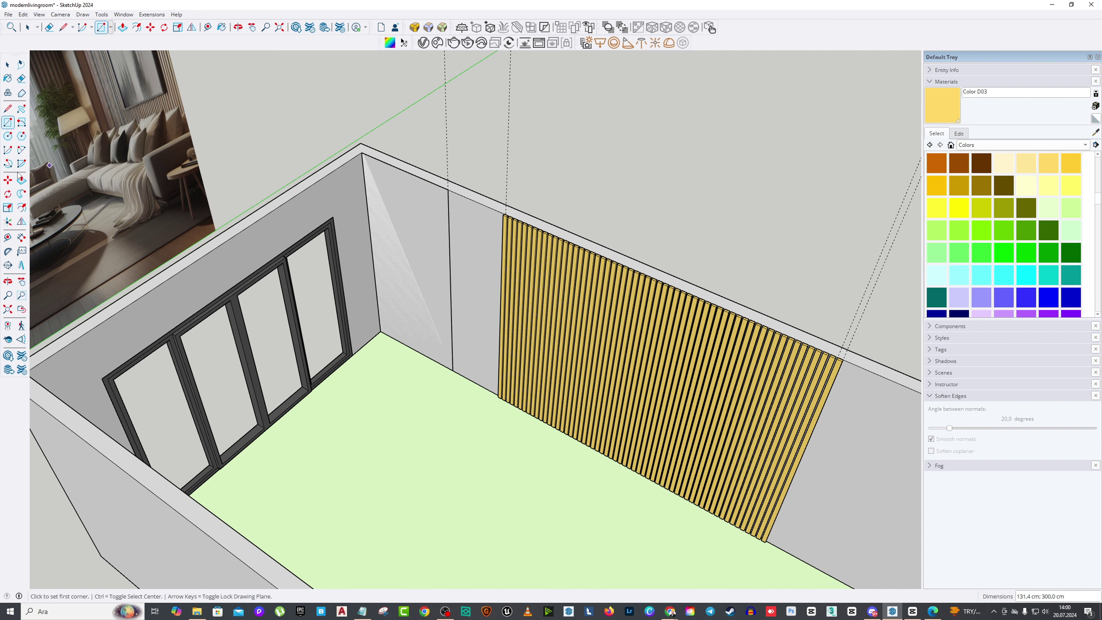
left_click(395, 262)
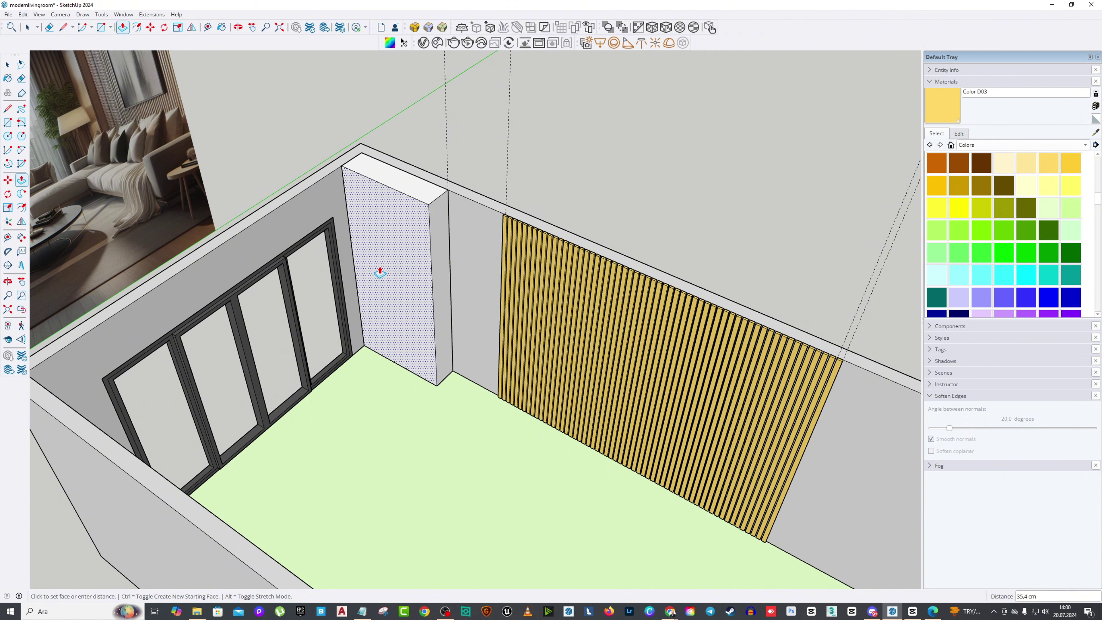
left_click(381, 272)
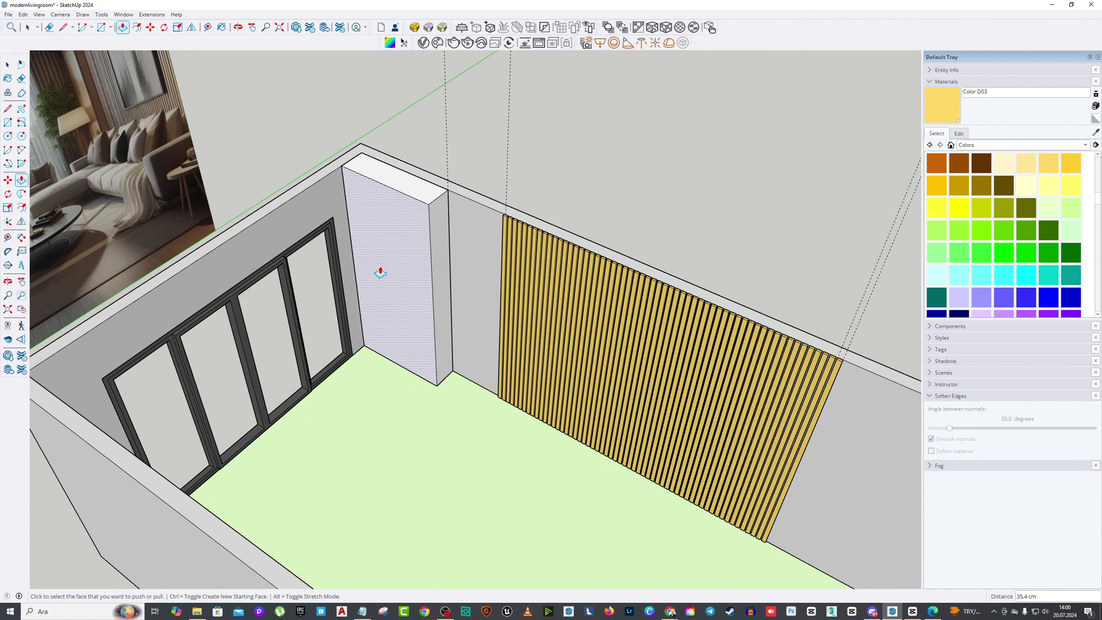
key("ctrl+z")
mouse_move(450, 269)
middle_mouse_down()
mouse_move(357, 270)
mouse_move(277, 243)
middle_mouse_up()
left_click(21, 108)
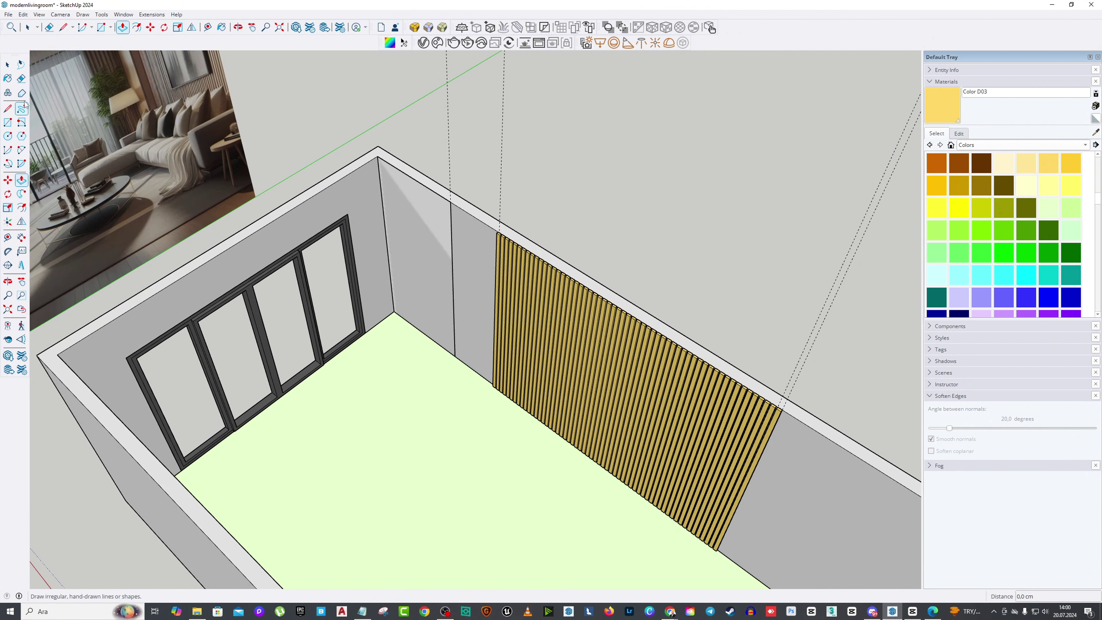
Step: Triple-click the room walls to enter their group, then turn toward the slatted wall
left_click(8, 65)
middle_click_drag(440, 302, 475, 303)
triple_click(311, 273)
left_click(277, 232)
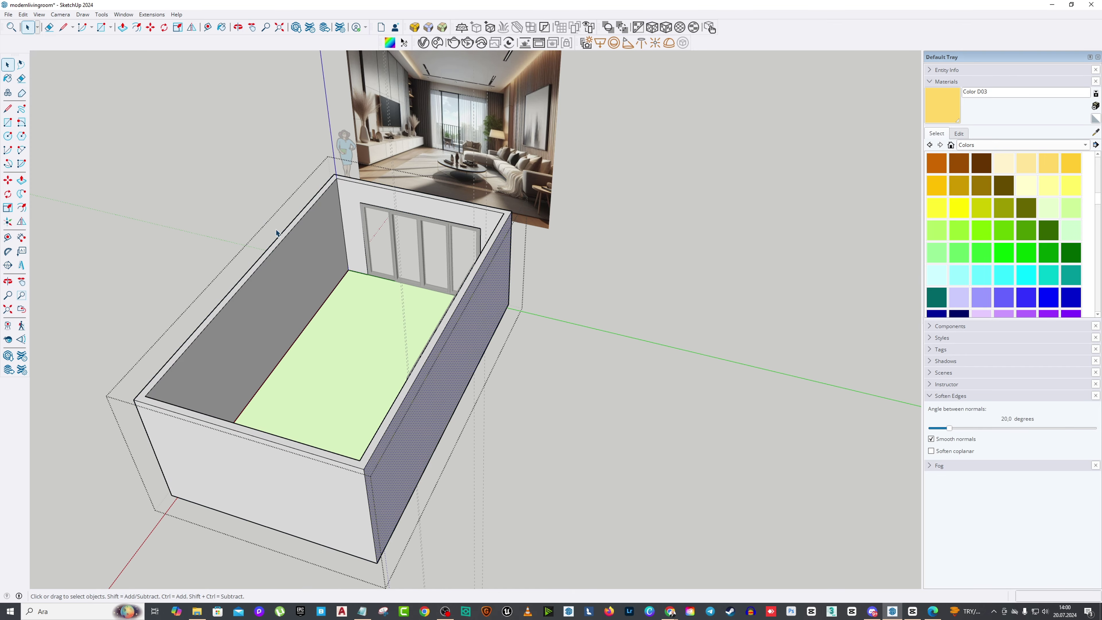
left_click(21, 180)
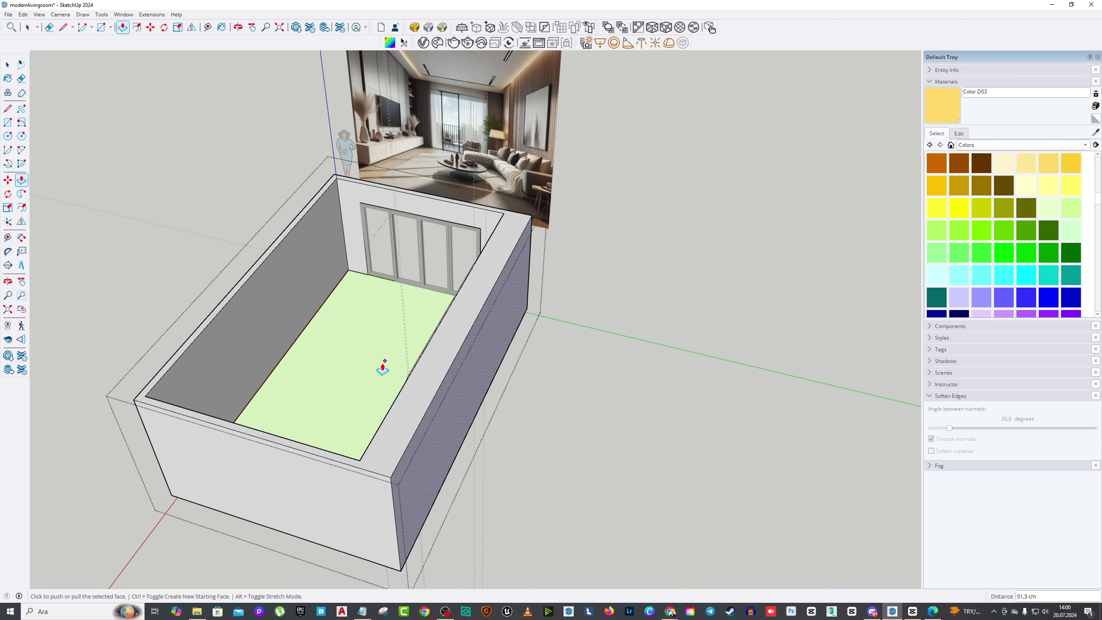
middle_click_drag(381, 364, 468, 251)
scroll(477, 252, "up", 5)
left_click(7, 65)
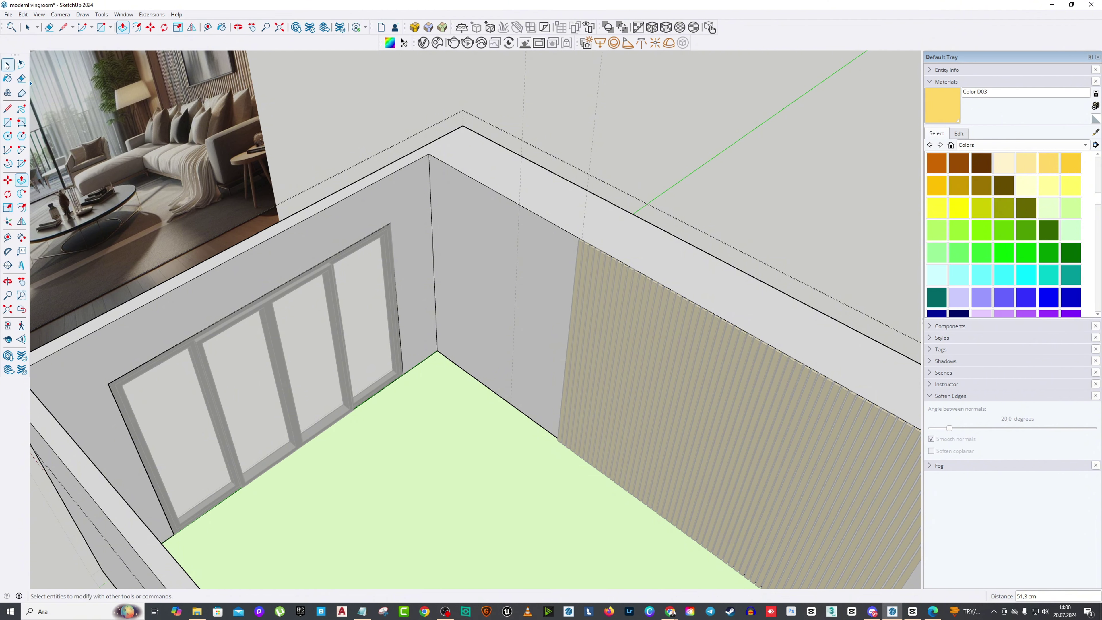
scroll(397, 339, "down", 2)
middle_click_drag(482, 351, 561, 292)
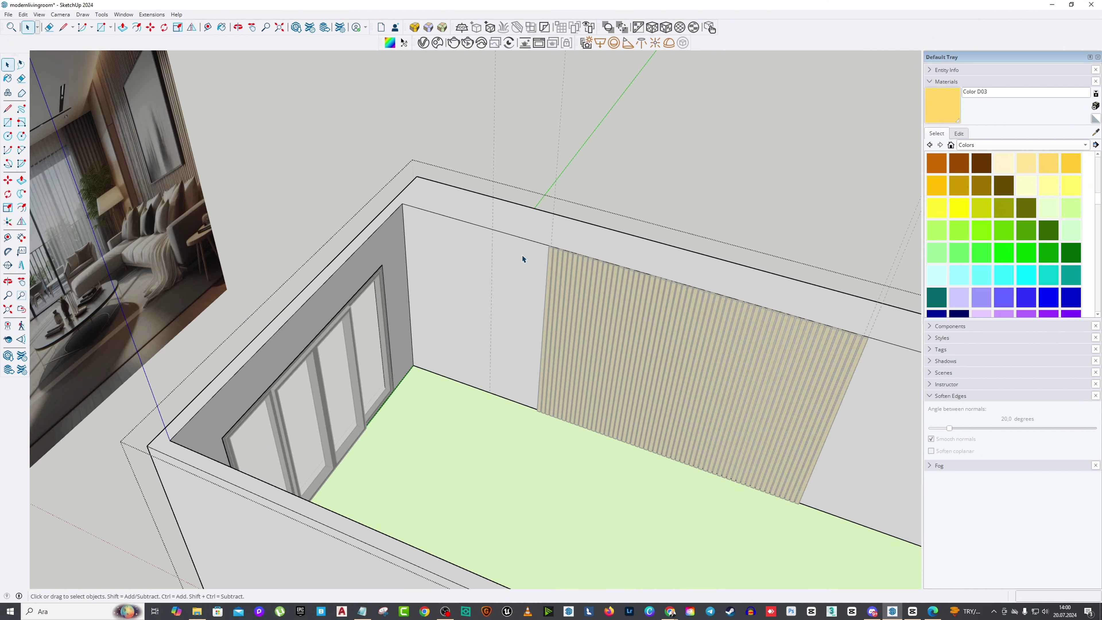
scroll(521, 255, "down", 5)
scroll(480, 267, "up", 5)
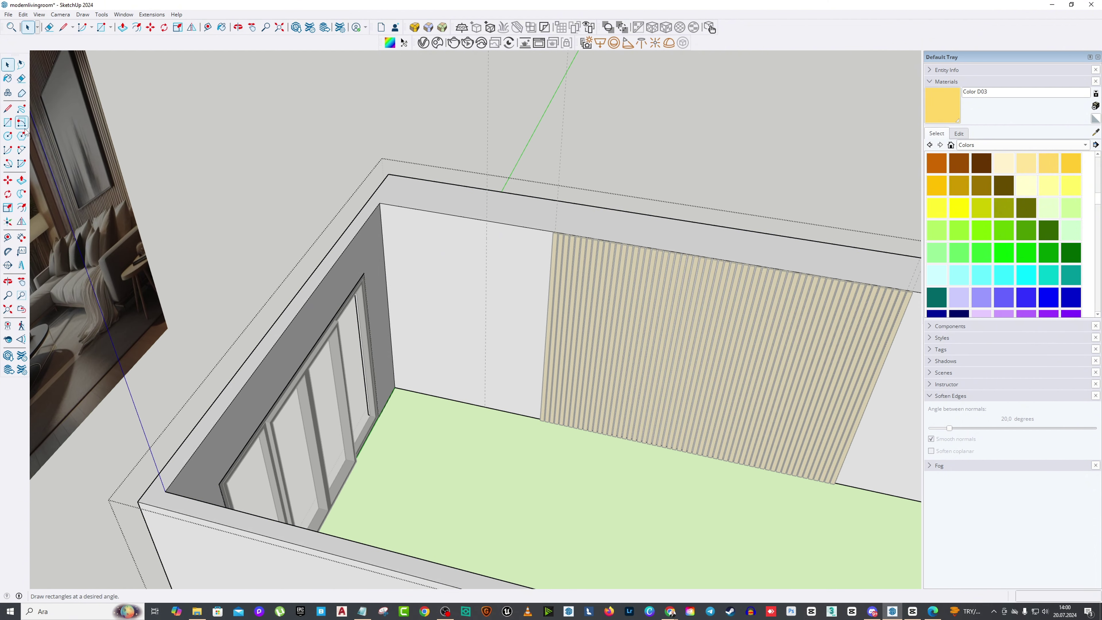
Step: Draw a rectangle on the side wall from its top corner down to the floor
left_click(9, 123)
left_click(380, 203)
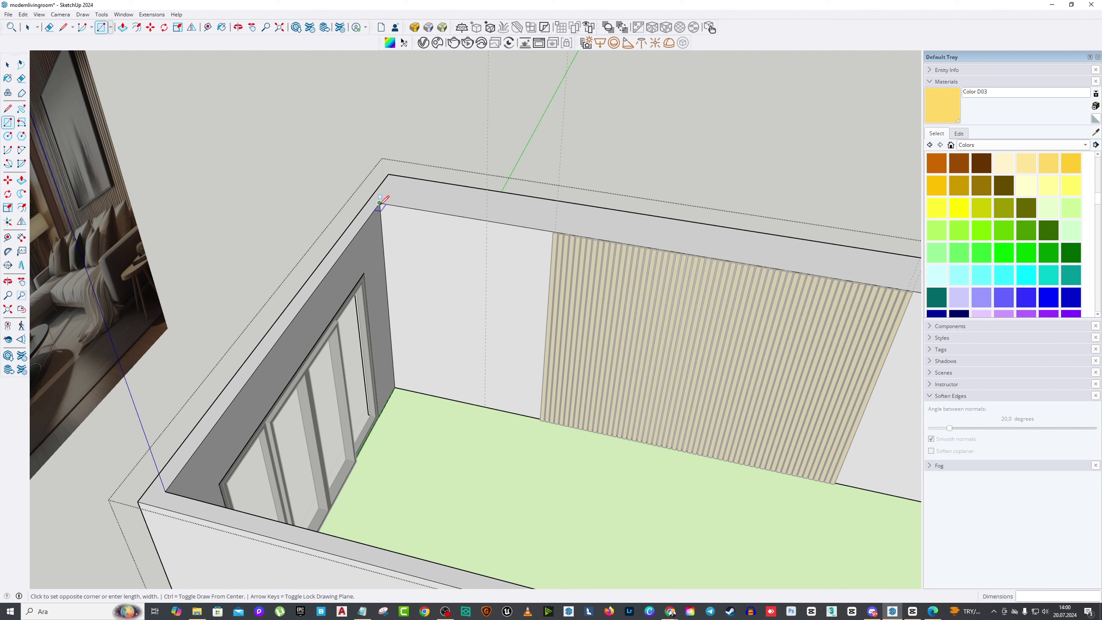
left_click(485, 405)
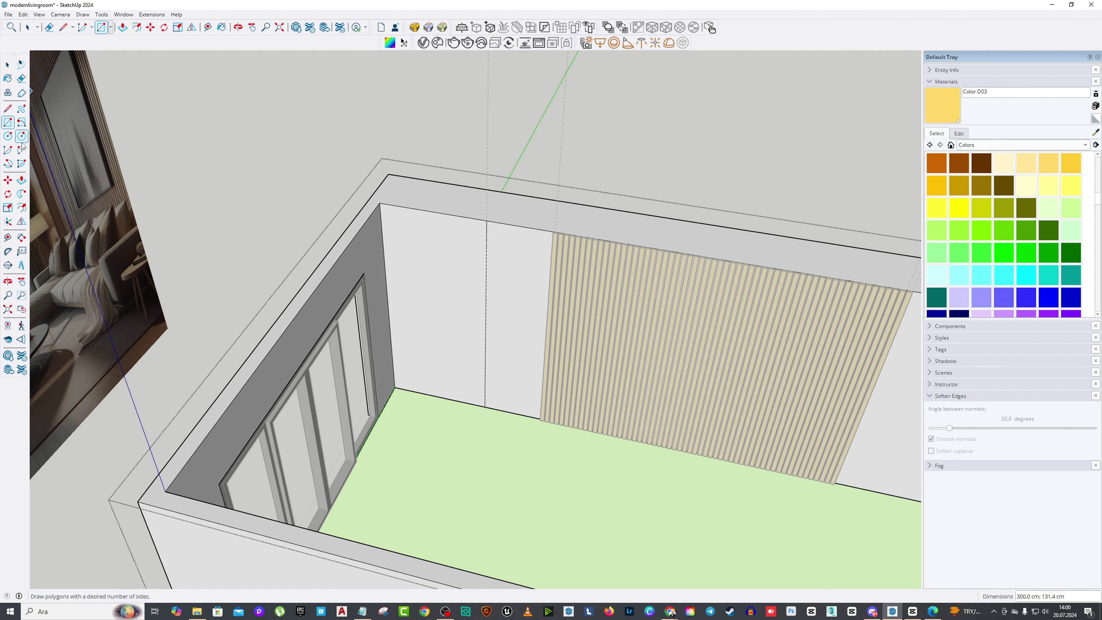
left_click(21, 180)
scroll(590, 256, "up", 8)
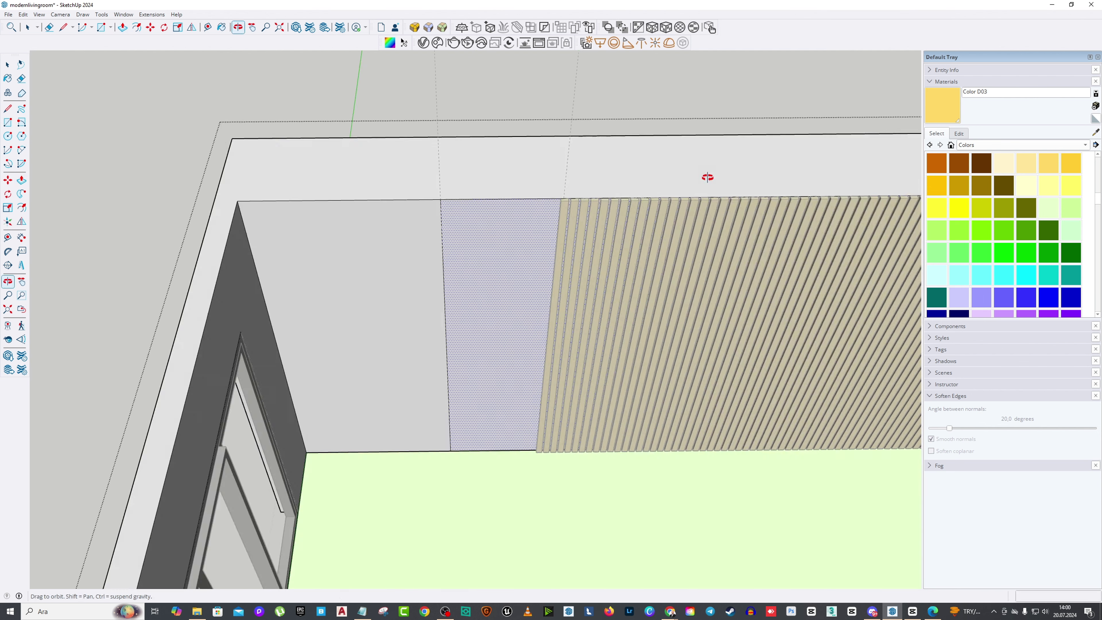
scroll(574, 182, "up", 6)
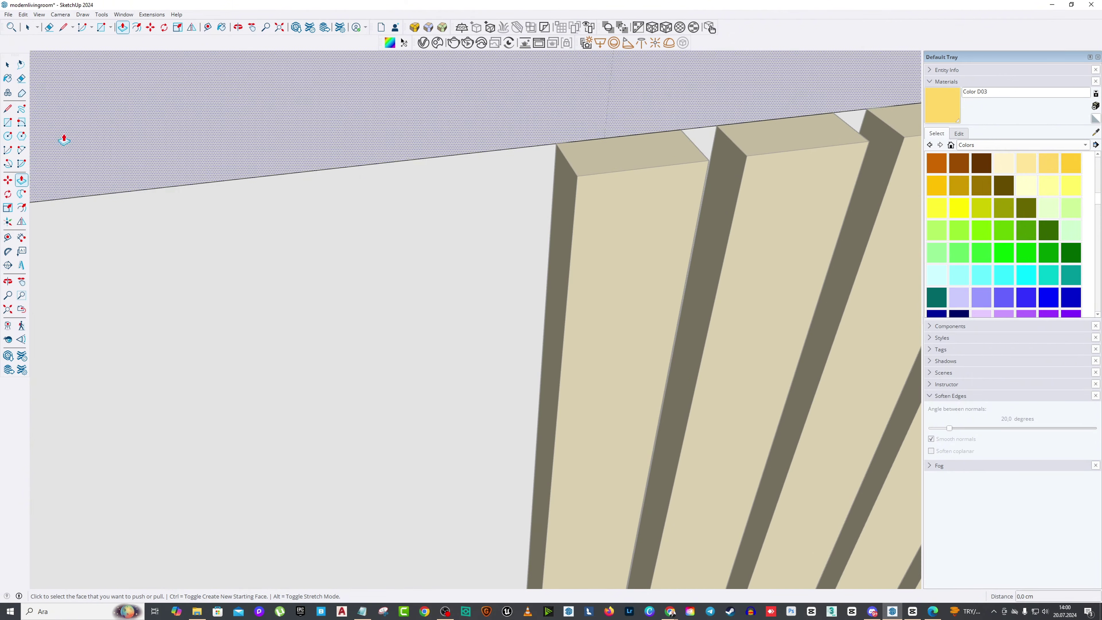
Step: Draw a line from the top corner to the bottom corner to split off the strip beside the slats
left_click(8, 109)
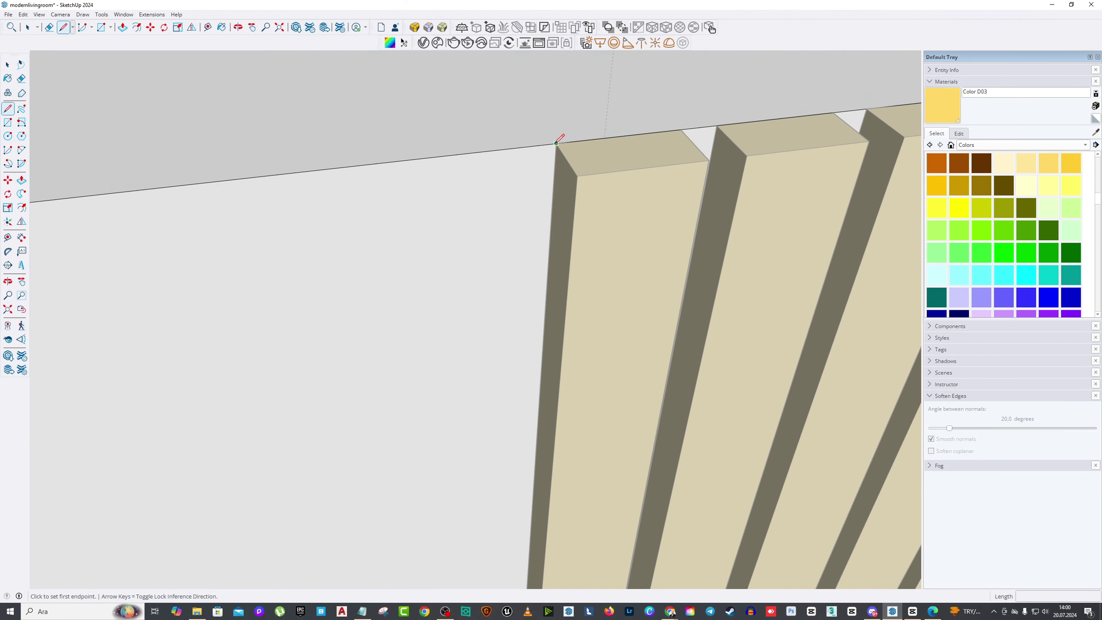
left_click(556, 143)
scroll(460, 178, "down", 10)
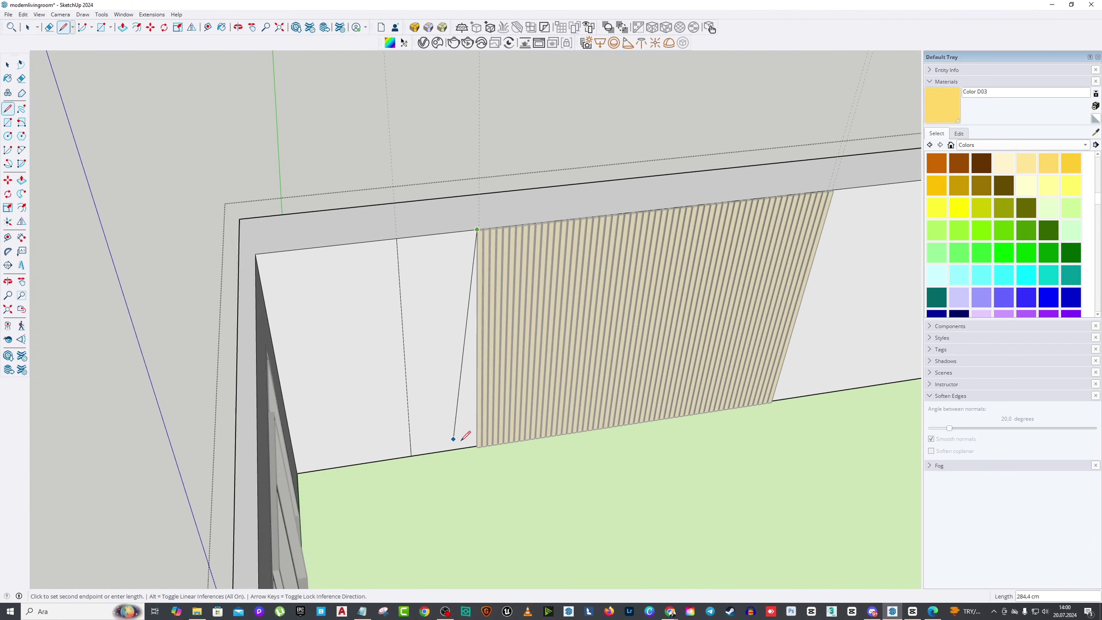
scroll(453, 439, "up", 8)
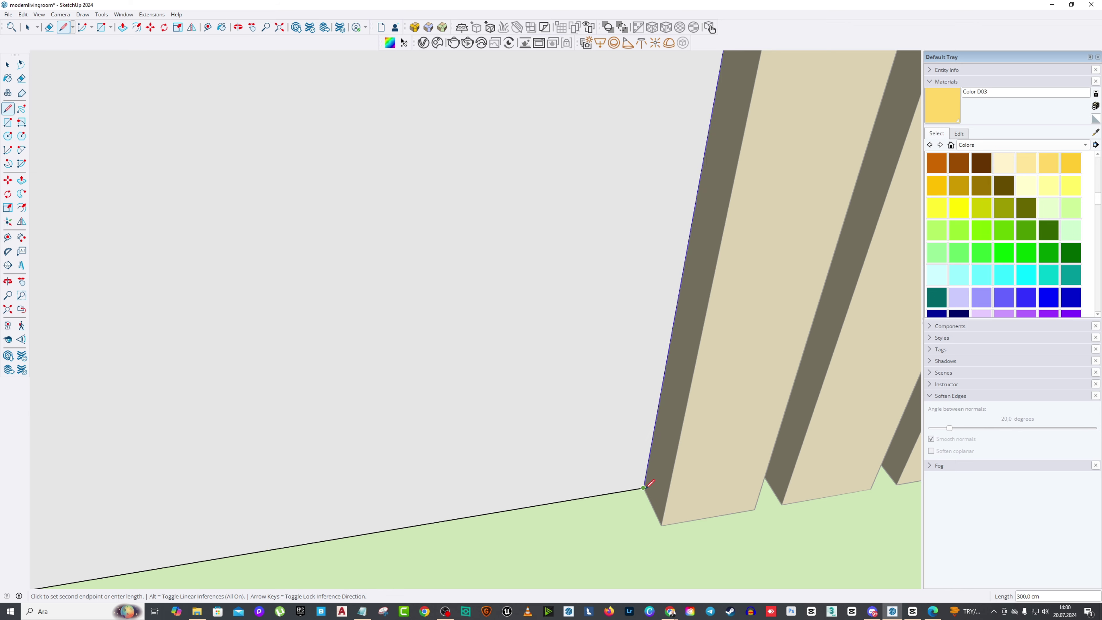
left_click(646, 486)
scroll(546, 378, "down", 10)
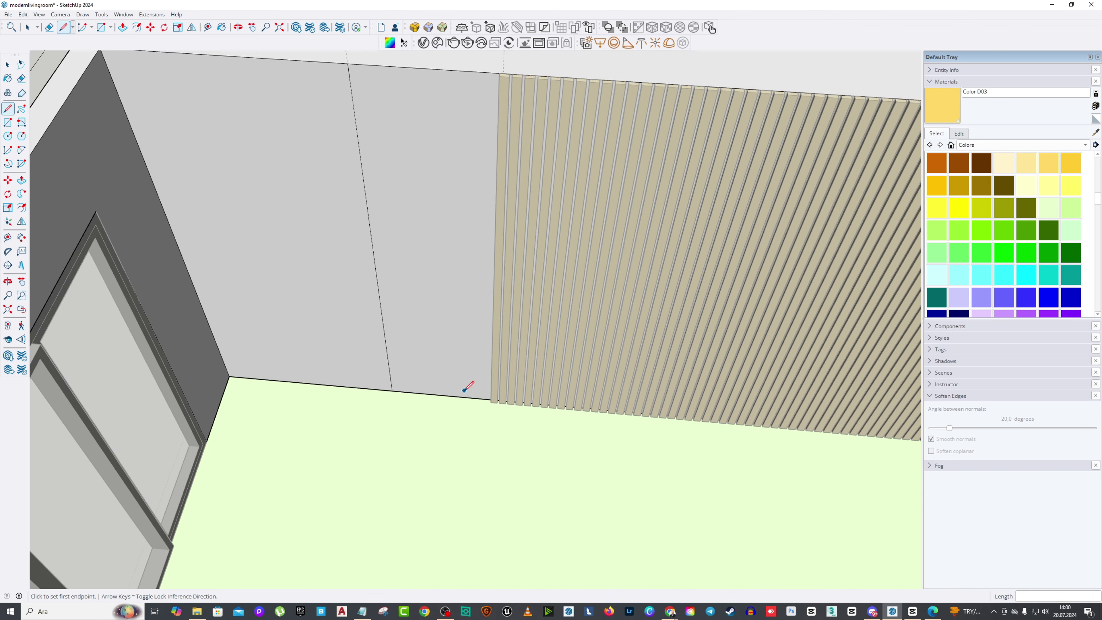
scroll(467, 386, "down", 3)
Step: Push the wall strip beside the slats out 40 cm into a box-out
left_click(22, 180)
left_click(425, 248)
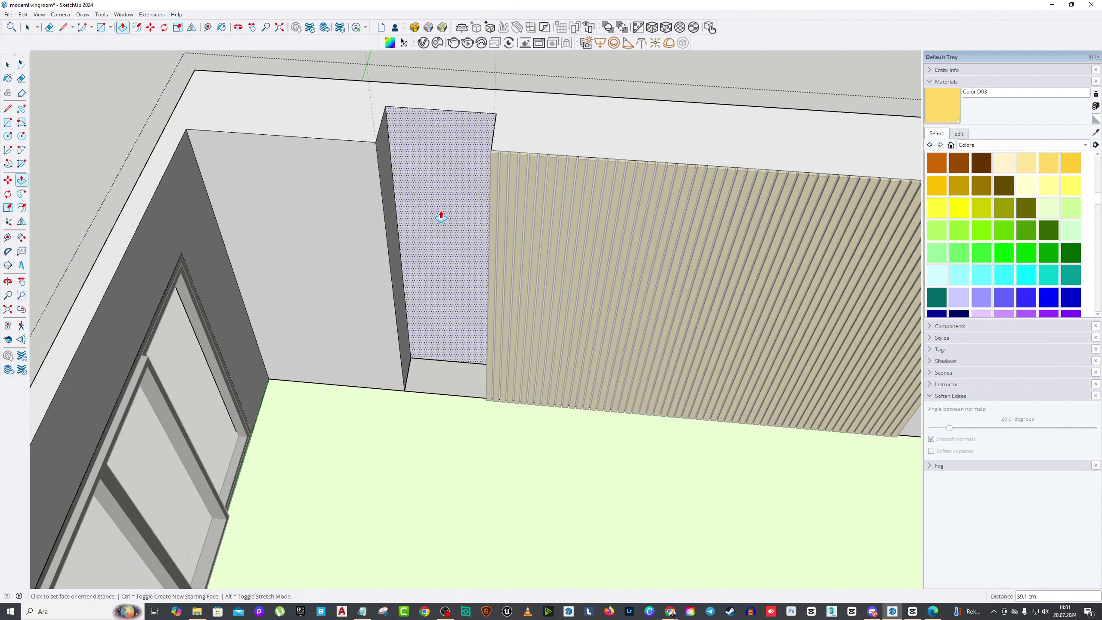
type("40")
key("Return")
middle_click_drag(494, 256, 369, 261)
key("space")
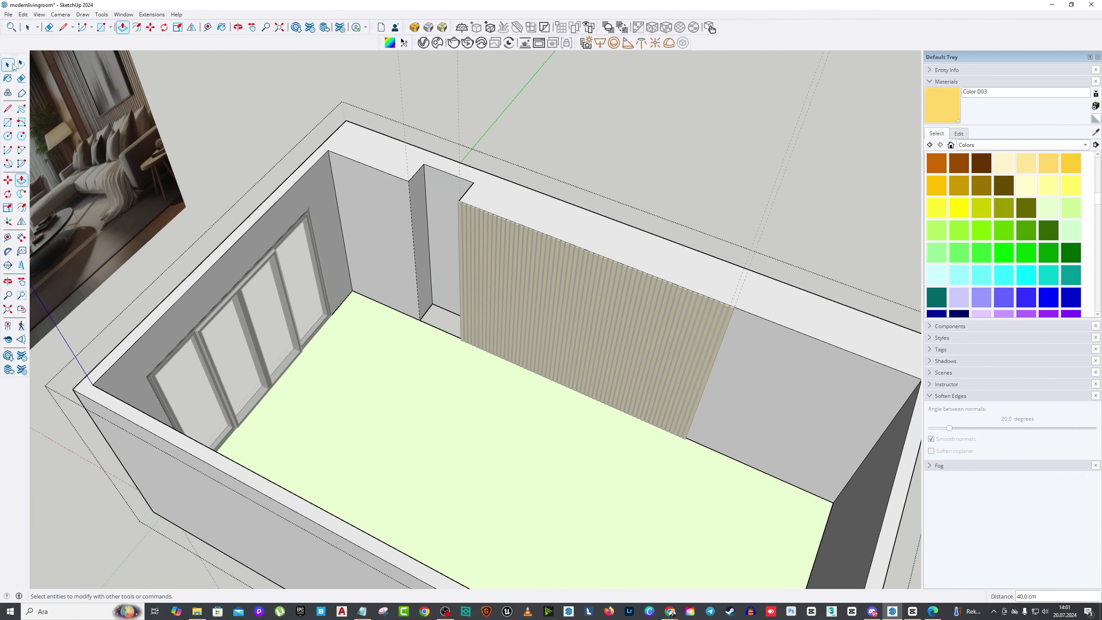
Step: Delete all the dashed guide lines from the model
left_click(23, 14)
left_click(47, 102)
middle_click_drag(704, 182, 643, 141)
left_click(643, 142)
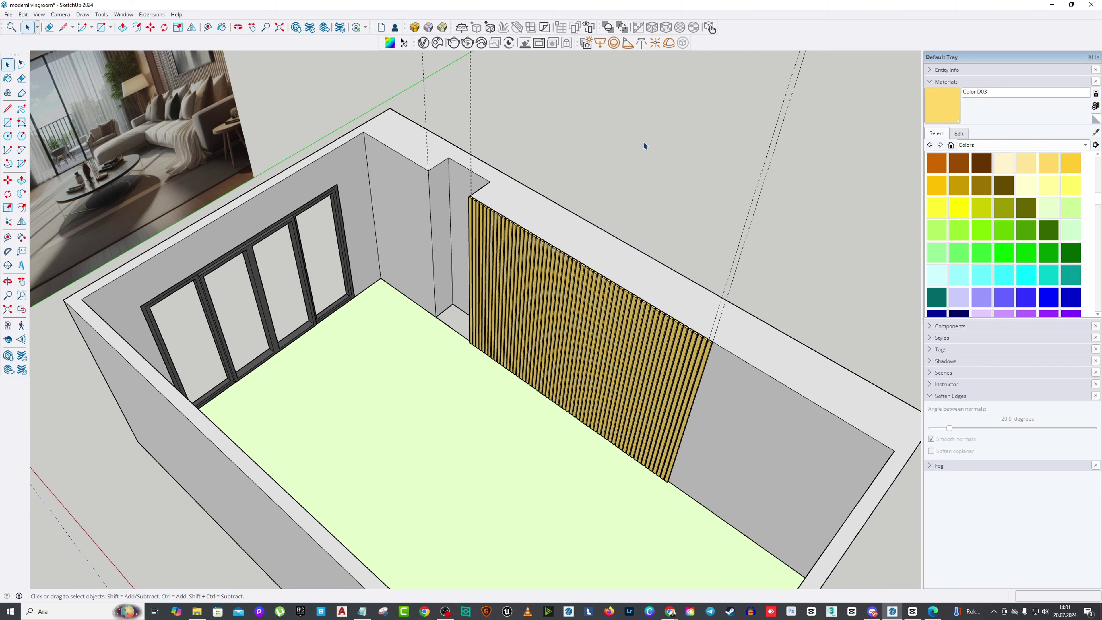
scroll(647, 191, "down", 4)
middle_click_drag(655, 217, 716, 208)
scroll(626, 211, "up", 2)
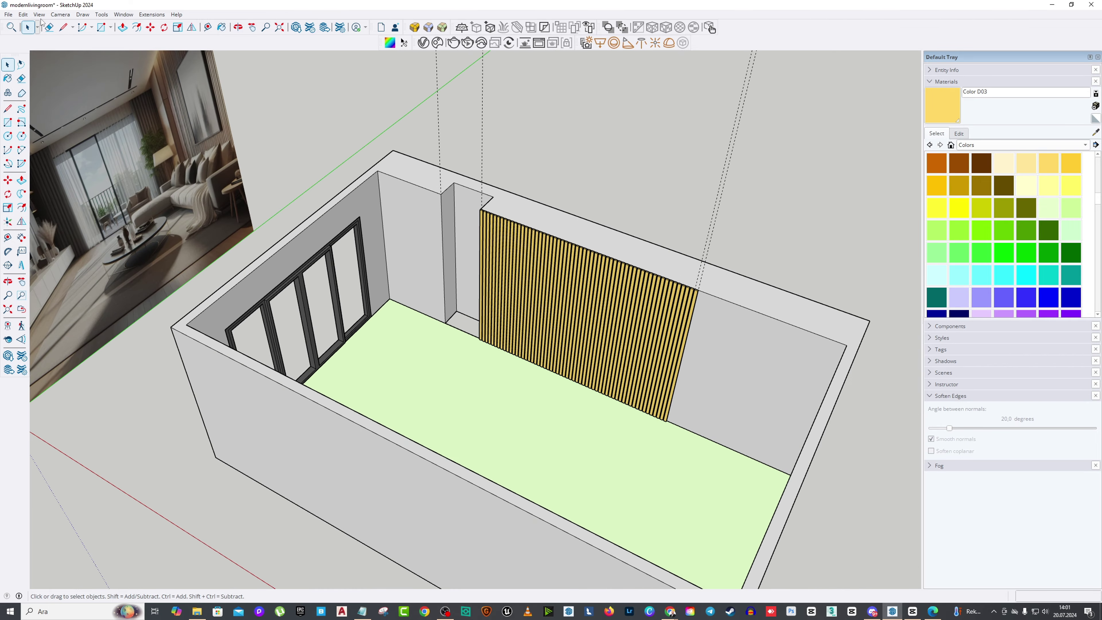
left_click(23, 14)
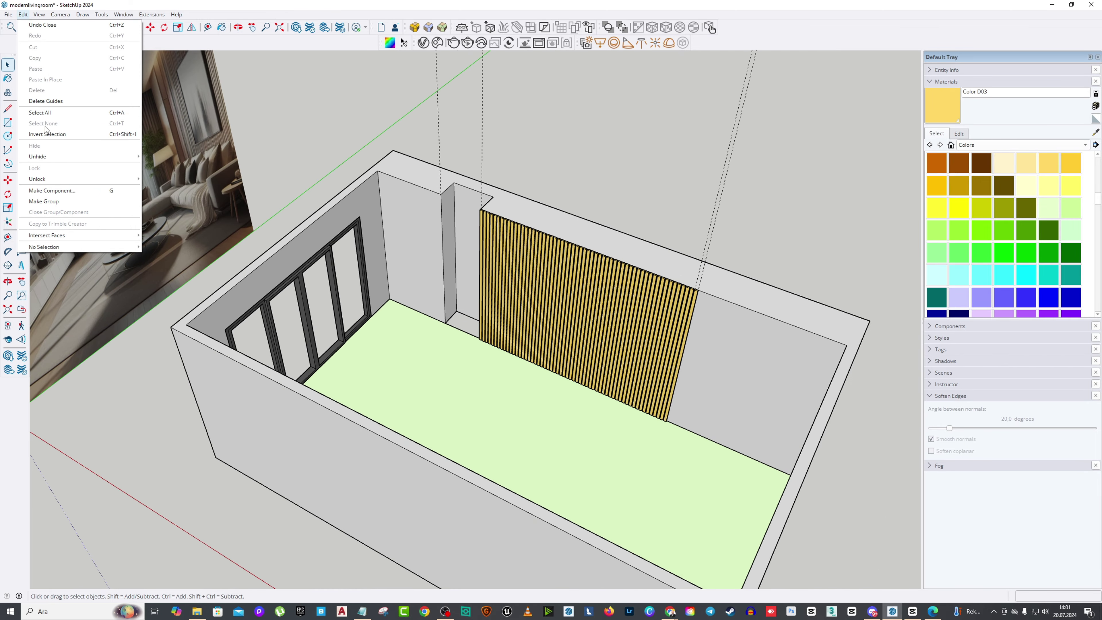
left_click(46, 100)
Step: Push/pull the small triangular face to fill the gap at the box-out's top
middle_click_drag(48, 100, 583, 191)
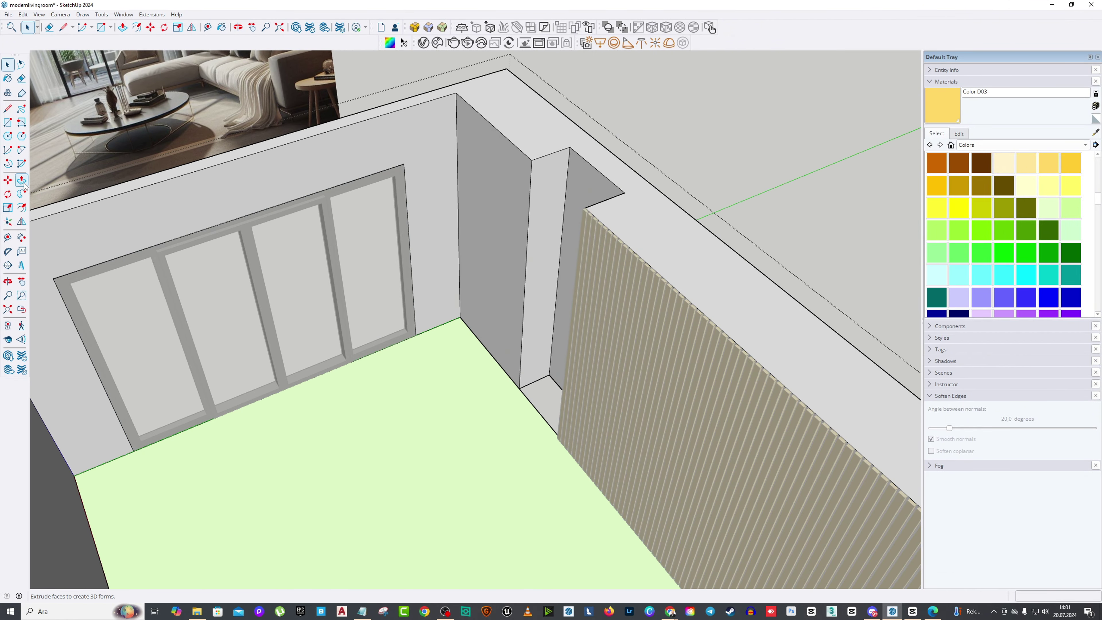
left_click(21, 180)
left_click(590, 187)
left_click(591, 185)
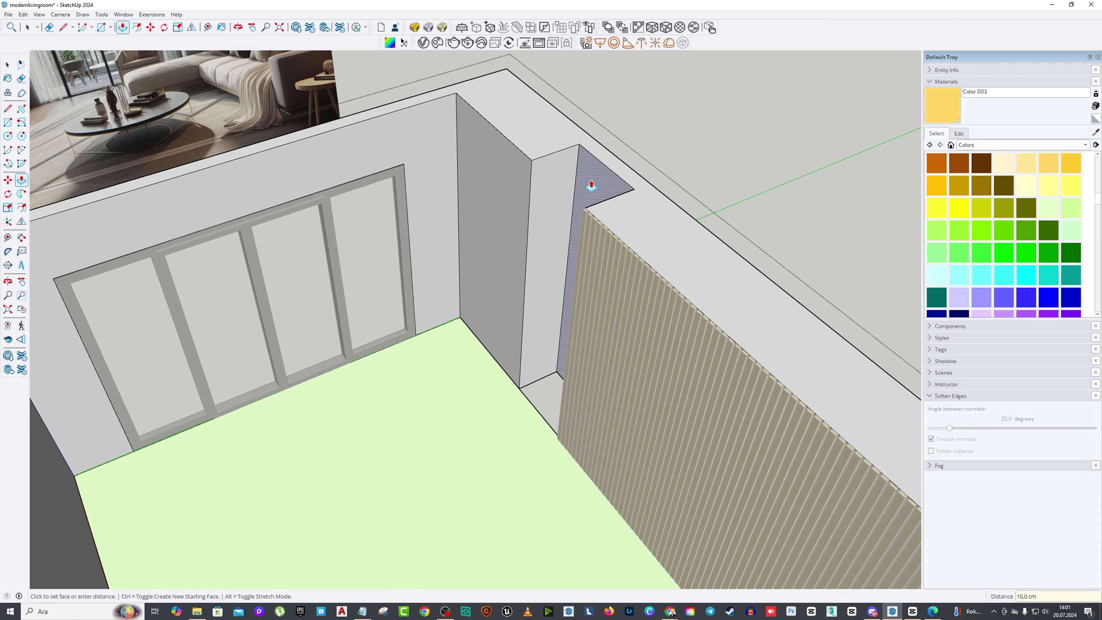
Step: Draw a 78.1 × 50 cm rectangle across the niche floor beside the box-out
middle_click_drag(590, 184, 780, 505)
scroll(632, 408, "up", 4)
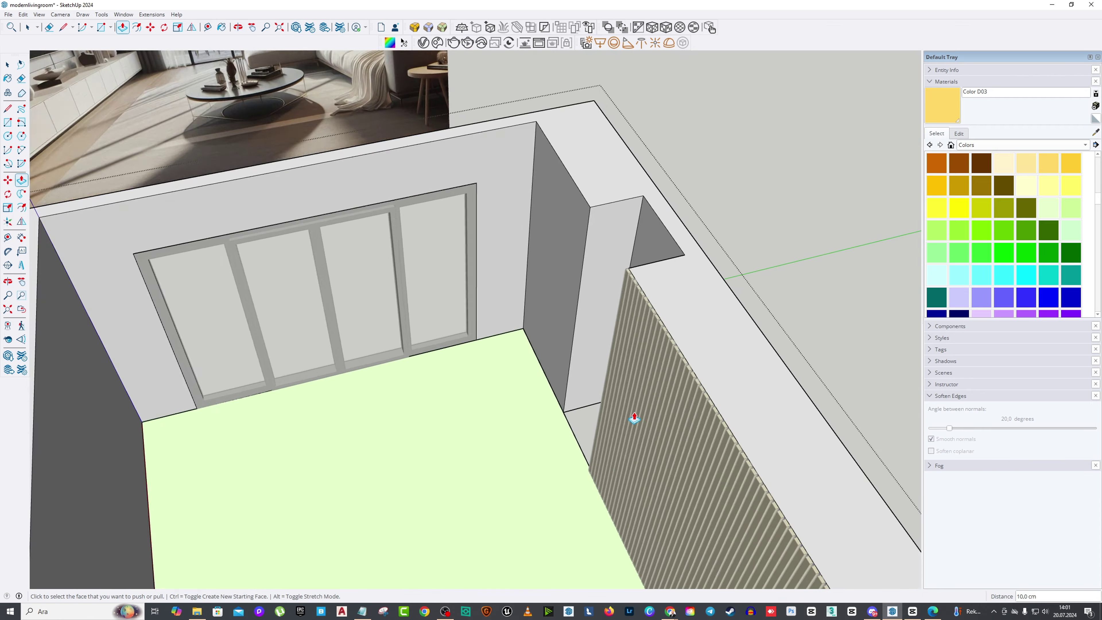
middle_click_drag(632, 419, 688, 324)
scroll(652, 278, "up", 3)
scroll(652, 278, "up", 1)
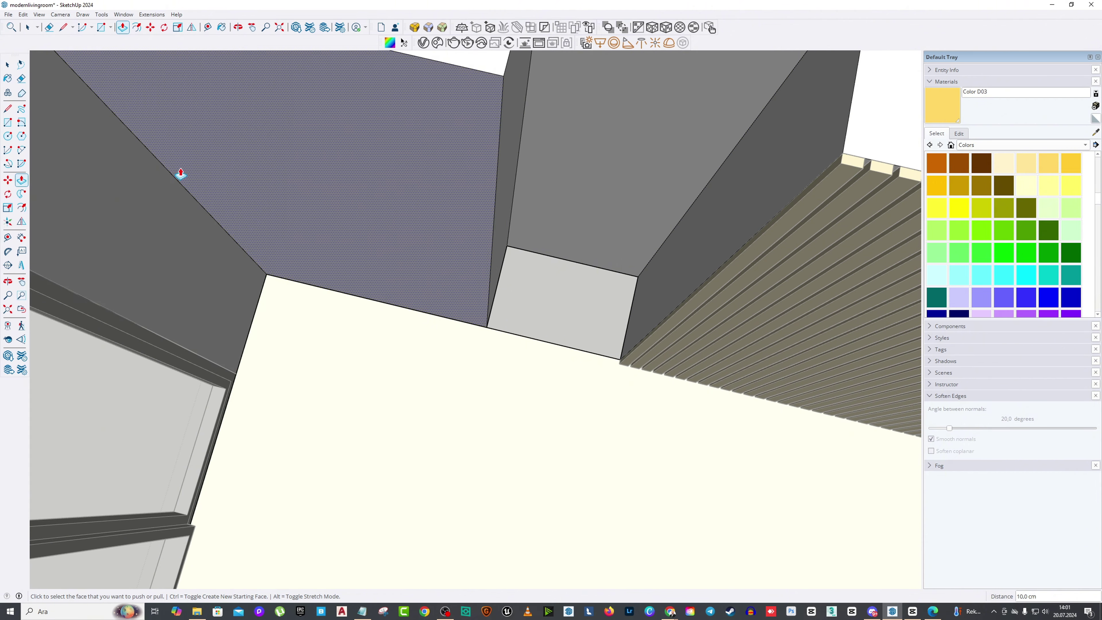
left_click(7, 123)
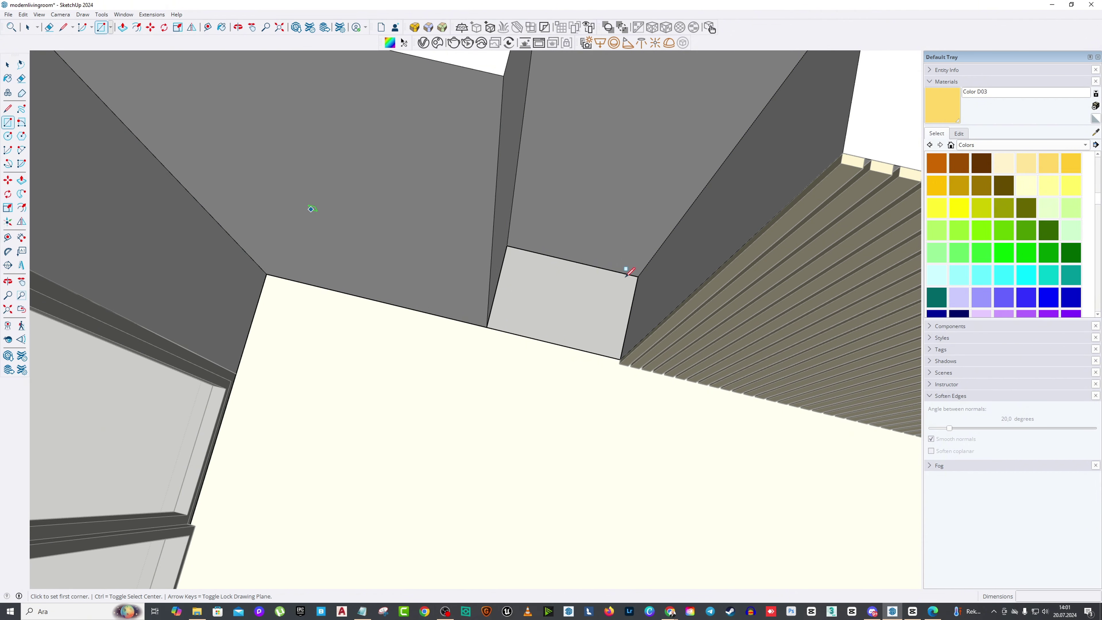
left_click(507, 246)
left_click(620, 358)
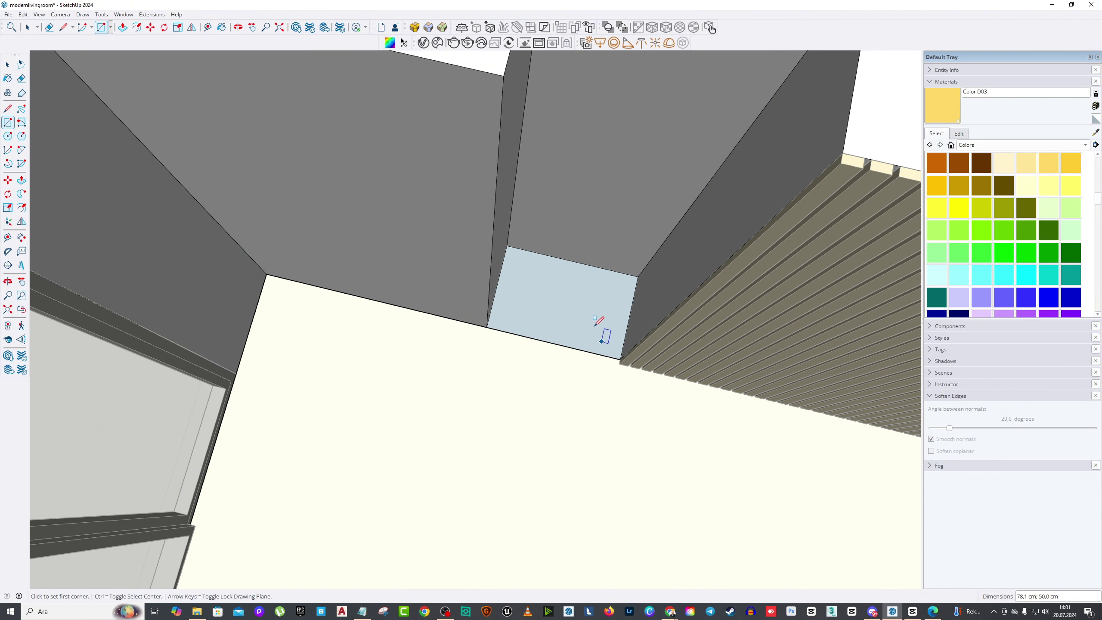
Step: Reverse the new floor face and make it a group
middle_click_drag(598, 323, 441, 263)
left_click(8, 64)
right_click(581, 363)
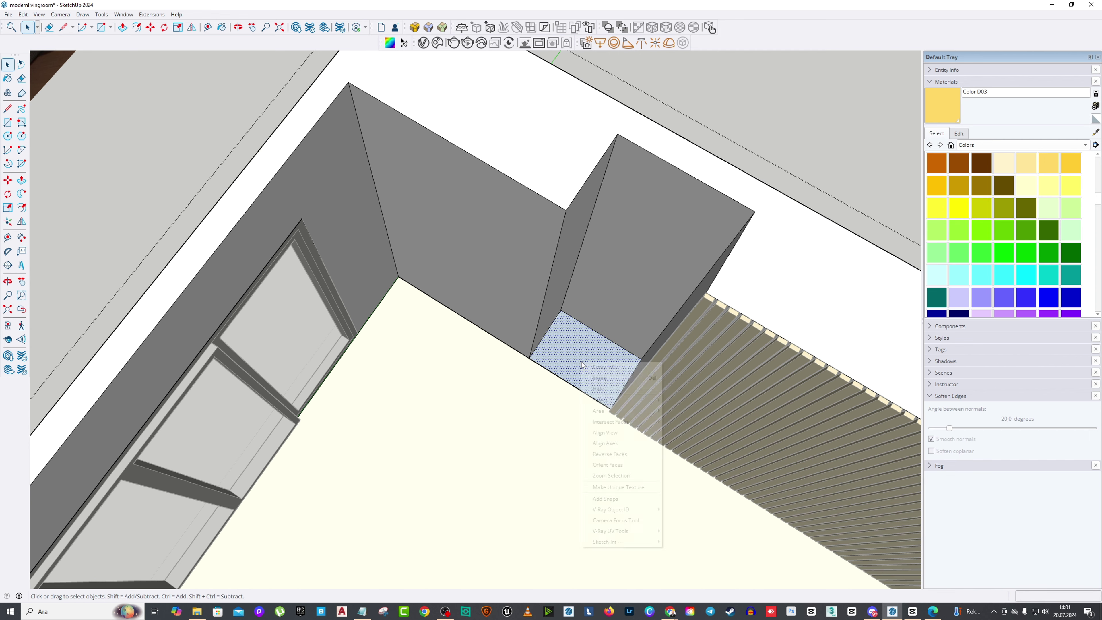
left_click(608, 456)
double_click(575, 360)
right_click(574, 357)
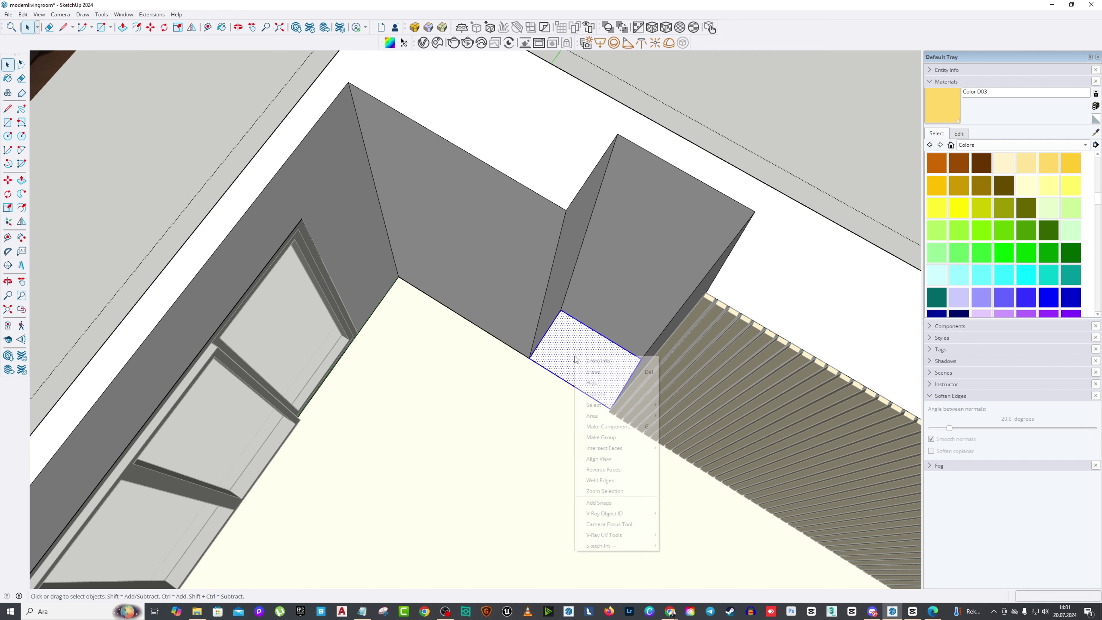
left_click(588, 440)
scroll(577, 373, "down", 6)
middle_click_drag(576, 373, 534, 321)
Step: Place a vertical guide 210 cm from the room's corner edge along the red axis
left_click(659, 268)
scroll(659, 269, "down", 6)
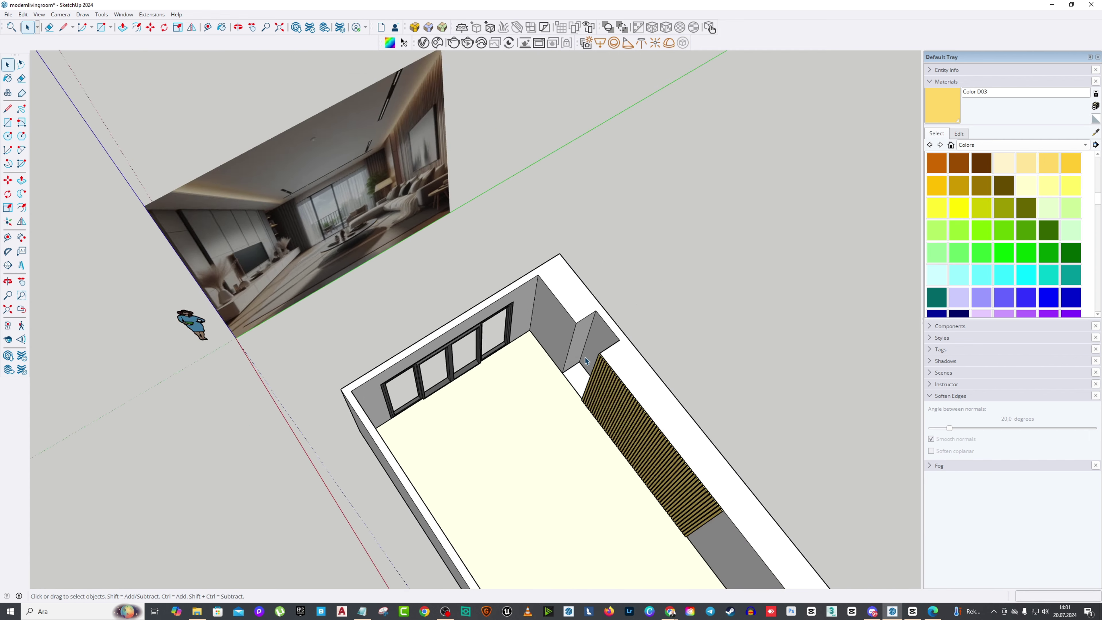
middle_click_drag(651, 274, 360, 329)
scroll(382, 369, "up", 2)
scroll(412, 382, "up", 3)
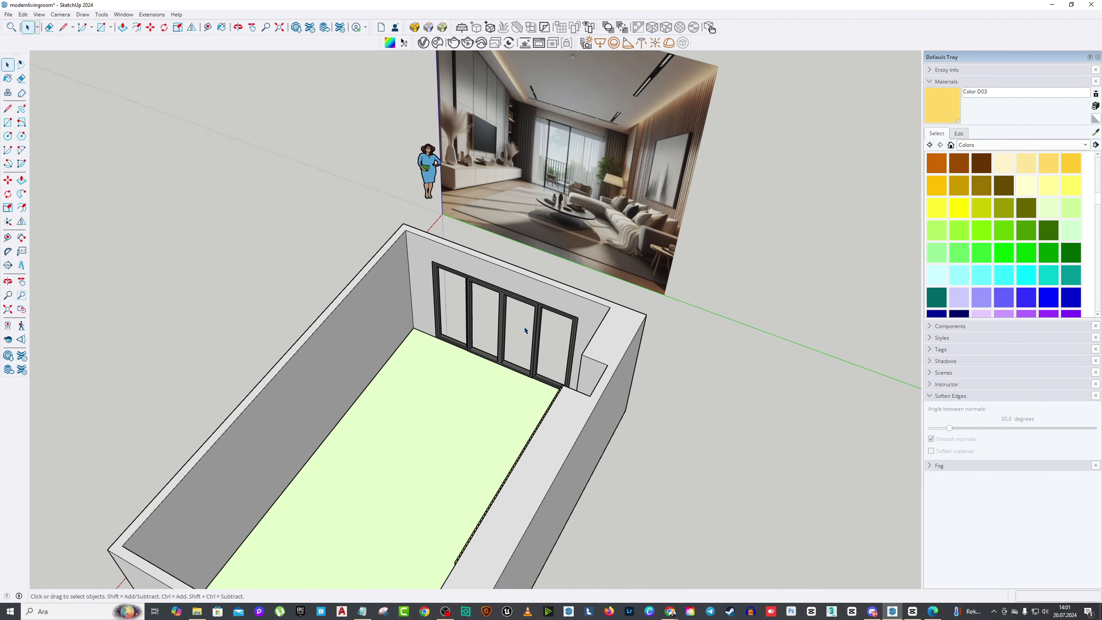
middle_click_drag(524, 327, 590, 286)
scroll(457, 184, "up", 2)
middle_click_drag(457, 184, 446, 277)
scroll(463, 178, "down", 2)
scroll(463, 190, "down", 5)
scroll(376, 321, "up", 1)
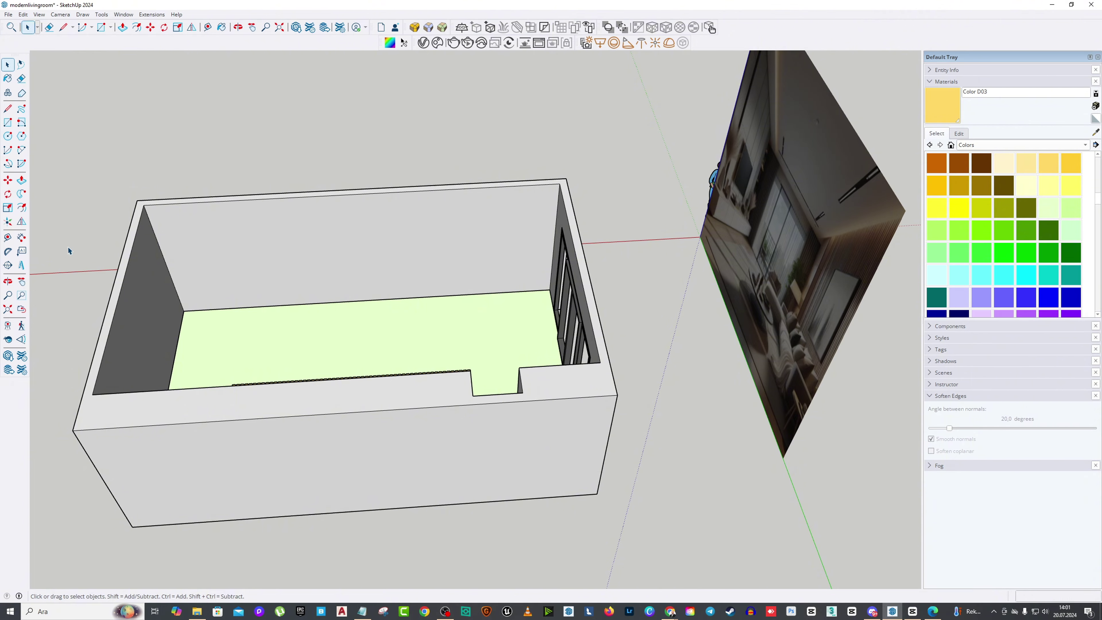
middle_click_drag(300, 264, 462, 268)
scroll(446, 284, "up", 1)
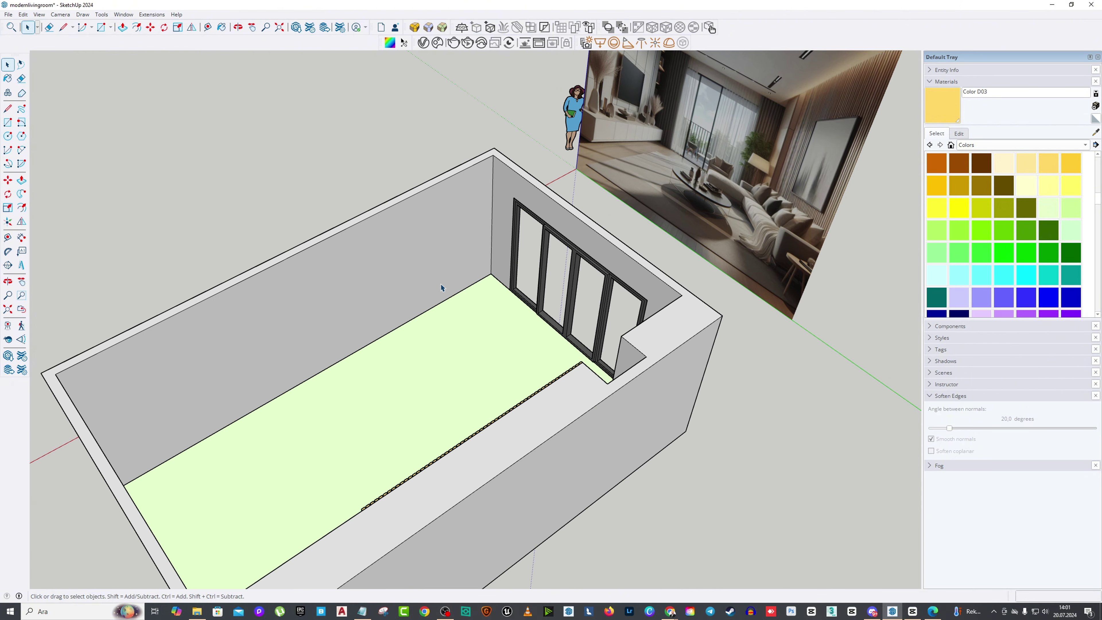
left_click(7, 237)
left_click(492, 217)
middle_click_drag(493, 216, 411, 389)
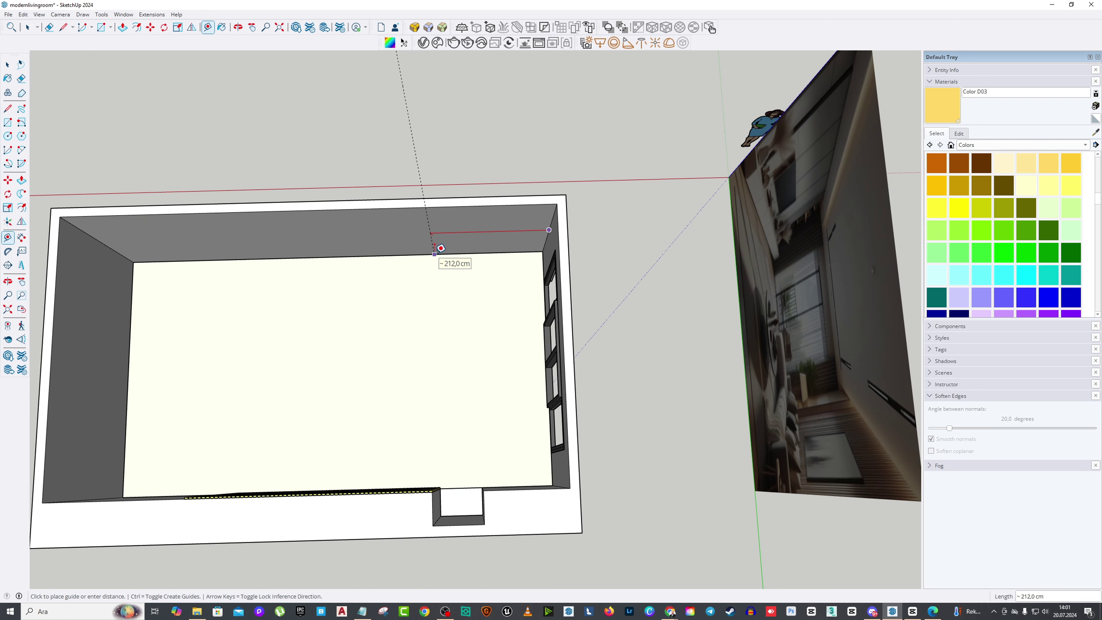
key("Right")
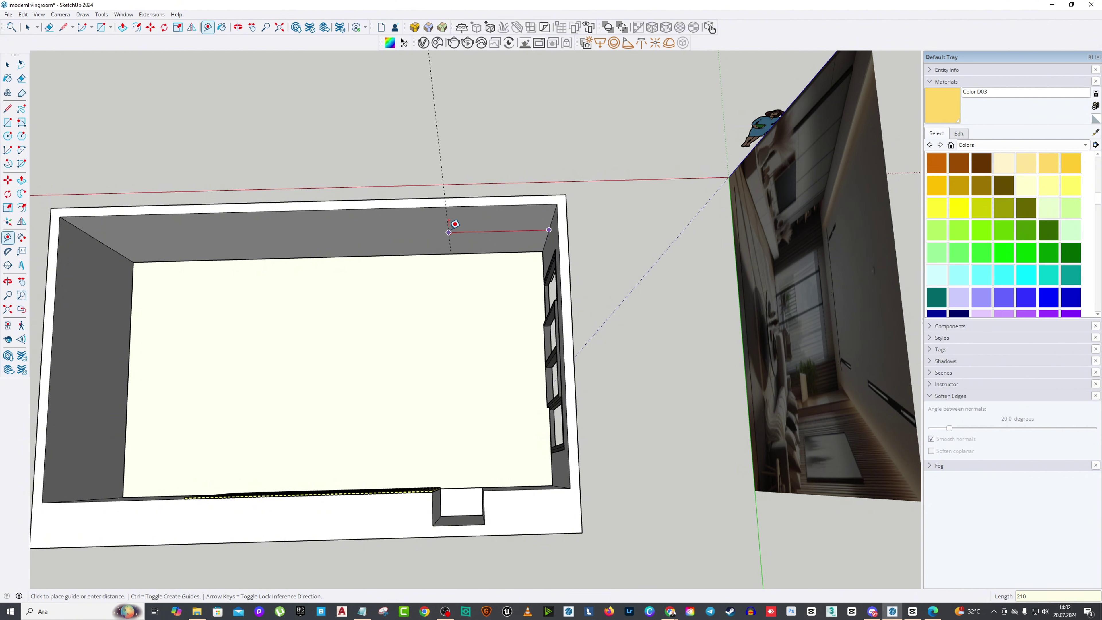
key("Return")
Step: Start a second red-axis guide from the room's inner edge, then cancel it
scroll(453, 252, "down", 3)
middle_click_drag(452, 253, 569, 143)
middle_click_drag(411, 275, 472, 243)
scroll(439, 250, "up", 3)
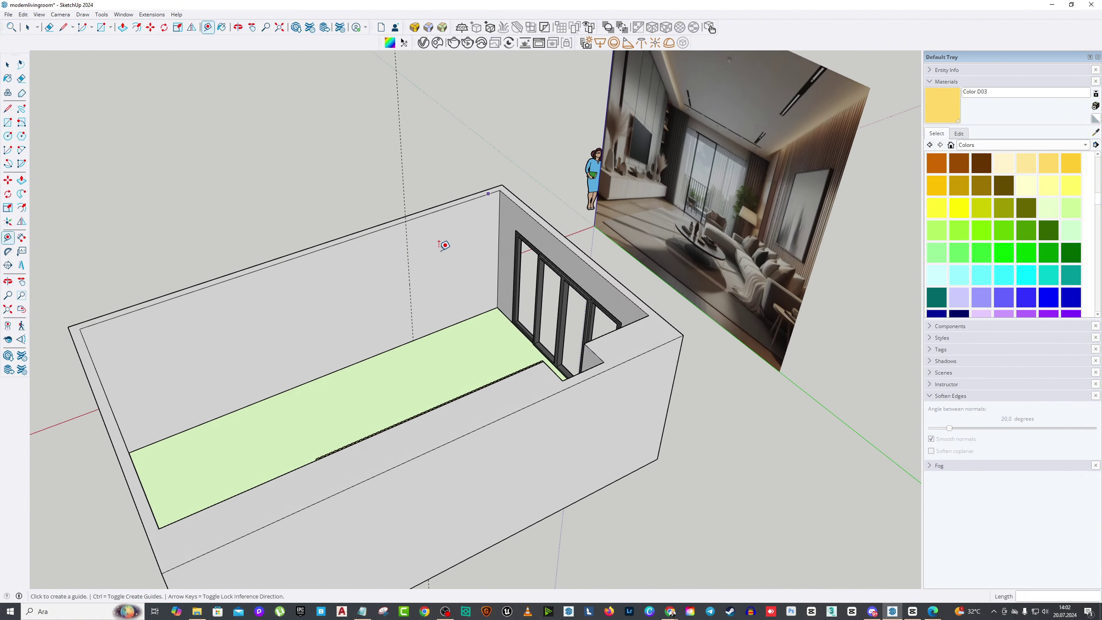
scroll(438, 250, "up", 3)
mouse_move(400, 310)
middle_mouse_down()
mouse_move(467, 239)
mouse_move(445, 235)
mouse_move(307, 308)
mouse_move(296, 254)
mouse_move(565, 430)
mouse_move(534, 418)
mouse_move(592, 295)
mouse_move(258, 196)
middle_mouse_up()
scroll(445, 236, "down", 3)
left_click(7, 108)
left_click(8, 123)
left_click(7, 238)
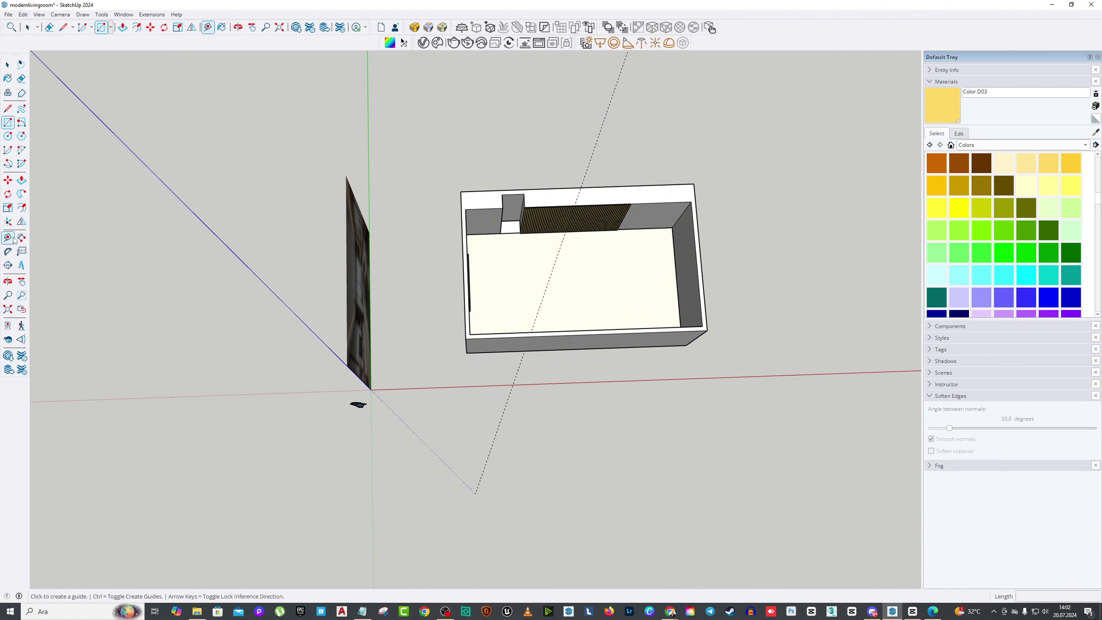
middle_click_drag(663, 252, 696, 389)
scroll(685, 345, "up", 3)
left_click(681, 343)
middle_click_drag(648, 329, 641, 174)
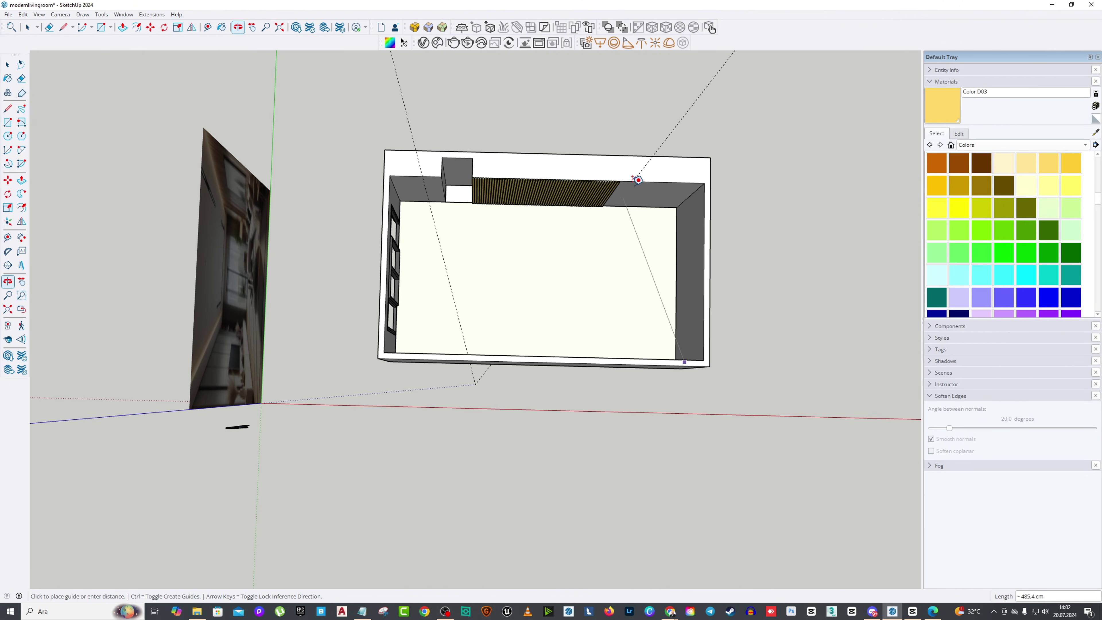
key("Right")
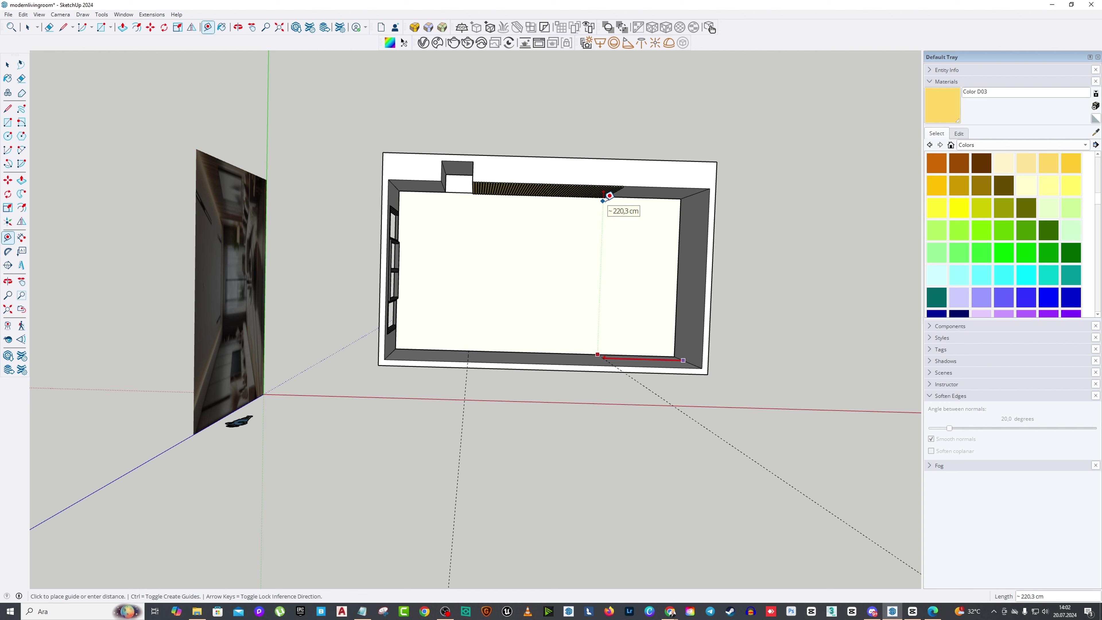
middle_click_drag(615, 199, 462, 252)
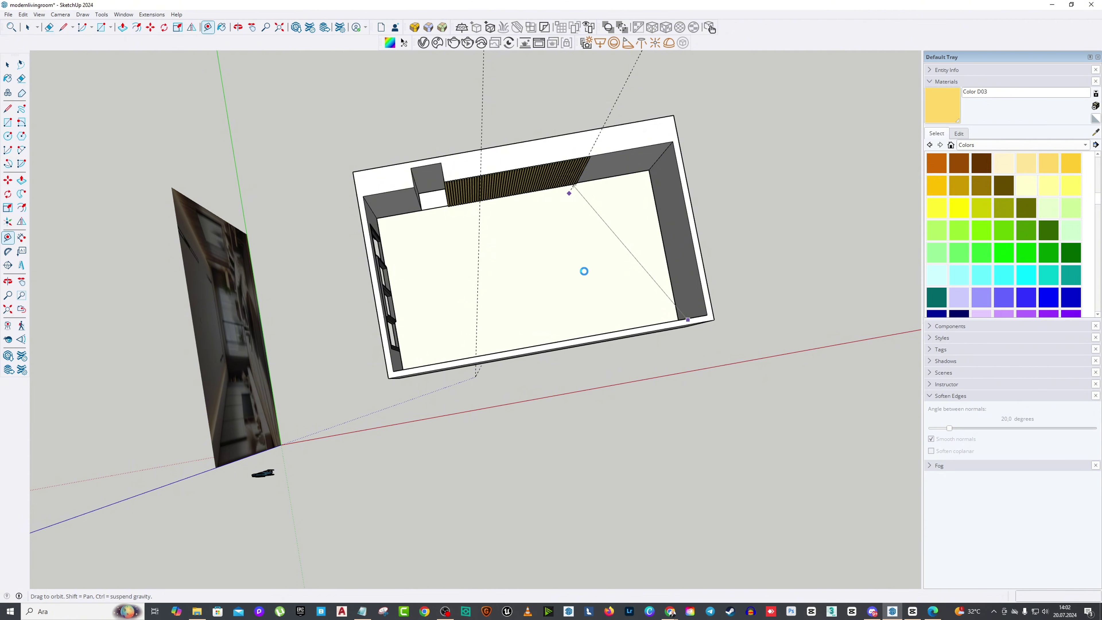
key("space")
mouse_move(460, 259)
middle_mouse_down()
mouse_move(446, 236)
mouse_move(321, 263)
middle_mouse_up()
scroll(321, 263, "up", 1)
Step: Place a vertical guide 200 cm from the other corner with the Tape Measure
left_click(8, 237)
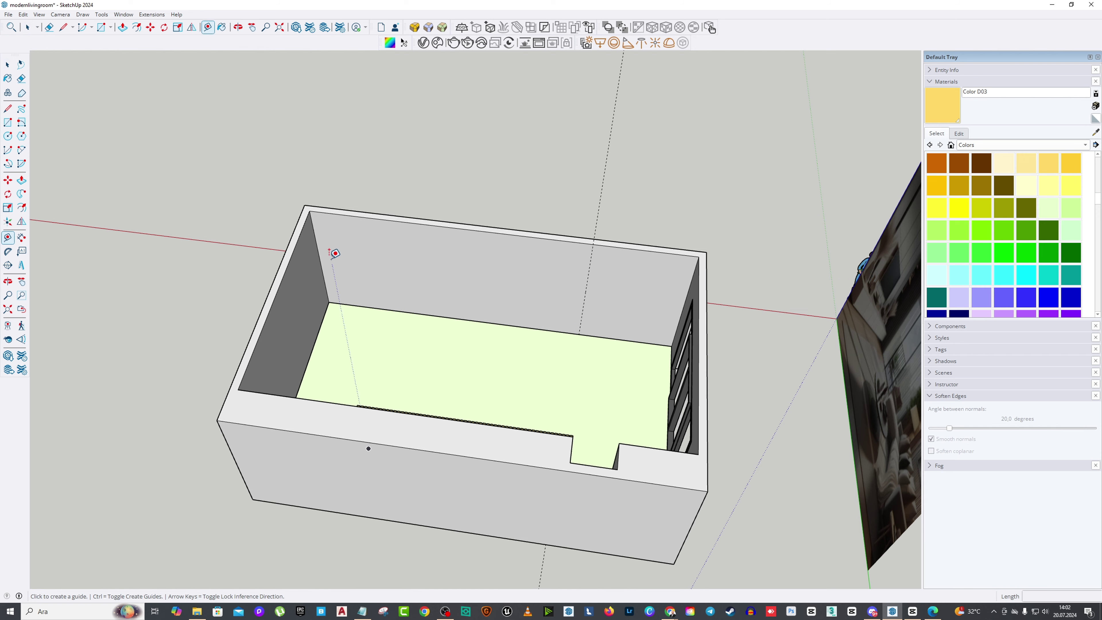
type("200")
key("Return")
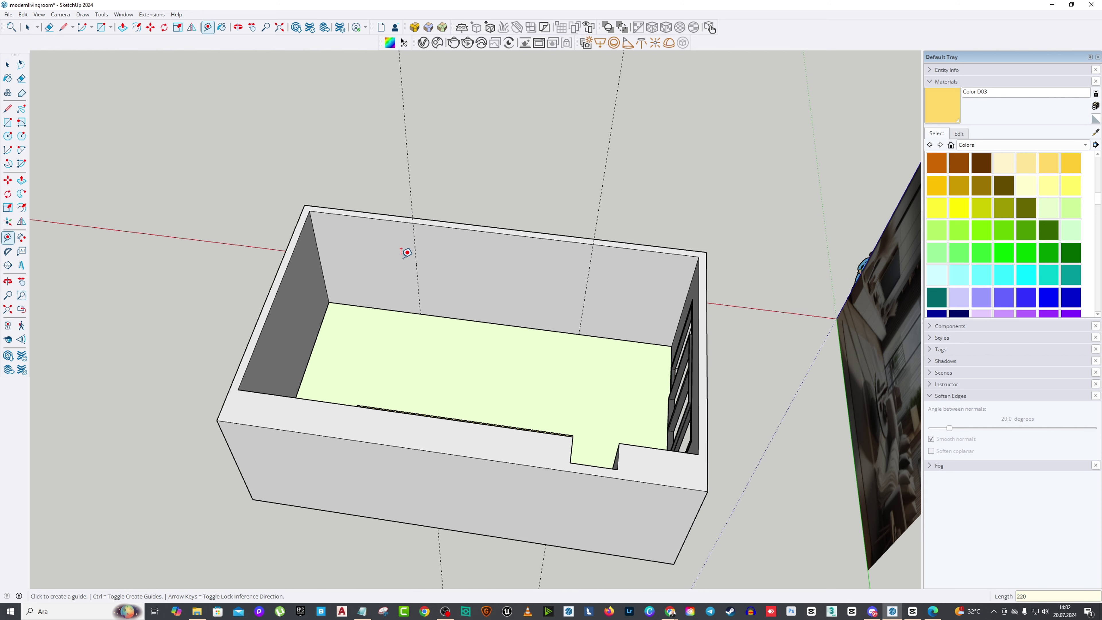
scroll(412, 276, "down", 3)
middle_click_drag(424, 323, 477, 280)
scroll(457, 325, "up", 5)
middle_click_drag(448, 353, 328, 301)
scroll(450, 300, "up", 2)
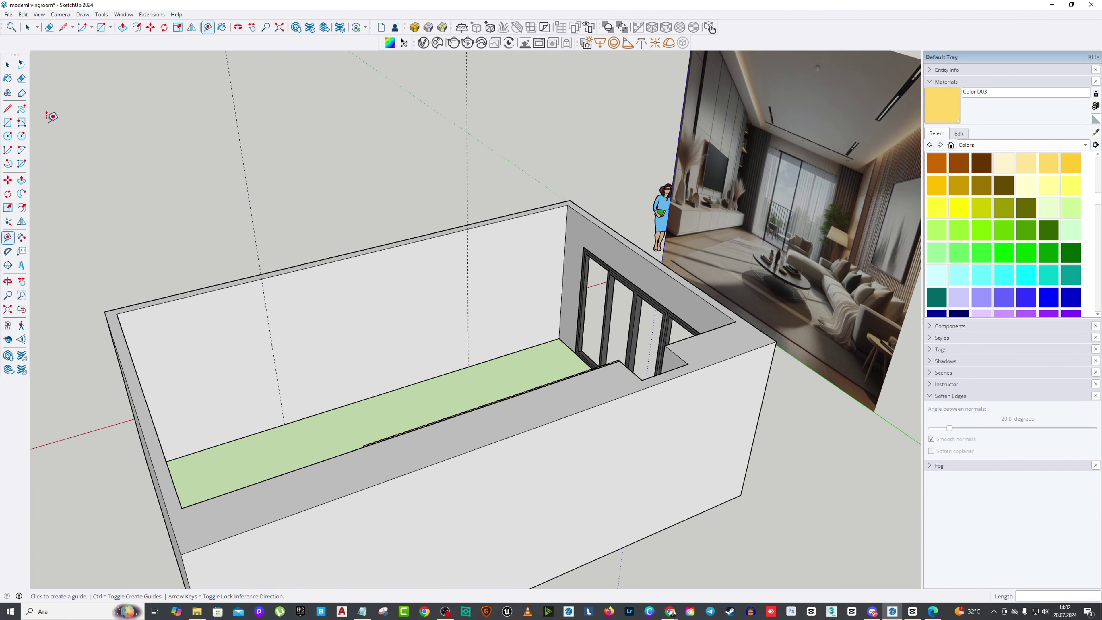
Step: Draw a 370 × 300 cm rectangle on the long side wall
left_click(13, 125)
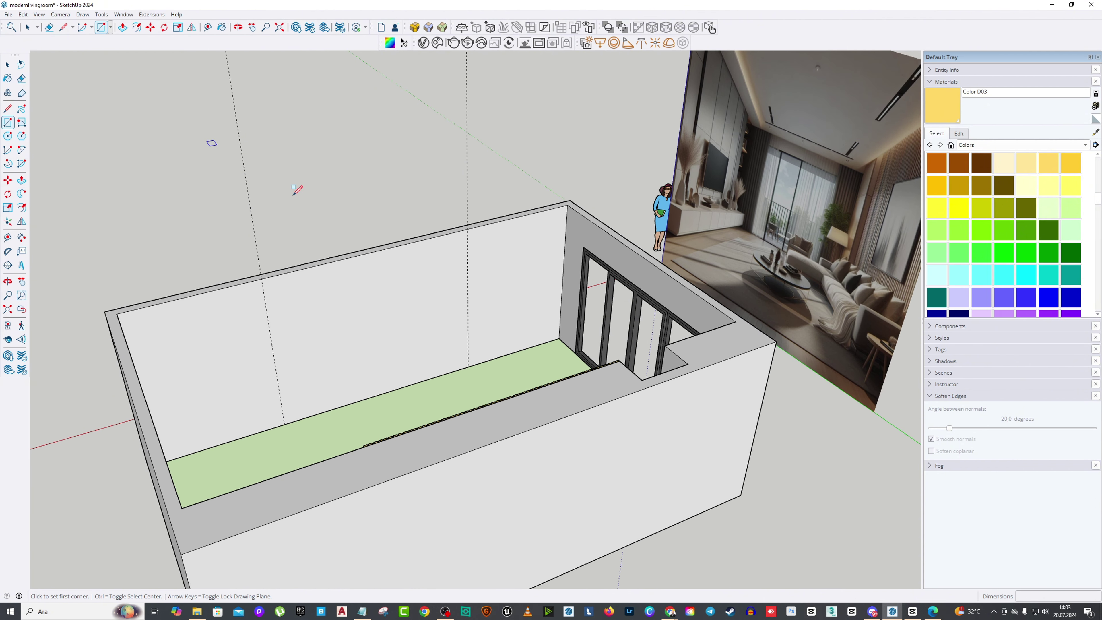
left_click(262, 277)
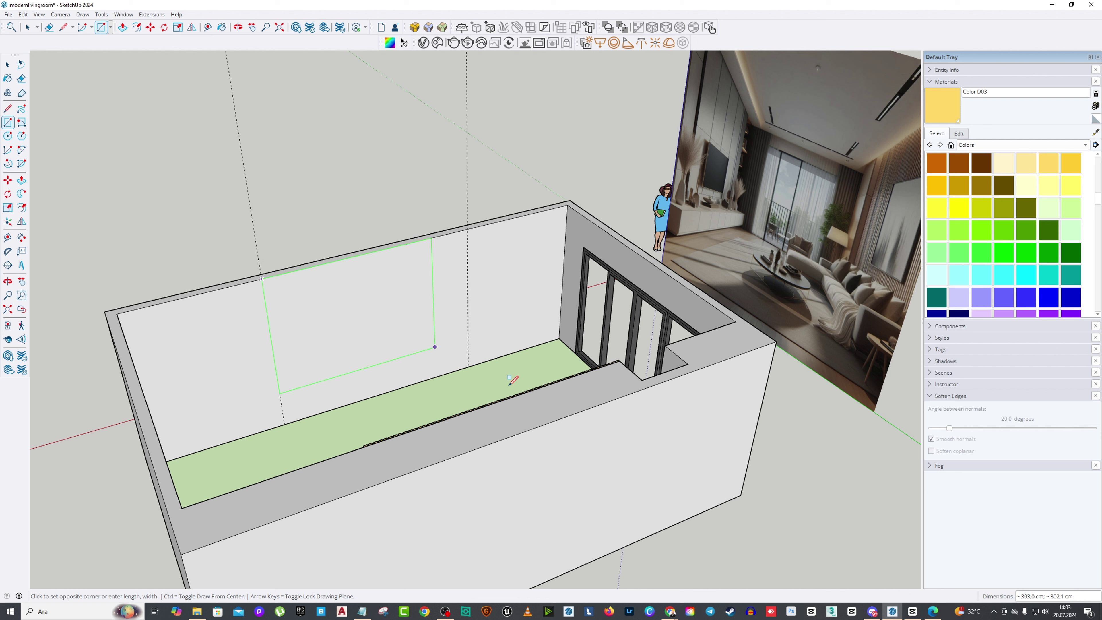
left_click(468, 366)
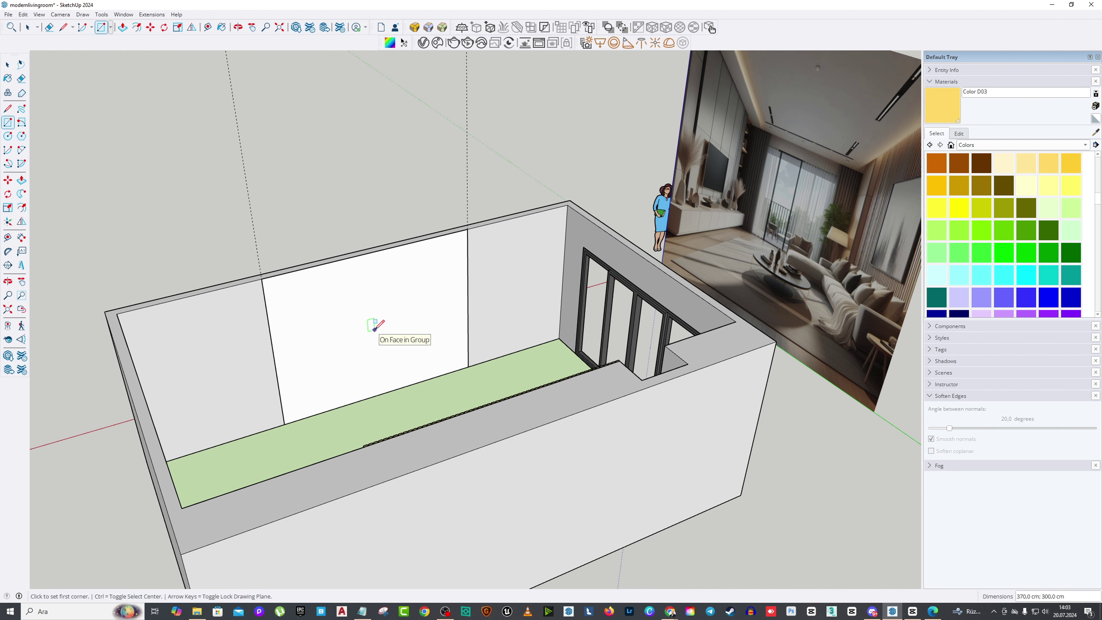
mouse_move(371, 345)
middle_mouse_down()
mouse_move(519, 534)
mouse_move(438, 343)
middle_mouse_up()
Step: Push/pull the wall rectangle 20 cm, then 10 cm to thin the slab
key("p")
left_click(438, 343)
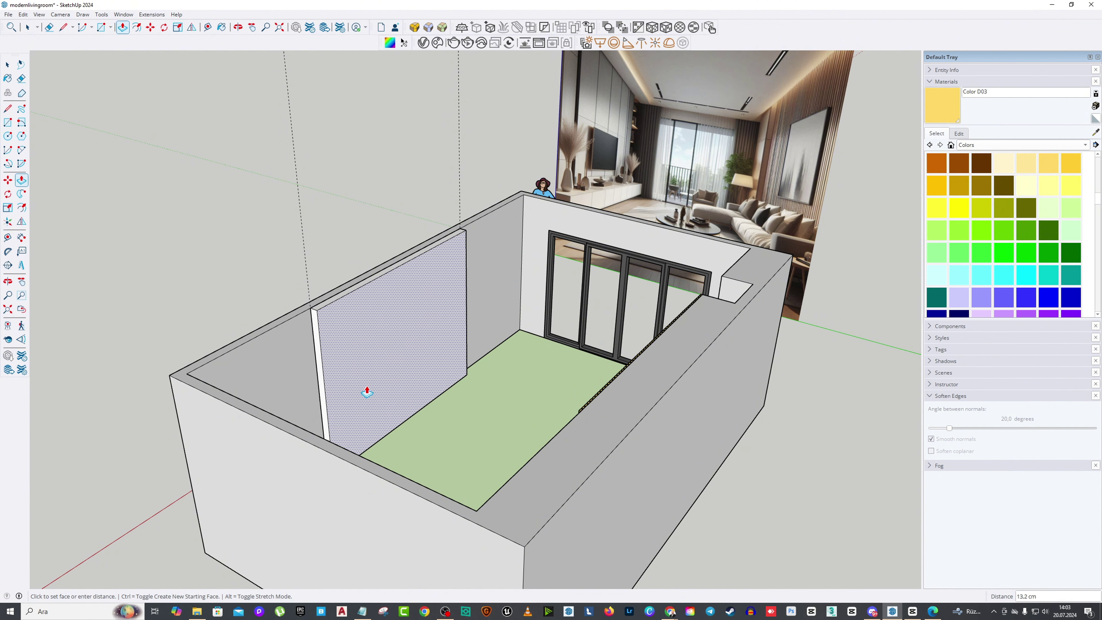
type("20")
key("Return")
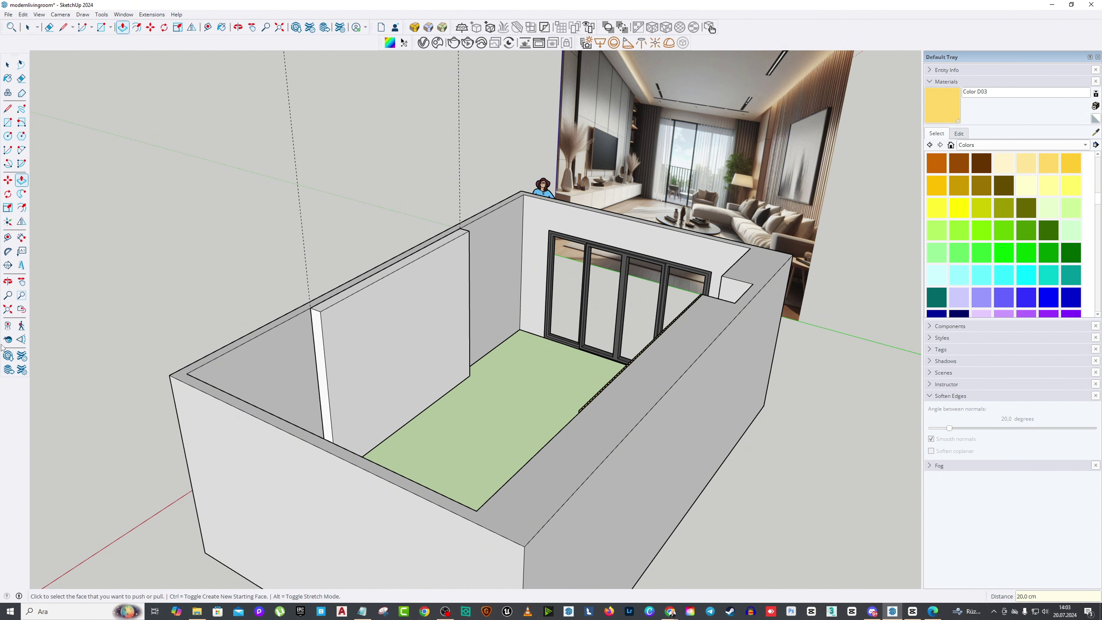
left_click(385, 282)
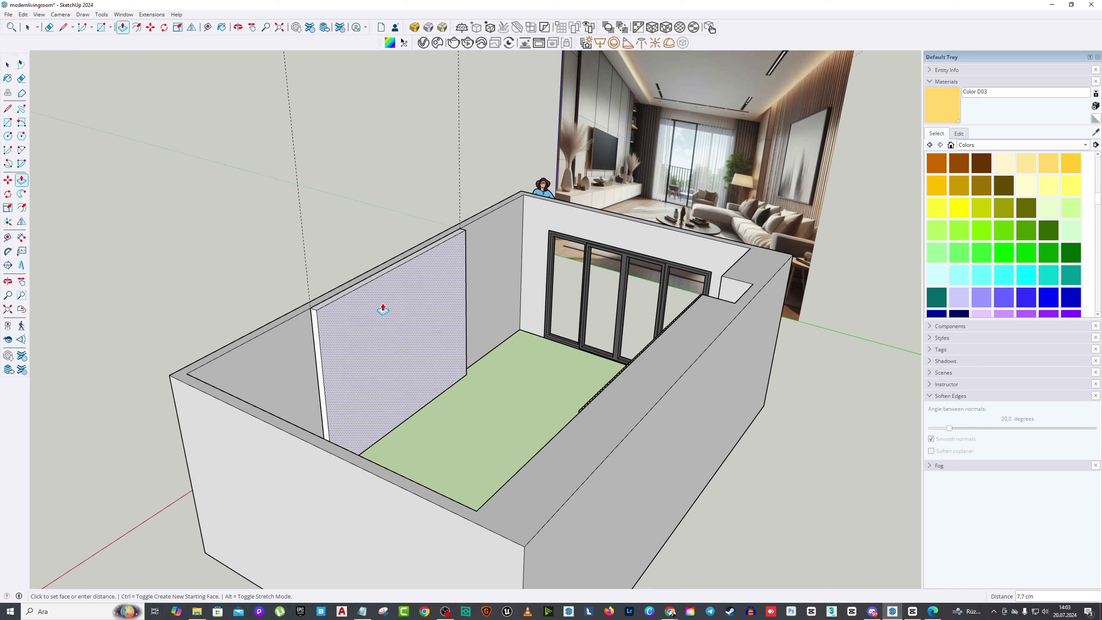
type("10")
key("Return")
Step: Push/pull the slab face 5 cm and its edge strip face 50 cm
middle_click_drag(452, 351, 363, 326)
scroll(364, 325, "up", 5)
middle_click_drag(418, 266, 305, 328)
left_click(297, 368)
key("Return")
scroll(347, 277, "down", 3)
scroll(273, 382, "up", 5)
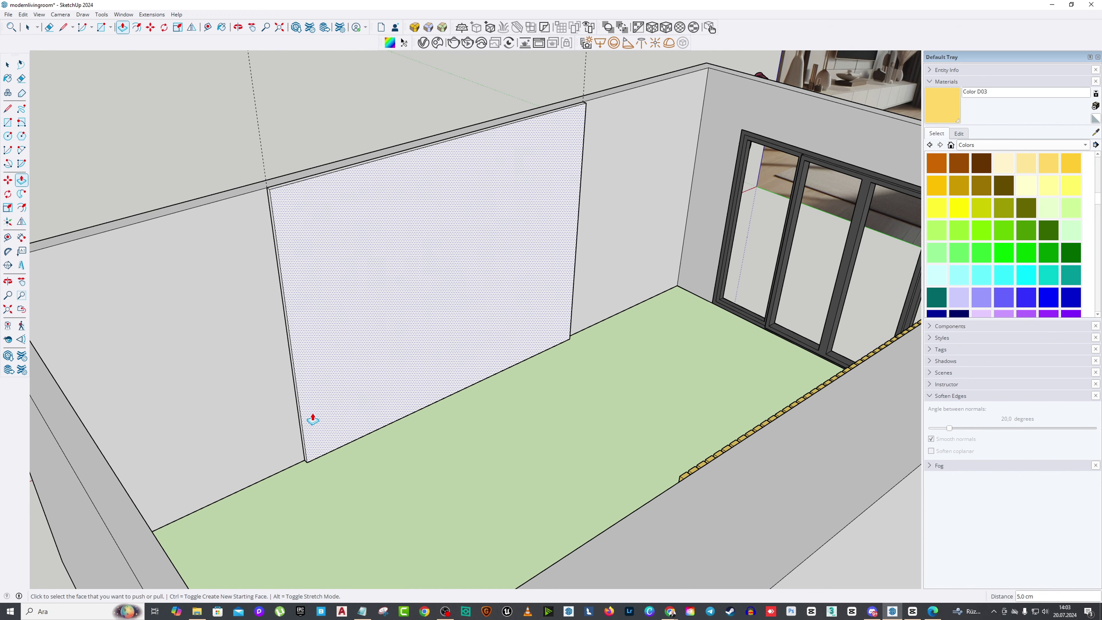
scroll(319, 413, "up", 4)
scroll(310, 458, "up", 4)
middle_click_drag(311, 460, 453, 114)
left_click(285, 503)
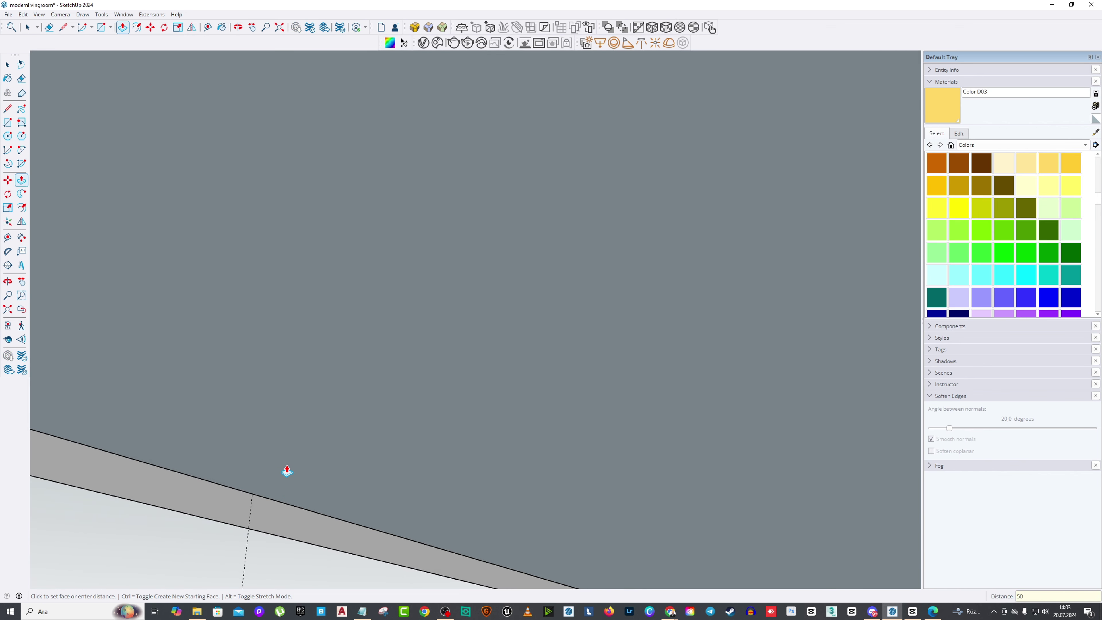
key("Return")
Step: Delete all the guide lines from the model
middle_click_drag(287, 471, 320, 423)
scroll(325, 414, "up", 3)
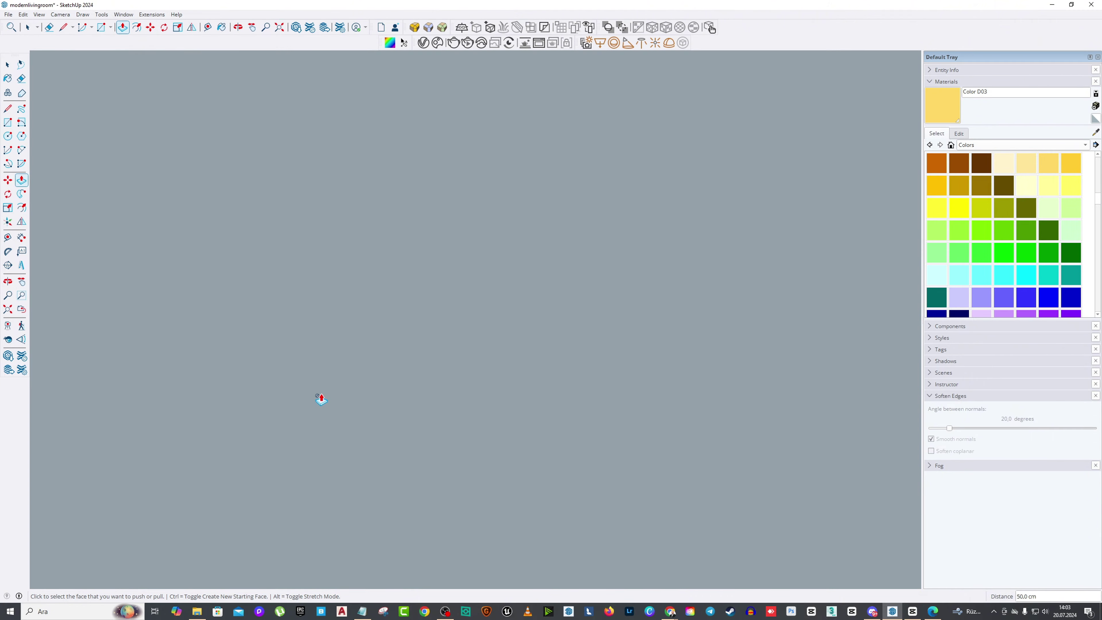
left_click(21, 310)
scroll(355, 311, "up", 3)
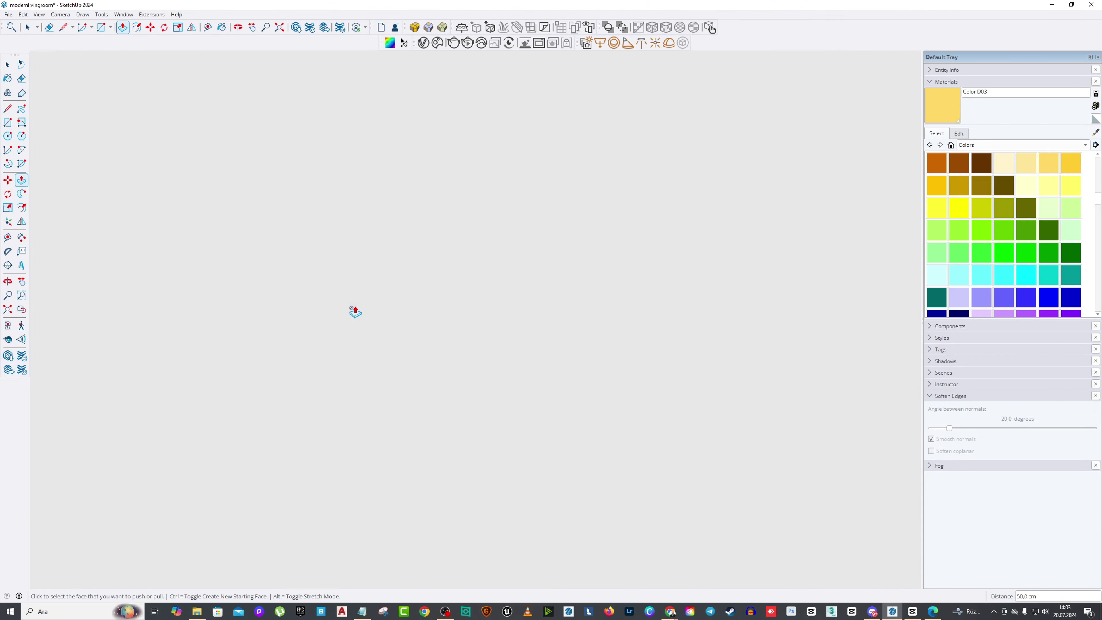
middle_click_drag(355, 310, 320, 319)
scroll(313, 331, "down", 5)
left_click(252, 27)
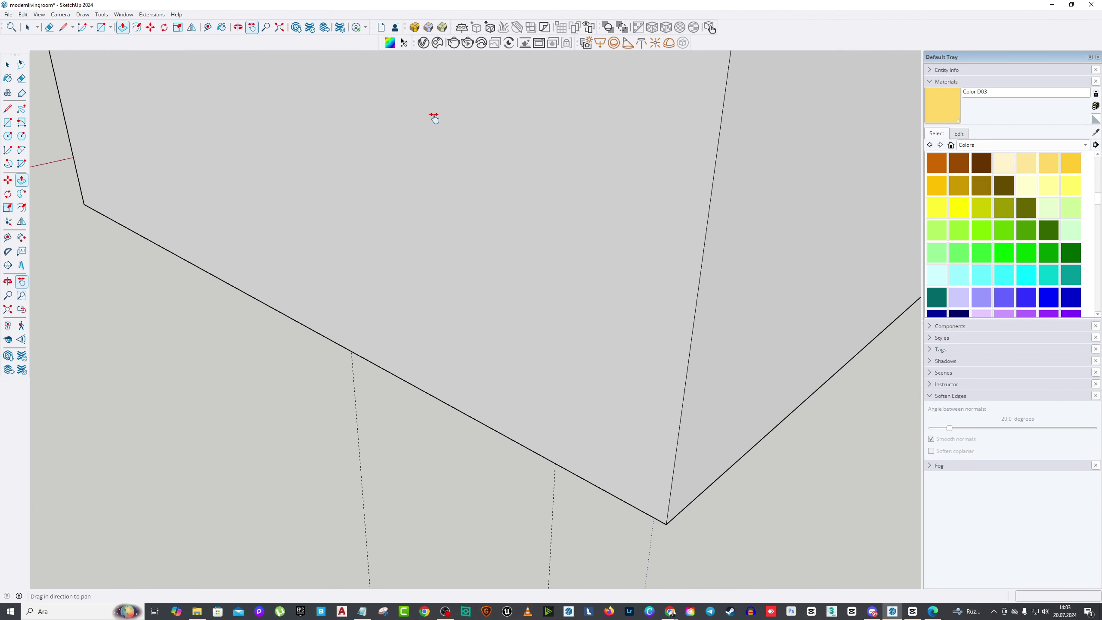
left_click_drag(434, 118, 394, 342)
left_click_drag(402, 165, 376, 298)
scroll(376, 297, "down", 3)
middle_click_drag(376, 297, 155, 205)
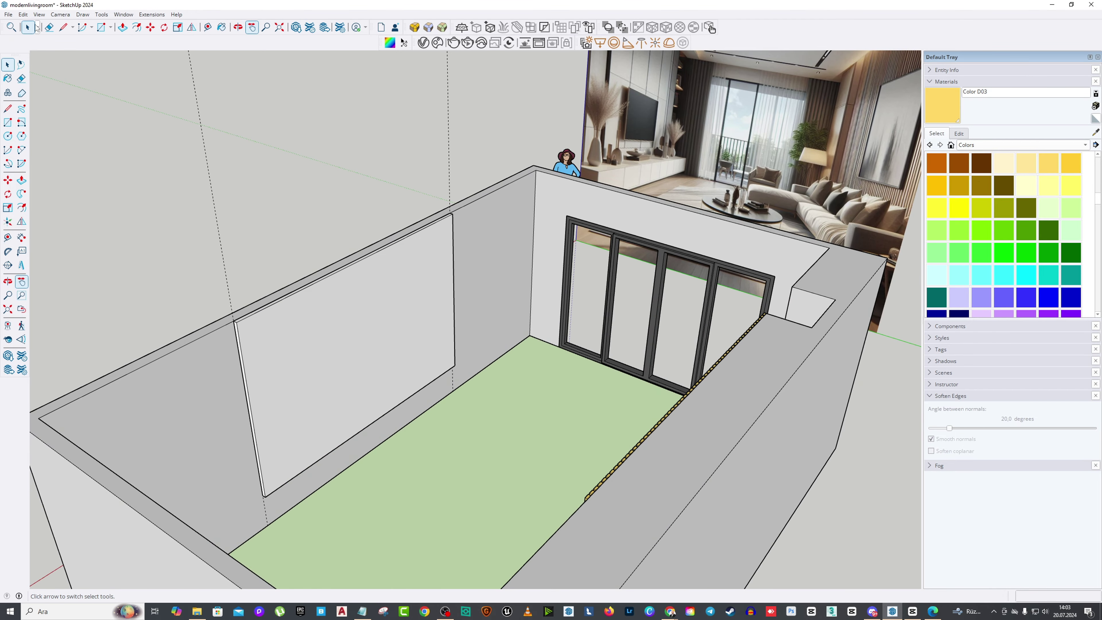
left_click(22, 14)
left_click(54, 99)
Step: Select the whole wall panel with its edges and make it a group
scroll(369, 304, "down", 4)
middle_click_drag(368, 304, 320, 259)
scroll(300, 299, "up", 5)
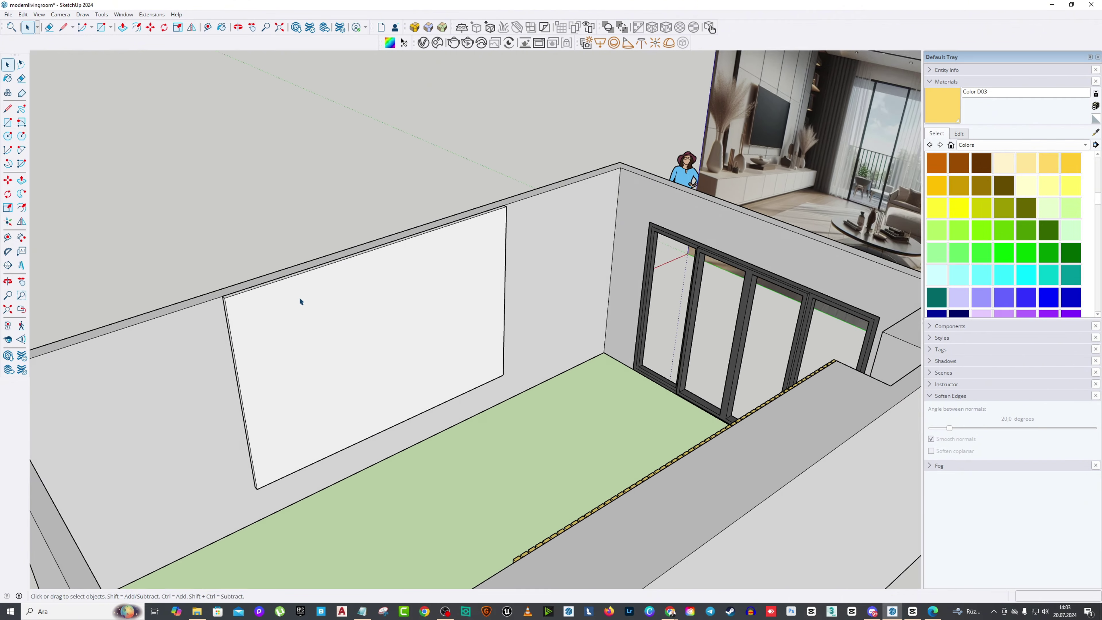
middle_click_drag(300, 300, 361, 322)
left_click(376, 310)
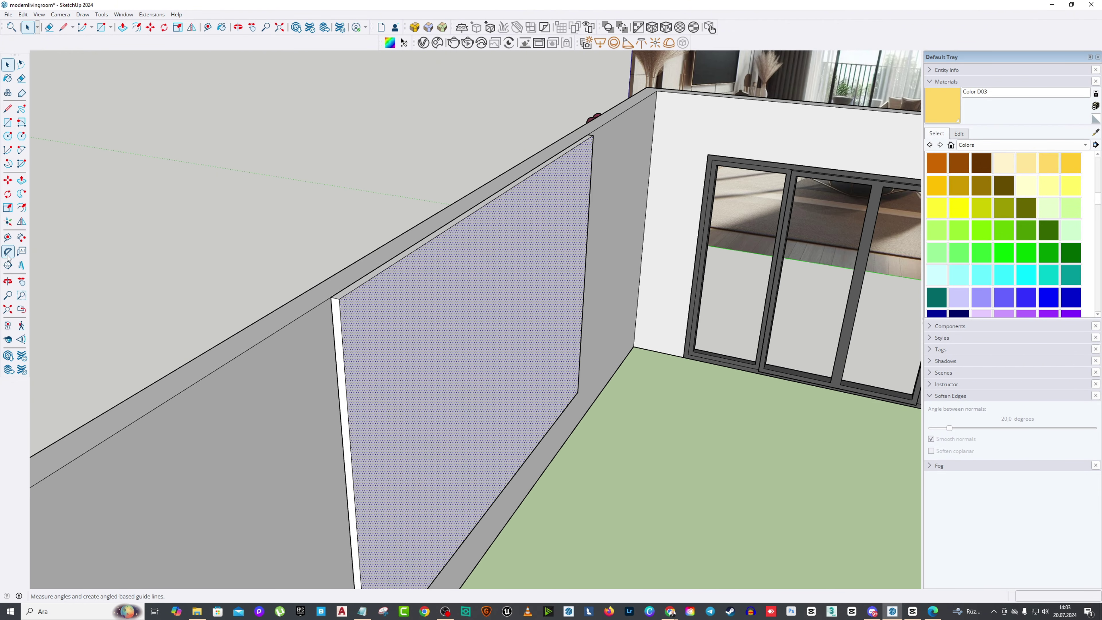
left_click(8, 237)
middle_click_drag(228, 261, 359, 369)
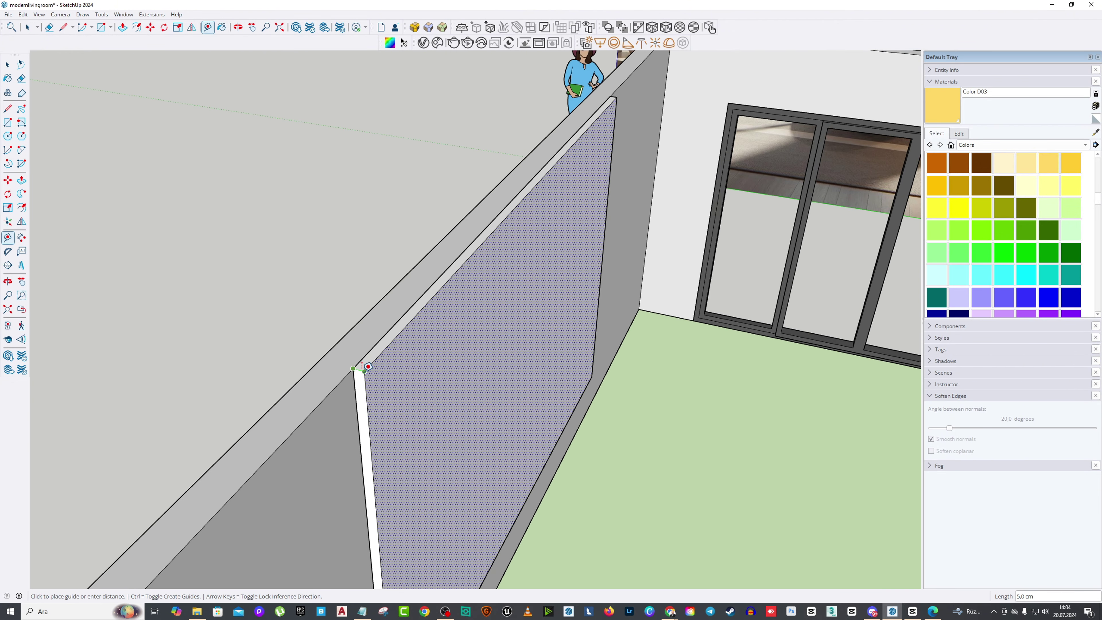
key("space")
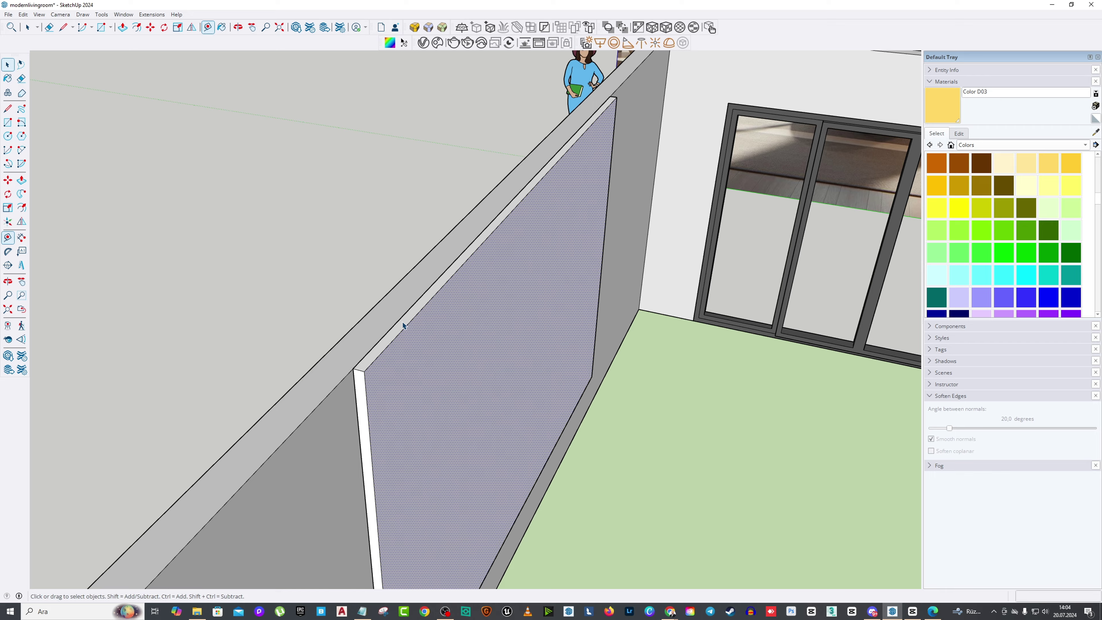
middle_click_drag(404, 320, 401, 330)
triple_click(401, 328)
right_click(400, 322)
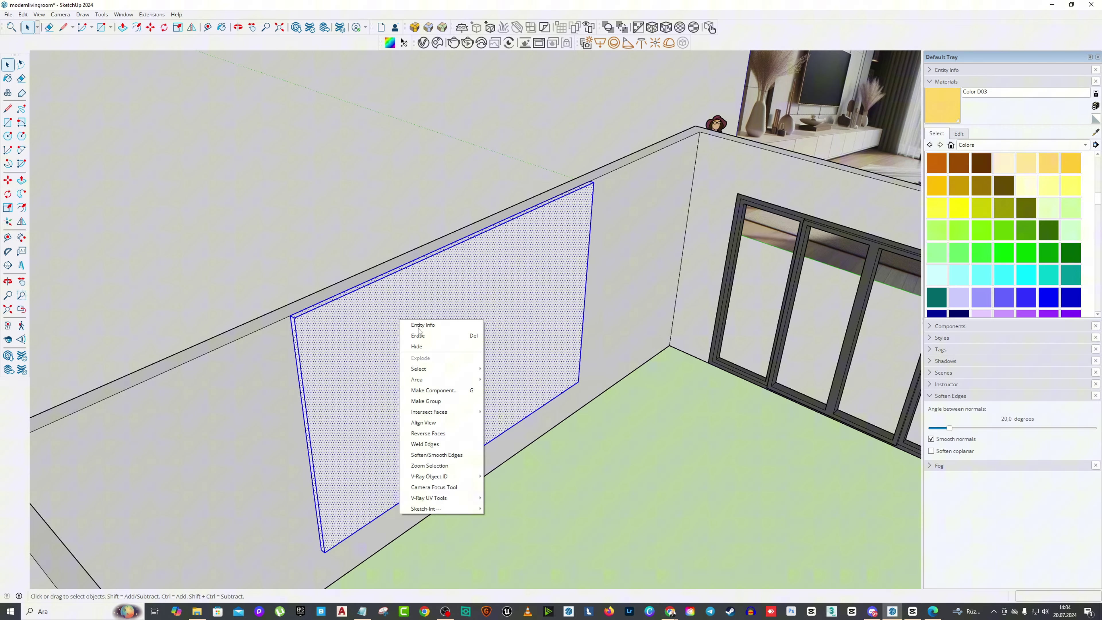
left_click(426, 403)
scroll(475, 361, "down", 4)
middle_click_drag(459, 361, 399, 356)
scroll(369, 334, "up", 8)
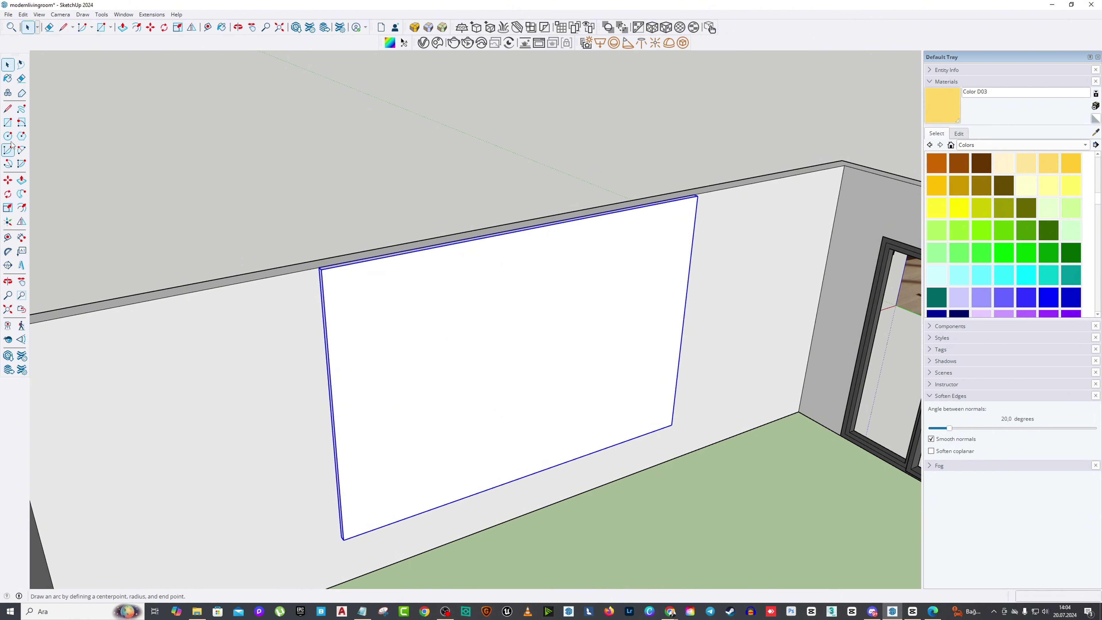
Step: Draw a line across the panel splitting it into two rows, plus a vertical line at the midpoint
left_click(8, 110)
middle_click_drag(343, 381, 323, 381)
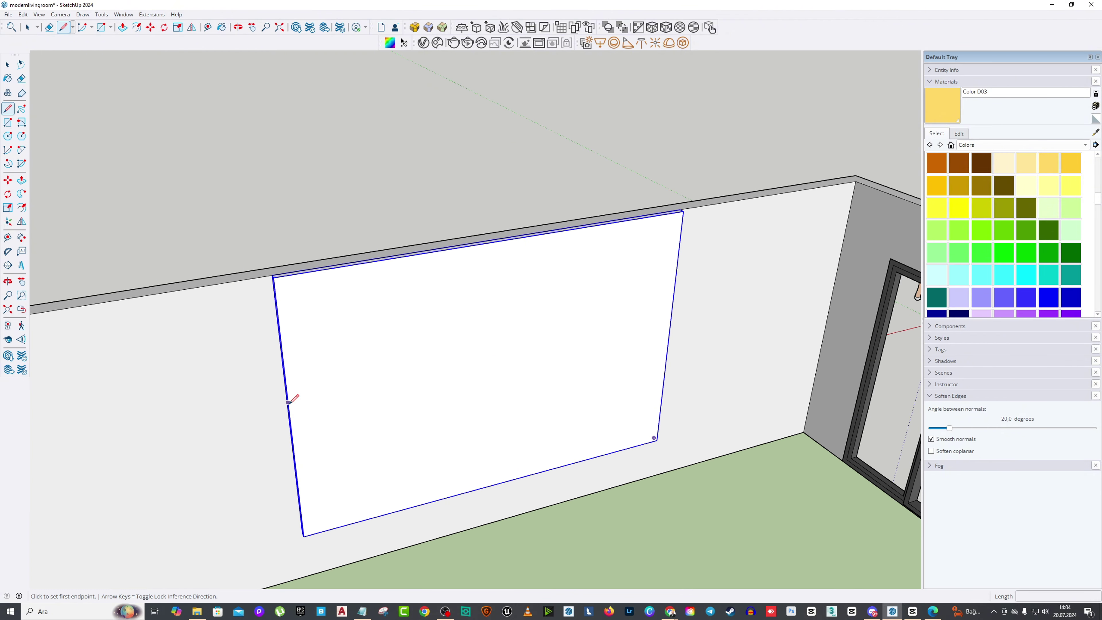
left_click(290, 417)
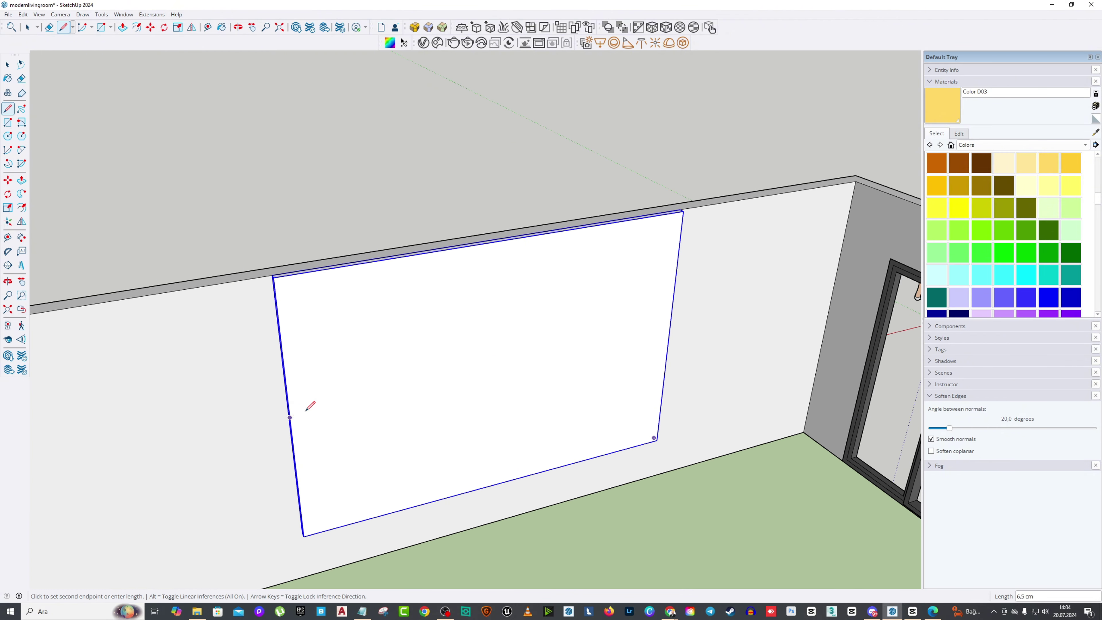
left_click(669, 334)
middle_click_drag(607, 334, 442, 327)
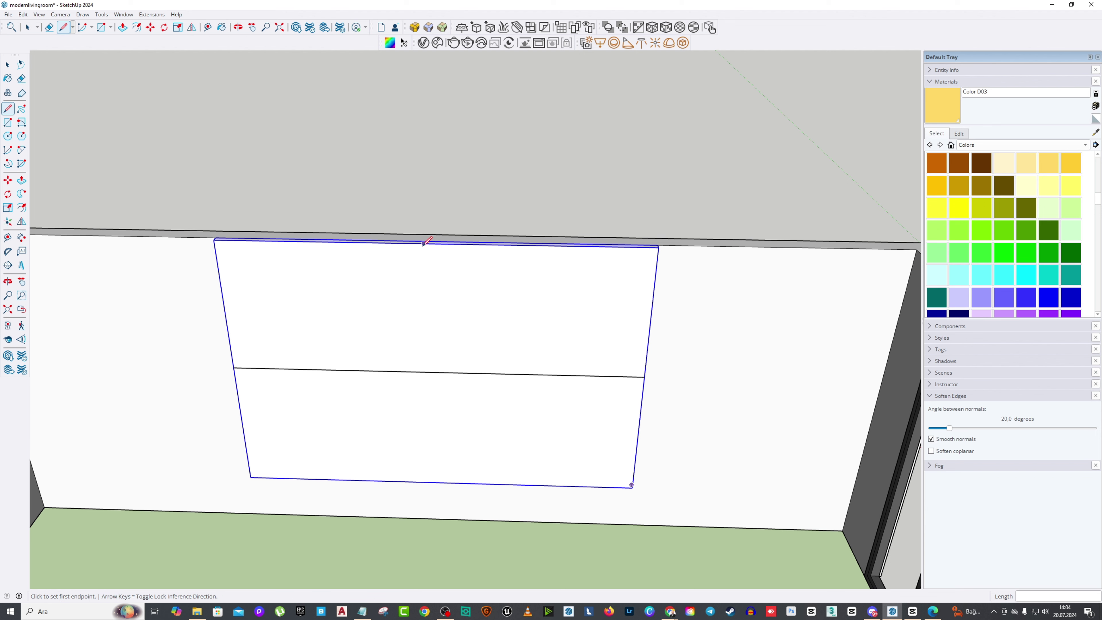
mouse_move(410, 239)
middle_mouse_down()
mouse_move(467, 187)
mouse_move(427, 237)
middle_mouse_up()
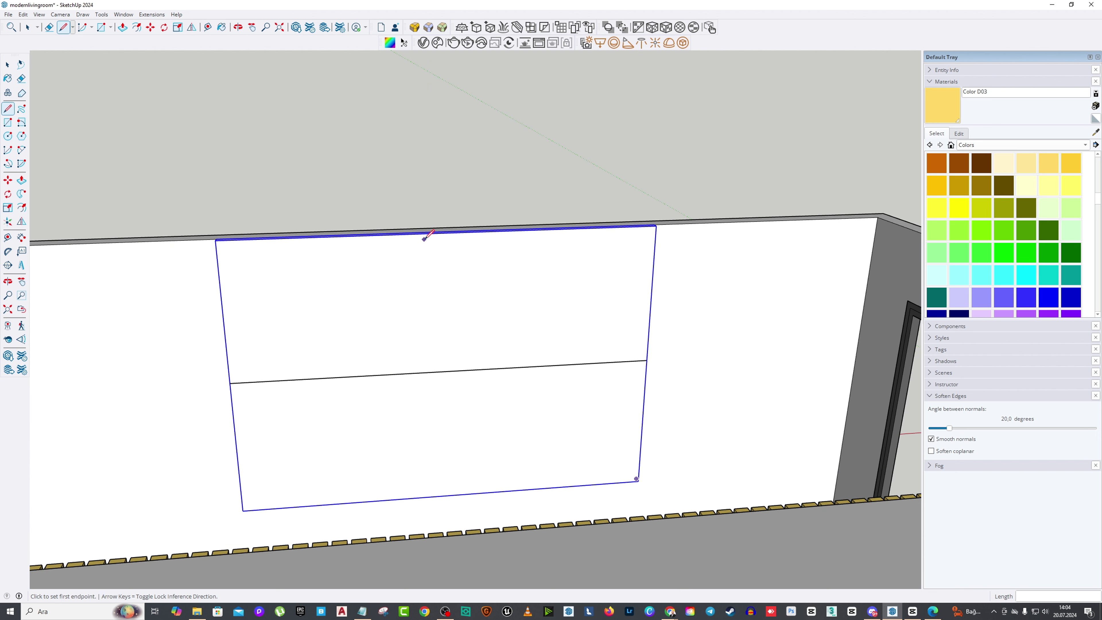
left_click(443, 232)
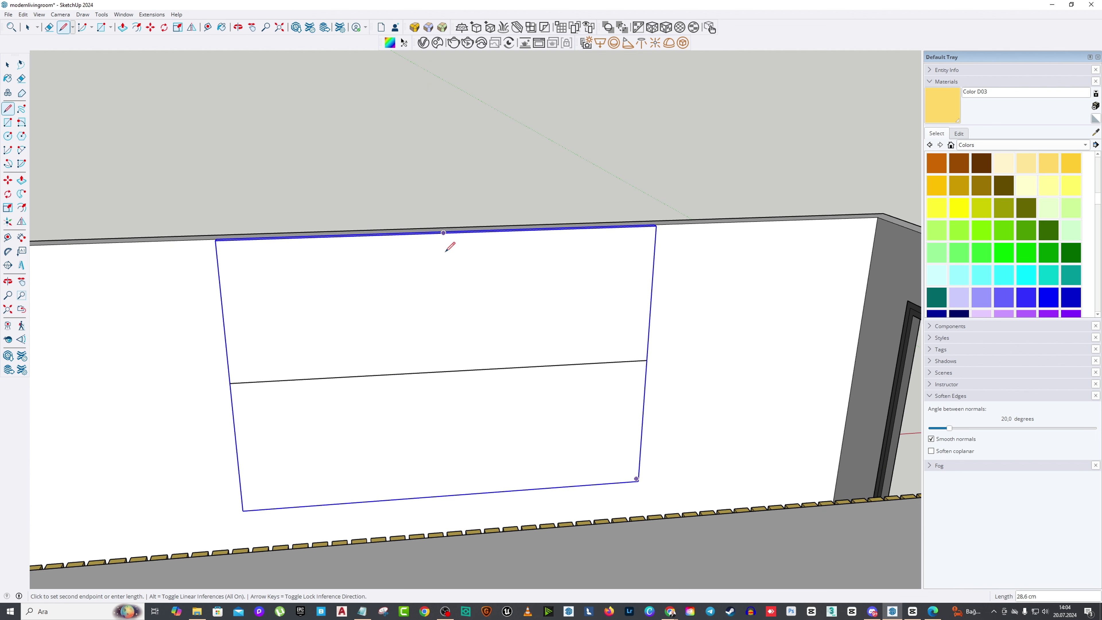
left_click(446, 495)
Step: Reorient the view toward the wall panel and enter the panel group for editing
scroll(447, 394, "down", 3)
middle_click_drag(448, 393, 521, 312)
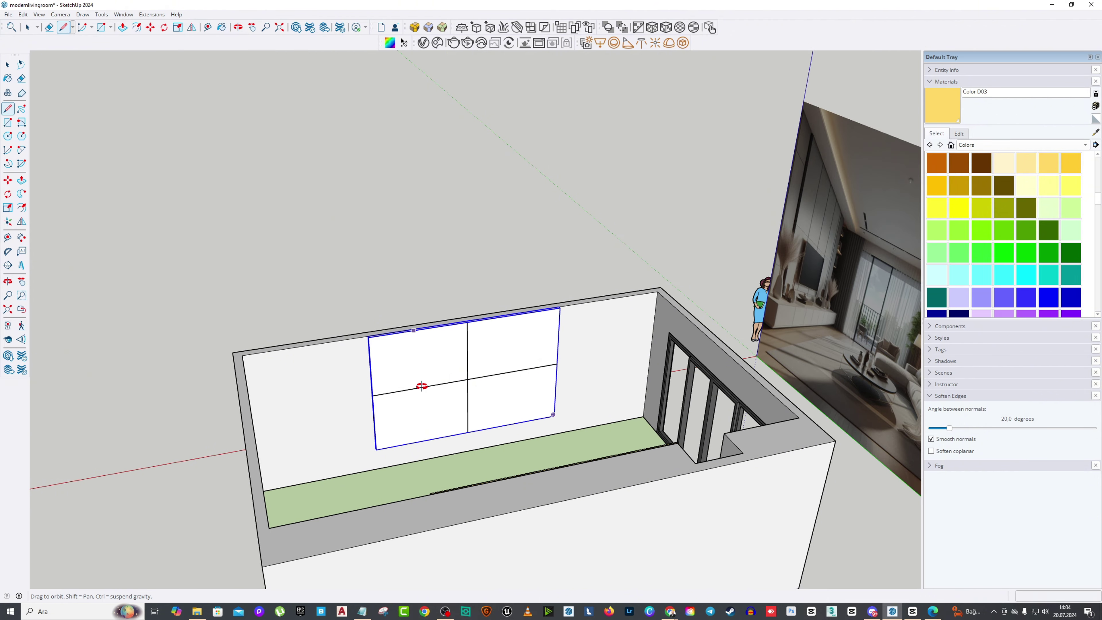
scroll(419, 326, "up", 2)
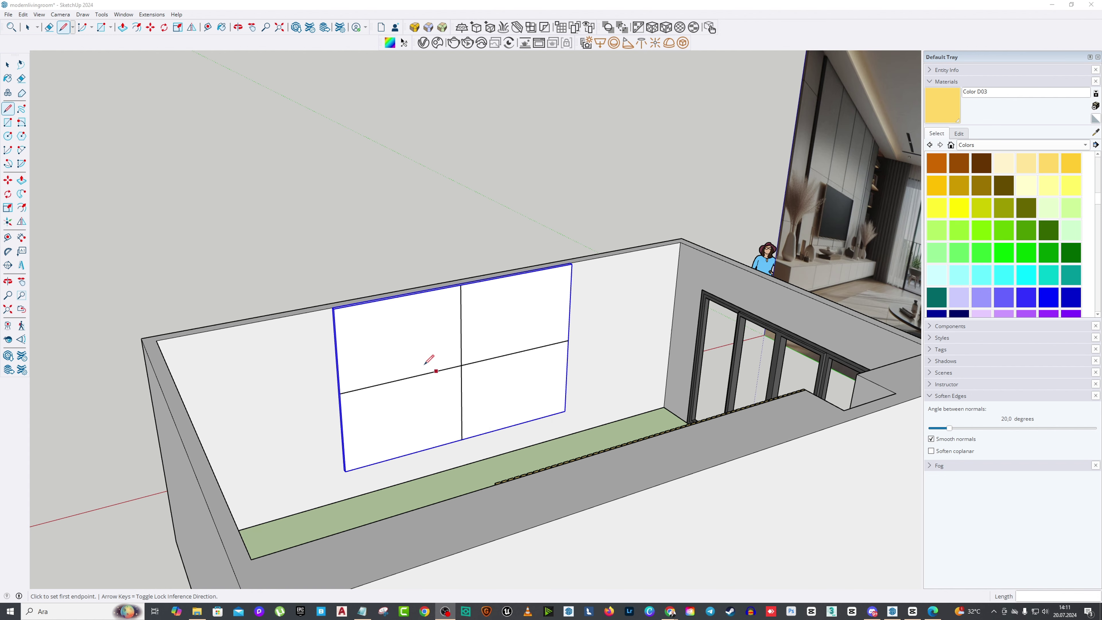
middle_click_drag(431, 361, 368, 352)
scroll(372, 326, "up", 3)
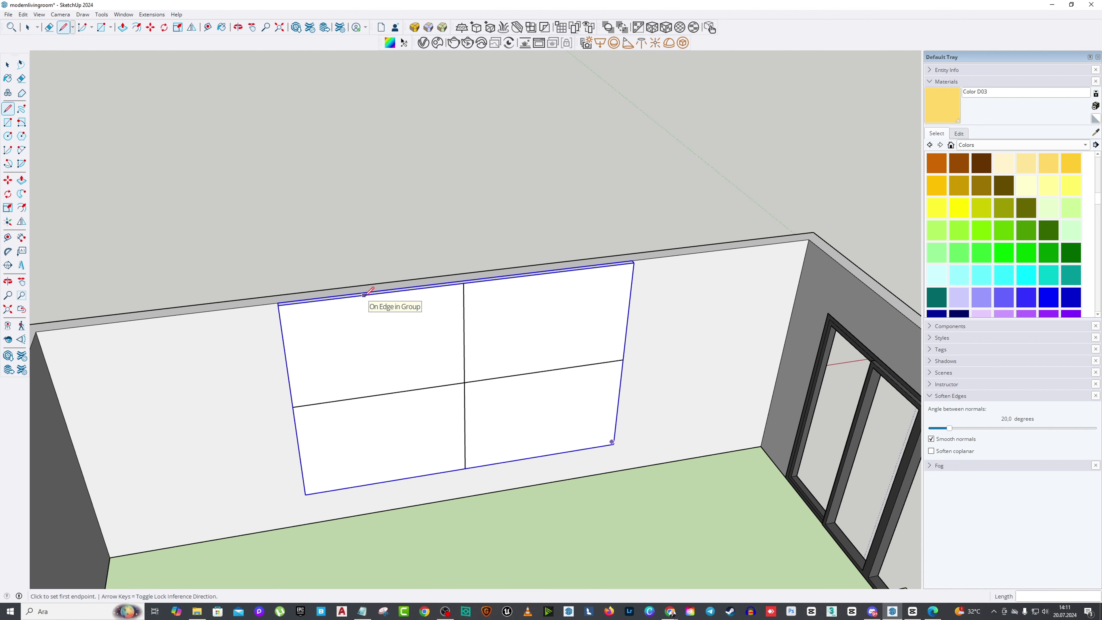
scroll(351, 371, "up", 3)
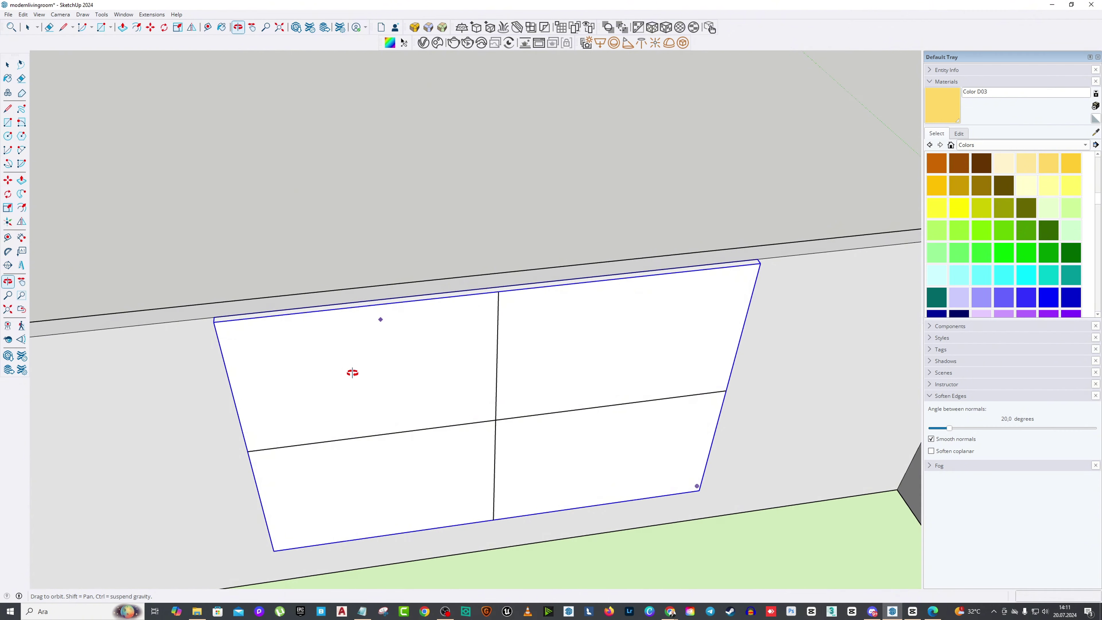
left_click(7, 65)
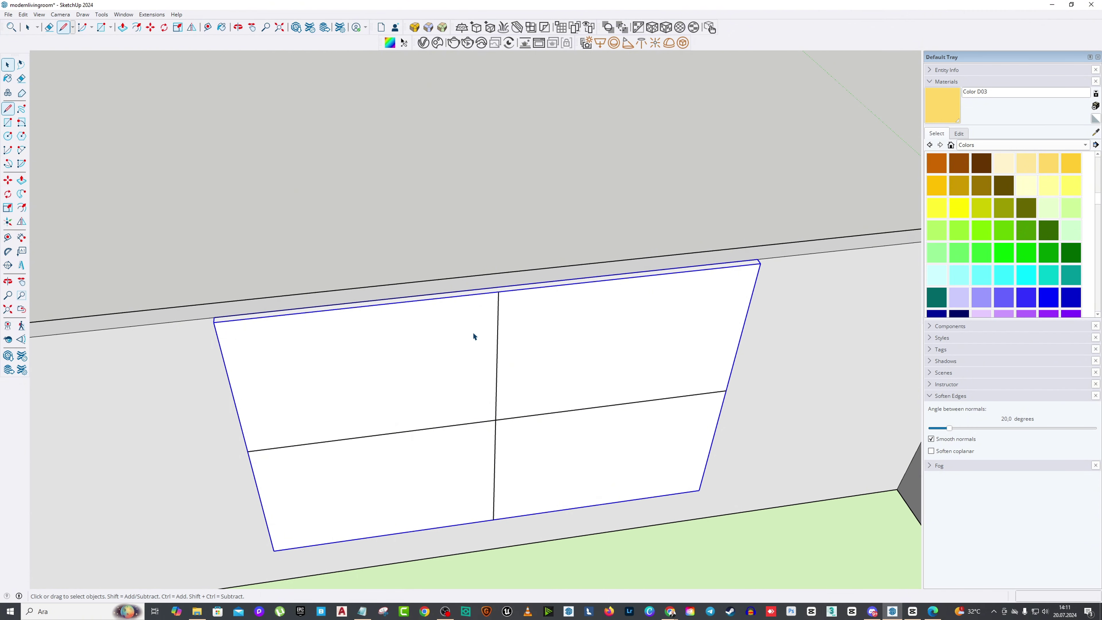
scroll(475, 337, "down", 3)
mouse_move(474, 338)
middle_mouse_down()
mouse_move(421, 345)
mouse_move(459, 343)
middle_mouse_up()
double_click(421, 345)
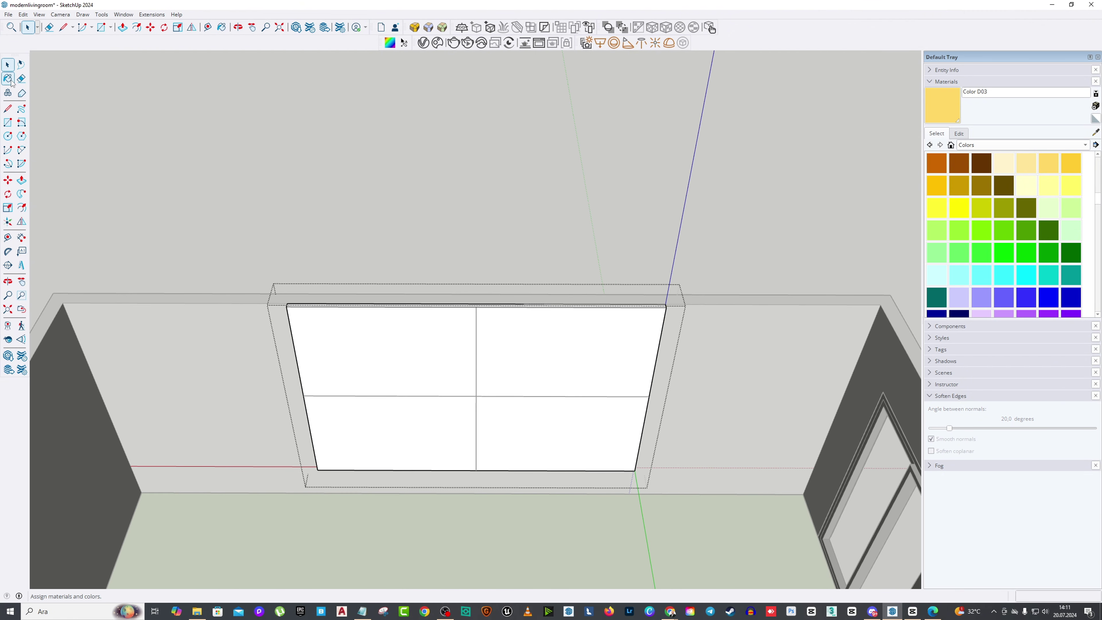
Step: Draw three vertical edges top to bottom at the panel's centre and quarter points
left_click(8, 108)
left_click(480, 306)
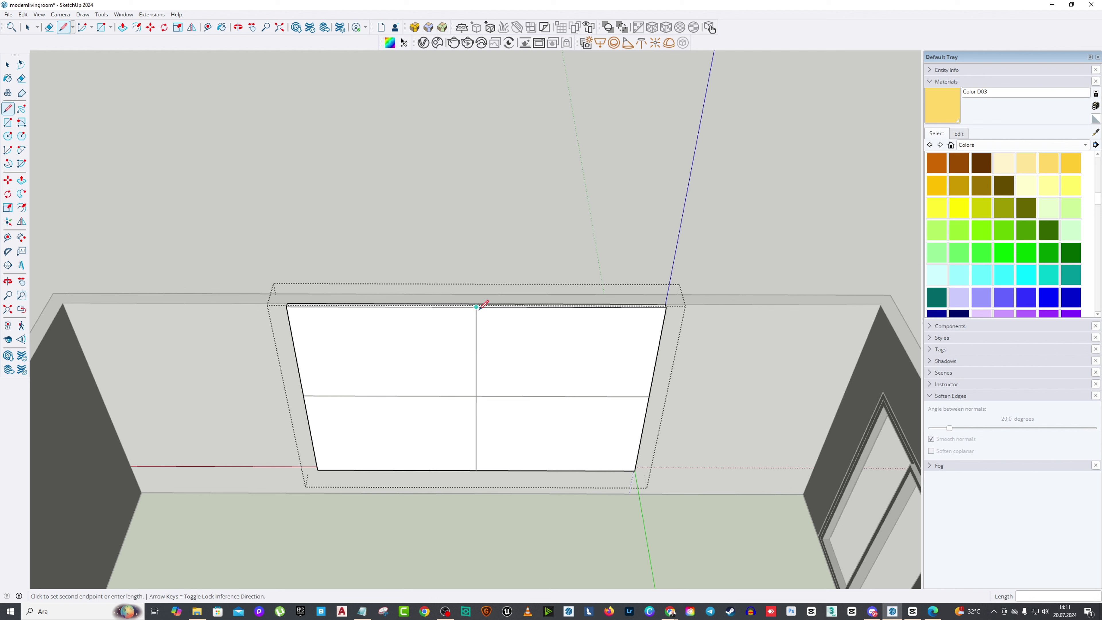
left_click(475, 471)
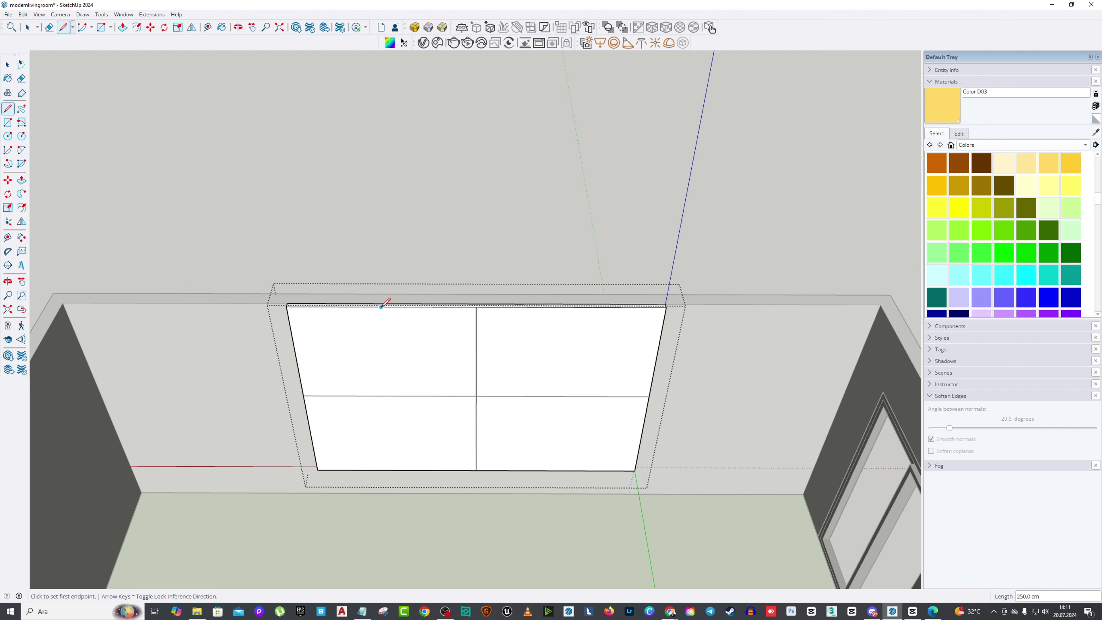
left_click(381, 306)
left_click(396, 469)
left_click(570, 307)
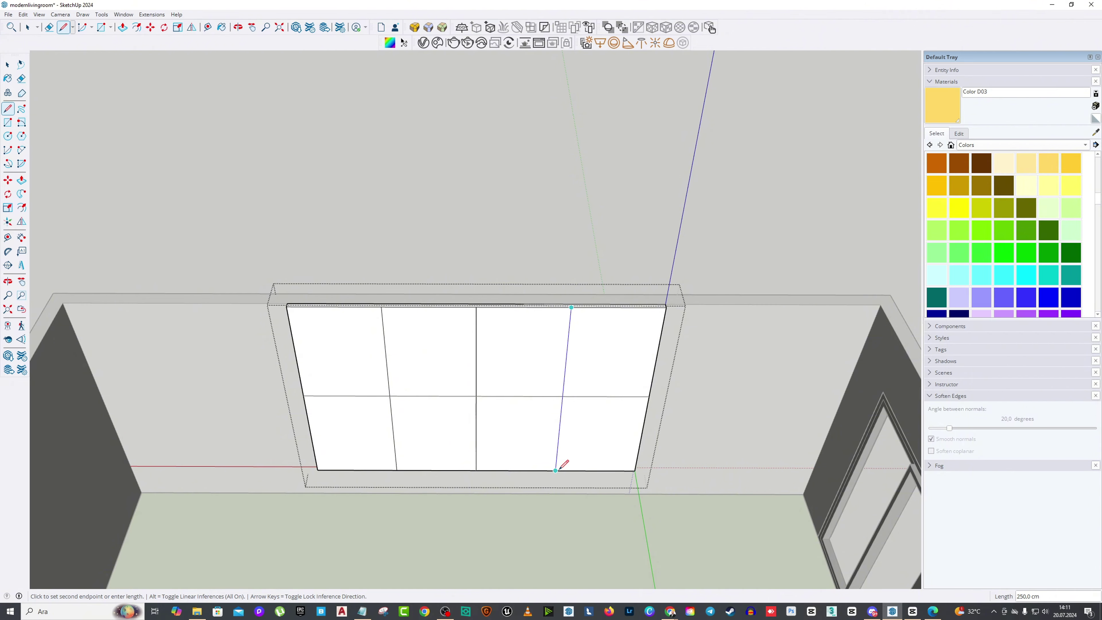
left_click(555, 470)
Step: Turn the view to face the wall squarely and reopen the panel group
middle_click_drag(556, 470, 222, 213)
left_click(7, 65)
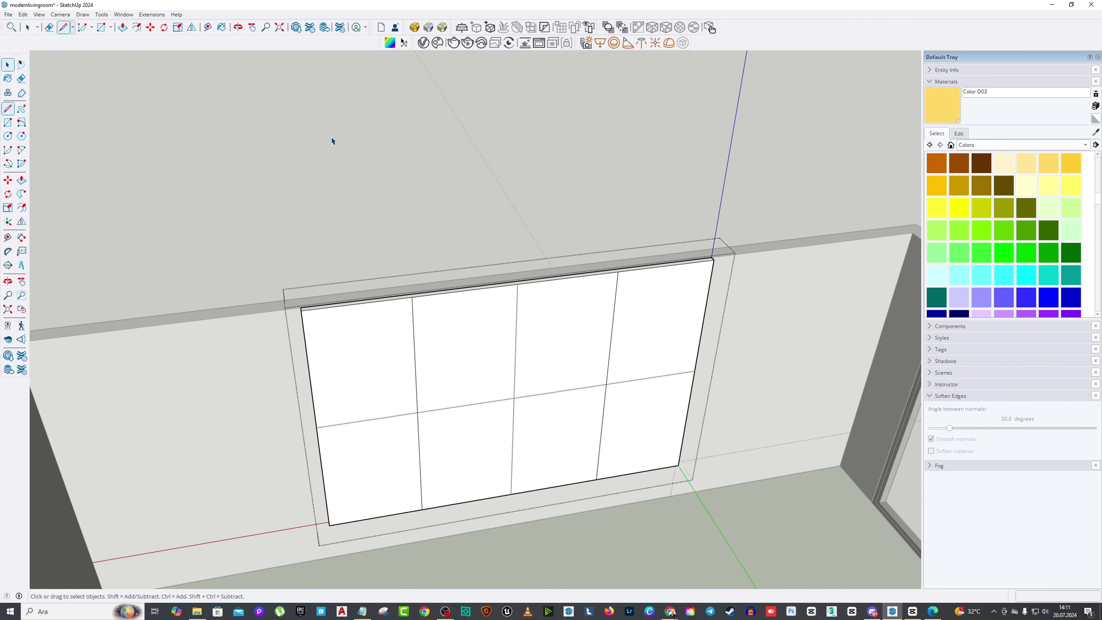
middle_click_drag(330, 136, 147, 199)
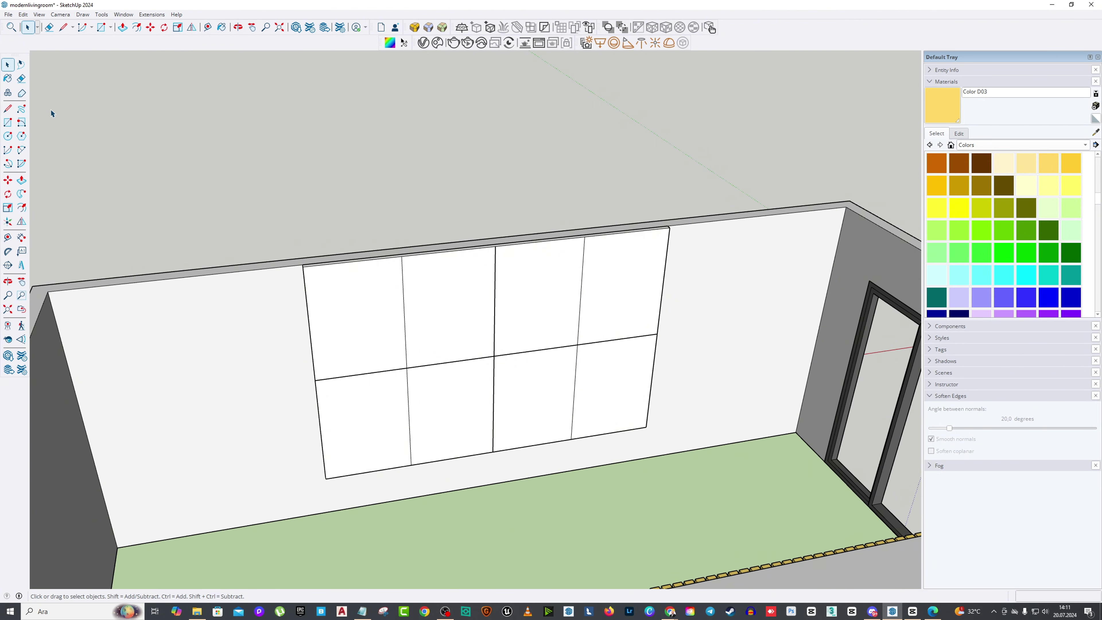
middle_click_drag(400, 284, 366, 298)
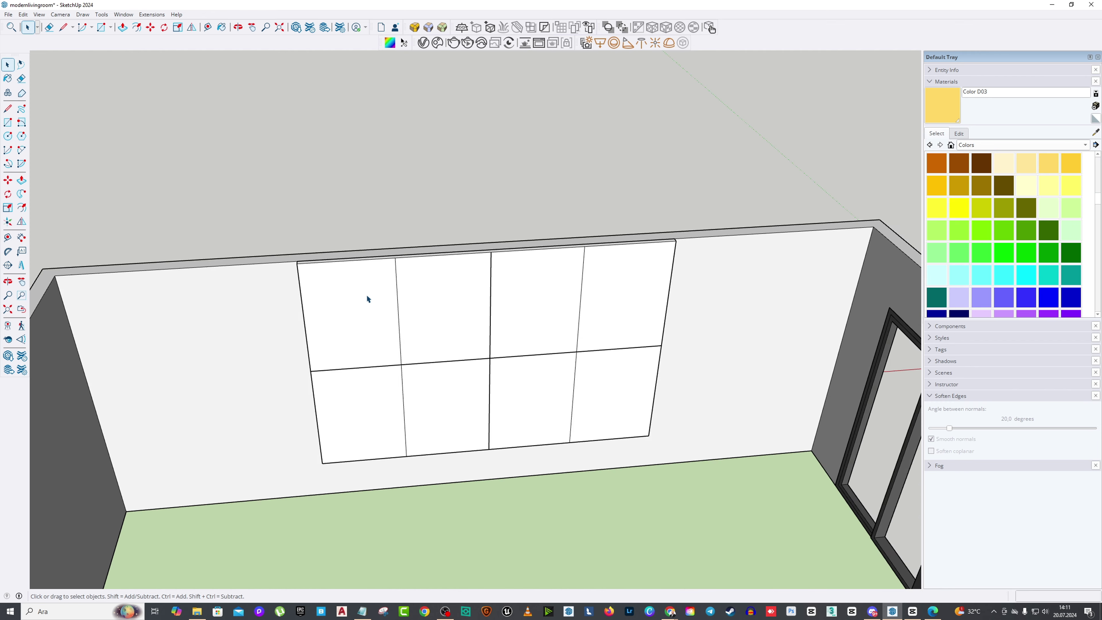
double_click(367, 299)
Step: Cancel an offset attempt, draw a stray line, and pan the view onto the panel
left_click(22, 208)
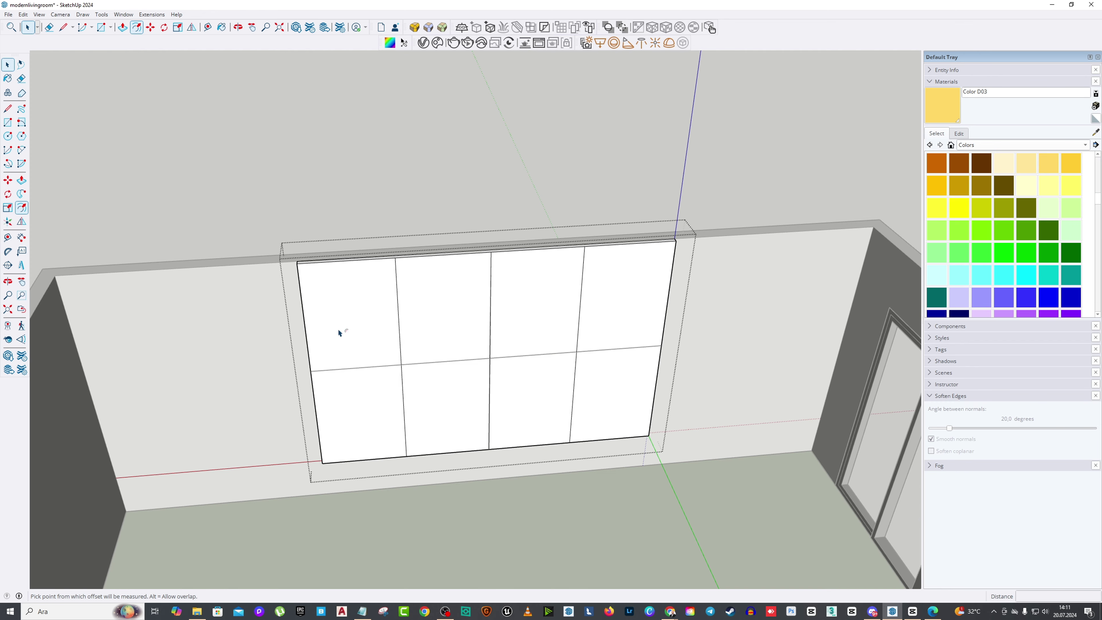
left_click(303, 313)
key("Escape")
key("Escape")
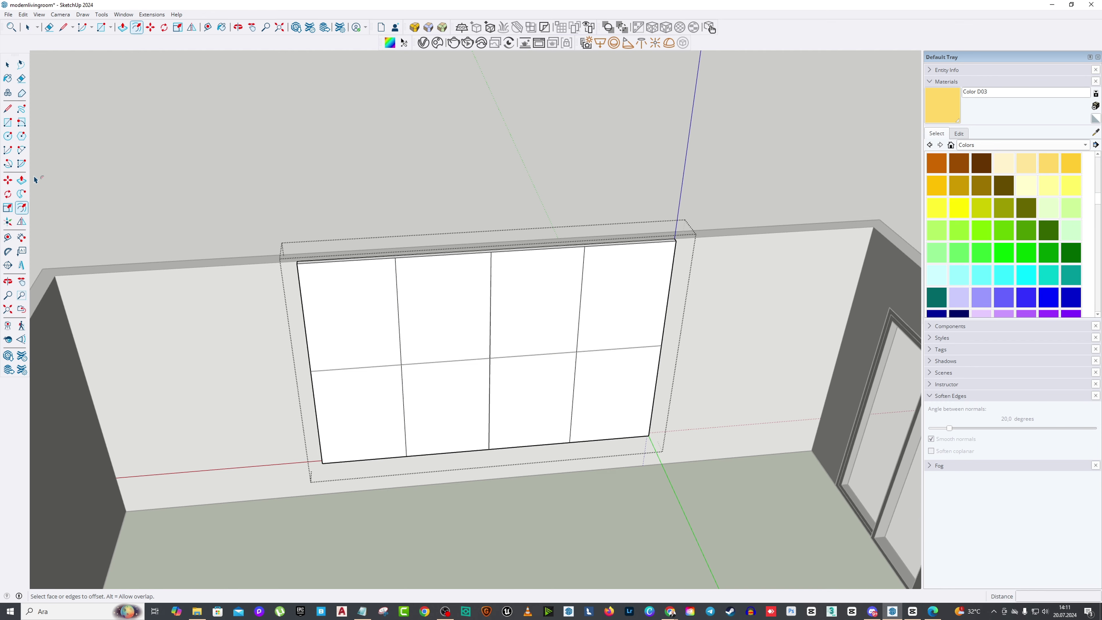
left_click(7, 108)
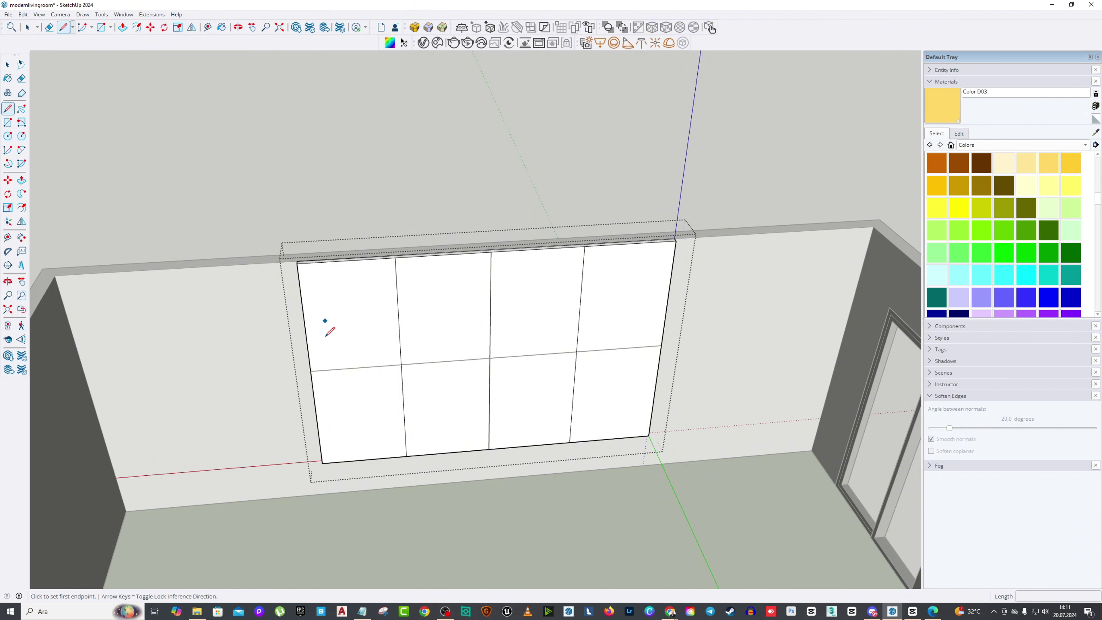
left_click(310, 371)
left_click(662, 346)
mouse_move(662, 347)
middle_mouse_down()
mouse_move(499, 247)
mouse_move(412, 270)
middle_mouse_up()
left_click(255, 31)
left_click_drag(317, 117, 371, 233)
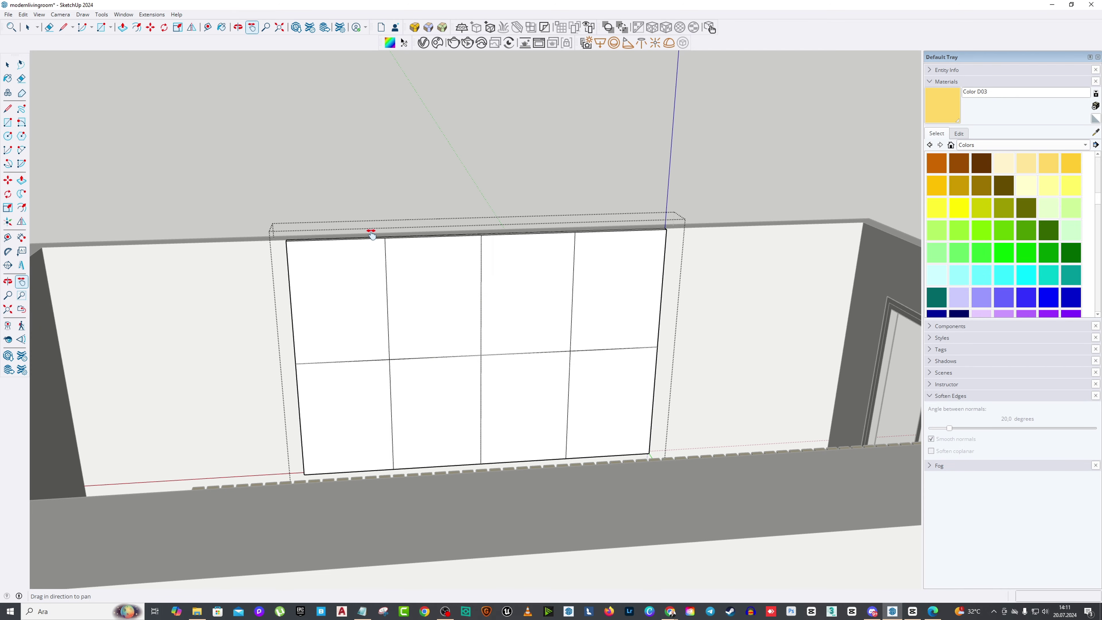
right_click(376, 207)
left_click(391, 213)
key("space")
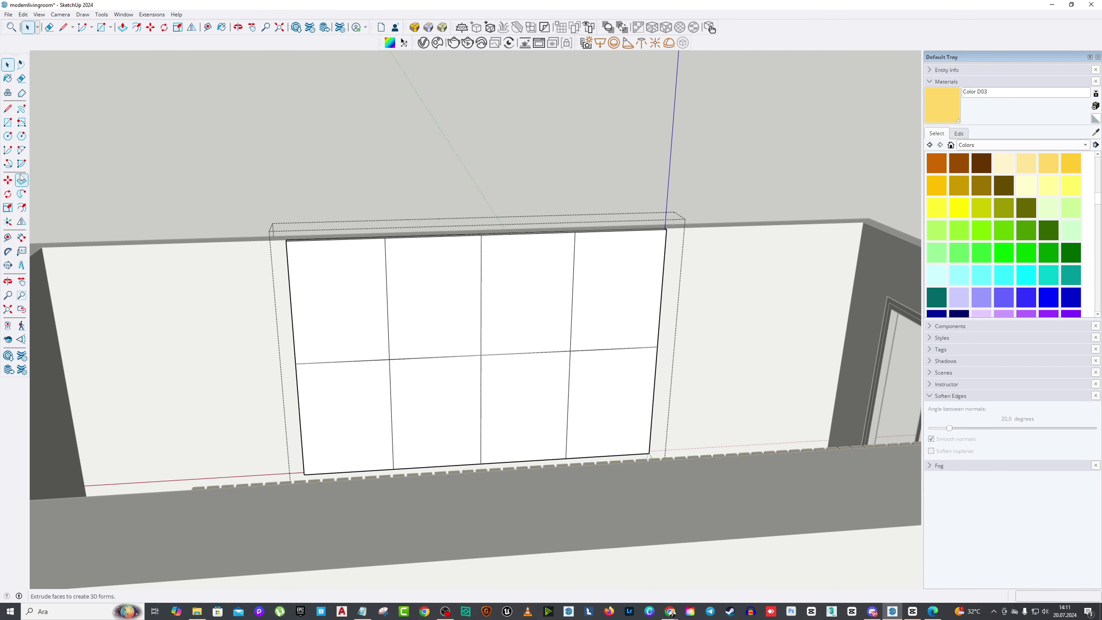
Step: Inset all eight tiles with a 2 cm Offset border
left_click(23, 209)
left_click(386, 292)
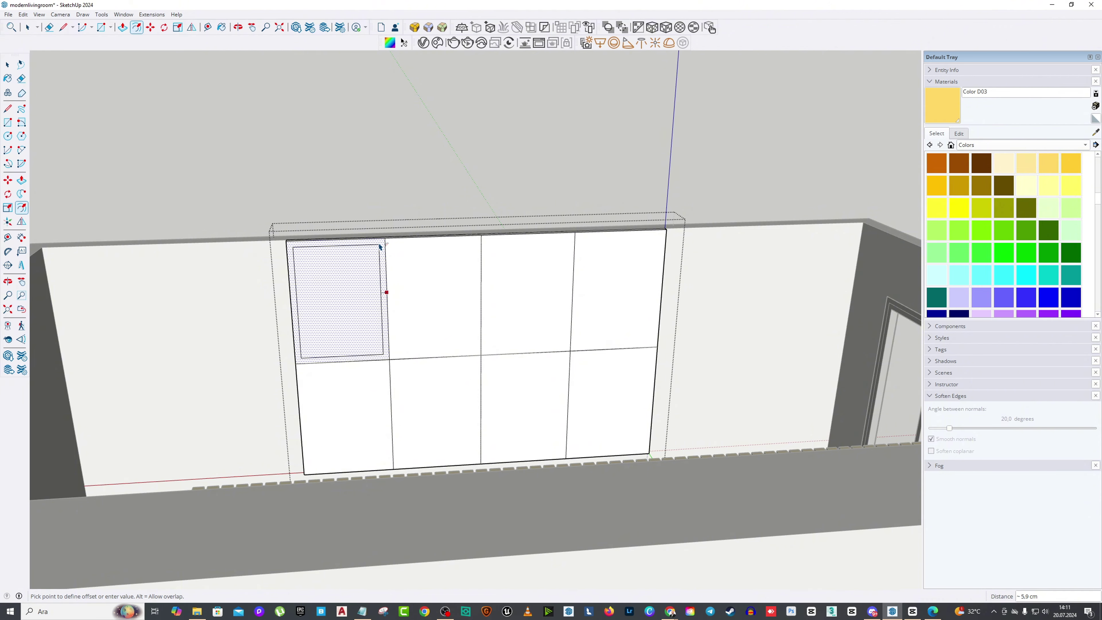
key("Return")
double_click(354, 366)
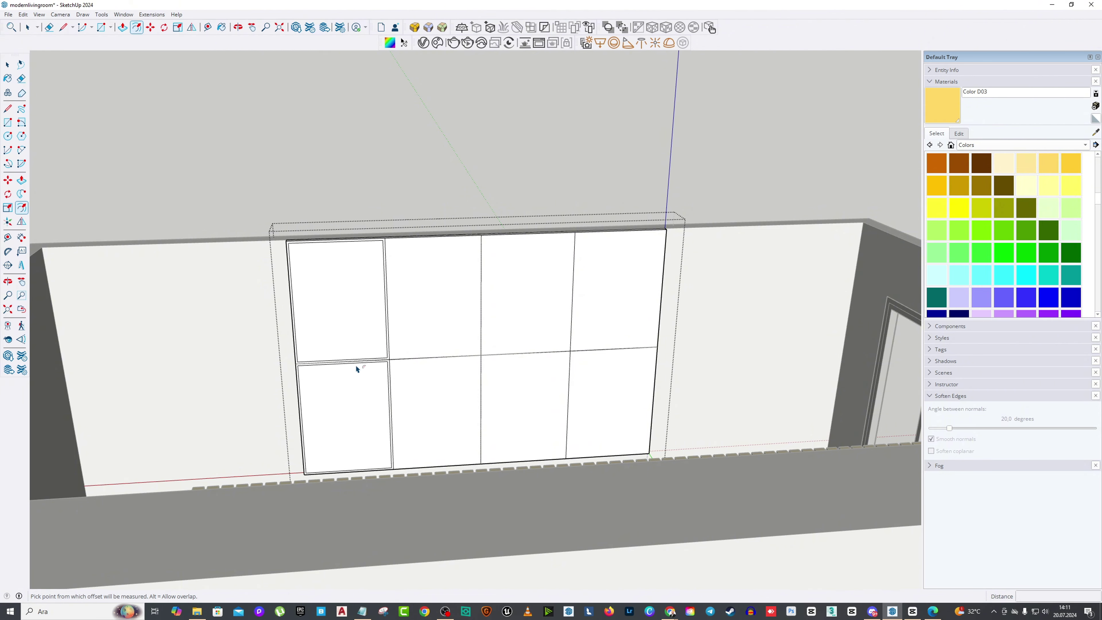
double_click(422, 311)
double_click(436, 369)
double_click(518, 303)
double_click(522, 398)
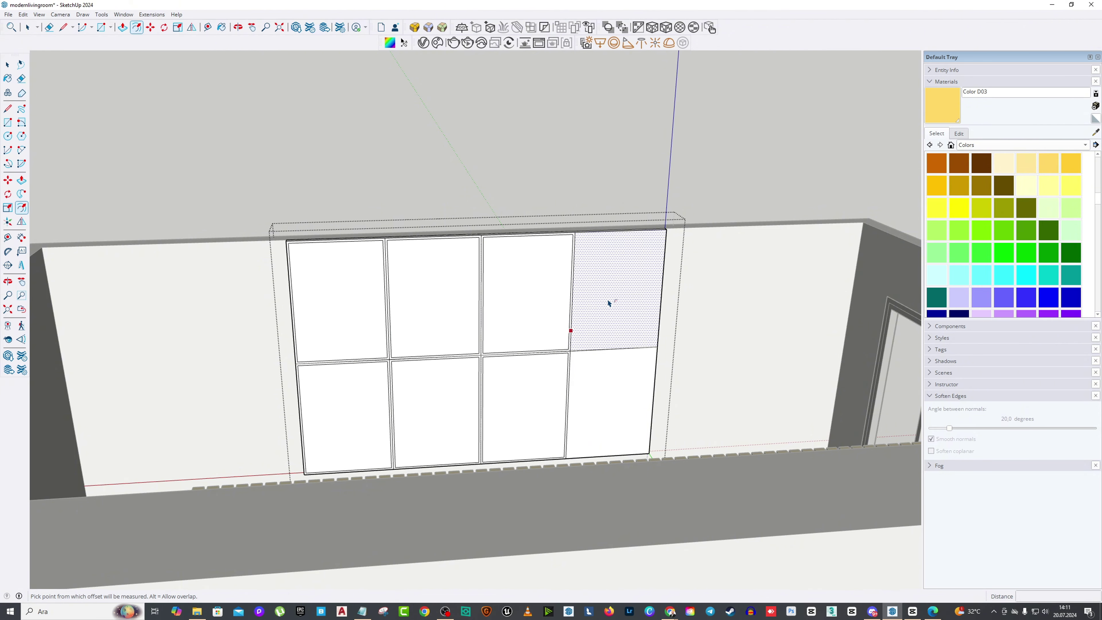
double_click(607, 302)
double_click(611, 391)
Step: Cut the top-left tile out of the panel group and paste it back in place
middle_click_drag(514, 340, 521, 386)
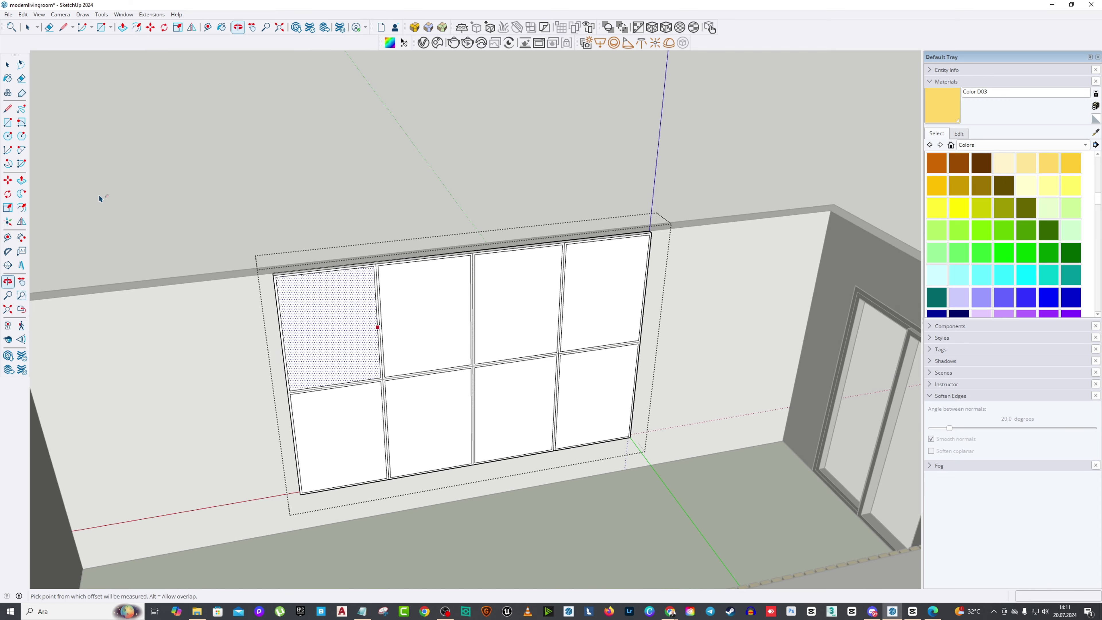
left_click(288, 318)
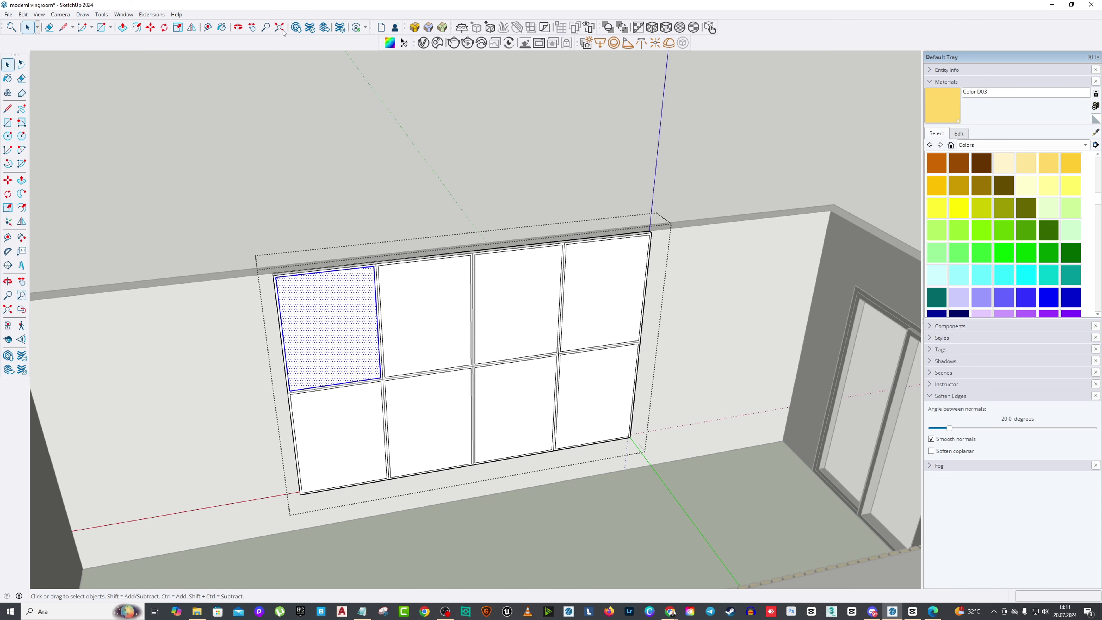
left_click(26, 15)
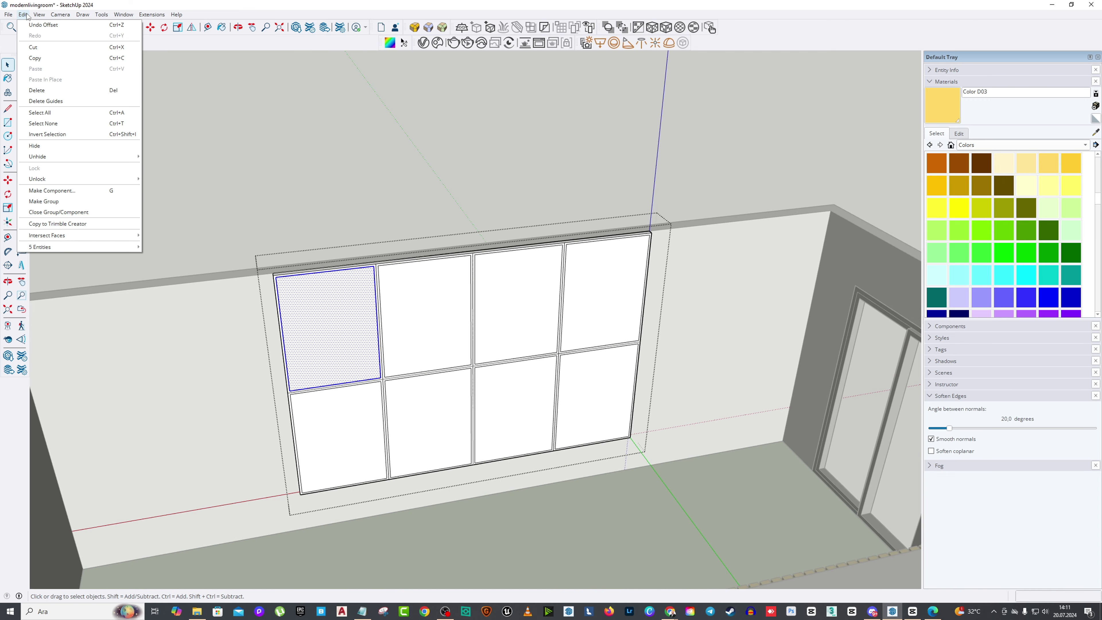
left_click(37, 48)
left_click(263, 113)
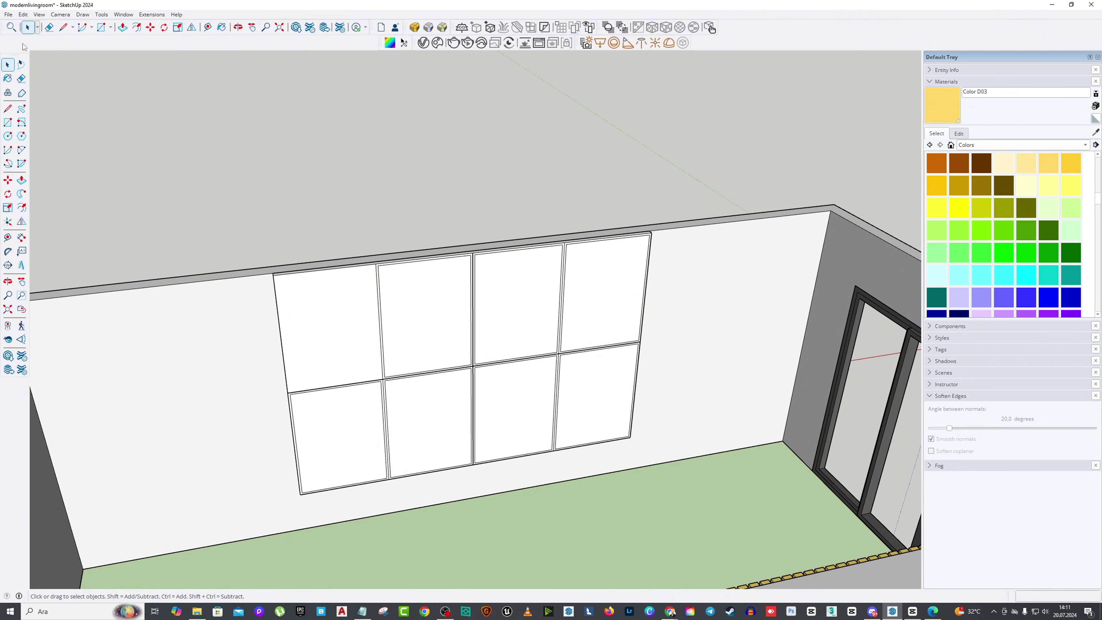
left_click(22, 14)
left_click(39, 79)
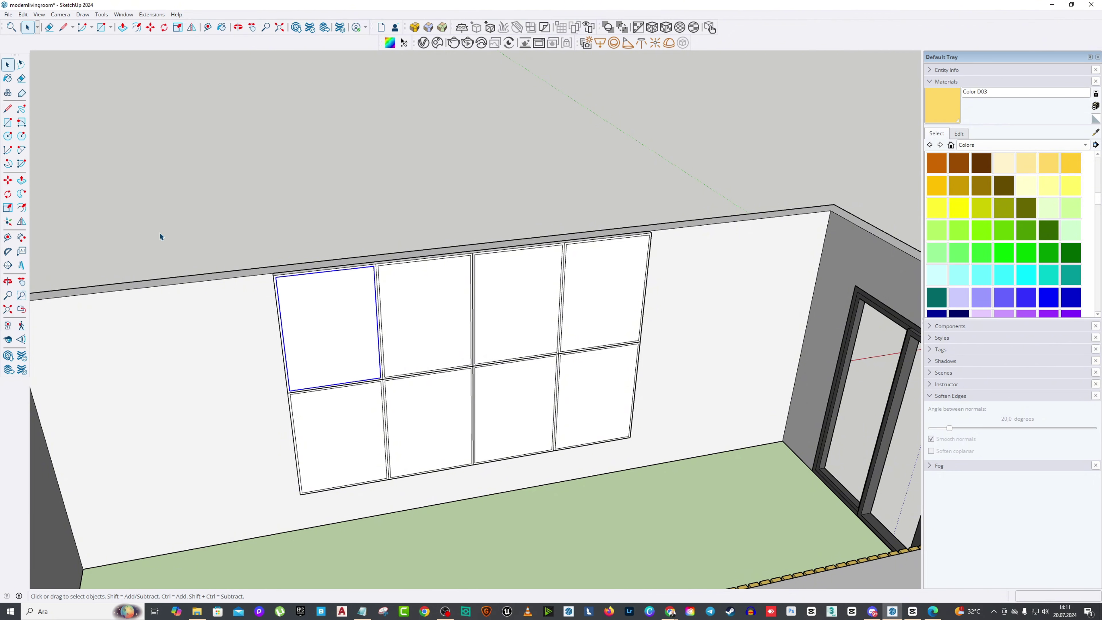
Step: Push/Pull the separated top-left tile out 3 cm
left_click(21, 180)
scroll(349, 344, "up", 3)
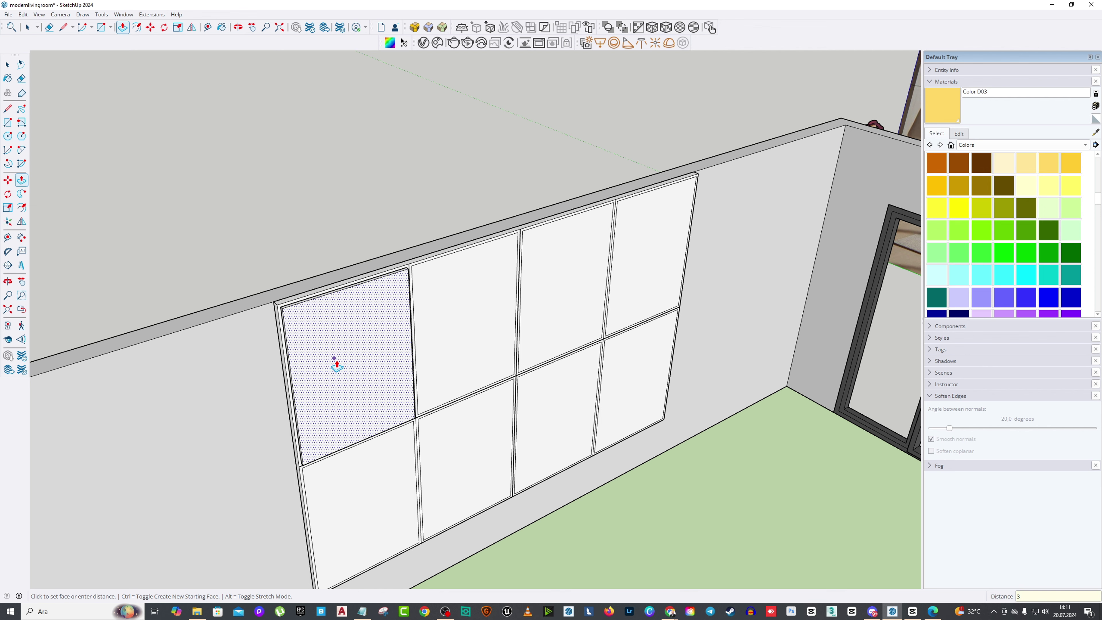
key("Return")
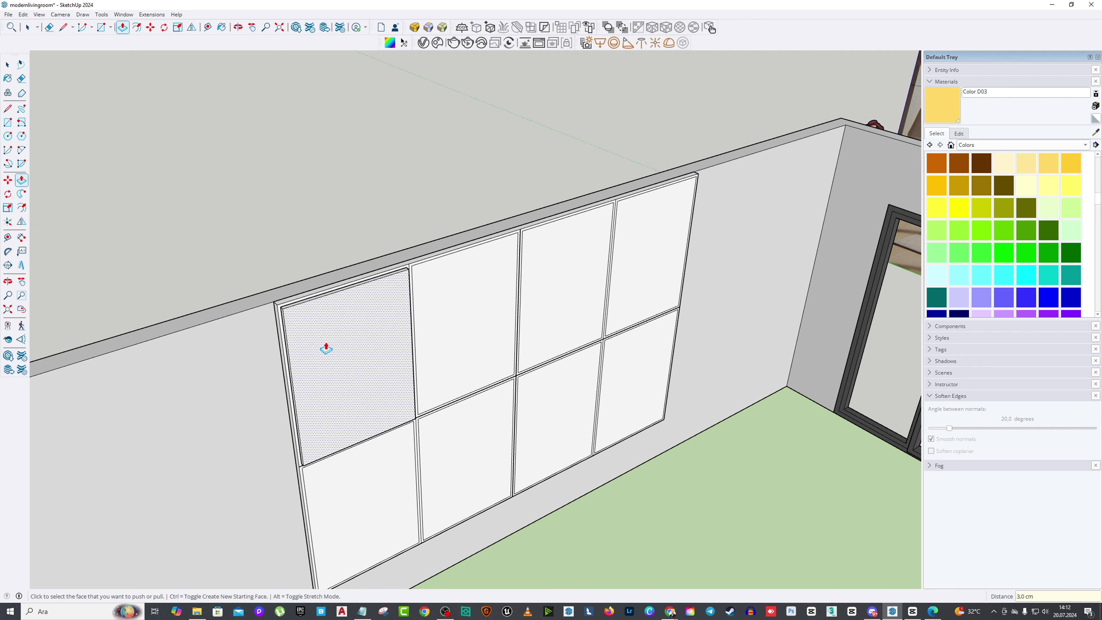
Step: Select the top-left tile with its edges and make it a component
left_click(8, 65)
scroll(434, 291, "down", 3)
middle_click_drag(442, 287, 348, 313)
scroll(347, 310, "up", 1)
double_click(320, 280)
right_click(320, 280)
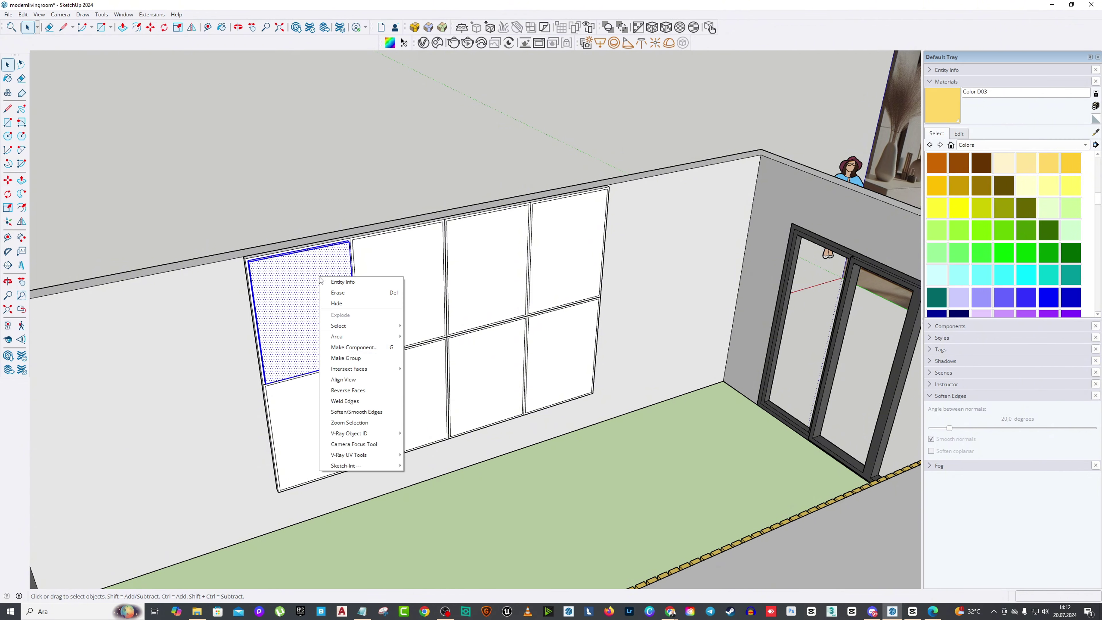
left_click(358, 353)
left_click(661, 336)
Step: Paint the top-left tile with the dark teal Color H08
scroll(253, 413, "up", 4)
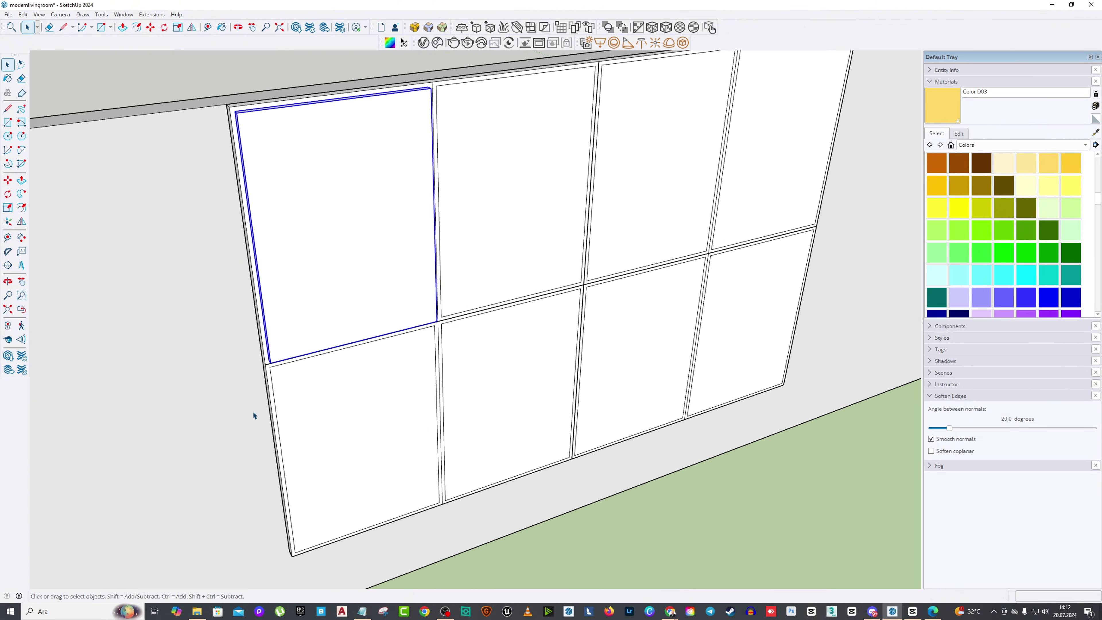
scroll(344, 337, "down", 2)
scroll(974, 285, "down", 3)
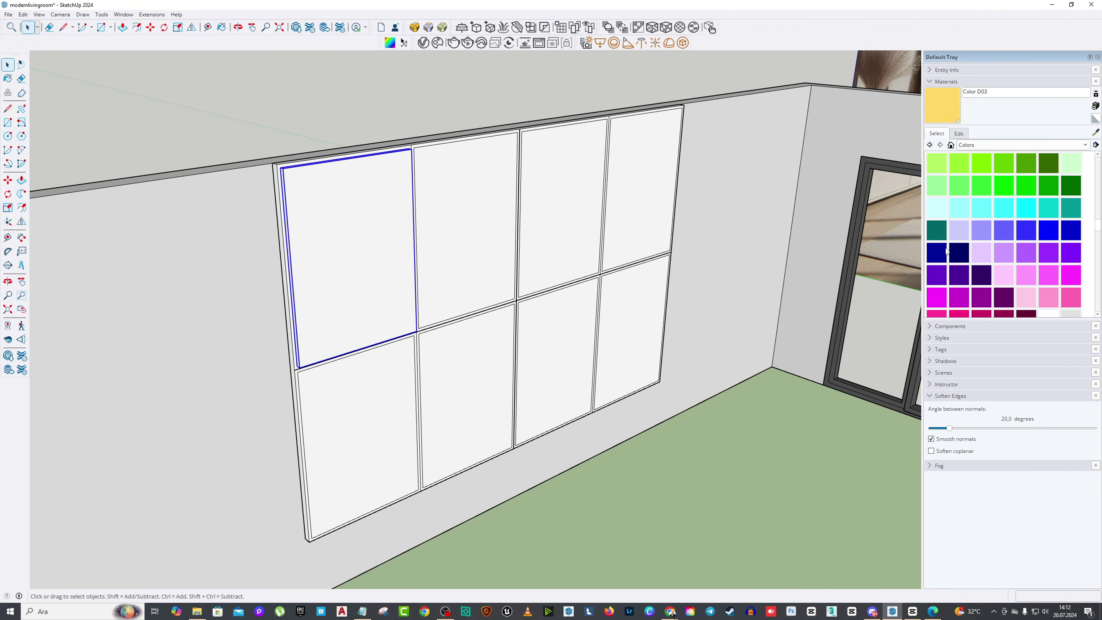
left_click(936, 231)
left_click(415, 223)
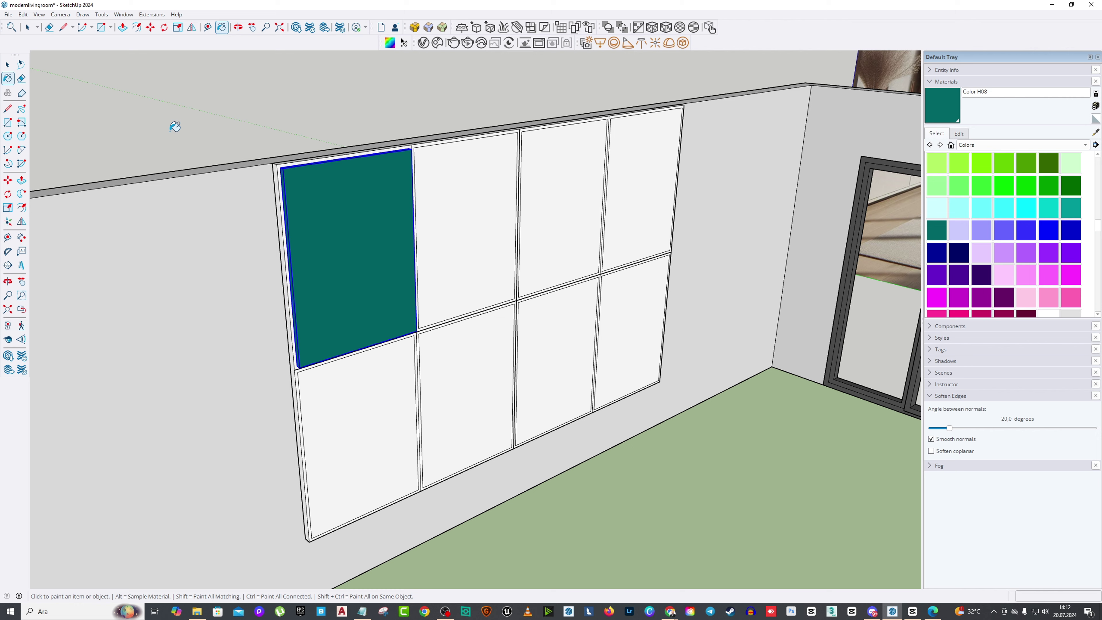
Step: Copy the teal tile down into the bottom-left tile position using Move with Ctrl
left_click(7, 64)
scroll(333, 246, "up", 2)
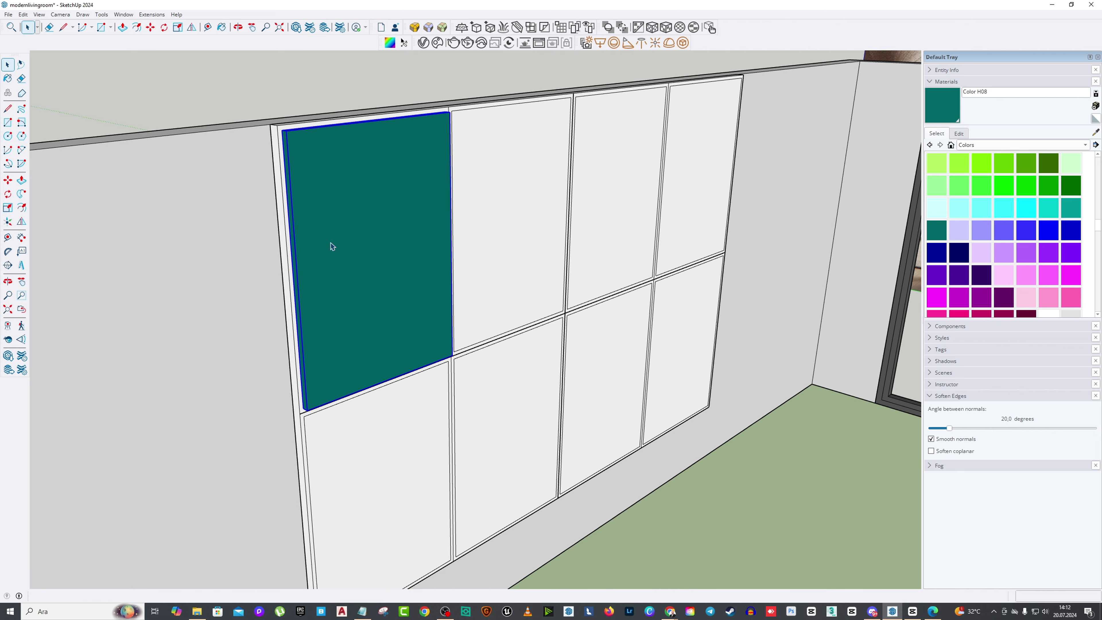
left_click(9, 179)
scroll(320, 406, "up", 1)
middle_click_drag(311, 426, 284, 382)
scroll(300, 374, "down", 2)
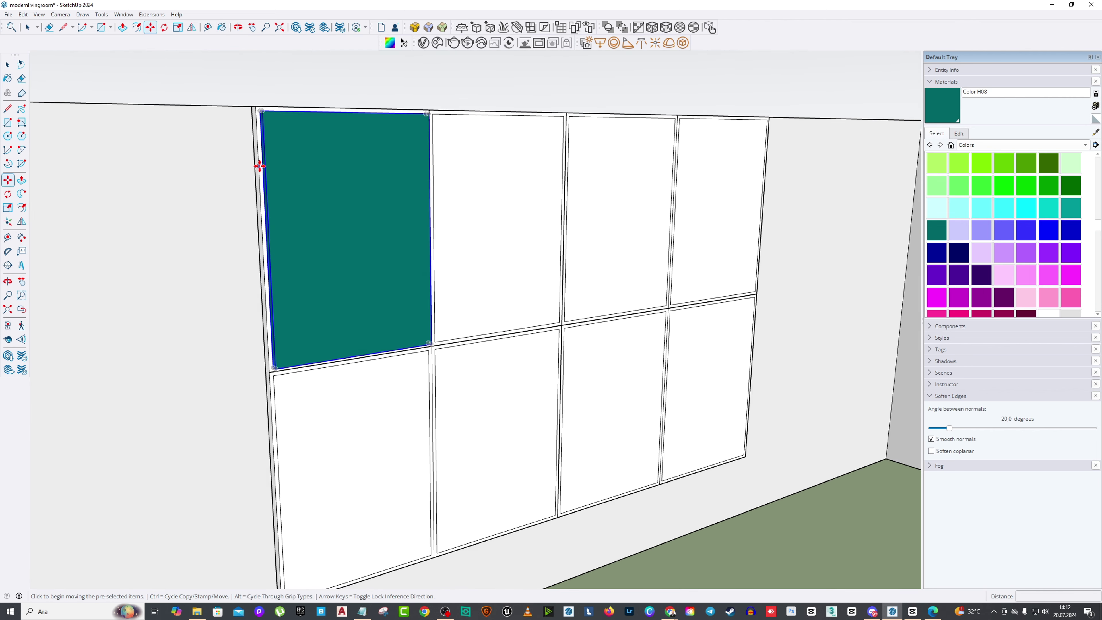
left_click(254, 107)
key("ctrl")
left_click(274, 368)
middle_click_drag(275, 369, 321, 260)
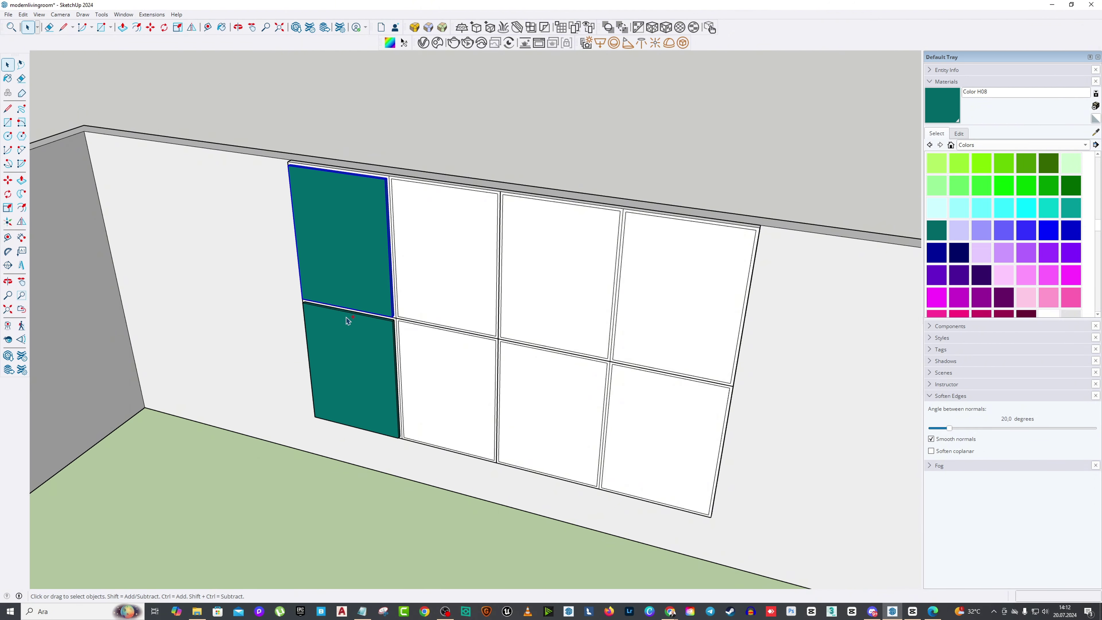
scroll(384, 343, "up", 2)
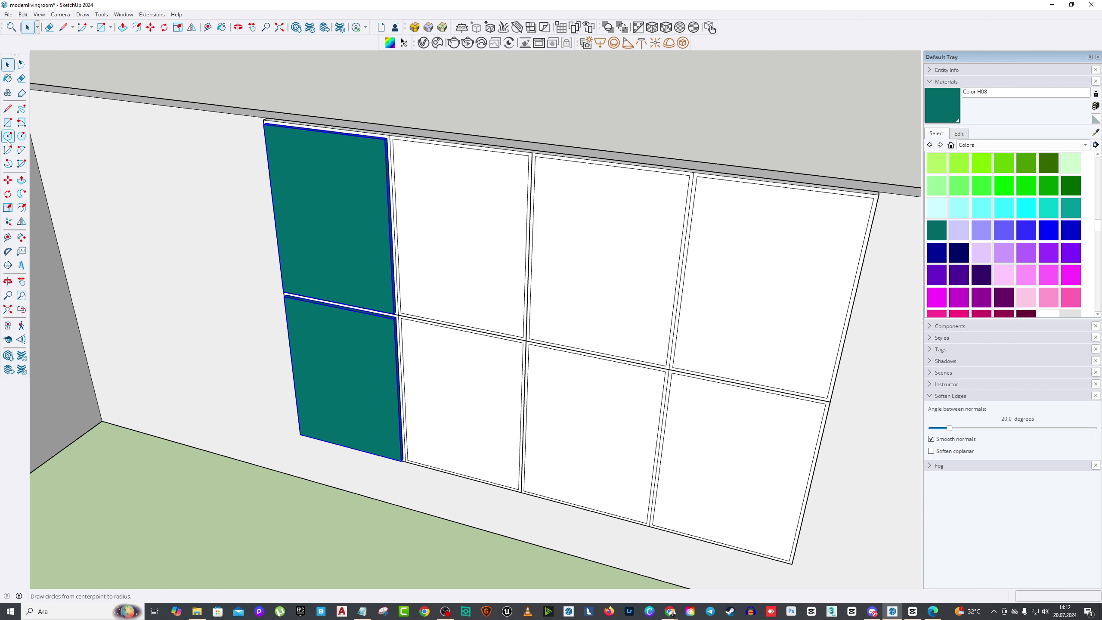
left_click(8, 180)
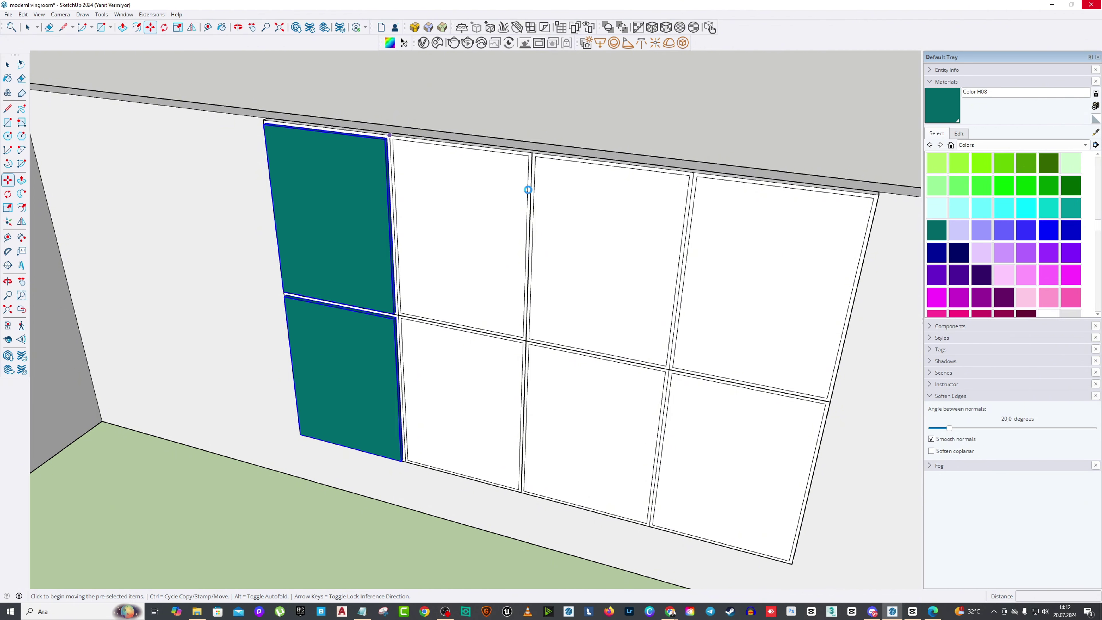
Step: Copy the teal tile column three times with Move and Ctrl to fill all four columns
left_click(389, 135)
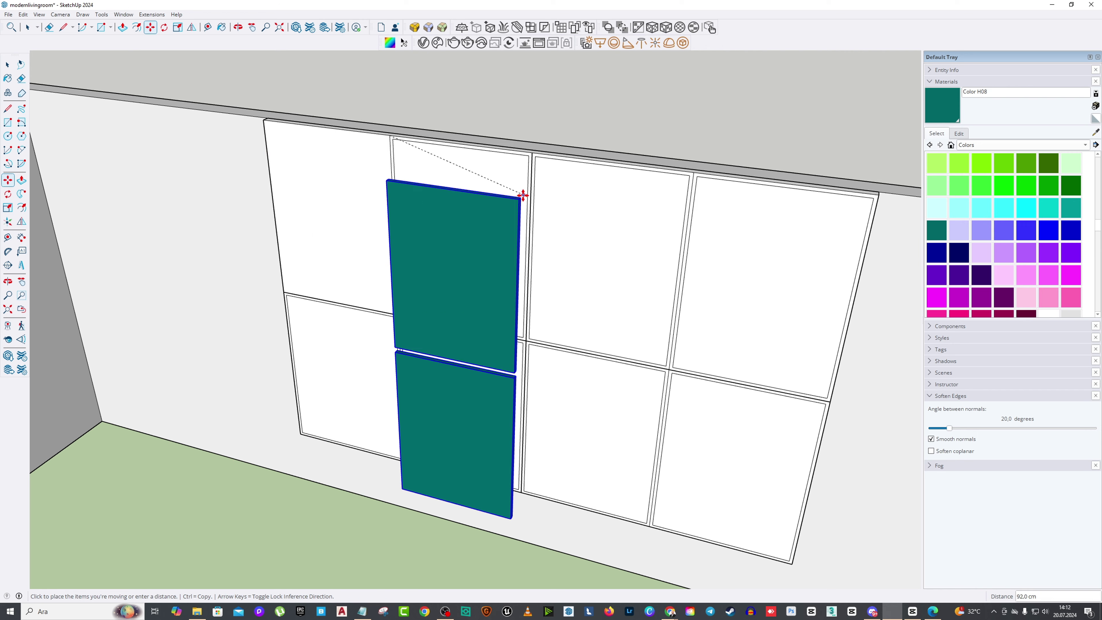
key("ctrl")
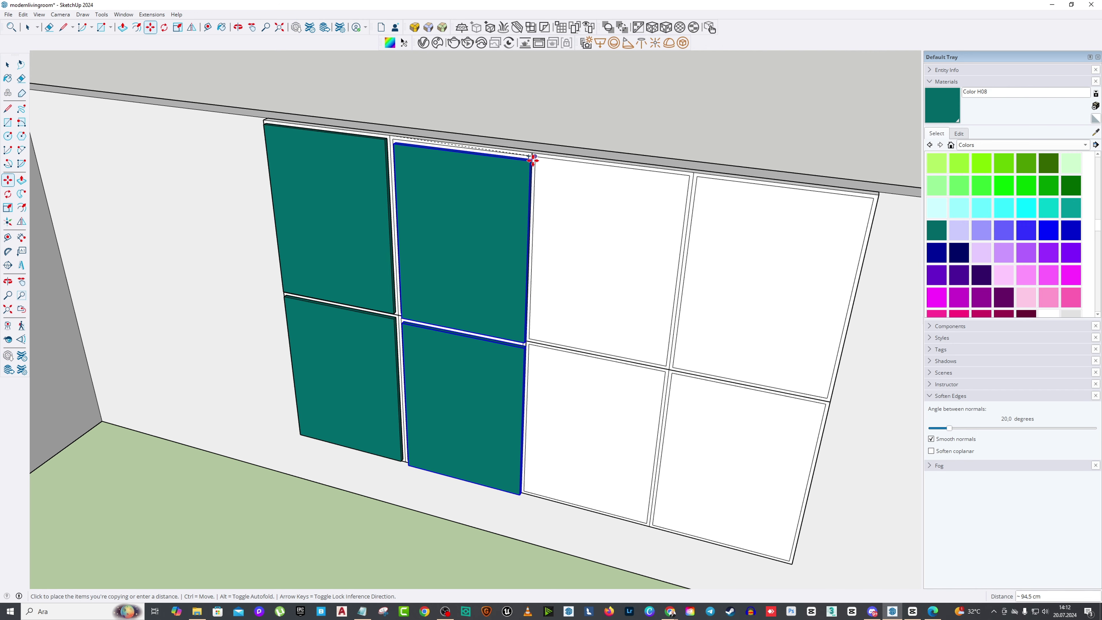
left_click(536, 157)
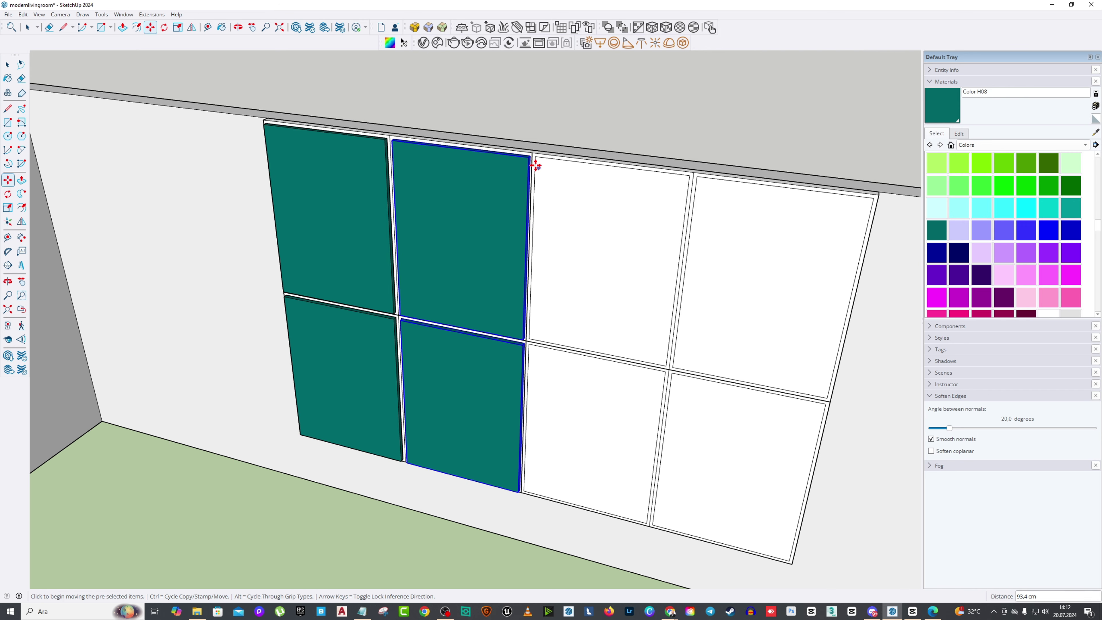
left_click(532, 153)
key("ctrl")
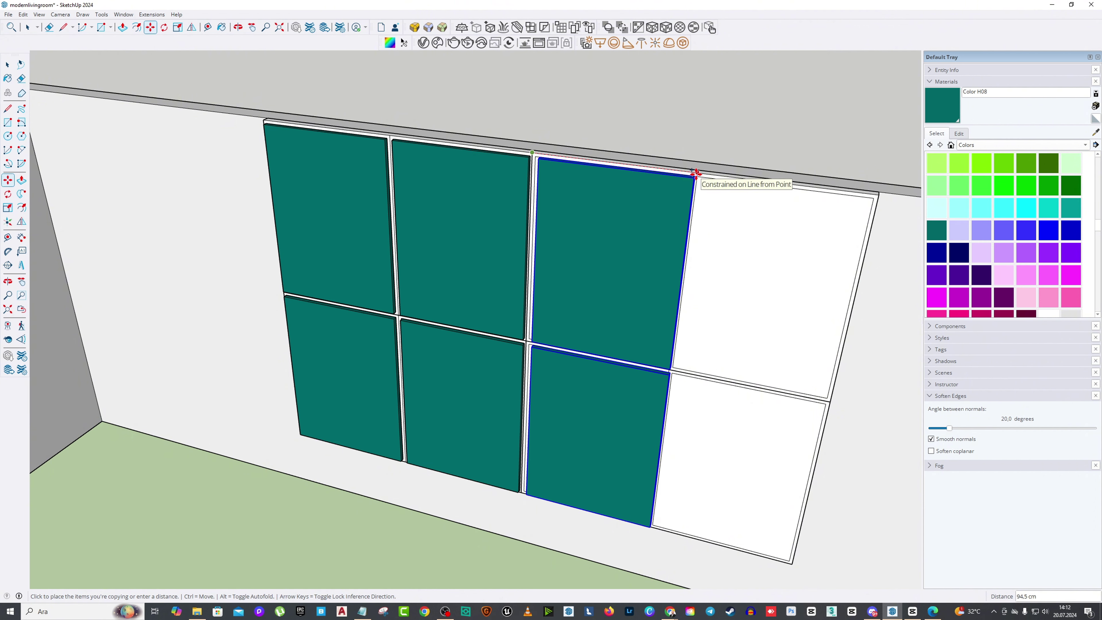
left_click(693, 185)
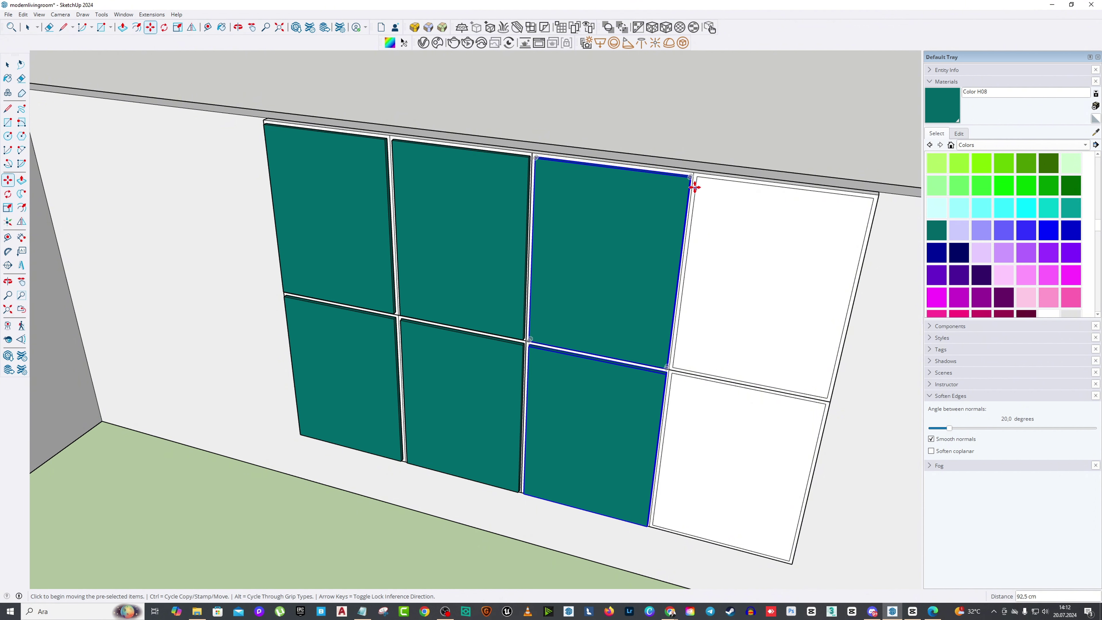
left_click(693, 173)
key("ctrl")
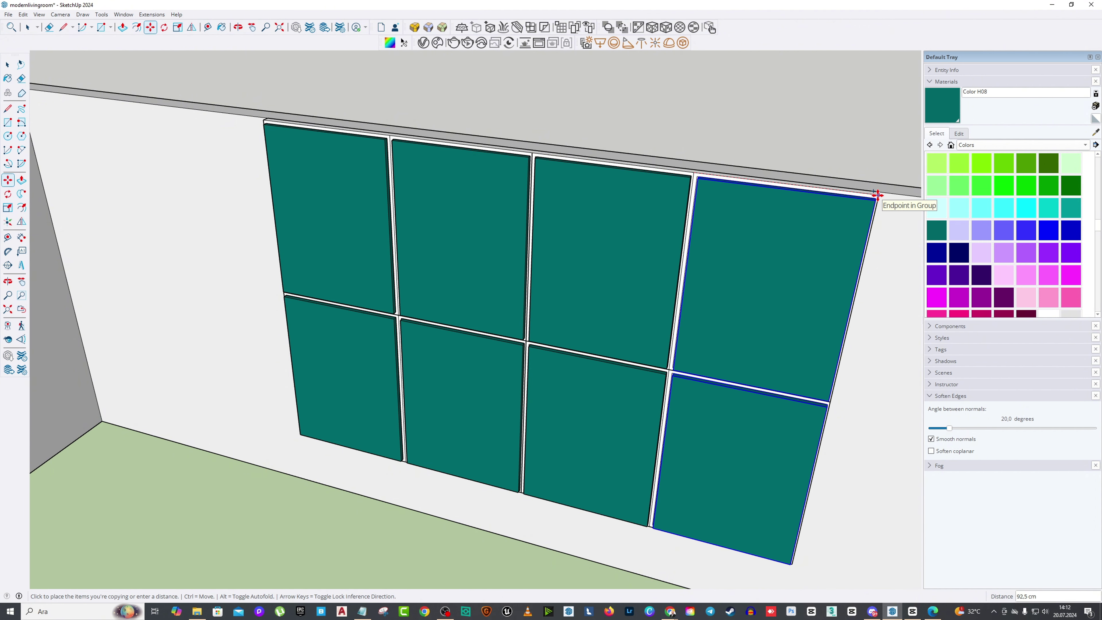
left_click(877, 195)
scroll(683, 230, "down", 1)
middle_click_drag(667, 247, 625, 230)
scroll(498, 237, "down", 1)
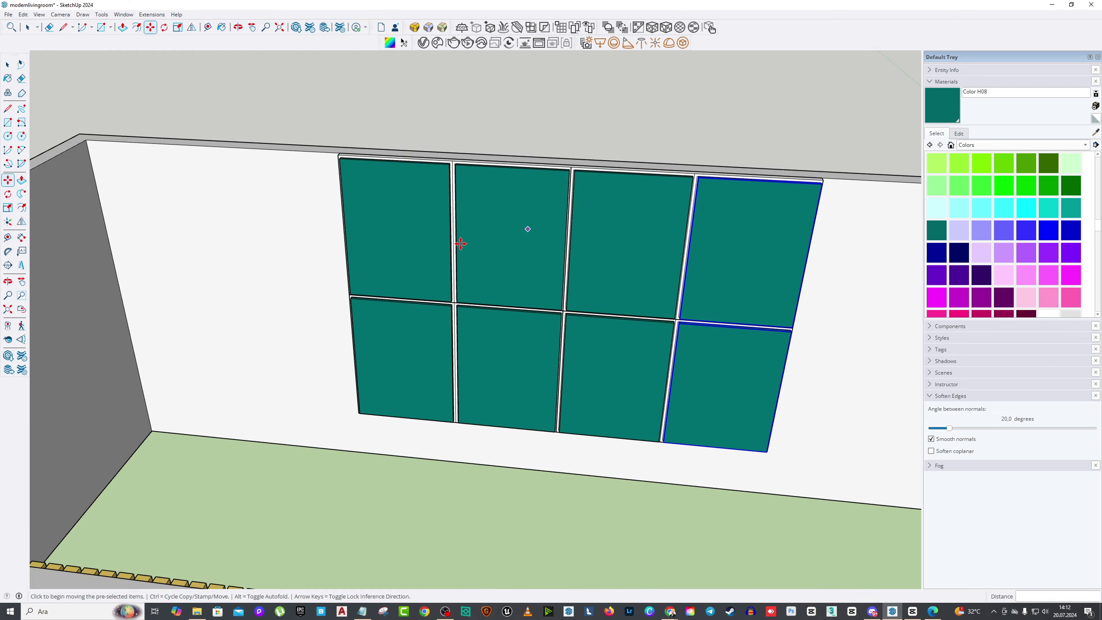
middle_click_drag(461, 244, 655, 266)
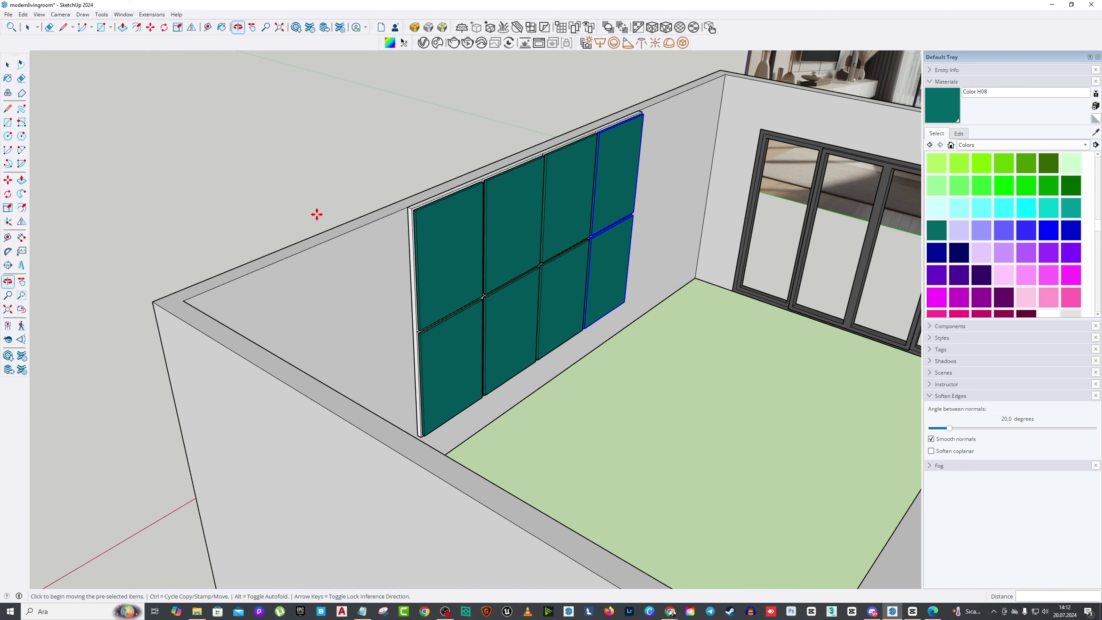
left_click(8, 64)
scroll(229, 174, "down", 2)
middle_click_drag(351, 236, 588, 228)
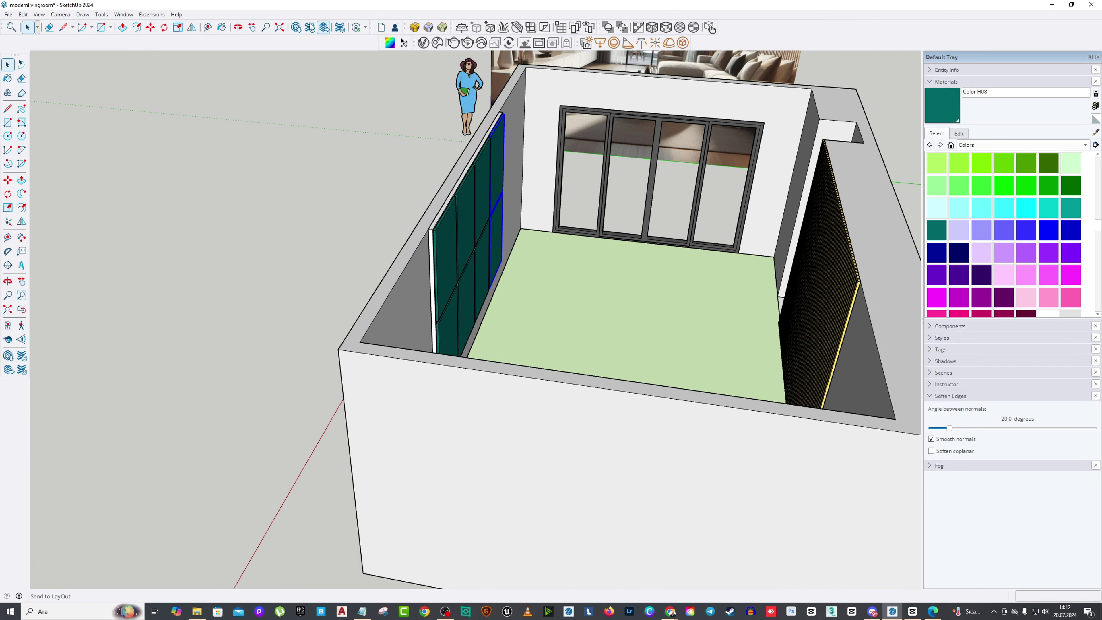
left_click(252, 28)
left_click_drag(596, 93, 414, 298)
middle_click_drag(414, 298, 377, 278)
scroll(283, 347, "up", 2)
middle_click_drag(283, 347, 334, 324)
scroll(409, 302, "down", 3)
middle_click_drag(409, 301, 581, 270)
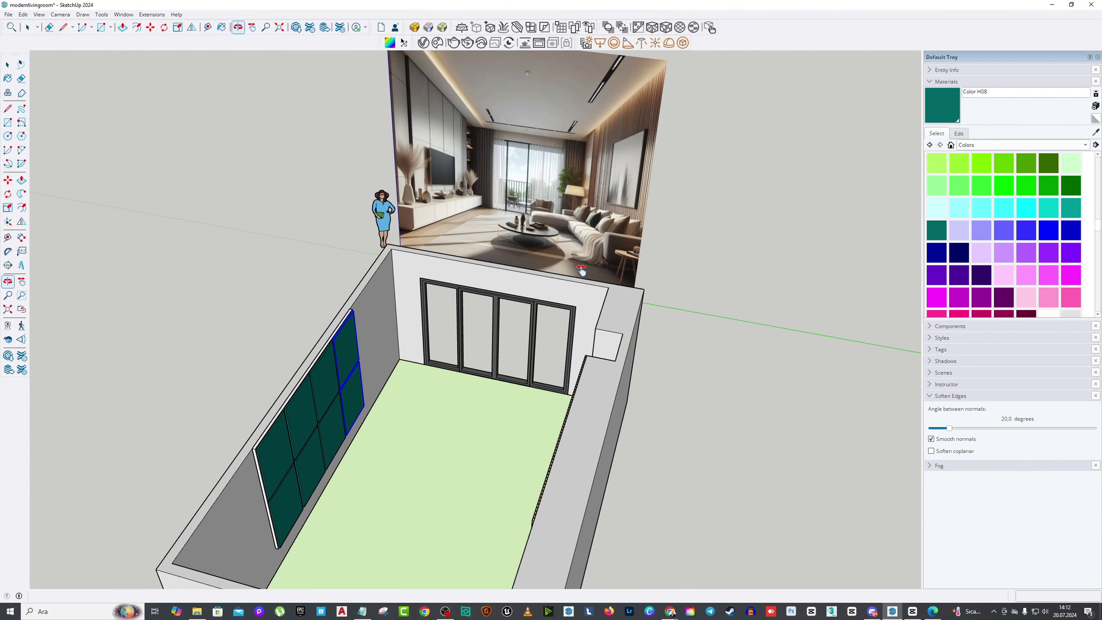
left_click(9, 70)
middle_click_drag(358, 217, 465, 253)
scroll(362, 325, "up", 3)
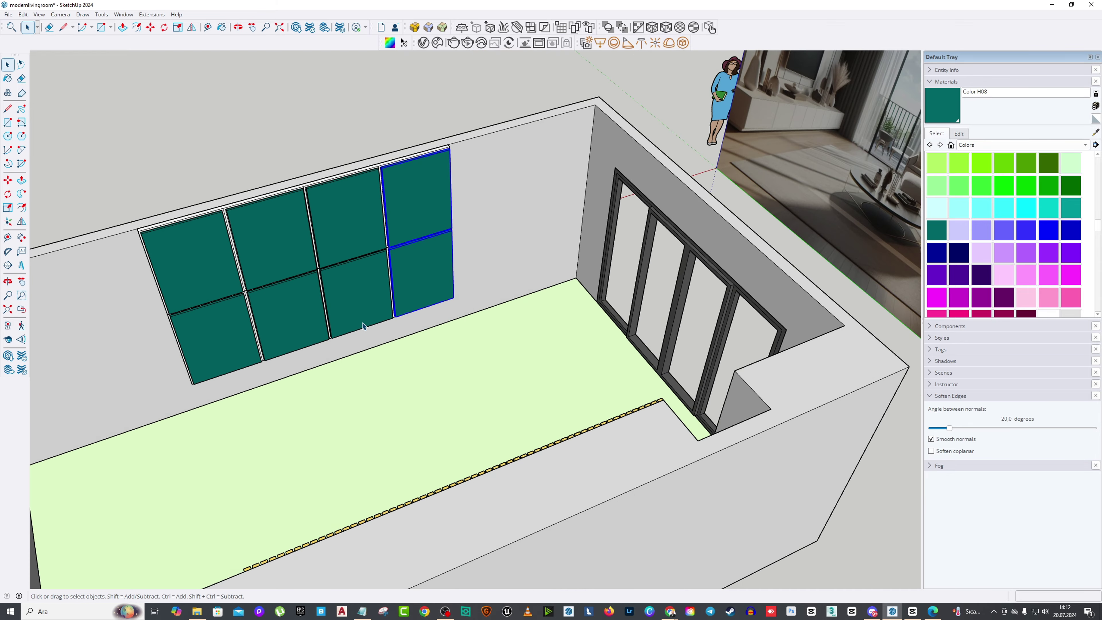
scroll(574, 258, "down", 2)
middle_click_drag(560, 256, 368, 300)
scroll(369, 299, "up", 2)
scroll(212, 310, "up", 1)
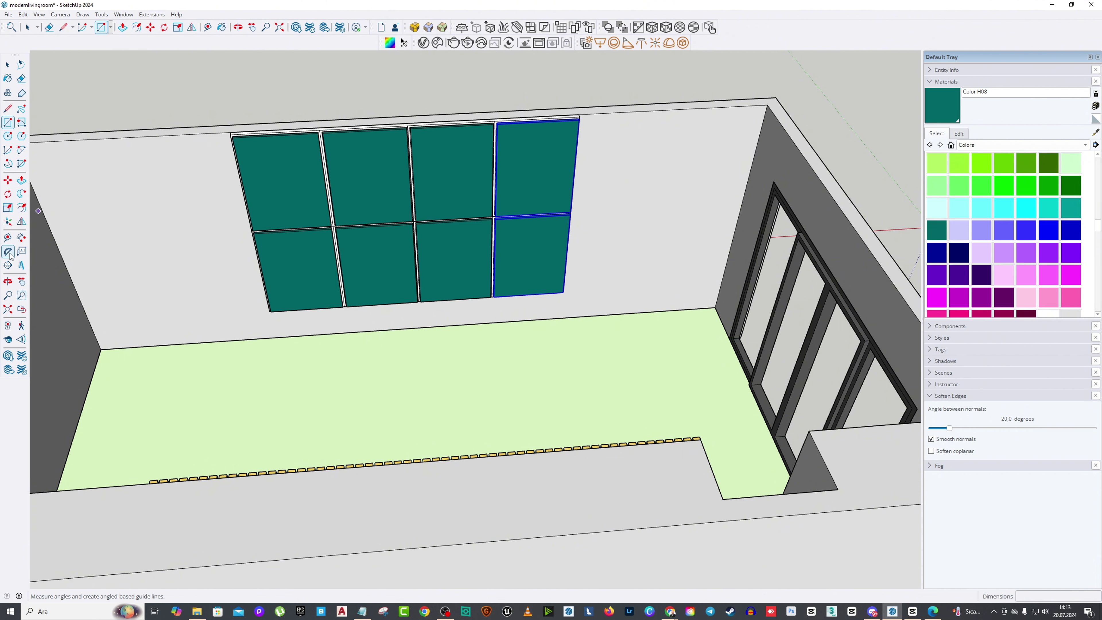
Step: Place a Tape Measure guide 50 cm out from the wall along the floor
left_click(7, 237)
scroll(352, 342, "up", 3)
left_click(250, 332)
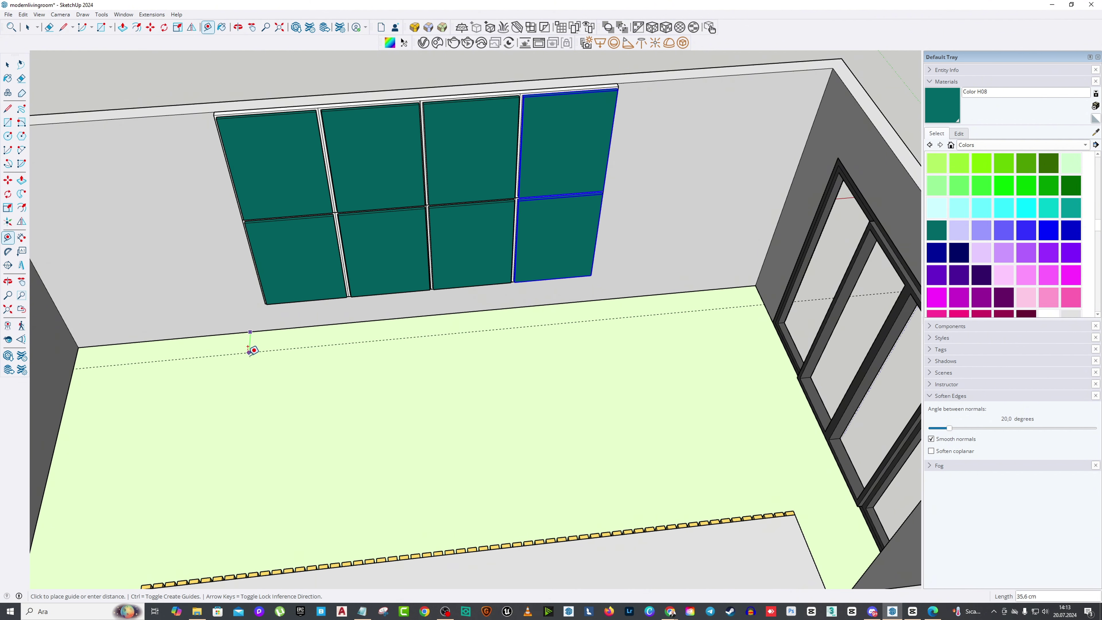
key("Return")
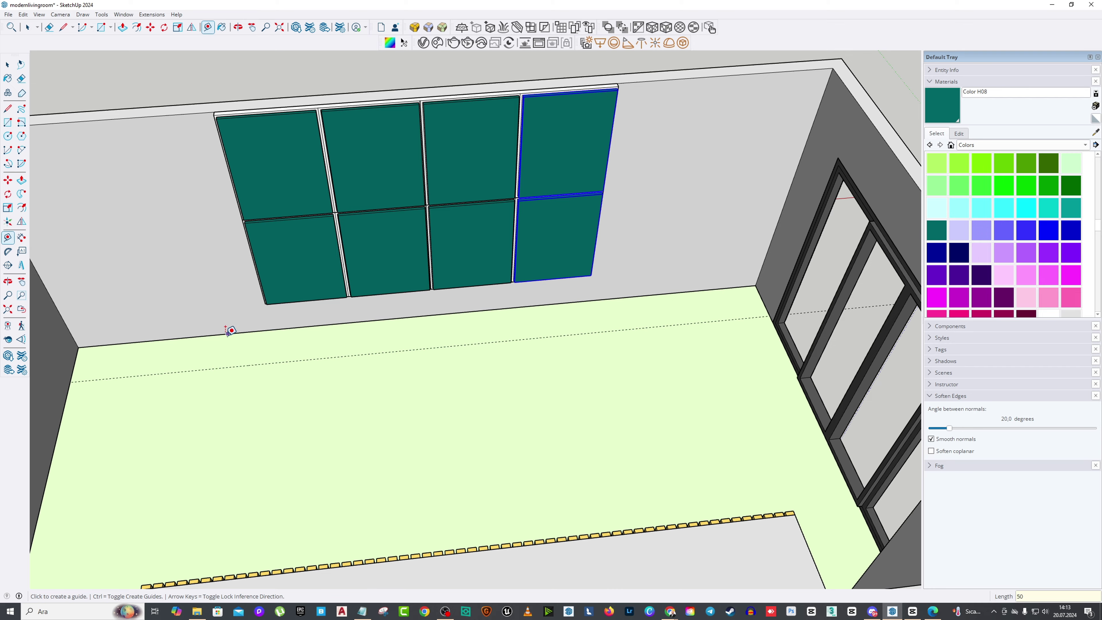
middle_click_drag(231, 331, 411, 361)
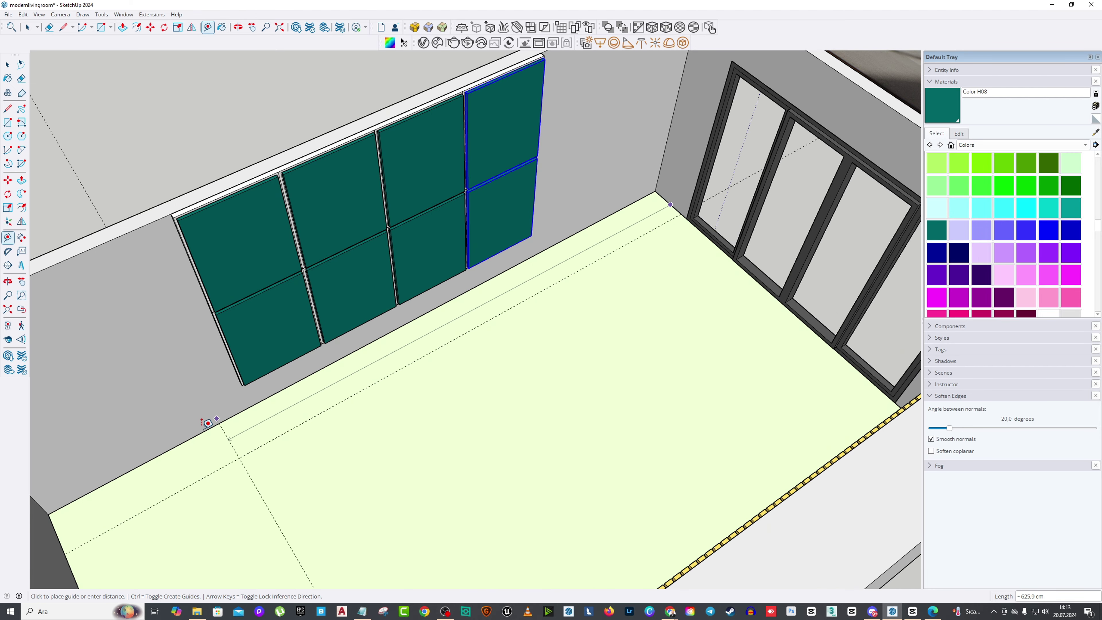
left_click(185, 456)
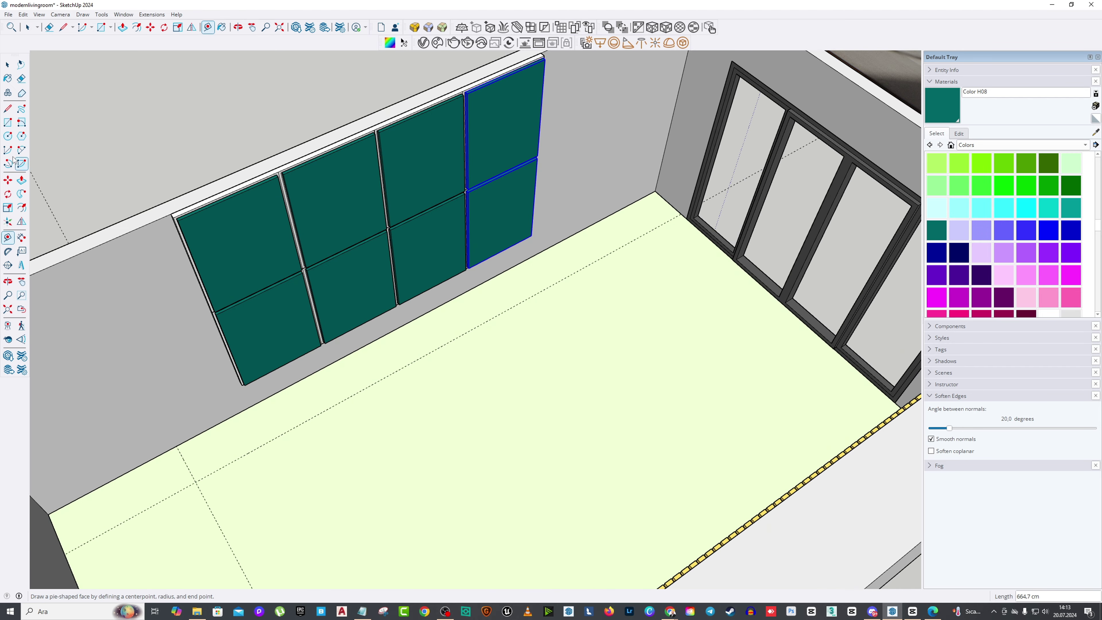
Step: Draw a floor rectangle along the wall to the 50 cm guide and Push/Pull it up into a bench
left_click(8, 122)
left_click(175, 446)
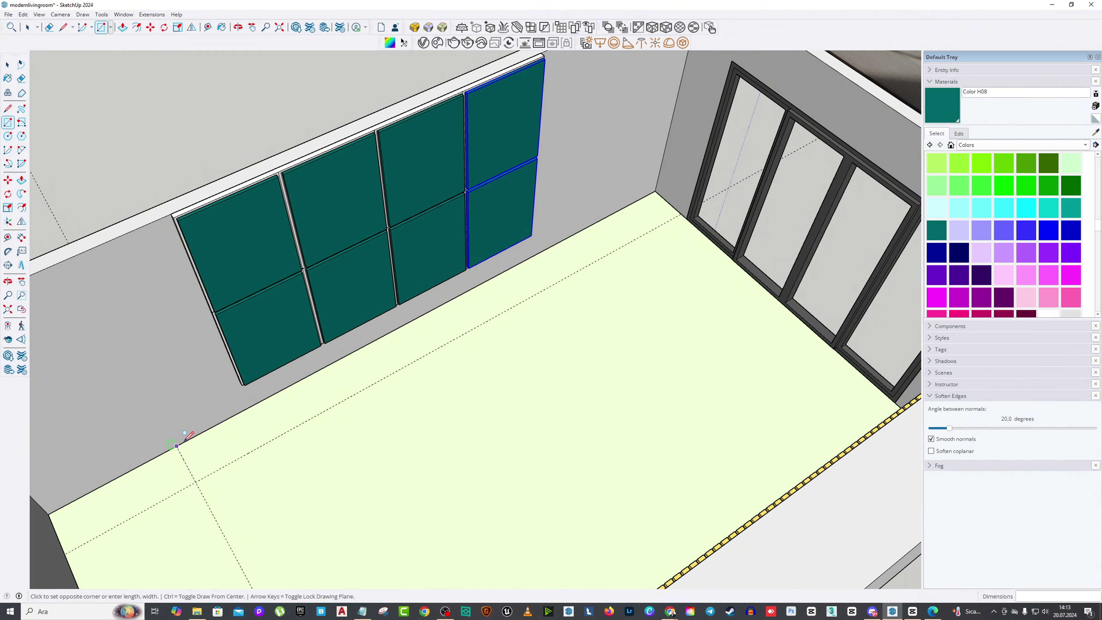
left_click(681, 212)
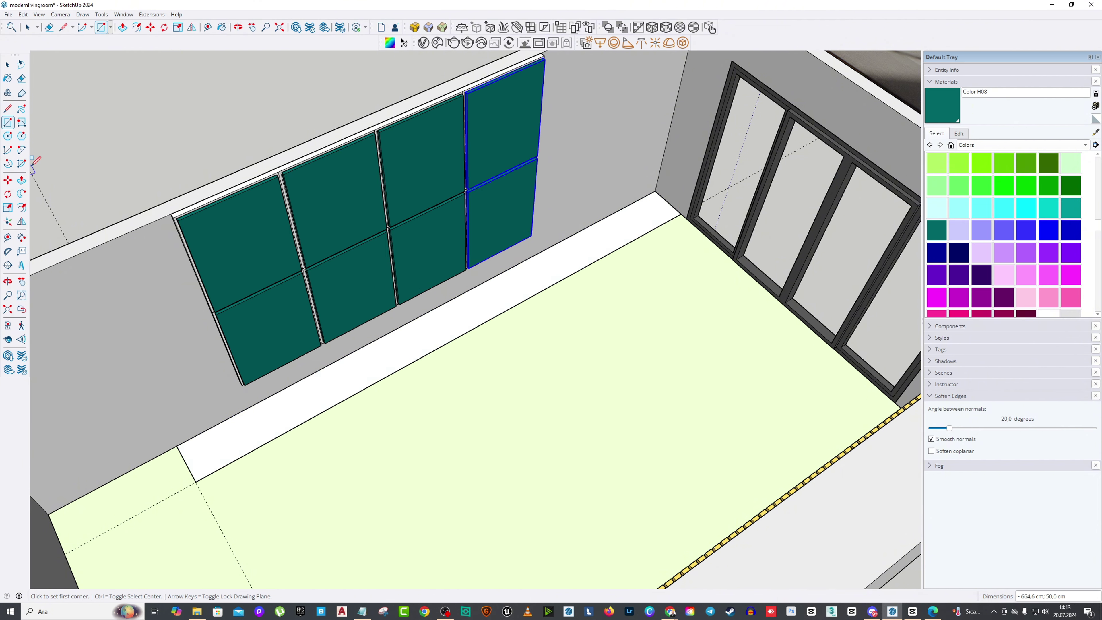
left_click(21, 180)
left_click(603, 245)
left_click(609, 222)
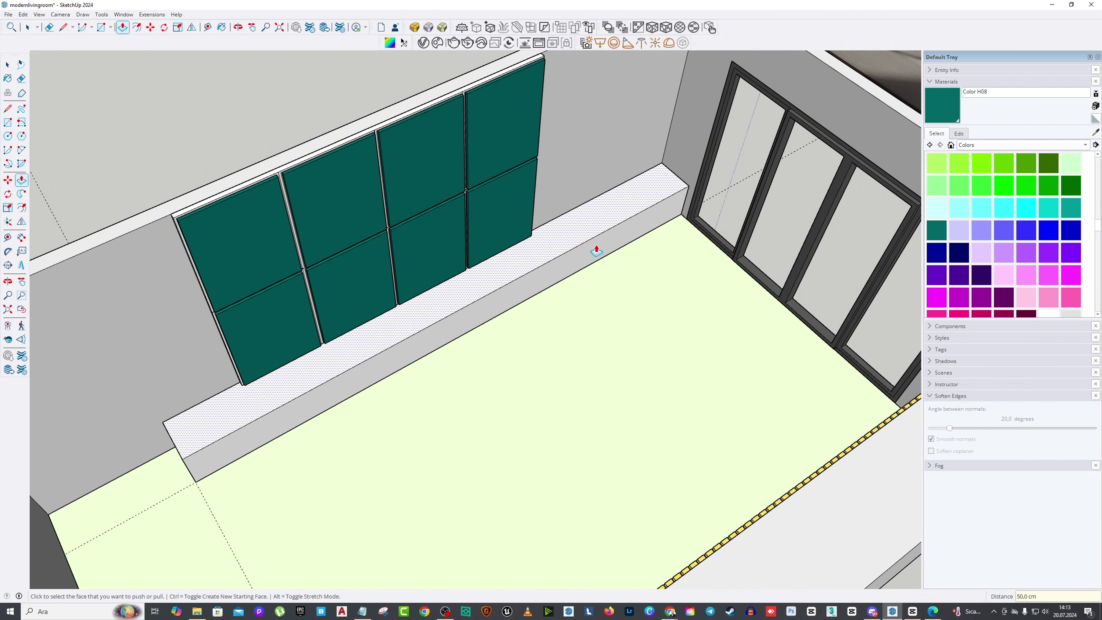
Step: Orbit around the room to inspect the new bench from several angles
middle_click_drag(595, 246, 386, 352)
scroll(234, 346, "up", 5)
middle_click_drag(234, 346, 310, 337)
scroll(595, 232, "down", 5)
middle_click_drag(595, 231, 490, 247)
scroll(490, 246, "down", 5)
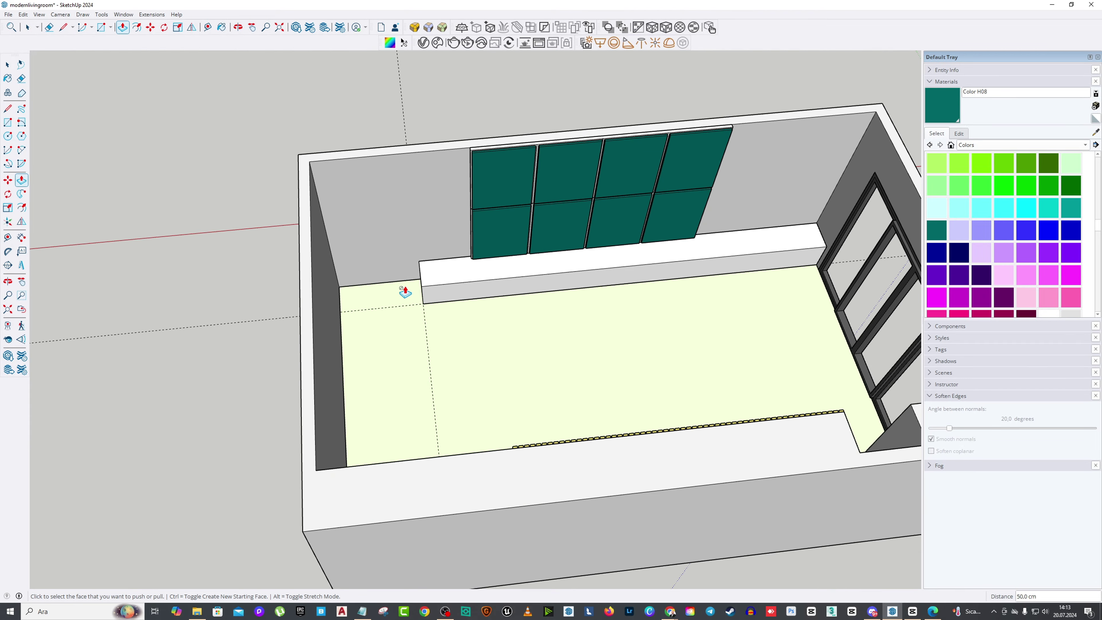
middle_click_drag(401, 291, 561, 266)
scroll(560, 265, "up", 4)
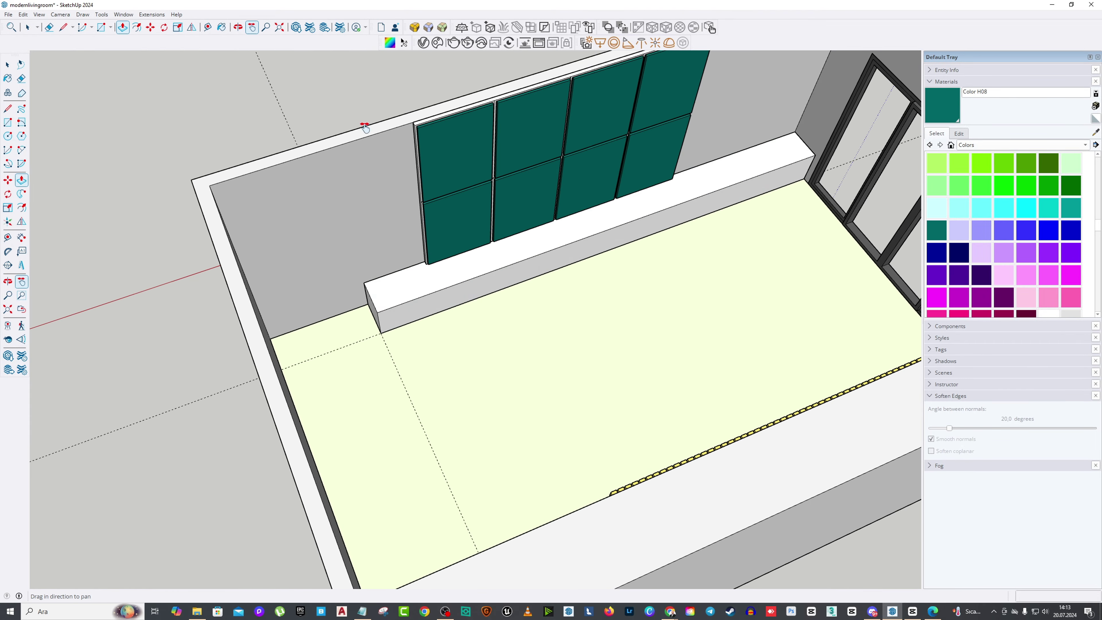
Step: Pan over the bench and begin pushing its front face outward
middle_click_drag(367, 126, 485, 225, "shift")
middle_click_drag(441, 259, 455, 329)
middle_click_drag(336, 392, 421, 270, "shift")
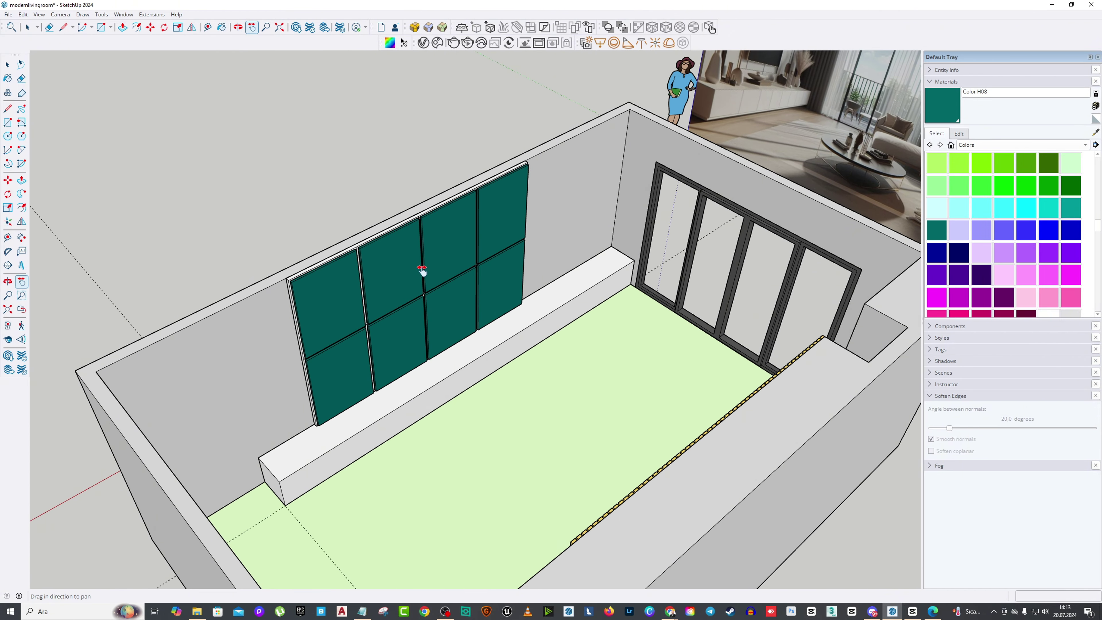
scroll(347, 434, "up", 2)
left_click(352, 465)
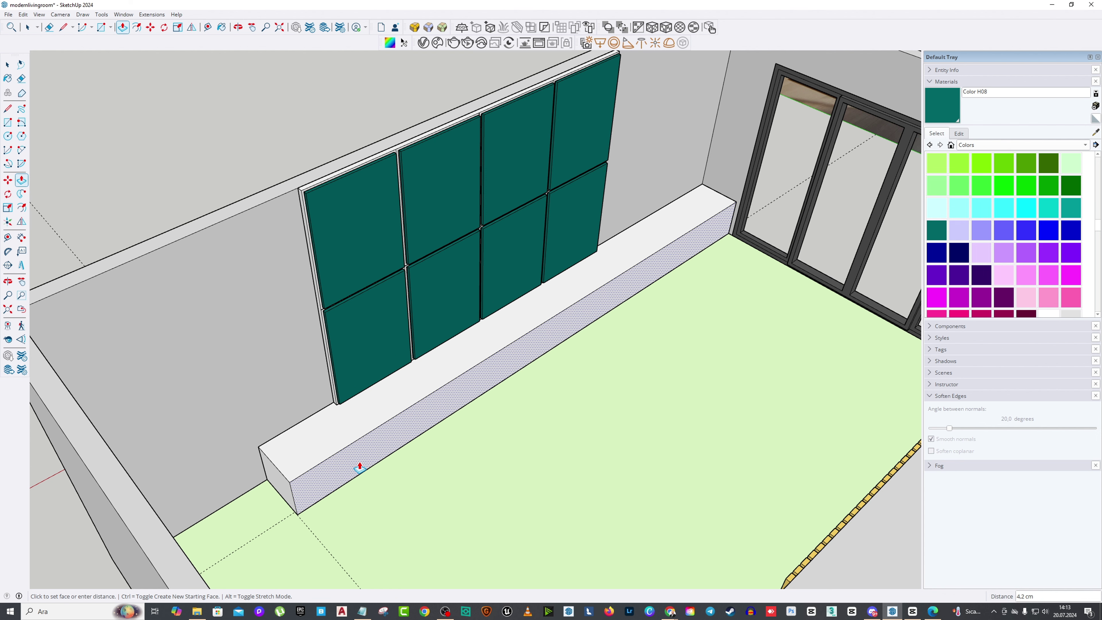
Step: Orbit close around the bench and set the field of view to 50 degrees
scroll(357, 462, "up", 5)
middle_click_drag(391, 450, 187, 285)
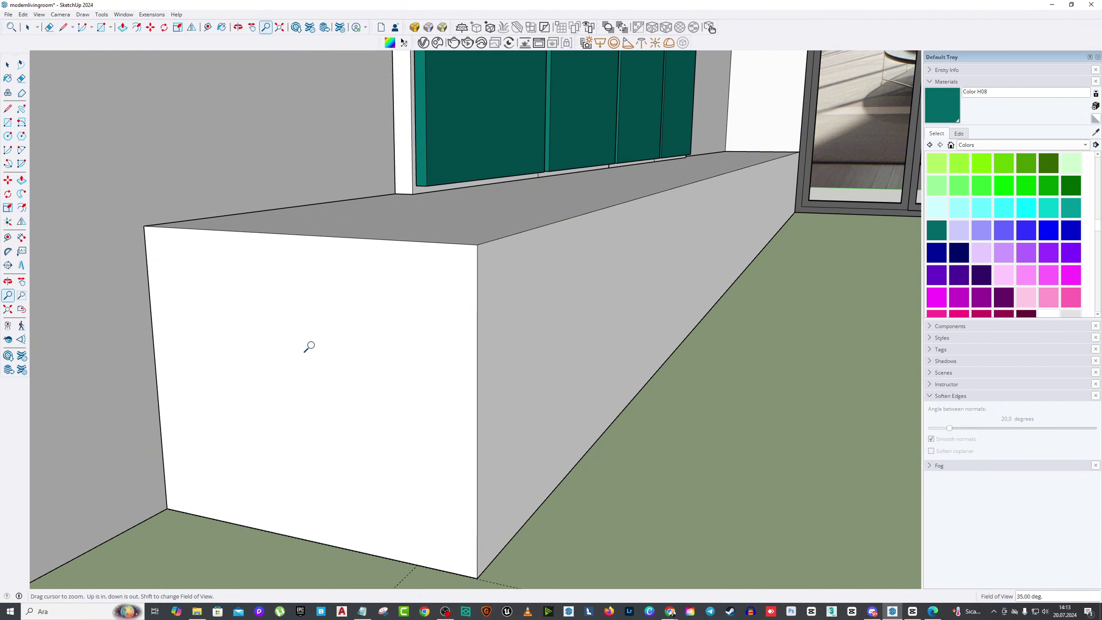
type("50")
key("Return")
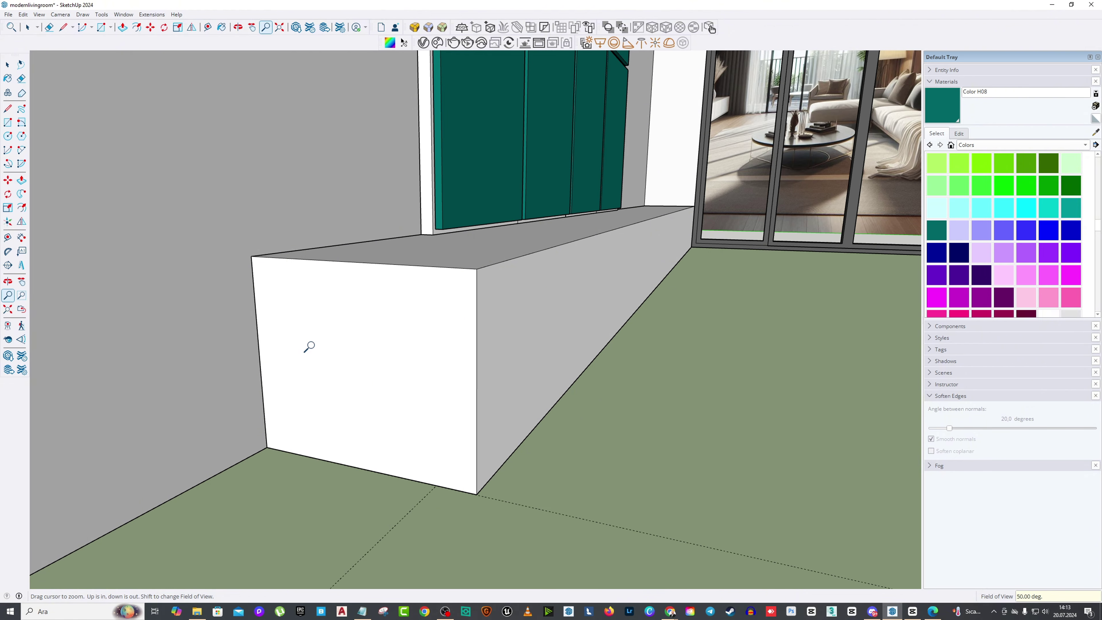
middle_click_drag(331, 337, 363, 331)
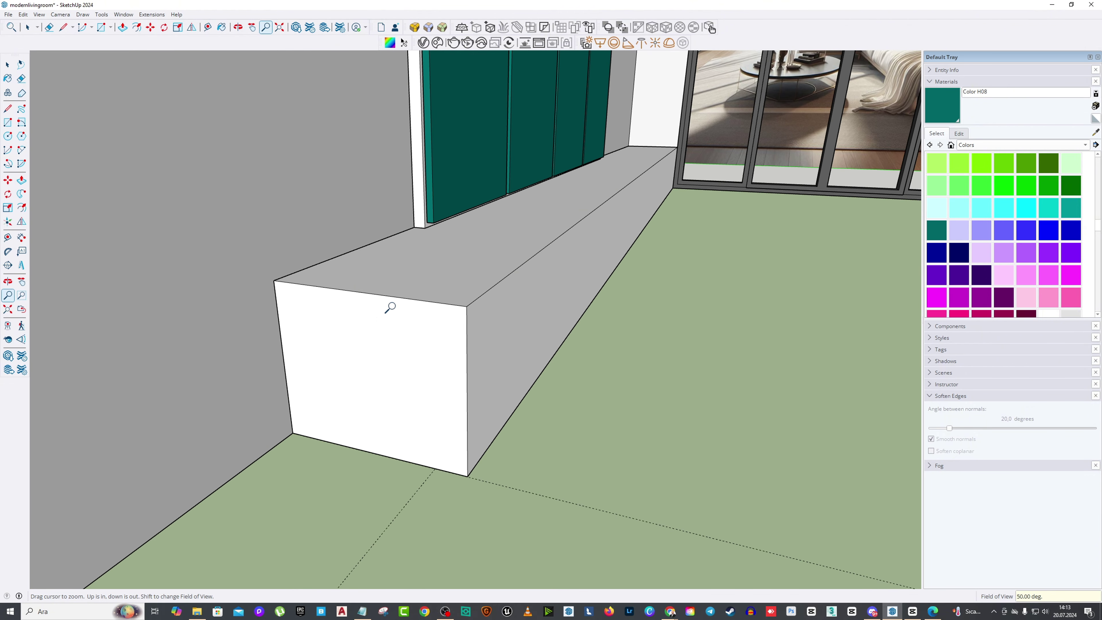
Step: Pan and orbit until the bench end is seen up close from floor level
left_click(251, 27)
left_click_drag(650, 180, 469, 295)
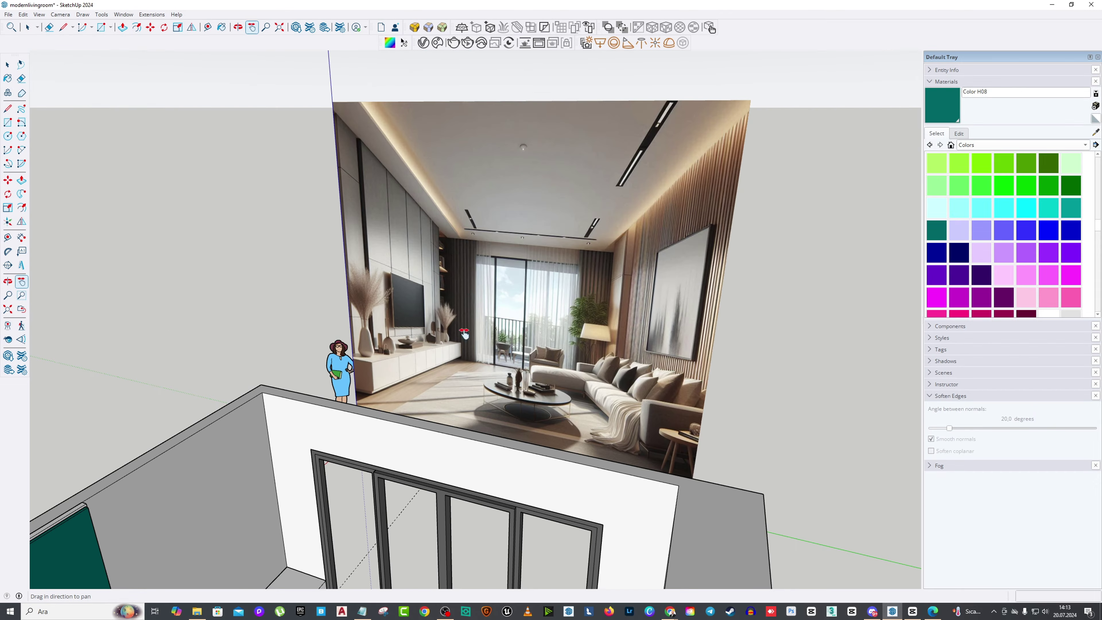
scroll(329, 377, "up", 4)
scroll(376, 417, "up", 2)
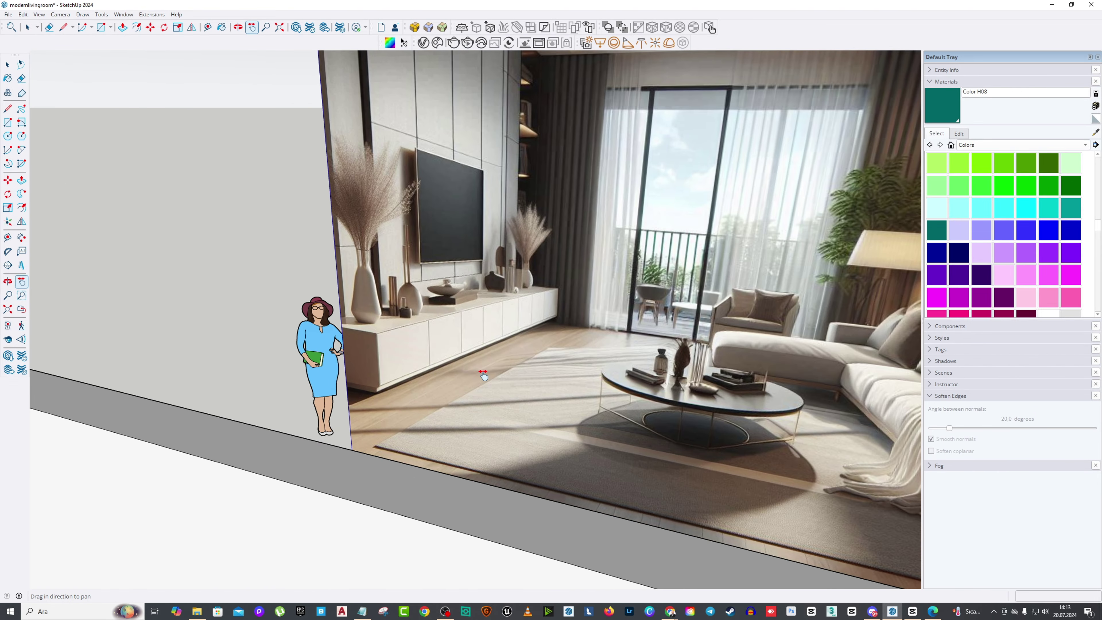
scroll(483, 374, "down", 10)
middle_click_drag(360, 466, 349, 499)
scroll(349, 502, "up", 4)
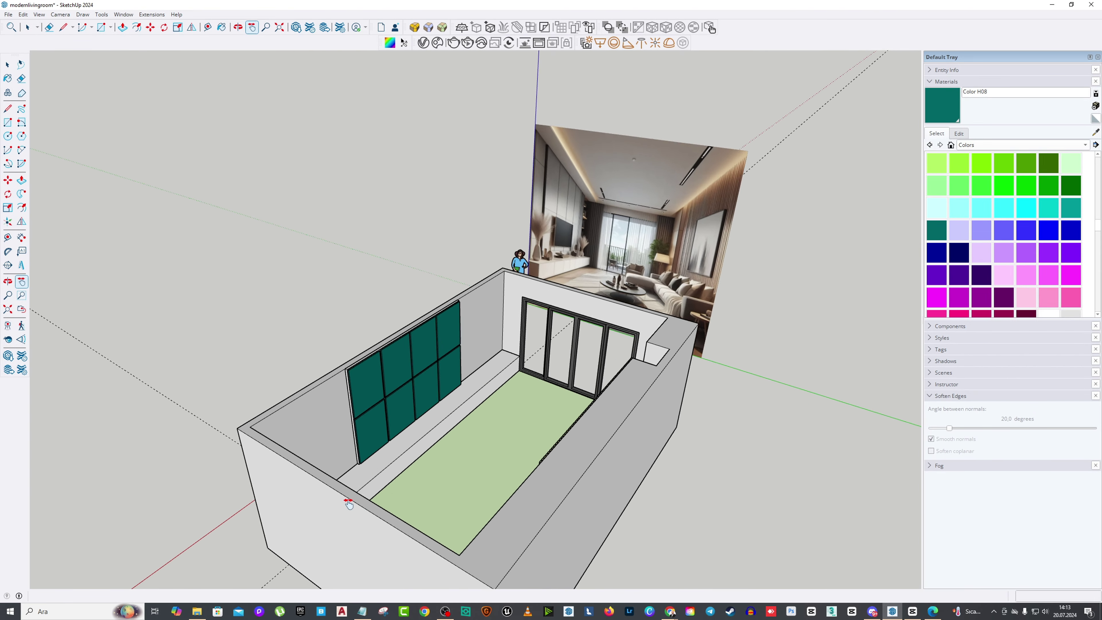
scroll(377, 484, "up", 9)
middle_click_drag(219, 525, 385, 302)
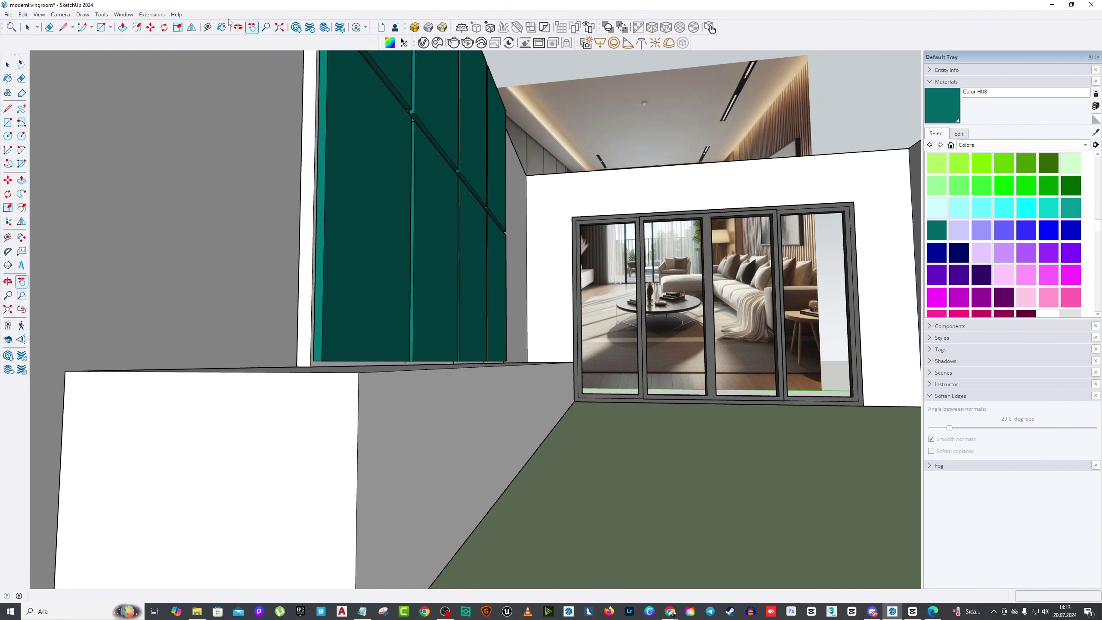
middle_click_drag(240, 239, 233, 282)
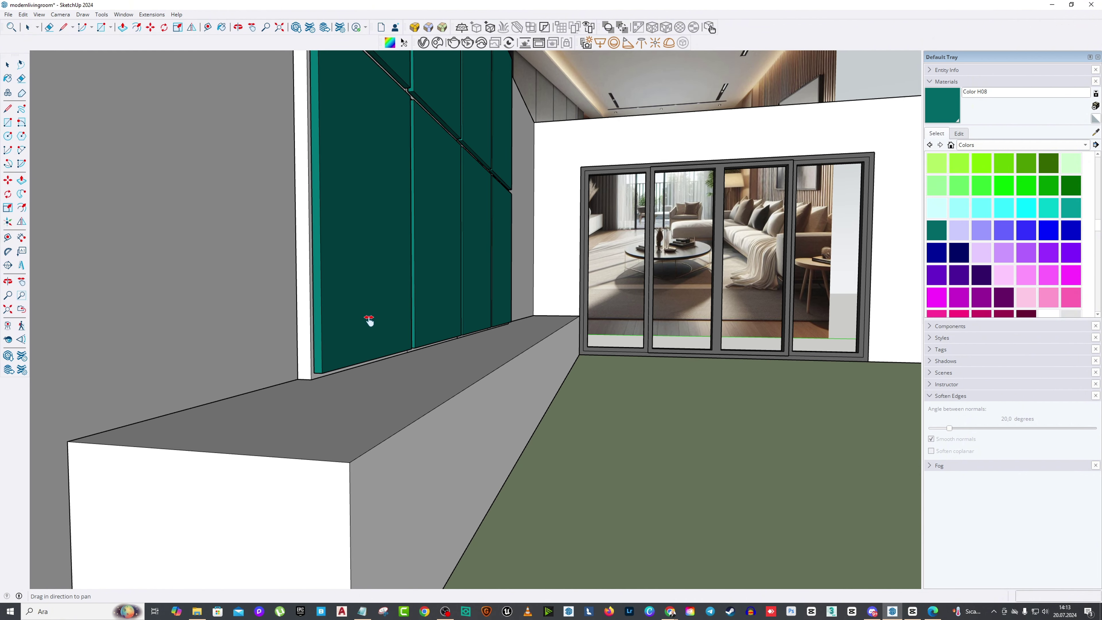
middle_click_drag(369, 320, 378, 173, "shift")
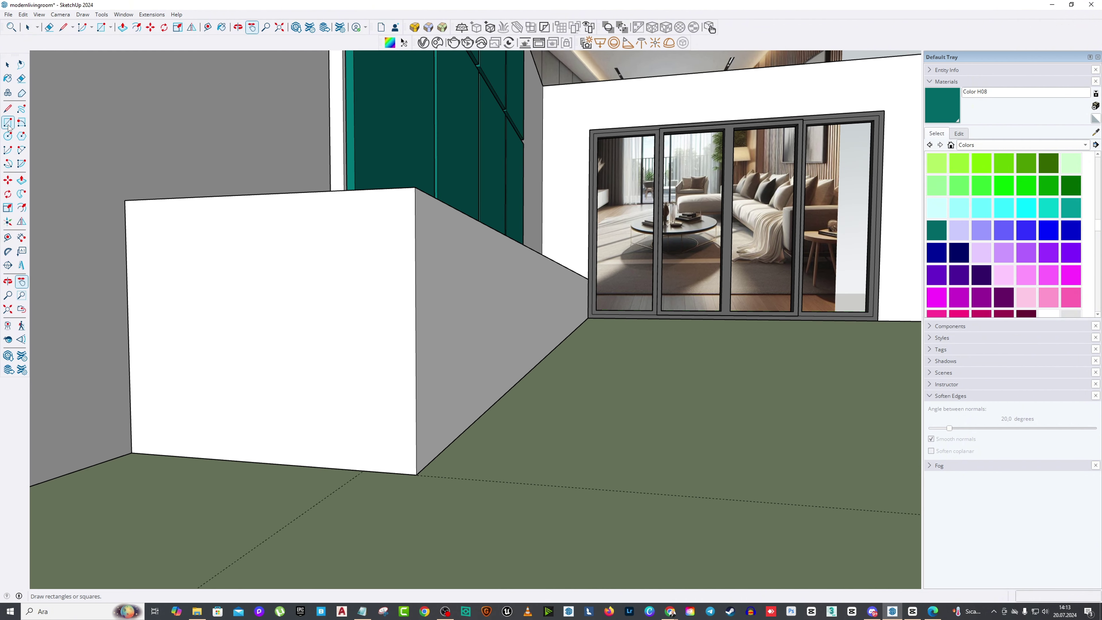
Step: Place guides 10 cm up and 10 cm in at the bench's bottom front corner
left_click(8, 237)
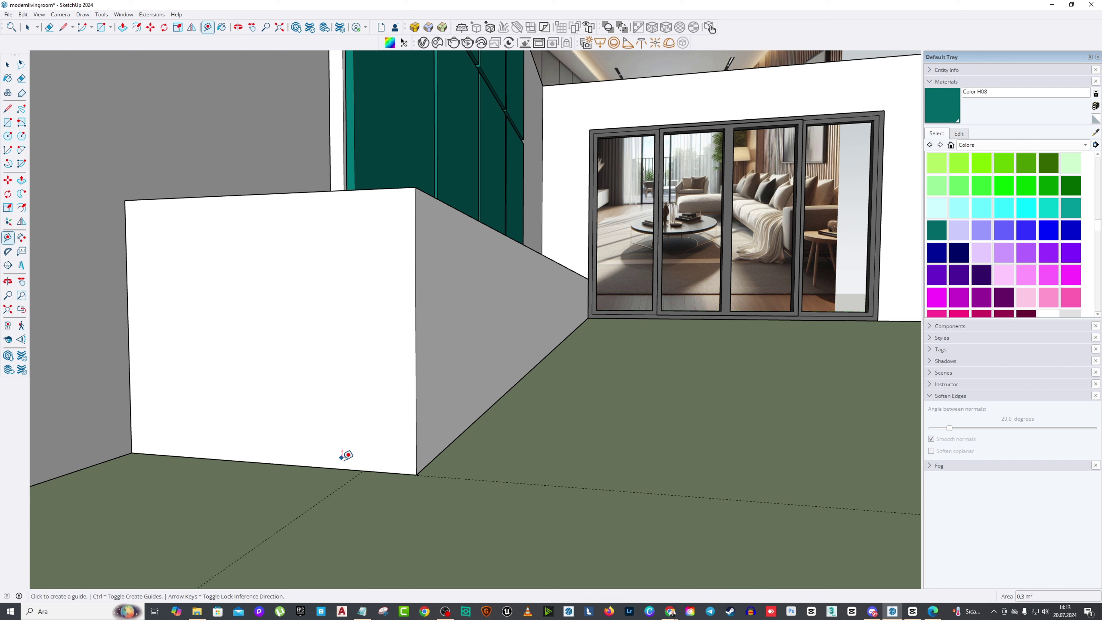
left_click(342, 468)
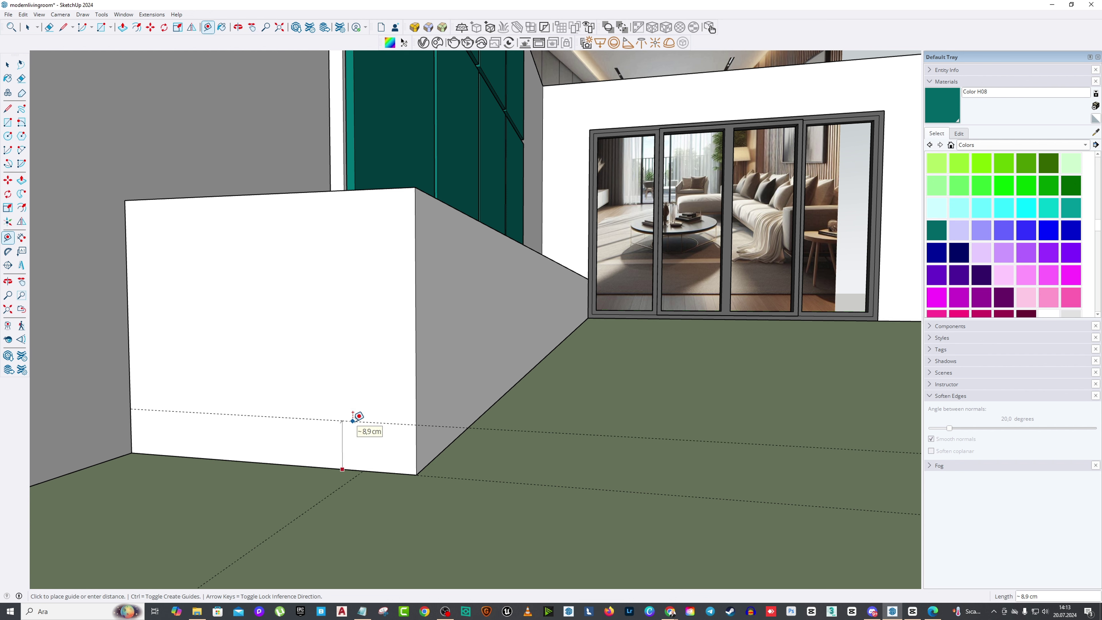
type("10")
key("Return")
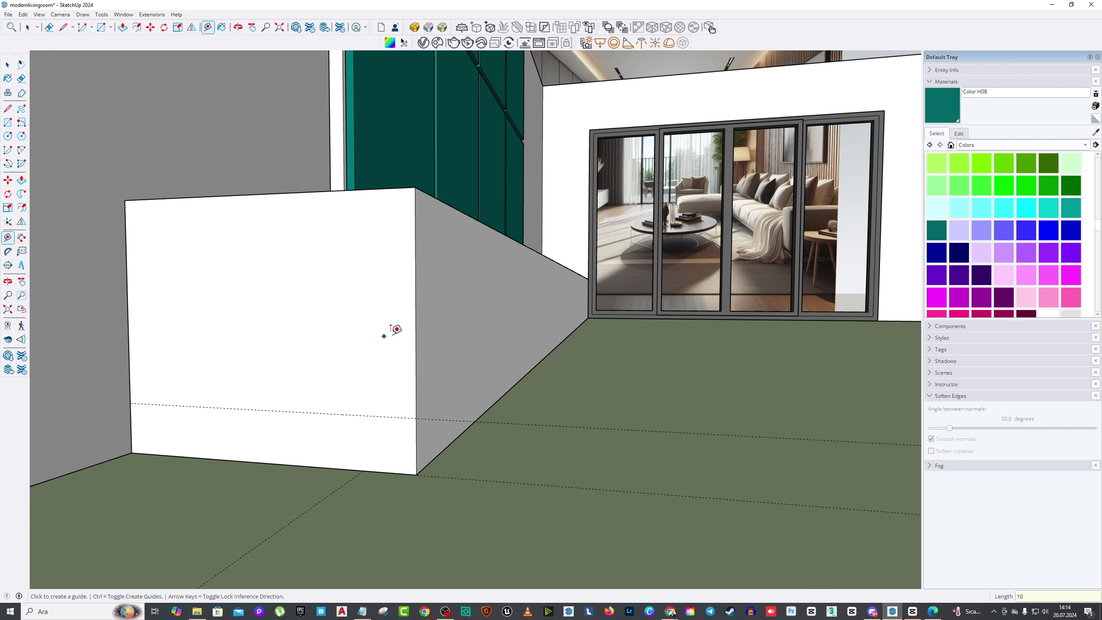
type("1")
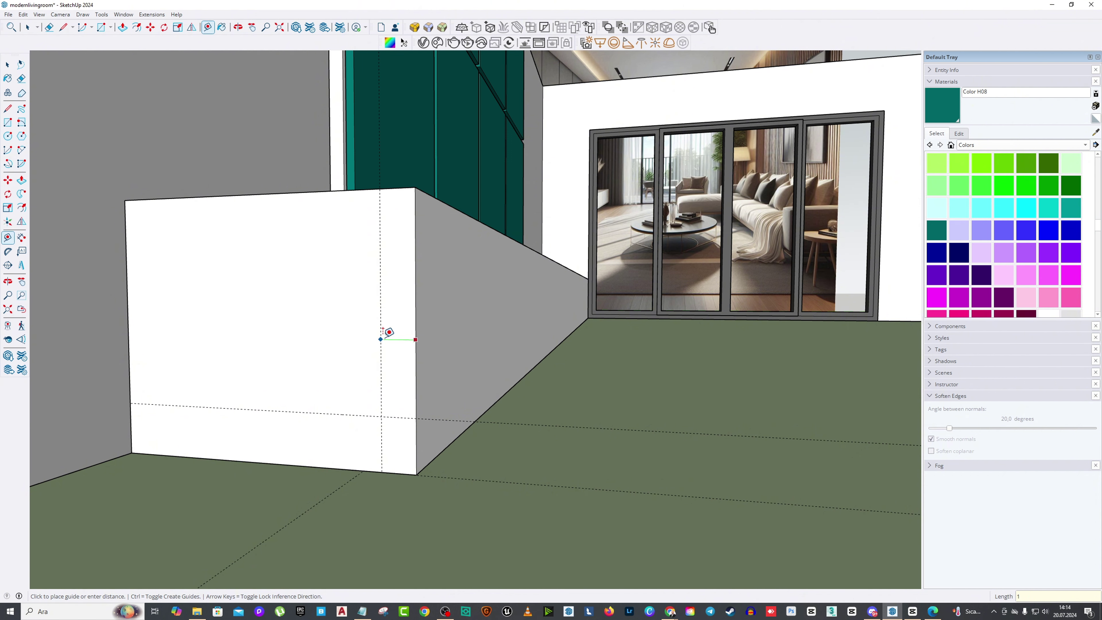
type("0")
key("Return")
Step: Draw a 10 × 10 cm rectangle at the bench's bottom corner between the guides
left_click(7, 136)
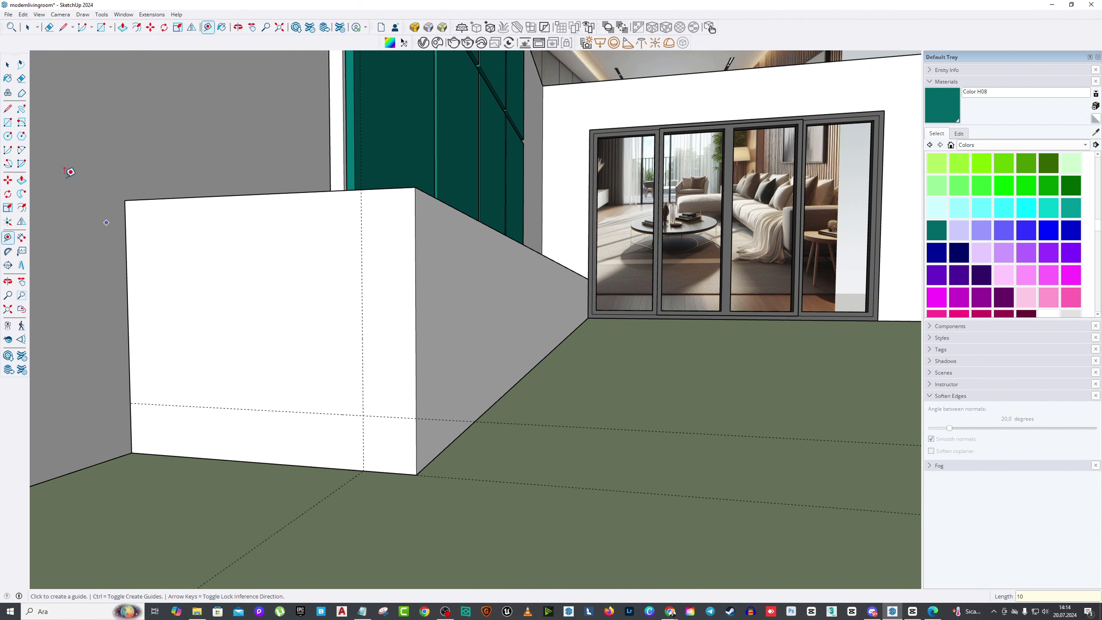
left_click(8, 123)
left_click(363, 415)
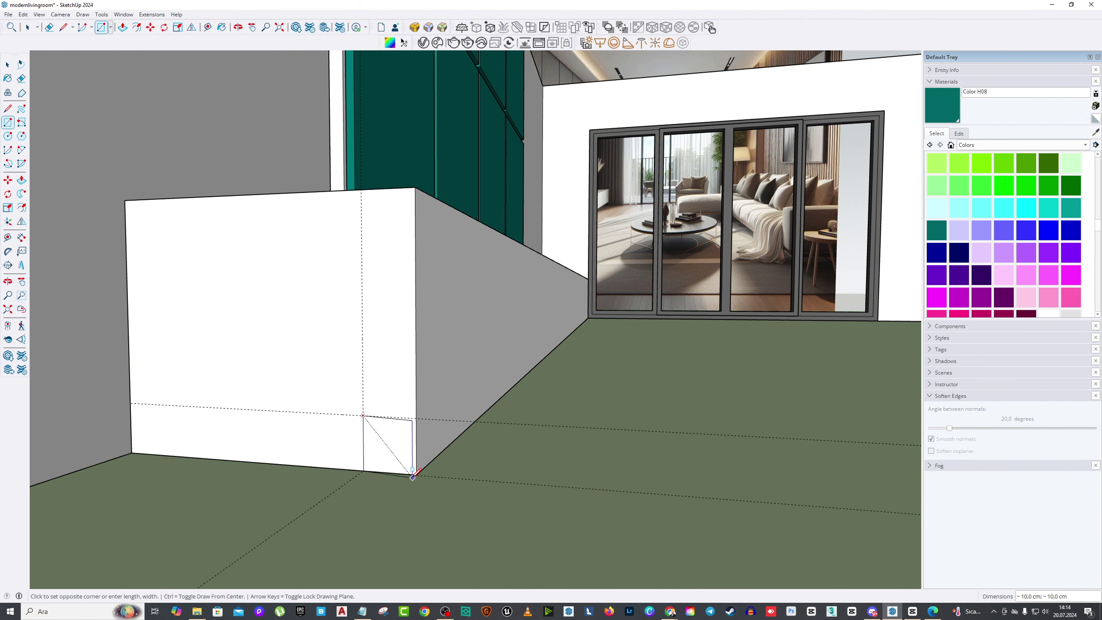
left_click(416, 475)
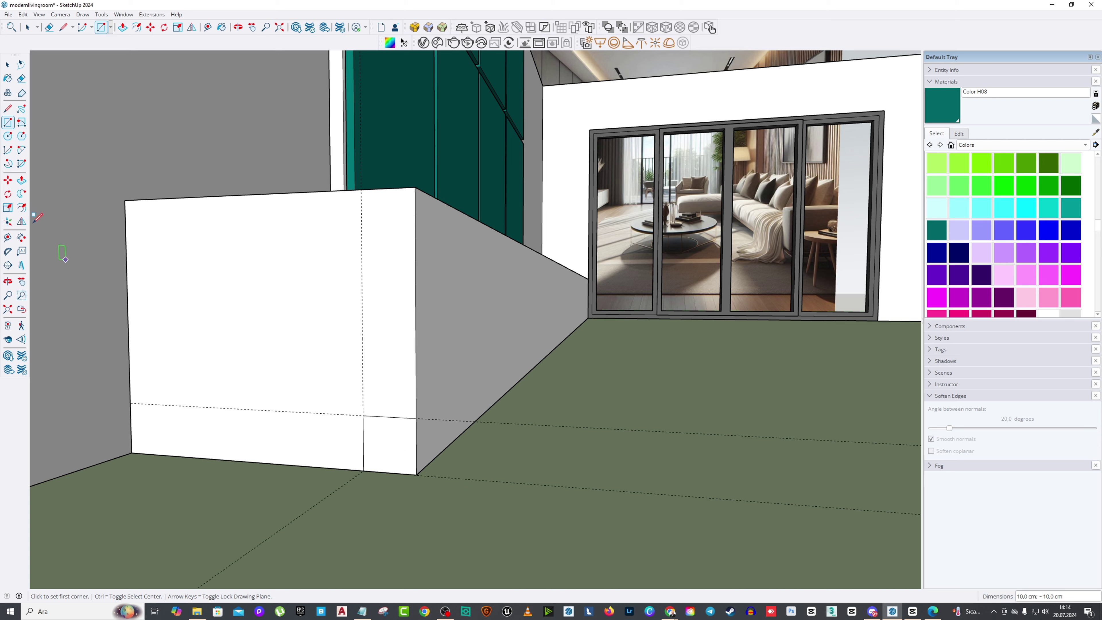
Step: Push the small square through the bench's full length to form the kick recess
left_click(21, 181)
left_click(389, 440)
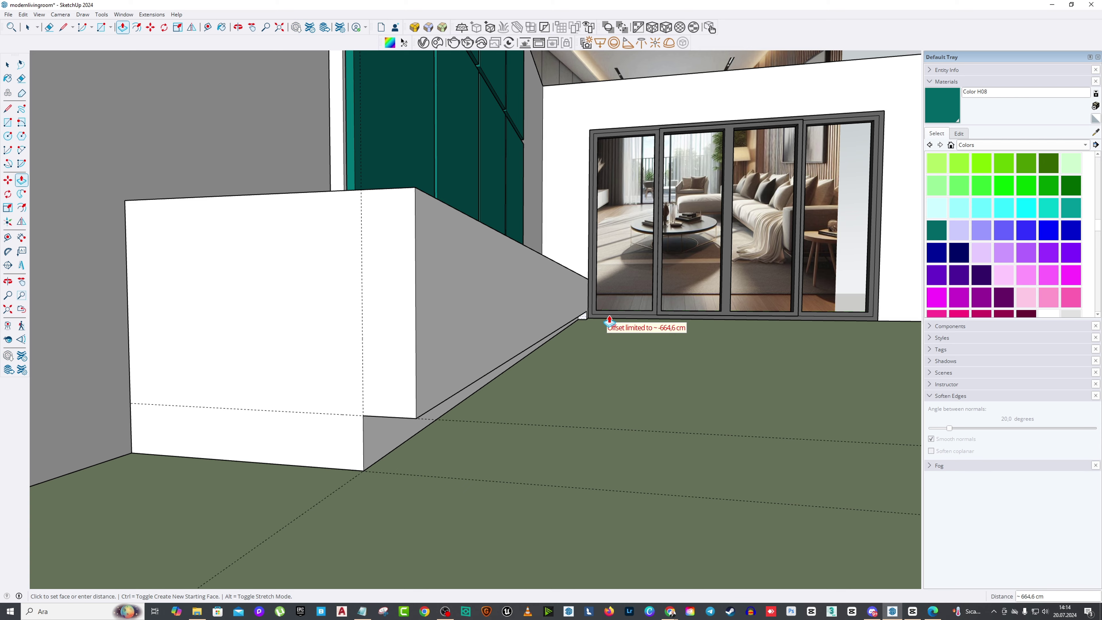
left_click(588, 286)
middle_click_drag(581, 290, 374, 534)
scroll(374, 394, "down", 5)
scroll(396, 341, "down", 2)
Step: Select the bench and turn it into a group from the right-click menu
key("space")
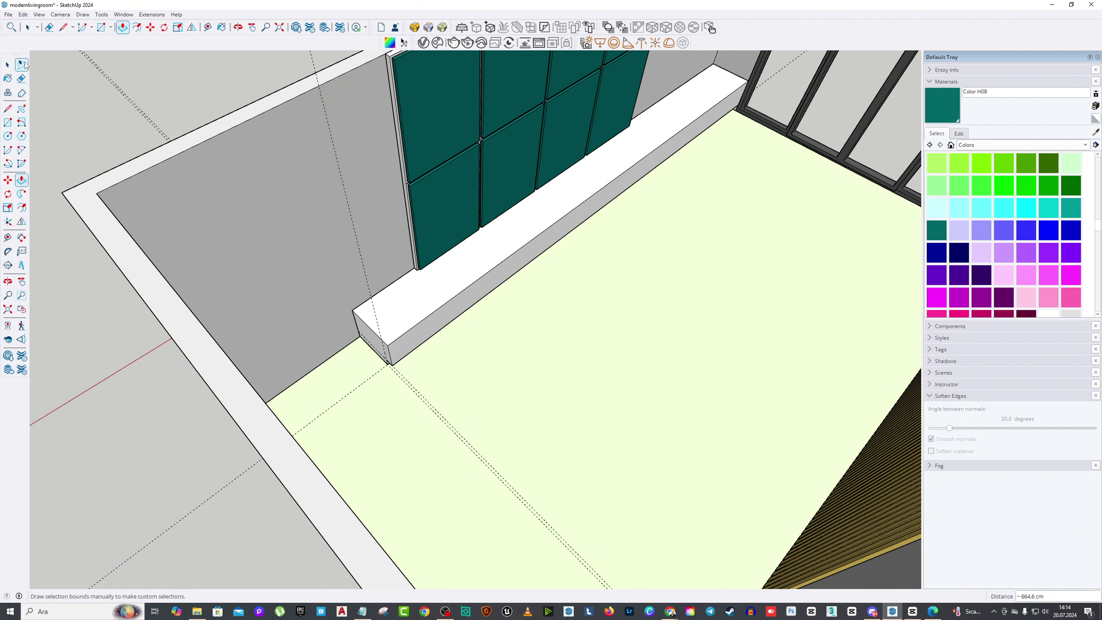
left_click(405, 305)
right_click(405, 305)
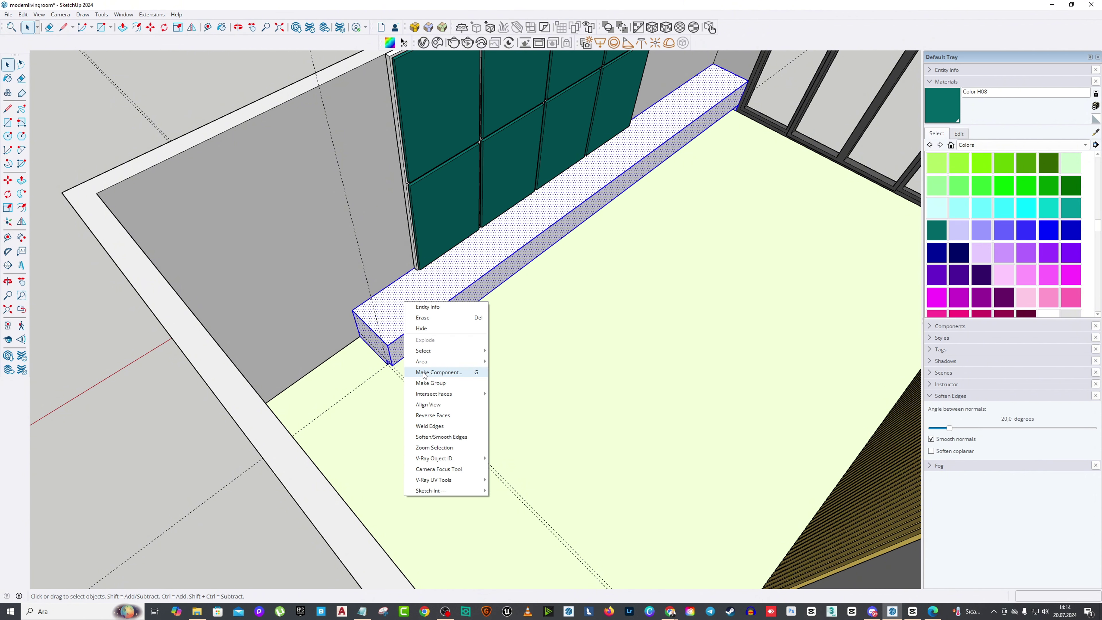
left_click(438, 377)
middle_click_drag(456, 278, 416, 274)
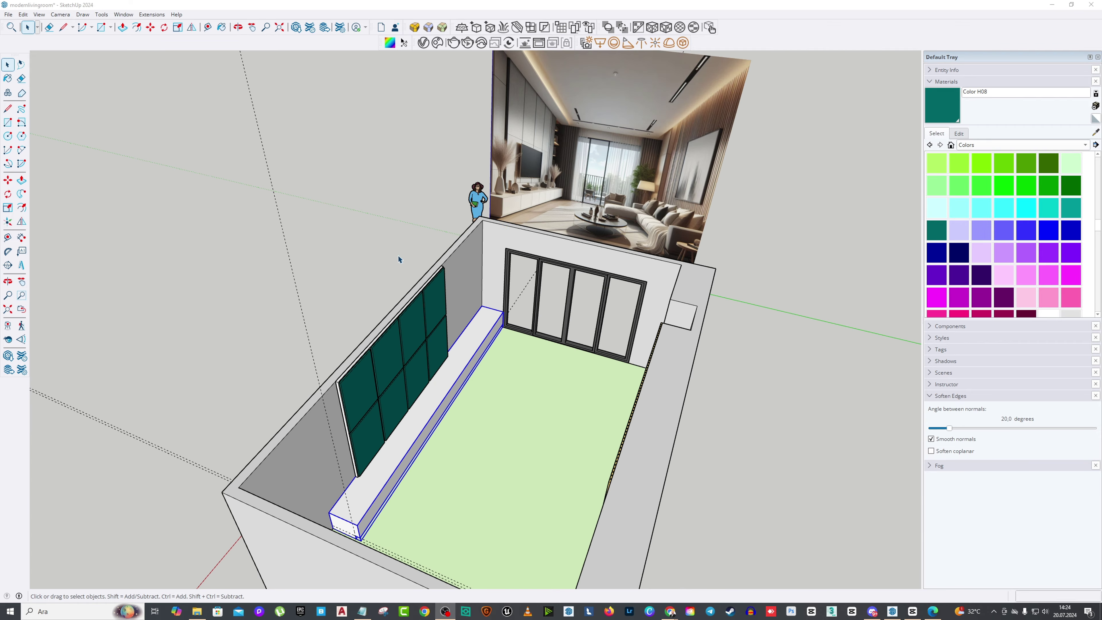
middle_click_drag(399, 256, 438, 327)
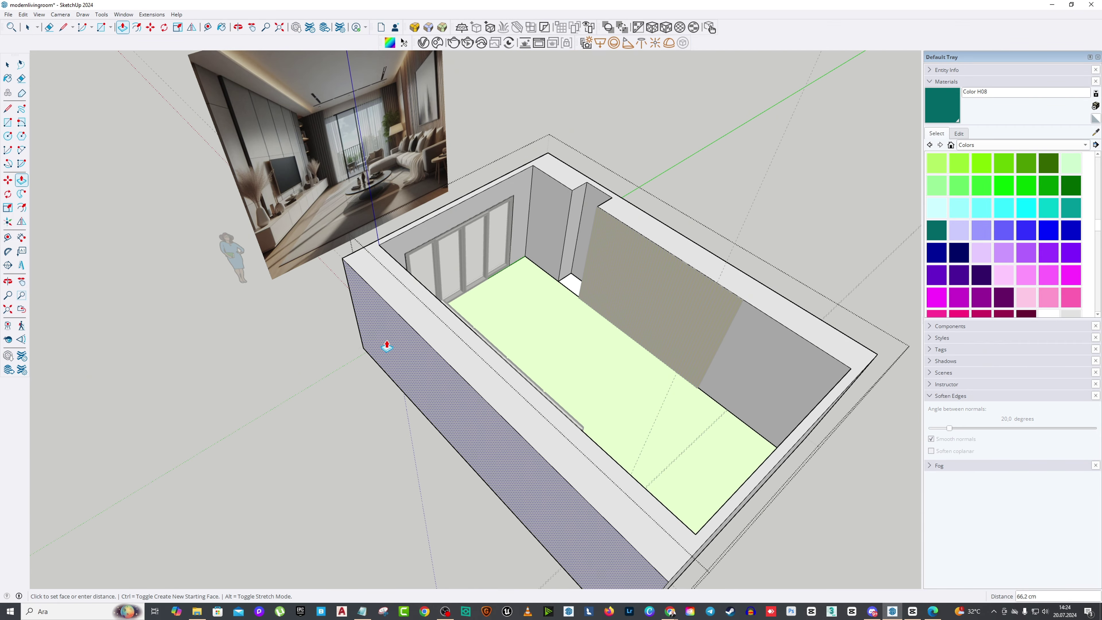
Step: Orbit around the room to face the wall beside the teal tiles
middle_click_drag(386, 344, 499, 347)
left_click_drag(737, 278, 592, 263)
scroll(593, 264, "up", 1)
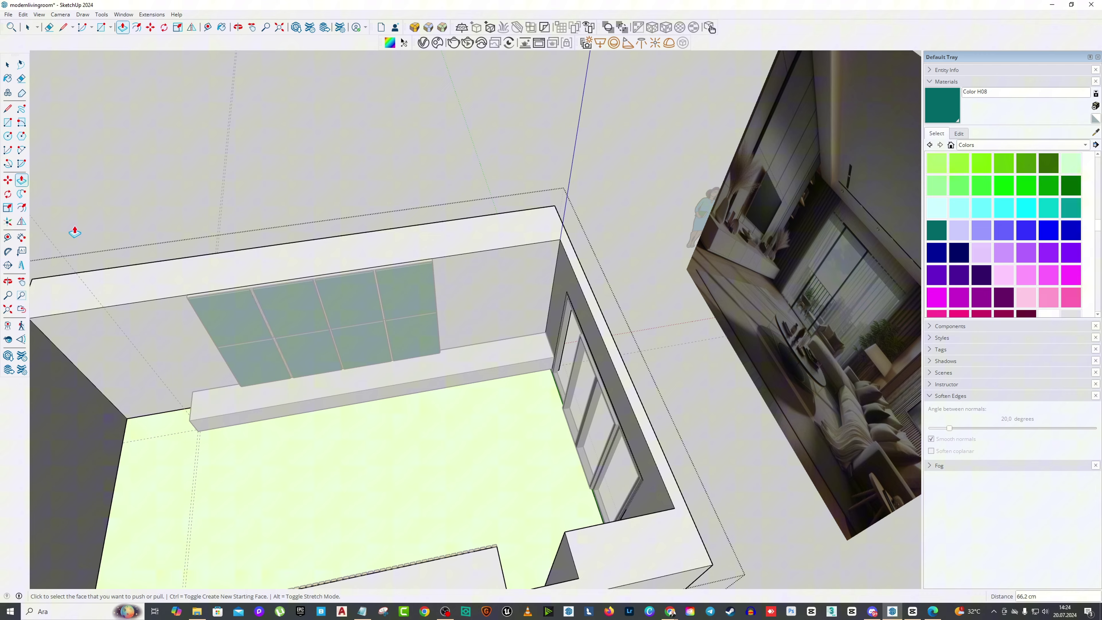
left_click(22, 208)
middle_click_drag(50, 222, 359, 263)
scroll(423, 276, "down", 1)
key("f")
scroll(436, 281, "up", 6)
scroll(360, 263, "up", 1)
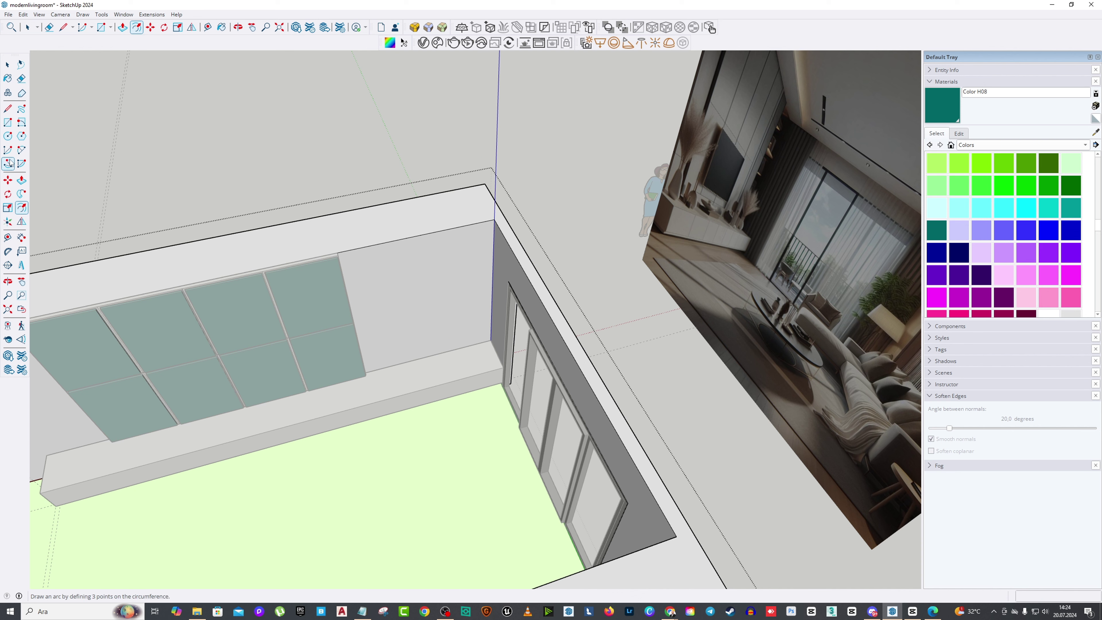
Step: Draw a rectangle on the wall from its top corner down to the tiles and bench
left_click(12, 125)
left_click(494, 219)
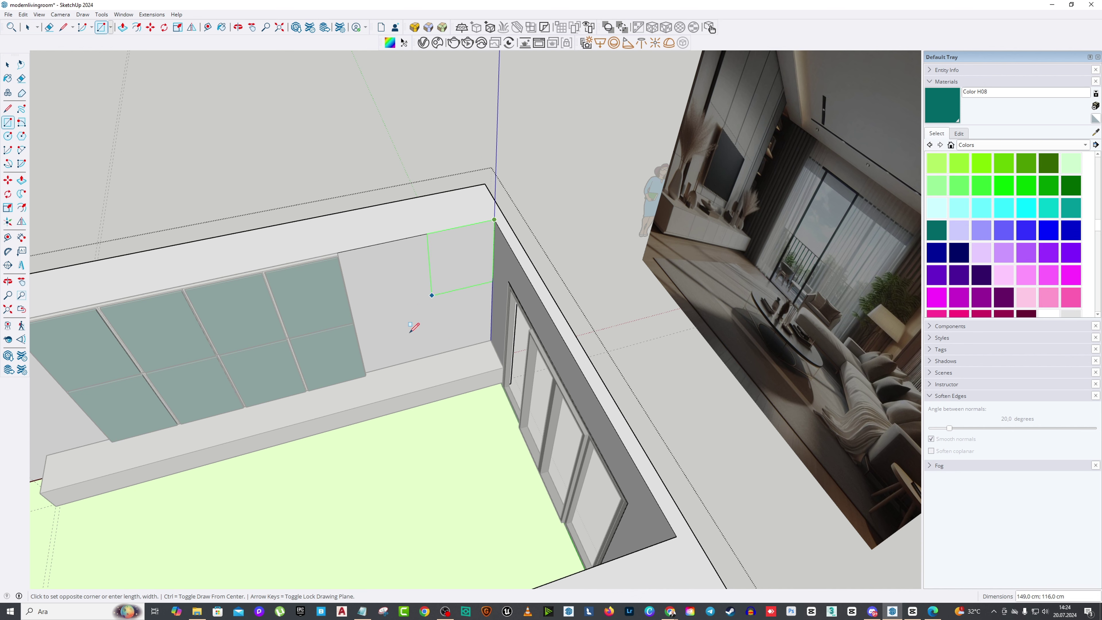
scroll(379, 358, "up", 3)
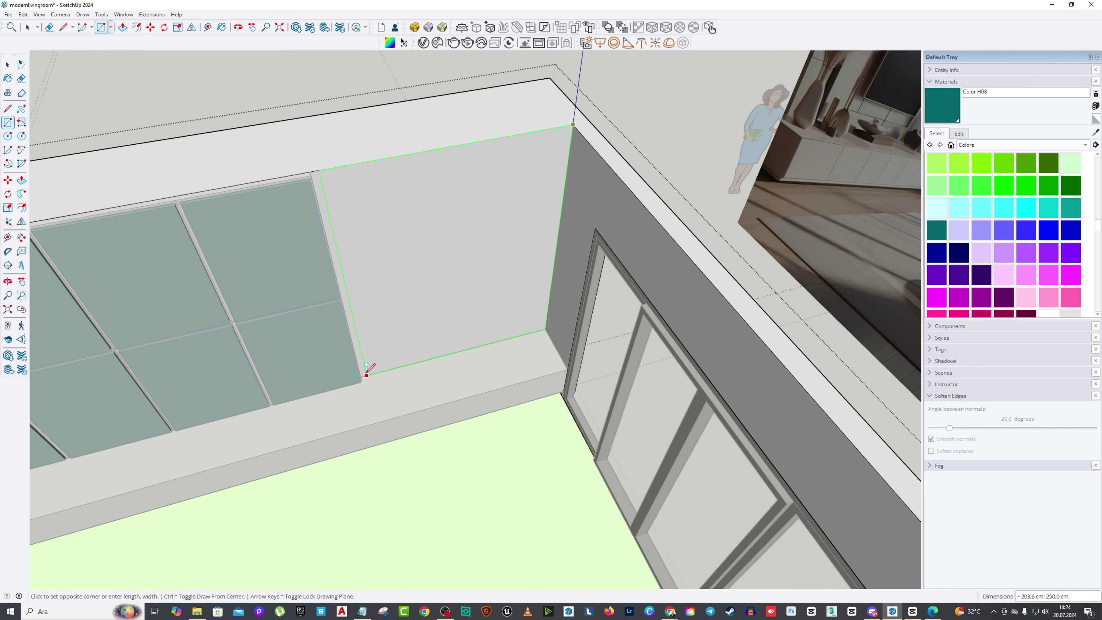
left_click(365, 375)
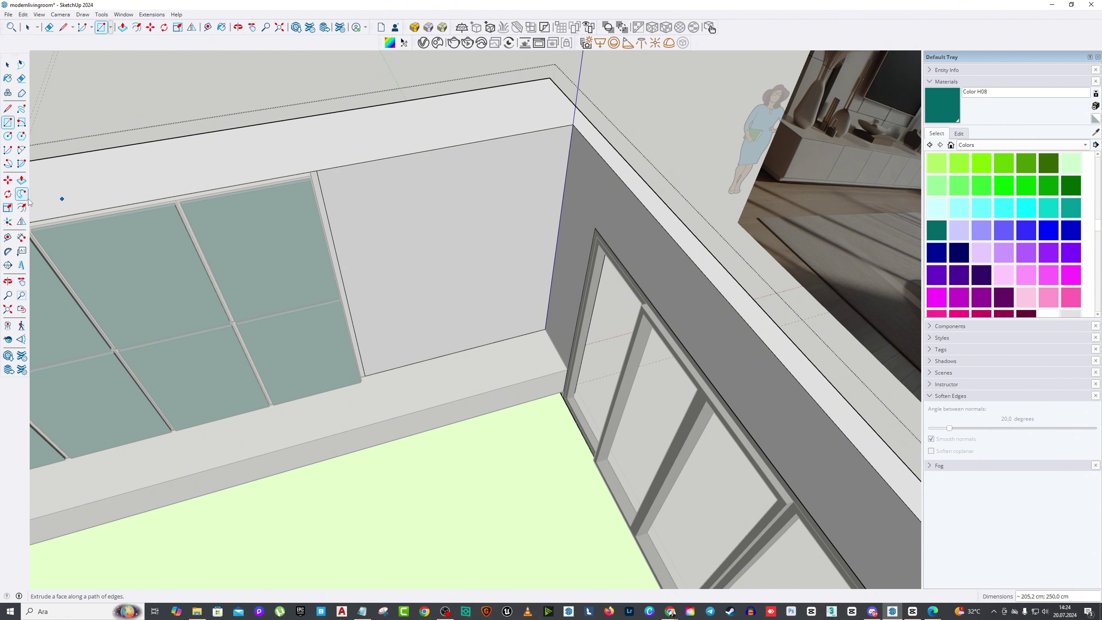
Step: Push/Pull the wall rectangle outward into a raised panel
left_click(22, 181)
scroll(278, 330, "down", 4)
middle_click_drag(338, 330, 443, 315)
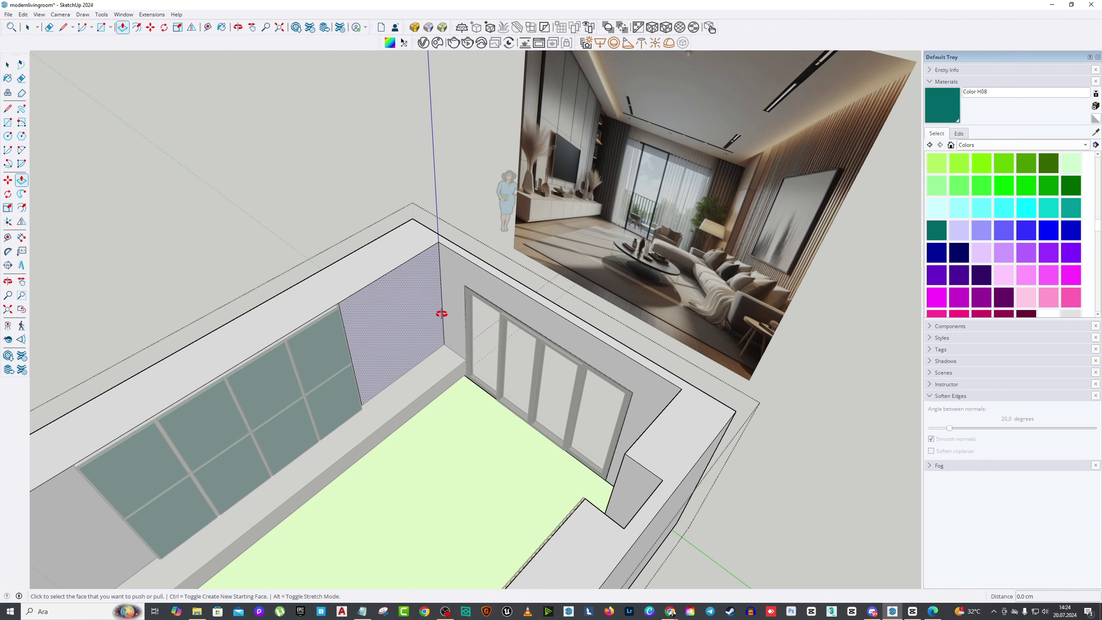
left_click(423, 316)
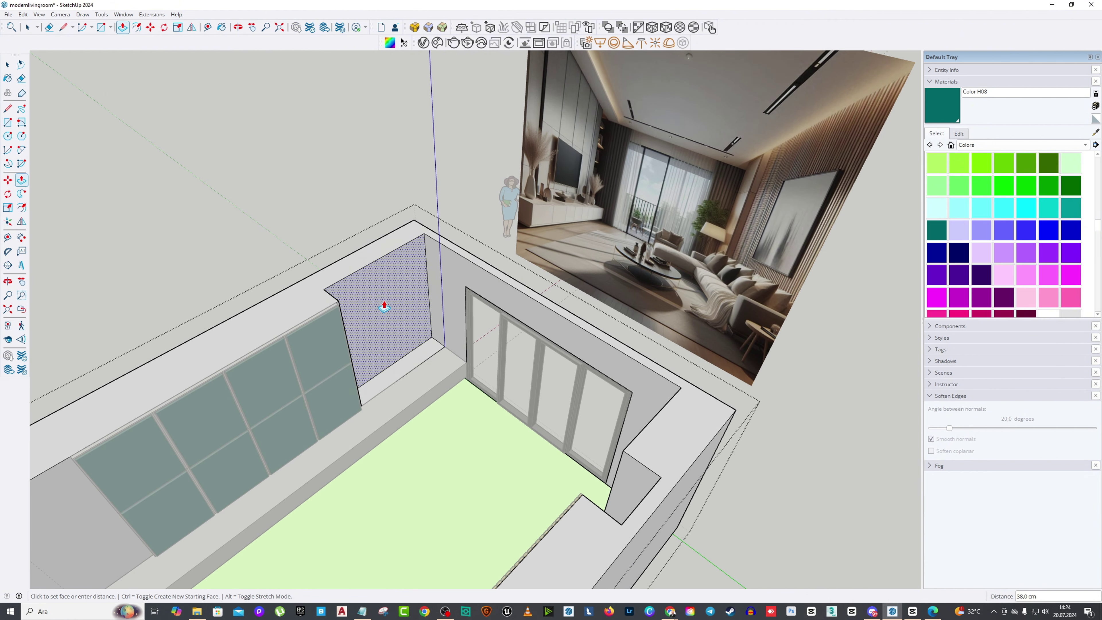
left_click(384, 307)
scroll(406, 288, "up", 5)
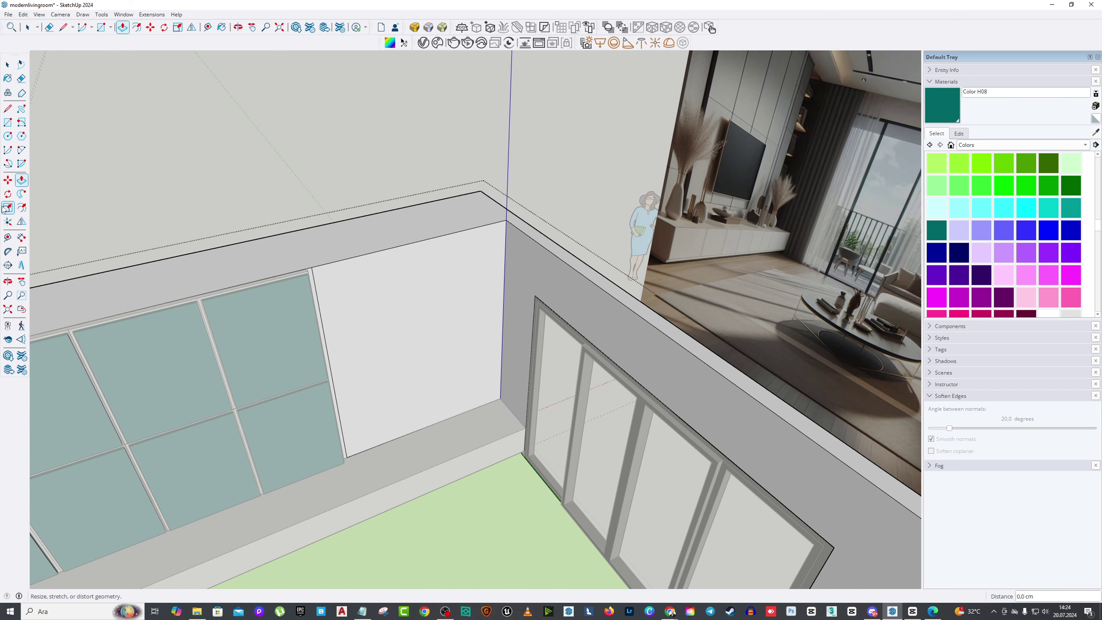
Step: Offset the panel's front face 3 cm inward to form a rim
left_click(21, 207)
left_click(366, 254)
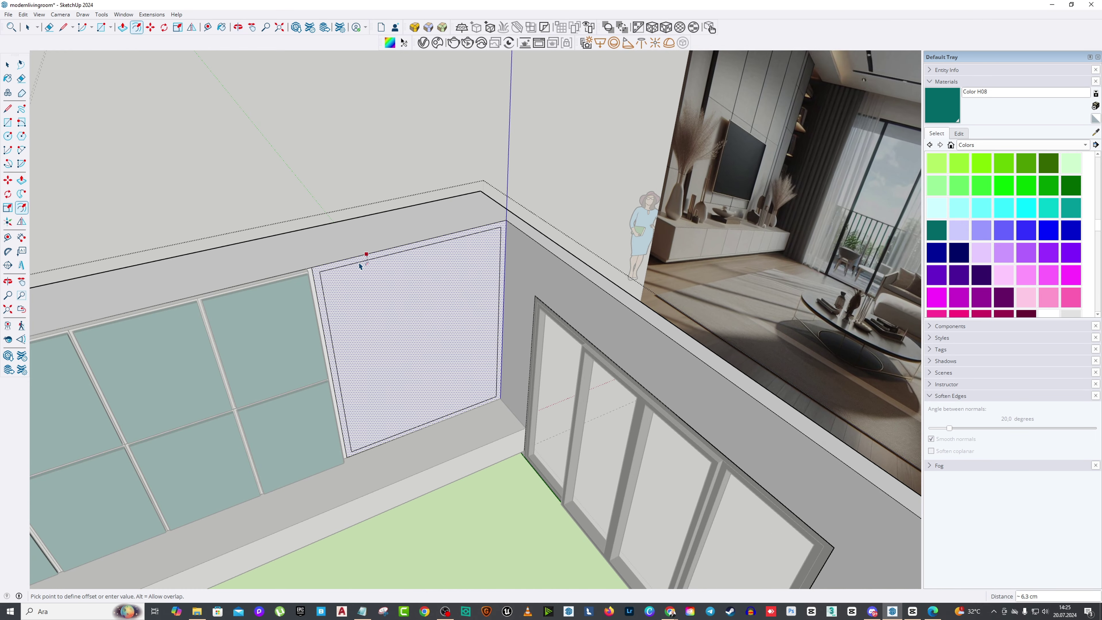
type("3")
key("Return")
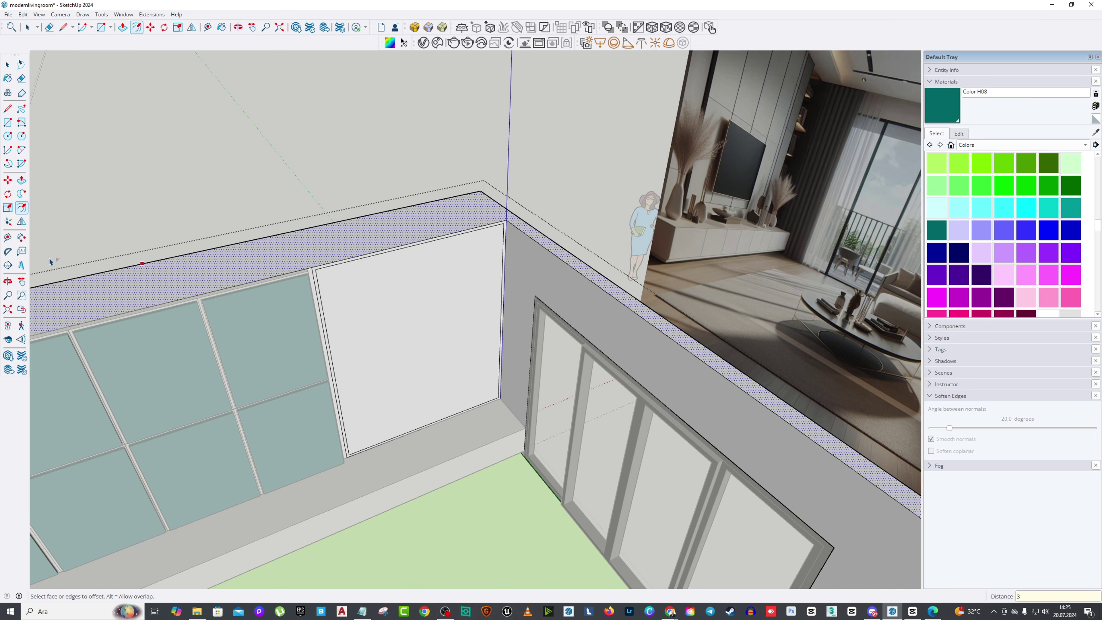
Step: Push the inset face into the wall to a 40 cm niche depth
left_click(21, 179)
left_click(389, 320)
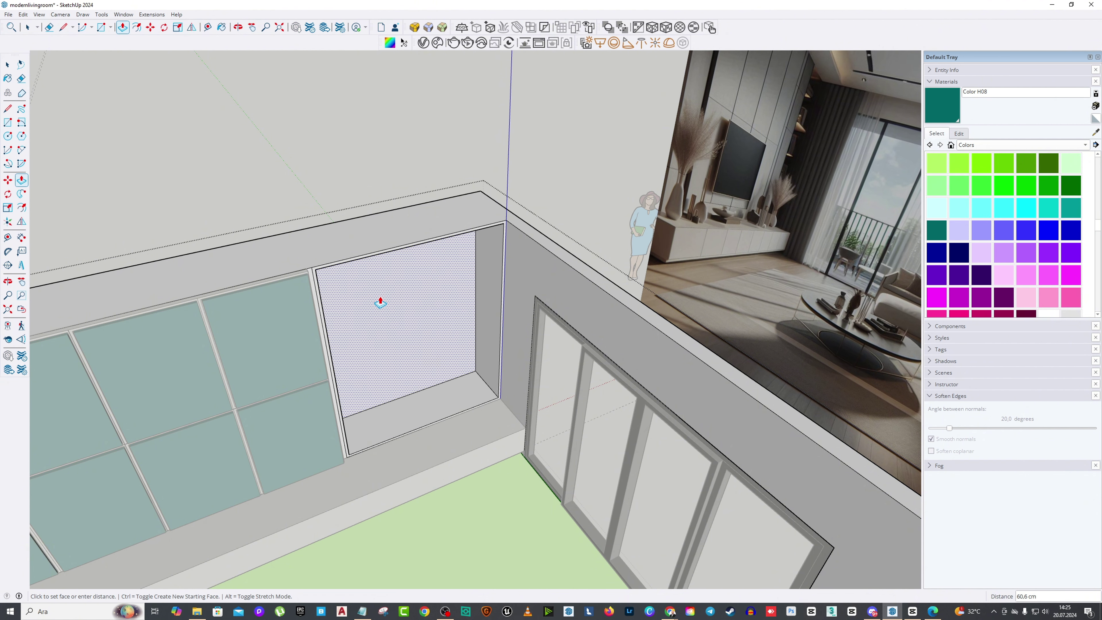
left_click(380, 291)
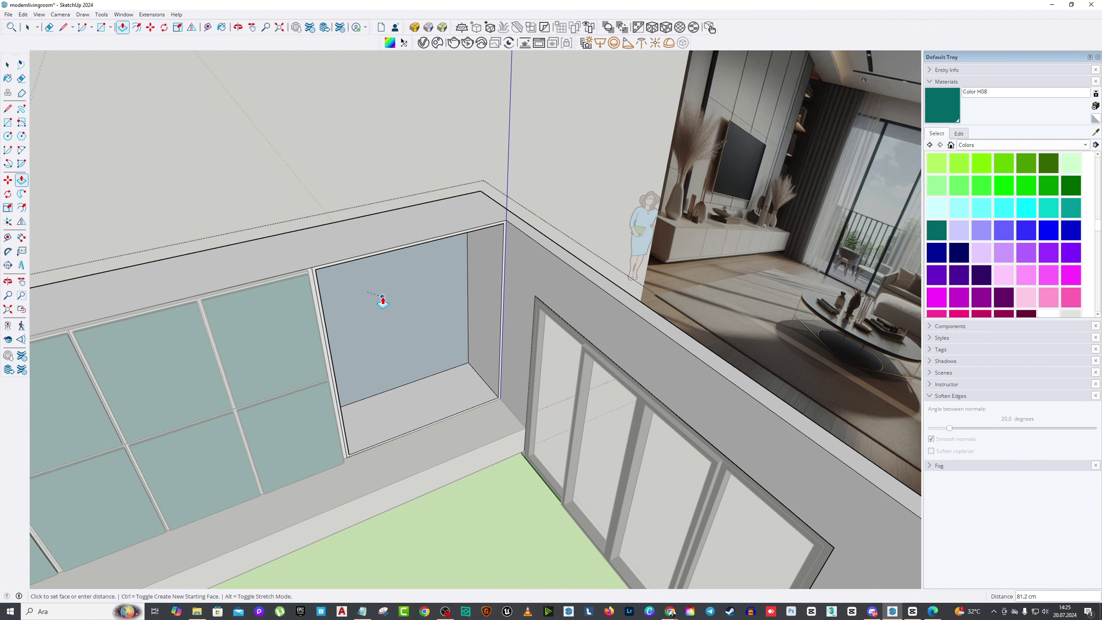
left_click(383, 304)
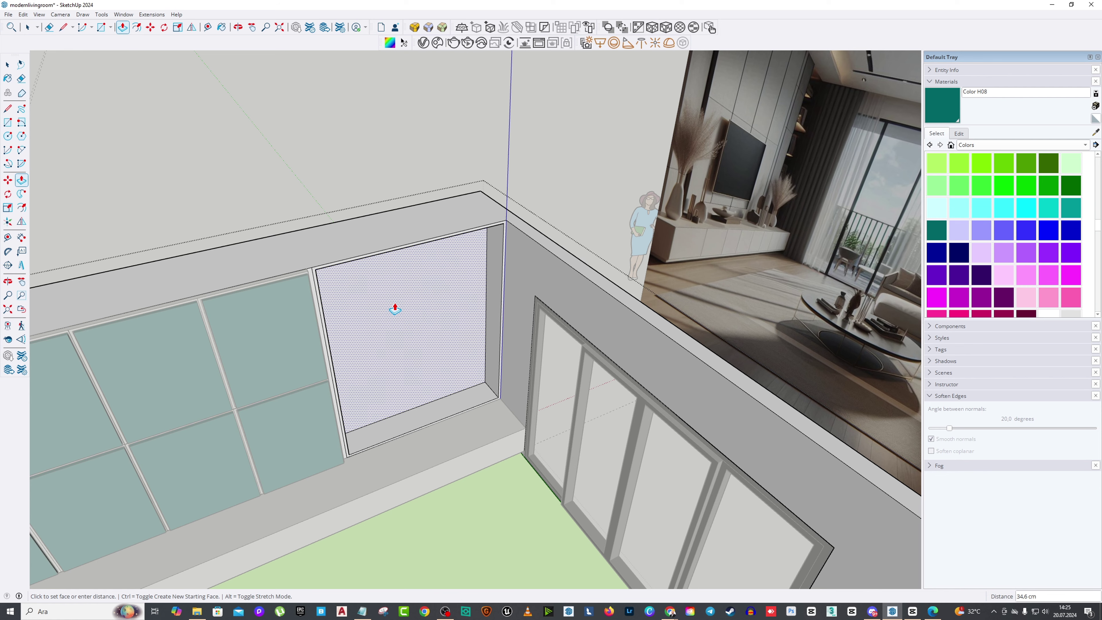
type("40")
key("Return")
Step: Orbit and zoom around the room to view the niche from several angles
middle_click_drag(394, 309, 547, 383)
scroll(447, 410, "down", 8)
scroll(458, 236, "up", 10)
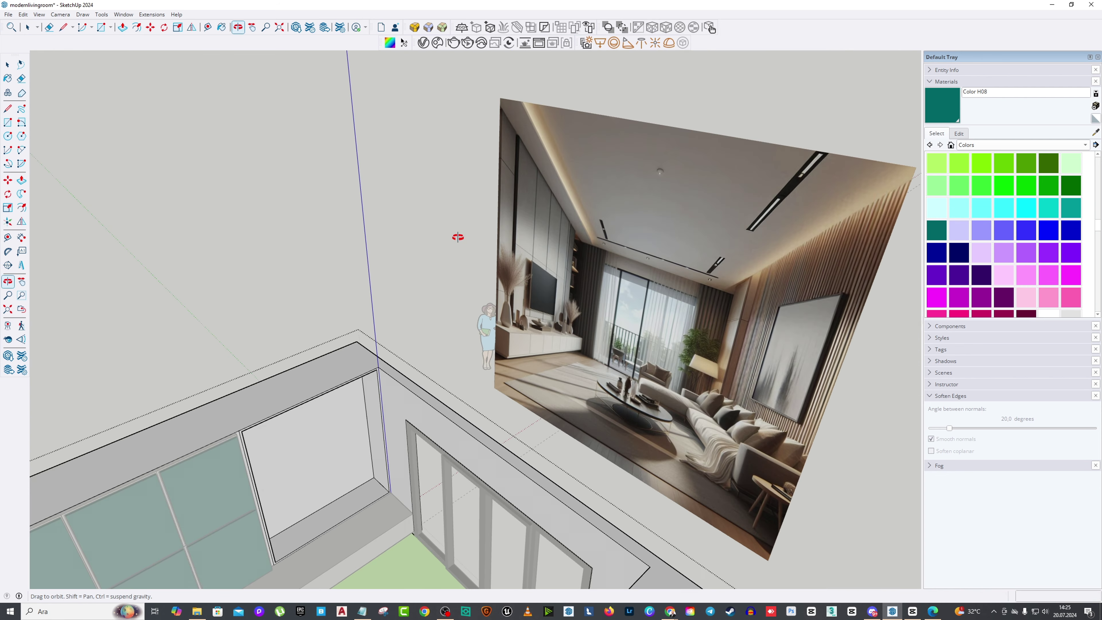
middle_click_drag(458, 236, 456, 184)
middle_click_drag(289, 402, 194, 321)
scroll(273, 388, "up", 3)
scroll(278, 388, "up", 3)
middle_click_drag(381, 373, 228, 448)
scroll(262, 391, "up", 3)
scroll(262, 390, "down", 5)
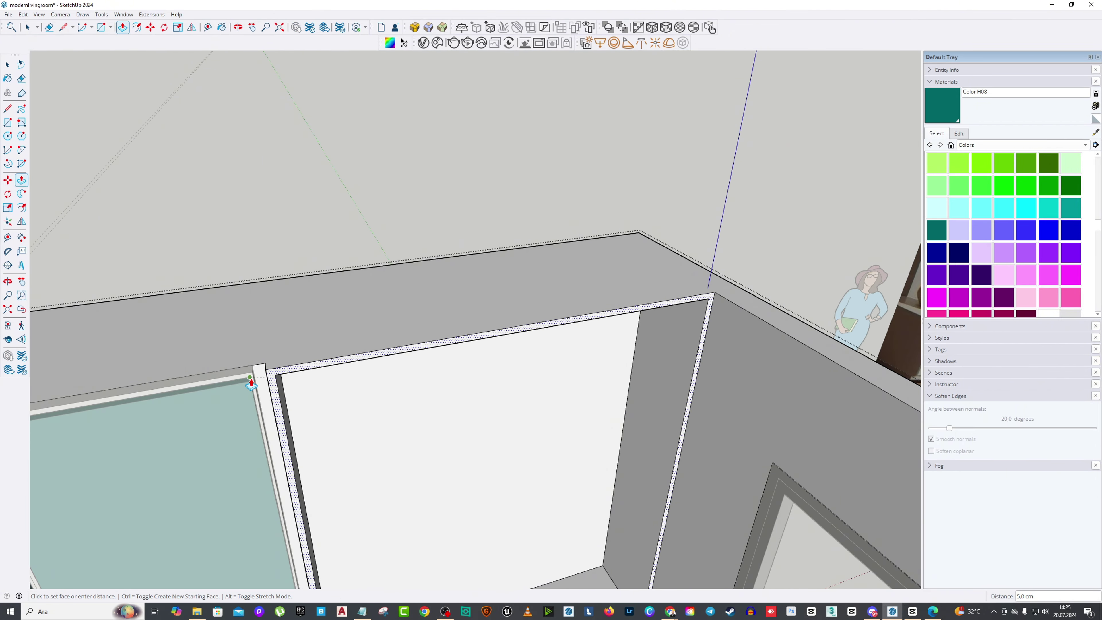
middle_click_drag(253, 381, 431, 386)
scroll(475, 381, "down", 2)
Step: Repeat the last push on the niche's recess face and exit group editing
double_click(445, 392)
scroll(446, 391, "down", 3)
left_click(7, 66)
scroll(275, 209, "down", 3)
left_click(663, 329)
Step: Orbit and zoom in on the teal tile wall and the white bench
scroll(436, 360, "up", 3)
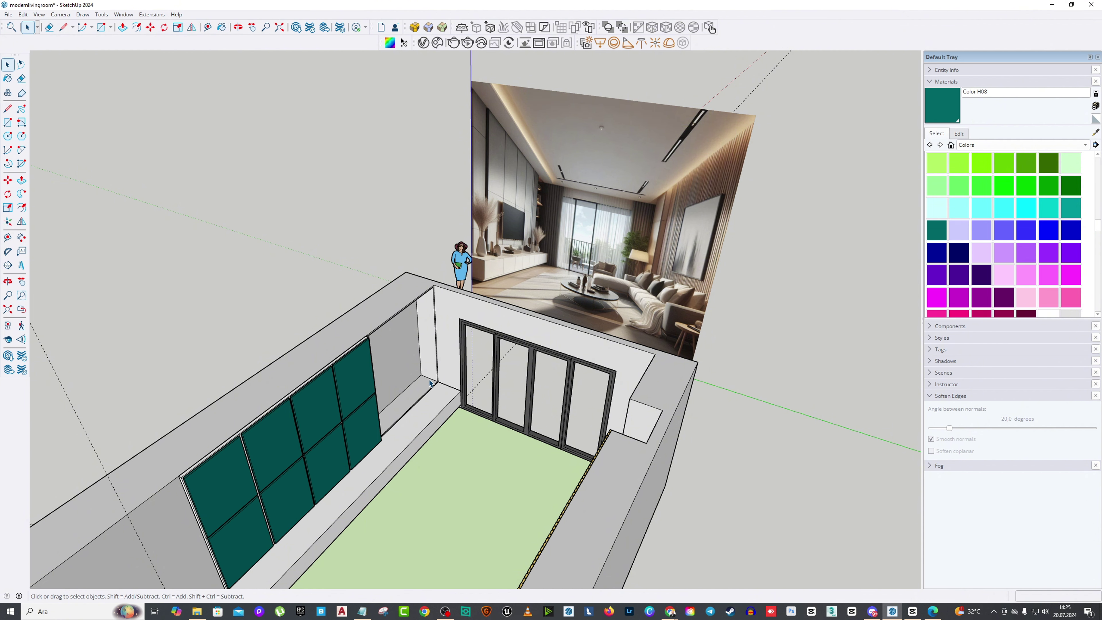
scroll(429, 383, "down", 3)
middle_click_drag(429, 382, 175, 440)
scroll(464, 383, "up", 3)
scroll(528, 297, "up", 7)
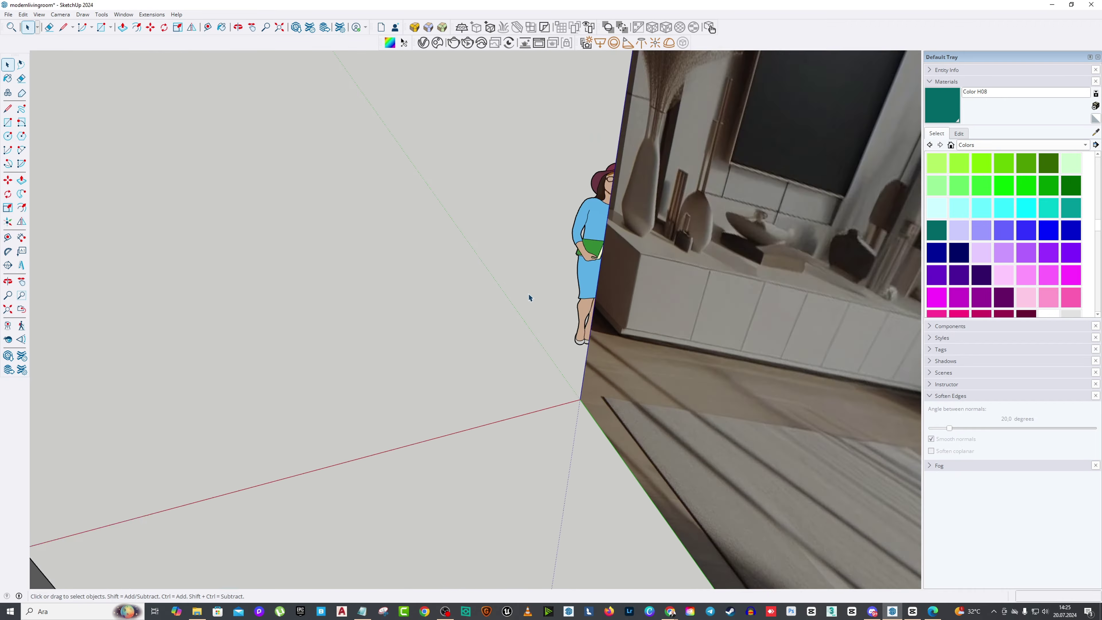
middle_click_drag(529, 298, 278, 539)
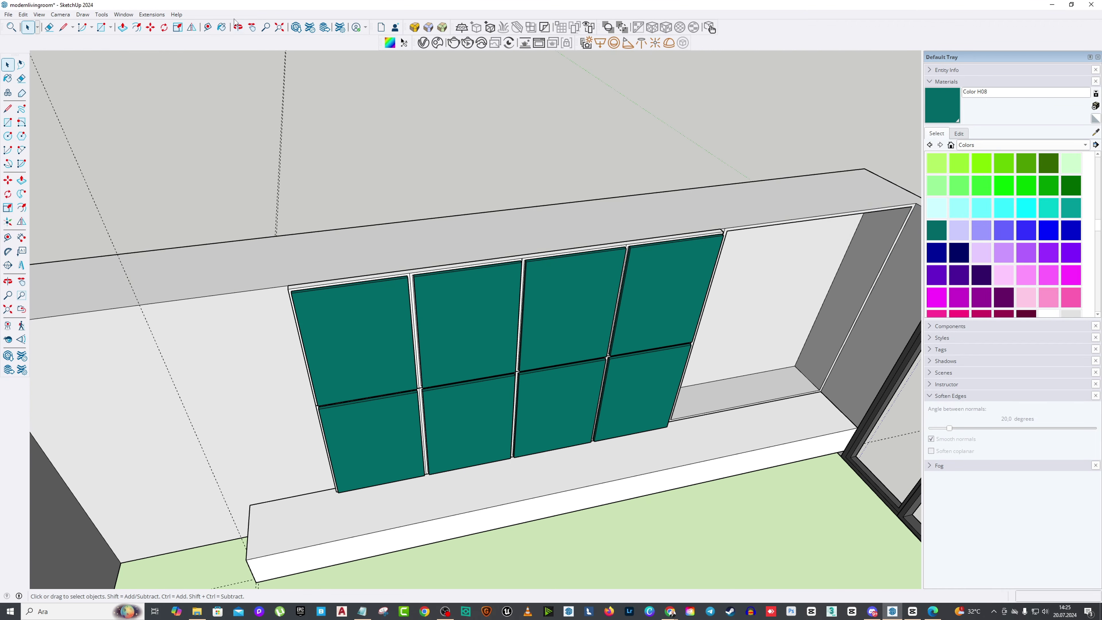
Step: Bring the bench's left corner into view and open the white bench group for editing
left_click(252, 29)
left_click_drag(365, 454, 391, 342)
middle_click_drag(337, 513, 344, 445)
scroll(344, 445, "up", 3)
left_click_drag(323, 435, 369, 379)
middle_click_drag(368, 379, 390, 349)
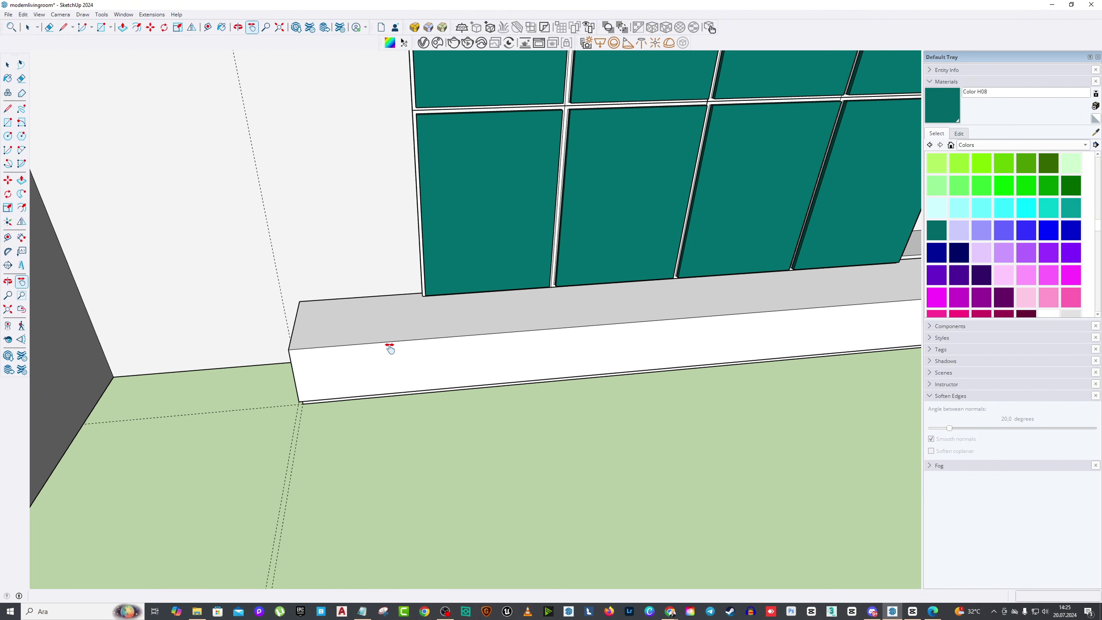
right_click(391, 347)
left_click(407, 352)
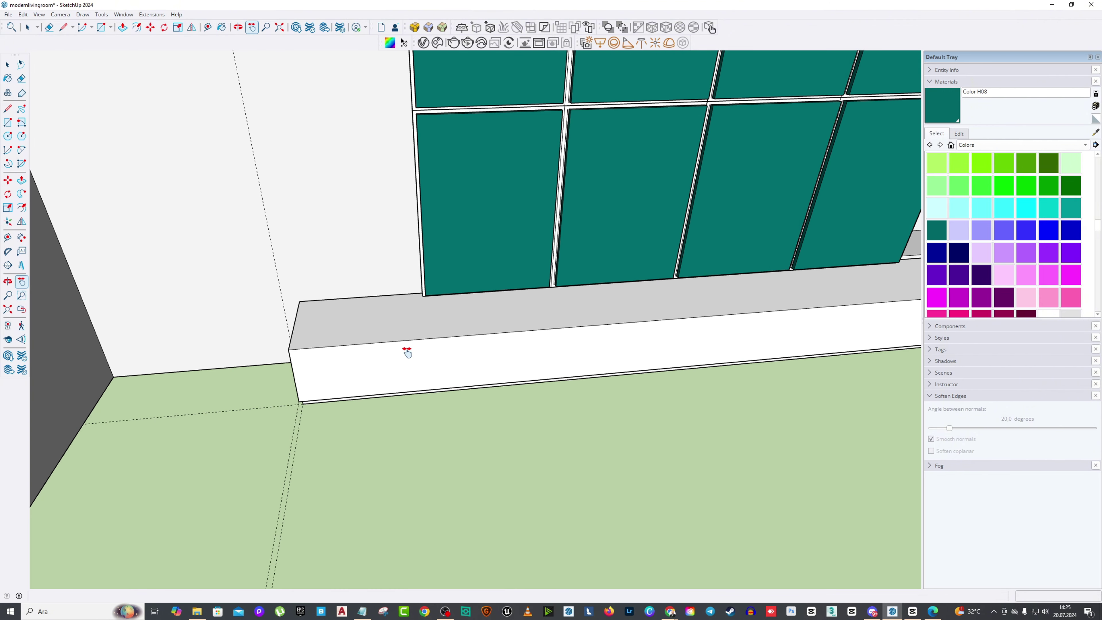
double_click(316, 361)
Step: Measure the bench with the Tape Measure (about 664.6 cm), then level and zoom onto its left end
middle_click_drag(278, 417, 244, 495)
scroll(200, 361, "down", 5)
middle_click_drag(200, 361, 321, 363)
scroll(355, 365, "up", 2)
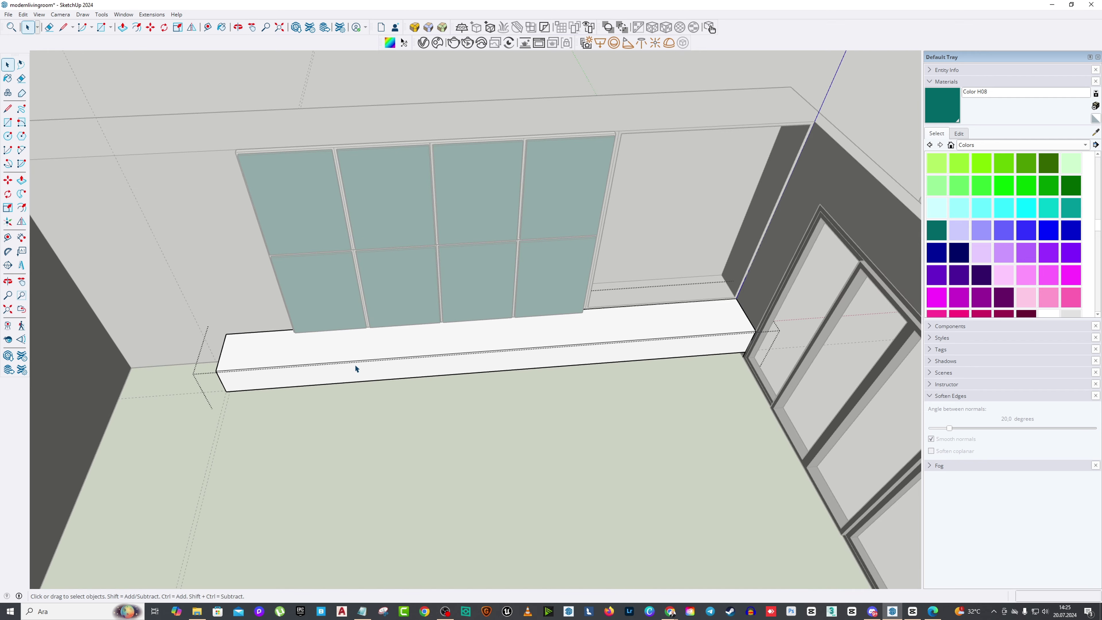
left_click(13, 237)
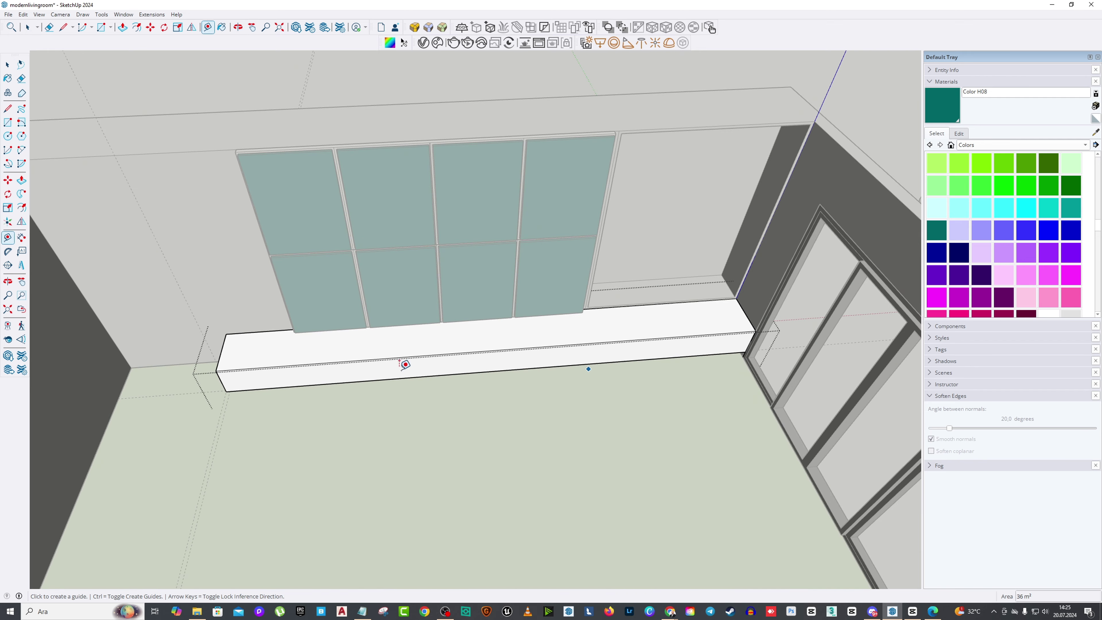
left_click(225, 374)
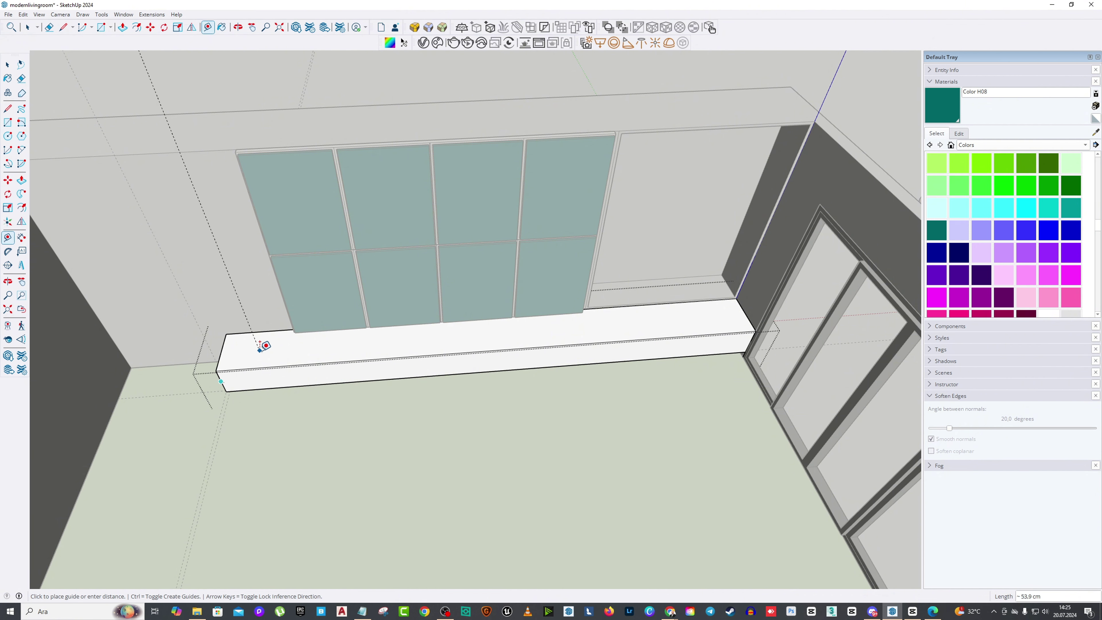
left_click(8, 65)
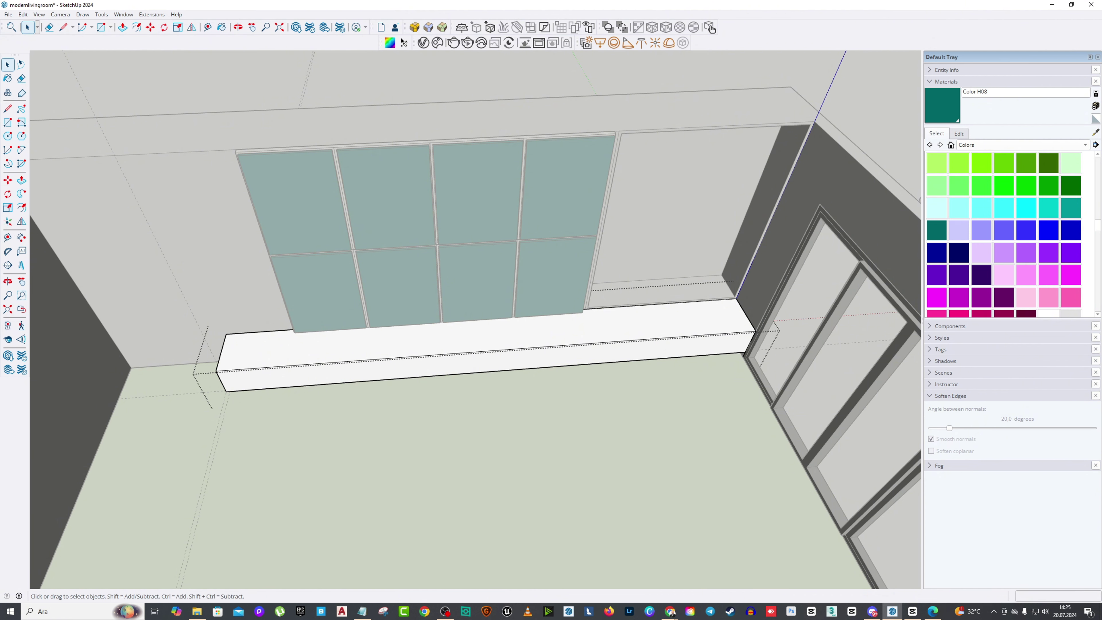
middle_click_drag(452, 250, 344, 261)
scroll(224, 370, "up", 2)
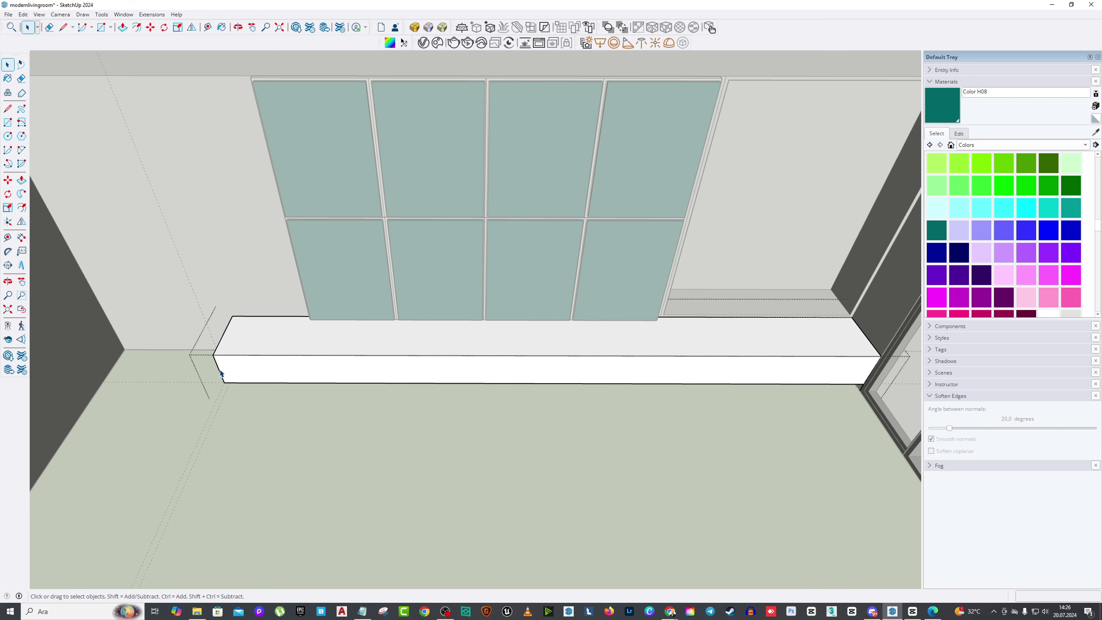
scroll(220, 372, "up", 5)
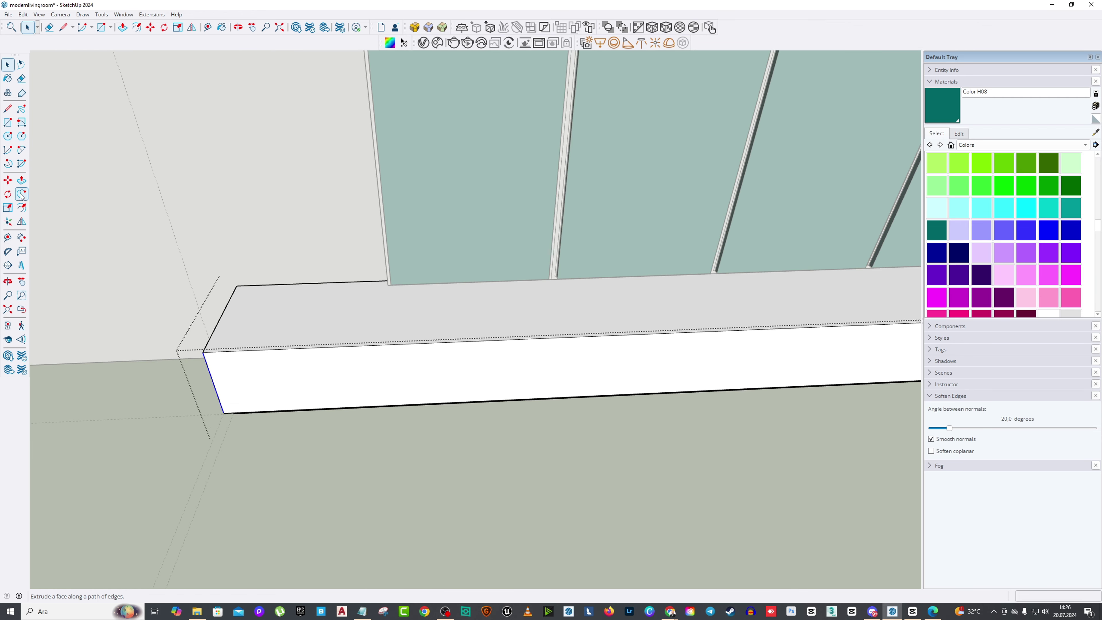
left_click(8, 180)
left_click(248, 382)
key("ctrl")
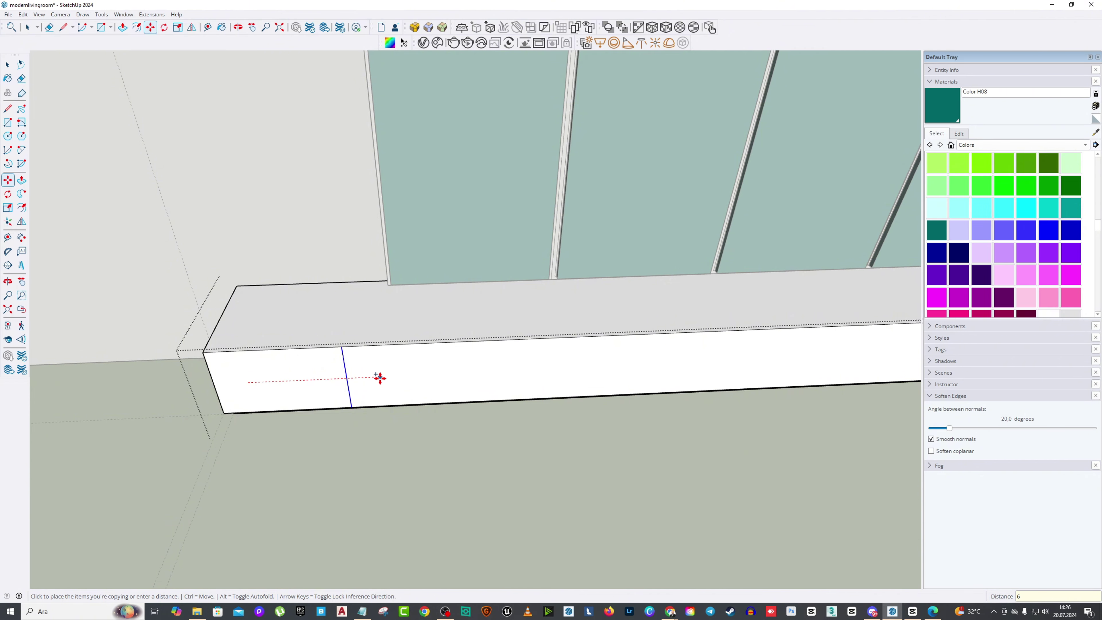
key("Return")
scroll(357, 381, "up", 5)
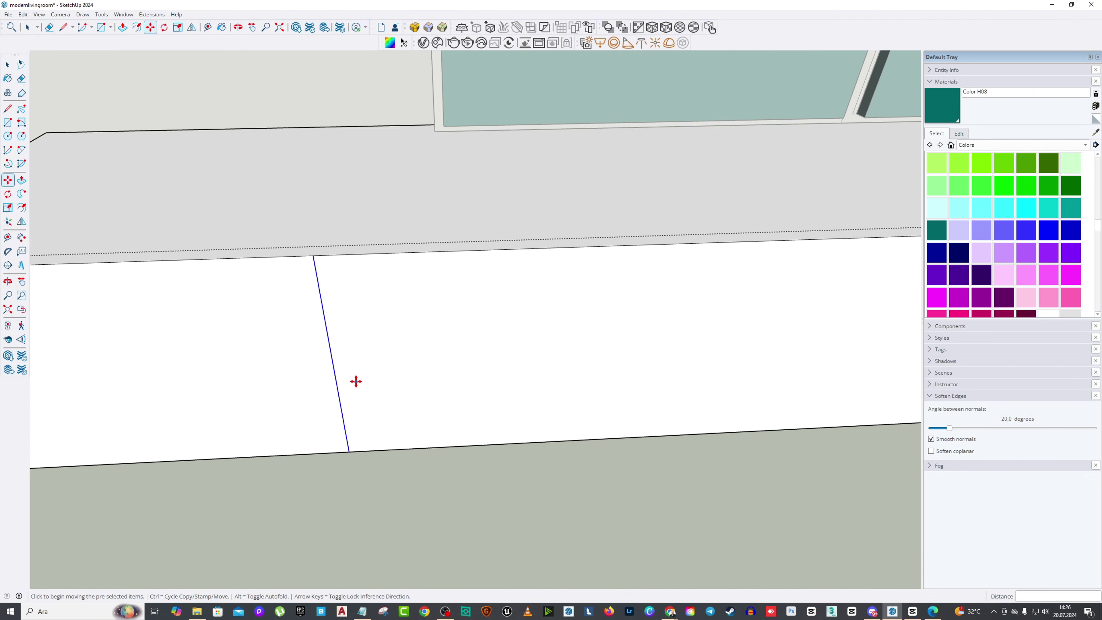
left_click(319, 307)
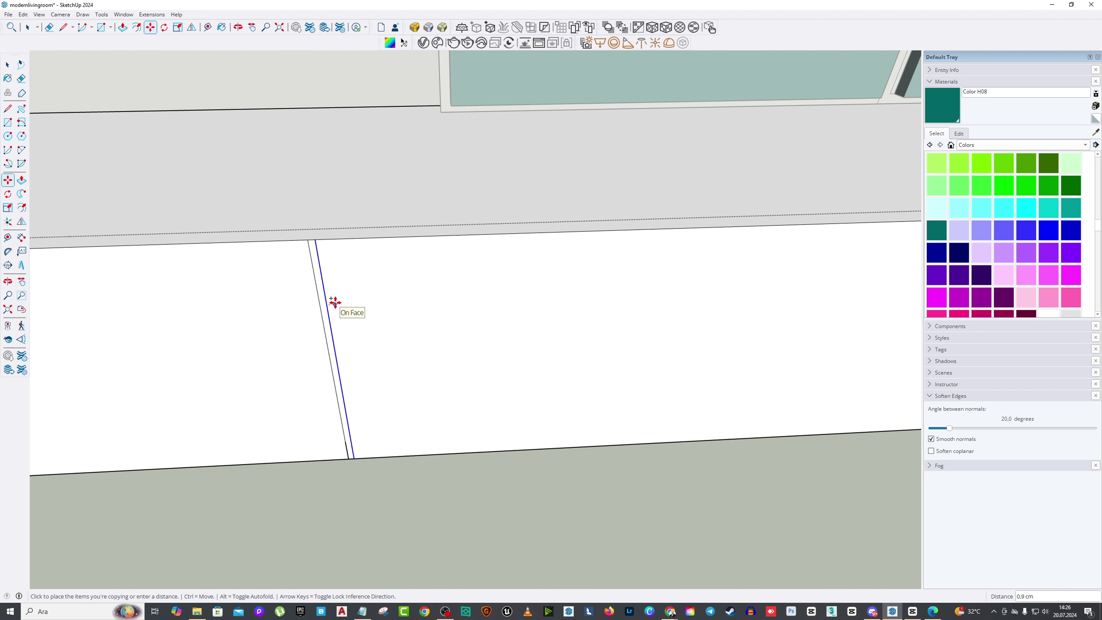
key("Return")
scroll(343, 434, "down", 5)
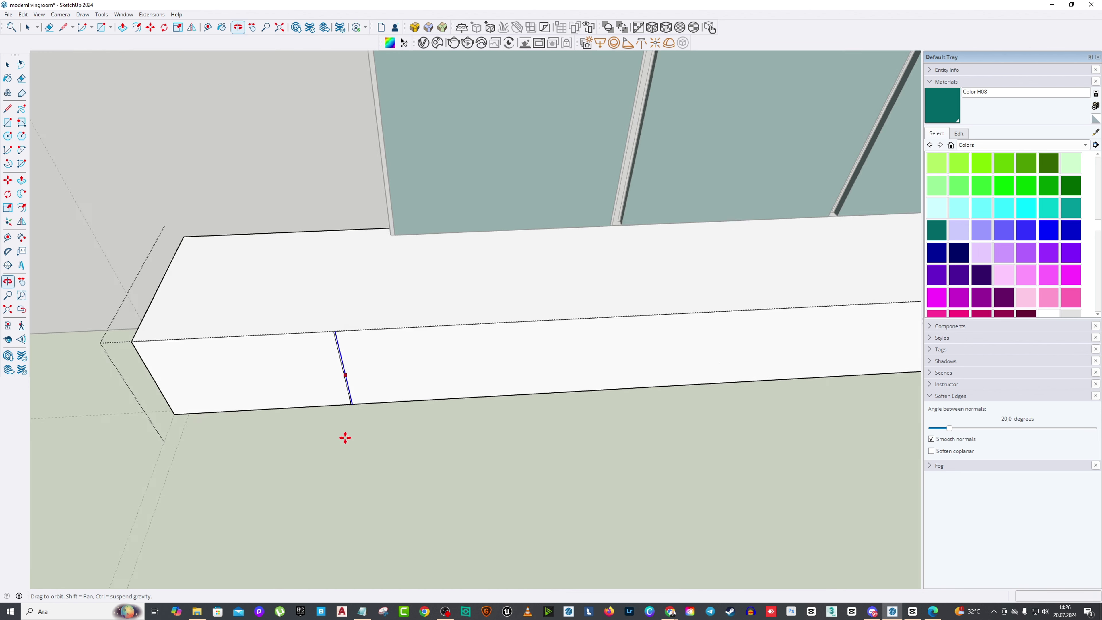
scroll(354, 386, "up", 2)
left_click(7, 65)
middle_click_drag(320, 363, 342, 308)
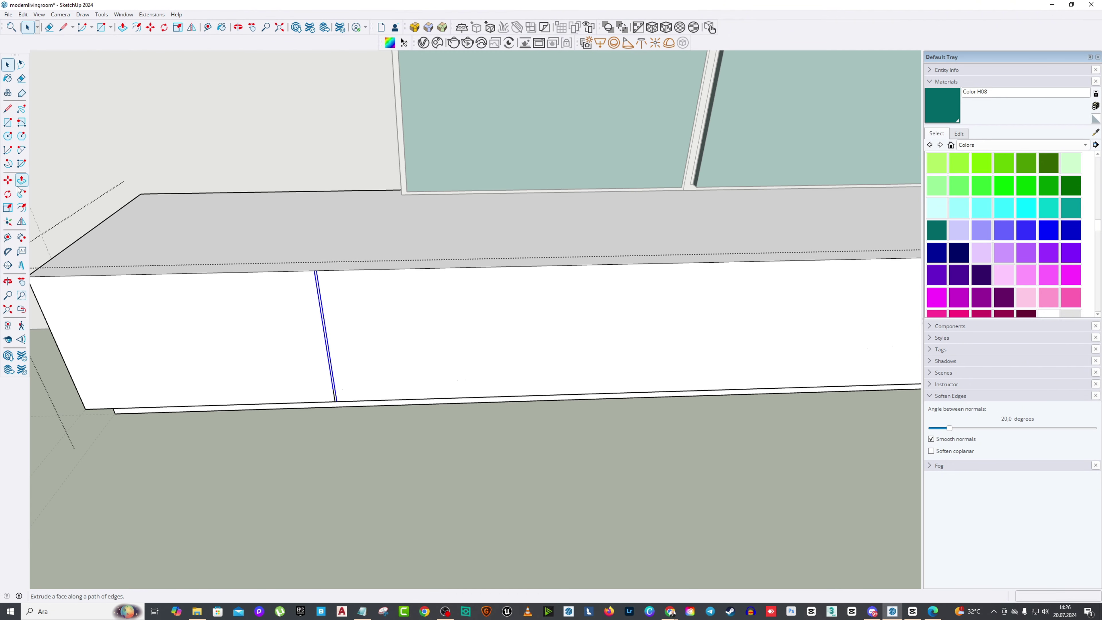
key("m")
left_click(356, 320)
key("ctrl")
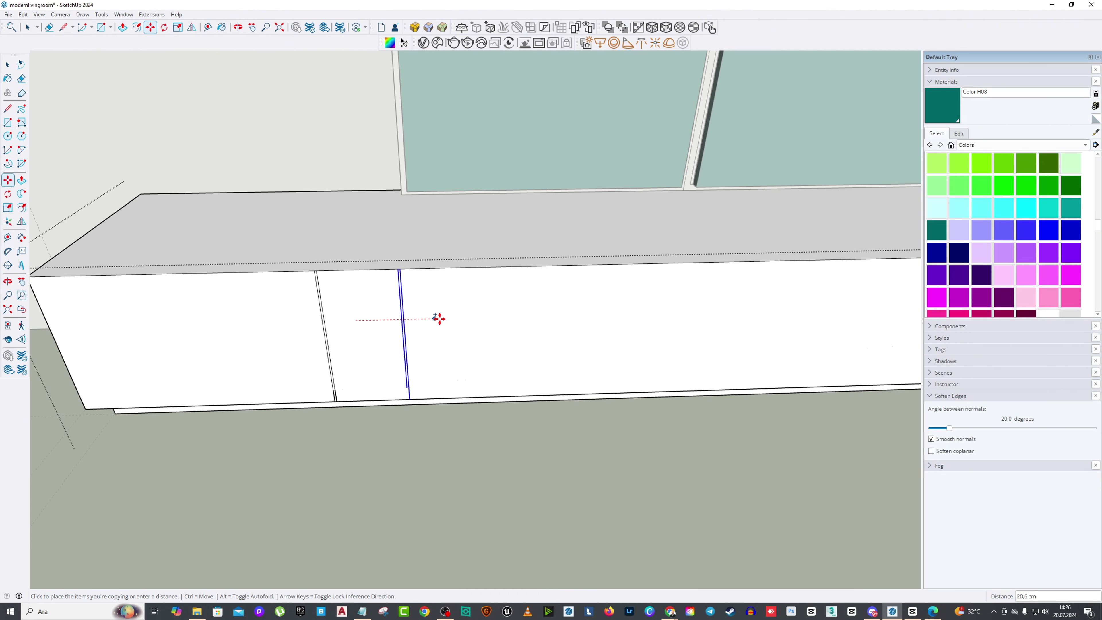
key("Escape")
scroll(317, 411, "up", 5)
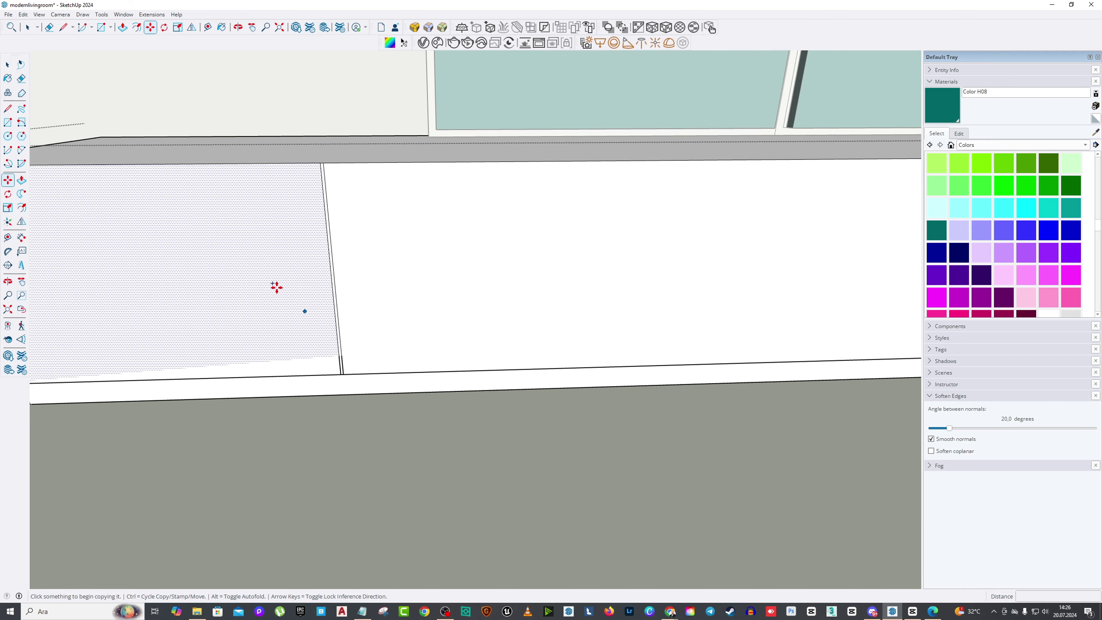
key("space")
scroll(338, 338, "up", 2)
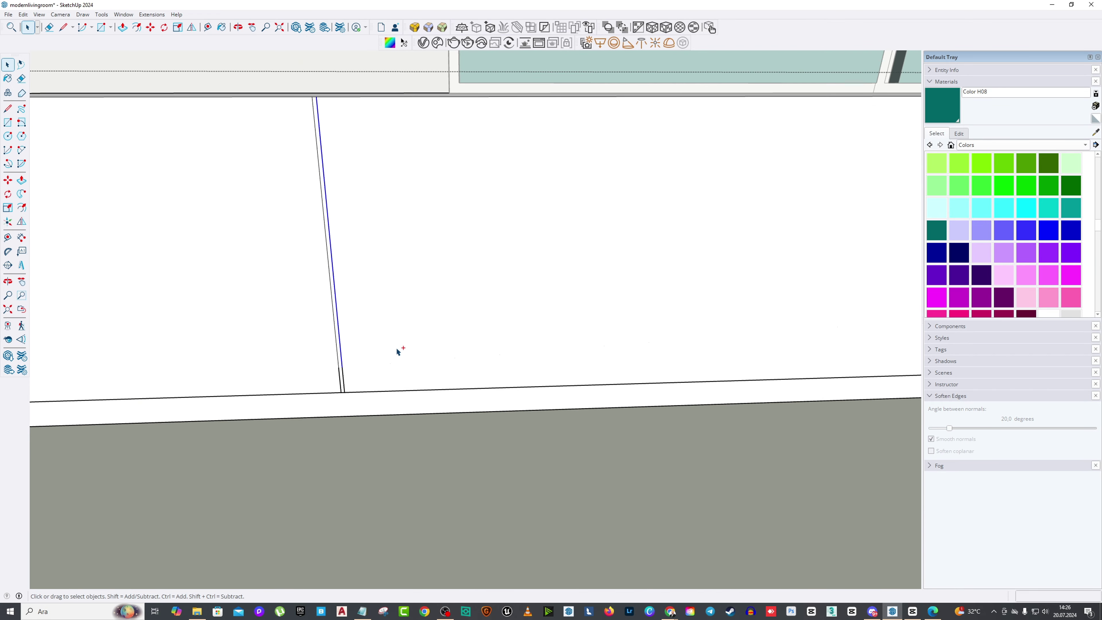
key("ctrl+z")
key("ctrl+z")
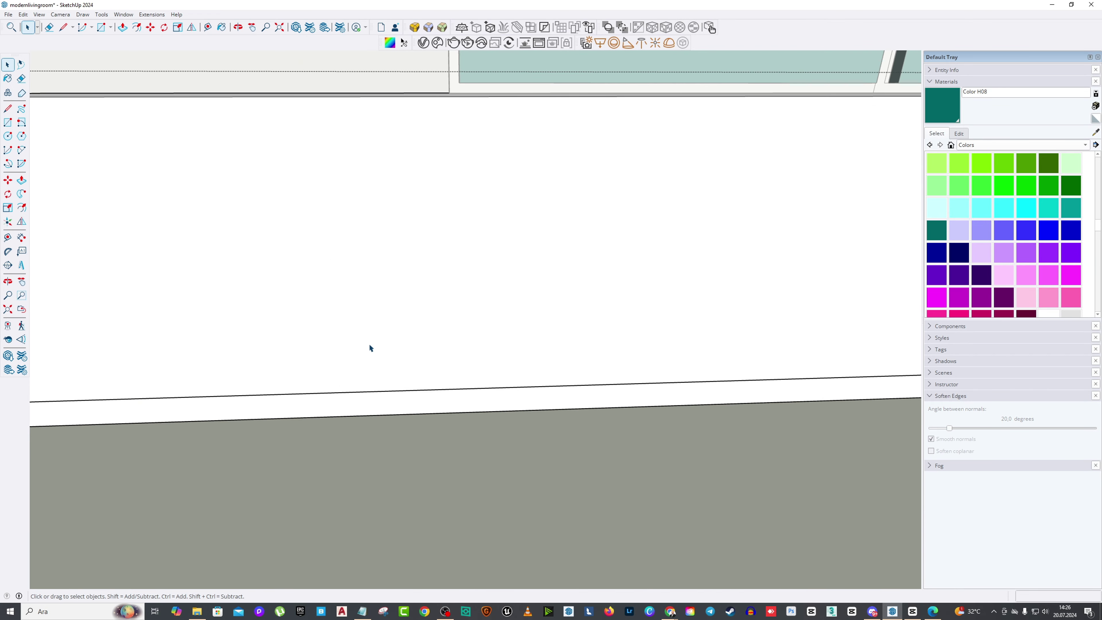
left_click(25, 14)
left_click(40, 39)
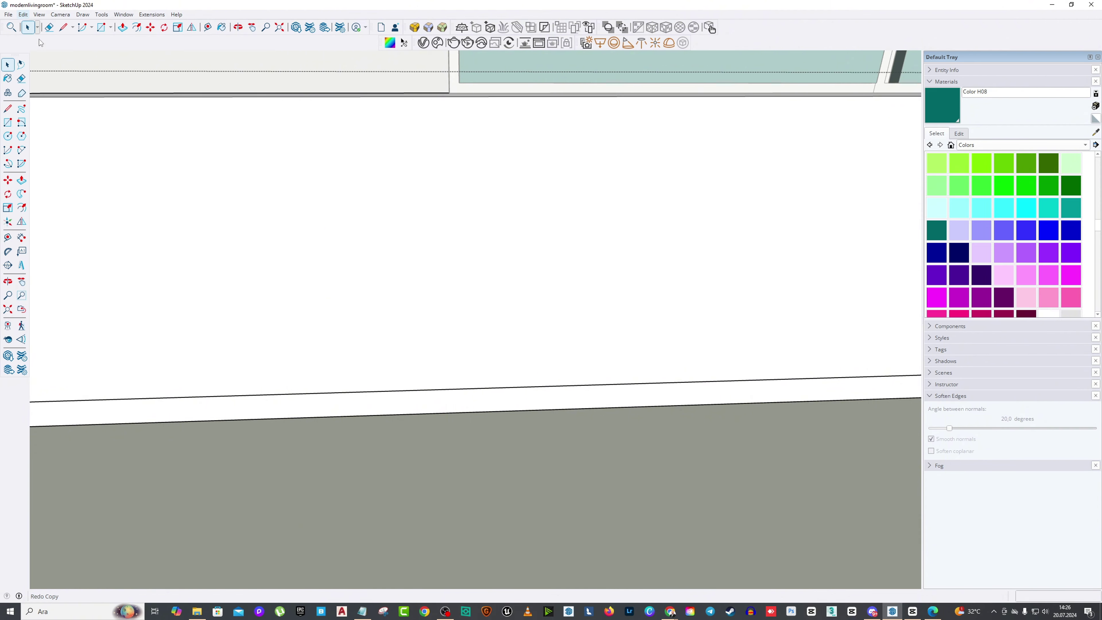
left_click(23, 14)
left_click(39, 38)
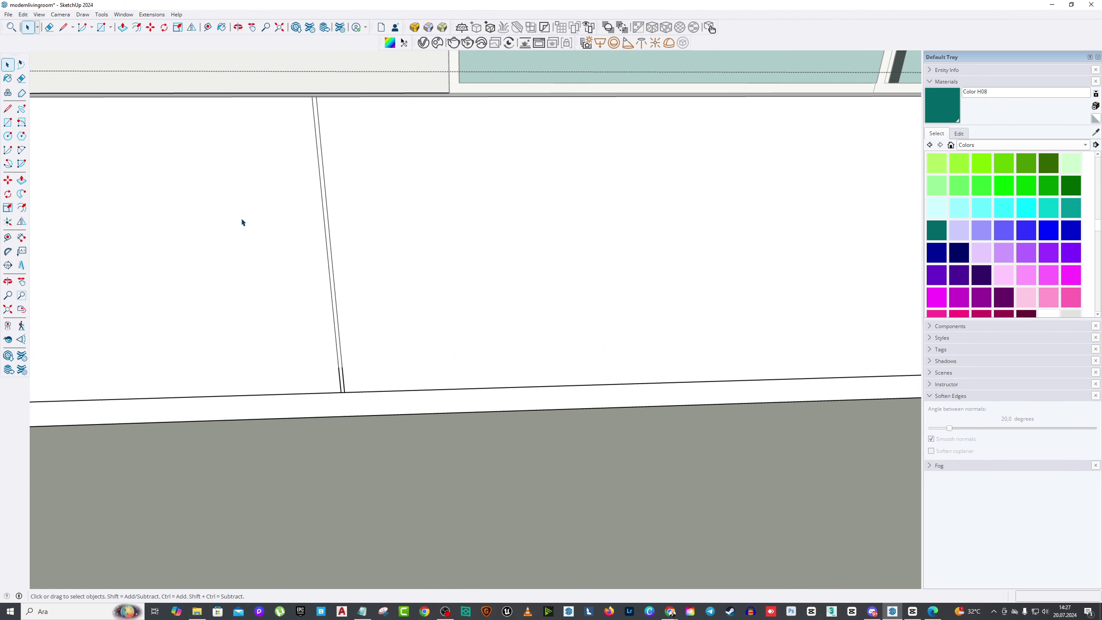
mouse_move(250, 244)
middle_mouse_down()
mouse_move(290, 229)
mouse_move(238, 233)
middle_mouse_up()
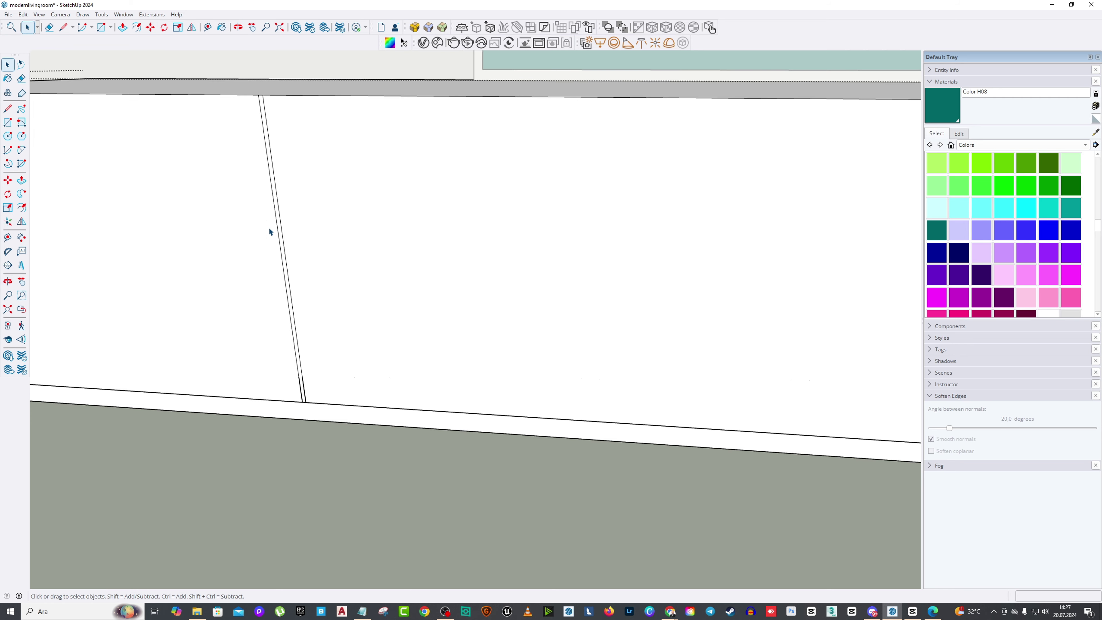
scroll(268, 228, "up", 2)
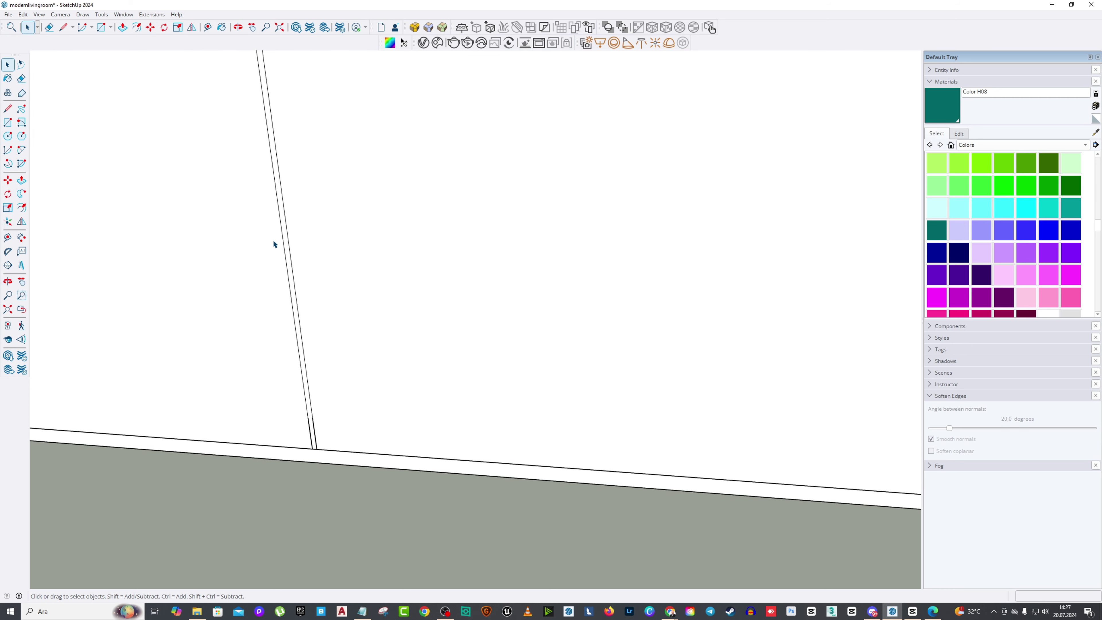
double_click(289, 240)
middle_click_drag(288, 240, 729, 267)
key("ctrl+z")
key("ctrl+z")
scroll(337, 281, "down", 3)
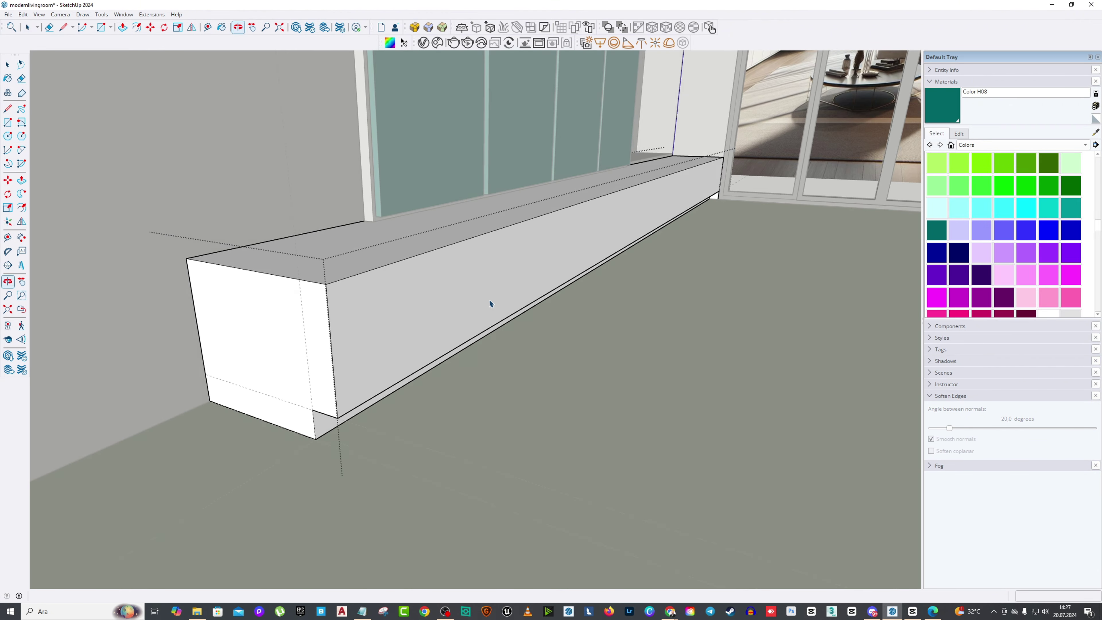
Step: Copy the bench's divider edge 65 cm along, then copy it again 0,5 cm from that edge
middle_click_drag(490, 304, 104, 203)
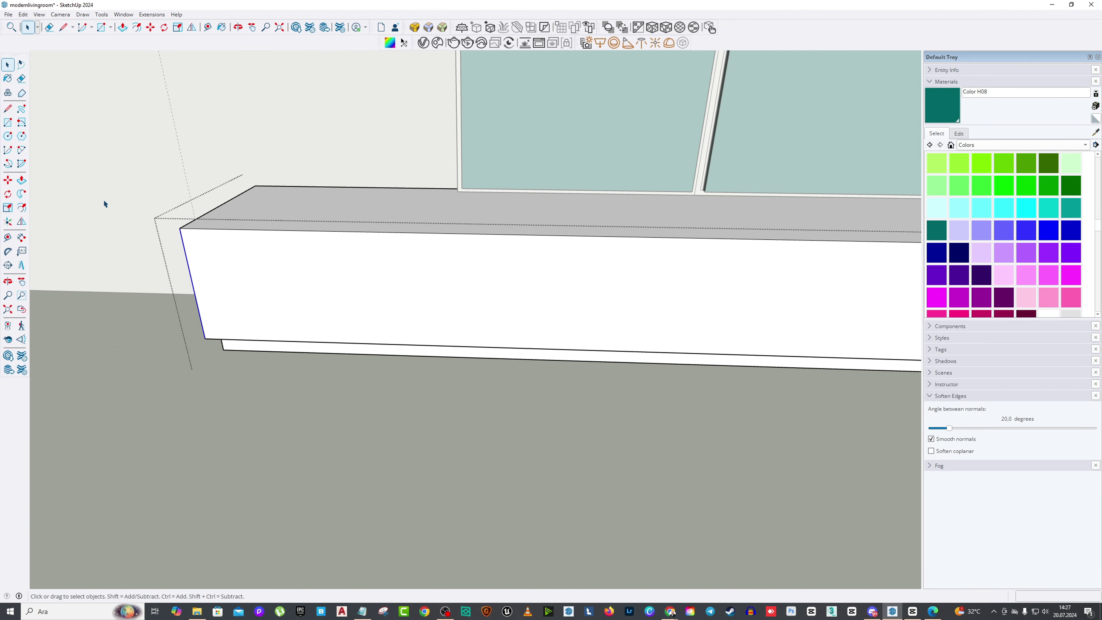
left_click(7, 179)
left_click(367, 306)
key("ctrl")
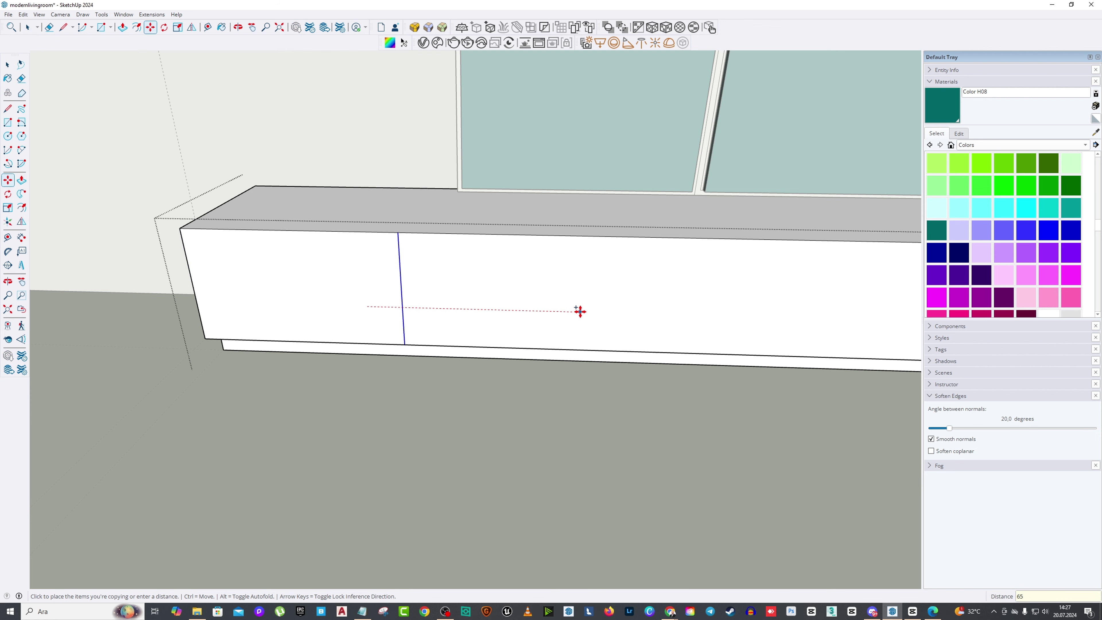
key("Return")
left_click(449, 283)
key("ctrl")
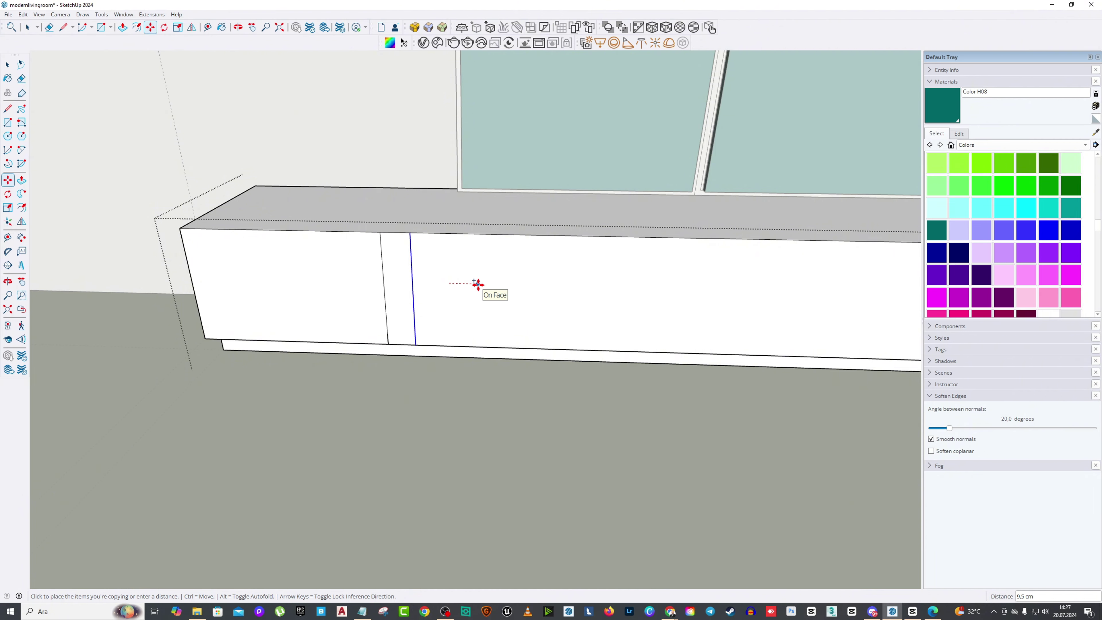
type("0,5")
key("Return")
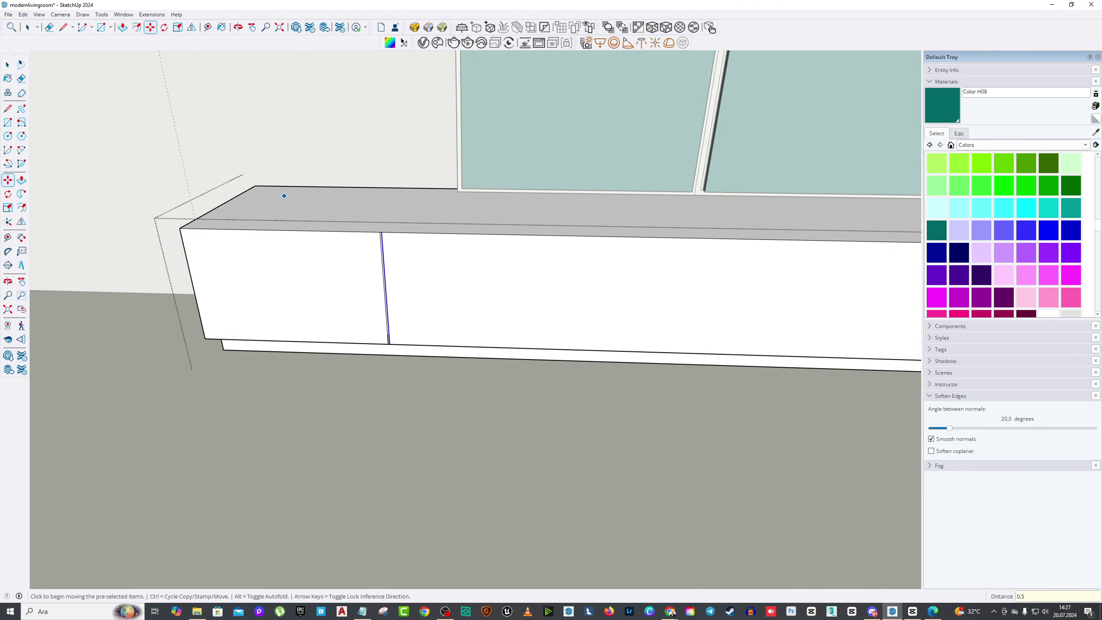
scroll(492, 373, "up", 8)
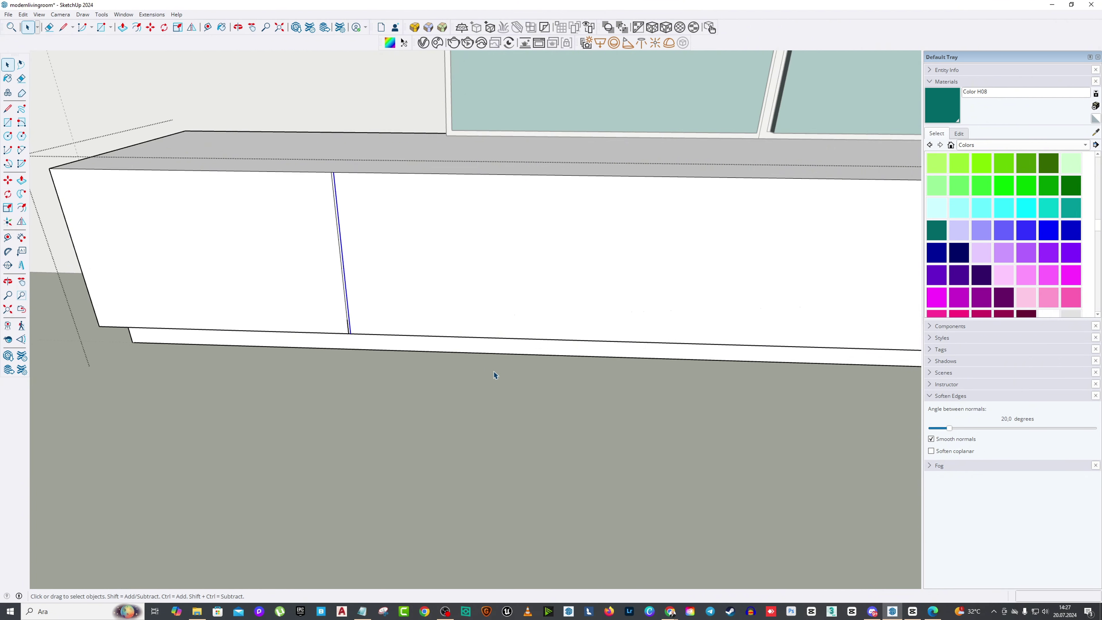
key("space")
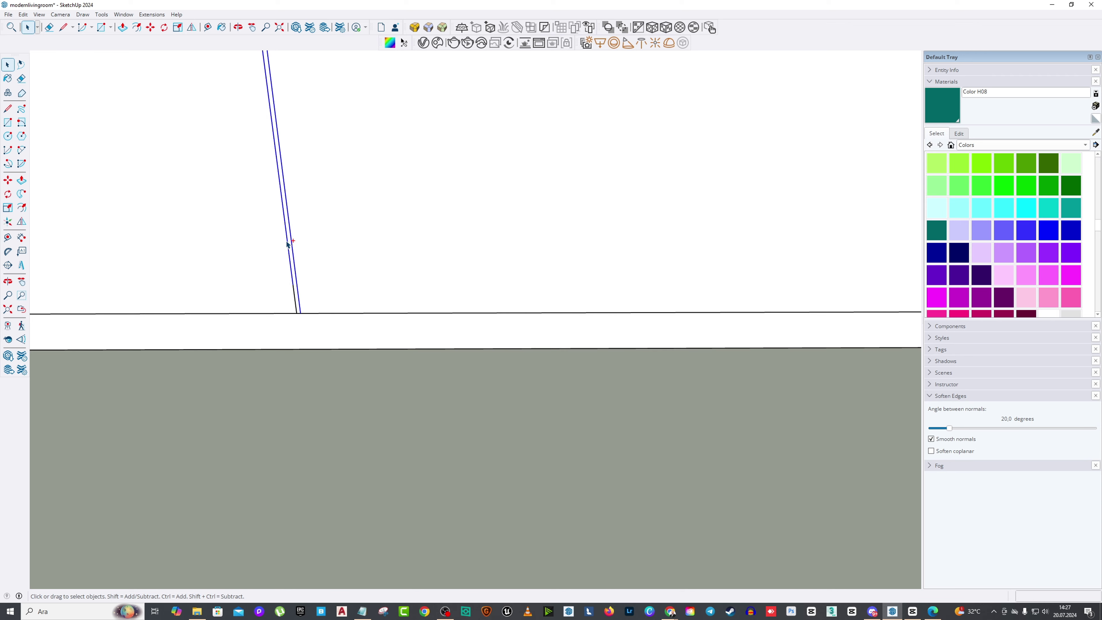
scroll(305, 309, "down", 6)
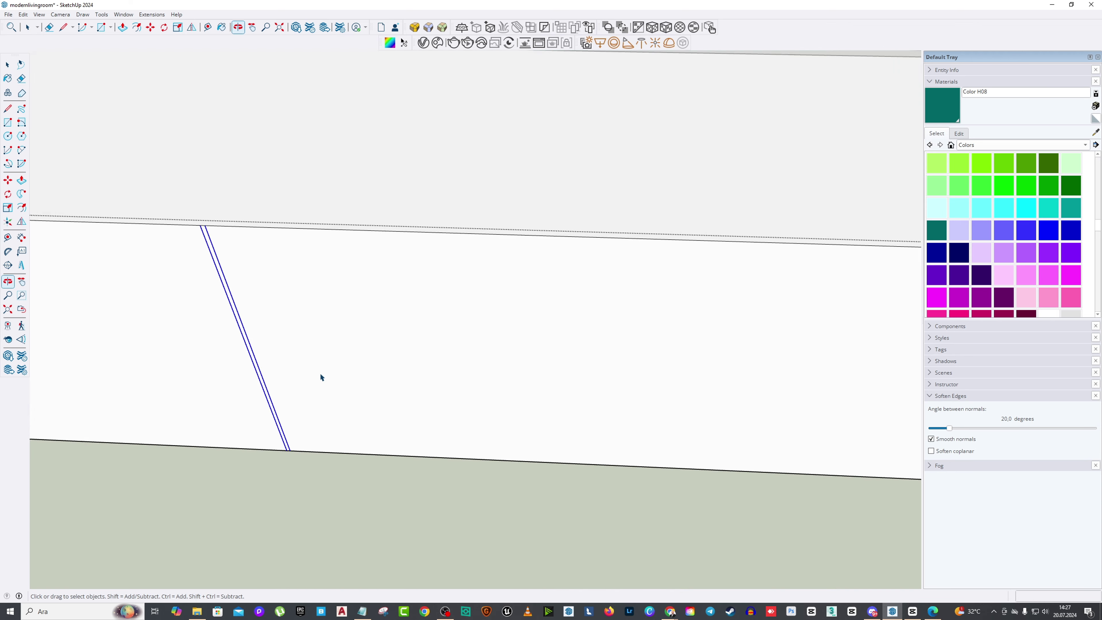
scroll(328, 380, "down", 6)
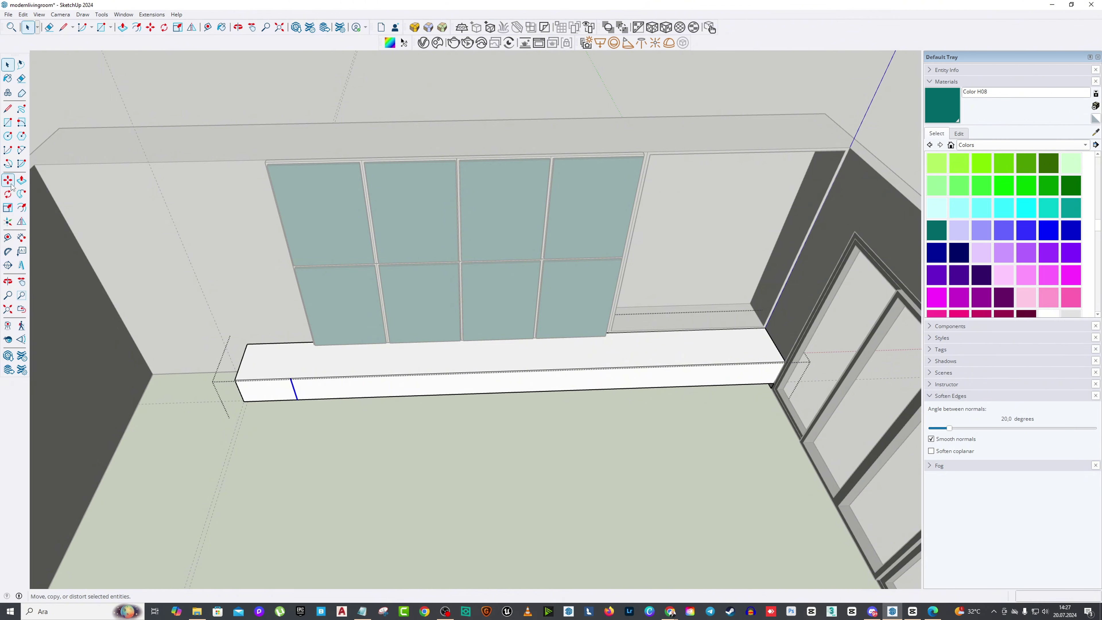
Step: Copy the dividing edge 65 cm along the bench front and array it x6 to fill the row
left_click(8, 179)
scroll(302, 357, "up", 4)
left_click(294, 357)
key("ctrl")
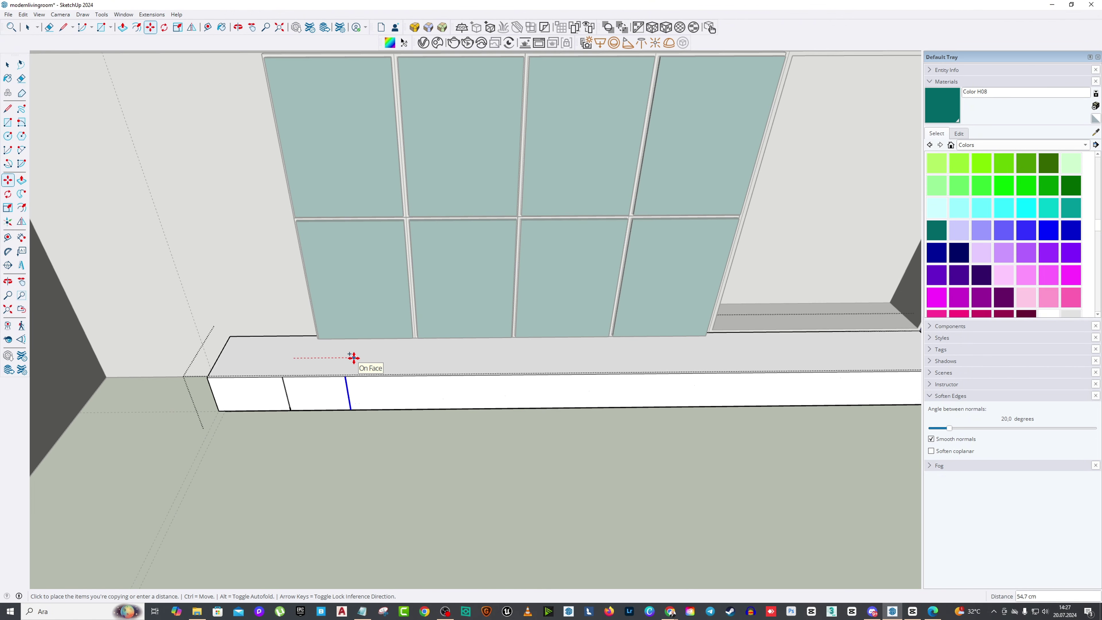
type("65")
key("Return")
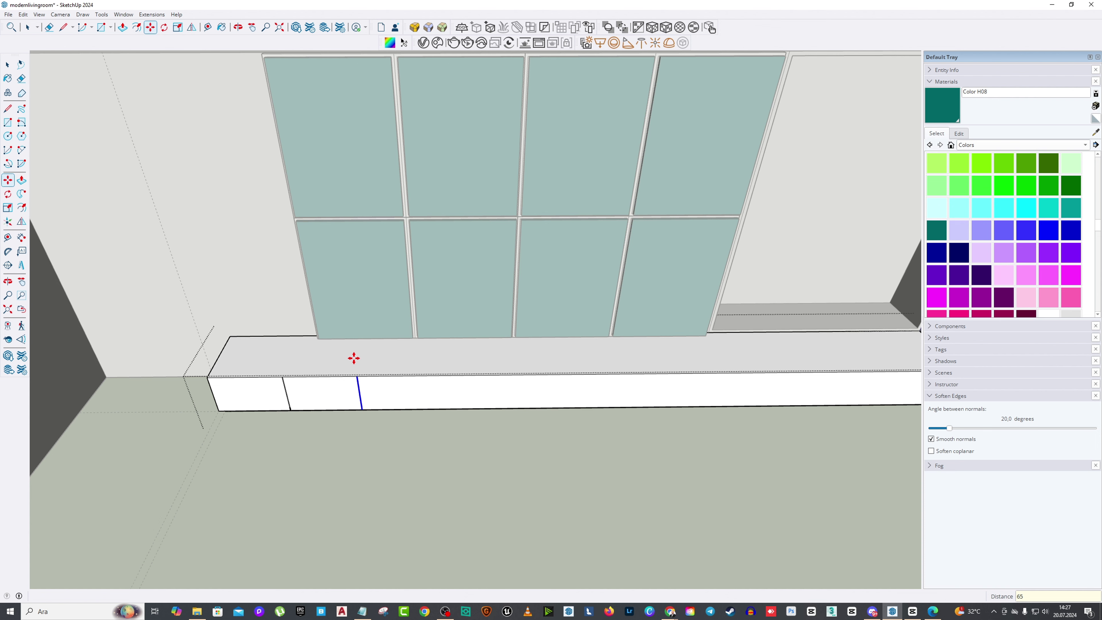
type("x6")
key("Return")
scroll(354, 357, "down", 3)
middle_click_drag(340, 340, 399, 380)
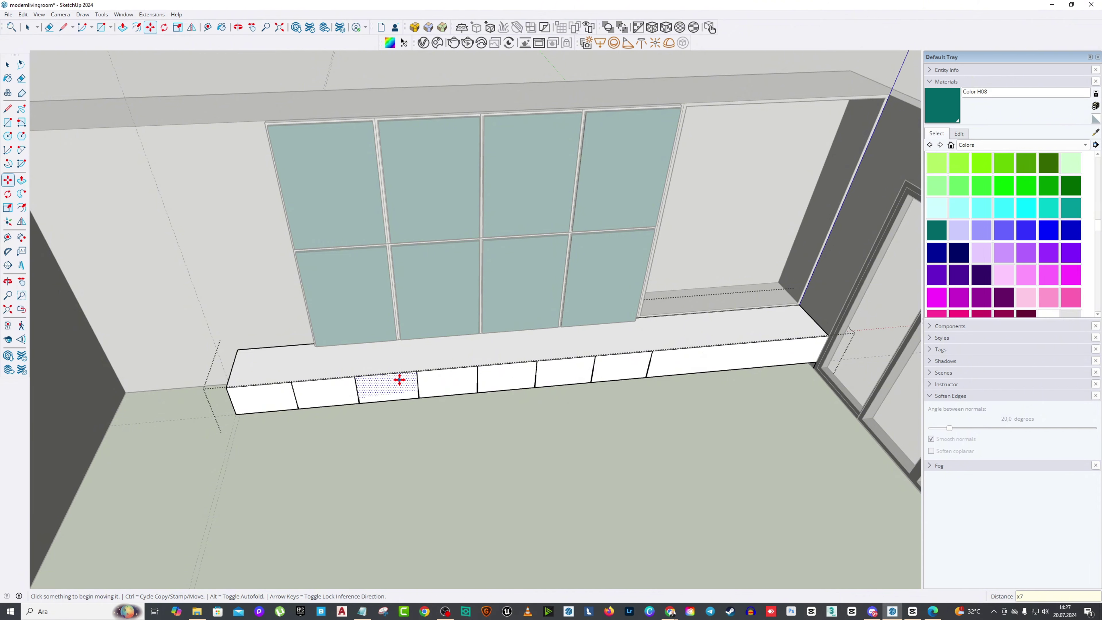
key("Return")
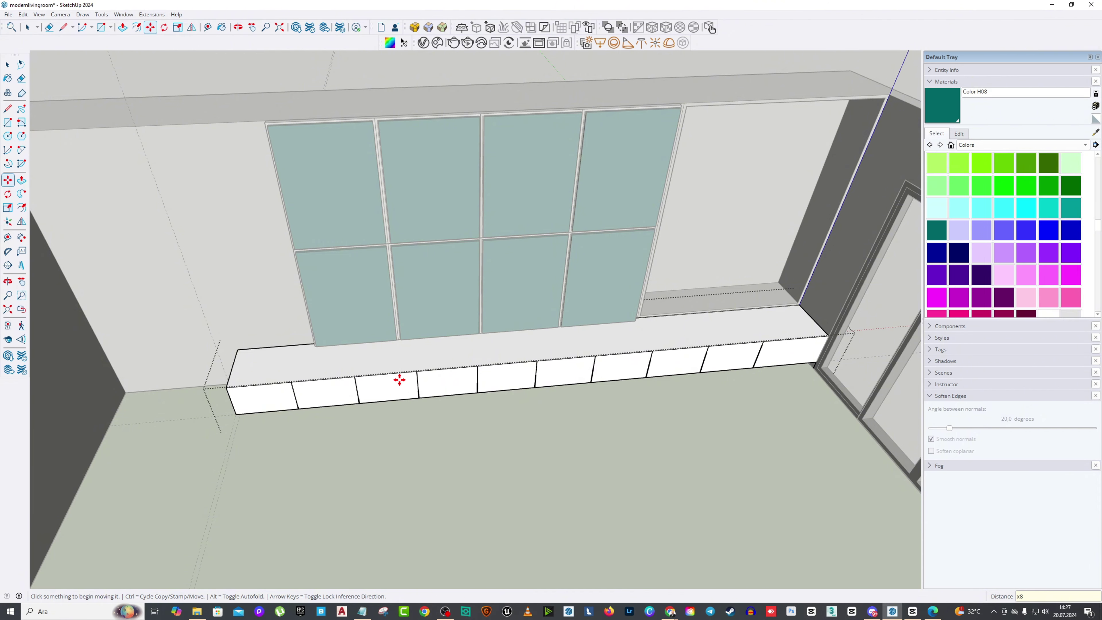
Step: Pull the left drawer front out 2 cm and repeat the pull on the next face
key("space")
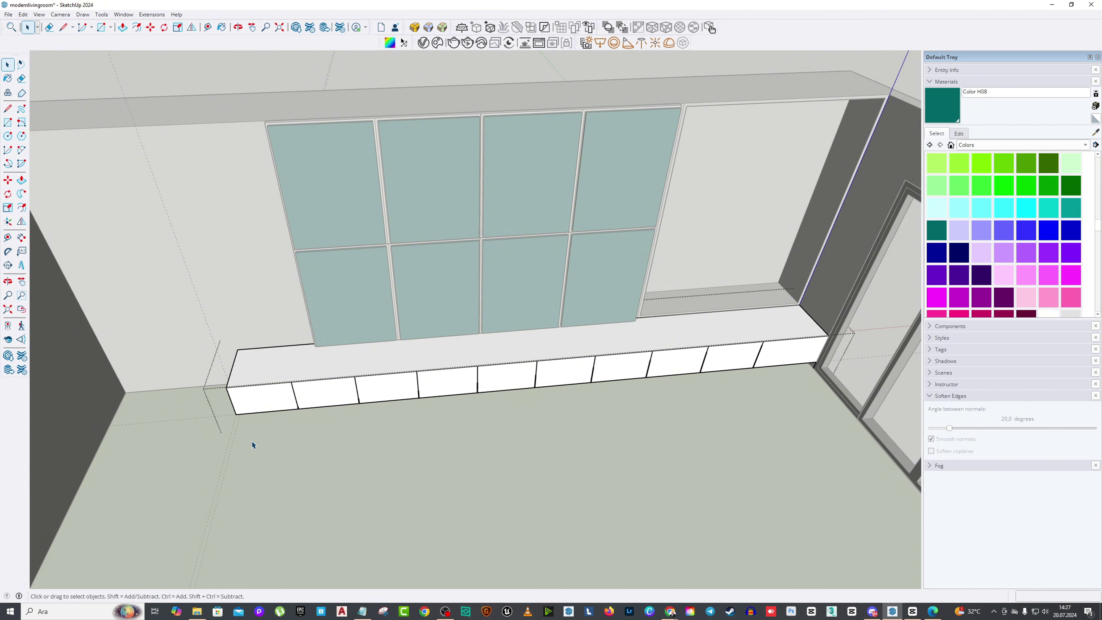
scroll(251, 443, "up", 5)
scroll(302, 336, "up", 4)
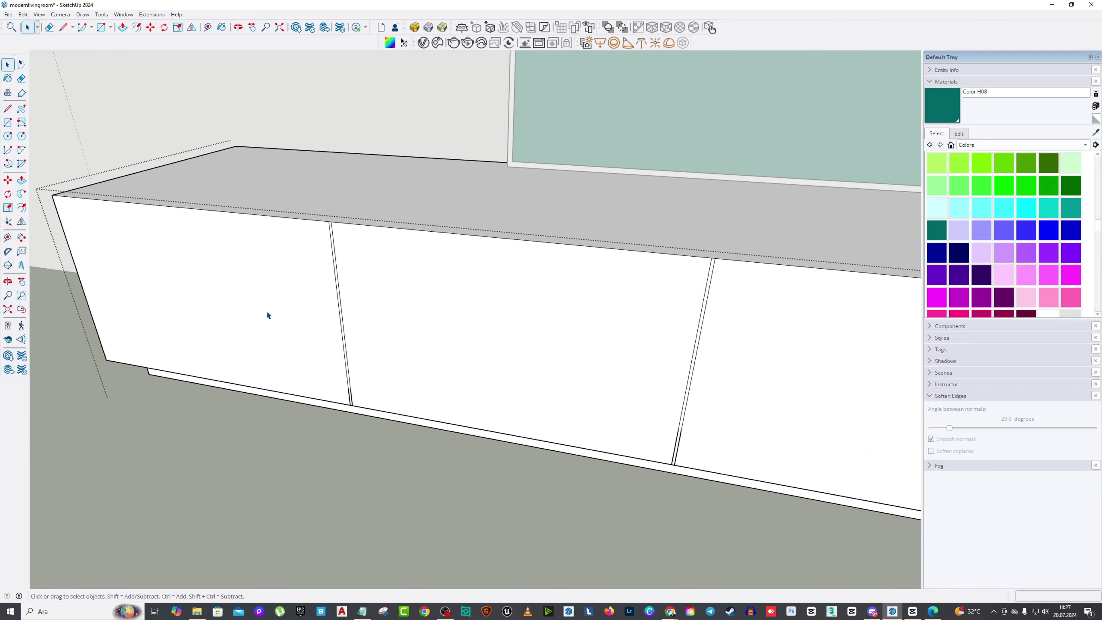
left_click(21, 179)
left_click(251, 287)
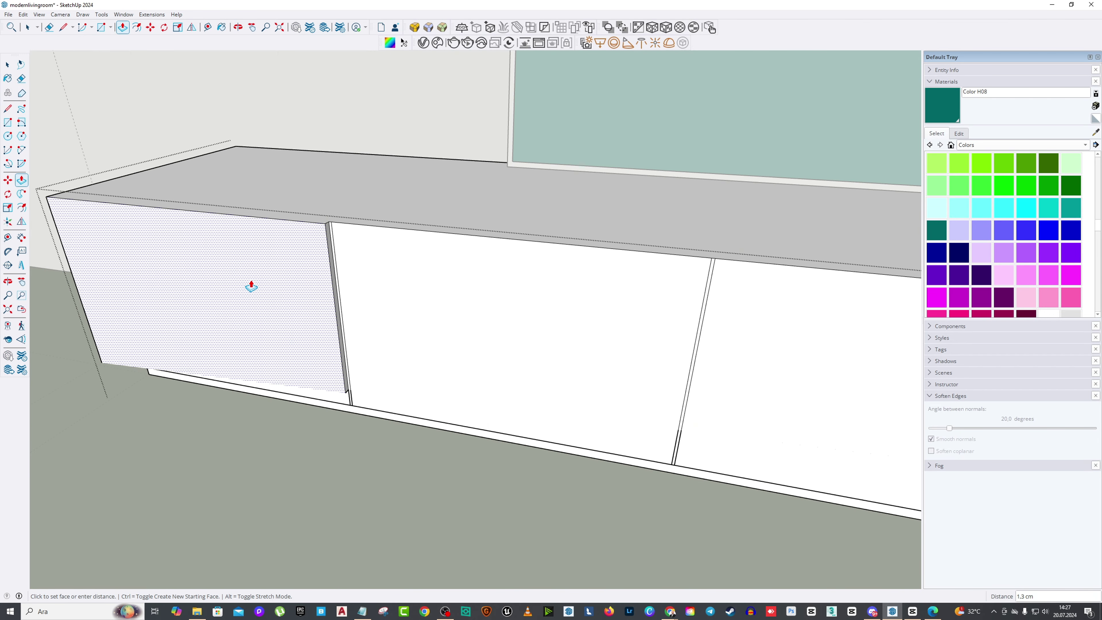
key("Escape")
middle_click_drag(252, 287, 256, 143)
left_click(308, 323)
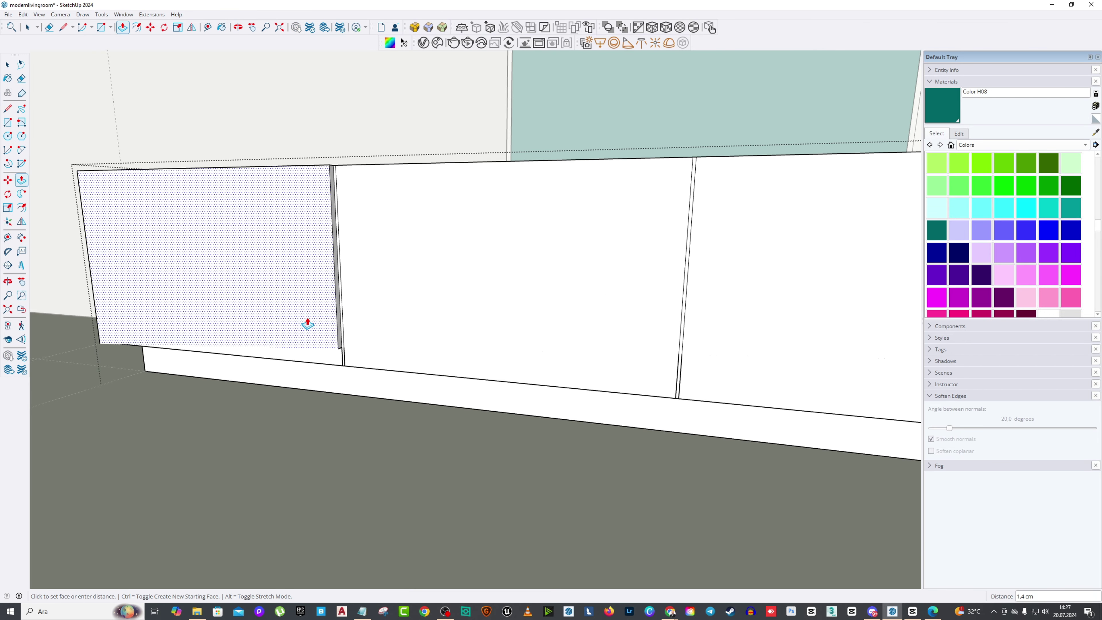
type("2")
key("Return")
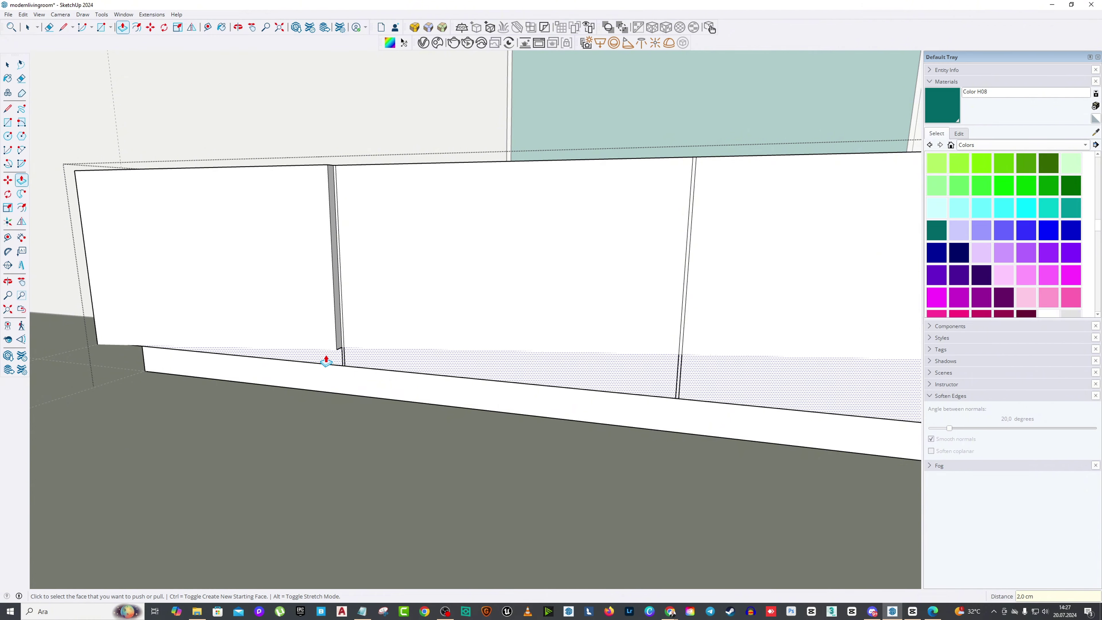
double_click(328, 364)
scroll(285, 340, "down", 3)
Step: Orbit above and around the bench to inspect the drawer fronts against the tile wall
middle_click_drag(285, 340, 613, 266)
scroll(400, 354, "down", 3)
scroll(810, 236, "up", 6)
scroll(802, 226, "down", 4)
middle_click_drag(787, 222, 229, 349)
scroll(607, 311, "down", 2)
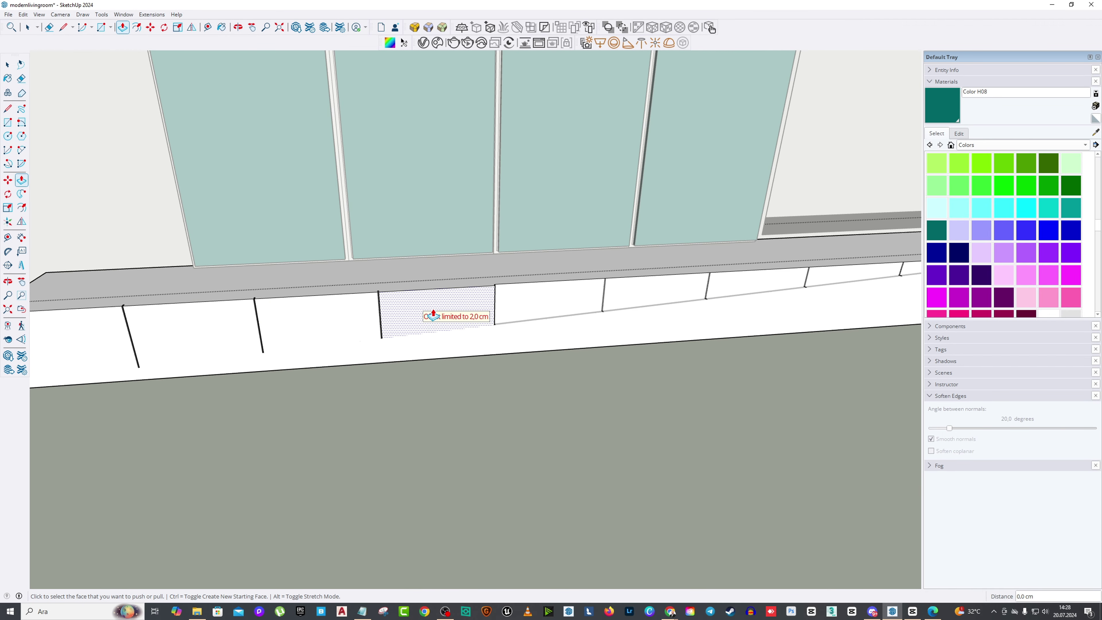
scroll(475, 321, "up", 6)
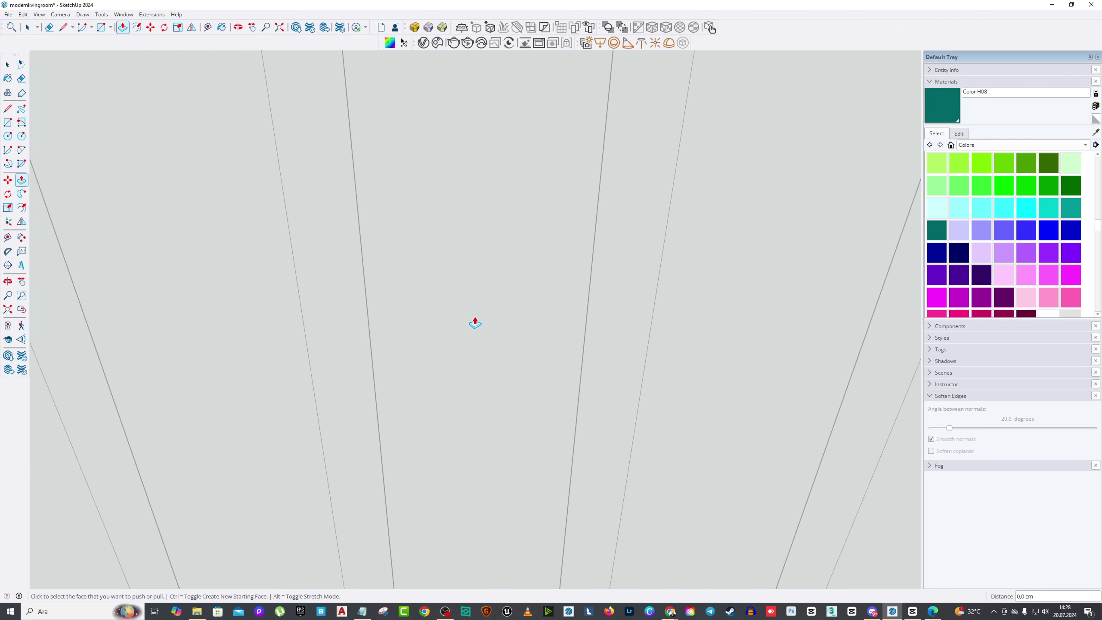
left_click(22, 310)
middle_click_drag(133, 374, 163, 405)
left_click_drag(163, 406, 563, 345)
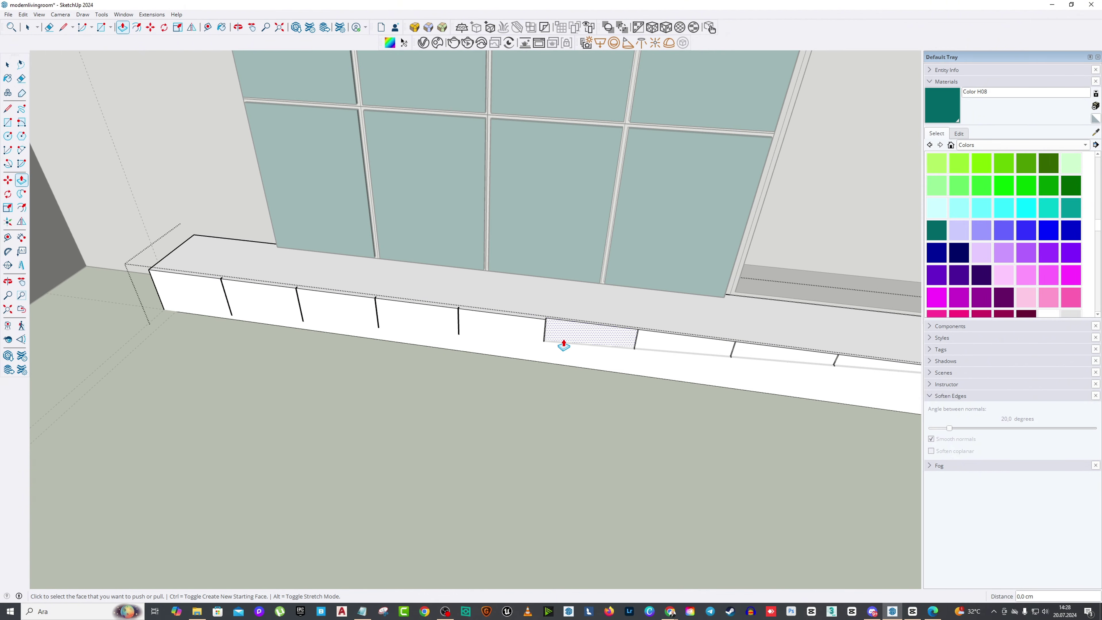
Step: Reactivate Push/Pull, then cancel it without pulling and return to Select
key("p")
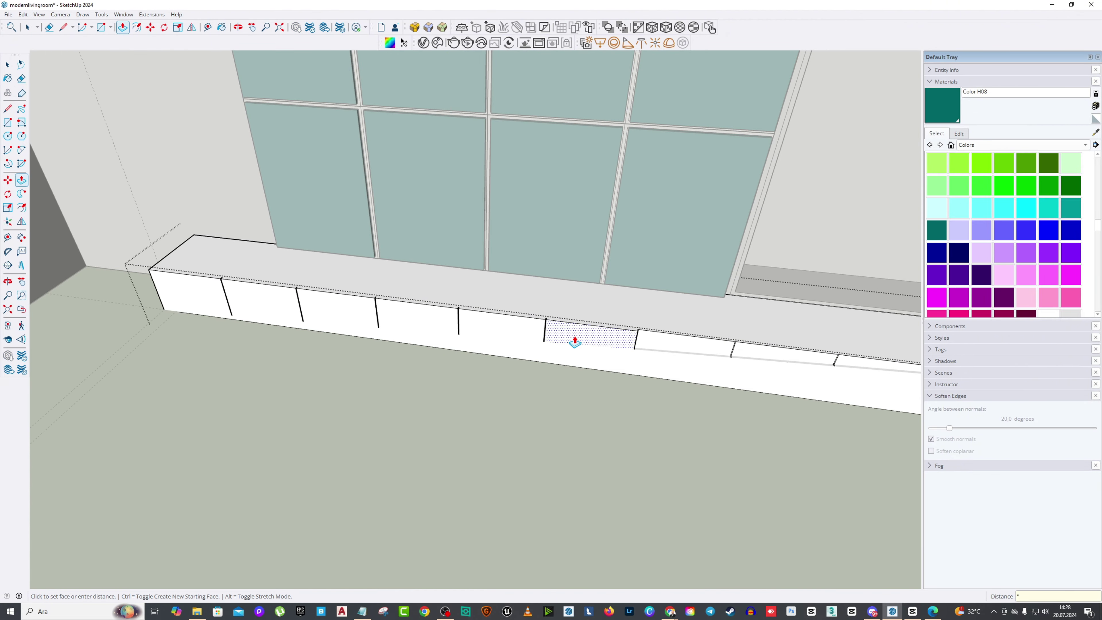
mouse_move(523, 408)
middle_mouse_down()
mouse_move(593, 272)
mouse_move(524, 264)
mouse_move(639, 229)
mouse_move(234, 394)
mouse_move(444, 323)
mouse_move(484, 268)
mouse_move(474, 231)
middle_mouse_up()
scroll(440, 320, "down", 7)
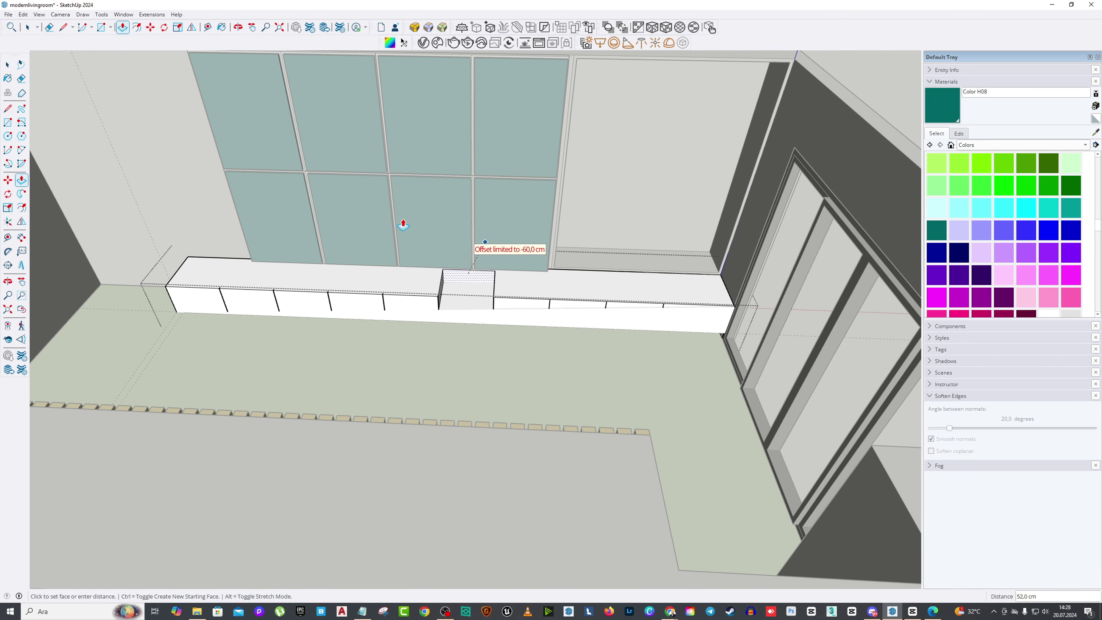
left_click(11, 67)
scroll(249, 198, "down", 2)
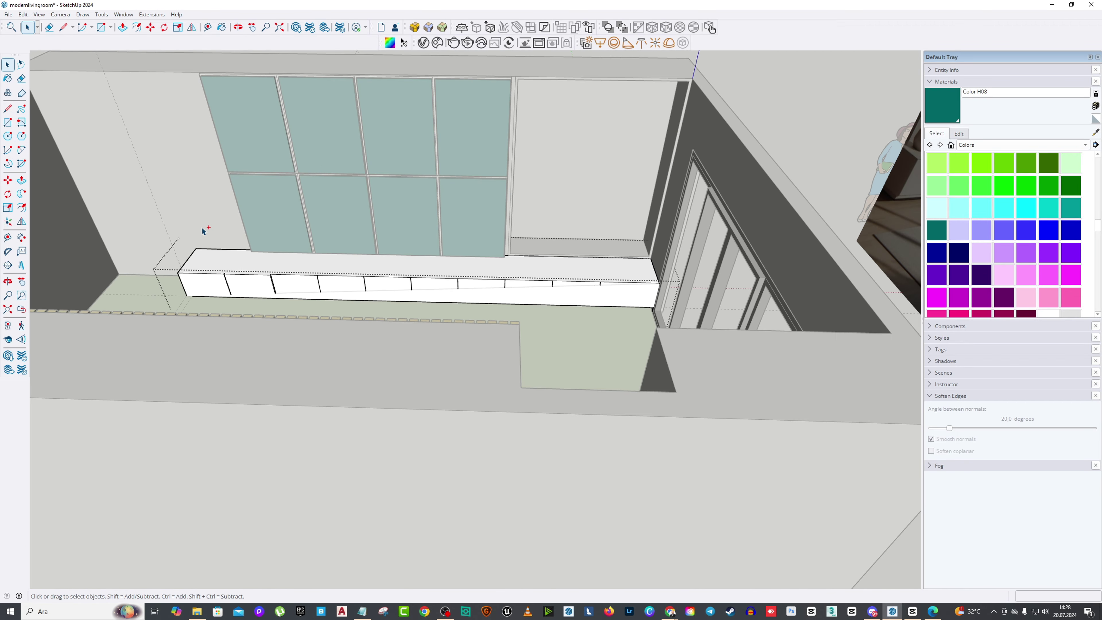
scroll(208, 273, "up", 8)
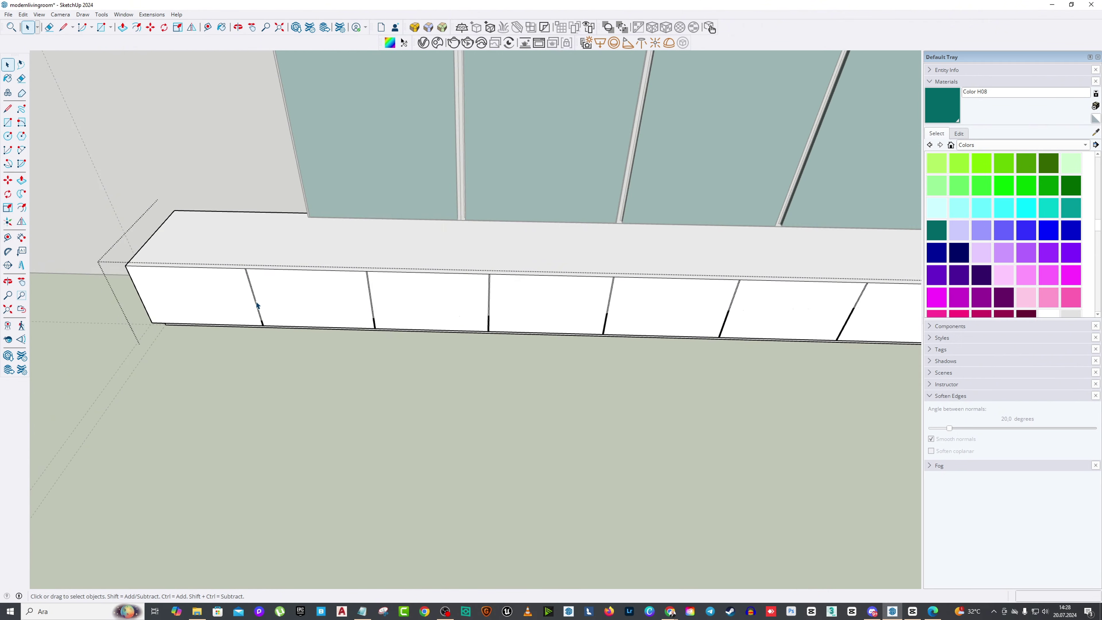
Step: Turn on guide display from the View menu
mouse_move(276, 291)
middle_mouse_down()
mouse_move(557, 270)
mouse_move(517, 321)
mouse_move(415, 343)
mouse_move(334, 445)
mouse_move(361, 359)
mouse_move(275, 328)
mouse_move(271, 313)
mouse_move(278, 340)
mouse_move(160, 308)
mouse_move(390, 285)
mouse_move(271, 326)
mouse_move(271, 296)
middle_mouse_up()
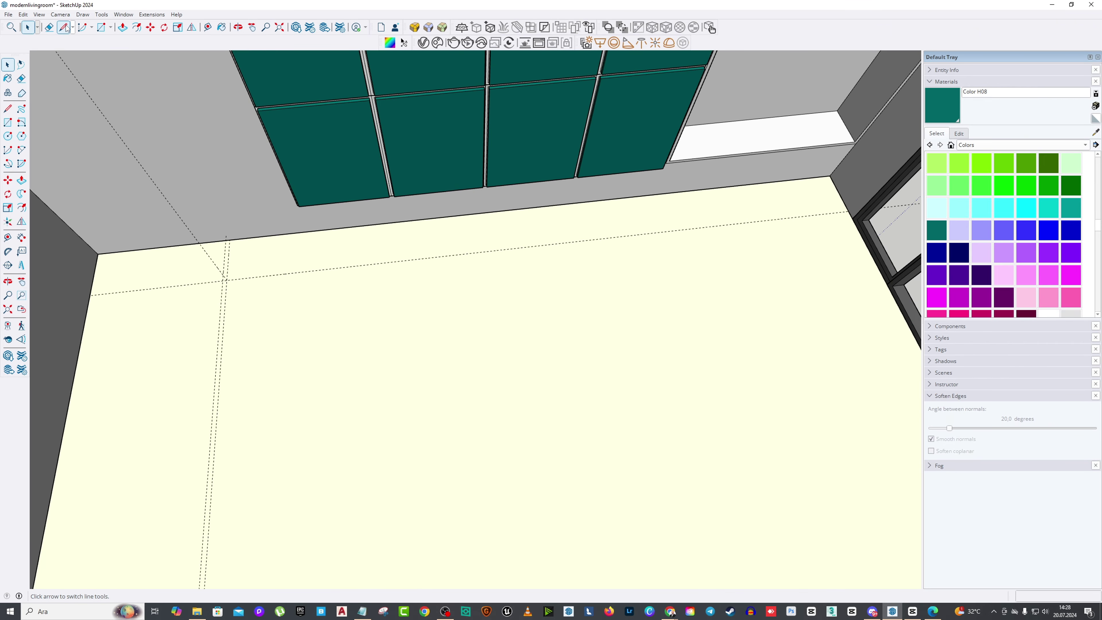
left_click(24, 15)
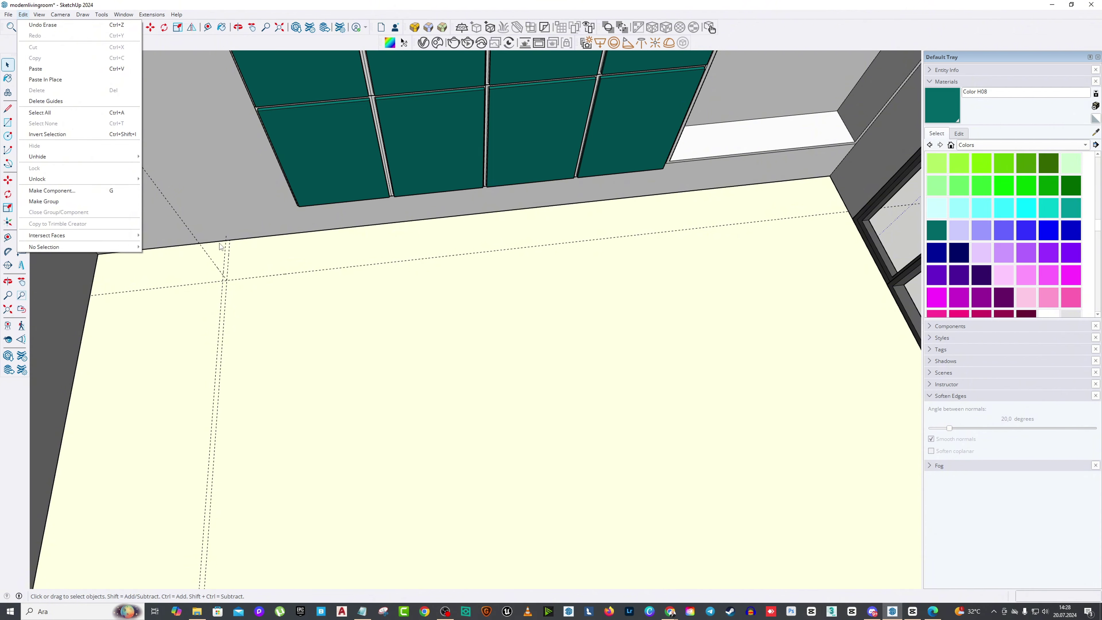
left_click(229, 250)
middle_click_drag(230, 251, 259, 360)
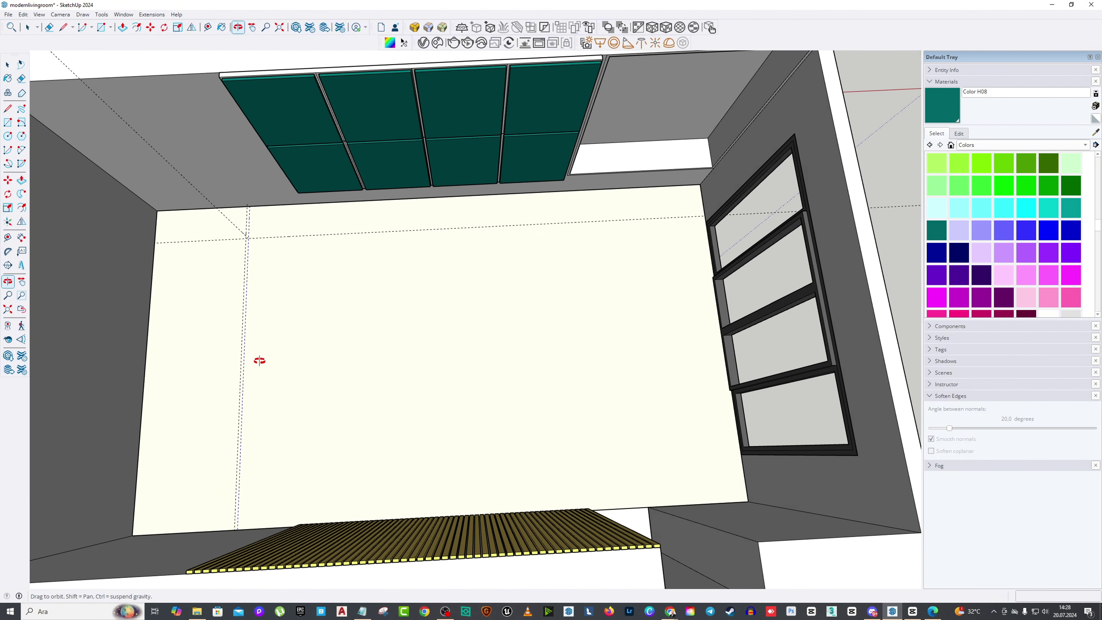
left_click(39, 14)
left_click(56, 109)
Step: Place a first Tape Measure guide across the floor in front of the tile wall
middle_click_drag(280, 222, 580, 445)
left_click(8, 237)
left_click(208, 369)
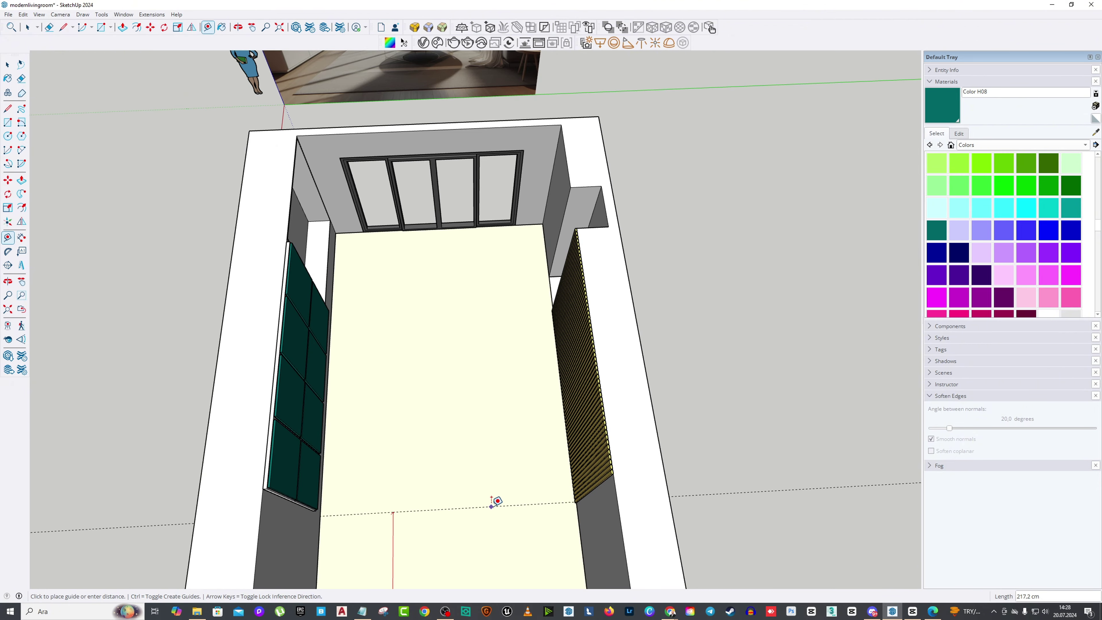
left_click(493, 504)
middle_click_drag(492, 504, 136, 327)
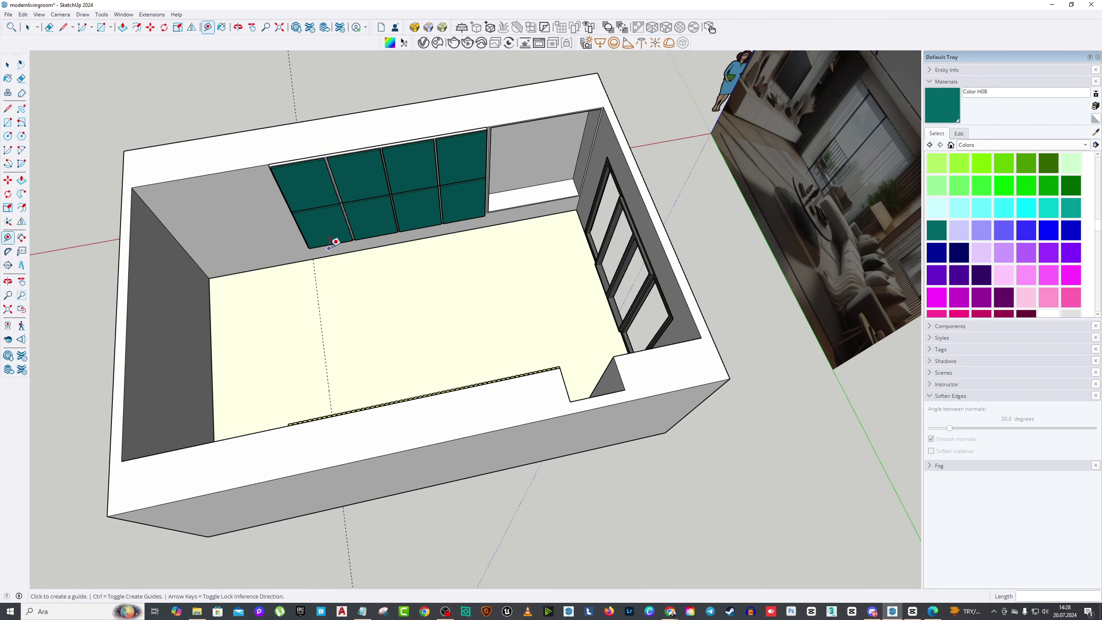
Step: Add a guide 50 cm from the floor guide and another 65 cm out from the wall
left_click(316, 281)
type("5")
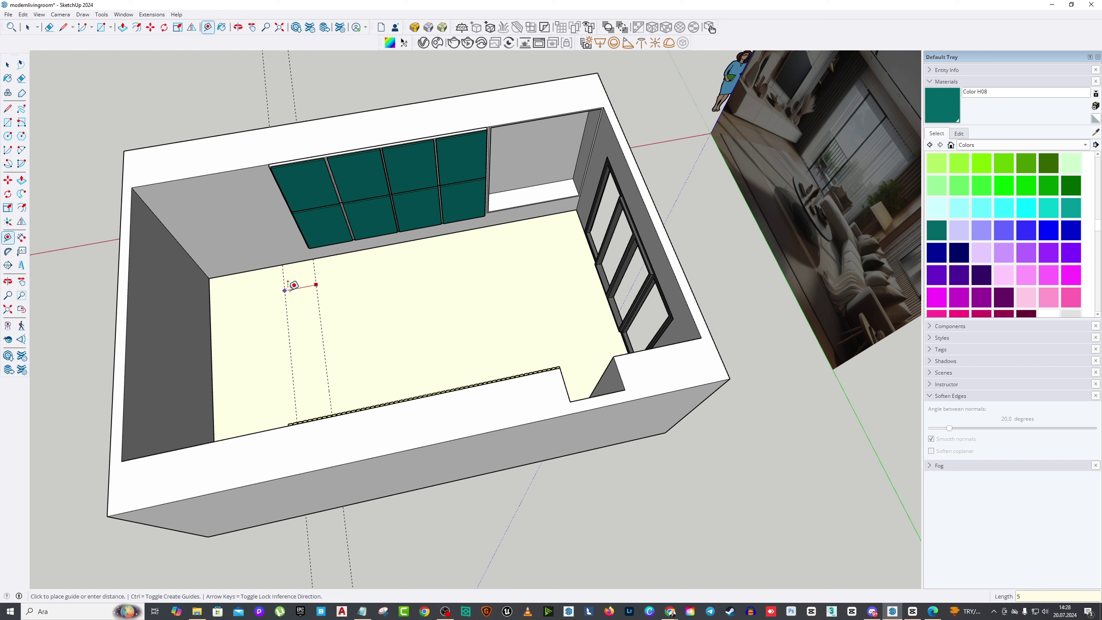
type("0")
key("Return")
left_click(369, 248)
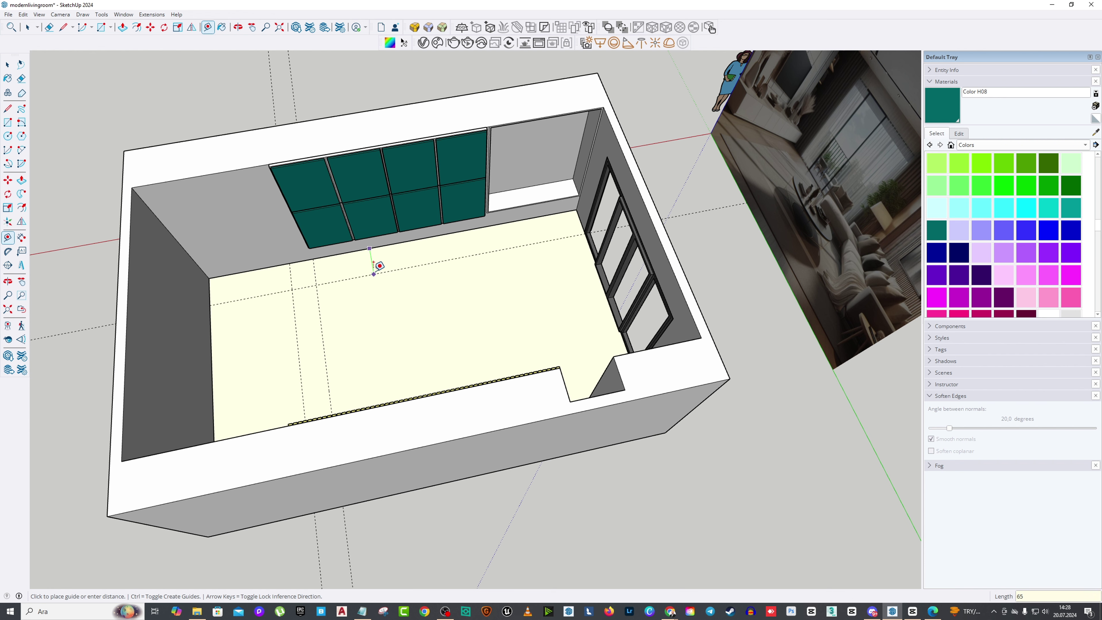
left_click(379, 266)
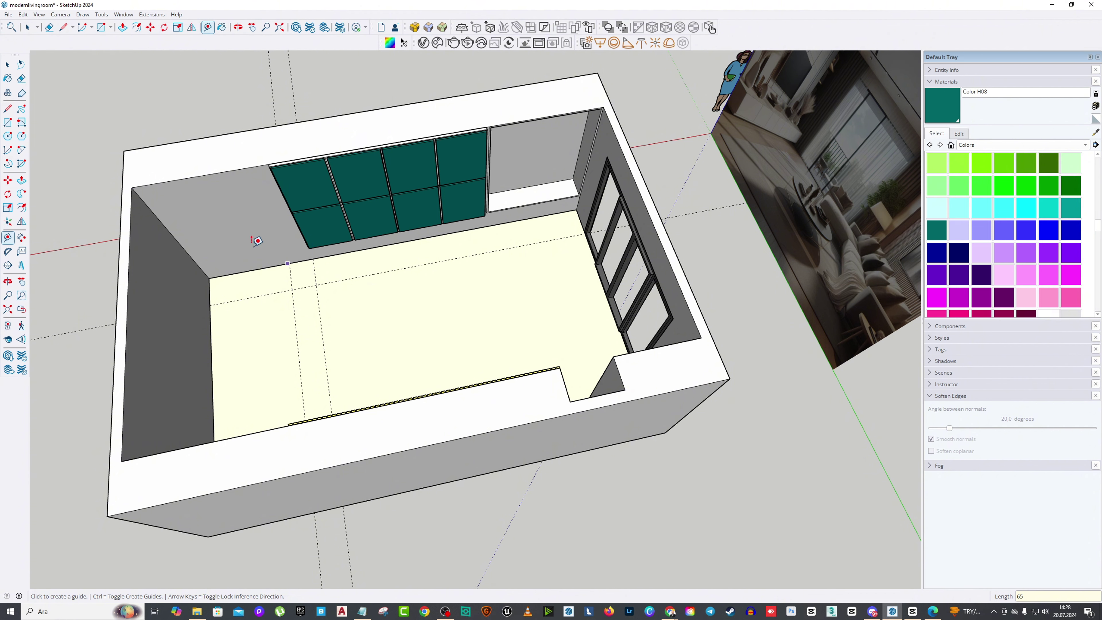
key("r")
scroll(239, 224, "up", 6)
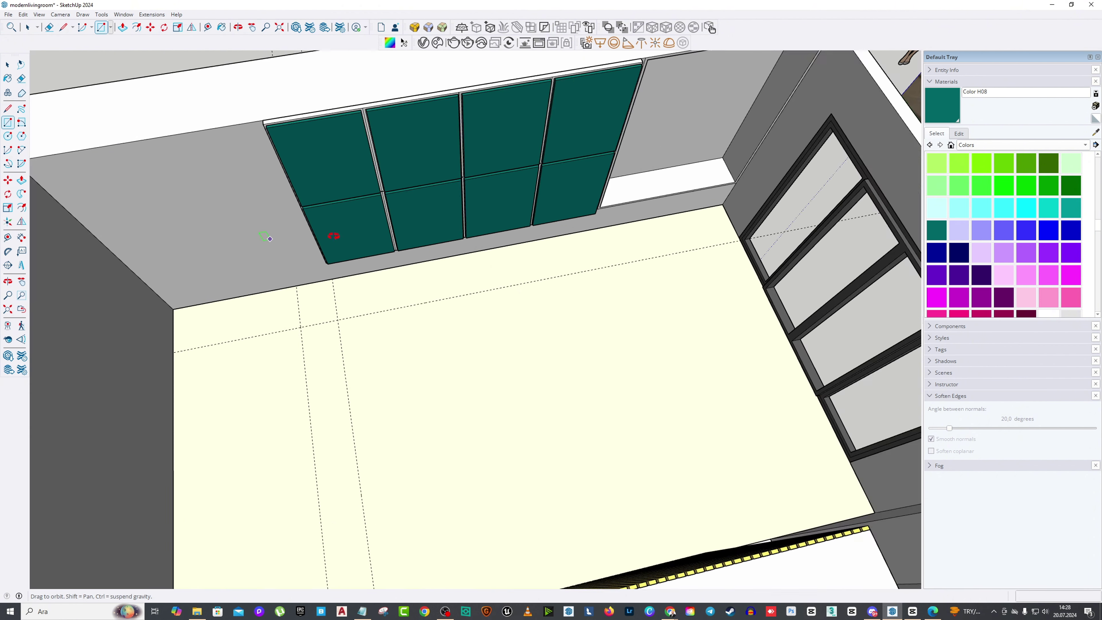
Step: Draw a floor rectangle from the window-side wall corner to the guide intersection
middle_click_drag(265, 237, 467, 192)
scroll(624, 138, "up", 3)
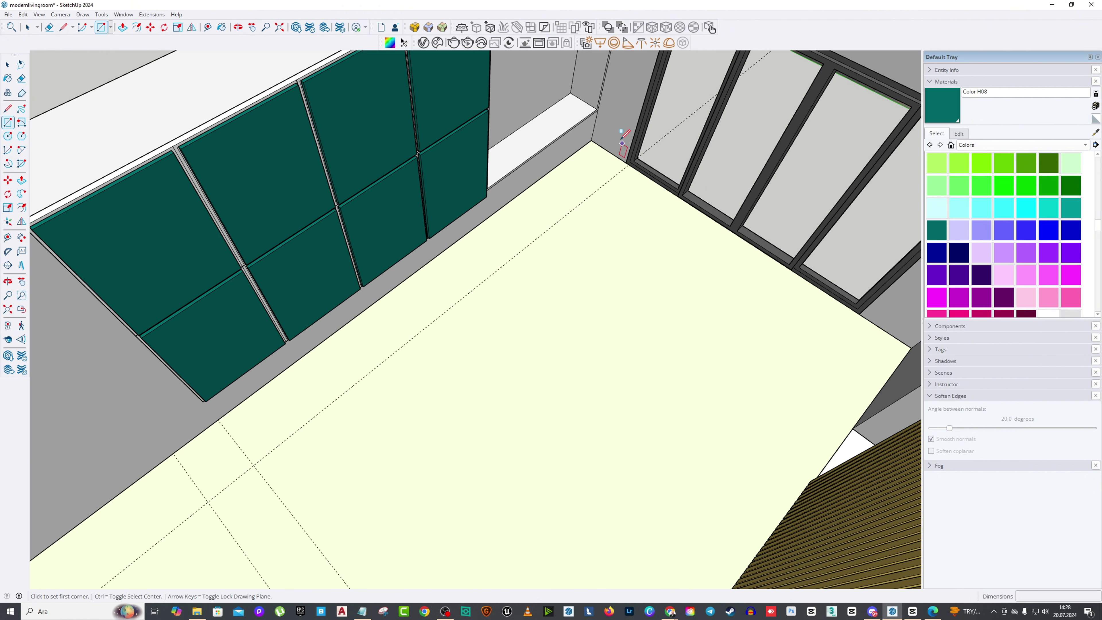
left_click(591, 140)
left_click(207, 502)
mouse_move(280, 442)
middle_mouse_down()
mouse_move(101, 230)
mouse_move(411, 352)
mouse_move(382, 384)
middle_mouse_up()
Step: Raise the floor strip 52 cm into a bench and push its front face out 3.5 cm
key("p")
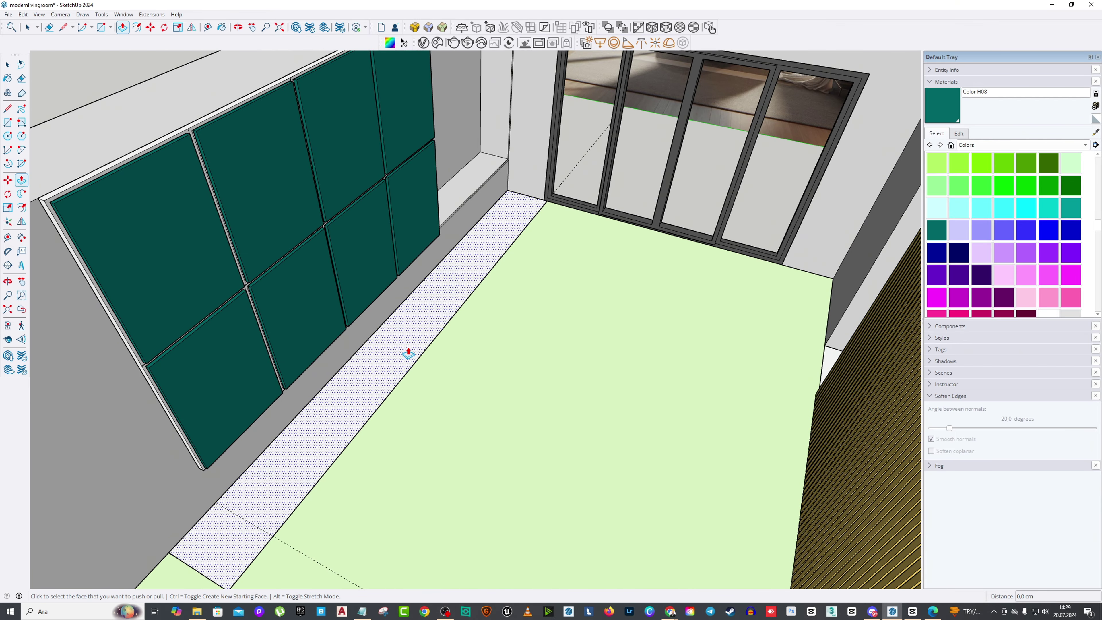
left_click(399, 349)
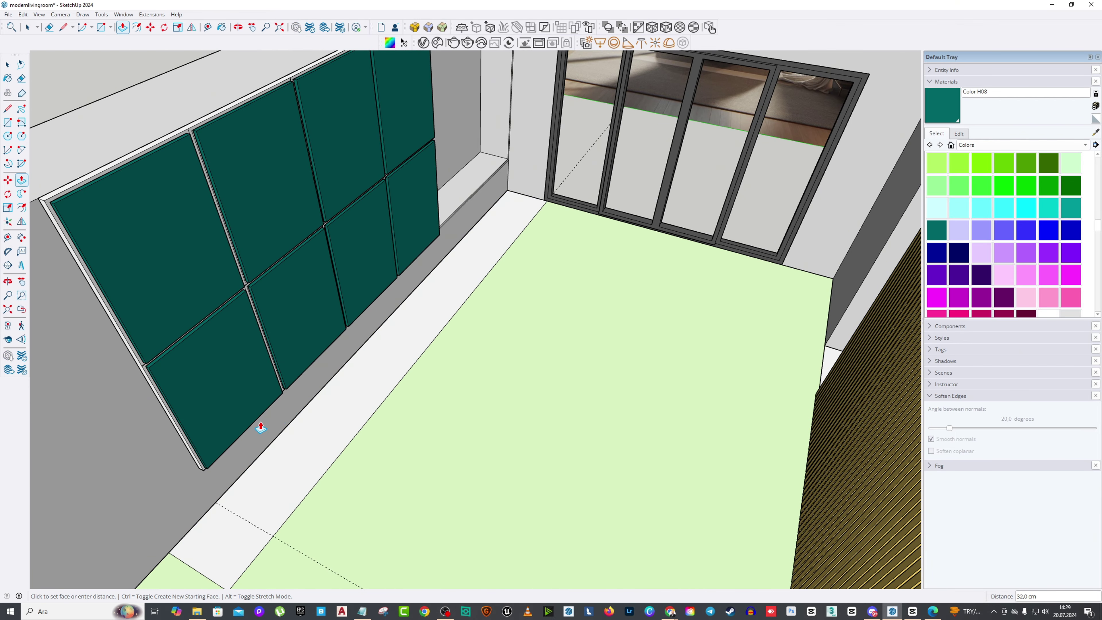
left_click(260, 425)
scroll(547, 179, "up", 3)
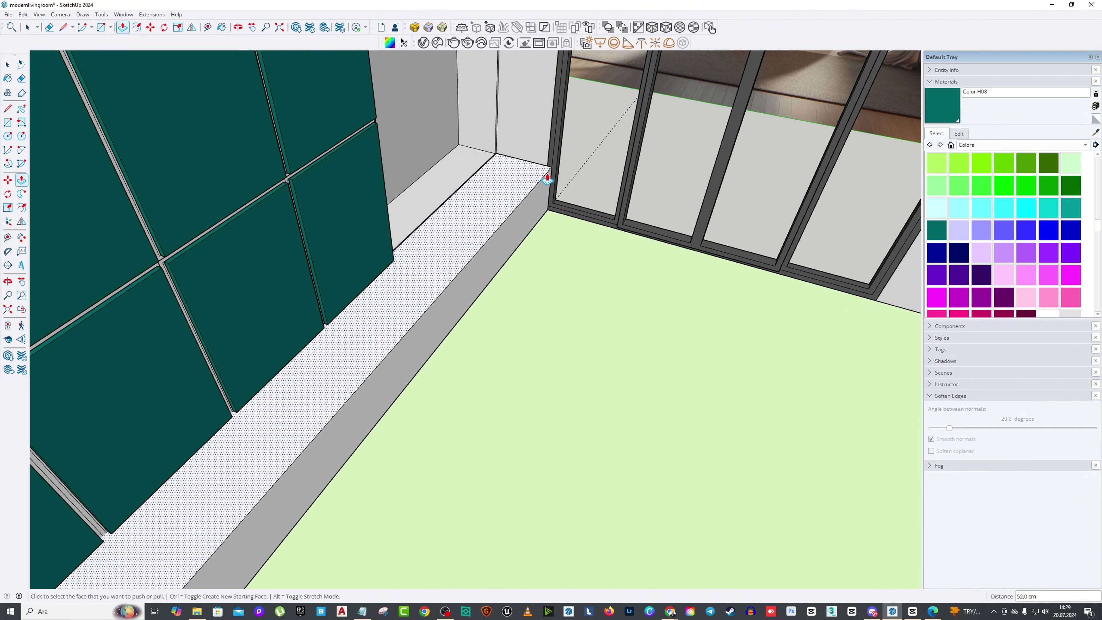
left_click(543, 188)
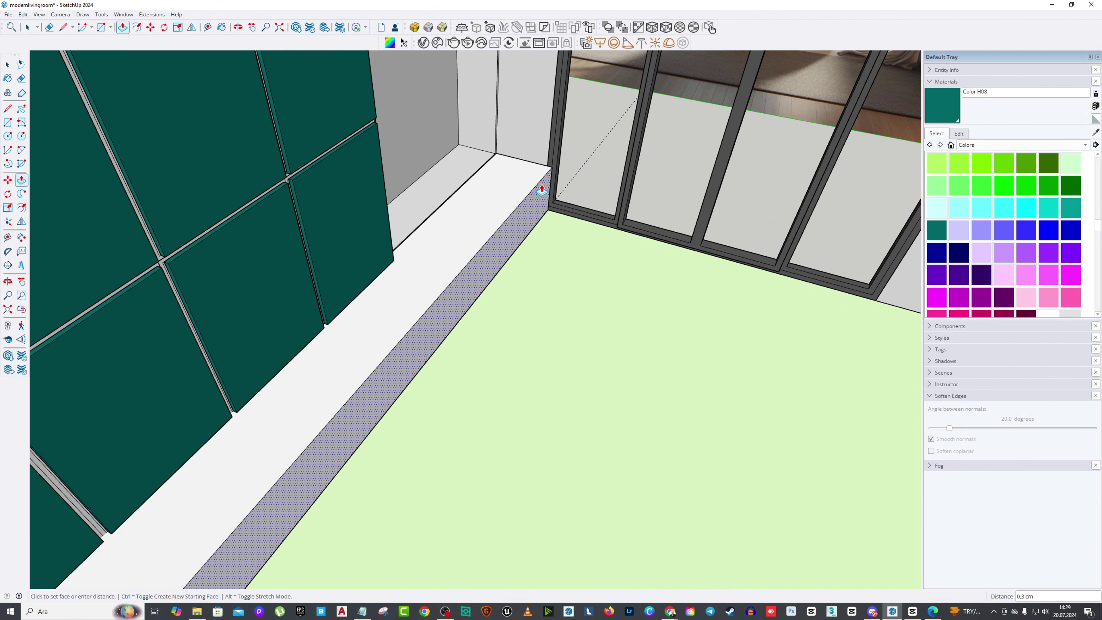
left_click(512, 178)
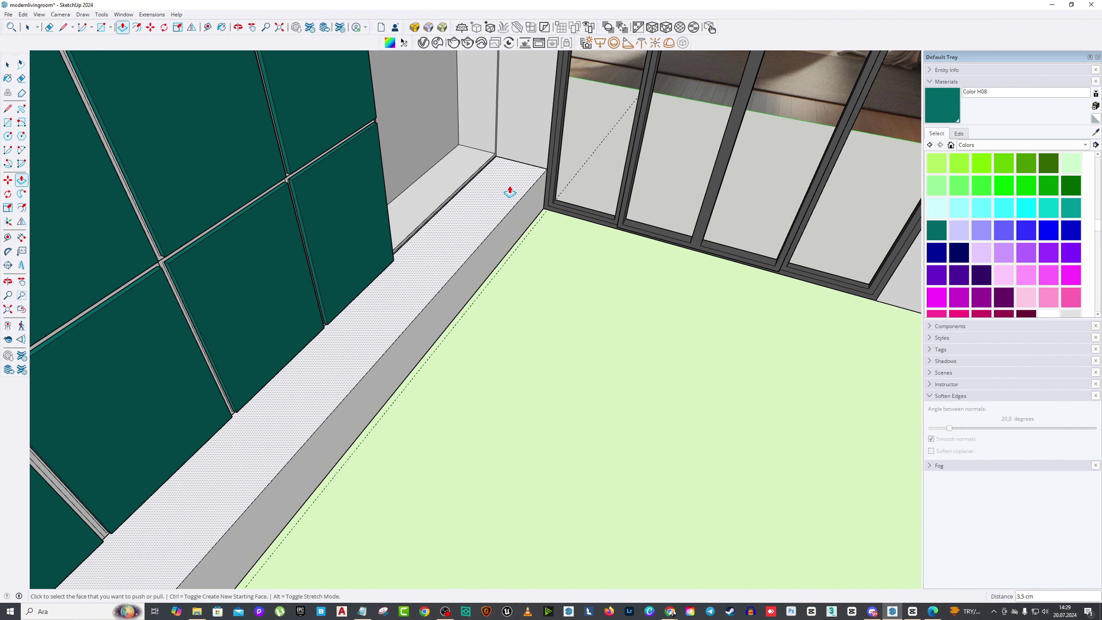
middle_click_drag(509, 191, 401, 276)
key("space")
scroll(433, 256, "down", 4)
Step: Select the bench and turn on View > Component Edit > Hide Rest of Model
triple_click(417, 267)
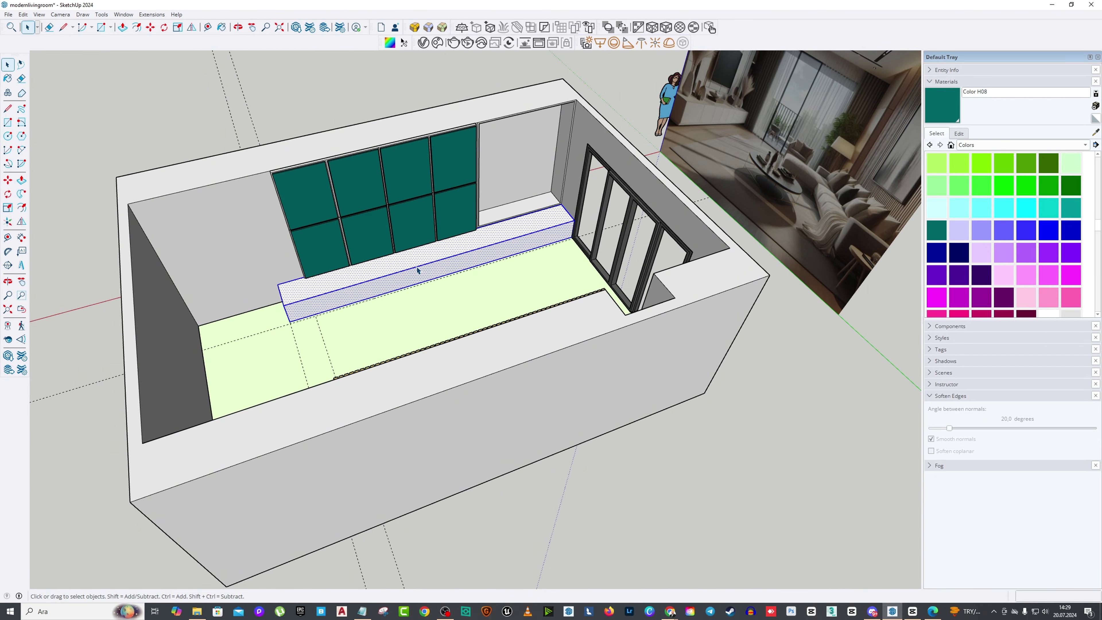
right_click(417, 270)
left_click(455, 348)
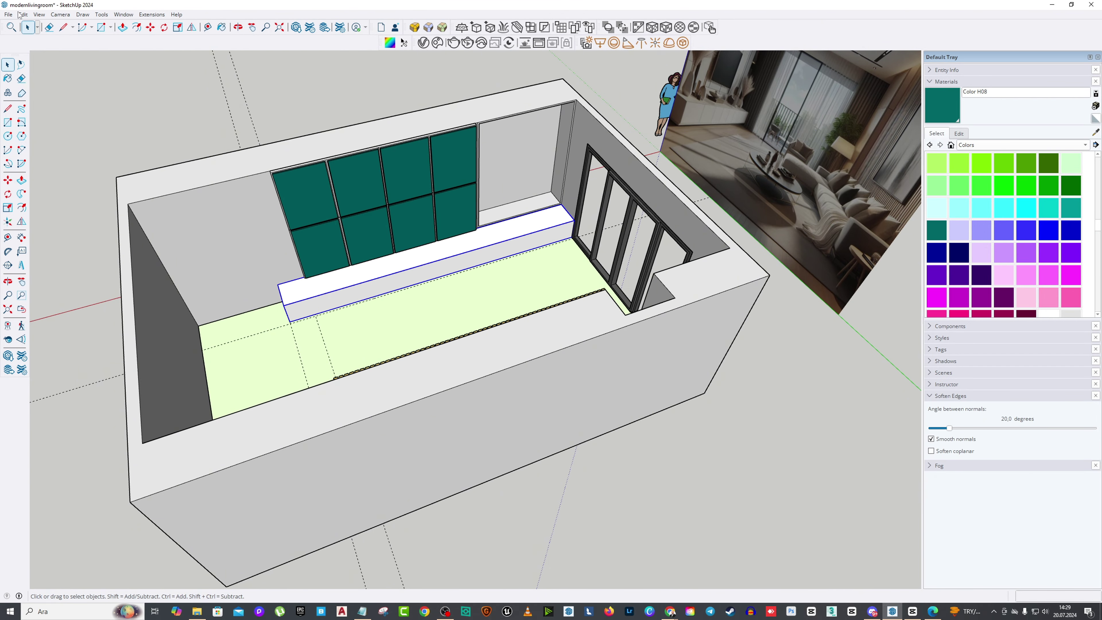
left_click(37, 16)
mouse_move(69, 168)
left_click(134, 167)
left_click(23, 14)
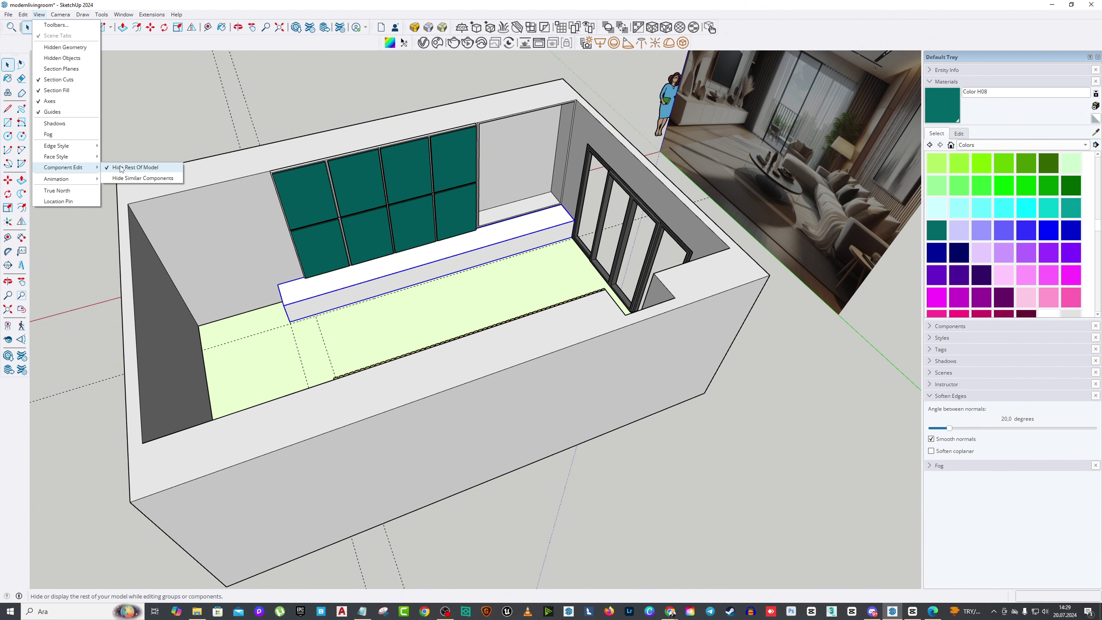
left_click(122, 178)
Step: Open the bench group for editing and orbit to frame its left end
double_click(331, 304)
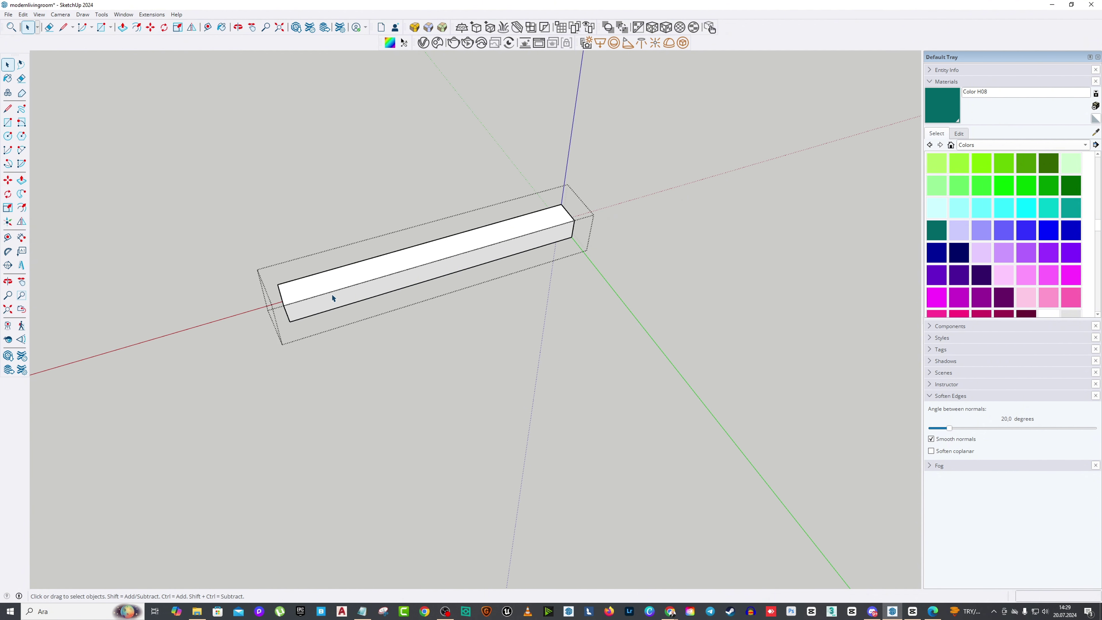
middle_click_drag(332, 293, 542, 199)
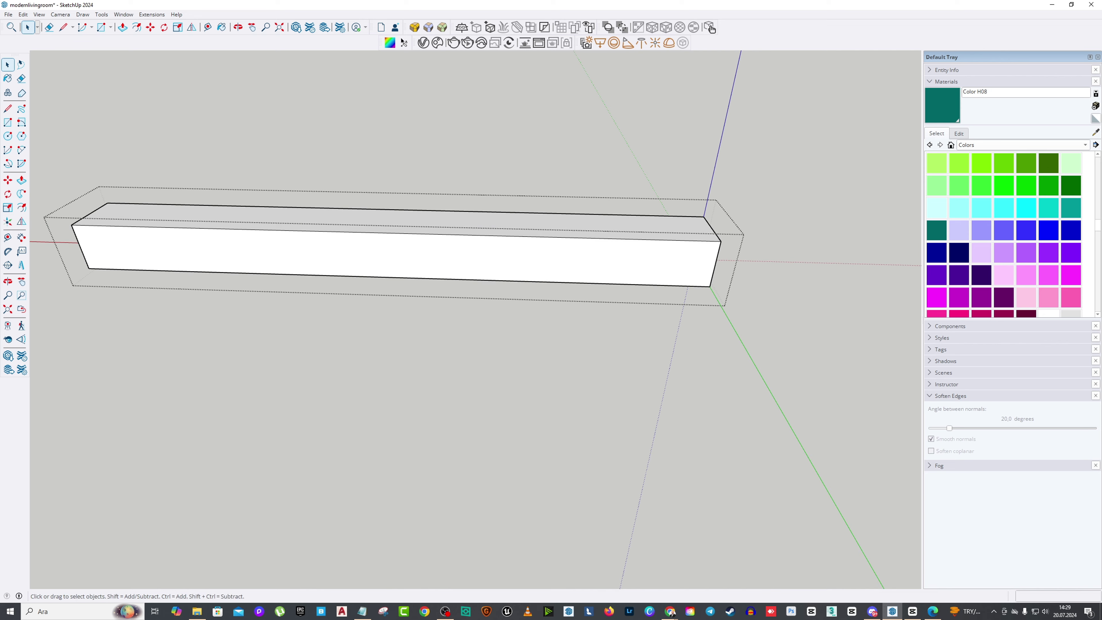
left_click(7, 237)
left_click(70, 225)
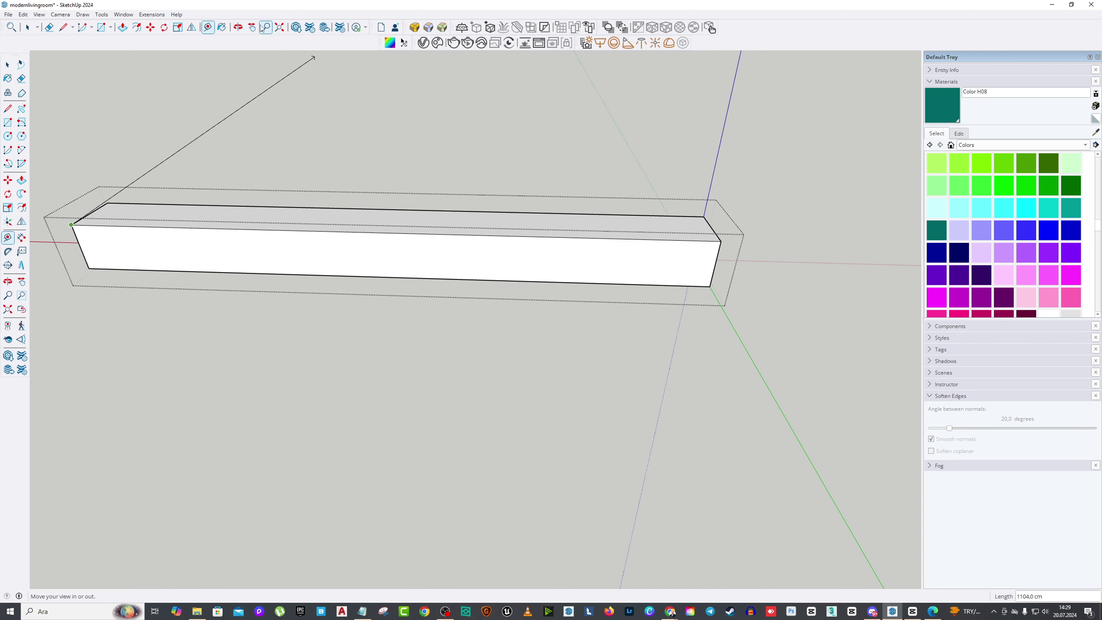
left_click(252, 27)
left_click_drag(382, 217, 572, 274)
left_click(575, 217)
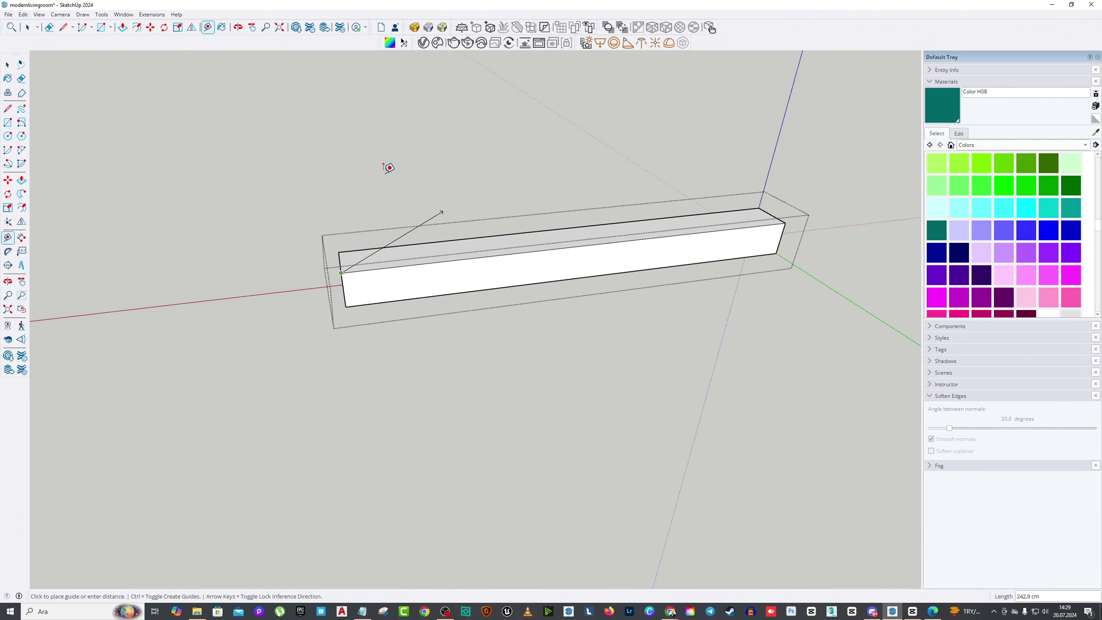
left_click(8, 65)
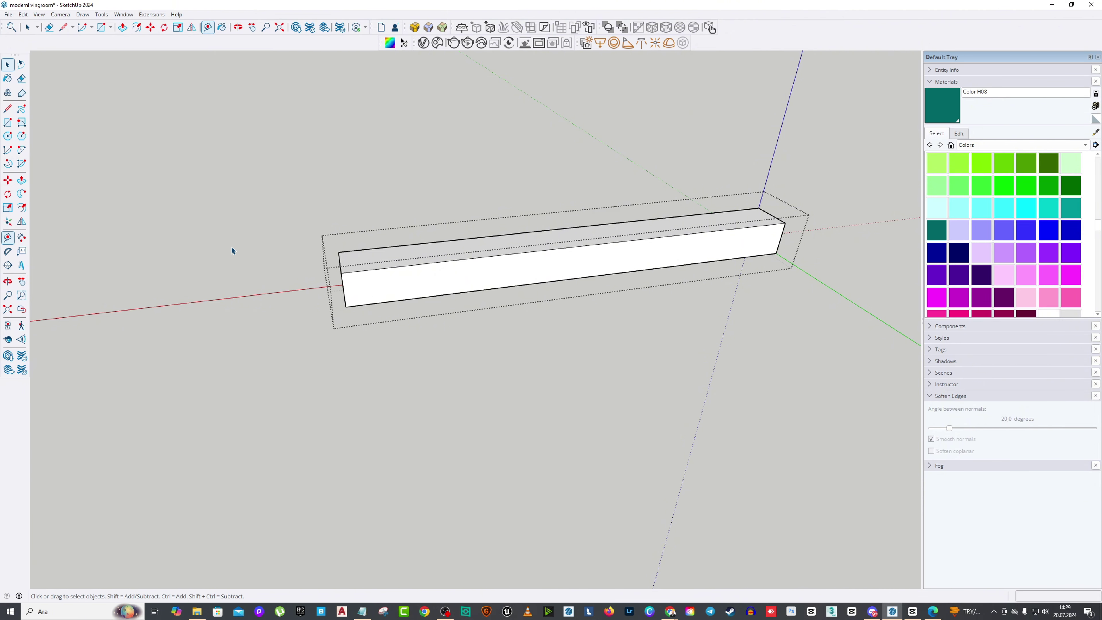
middle_click_drag(234, 250, 9, 251)
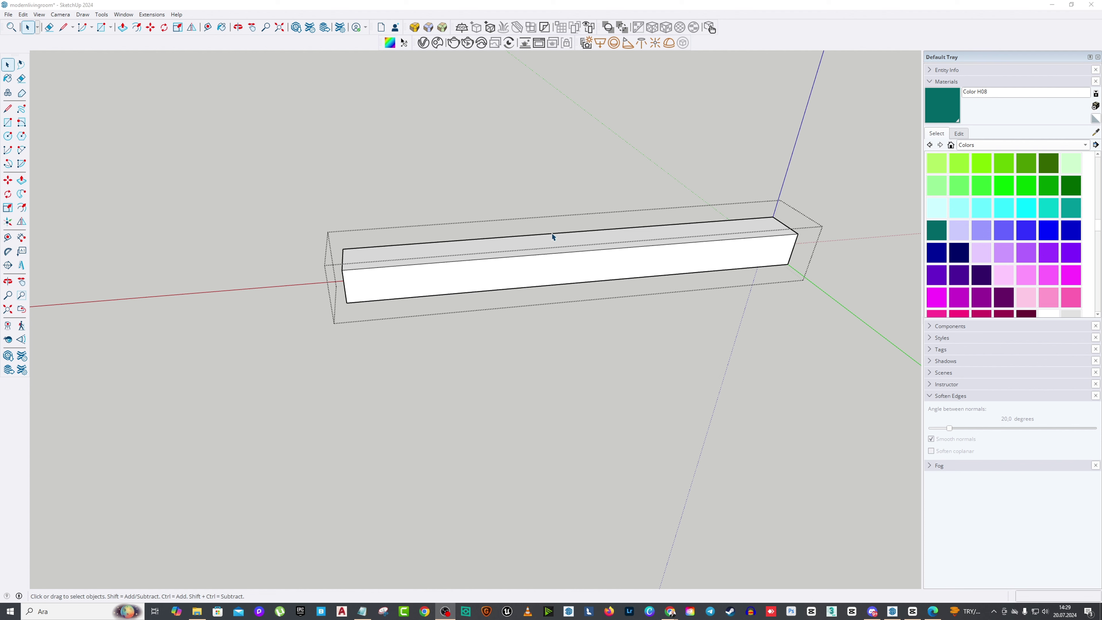
mouse_move(553, 236)
middle_mouse_down()
mouse_move(458, 285)
mouse_move(526, 254)
mouse_move(423, 290)
mouse_move(342, 293)
middle_mouse_up()
scroll(488, 266, "up", 2)
Step: Place a Tape Measure guide 65 cm from the bench's left end, replacing a misplaced one
left_click(13, 243)
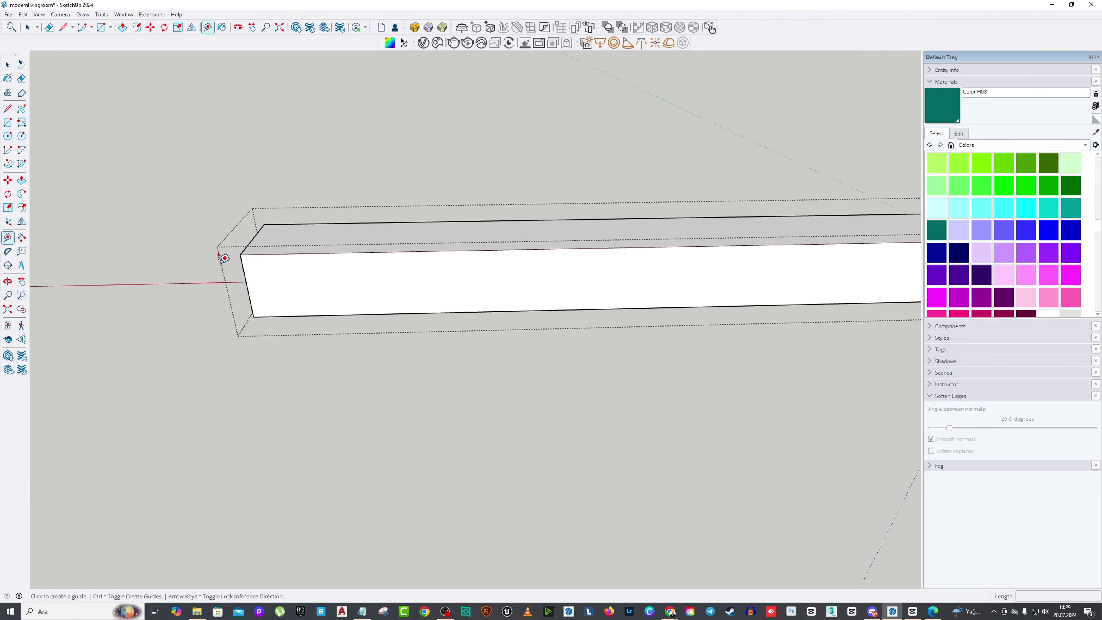
left_click(243, 269)
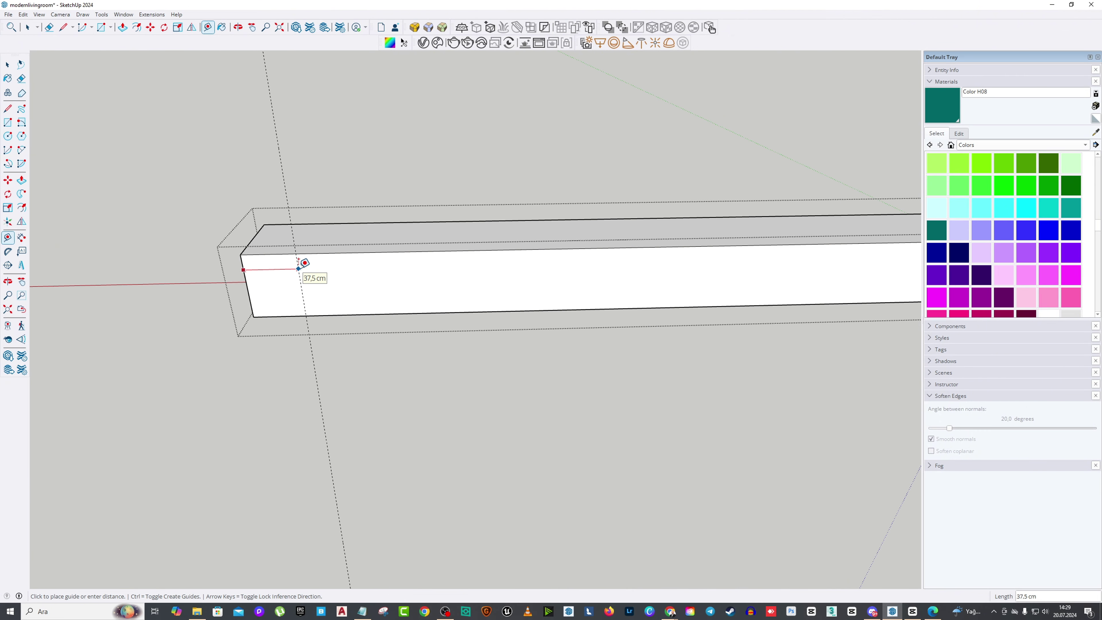
key("Return")
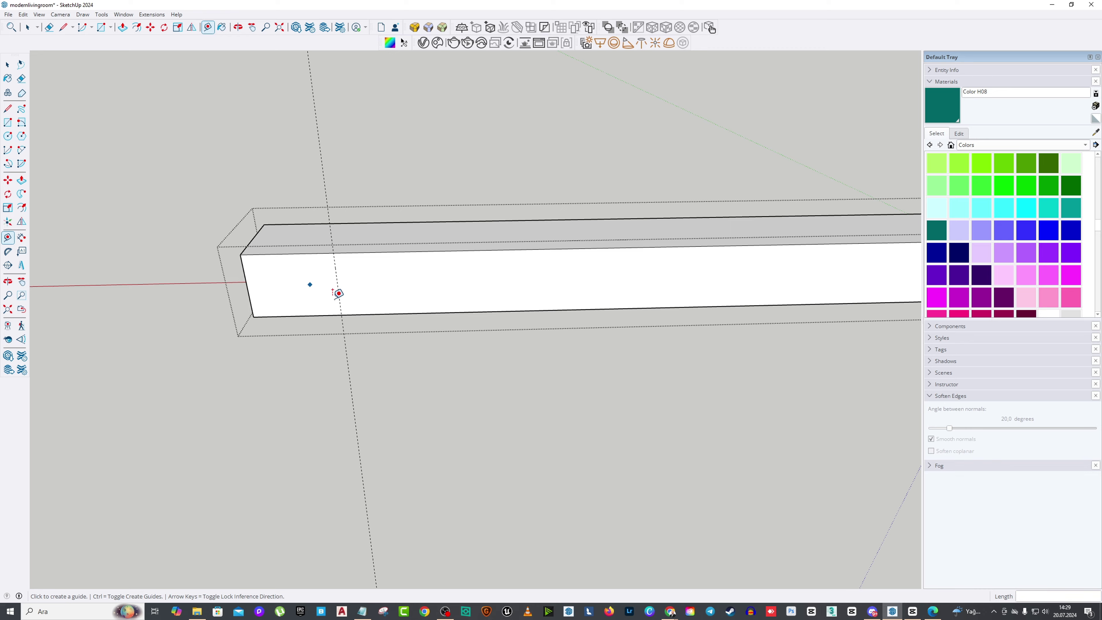
scroll(335, 299, "down", 2)
middle_click_drag(335, 299, 357, 284)
scroll(357, 284, "up", 2)
key("ctrl+z")
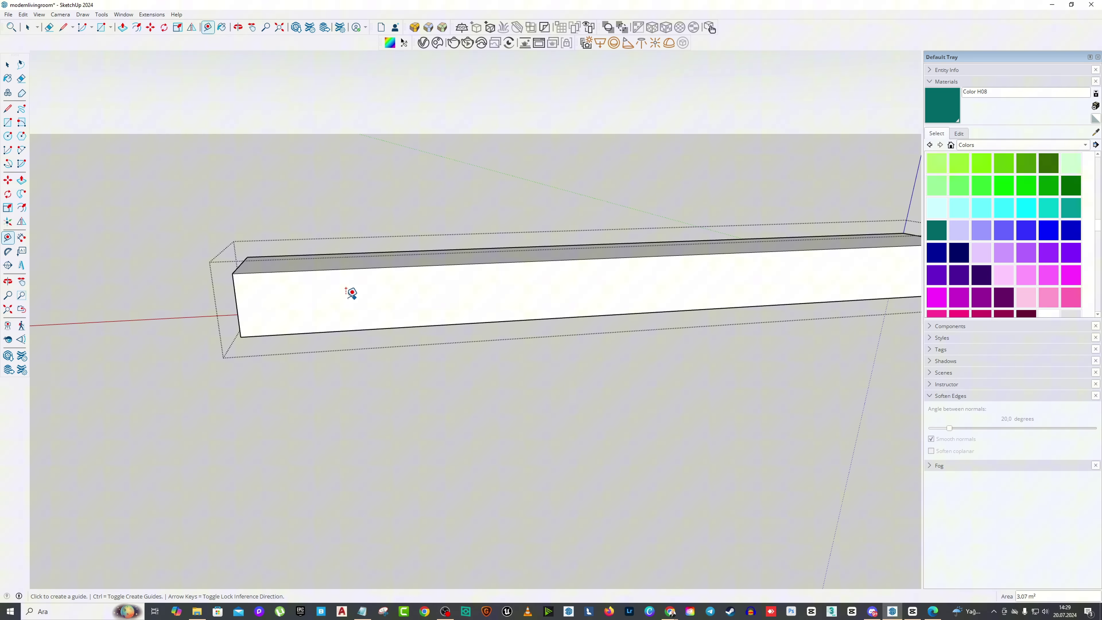
left_click(235, 286)
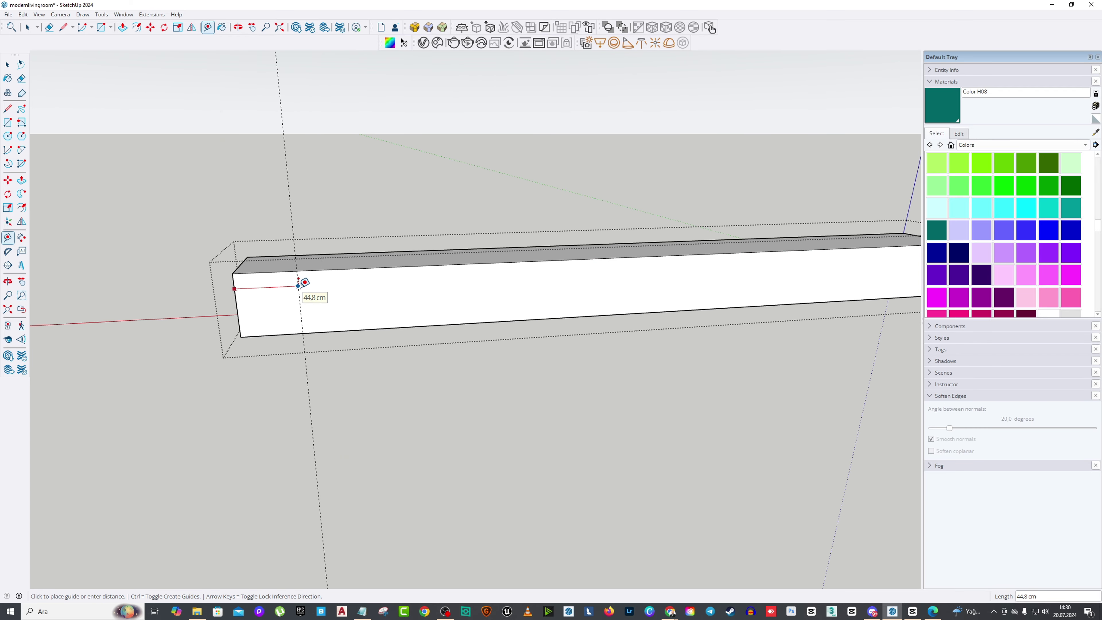
type("65")
key("Return")
Step: Add guides 2 cm and 1,5 cm from the first guide and start a vertical line at the top intersection
left_click(328, 291)
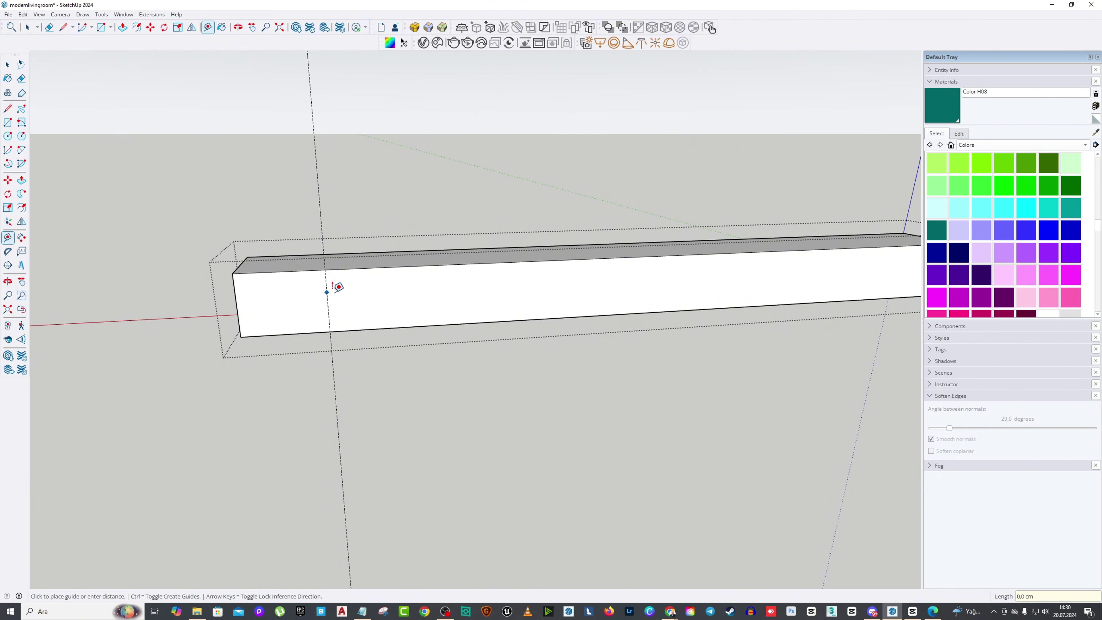
type("2")
key("Return")
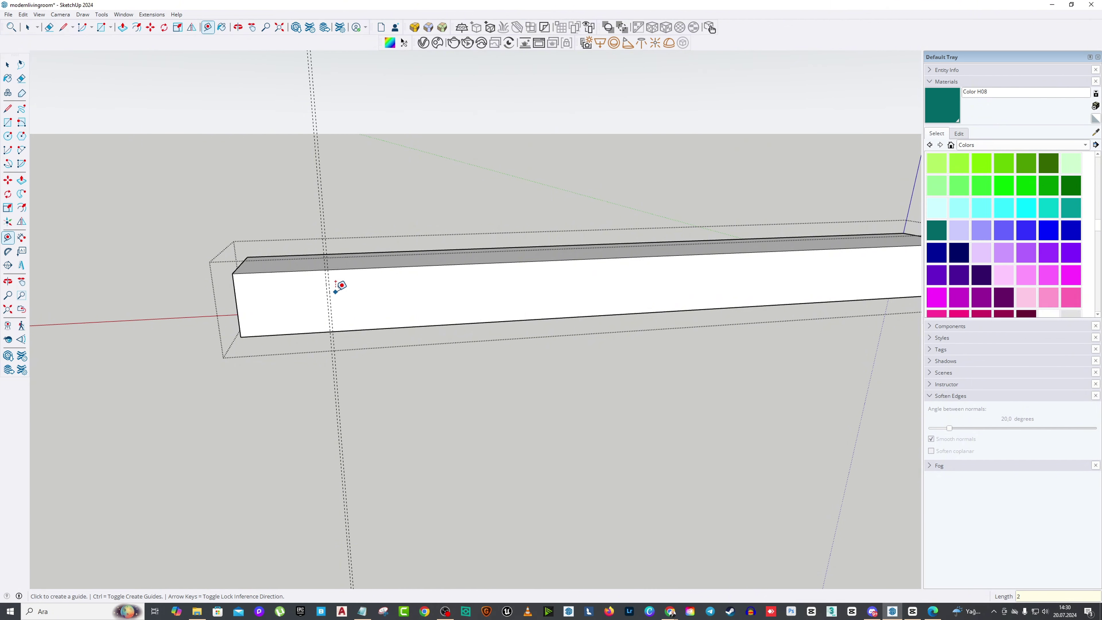
scroll(336, 291, "up", 3)
left_click(320, 282)
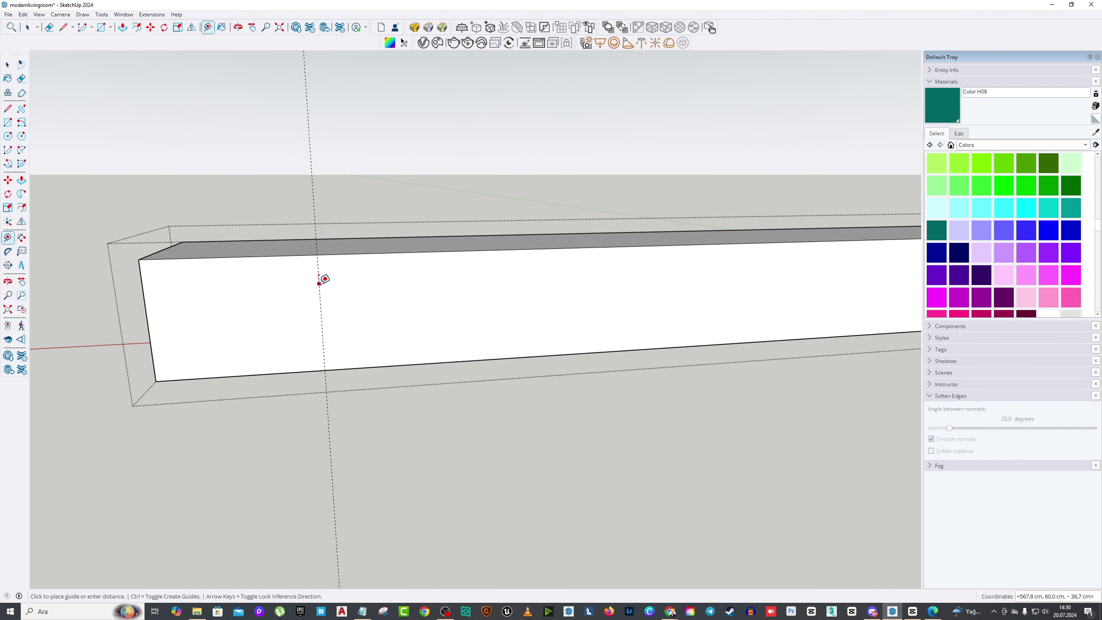
type("1,5")
key("Return")
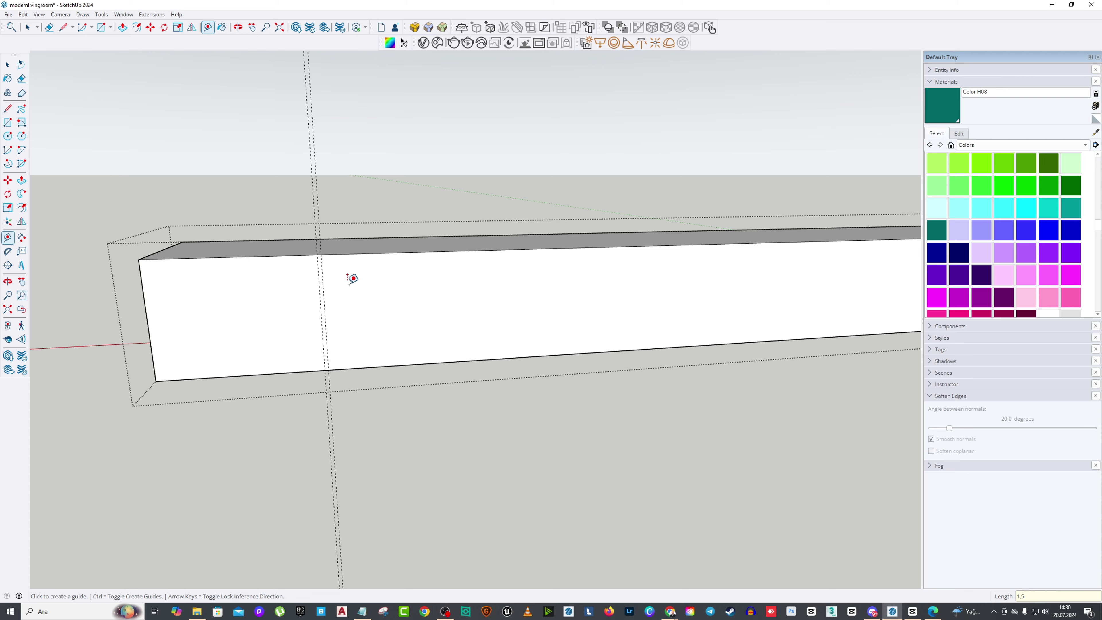
scroll(353, 279, "up", 2)
scroll(349, 277, "down", 1)
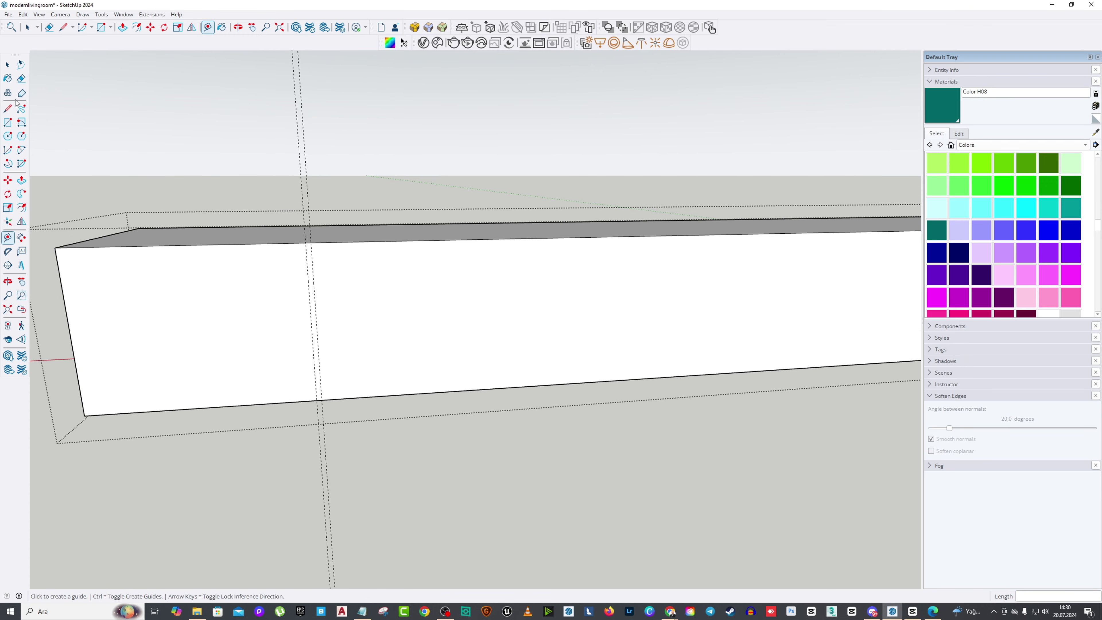
left_click(7, 108)
scroll(361, 267, "up", 1)
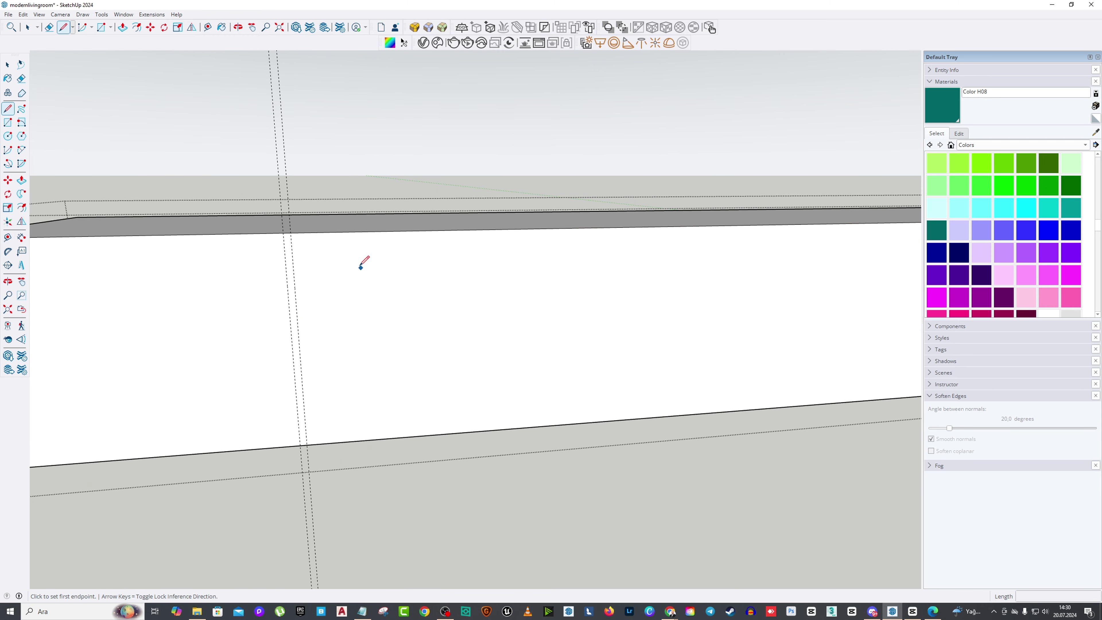
left_click(283, 232)
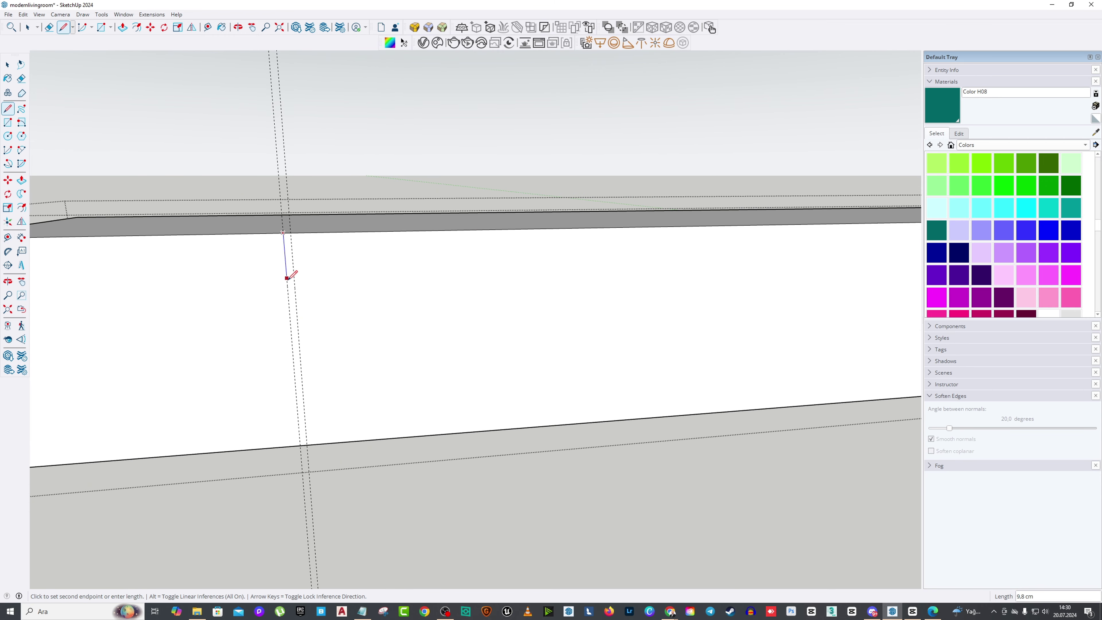
Step: Finish the vertical divider line down the bench front and select that edge
left_click(300, 445)
scroll(285, 312, "down", 2)
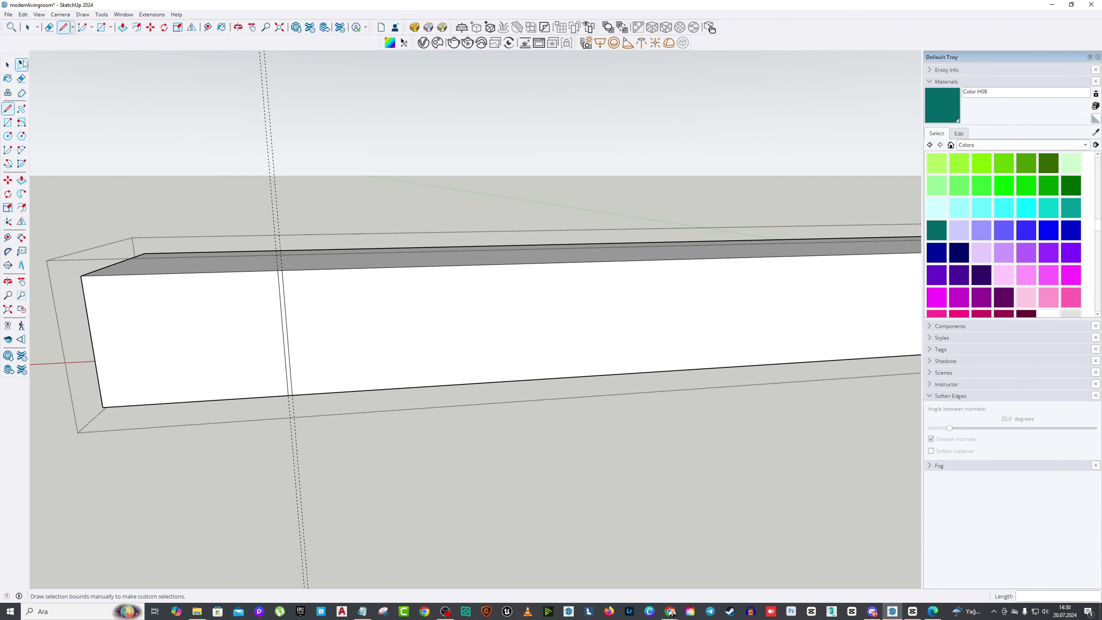
key("space")
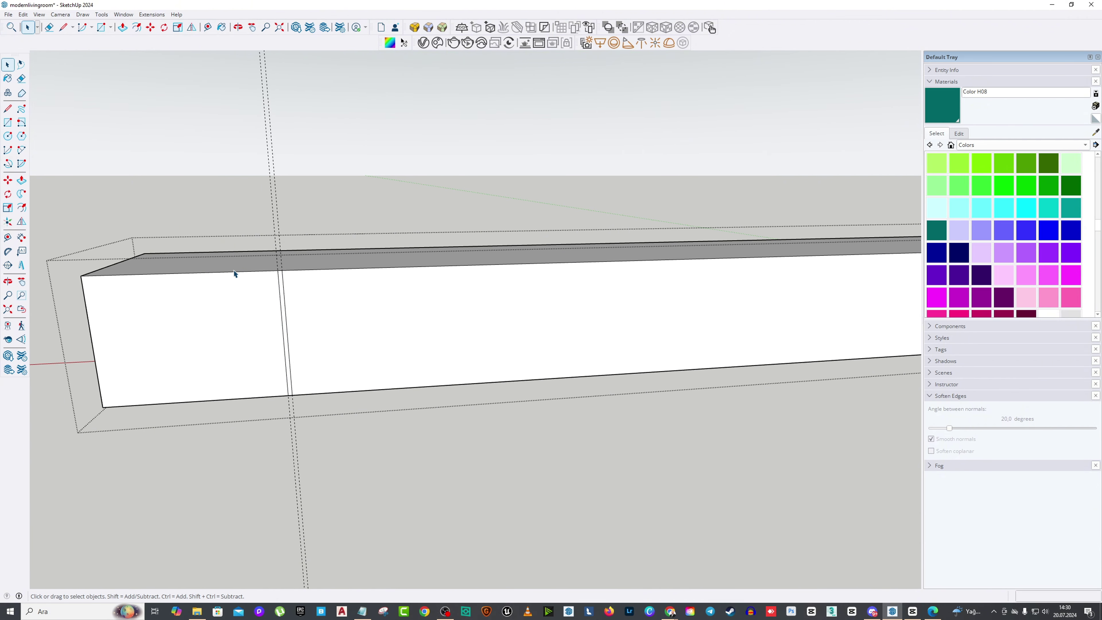
left_click(277, 288)
left_click(206, 289, "shift")
Step: Copy the divider to the bench's right end as /6 equal copies, then undo it
scroll(206, 289, "down", 2)
middle_click_drag(208, 255, 226, 295)
scroll(223, 290, "down", 5)
scroll(62, 201, "up", 1)
left_click(8, 180)
scroll(369, 307, "up", 3)
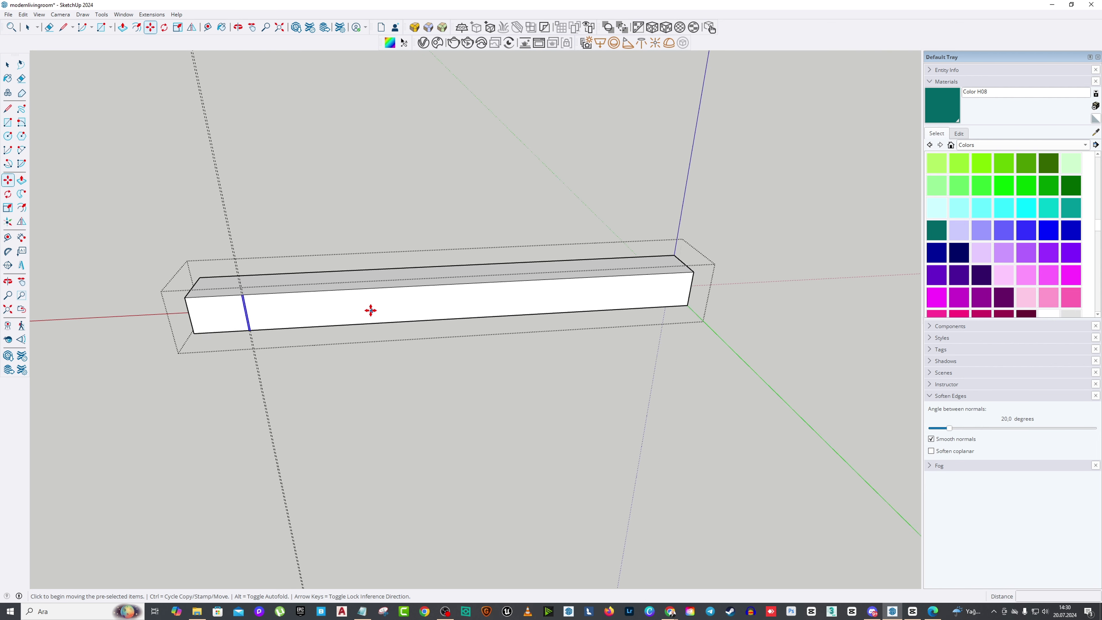
key("ctrl")
left_click(218, 293)
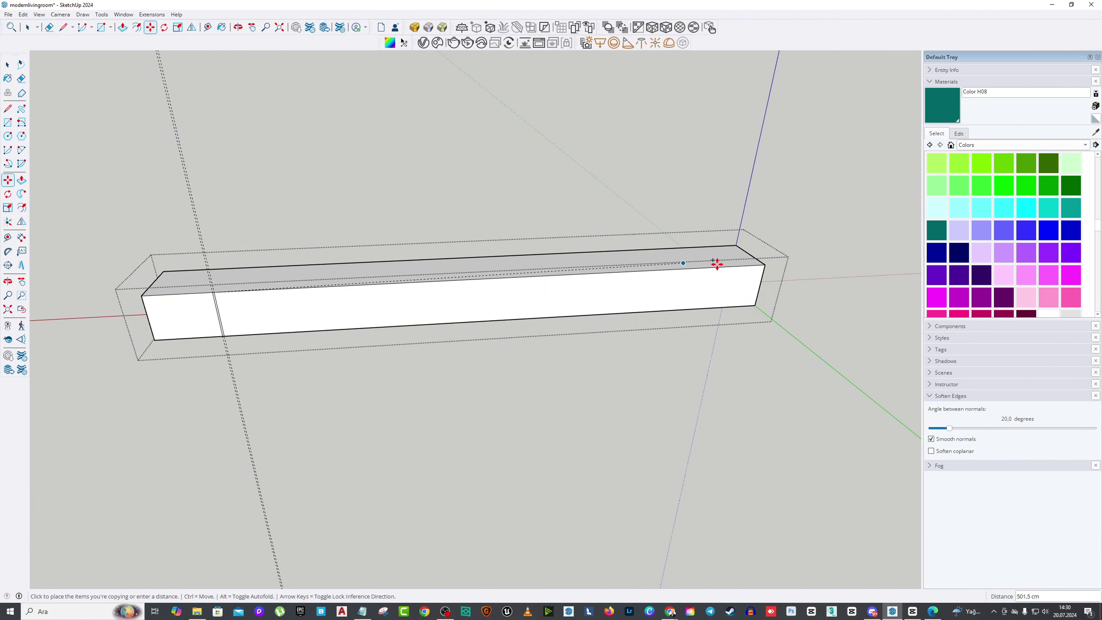
left_click(764, 266)
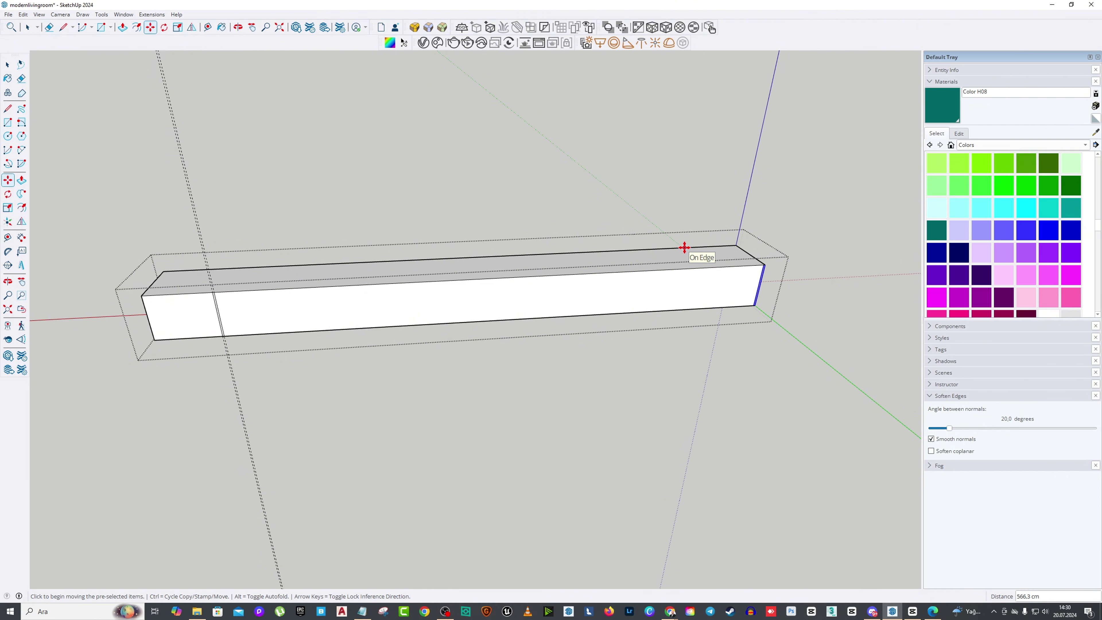
type("/6")
key("Return")
middle_click_drag(629, 239, 421, 296)
key("ctrl+z")
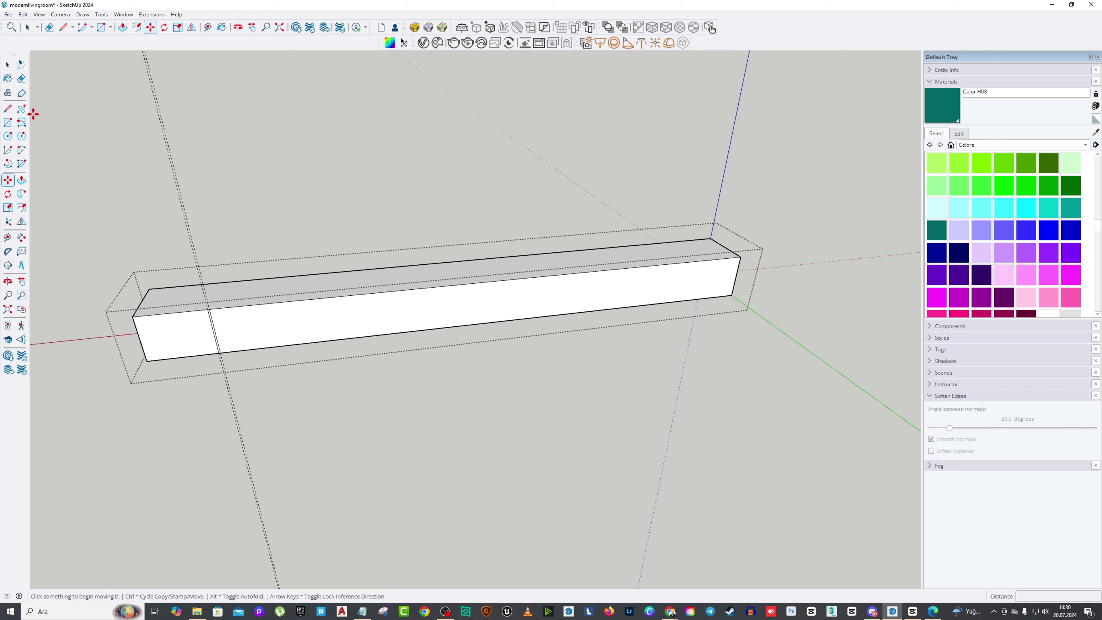
Step: Reselect the left divider and Move-copy it to the right end with /7 for equal spacing
left_click(8, 65)
scroll(206, 309, "up", 2)
left_click(217, 326)
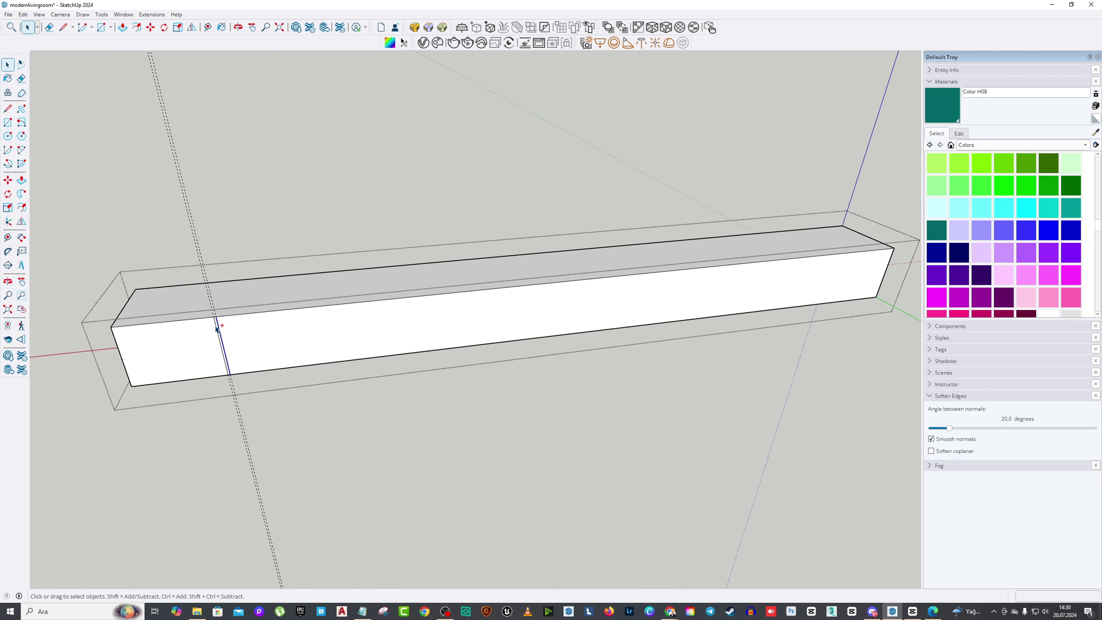
key("m")
scroll(217, 315, "up", 1)
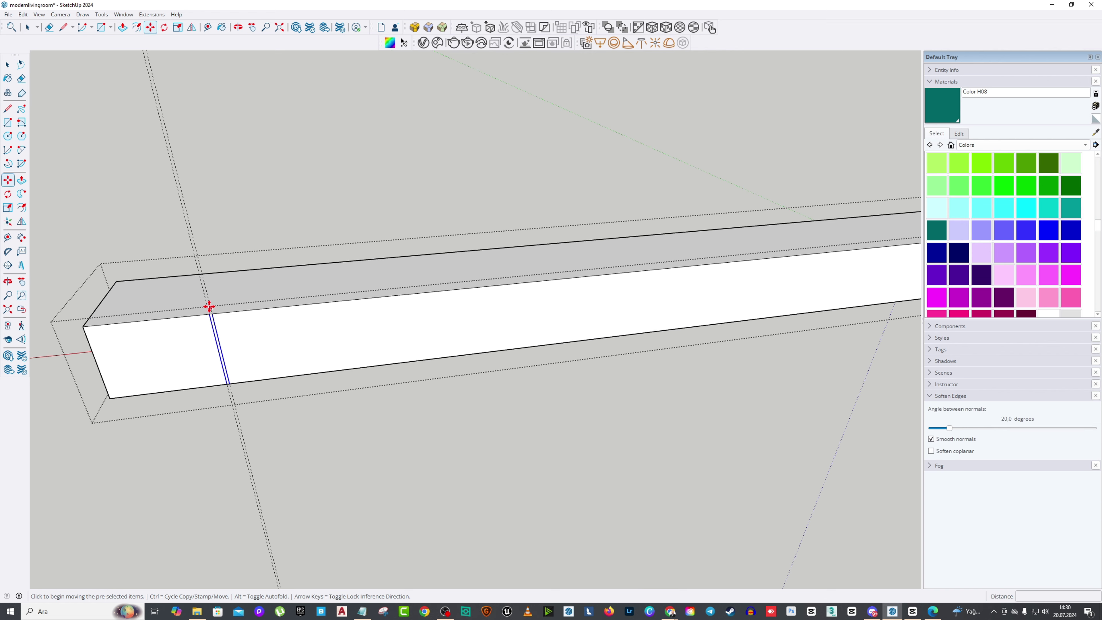
left_click(213, 315)
scroll(191, 279, "down", 2)
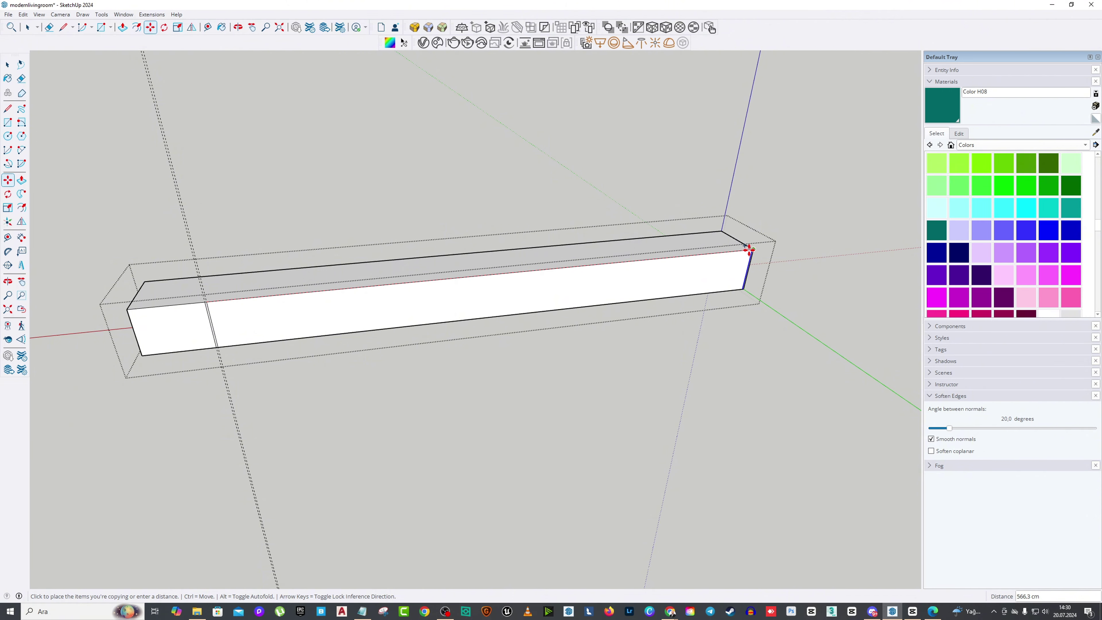
type("/7")
key("Return")
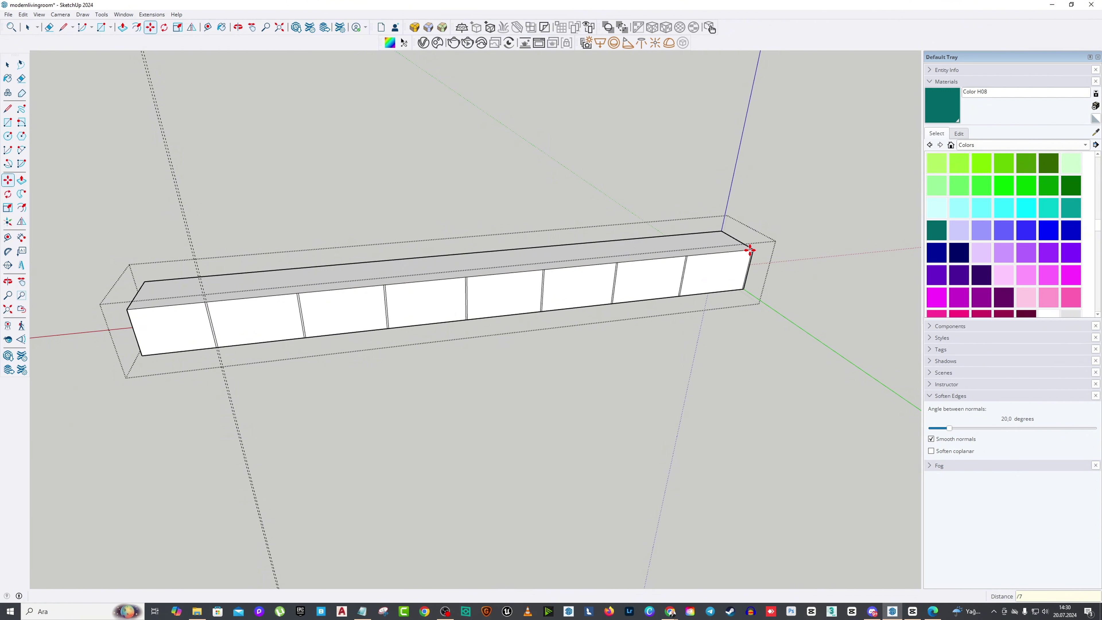
scroll(750, 273, "down", 2)
scroll(656, 313, "up", 3)
Step: Pick the Eraser and orbit to look down along the box
scroll(655, 313, "up", 2)
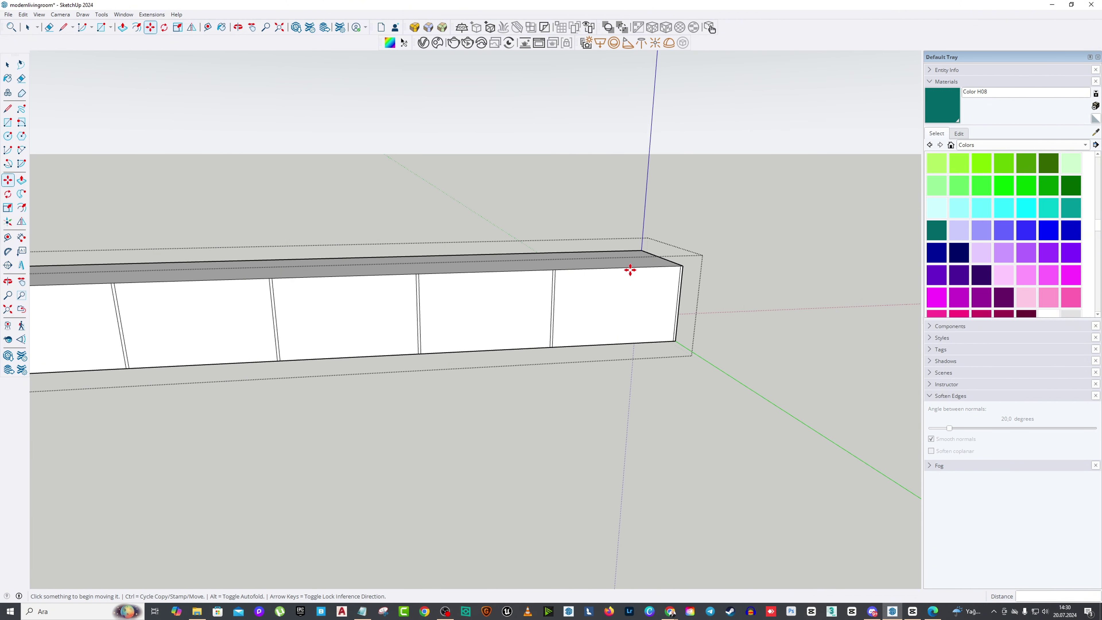
left_click(22, 78)
scroll(688, 252, "up", 1)
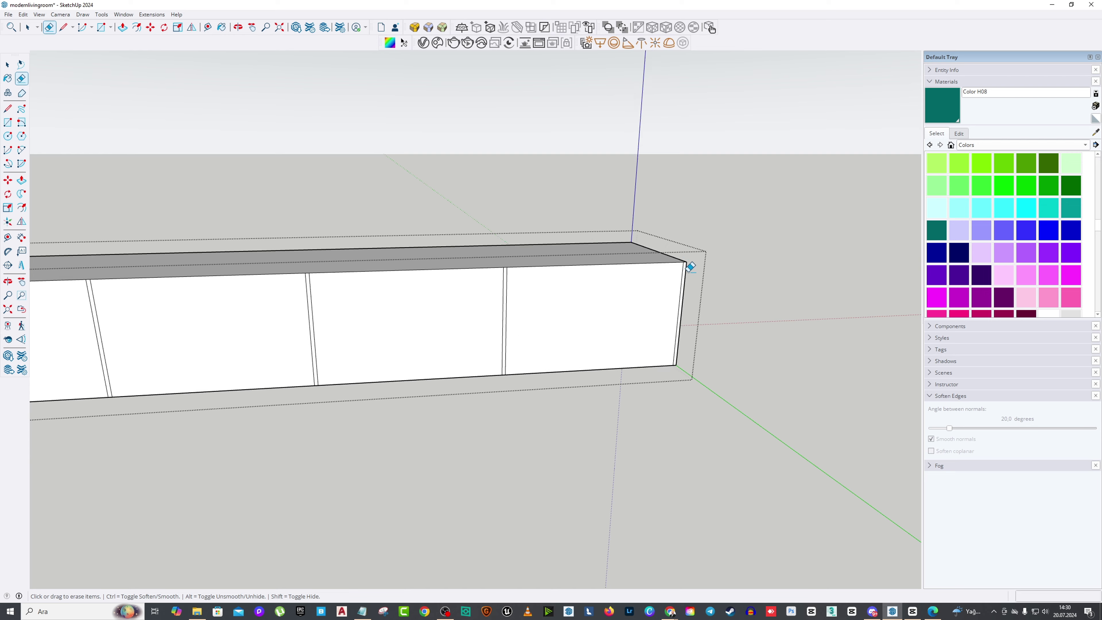
scroll(704, 245, "down", 2)
scroll(455, 276, "down", 3)
middle_click_drag(455, 276, 404, 290)
scroll(221, 308, "up", 1)
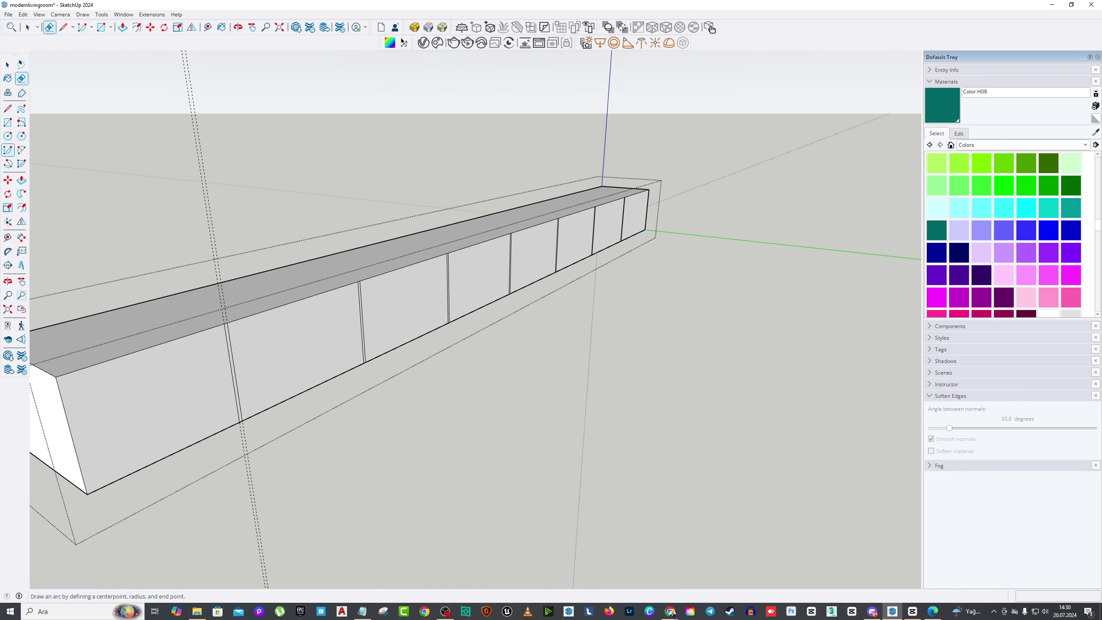
Step: Push/Pull the near front panel inward and repeat the same push on the second panel
left_click(24, 181)
scroll(209, 364, "up", 1)
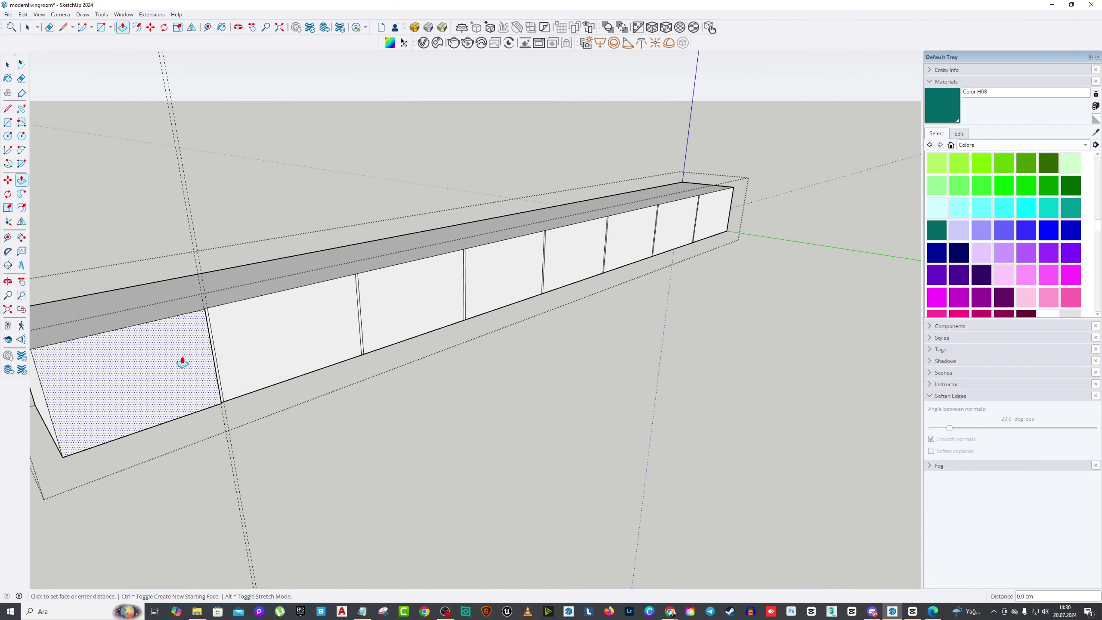
left_click(182, 362)
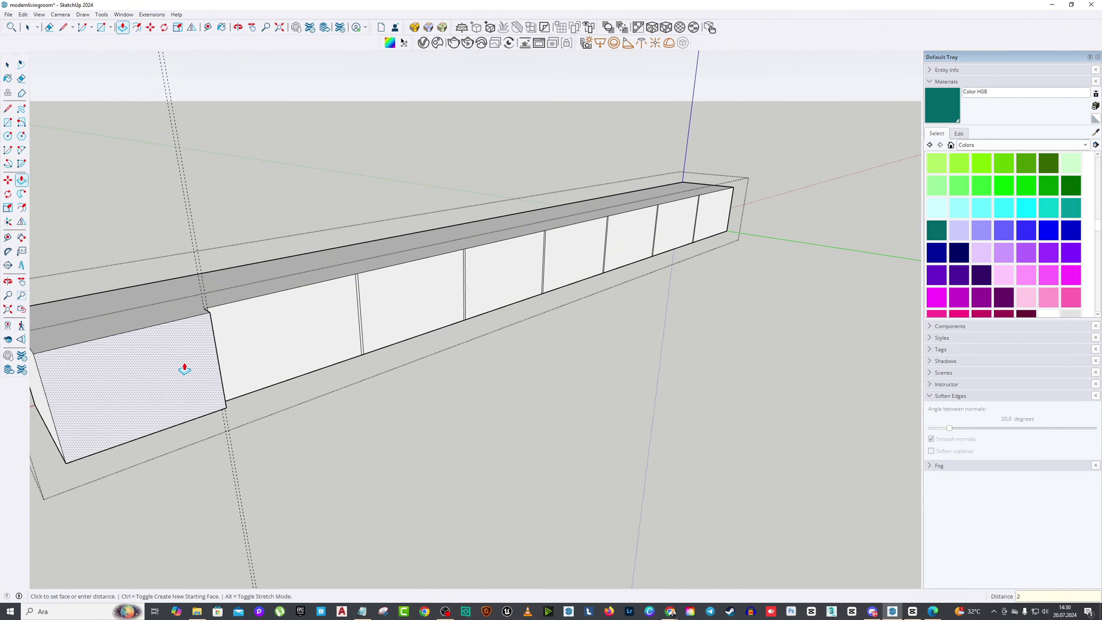
key("Return")
middle_click_drag(313, 310, 191, 325)
scroll(295, 235, "up", 3)
double_click(283, 261)
scroll(282, 261, "down", 3)
middle_click_drag(353, 241, 358, 241)
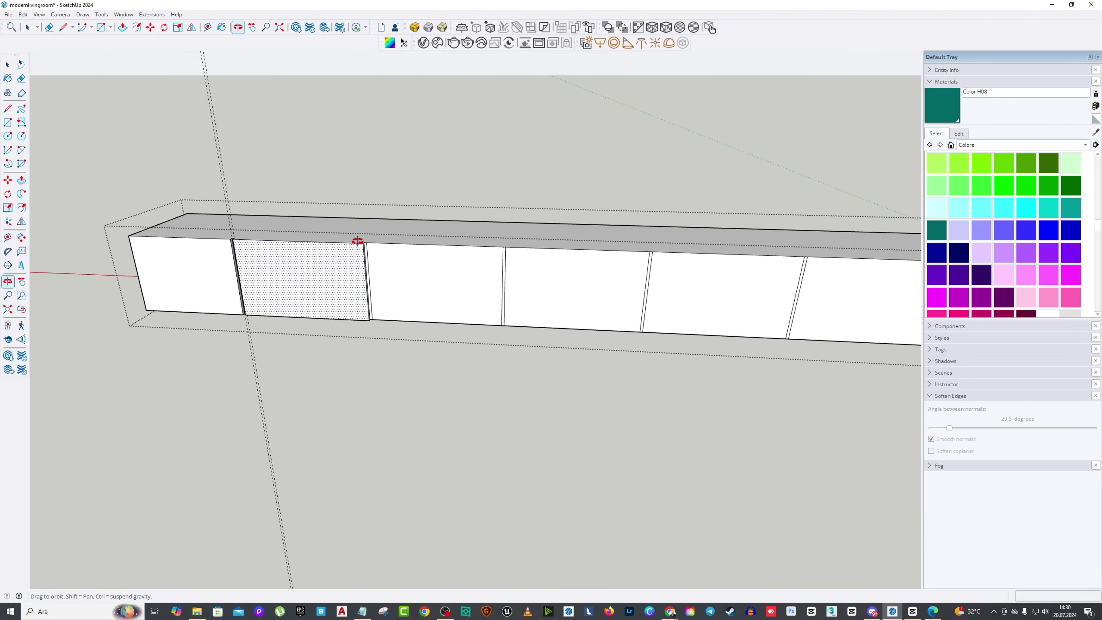
scroll(357, 239, "down", 6)
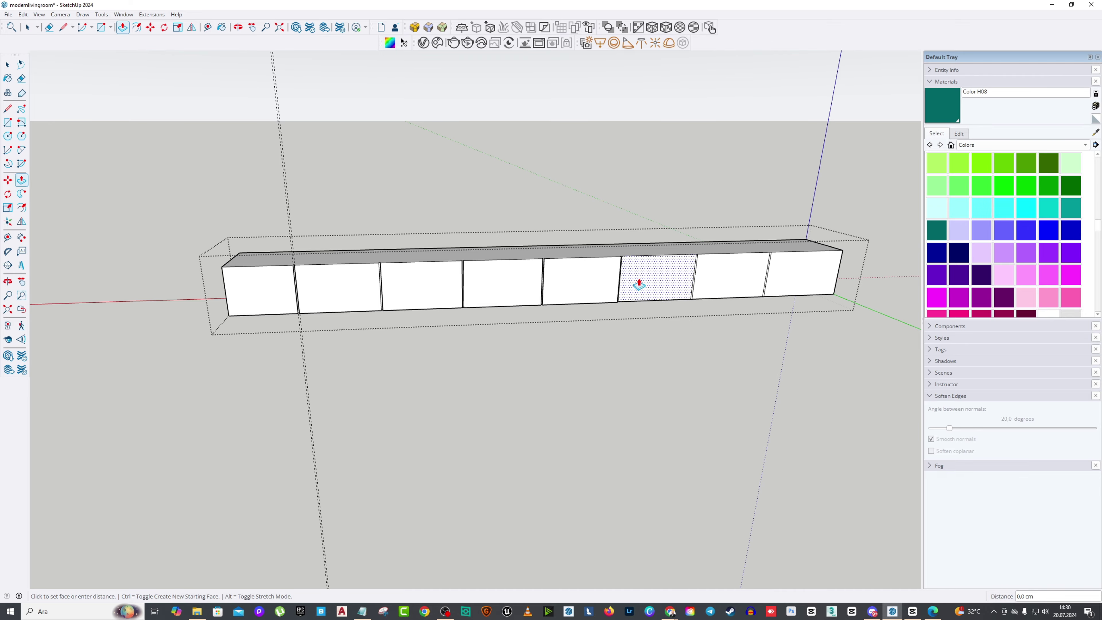
Step: Orbit around the box to inspect its top face and long front, back in Select
middle_click_drag(546, 246, 283, 320)
scroll(350, 384, "up", 4)
scroll(352, 303, "up", 6)
middle_click_drag(374, 305, 463, 207)
scroll(350, 191, "down", 5)
left_click(7, 64)
scroll(462, 207, "down", 4)
middle_click_drag(447, 259, 345, 321)
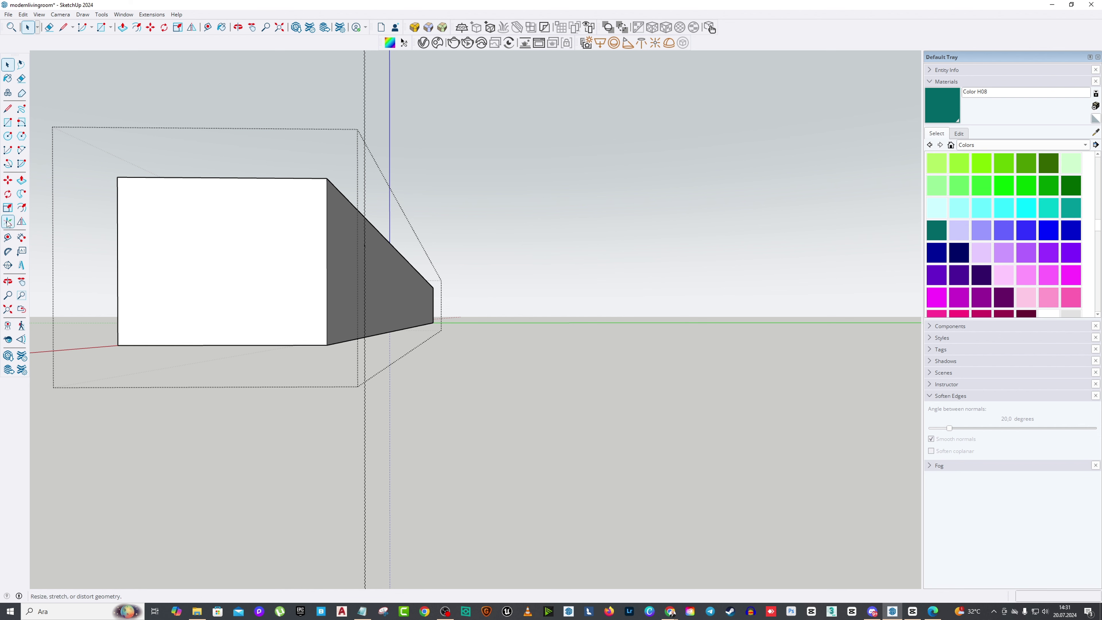
Step: Place a guide 10 cm in from the side edge of the box's end face
left_click(7, 237)
left_click(327, 294)
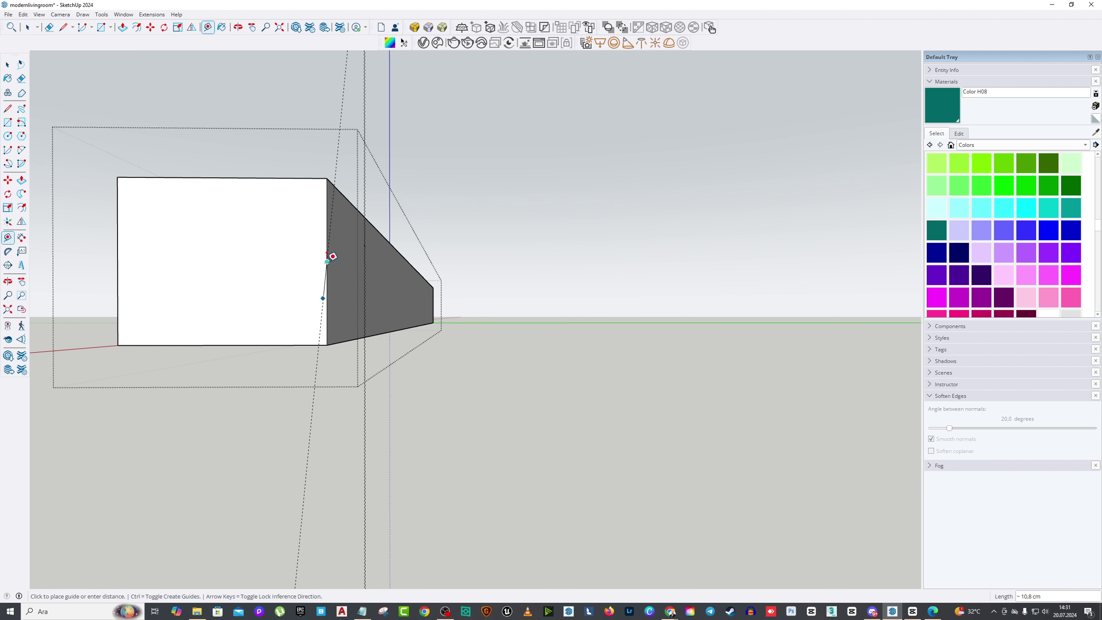
key("Escape")
middle_click_drag(327, 264, 390, 304)
left_click(324, 288)
key("Escape")
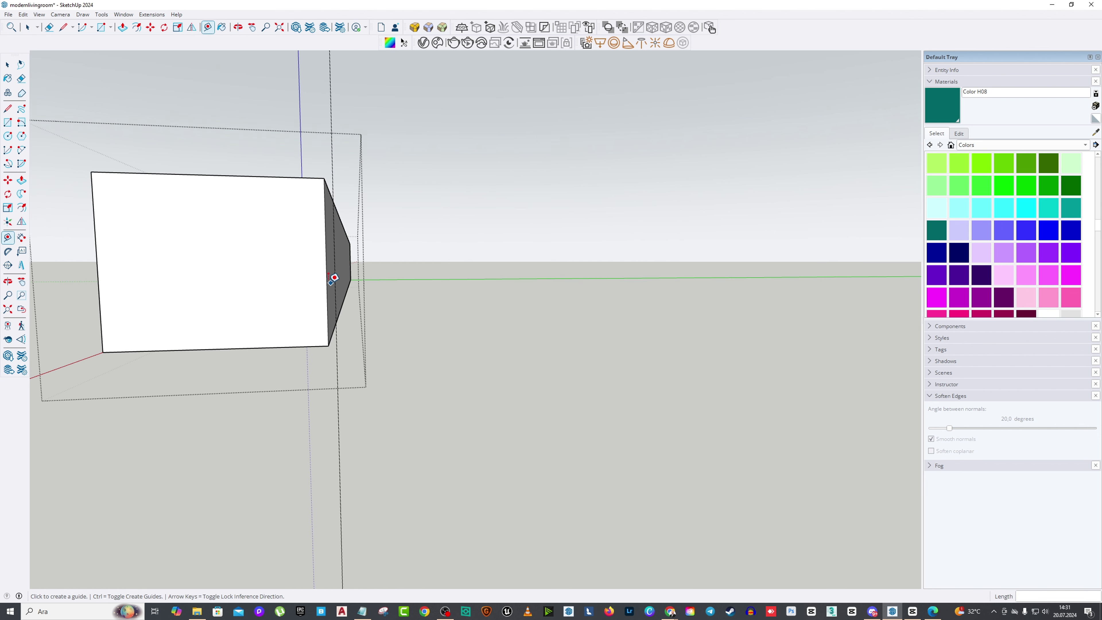
left_click(332, 278)
type("10")
key("Return")
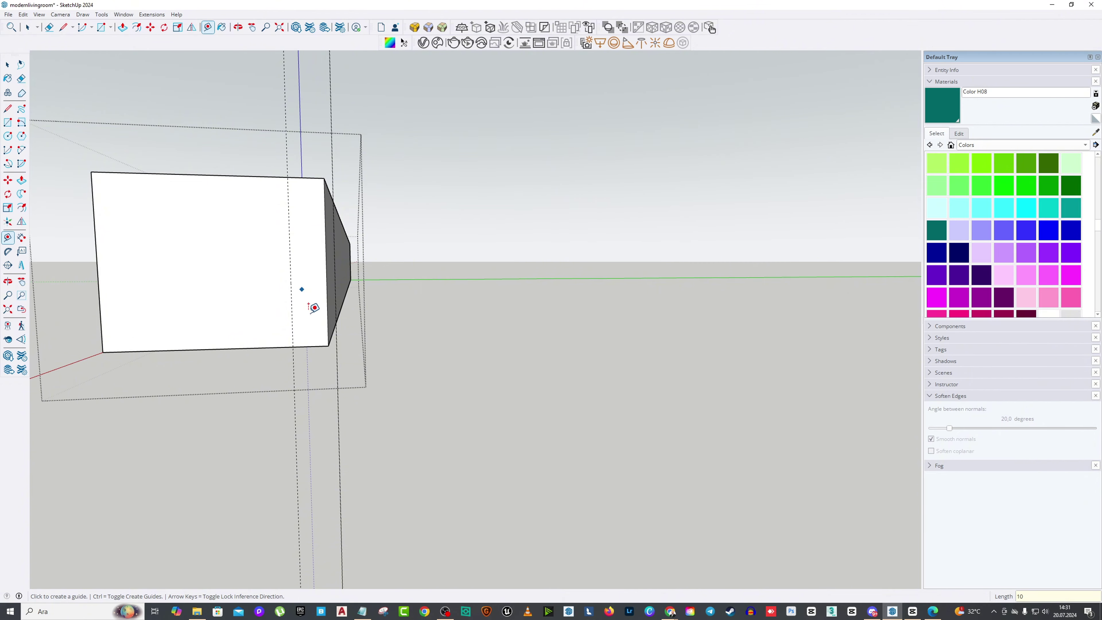
Step: Add guides from the bottom edge, ending with one 10 cm above it
middle_click_drag(300, 332, 307, 339)
left_click(305, 346)
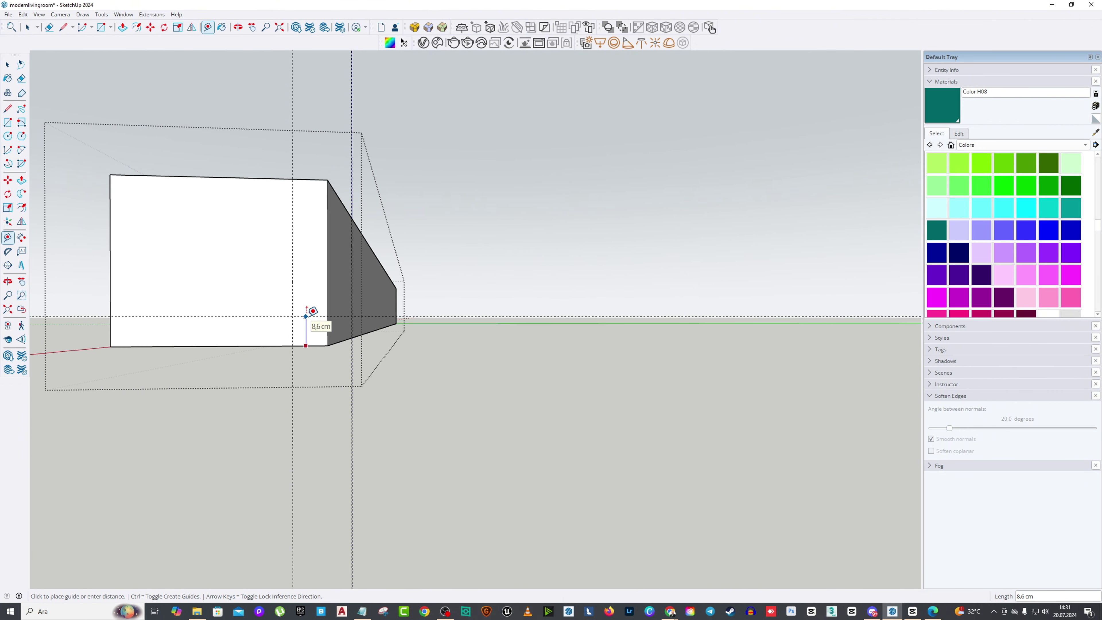
type("50")
key("Return")
mouse_move(320, 281)
middle_mouse_down()
mouse_move(237, 311)
mouse_move(296, 327)
middle_mouse_up()
left_click(304, 343)
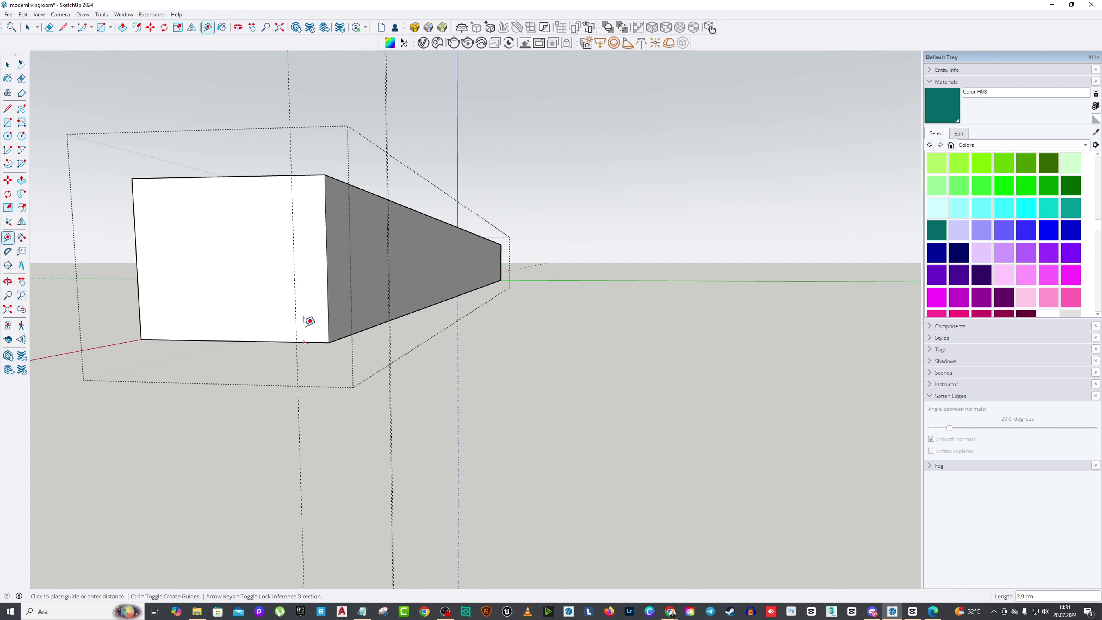
middle_click_drag(246, 268, 206, 284)
left_click(8, 64)
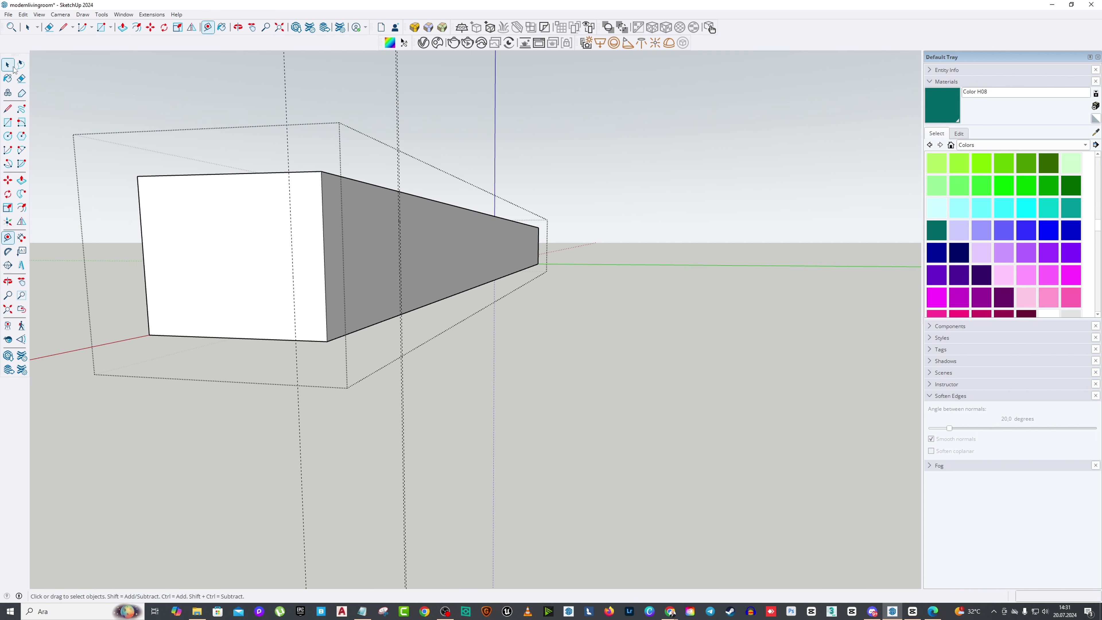
middle_click_drag(48, 204, 24, 252)
left_click(7, 237)
left_click(259, 355)
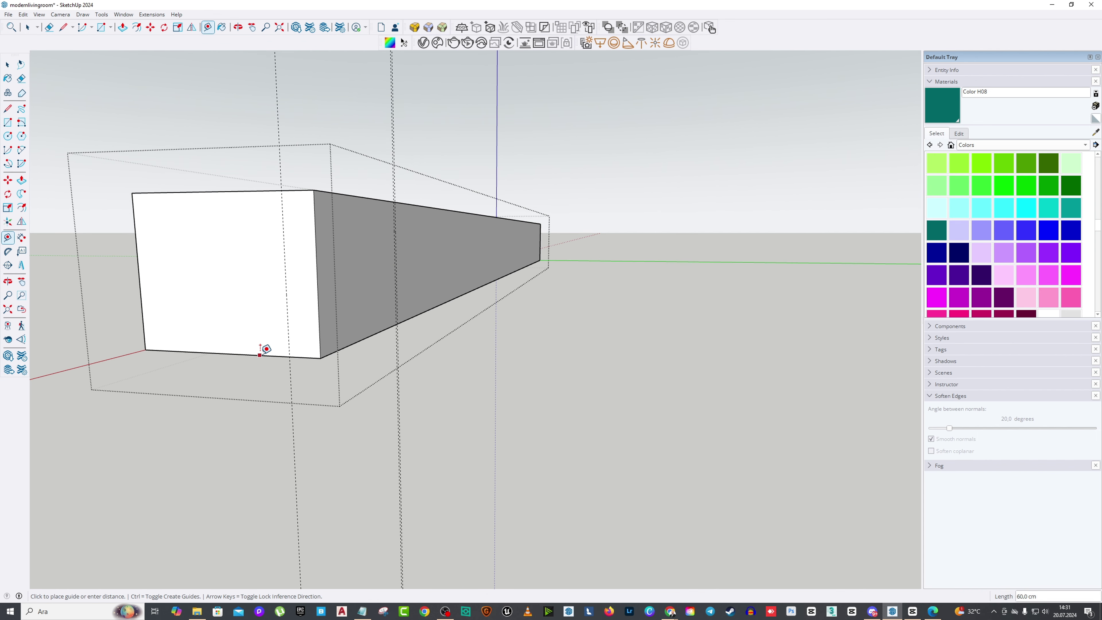
type("10")
key("Return")
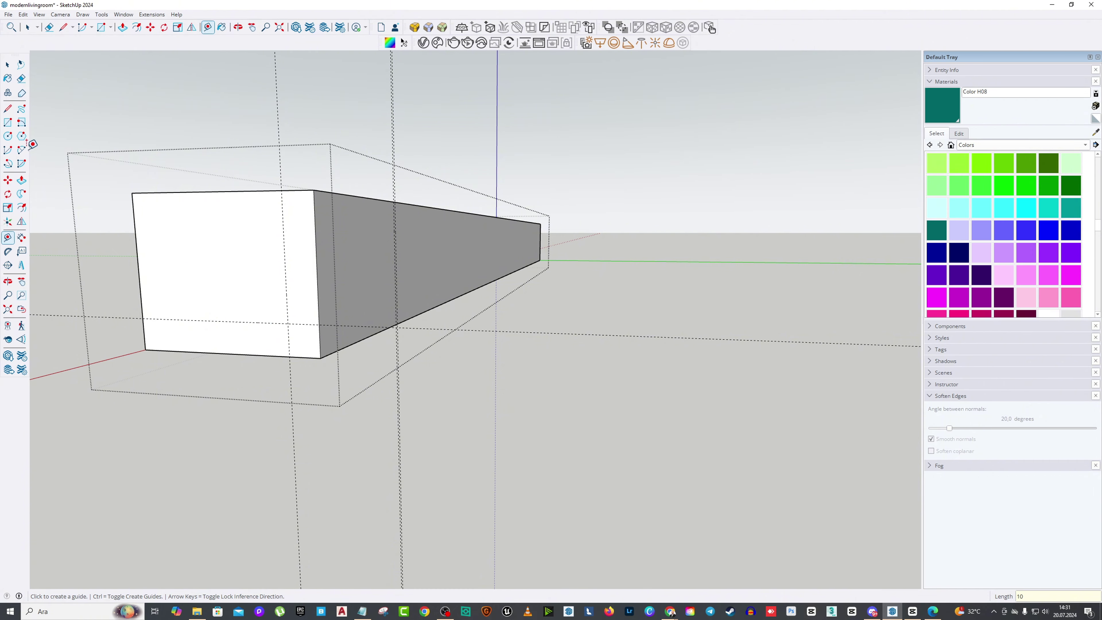
Step: Draw a small rectangle at the bottom front corner and push it through the box's full length
key("r")
left_click(287, 323)
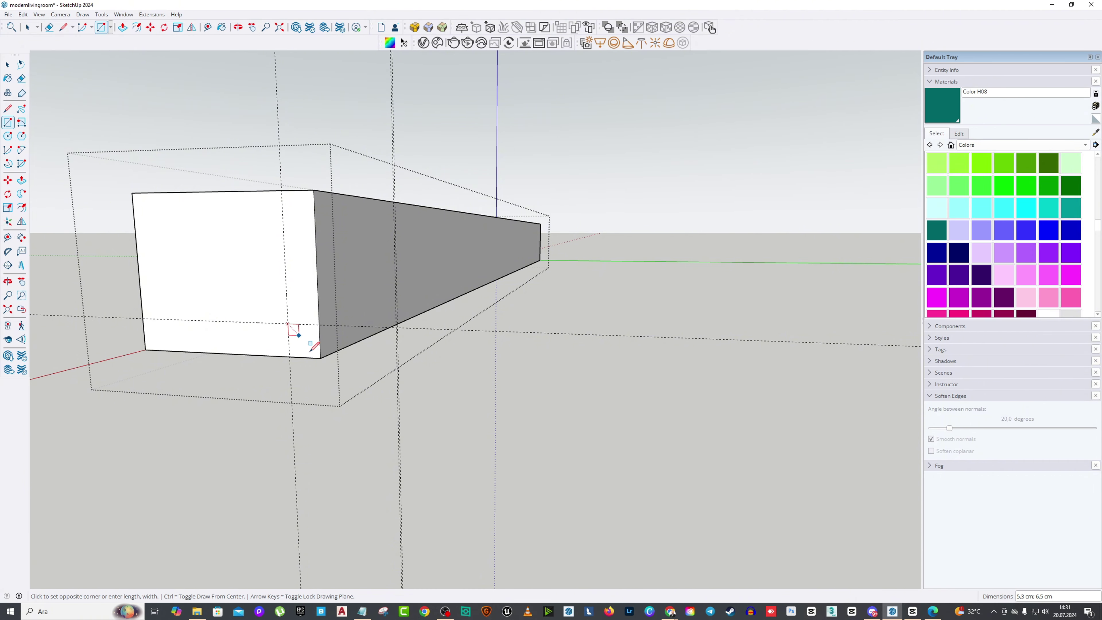
left_click(320, 358)
left_click(22, 181)
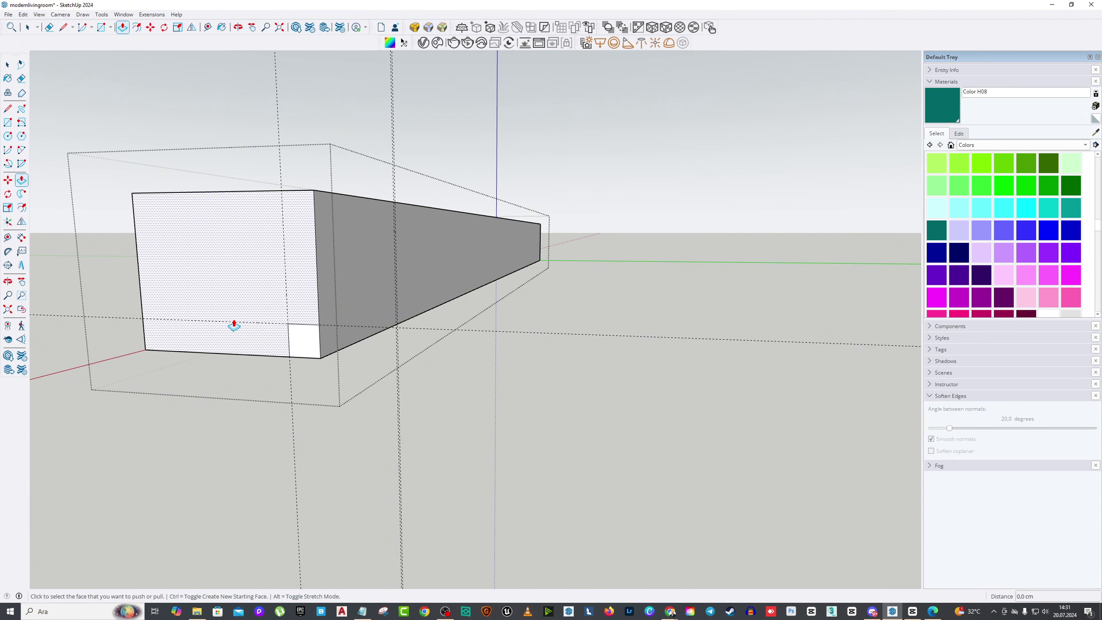
left_click(297, 343)
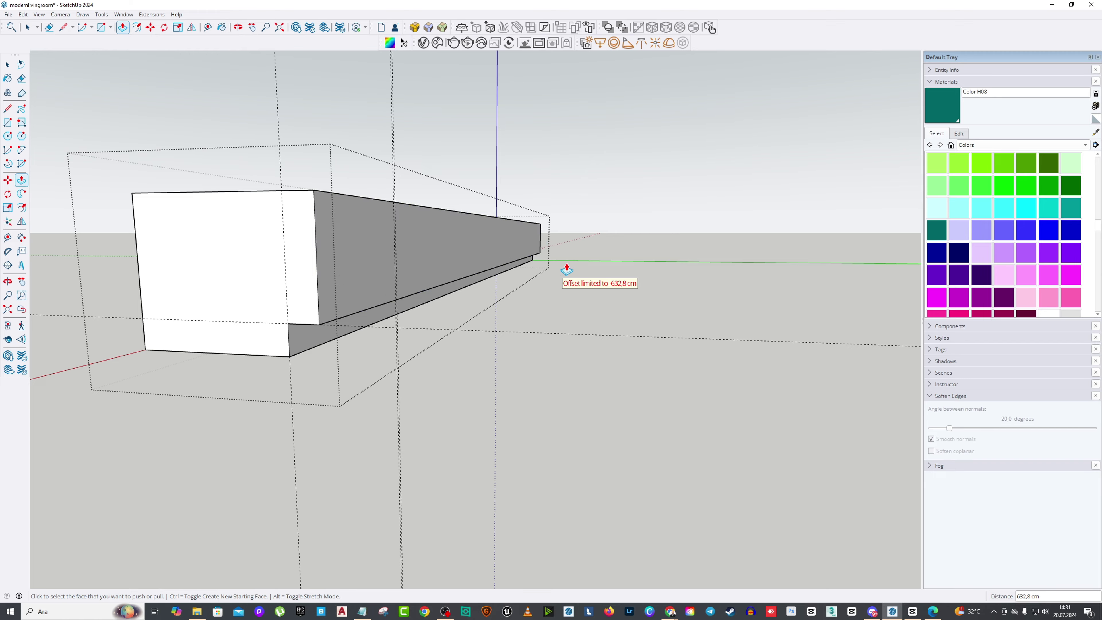
middle_click_drag(565, 265, 270, 275)
scroll(364, 242, "up", 4)
Step: Place a guide offset 1 from the existing guide on the bench front
key("e")
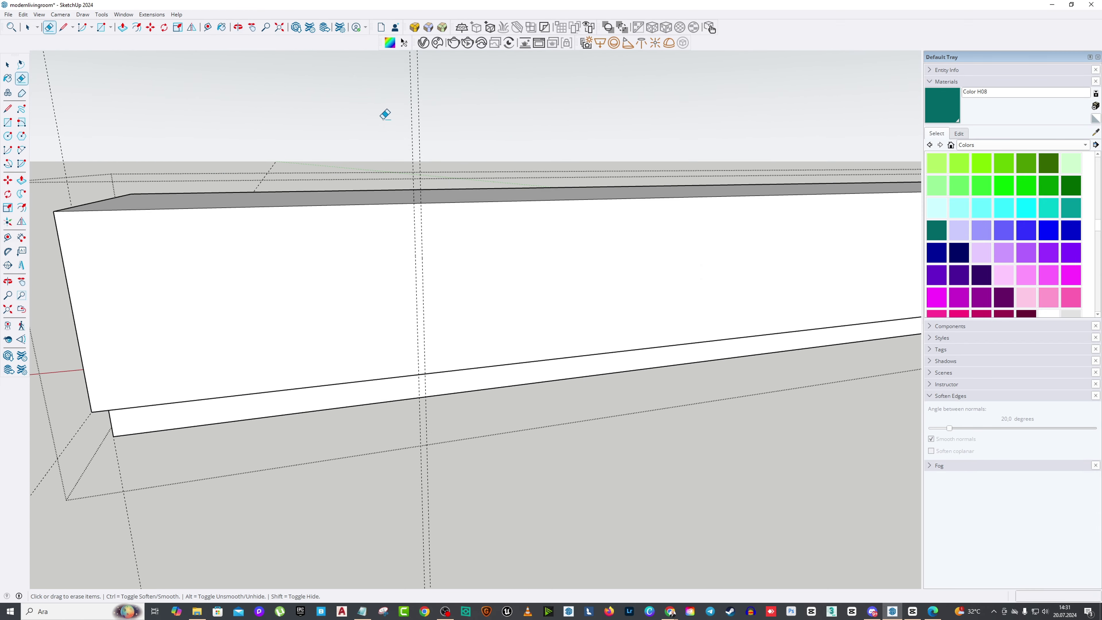
scroll(374, 140, "down", 4)
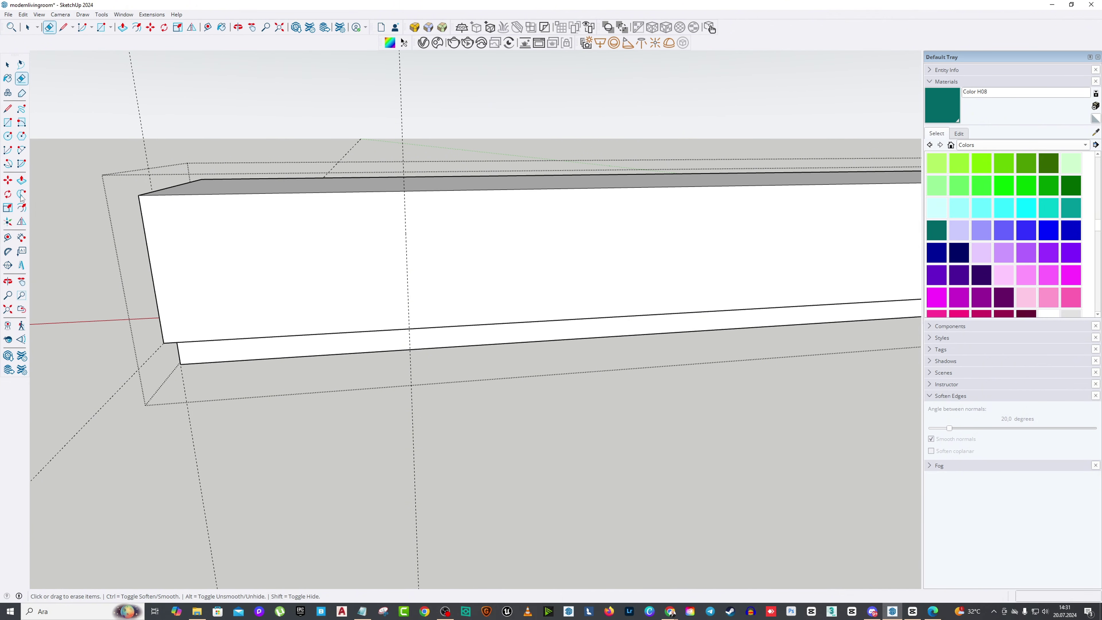
left_click(21, 150)
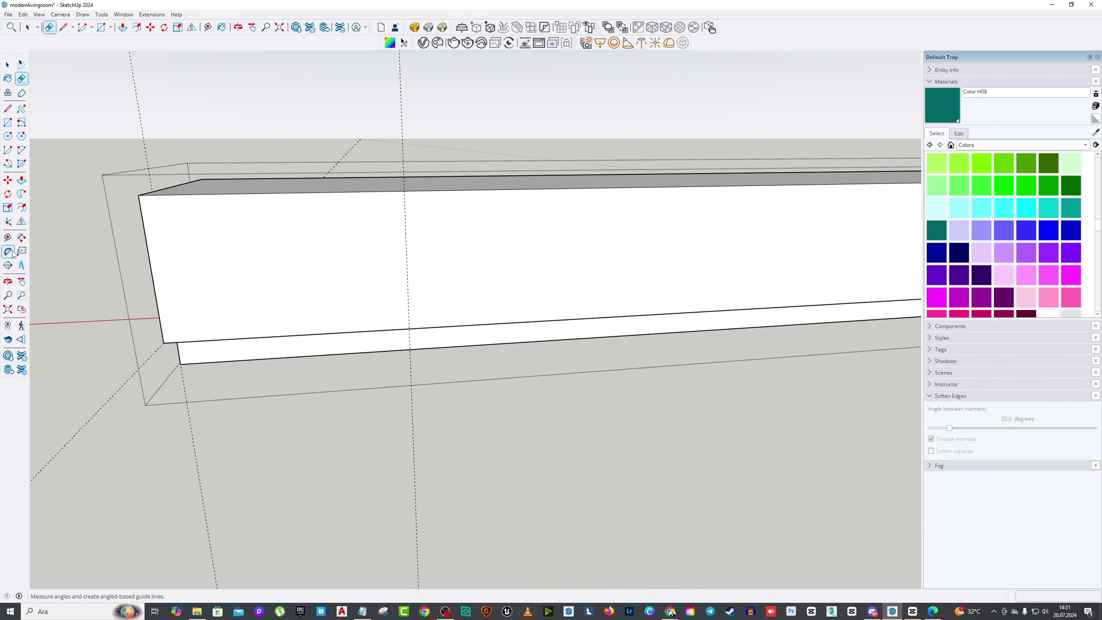
left_click(7, 238)
scroll(400, 220, "down", 1)
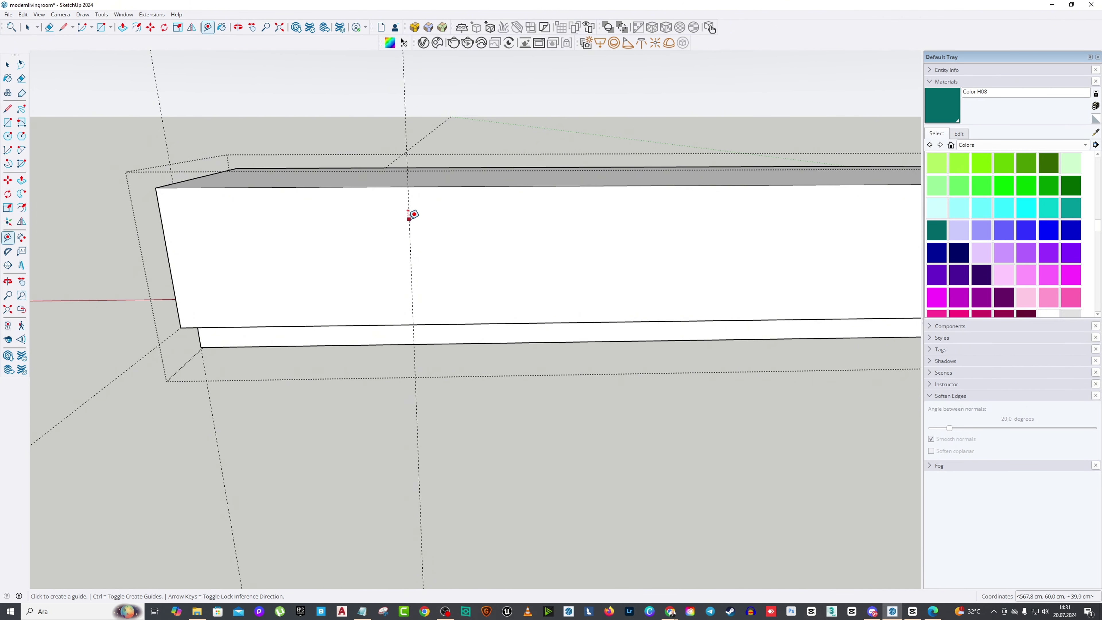
left_click(409, 217)
type("1")
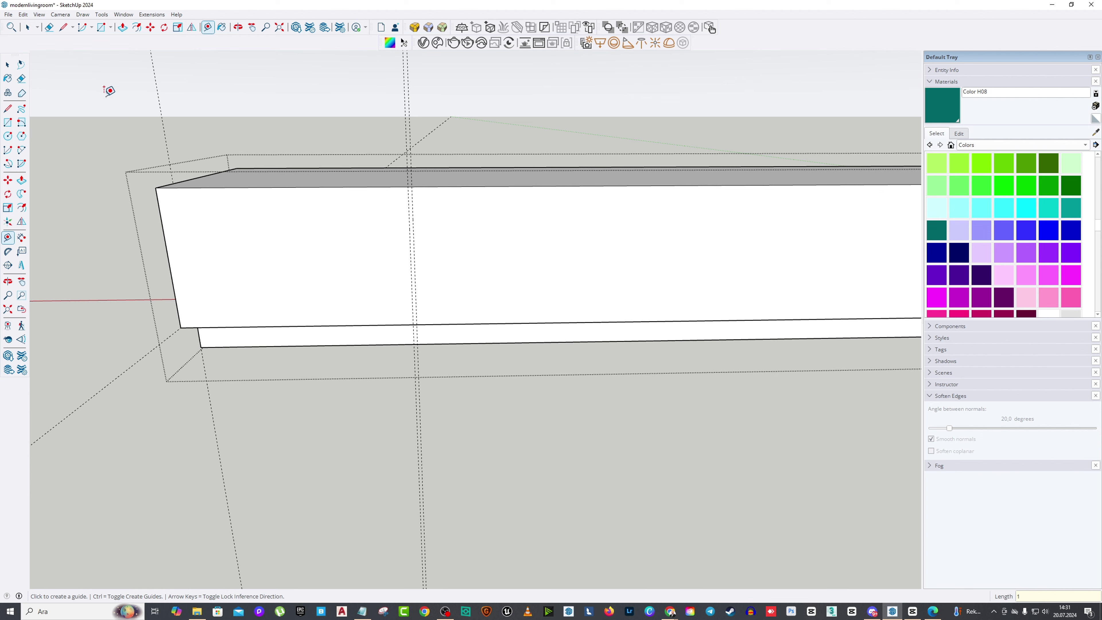
Step: Draw a thin divider rectangle on the bench front and select it
left_click(8, 123)
scroll(418, 195, "up", 2)
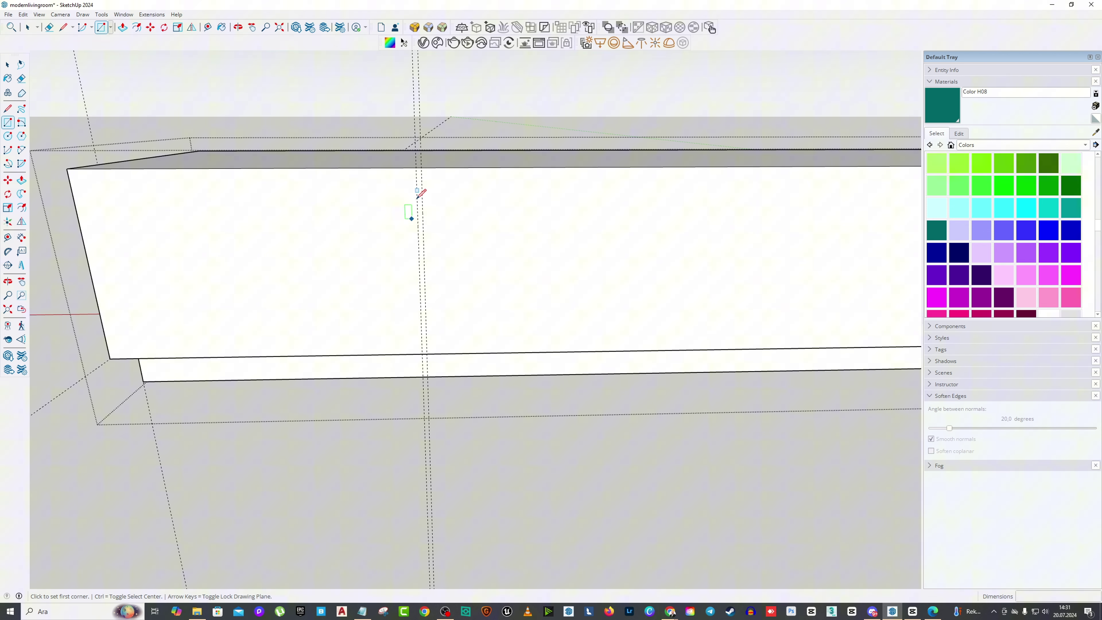
left_click(416, 168)
left_click(427, 347)
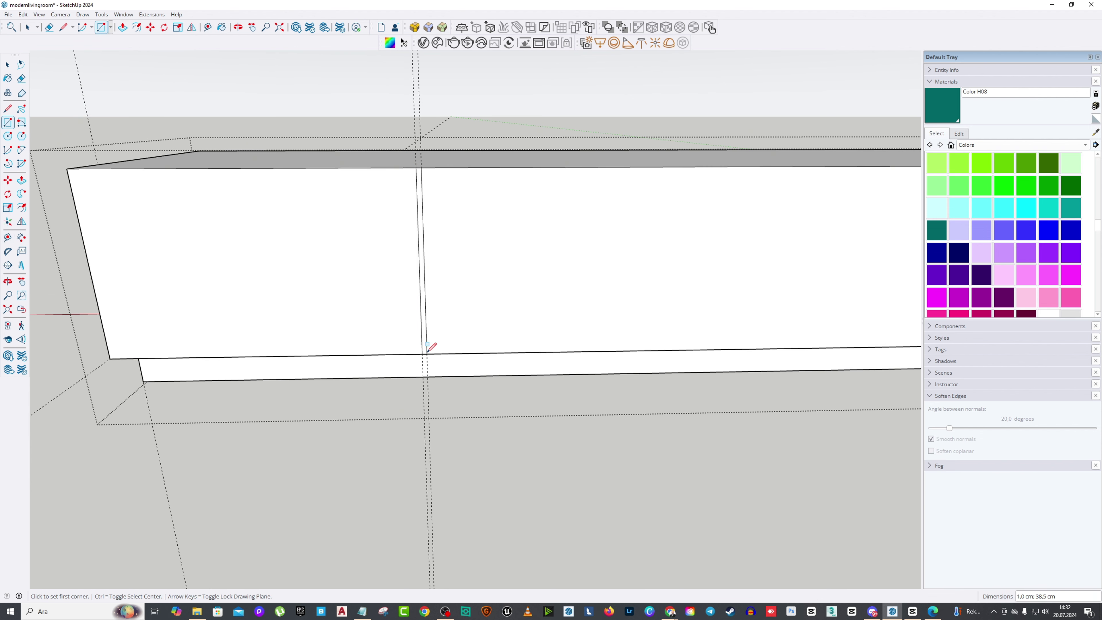
scroll(374, 258, "down", 1)
key("space")
scroll(398, 222, "up", 1)
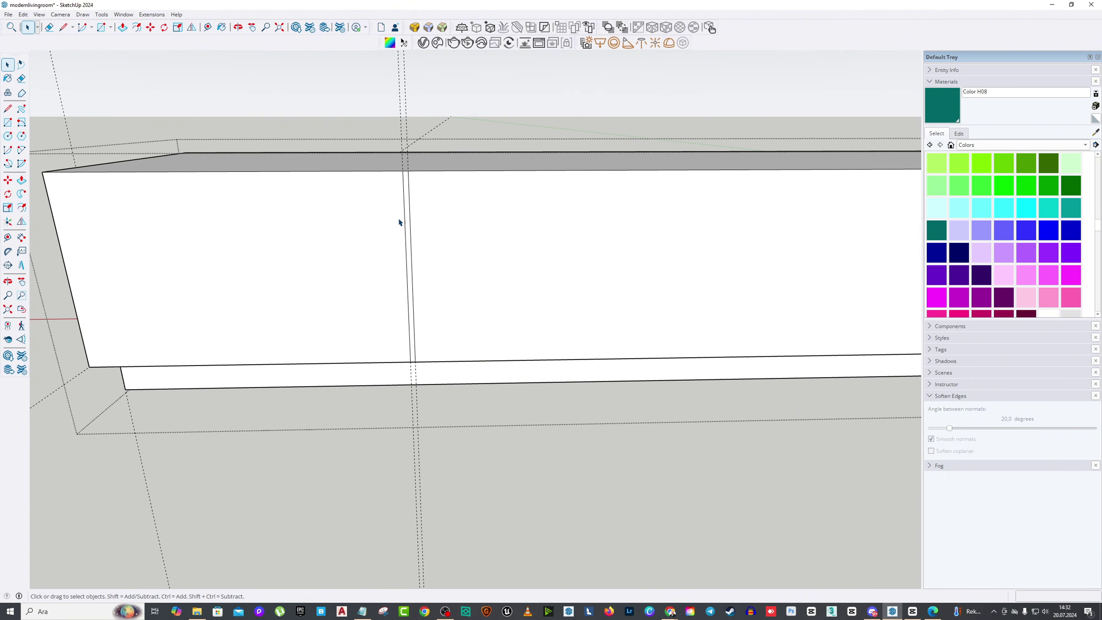
left_click(407, 194)
Step: Copy the divider along the bench and try arraying it with x5
scroll(189, 199, "down", 3)
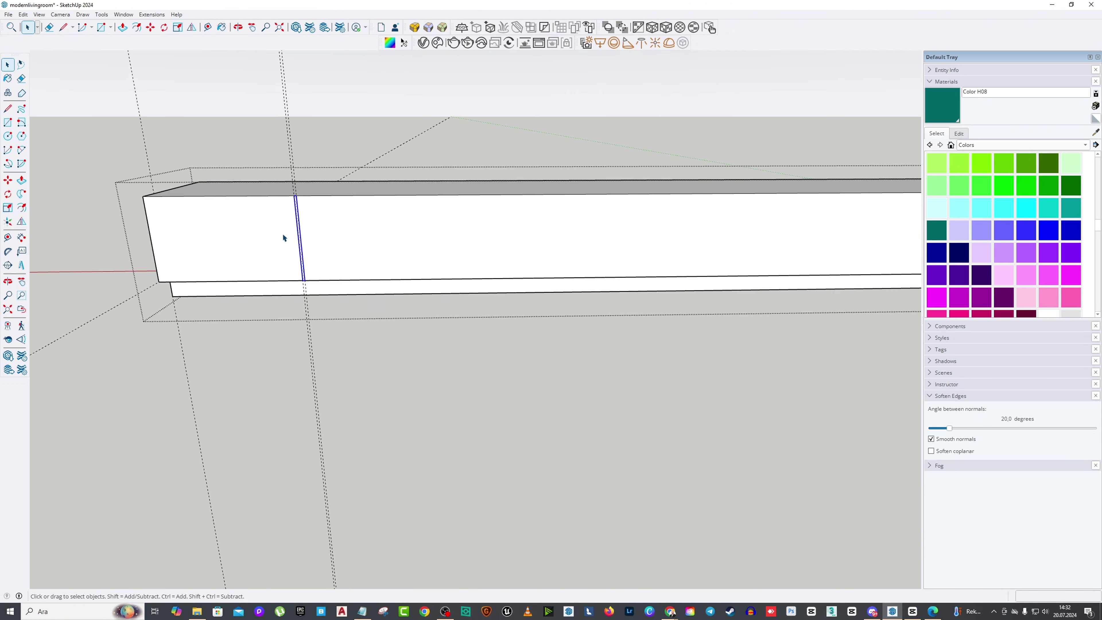
scroll(292, 247, "down", 6)
middle_click_drag(299, 265, 308, 251)
scroll(308, 250, "up", 3)
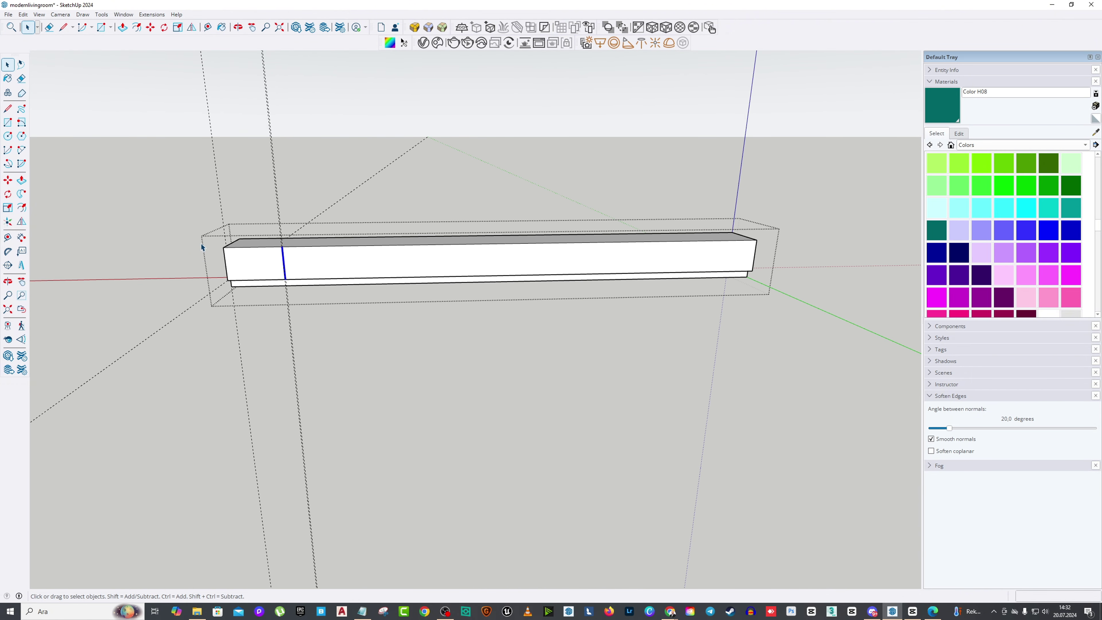
key("m")
key("ctrl")
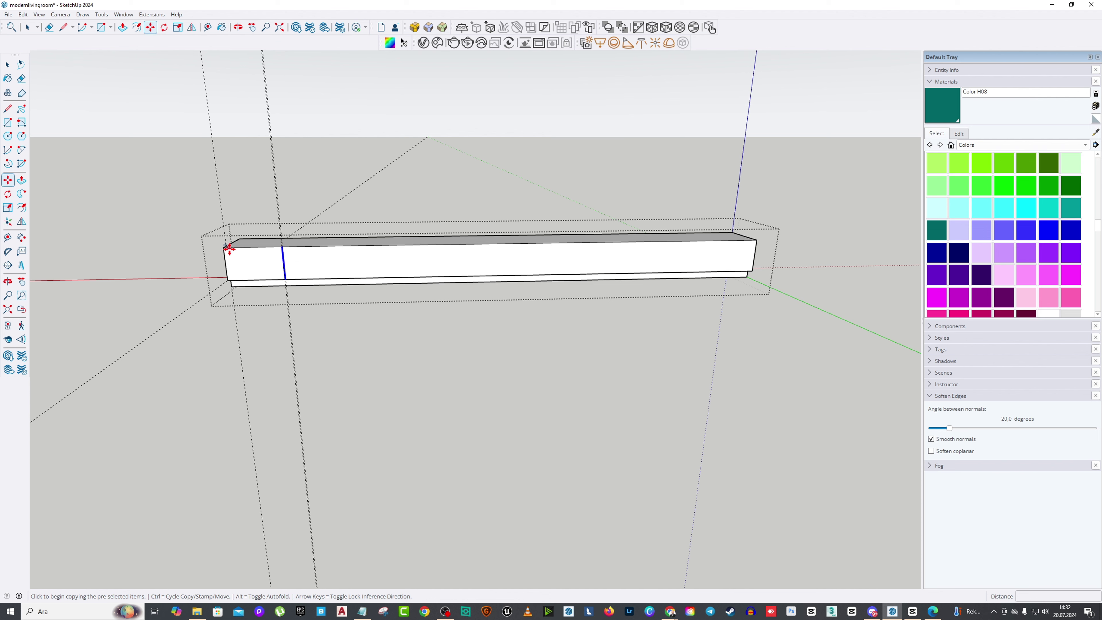
left_click(224, 248)
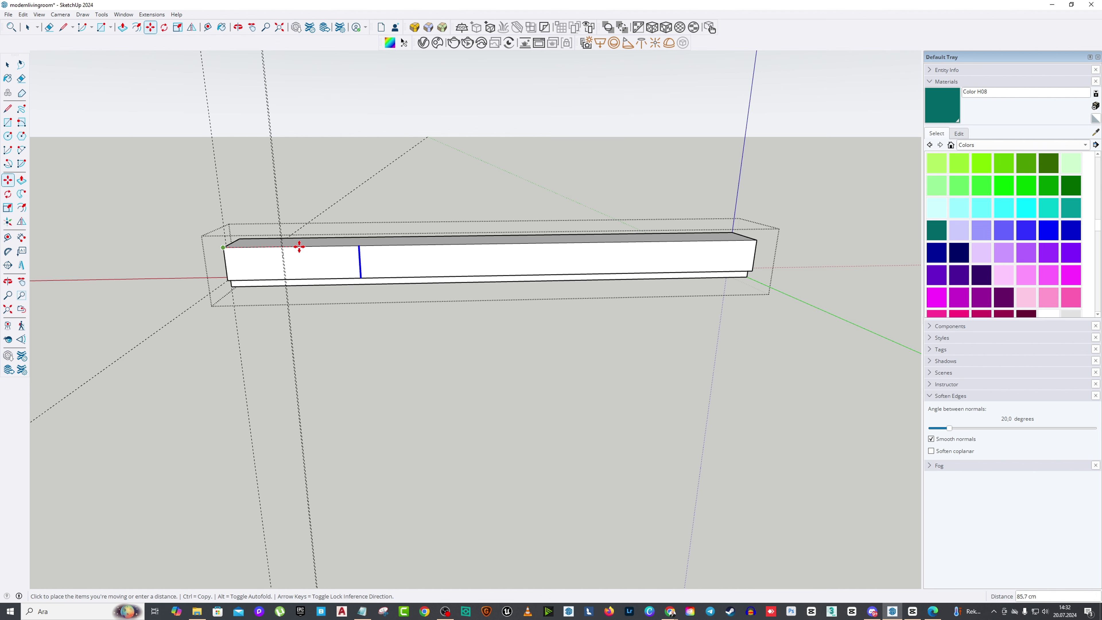
left_click(283, 247)
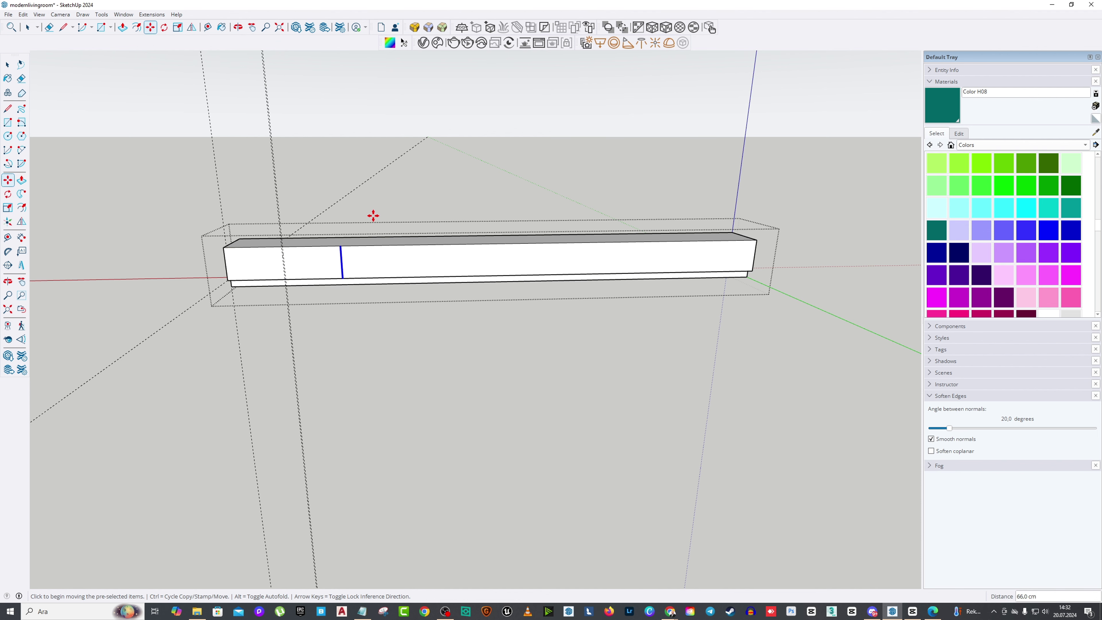
type("x5")
key("Return")
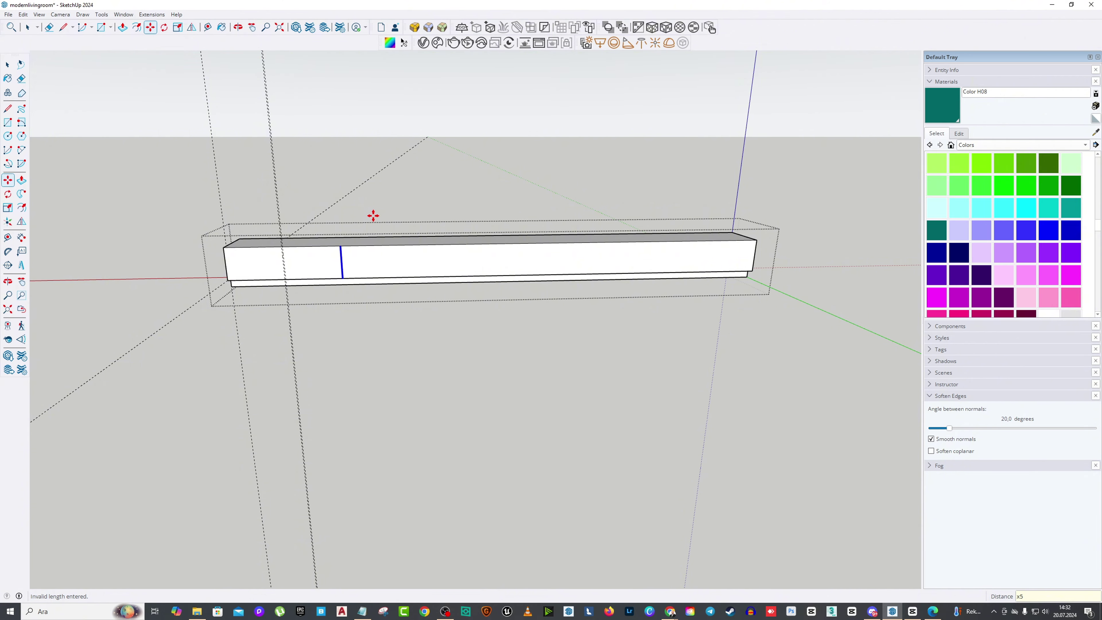
Step: Tilt the view to check the front and undo the misplaced divider copy
middle_click_drag(373, 215, 428, 264)
right_click(428, 261)
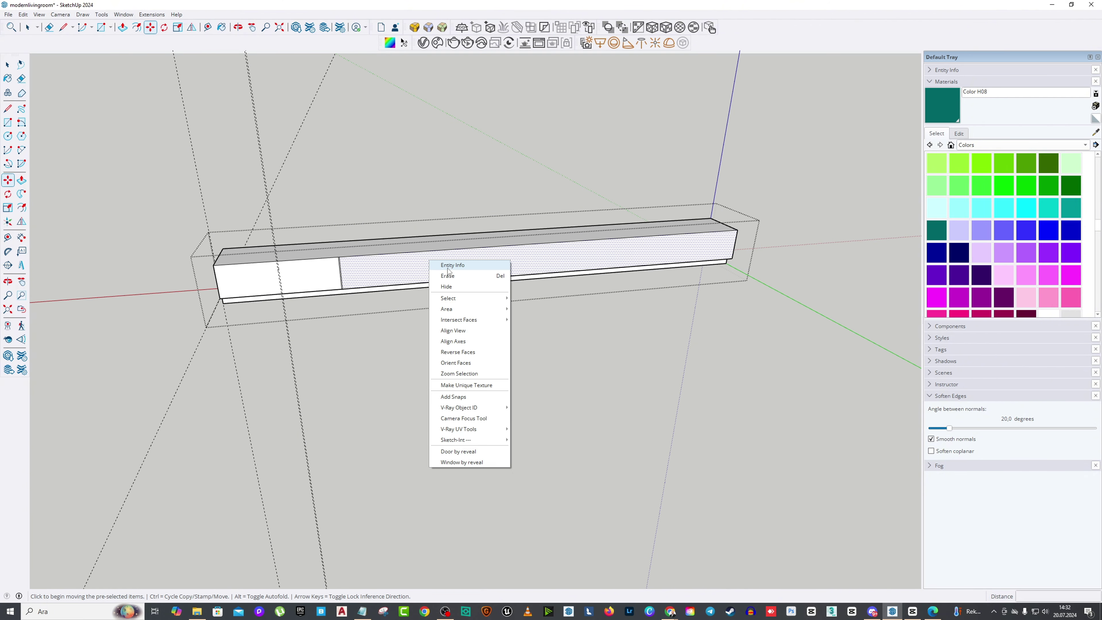
left_click(4, 62)
middle_click_drag(336, 183, 333, 173)
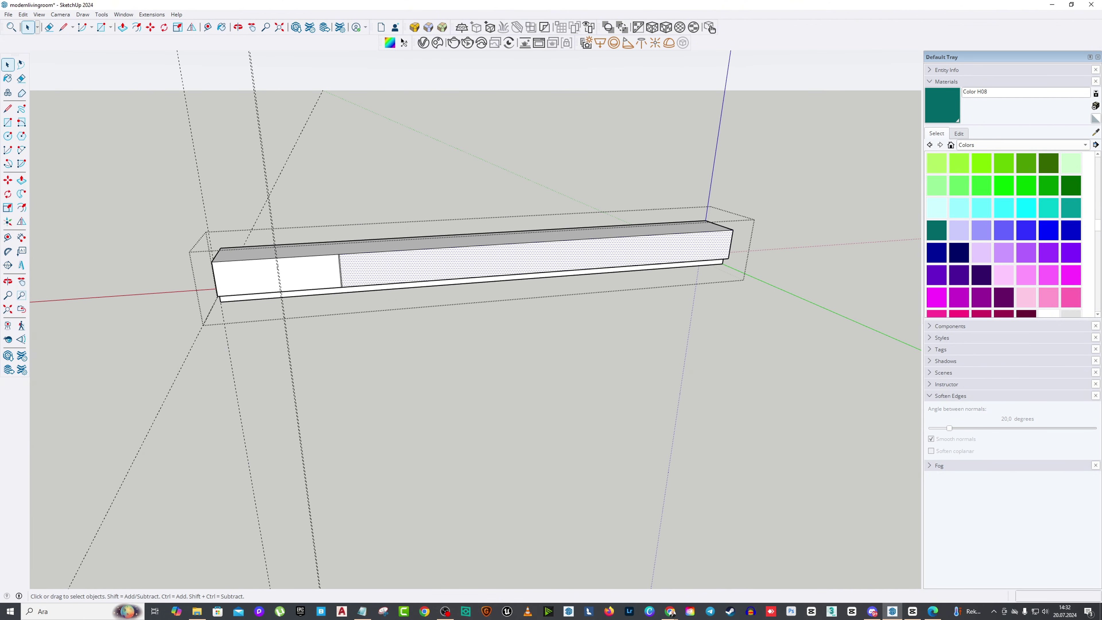
left_click(9, 181)
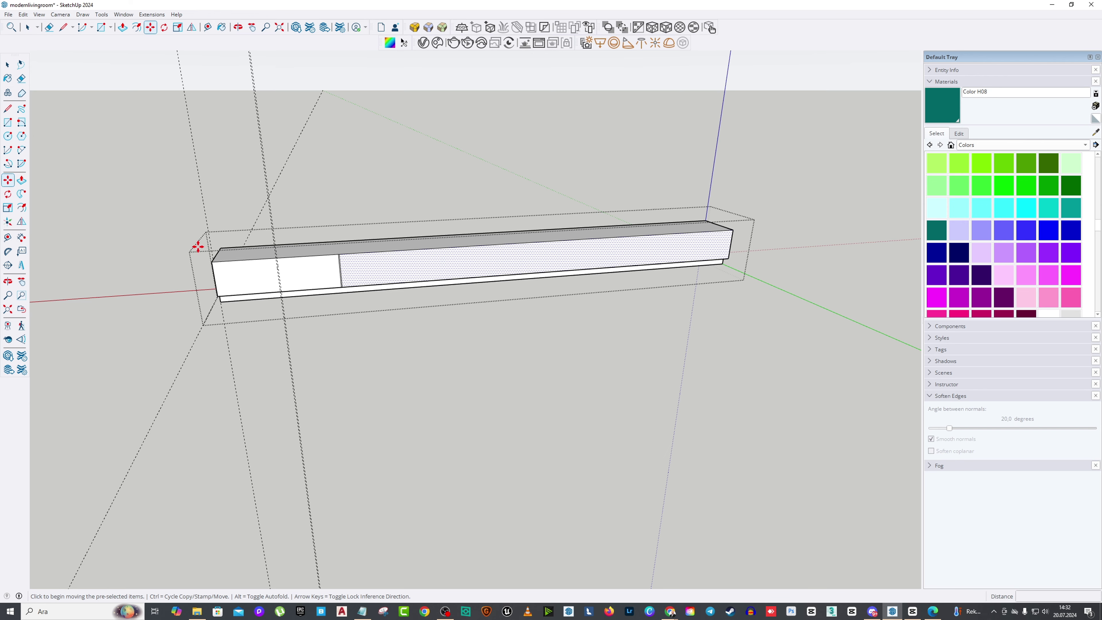
middle_click_drag(398, 267, 349, 323)
key("space")
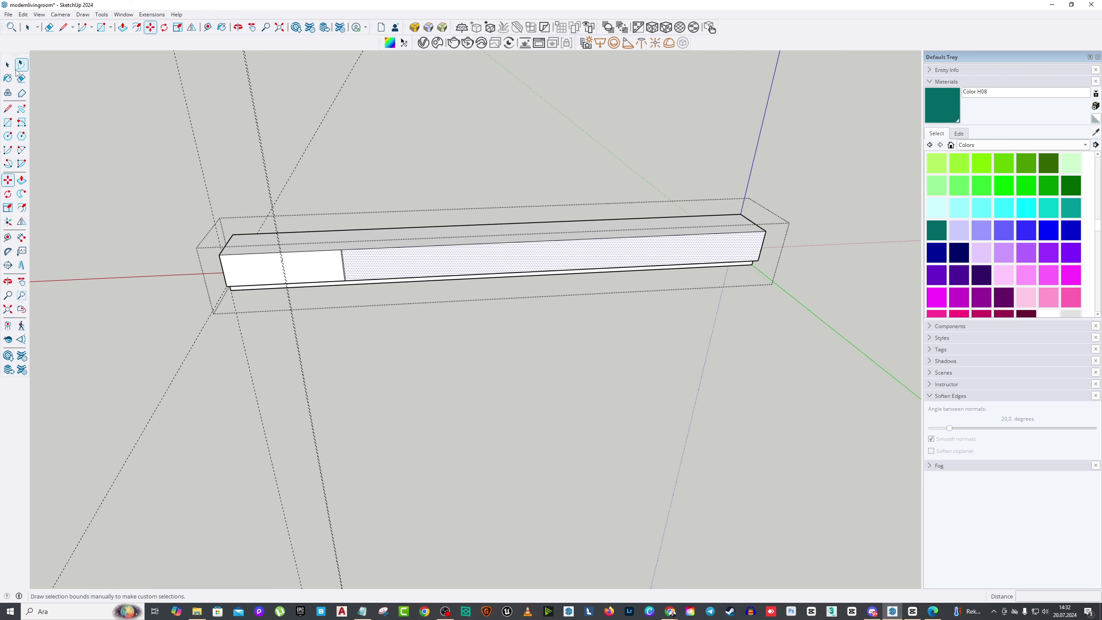
scroll(264, 276, "up", 5)
key("ctrl+z")
key("ctrl+z")
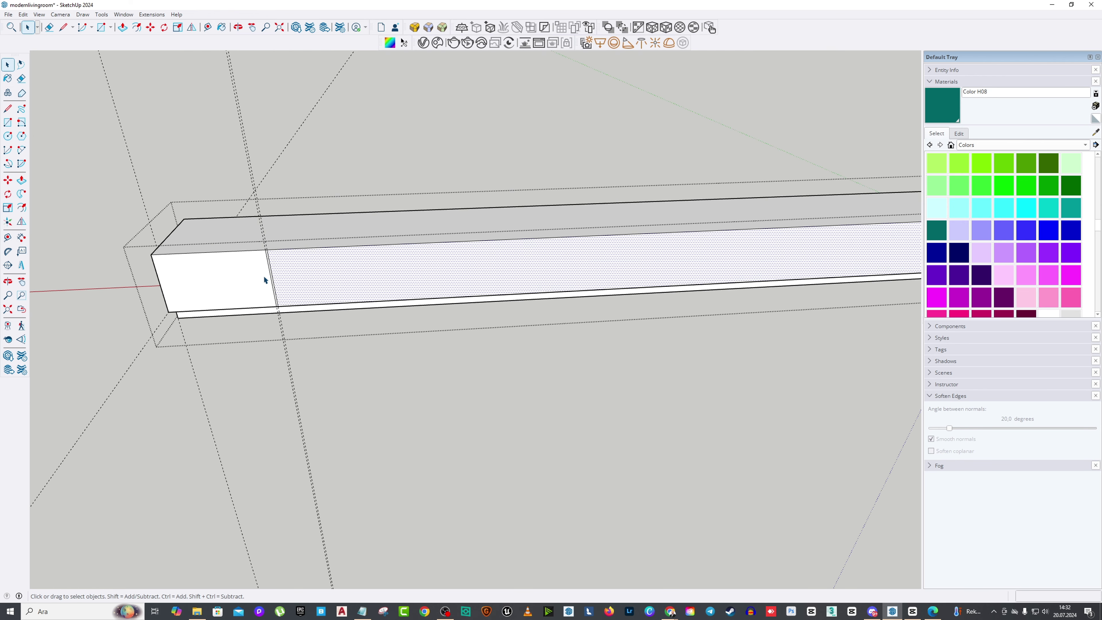
Step: Select the divider edge on the bench front for a copy-move
scroll(274, 260, "up", 2)
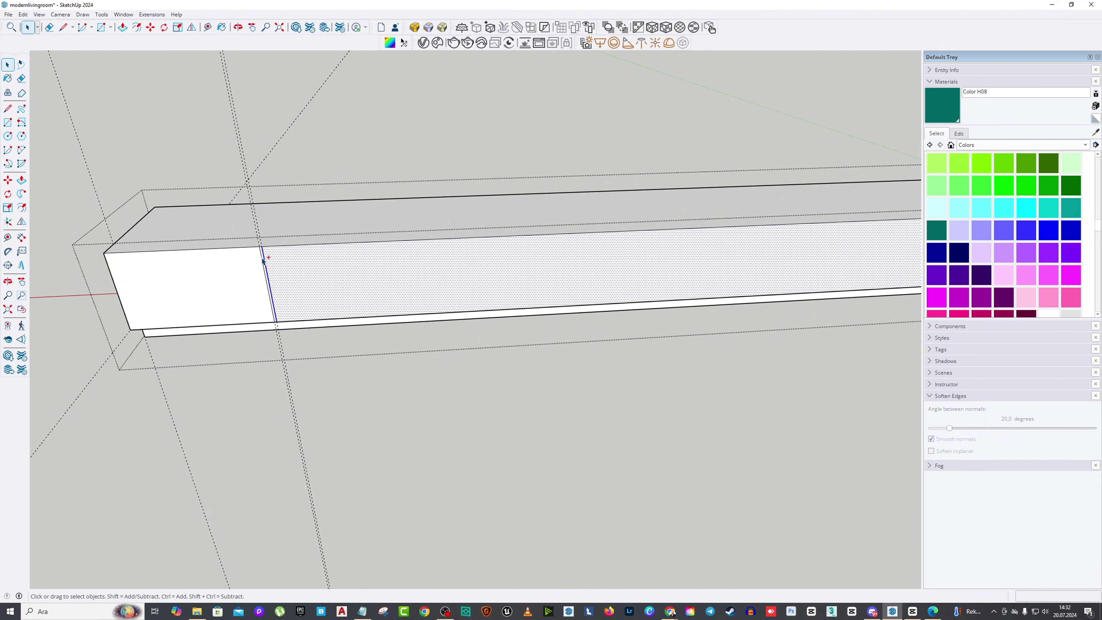
left_click(263, 260)
key("m")
middle_click_drag(293, 253, 147, 236)
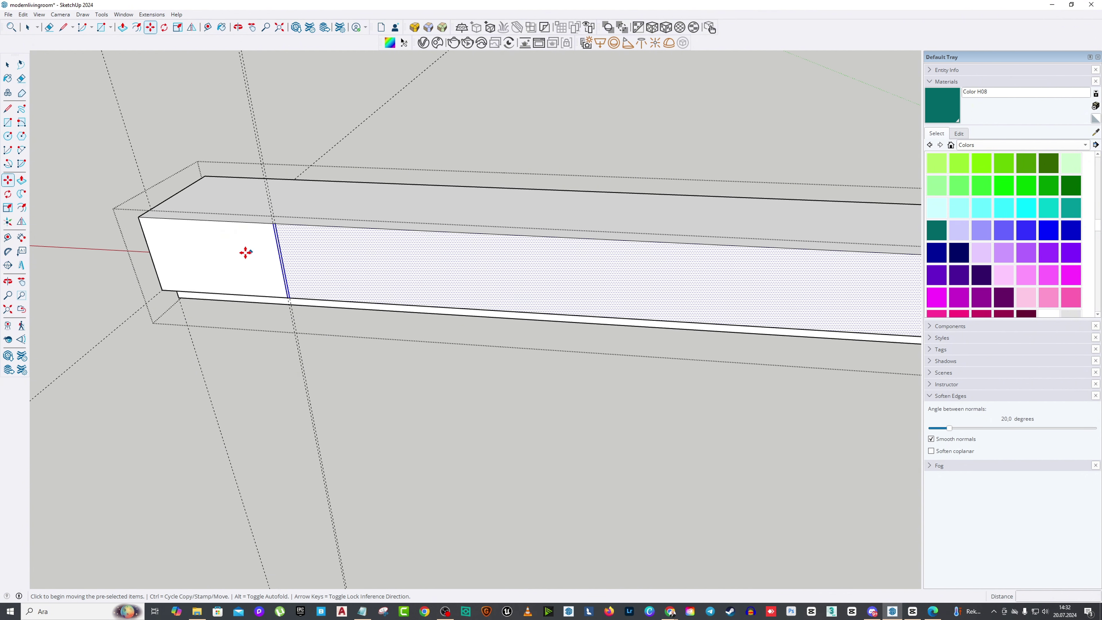
key("ctrl")
middle_click_drag(316, 255, 467, 178)
scroll(398, 263, "down", 4)
middle_click_drag(398, 263, 339, 277)
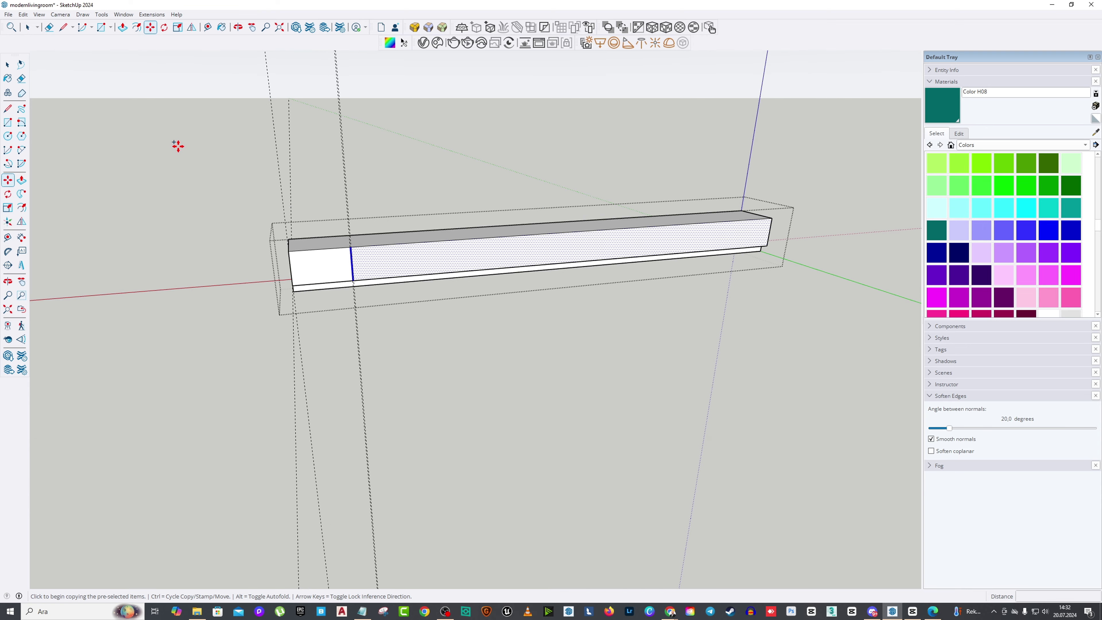
key("space")
scroll(372, 276, "up", 3)
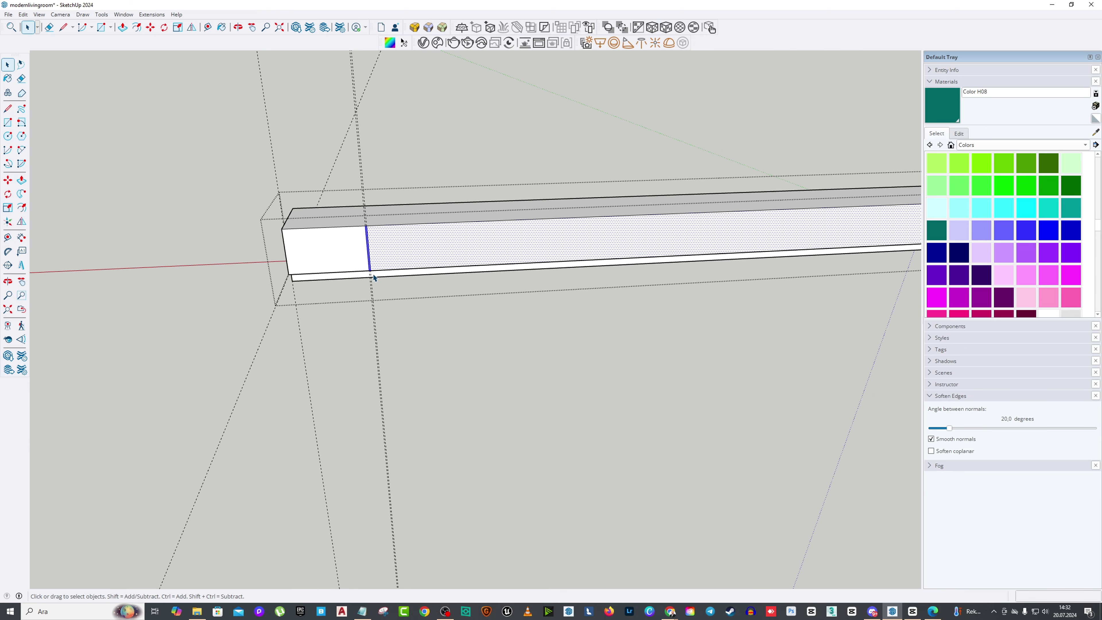
Step: Start a copy from the bench's left corner, then cancel it
middle_click_drag(425, 229, 276, 221)
scroll(276, 221, "up", 2)
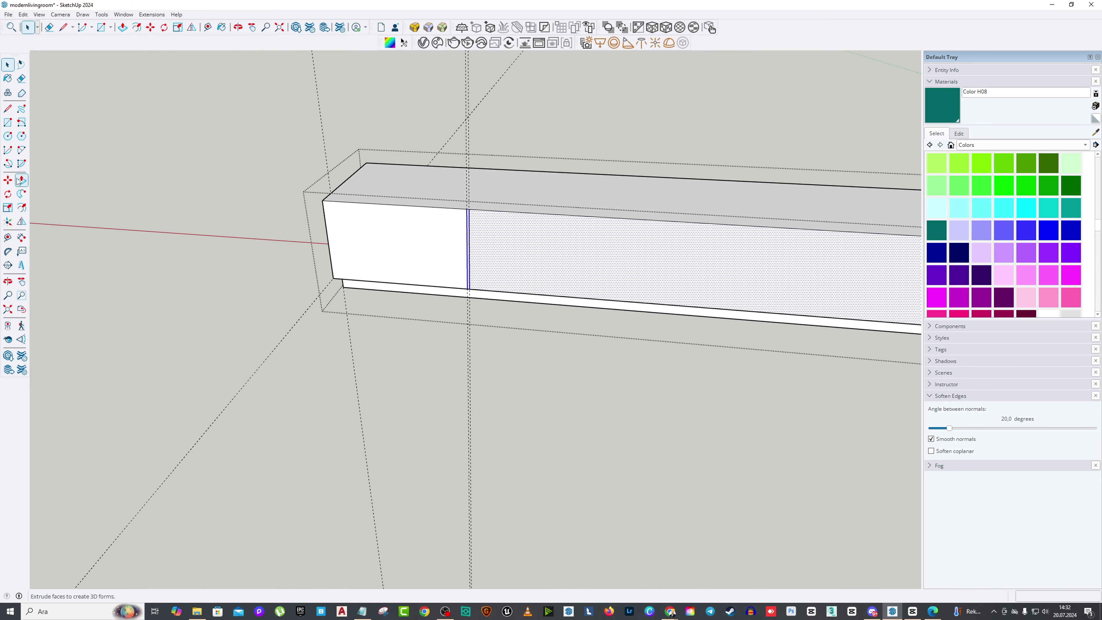
left_click(8, 180)
key("ctrl")
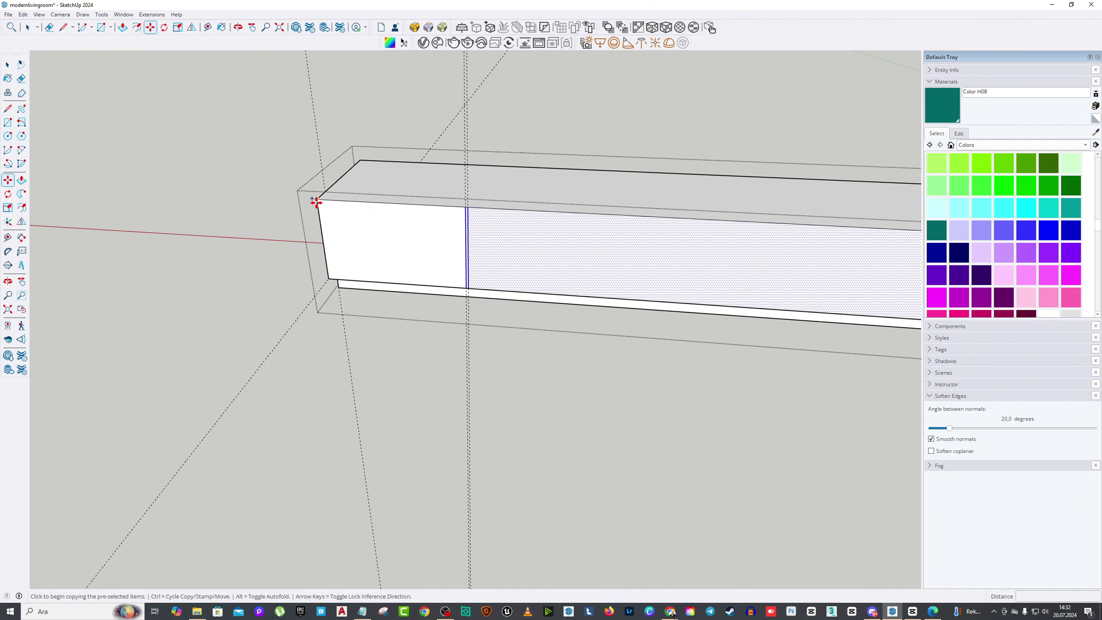
left_click(467, 207)
key("Escape")
Step: Copy the divider edges along the front and array five more evenly with 5x
left_click(8, 64)
left_click(575, 260, "shift")
scroll(438, 260, "down", 1)
scroll(425, 258, "up", 1)
middle_click_drag(117, 189, 148, 187)
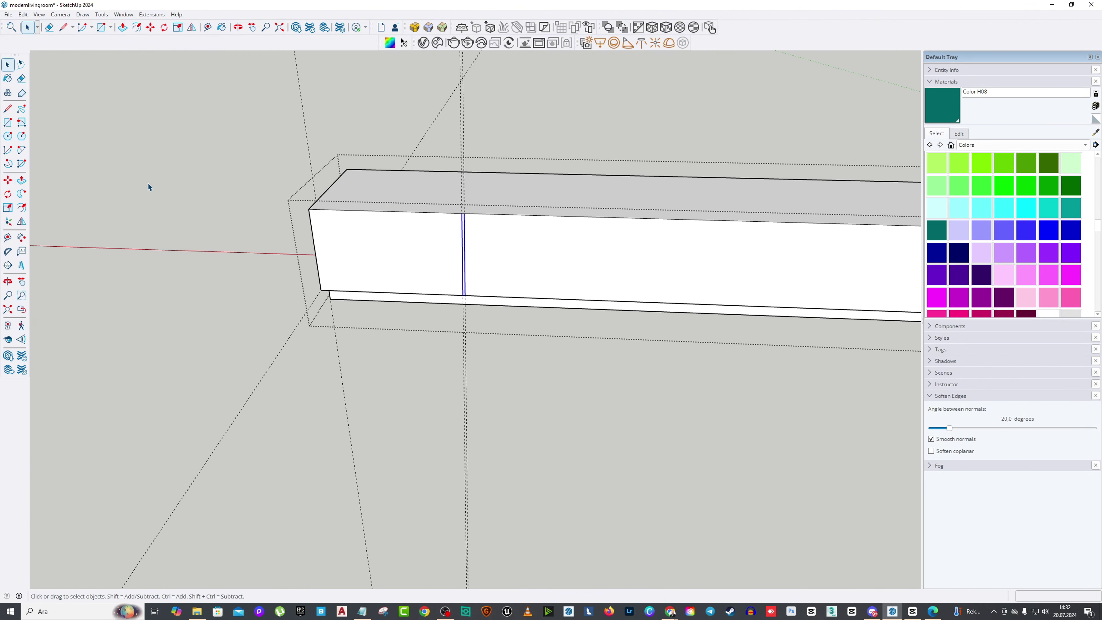
key("m")
left_click(311, 210)
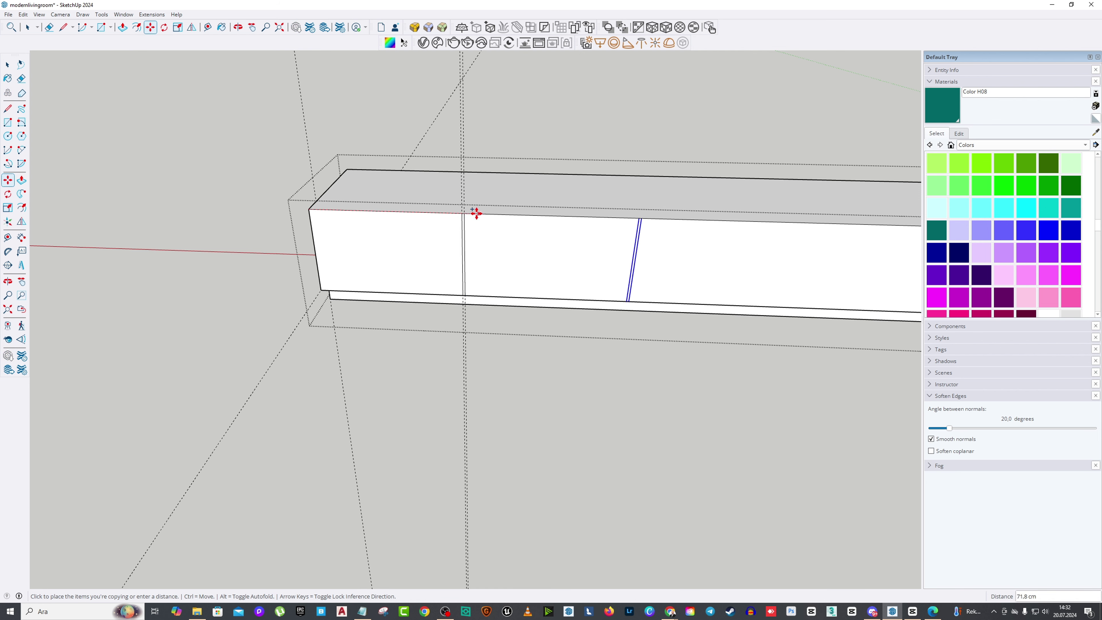
left_click(499, 229)
scroll(485, 247, "down", 2)
scroll(485, 247, "down", 5)
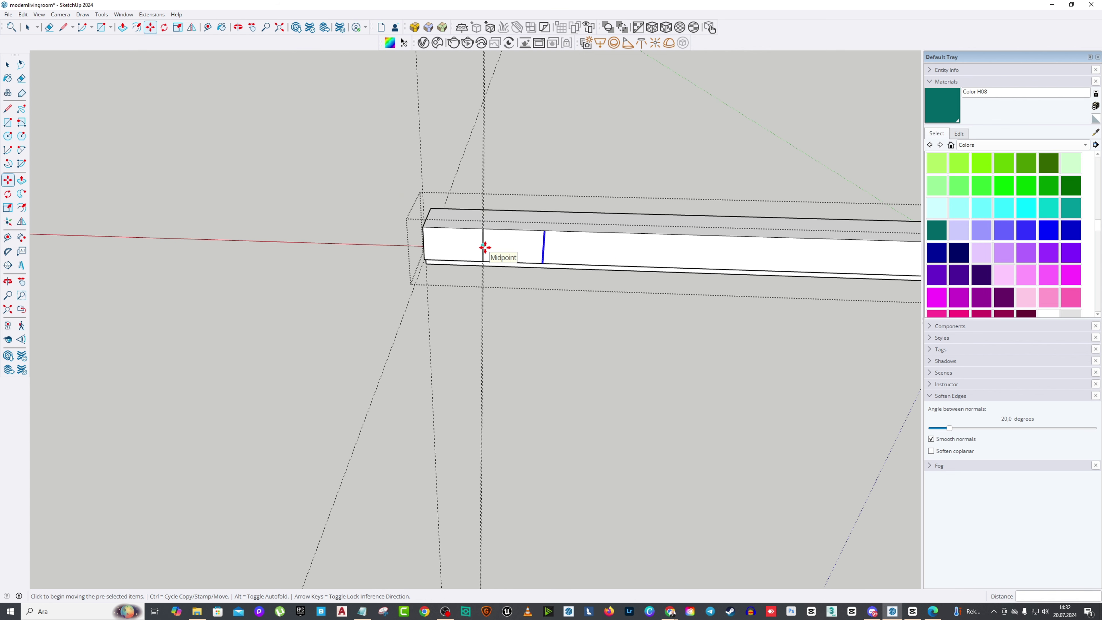
type("5x")
key("Return")
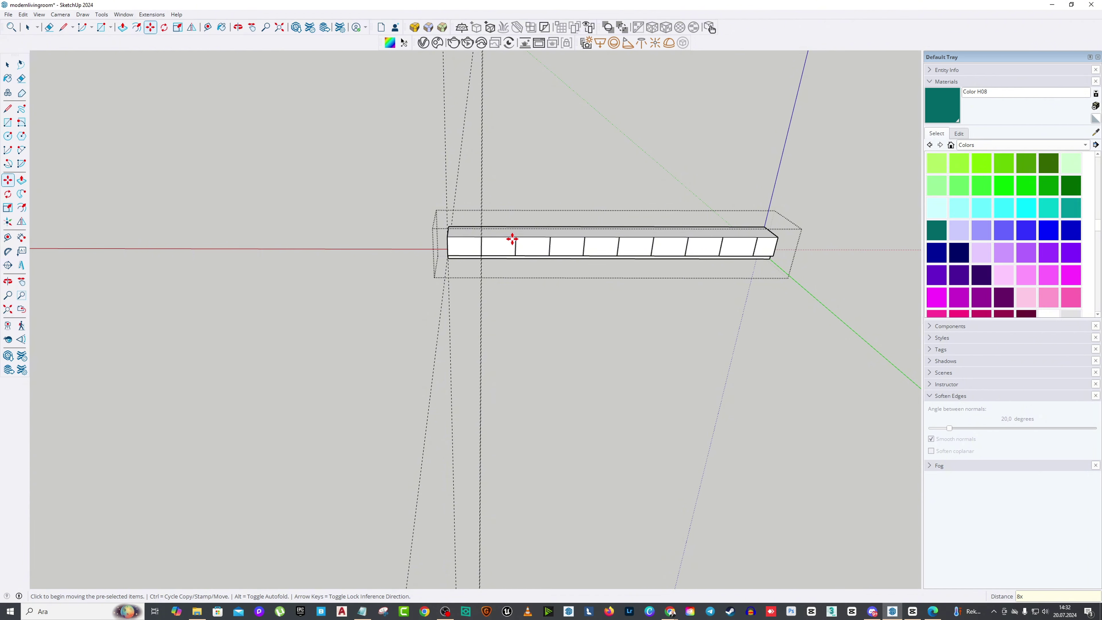
middle_click_drag(512, 239, 564, 243)
left_click(8, 65)
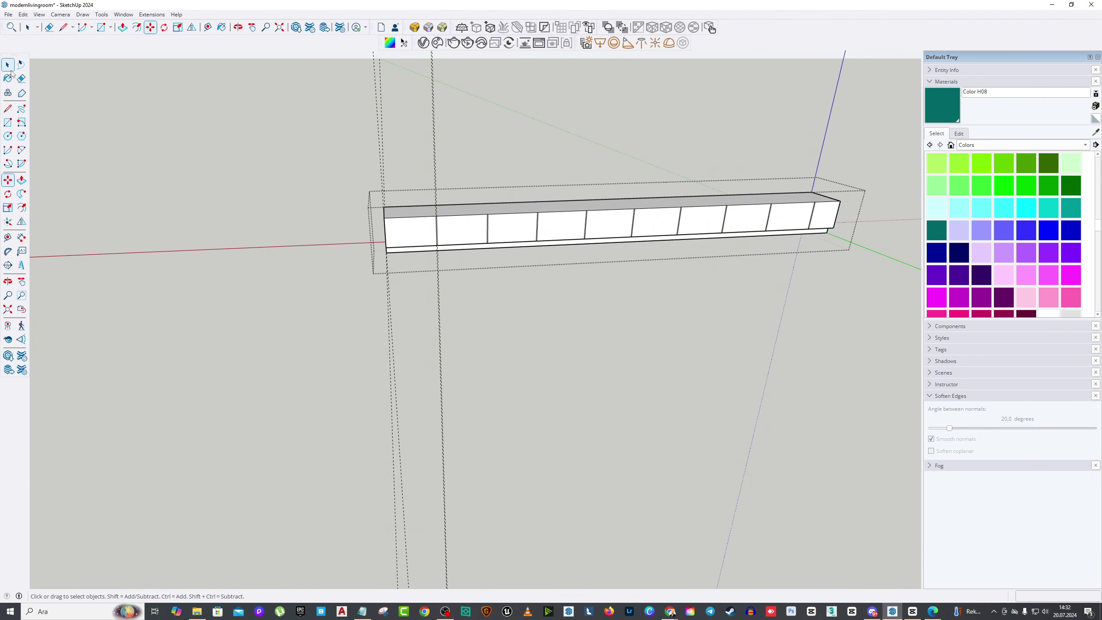
scroll(508, 173, "up", 3)
middle_click_drag(509, 173, 509, 216)
scroll(554, 183, "up", 4)
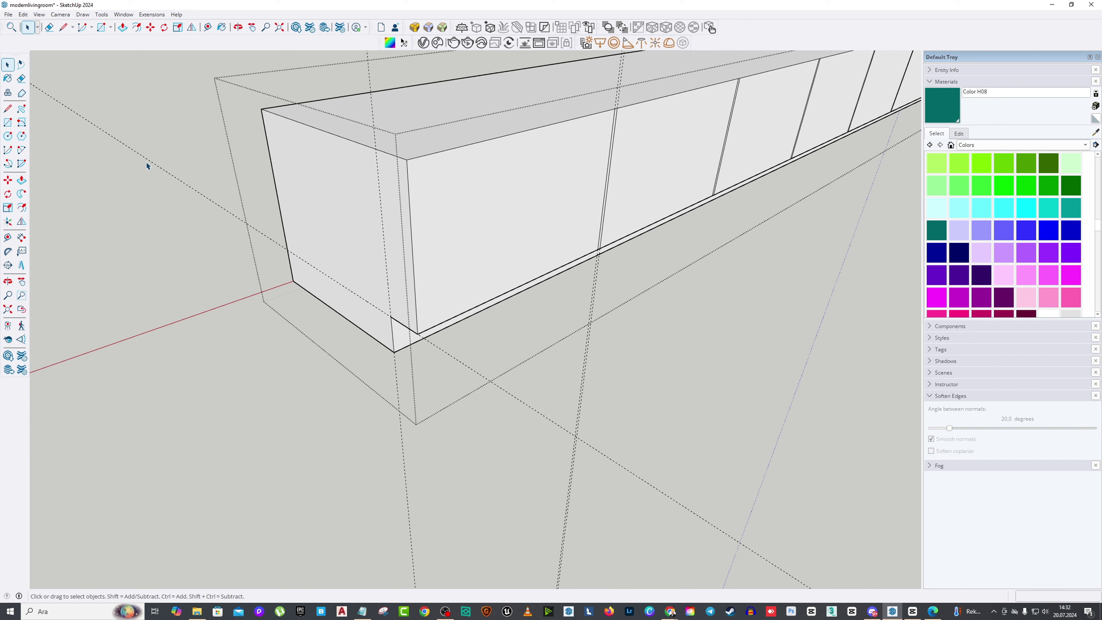
left_click(21, 179)
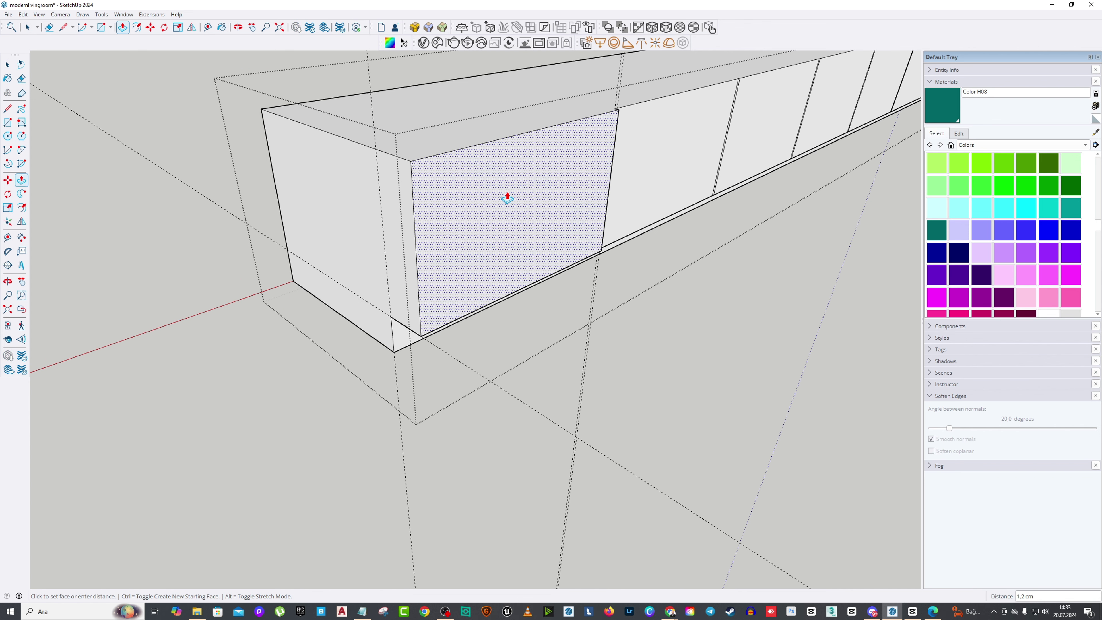
type("1,5")
key("Return")
middle_click_drag(507, 198, 165, 184)
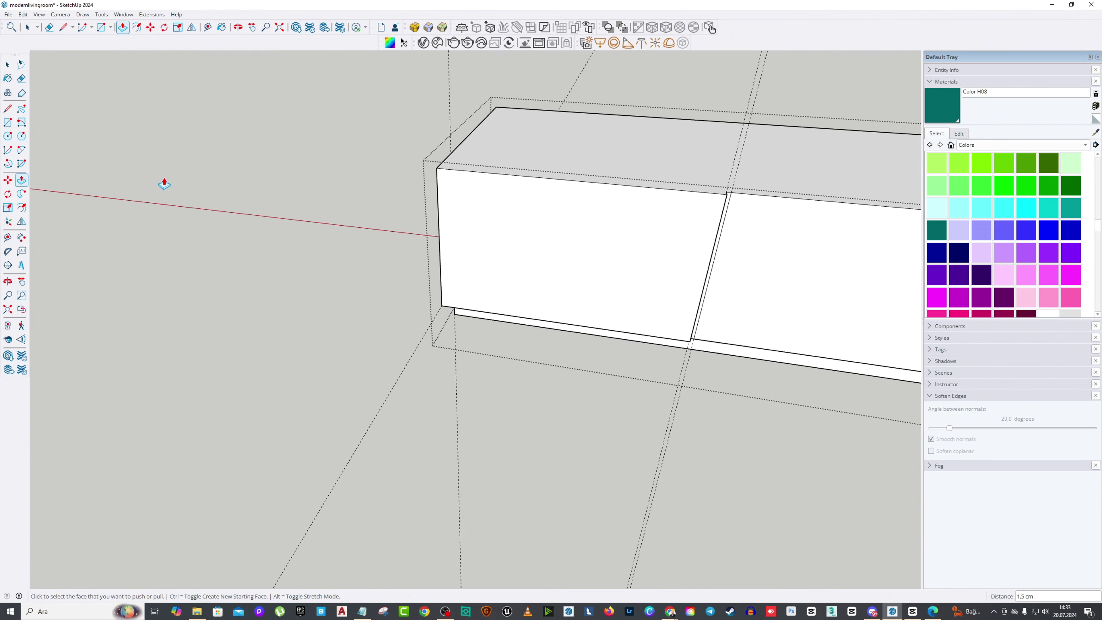
scroll(164, 184, "down", 3)
middle_click_drag(406, 167, 295, 209)
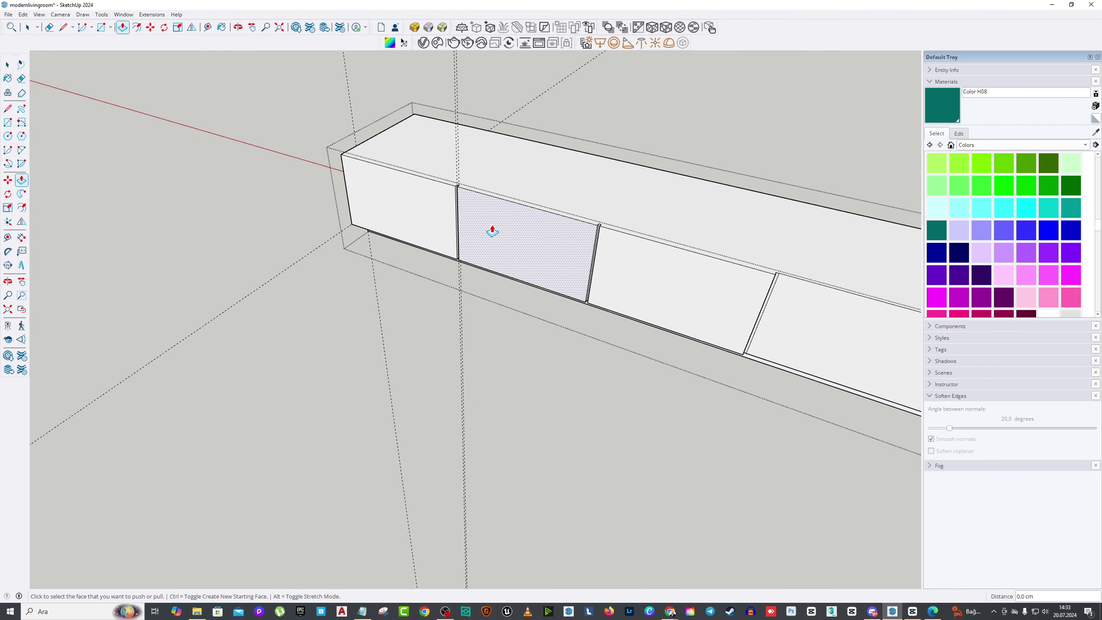
scroll(492, 228, "down", 2)
left_click(658, 271)
left_click(658, 270)
scroll(376, 249, "down", 4)
middle_click_drag(490, 249, 573, 263)
scroll(551, 276, "up", 4)
scroll(549, 276, "up", 3)
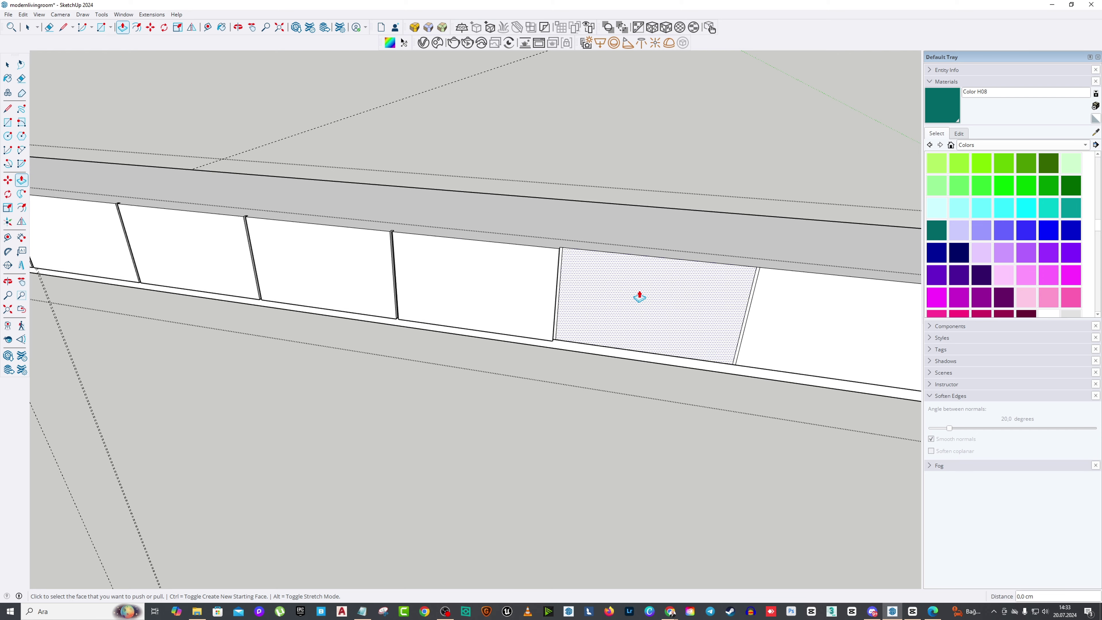
scroll(636, 292, "down", 3)
scroll(697, 307, "down", 2)
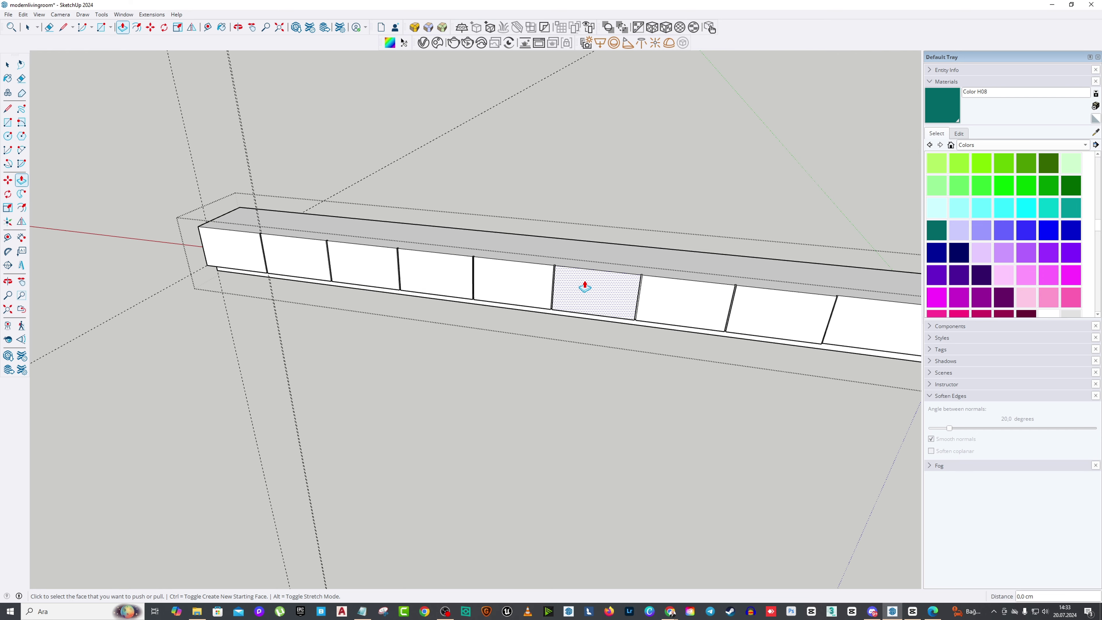
scroll(616, 288, "down", 3)
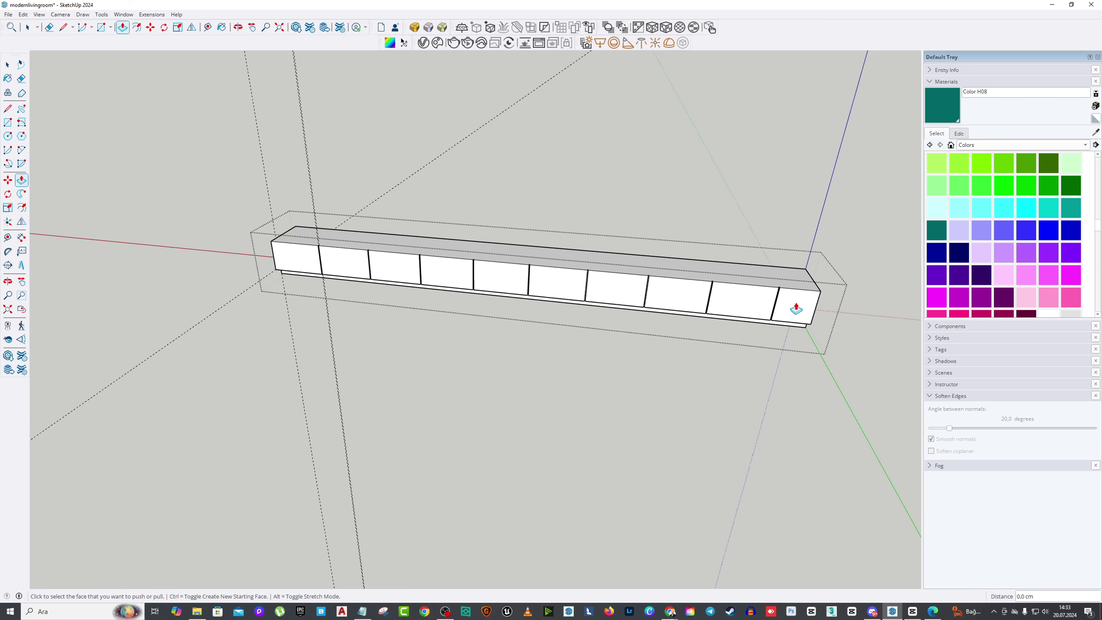
middle_click_drag(507, 274, 187, 227)
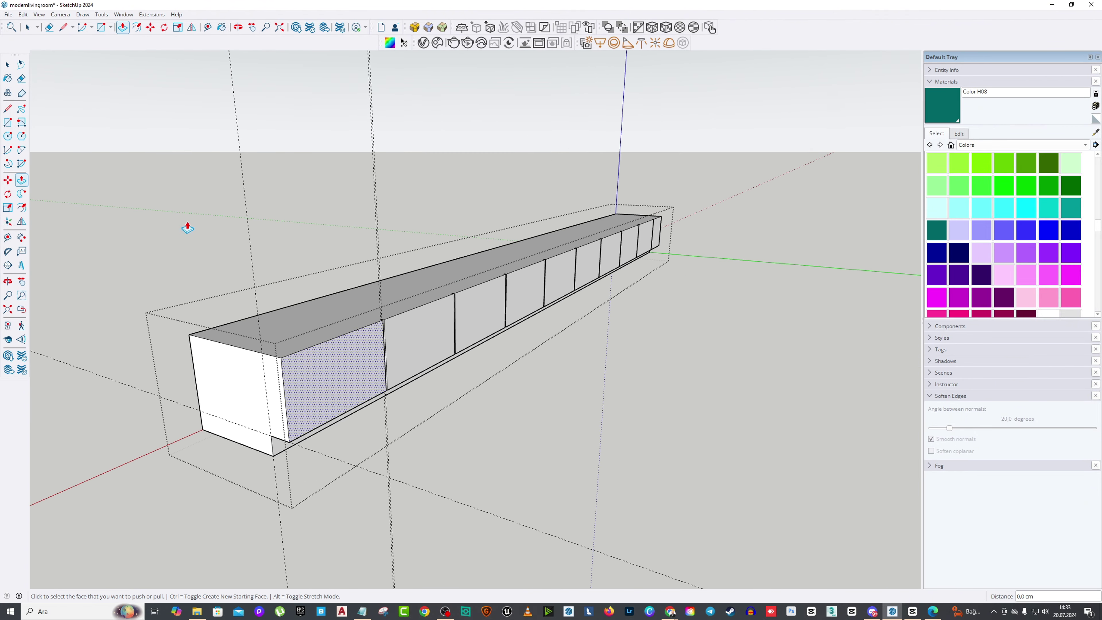
Step: Orbit and pan from the bench across the room to the niche in the teal panel wall
left_click(13, 66)
middle_click_drag(434, 273, 353, 289)
scroll(270, 265, "up", 10)
scroll(270, 264, "down", 4)
scroll(354, 289, "down", 4)
scroll(115, 156, "up", 6)
middle_click_drag(116, 156, 291, 264)
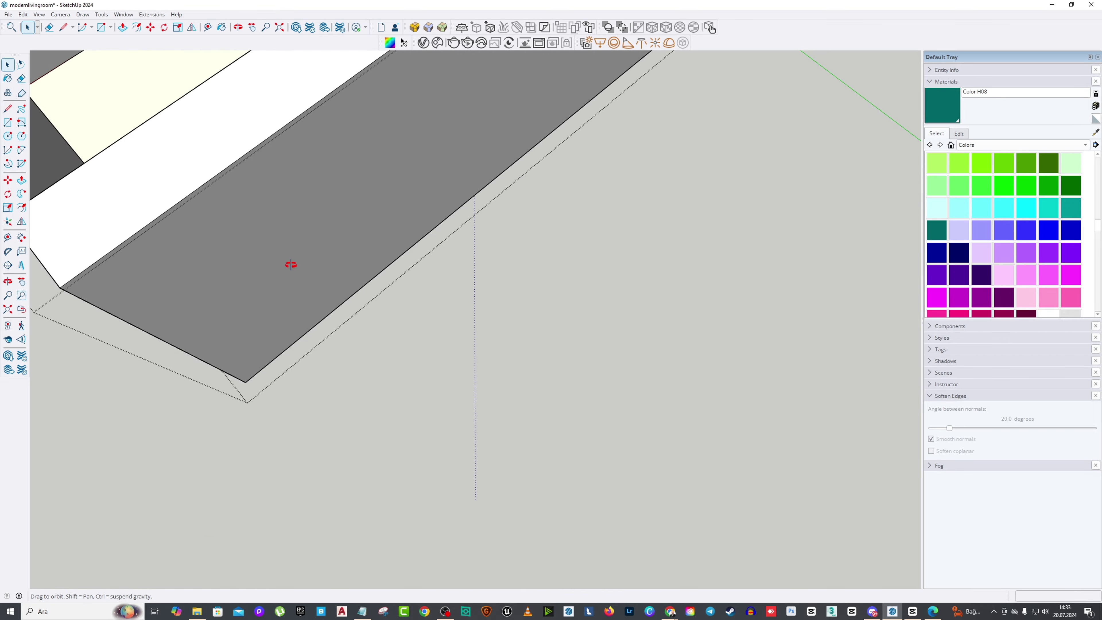
left_click(255, 29)
left_click_drag(271, 72, 575, 421)
left_click_drag(482, 170, 558, 374)
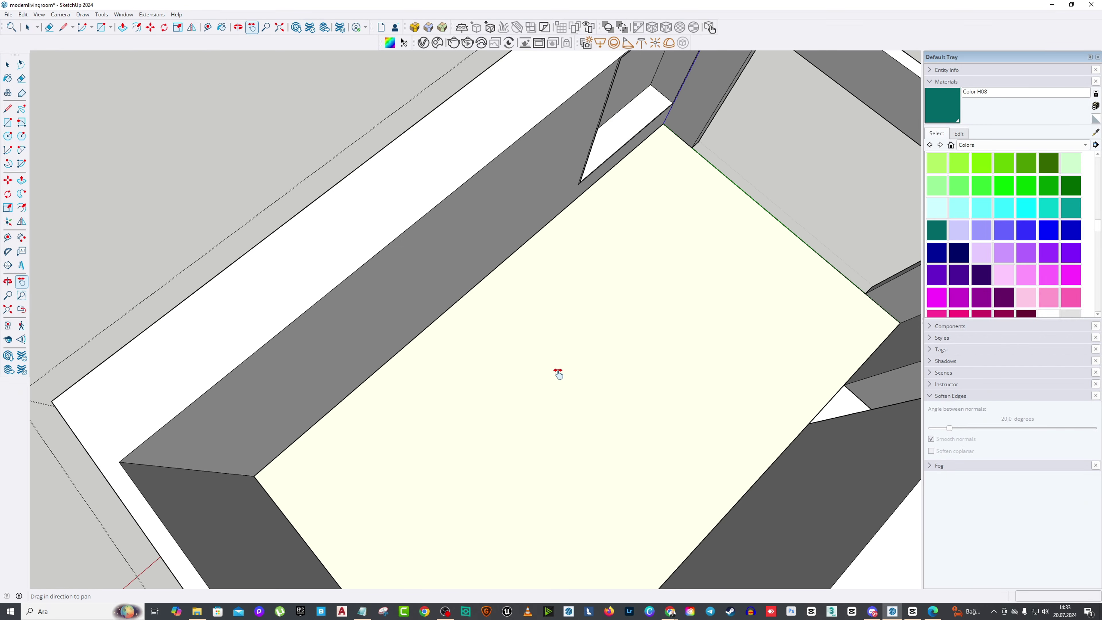
scroll(558, 374, "down", 4)
middle_click_drag(517, 338, 443, 189)
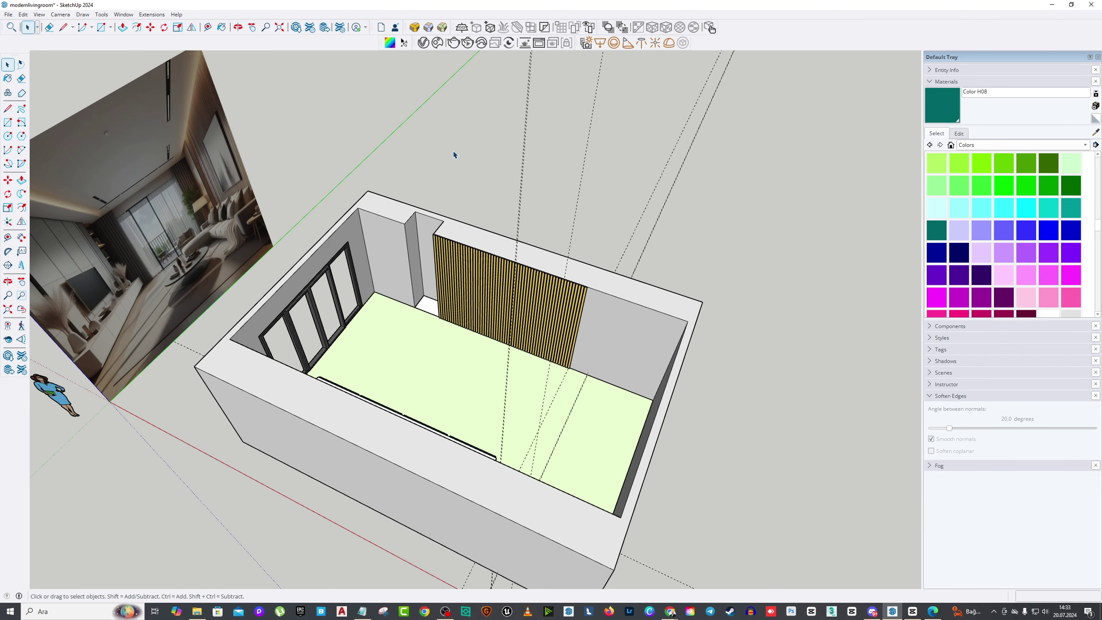
middle_click_drag(454, 154, 466, 298)
scroll(464, 167, "up", 5)
scroll(452, 255, "up", 2)
scroll(452, 256, "down", 2)
scroll(440, 259, "up", 1)
Step: Draw a 199.2 × 45 cm rectangle on the niche floor and raise it 2.5 cm
left_click(8, 124)
left_click(369, 294)
left_click(600, 320)
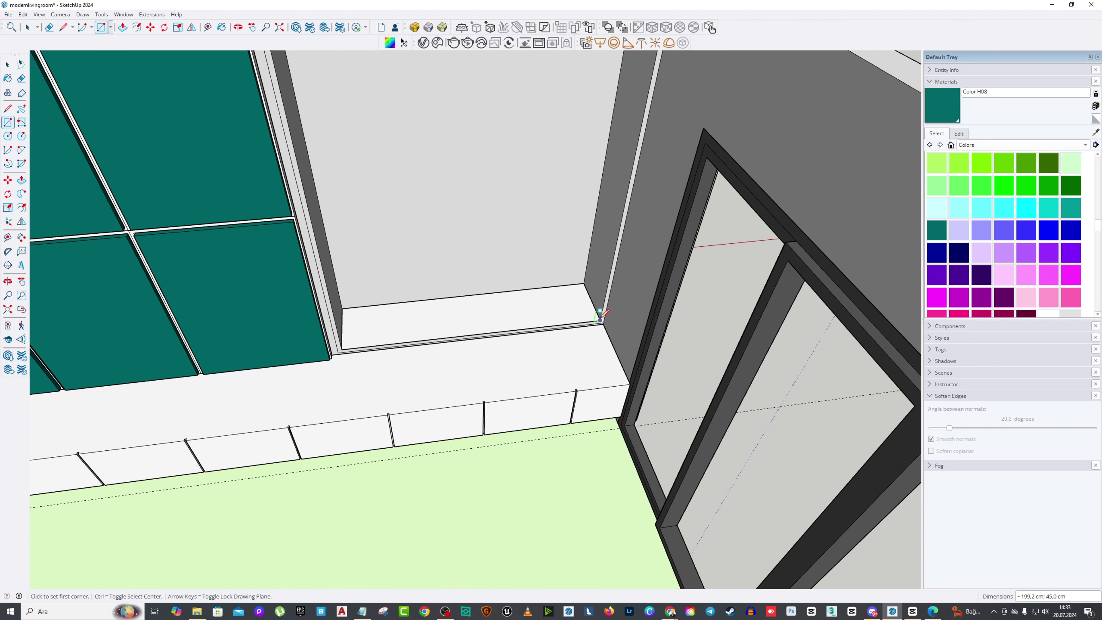
left_click(21, 179)
scroll(416, 288, "up", 1)
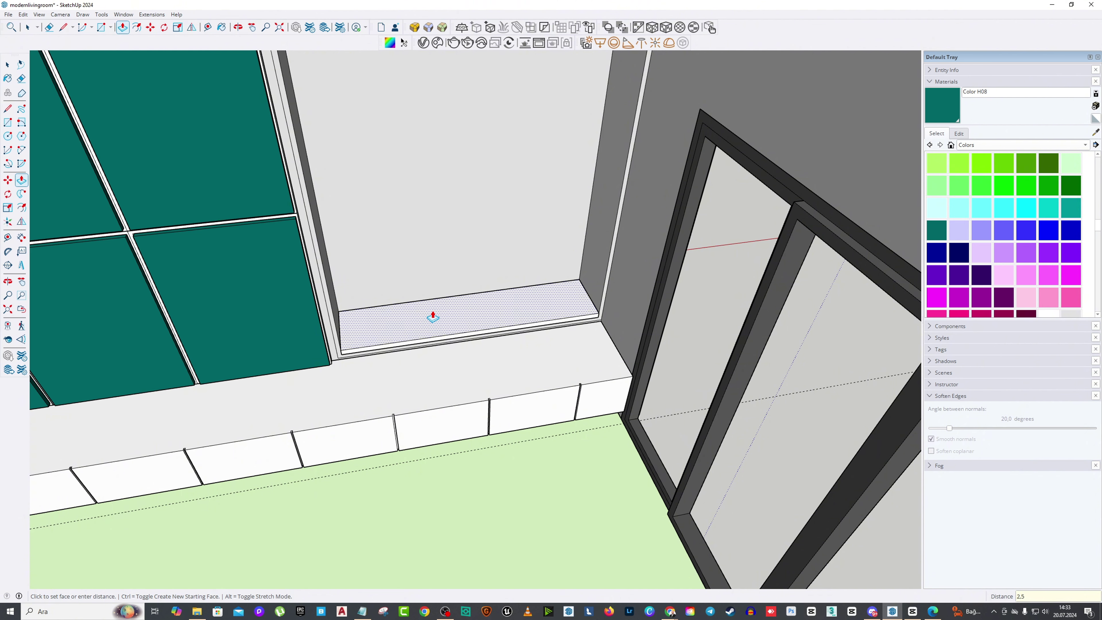
type("2,5")
key("Return")
Step: Select the whole ledge slab and choose Make Component from its context menu
left_click(8, 64)
middle_click_drag(381, 347, 428, 325)
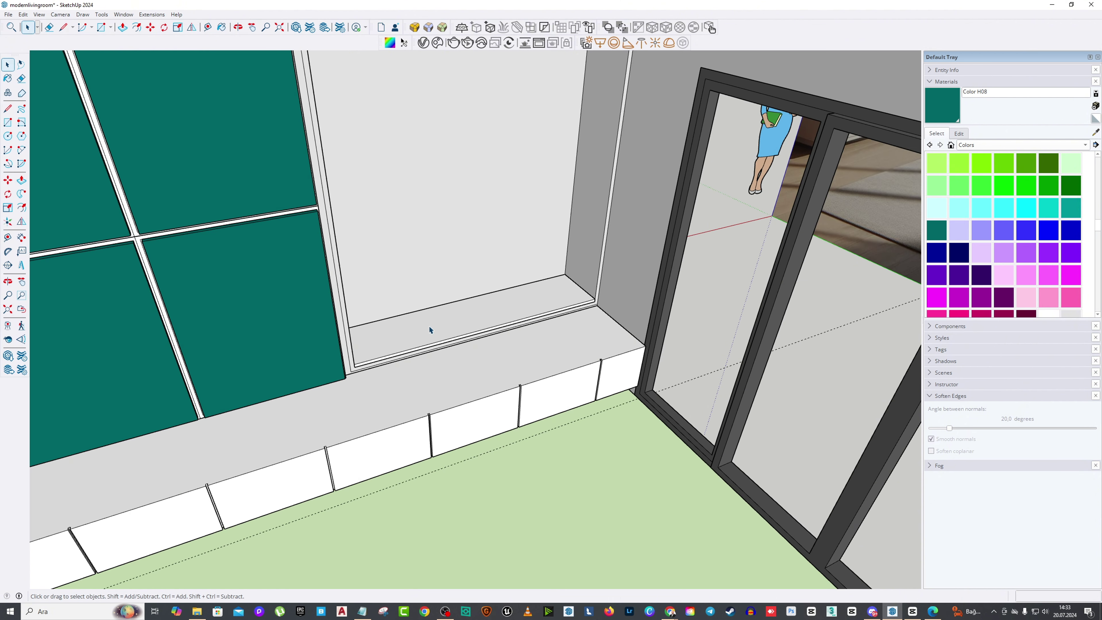
triple_click(455, 310)
right_click(455, 310)
left_click(364, 313)
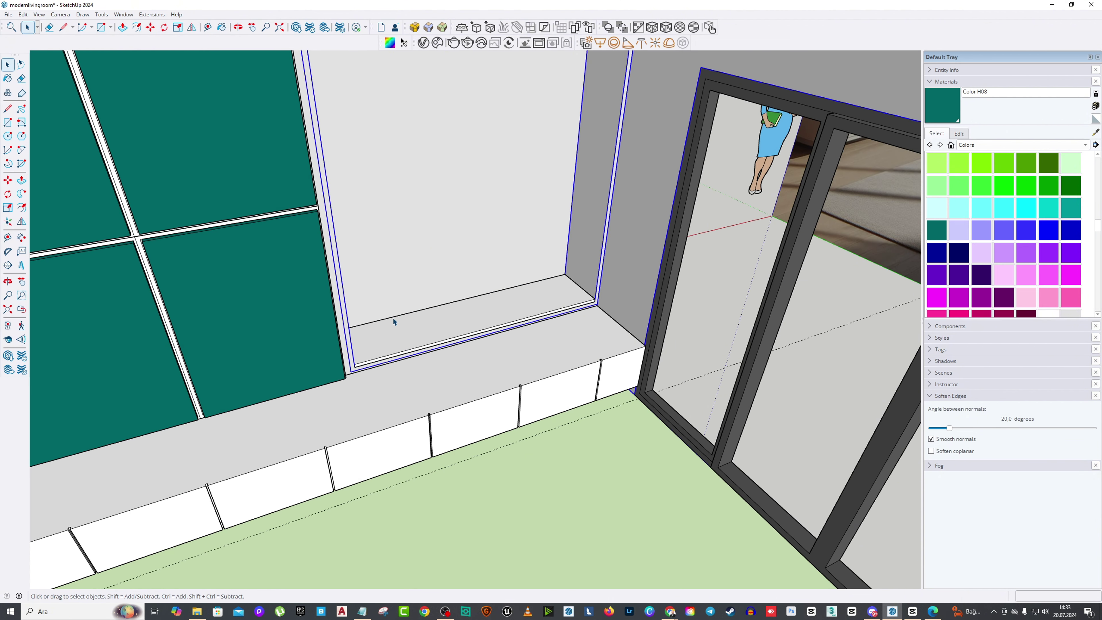
left_click(401, 325)
right_click(402, 326)
left_click(430, 396)
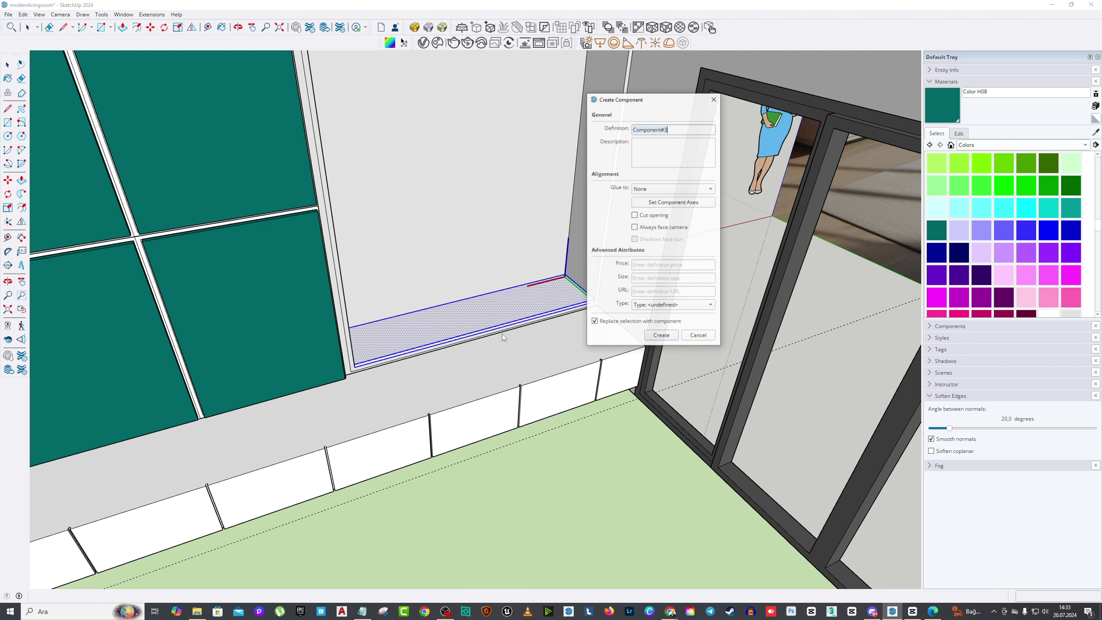
Step: Create the ledge component and move it 40 cm up the niche
left_click(665, 334)
scroll(115, 206, "up", 3)
key("m")
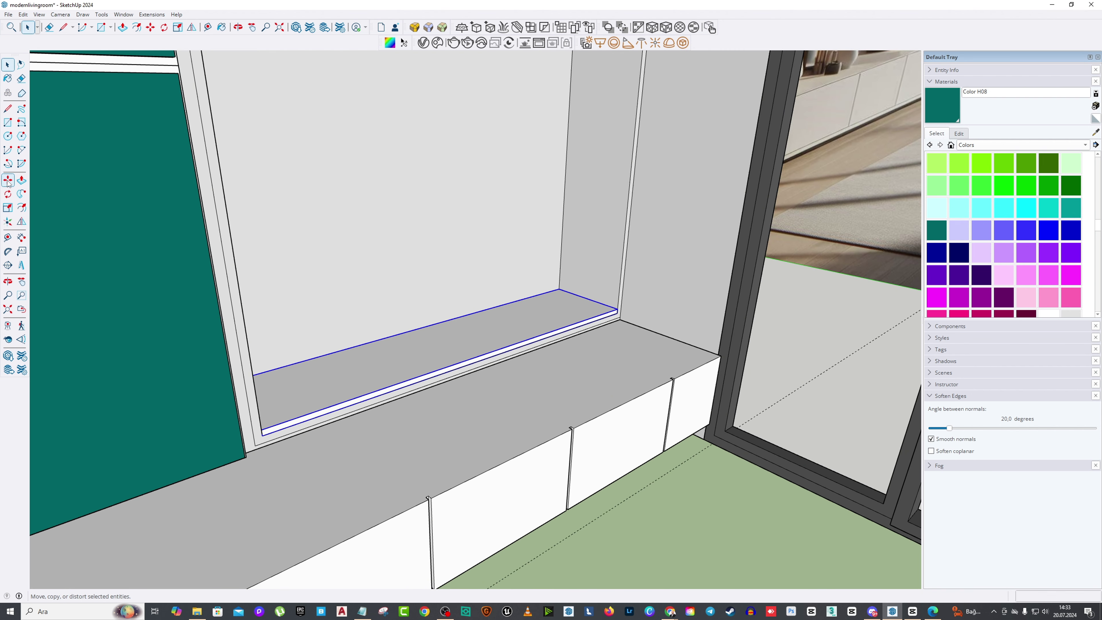
left_click(580, 246)
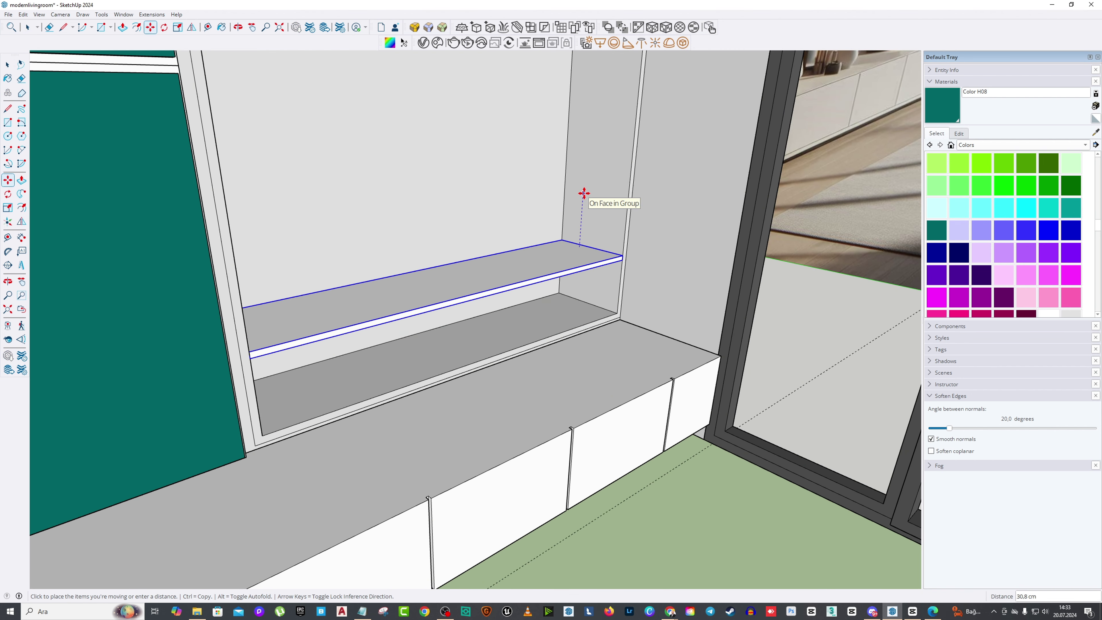
key("Return")
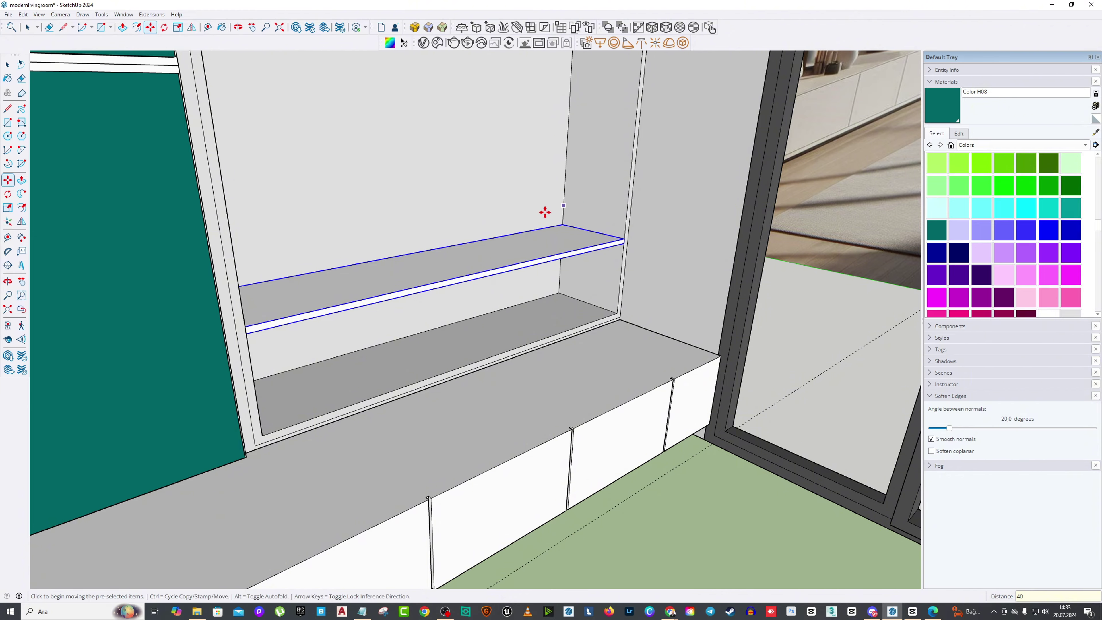
mouse_move(546, 211)
middle_mouse_down()
mouse_move(564, 239)
mouse_move(561, 122)
mouse_move(580, 106)
middle_mouse_up()
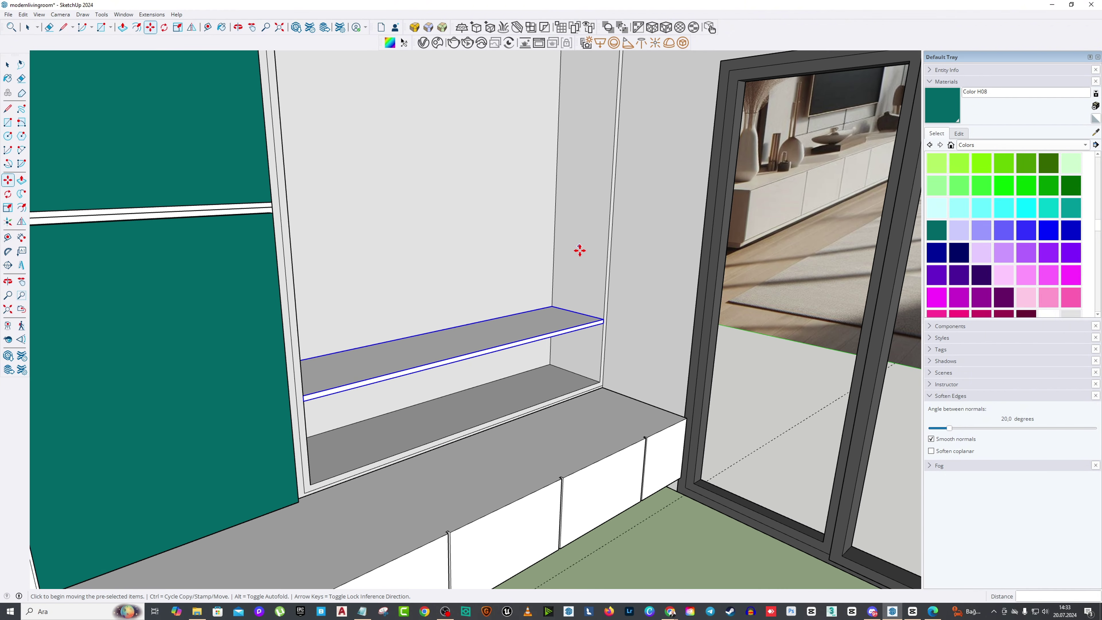
scroll(579, 250, "up", 3)
Step: Copy the shelf 40 cm higher, then remove that extra copy
key("ctrl")
left_click(577, 272)
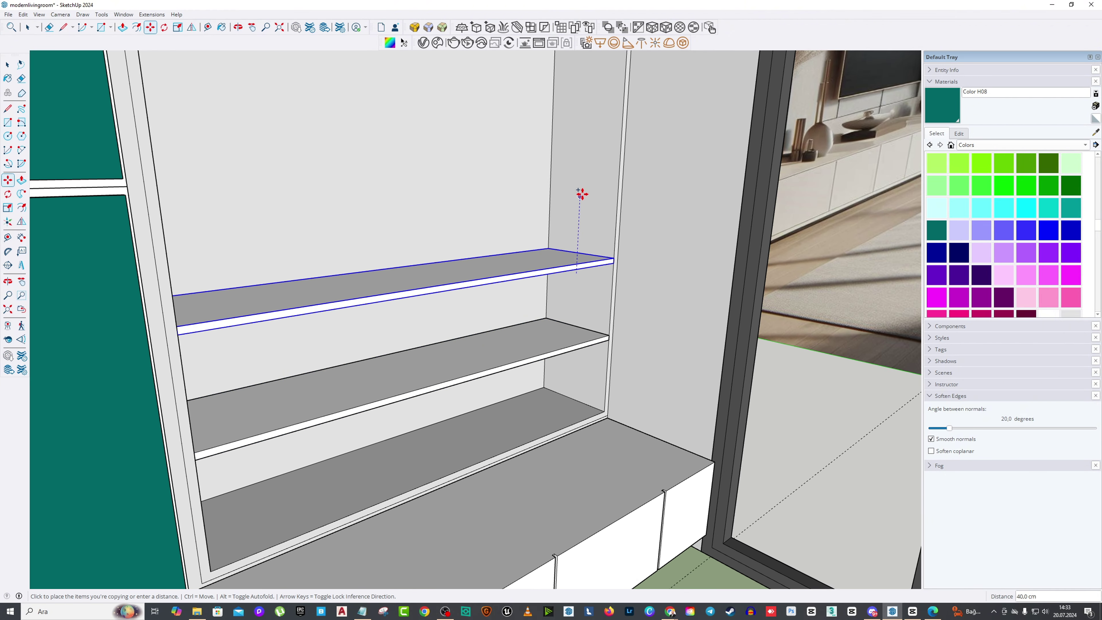
type("40")
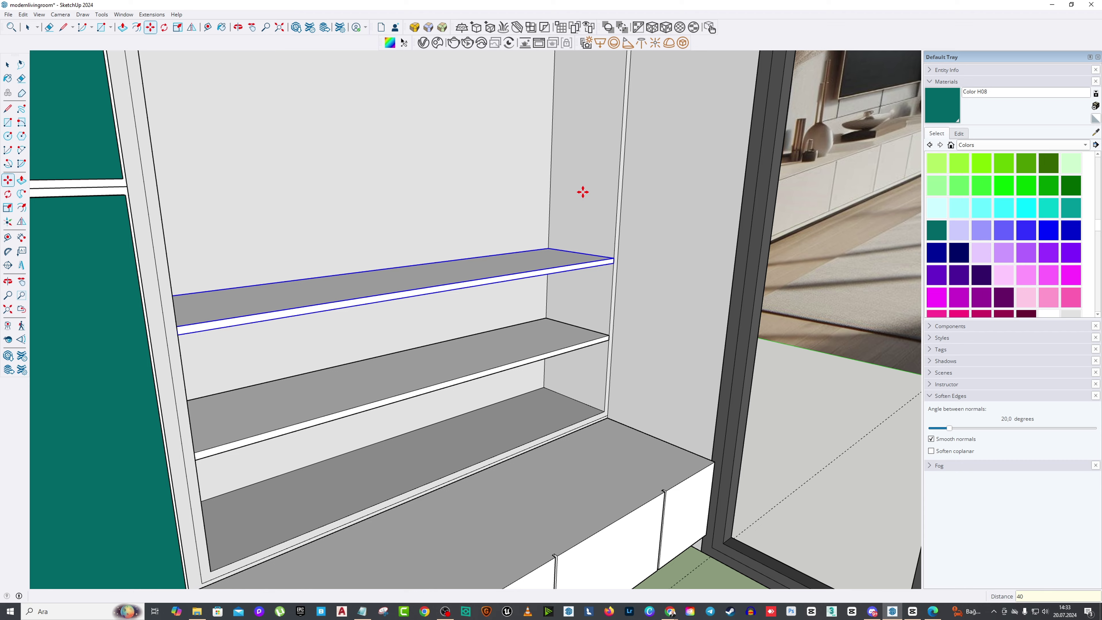
key("Return")
middle_click_drag(583, 192, 503, 263)
left_click(7, 65)
scroll(468, 256, "down", 3)
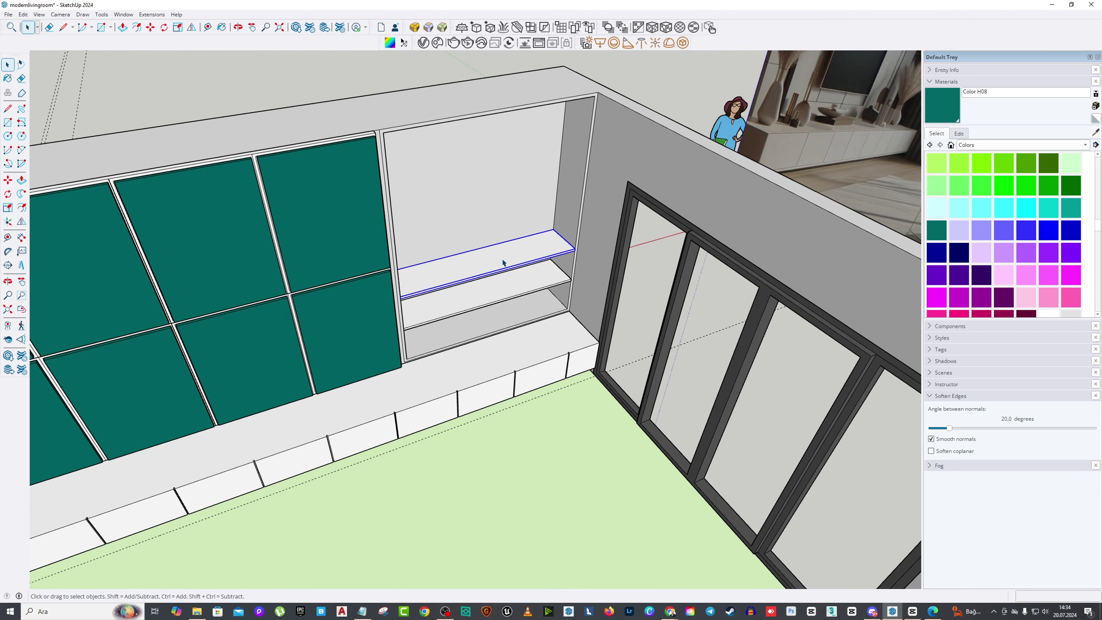
left_click(511, 263)
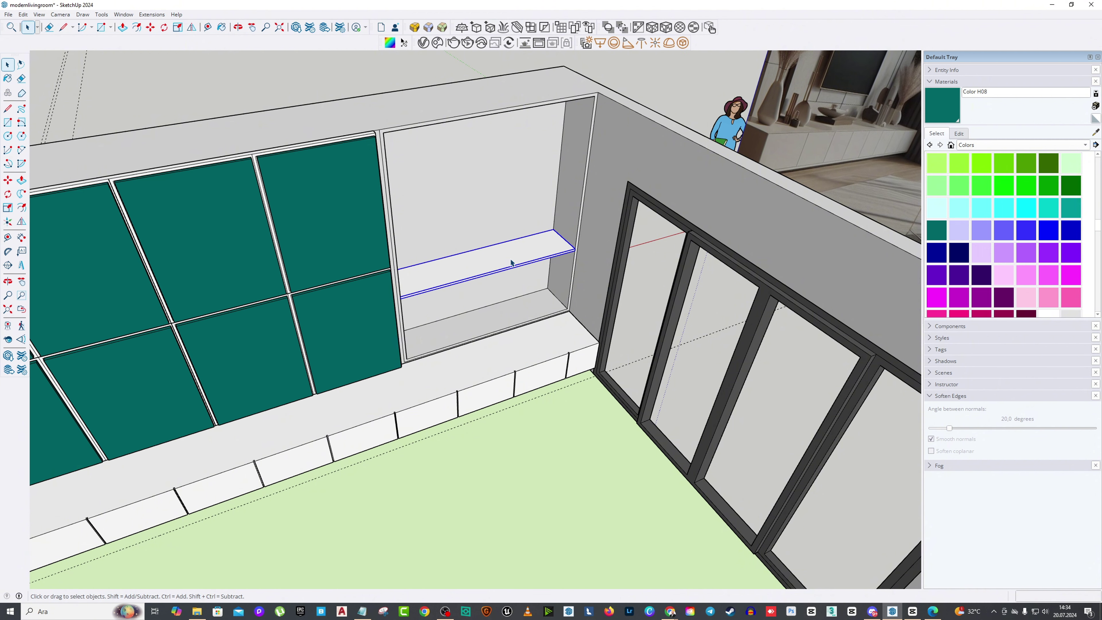
key("ctrl+z")
key("ctrl+z")
Step: Reposition the remaining shelf by 10 cm
left_click(518, 295)
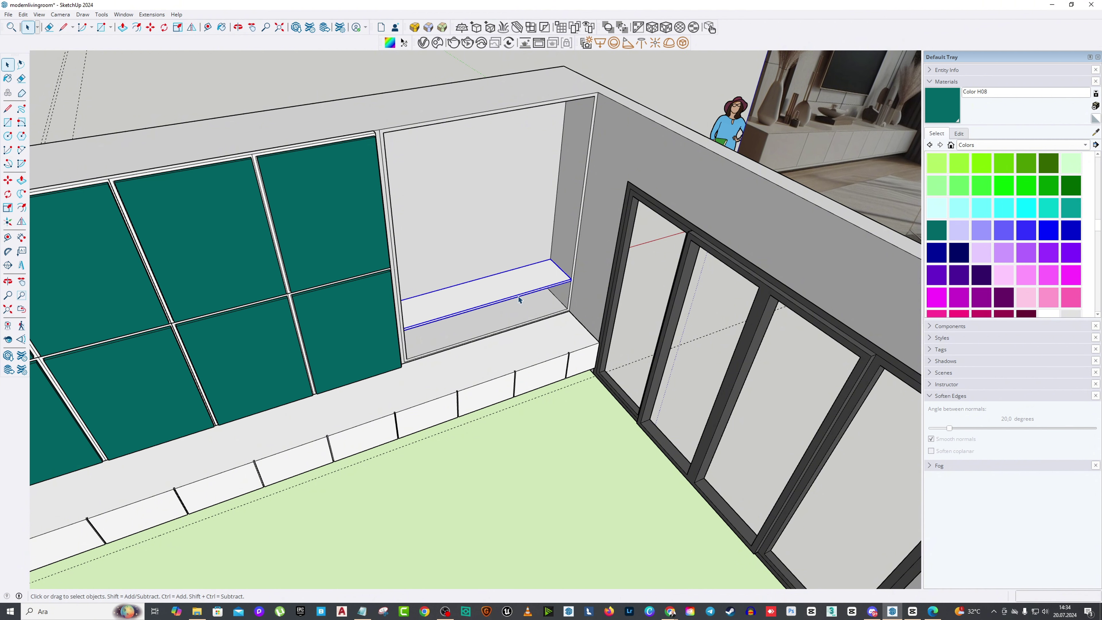
middle_click_drag(518, 297, 535, 260)
left_click(8, 180)
scroll(499, 295, "up", 5)
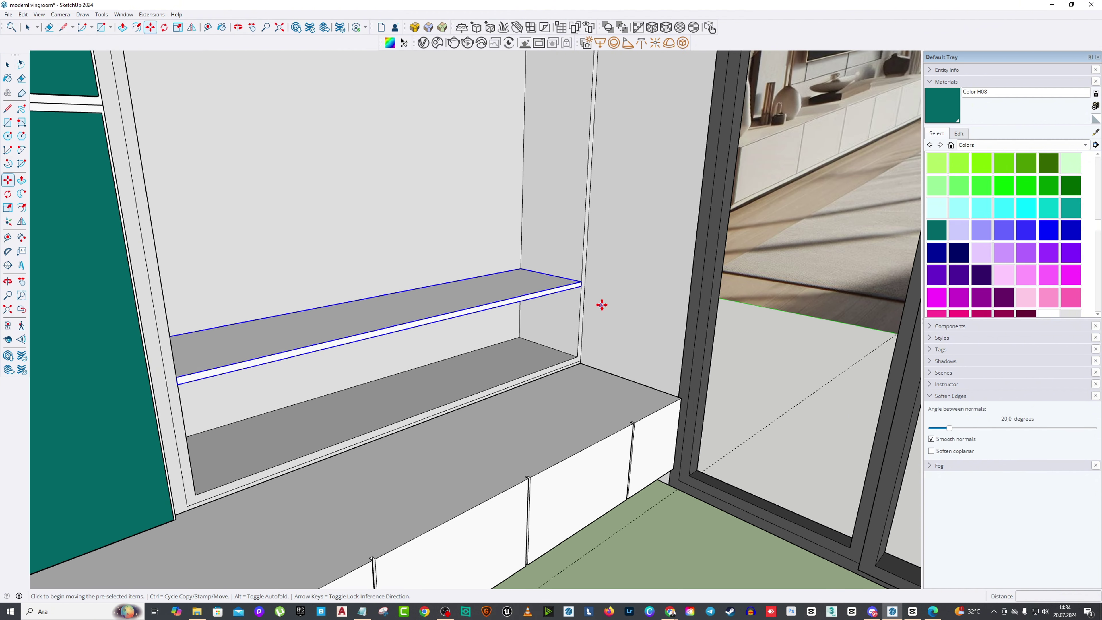
left_click(602, 304)
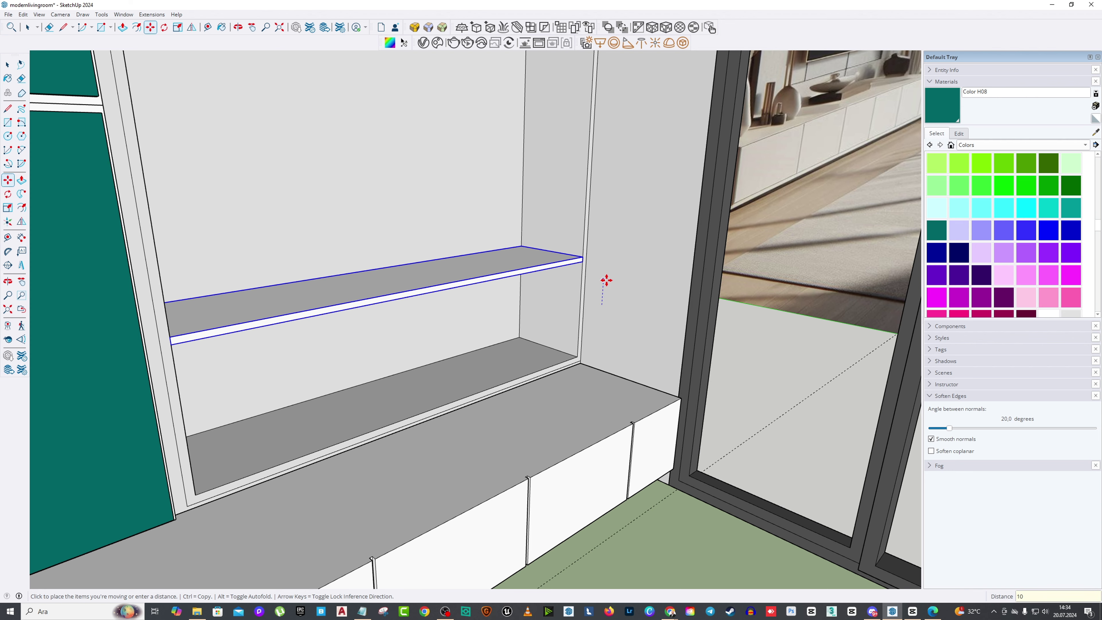
key("Return")
middle_click_drag(606, 280, 509, 271)
scroll(532, 258, "up", 3)
Step: Copy the shelf upward and repeat it at equal spacing with x3
key("ctrl")
left_click(590, 249)
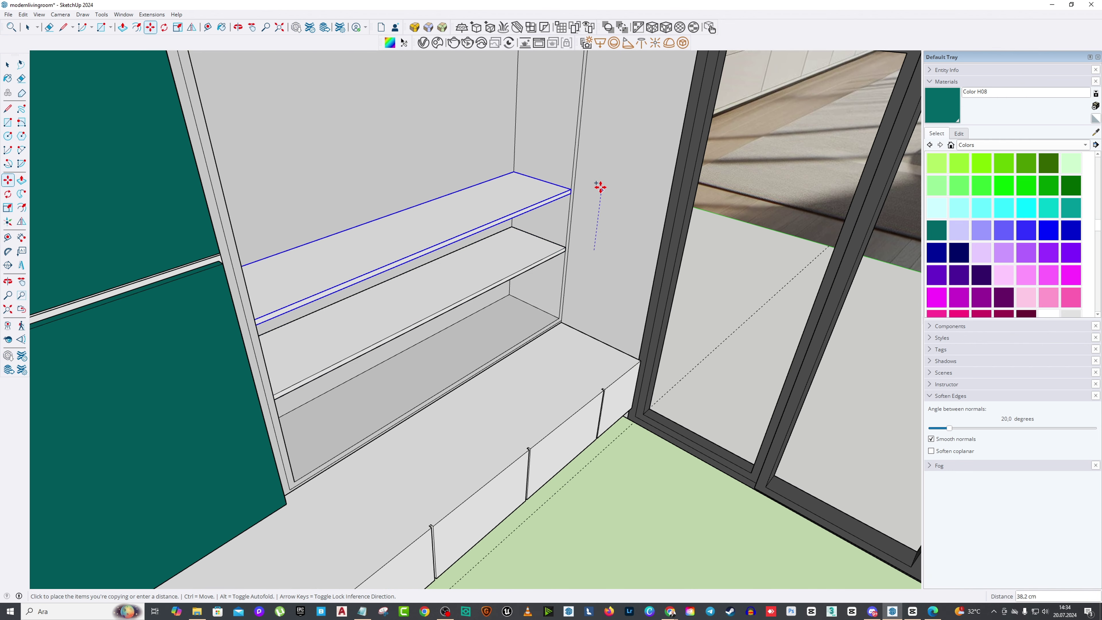
left_click(602, 178)
scroll(602, 178, "down", 8)
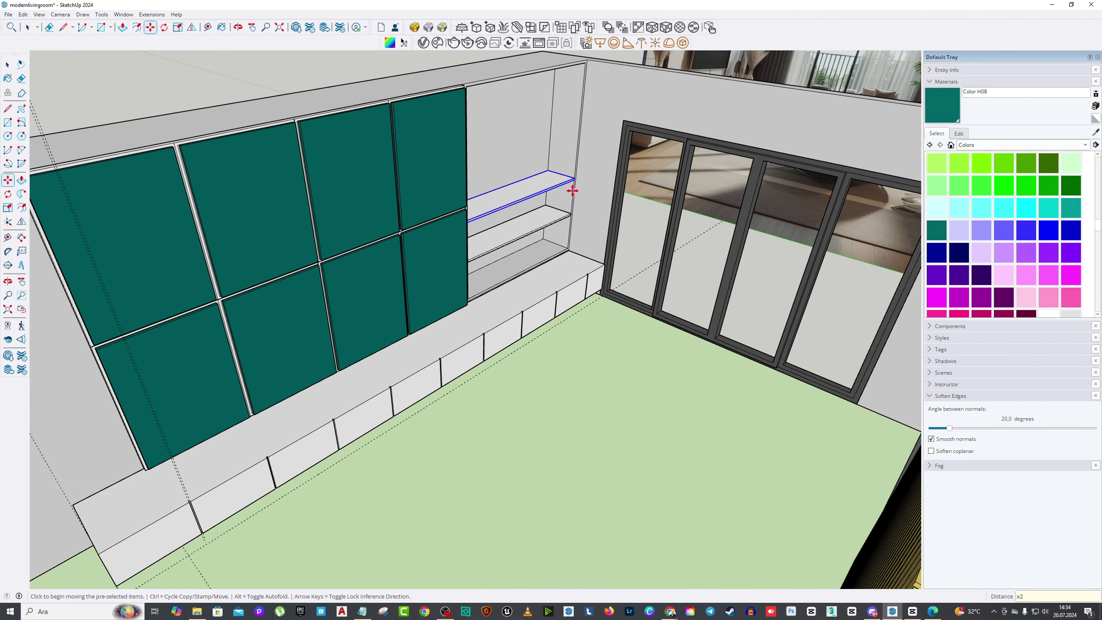
key("Return")
key("Return")
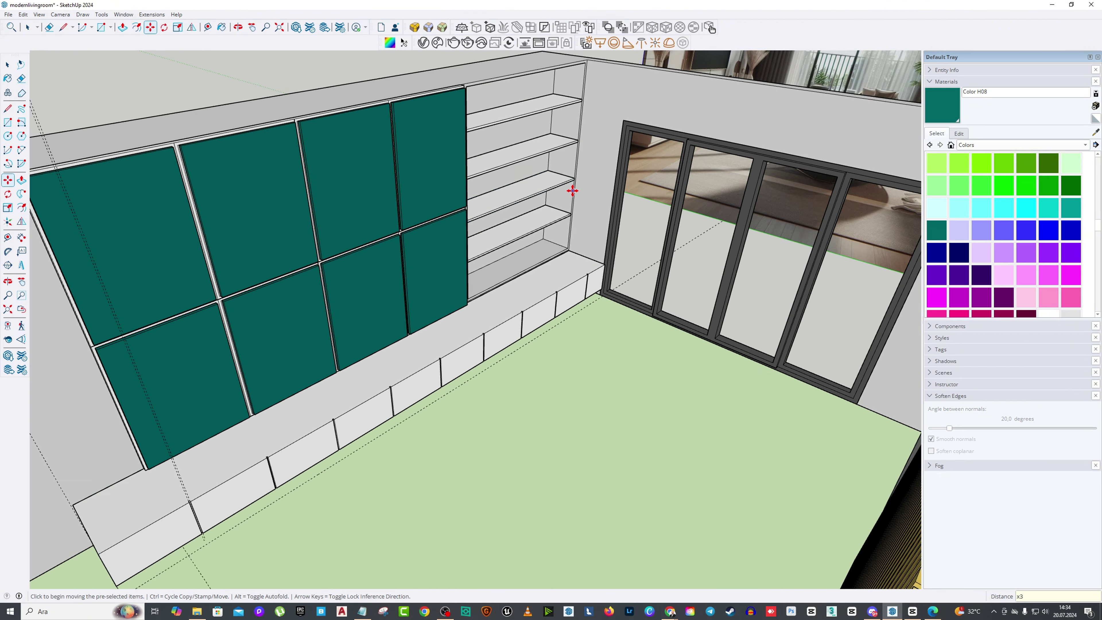
scroll(572, 191, "down", 3)
middle_click_drag(568, 193, 269, 282)
middle_click_drag(427, 214, 477, 160)
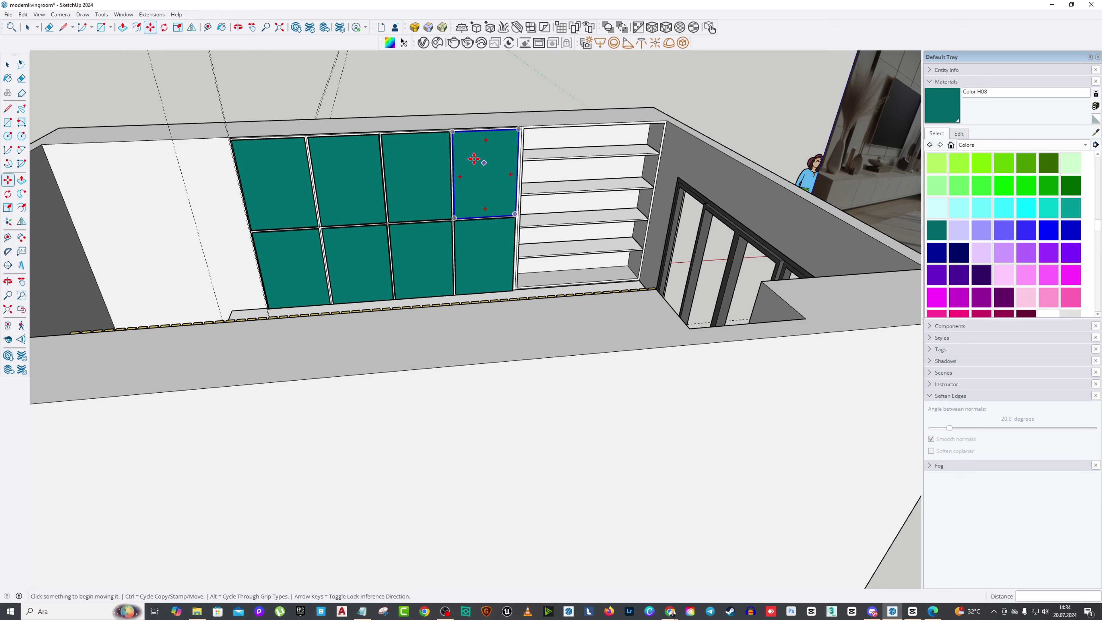
left_click(252, 27)
left_click_drag(503, 143, 440, 202)
scroll(512, 187, "up", 4)
left_click_drag(512, 187, 401, 234)
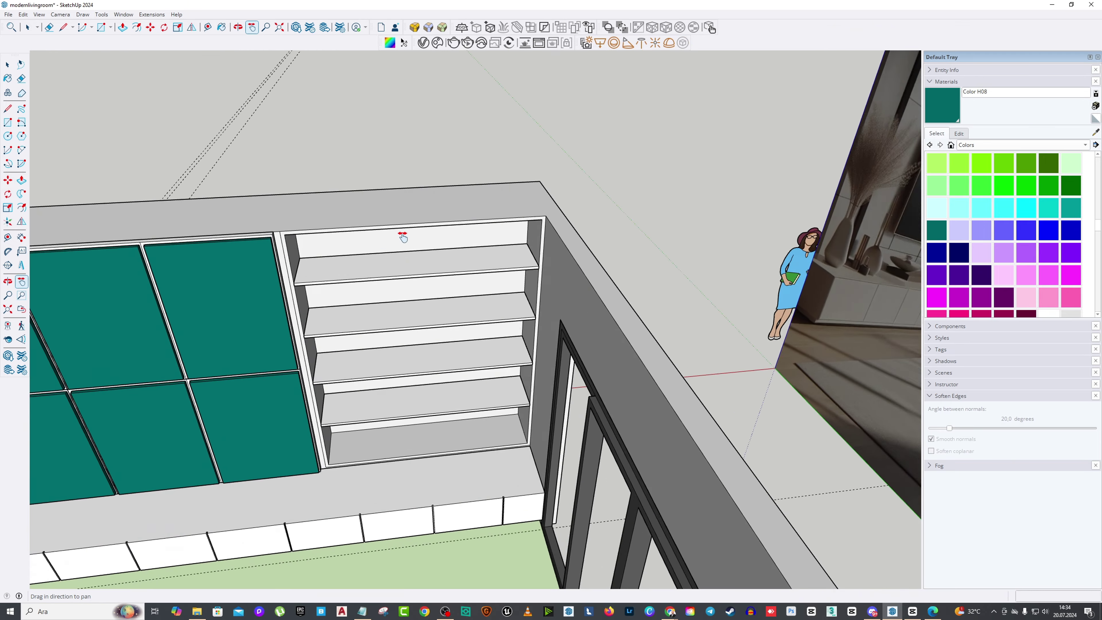
middle_click_drag(401, 234, 436, 107)
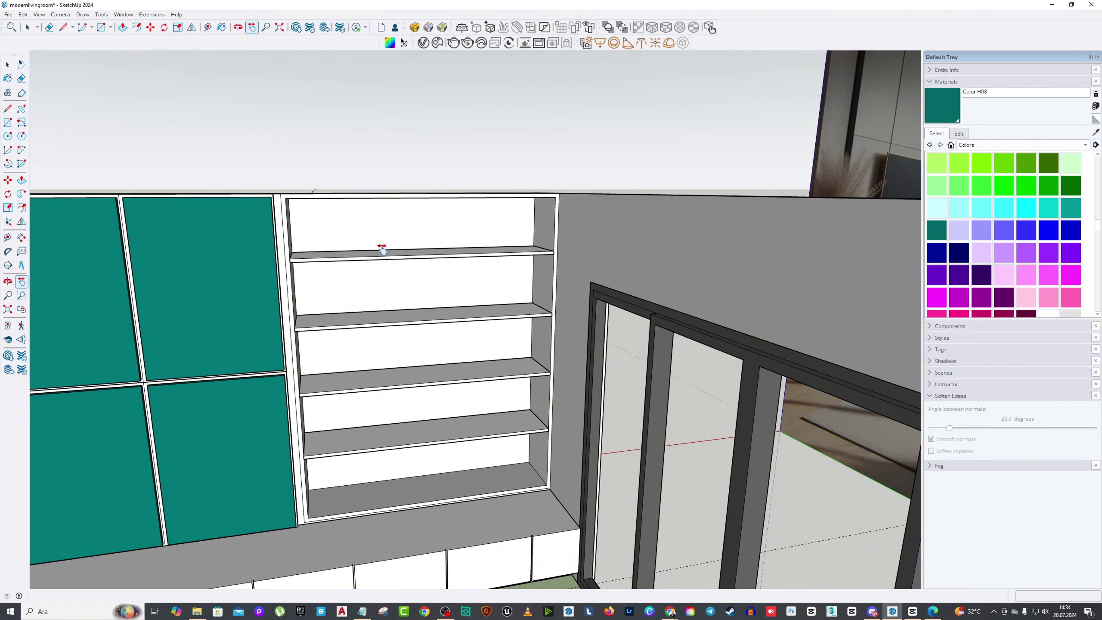
scroll(457, 269, "down", 3)
middle_click_drag(456, 268, 663, 384)
scroll(504, 283, "down", 3)
middle_click_drag(505, 283, 369, 232)
scroll(438, 290, "down", 3)
scroll(460, 263, "up", 5)
middle_click_drag(458, 261, 671, 190)
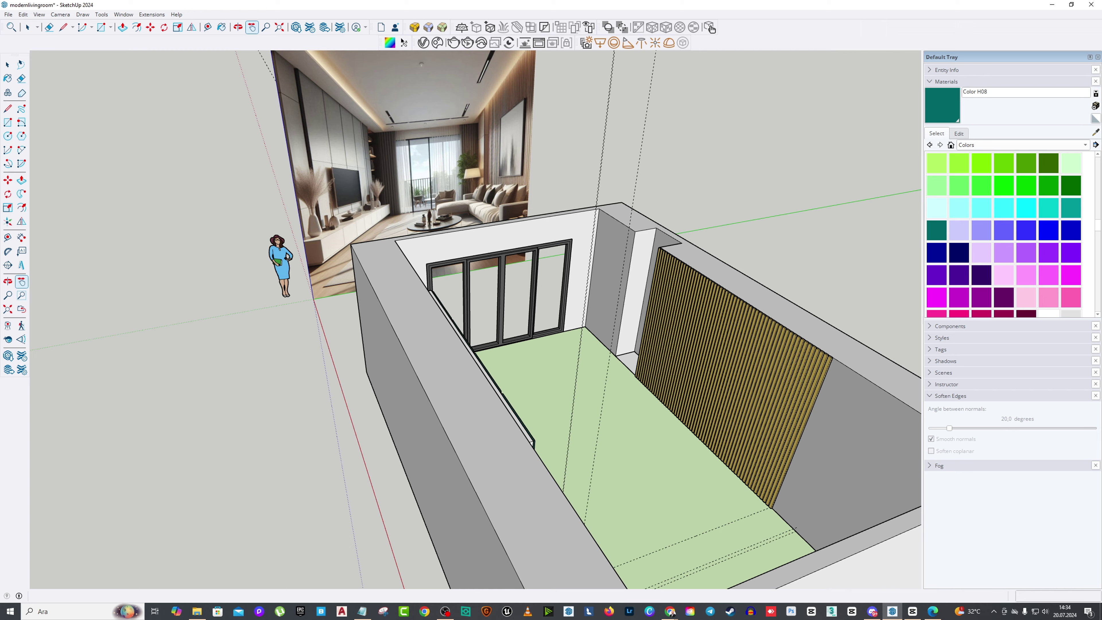
Step: Zoom and orbit until the corner pillar beside the slatted panel fills the view
scroll(609, 237, "up", 1)
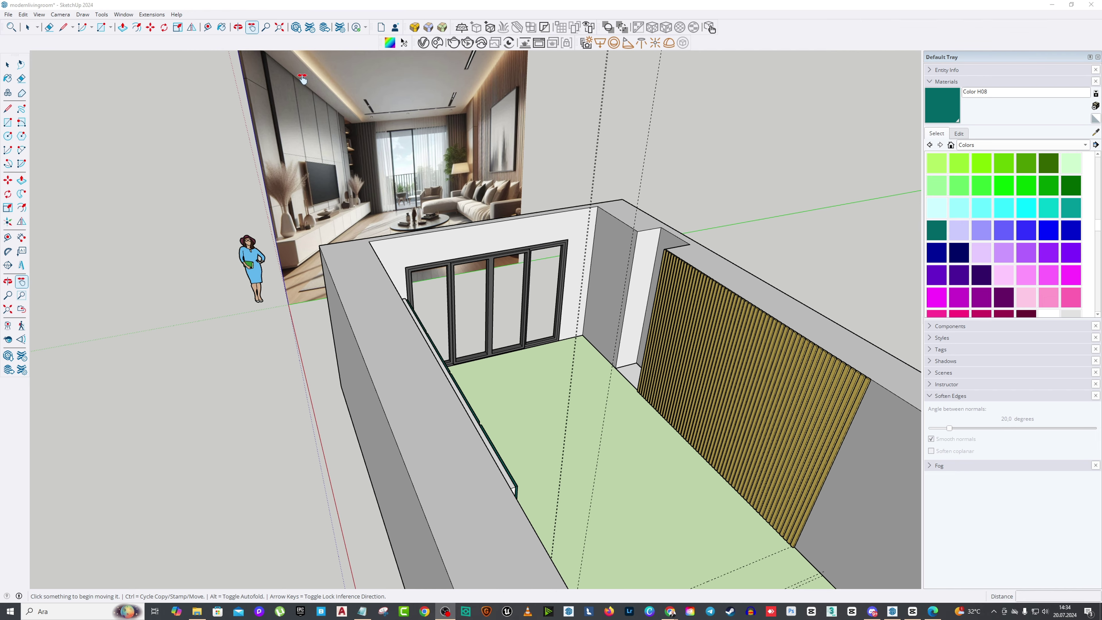
scroll(504, 246, "up", 10)
scroll(339, 301, "up", 3)
middle_click_drag(295, 357, 346, 353)
scroll(340, 301, "down", 3)
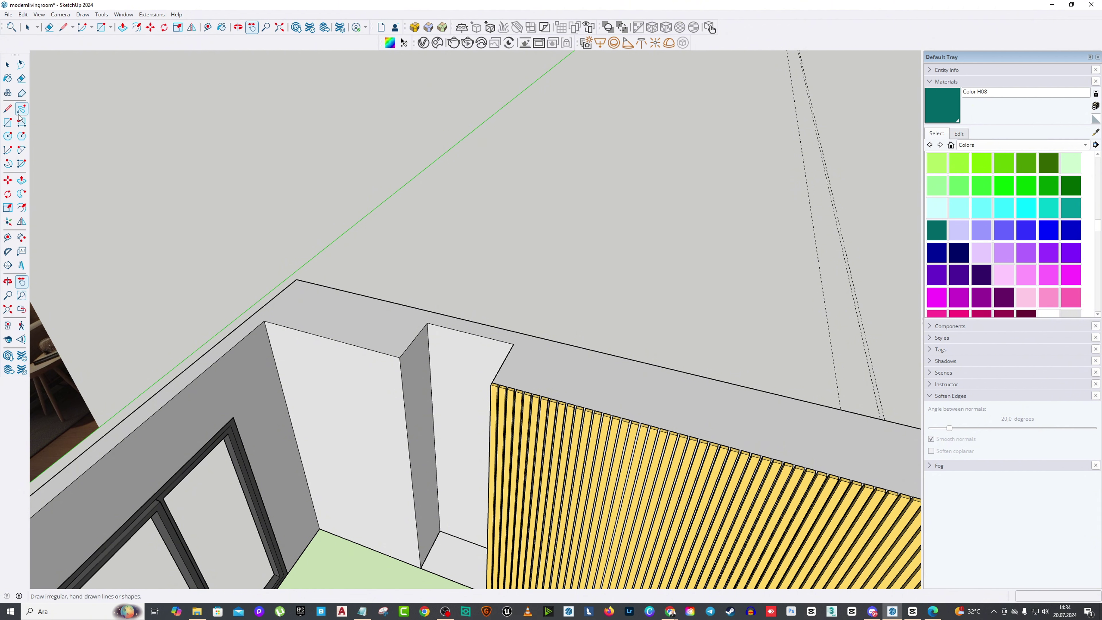
Step: Trace the pillar's open edges with the Line tool to close its front face
left_click(8, 111)
left_click(264, 320)
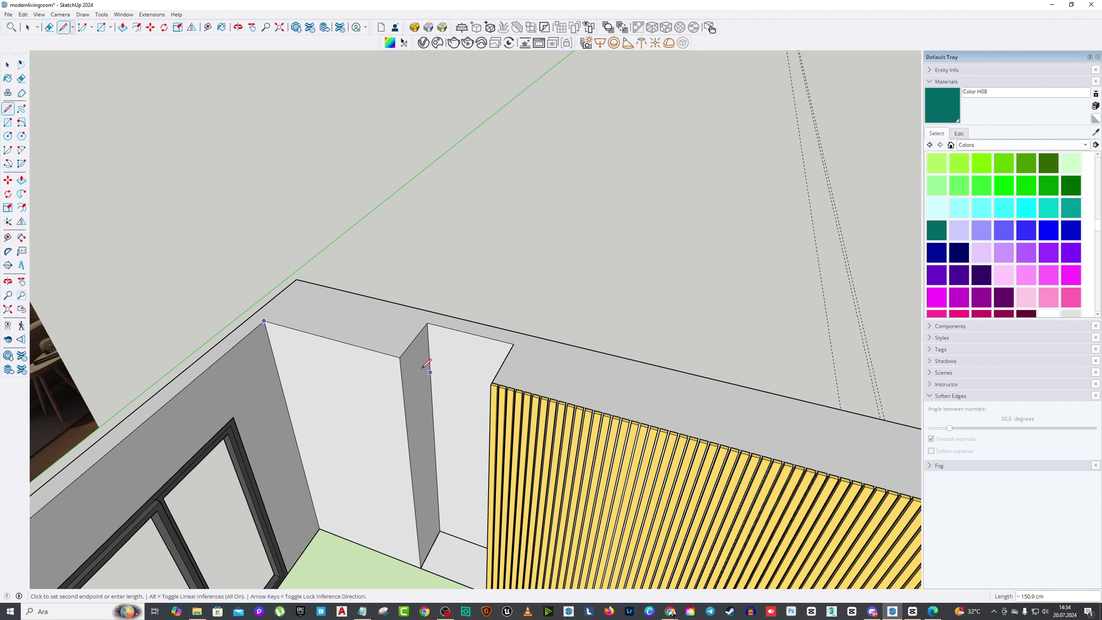
left_click(427, 323)
left_click(439, 530)
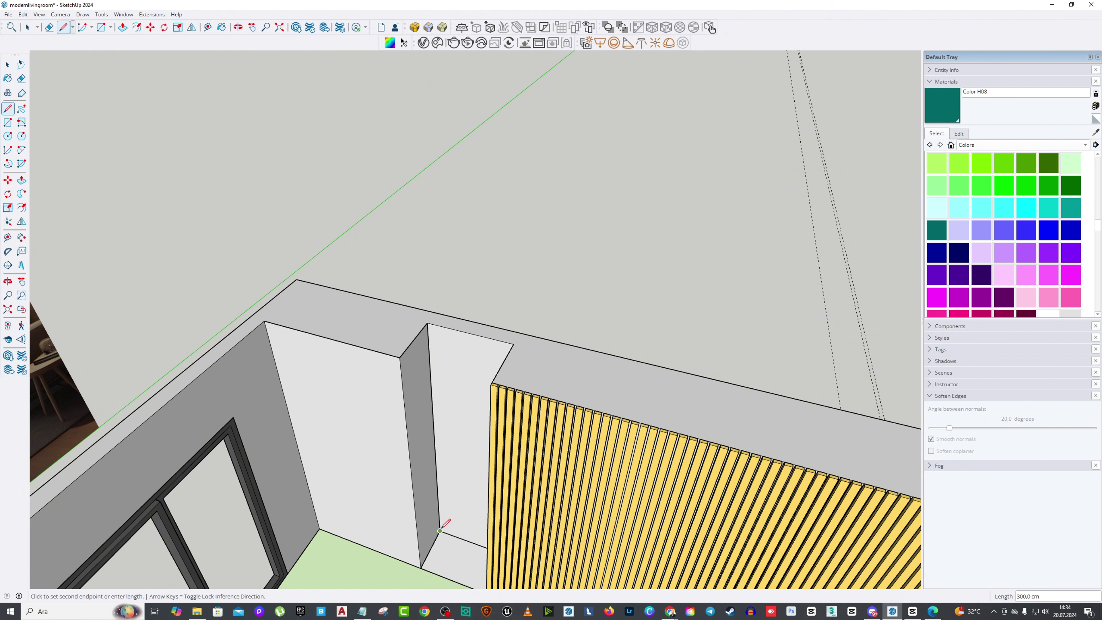
left_click(319, 528)
left_click(264, 320)
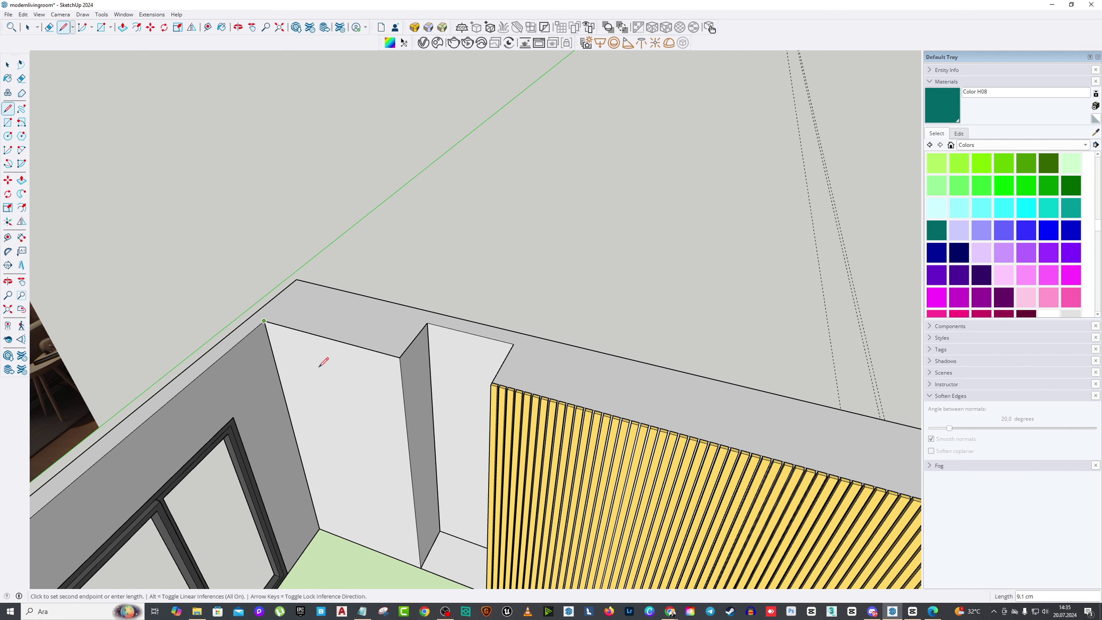
scroll(320, 356, "down", 3)
Step: Hide the surrounding wall group so the pillar stands alone
left_click(8, 65)
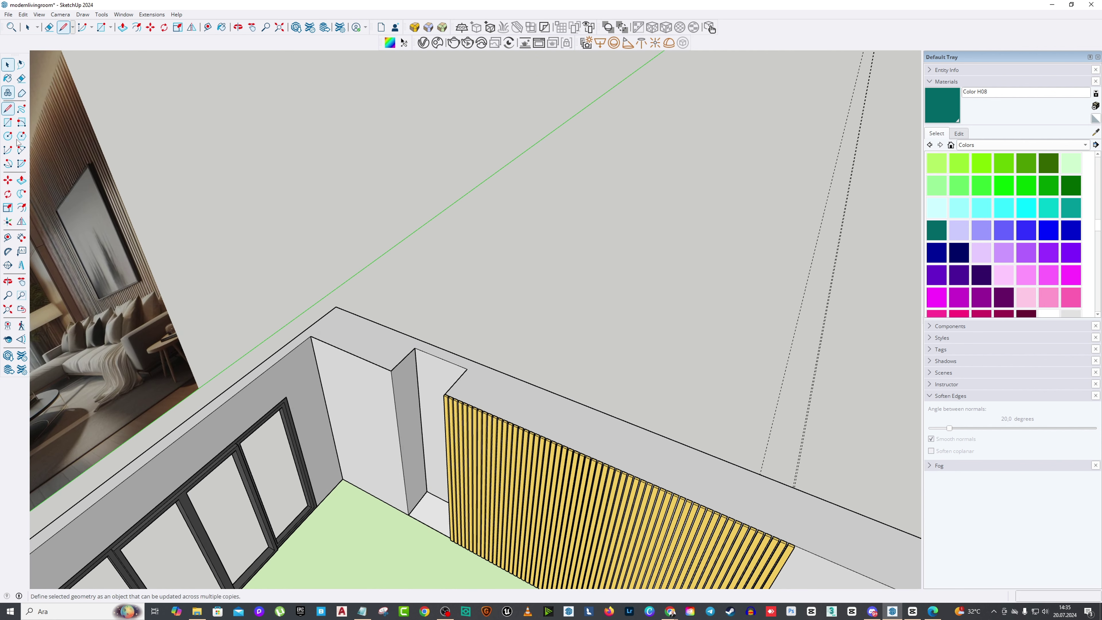
middle_click_drag(342, 424, 325, 400)
left_click(351, 387)
right_click(483, 384)
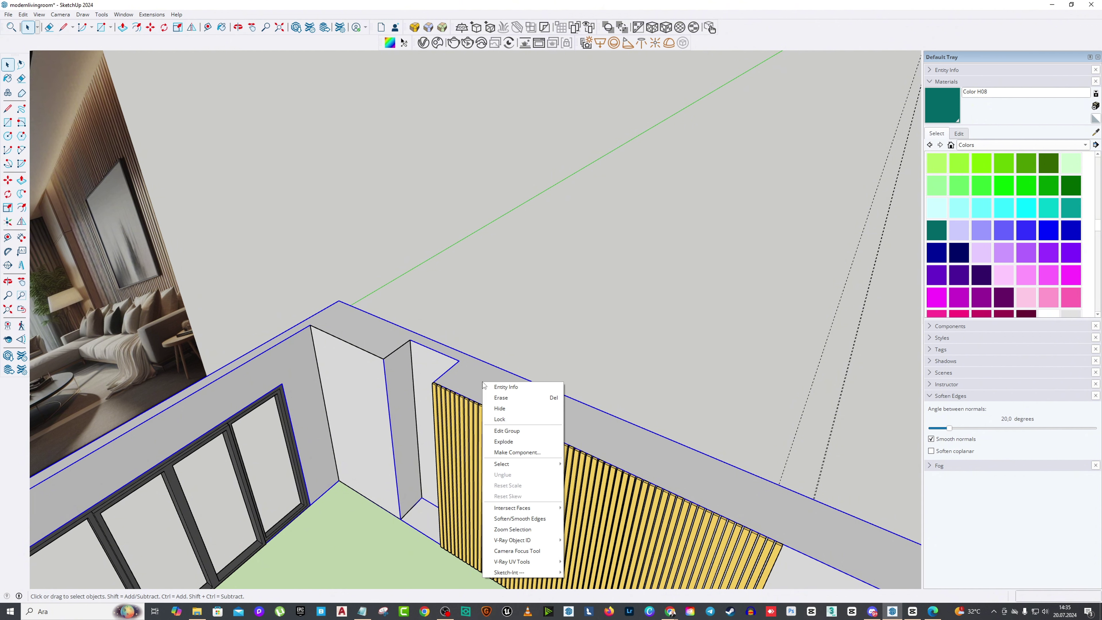
left_click(503, 409)
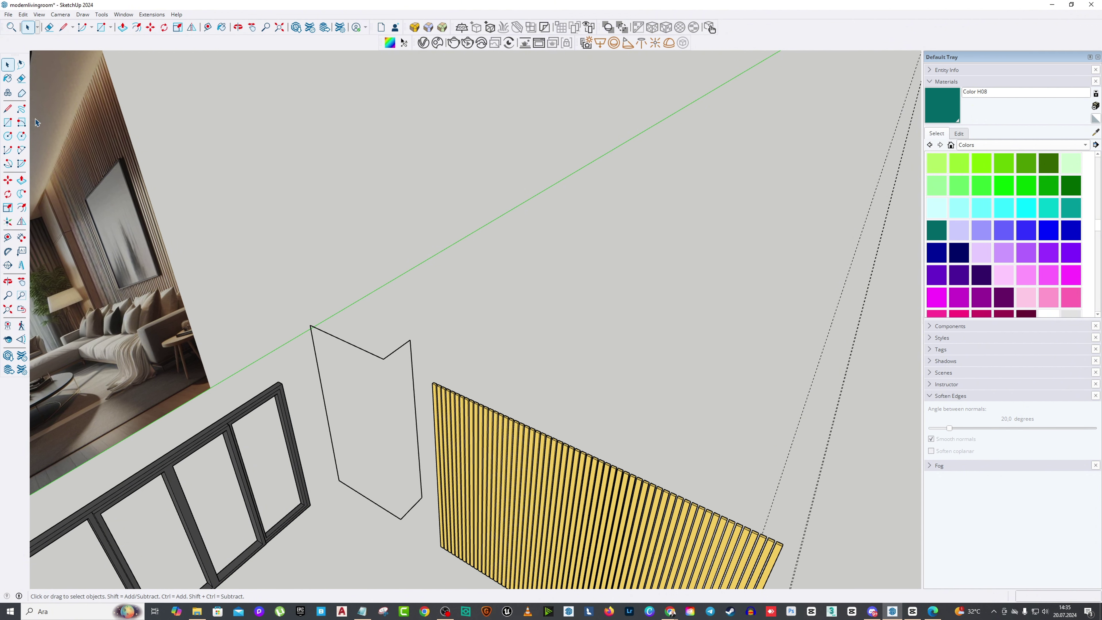
Step: Draw the last edge from the pillar's top vertex to close its missing face
left_click(7, 109)
left_click(383, 359)
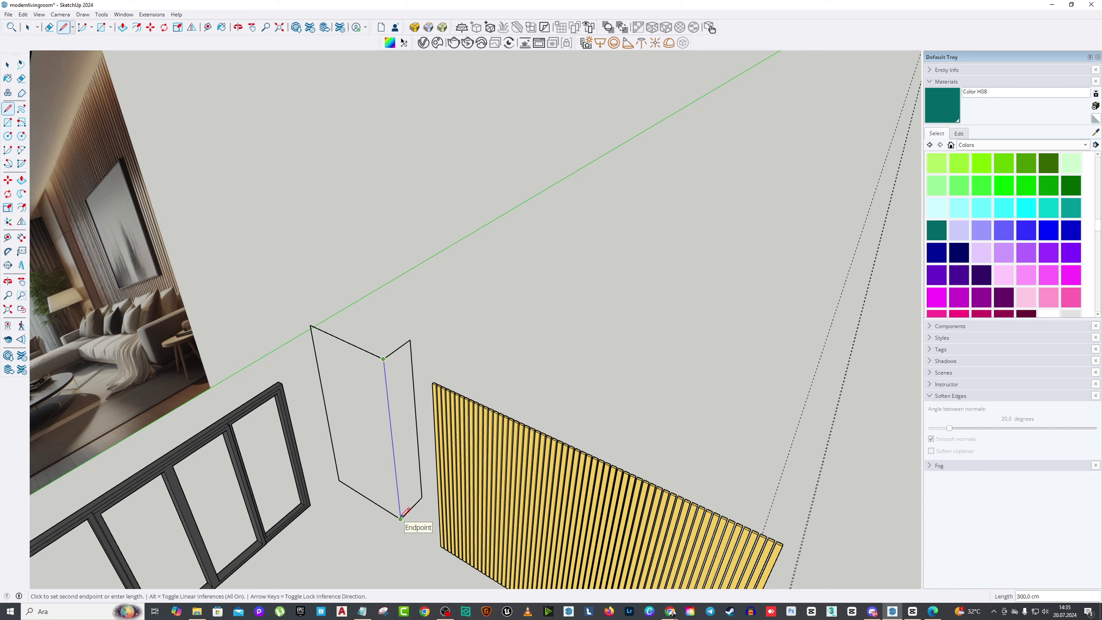
left_click(400, 518)
scroll(386, 330, "up", 5)
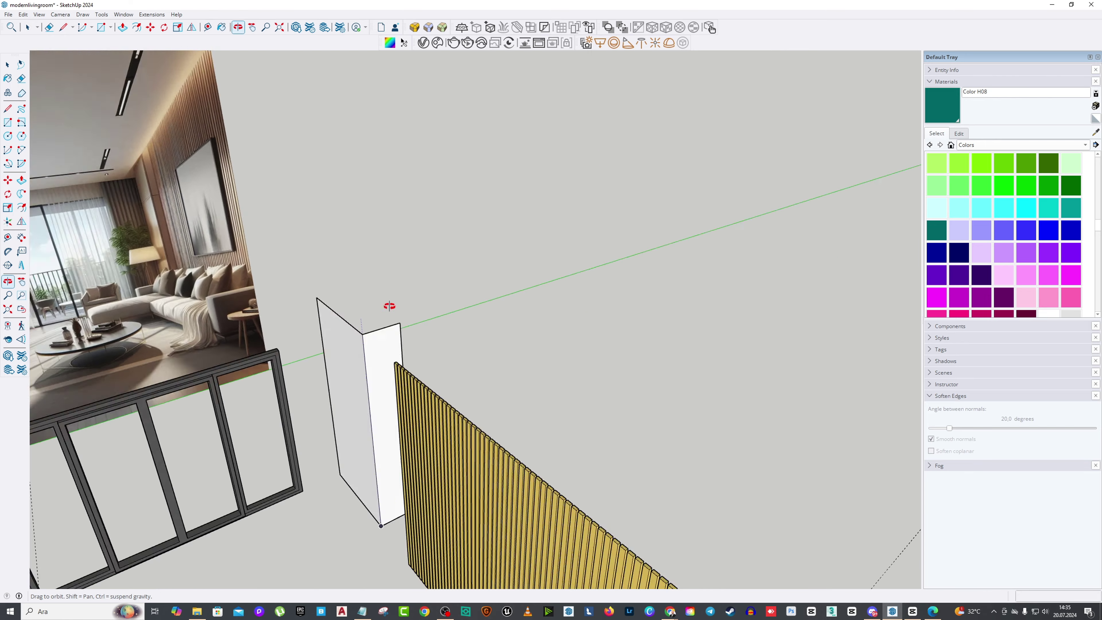
scroll(387, 310, "down", 4)
scroll(401, 325, "up", 5)
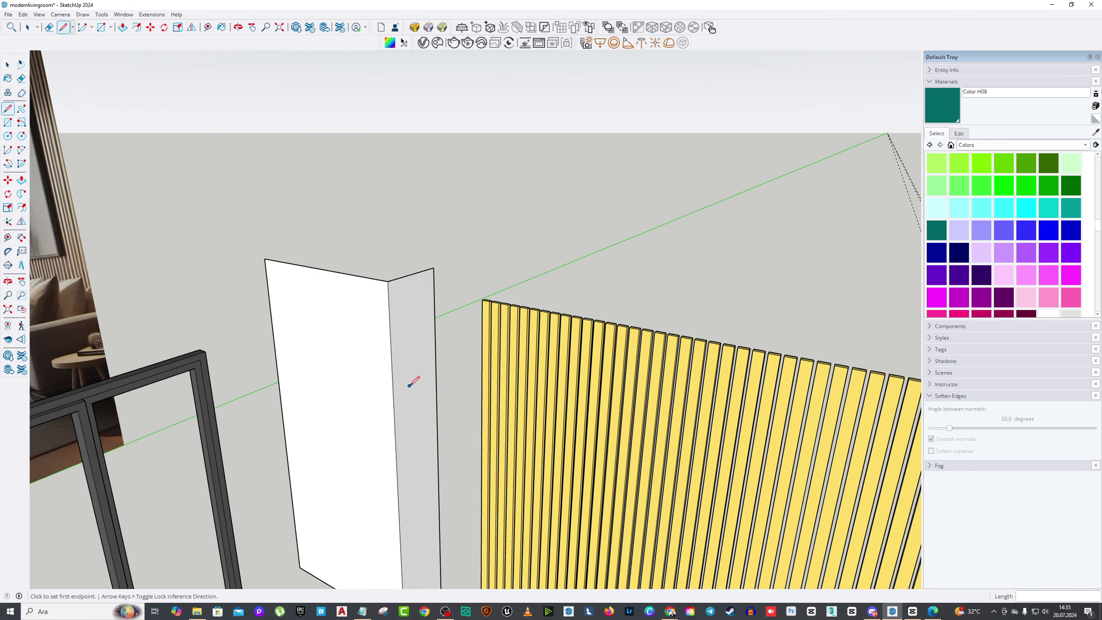
middle_click_drag(395, 335, 147, 251)
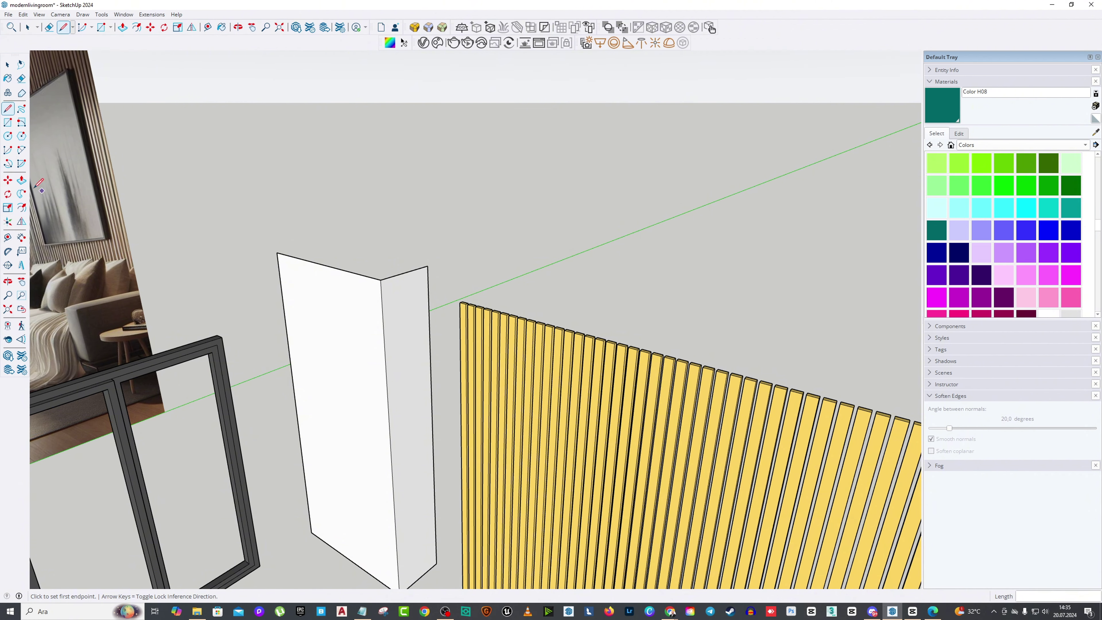
left_click(21, 180)
scroll(348, 328, "down", 4)
middle_click_drag(348, 328, 358, 270)
left_click(9, 66)
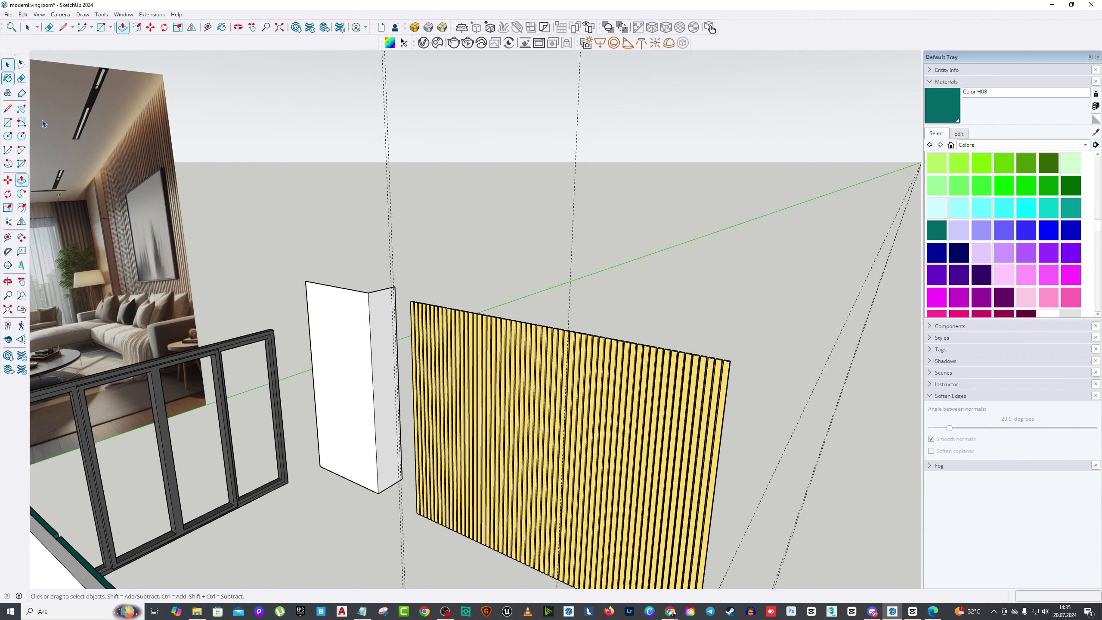
middle_click_drag(43, 123, 292, 297)
Step: Attempt copying the pillar's top edge downward, cancelling the misplaced copies
left_click(8, 180)
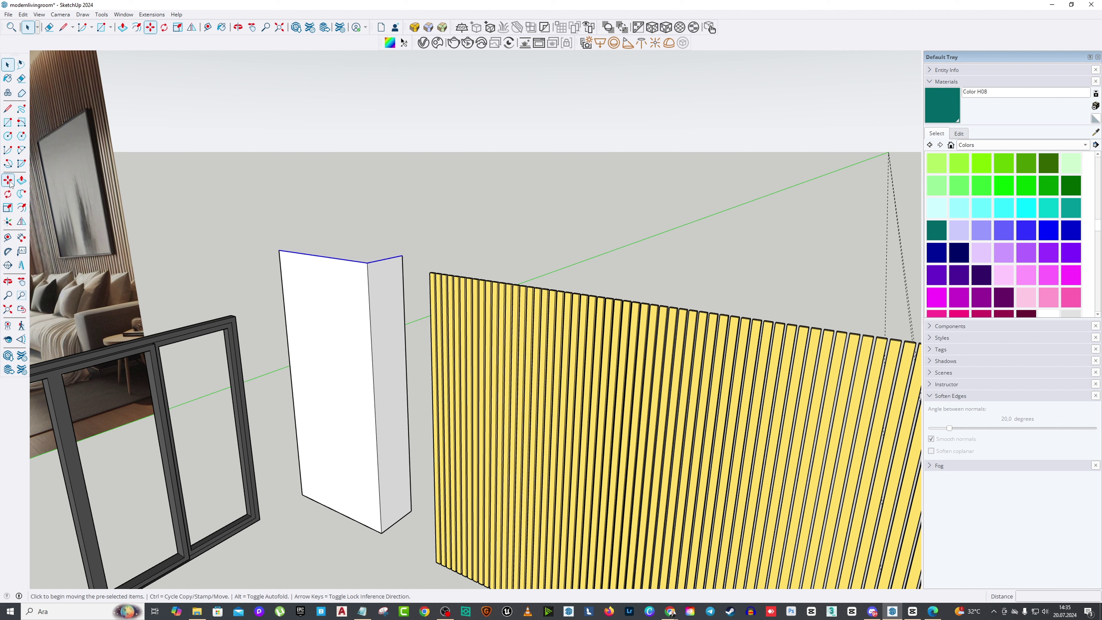
key("ctrl")
left_click(384, 289)
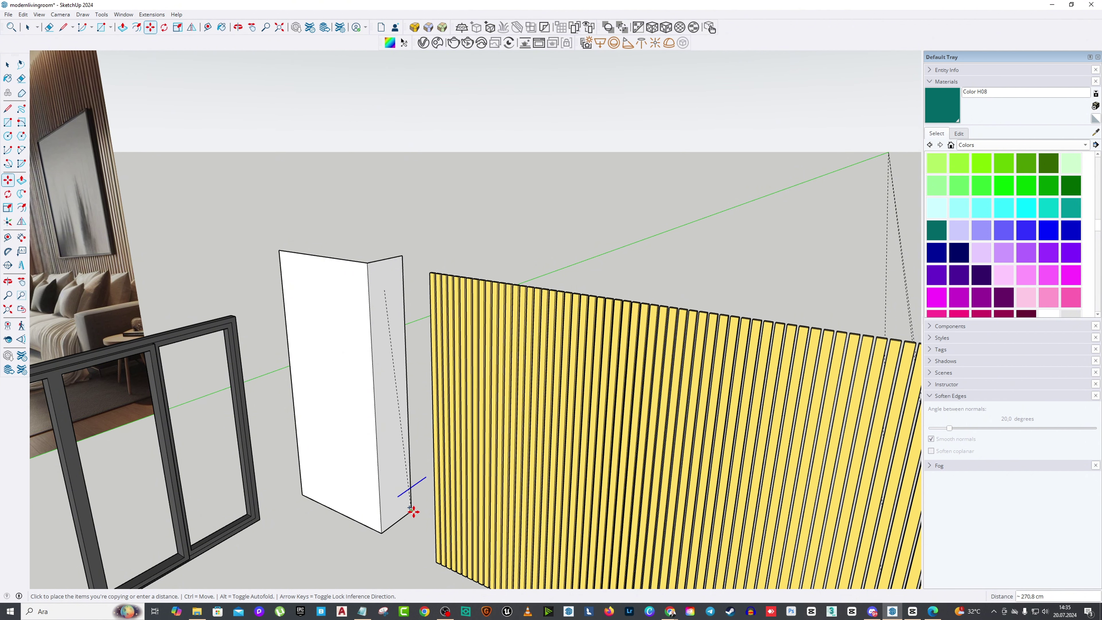
key("Escape")
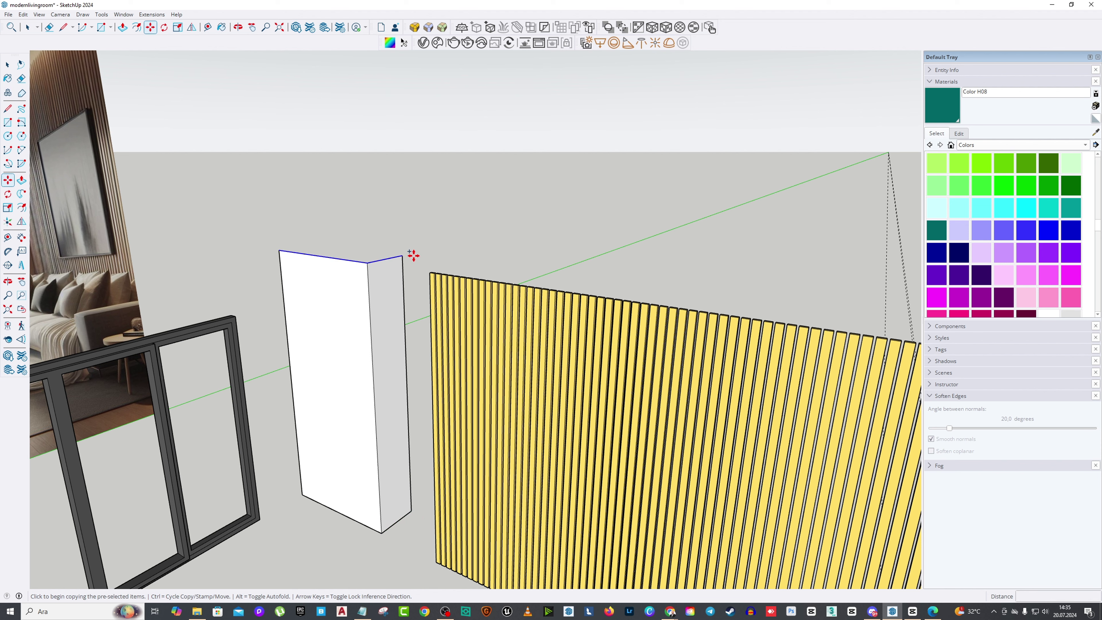
left_click(401, 256)
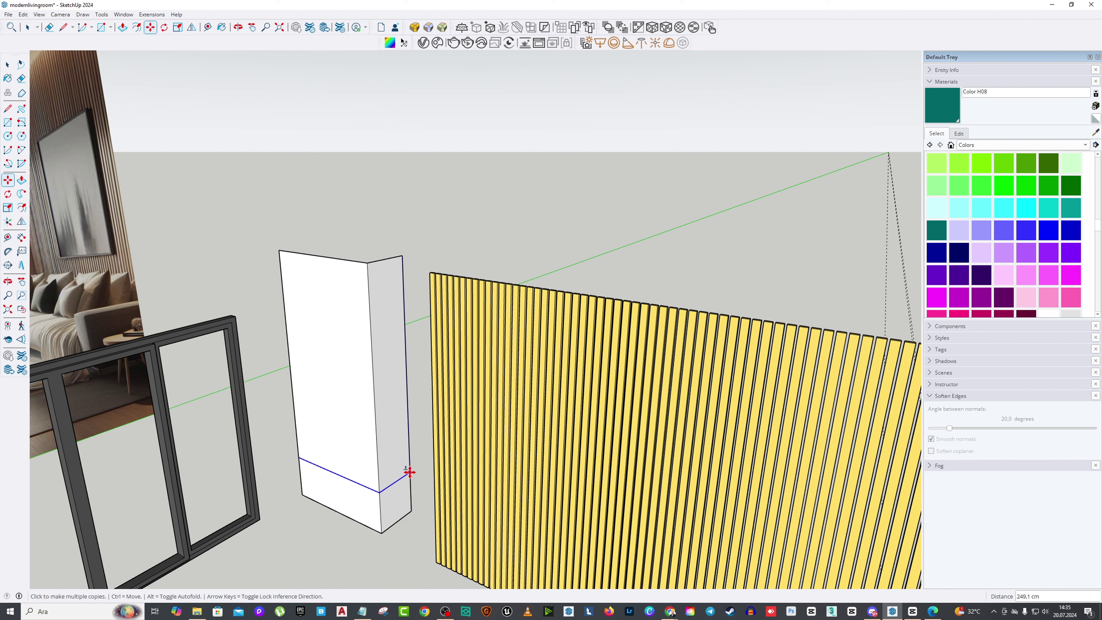
key("Escape")
middle_click_drag(384, 437, 391, 399)
scroll(392, 401, "up", 2)
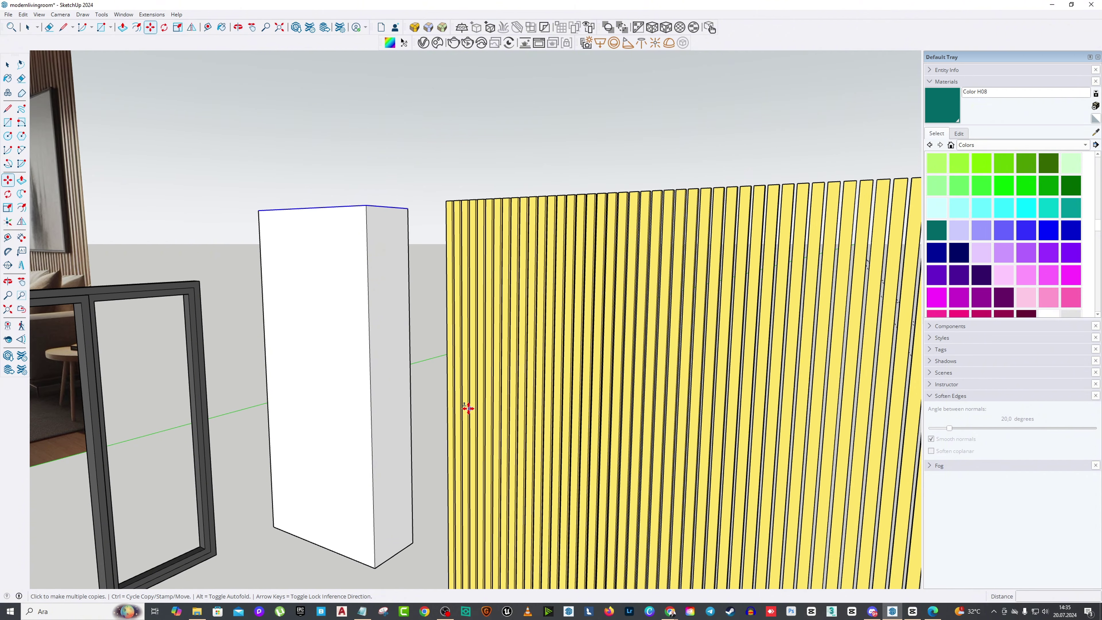
middle_click_drag(304, 412, 401, 475)
middle_click_drag(375, 263, 209, 202)
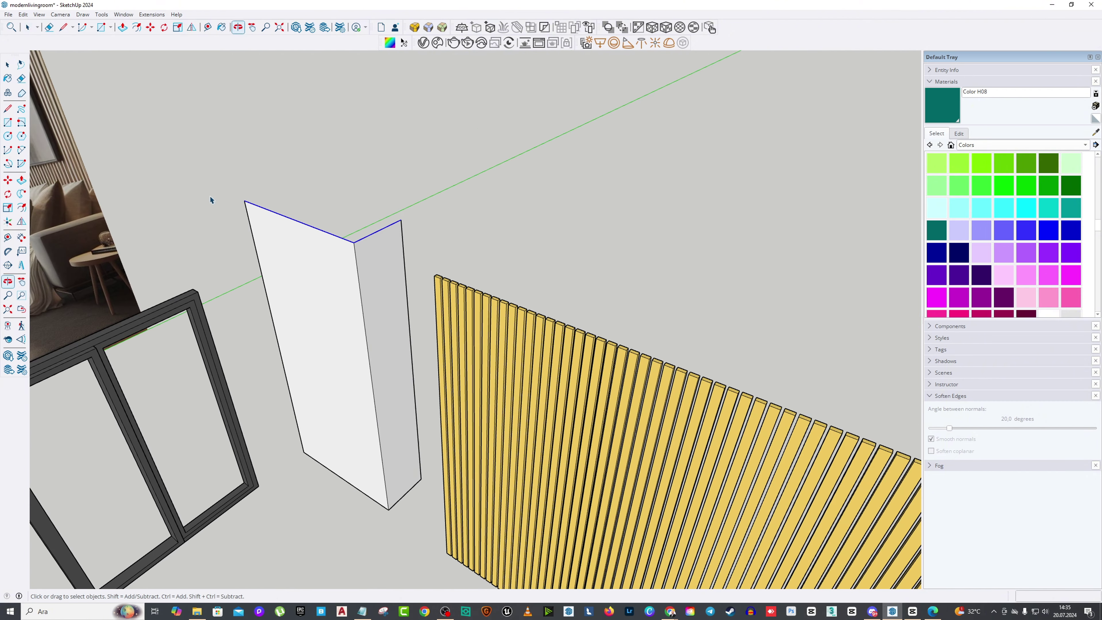
Step: Copy the top edges to the pillar's base and divide them into four equal bands
key("m")
key("ctrl")
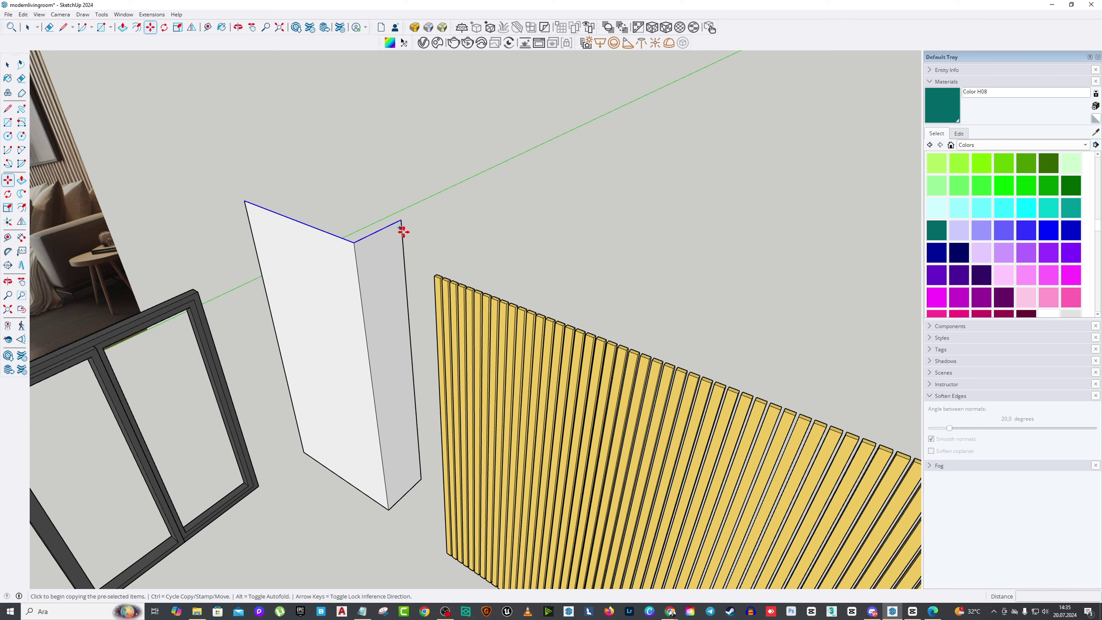
left_click(400, 220)
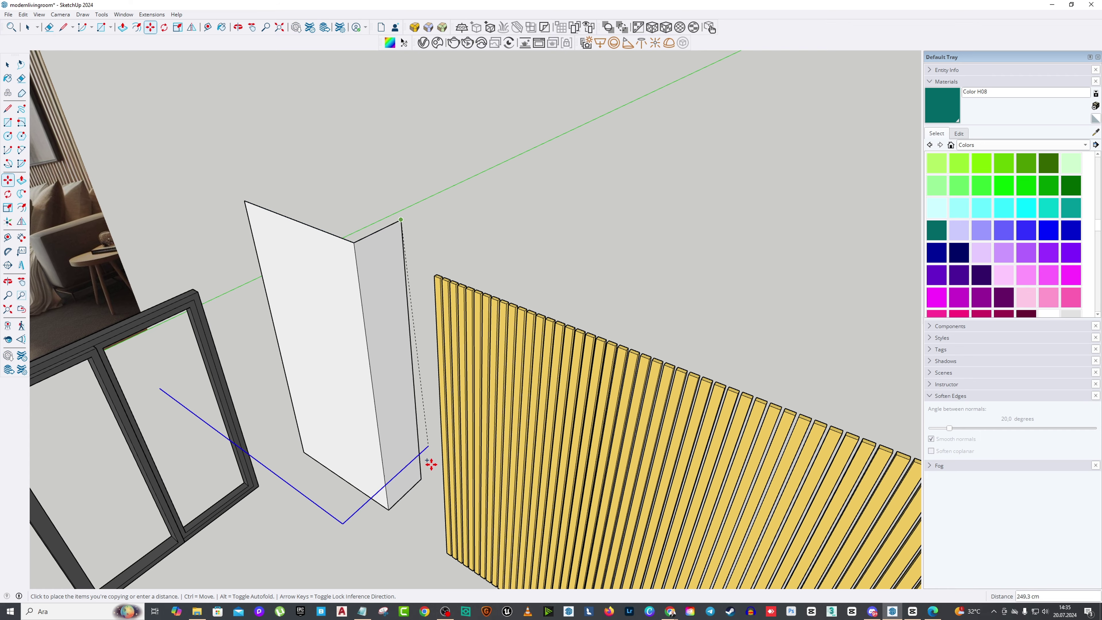
left_click(419, 480)
key("Return")
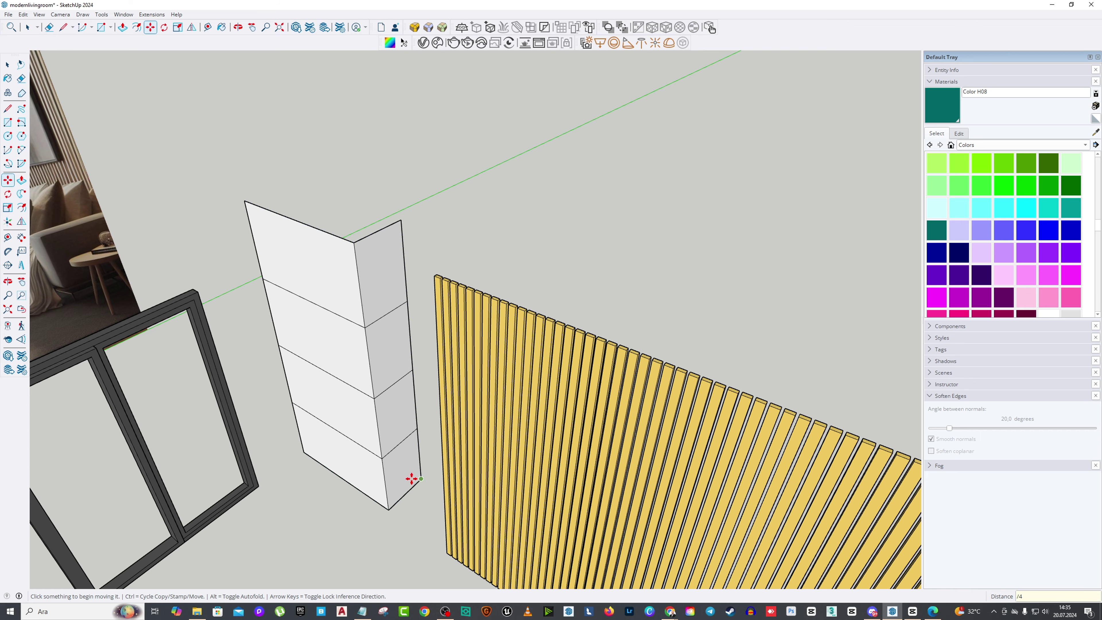
middle_click_drag(331, 343, 393, 299)
scroll(390, 300, "up", 2)
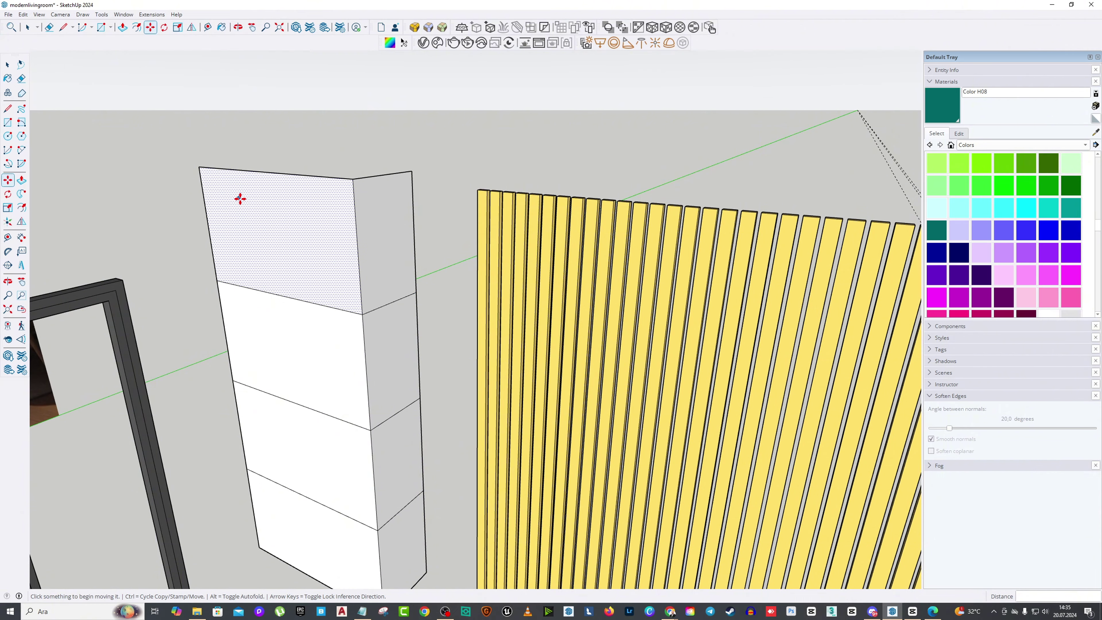
middle_click_drag(322, 186, 276, 172)
middle_click_drag(329, 269, 321, 239)
left_click(321, 239)
Step: Group the pillar's connected geometry and open the group for editing
triple_click(322, 237)
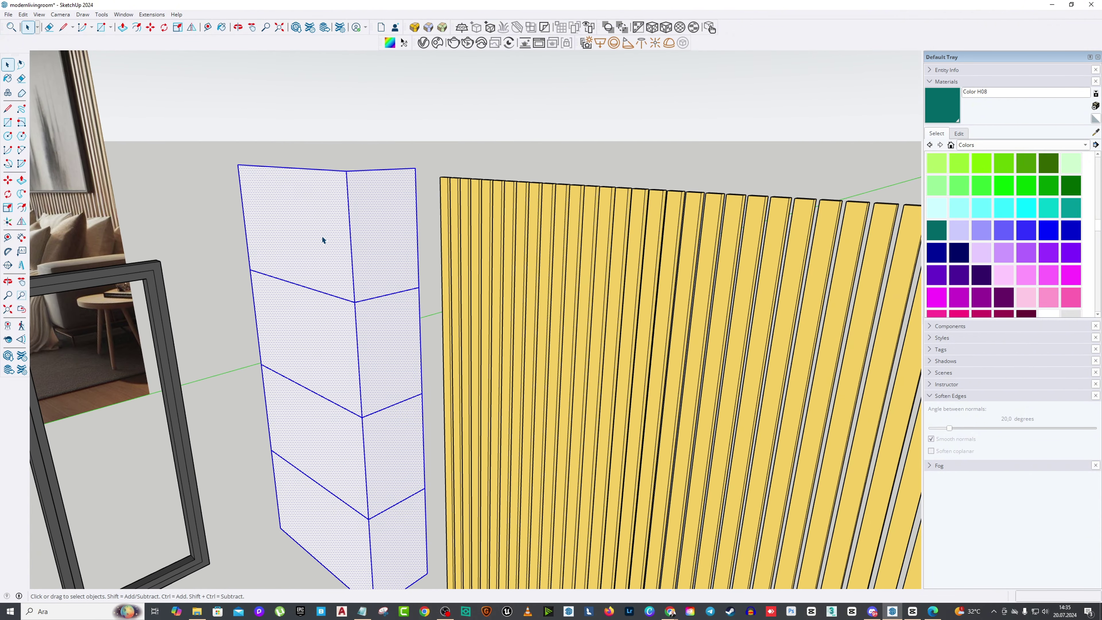
right_click(322, 237)
left_click(354, 317)
double_click(324, 242)
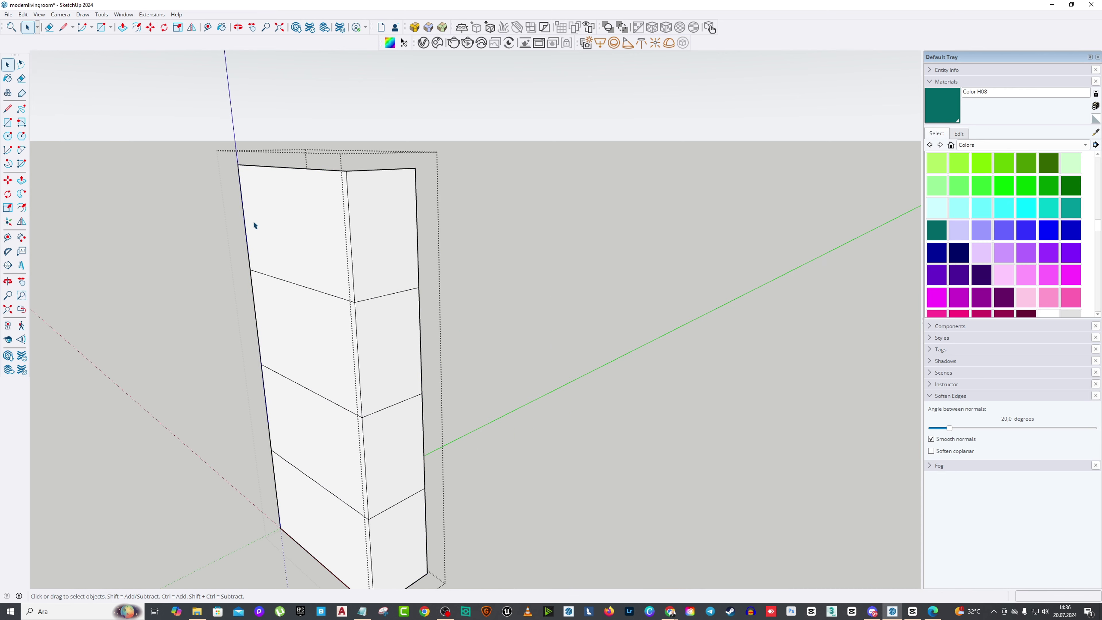
Step: Push the upper front and side faces out 1,5 cm, then undo the push
left_click(21, 179)
left_click(325, 265)
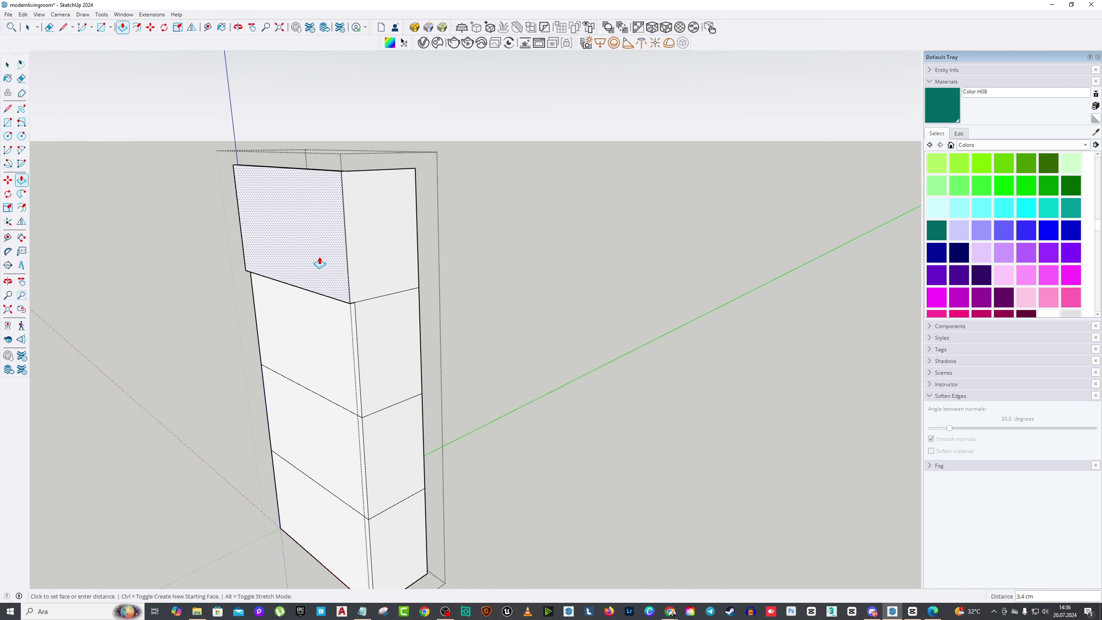
type("1,5")
key("Return")
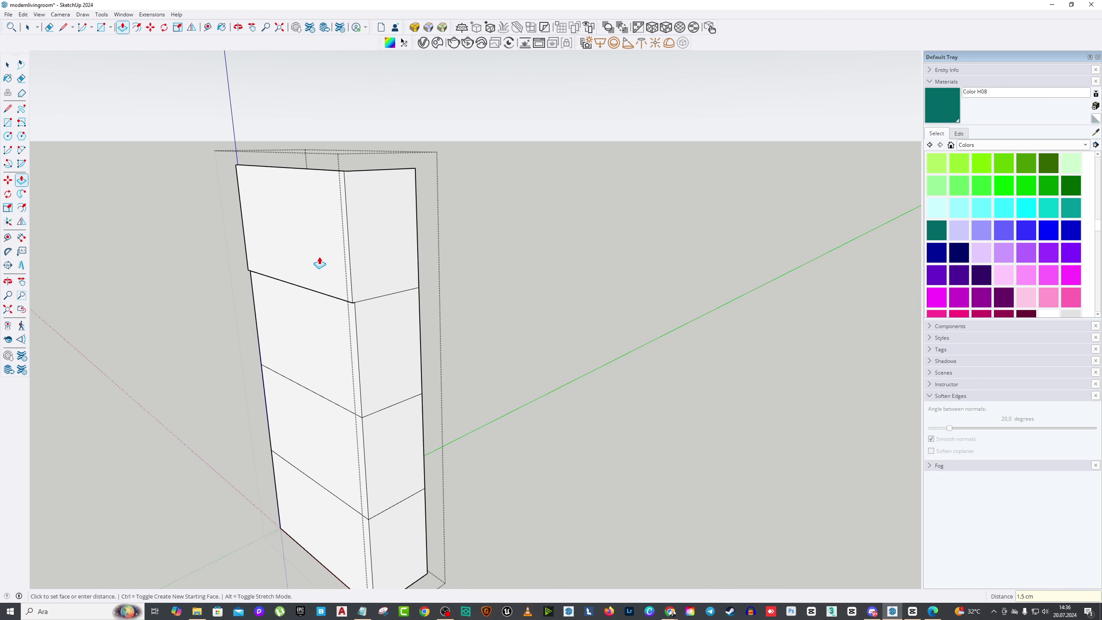
double_click(368, 264)
middle_click_drag(412, 227, 460, 197)
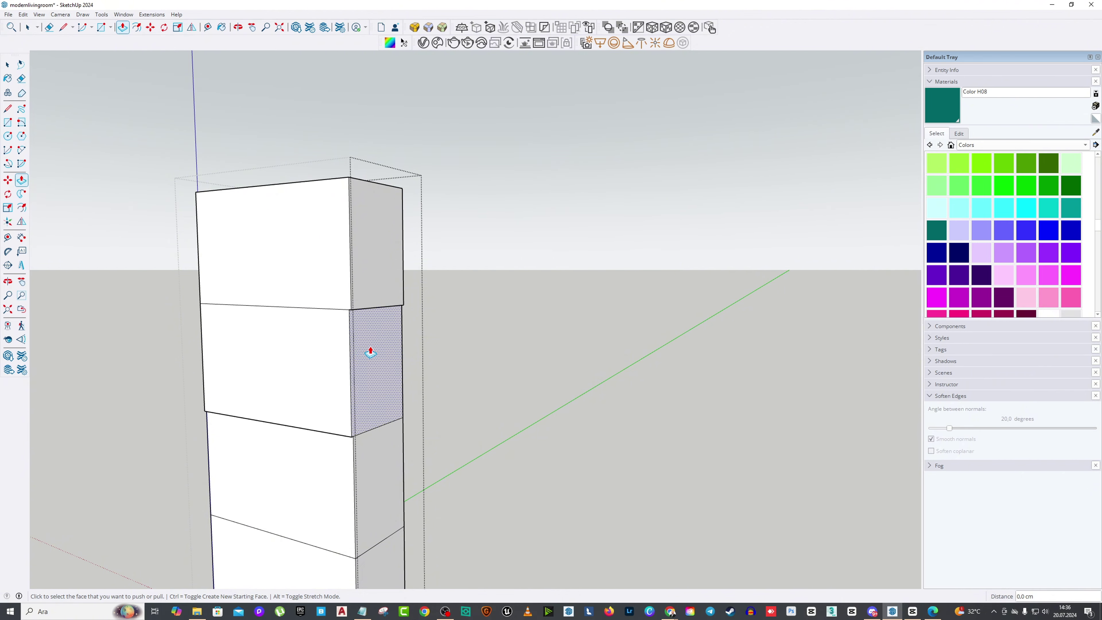
middle_click_drag(369, 347, 308, 361)
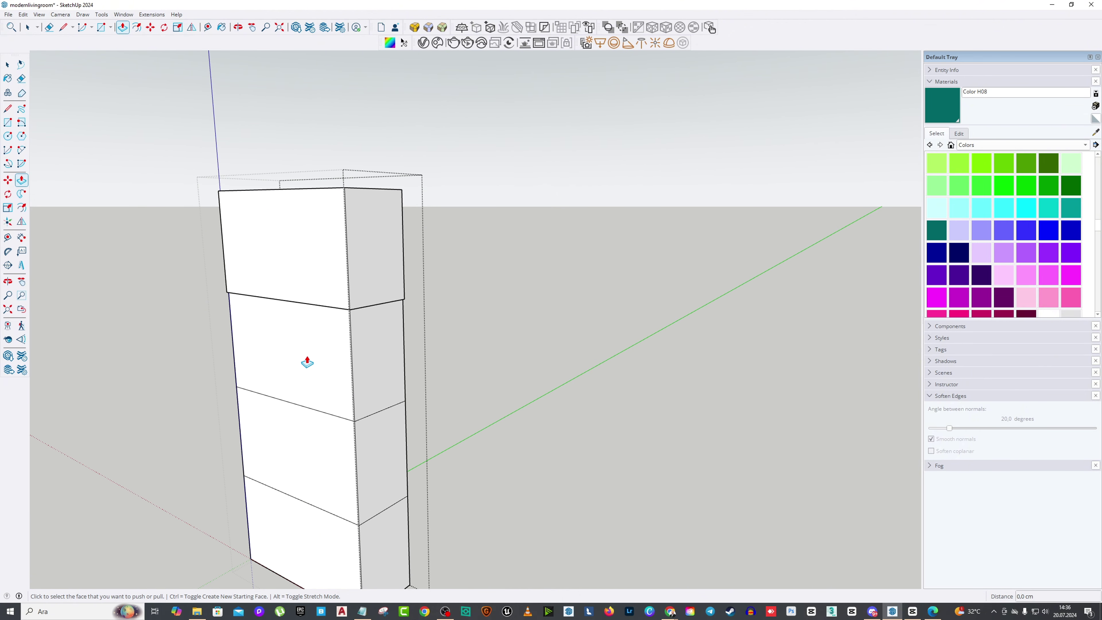
key("ctrl+z")
Step: Offset an inset outline on the upper, third and bottom front and side faces
left_click(21, 208)
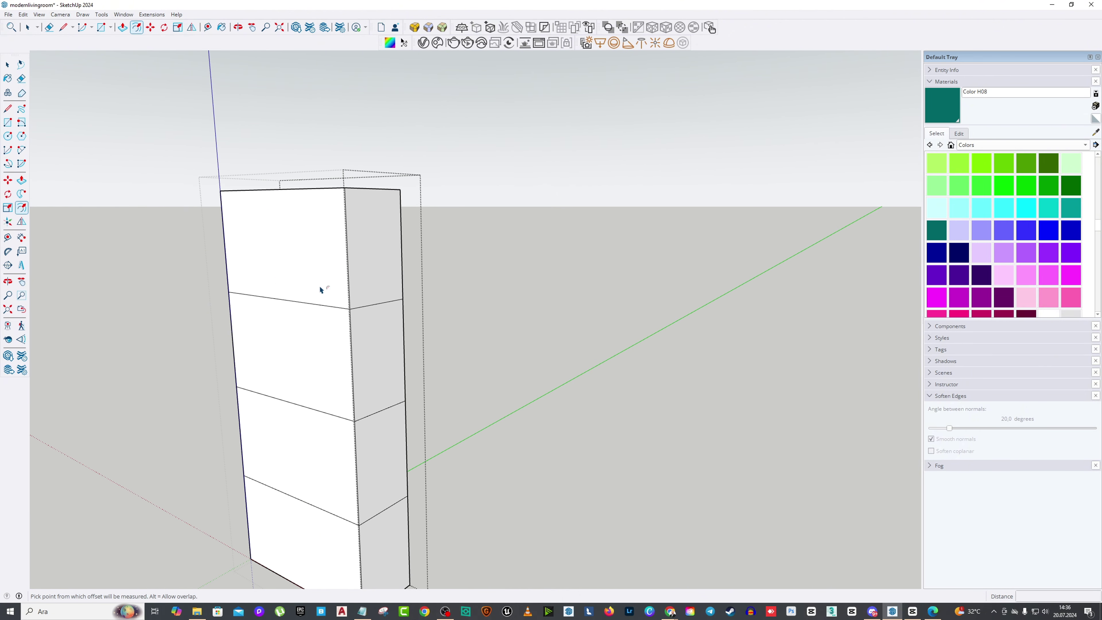
left_click(319, 297)
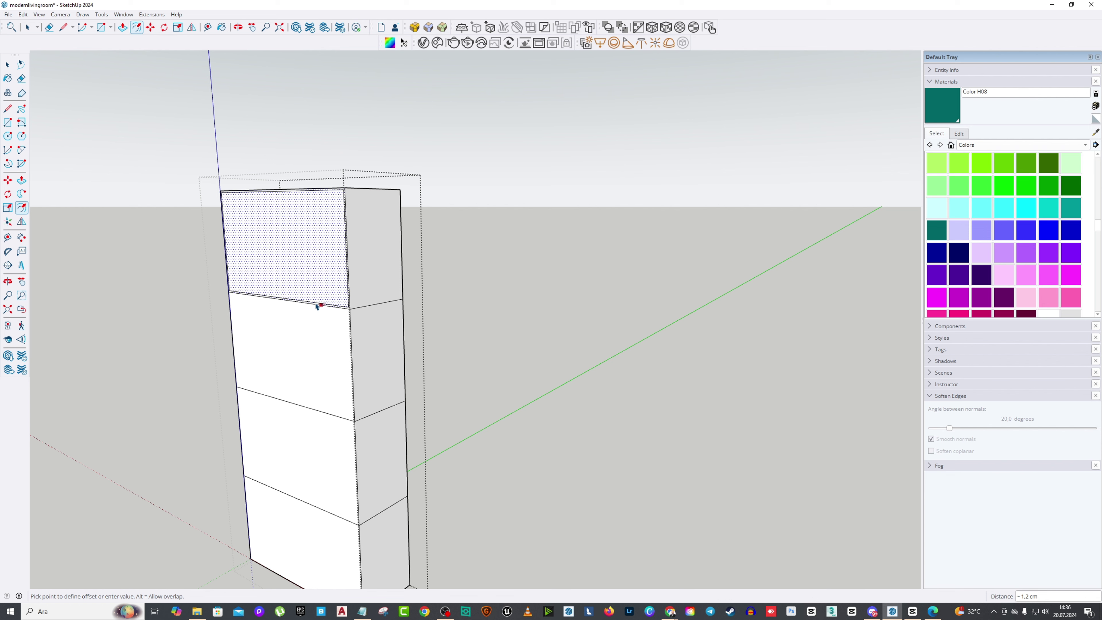
left_click(317, 306)
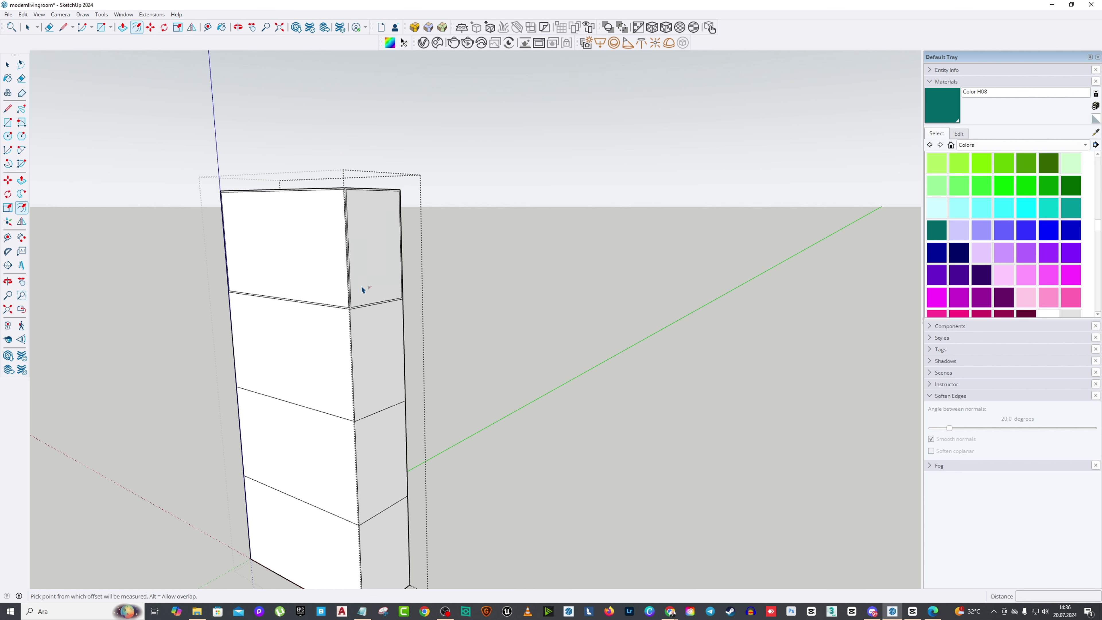
double_click(329, 447)
double_click(364, 457)
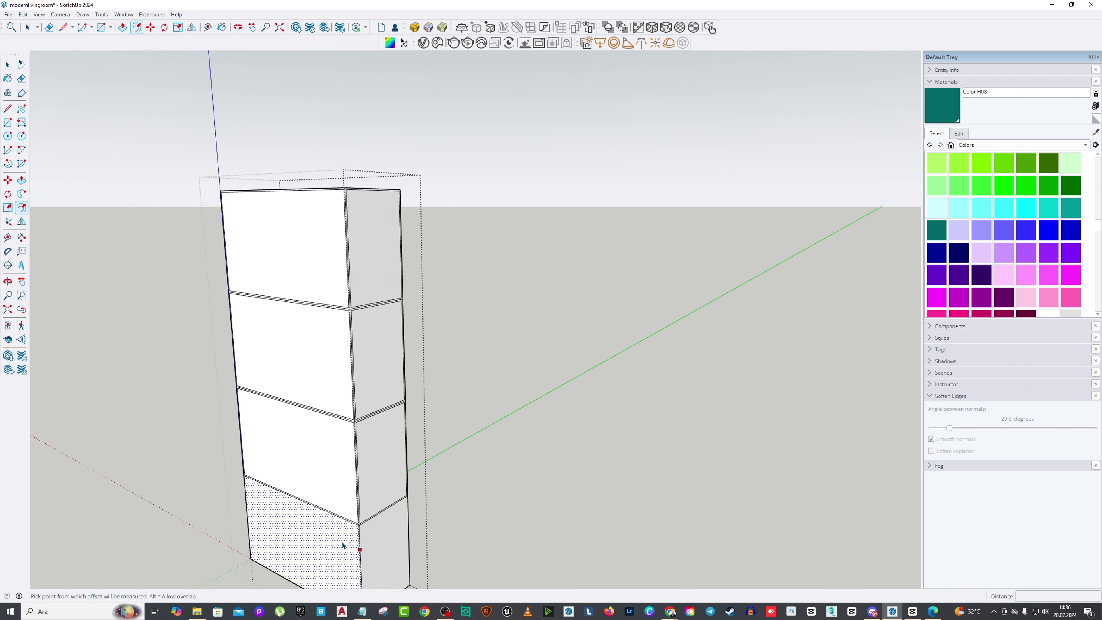
double_click(345, 541)
double_click(401, 531)
scroll(320, 248, "up", 4)
Step: Push the top front panel 1 cm with Push/Pull
key("p")
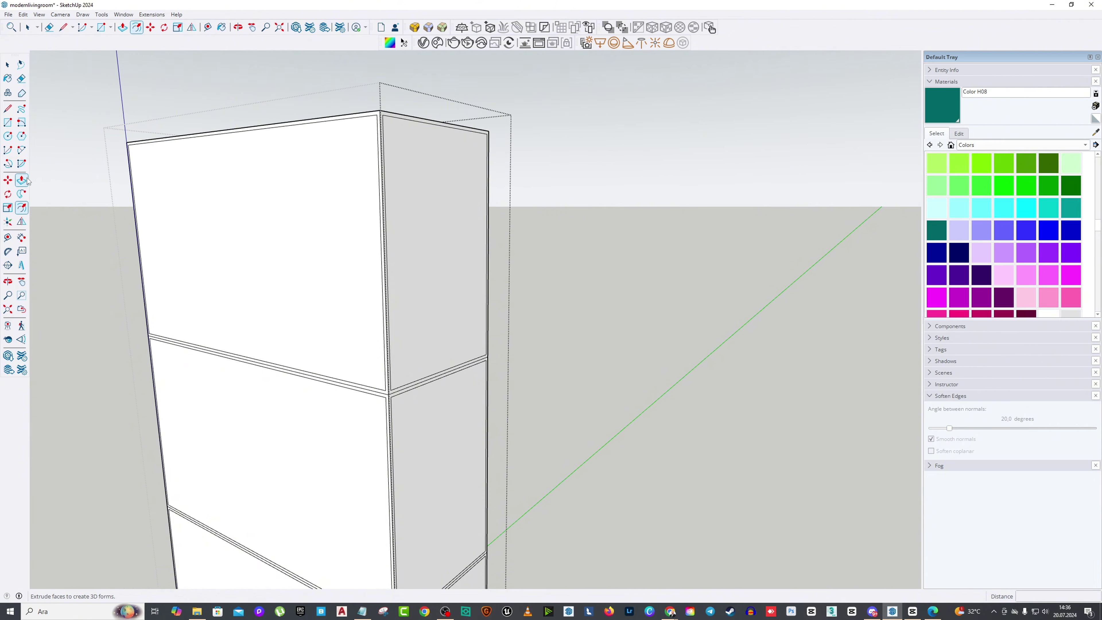
left_click(248, 258)
type("1")
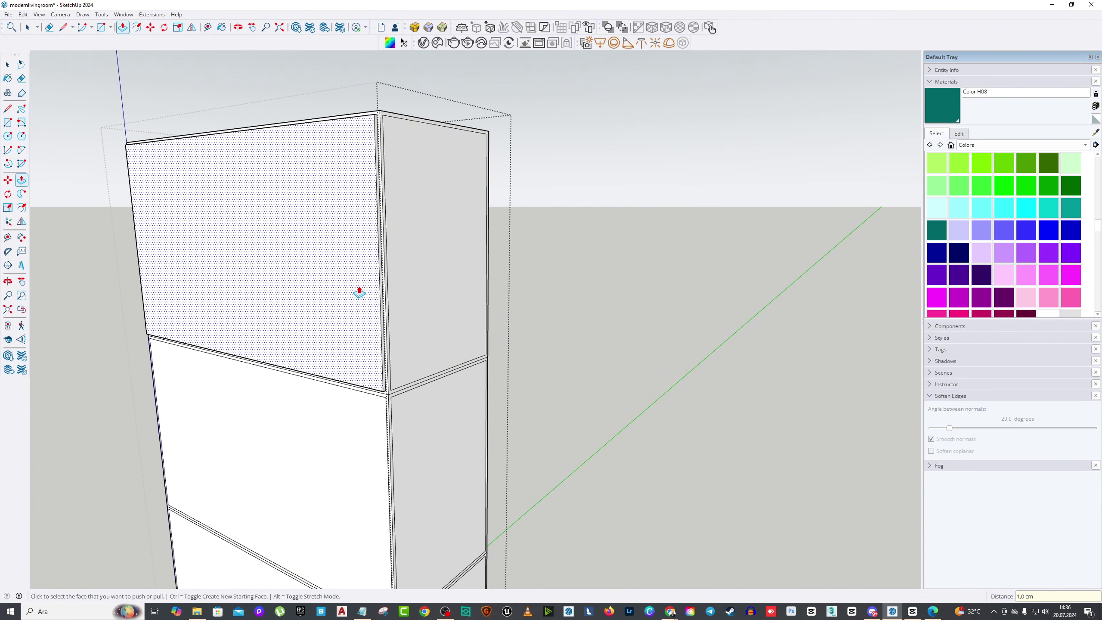
key("Return")
scroll(399, 447, "down", 6)
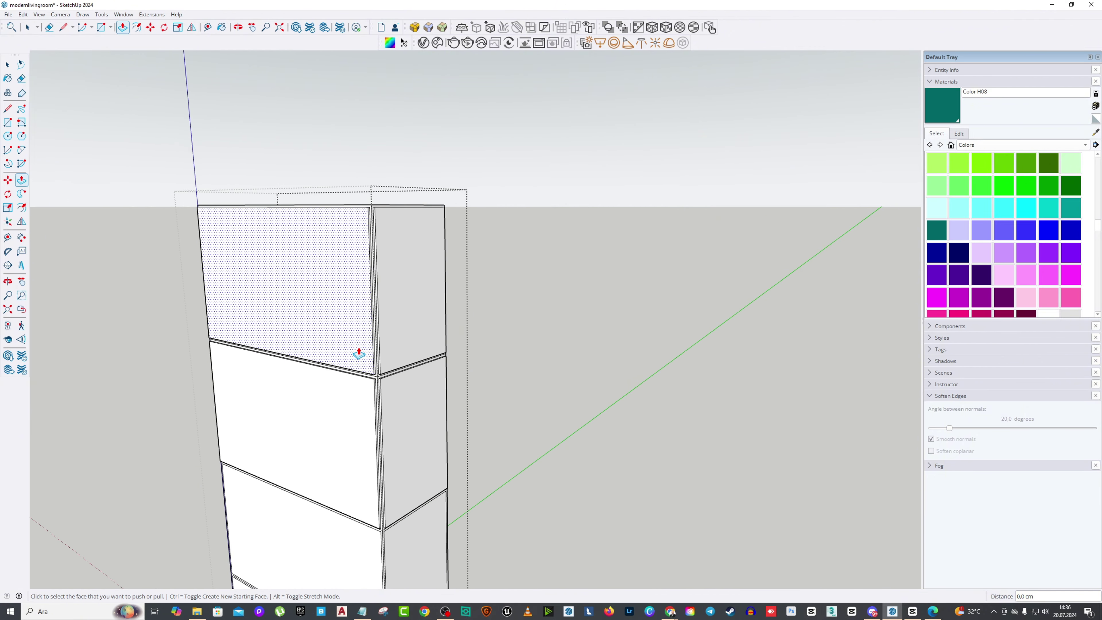
scroll(332, 396, "down", 3)
middle_click_drag(332, 395, 336, 517)
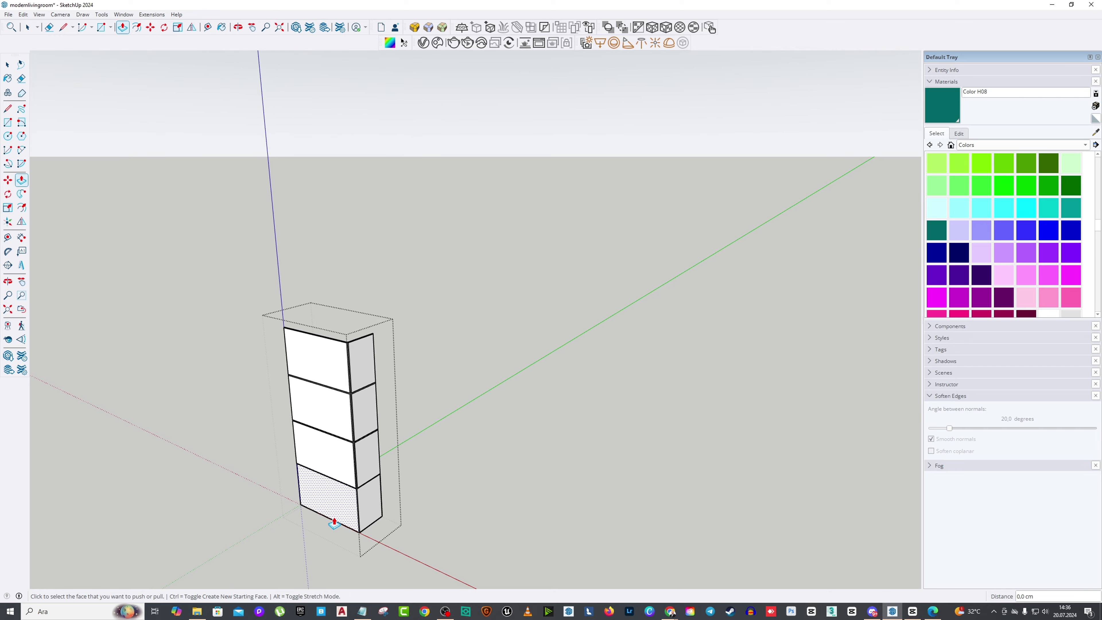
Step: Exit the cabinet group and orbit out to view the whole room
left_click(410, 190)
middle_click_drag(410, 190, 369, 369)
scroll(369, 369, "down", 2)
scroll(584, 270, "down", 3)
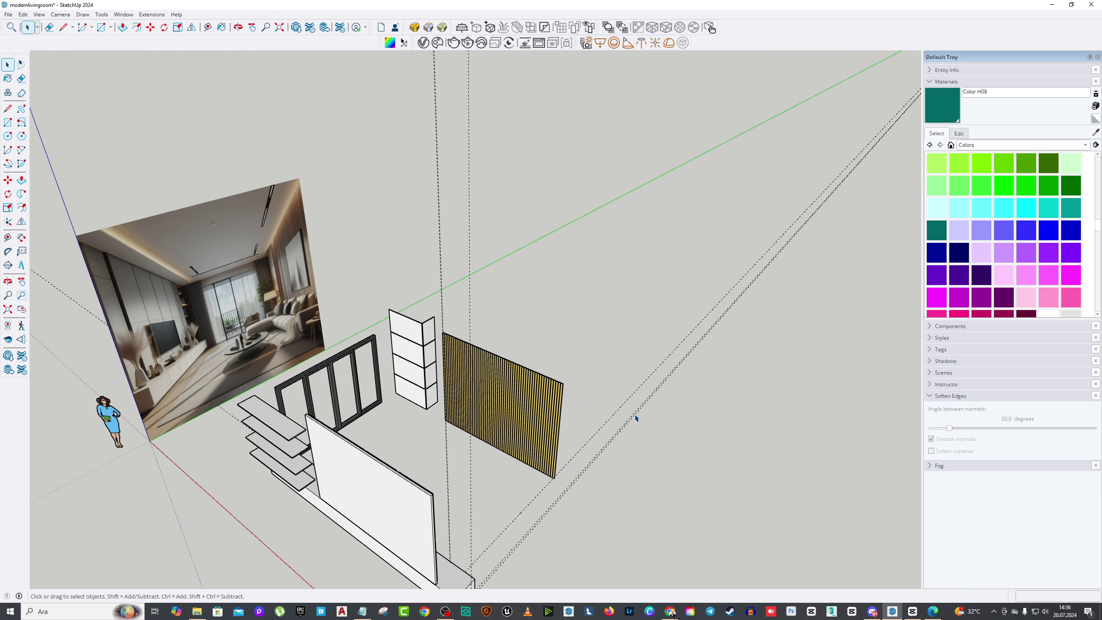
middle_click_drag(710, 472, 316, 117)
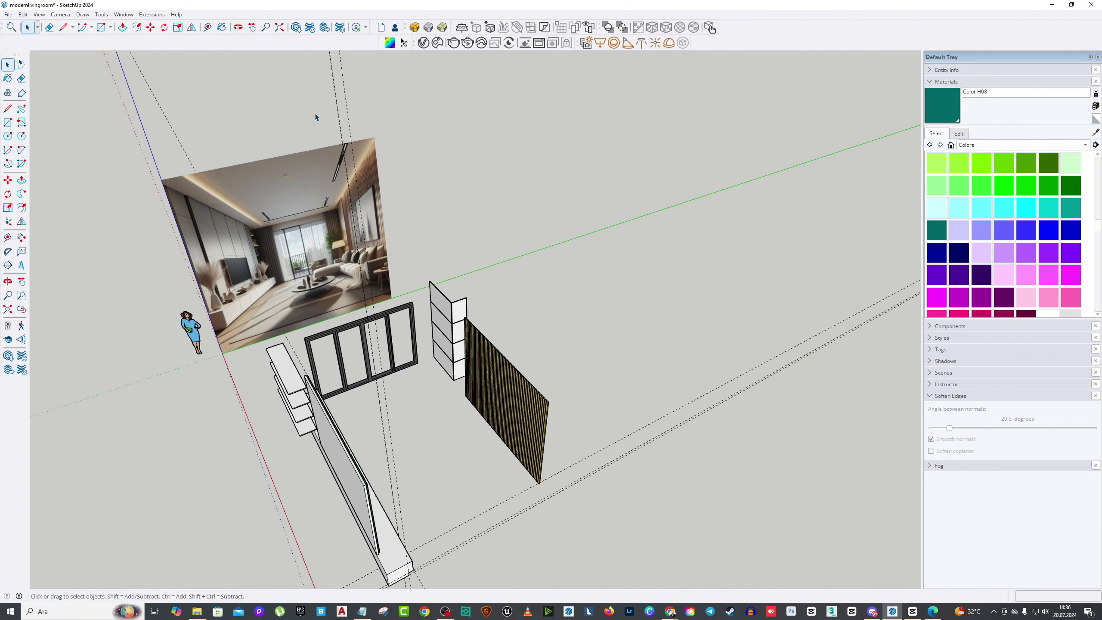
left_click(196, 385)
middle_click_drag(195, 385, 315, 293)
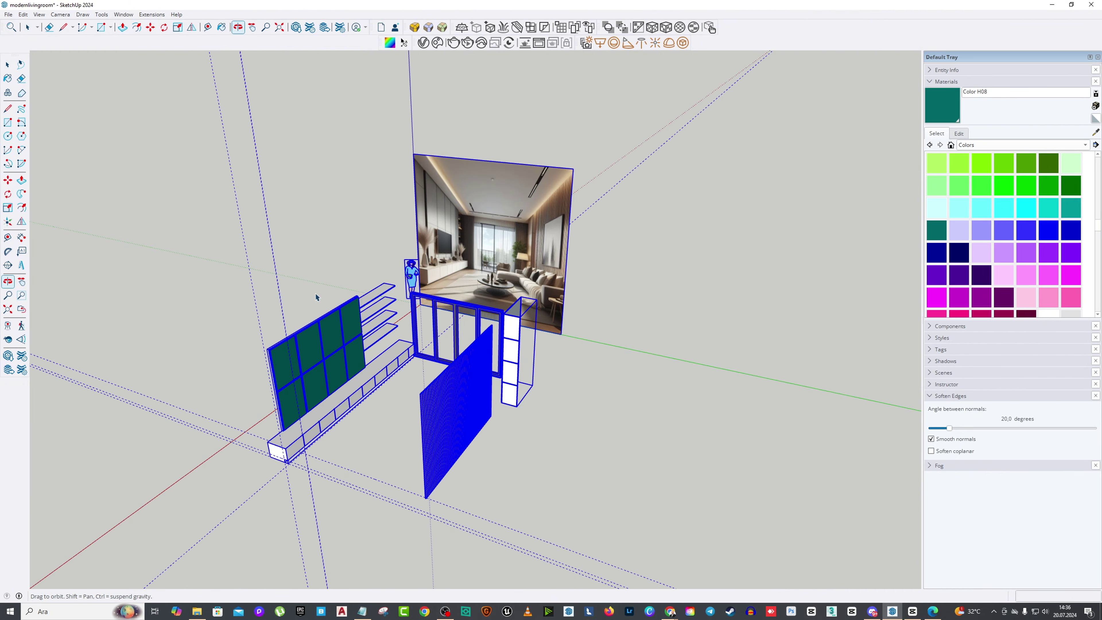
left_click(589, 141)
left_click(41, 17)
Step: Unhide the last hidden wall group via Edit > Unhide > Last
left_click(40, 16)
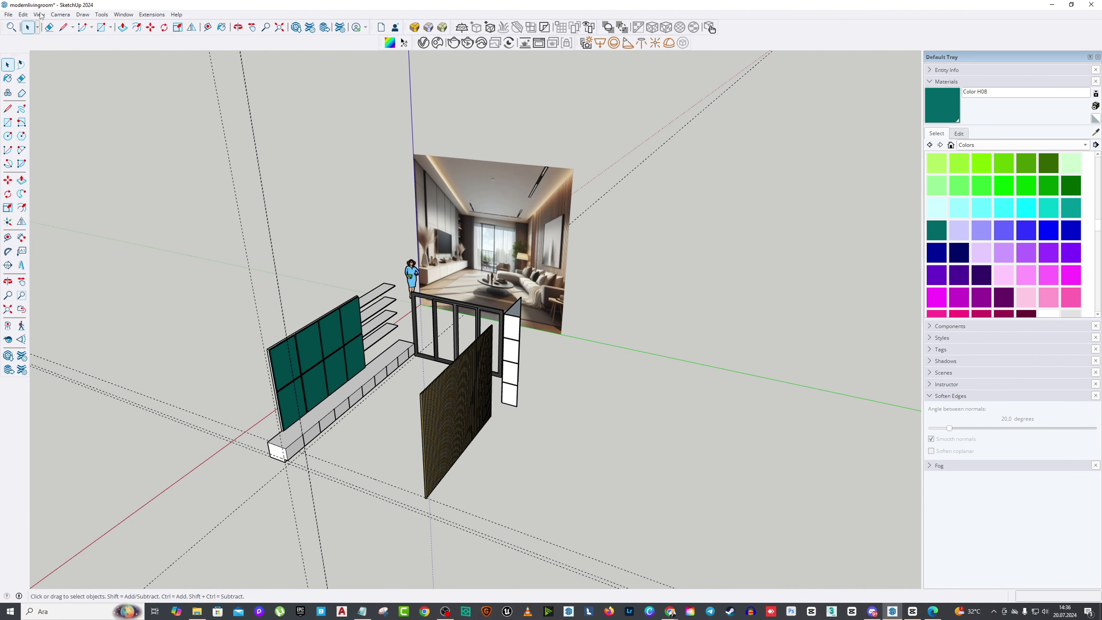
left_click(40, 16)
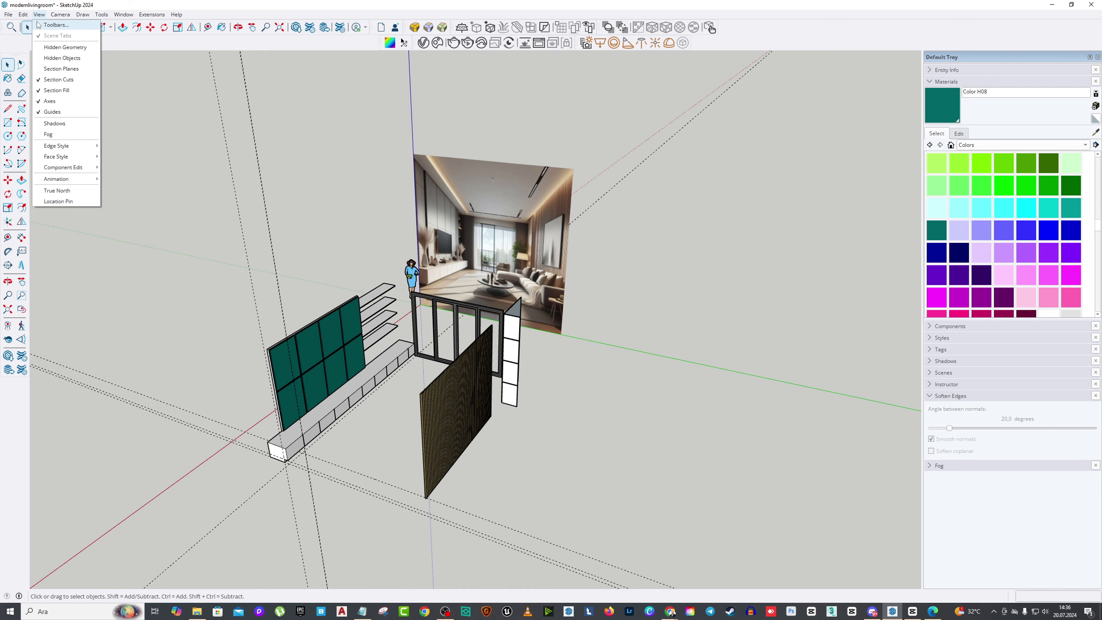
mouse_move(25, 16)
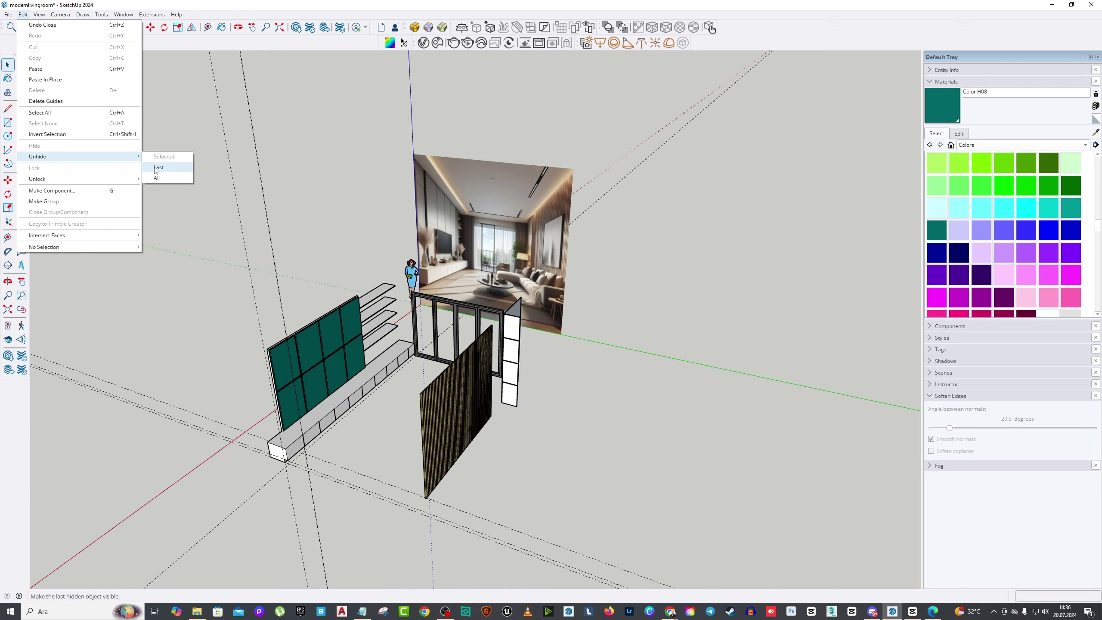
left_click(157, 169)
Step: Orbit and zoom into the niche beside the yellow slatted wall
middle_click_drag(154, 176, 597, 308)
scroll(540, 330, "up", 2)
scroll(468, 320, "up", 3)
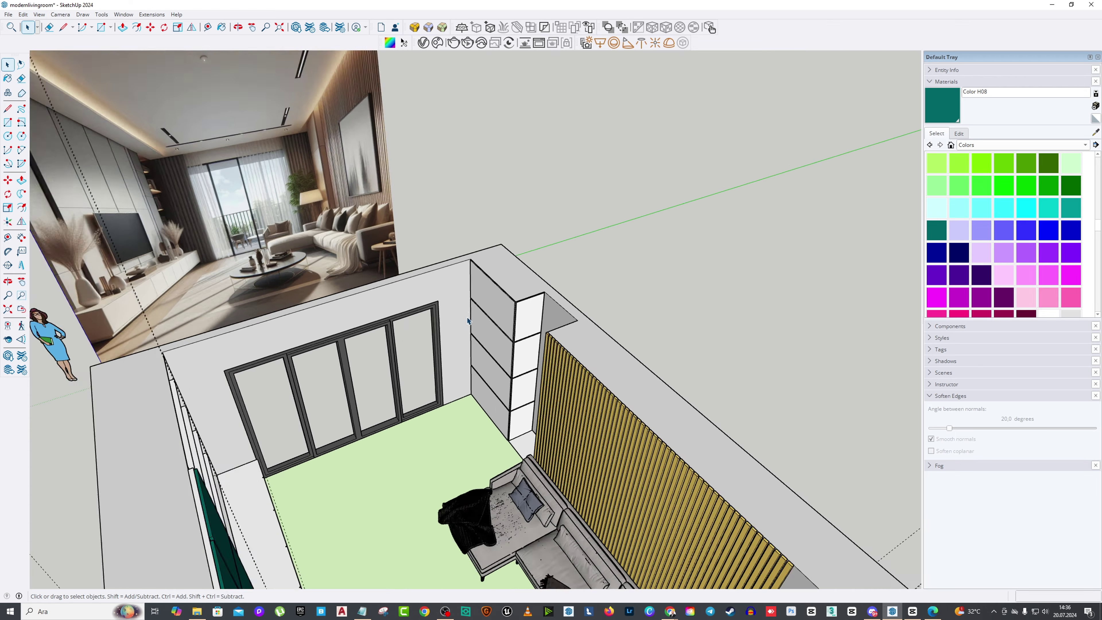
middle_click_drag(467, 320, 581, 278)
scroll(529, 304, "up", 5)
middle_click_drag(520, 311, 422, 397)
scroll(437, 404, "down", 2)
middle_click_drag(429, 435, 460, 496)
scroll(384, 496, "up", 5)
scroll(420, 404, "down", 2)
middle_click_drag(419, 405, 471, 415)
scroll(399, 479, "up", 2)
middle_click_drag(398, 480, 426, 417)
scroll(349, 380, "up", 1)
scroll(353, 382, "down", 1)
scroll(484, 430, "up", 3)
scroll(370, 531, "down", 2)
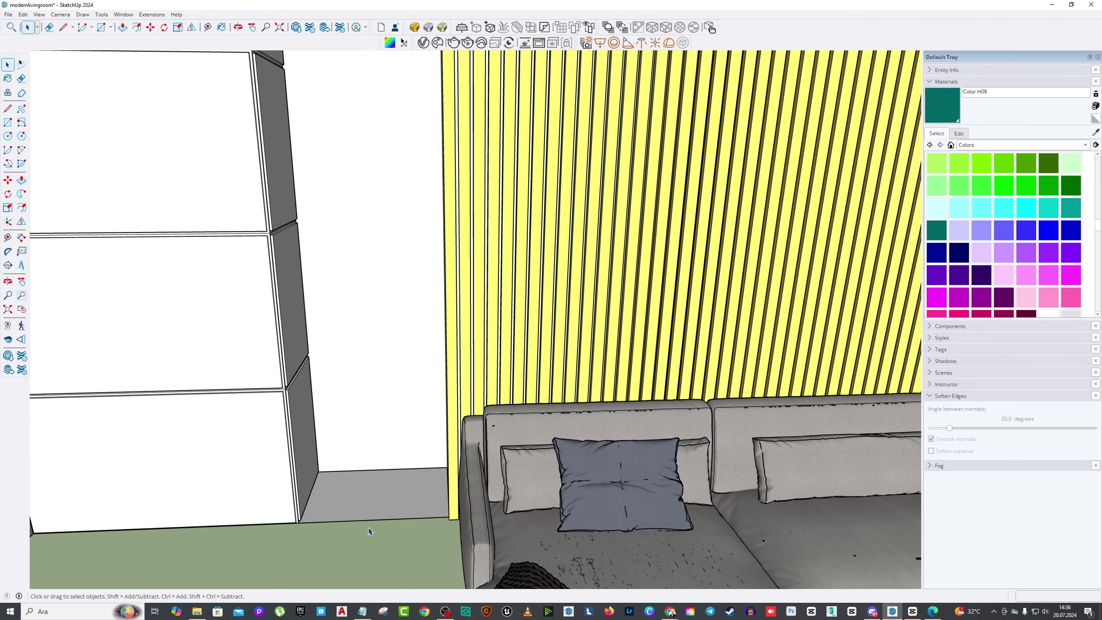
Step: Draw a 78.1 × 50 cm rectangle on the niche floor and raise it 2.5 cm
double_click(371, 496)
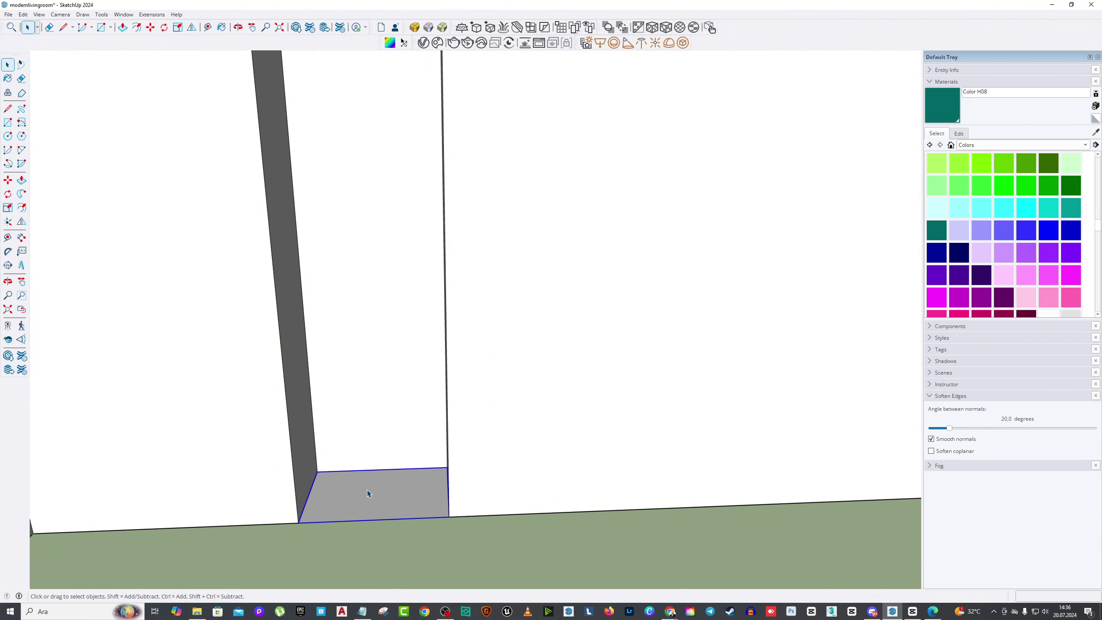
middle_click_drag(368, 481, 400, 495)
key("Escape")
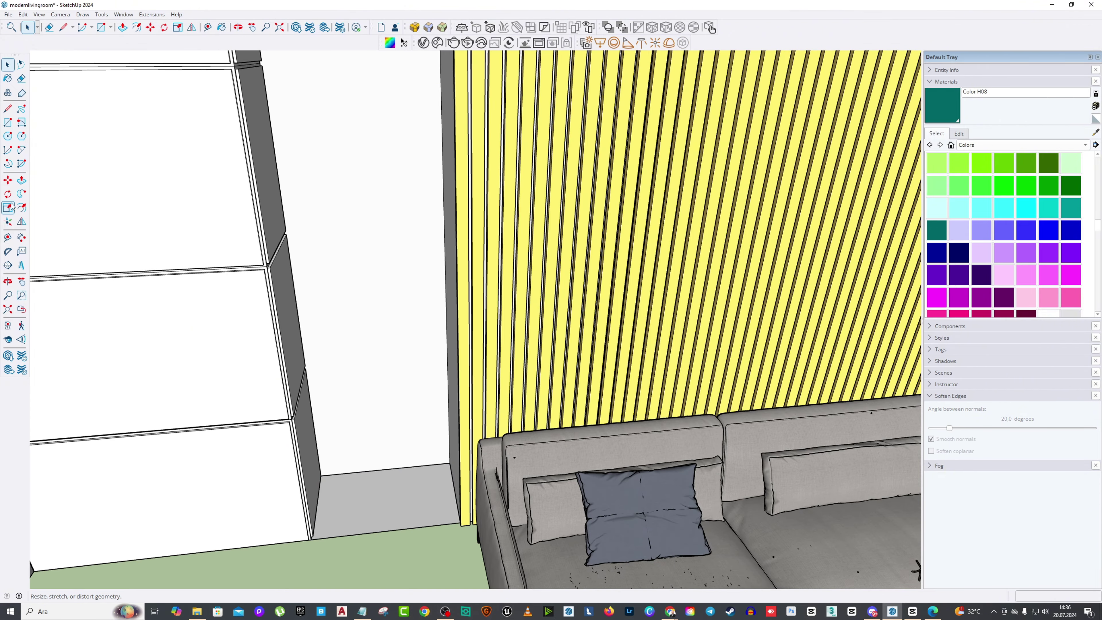
left_click(8, 122)
scroll(388, 484, "up", 3)
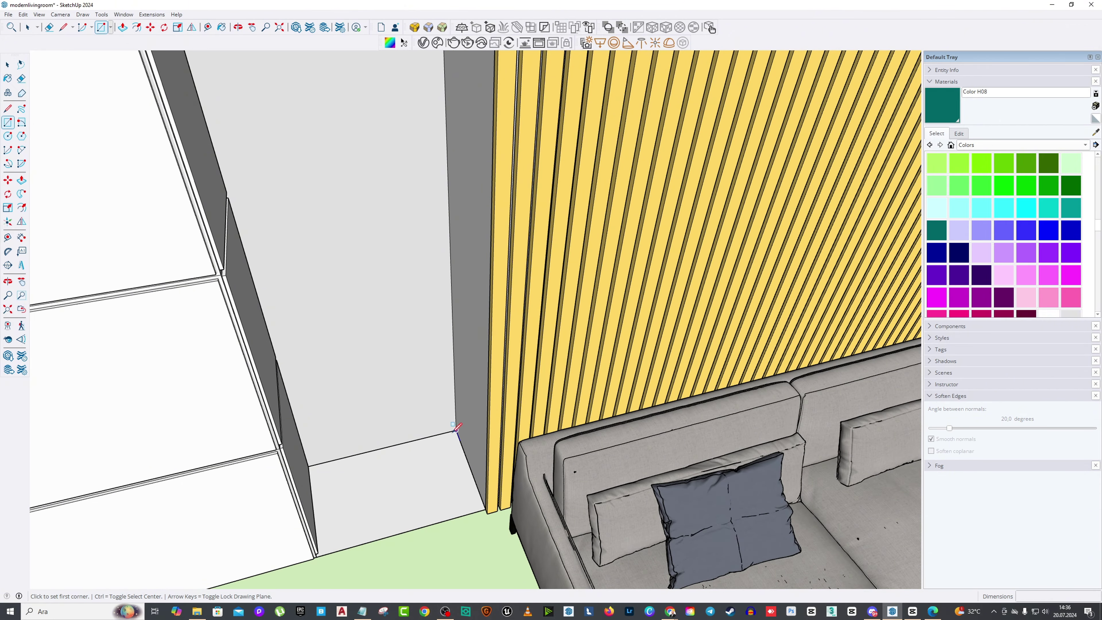
scroll(355, 538, "up", 2)
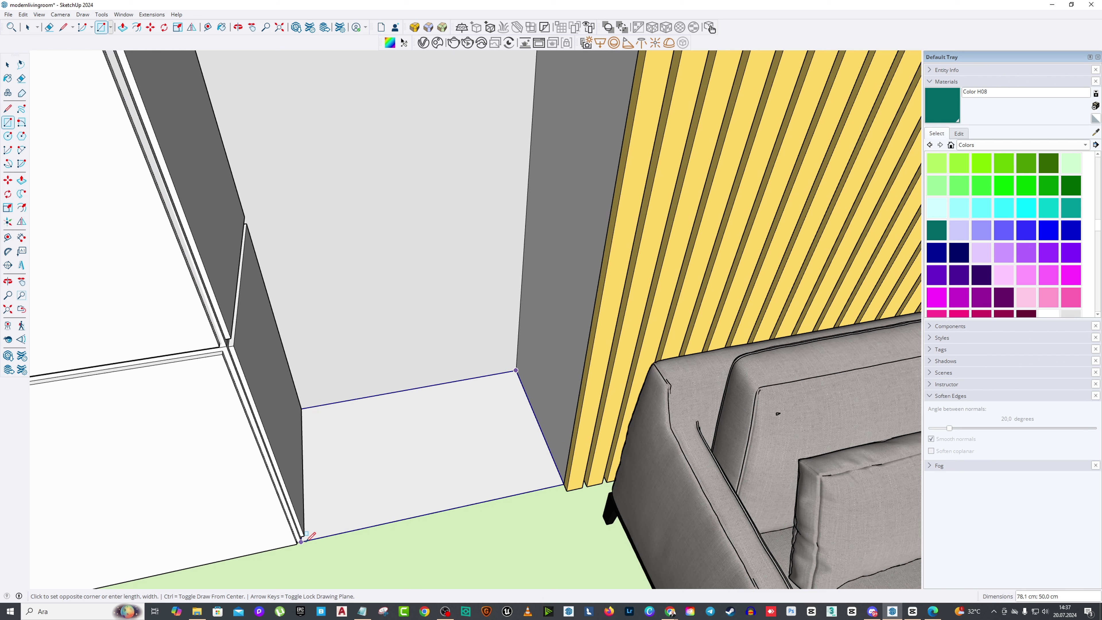
left_click(400, 429)
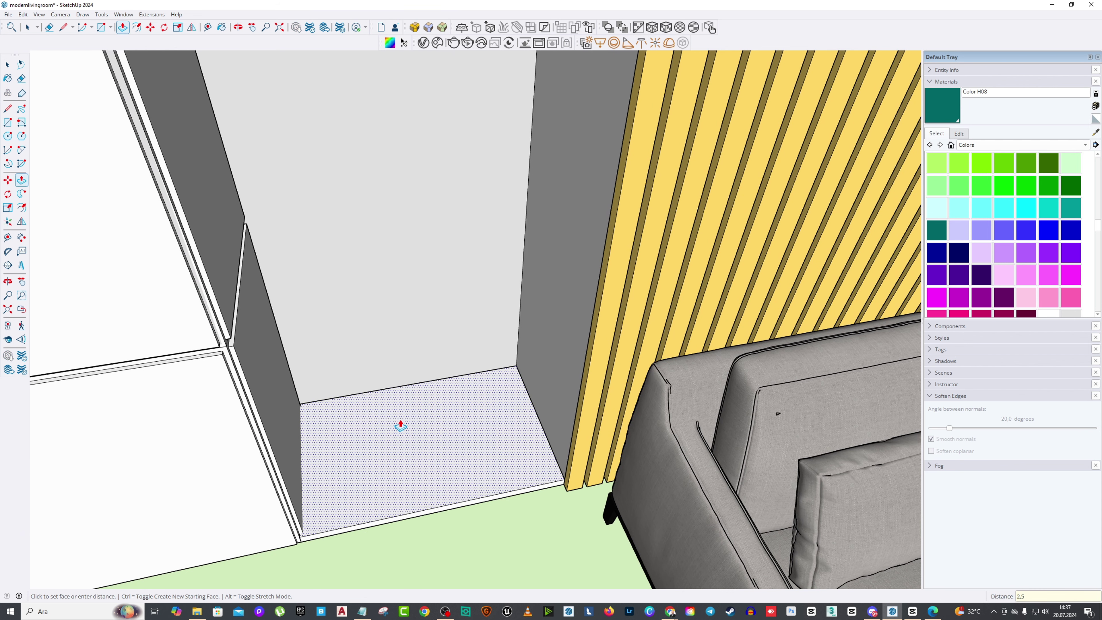
key("Return")
Step: Make the new floor slab a component
left_click(8, 69)
scroll(413, 442, "down", 2)
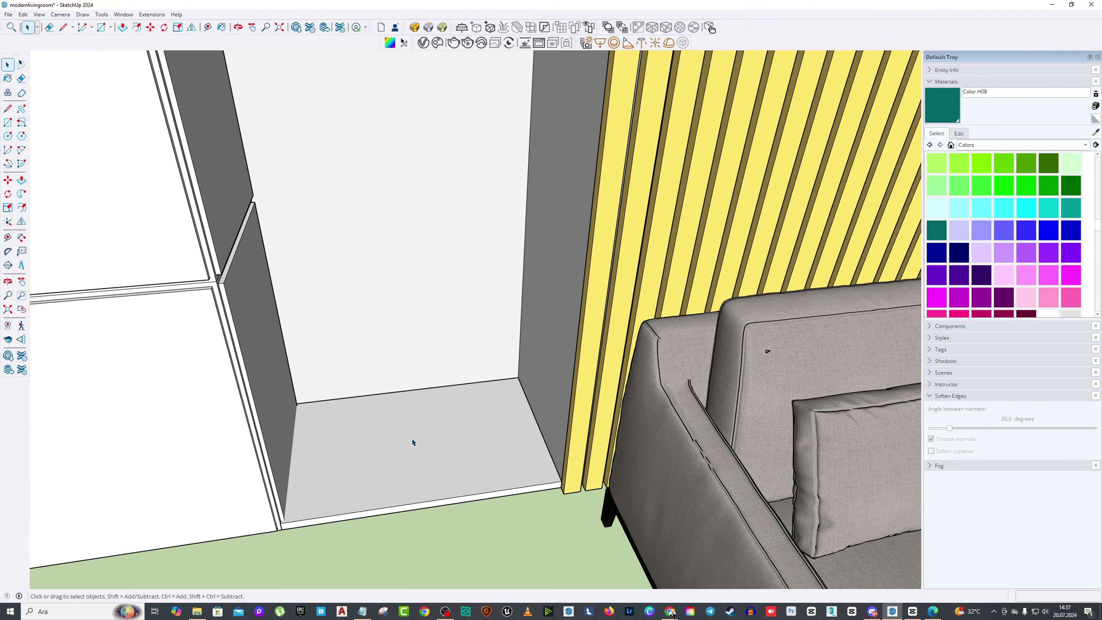
left_click(413, 443)
right_click(414, 443)
left_click(447, 494)
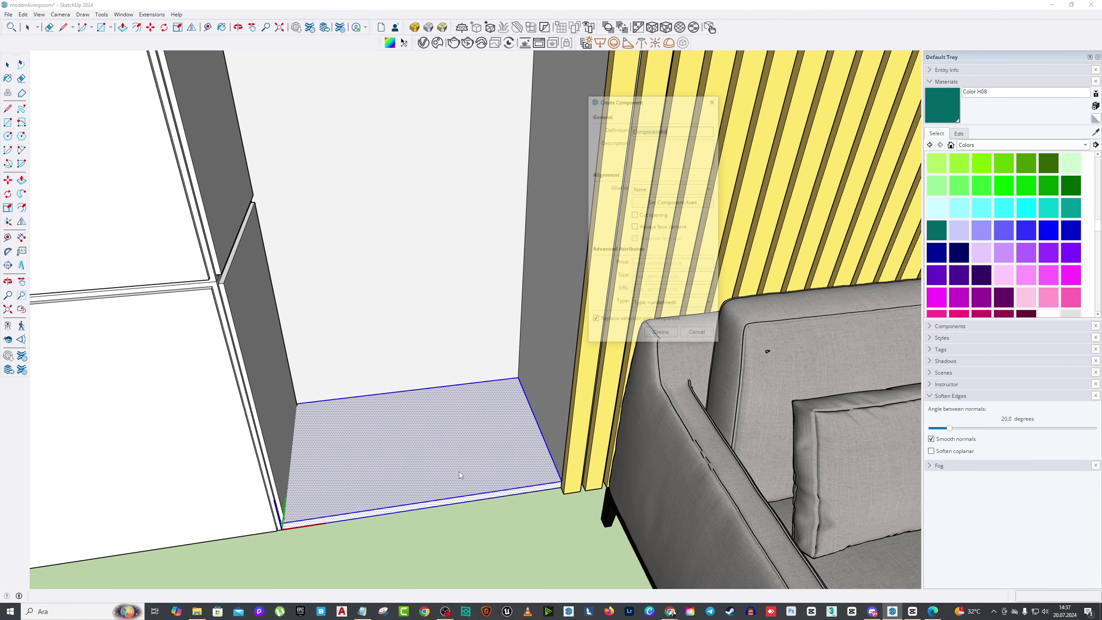
left_click(657, 338)
scroll(239, 251, "up", 1)
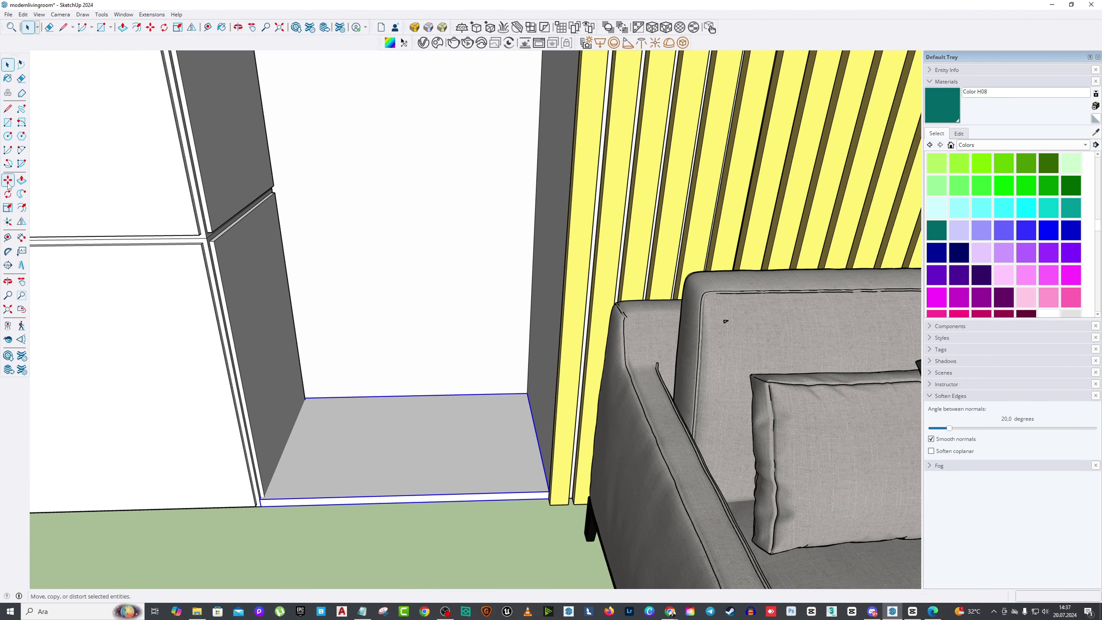
Step: Start a Ctrl-copy of the base slab shelf, framing the cabinet's narrow right compartment
key("ctrl")
left_click(394, 393)
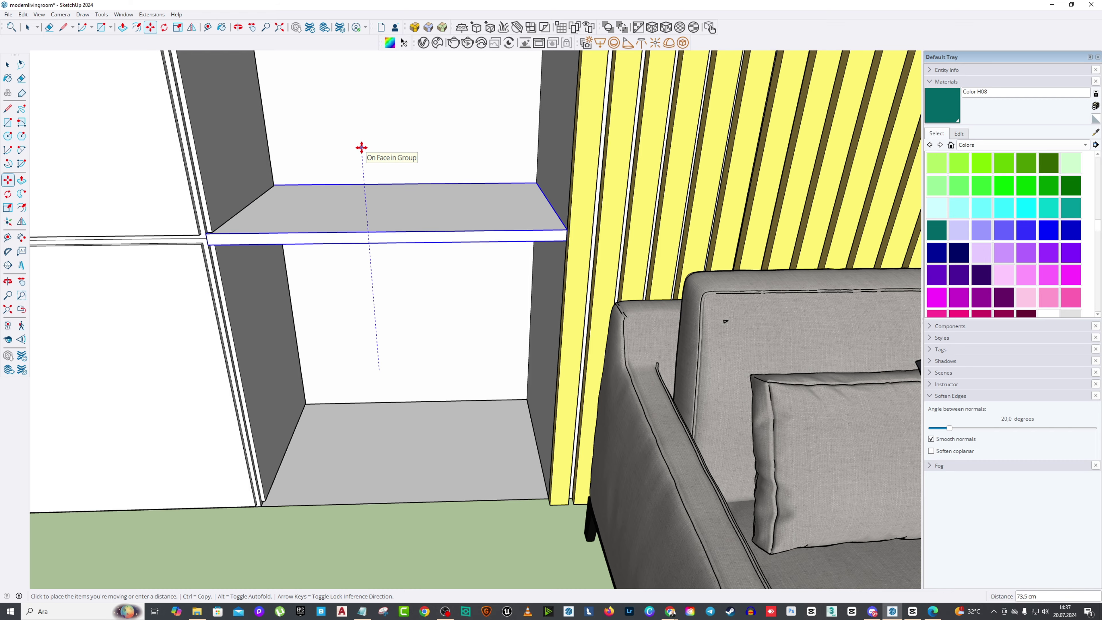
scroll(315, 293, "down", 2)
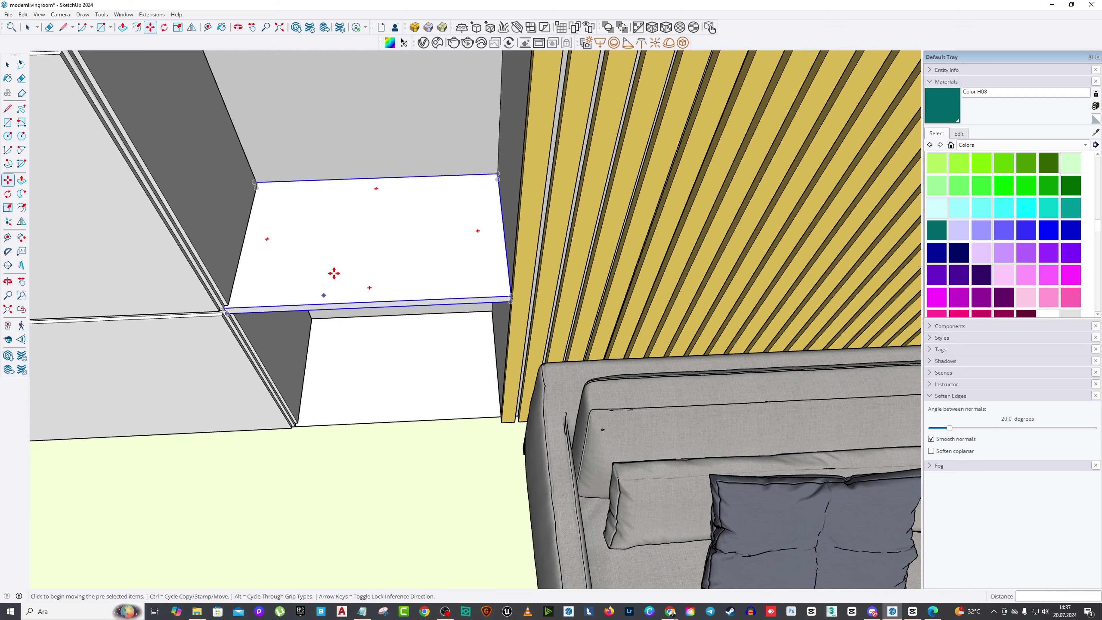
middle_click_drag(334, 272, 354, 166)
middle_click_drag(288, 224, 362, 212)
scroll(300, 261, "up", 5)
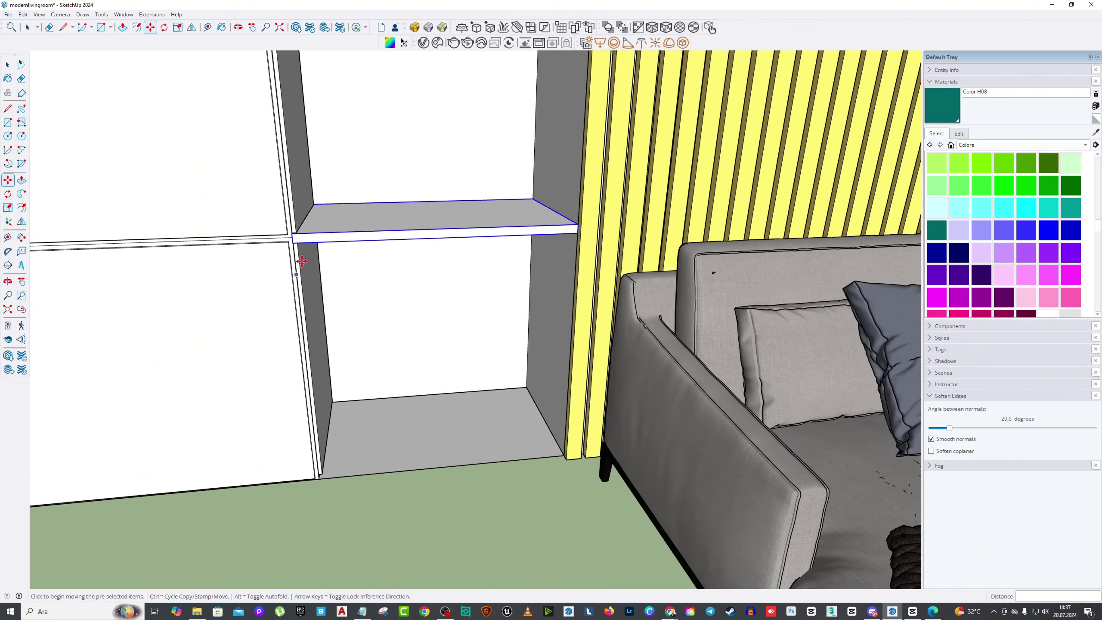
middle_click_drag(305, 254, 243, 253)
scroll(354, 224, "down", 2)
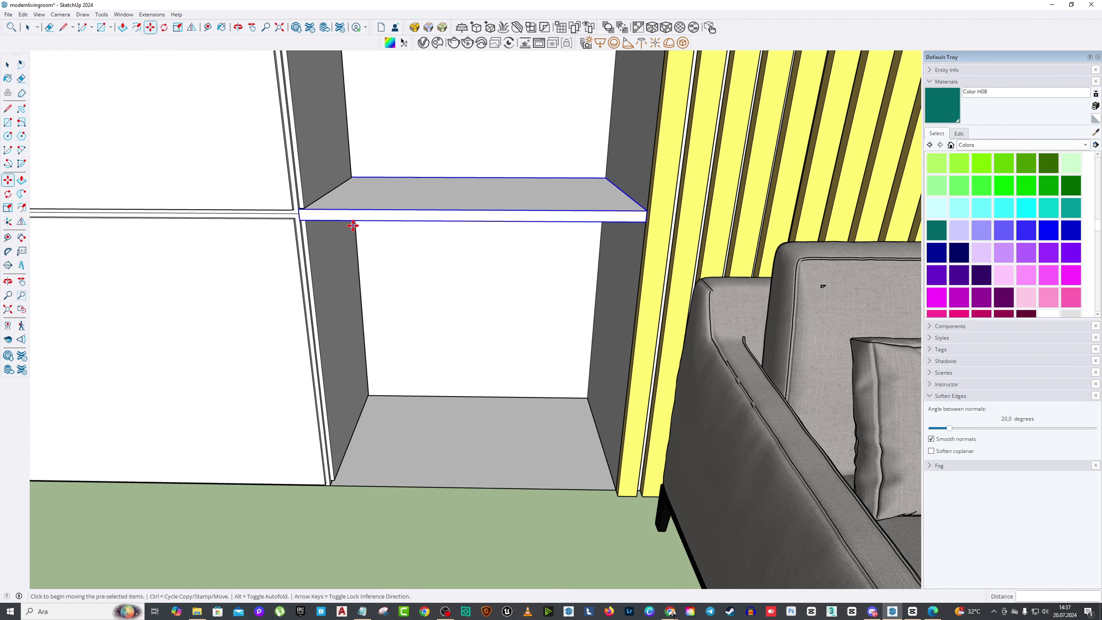
middle_click_drag(354, 224, 338, 244)
scroll(337, 244, "down", 1)
middle_click_drag(338, 130, 404, 239, "shift")
scroll(361, 305, "down", 3)
scroll(358, 345, "up", 4)
middle_click_drag(355, 347, 397, 288)
scroll(383, 410, "up", 3)
scroll(268, 311, "up", 3)
scroll(397, 288, "down", 1)
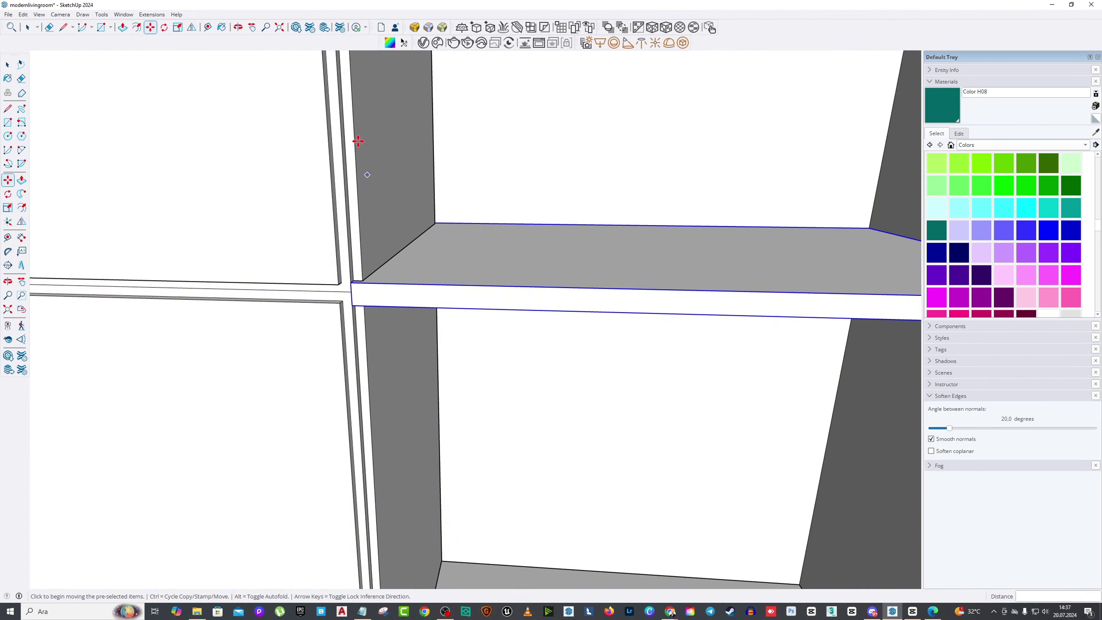
scroll(354, 134, "down", 2)
scroll(418, 238, "down", 2)
middle_click_drag(415, 115, 410, 238, "shift")
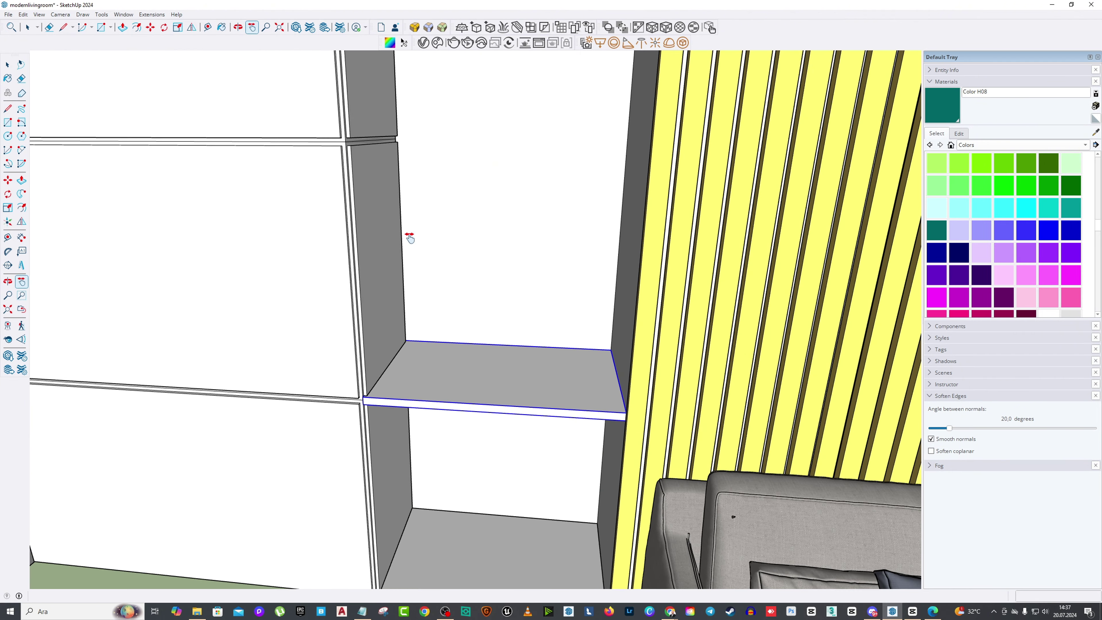
left_click(430, 256)
scroll(361, 372, "up", 2)
middle_click_drag(361, 373, 354, 347)
Step: Place a copy of the shelf at 75,3 cm in the right compartment
left_click(509, 308)
key("ctrl")
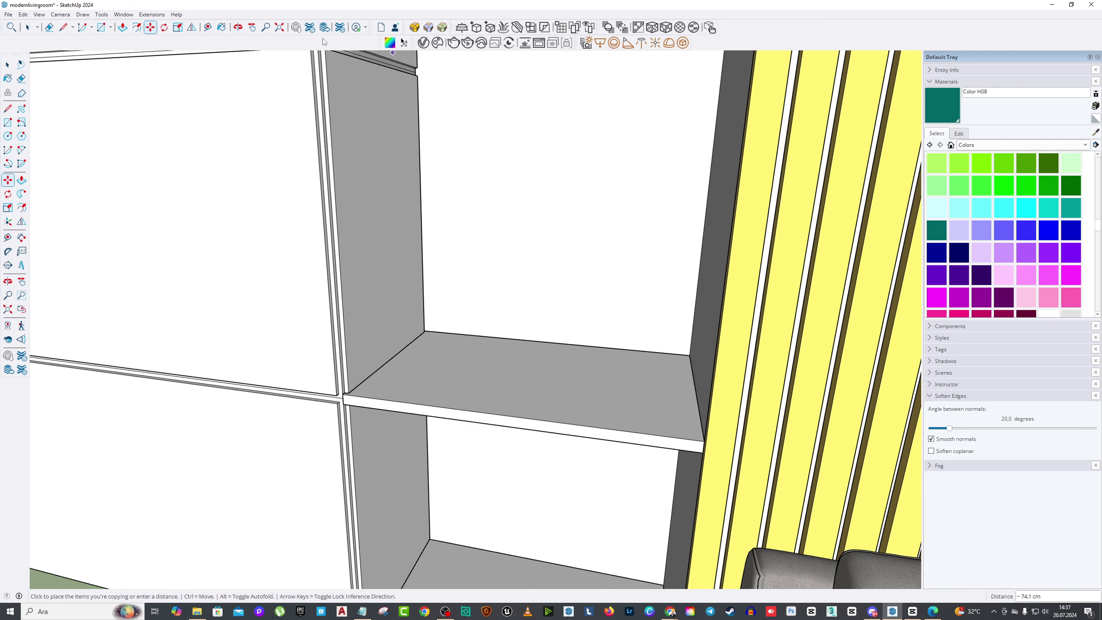
left_click(256, 28)
left_click_drag(417, 104, 431, 254)
right_click(430, 253)
left_click(436, 259)
middle_click_drag(464, 270, 519, 228)
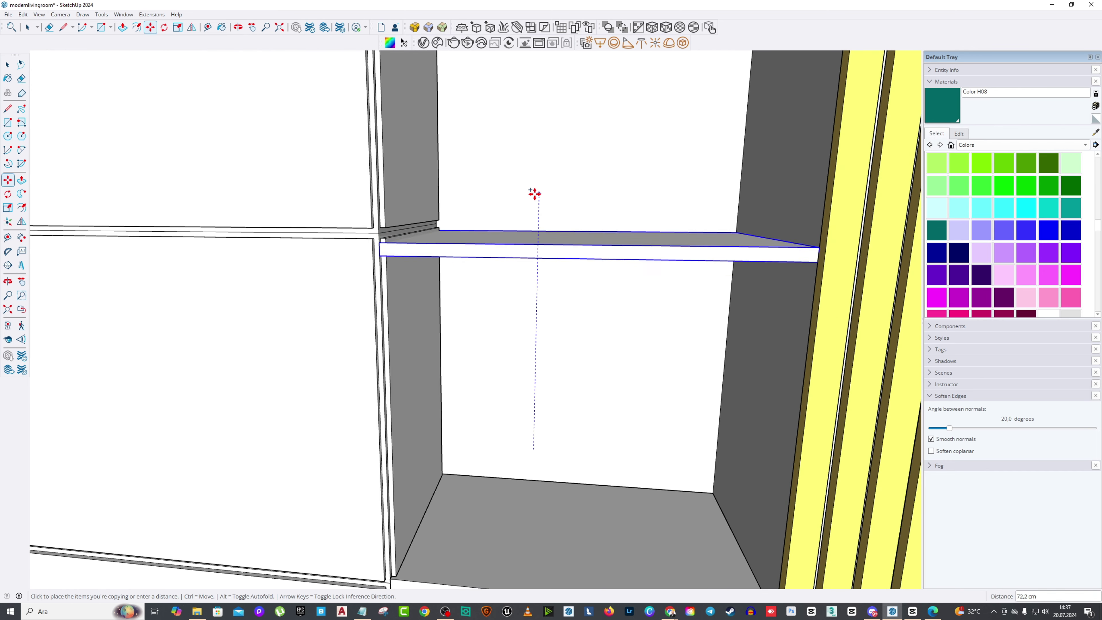
left_click(535, 182)
scroll(535, 181, "down", 3)
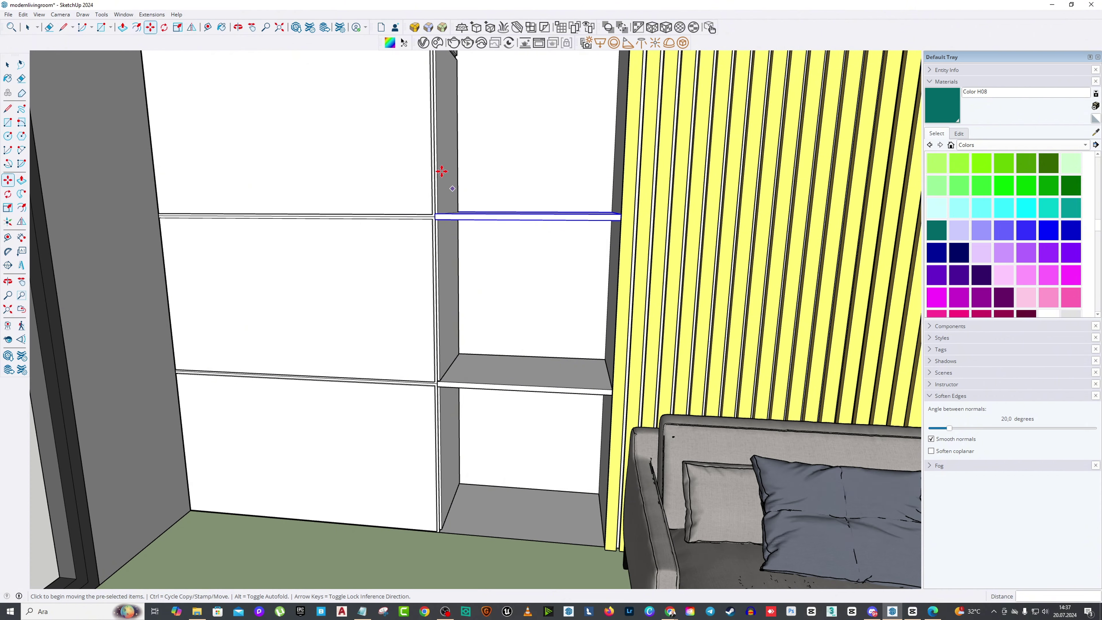
Step: Undo the extra shelf move and orbit out to face the windows, sofa and green panels
left_click(252, 29)
left_click_drag(423, 165, 417, 227)
right_click(417, 227)
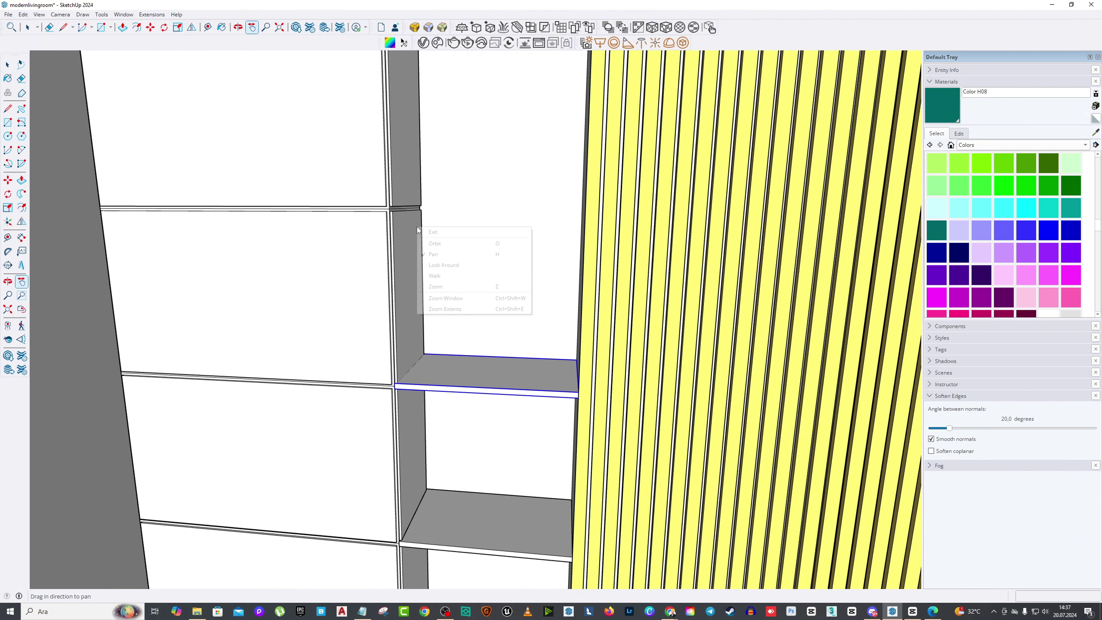
left_click(424, 232)
key("ctrl+z")
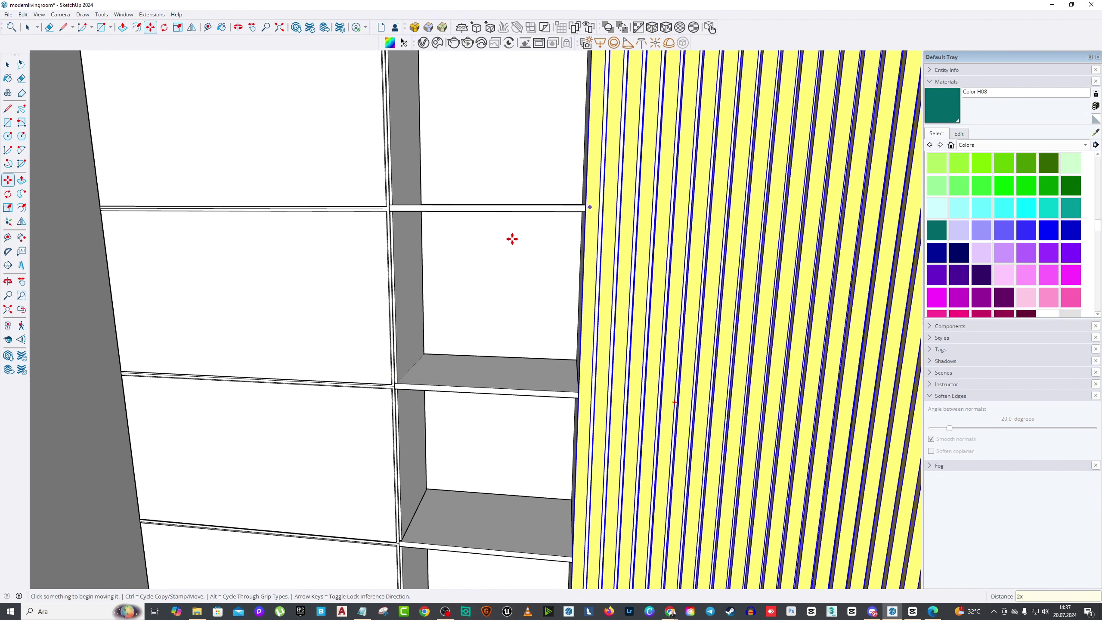
scroll(511, 239, "down", 2)
scroll(484, 211, "down", 3)
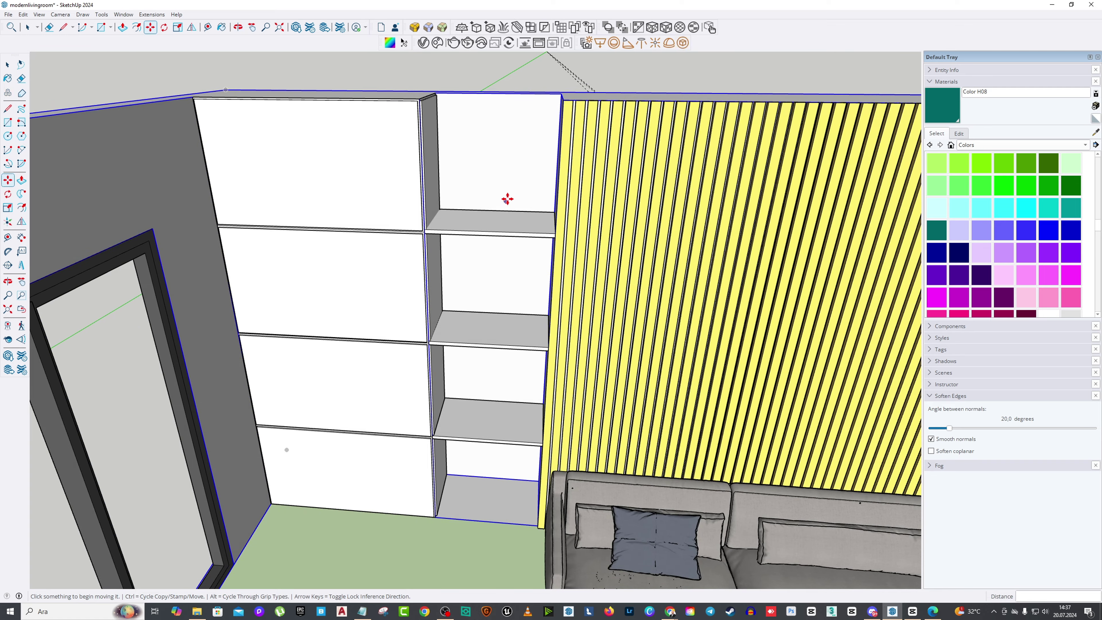
middle_click_drag(470, 123, 245, 277)
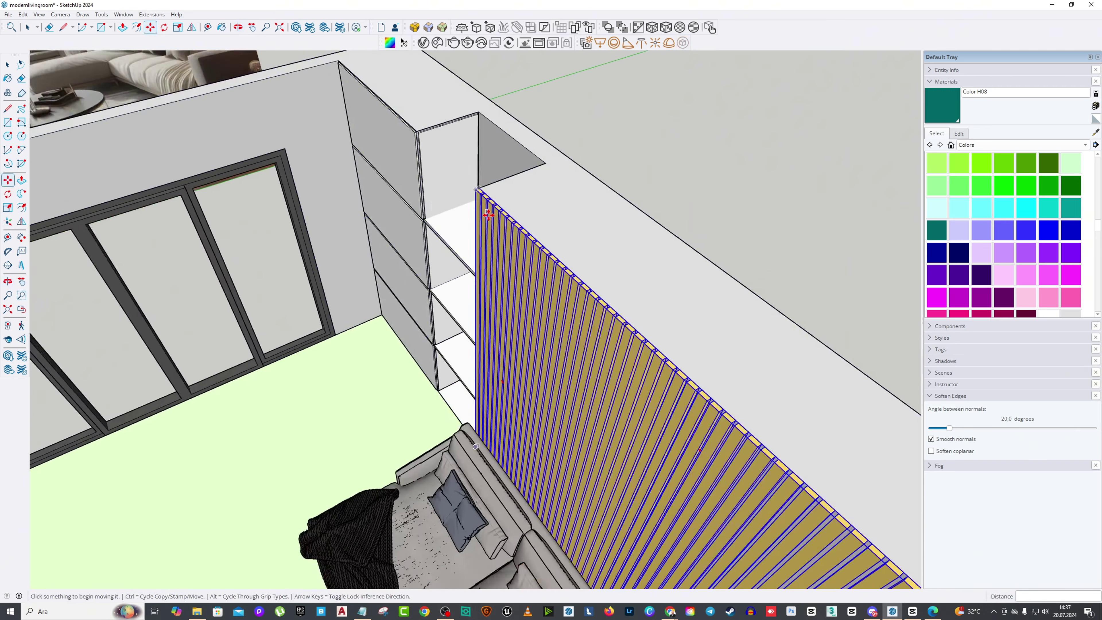
scroll(490, 215, "down", 3)
middle_click_drag(515, 238, 69, 53)
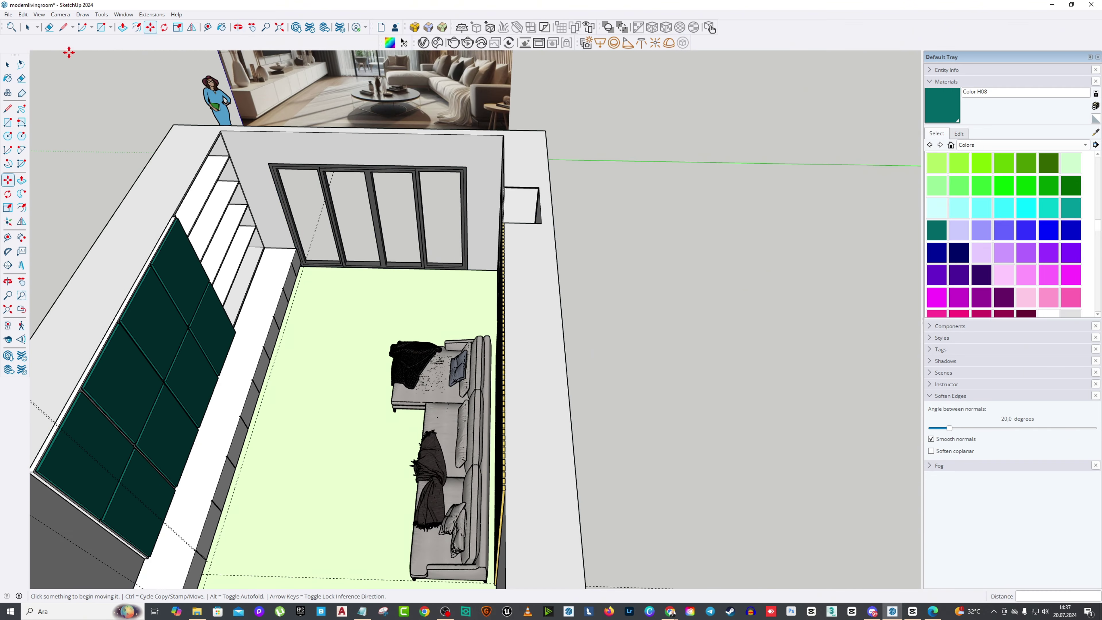
Step: Unhide all hidden objects with Edit > Unhide > All
left_click(23, 14)
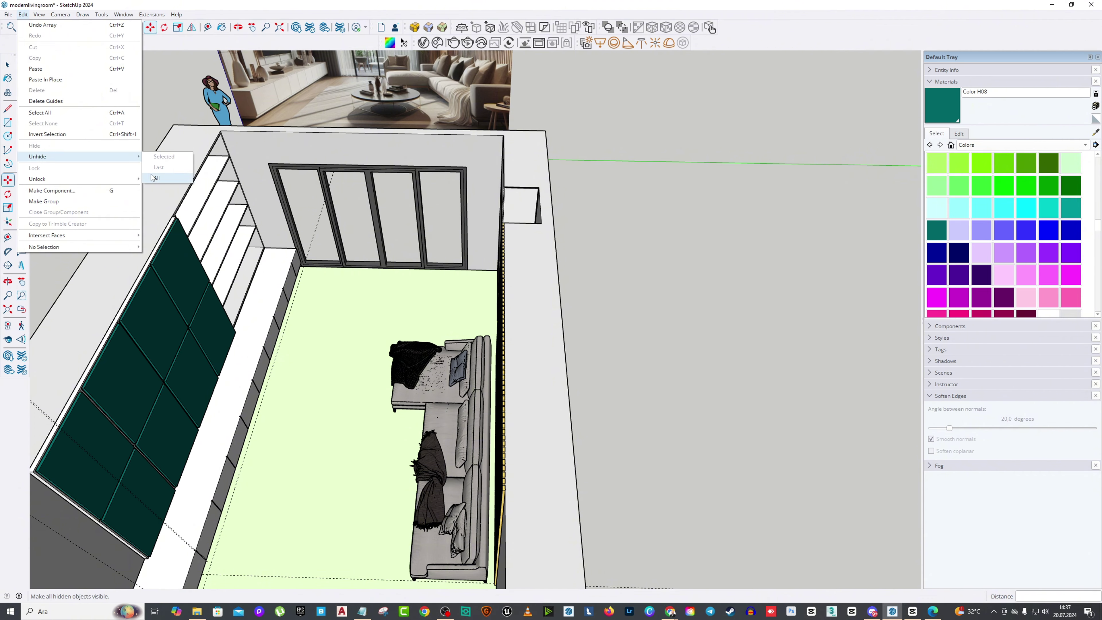
left_click(155, 178)
scroll(624, 163, "down", 3)
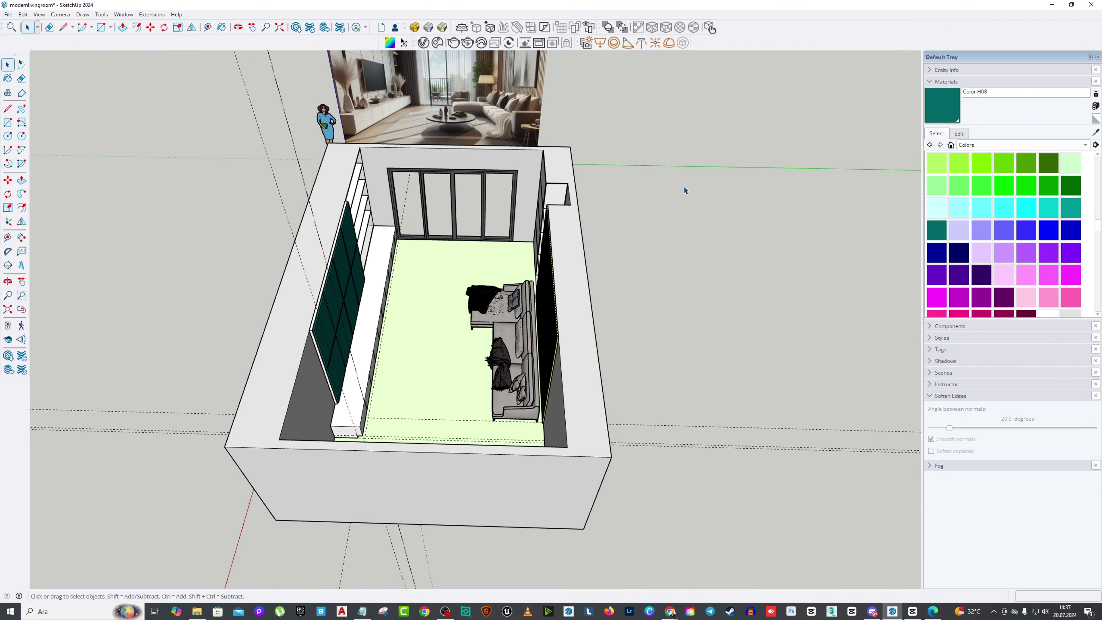
middle_click_drag(581, 227, 104, 75)
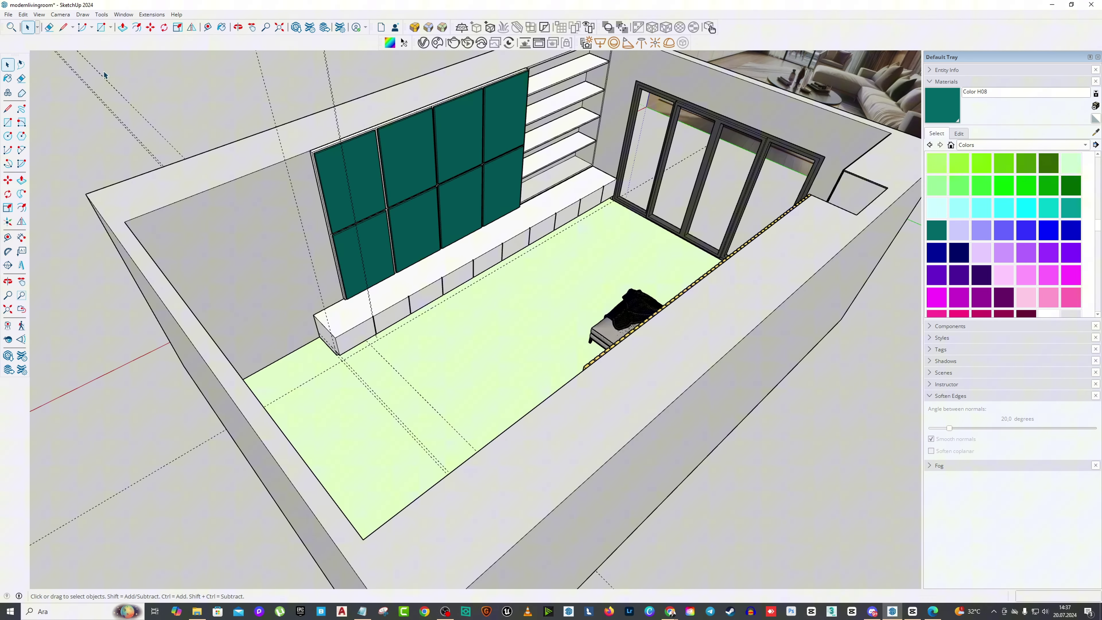
Step: Delete all guide lines, then bring the shelving beside the teal panels into view
left_click(23, 14)
left_click(44, 102)
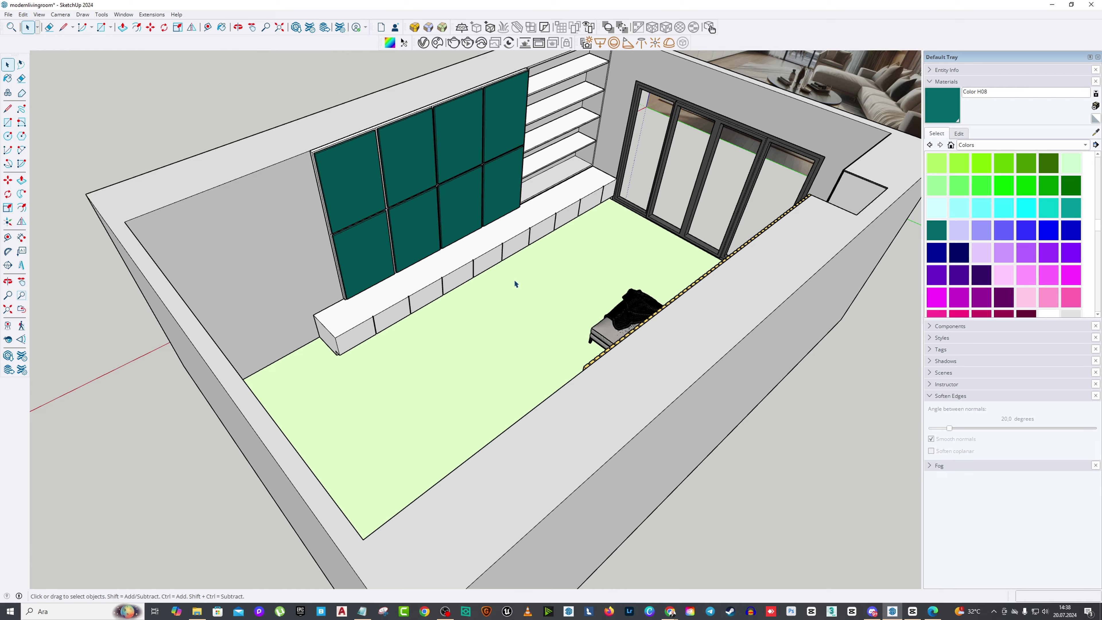
scroll(503, 291, "down", 3)
middle_click_drag(559, 278, 588, 256)
scroll(525, 262, "up", 5)
scroll(588, 258, "down", 6)
middle_click_drag(539, 207, 438, 292)
scroll(438, 292, "up", 1)
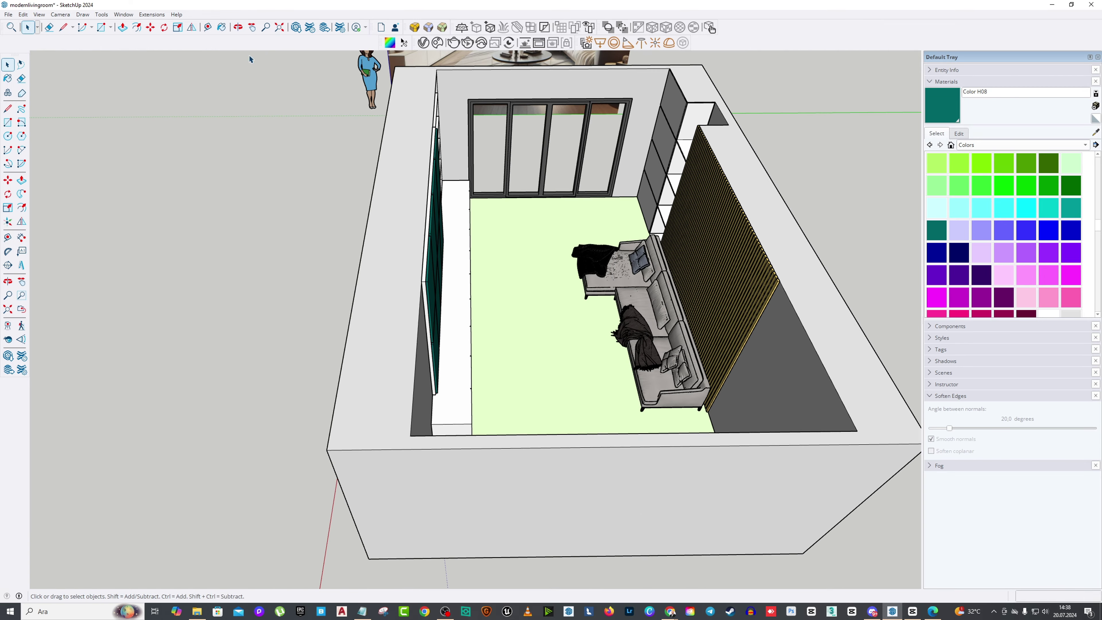
left_click(248, 29)
left_click_drag(575, 184, 504, 322)
middle_click_drag(514, 252, 372, 230)
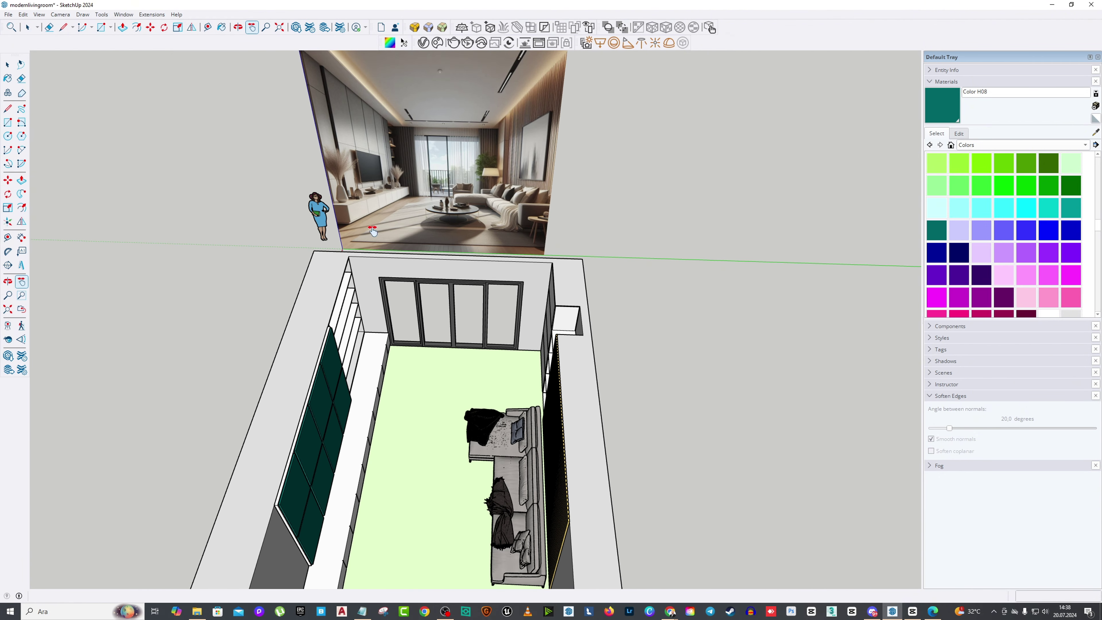
middle_click_drag(560, 304, 410, 248)
scroll(453, 280, "up", 4)
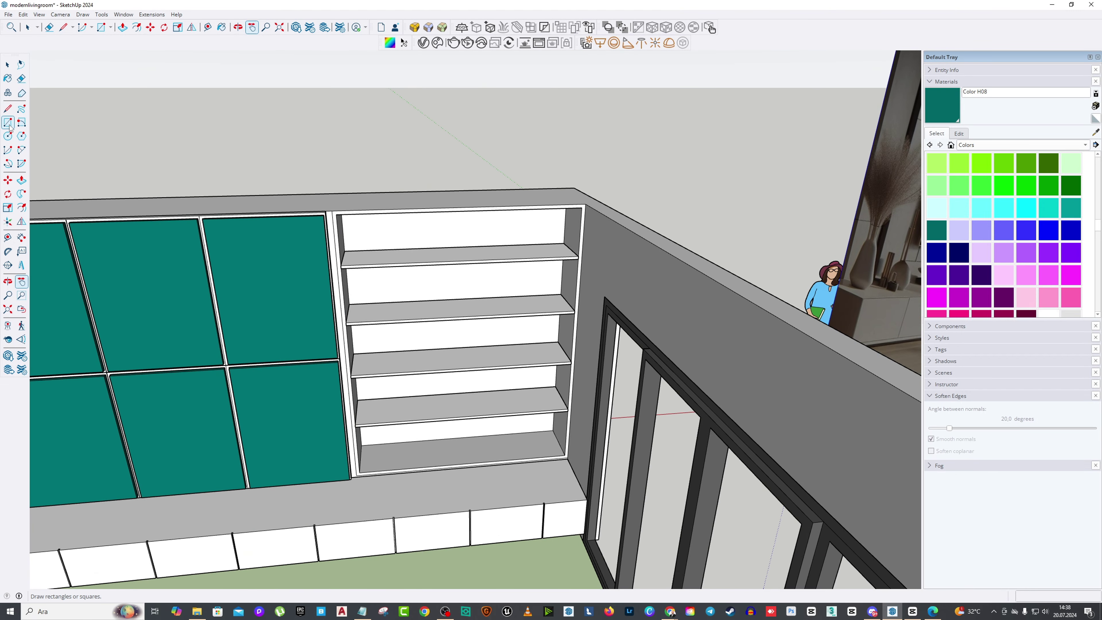
Step: Push/Pull the small divider face on the bottom shelf up to the cabinet top
scroll(483, 454, "up", 5)
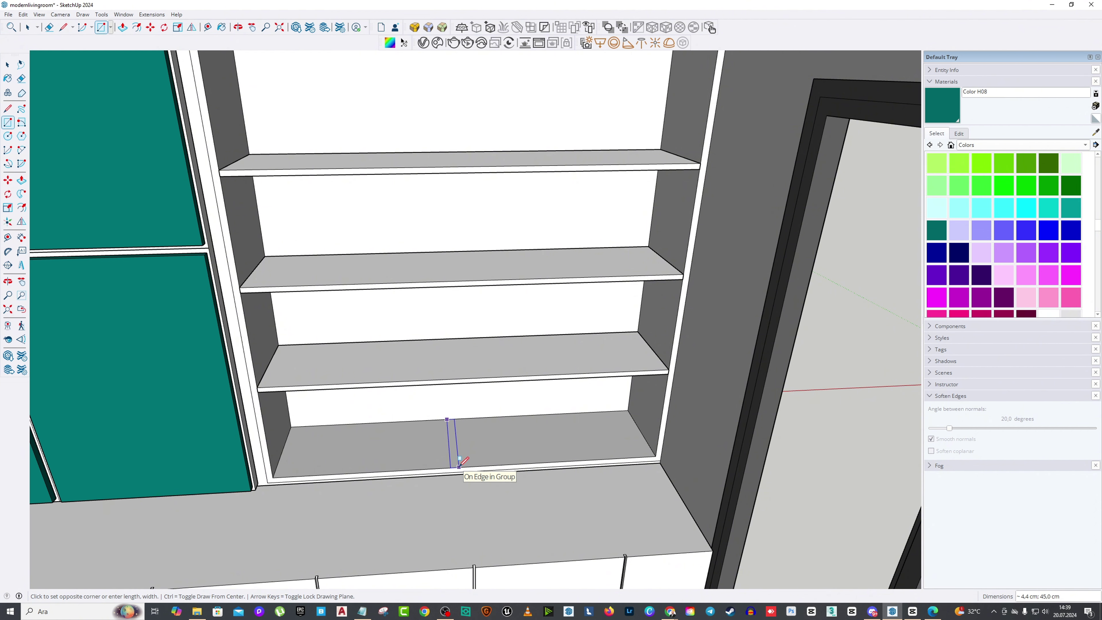
middle_click_drag(394, 388, 67, 218)
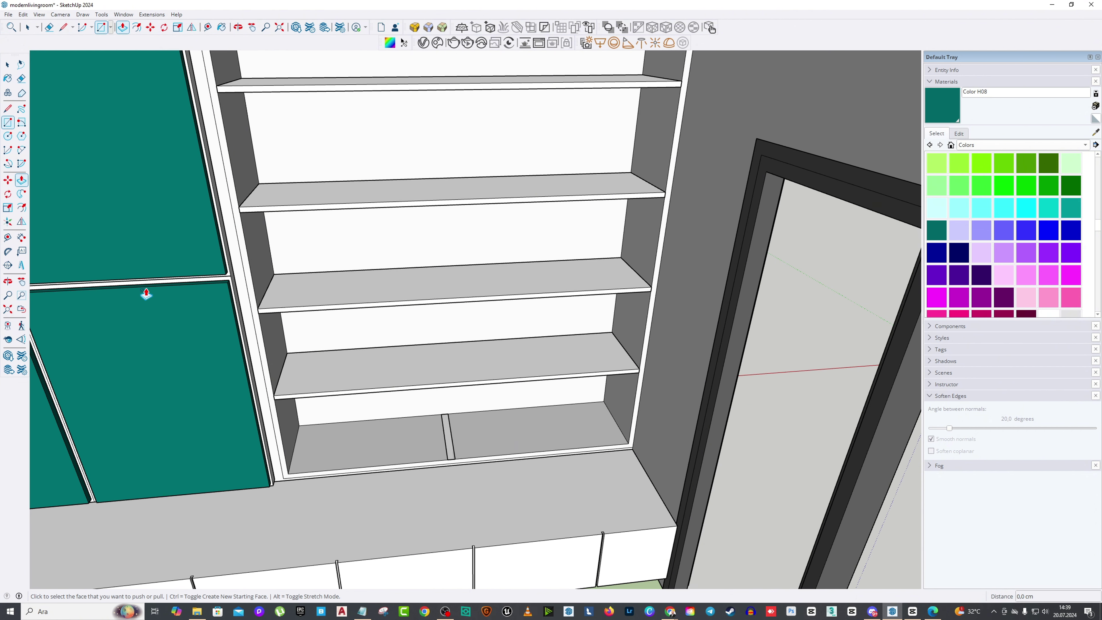
left_click(446, 441)
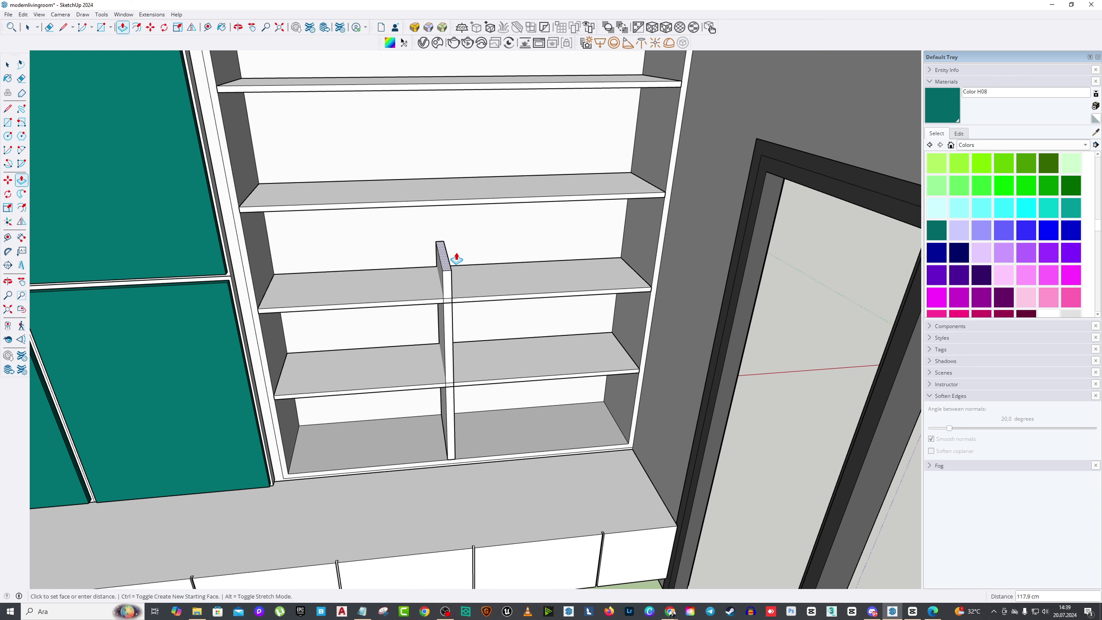
middle_click_drag(460, 191, 494, 271, "shift")
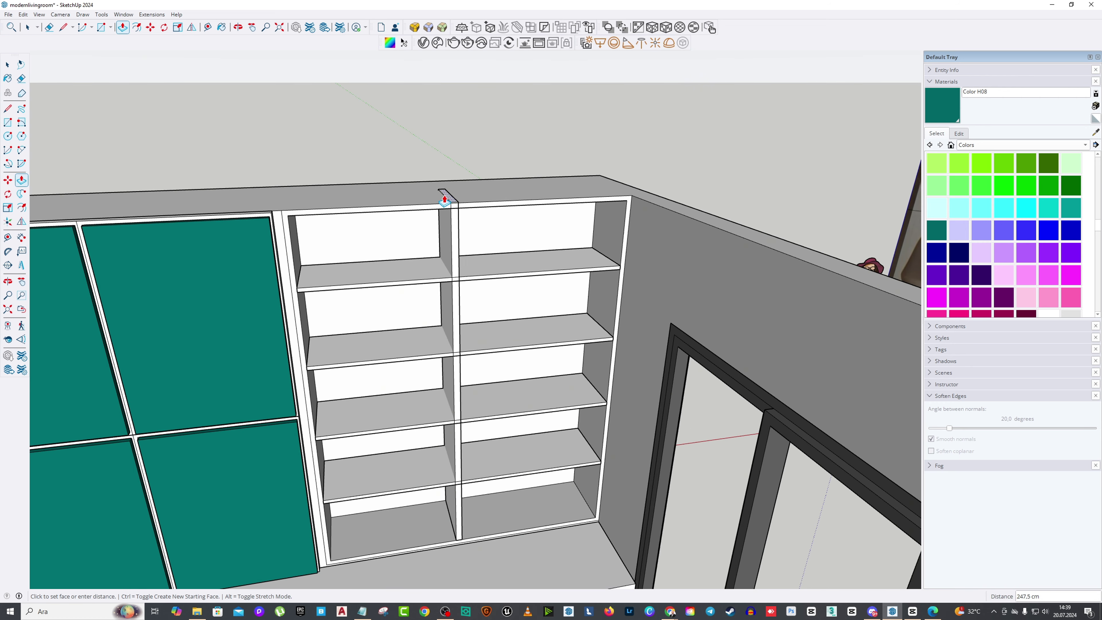
left_click(449, 209)
Step: Push the divider's front face flush with the shelf fronts
scroll(460, 367, "down", 2)
middle_click_drag(460, 367, 361, 303)
left_click(22, 310)
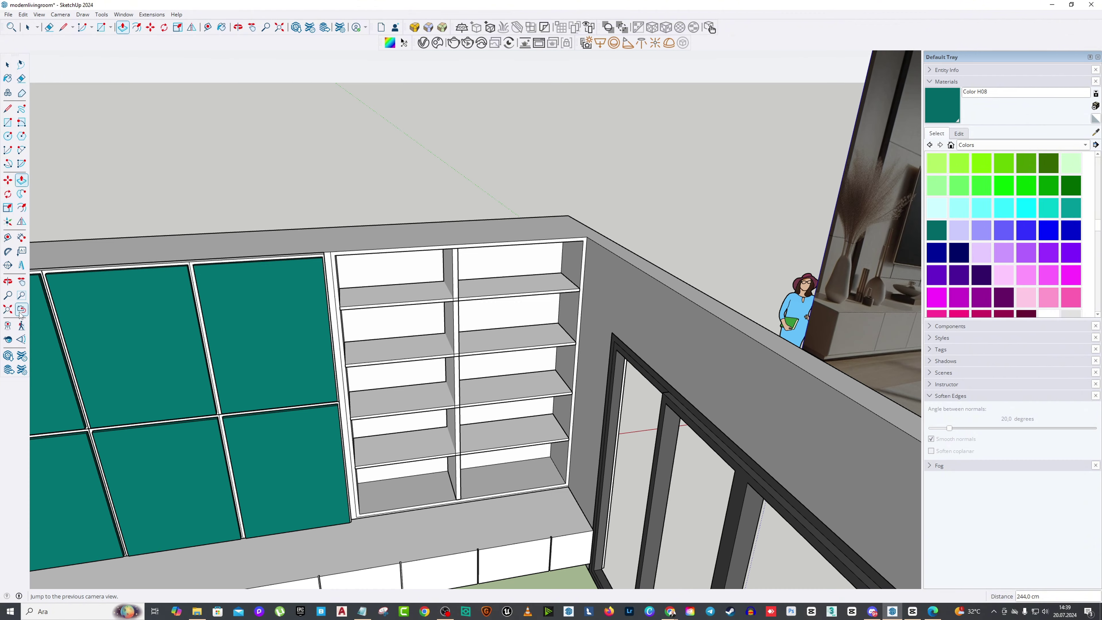
middle_click_drag(534, 299, 632, 345)
scroll(564, 344, "up", 3)
left_click(450, 285)
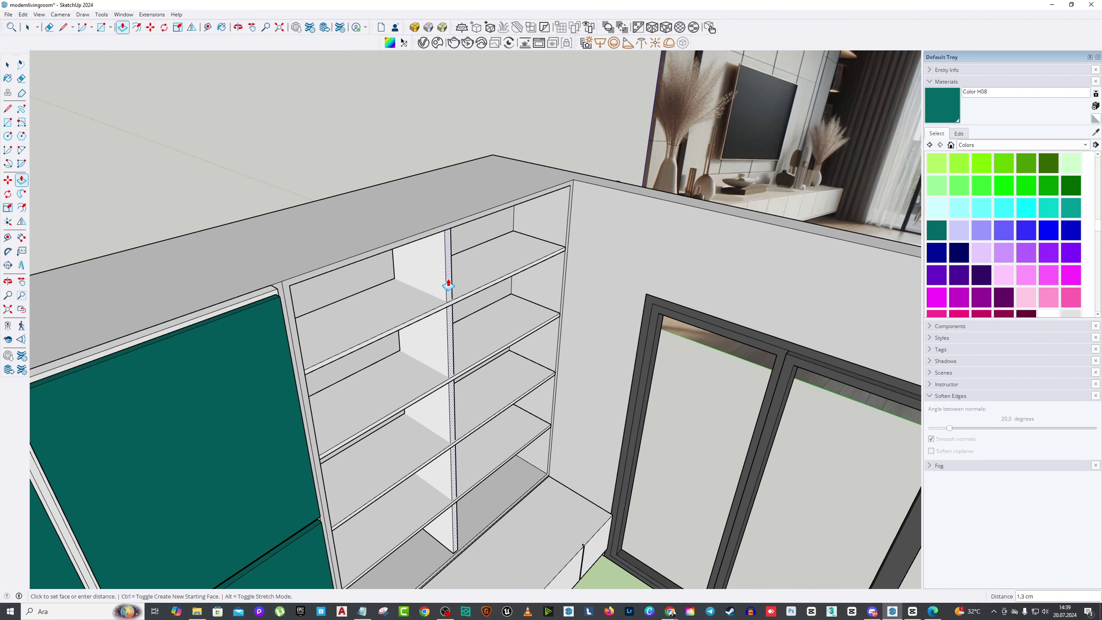
scroll(448, 286, "down", 2)
middle_click_drag(504, 374, 300, 287)
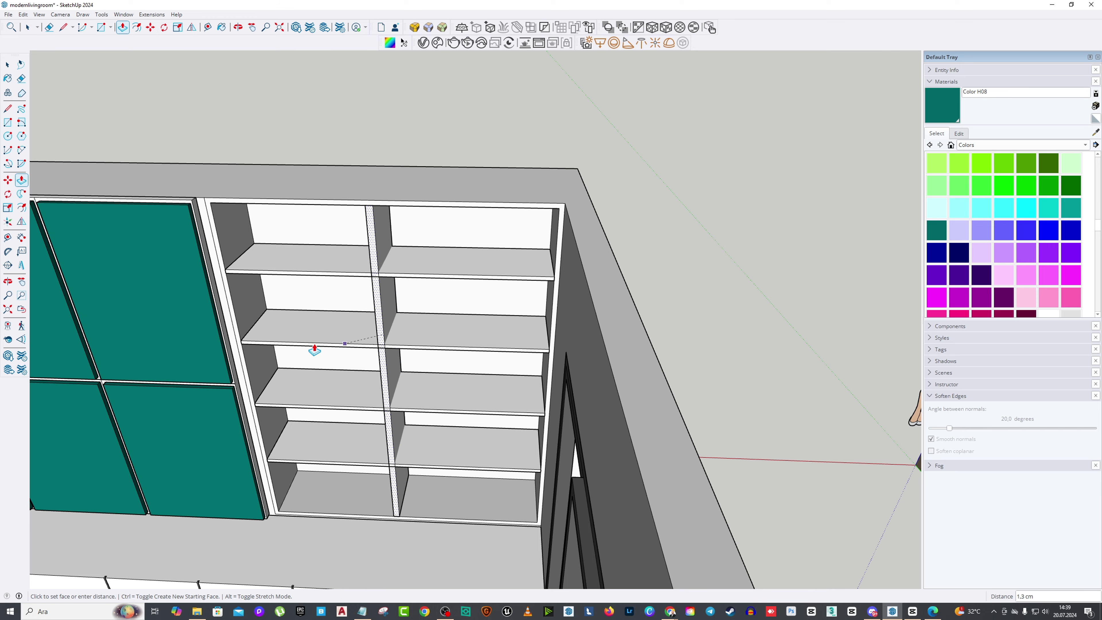
left_click(237, 322)
Step: Extrude the divider's side face to a 2,6 cm thickness
middle_click_drag(313, 331, 492, 350)
scroll(493, 351, "up", 2)
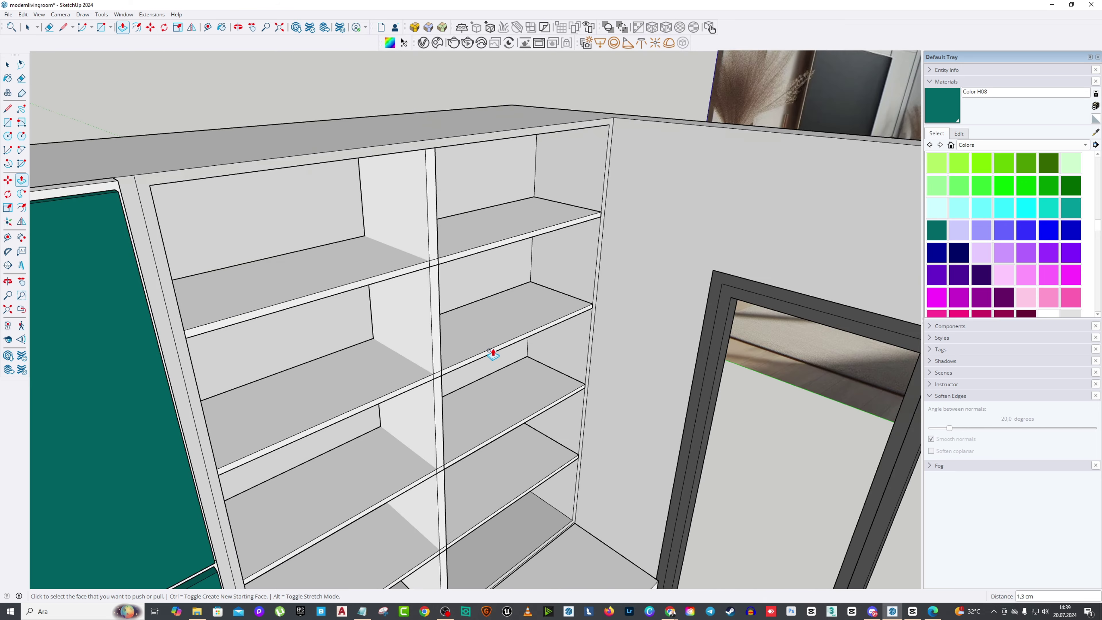
left_click(442, 364)
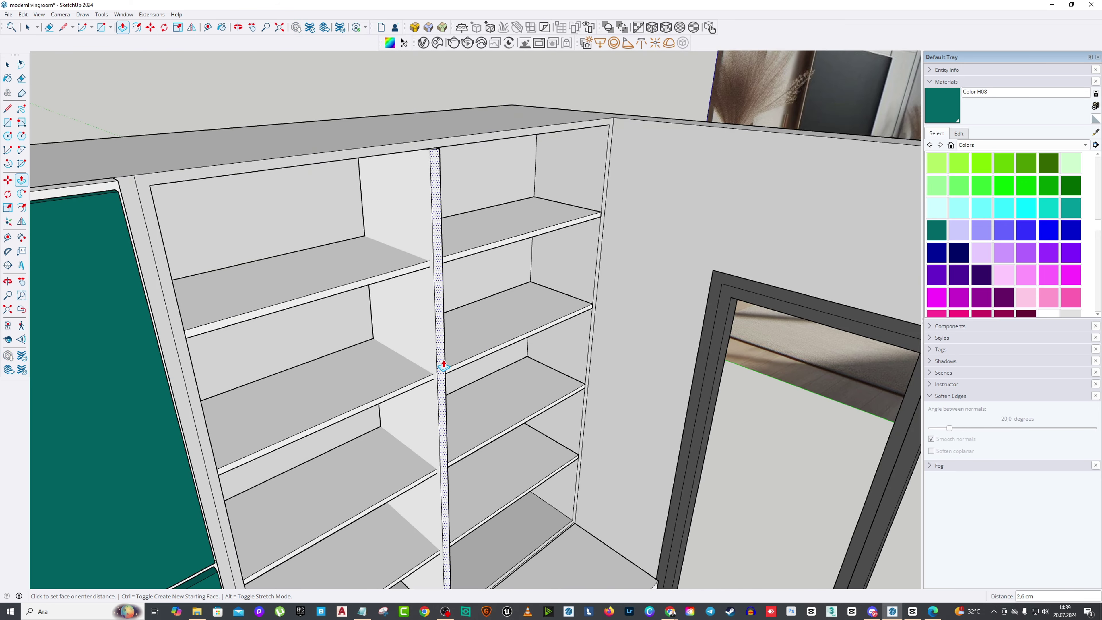
left_click(444, 359)
middle_click_drag(444, 359, 266, 264)
scroll(256, 252, "up", 2)
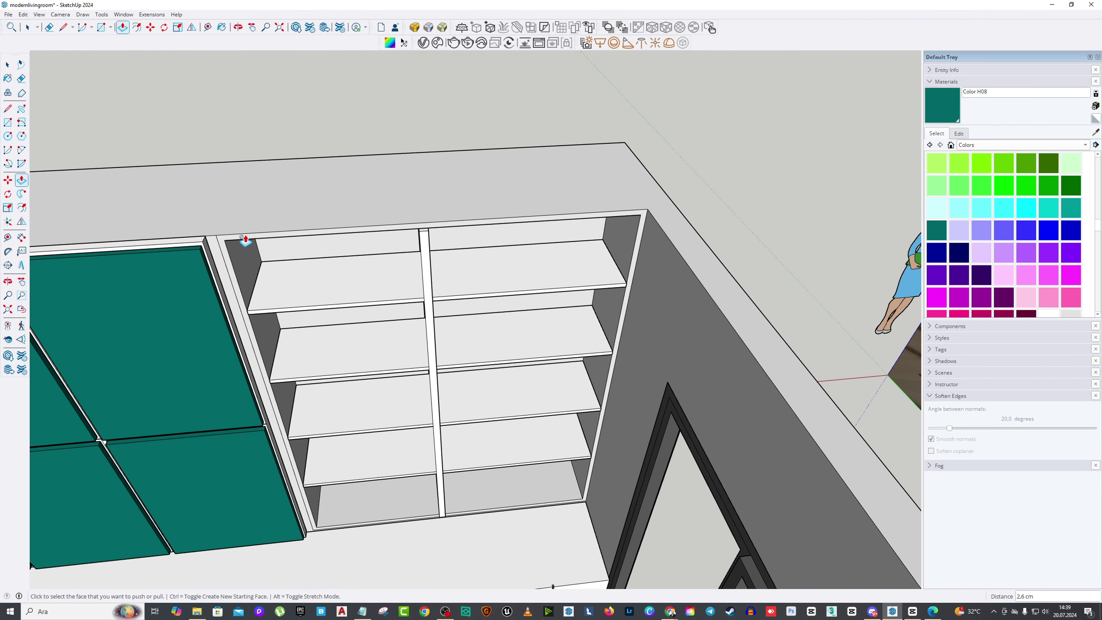
Step: Triple-click the divider and make it into its own group
left_click(7, 65)
middle_click_drag(303, 216, 422, 280)
triple_click(423, 287)
right_click(424, 286)
left_click(450, 369)
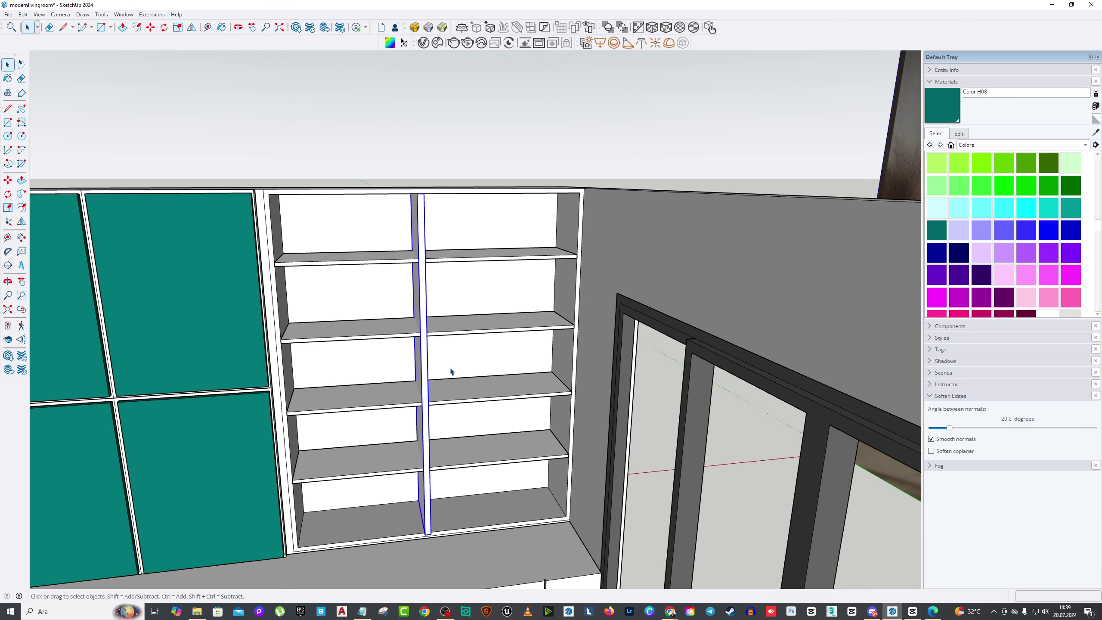
middle_click_drag(450, 369, 426, 357)
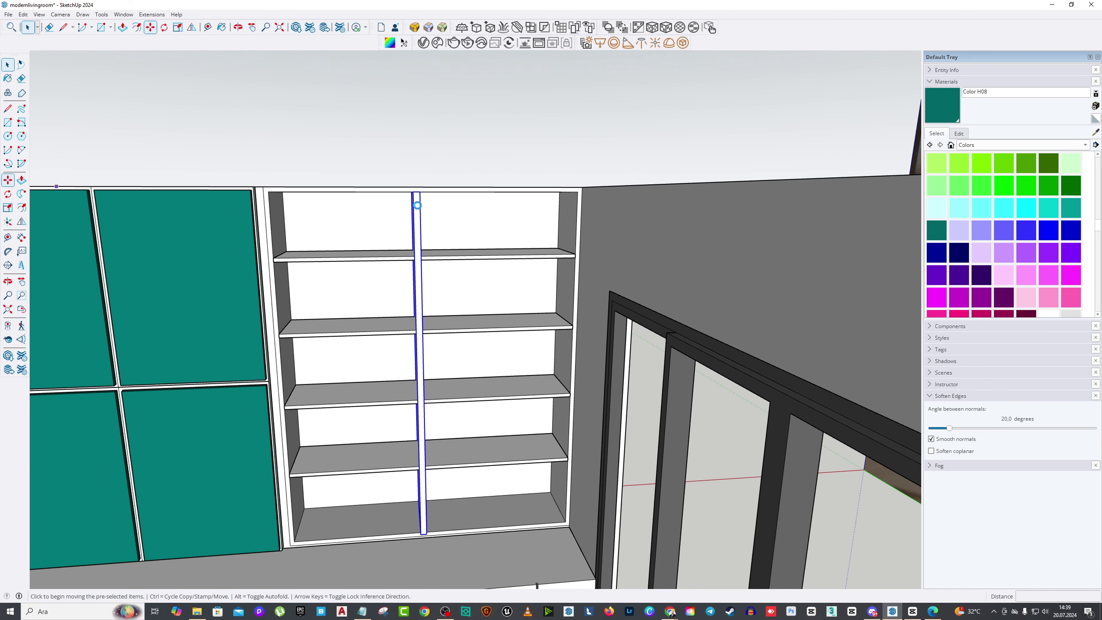
middle_click_drag(57, 185, 455, 320)
scroll(394, 282, "up", 5)
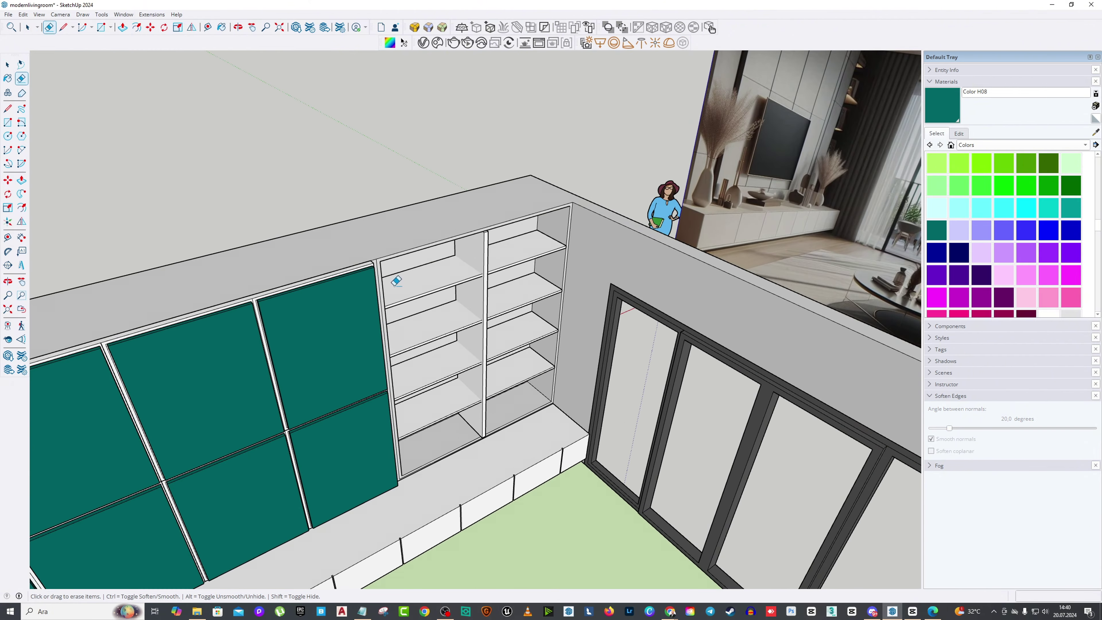
left_click(8, 65)
scroll(333, 260, "up", 10)
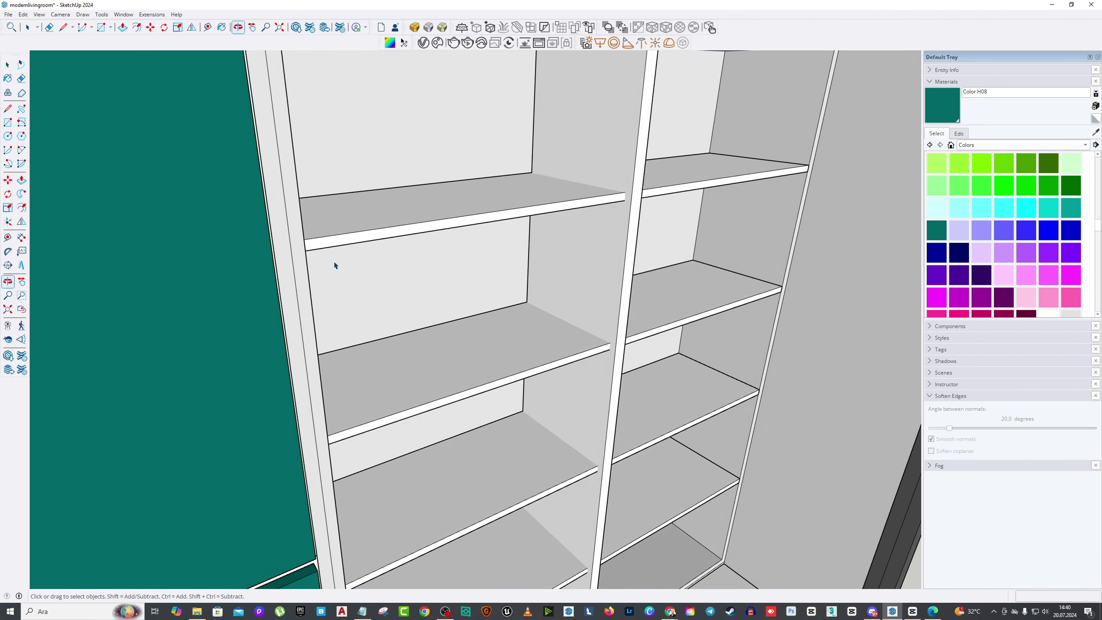
scroll(291, 264, "down", 10)
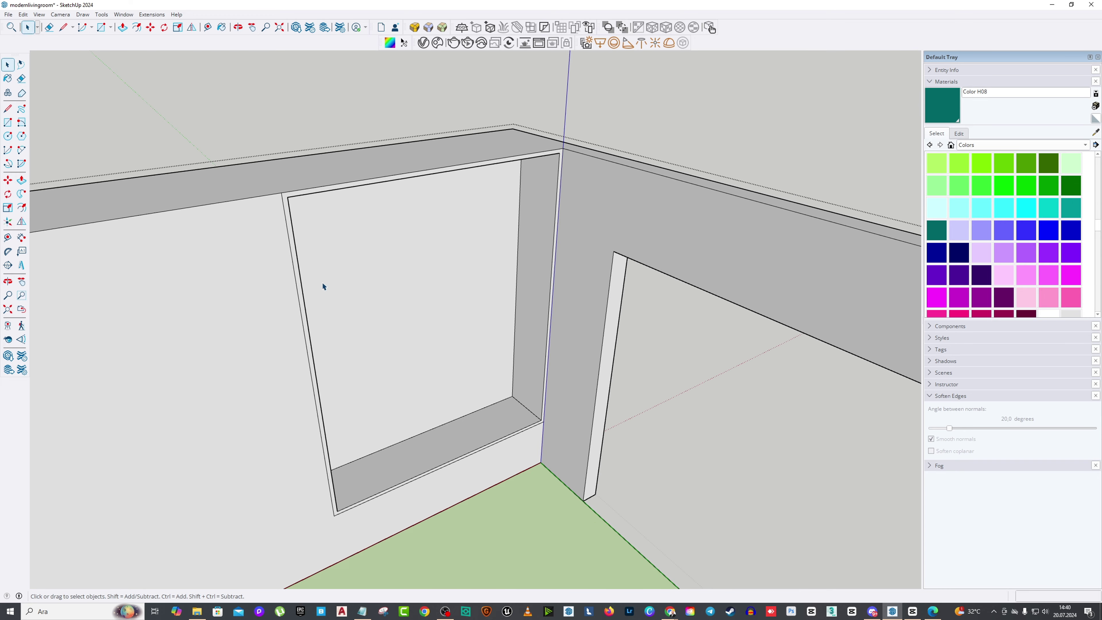
Step: Show the rest of the model again from the display options menu
left_click(39, 15)
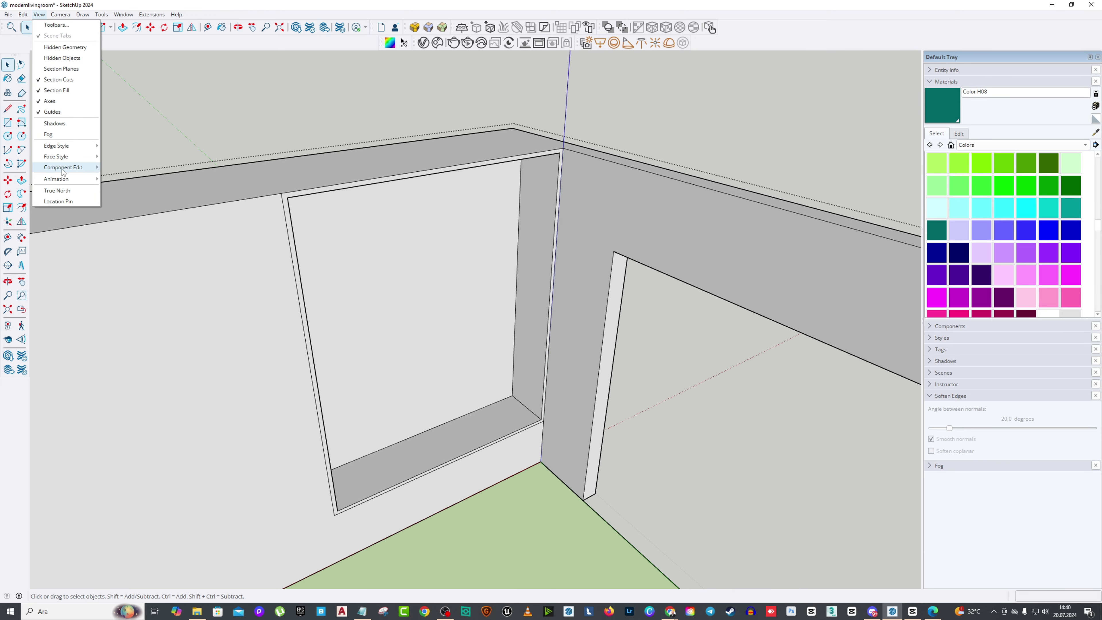
left_click(125, 170)
middle_click_drag(295, 200, 289, 223)
Step: Extrude the cabinet frame face by 2,6 cm, then zoom out to a high room overview
scroll(289, 223, "up", 3)
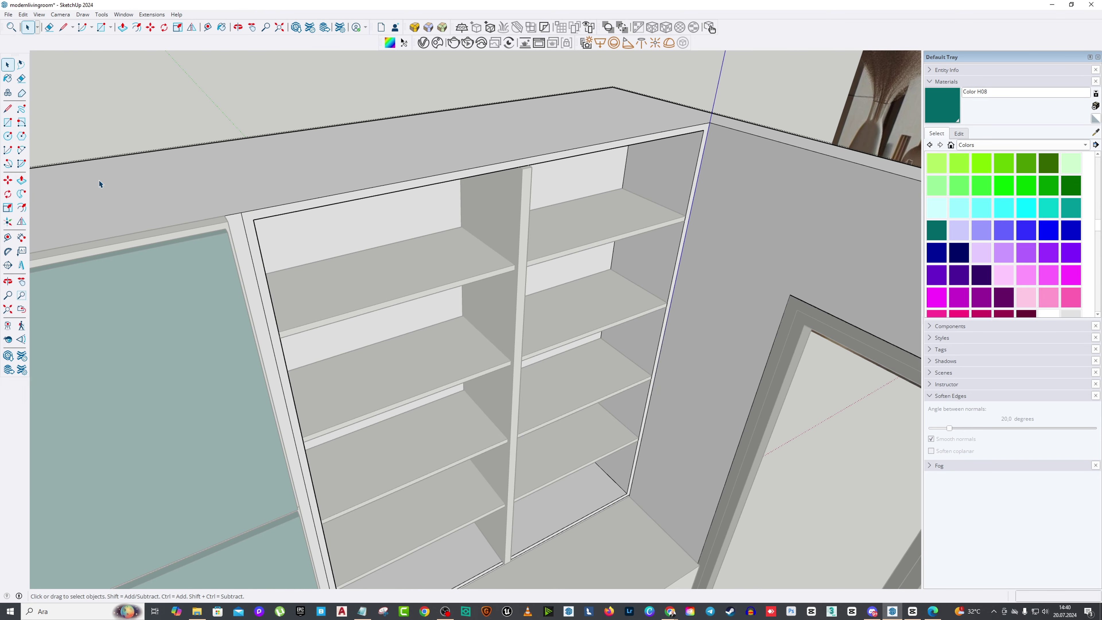
left_click(279, 217)
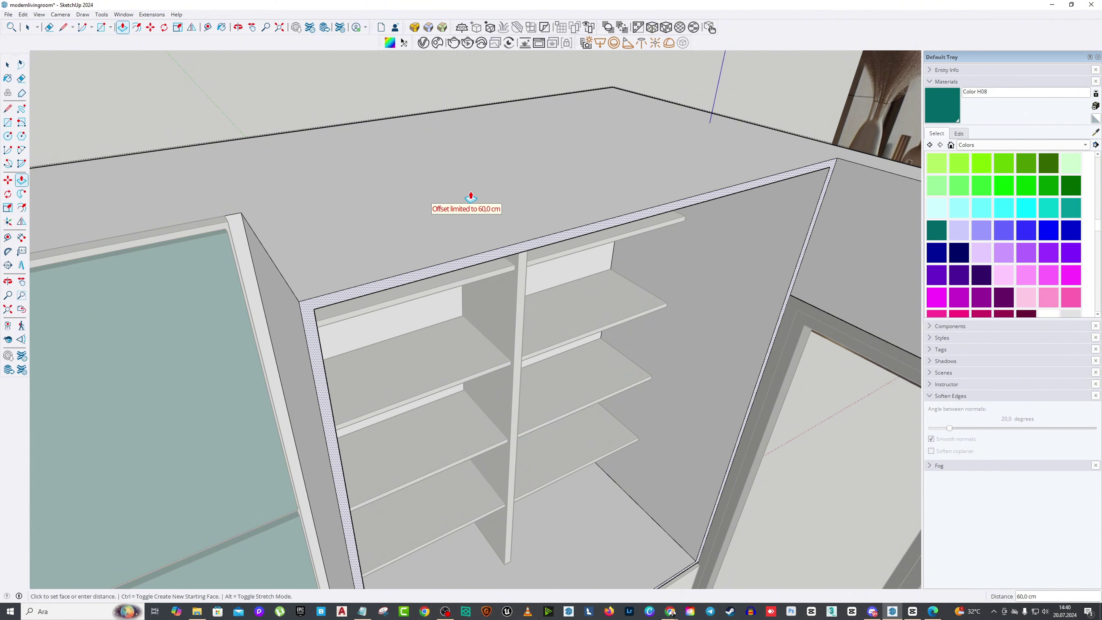
left_click(517, 299)
scroll(515, 284, "down", 3)
middle_click_drag(515, 282, 406, 281)
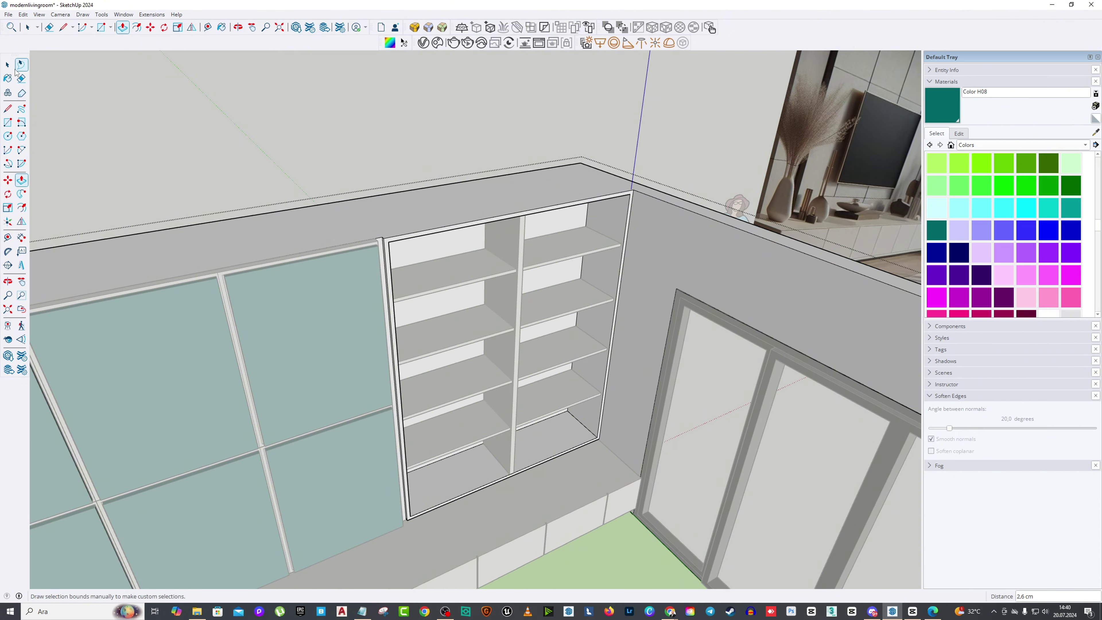
scroll(416, 107, "down", 5)
middle_click_drag(412, 125, 687, 369)
scroll(651, 162, "down", 3)
scroll(564, 282, "up", 2)
scroll(650, 325, "up", 4)
Step: Import the rug model 24533+.skp from the youtube folder
left_click(9, 14)
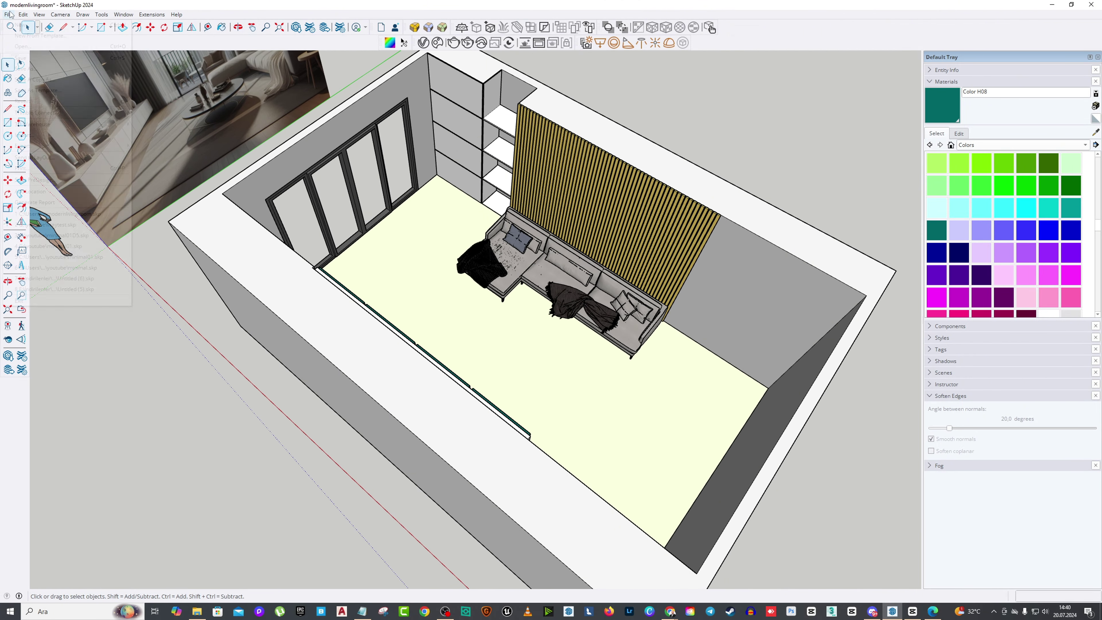
left_click(24, 135)
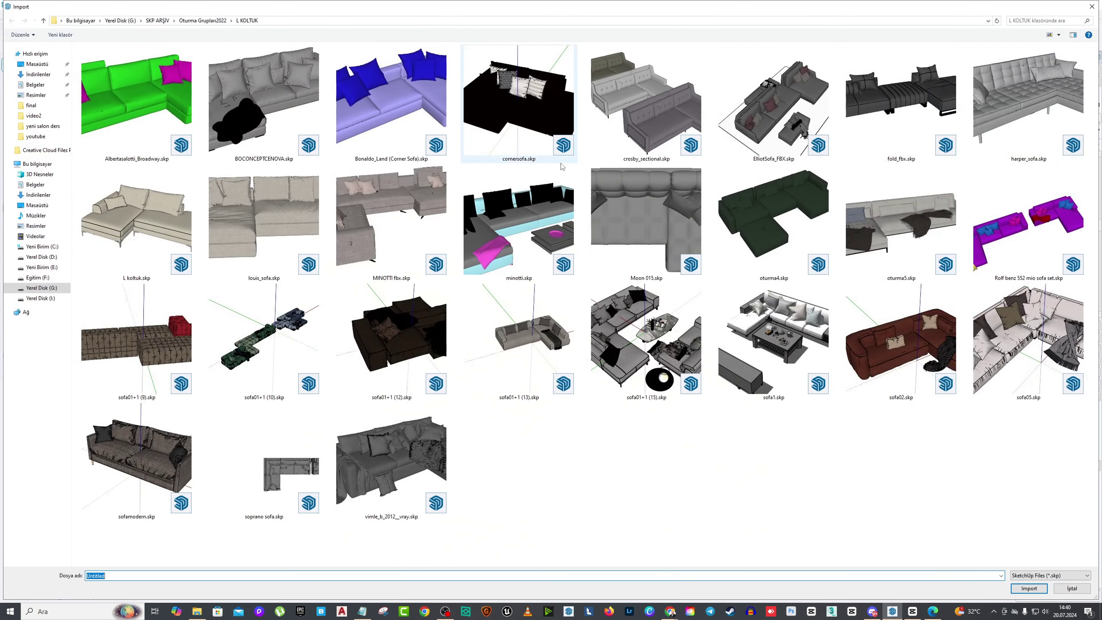
left_click(38, 136)
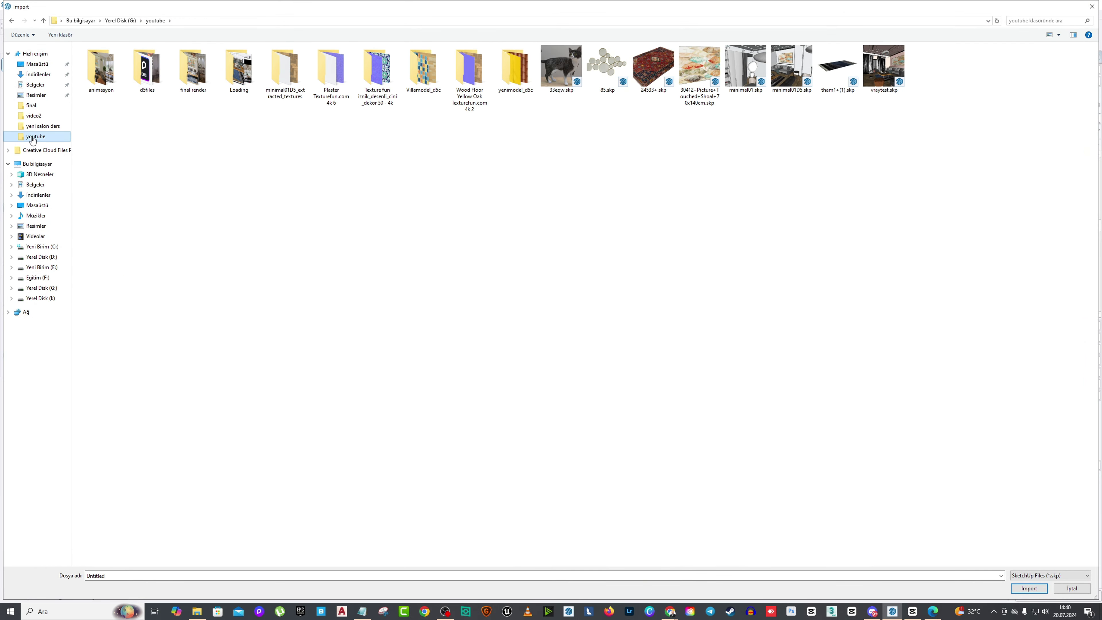
left_click(1028, 588)
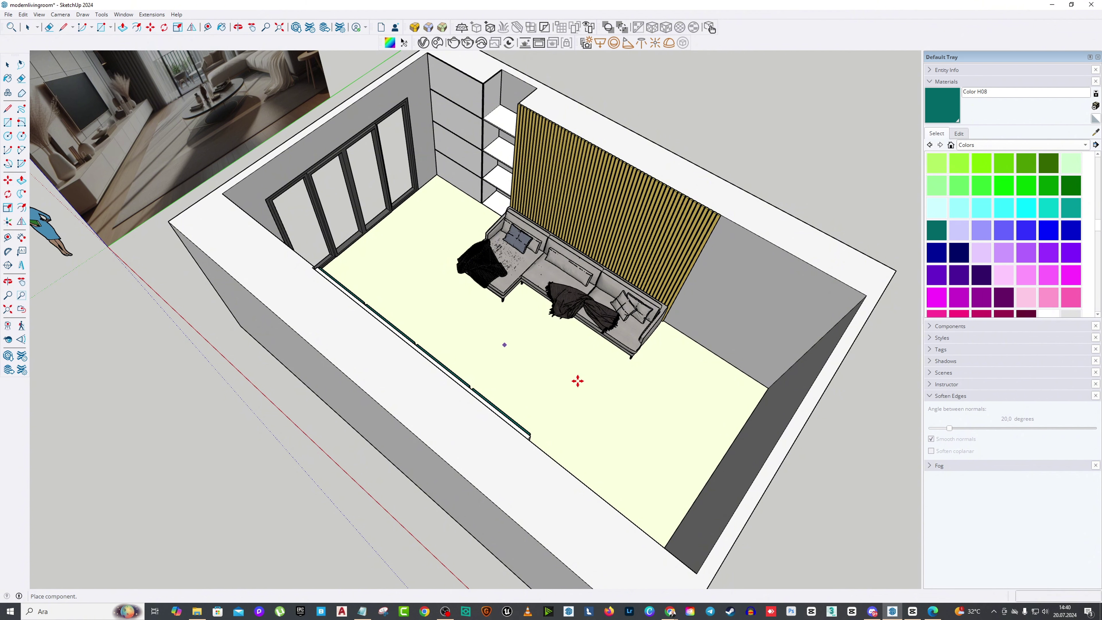
Step: Drop the imported rug beside the room
middle_click_drag(429, 408, 334, 393)
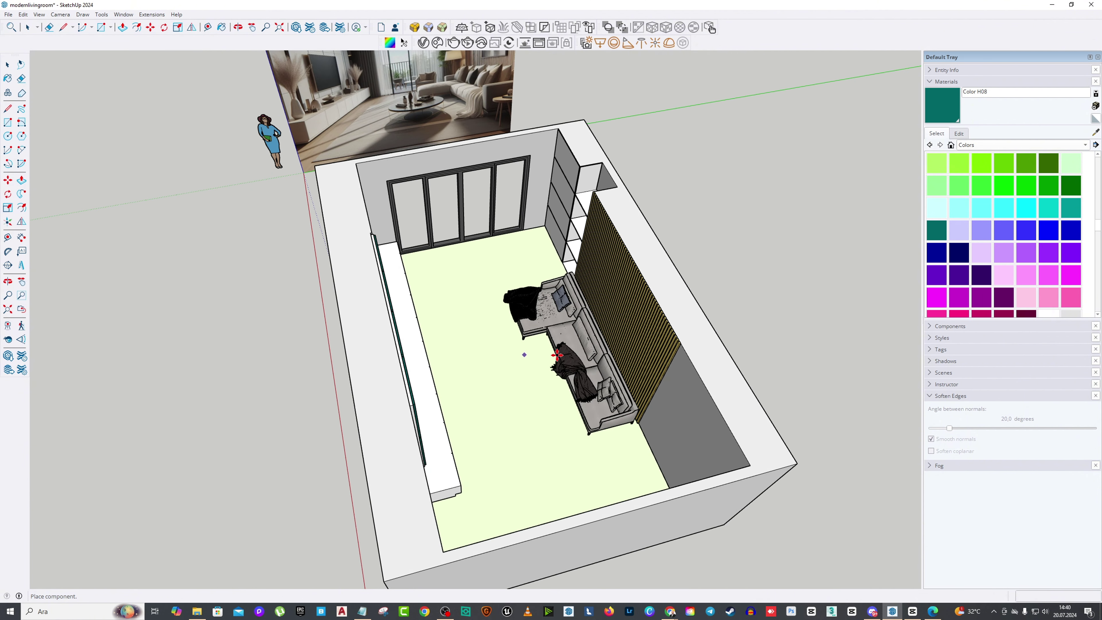
scroll(557, 354, "down", 1)
scroll(542, 369, "down", 1)
scroll(482, 360, "down", 2)
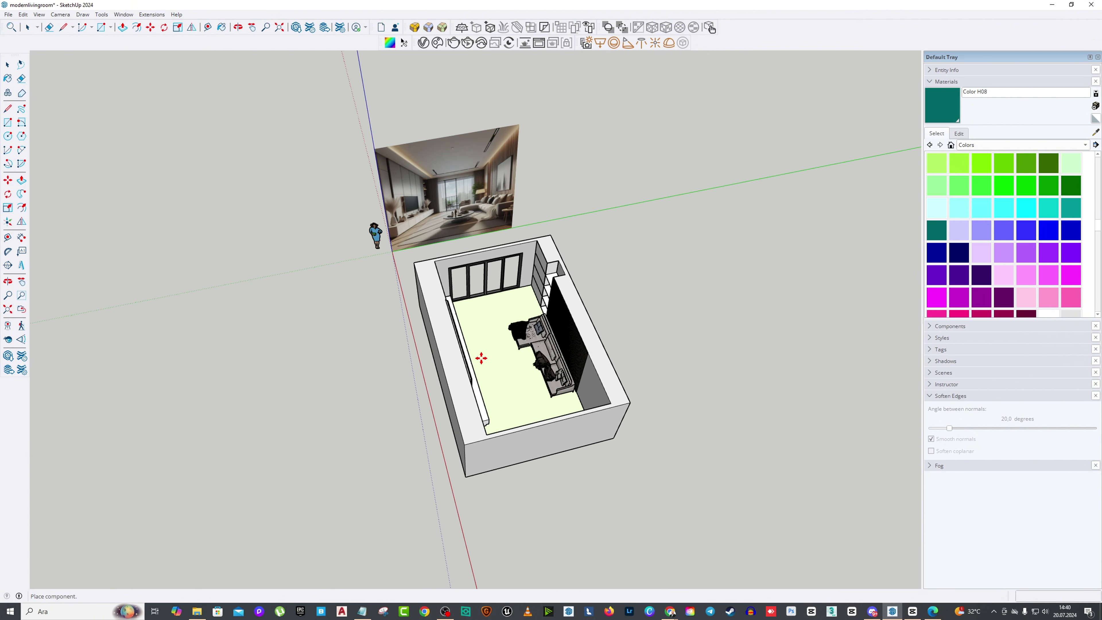
scroll(491, 369, "down", 3)
middle_click_drag(590, 418, 238, 389)
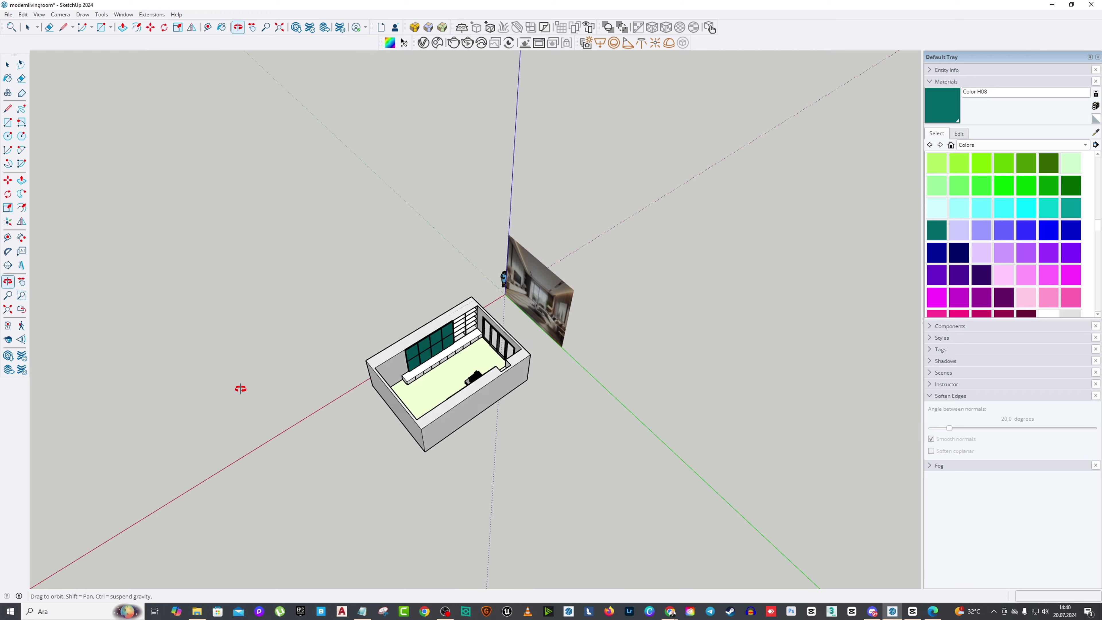
left_click(673, 180)
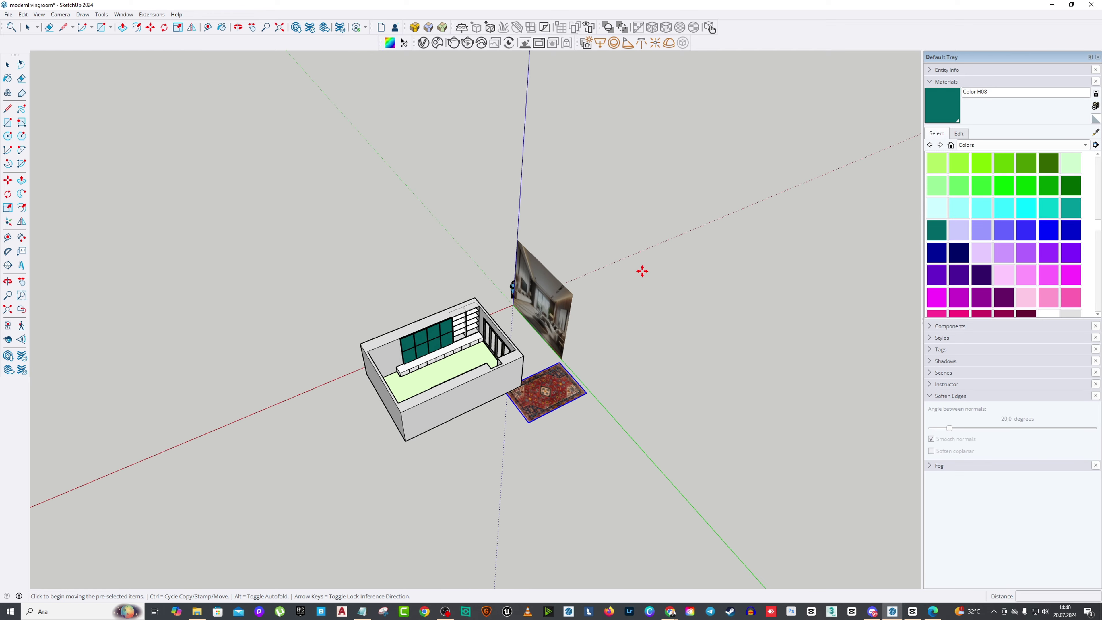
scroll(631, 293, "up", 8)
middle_click_drag(459, 489, 460, 382)
scroll(410, 543, "up", 6)
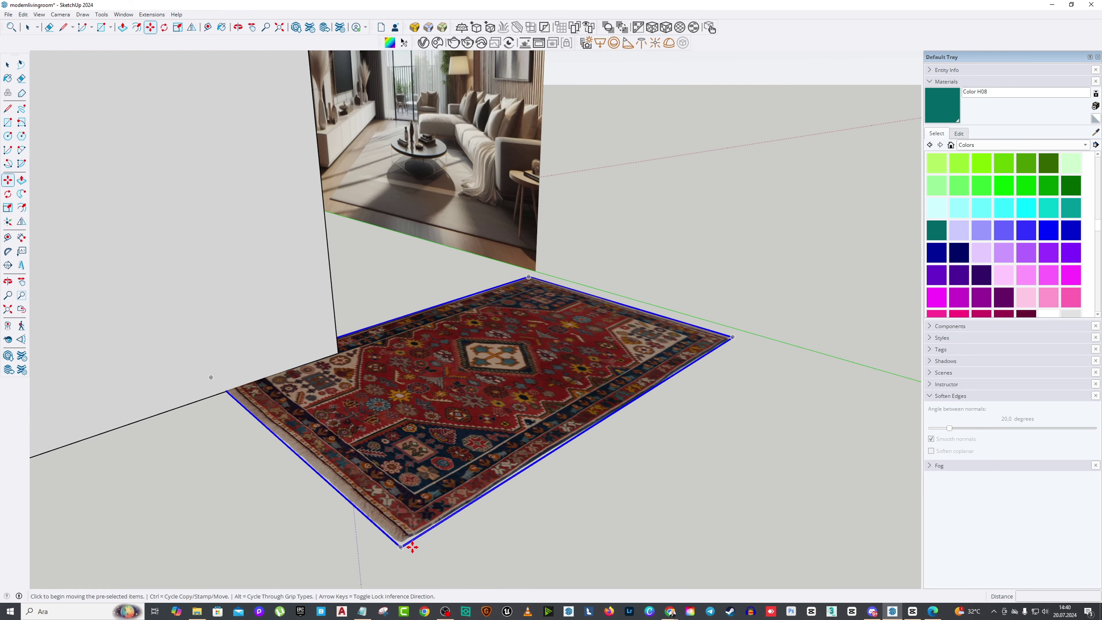
middle_click_drag(396, 535, 449, 260)
Step: Reposition the rug and frame it together with the room from above
left_click(439, 369)
left_click(269, 147)
left_click(270, 147)
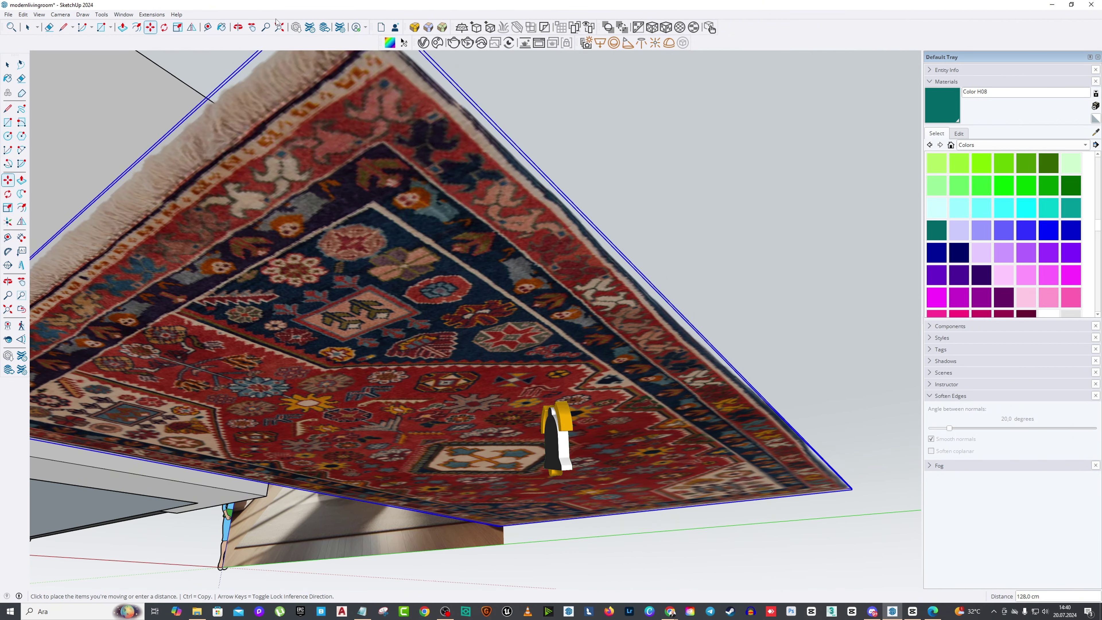
left_click(269, 146)
middle_click_drag(270, 147, 401, 403)
middle_click_drag(402, 404, 511, 349, "shift")
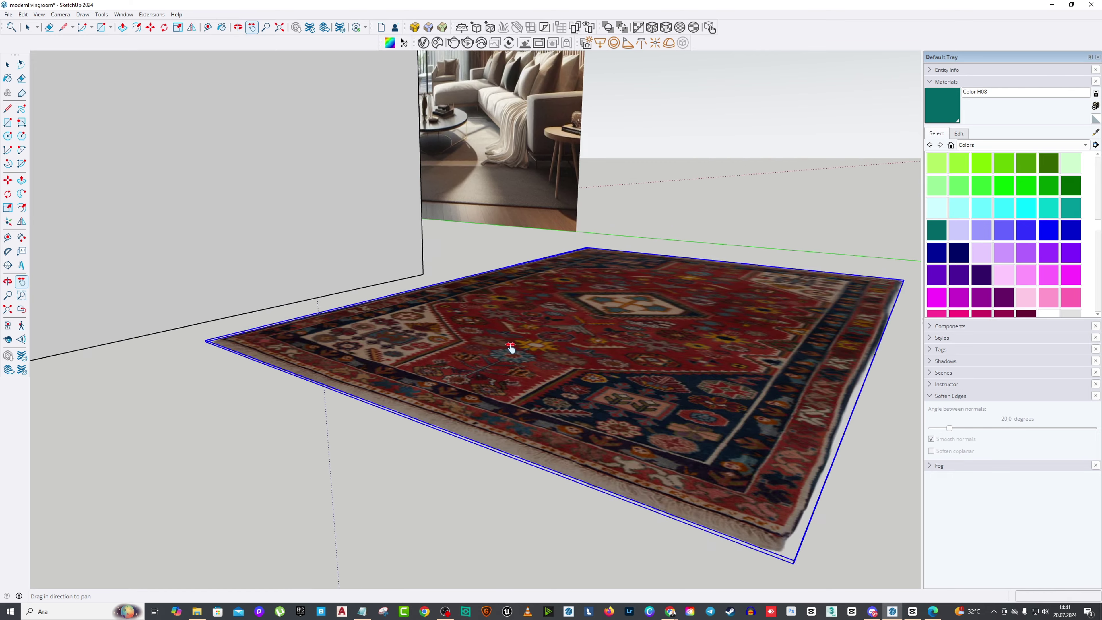
scroll(511, 349, "down", 3)
middle_click_drag(398, 330, 416, 434)
middle_click_drag(417, 434, 435, 278, "shift")
scroll(260, 443, "down", 3)
middle_click_drag(260, 443, 335, 413, "shift")
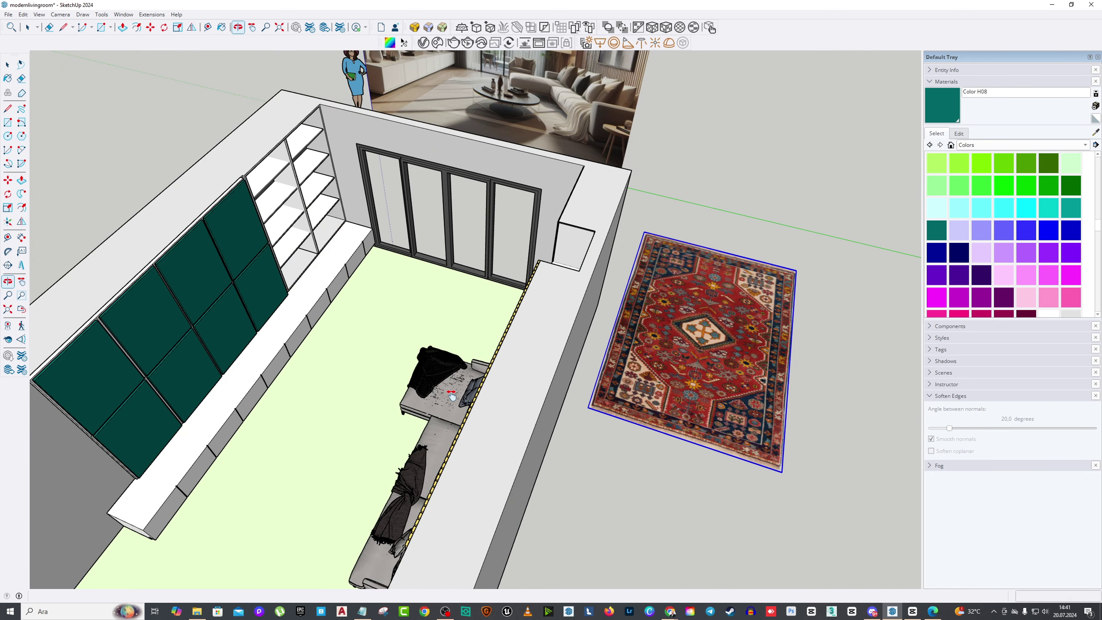
middle_click_drag(480, 421, 386, 359)
scroll(400, 354, "down", 3)
Step: Move the rug with M onto the floor in front of the sofa
key("m")
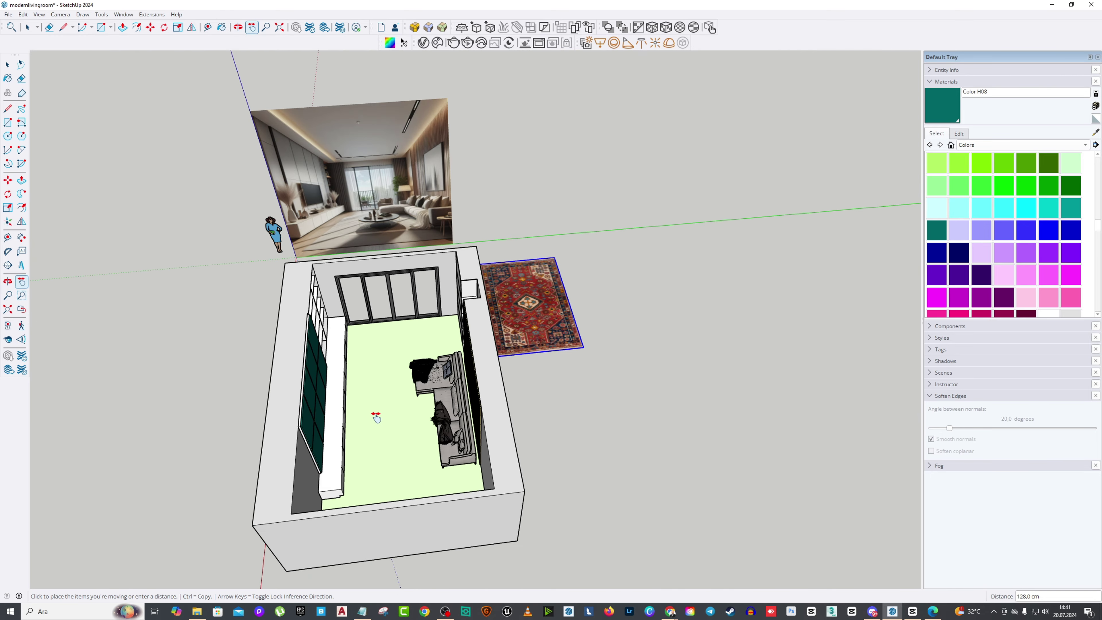
left_click(582, 347)
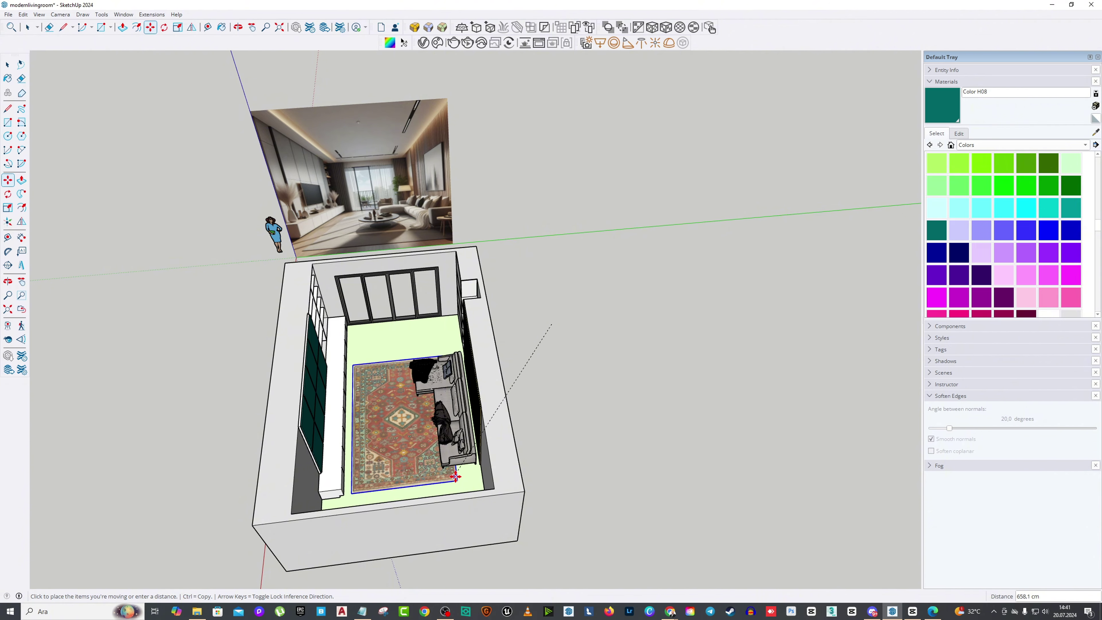
left_click(458, 480)
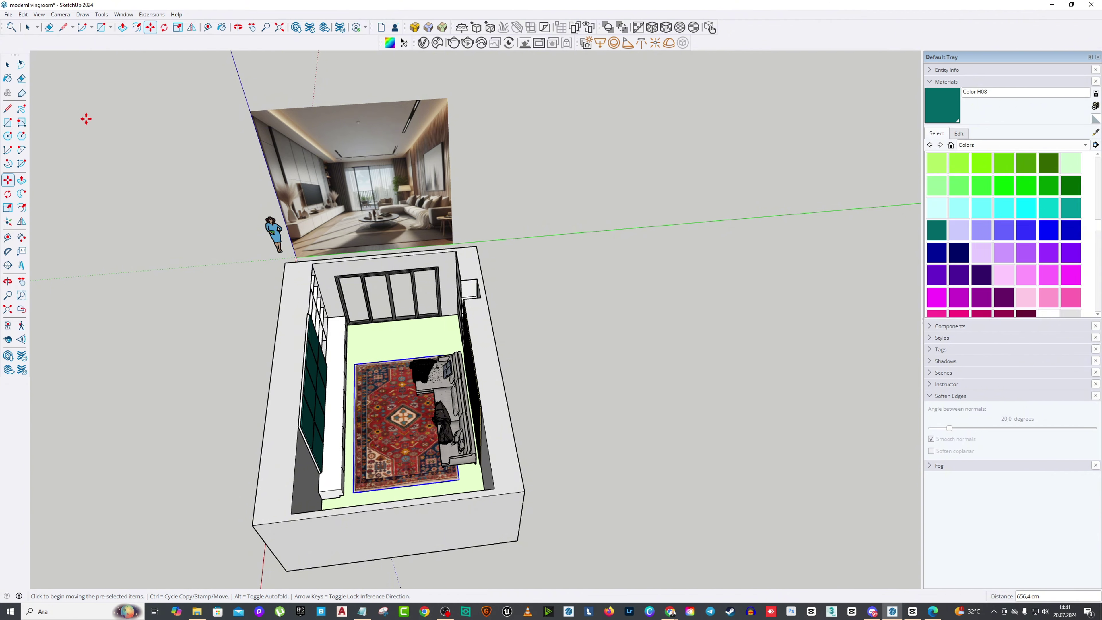
left_click(8, 65)
scroll(491, 421, "up", 3)
middle_click_drag(492, 421, 408, 452)
Step: Orbit to an overhead view and stand an eye-level camera inside the living room
scroll(402, 455, "up", 4)
scroll(623, 355, "up", 2)
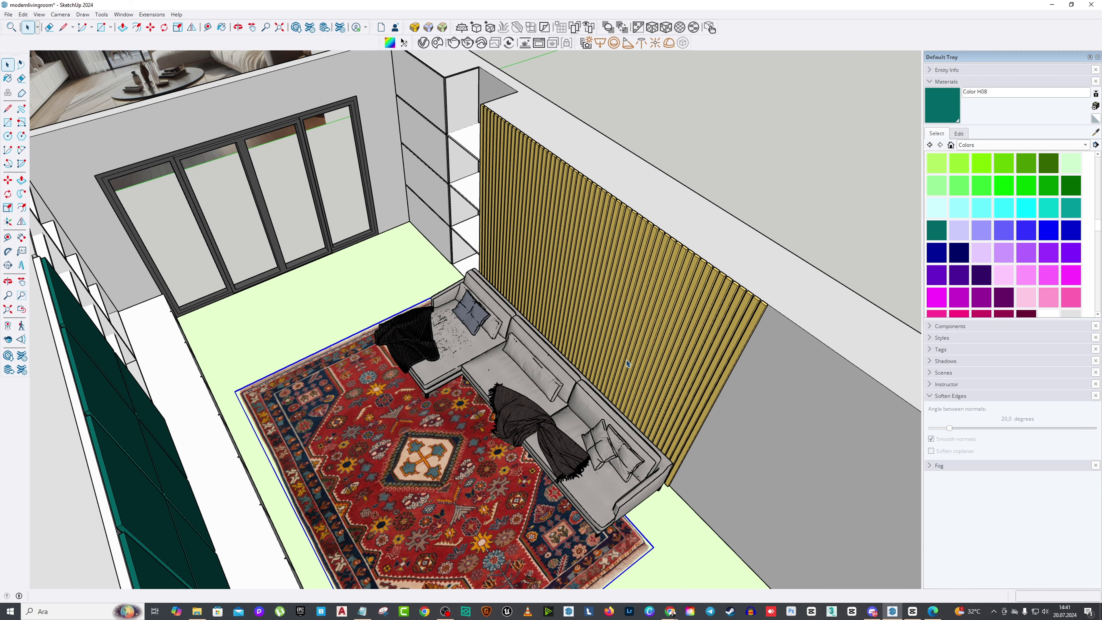
scroll(594, 363, "up", 2)
scroll(582, 263, "down", 4)
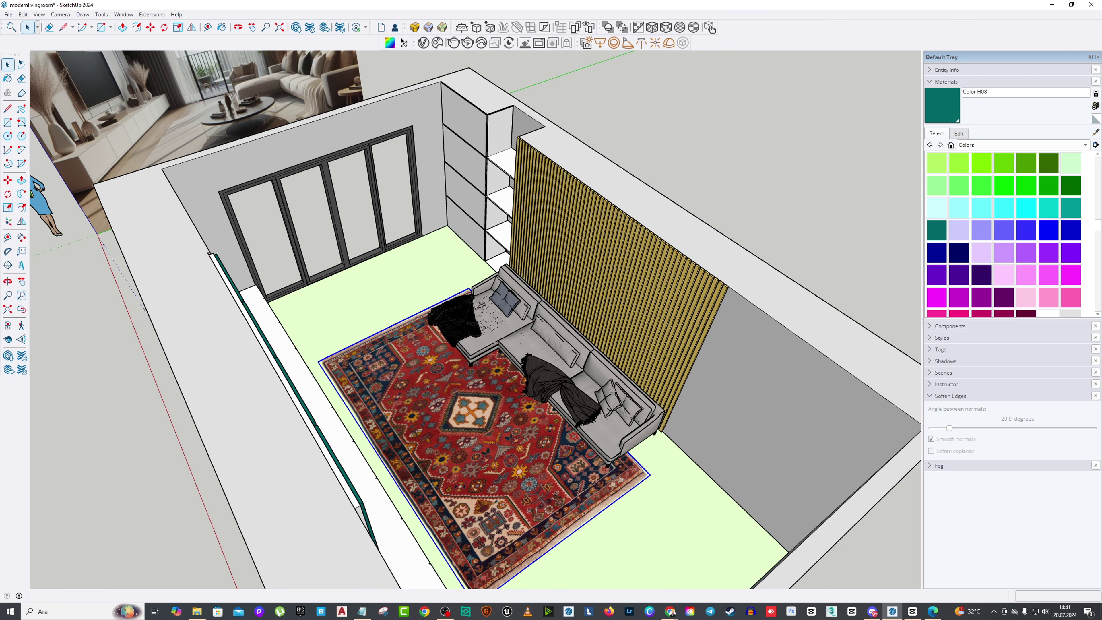
scroll(586, 330, "down", 4)
middle_click_drag(586, 331, 370, 513)
scroll(443, 346, "down", 2)
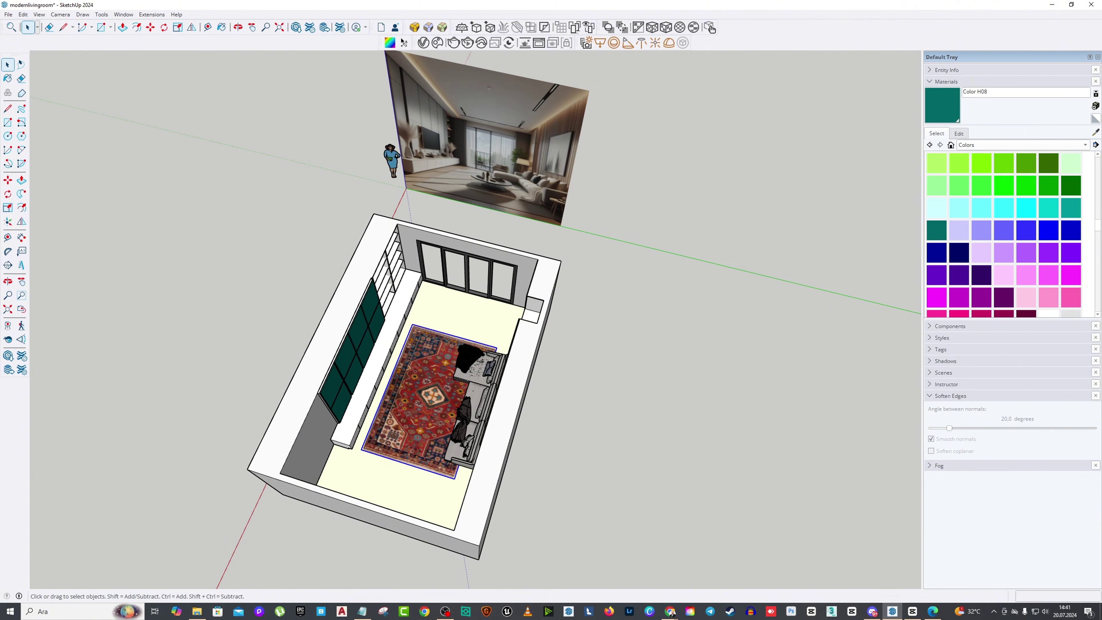
left_click(8, 325)
middle_click_drag(481, 443, 637, 504)
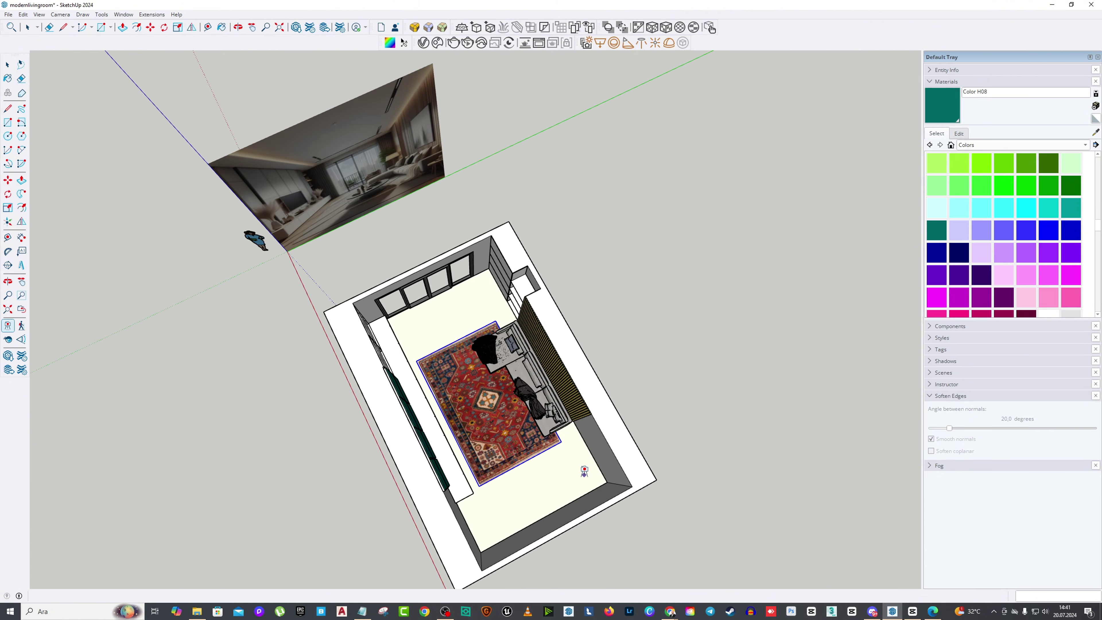
left_click(584, 471)
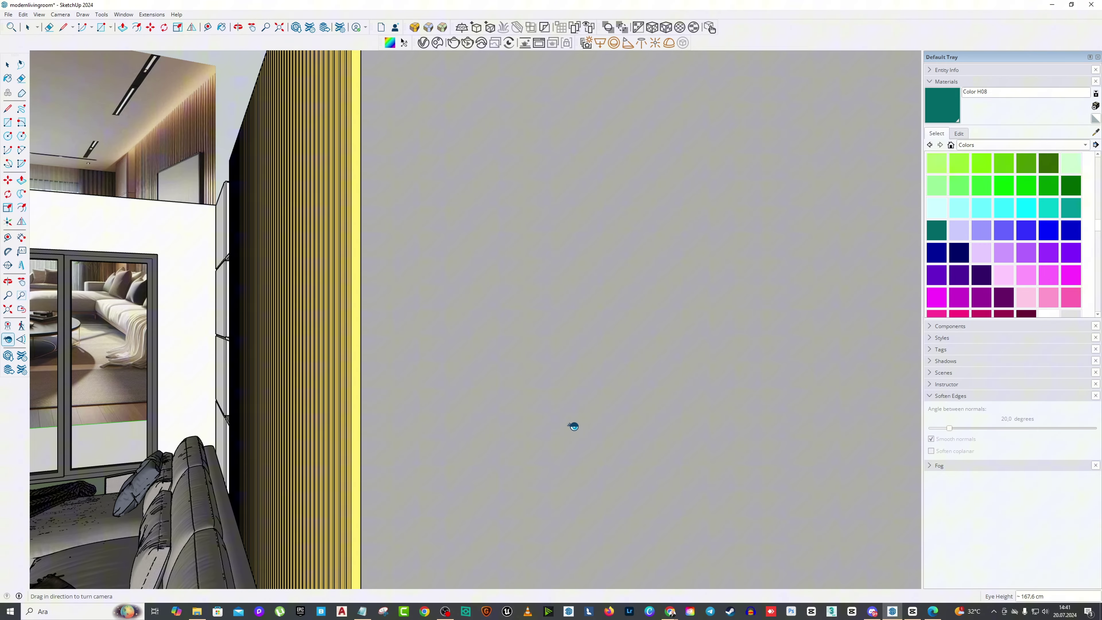
Step: Turn, pan and zoom the view toward the glass doors, then apply Two-Point Perspective
left_click_drag(573, 423, 186, 419)
left_click(251, 28)
left_click_drag(410, 284, 430, 272)
left_click(8, 339)
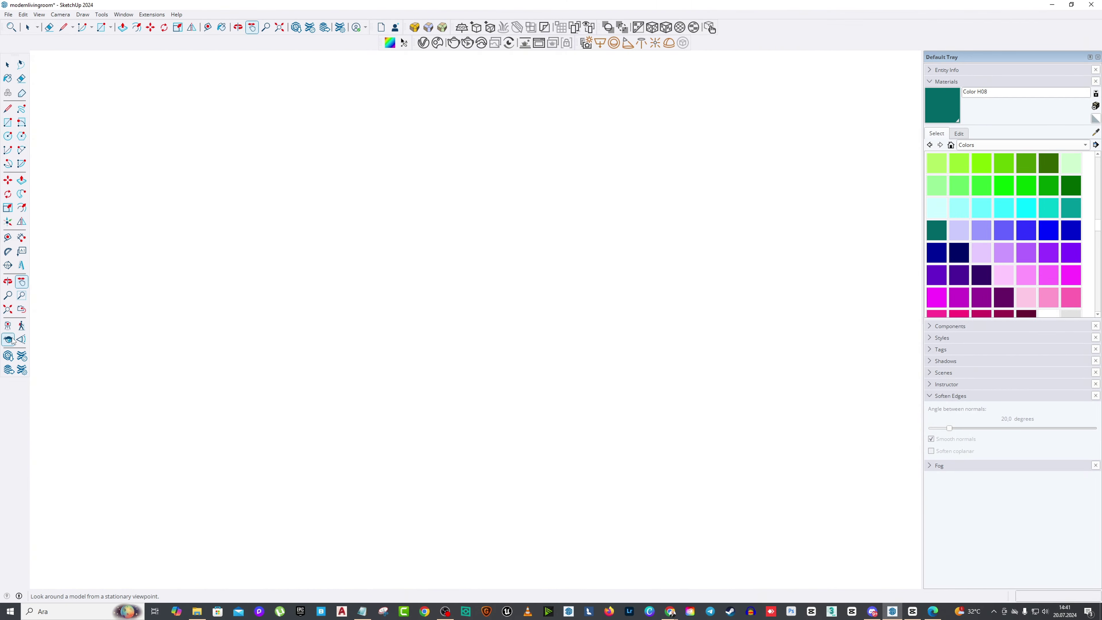
left_click(21, 309)
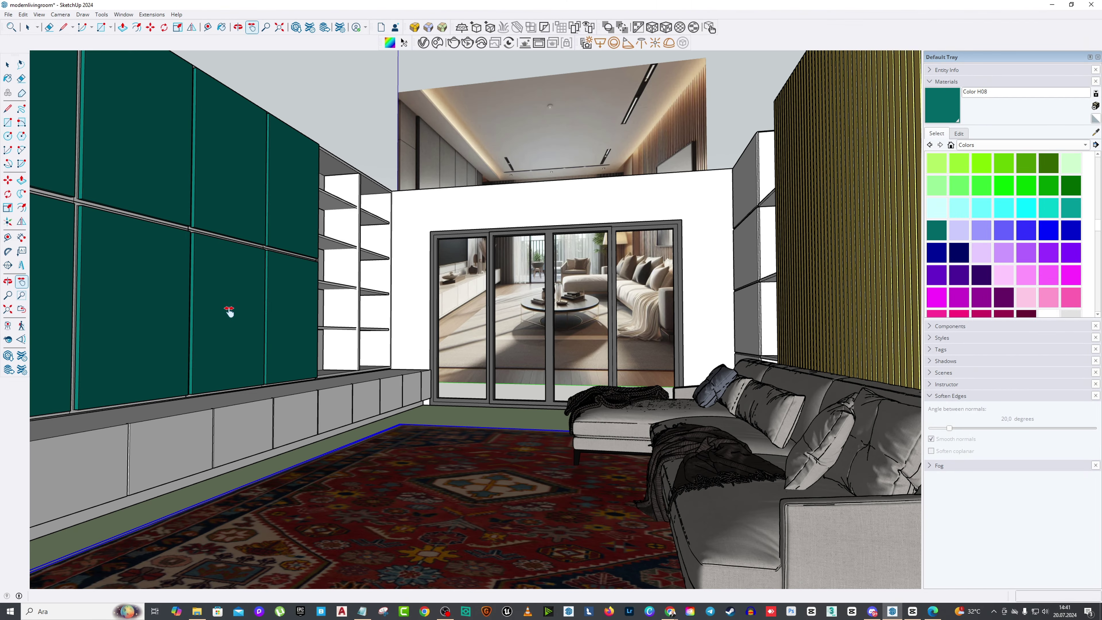
left_click(8, 299)
middle_click_drag(388, 354, 409, 359)
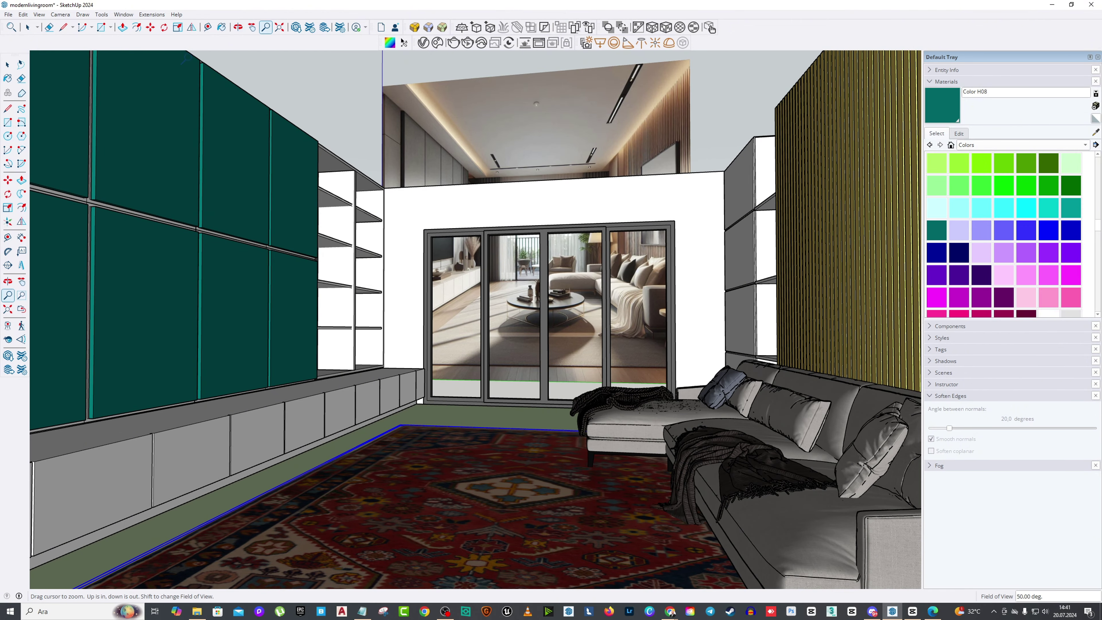
left_click(60, 15)
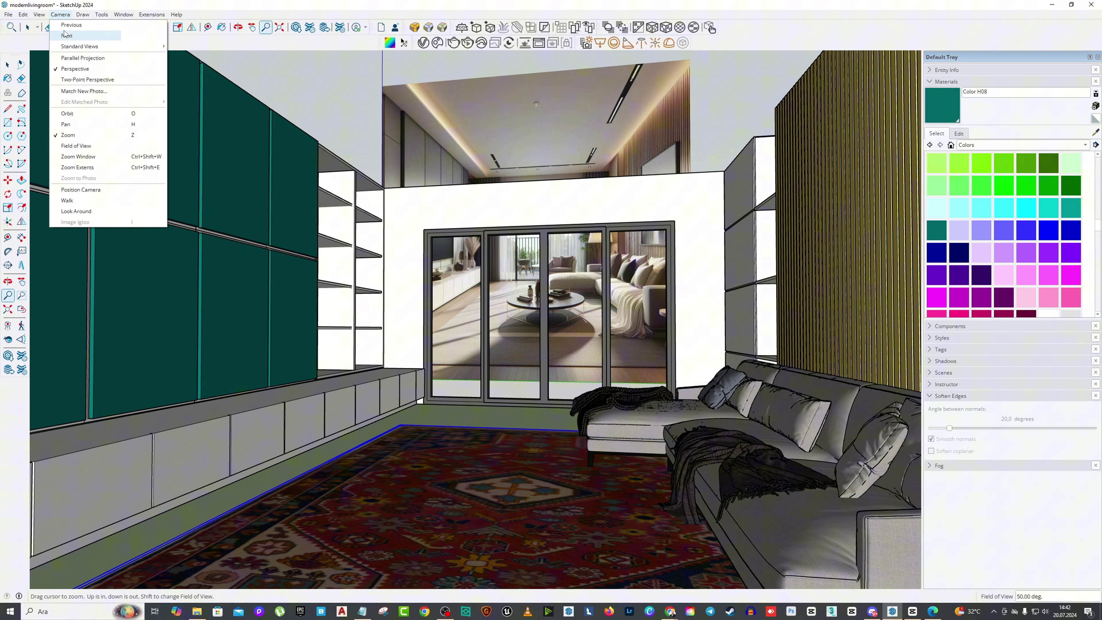
left_click(81, 85)
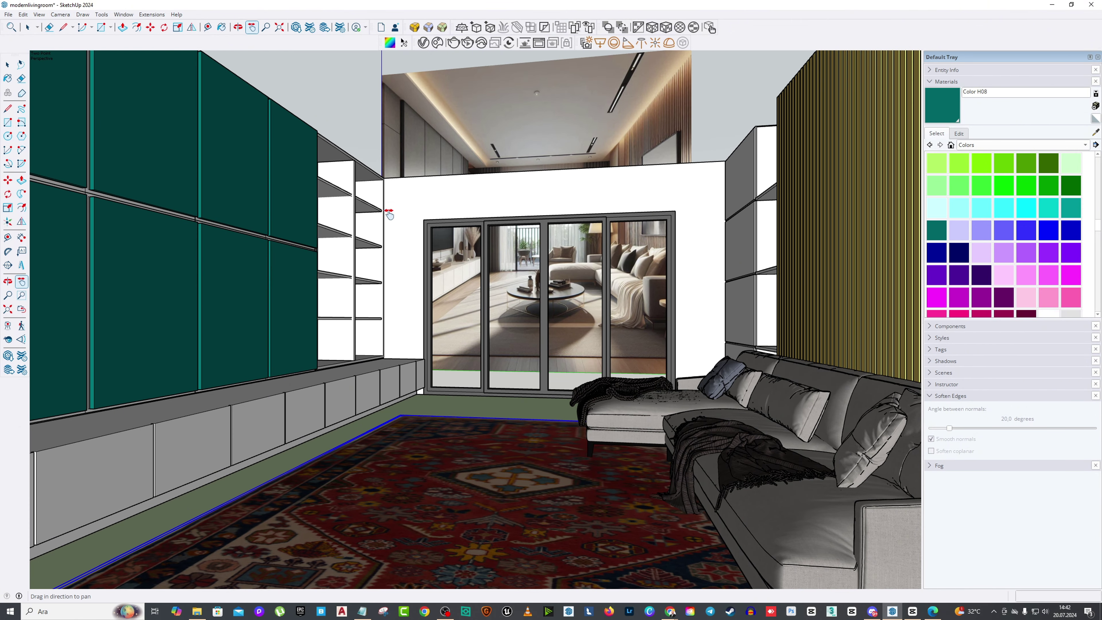
Step: Save the current eye-level interior view as Scene 1
left_click(937, 81)
left_click(943, 139)
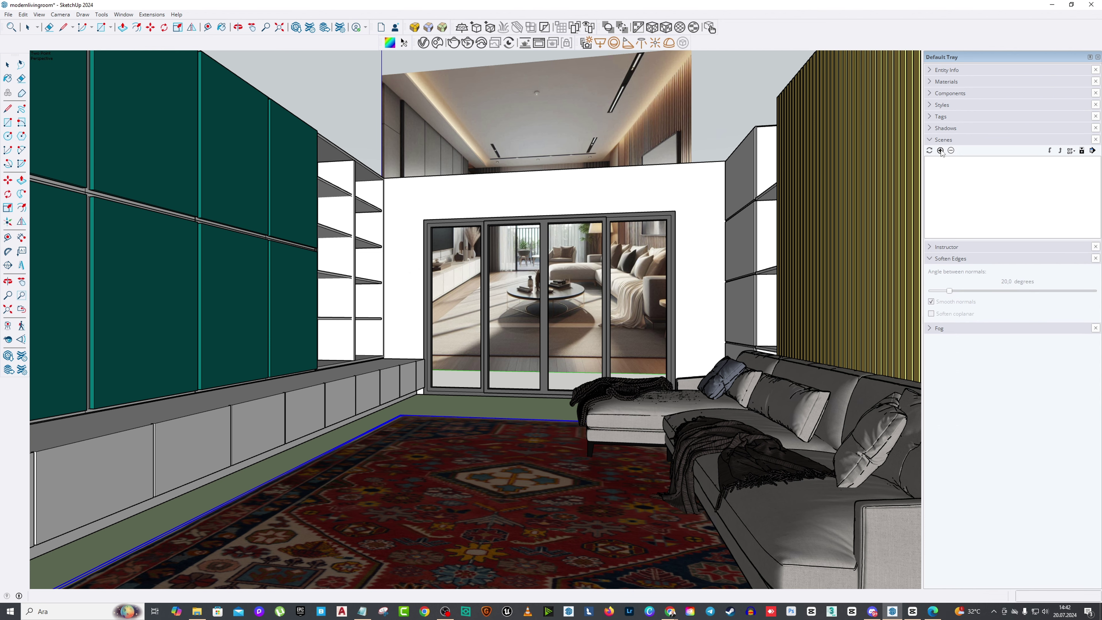
left_click(940, 150)
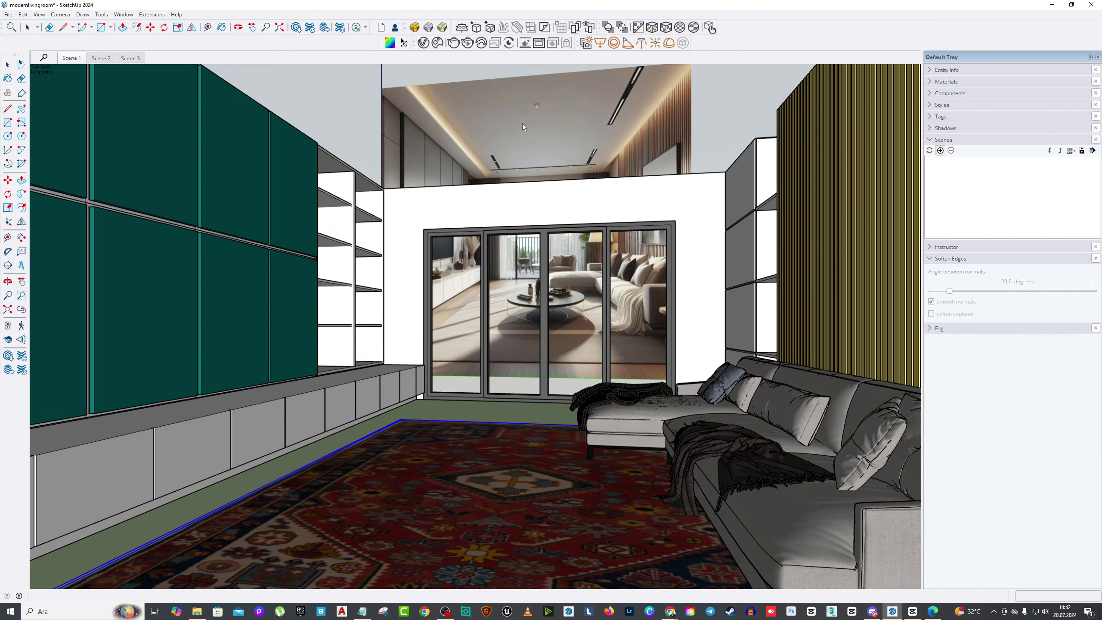
Step: Orbit out to an oblique top view of the living room
middle_click_drag(535, 126, 583, 309)
scroll(543, 201, "down", 2)
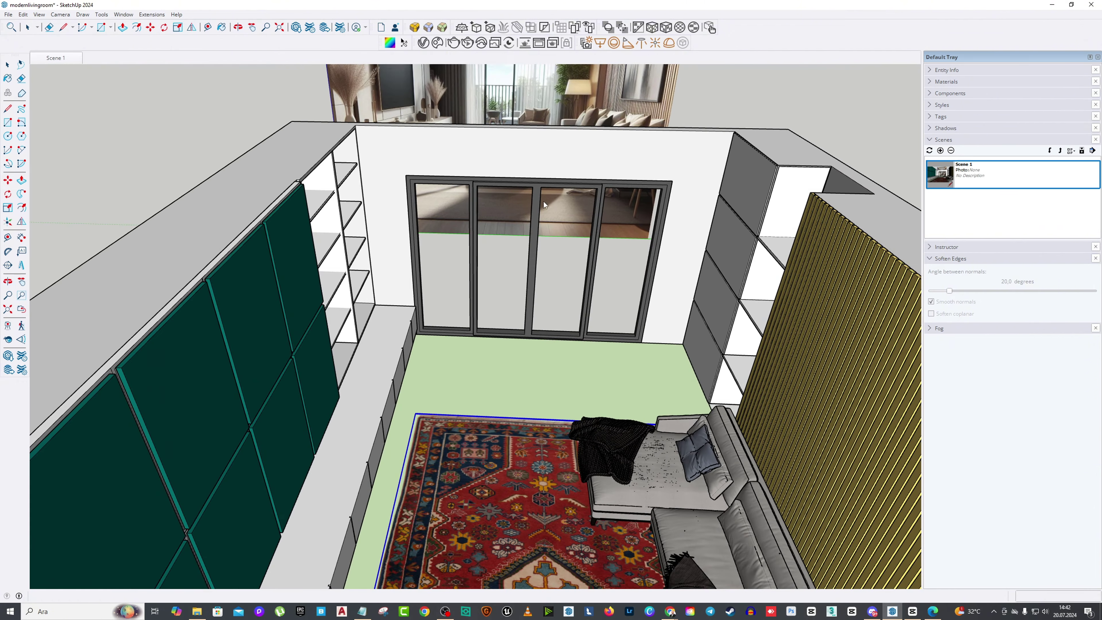
scroll(543, 202, "down", 3)
mouse_move(543, 202)
middle_mouse_down()
mouse_move(473, 189)
mouse_move(432, 157)
middle_mouse_up()
scroll(486, 190, "down", 2)
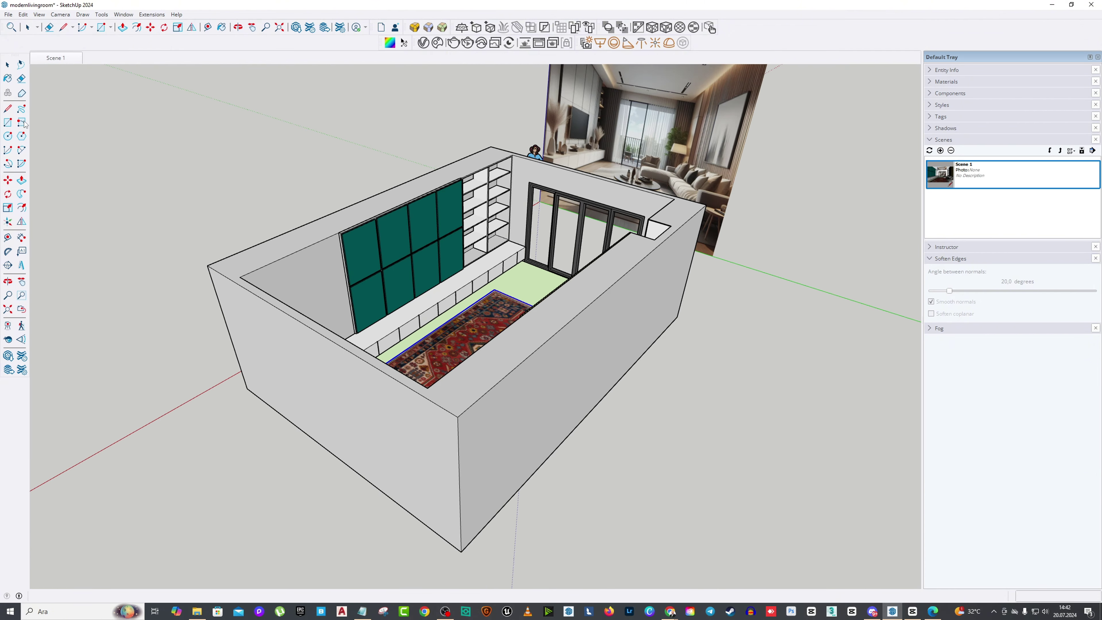
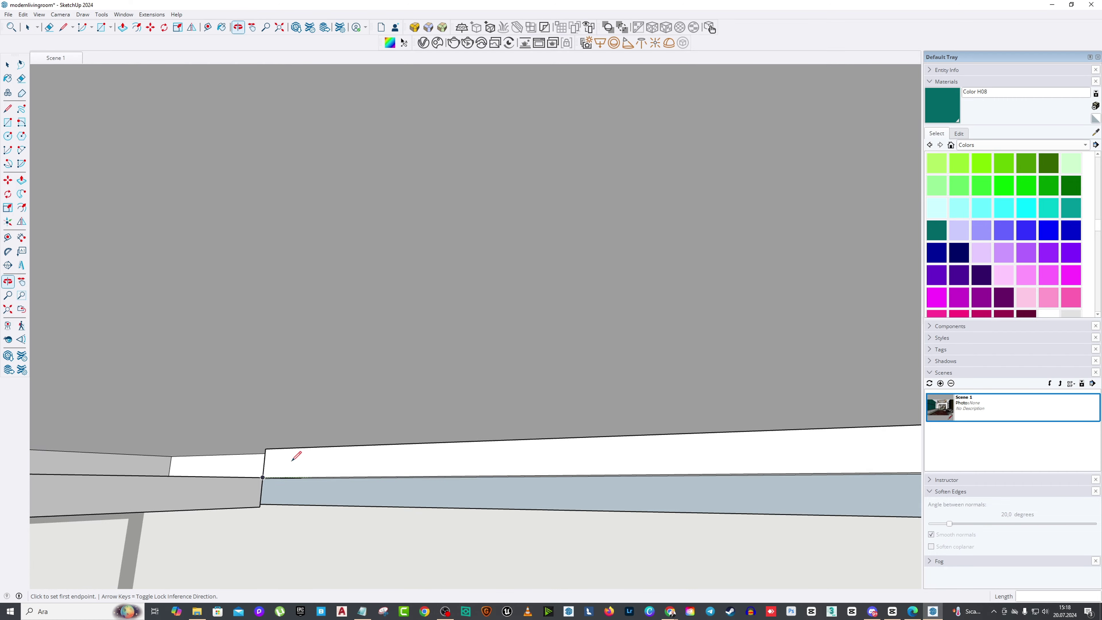
Step: Draw a new edge across the end of the ceiling strip
key("l")
left_click(260, 445)
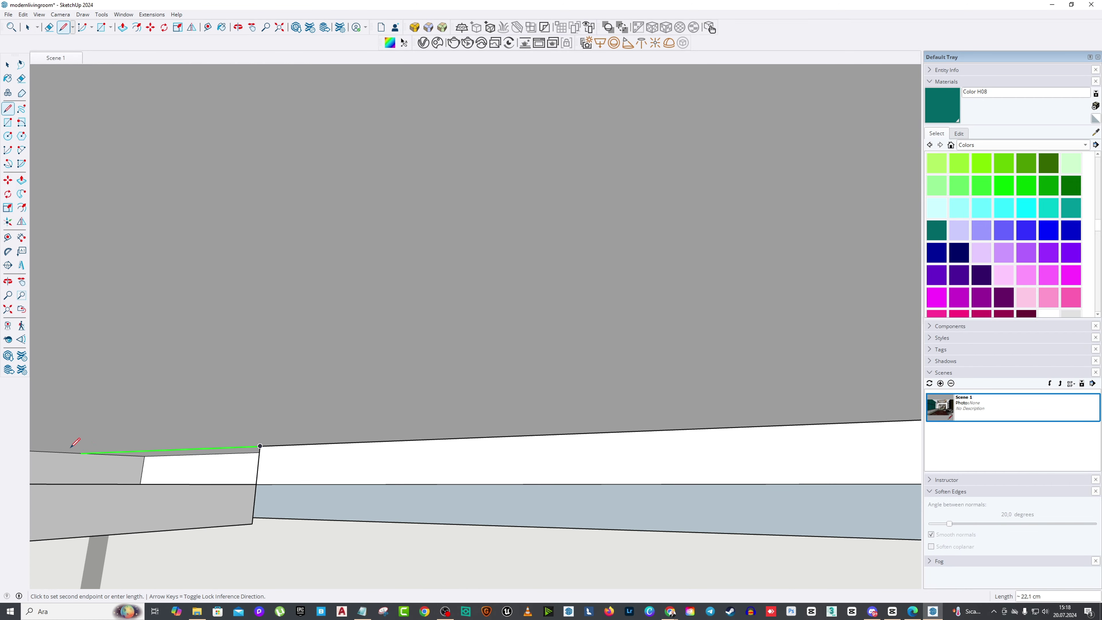
left_click(83, 453)
mouse_move(83, 453)
middle_mouse_down()
mouse_move(94, 469)
mouse_move(69, 483)
mouse_move(99, 423)
middle_mouse_up()
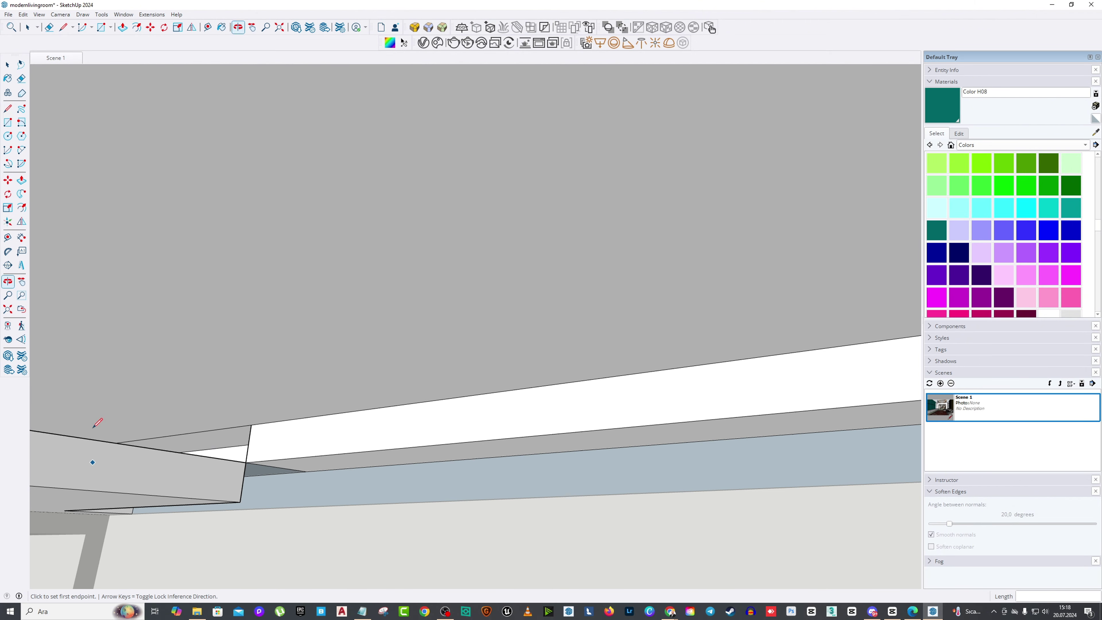
Step: Erase the stray leftover edge at the strip's corner
left_click(21, 79)
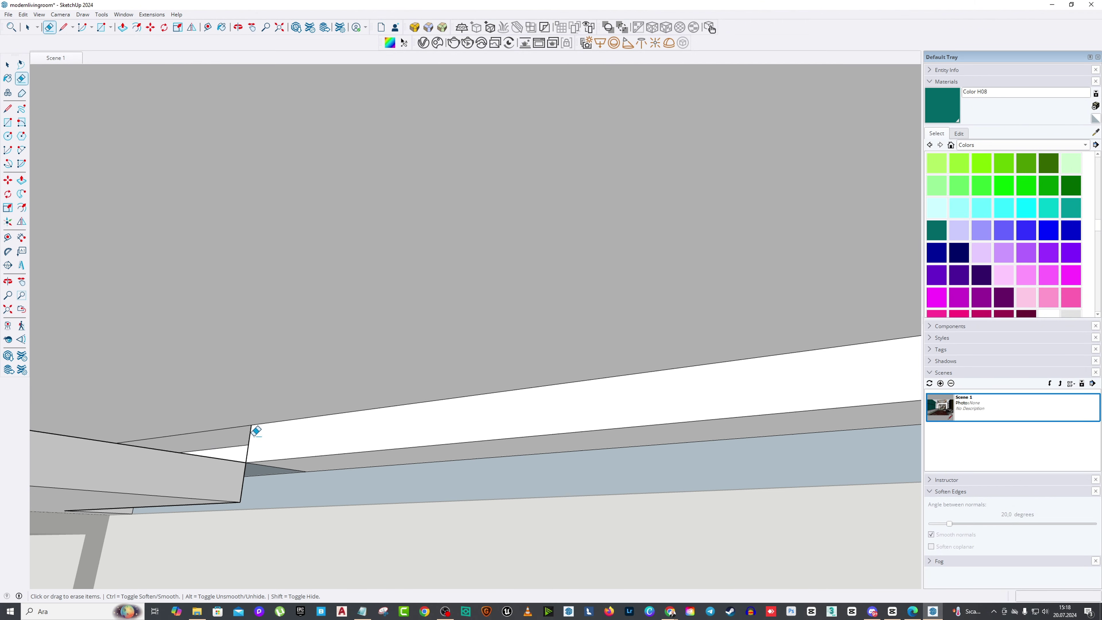
left_click(238, 426)
left_click(252, 27)
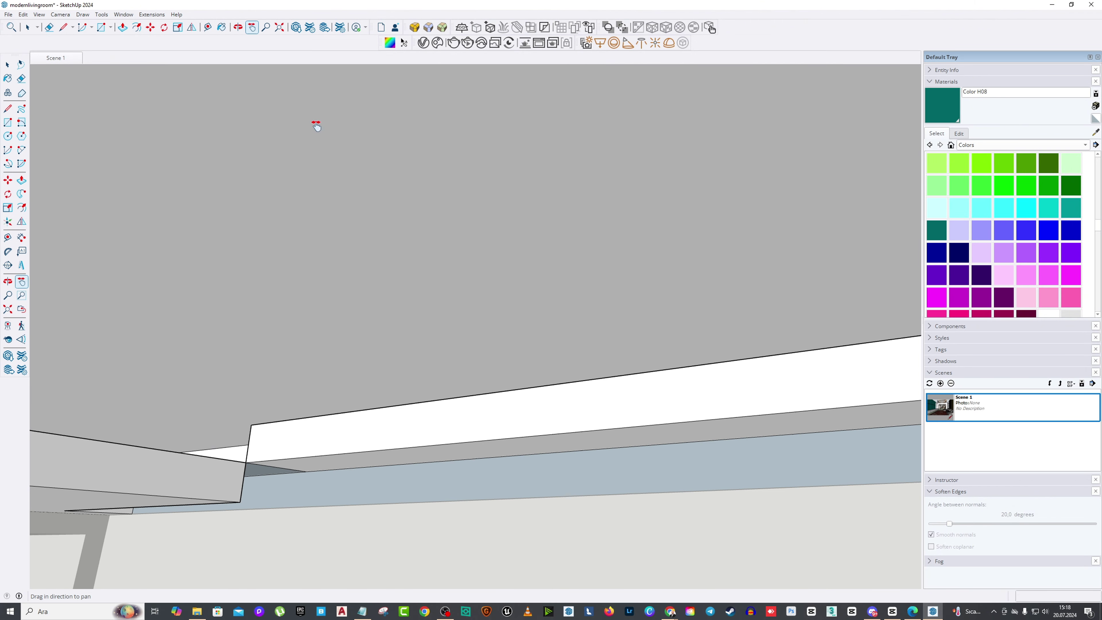
left_click_drag(315, 123, 239, 247)
middle_click_drag(239, 247, 265, 220)
Step: Reverse the inside-out wall face and the beam soffit face
left_click(8, 64)
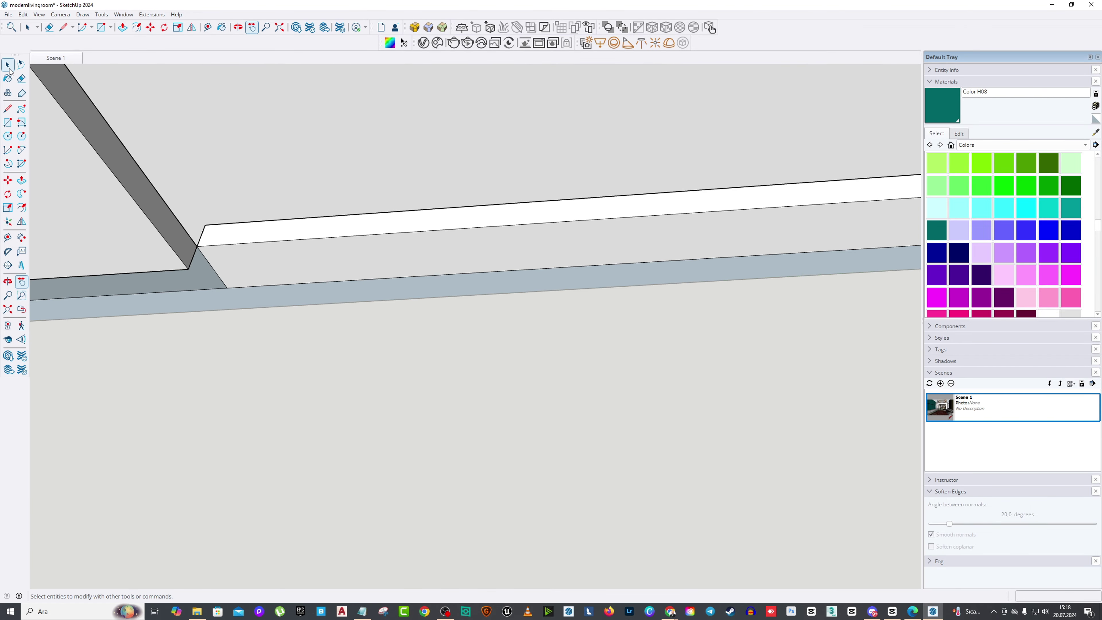
right_click(206, 275)
left_click(233, 369)
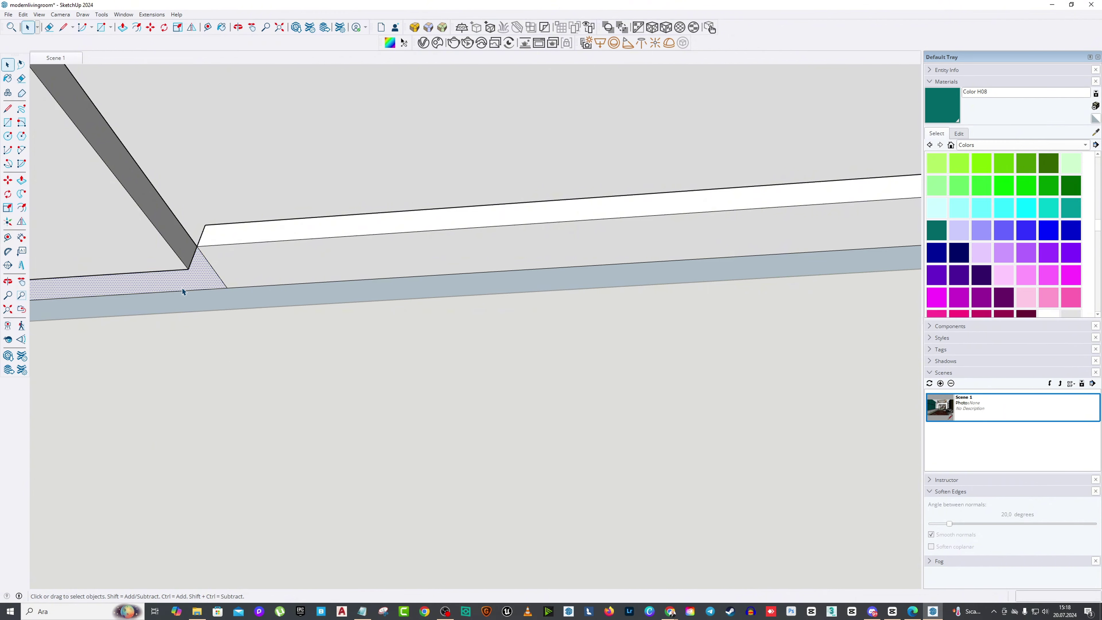
scroll(181, 289, "down", 1)
left_click(205, 271)
middle_click_drag(205, 274, 405, 307)
right_click(406, 304)
left_click(423, 393)
middle_click_drag(423, 392, 356, 307)
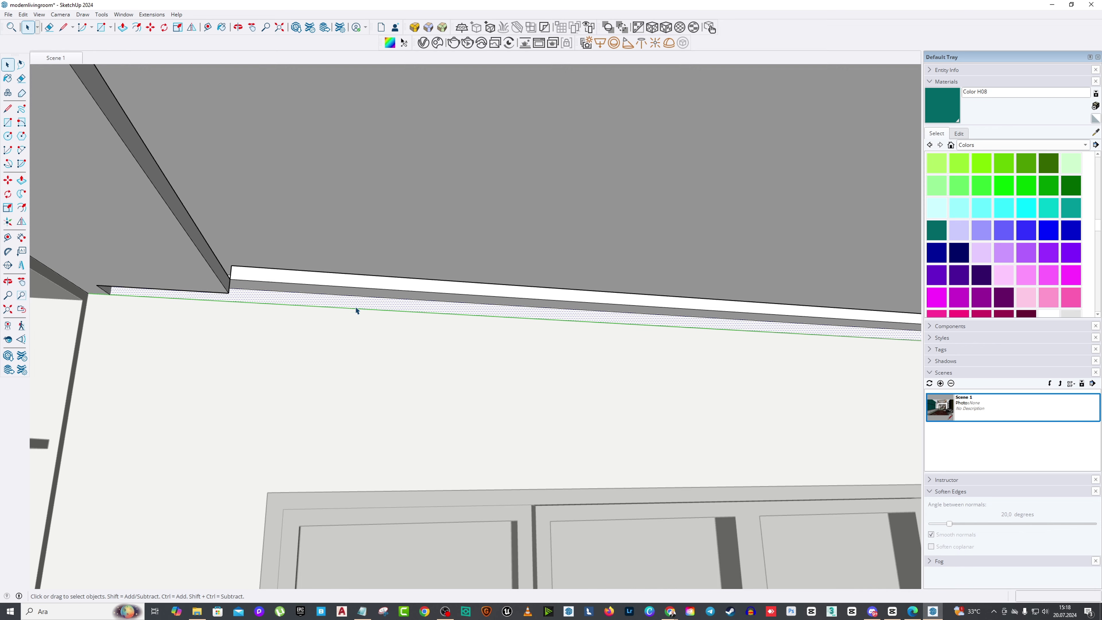
Step: Push/Pull the narrow ceiling ledge face about 1.3 cm to the beam corner
left_click(252, 28)
left_click_drag(781, 300, 532, 279)
middle_click_drag(531, 278, 454, 356)
left_click_drag(455, 356, 693, 332)
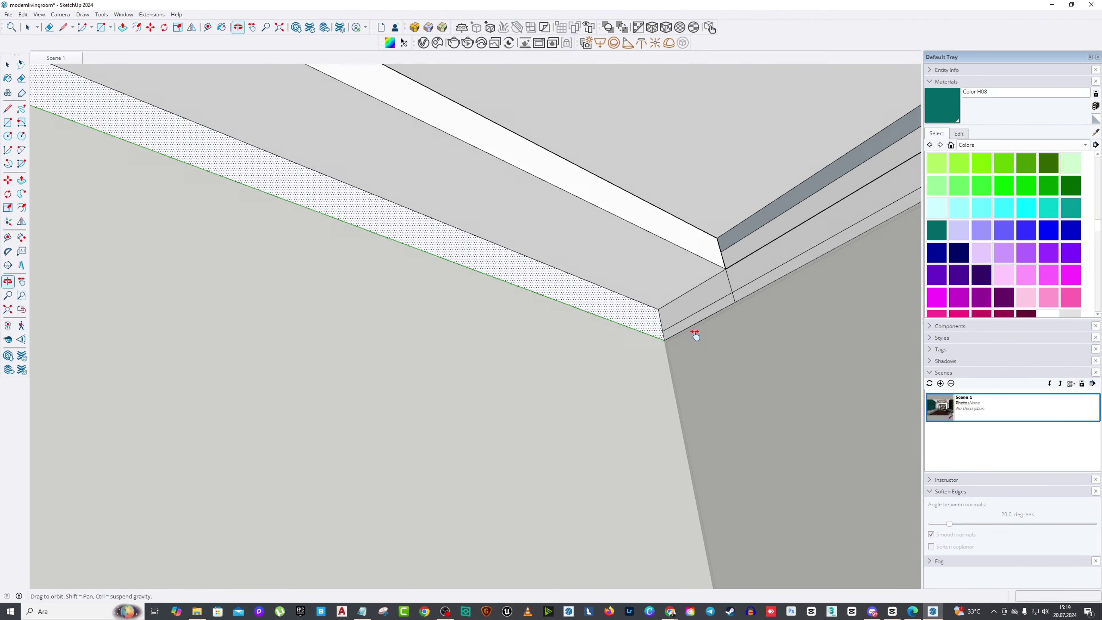
right_click(679, 304)
left_click(696, 313)
key("p")
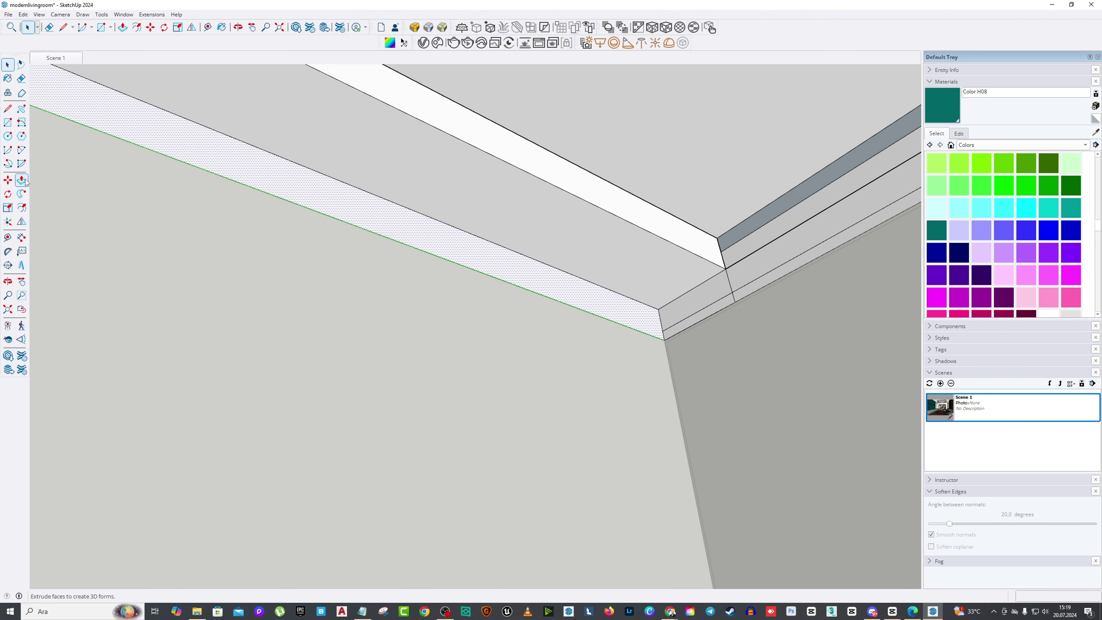
left_click(616, 250)
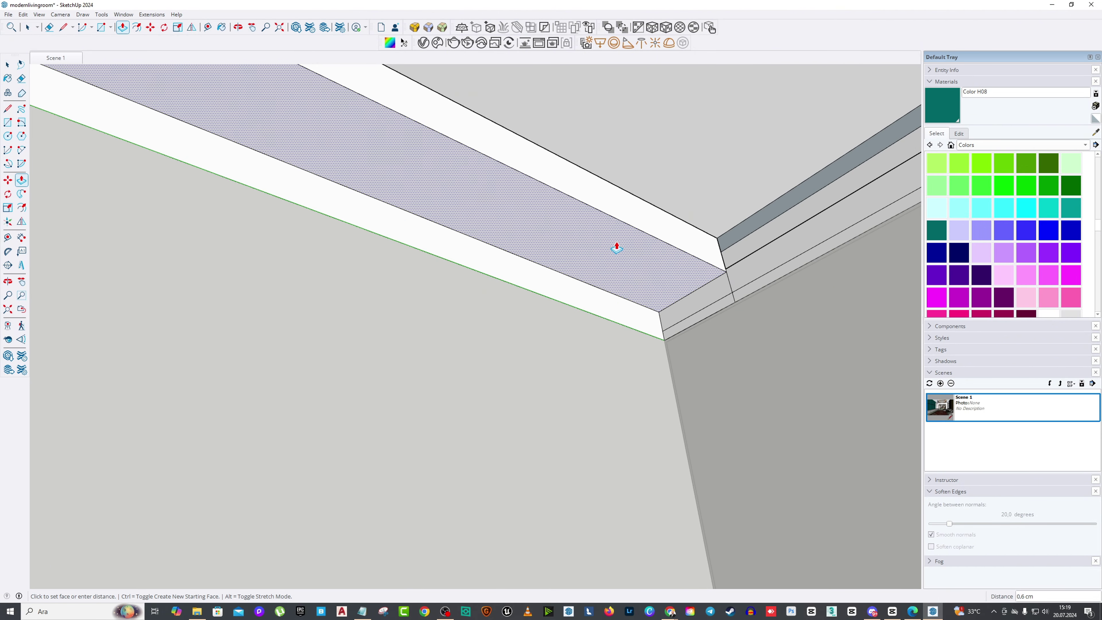
left_click(730, 305)
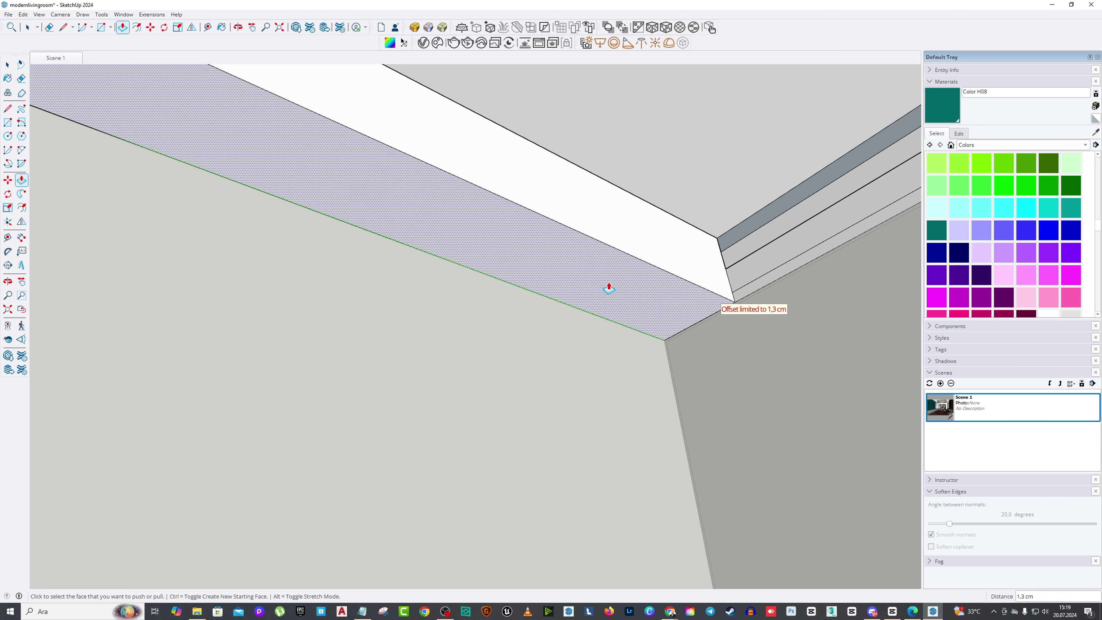
middle_click_drag(607, 288, 521, 356)
Step: Pan and orbit to look up at the left ceiling corner
left_click(253, 28)
left_click_drag(433, 226, 707, 208)
middle_click_drag(707, 209, 290, 271)
left_click_drag(290, 271, 698, 185)
scroll(499, 295, "down", 2)
middle_click_drag(300, 340, 411, 268)
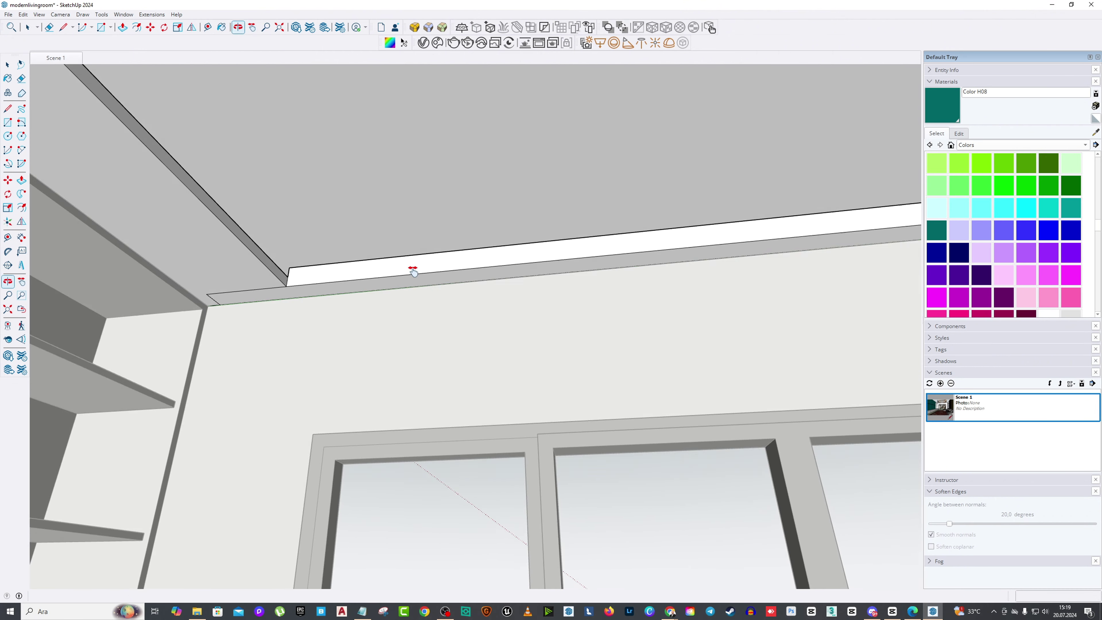
scroll(341, 281, "up", 3)
middle_click_drag(322, 273, 325, 238)
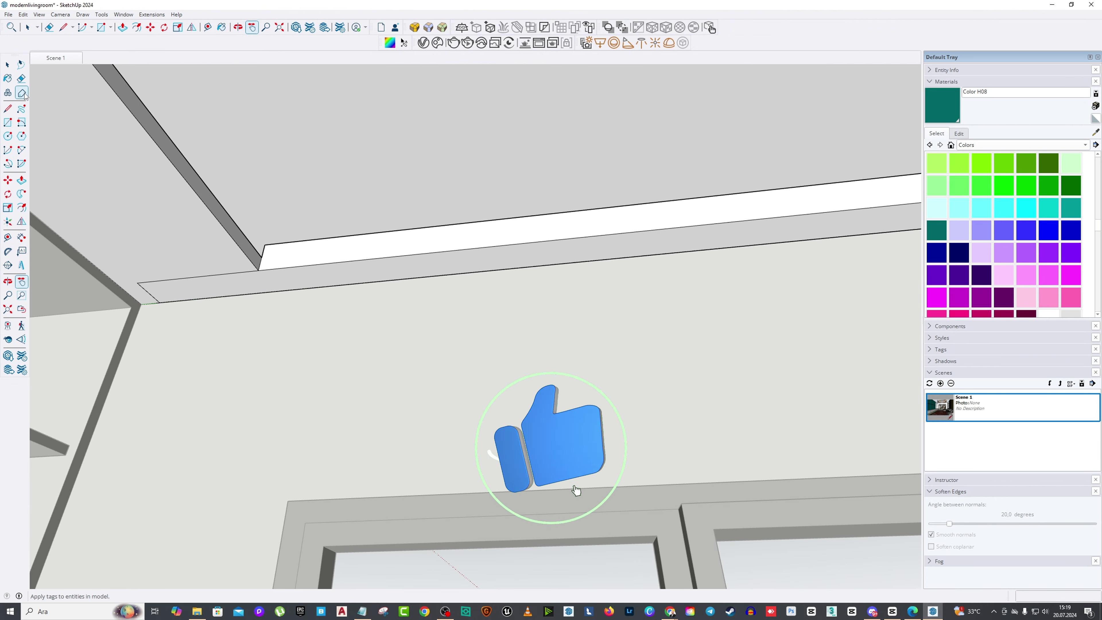
Step: Offset the ceiling strip face inward by about 1,1 cm
key("e")
scroll(170, 281, "down", 2)
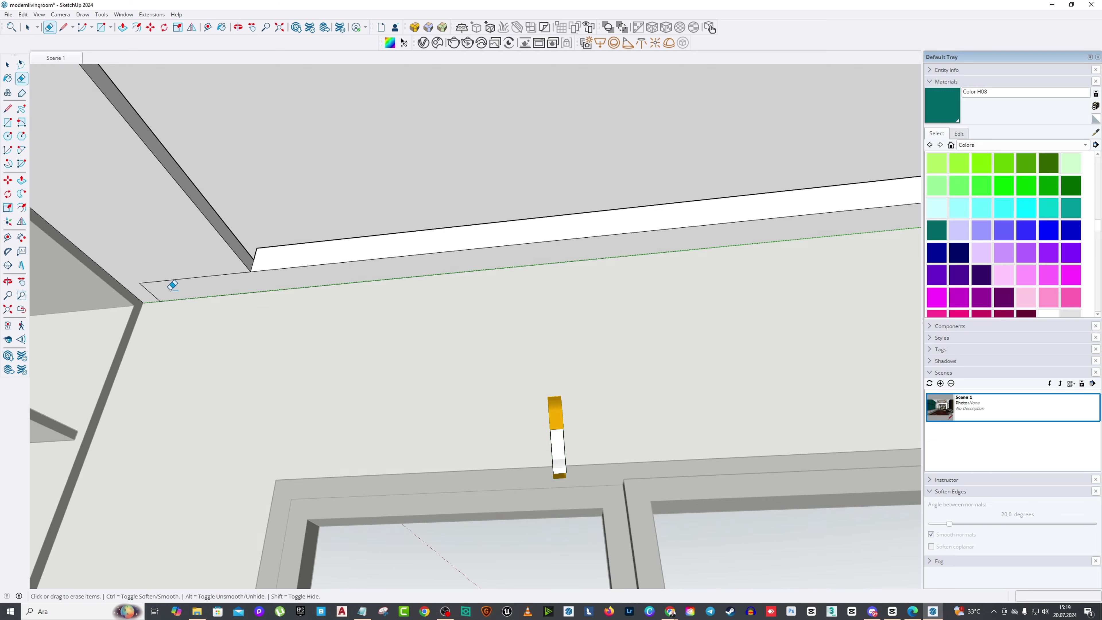
left_click(165, 291)
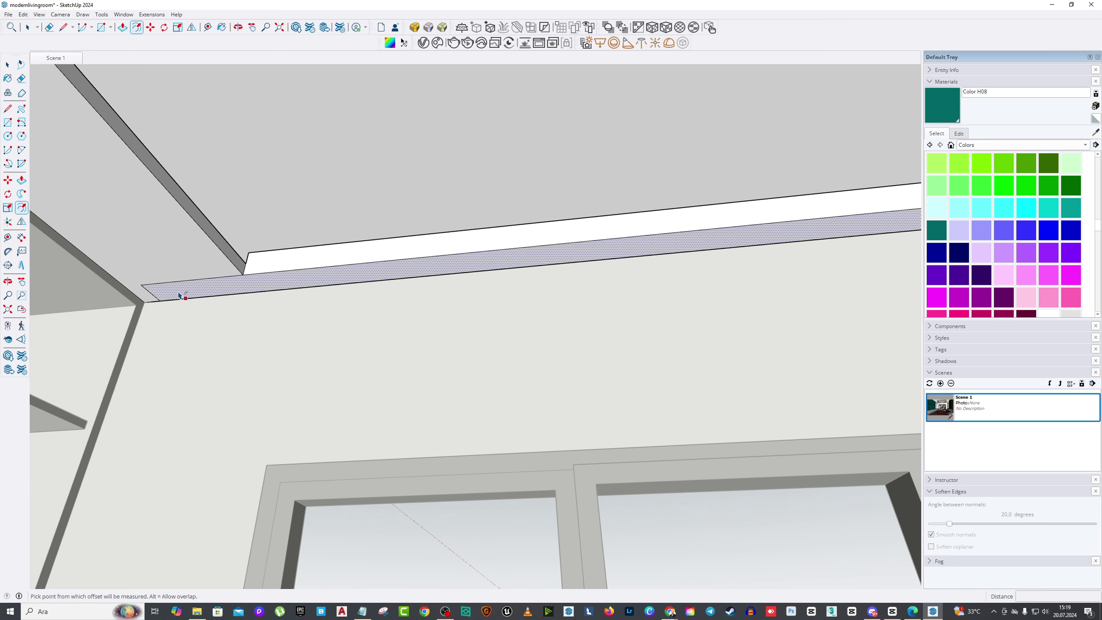
left_click(165, 303)
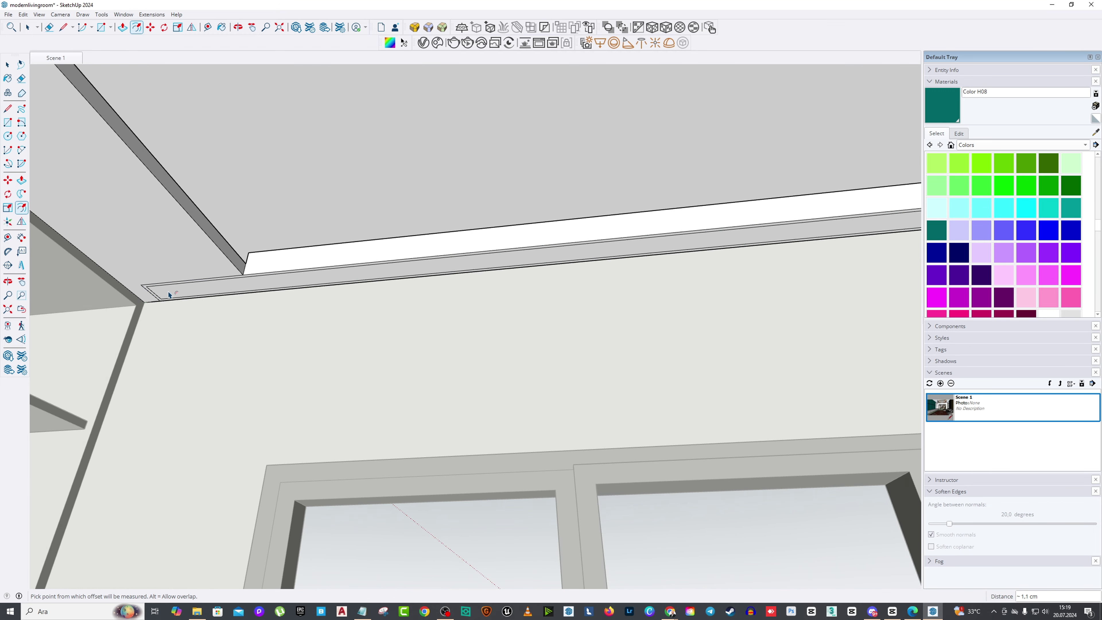
Step: Push the strip's inner face 12,1 cm up into the ceiling
key("p")
left_click(339, 276)
left_click(337, 243)
scroll(337, 277, "down", 5)
middle_click_drag(299, 296, 351, 305)
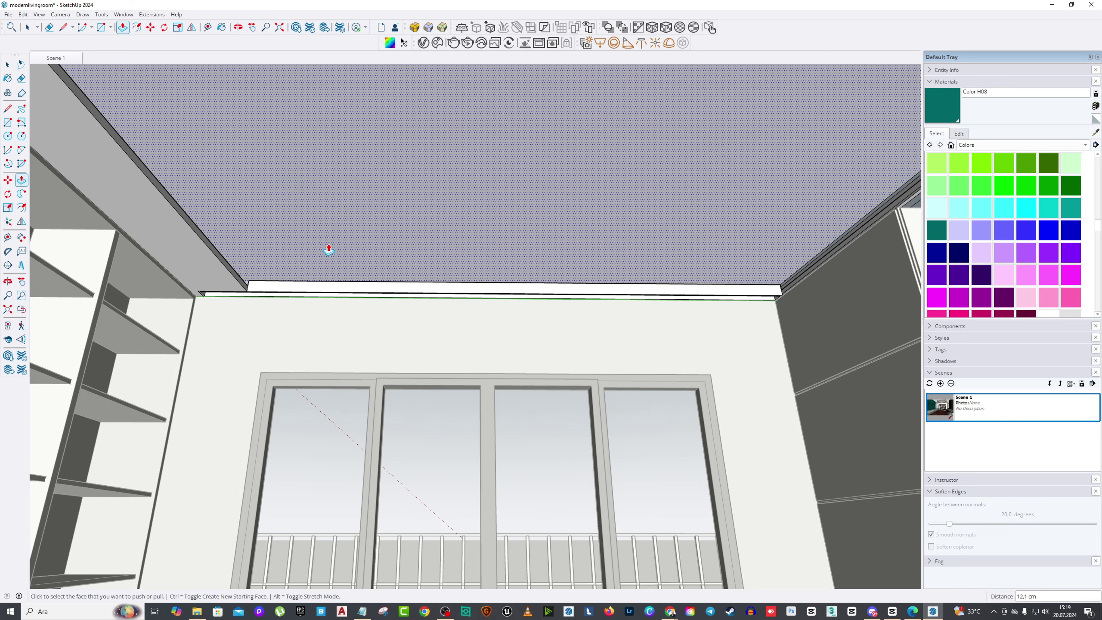
middle_click_drag(141, 238, 109, 236)
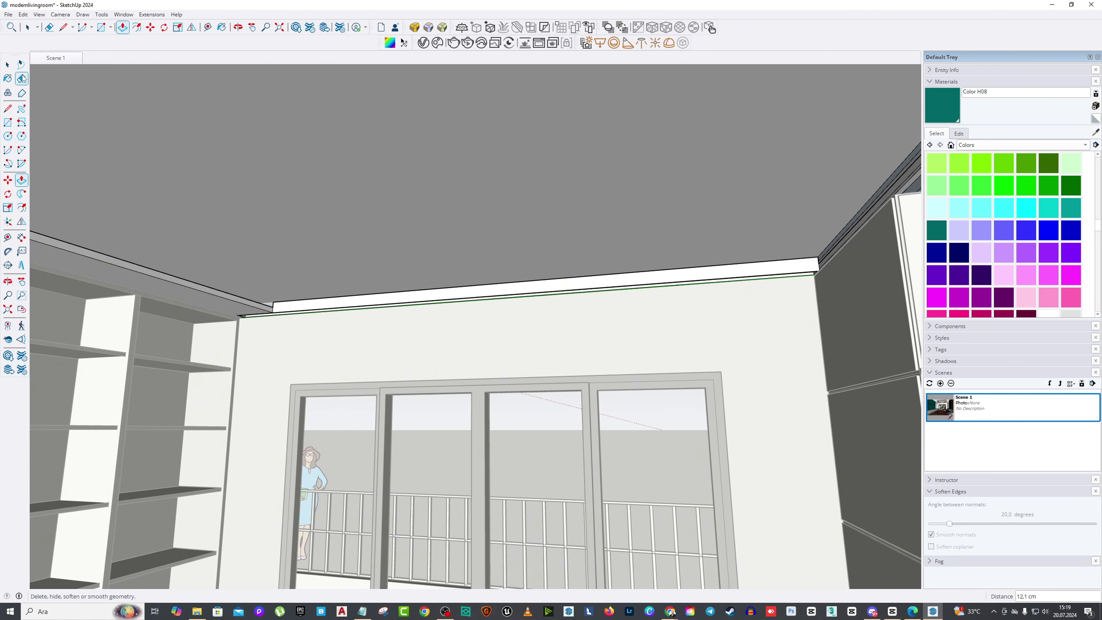
Step: Reverse the inside-out face of the recessed ceiling trim beside the shelf
left_click(7, 65)
scroll(274, 309, "up", 3)
middle_click_drag(276, 312, 354, 338)
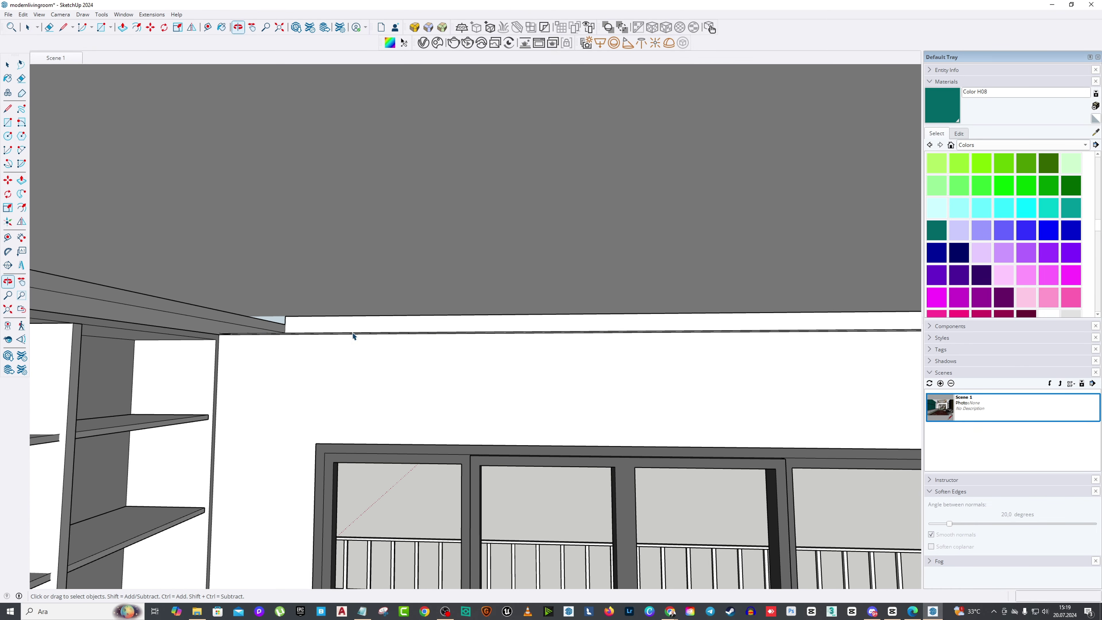
scroll(285, 326, "up", 4)
middle_click_drag(285, 325, 122, 306)
scroll(223, 323, "up", 3)
middle_click_drag(223, 323, 428, 342)
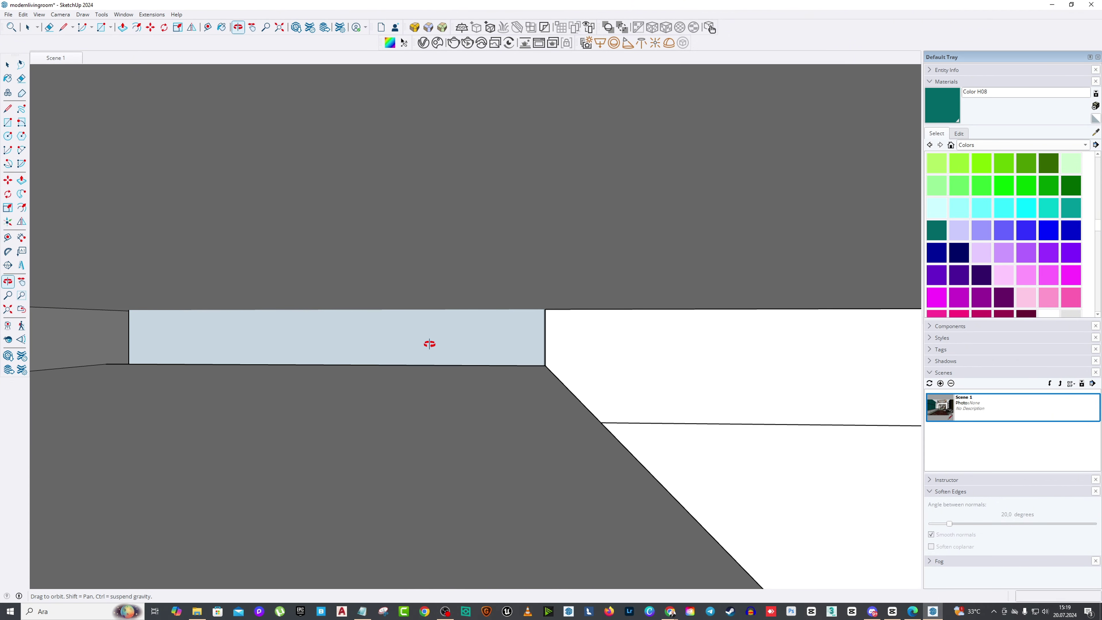
right_click(463, 335)
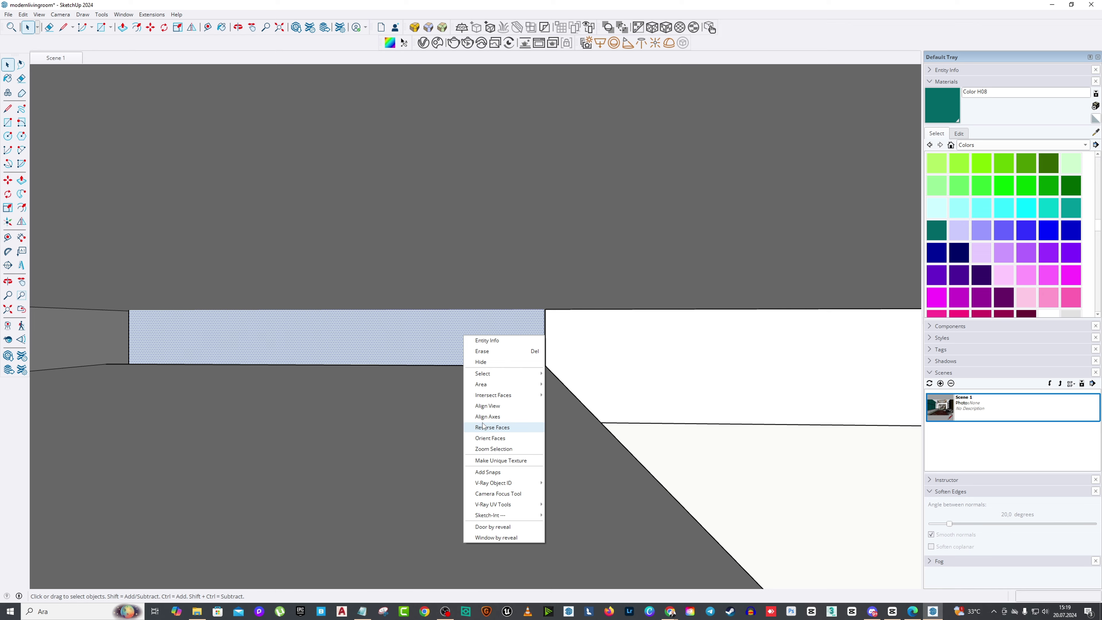
left_click(494, 428)
middle_click_drag(507, 389, 303, 337)
middle_click_drag(627, 352, 536, 492)
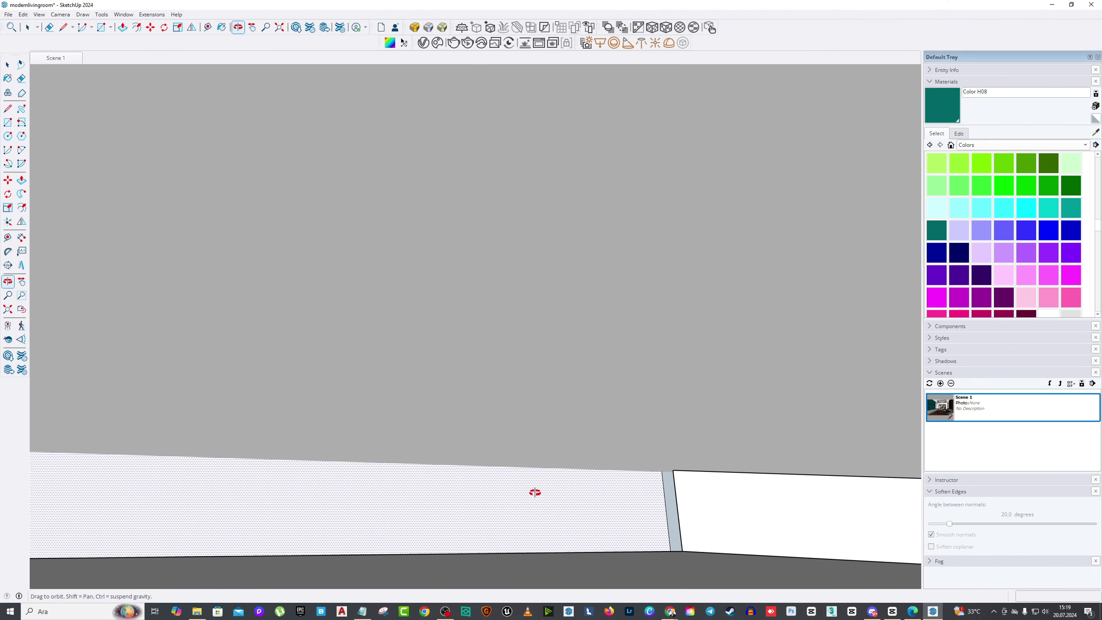
mouse_move(648, 497)
middle_mouse_down()
mouse_move(376, 480)
mouse_move(460, 381)
mouse_move(446, 311)
middle_mouse_up()
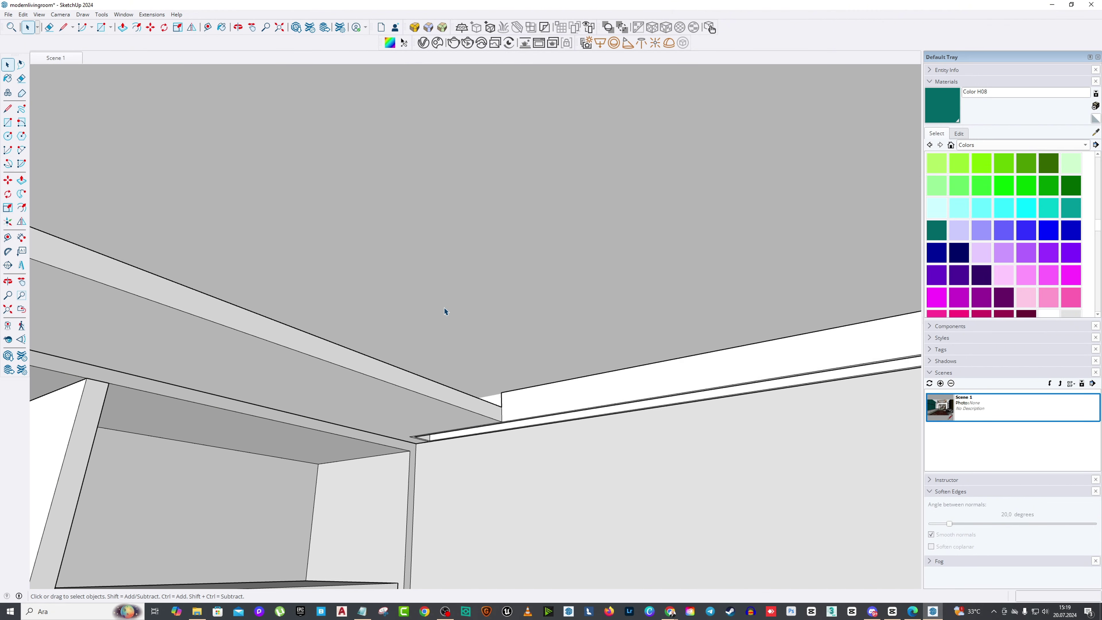
Step: Return to the Scene 1 view and pan toward the shelves
left_click(65, 59)
key("Page_Down")
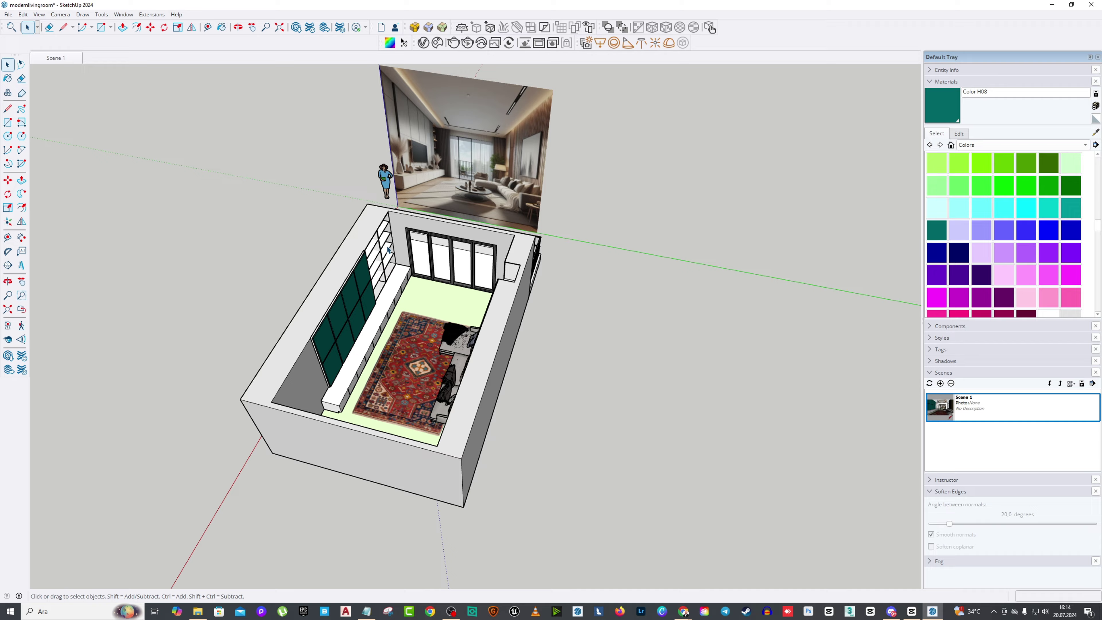
scroll(412, 241, "up", 3)
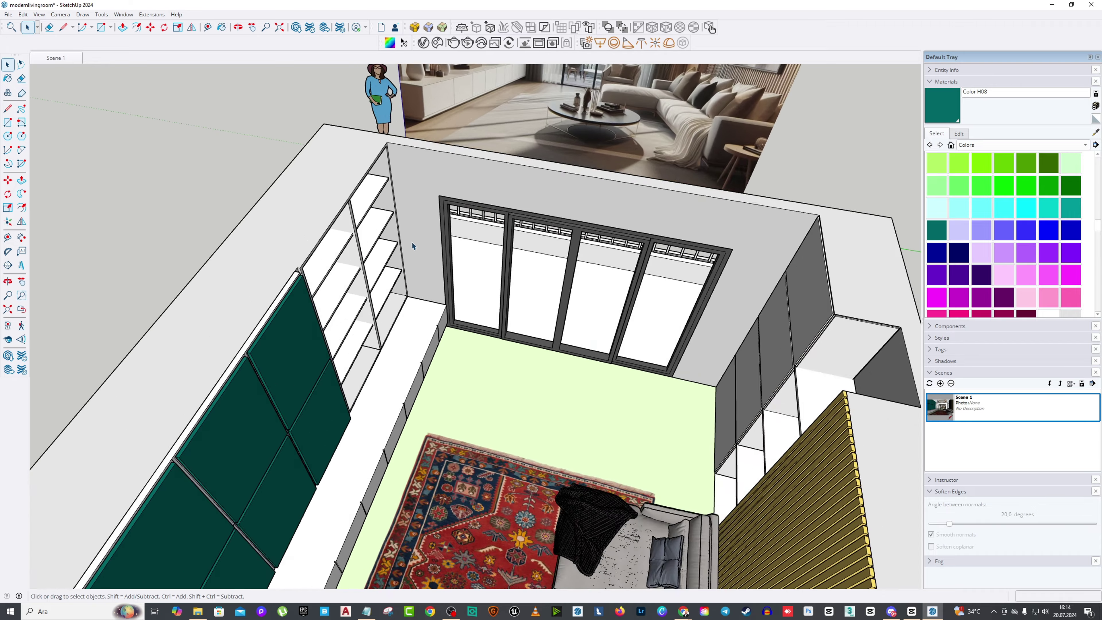
scroll(326, 62, "down", 3)
key("h")
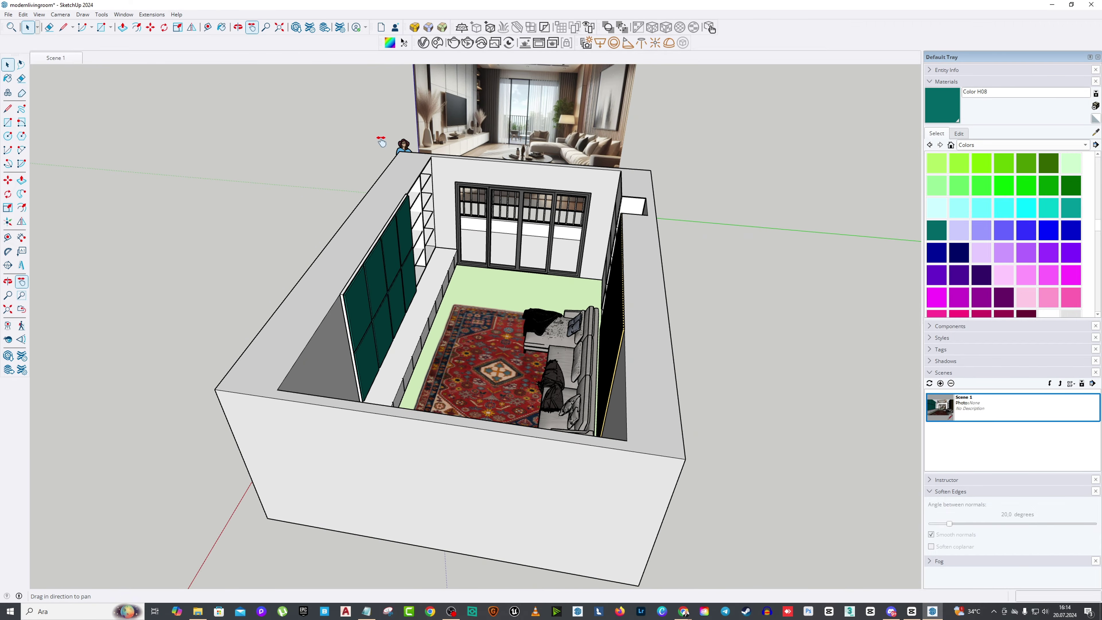
scroll(411, 408, "up", 4)
right_click(533, 246)
left_click(546, 249)
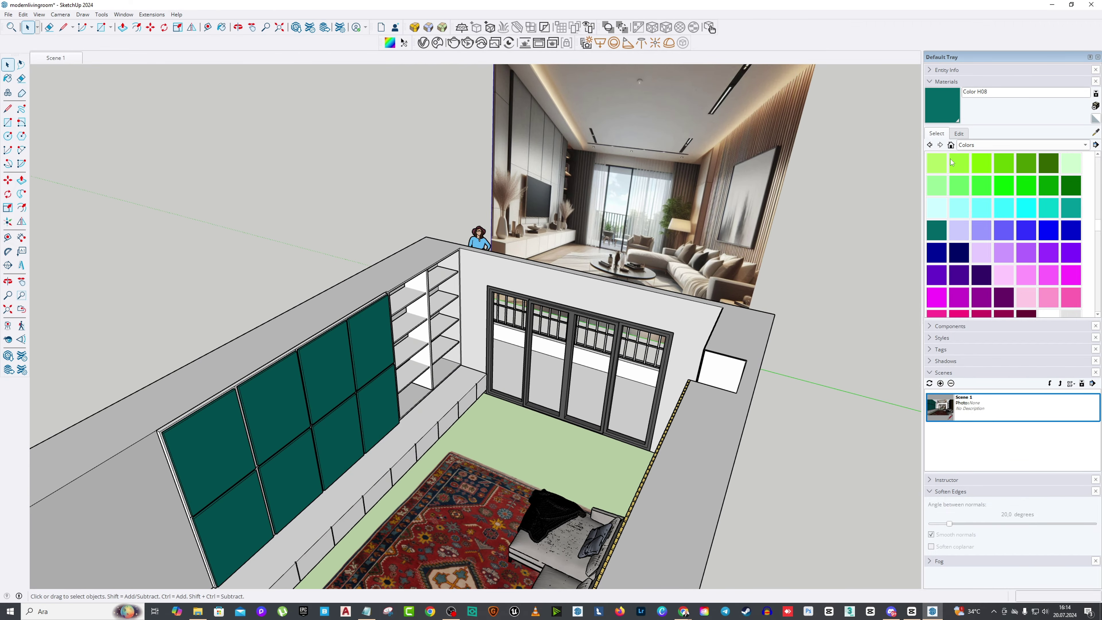
Step: Sample the teal Color H08 cabinet material with the Paint Bucket
left_click(1095, 132)
left_click(375, 338)
left_click(958, 133)
key("space")
double_click(508, 269)
triple_click(508, 270)
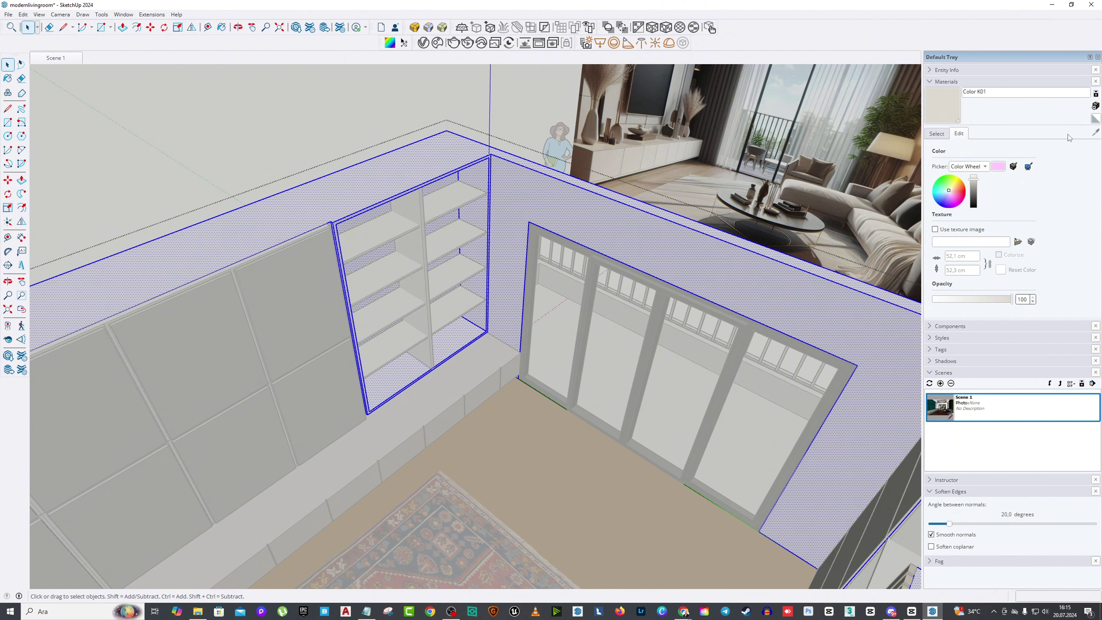
Step: Paint the two niche shelves with the light beige Color K01
middle_click_drag(469, 251, 500, 276)
double_click(482, 270)
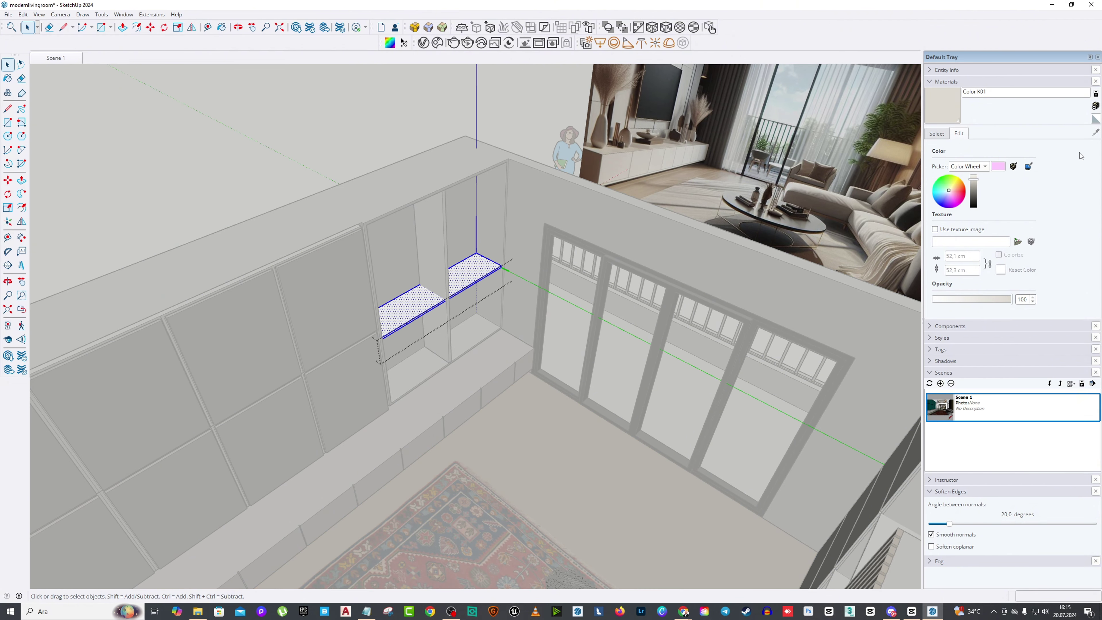
key("b")
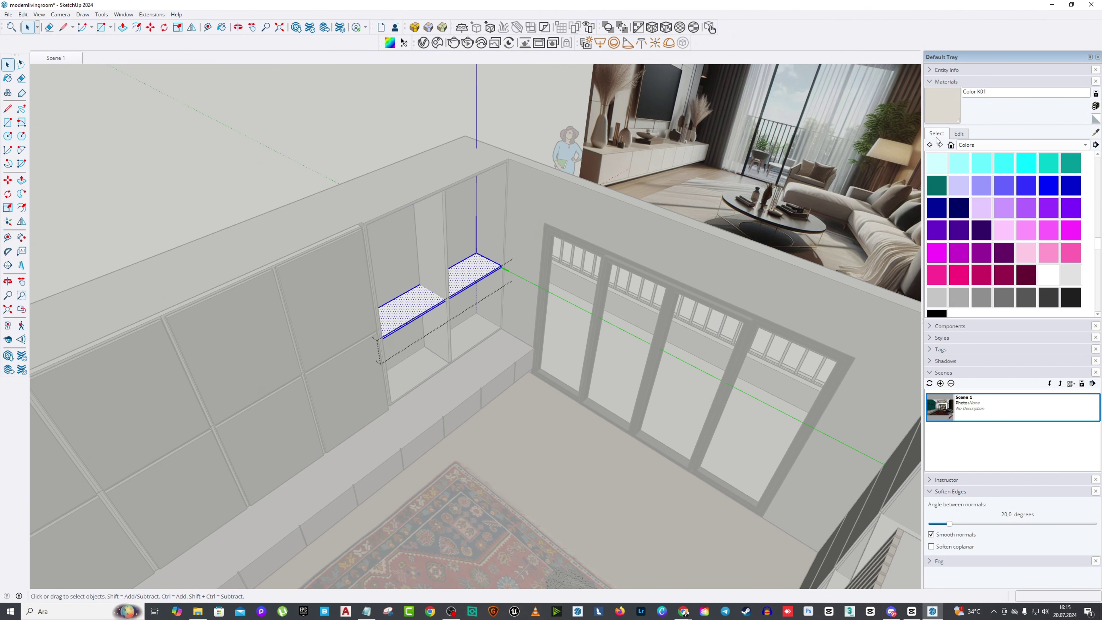
left_click(507, 357, "alt")
left_click(471, 268)
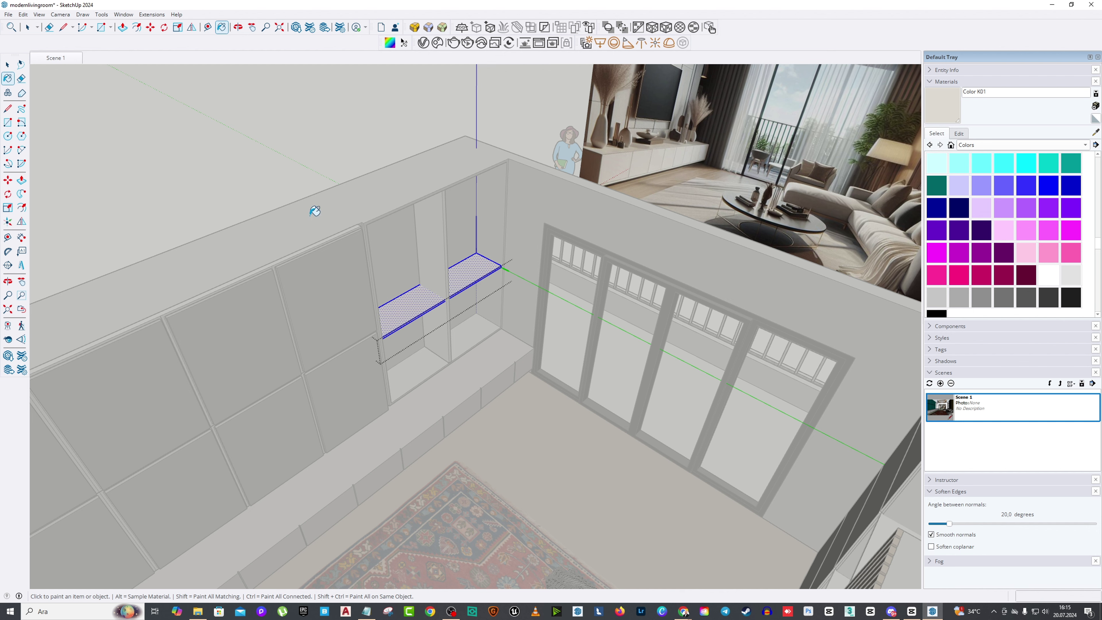
left_click(8, 64)
left_click(195, 119)
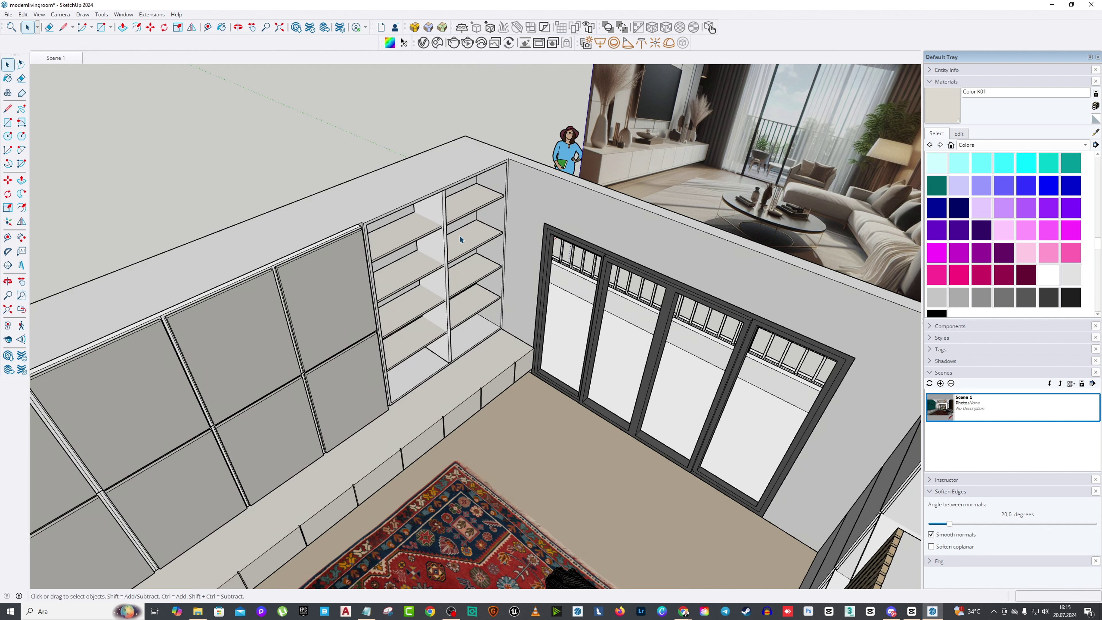
Step: Open the vertical divider group and select its panel for painting
middle_click_drag(461, 238, 439, 240)
double_click(441, 240)
left_click(441, 242)
key("b")
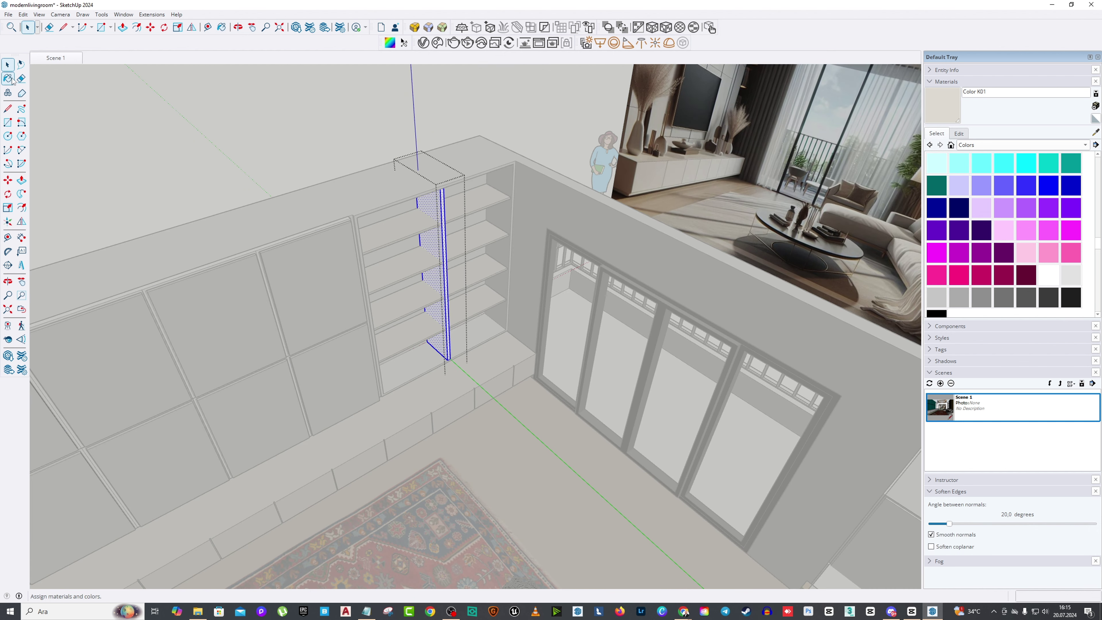
left_click(8, 64)
left_click(217, 152)
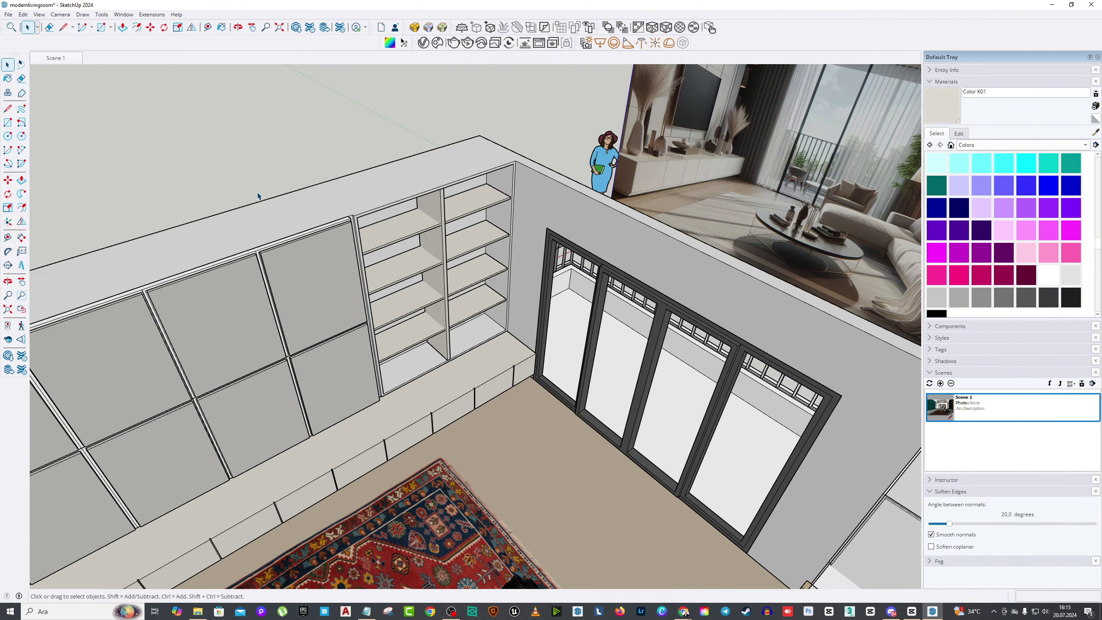
Step: Enter the outer wall group with all its geometry selected
scroll(434, 299, "down", 3)
middle_click_drag(451, 299, 698, 307)
scroll(446, 350, "up", 3)
triple_click(446, 345)
scroll(466, 331, "down", 3)
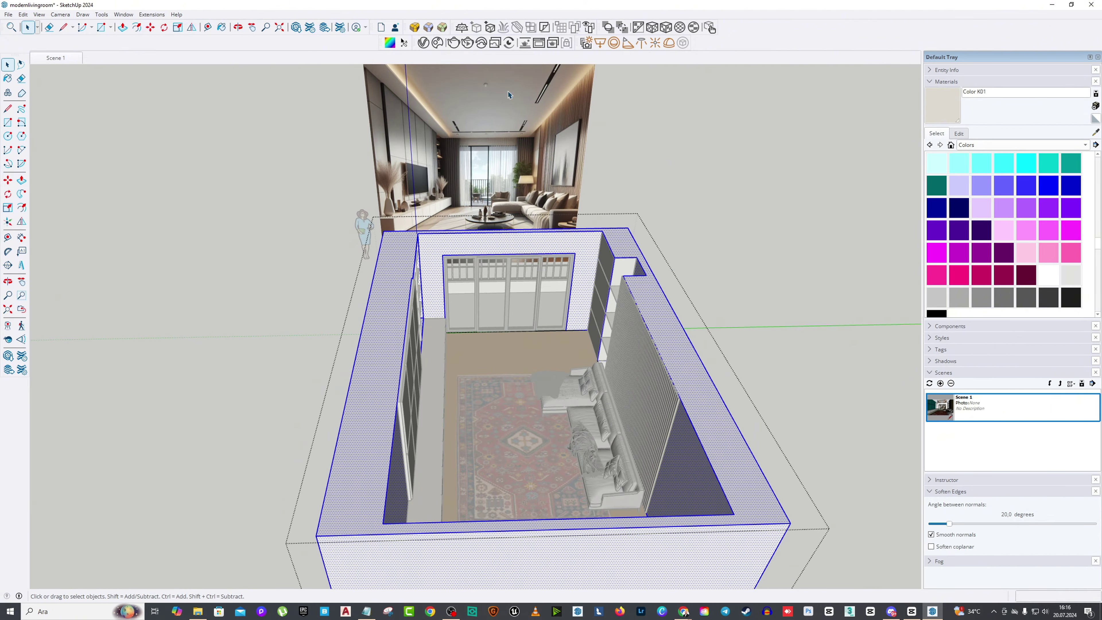
Step: Create a new material named 'Material' and lighten it to near-white
middle_click_drag(557, 256, 659, 256)
left_click(1094, 117)
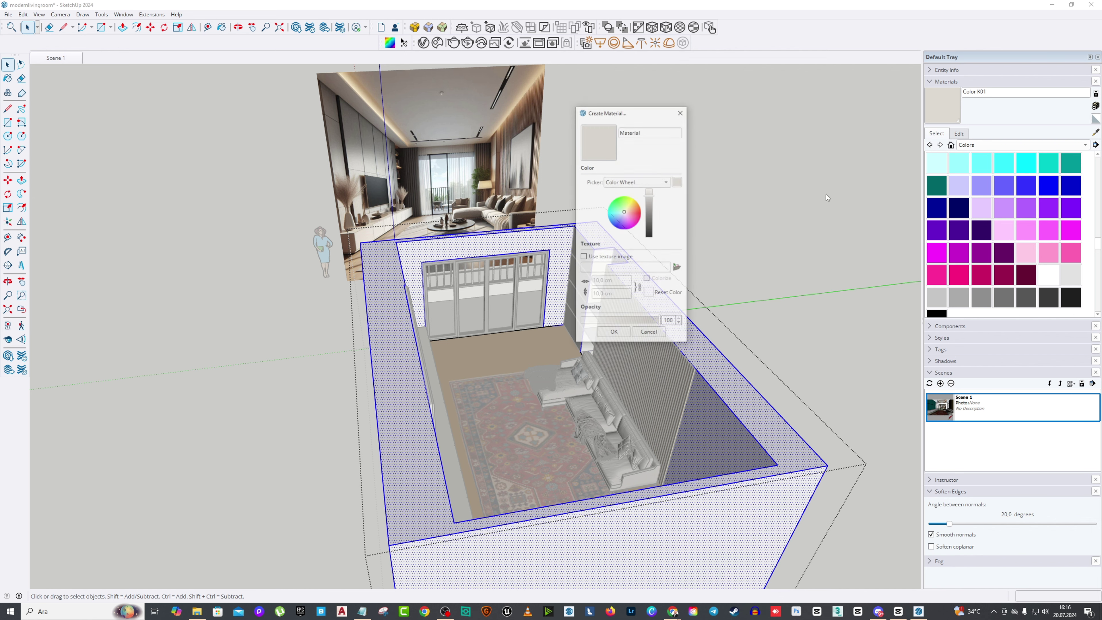
left_click(618, 330)
left_click(959, 132)
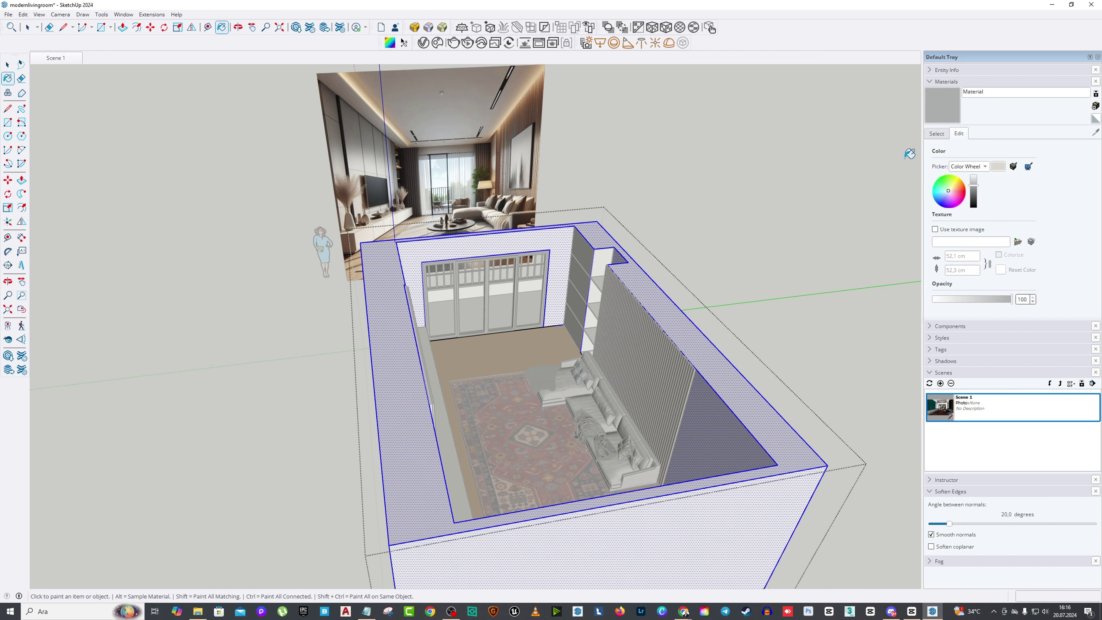
left_click(977, 181)
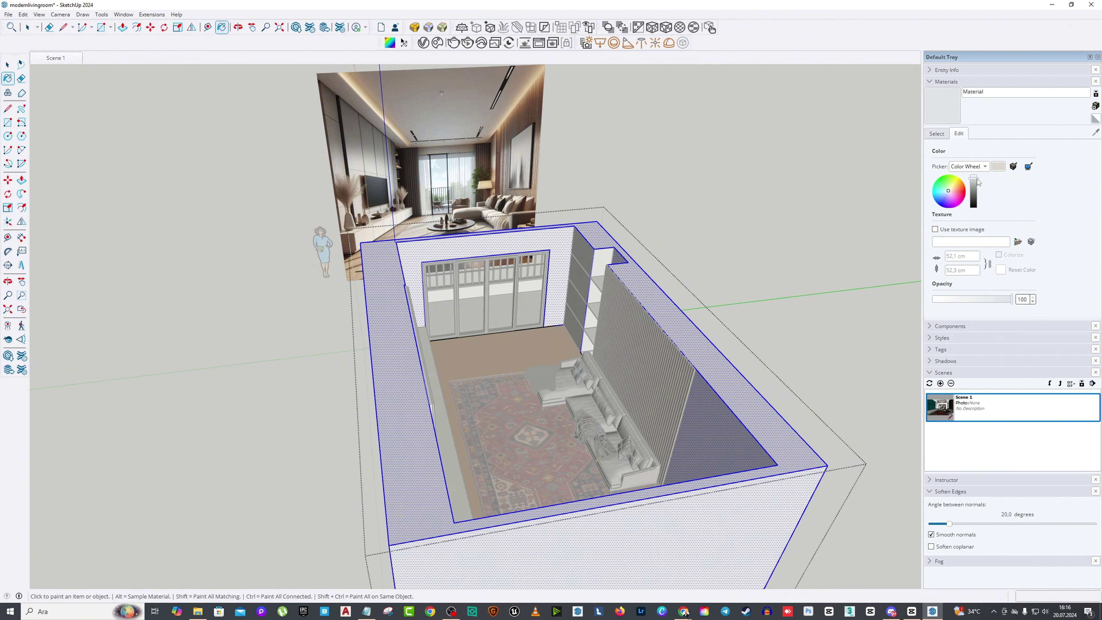
Step: Leave the wall group and return to the Scene 1 room view
left_click(7, 65)
middle_click_drag(538, 243, 417, 243)
left_click(648, 222)
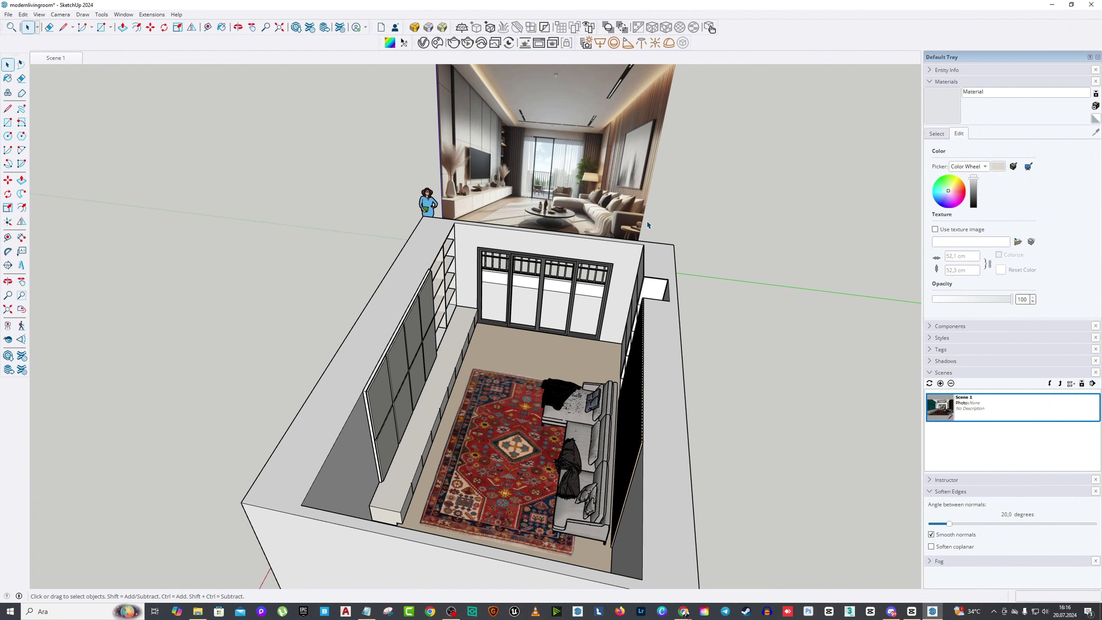
scroll(668, 376, "down", 4)
mouse_move(669, 376)
middle_mouse_down()
mouse_move(165, 406)
mouse_move(416, 438)
mouse_move(623, 437)
mouse_move(624, 389)
middle_mouse_up()
scroll(416, 438, "up", 4)
left_click(59, 59)
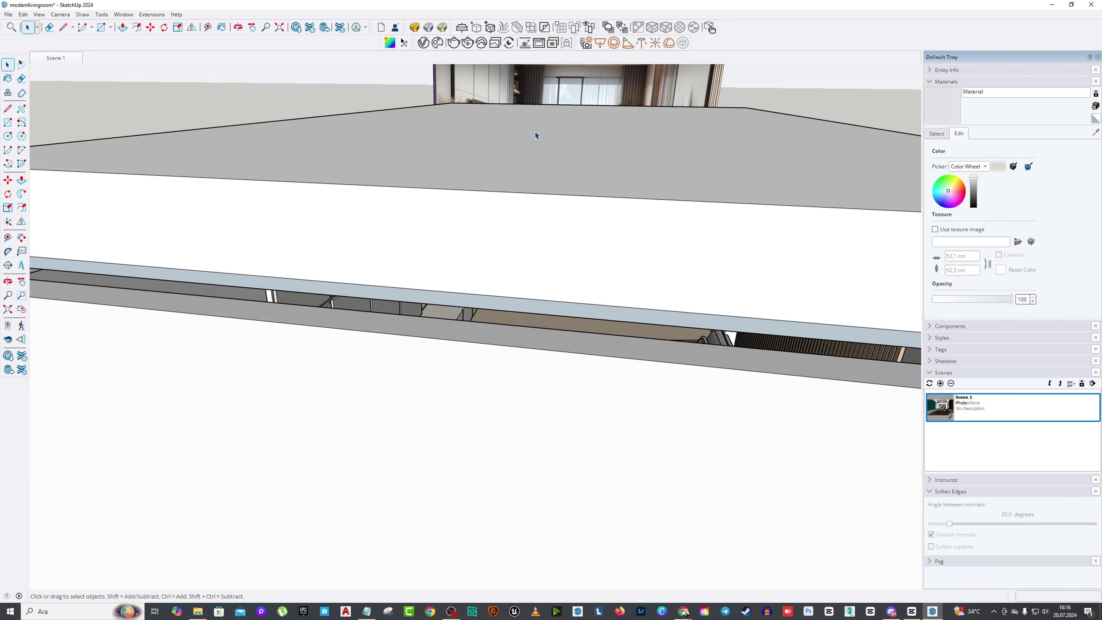
key("Page_Down")
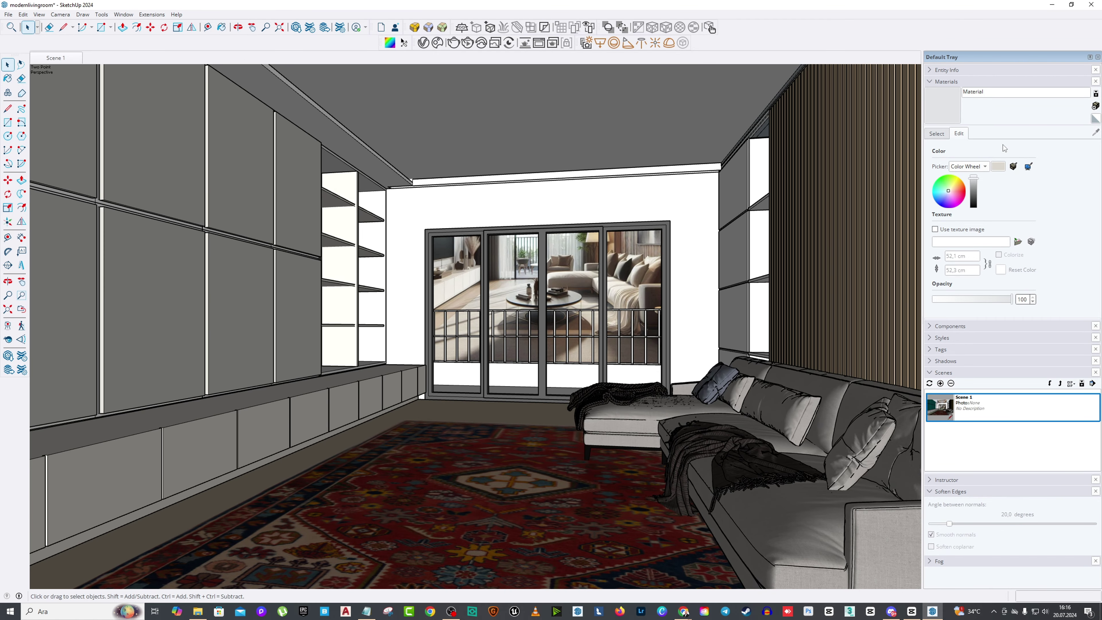
Step: Paint the whole ceiling with the in-model Color M01 material
left_click(937, 134)
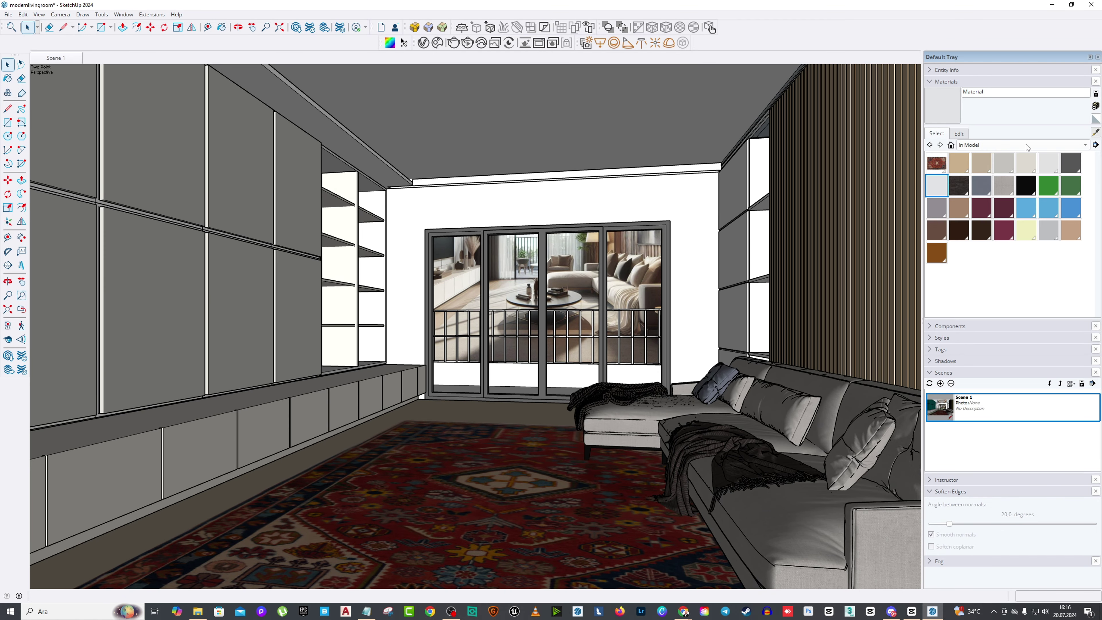
left_click(1049, 163)
left_click(7, 65)
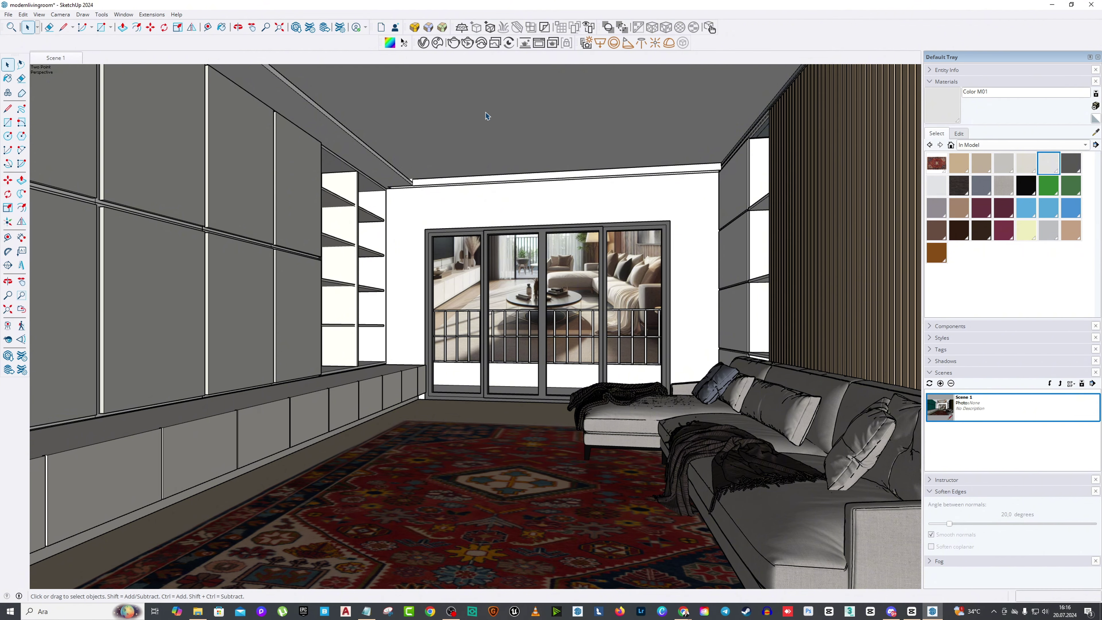
triple_click(486, 115)
key("b")
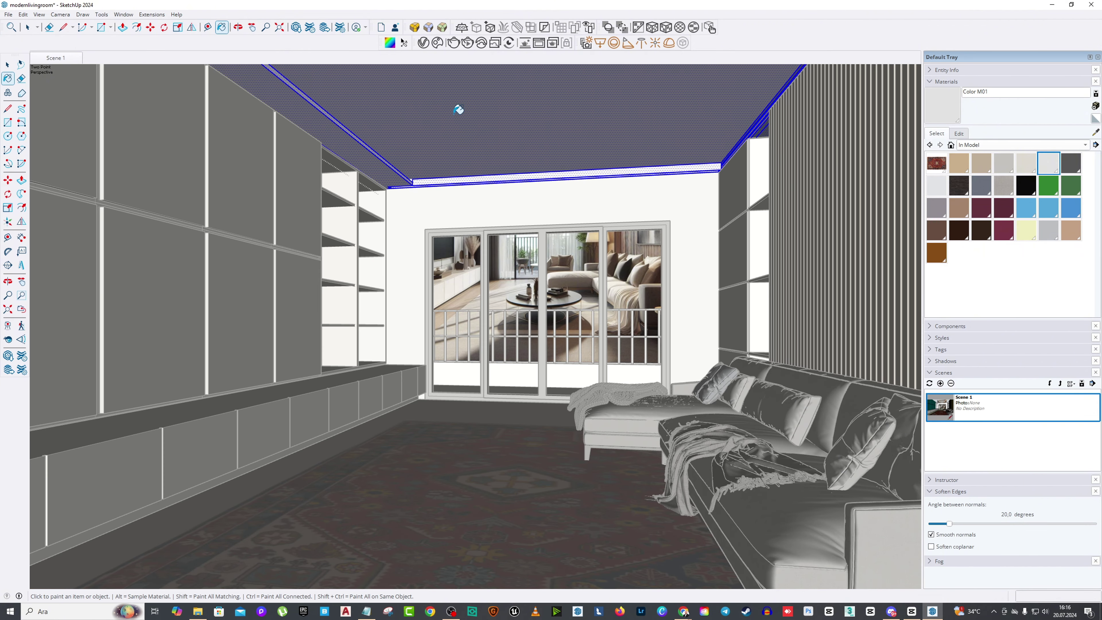
left_click(458, 109)
Step: Close the ceiling group and save the model
key("space")
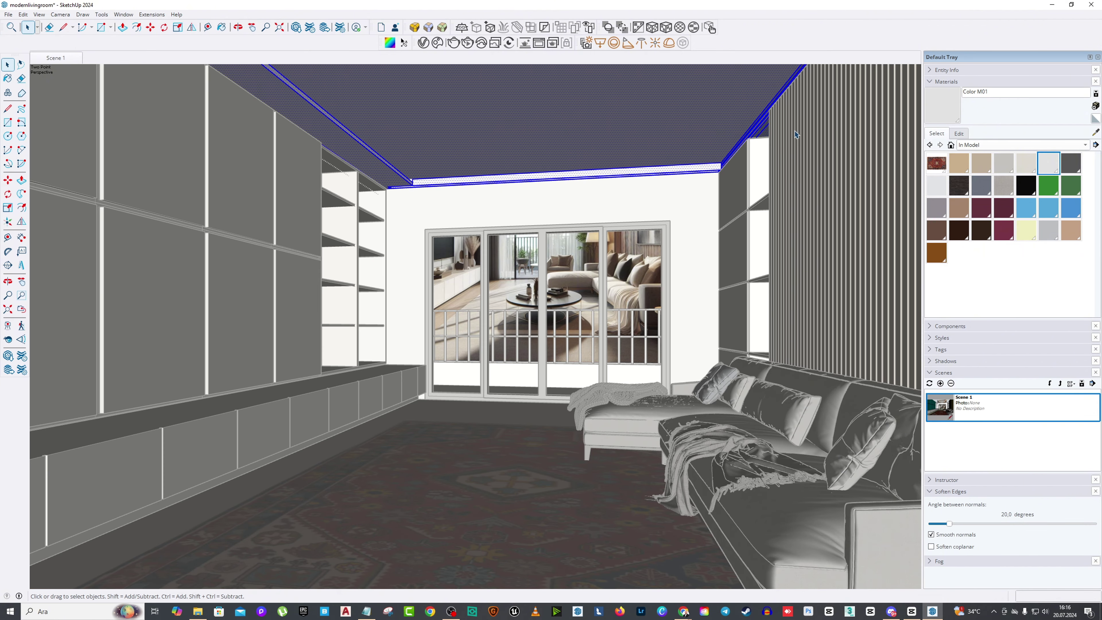
left_click(795, 135)
left_click(8, 14)
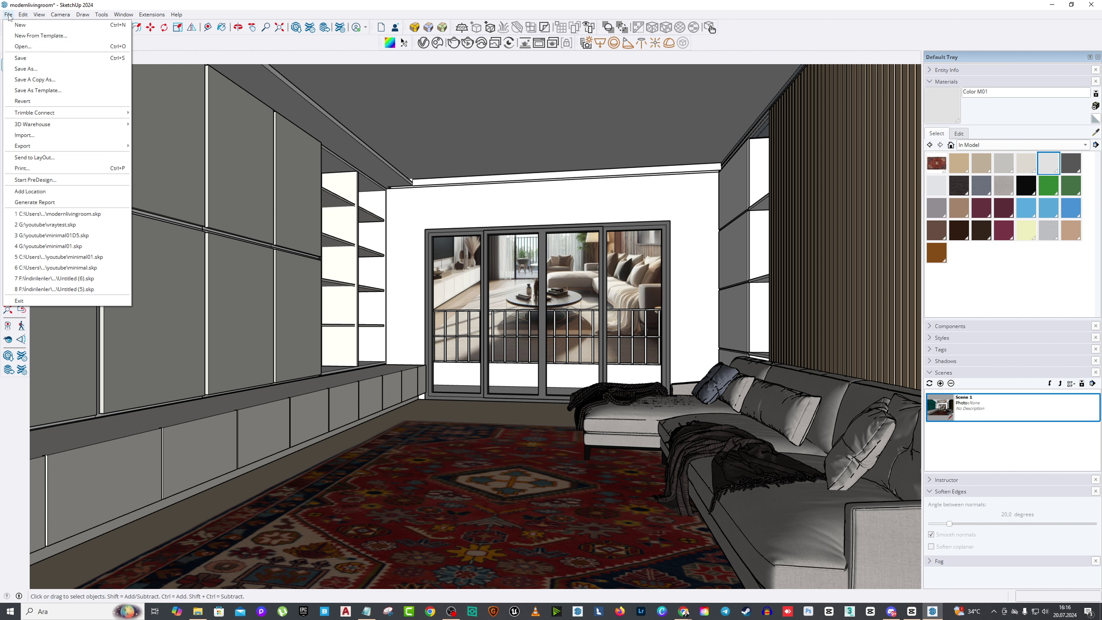
left_click(11, 58)
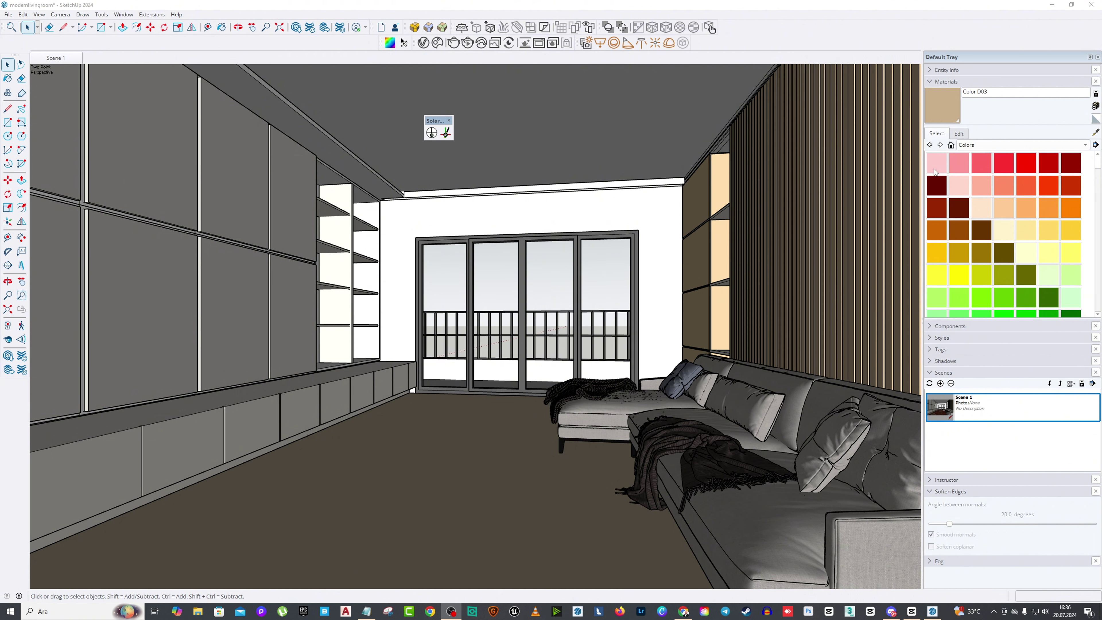
Step: Turn on shadows at 13:30 on 11/08 so sunlight patches cross the floor
left_click(931, 82)
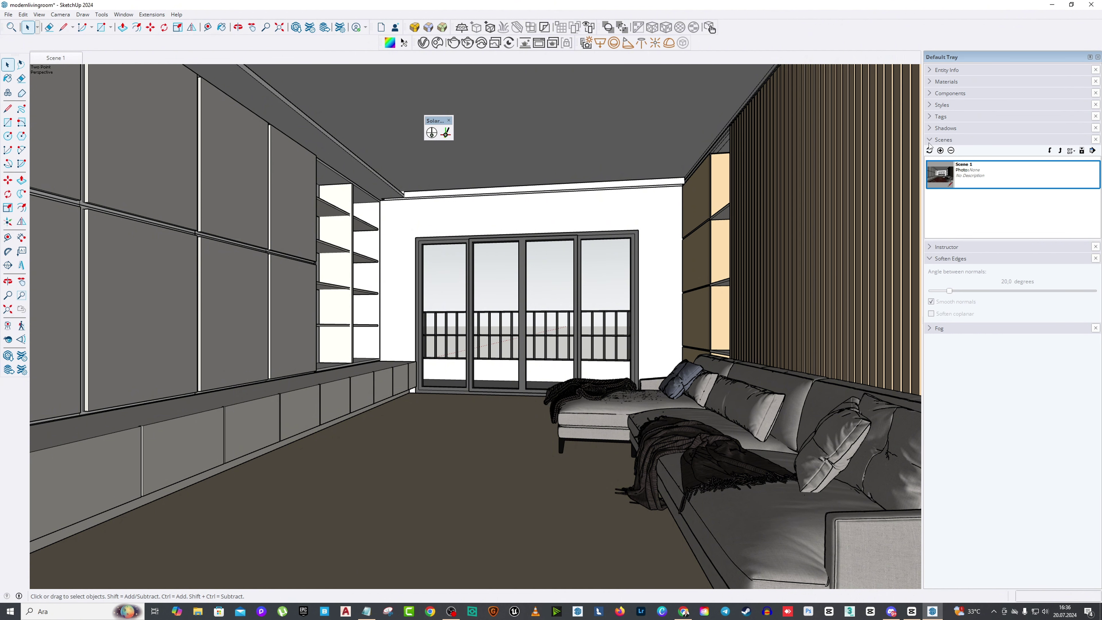
left_click(929, 128)
left_click(934, 144)
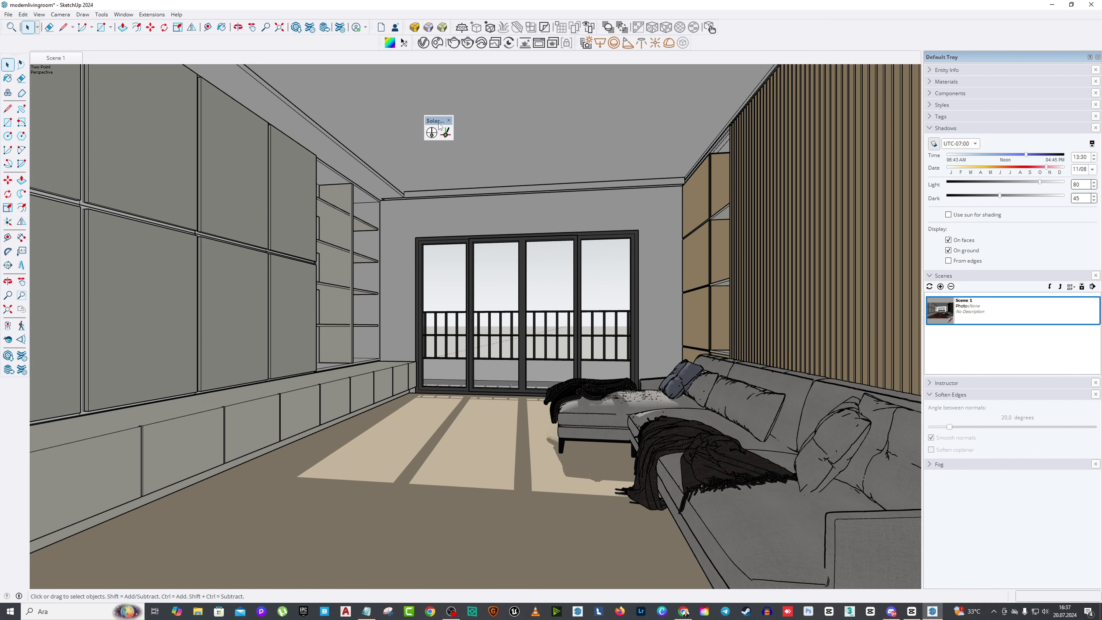
mouse_move(440, 124)
left_mouse_down()
mouse_move(424, 120)
mouse_move(439, 121)
left_mouse_up()
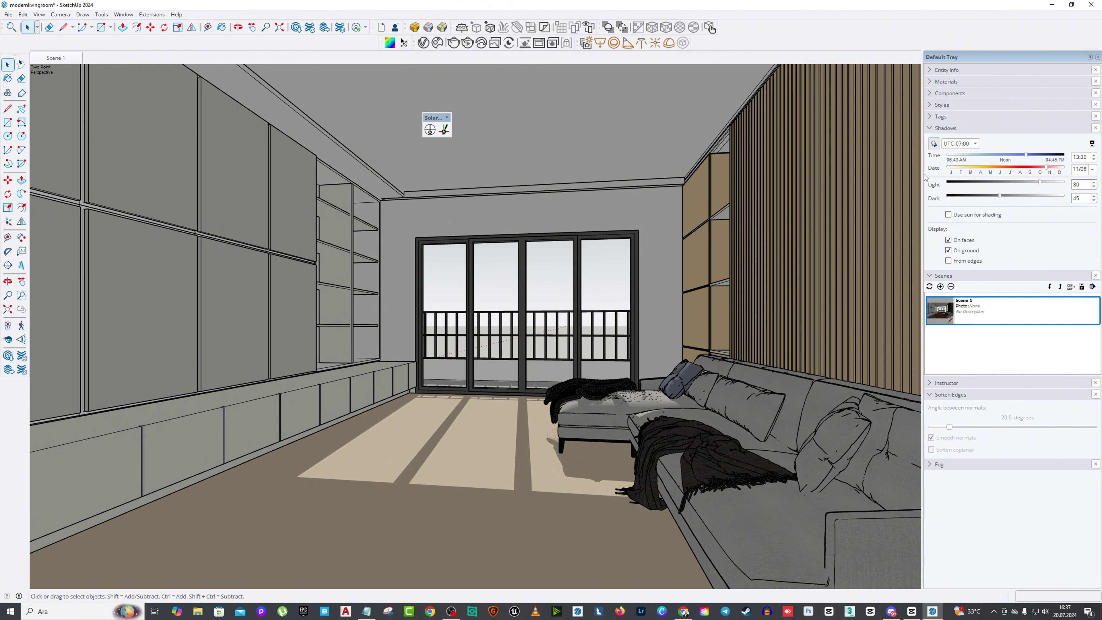
Step: Turn shadows off and open the V-Ray Asset Editor's render settings
left_click(934, 144)
left_click(424, 43)
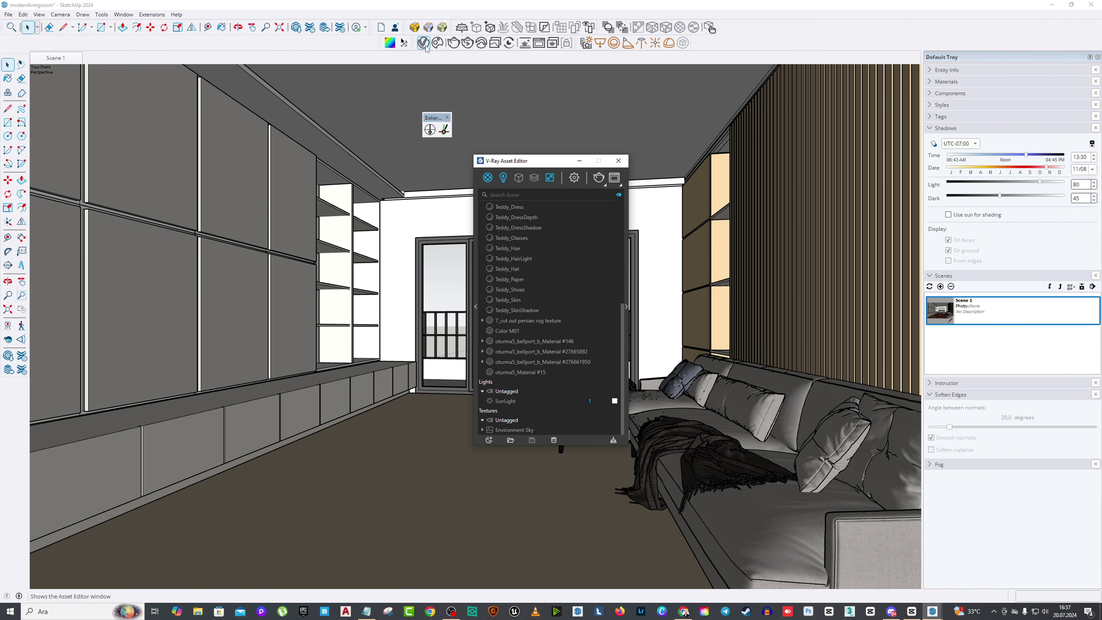
left_click(627, 321)
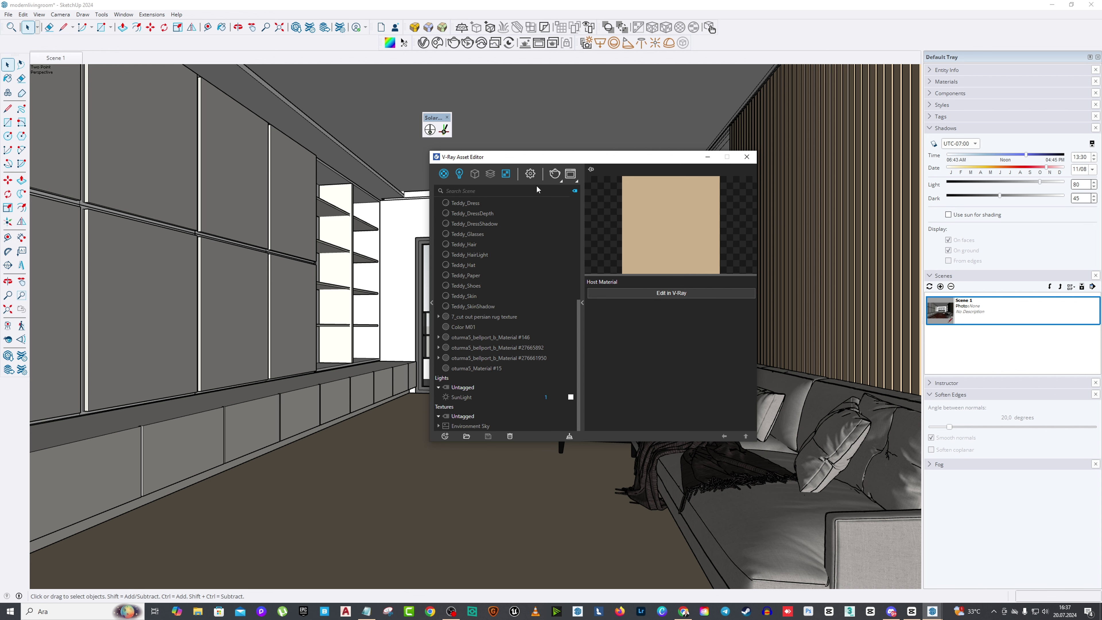
left_click(535, 176)
left_click_drag(559, 157, 498, 158)
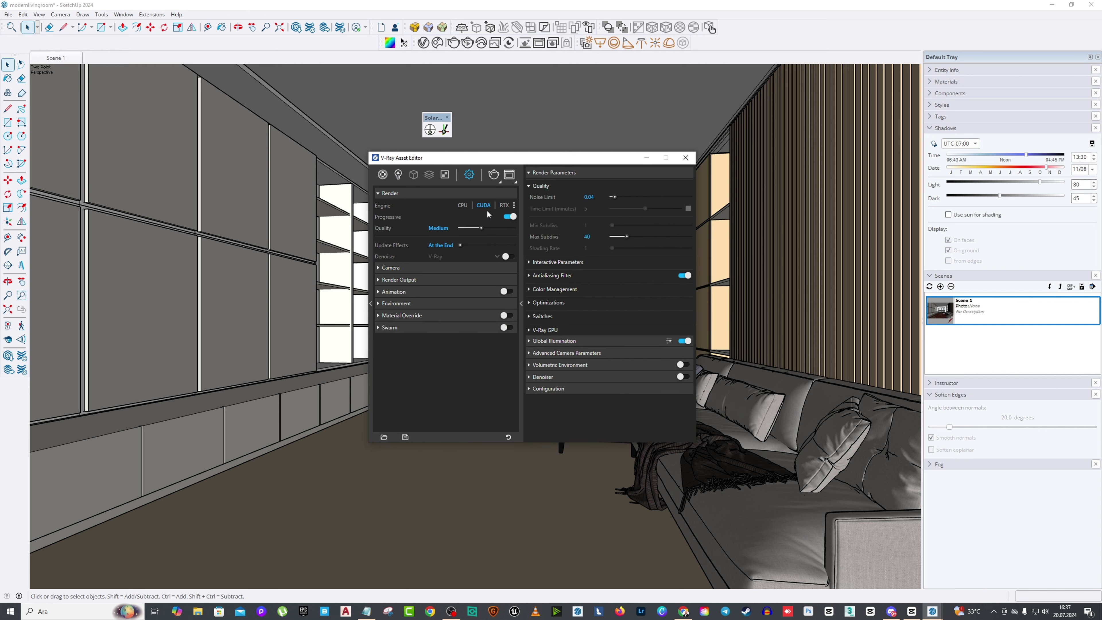
Step: Set the render camera and 1920×1080 output, then start the V-Ray render
left_click(514, 205)
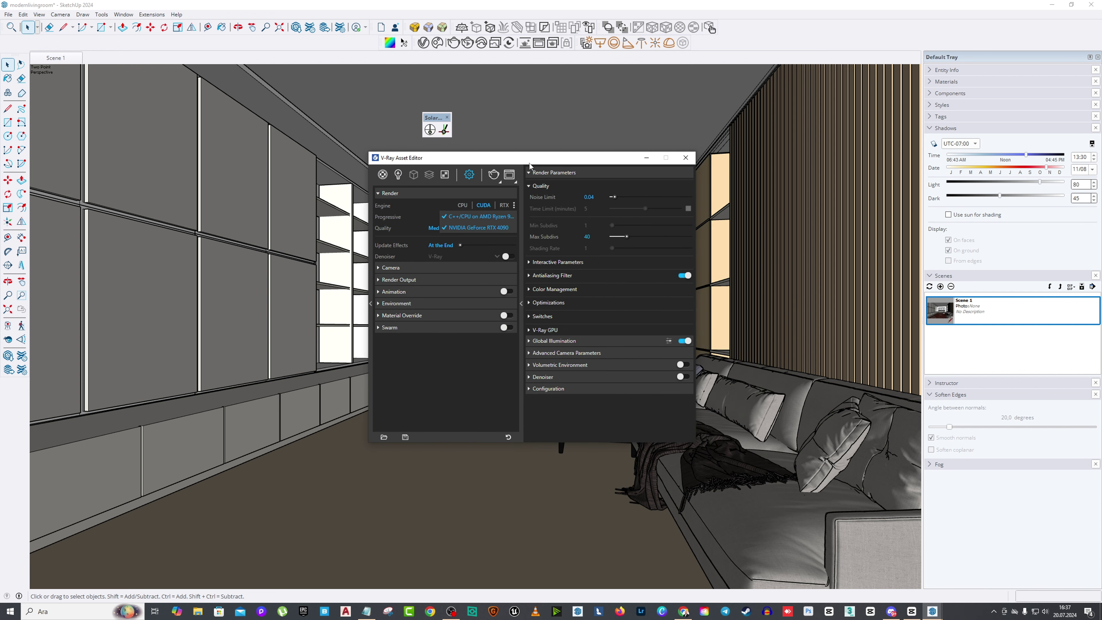
left_click(412, 269)
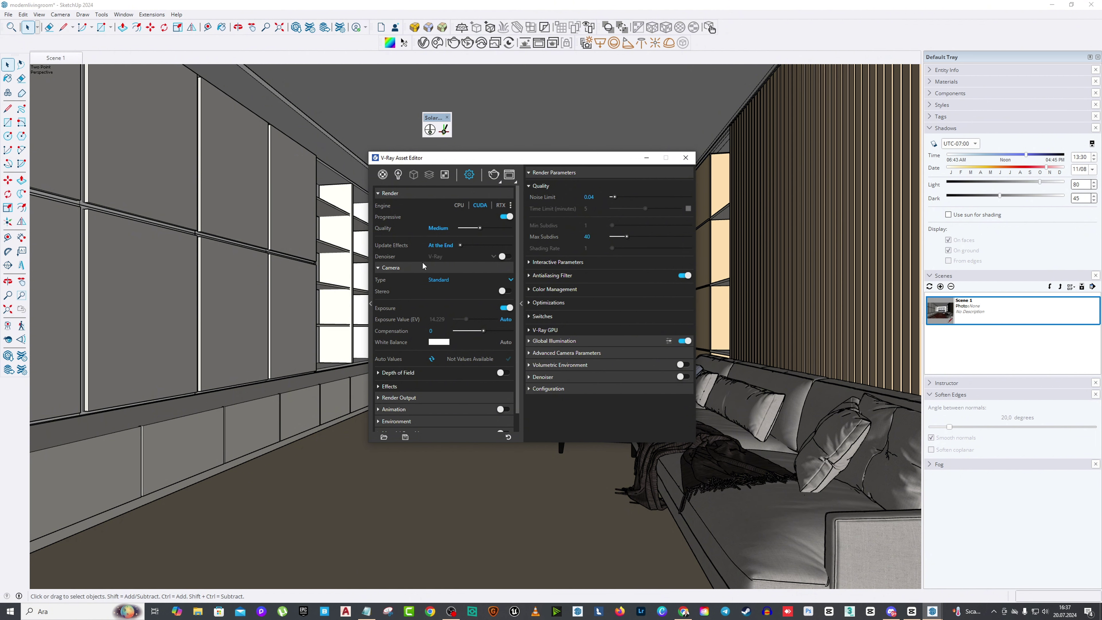
left_click(399, 398)
scroll(476, 361, "down", 1)
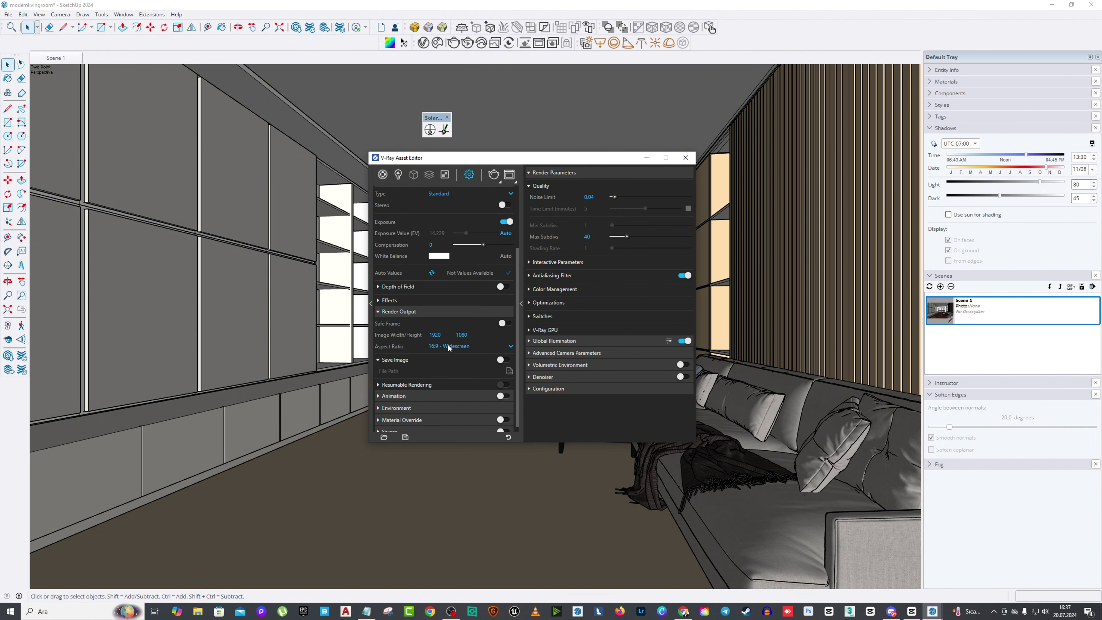
left_click(467, 334)
left_click(495, 175)
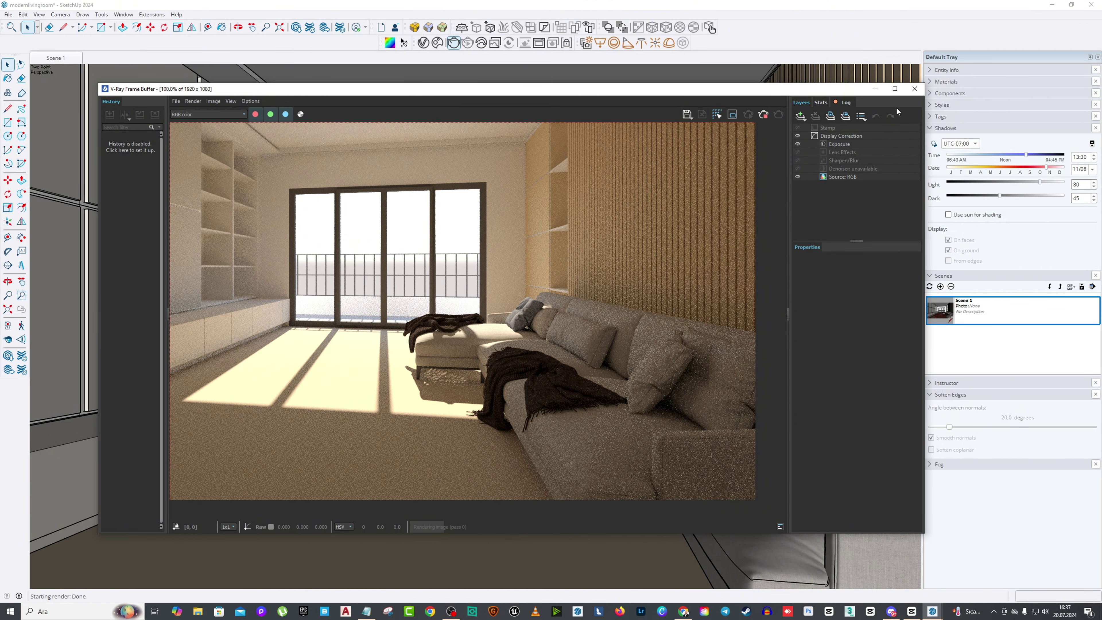
Step: Set the render's exposure correction to exposure 0,407 and highlight burn 0,044, then close the frame buffer
left_click(894, 88)
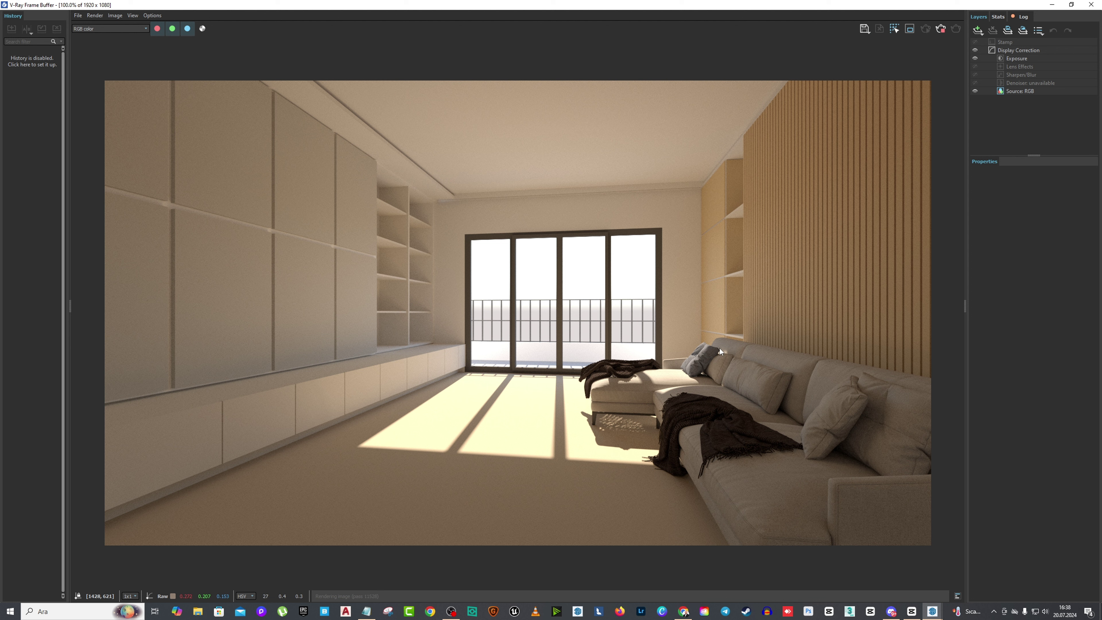
left_click(1028, 60)
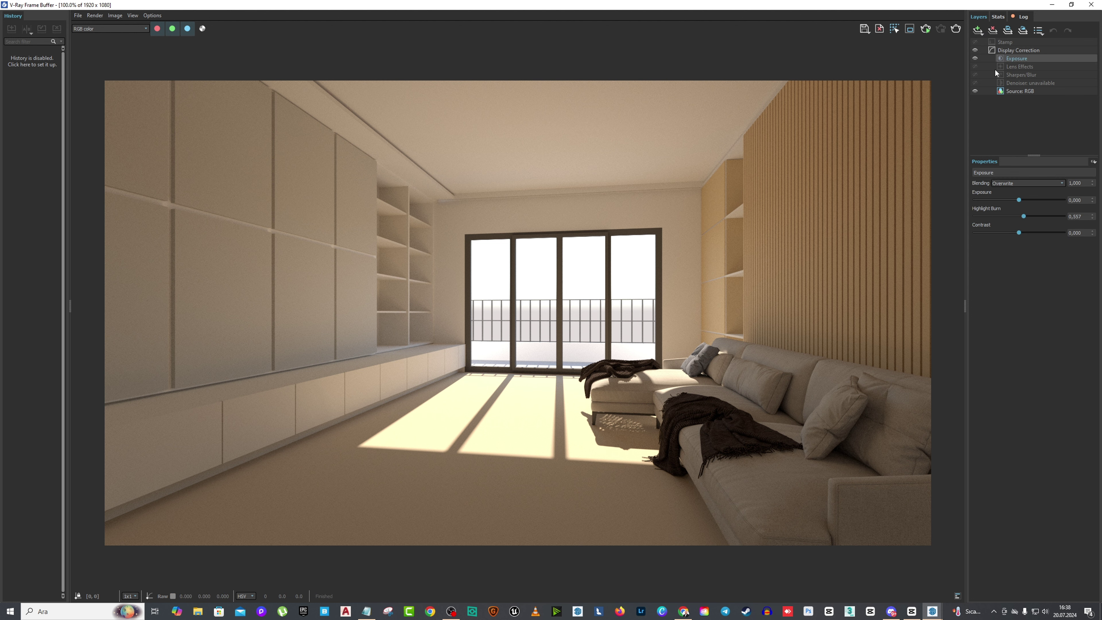
mouse_move(1026, 216)
left_mouse_down()
mouse_move(987, 218)
mouse_move(1050, 218)
mouse_move(963, 219)
mouse_move(1066, 223)
mouse_move(987, 227)
mouse_move(1022, 202)
left_mouse_up()
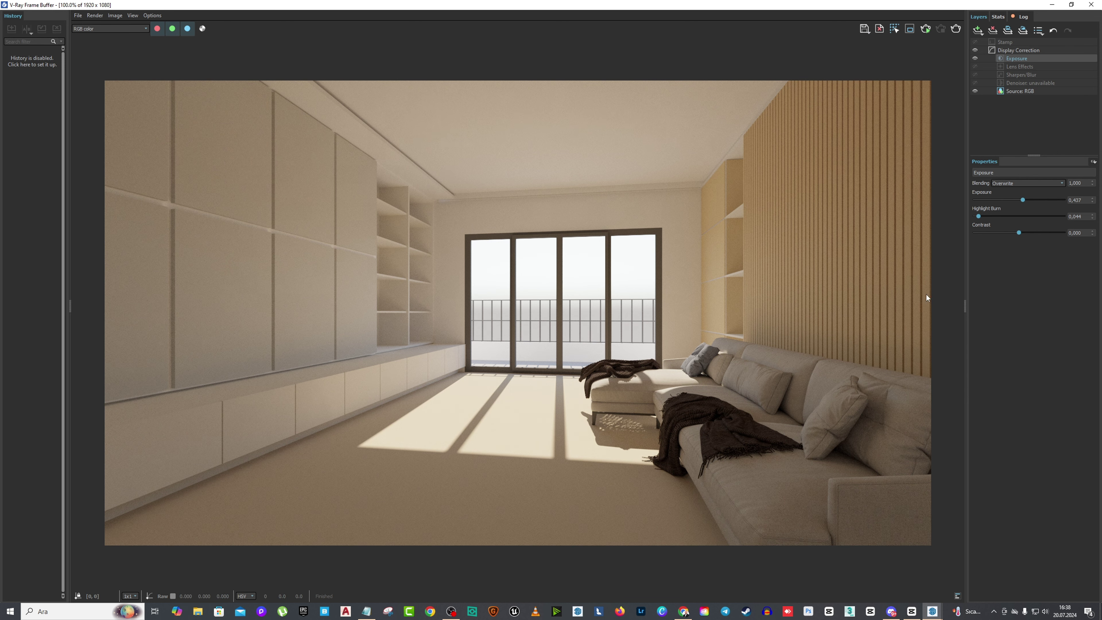
left_click(1088, 10)
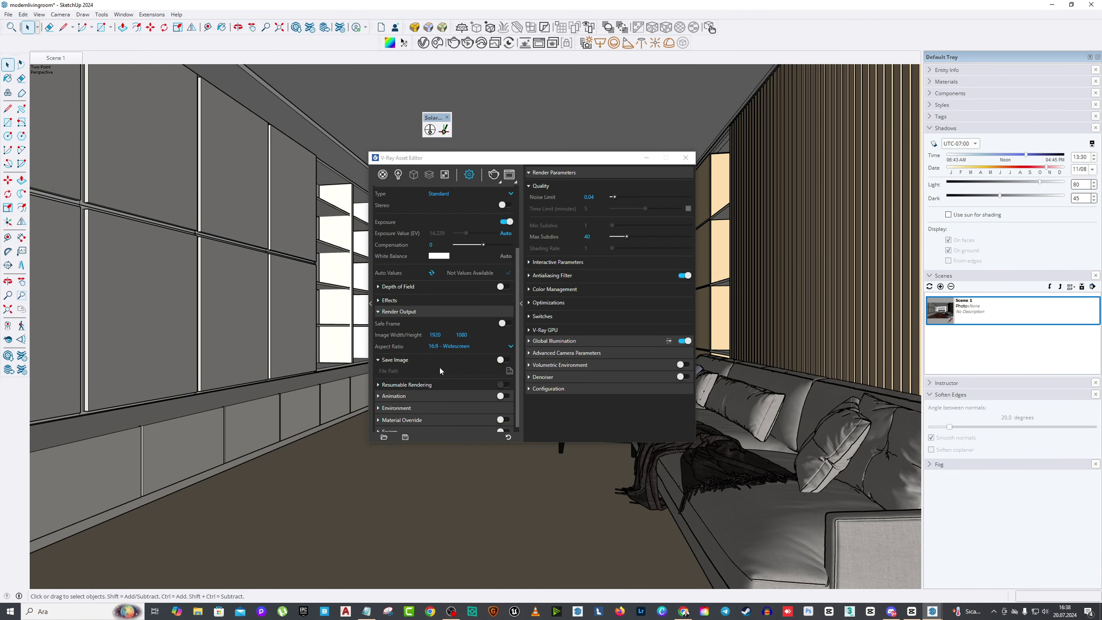
Step: Turn on the grey material override and render the living room again
scroll(440, 370, "down", 1)
left_click(501, 413)
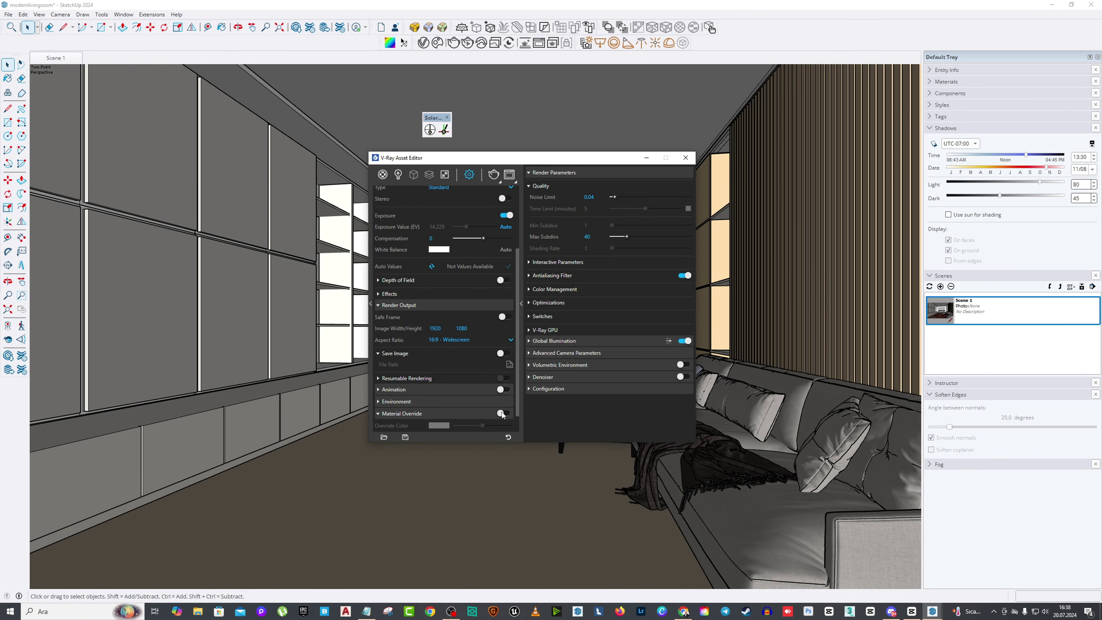
left_click(501, 414)
left_click(494, 174)
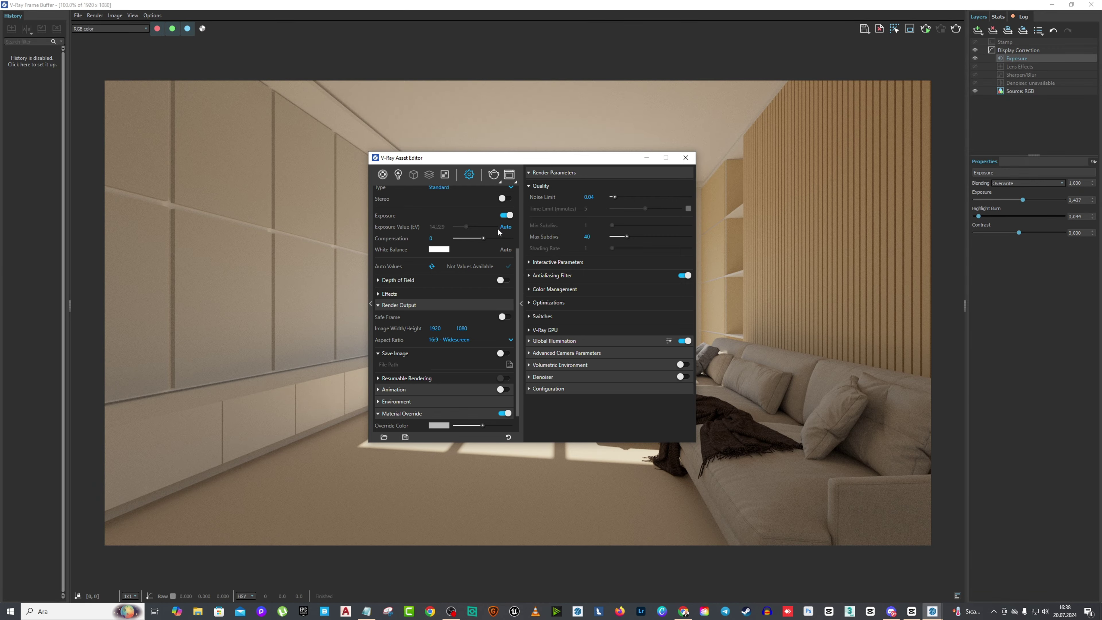
Step: Bring the V-Ray frame buffer with the grey test render to the front
left_click(646, 158)
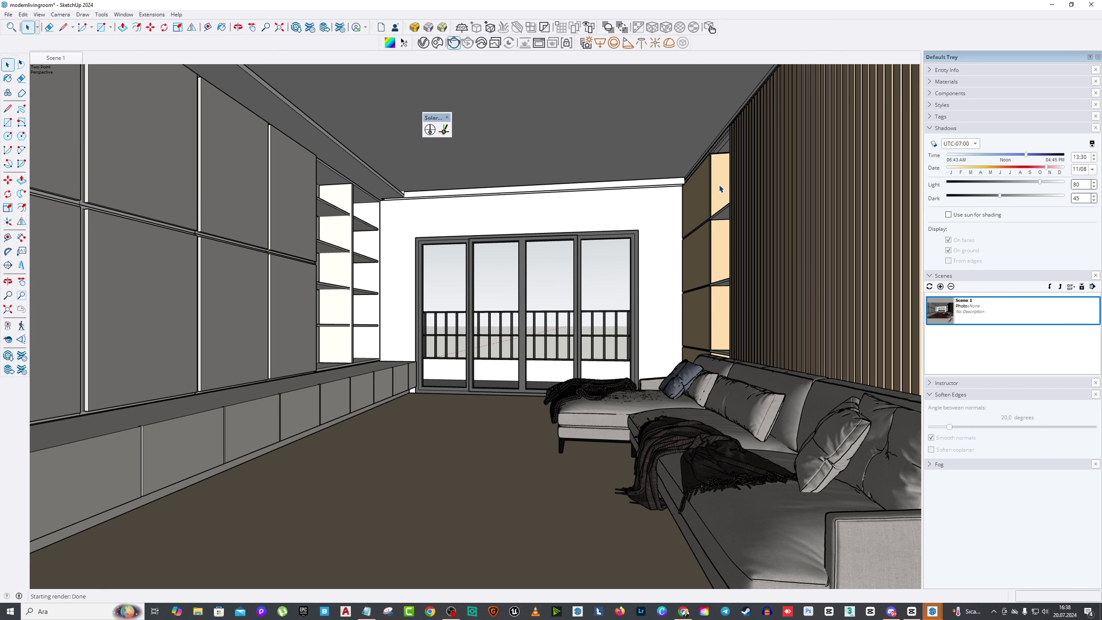
mouse_move(932, 611)
left_click(1008, 577)
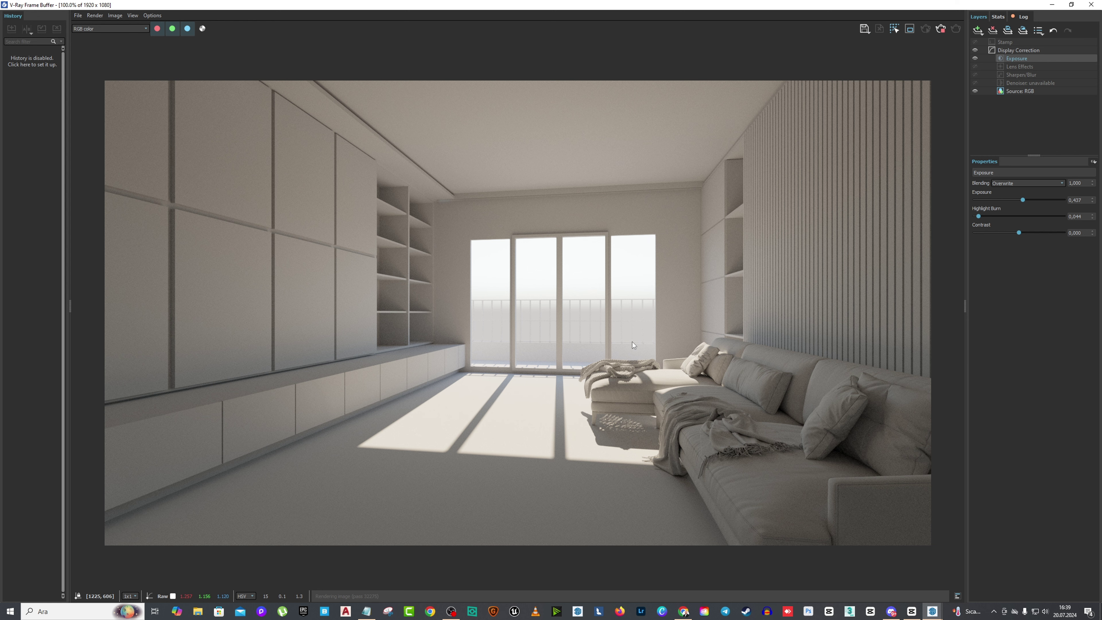
Step: Inspect the Lens Effects and Denoiser layers in the frame buffer, then close it
left_click(1020, 67)
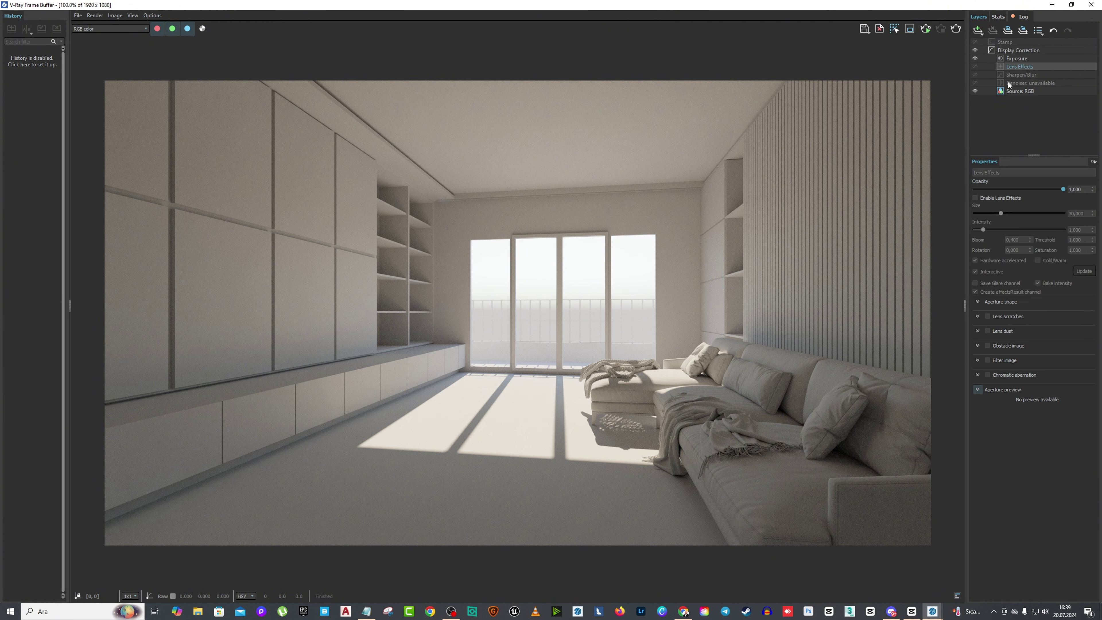
left_click(1019, 83)
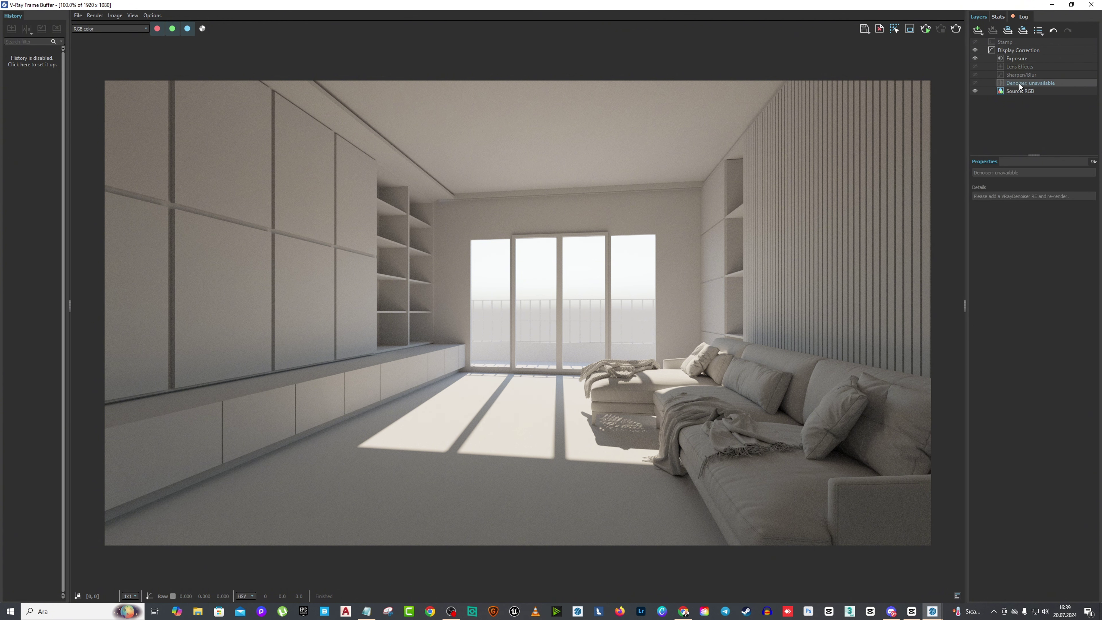
left_click(1091, 4)
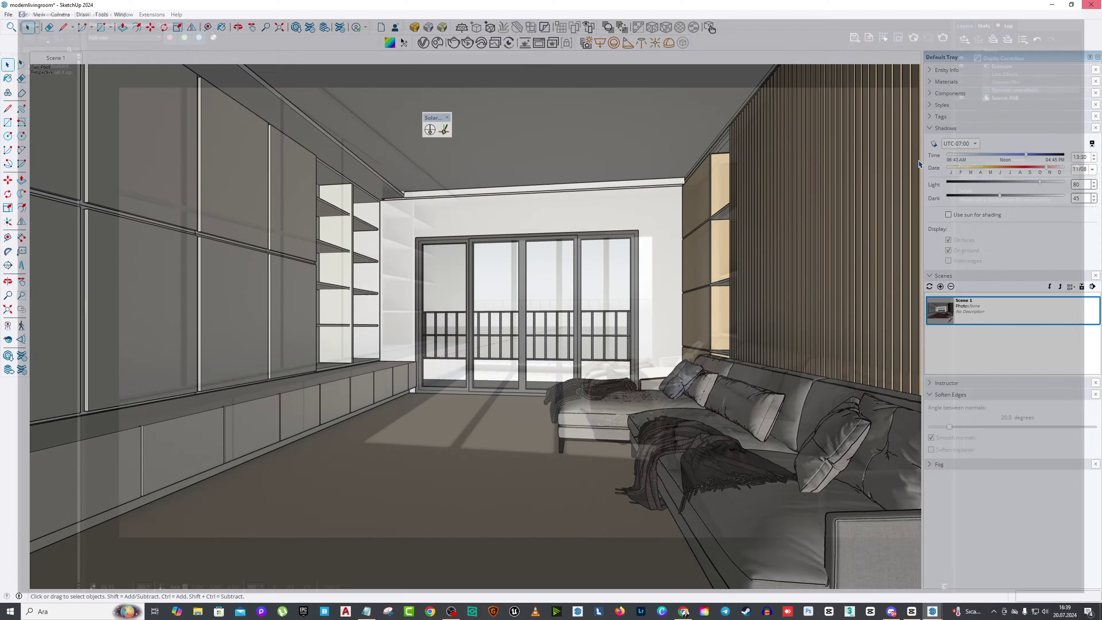
Step: Enable denoising in the V-Ray render settings
left_click(423, 43)
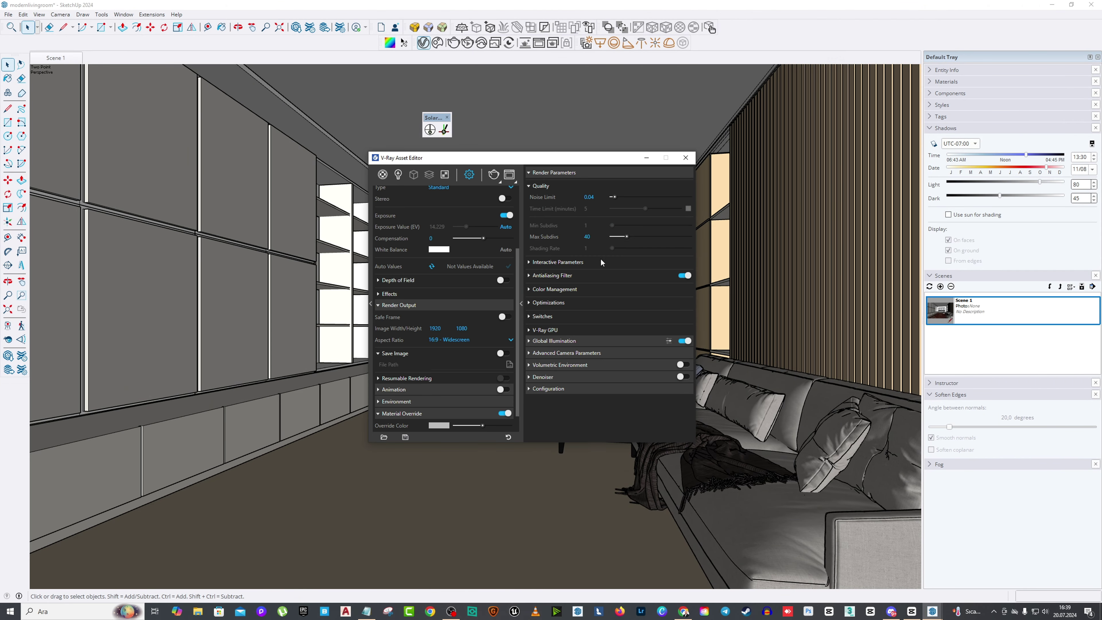
left_click(547, 376)
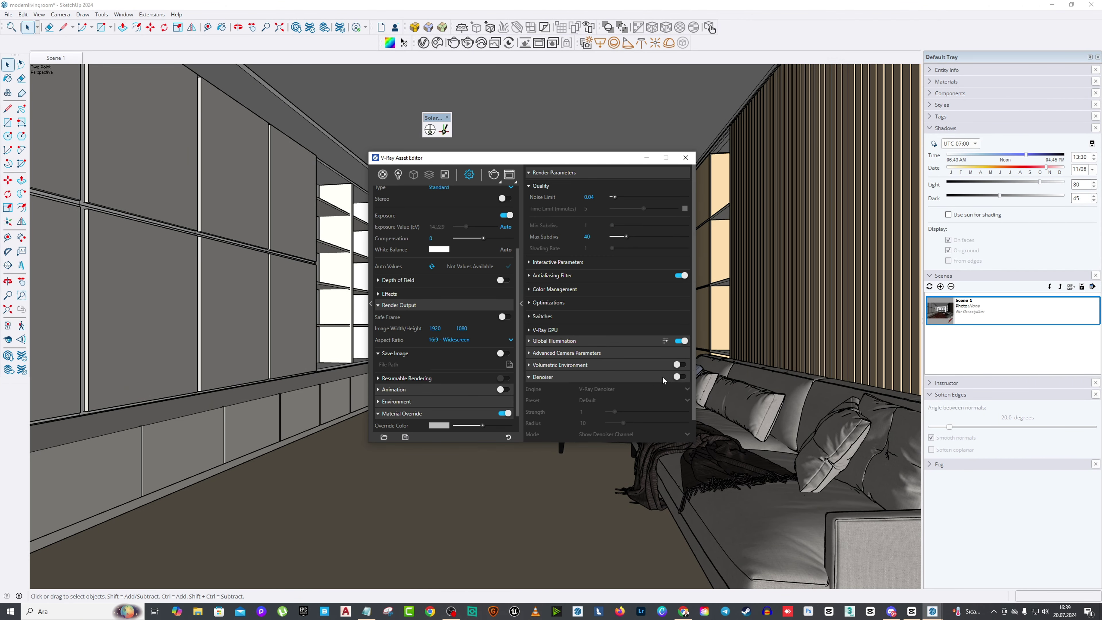
left_click(677, 377)
Step: Switch off the grey material override and start a new render of the room
left_click(509, 175)
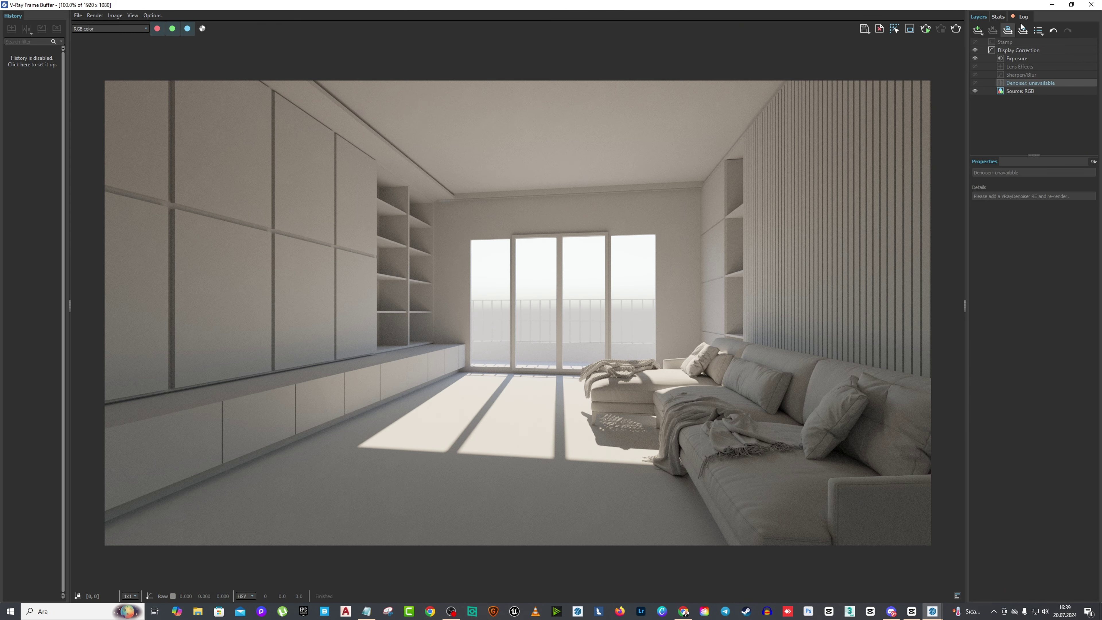
left_click(1052, 4)
scroll(478, 406, "down", 2)
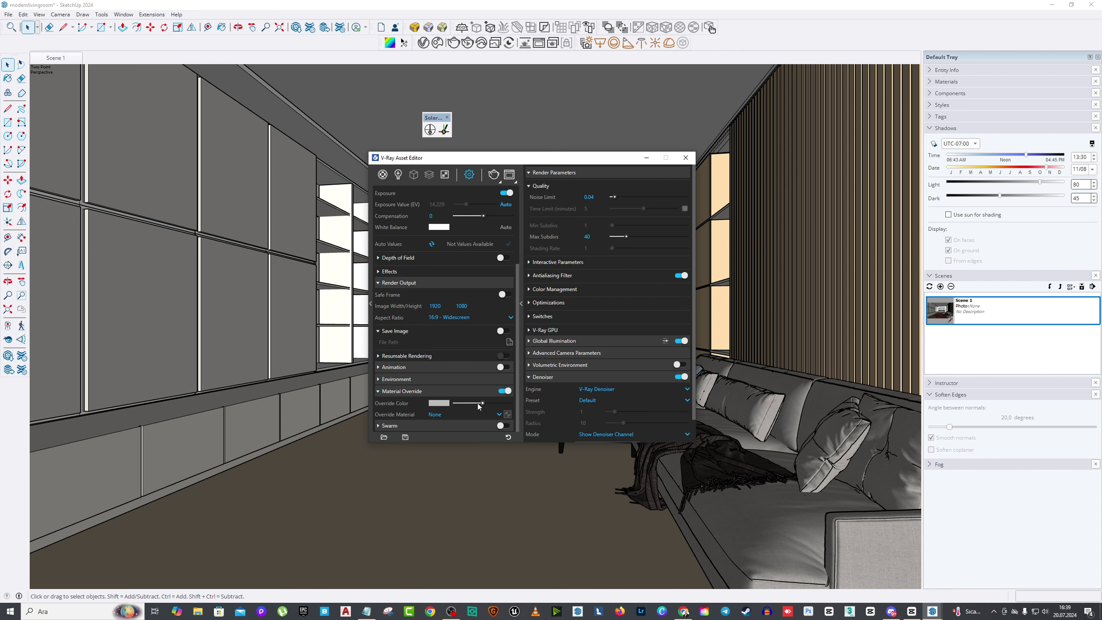
left_click(504, 391)
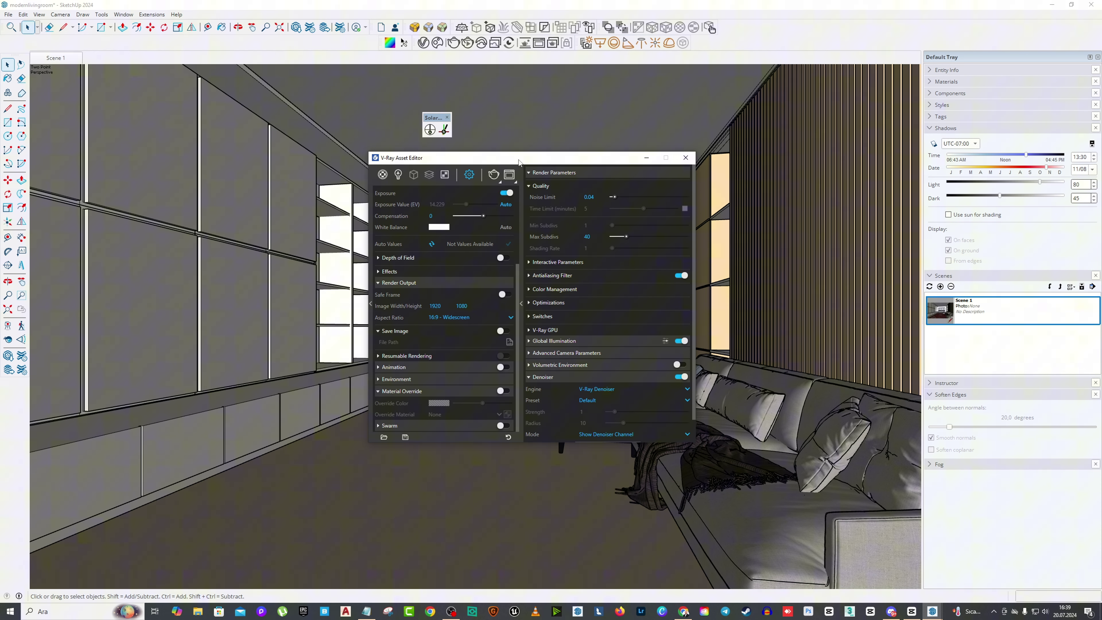
left_click(494, 175)
Step: Maximize the frame buffer and stop the textured render once it looks clean
mouse_move(932, 611)
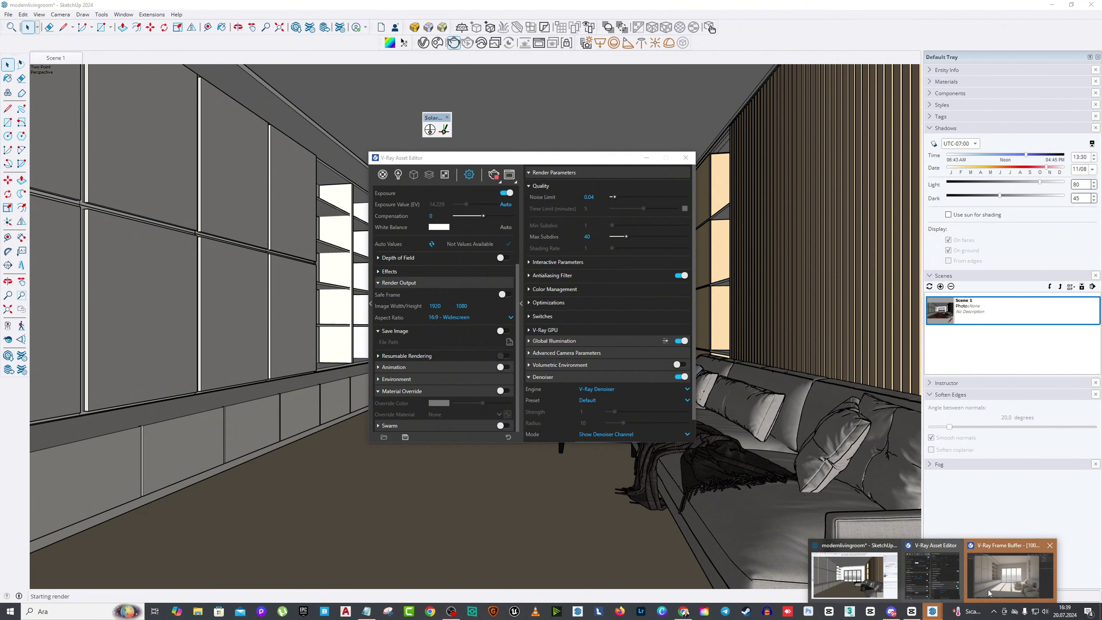
left_click(1009, 571)
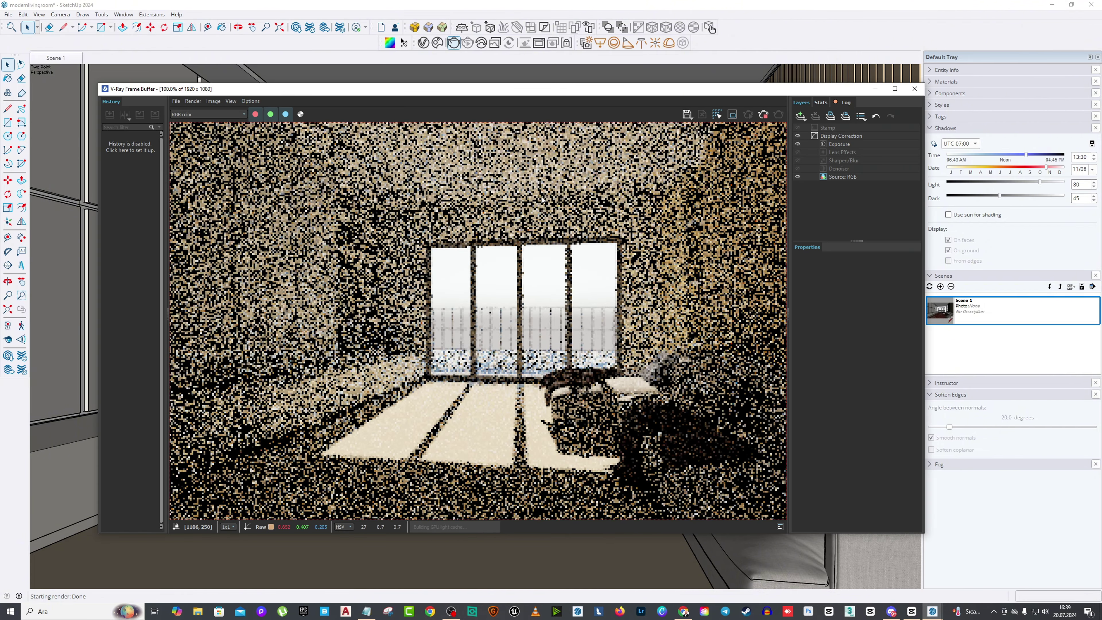
left_click(894, 89)
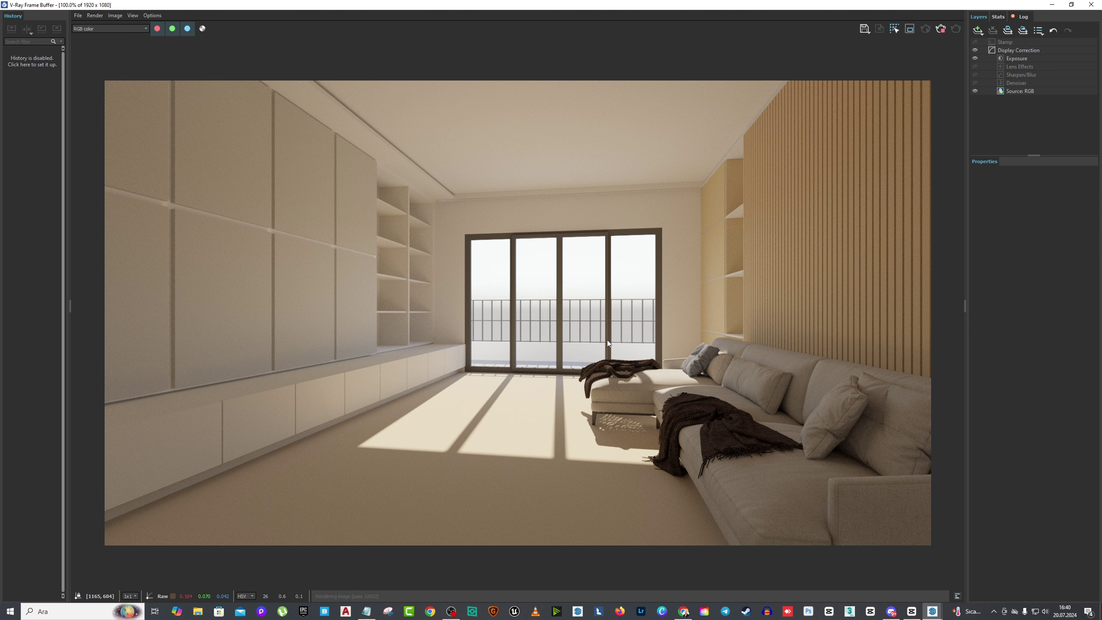
scroll(608, 342, "up", 1)
scroll(608, 343, "down", 1)
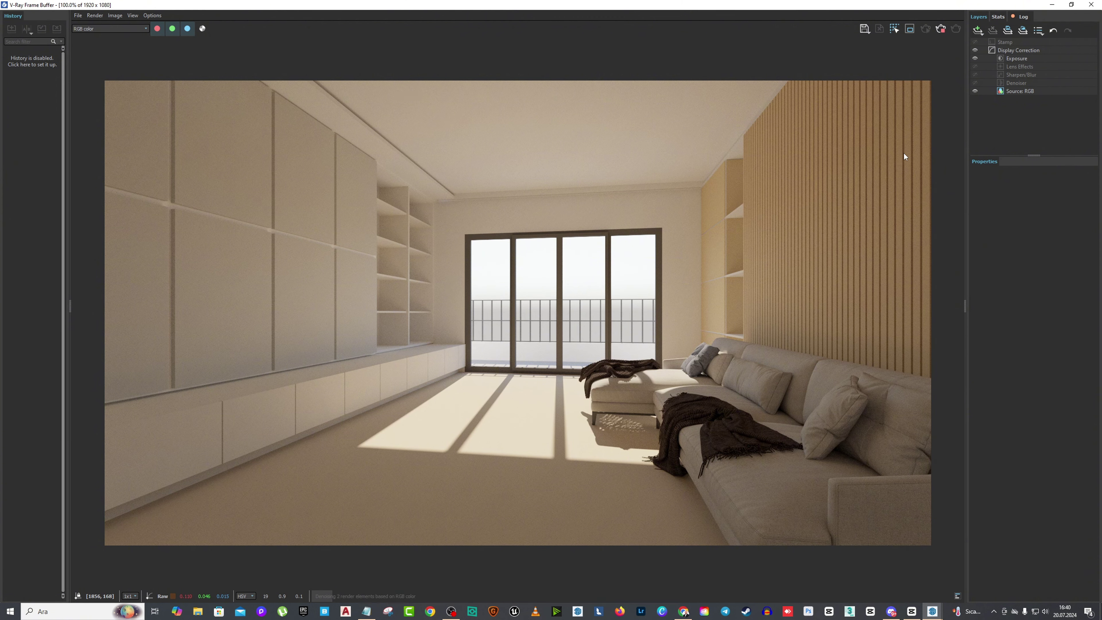
left_click(940, 28)
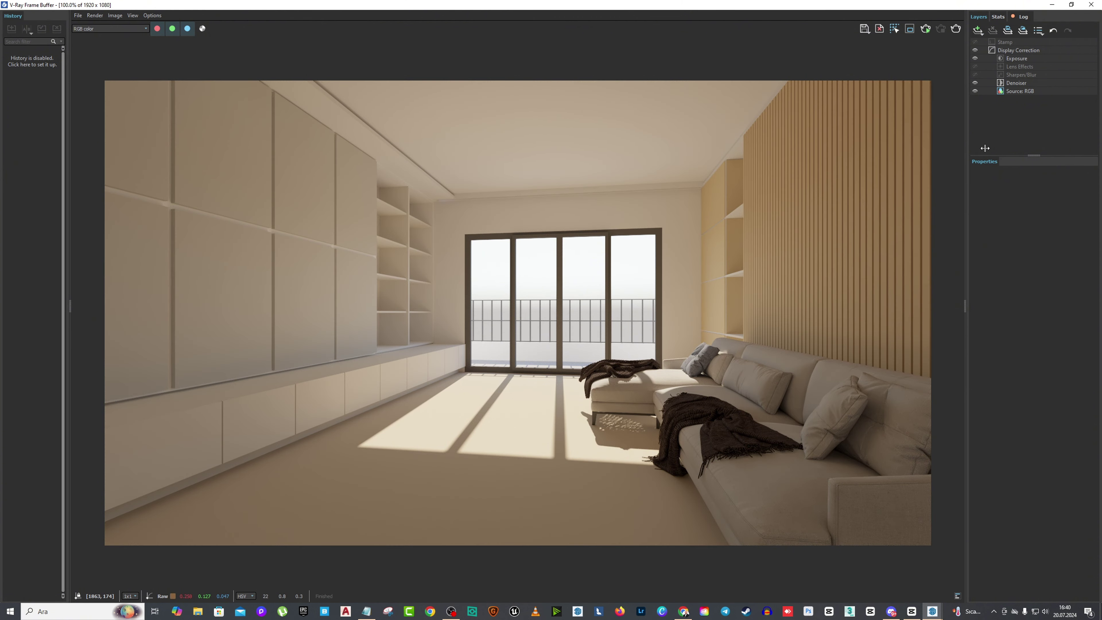
Step: Compare the render with and without the Denoiser layer, leave it off, and close the frame buffer
left_click(975, 83)
scroll(672, 472, "up", 1)
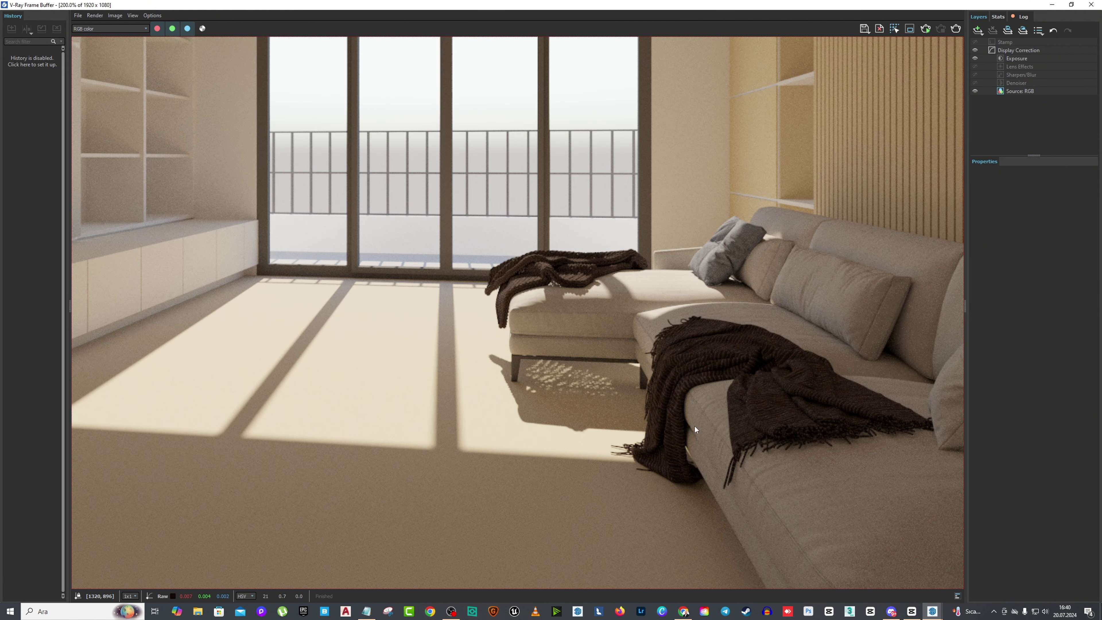
left_click(975, 83)
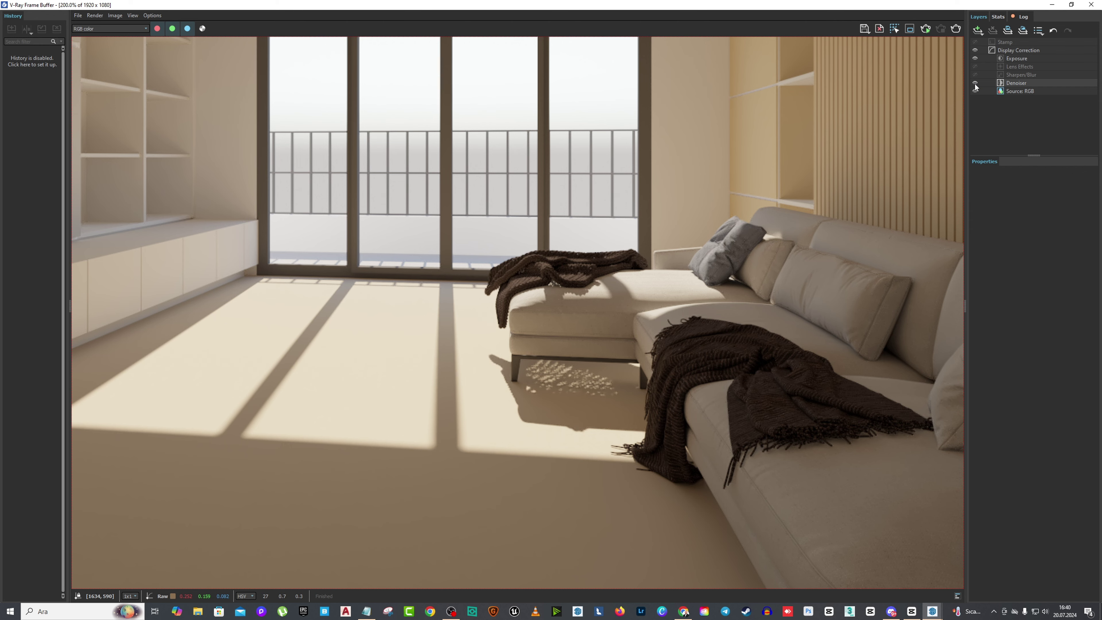
scroll(718, 235, "down", 1)
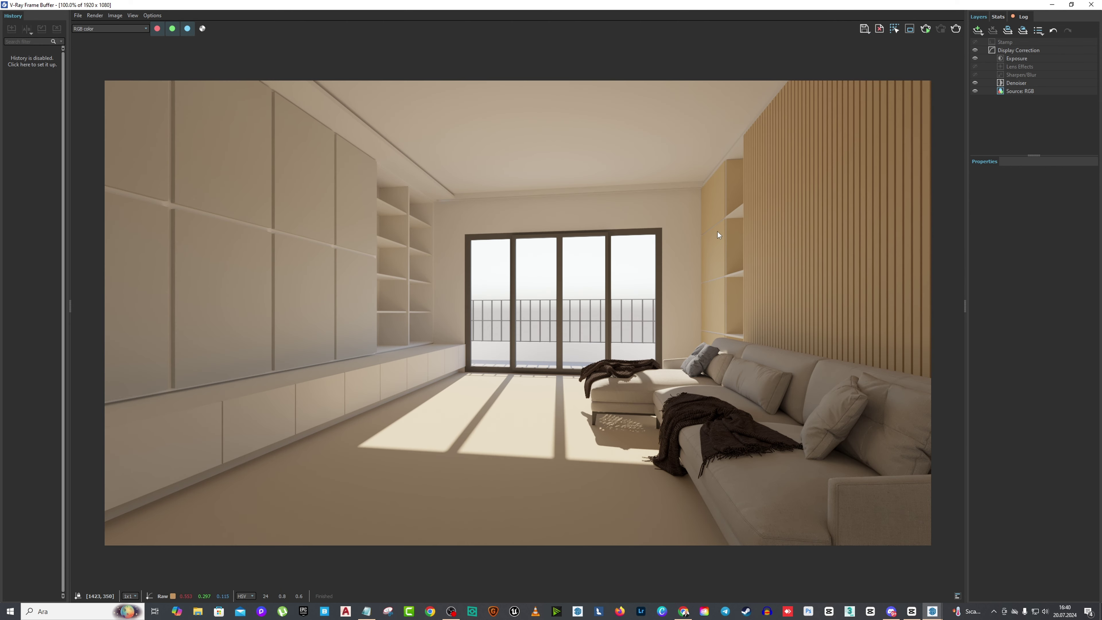
left_click(975, 83)
left_click(975, 83)
left_click(975, 83)
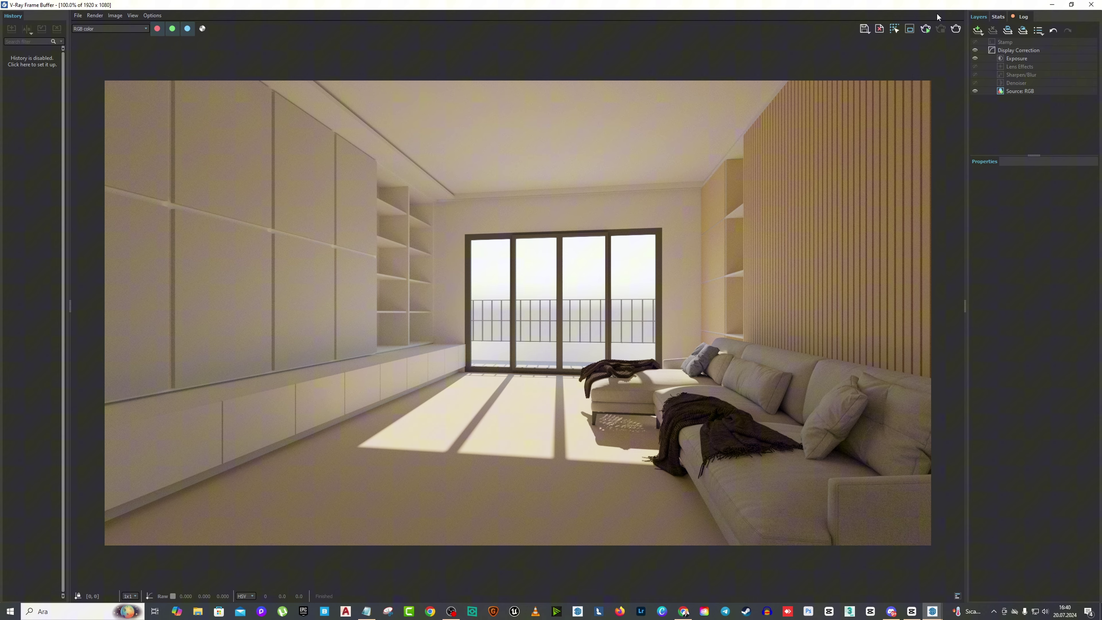
left_click(1090, 5)
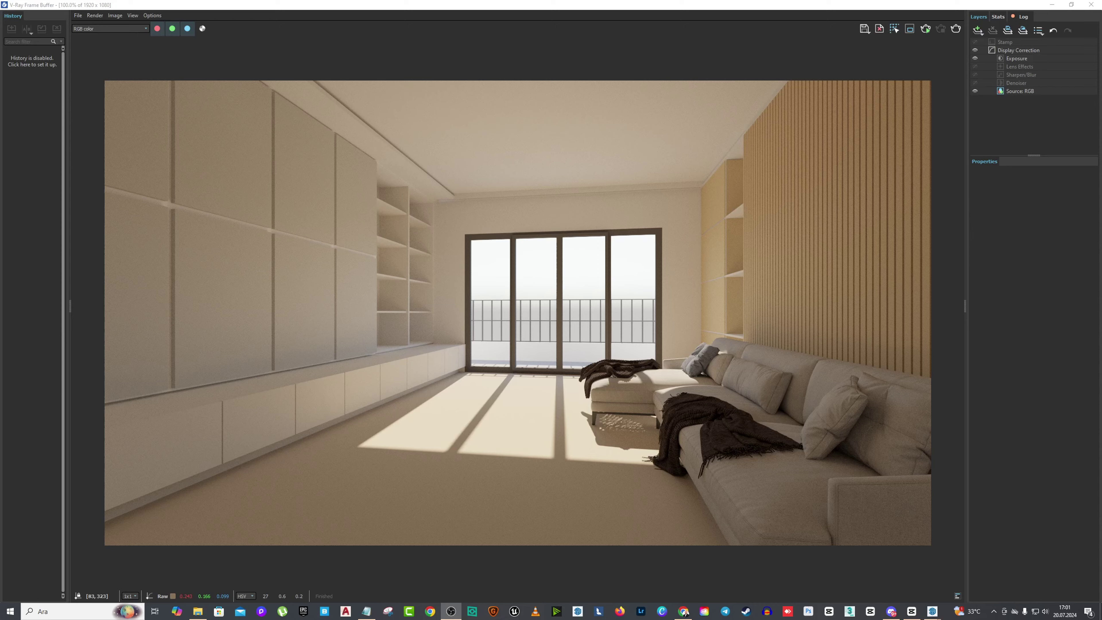
Step: Return to the model and hide the reference picture
left_click(1051, 5)
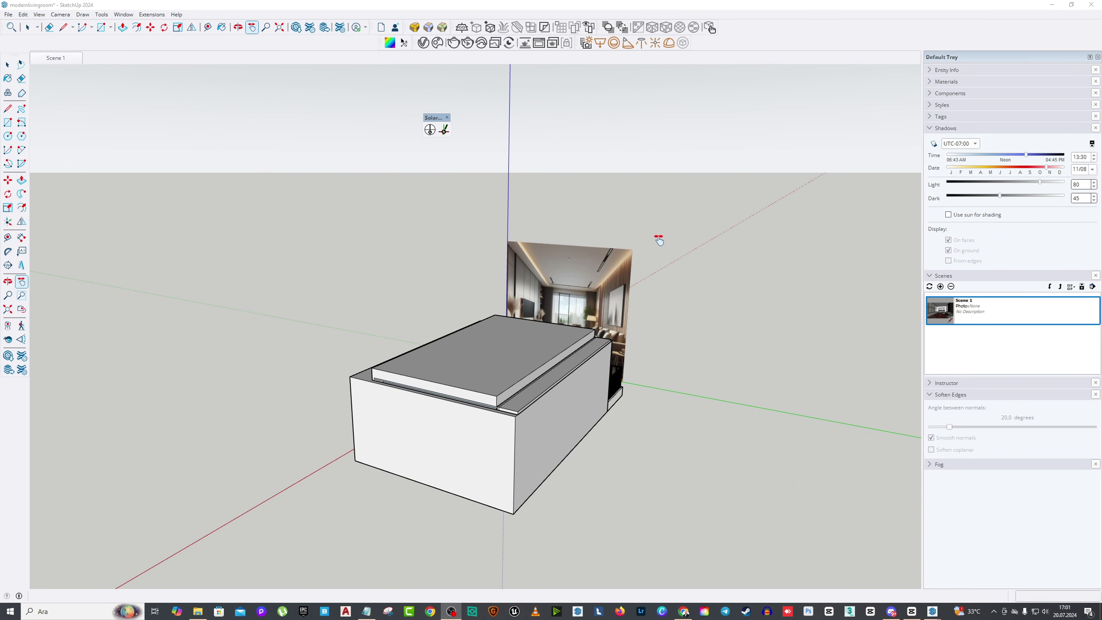
middle_click_drag(658, 240, 592, 288)
scroll(592, 288, "up", 3)
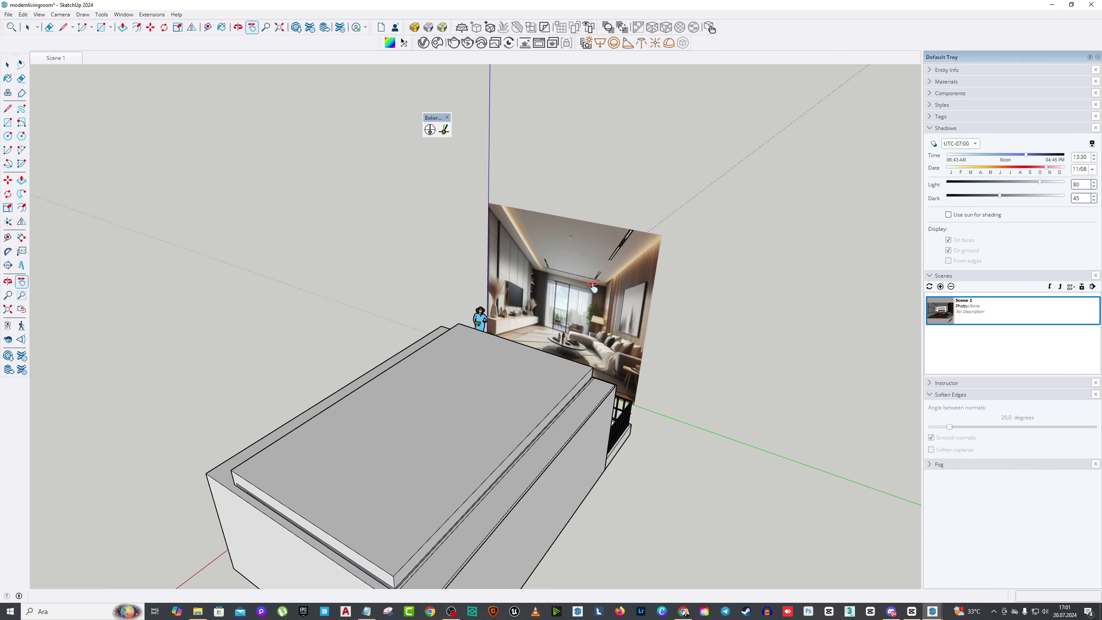
left_click(7, 69)
middle_click_drag(490, 313, 639, 258)
right_click(532, 210)
right_click(492, 236)
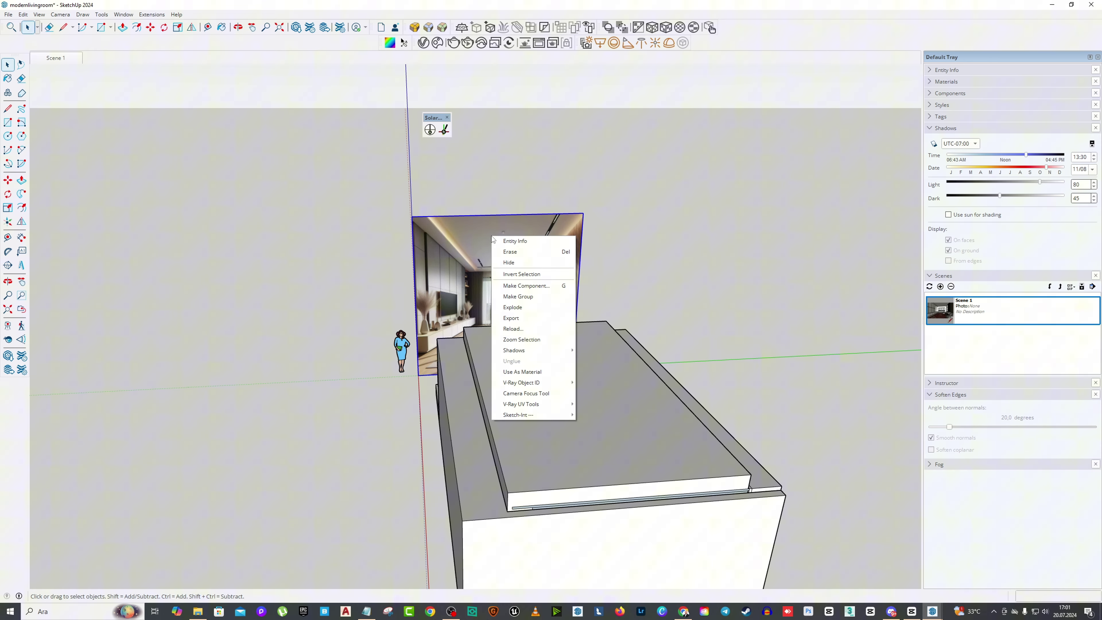
left_click(507, 263)
Step: Unlock and hide the roof group, then view the room interior from above
middle_click_drag(598, 300, 504, 385)
right_click(501, 369)
left_click(518, 407)
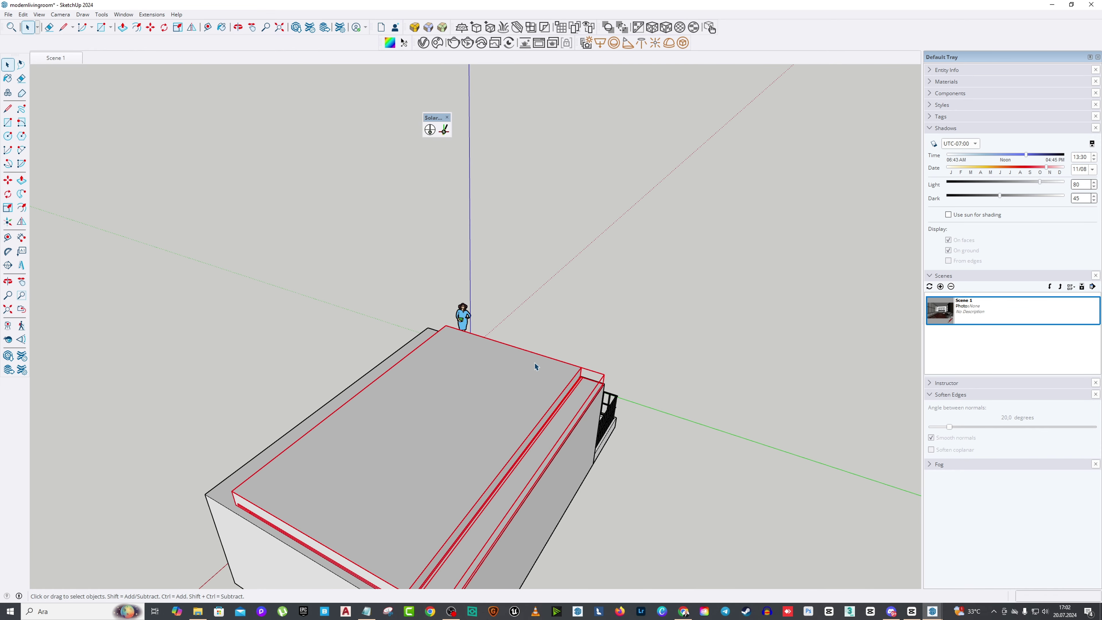
right_click(503, 372)
left_click(525, 409)
right_click(496, 371)
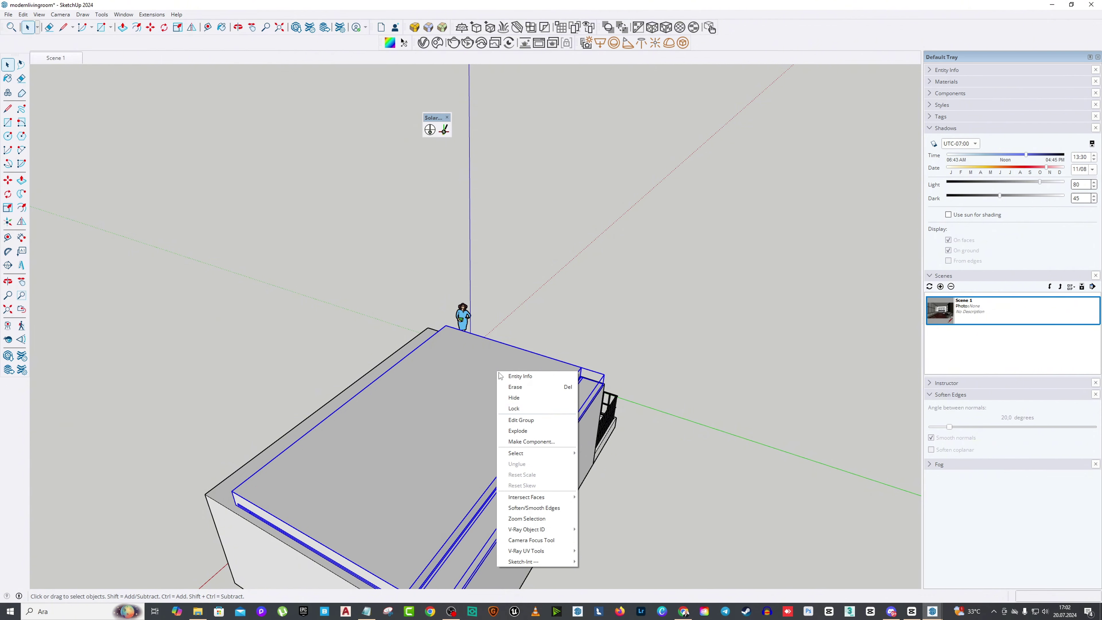
left_click(515, 398)
scroll(659, 262, "down", 5)
middle_click_drag(660, 261, 637, 388)
scroll(671, 329, "up", 5)
scroll(670, 329, "up", 3)
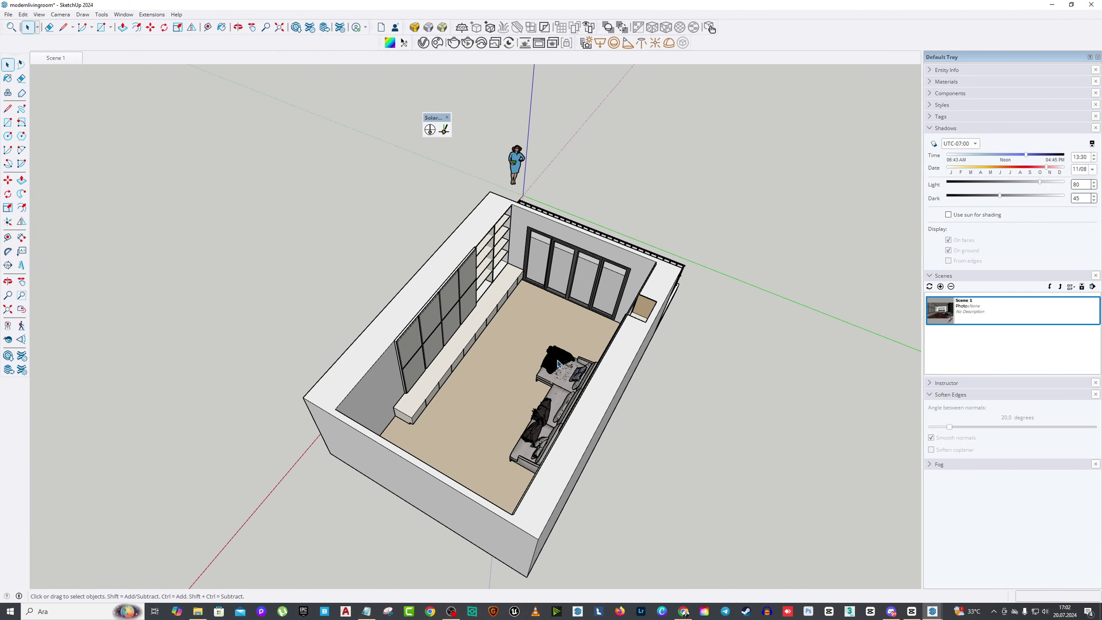
key("space")
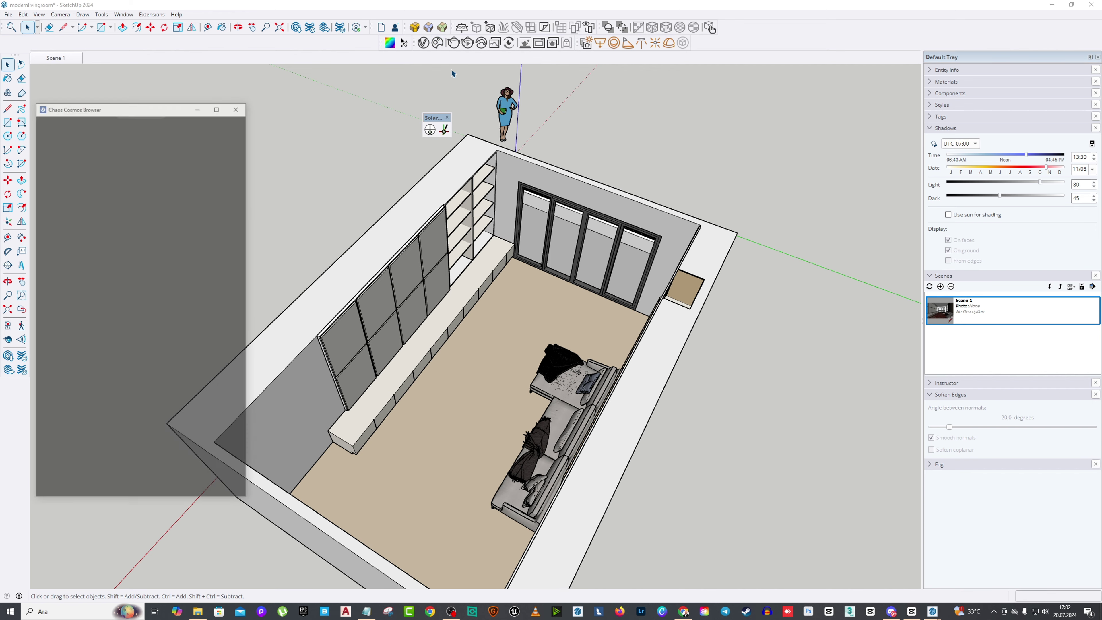
Step: Search the Cosmos browser for 'wood', then 'wood floor' materials
left_click_drag(94, 108, 664, 104)
middle_click_drag(401, 304, 423, 269)
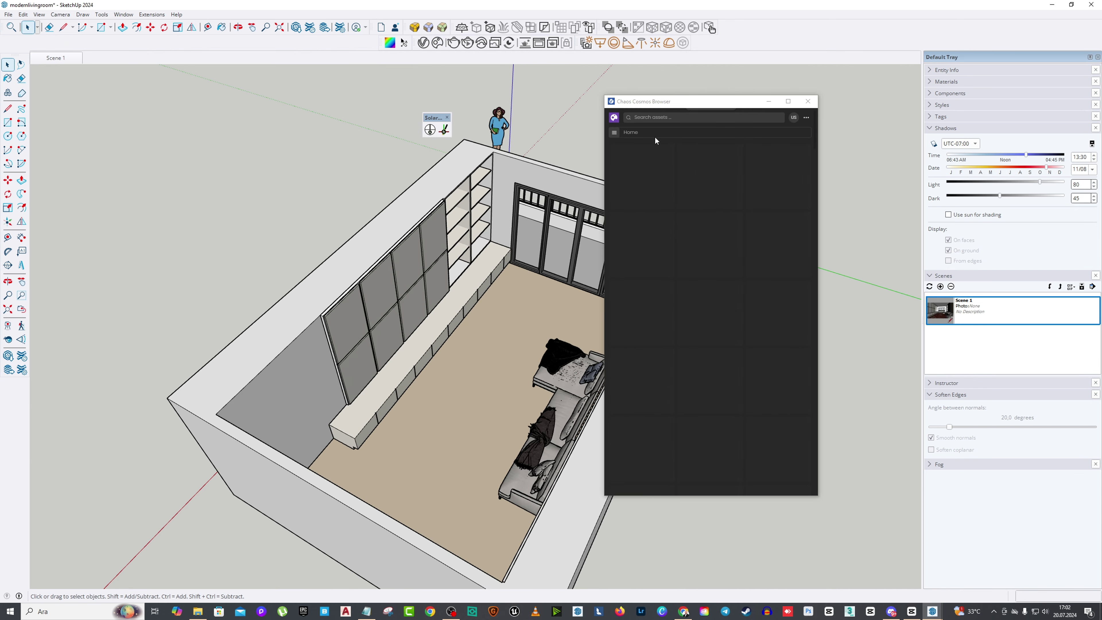
left_click(667, 149)
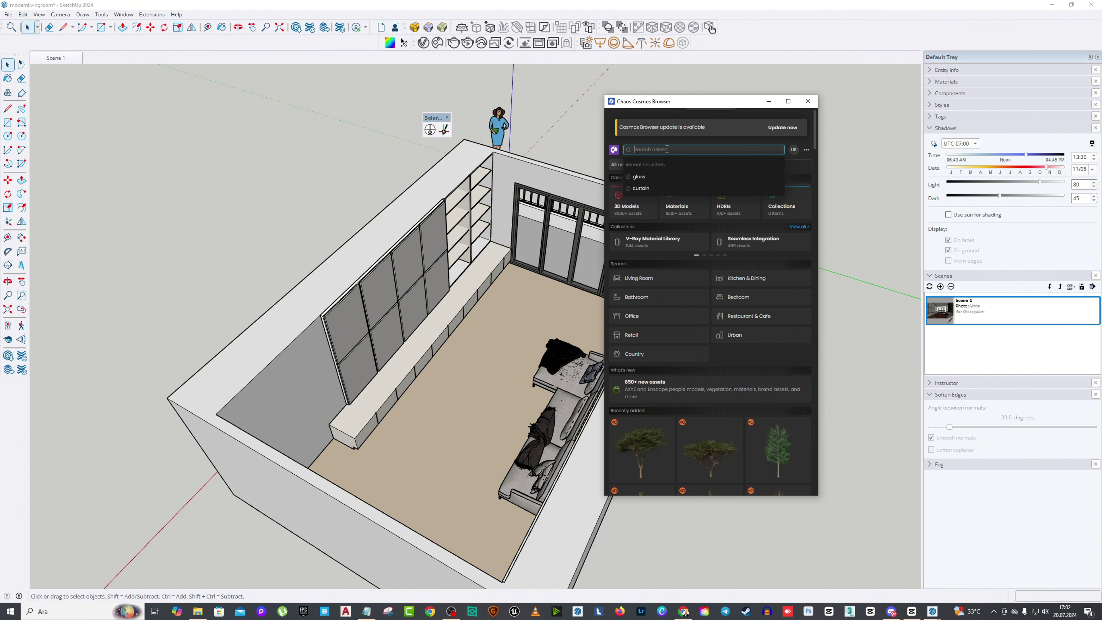
type("wood")
key("Return")
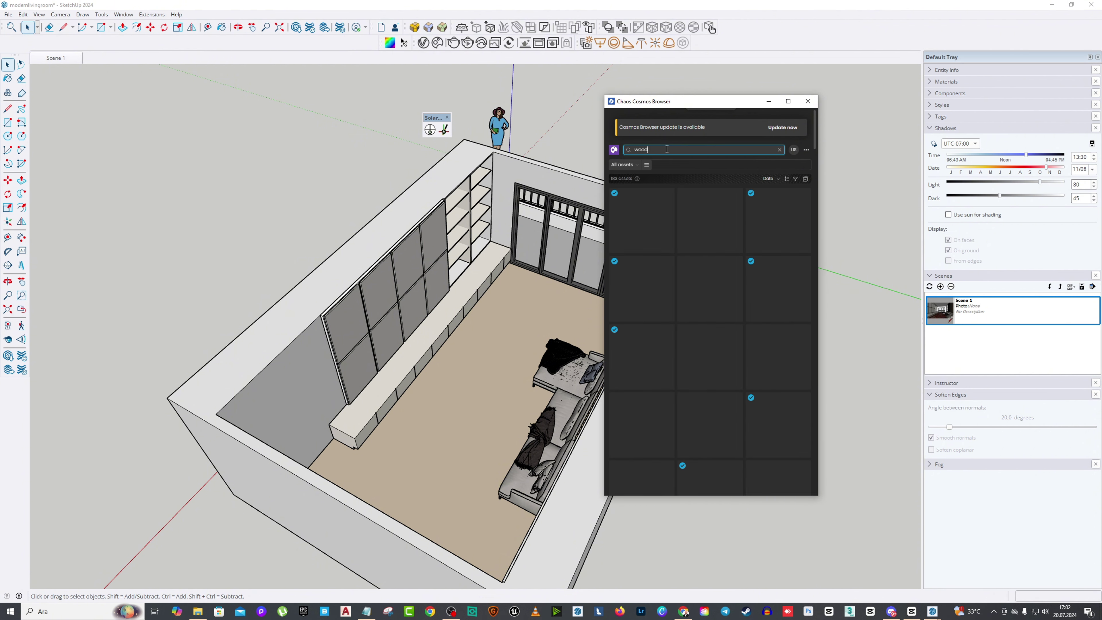
middle_click_drag(374, 260, 477, 364)
scroll(477, 364, "up", 3)
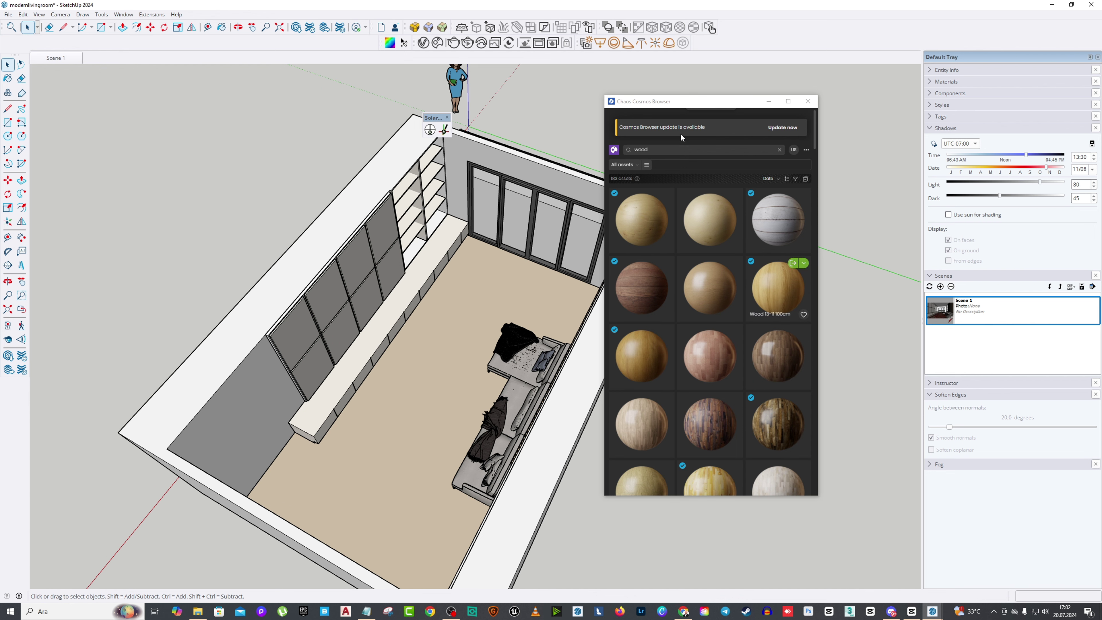
left_click(673, 147)
left_click(673, 149)
type("wood fl")
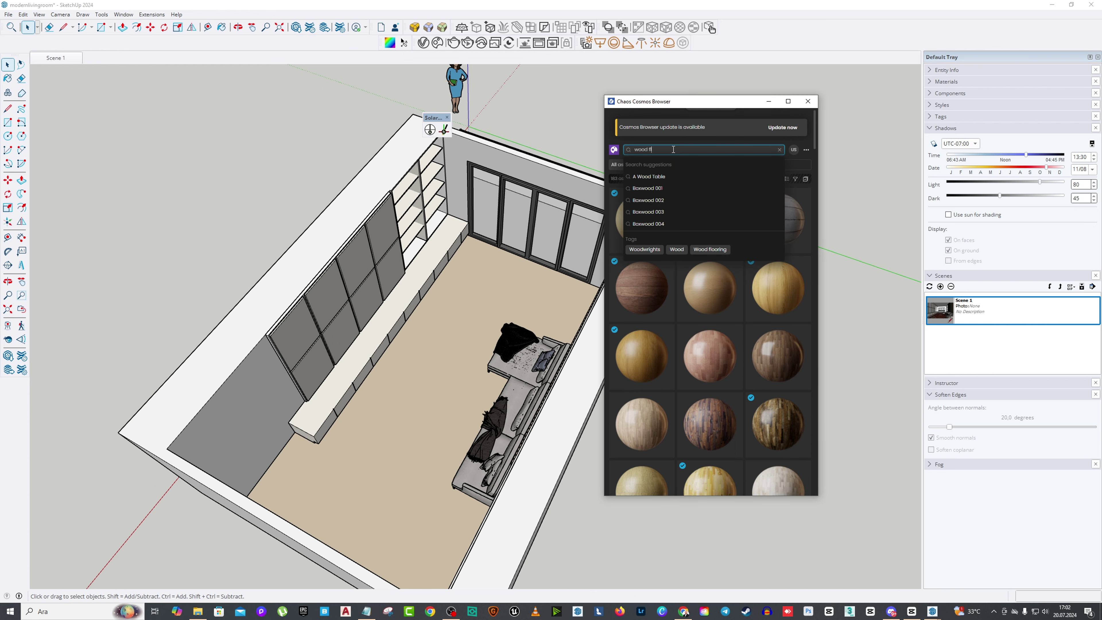
type("oor")
key("Return")
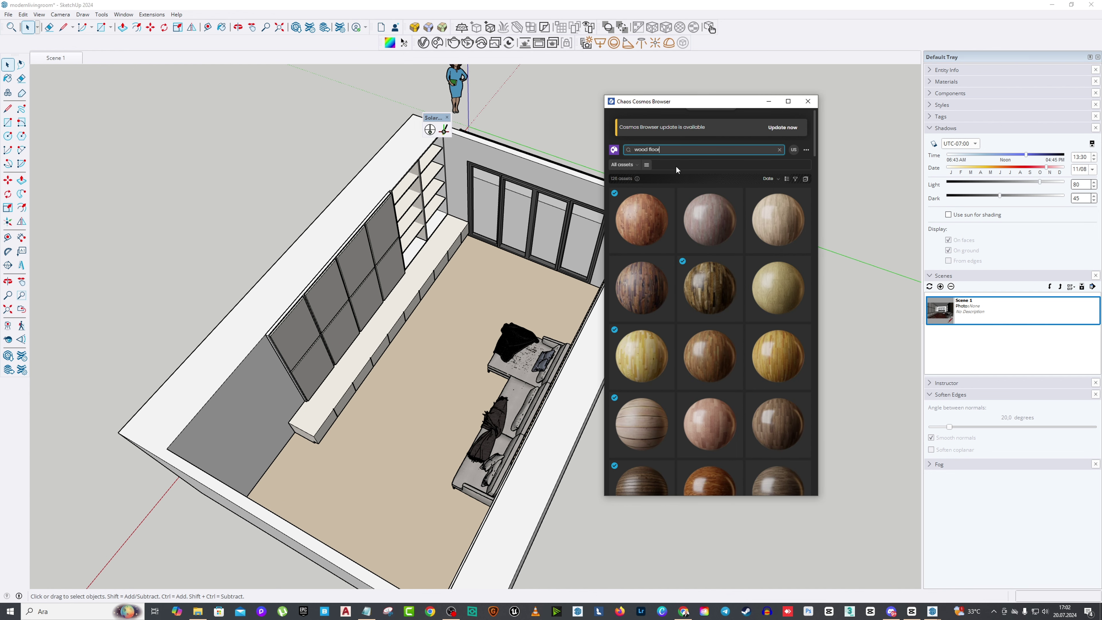
scroll(676, 168, "down", 1)
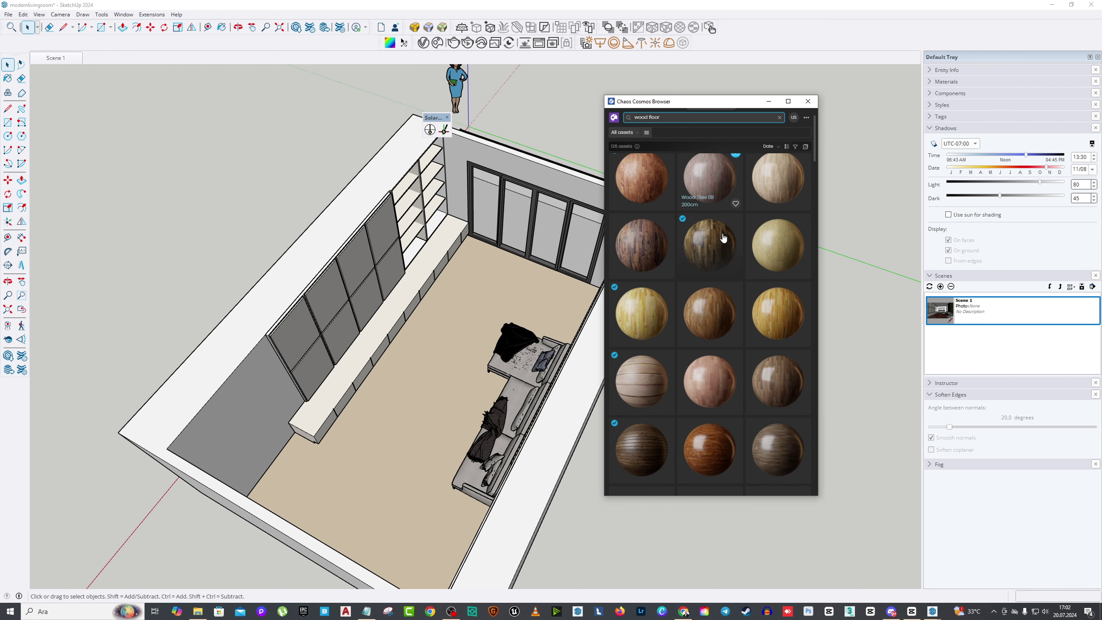
Step: Unhide the roof and reference image via Edit > Unhide
left_click(253, 31)
left_click_drag(473, 212, 346, 284)
middle_click_drag(453, 224, 471, 212)
right_click(472, 212)
left_click(486, 218)
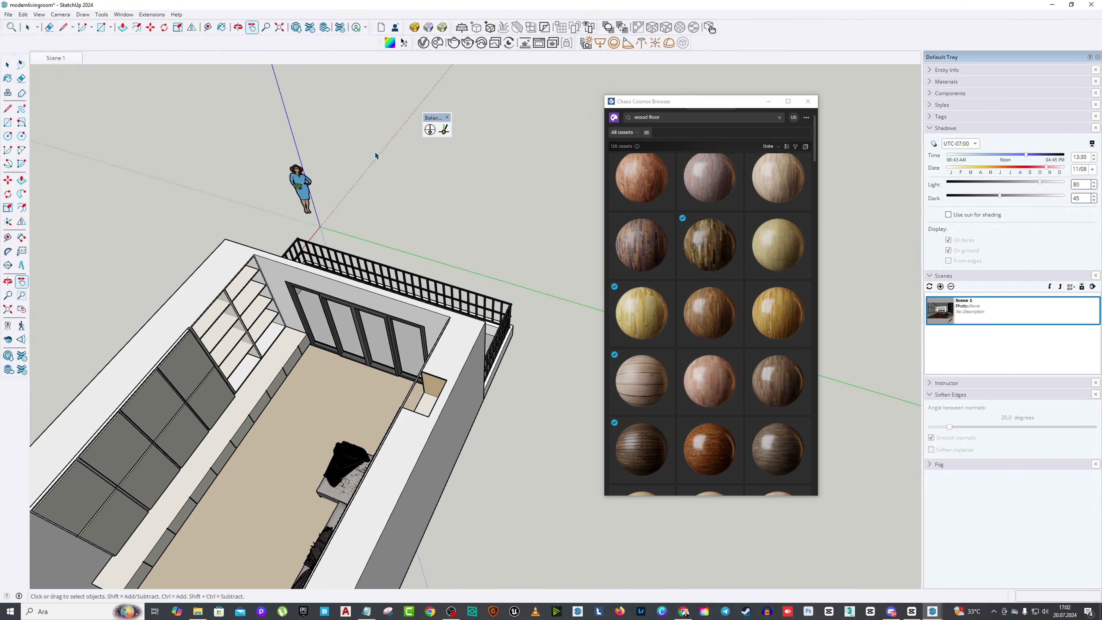
left_click(23, 15)
mouse_move(65, 159)
left_click(160, 177)
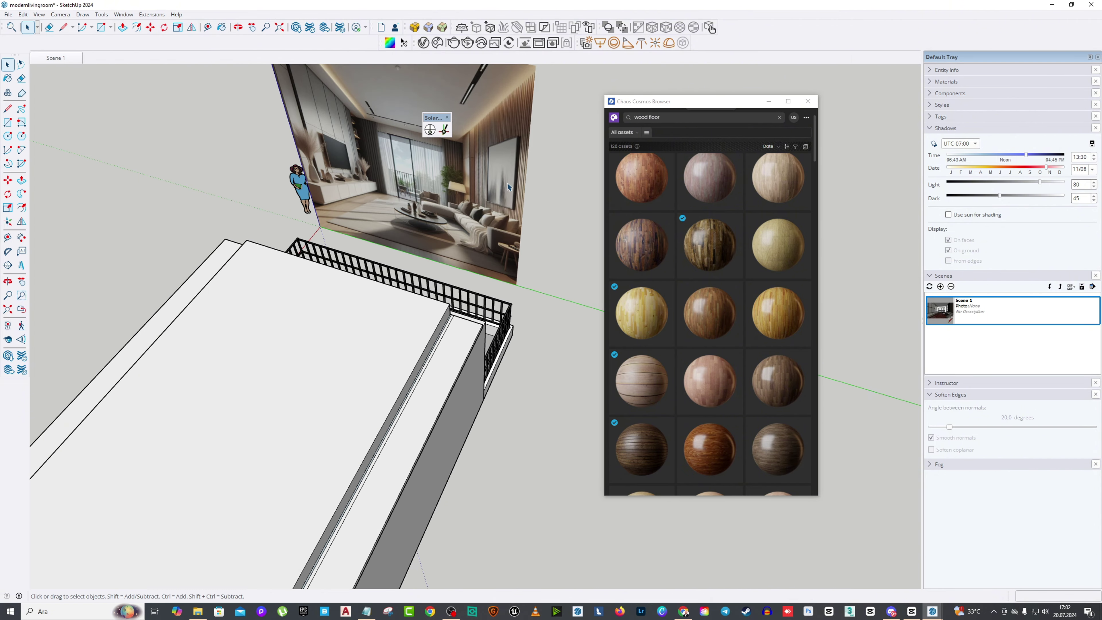
Step: Hide the roof group again to expose the room interior
scroll(312, 229, "up", 8)
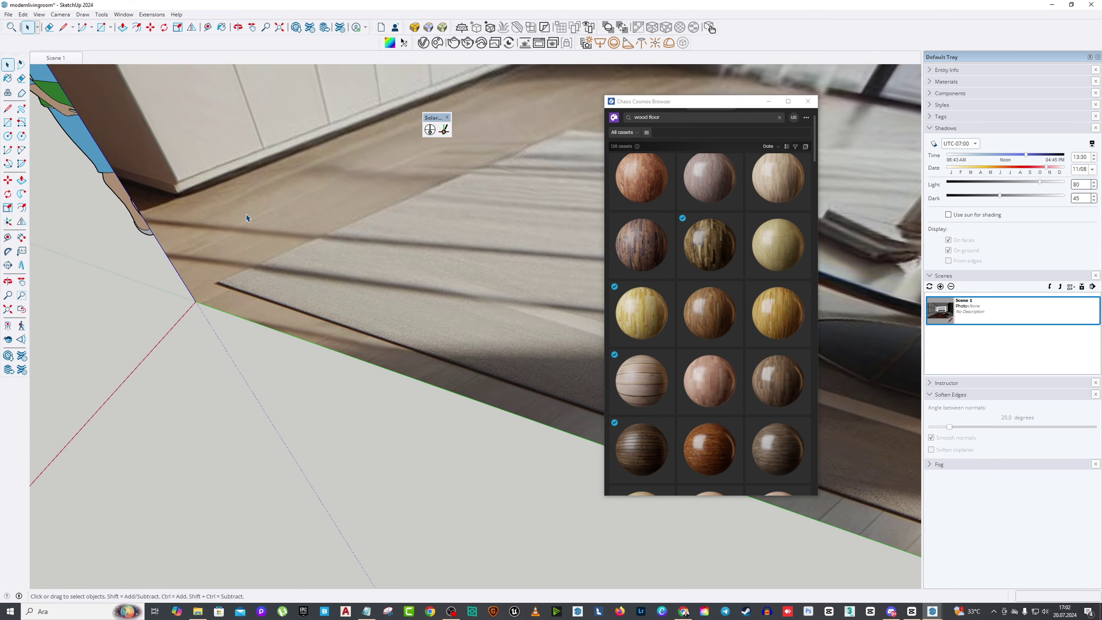
scroll(246, 214, "down", 3)
middle_click_drag(279, 241, 658, 138)
left_click(673, 113)
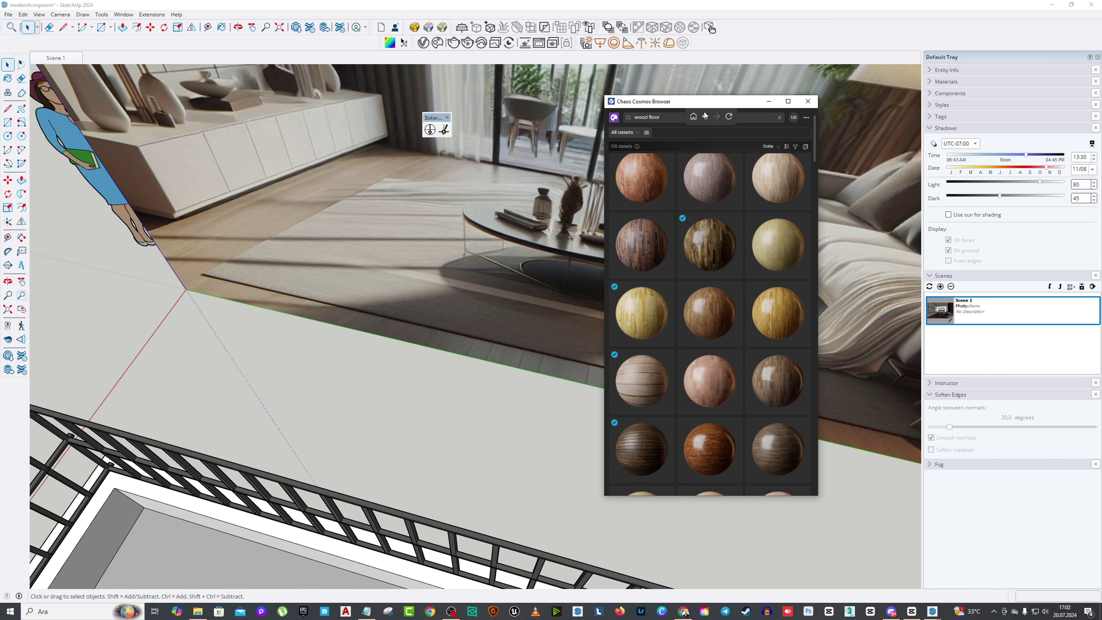
left_click_drag(694, 110, 749, 111)
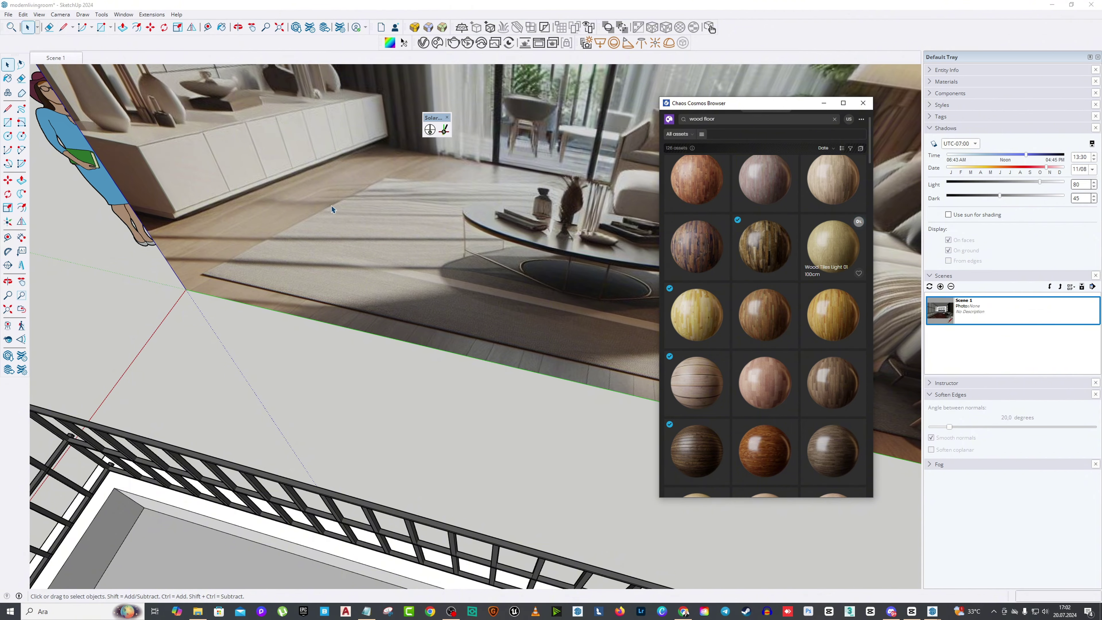
scroll(332, 207, "down", 8)
middle_click_drag(320, 270, 279, 286)
key("space")
right_click(273, 293)
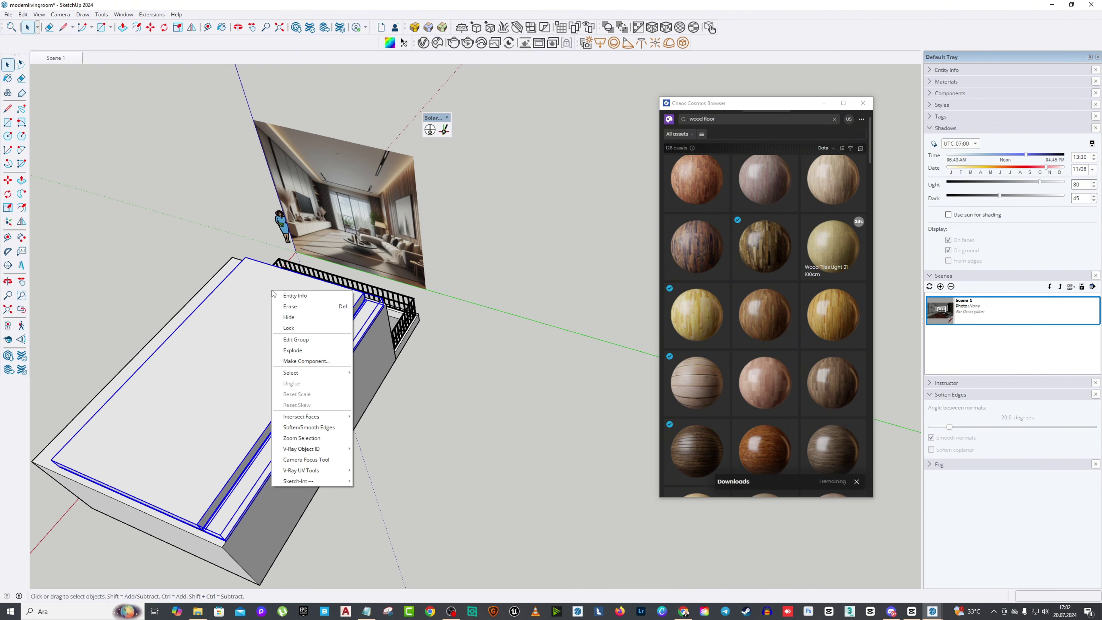
left_click(290, 317)
Step: Import the downloaded Wood Tiles Light 01 100cm material
scroll(403, 366, "up", 5)
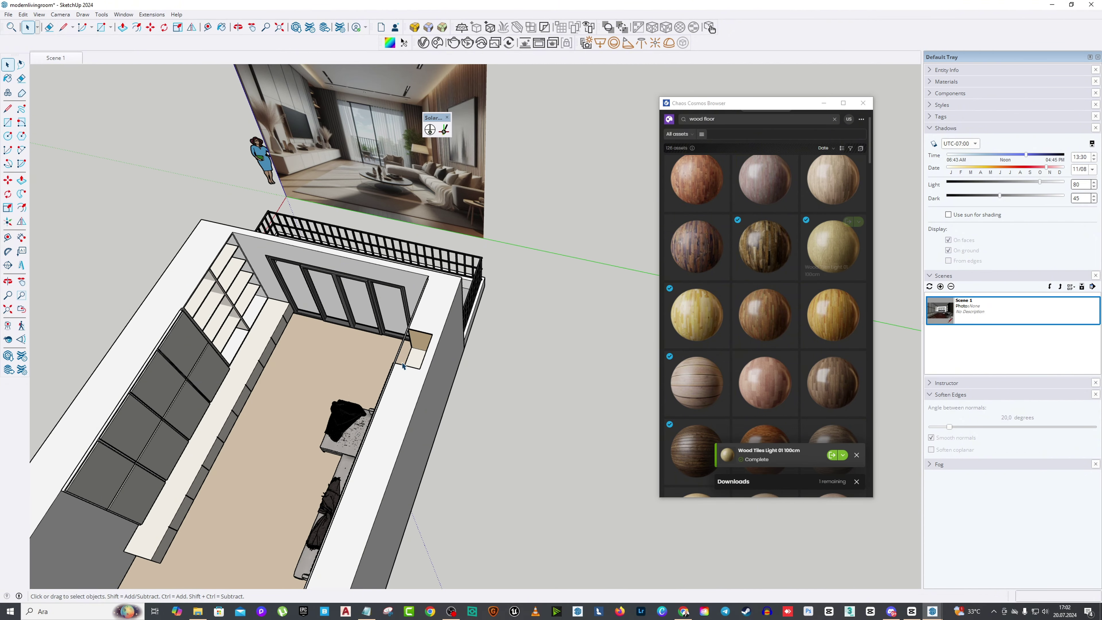
scroll(331, 364, "up", 5)
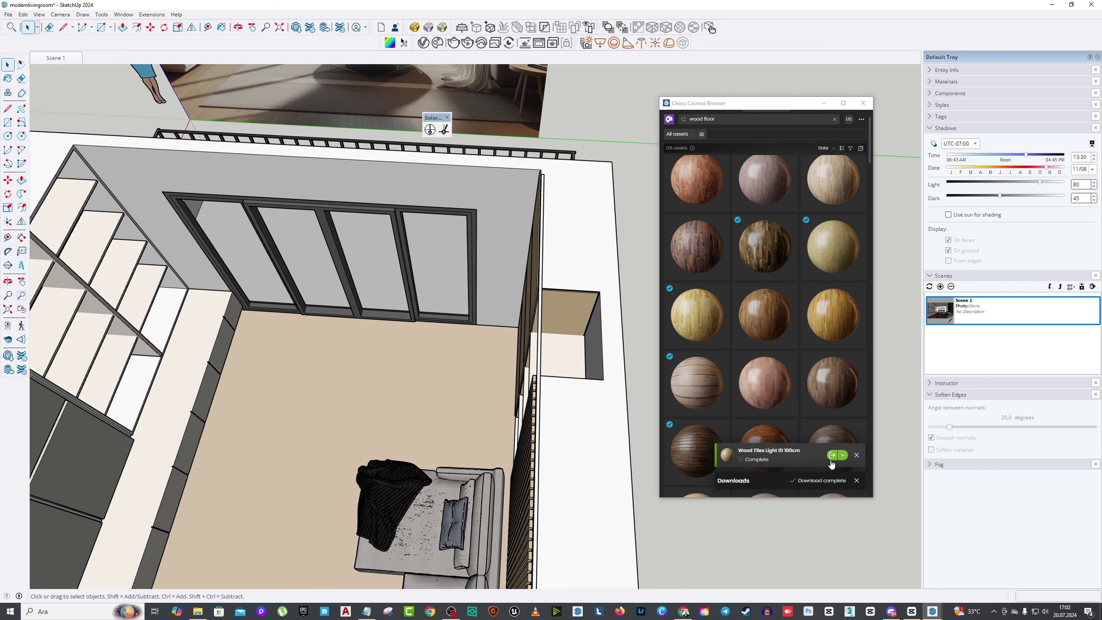
left_click(831, 456)
Step: Bring Wood Tiles Light 01 100cm into the V-Ray scene materials and select it
left_click(423, 42)
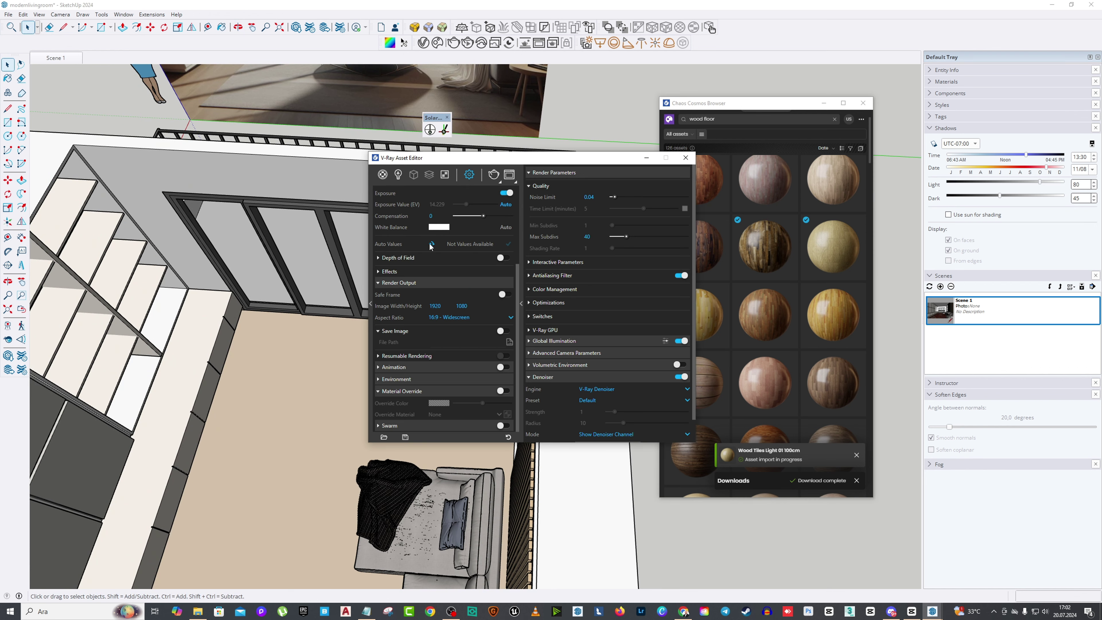
left_click(383, 175)
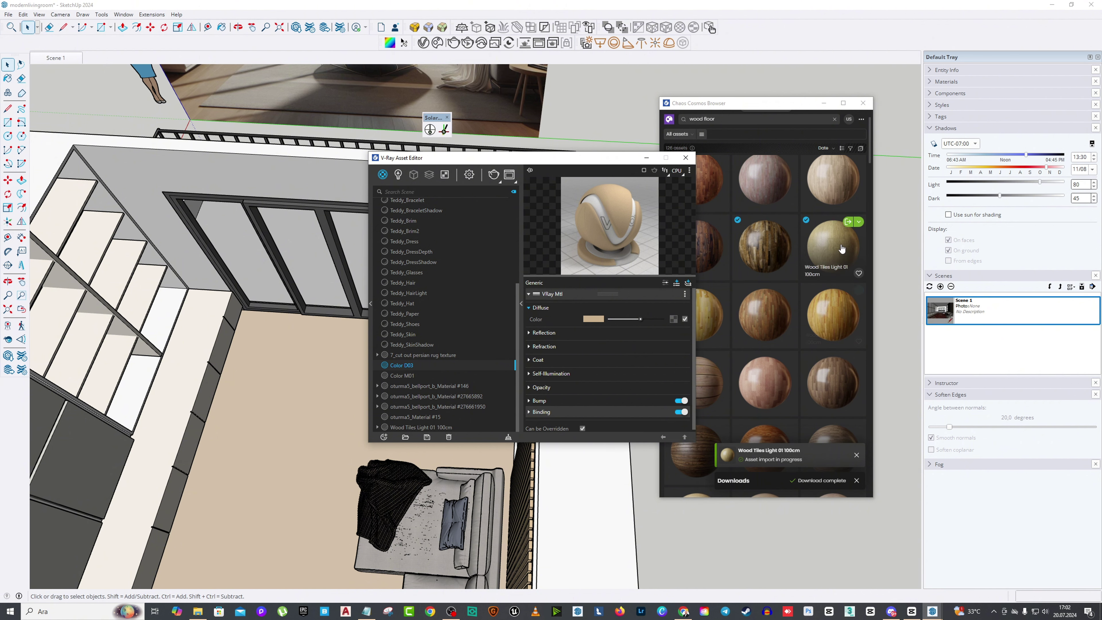
left_click(846, 223)
left_click(845, 223)
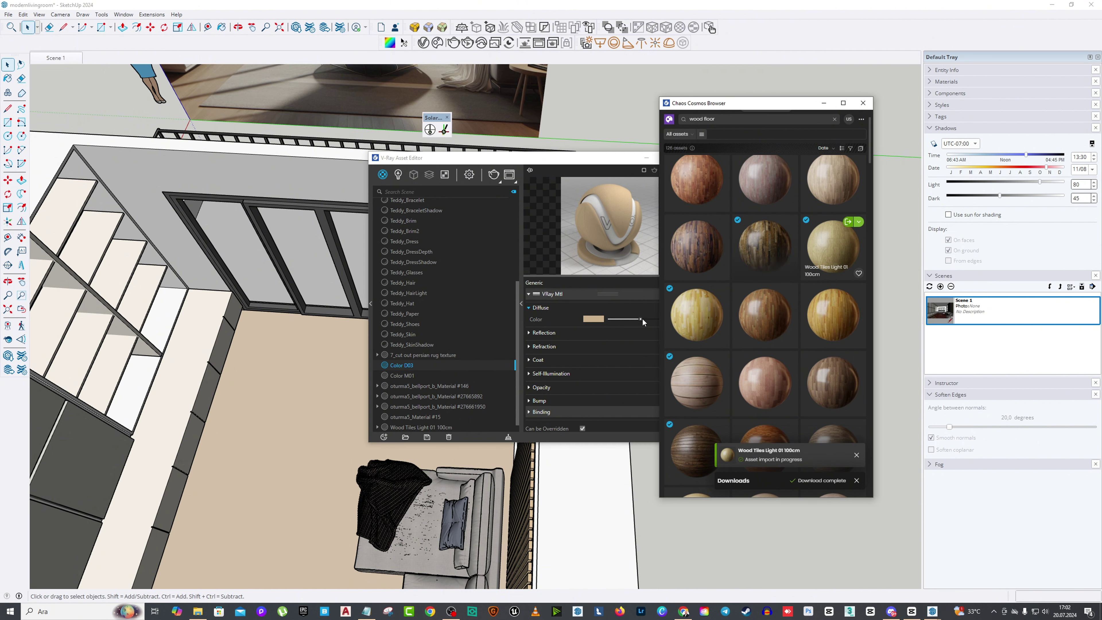
left_click(448, 418)
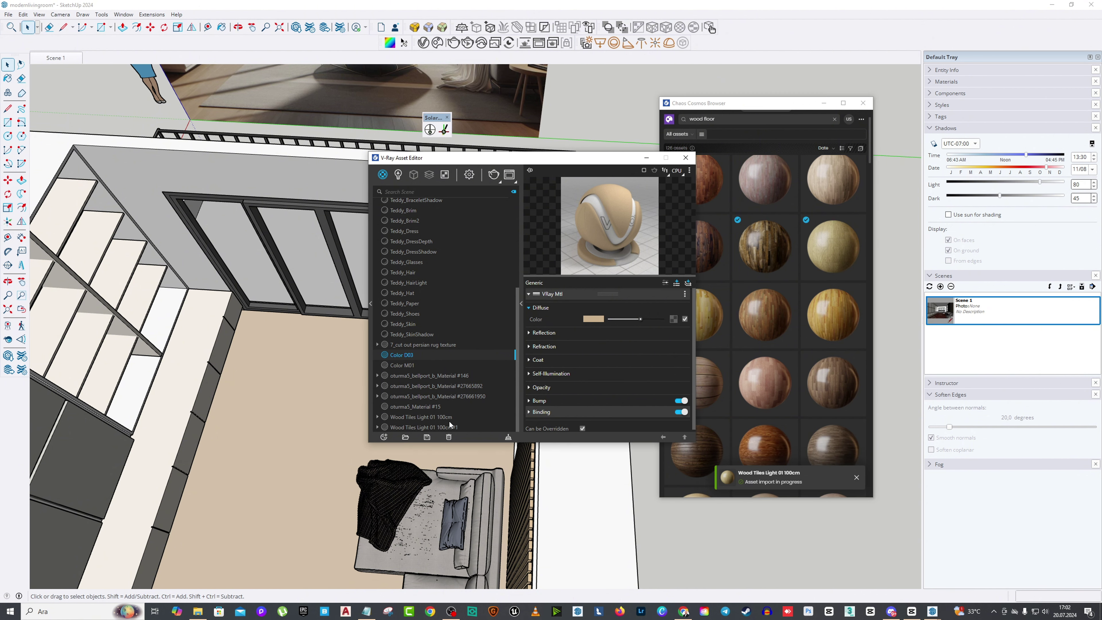
left_click_drag(511, 163, 607, 145)
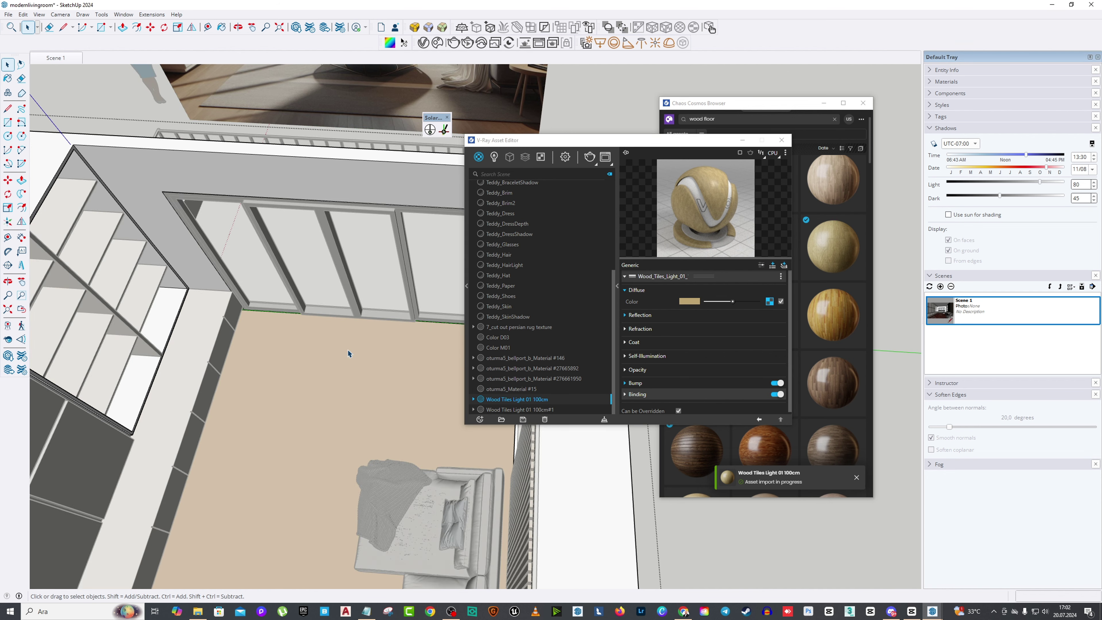
Step: Apply the Wood Tiles Light 01 100cm material to the selected floor face
left_click(333, 389)
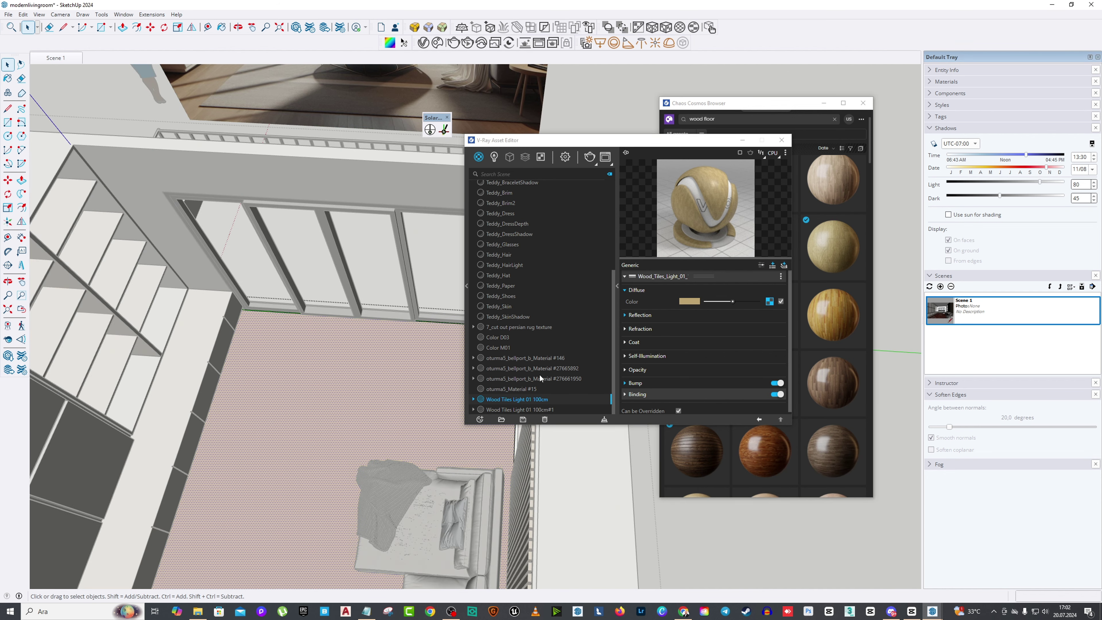
right_click(525, 400)
left_click(547, 297)
scroll(342, 406, "down", 5)
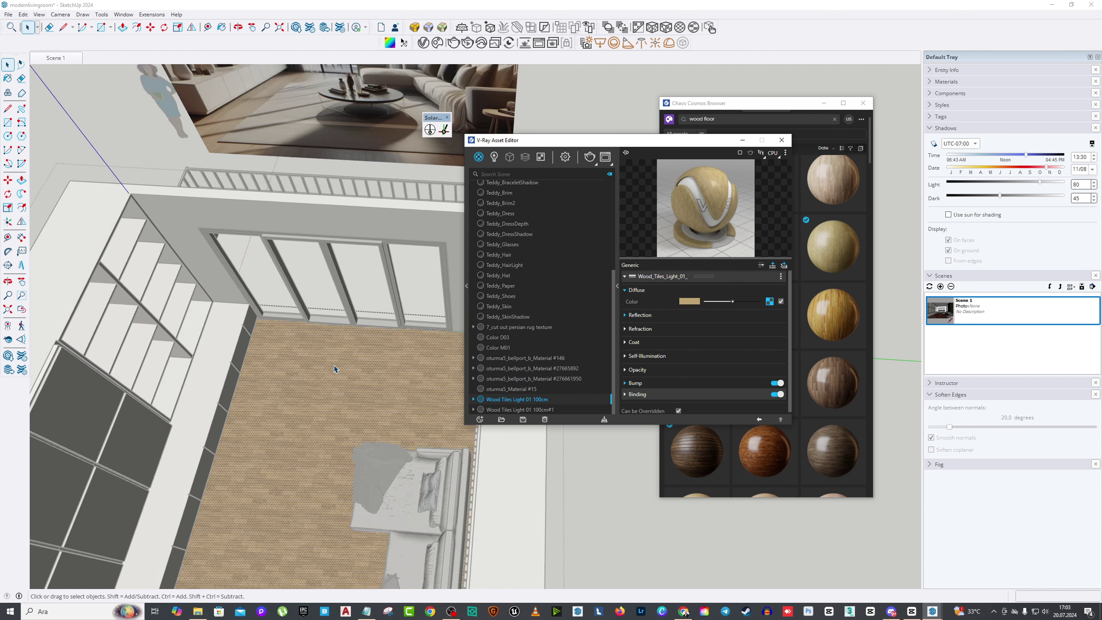
scroll(342, 407, "up", 5)
Step: Rotate the floor texture 90 degrees and rescale the planks with Texture Position
right_click(363, 297)
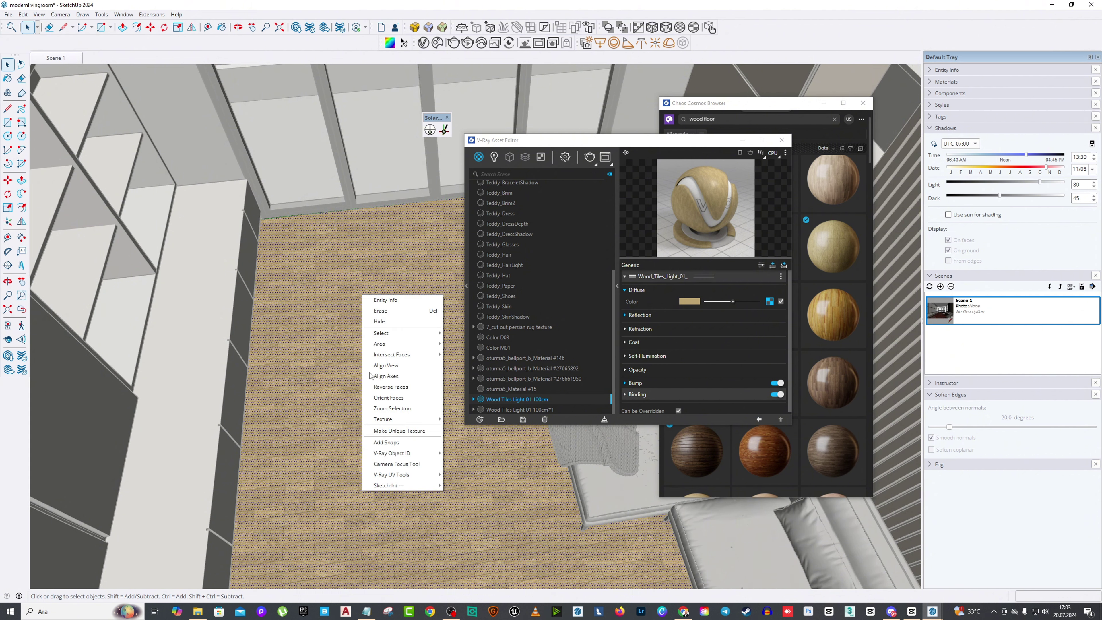
mouse_move(396, 419)
left_click(461, 419)
right_click(355, 310)
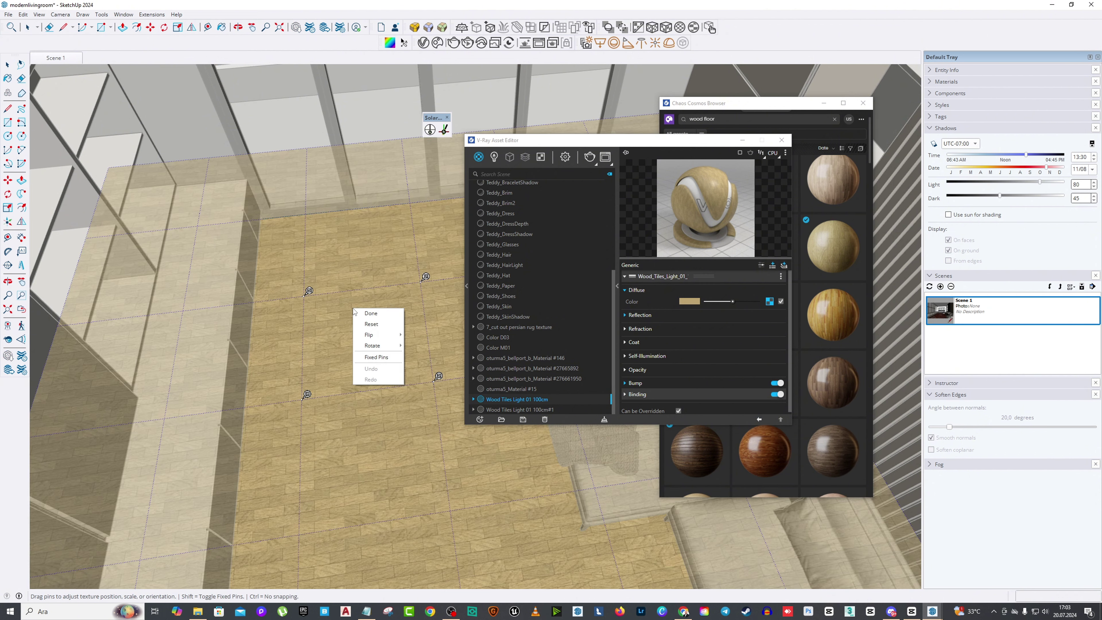
left_click(417, 348)
scroll(379, 345, "down", 3)
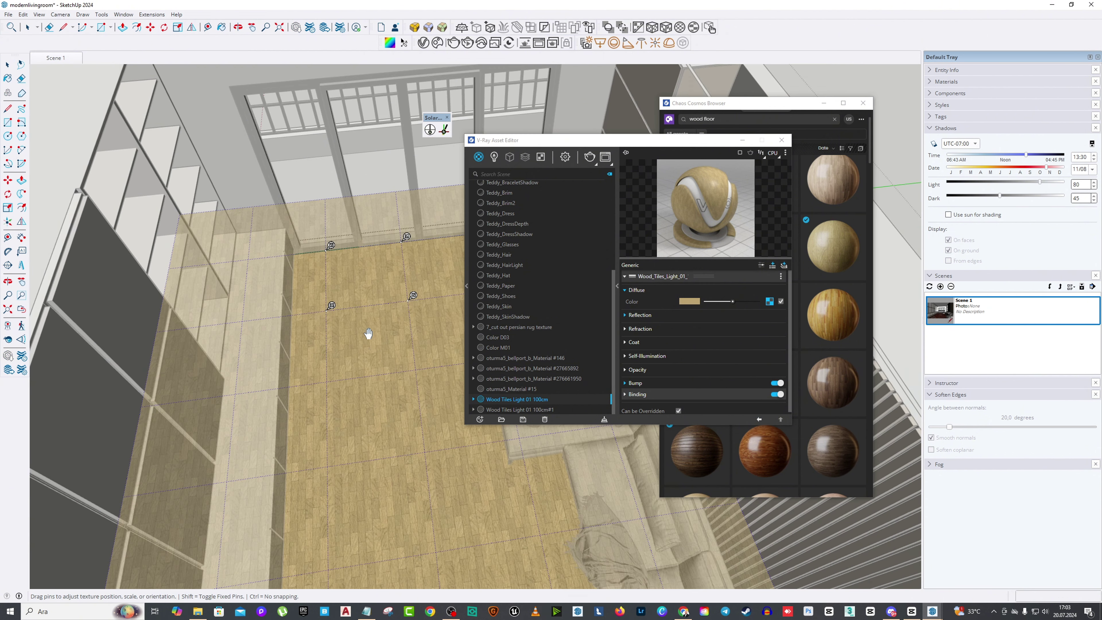
right_click(361, 350)
left_click(381, 395)
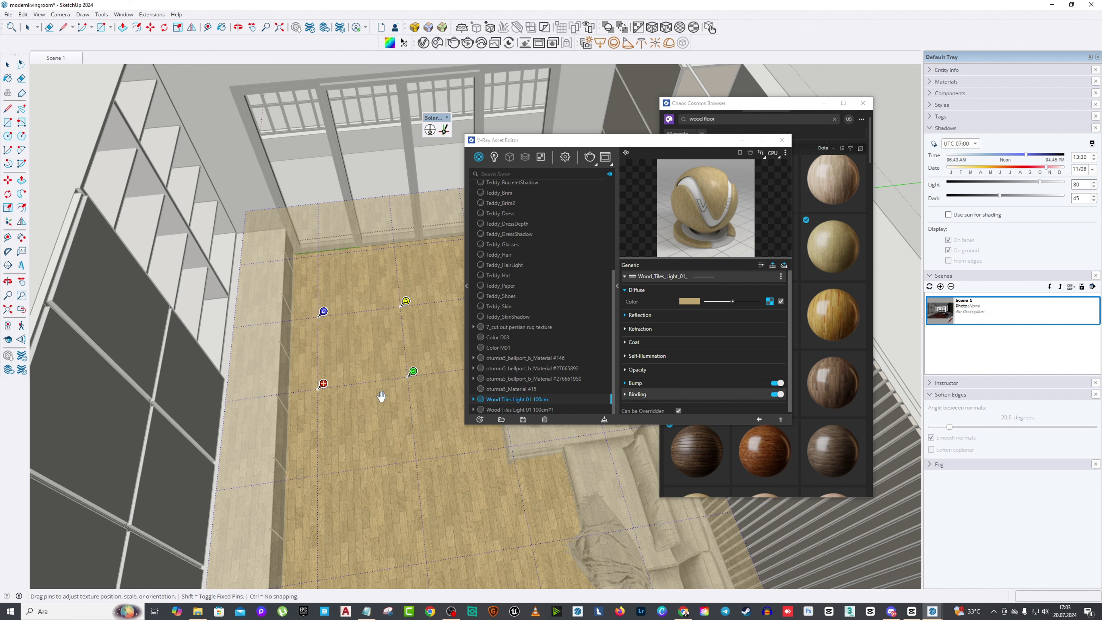
left_click_drag(411, 377, 447, 381)
Step: Refine the plank scale and finish positioning the floor texture
left_click_drag(553, 145, 685, 142)
scroll(407, 414, "up", 3)
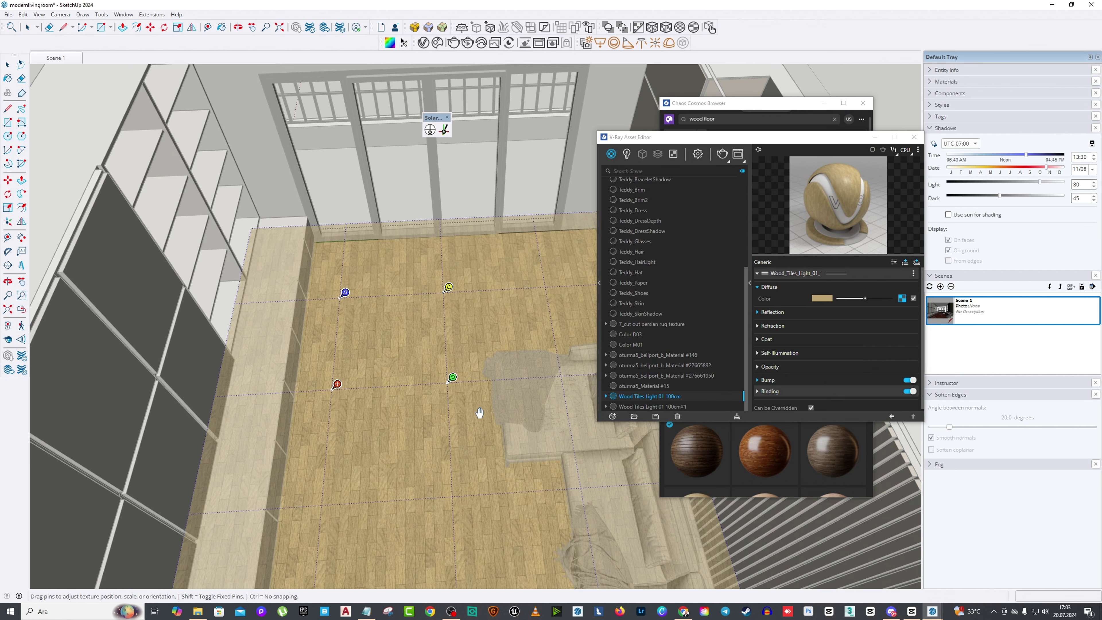
left_click_drag(434, 351, 526, 349)
right_click(359, 300)
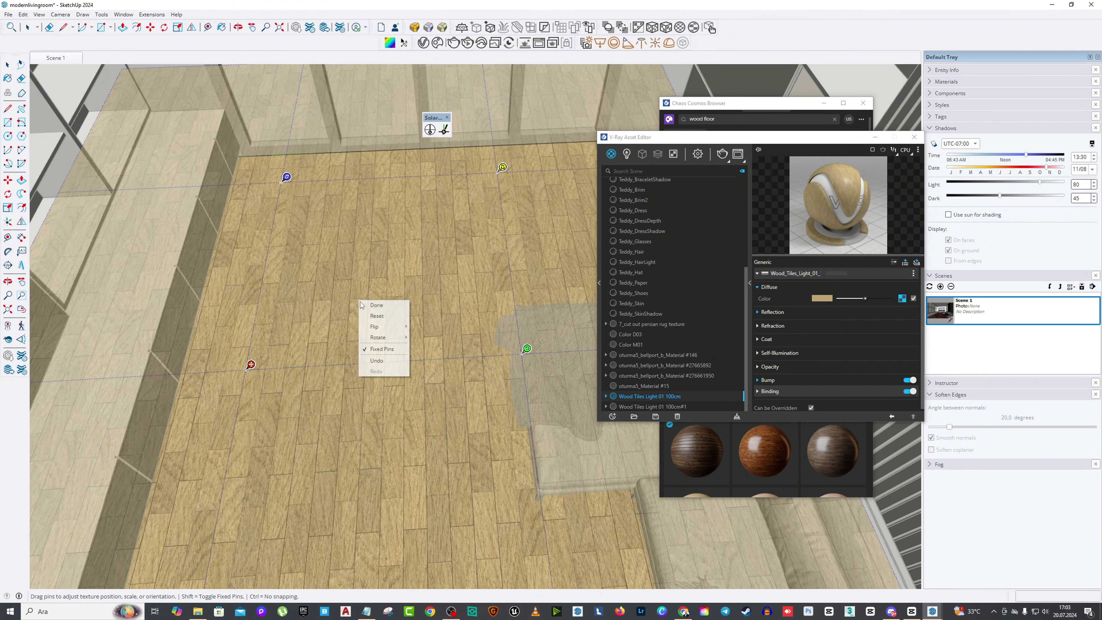
left_click(372, 306)
scroll(334, 317, "down", 7)
middle_click_drag(318, 334, 286, 352)
key("Escape")
scroll(285, 353, "up", 8)
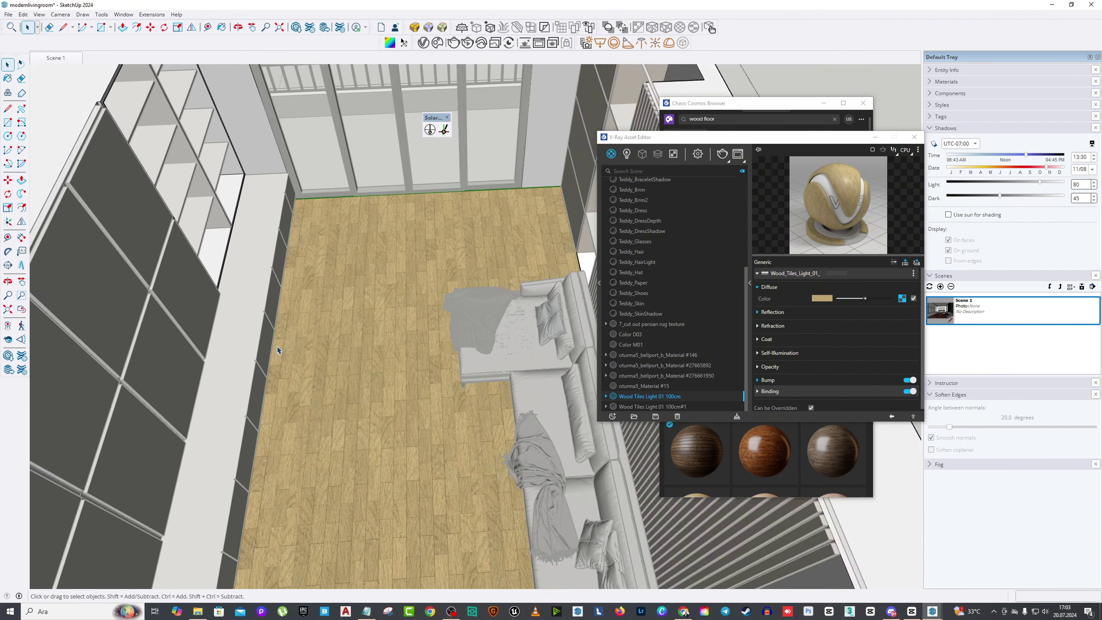
Step: Orbit the view to face the sofa and slatted back wall
scroll(279, 299, "down", 8)
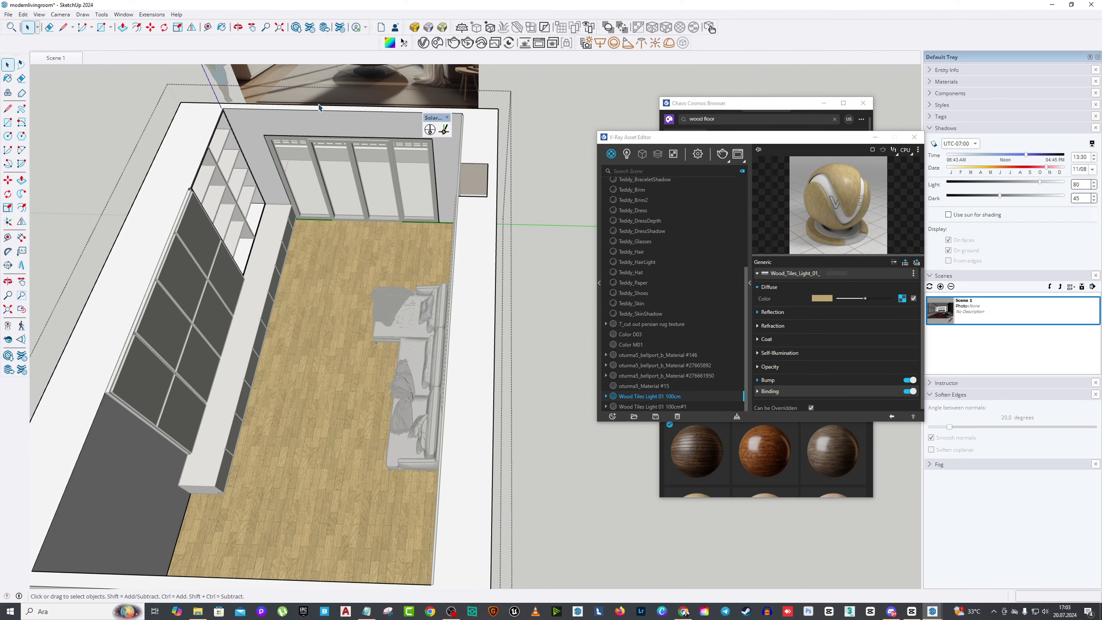
middle_click_drag(374, 173, 330, 174)
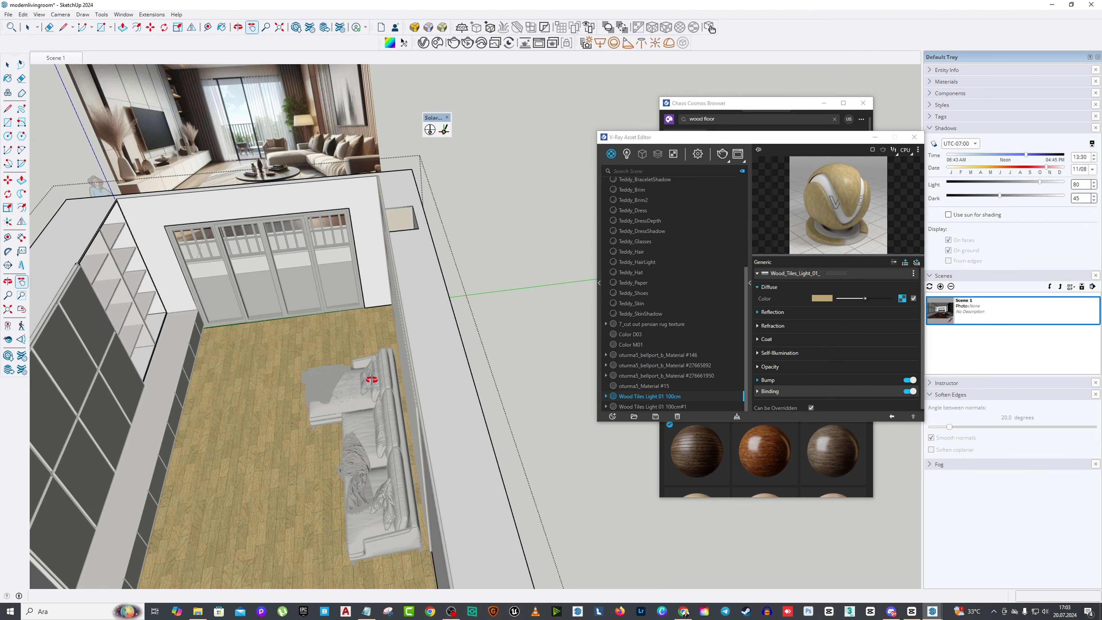
scroll(484, 353, "down", 2)
middle_click_drag(325, 420, 452, 292)
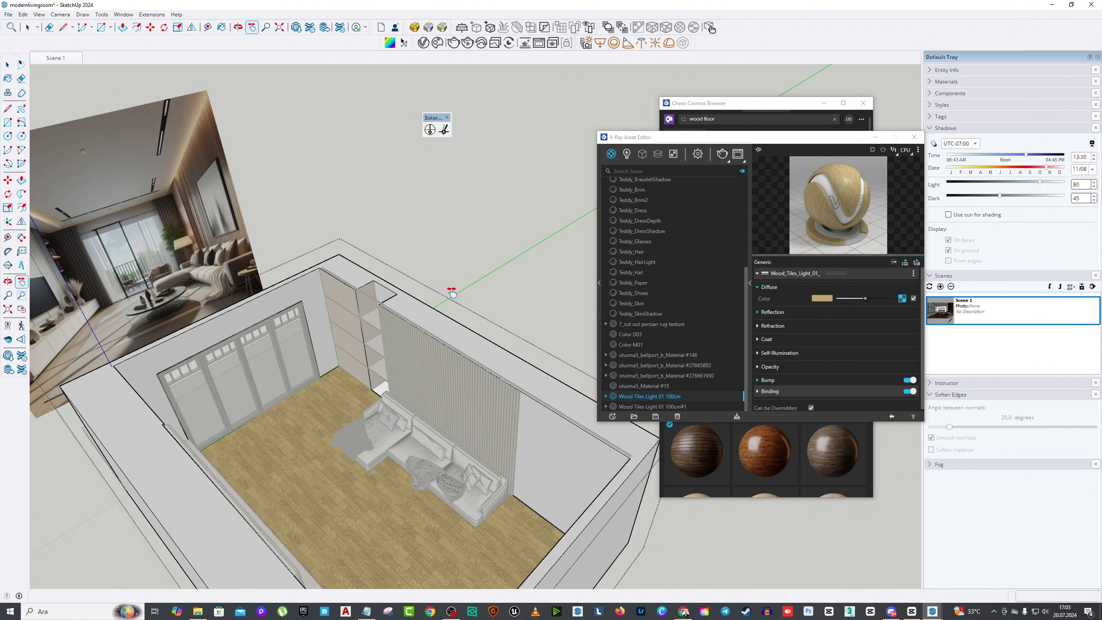
middle_click_drag(530, 441, 352, 389)
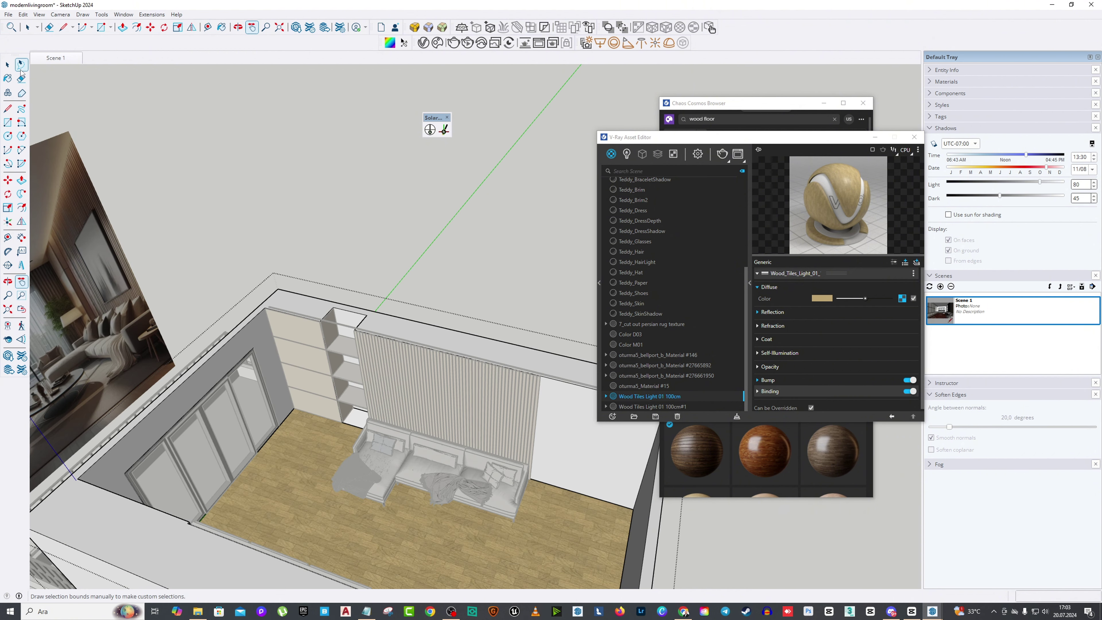
middle_click_drag(479, 291, 519, 419)
scroll(470, 433, "up", 3)
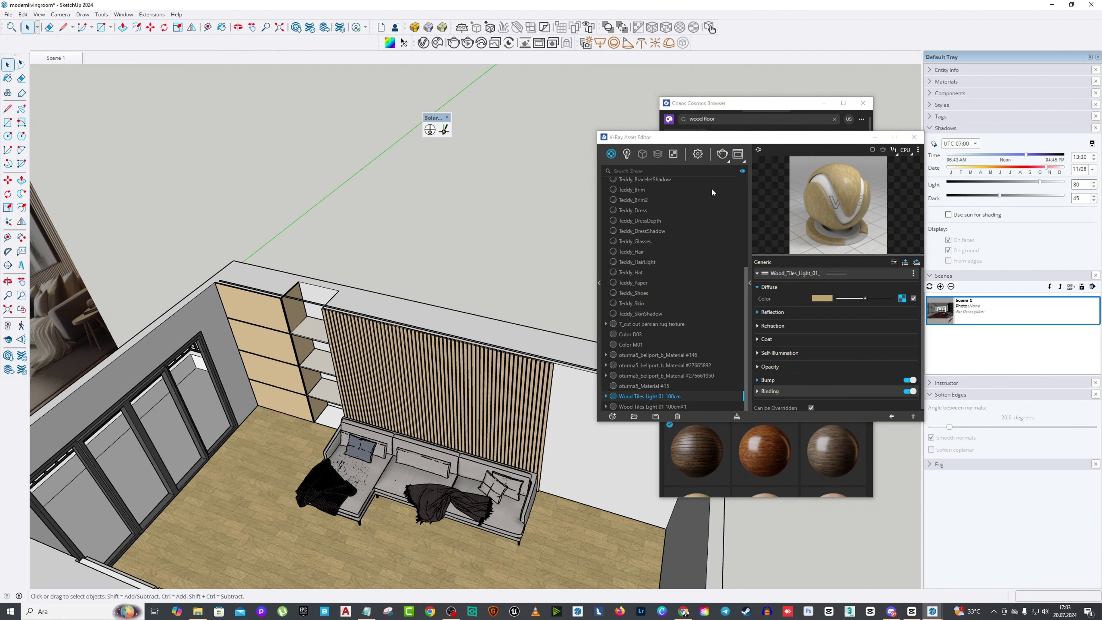
left_click_drag(717, 140, 315, 59)
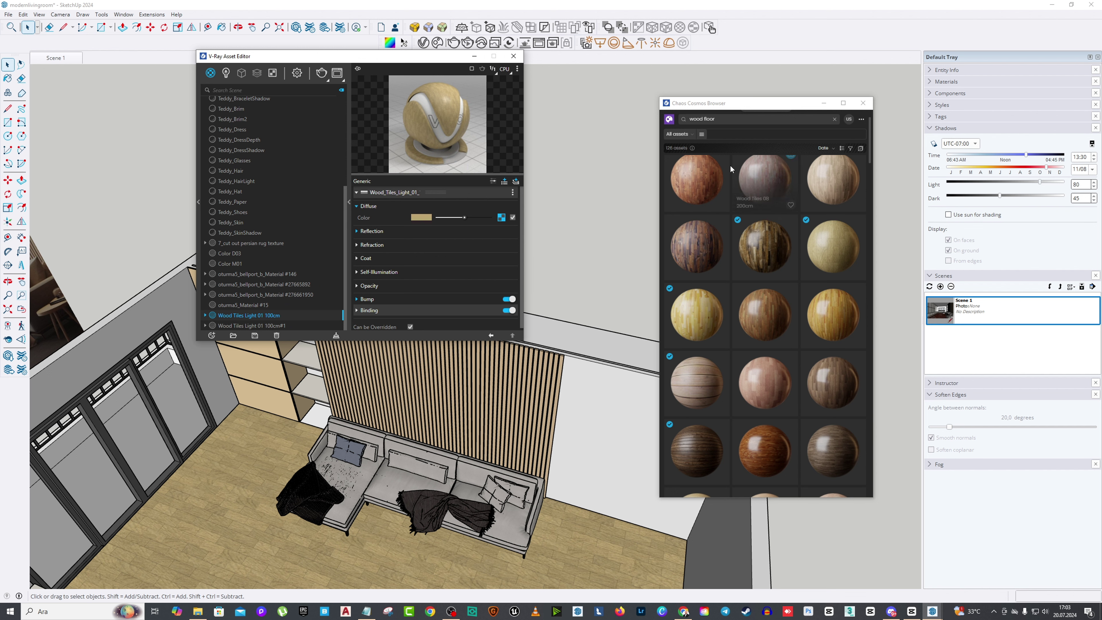
Step: Search Cosmos for 'wood', import Wood Fine 18-42 100cm, and select it in the material list
left_click(733, 116)
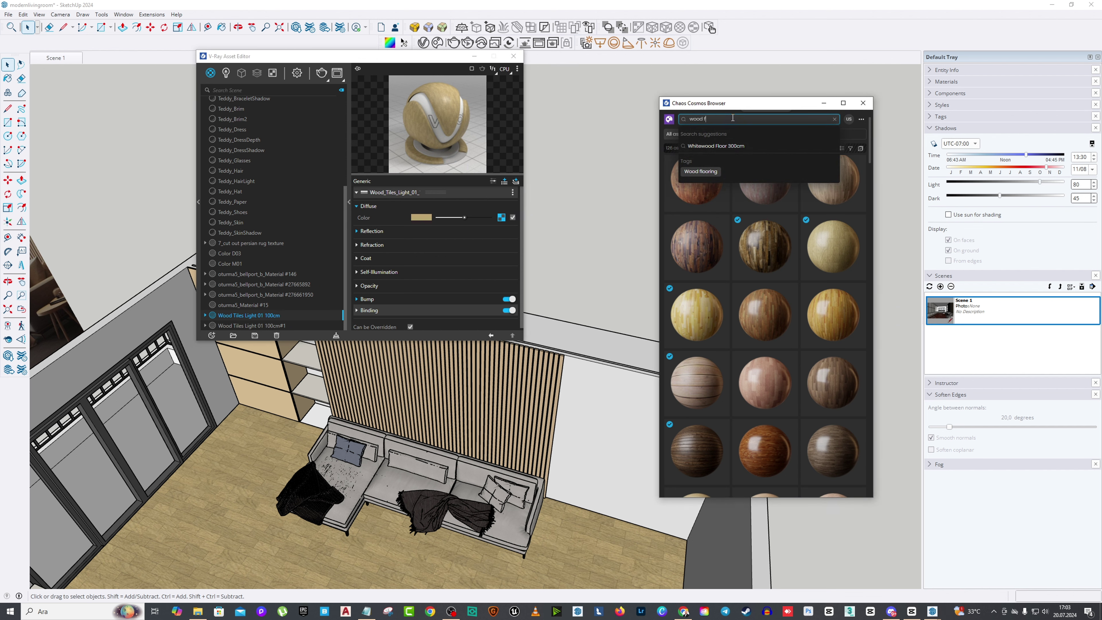
key("BackSpace")
key("BackSpace")
key("Return")
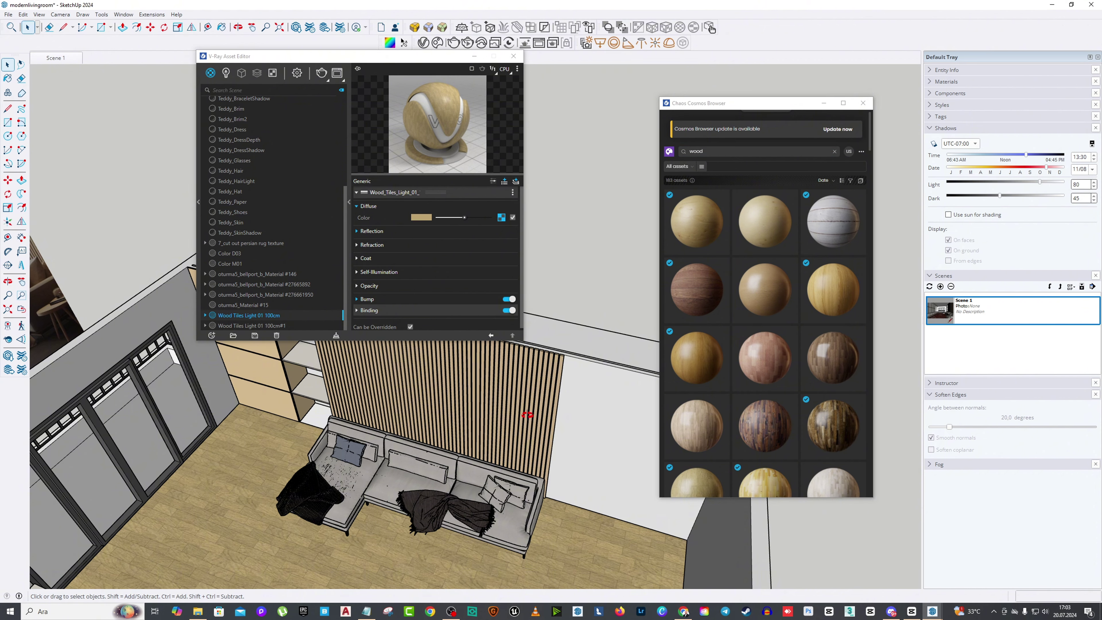
scroll(500, 443, "down", 3)
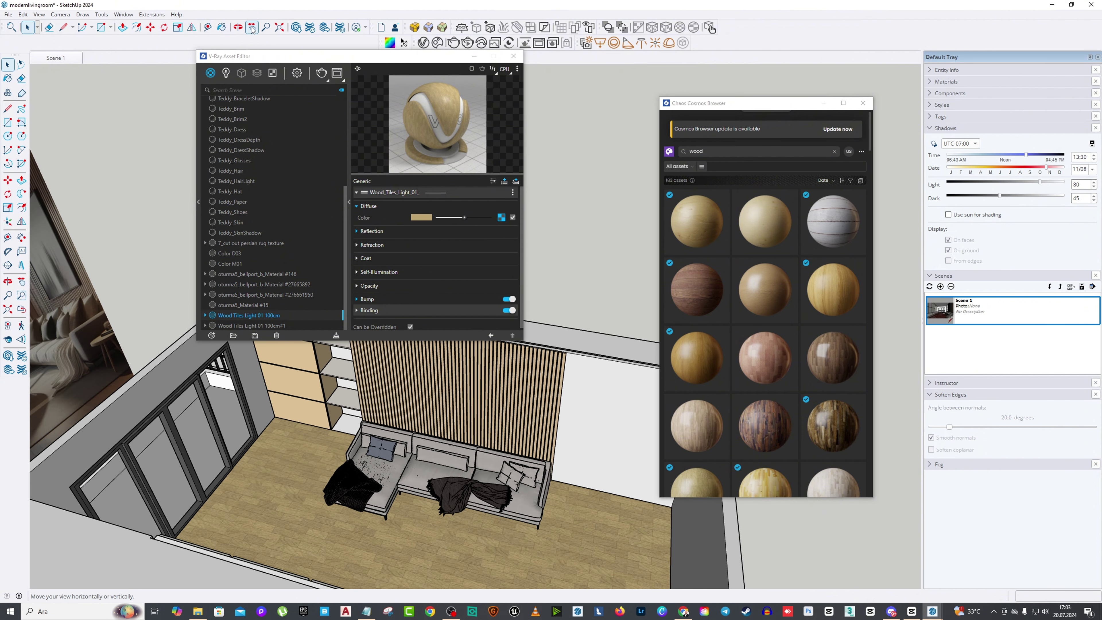
left_click(252, 28)
scroll(431, 450, "up", 6)
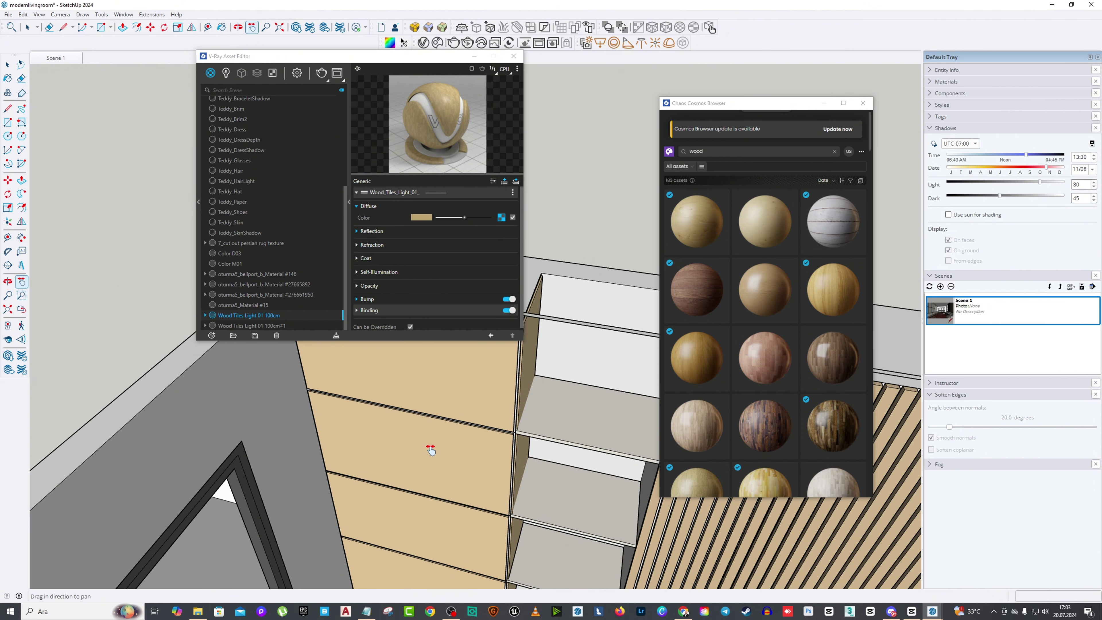
middle_click_drag(431, 450, 411, 384)
scroll(416, 395, "up", 2)
right_click(424, 411)
left_click(431, 418)
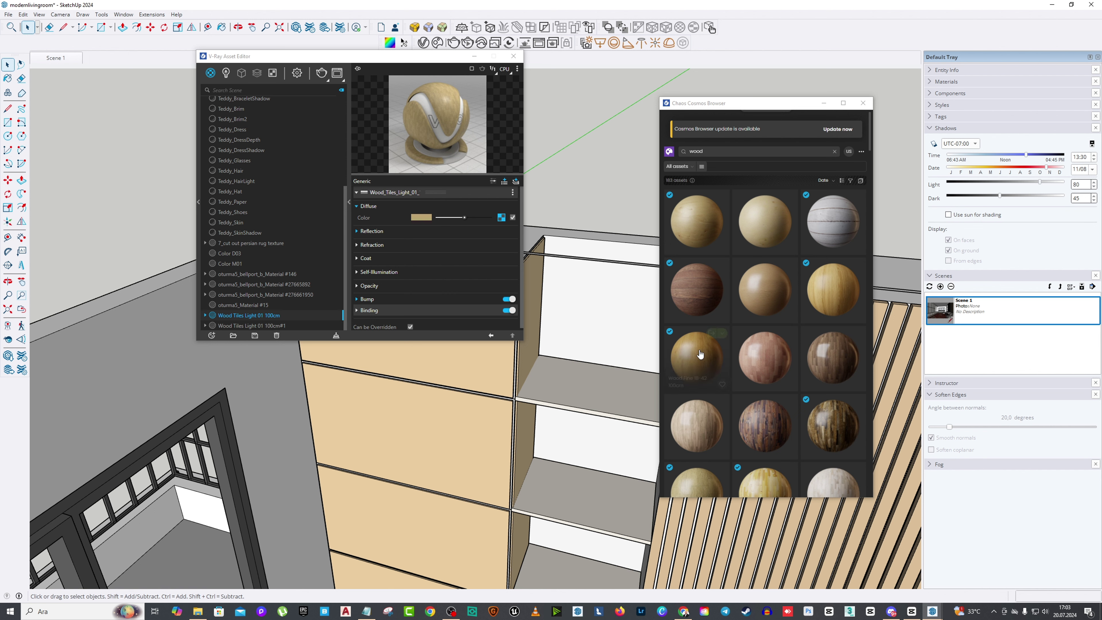
left_click(712, 333)
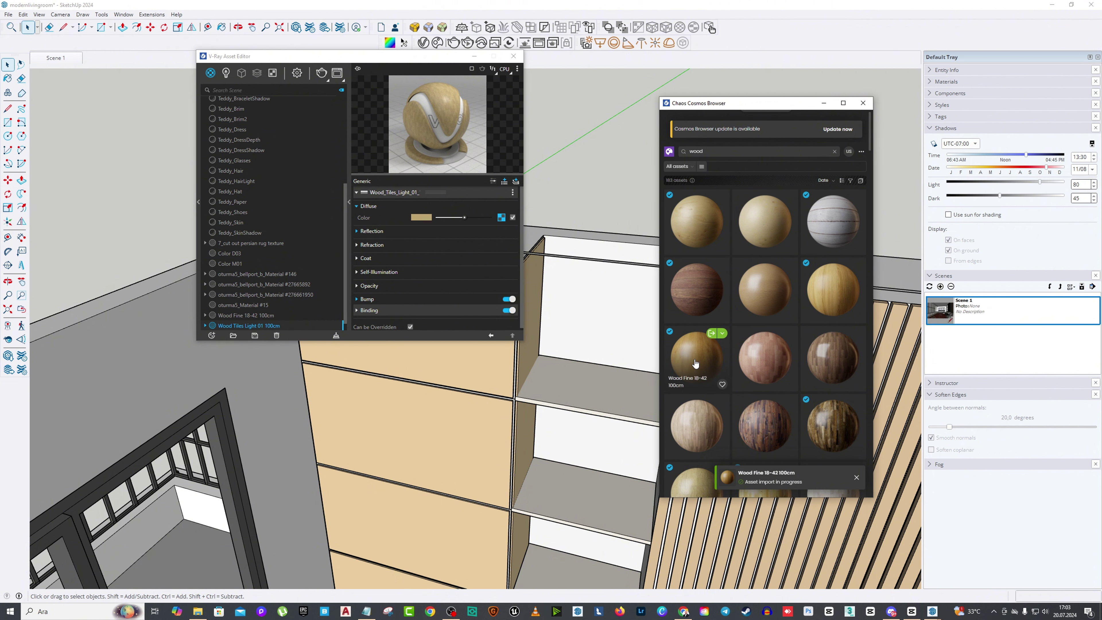
left_click(260, 315)
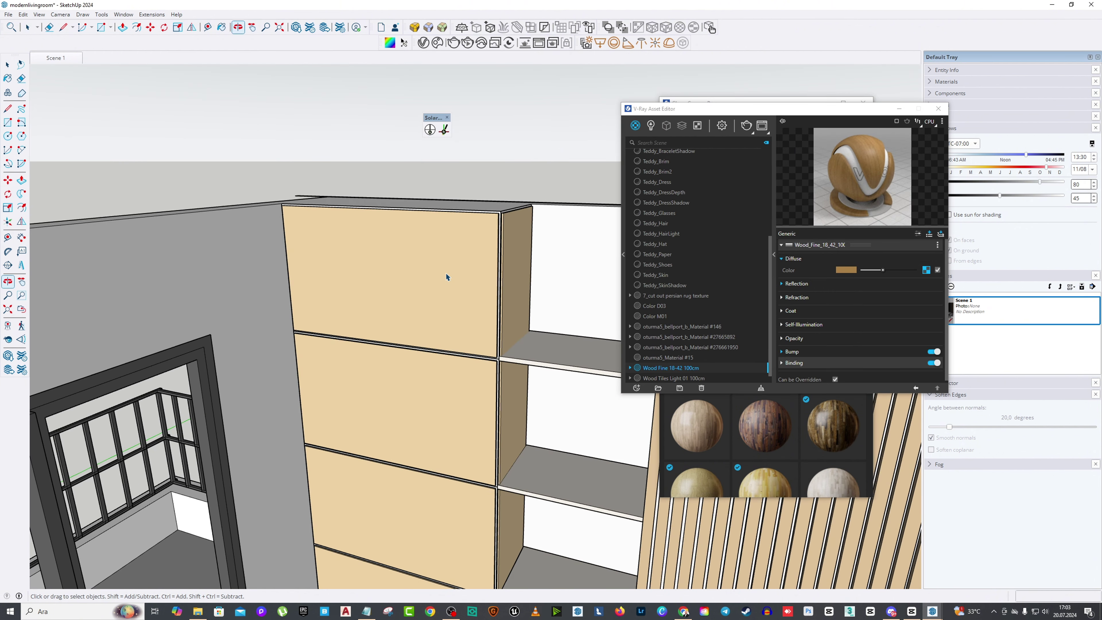
Step: Apply Wood Fine 18-42 to the selected top cabinet front panel via Apply to Selection
left_click(442, 248)
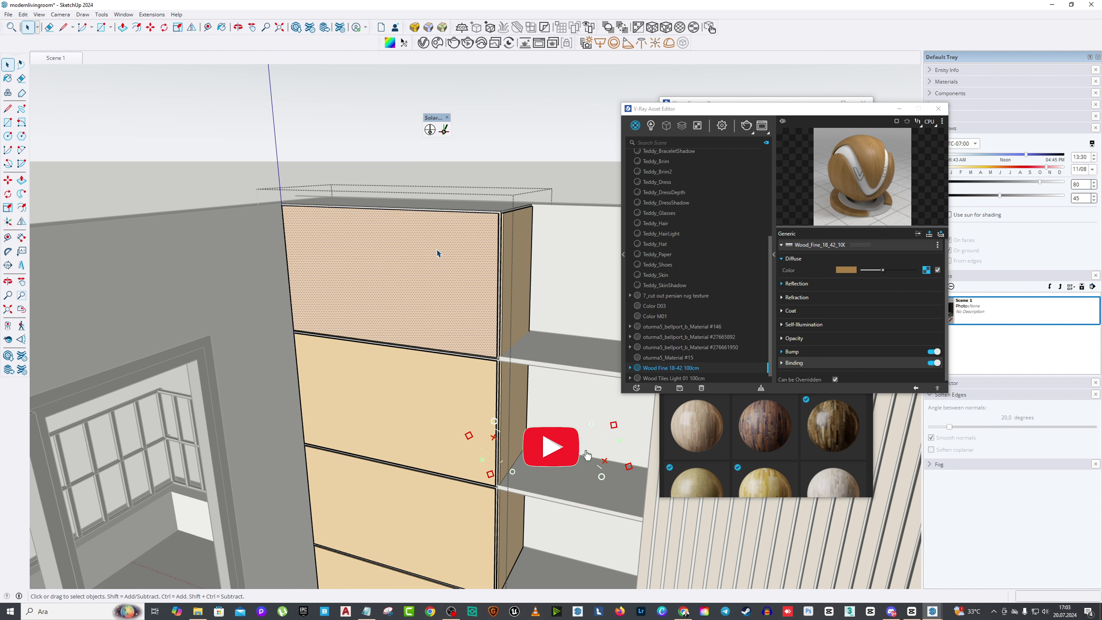
right_click(679, 367)
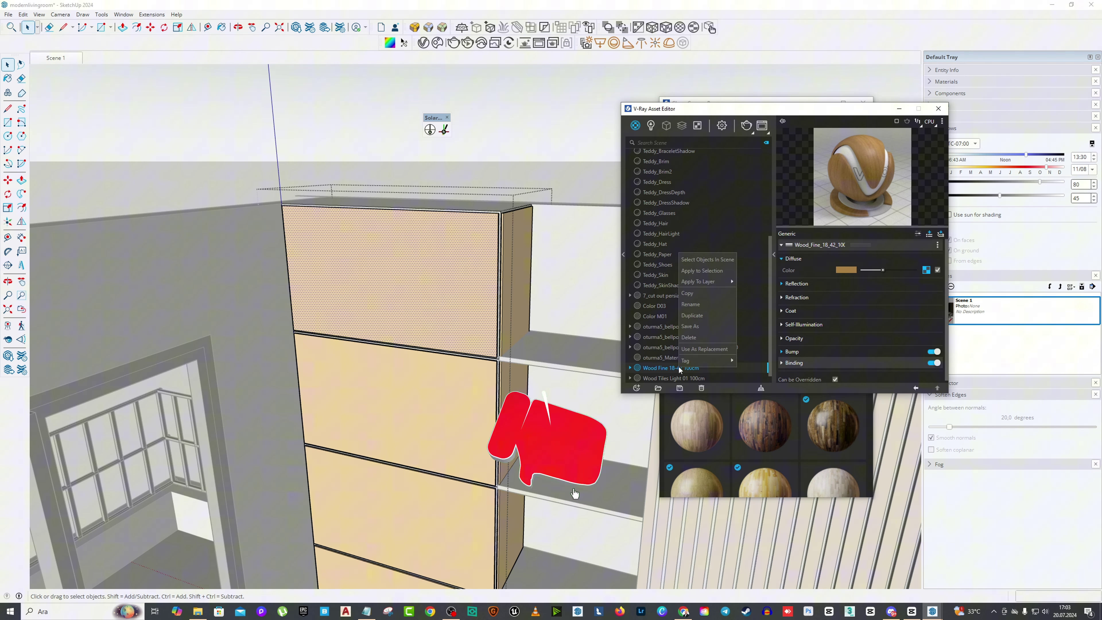
left_click(705, 274)
right_click(405, 266)
mouse_move(425, 392)
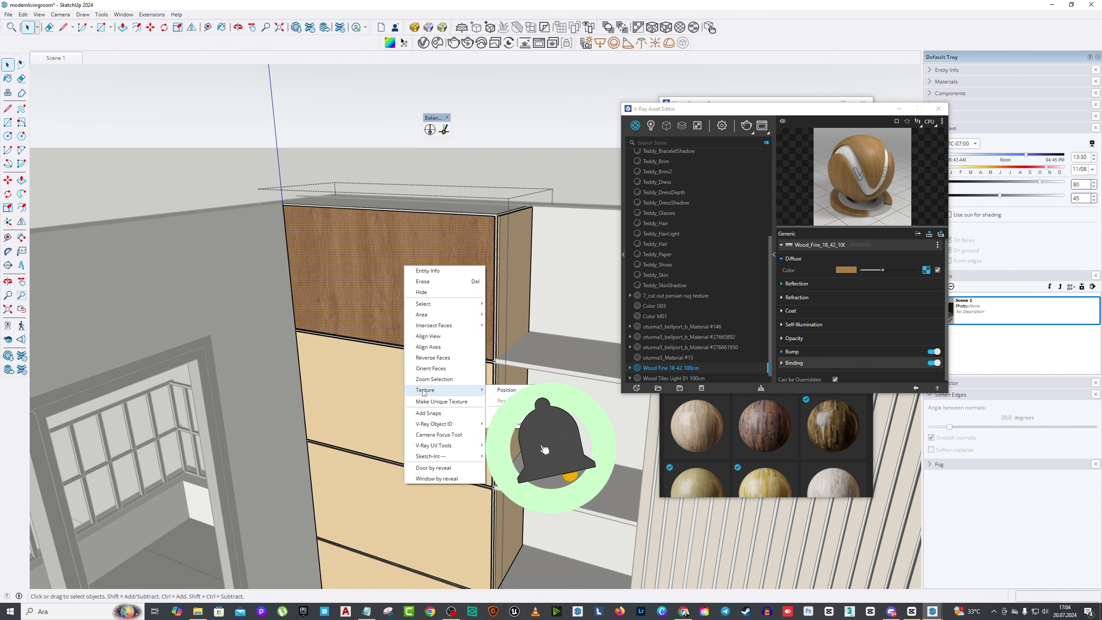
key("Escape")
Step: Paint the cabinet's side panel with Wood Fine 18-42 using the Paint Bucket
scroll(459, 280, "up", 3)
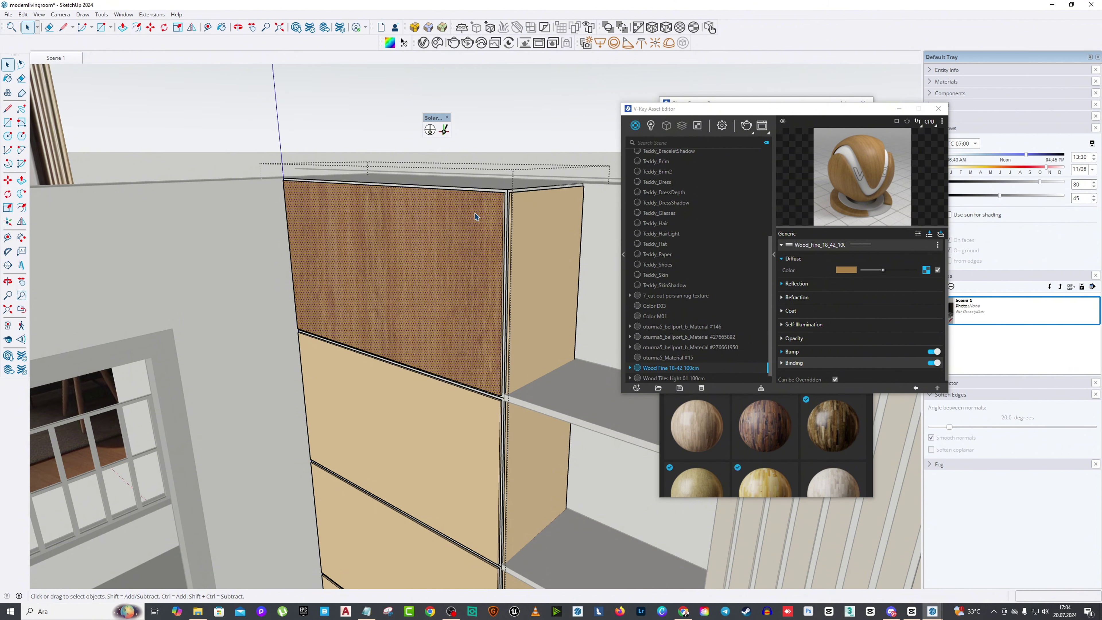
scroll(475, 216, "up", 3)
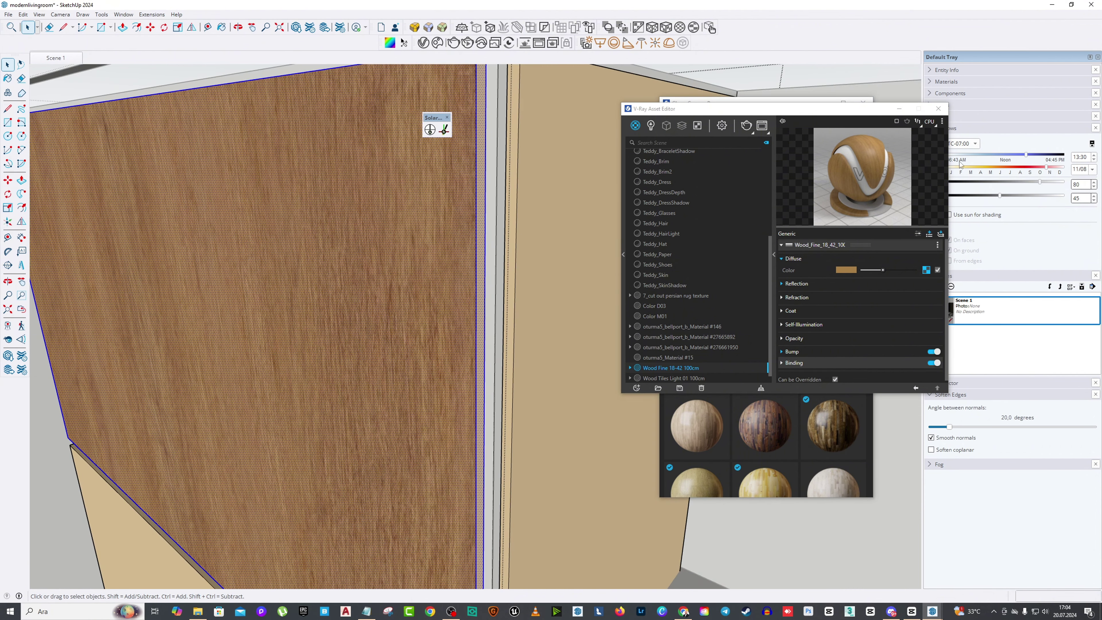
left_click_drag(842, 117, 842, 196)
left_click(944, 127)
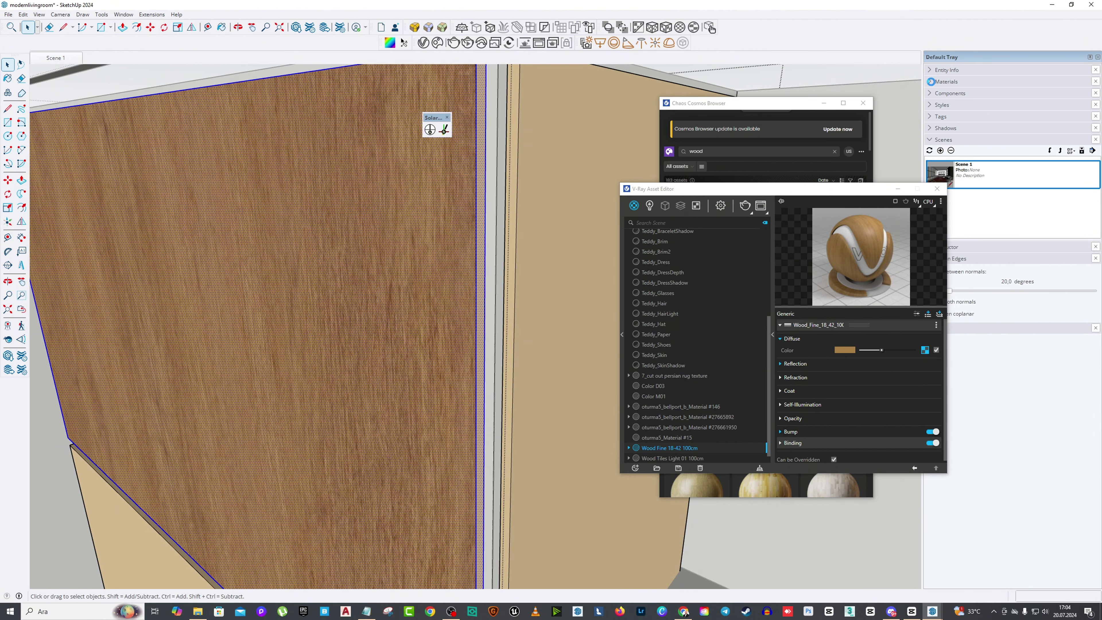
left_click(1080, 81)
key("b")
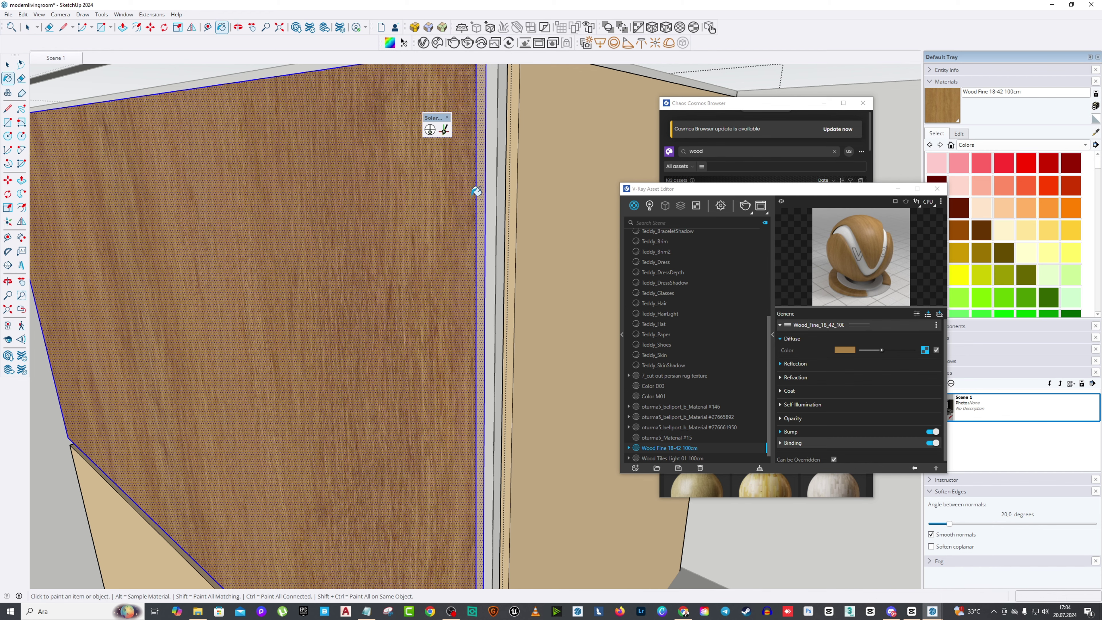
scroll(263, 248, "down", 5)
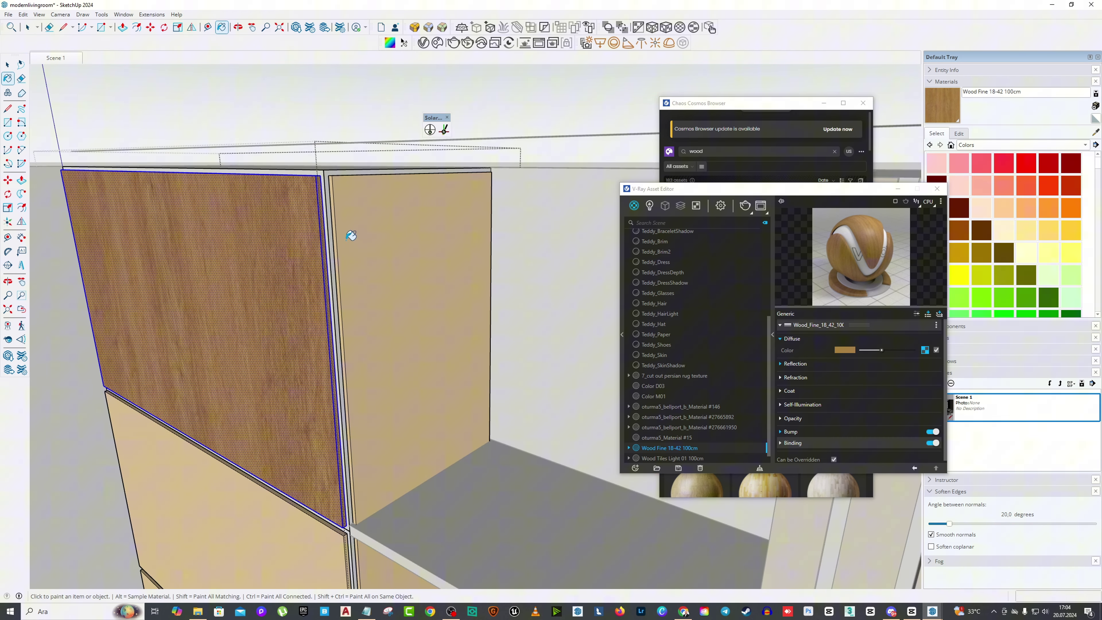
left_click(358, 232)
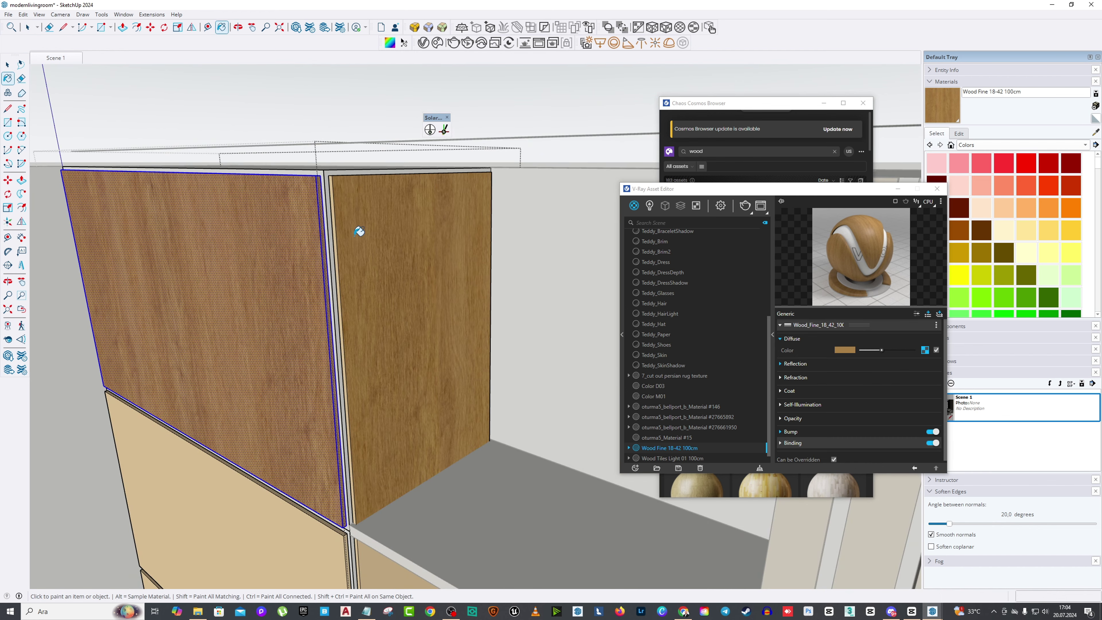
Step: Paint the middle, third-row and fourth-row front and side cabinet panels with the wood
left_click(7, 64)
left_click(336, 227)
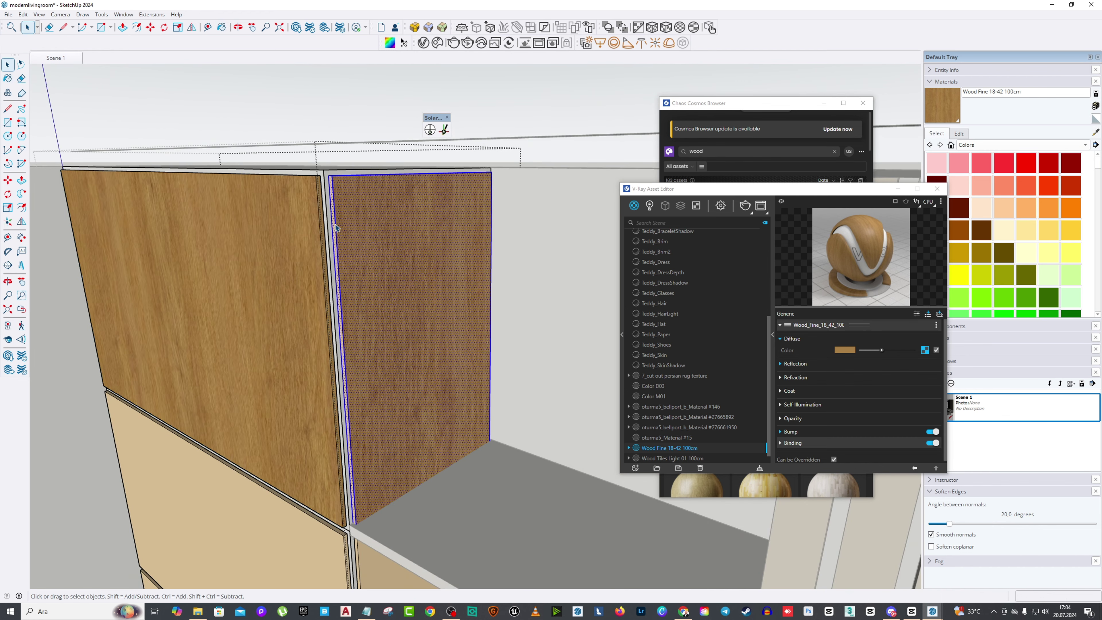
scroll(78, 129, "up", 1)
left_click(11, 80)
scroll(406, 233, "down", 3)
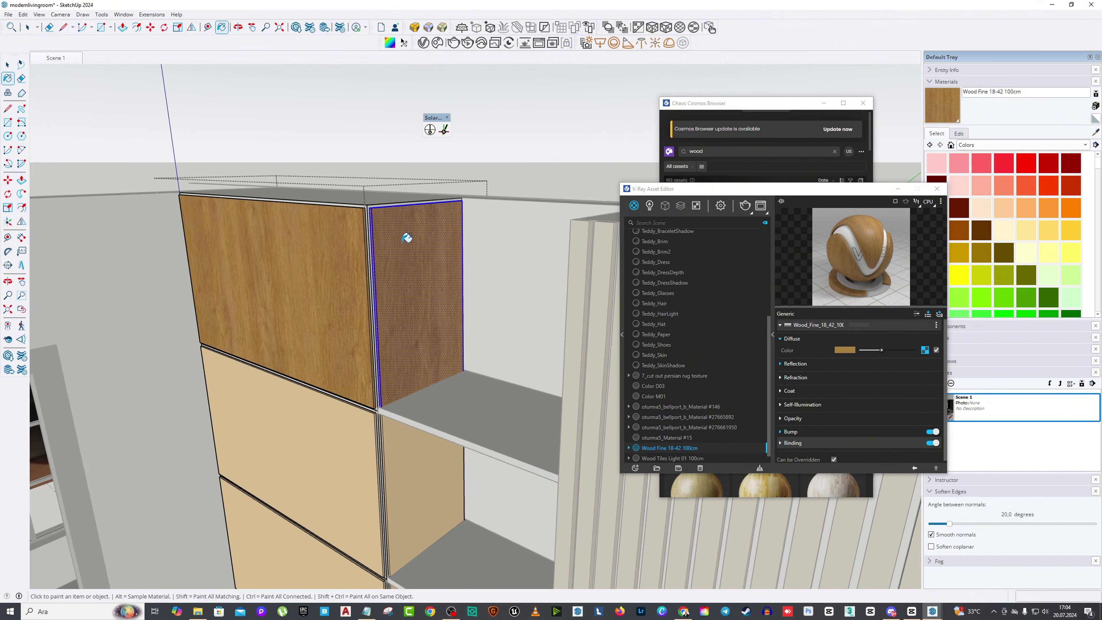
left_click(411, 368)
left_click(344, 490)
left_click(403, 494)
scroll(384, 456, "down", 2)
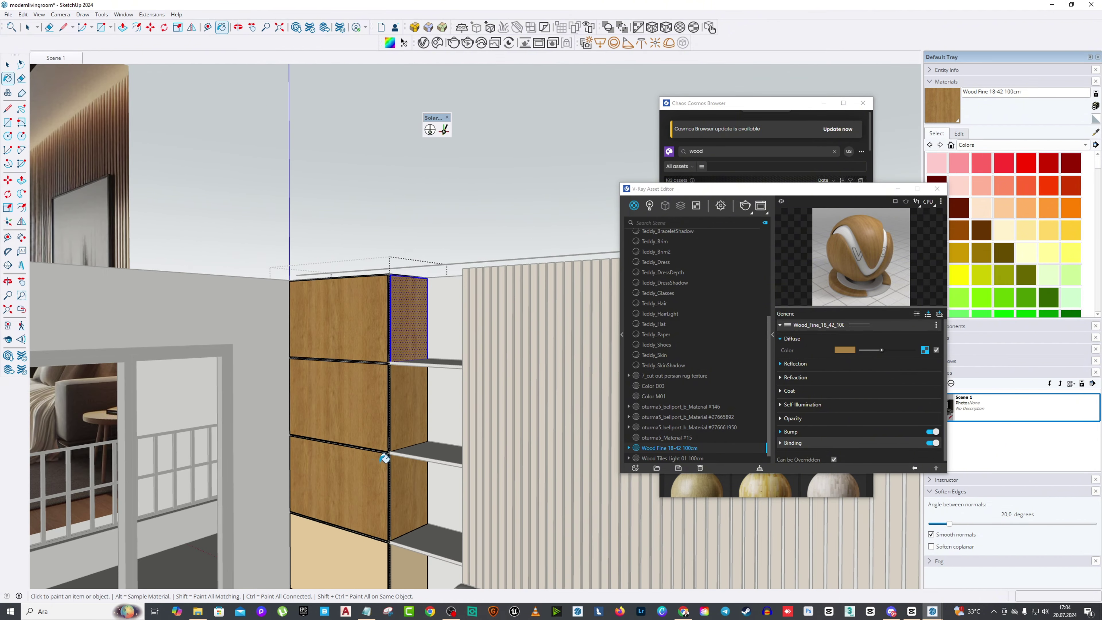
middle_click_drag(384, 455, 374, 560)
left_click(370, 564)
left_click(405, 566)
Step: Select the second-row cabinet panel, then exit the cabinet group and orbit above it
scroll(409, 562, "up", 5)
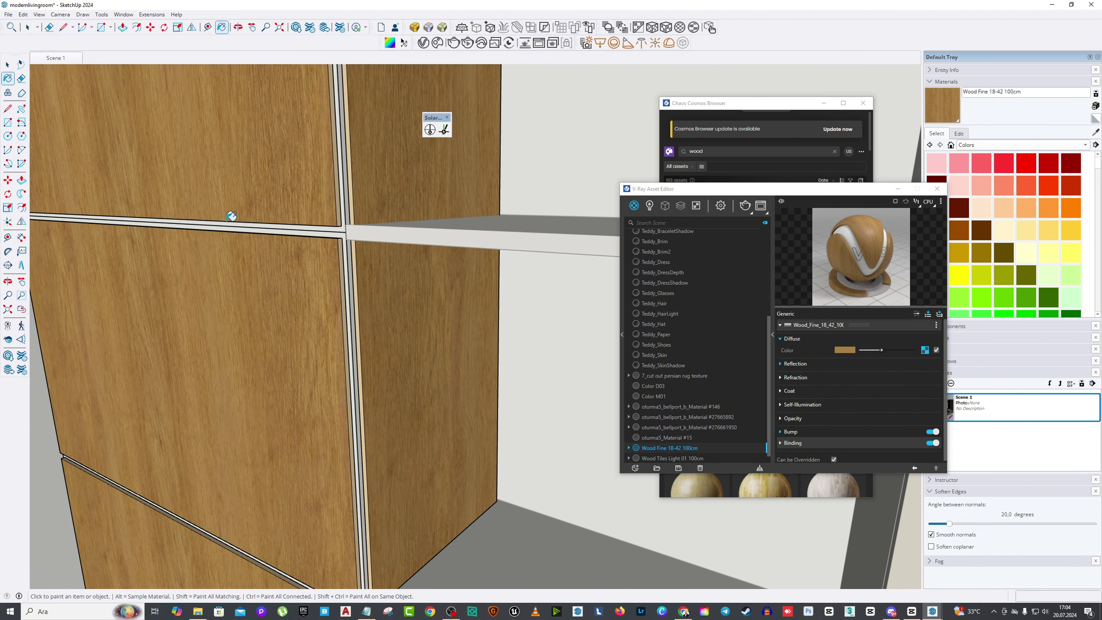
left_click(7, 63)
scroll(327, 228, "down", 5)
left_click(327, 229)
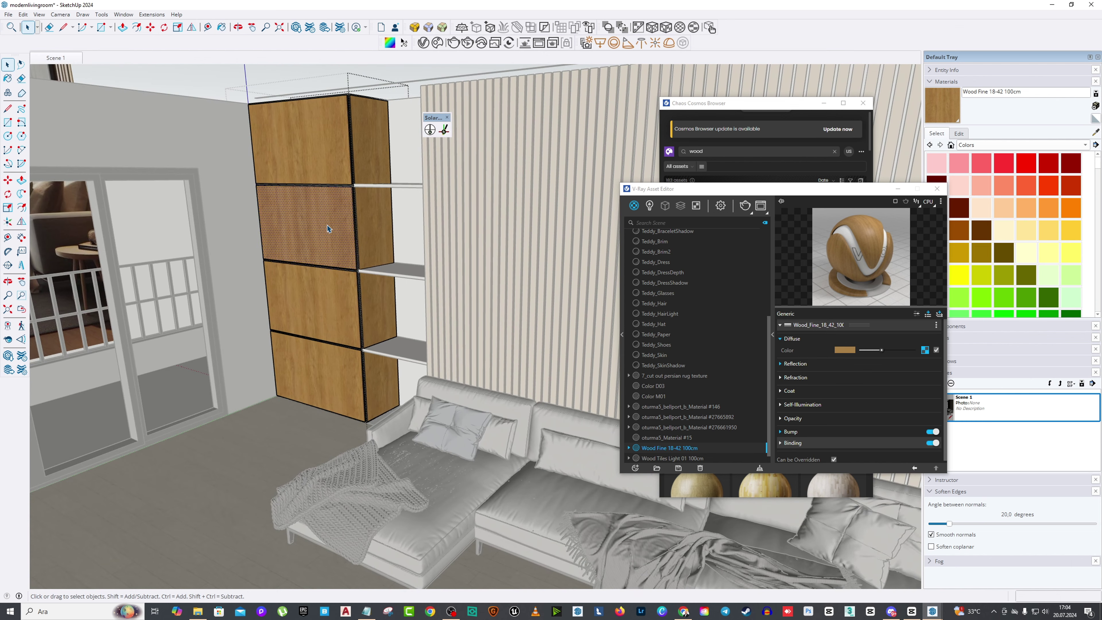
left_click(6, 80)
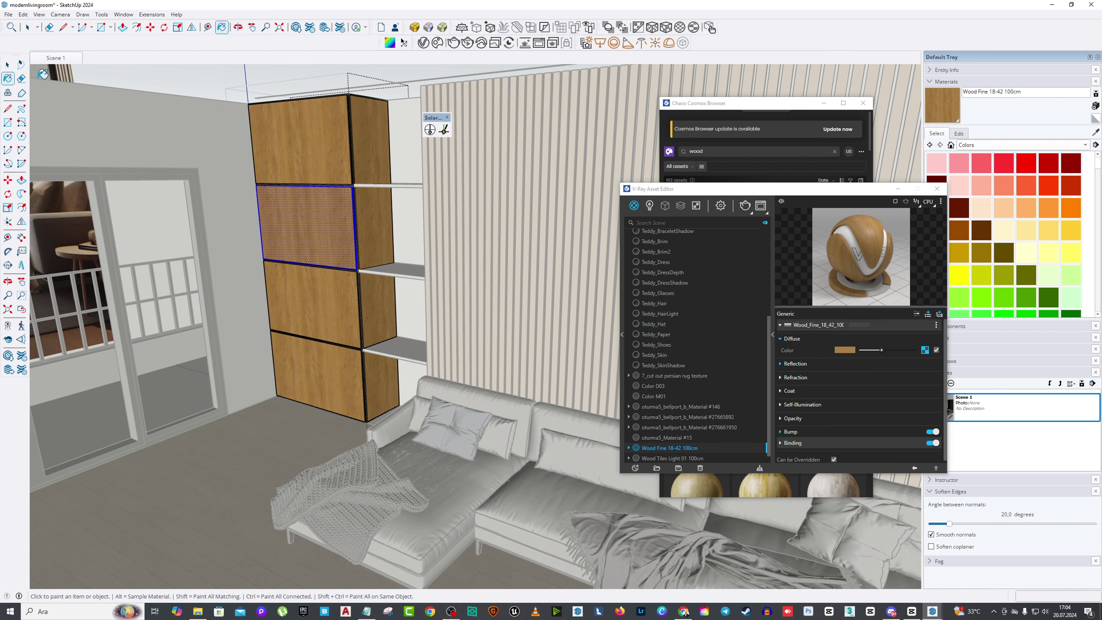
left_click(7, 66)
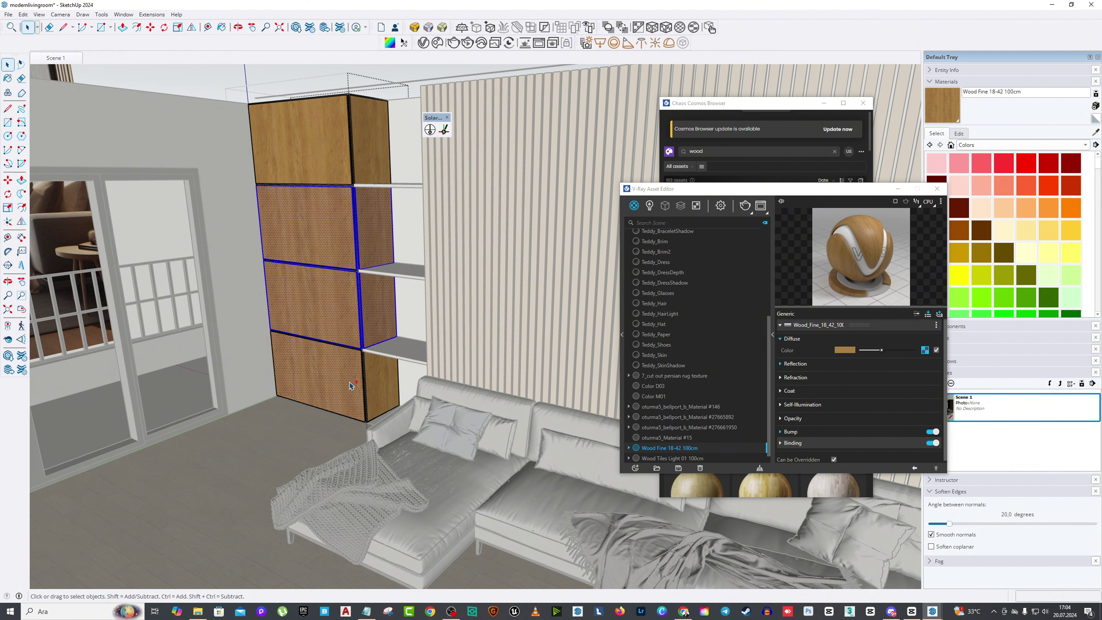
left_click(8, 78)
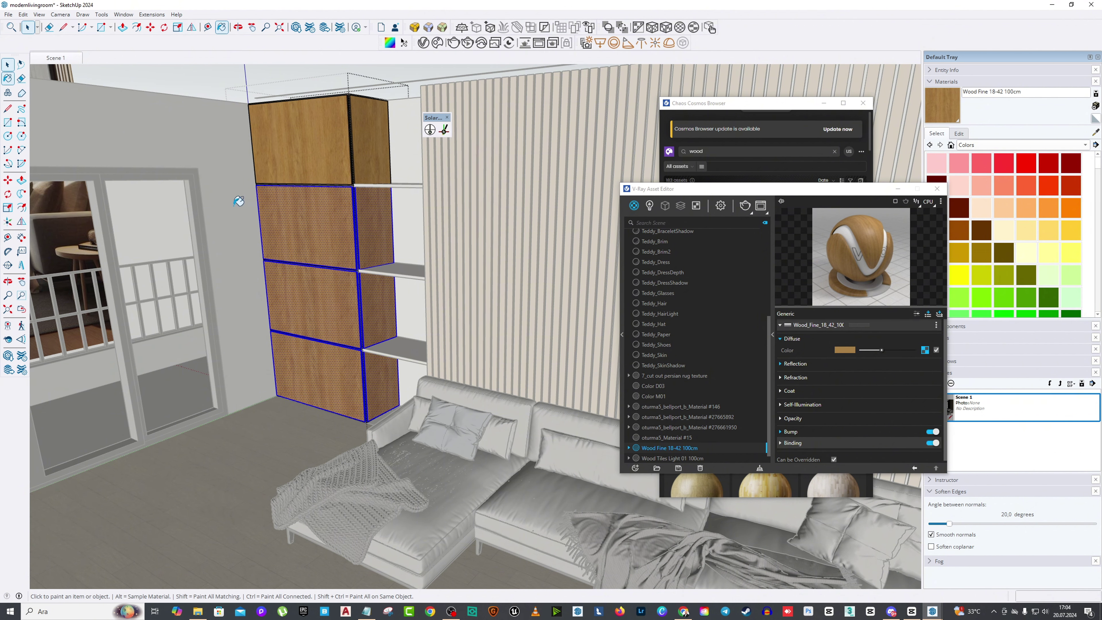
left_click(8, 64)
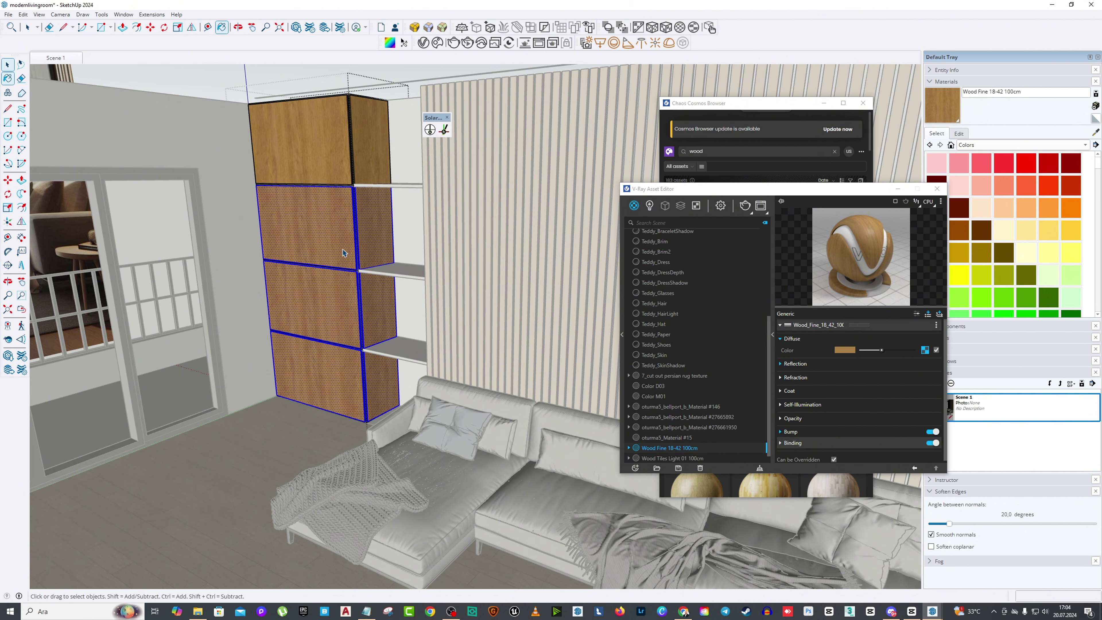
middle_click_drag(347, 191, 369, 256)
left_click(364, 95)
scroll(352, 130, "up", 5)
middle_click_drag(352, 139, 352, 221)
Step: Enter the shelf group and paint the shelf with Wood Fine 18-42
scroll(352, 221, "up", 3)
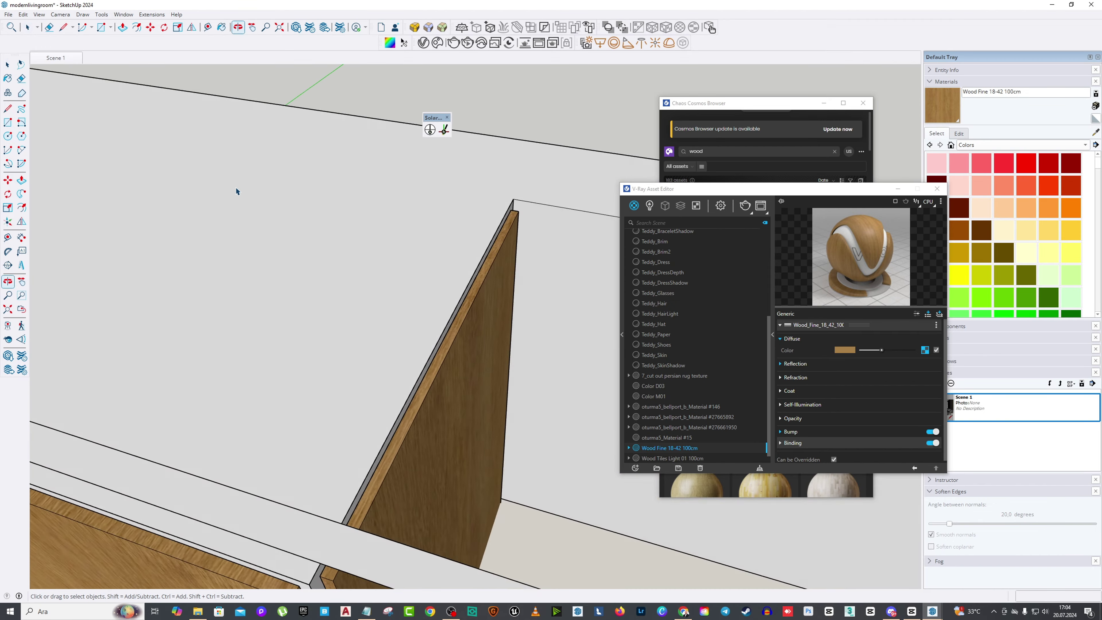
scroll(247, 217, "down", 6)
mouse_move(362, 427)
middle_mouse_down()
mouse_move(396, 369)
mouse_move(391, 352)
mouse_move(445, 382)
mouse_move(442, 359)
middle_mouse_up()
double_click(392, 356)
left_click(391, 356)
left_click(12, 82)
left_click(394, 332)
Step: Rotate the wood grain on the shelf's front edge via Texture Position
scroll(439, 359, "up", 3)
left_click(444, 384)
right_click(443, 363)
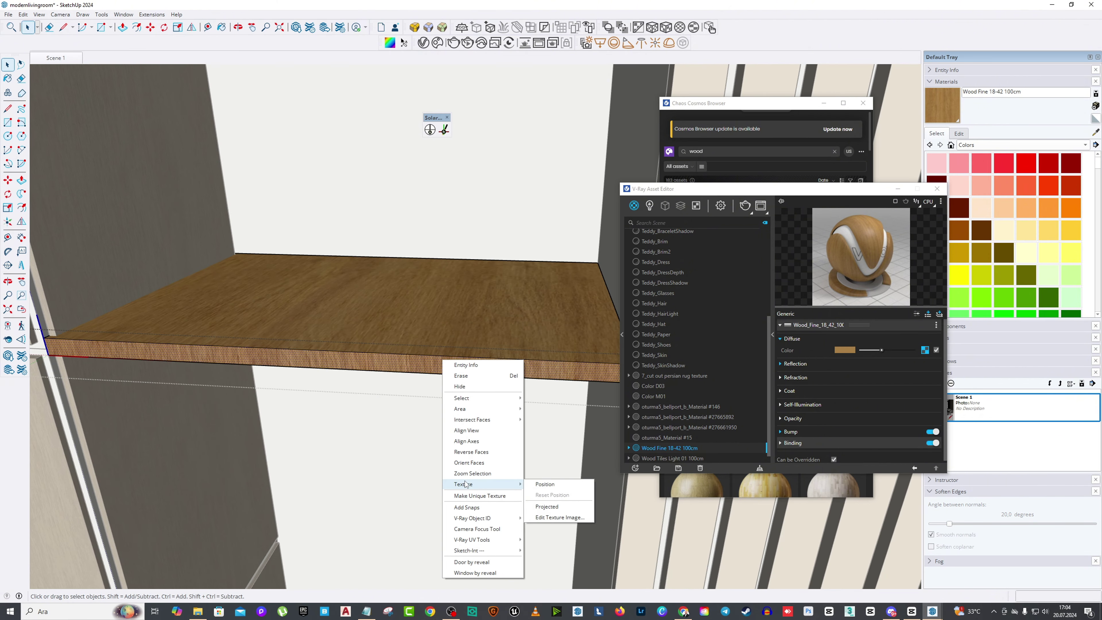
right_click(396, 360)
left_click(460, 395)
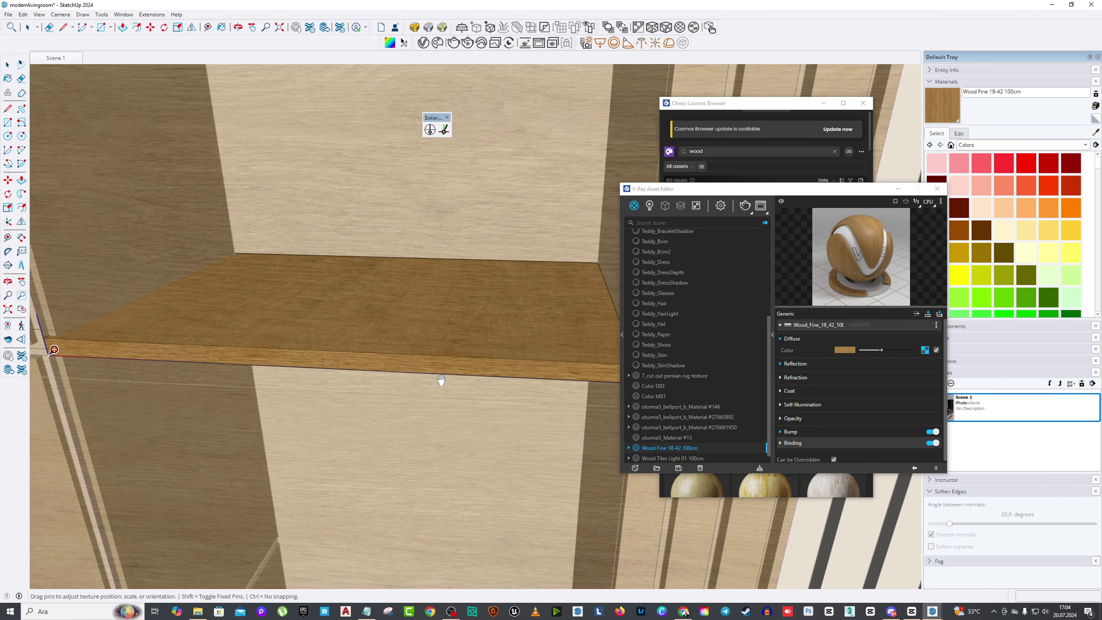
scroll(434, 369, "down", 2)
right_click(412, 347)
left_click(423, 352)
Step: Orbit around the room to face the slat wall and uncover the Cosmos library
scroll(376, 332, "down", 4)
middle_click_drag(375, 332, 284, 64)
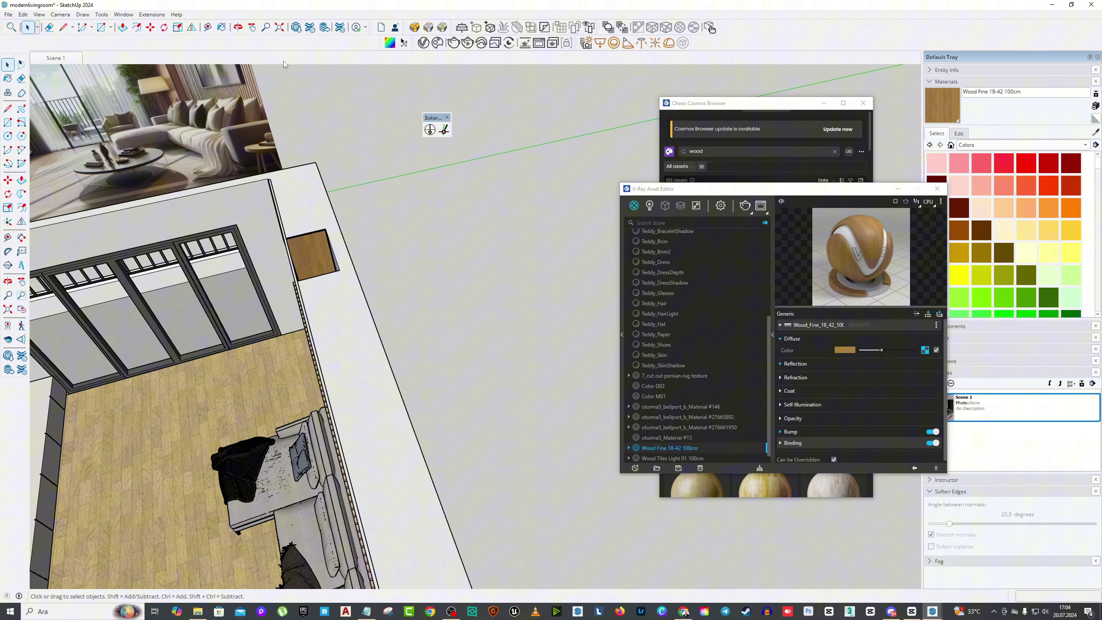
left_click(251, 28)
middle_click_drag(475, 326, 615, 329)
scroll(180, 273, "up", 3)
scroll(176, 281, "down", 1)
scroll(497, 229, "up", 2)
scroll(360, 216, "down", 5)
scroll(361, 276, "up", 3)
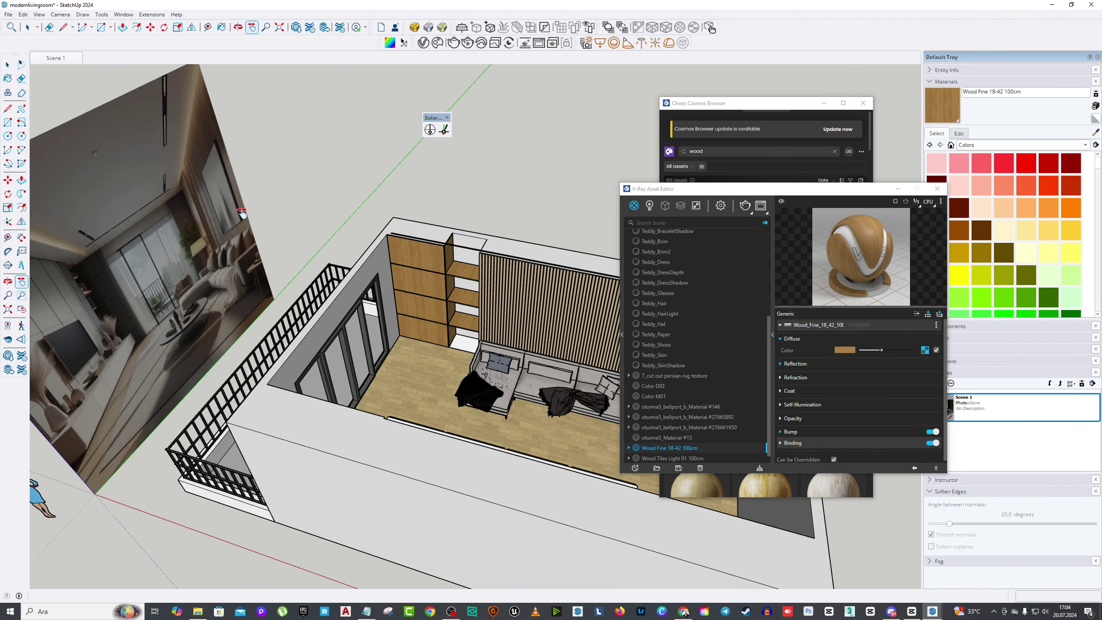
middle_click_drag(241, 213, 443, 343)
middle_click_drag(219, 315, 295, 316)
left_click_drag(699, 189, 231, 94)
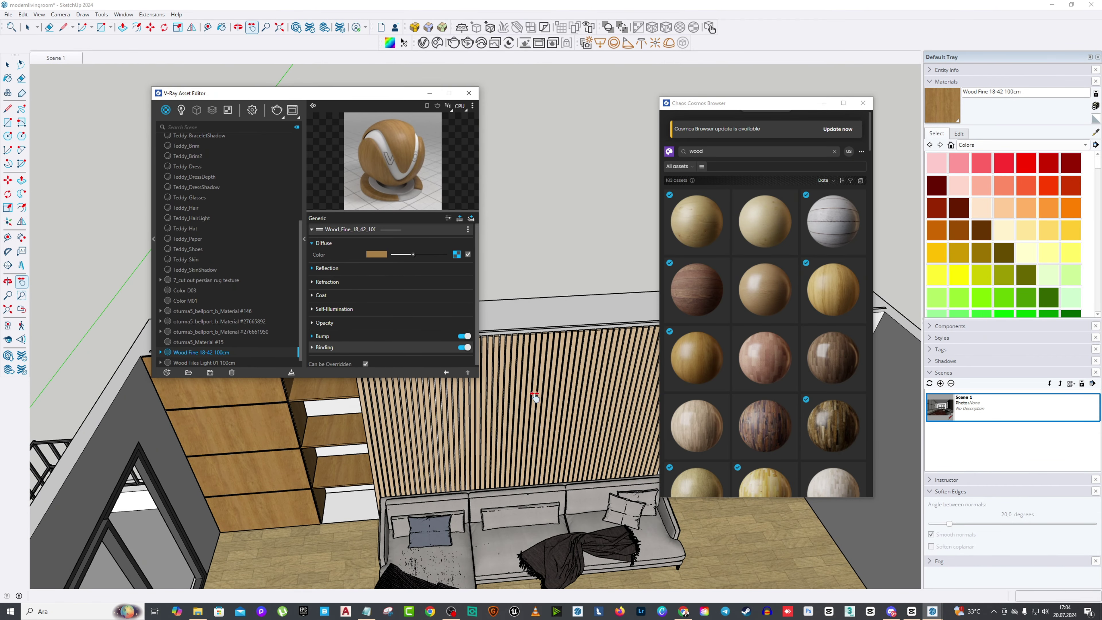
Step: Import Wood 13-02 100cm from Cosmos and make it the active material
scroll(747, 308, "down", 1)
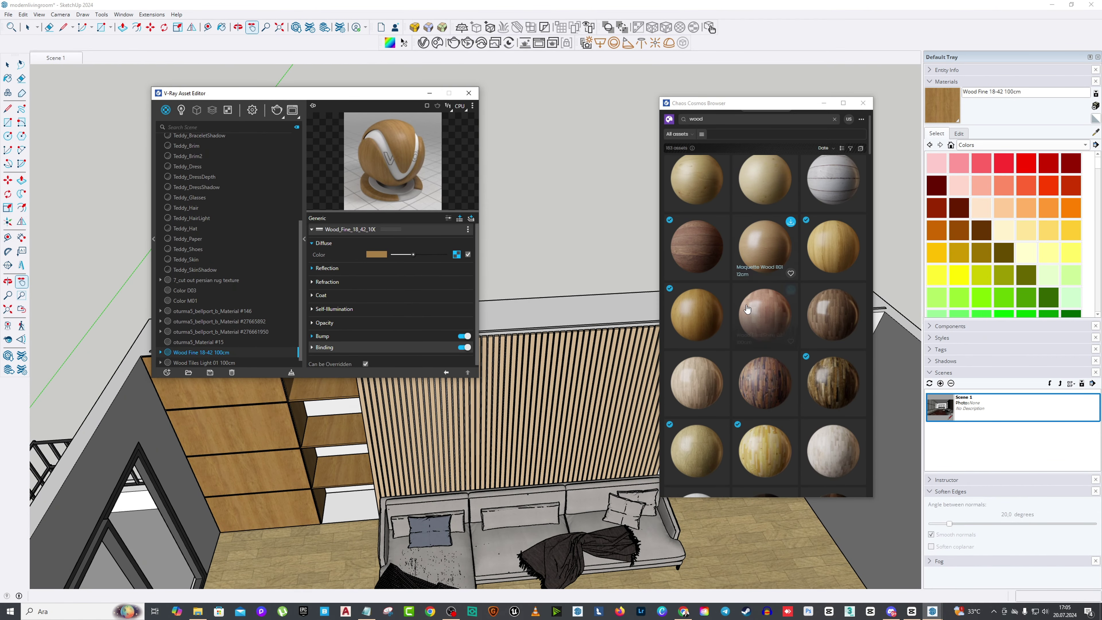
scroll(746, 308, "down", 10)
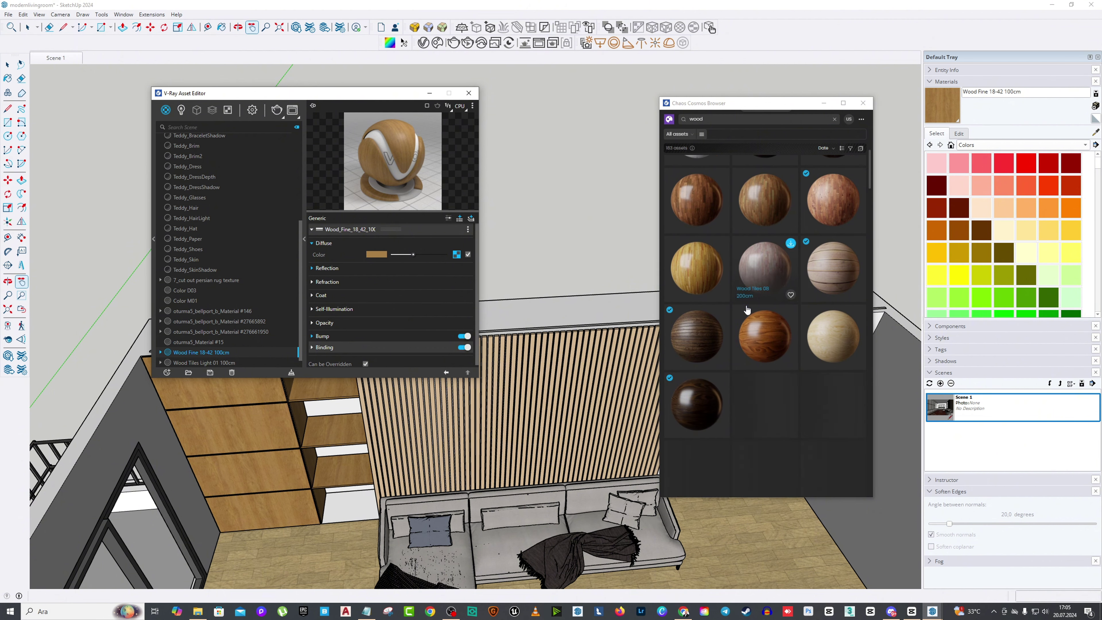
scroll(746, 312, "down", 2)
scroll(745, 316, "down", 5)
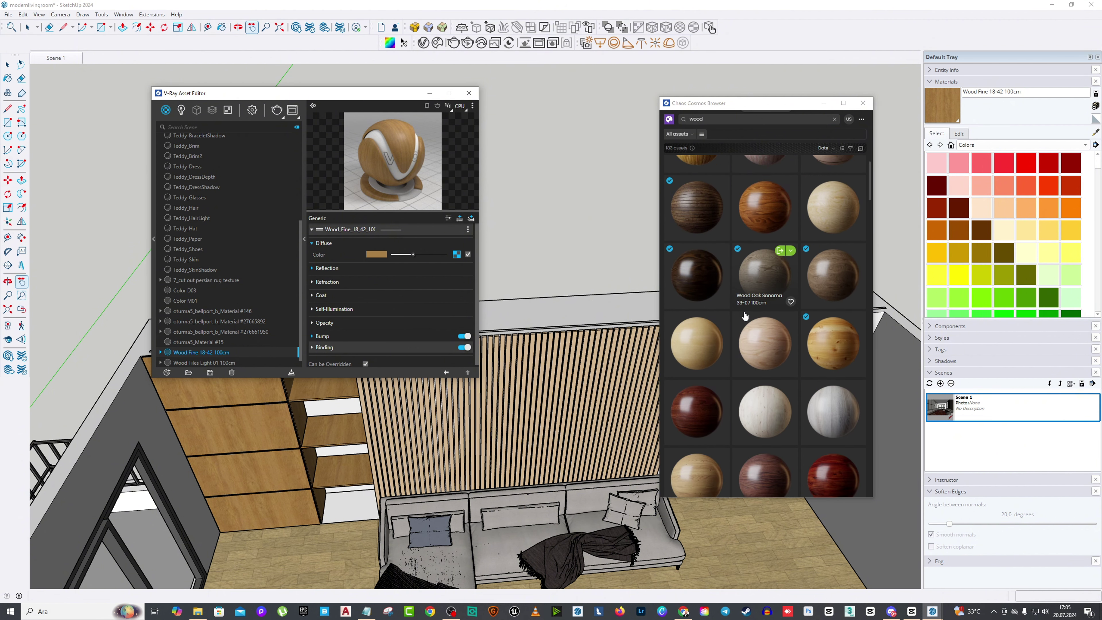
scroll(745, 316, "down", 2)
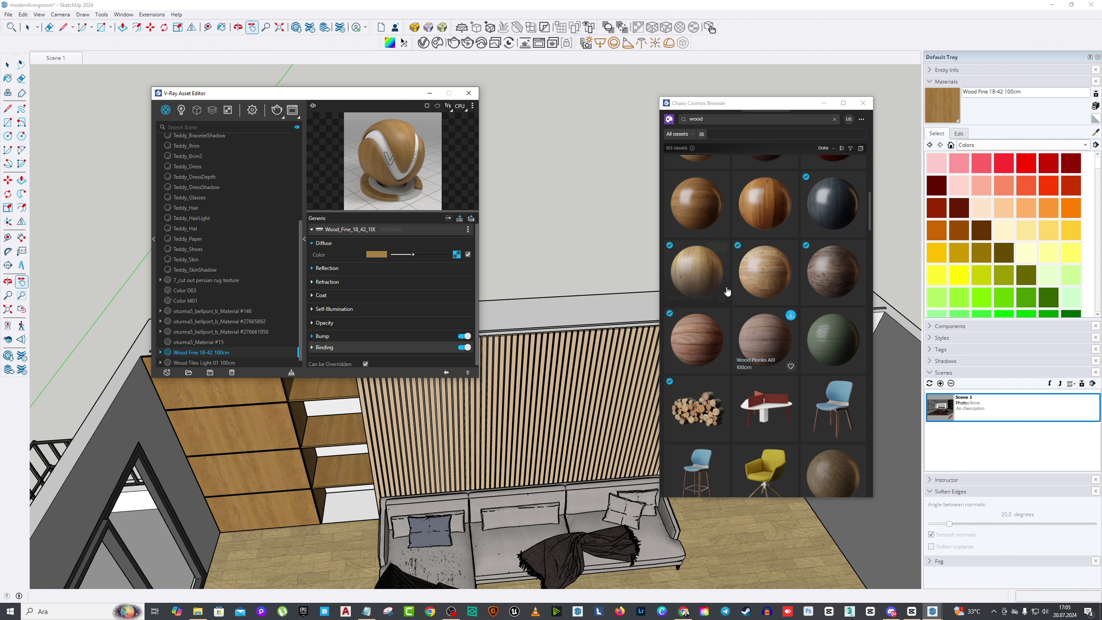
left_click(710, 249)
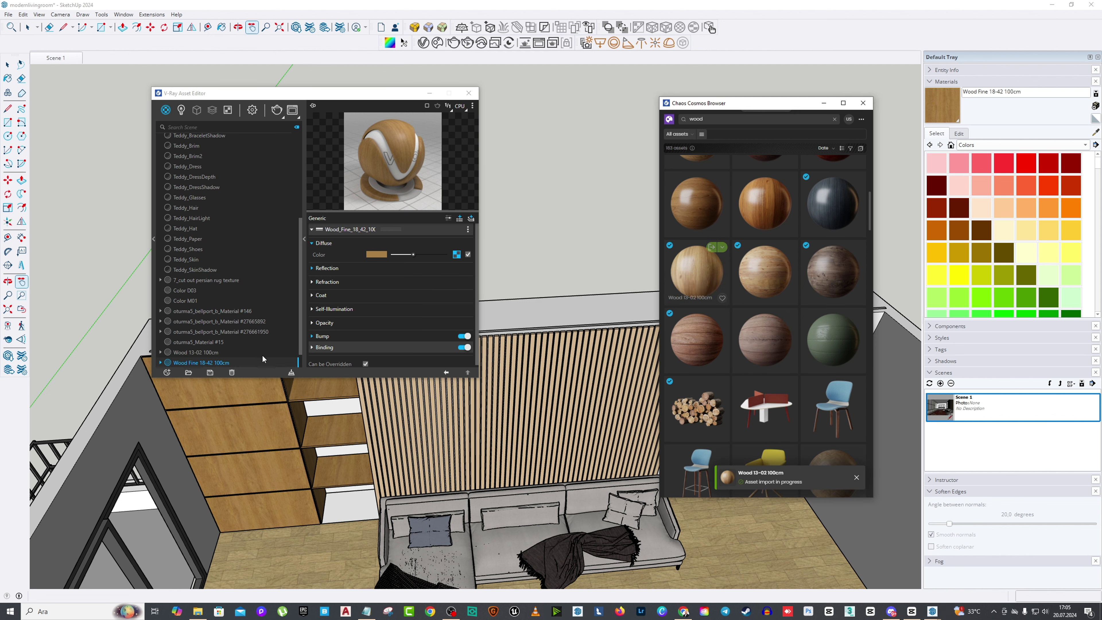
left_click(206, 355)
Step: Open the nested slat group and apply Wood 13-02 100cm to the selected post
left_click_drag(323, 94, 166, 86)
scroll(563, 347, "up", 5)
middle_click_drag(590, 381, 542, 356)
key("space")
double_click(564, 286)
double_click(565, 286)
triple_click(565, 286)
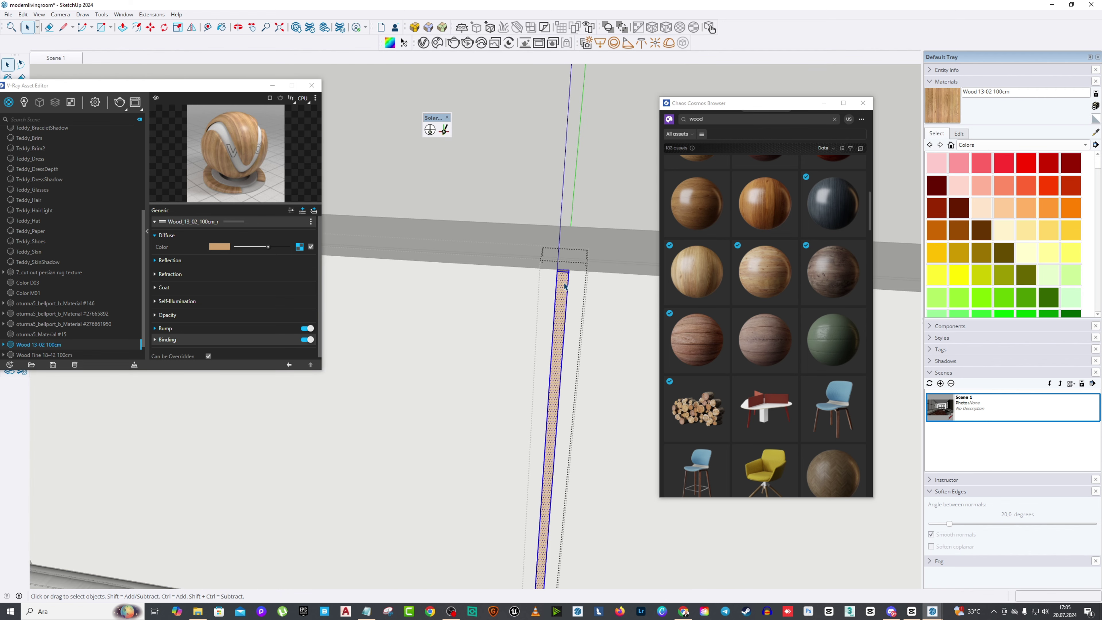
right_click(49, 345)
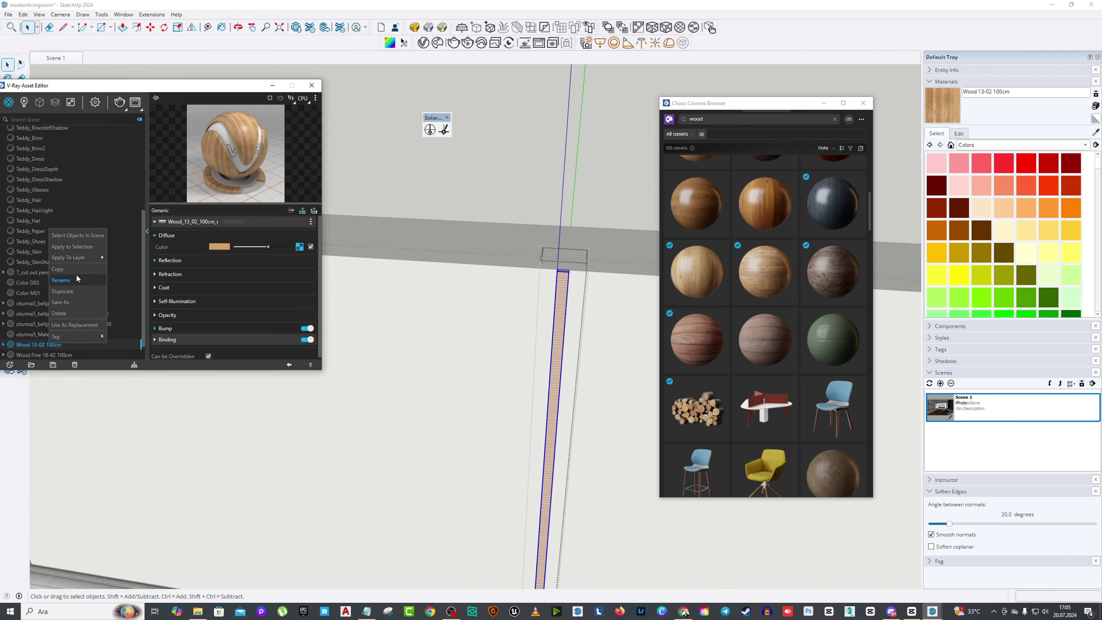
left_click(77, 248)
Step: Leave the slat post's editing context and zoom back out
scroll(662, 313, "up", 2)
scroll(597, 266, "up", 4)
middle_click_drag(596, 266, 556, 251)
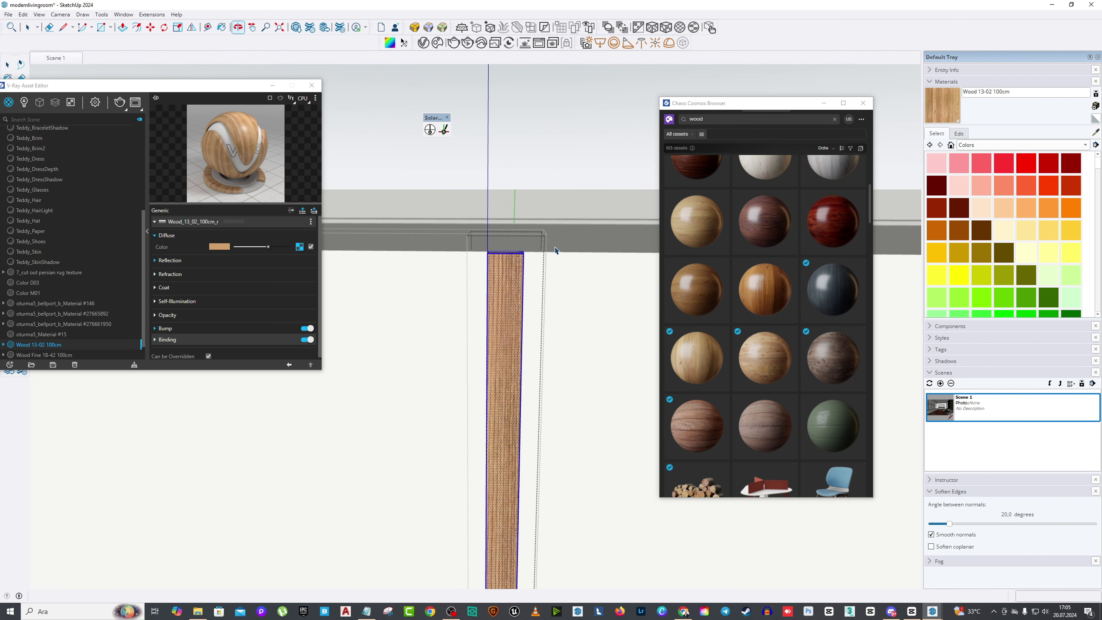
scroll(552, 221, "down", 4)
left_click(547, 193)
scroll(556, 179, "down", 2)
scroll(542, 234, "down", 8)
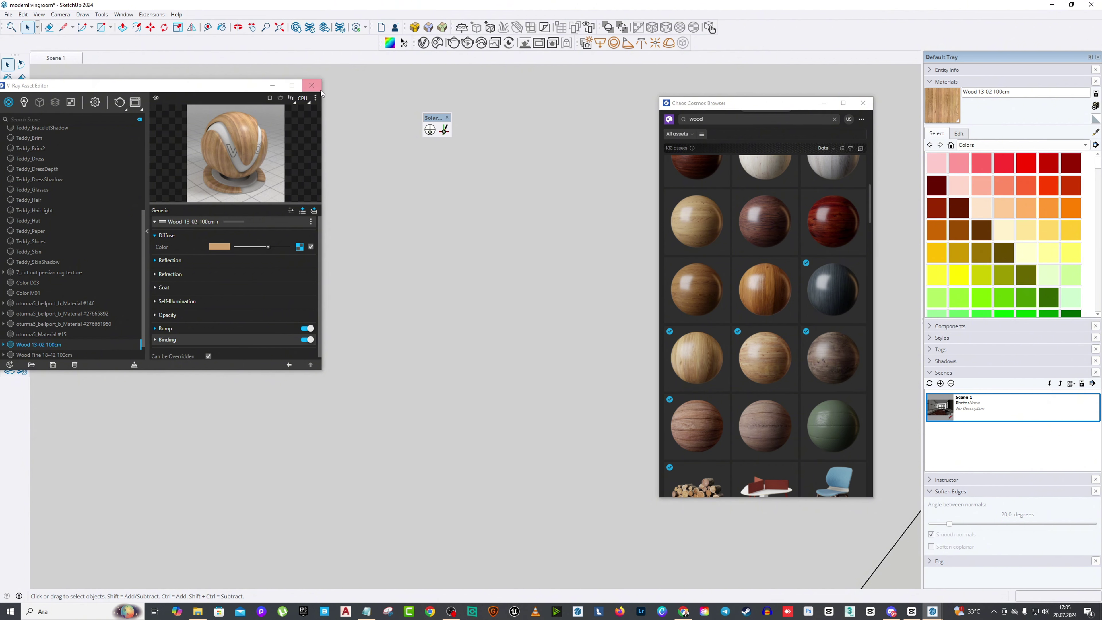
Step: Close the V-Ray material editor and reposition the camera to look down into the room
left_click(311, 86)
middle_click_drag(534, 448, 352, 382)
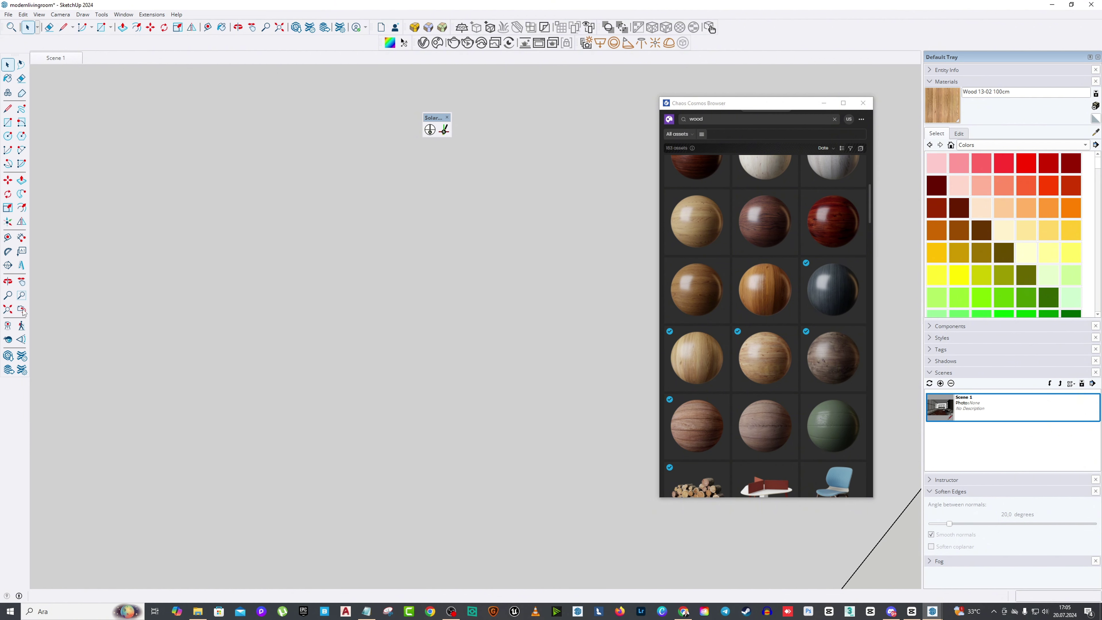
left_click(8, 325)
left_click(56, 58)
middle_click_drag(295, 475, 341, 374)
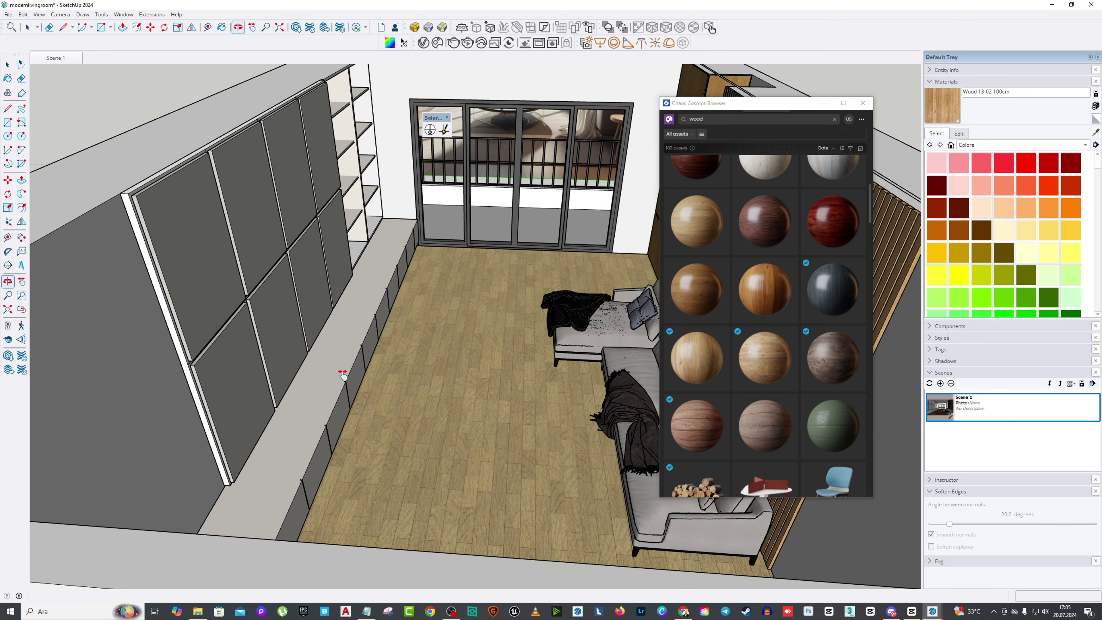
right_click(360, 343)
left_click(369, 347)
Step: Search Cosmos for plastic materials and import Plastic SSS 01 White
left_click_drag(713, 120, 667, 128)
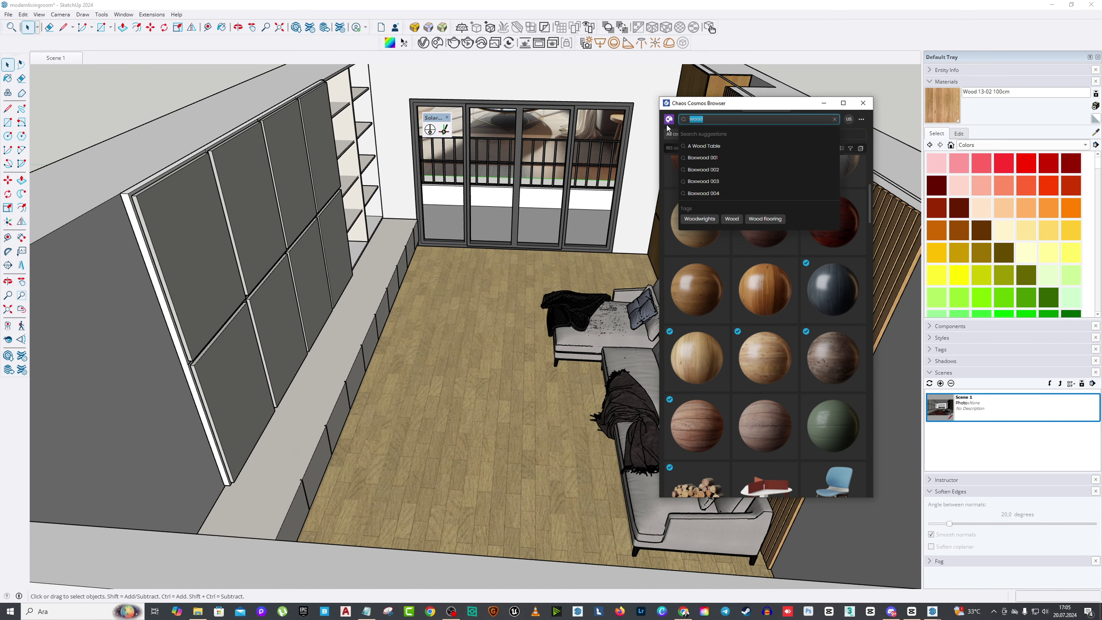
type("plasrti")
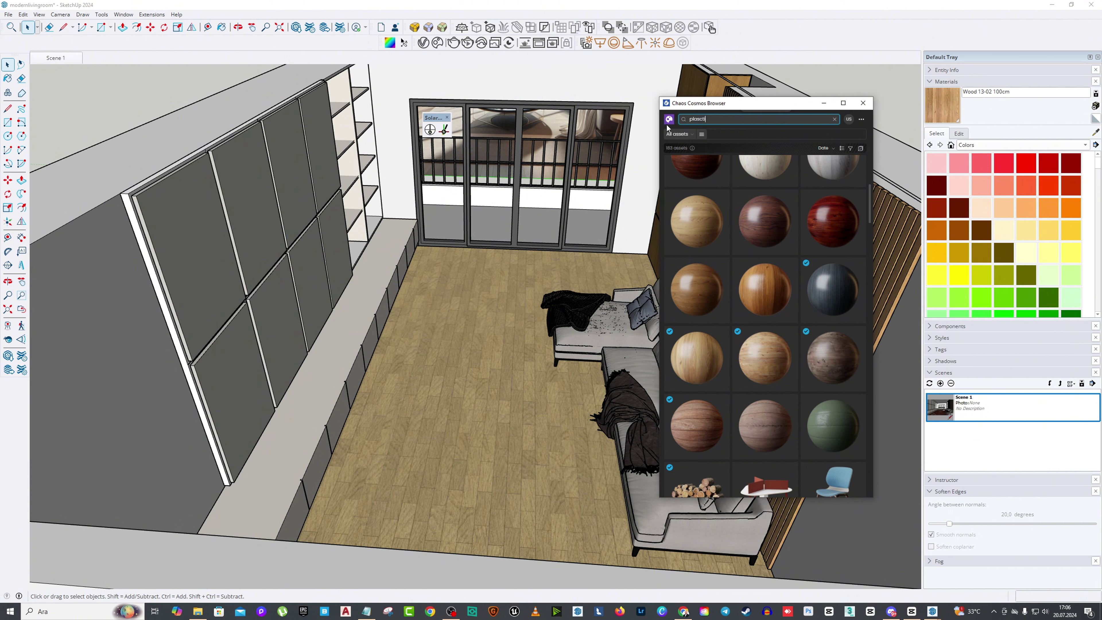
type("tic")
key("Return")
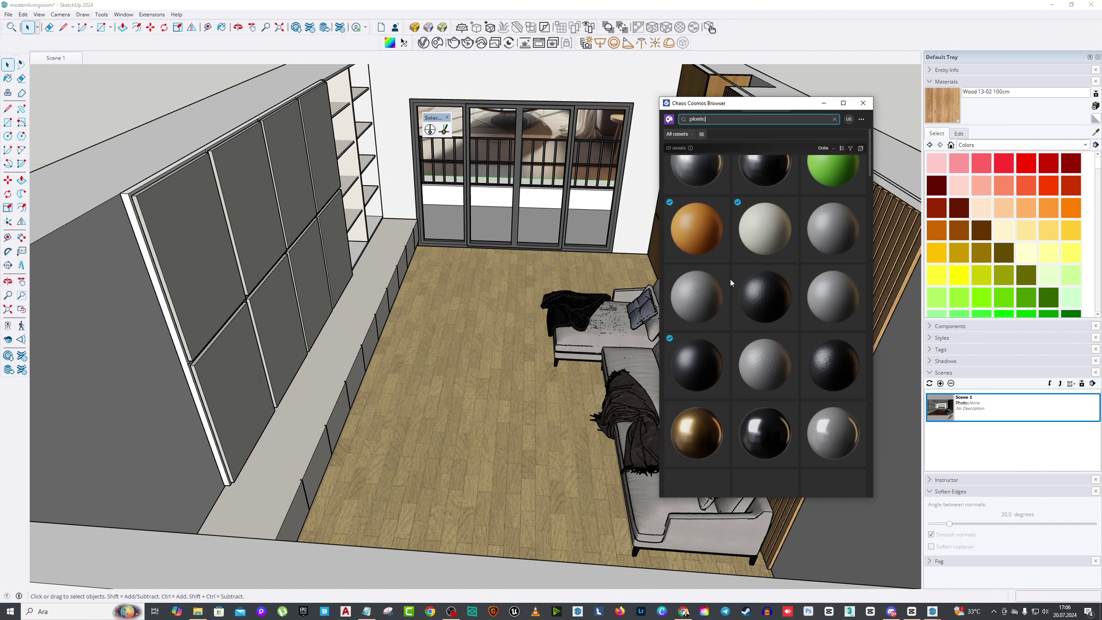
mouse_move(770, 243)
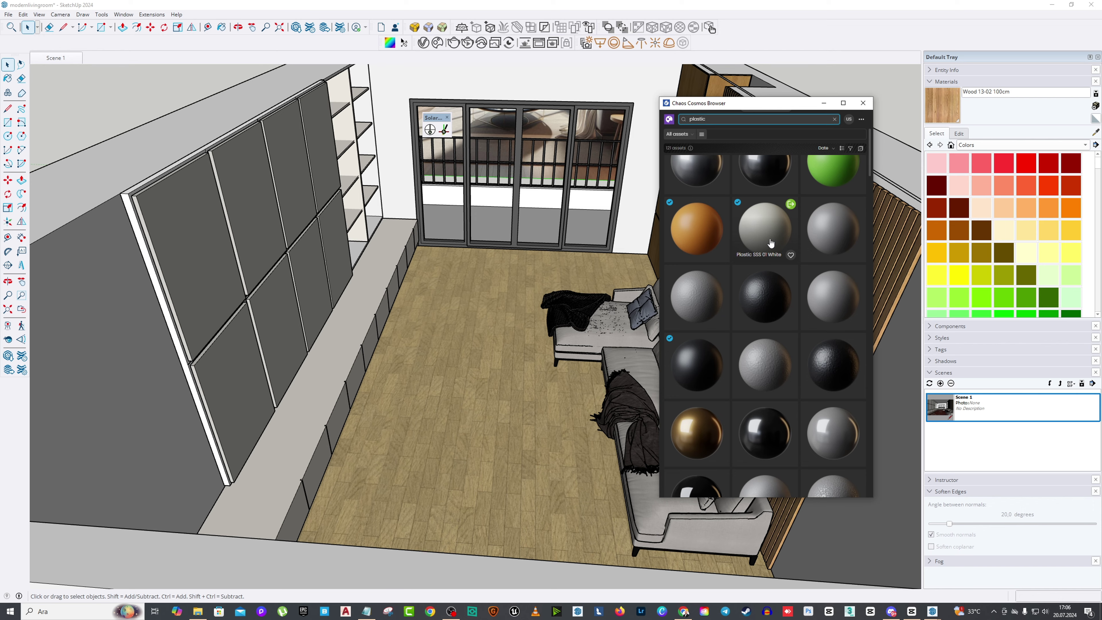
middle_click_drag(450, 327, 369, 344)
scroll(758, 291, "down", 2)
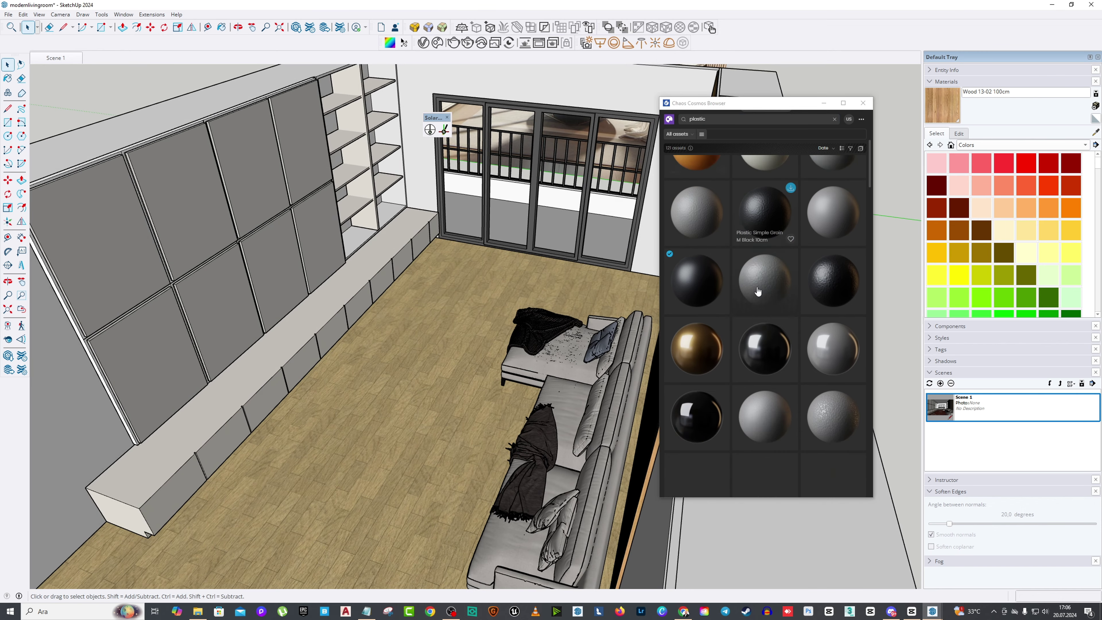
scroll(757, 291, "up", 5)
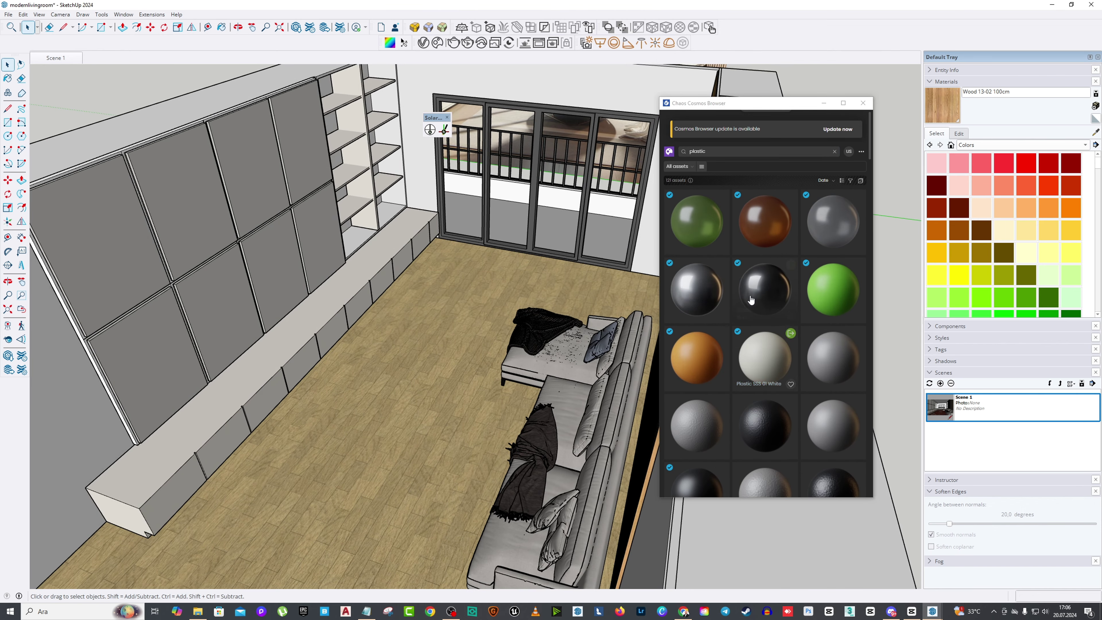
left_click(791, 334)
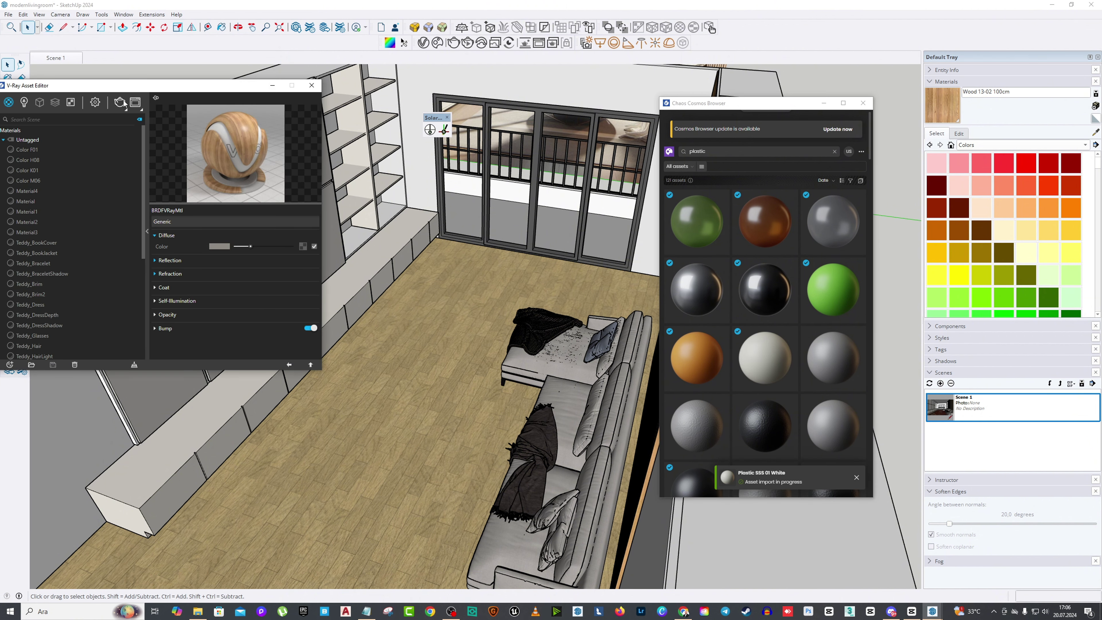
Step: Find Plastic SSS 01 White in the V-Ray material list and open its settings
left_click_drag(141, 88, 370, 105)
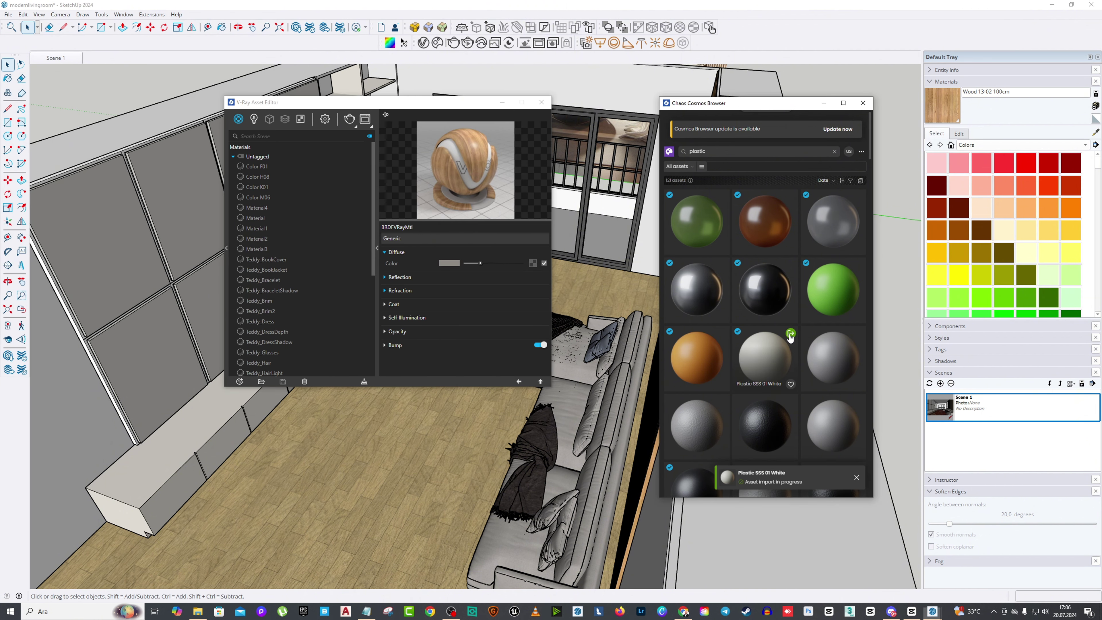
scroll(290, 265, "down", 3)
left_click(276, 287)
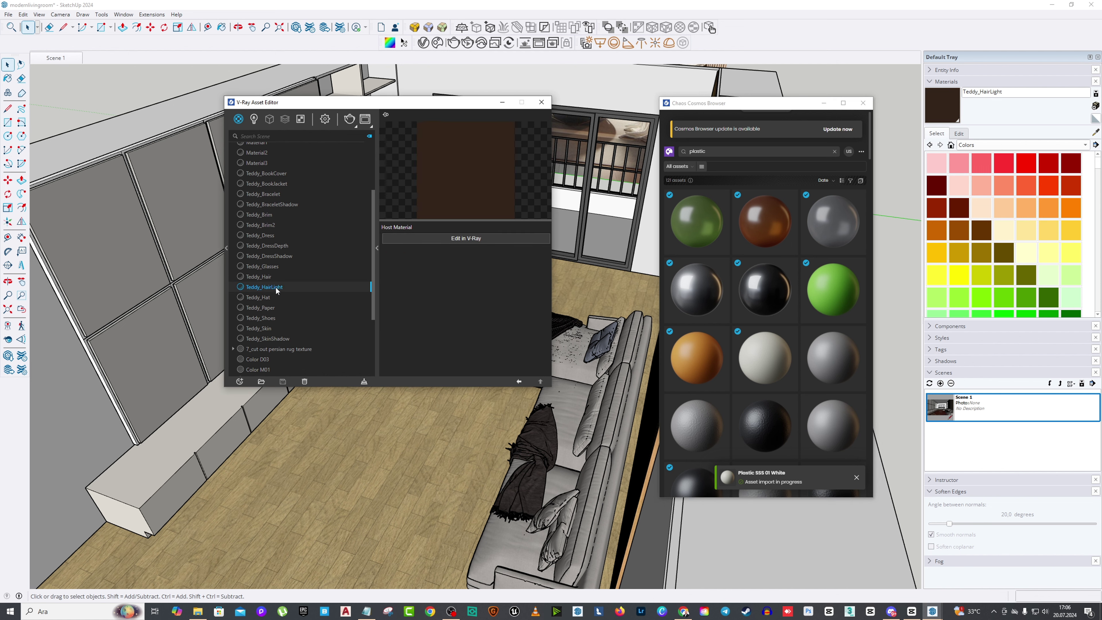
scroll(276, 289, "down", 3)
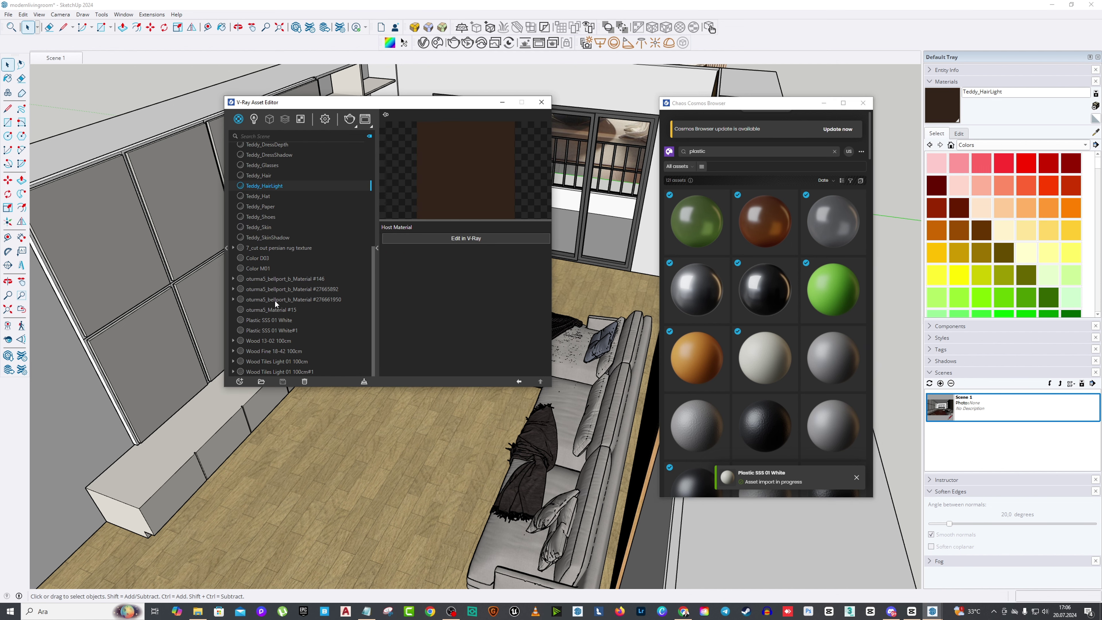
scroll(274, 300, "up", 6)
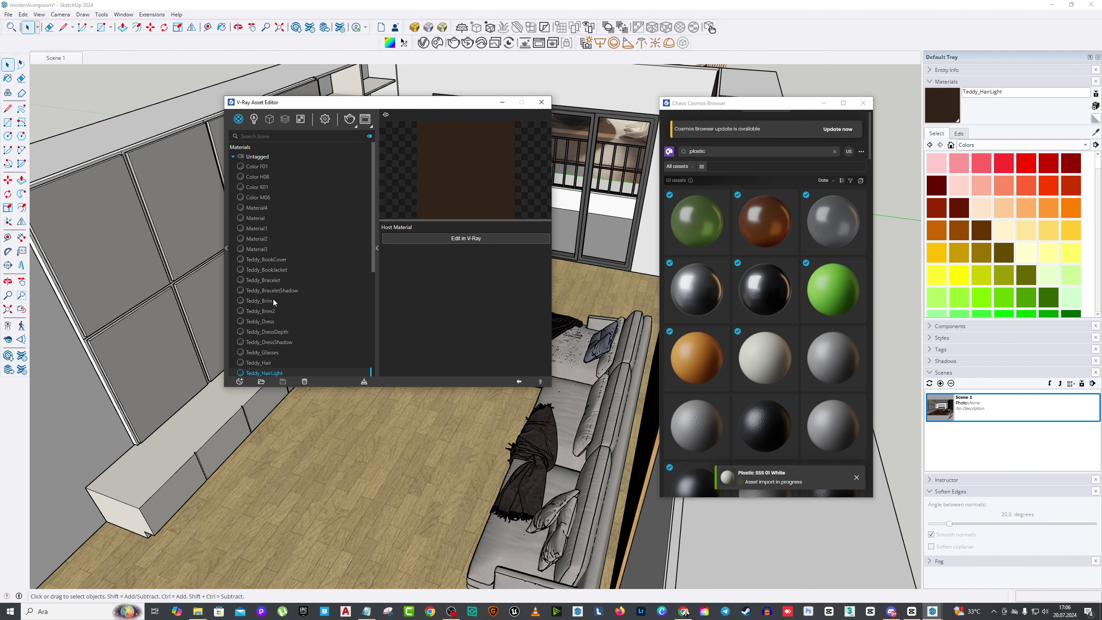
scroll(273, 300, "down", 6)
left_click(286, 321)
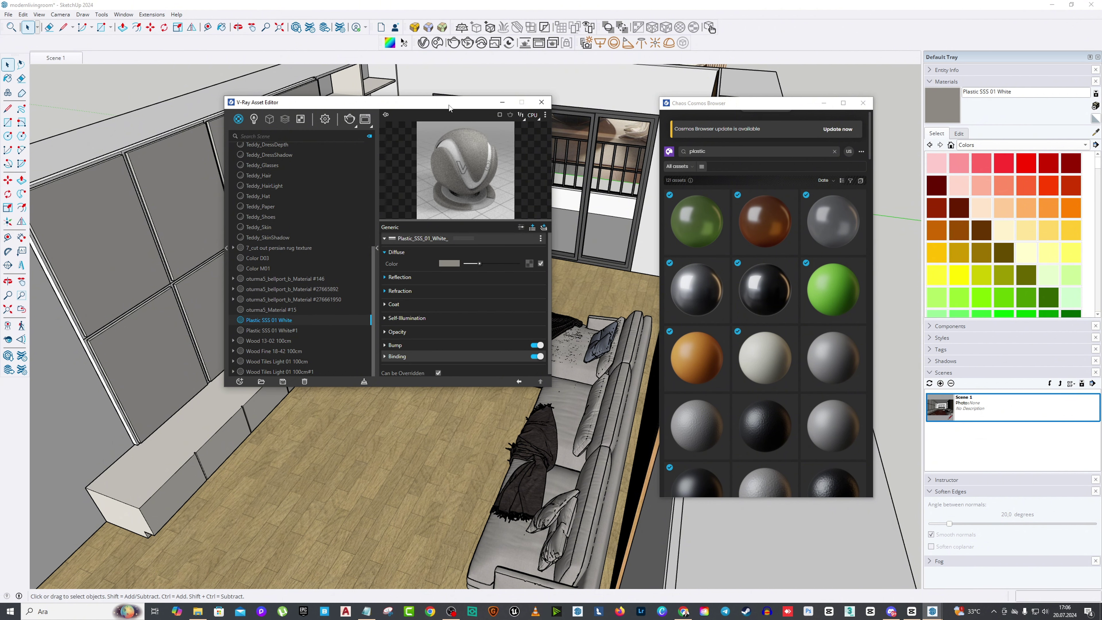
left_click_drag(449, 105, 527, 89)
Step: Sample the bench's Color K01, convert it to V-Ray, and raise its reflection to light grey
key("b")
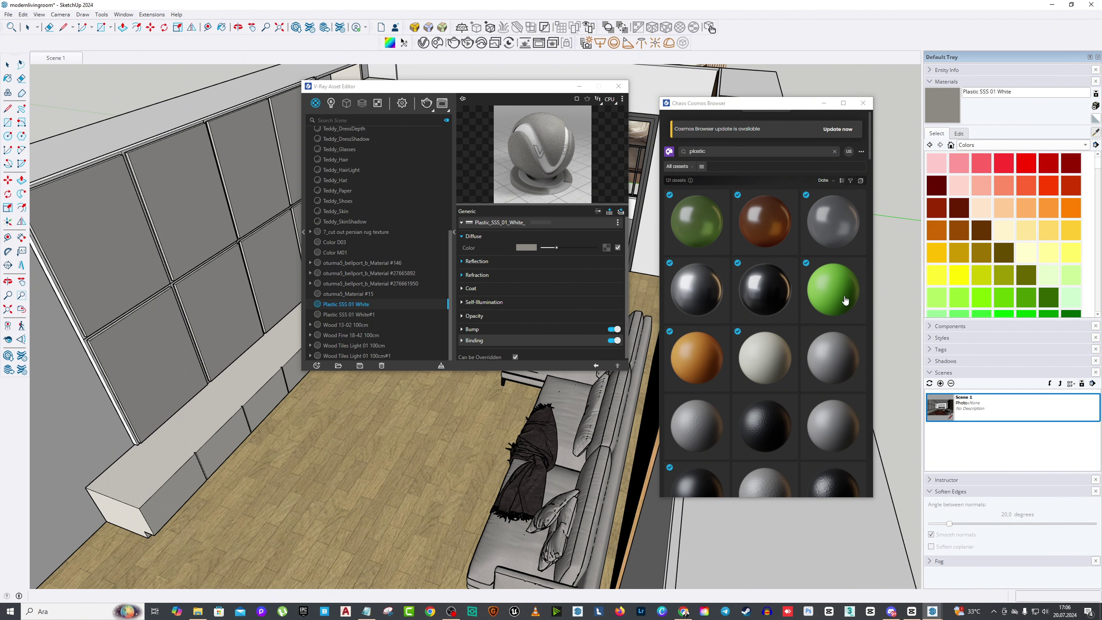
left_click(251, 378, "alt")
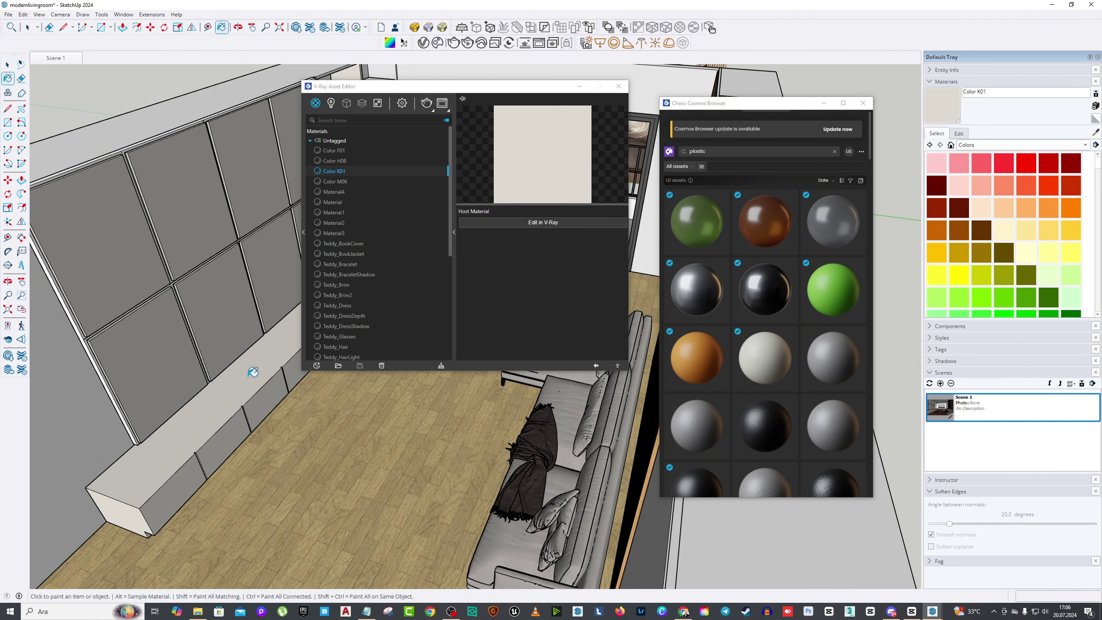
left_click(535, 222)
left_click(477, 261)
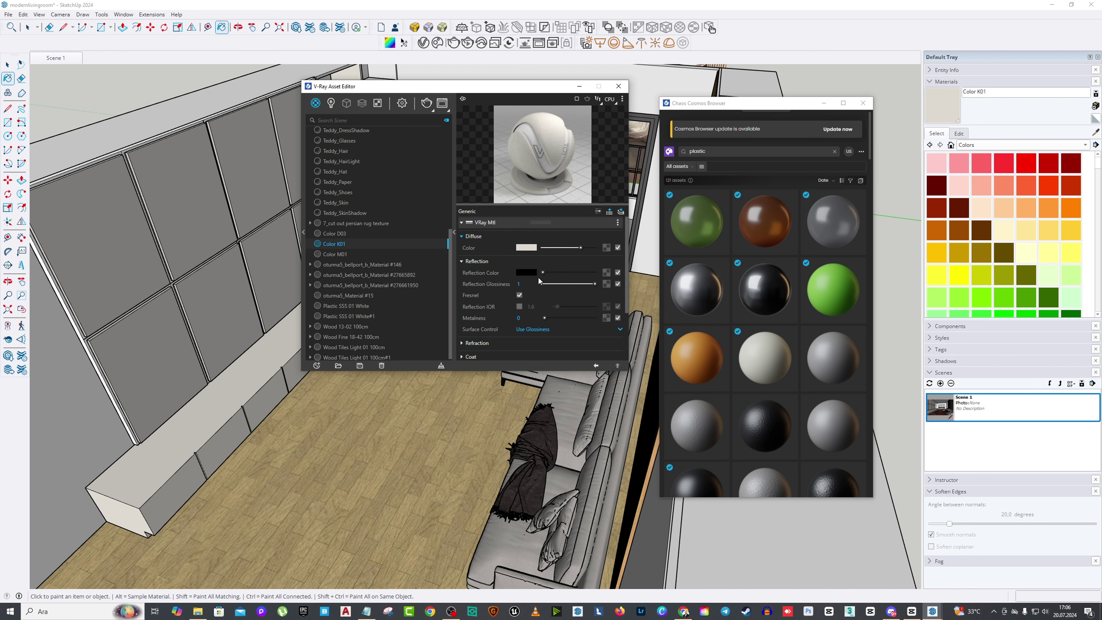
left_click_drag(543, 272, 583, 272)
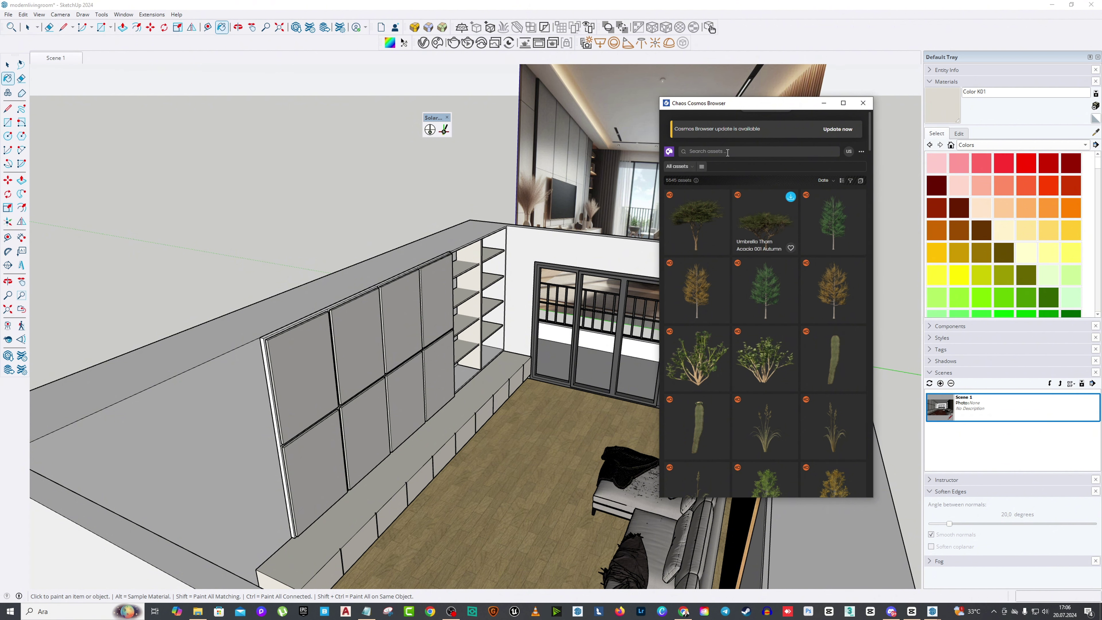
Step: Filter Chaos Cosmos to Materials › Fabric and browse the 702 fabric results
left_click(701, 166)
left_click(721, 206)
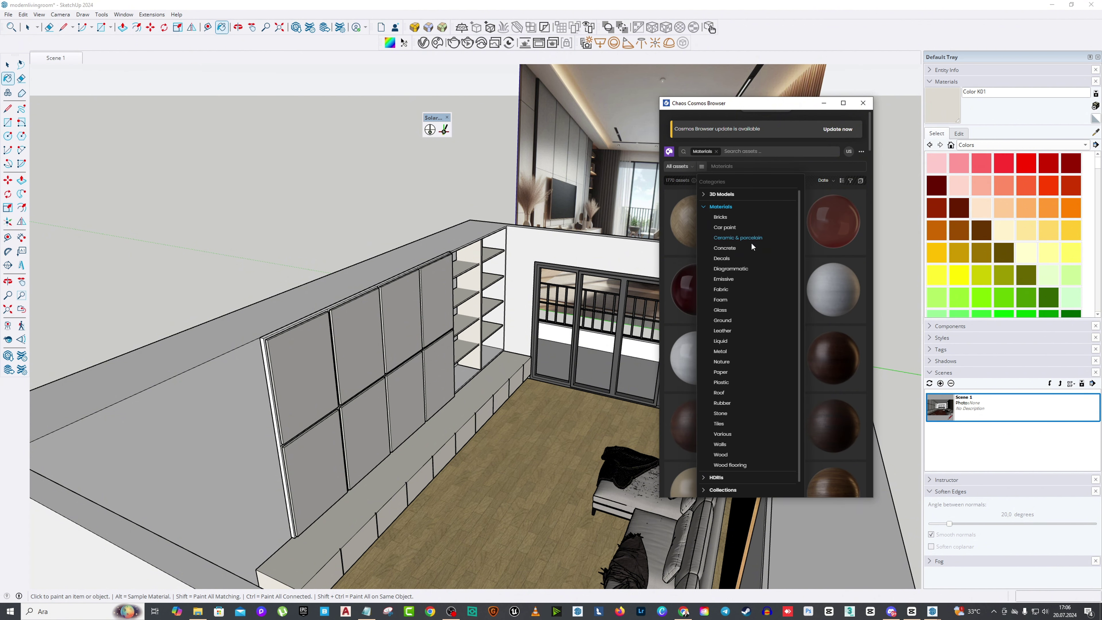
left_click(729, 289)
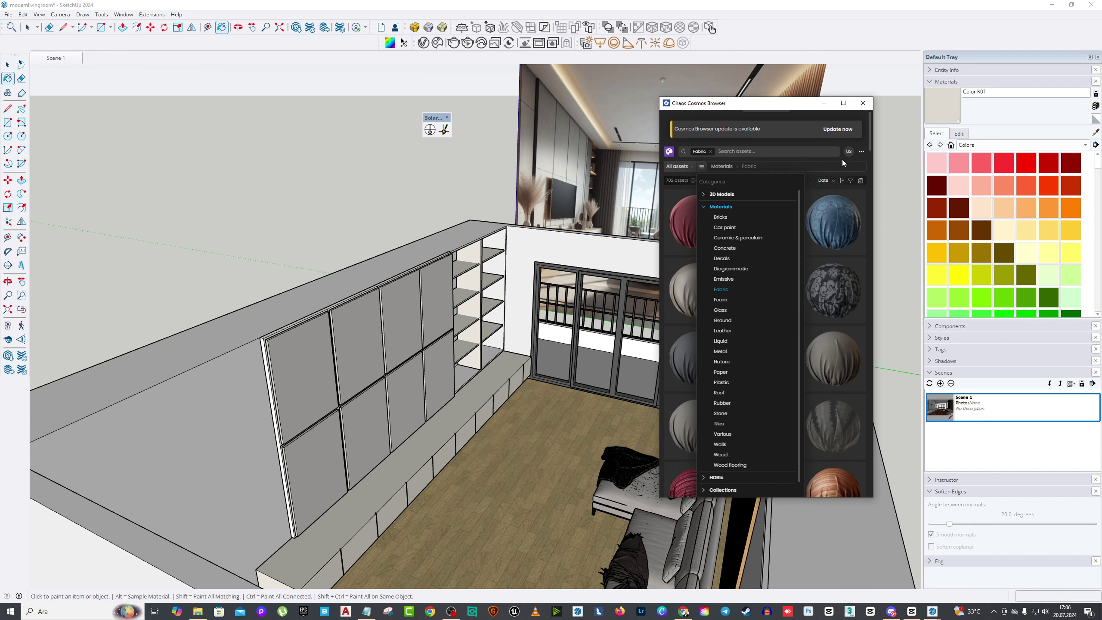
left_click_drag(784, 105, 668, 84)
scroll(655, 310, "down", 3)
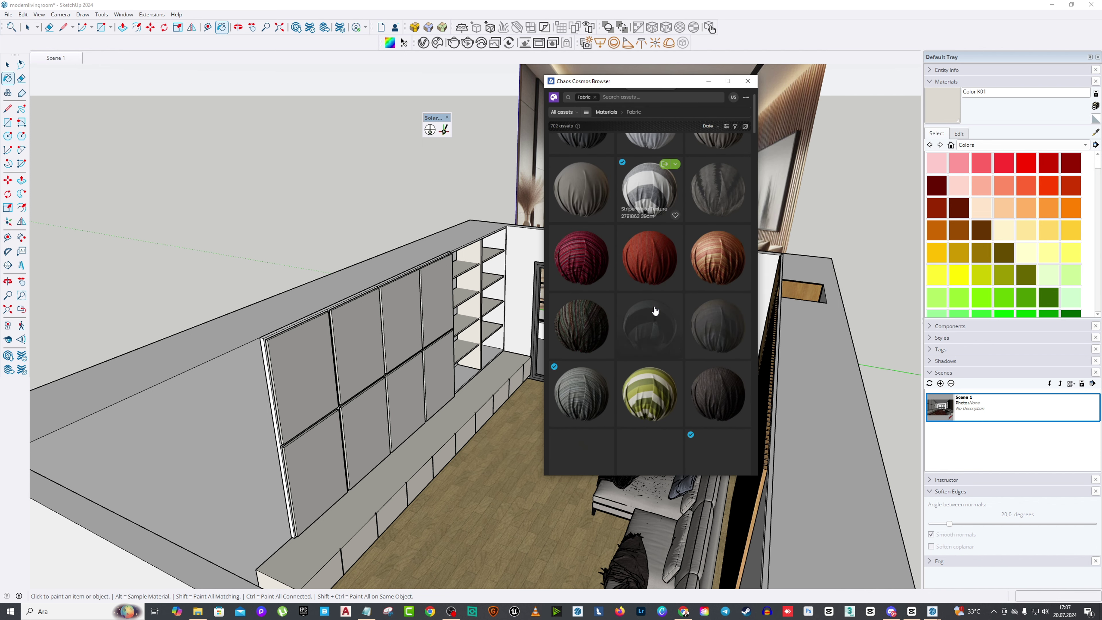
scroll(655, 311, "down", 3)
scroll(653, 300, "up", 3)
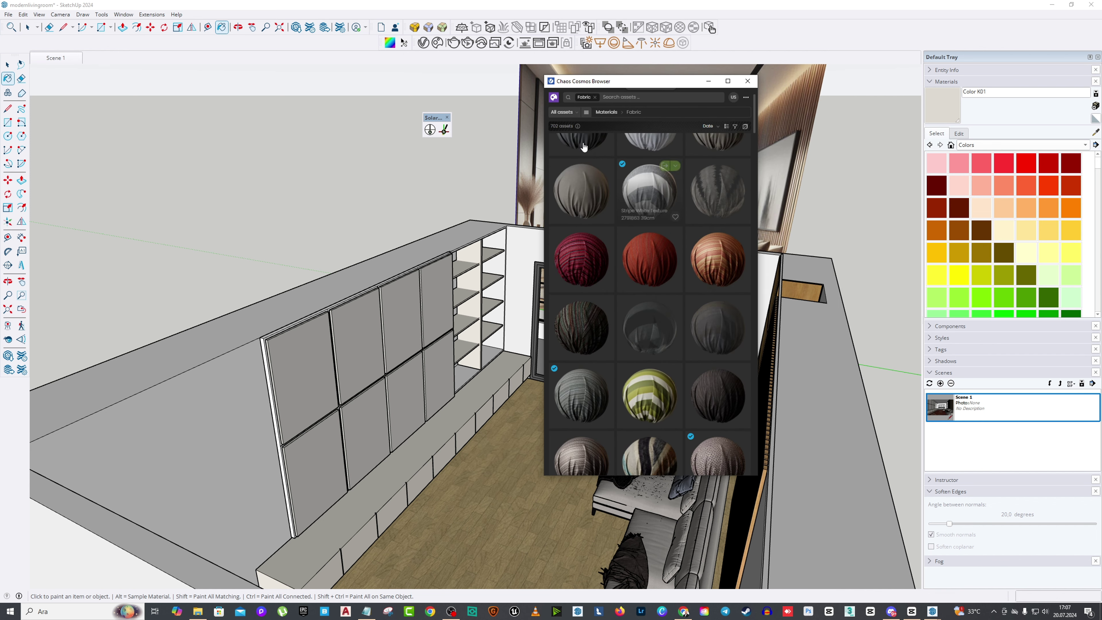
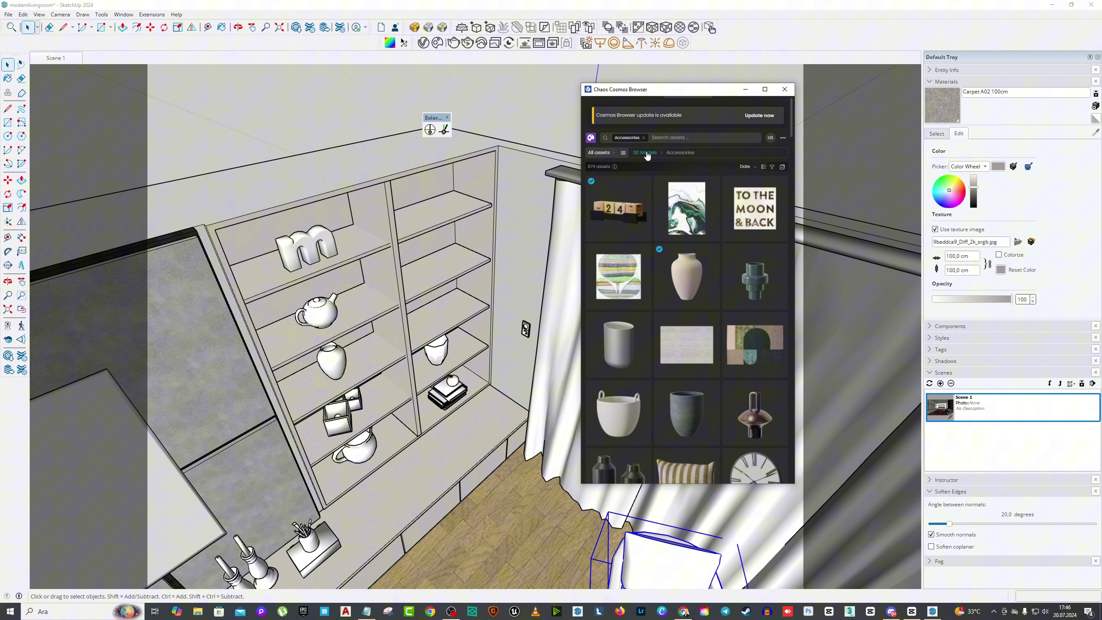
Step: Filter Cosmos 3D Models to Accessories › Decoration and shift the browser window left
left_click(645, 150)
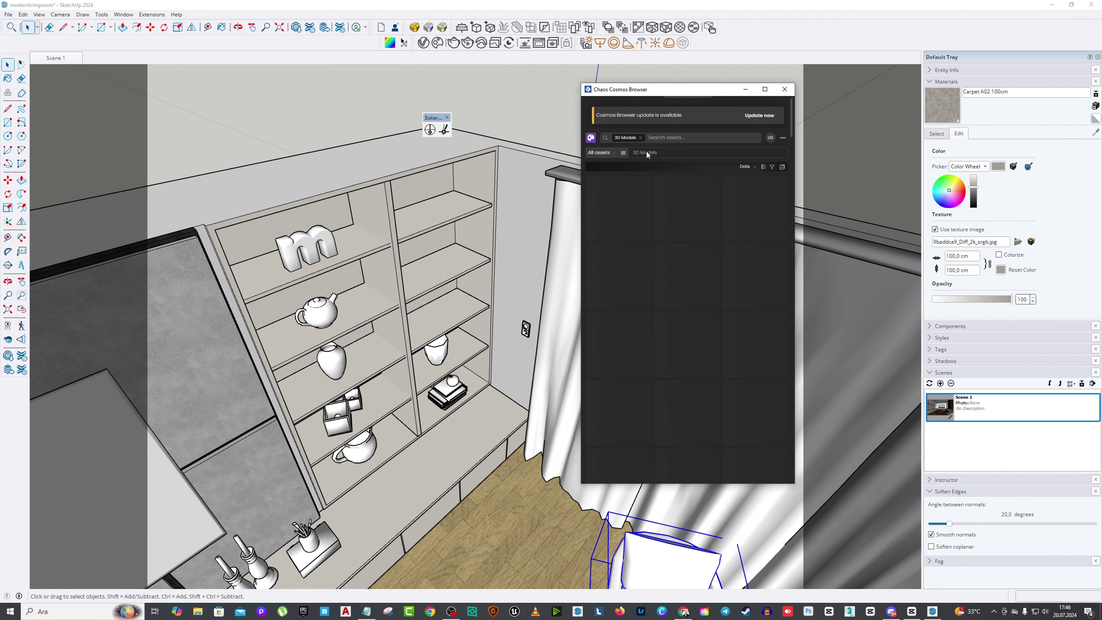
left_click(609, 156)
left_click(622, 152)
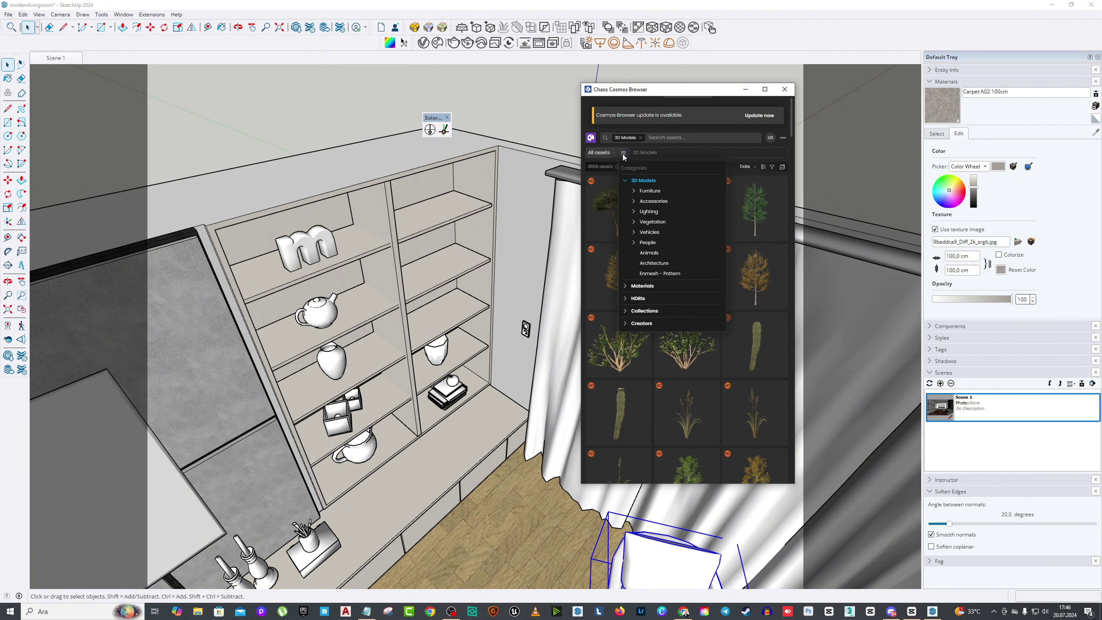
left_click(660, 200)
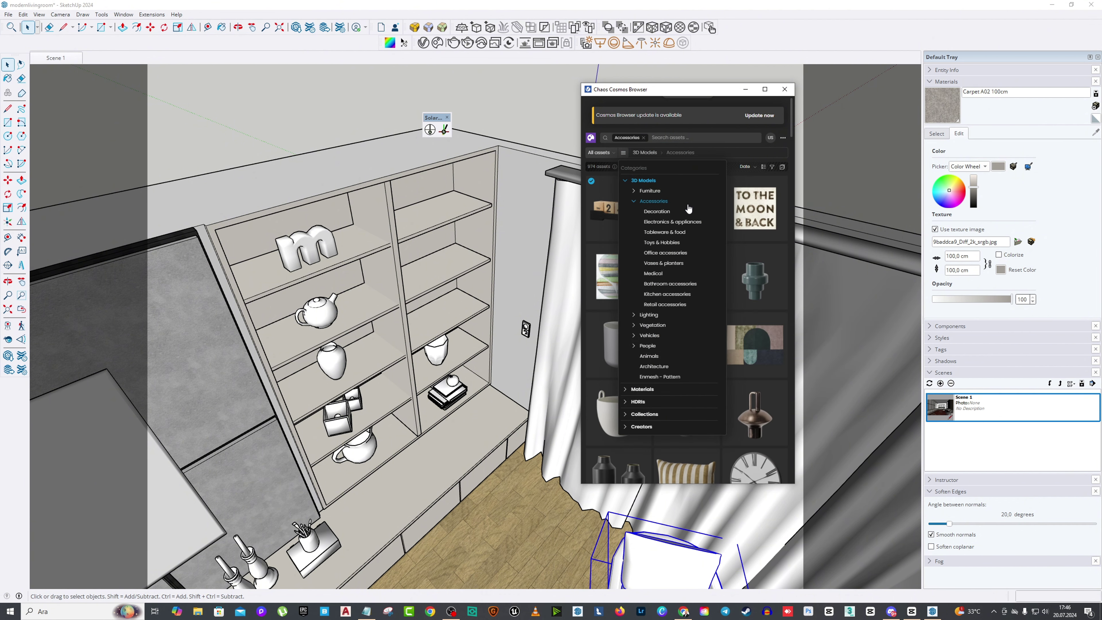
left_click(659, 212)
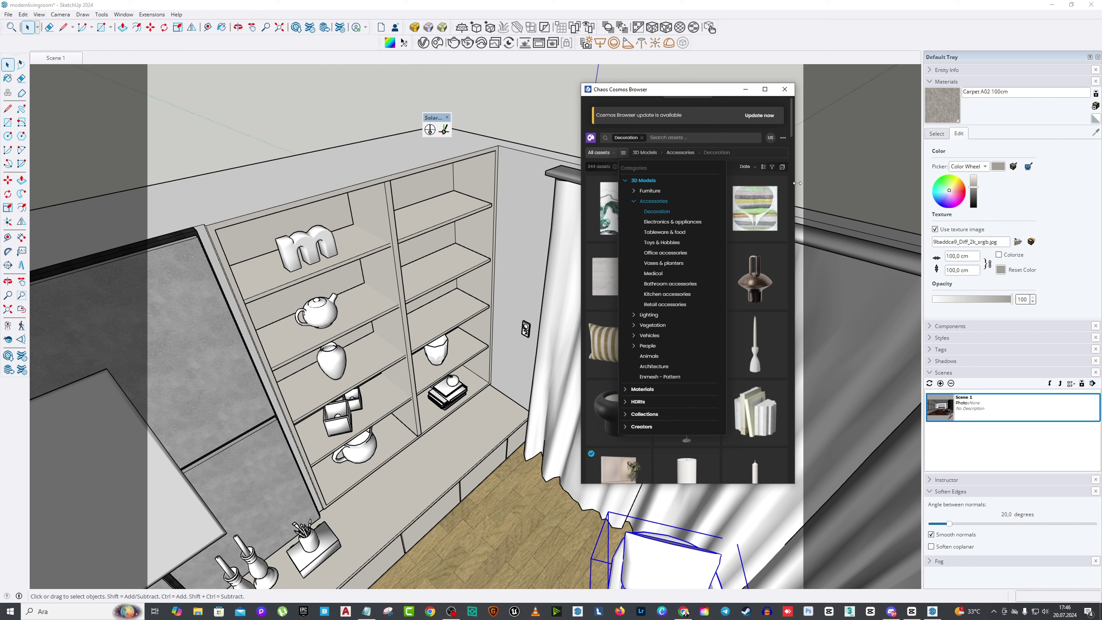
left_click_drag(711, 93, 677, 91)
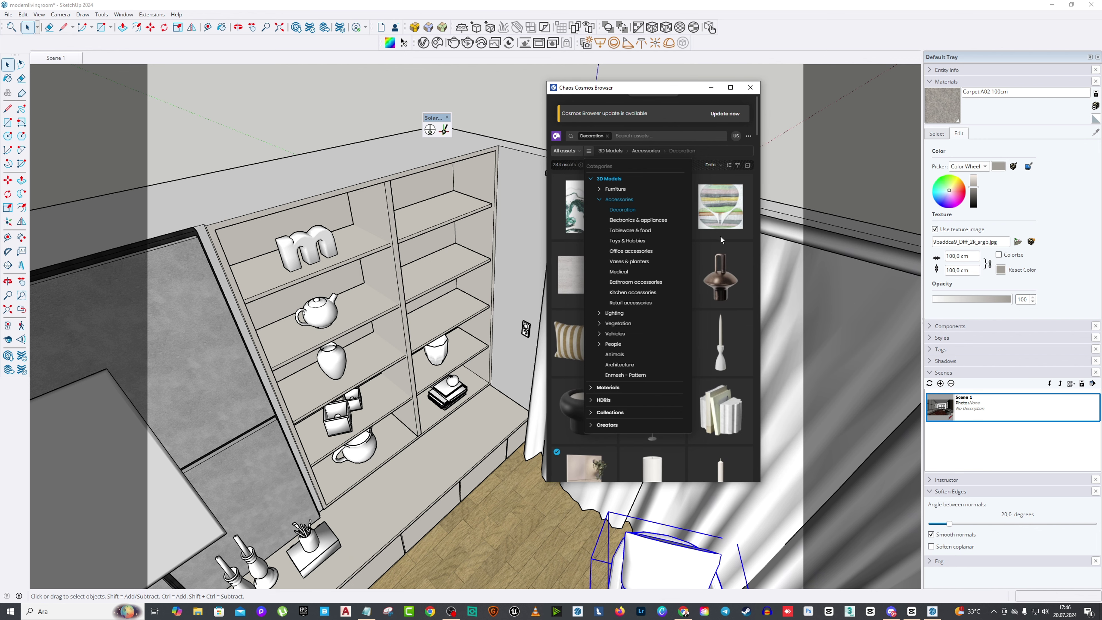
left_click(742, 400)
Step: Scroll through the 344 Decoration assets
scroll(691, 331, "down", 4)
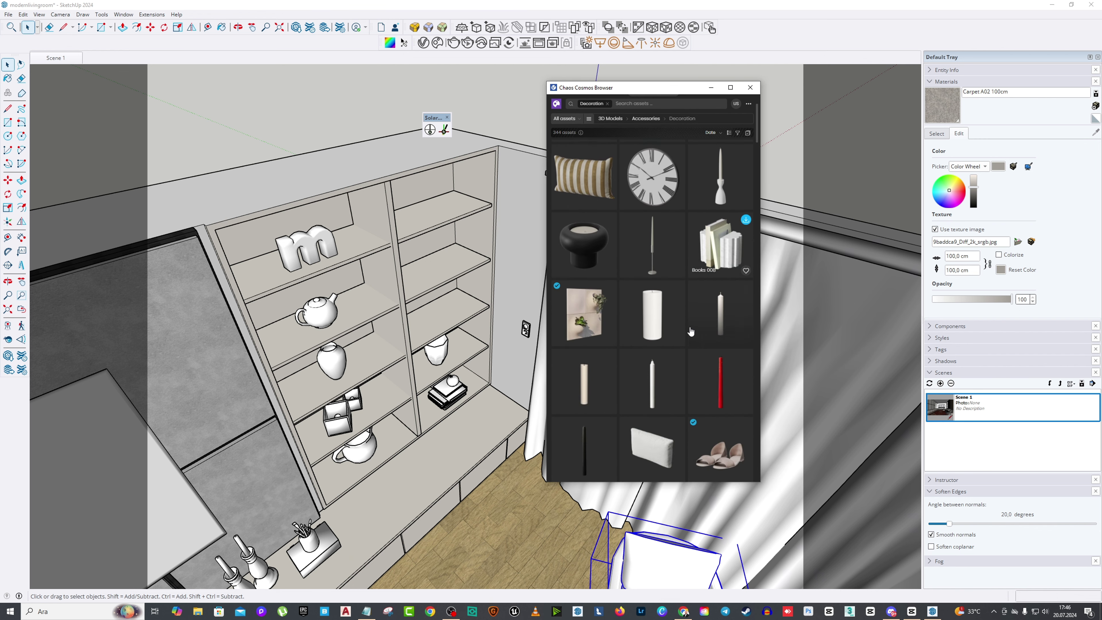
scroll(690, 331, "down", 5)
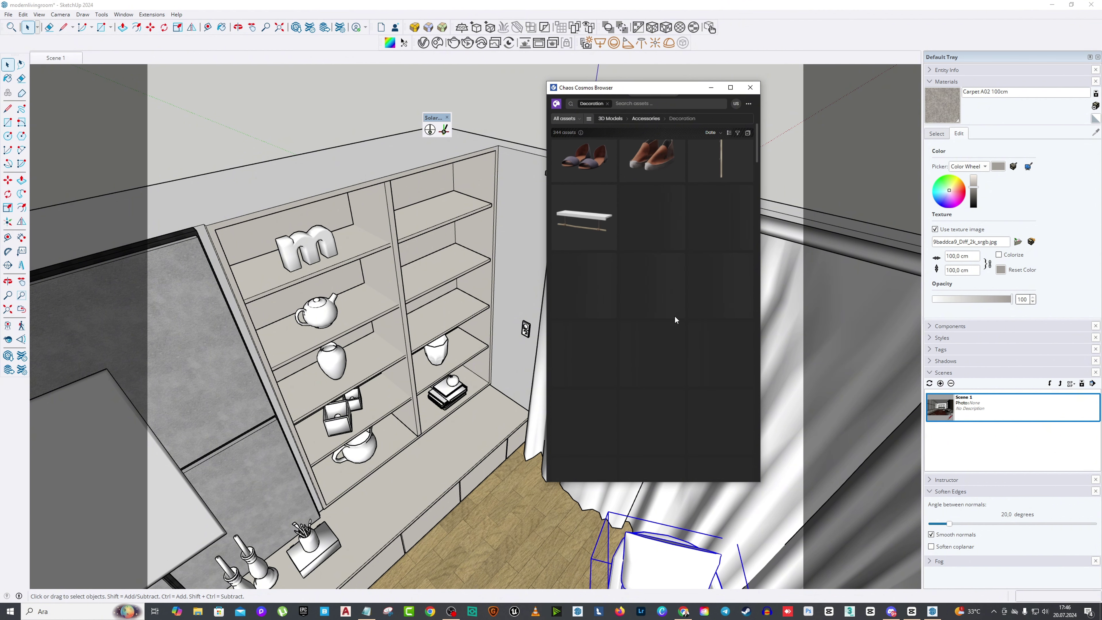
scroll(674, 315, "up", 8)
scroll(659, 249, "down", 3)
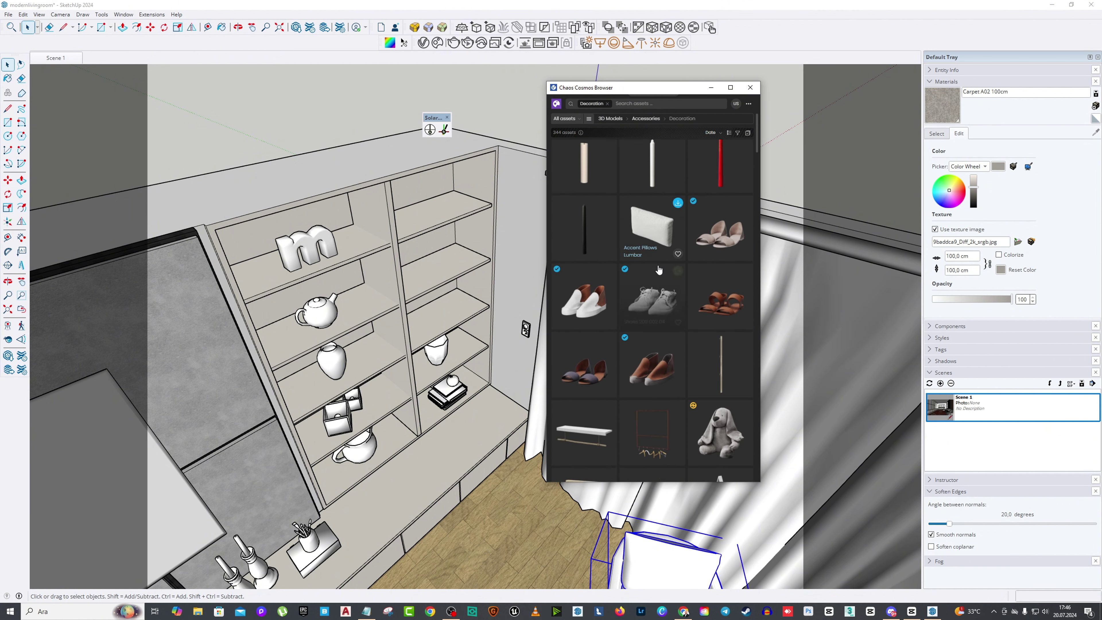
scroll(659, 270, "down", 10)
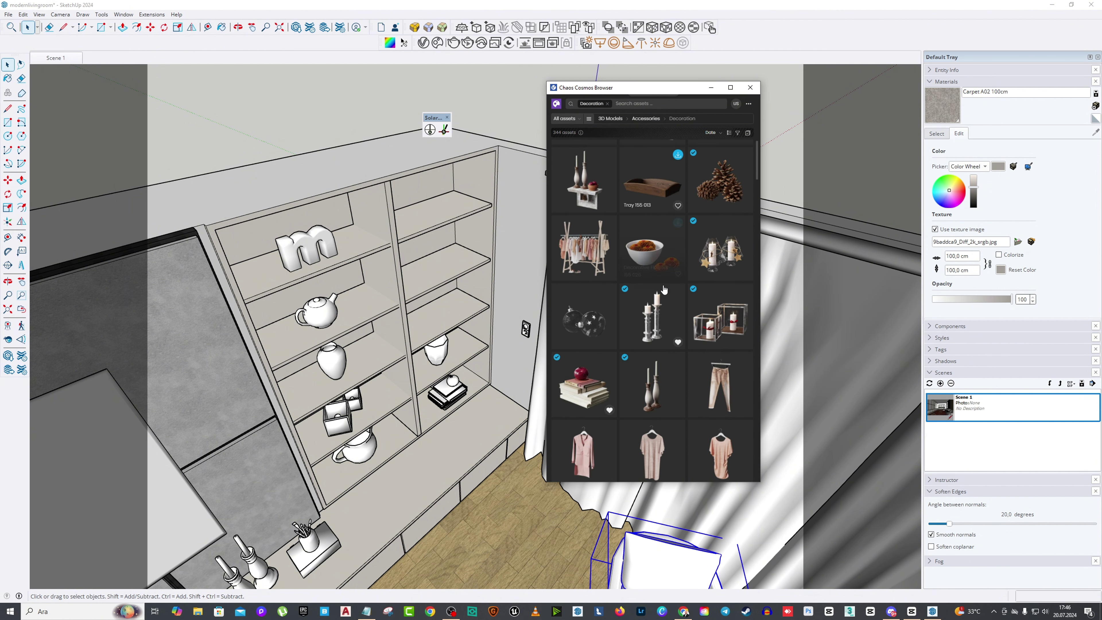
scroll(686, 286, "up", 3)
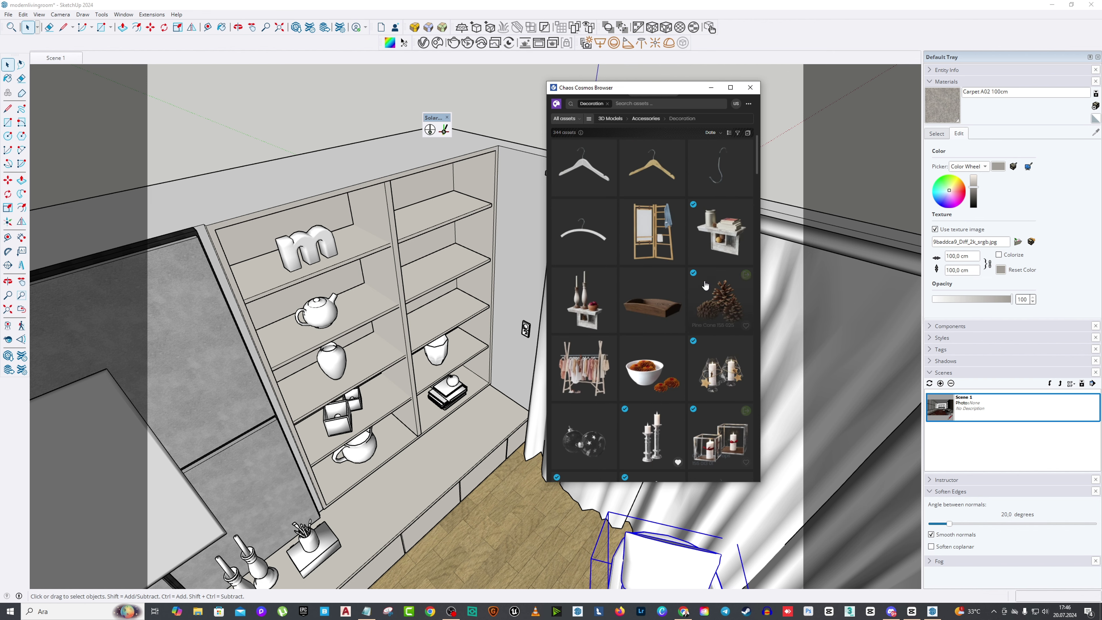
Step: Place two Cosmos pine cones side by side on the shelf top
left_click(707, 289)
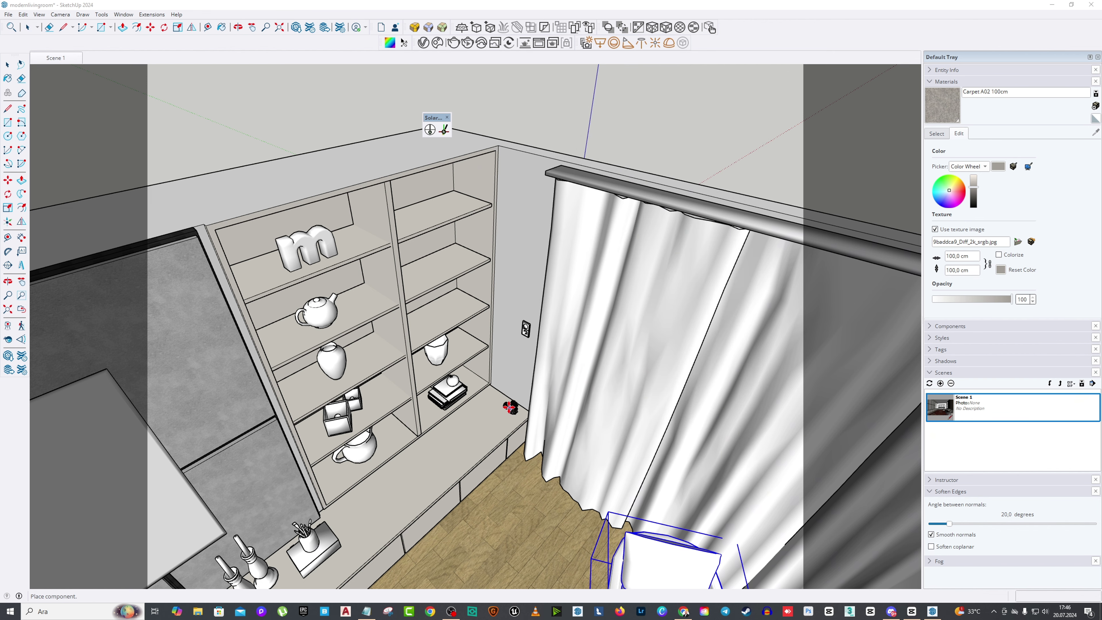
left_click(493, 396)
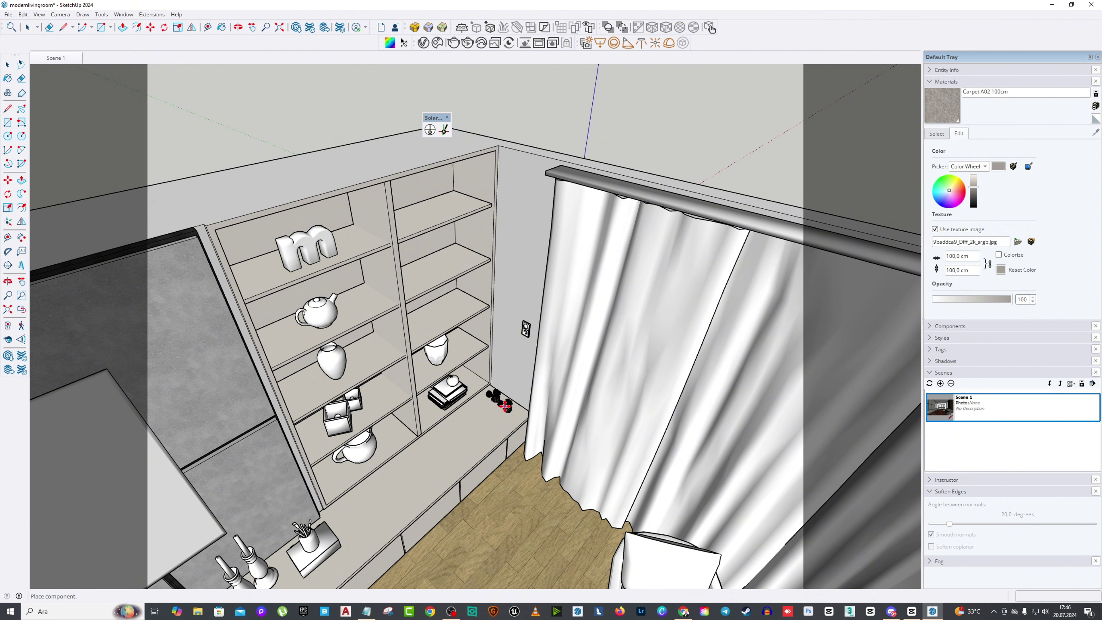
left_click(505, 405)
scroll(490, 410, "up", 5)
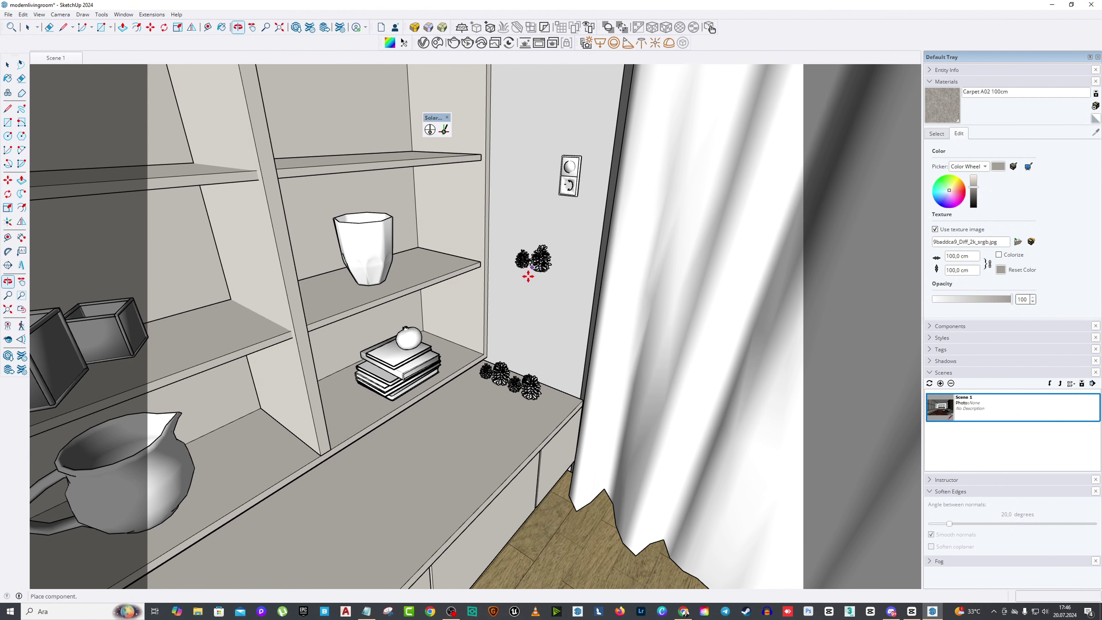
middle_click_drag(528, 276, 527, 323)
Step: Add the stacked books model to the top shelf
left_click(437, 42)
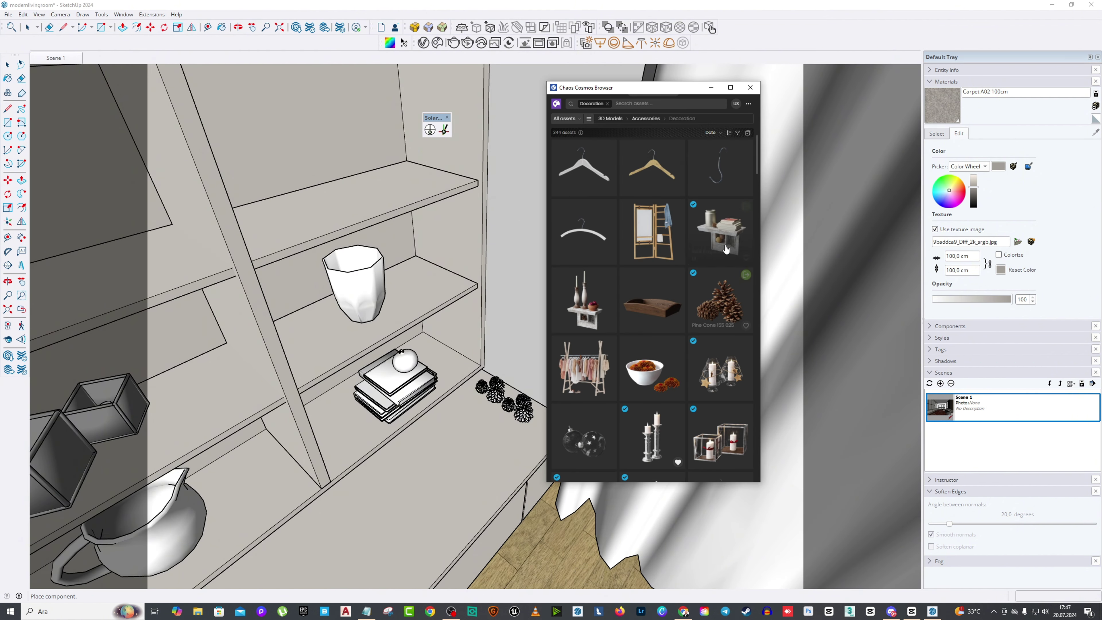
scroll(726, 248, "down", 5)
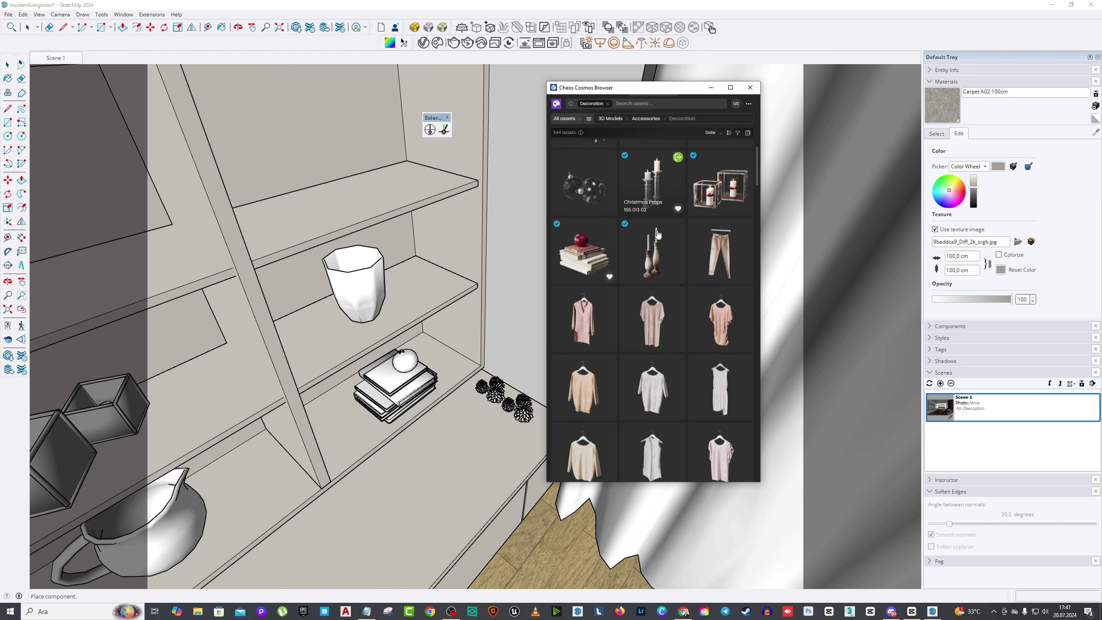
scroll(657, 234, "down", 8)
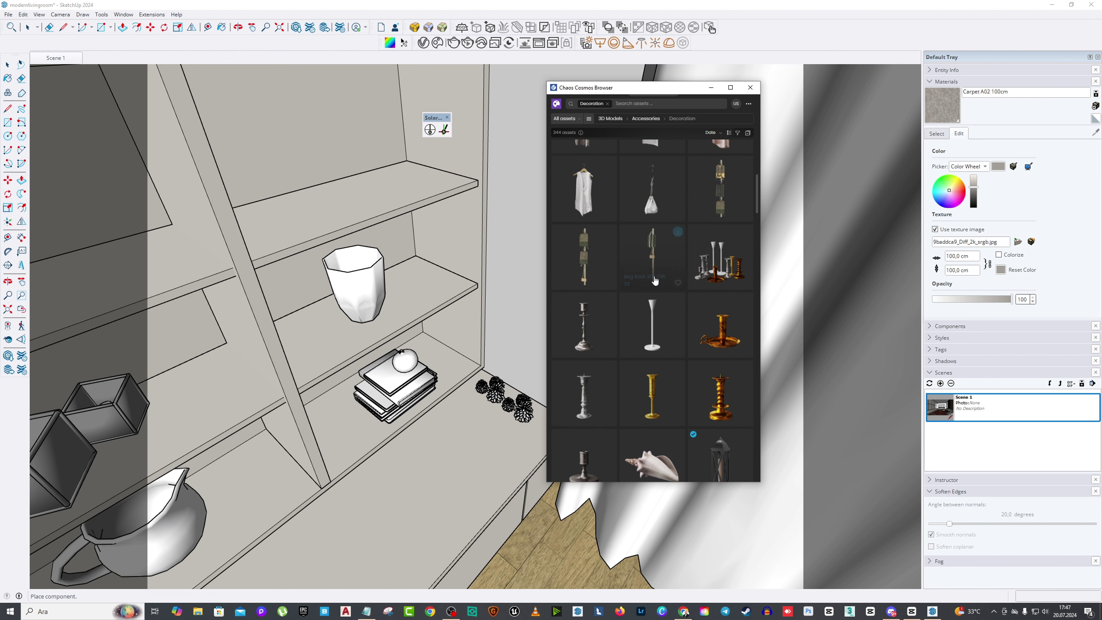
scroll(655, 280, "down", 3)
scroll(642, 243, "down", 2)
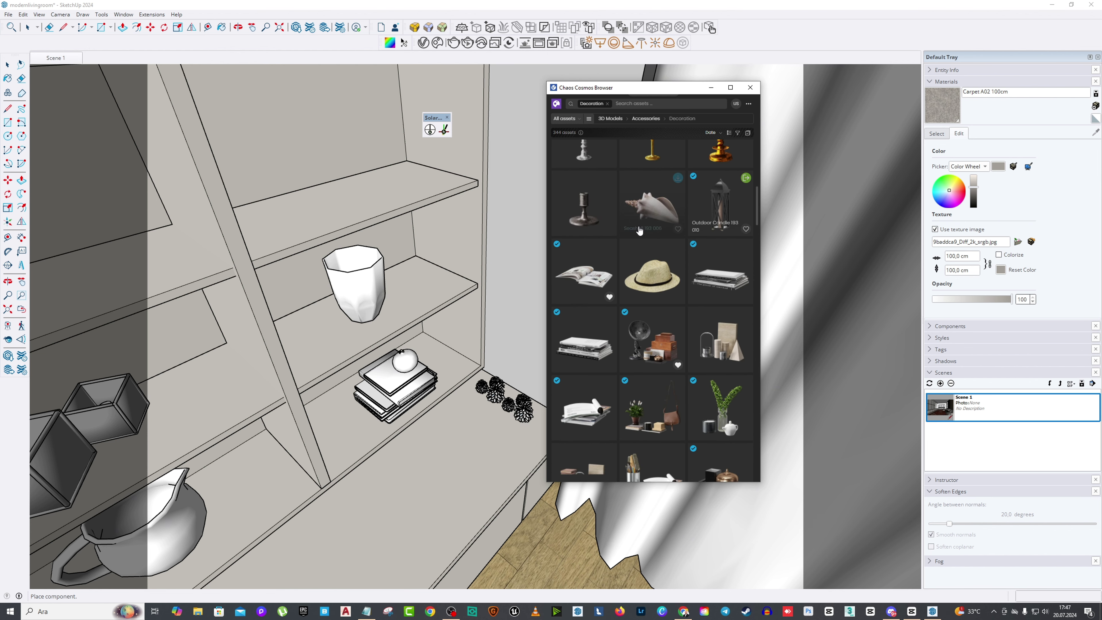
left_click(584, 347)
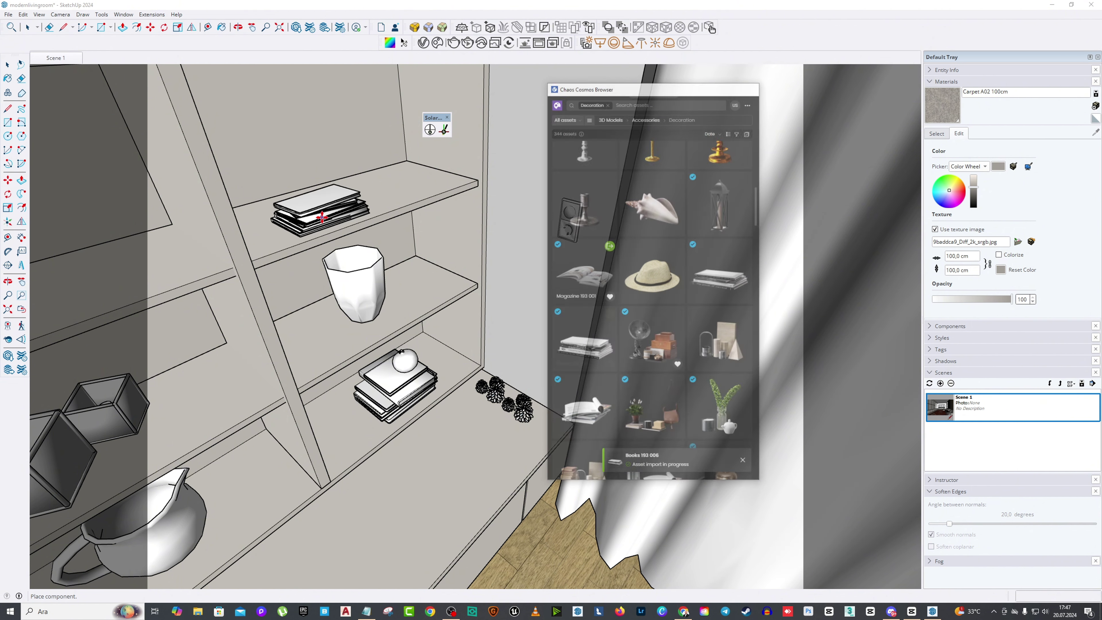
left_click(314, 212)
Step: Place the books with rolled magazine on another shelf
left_click(437, 43)
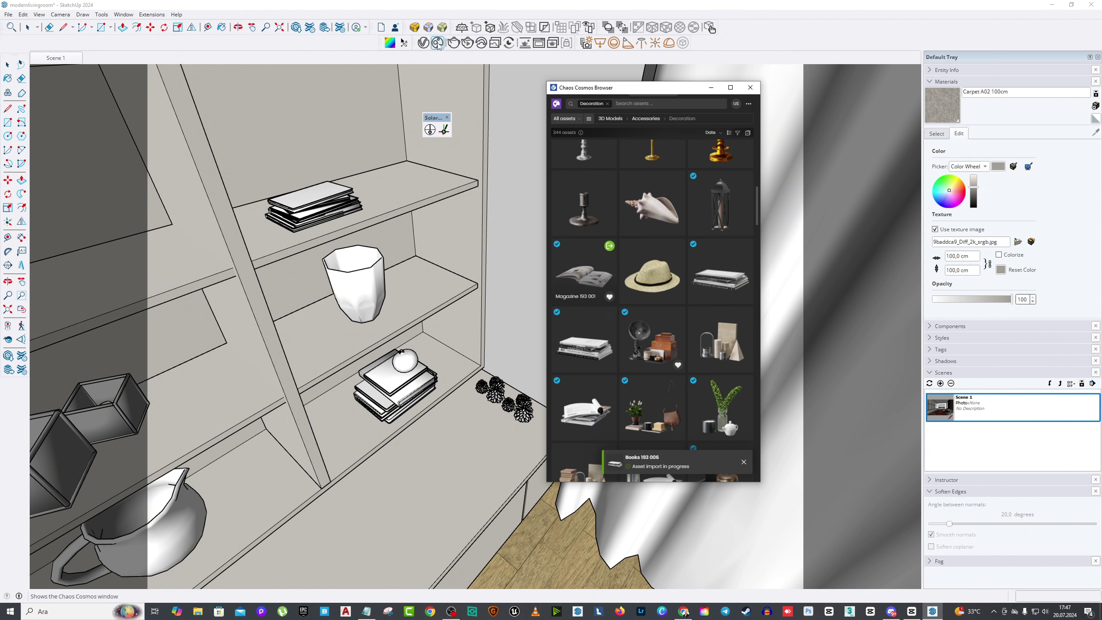
left_click(585, 410)
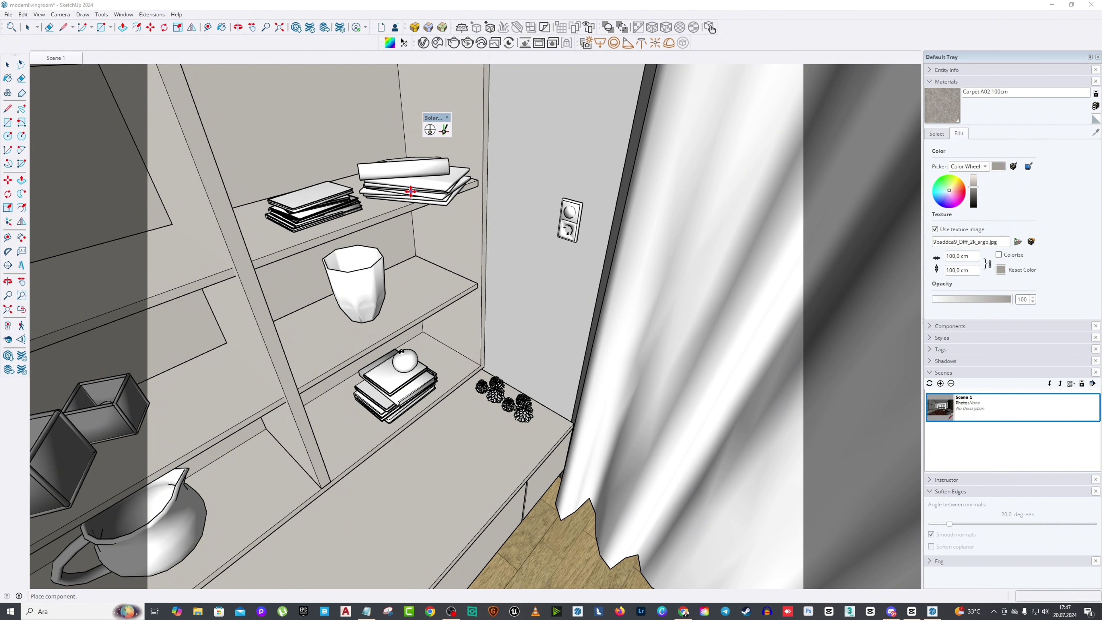
left_click(396, 185)
scroll(396, 185, "down", 4)
middle_click_drag(404, 191, 453, 343, "shift")
Step: Put a decoration set on the lower shelf
left_click(437, 43)
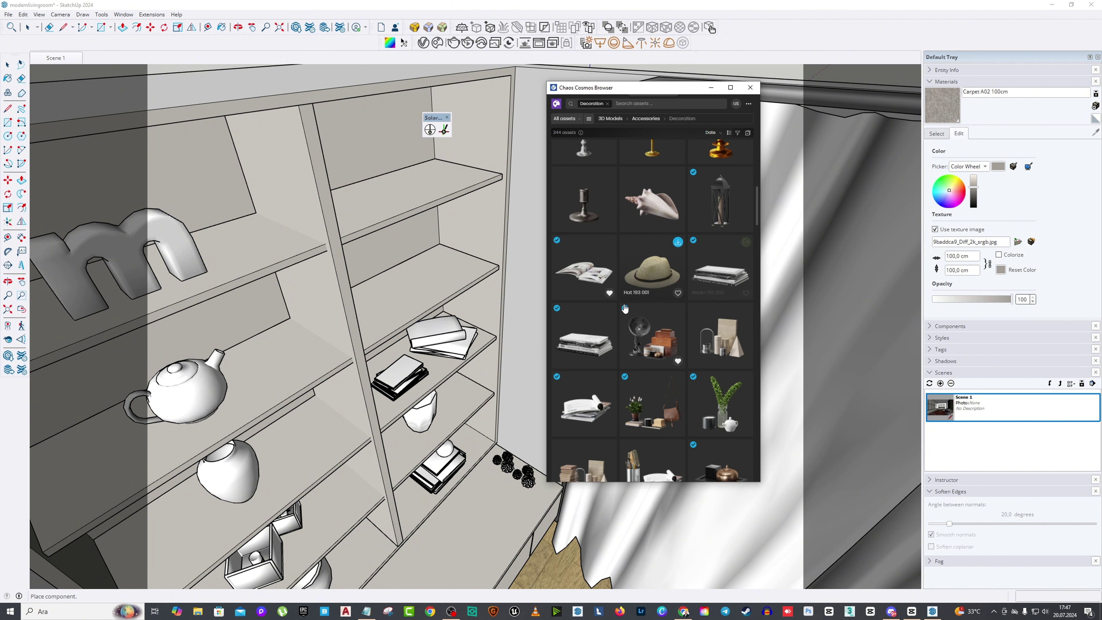
scroll(625, 308, "down", 2)
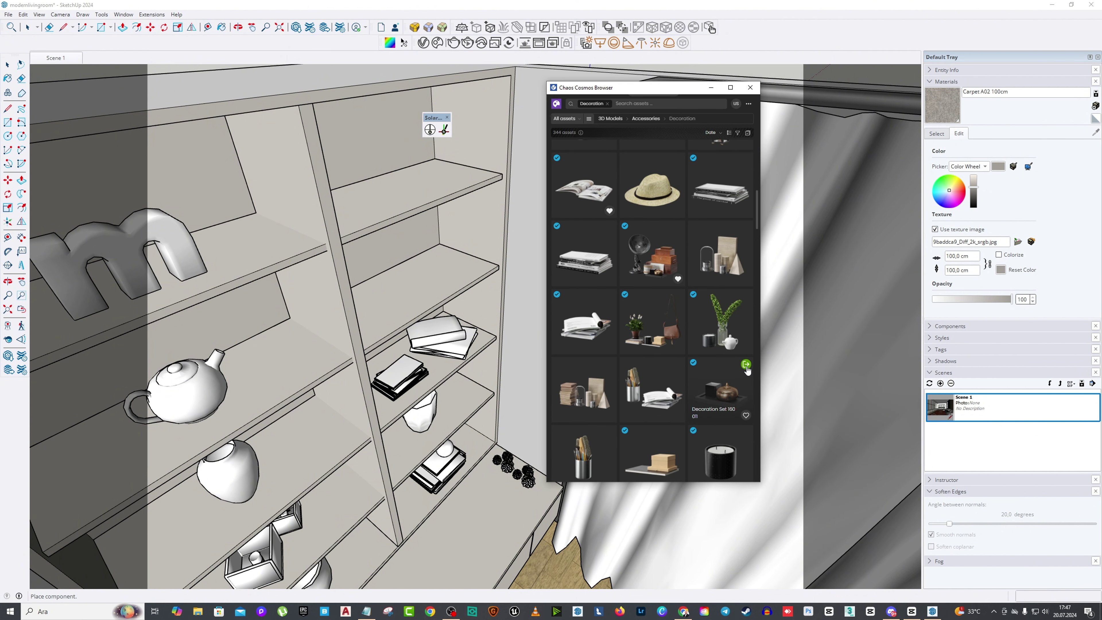
left_click(745, 365)
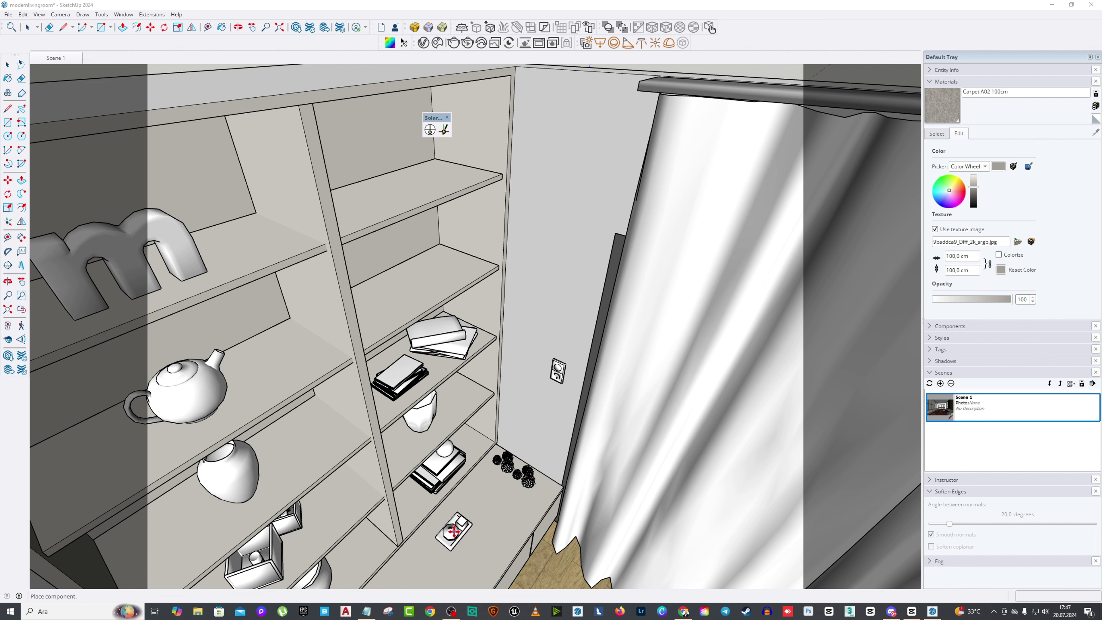
left_click(449, 524)
Step: Download the wooden decoration set, place it on the upper shelf and select it
left_click(438, 44)
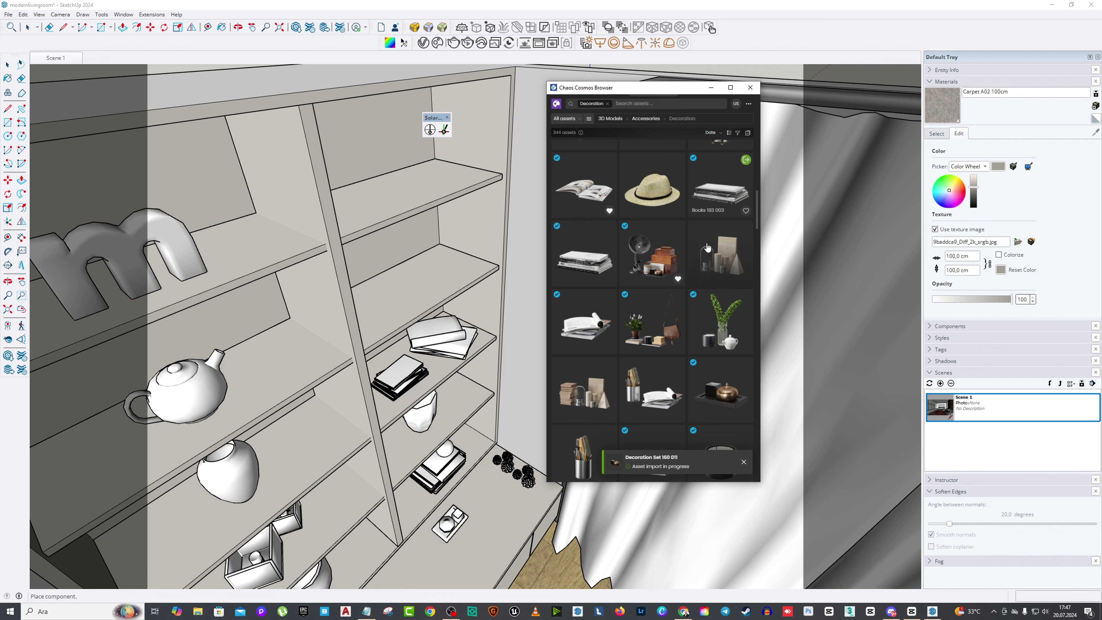
left_click(746, 228)
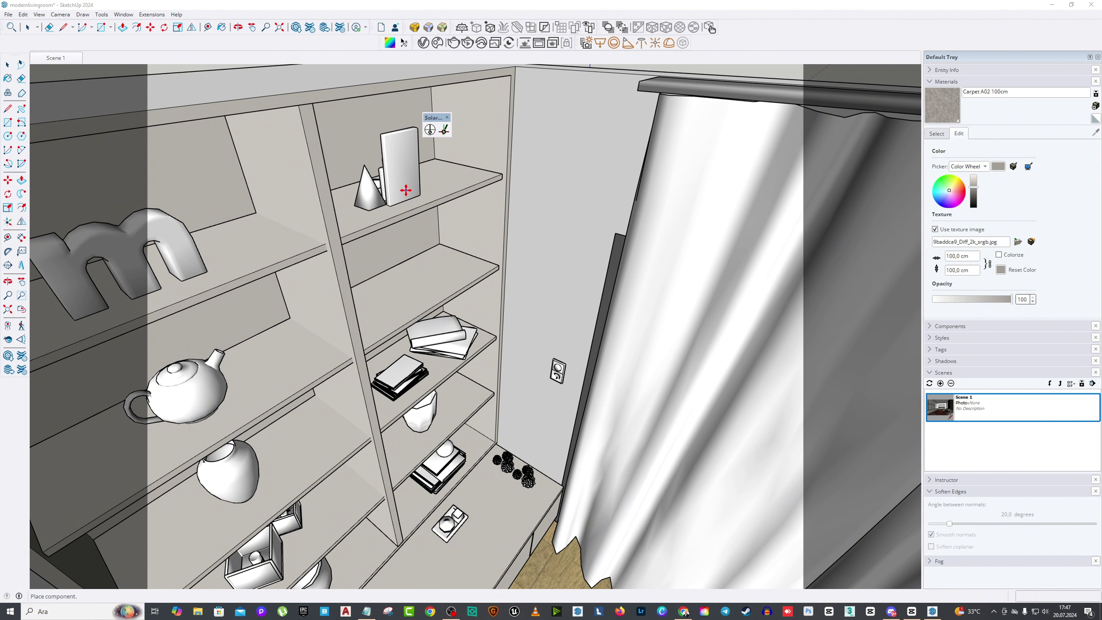
left_click(405, 190)
left_click(7, 64)
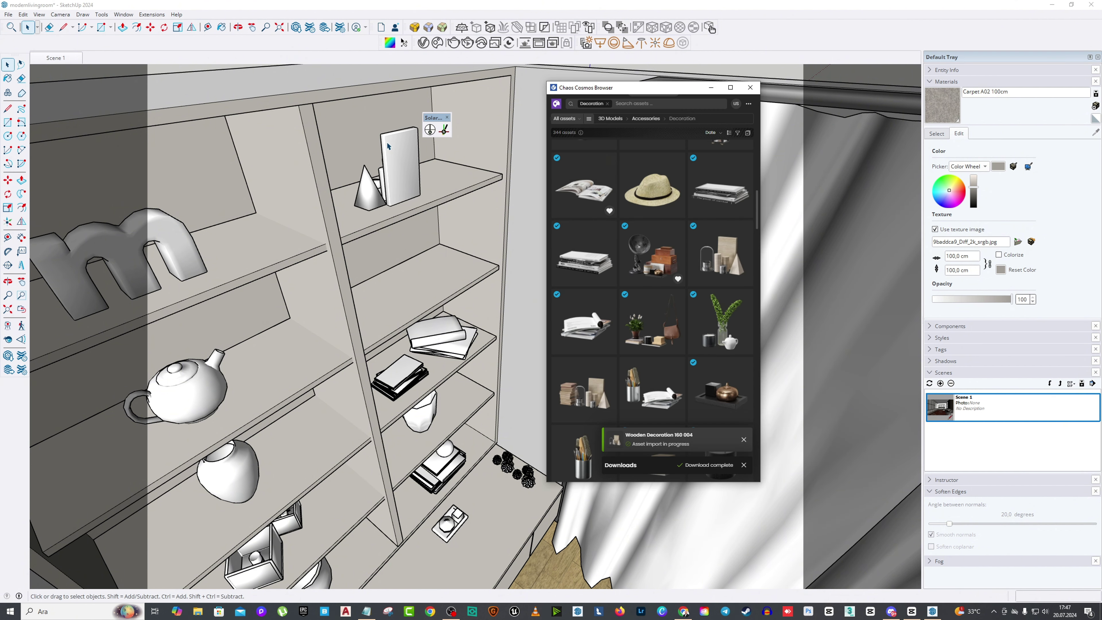
left_click(388, 147)
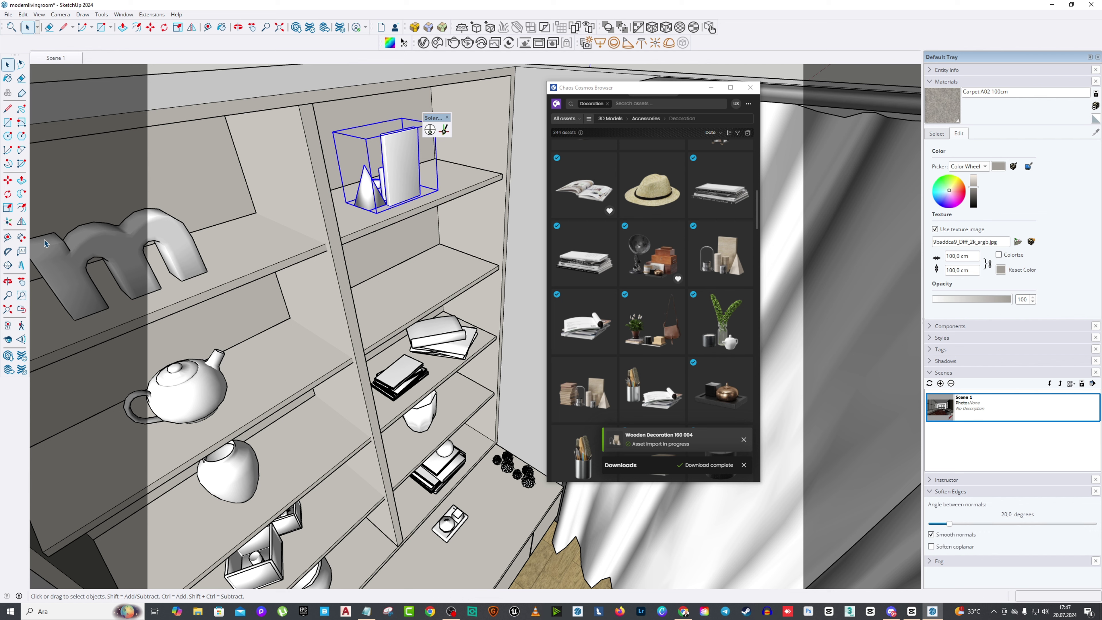
left_click(21, 221)
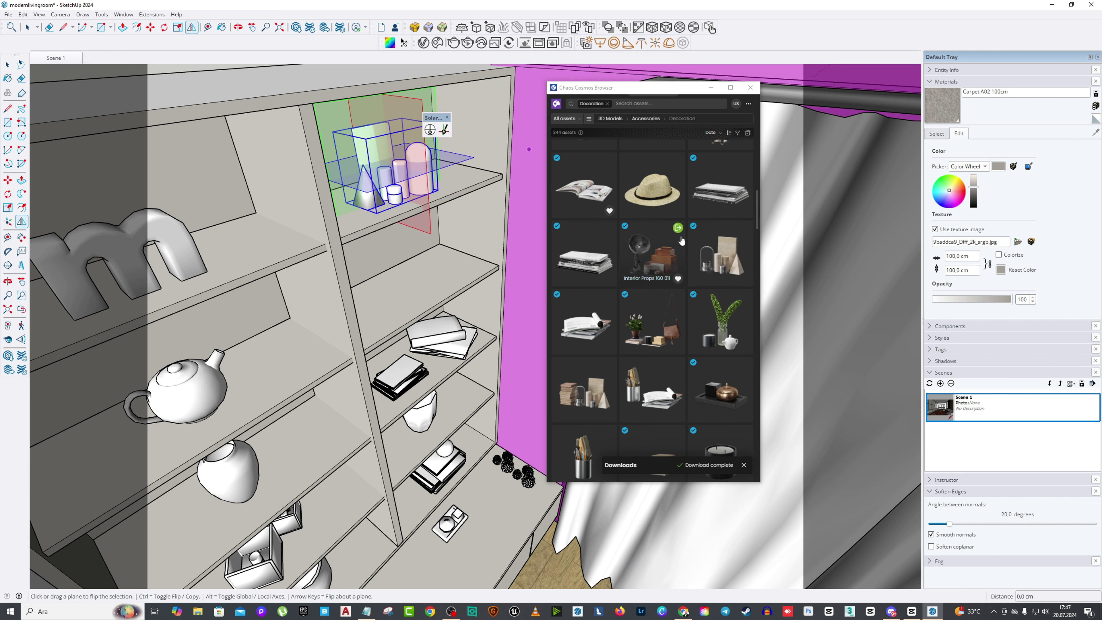
Step: Place Interior Props 160 011 on the shelf, mirrored across red and green planes
left_click(678, 228)
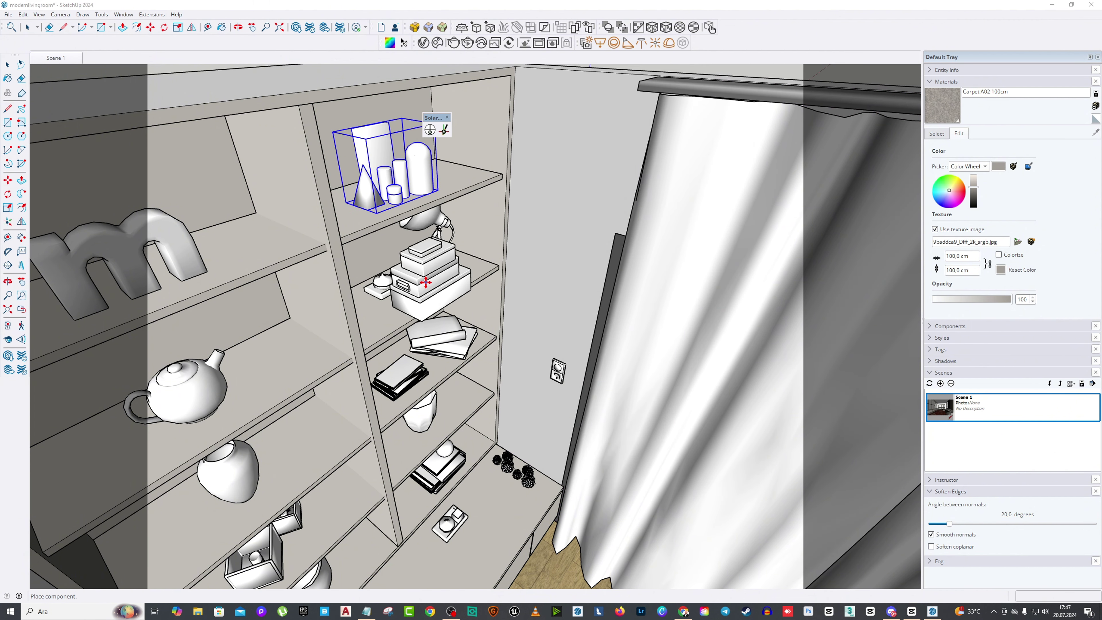
left_click(417, 280)
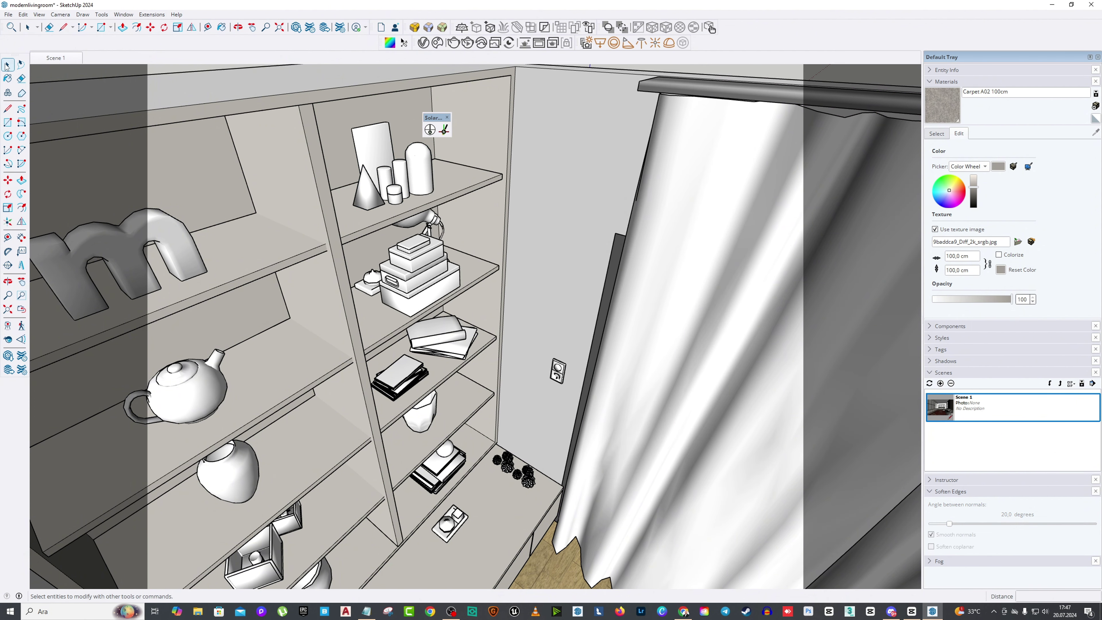
left_click(438, 266)
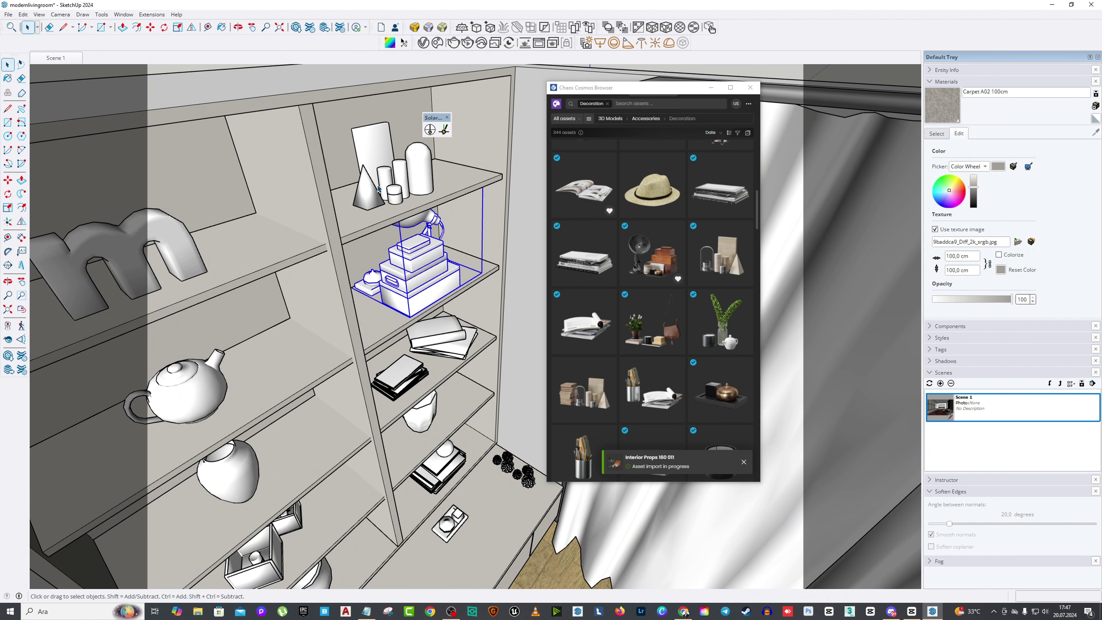
left_click(22, 221)
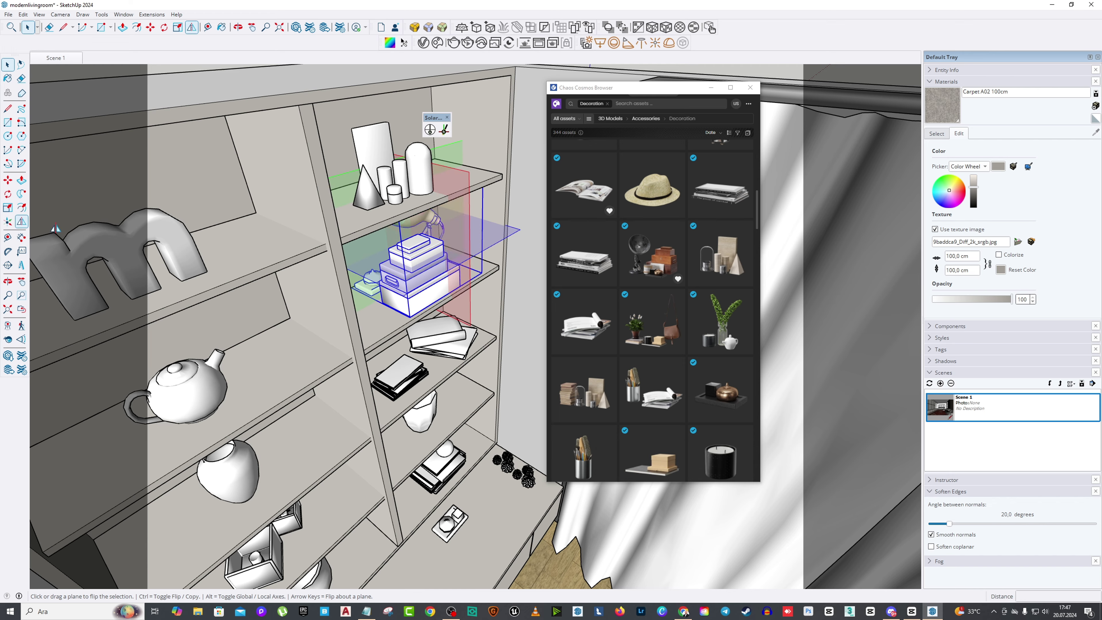
left_click(459, 178)
middle_click_drag(462, 294, 444, 265)
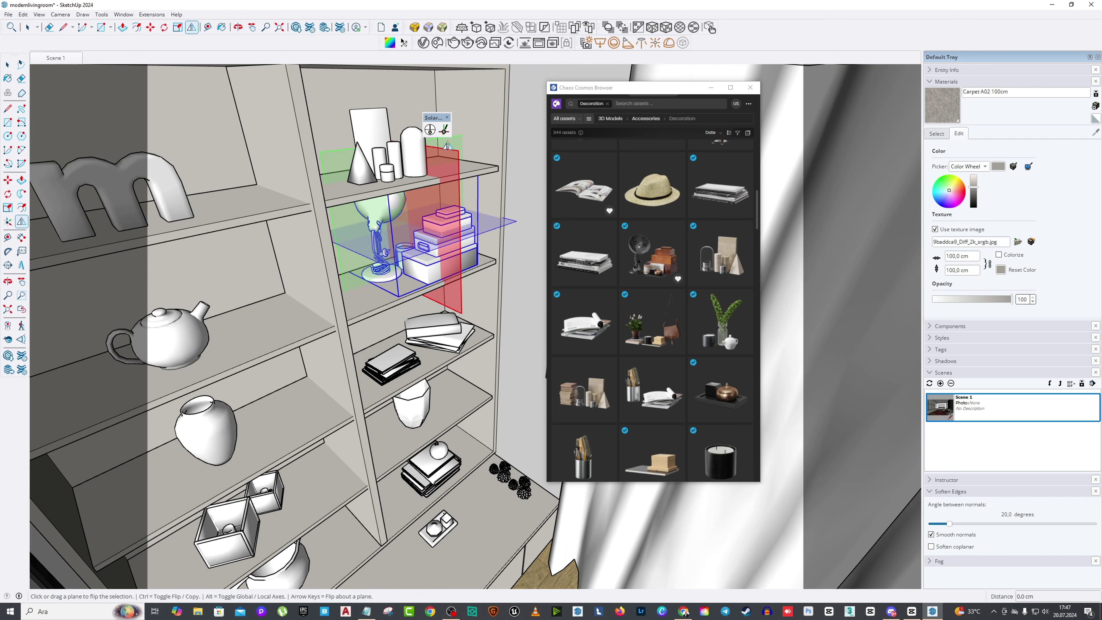
left_click(451, 143)
Step: Move the Interior Props set into position on the shelf
middle_click_drag(390, 224, 403, 277)
scroll(403, 278, "up", 3)
left_click(7, 180)
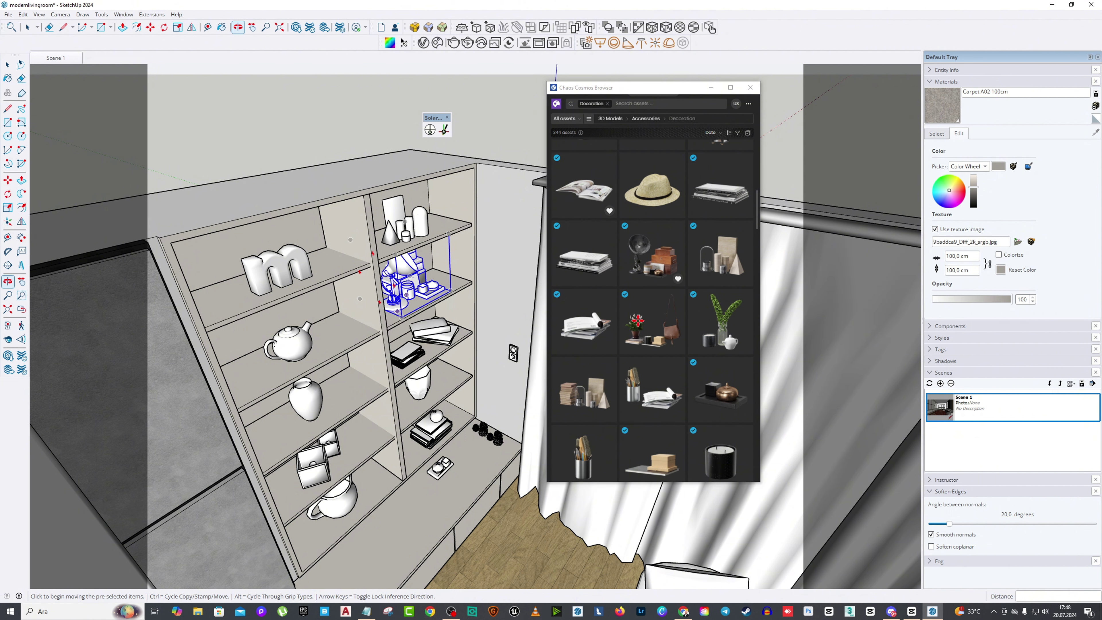
scroll(637, 321, "down", 5)
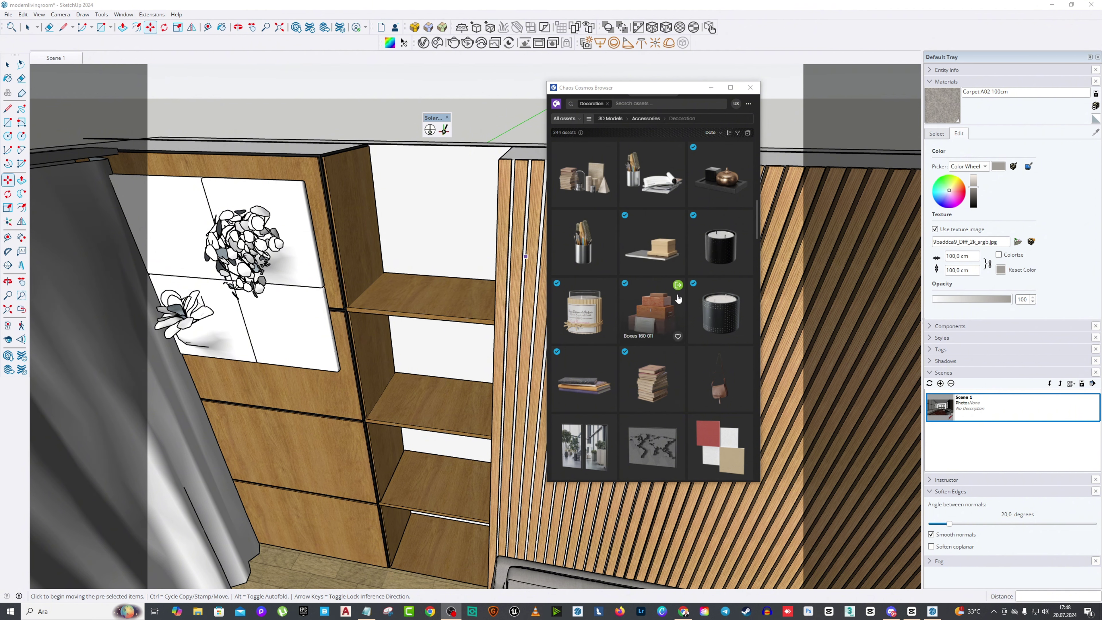
Step: Place the Boxes 160 011 set on the bottom shelf
left_click(678, 285)
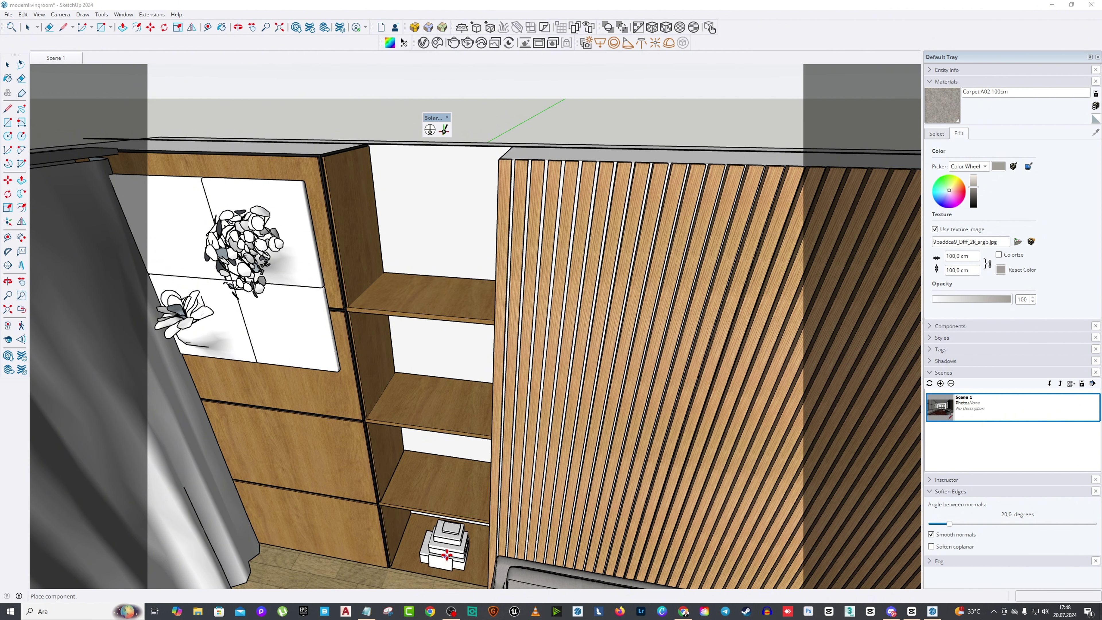
left_click(447, 555)
left_click(8, 65)
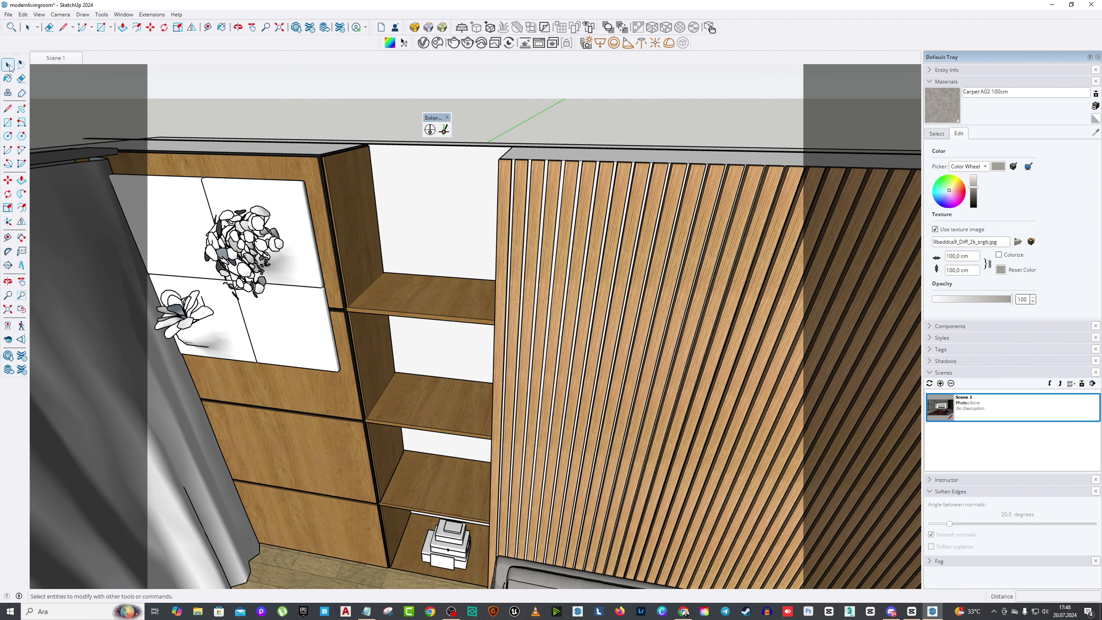
middle_click_drag(397, 379, 422, 336)
left_click(677, 353)
left_click(428, 477)
left_click(8, 64)
Step: Add the Books 160 004 stack above the boxes, scaled up and nudged left
left_click(429, 463)
left_click(7, 207)
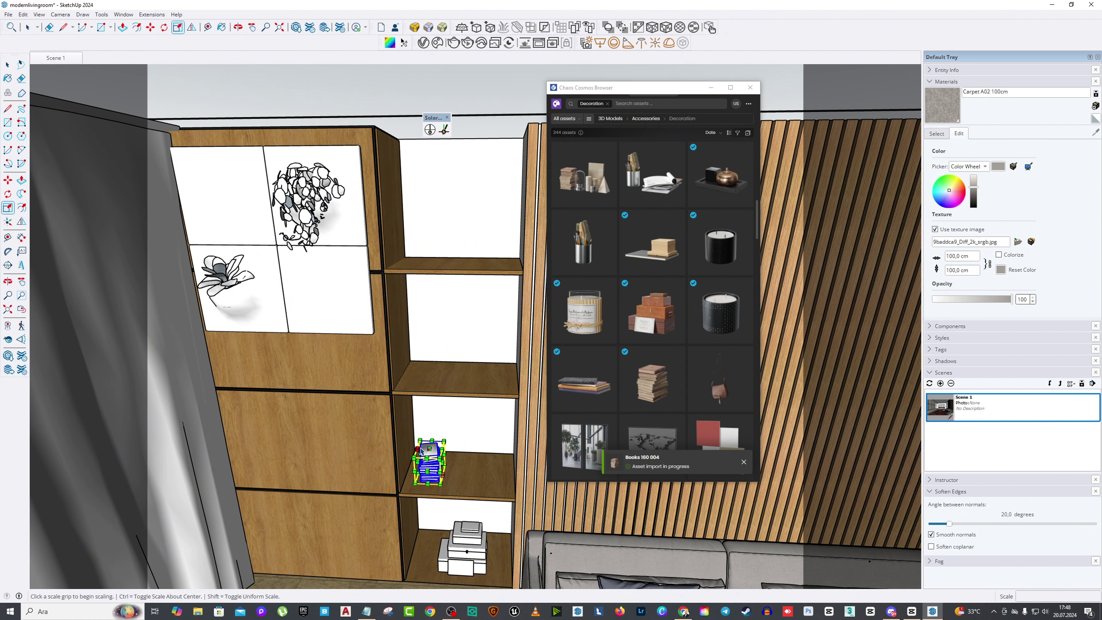
left_click_drag(444, 441, 460, 417)
left_click(12, 181)
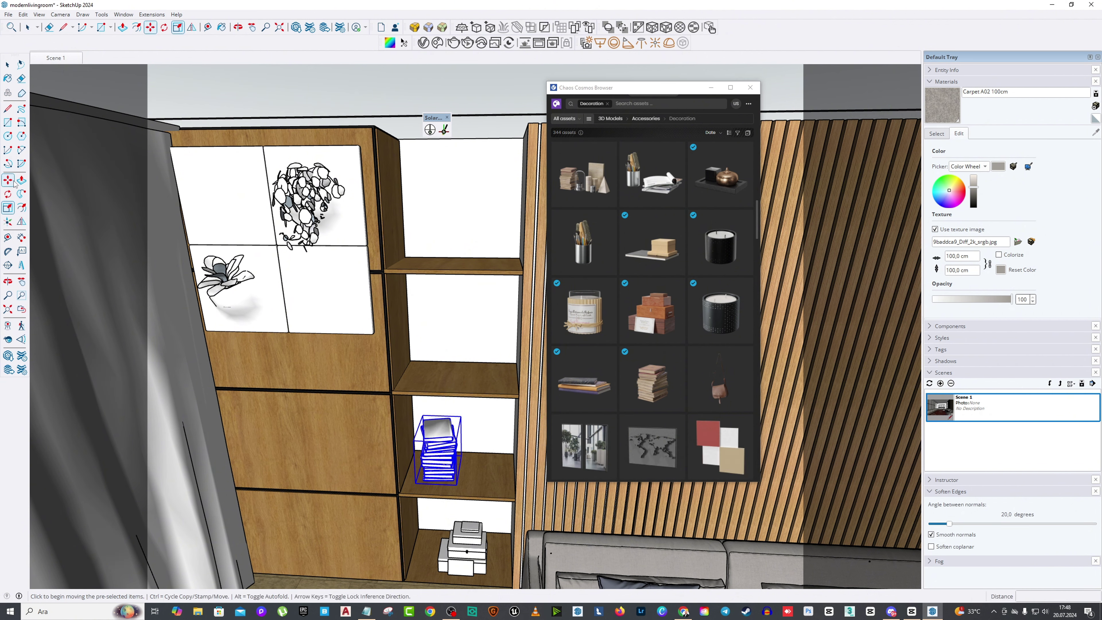
left_click_drag(482, 474, 473, 473)
key("space")
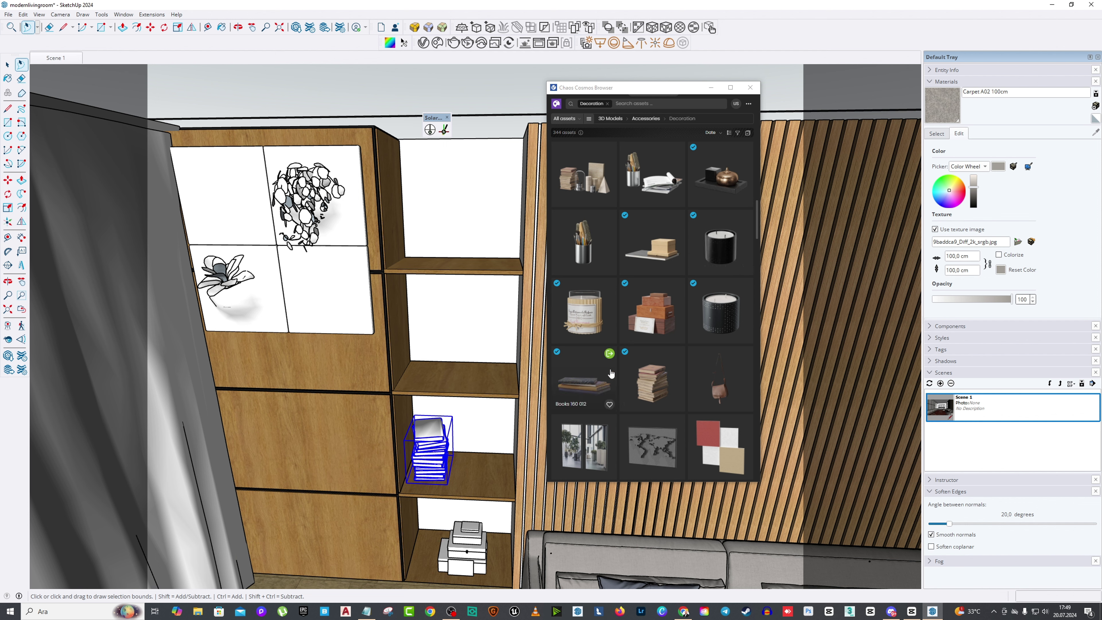
Step: Place the Books 160 012 flat books beside the stack
left_click(609, 353)
left_click(479, 472)
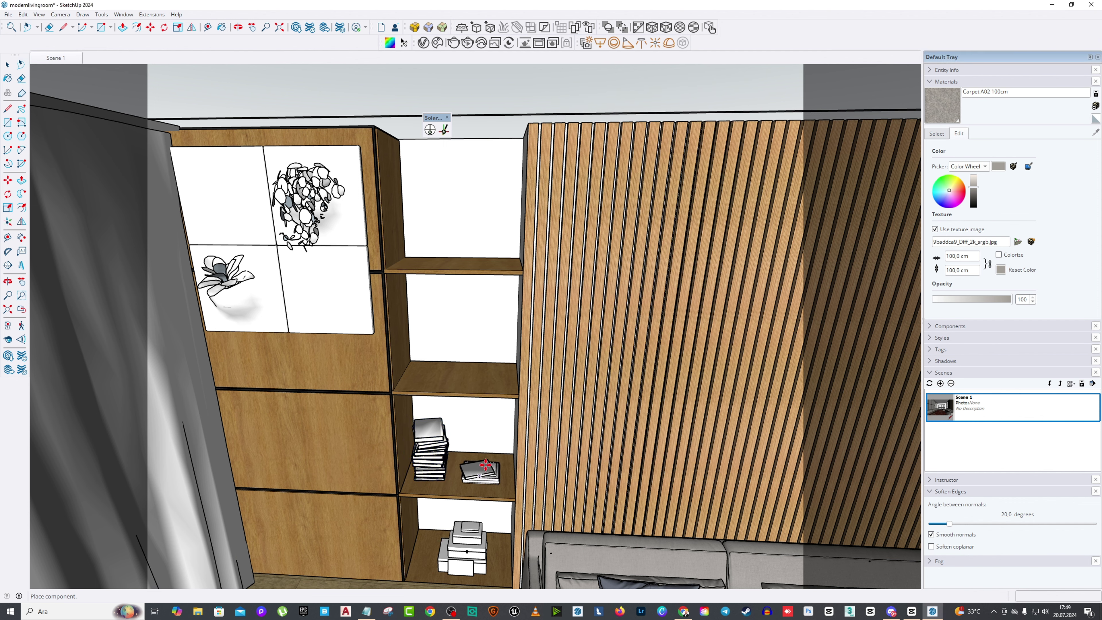
left_click(7, 65)
scroll(608, 279, "down", 3)
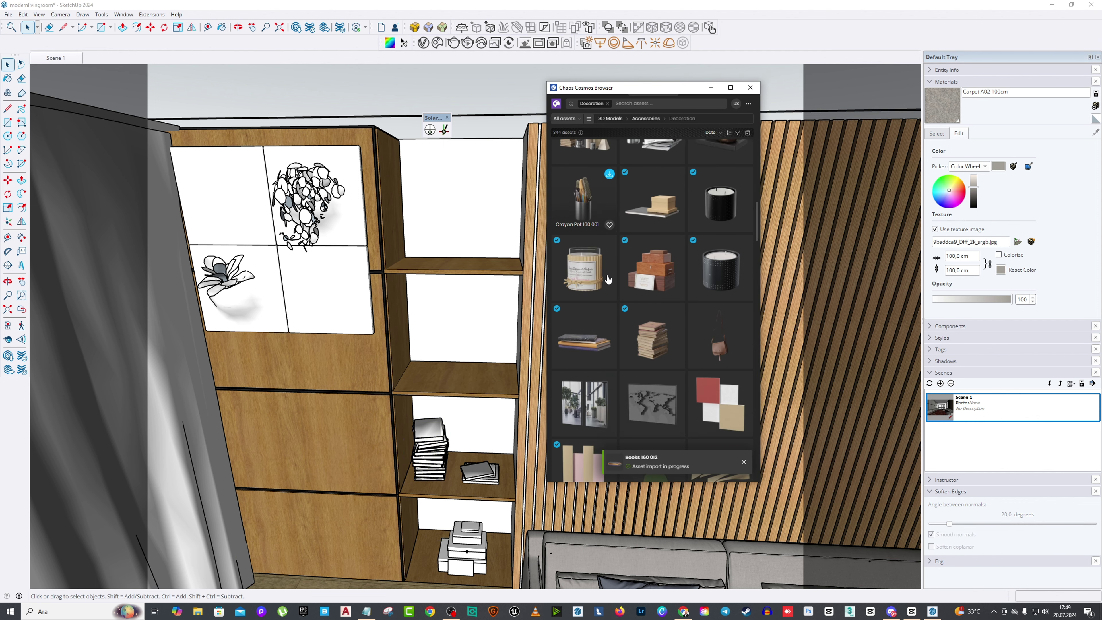
scroll(608, 279, "down", 6)
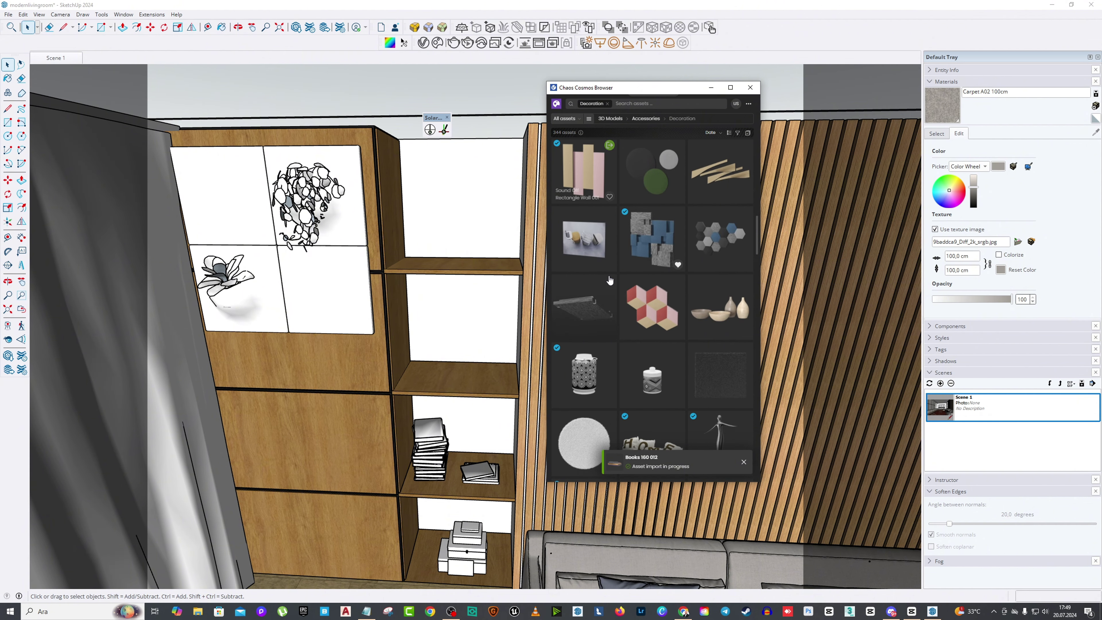
scroll(625, 289, "down", 2)
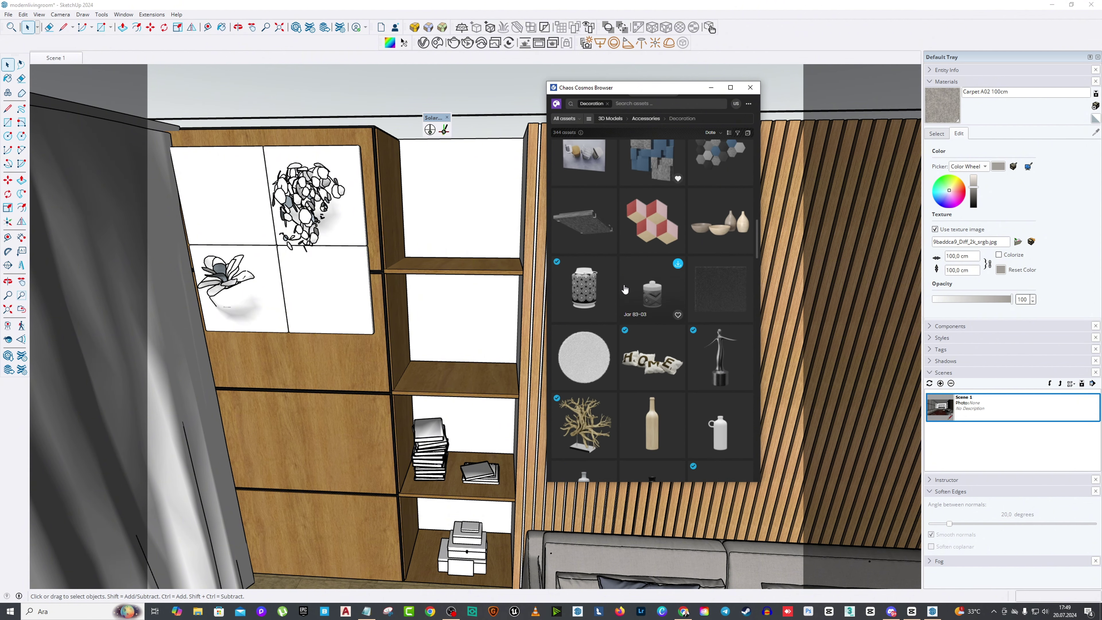
Step: Add the coral tree sculpture to the shelf above, shrunk to fit
left_click(609, 401)
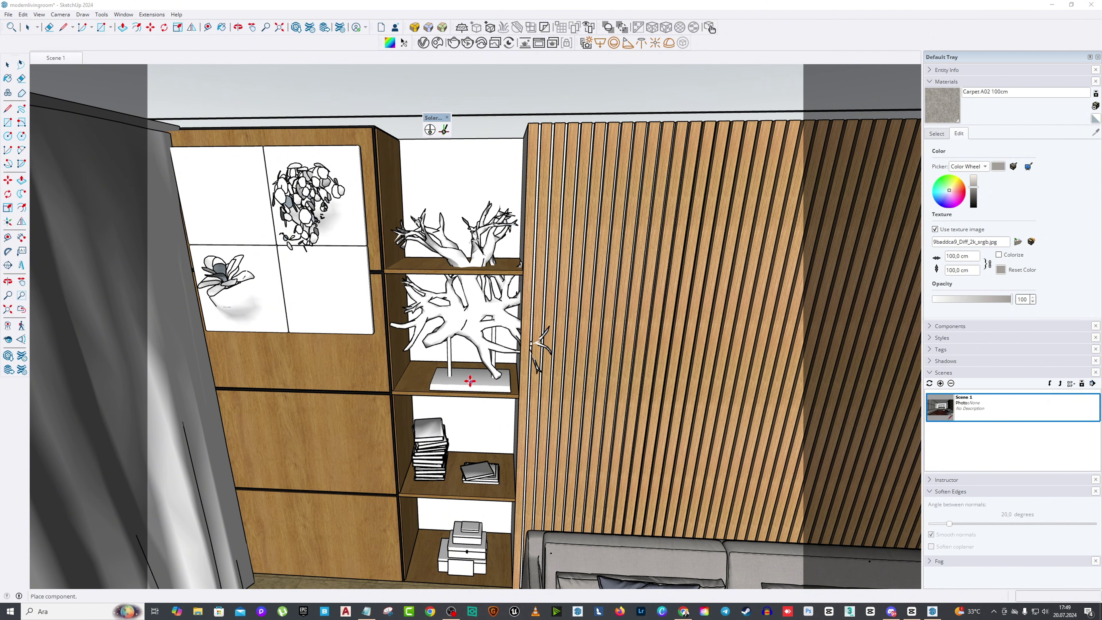
left_click(462, 378)
left_click(178, 27)
left_click_drag(516, 208, 482, 269)
left_click(150, 27)
scroll(434, 369, "up", 5)
scroll(375, 356, "down", 4)
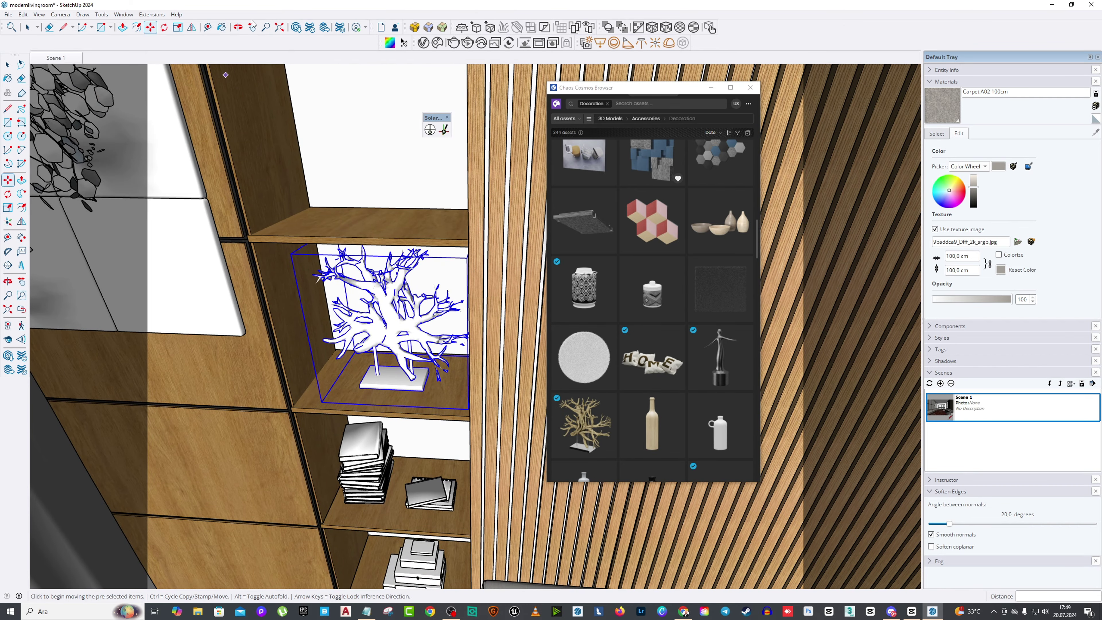
Step: Place the Books 43-02 row on the top shelf and resize it
left_click(253, 26)
left_click_drag(299, 204, 321, 286)
middle_click_drag(321, 286, 347, 265)
scroll(737, 353, "down", 2)
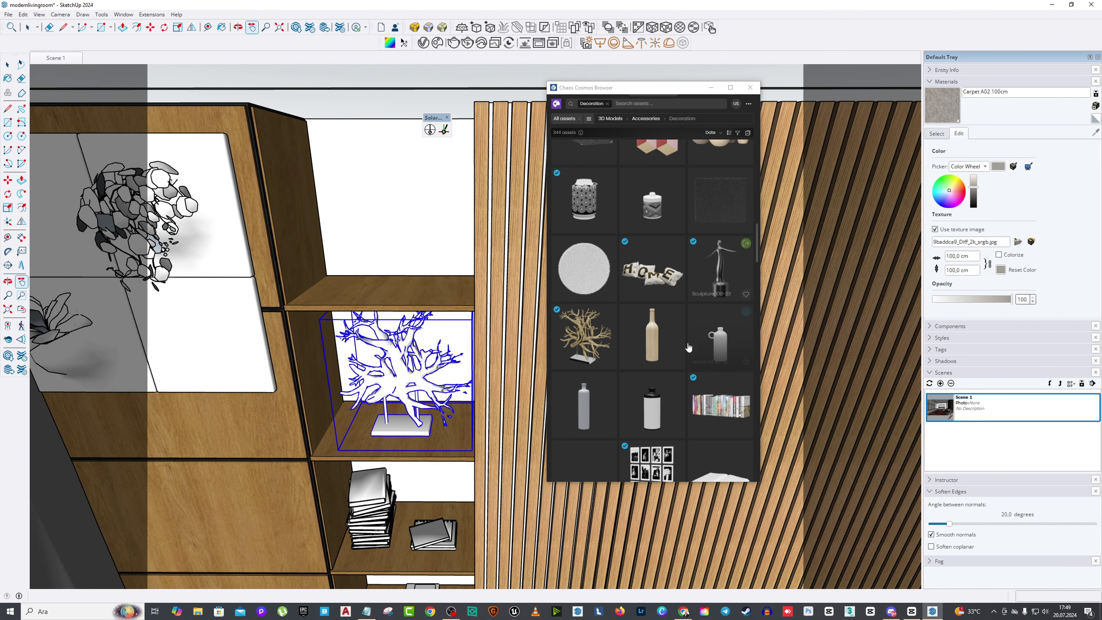
scroll(689, 347, "down", 3)
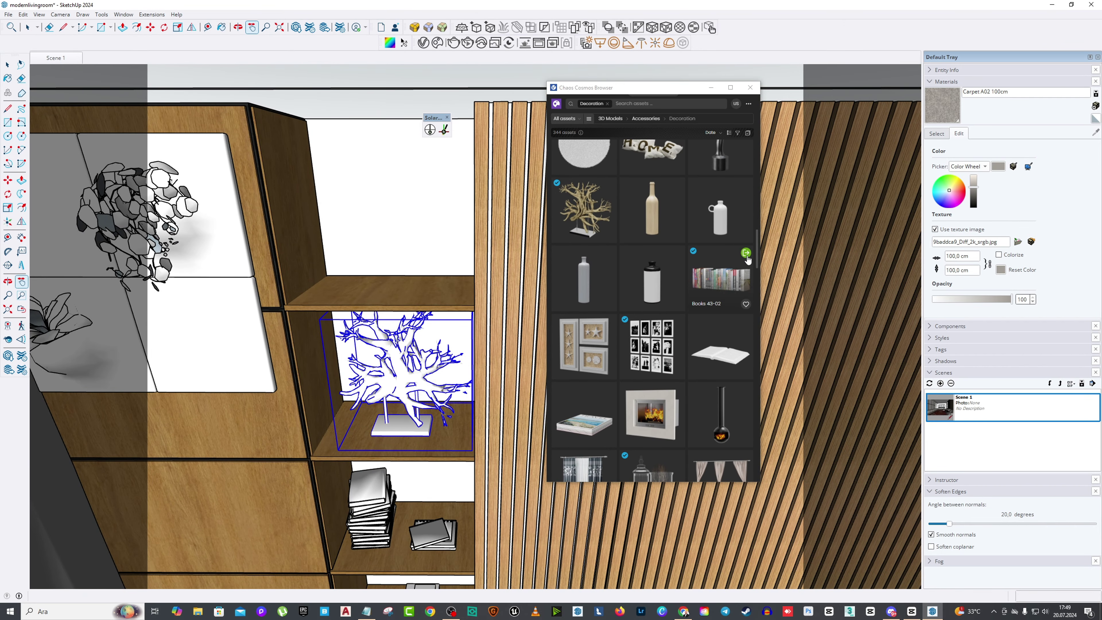
left_click(746, 253)
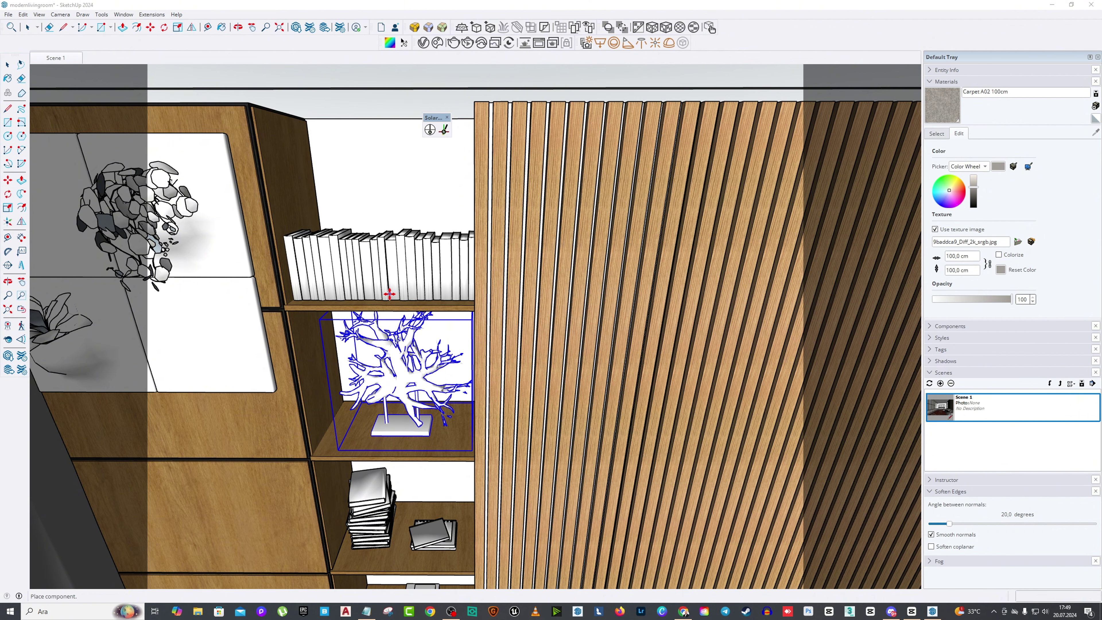
scroll(368, 282, "down", 2)
middle_click_drag(377, 288, 484, 377)
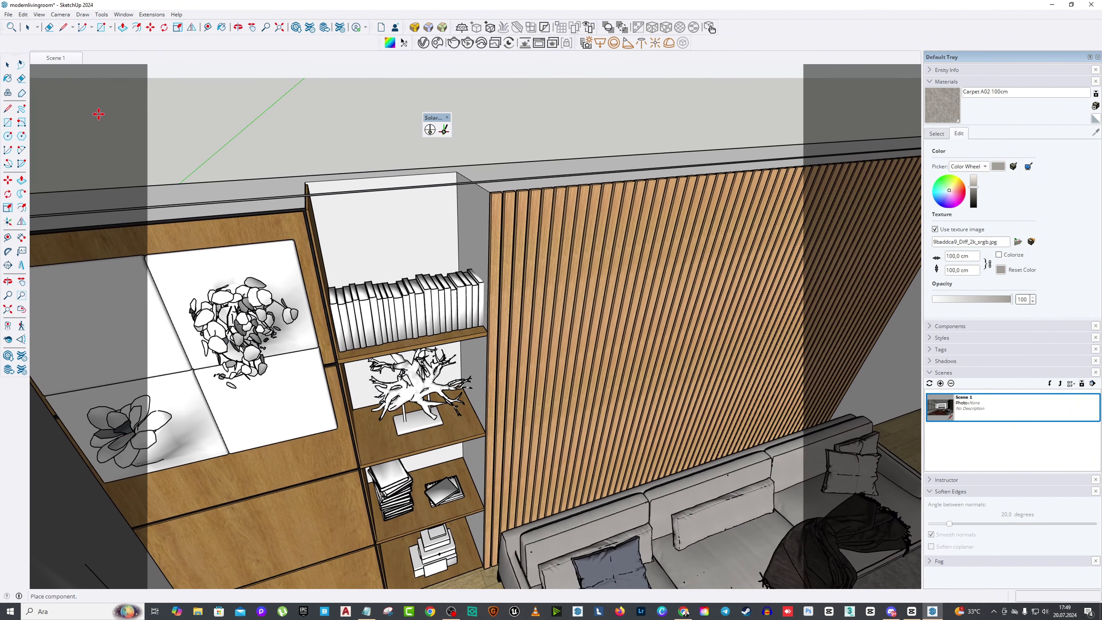
left_click(8, 65)
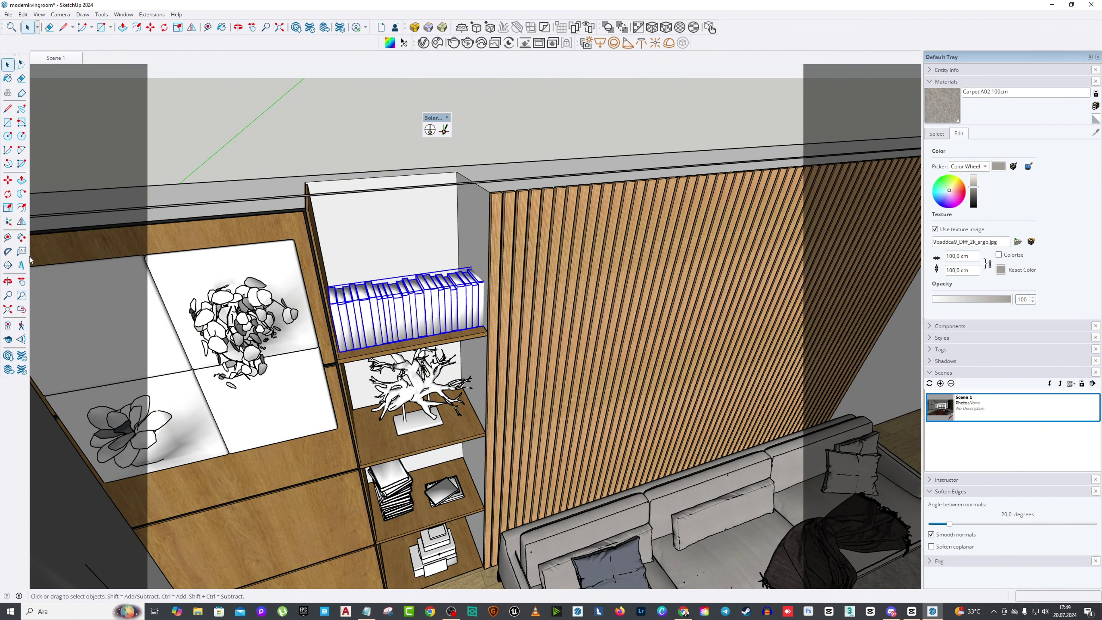
left_click(8, 207)
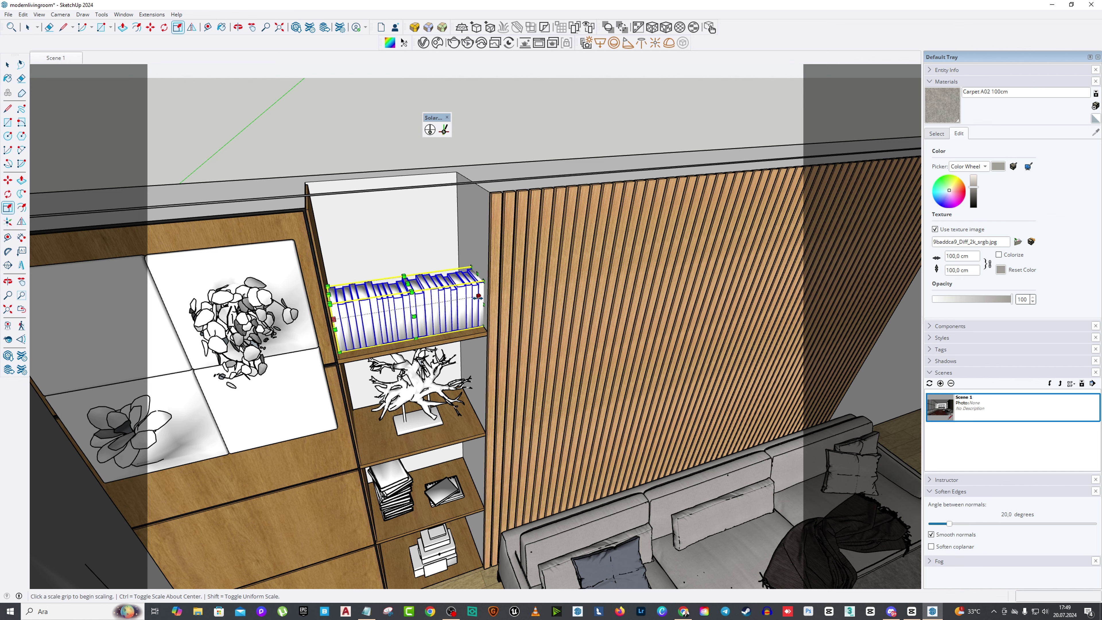
middle_click_drag(312, 347, 425, 451)
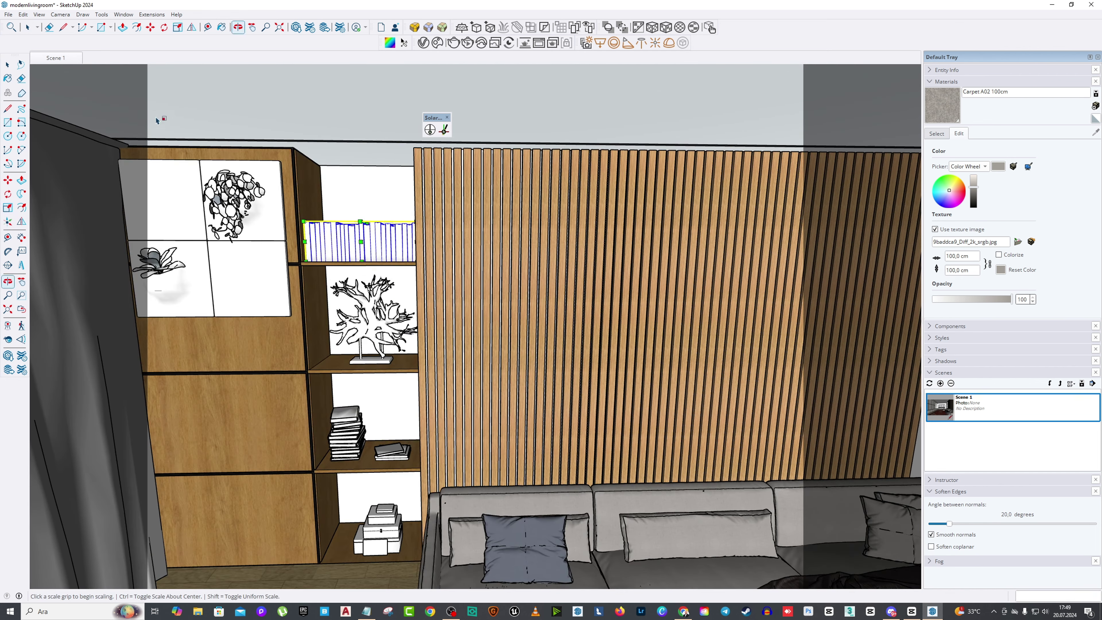
Step: Reopen the Cosmos browser and turn the camera toward the TV console wall
left_click(8, 65)
left_click(437, 43)
left_click(22, 325)
middle_click_drag(183, 368, 470, 343)
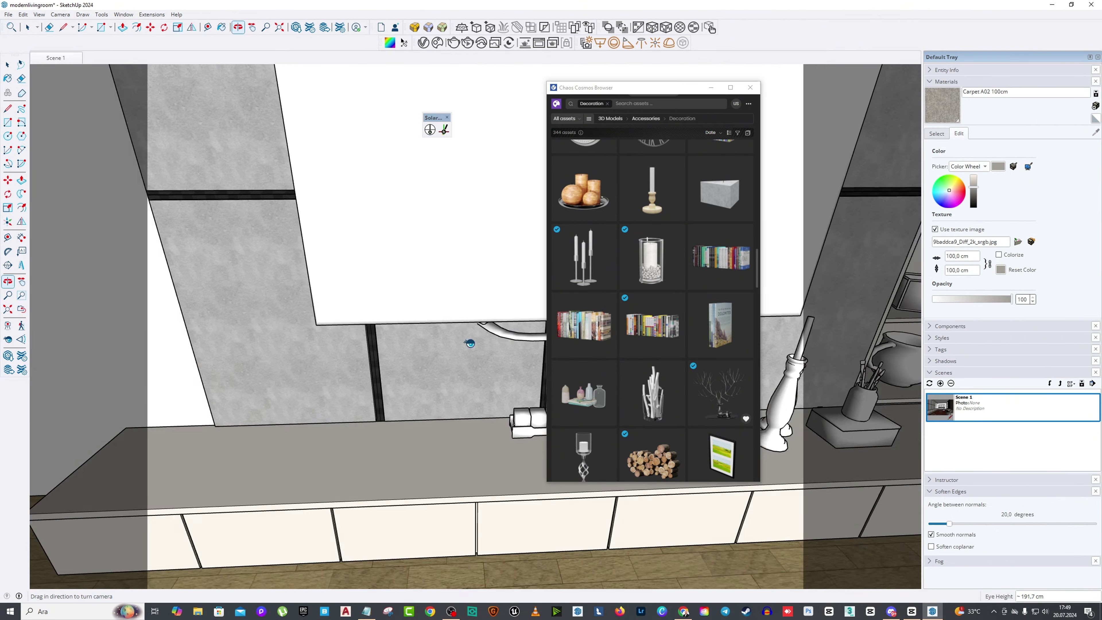
Step: Download the Books 23-04 set and place one copy on the cabinet
left_click_drag(470, 343, 378, 400)
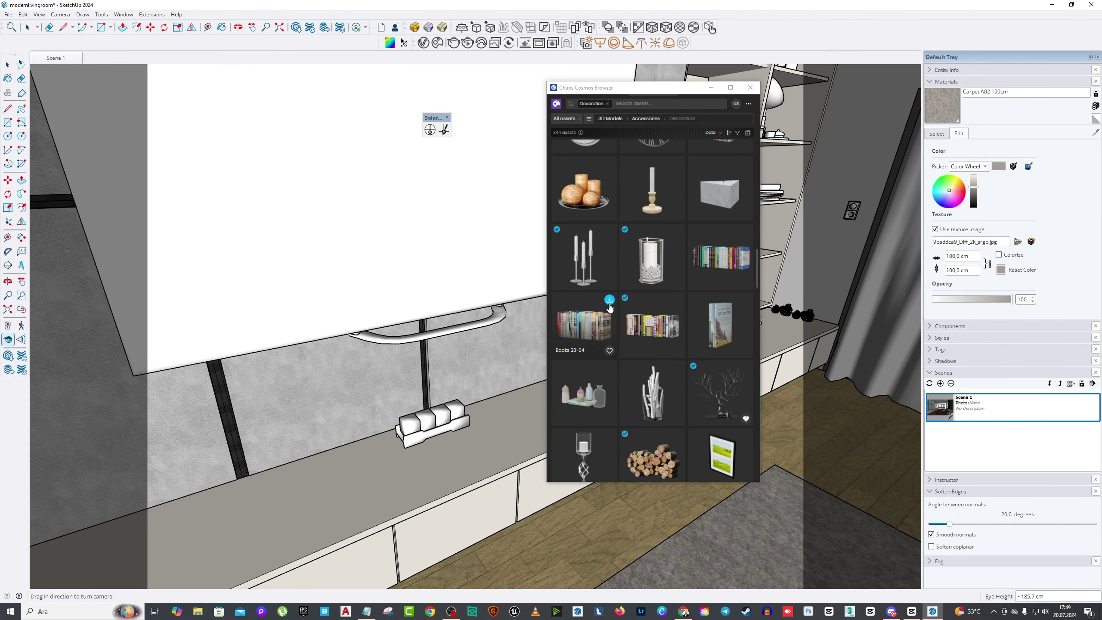
left_click(609, 300)
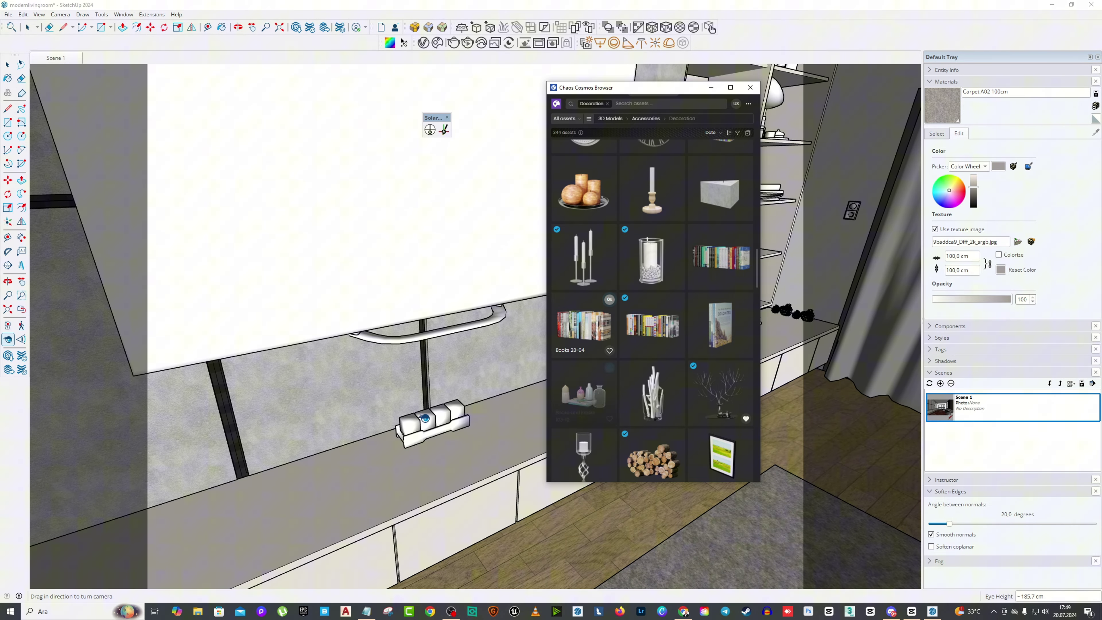
left_click(251, 26)
left_click_drag(309, 323, 415, 220)
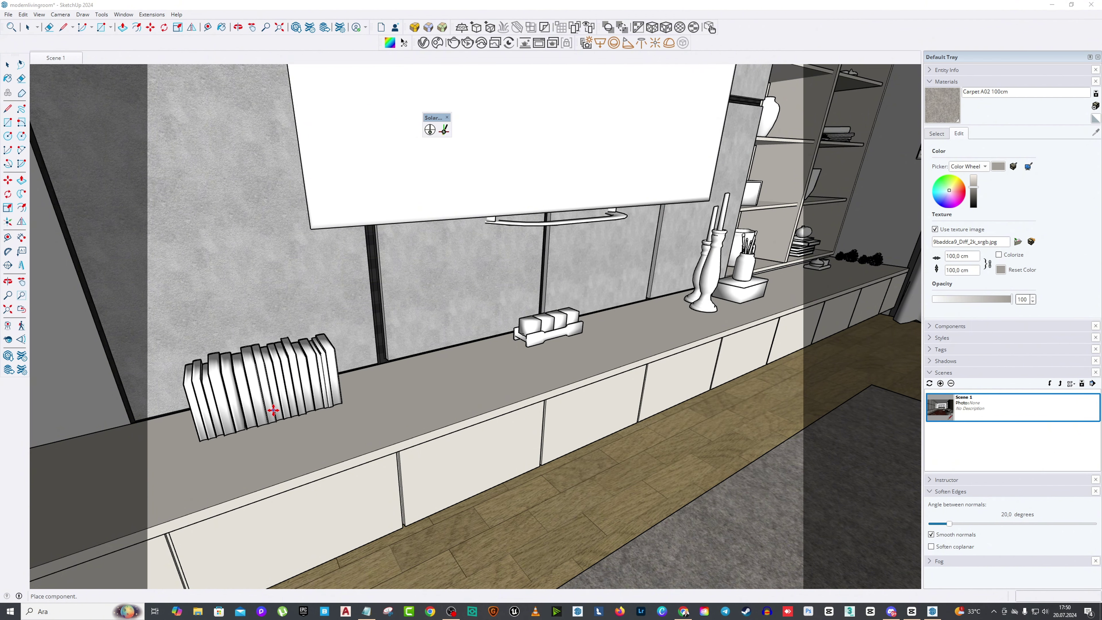
middle_click_drag(236, 404, 445, 384)
left_click(384, 450)
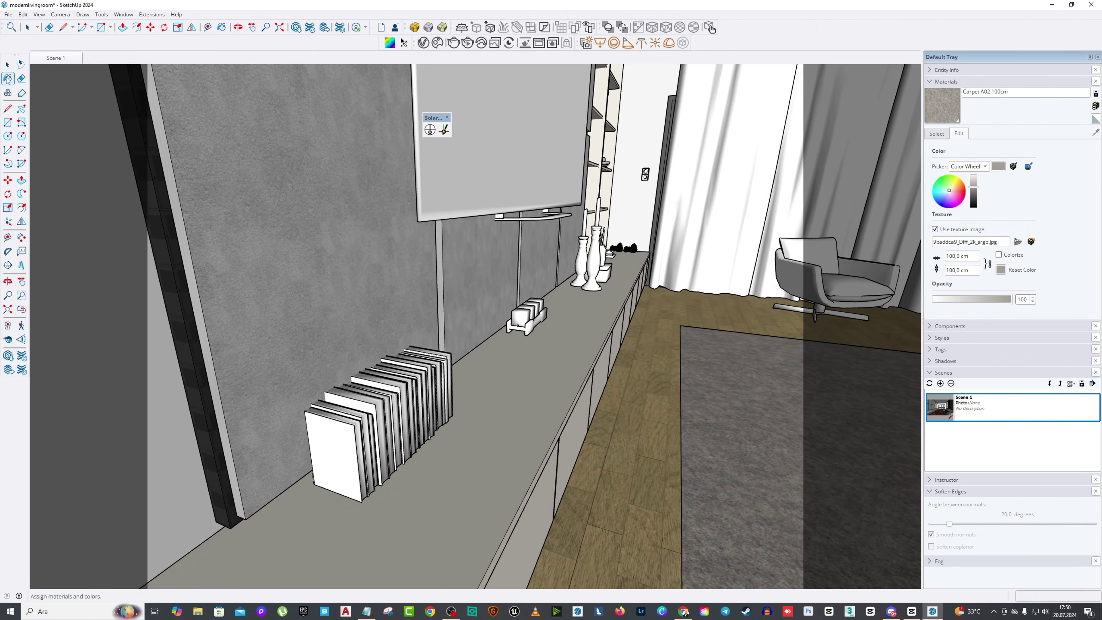
left_click(7, 64)
Step: Try flipping the books, cancel it, and move them slightly left along the cabinet
left_click(347, 388)
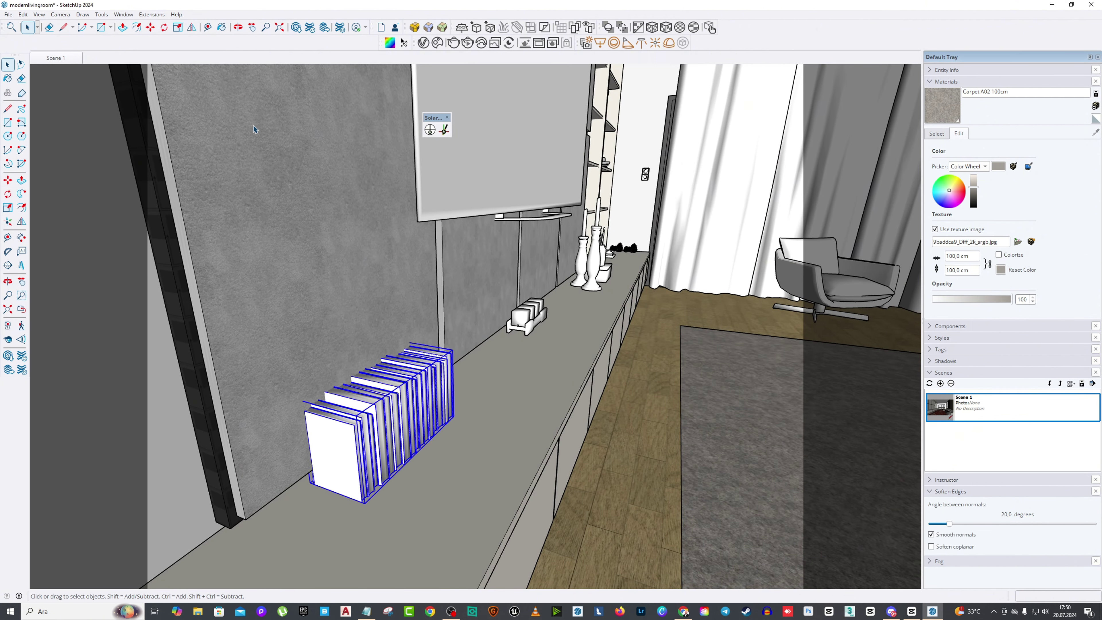
left_click(21, 221)
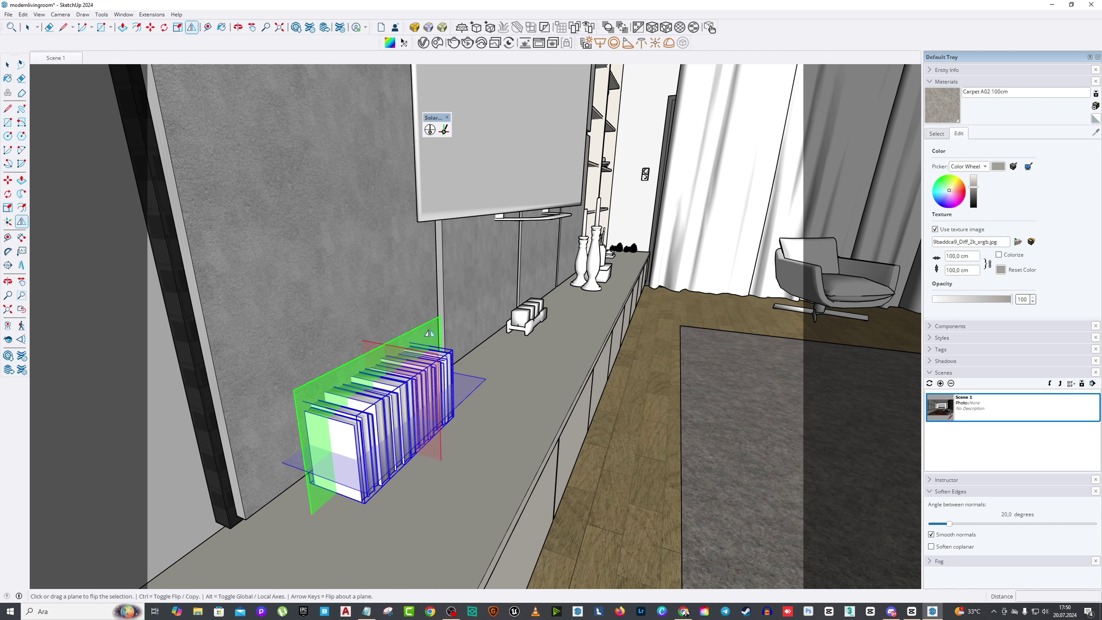
key("space")
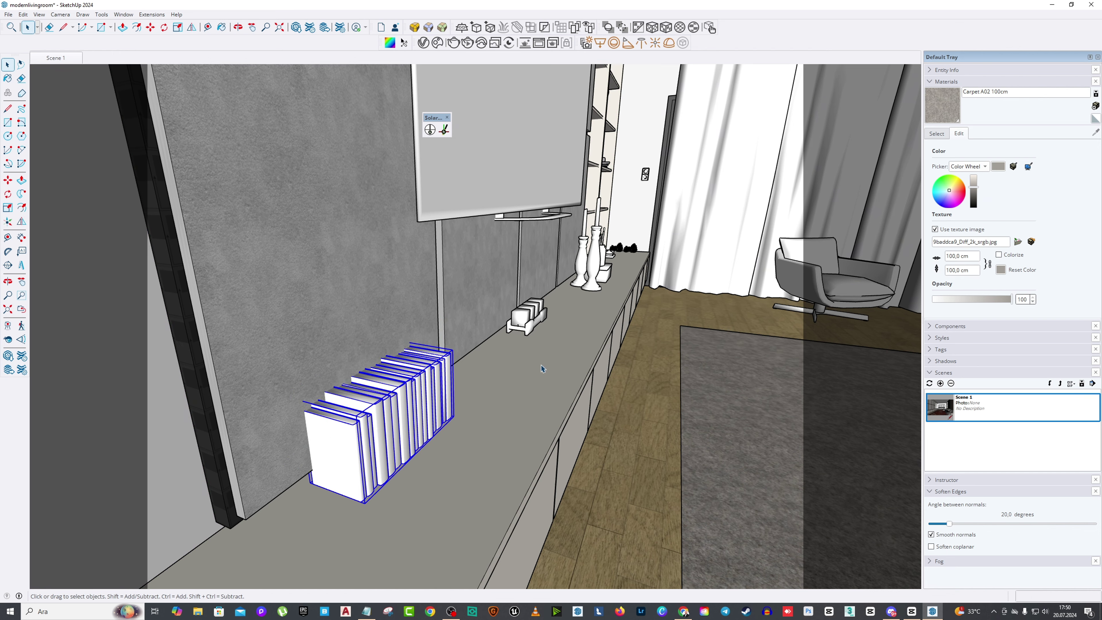
middle_click_drag(542, 368, 265, 384)
left_click(8, 179)
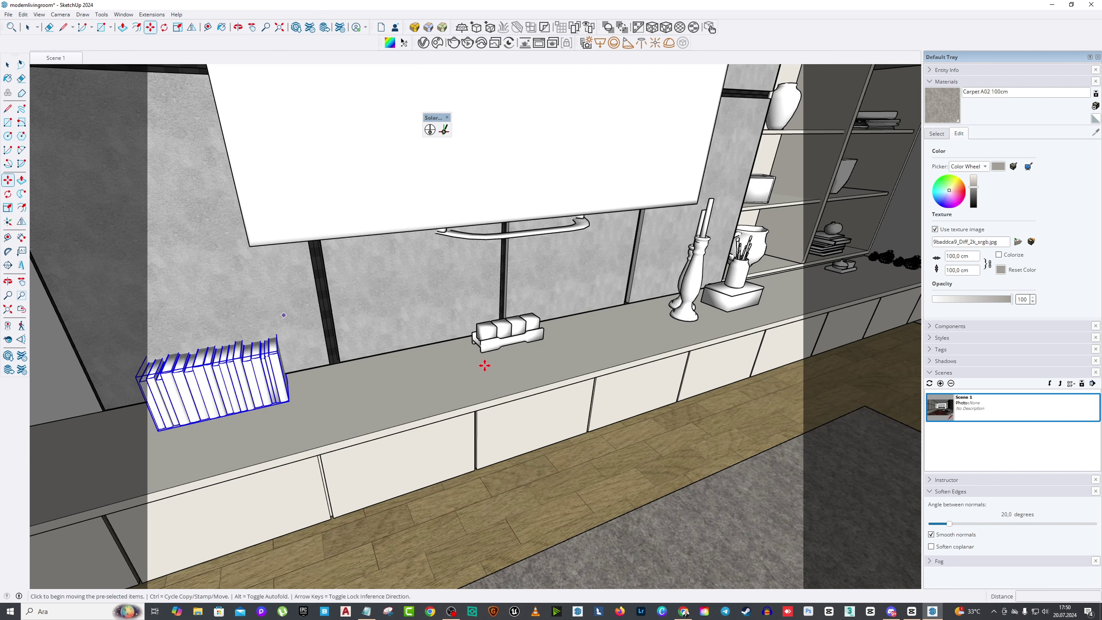
middle_click_drag(484, 364, 288, 374)
left_click(287, 373)
middle_click_drag(431, 369, 463, 408)
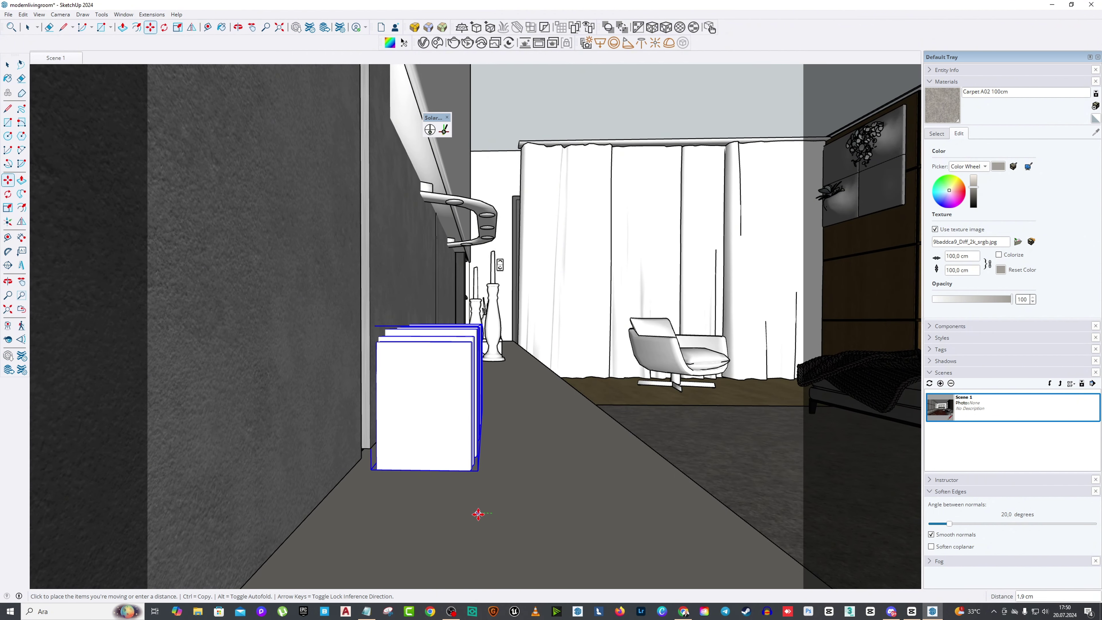
left_click(480, 514)
Step: Slide the books beside the small white ornament, then select the candlesticks
middle_click_drag(581, 478, 462, 424)
scroll(334, 431, "down", 3)
middle_click_drag(603, 299, 486, 352)
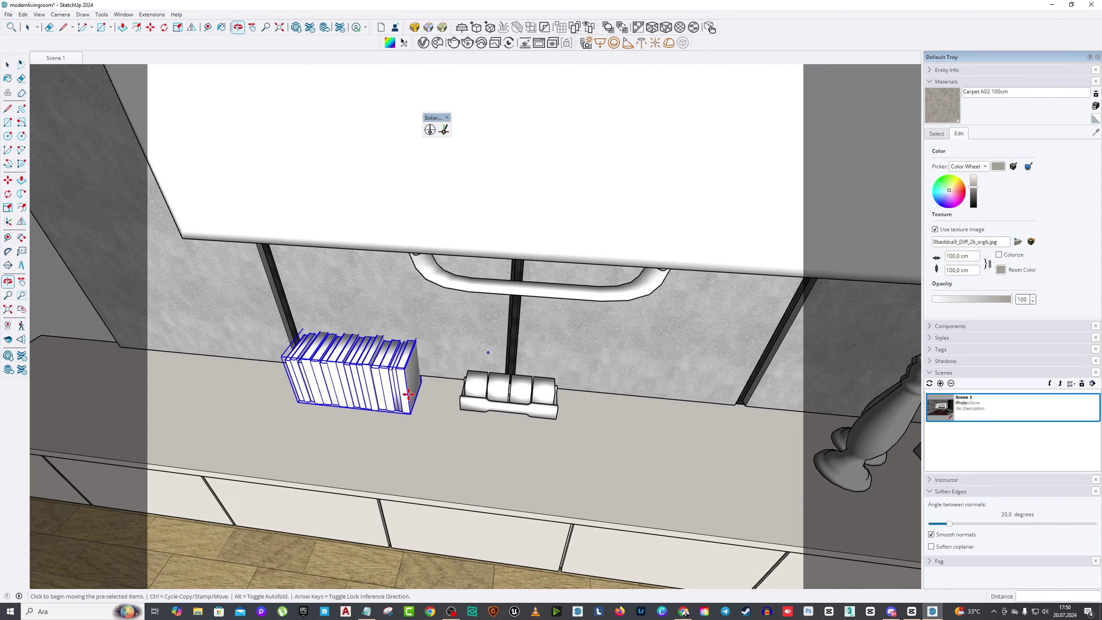
left_click(433, 385)
left_click(431, 388)
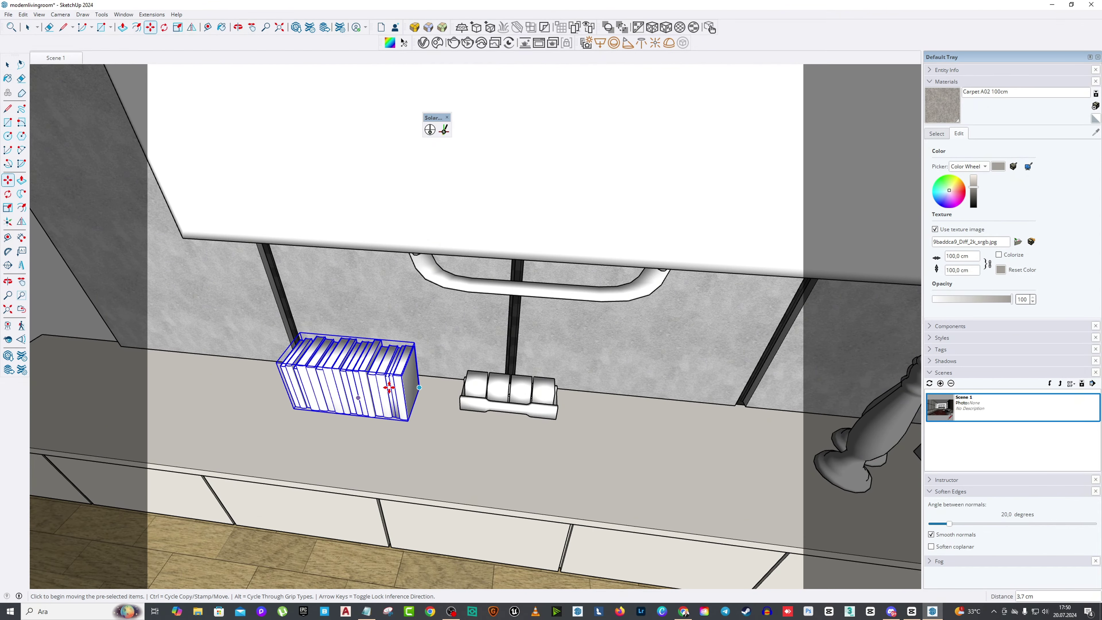
middle_click_drag(431, 388, 563, 260)
left_click(9, 64)
left_click(11, 66)
scroll(669, 247, "down", 2)
Step: Move the pair of candlesticks to the cabinet's left end
left_click(644, 299)
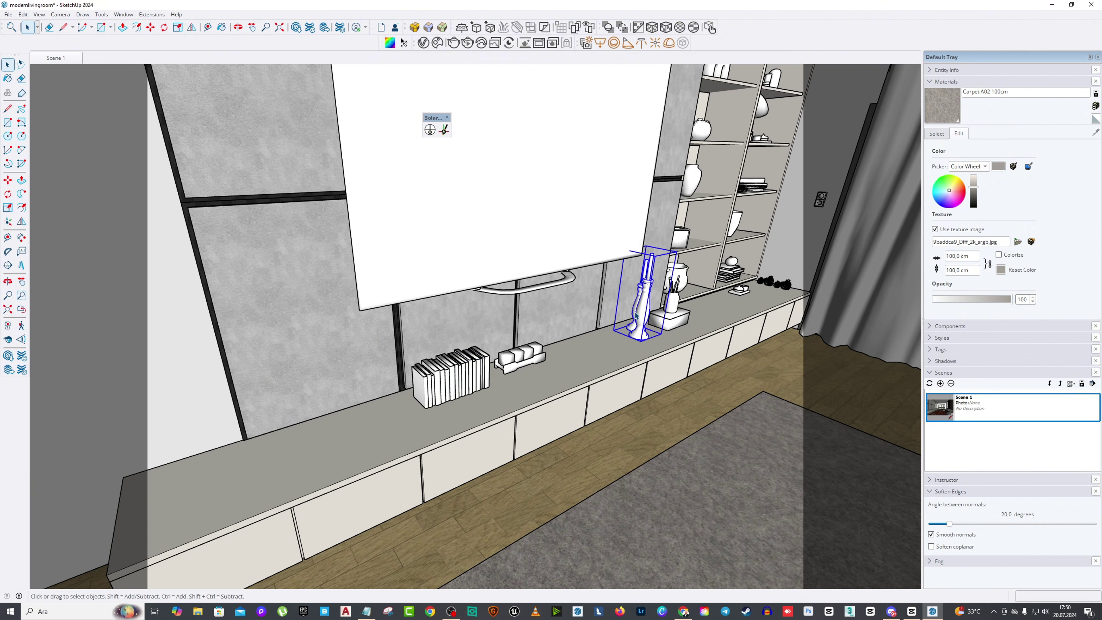
left_click(8, 180)
left_click(625, 340)
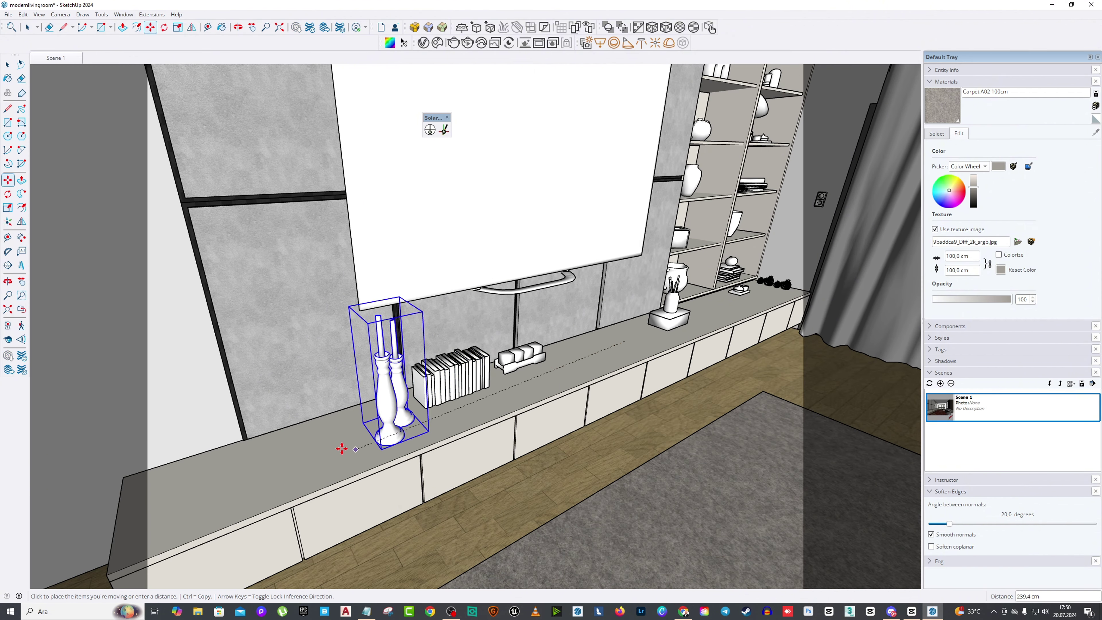
left_click(262, 459)
middle_click_drag(262, 459, 299, 374)
key("space")
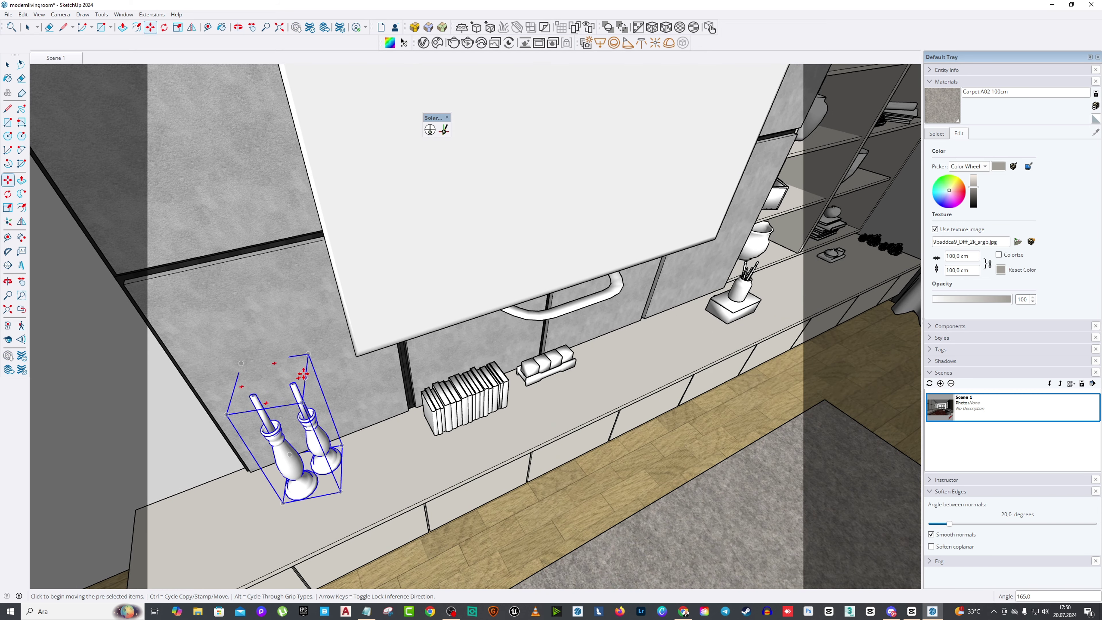
Step: Download Vase 97-30 from Chaos Cosmos and bring it into the model
left_click(437, 43)
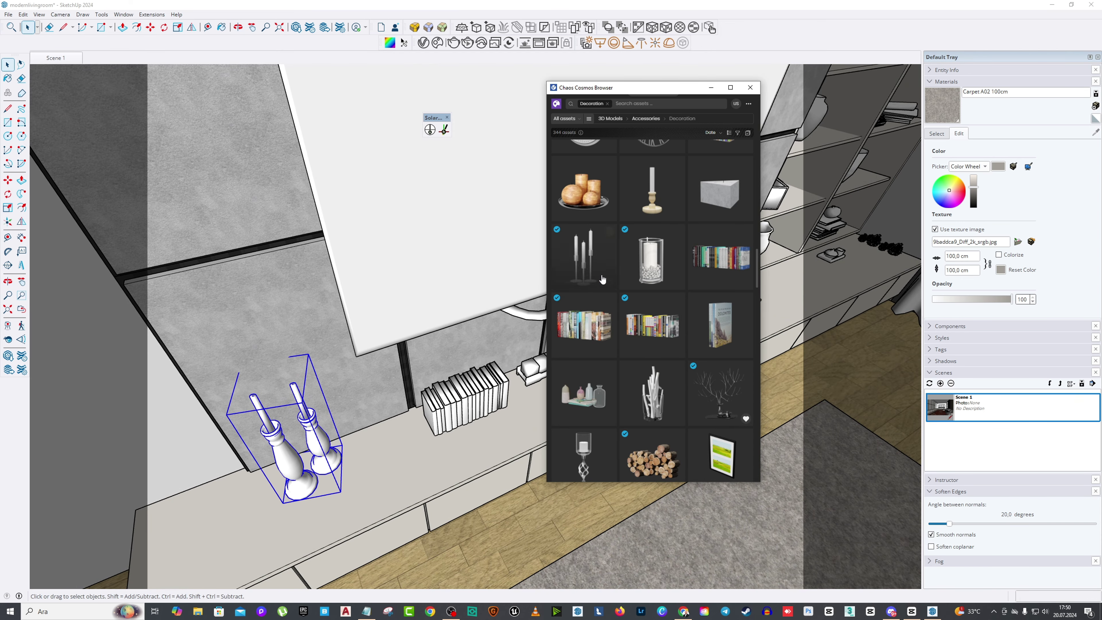
scroll(659, 318, "down", 2)
left_click_drag(642, 87, 401, 107)
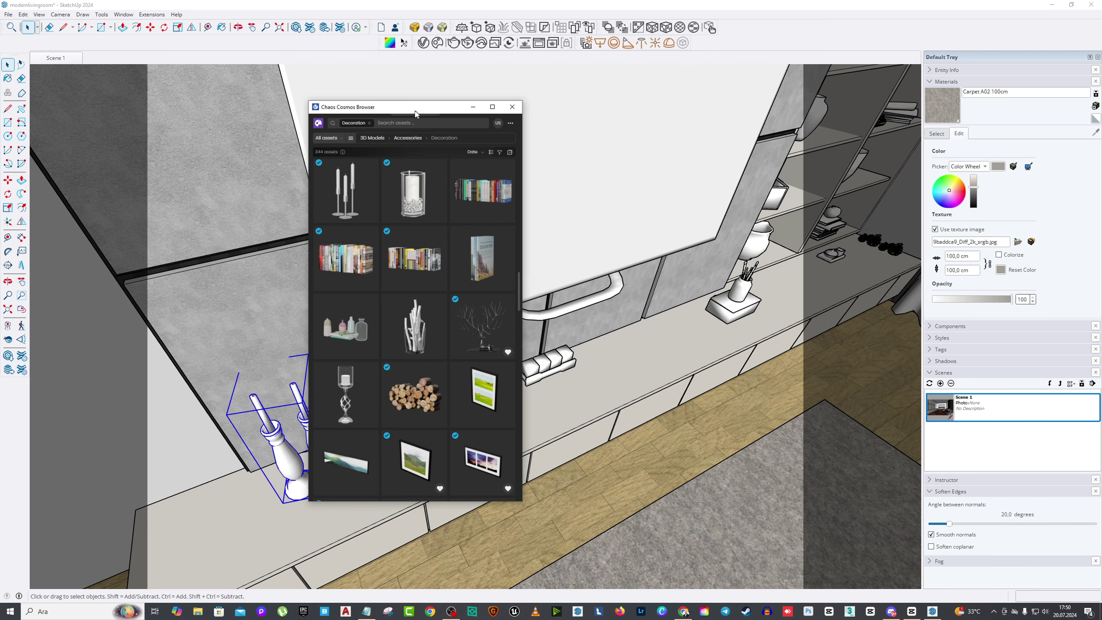
left_click(437, 301)
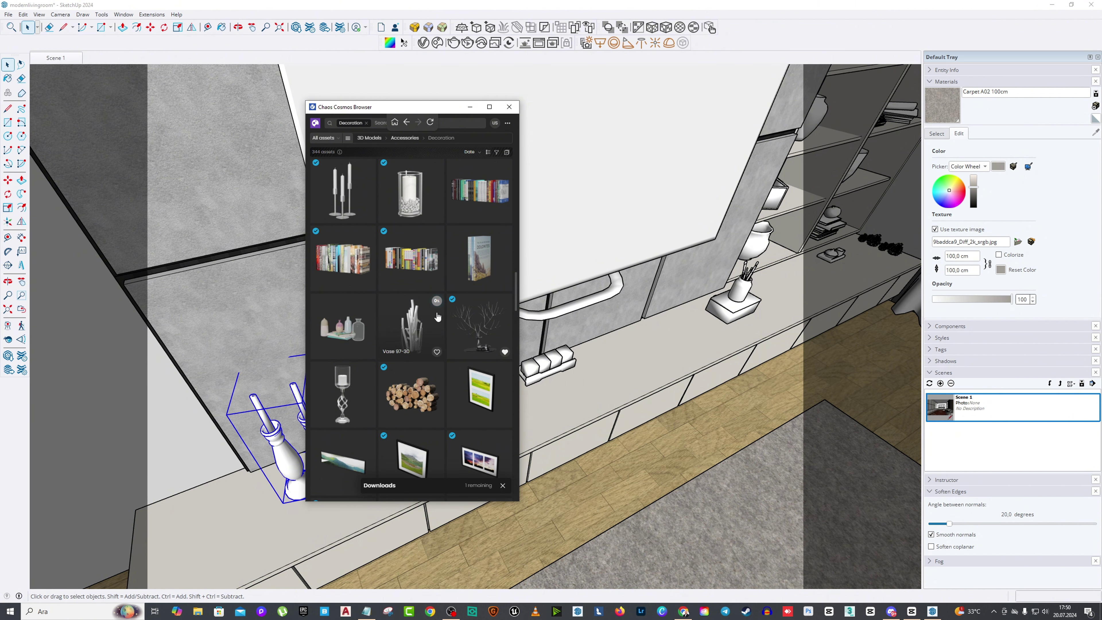
left_click(437, 302)
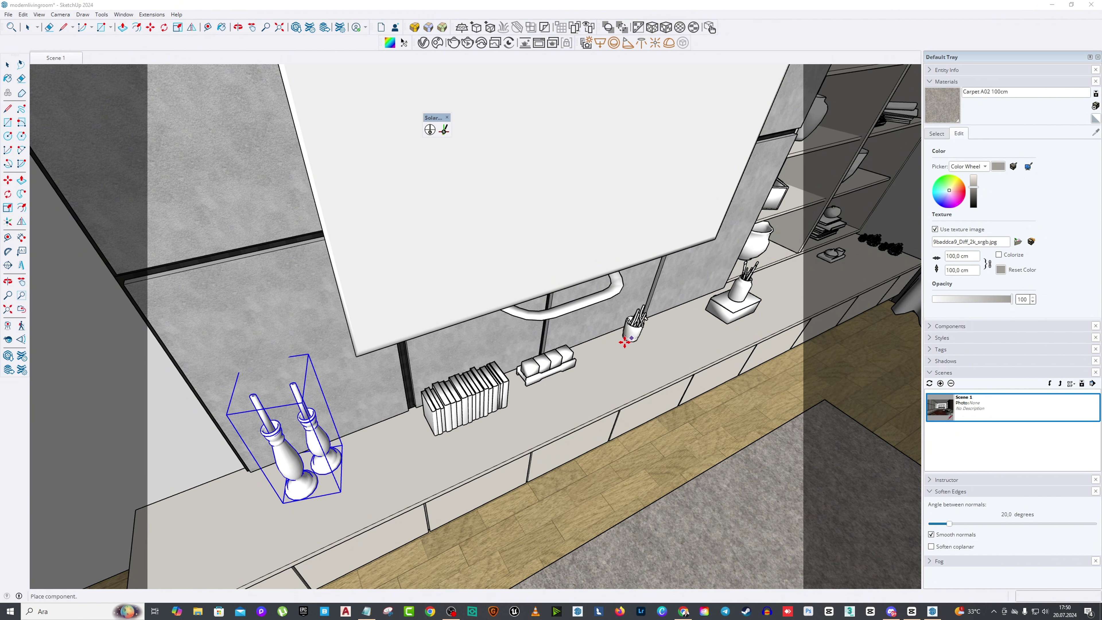
Step: Add Candle Holder 97-27 to the cabinet near the pencil cup
left_click(431, 46)
scroll(376, 212, "down", 5)
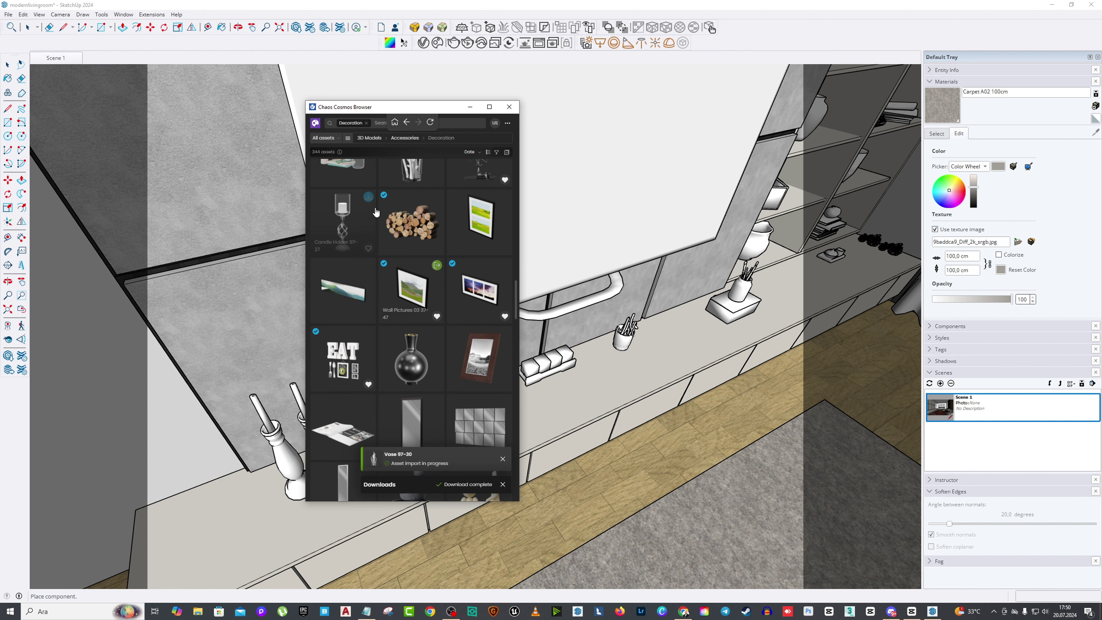
left_click(369, 198)
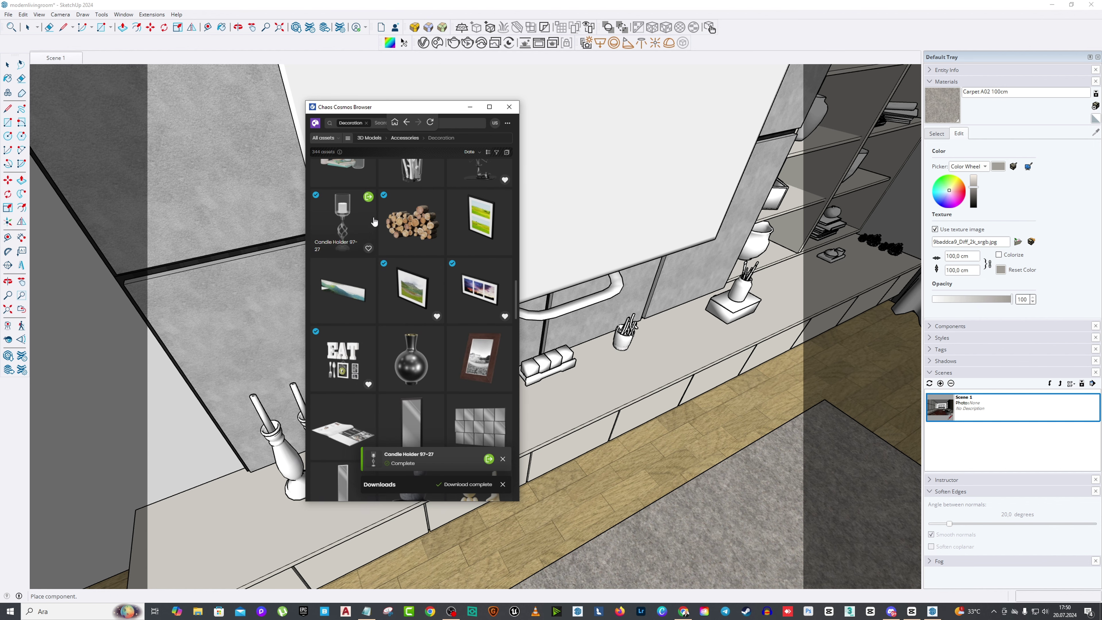
left_click(368, 197)
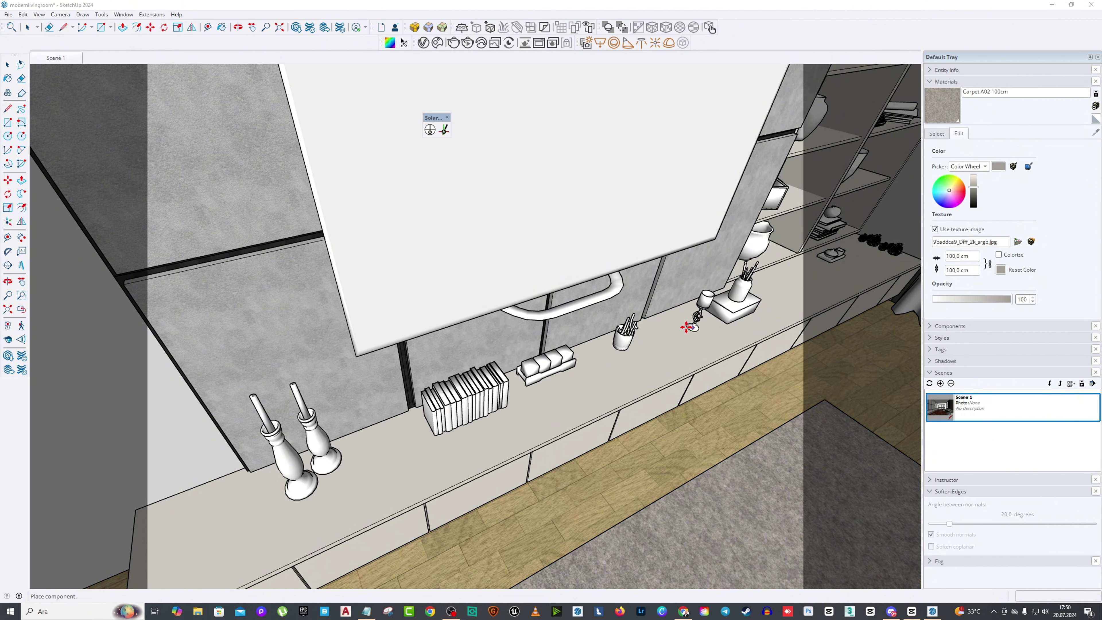
left_click(676, 329)
scroll(490, 273, "down", 5)
middle_click_drag(564, 295, 598, 278)
Step: Turn the camera from the curtains to centre the sofa and slatted wall in view
scroll(623, 250, "up", 10)
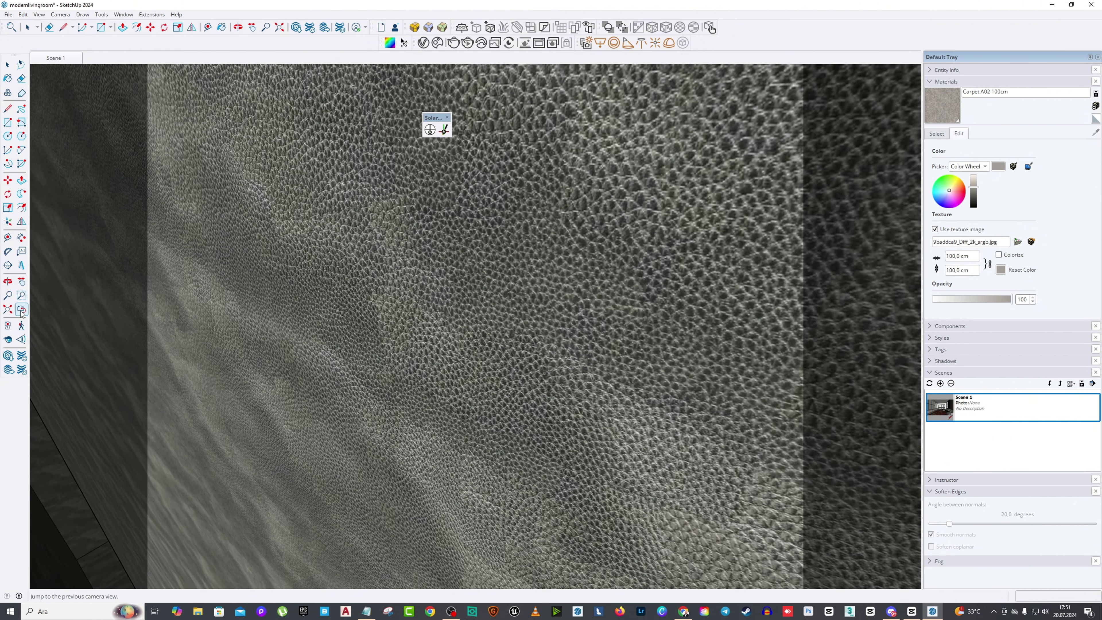
left_click(21, 309)
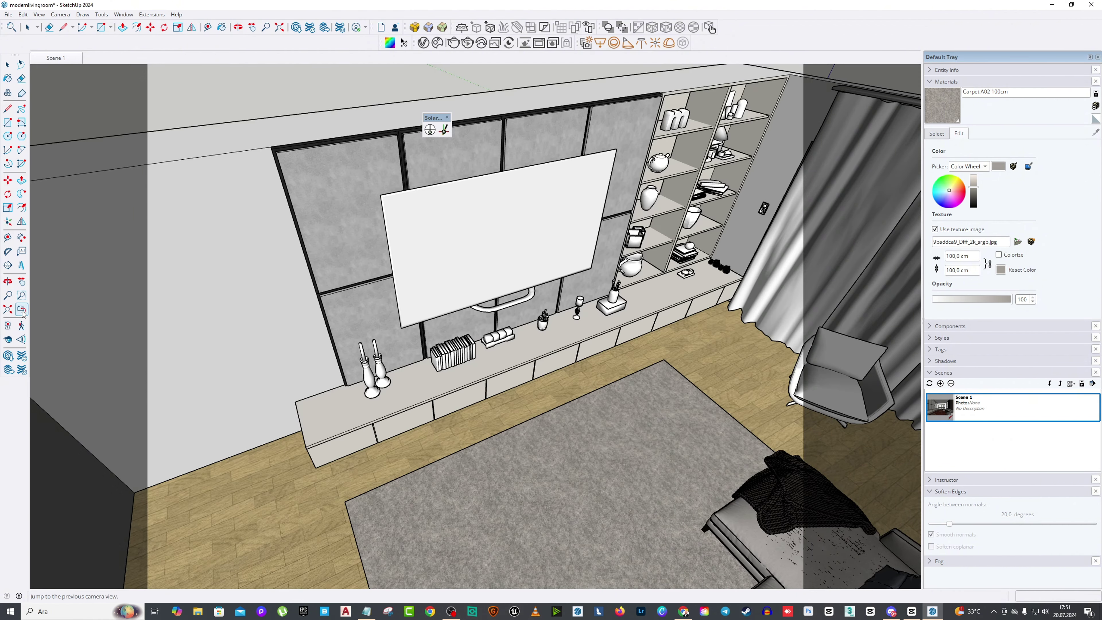
scroll(223, 72, "down", 3)
scroll(223, 72, "up", 2)
left_click(251, 33)
left_click_drag(512, 231, 501, 240)
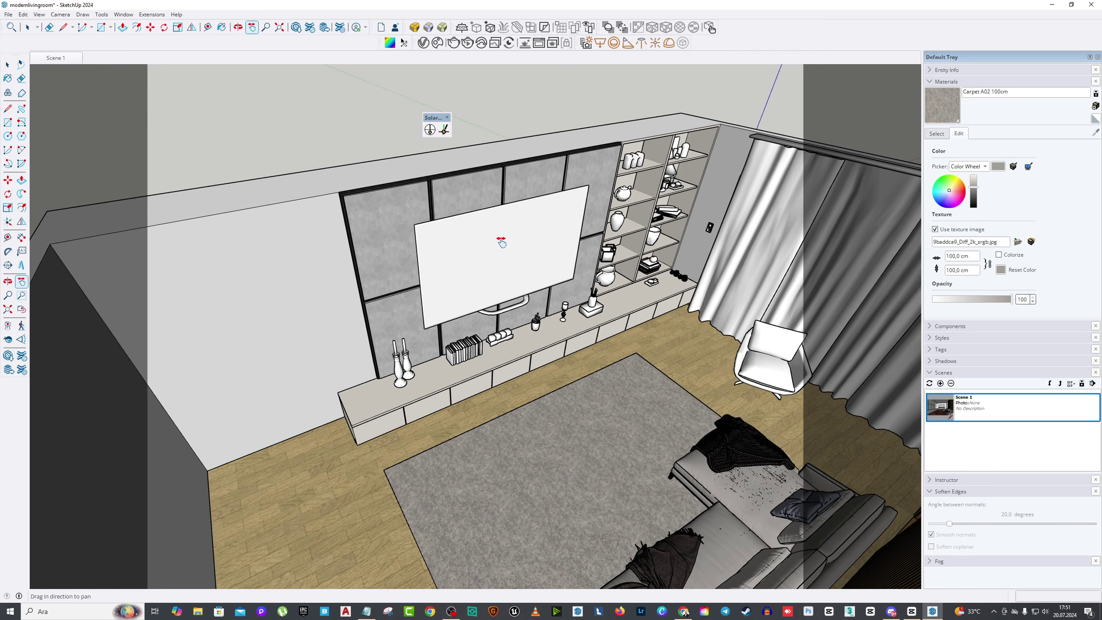
middle_click_drag(502, 240, 573, 365)
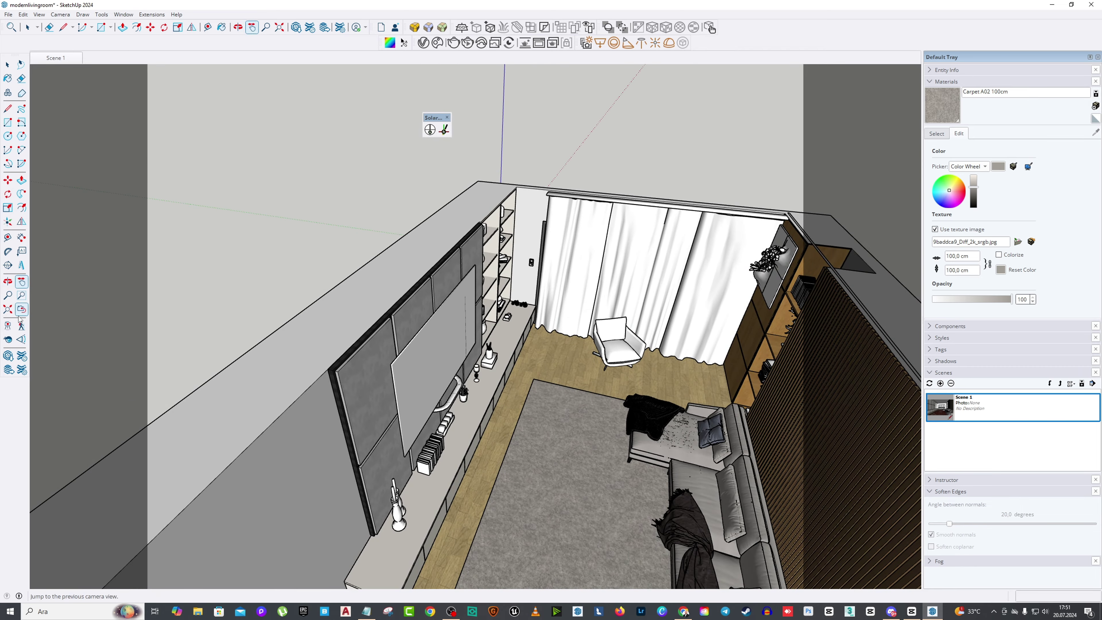
left_click(8, 339)
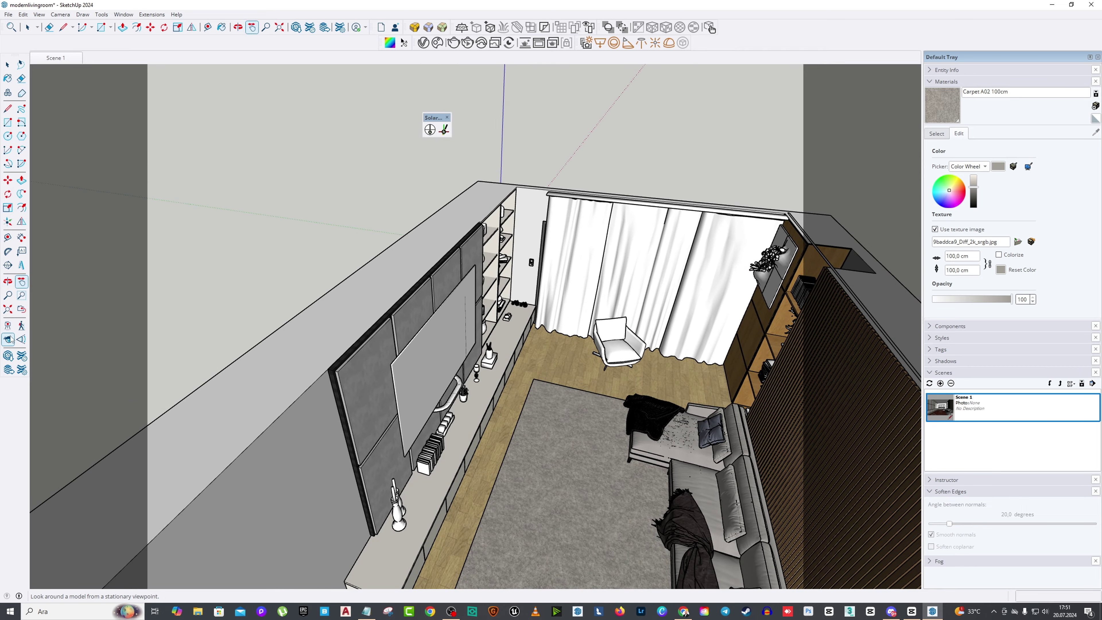
left_click_drag(130, 349, 607, 363)
middle_click(336, 315)
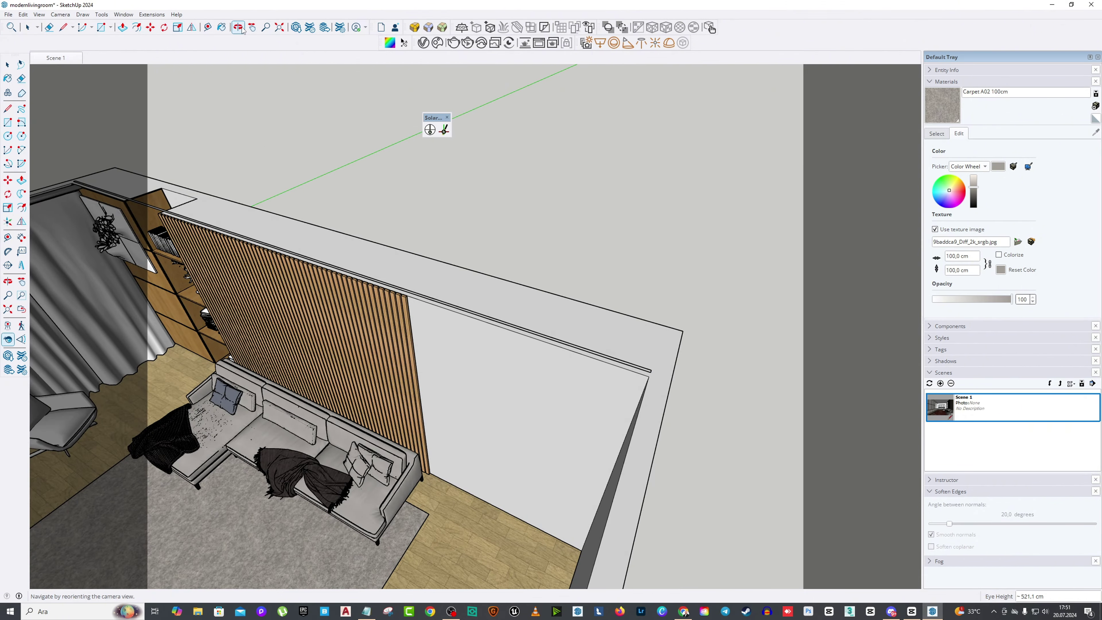
left_click(252, 27)
left_click_drag(256, 221, 568, 143)
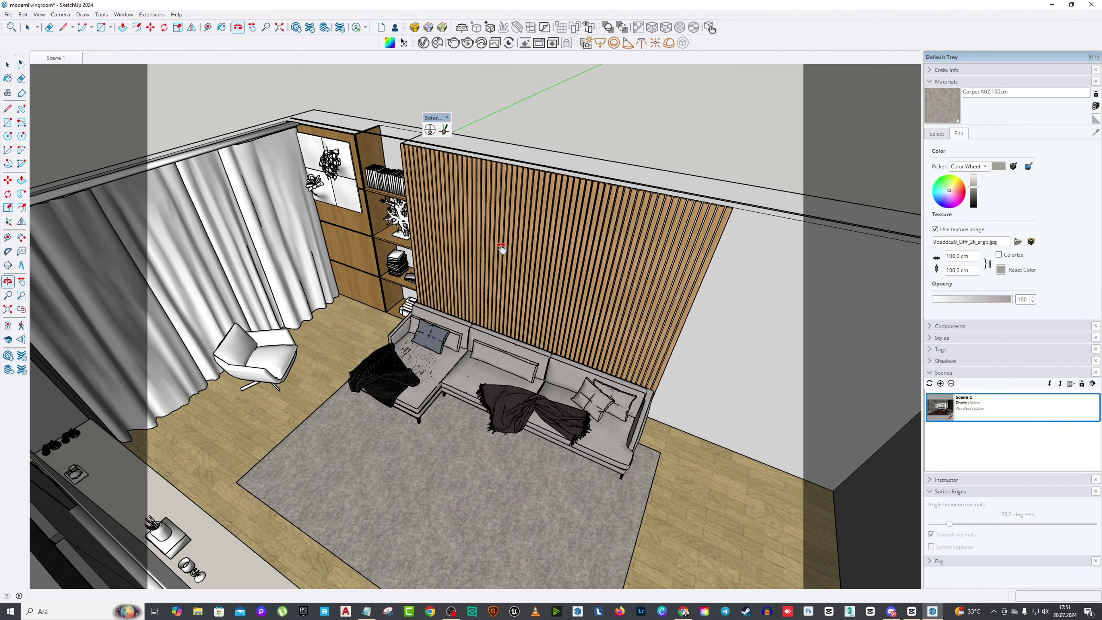
Step: Import Wall Pictures 02 from Chaos Cosmos and place it on the slatted wall
left_click(9, 14)
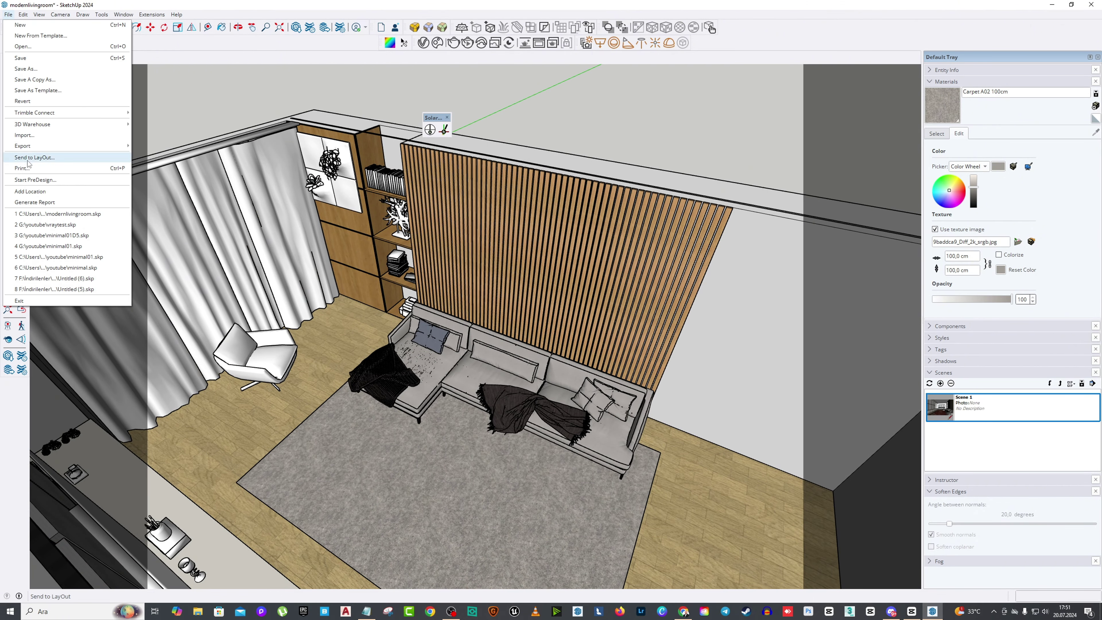
left_click(437, 43)
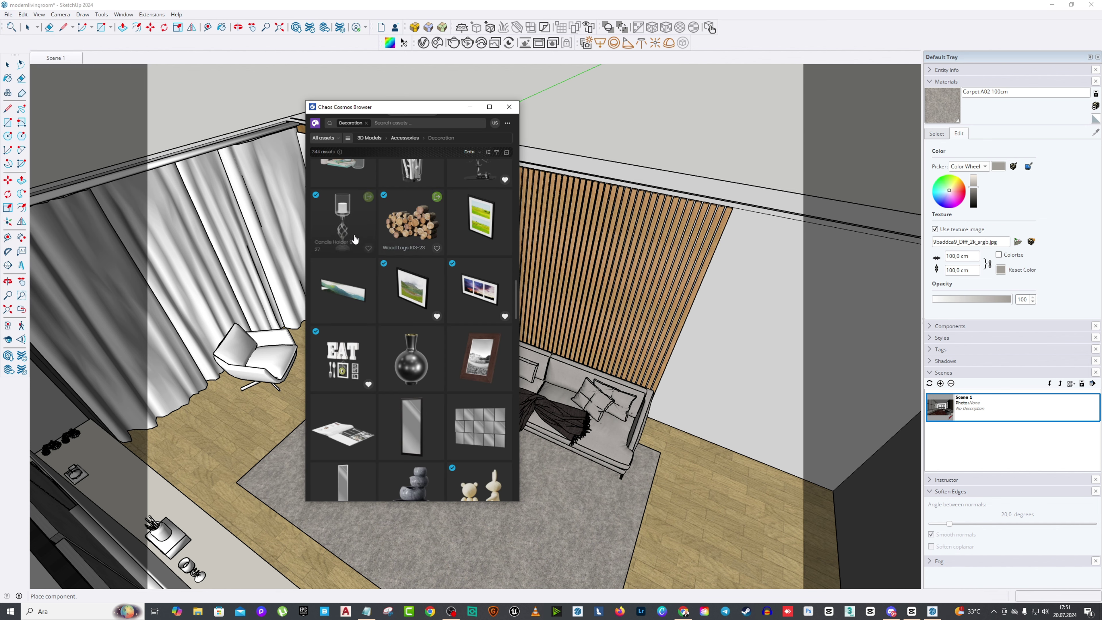
scroll(427, 265, "down", 2)
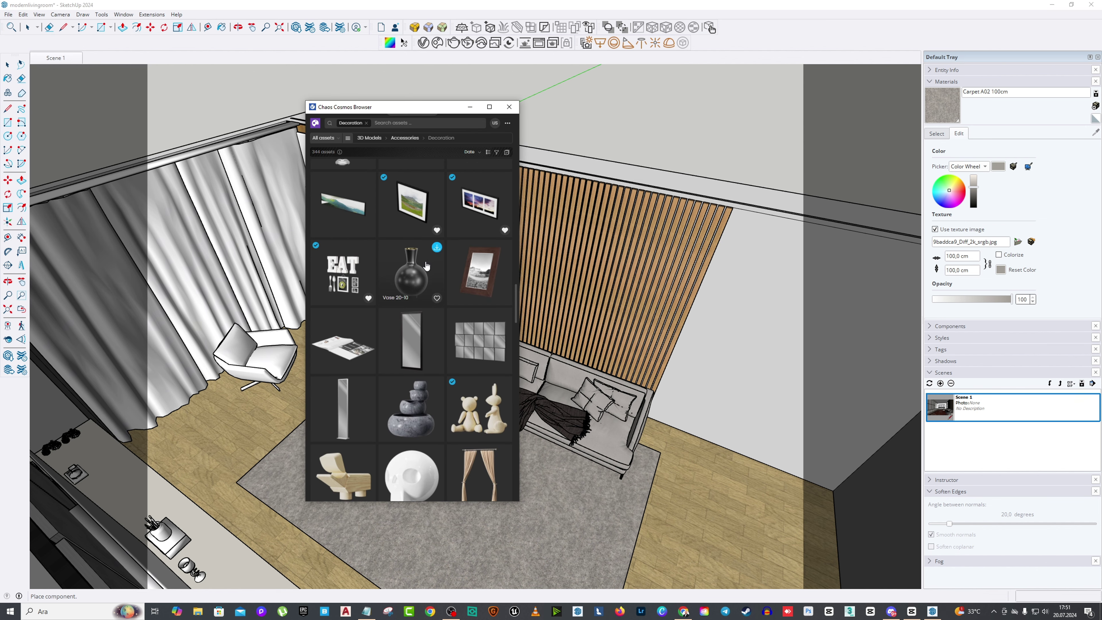
scroll(427, 265, "down", 2)
scroll(423, 287, "up", 4)
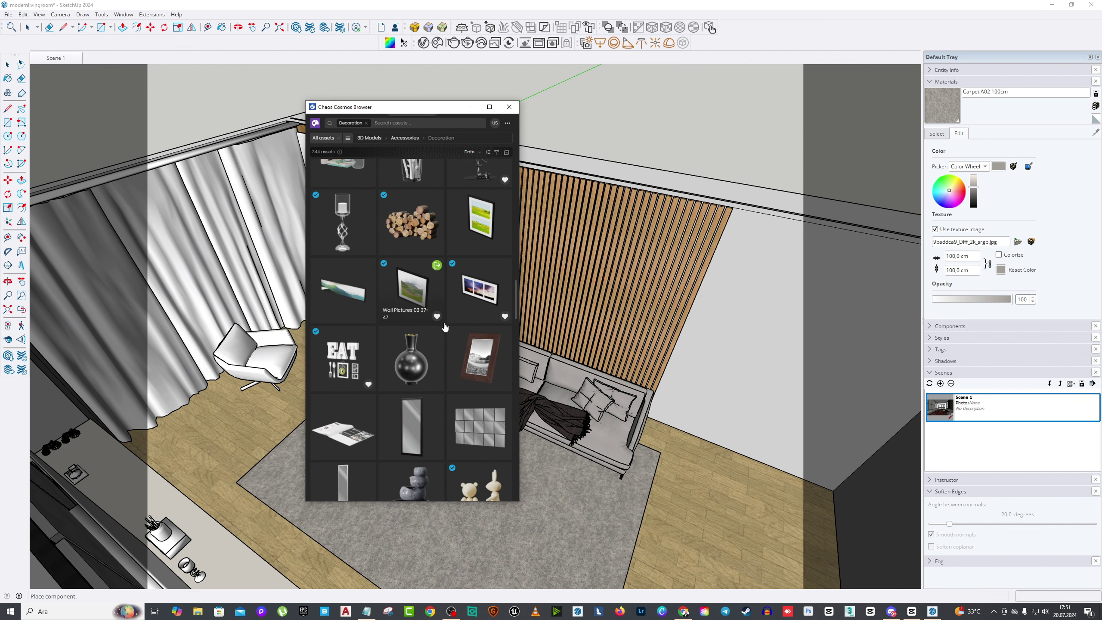
left_click(505, 266)
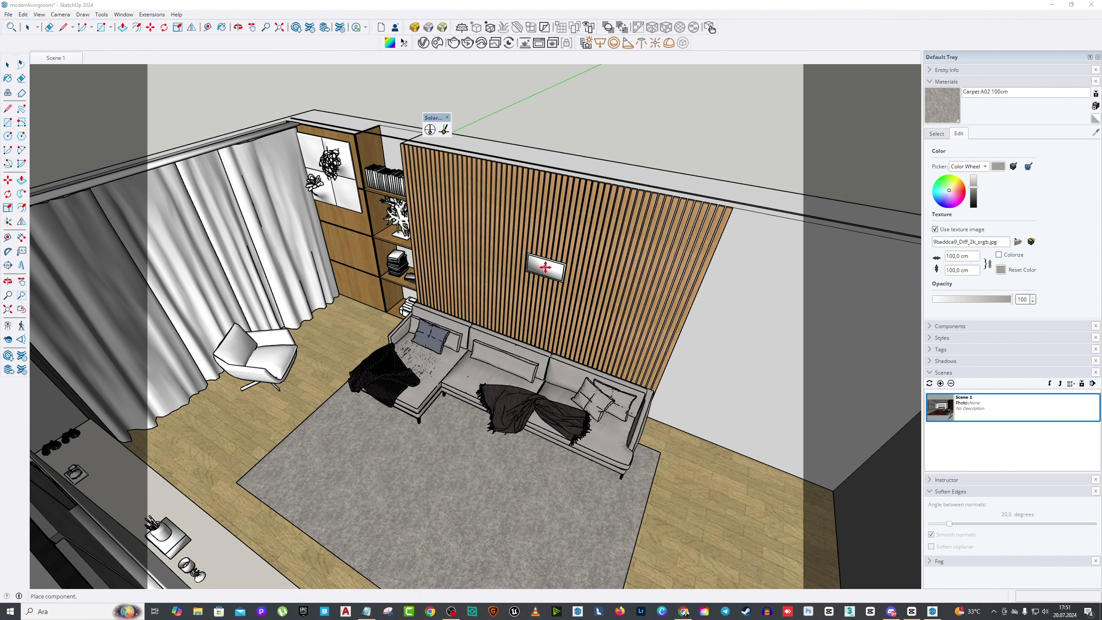
left_click(509, 257)
key("space")
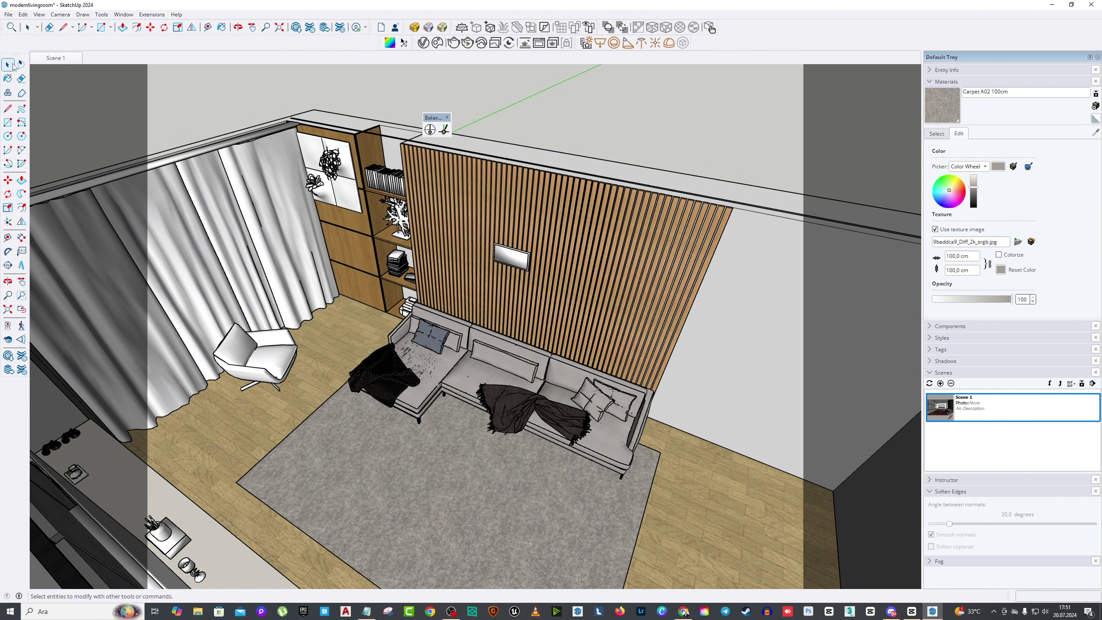
Step: Scale the newly placed wall picture uniformly by 1.30
scroll(545, 273, "up", 3)
left_click_drag(442, 108, 234, 132)
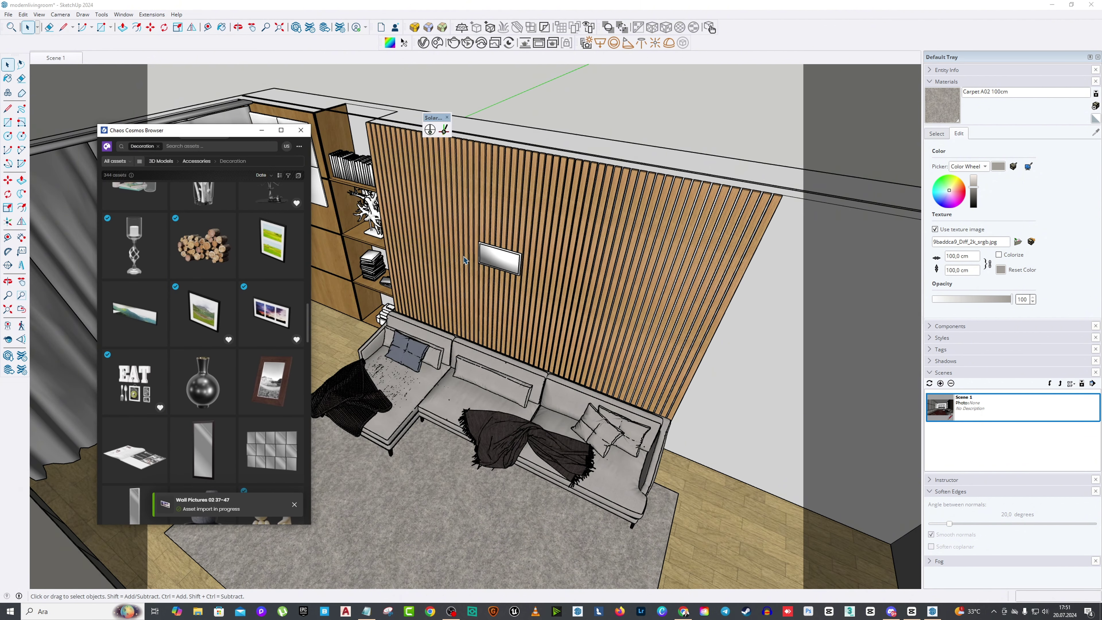
left_click(490, 260)
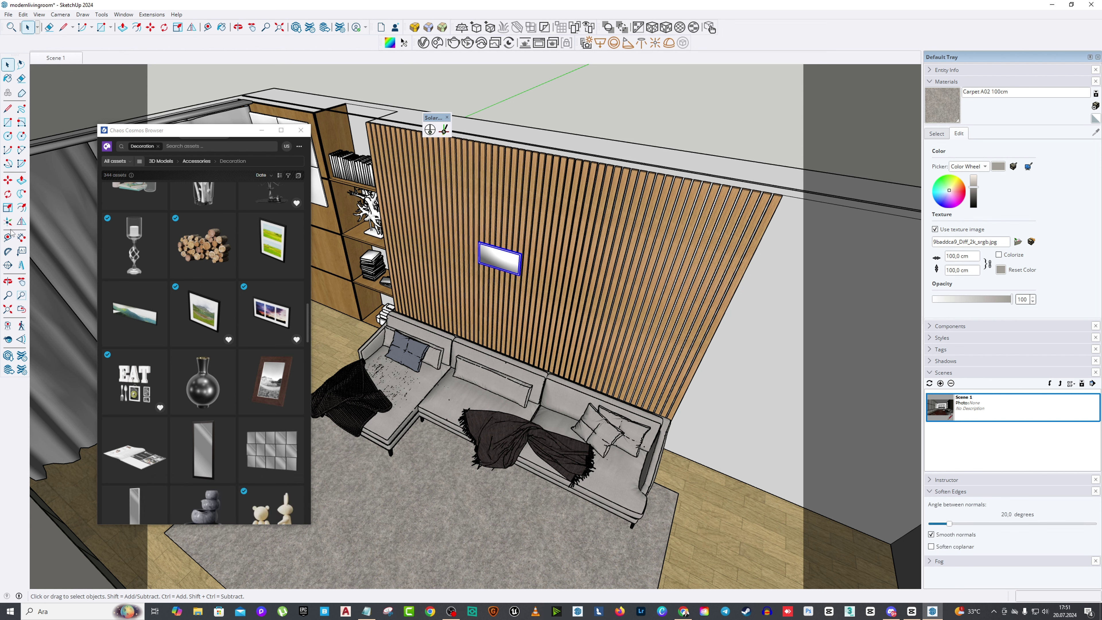
left_click(8, 207)
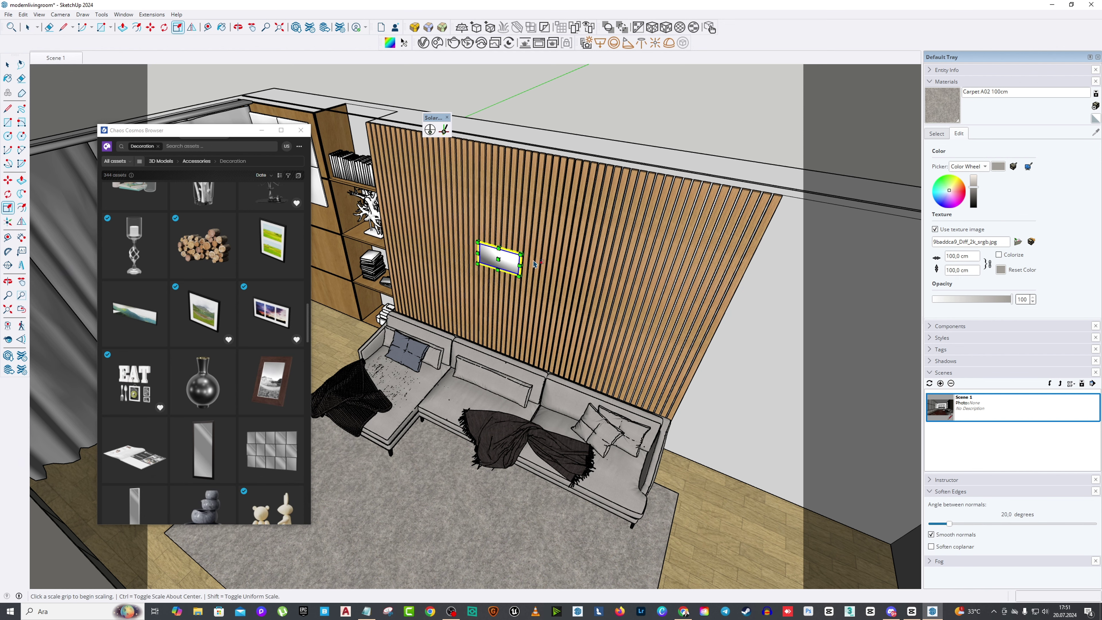
left_click(521, 253)
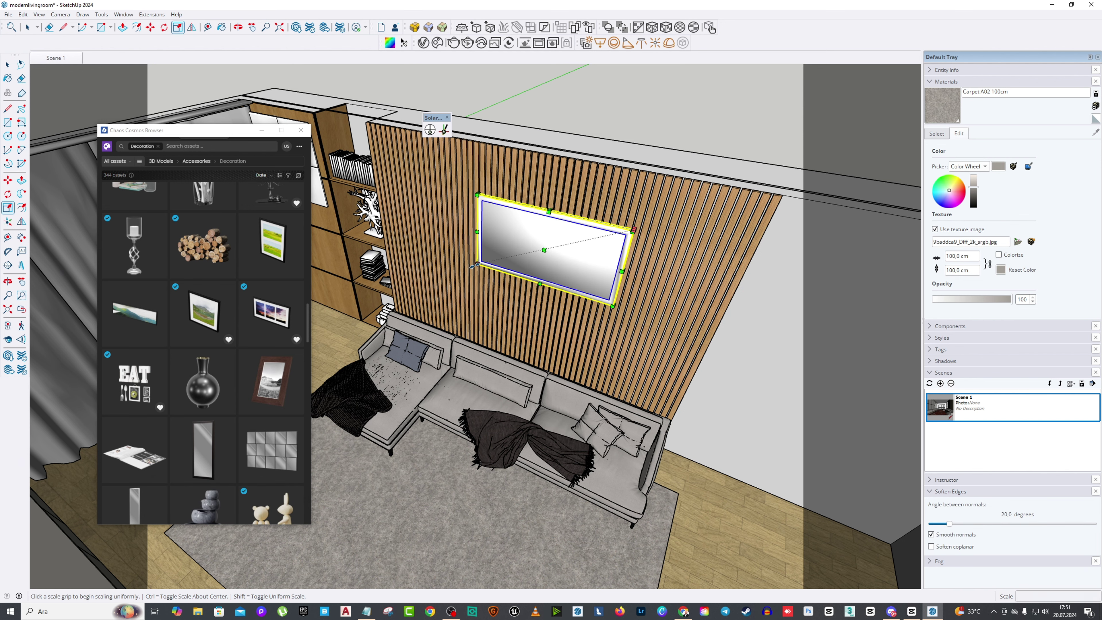
left_click(443, 273)
scroll(226, 324, "down", 6)
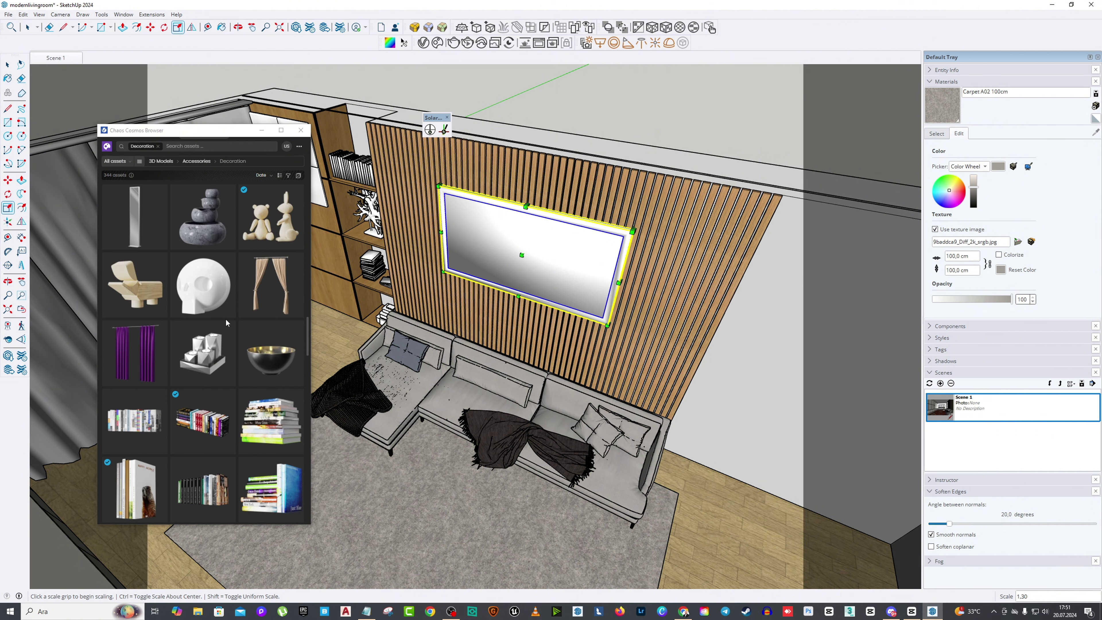
scroll(226, 321, "down", 3)
scroll(226, 323, "down", 12)
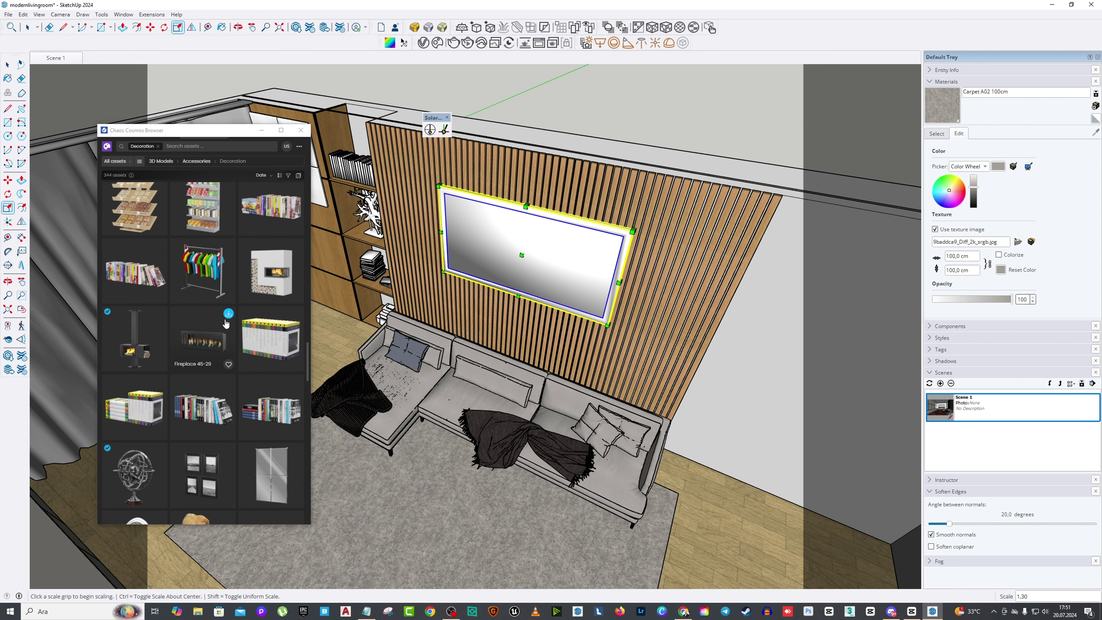
scroll(227, 323, "down", 5)
scroll(225, 324, "up", 5)
scroll(224, 324, "down", 5)
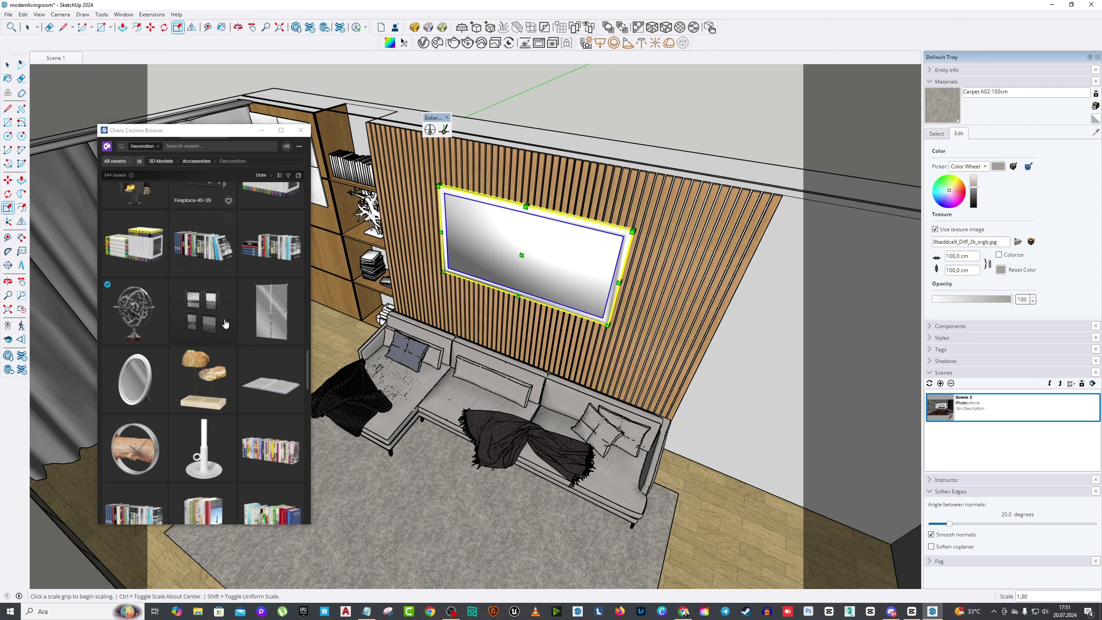
scroll(222, 321, "down", 8)
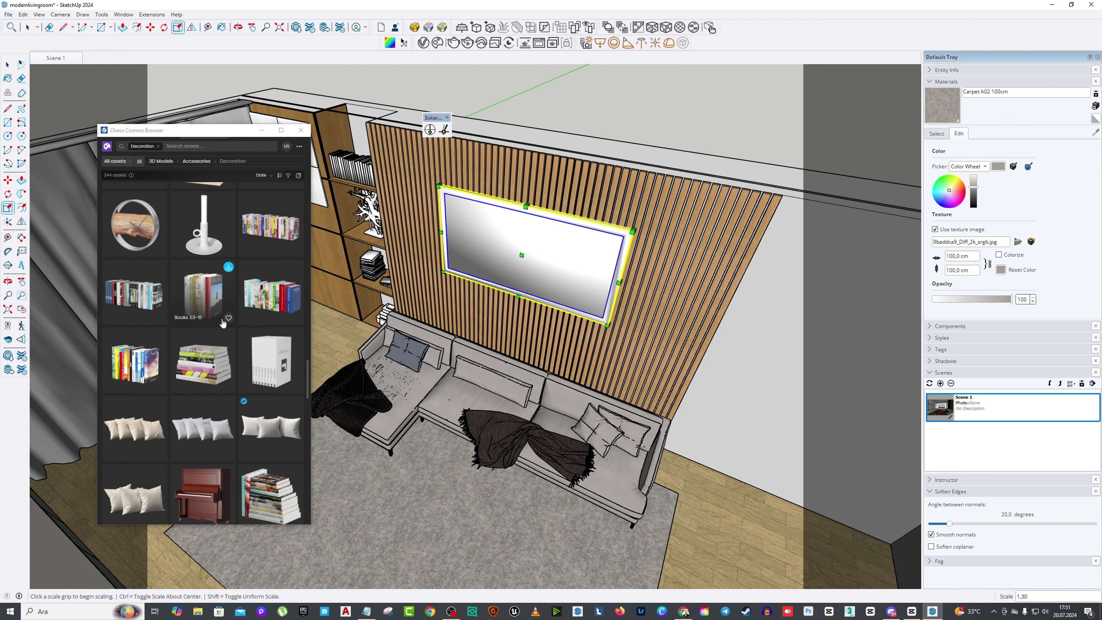
scroll(223, 322, "down", 10)
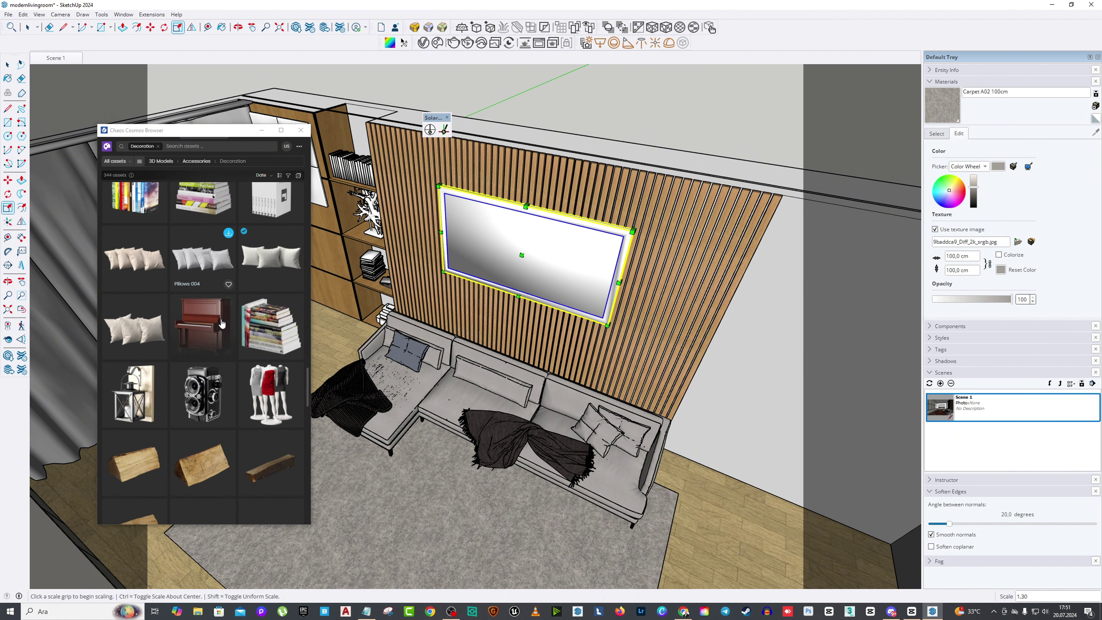
scroll(218, 328, "down", 4)
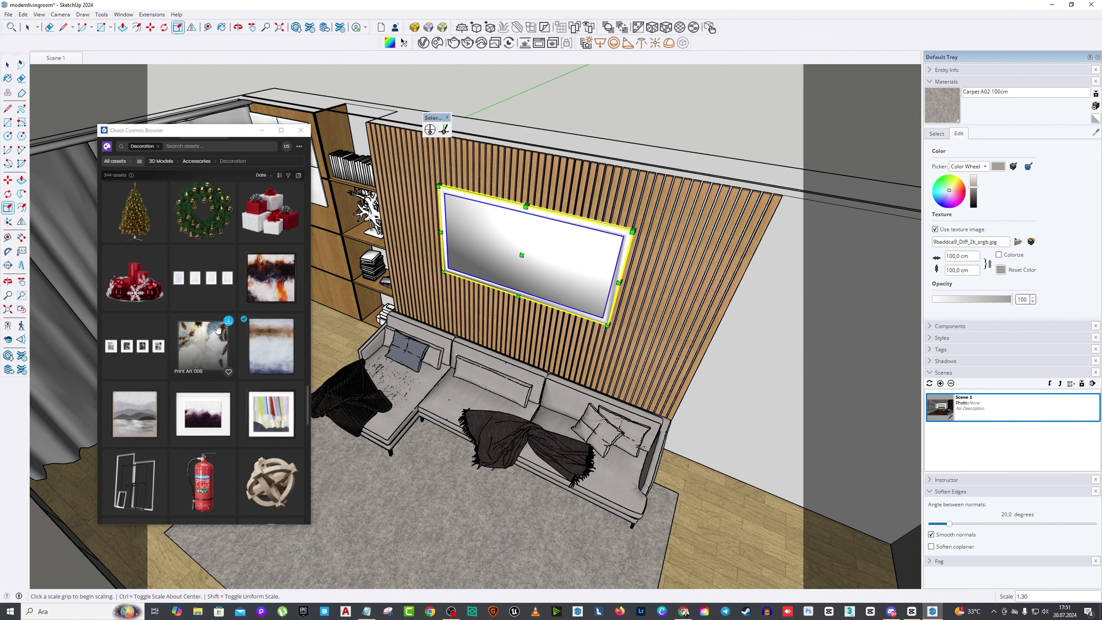
scroll(173, 364, "down", 1)
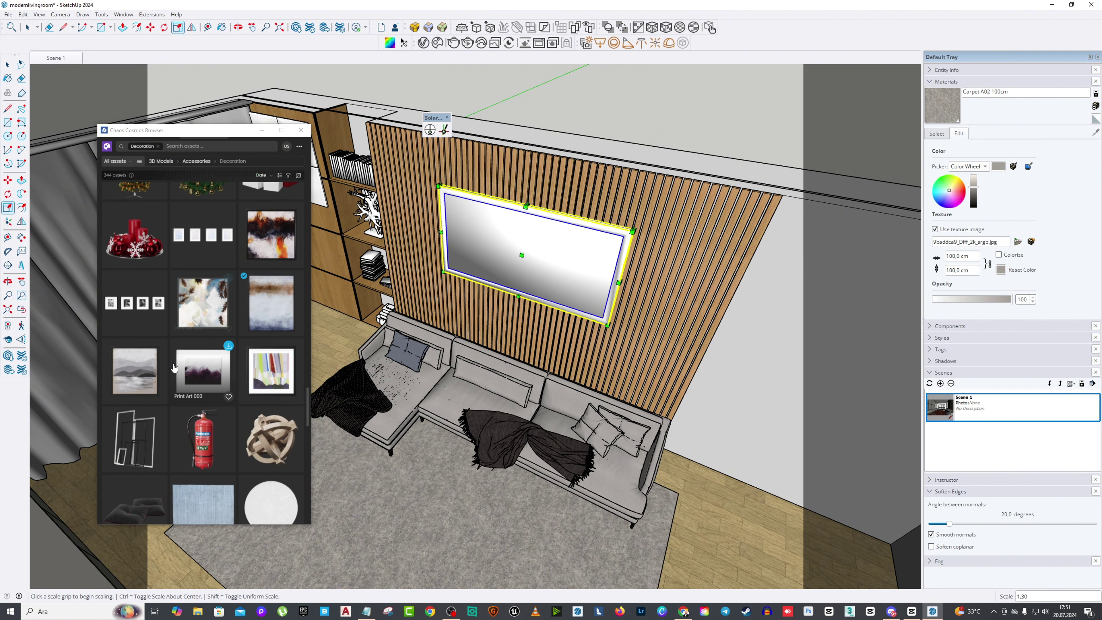
Step: Close Cosmos, switch to Scene 1 and scale the picture to 0.44 along green
left_click(300, 130)
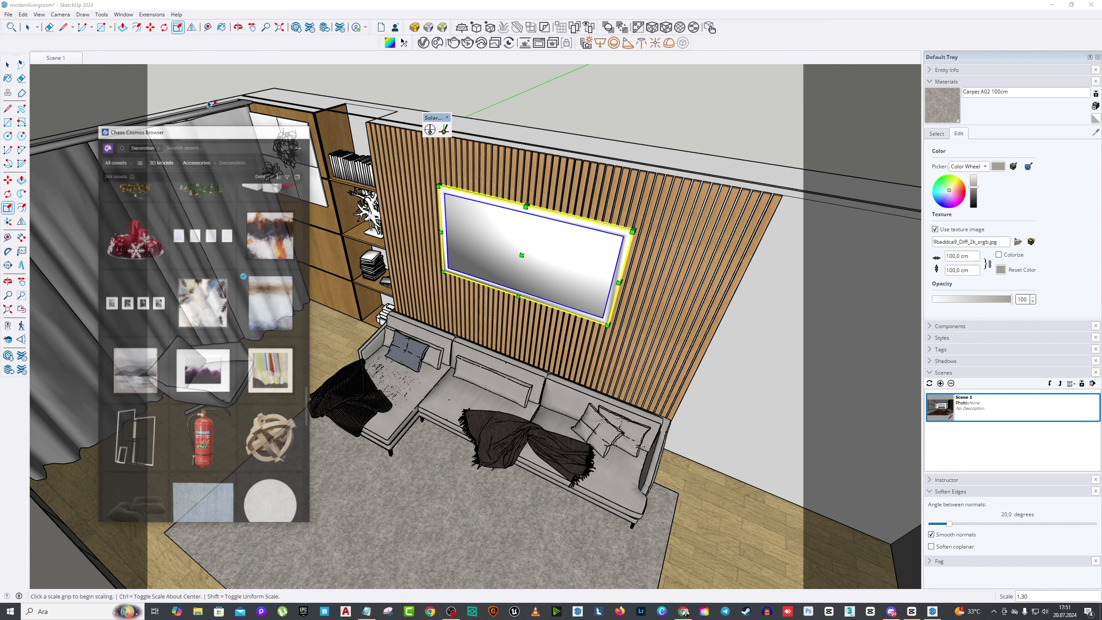
left_click(7, 65)
left_click(55, 59)
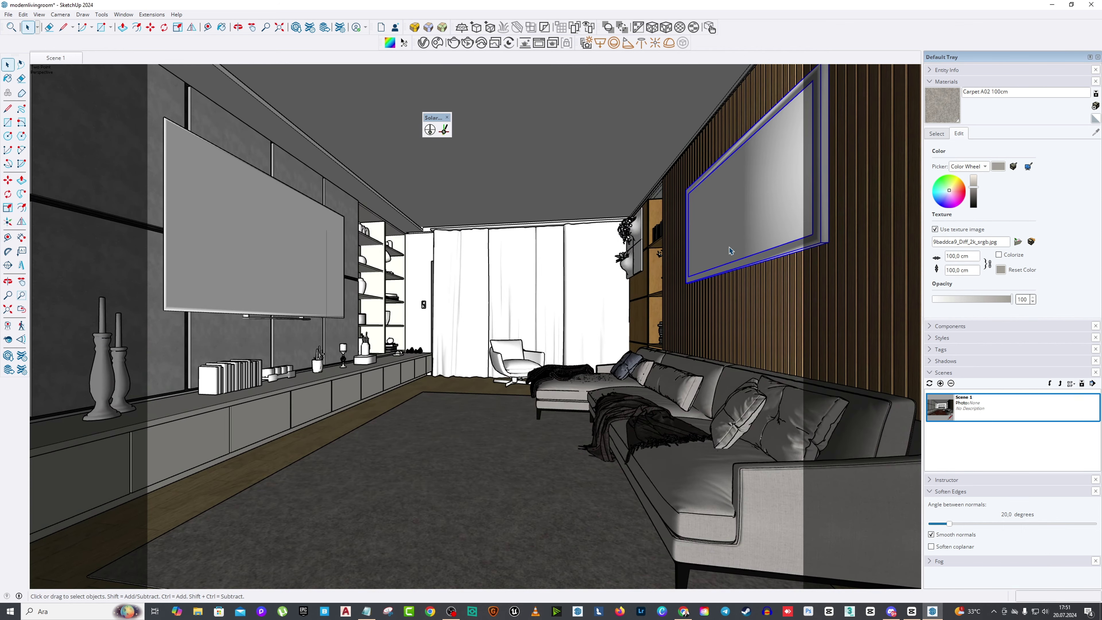
left_click(7, 207)
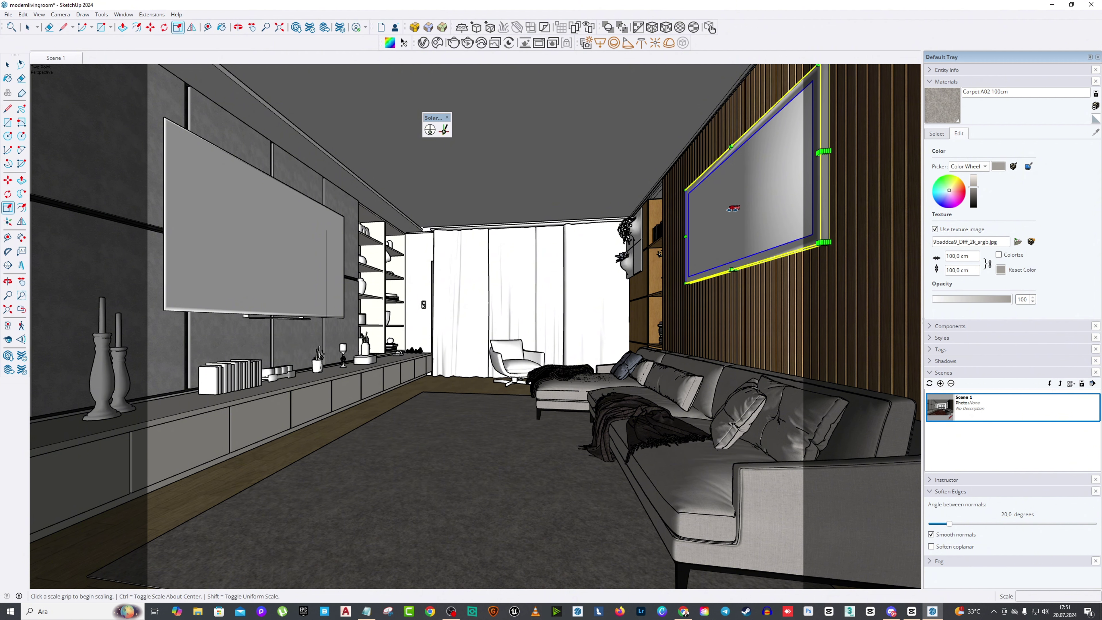
left_click_drag(730, 211, 734, 210)
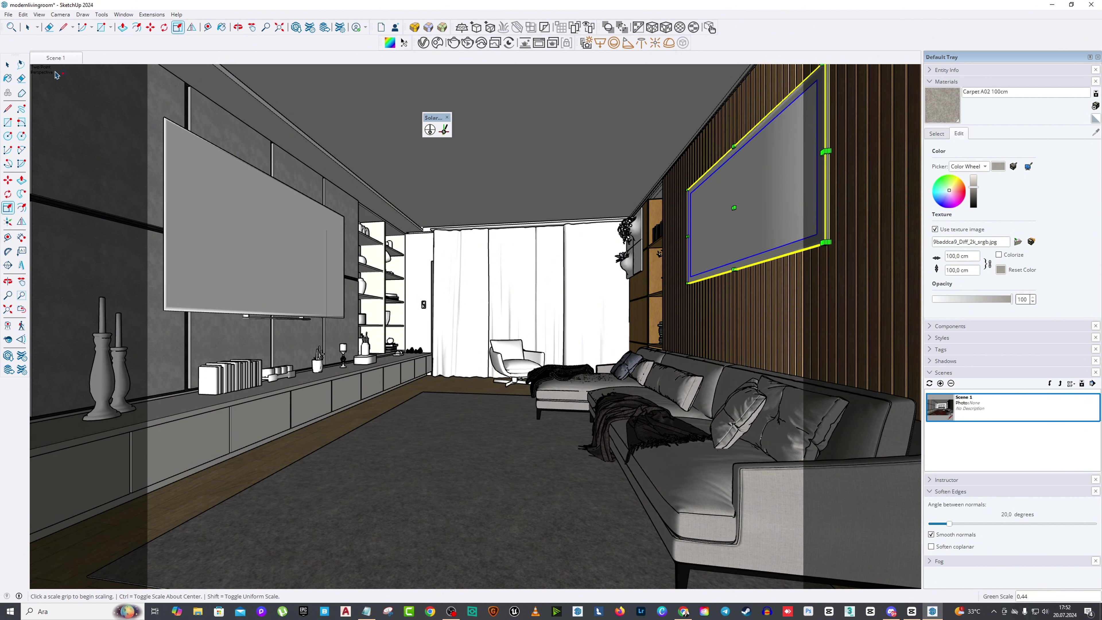
key("space")
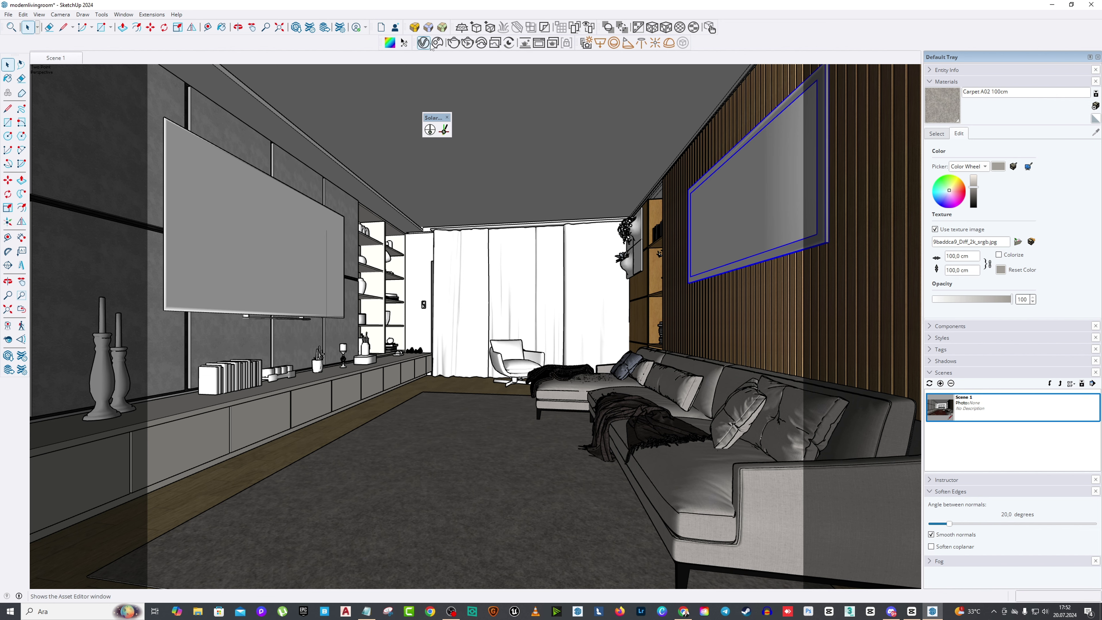
Step: Open the V-Ray Frame Buffer, enable the Denoiser, re-render Scene 1, then close the window
left_click(538, 44)
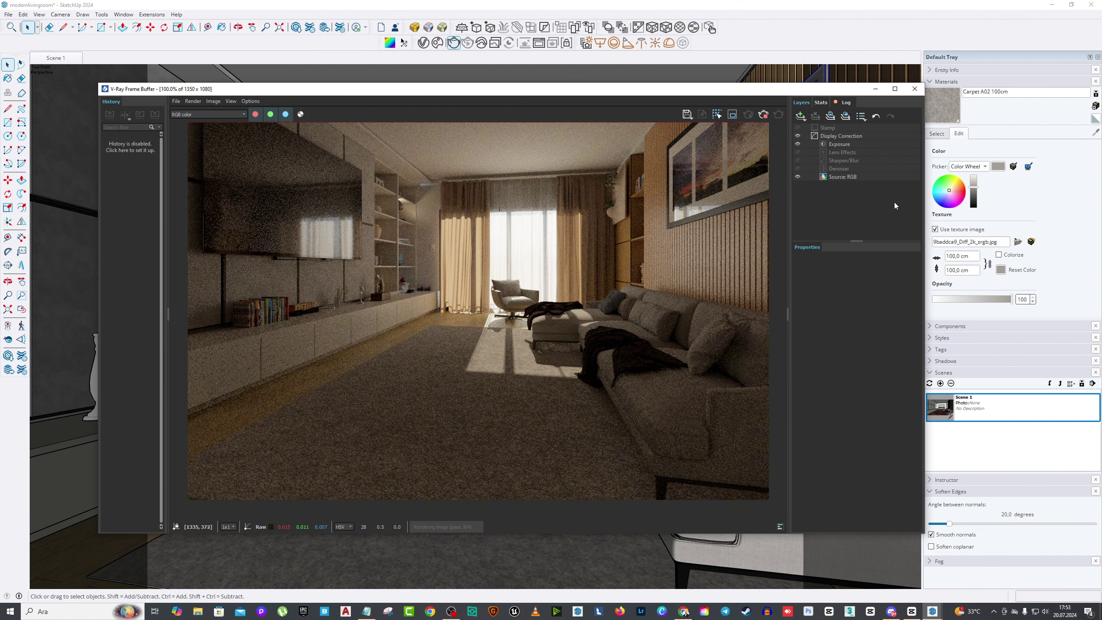
left_click(797, 169)
scroll(506, 198, "up", 1)
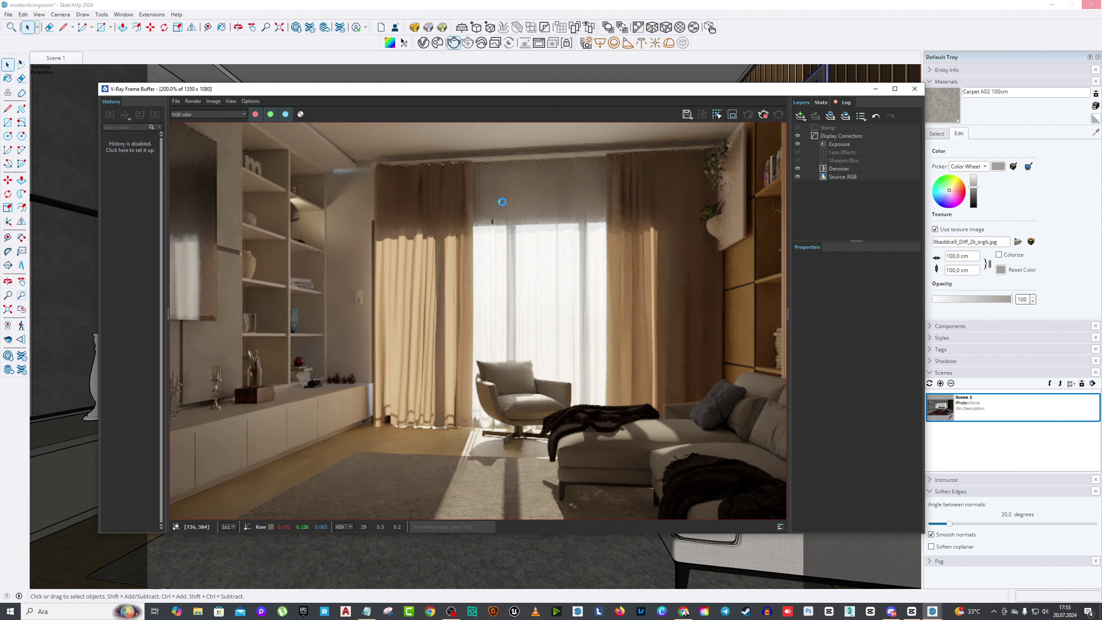
scroll(500, 204, "down", 1)
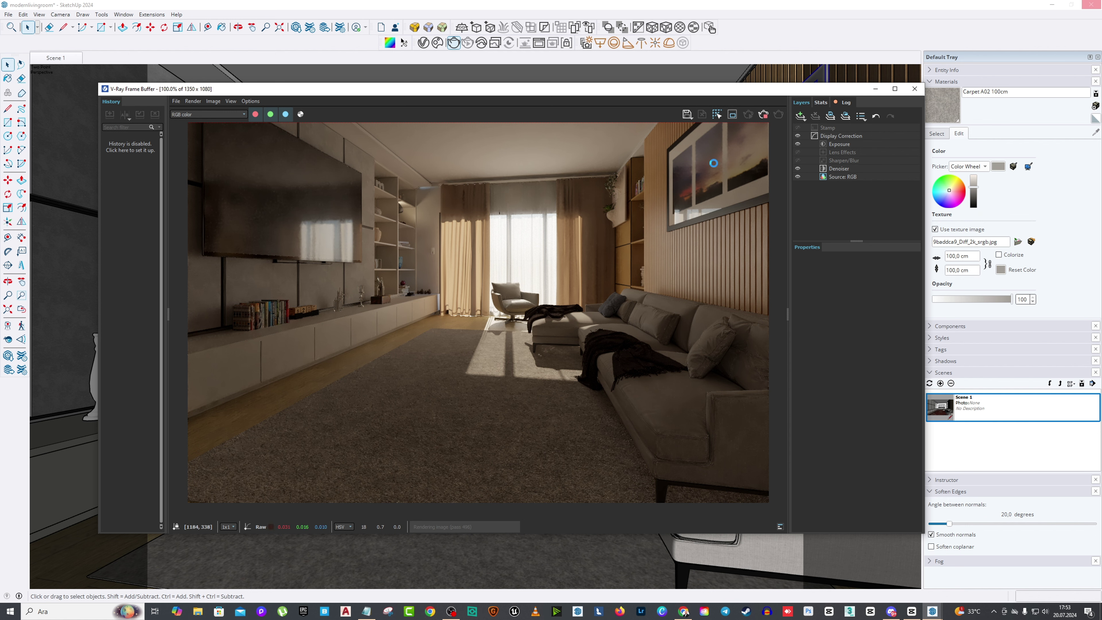
left_click(764, 114)
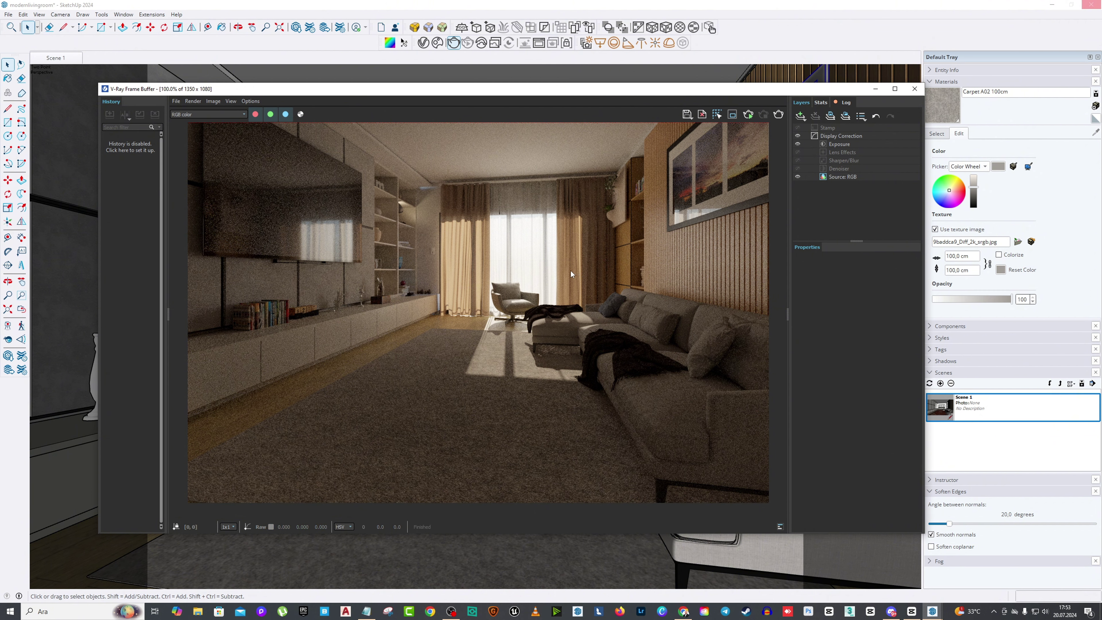
key("Escape")
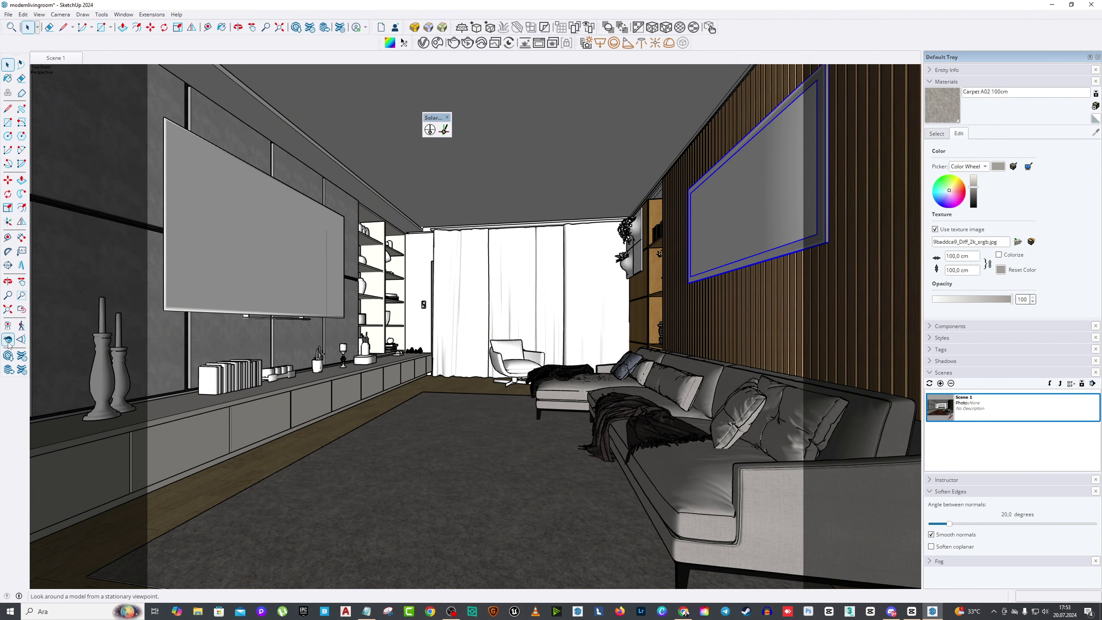
Step: Set the camera field of view to 35 degrees and orbit out to the whole building
middle_click_drag(489, 344, 497, 348)
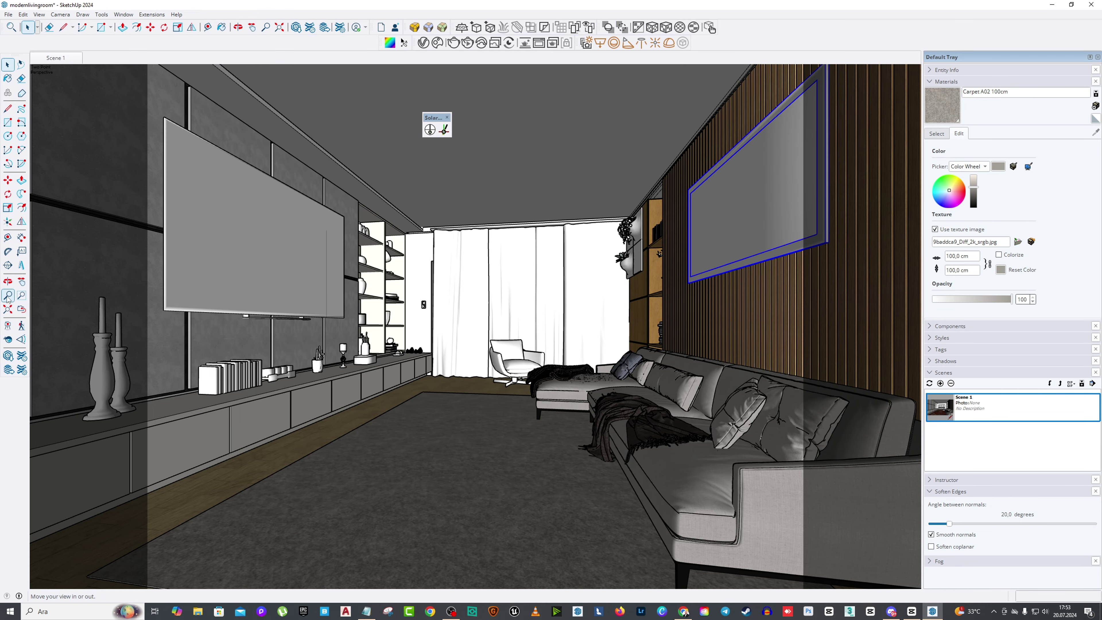
left_click(8, 296)
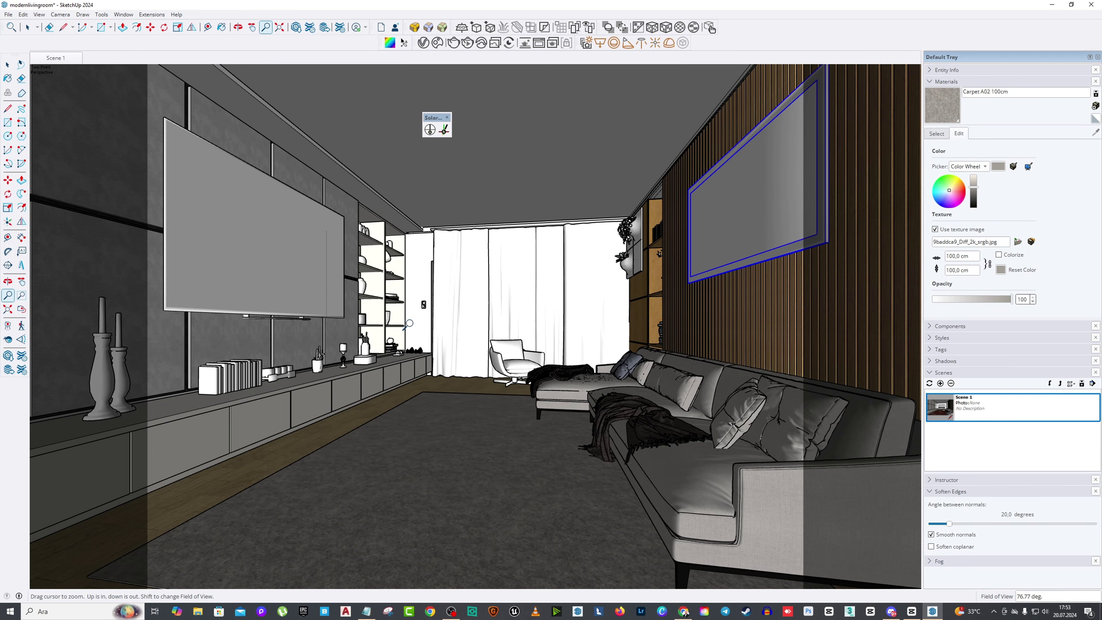
type("35")
key("Return")
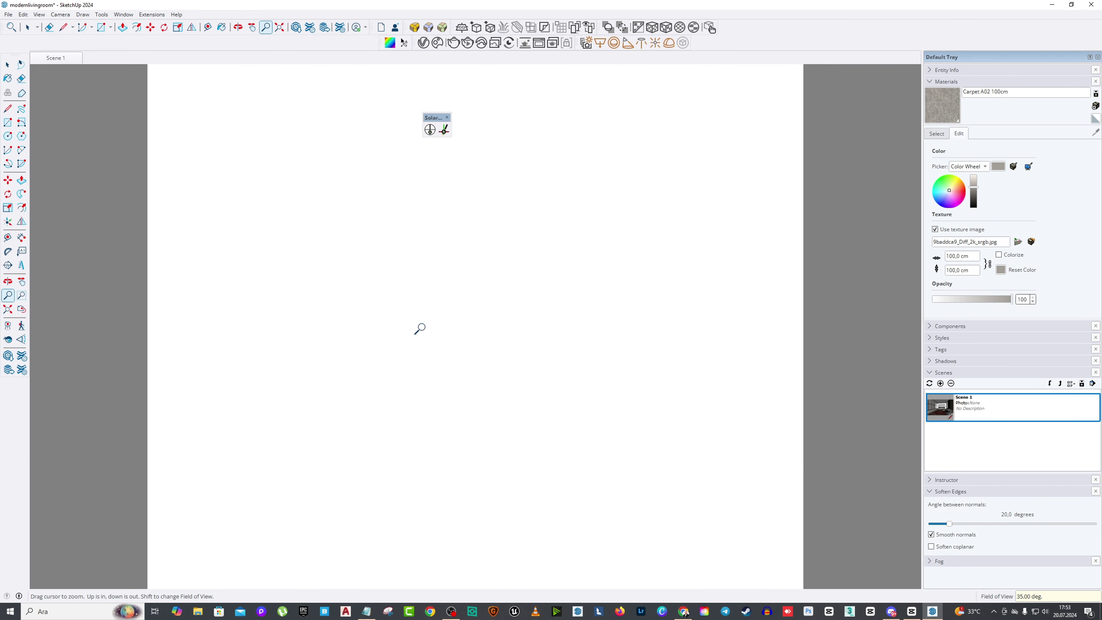
left_click(21, 299)
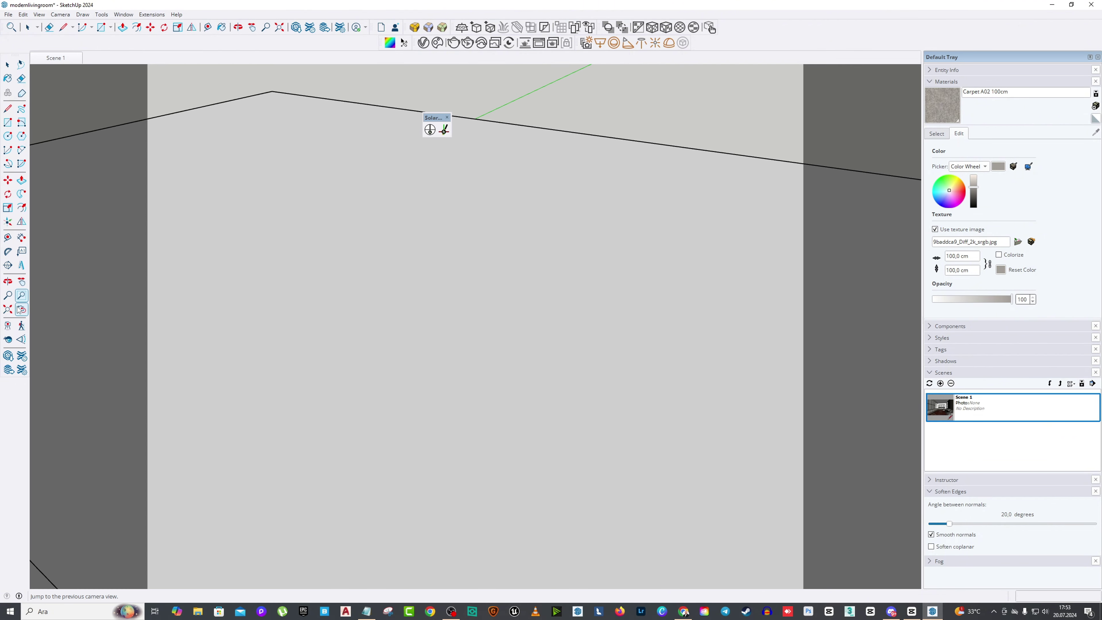
middle_click_drag(445, 328, 381, 356)
left_click(9, 66)
scroll(384, 250, "down", 10)
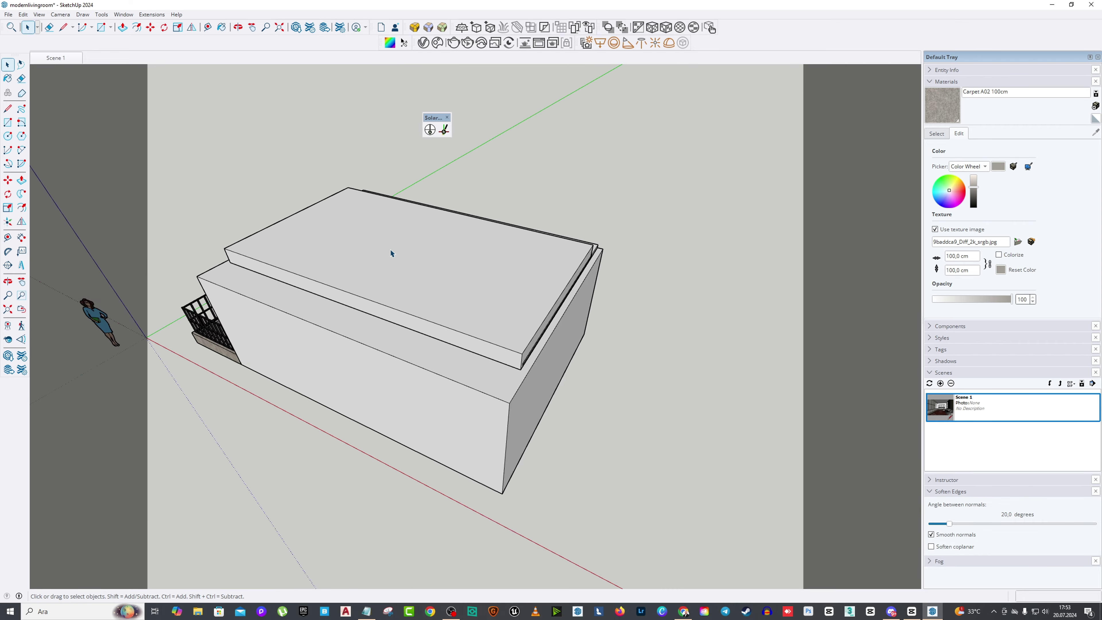
middle_click_drag(390, 252, 490, 263)
Step: Hide the roof group and look down into the room from above
right_click(426, 274)
left_click(443, 299)
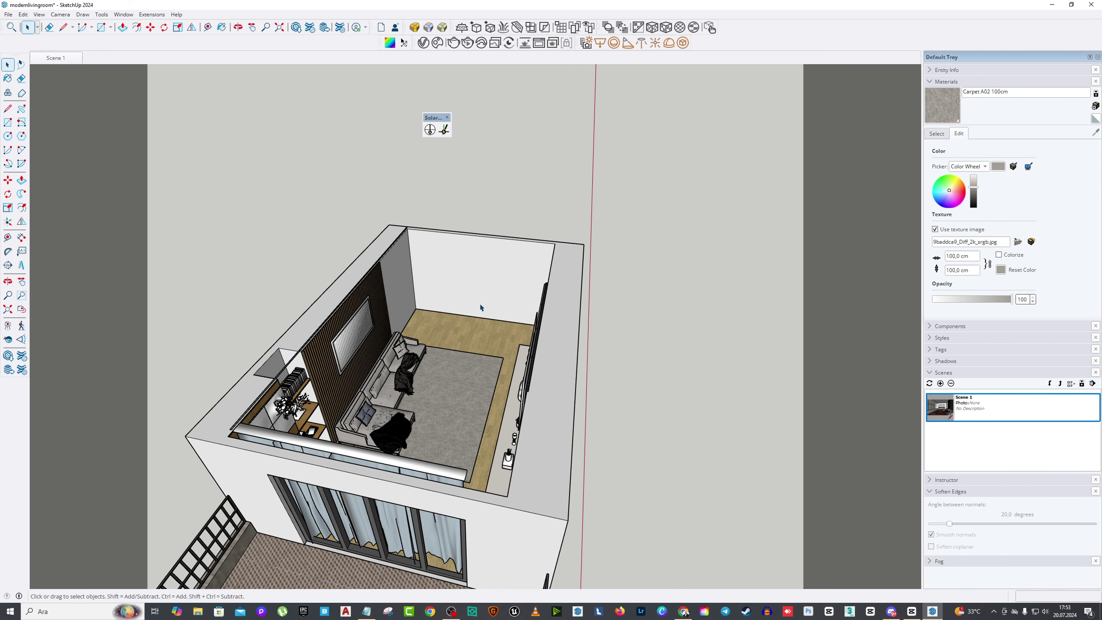
middle_click_drag(480, 303, 560, 345)
scroll(560, 346, "up", 5)
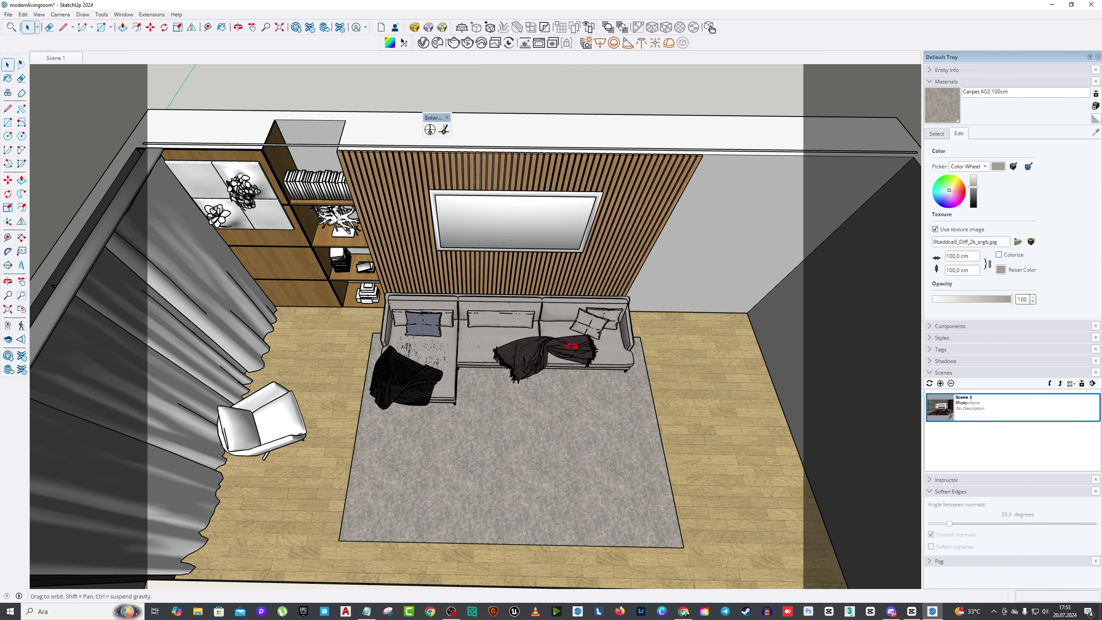
scroll(569, 341, "up", 5)
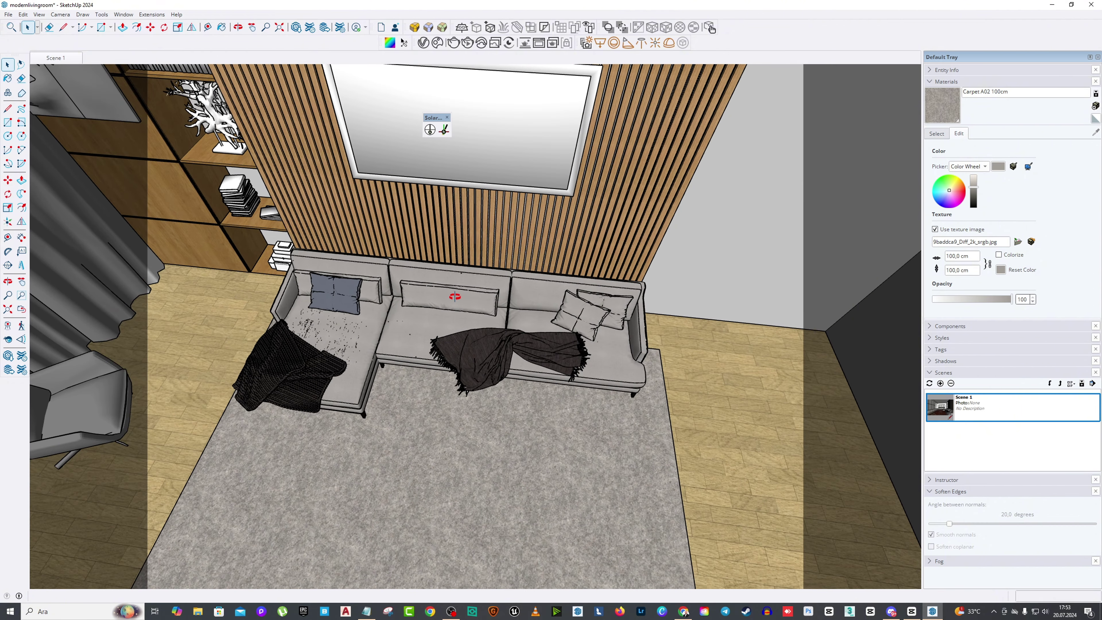
scroll(455, 297, "up", 4)
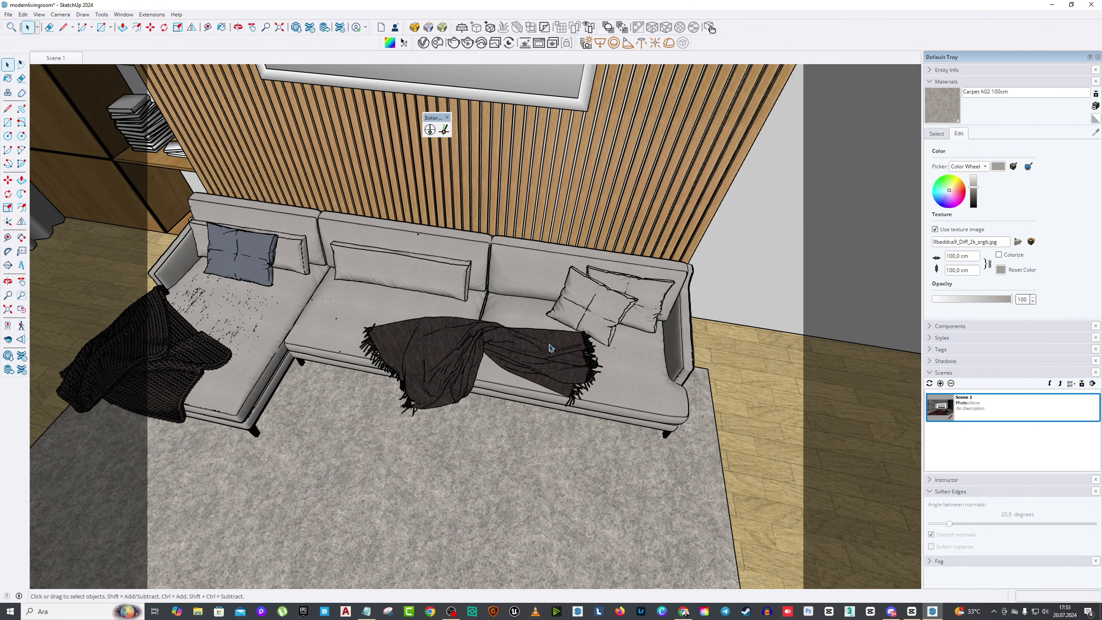
scroll(451, 343, "up", 1)
Step: Frame the armchair, curtains and shelf corner beside the sofa in close view
middle_click_drag(397, 297, 327, 284)
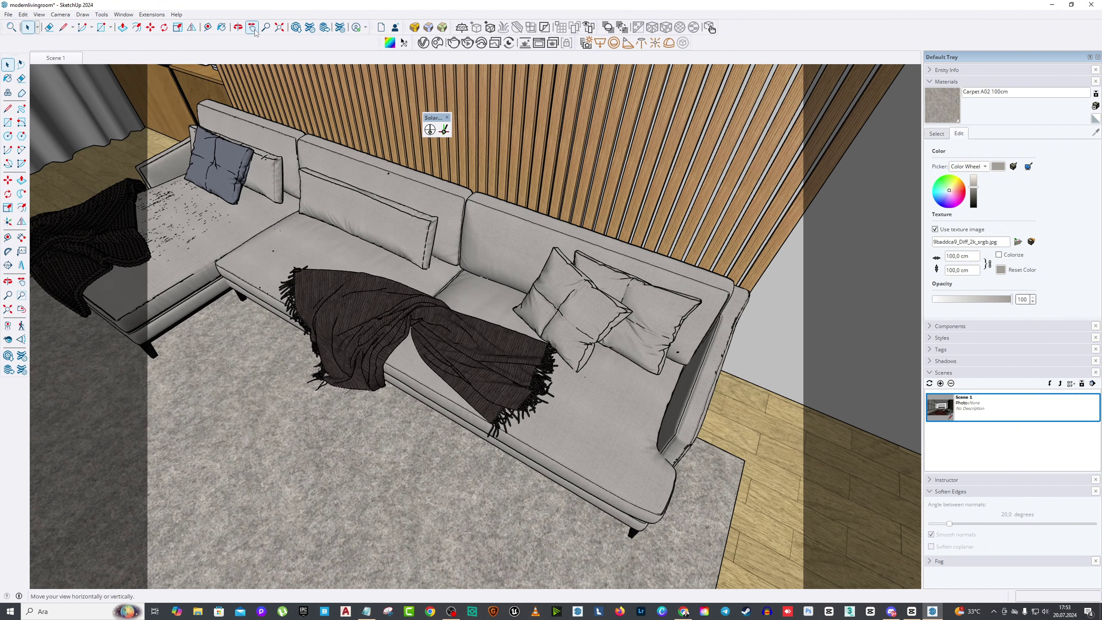
left_click(254, 30)
left_click_drag(244, 192, 598, 296)
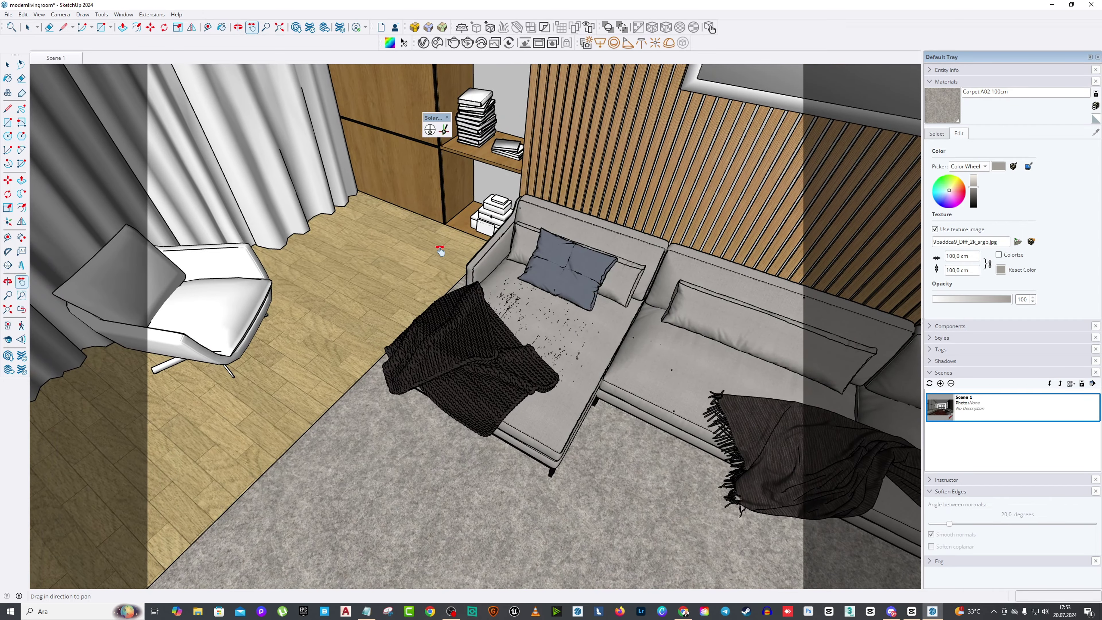
middle_click_drag(440, 250, 556, 303, "shift")
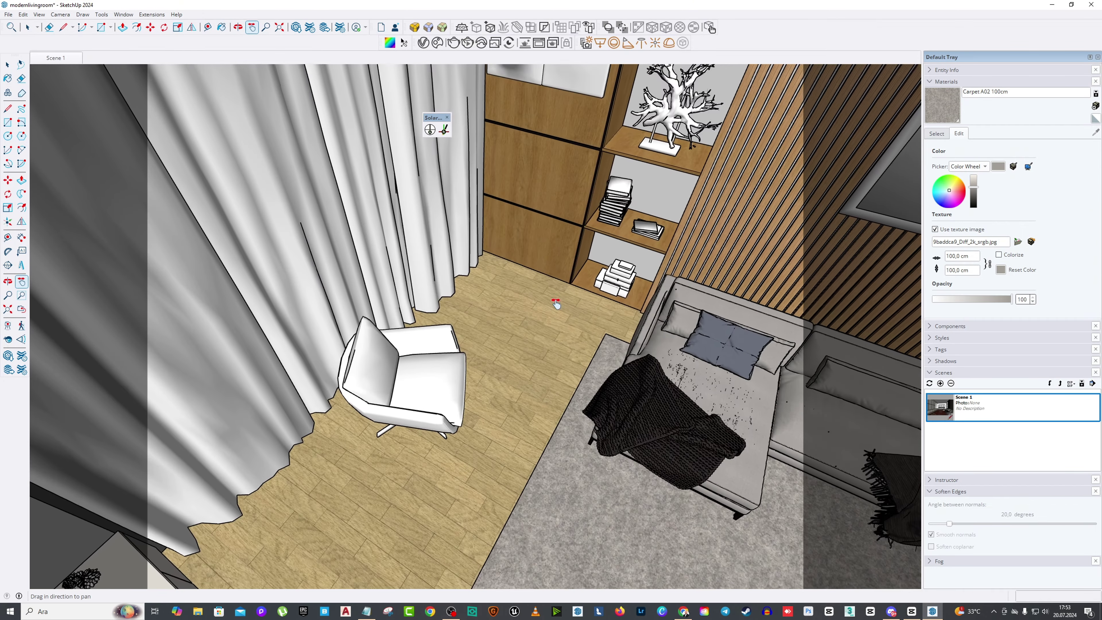
left_click_drag(556, 302, 529, 306)
right_click(527, 251)
left_click(542, 256)
middle_click_drag(538, 256, 531, 244)
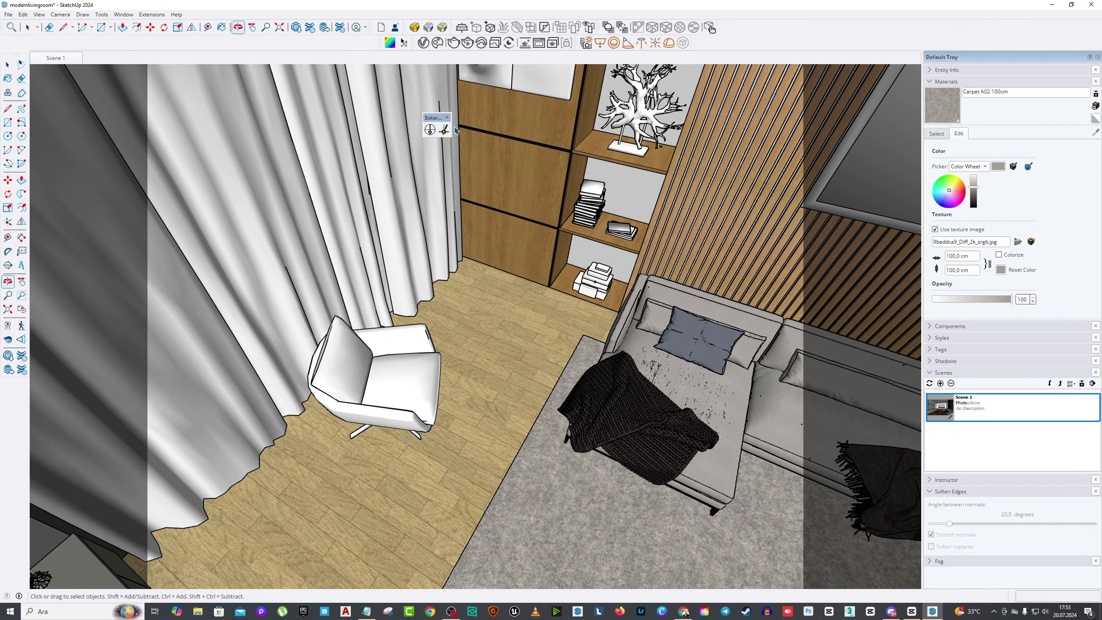
Step: Open Chaos Cosmos, remove the Decoration filter and choose the 3D Models > Lighting category
left_click(437, 43)
left_click_drag(157, 130, 380, 139)
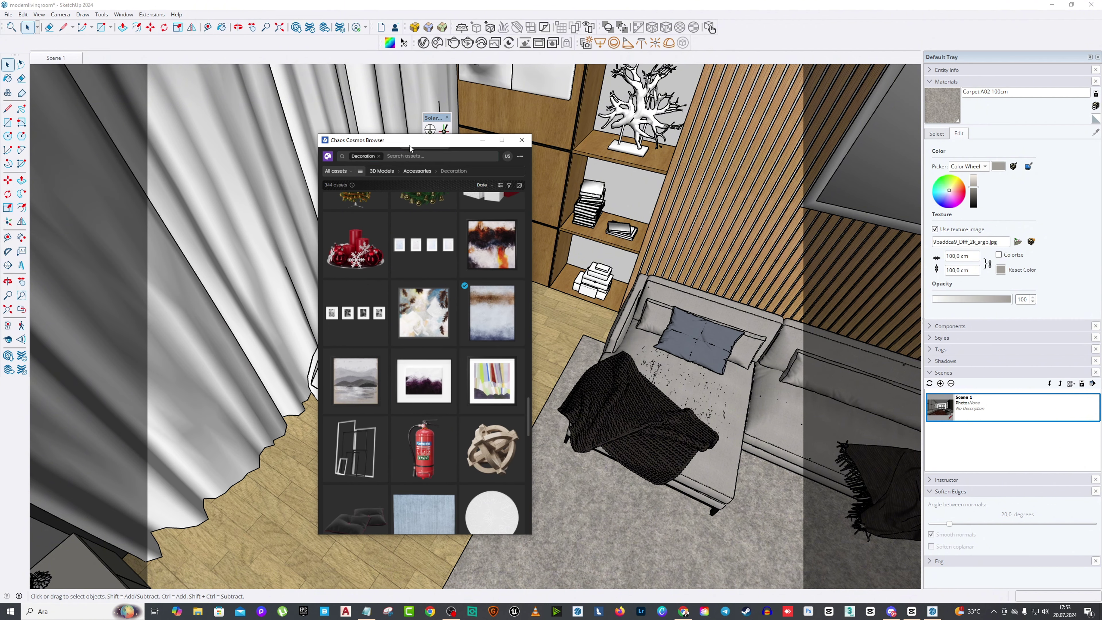
left_click(379, 157)
left_click(350, 172)
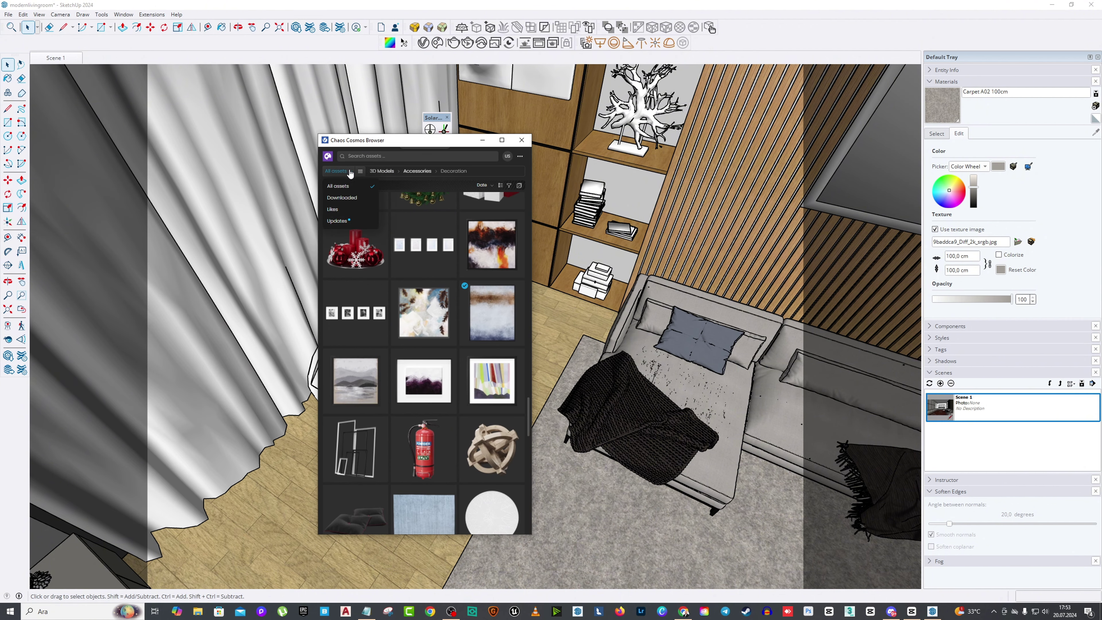
left_click(360, 171)
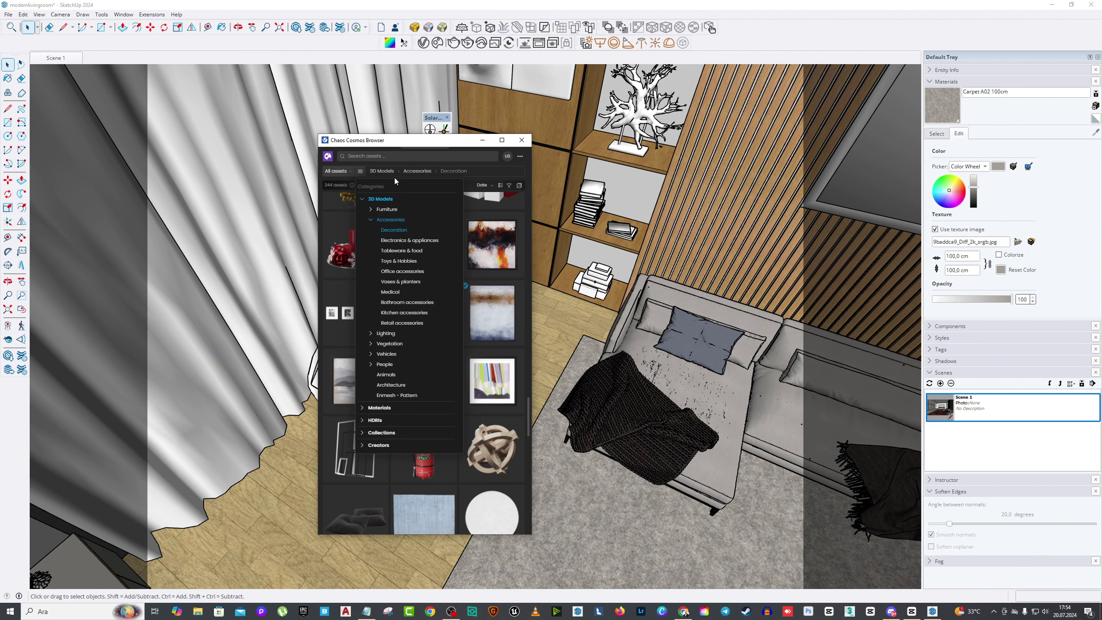
left_click(415, 256)
left_click(386, 334)
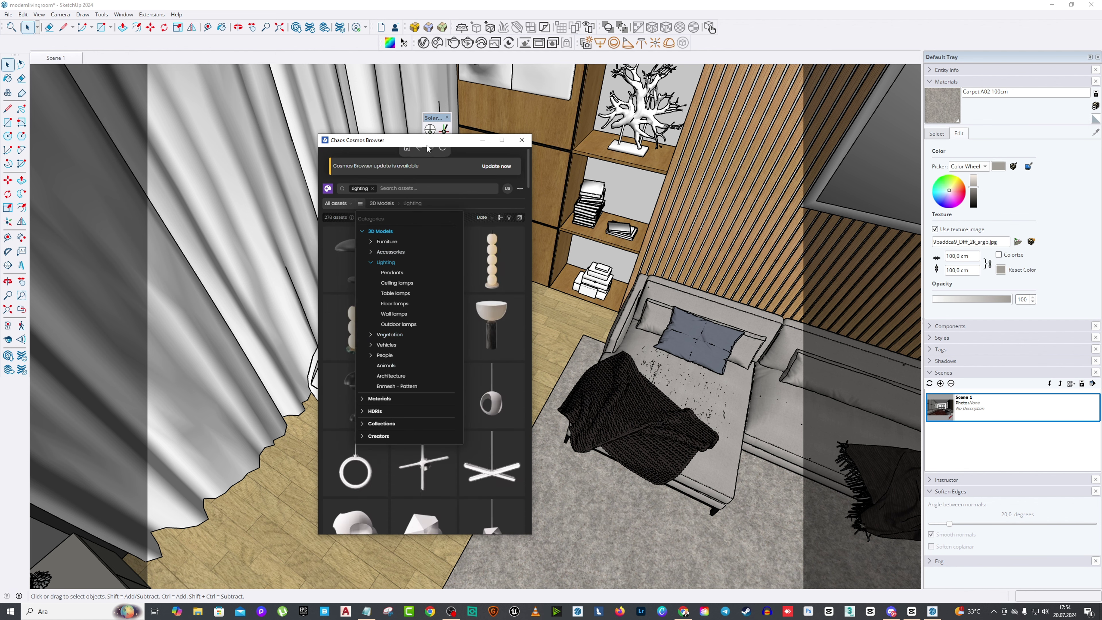
Step: Reposition and widen the Cosmos browser, close the categories tree and browse the lighting assets
left_click_drag(461, 140, 440, 136)
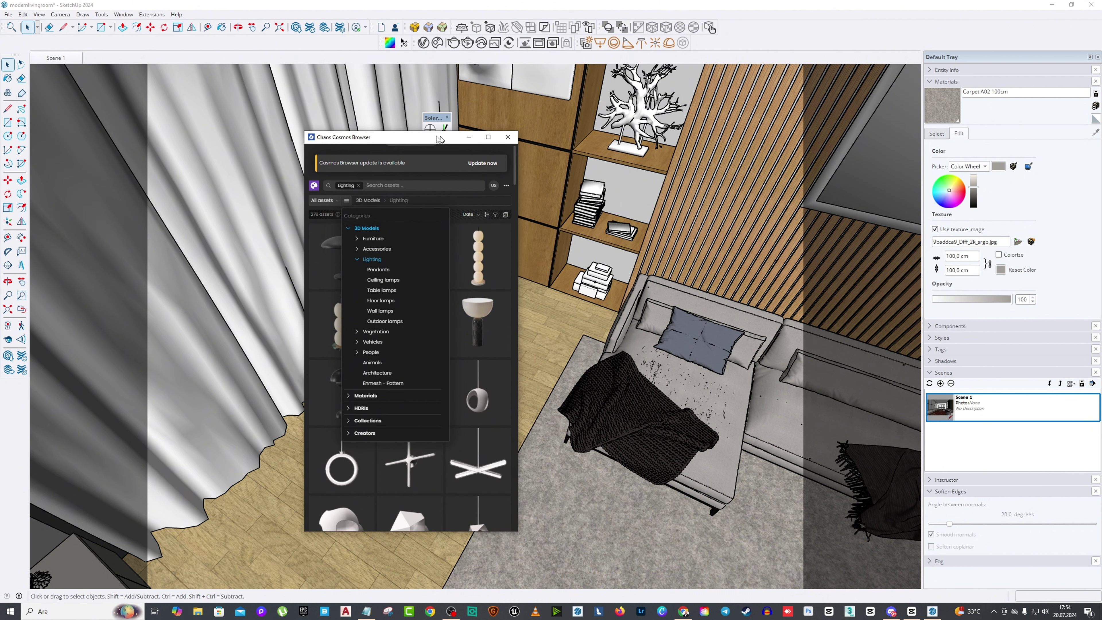
left_click_drag(511, 309, 694, 310)
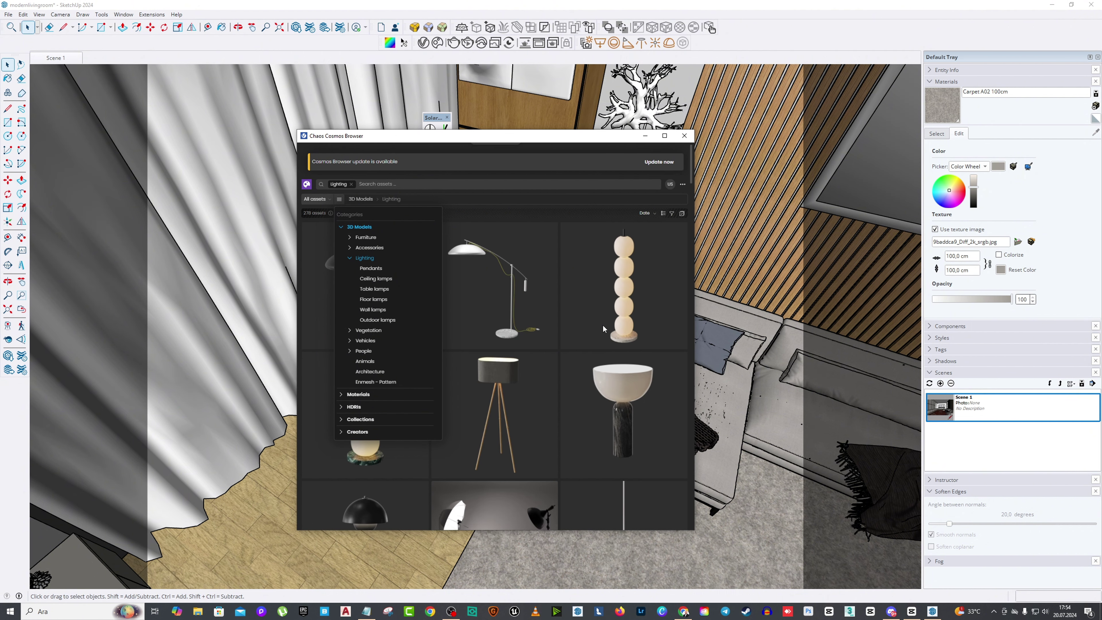
left_click(444, 207)
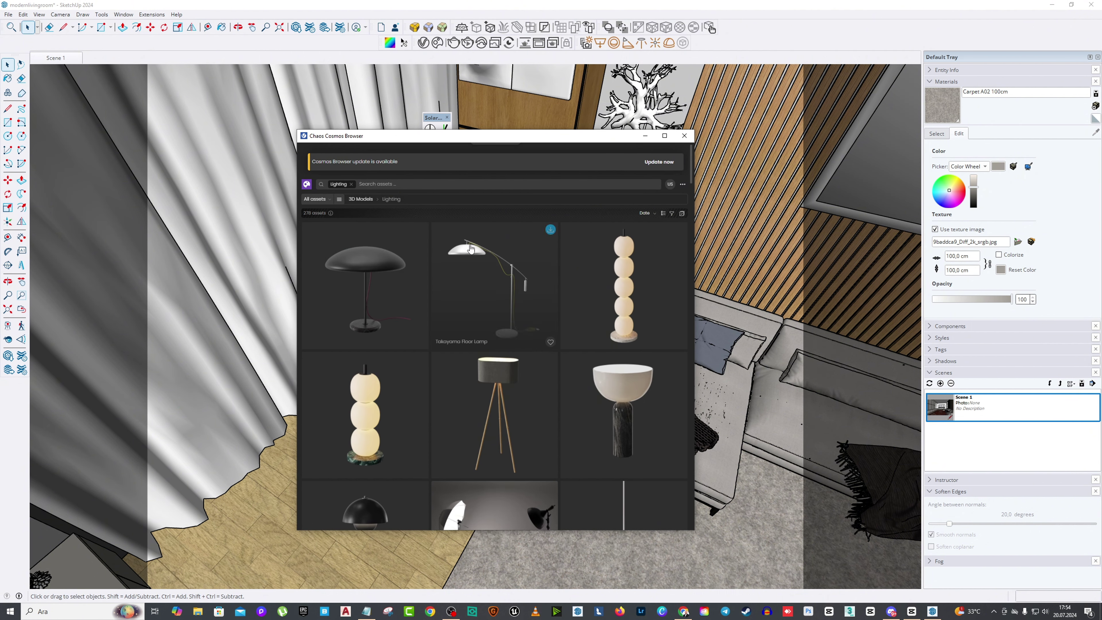
scroll(481, 324, "down", 4)
scroll(480, 324, "down", 10)
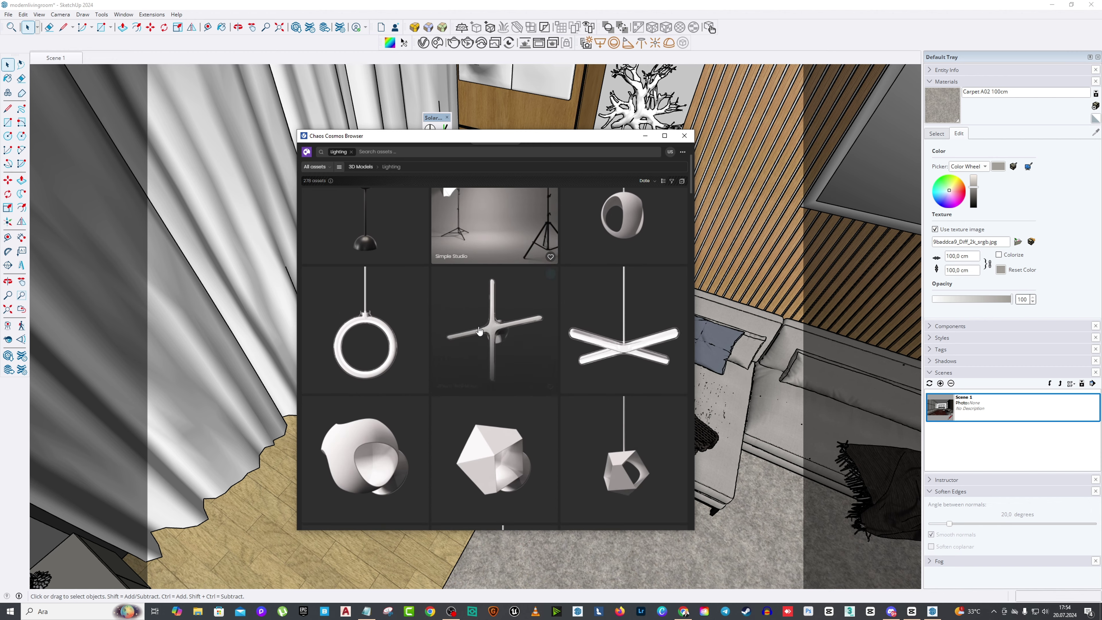
scroll(475, 343, "down", 2)
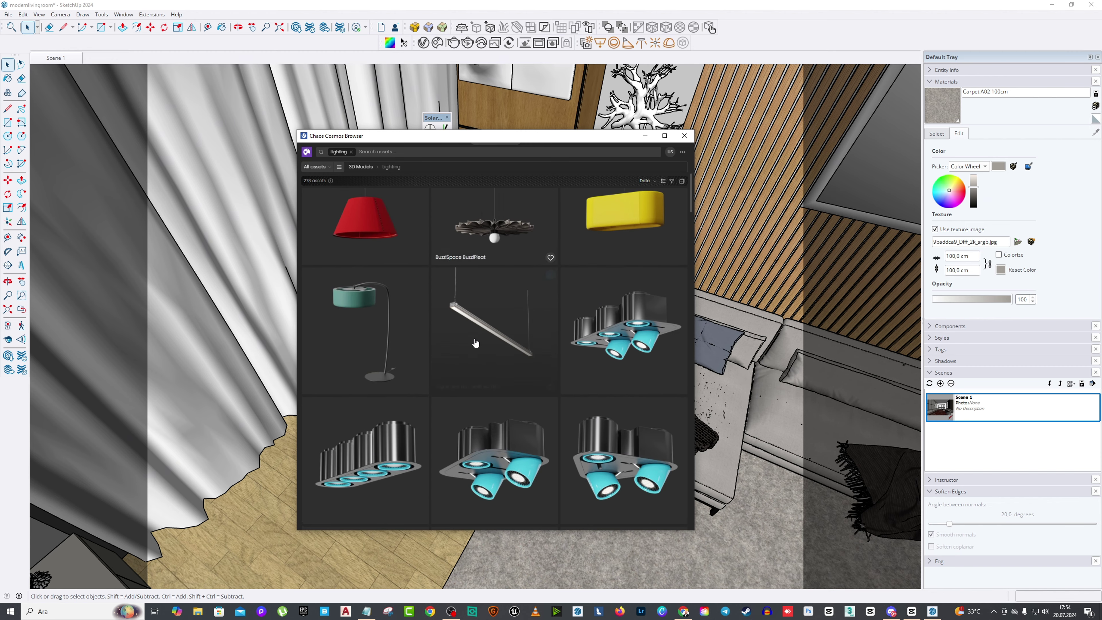
left_click_drag(504, 135, 553, 446)
Step: Select the flower plant on the cabinet and move it 13,4 cm toward the wall
middle_click_drag(535, 382, 499, 378)
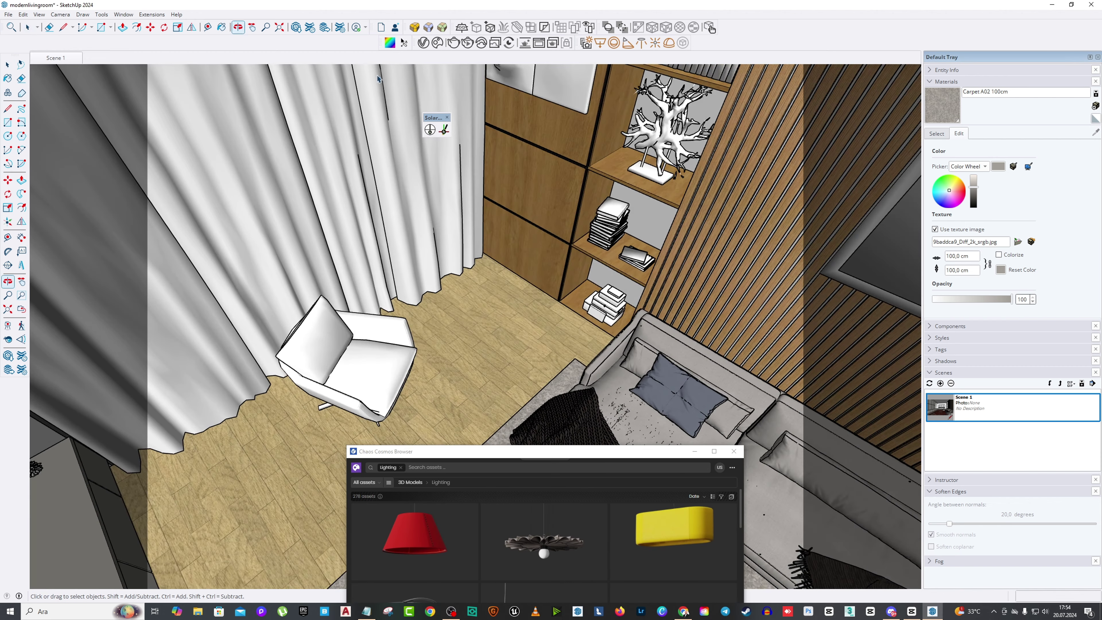
middle_click_drag(560, 93, 479, 251, "shift")
scroll(481, 248, "up", 6)
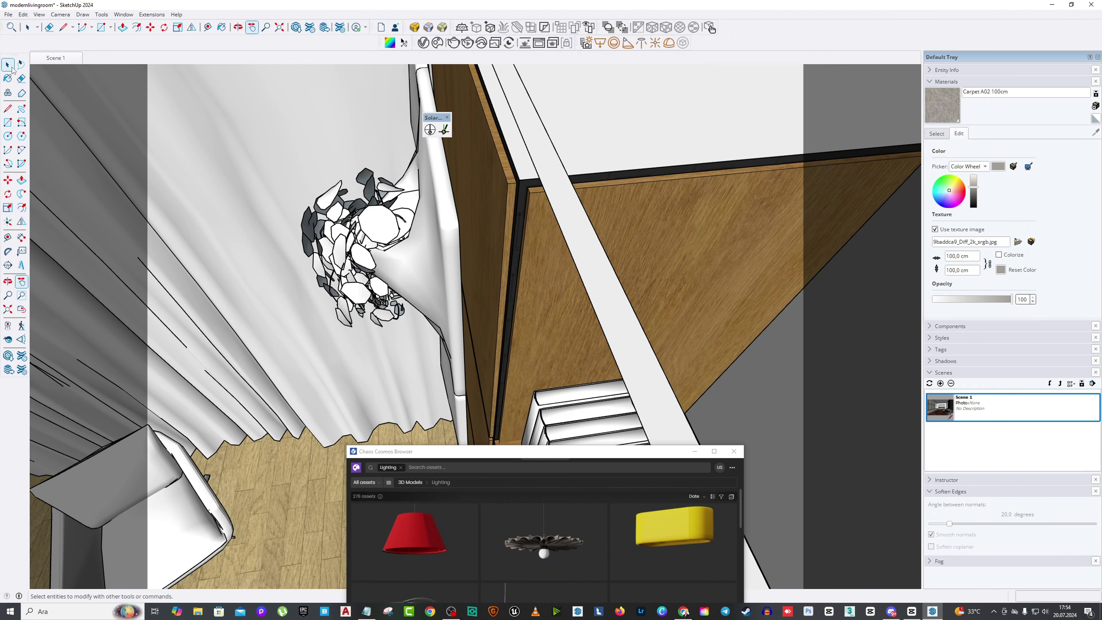
key("space")
left_click(441, 210)
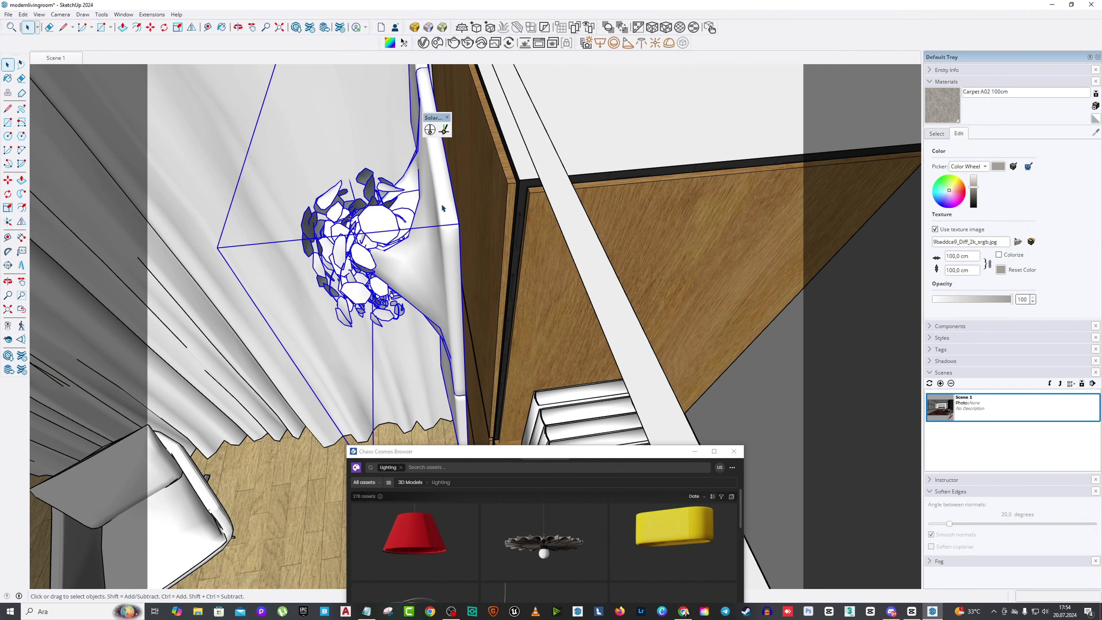
left_click(8, 179)
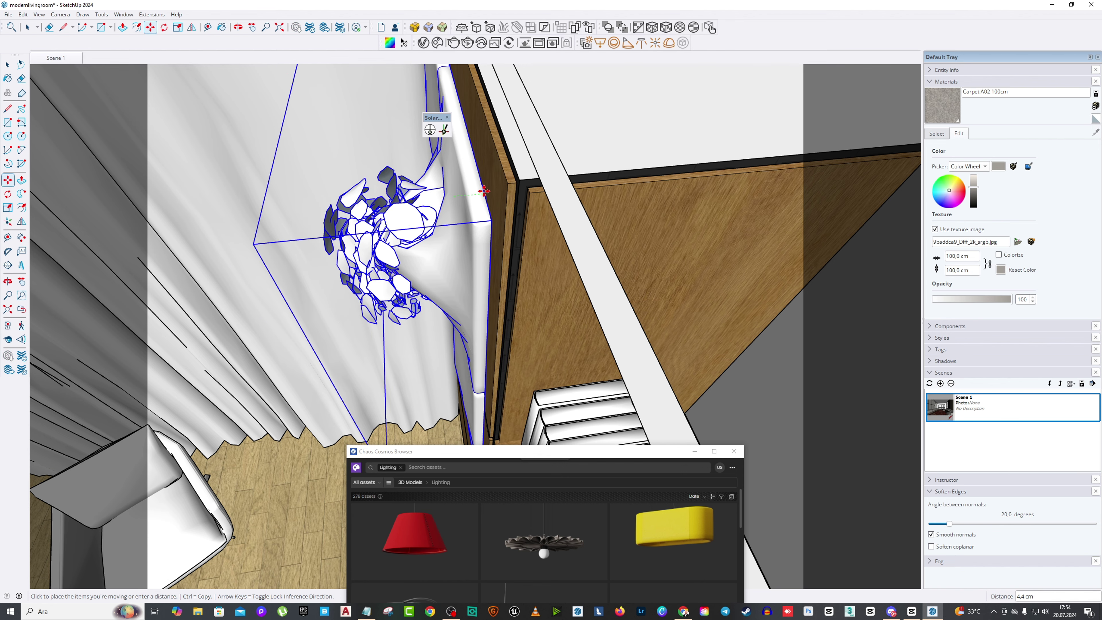
left_click(482, 189)
middle_click_drag(482, 189, 438, 113)
left_click(480, 209)
left_click(499, 206)
Step: Scroll the Cosmos lighting assets down to the ceiling lights
left_click_drag(537, 451, 659, 109)
scroll(657, 221, "down", 2)
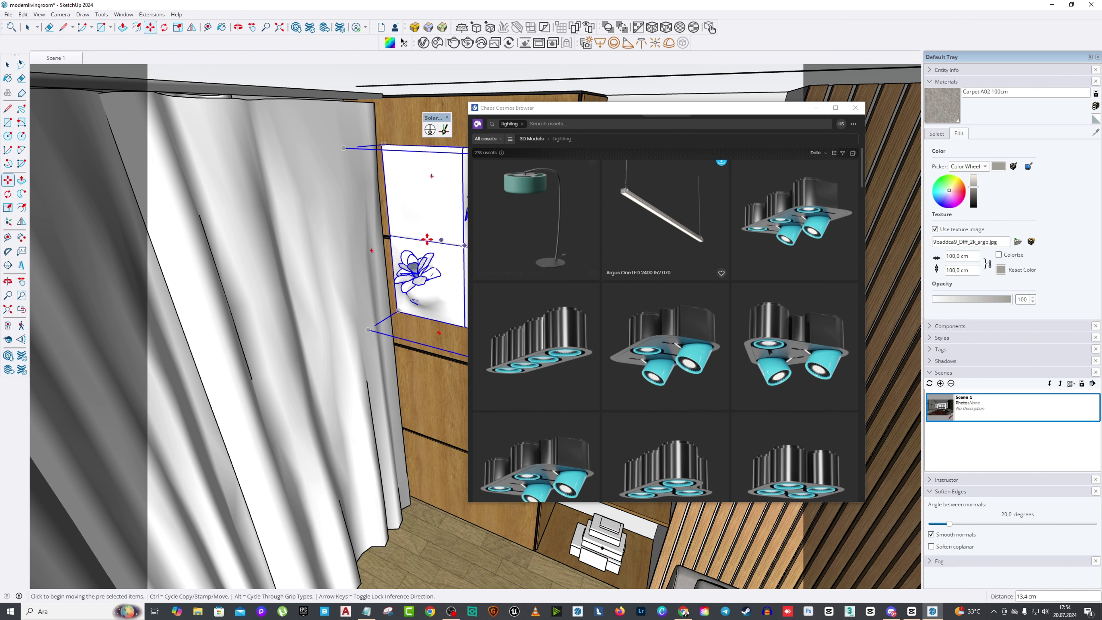
middle_click_drag(341, 250, 296, 263)
scroll(297, 262, "down", 4)
scroll(612, 248, "down", 3)
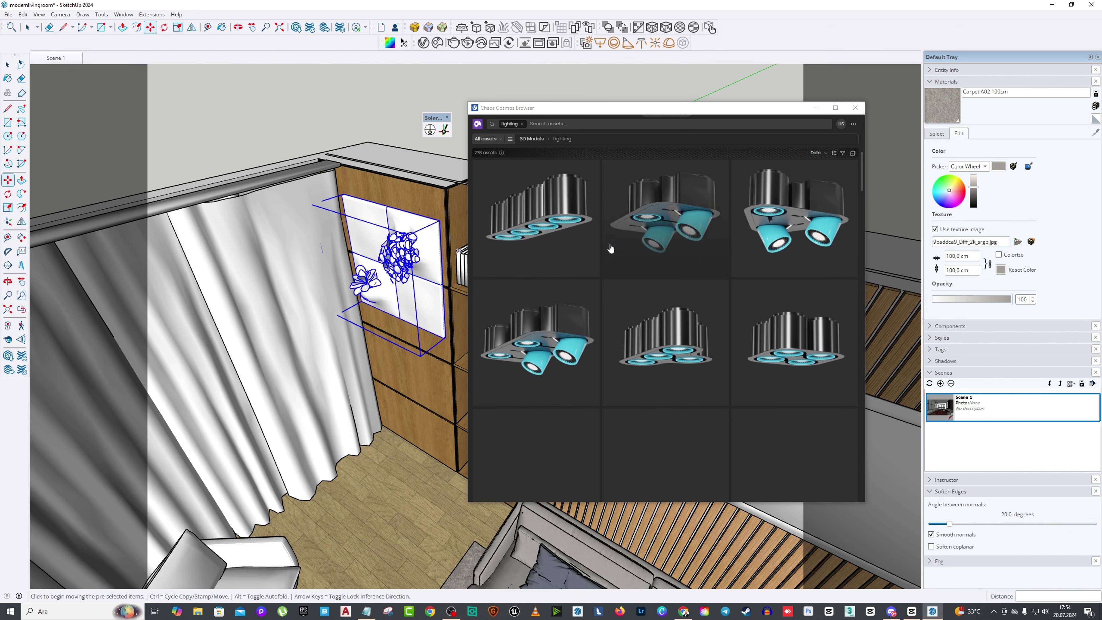
scroll(610, 248, "down", 10)
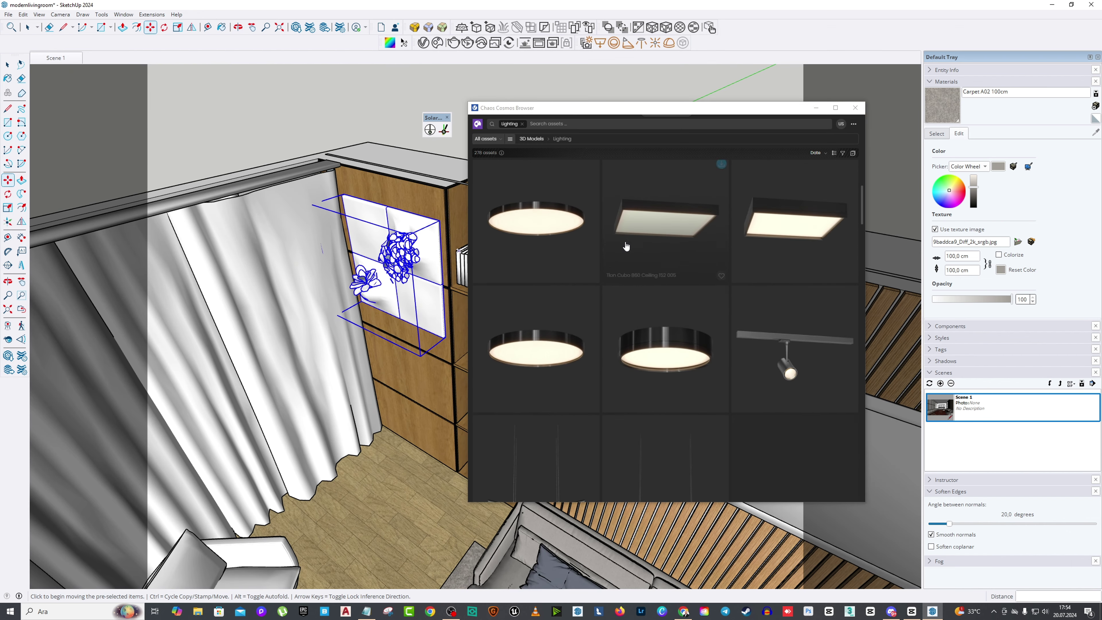
Step: Scroll the Cosmos Lighting grid to the floor lamps and download the Lamp Floor 64-09 tripod lamp
scroll(626, 256, "down", 2)
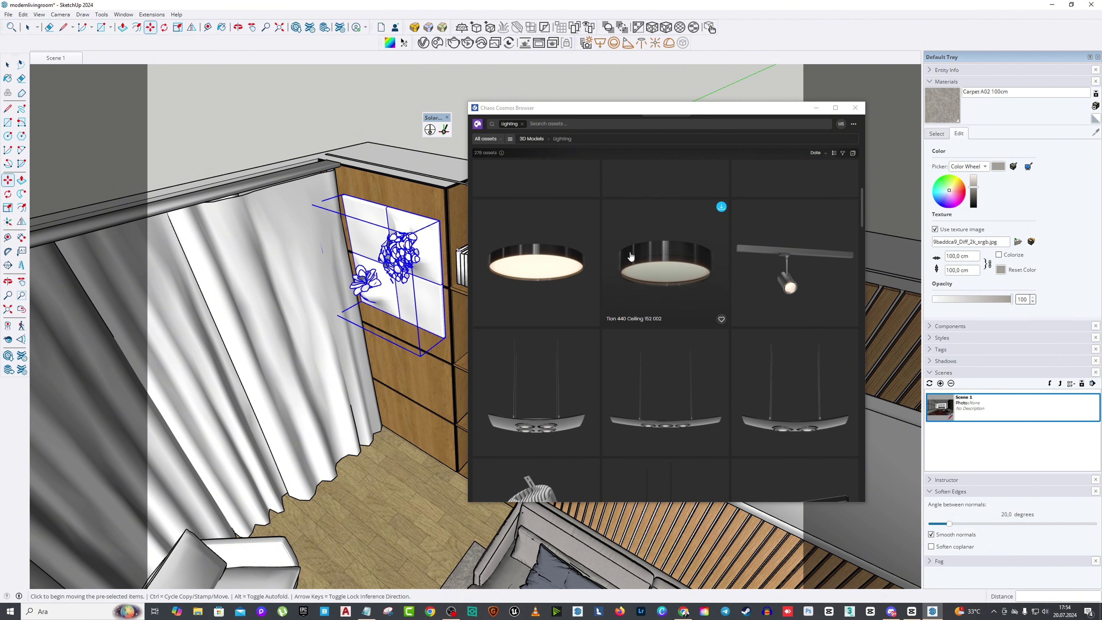
scroll(630, 256, "down", 5)
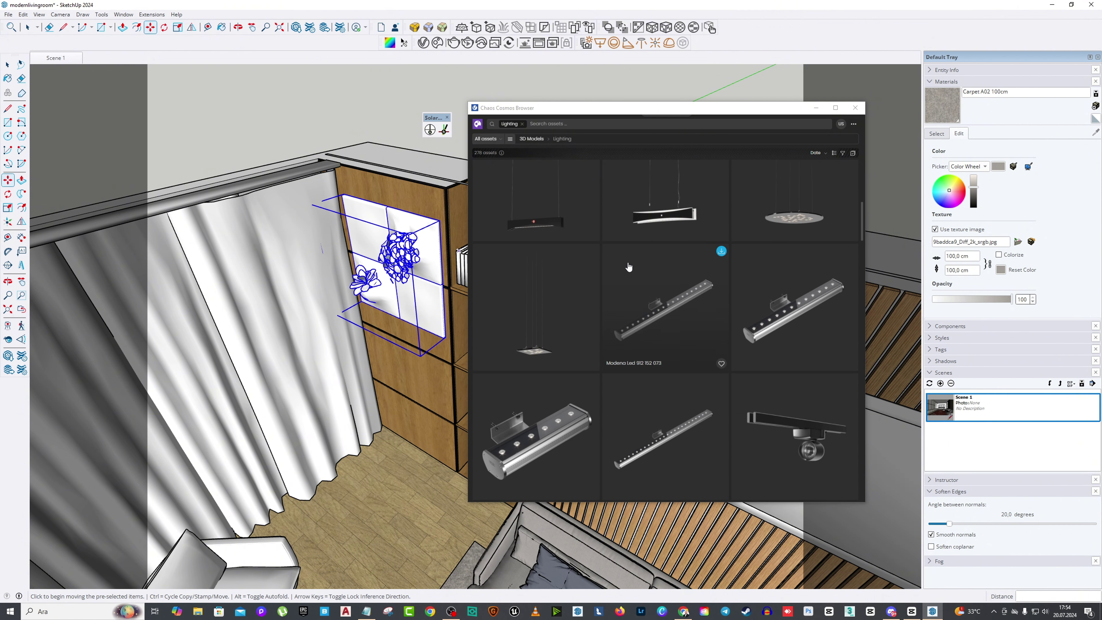
scroll(629, 267, "down", 6)
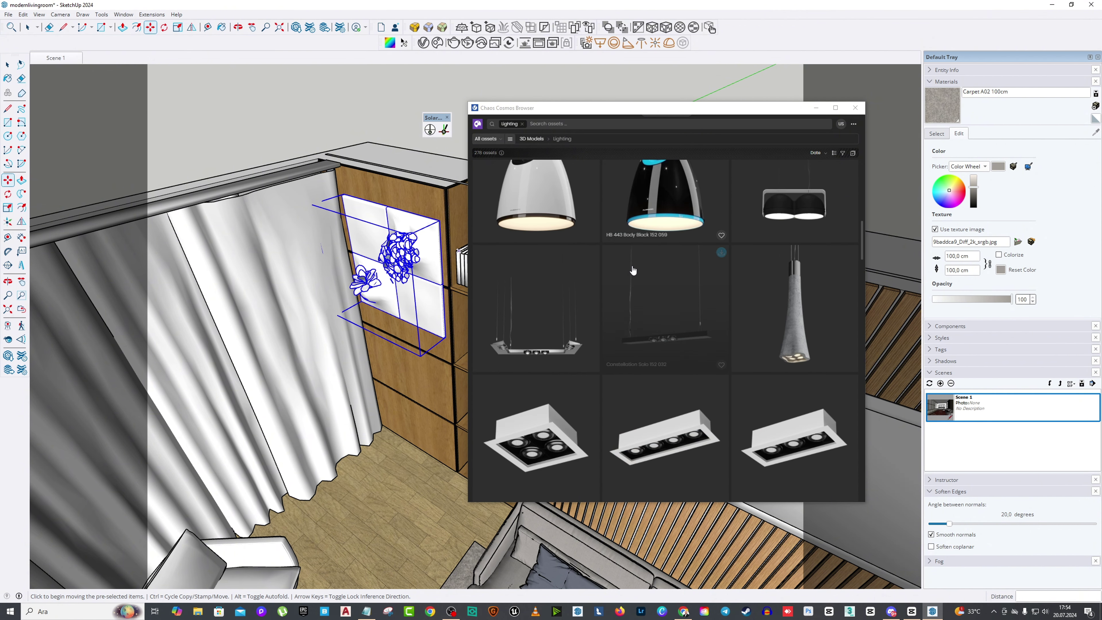
scroll(633, 270, "down", 5)
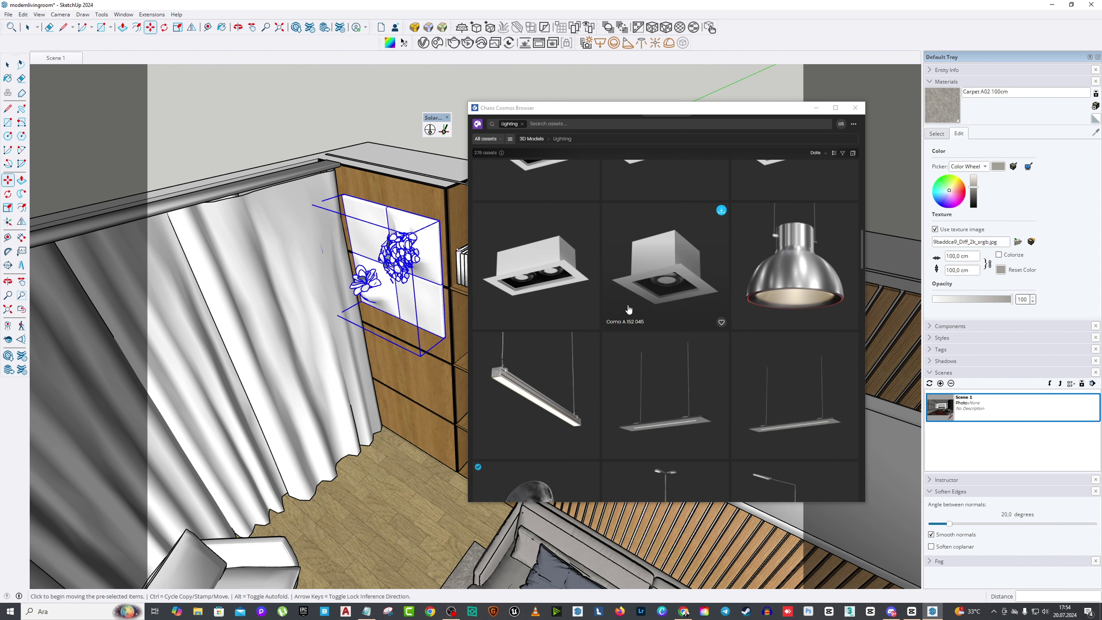
scroll(629, 310, "down", 3)
scroll(629, 310, "down", 3)
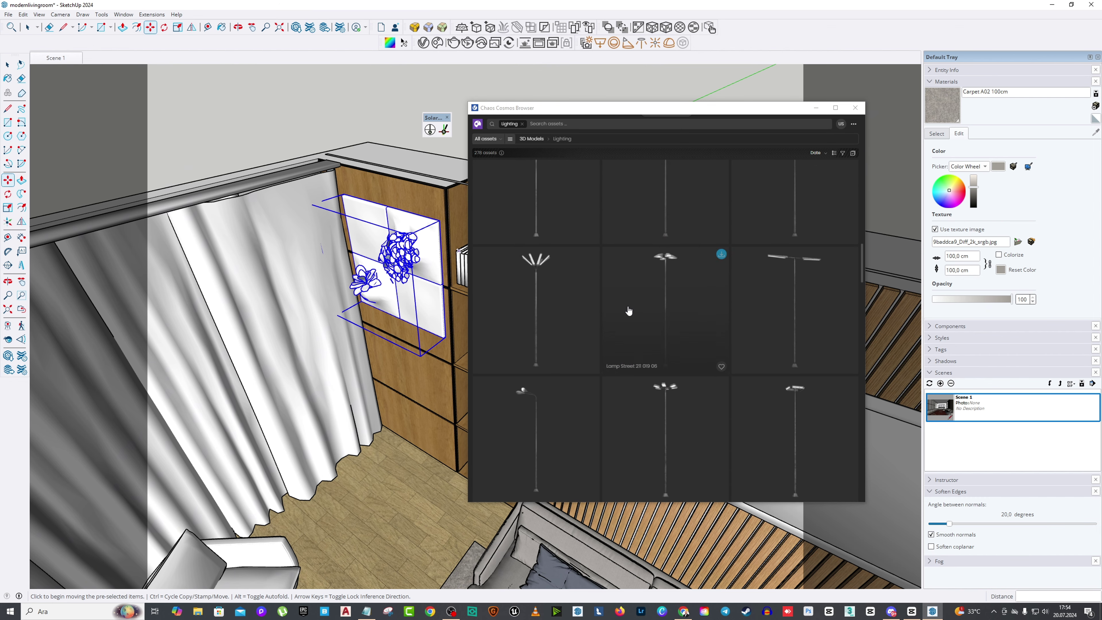
scroll(630, 308, "down", 3)
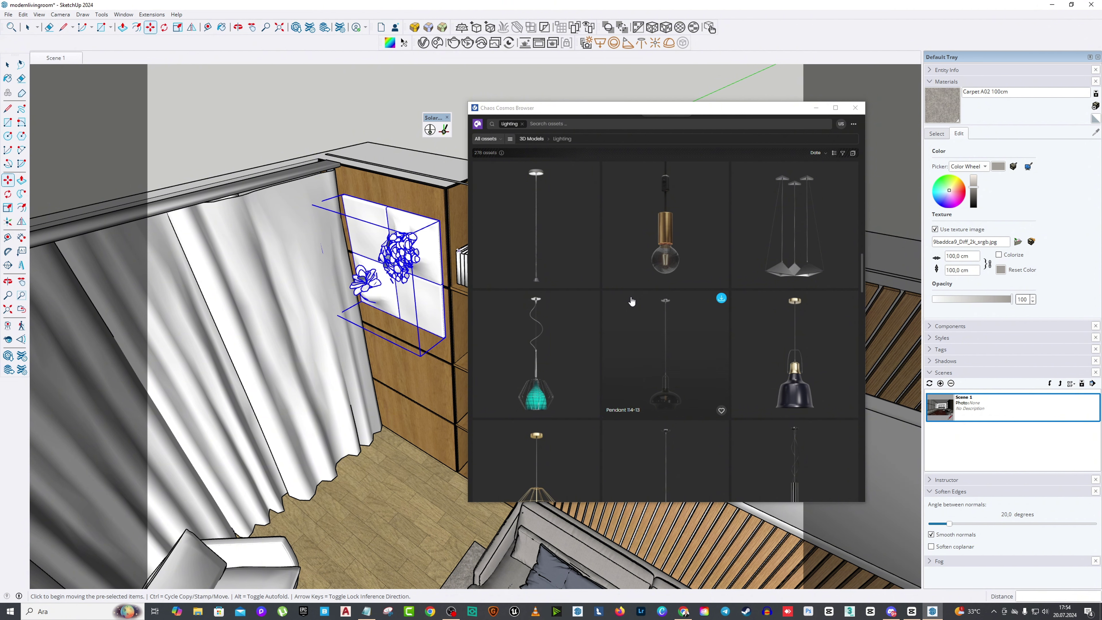
scroll(631, 301, "down", 2)
scroll(631, 303, "down", 8)
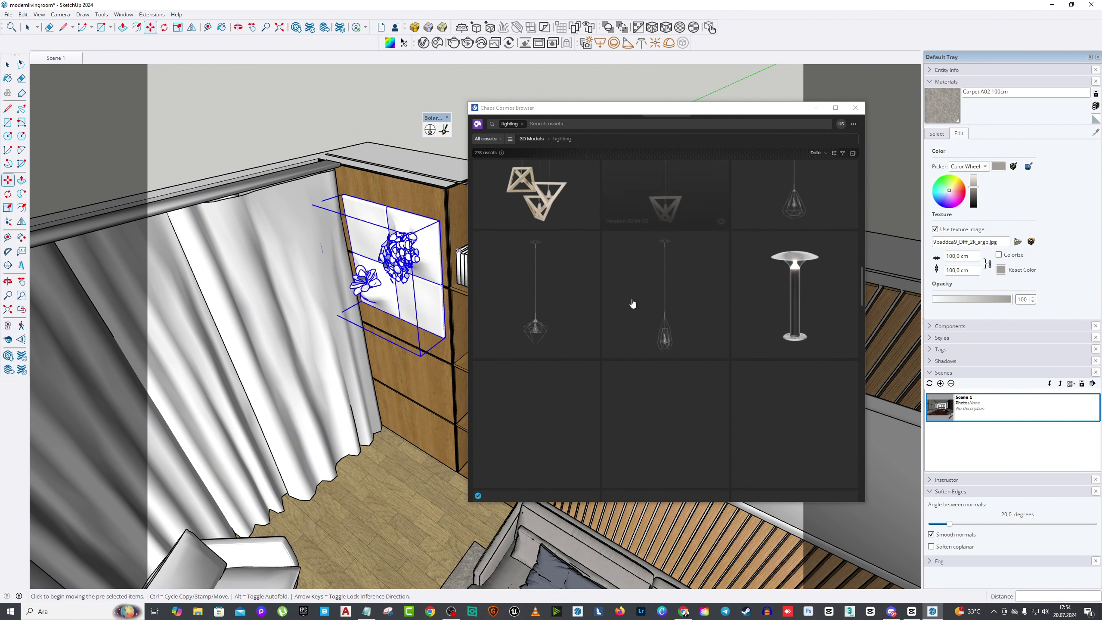
scroll(634, 302, "down", 10)
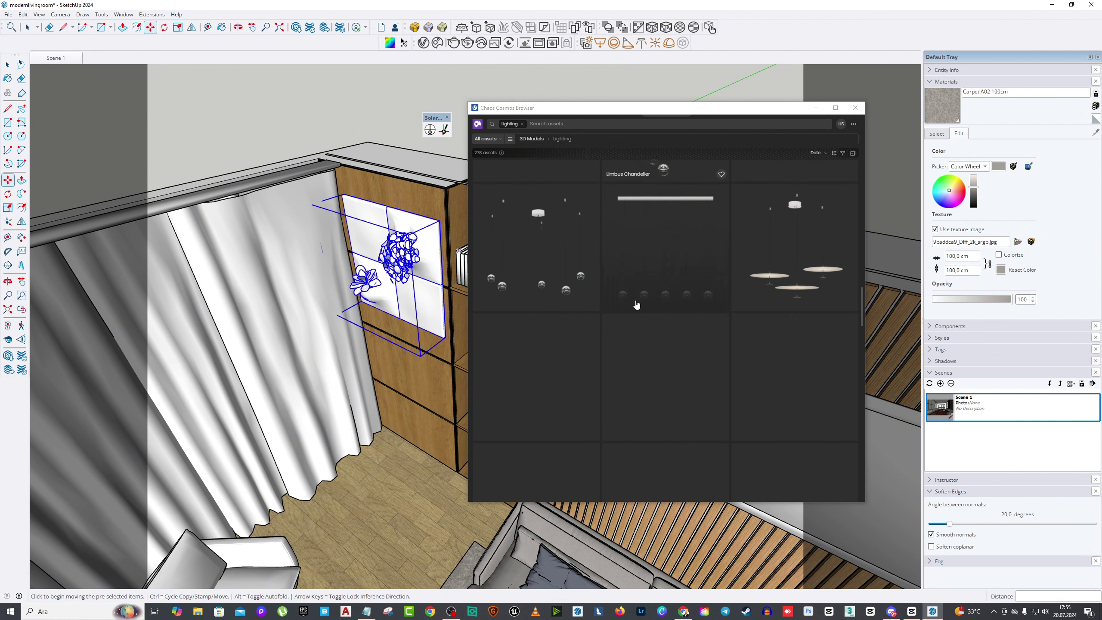
scroll(637, 313, "down", 10)
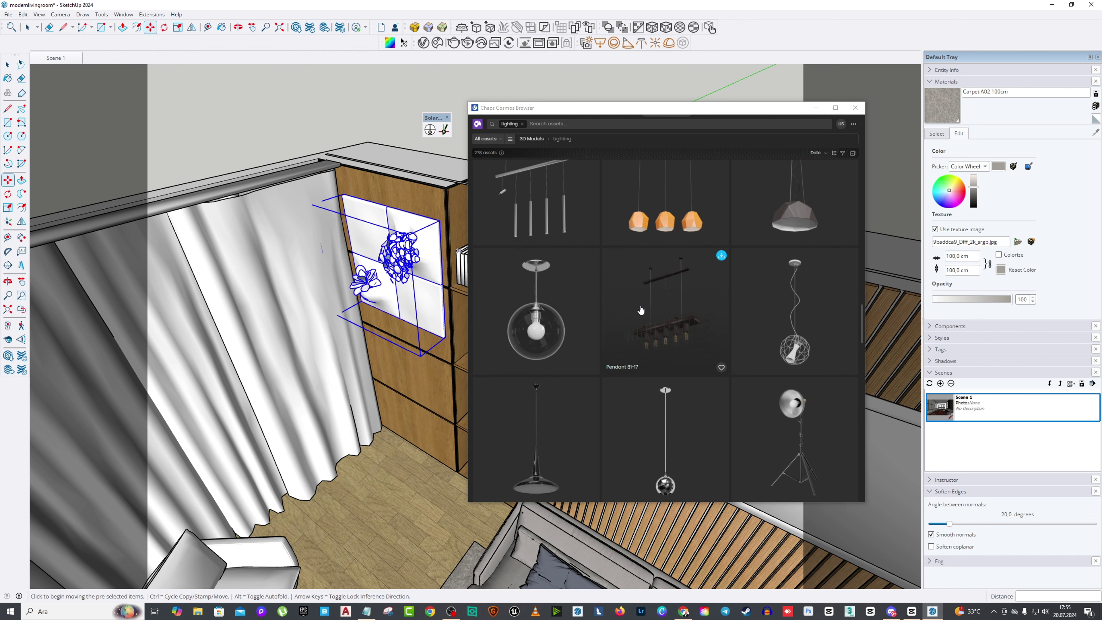
scroll(642, 309, "up", 3)
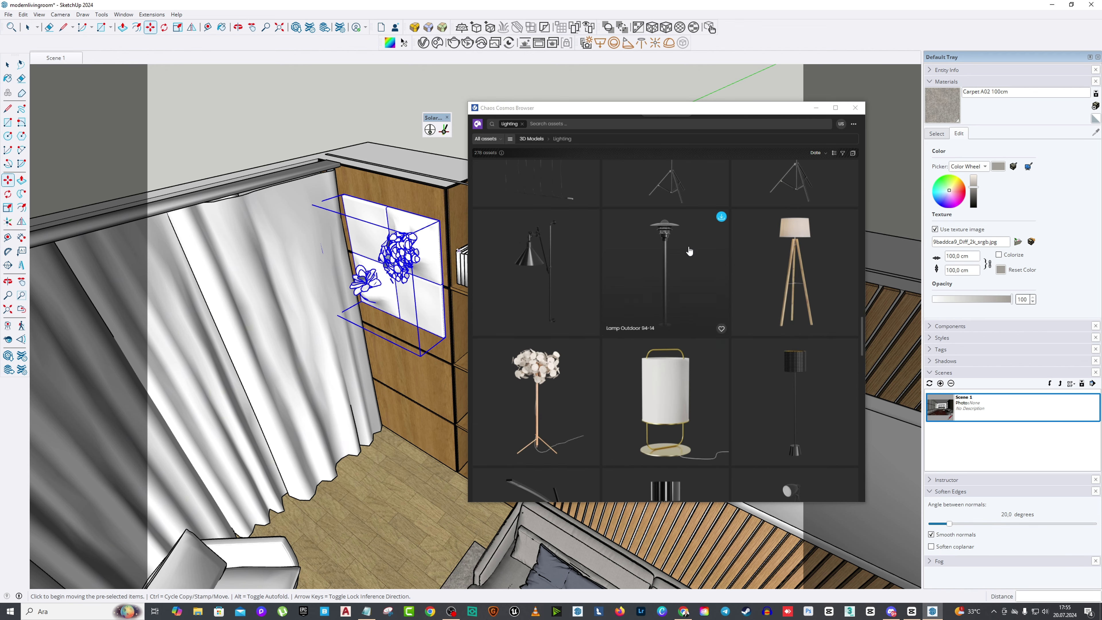
left_click(850, 217)
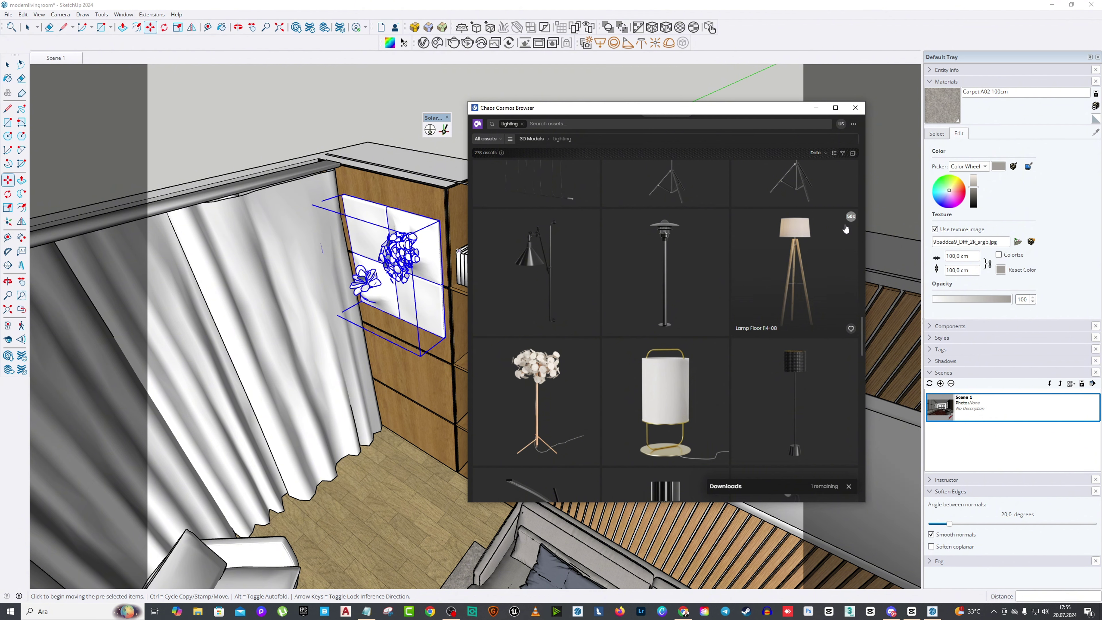
Step: Place the Lamp Floor 64-09 tripod lamp beside the shelf unit near the curtain
left_click(373, 480)
scroll(418, 451, "down", 5)
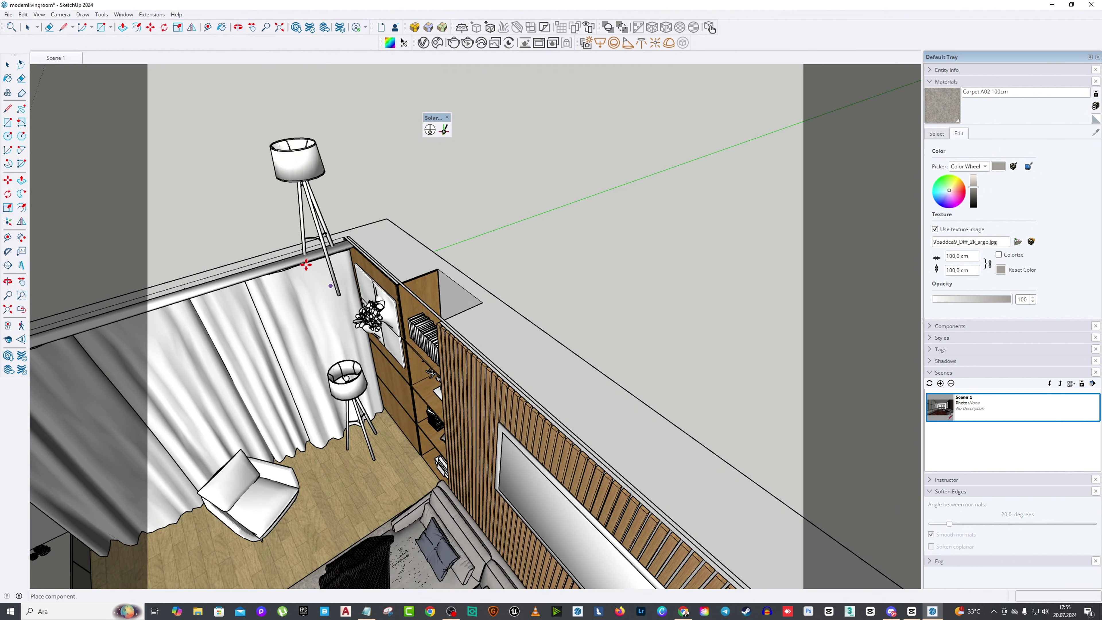
left_click(8, 65)
middle_click_drag(246, 298, 338, 247)
scroll(339, 260, "down", 3)
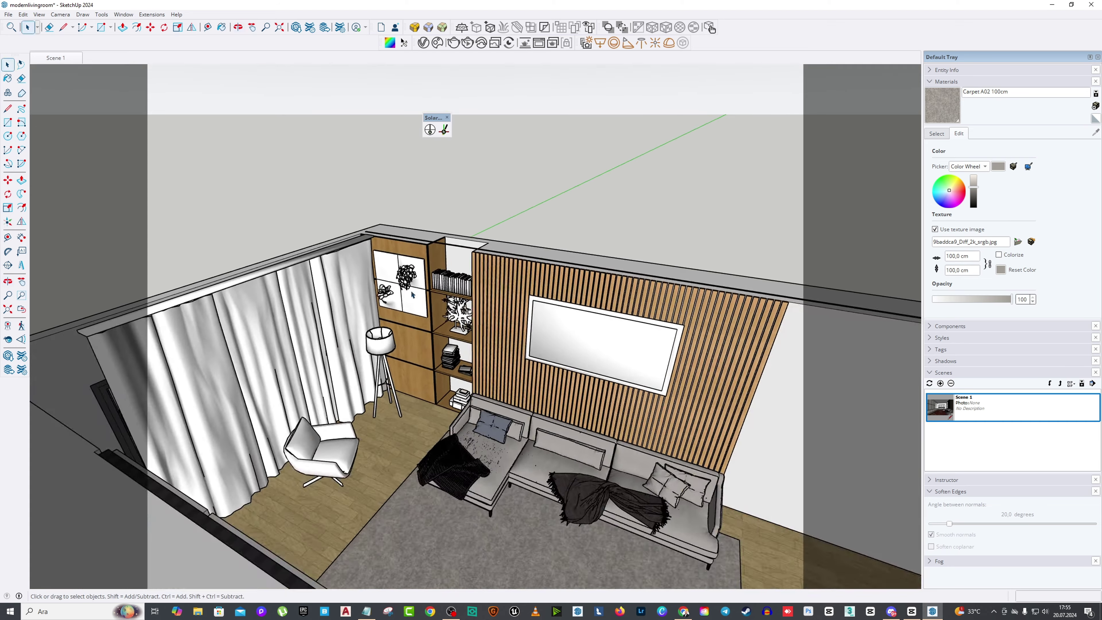
middle_click_drag(369, 335, 337, 320)
Step: Move the armchair closer to the curtain corner
left_click(349, 405)
middle_click_drag(352, 405, 354, 427)
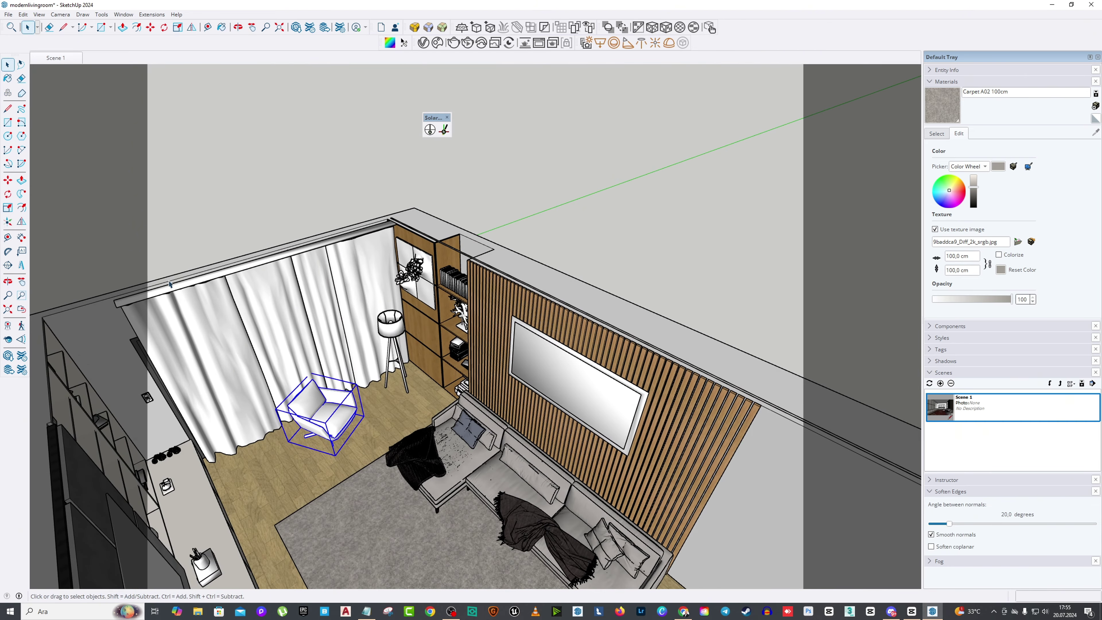
left_click(8, 180)
middle_click_drag(306, 382, 332, 434)
left_click(340, 447)
left_click(356, 440)
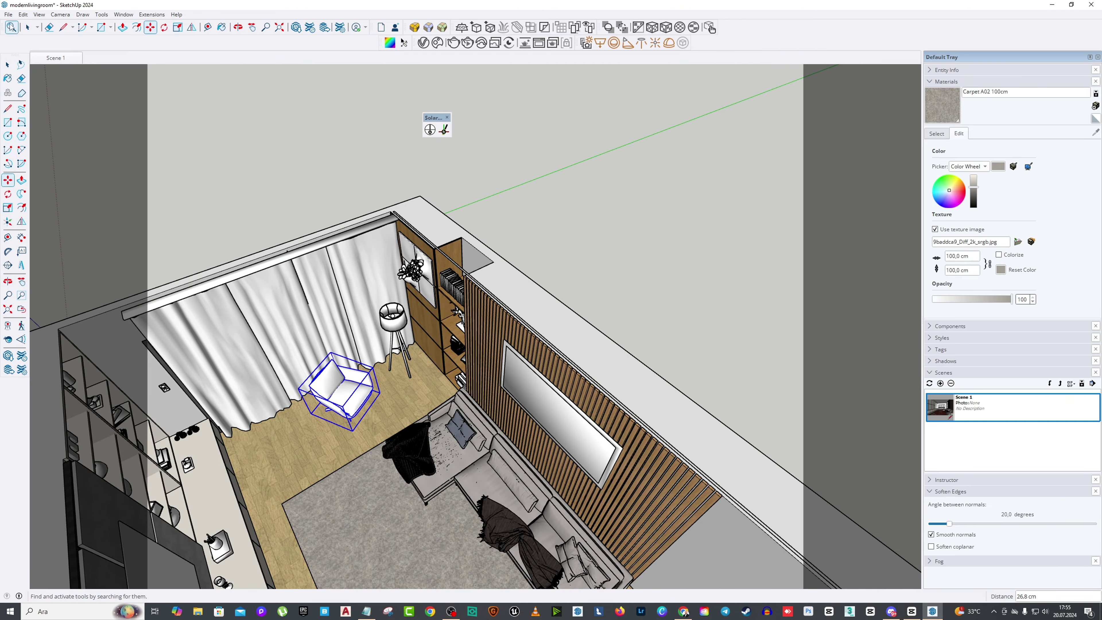
key("space")
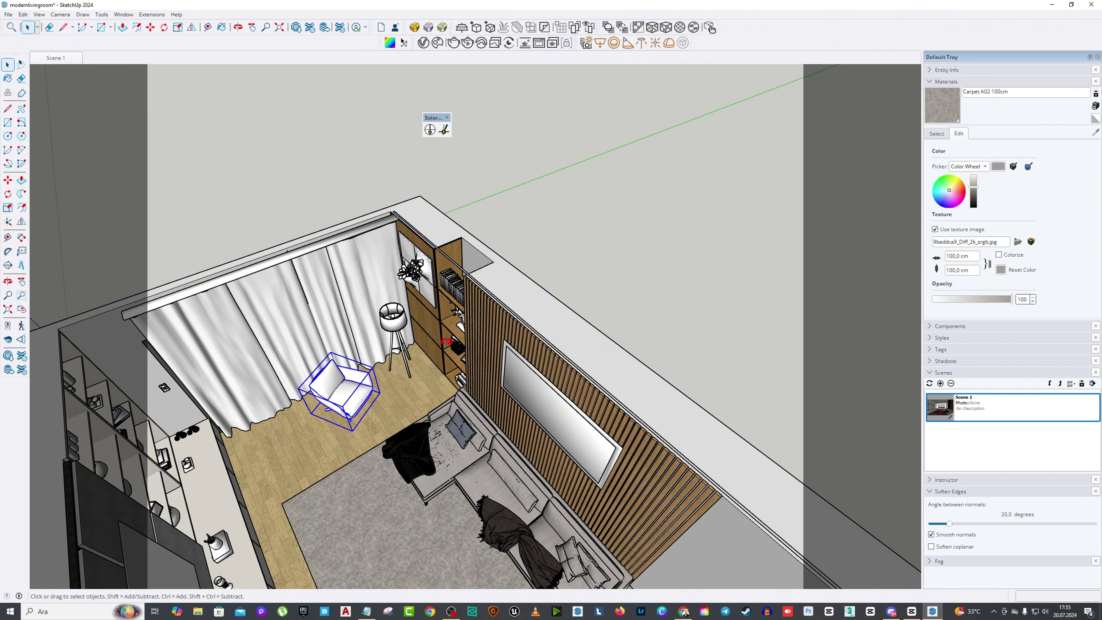
middle_click_drag(447, 341, 434, 382)
Step: Import kahvetepsisi.skp from G:\SKP ARŞİV\AKSESUARLAR into the living room model
scroll(482, 349, "down", 5)
left_click(8, 14)
left_click(21, 158)
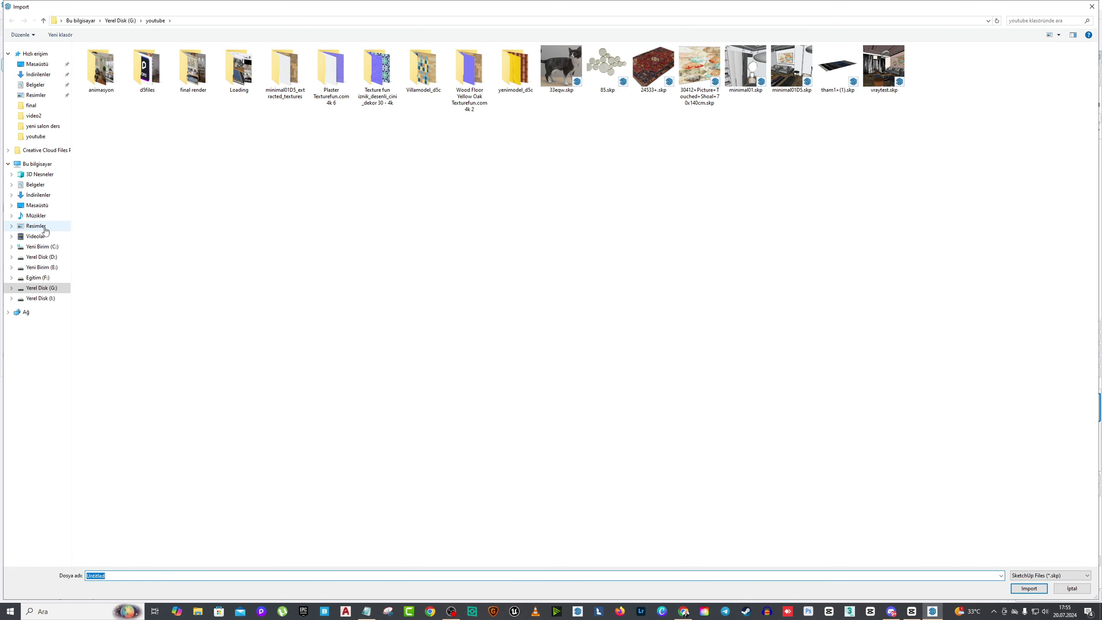
left_click(48, 288)
double_click(130, 140)
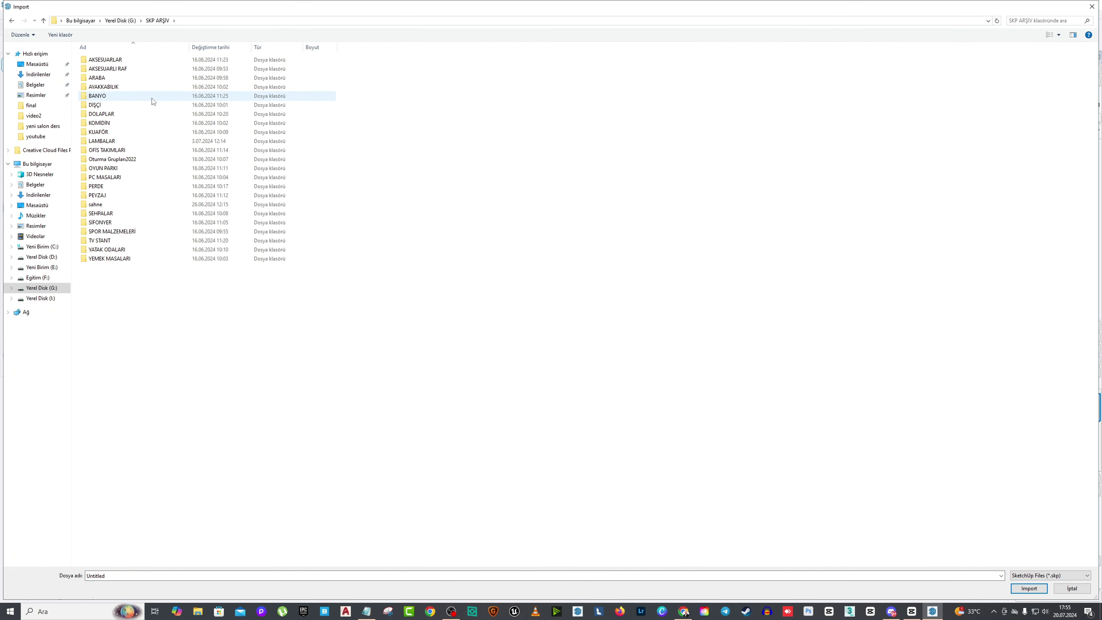
double_click(105, 60)
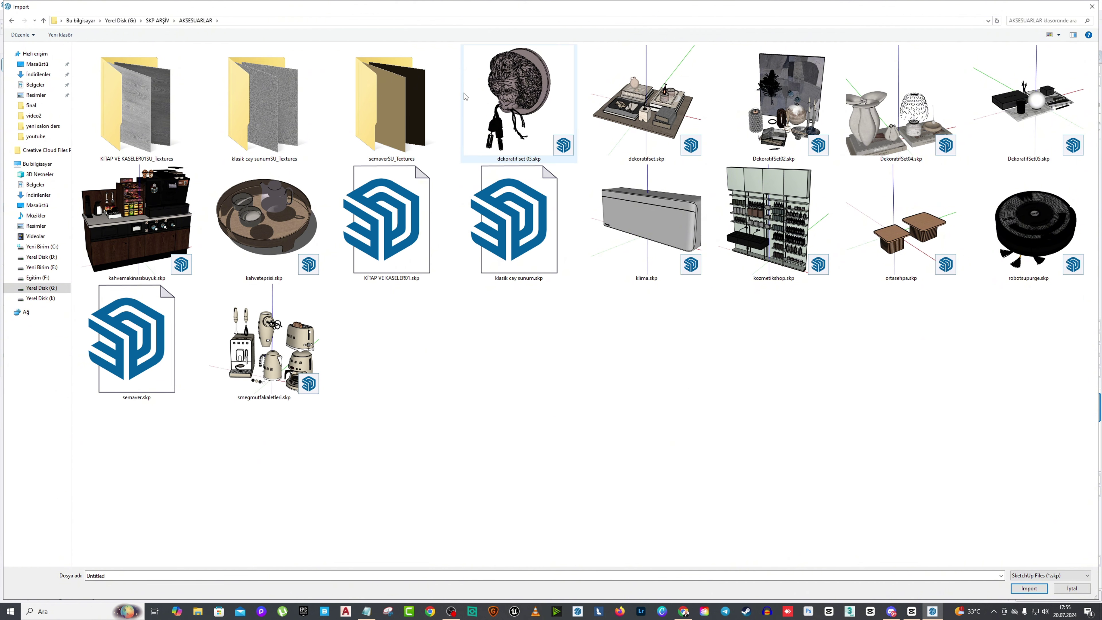
left_click(279, 231)
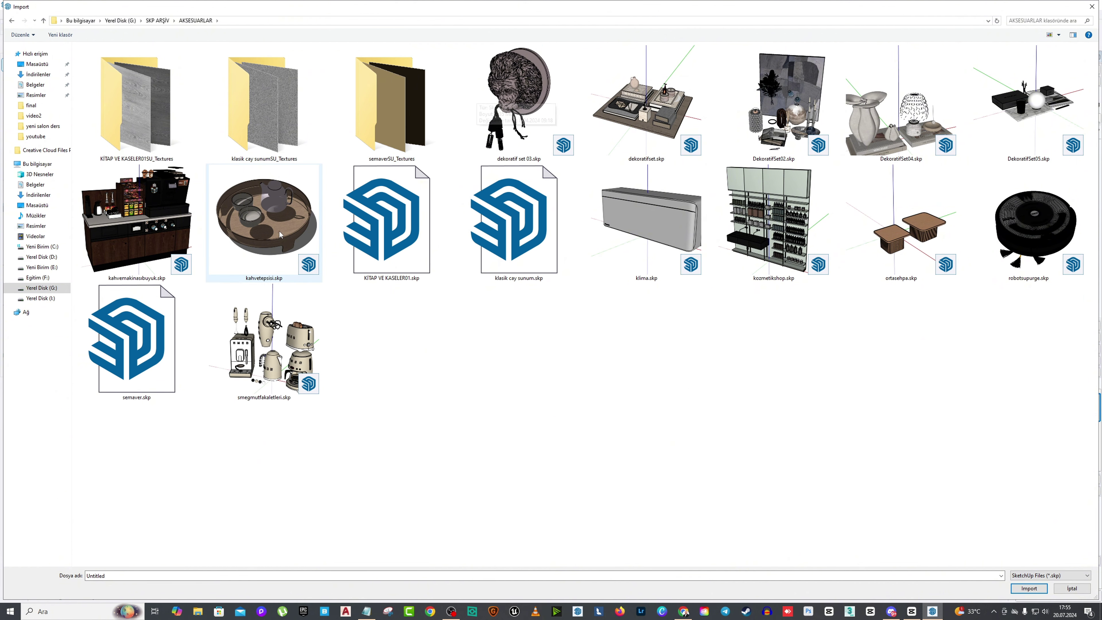
left_click(1027, 588)
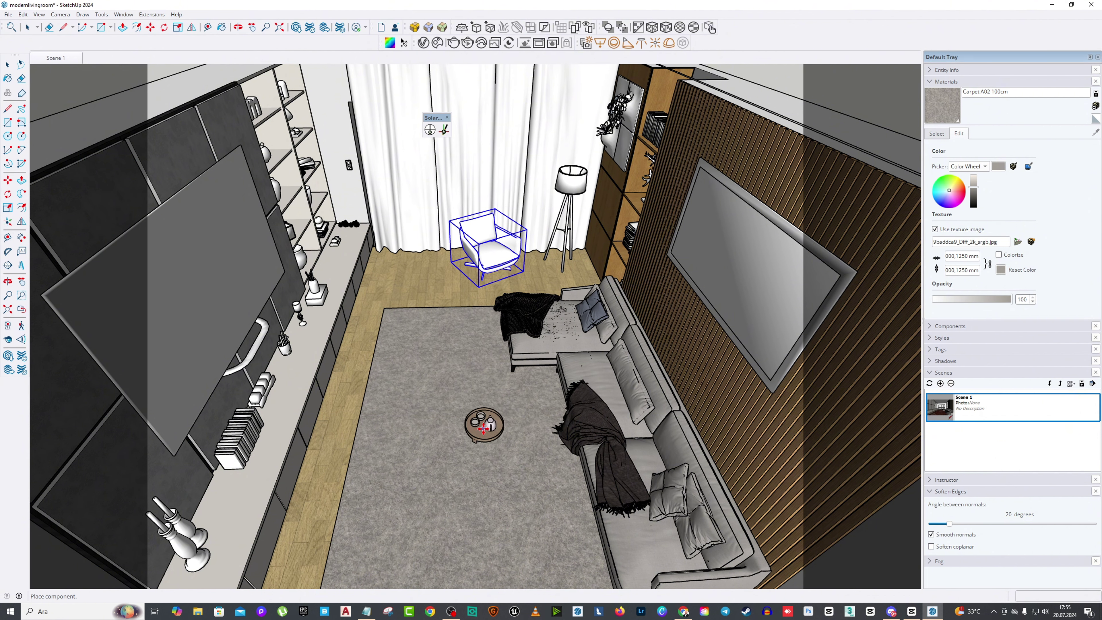
Step: Place the tray table on the rug and scale it up uniformly about 2.36 times
left_click(473, 426)
key("space")
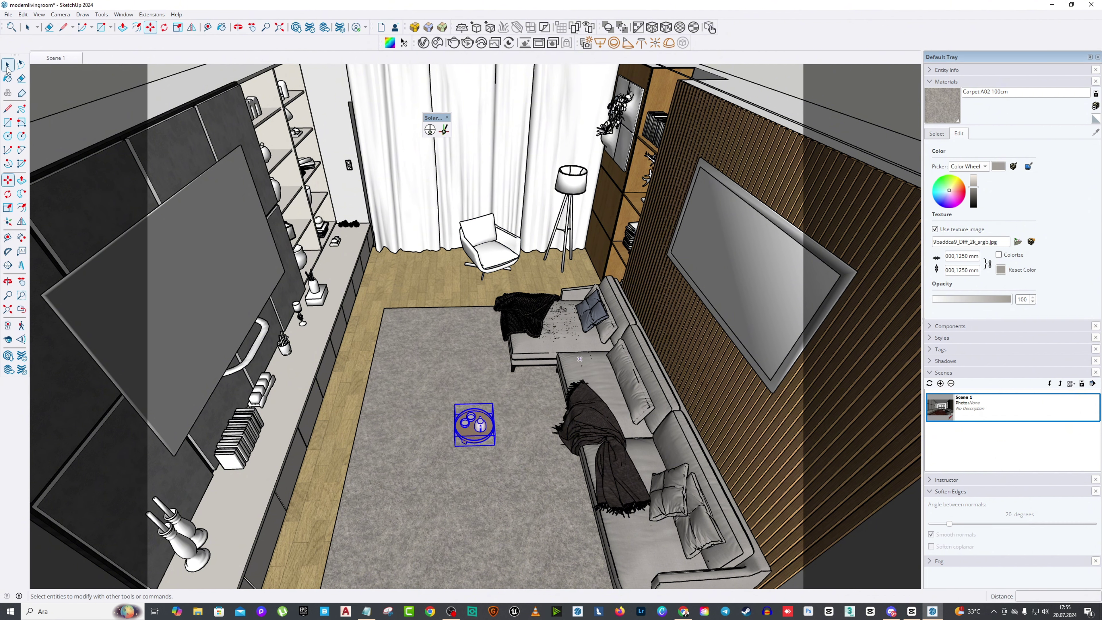
scroll(475, 483, "up", 1)
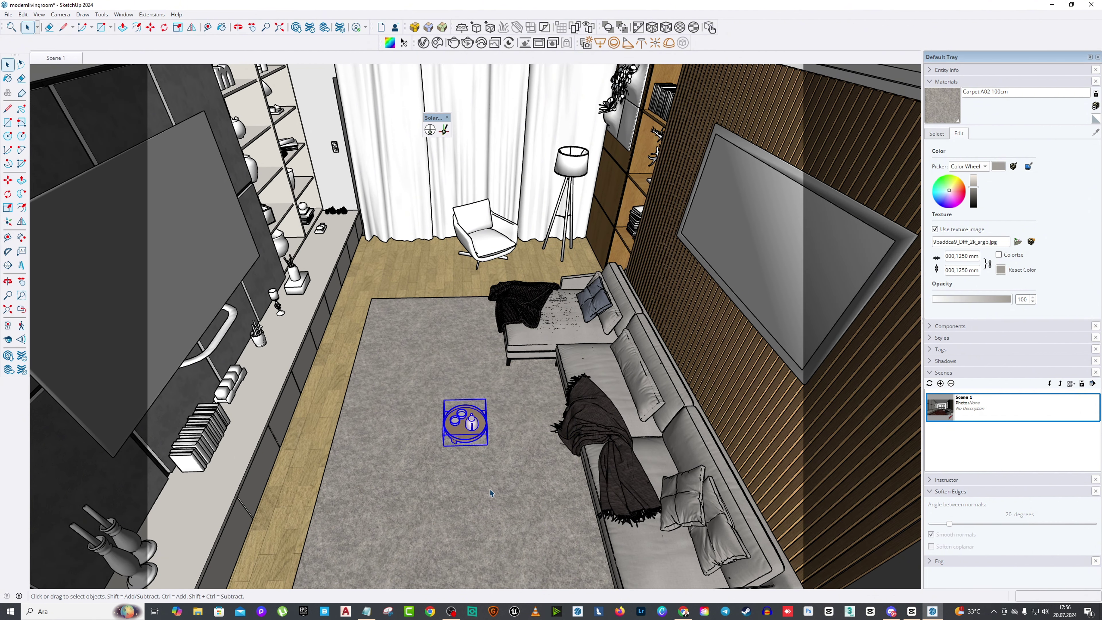
middle_click_drag(490, 490, 490, 422)
scroll(481, 389, "up", 4)
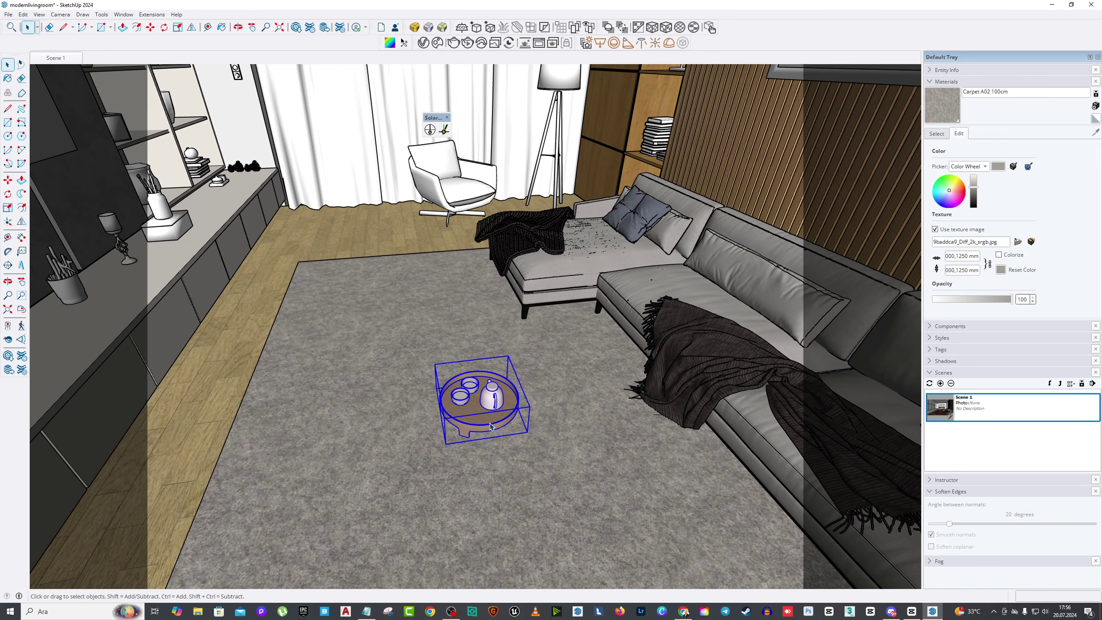
scroll(489, 423, "down", 1)
left_click(8, 209)
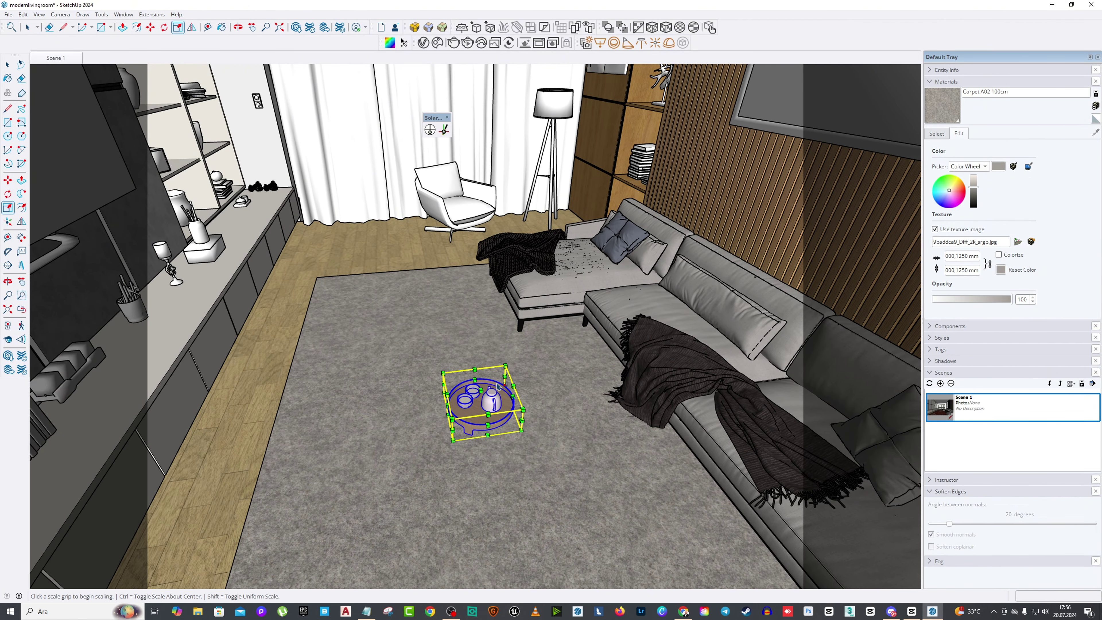
left_click_drag(504, 367, 581, 305)
middle_click_drag(541, 376, 490, 356)
scroll(490, 356, "down", 2)
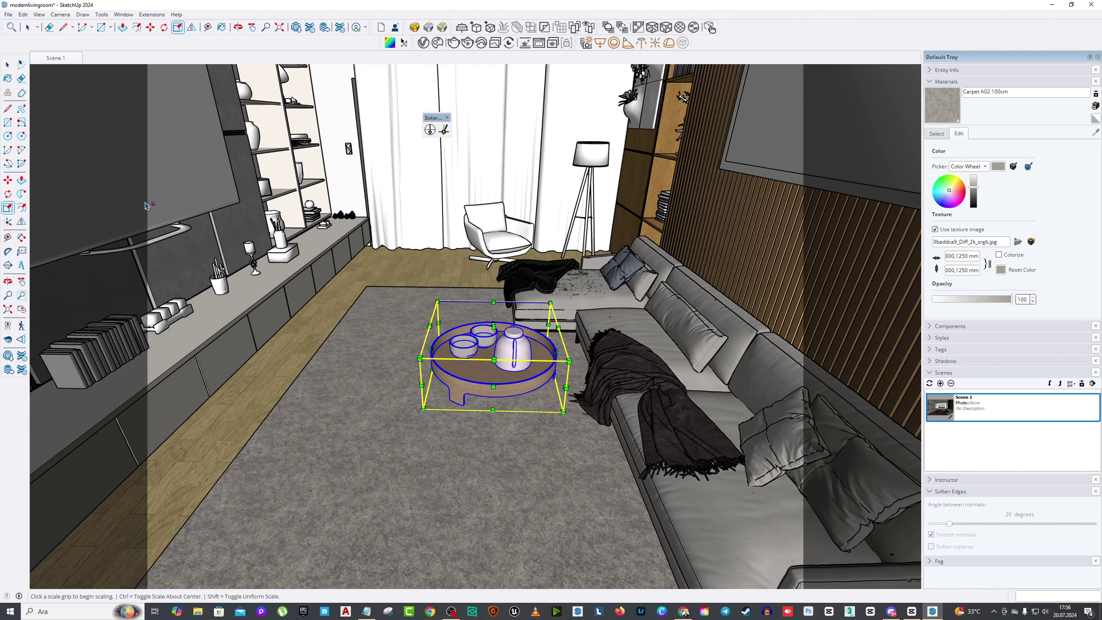
Step: Open the table group and delete the jug and both bowls from its tray
left_click(8, 65)
scroll(487, 341, "up", 3)
scroll(487, 342, "up", 2)
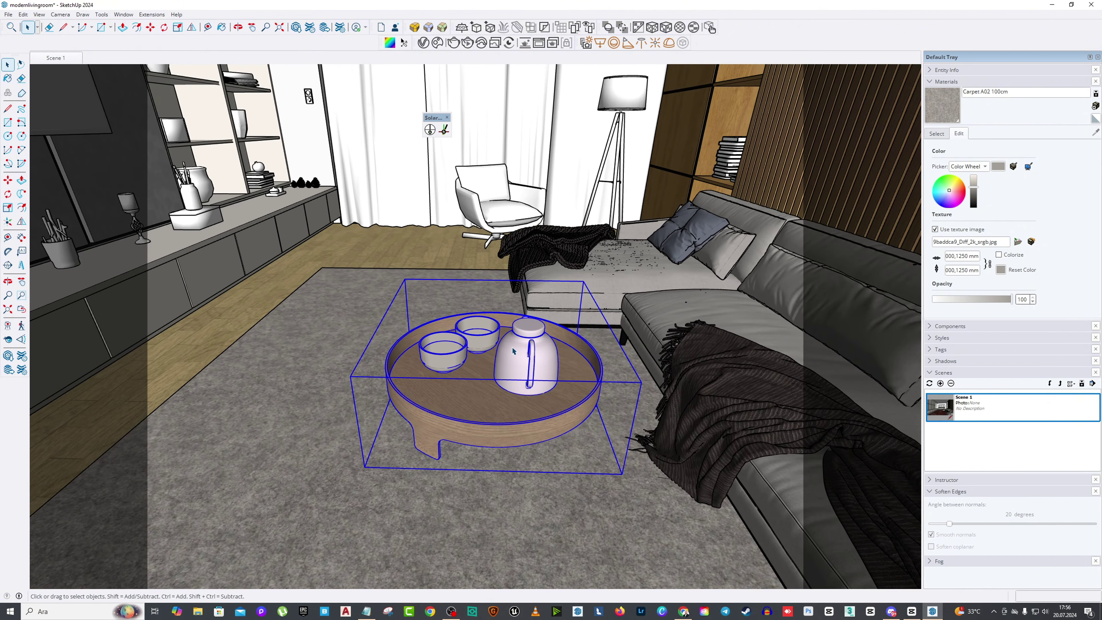
double_click(513, 363)
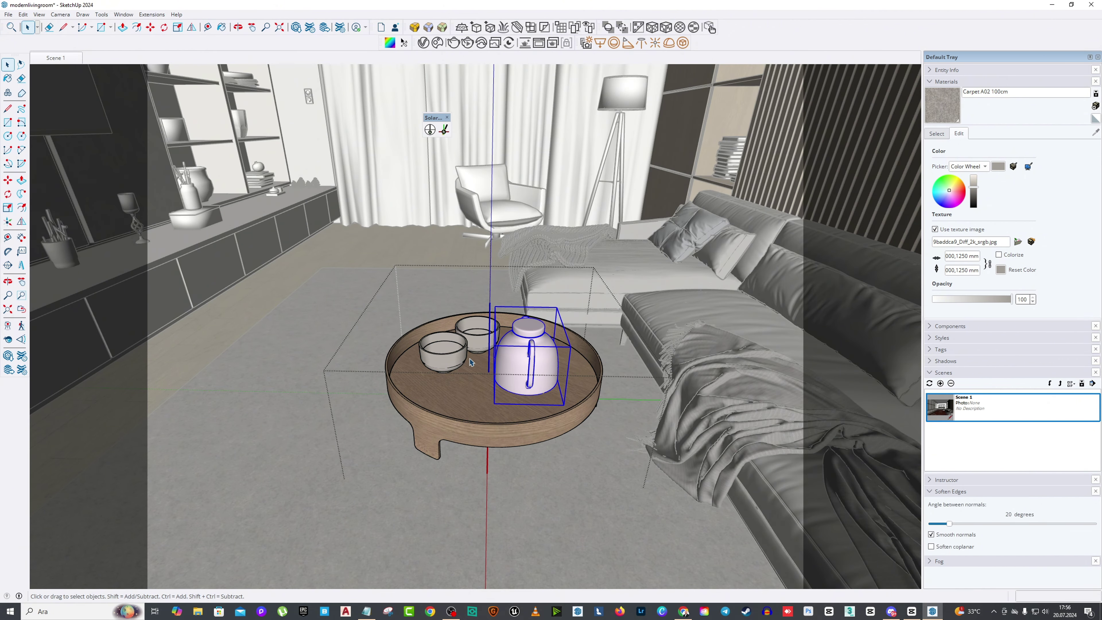
key("Delete")
left_click(477, 334)
key("Delete")
left_click(464, 370)
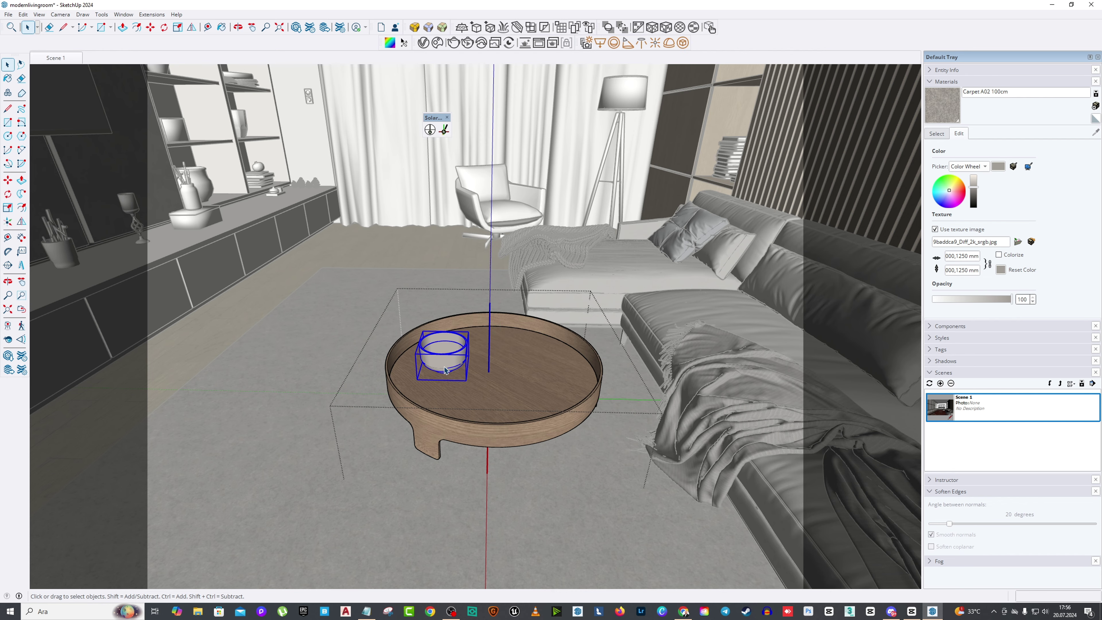
middle_click_drag(435, 384, 437, 362)
key("Delete")
Step: Move the tray table on the rug, undoing the misplaced first move, then shift it again
left_click(437, 362)
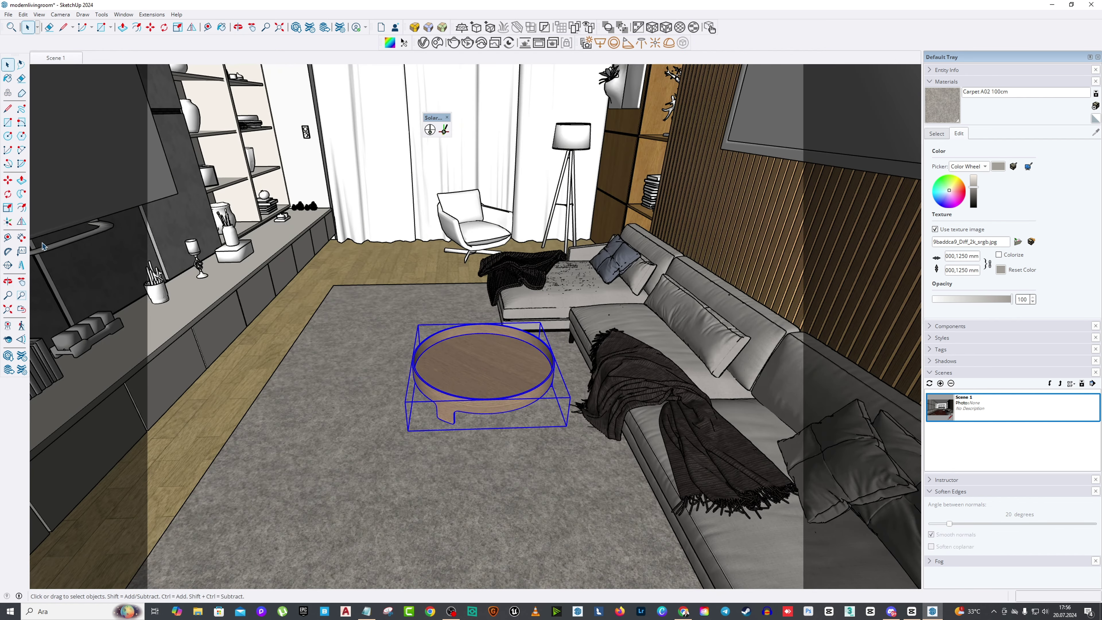
key("m")
left_click(506, 498)
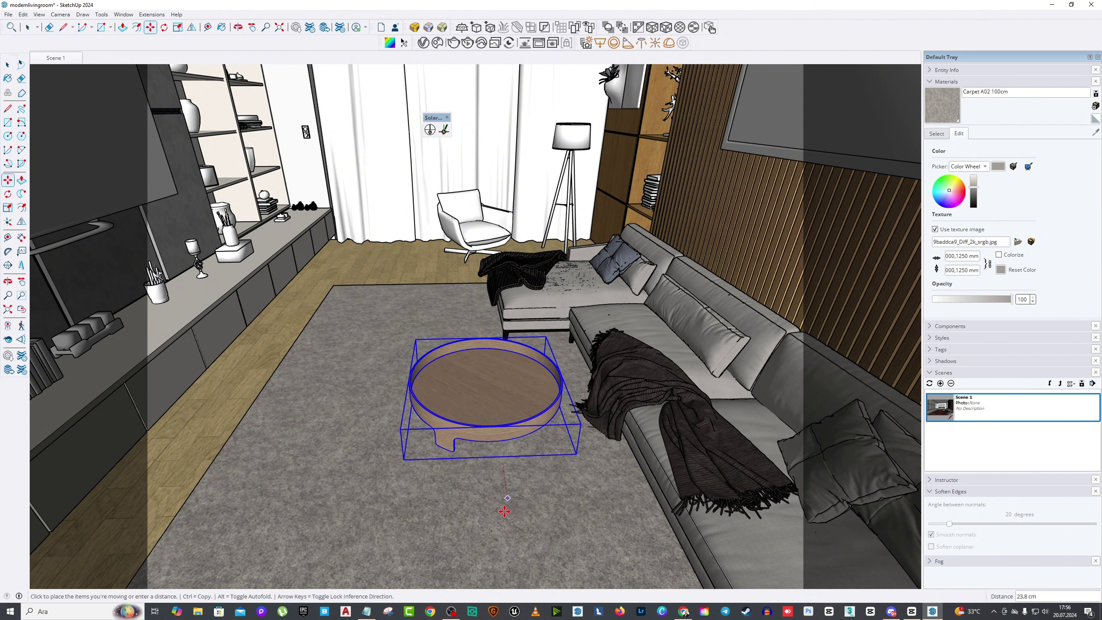
left_click(535, 498)
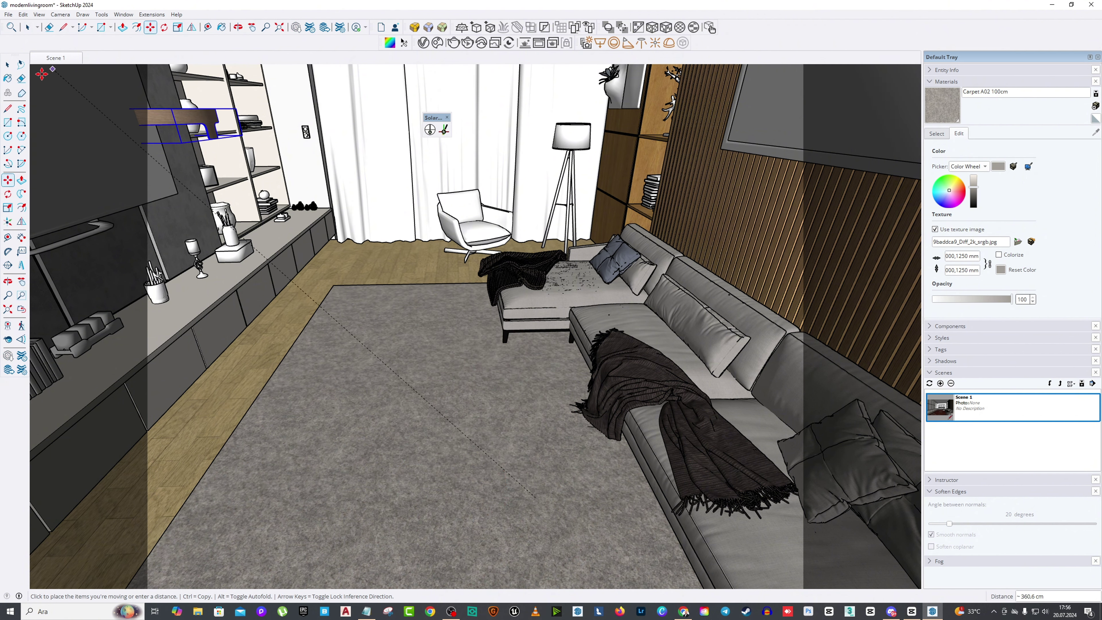
left_click(6, 64)
scroll(454, 304, "down", 3)
middle_click_drag(475, 306, 481, 341)
key("ctrl+z")
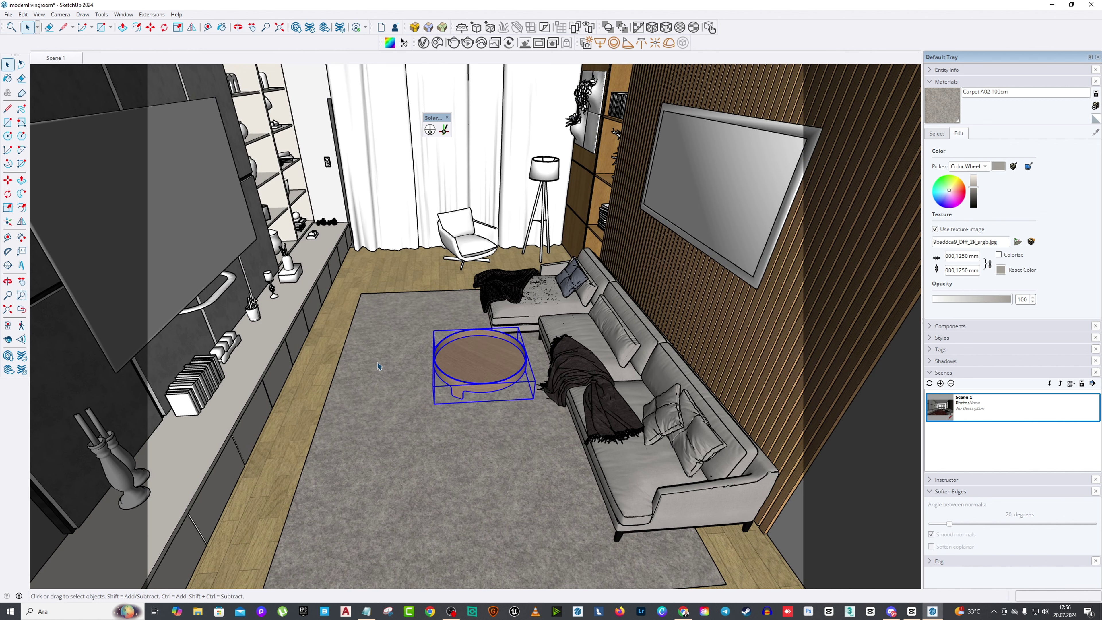
middle_click_drag(466, 389, 414, 439)
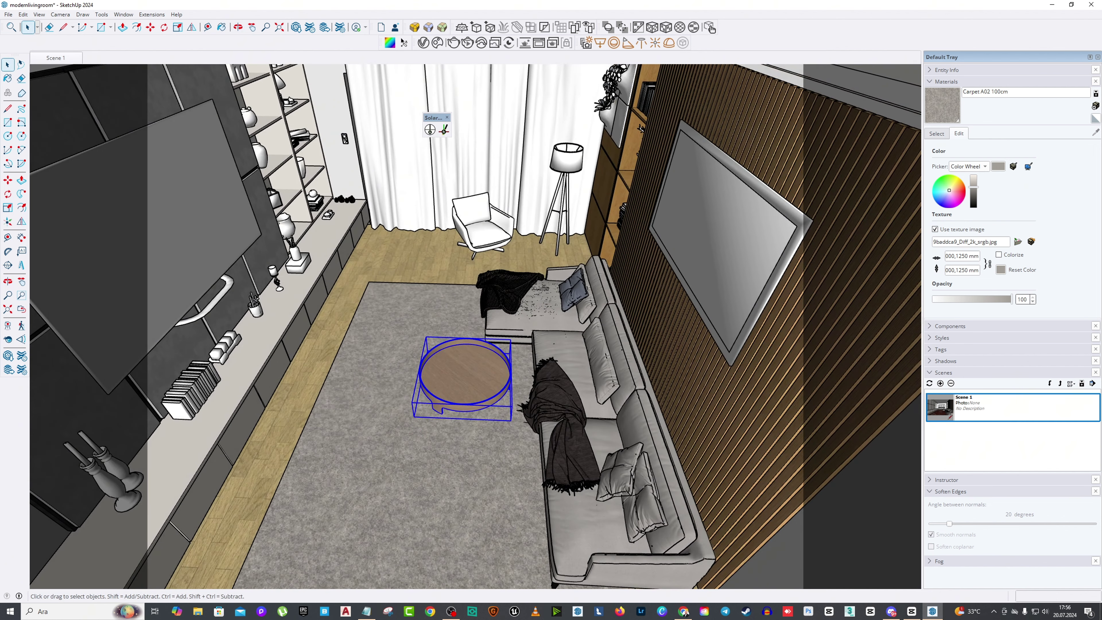
left_click(6, 181)
left_click(460, 457)
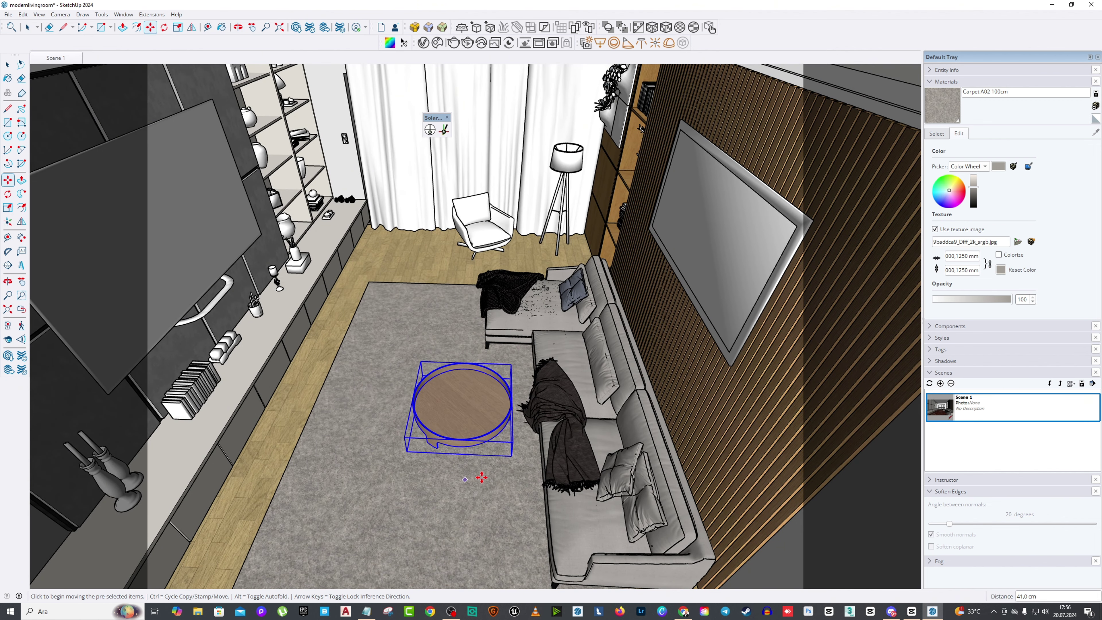
middle_click_drag(462, 474, 486, 405)
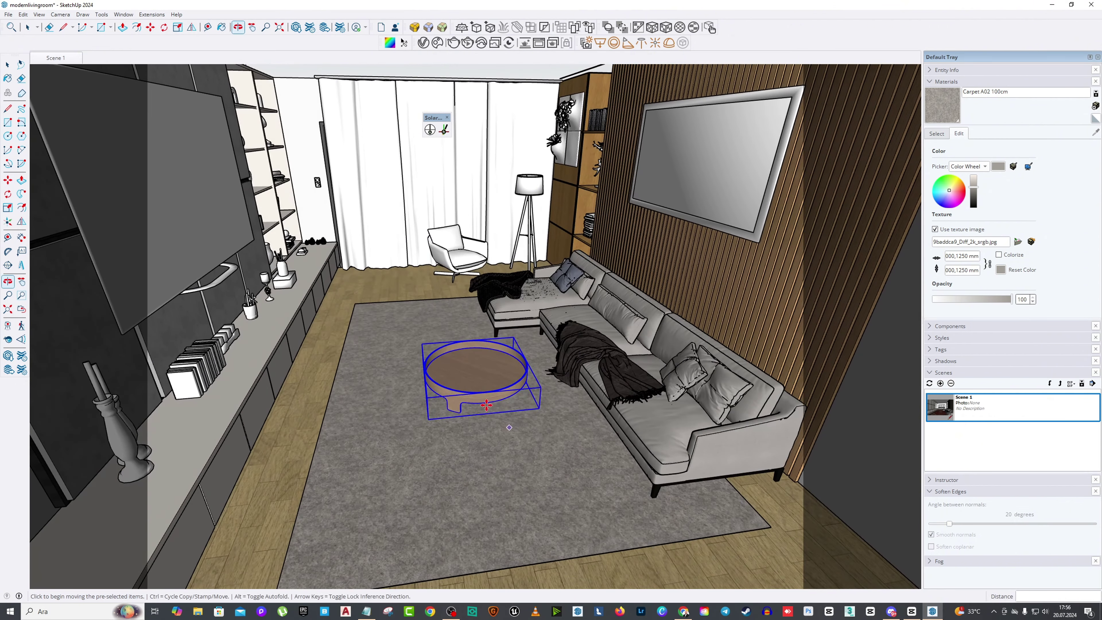
Step: Undo the round coffee table's last resize to restore its earlier height
key("s")
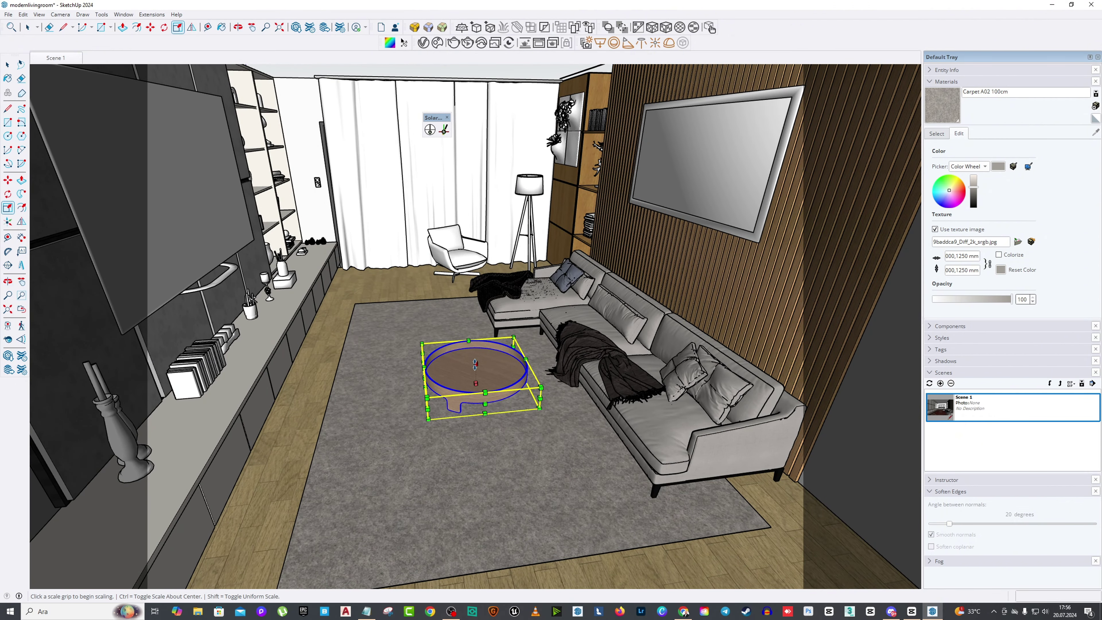
middle_click_drag(494, 365, 427, 330)
left_click(8, 65)
middle_click_drag(372, 288, 391, 357)
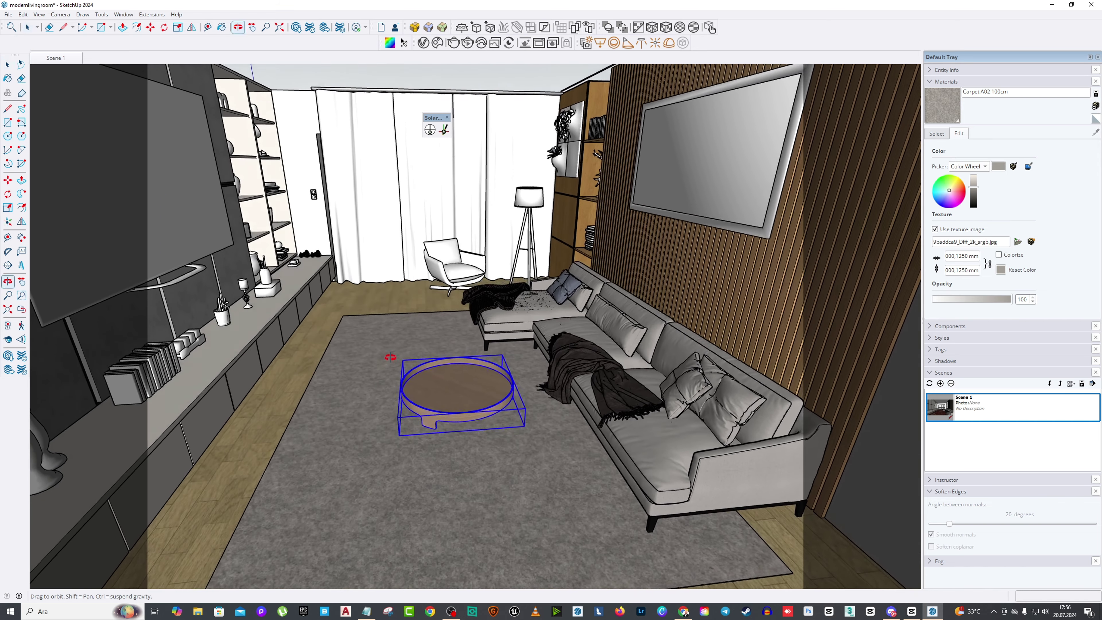
scroll(460, 387, "up", 3)
key("ctrl+z")
middle_click_drag(494, 337, 462, 407)
scroll(482, 351, "down", 2)
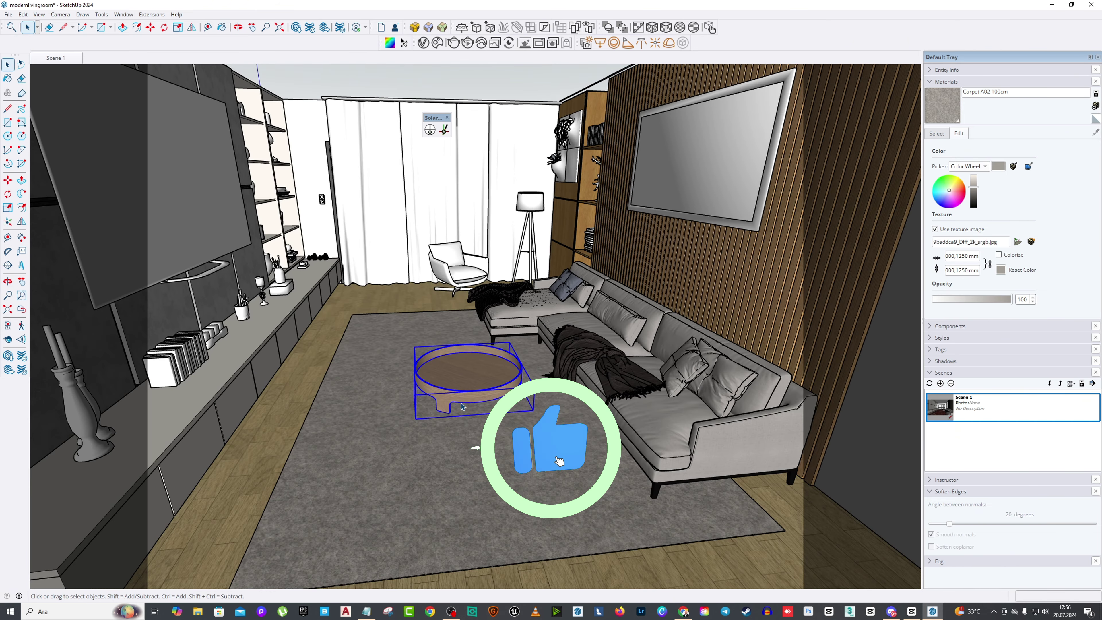
scroll(463, 406, "down", 1)
Step: Select the grey rug and scale its front-middle edge inward toward the sofa
left_click(373, 488)
middle_click_drag(403, 460, 371, 442)
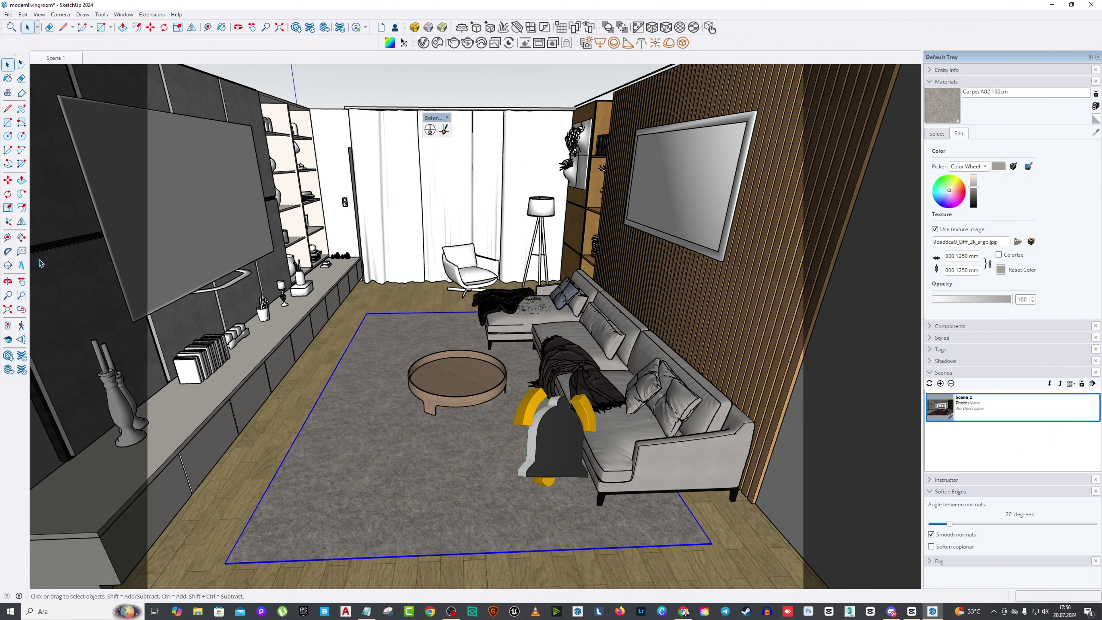
key("s")
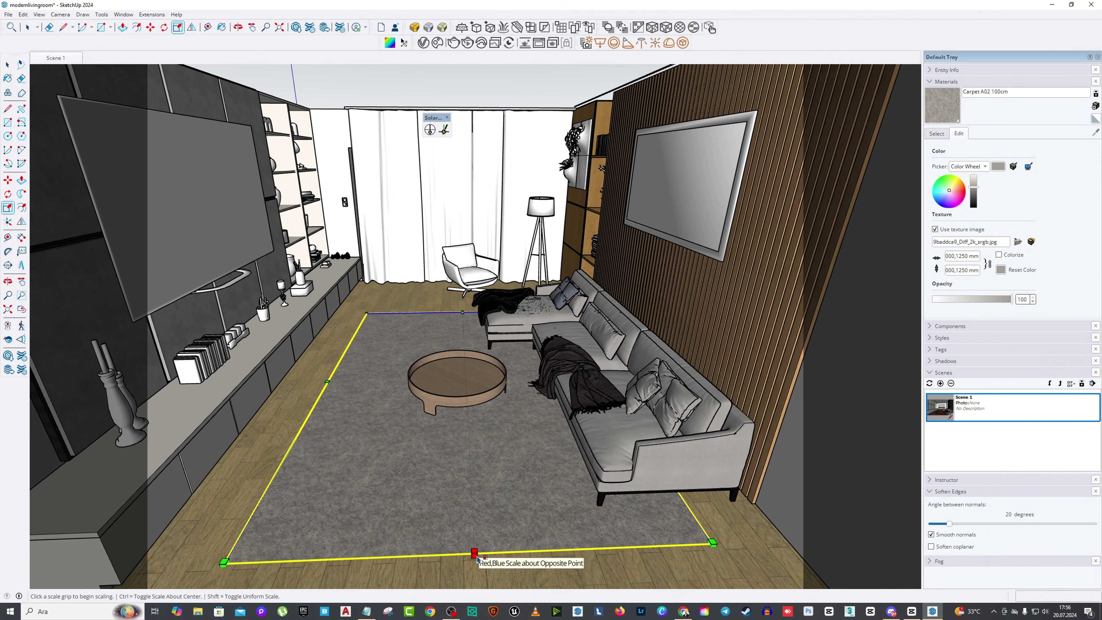
middle_click_drag(479, 558, 408, 565)
scroll(447, 575, "up", 4)
left_click_drag(416, 536, 427, 486)
key("shift+space")
scroll(477, 347, "down", 5)
middle_click_drag(477, 304, 499, 369)
middle_click_drag(499, 347, 504, 290, "shift")
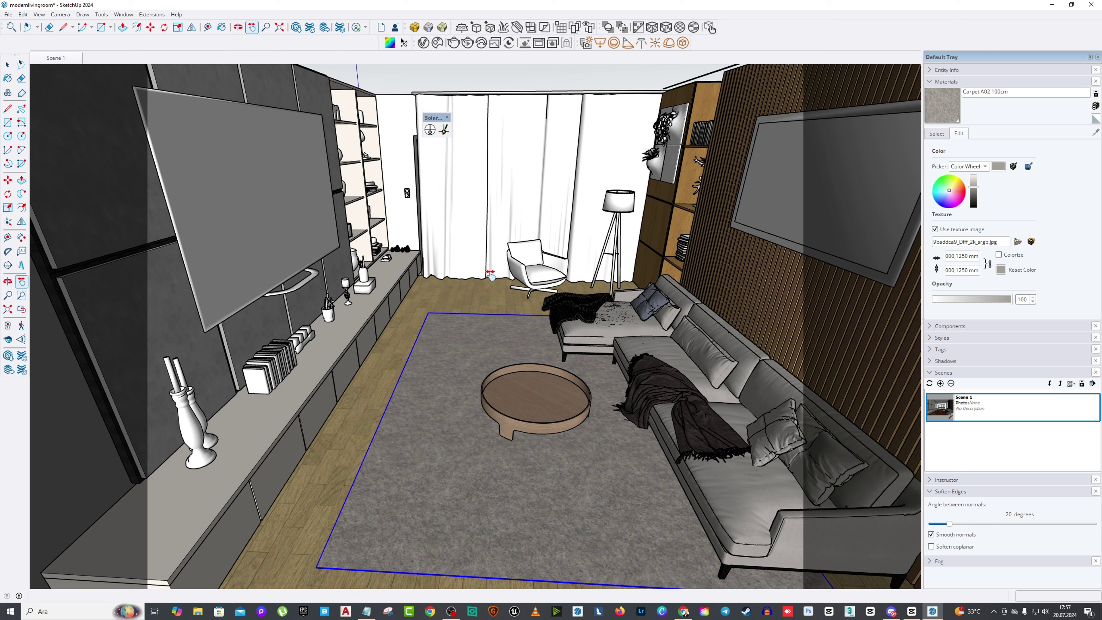
Step: Open the Chaos Cosmos library and browse the Lighting assets
left_click(404, 46)
scroll(629, 283, "up", 10)
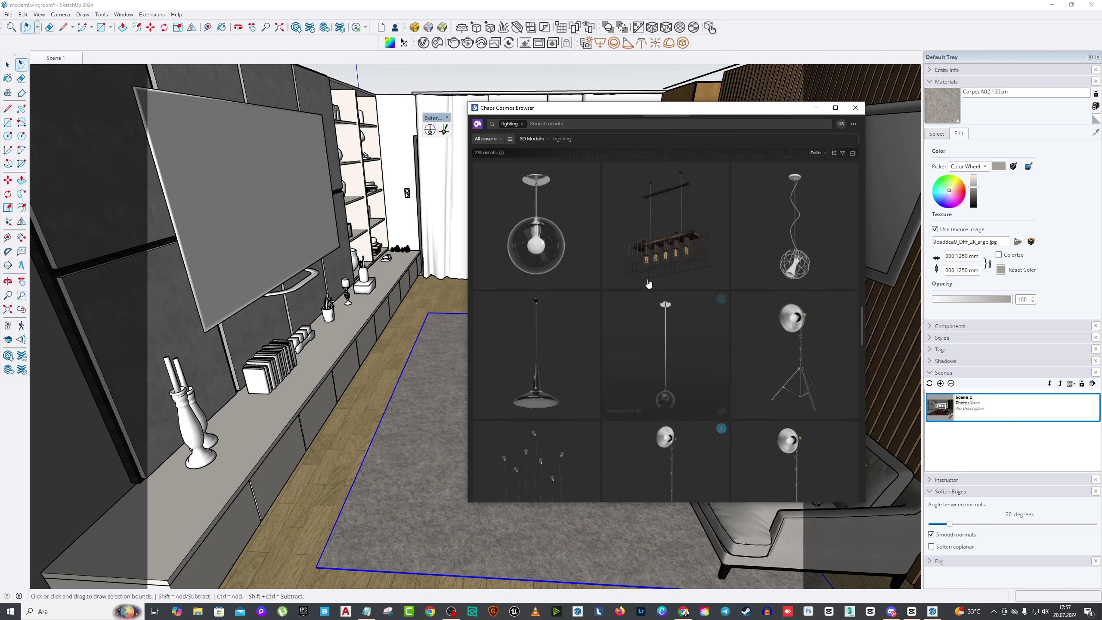
left_click_drag(642, 109, 479, 164)
scroll(530, 356, "up", 10)
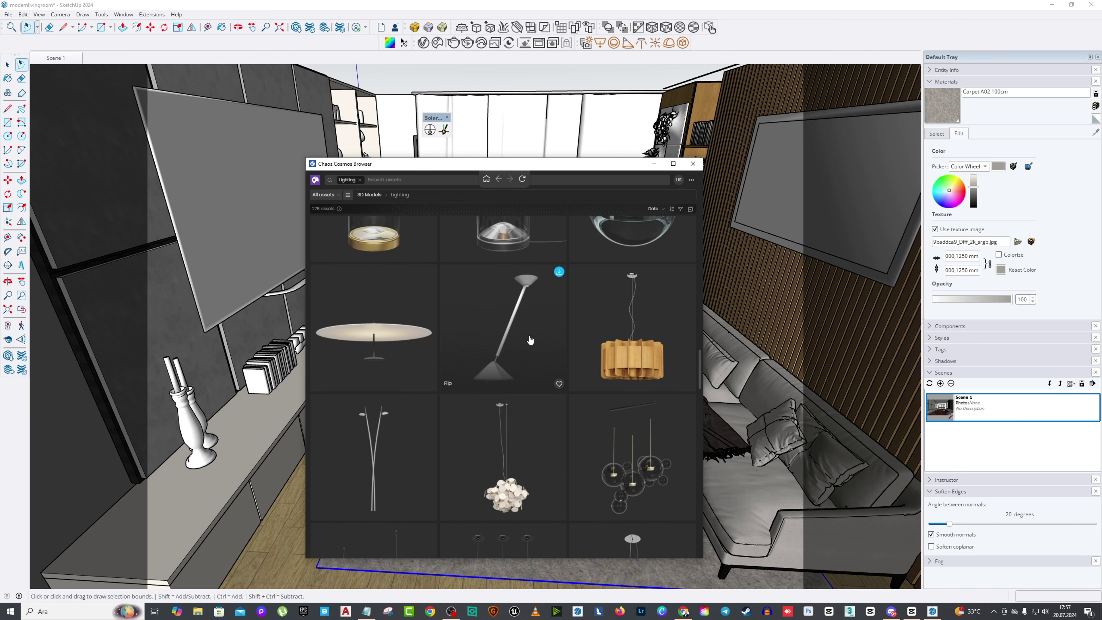
scroll(534, 441, "up", 10)
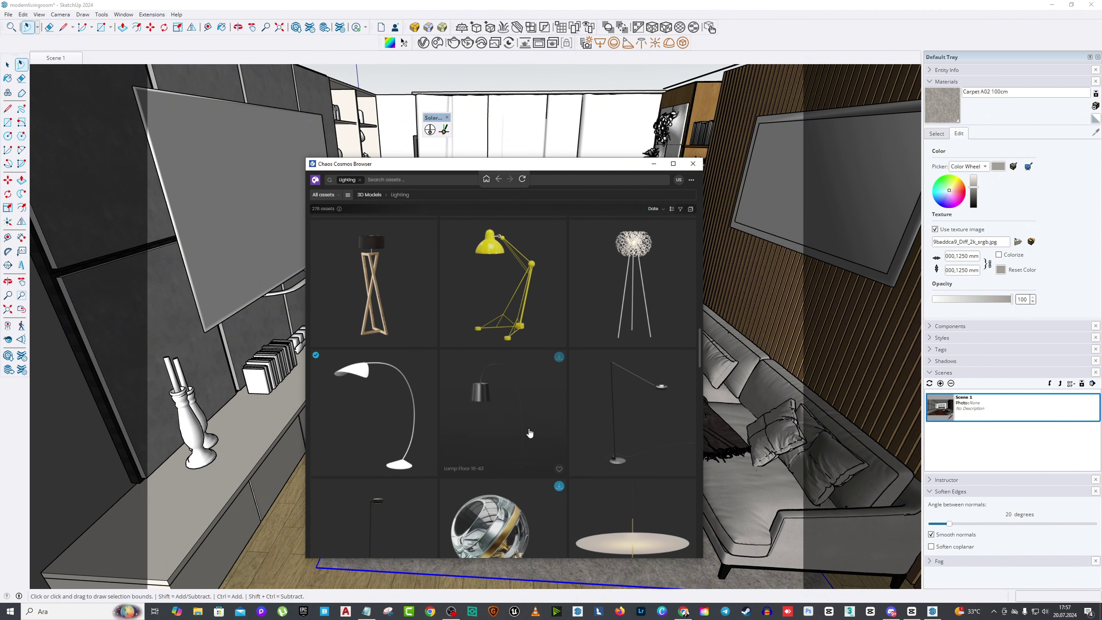
scroll(522, 423, "up", 10)
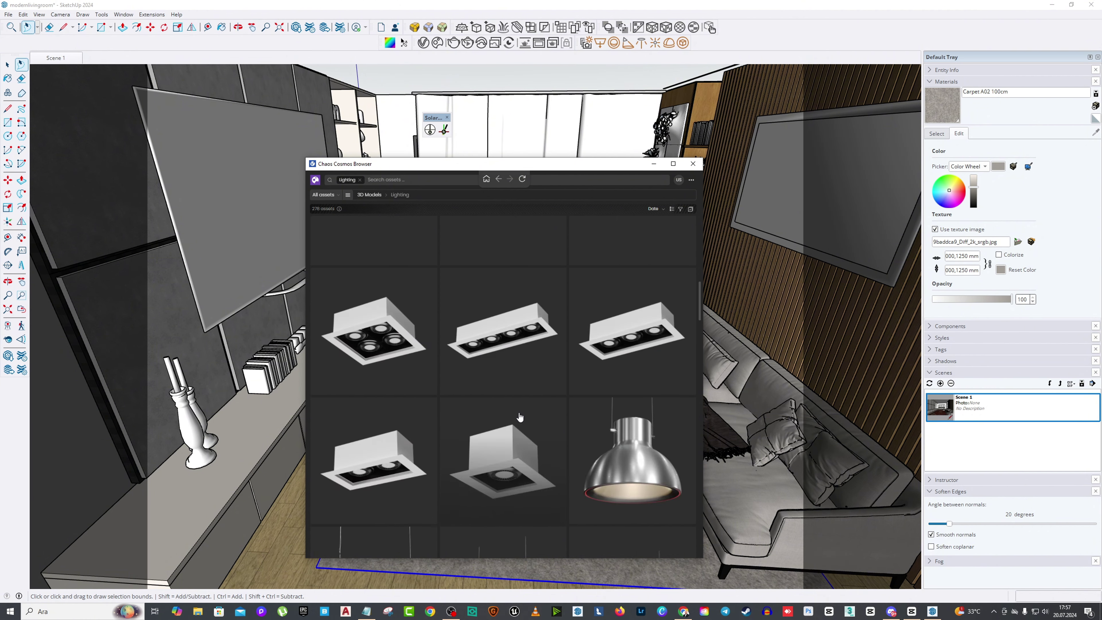
scroll(517, 413, "up", 10)
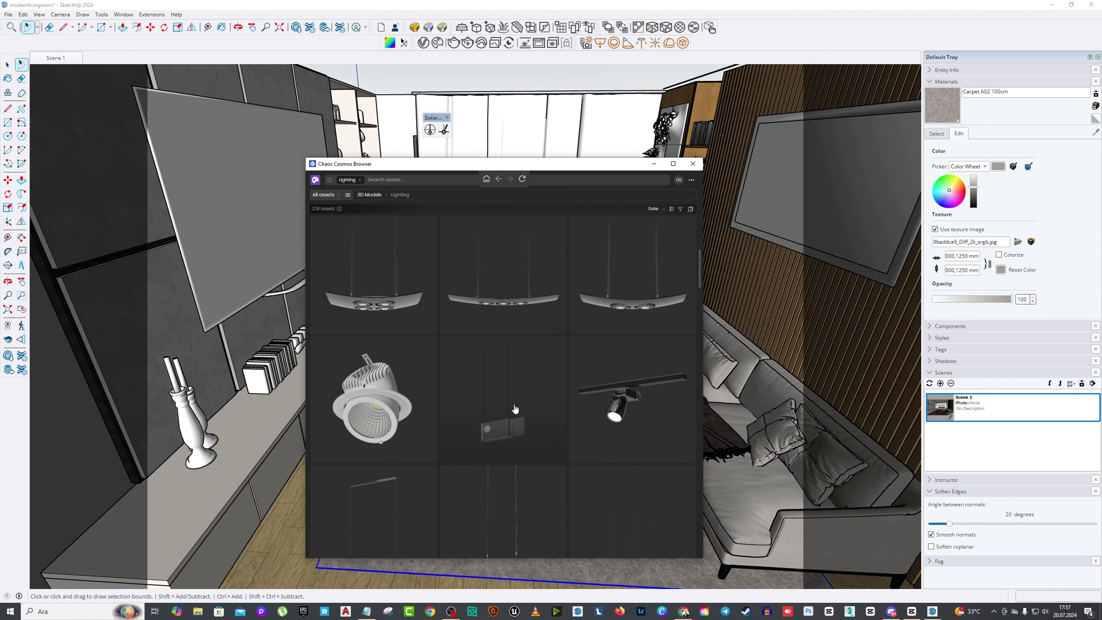
scroll(513, 406, "down", 3)
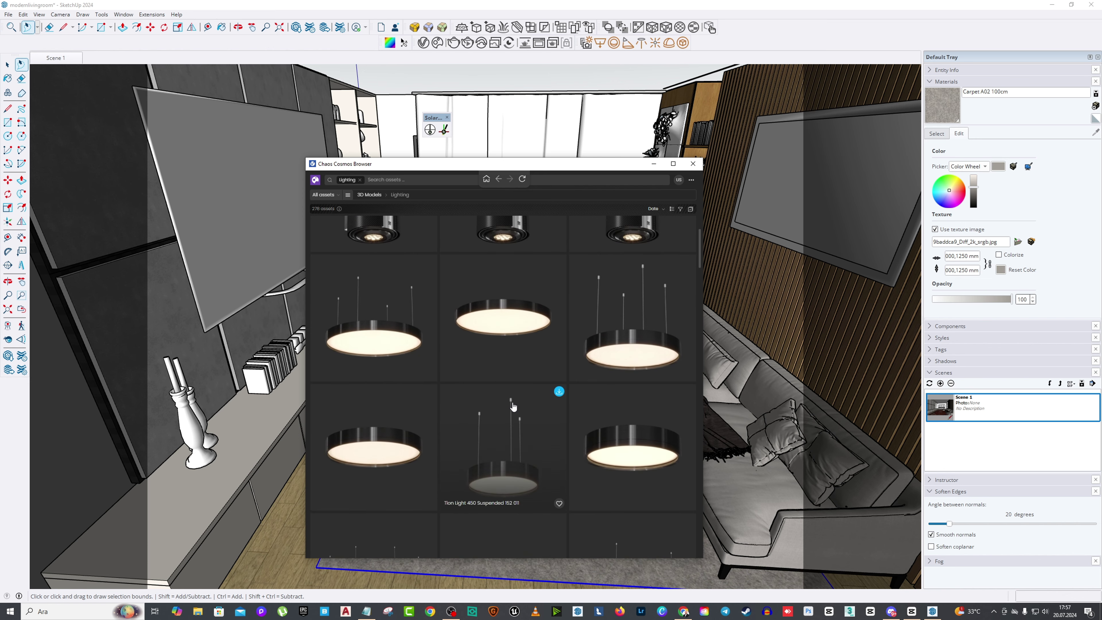
scroll(499, 408, "up", 10)
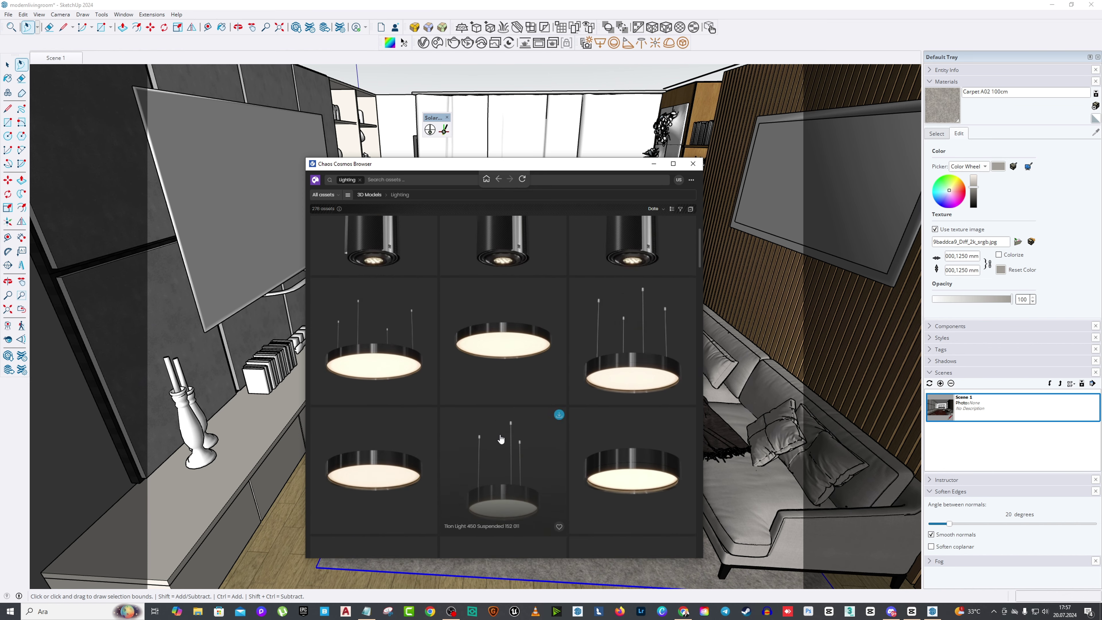
scroll(485, 400, "down", 2)
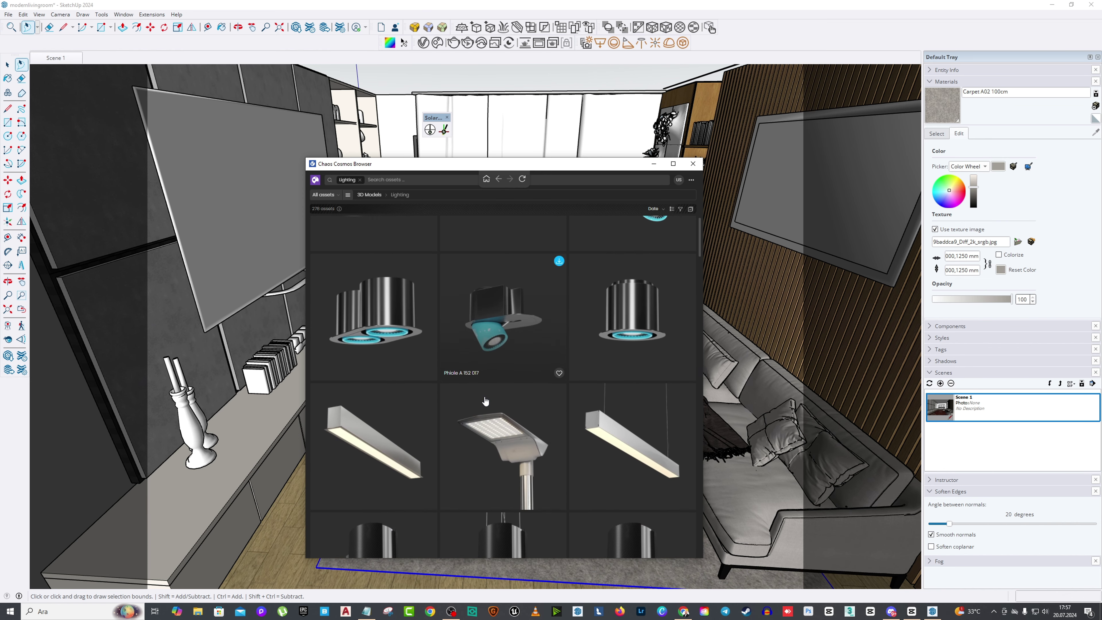
scroll(485, 400, "up", 6)
scroll(485, 400, "up", 10)
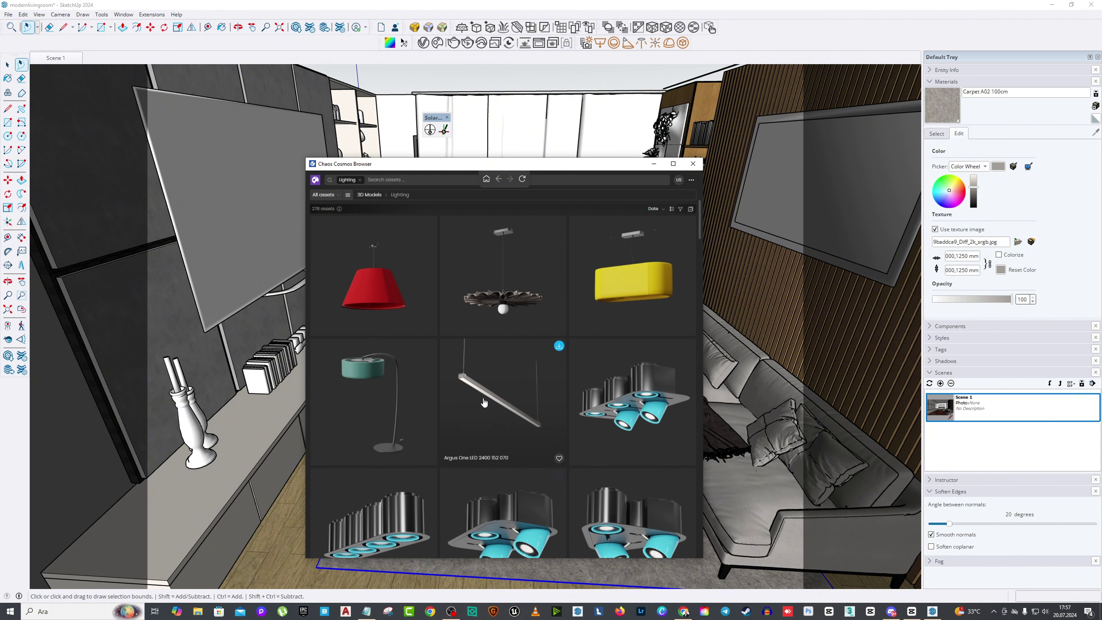
scroll(481, 421, "down", 5)
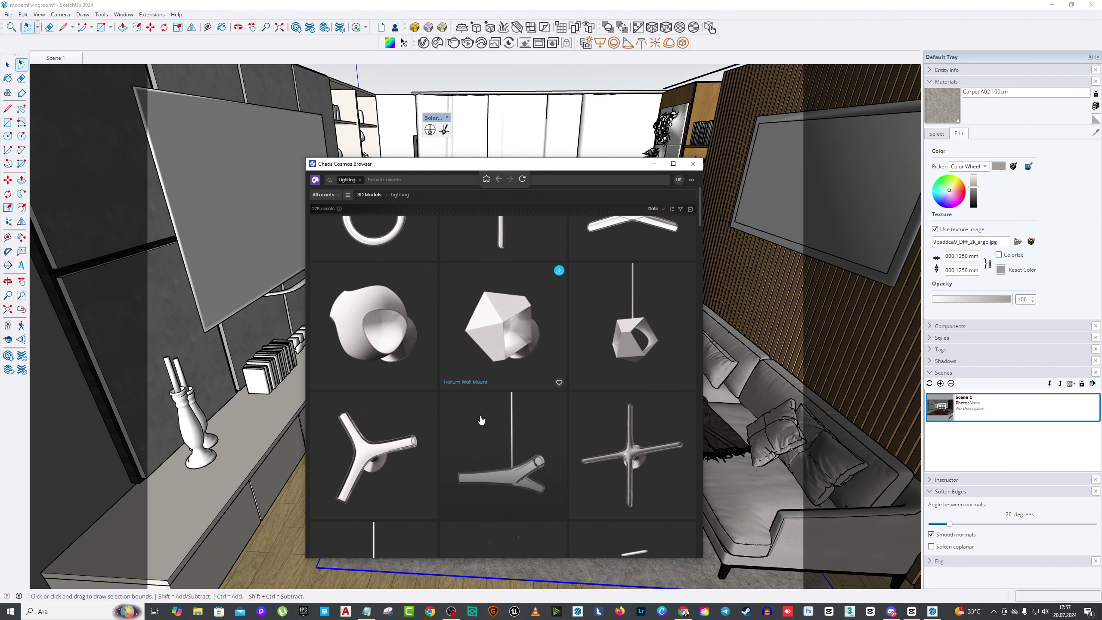
scroll(477, 434, "up", 10)
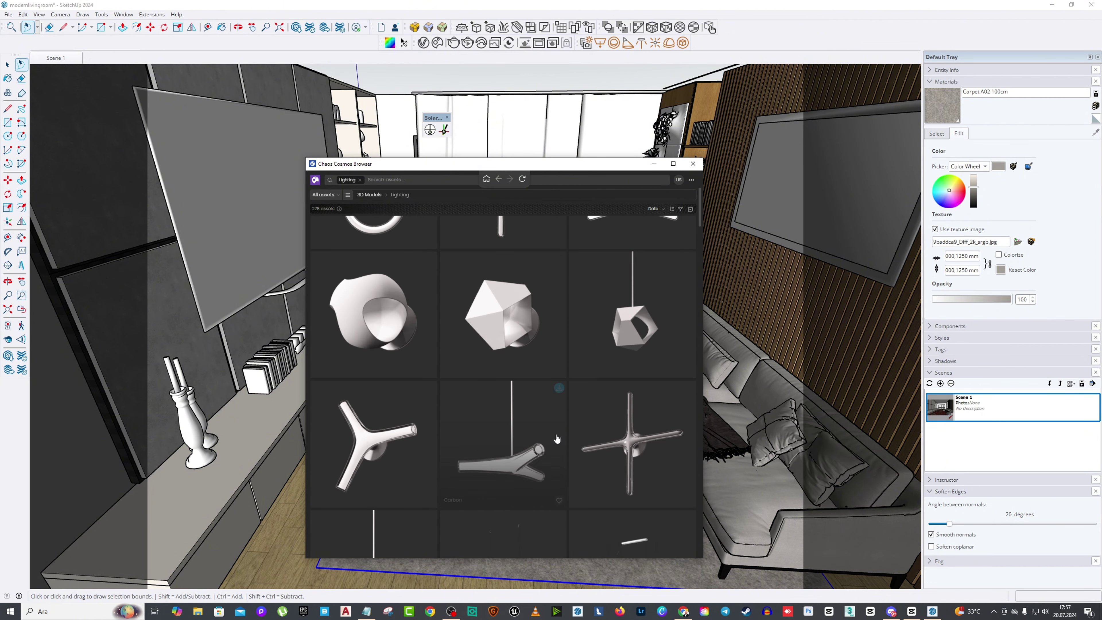
scroll(521, 434, "up", 2)
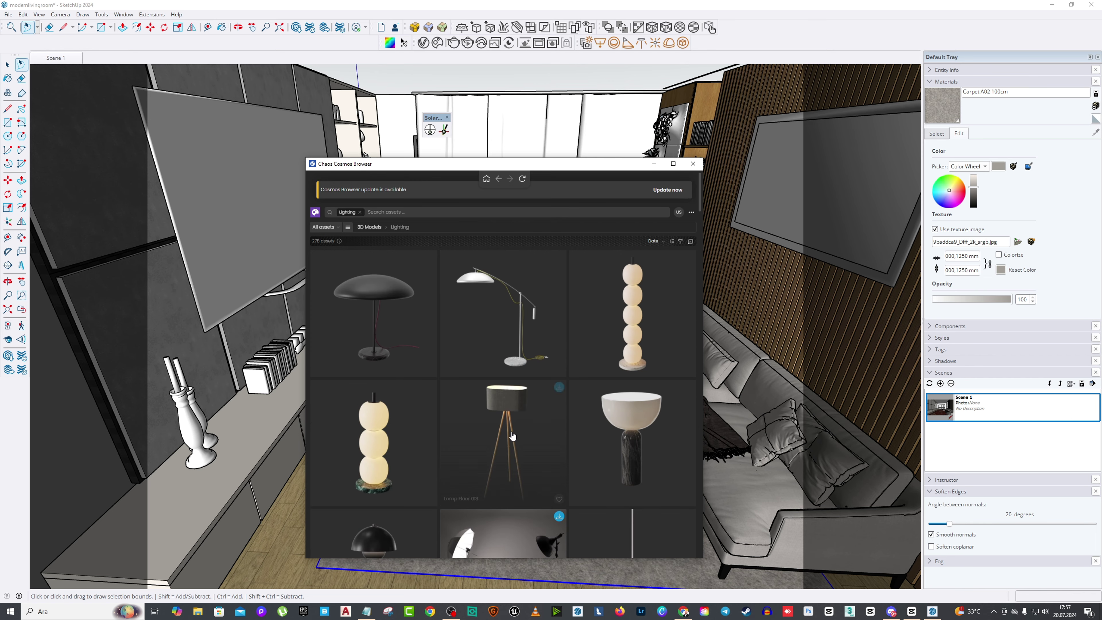
scroll(546, 397, "down", 5)
scroll(546, 399, "up", 2)
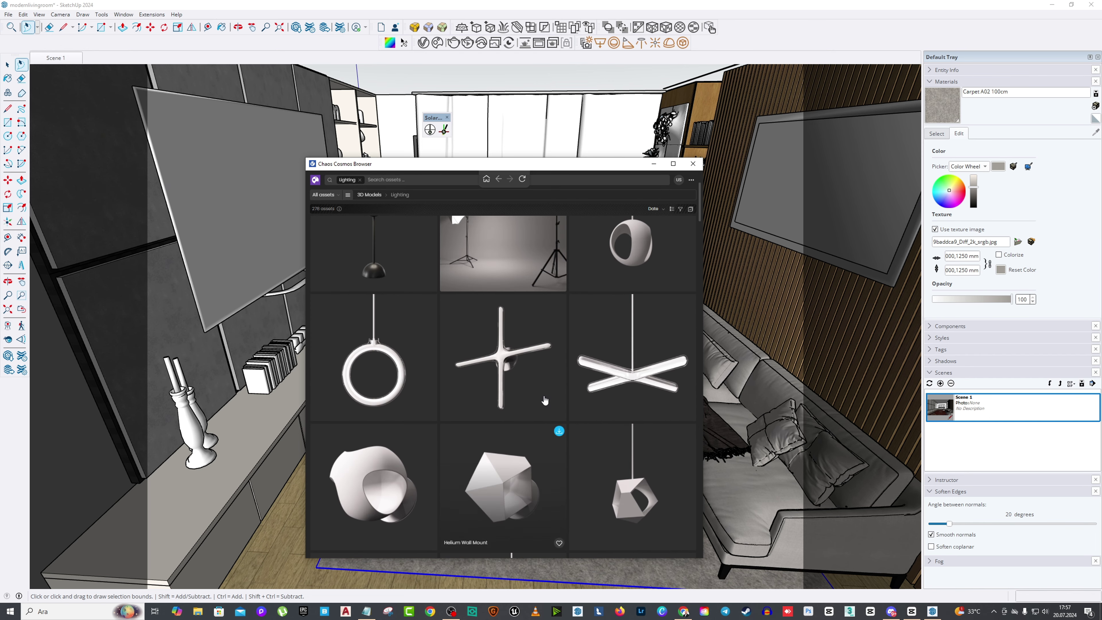
scroll(545, 400, "down", 1)
scroll(544, 401, "down", 8)
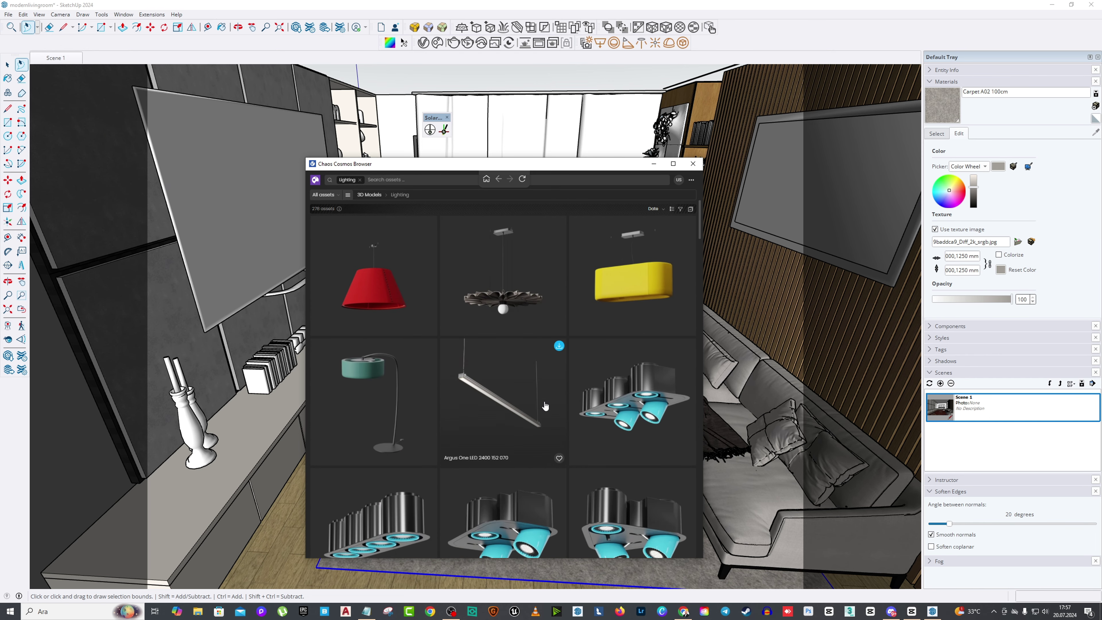
scroll(527, 382, "down", 6)
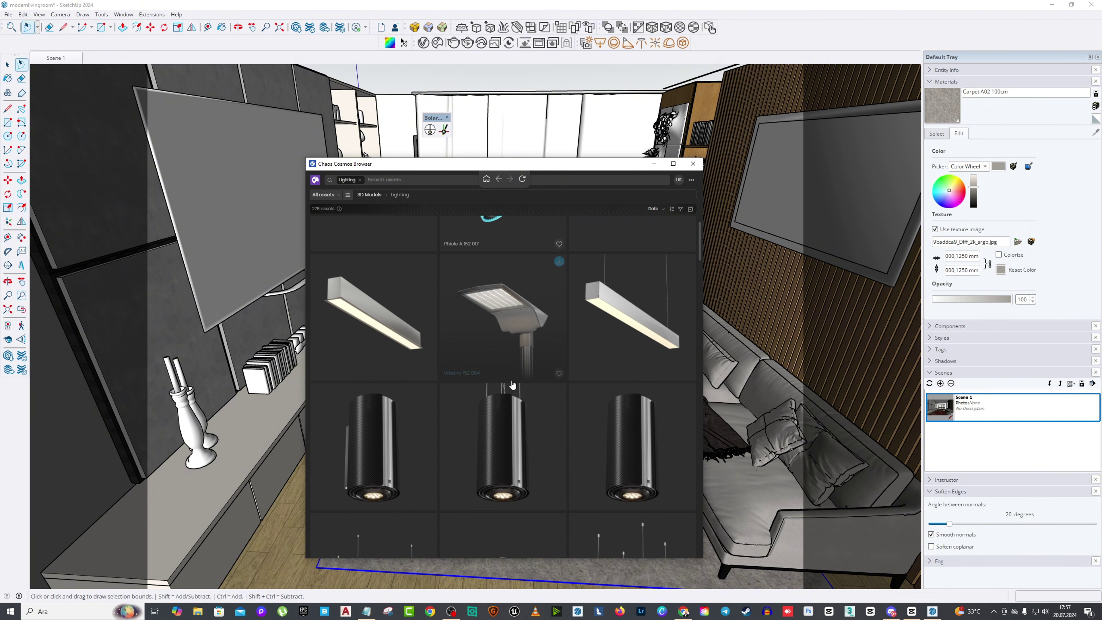
Step: Download the Tino Led Block 152 001 black track spotlight
left_click_drag(505, 165, 419, 165)
scroll(433, 330, "down", 3)
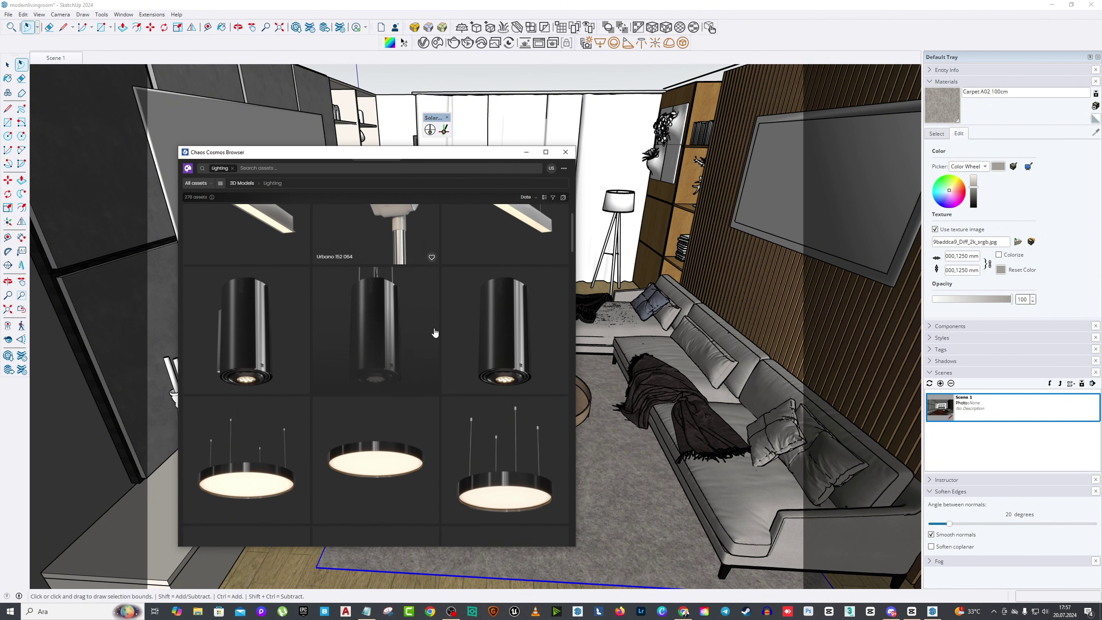
scroll(434, 337, "down", 8)
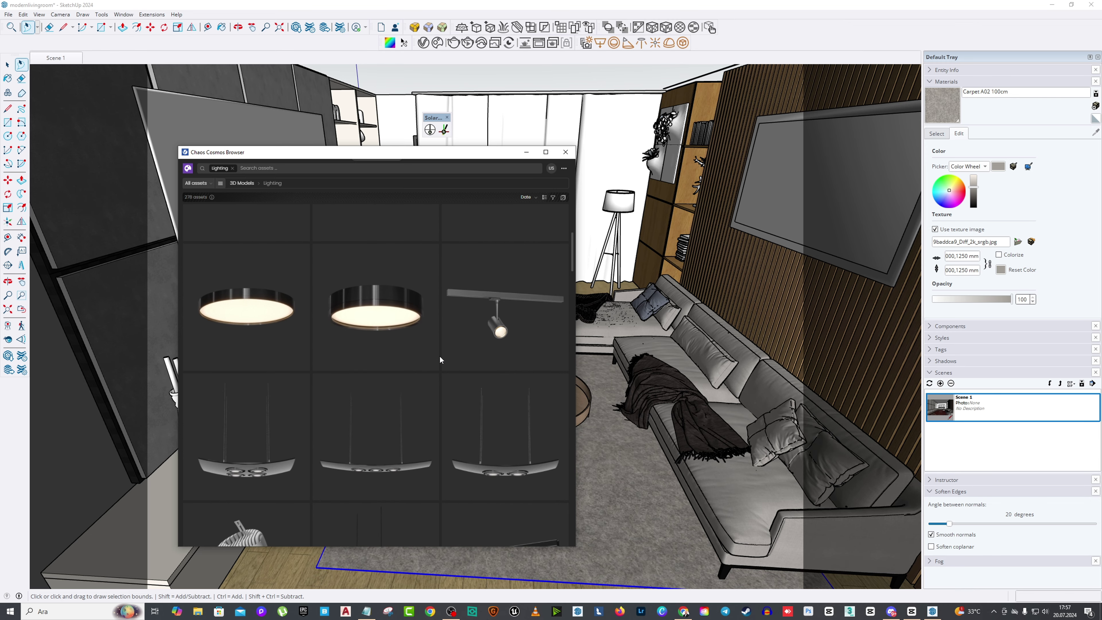
scroll(429, 385, "up", 2)
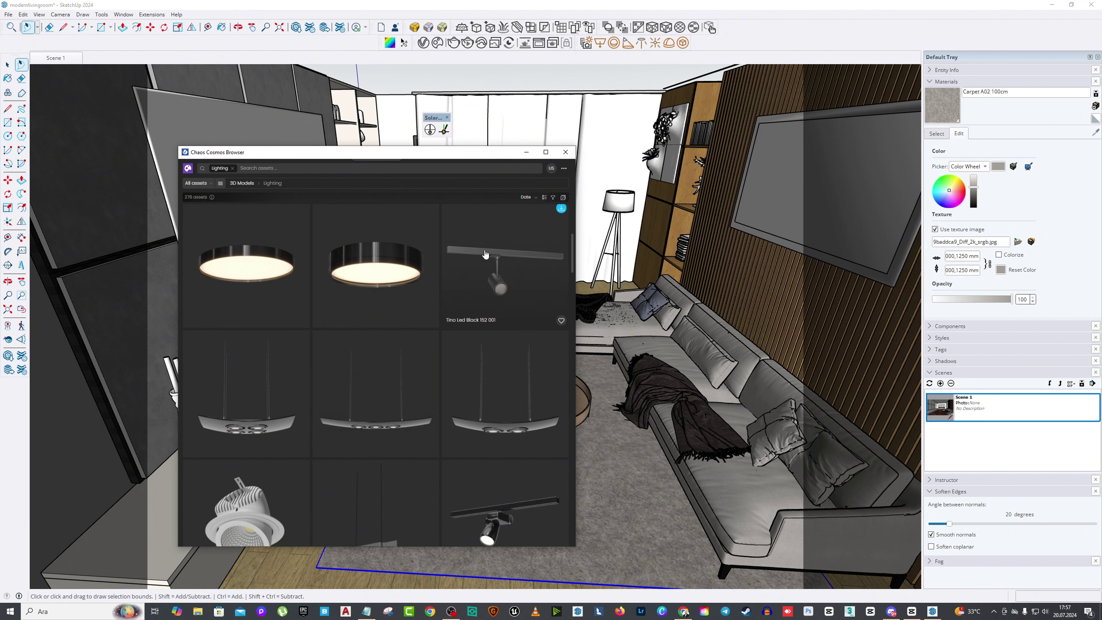
left_click(562, 208)
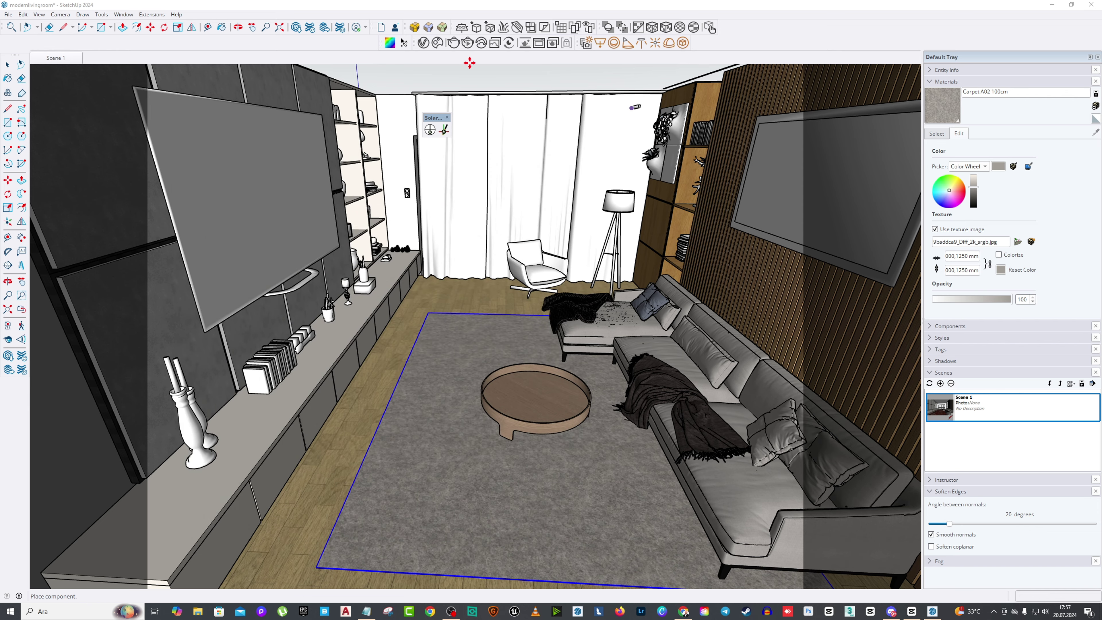
Step: Select the track light near the curtain and shift it slightly along the shelf top
left_click(252, 27)
left_click_drag(622, 244, 515, 412)
middle_click_drag(514, 412, 611, 323)
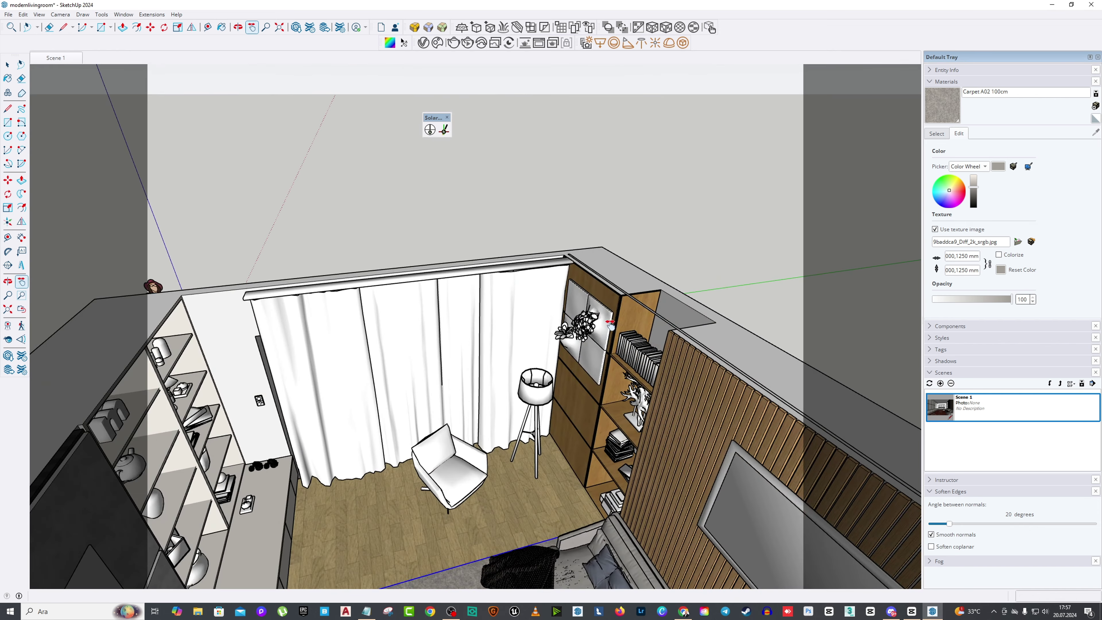
scroll(610, 323, "up", 10)
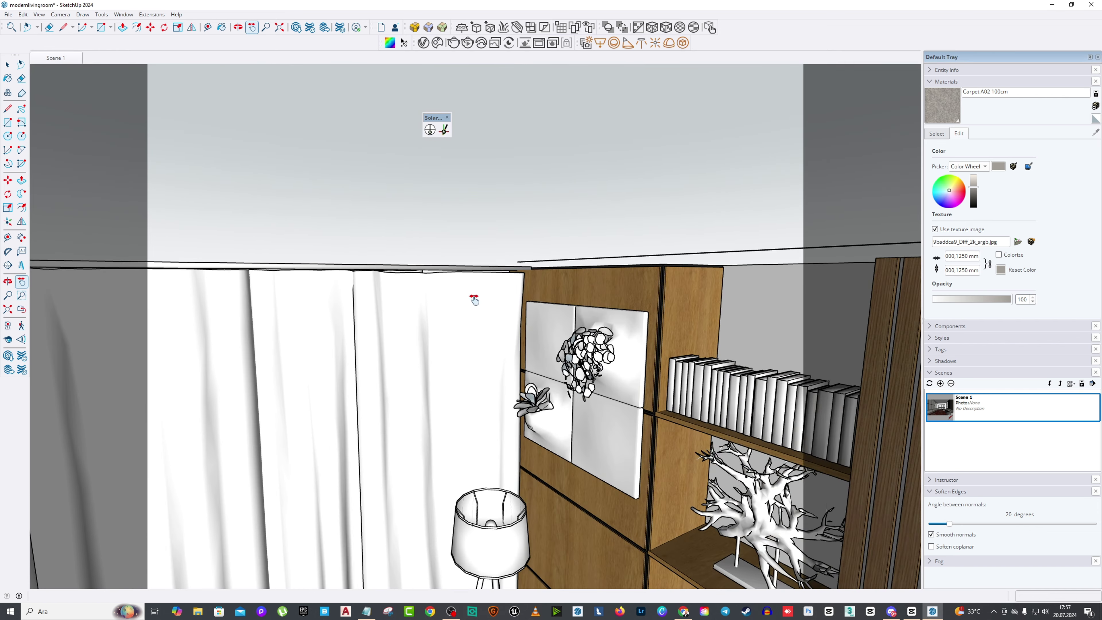
right_click(512, 254)
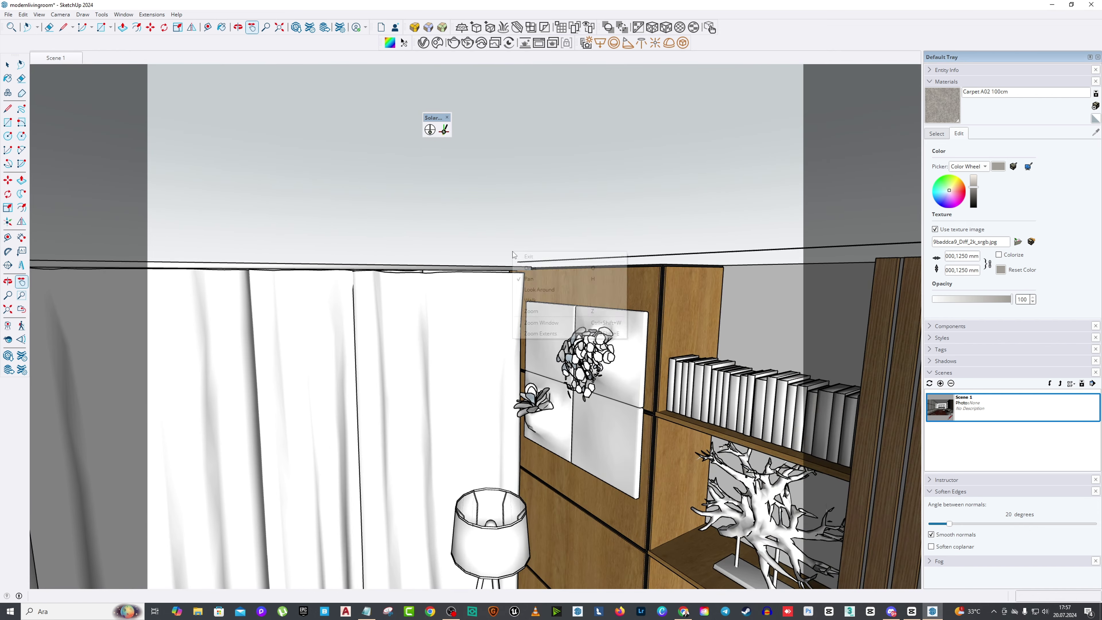
left_click(523, 257)
middle_click_drag(556, 288, 512, 372)
key("space")
scroll(503, 363, "up", 2)
left_click(514, 361)
key("m")
middle_click_drag(462, 315, 458, 332)
left_click(589, 359)
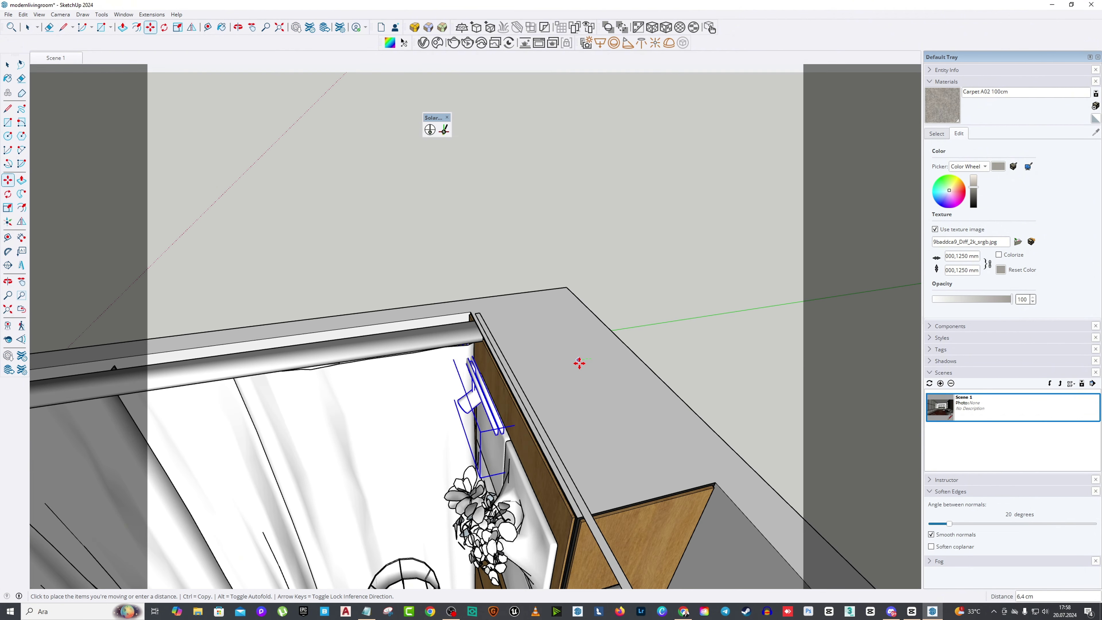
left_click(573, 364)
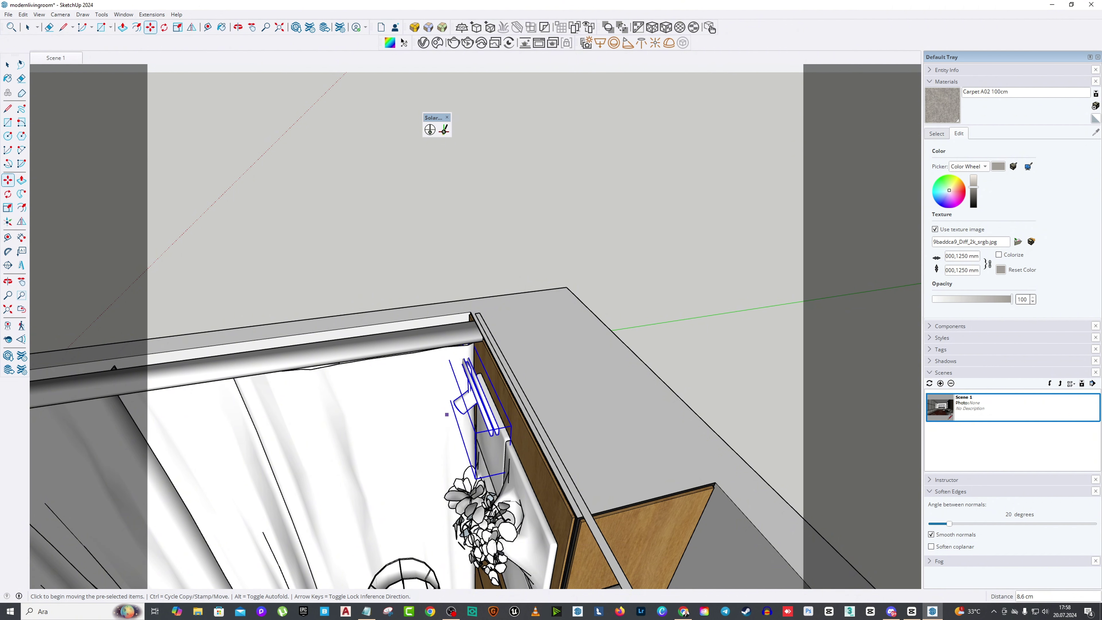
Step: Nudge the spotlight left, then reposition it further beside the curtain-side cabinet
scroll(388, 312, "down", 1)
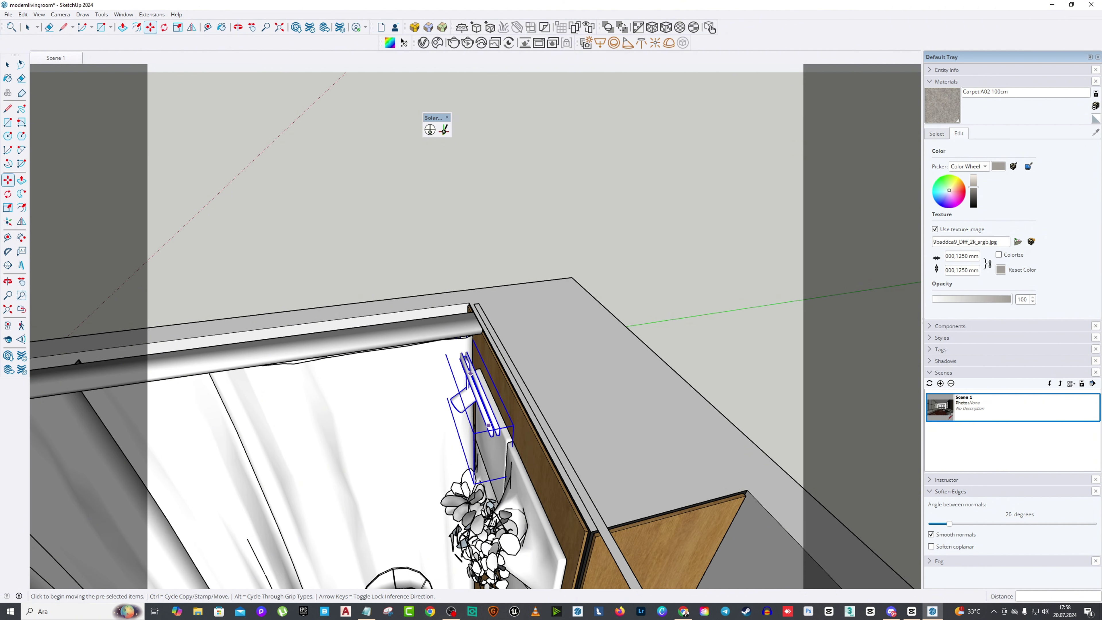
scroll(437, 281, "down", 3)
scroll(408, 402, "up", 3)
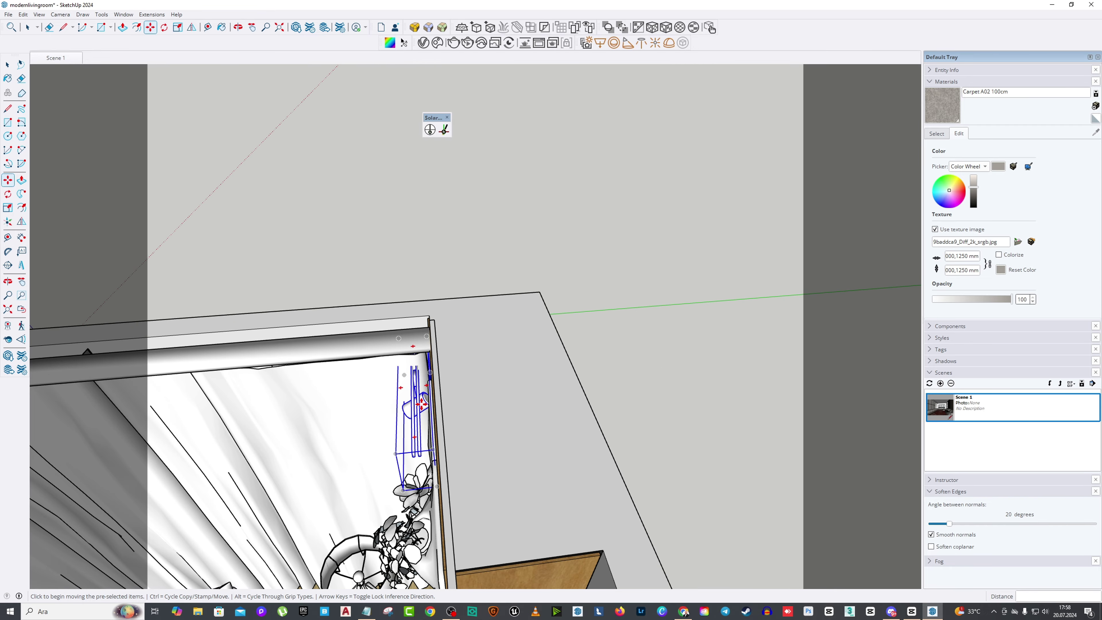
left_click(531, 411)
left_click(513, 414)
middle_click_drag(360, 438, 647, 283)
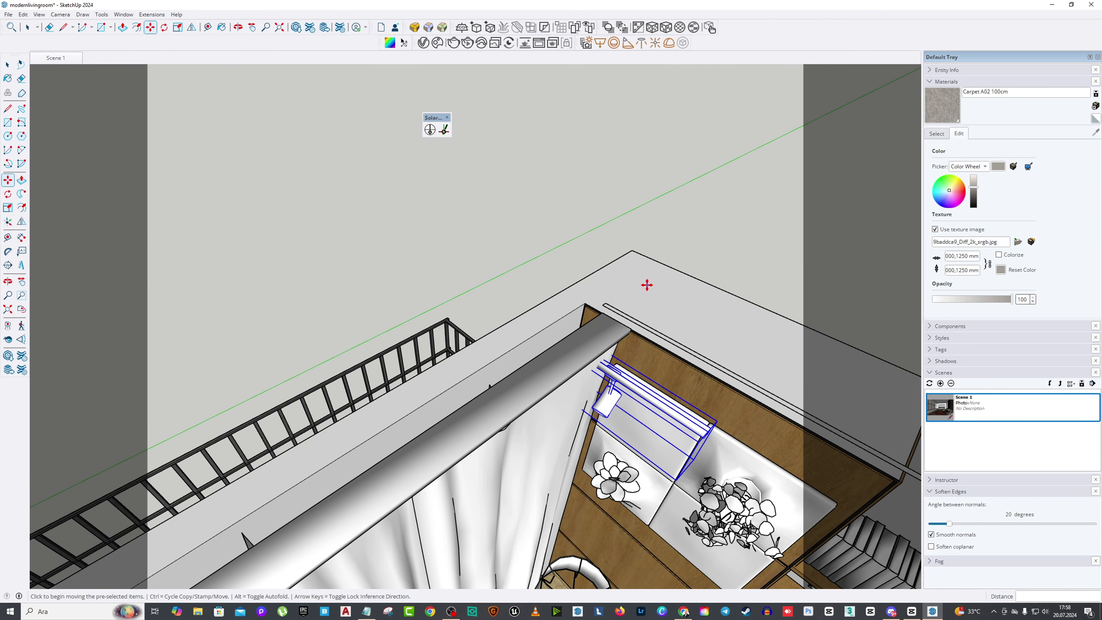
left_click(647, 285)
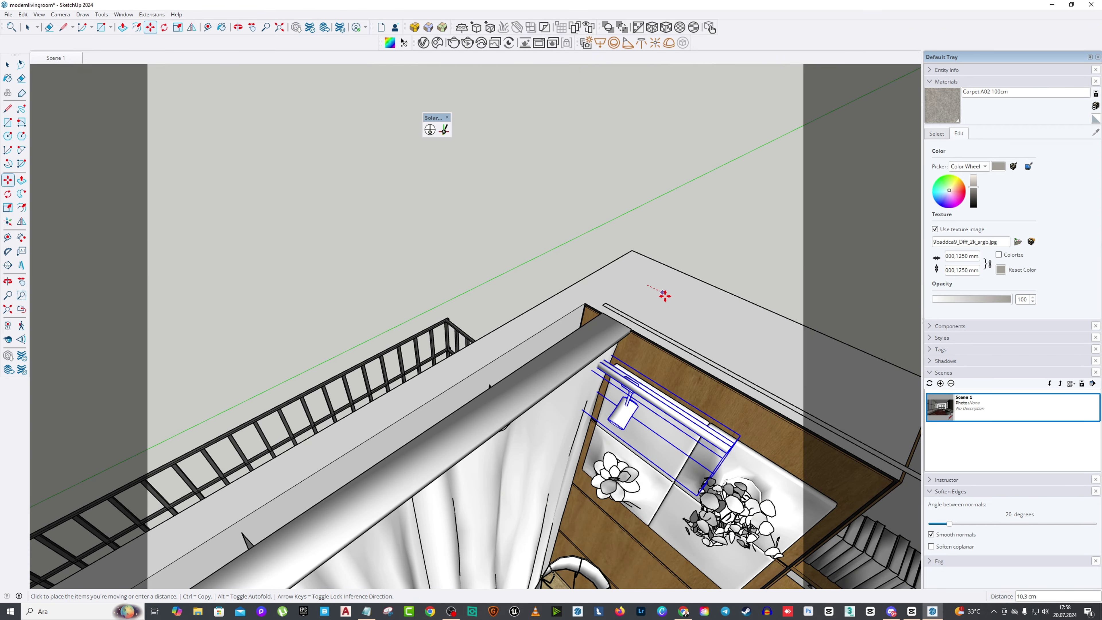
left_click(708, 316)
middle_click_drag(709, 316, 504, 445)
Step: Mirror the track spotlight and move it slightly higher above the shelf
scroll(503, 446, "up", 3)
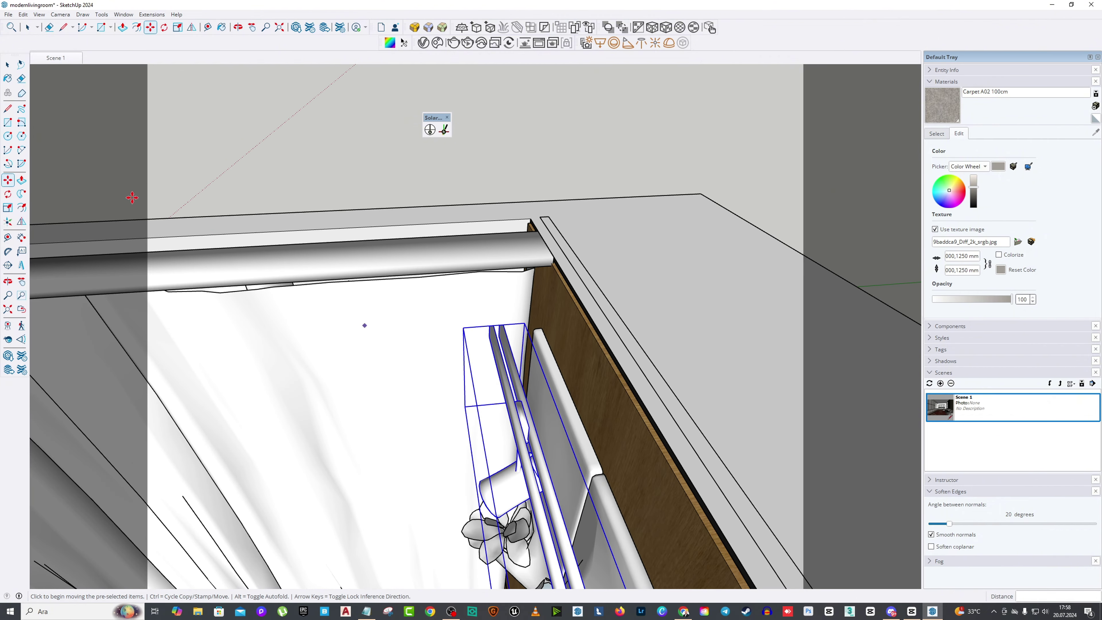
key("shift+f")
scroll(586, 364, "down", 1)
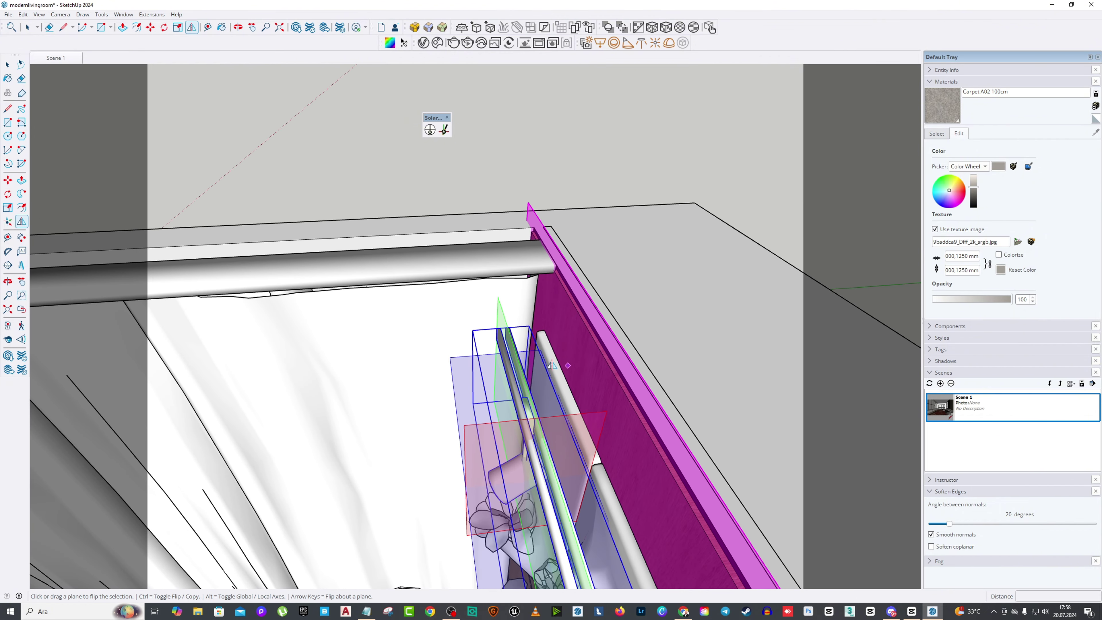
left_click(503, 320)
middle_click_drag(498, 322, 94, 197)
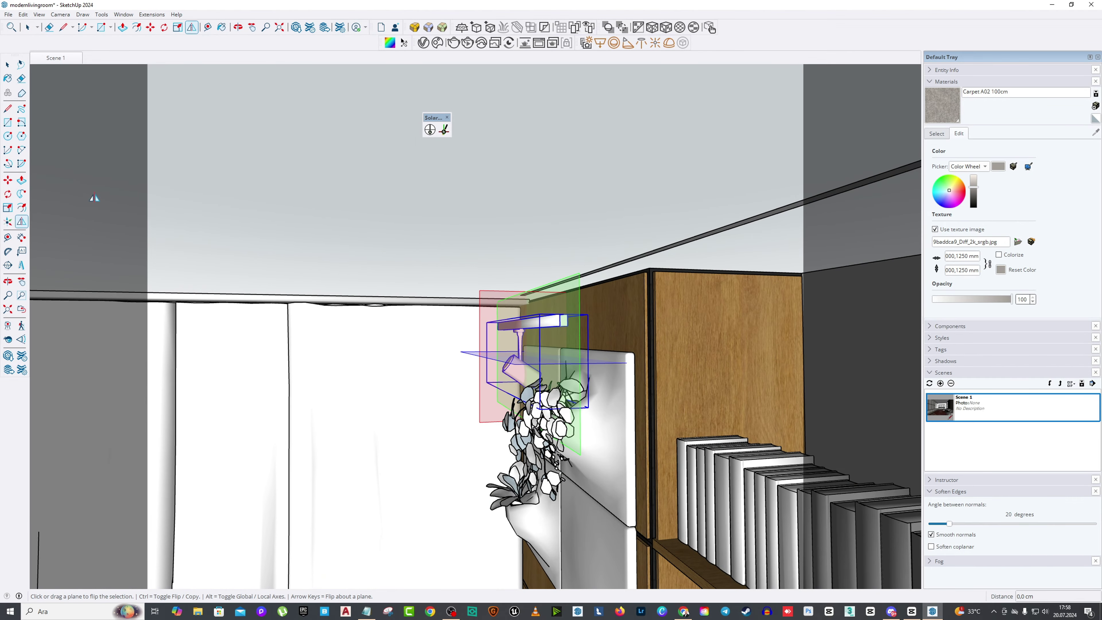
left_click(8, 181)
middle_click_drag(551, 311, 490, 303)
left_click(725, 304)
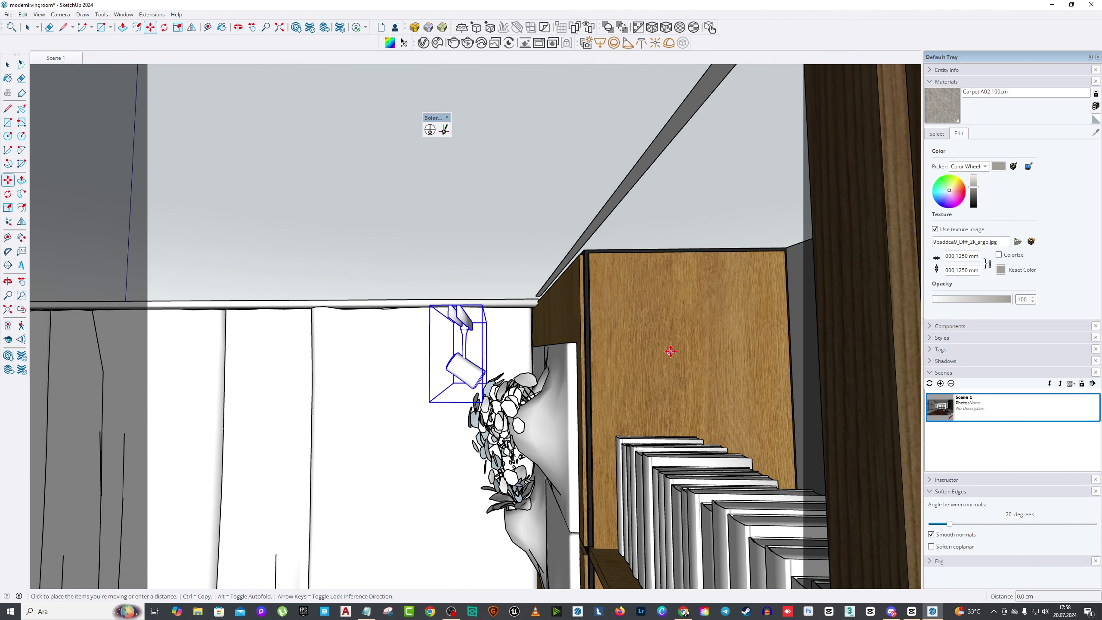
left_click(668, 332)
Step: Unhide all hidden geometry and place the spotlight up against the ceiling
left_click(23, 14)
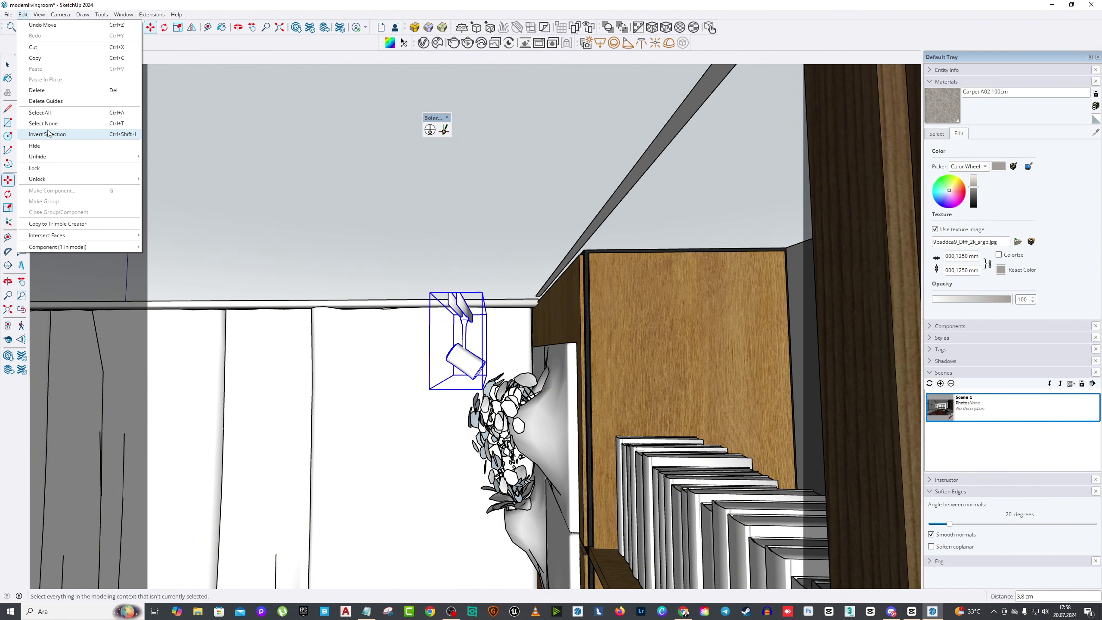
mouse_move(109, 157)
left_click(155, 177)
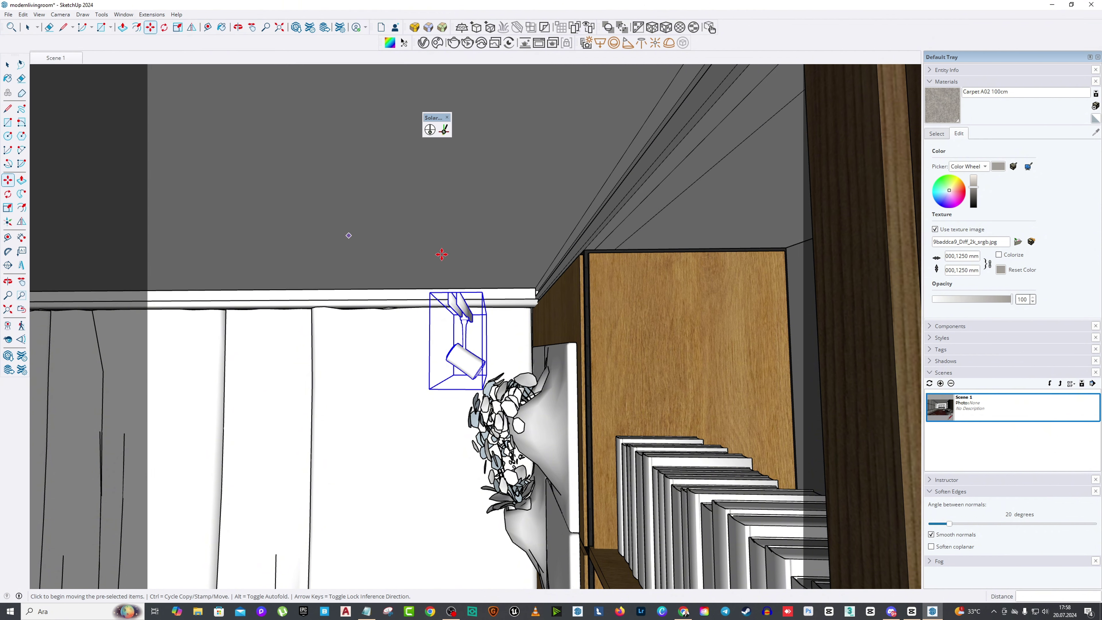
left_click(485, 311)
scroll(481, 310, "up", 5)
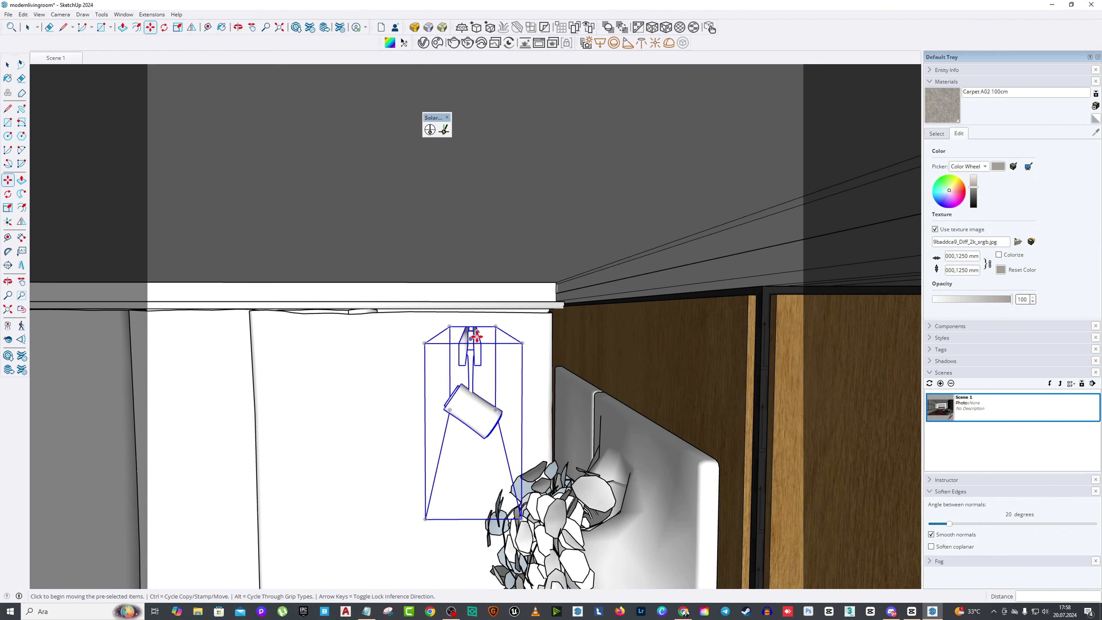
left_click(465, 248)
middle_click_drag(466, 249, 466, 211)
Step: Switch the camera to Two-Point Perspective and pan to frame the shelf wall and seating
scroll(477, 261, "down", 1)
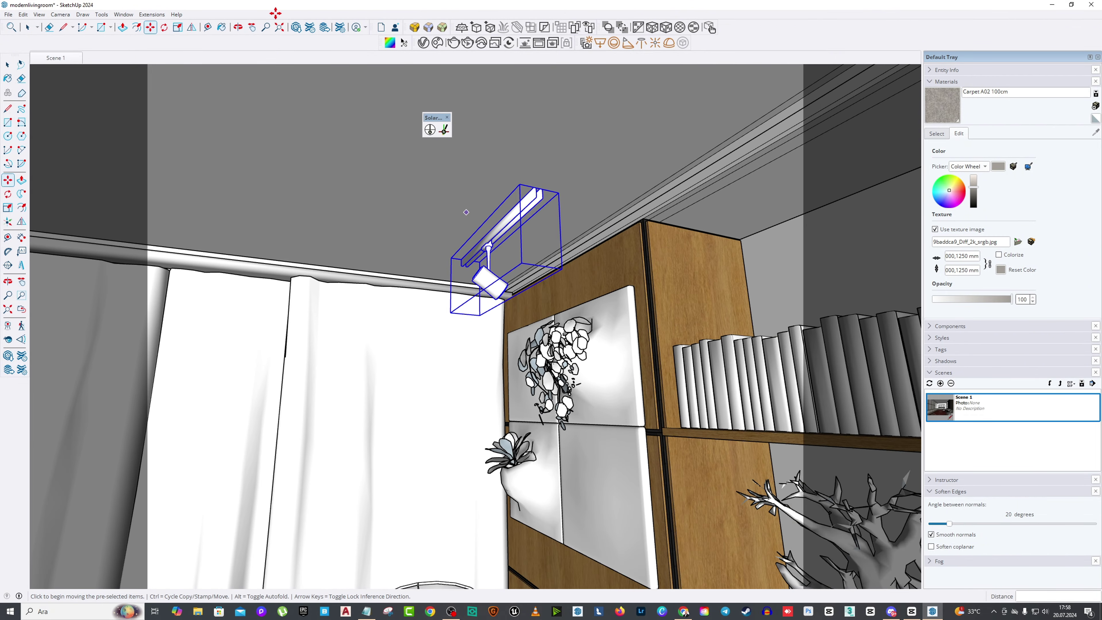
left_click(253, 27)
middle_click_drag(398, 239, 473, 265)
left_click(8, 338)
left_click_drag(434, 269, 447, 373)
scroll(456, 304, "down", 4)
left_click(60, 15)
left_click(70, 82)
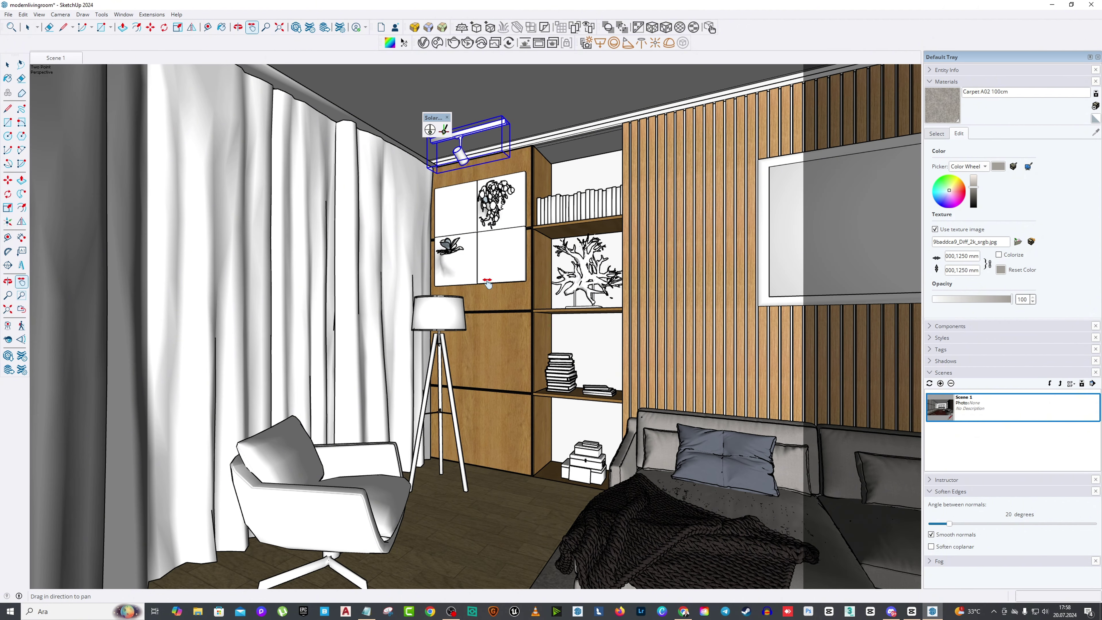
right_click(452, 176)
left_click(467, 183)
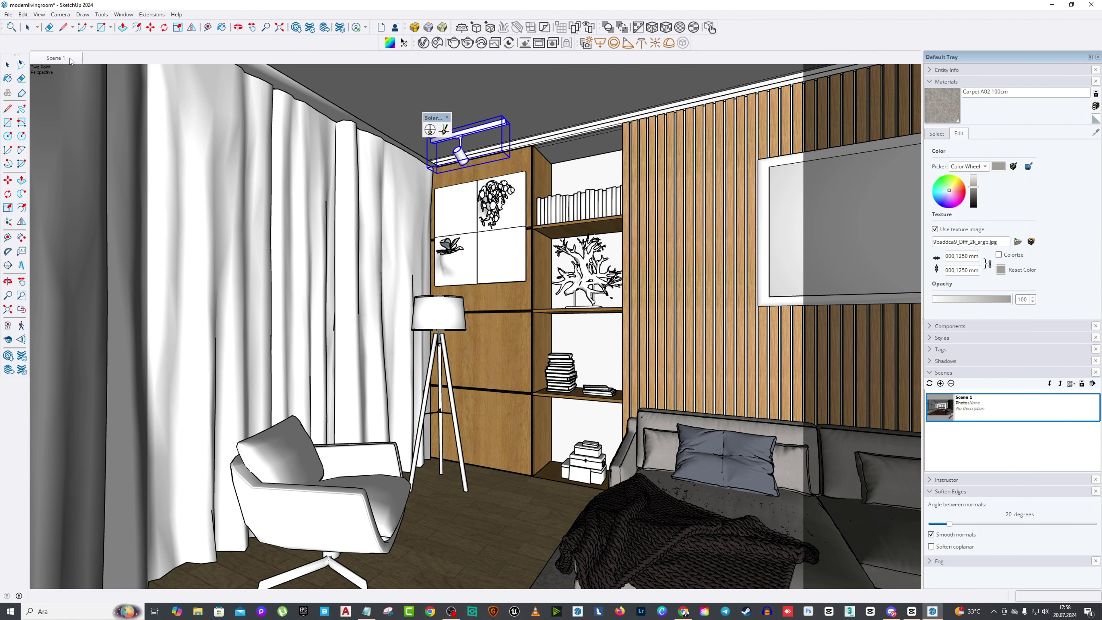
left_click(8, 14)
Step: Save the model and zoom into the V-Ray Frame Buffer render
left_click(105, 82)
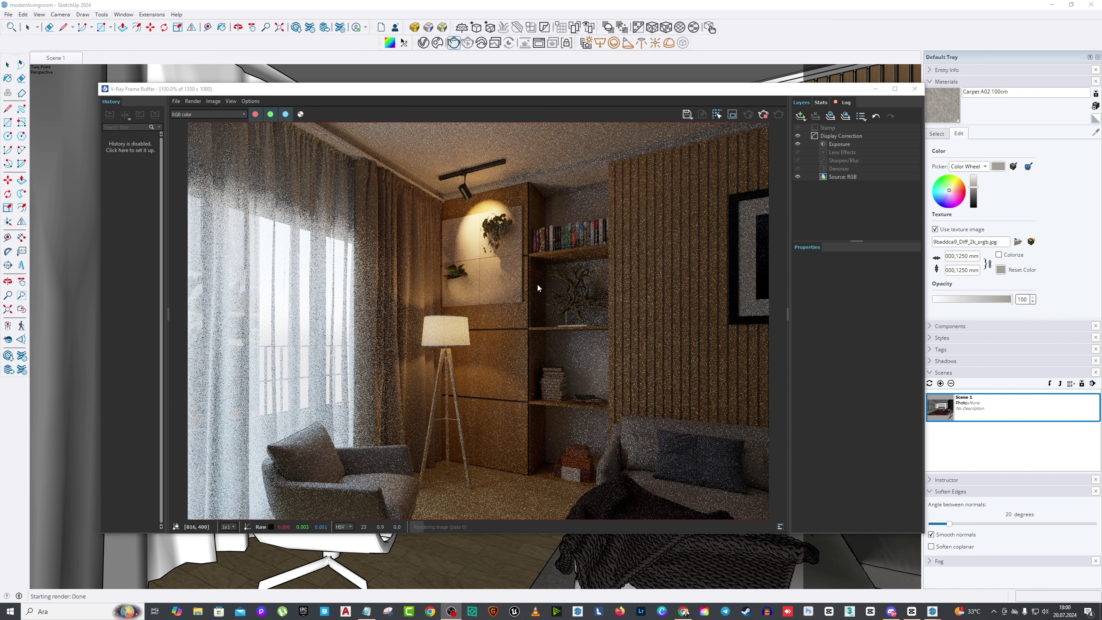
scroll(528, 304, "down", 2)
scroll(497, 395, "up", 2)
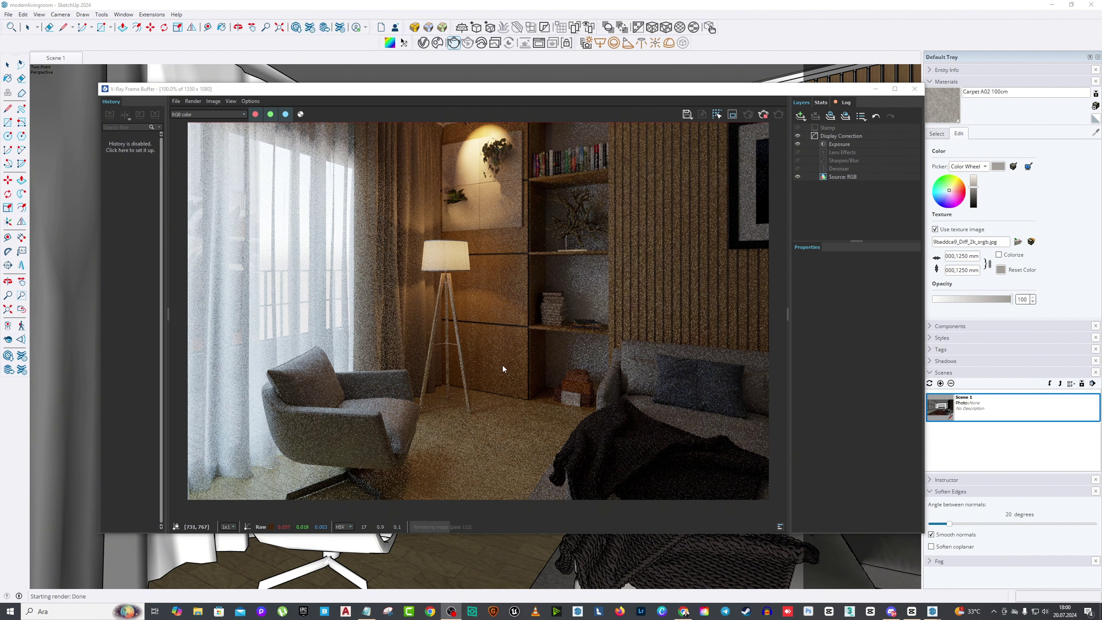
scroll(533, 302, "down", 1)
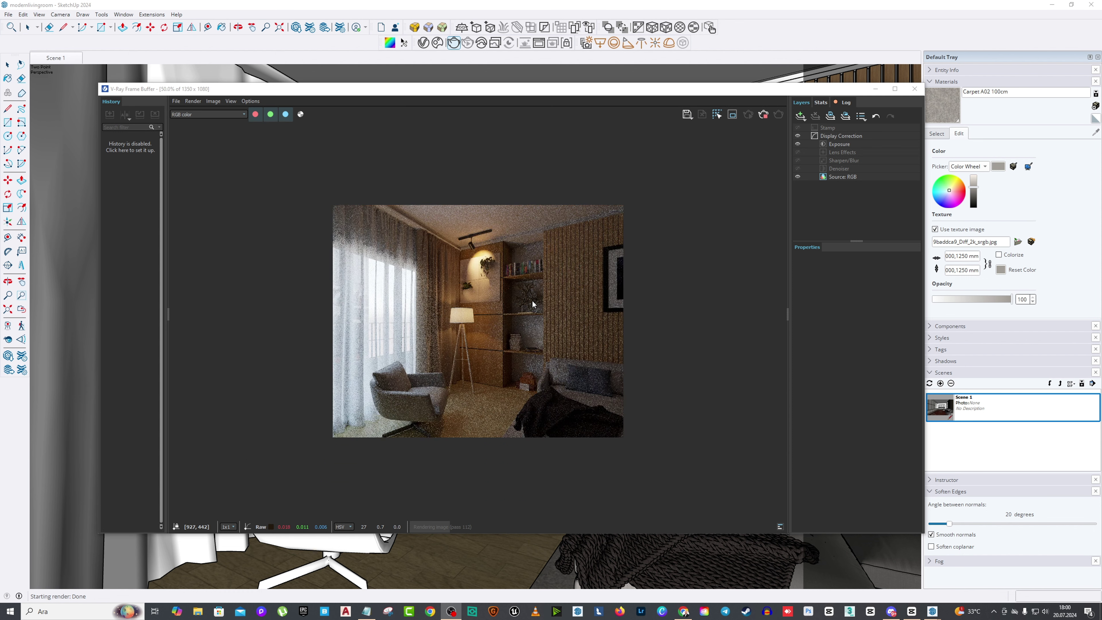
Step: Turn on the Denoiser layer and shift the render window up and left
left_click(797, 169)
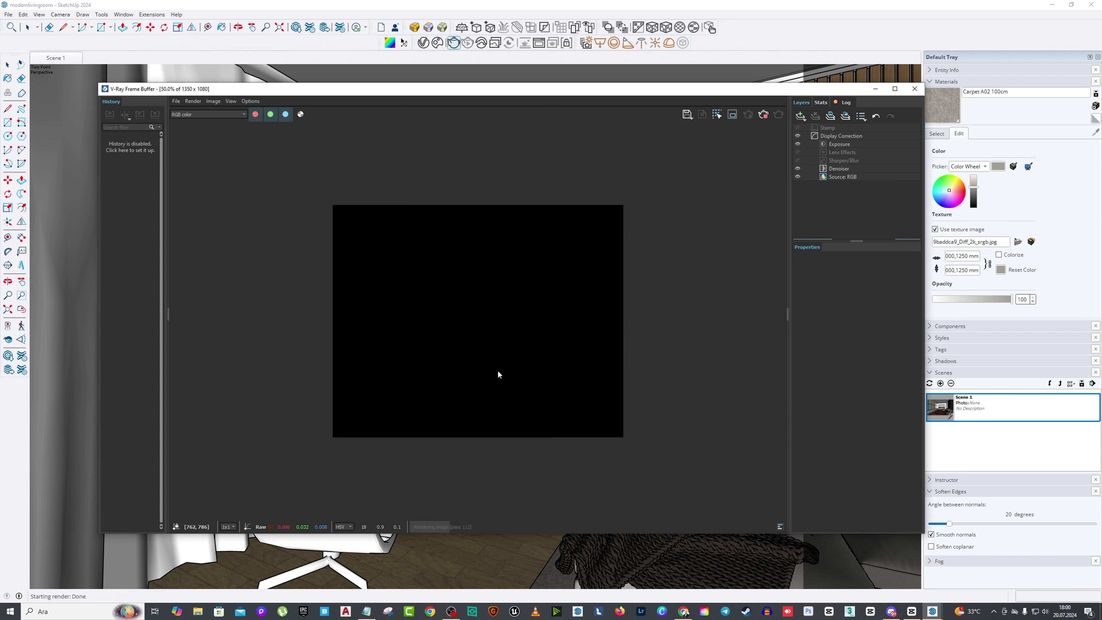
scroll(474, 422, "up", 1)
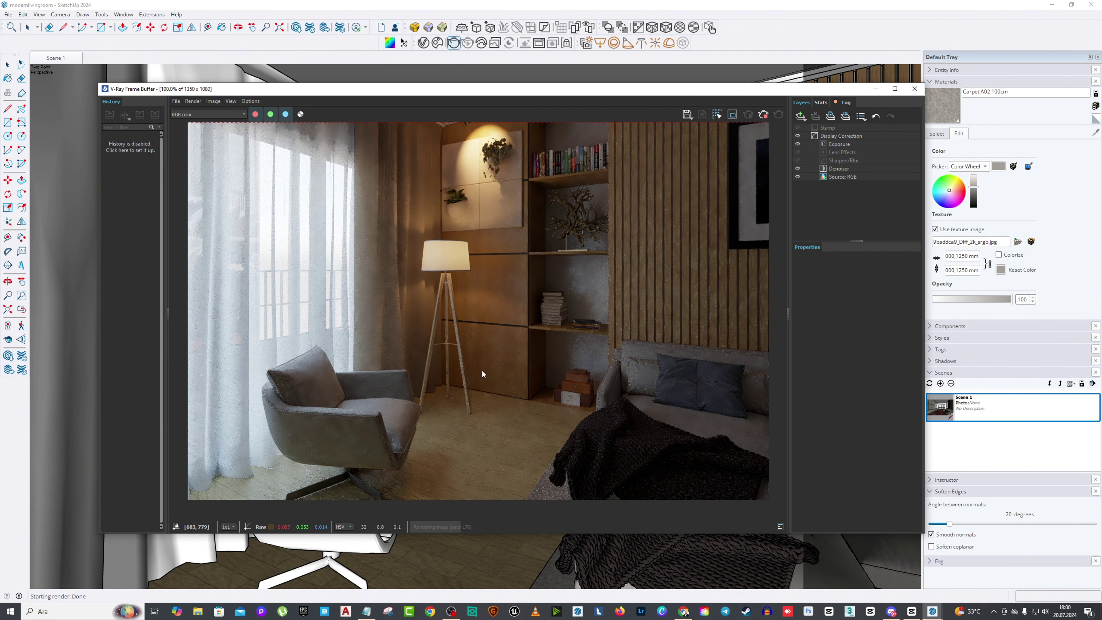
scroll(521, 369, "down", 1)
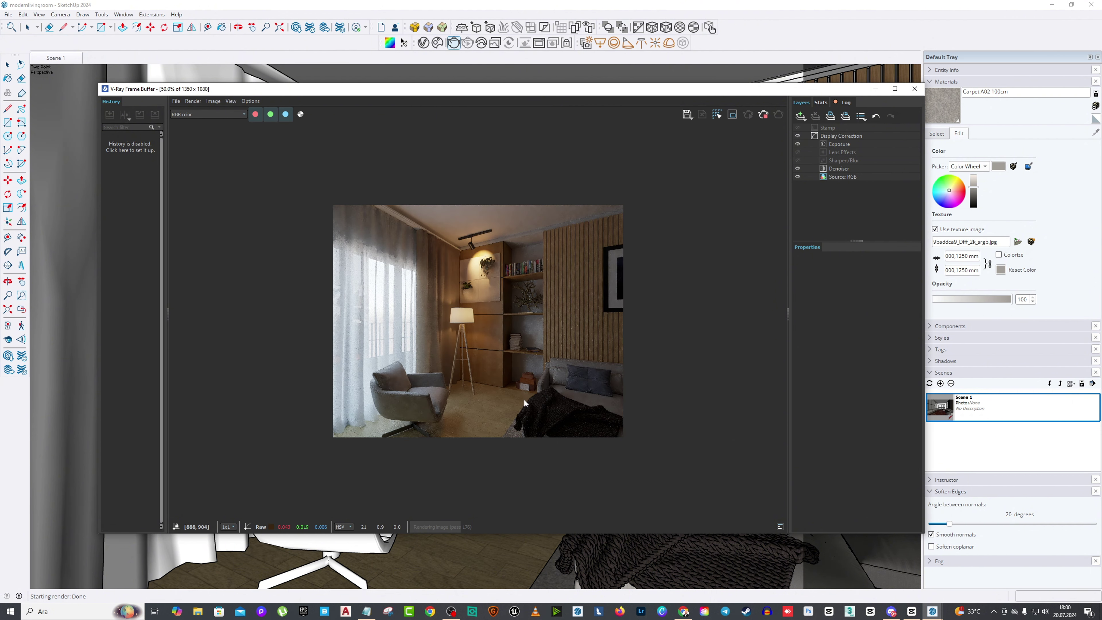
scroll(524, 400, "up", 1)
scroll(524, 400, "down", 1)
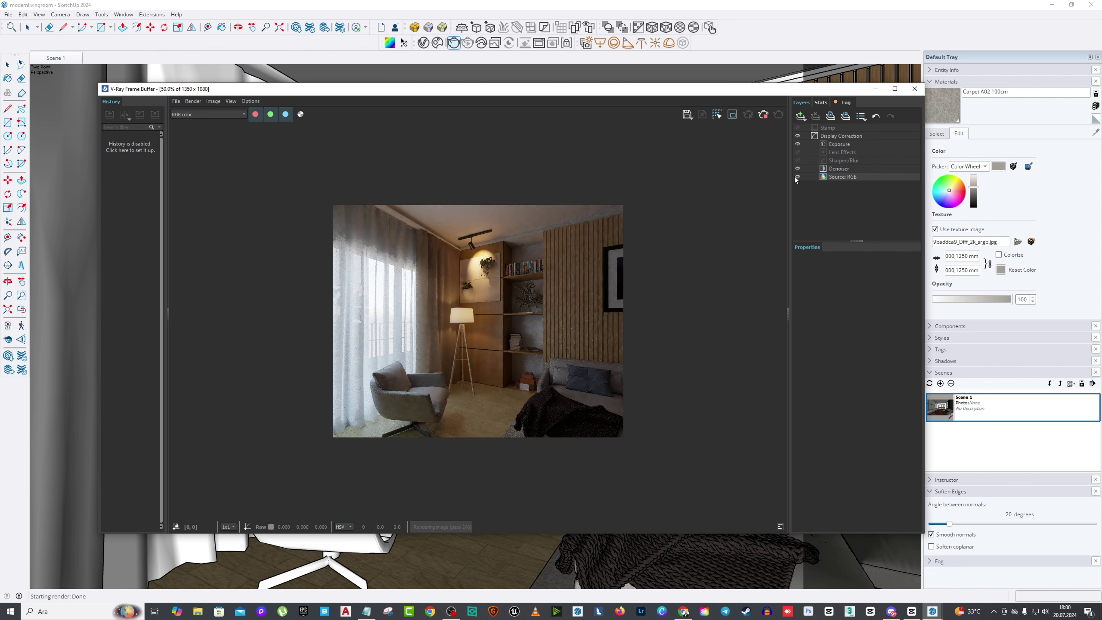
scroll(613, 339, "up", 1)
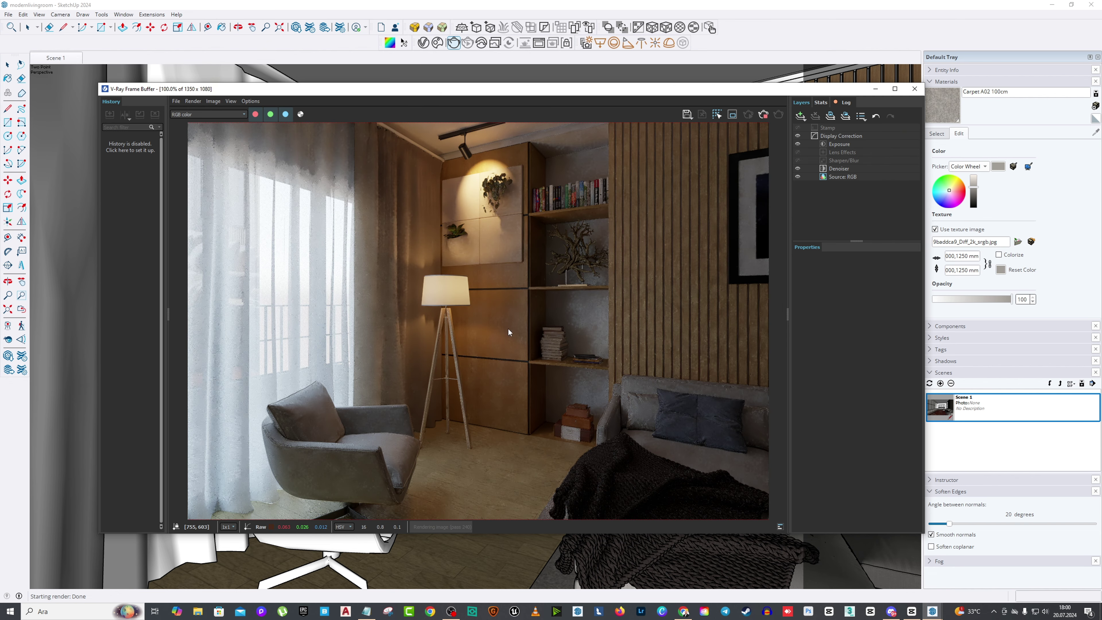
left_click_drag(585, 92, 542, 87)
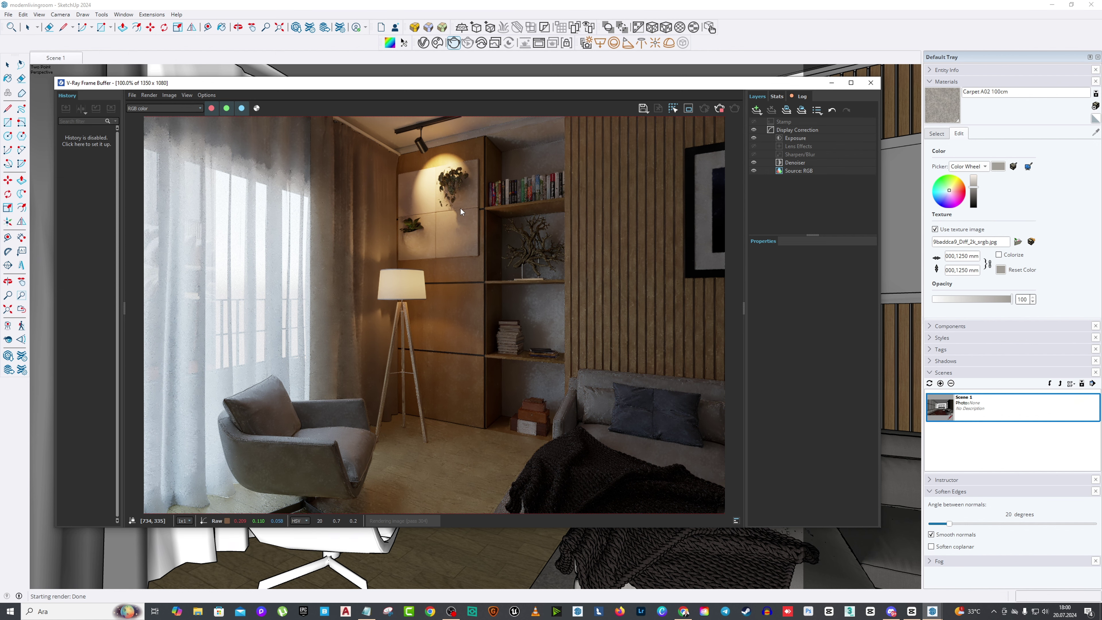
Step: Zoom out of the finished living-room render, stop it, and close the V-Ray Frame Buffer
scroll(472, 256, "down", 2)
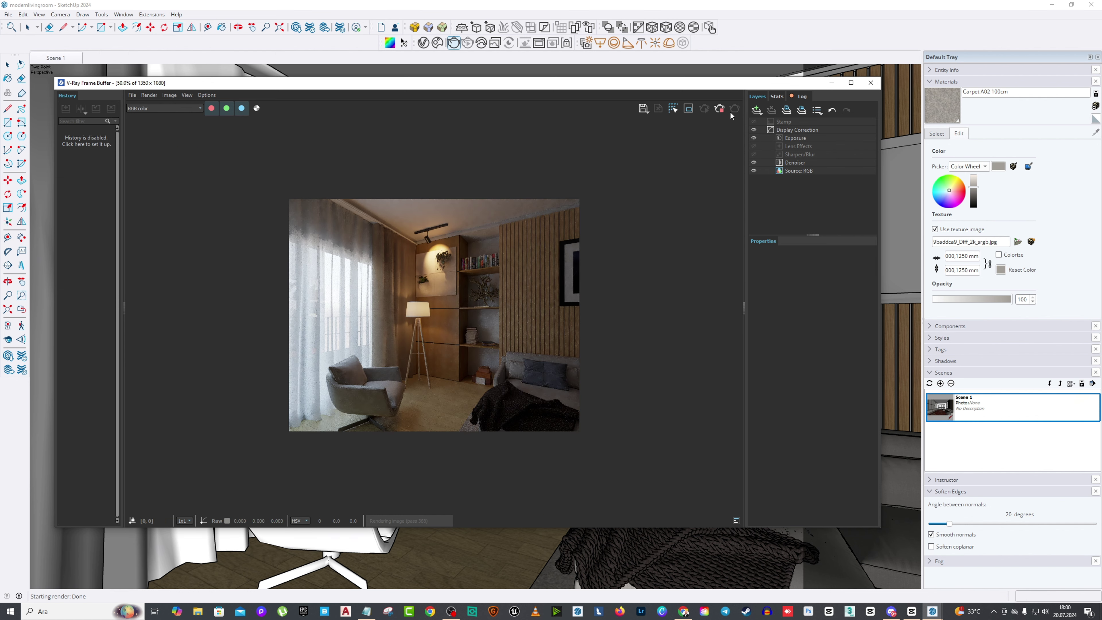
left_click(719, 109)
left_click(869, 83)
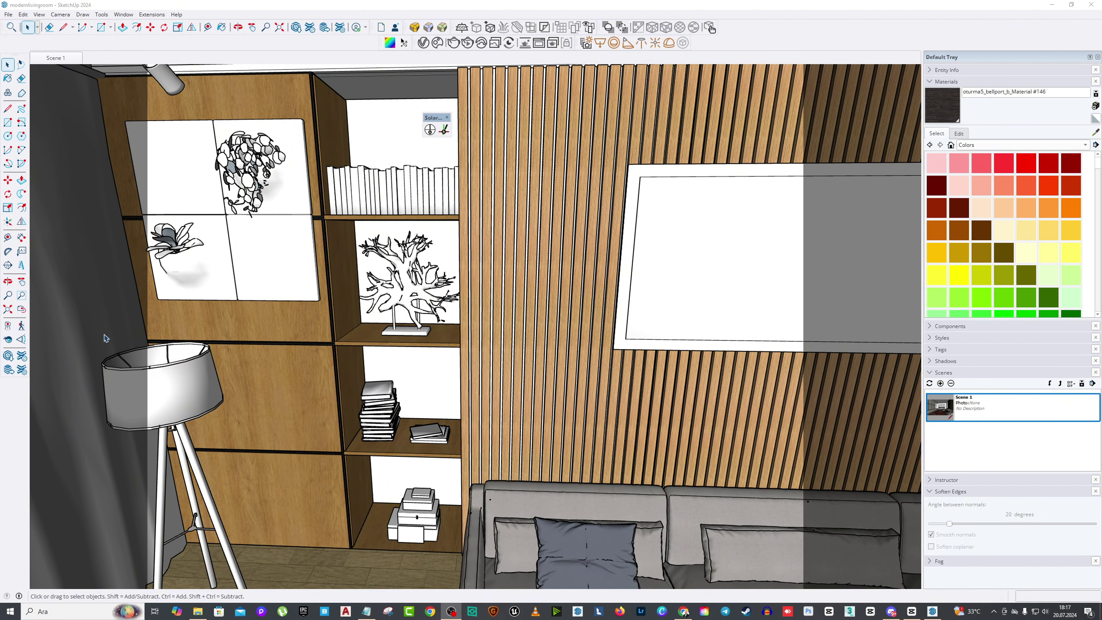
Step: Bring the view round to the sideboard and select all of its countertop geometry
left_click(8, 339)
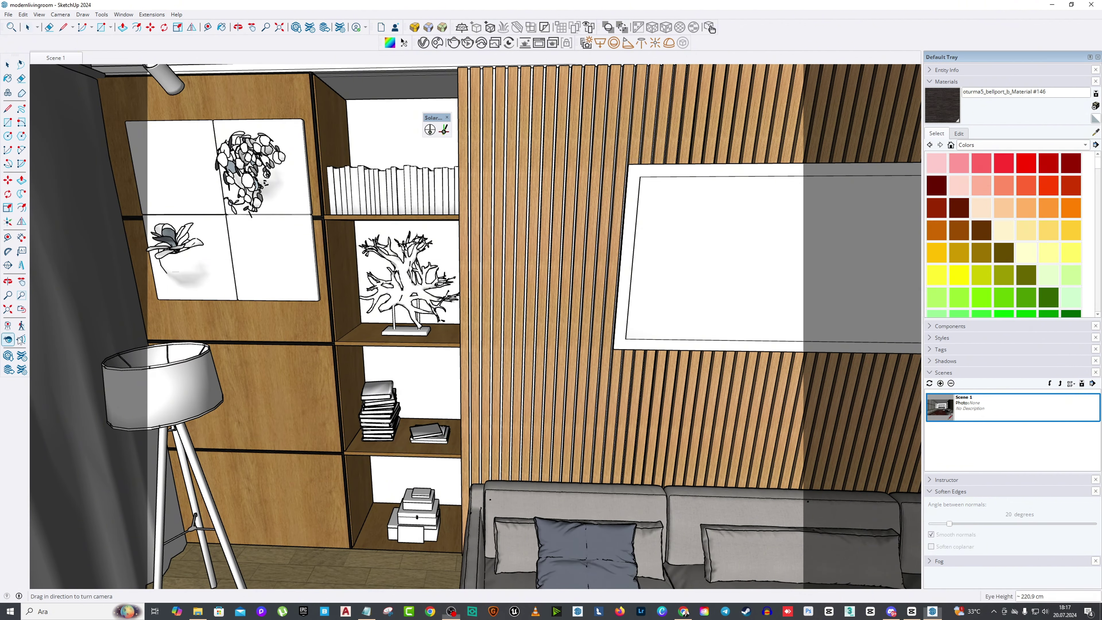
left_click_drag(434, 337, 479, 330)
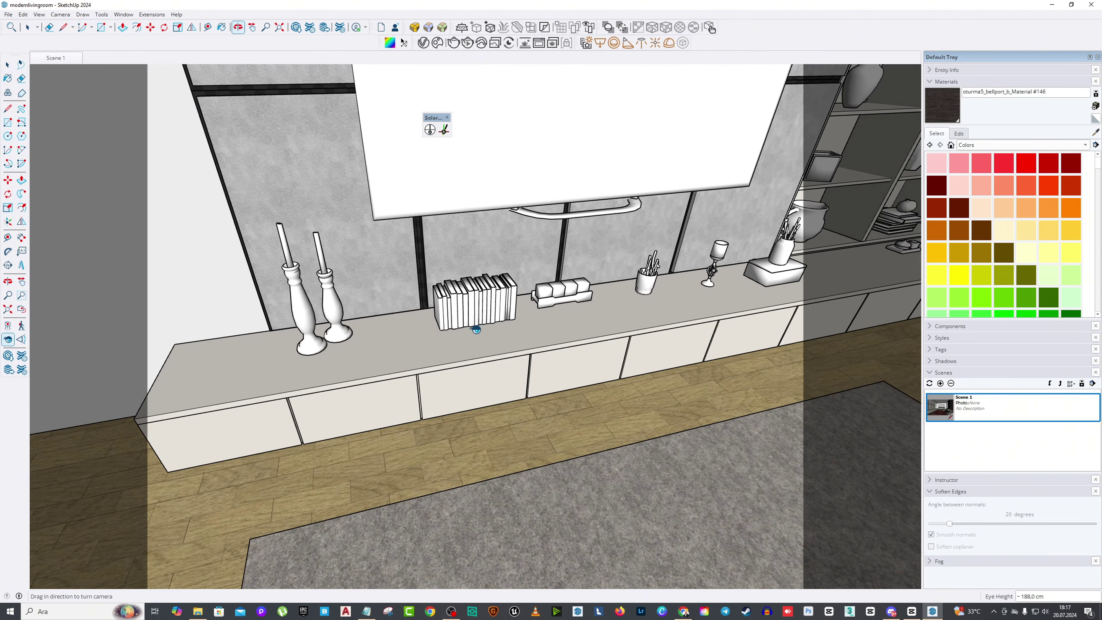
key("h")
left_click_drag(345, 327, 544, 341)
scroll(544, 341, "up", 4)
middle_click_drag(544, 341, 456, 278)
scroll(516, 325, "up", 2)
triple_click(455, 317)
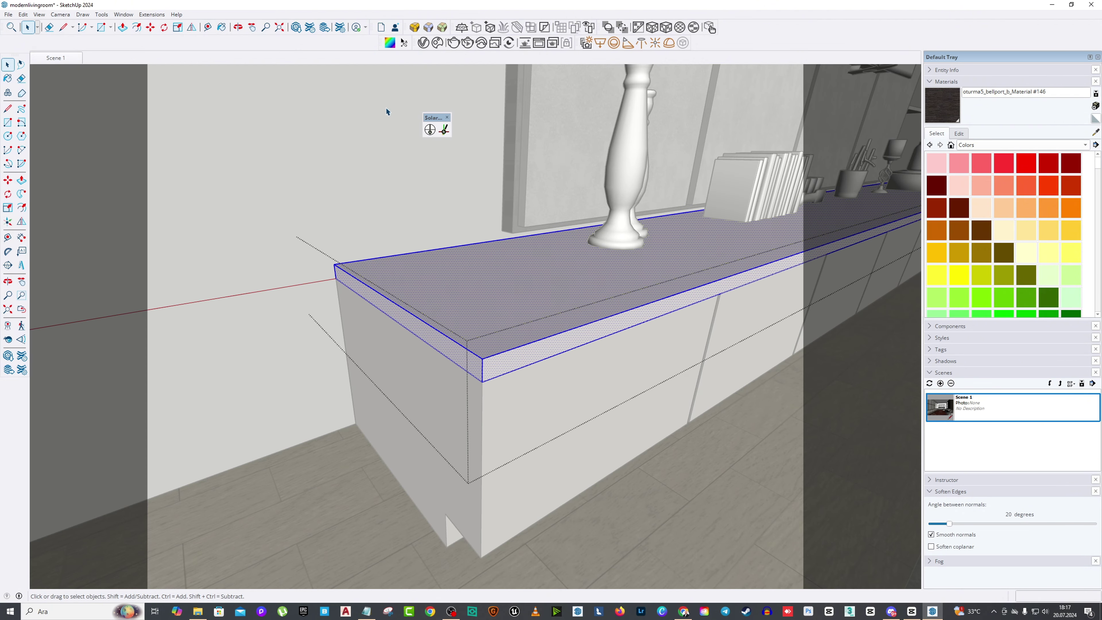
Step: Round the countertop edges with Round Corner at a 0,25 cm offset and close the group
left_click_drag(404, 29, 410, 55)
left_click_drag(408, 177, 382, 157)
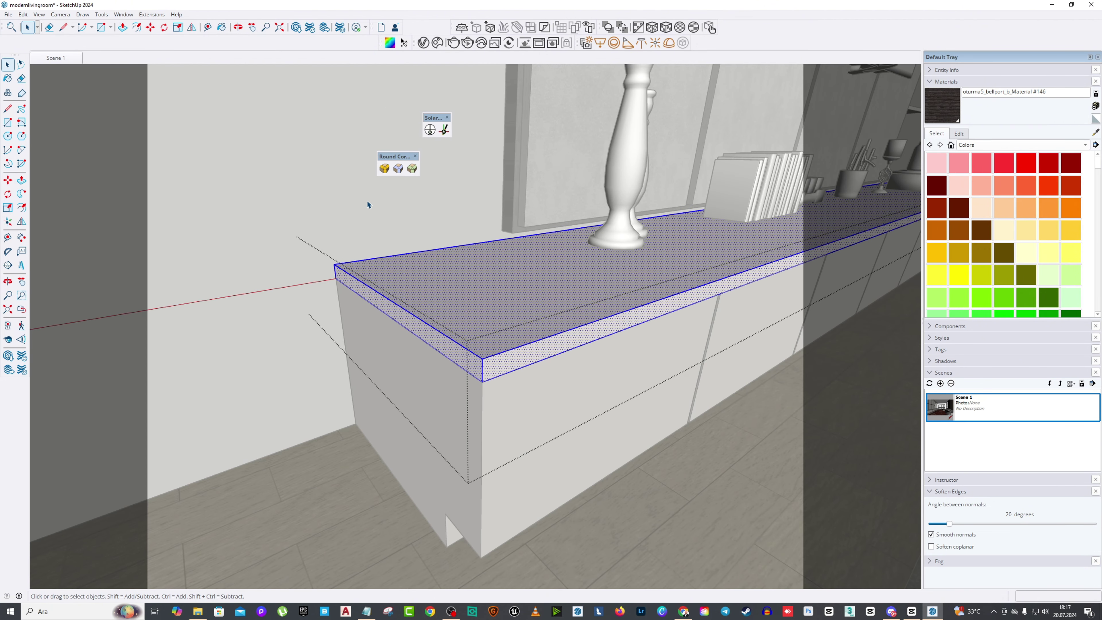
left_click(384, 169)
scroll(496, 368, "down", 3)
scroll(497, 368, "up", 3)
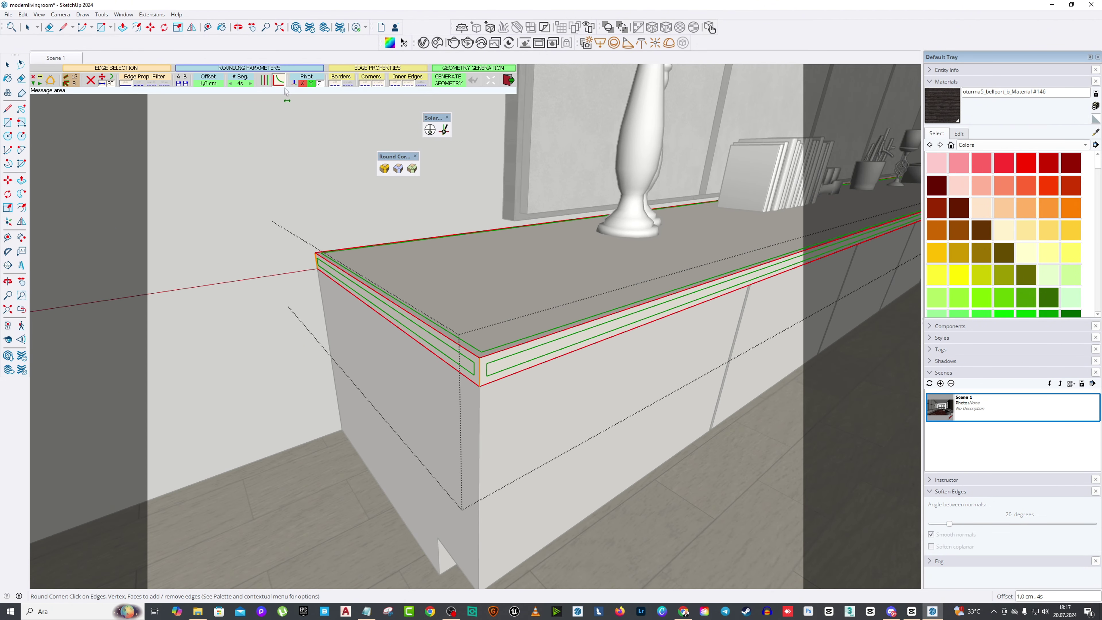
left_click(209, 83)
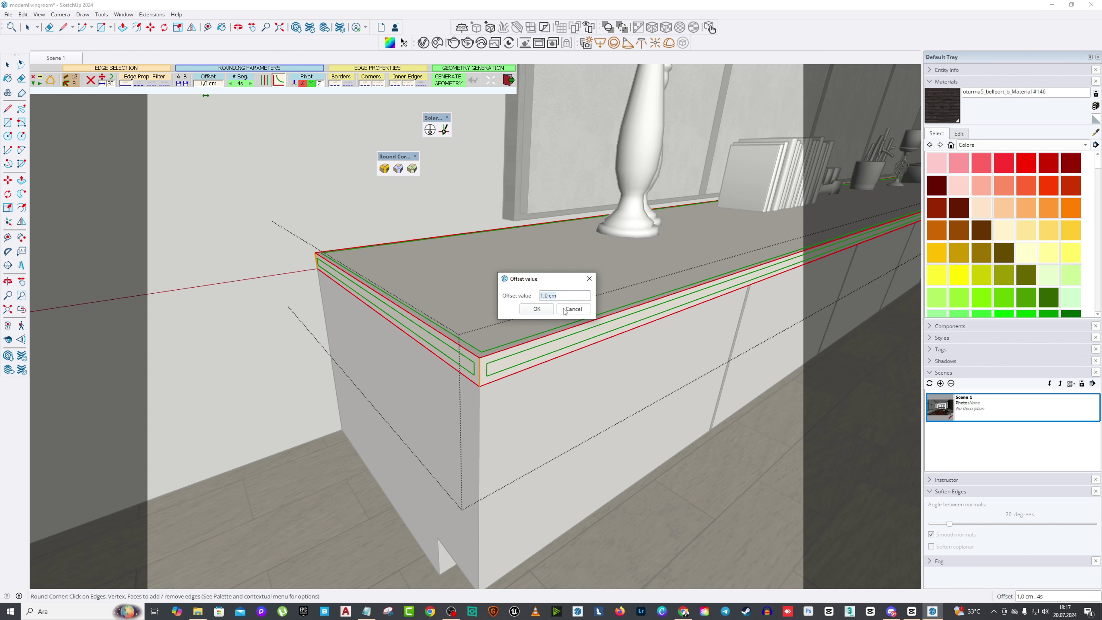
type("0,25")
left_click(547, 309)
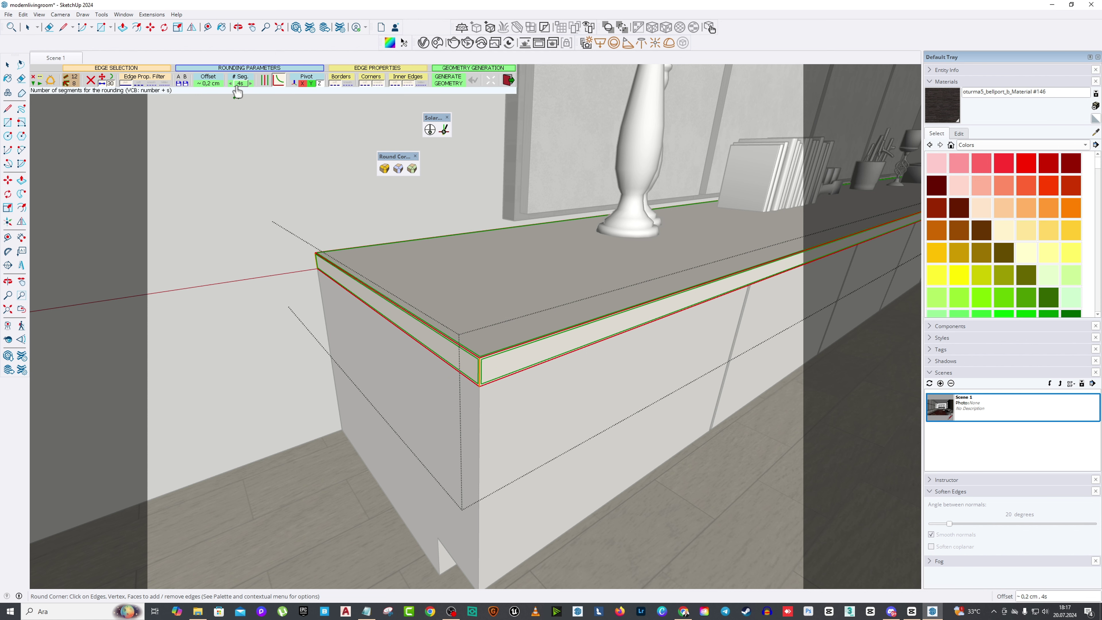
left_click(448, 80)
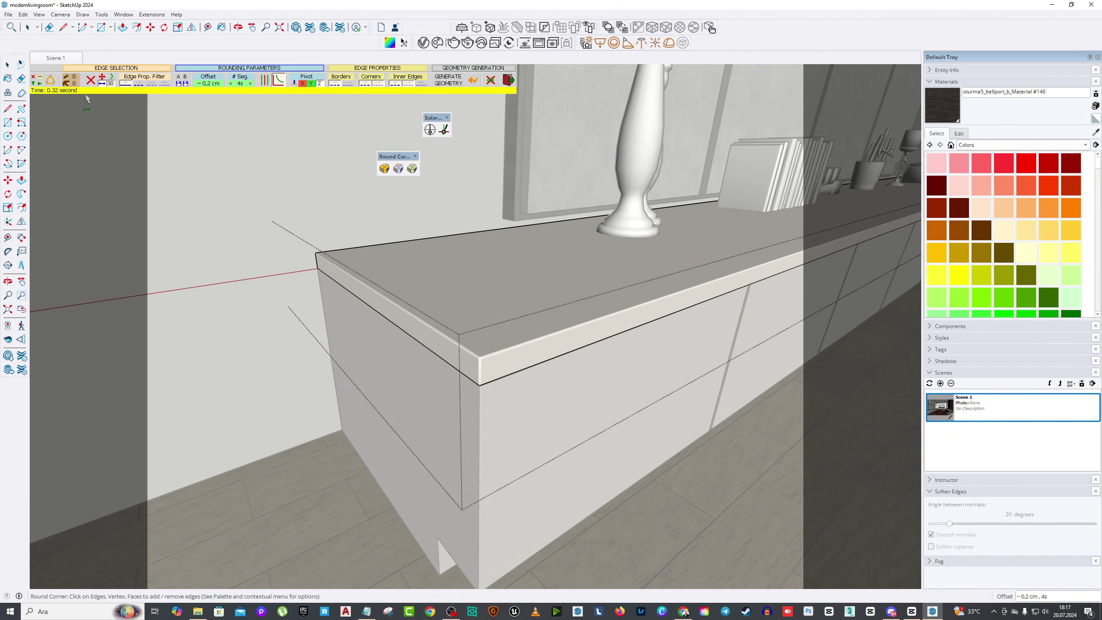
left_click(7, 65)
left_click(413, 210)
scroll(384, 260, "down", 2)
middle_click_drag(384, 260, 450, 257)
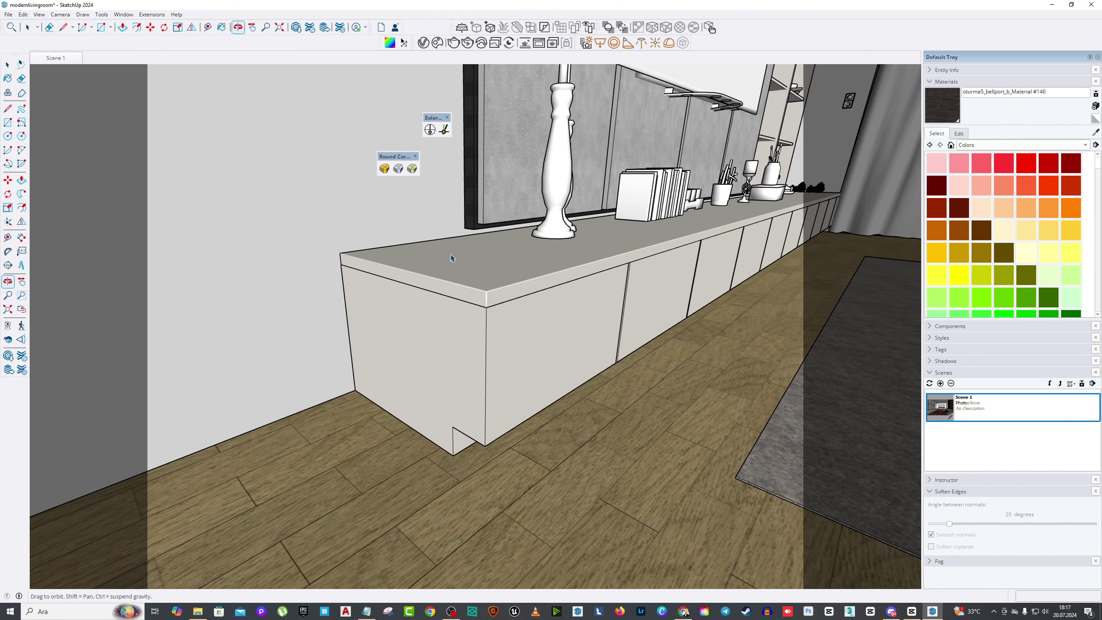
Step: Turn the camera from the cabinet to face the shelf and slatted wall, zooming in
left_click(9, 341)
left_click_drag(592, 326, 850, 304)
middle_click_drag(497, 181, 611, 249)
middle_click_drag(419, 224, 539, 248)
scroll(438, 219, "up", 6)
scroll(516, 244, "up", 3)
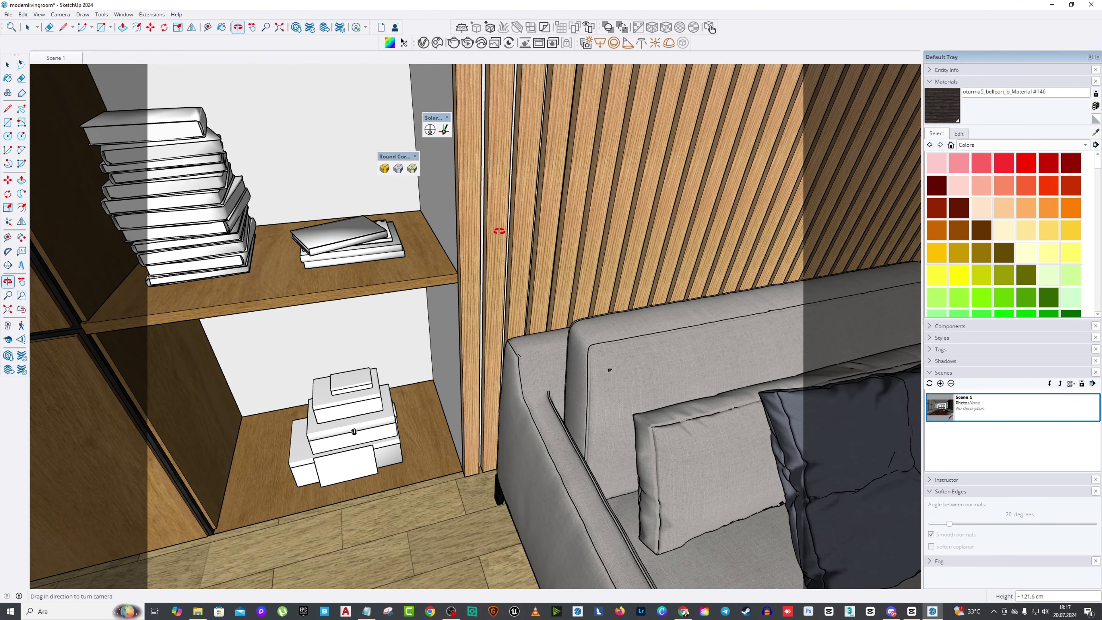
scroll(514, 246, "up", 2)
key("space")
scroll(471, 234, "up", 2)
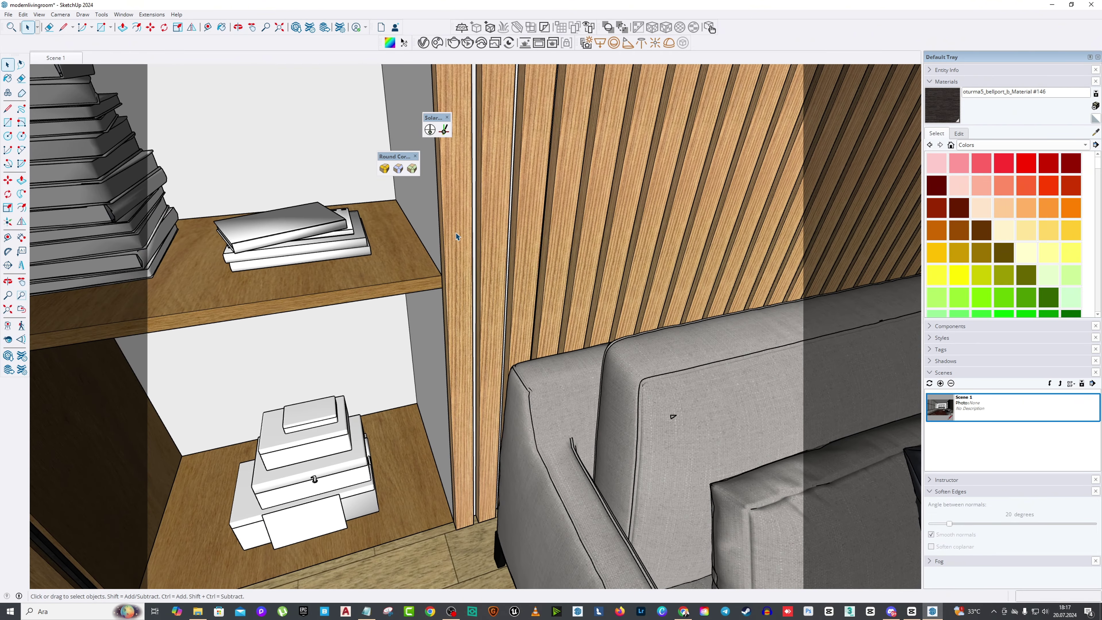
Step: Round the edges of the first wall slat with Round Corner
double_click(457, 233)
double_click(457, 234)
triple_click(456, 234)
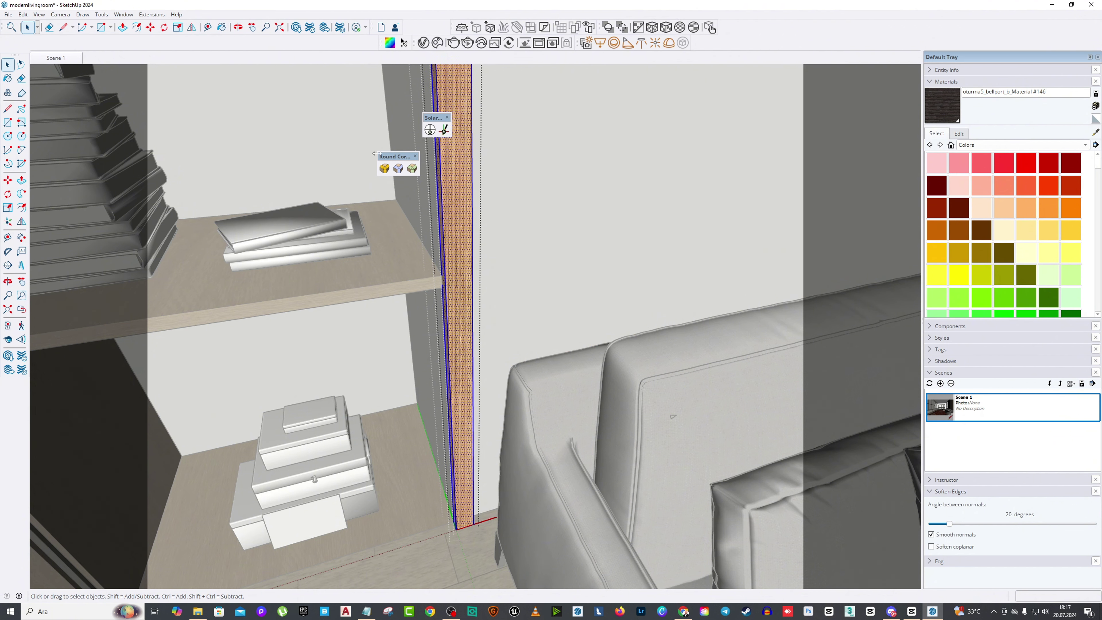
left_click(384, 168)
scroll(452, 249, "up", 2)
middle_click_drag(453, 249, 420, 351)
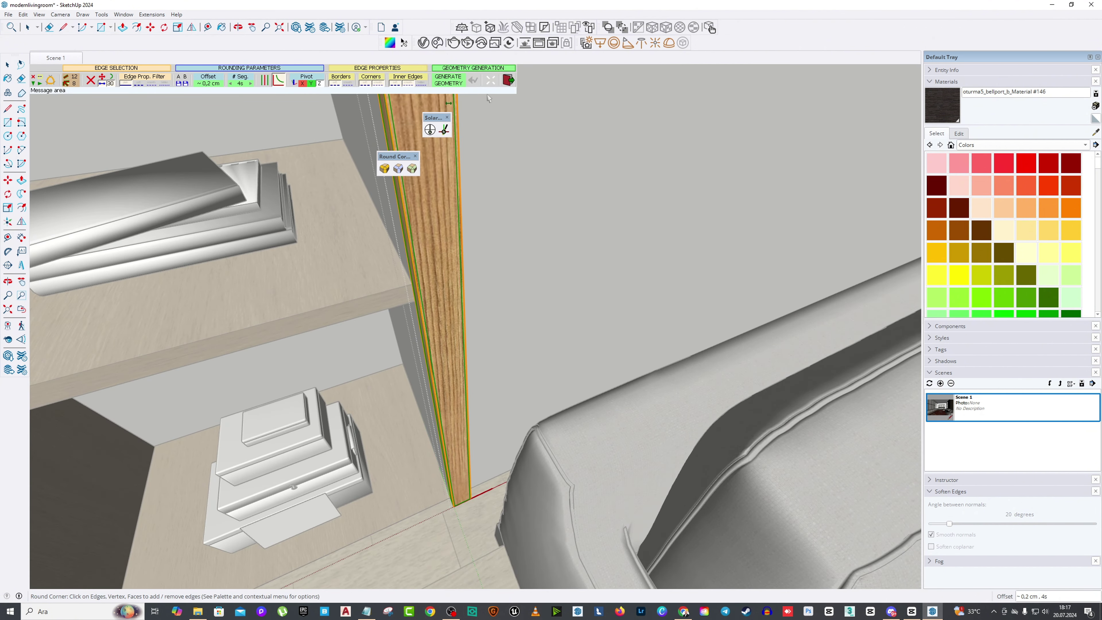
left_click(453, 87)
key("space")
Step: Select the whole shelf and set its Round Corner offset to 0,5 cm after a rejected value
scroll(433, 282, "down", 3)
middle_click_drag(434, 282, 404, 243)
double_click(403, 234)
triple_click(403, 235)
left_click(384, 169)
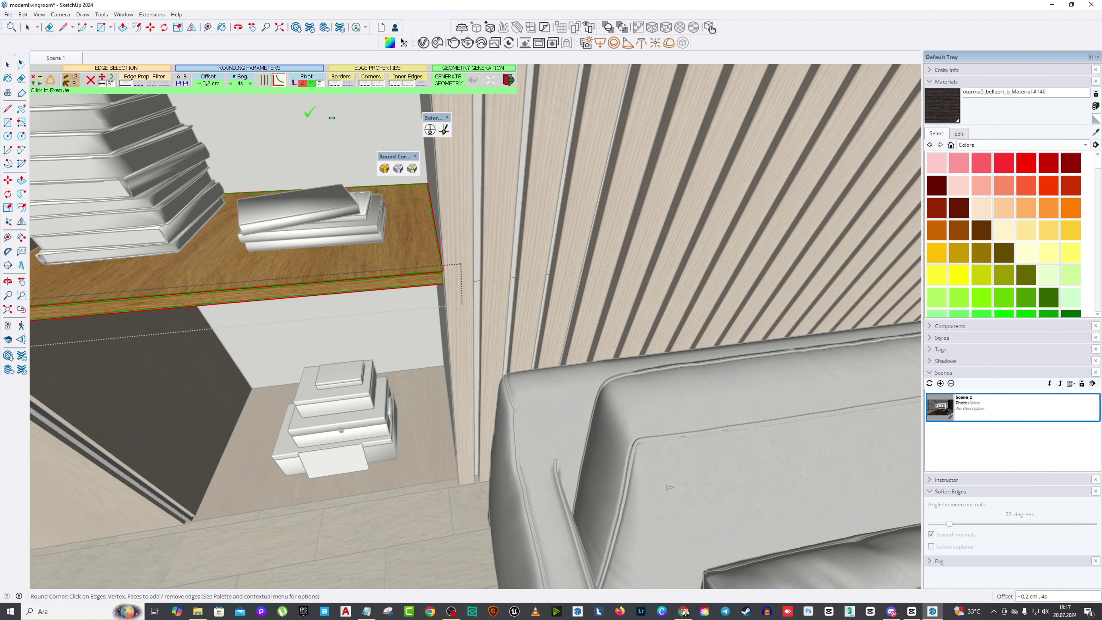
left_click(208, 80)
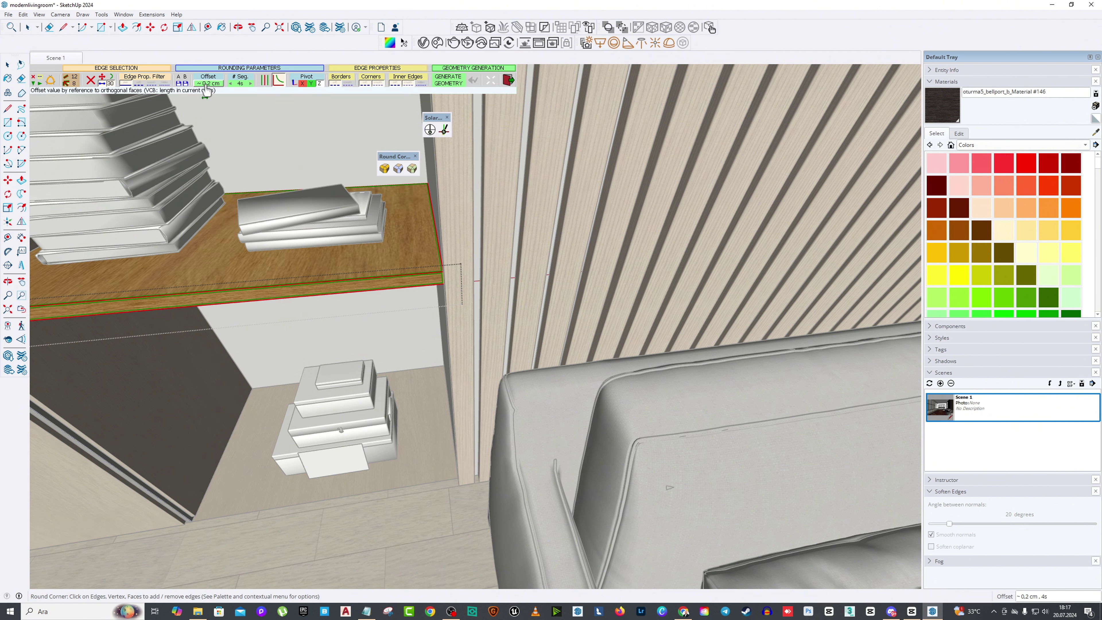
left_click(552, 297)
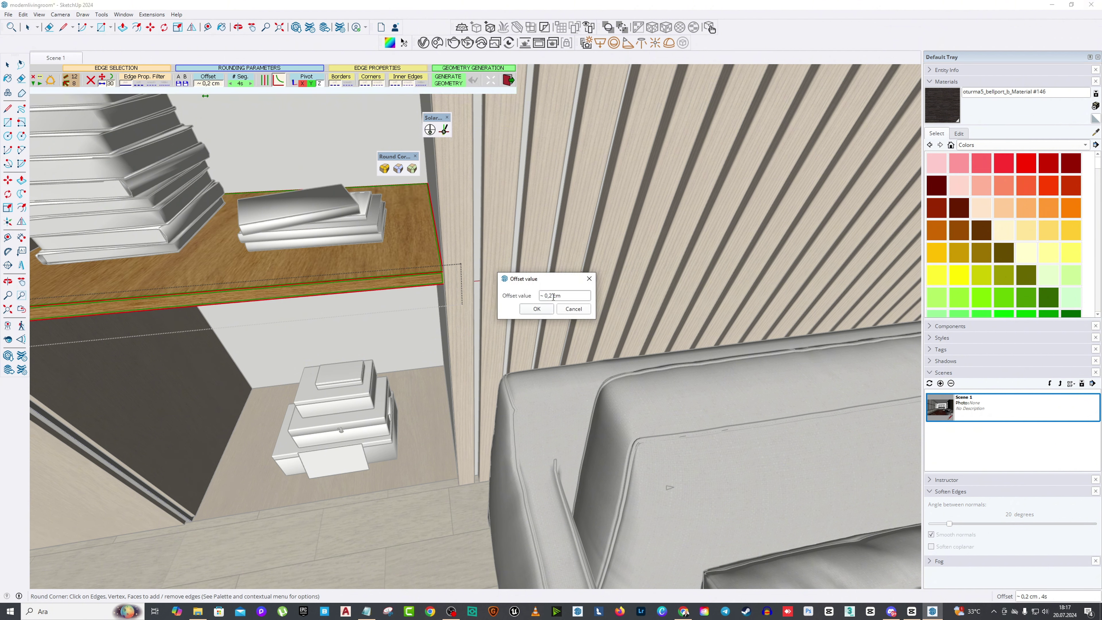
type("5")
left_click(546, 310)
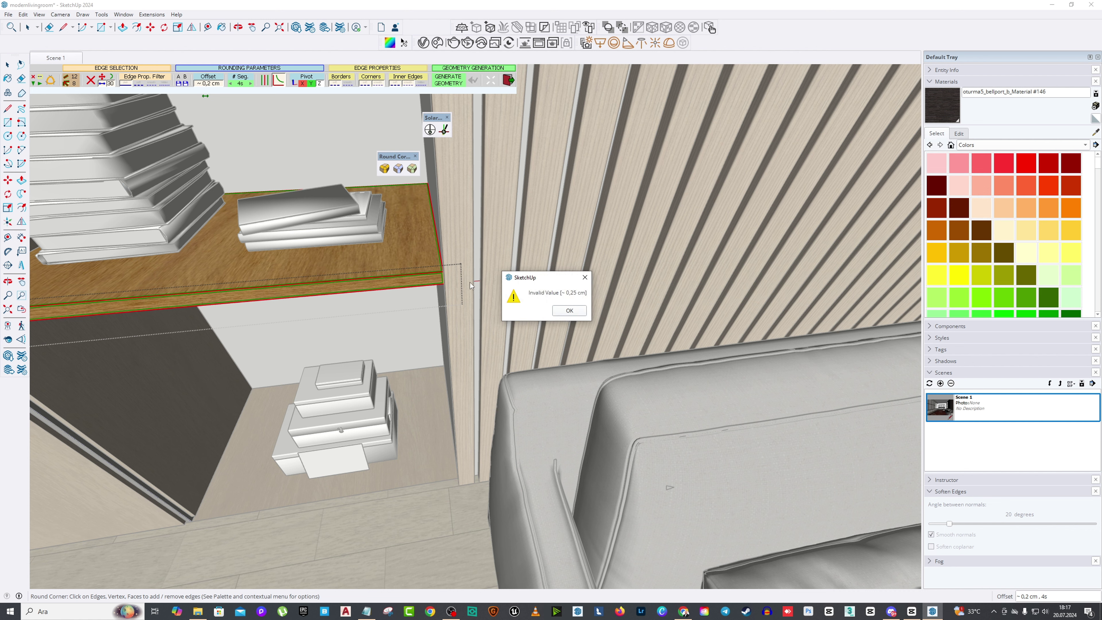
left_click(568, 310)
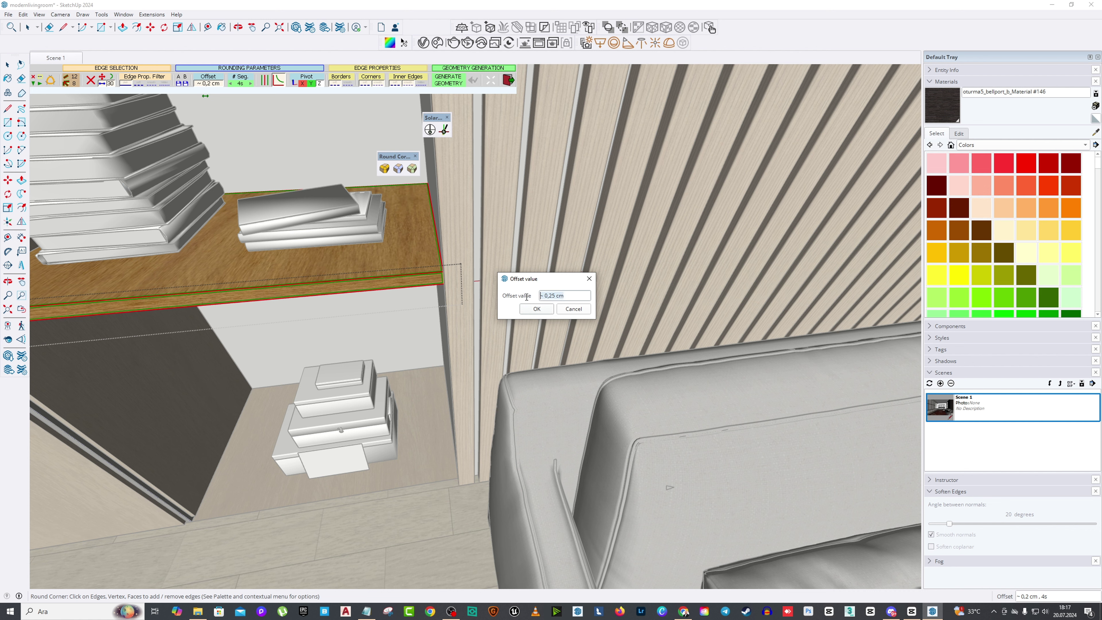
type("0,5")
key("Return")
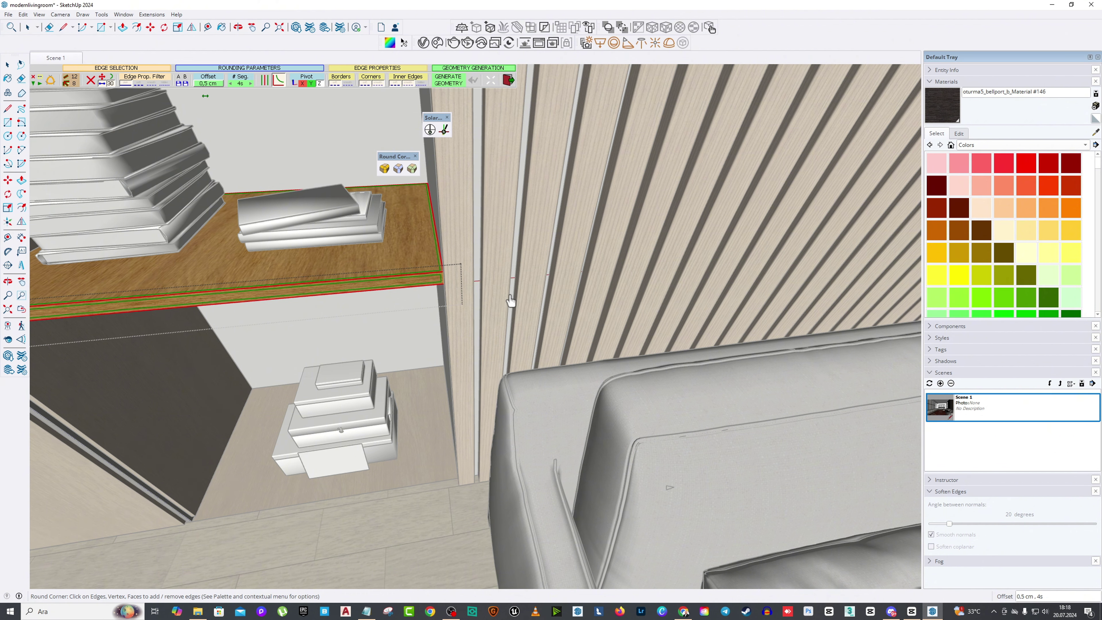
Step: Cancel the pending shelf rounding and reselect all connected faces of the shelf
scroll(378, 266, "up", 3)
scroll(398, 269, "up", 3)
middle_click_drag(407, 285, 424, 245)
scroll(425, 247, "down", 3)
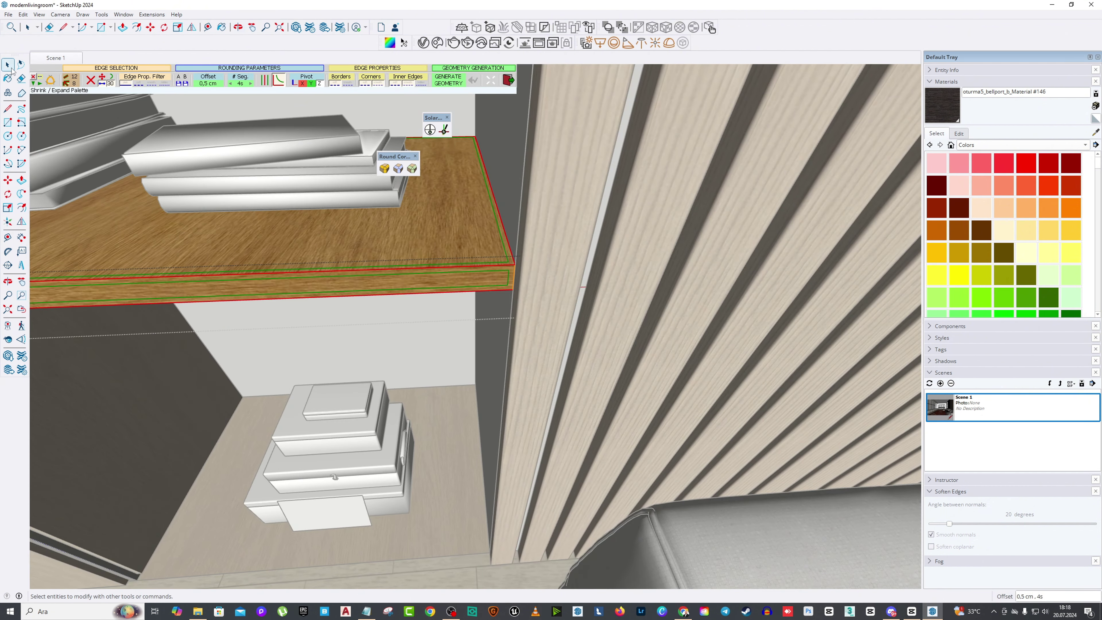
key("space")
triple_click(293, 250)
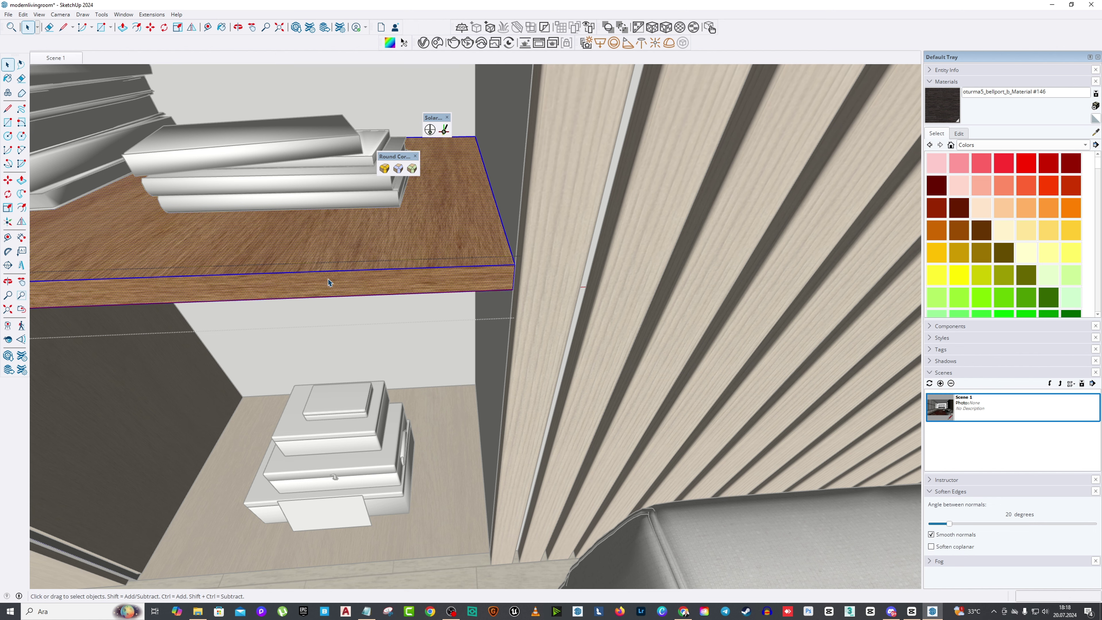
Step: Try Round Corner on the shelf, inspect it, and return to Select
left_click(384, 168)
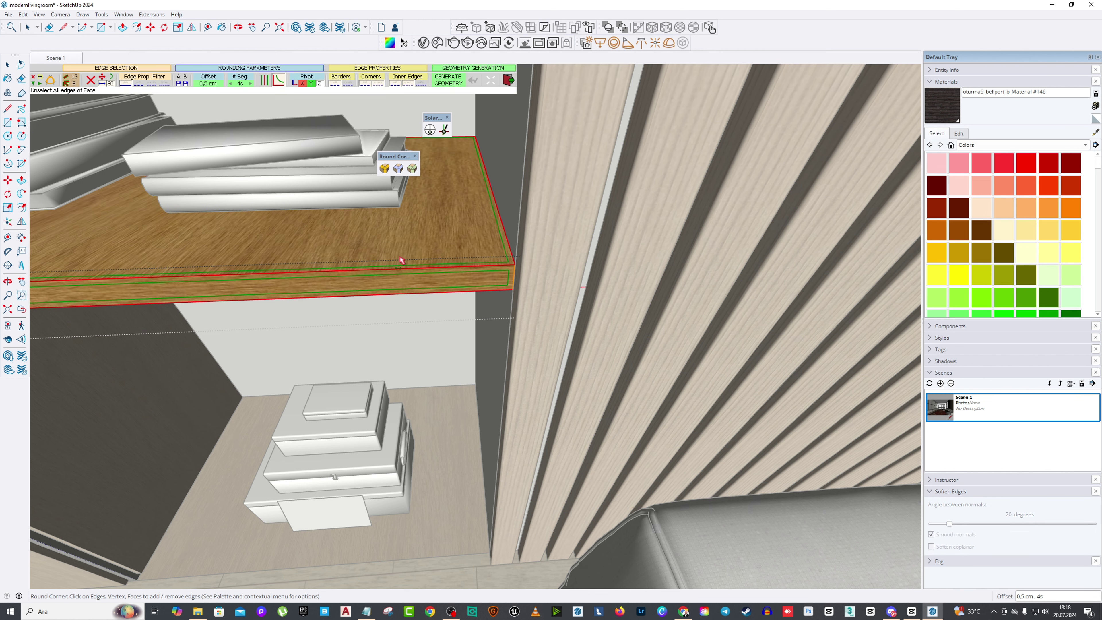
scroll(403, 261, "down", 2)
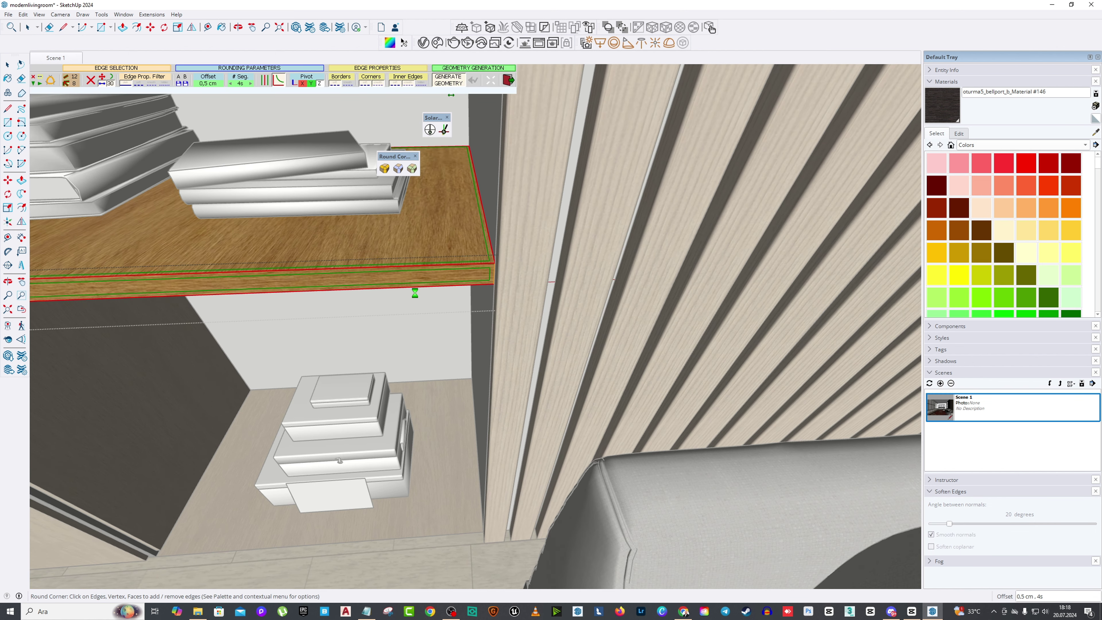
middle_click_drag(449, 277, 669, 262)
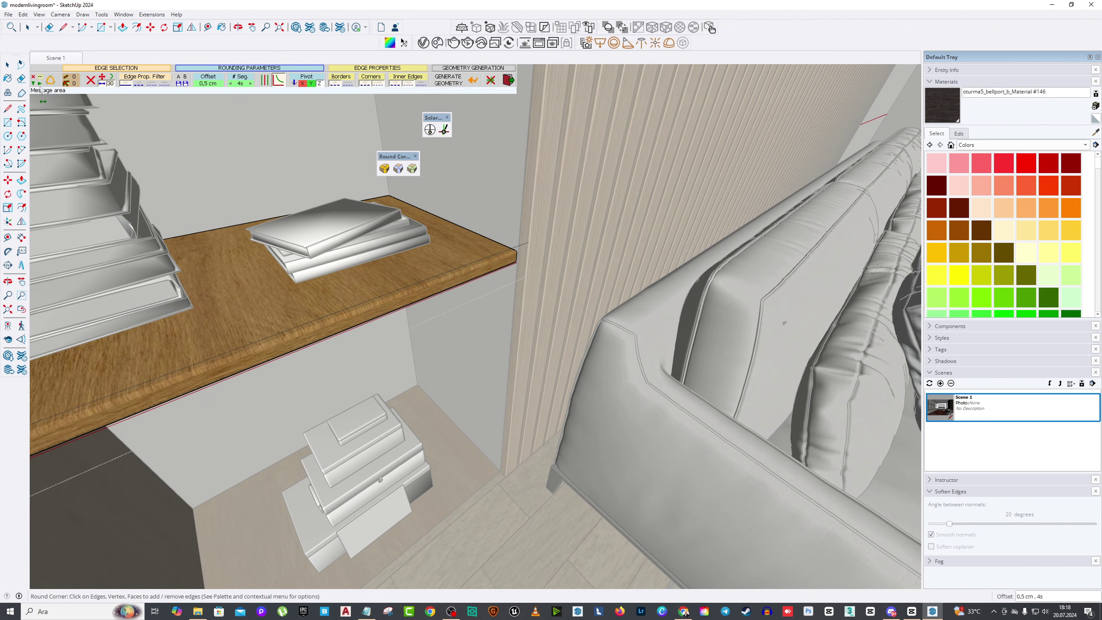
left_click(8, 64)
Step: Round the shelf's top and front faces with a 0,4 cm offset
scroll(466, 286, "up", 2)
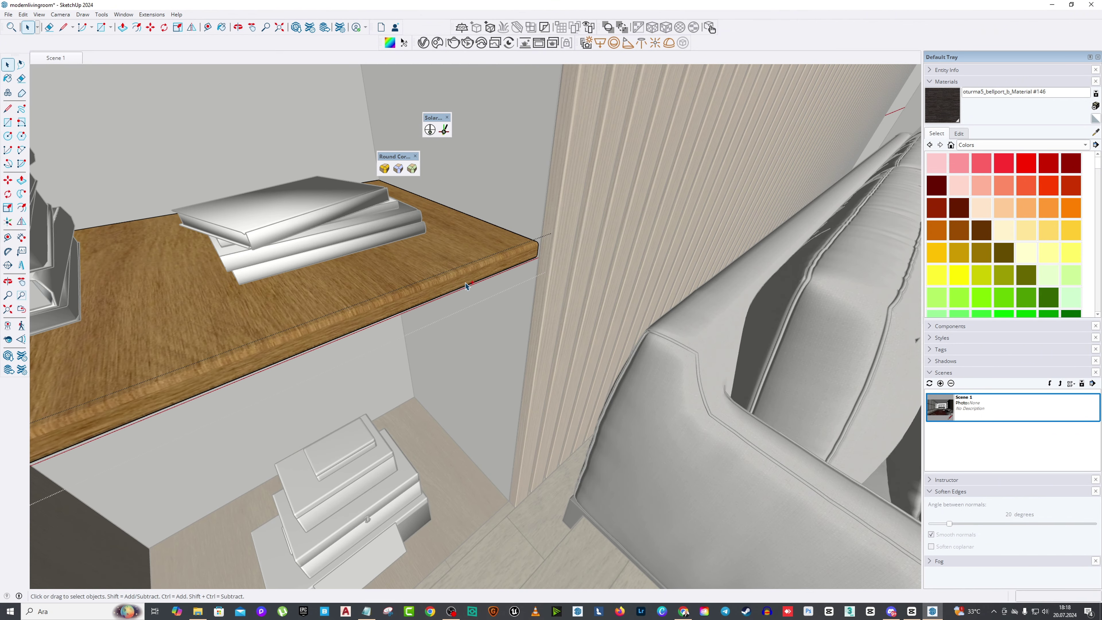
middle_click_drag(466, 286, 499, 251)
left_click(499, 251)
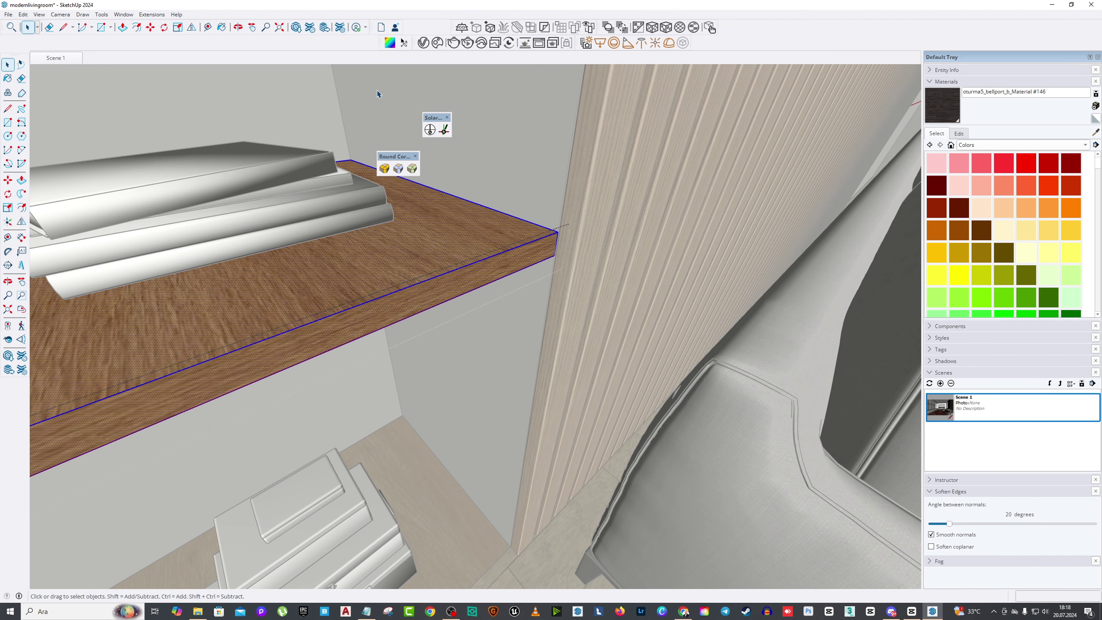
left_click(384, 169)
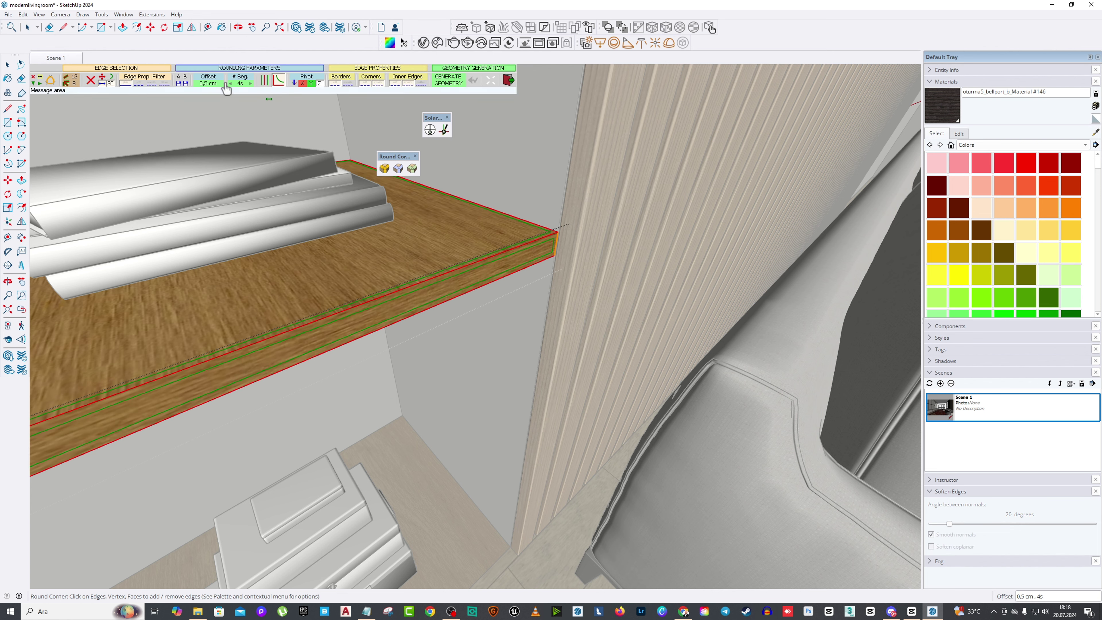
left_click(201, 83)
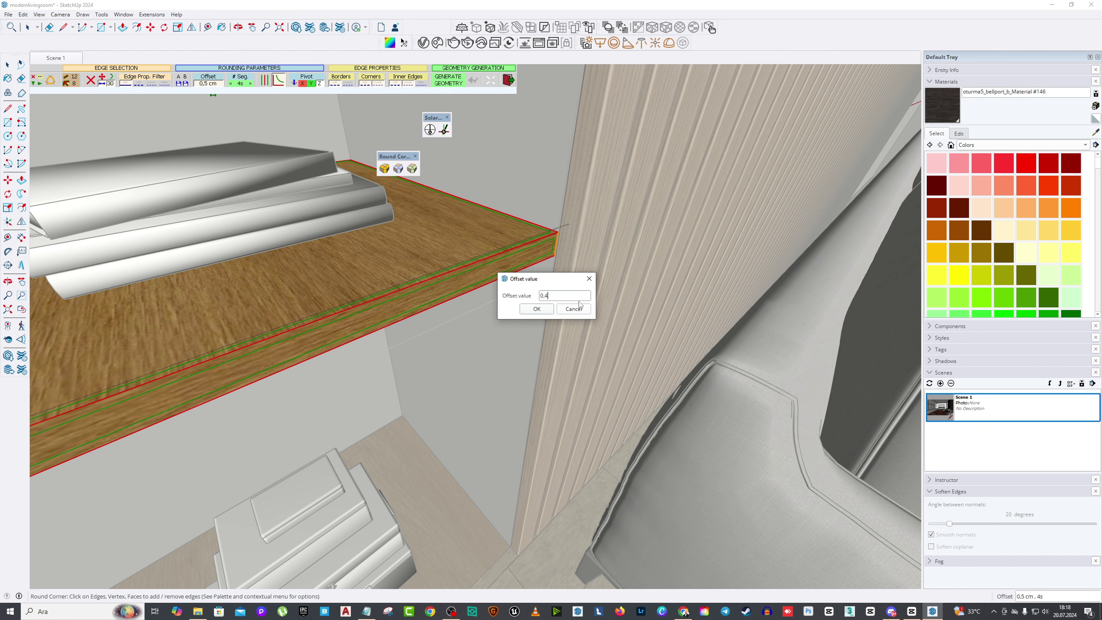
type("0,4")
left_click(547, 309)
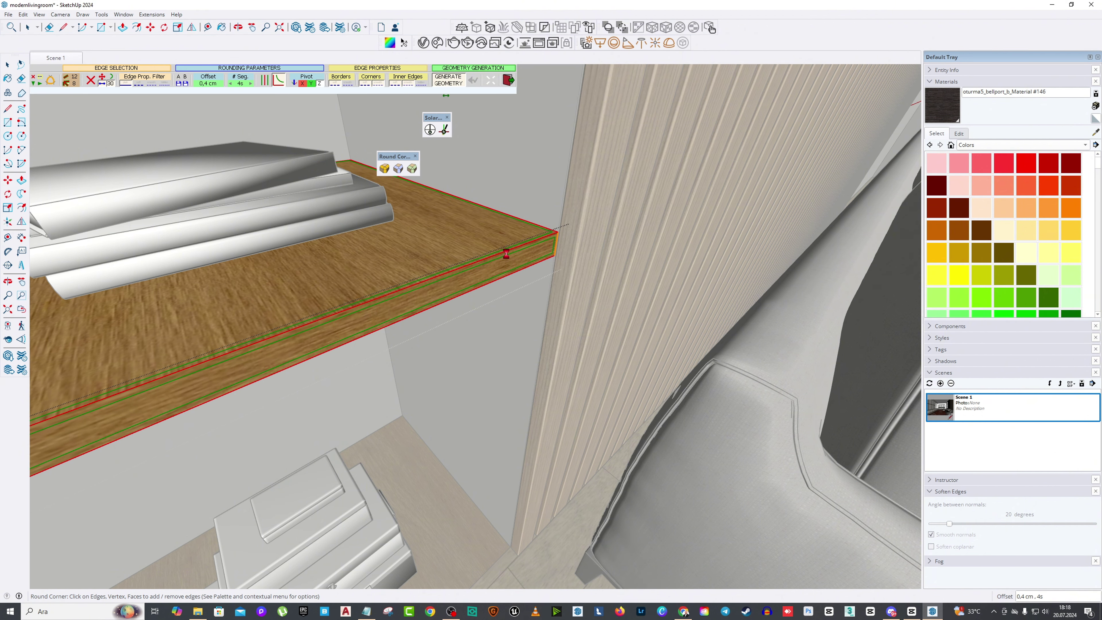
key("Return")
Step: Select the shelf top and orbit to a low, level close-up of the shelf and books
middle_click_drag(512, 262, 393, 279)
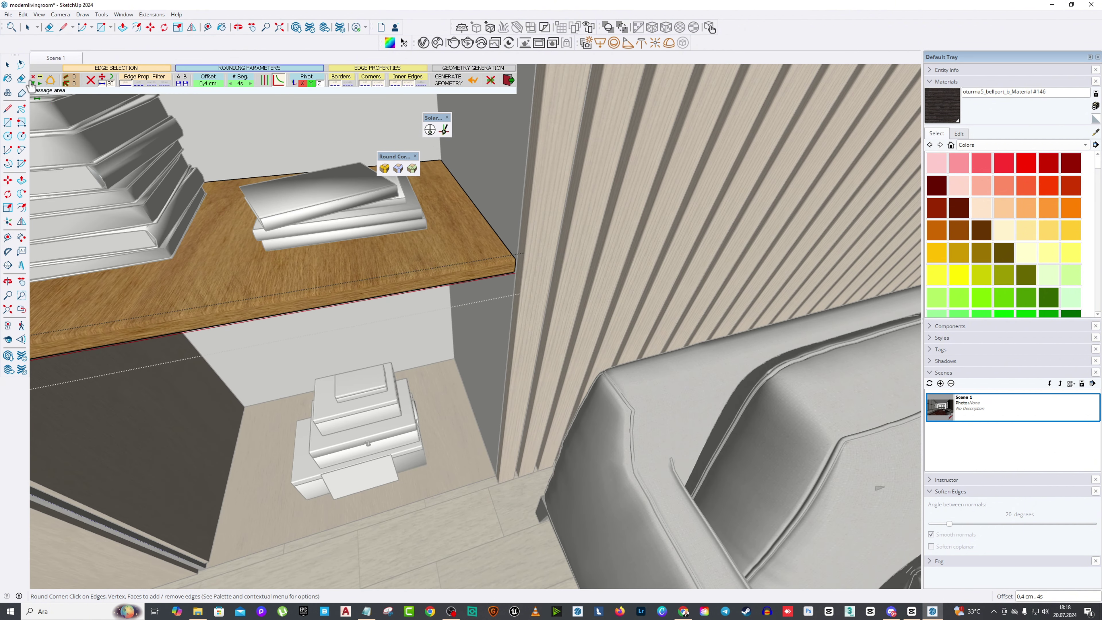
left_click(7, 65)
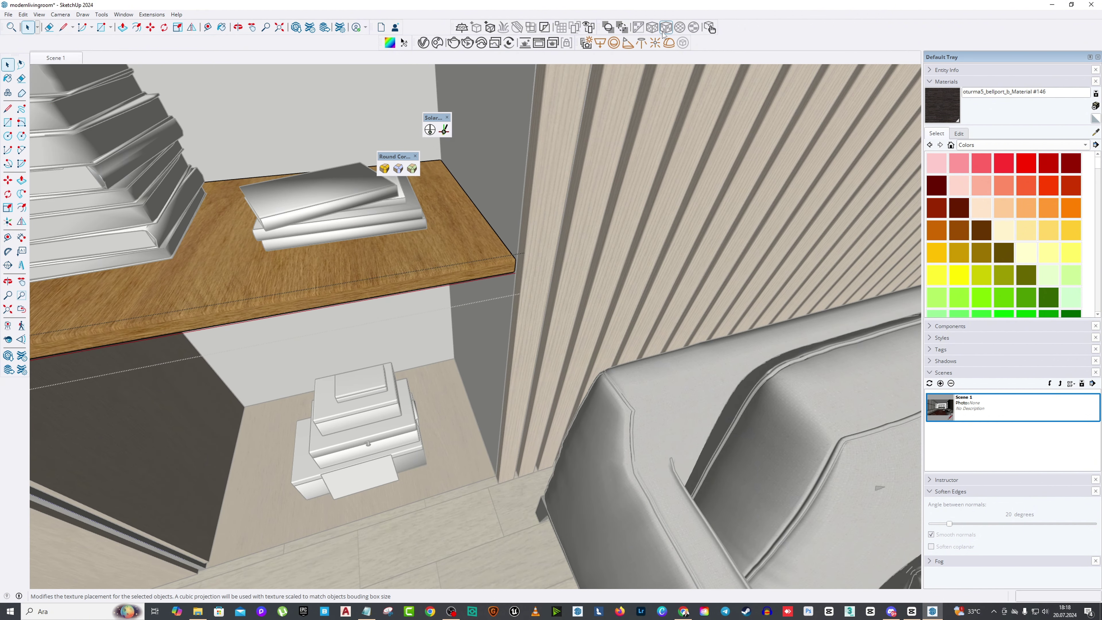
left_click(456, 243)
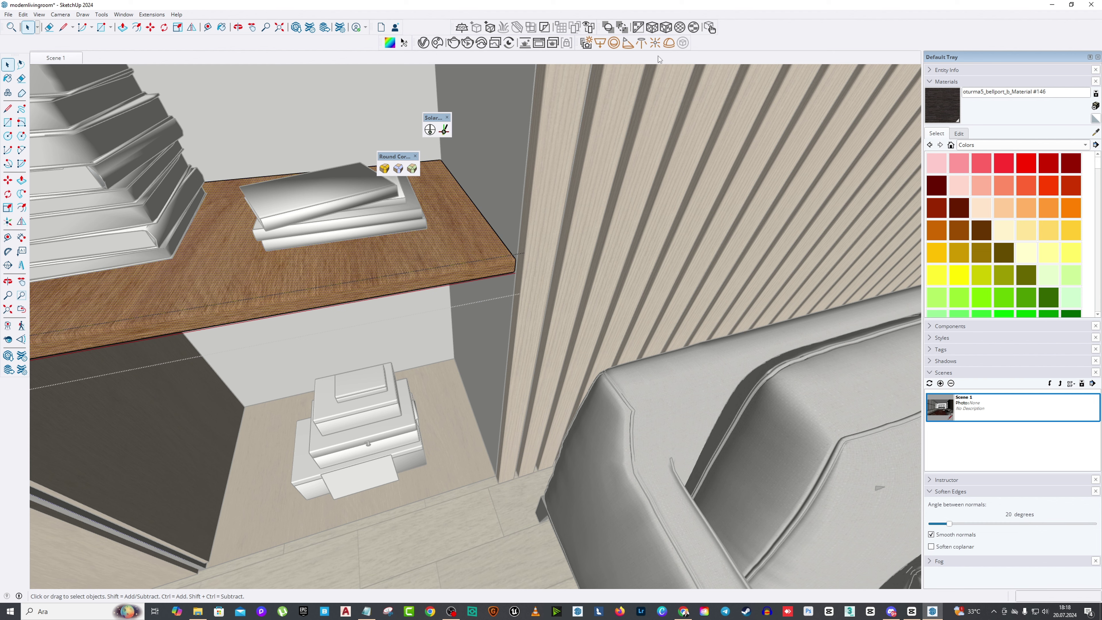
scroll(415, 271, "up", 2)
middle_click_drag(416, 272, 547, 187)
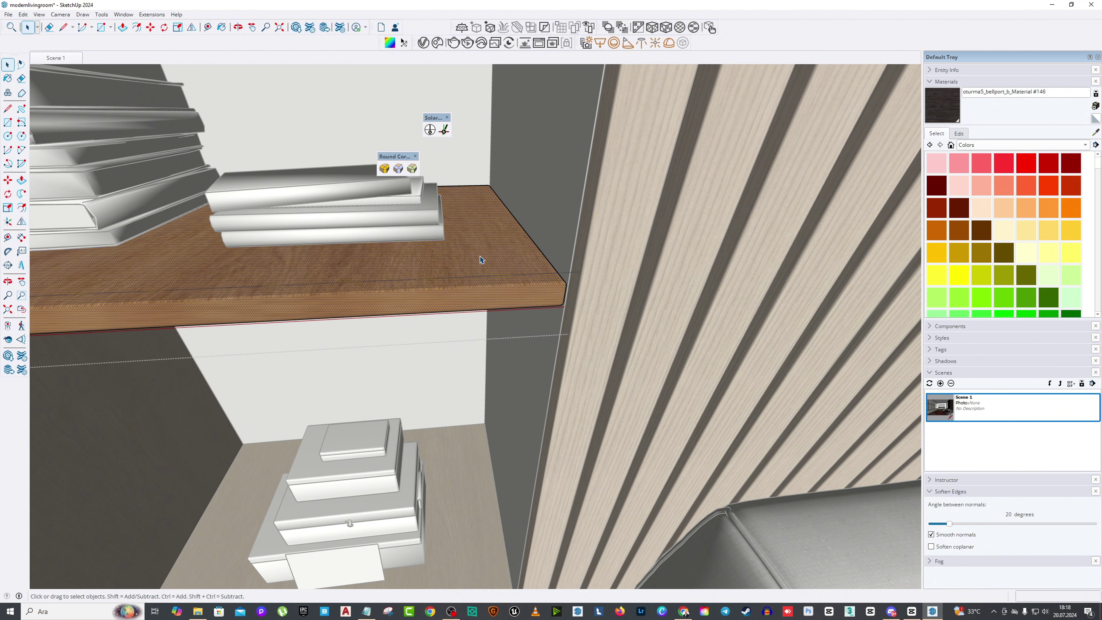
Step: Re-enter the shelf group and turn on Hidden Geometry
key("Escape")
double_click(469, 296)
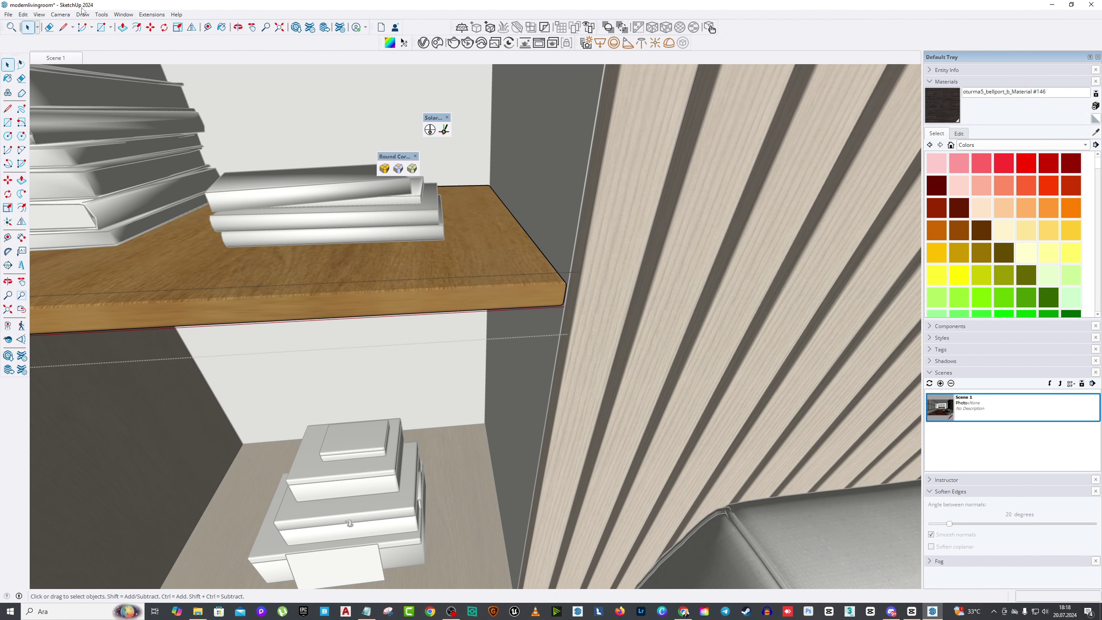
left_click(39, 14)
left_click(56, 42)
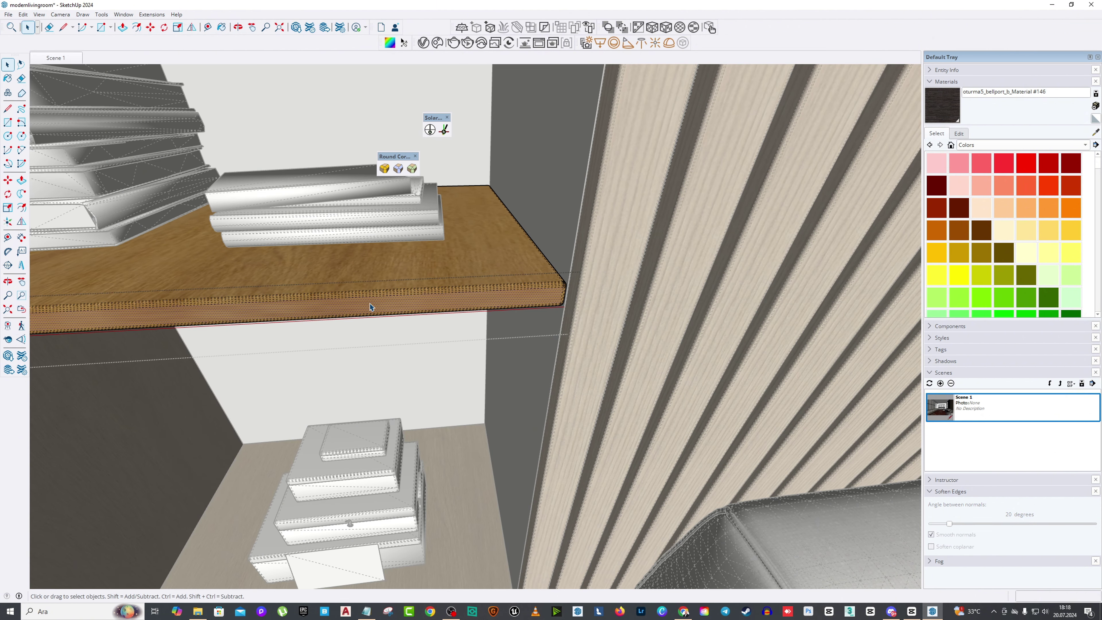
Step: Rotate the wood texture on the shelf's front edge 90 degrees
right_click(370, 306)
mouse_move(395, 427)
left_click(471, 426)
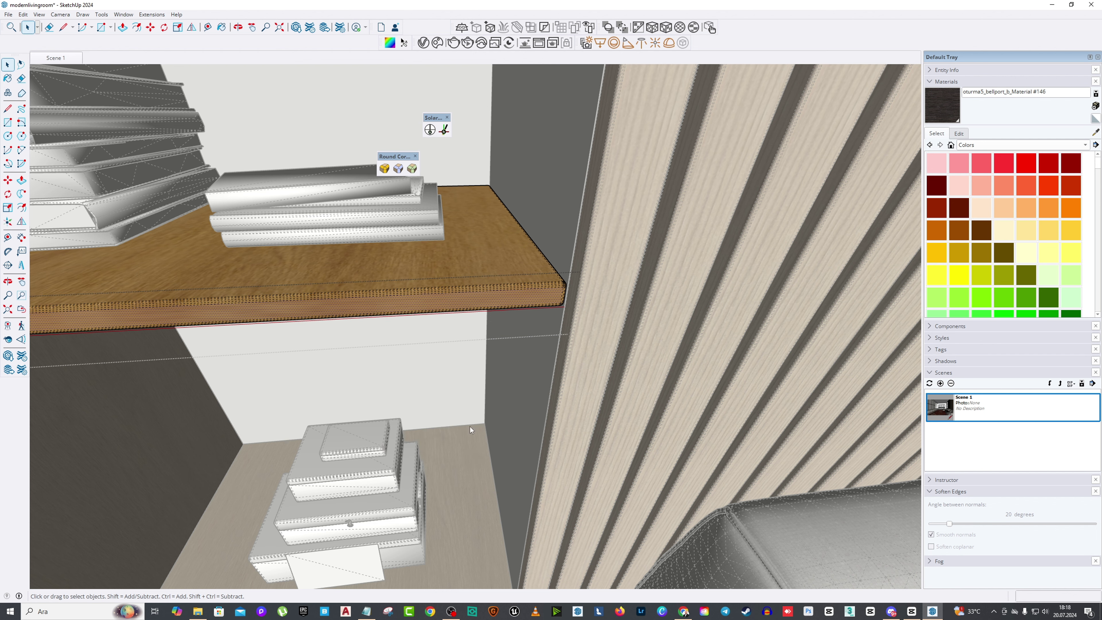
right_click(382, 306)
mouse_move(401, 347)
left_click(448, 346)
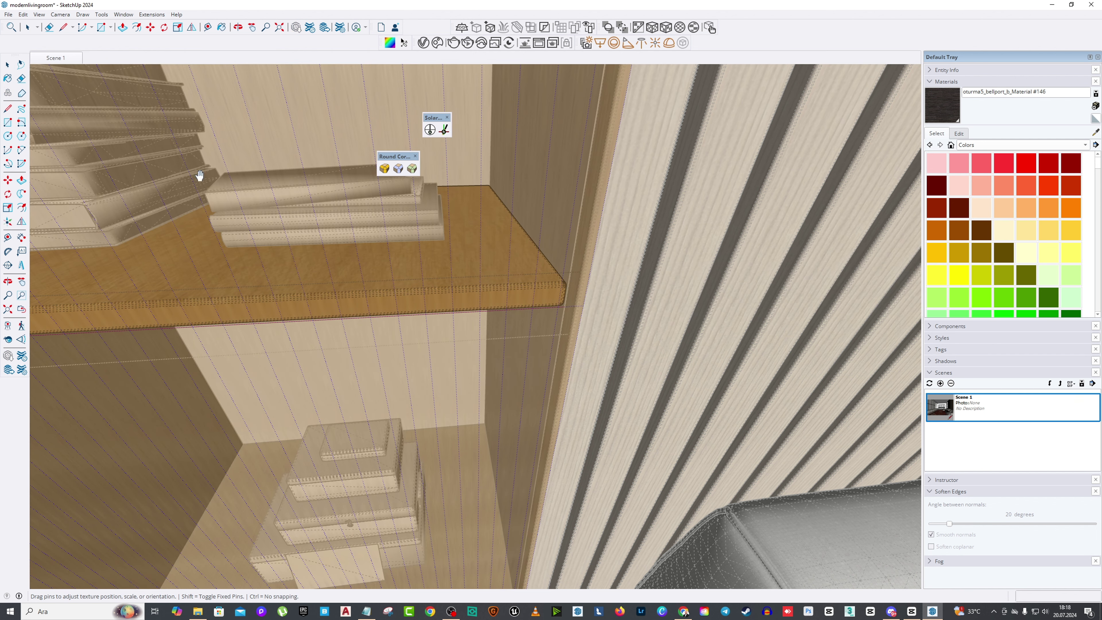
left_click(8, 65)
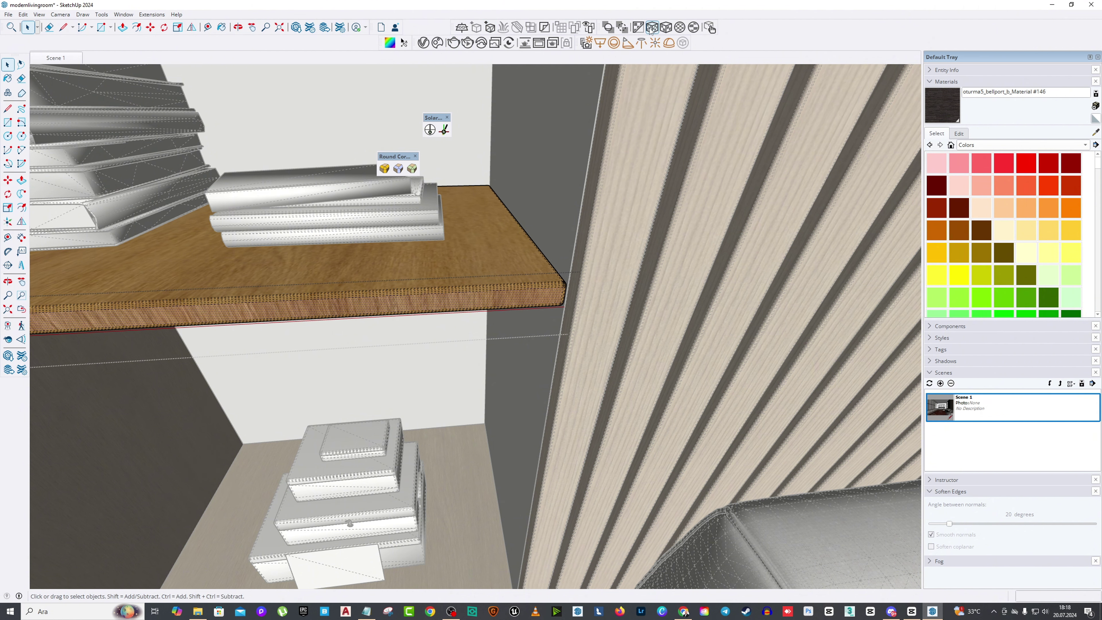
Step: Rotate the texture on the next front-edge face 90 degrees as well
right_click(449, 305)
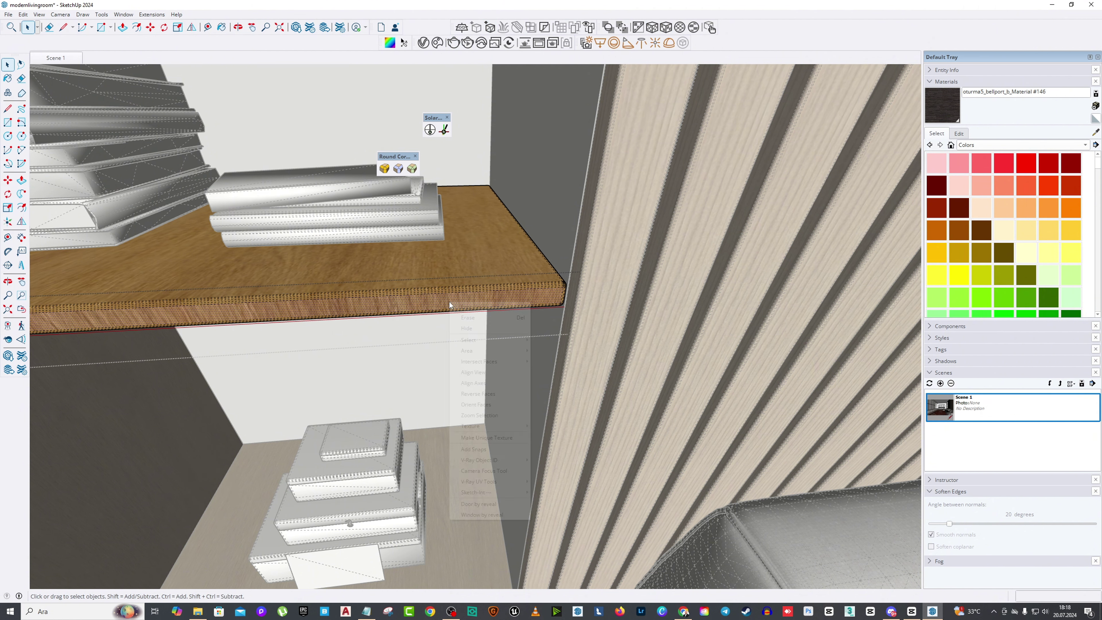
mouse_move(473, 425)
left_click(546, 426)
right_click(451, 309)
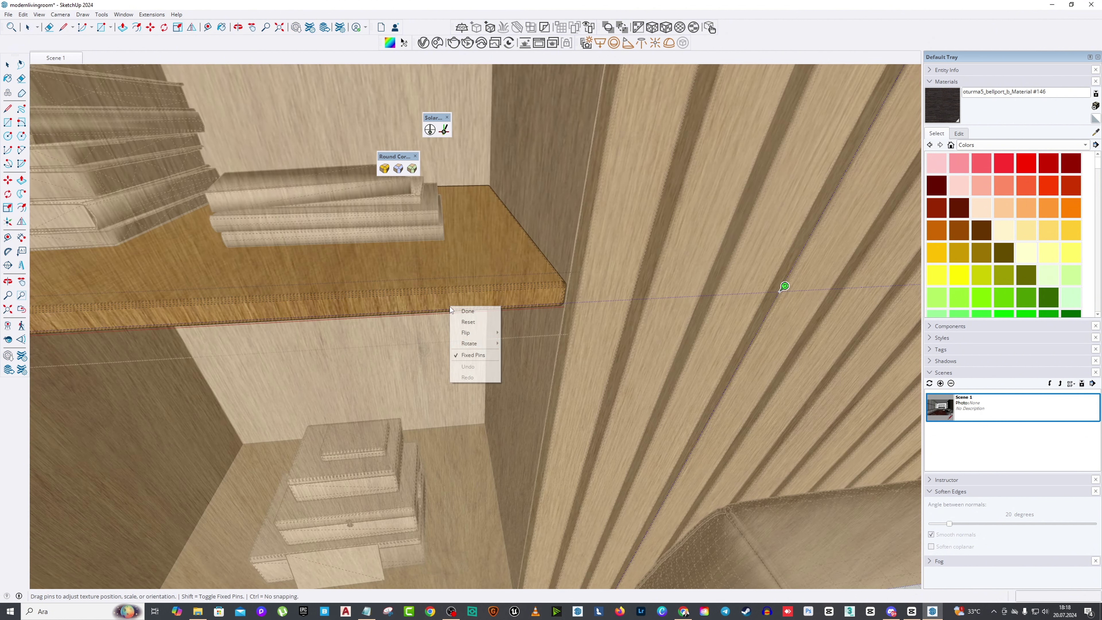
mouse_move(467, 345)
left_click(509, 343)
right_click(468, 244)
left_click(476, 248)
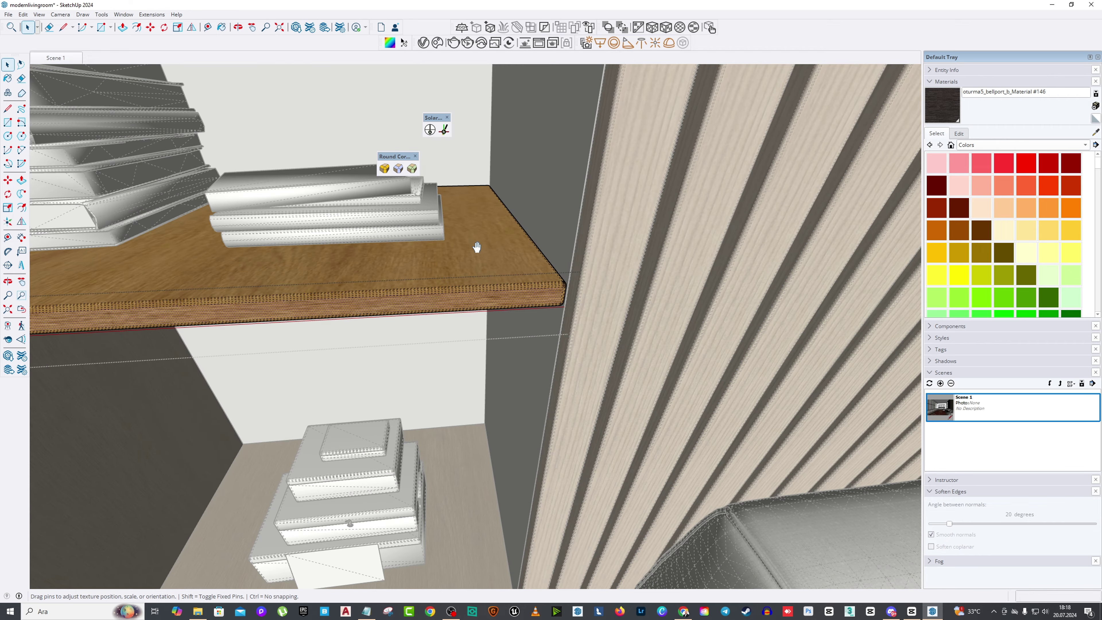
Step: Exit the shelf group and orbit out to see the shelving wall and sofa
left_click(478, 339)
scroll(480, 339, "down", 5)
middle_click_drag(516, 335, 475, 339)
scroll(475, 338, "down", 4)
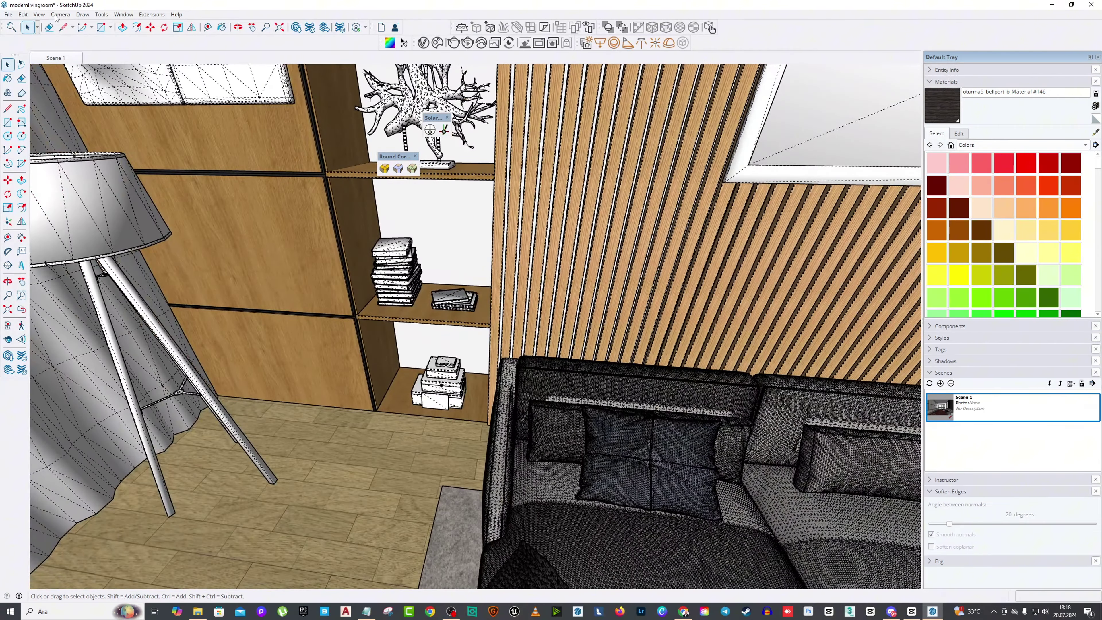
Step: Turn Hidden Geometry back off and zoom toward the shelf books
left_click(60, 14)
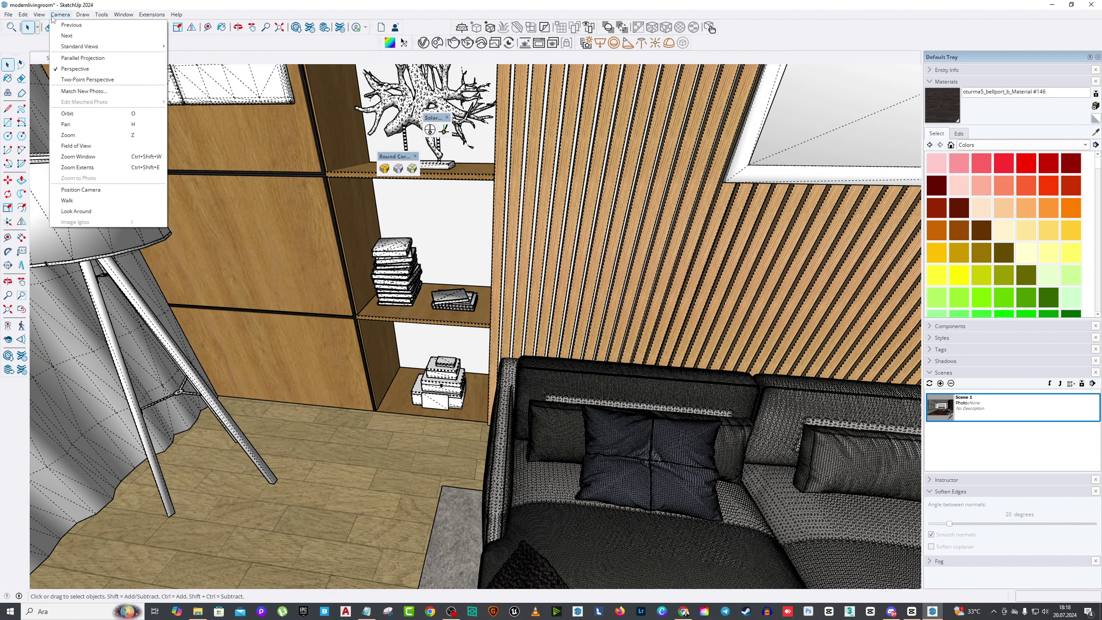
mouse_move(42, 16)
left_click(54, 47)
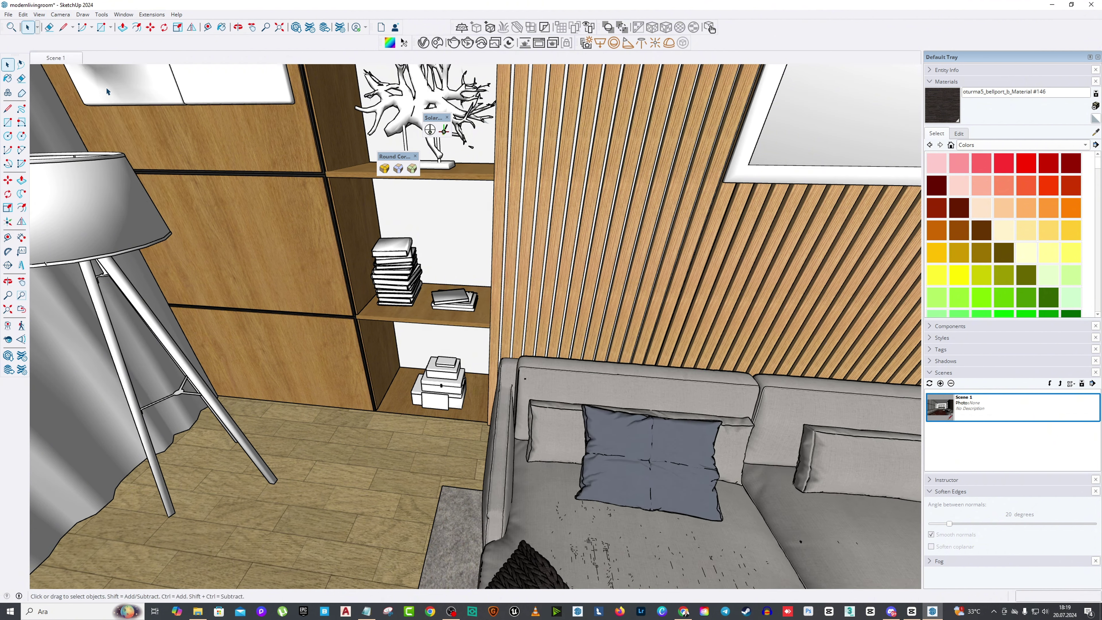
middle_click_drag(382, 229, 365, 209)
scroll(285, 280, "up", 2)
scroll(344, 242, "up", 4)
key("space")
Step: Round the edges of the upper-left wooden door panel with Round Corner
left_click(353, 267)
scroll(357, 269, "up", 2)
left_click(383, 168)
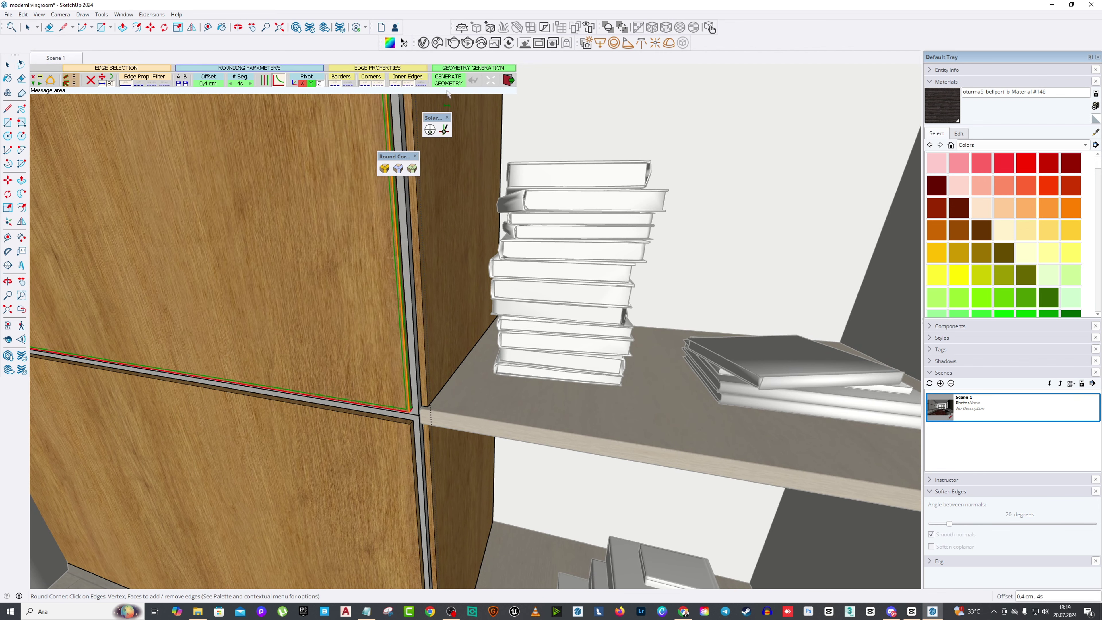
left_click(450, 82)
middle_click_drag(409, 281, 352, 239)
key("space")
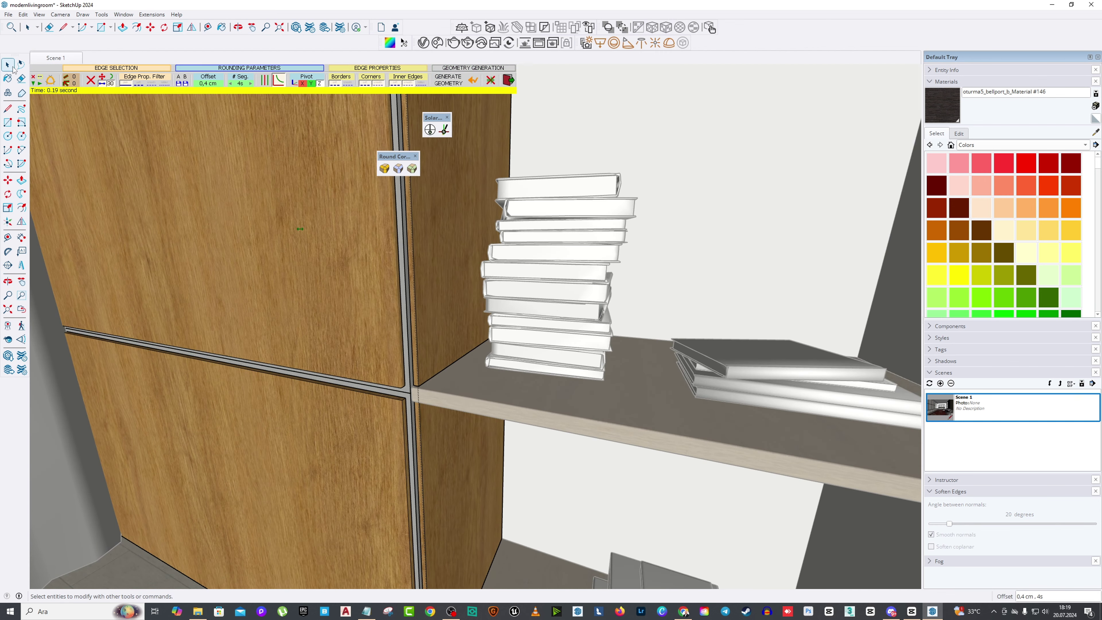
scroll(335, 283, "down", 3)
Step: Round the edges of the lower wooden door panel
middle_click_drag(336, 435, 338, 400)
left_click(338, 402)
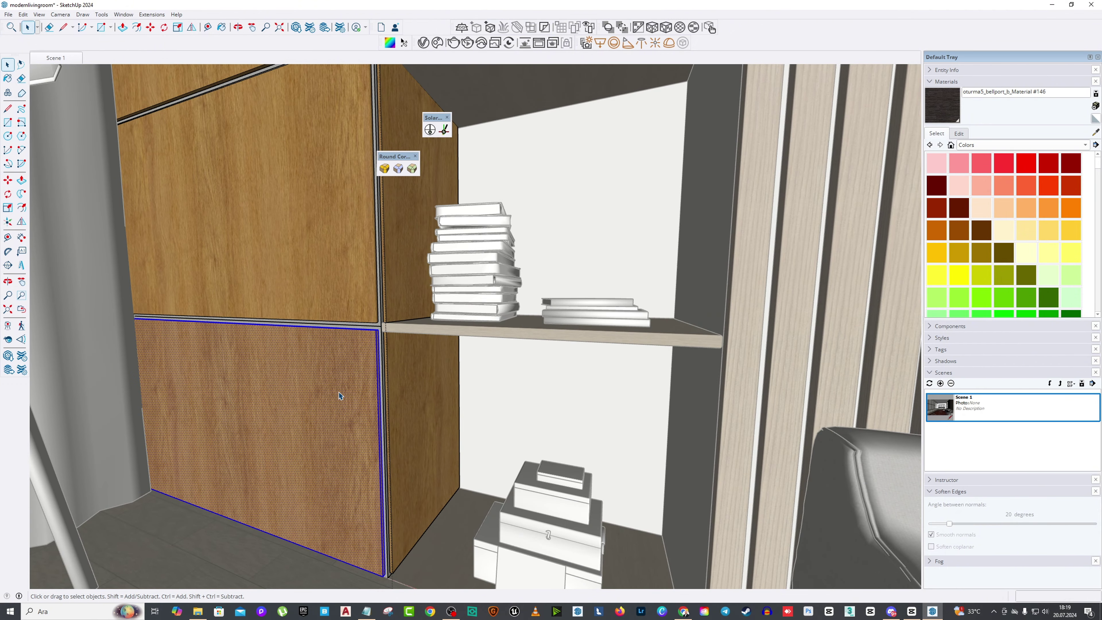
left_click(411, 168)
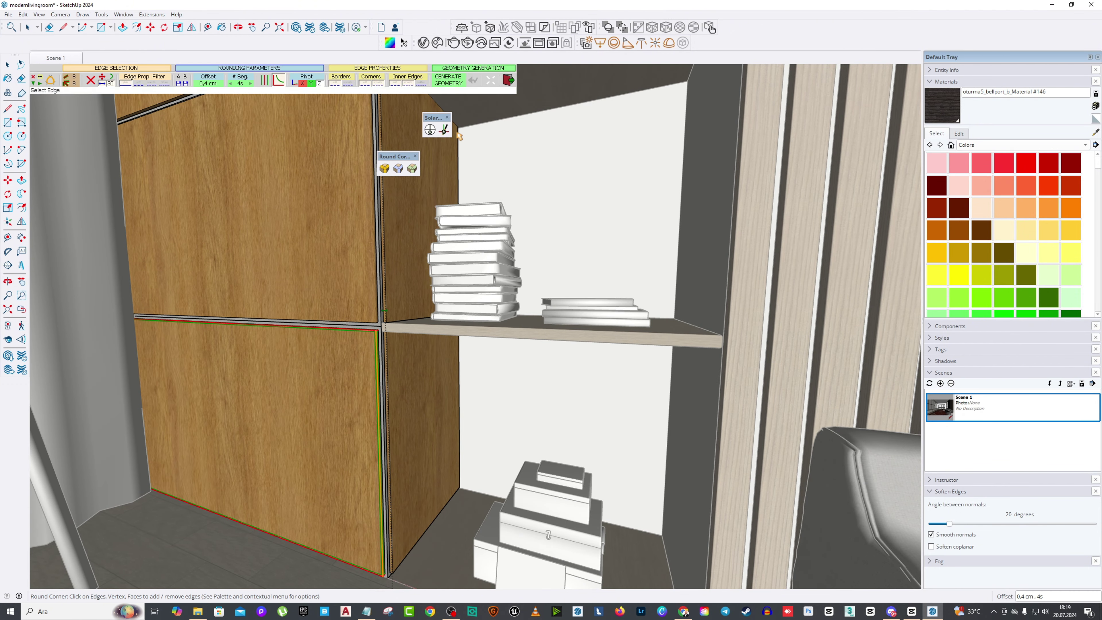
key("h")
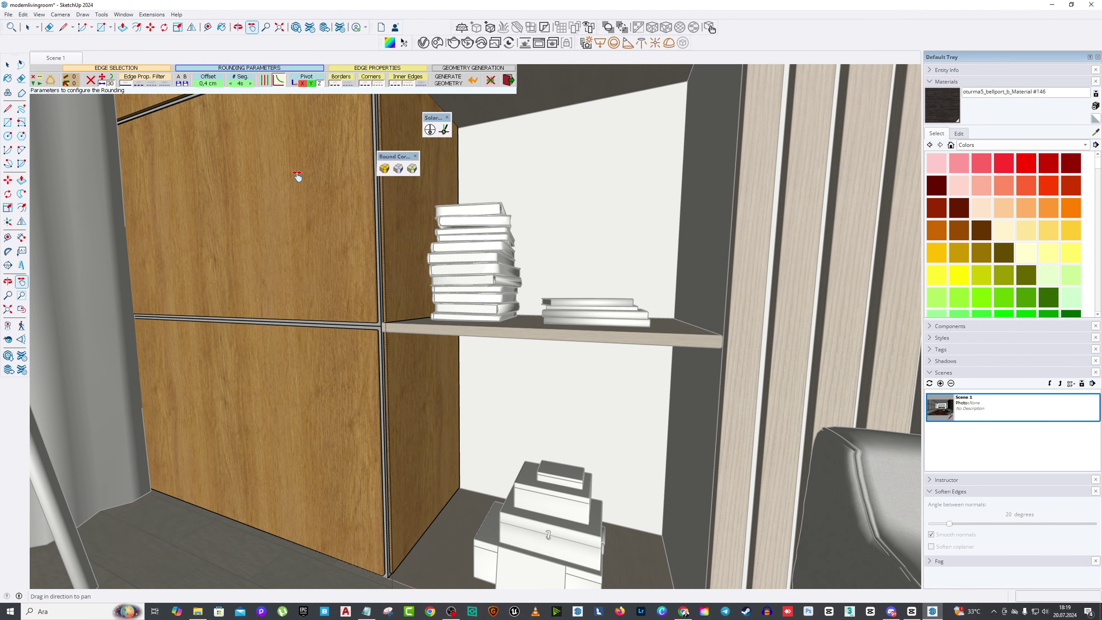
left_click_drag(356, 327, 358, 424)
left_click(356, 161)
left_click(412, 169)
left_click(371, 259)
Step: Round the edges of the white shelf board holding the vase
scroll(245, 231, "down", 5)
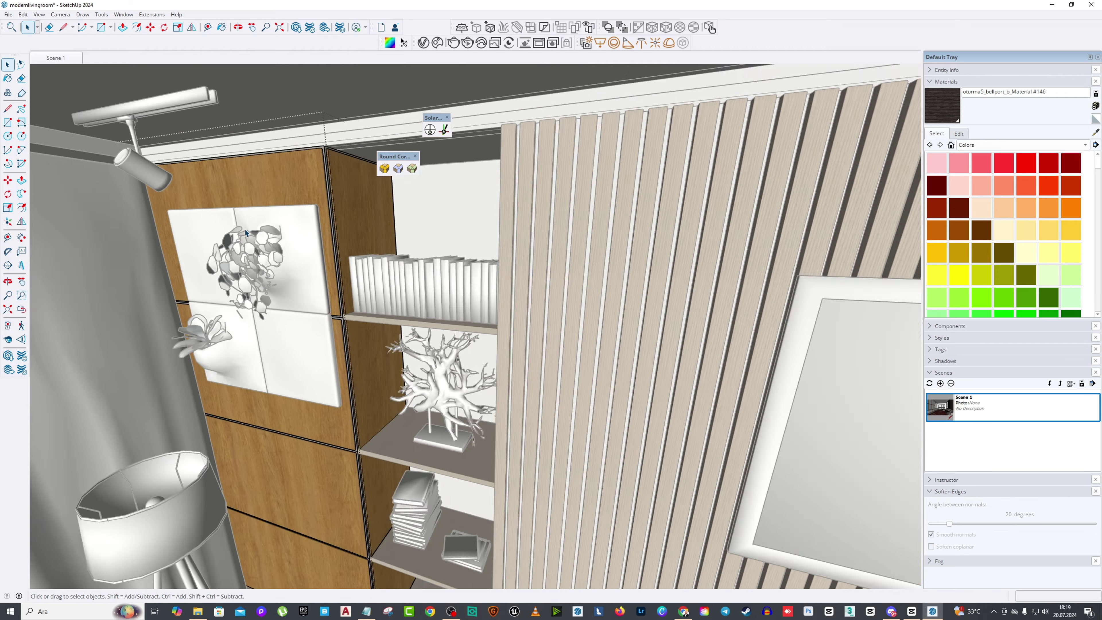
middle_click_drag(246, 233, 304, 234)
left_click(8, 339)
left_click_drag(537, 390, 663, 285)
scroll(663, 285, "up", 5)
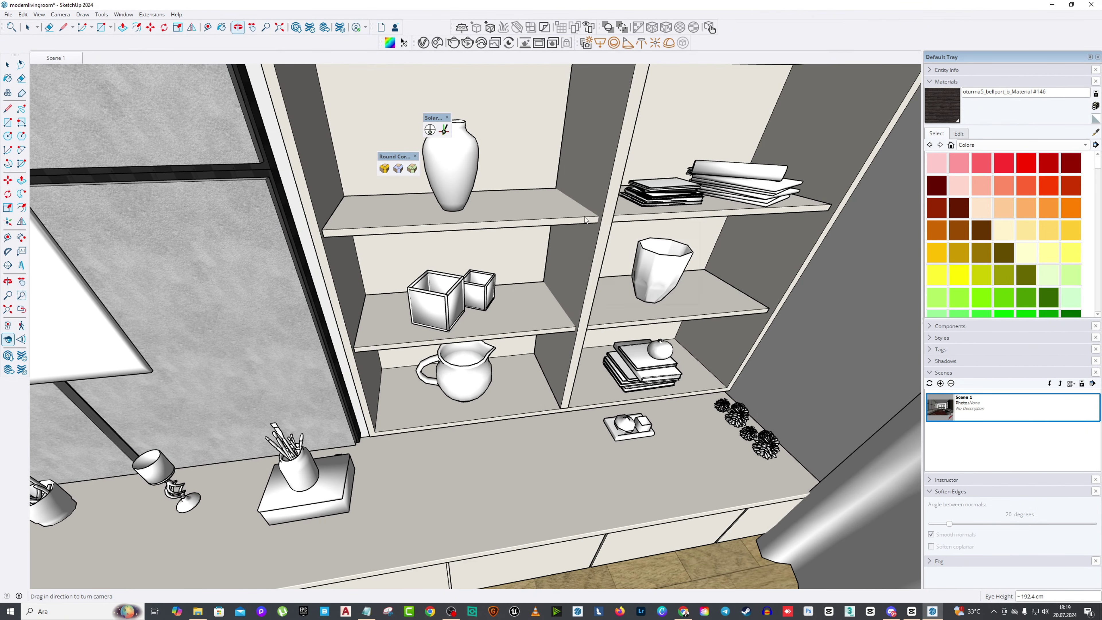
key("space")
left_click(546, 217)
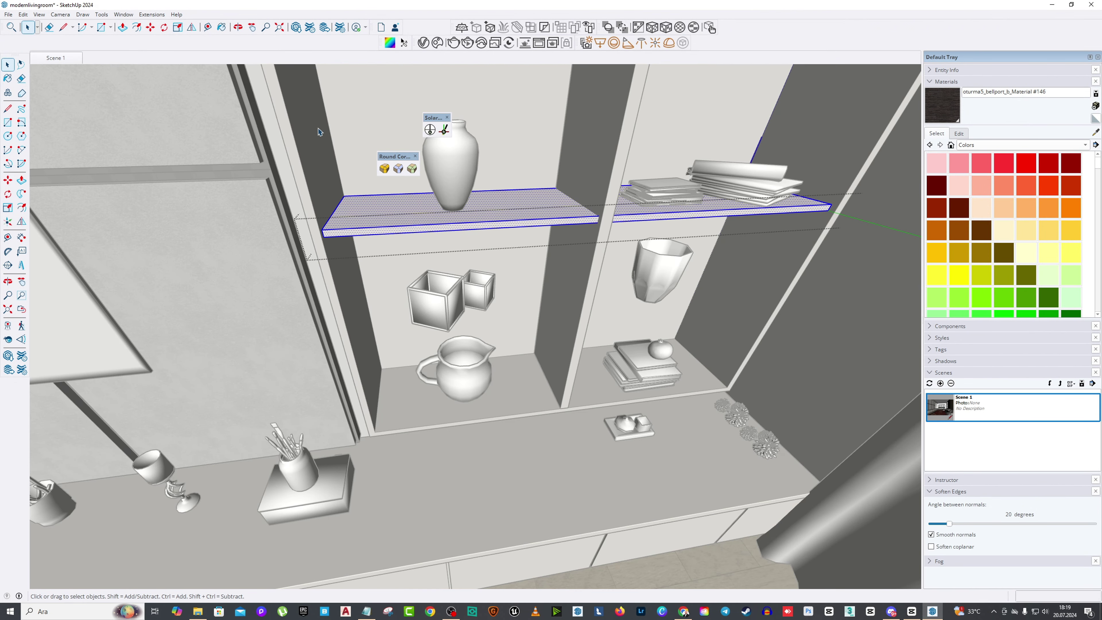
left_click(384, 169)
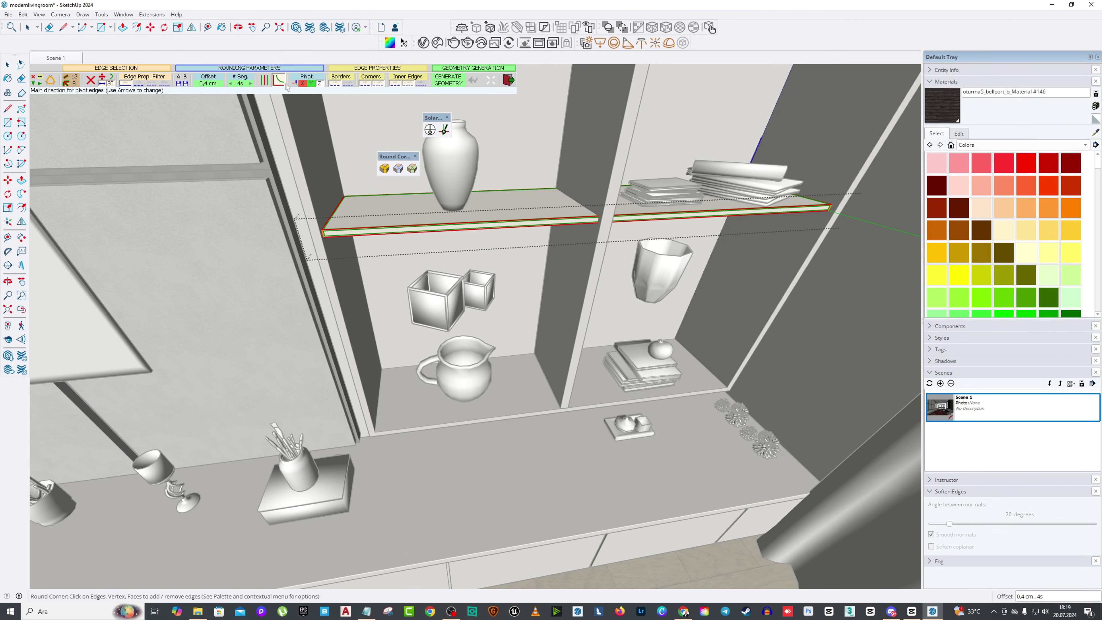
left_click(448, 80)
key("space")
Step: Round the edges of the shelving unit's vertical divider
scroll(469, 270, "down", 2)
middle_click_drag(511, 270, 468, 286)
left_click(555, 269)
left_click(384, 168)
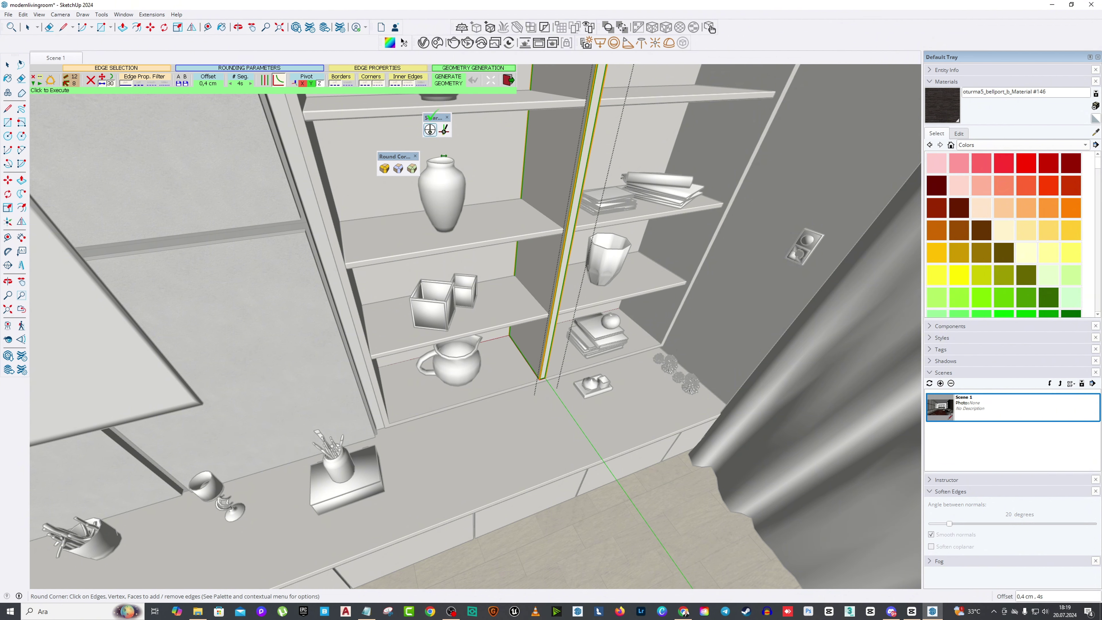
left_click(444, 78)
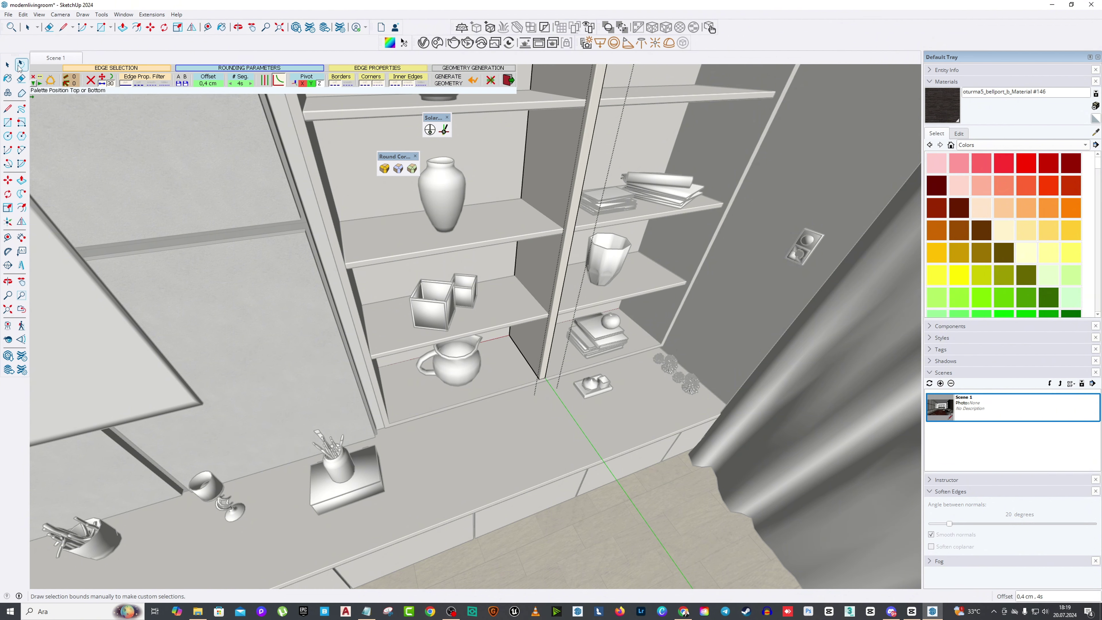
Step: Exit Round Corner and the shelving group, then orbit out to see the whole unit
left_click(7, 65)
left_click(150, 178)
scroll(522, 312, "down", 3)
middle_click_drag(522, 312, 546, 274)
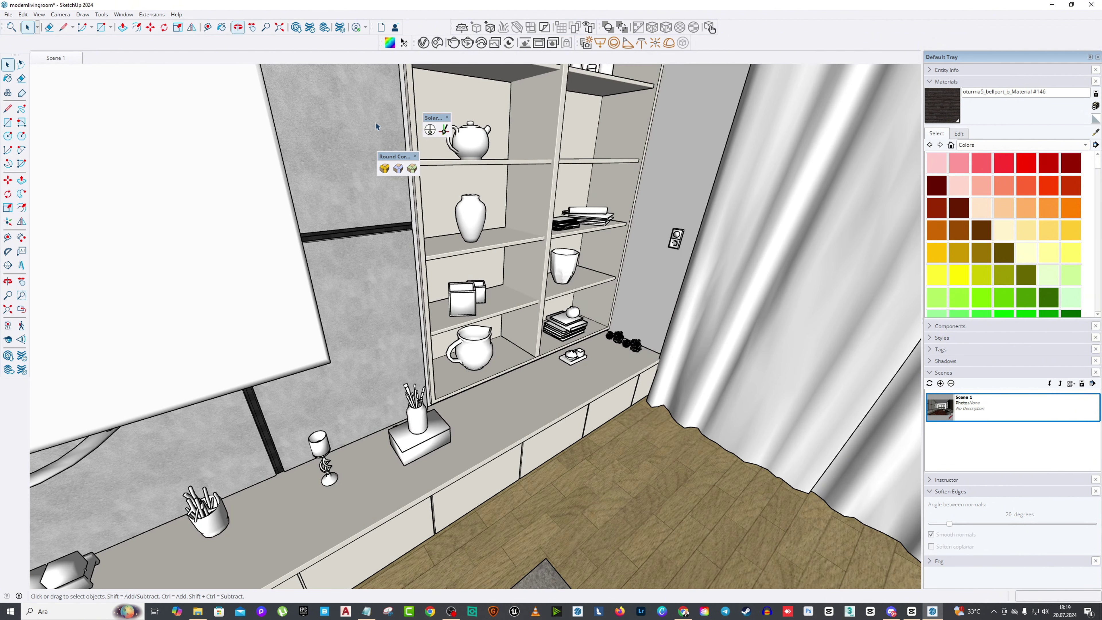
Step: Pan and orbit the view up toward the ceiling above the shelving unit
left_click(250, 30)
left_click_drag(599, 150, 502, 262)
middle_click_drag(452, 264, 473, 241)
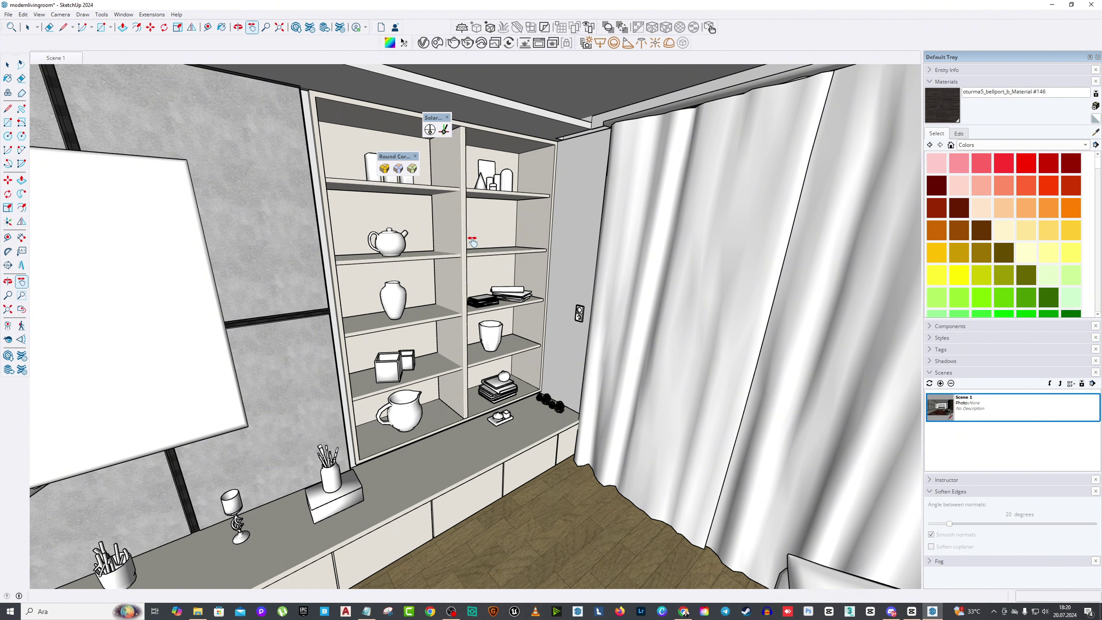
middle_click_drag(445, 221, 475, 206)
right_click(476, 206)
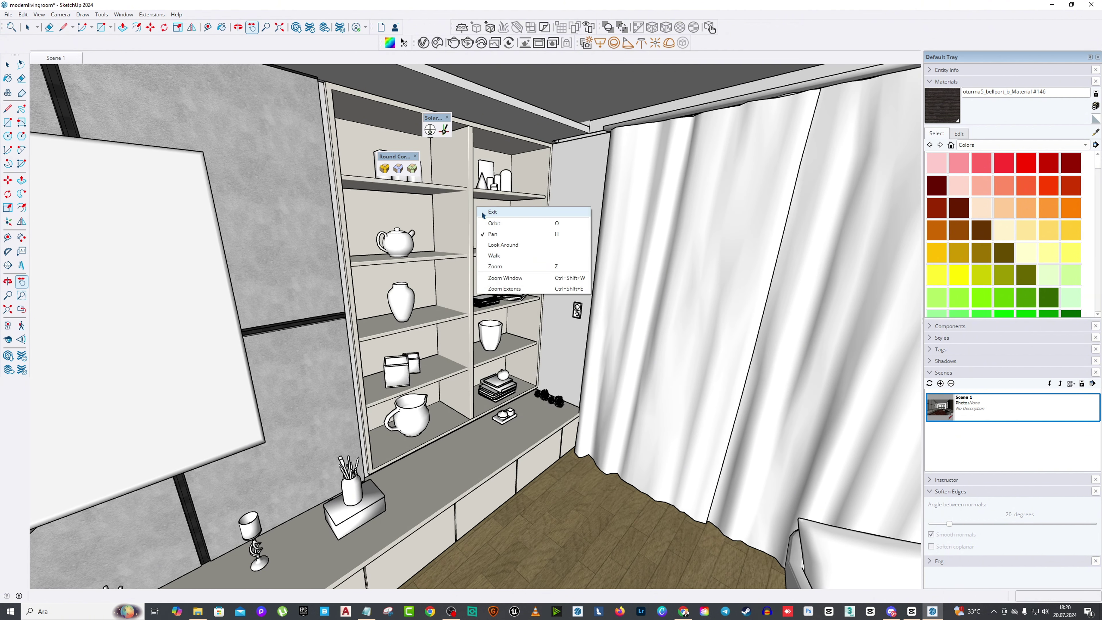
left_click(482, 211)
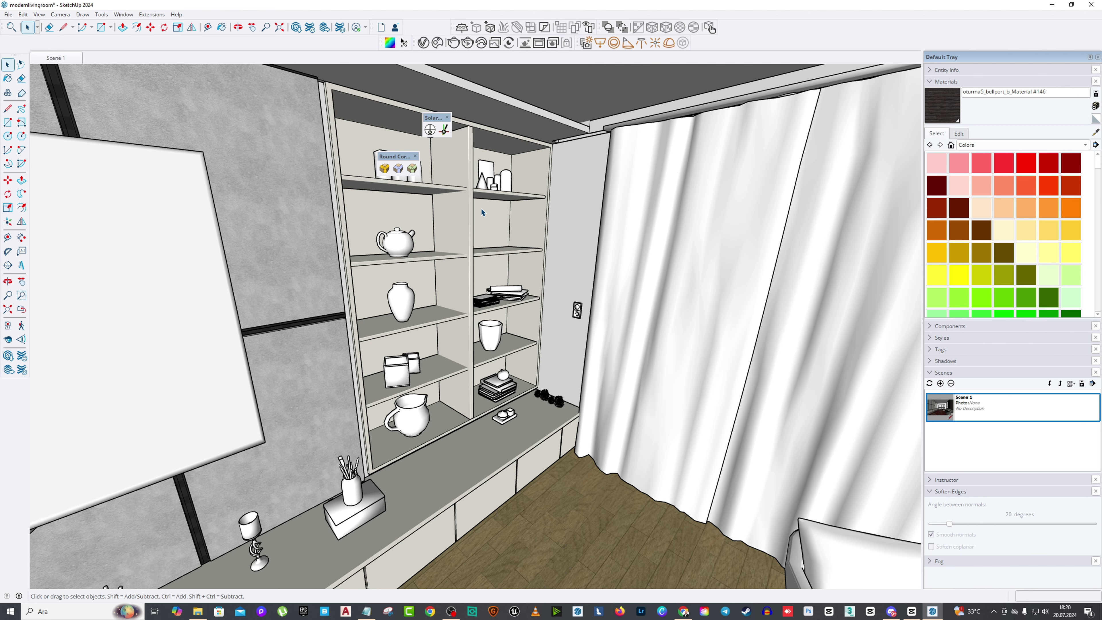
Step: Orbit toward the armchair and lamp, step back through previous views, and pan out over the room
middle_click_drag(558, 253, 334, 136)
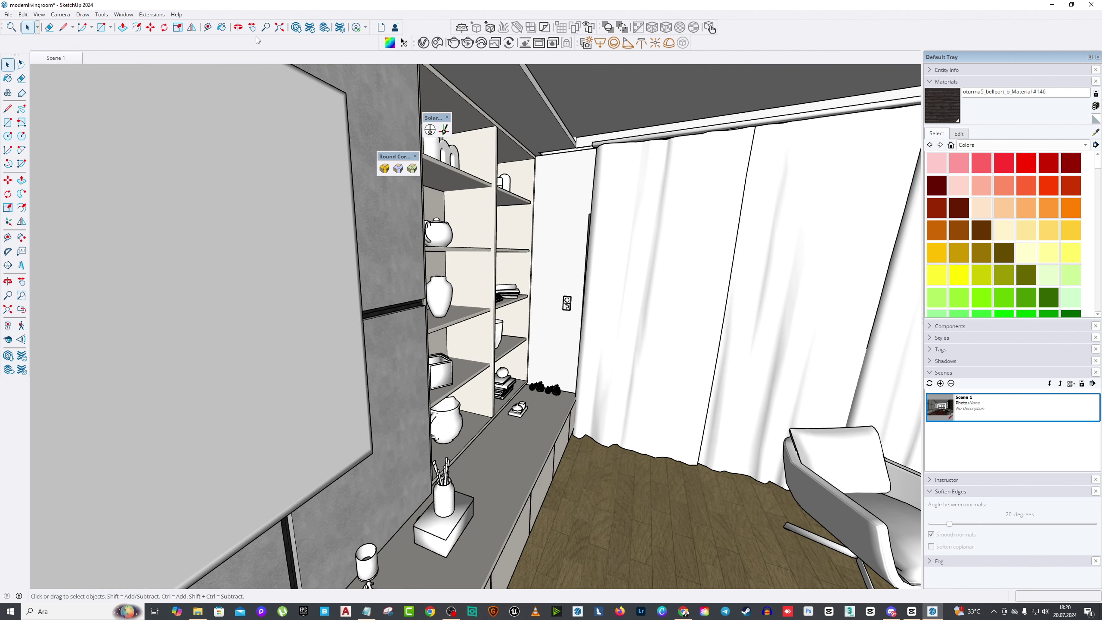
middle_click_drag(668, 345, 499, 334)
middle_click_drag(698, 485, 21, 325)
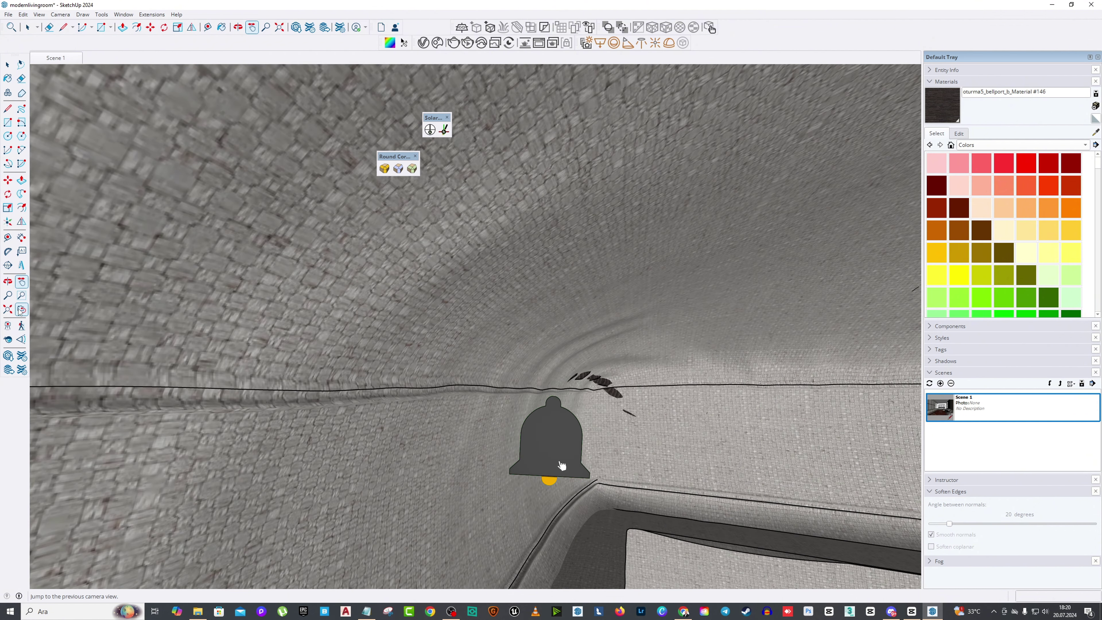
left_click(20, 312)
left_click(21, 311)
middle_click_drag(490, 349, 550, 379)
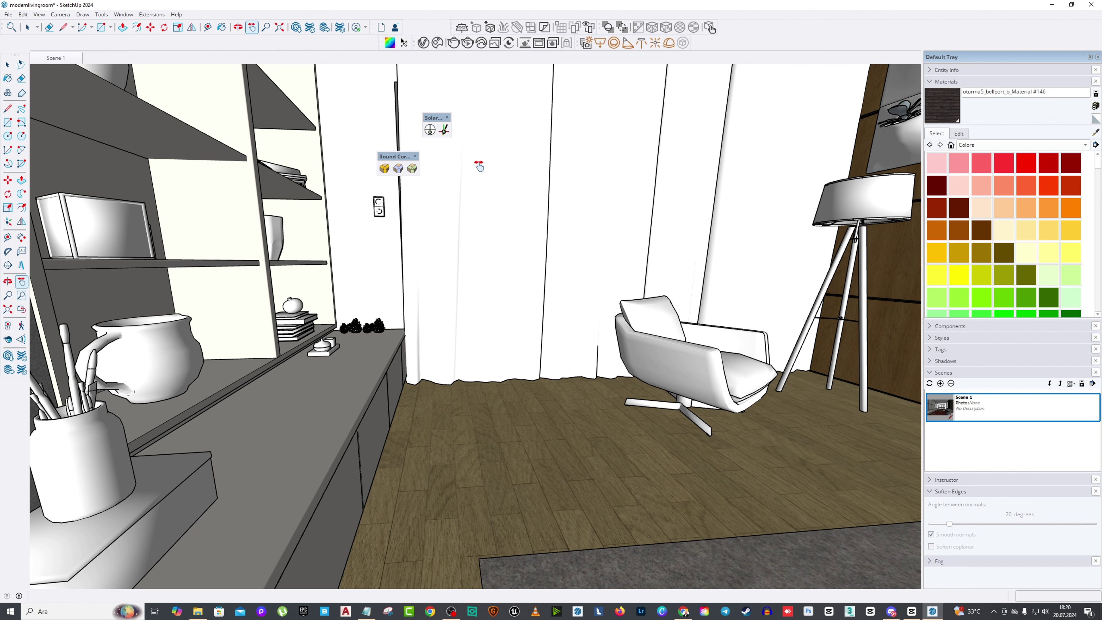
left_click_drag(489, 216, 449, 308)
scroll(449, 308, "down", 2)
right_click(443, 238)
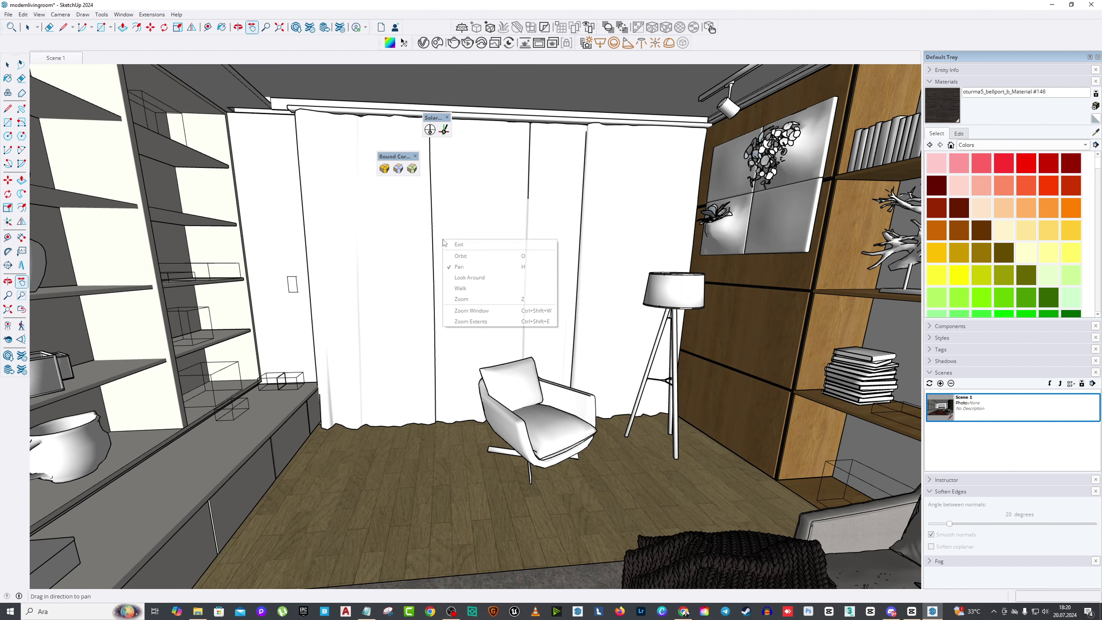
left_click(454, 244)
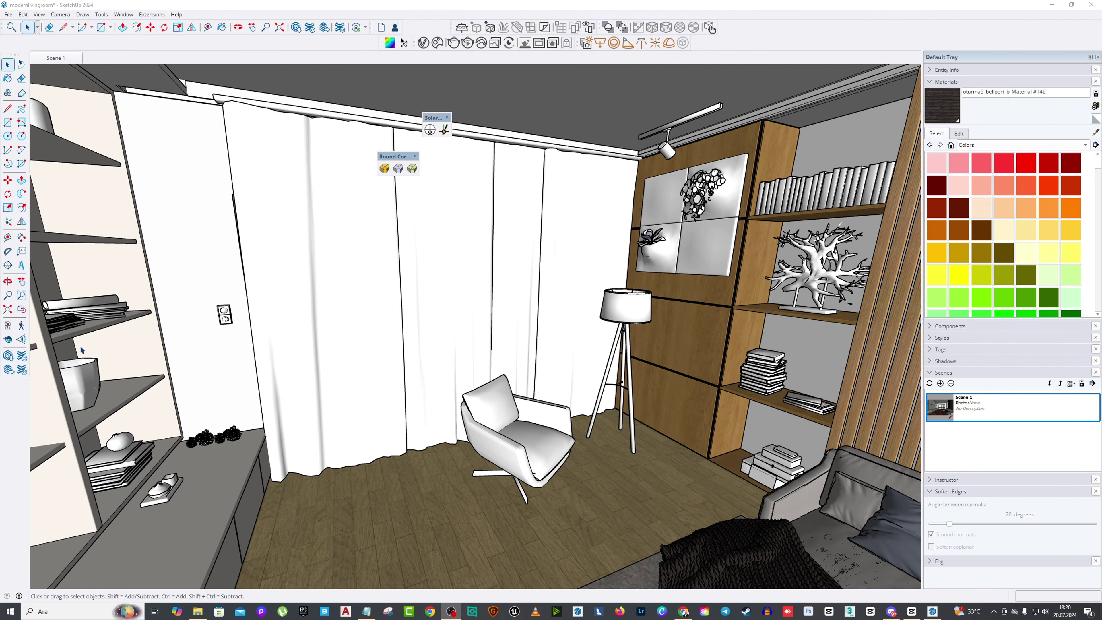
Step: Look around toward the sofa wall and zoom in on the open bookshelf
left_click(8, 341)
left_click_drag(416, 332, 615, 279)
scroll(531, 165, "up", 3)
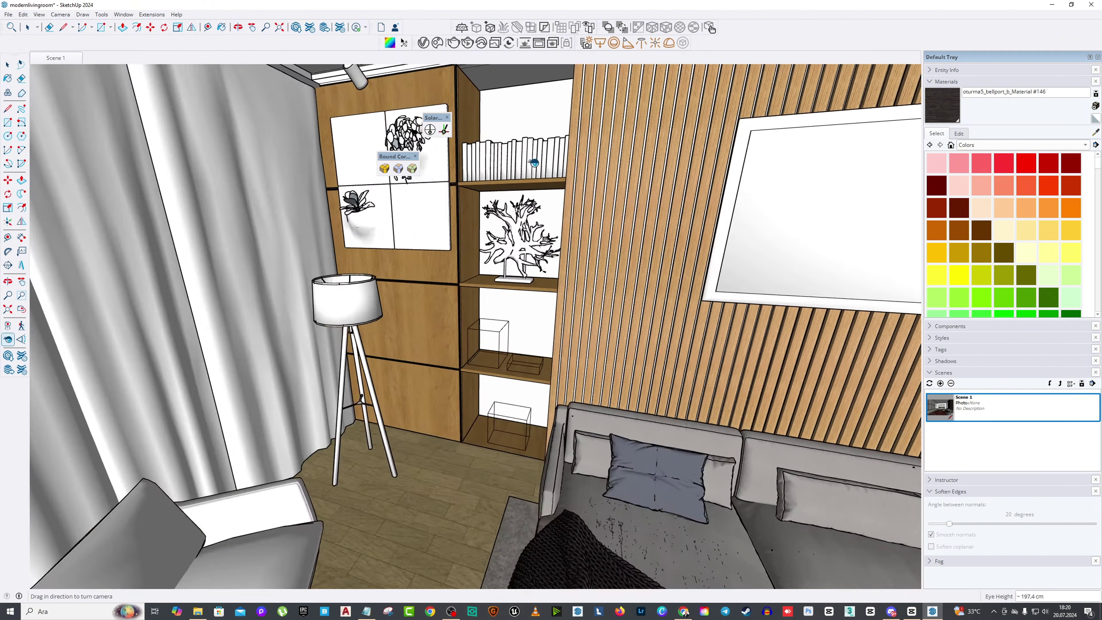
scroll(531, 152, "up", 1)
right_click(495, 105)
left_click(503, 109)
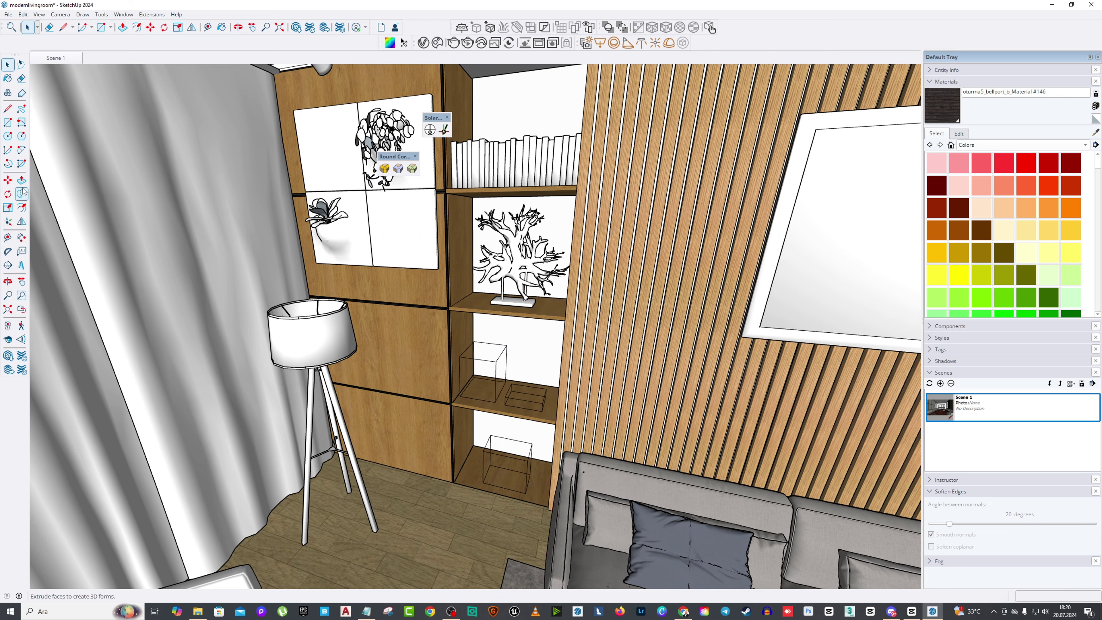
Step: Draw a rectangle across the back of the open shelf unit, top to lower shelf corner
key("r")
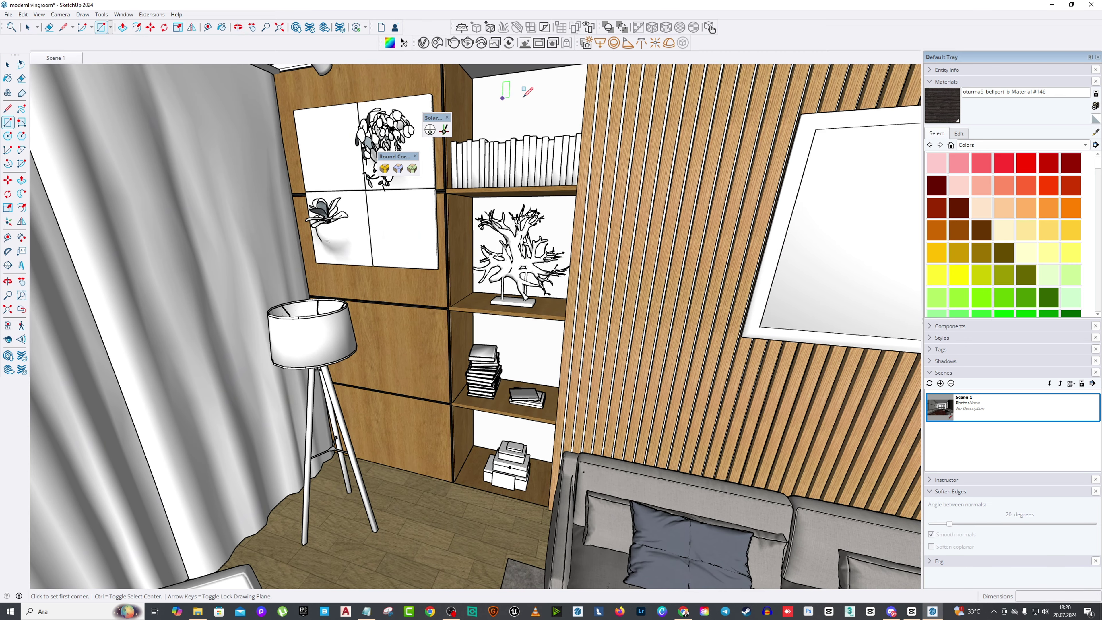
left_click(475, 80)
middle_click_drag(403, 204, 631, 310)
scroll(570, 408, "up", 3)
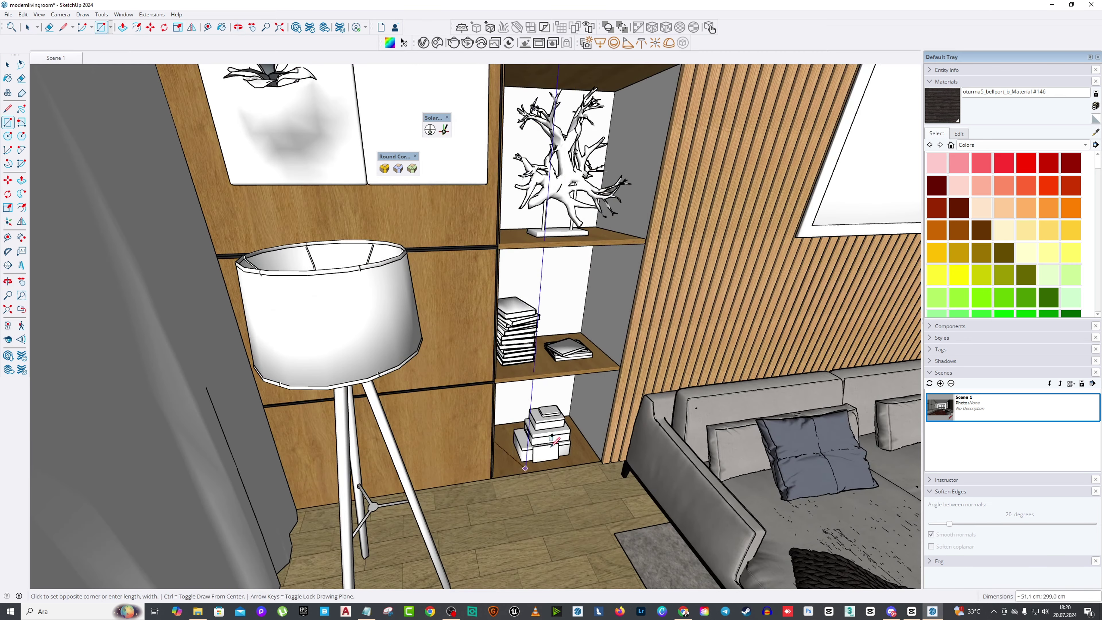
left_click(569, 415)
middle_click_drag(585, 446, 531, 379)
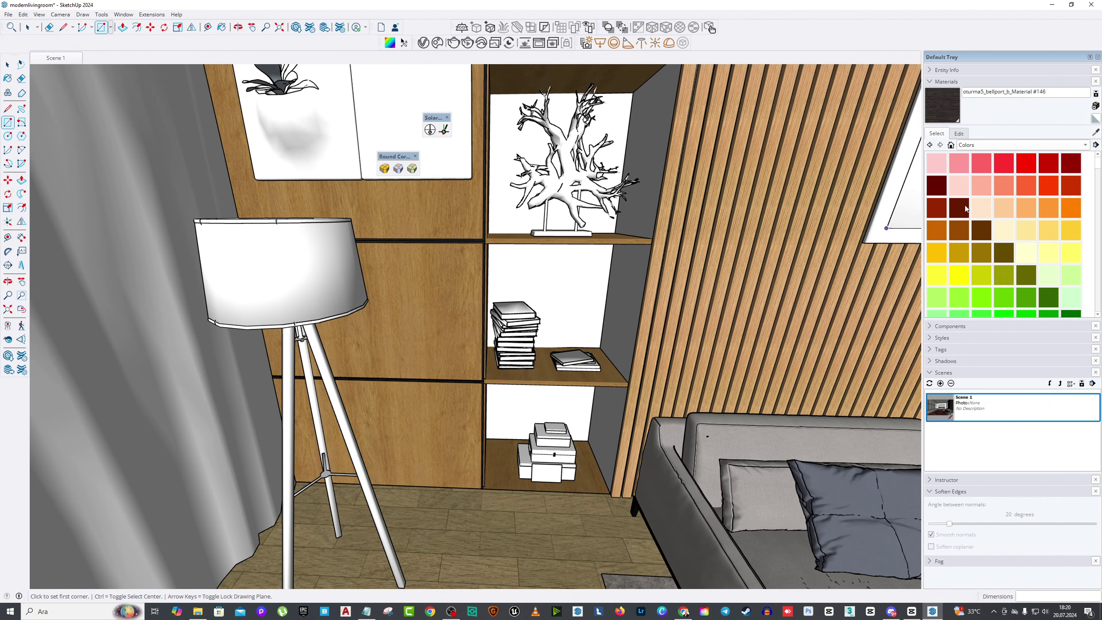
Step: Paint the new back panel dark red Color A08 and orbit out to the armchair and sofa
key("b")
left_click(579, 290)
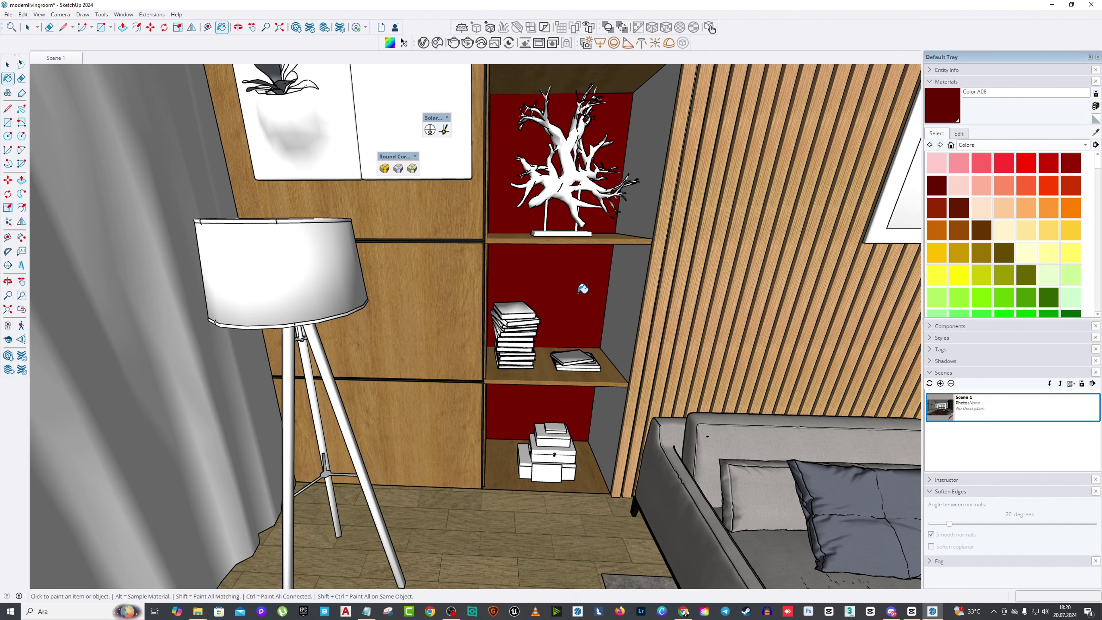
left_click(8, 65)
middle_click_drag(635, 253, 677, 303)
scroll(635, 260, "down", 3)
middle_click_drag(577, 239, 525, 176)
scroll(525, 177, "down", 5)
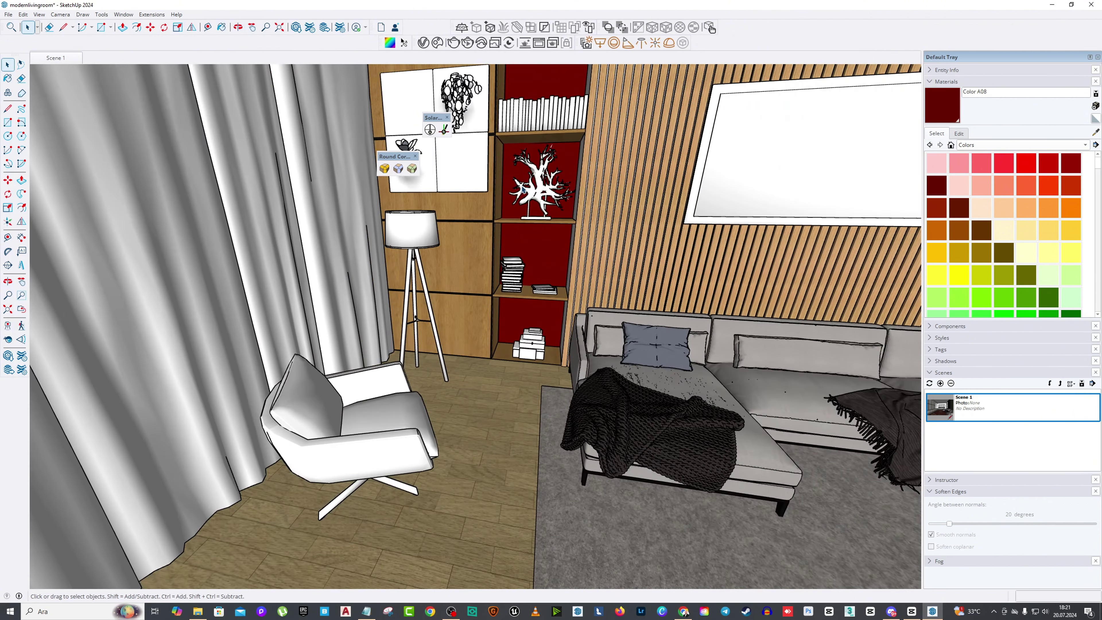
Step: Turn on Hide Rest Of Model and pan to bring the sofa and coffee table into view
left_click(39, 14)
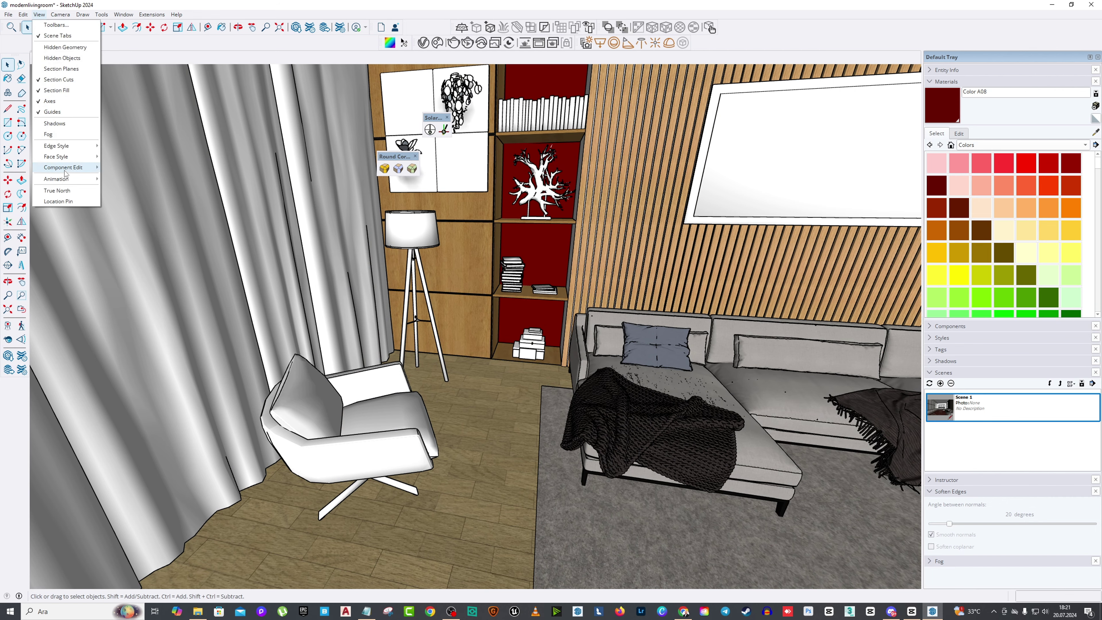
mouse_move(65, 168)
left_click(123, 170)
middle_click_drag(549, 169, 506, 181)
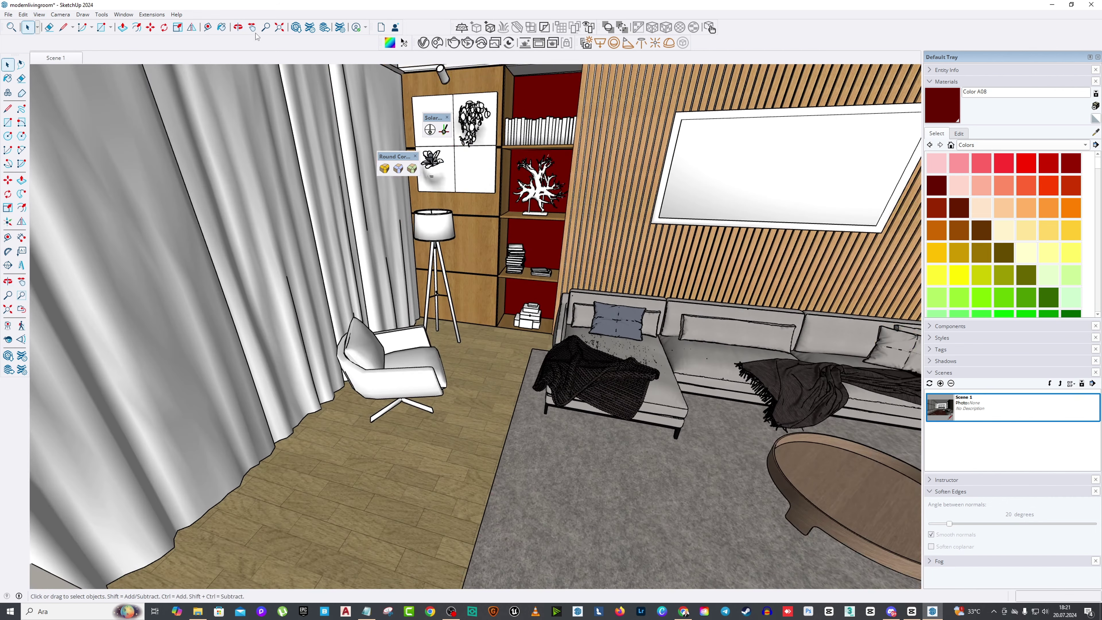
left_click(253, 32)
left_click_drag(442, 70, 332, 154)
left_click_drag(794, 296, 674, 191)
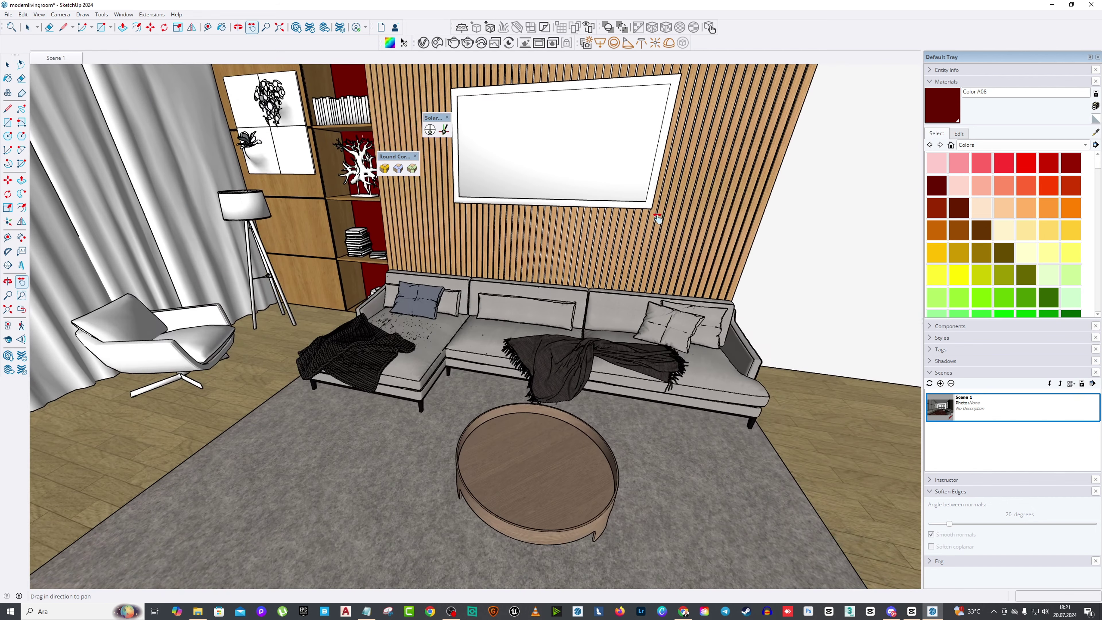
key("space")
Step: Open the wall group for editing and look over the bare walls
double_click(854, 217)
middle_click_drag(307, 147, 360, 126)
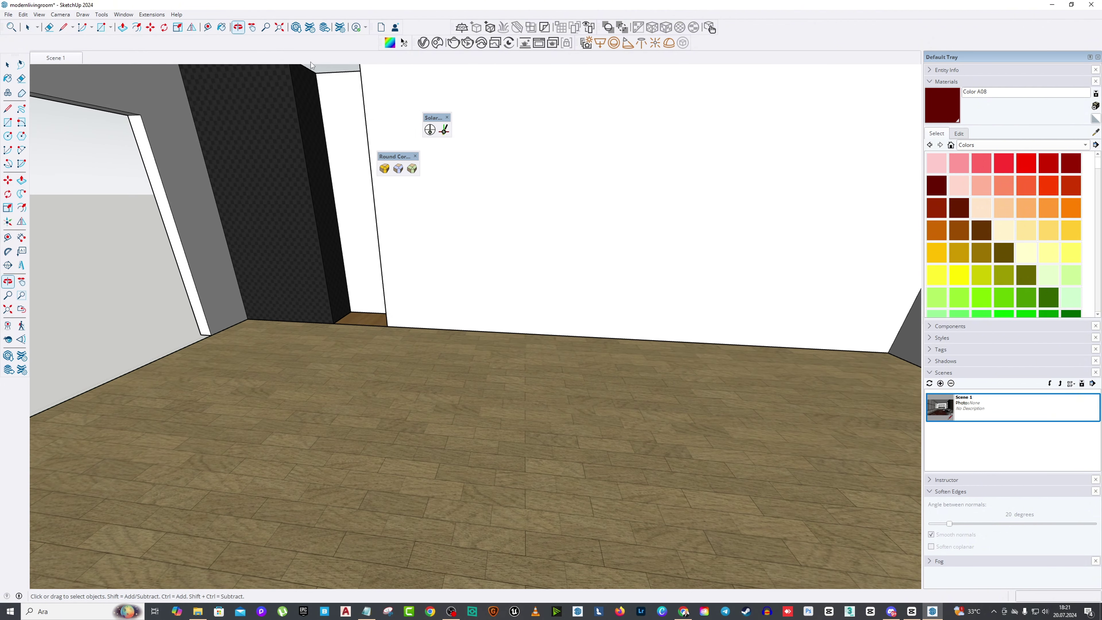
left_click_drag(337, 180, 367, 251)
middle_click_drag(367, 251, 386, 194)
right_click(387, 194)
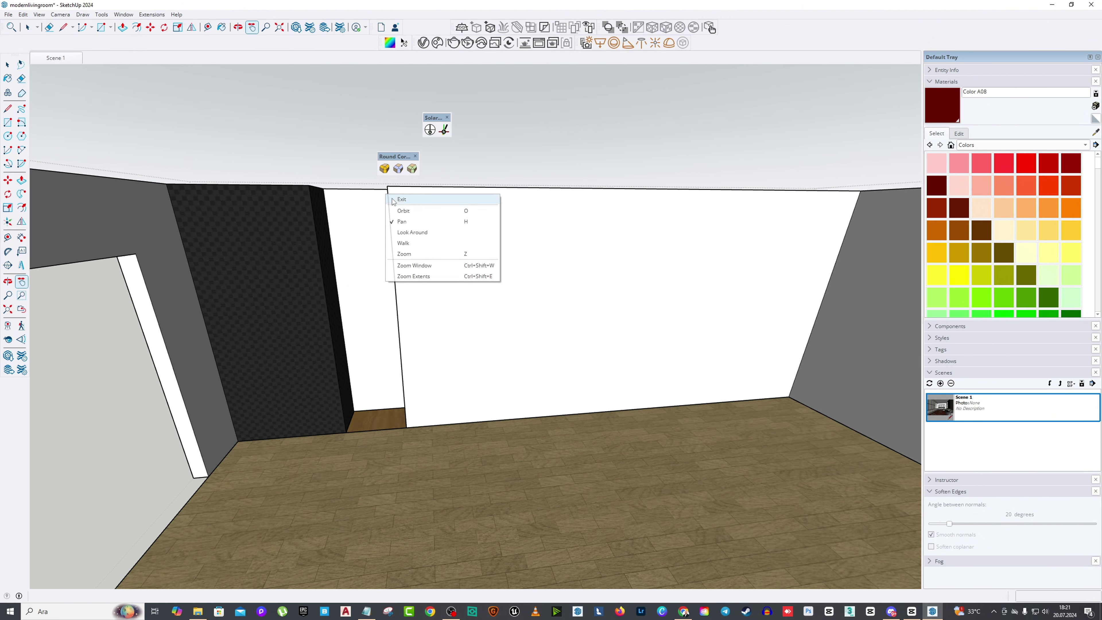
left_click(396, 200)
Step: Show the rest of the model again and cut the dark red panel out of the shelf
left_click(38, 15)
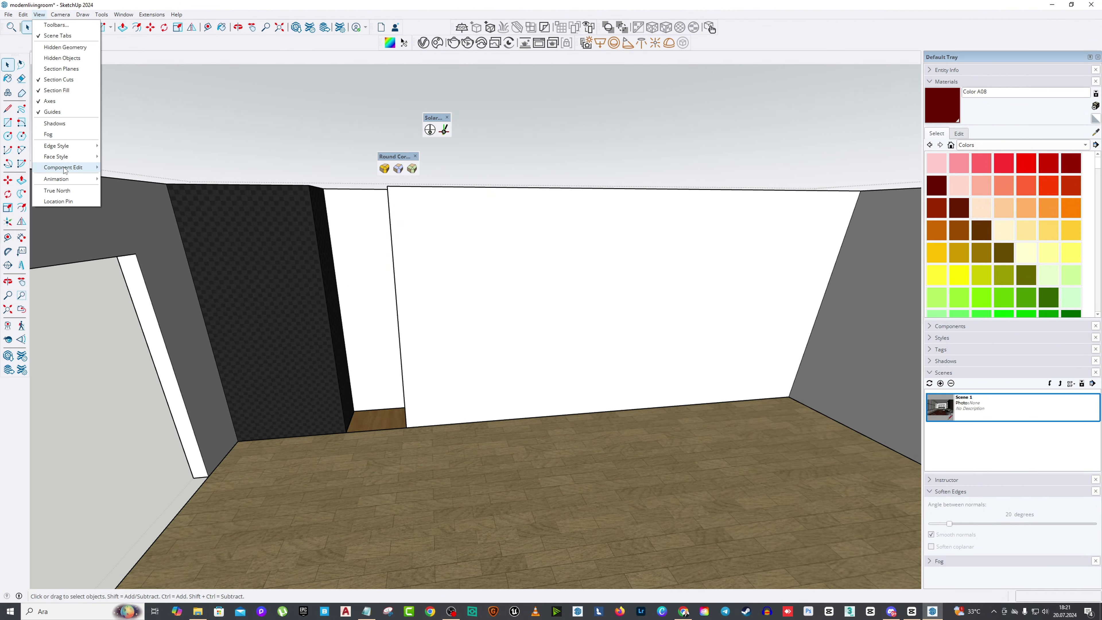
left_click(115, 169)
scroll(350, 207, "up", 4)
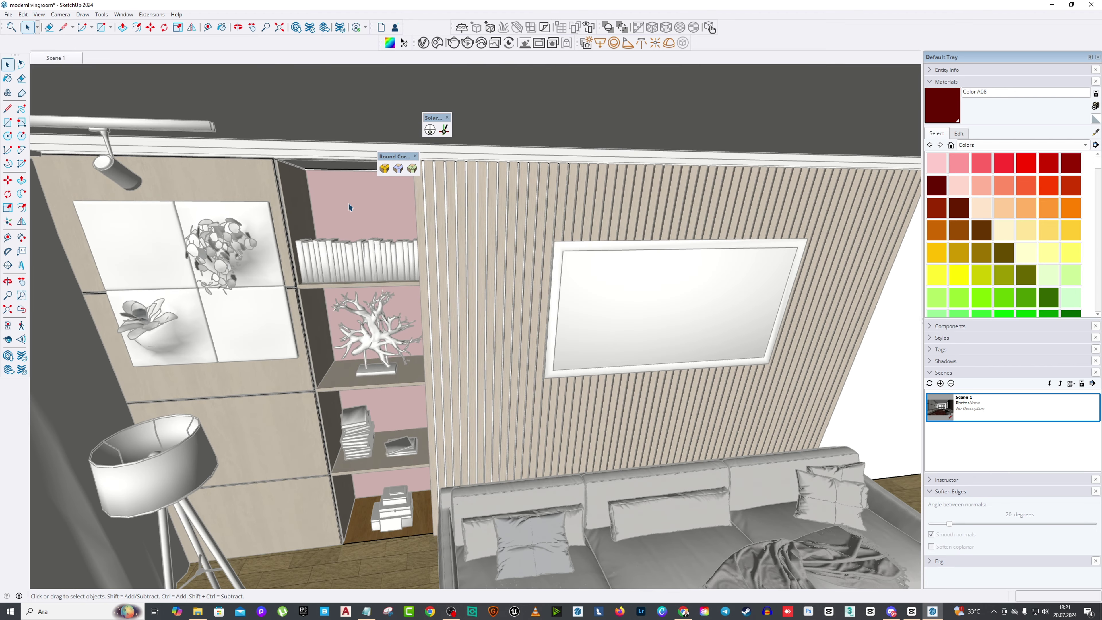
scroll(334, 204, "down", 4)
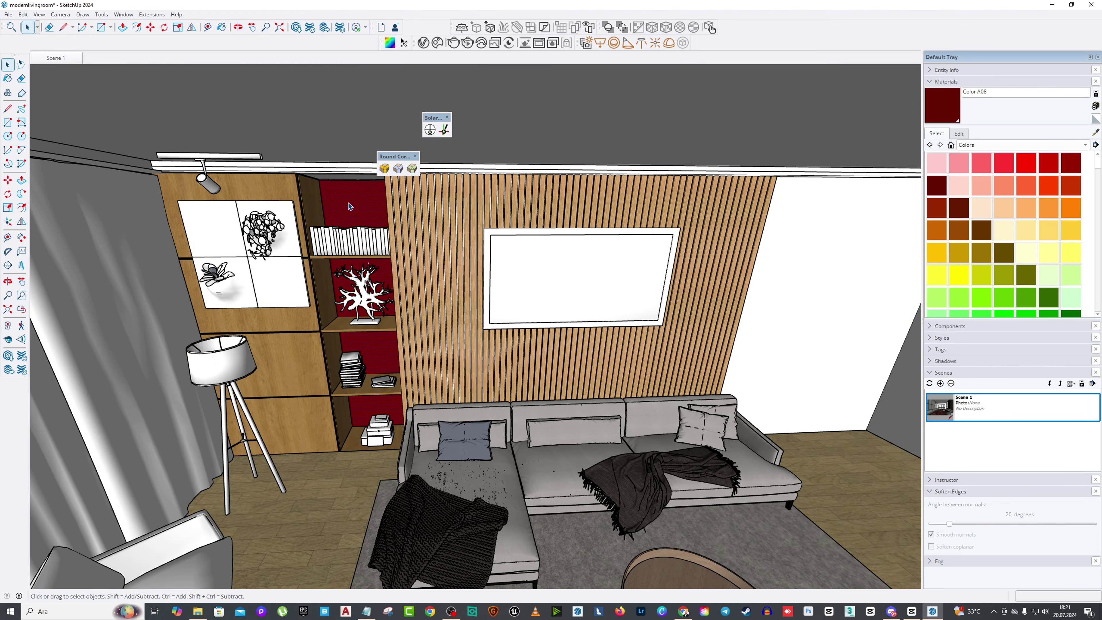
left_click(23, 14)
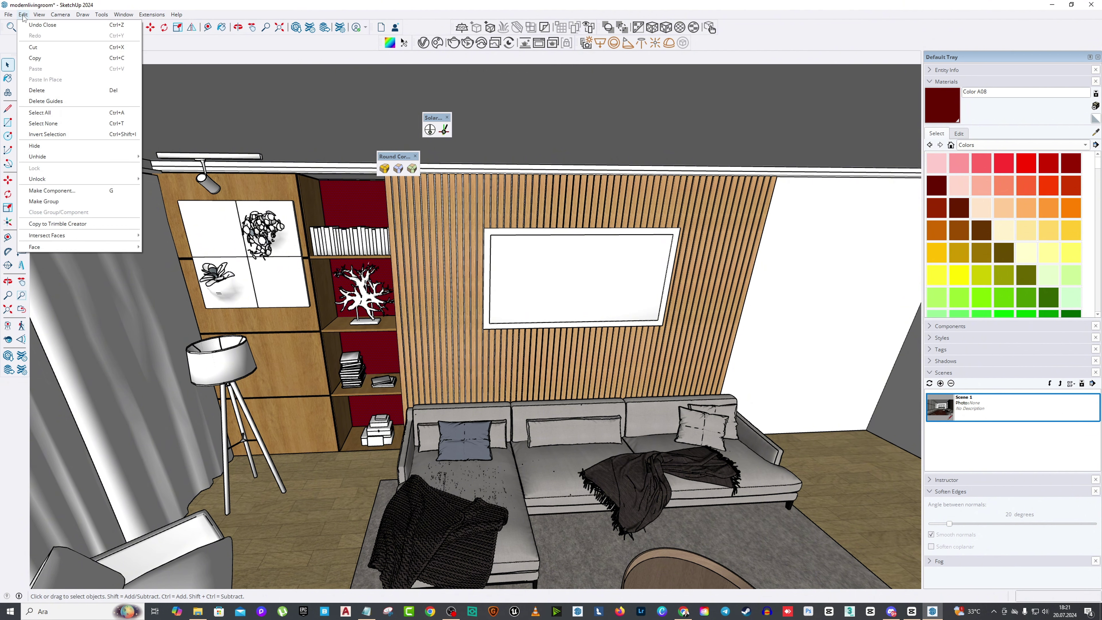
left_click(39, 27)
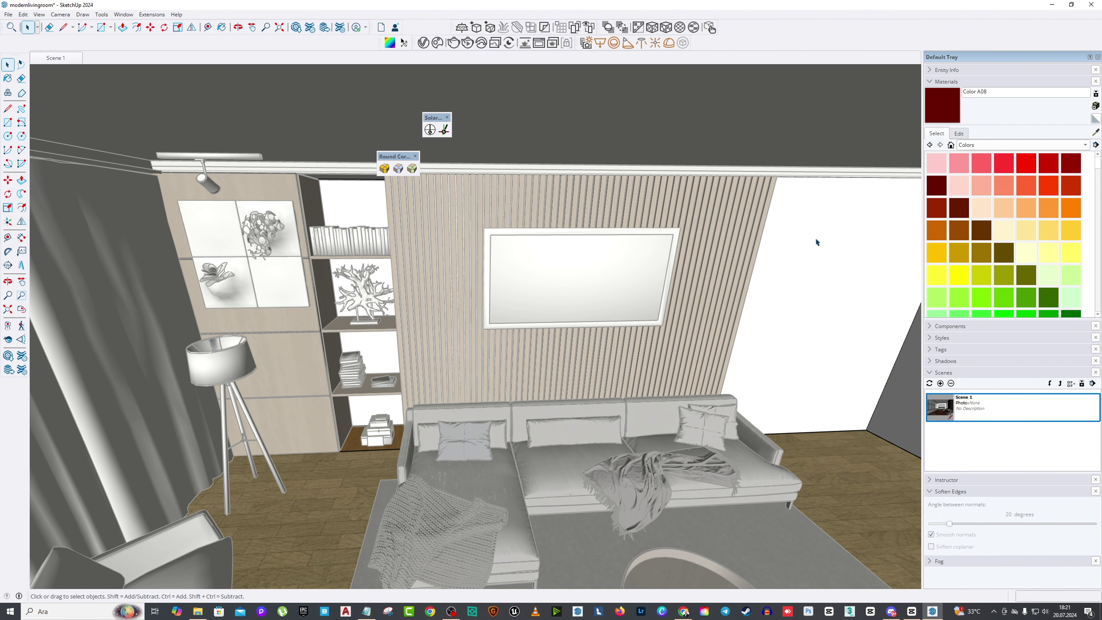
Step: Turn Hide Rest Of Model back on and orbit toward the empty wall recess
left_click(61, 14)
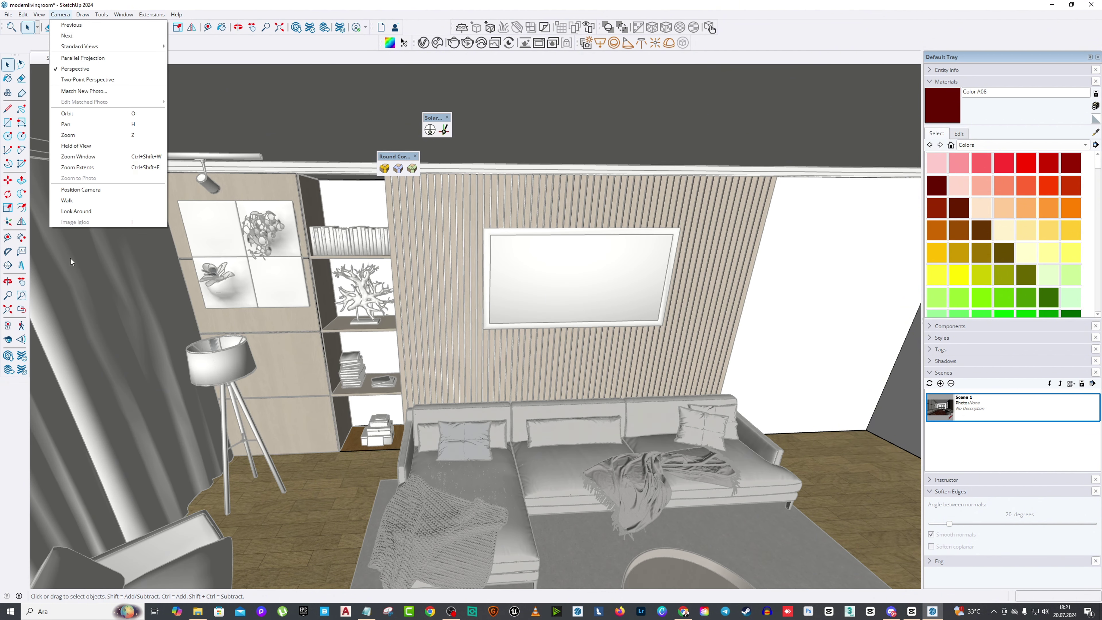
mouse_move(39, 14)
mouse_move(63, 168)
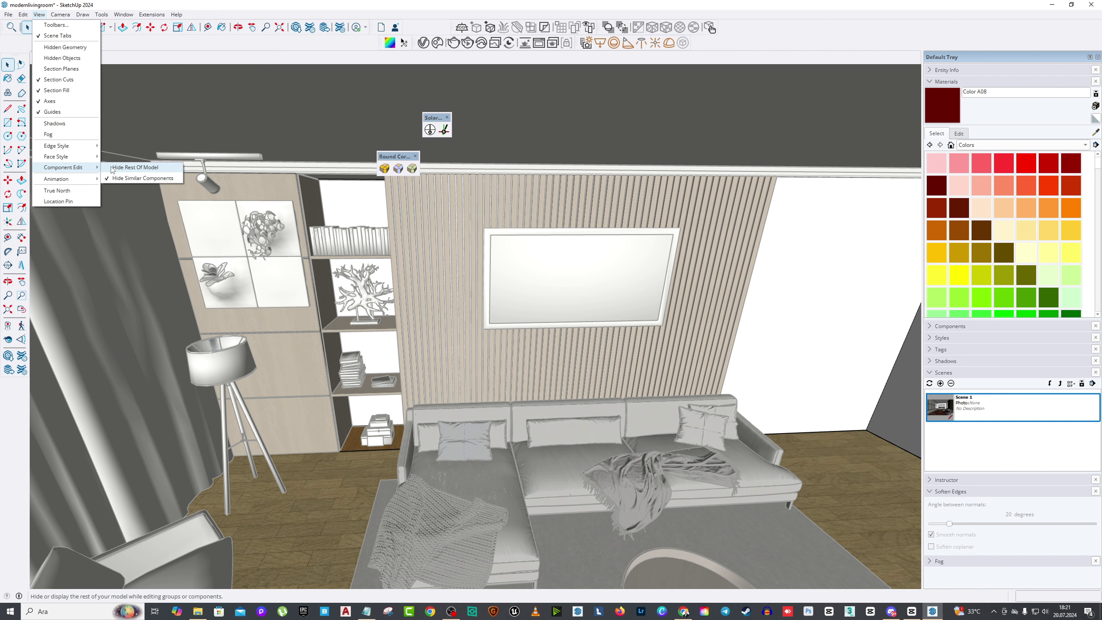
left_click(117, 167)
middle_click_drag(425, 324, 205, 136)
left_click(23, 15)
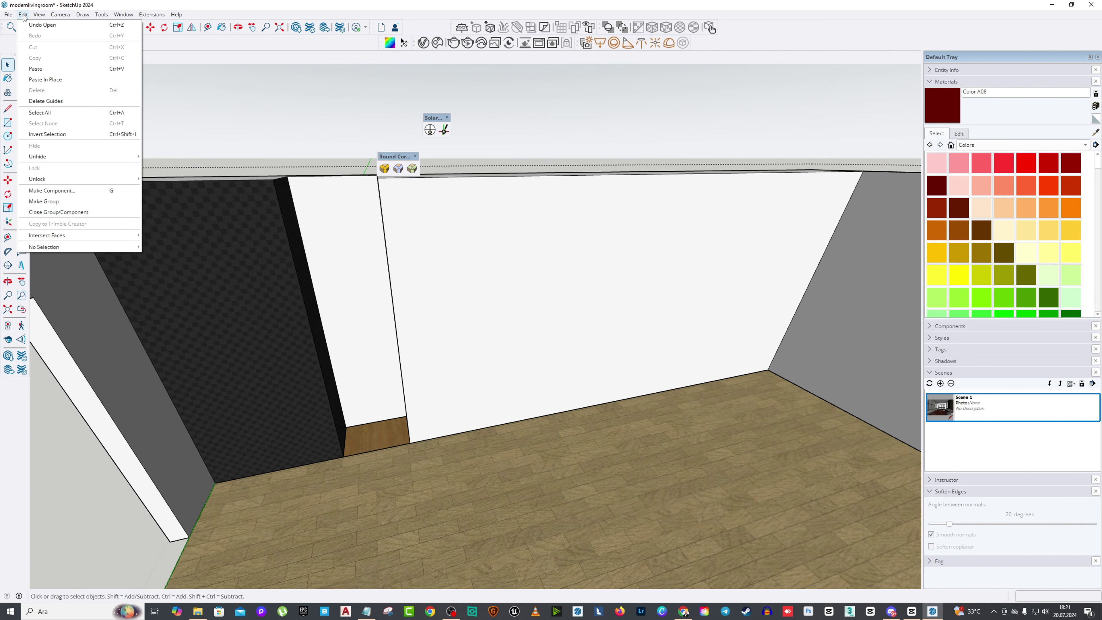
Step: Paste the dark red panel in place inside the wall group's recess
left_click(52, 79)
middle_click_drag(363, 235, 420, 227)
scroll(205, 237, "up", 3)
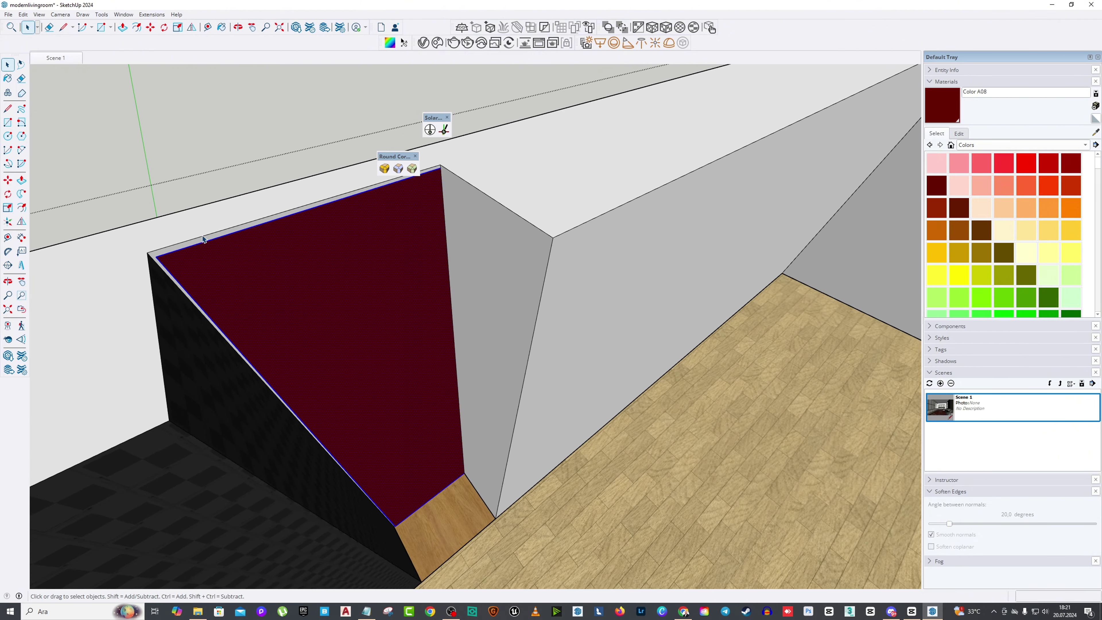
middle_click_drag(204, 236, 278, 288)
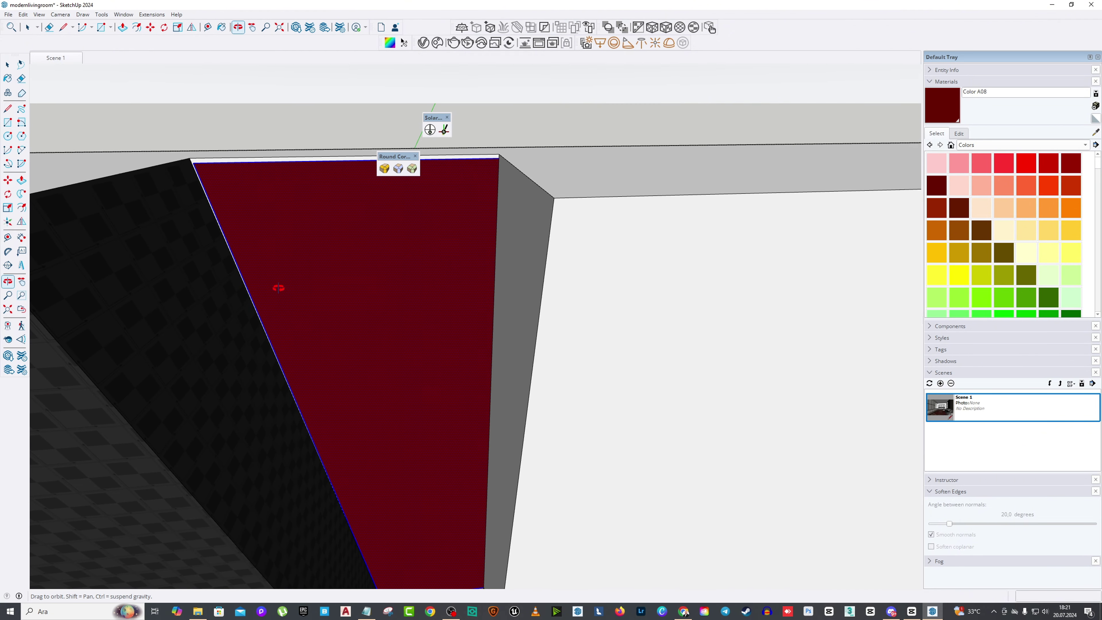
Step: Scale the panel slightly wider (red scale 1.01) so it fills the recess
left_click(7, 208)
scroll(349, 320, "down", 4)
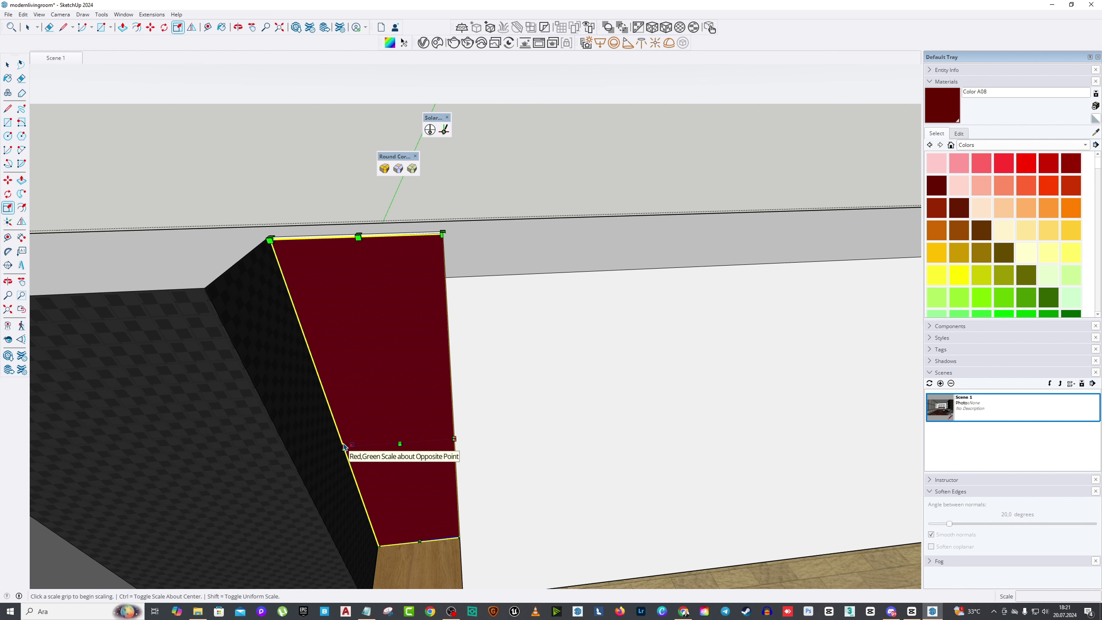
left_click_drag(344, 443, 340, 443)
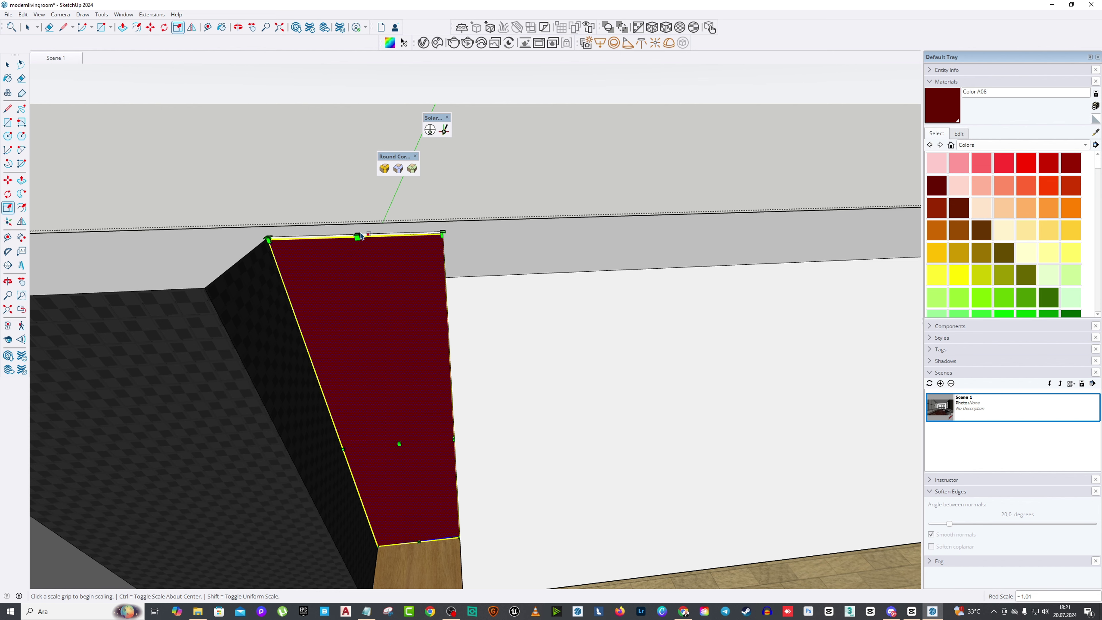
scroll(358, 227, "up", 2)
scroll(359, 215, "up", 2)
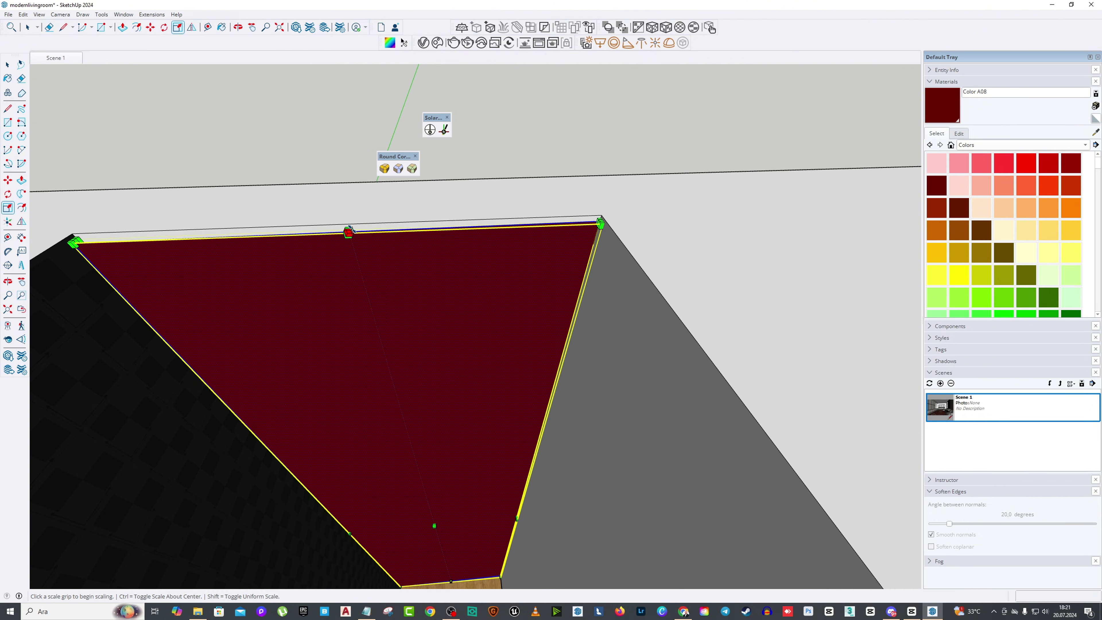
scroll(495, 221, "down", 1)
middle_click_drag(495, 220, 471, 174)
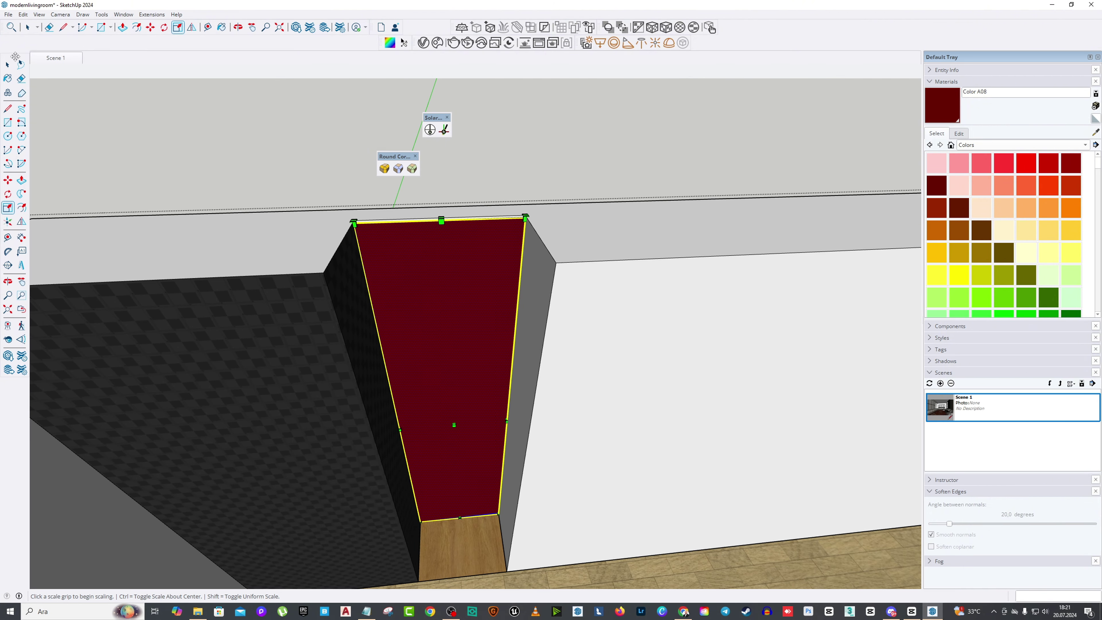
middle_click_drag(283, 192, 427, 296)
key("space")
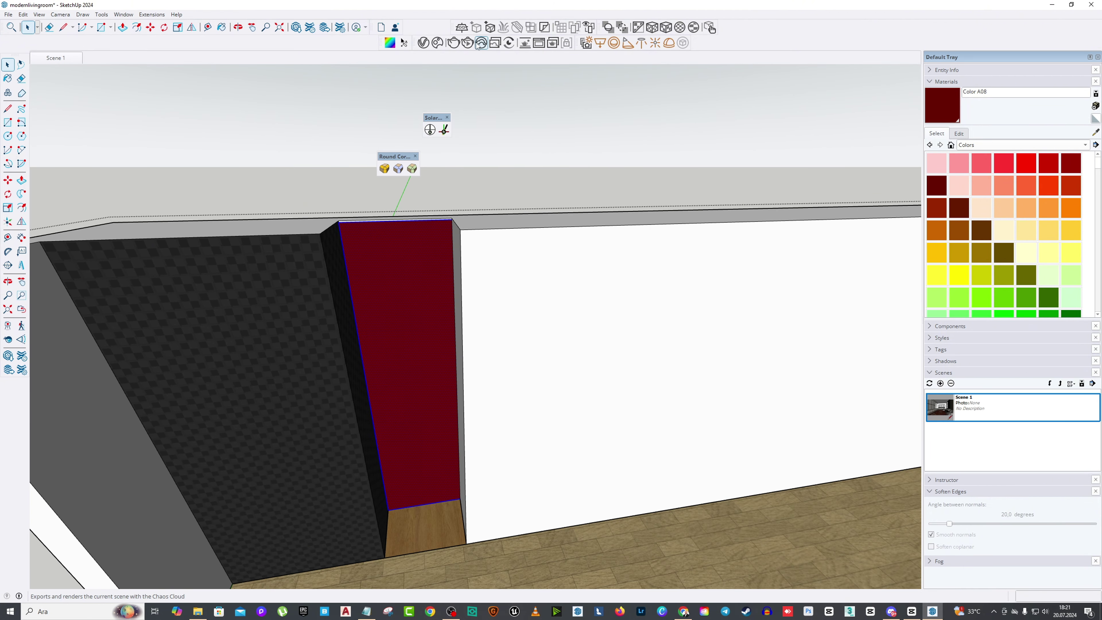
Step: Open the Chaos Cosmos browser and switch its library from Lighting to Materials
left_click(438, 44)
left_click_drag(390, 148, 700, 118)
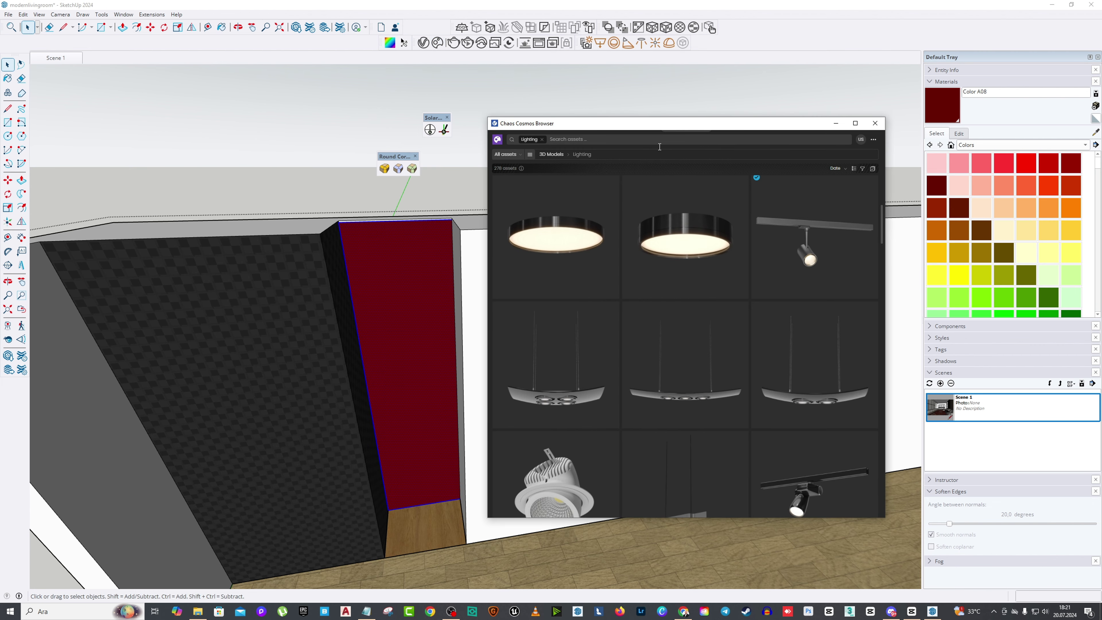
left_click(542, 139)
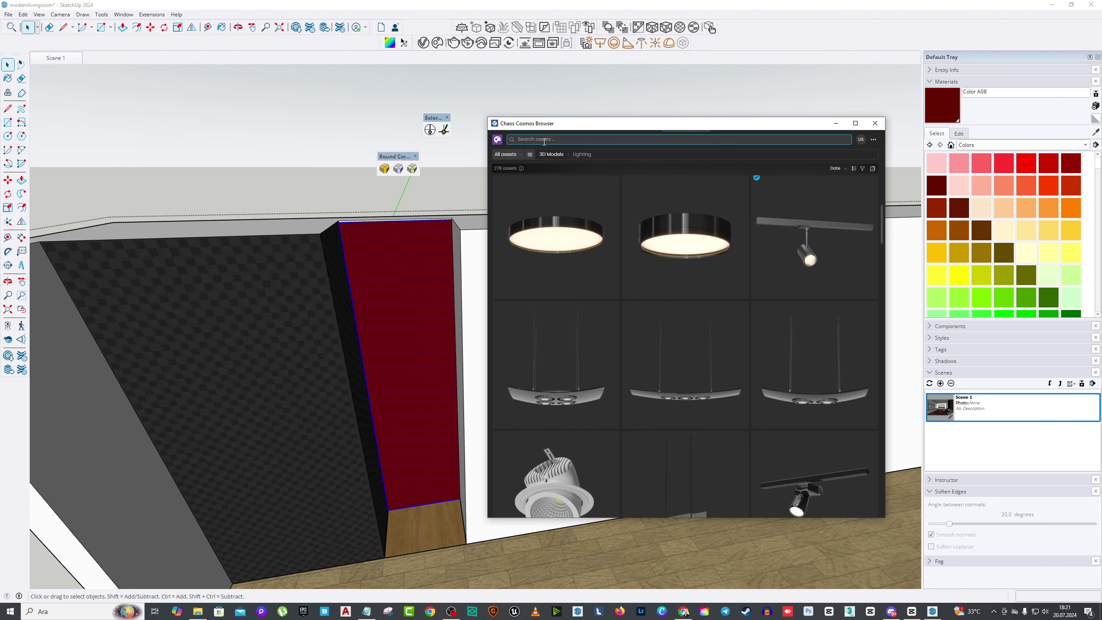
left_click(529, 155)
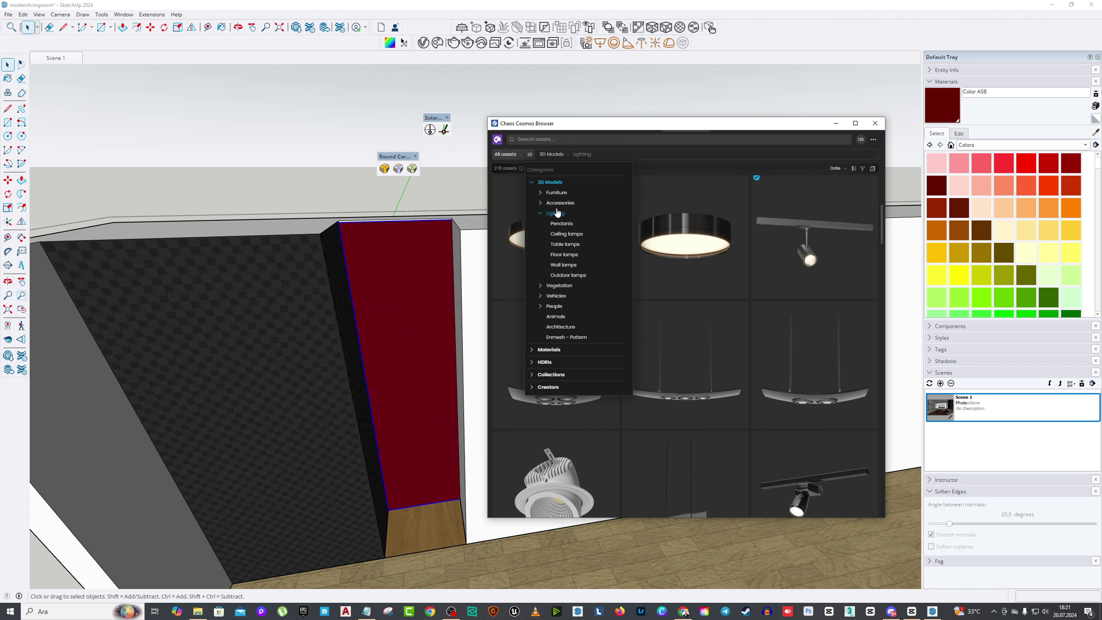
left_click(510, 159)
left_click(511, 160)
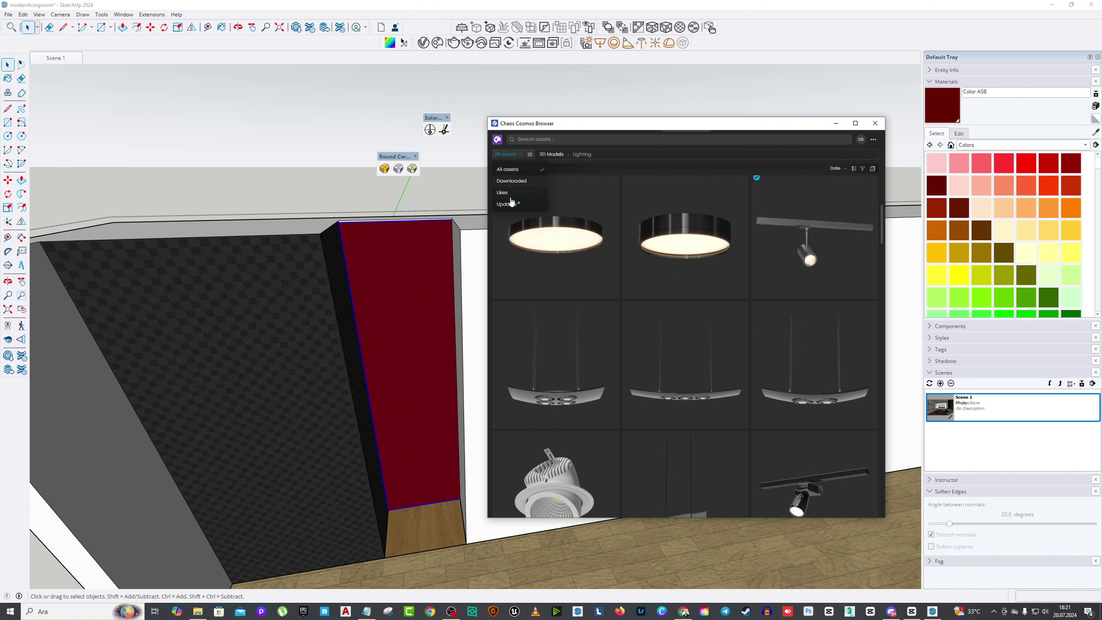
left_click(510, 183)
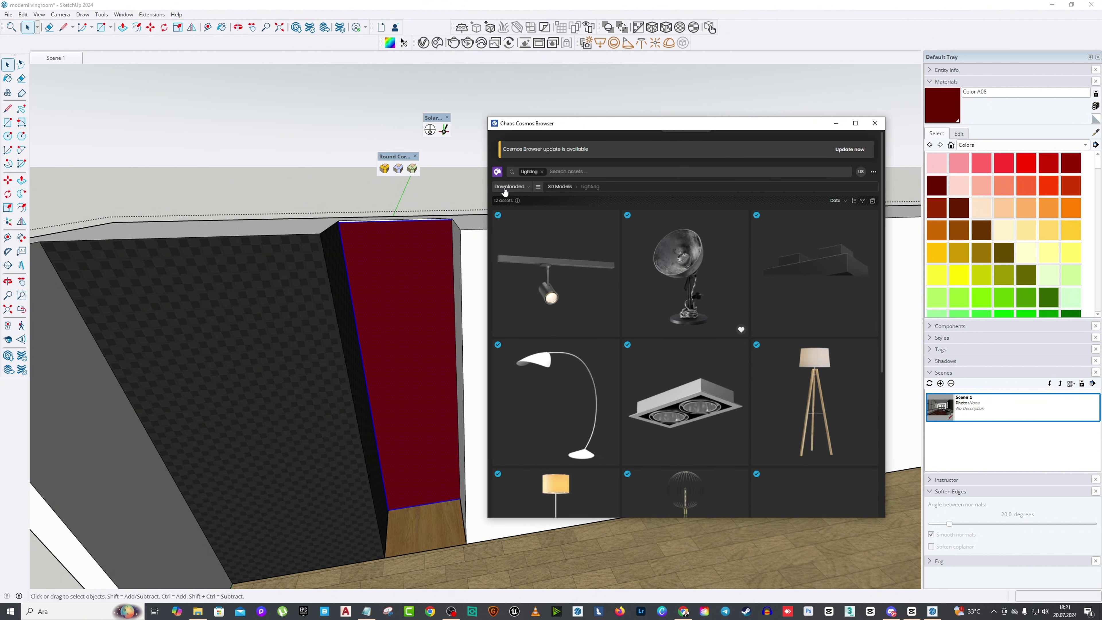
left_click(507, 189)
left_click(508, 200)
left_click(549, 185)
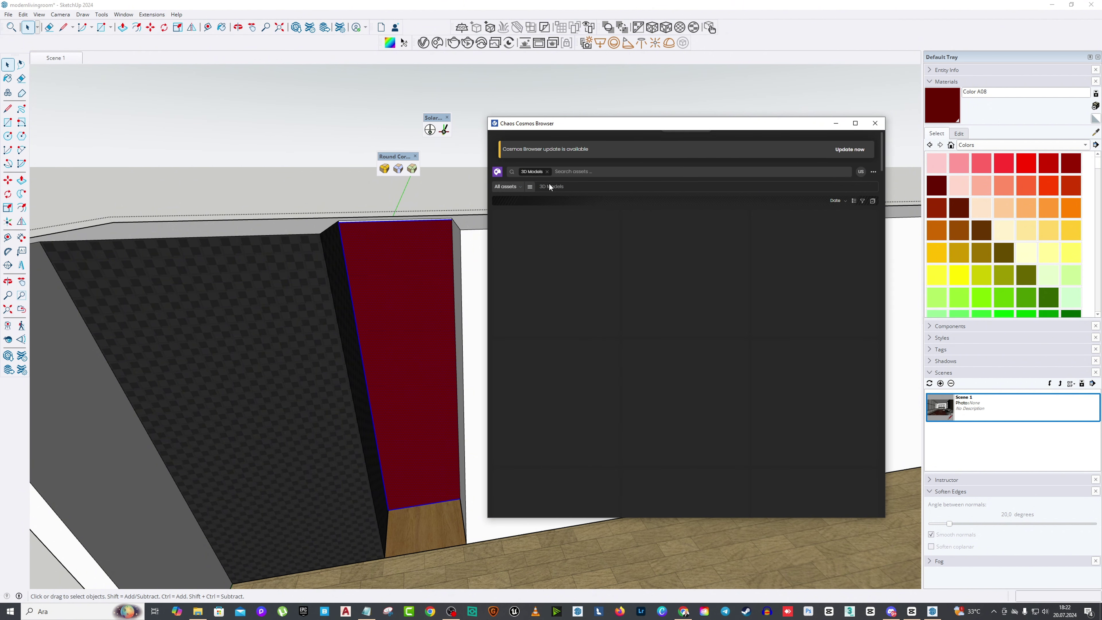
left_click(529, 187)
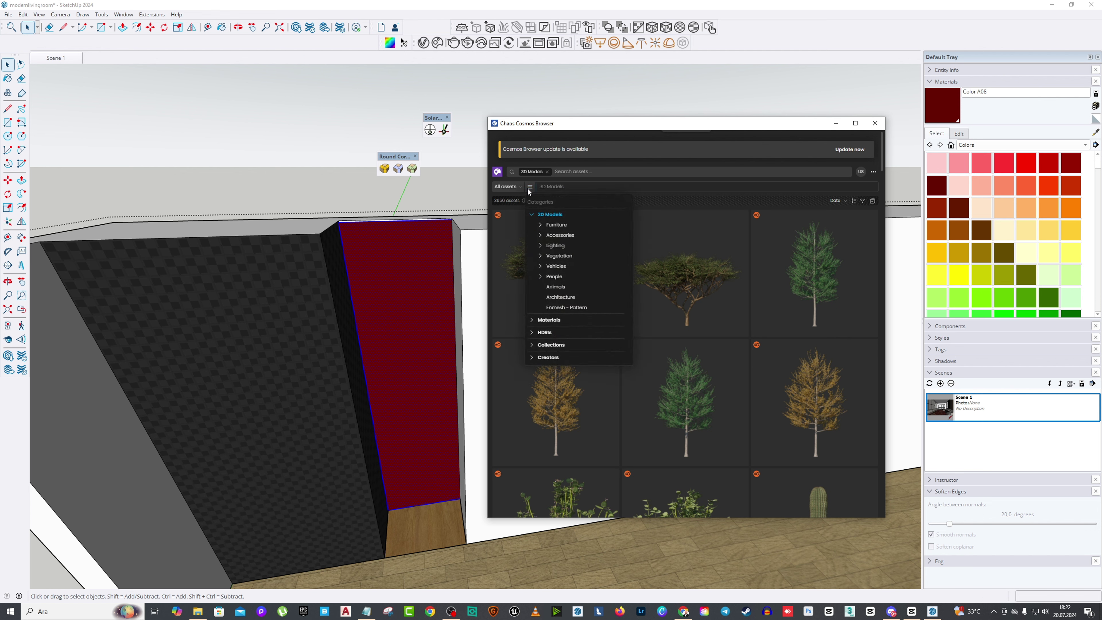
left_click(551, 321)
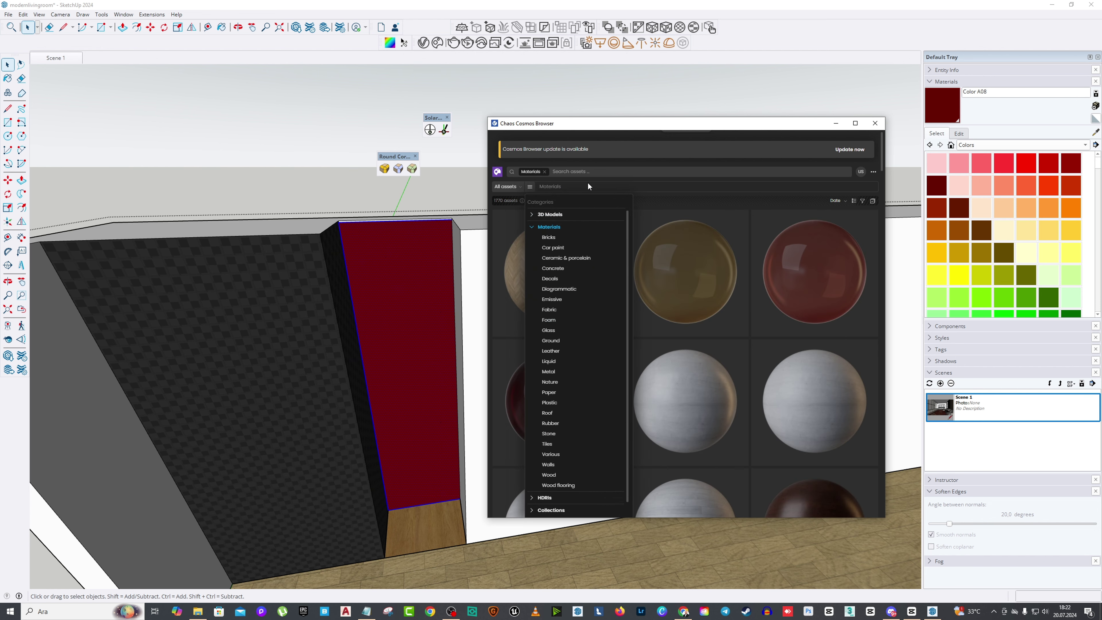
Step: Search materials for 'tile', then download and import Tiles Patterned 07 80cm
left_click(594, 171)
type("tile")
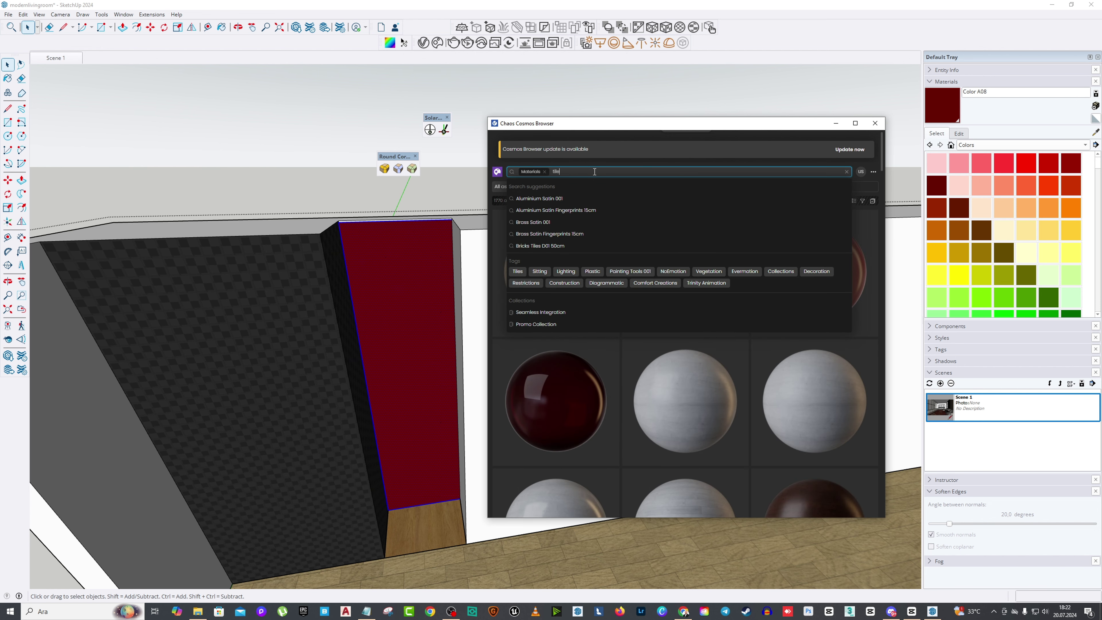
key("Return")
left_click_drag(640, 123, 587, 88)
scroll(676, 344, "down", 10)
scroll(673, 341, "down", 10)
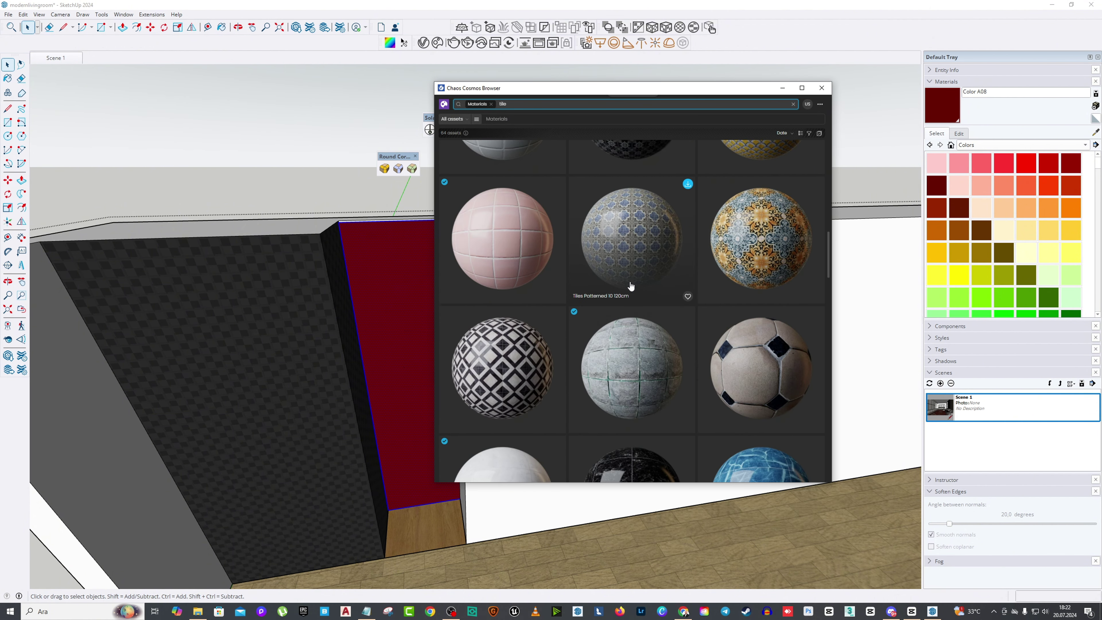
scroll(630, 286, "down", 1)
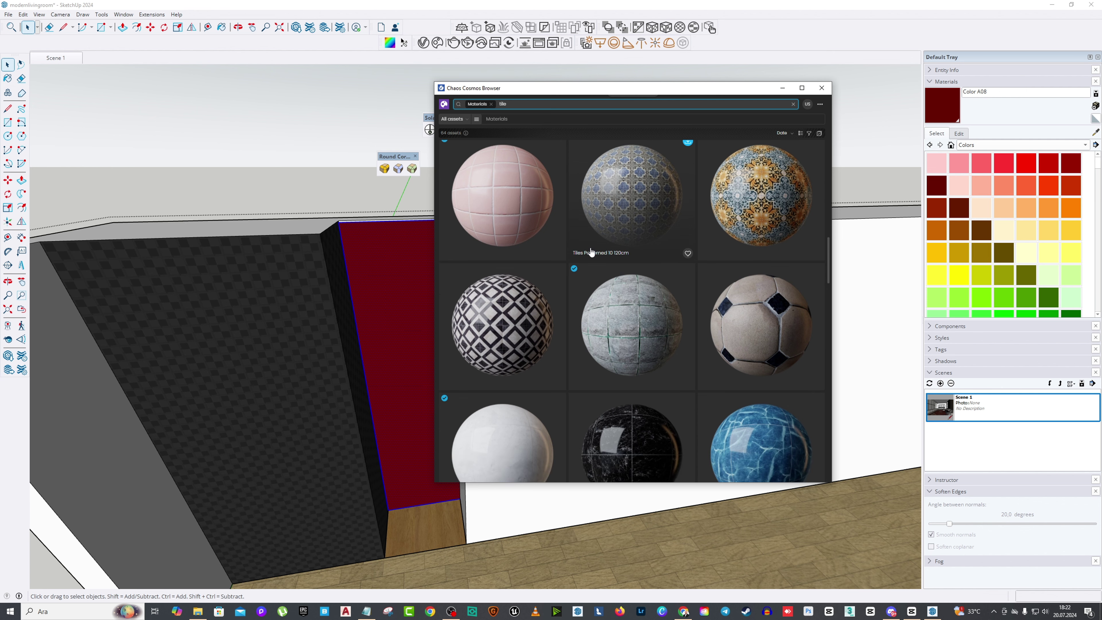
scroll(591, 253, "down", 1)
scroll(798, 182, "up", 2)
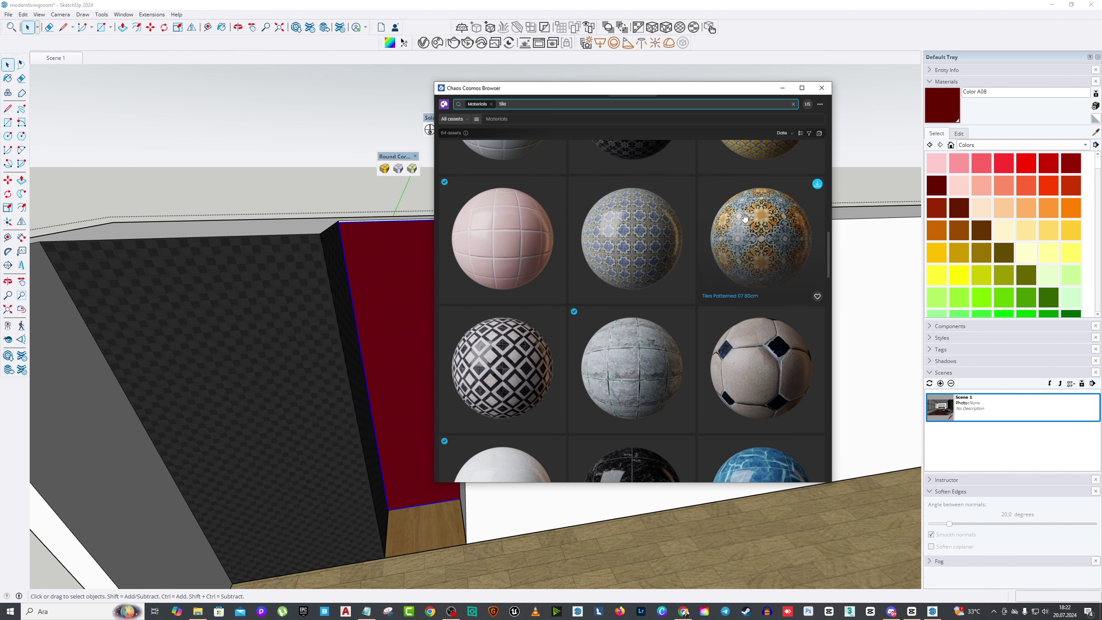
left_click(817, 183)
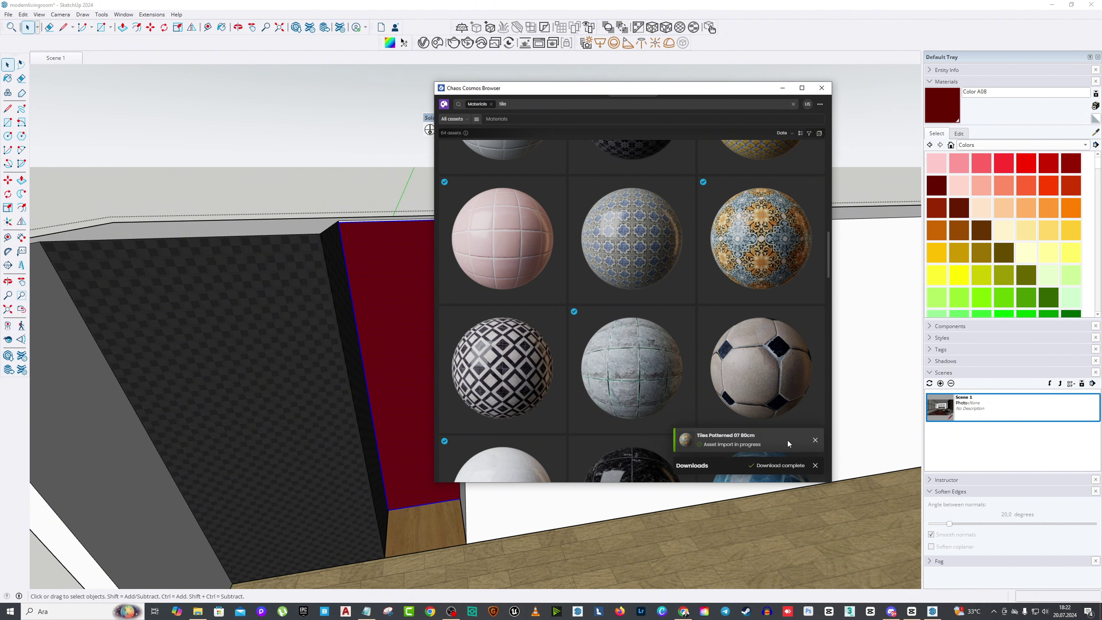
left_click(8, 78)
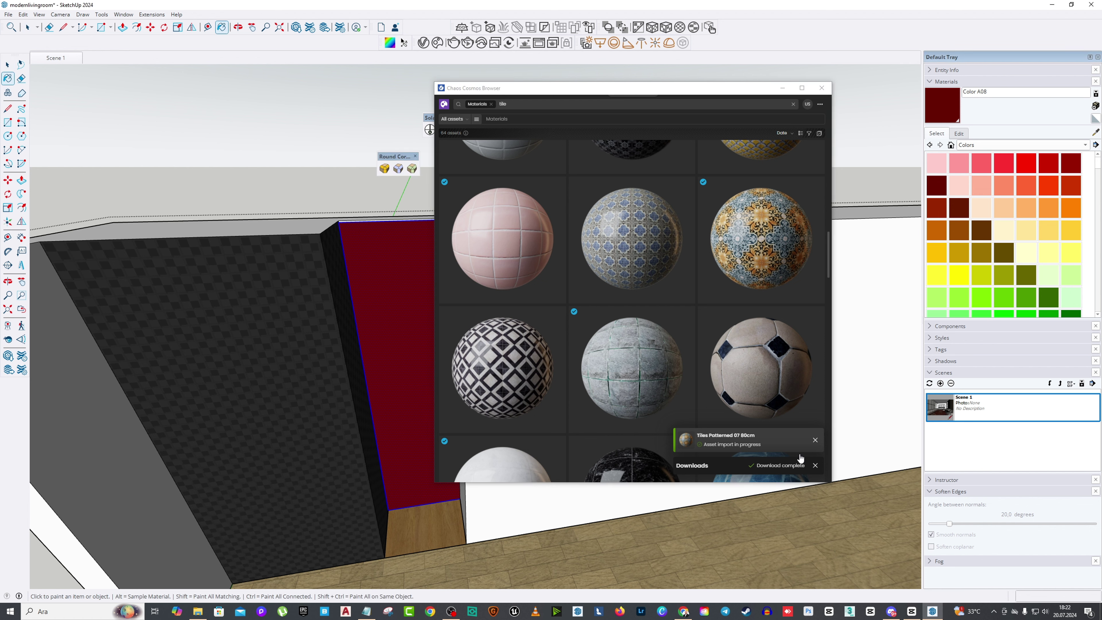
left_click(806, 184)
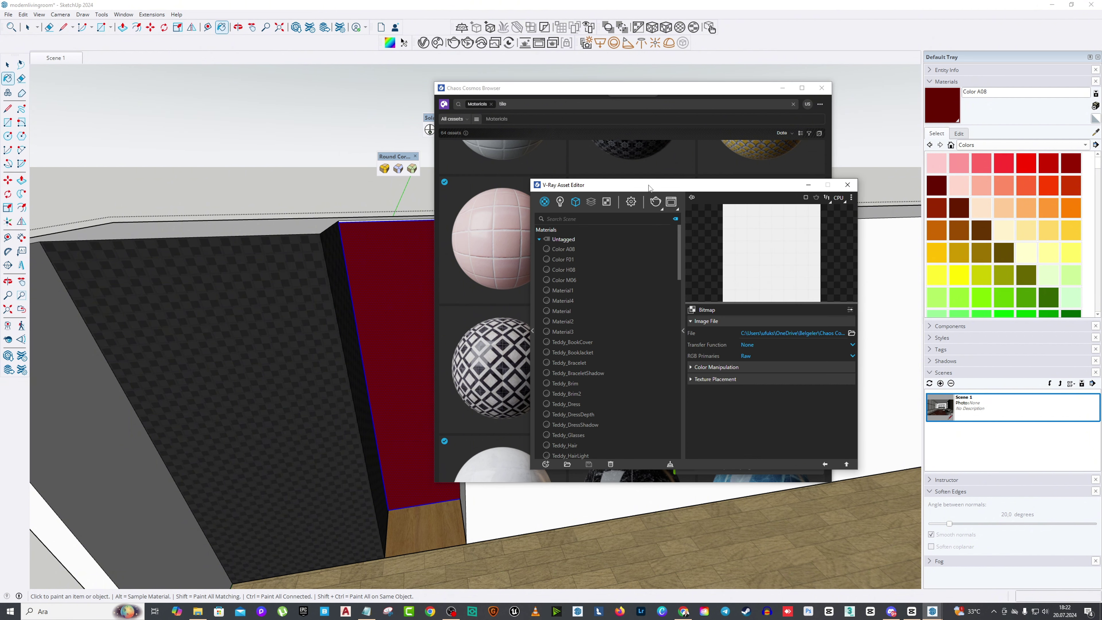
Step: Import Tiles Patterned 07 80cm and pick the original copy in the V-Ray material list
left_click_drag(649, 187, 222, 105)
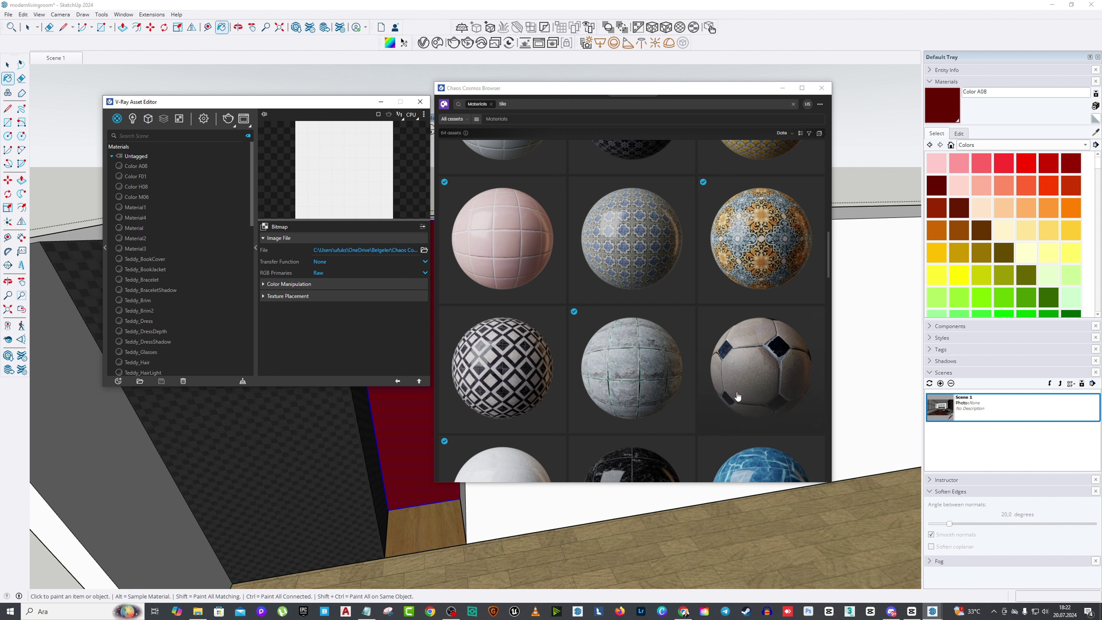
mouse_move(793, 257)
left_click(806, 184)
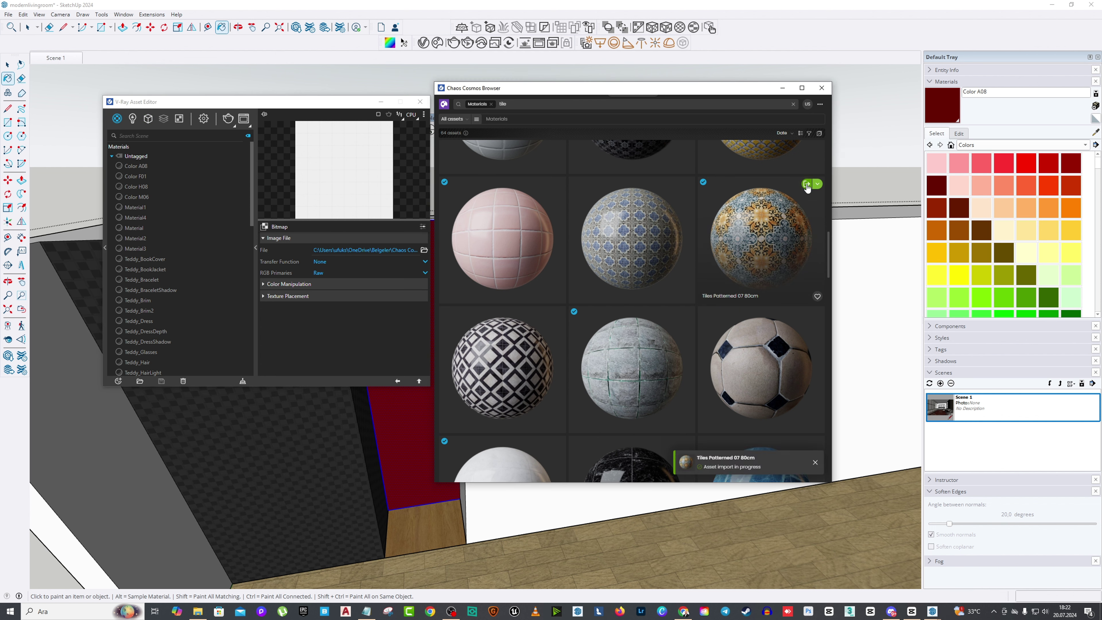
mouse_move(757, 358)
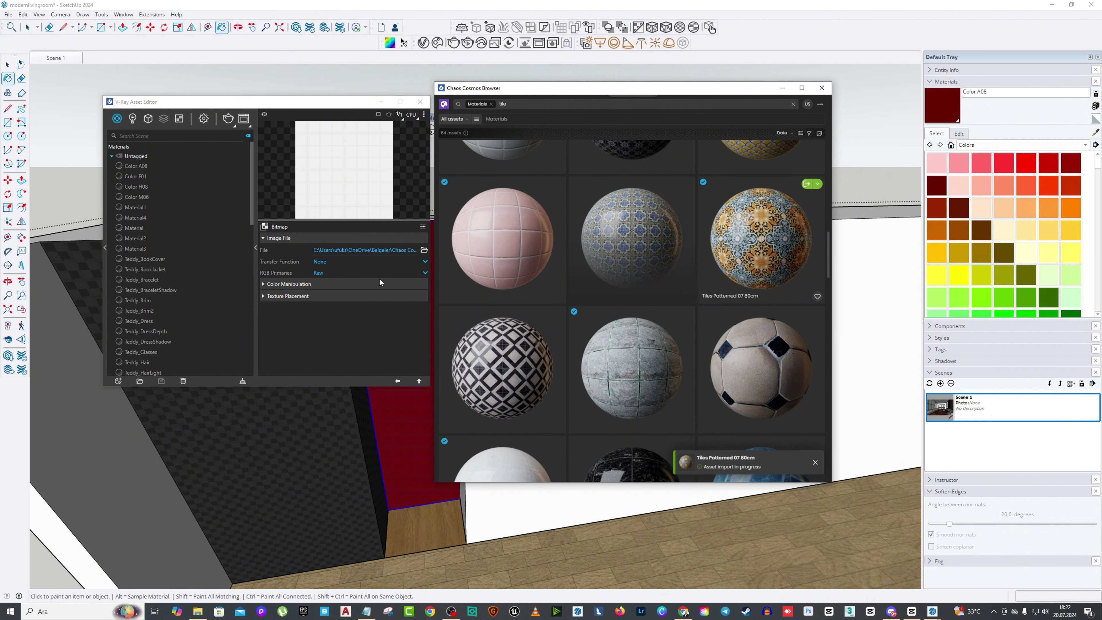
scroll(147, 267, "down", 5)
scroll(152, 273, "down", 5)
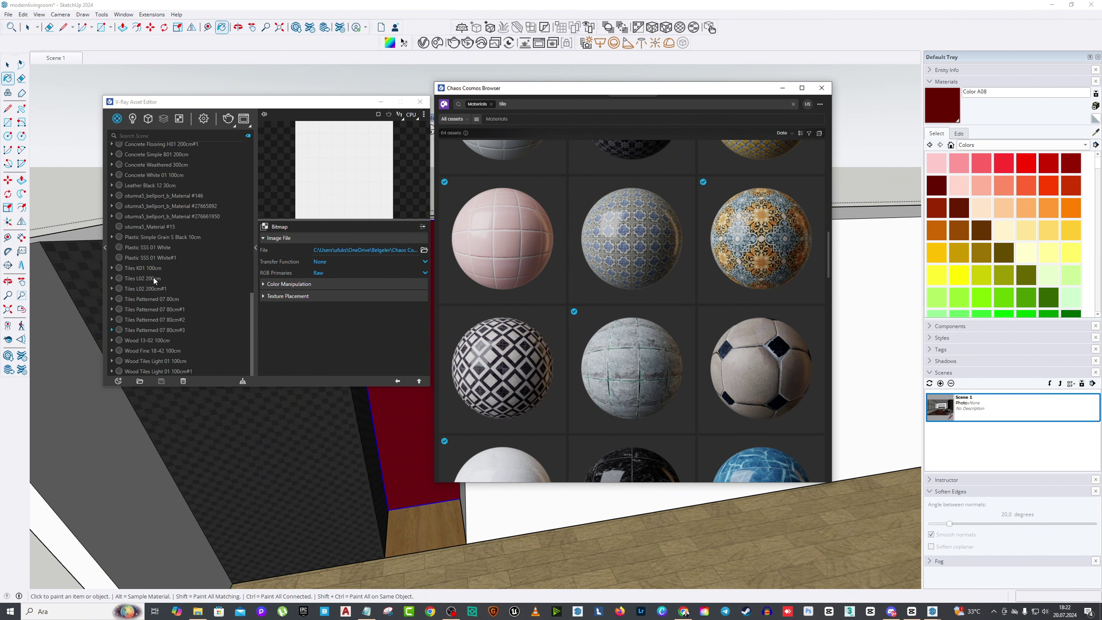
left_click(164, 332)
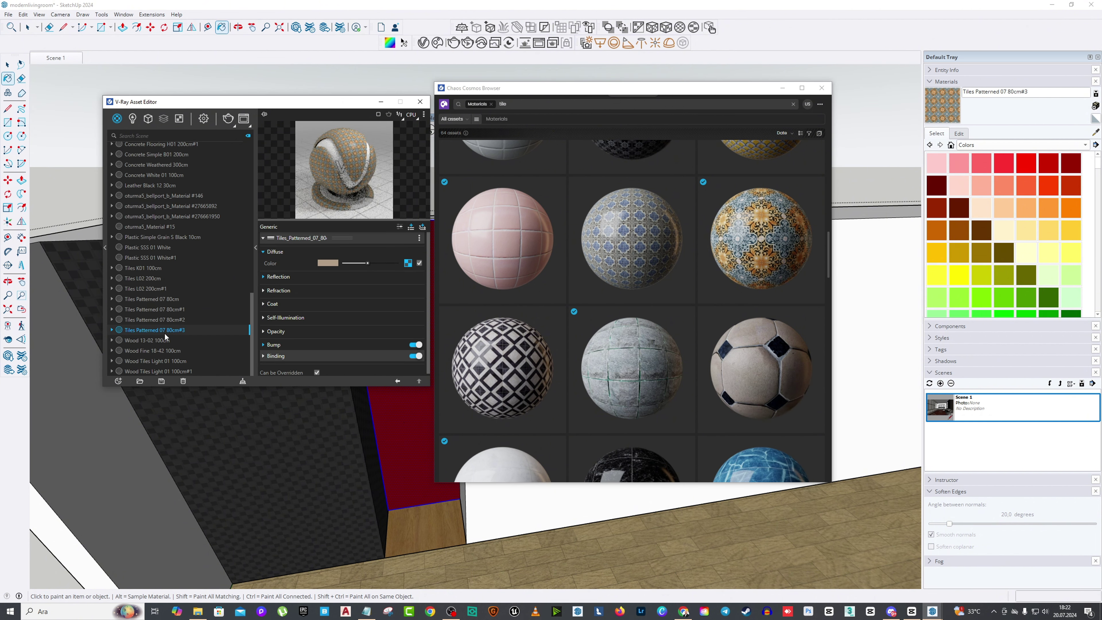
left_click(163, 321)
left_click(164, 298)
Step: Paint the dark red recess panel with the Tiles Patterned 07 80cm material
left_click_drag(468, 100, 661, 108)
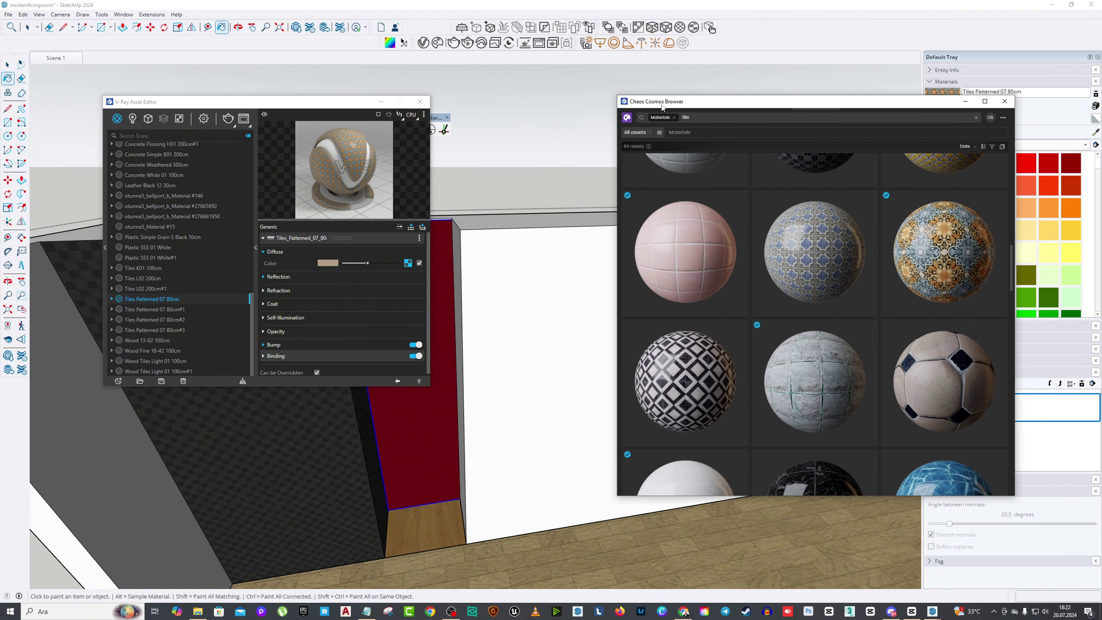
left_click_drag(336, 101, 233, 115)
left_click(421, 271)
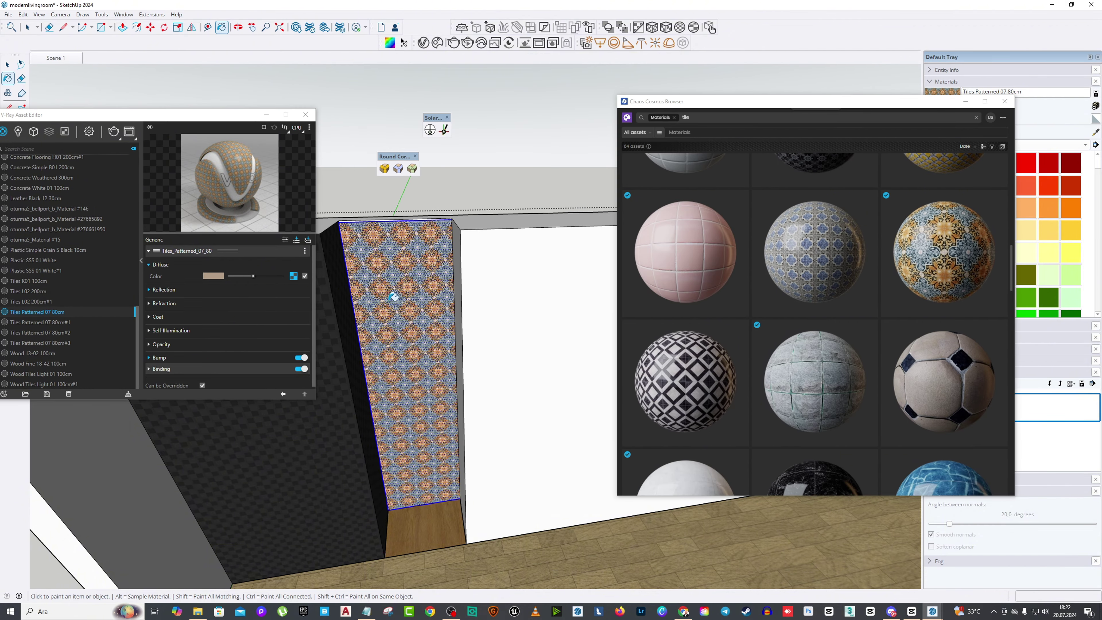
mouse_move(394, 296)
middle_mouse_down()
mouse_move(391, 241)
mouse_move(461, 380)
middle_mouse_up()
Step: Reposition the tile texture on the pillar face, scaling up and shifting the pattern
left_click(7, 64)
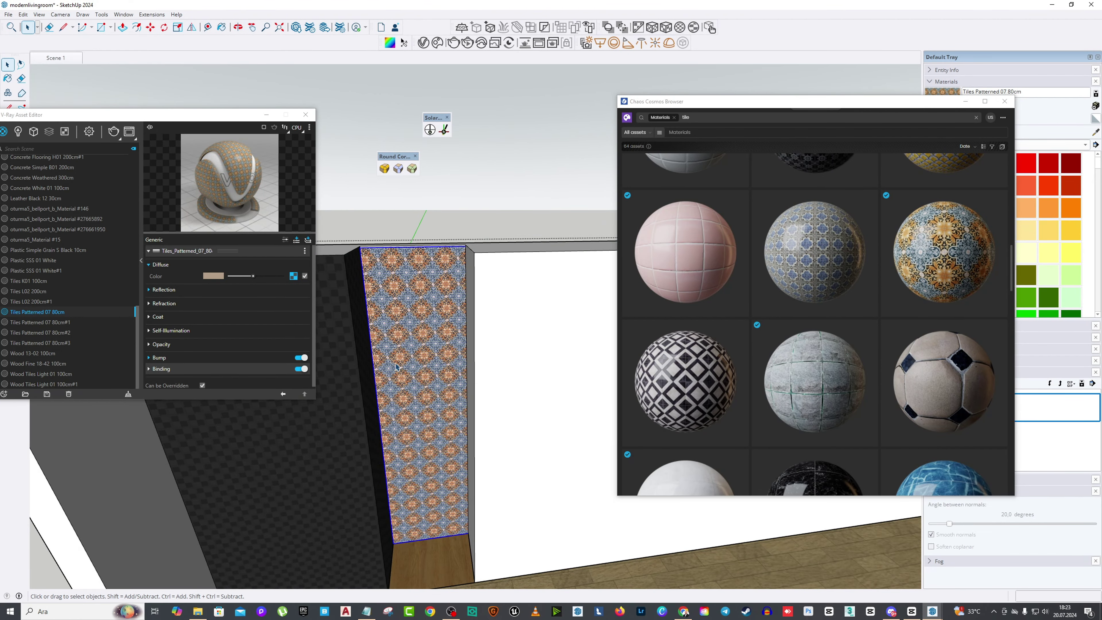
right_click(423, 314)
left_click(394, 377)
right_click(407, 334)
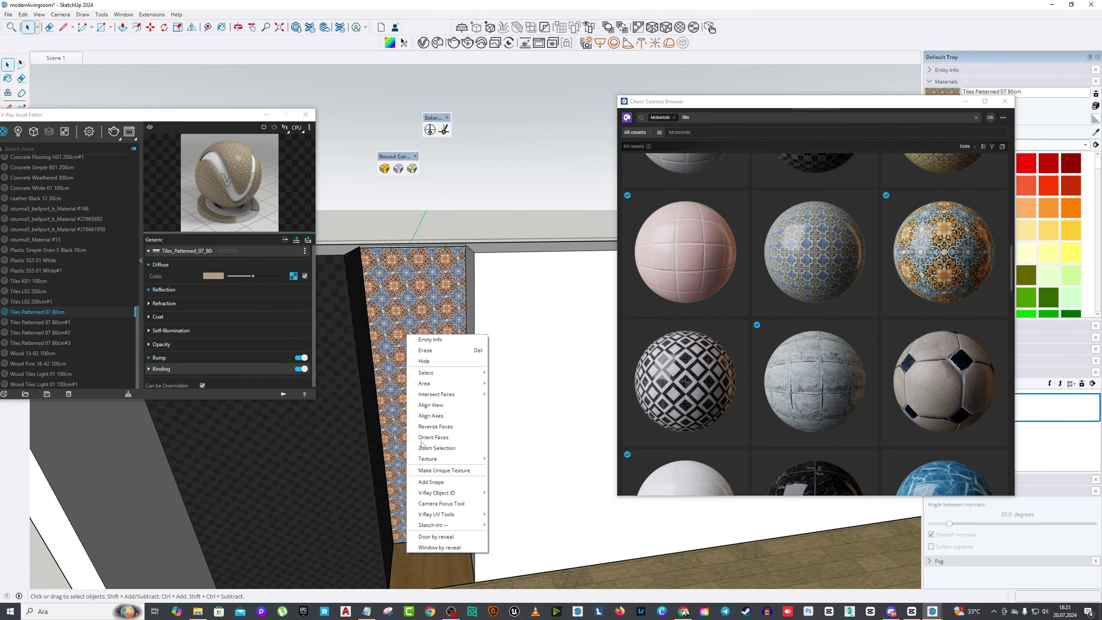
mouse_move(433, 460)
left_click(513, 459)
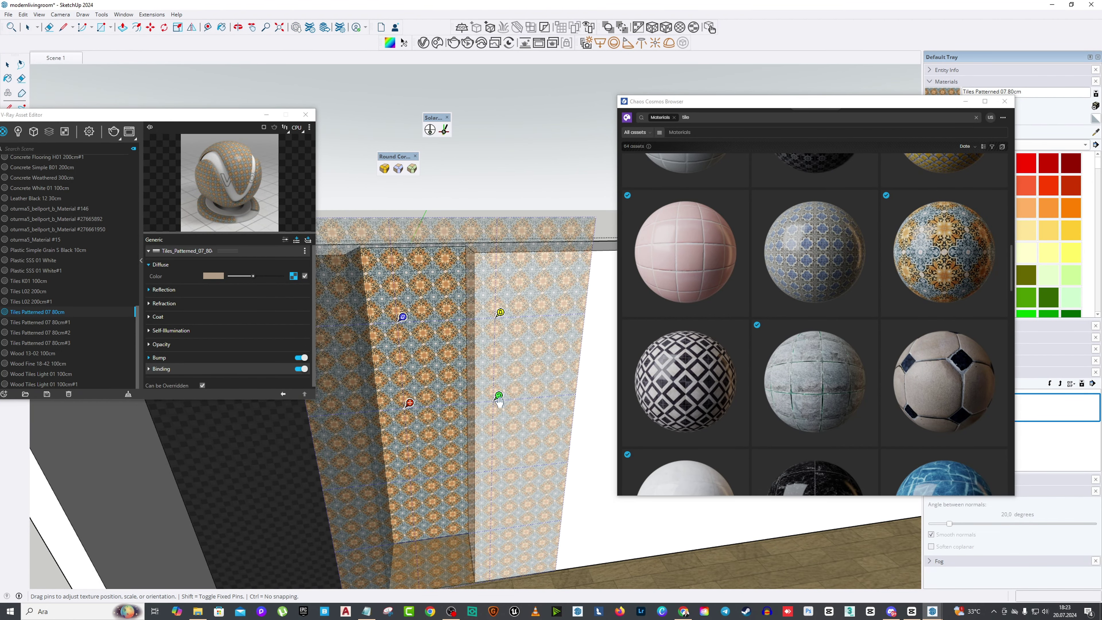
mouse_move(499, 401)
left_mouse_down()
mouse_move(521, 394)
mouse_move(482, 401)
mouse_move(510, 400)
left_mouse_up()
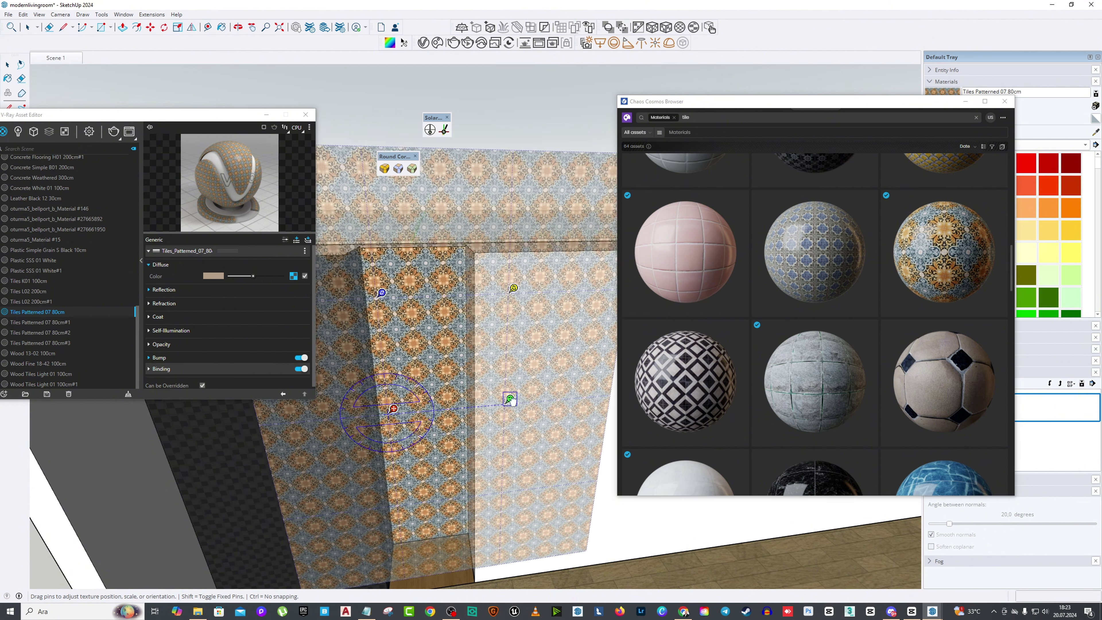
right_click(423, 367)
left_click(427, 375)
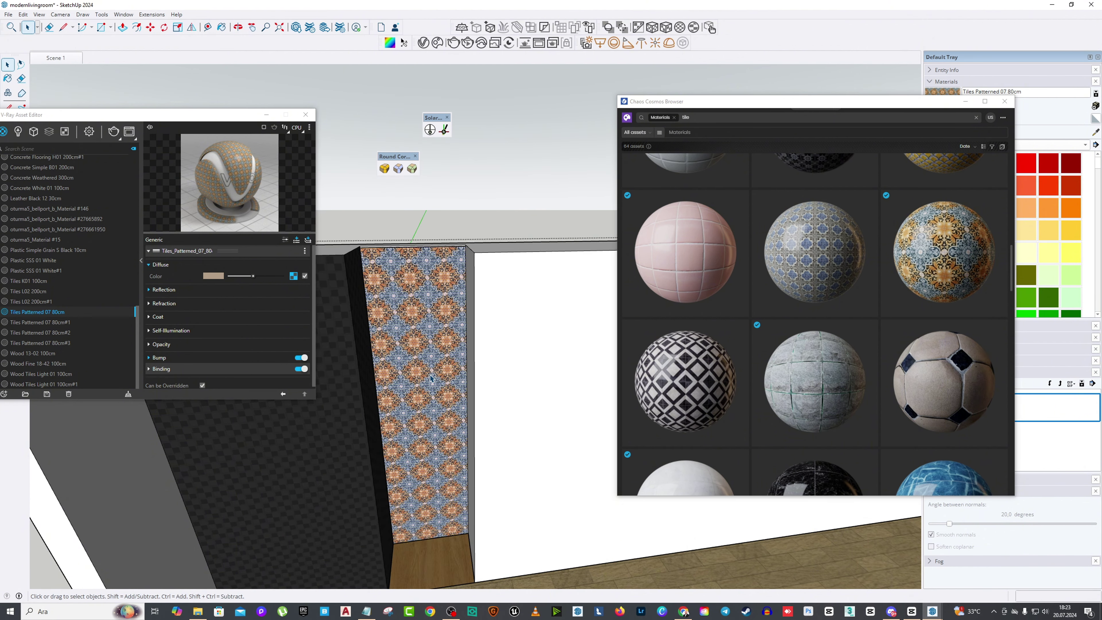
middle_click_drag(431, 379, 420, 329)
Step: Reposition the tile texture again, nudging the pattern slightly to the right
right_click(419, 327)
left_click(517, 443)
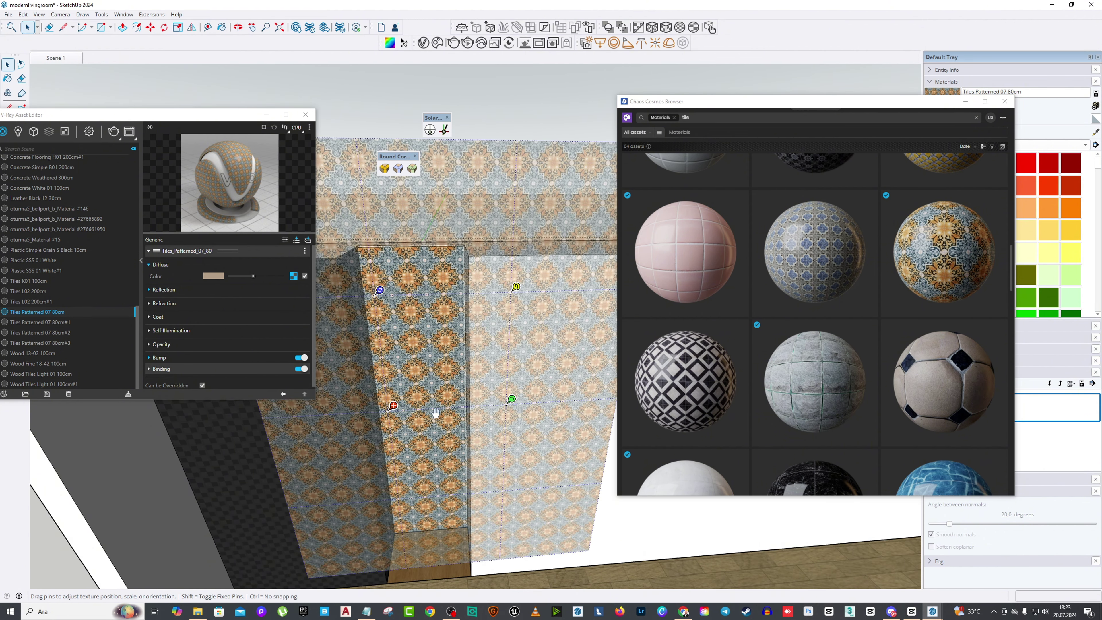
left_click_drag(442, 411, 443, 413)
left_click_drag(527, 406, 539, 399)
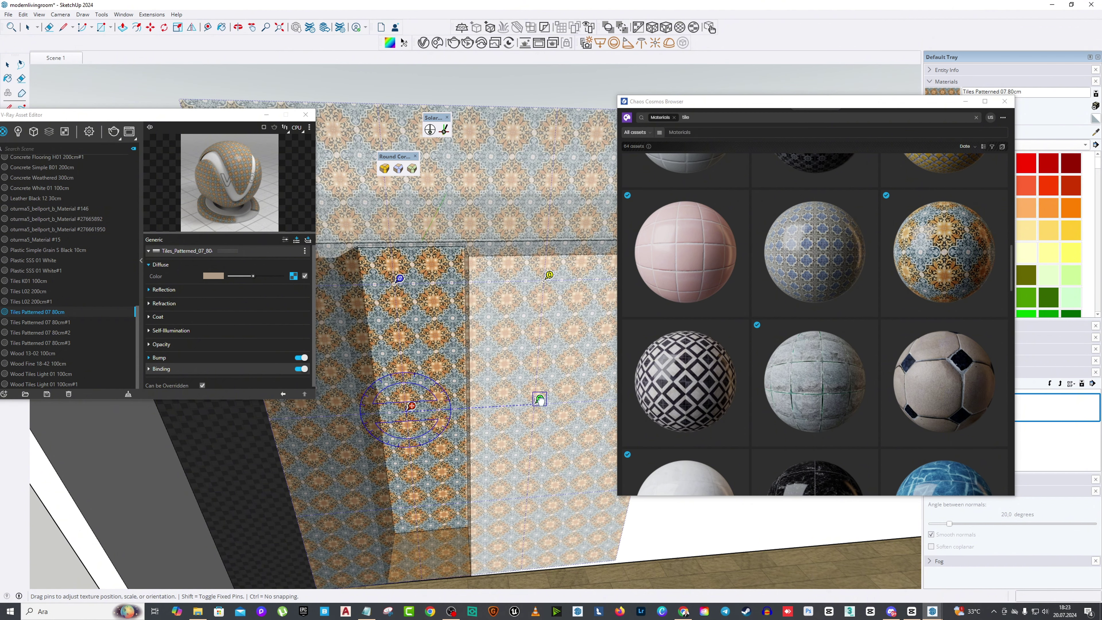
right_click(430, 313)
left_click(440, 319)
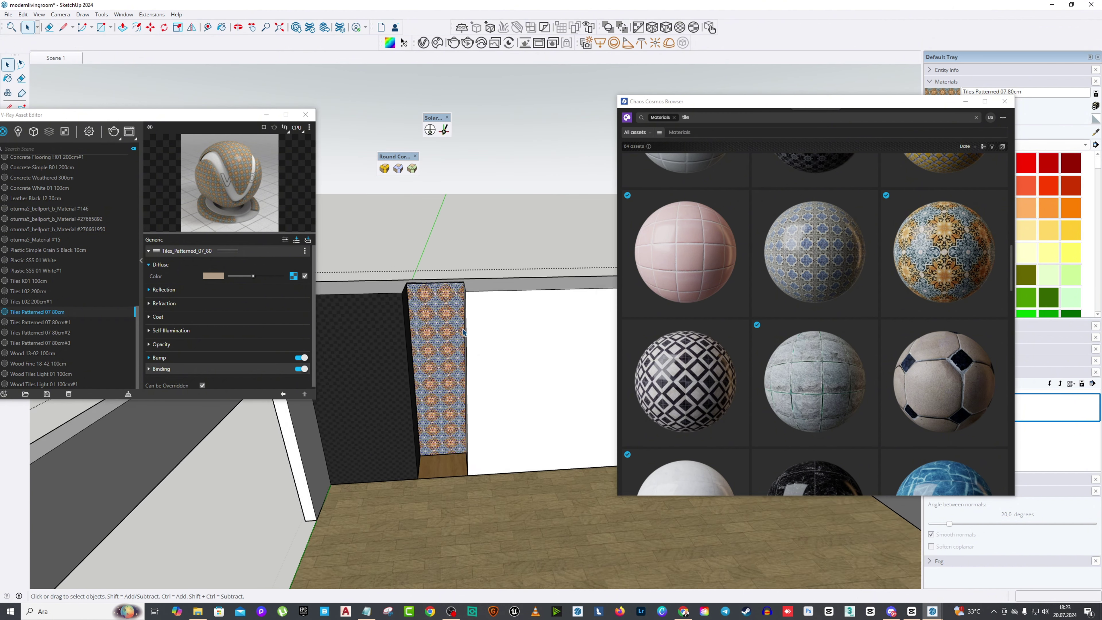
Step: Close the V-Ray Asset Editor and the Chaos Cosmos browser
middle_click_drag(478, 210, 404, 360)
left_click(305, 114)
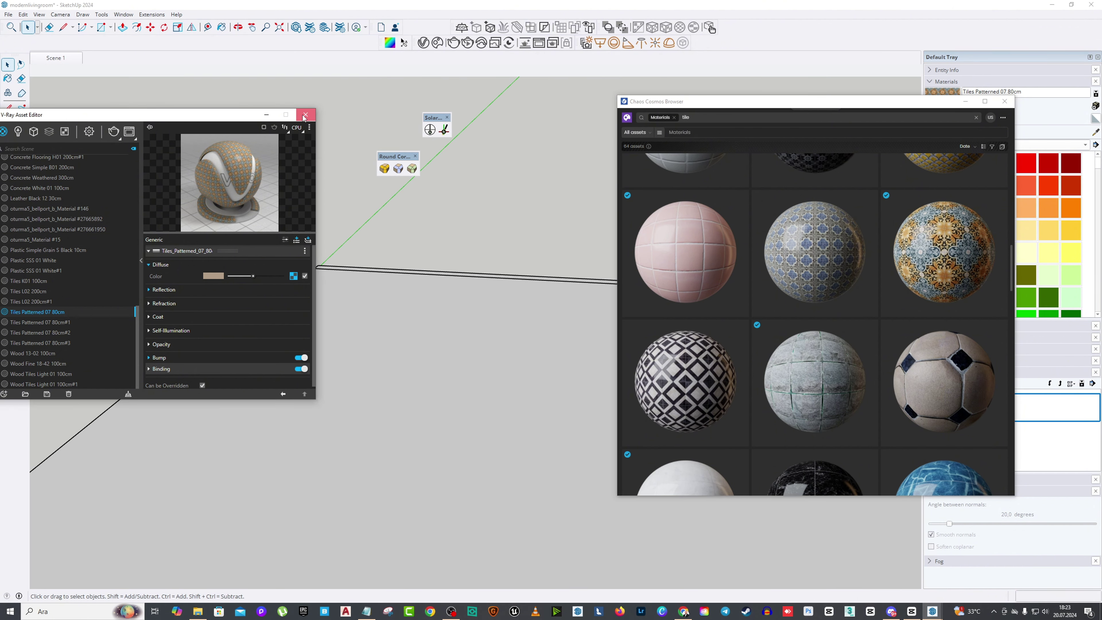
left_click(999, 104)
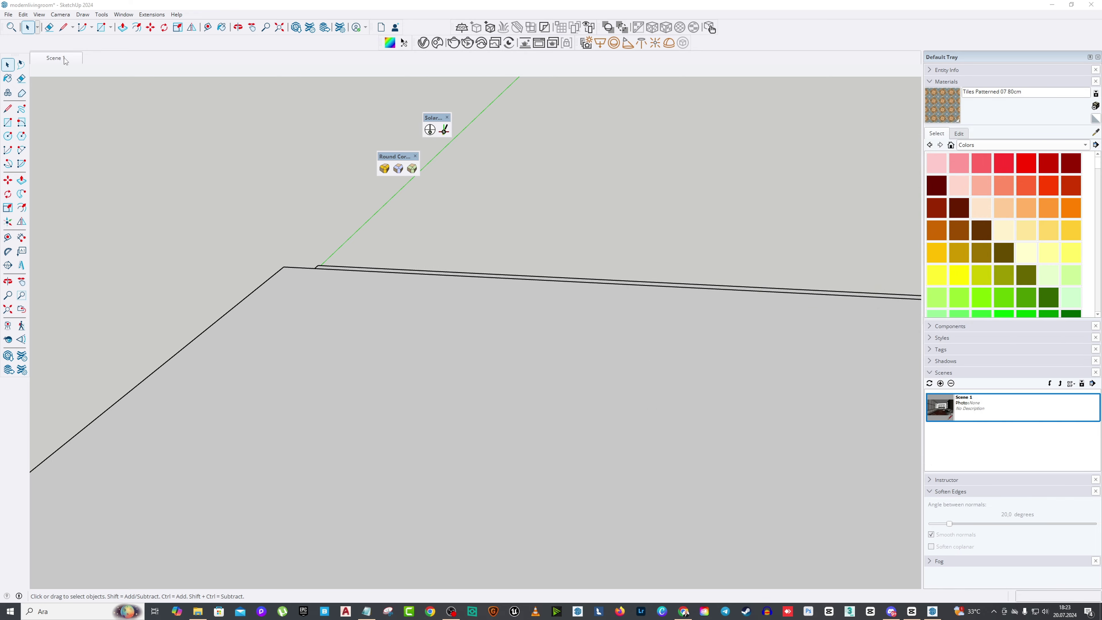
Step: Return to the Scene 1 room view, facing the armchair and floor lamp
scroll(410, 230, "down", 3)
key("Page_Down")
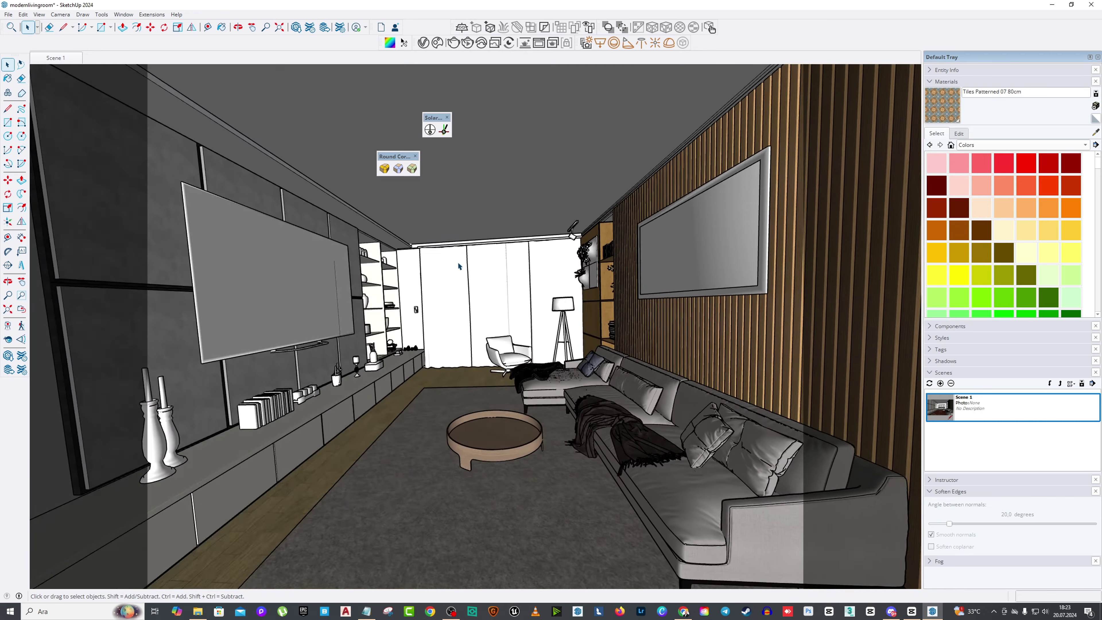
scroll(473, 332, "up", 3)
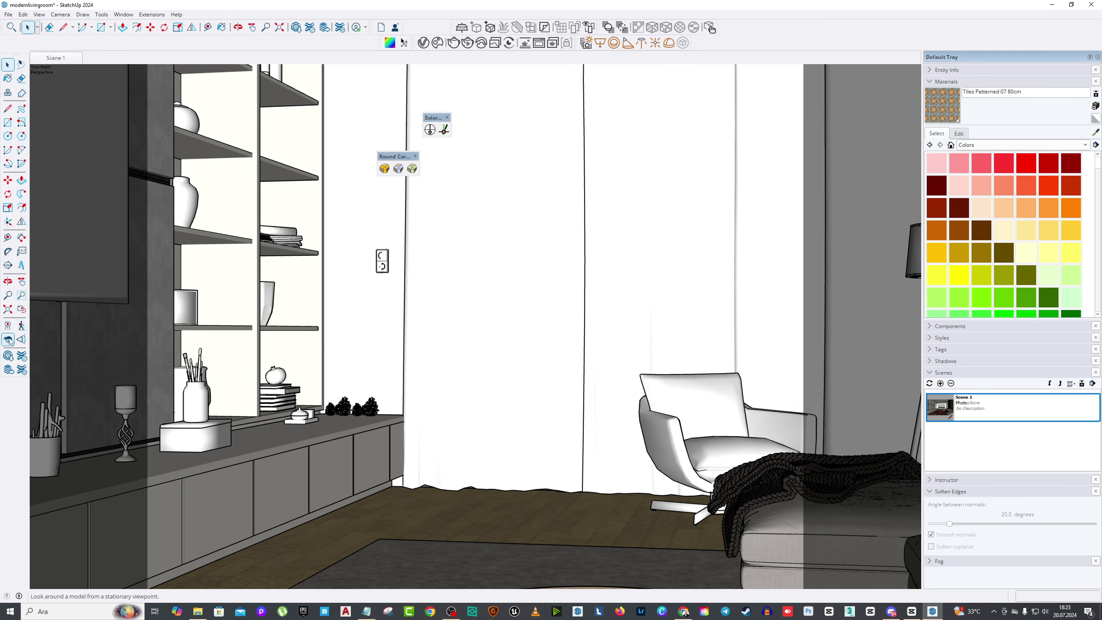
middle_click_drag(472, 332, 568, 285)
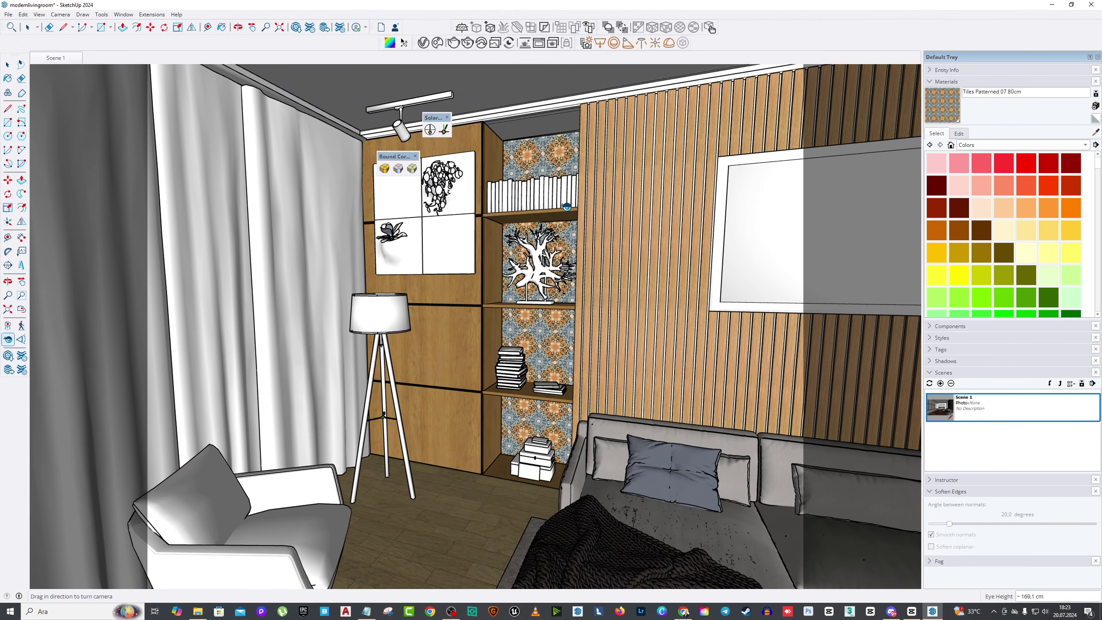
key("space")
Step: Darken the Tiles Patterned shelf texture, recolour it pink and grey, and save the model
left_click(959, 134)
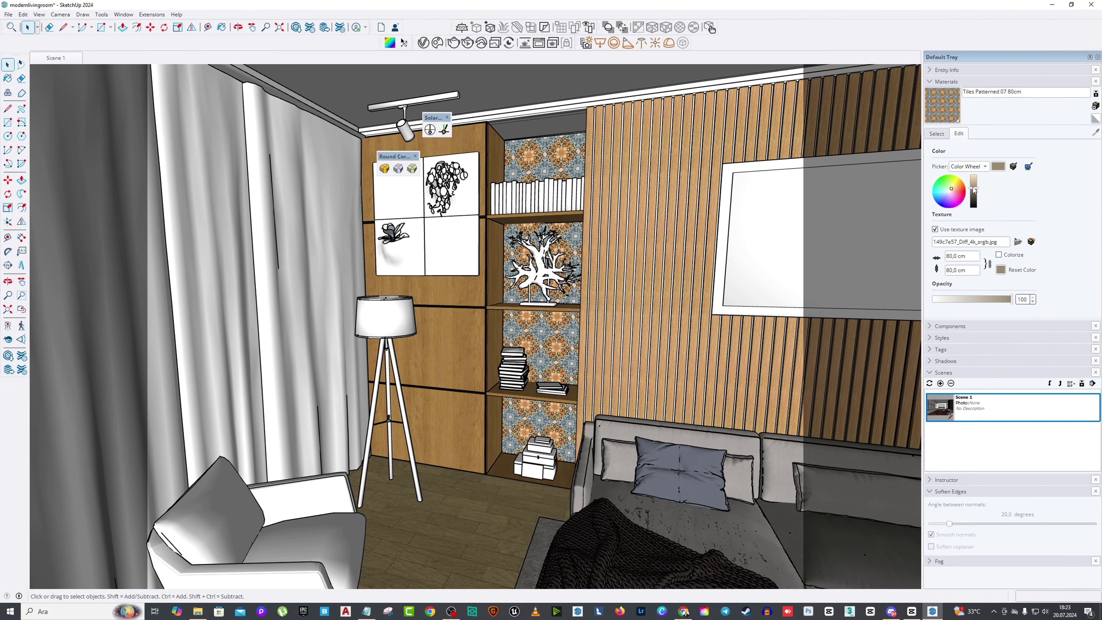
left_click(973, 191)
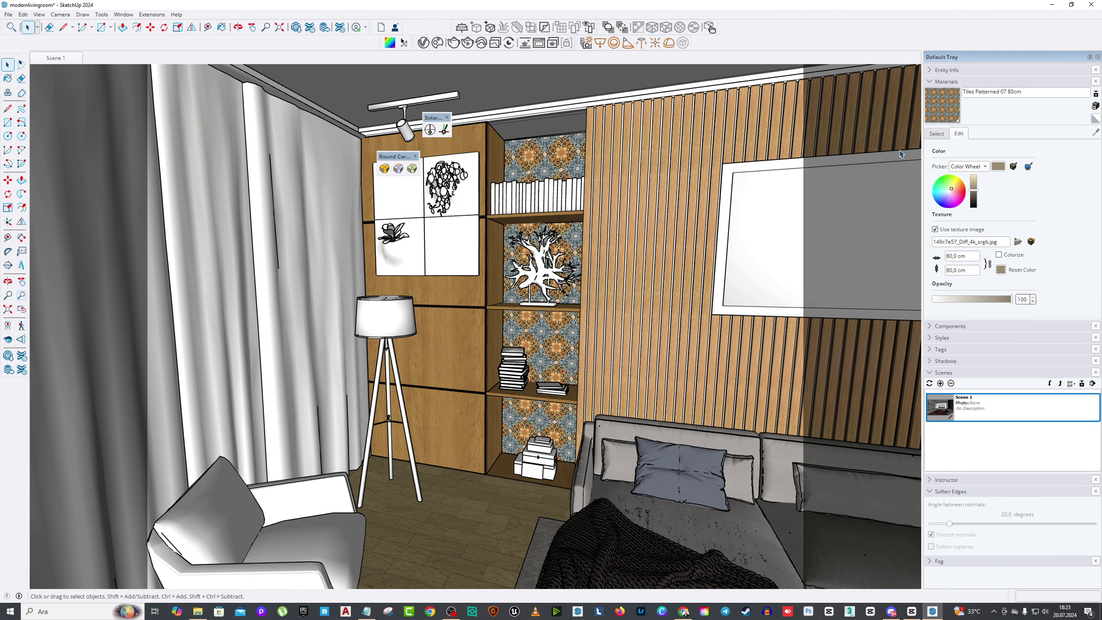
left_click_drag(950, 191, 953, 192)
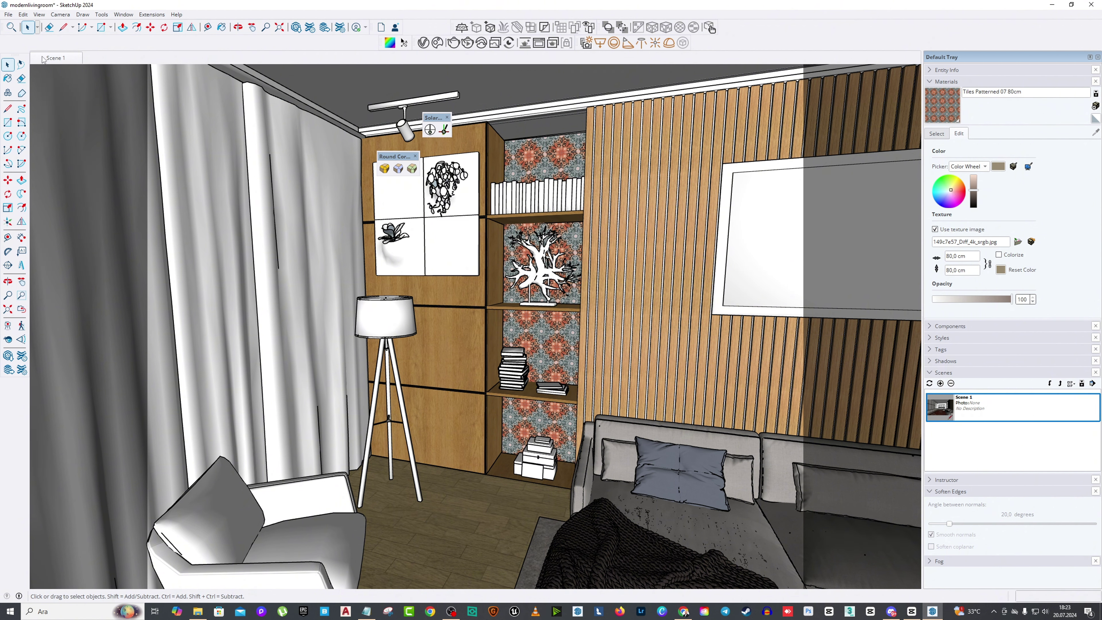
left_click(9, 14)
left_click(20, 59)
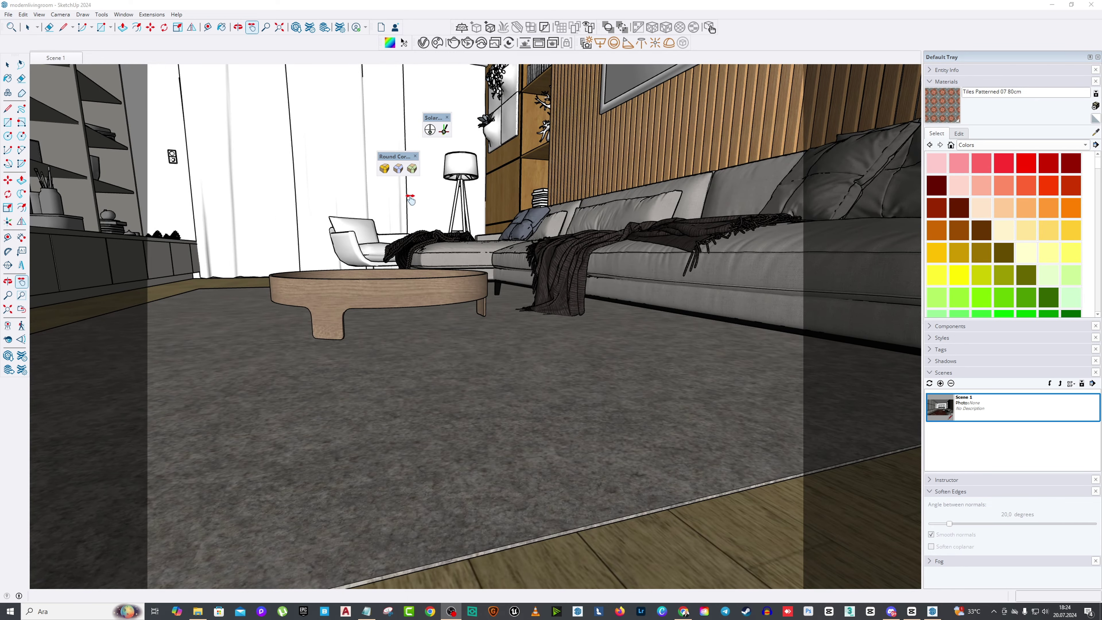
Step: Orbit around the room to view the balcony from outside
left_click_drag(411, 199, 451, 352)
mouse_move(450, 352)
middle_mouse_down()
mouse_move(420, 315)
mouse_move(406, 236)
middle_mouse_up()
scroll(407, 238, "down", 2)
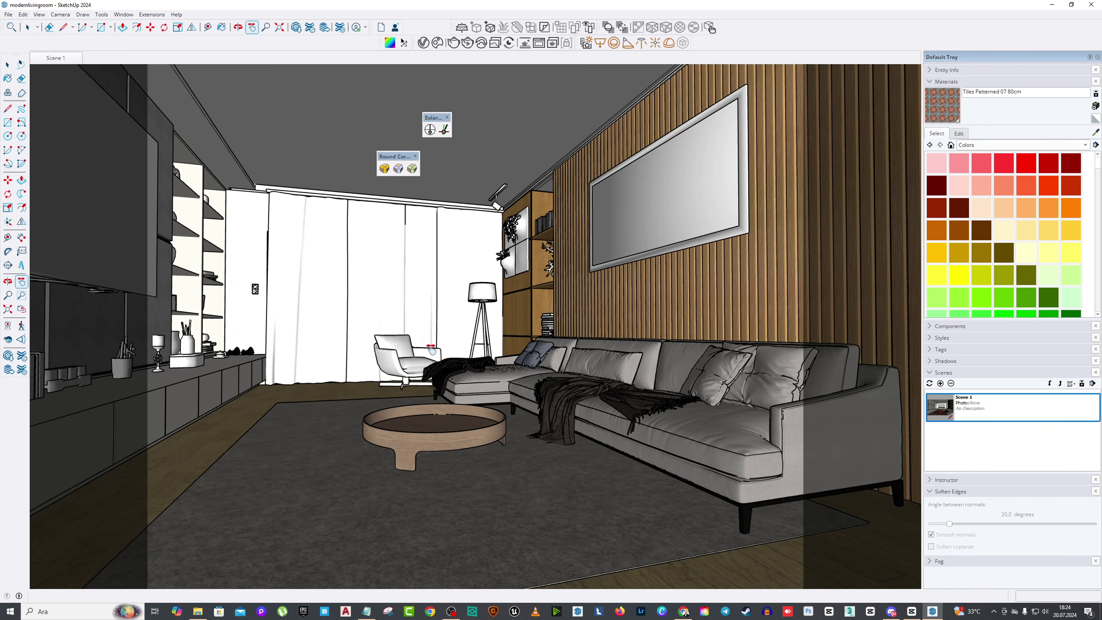
middle_click_drag(431, 349, 428, 378)
left_click_drag(476, 350, 412, 340)
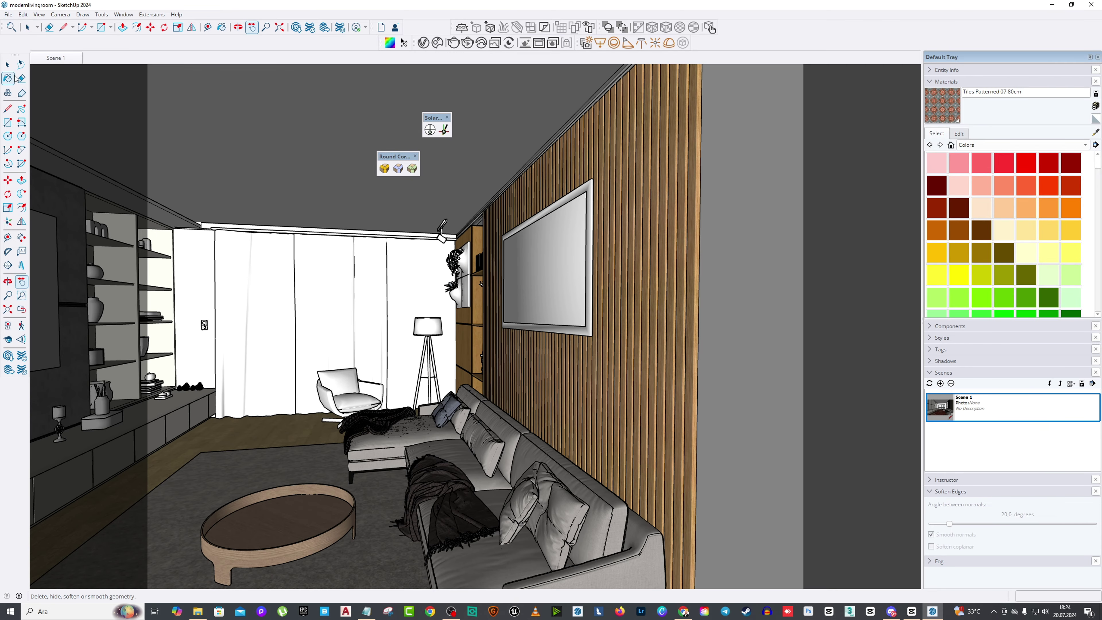
left_click(7, 66)
middle_click_drag(222, 321, 725, 394)
middle_click_drag(360, 260, 426, 333)
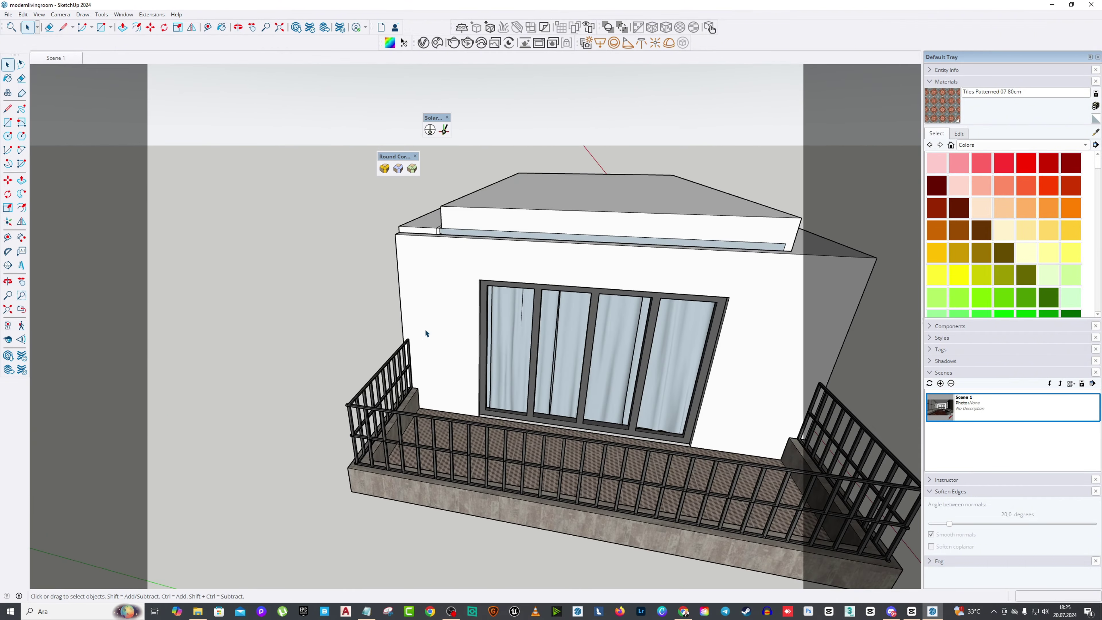
scroll(571, 347, "up", 5)
scroll(563, 327, "down", 8)
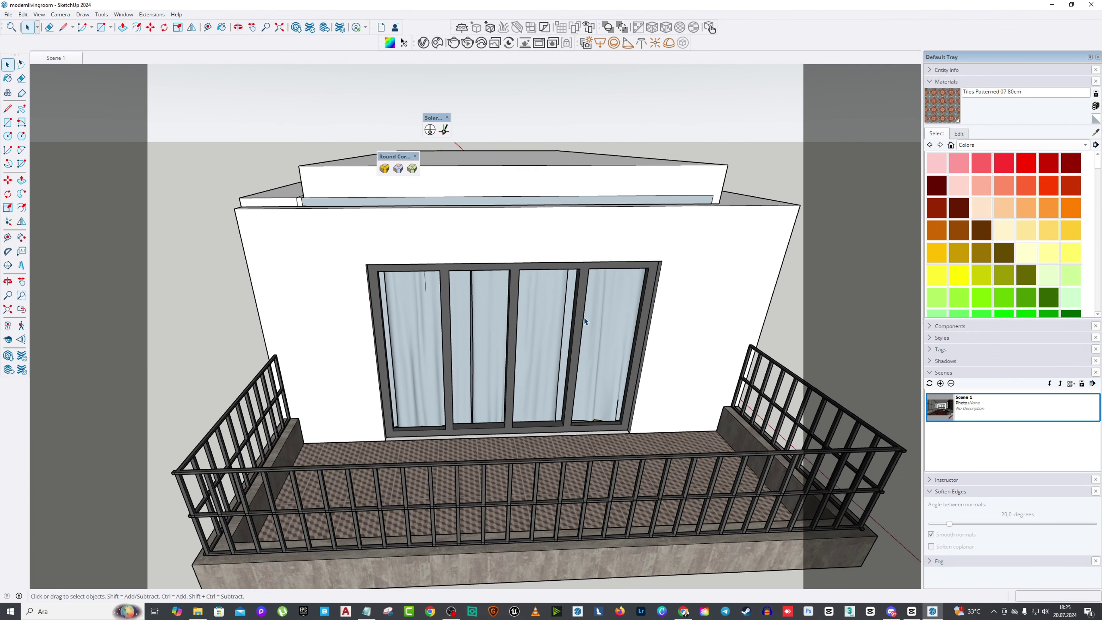
scroll(584, 321, "up", 1)
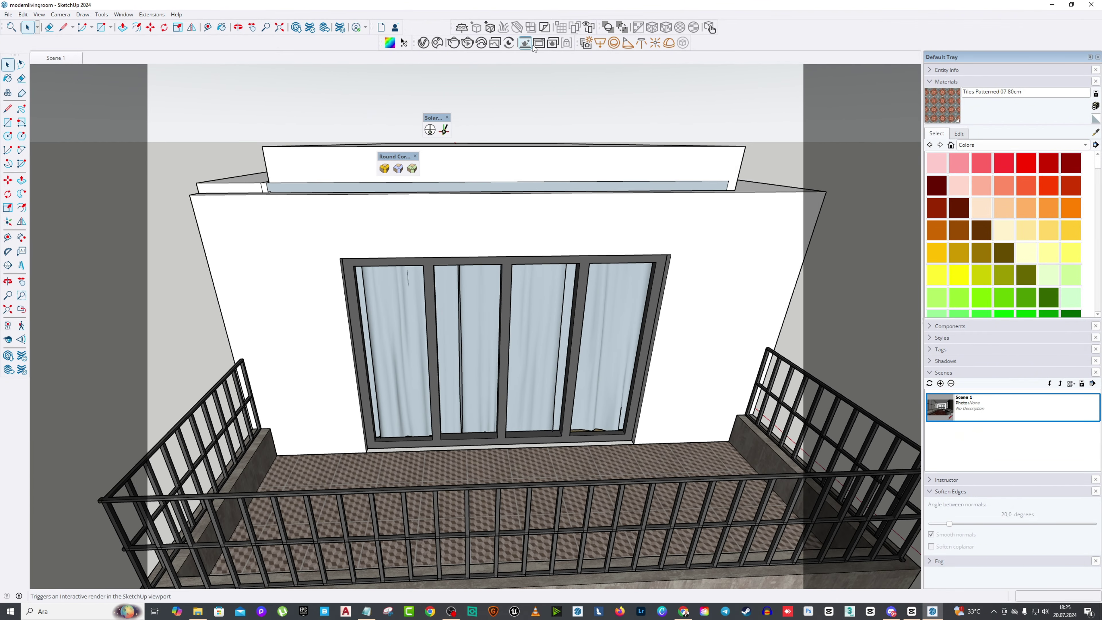
Step: Draw a tall V-Ray rectangle light on the balcony wall
left_click(600, 44)
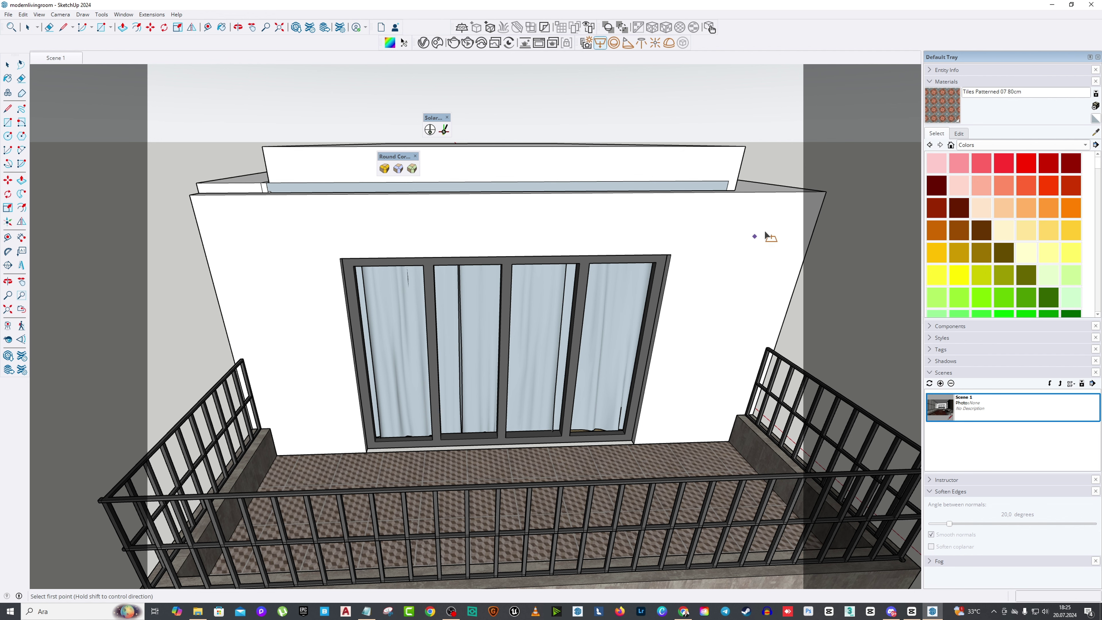
left_click(767, 231)
left_click(648, 427)
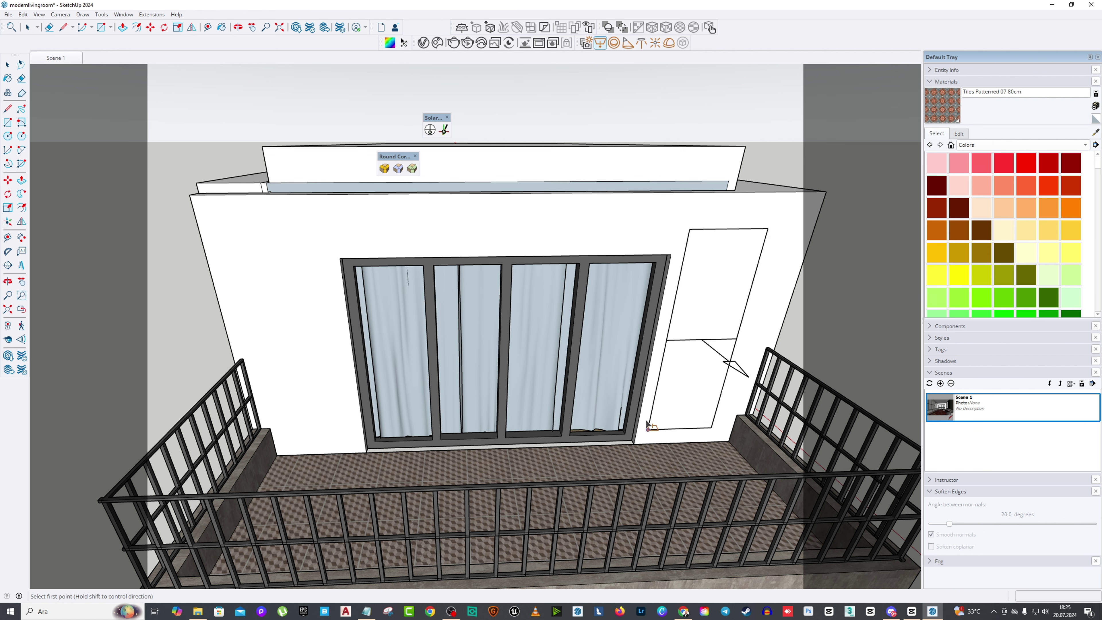
left_click_drag(380, 125, 250, 142)
Step: Select the new rectangle light and flip it
left_click(8, 65)
scroll(577, 315, "down", 1)
middle_click_drag(585, 317, 616, 321)
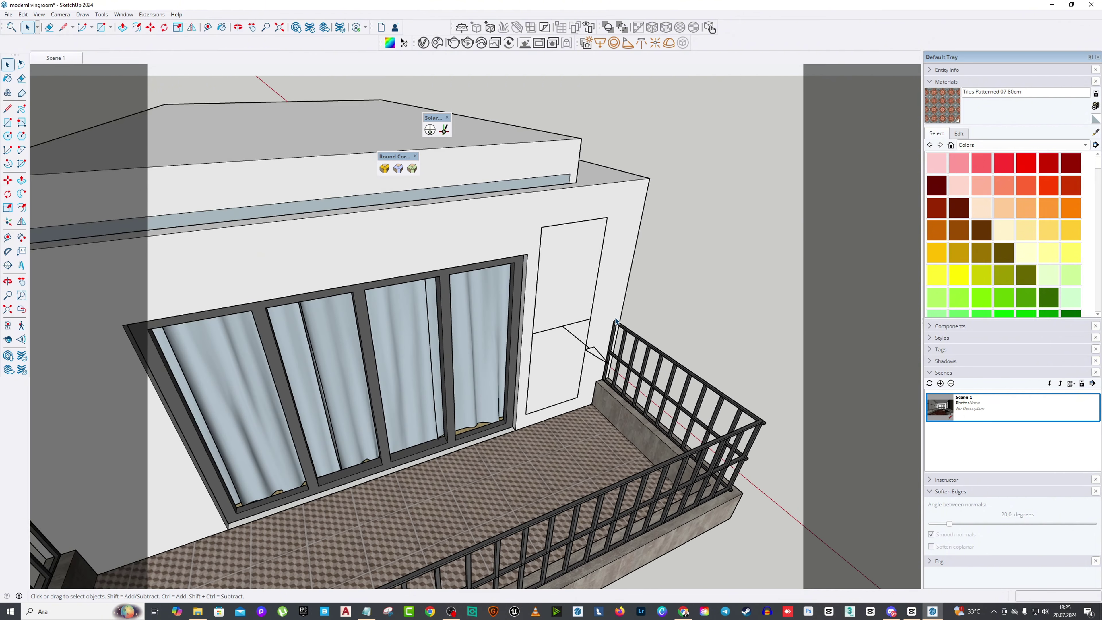
left_click(590, 322)
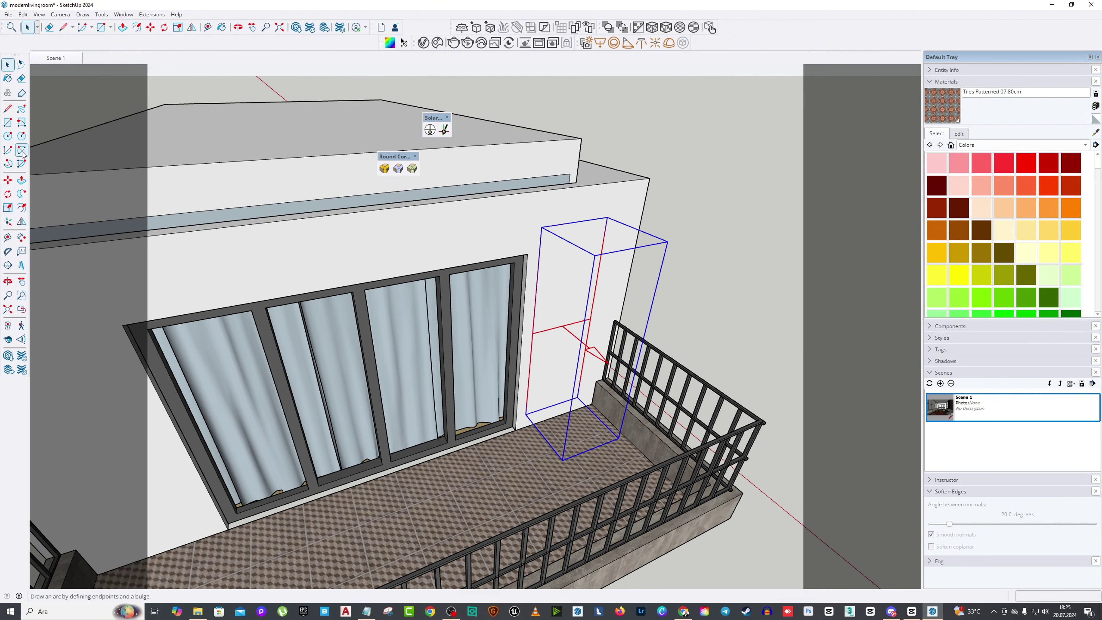
left_click(22, 222)
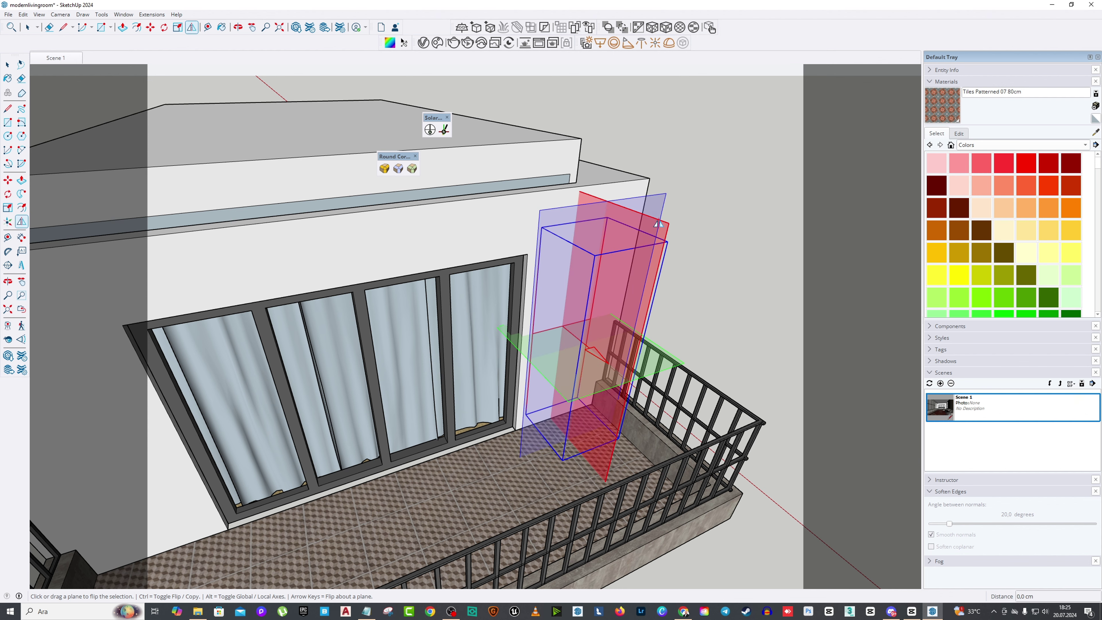
middle_click_drag(658, 223, 667, 374)
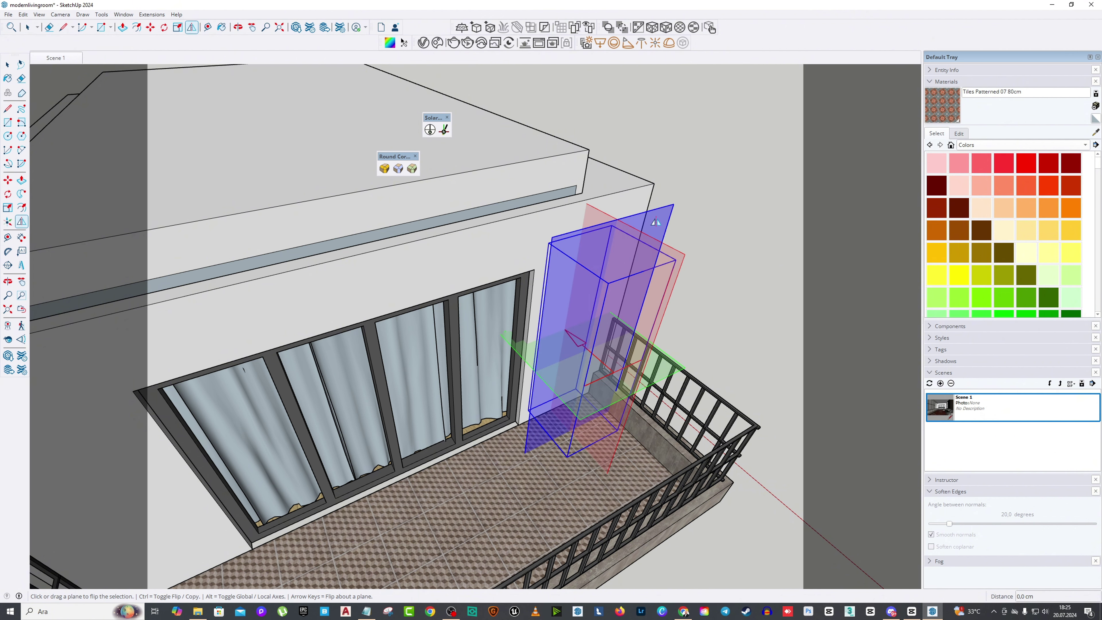
middle_click_drag(519, 316, 507, 337)
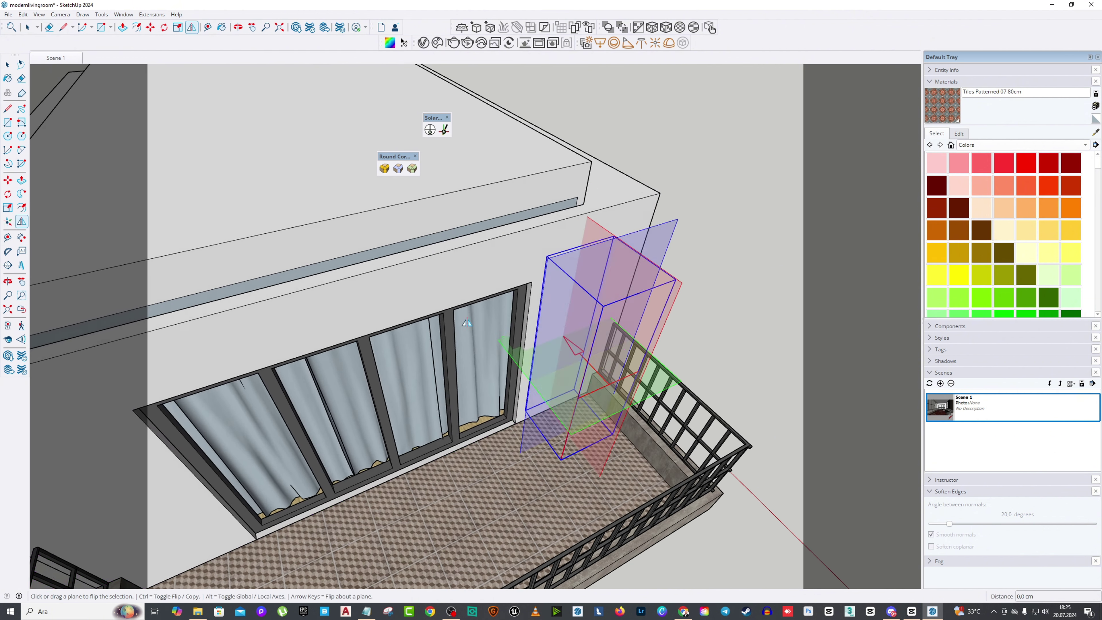
Step: Move the light to stand in front of the sliding glass door
left_click(8, 180)
middle_click_drag(557, 447, 563, 482)
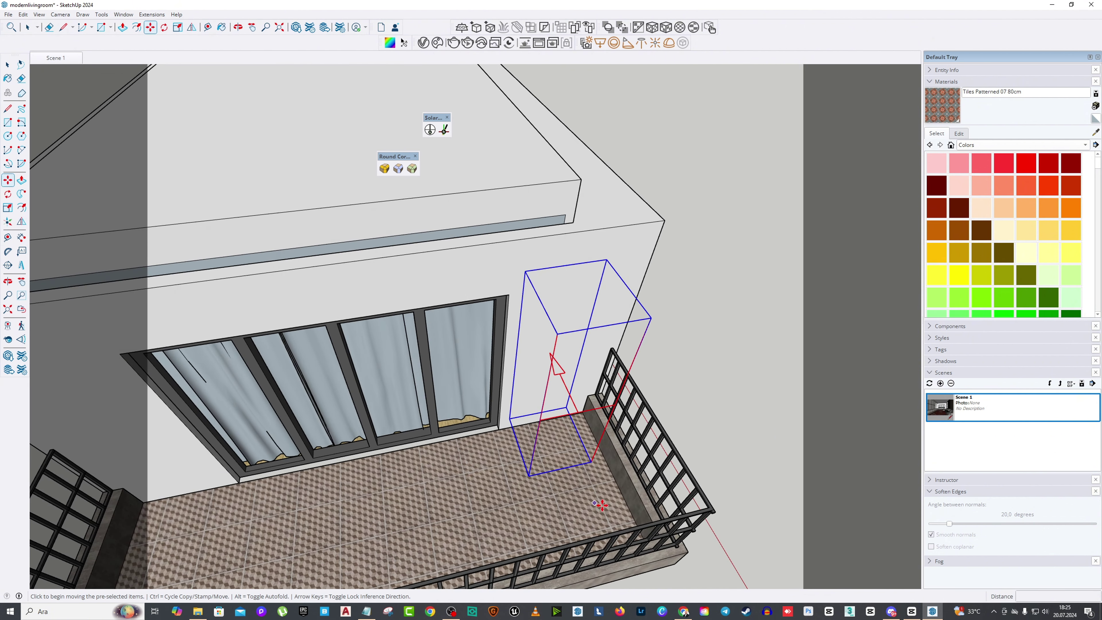
key("m")
left_click(605, 498)
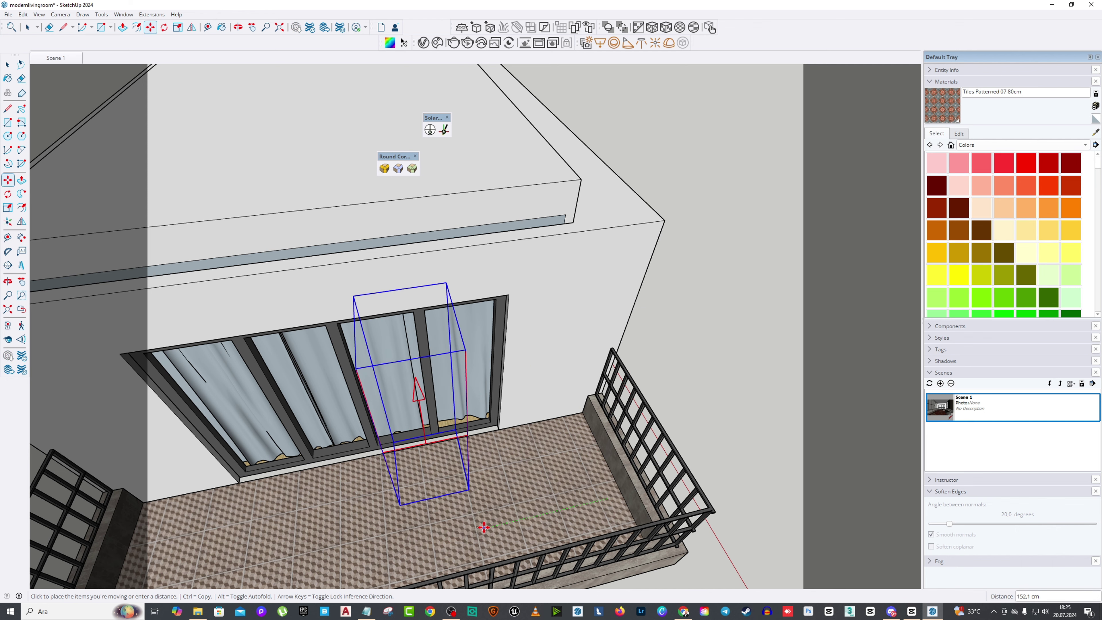
middle_click_drag(473, 525, 559, 482)
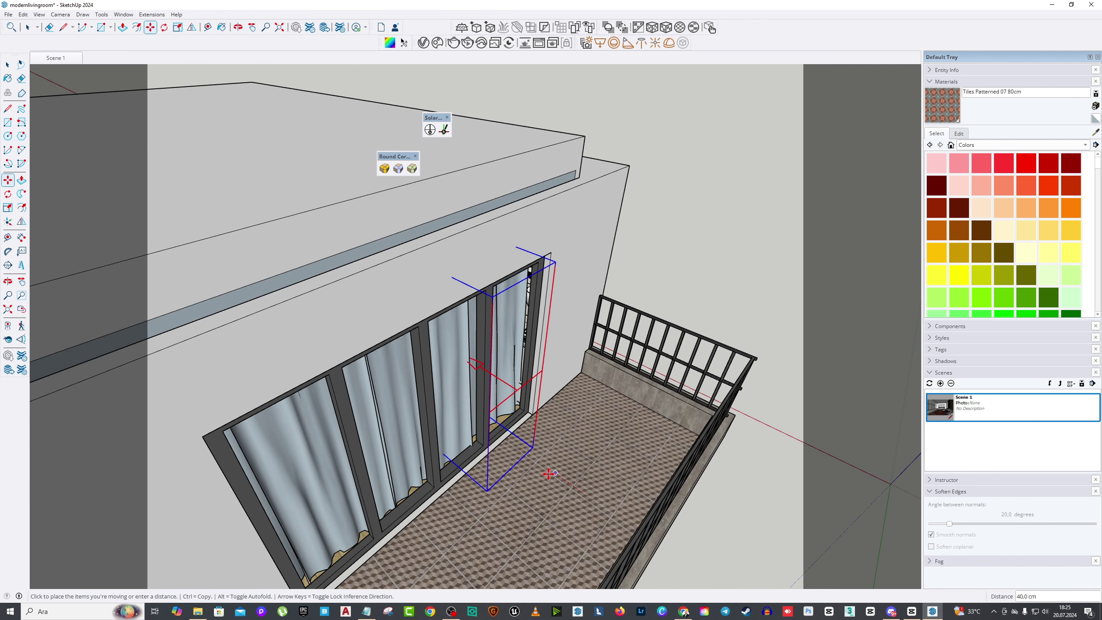
left_click(533, 463)
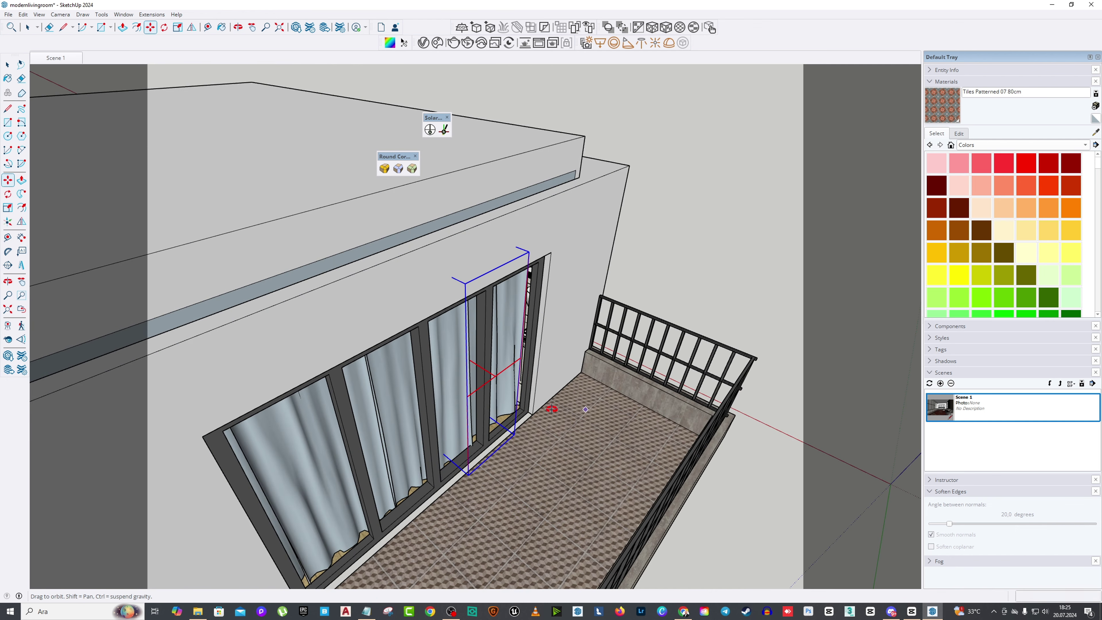
middle_click_drag(551, 409, 397, 333)
scroll(397, 334, "up", 2)
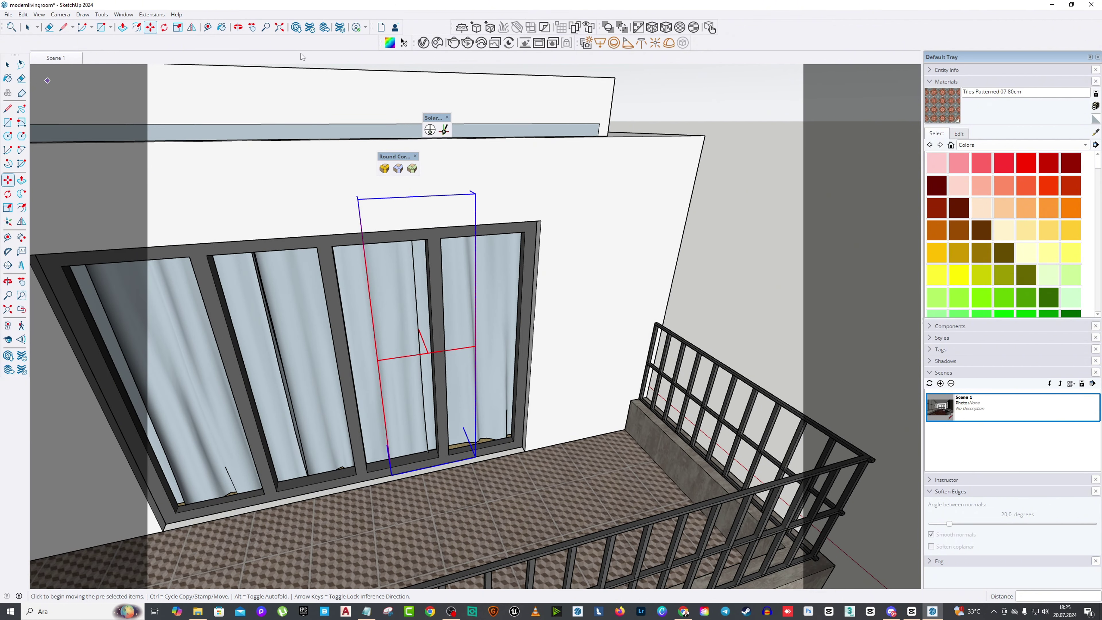
Step: In the V-Ray Asset Editor, resize the rectangle light to U 52.2 by V 81.4
left_click(424, 43)
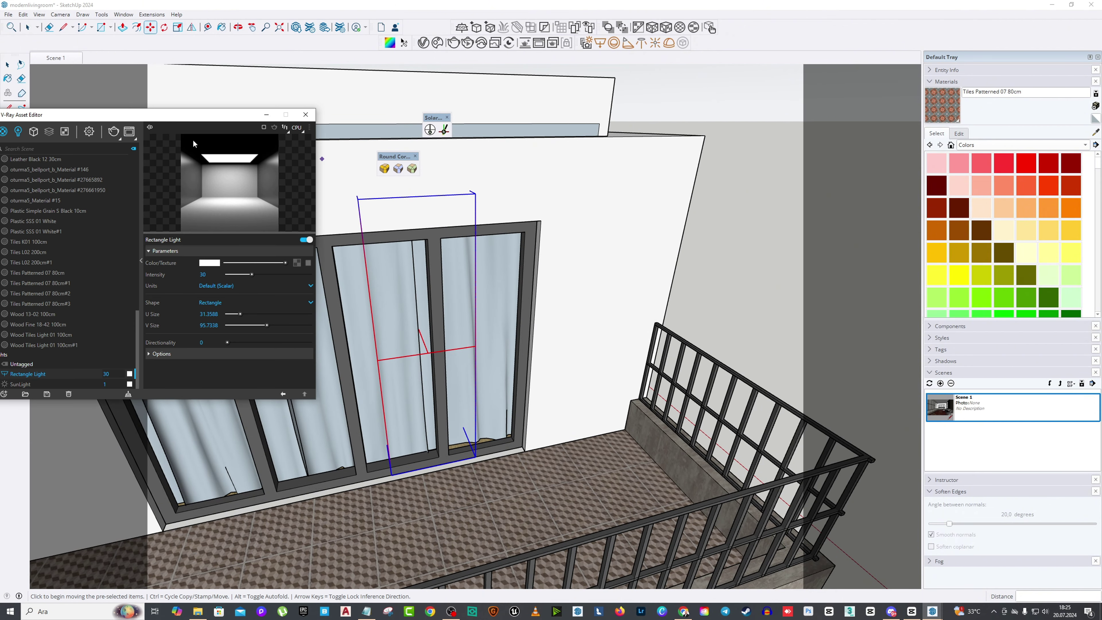
left_click_drag(208, 111, 770, 116)
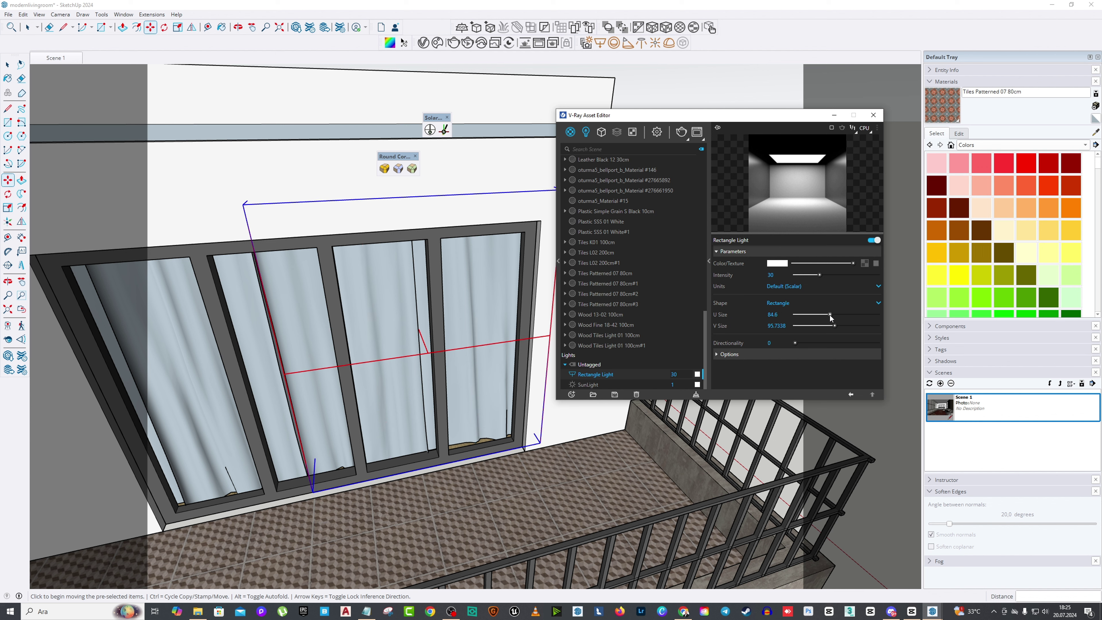
left_click_drag(830, 317, 826, 318)
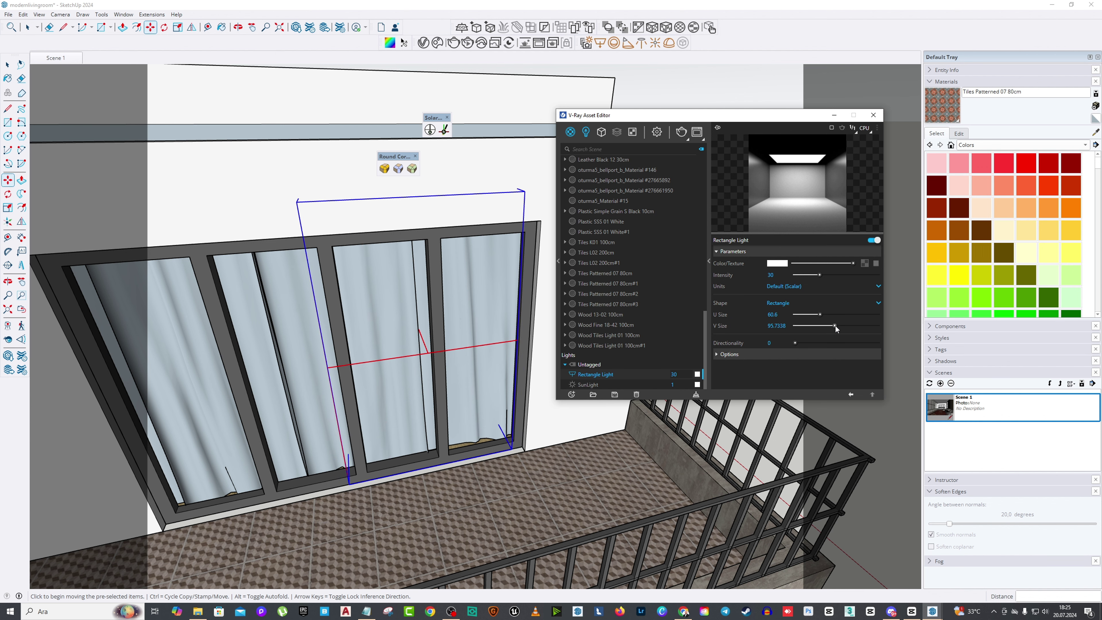
left_click_drag(829, 328, 829, 328)
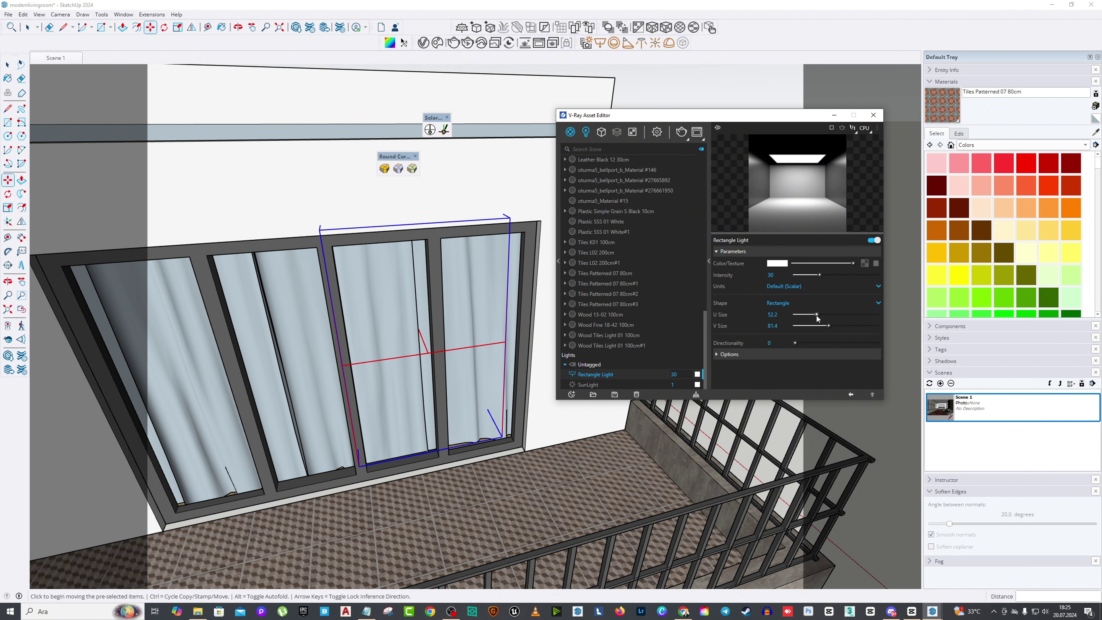
Step: Shift the light slightly right over one door pane and expand its Options
left_click(305, 307)
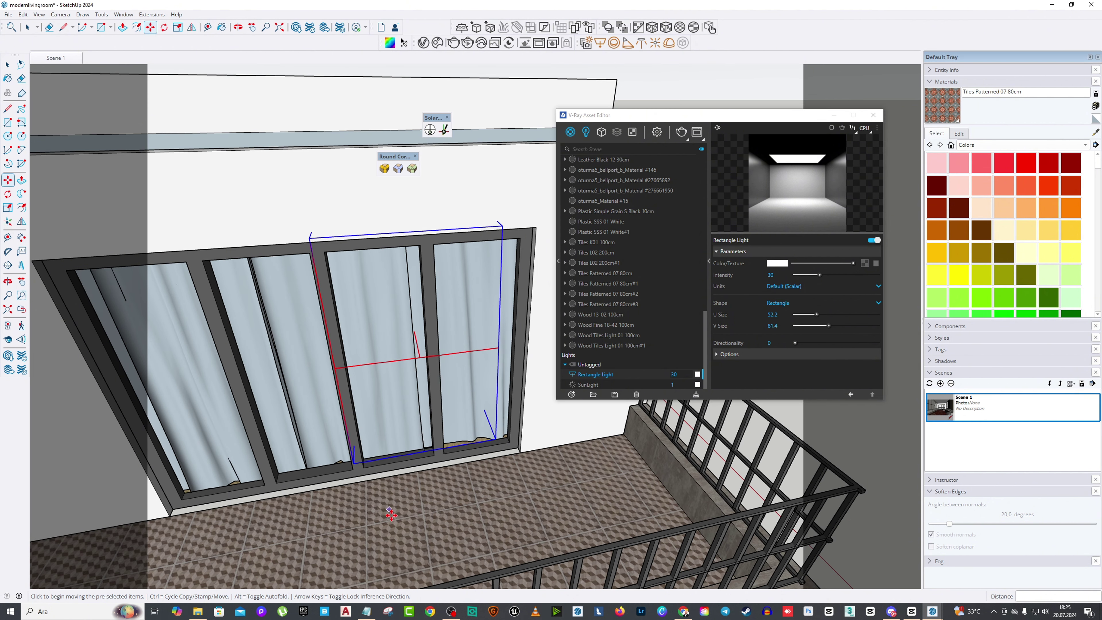
scroll(395, 517, "down", 1)
left_click(401, 519)
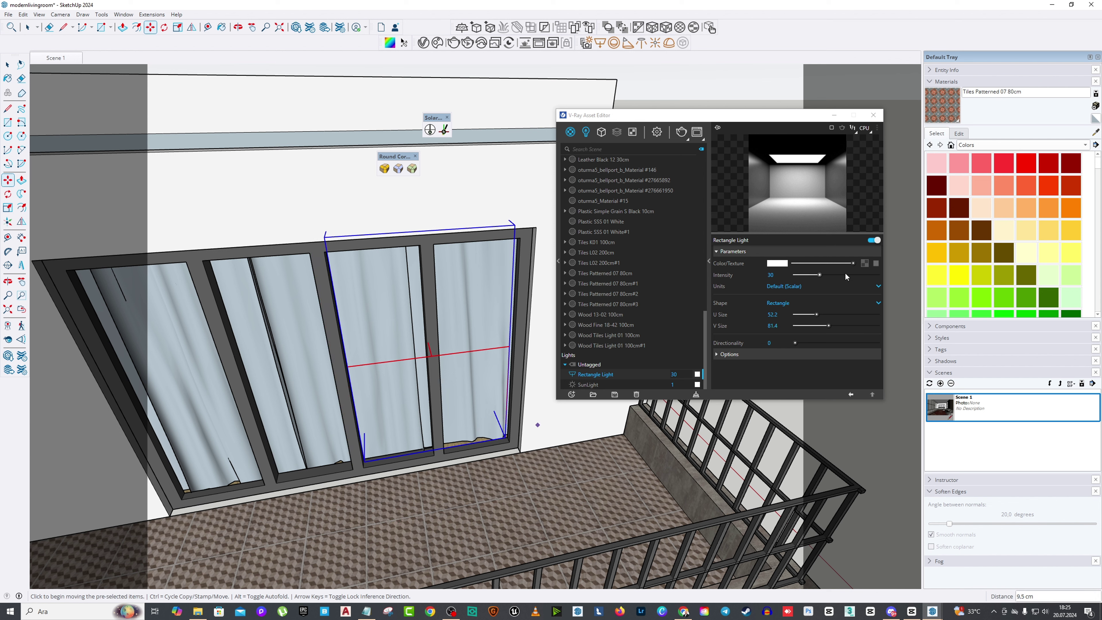
left_click(752, 359)
scroll(767, 328, "down", 2)
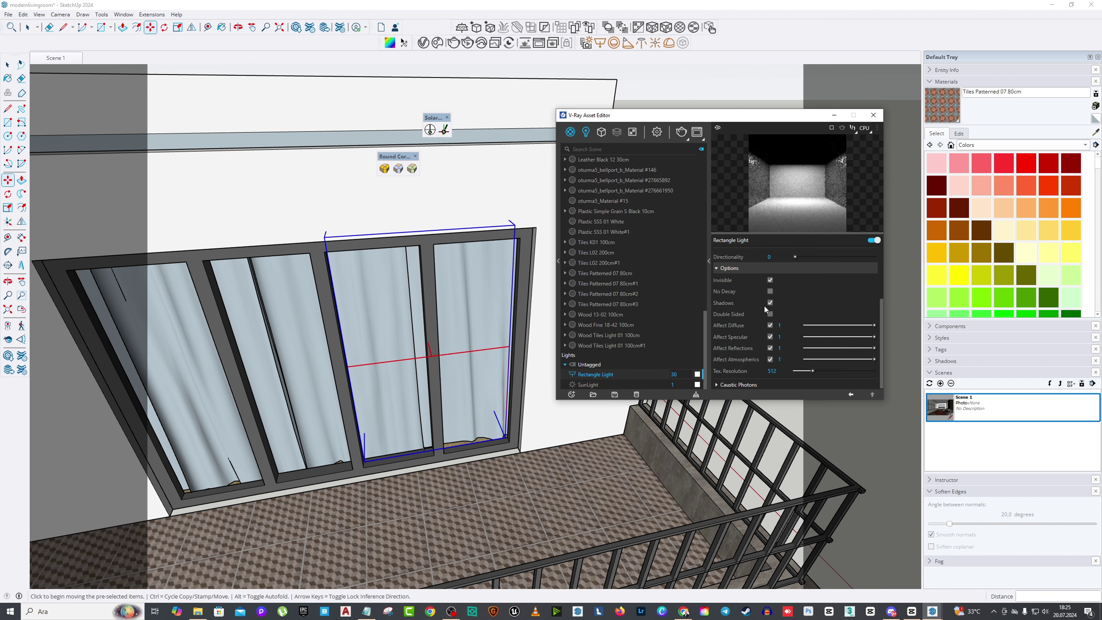
scroll(769, 340, "up", 2)
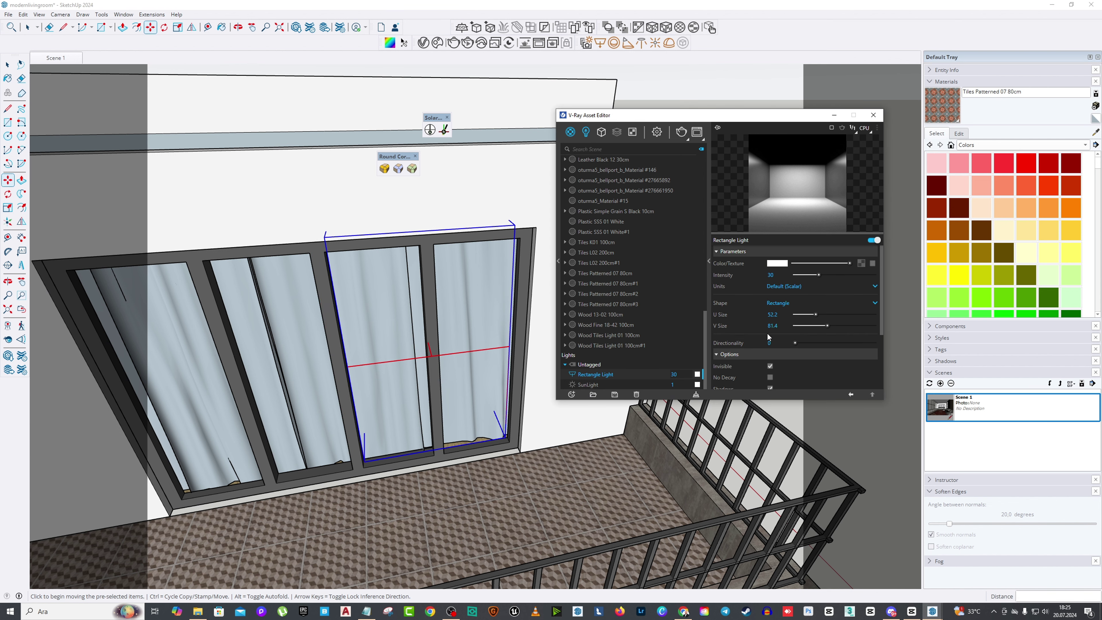
scroll(478, 356, "down", 4)
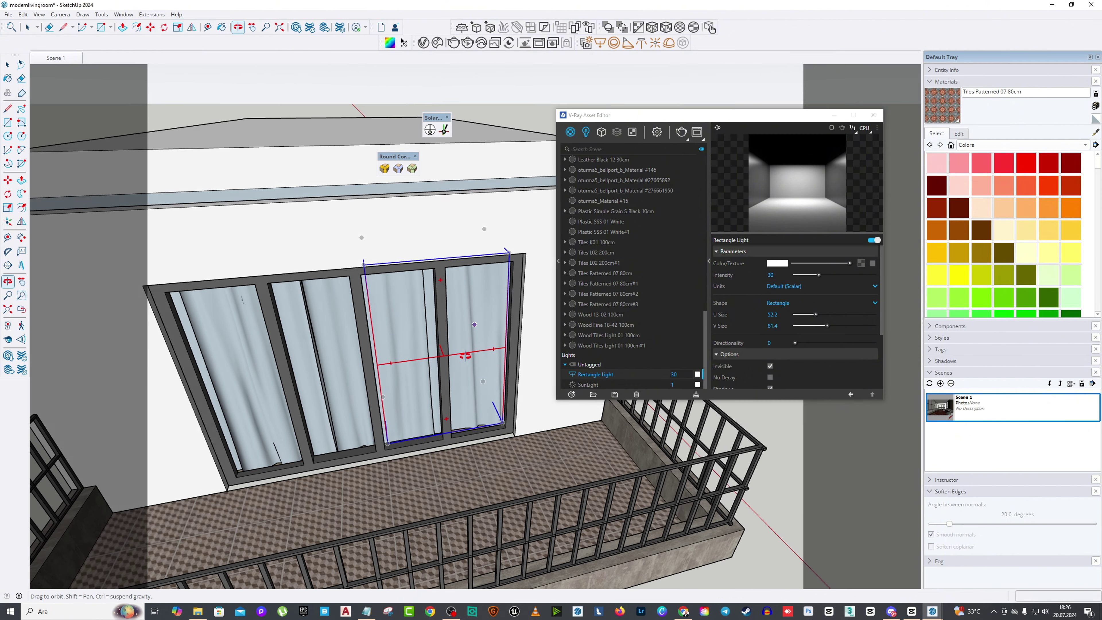
Step: Ctrl-copy the rectangle light onto the left glass door pane
key("ctrl")
left_click(487, 470)
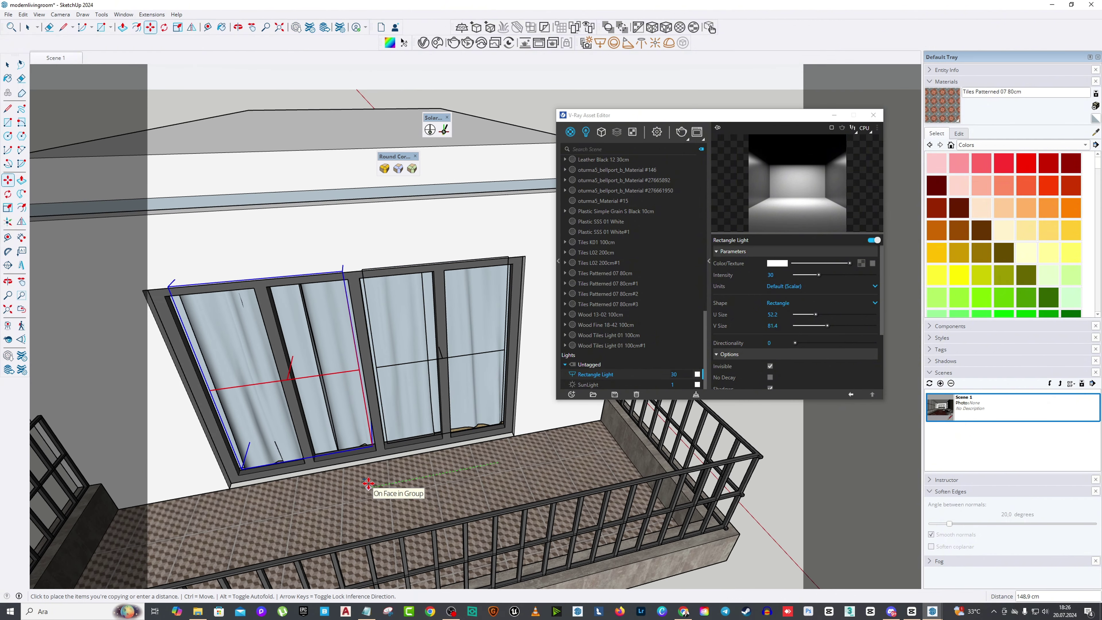
scroll(390, 347, "down", 4)
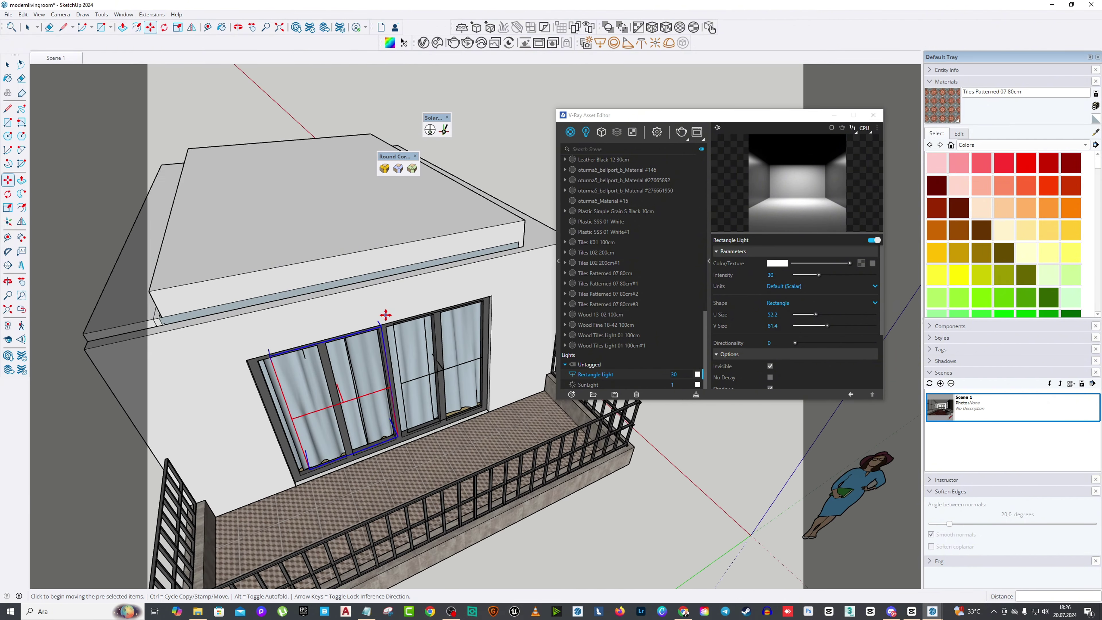
left_click(8, 65)
Step: Return to the Scene 1 living-room view and drag the V-Ray settings window aside
scroll(503, 169, "up", 10)
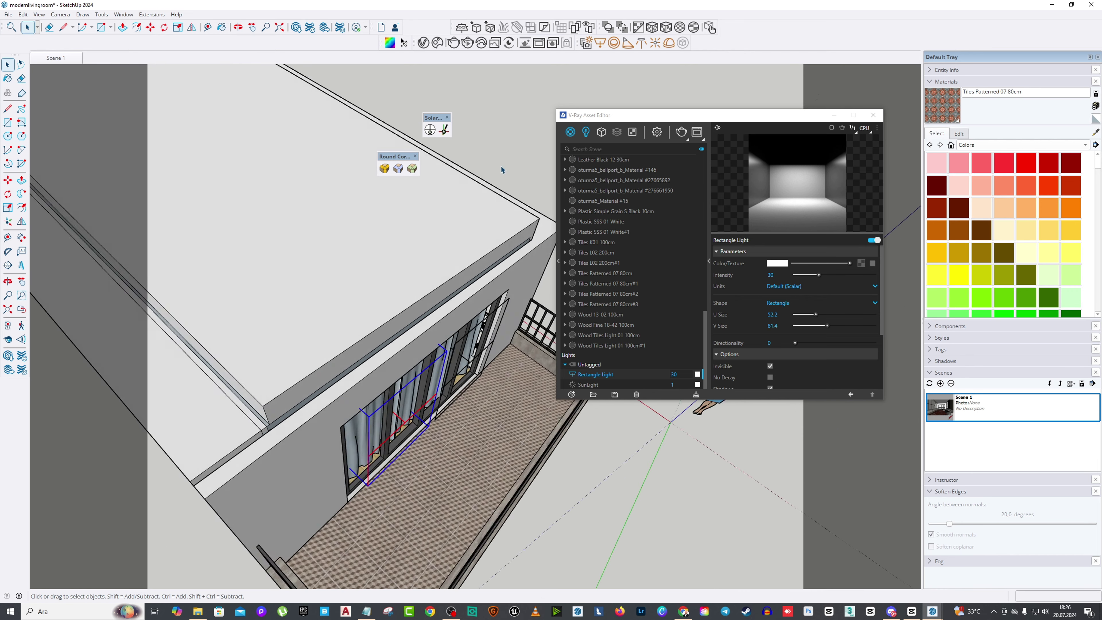
key("Page_Down")
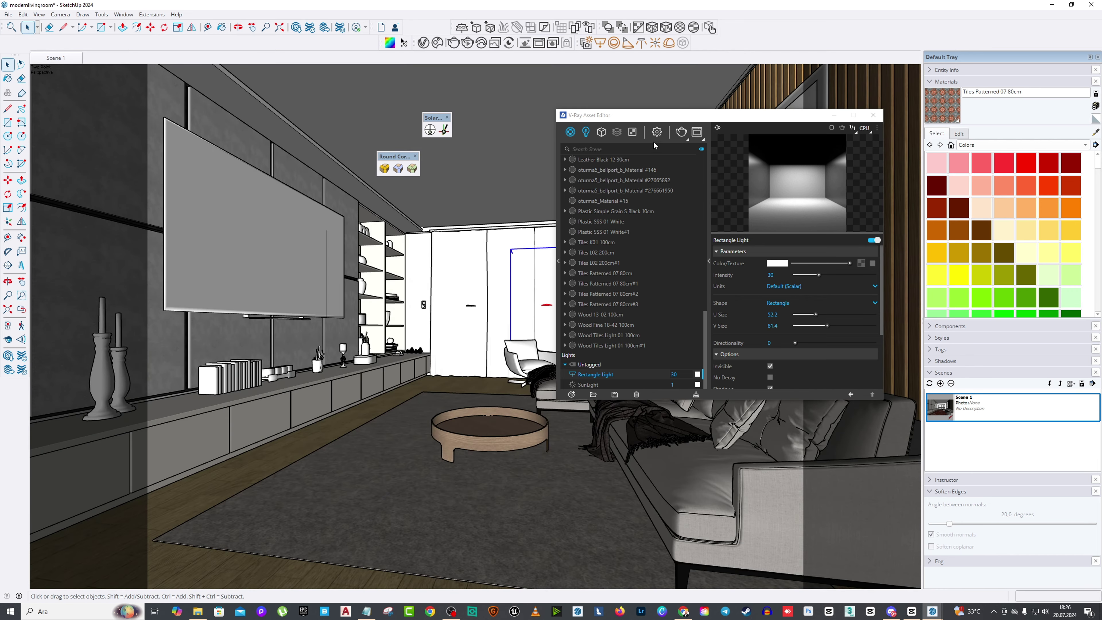
left_click_drag(698, 119, 747, 133)
Step: Close the V-Ray settings and orbit toward the shelves and ceiling corner
left_click(918, 132)
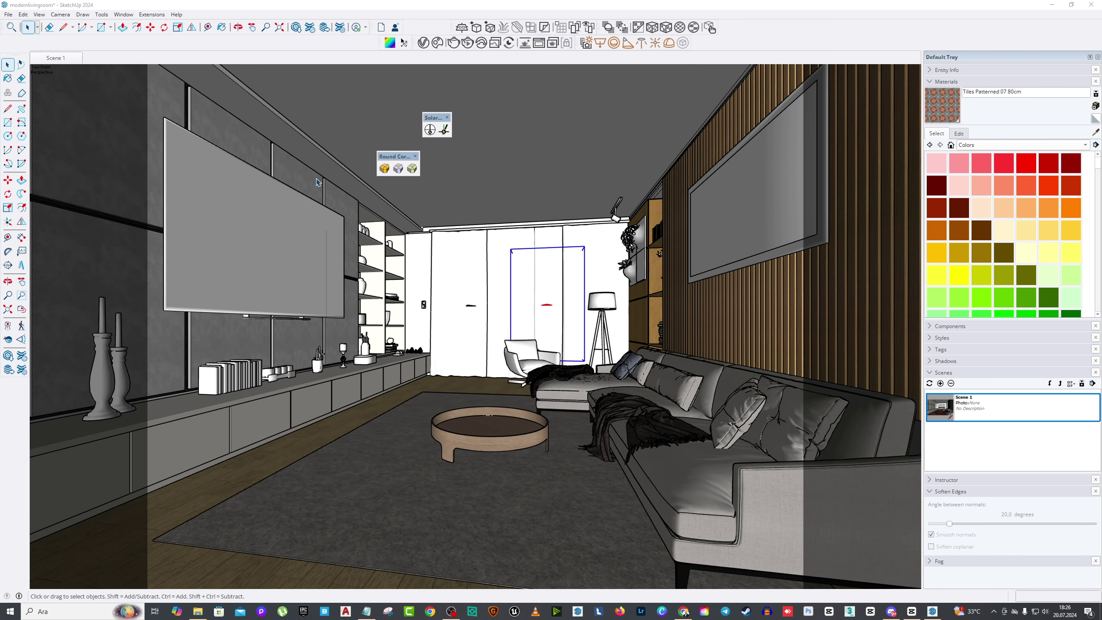
scroll(410, 193, "up", 8)
middle_click_drag(455, 230, 372, 300)
scroll(513, 262, "up", 3)
left_click_drag(419, 272, 688, 272)
middle_click_drag(688, 273, 669, 269)
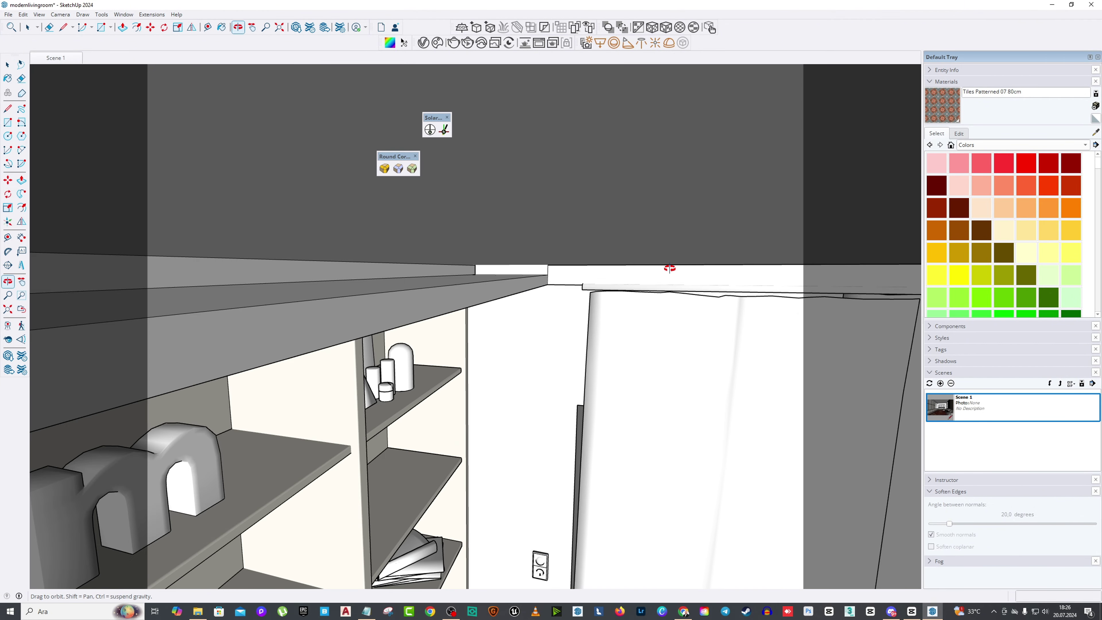
scroll(525, 272, "down", 2)
scroll(515, 273, "up", 4)
scroll(515, 273, "up", 4)
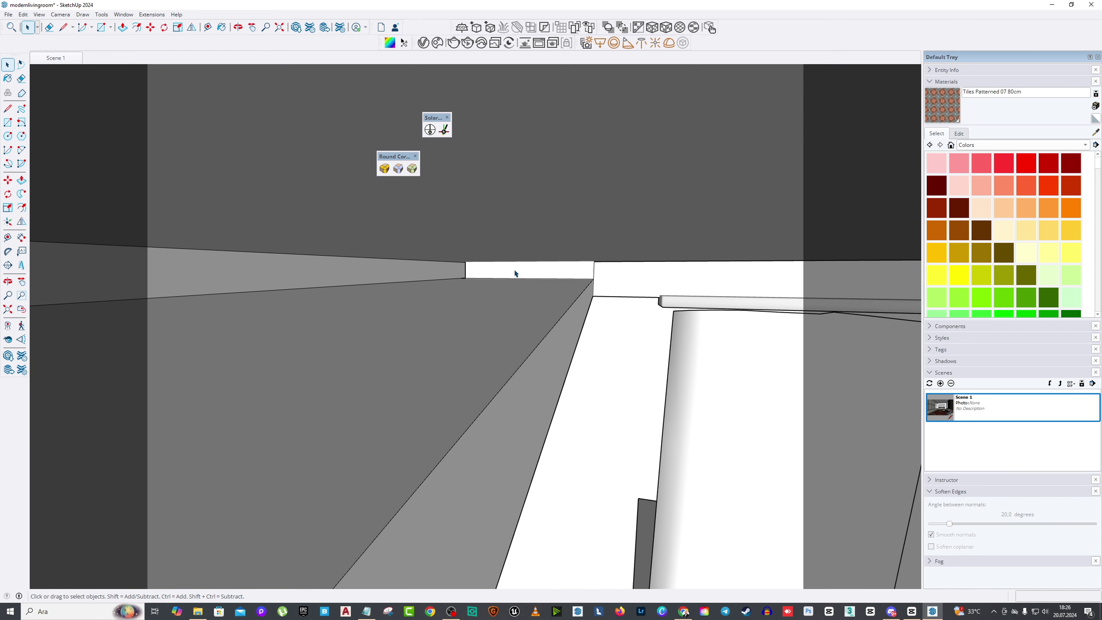
mouse_move(514, 273)
middle_mouse_down()
mouse_move(500, 278)
mouse_move(525, 270)
middle_mouse_up()
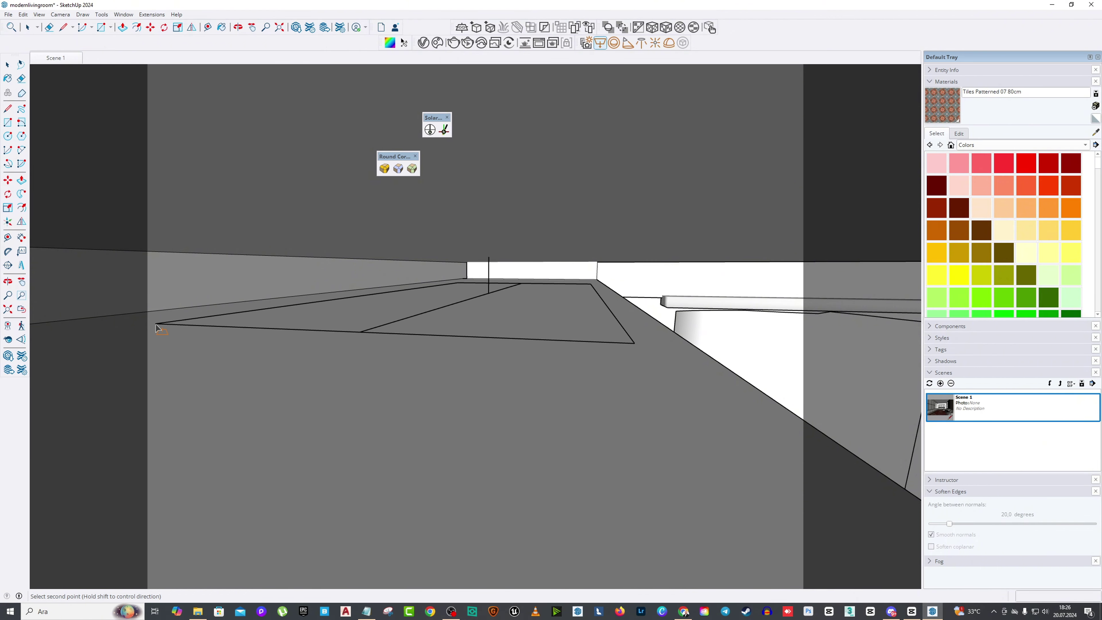
middle_click_drag(609, 352, 352, 195)
Step: Pan and zoom to frame the top of the shelving unit and the ceiling edge beside the TV
left_click(252, 27)
left_click_drag(313, 210, 369, 280)
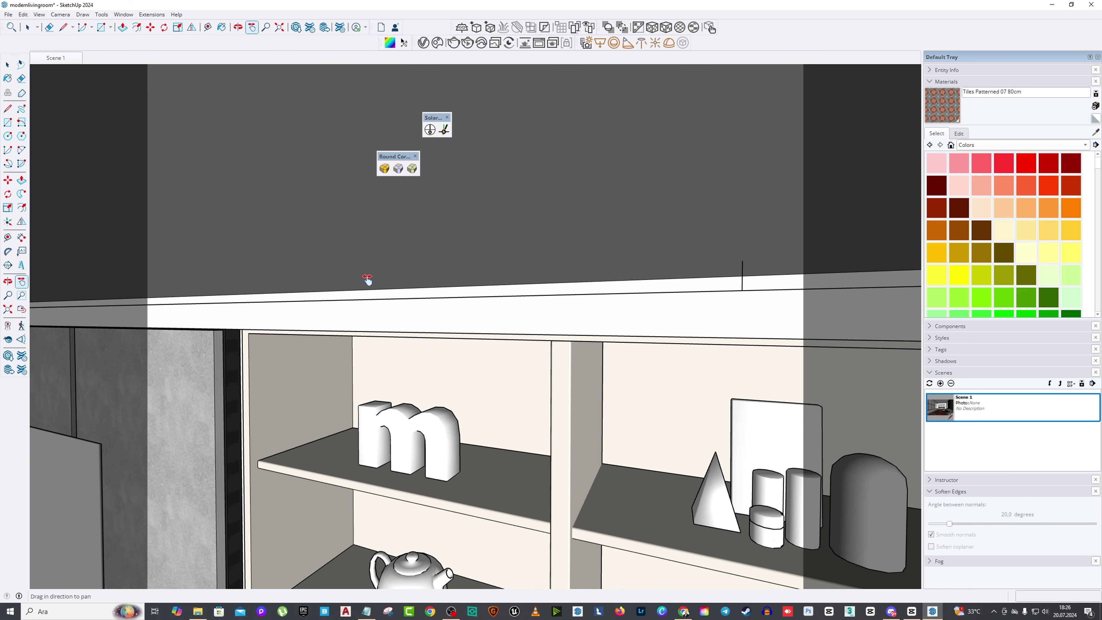
middle_click_drag(369, 280, 500, 229)
scroll(382, 338, "down", 4)
scroll(500, 230, "down", 1)
scroll(569, 250, "down", 3)
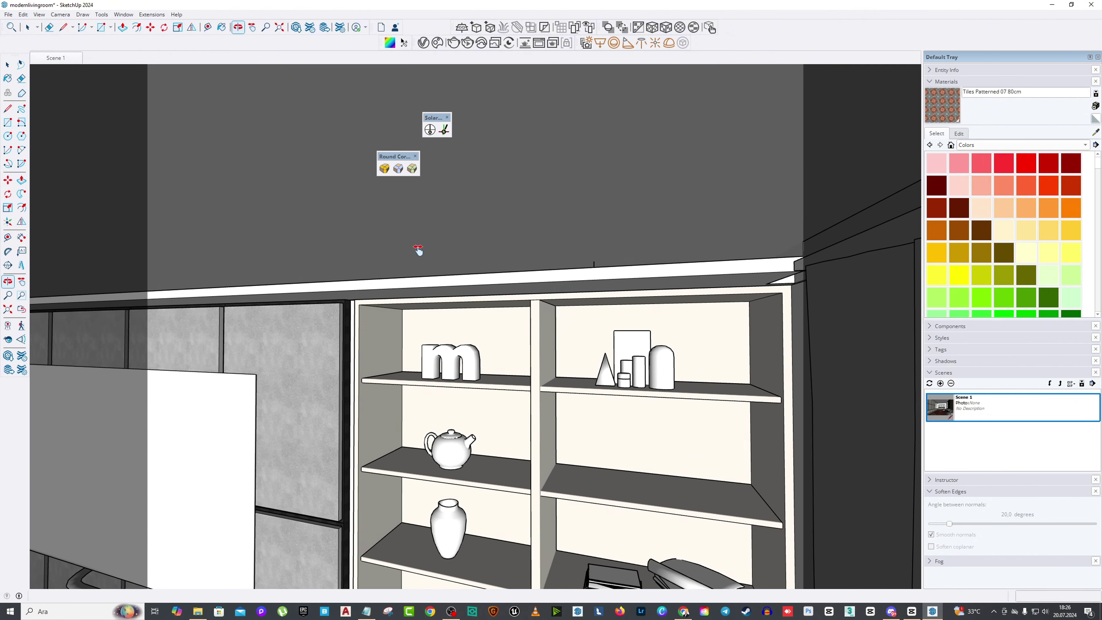
left_click_drag(211, 246, 496, 209)
scroll(496, 209, "down", 2)
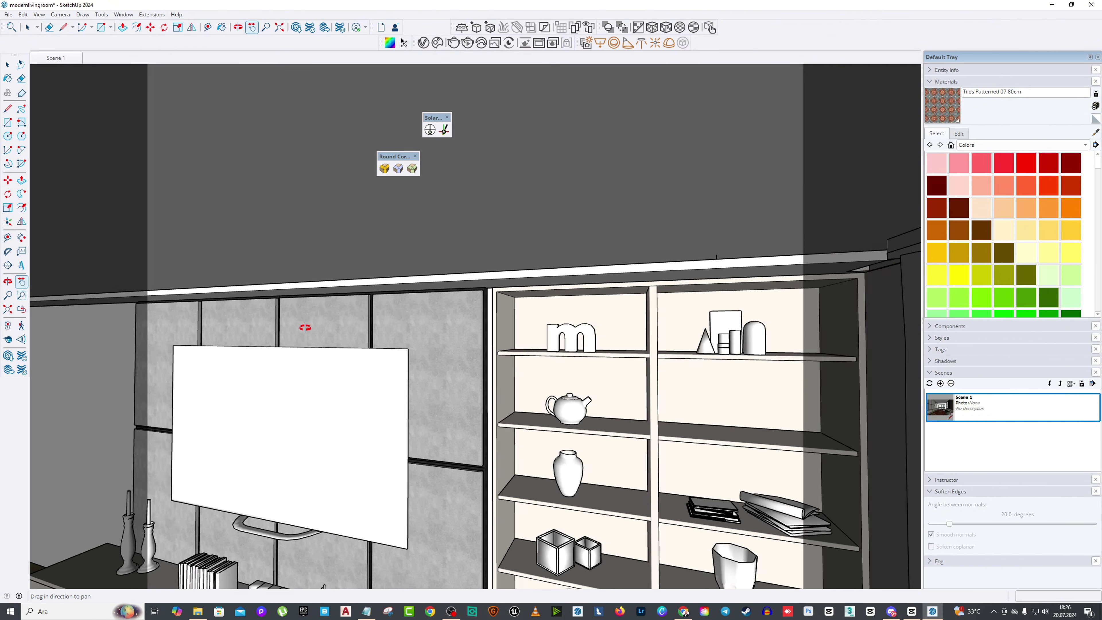
middle_click_drag(305, 328, 251, 214)
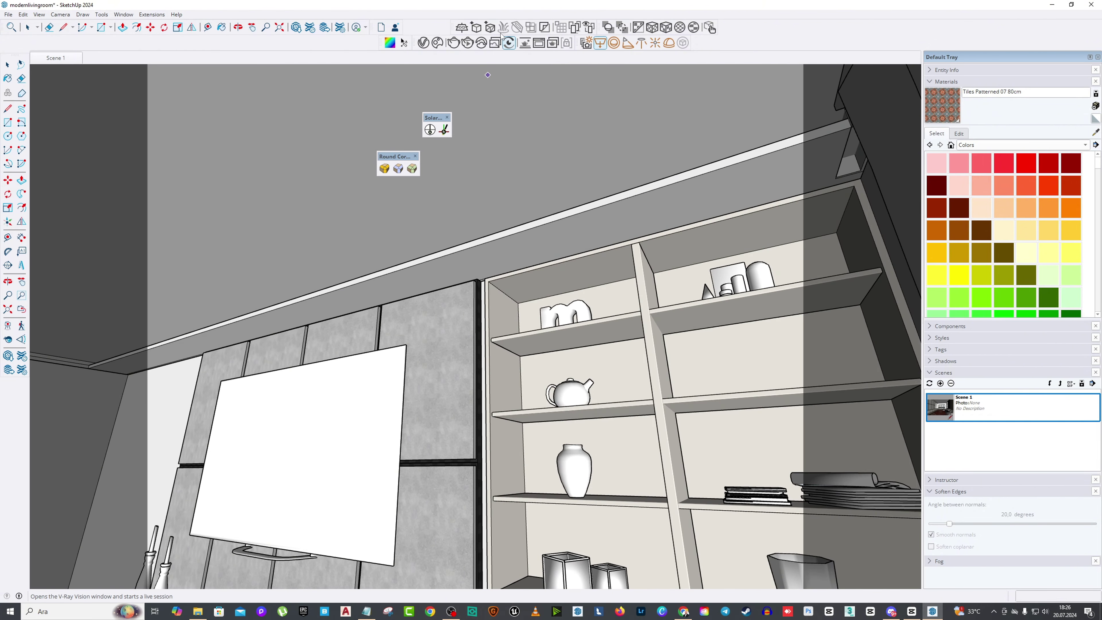
Step: With back edges shown, lay out a rectangle light along the ceiling edge, U size 57.4
left_click(423, 43)
left_click_drag(787, 127, 544, 338)
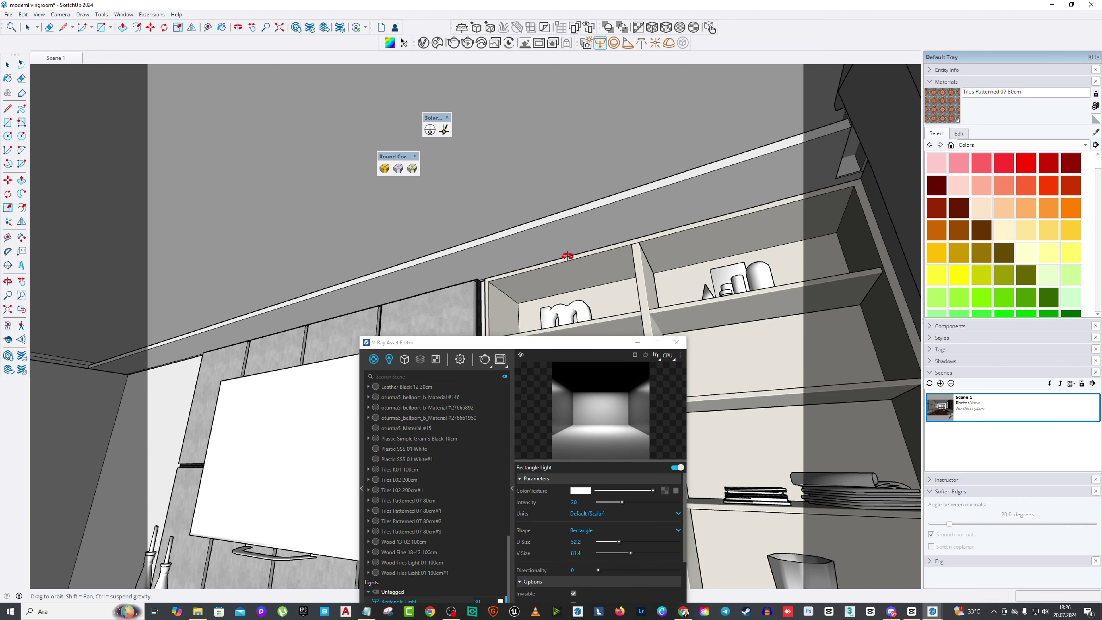
middle_click_drag(567, 256, 571, 258)
key("k")
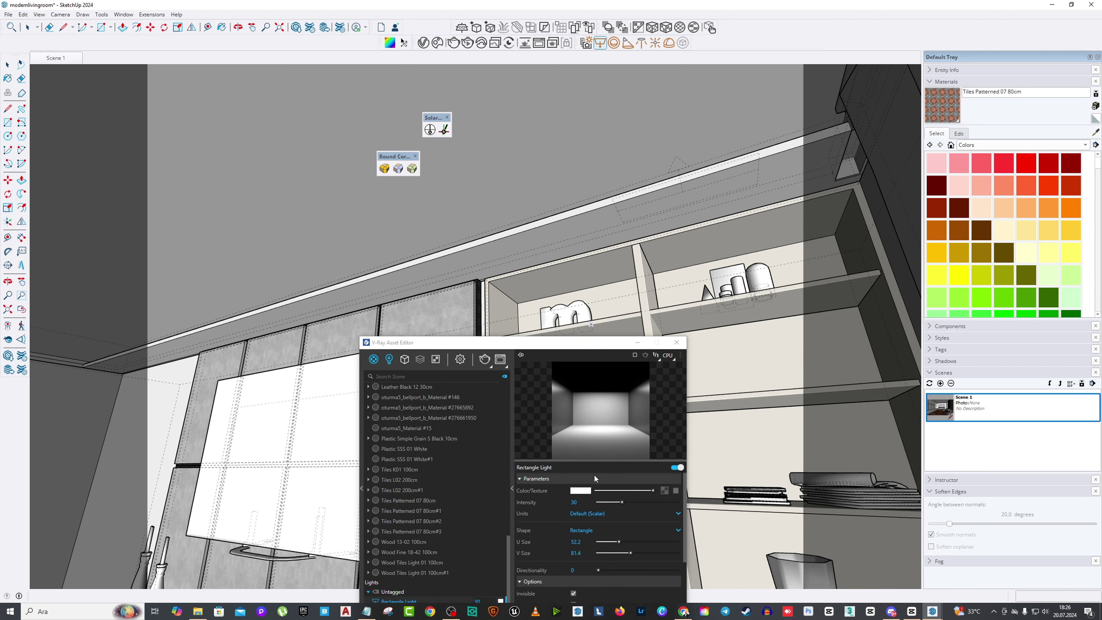
left_click_drag(618, 545, 631, 546)
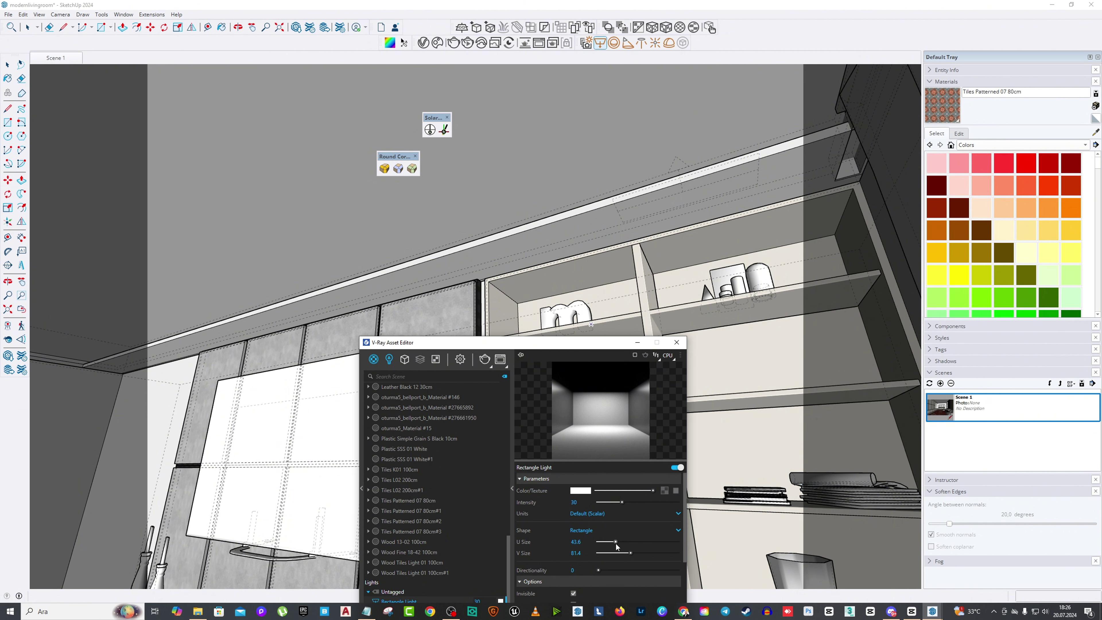
Step: Select the new ceiling-edge light to edit it in the V-Ray settings
left_click(7, 65)
middle_click_drag(710, 193, 748, 247)
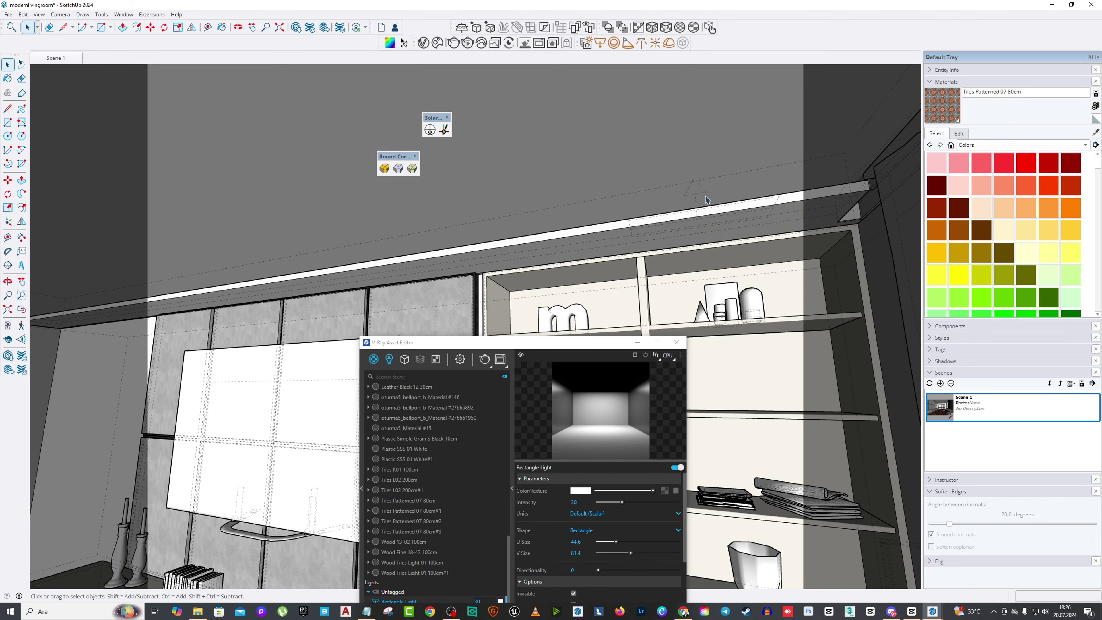
left_click(690, 199)
scroll(705, 194, "up", 3)
middle_click_drag(696, 199, 762, 276)
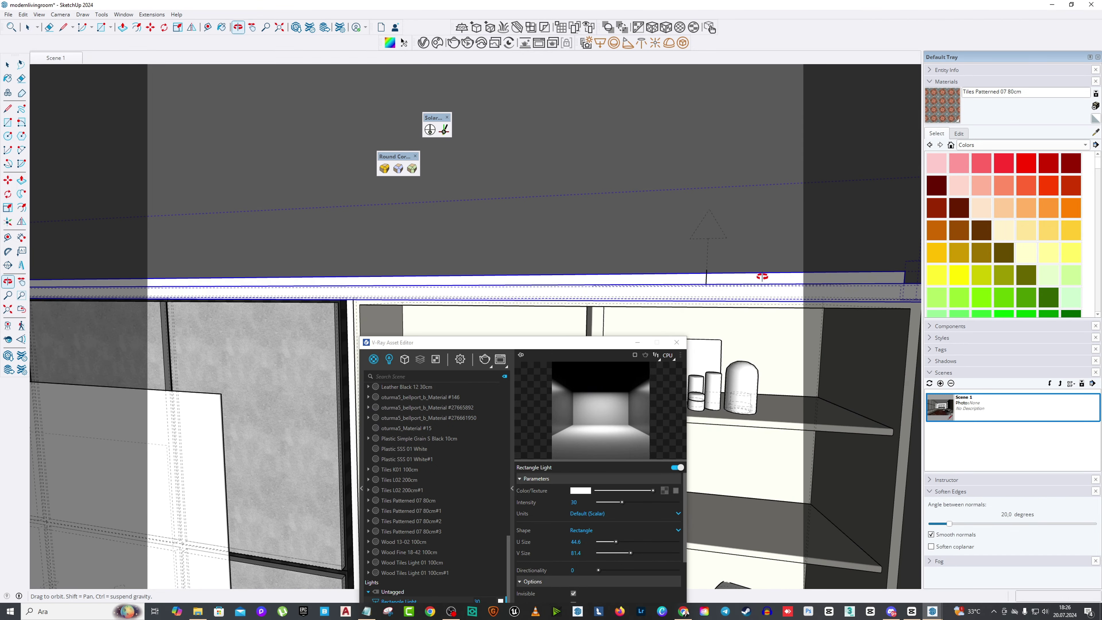
left_click(706, 277)
left_click_drag(569, 348, 550, 145)
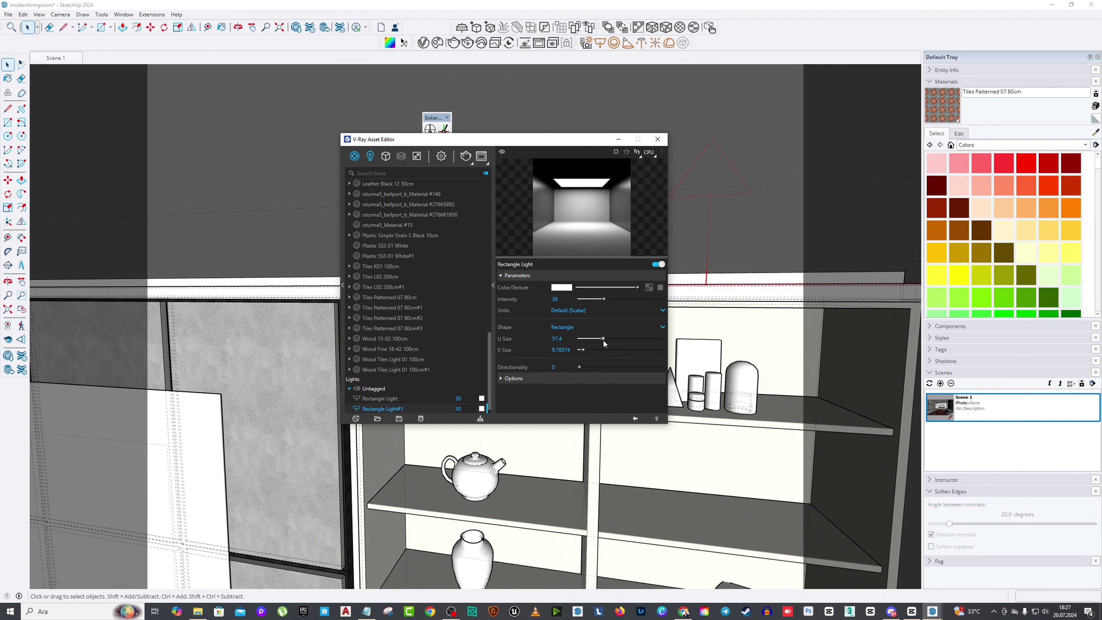
Step: Stretch the ceiling light's U size to 181.6, making it a long thin strip
left_click_drag(603, 341, 591, 341)
left_click_drag(523, 140, 749, 169)
middle_click_drag(415, 230, 418, 180)
scroll(425, 186, "down", 1)
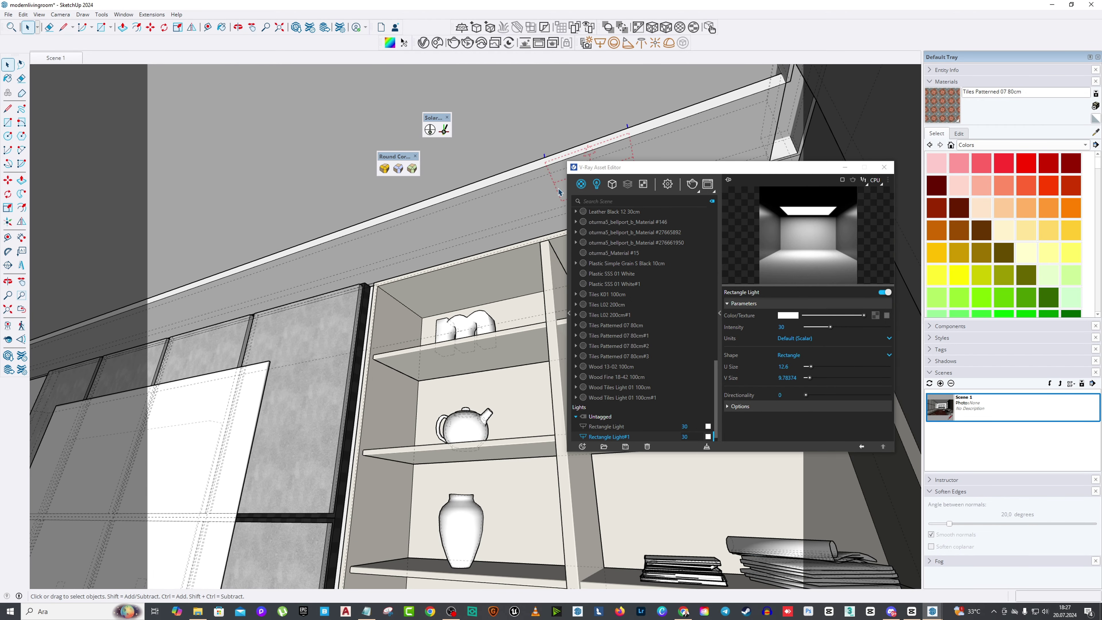
left_click_drag(645, 169, 455, 256)
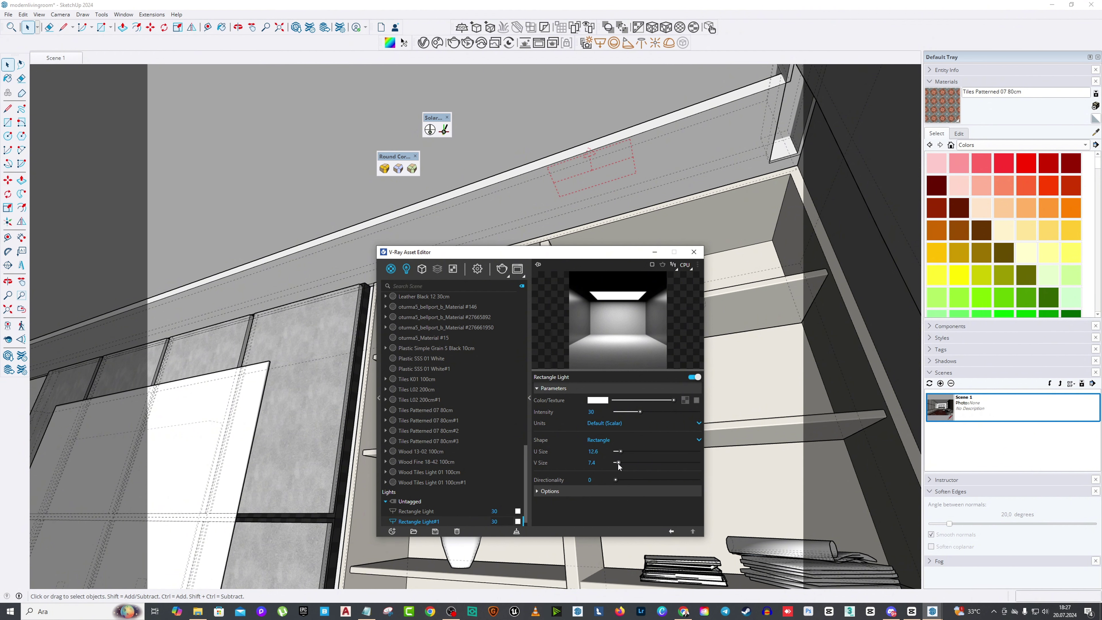
left_click_drag(618, 463, 670, 451)
left_click_drag(515, 253, 678, 265)
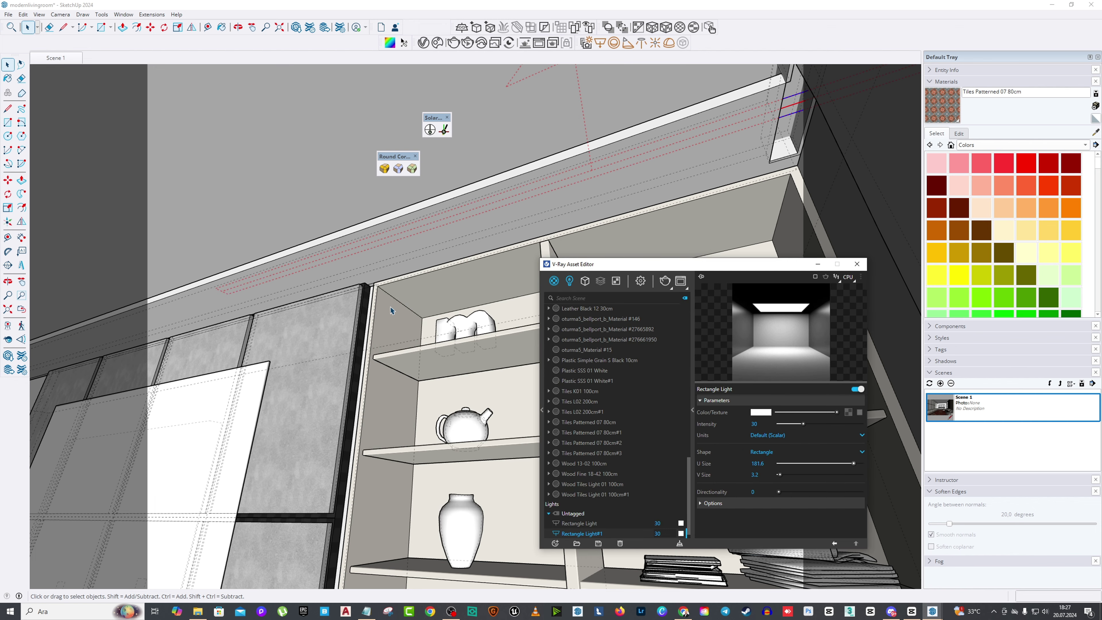
middle_click_drag(392, 311, 476, 261)
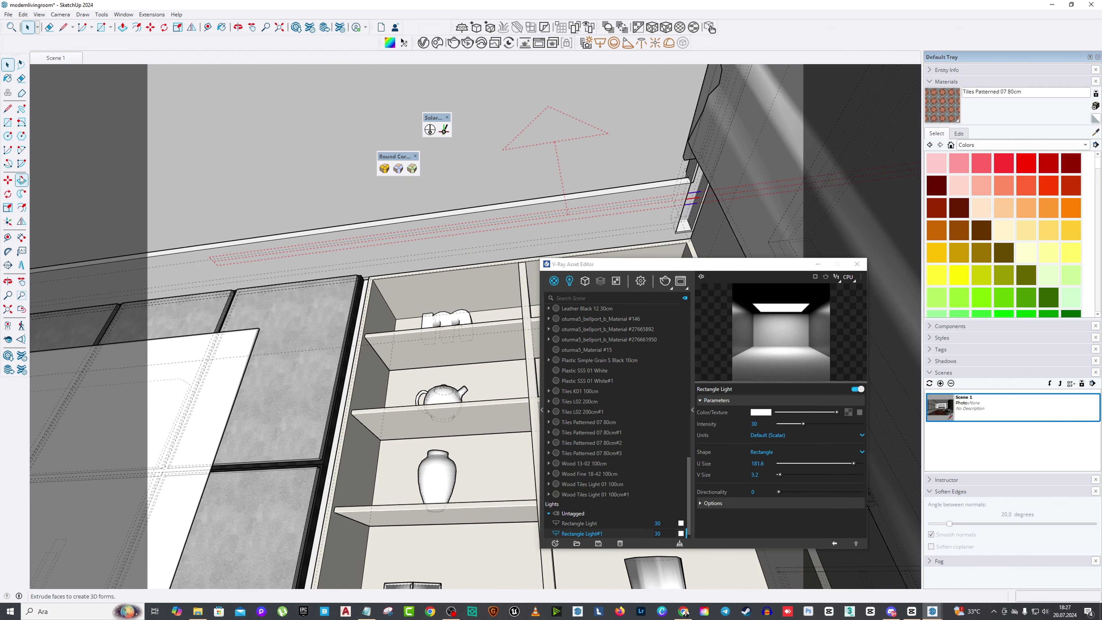
Step: Slide the strip light along the ceiling edge and set its V size to 1
left_click(8, 180)
left_click(504, 185)
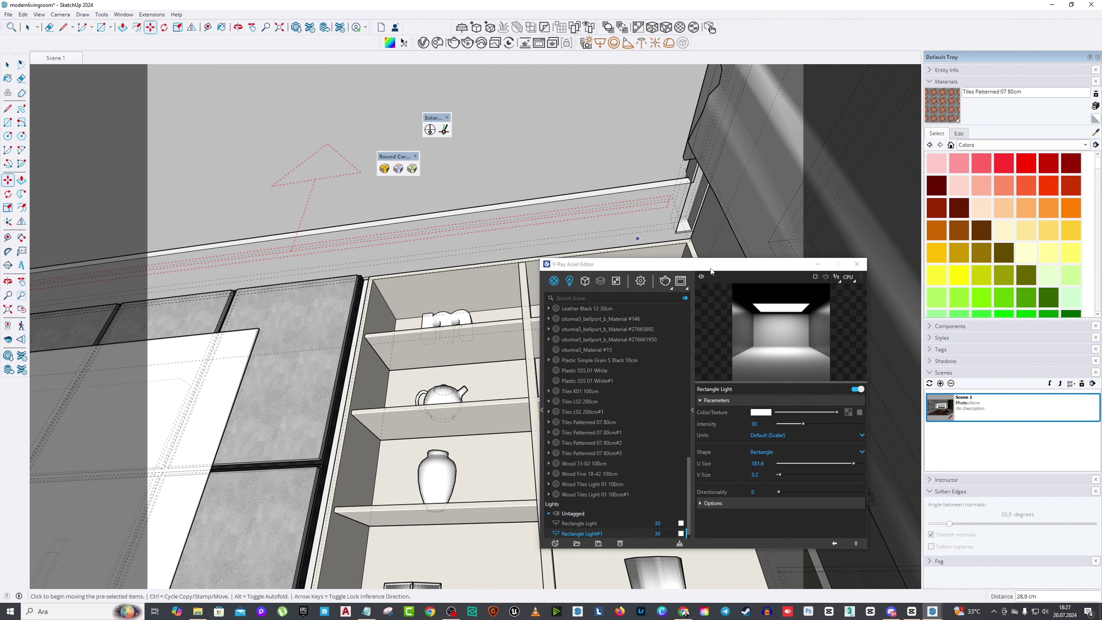
left_click_drag(710, 268, 576, 203)
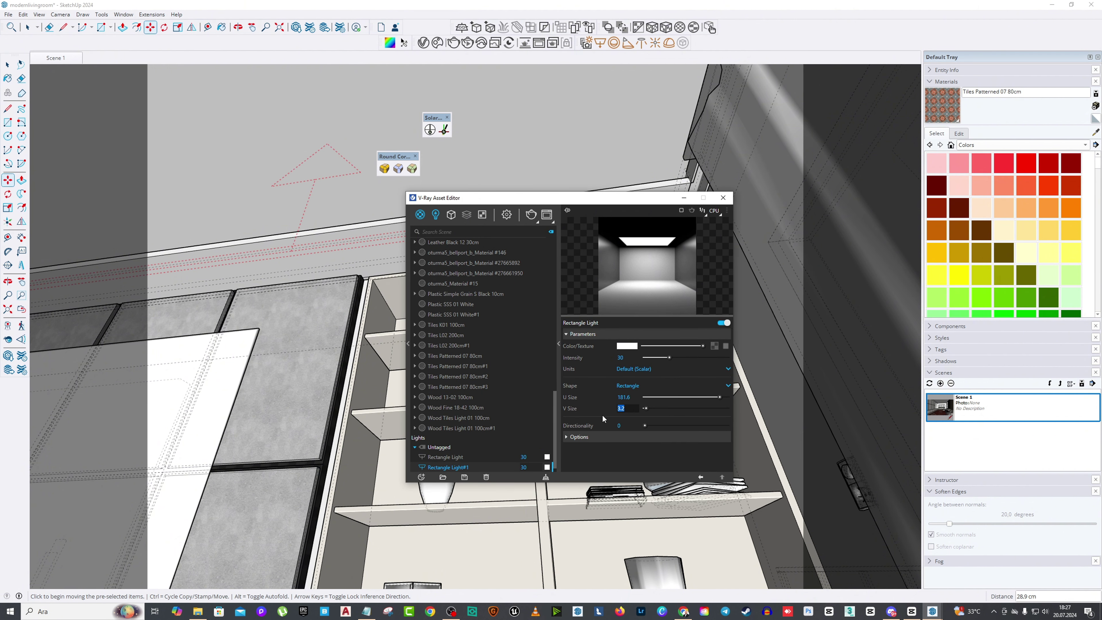
type("1")
key("Return")
left_click_drag(564, 201, 776, 218)
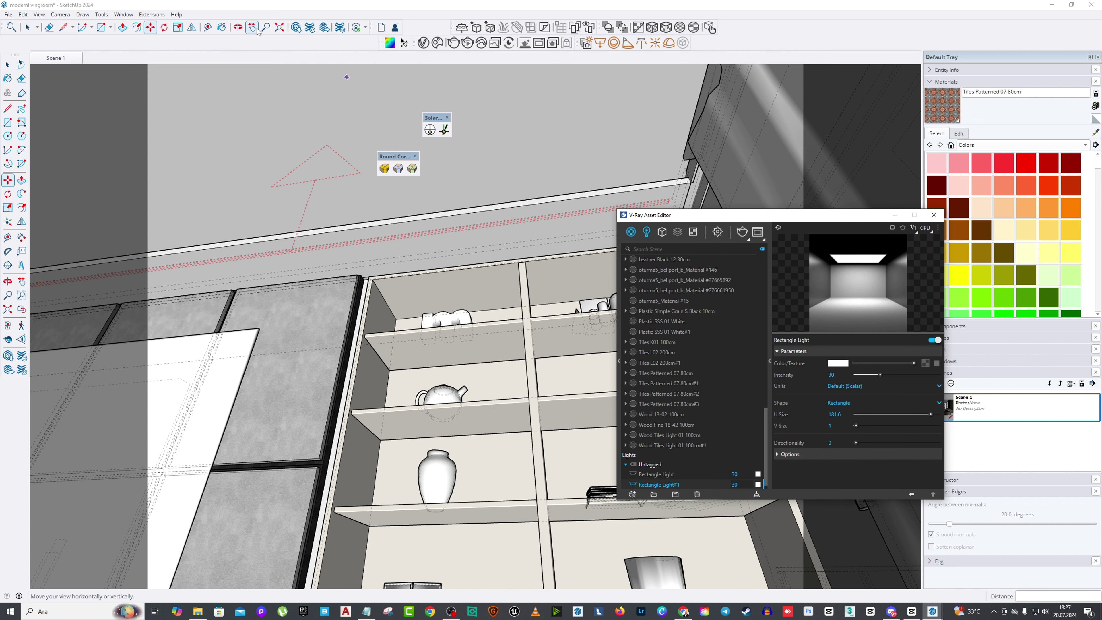
Step: Undo a misplaced move of the strip light and pan back to the shelves
left_click(257, 250)
left_click(594, 247)
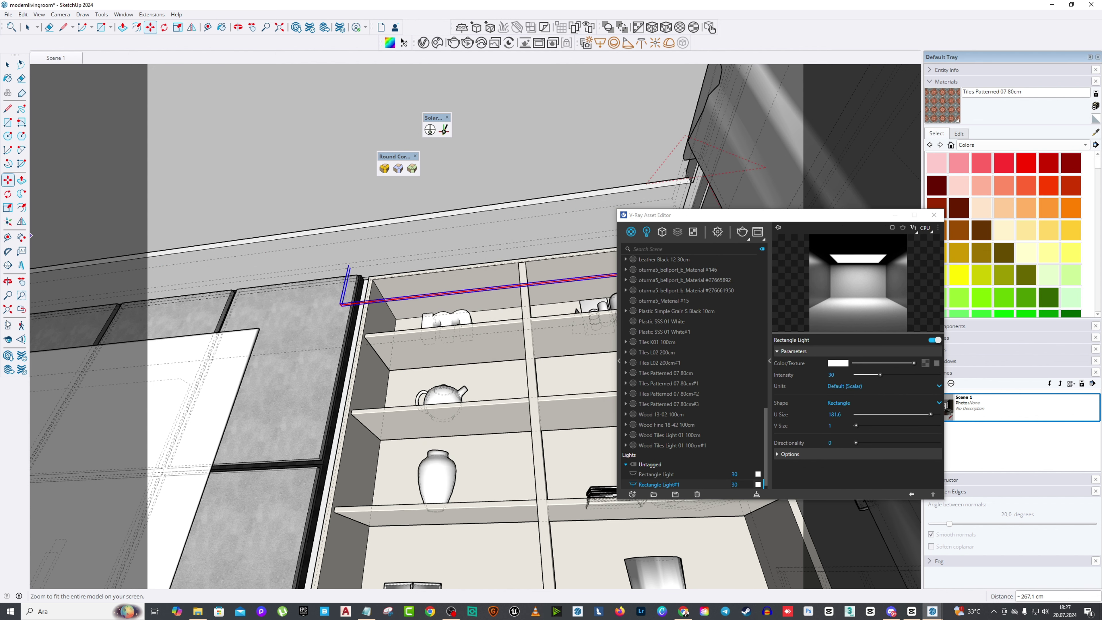
key("ctrl+z")
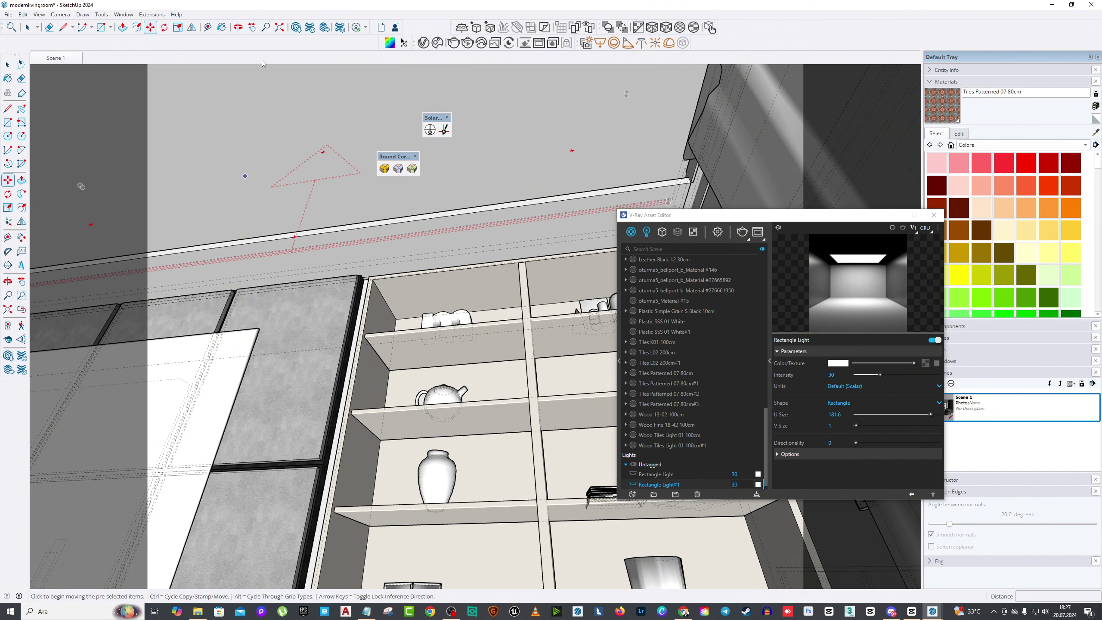
left_click(252, 28)
left_click_drag(352, 194, 673, 193)
middle_click_drag(673, 194, 308, 202, "shift")
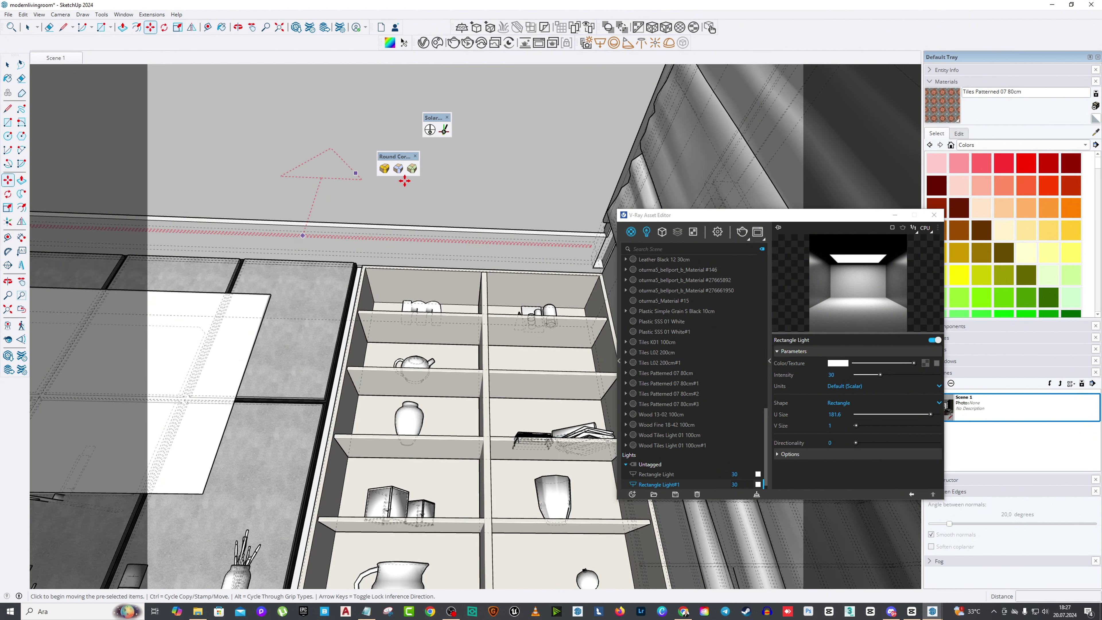
Step: Move the strip light 8.6 cm along the edge and close the V-Ray settings
left_click(428, 204)
left_click(447, 204)
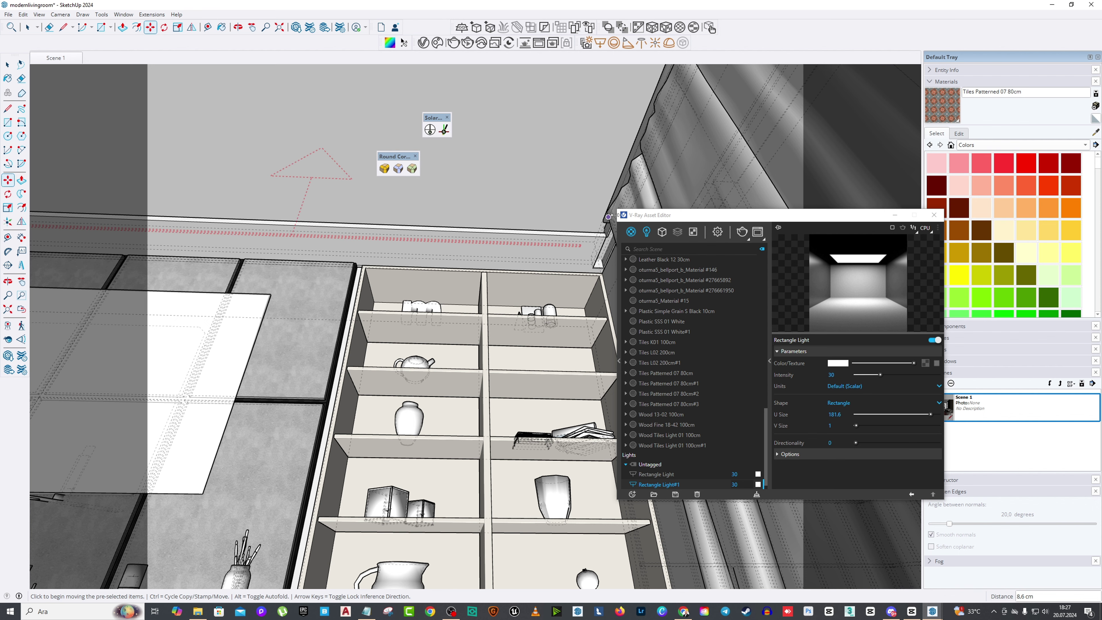
left_click_drag(660, 219, 274, 157)
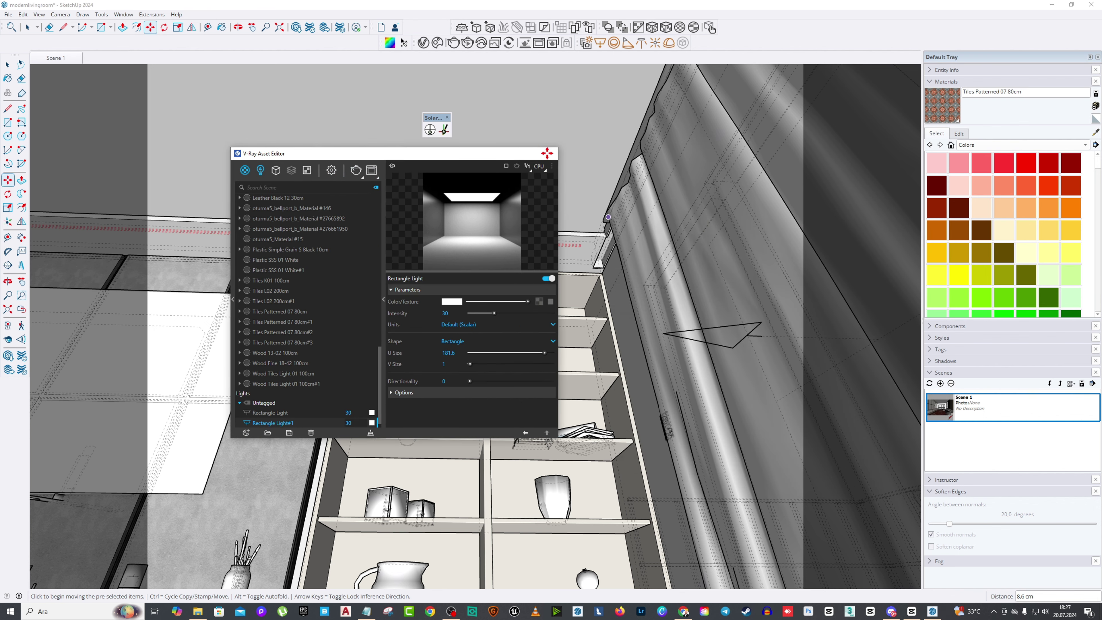
left_click(547, 152)
middle_click_drag(307, 91, 373, 188)
middle_click_drag(304, 159, 470, 235, "shift")
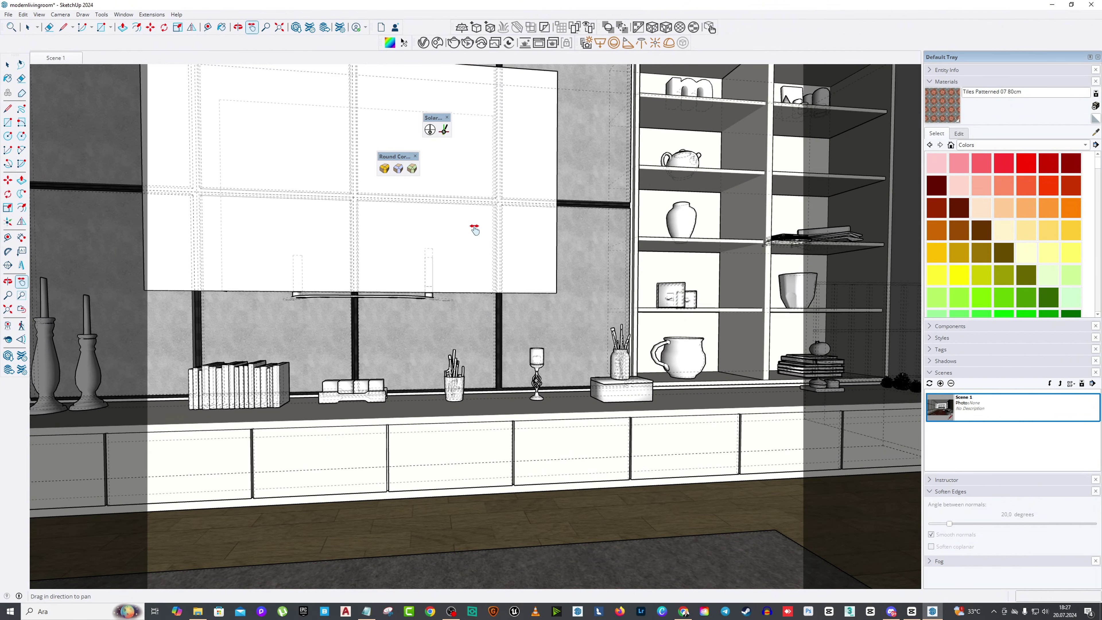
Step: Orbit and zoom to an angled close-up of the bookcase shelves and strip light above
middle_click_drag(464, 321, 433, 242)
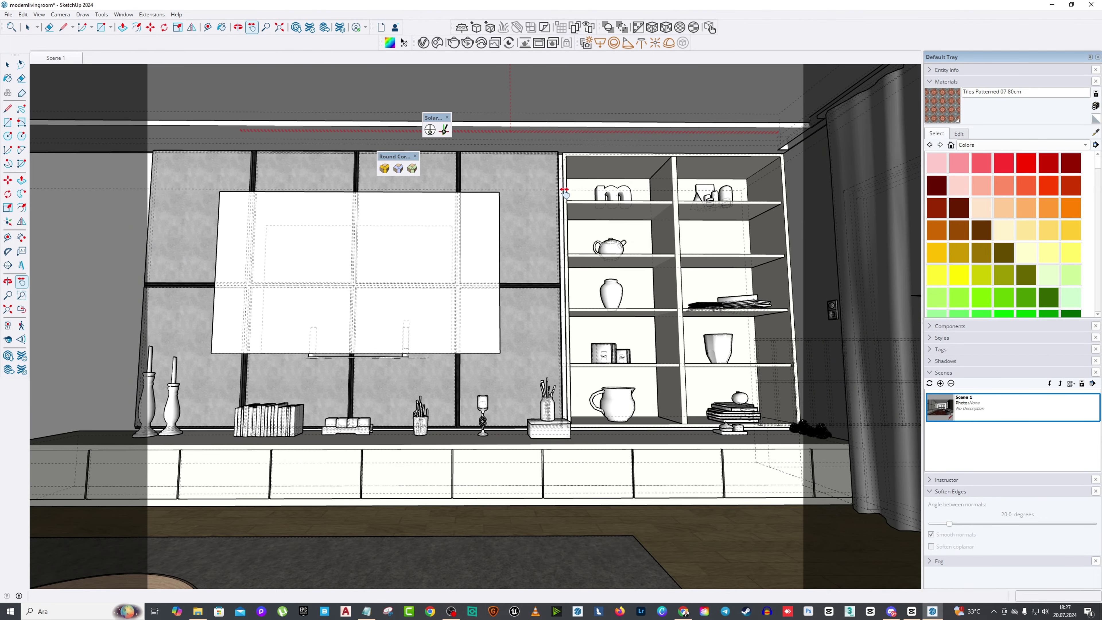
left_click(7, 64)
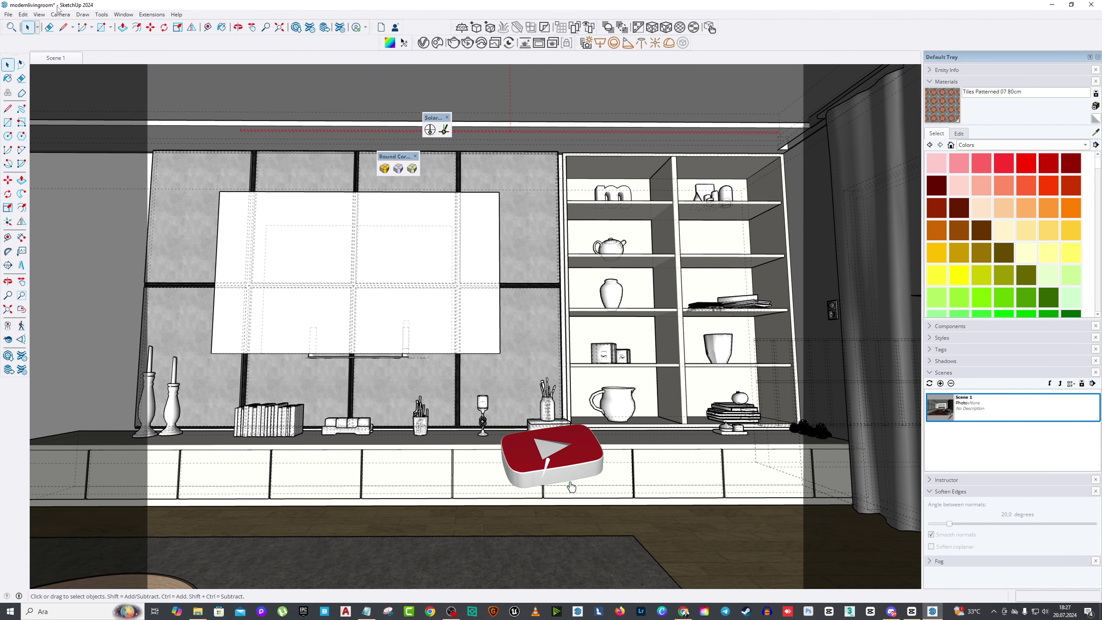
middle_click_drag(205, 133, 532, 221)
scroll(532, 221, "up", 5)
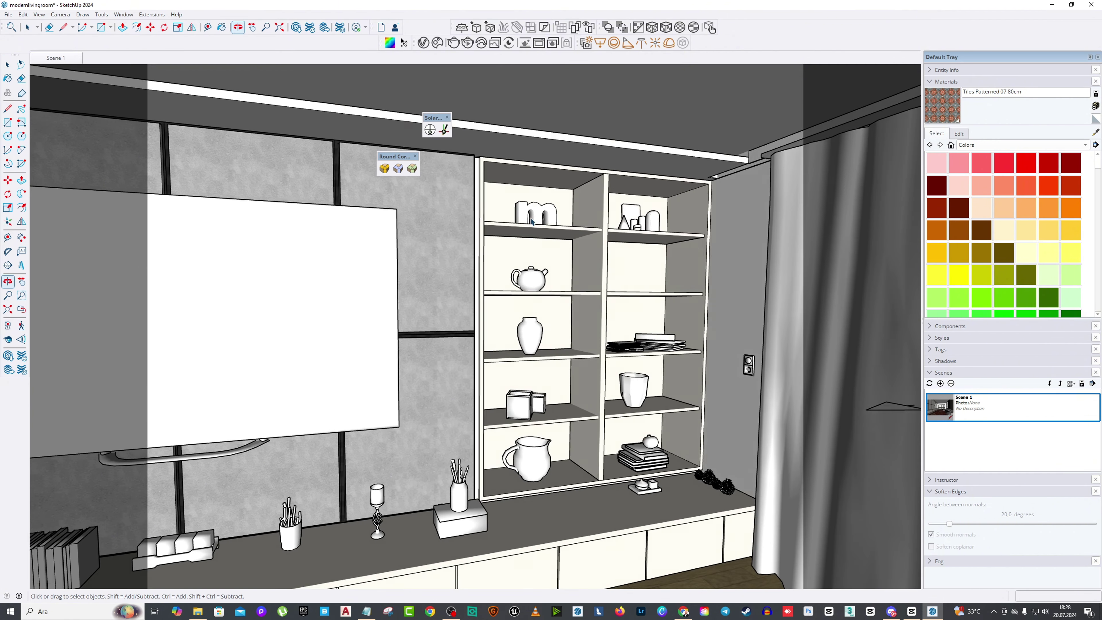
scroll(532, 221, "up", 3)
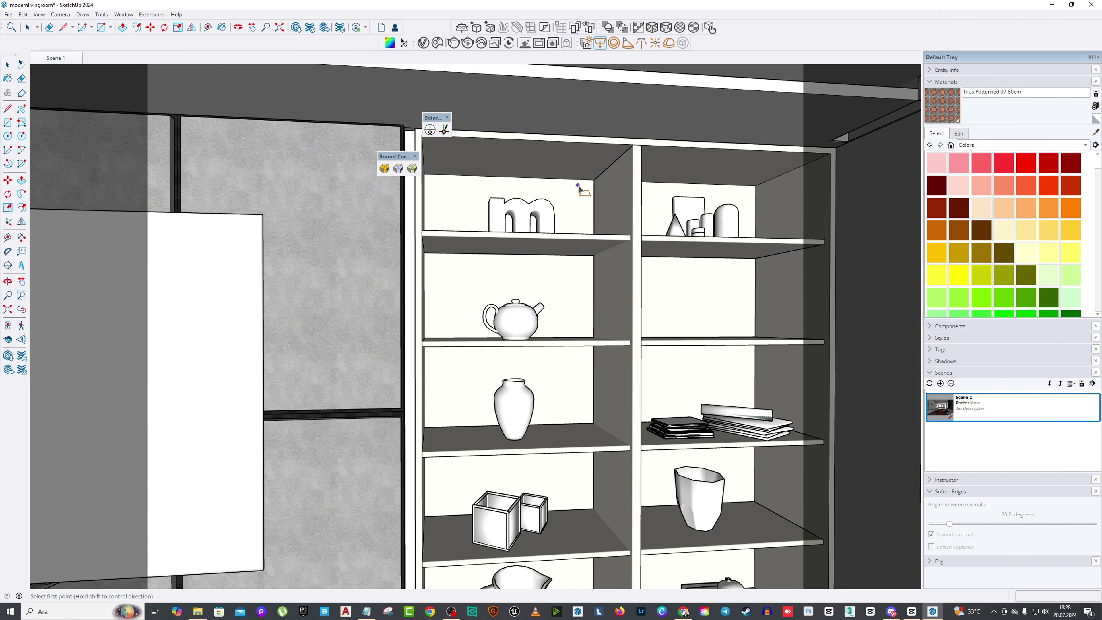
Step: Draw a rectangle light across the top of the upper-left shelf compartment and select it
scroll(590, 178, "up", 5)
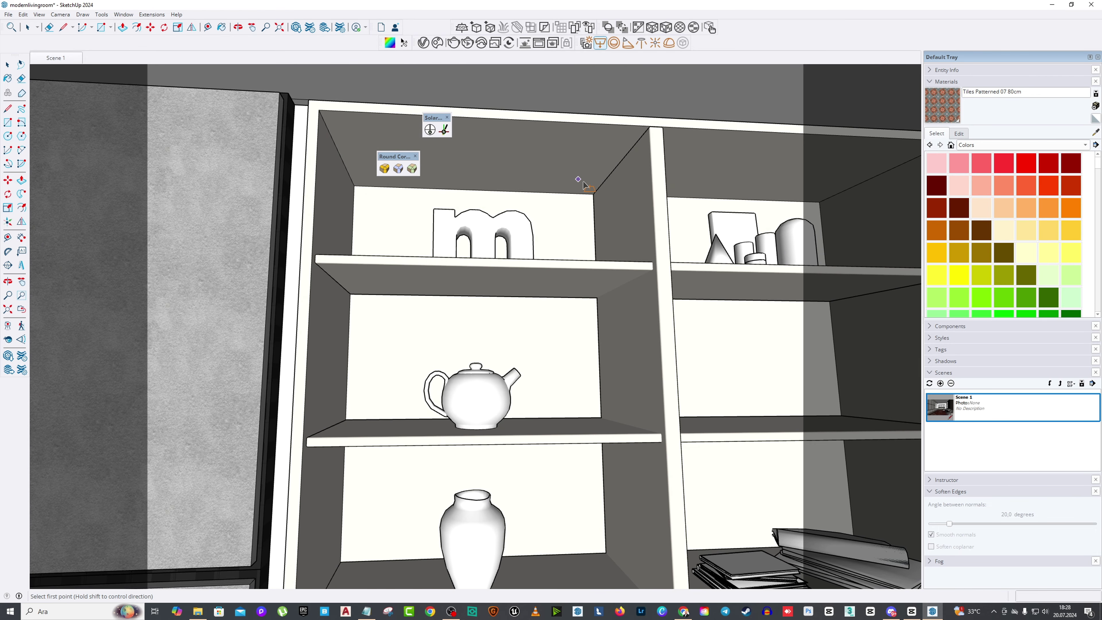
left_click(582, 182)
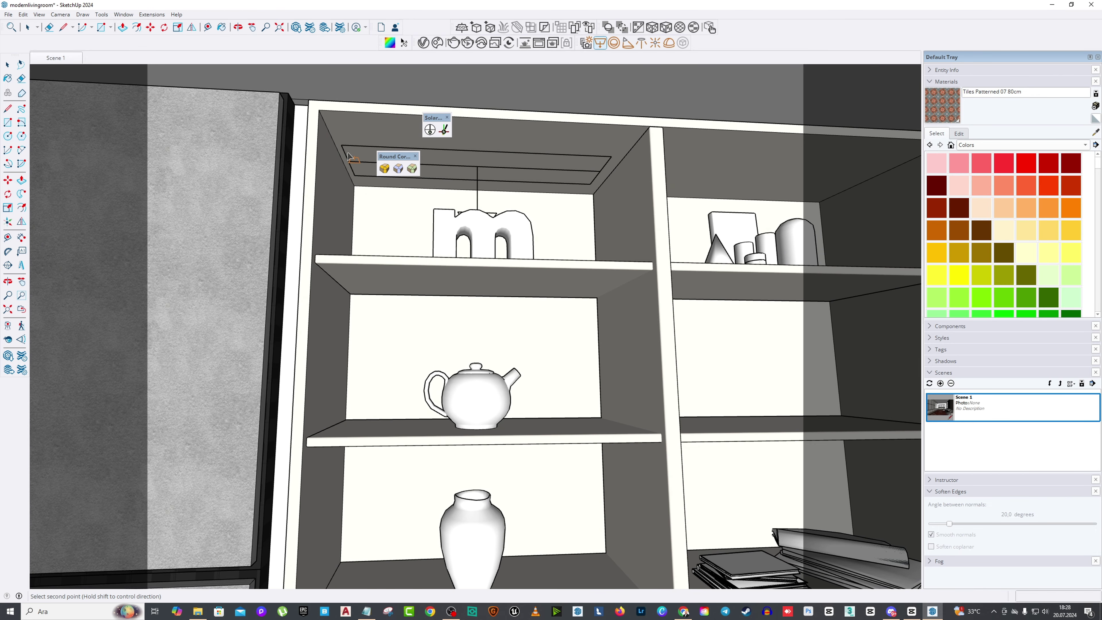
middle_click_drag(390, 171, 466, 202)
left_click(7, 180)
scroll(512, 138, "up", 3)
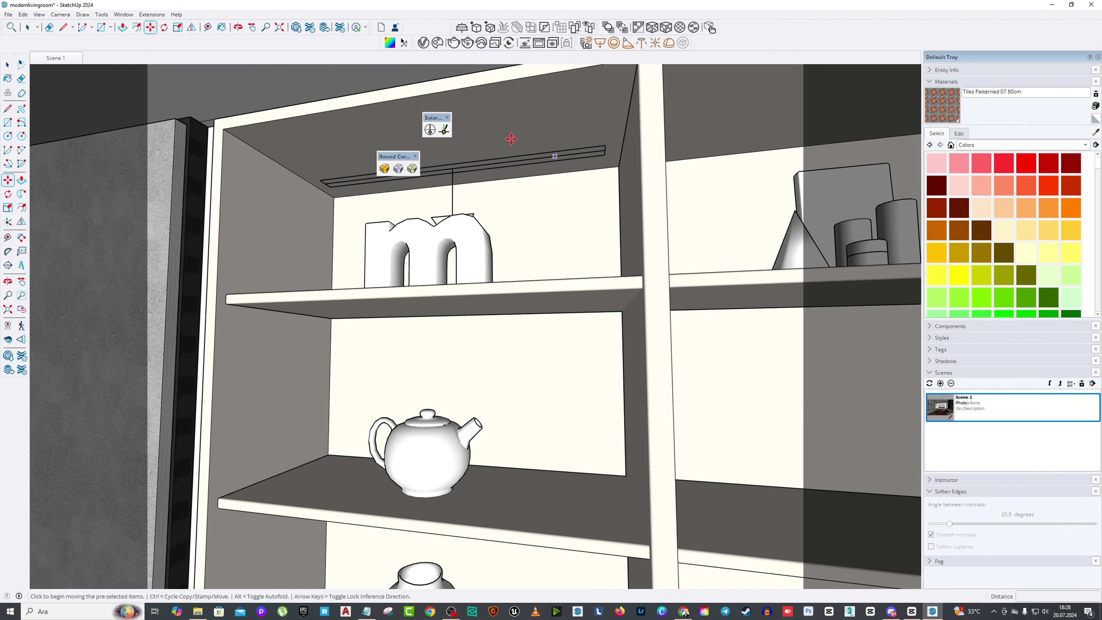
left_click(7, 64)
scroll(531, 160, "up", 4)
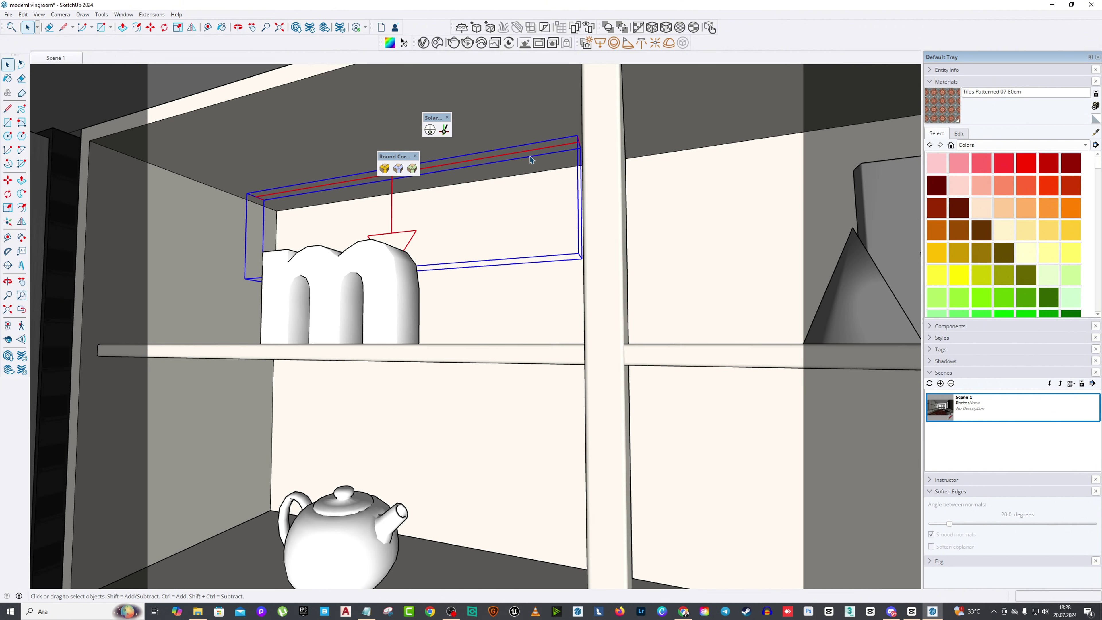
Step: Move the light back against the cabinet back panel and open its V-Ray settings
left_click(8, 180)
middle_click_drag(538, 204, 807, 182)
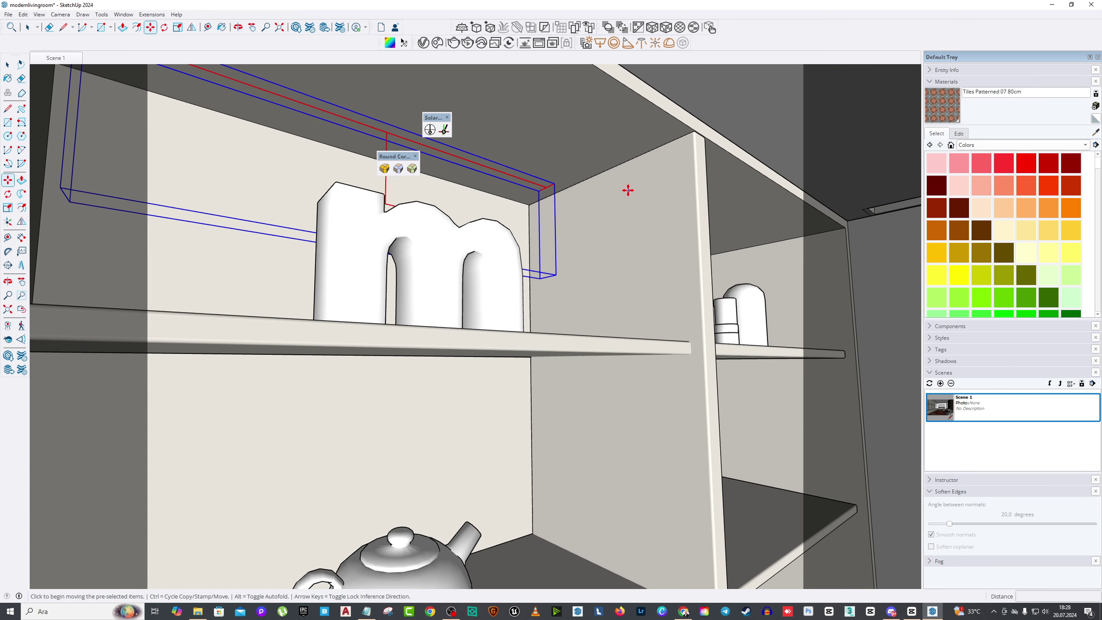
left_click(611, 190)
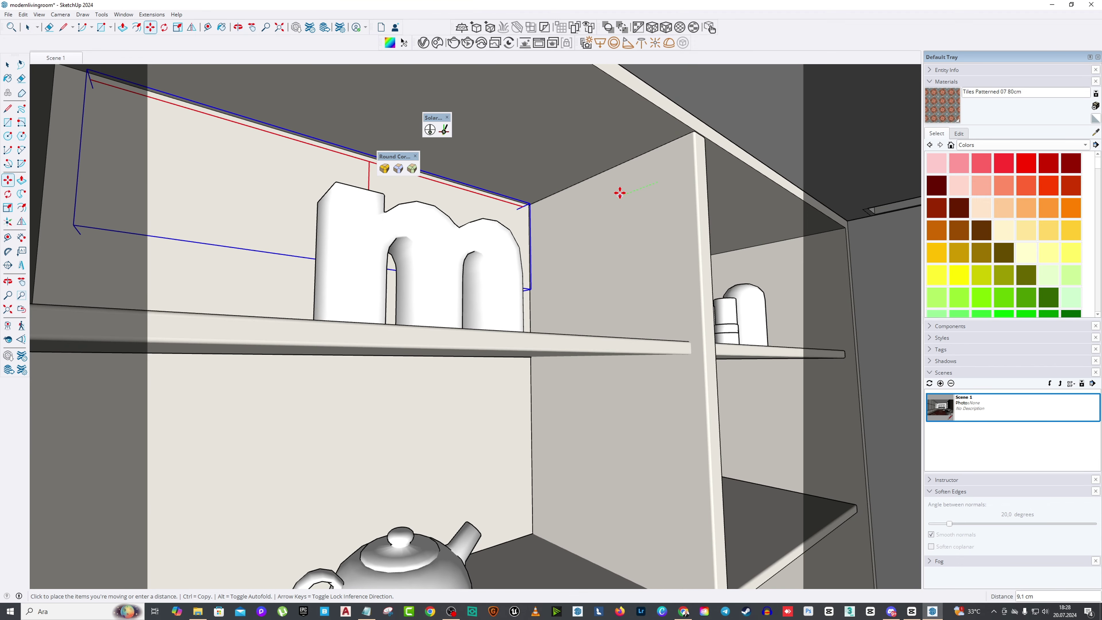
left_click(558, 194)
scroll(453, 192, "down", 3)
middle_click_drag(558, 194, 388, 212)
left_click(390, 42)
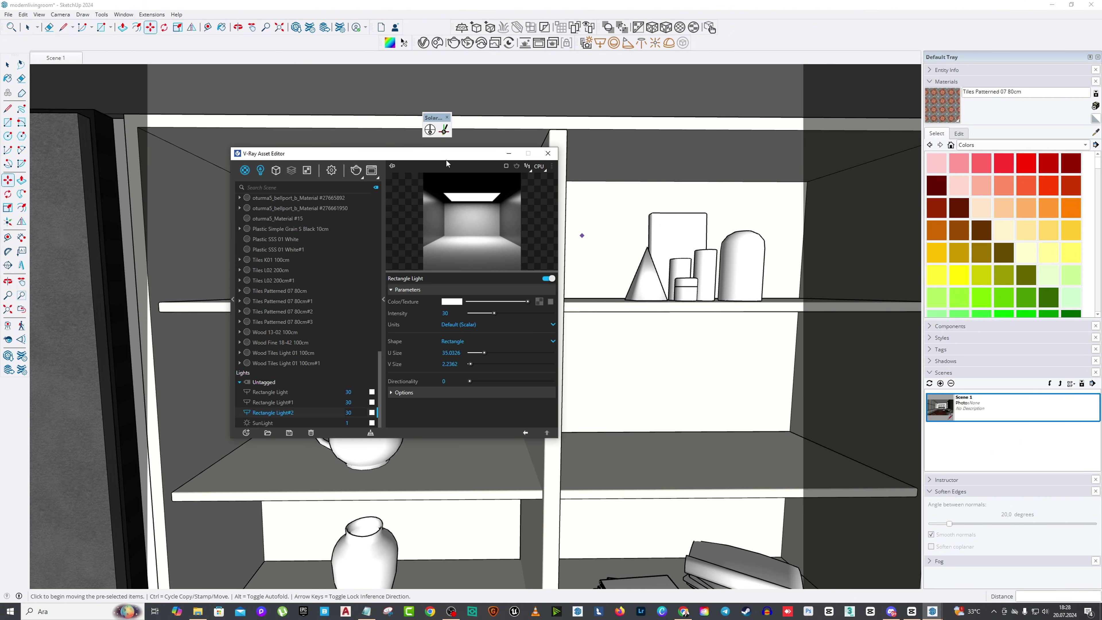
Step: Give the upper-left shelf light a warm orange colour and an intensity of 10
left_click_drag(445, 161, 676, 184)
left_click(690, 325)
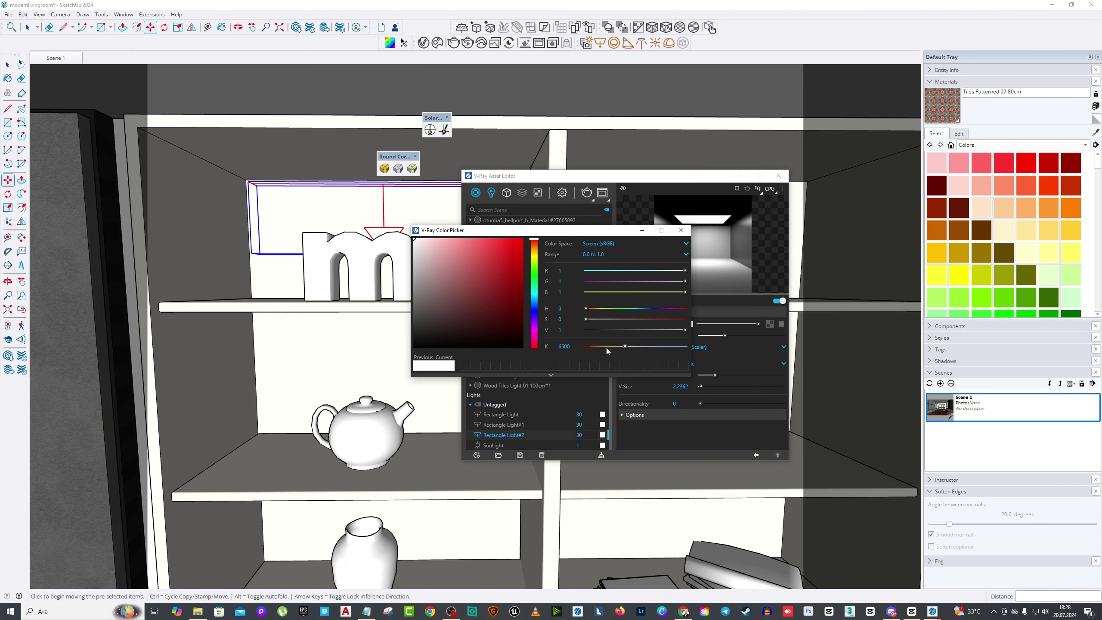
left_click_drag(606, 347, 601, 347)
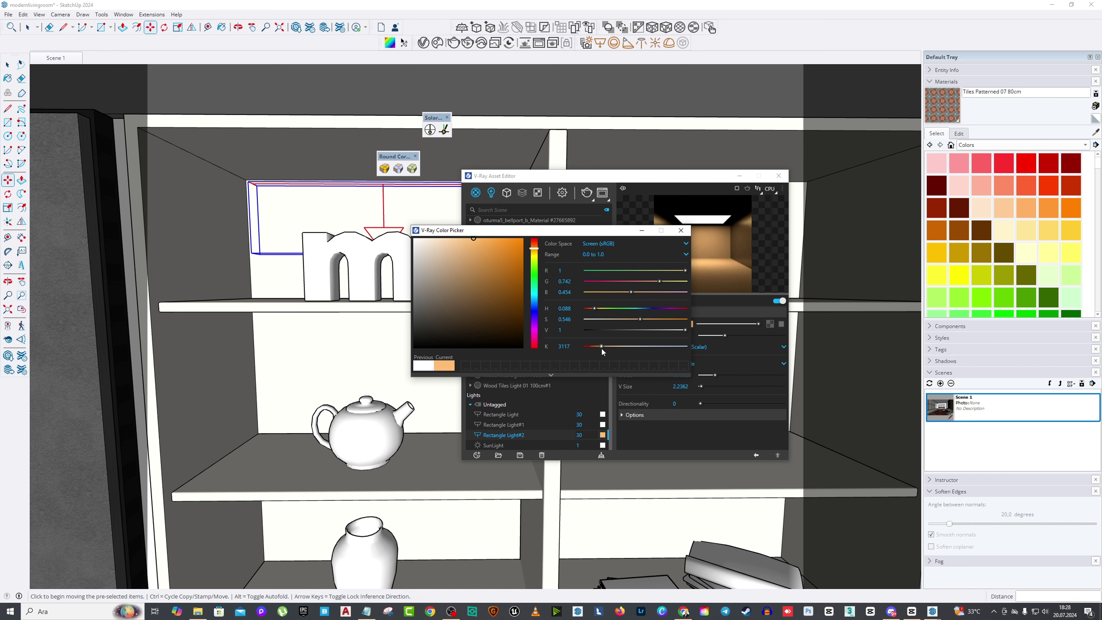
left_click(681, 231)
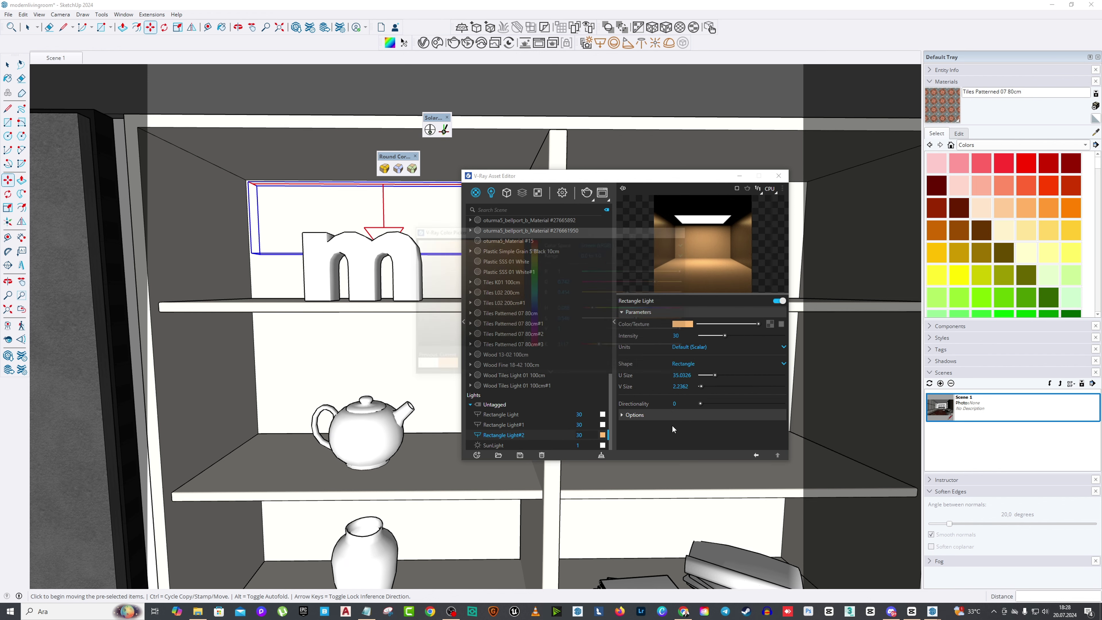
double_click(682, 338)
type("10")
key("Return")
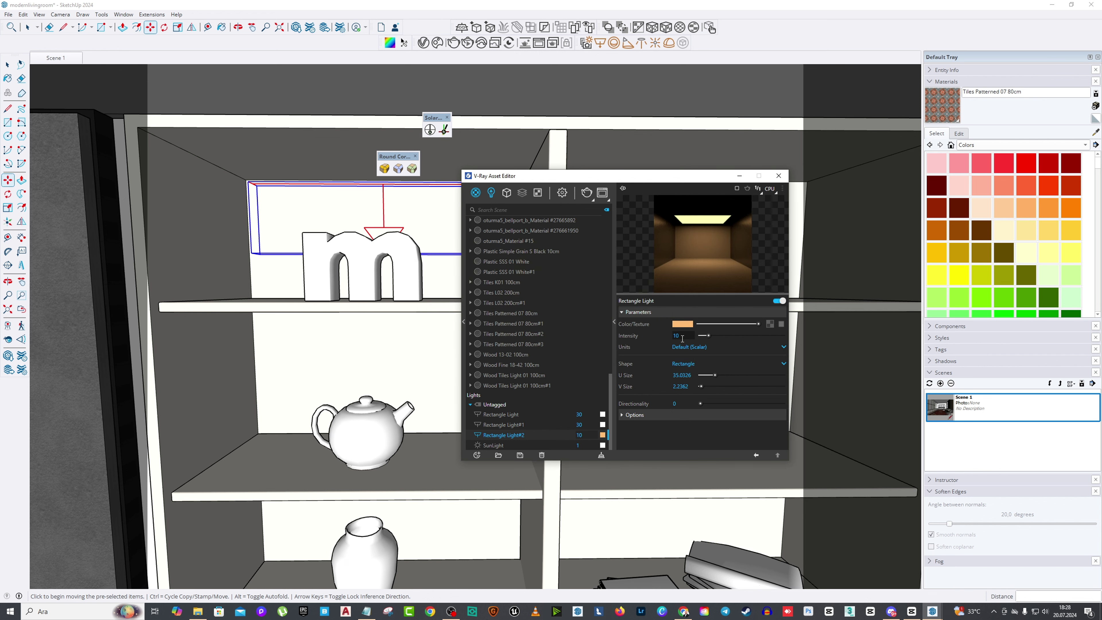
Step: Tick Invisible in the light's Options so the panel itself doesn't render
left_click_drag(647, 176, 609, 173)
left_click(630, 411)
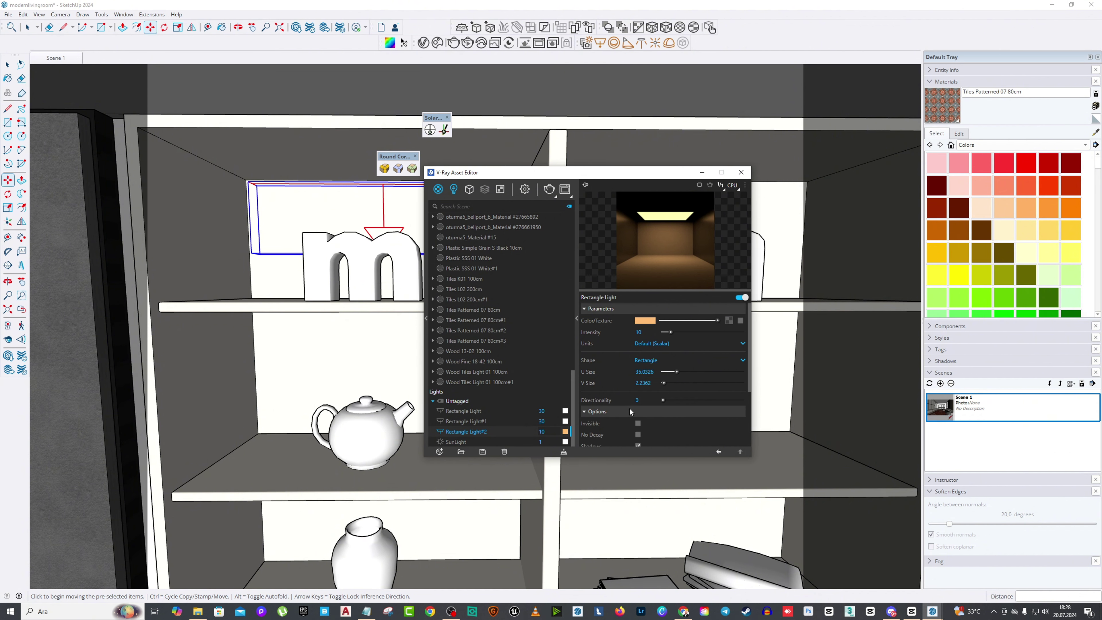
left_click(638, 424)
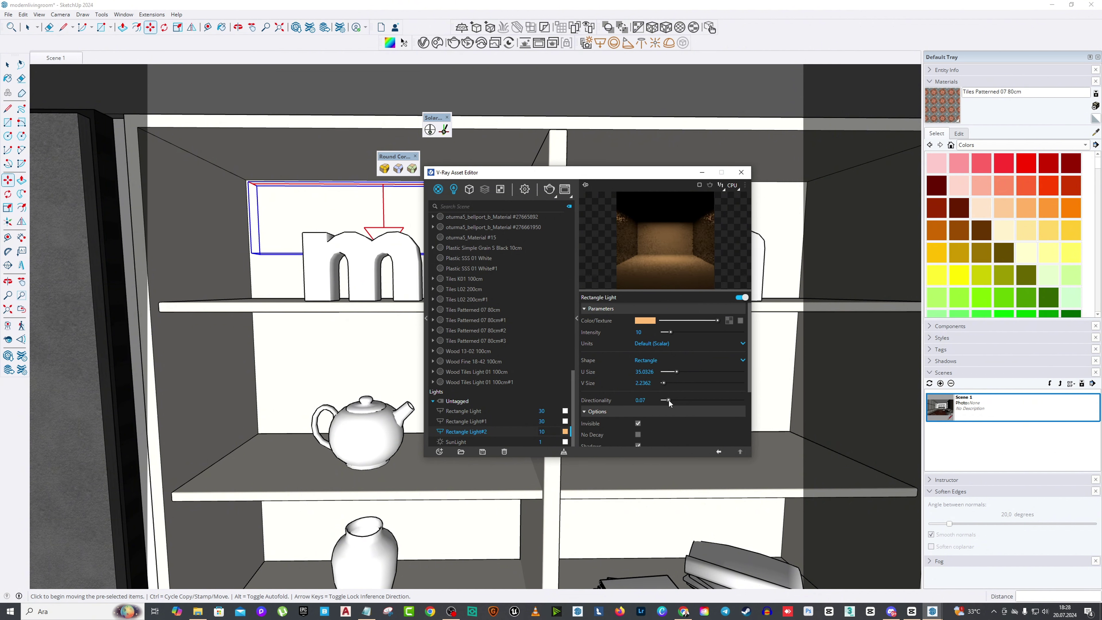
left_click(649, 400)
left_click(741, 172)
Step: Raise the light's colour temperature slightly for a paler peach tone
scroll(328, 221, "down", 3)
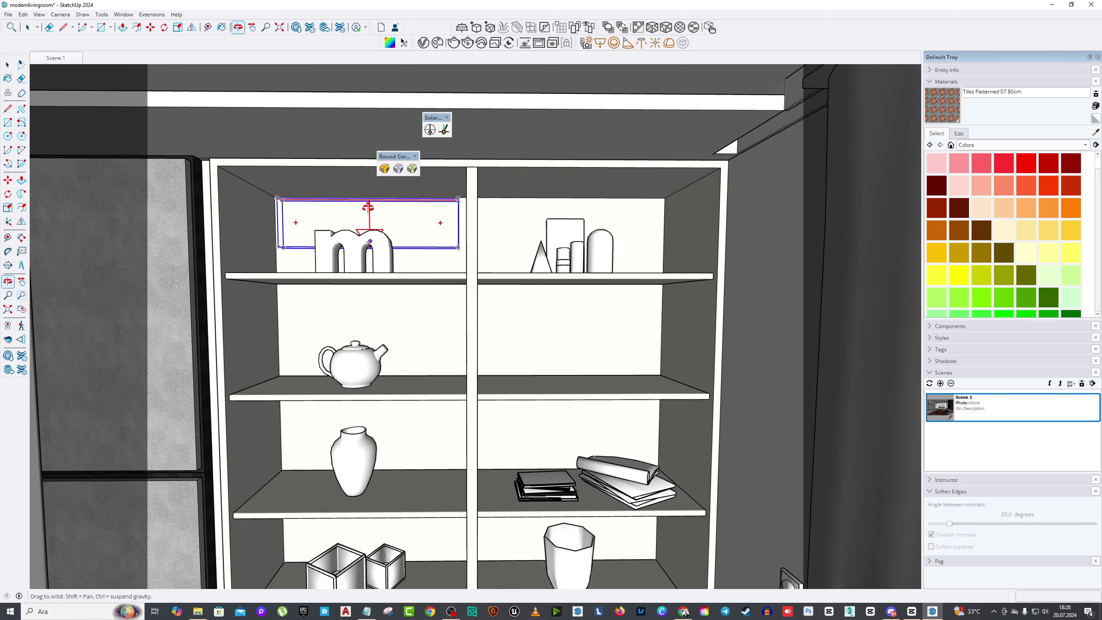
scroll(352, 200, "down", 2)
middle_click_drag(352, 200, 406, 222)
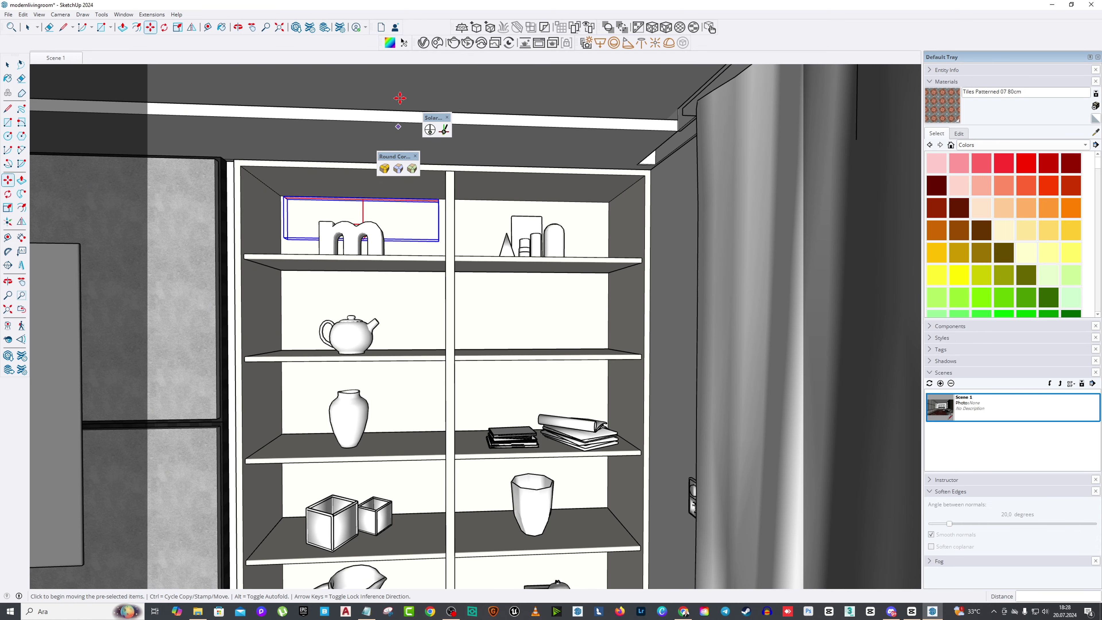
left_click(437, 43)
left_click(1005, 101)
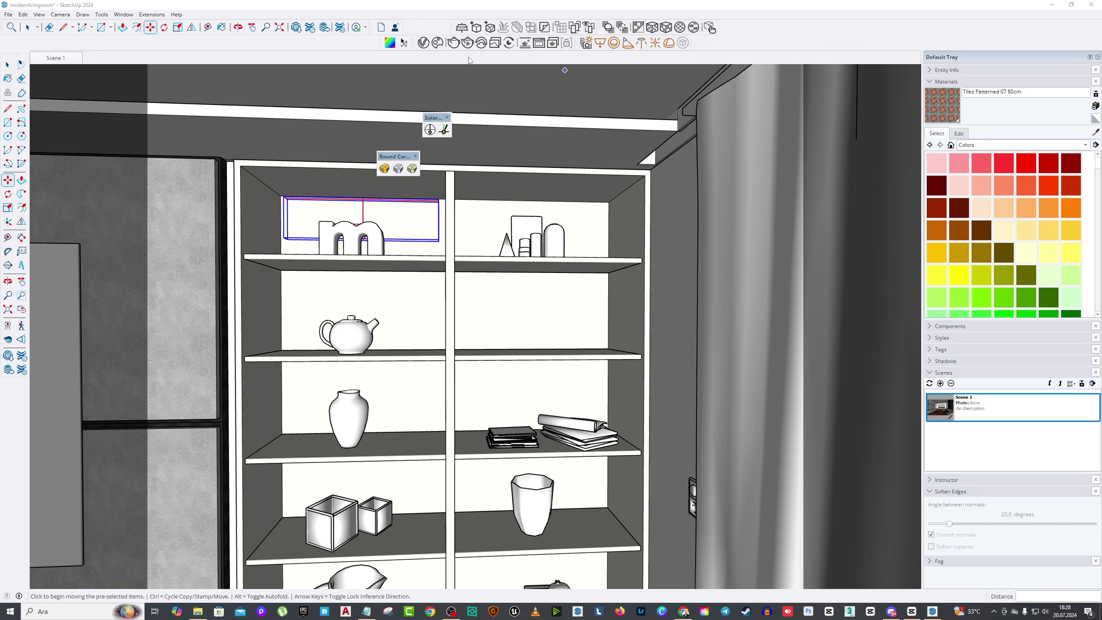
left_click(423, 42)
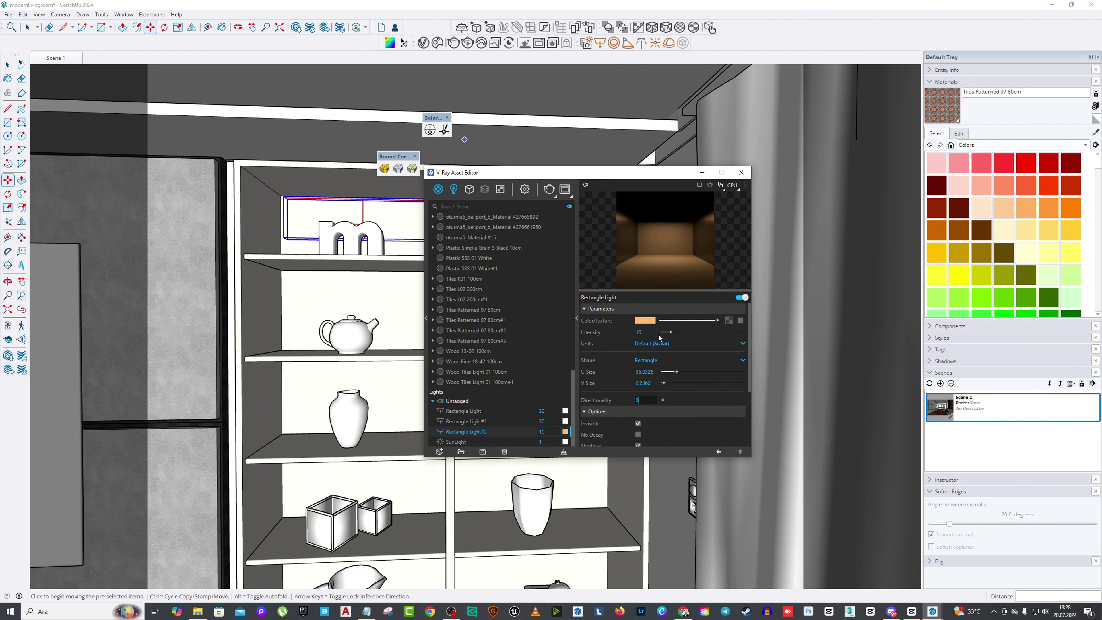
left_click(644, 320)
left_click_drag(601, 346, 610, 346)
left_click(681, 230)
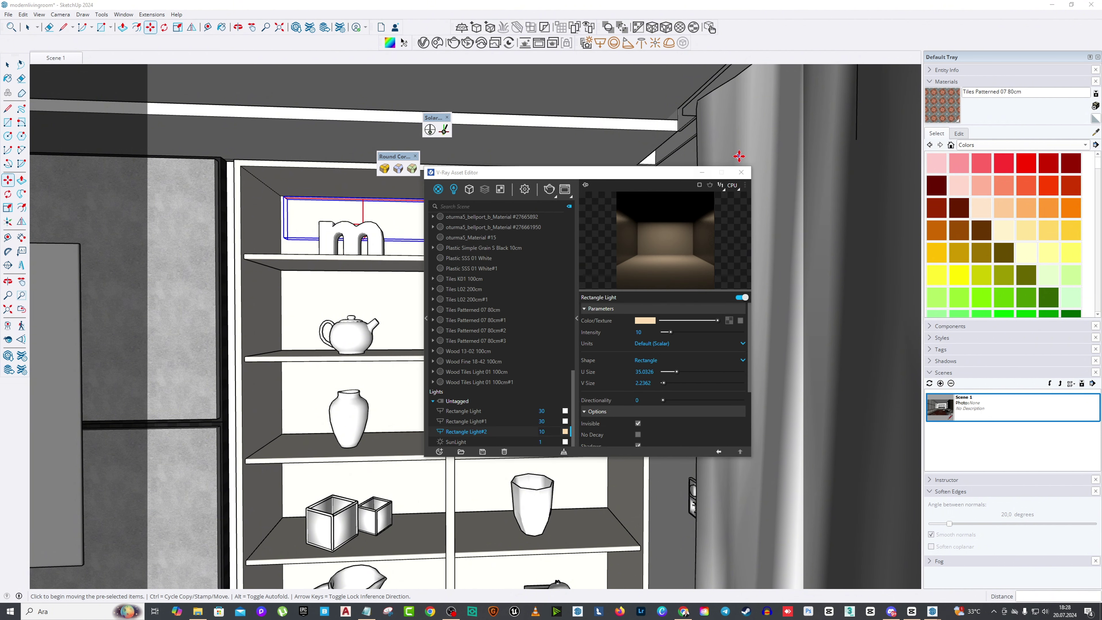
left_click(741, 172)
middle_click_drag(471, 203, 422, 224)
Step: Copy the warm shelf light into the right compartment
left_click(429, 211)
key("ctrl")
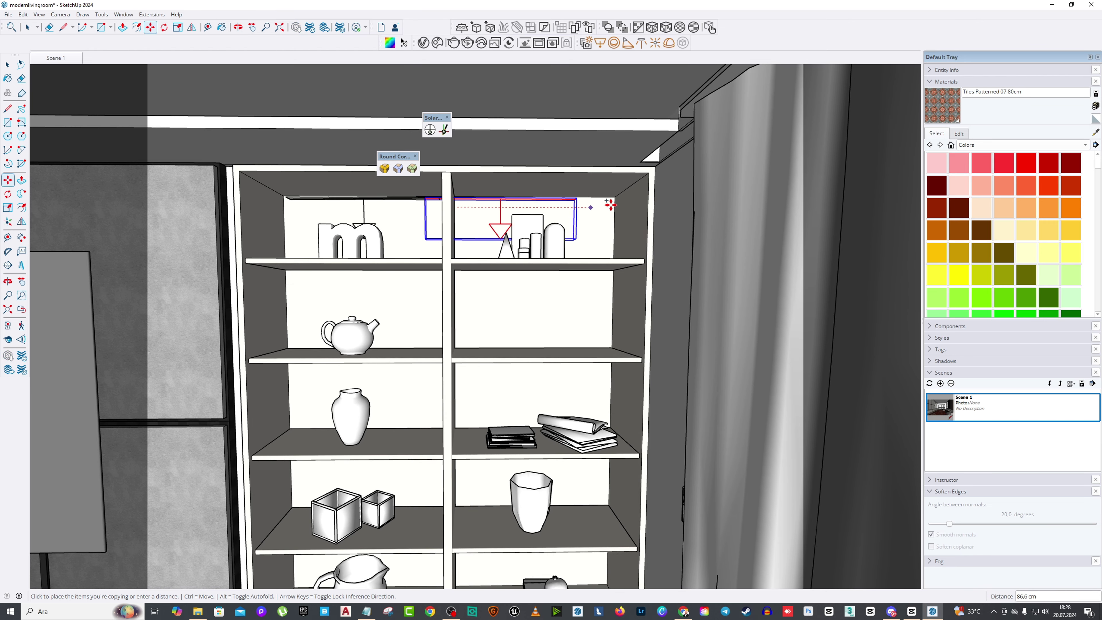
left_click(624, 205)
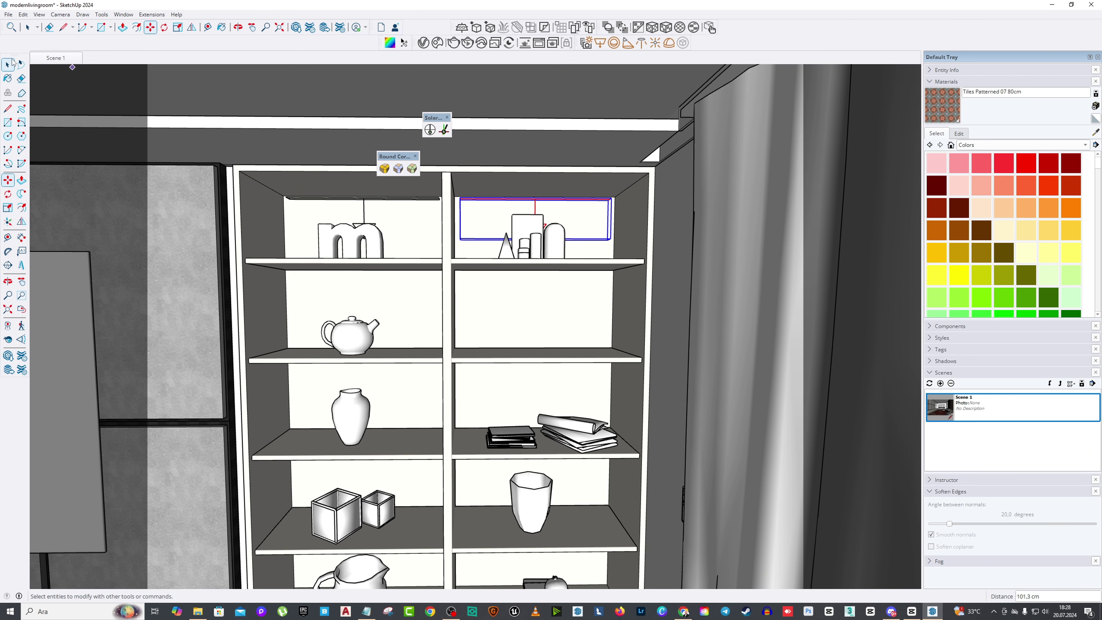
key("space")
Step: Select both the left and right shelf light strips
left_click(363, 208)
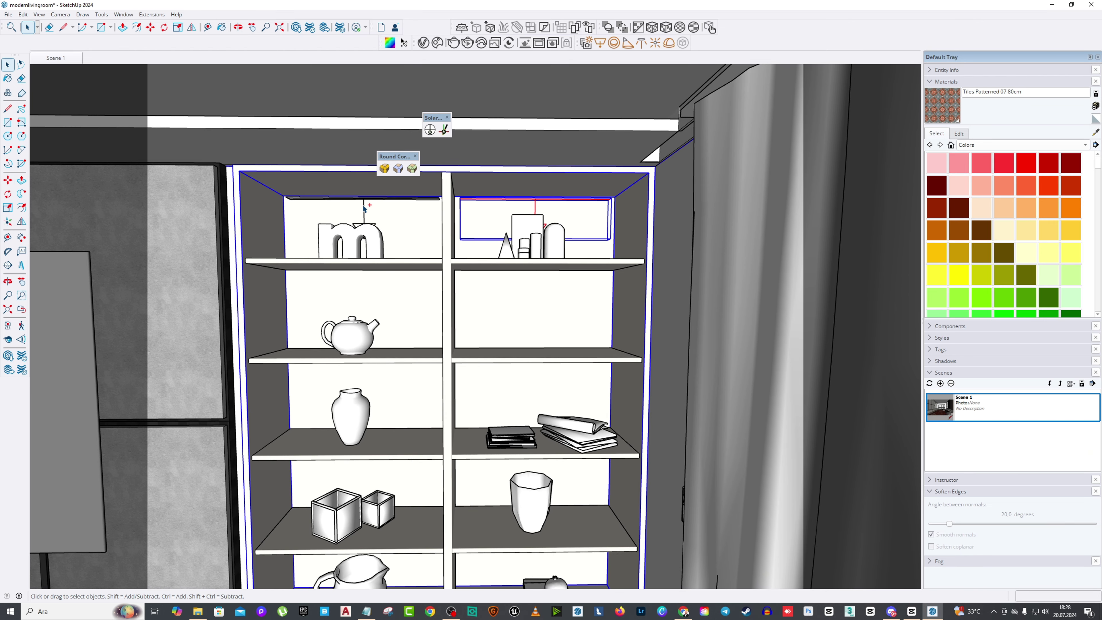
scroll(366, 215, "up", 2)
left_click(360, 220)
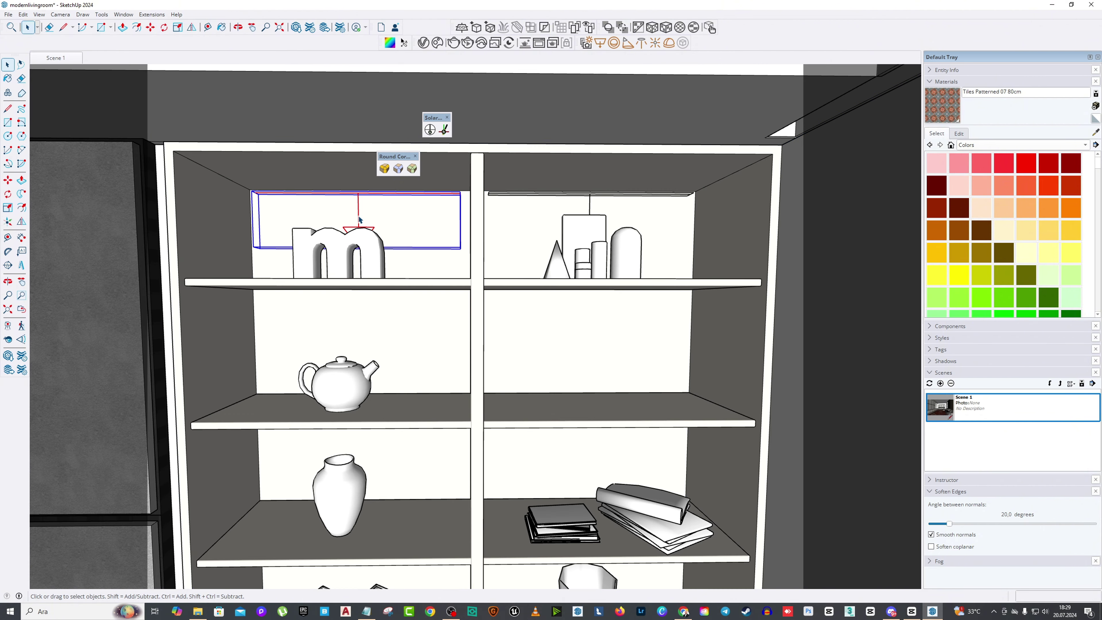
left_click(590, 209, "shift")
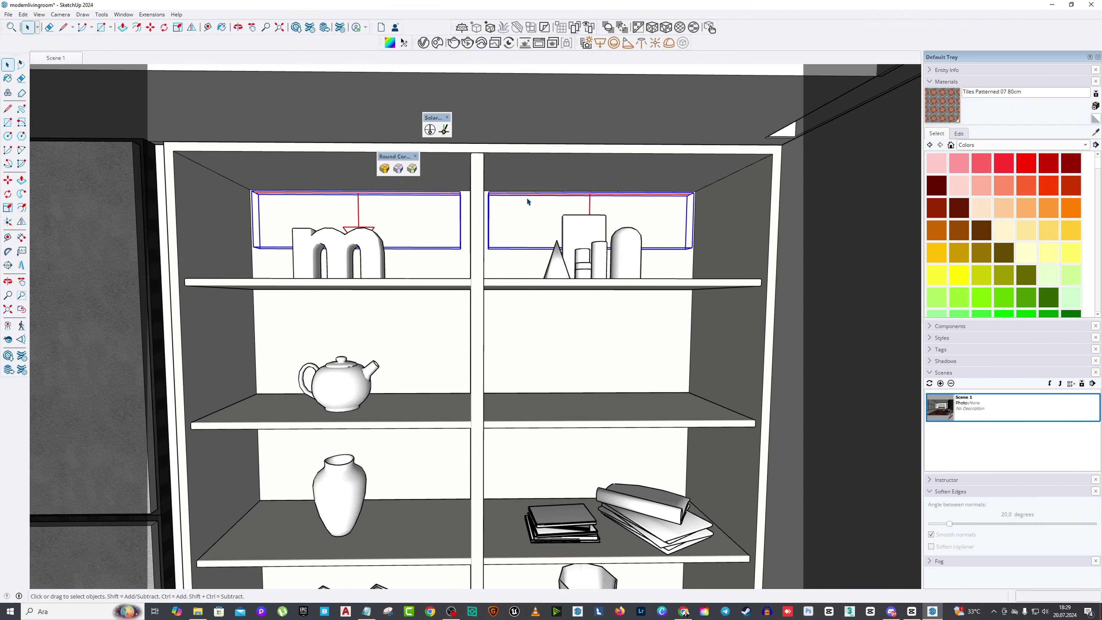
left_click(253, 29)
left_click_drag(415, 328, 365, 199)
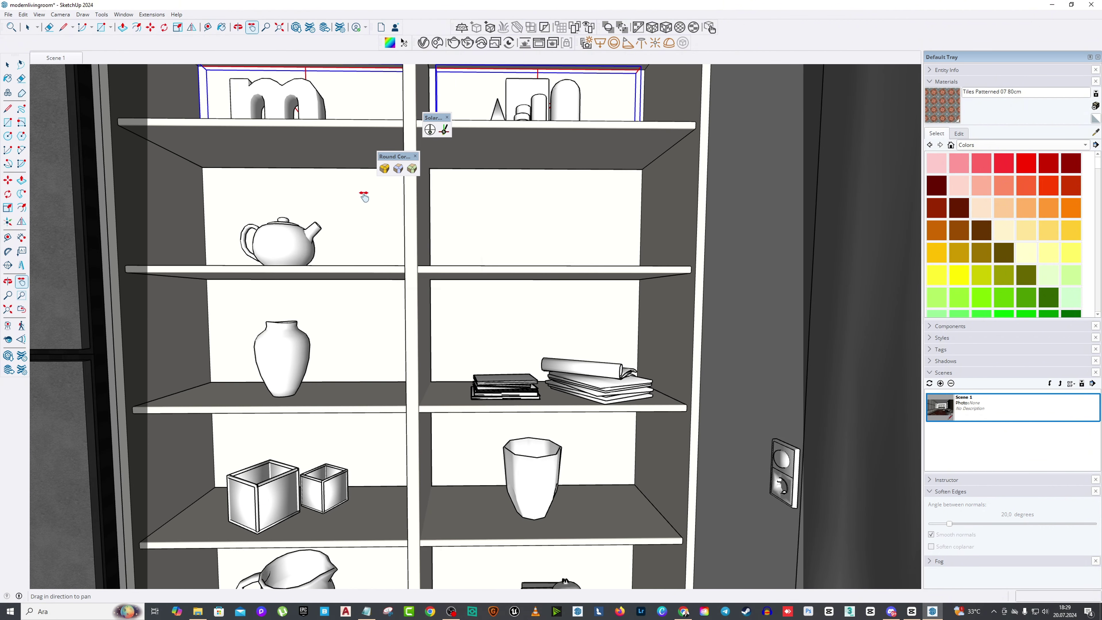
right_click(365, 199)
left_click(375, 209)
scroll(374, 213, "down", 2)
scroll(374, 214, "down", 1)
middle_click_drag(375, 214, 339, 220)
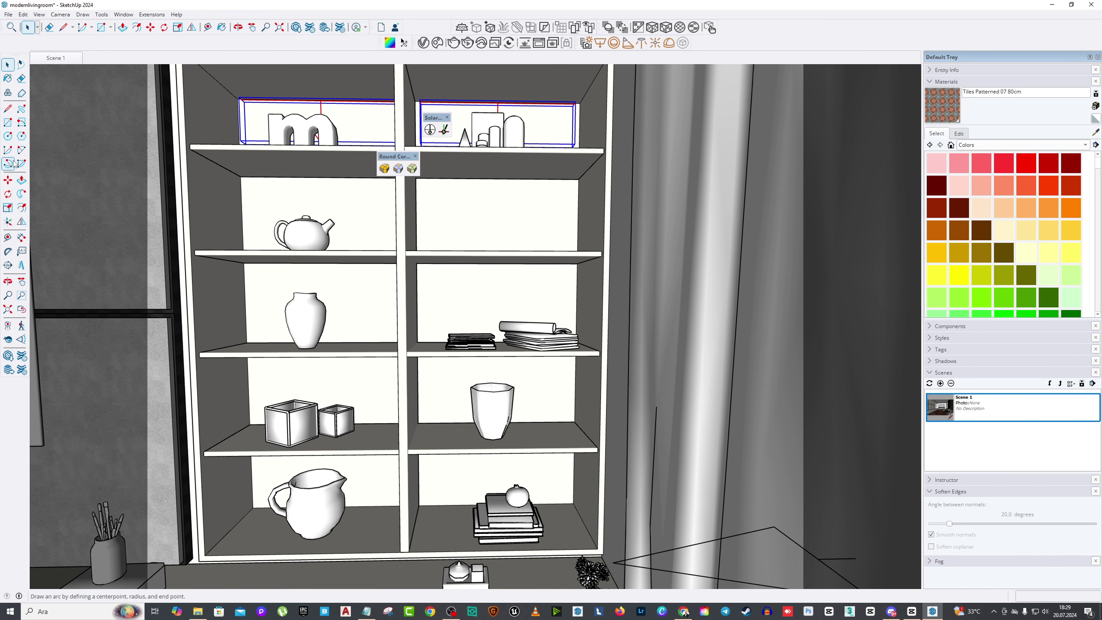
Step: Copy the light pair down beneath the next two shelves
left_click(8, 179)
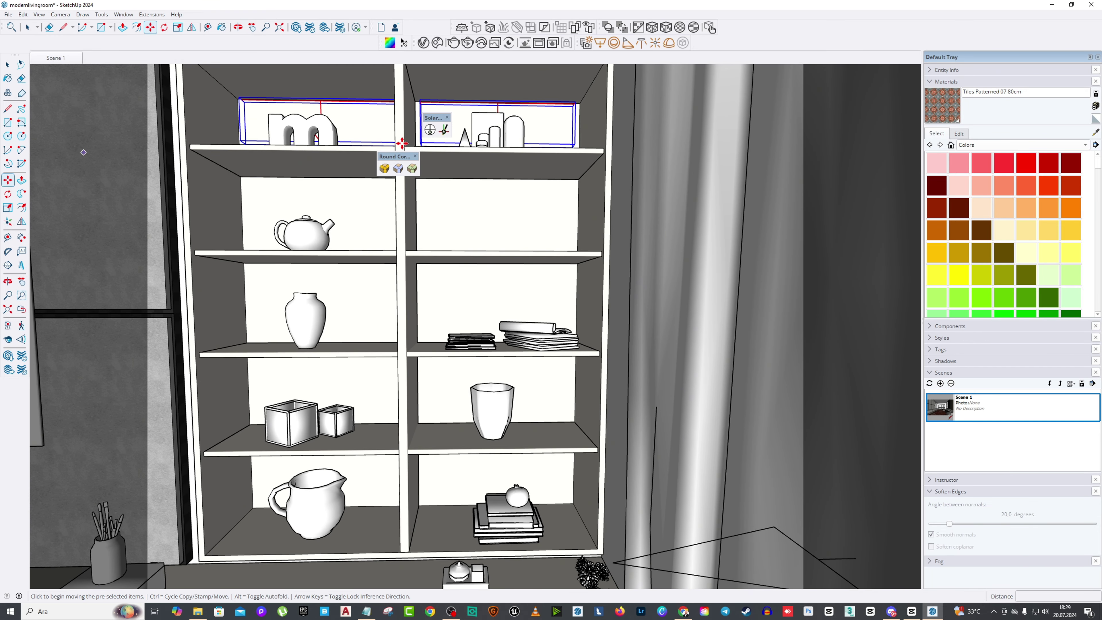
left_click(581, 104)
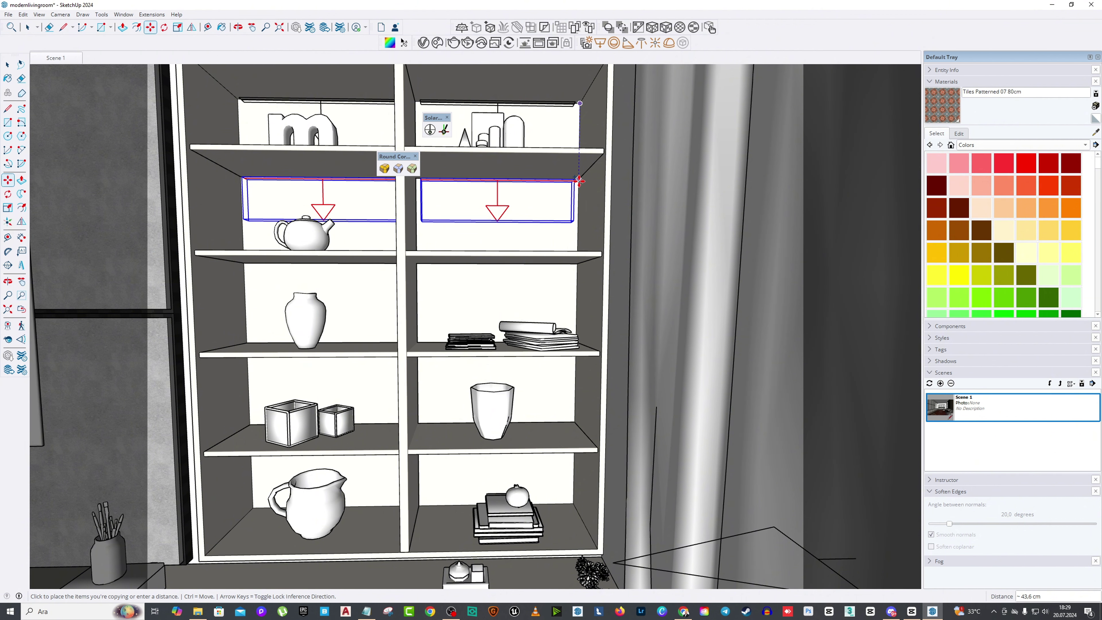
left_click(577, 179)
left_click(573, 179)
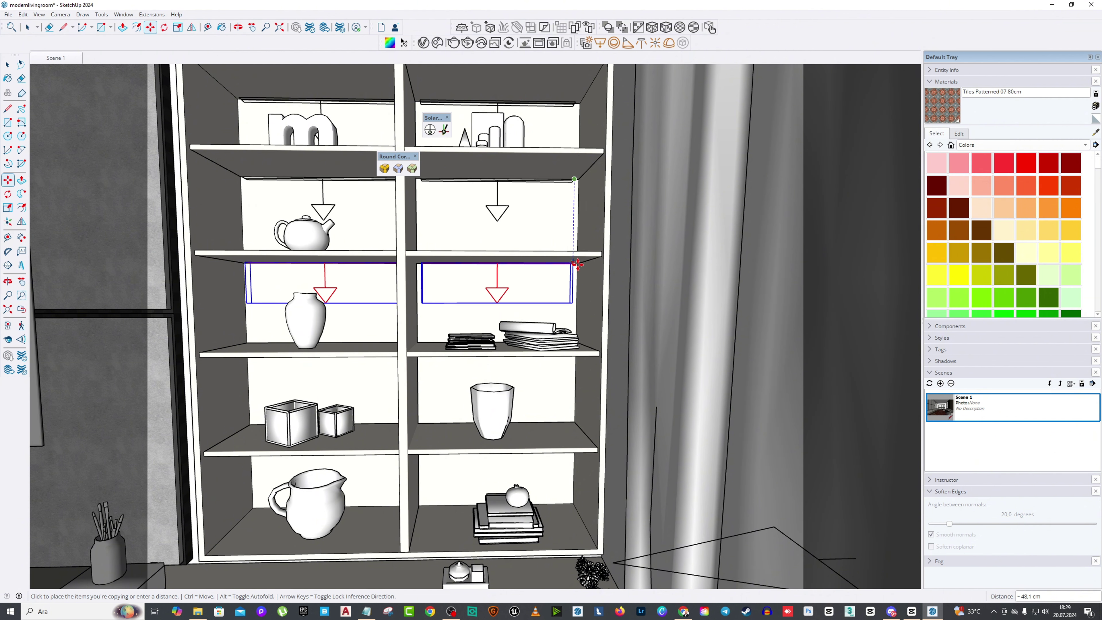
scroll(573, 243, "up", 2)
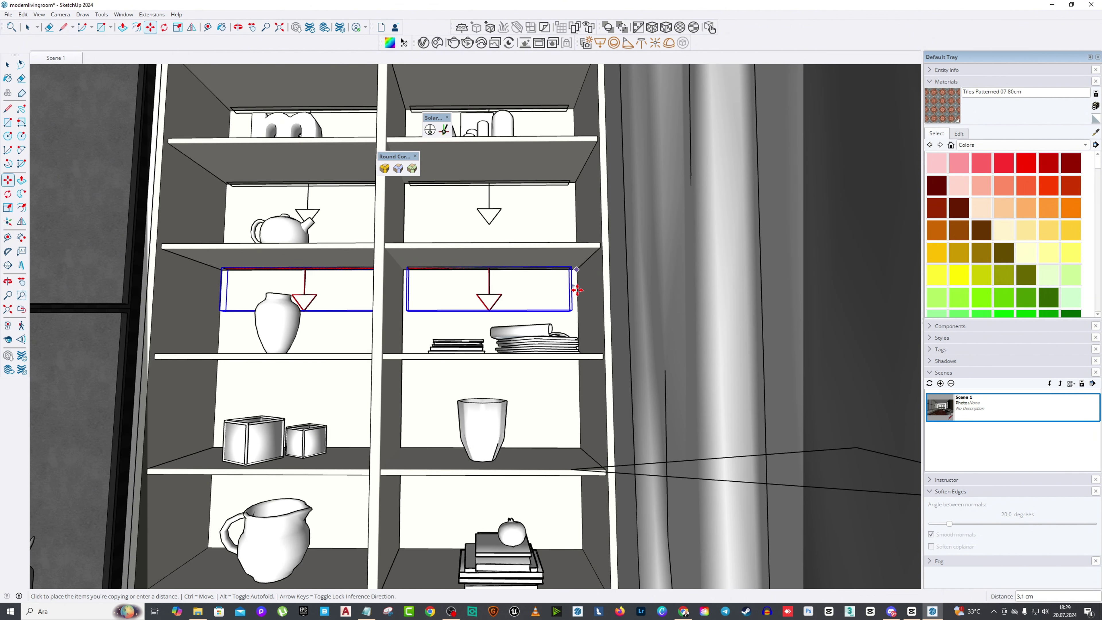
left_click(581, 362)
Step: Copy the light pair into the lower compartment above the jug
left_click(252, 28)
middle_click_drag(346, 329, 460, 227)
key("ctrl")
left_click(627, 210)
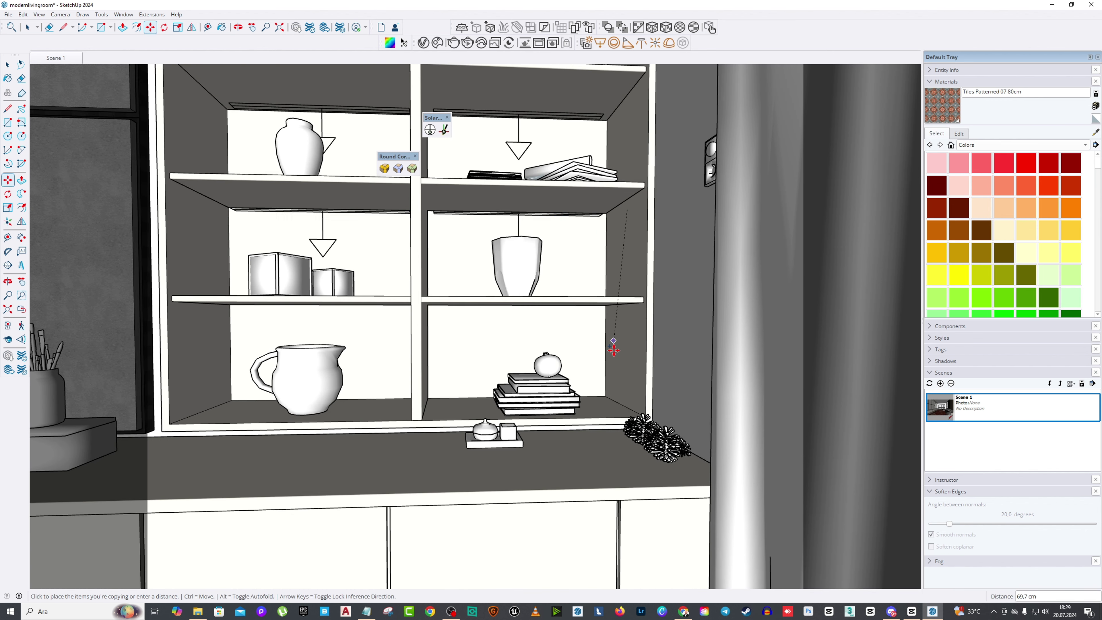
left_click(595, 304)
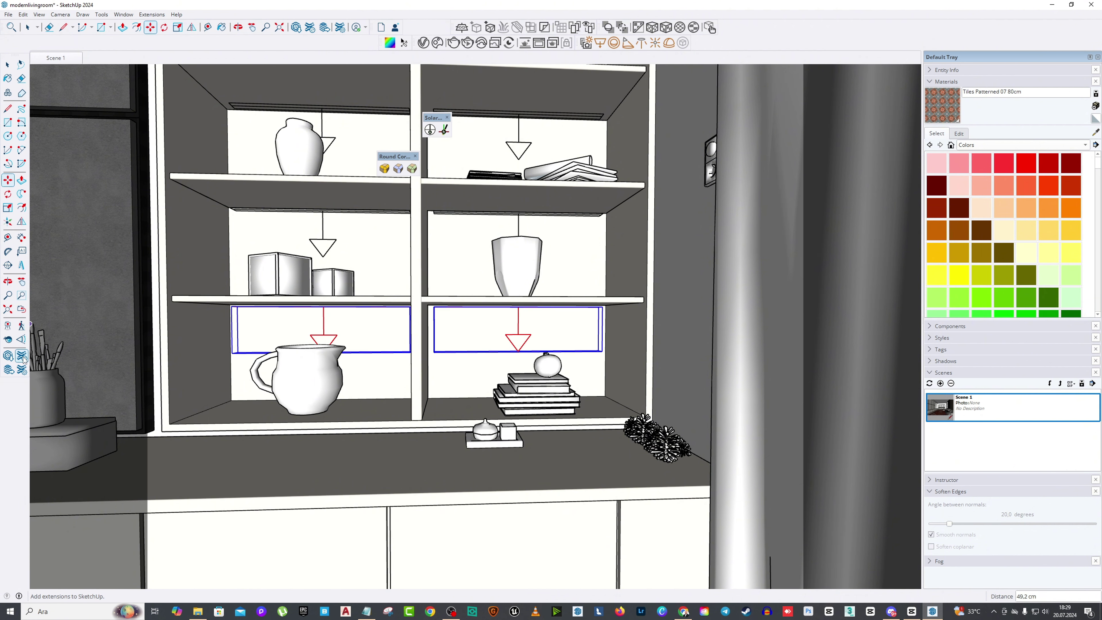
left_click(11, 343)
left_click_drag(178, 265, 744, 290)
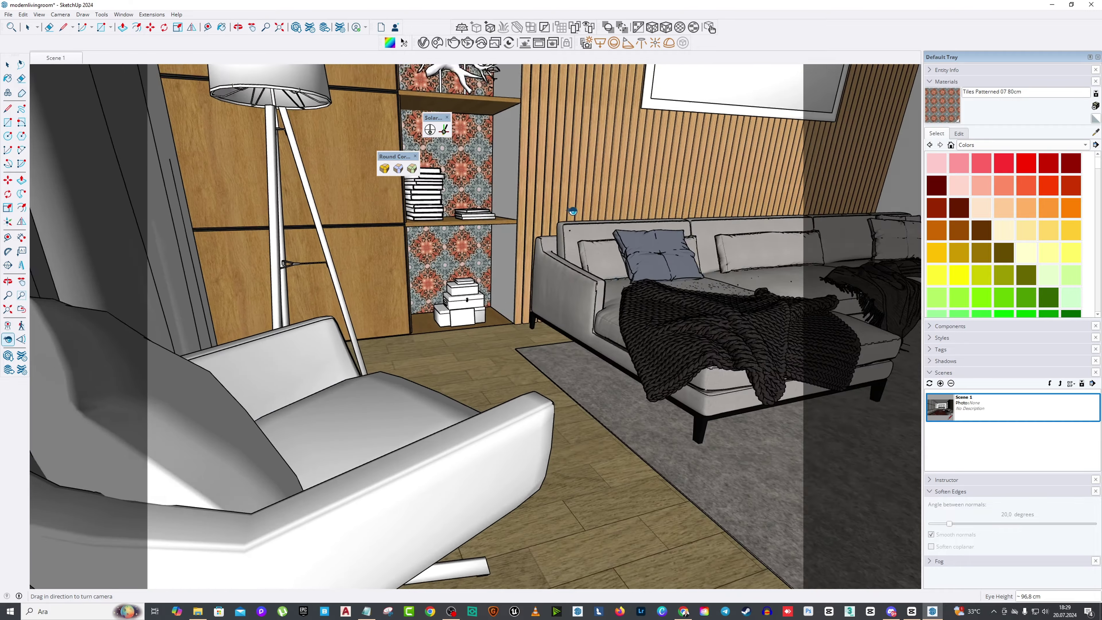
Step: Sample the Wood Fine 18-42 material from the wooden cabinet
left_click_drag(572, 211, 638, 256)
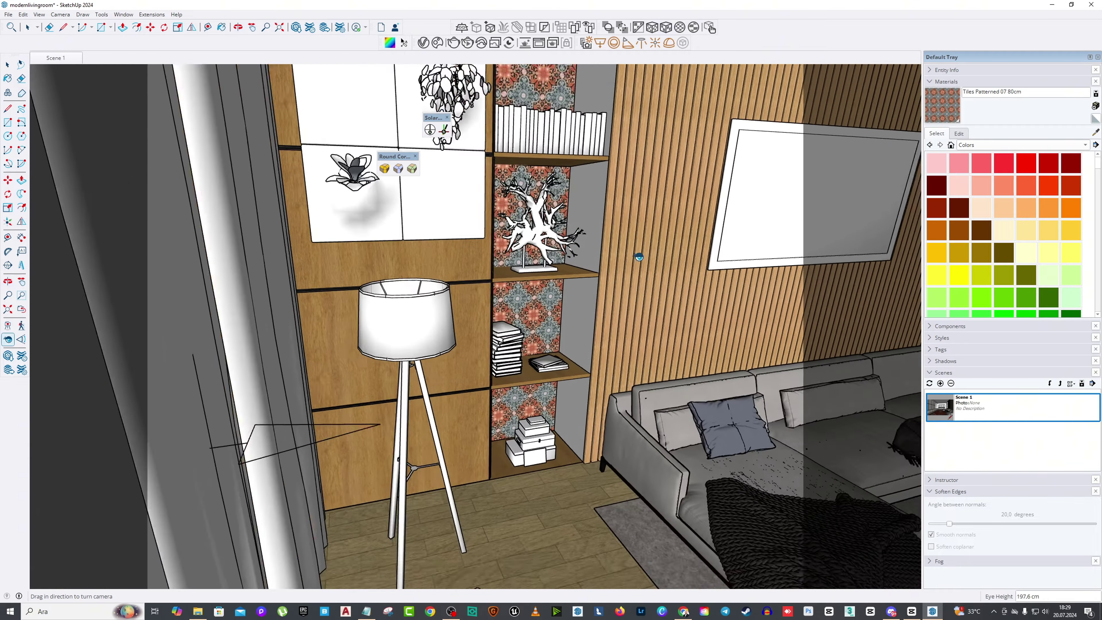
middle_click_drag(639, 256, 381, 269)
middle_click_drag(589, 284, 586, 299)
right_click(569, 209)
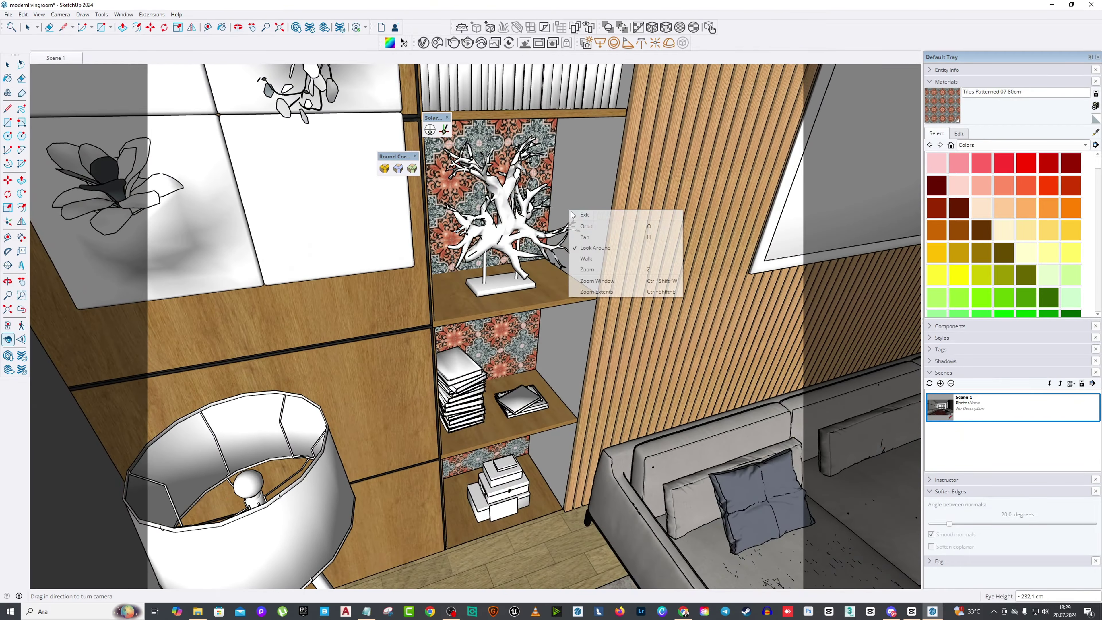
left_click(584, 215)
left_click(1096, 134)
mouse_move(538, 211)
middle_mouse_down()
mouse_move(441, 197)
mouse_move(482, 202)
mouse_move(593, 174)
middle_mouse_up()
left_click(417, 203)
Step: Paint the lavender inner side panel of the cabinet group with Wood Fine 18-42
left_click(9, 66)
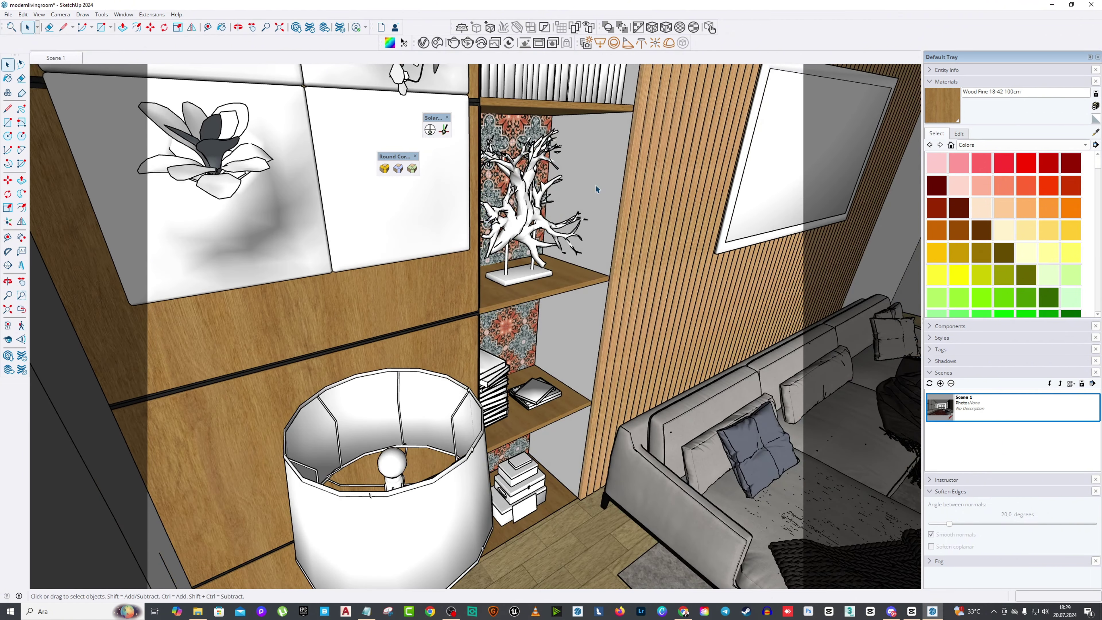
double_click(592, 154)
left_click(593, 153)
left_click(7, 78)
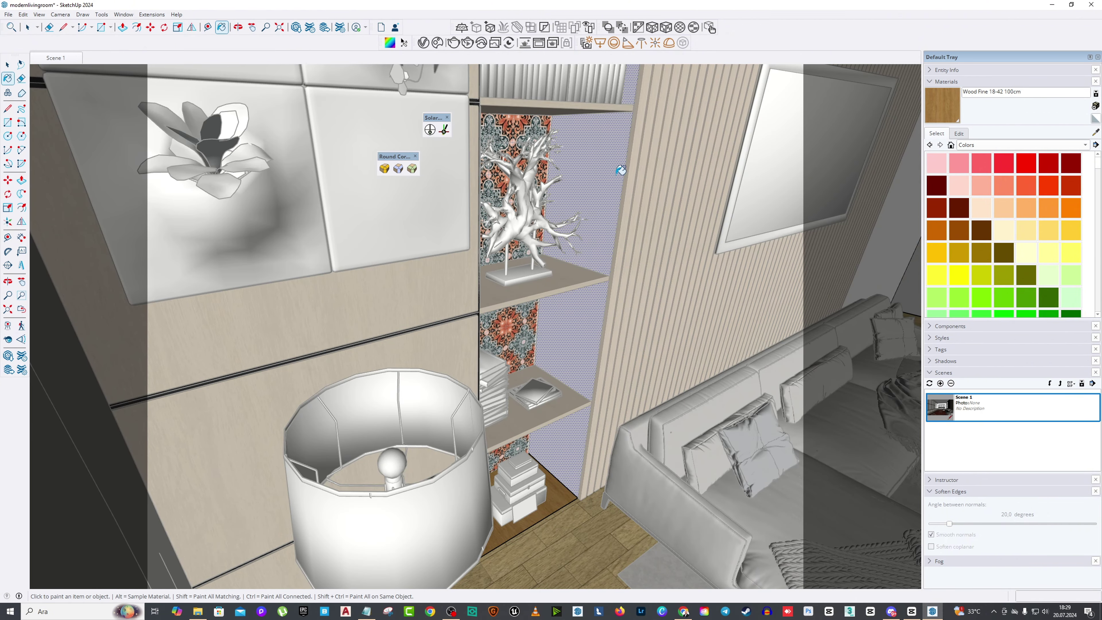
left_click(593, 196)
middle_click_drag(592, 197, 478, 243)
left_click(8, 64)
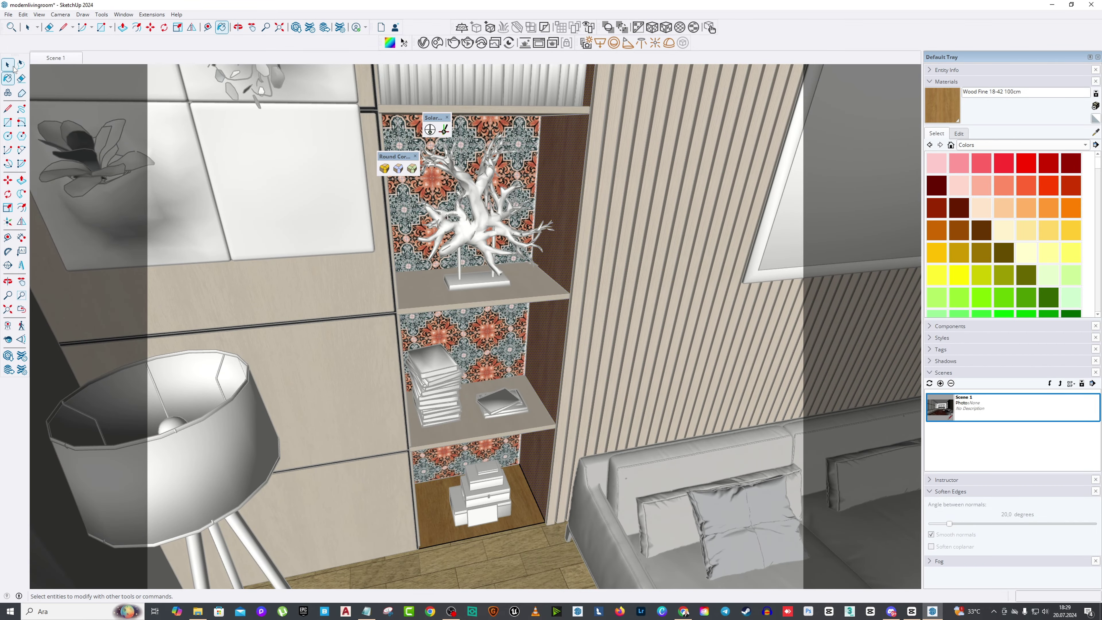
Step: Draw a V-Ray rectangle light strip under the top of the upper bookshelf compartment
left_click(256, 30)
left_click_drag(425, 165, 427, 313)
middle_click_drag(427, 312, 438, 208)
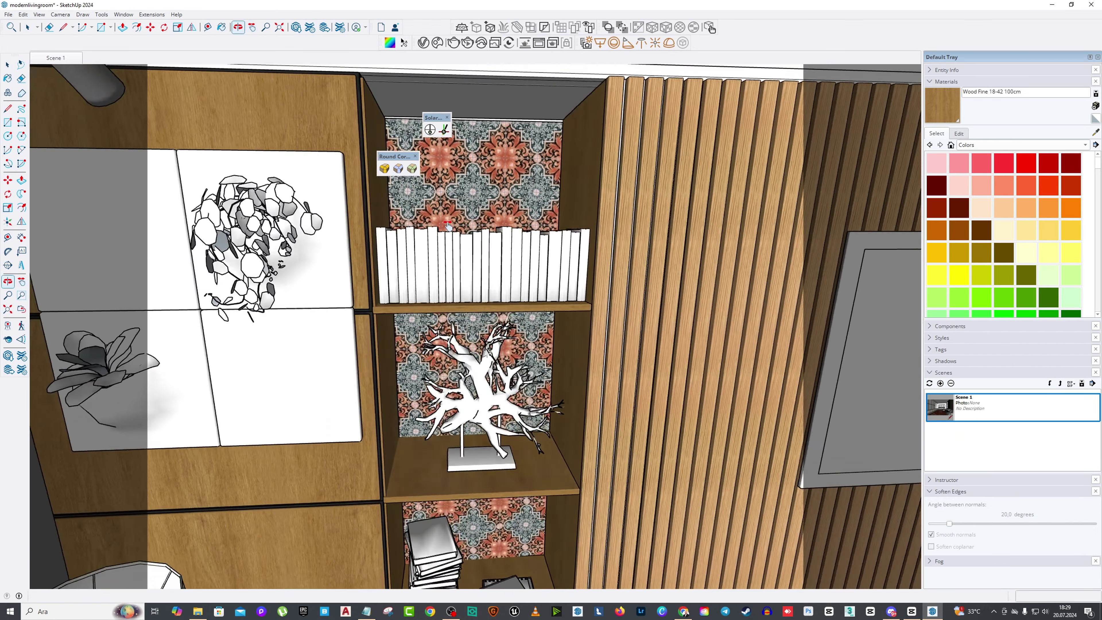
left_click_drag(438, 183, 439, 253)
scroll(460, 203, "up", 4)
middle_click_drag(451, 202, 475, 174)
right_click(475, 173)
left_click(489, 178)
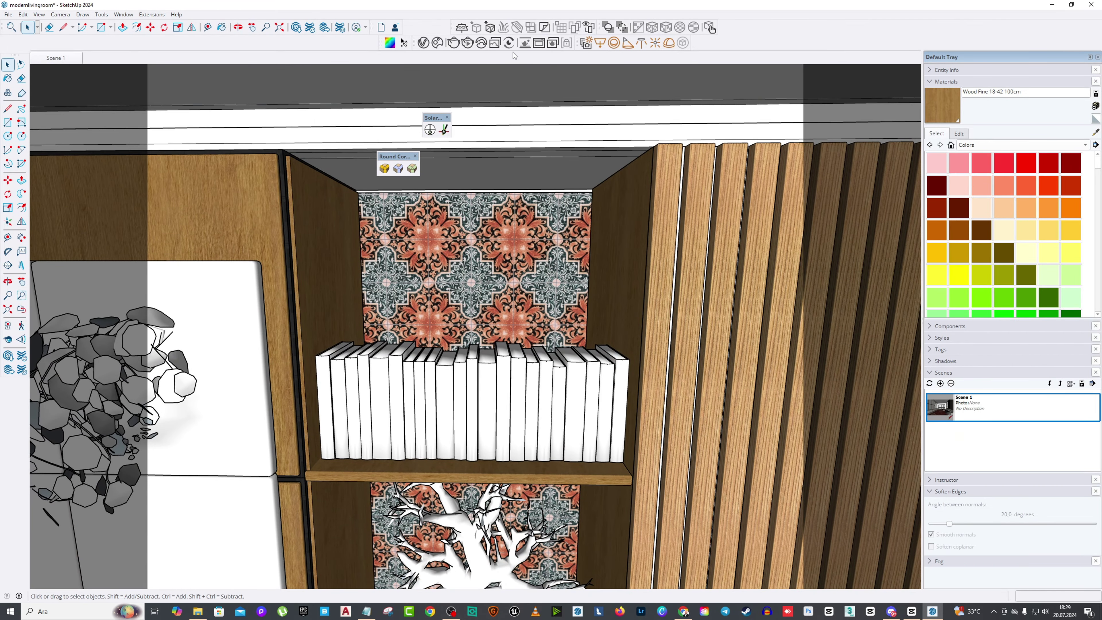
left_click(604, 44)
middle_click_drag(588, 160, 600, 247)
left_click(572, 241)
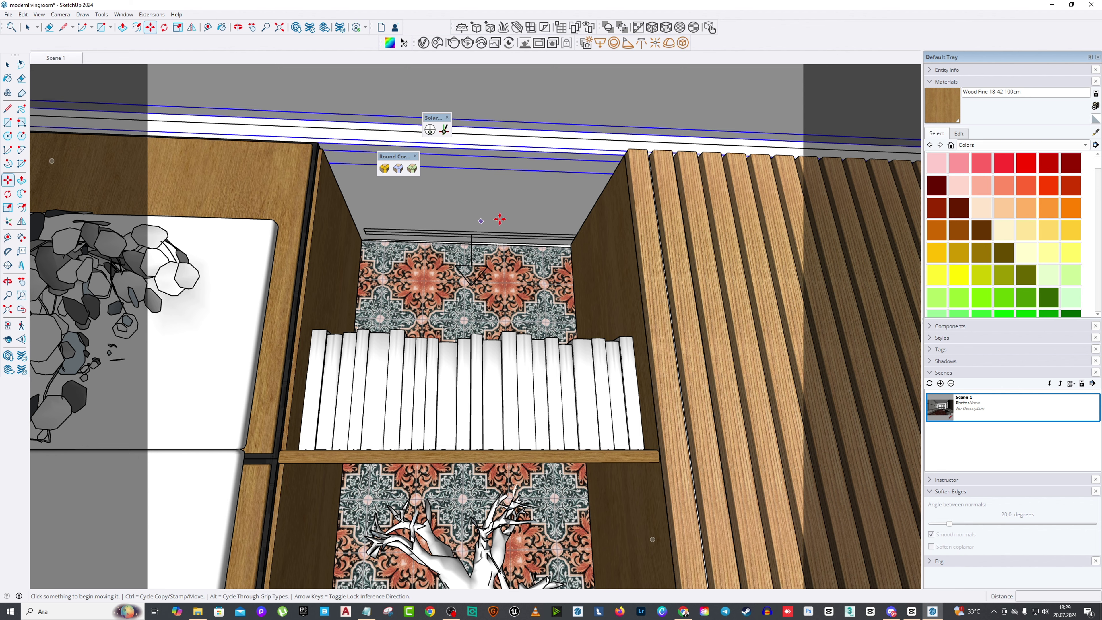
Step: Move the new rectangle light 1 cm
key("space")
scroll(480, 242, "up", 3)
left_click(469, 236)
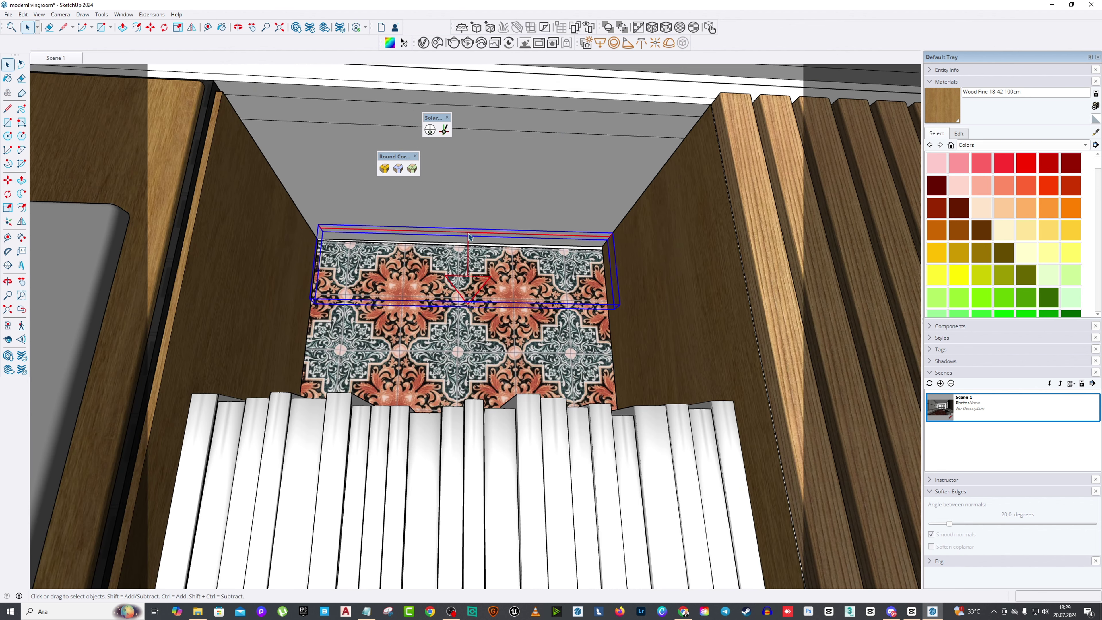
left_click(11, 185)
left_click(625, 246)
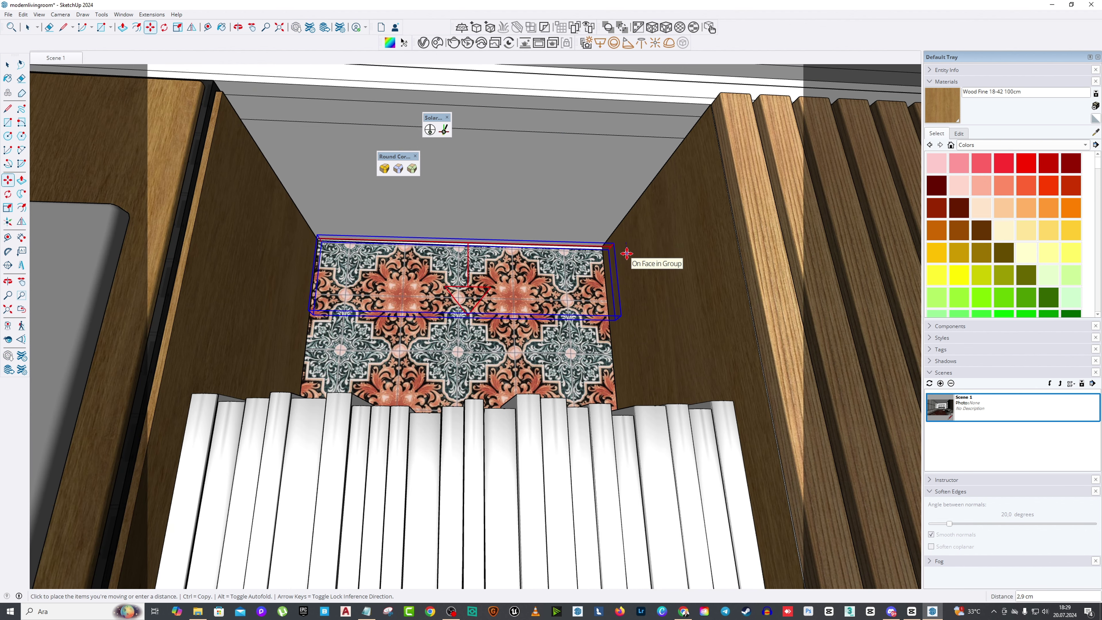
type("1")
key("Return")
scroll(624, 251, "down", 3)
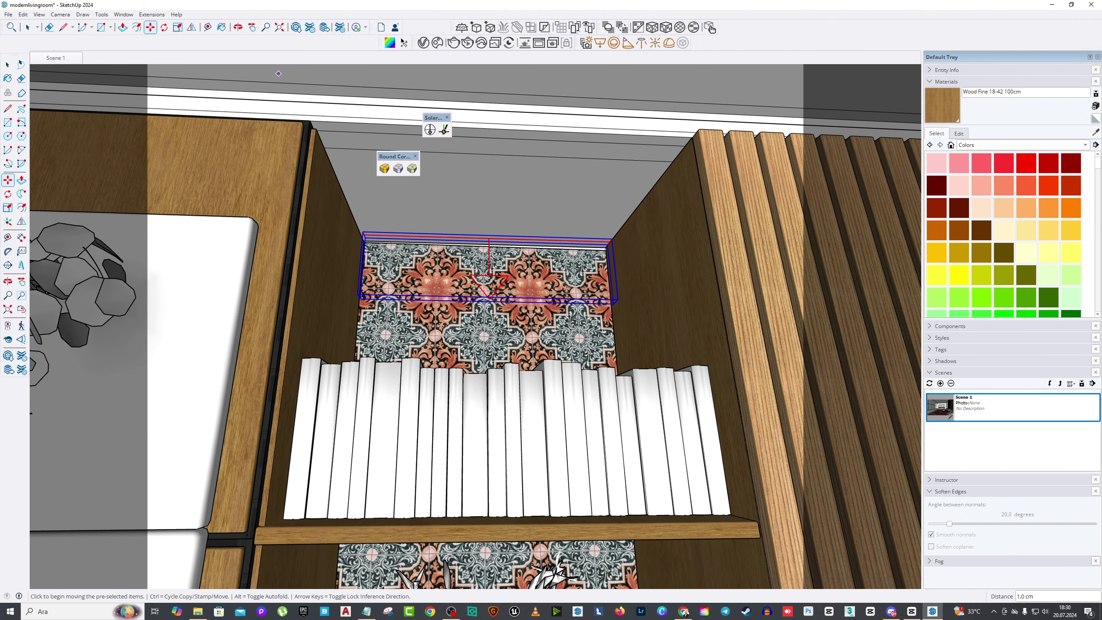
key("space")
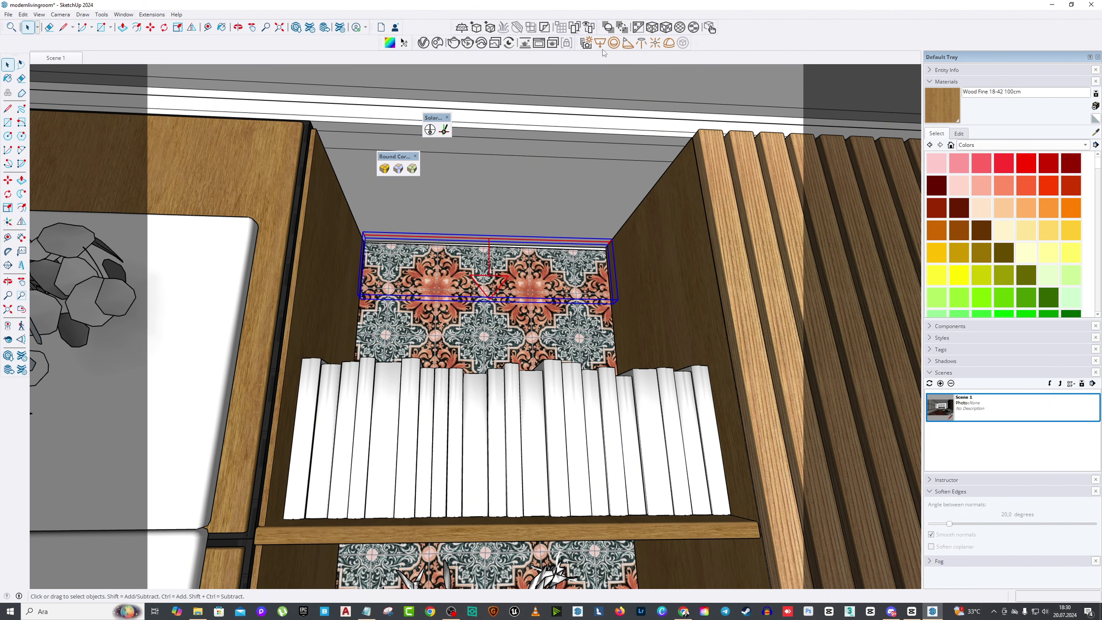
Step: Set Rectangle Light#3's intensity to 10 in the V-Ray Asset Editor
left_click(437, 44)
left_click(437, 43)
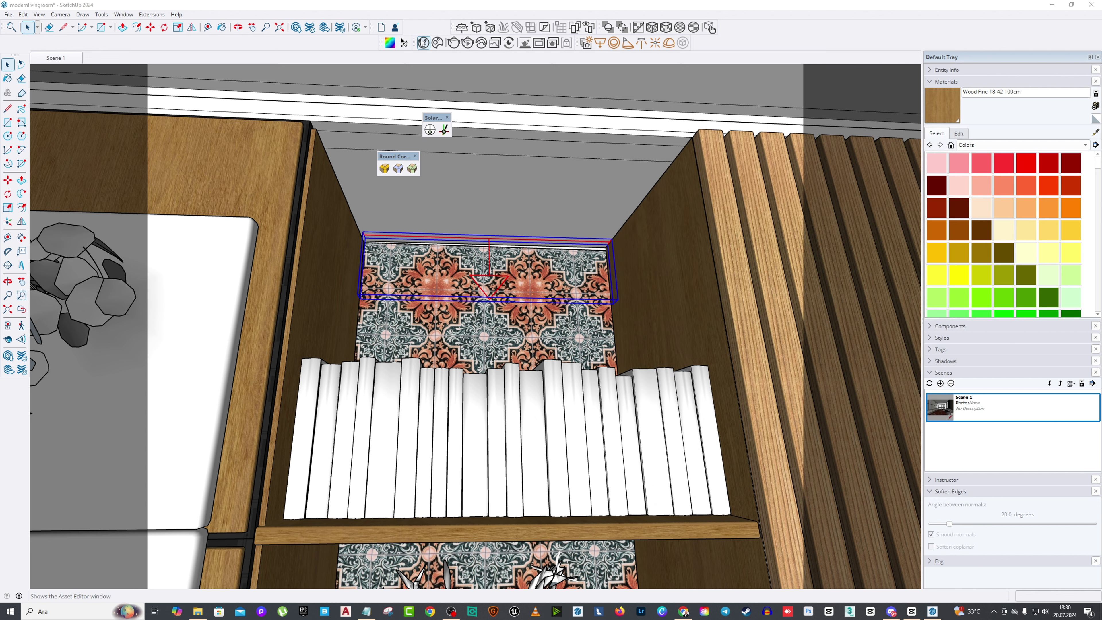
left_click(424, 42)
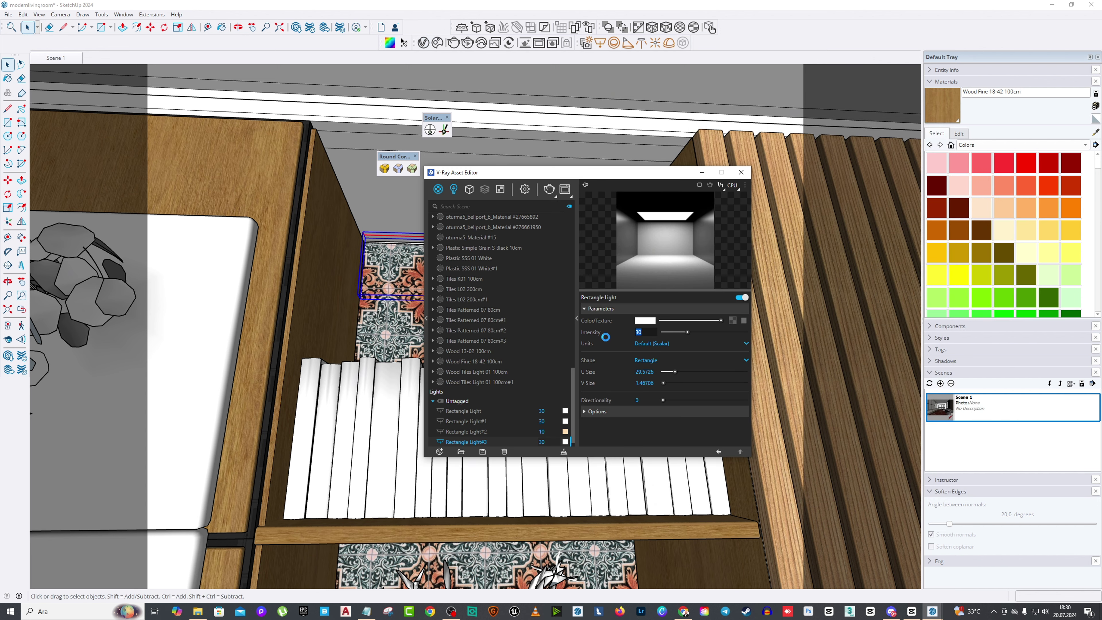
type("10")
key("Return")
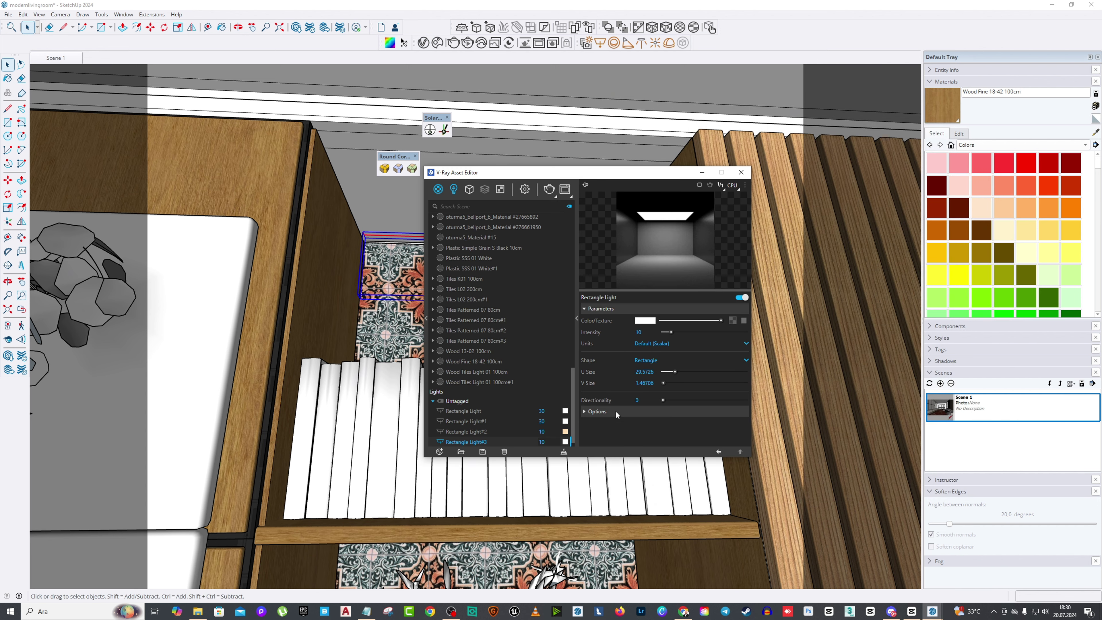
left_click(616, 413)
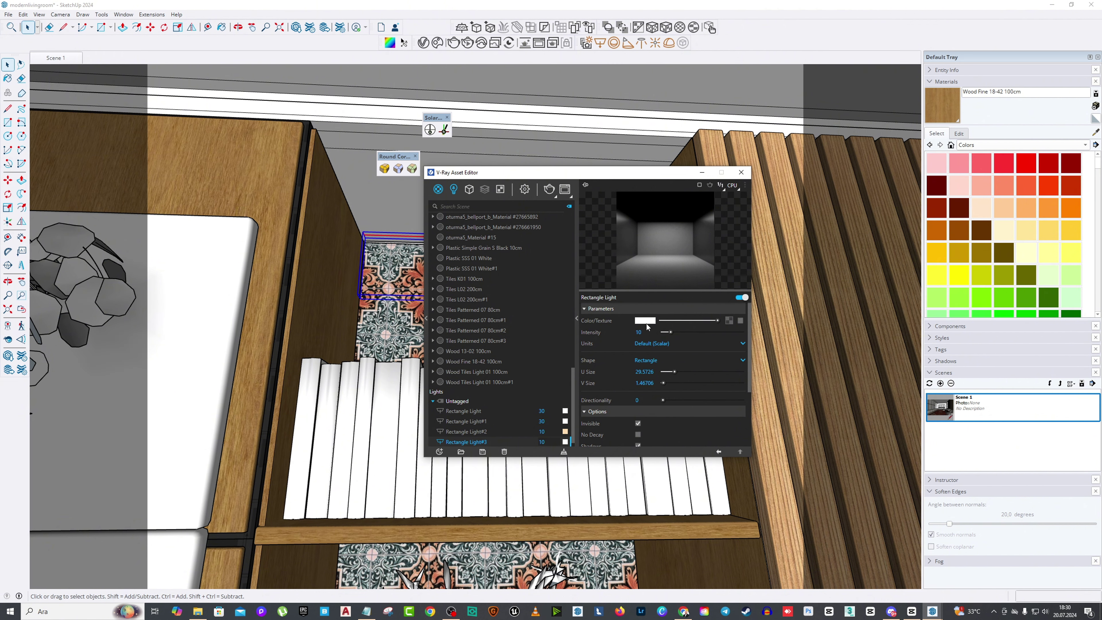
Step: Colour Rectangle Light#3 a warm orange at about 2690 K
left_click(646, 321)
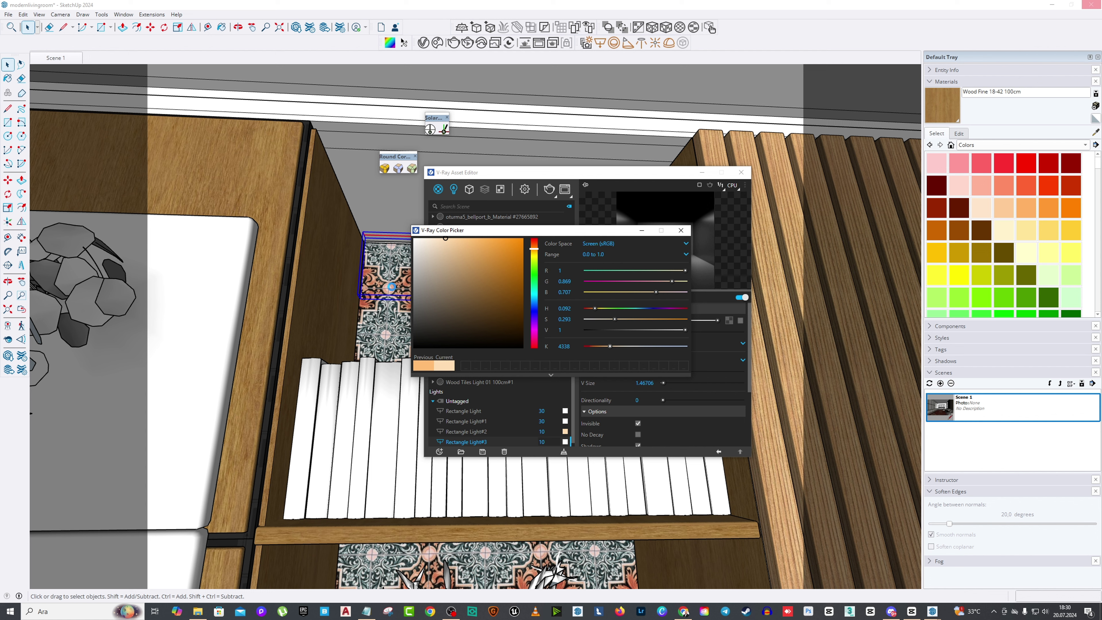
left_click(391, 286)
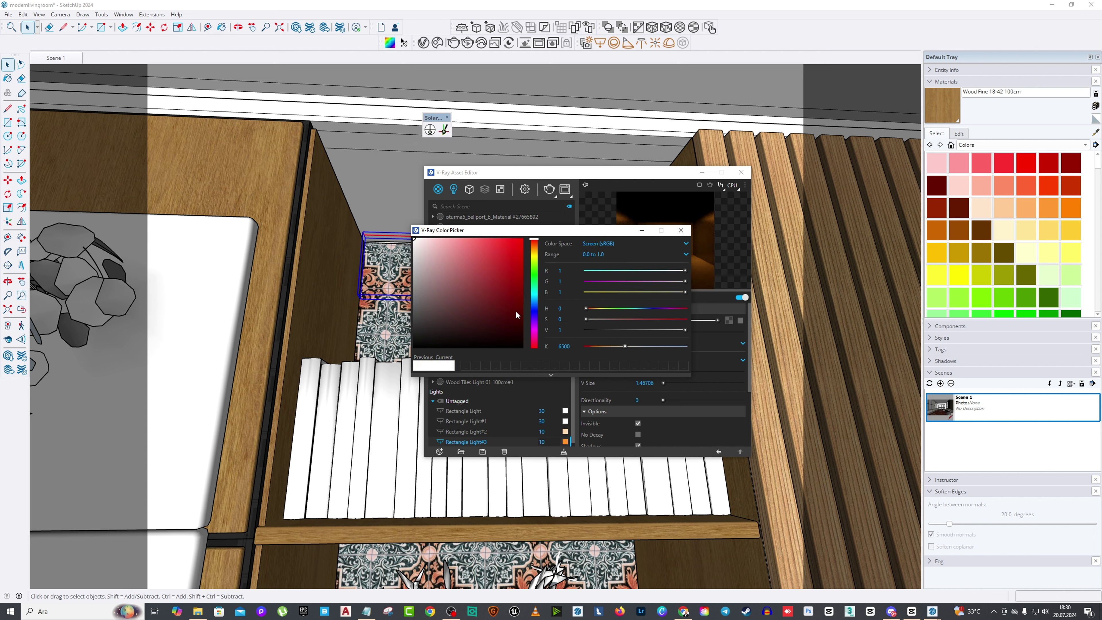
left_click_drag(625, 346, 595, 347)
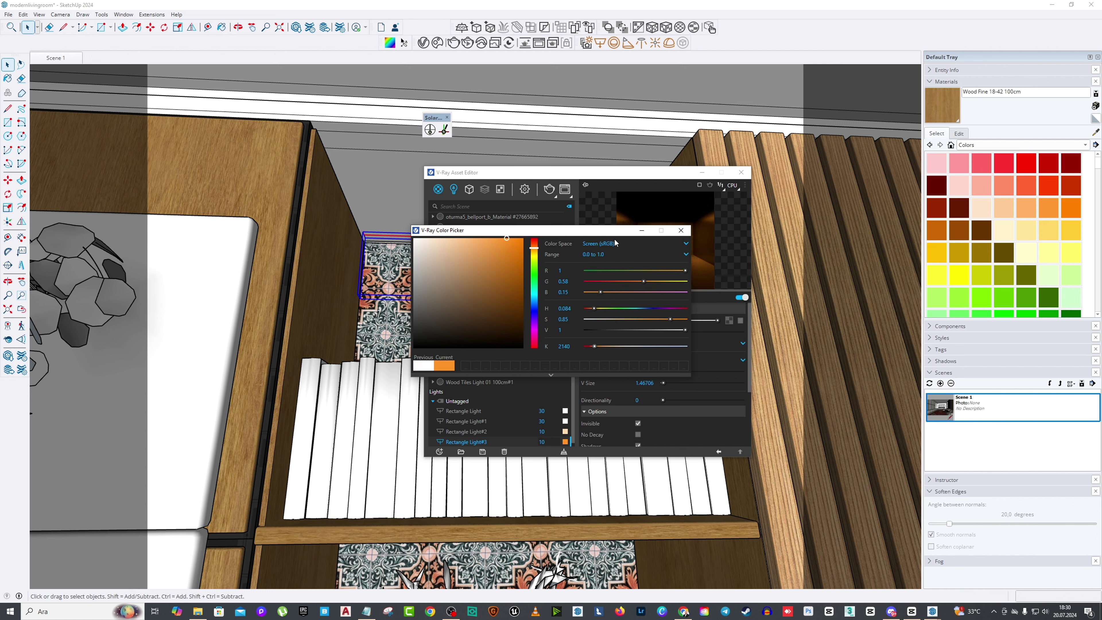
left_click_drag(608, 235, 493, 229)
left_click_drag(478, 342, 484, 345)
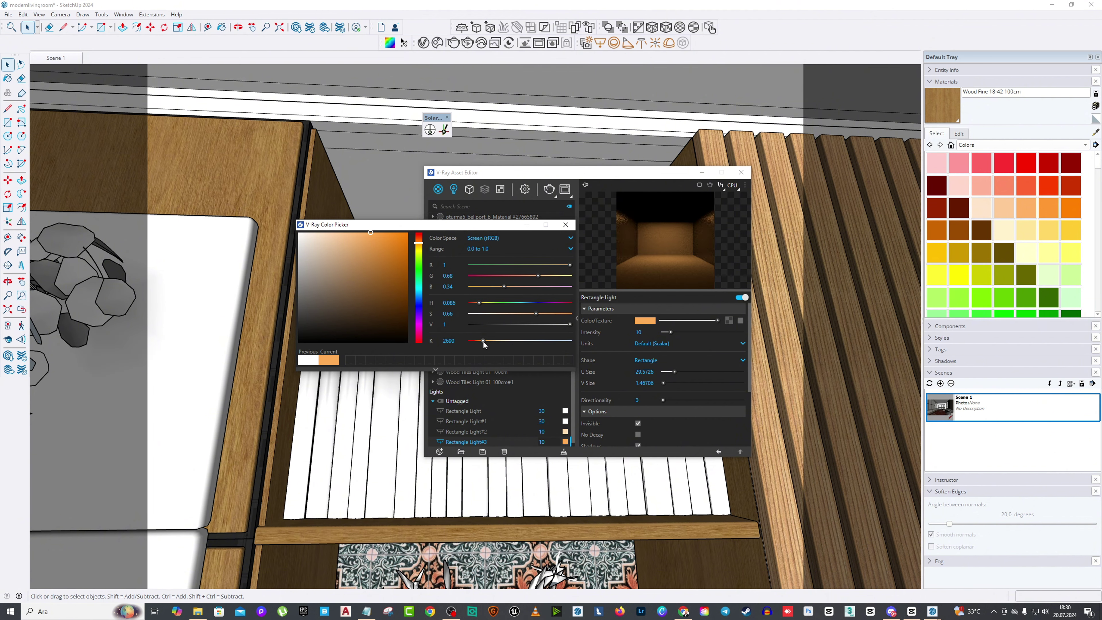
left_click(562, 227)
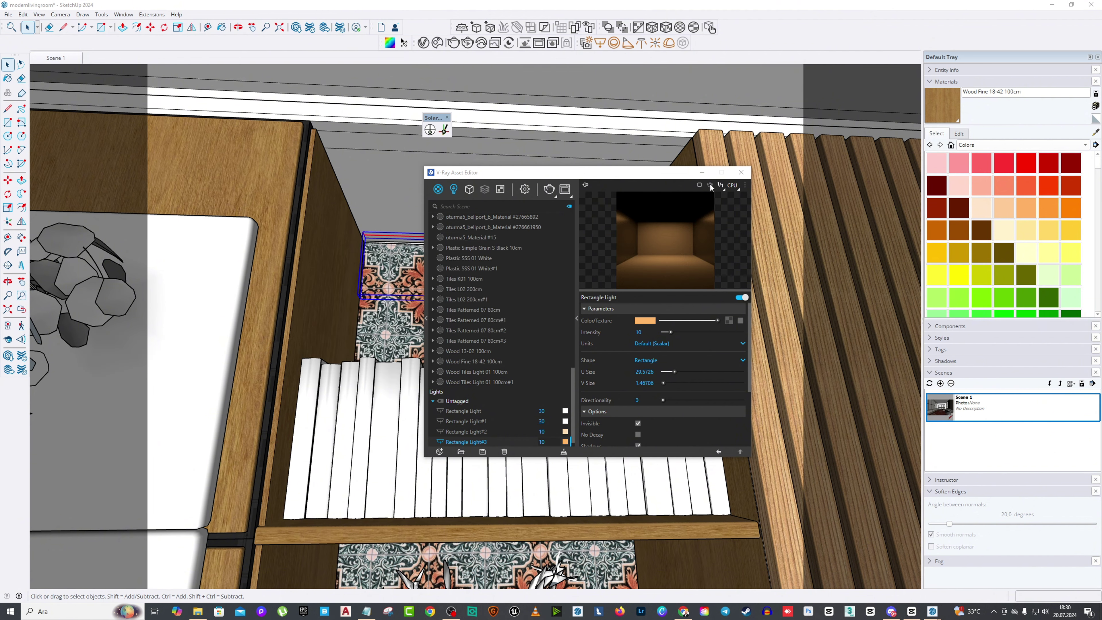
left_click(741, 173)
Step: Copy the warm strip light down under the shelf of the compartment with the tree
middle_click_drag(564, 209, 370, 226)
scroll(383, 208, "down", 2)
left_click(252, 27)
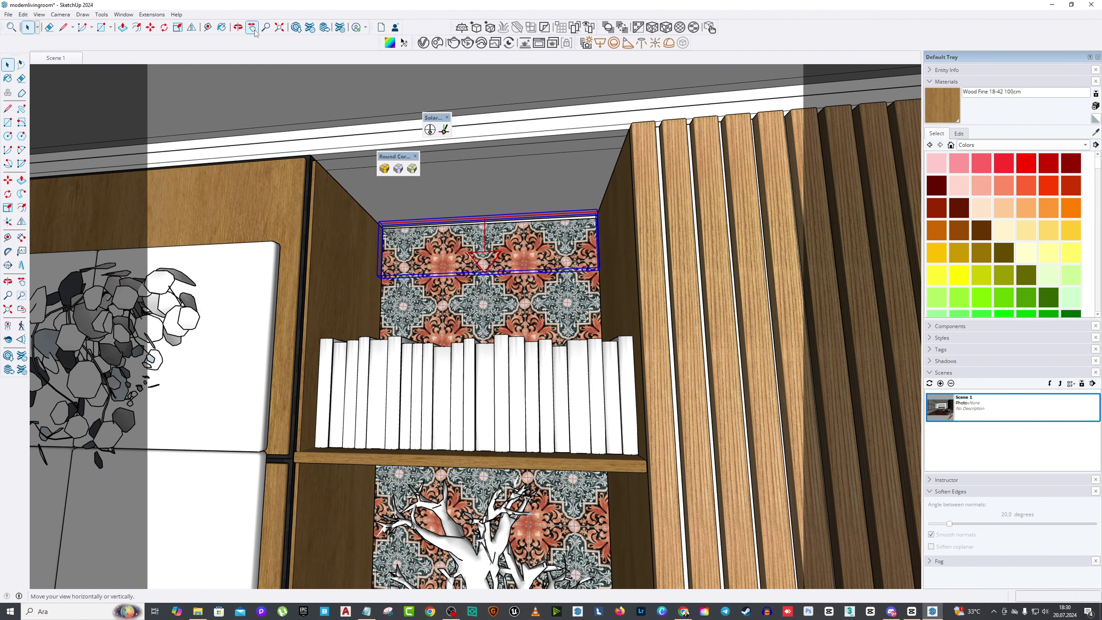
left_click_drag(477, 330, 476, 149)
key("space")
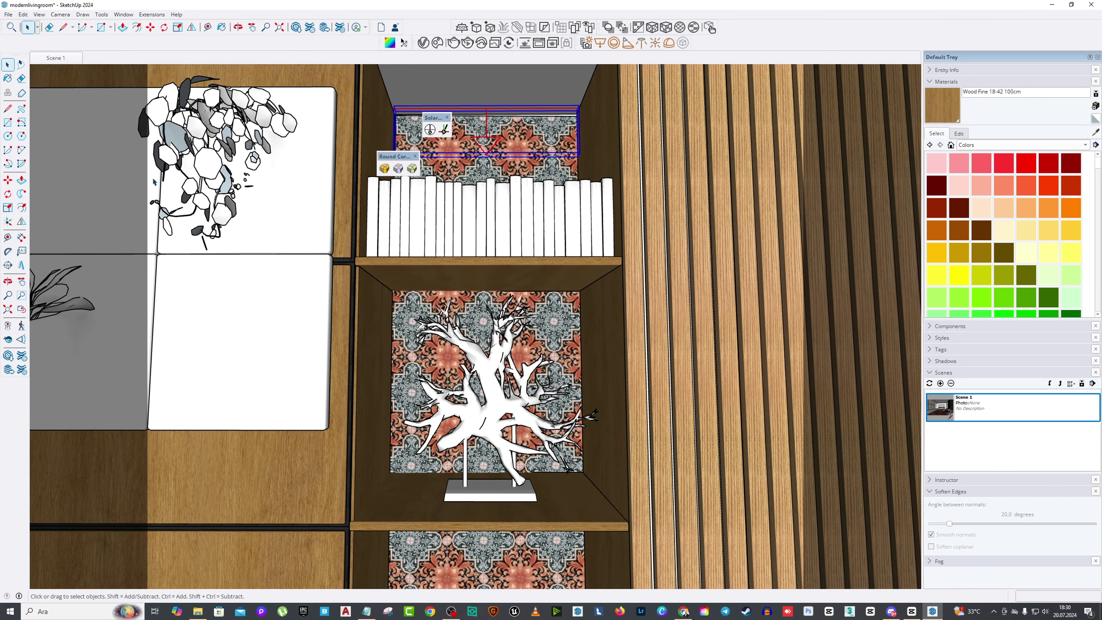
left_click(8, 180)
middle_click_drag(451, 271, 559, 240)
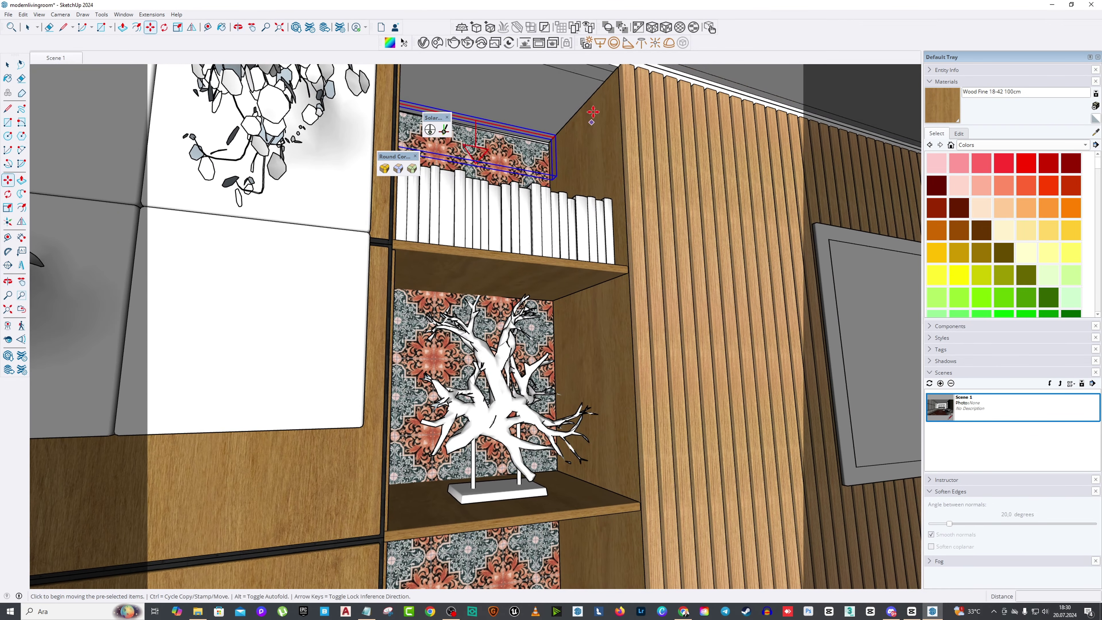
key("ctrl")
left_click(593, 112)
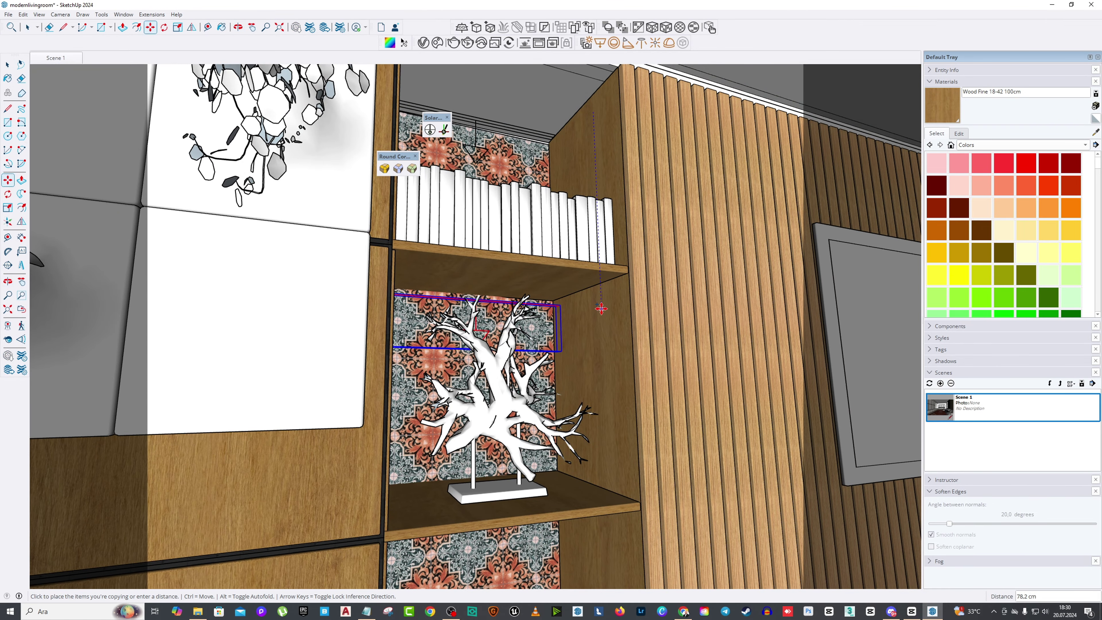
key("h")
left_click_drag(601, 308, 511, 182)
right_click(514, 183)
left_click(519, 188)
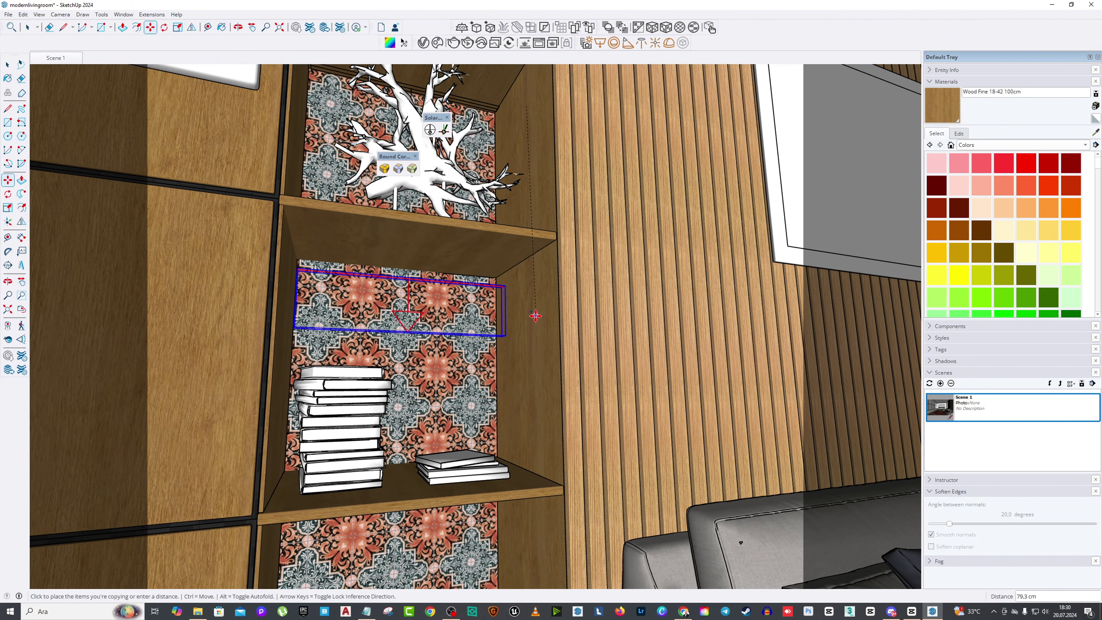
left_click(527, 283)
Step: Place a second copy under the shelf of the compartment with the boxes
key("ctrl")
left_click(526, 281)
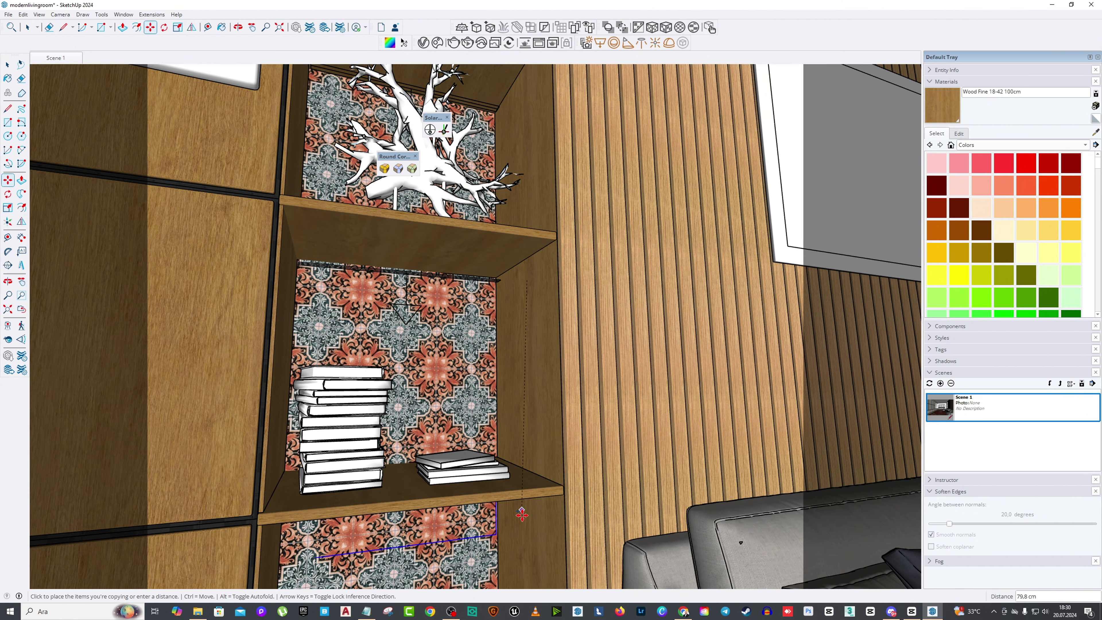
key("h")
left_click_drag(522, 514, 460, 156)
right_click(460, 155)
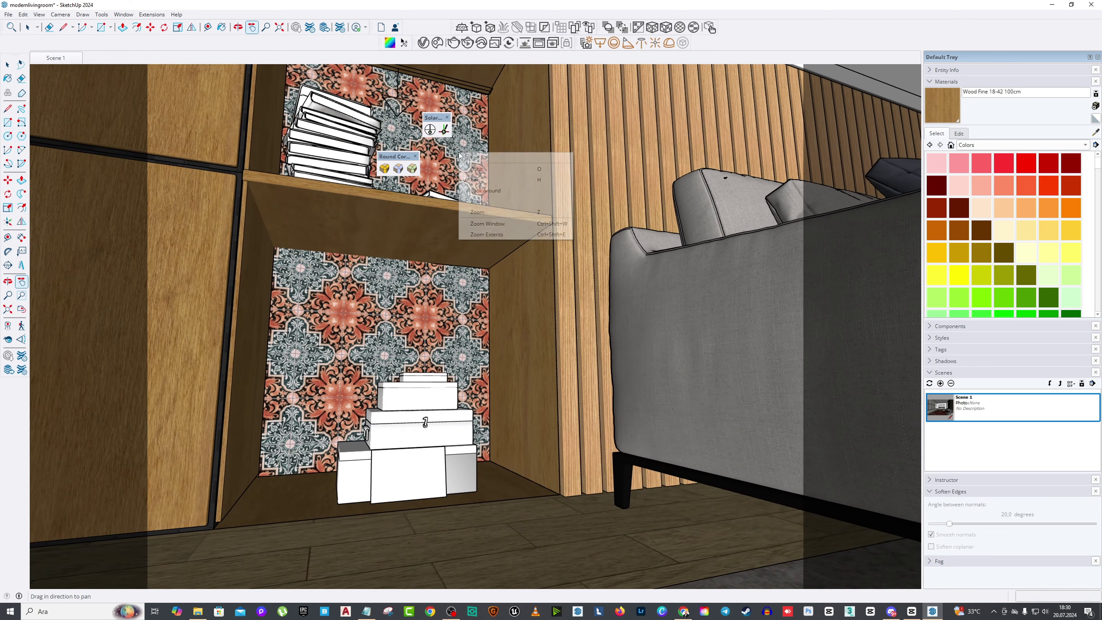
left_click(476, 168)
right_click(512, 259)
left_click(519, 266)
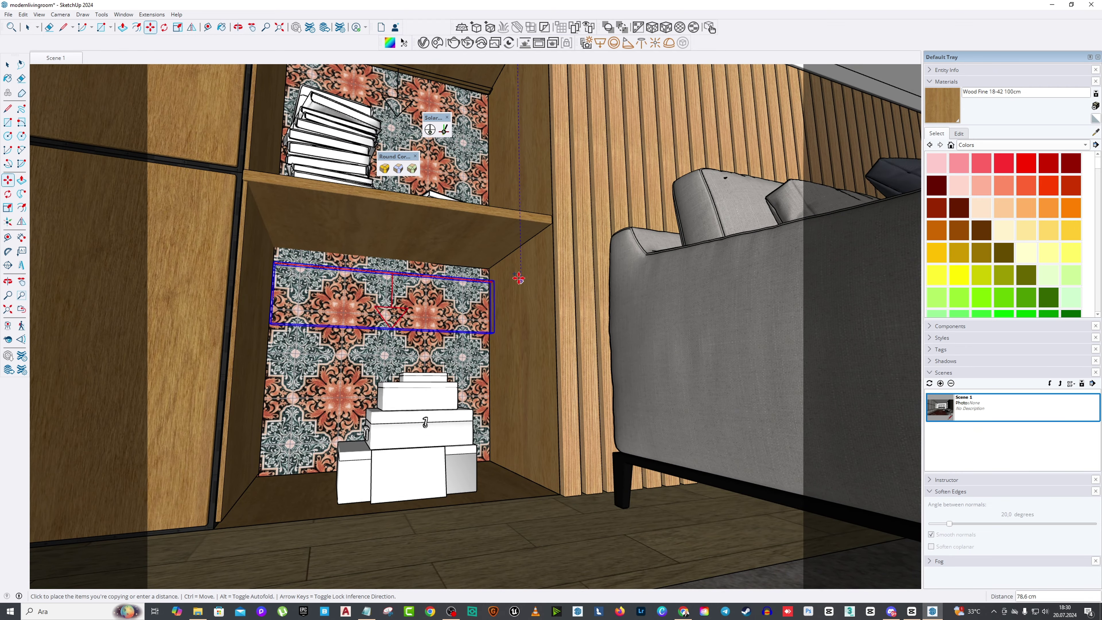
left_click(519, 273)
Step: Orbit up along the slatted wall and out to view the building exterior
middle_click_drag(519, 273, 413, 393)
scroll(413, 393, "down", 1)
middle_click_drag(353, 410, 304, 416)
middle_click_drag(456, 329, 274, 364)
left_click(251, 27)
left_click_drag(283, 197, 356, 253)
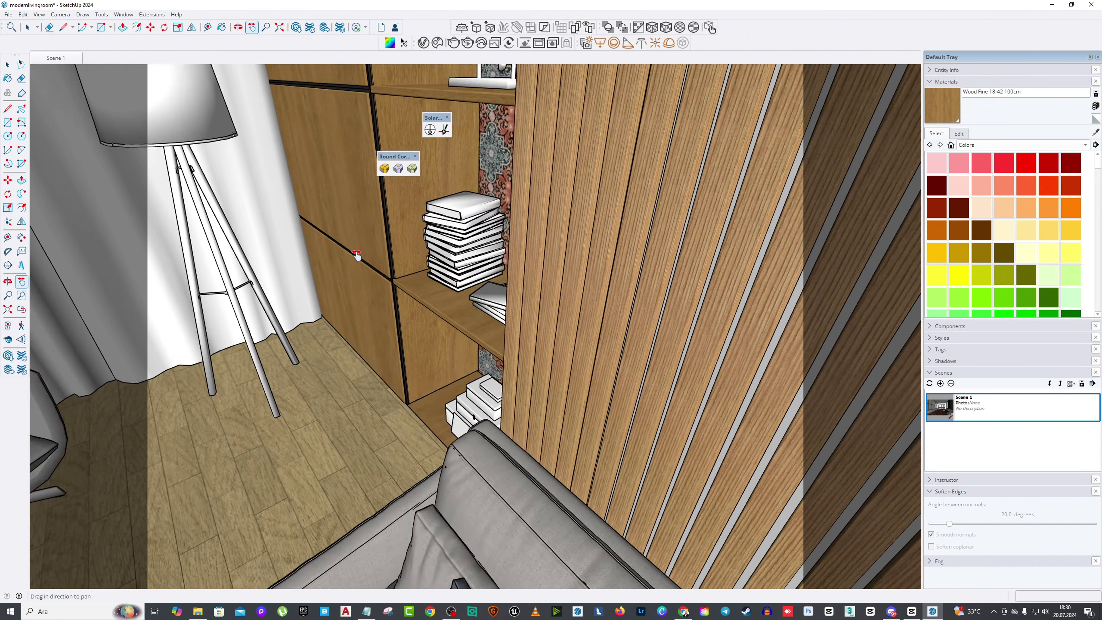
scroll(356, 256, "down", 5)
middle_click_drag(357, 256, 411, 222)
scroll(411, 222, "down", 3)
scroll(410, 224, "down", 10)
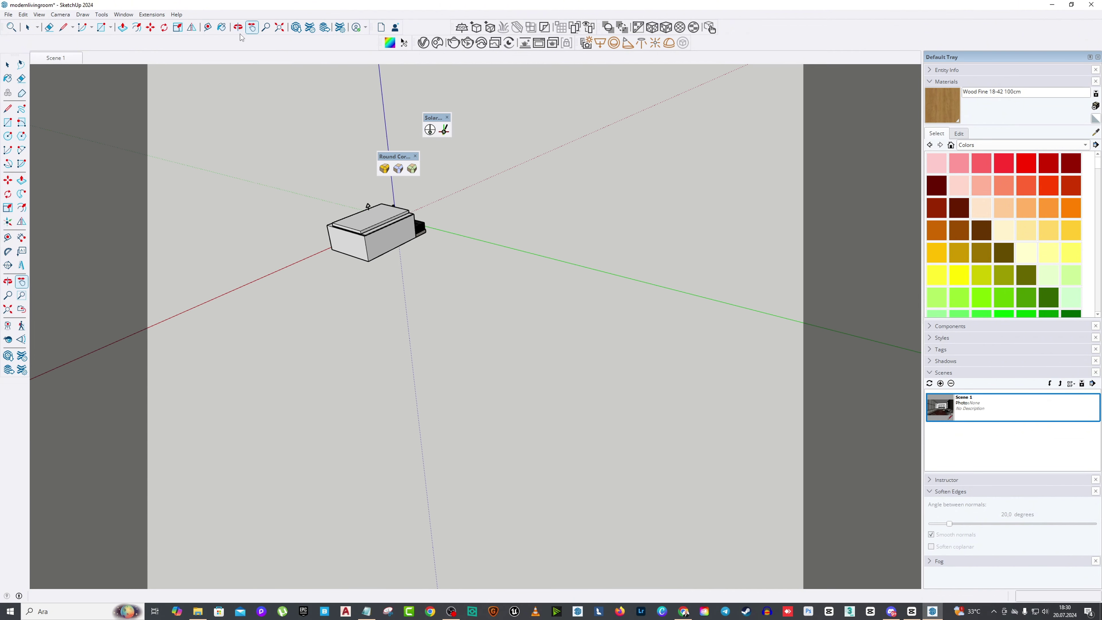
Step: Switch to the Scene 1 view and unhide all geometry, including the living-room reference image
left_click(65, 59)
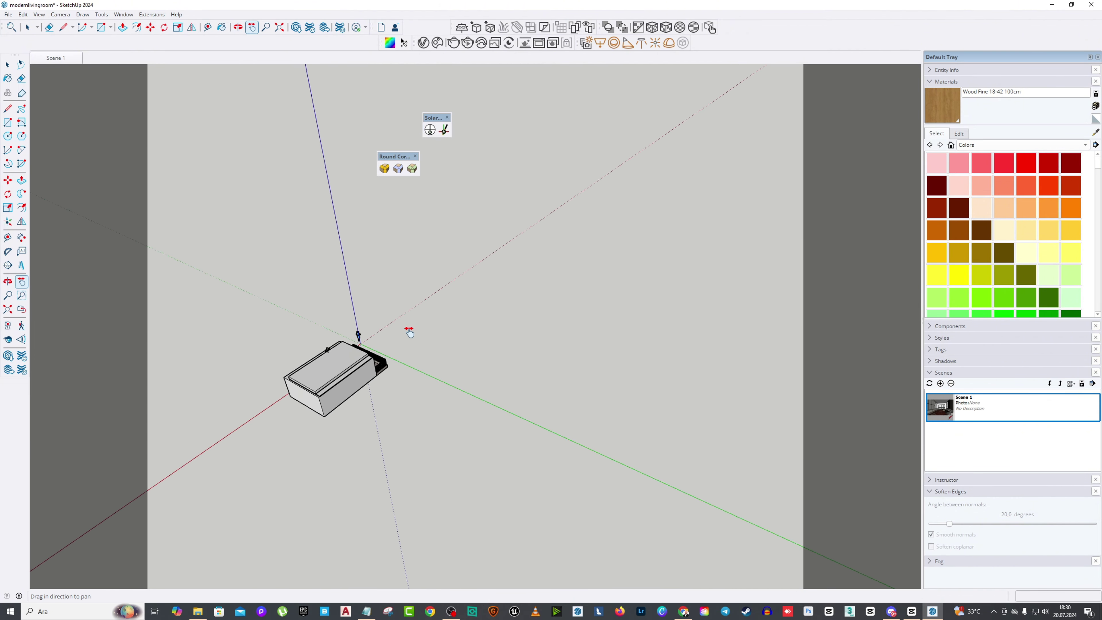
left_click(24, 16)
mouse_move(54, 159)
left_click(158, 179)
Step: Navigate inside the room to the ceiling edge beside the slatted wall and bookshelf
scroll(457, 384, "up", 2)
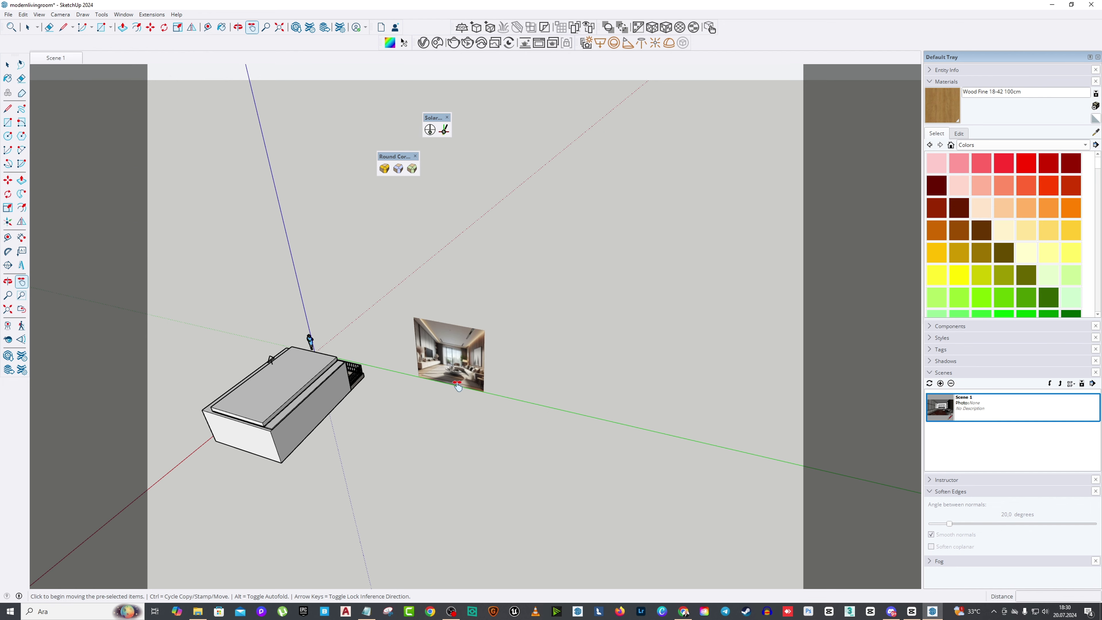
scroll(463, 360, "up", 6)
middle_click_drag(479, 347, 510, 312)
scroll(510, 312, "down", 1)
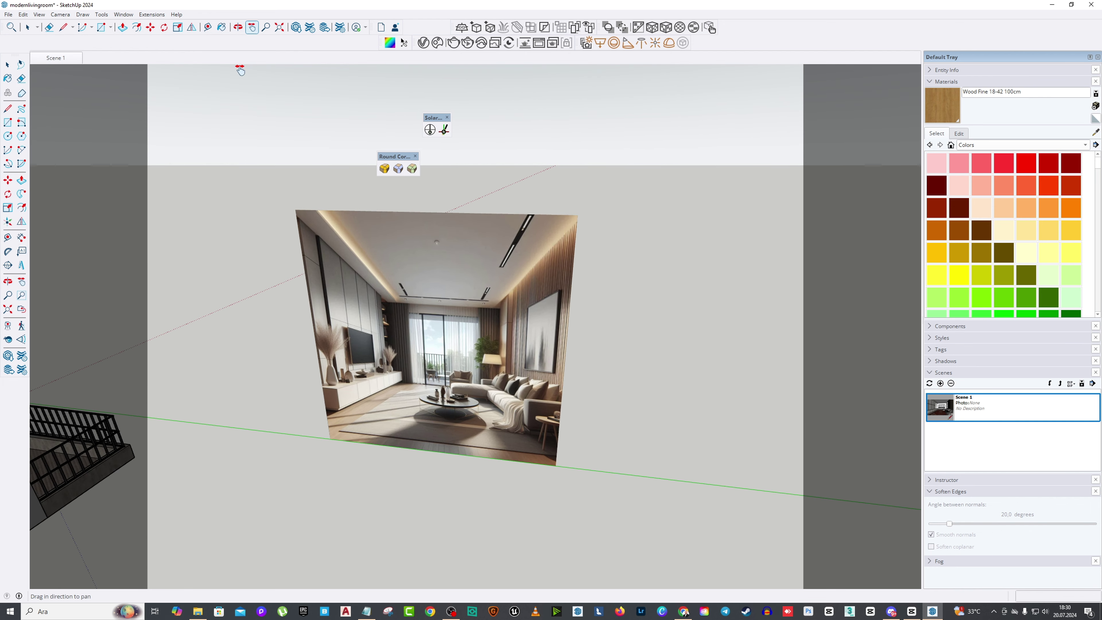
middle_click_drag(206, 360, 423, 263, "shift")
scroll(261, 391, "up", 3)
middle_click_drag(477, 296, 384, 235)
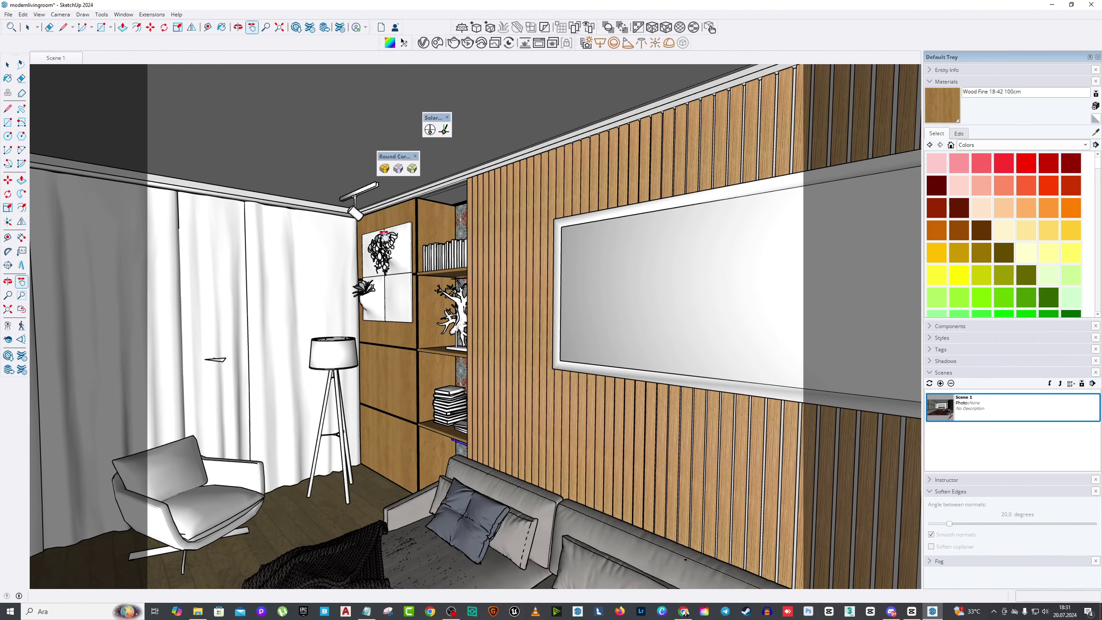
left_click_drag(516, 191, 369, 311)
middle_click_drag(401, 226, 310, 270)
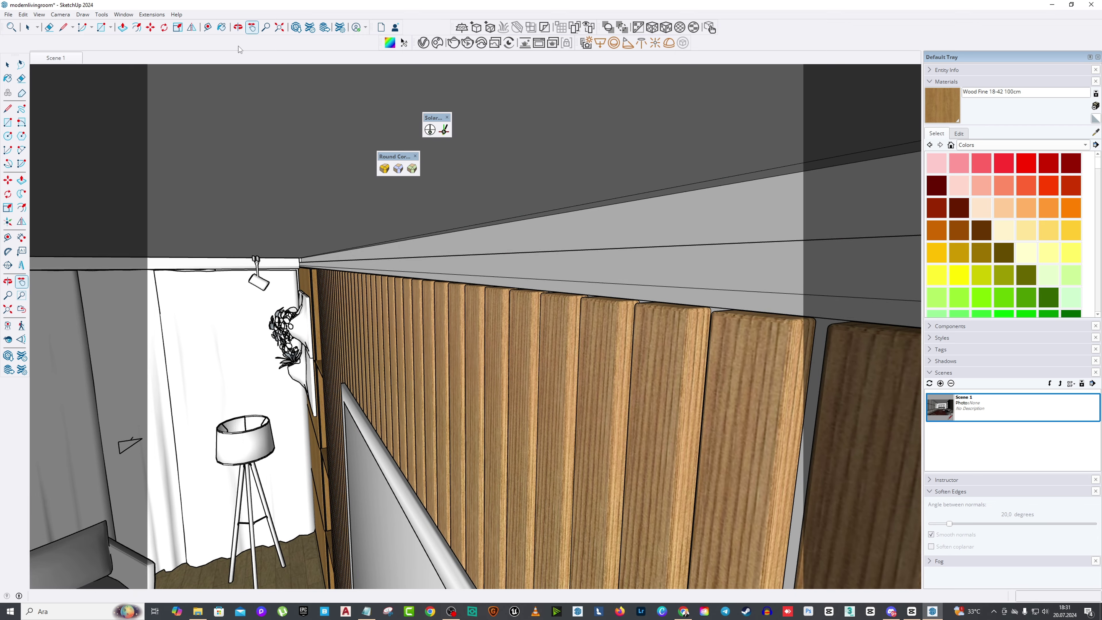
left_click_drag(249, 219, 621, 193)
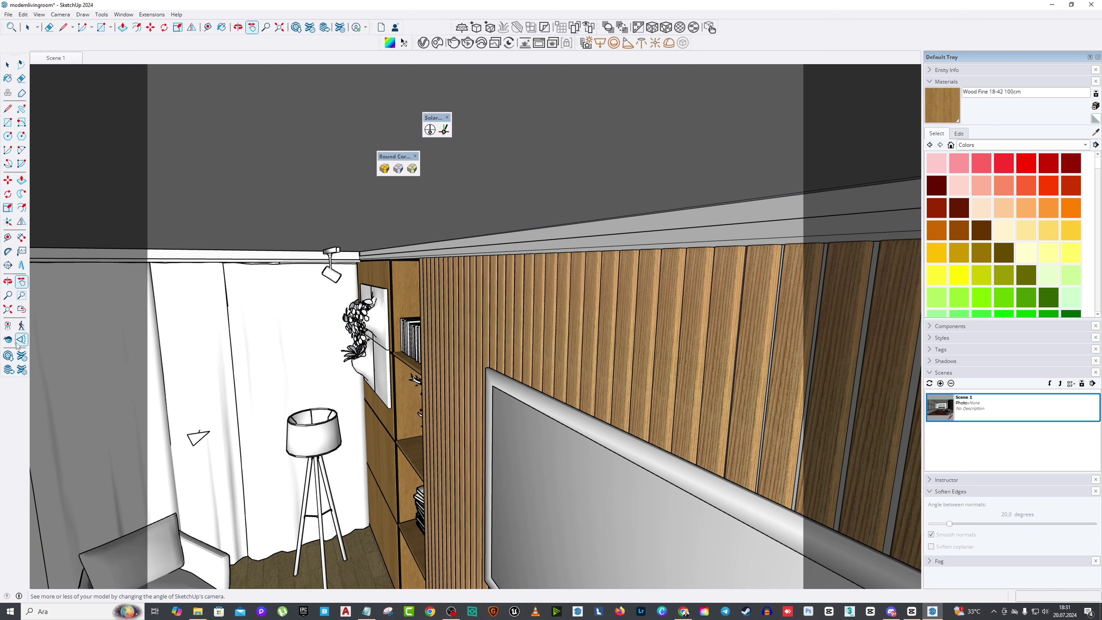
middle_click_drag(182, 230, 313, 261)
left_click_drag(313, 260, 491, 293)
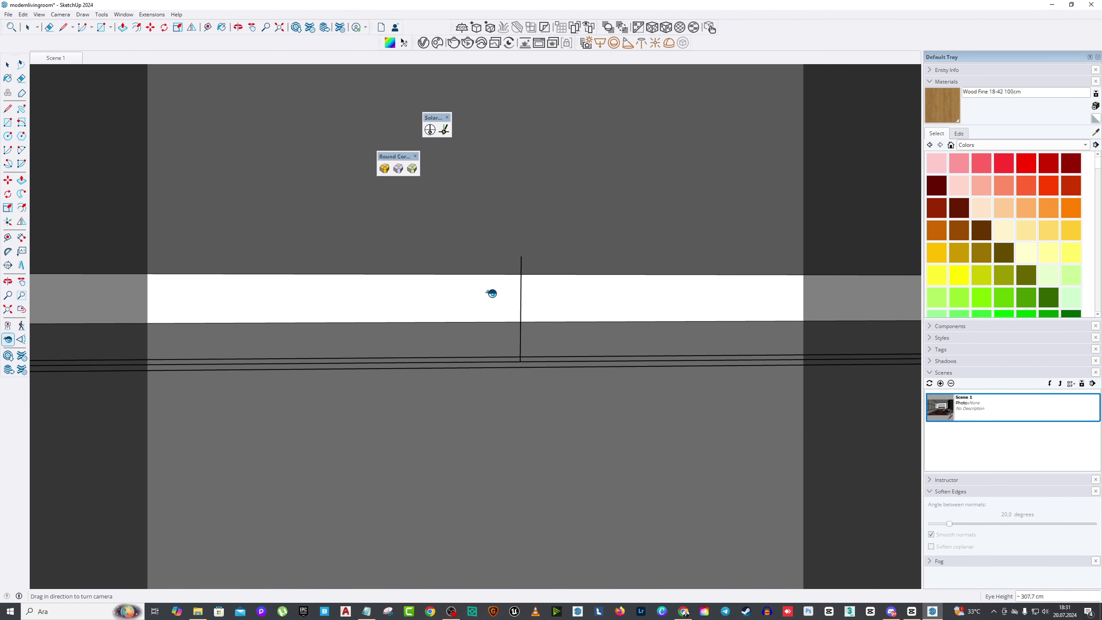
middle_click_drag(492, 294, 556, 298)
Step: Select the ceiling-edge rectangle light and nudge it by 0.2 cm
left_click(8, 65)
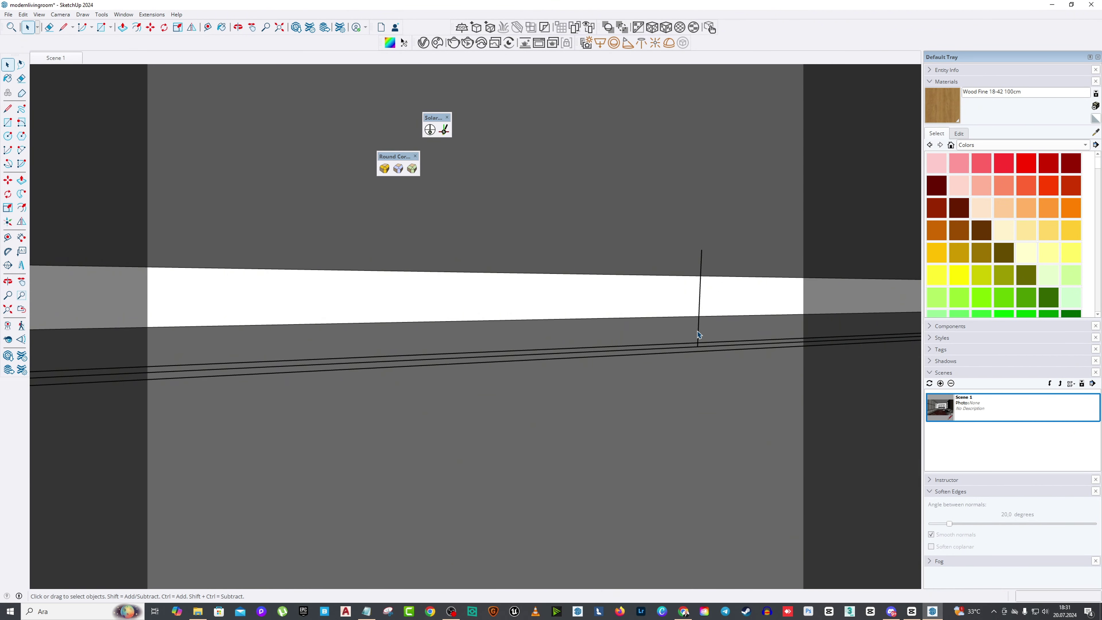
left_click(699, 334)
left_click(8, 180)
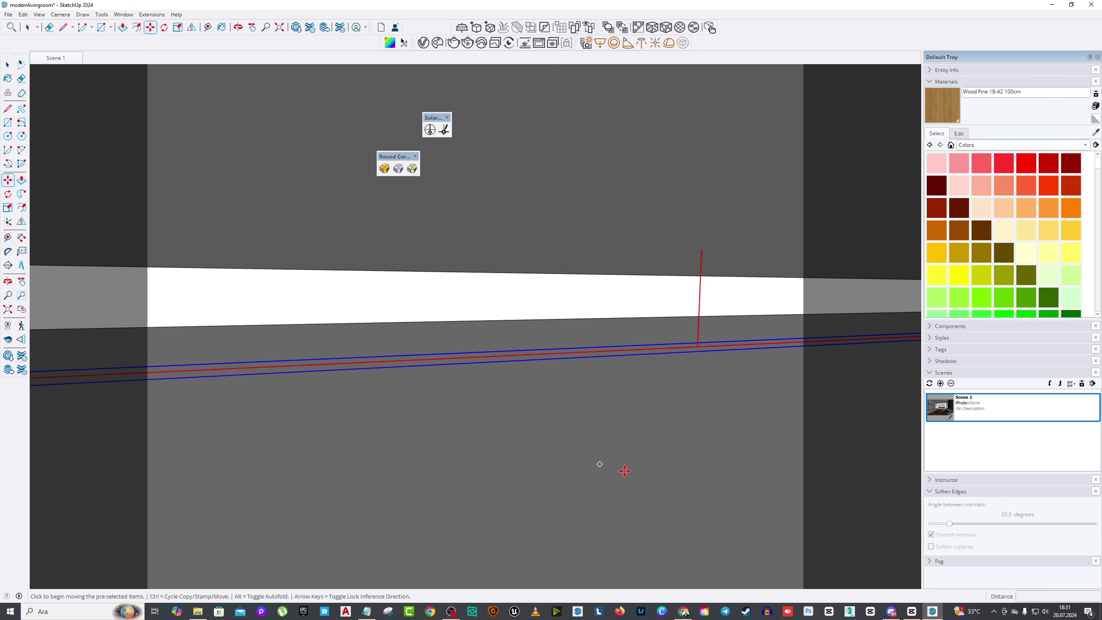
left_click(614, 446)
middle_click_drag(615, 432, 866, 349)
Step: In the V-Ray Asset Editor, set the light's V Size to 5
left_click(423, 42)
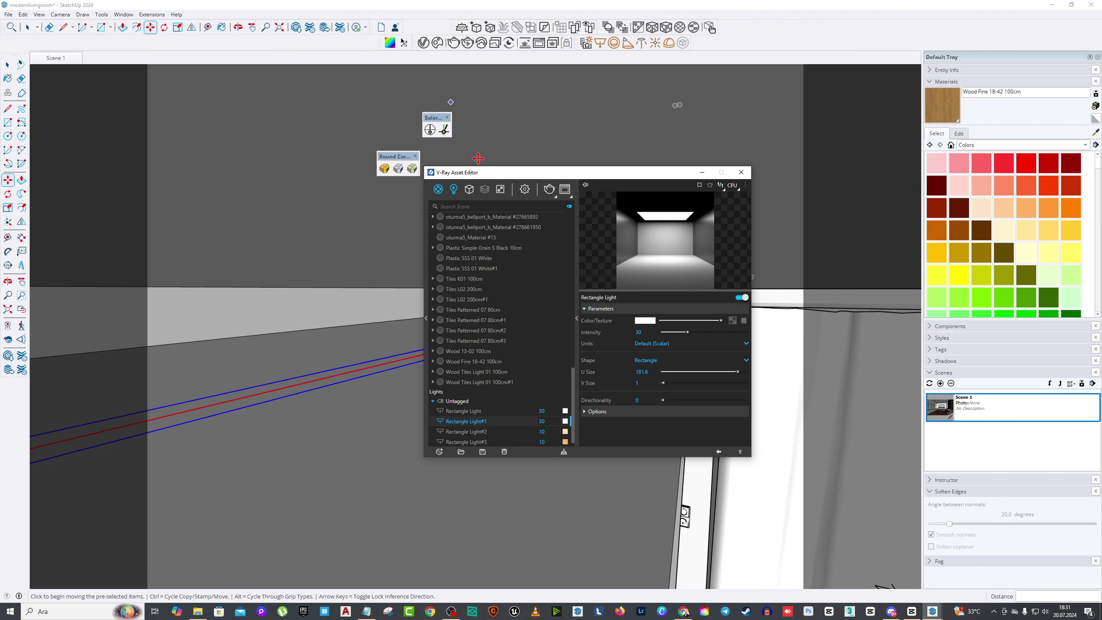
left_click_drag(616, 179, 724, 181)
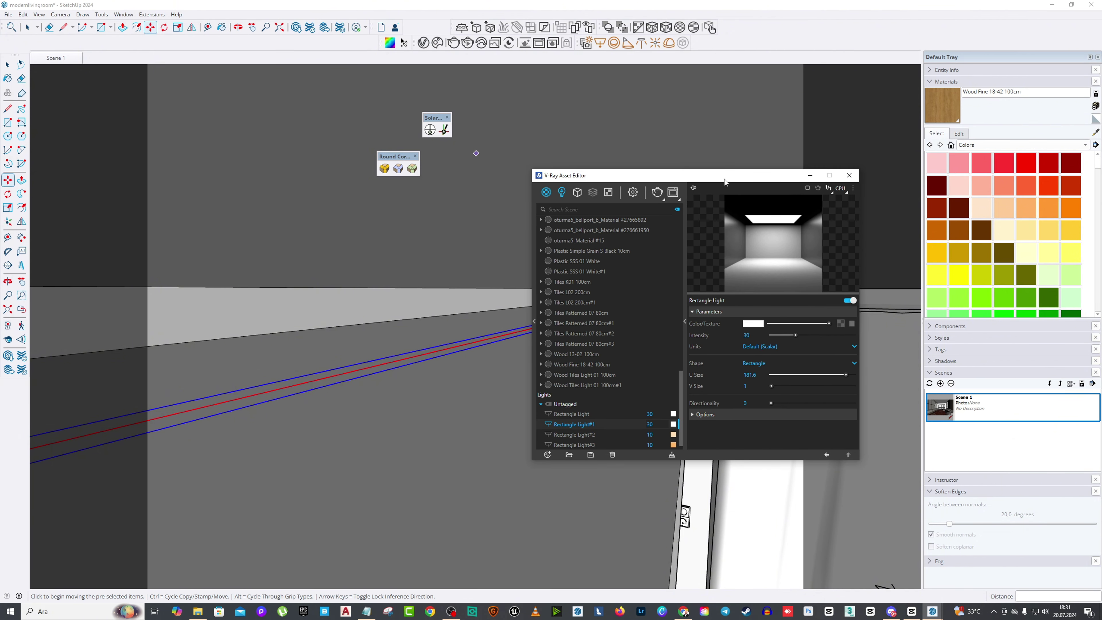
mouse_move(771, 386)
left_mouse_down()
mouse_move(785, 388)
mouse_move(763, 387)
left_mouse_up()
left_click_drag(659, 177, 706, 237)
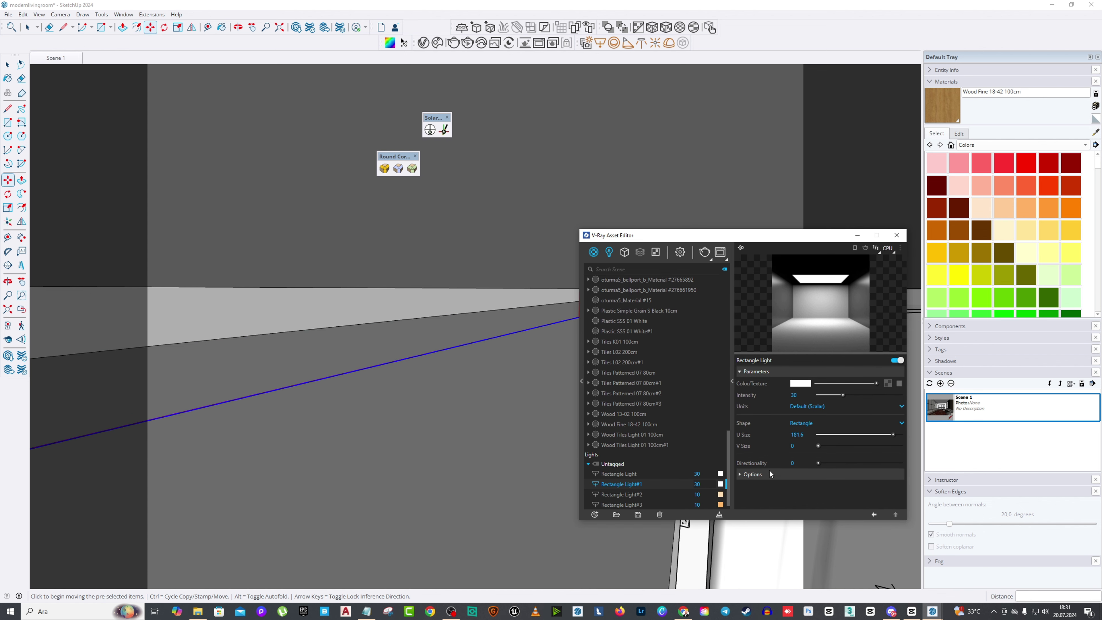
type("5")
key("Return")
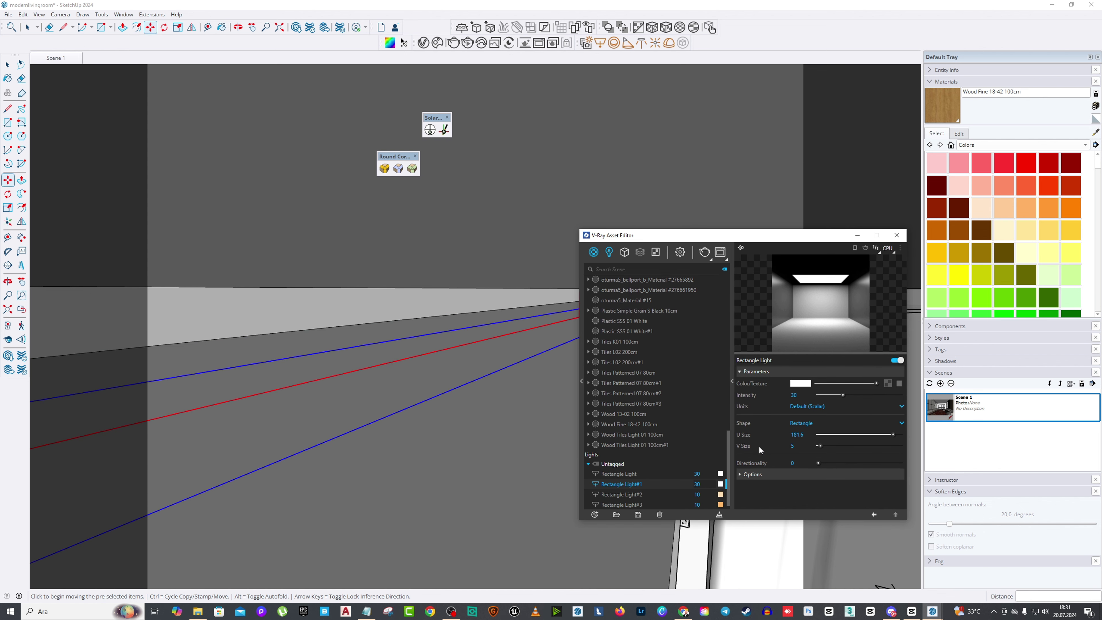
left_click_drag(756, 240, 561, 236)
Step: Hide the light settings and attempt a Ctrl copy of the light, then cancel it
left_click(669, 227)
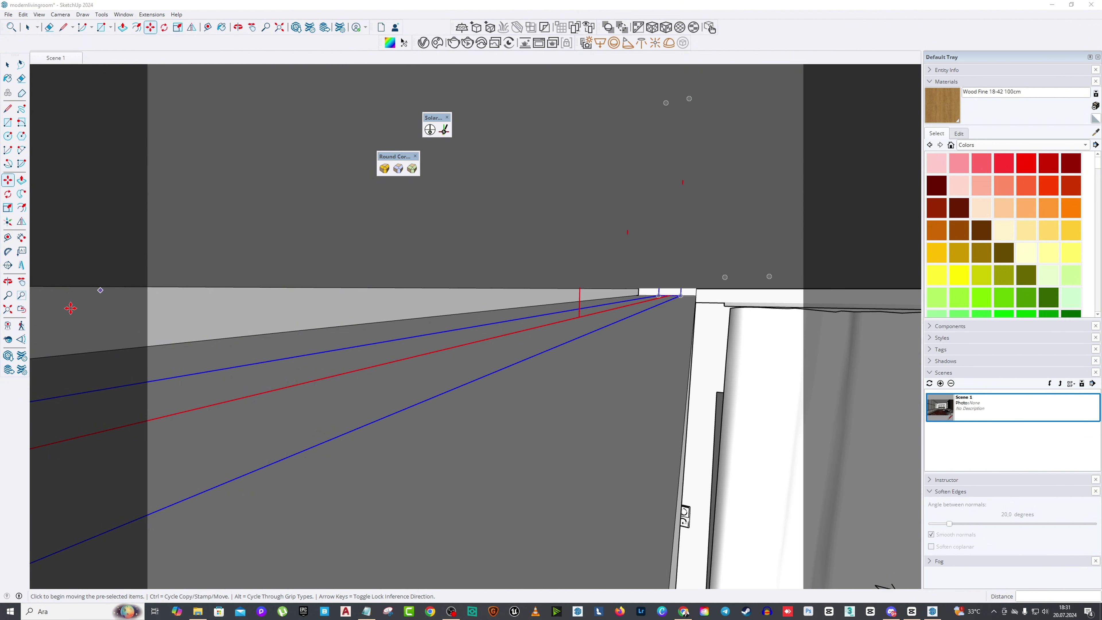
mouse_move(490, 321)
middle_mouse_down()
mouse_move(282, 310)
mouse_move(525, 313)
mouse_move(597, 339)
mouse_move(586, 342)
mouse_move(575, 324)
middle_mouse_up()
key("ctrl")
left_click(574, 334)
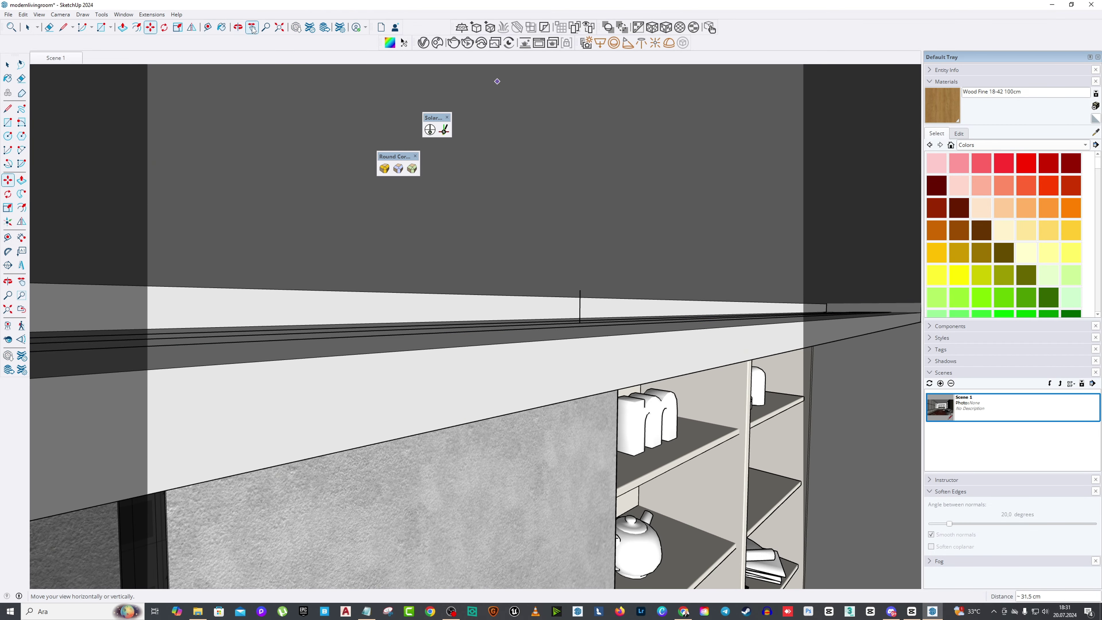
middle_click_drag(495, 81, 443, 323)
right_click(299, 329)
left_click(314, 333)
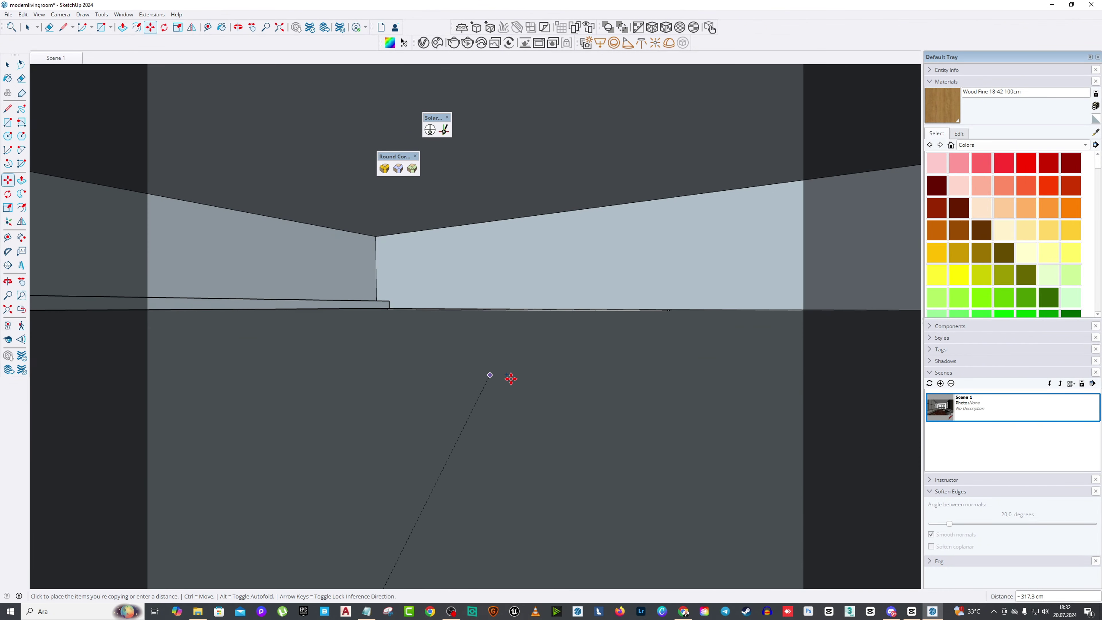
middle_click_drag(225, 327, 464, 291)
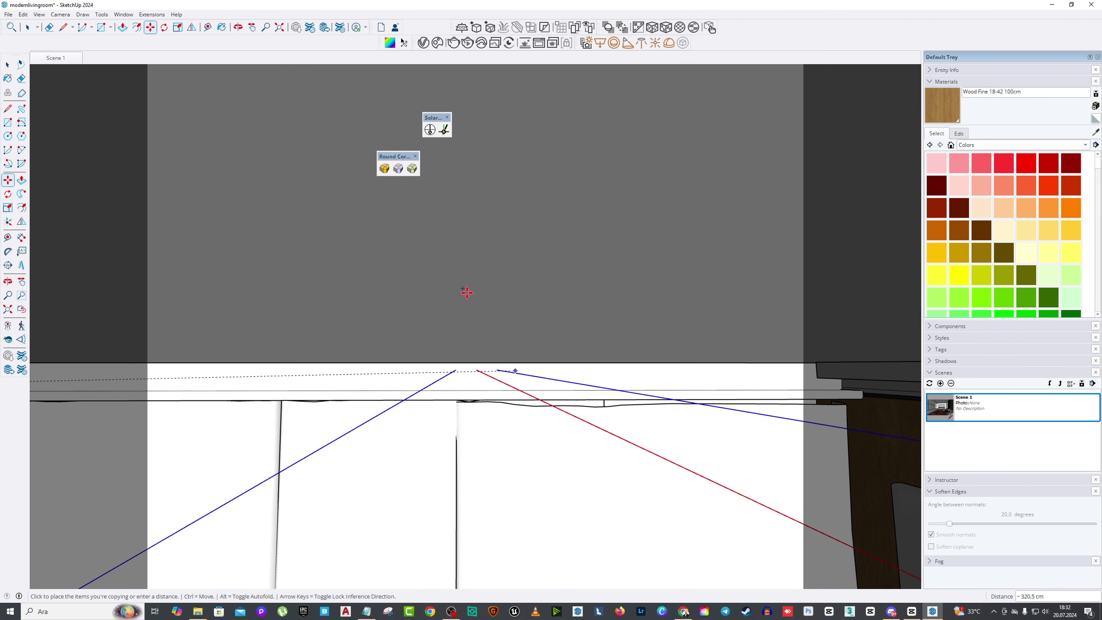
left_click(252, 27)
Step: Move the strip light so it runs along the ceiling edge in the corner
middle_click_drag(238, 209, 389, 360)
key("o")
left_click_drag(389, 362, 263, 439)
right_click(371, 359)
left_click(385, 365)
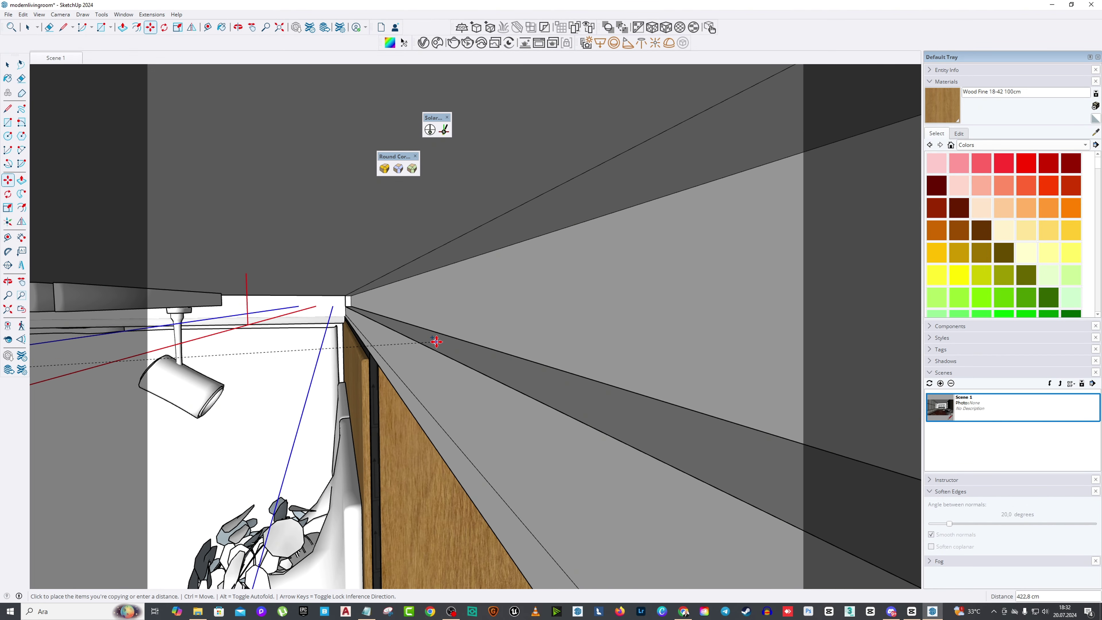
left_click(253, 324)
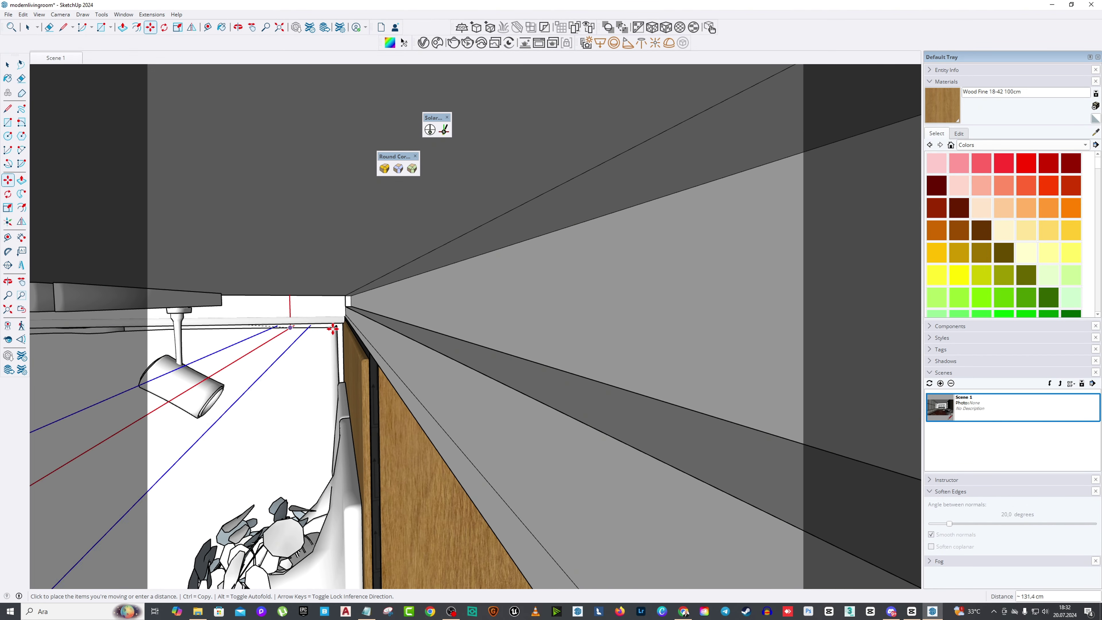
left_click(384, 322)
Step: Check the strip's placement above the tiles, books and slats, then reopen its V-Ray settings
scroll(300, 369, "down", 2)
middle_click_drag(300, 369, 423, 297)
scroll(421, 297, "down", 5)
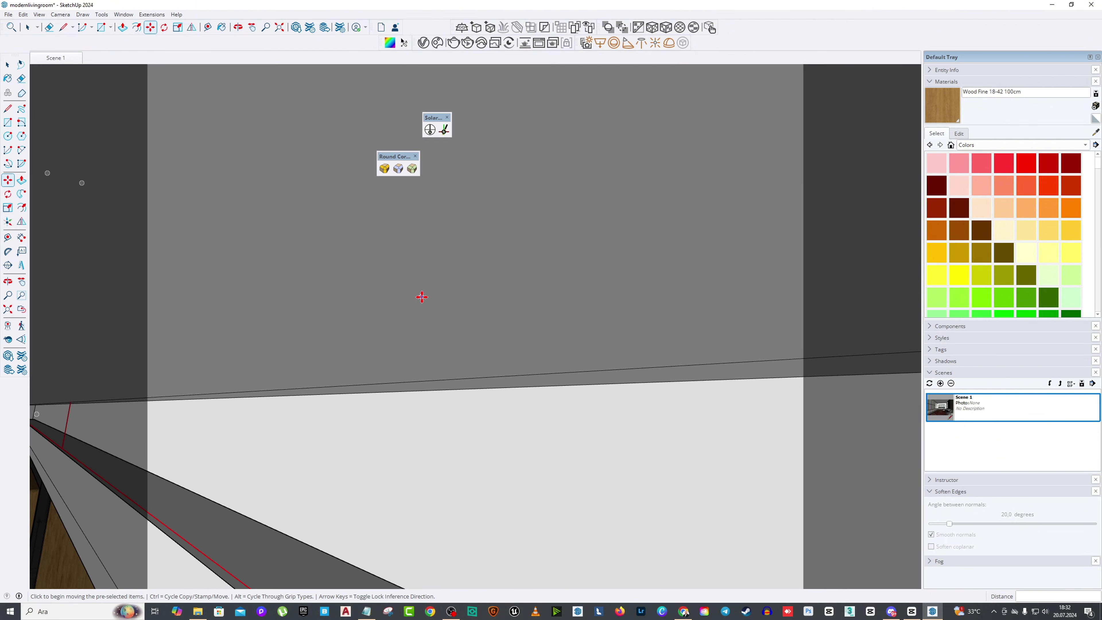
scroll(394, 329, "down", 8)
middle_click_drag(278, 374, 458, 376)
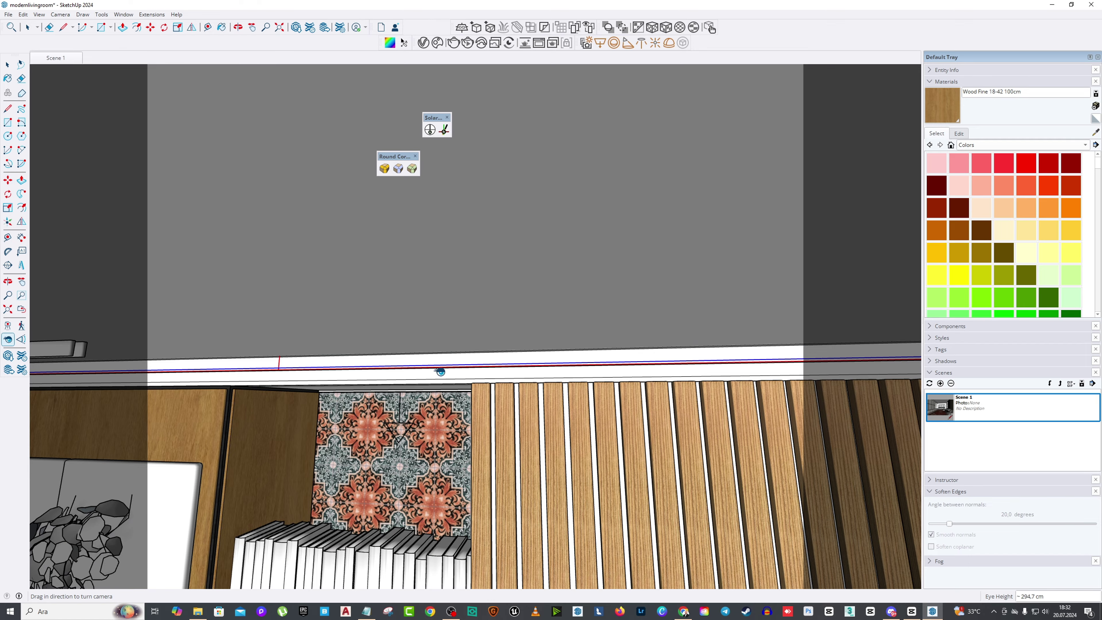
left_click_drag(440, 372, 359, 331)
mouse_move(522, 356)
middle_mouse_down()
mouse_move(522, 324)
mouse_move(527, 376)
middle_mouse_up()
left_click(423, 43)
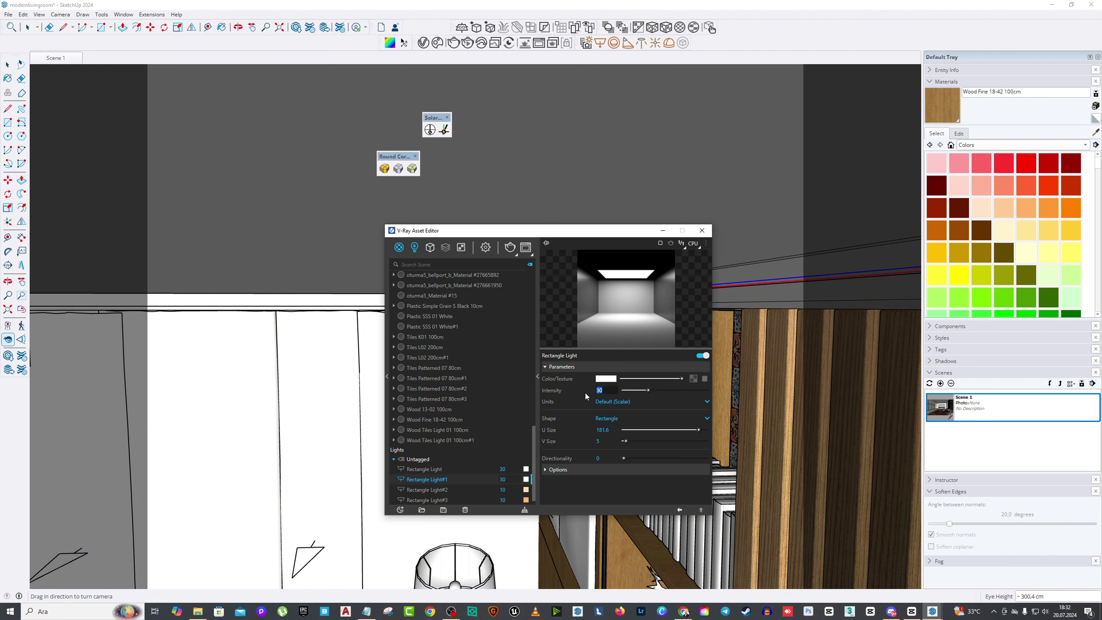
Step: Give the strip light intensity 15 and a warm 3056 K orange colour
type("15")
key("Return")
left_click(608, 379)
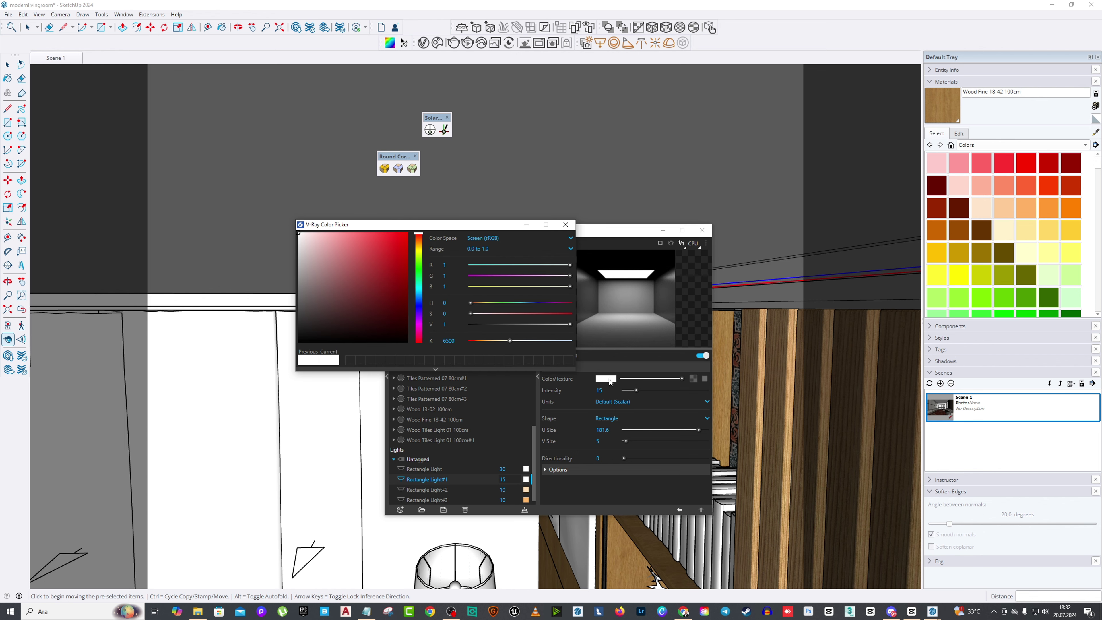
left_click(574, 496)
left_click(593, 469)
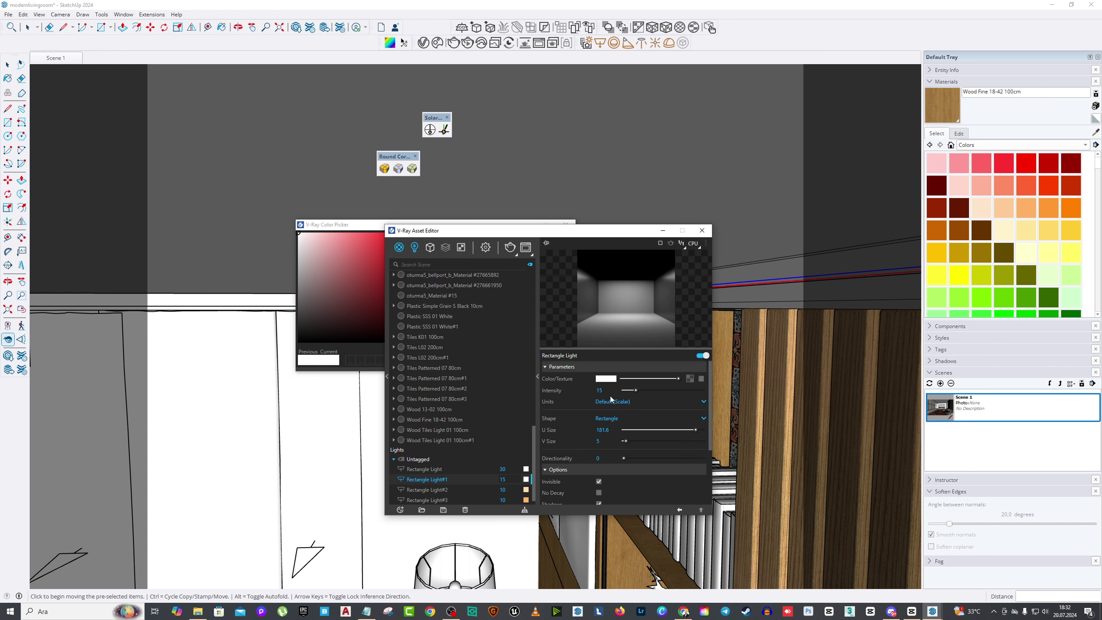
left_click(609, 380)
left_click(486, 341)
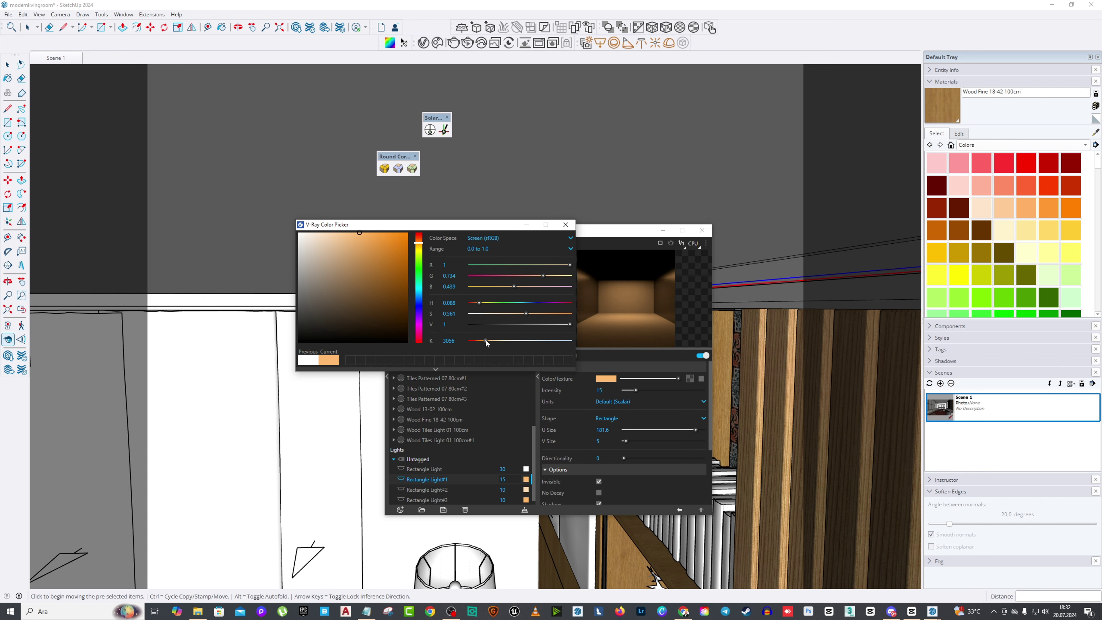
left_click(565, 224)
Step: Close the light settings and return to the Scene 1 view
left_click(702, 231)
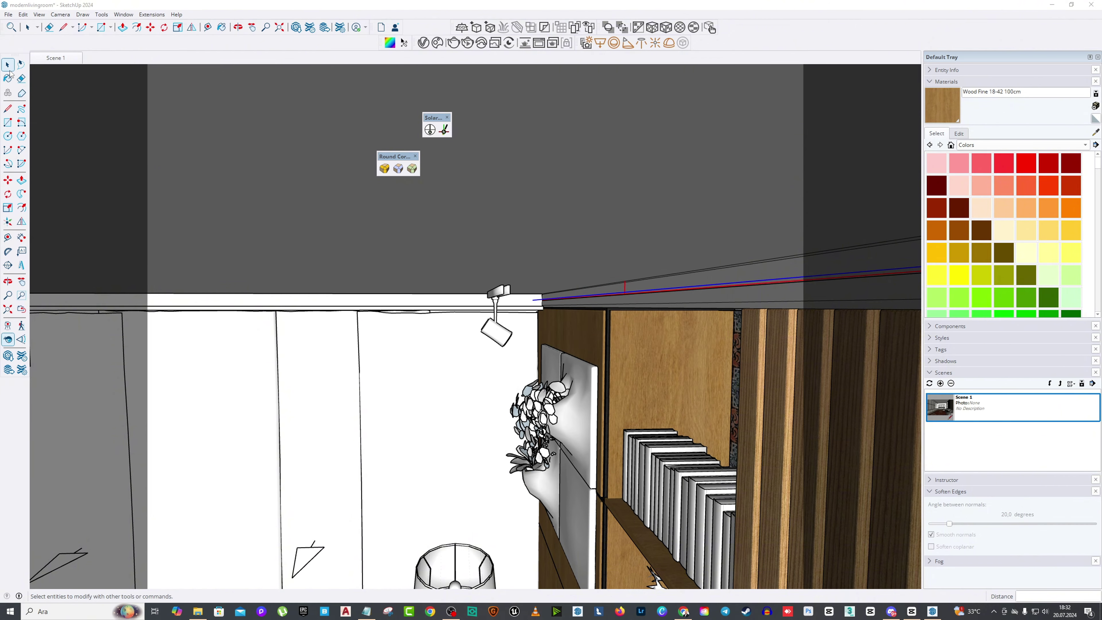
key("space")
left_click(48, 62)
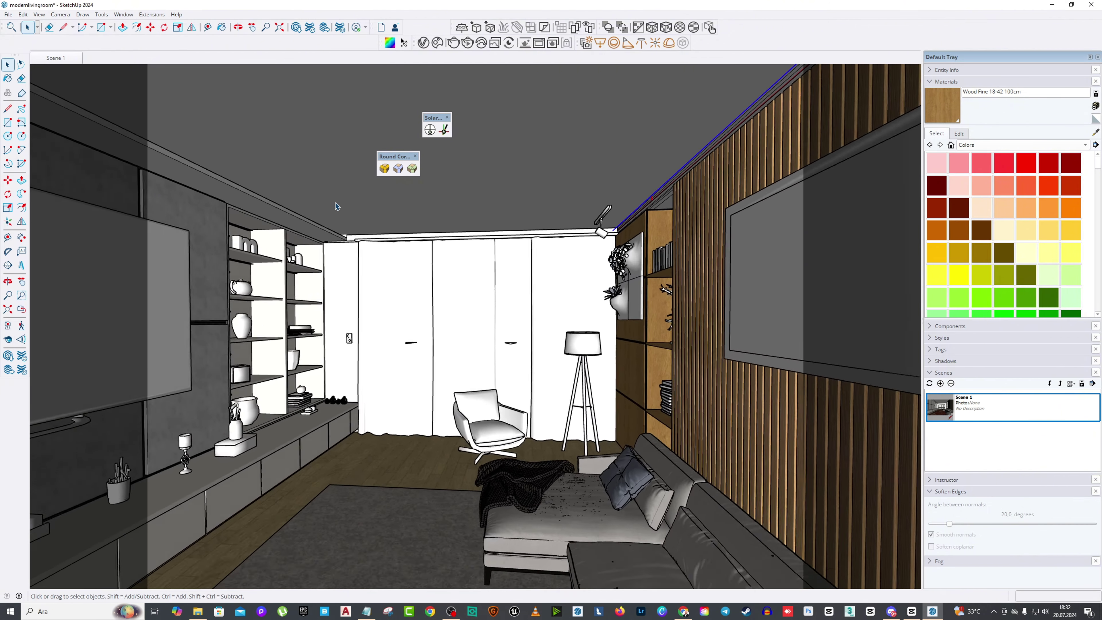
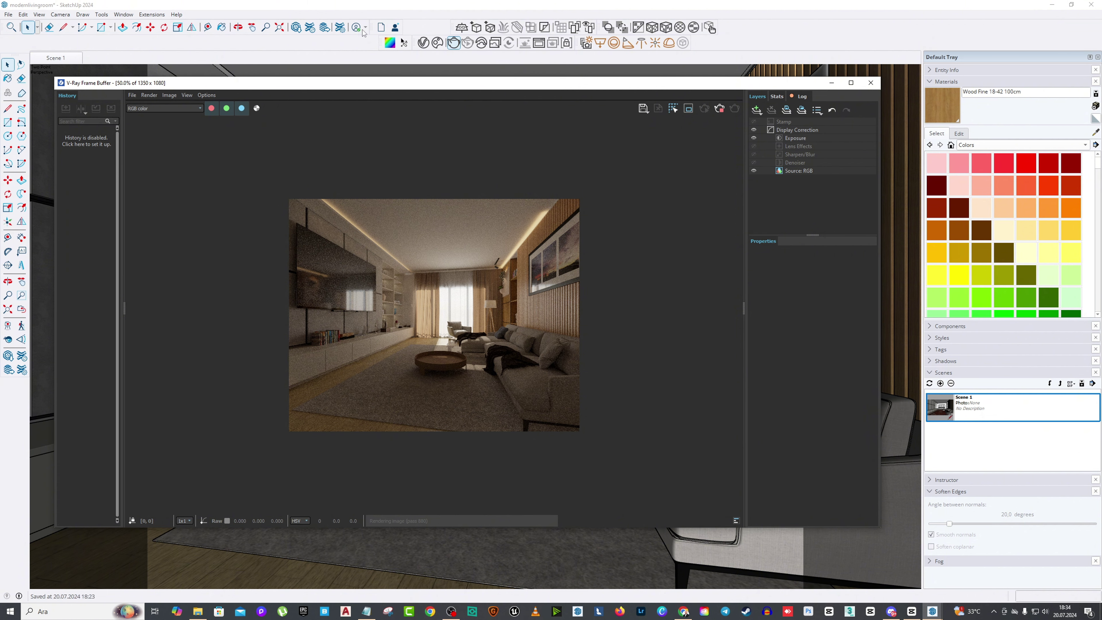
Step: Enlarge the V-Ray Frame Buffer to full screen, zoom to 100% and enable the Denoiser layer
left_click(850, 83)
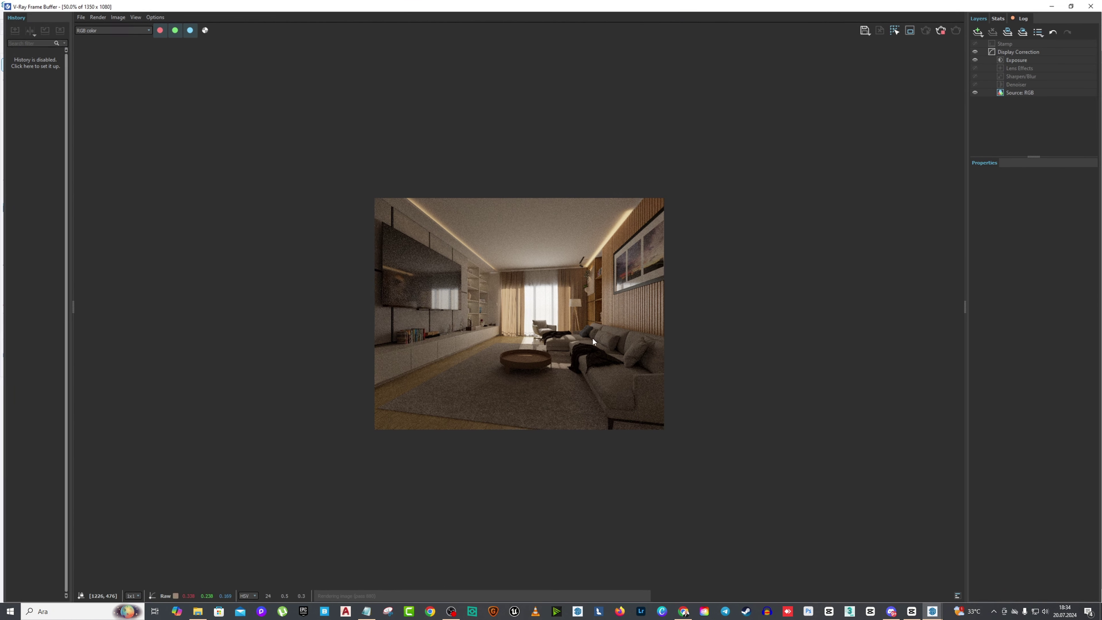
scroll(521, 358, "up", 1)
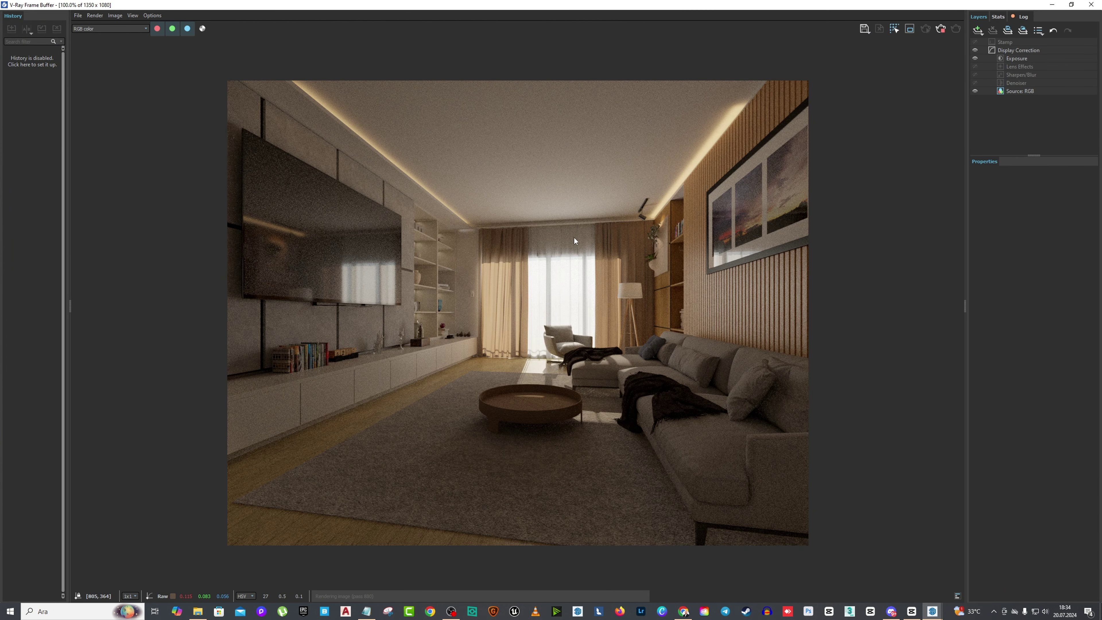
left_click(974, 83)
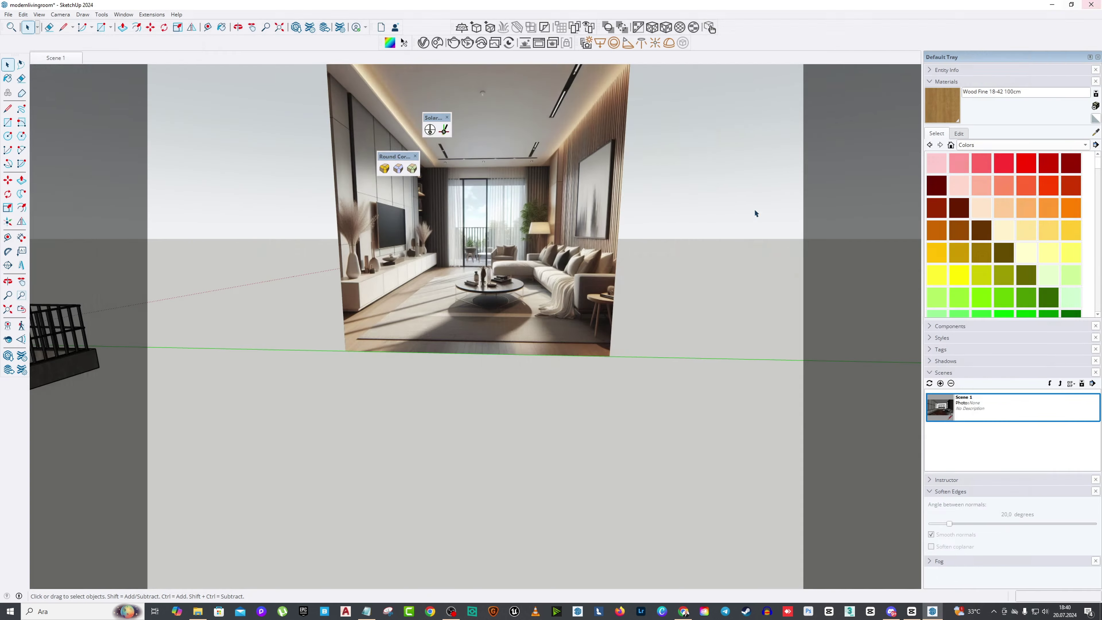
Step: From Scene 1, orbit and look around to frame the armchair and sofa corner
left_click(56, 62)
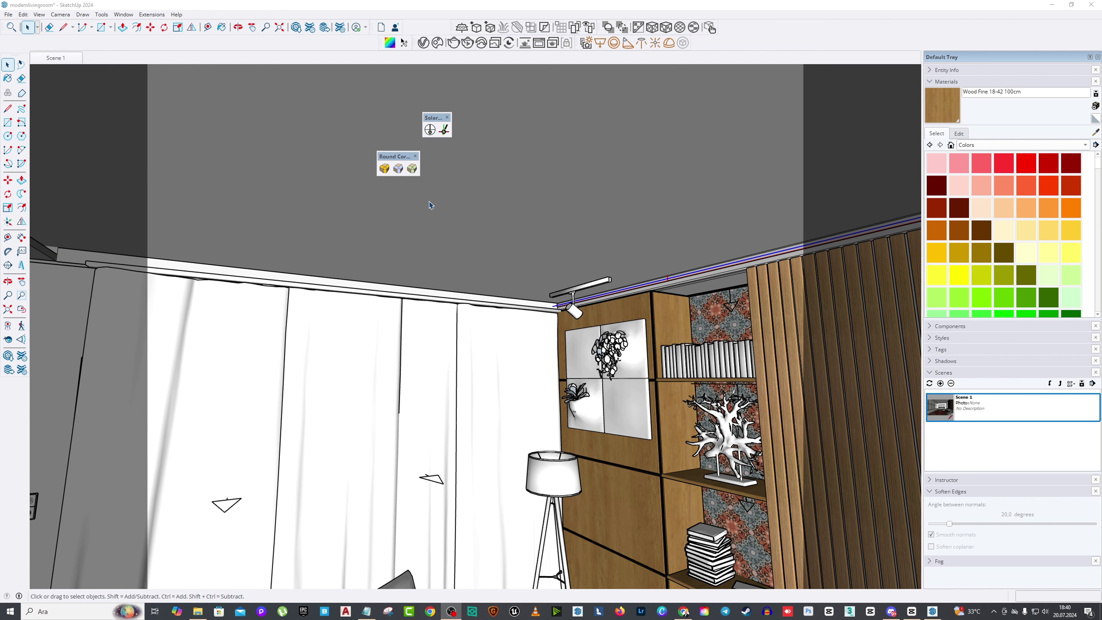
middle_click_drag(433, 205, 332, 213)
left_click(8, 340)
left_click_drag(427, 260, 422, 361)
Step: Switch the camera to Two-Point Perspective and save this view as a new Scene 2
left_click(59, 16)
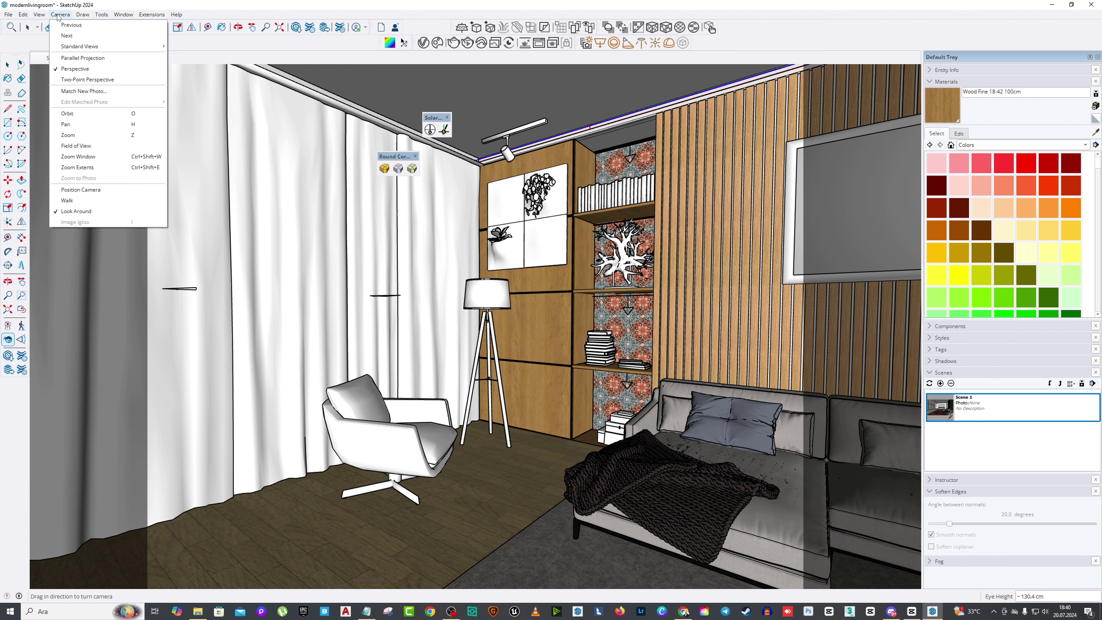
left_click(87, 80)
right_click(292, 146)
key("Escape")
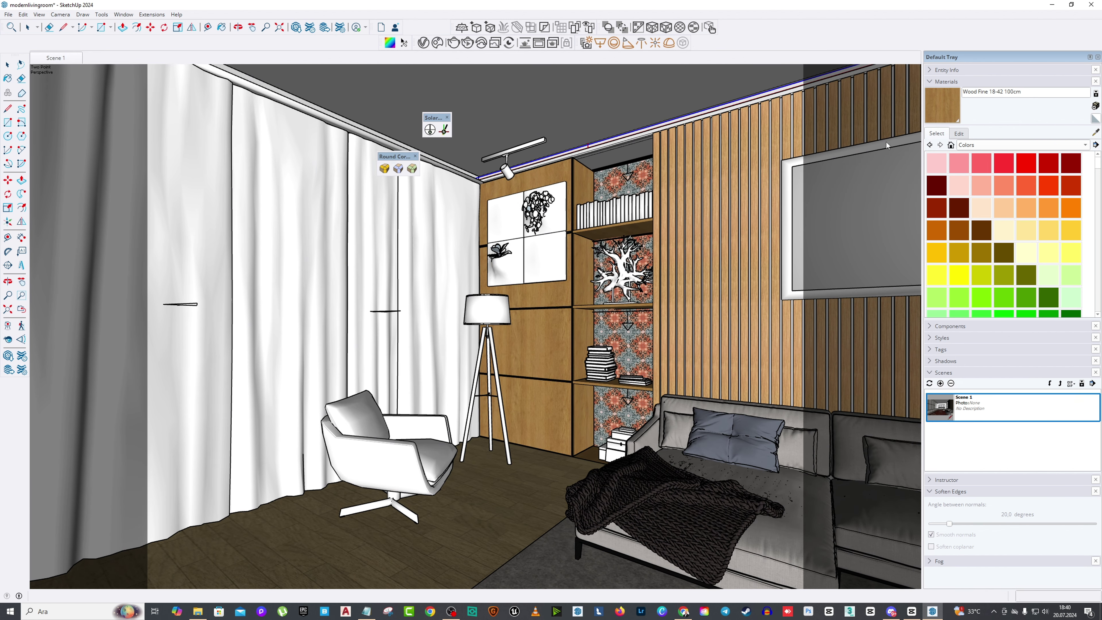
left_click(931, 82)
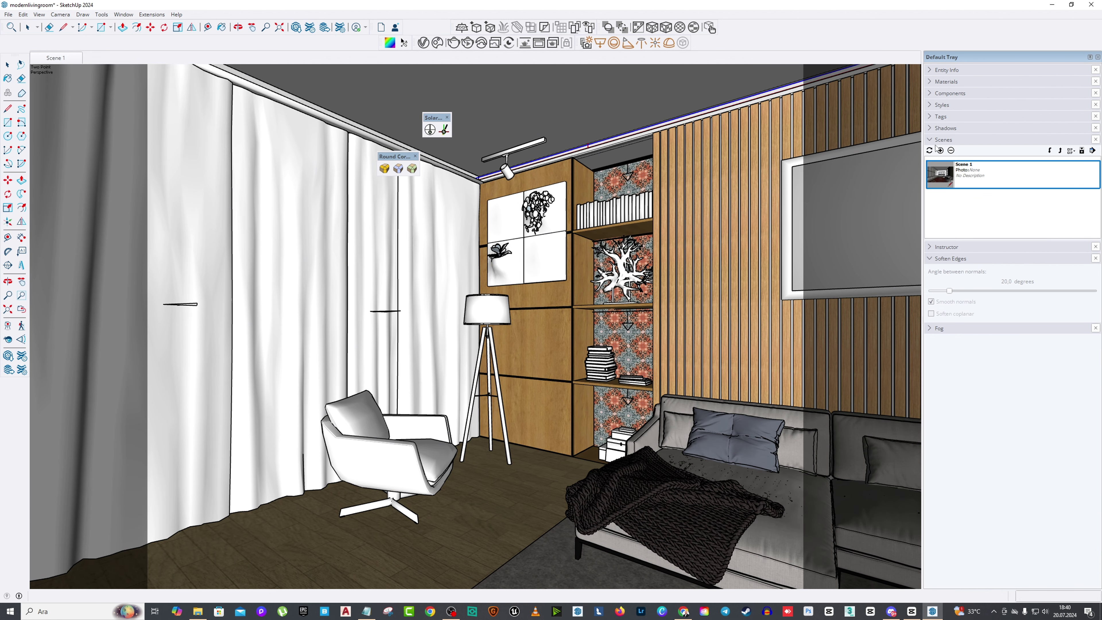
left_click(941, 150)
Step: Render the armchair corner in V-Ray, comparing it with the Denoiser on and off
left_click(454, 45)
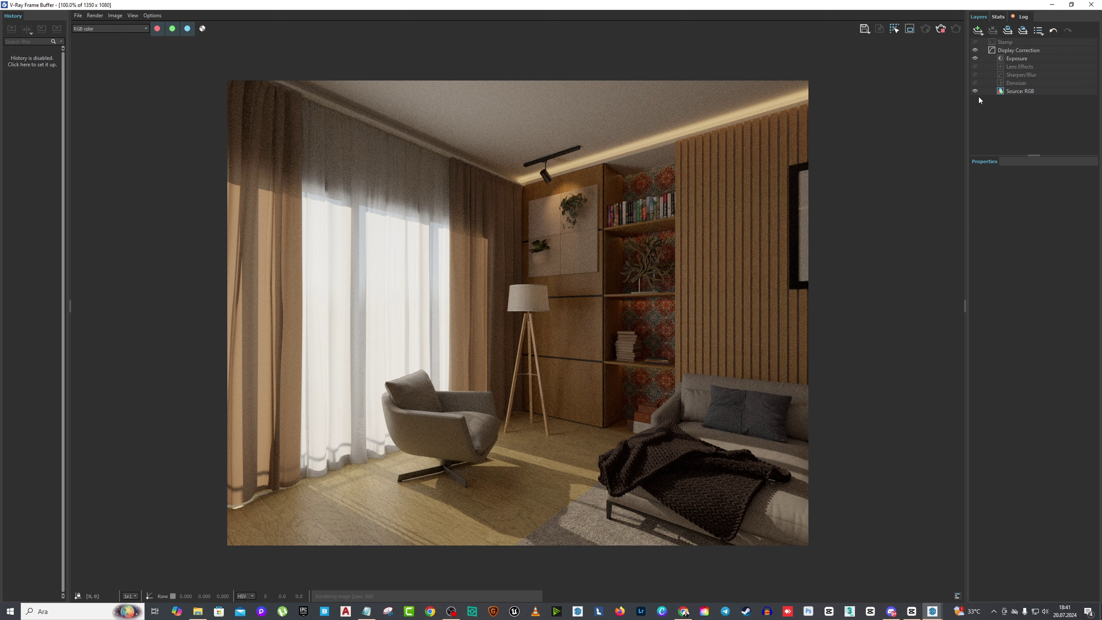
left_click(975, 82)
left_click(975, 83)
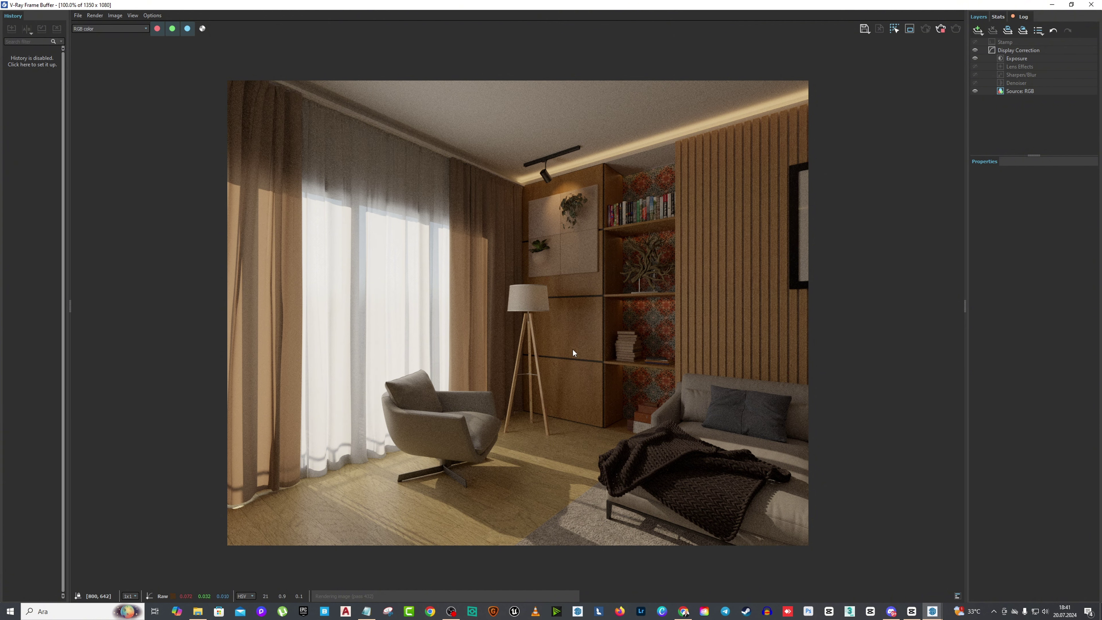
Step: Zoom in to inspect the noise, then stop the render and close the frame buffer
scroll(565, 366, "up", 1)
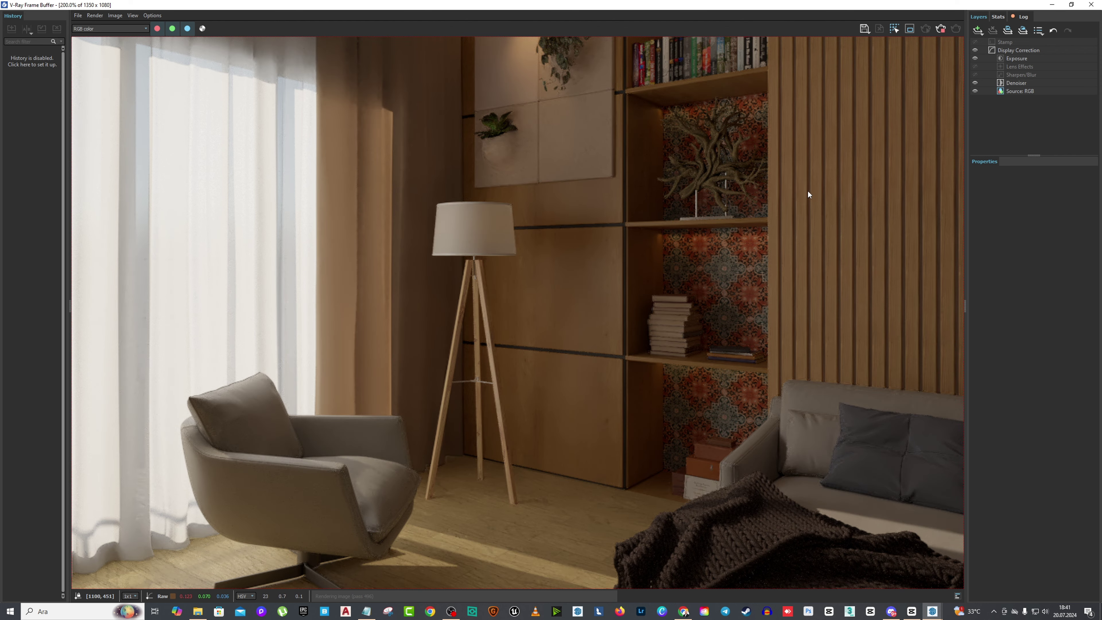
scroll(804, 192, "down", 1)
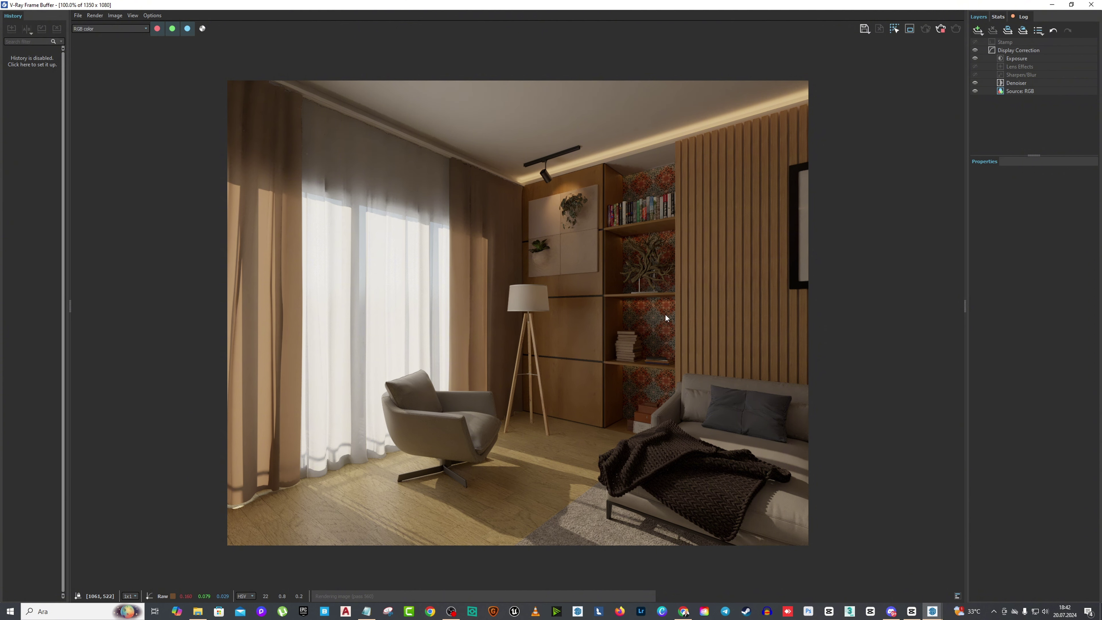
scroll(664, 318, "up", 1)
scroll(652, 302, "down", 1)
left_click(940, 30)
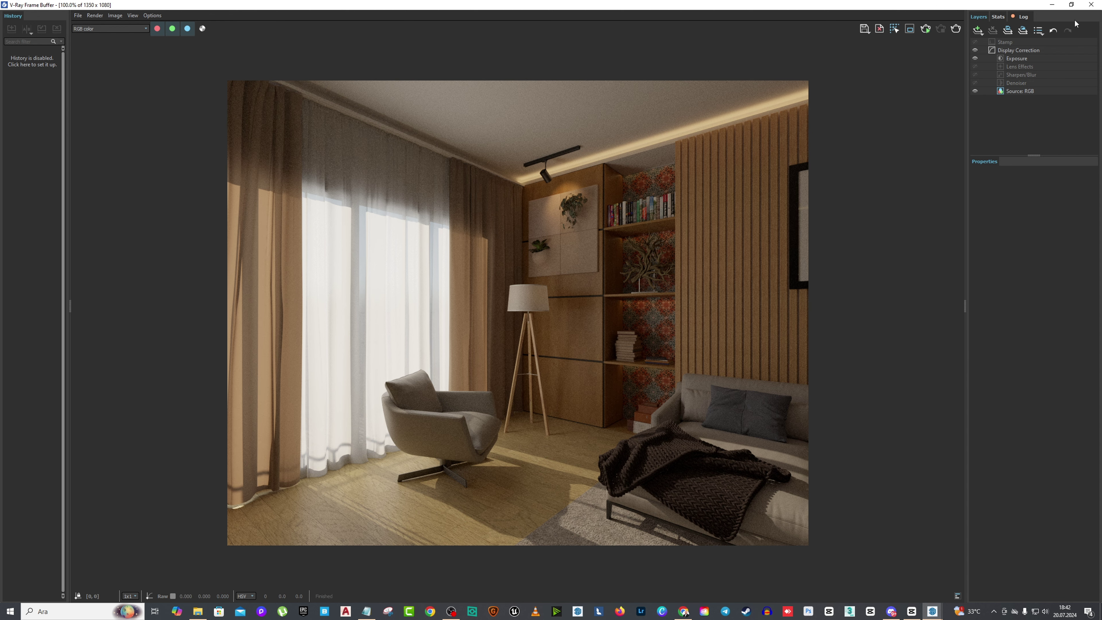
left_click(1090, 5)
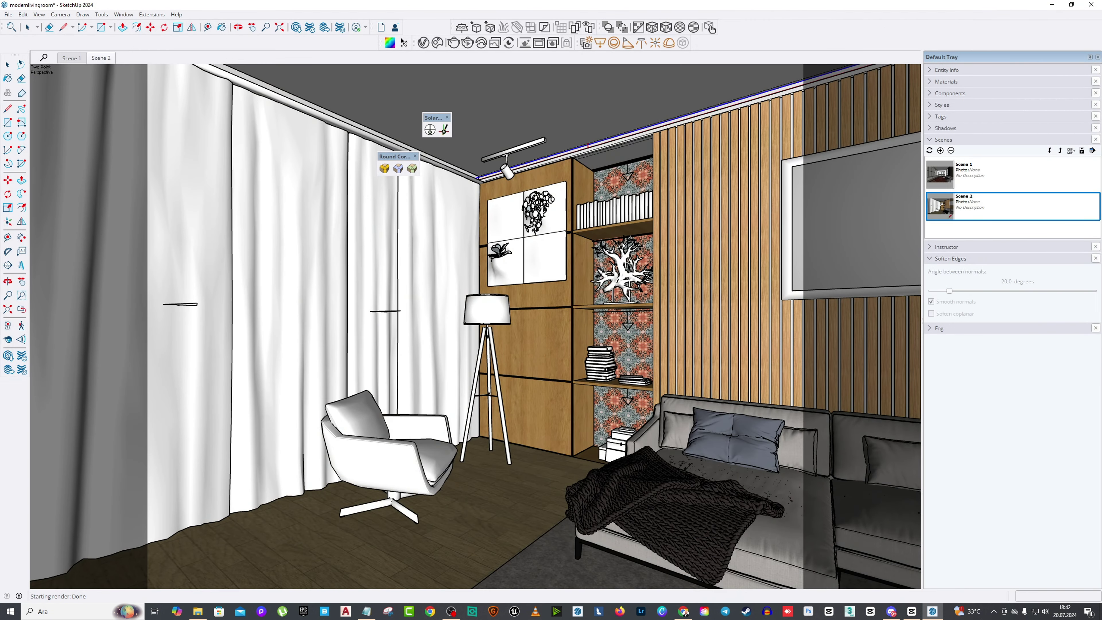
Step: Set Rectangle Light#3's V-Ray intensity to 25
left_click(8, 64)
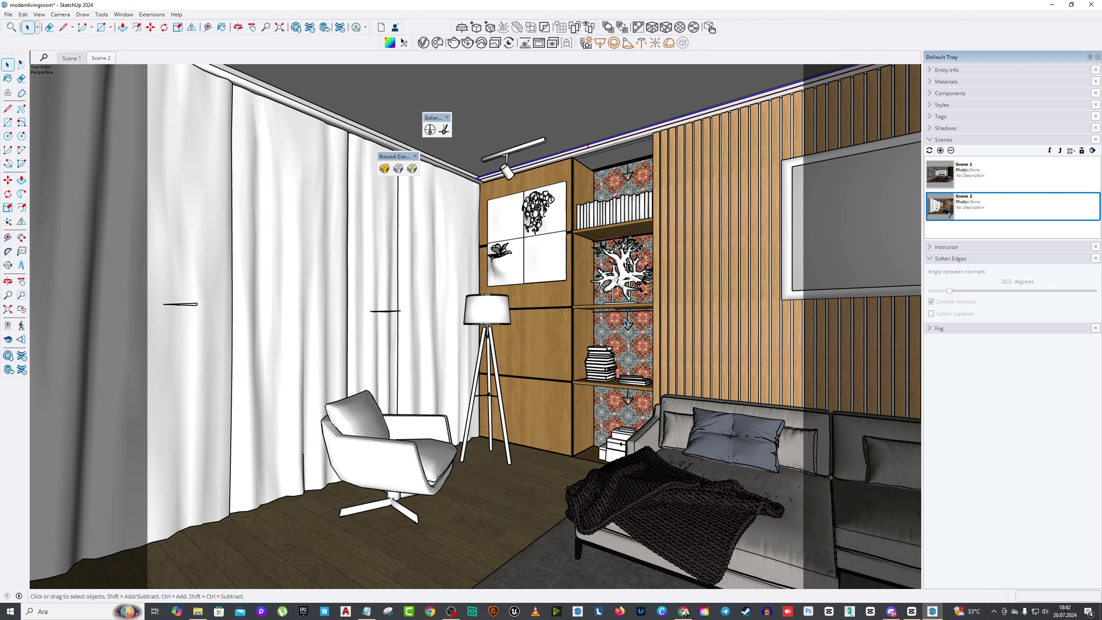
scroll(629, 322, "up", 3)
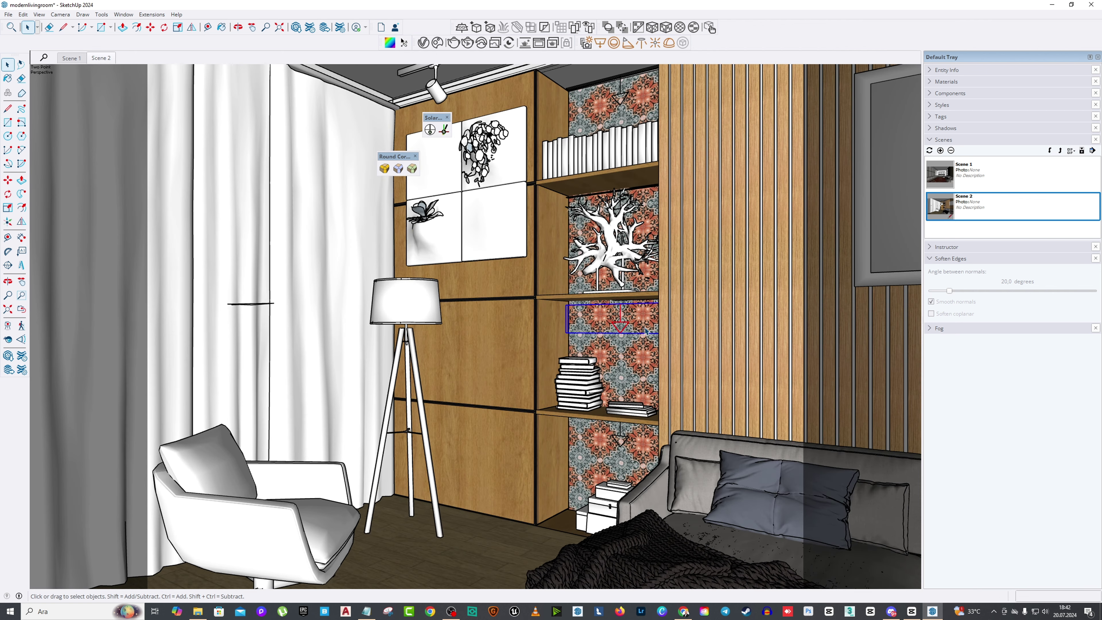
left_click(423, 43)
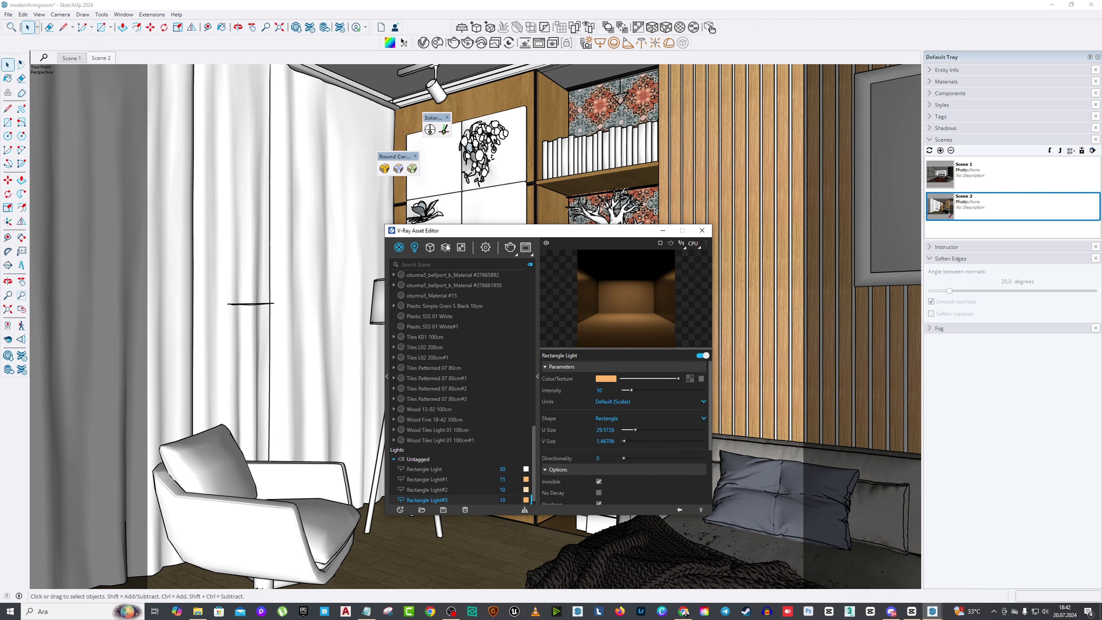
left_click(413, 253)
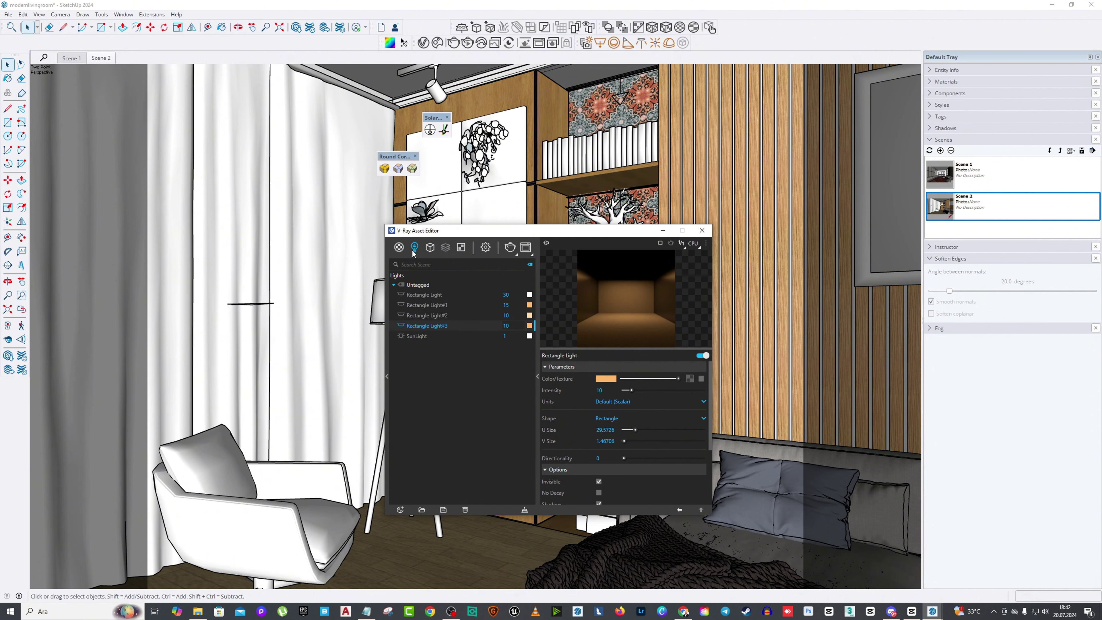
left_click(607, 392)
key("Return")
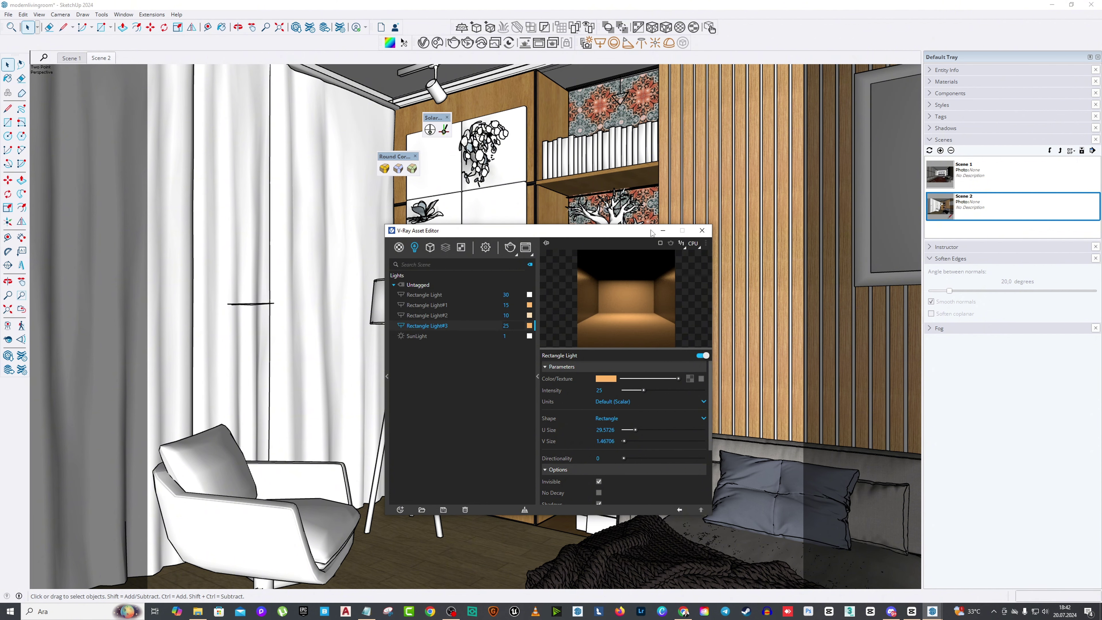
left_click(702, 230)
Step: Turn the view toward the shelving unit and select the middle-shelf light, Rectangle Light#2
left_click(7, 339)
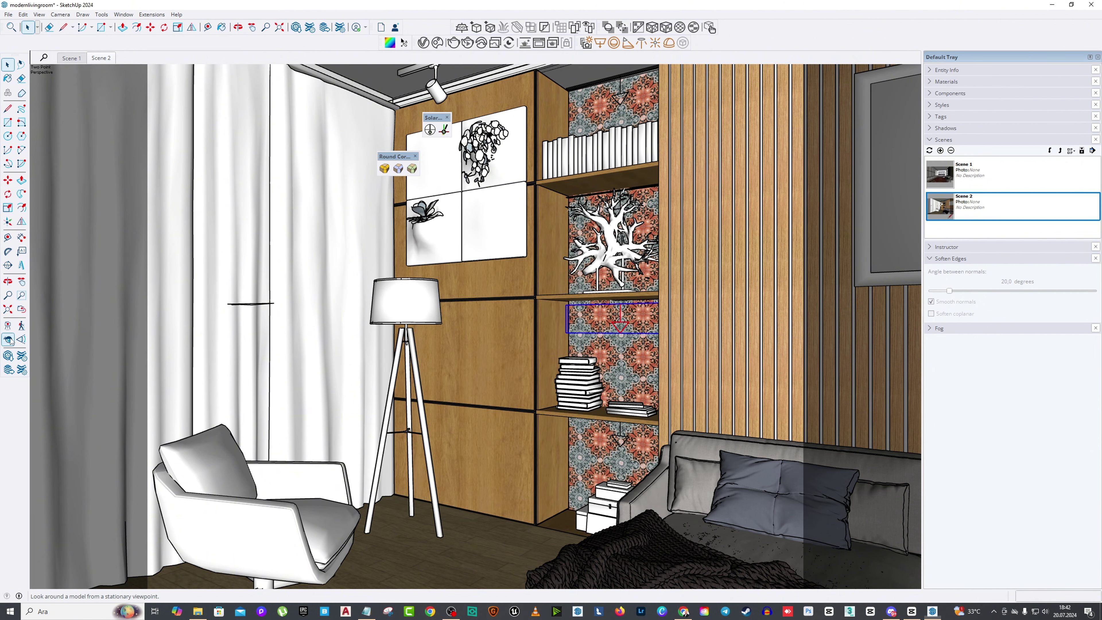
left_click_drag(694, 356, 180, 365)
middle_click_drag(451, 290, 431, 272)
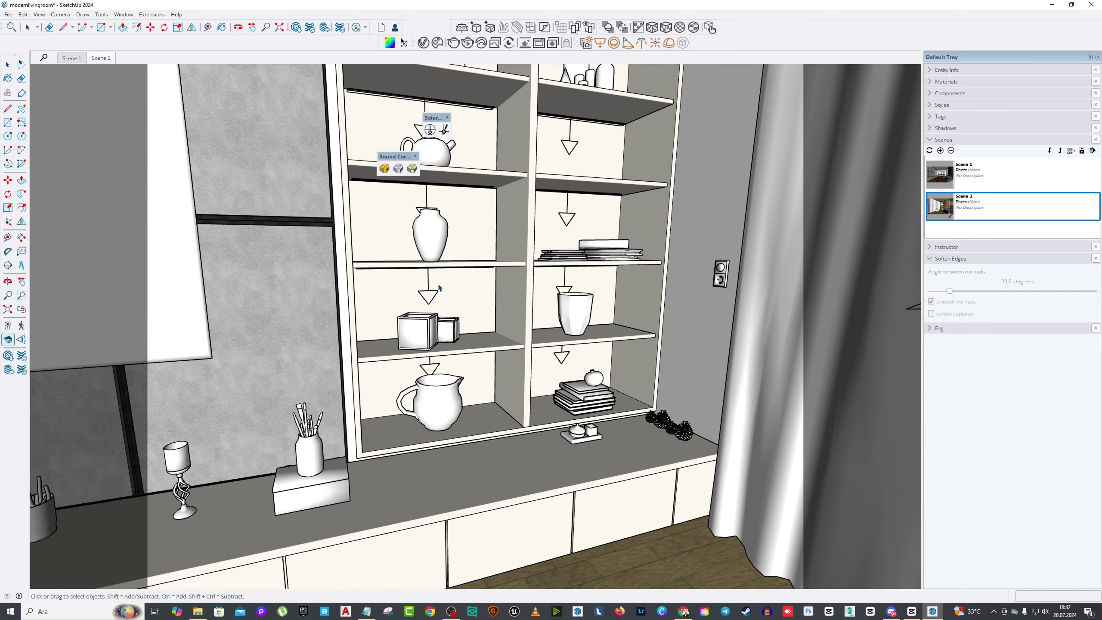
key("space")
left_click(433, 293)
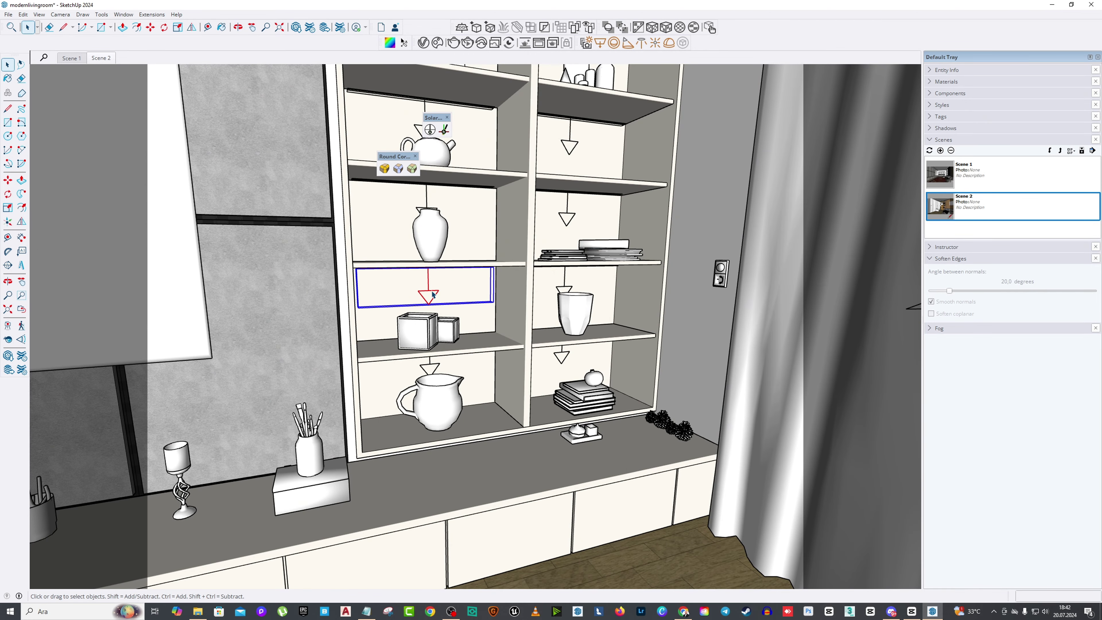
Step: Raise Rectangle Light#2's intensity from 10 to 15
left_click(437, 44)
left_click(1004, 104)
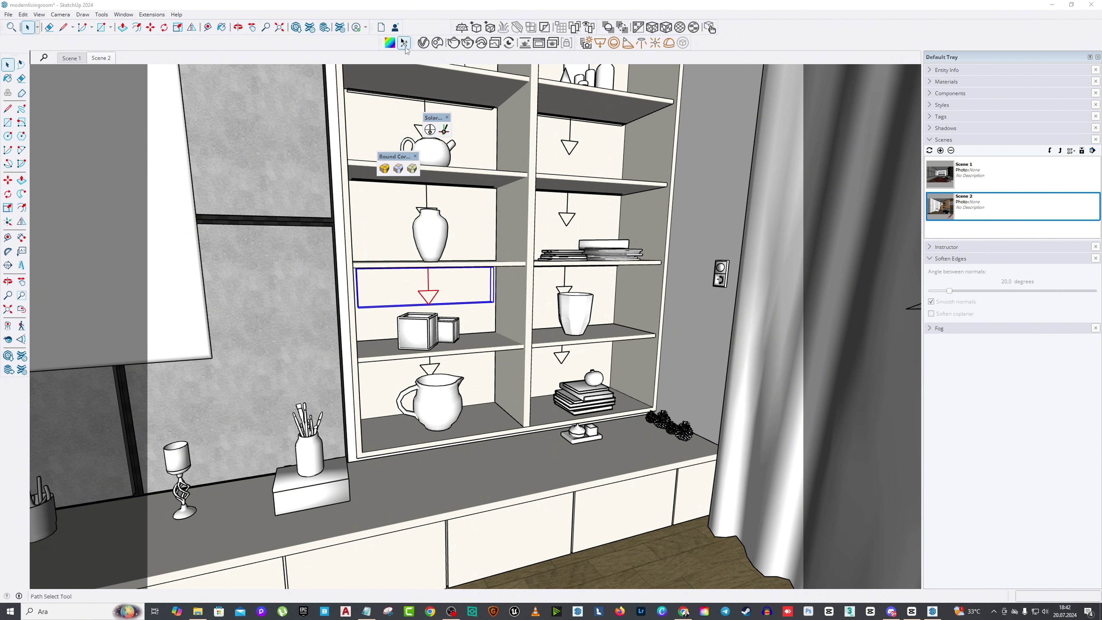
left_click(424, 43)
left_click(600, 390)
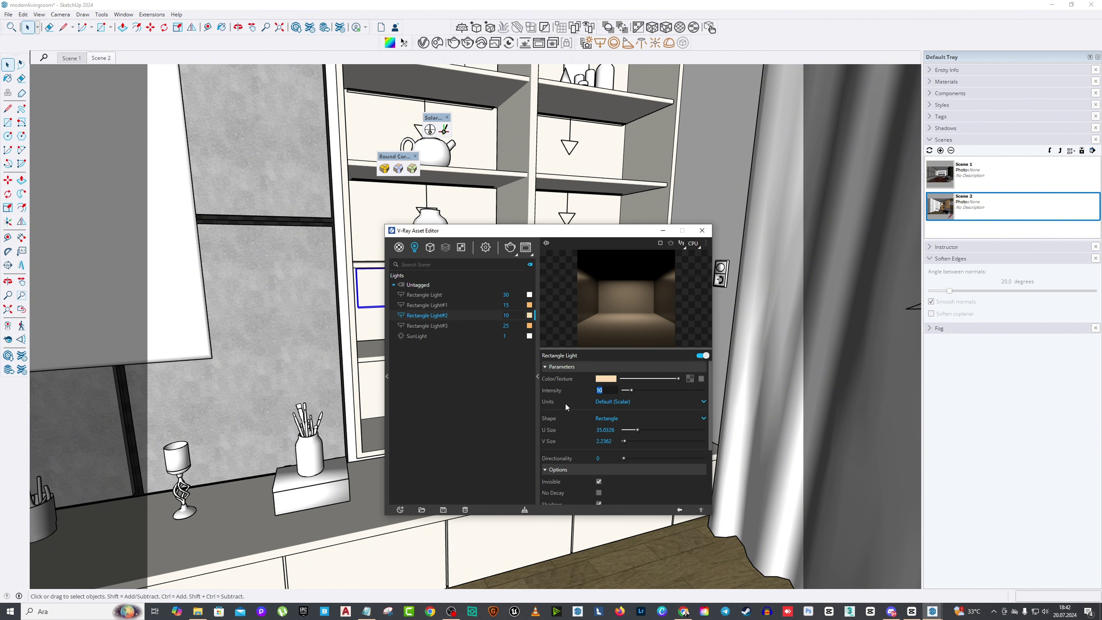
type("15")
key("Return")
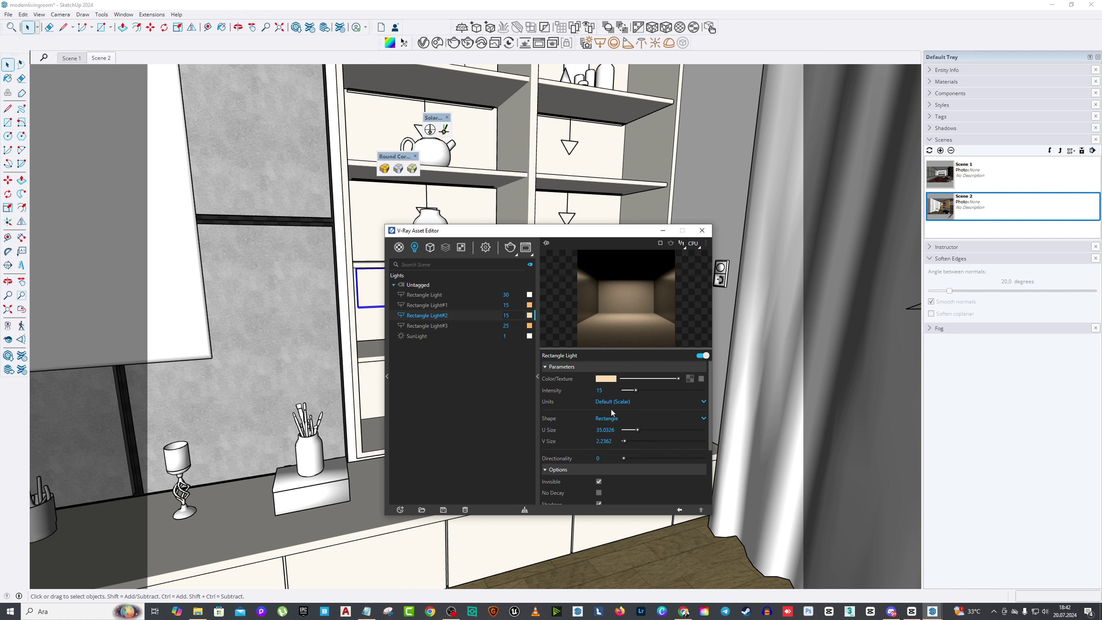
Step: Make Rectangle Light#2's colour warmer and more orange, then orbit back toward the ceiling and armchair
left_click(612, 377)
left_click_drag(489, 339, 487, 341)
left_click(570, 227)
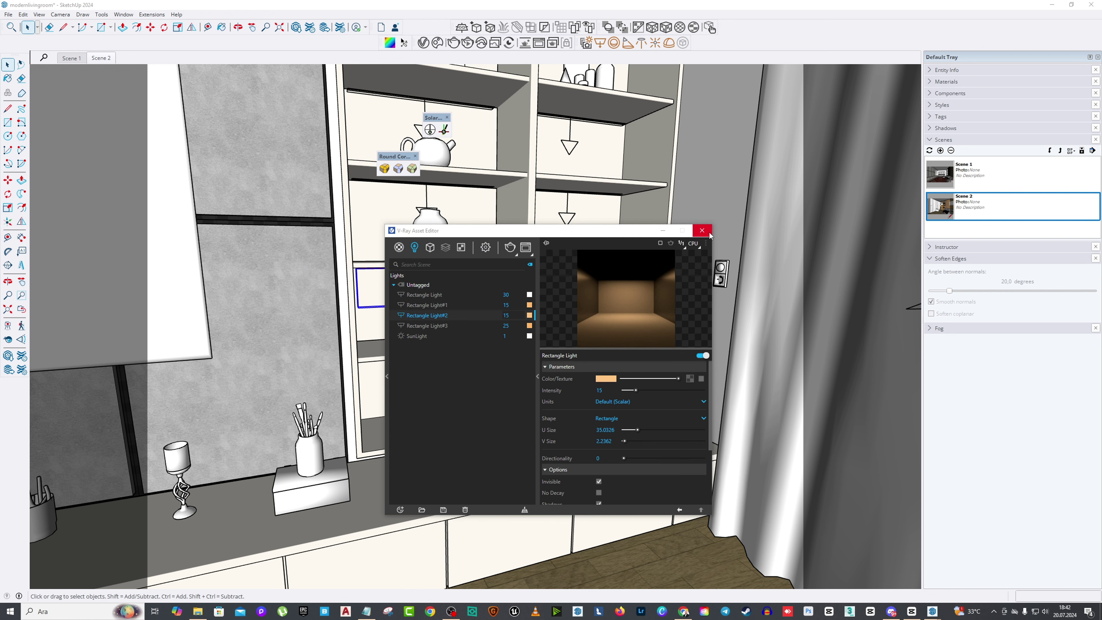
left_click(702, 230)
scroll(527, 319, "down", 3)
middle_click_drag(541, 318, 509, 317)
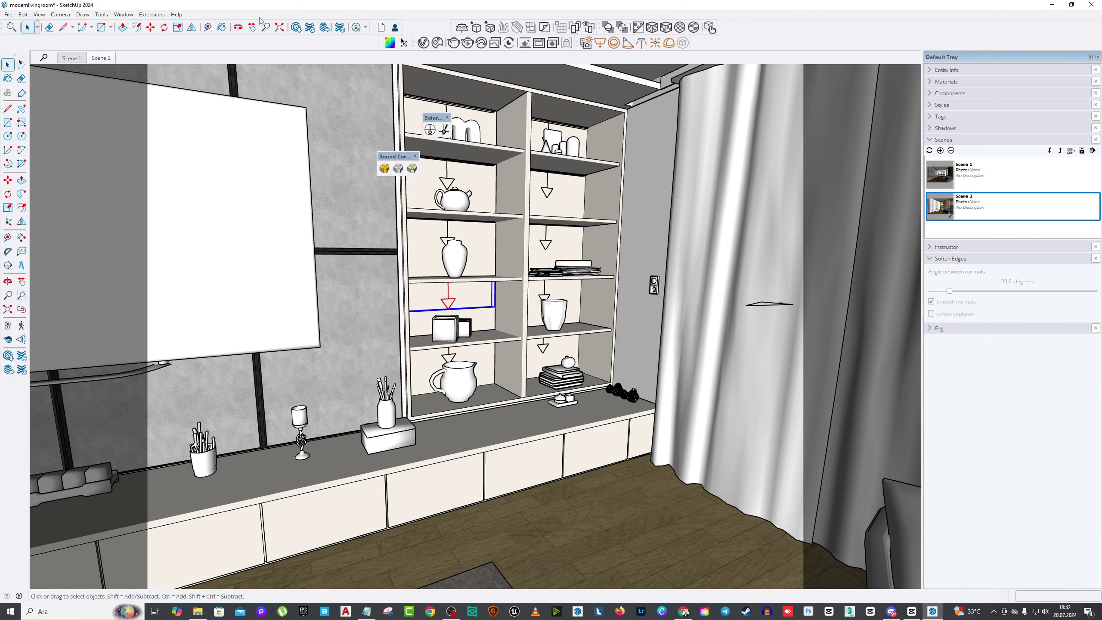
left_click(238, 27)
left_click_drag(434, 265, 399, 226)
Step: Frame the shelving wall beside the armchair in Two-Point Perspective and exit the Pan tool
right_click(384, 190)
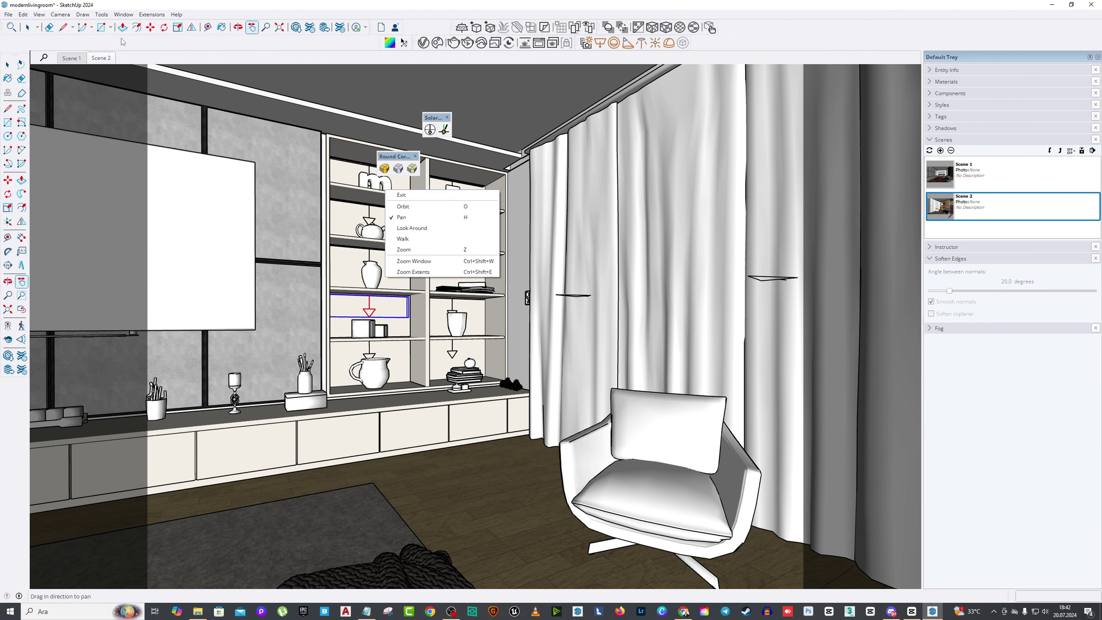
left_click(60, 15)
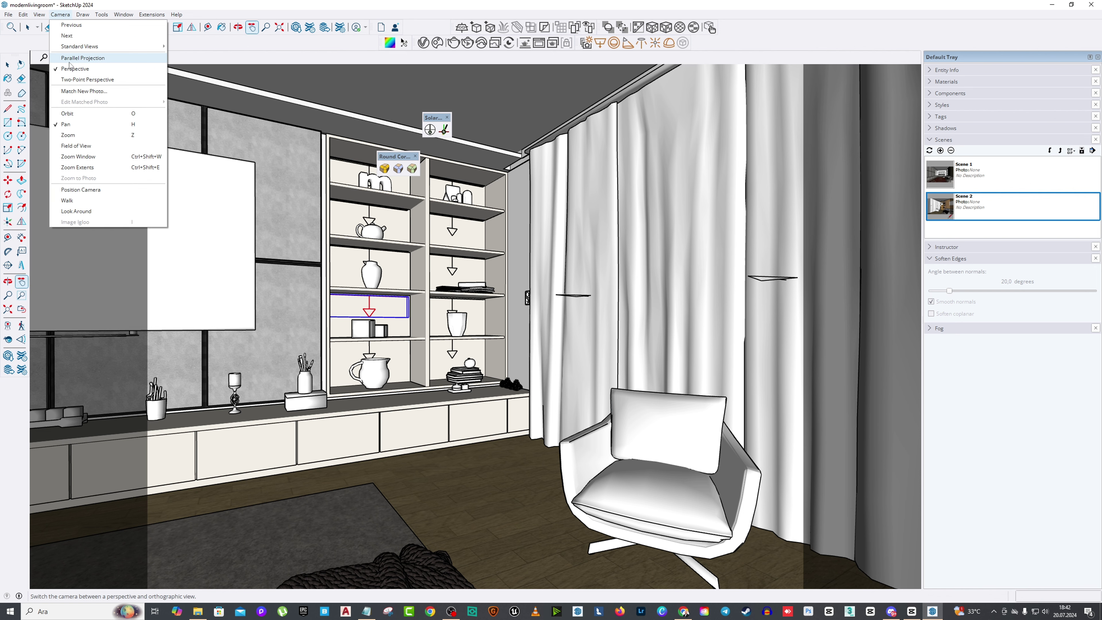
left_click(87, 79)
right_click(442, 172)
left_click(454, 173)
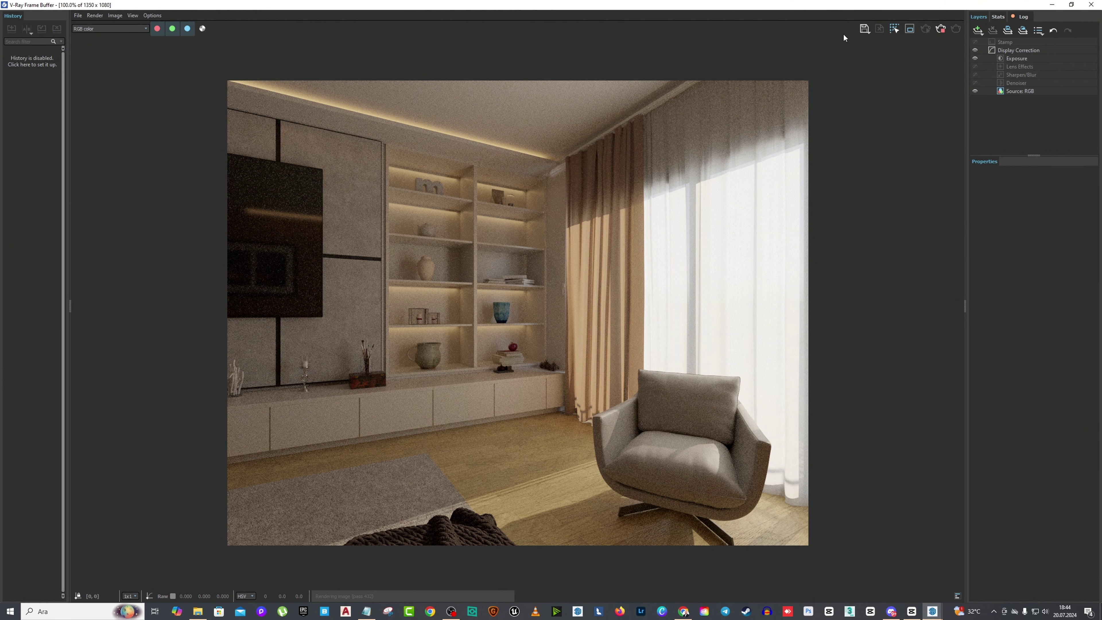
Step: Compare the finished render with the Denoiser on and off, then close the frame buffer
left_click(974, 83)
left_click(974, 83)
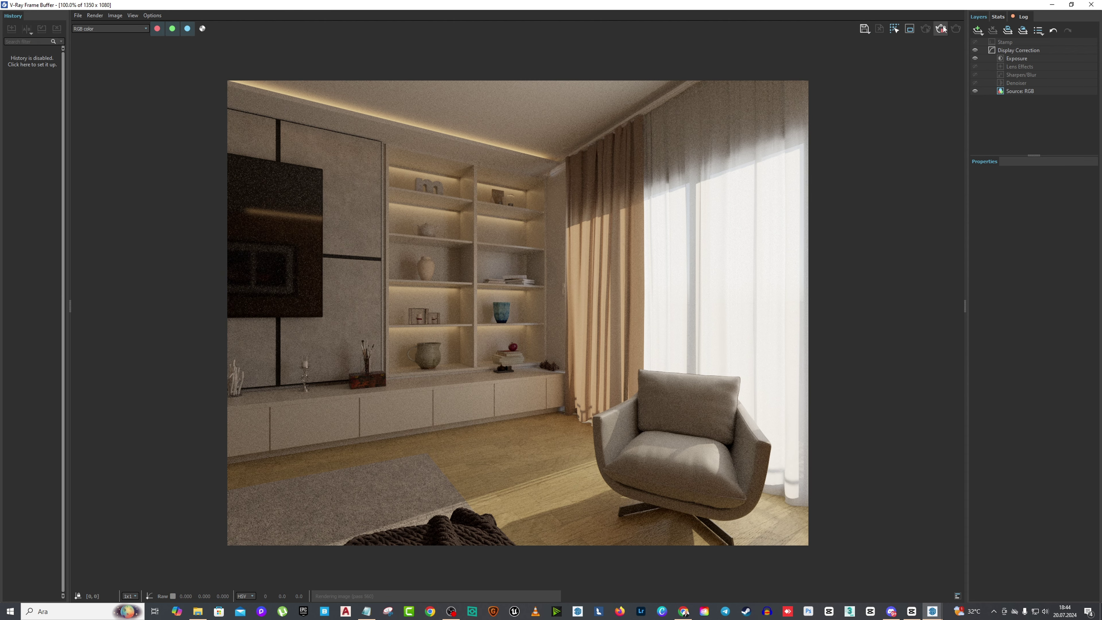
left_click(1090, 4)
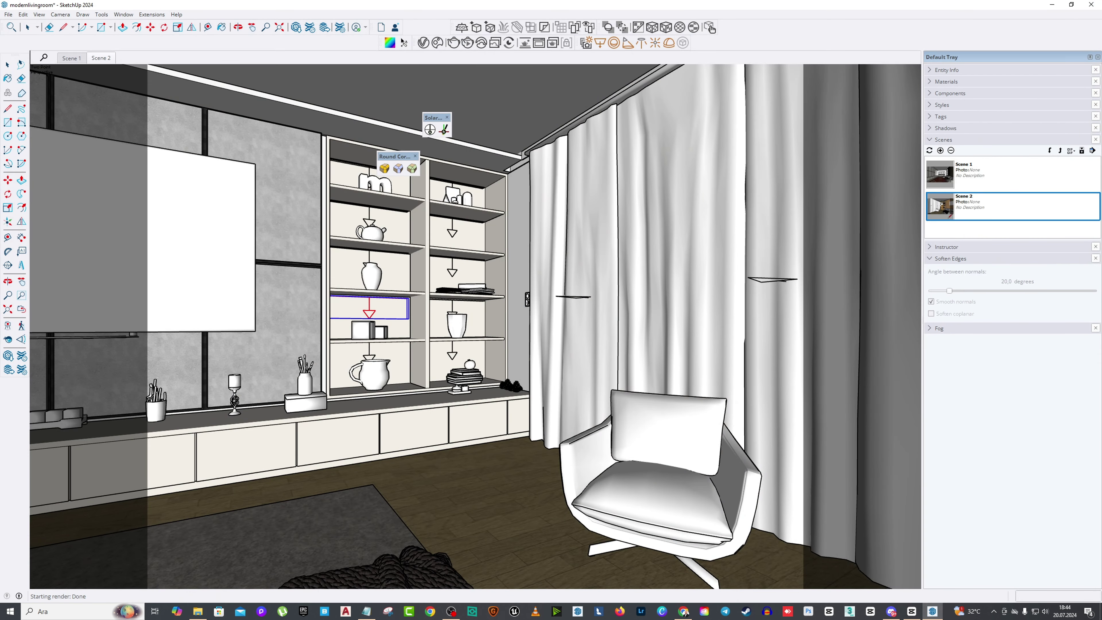
Step: Zoom and orbit to face the bookshelf, then reopen the last render for comparison
scroll(465, 241, "up", 6)
middle_click_drag(445, 239, 416, 204)
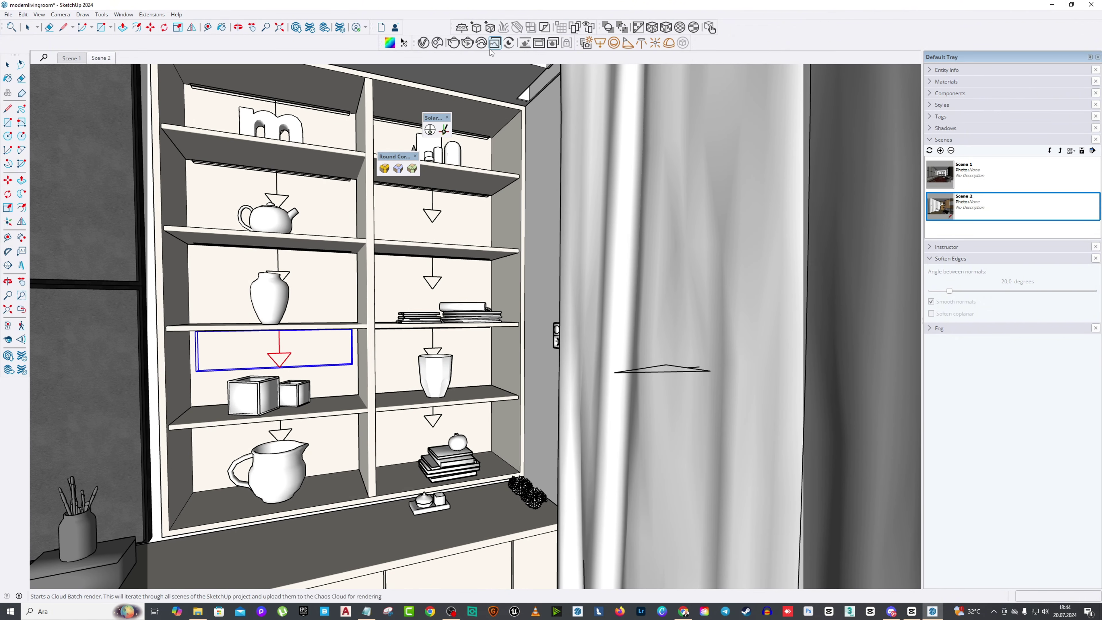
left_click(537, 43)
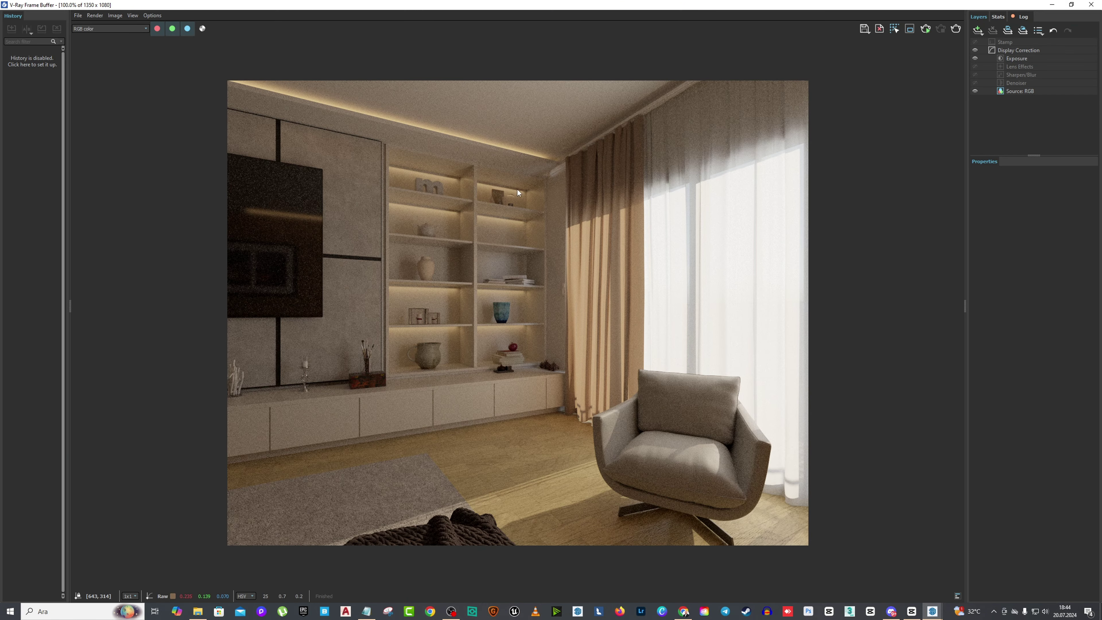
Step: Close the frame buffer and select the rectangle light in the right shelf column
left_click(1090, 4)
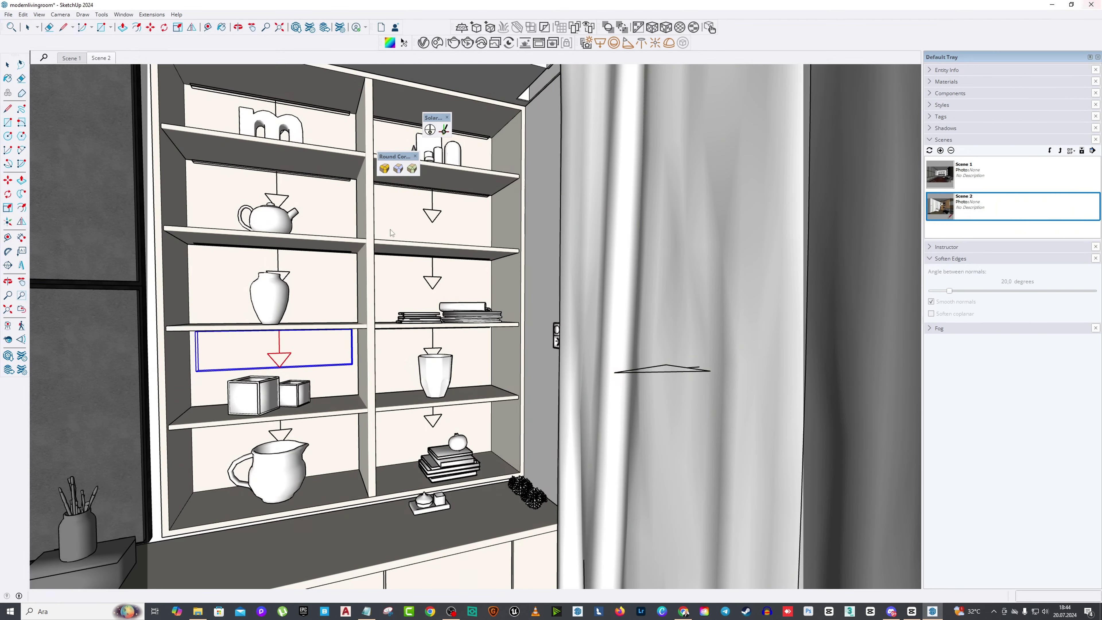
scroll(441, 266, "up", 5)
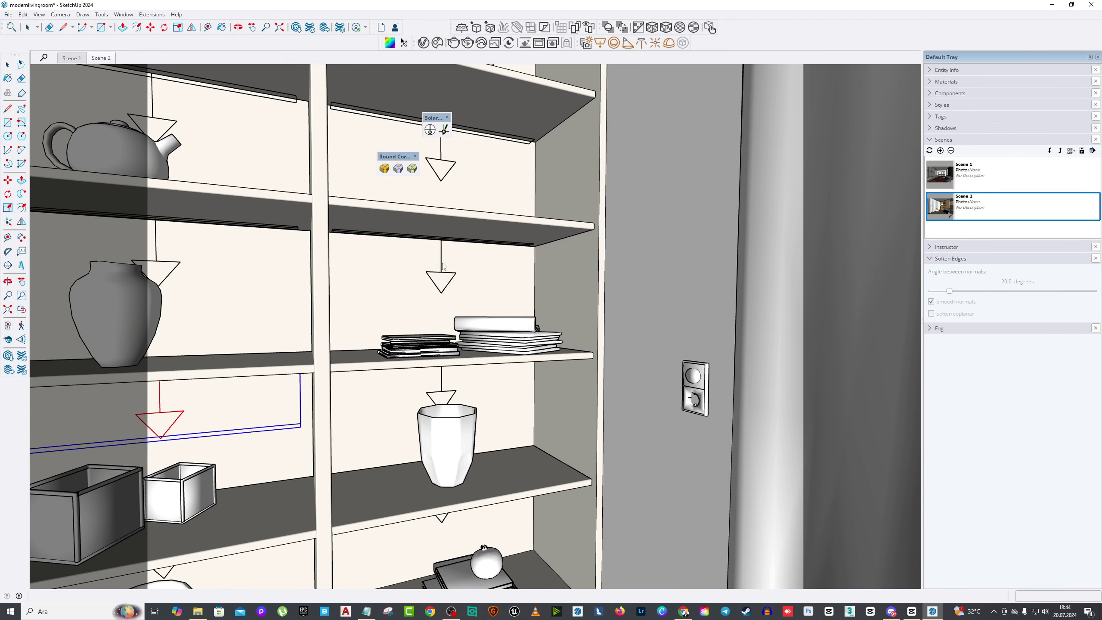
scroll(441, 266, "down", 3)
key("space")
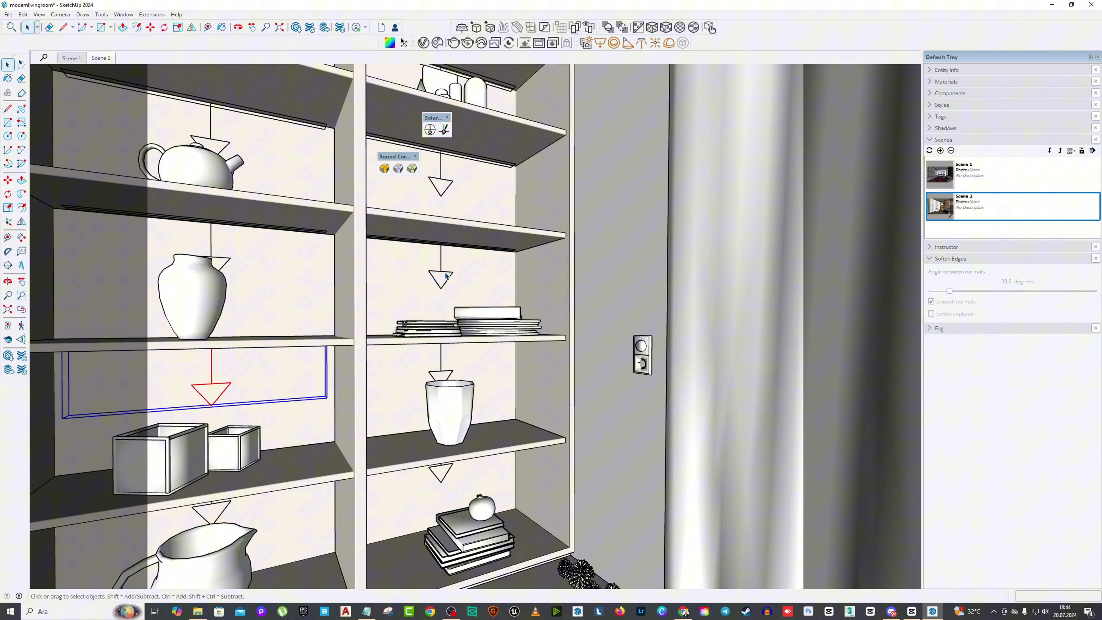
left_click(446, 276)
middle_click_drag(446, 276, 480, 291)
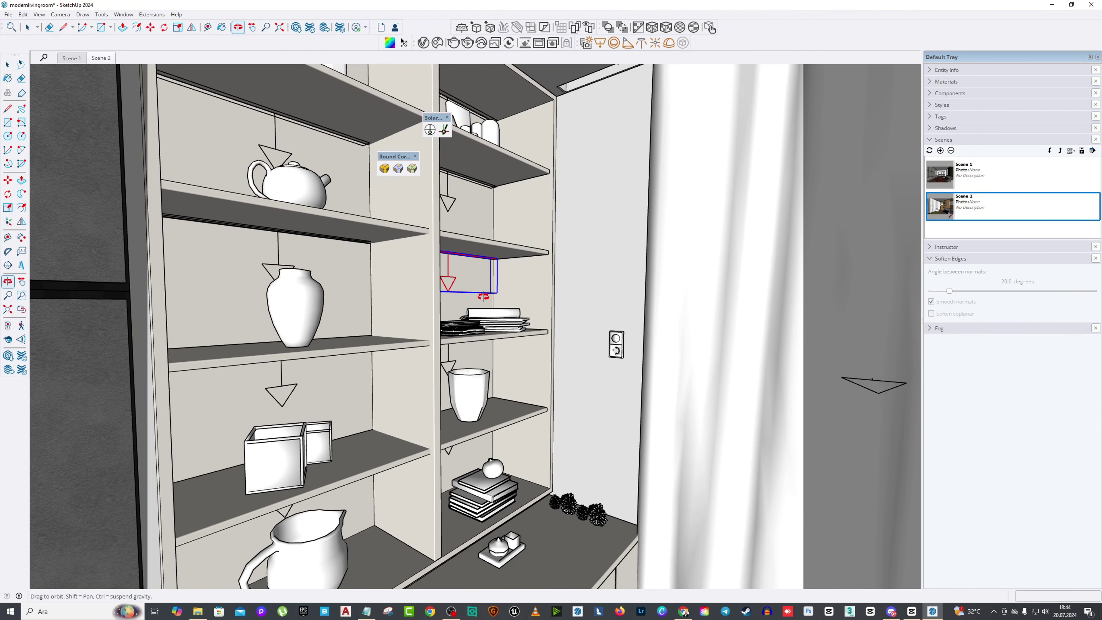
Step: Check the shelf light in Chaos Cosmos and the V-Ray Asset Editor's Lights list, then close both
left_click(437, 42)
left_click(1005, 100)
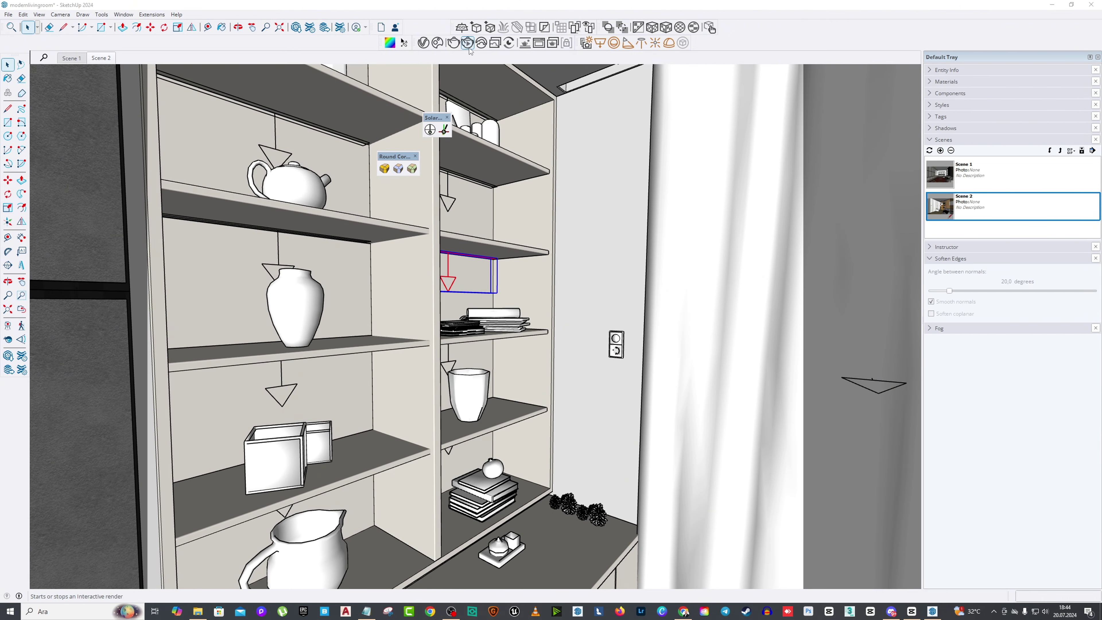
left_click(424, 43)
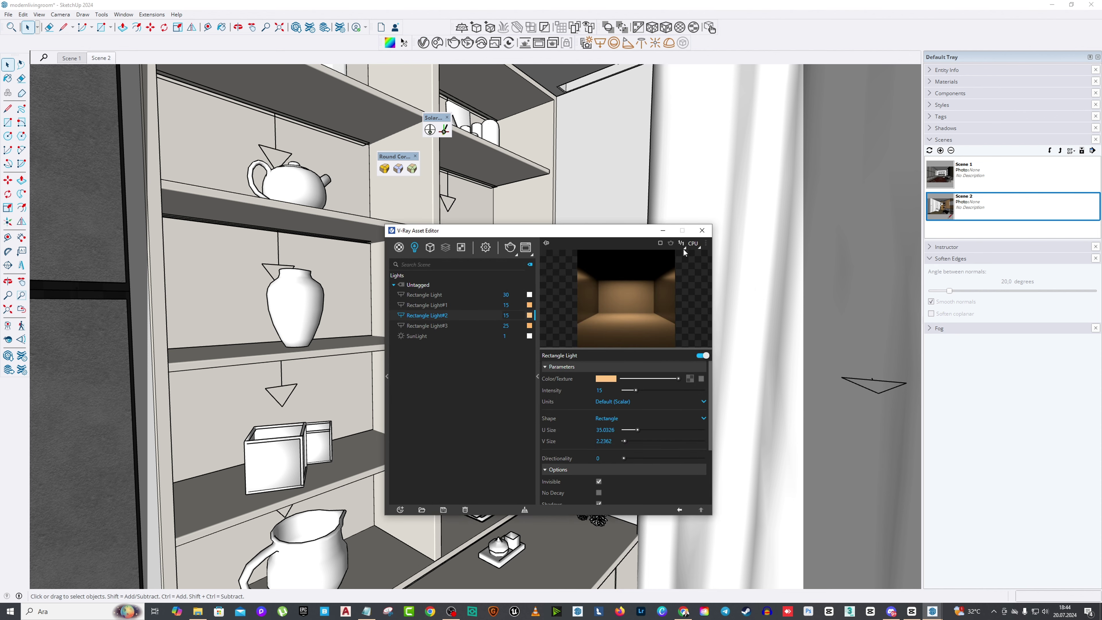
left_click(701, 230)
Step: Look around toward the armchair, floor lamp and sofa, revealing the left shelves
left_click(7, 340)
left_click_drag(477, 347, 301, 351)
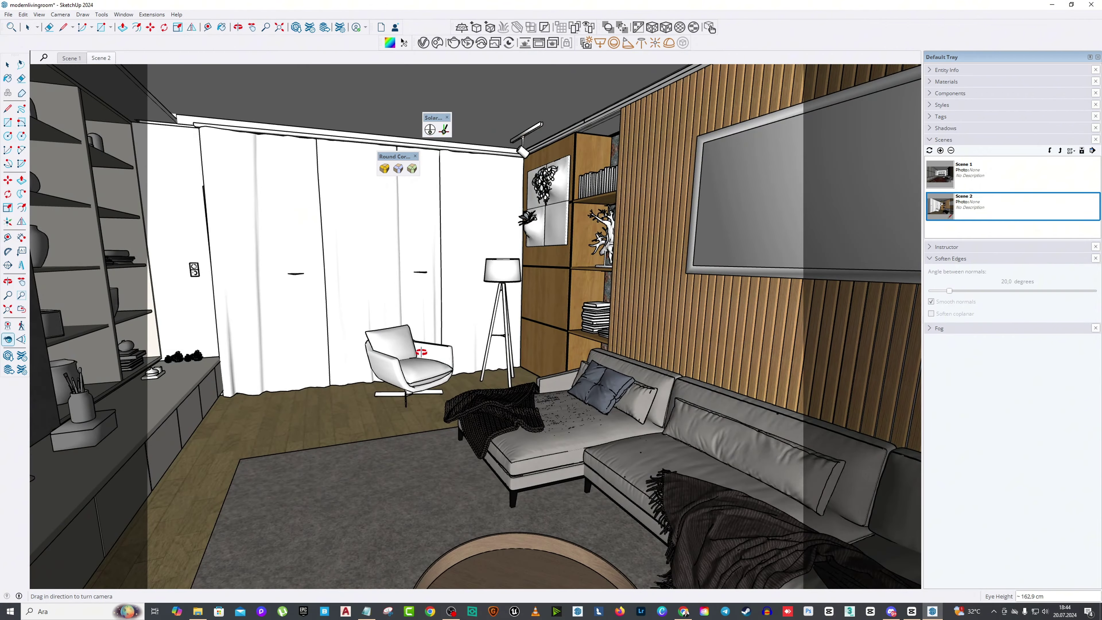
middle_click_drag(517, 298, 503, 261)
Step: Exit the camera tool and import sofa01+1 (5).skp from SKP ARŞİV > Oturma Grupları2022 > TEK KOLTUKLAR
right_click(501, 240)
left_click(518, 245)
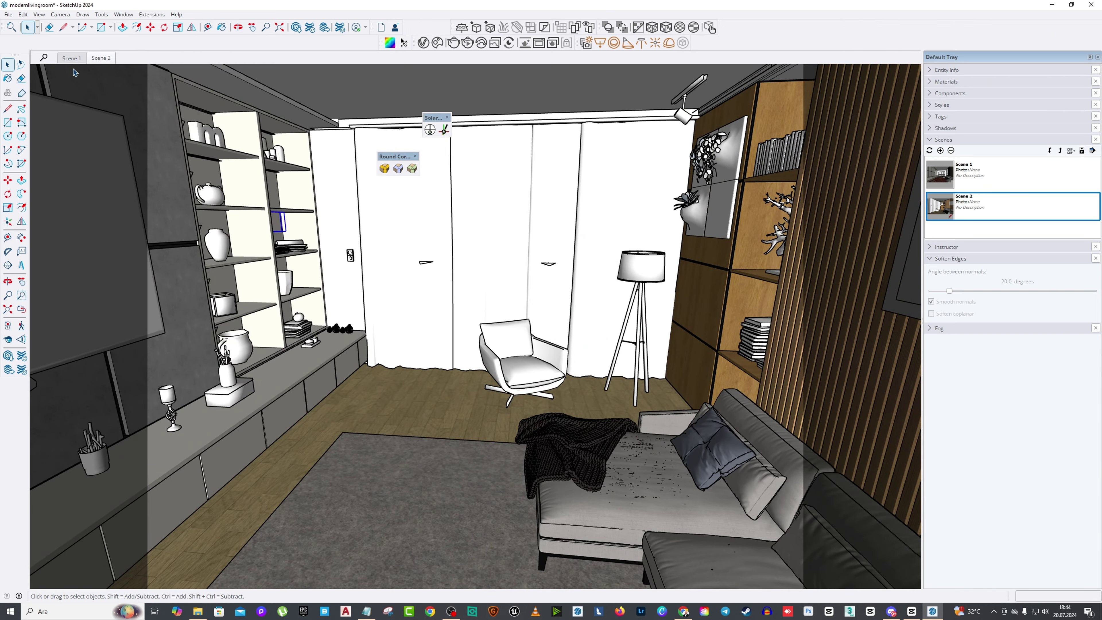
left_click(8, 15)
left_click(24, 135)
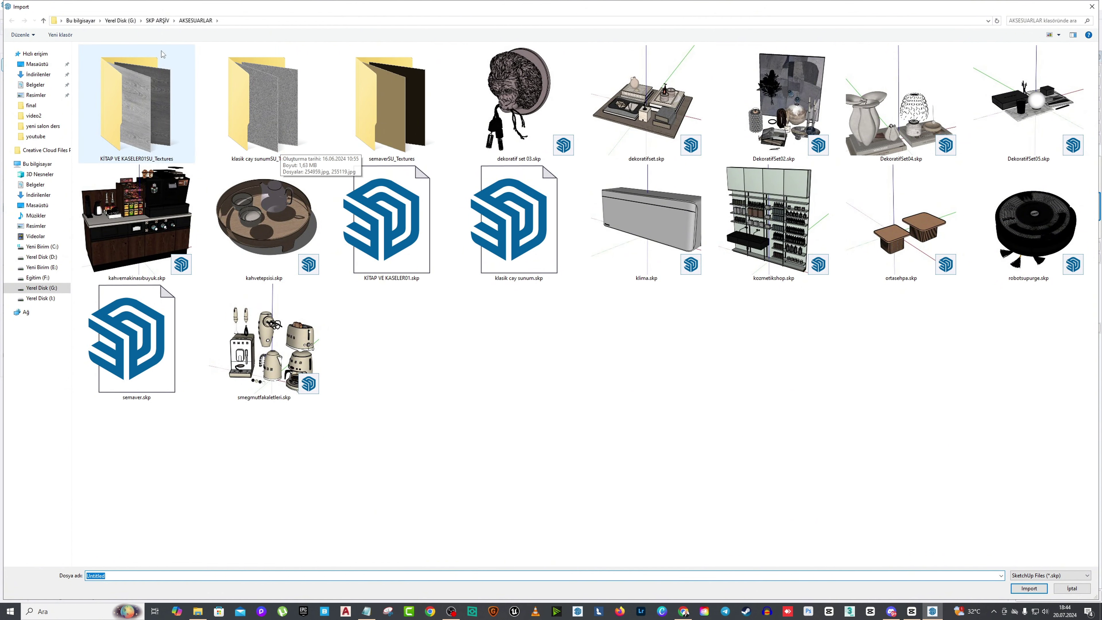
left_click(157, 20)
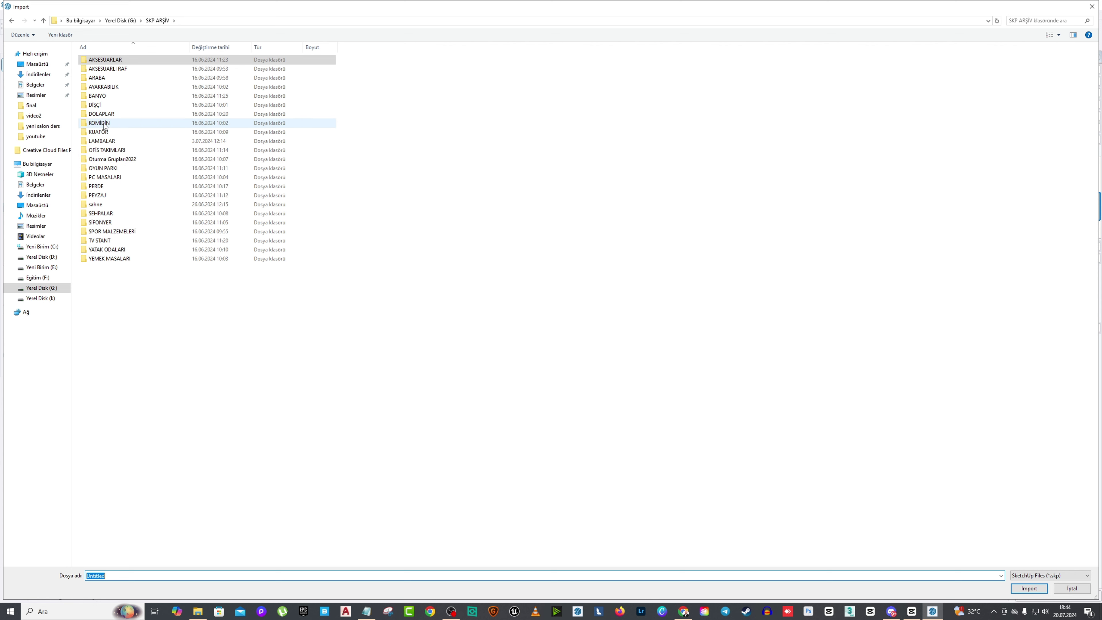
double_click(112, 159)
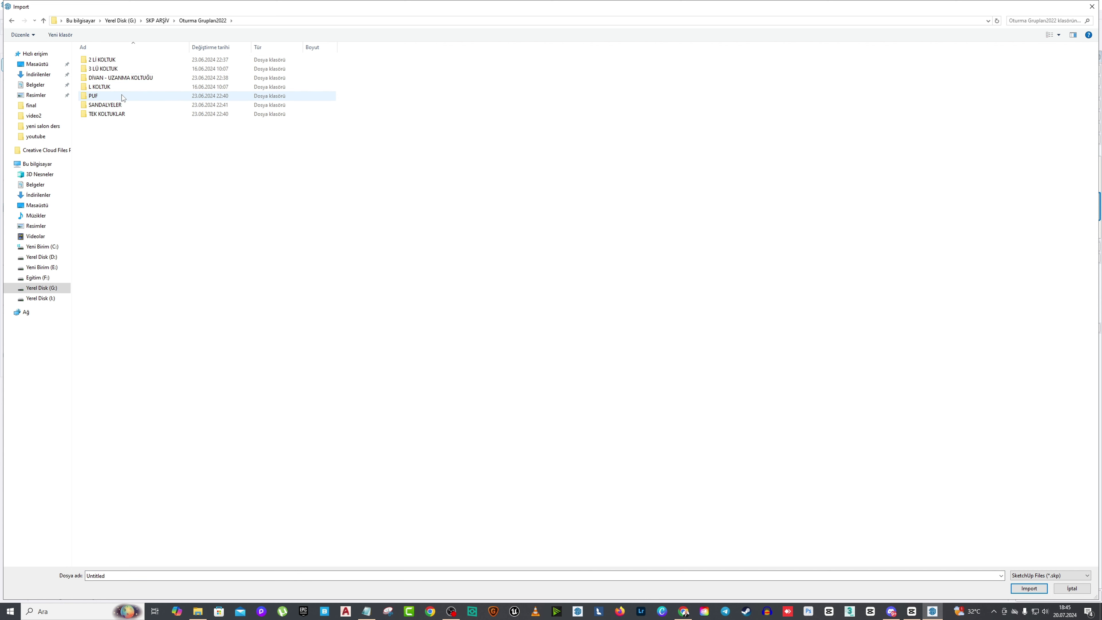
double_click(113, 114)
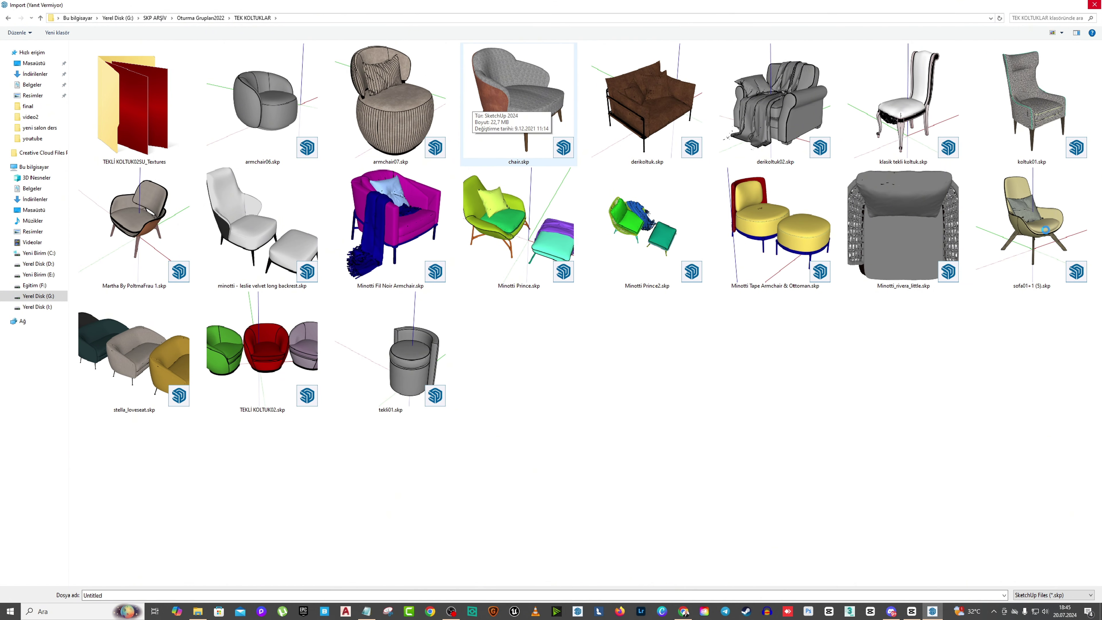
left_click(1038, 229)
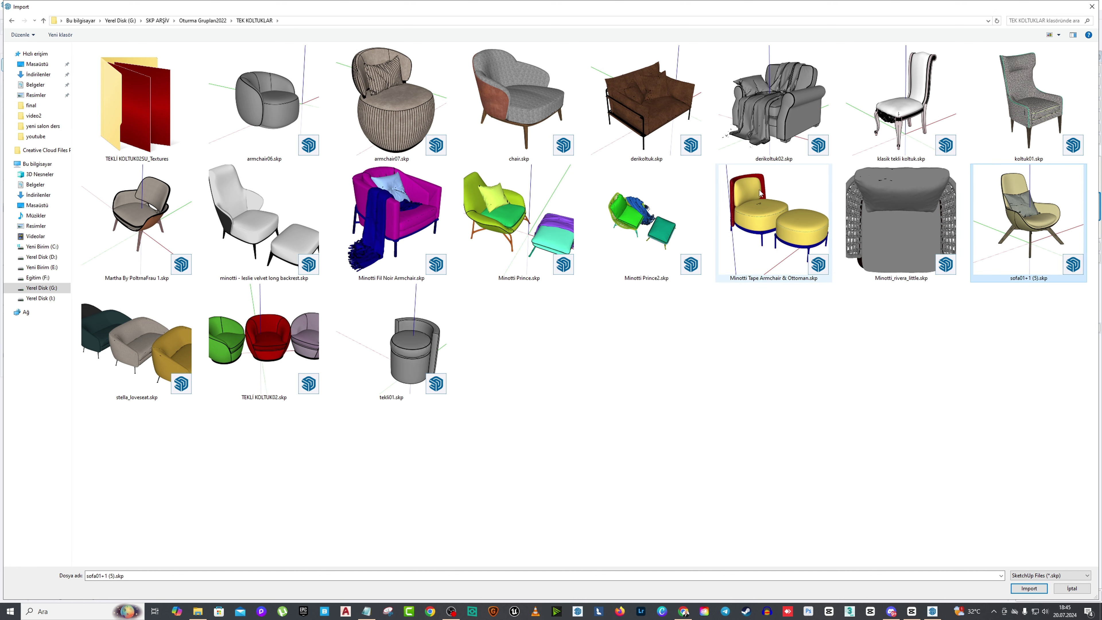
left_click(1043, 588)
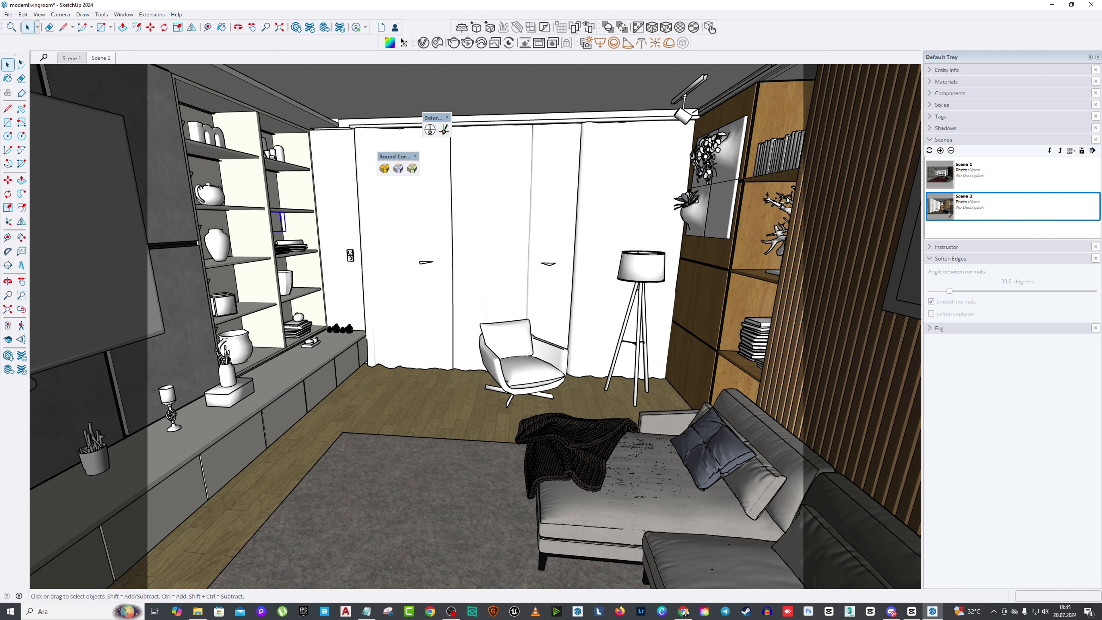
Step: Place the imported armchair on the floor and delete the old white armchair
left_click(469, 407)
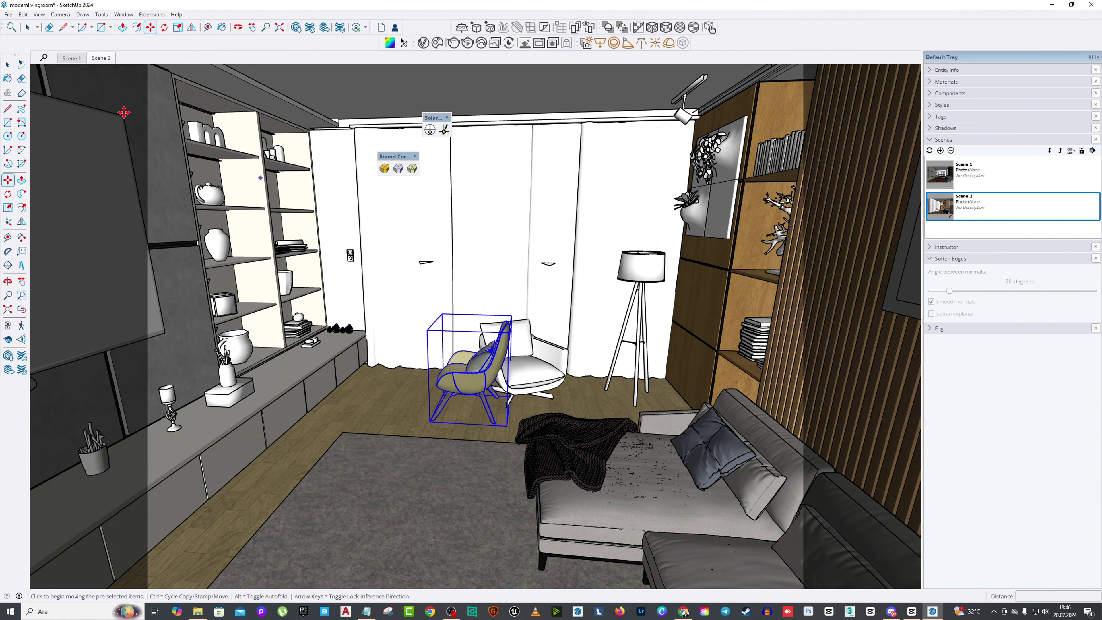
left_click(8, 64)
scroll(529, 343, "up", 3)
middle_click_drag(439, 380, 584, 427)
scroll(581, 426, "up", 3)
middle_click_drag(702, 439, 626, 392)
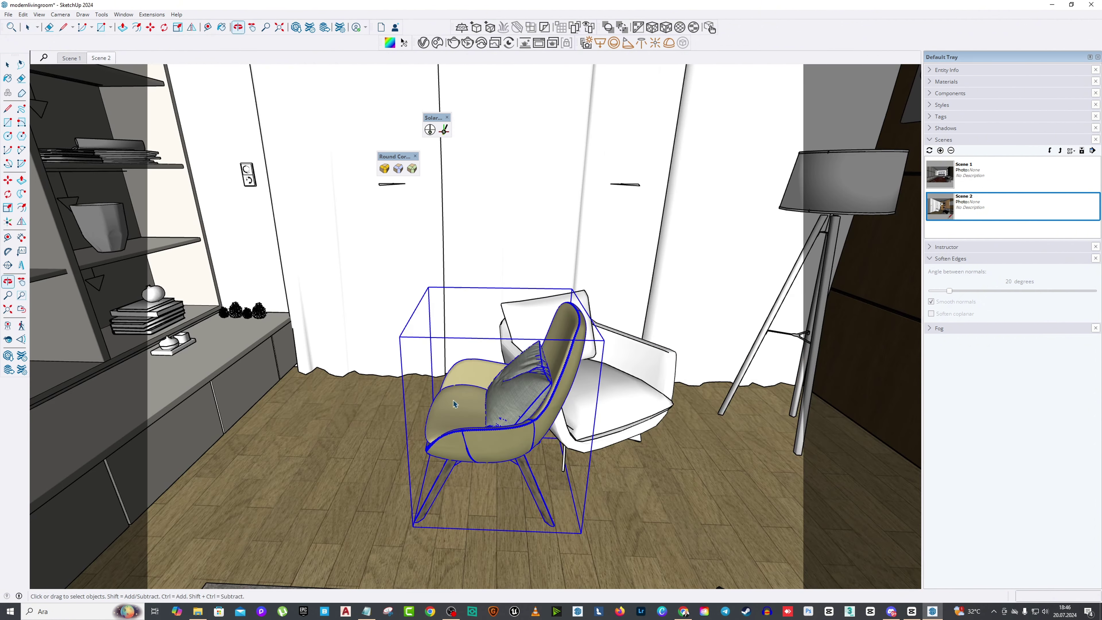
left_click(626, 390)
scroll(526, 404, "down", 1)
key("Delete")
Step: Move the new armchair 68,5 cm right and set it down beside the floor lamp
scroll(520, 403, "down", 1)
left_click(489, 409)
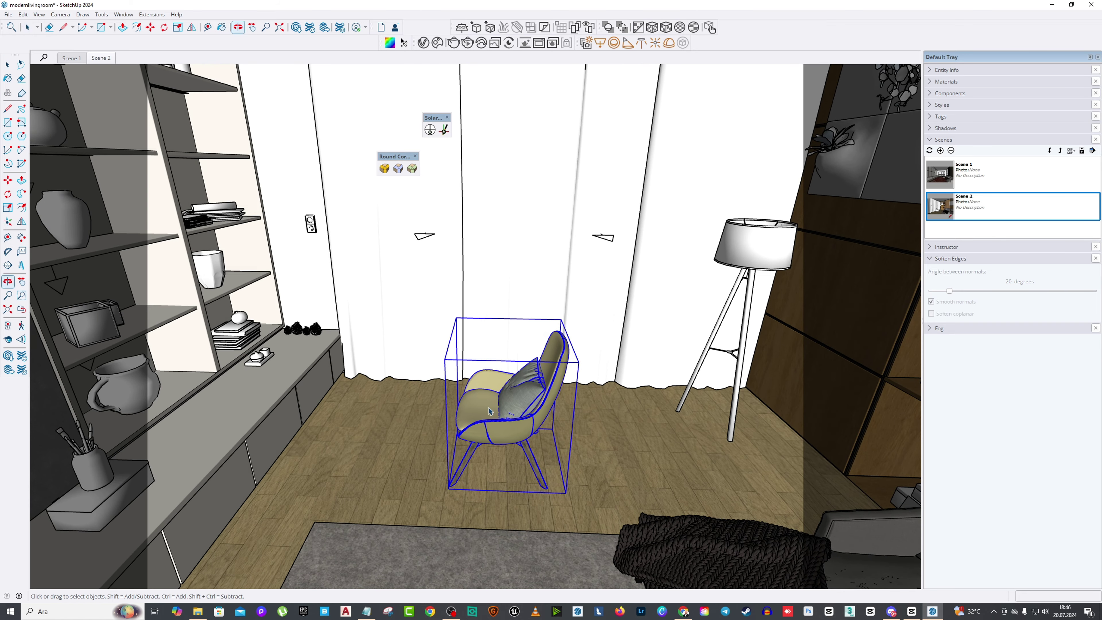
key("m")
middle_click_drag(505, 349, 439, 387)
left_click(551, 502)
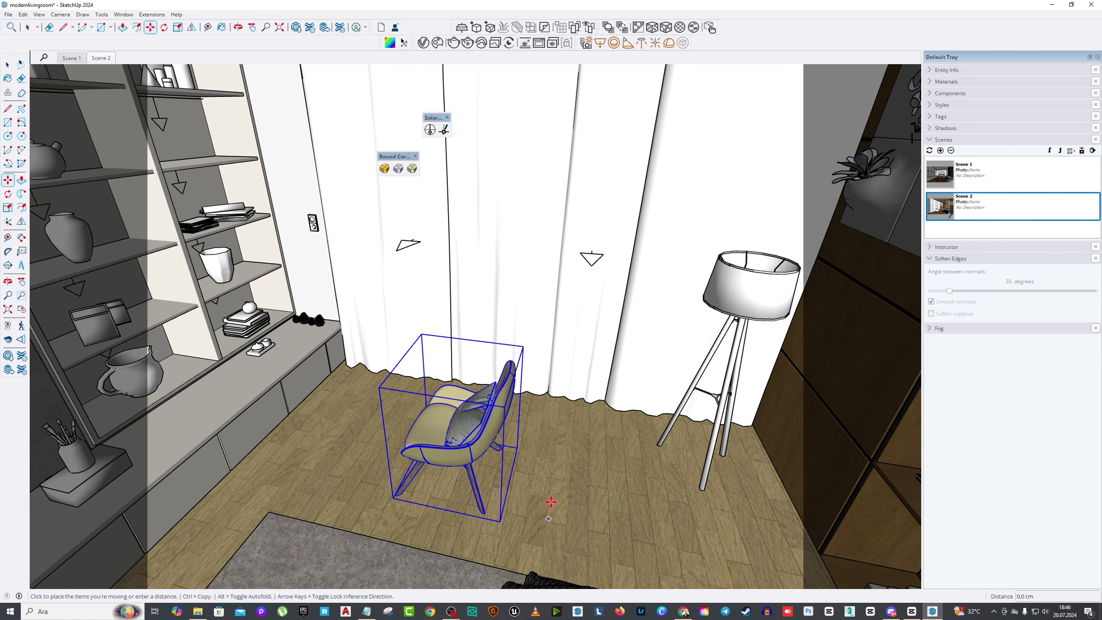
left_click(596, 493)
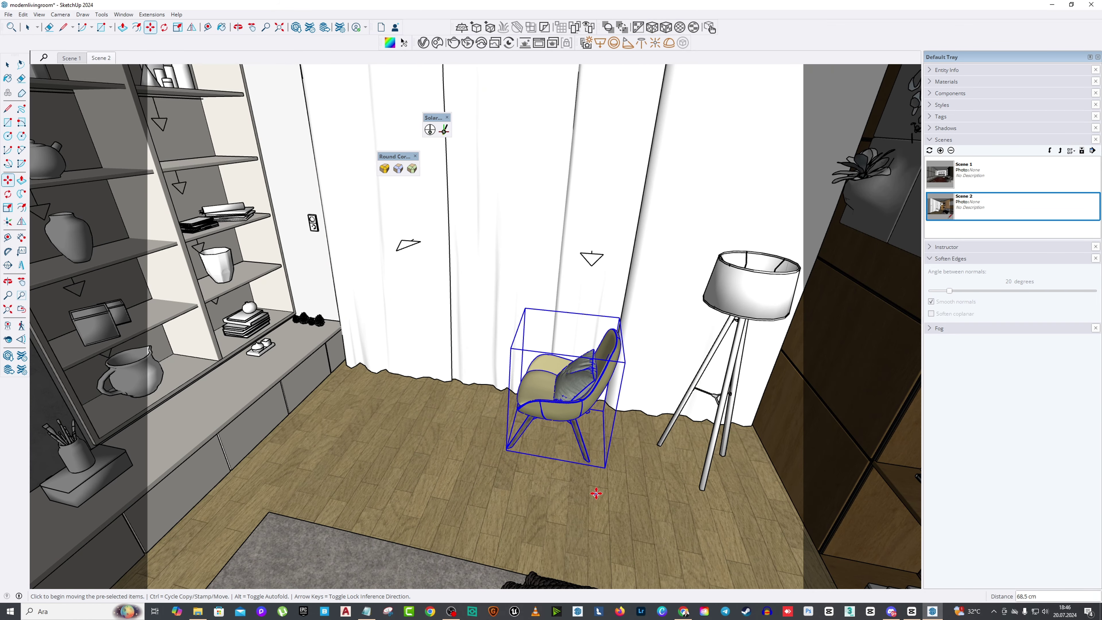
left_click(596, 493)
left_click(652, 512)
scroll(662, 369, "up", 2)
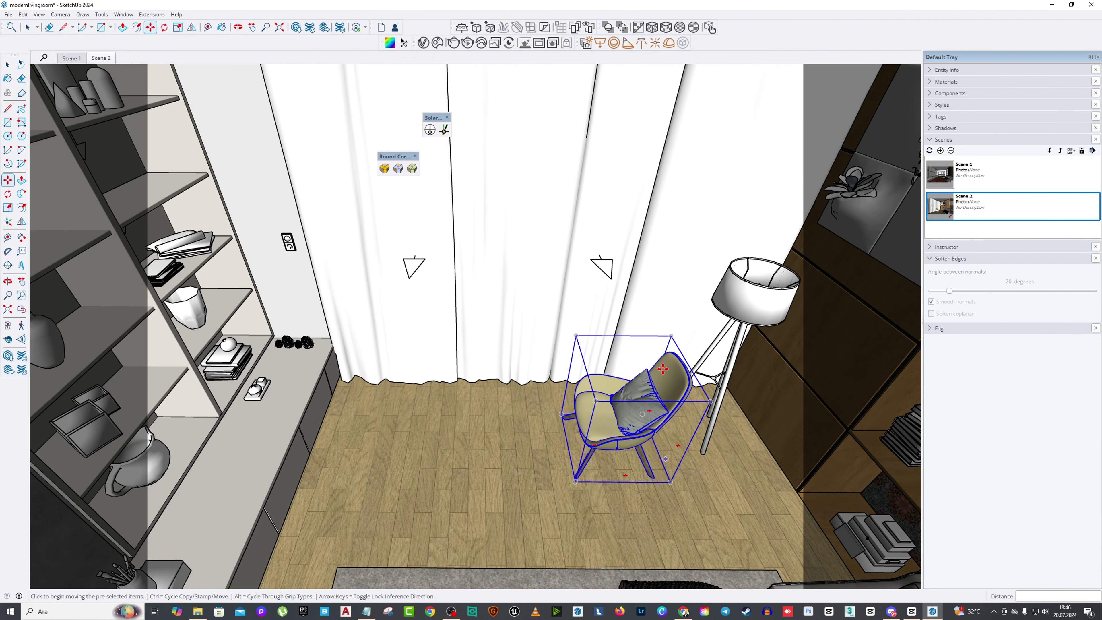
scroll(671, 381, "up", 1)
left_click(683, 363)
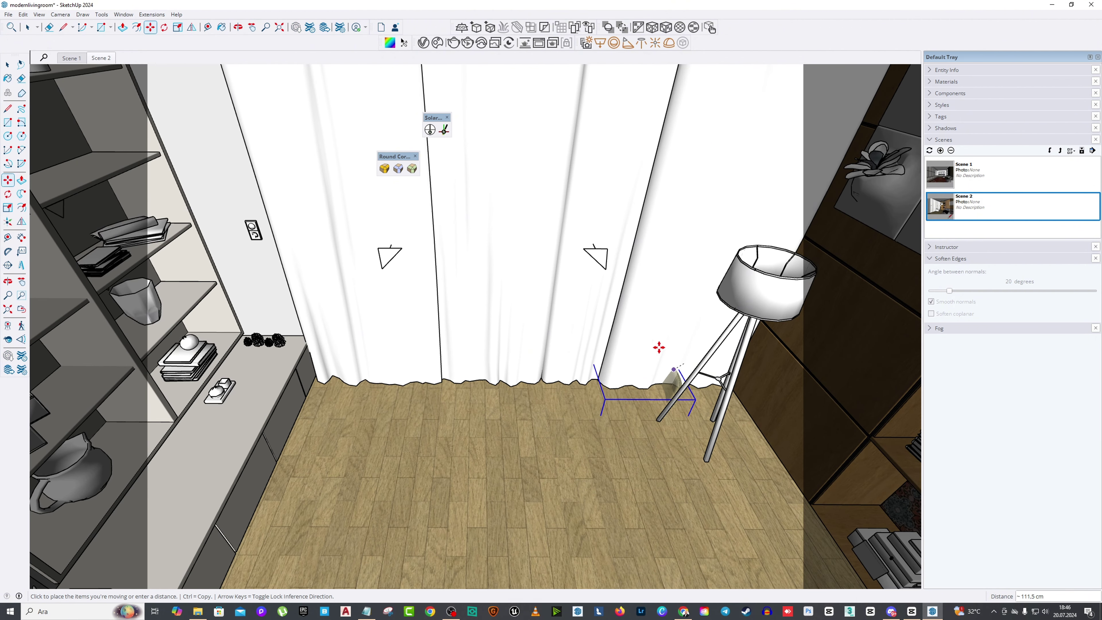
key("Escape")
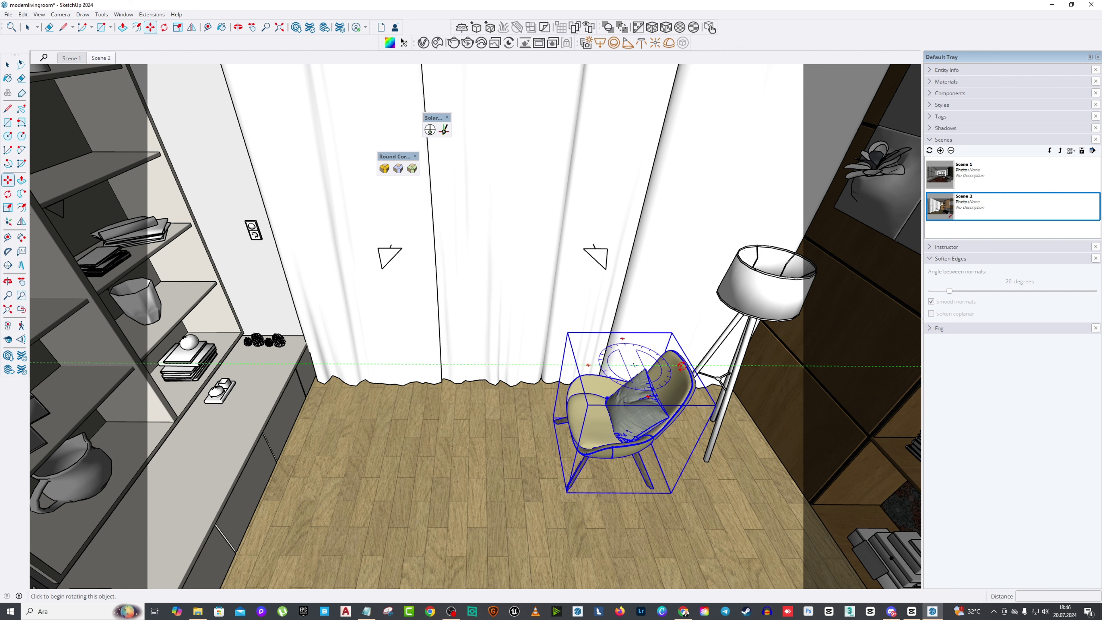
Step: Rotate the armchair to face into the room and orbit around to check its placement
left_click(681, 367)
left_click(679, 341)
middle_click_drag(633, 427, 633, 369)
middle_click_drag(682, 427, 631, 372)
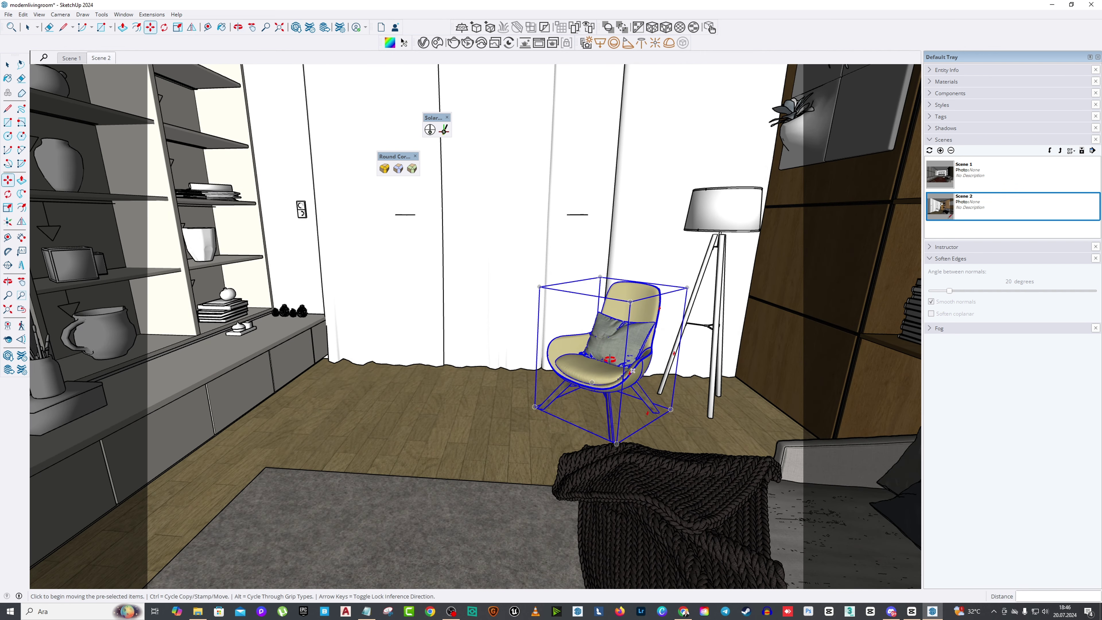
left_click(9, 62)
scroll(550, 297, "up", 5)
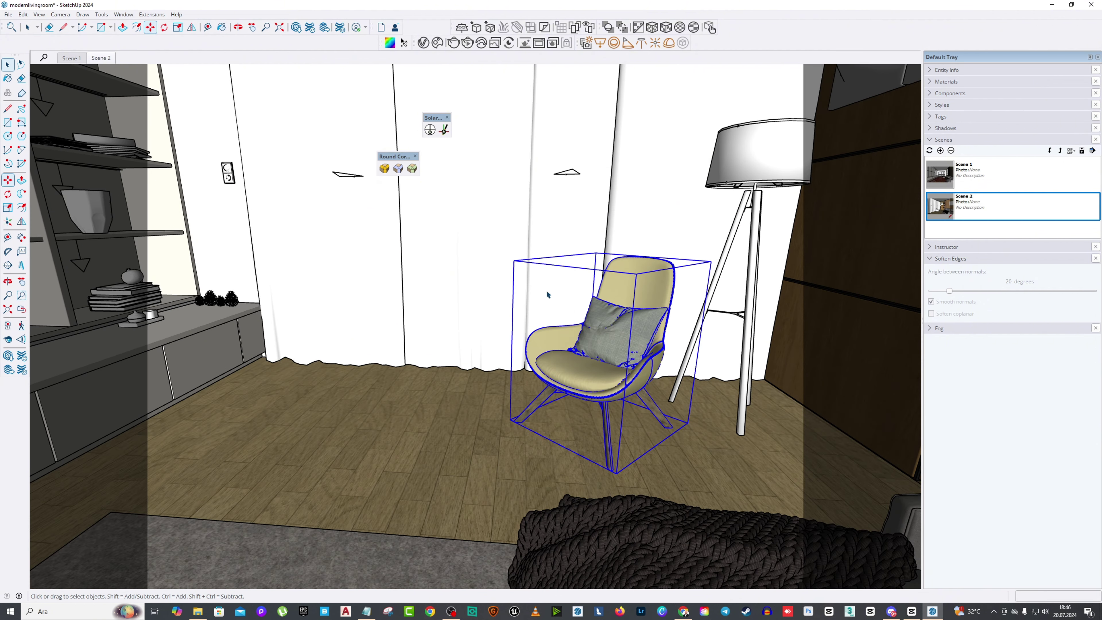
middle_click_drag(616, 332, 653, 332)
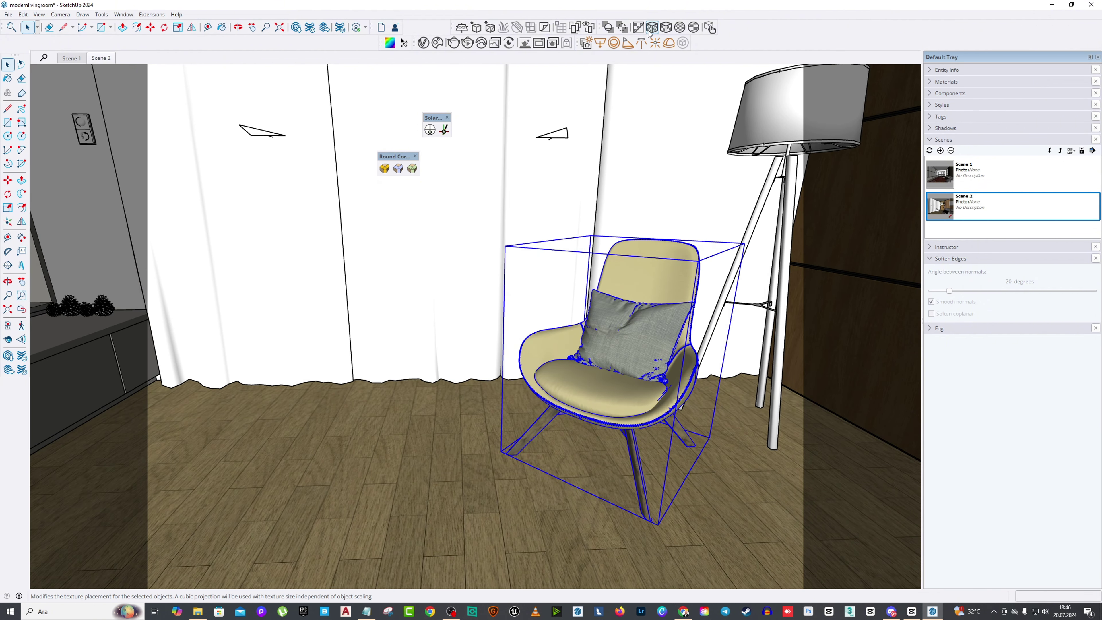
Step: Open the V-Ray Asset Editor and Chaos Cosmos side by side and clear the previous tile search
left_click(423, 43)
left_click_drag(567, 239, 318, 205)
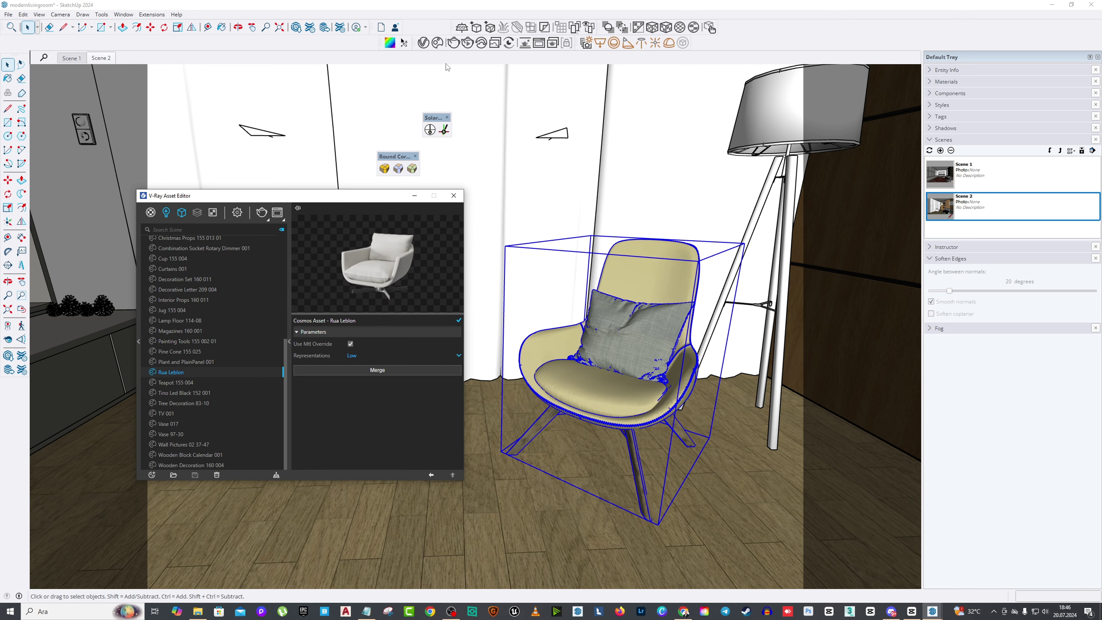
left_click(437, 42)
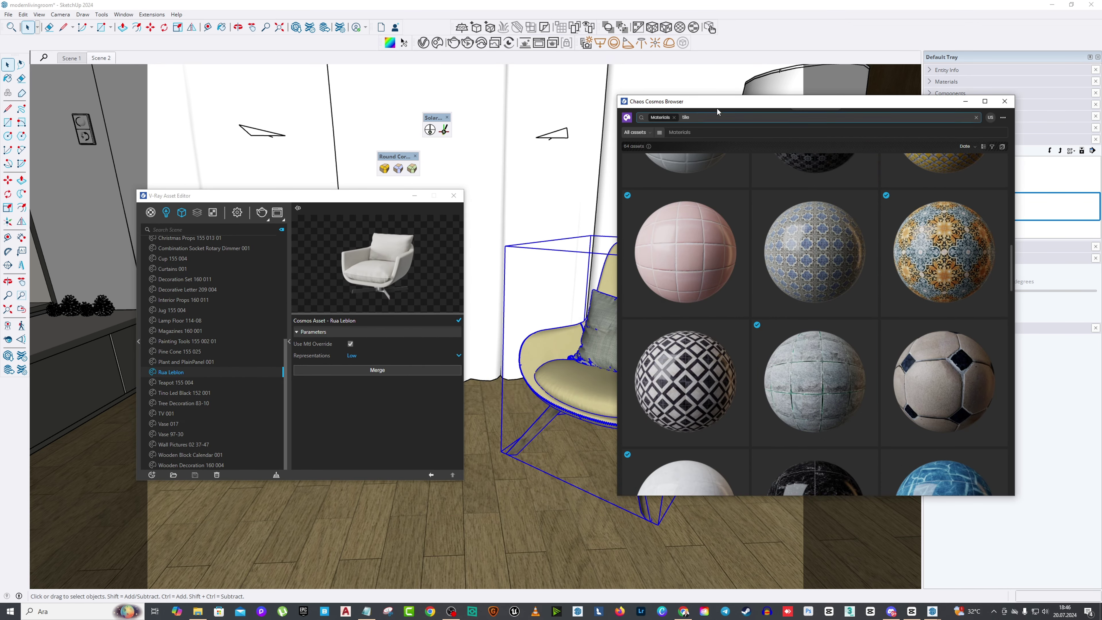
left_click_drag(720, 105, 380, 125)
left_click(352, 137)
key("BackSpace")
key("BackSpace")
key("BackSpace")
key("BackSpace")
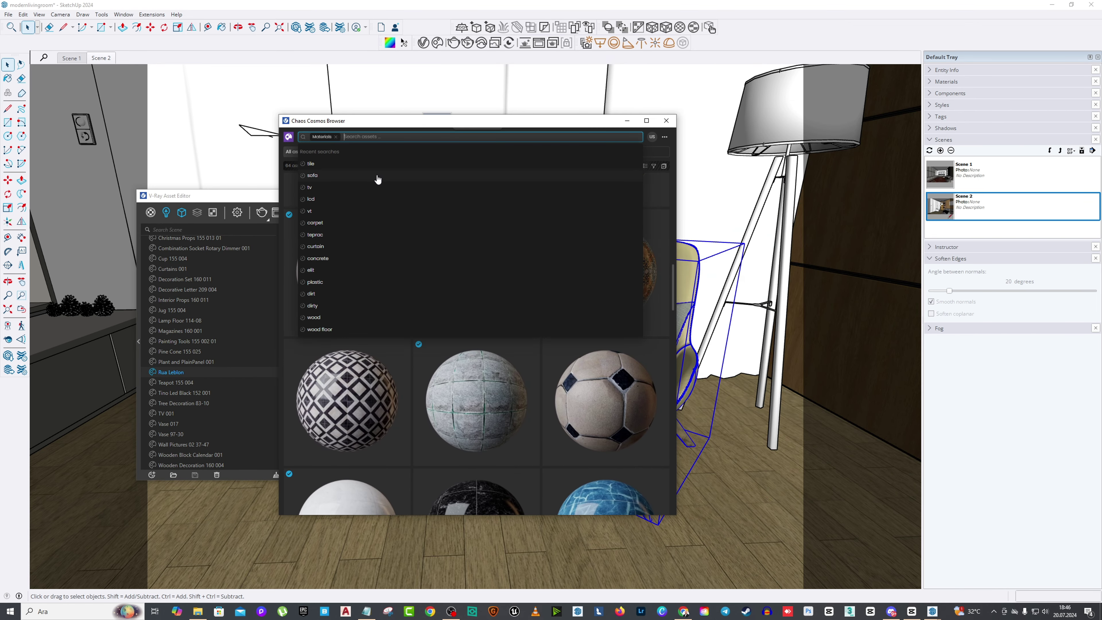
left_click(324, 151)
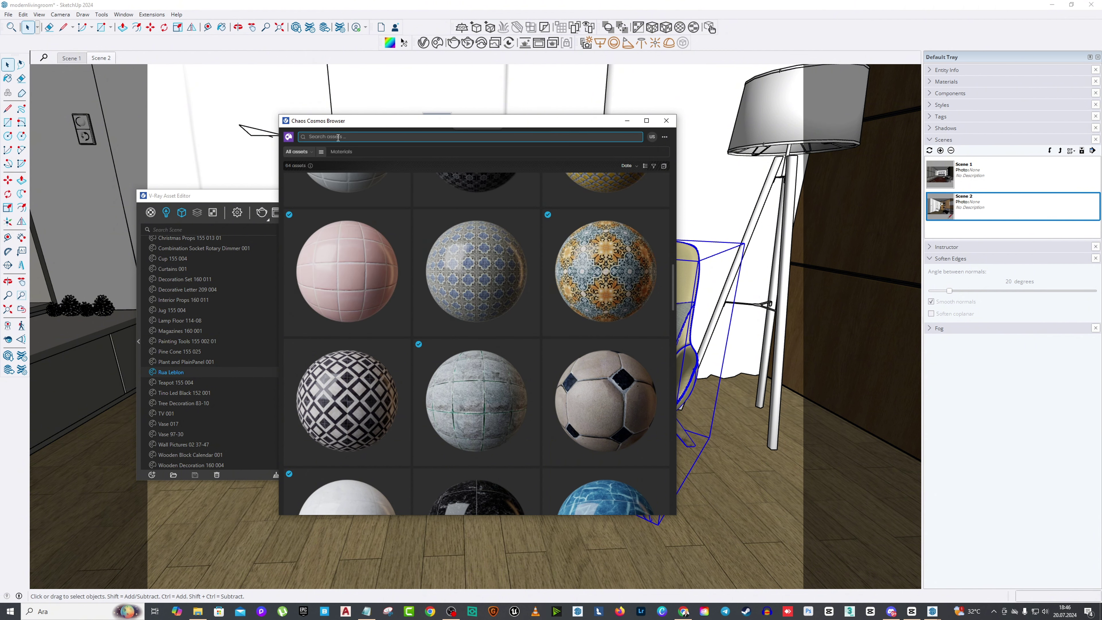
Step: Filter Cosmos to Leather materials and download Leather Brown 05 30cm
left_click(322, 153)
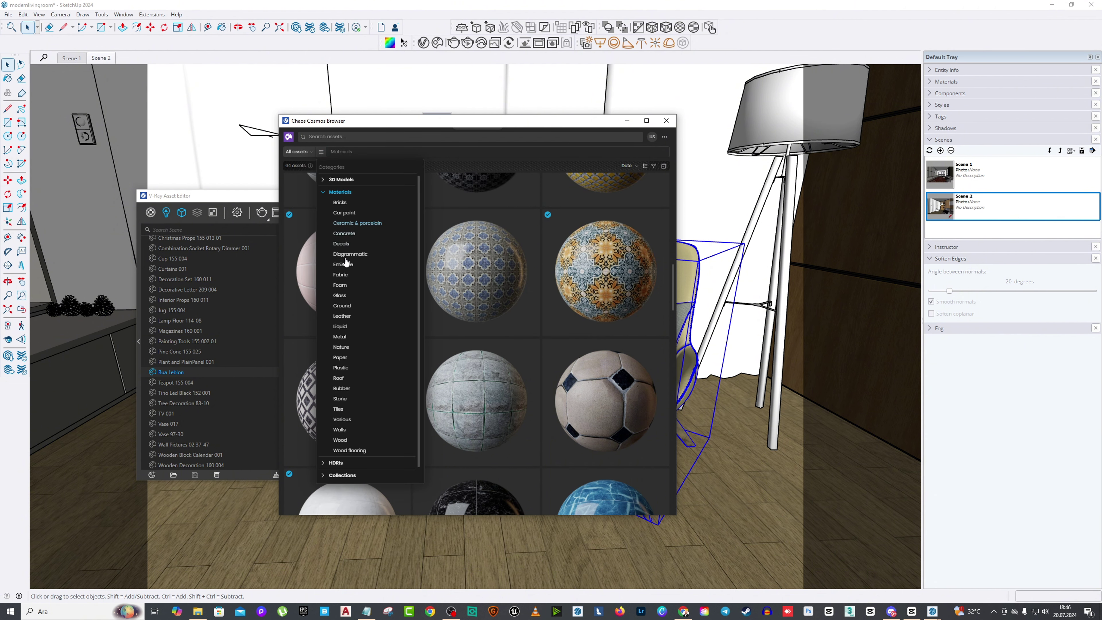
left_click(341, 316)
left_click_drag(472, 122, 350, 113)
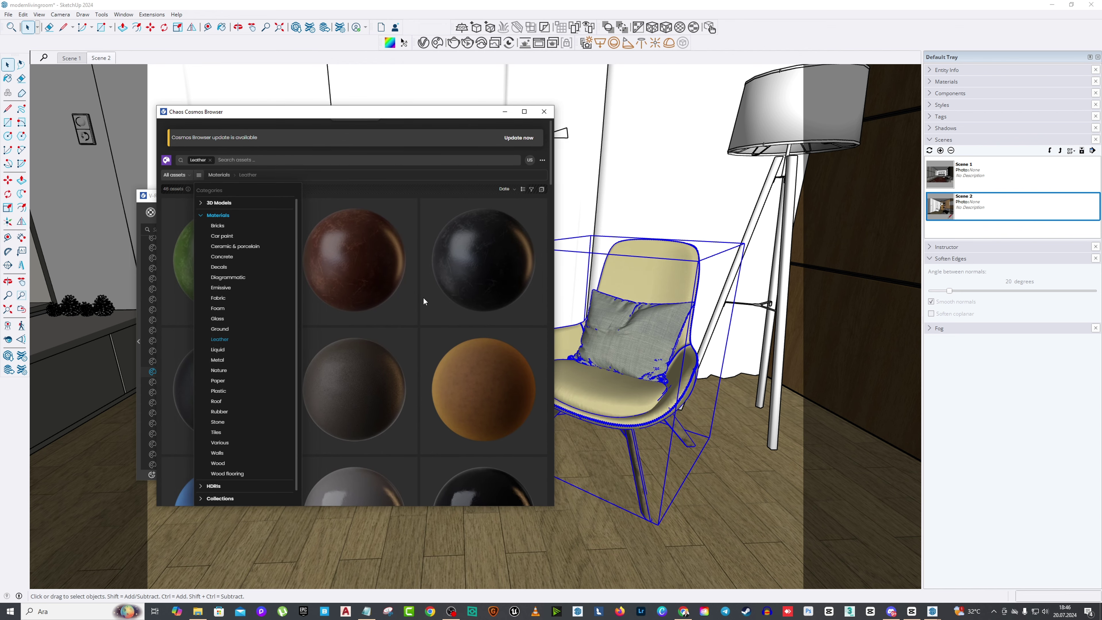
left_click(532, 300)
scroll(499, 342, "down", 3)
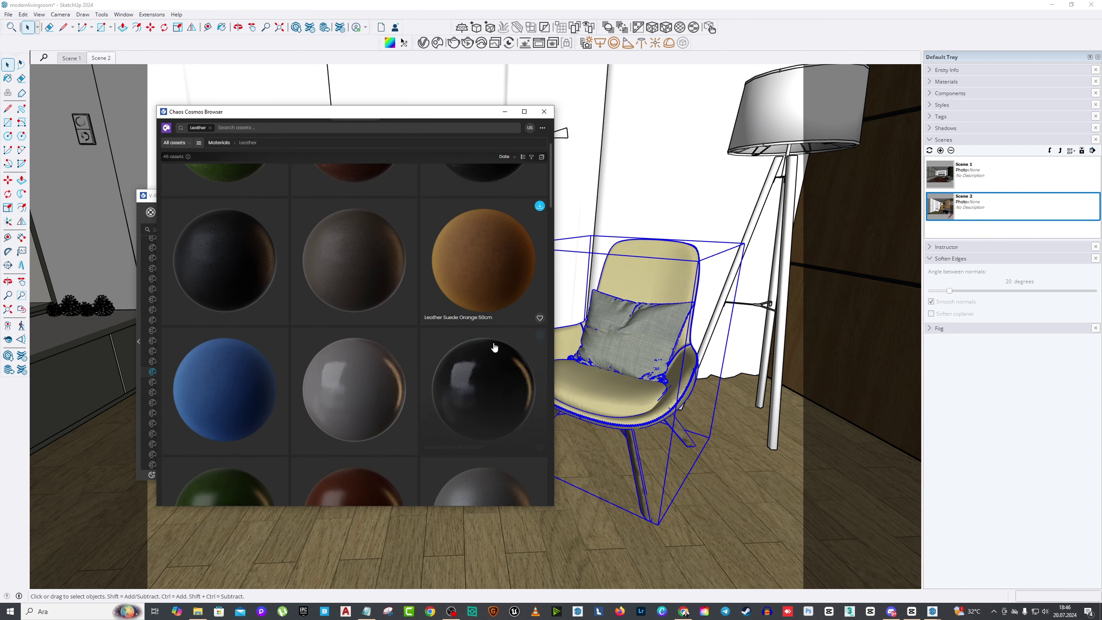
scroll(454, 358, "down", 8)
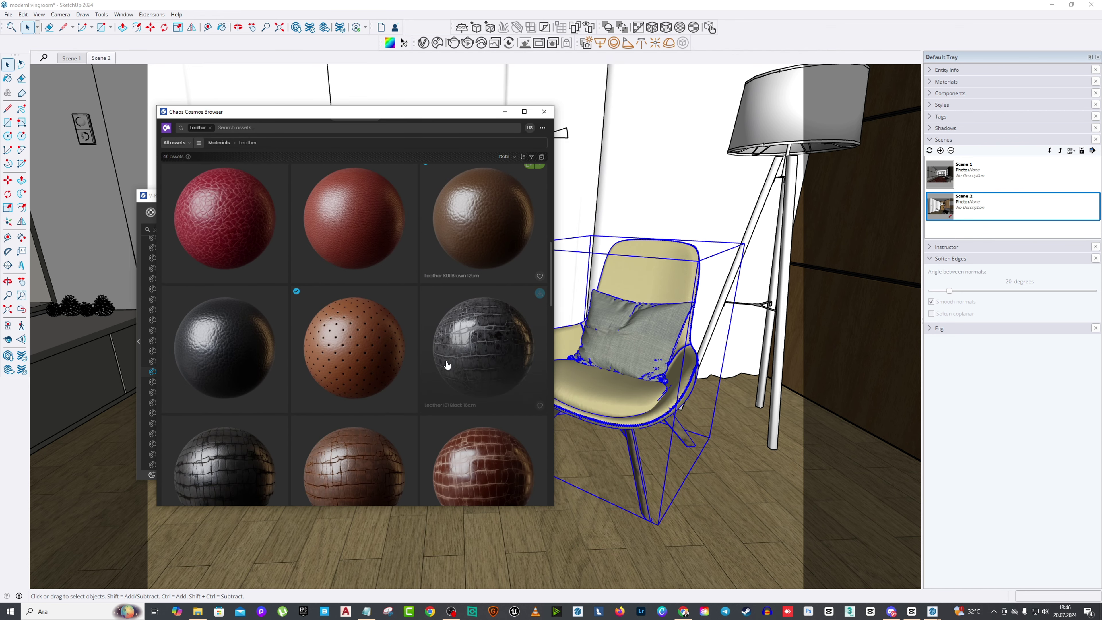
scroll(413, 283, "down", 10)
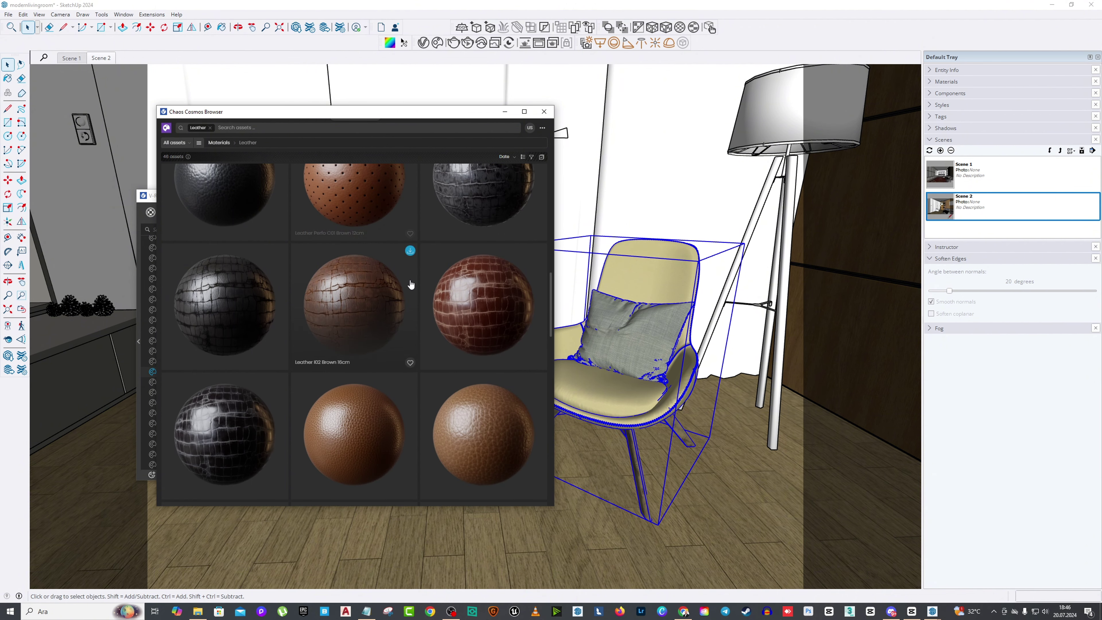
scroll(399, 309, "down", 10)
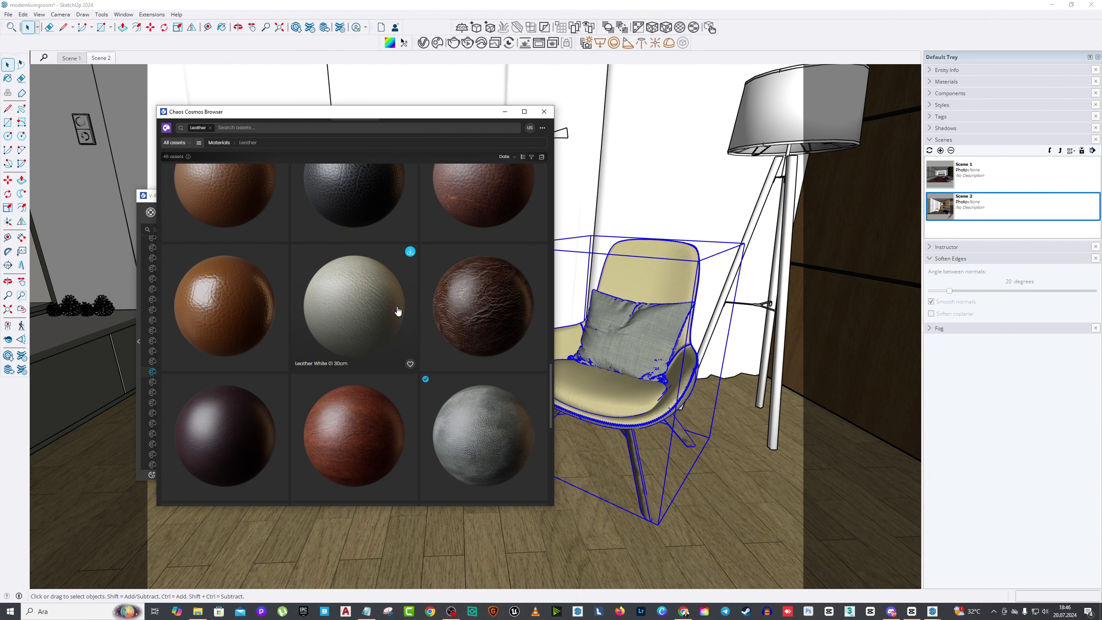
left_click(539, 251)
Step: Rearrange the Cosmos browser and Asset Editor windows so both are visible
left_click_drag(430, 115, 620, 113)
left_click_drag(299, 195, 213, 137)
left_click(582, 126)
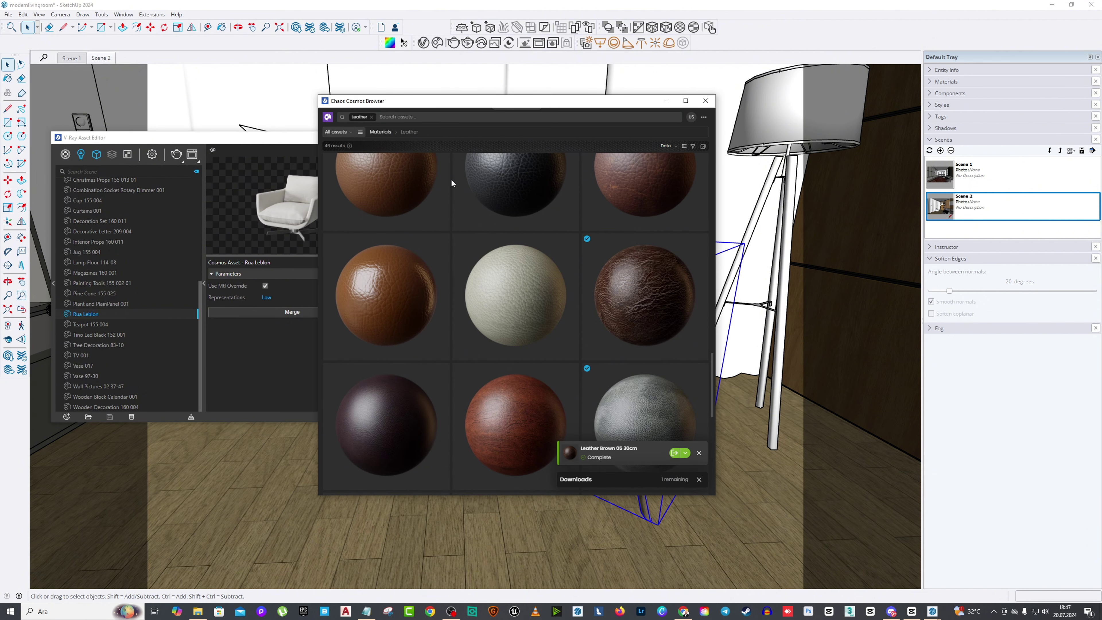
Step: Import Leather Brown 05 30cm from Chaos Cosmos into the model
left_click(690, 242)
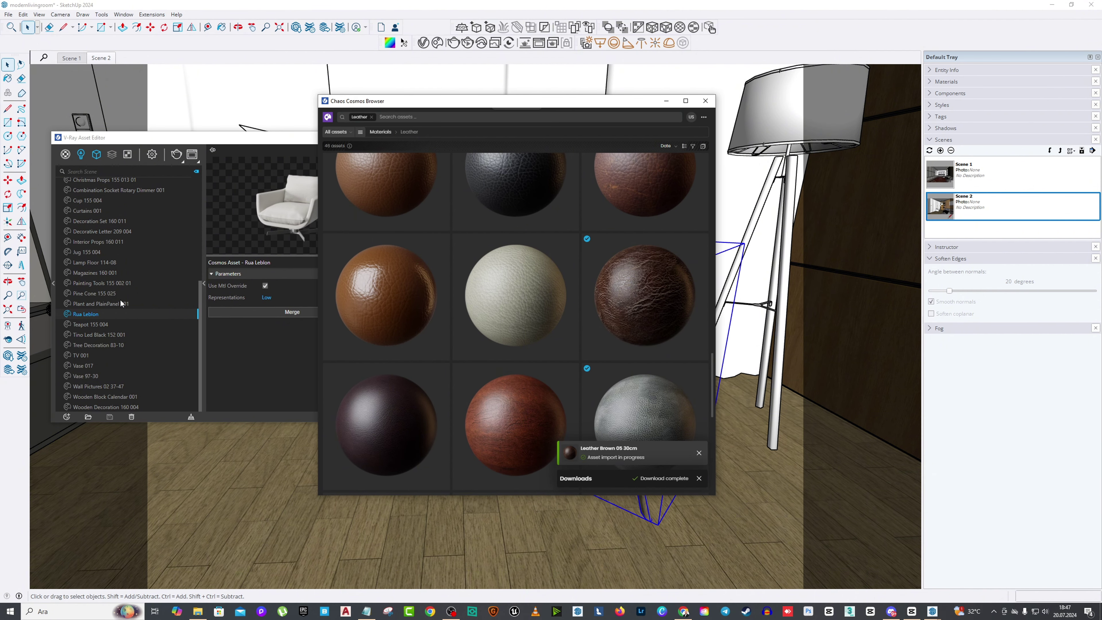
left_click(102, 333)
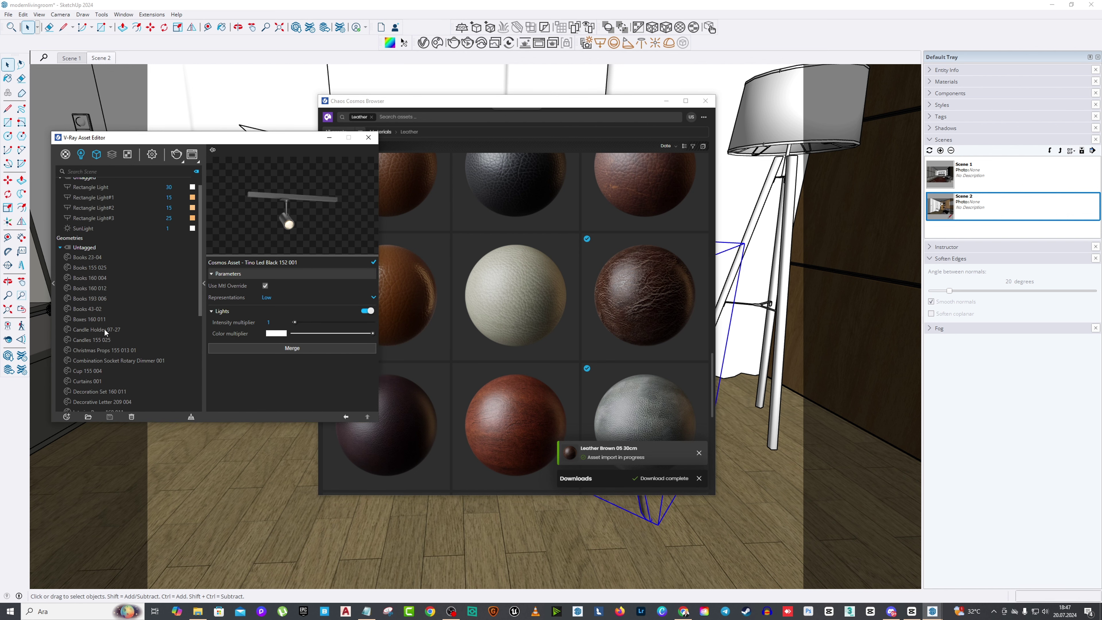
scroll(104, 333, "down", 5)
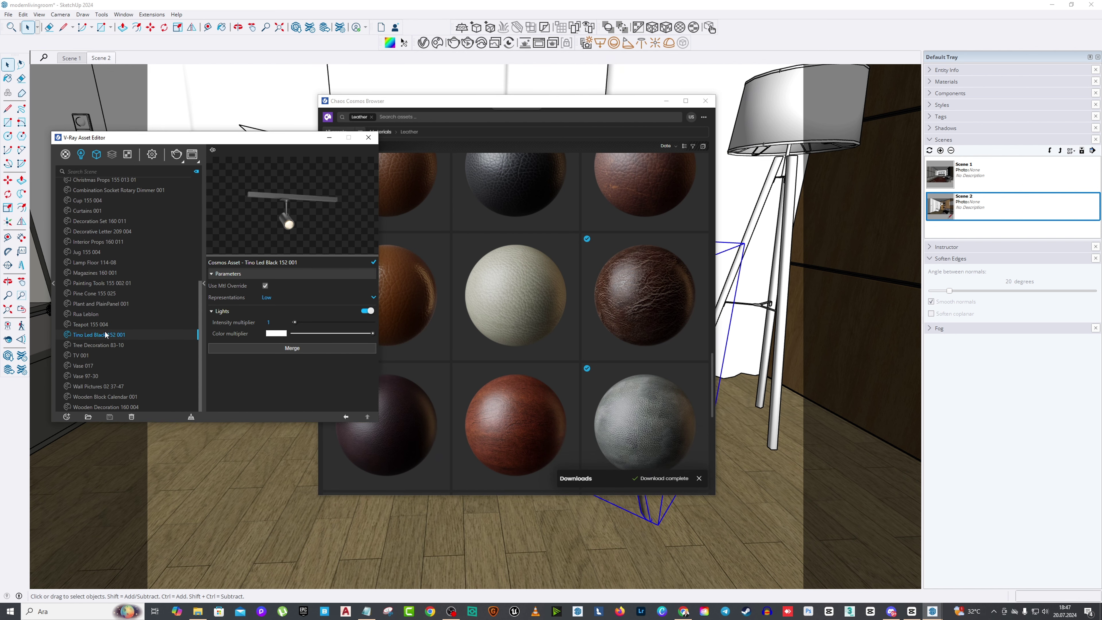
left_click(696, 240)
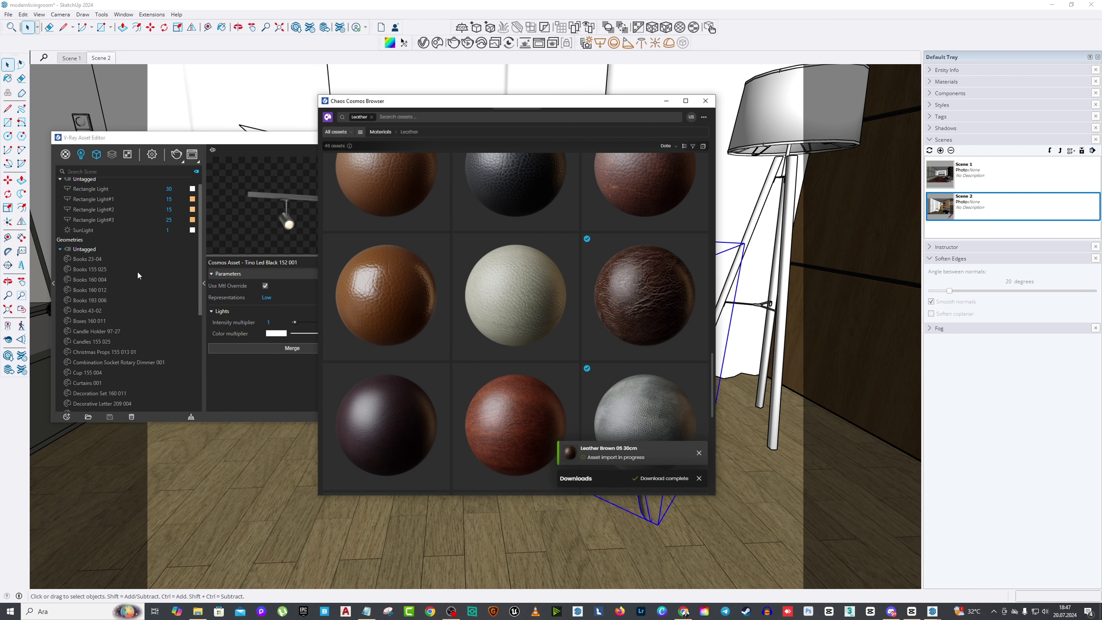
scroll(138, 275, "down", 5)
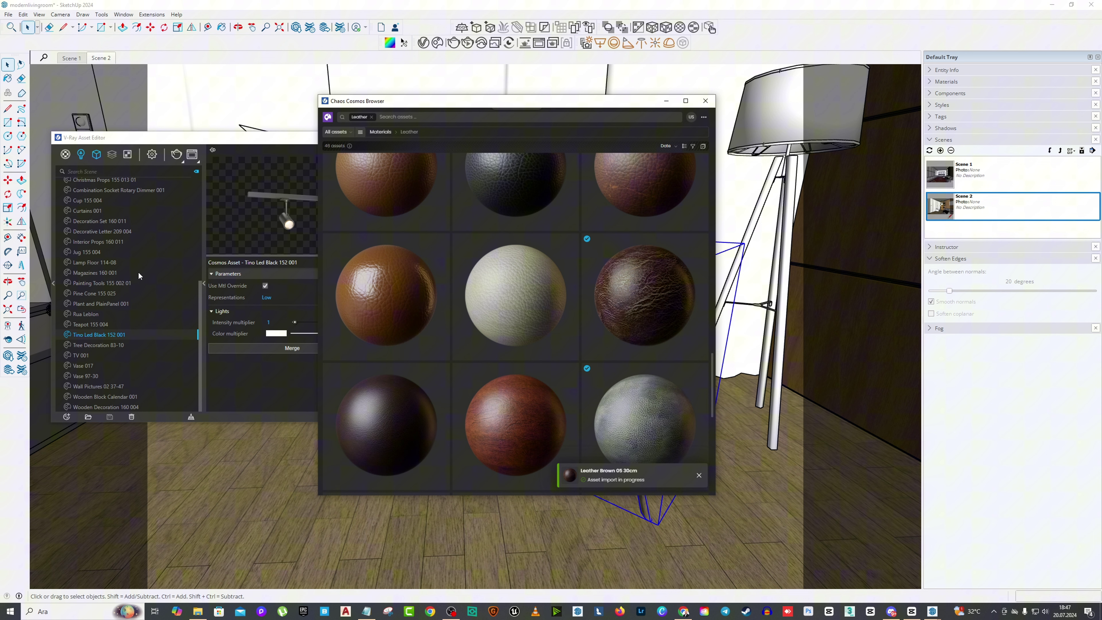
left_click(130, 345)
scroll(112, 333, "down", 5)
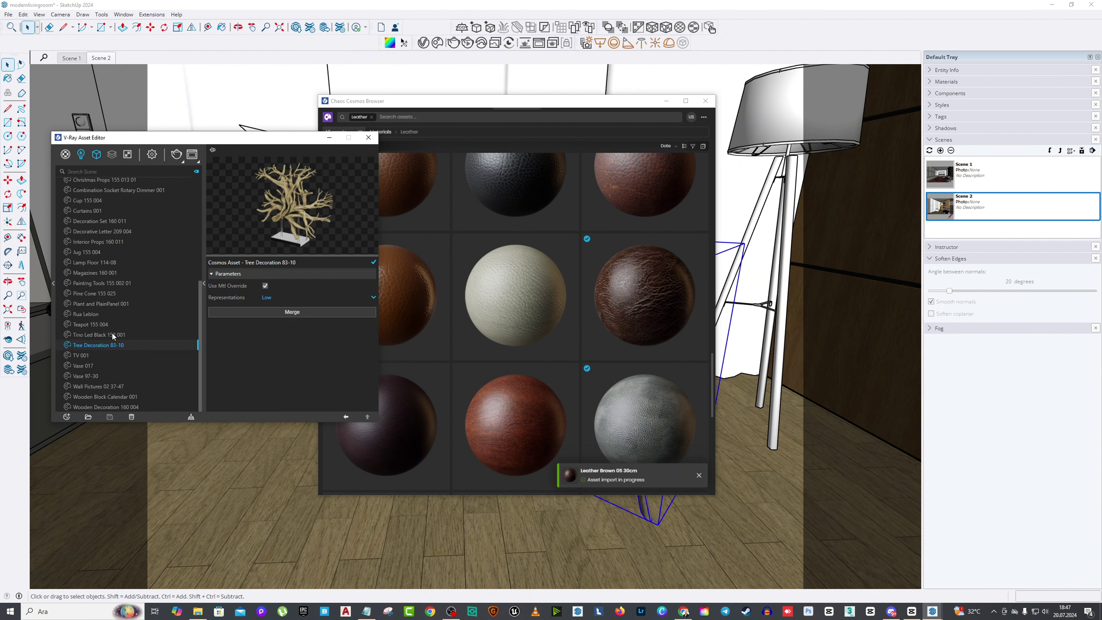
Step: Find Leather Brown 05 30cm and its #1 copy in the V-Ray Materials list
left_click(66, 153)
scroll(97, 317, "down", 10)
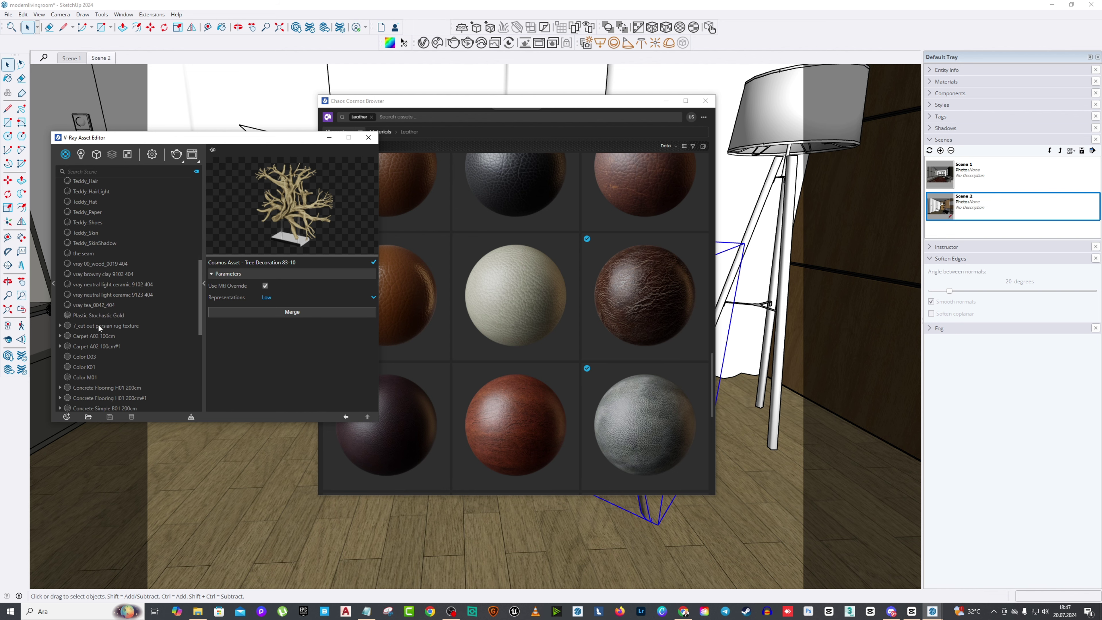
scroll(99, 323, "down", 10)
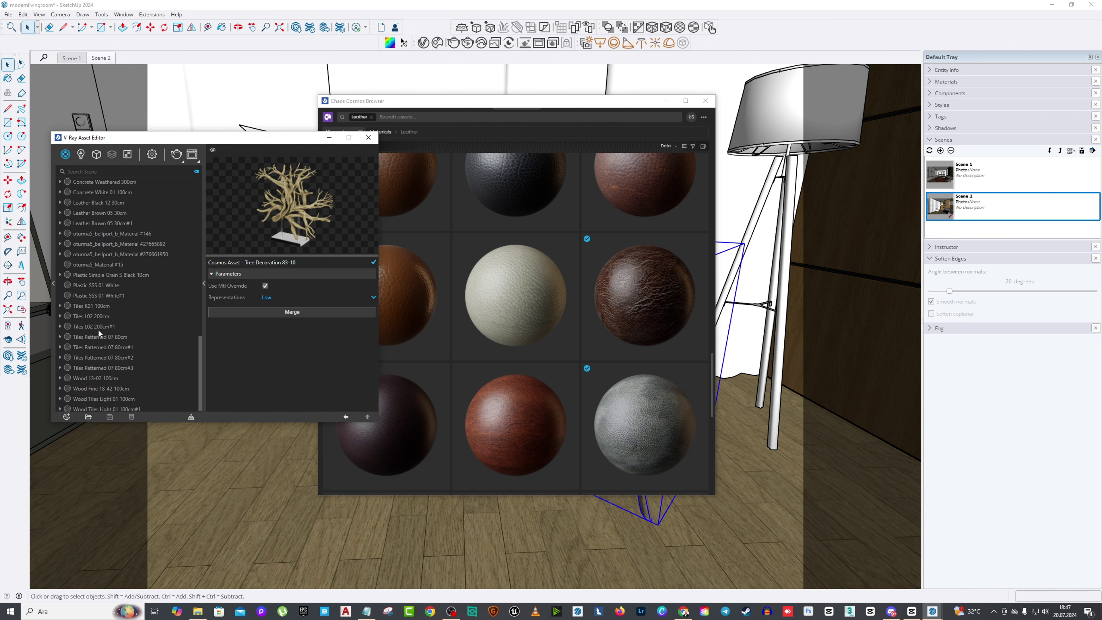
scroll(98, 329, "up", 3)
left_click(94, 298)
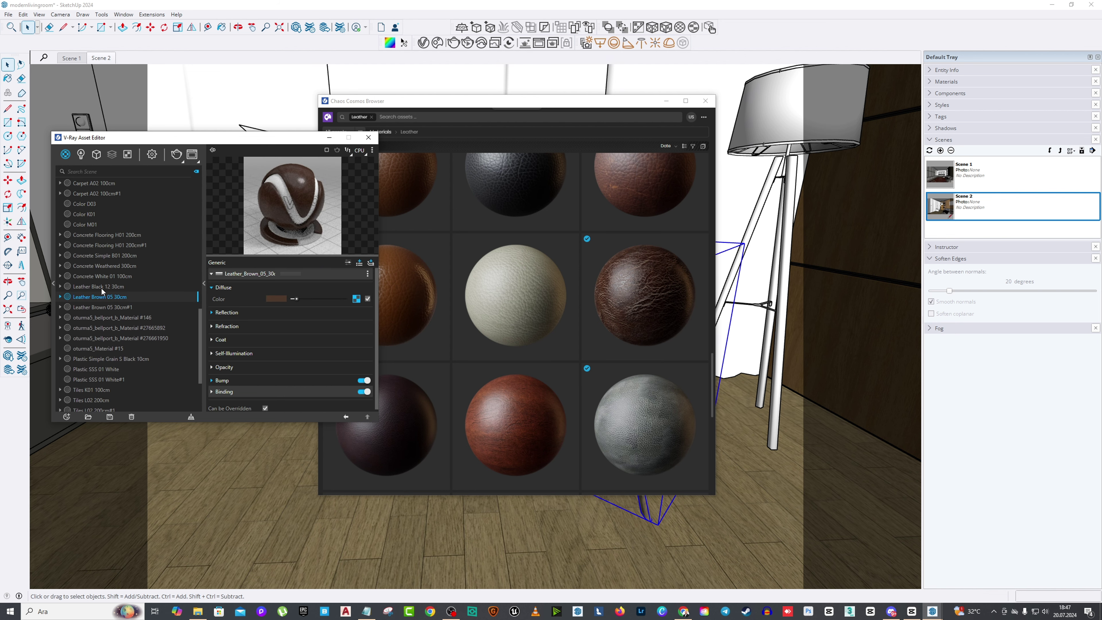
left_click(105, 307)
Step: Download and import Leather White 01 30cm, then move the asset browser off the chair
mouse_move(654, 290)
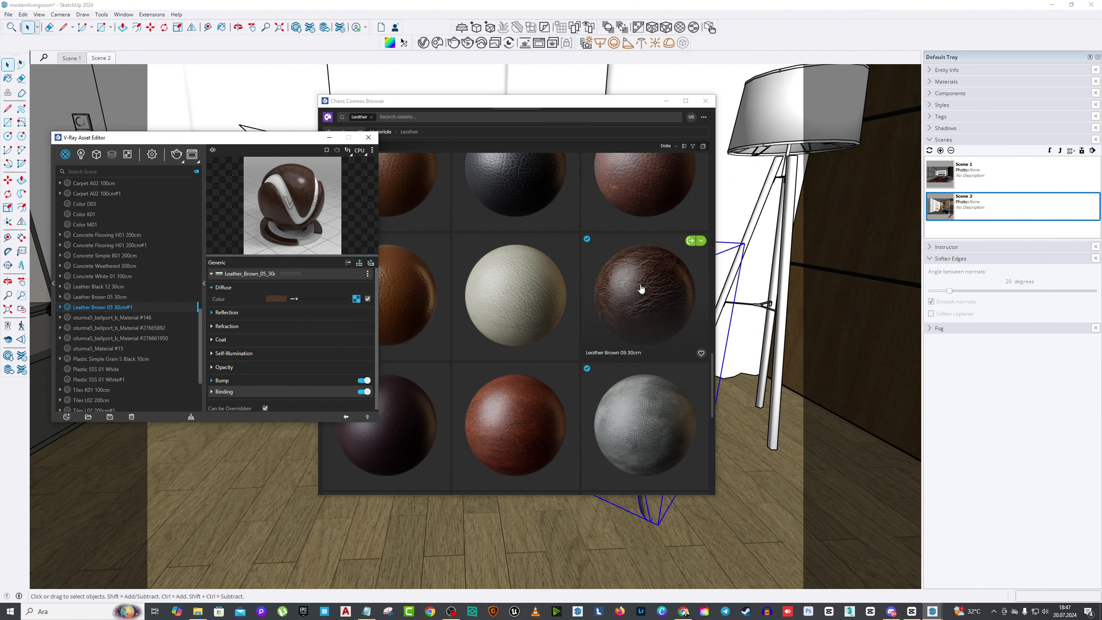
scroll(527, 327, "down", 1)
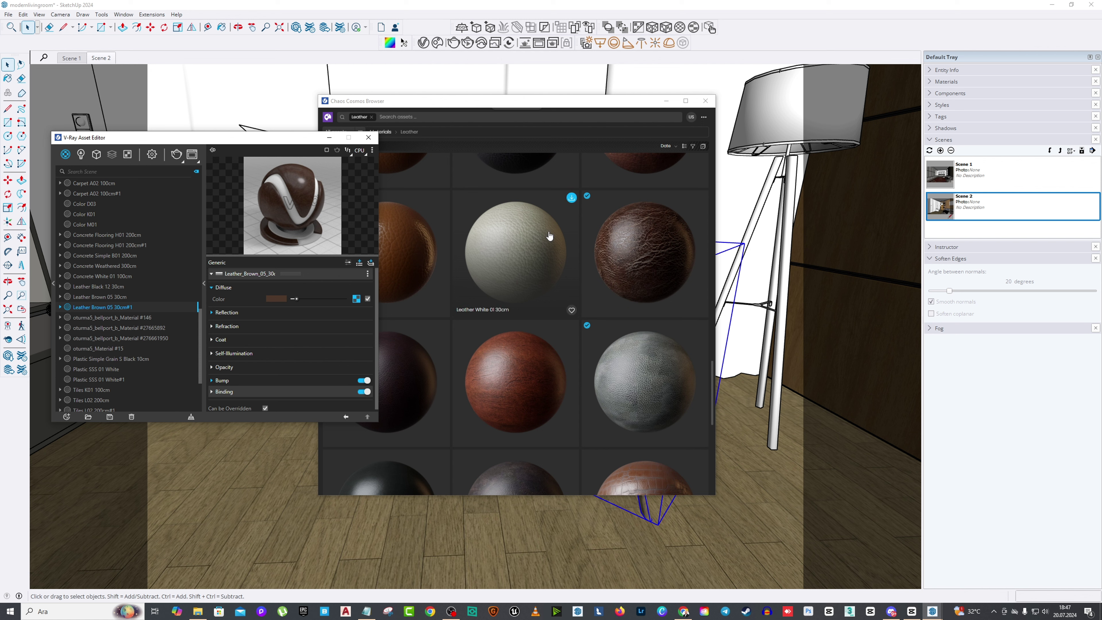
left_click(571, 197)
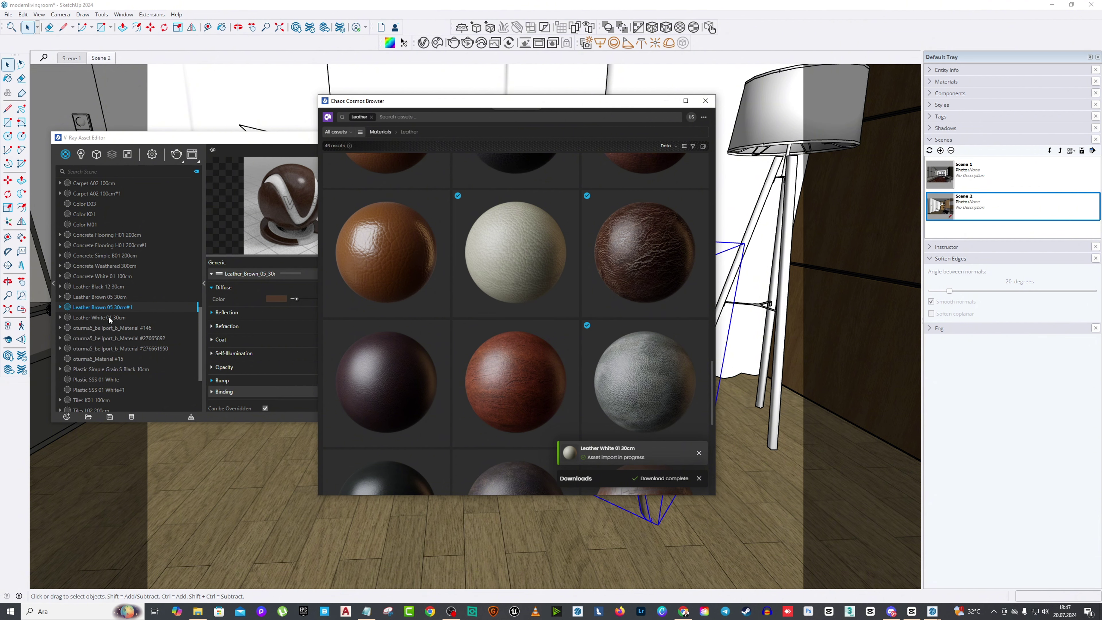
left_click(109, 317)
left_click_drag(465, 103, 619, 448)
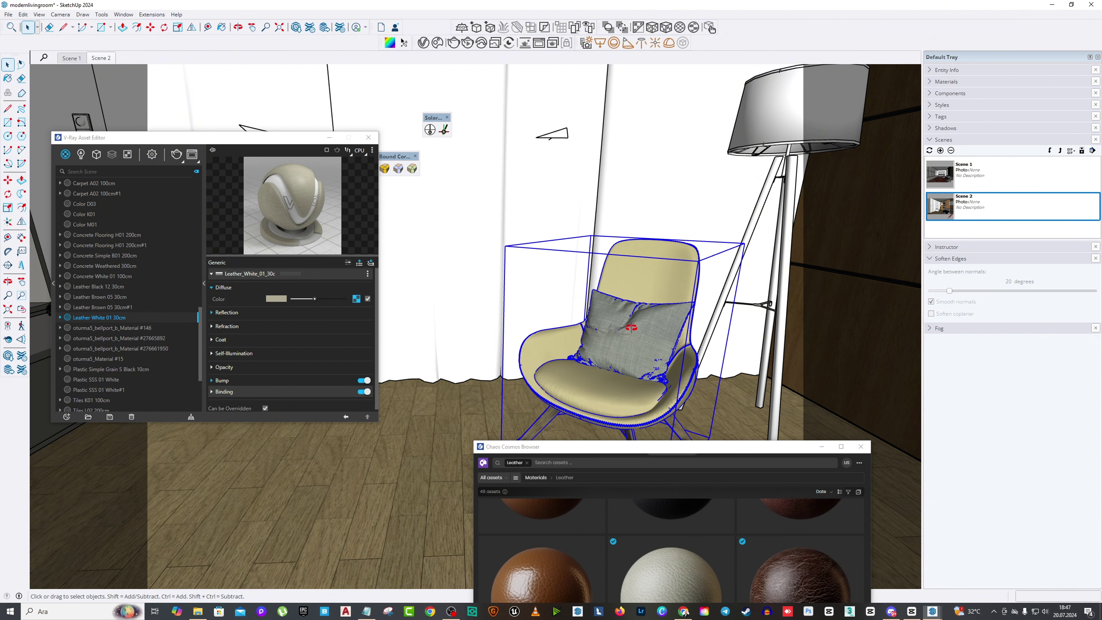
Step: Enter the chair component and its nested group, and select the whole connected shell
double_click(654, 290)
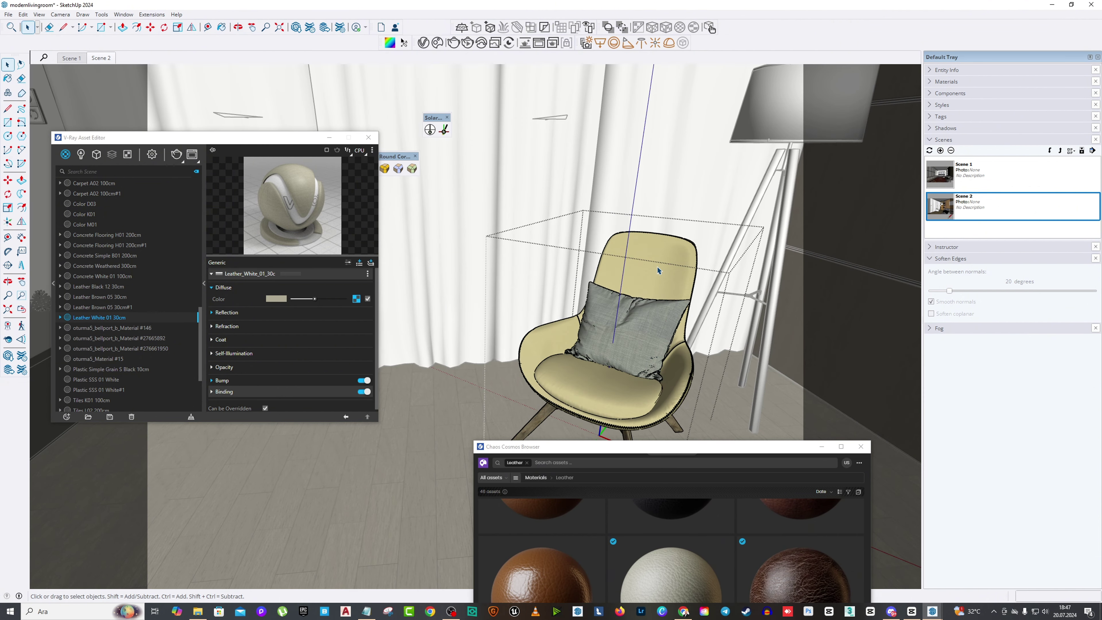
double_click(657, 256)
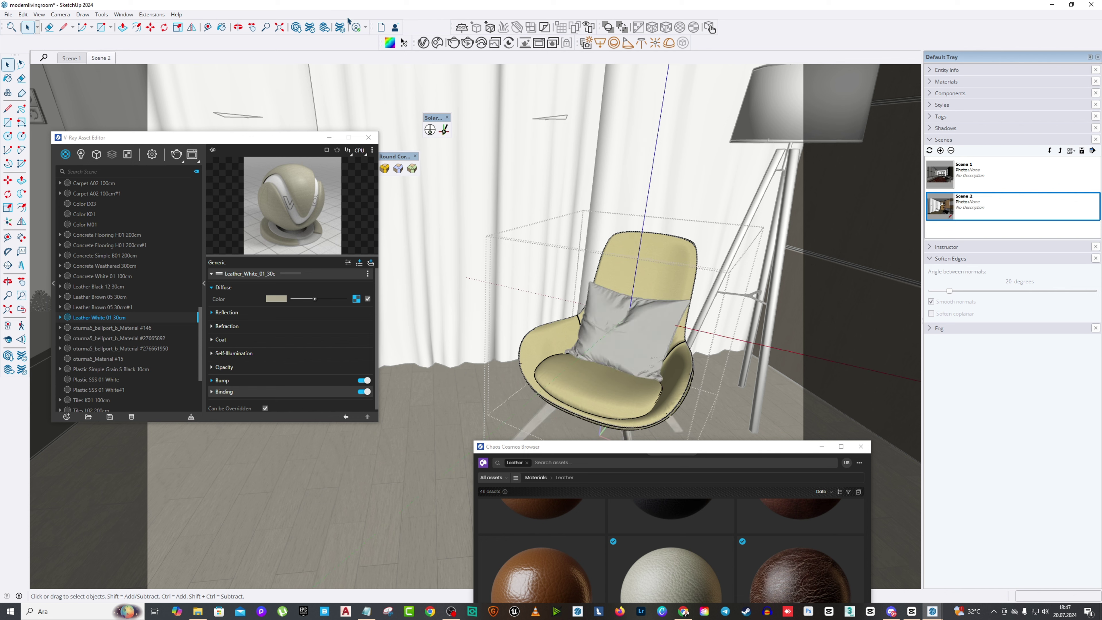
left_click(257, 27)
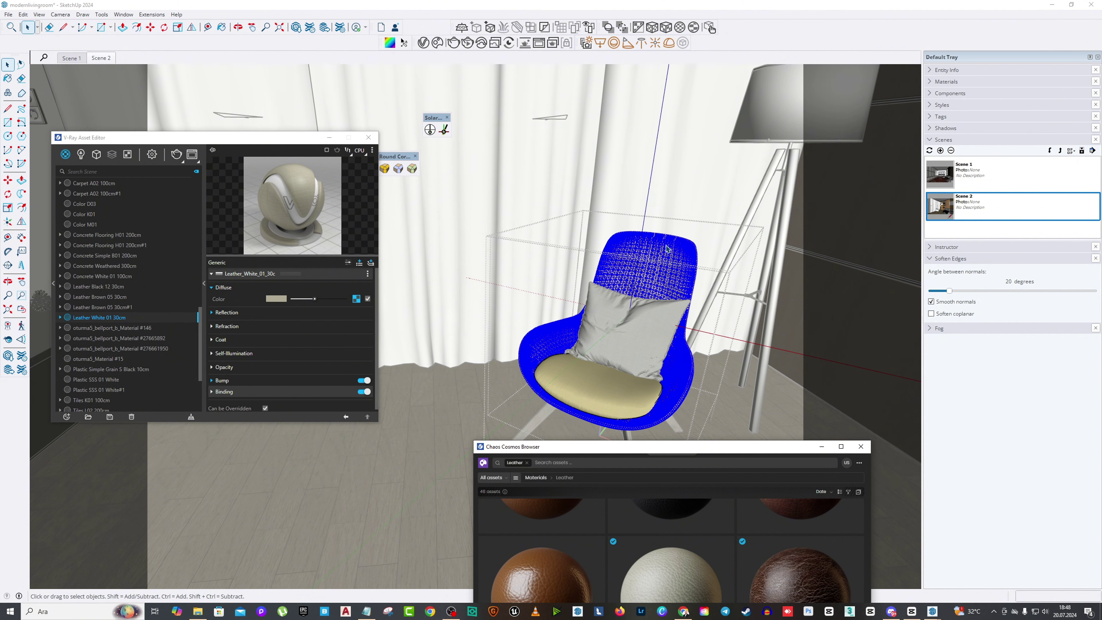
scroll(667, 248, "up", 5)
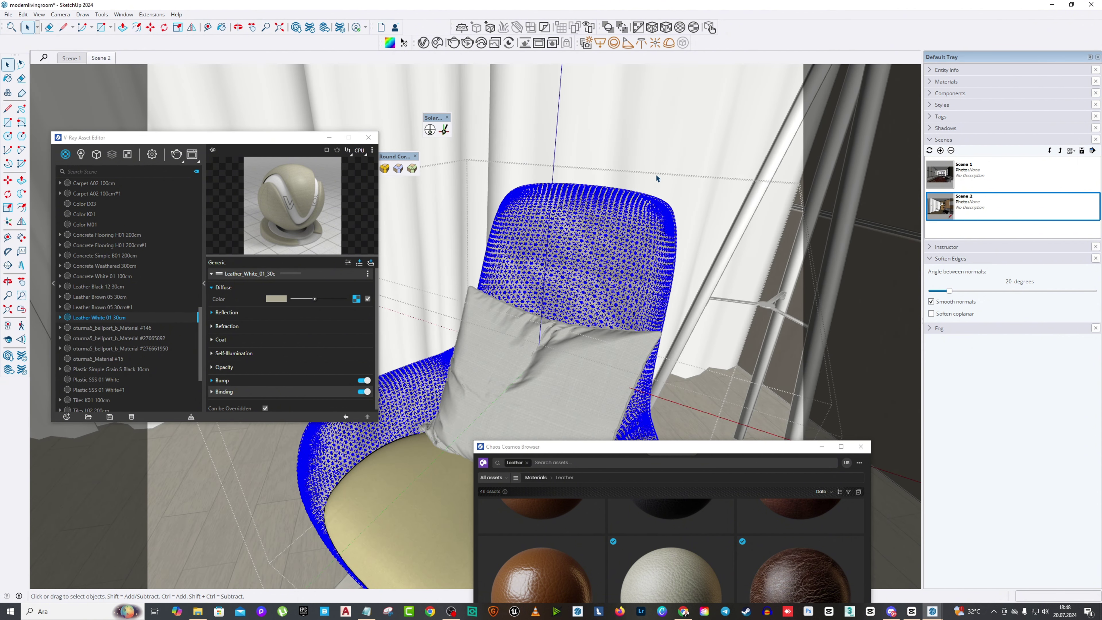
scroll(584, 211, "down", 3)
mouse_move(526, 249)
middle_mouse_down()
mouse_move(509, 202)
mouse_move(667, 251)
mouse_move(546, 217)
mouse_move(566, 278)
mouse_move(581, 242)
middle_mouse_up()
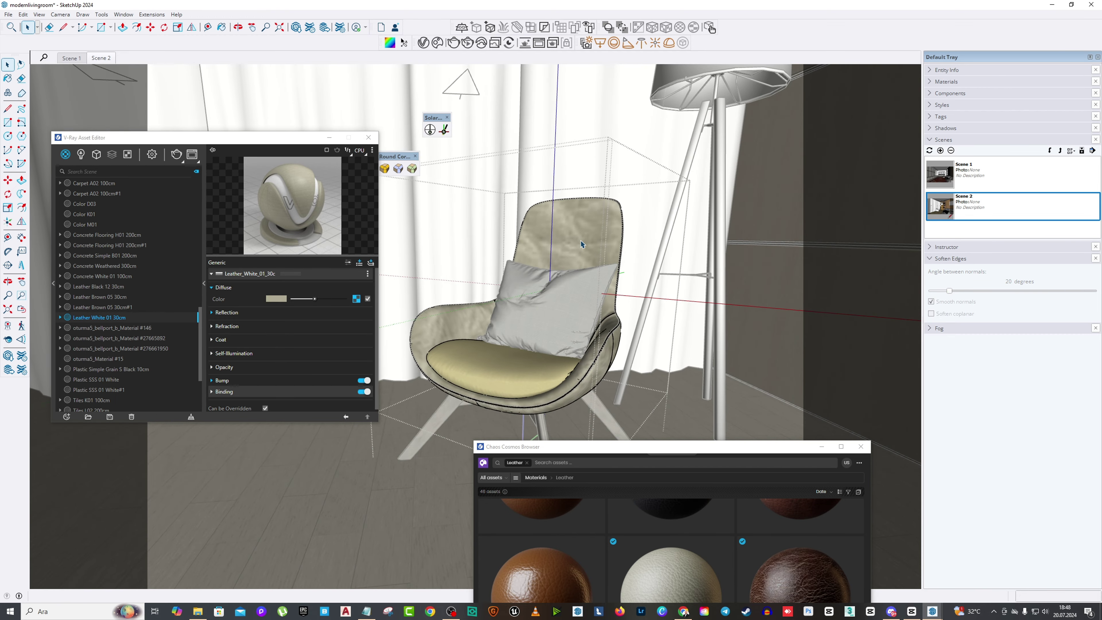
left_click(582, 242)
triple_click(581, 242)
middle_click_drag(615, 289, 628, 306)
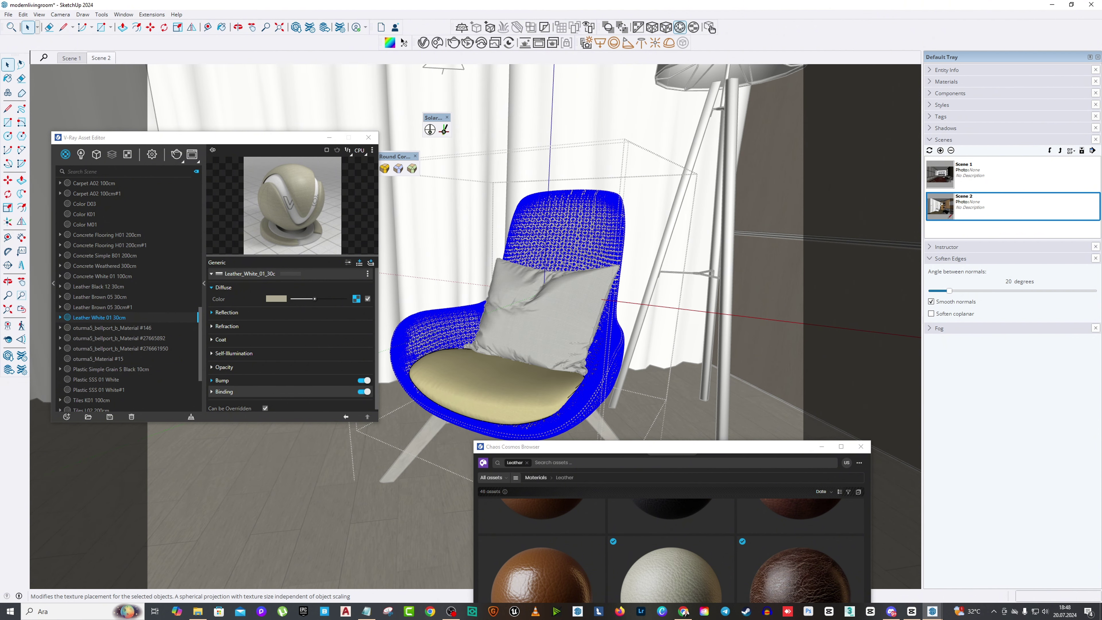
Step: Apply Leather White 01 30cm to the selected chair shell
left_click(638, 194)
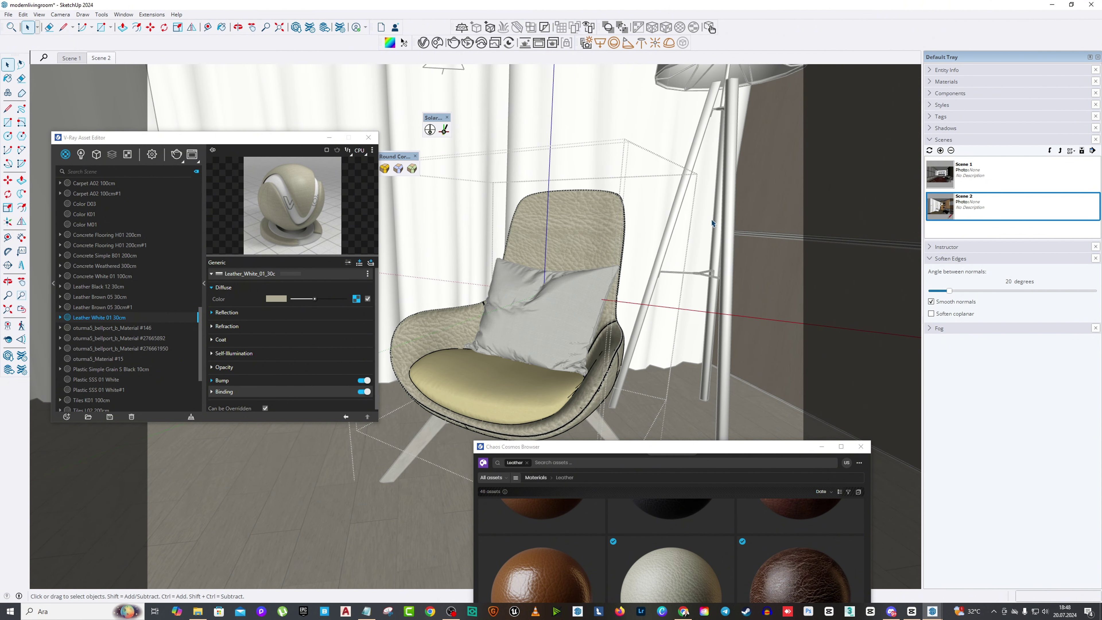
middle_click_drag(640, 366, 588, 454)
left_click_drag(588, 454, 735, 141)
Step: Pick Leather Brown 05 30cm, then enter the armchair group and select the seat cushion
mouse_move(437, 353)
middle_mouse_down()
mouse_move(468, 360)
mouse_move(434, 373)
middle_mouse_up()
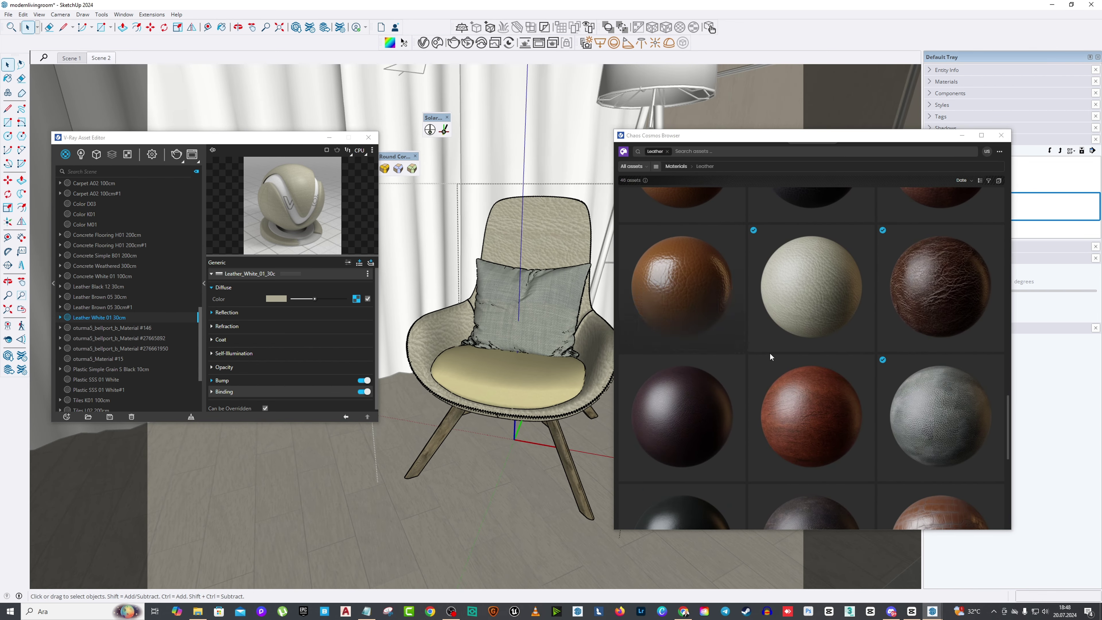
scroll(771, 354, "down", 2)
scroll(839, 322, "down", 2)
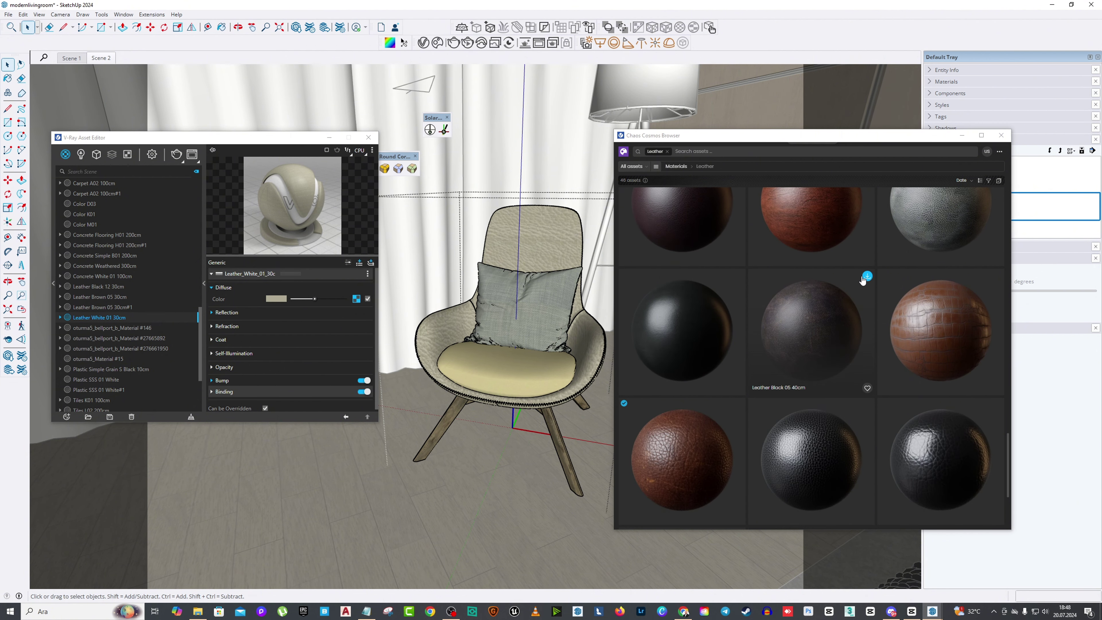
scroll(850, 300, "down", 2)
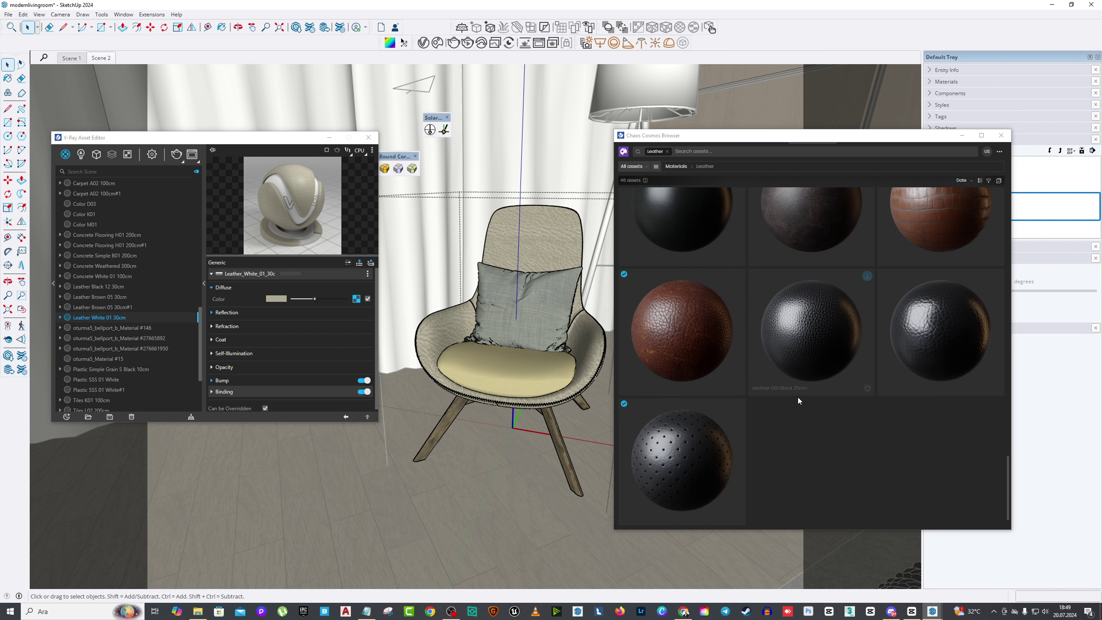
scroll(795, 396, "up", 2)
scroll(778, 397, "up", 4)
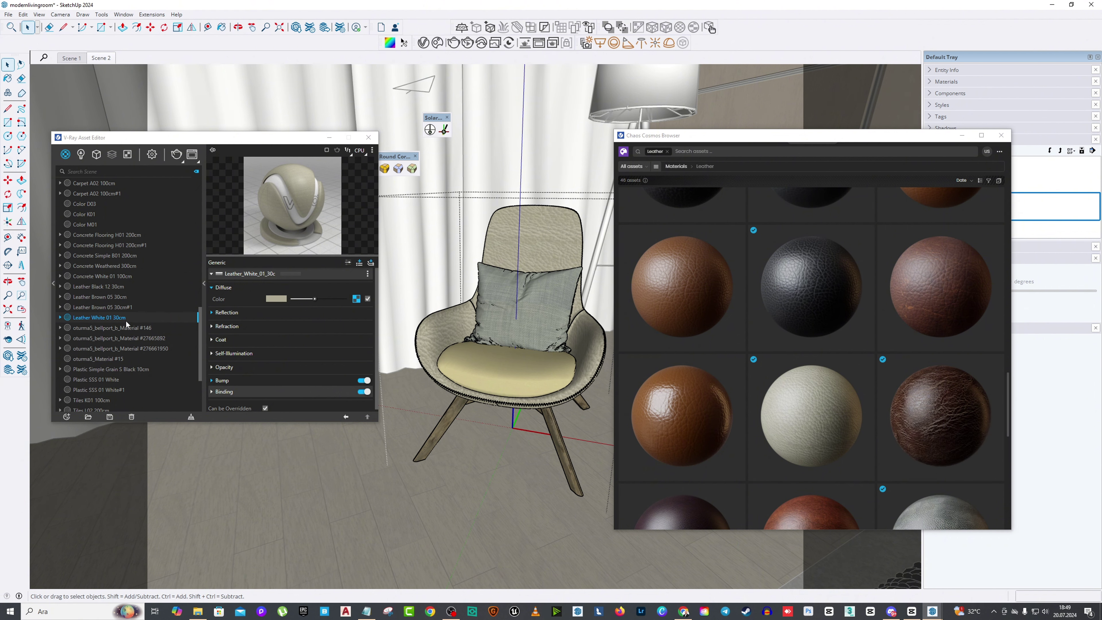
left_click(121, 307)
left_click(117, 296)
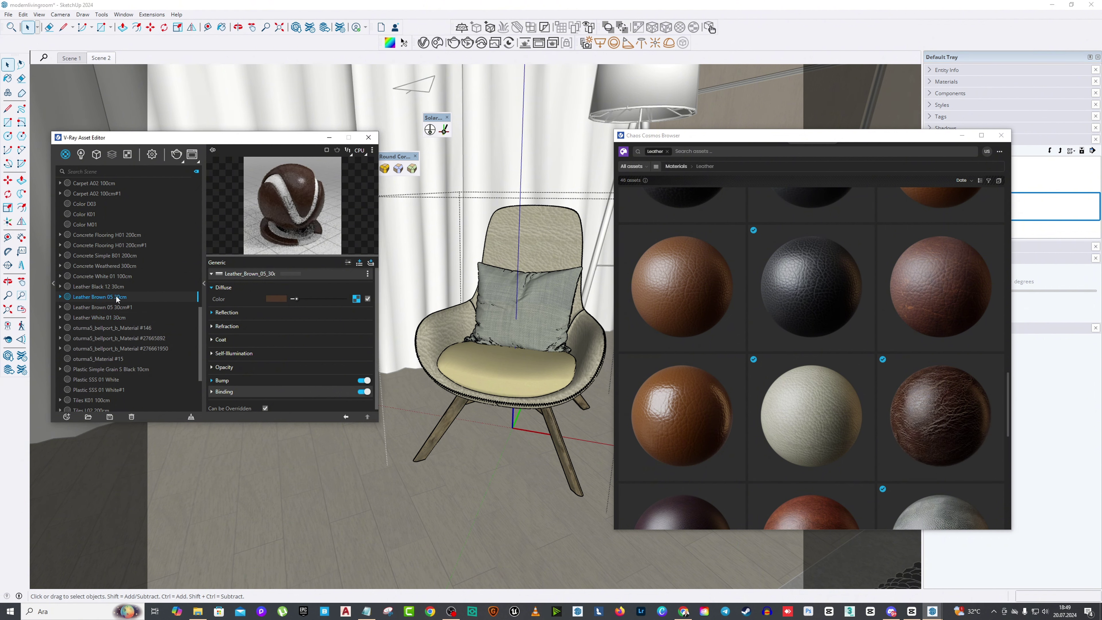
double_click(533, 377)
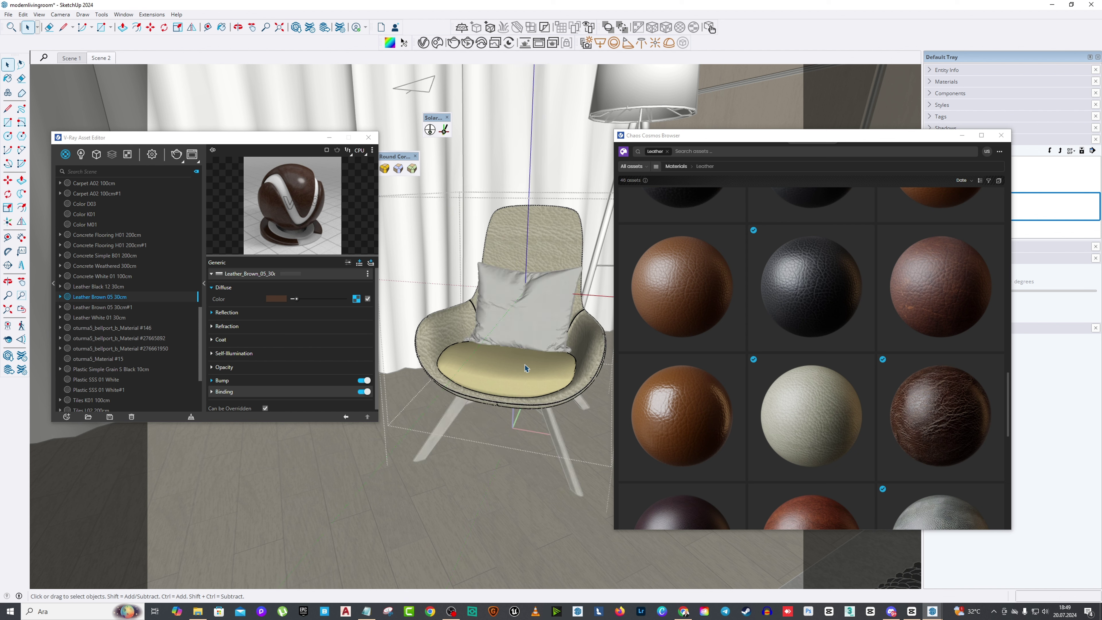
left_click(501, 369)
Step: Apply Leather Brown 05 30cm to the selected seat cushion via Apply to Selection
right_click(108, 299)
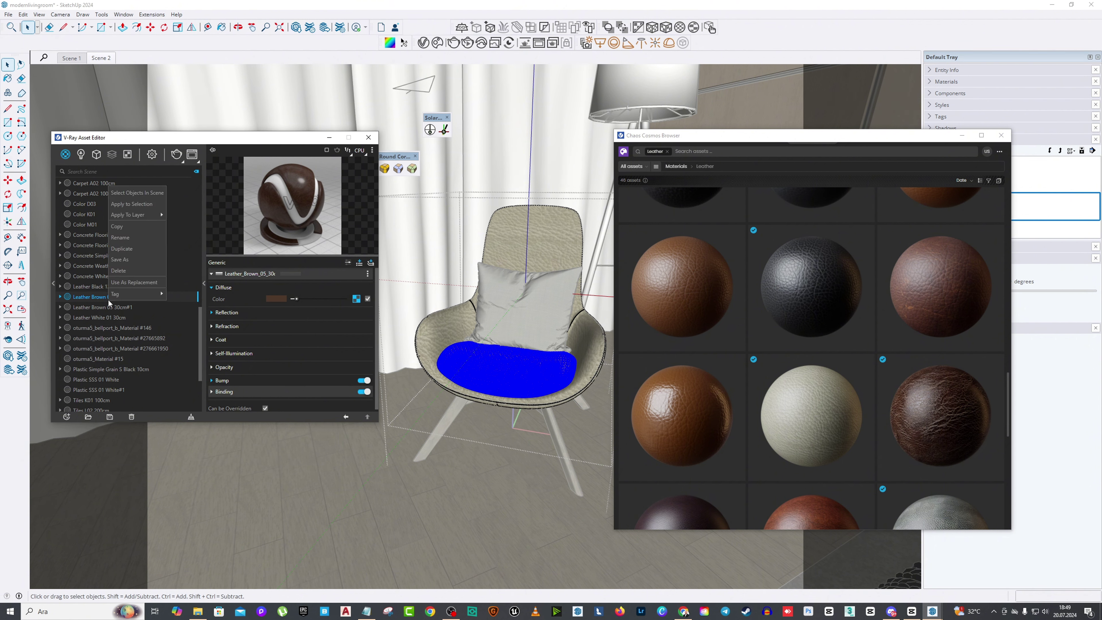
left_click(134, 206)
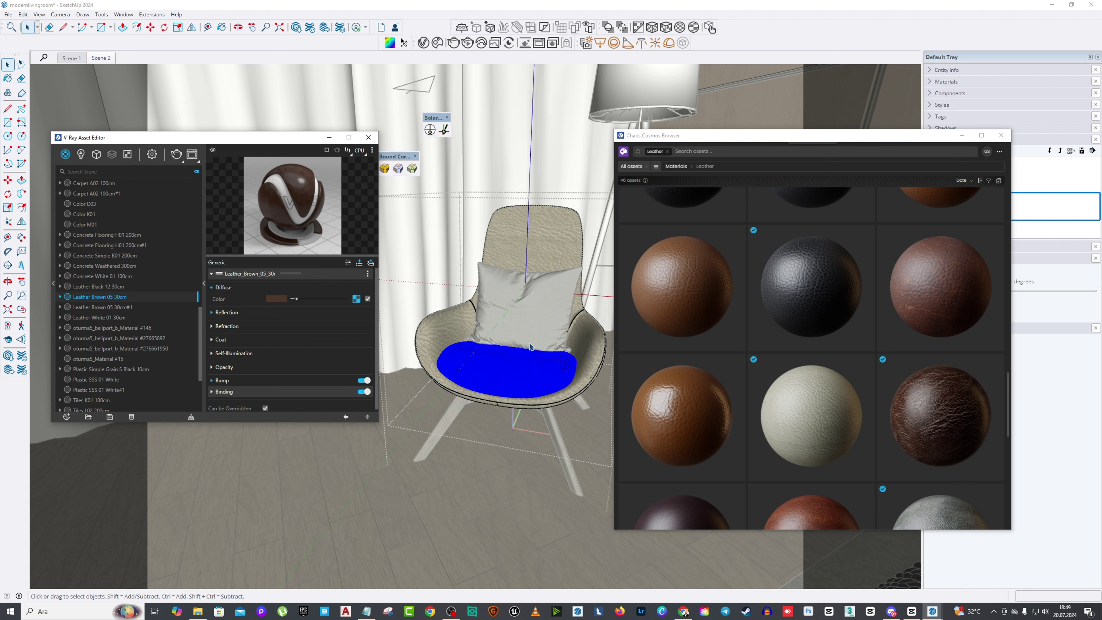
middle_click_drag(528, 347, 527, 349)
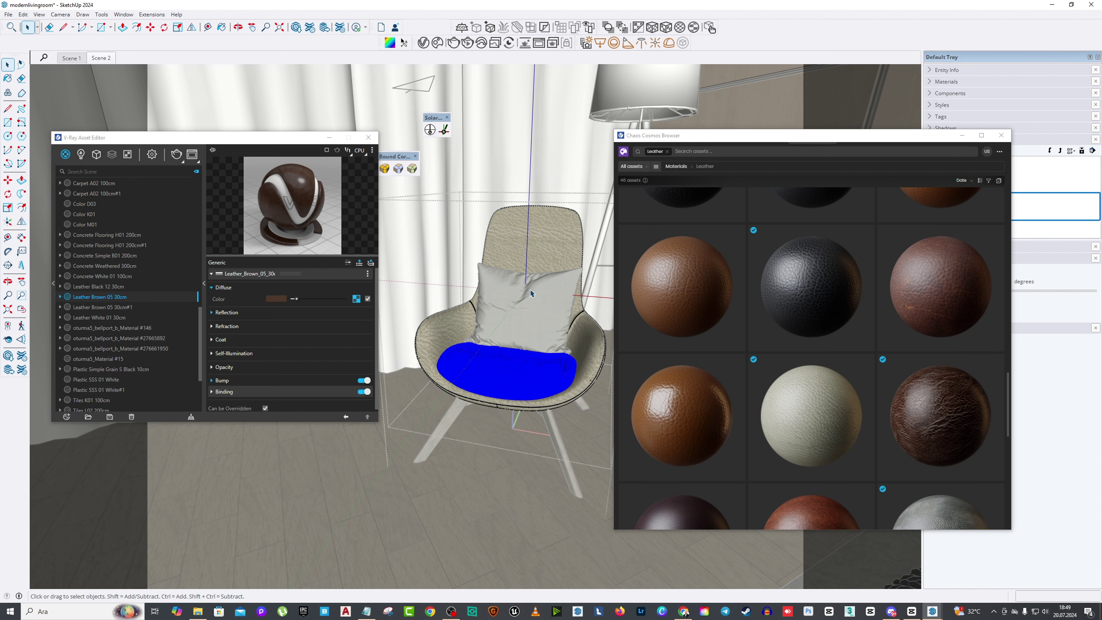
scroll(530, 293, "up", 1)
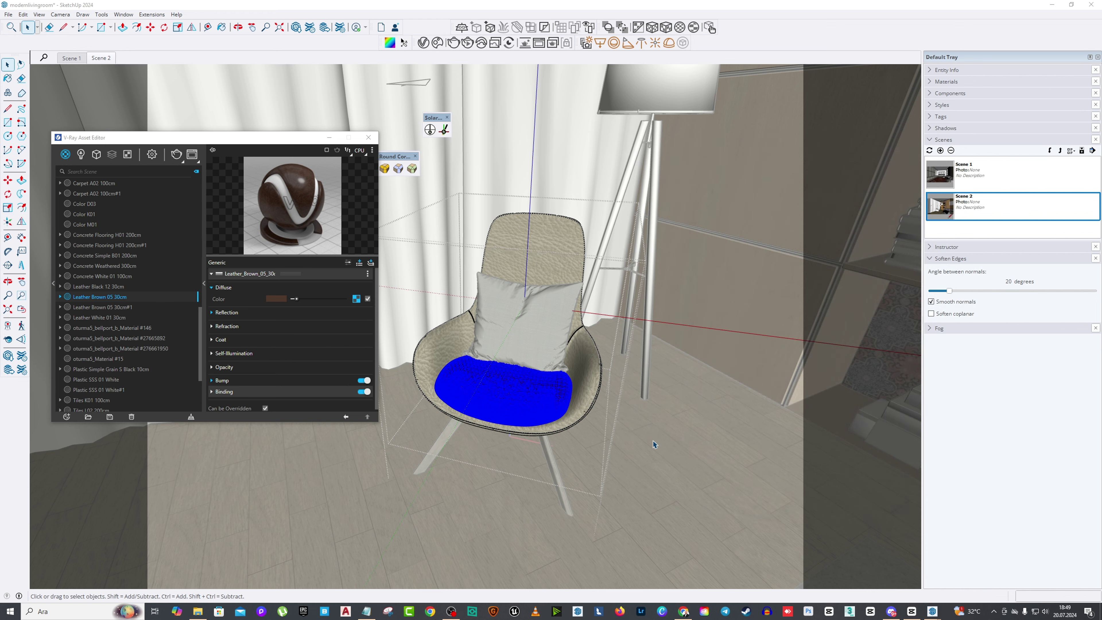
left_click(666, 366)
scroll(614, 377, "up", 1)
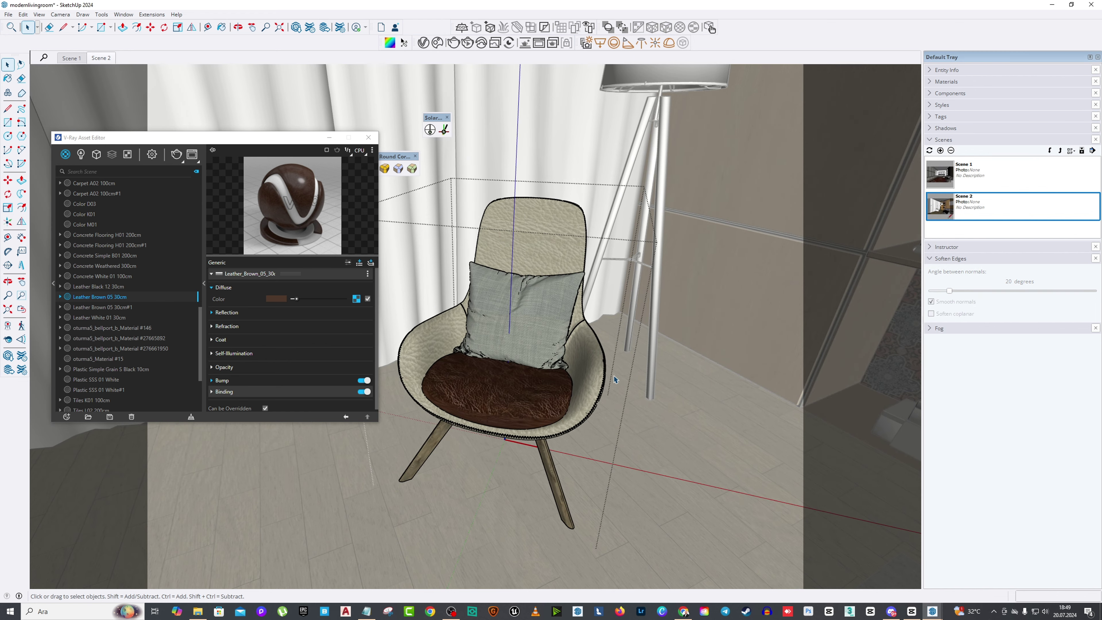
scroll(510, 403, "up", 3)
middle_click_drag(653, 355, 555, 291)
scroll(580, 384, "up", 1)
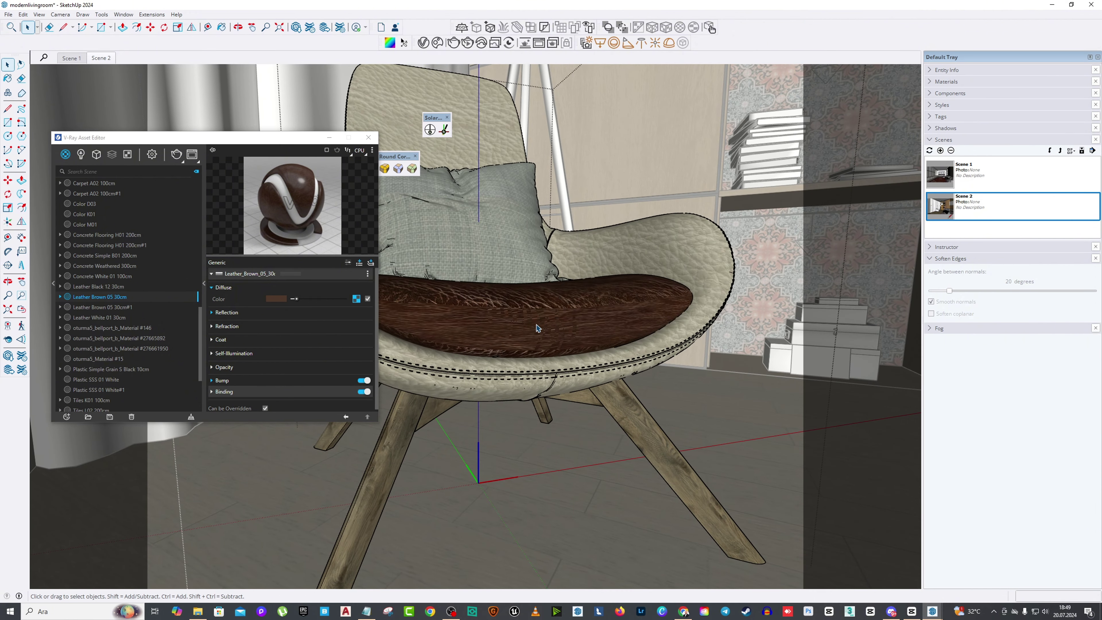
Step: Reselect the seat cushion, re-map its leather texture, and close the V-Ray Asset Editor
double_click(556, 315)
left_click(540, 322)
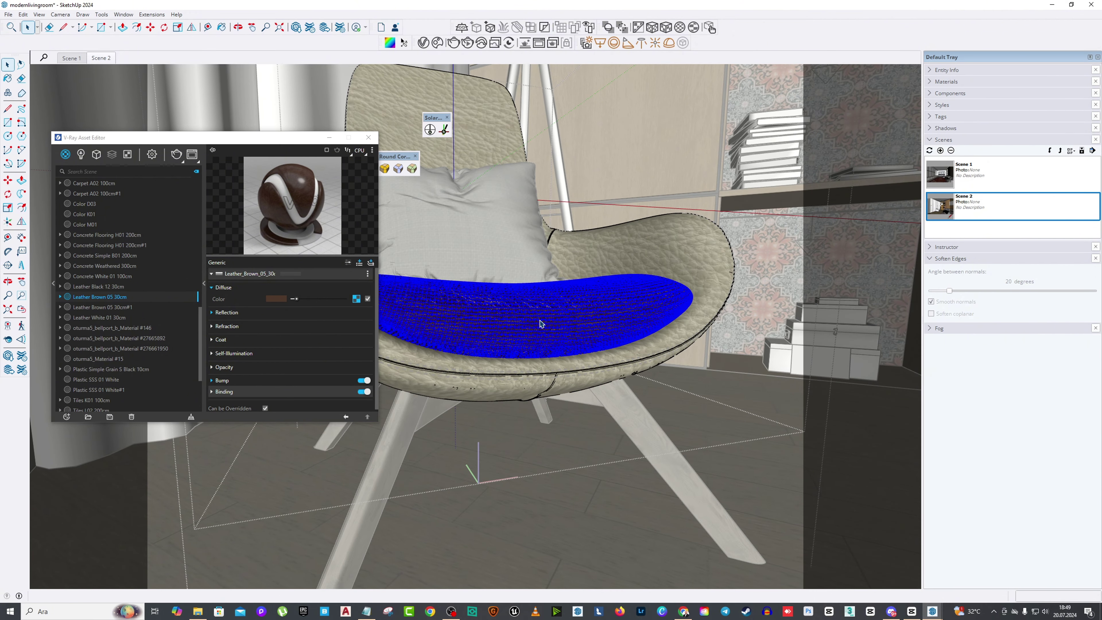
left_click(652, 27)
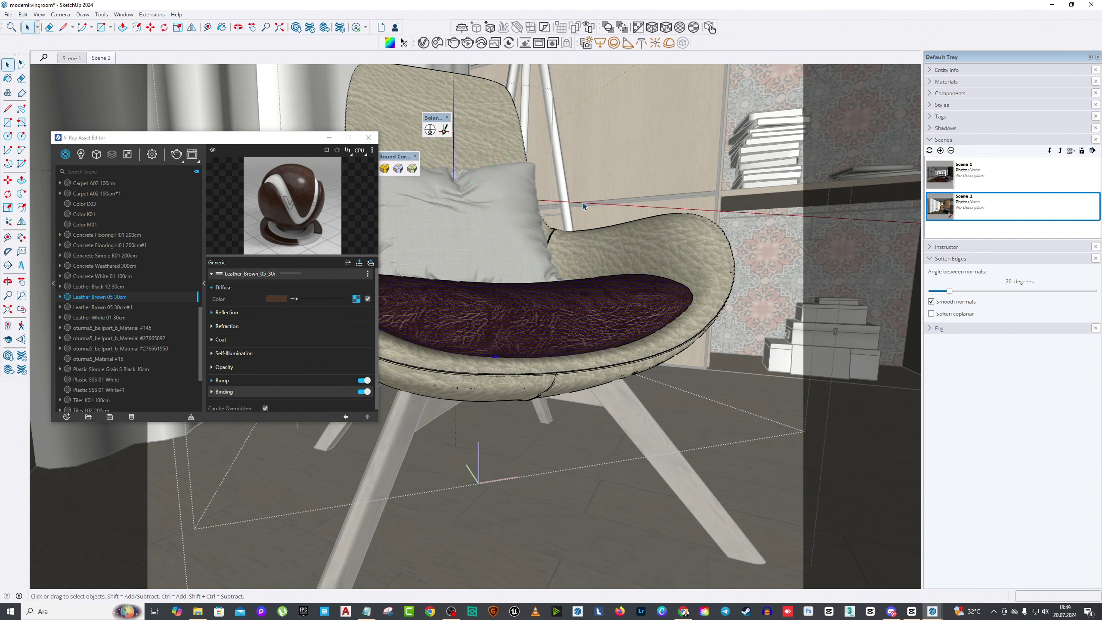
middle_click_drag(584, 206, 570, 297)
scroll(537, 257, "down", 3)
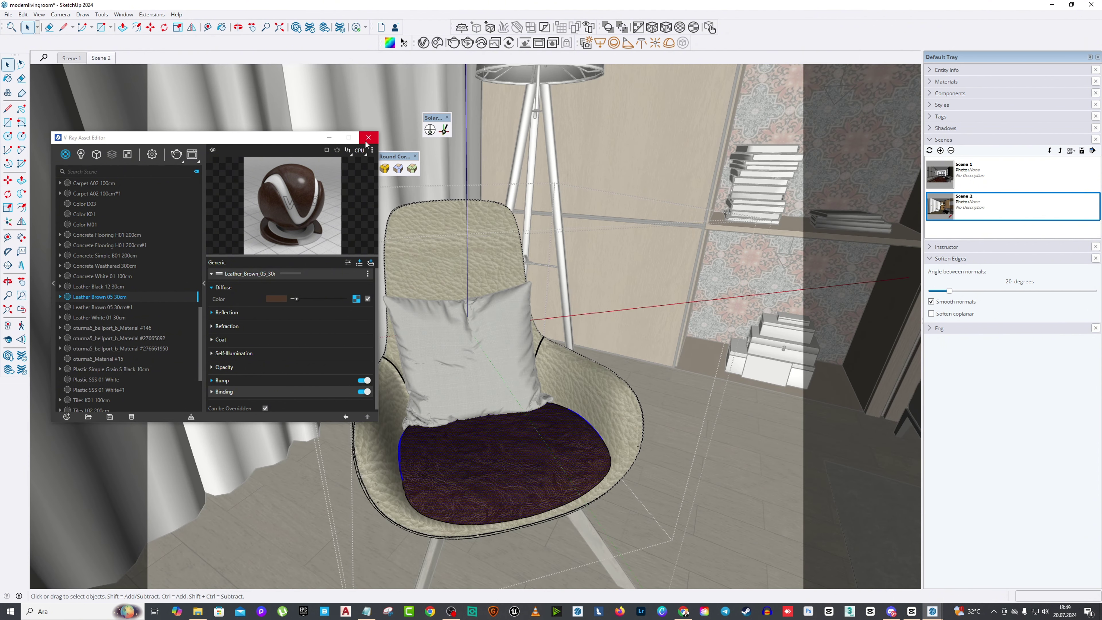
left_click(368, 138)
Step: Exit the armchair group and orbit and pan out to frame it beside the lamp
middle_click_drag(641, 221, 614, 285)
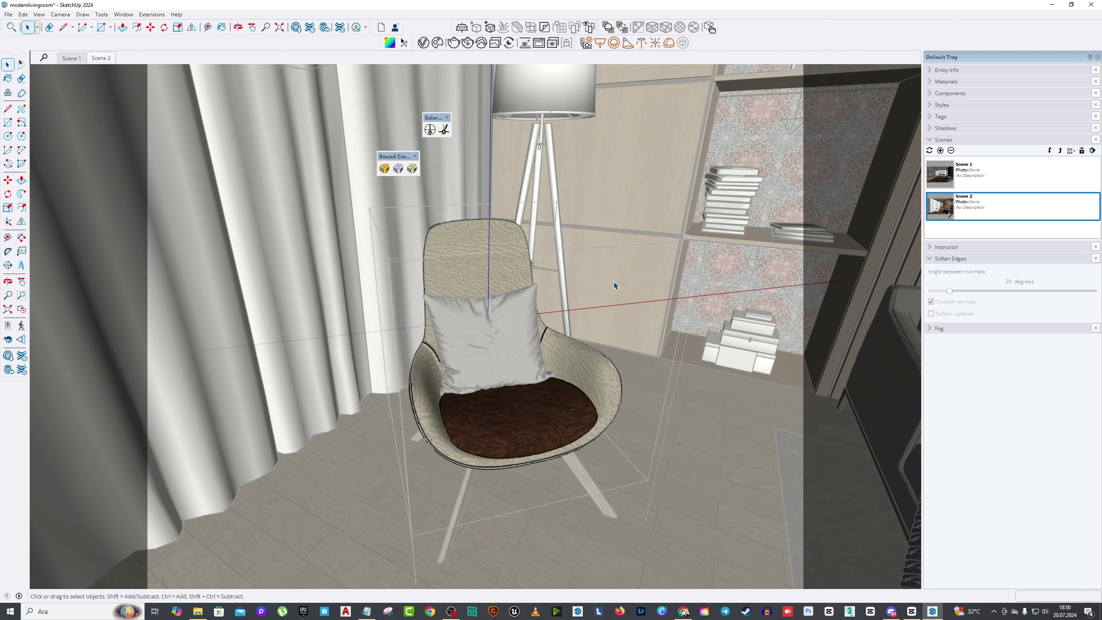
left_click(576, 291)
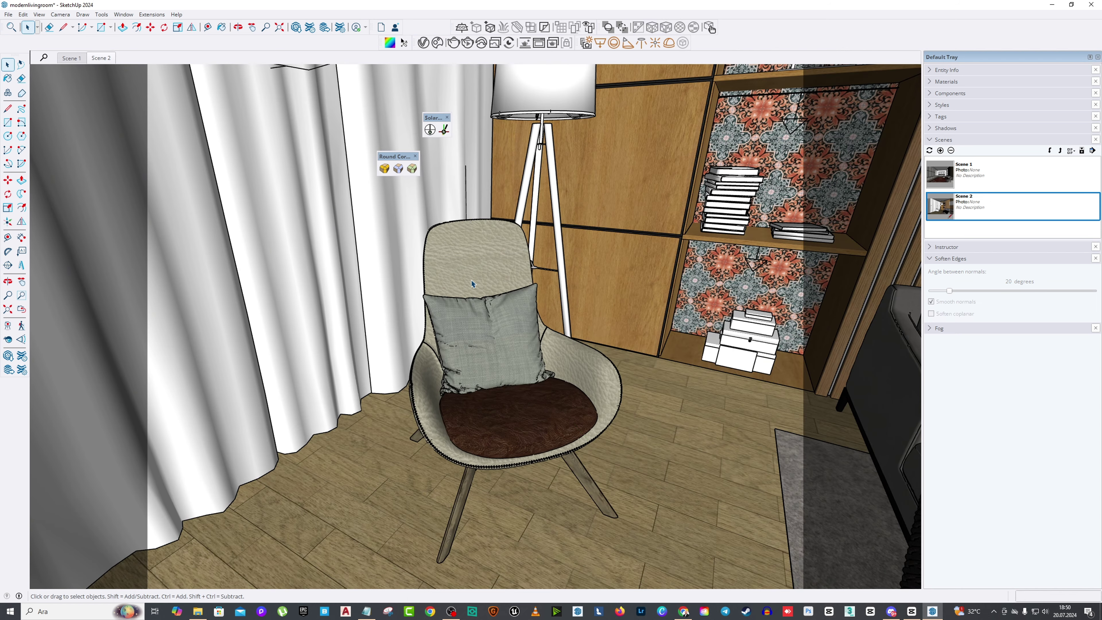
scroll(471, 282, "down", 3)
middle_click_drag(471, 282, 415, 282)
left_click(41, 14)
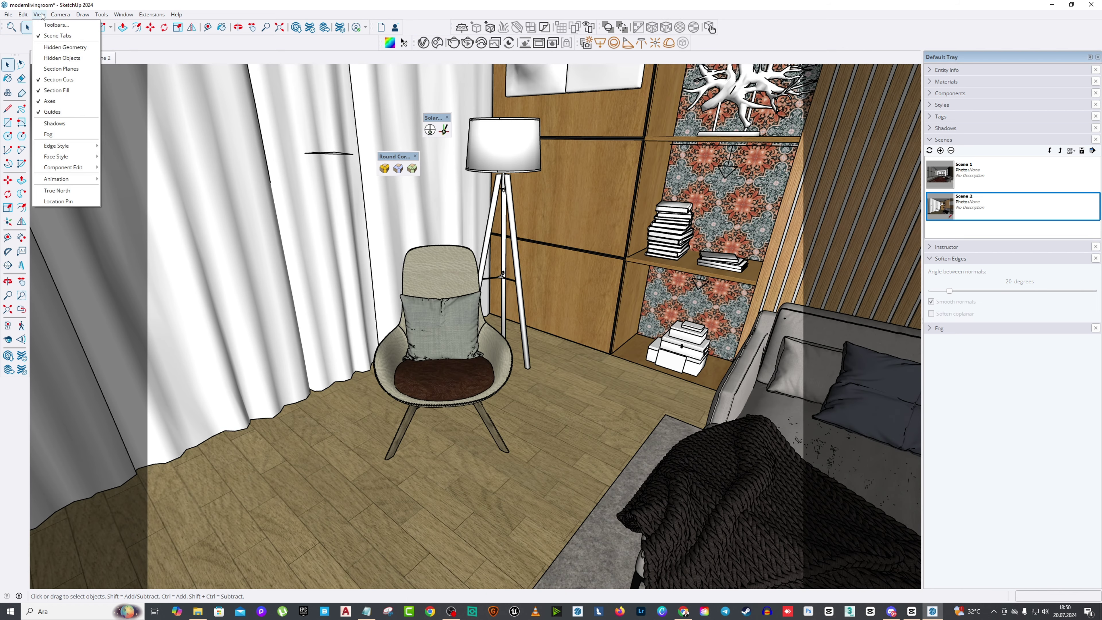
middle_click_drag(499, 327, 410, 319)
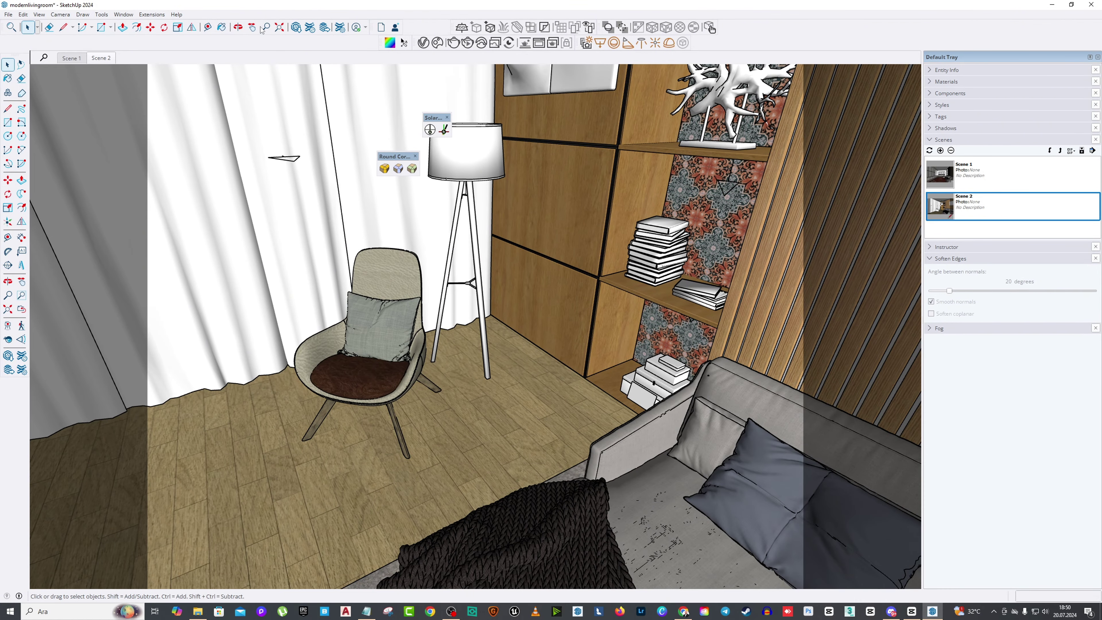
left_click(251, 27)
left_click_drag(284, 327, 489, 249)
right_click(489, 249)
left_click(568, 257)
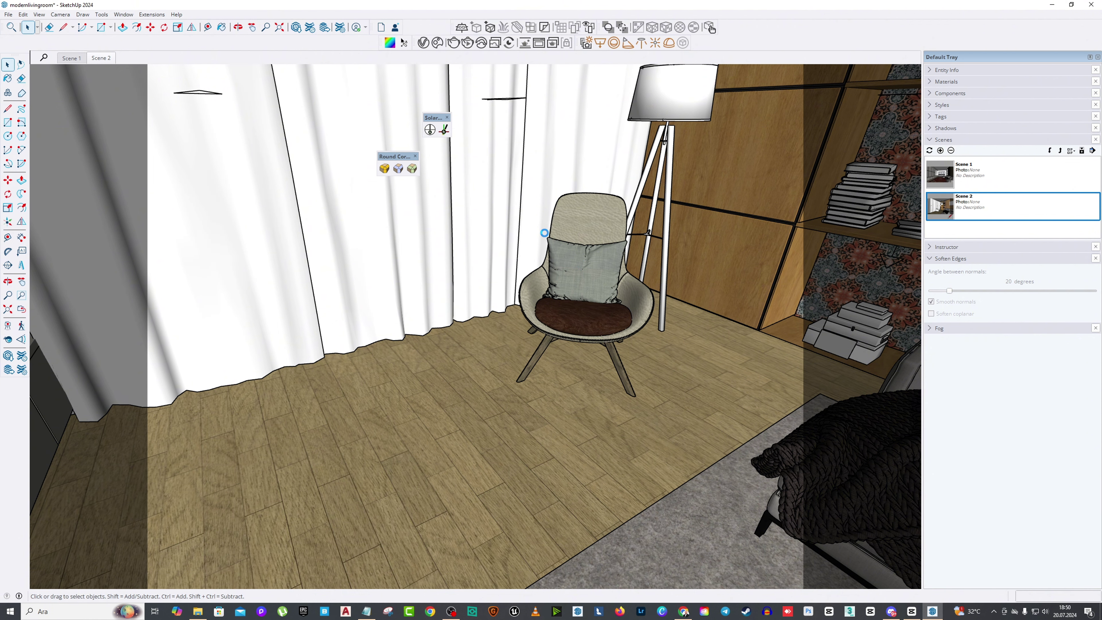
Step: Copy the armchair with Move and Ctrl to a spot left of the original
left_click(553, 277)
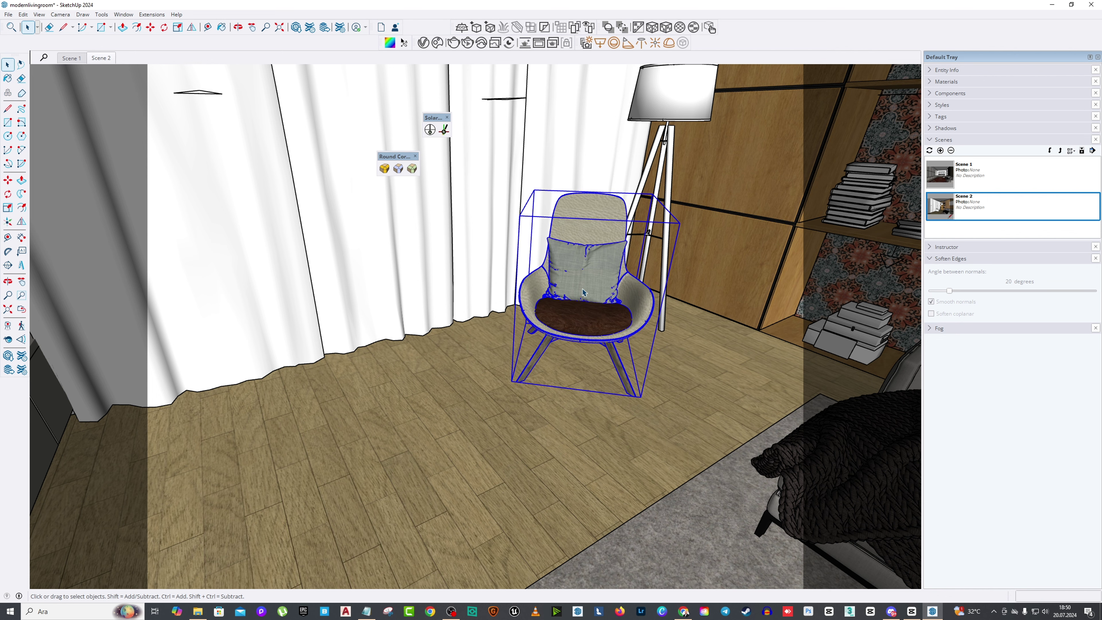
middle_click_drag(470, 285, 393, 321)
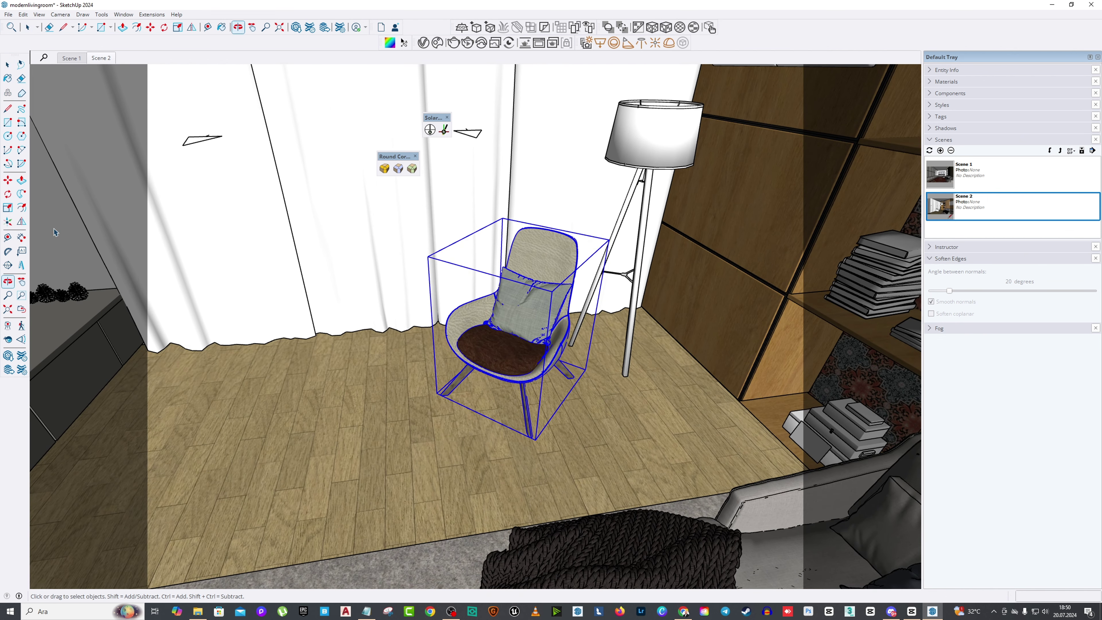
left_click(7, 181)
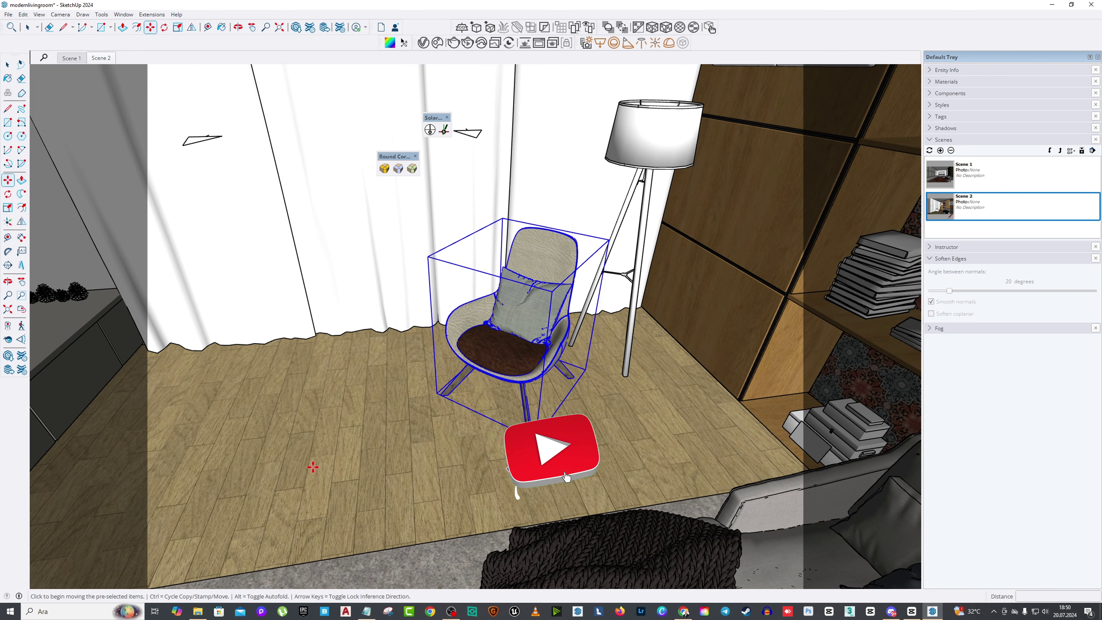
key("ctrl")
left_click(301, 469)
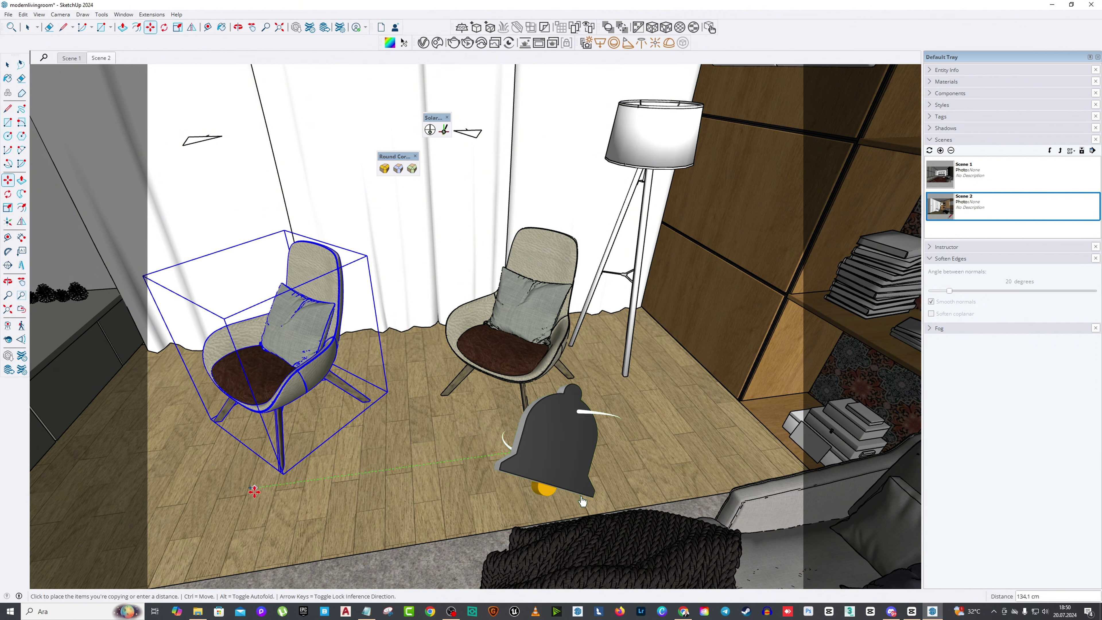
left_click(238, 493)
Step: Rotate the copied armchair with the Move tool's rotation grip
left_click(7, 66)
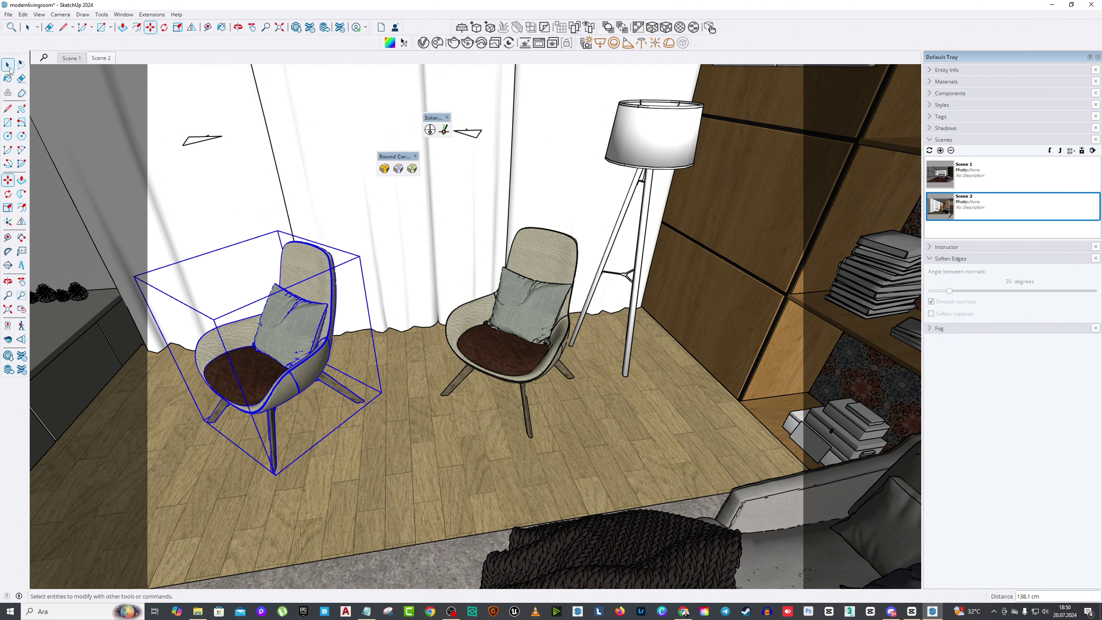
middle_click_drag(376, 310, 416, 352)
left_click(7, 181)
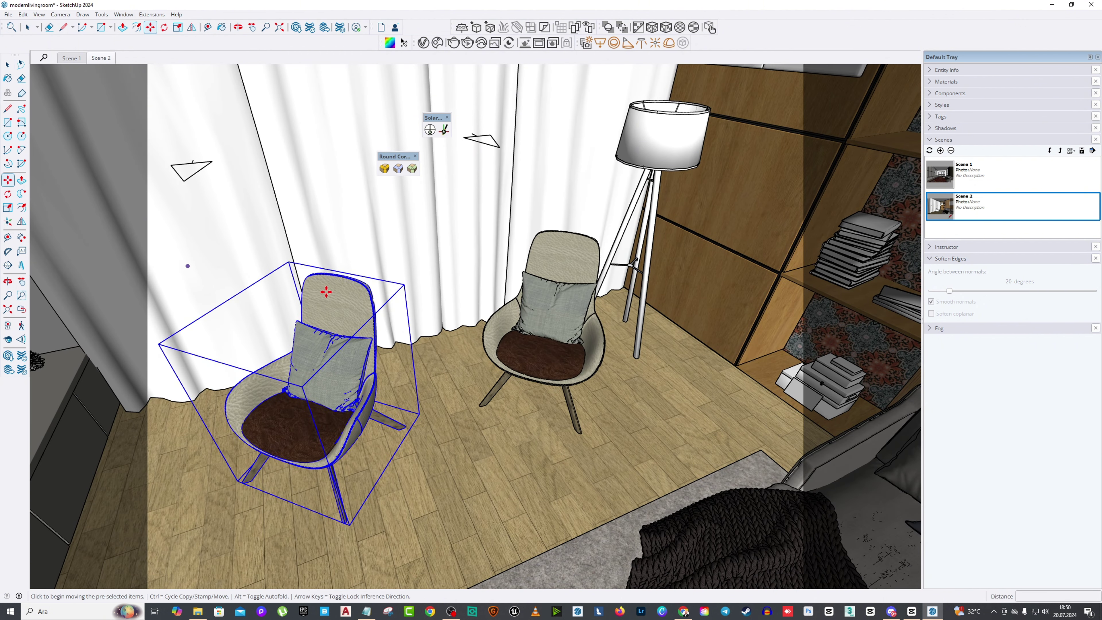
left_click(334, 285)
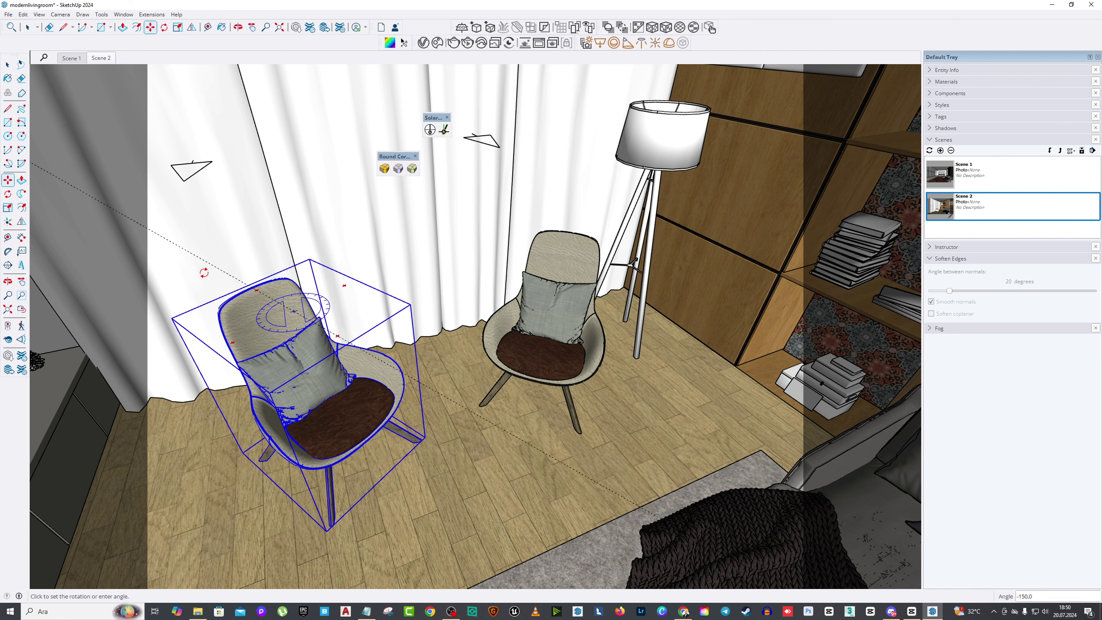
left_click(178, 296)
Step: View both chairs from above and measure across the right chair's seat
middle_click_drag(589, 365, 561, 460)
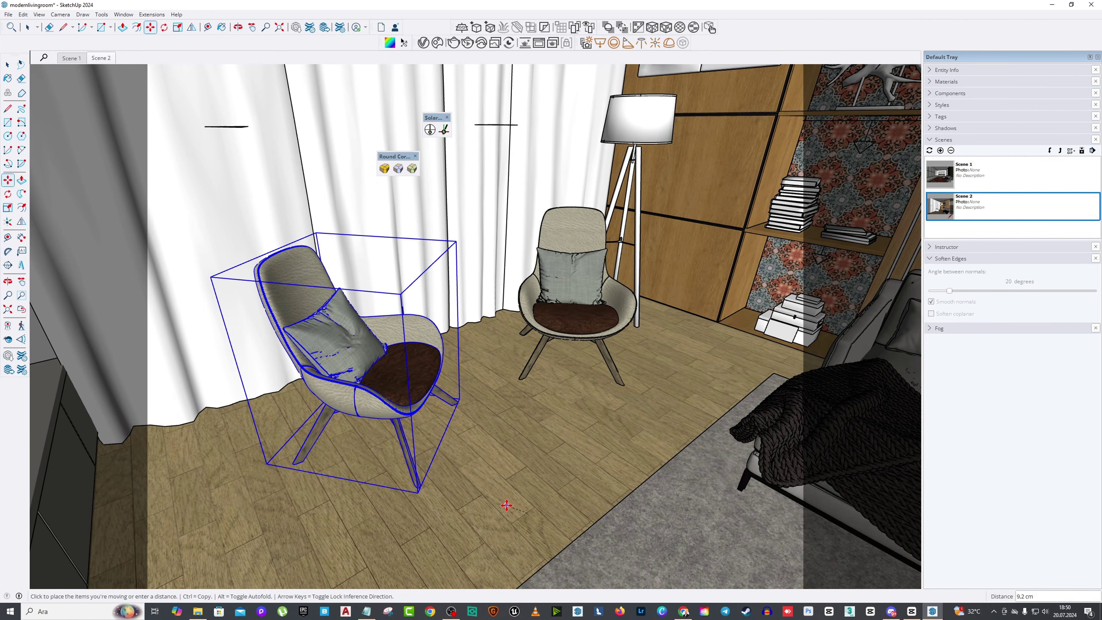
middle_click_drag(504, 507, 408, 320)
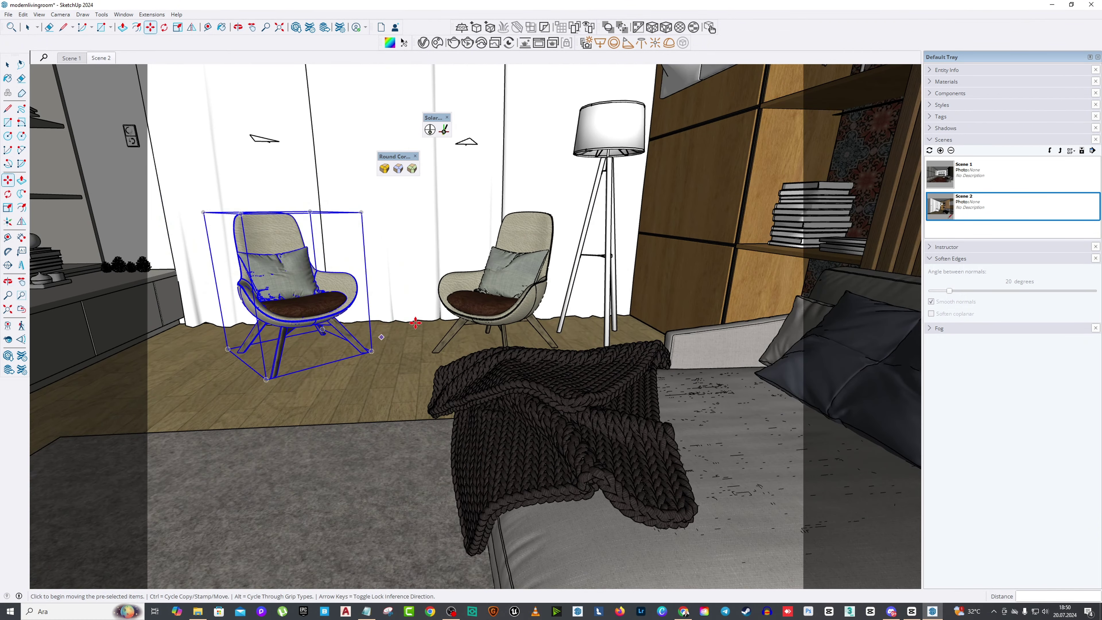
scroll(407, 239, "down", 3)
left_click(254, 27)
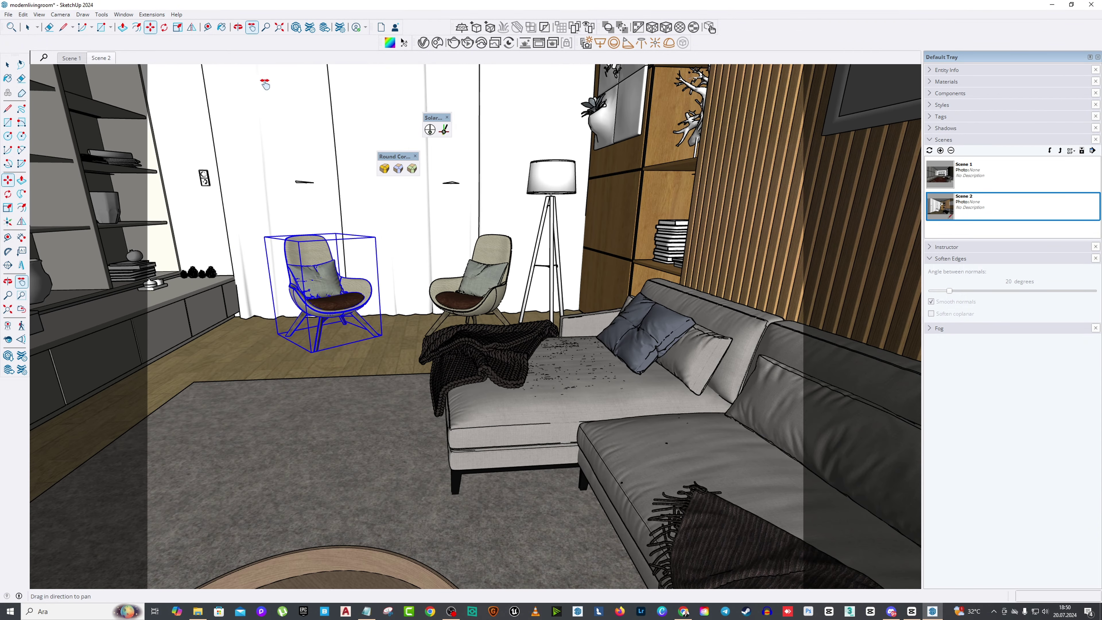
mouse_move(393, 284)
middle_mouse_down()
mouse_move(437, 269)
mouse_move(442, 347)
mouse_move(493, 380)
mouse_move(520, 334)
mouse_move(534, 338)
middle_mouse_up()
scroll(593, 400, "up", 2)
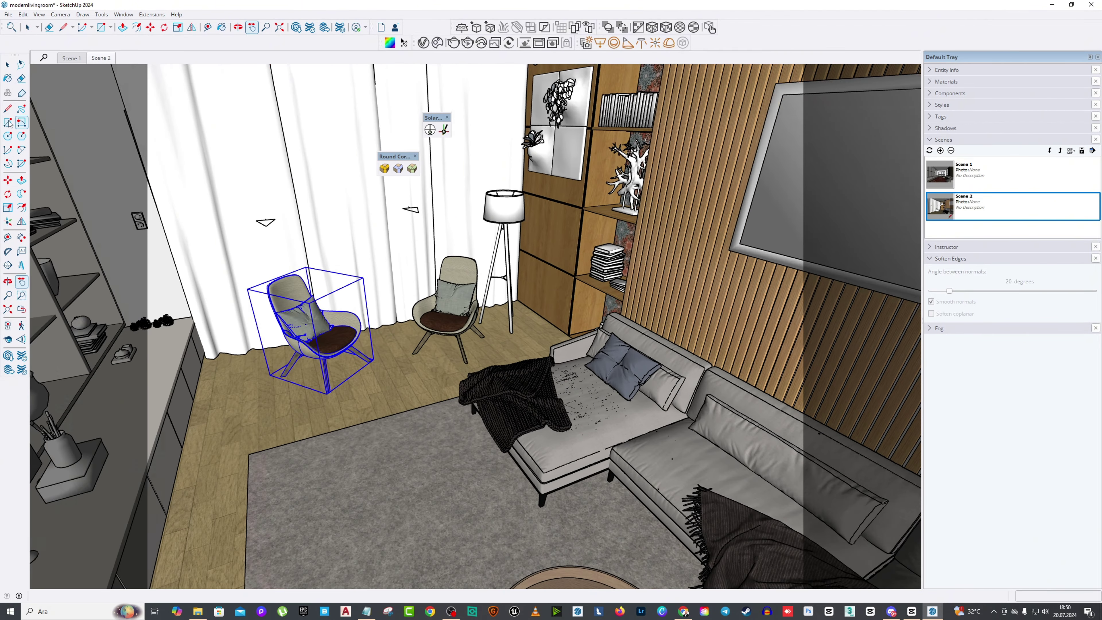
left_click(7, 65)
scroll(436, 289, "up", 3)
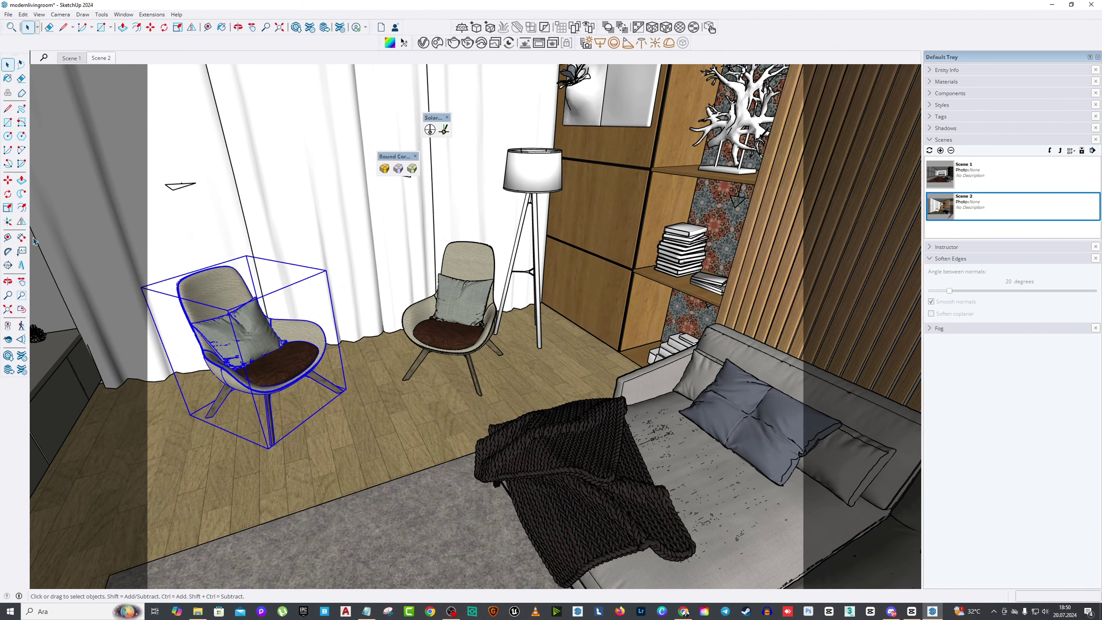
left_click(8, 238)
left_click(413, 332)
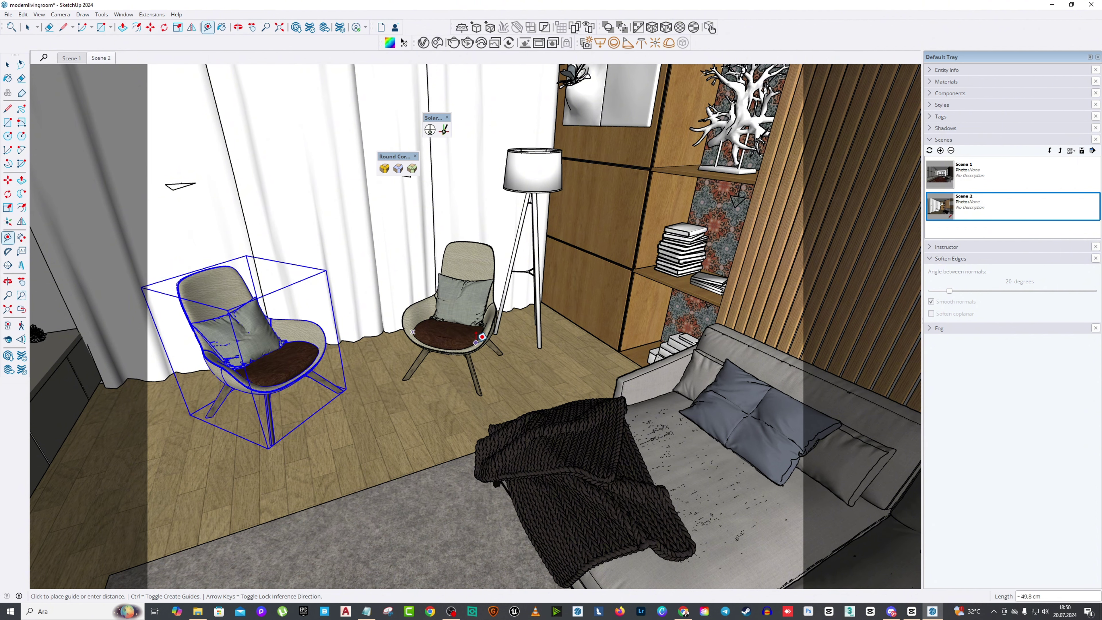
Step: Select both armchairs and scale them uniformly by about 1.09 from a corner grip
left_click(8, 65)
middle_click_drag(393, 332, 414, 373)
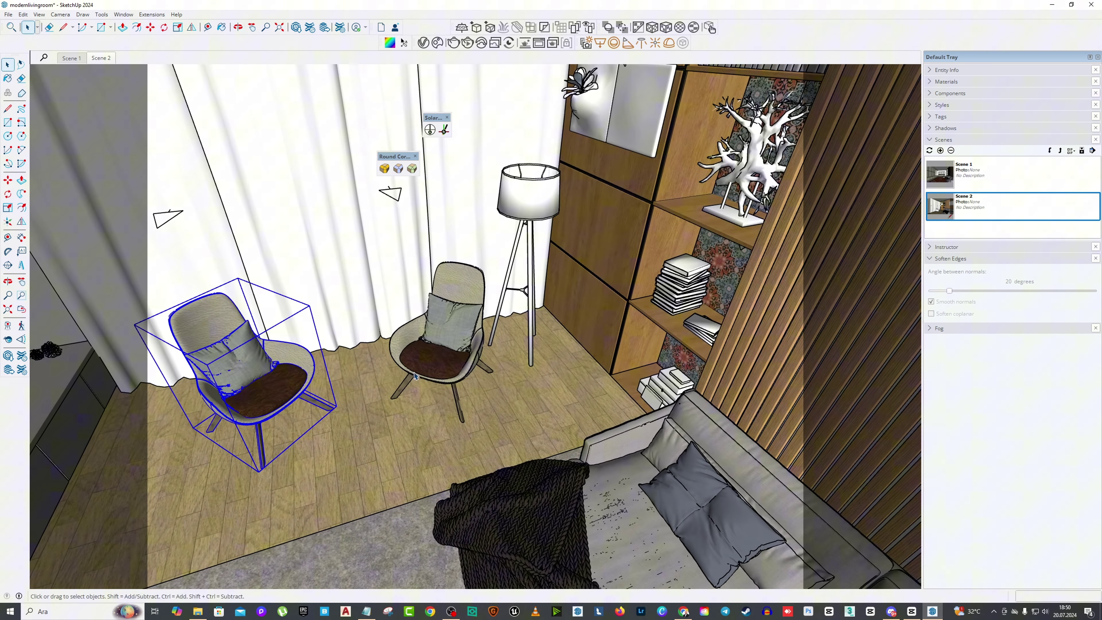
left_click(431, 360, "shift")
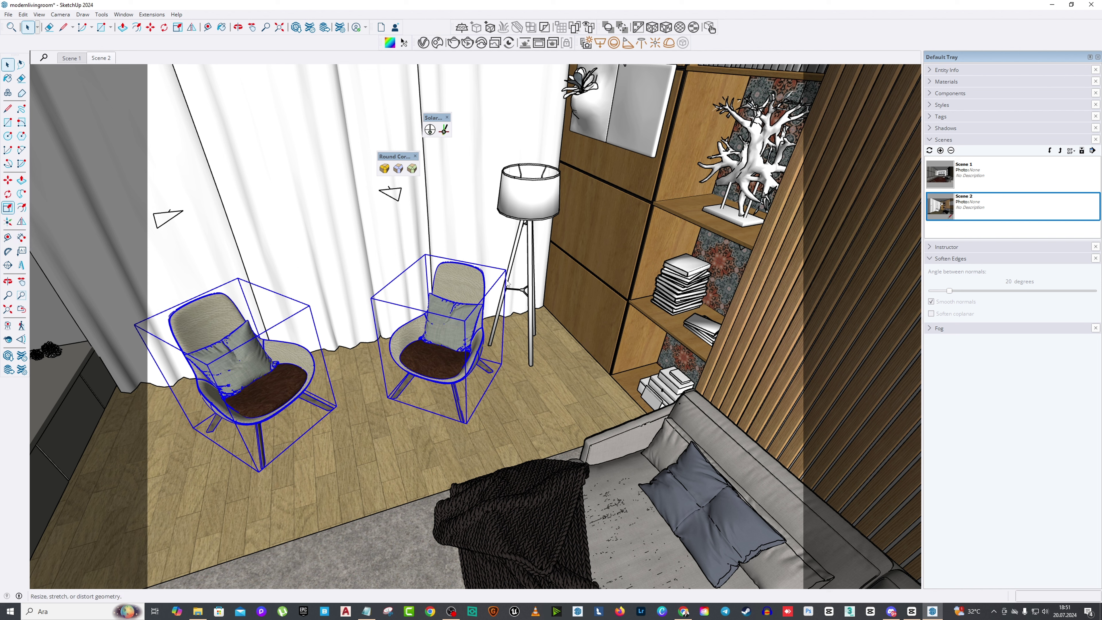
left_click(523, 311)
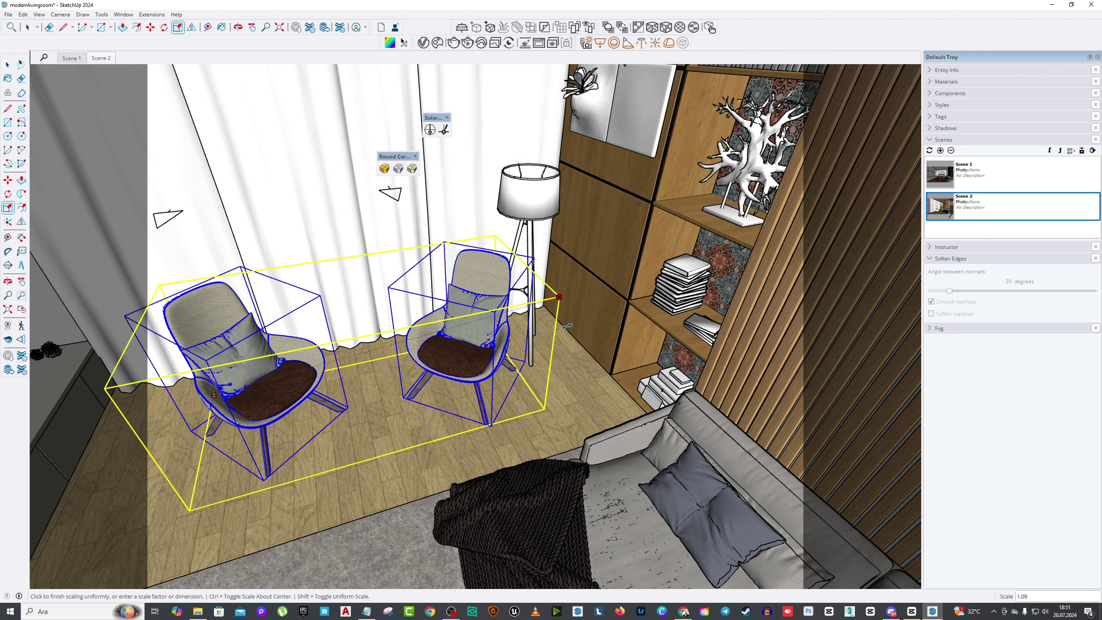
left_click(418, 348)
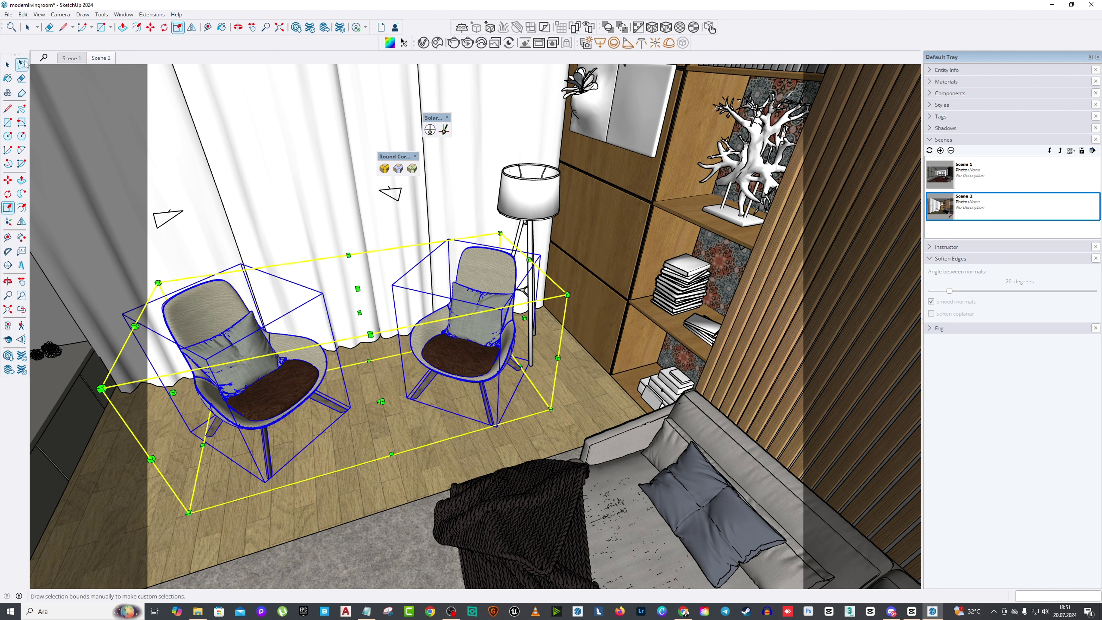
left_click(8, 65)
Step: Shift both armchairs slightly to their new spot, then select the floor lamp
left_click(7, 180)
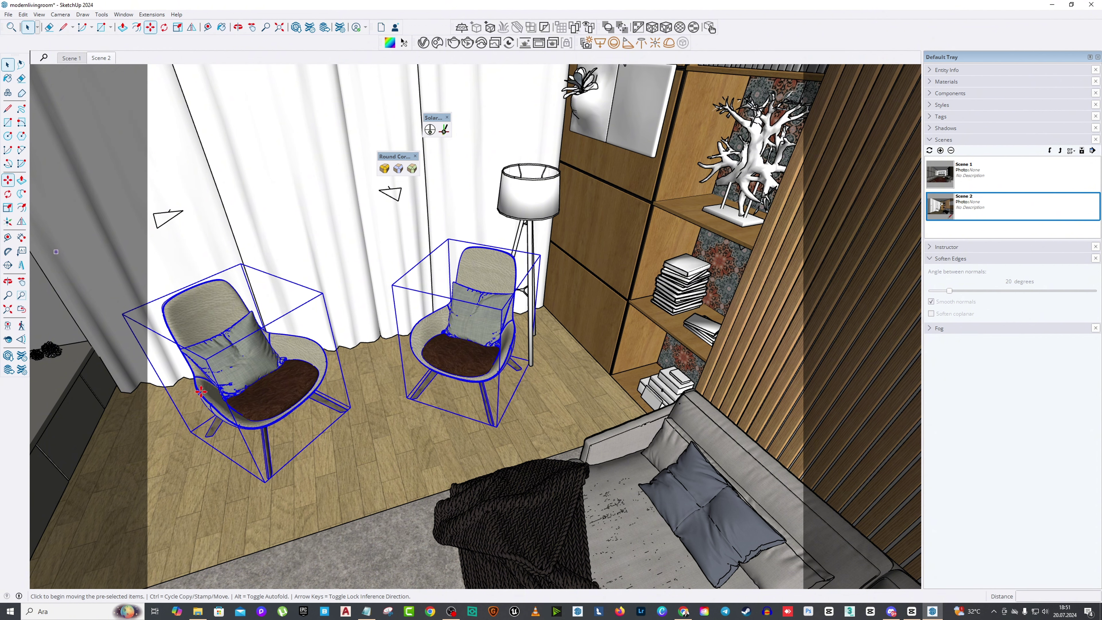
left_click(437, 433)
left_click(414, 437)
mouse_move(394, 335)
middle_mouse_down()
mouse_move(386, 284)
mouse_move(376, 321)
middle_mouse_up()
scroll(386, 296, "down", 2)
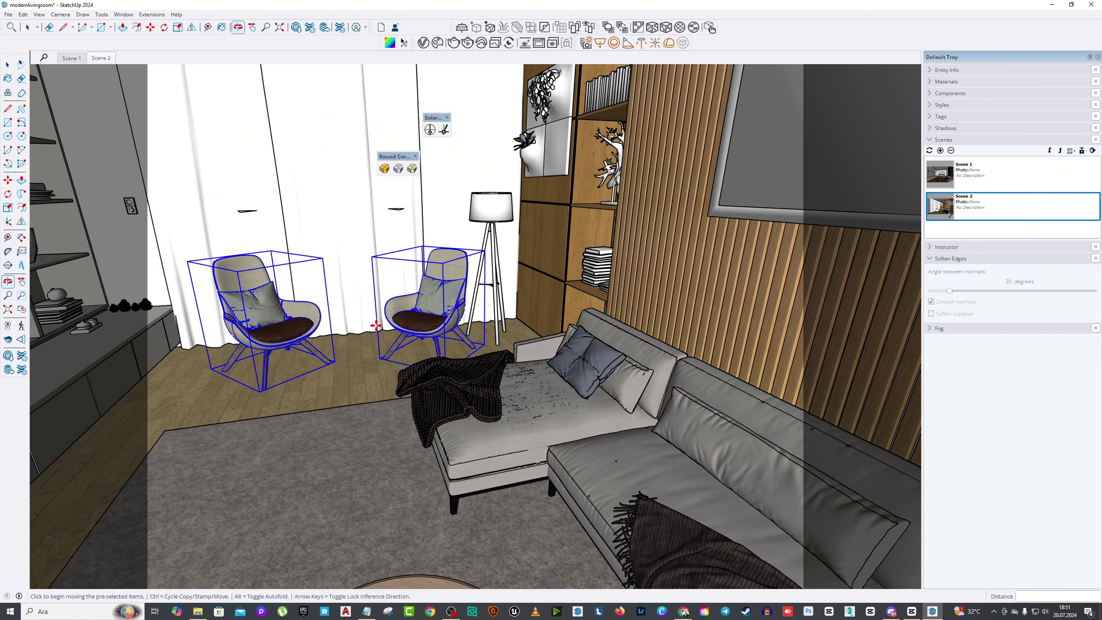
left_click(8, 65)
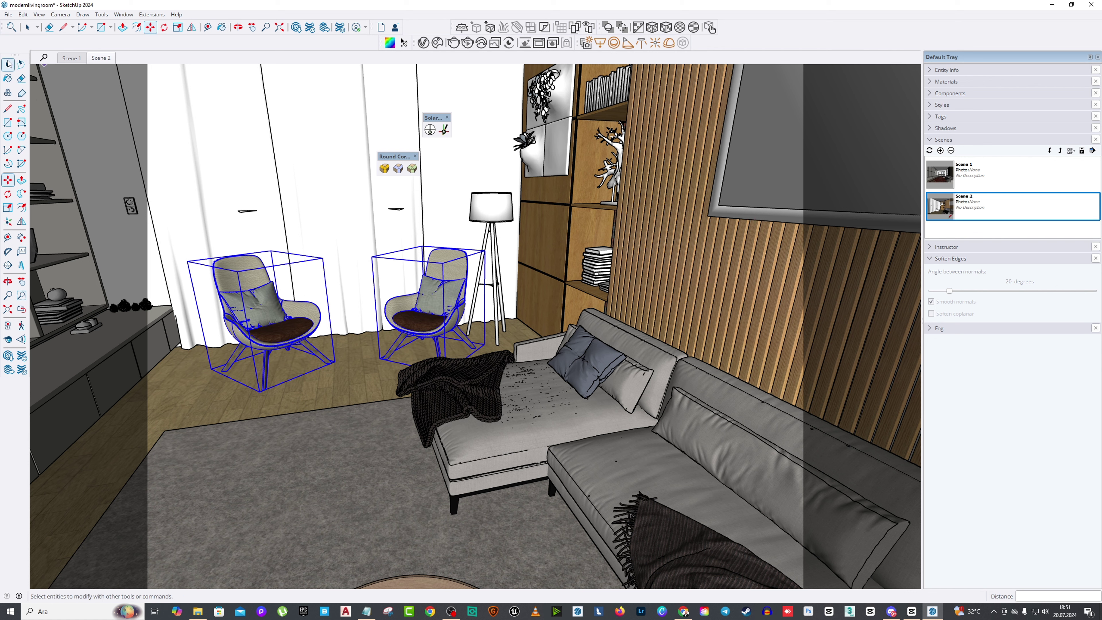
left_click(7, 64)
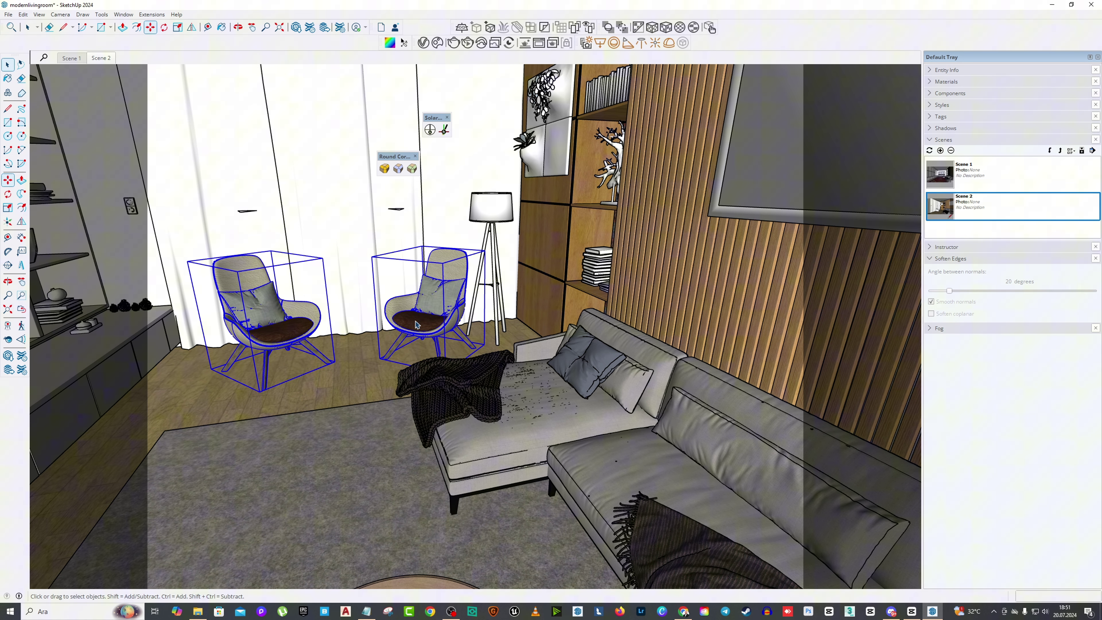
left_click(498, 214)
Step: Cancel the lamp scaling and frame the armchairs, floor lamp and shelving
key("s")
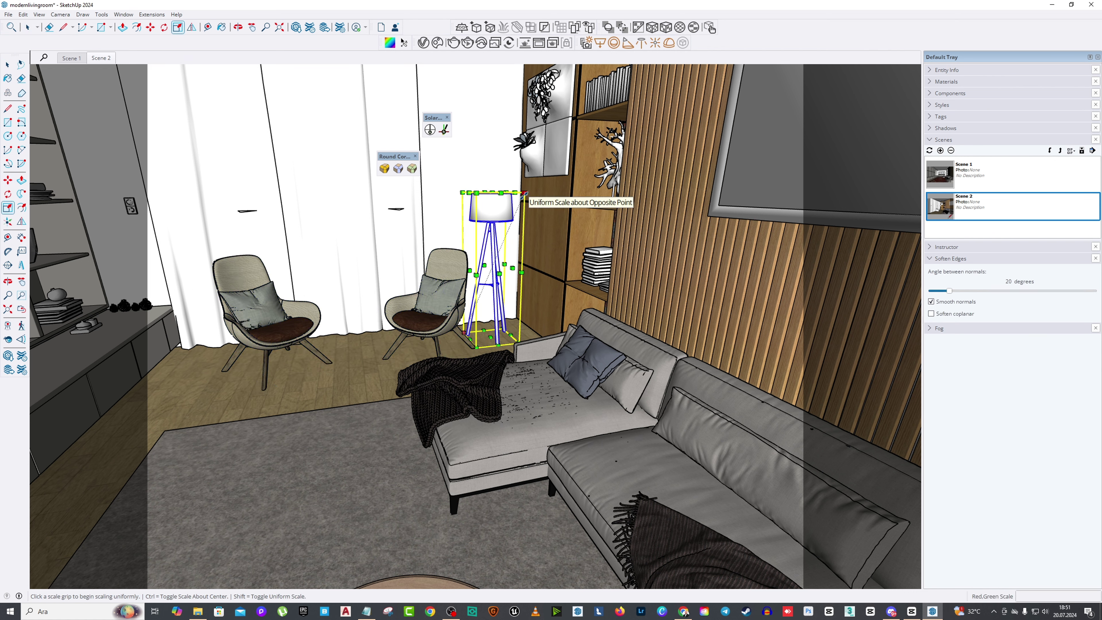
key("space")
scroll(344, 310, "down", 2)
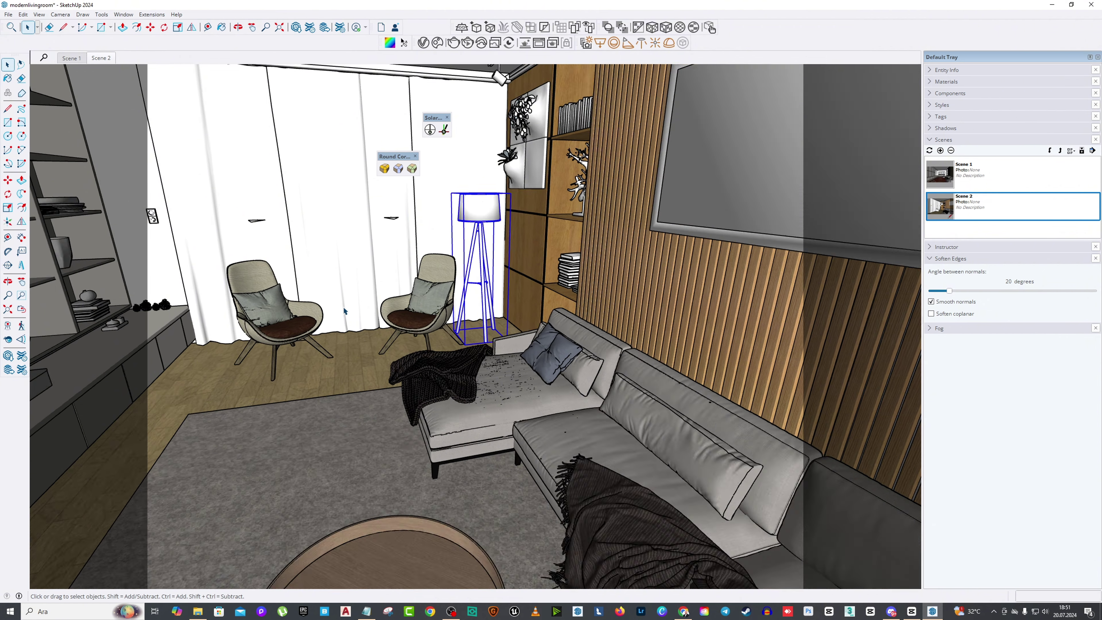
scroll(344, 311, "down", 2)
middle_click_drag(344, 310, 488, 304)
scroll(393, 253, "up", 3)
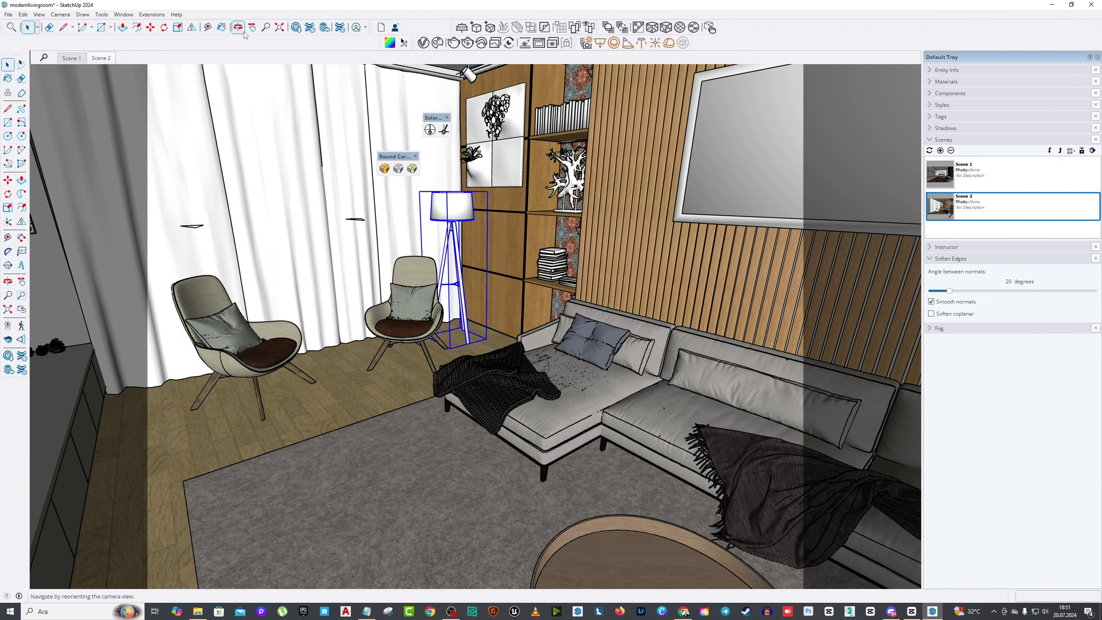
left_click(252, 27)
left_click_drag(418, 250, 439, 290)
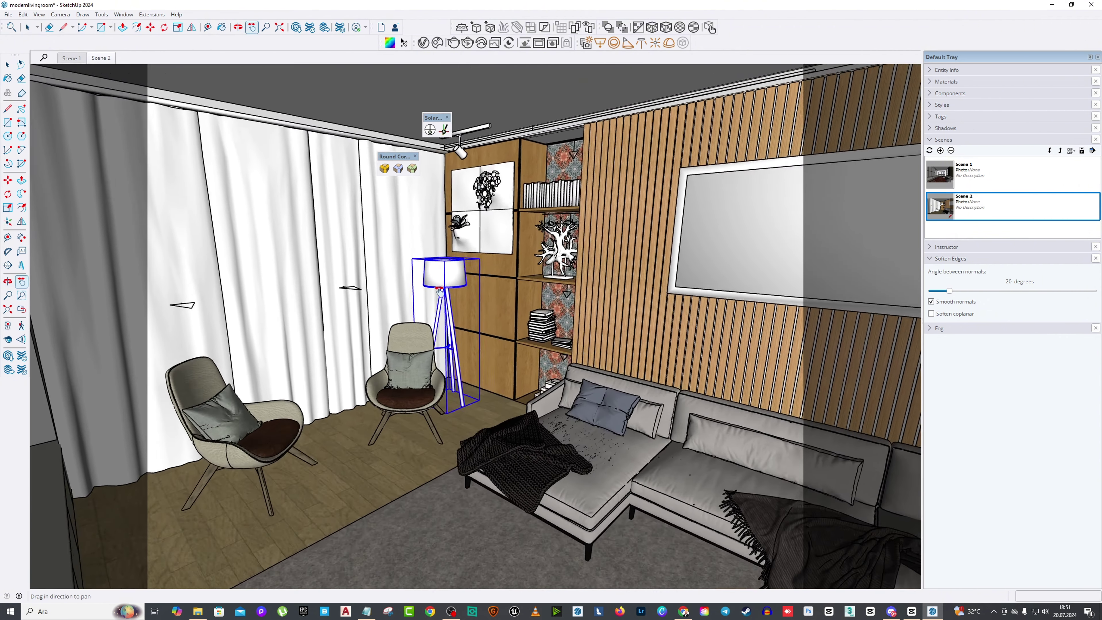
scroll(433, 205, "up", 5)
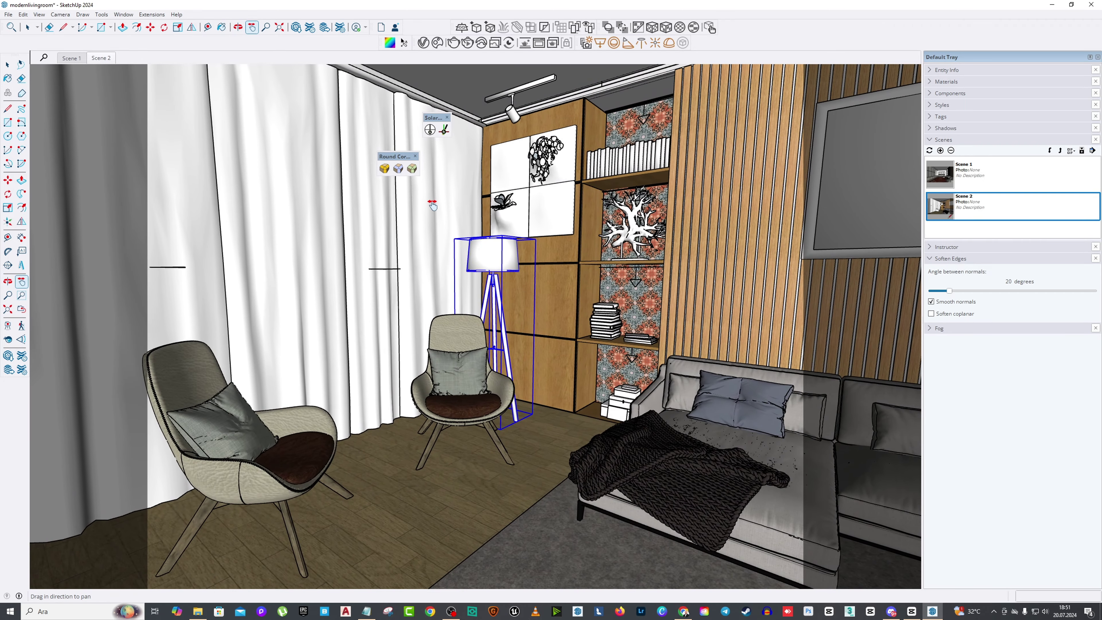
left_click_drag(410, 215, 421, 200)
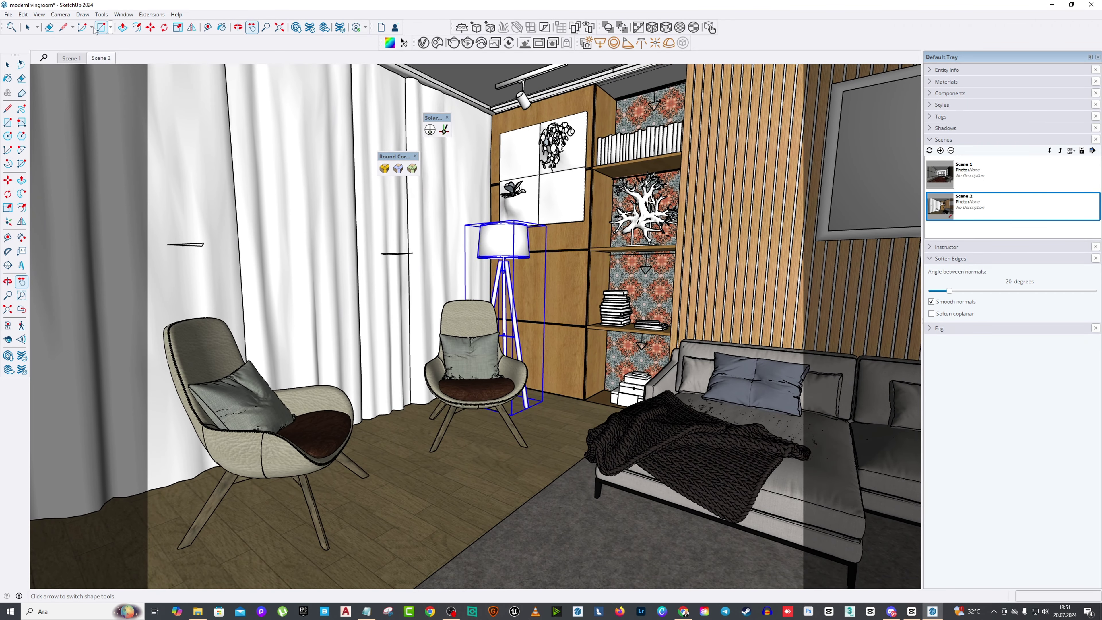
Step: Switch the camera to Two-Point Perspective from the Camera menu
left_click(60, 15)
left_click(68, 76)
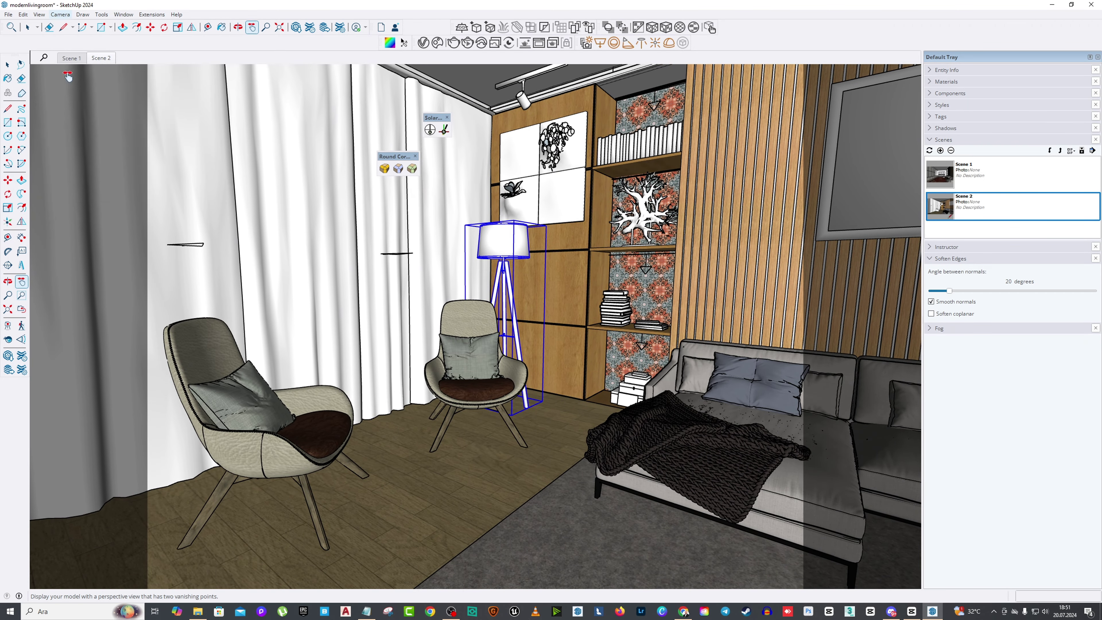
right_click(510, 177)
left_click(522, 183)
left_click(63, 16)
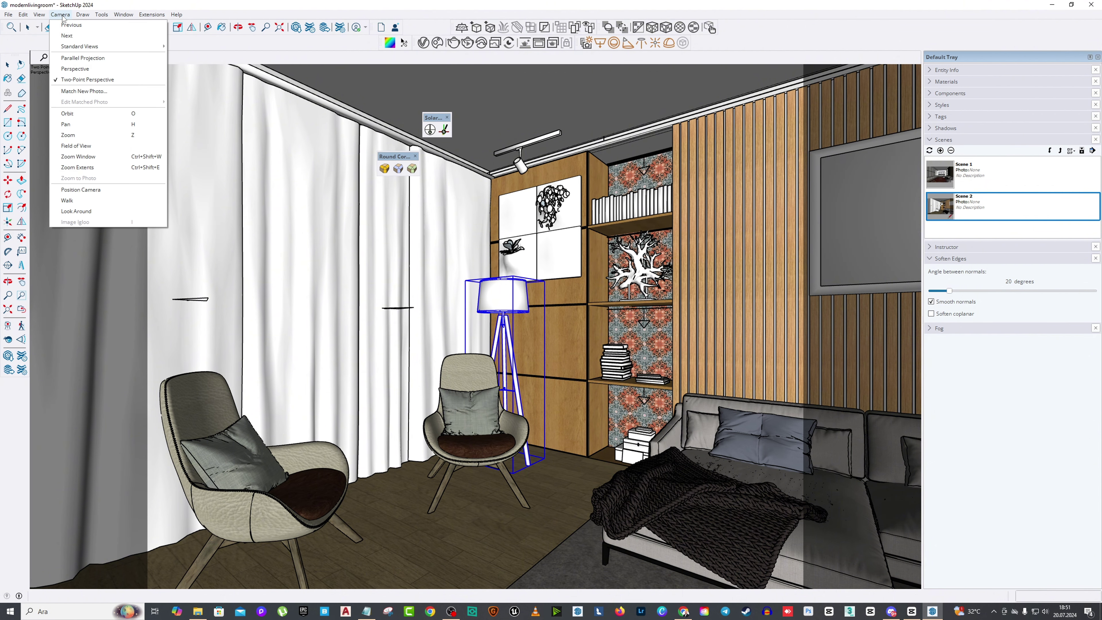
left_click(531, 200)
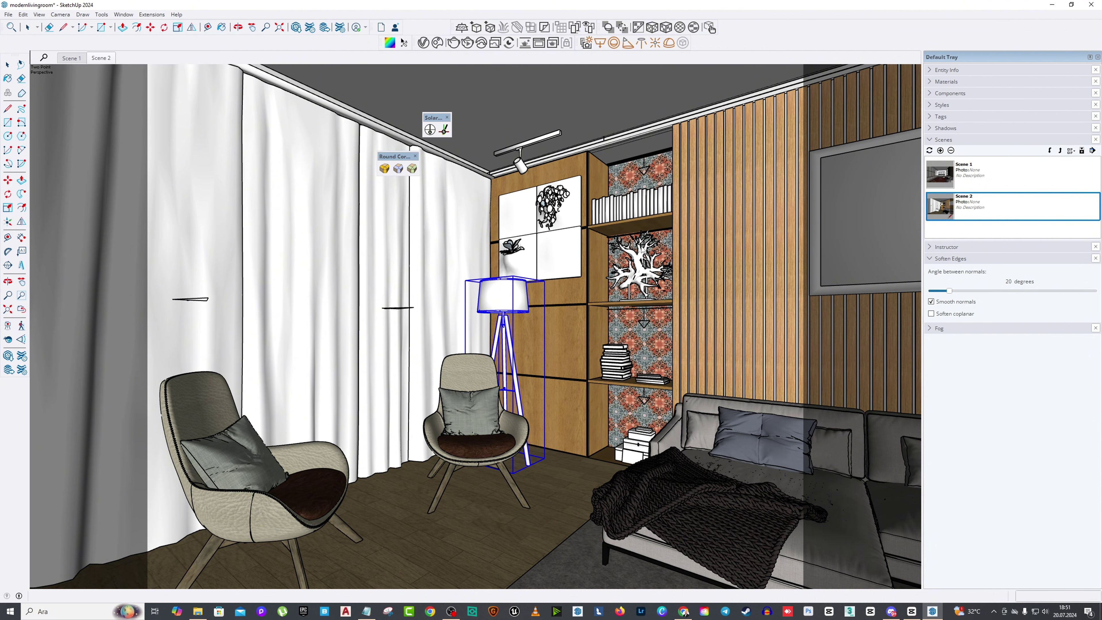
Step: Pan the view up slightly and start a V-Ray render with Shift+Q
left_click(250, 27)
left_click_drag(383, 225, 387, 188)
right_click(471, 166)
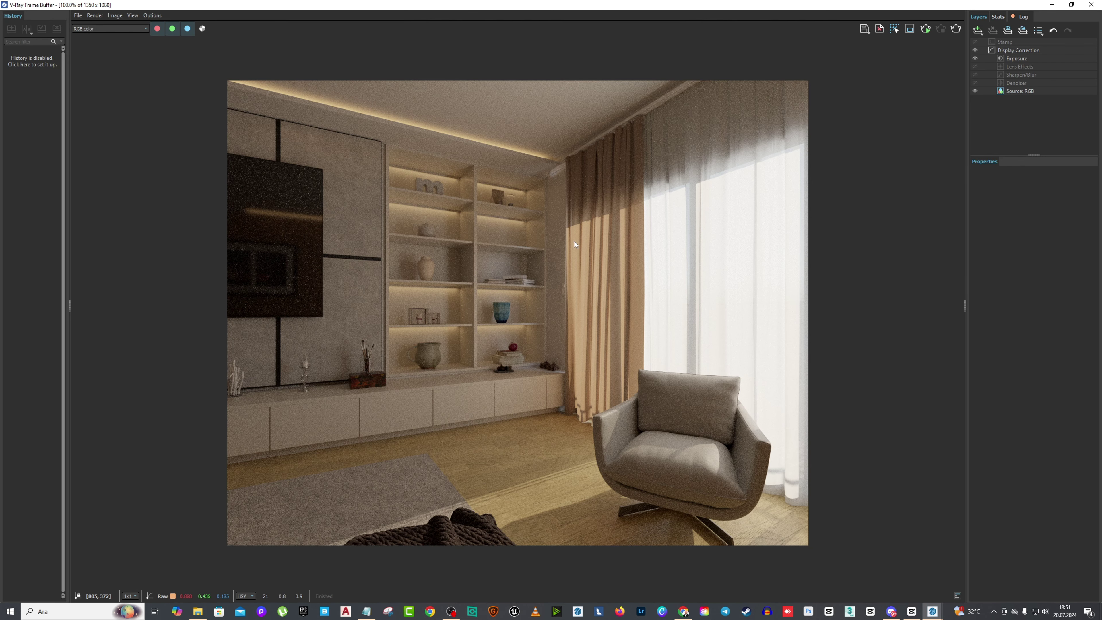
key("shift+q")
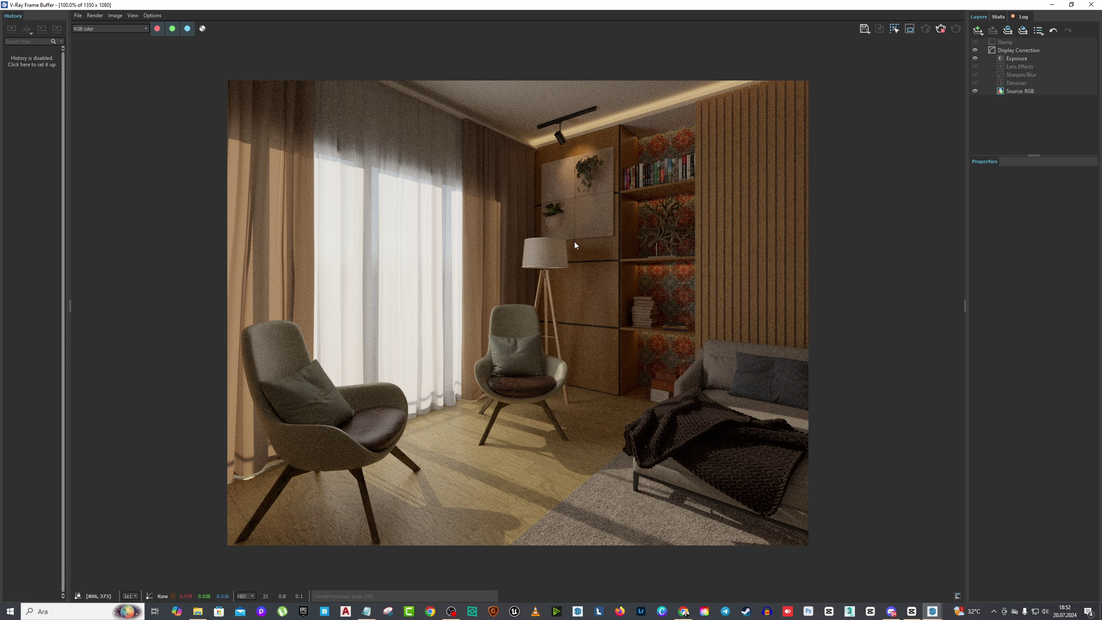
Step: Show the Denoiser layer, stop the render, and close the V-Ray Frame Buffer
left_click(975, 83)
left_click(939, 30)
left_click(1091, 4)
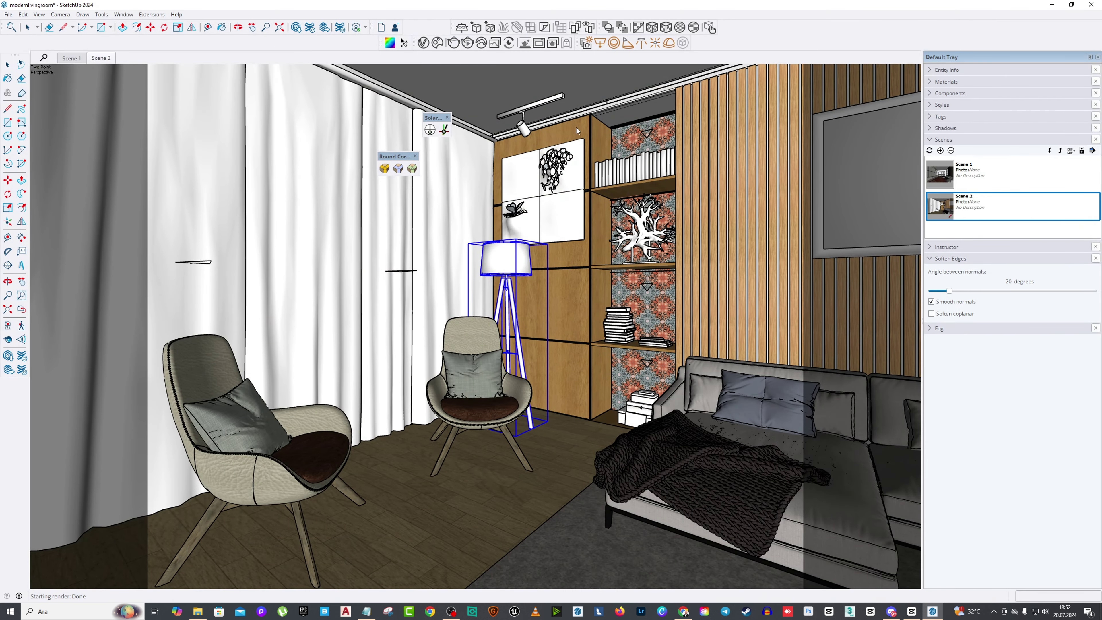
Step: Set the shelving rectangle light's intensity to 35 in the V-Ray editor and close it
key("space")
left_click(645, 138)
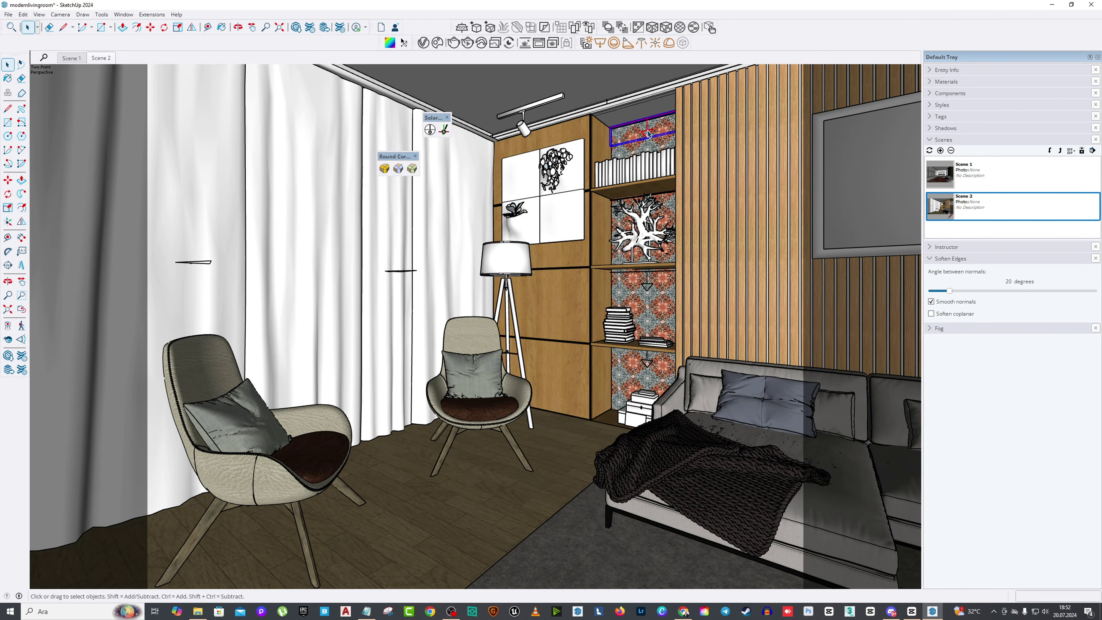
left_click(423, 43)
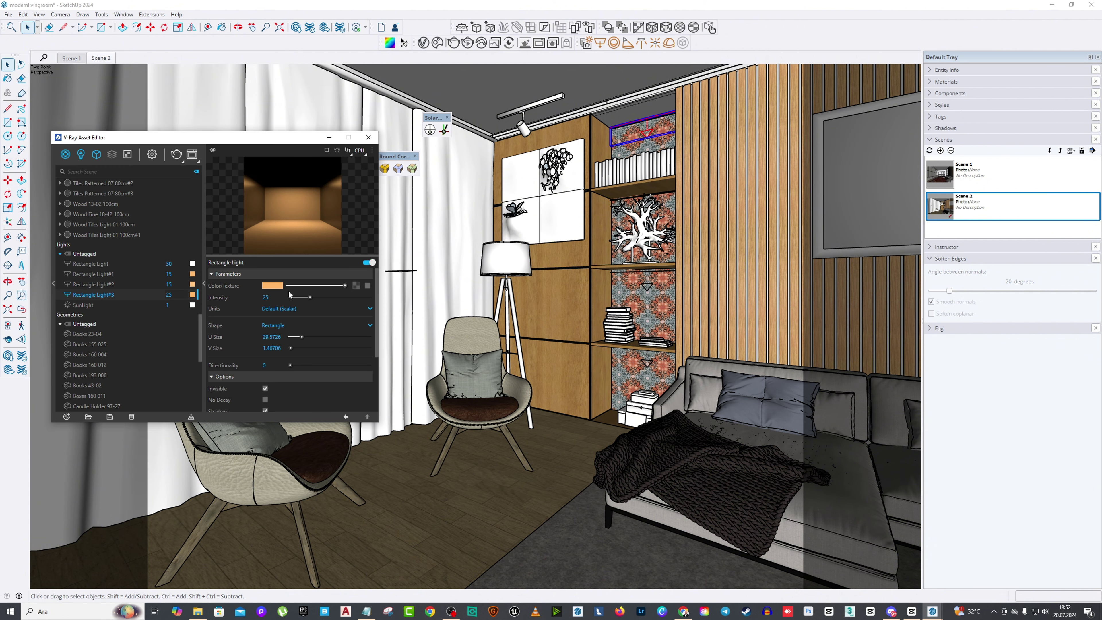
type("35")
key("Return")
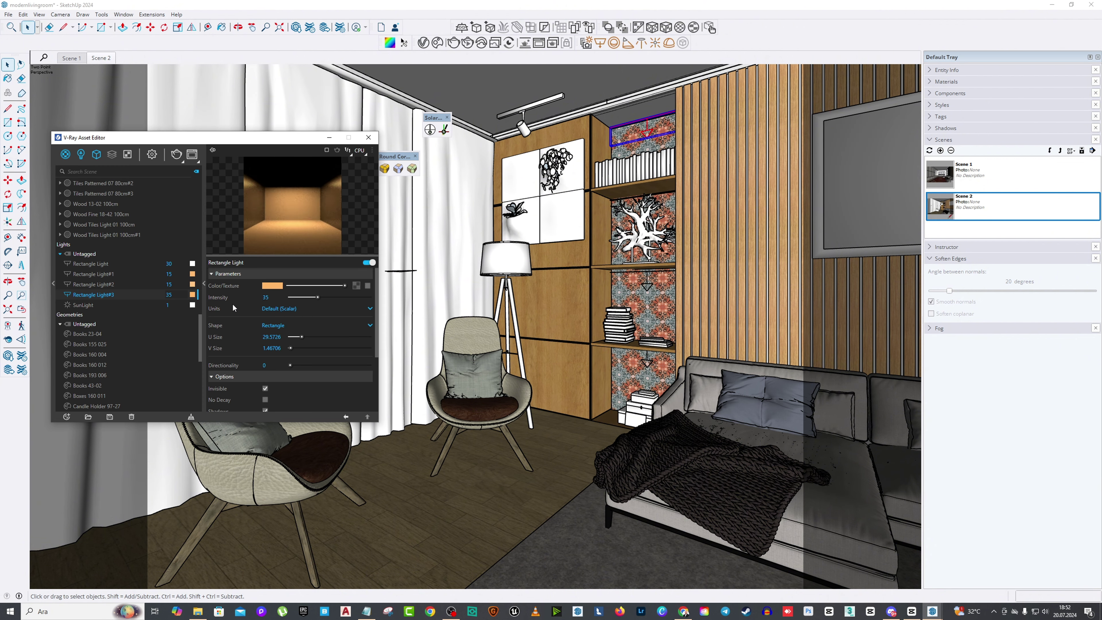
left_click(367, 138)
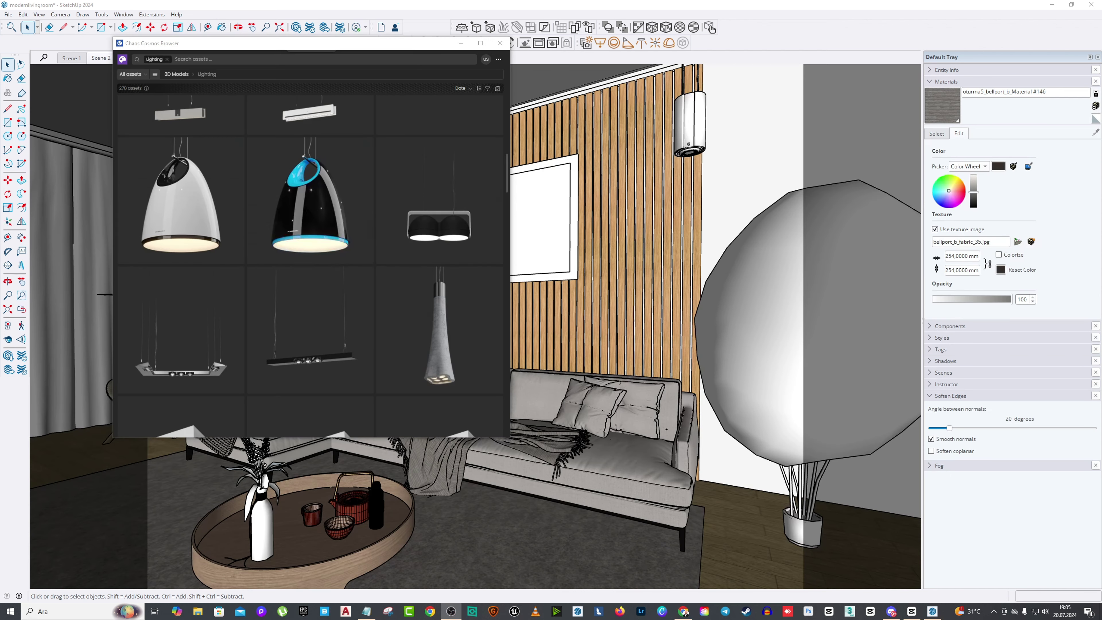
Step: Download the Constellation System 152 031 suspended linear light from Cosmos Lighting and import it
scroll(217, 309, "down", 2)
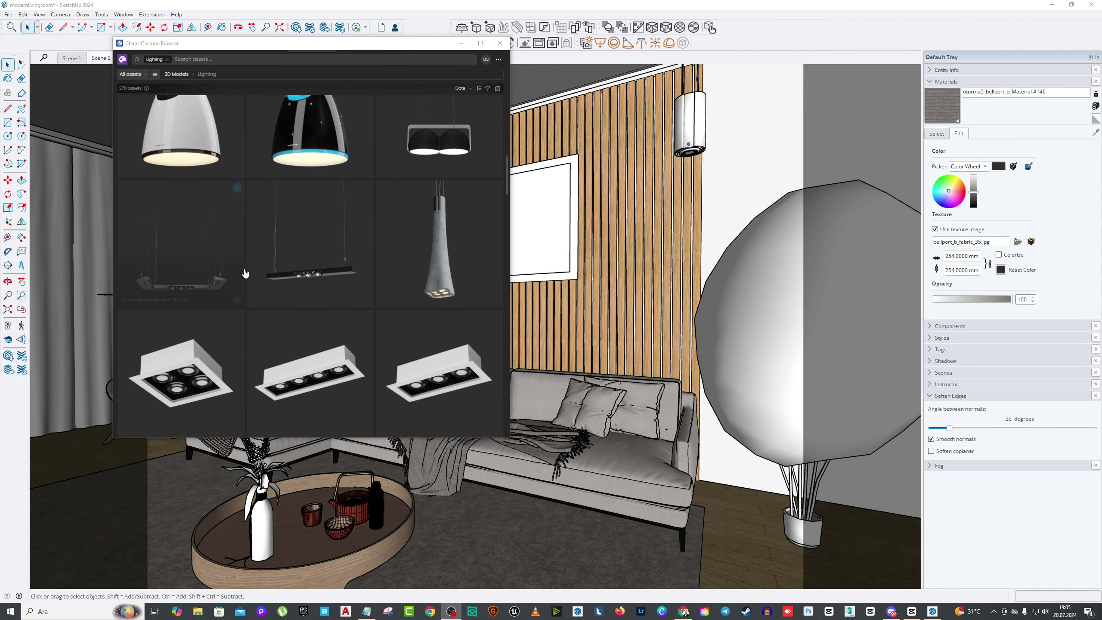
left_click(237, 188)
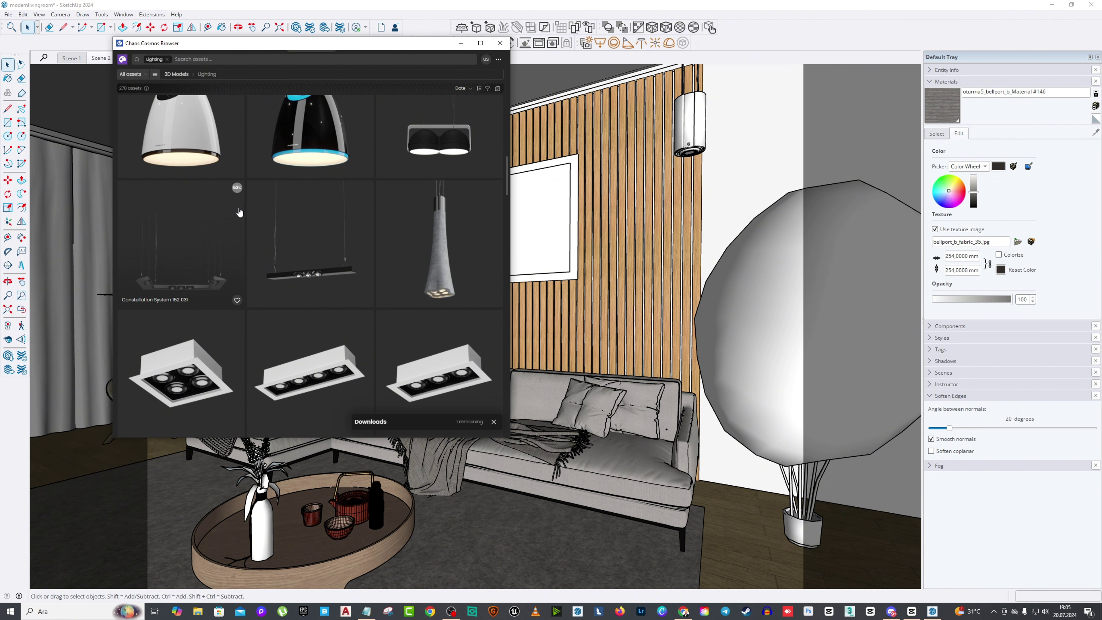
left_click(237, 189)
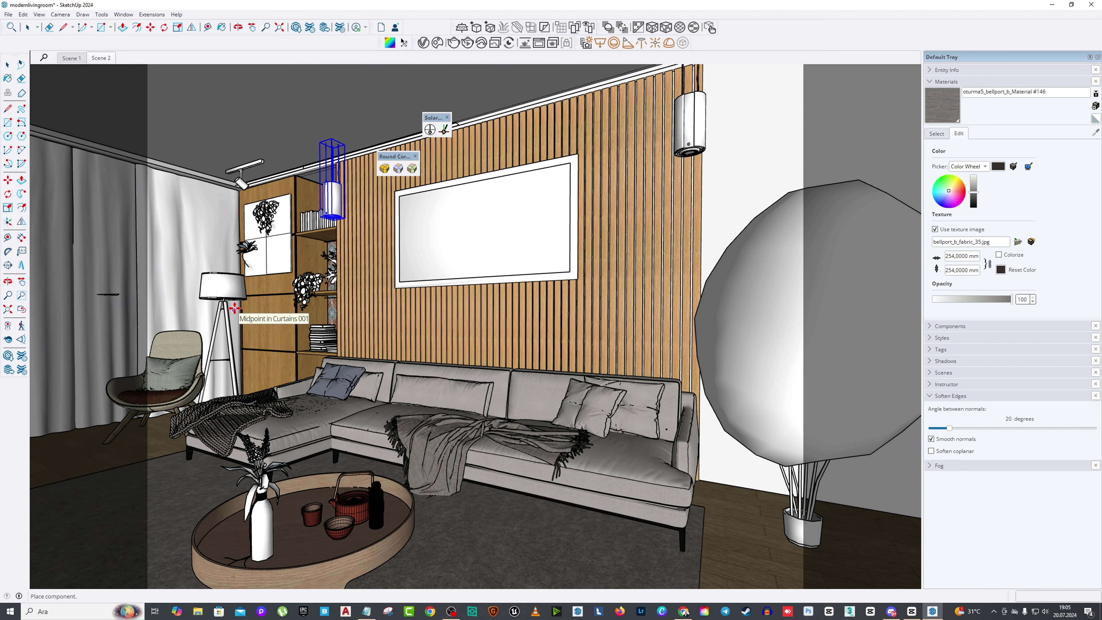
left_click(252, 28)
left_click_drag(260, 143, 347, 177)
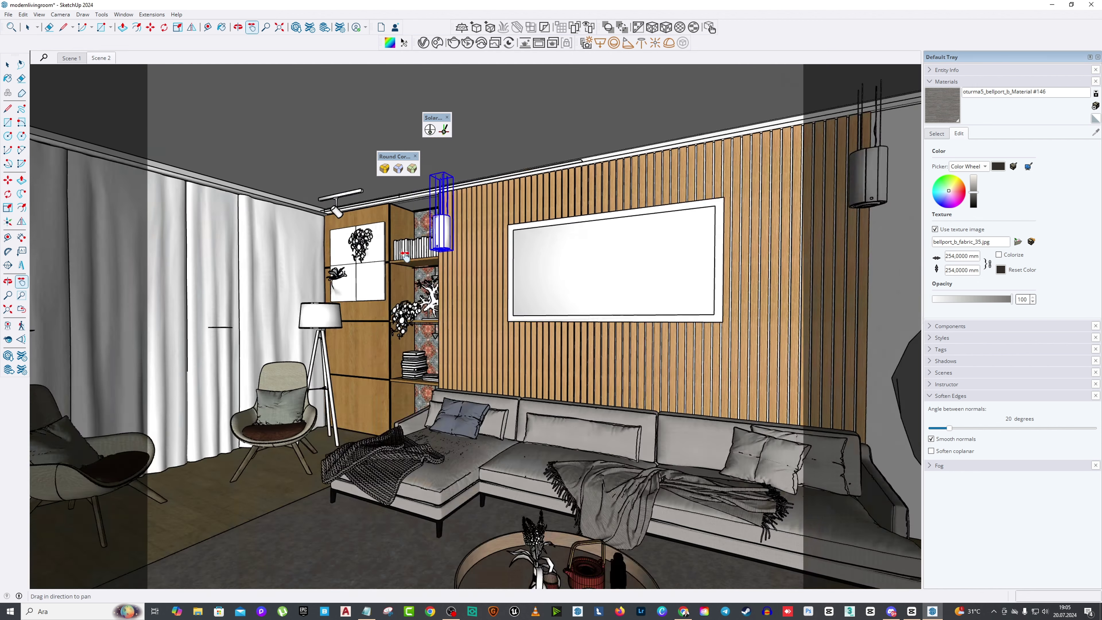
middle_click_drag(347, 177, 497, 315)
left_click_drag(497, 315, 167, 369)
left_click_drag(499, 338, 273, 349)
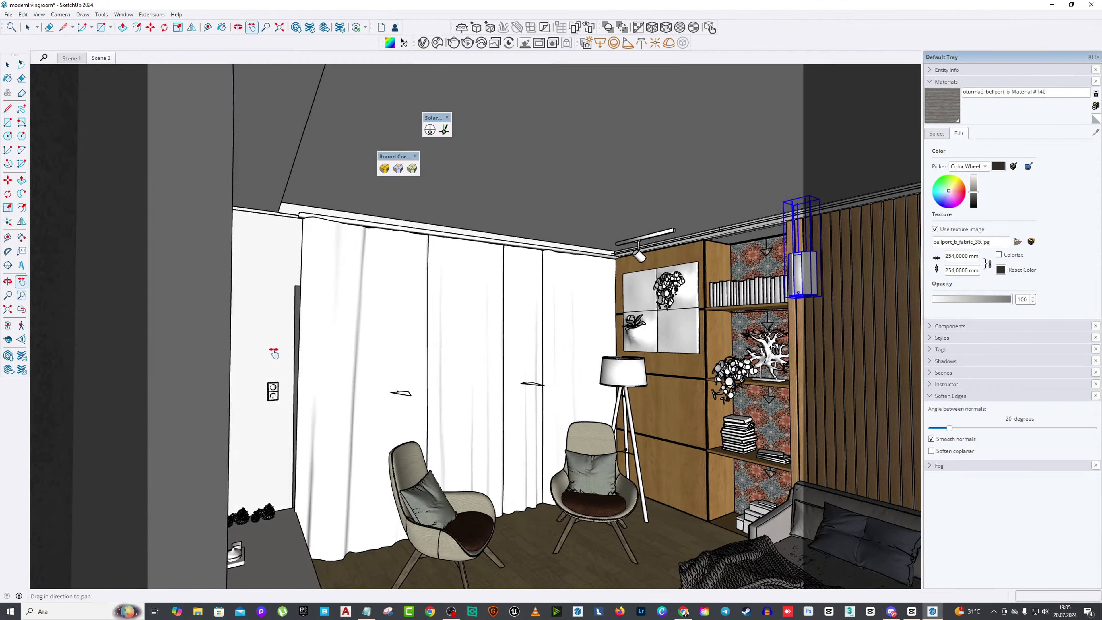
left_click_drag(598, 326, 412, 322)
key("Escape")
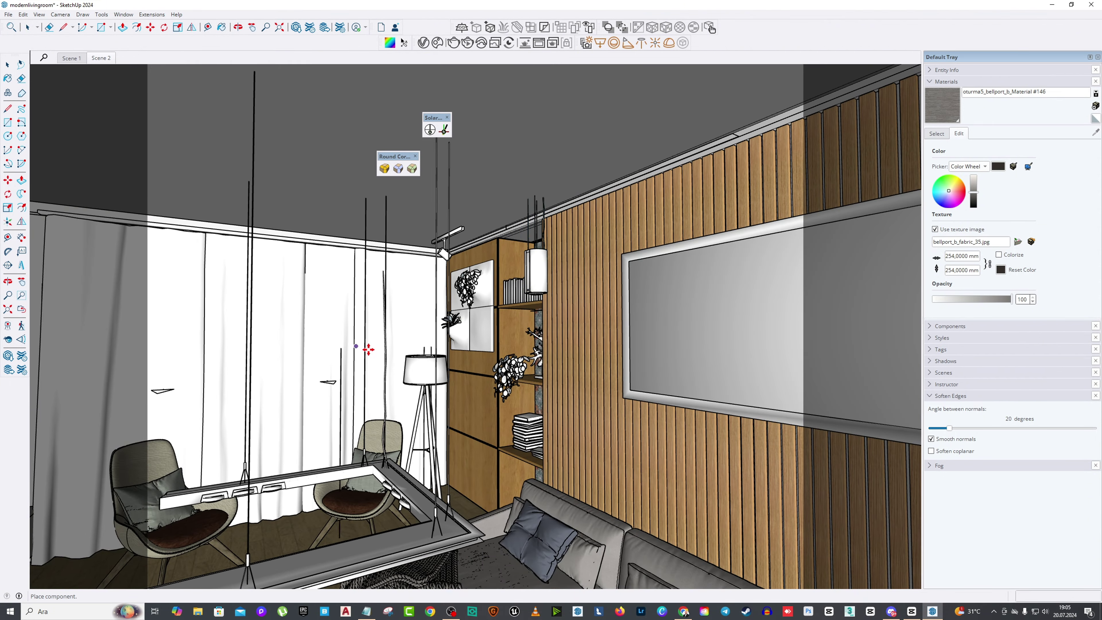
mouse_move(368, 343)
middle_mouse_down()
mouse_move(340, 297)
mouse_move(371, 256)
mouse_move(316, 338)
middle_mouse_up()
left_click(7, 65)
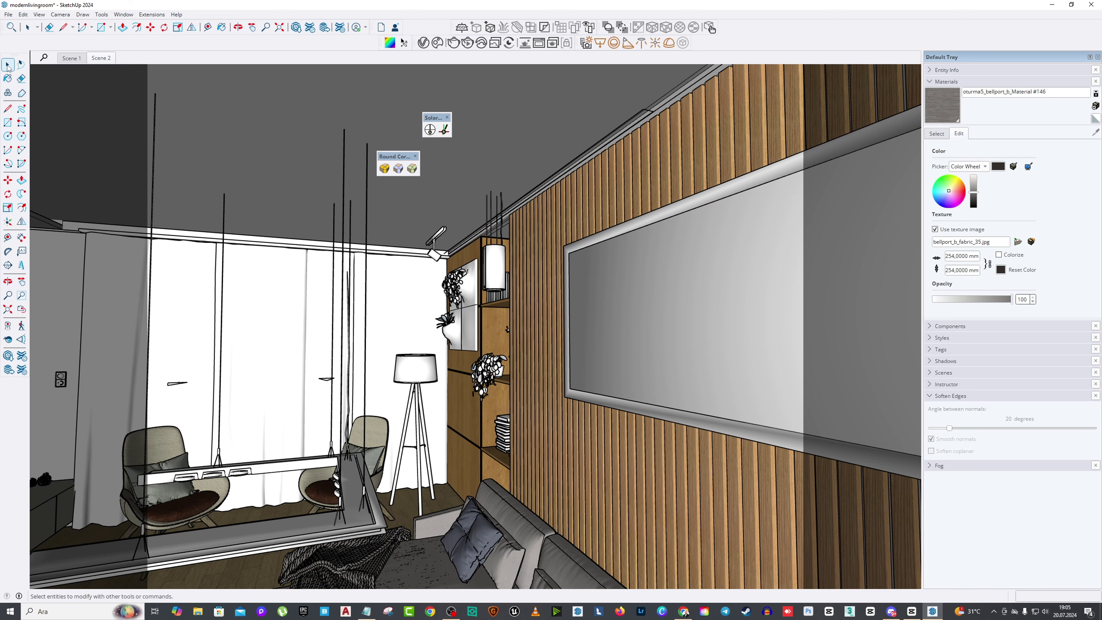
scroll(382, 313, "down", 2)
middle_click_drag(381, 313, 399, 384)
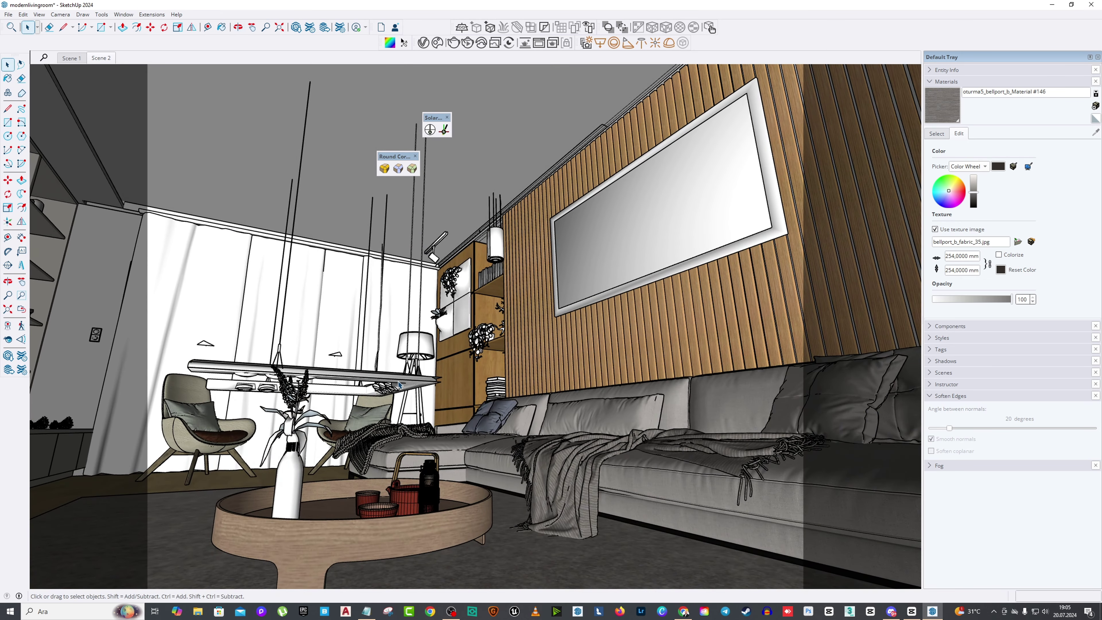
Step: Browse the Chaos Cosmos Lighting assets and import the Dot Lite Cluster hanging lamp
left_click(437, 43)
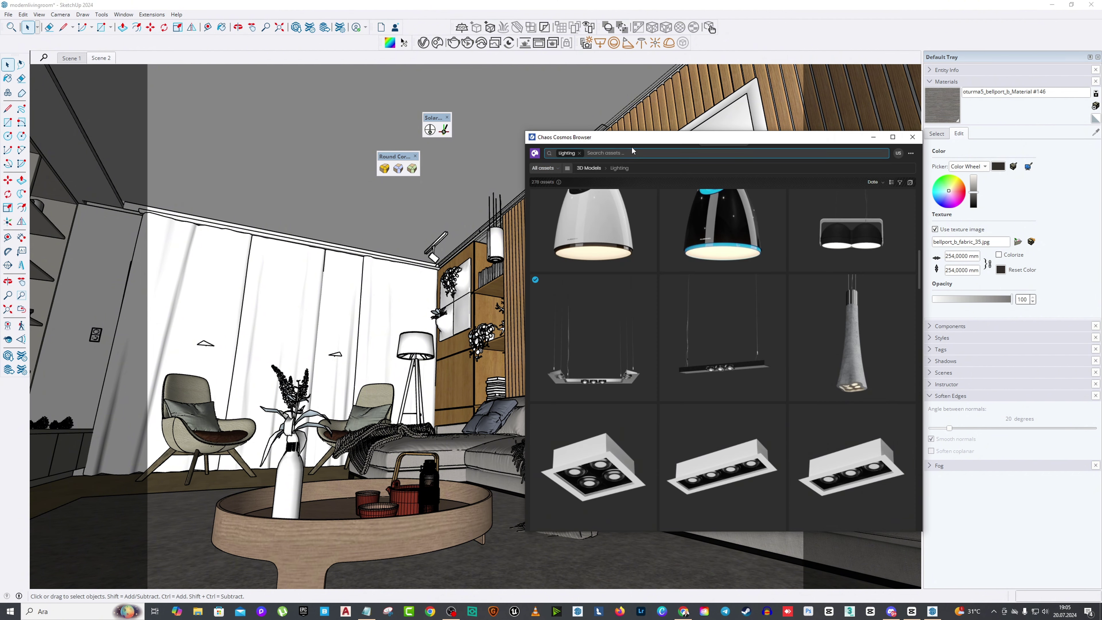
scroll(606, 253, "up", 5)
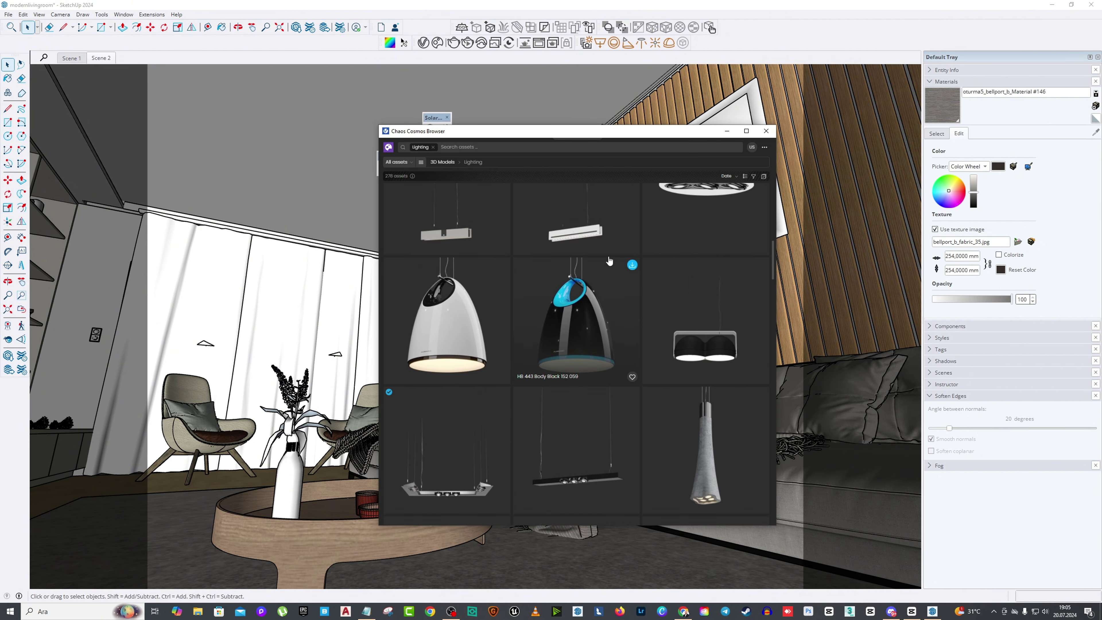
scroll(588, 339, "down", 3)
scroll(588, 338, "down", 3)
scroll(588, 339, "up", 4)
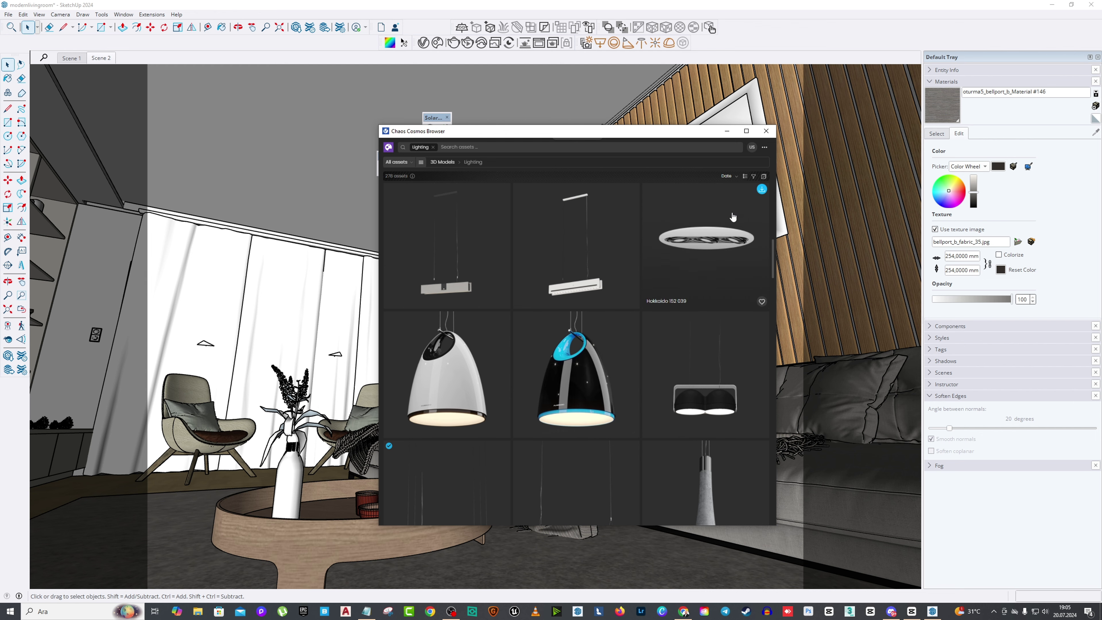
scroll(694, 252, "up", 3)
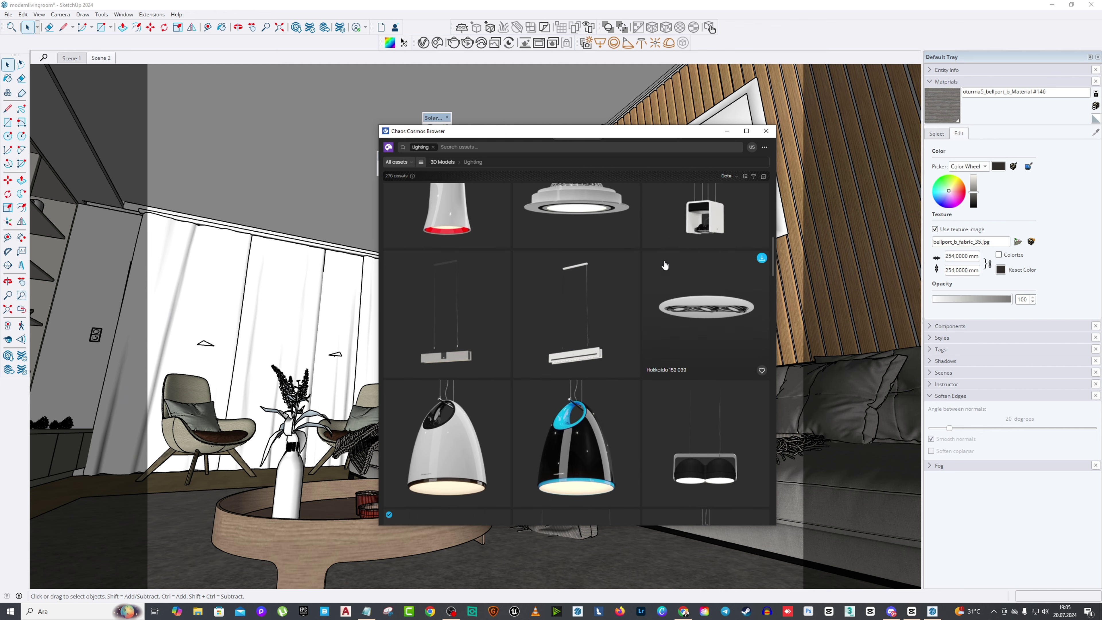
scroll(636, 299, "down", 5)
scroll(637, 299, "down", 8)
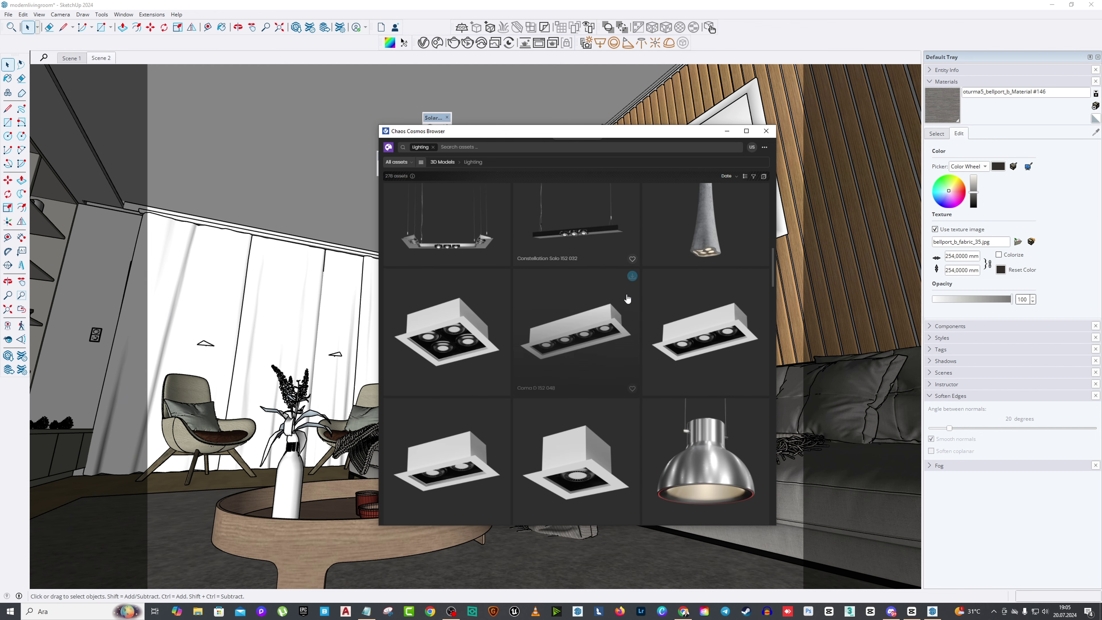
scroll(616, 294, "down", 10)
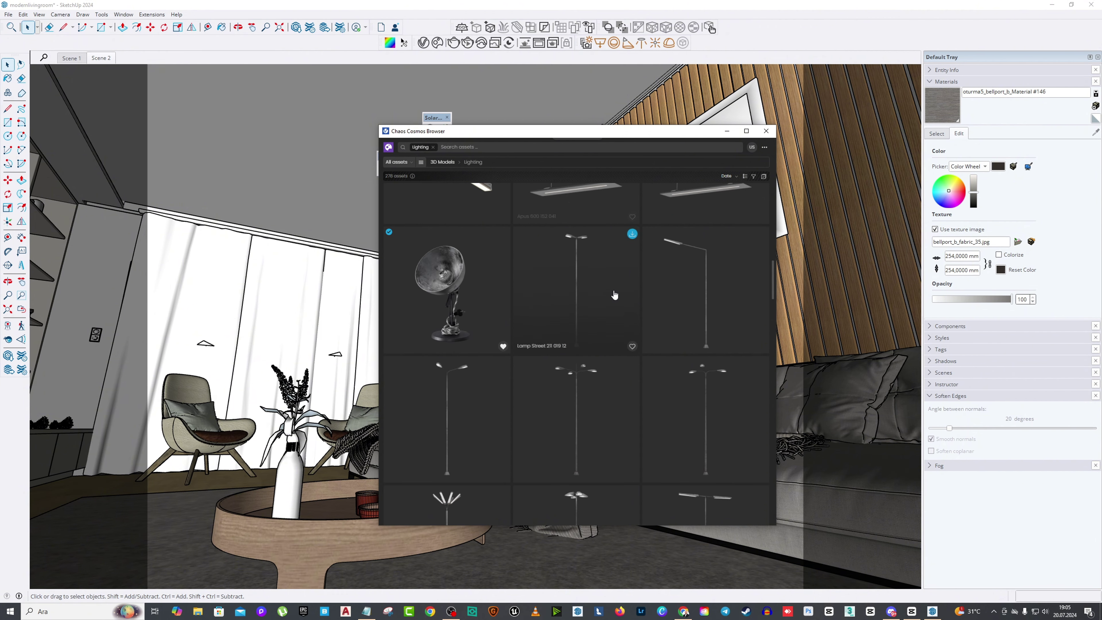
scroll(600, 322, "down", 10)
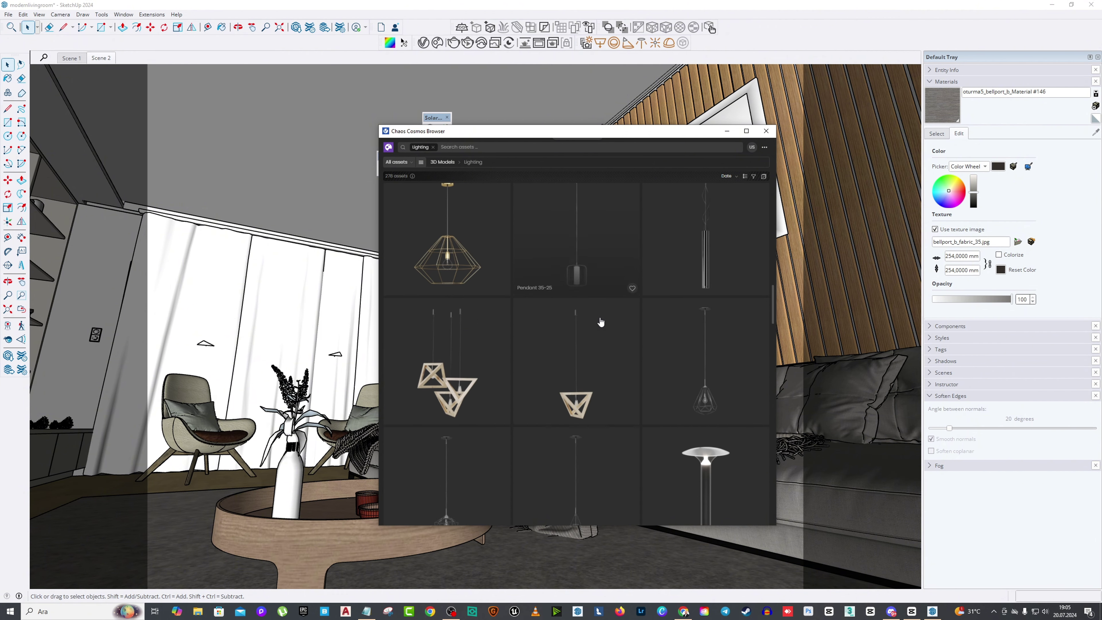
scroll(599, 322, "down", 5)
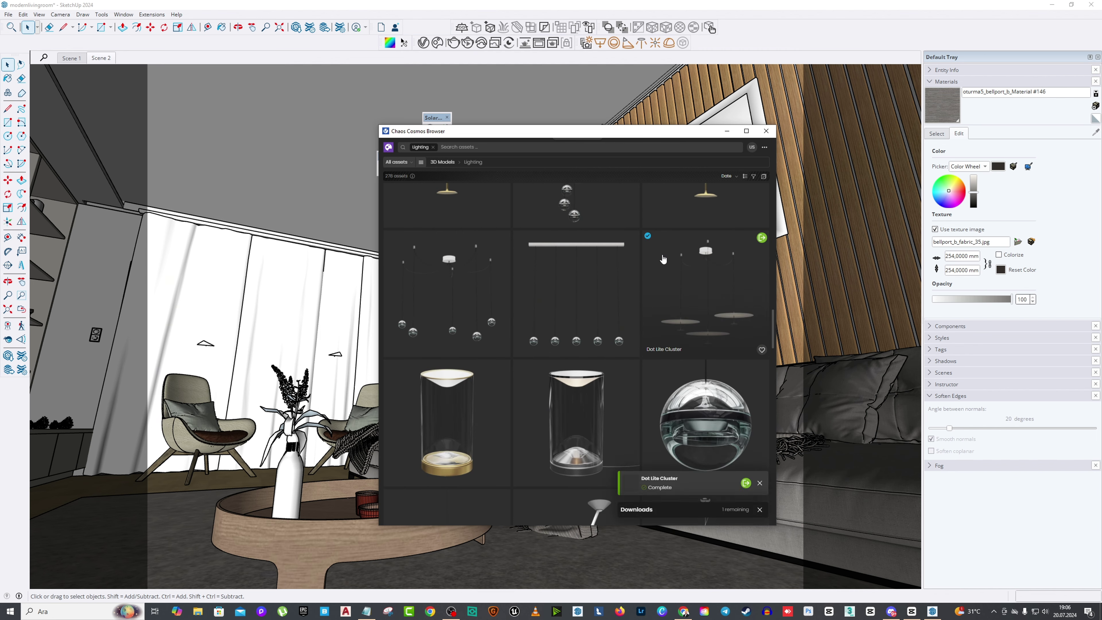
left_click(762, 238)
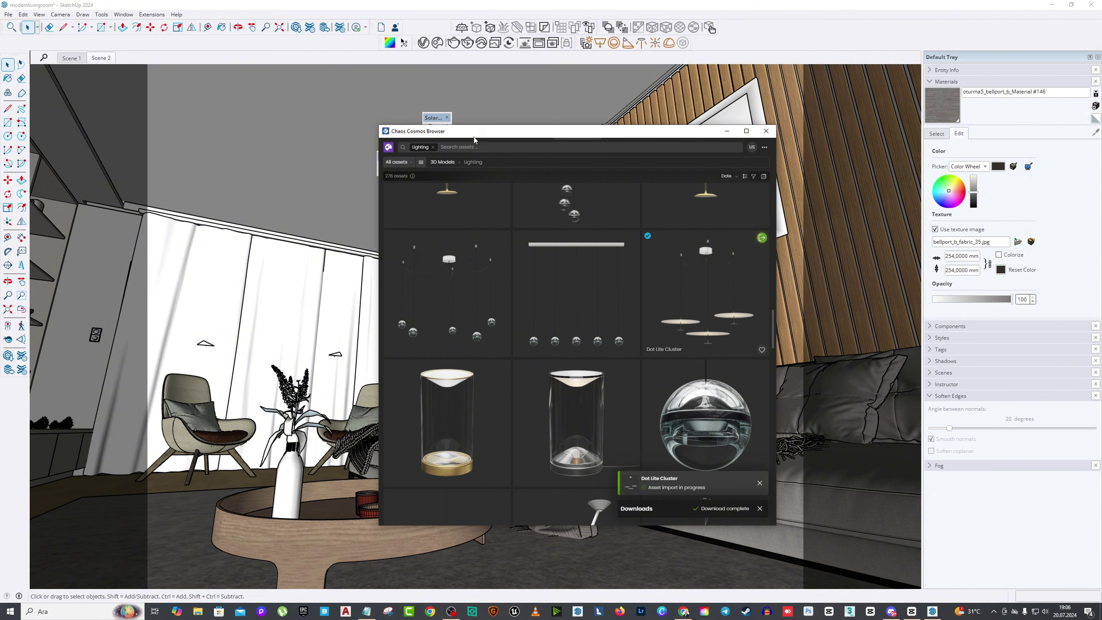
Step: Orbit the room toward the curtains, shelf and TV wall to position the pendant
mouse_move(374, 332)
middle_mouse_down()
mouse_move(314, 384)
mouse_move(443, 312)
mouse_move(451, 347)
mouse_move(482, 364)
mouse_move(489, 313)
middle_mouse_up()
scroll(435, 263, "up", 5)
mouse_move(375, 204)
middle_mouse_down()
mouse_move(401, 308)
mouse_move(423, 268)
mouse_move(393, 199)
middle_mouse_up()
scroll(469, 273, "down", 5)
middle_click_drag(473, 275, 492, 239)
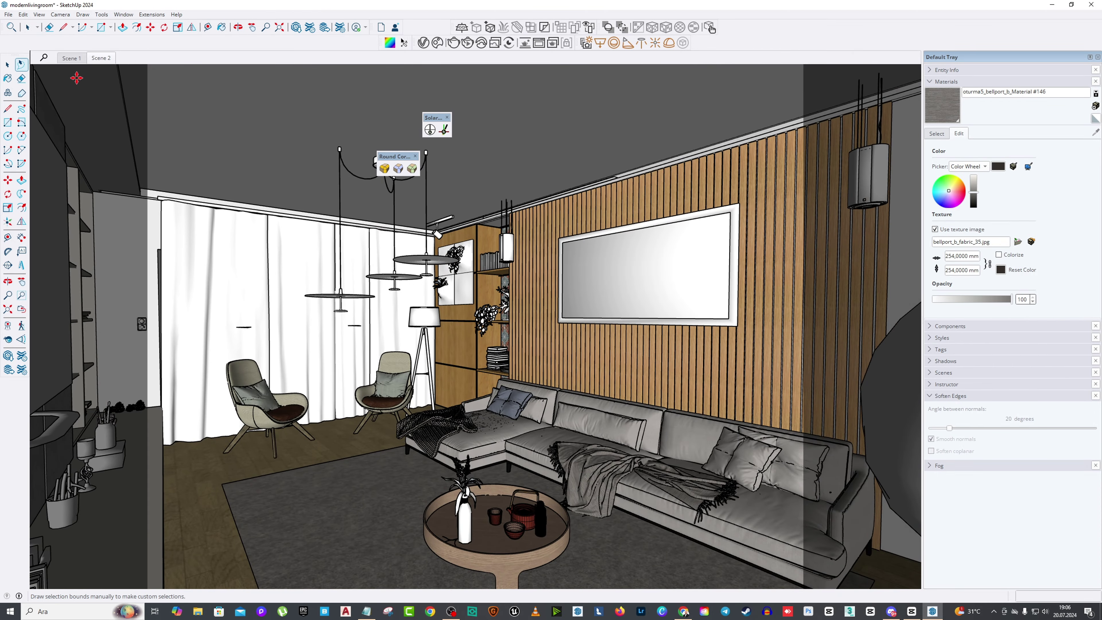
scroll(482, 212, "up", 3)
middle_click_drag(512, 214, 523, 192)
Step: Nudge the Dot Lite Cluster lamp group to the right in two Move passes
left_click(460, 129)
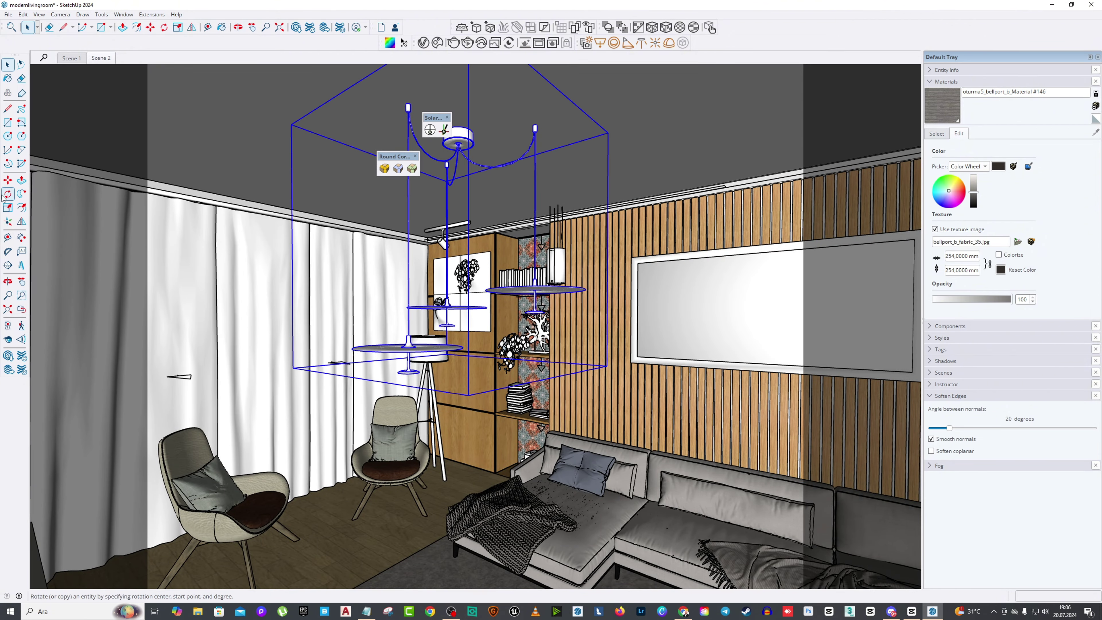
left_click(9, 181)
left_click(608, 98)
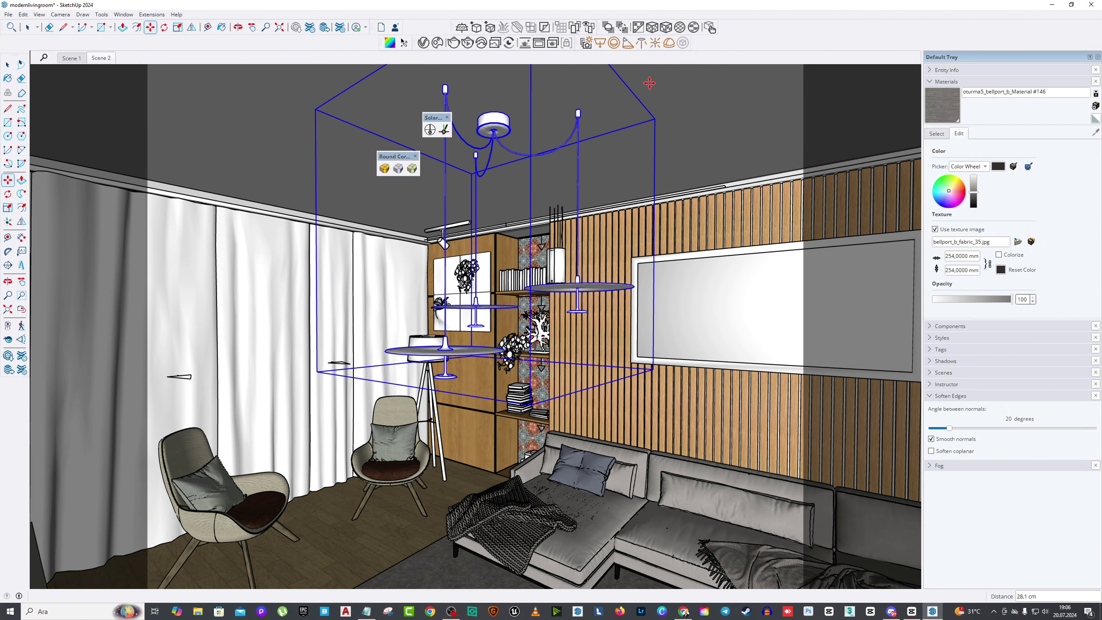
left_click(718, 82)
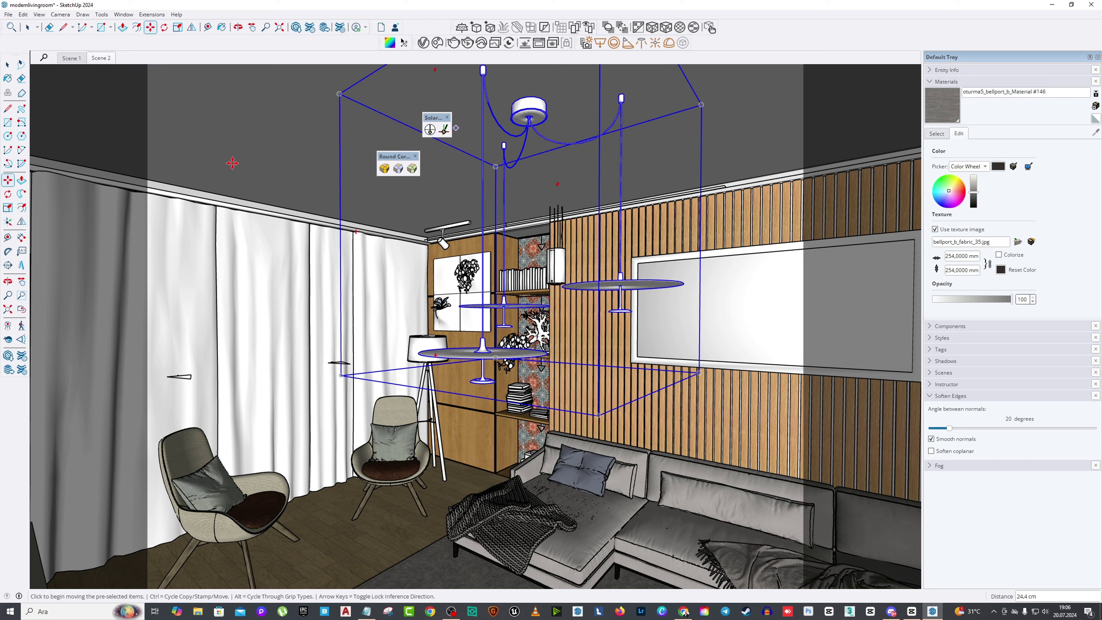
left_click(8, 339)
left_click_drag(568, 378, 427, 332)
right_click(467, 217)
left_click(481, 223)
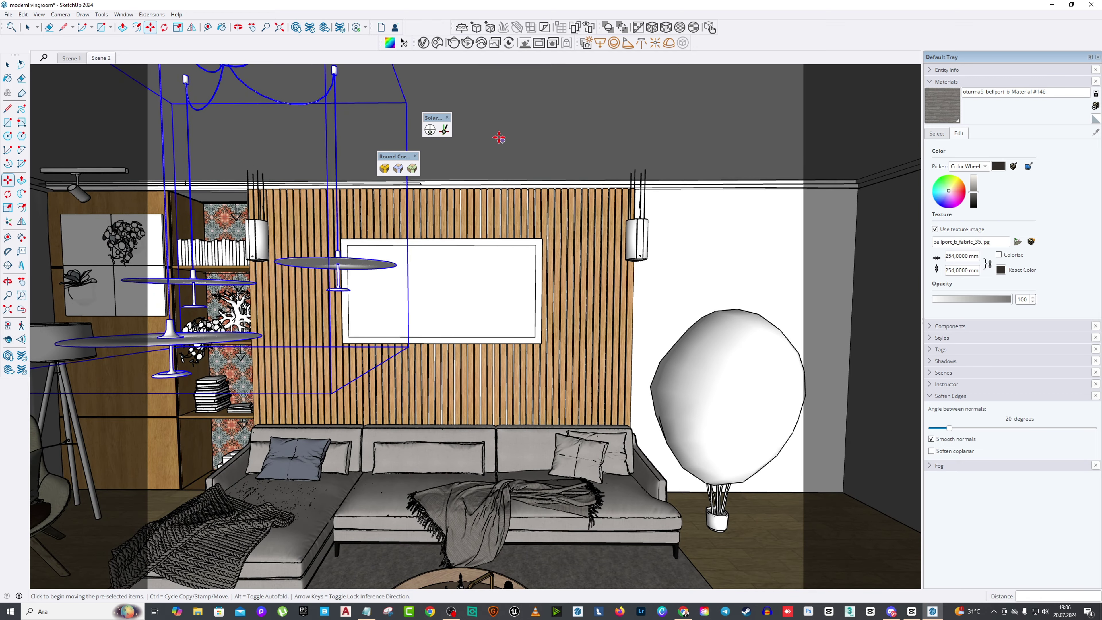
left_click(492, 118)
left_click(622, 117)
Step: Adjust the view toward the TV wall and reopen the Chaos Cosmos lighting library
middle_click_drag(710, 308, 428, 308)
left_click(252, 28)
left_click_drag(282, 204, 381, 217)
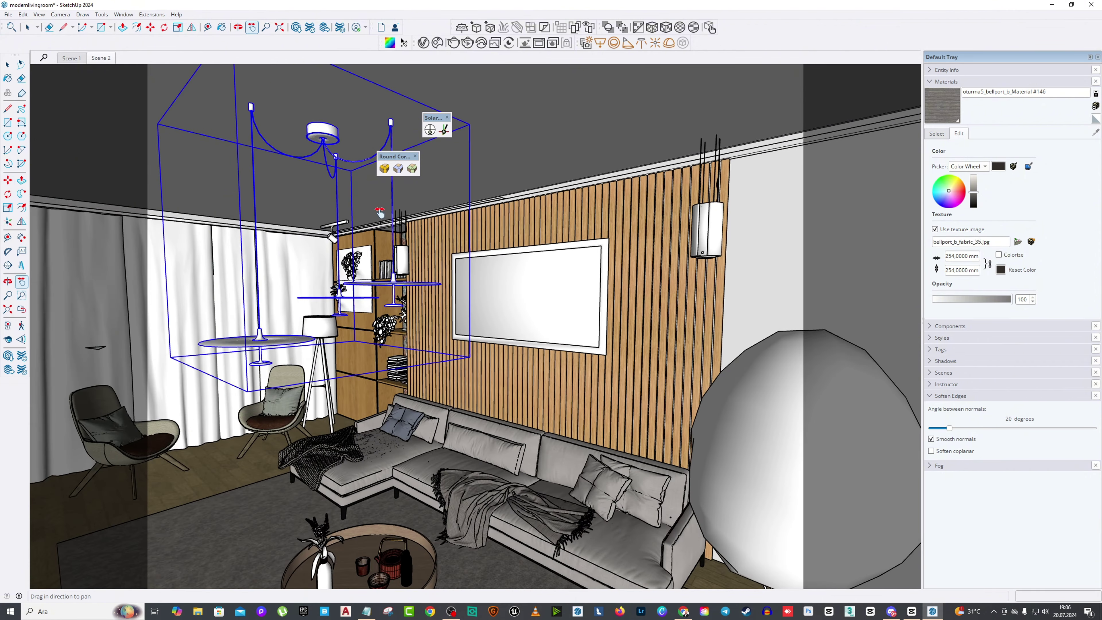
middle_click_drag(381, 216, 297, 209)
left_click_drag(296, 209, 440, 220)
middle_click_drag(441, 220, 384, 206)
right_click(452, 155)
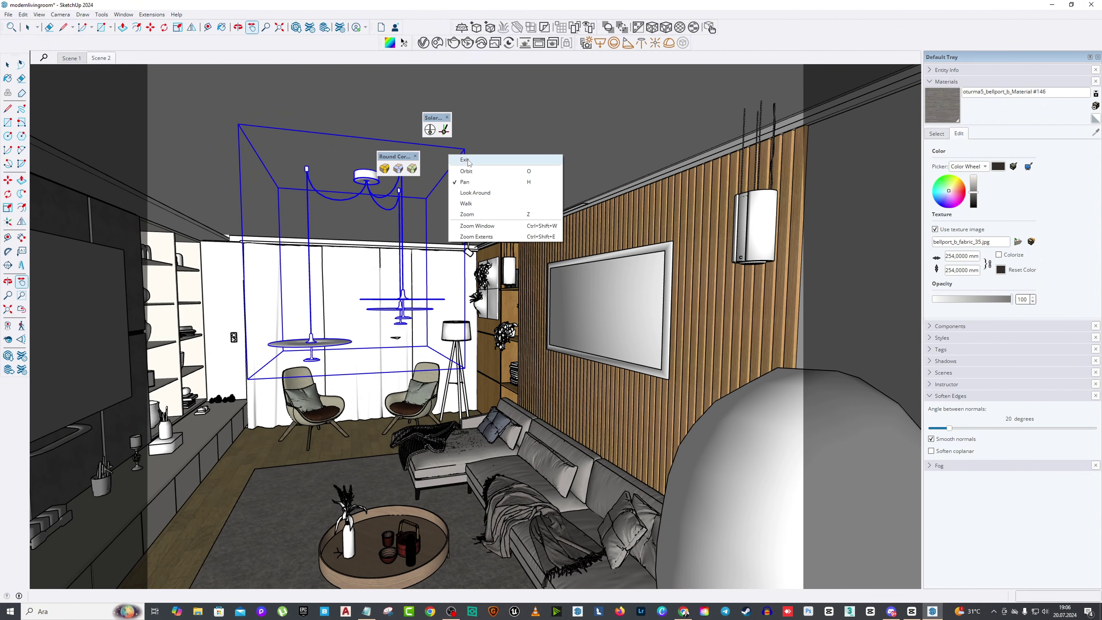
left_click(465, 161)
left_click(438, 43)
Step: Shift the Cosmos browser window aside to check the placed lamp group
scroll(585, 260, "down", 2)
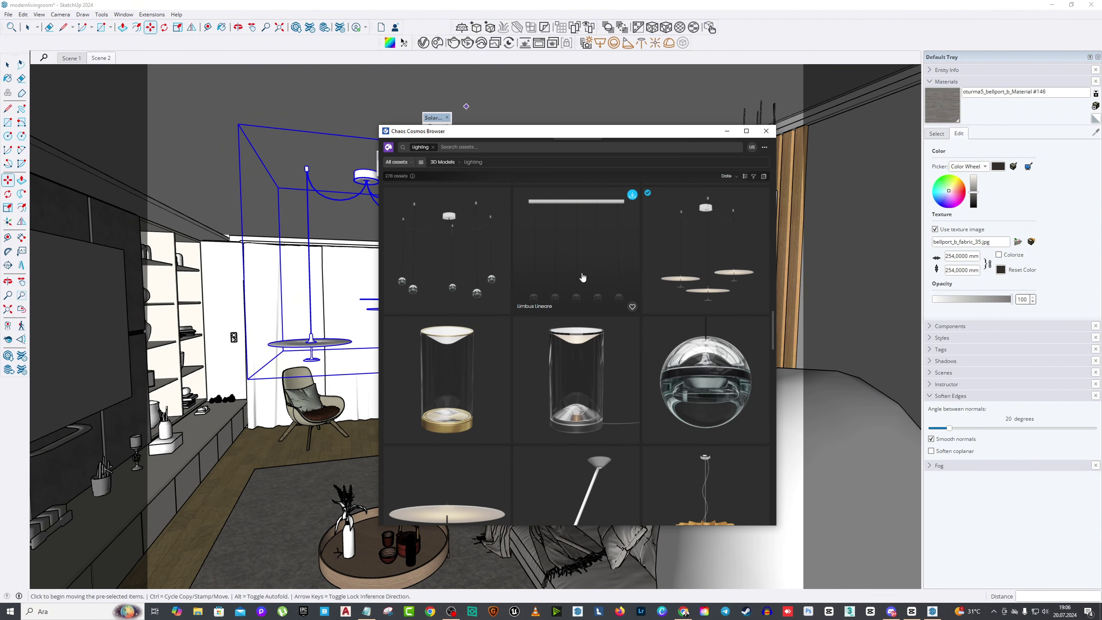
scroll(593, 303, "down", 5)
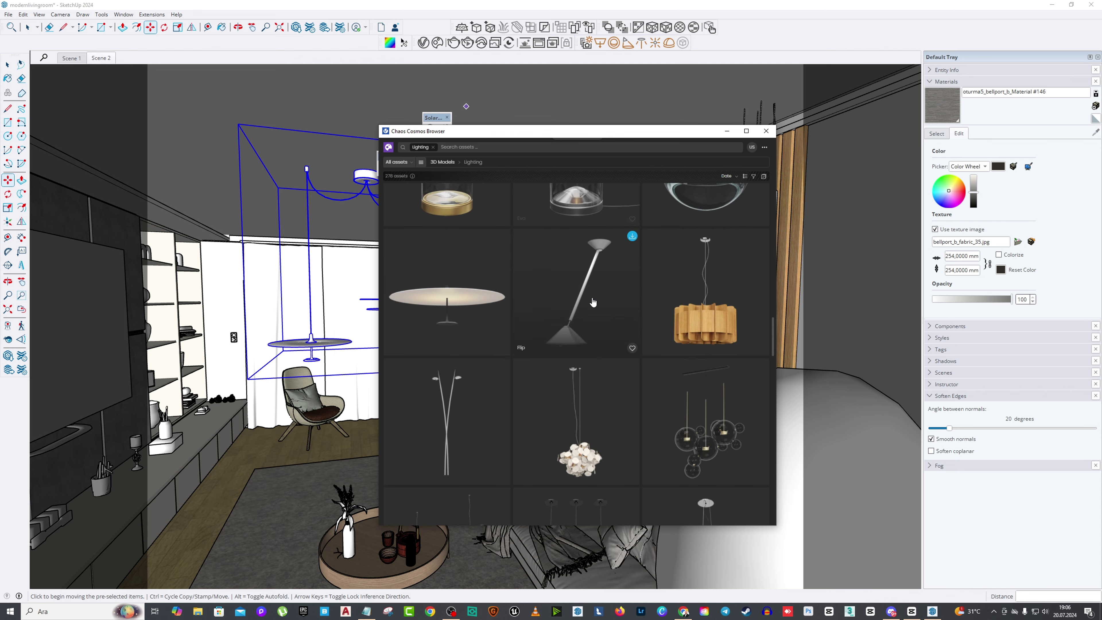
scroll(567, 326, "down", 3)
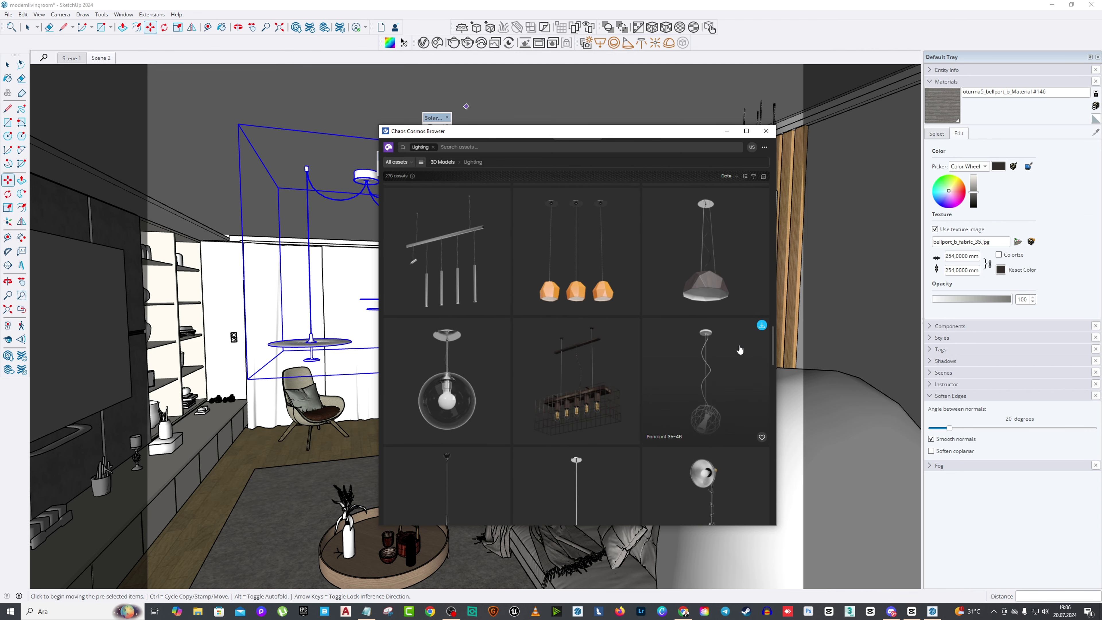
left_click_drag(584, 135, 753, 163)
middle_click_drag(383, 315, 427, 321)
key("m")
left_click_drag(680, 166, 511, 138)
Step: Scroll down the Lighting assets and import Lamp Ceiling 114-43
scroll(567, 329, "down", 10)
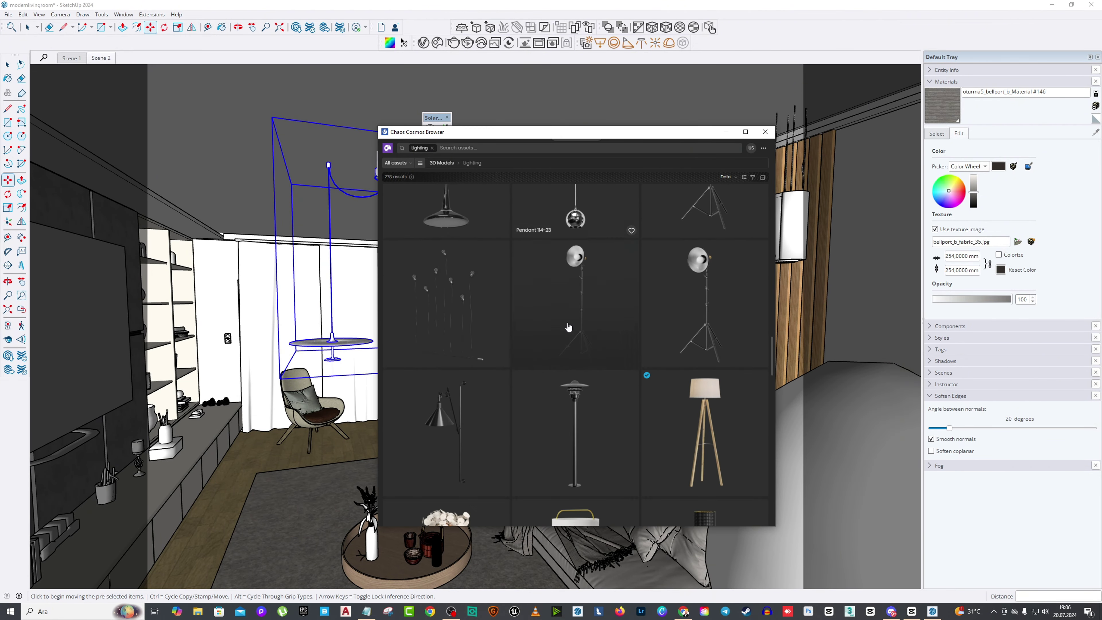
scroll(567, 330, "down", 3)
scroll(618, 323, "down", 8)
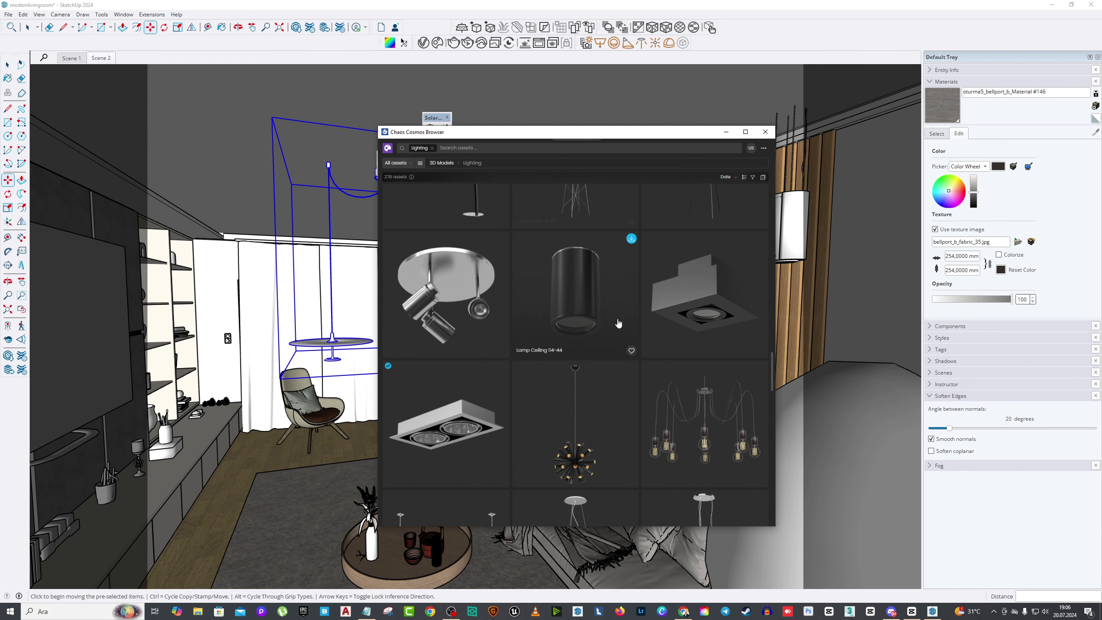
scroll(664, 327, "down", 10)
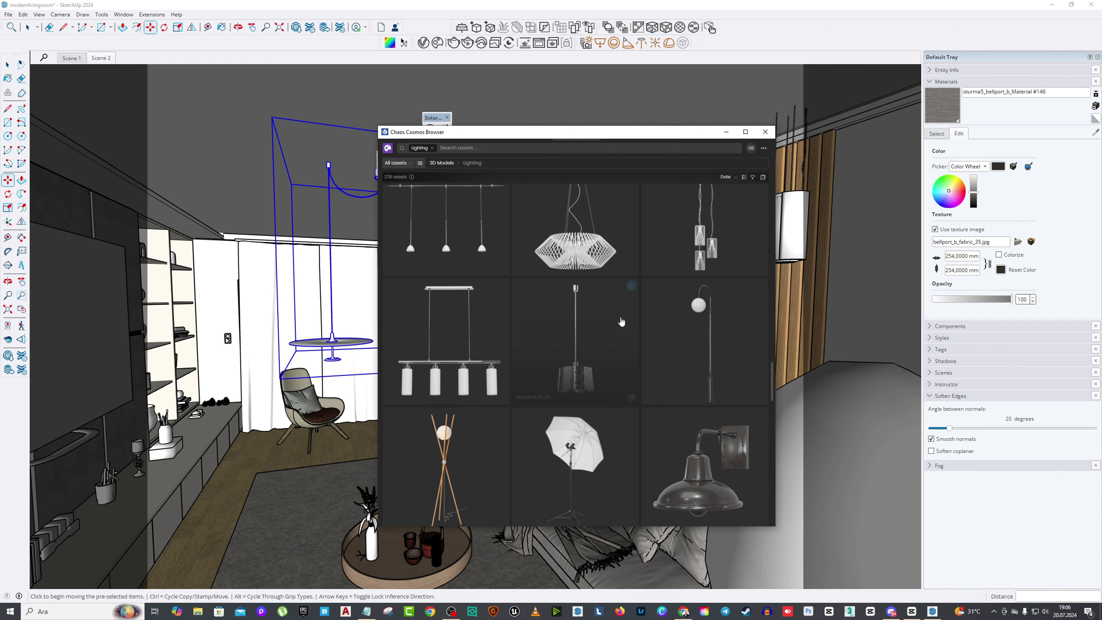
scroll(523, 317, "down", 10)
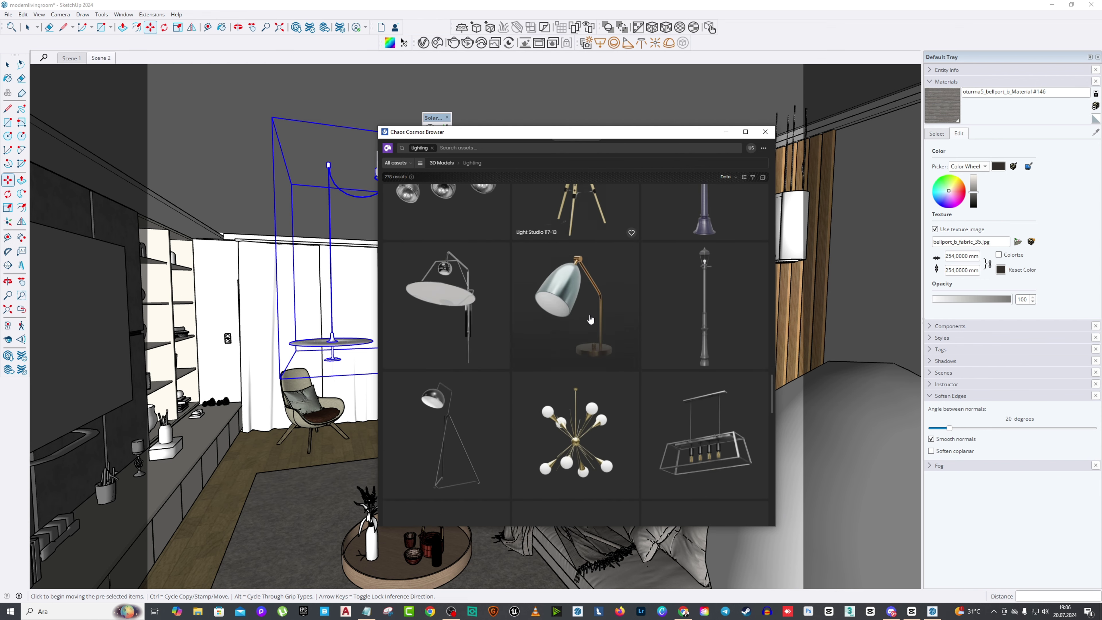
scroll(542, 352, "down", 3)
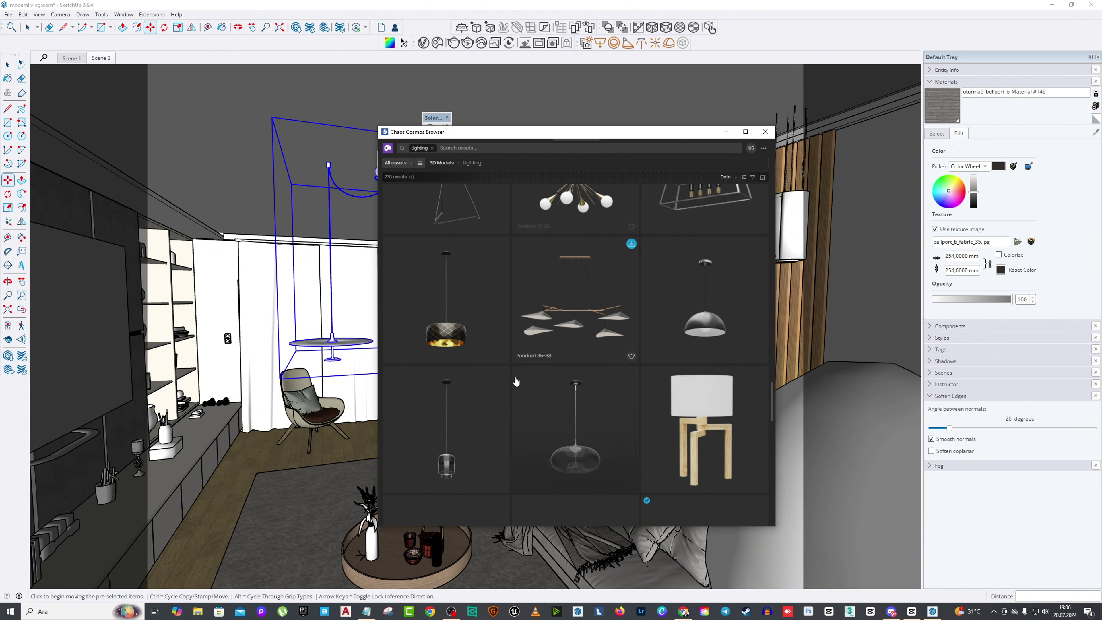
scroll(509, 325, "down", 10)
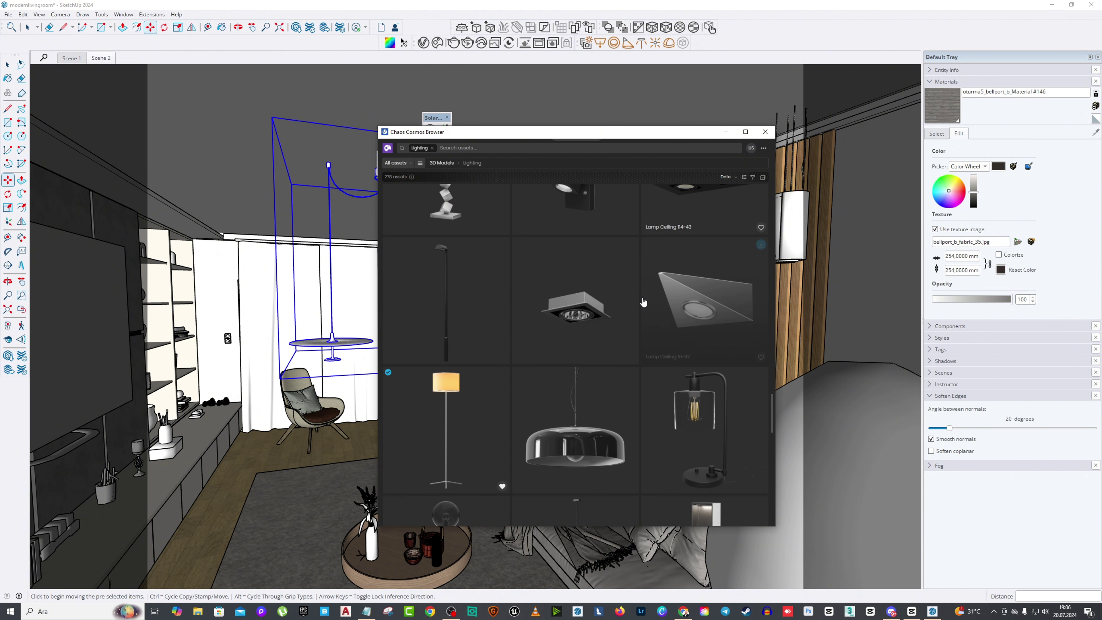
scroll(590, 294, "down", 10)
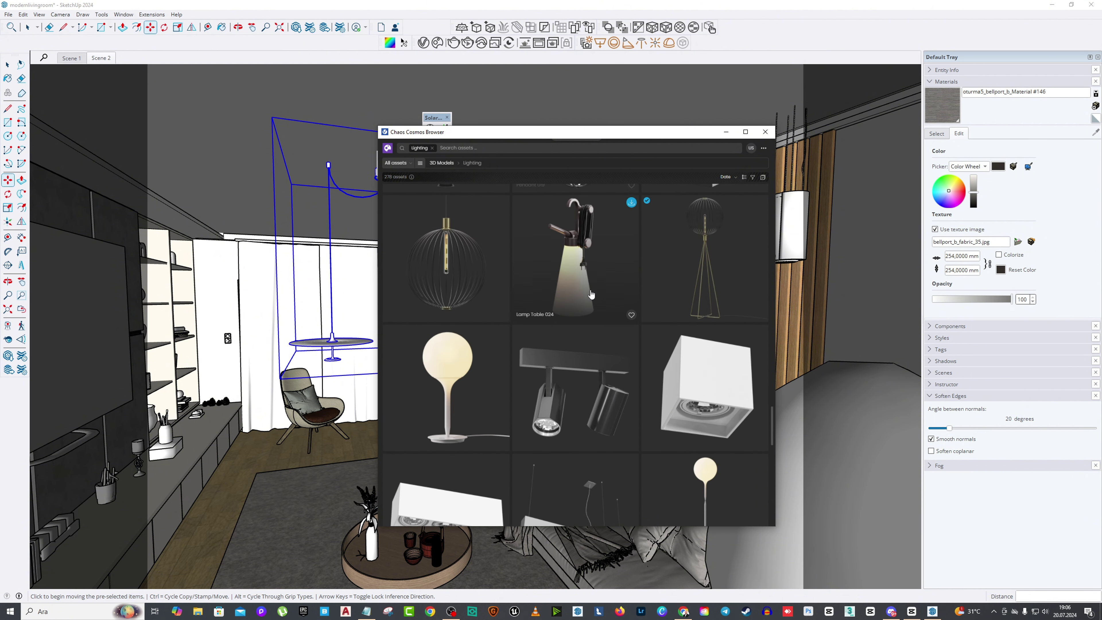
scroll(590, 294, "down", 3)
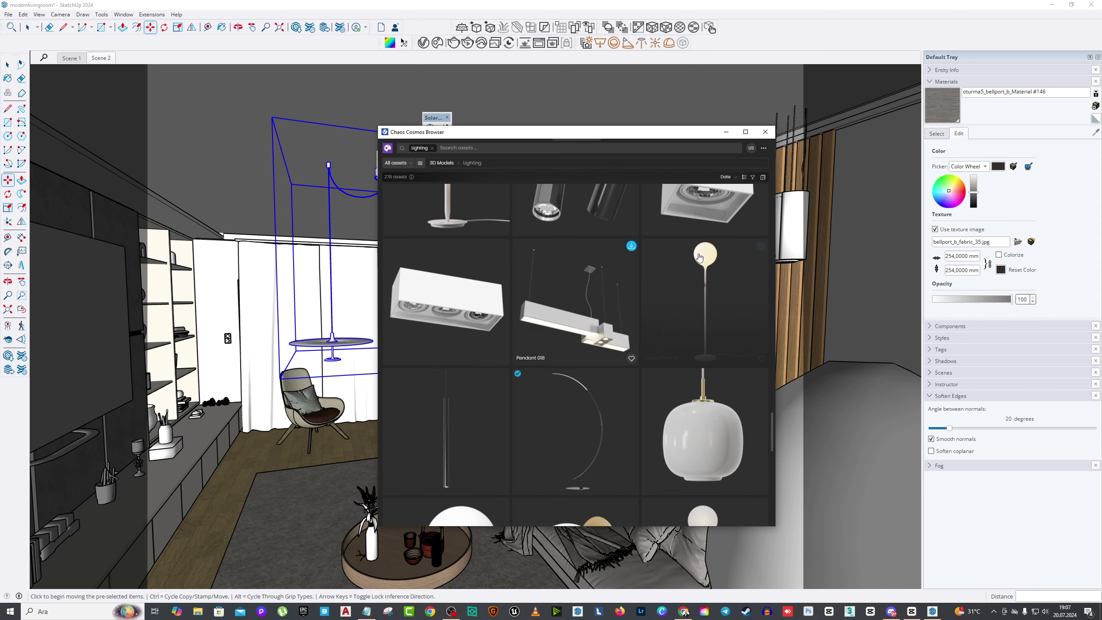
scroll(699, 257, "down", 10)
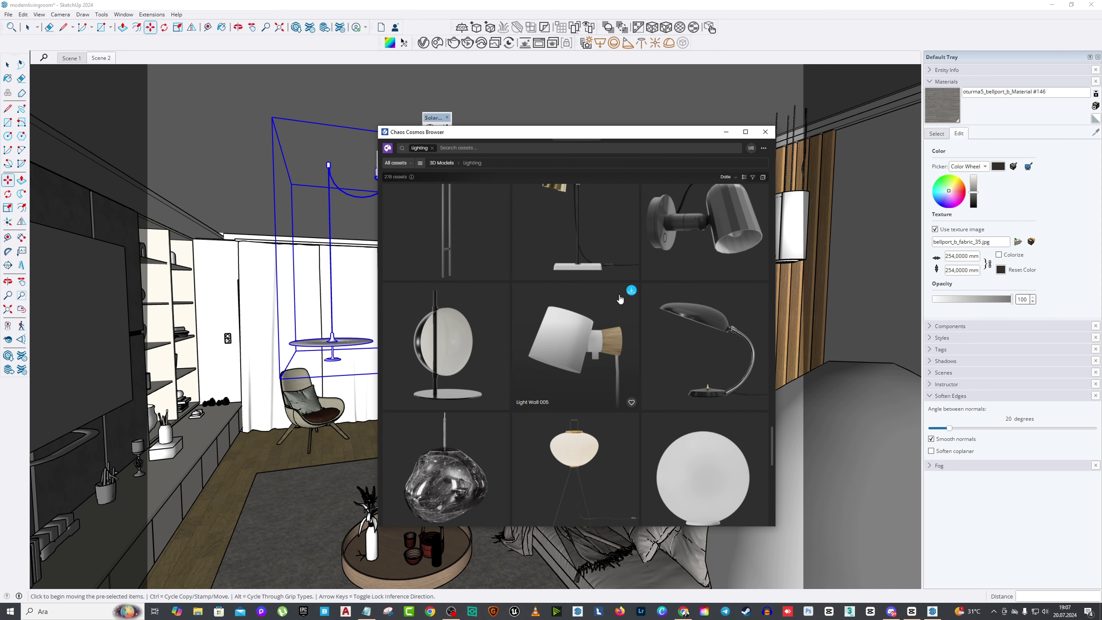
scroll(619, 299, "down", 10)
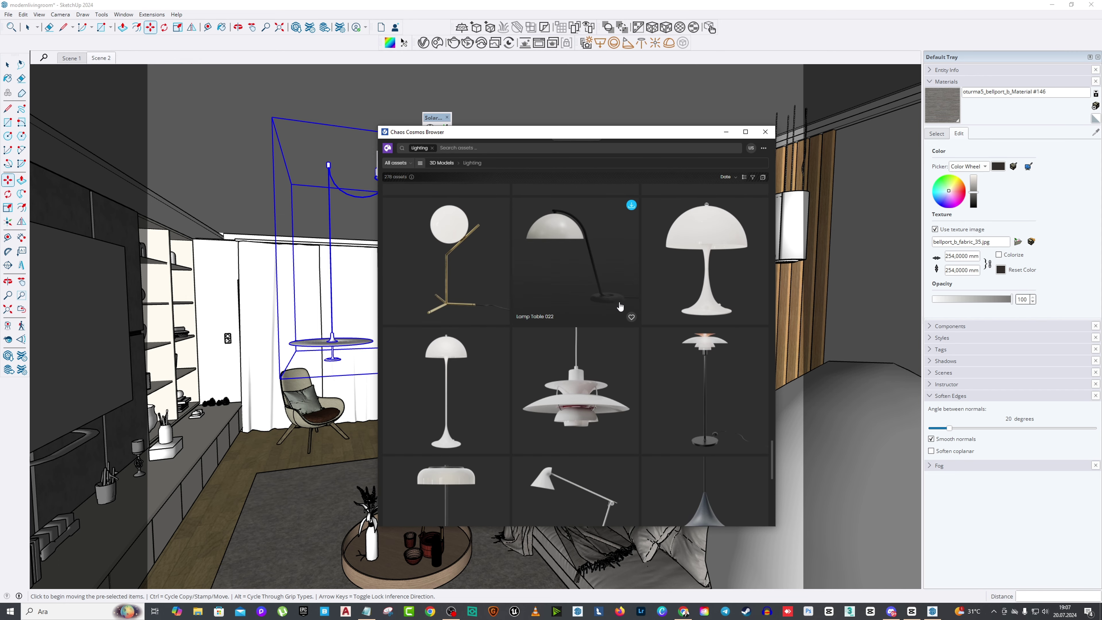
scroll(620, 306, "down", 10)
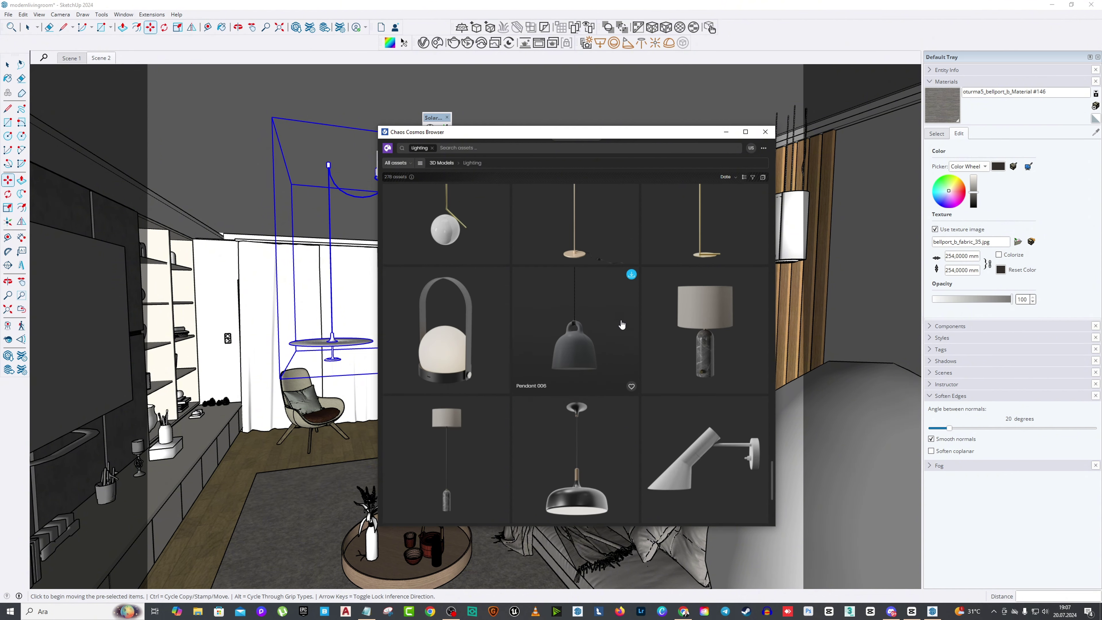
scroll(621, 325, "down", 10)
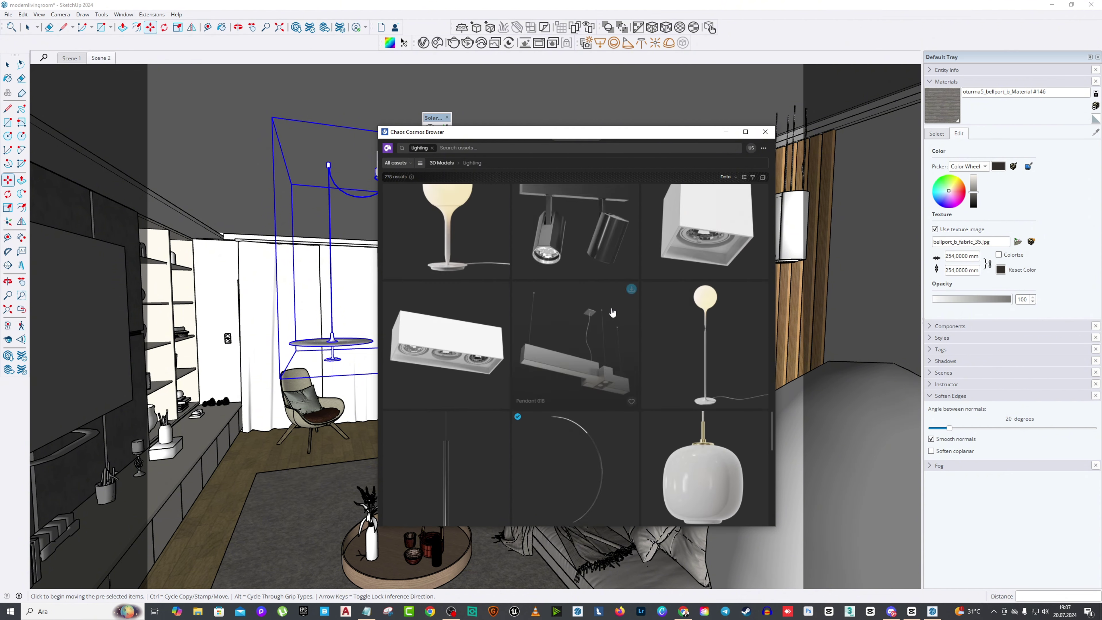
scroll(612, 313, "down", 10)
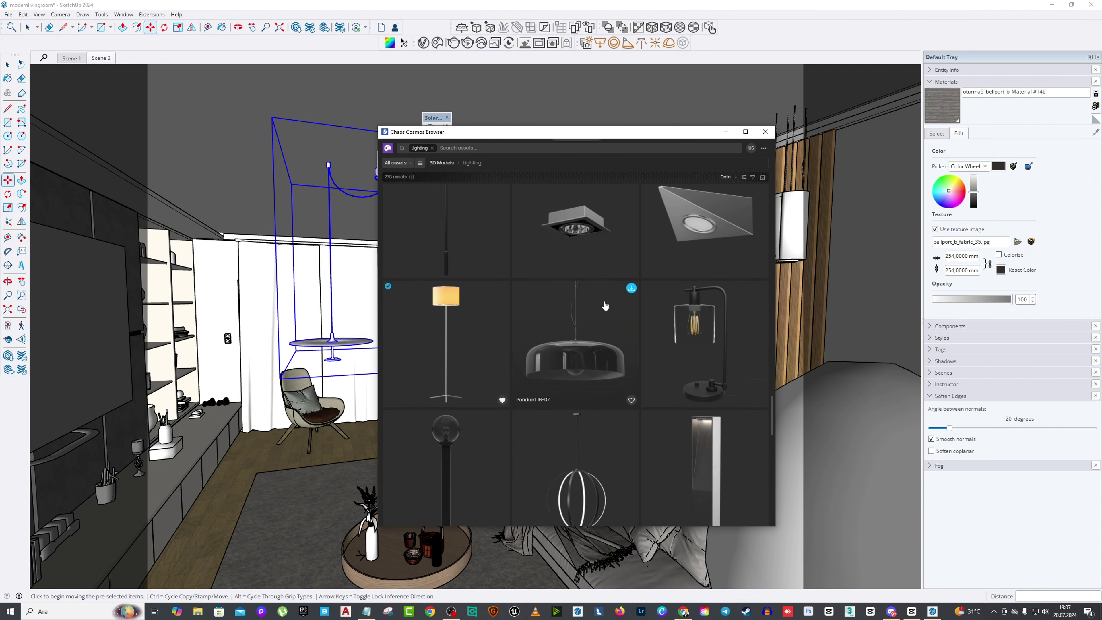
scroll(605, 305, "up", 5)
scroll(642, 304, "down", 2)
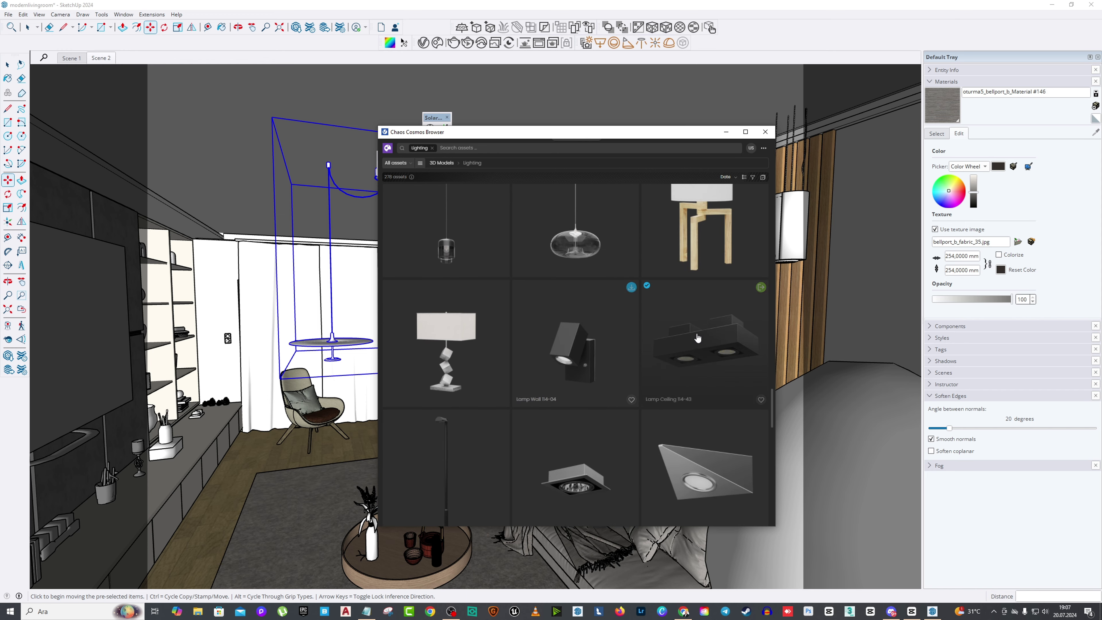
left_click(761, 287)
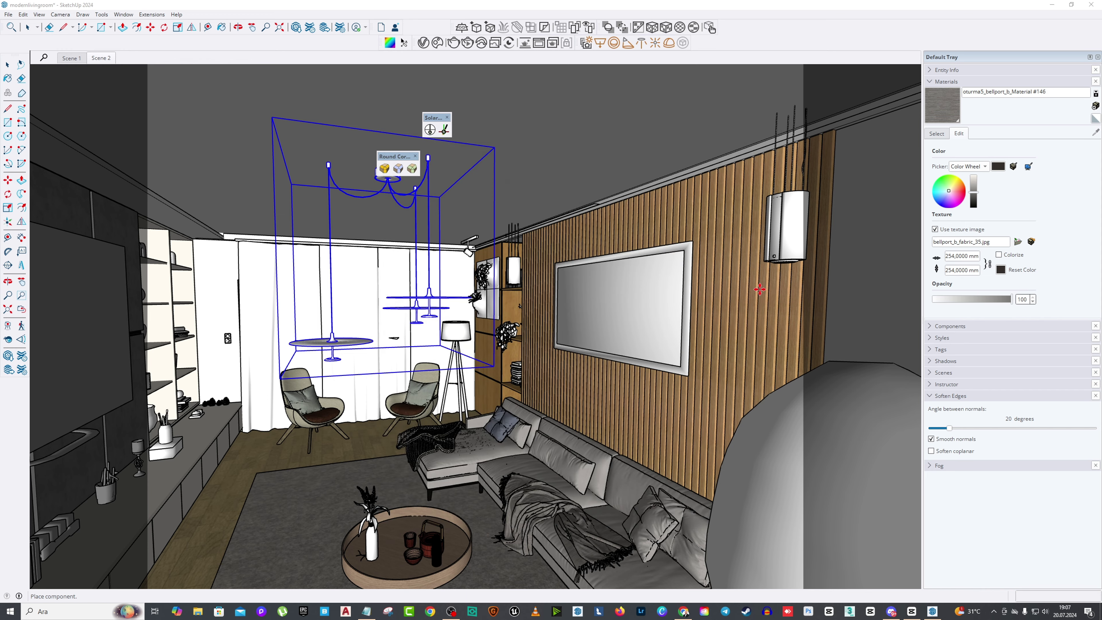
Step: Place the Lamp Ceiling 114-43 light in the room and select it
scroll(320, 221, "up", 8)
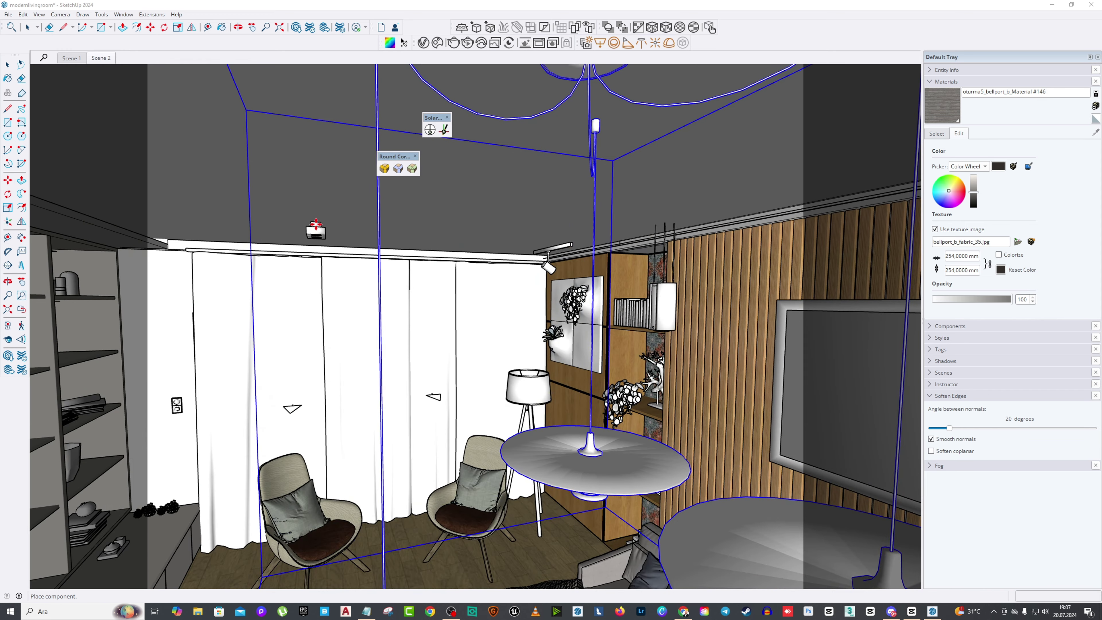
left_click(264, 218)
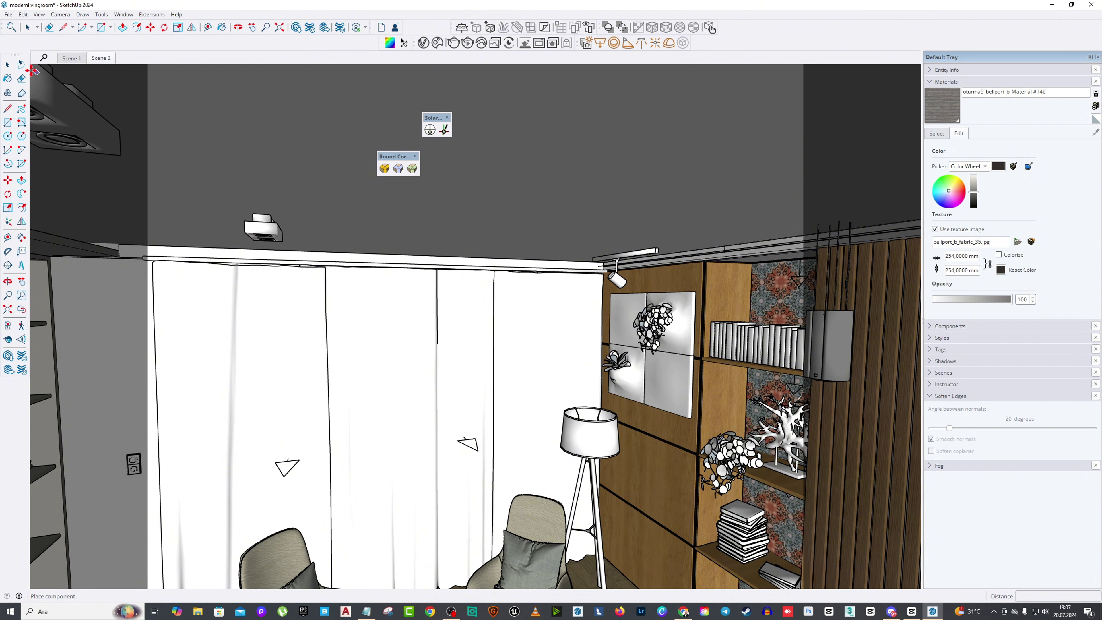
left_click(27, 27)
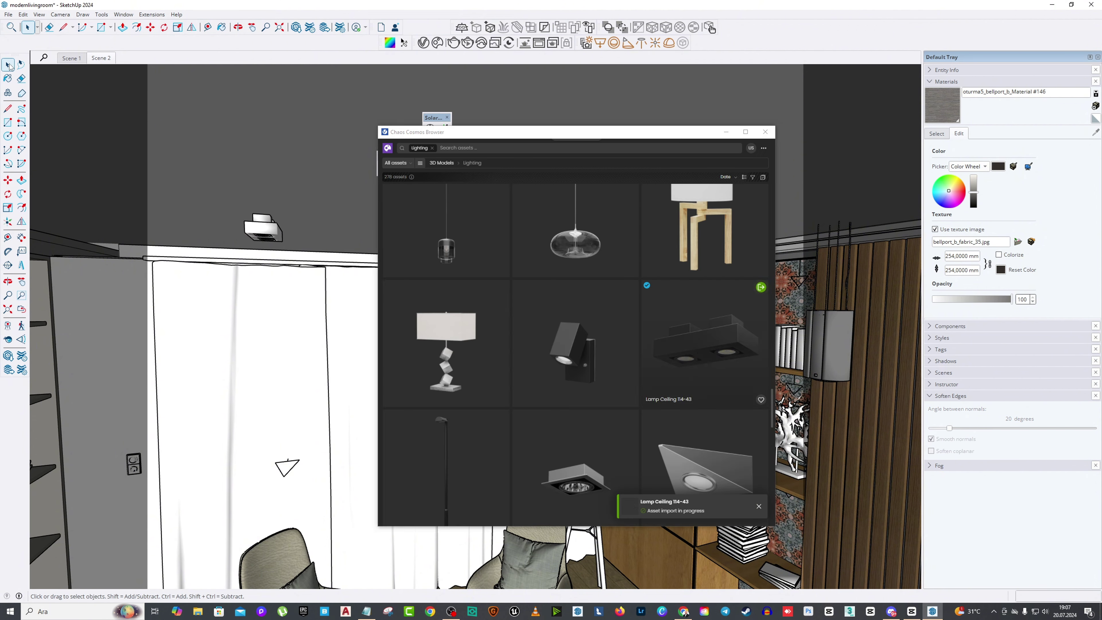
left_click(731, 135)
scroll(229, 222, "up", 2)
middle_click_drag(228, 222, 249, 88)
scroll(291, 182, "up", 2)
left_click(295, 187)
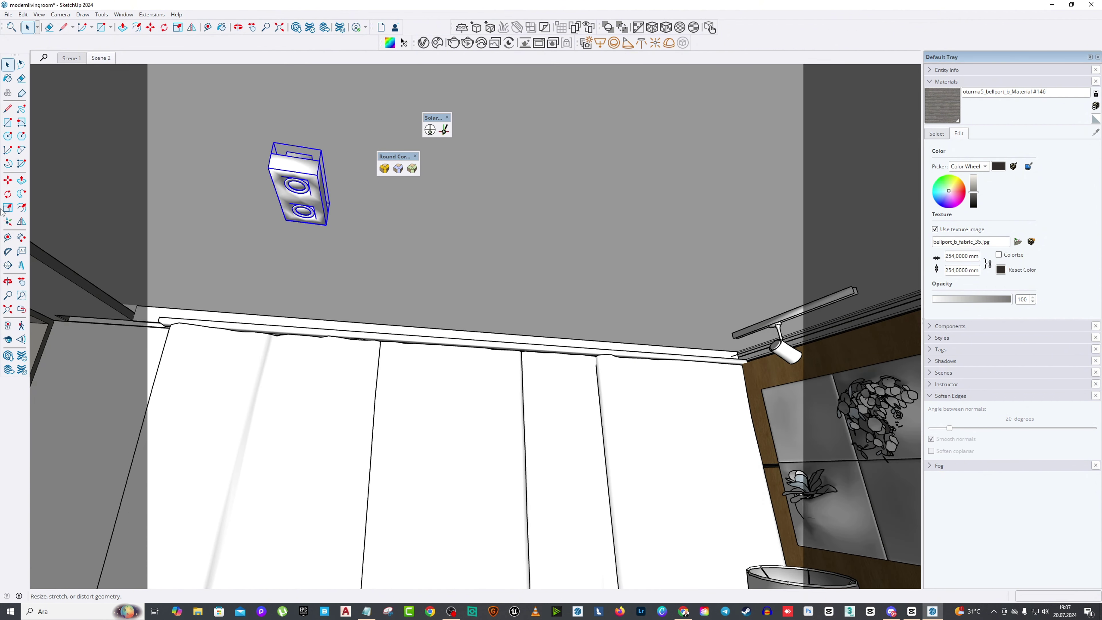
Step: Rotate the ceiling light so it sits flat against the ceiling
left_click(6, 185)
scroll(291, 185, "up", 2)
middle_click_drag(288, 191, 299, 180)
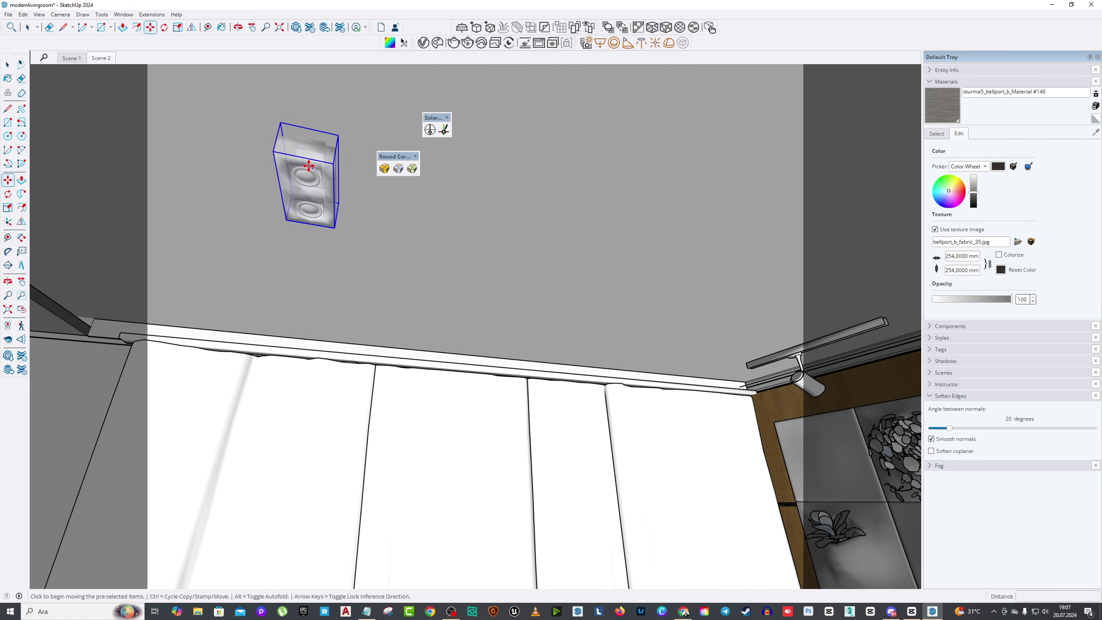
left_click(308, 166)
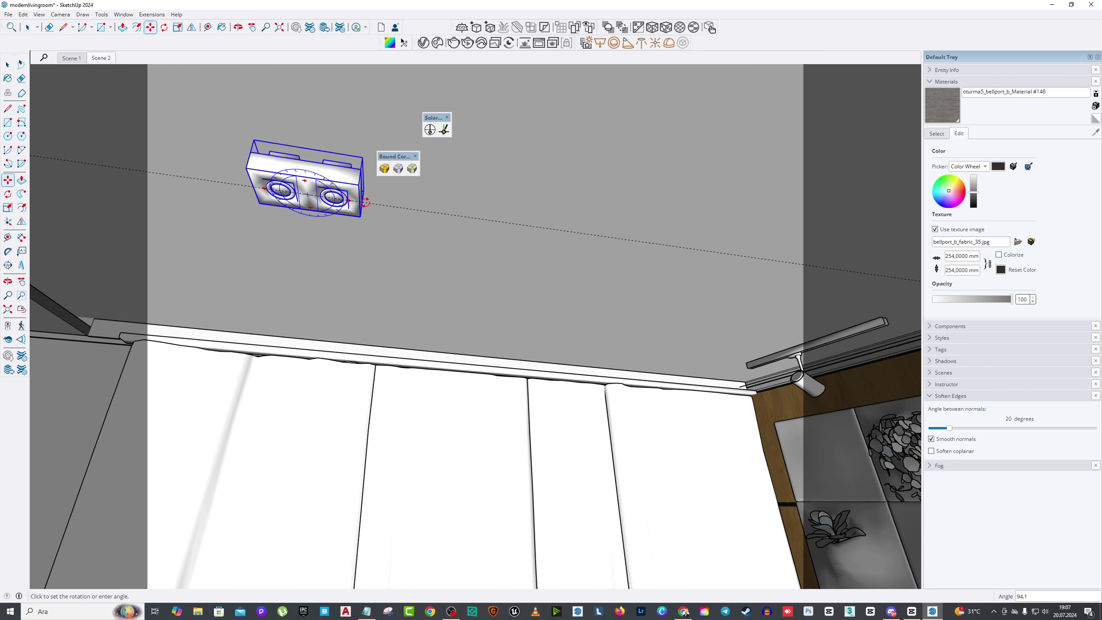
left_click(366, 205)
Step: Move the light onto the ceiling edge above the curtains
middle_click_drag(289, 204, 250, 279)
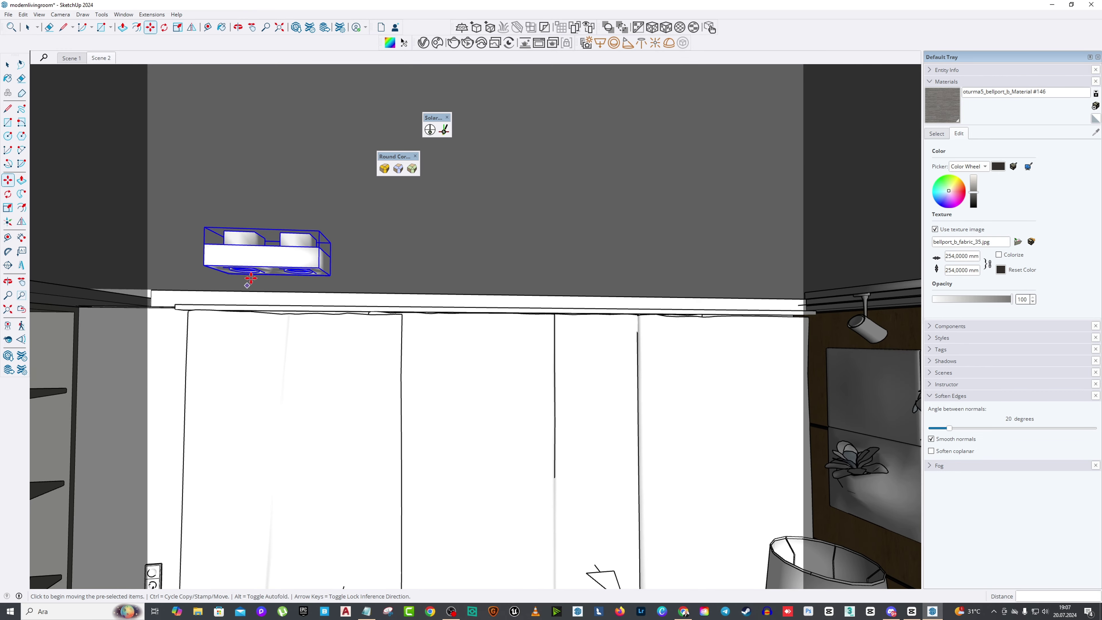
scroll(308, 233, "up", 5)
left_click(372, 259)
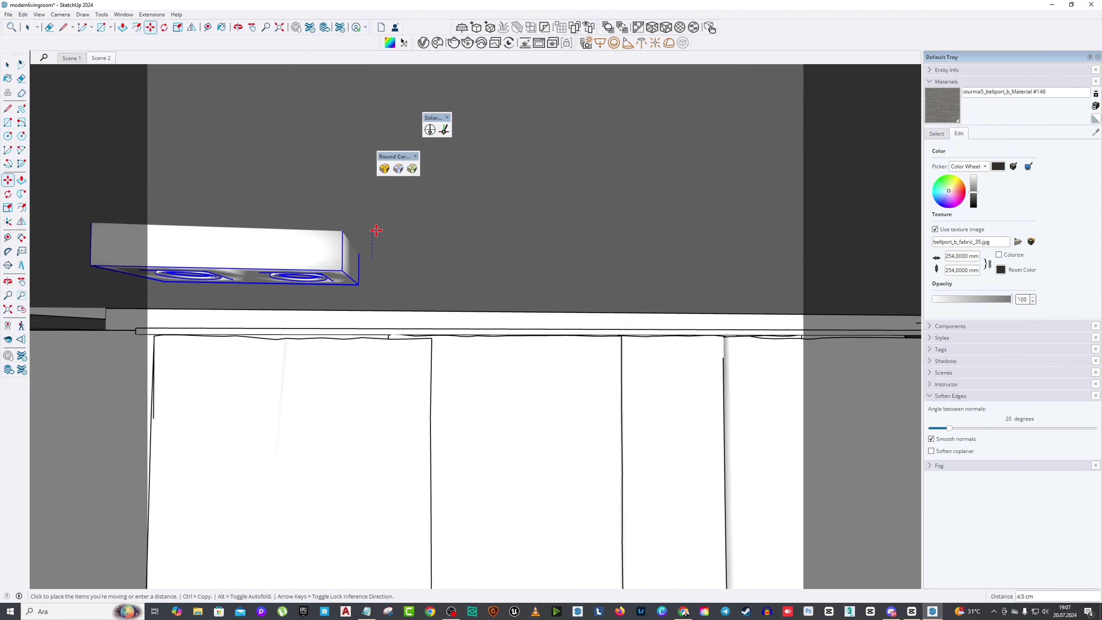
middle_click_drag(374, 238, 396, 278)
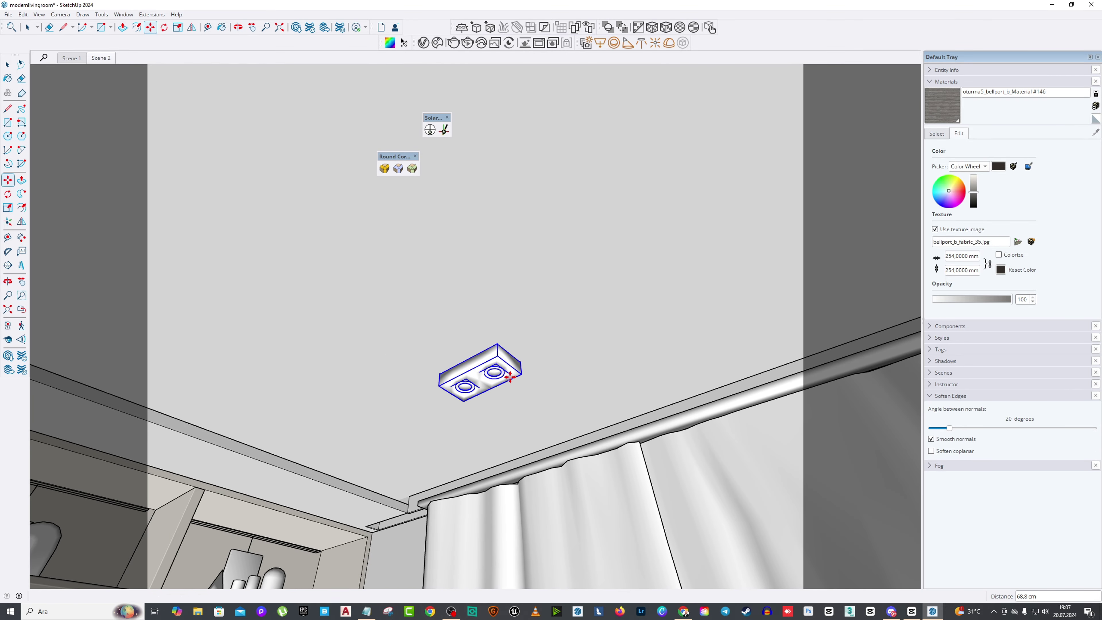
middle_click_drag(510, 376, 529, 357)
middle_click_drag(382, 281, 548, 345)
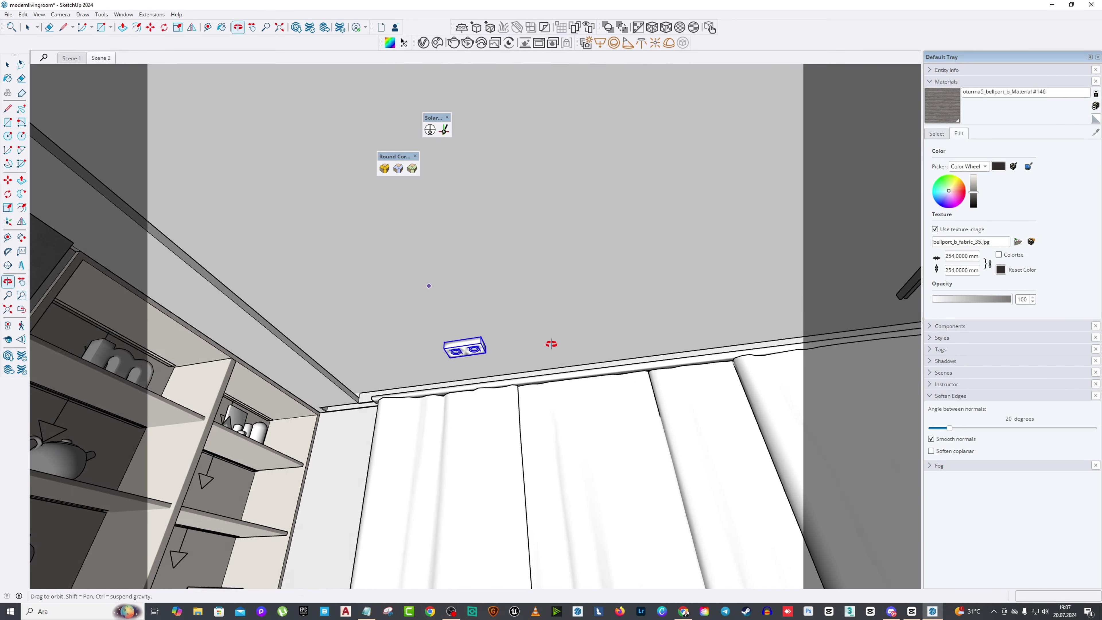
left_click(252, 27)
left_click_drag(548, 285, 393, 246)
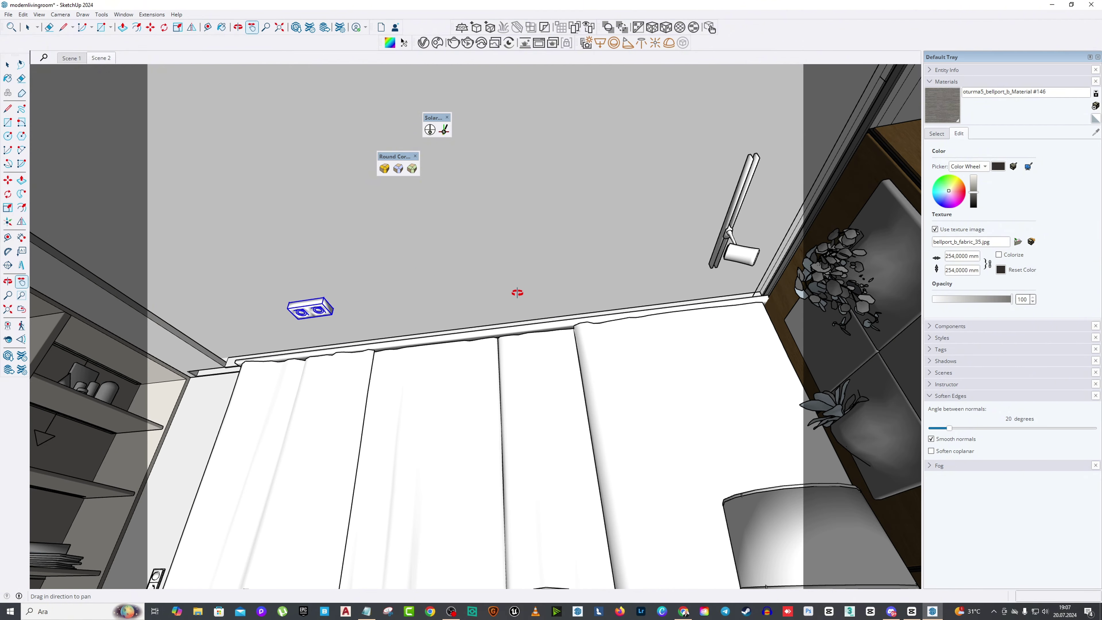
middle_click_drag(517, 293, 368, 237)
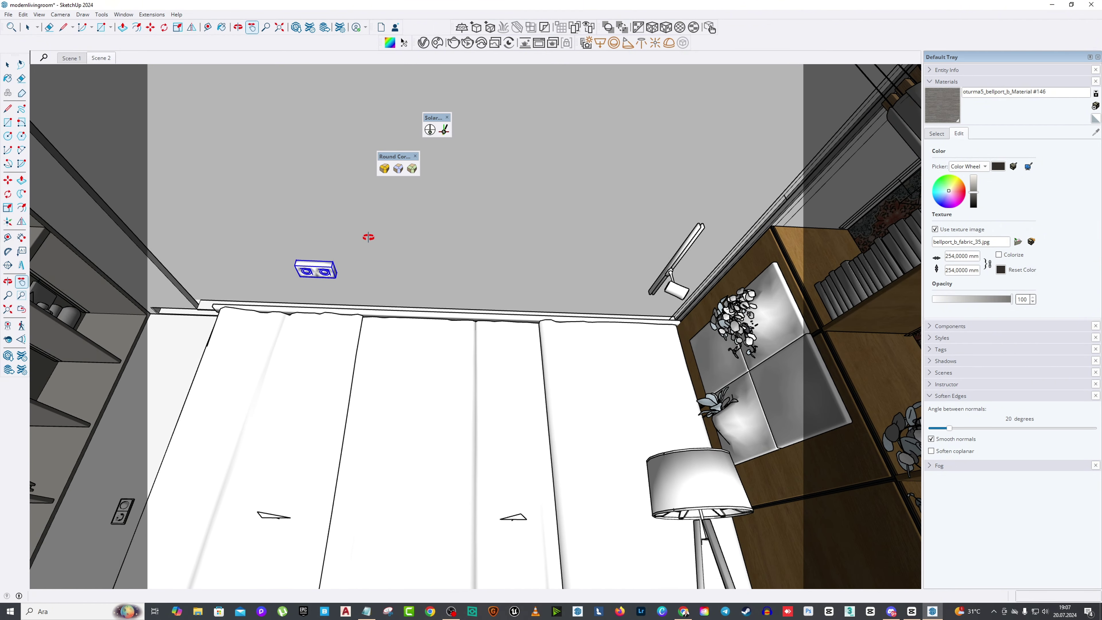
right_click(370, 236)
left_click(384, 241)
left_click(371, 257)
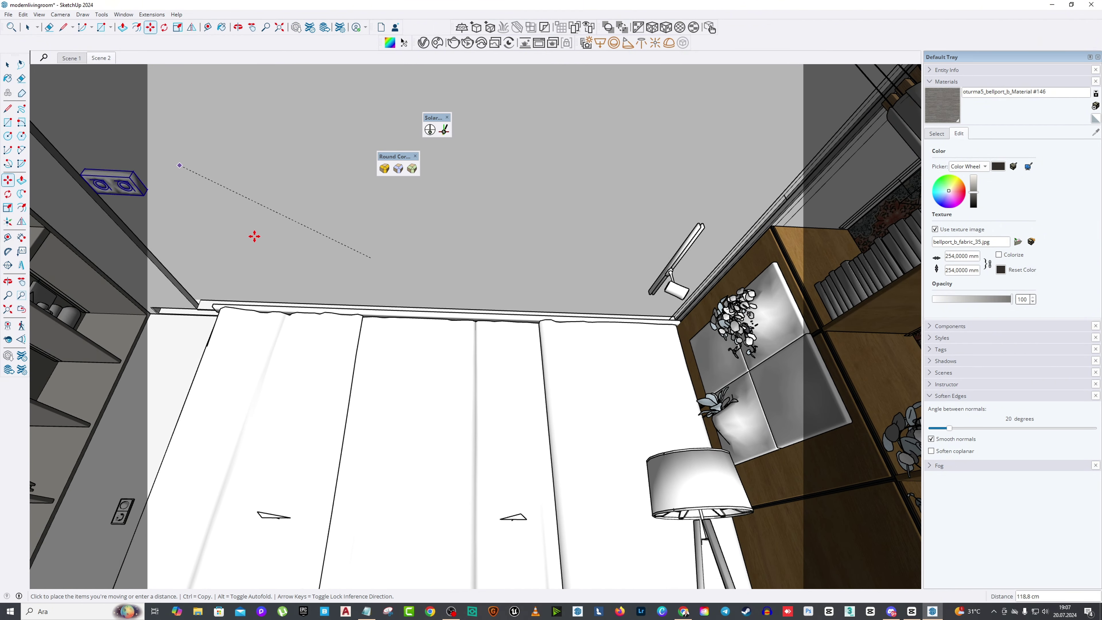
left_click(319, 259)
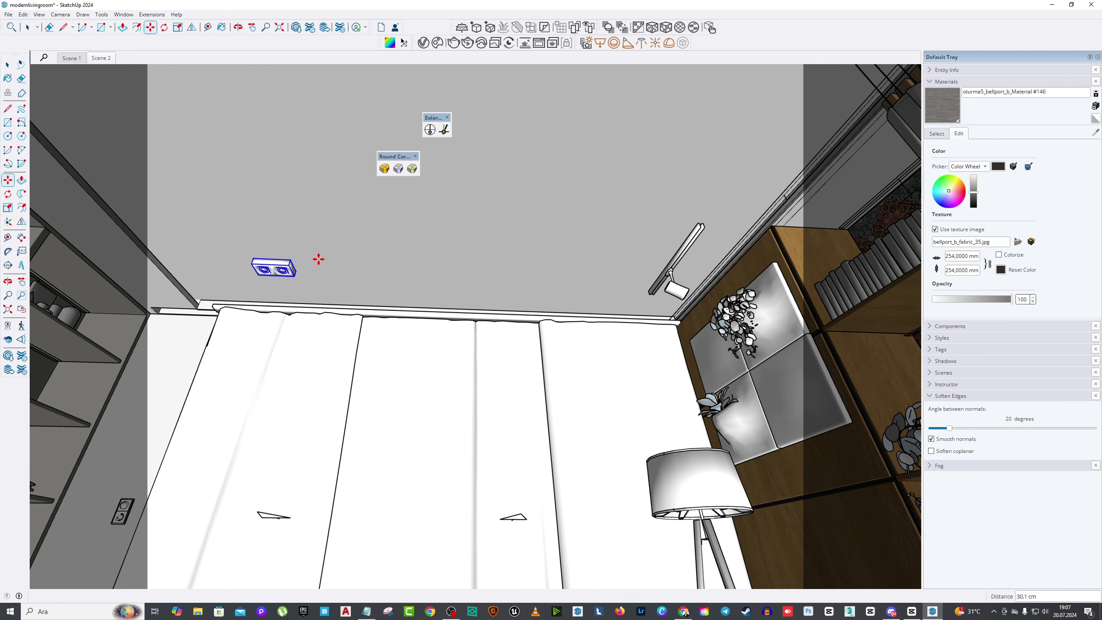
left_click(315, 253)
left_click(317, 269)
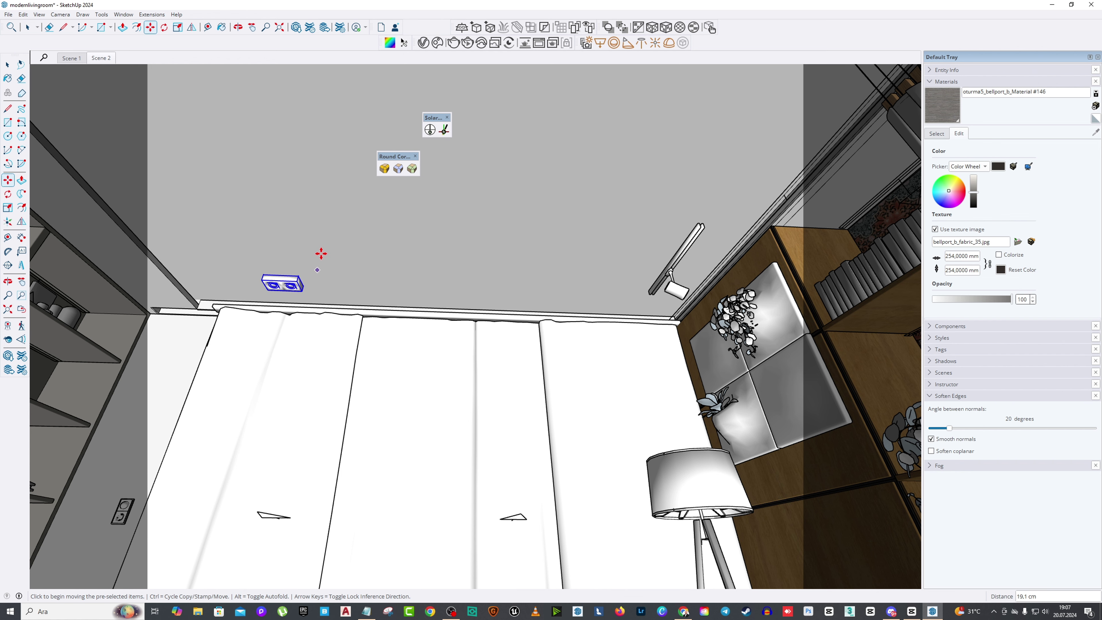
Step: Ctrl-copy the light to the far corner and add a /2 array for three spotlights
left_click(392, 247)
key("ctrl")
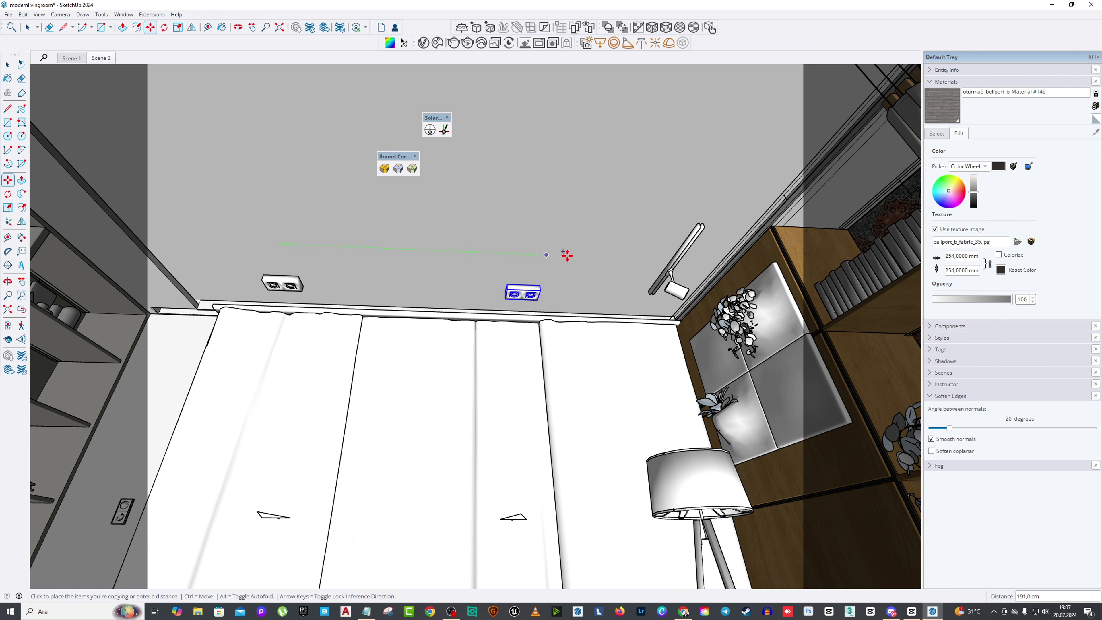
left_click(633, 255)
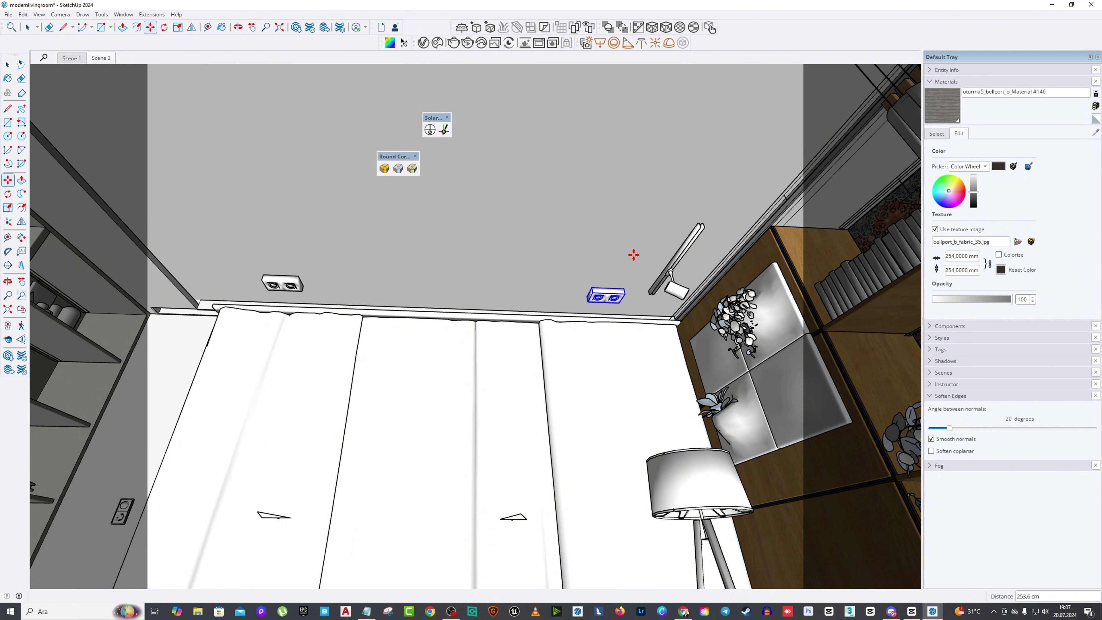
key("Return")
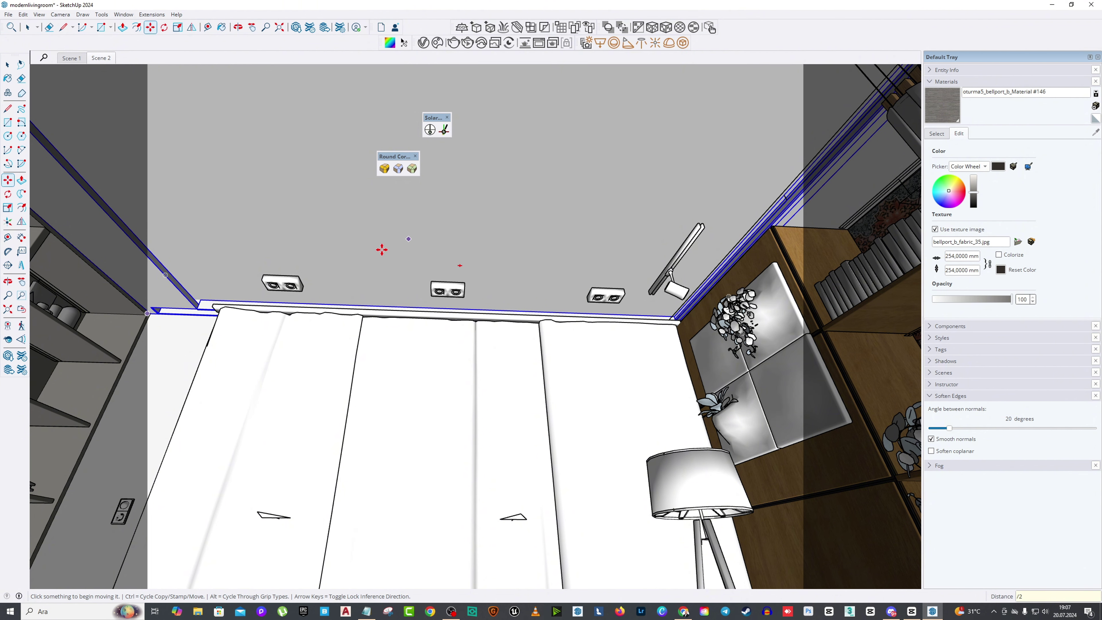
Step: Select the first two ceiling spotlights in the row
left_click(11, 64)
scroll(403, 246, "down", 4)
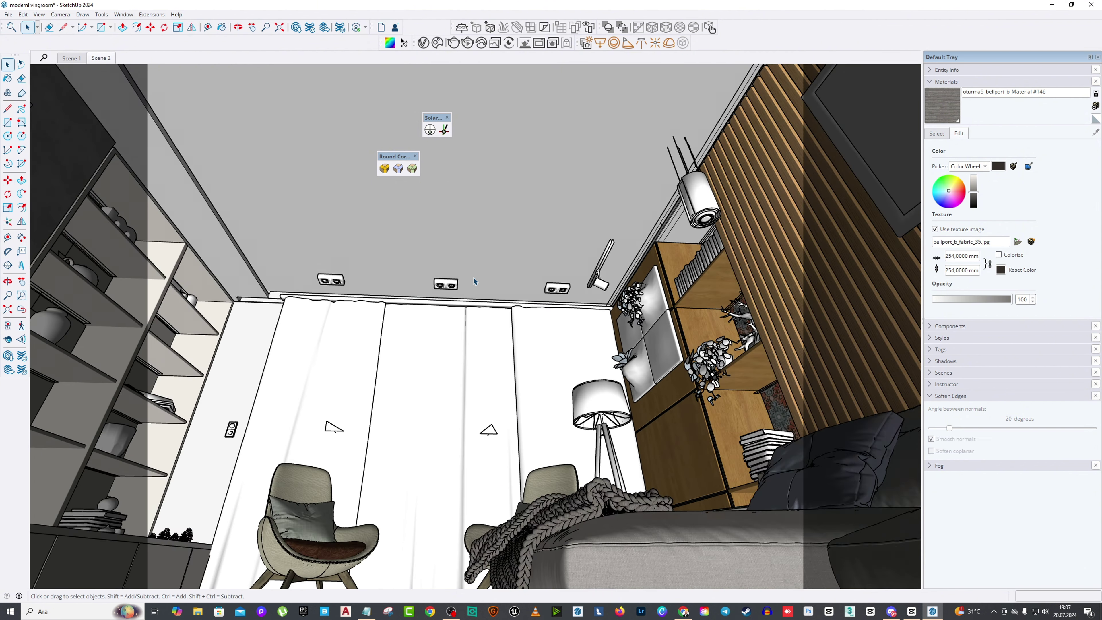
middle_click_drag(476, 281, 614, 295)
middle_click_drag(451, 236, 448, 209)
left_click(373, 269)
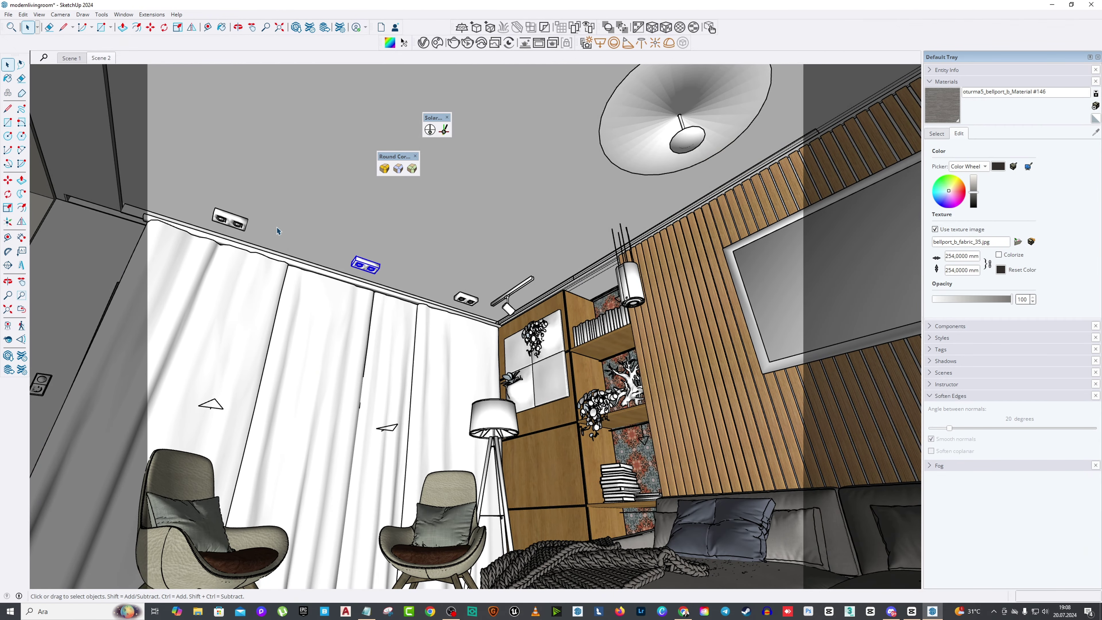
left_click(238, 224, "ctrl")
Step: Group the three spotlights and Ctrl-move a copy of the row across the ceiling
left_click(465, 298, "ctrl")
right_click(465, 296)
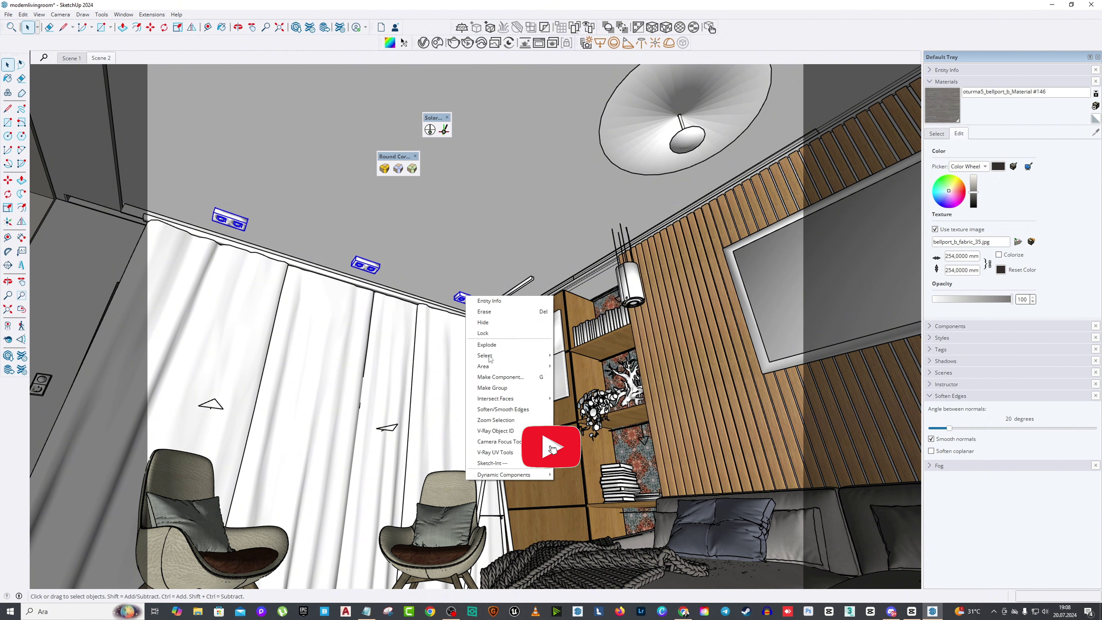
left_click(498, 388)
key("m")
left_click(459, 229)
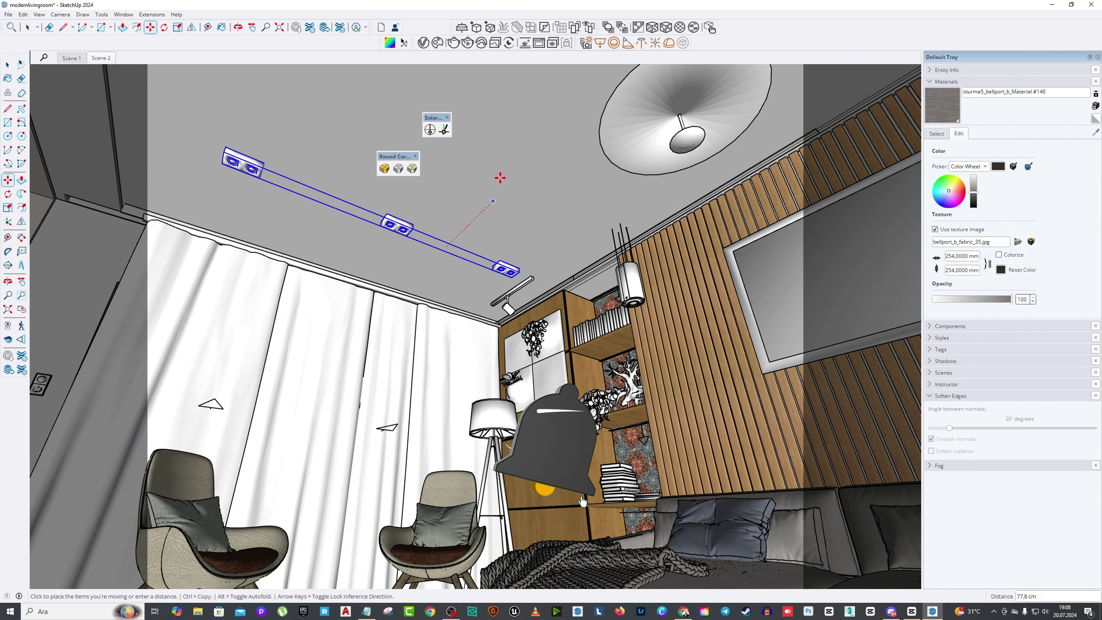
key("ctrl")
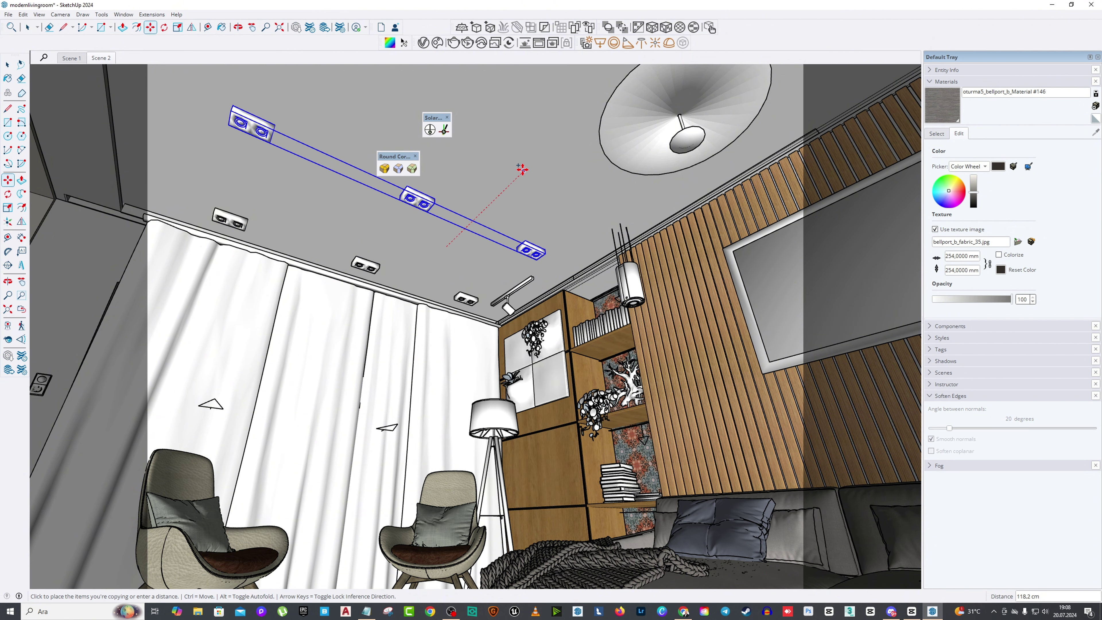
left_click(522, 169)
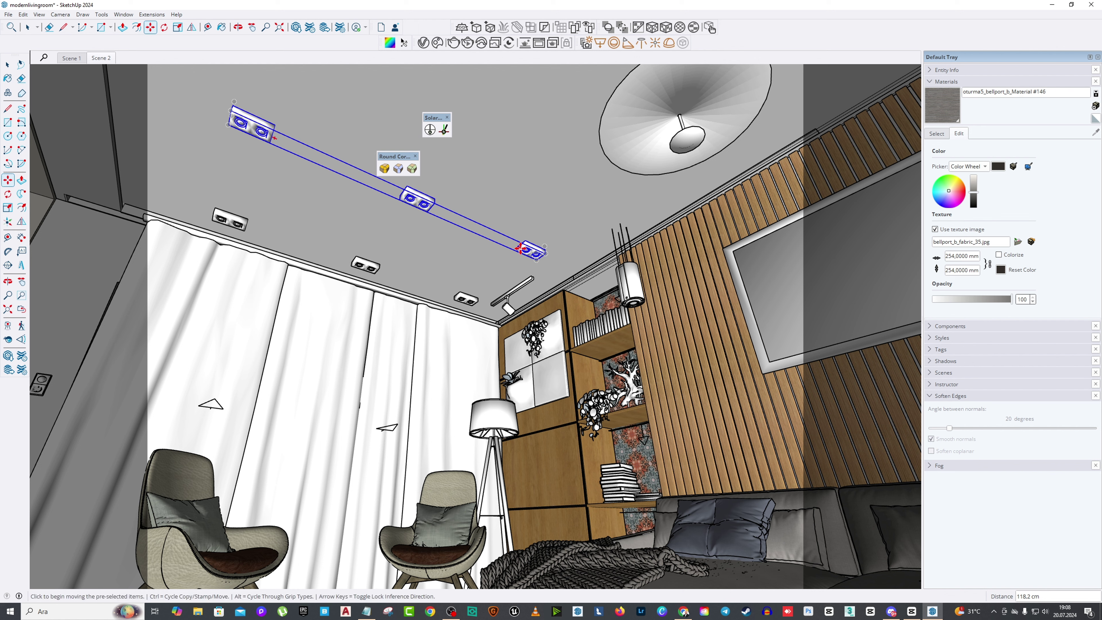
Step: Rotate the copied spotlight row 180° around its middle light
key("q")
left_click(416, 201)
left_click(500, 178)
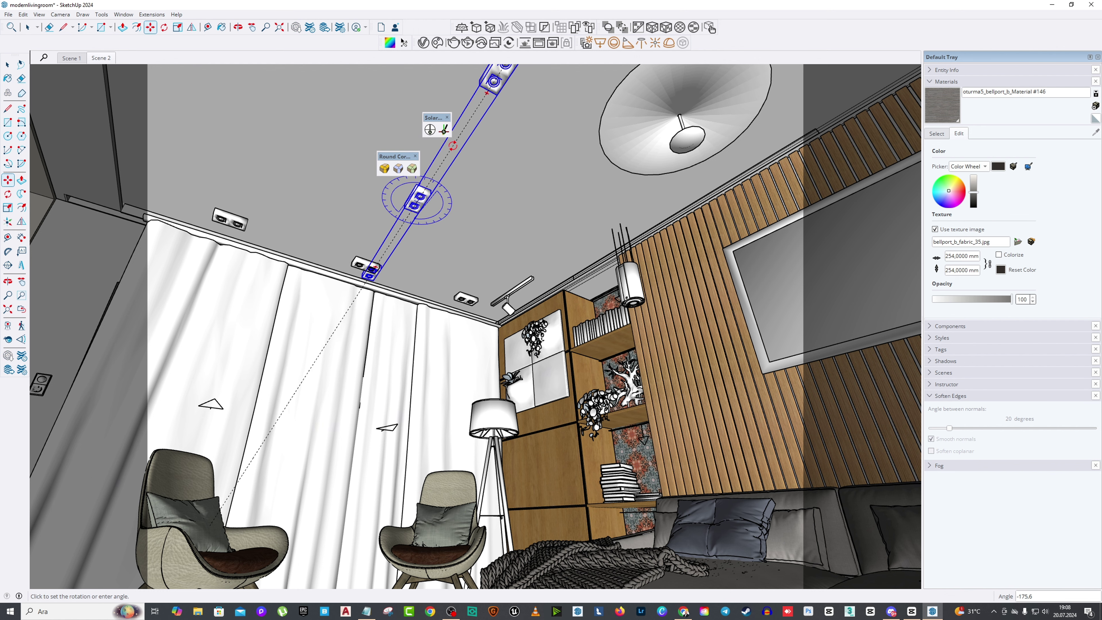
left_click(454, 145)
Step: Restart moving the spotlight group after cancelling a first attempt with Esc
key("m")
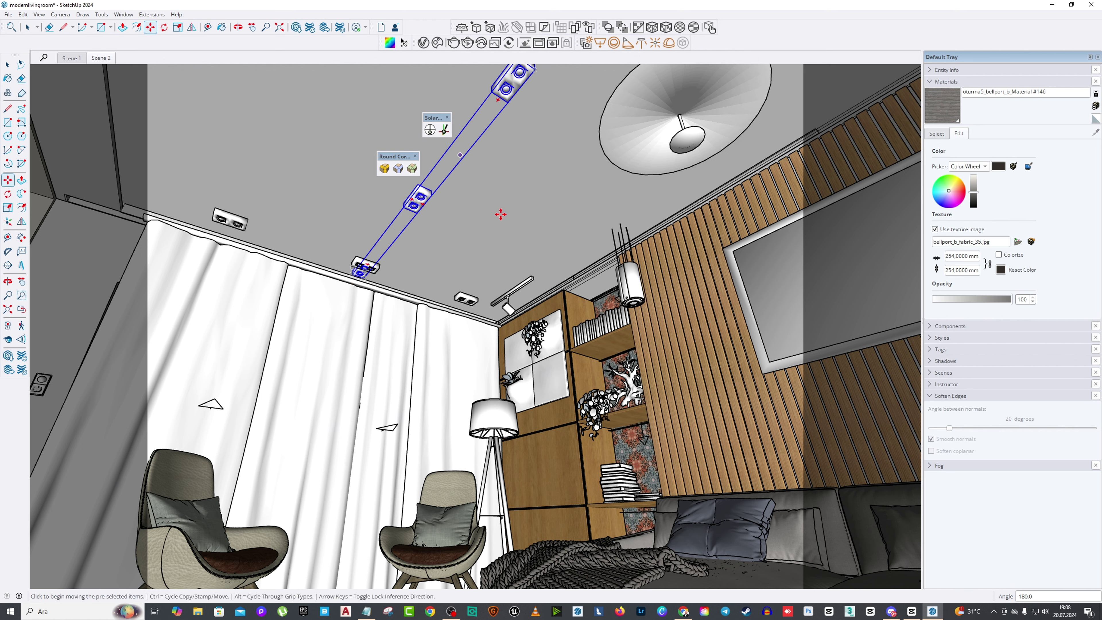
left_click(254, 32)
left_click_drag(650, 187, 401, 271)
middle_click_drag(401, 271, 668, 212)
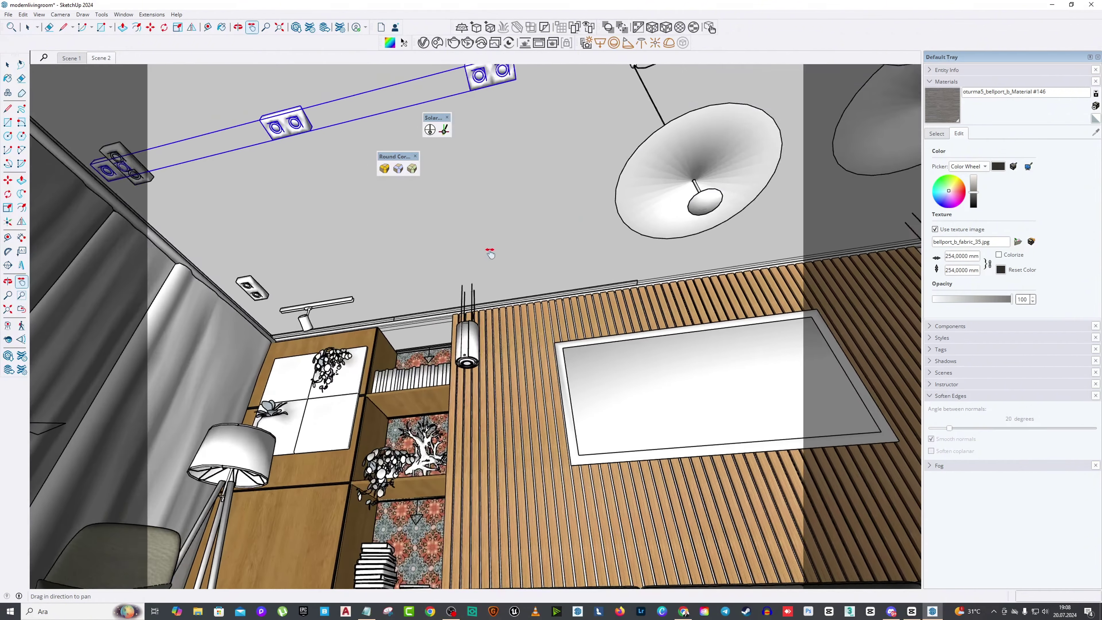
middle_click_drag(490, 253, 483, 184)
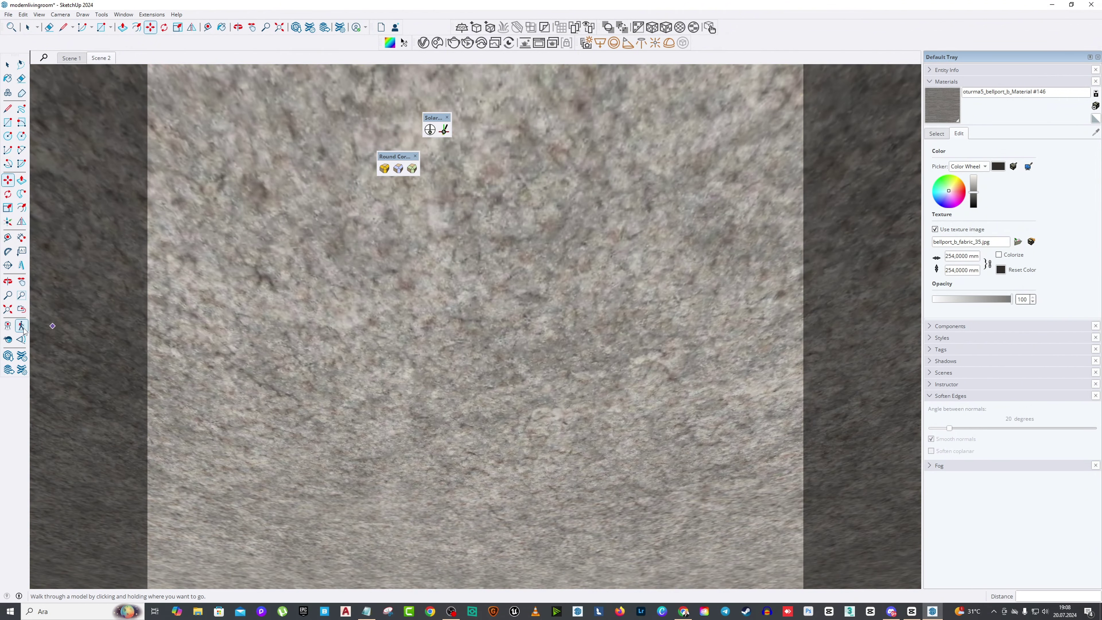
left_click(22, 311)
left_click(342, 227)
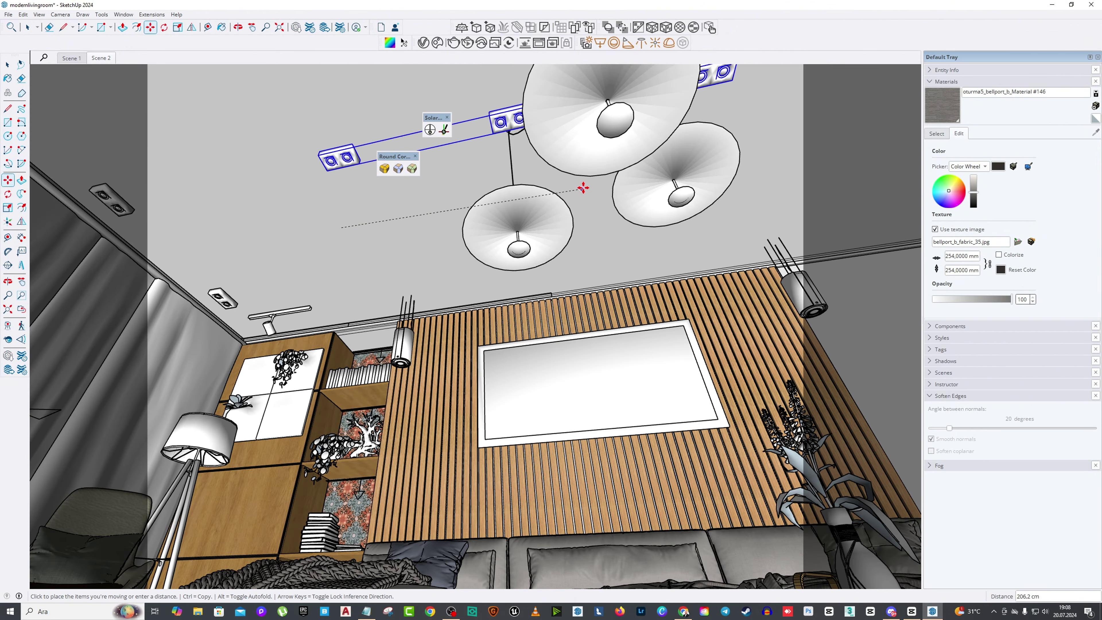
key("Escape")
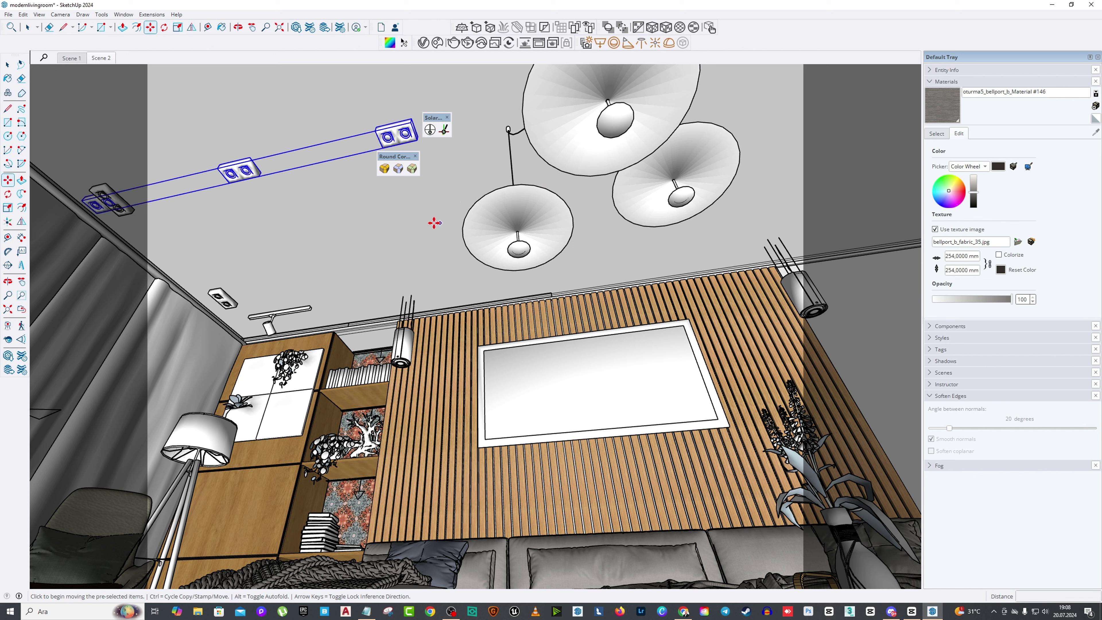
left_click(356, 237)
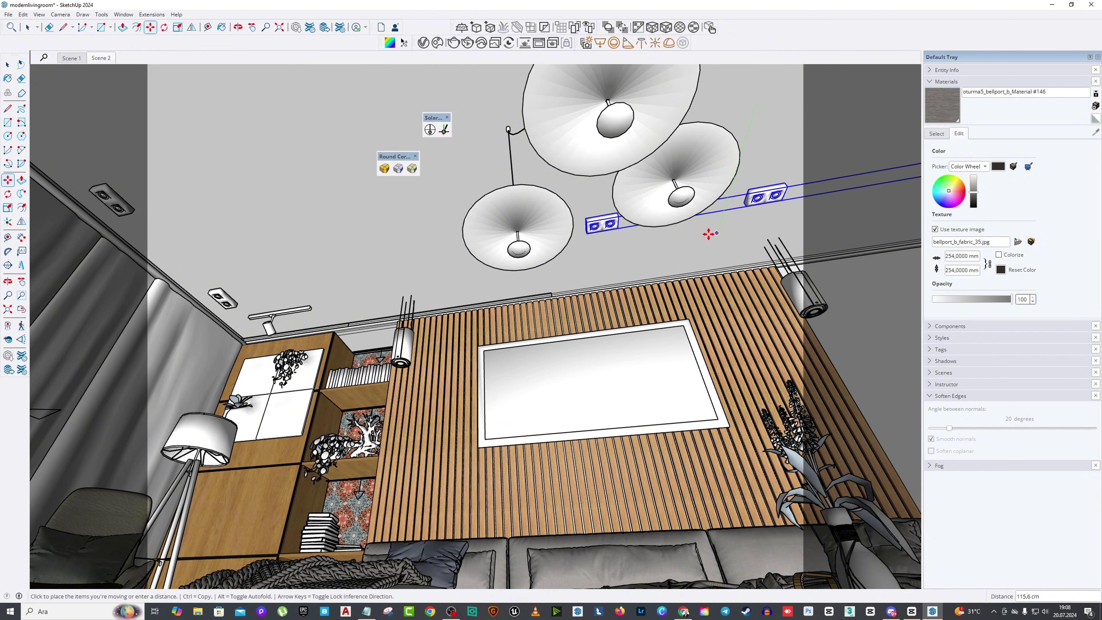
Step: Orbit and pan up to the ceiling slats around the pendant lamp
middle_click_drag(708, 235, 662, 204)
scroll(733, 214, "up", 4)
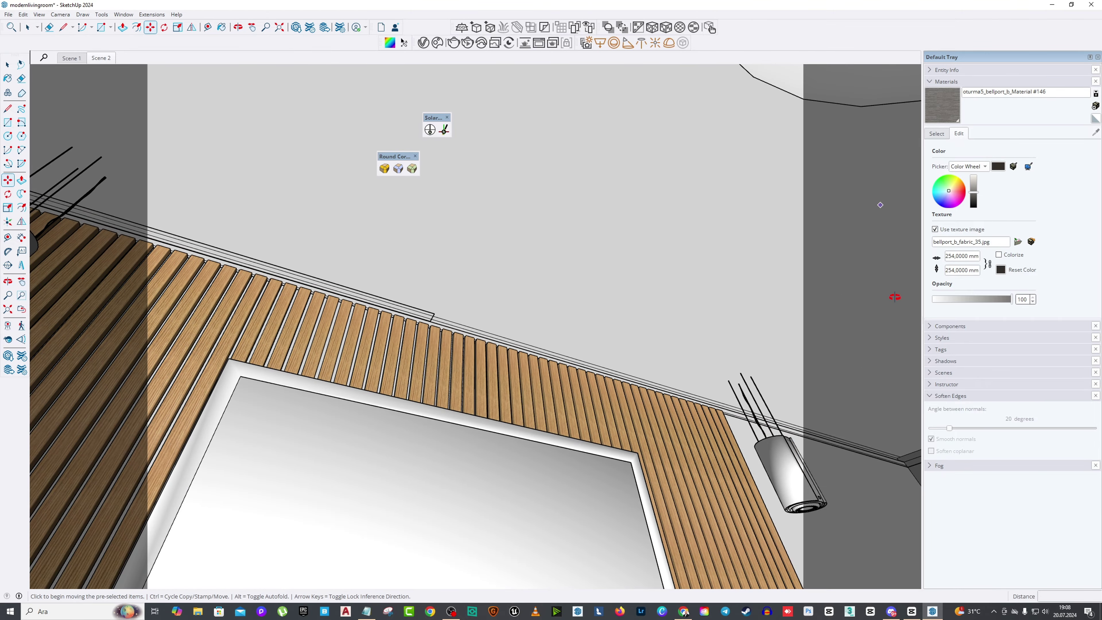
middle_click_drag(894, 296, 563, 261)
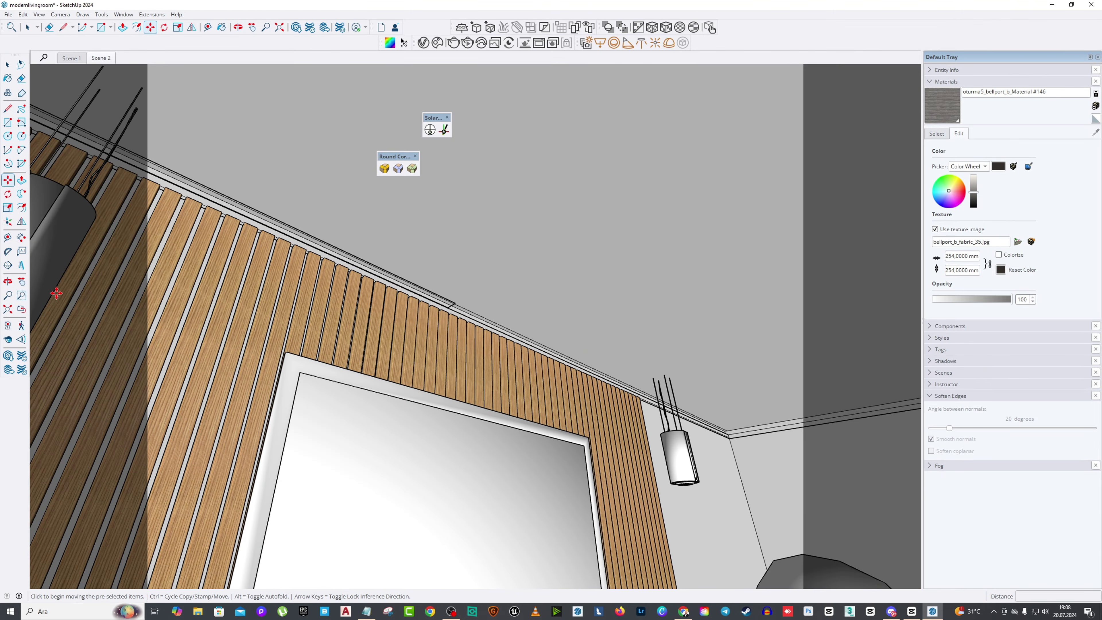
middle_click_drag(57, 294, 223, 56)
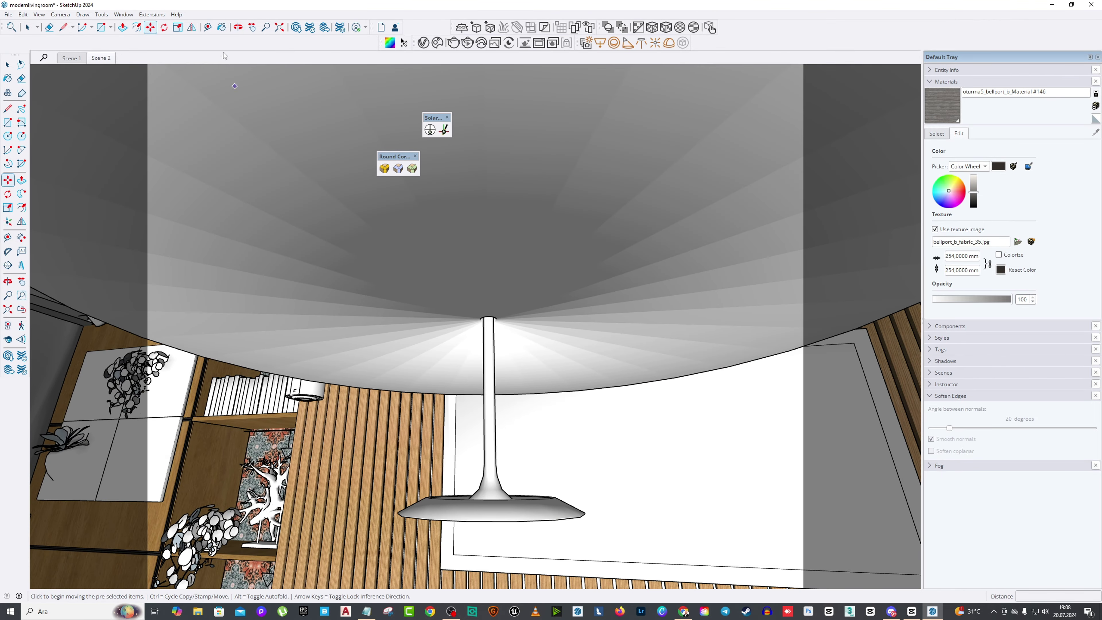
middle_click_drag(473, 278, 283, 182, "shift")
Step: Move the three Lamp Ceiling 114-43 spotlights onto the ceiling edge above the slatted wood wall
right_click(416, 278)
left_click(423, 282)
left_click(270, 178)
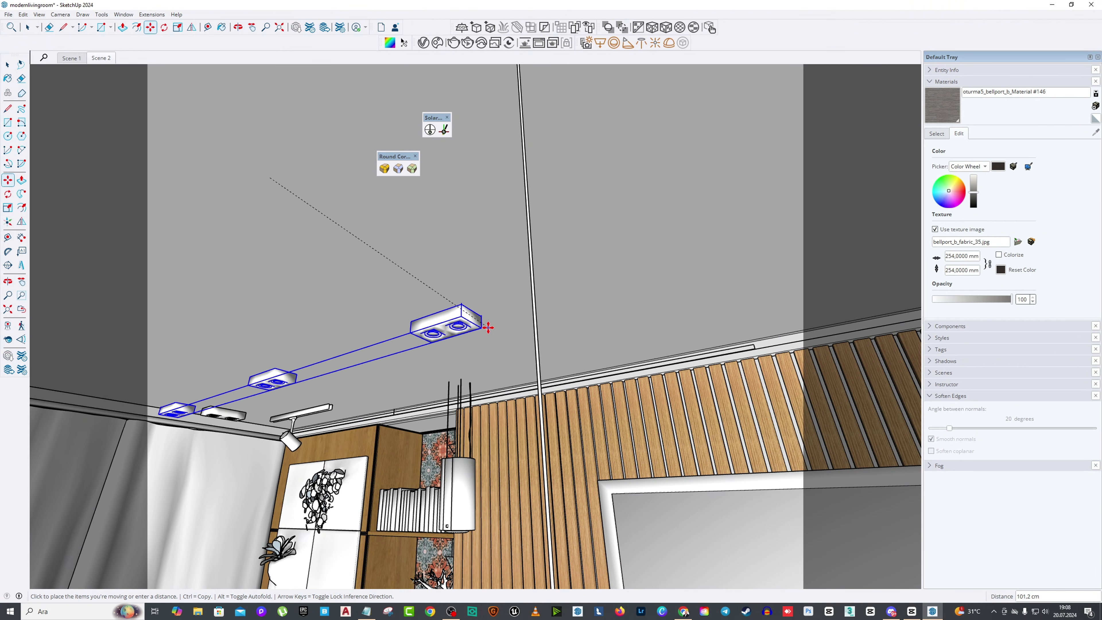
key("Caps_Lock")
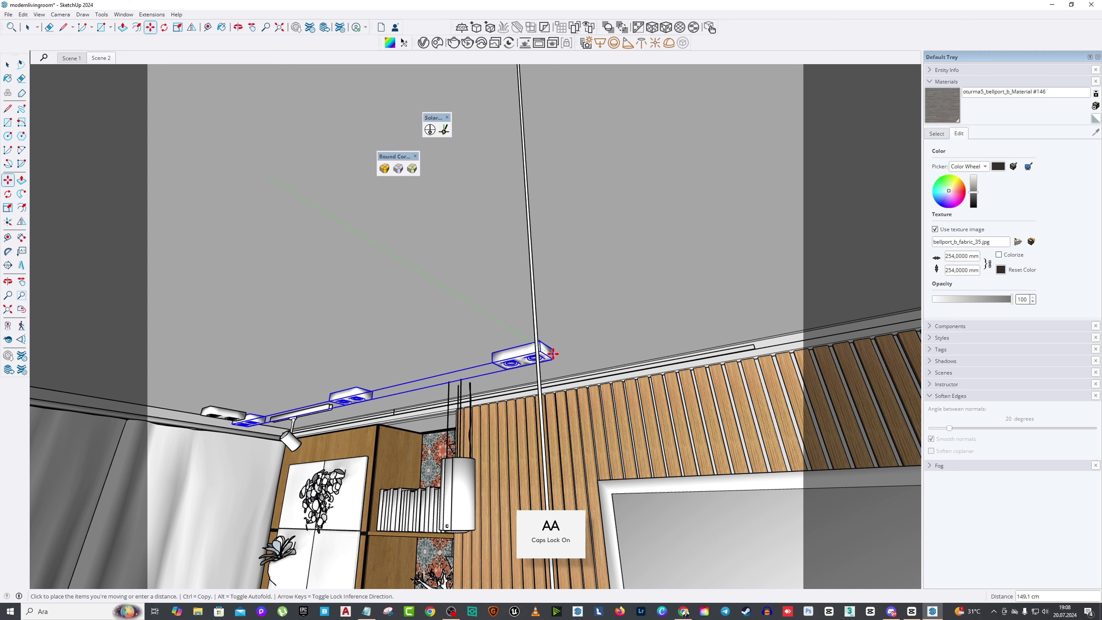
key("Caps_Lock")
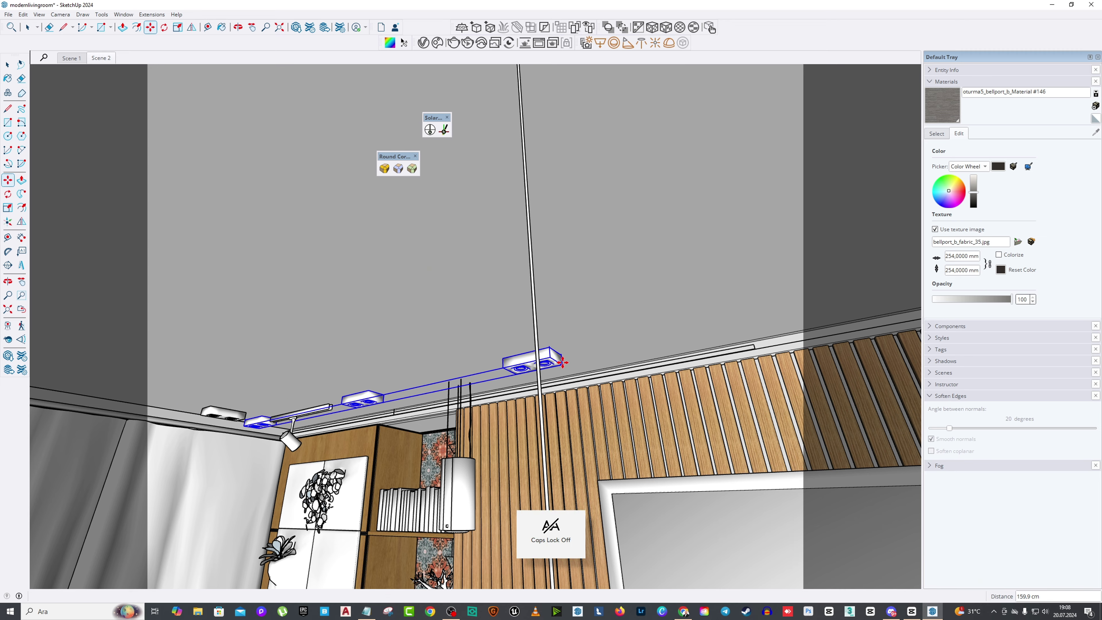
left_click(238, 27)
left_click_drag(283, 79, 381, 226)
right_click(380, 225)
left_click(398, 231)
middle_click_drag(400, 231, 443, 214)
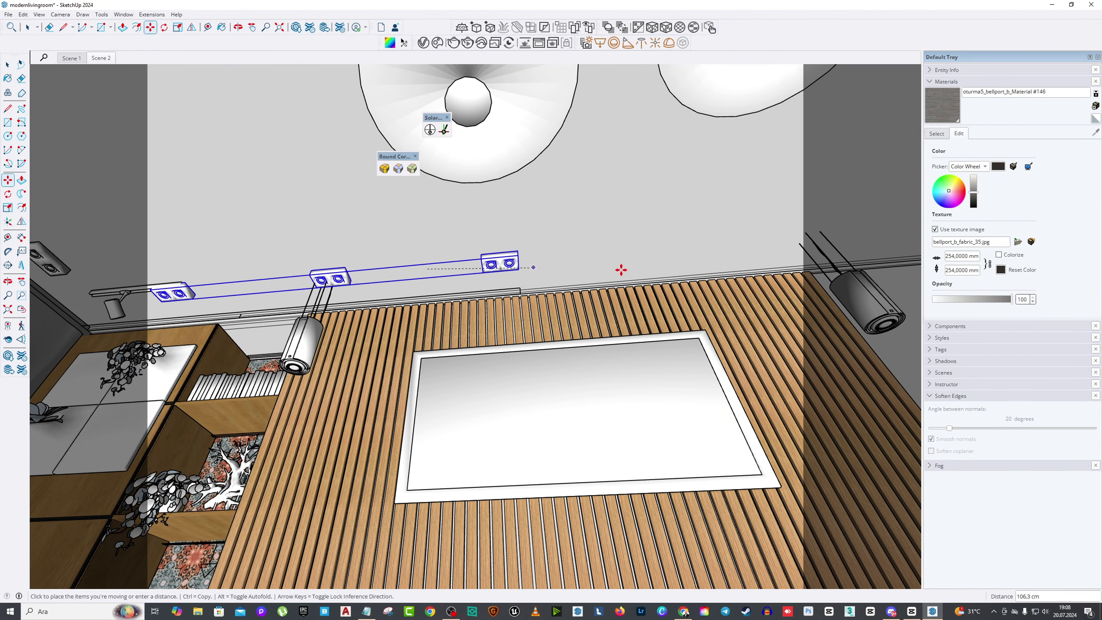
left_click(764, 239)
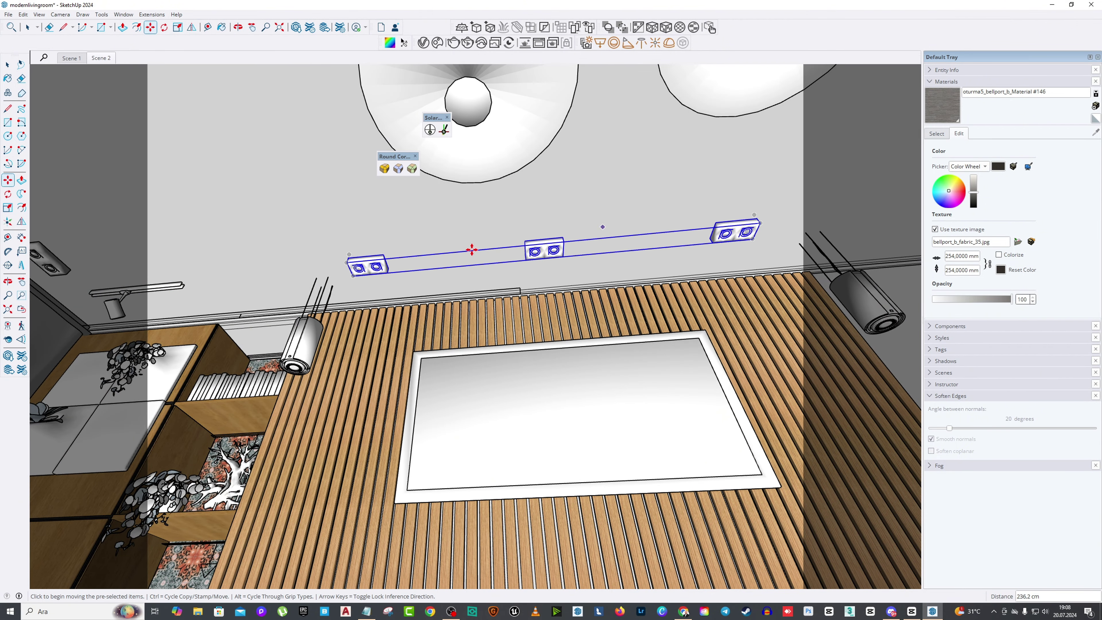
Step: Orbit and pan for a diagonal view of the slat wall and the placed spotlights
middle_click_drag(472, 249, 534, 280)
left_click(251, 28)
left_click_drag(566, 243, 374, 235)
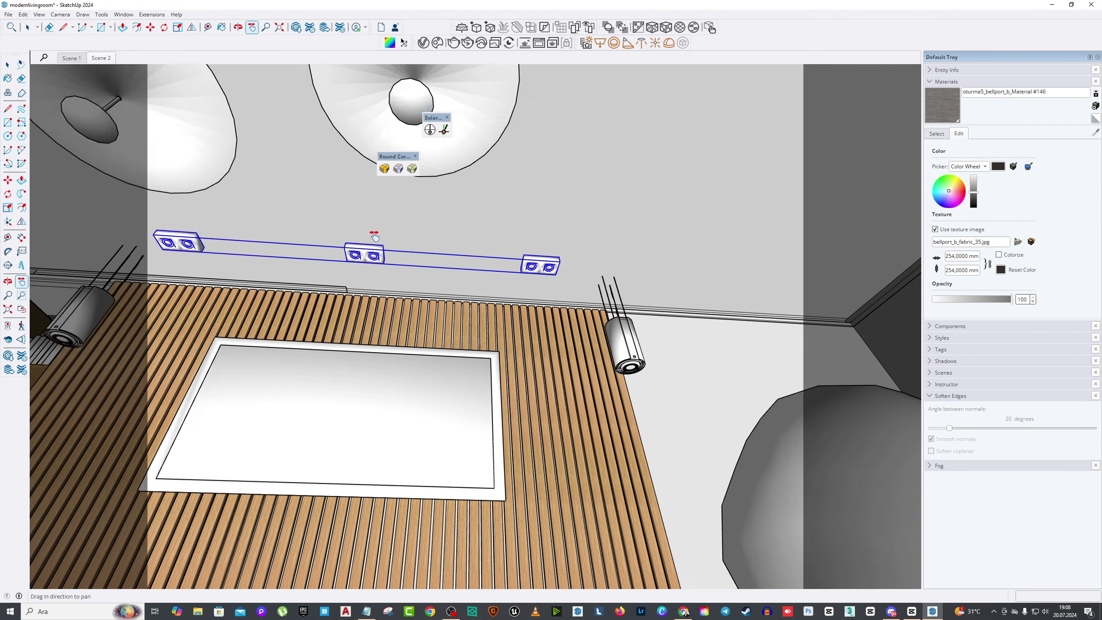
middle_click_drag(374, 236, 470, 259)
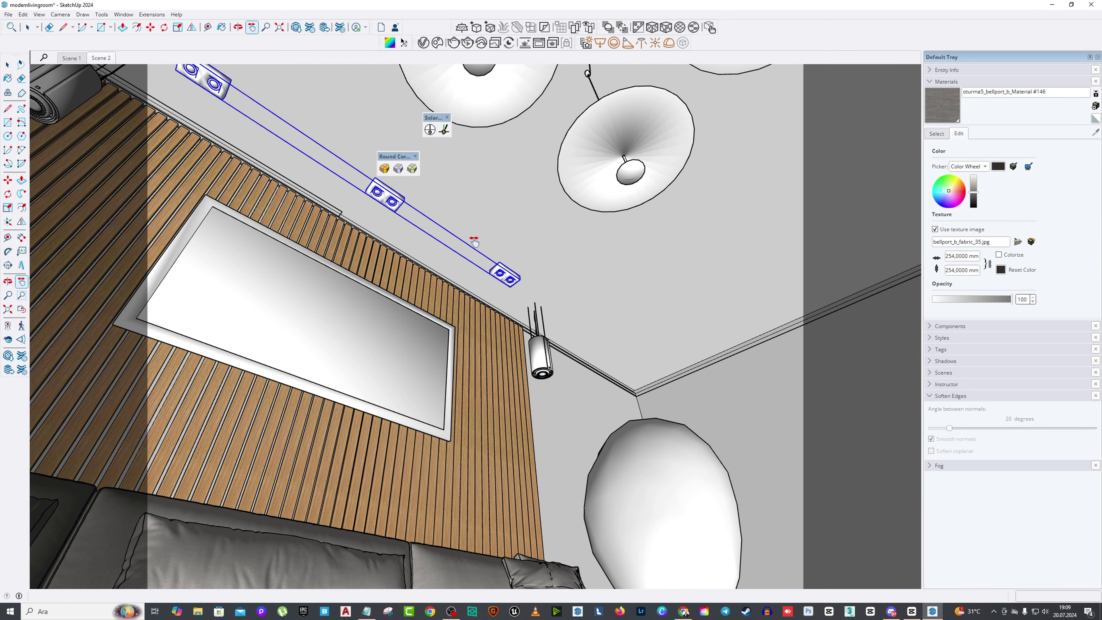
left_click_drag(474, 242, 439, 259)
Step: Copy the spotlight row with Ctrl and rotate the copy -90°
right_click(454, 265)
left_click(472, 271)
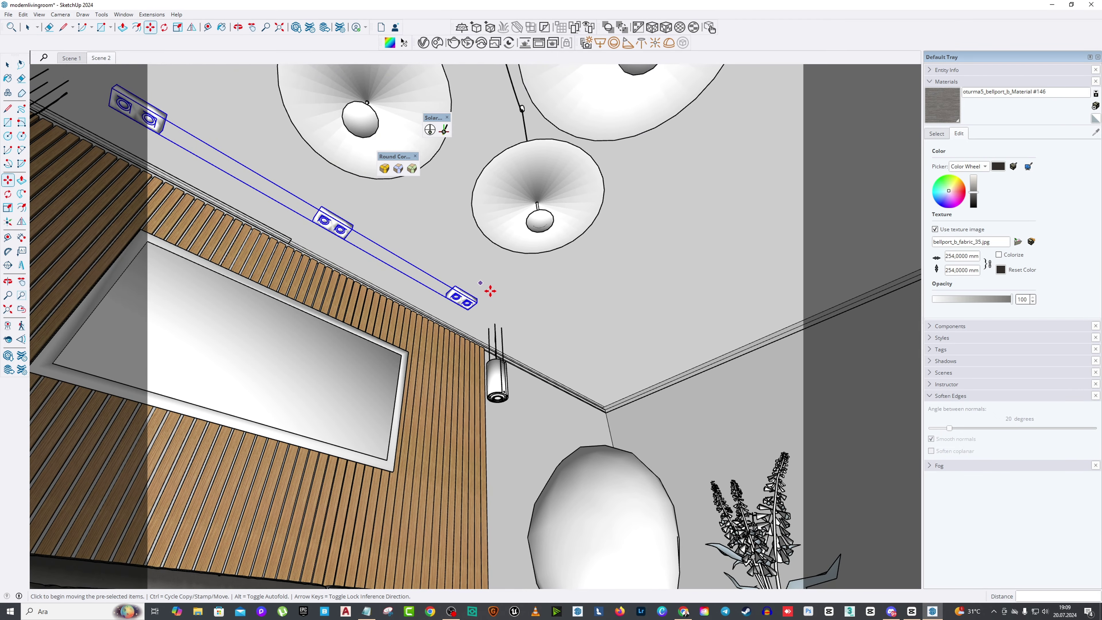
left_click(505, 290)
key("ctrl")
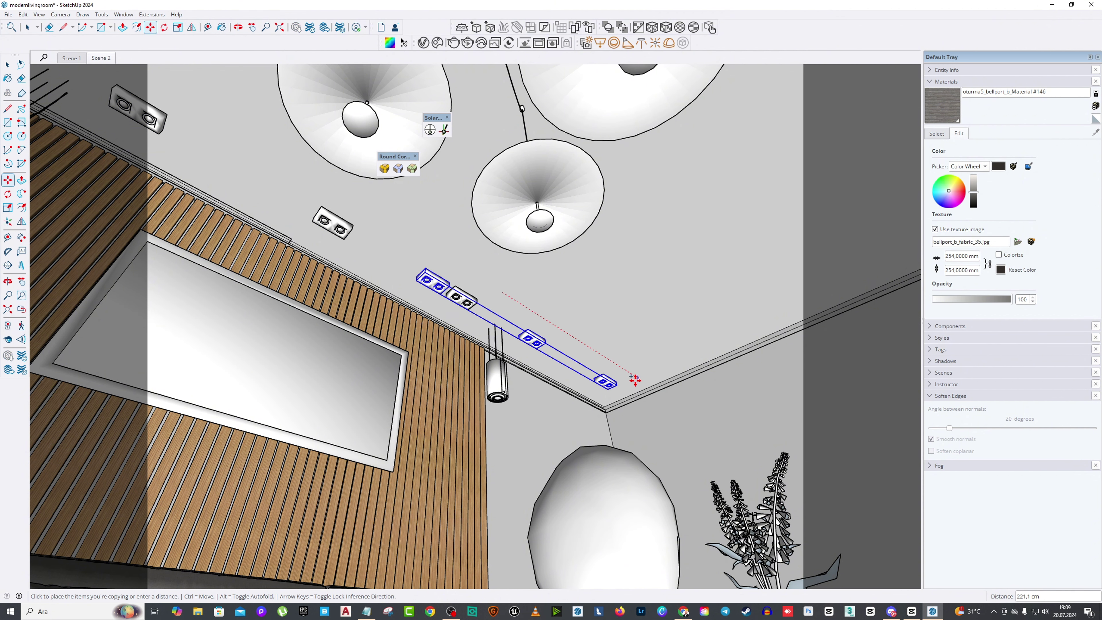
left_click(620, 375)
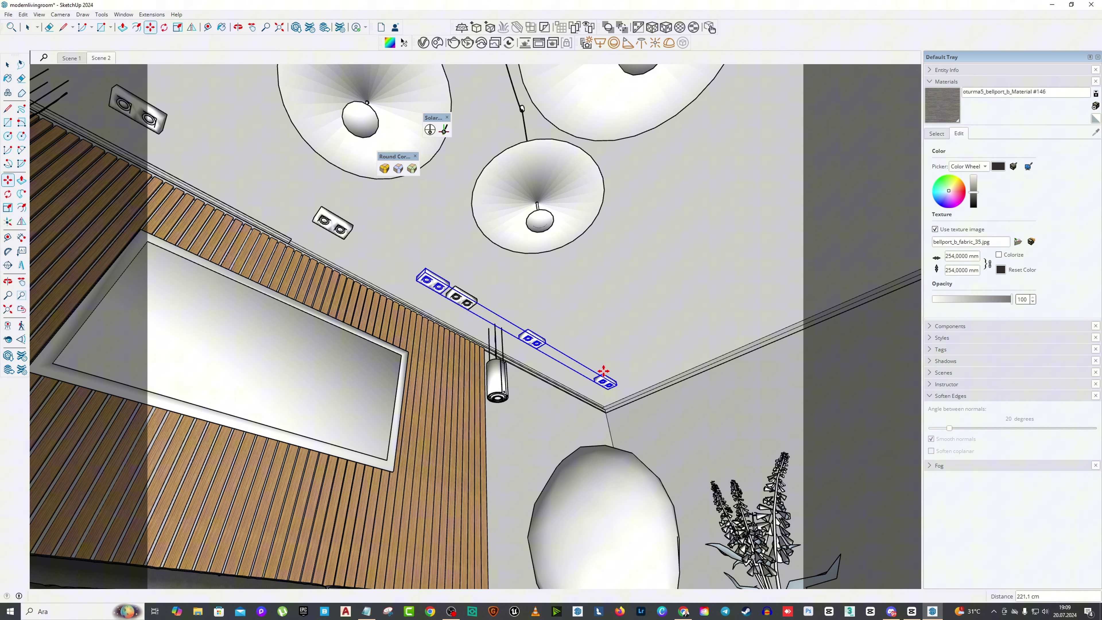
left_click(439, 286)
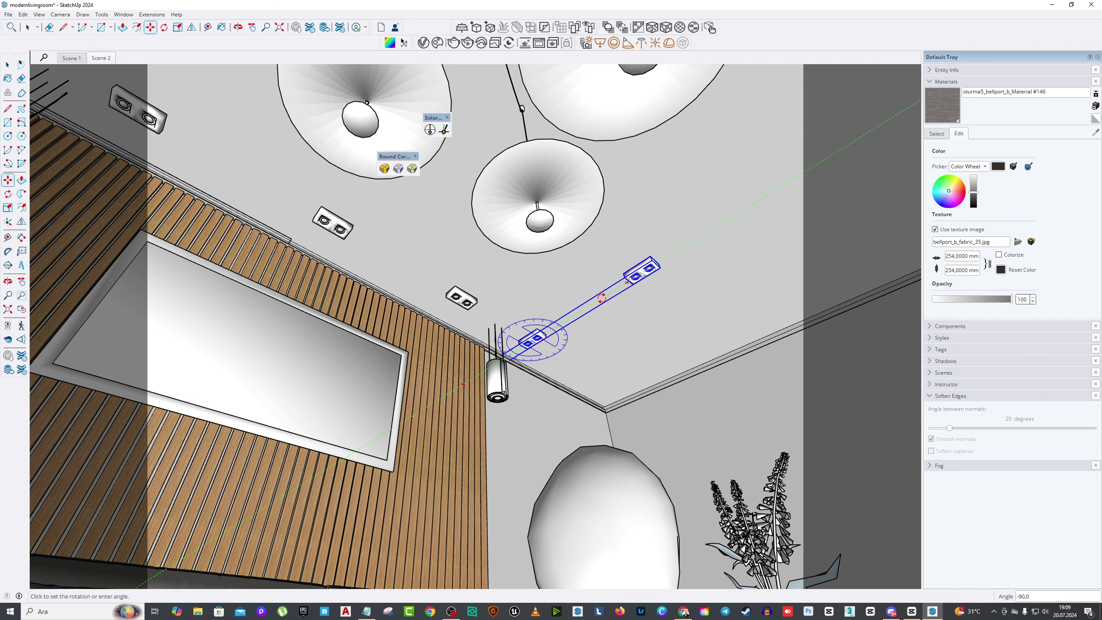
left_click(601, 297)
Step: Place the rotated spotlight row along the adjacent wall's ceiling edge beyond the corner
key("h")
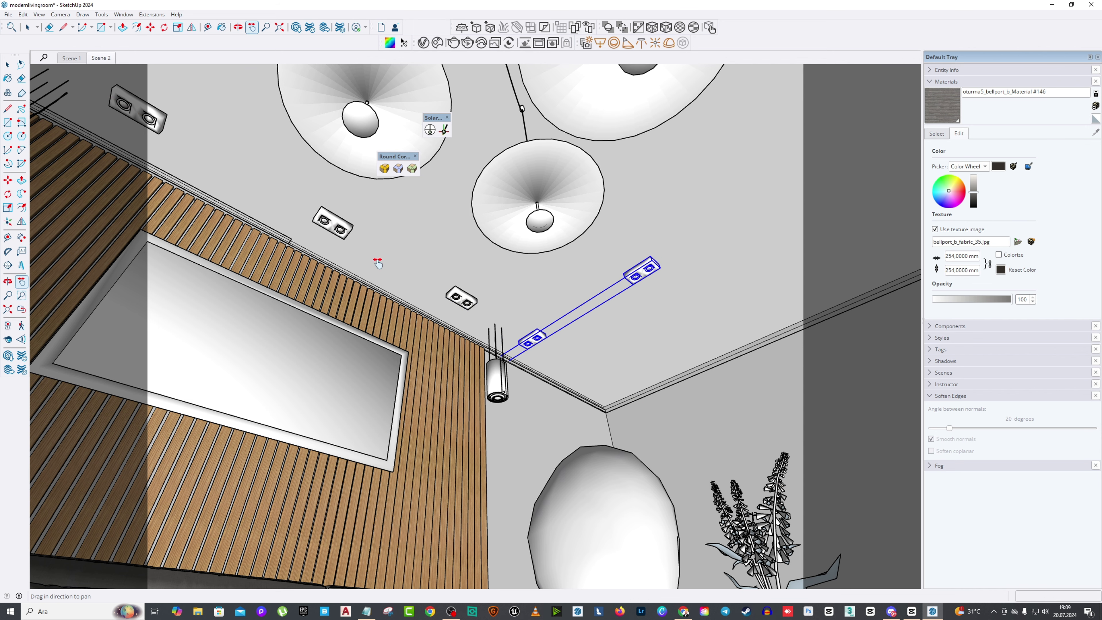
middle_click_drag(378, 263, 417, 300, "shift")
scroll(228, 319, "down", 5)
scroll(672, 371, "up", 3)
left_click_drag(609, 287, 408, 278)
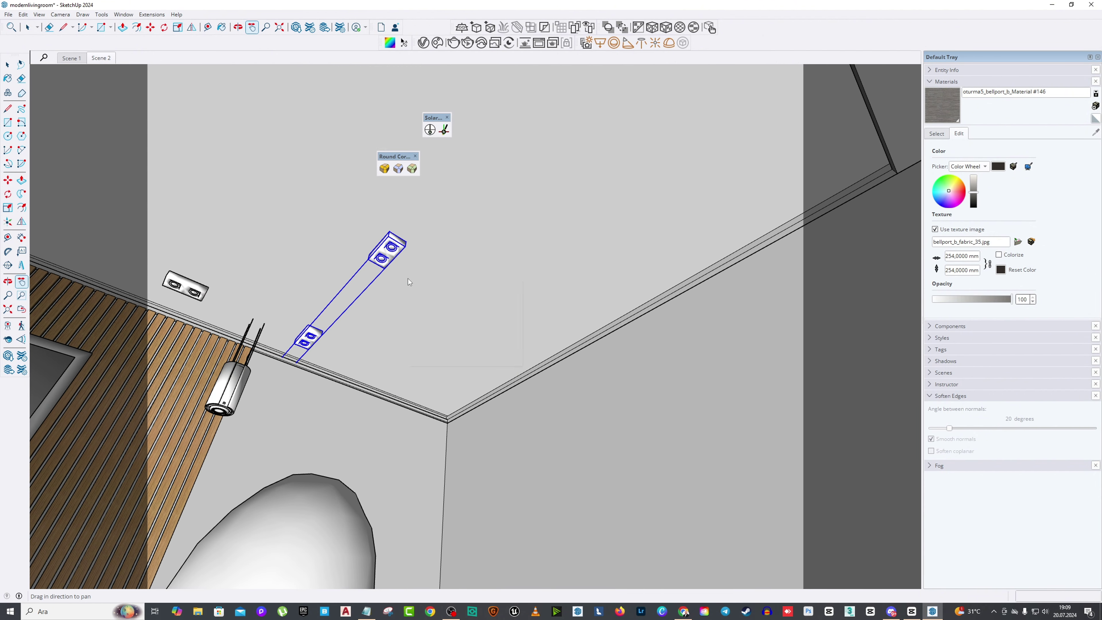
key("m")
left_click(415, 249)
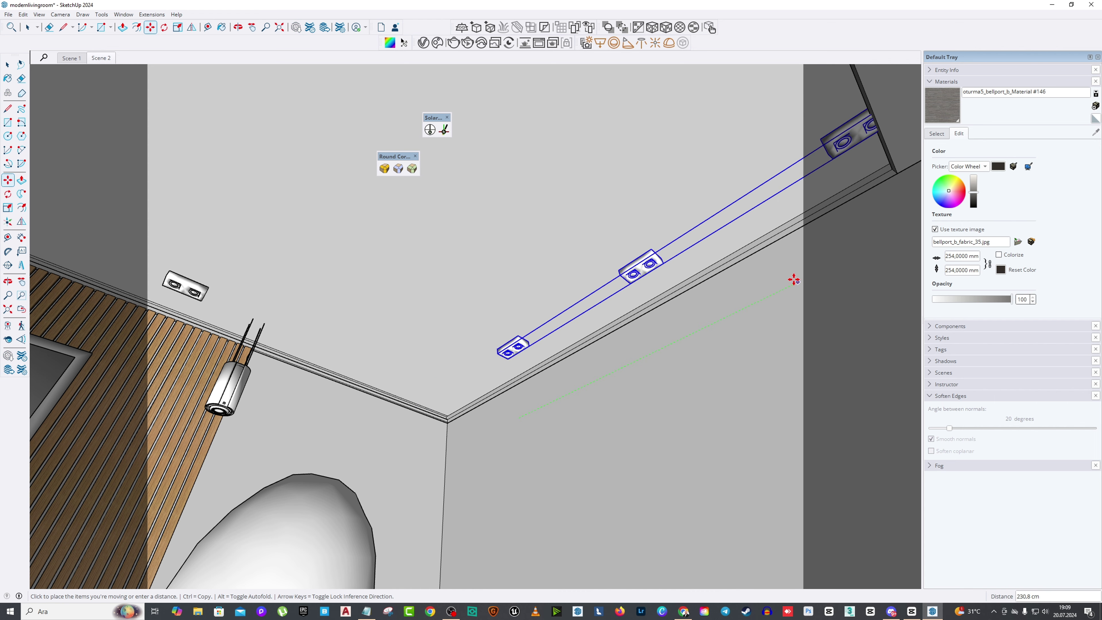
left_click(723, 320)
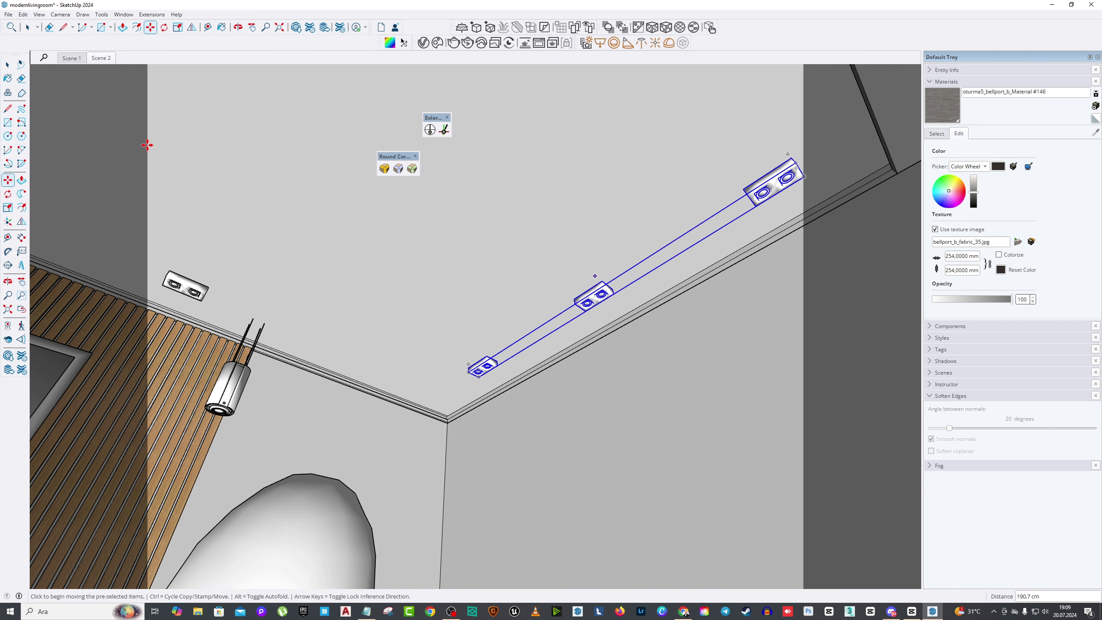
Step: Return to the Scene 1 room view
key("space")
left_click(70, 61)
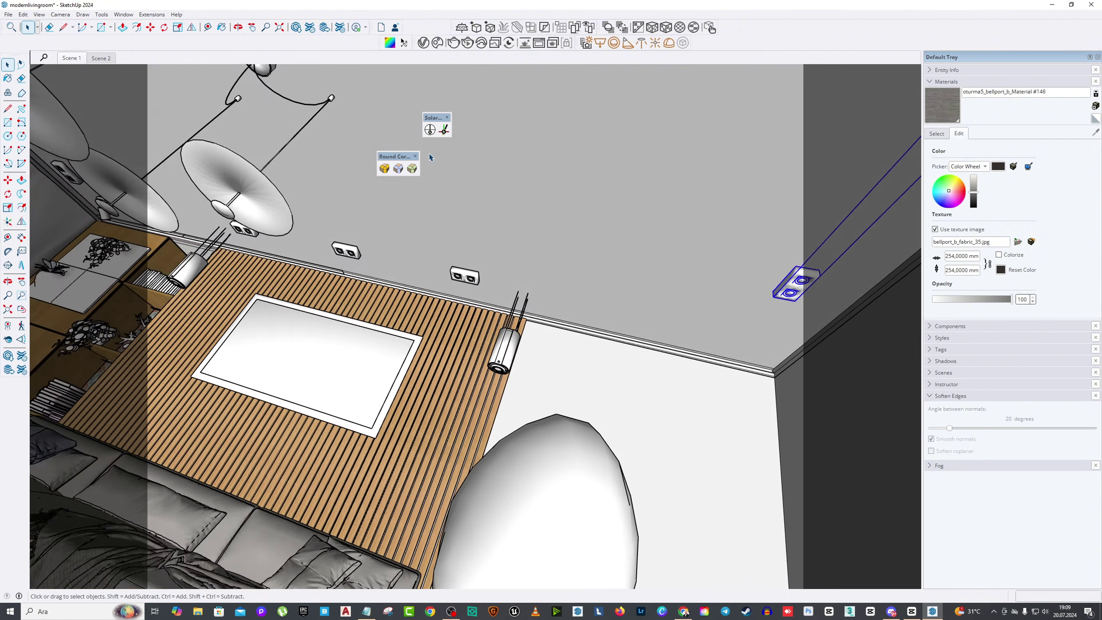
key("Page_Down")
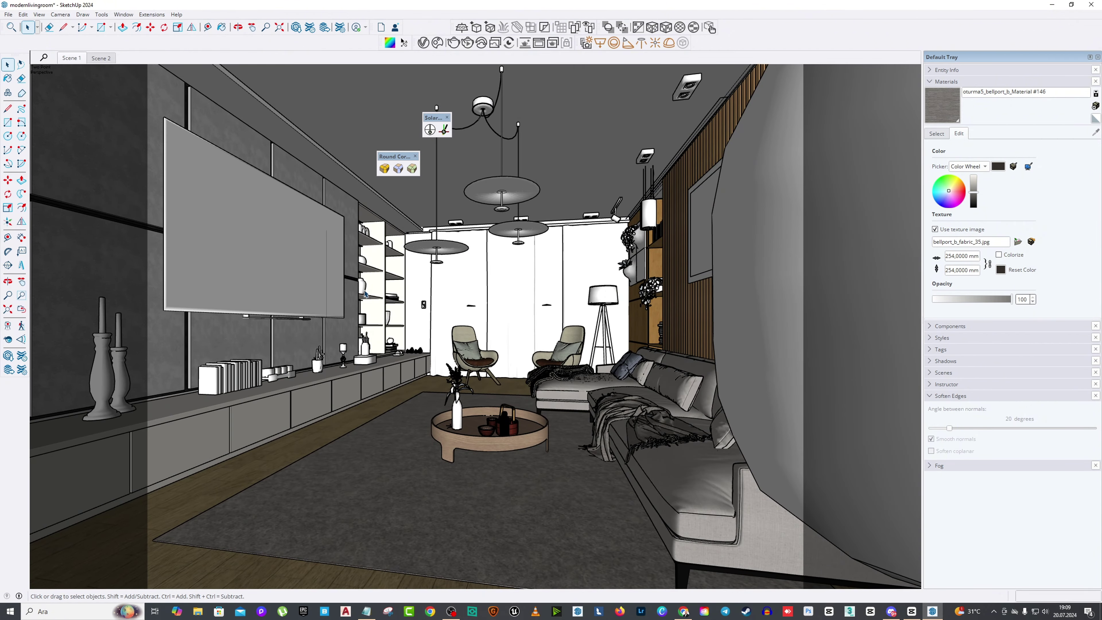
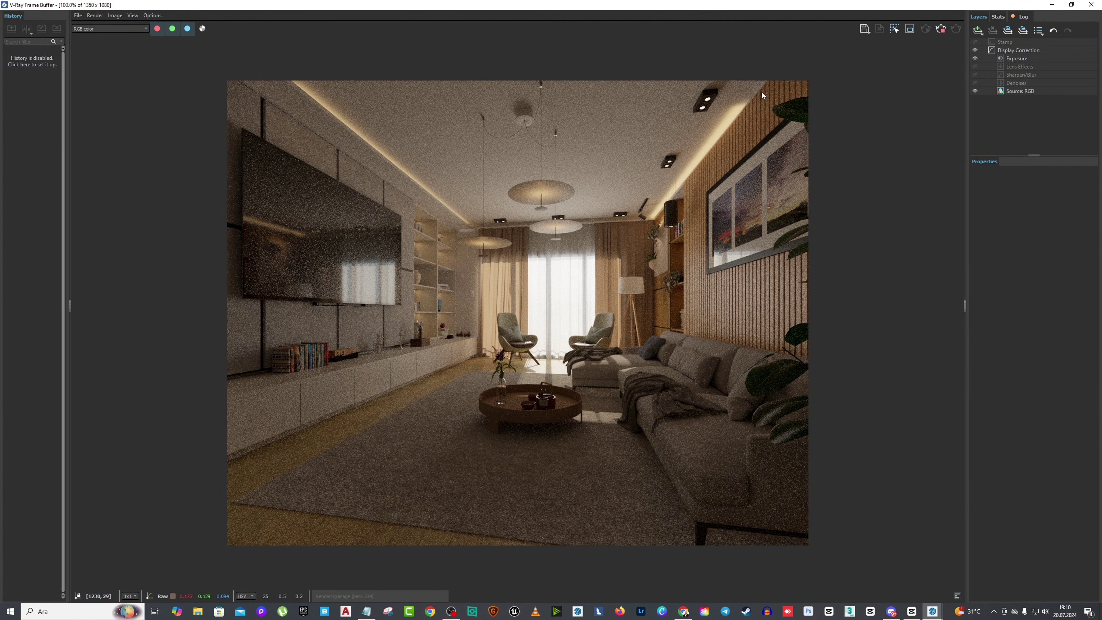
Step: Stop the running living room render and close the V-Ray Frame Buffer window
left_click(940, 29)
left_click(1091, 5)
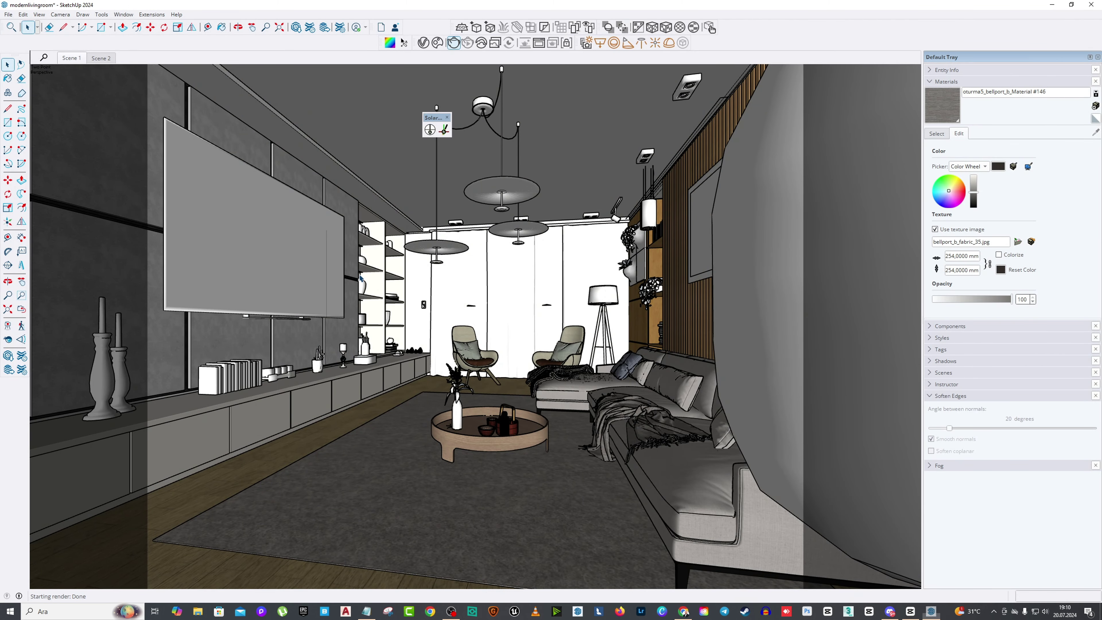
Step: Turn and orbit the view to the slatted wood wall and pendant lamp
left_click(8, 340)
left_click_drag(516, 270, 716, 230)
middle_click_drag(250, 282, 419, 309)
scroll(772, 166, "up", 3)
middle_click_drag(772, 166, 157, 231)
right_click(226, 269)
left_click(236, 280)
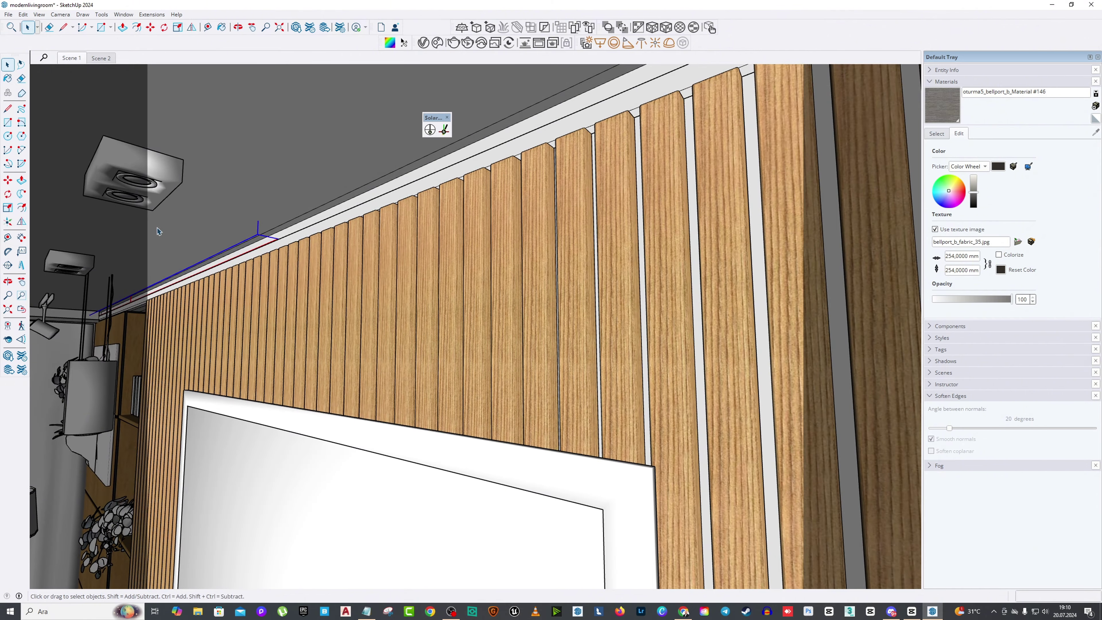
Step: Copy the strip along the top of the slatted wall and place the copy higher up
left_click(8, 181)
left_click(234, 225)
key("ctrl")
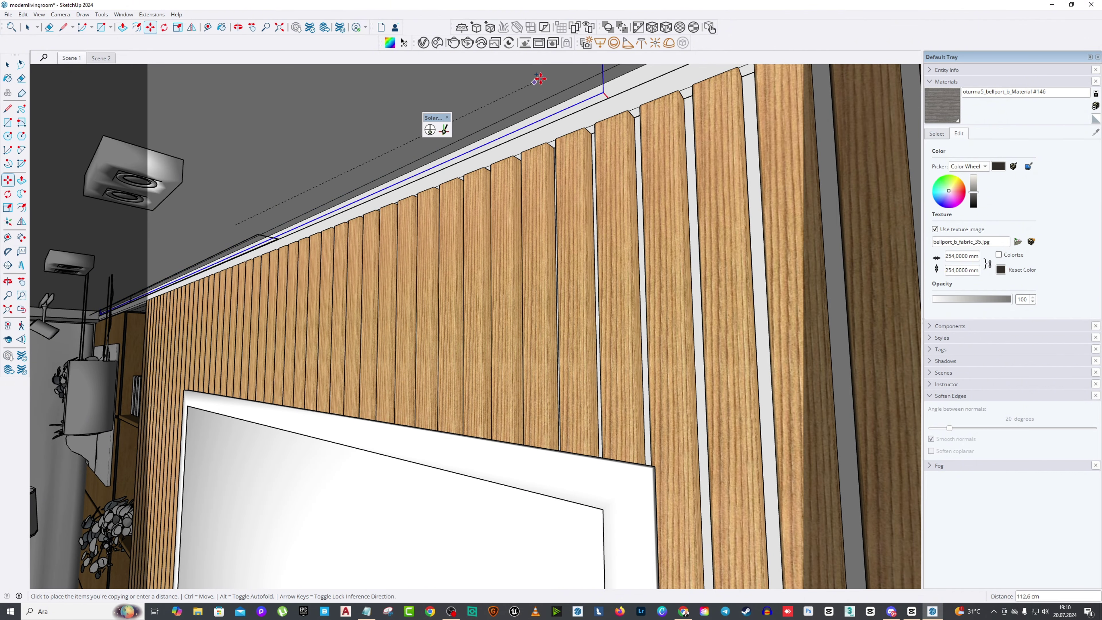
scroll(471, 121, "down", 1)
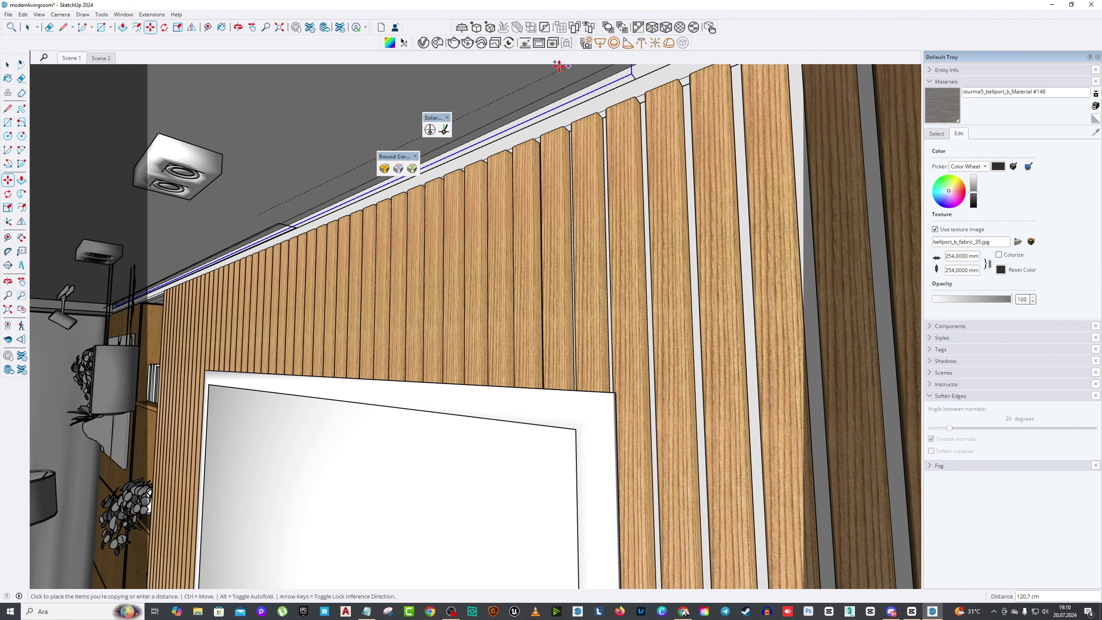
key("h")
middle_click_drag(326, 321, 518, 180)
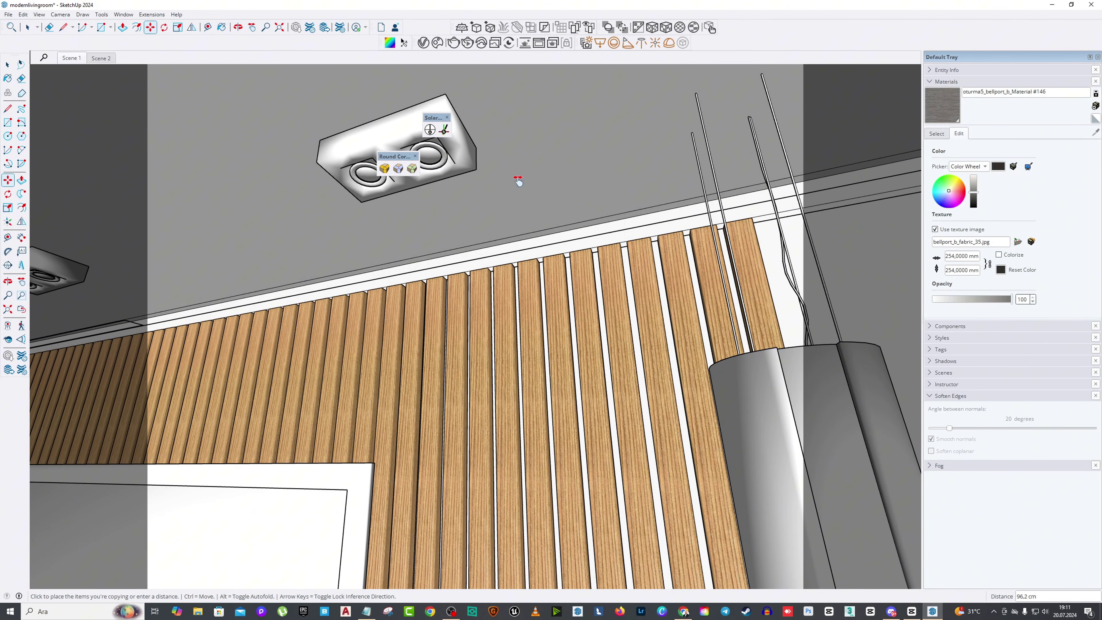
left_click(649, 183)
Step: Move the copied strip again, then pick it up to slide along the molding
left_click(338, 233)
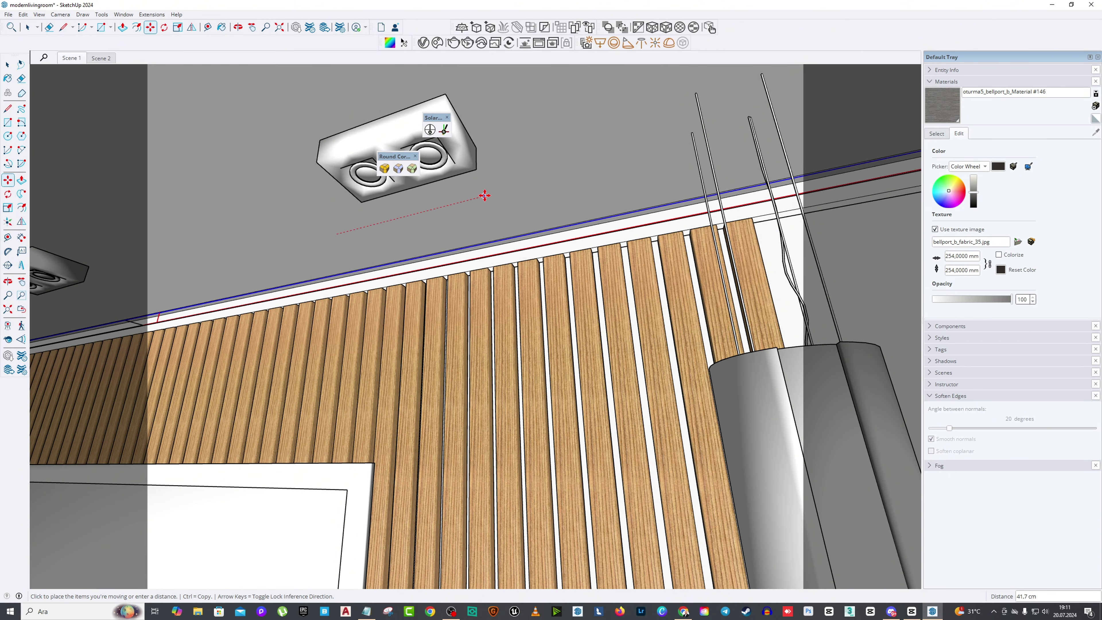
left_click(428, 211)
middle_click_drag(373, 257, 423, 504)
scroll(263, 356, "up", 10)
left_click(560, 248)
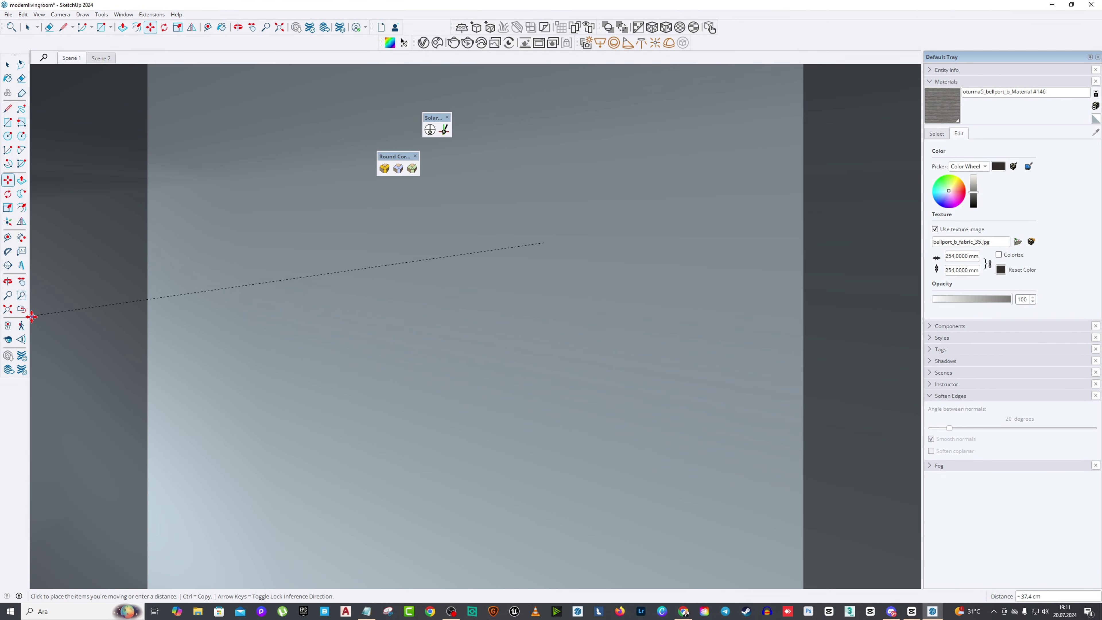
Step: Adjust the view with Previous, Pan and Orbit, then place the strip further right
left_click(21, 309)
middle_click_drag(499, 204, 568, 123)
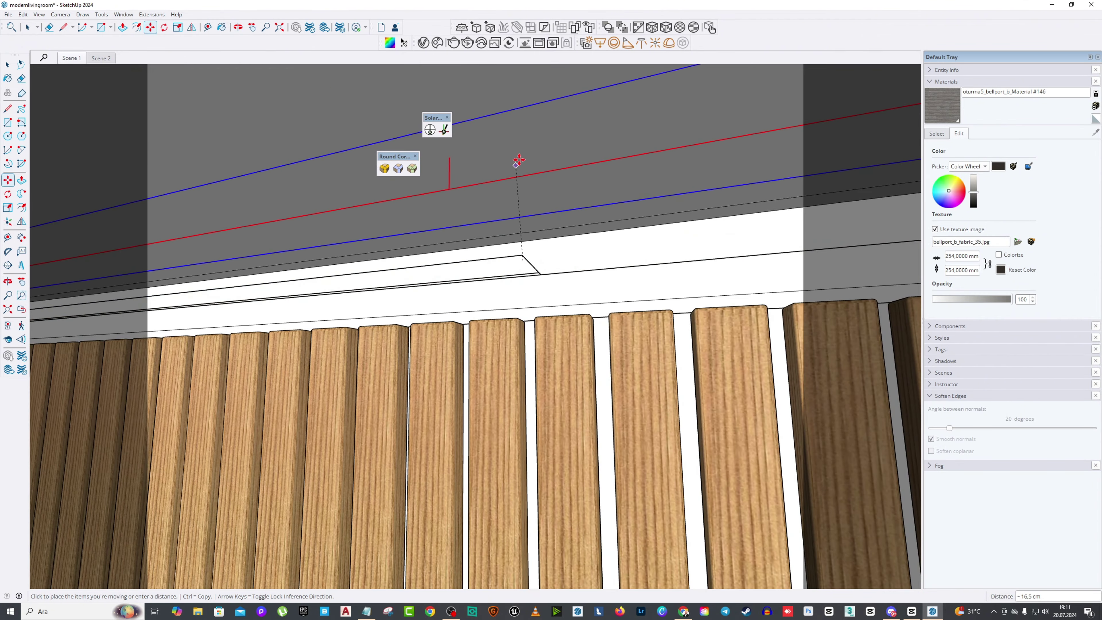
left_click(252, 28)
left_click_drag(460, 234, 290, 274)
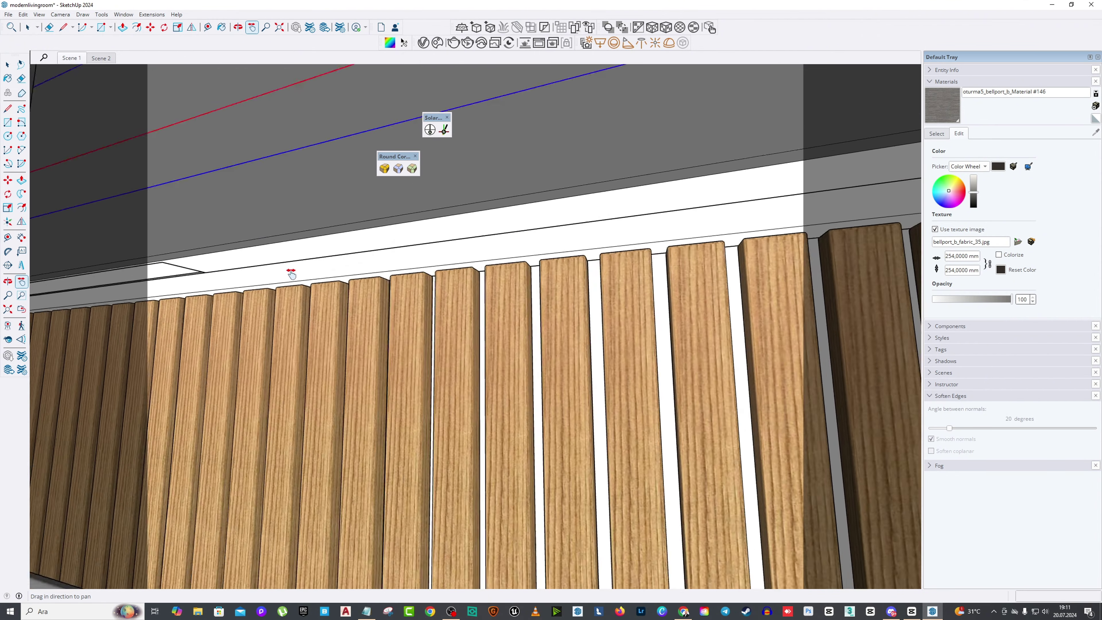
scroll(291, 274, "down", 3)
middle_click_drag(291, 274, 381, 212)
right_click(381, 212)
left_click(399, 218)
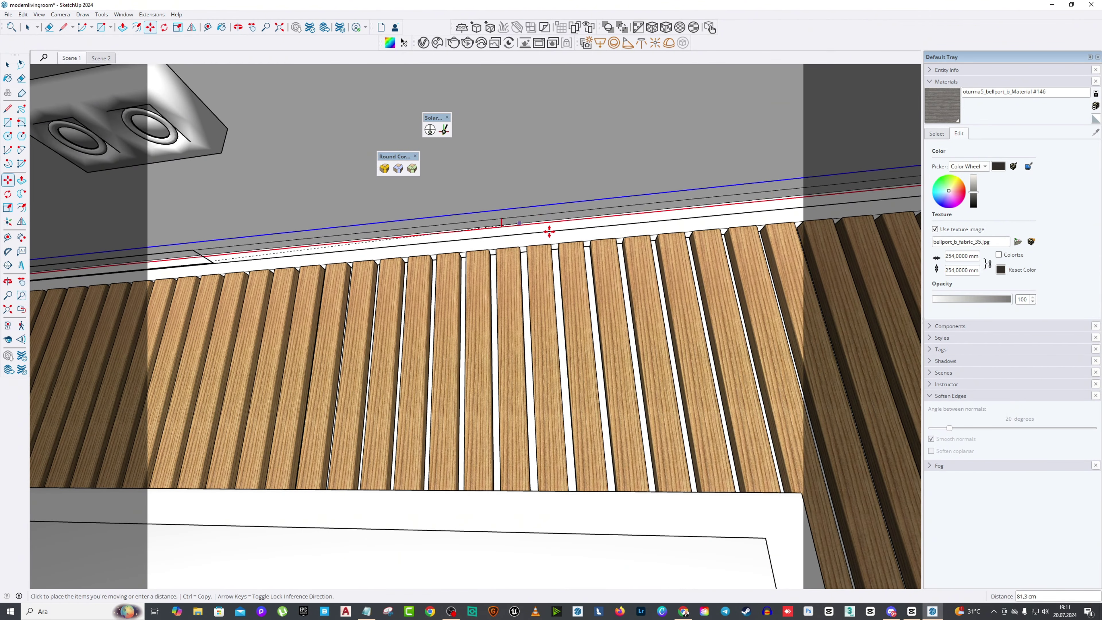
left_click(700, 220)
Step: Move the strip along the ceiling molding into its final position above the slats
left_click(204, 203)
left_click(466, 176)
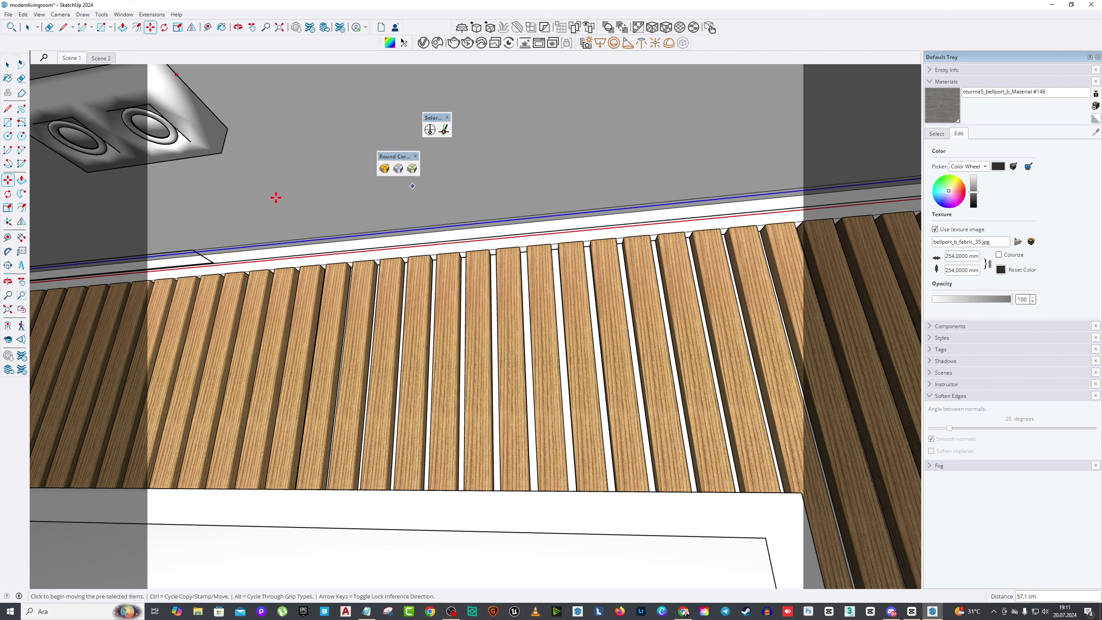
left_click(244, 195)
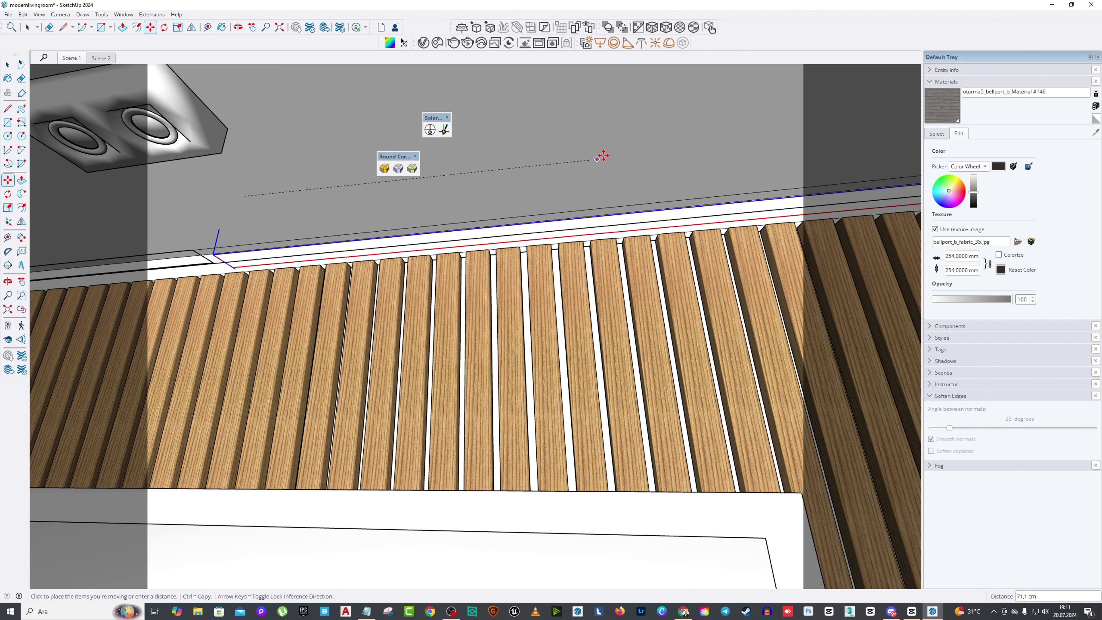
left_click(581, 152)
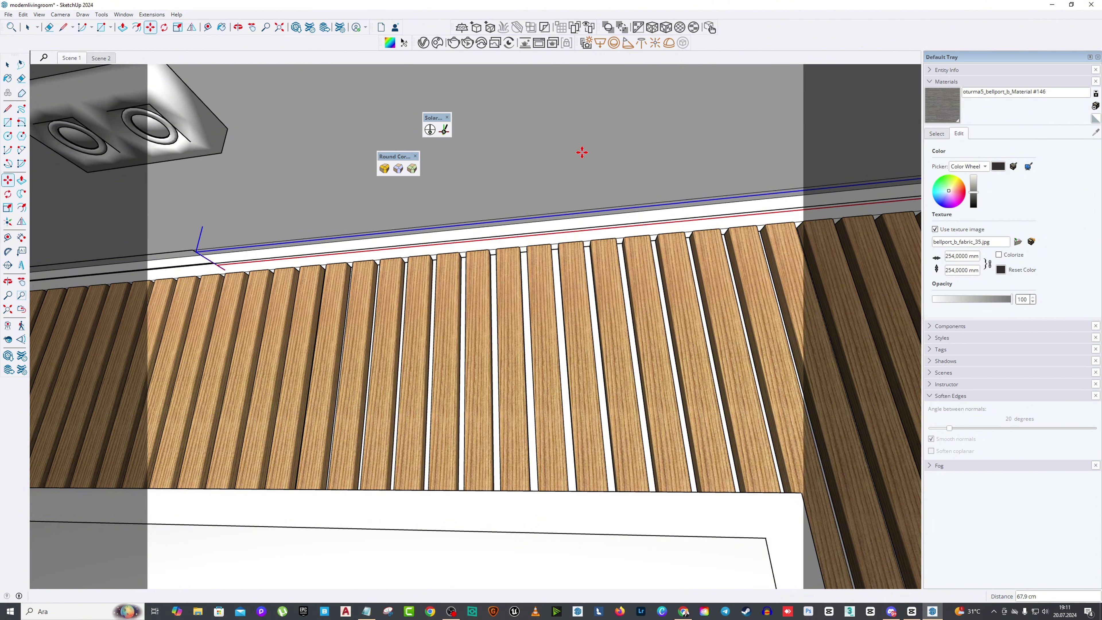
middle_click_drag(581, 152, 438, 172)
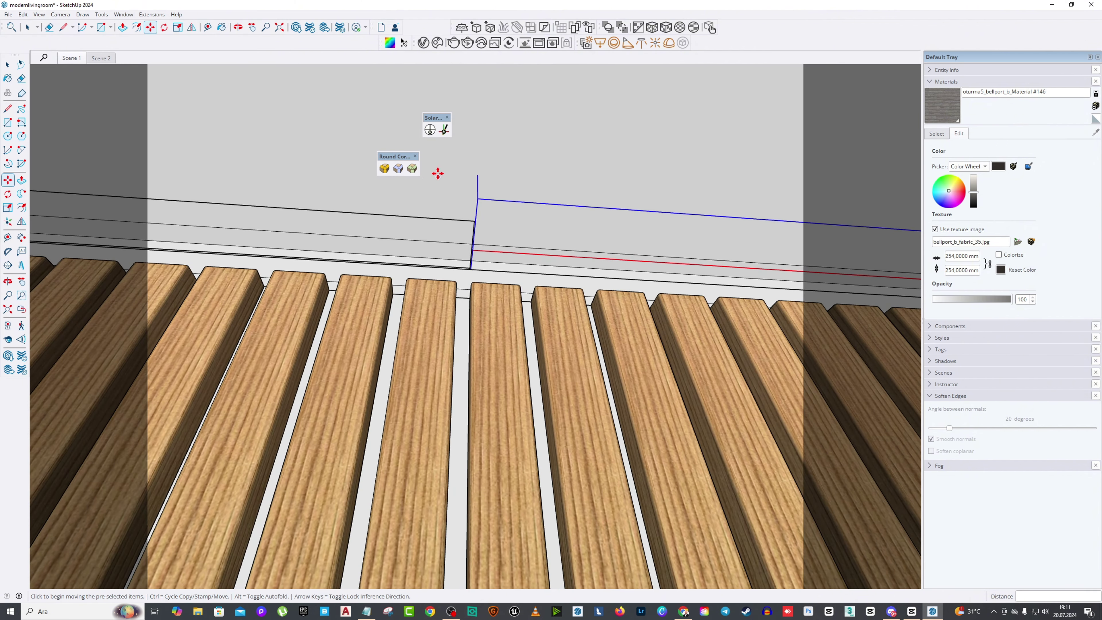
left_click(461, 160)
middle_click_drag(462, 160, 317, 311)
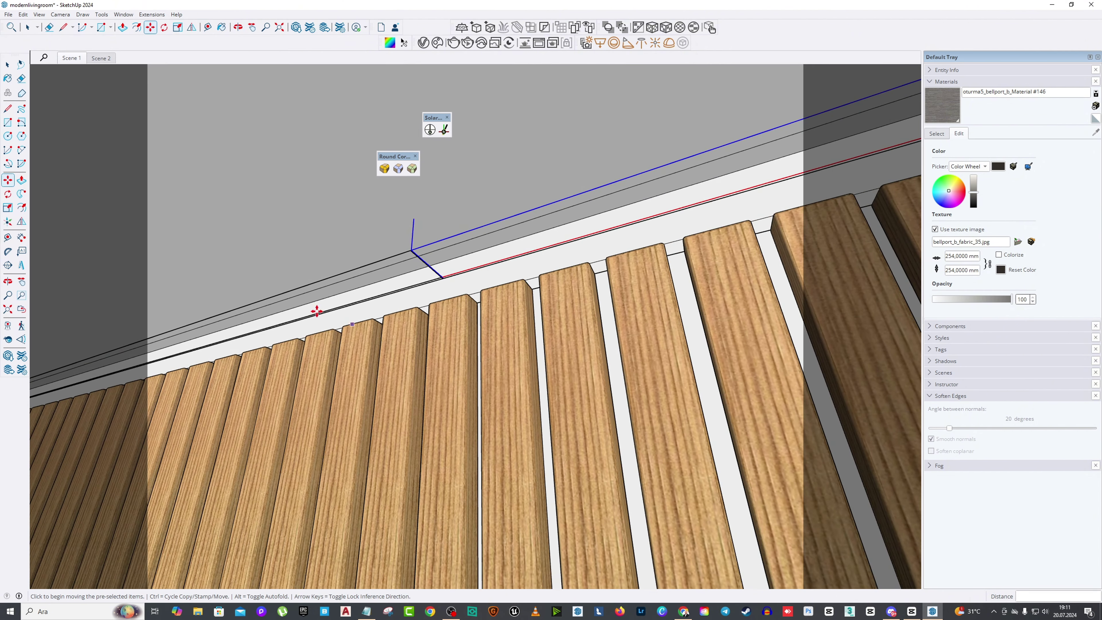
left_click(8, 65)
scroll(460, 278, "down", 10)
middle_click_drag(520, 278, 619, 320)
Step: Look around and pan to frame the slatted TV wall and ceiling lights
left_click(9, 340)
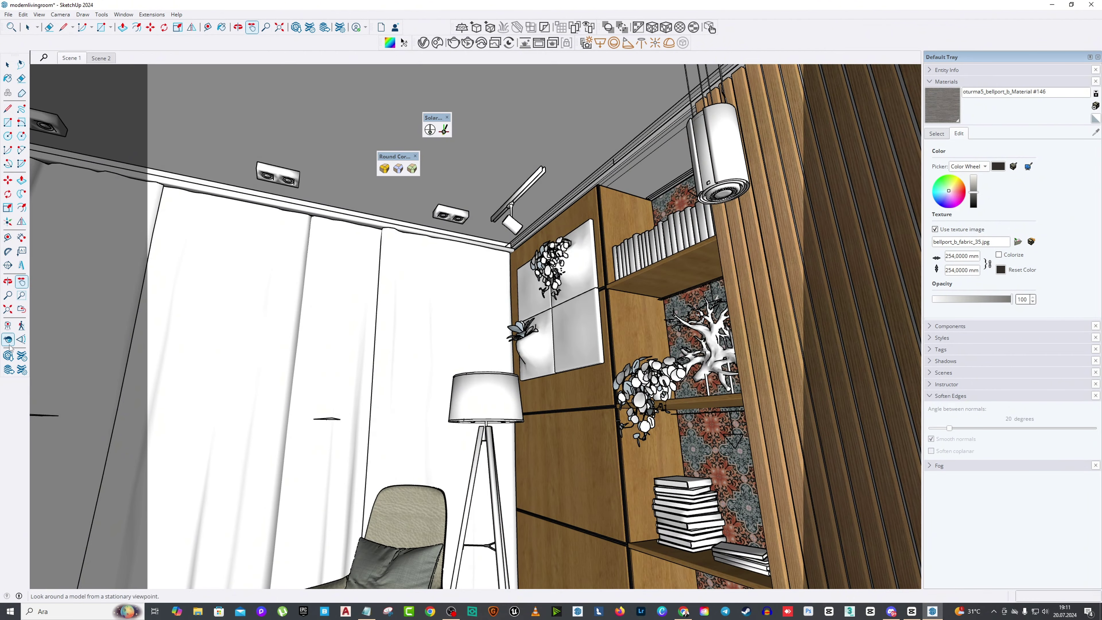
left_click_drag(327, 333, 439, 220)
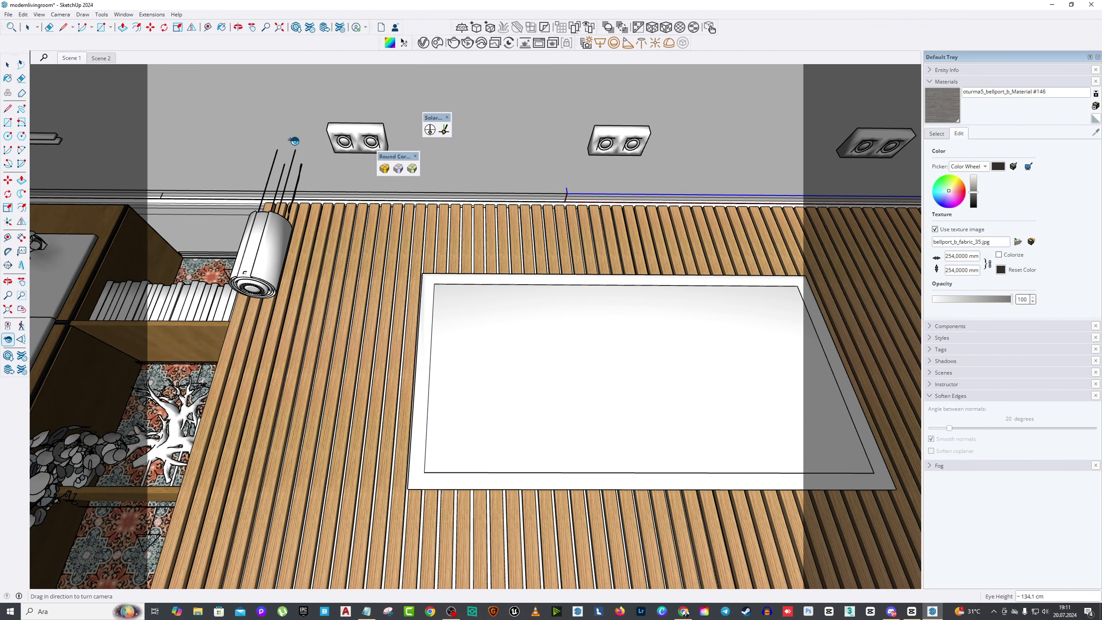
scroll(294, 140, "up", 3)
left_click(252, 29)
left_click_drag(296, 149, 290, 216)
right_click(305, 187)
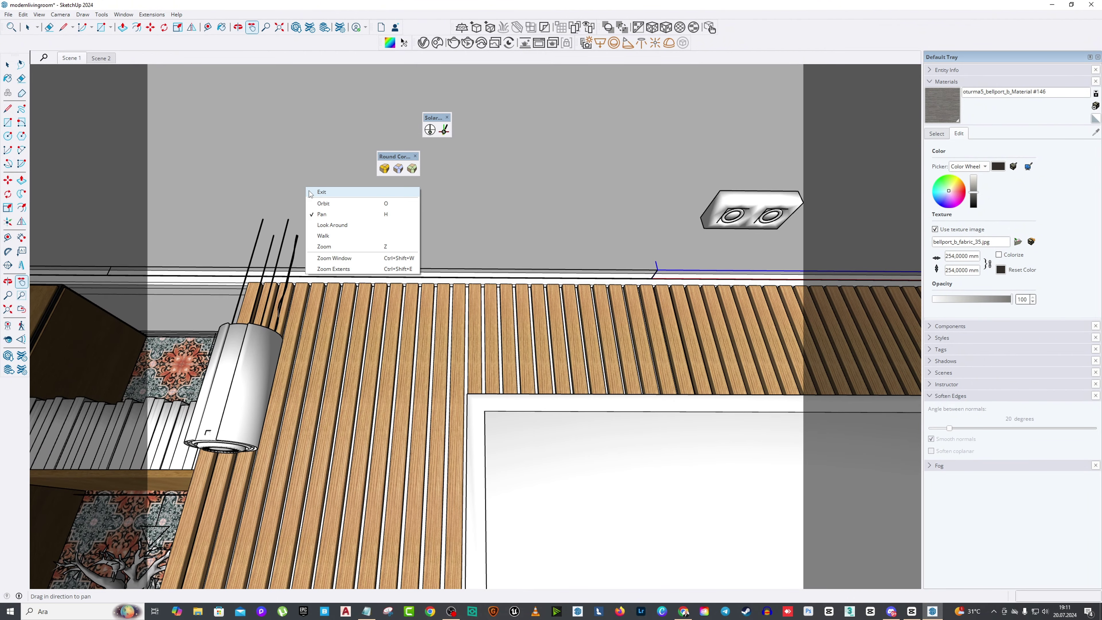
left_click(316, 192)
Step: Save the modernlivingroom model via File > Save
left_click(9, 15)
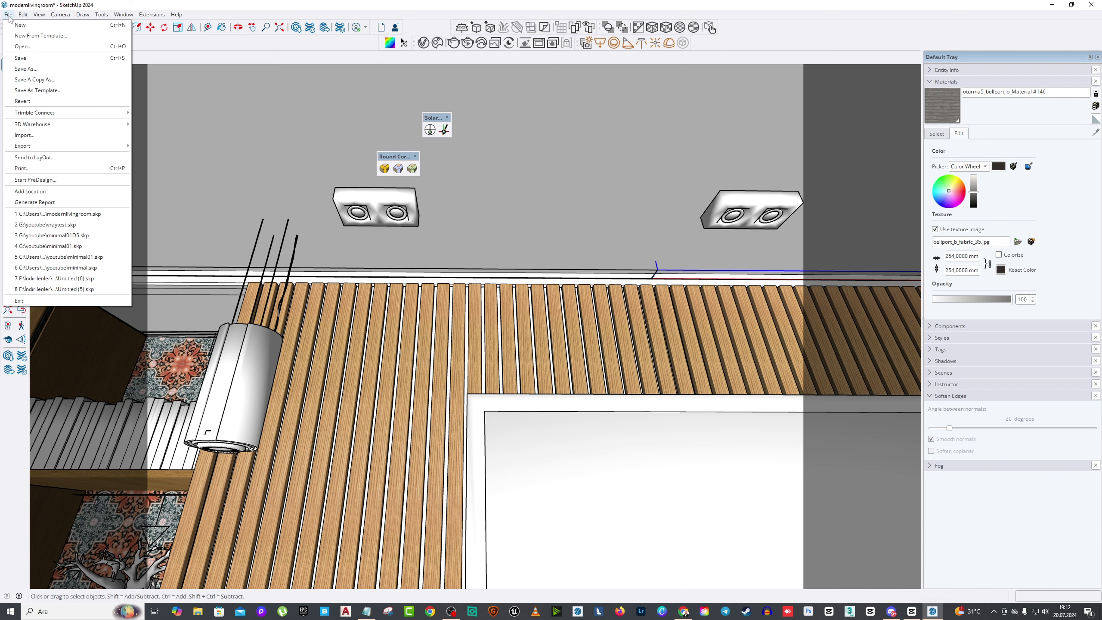
left_click(26, 60)
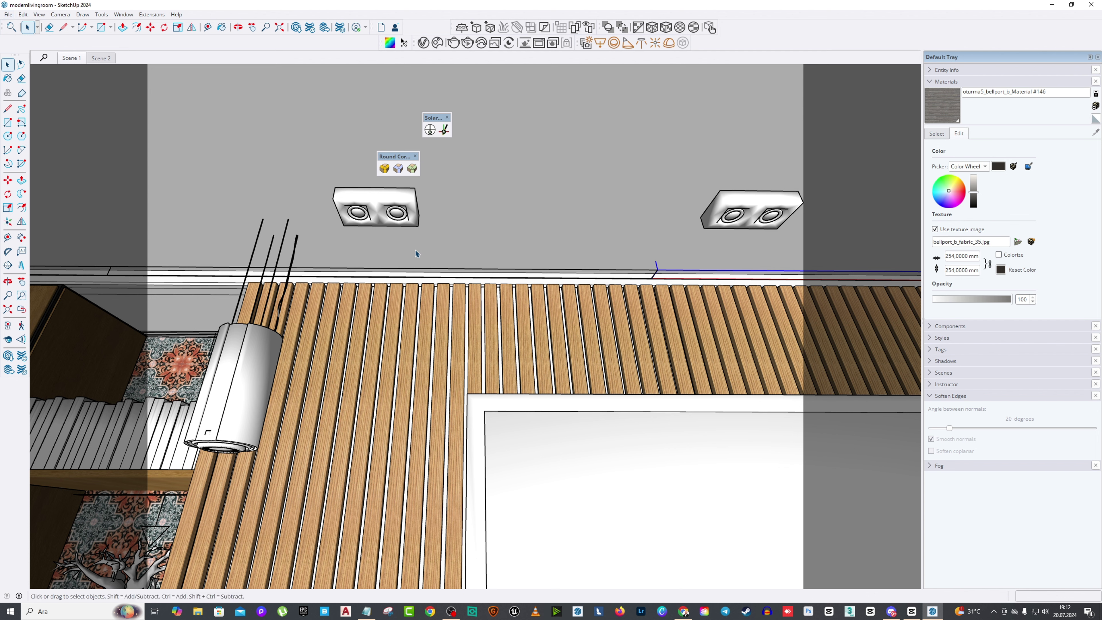
middle_click_drag(415, 251, 432, 256)
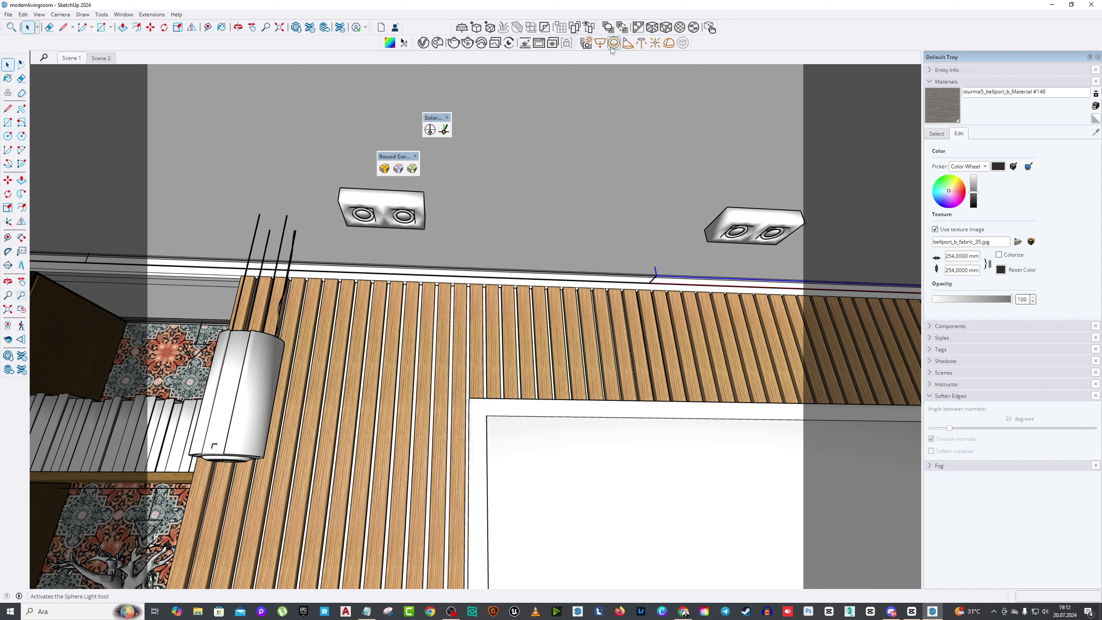
Step: Place a V-Ray spot light under the left ceiling fixture and select it
left_click(628, 44)
middle_click_drag(386, 243, 381, 381)
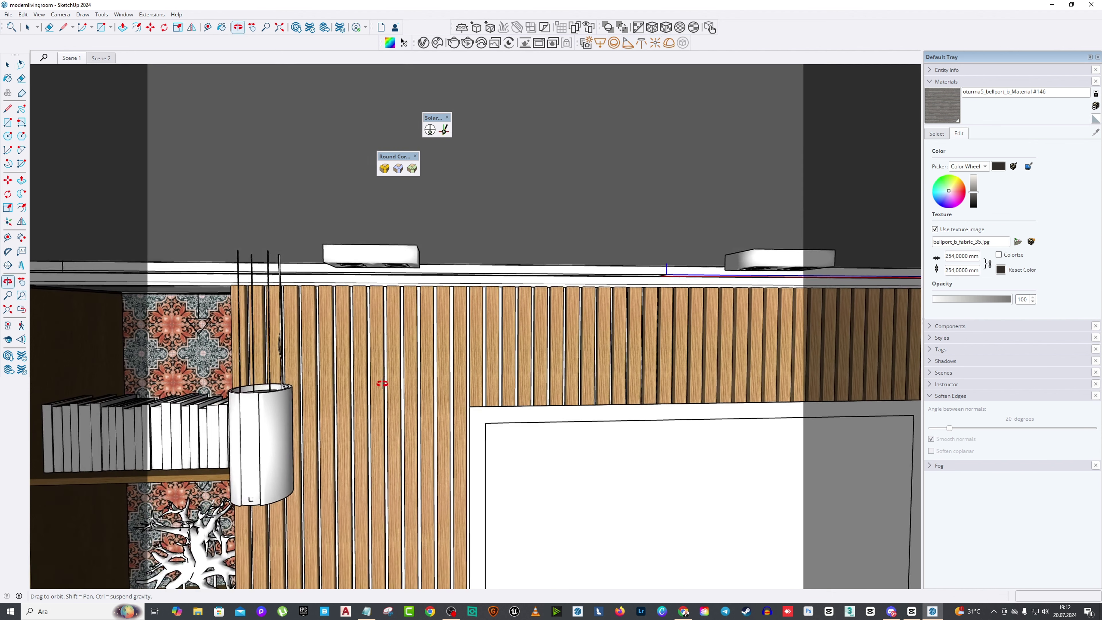
left_click(351, 265)
middle_click_drag(381, 268, 408, 150)
left_click(8, 65)
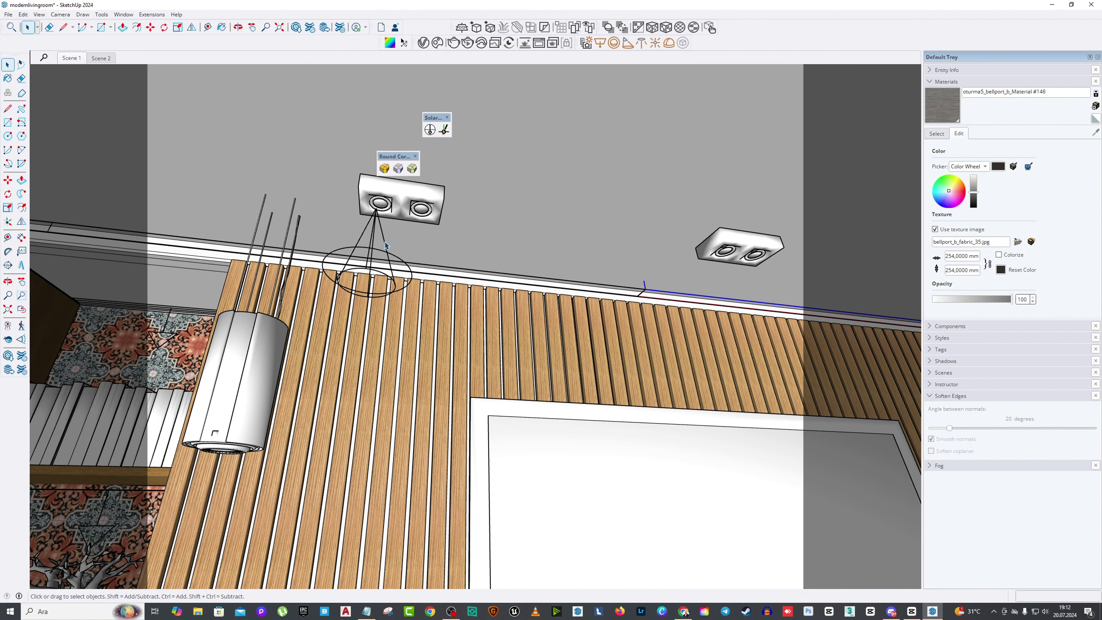
left_click(385, 243)
Step: Keep the spot light units at Default (Scalar) and set Penumbra Falloff to Smooth Cubic
left_click(424, 42)
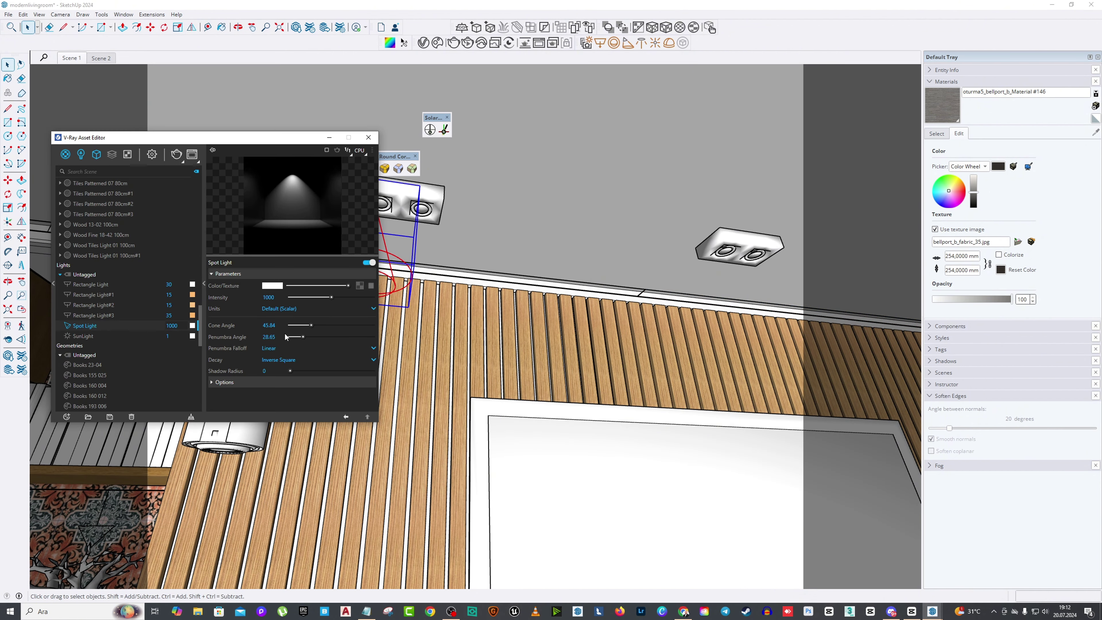
left_click(288, 310)
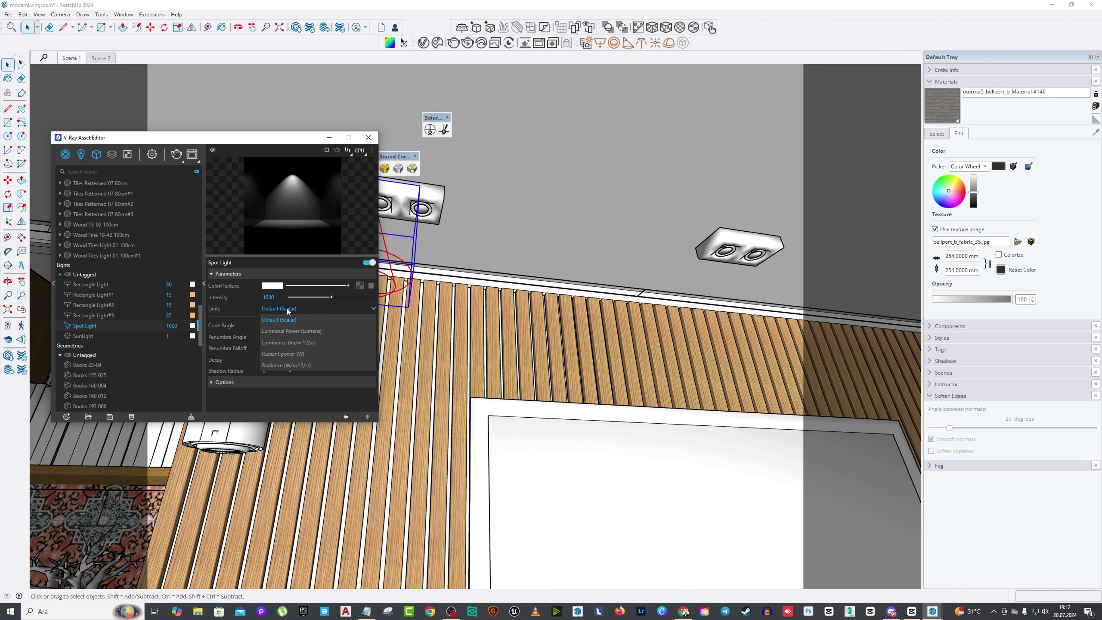
left_click(286, 308)
left_click(275, 347)
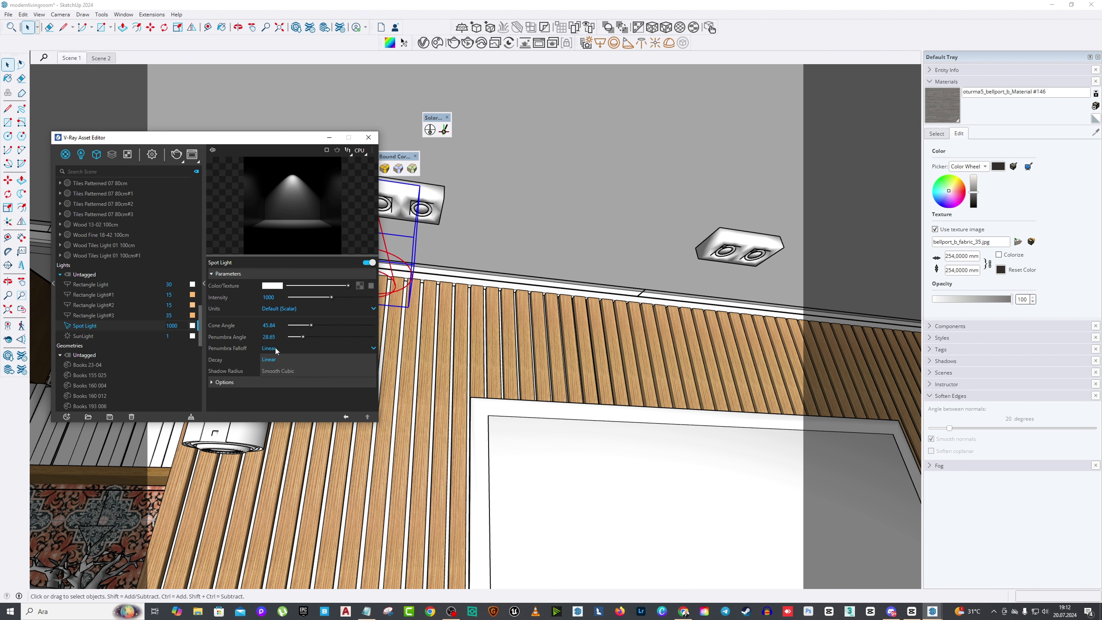
left_click(276, 369)
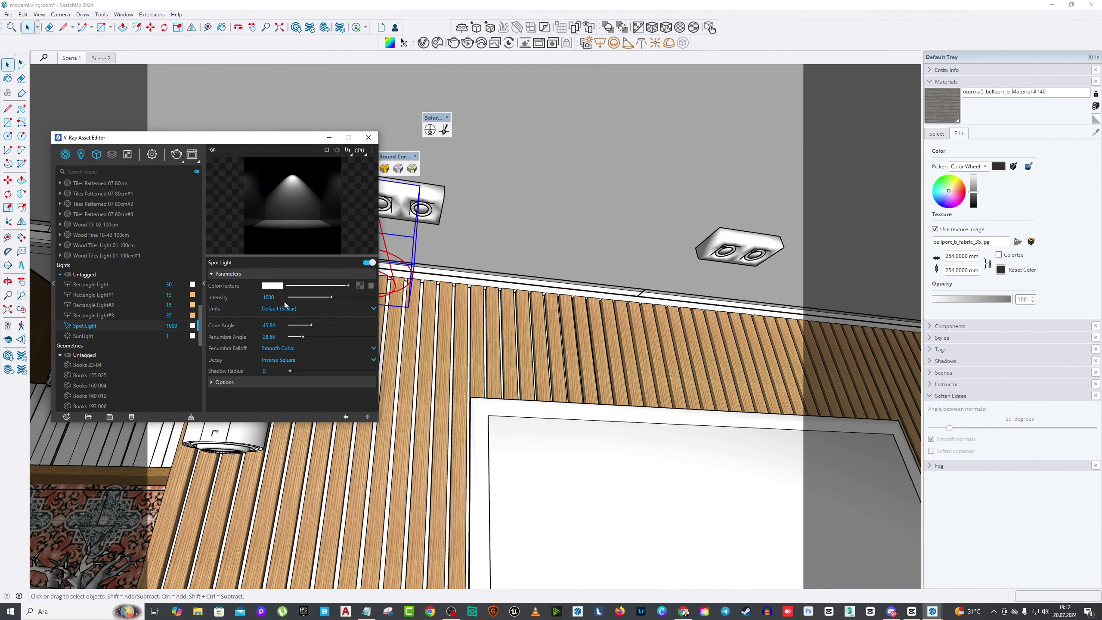
Step: Close the light settings and copy the spot light 13,6 cm over into the right fixture
left_click(368, 137)
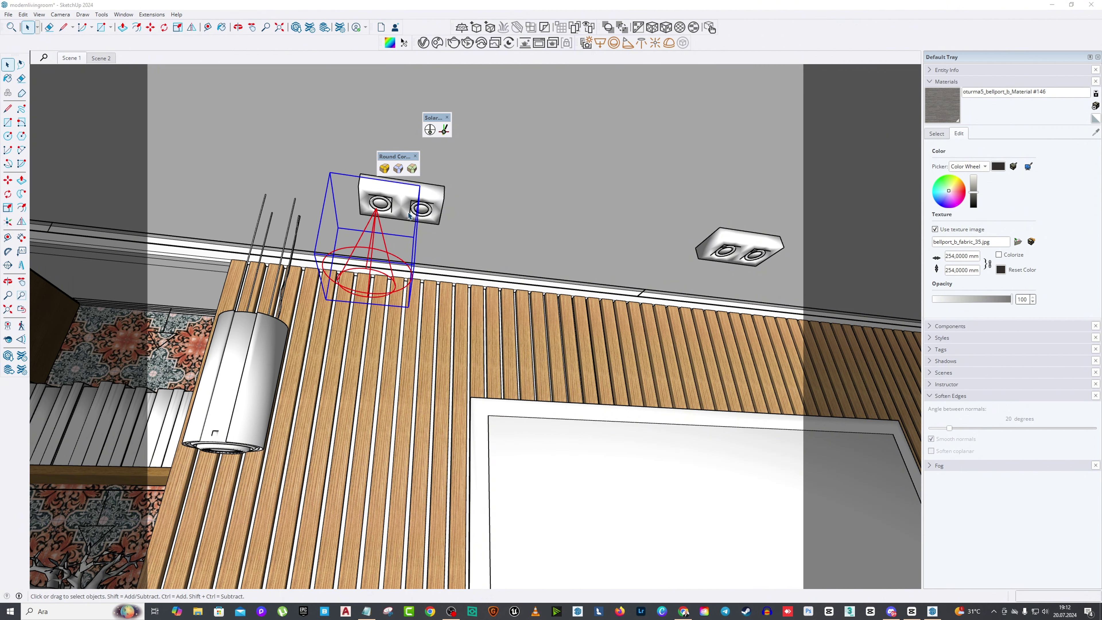
middle_click_drag(367, 147, 220, 210)
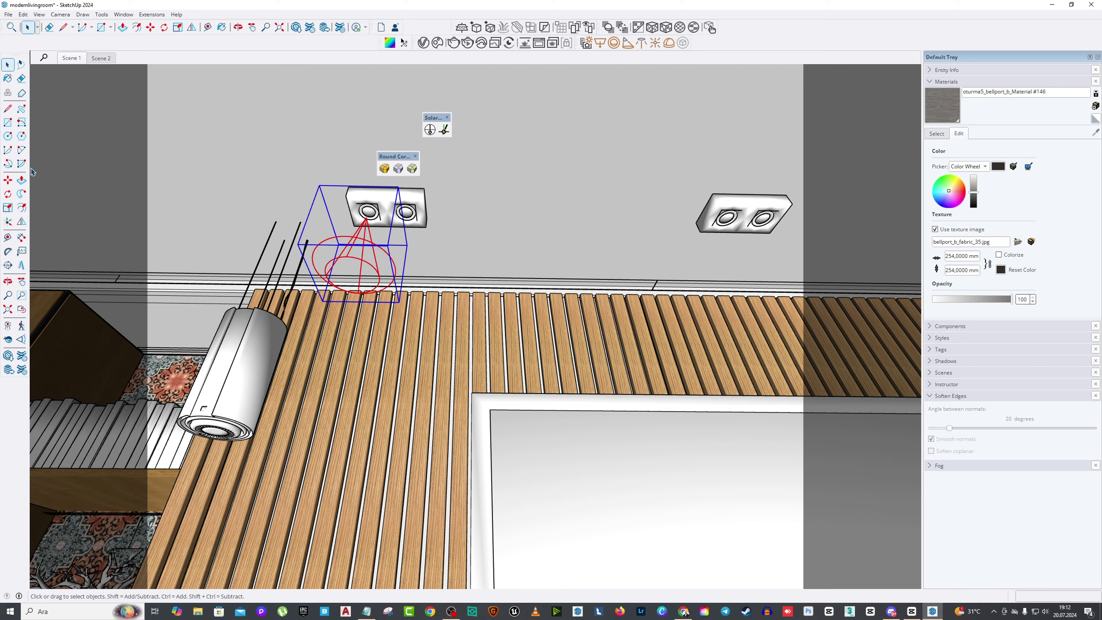
left_click(7, 180)
scroll(448, 222, "up", 5)
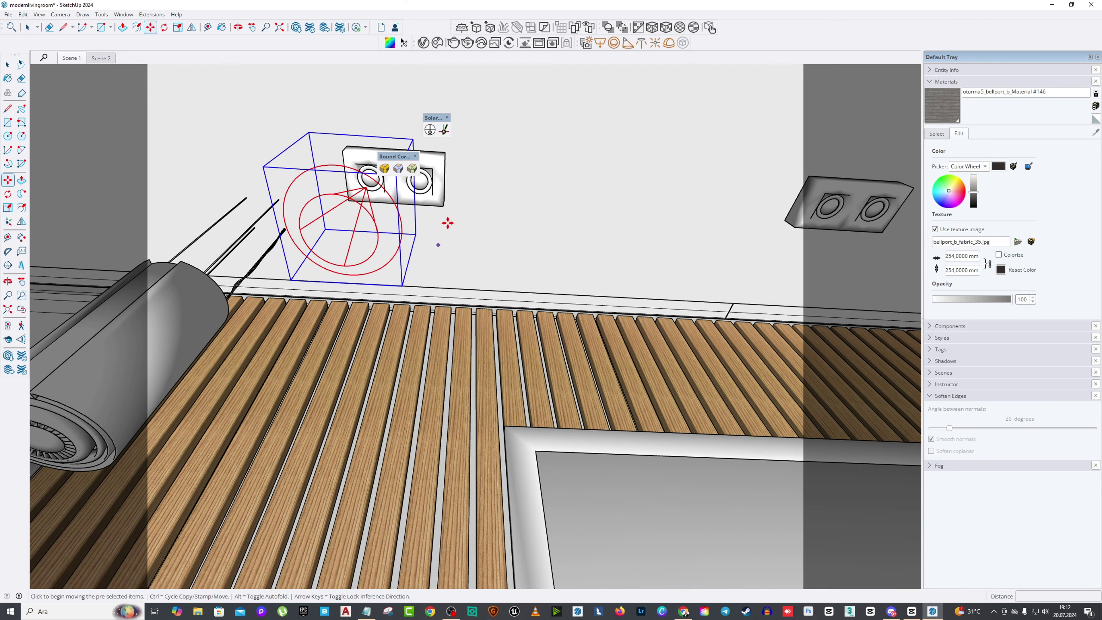
middle_click_drag(447, 223, 420, 284)
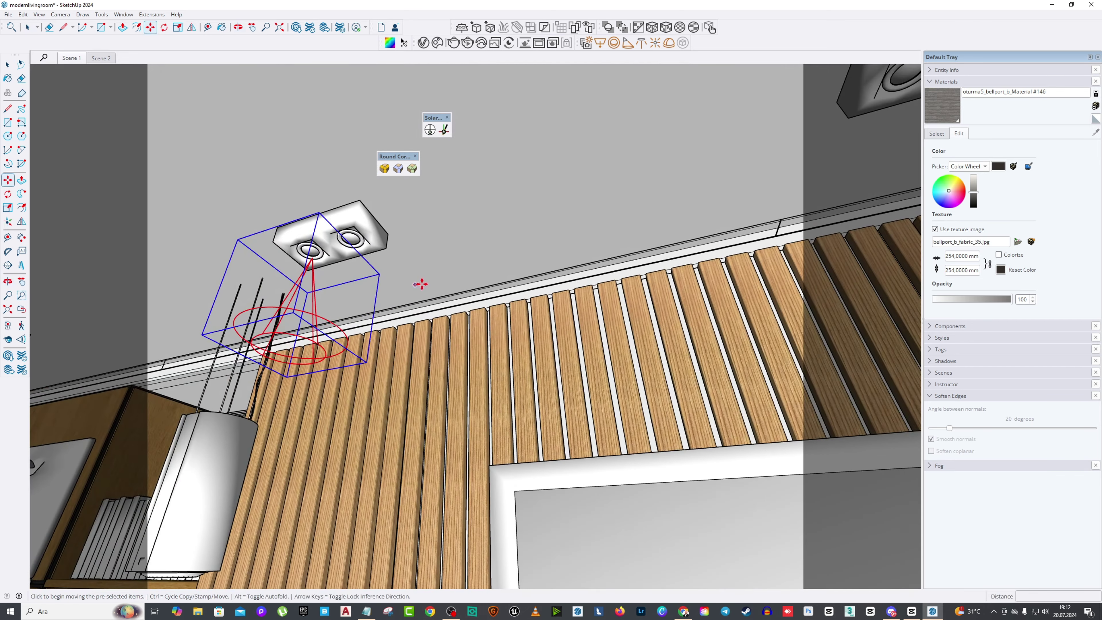
key("ctrl")
left_click(414, 254)
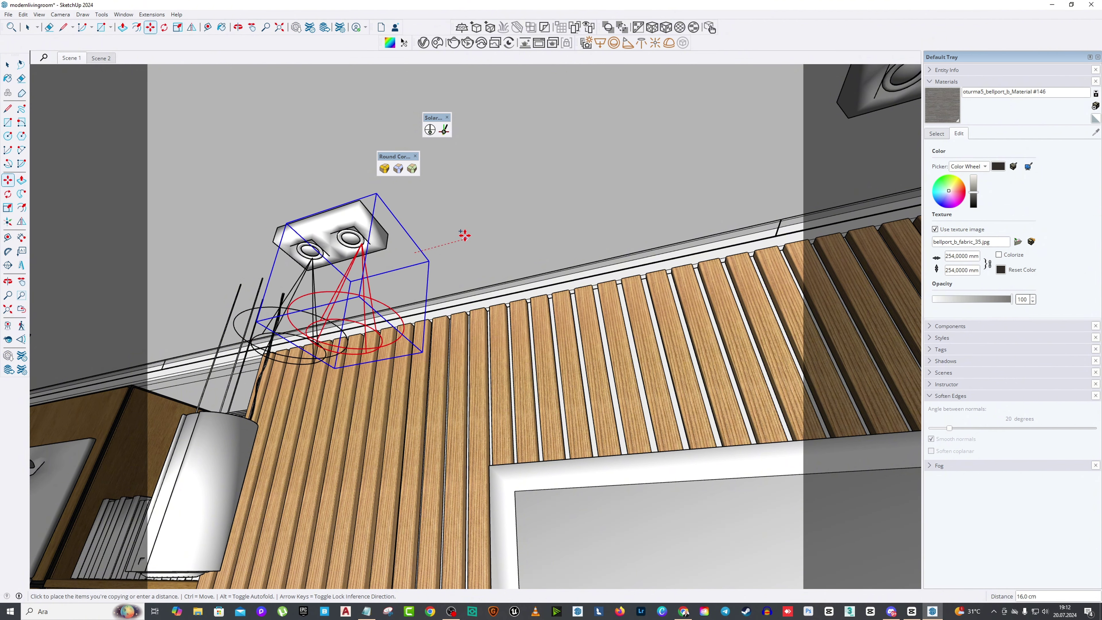
left_click(465, 235)
scroll(299, 291, "down", 7)
middle_click_drag(300, 292, 465, 222)
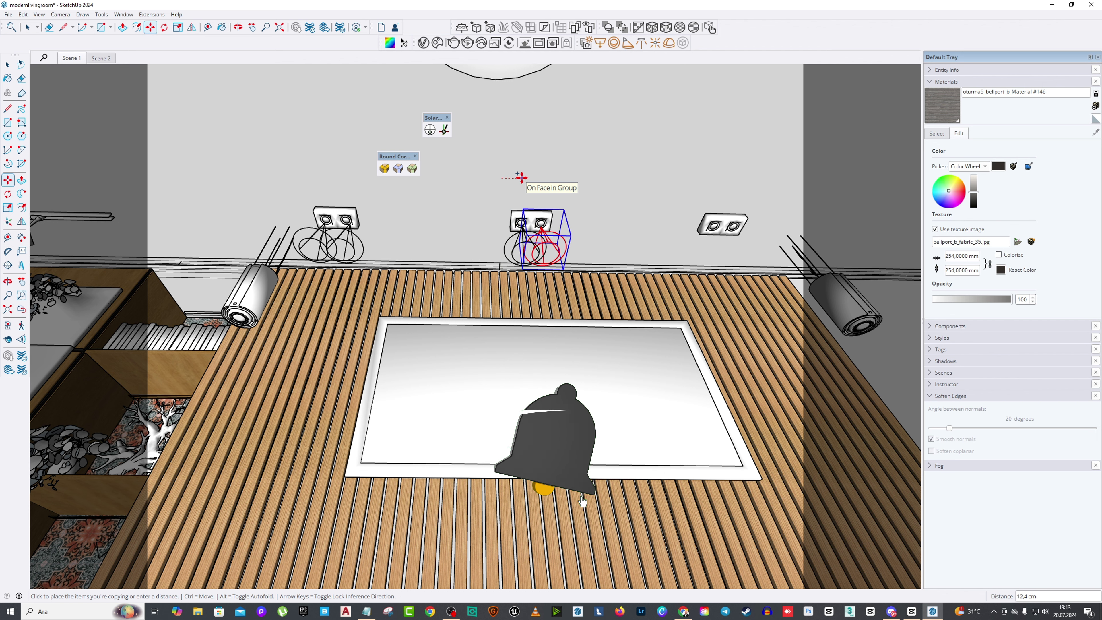
left_click(680, 178)
left_click(602, 167)
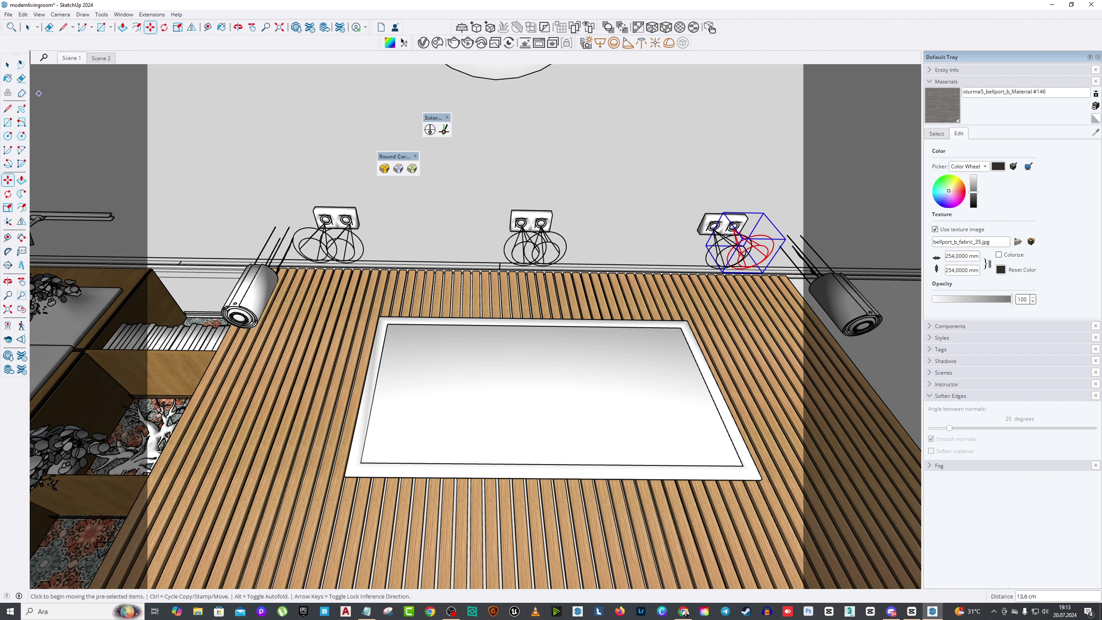
Step: Return to the previous ceiling view and reselect Move after cancelling an accidental rotation
left_click(7, 78)
key("space")
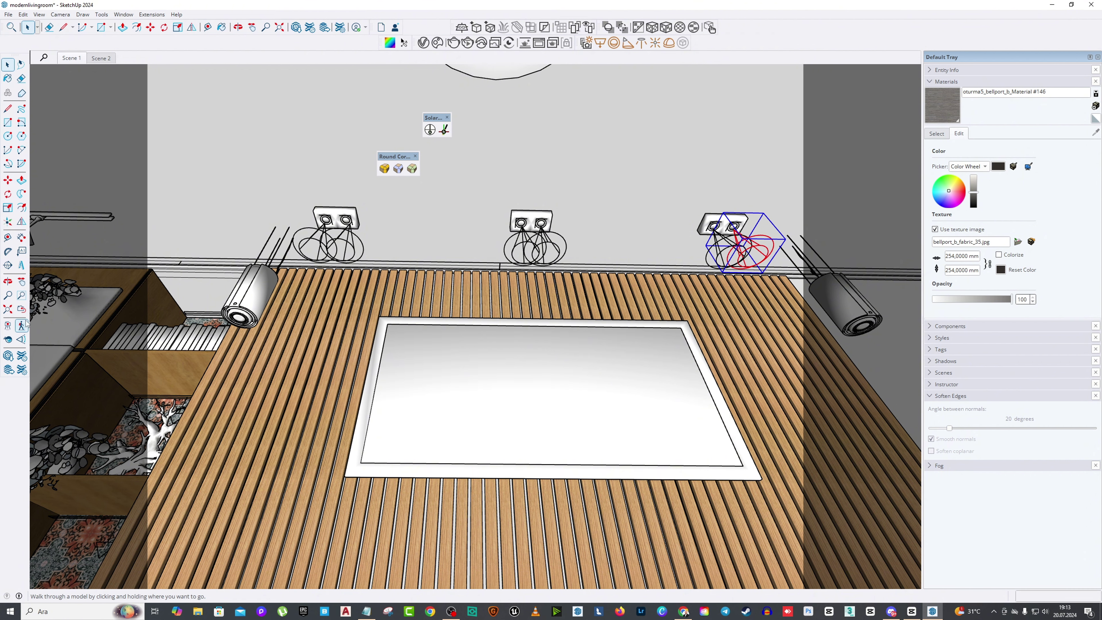
left_click(22, 309)
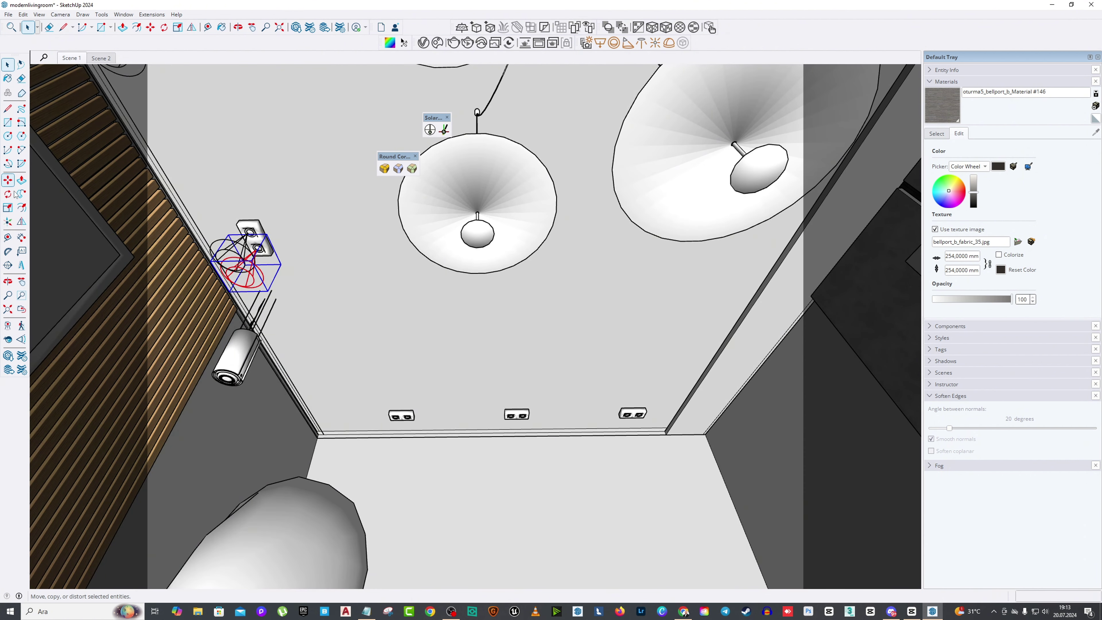
left_click(8, 180)
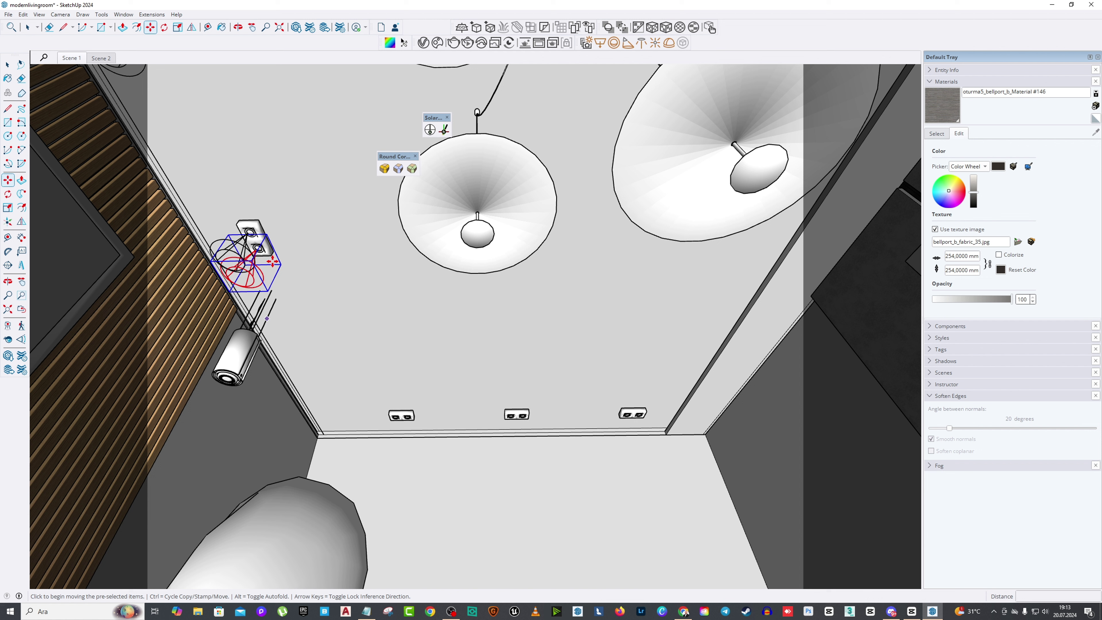
left_click(395, 418)
left_click(7, 64)
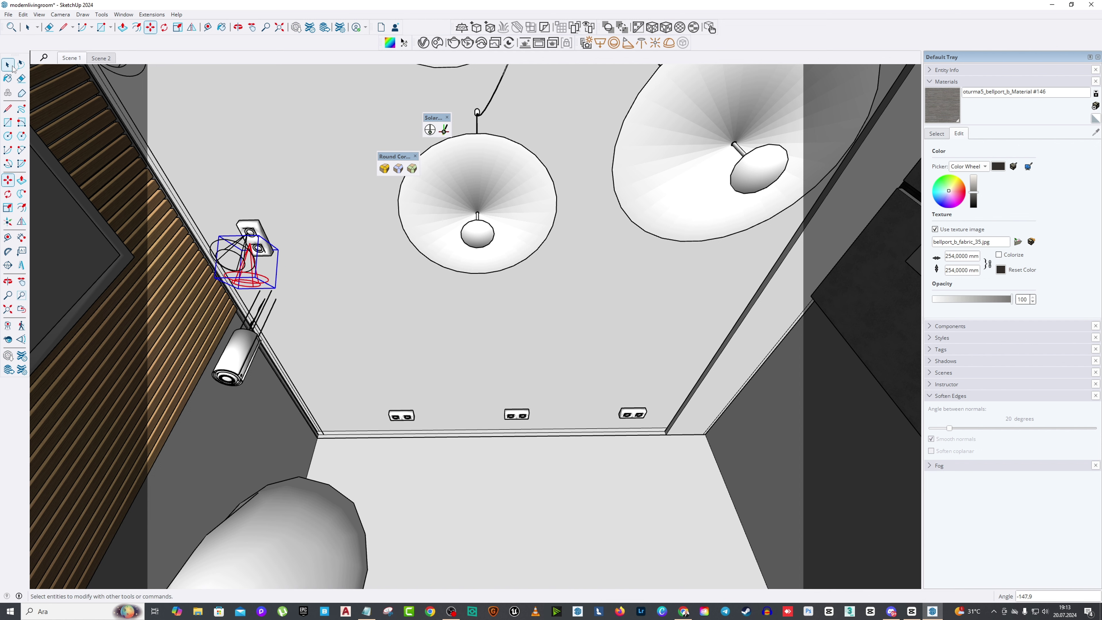
left_click(9, 180)
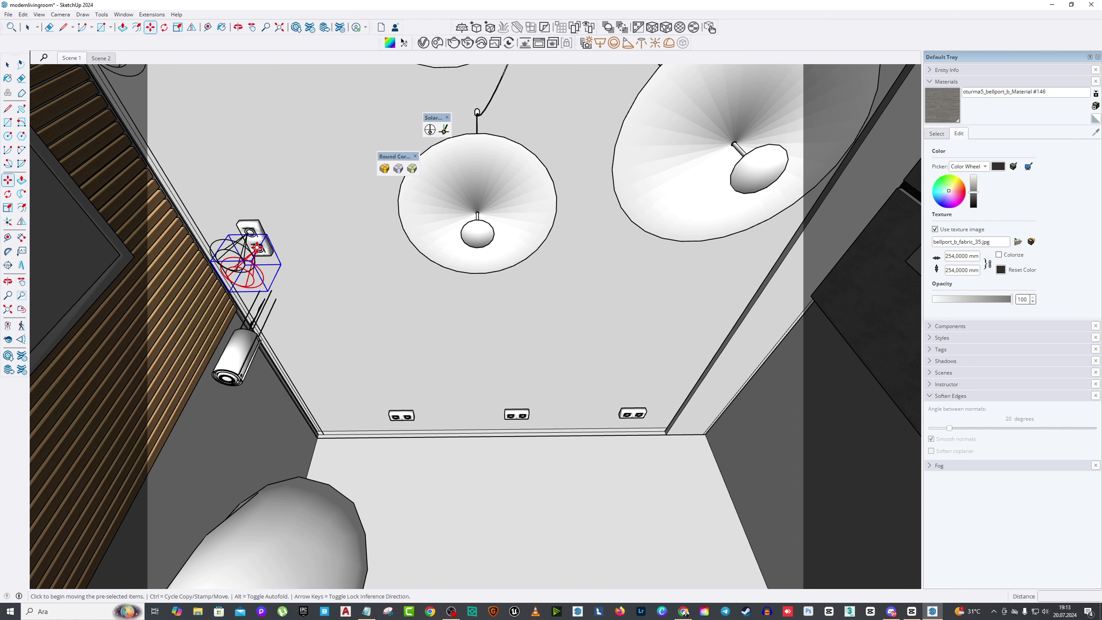
scroll(241, 216, "up", 2)
scroll(243, 226, "up", 1)
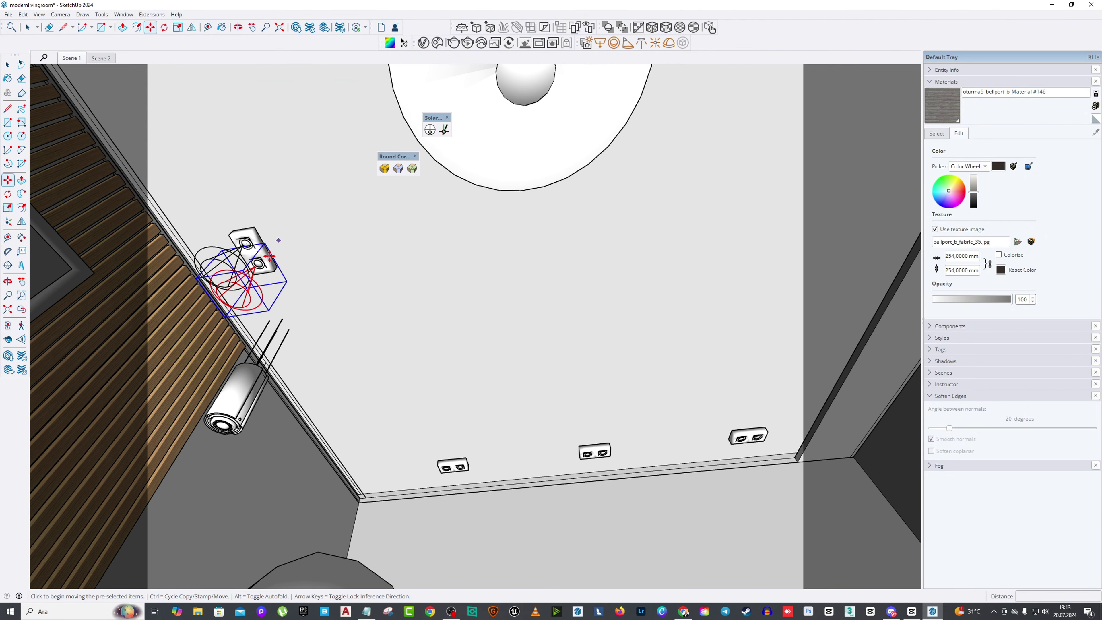
scroll(259, 263, "up", 1)
Step: Pick up the spot light again for copying and pan the ceiling view toward the next fixture
left_click(259, 263)
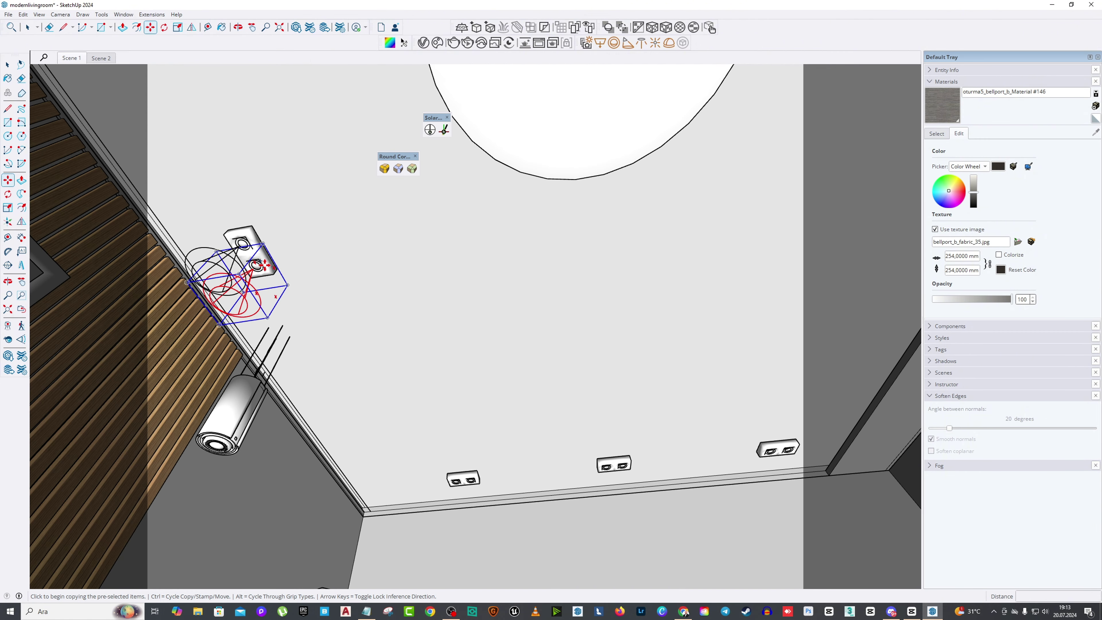
key("ctrl")
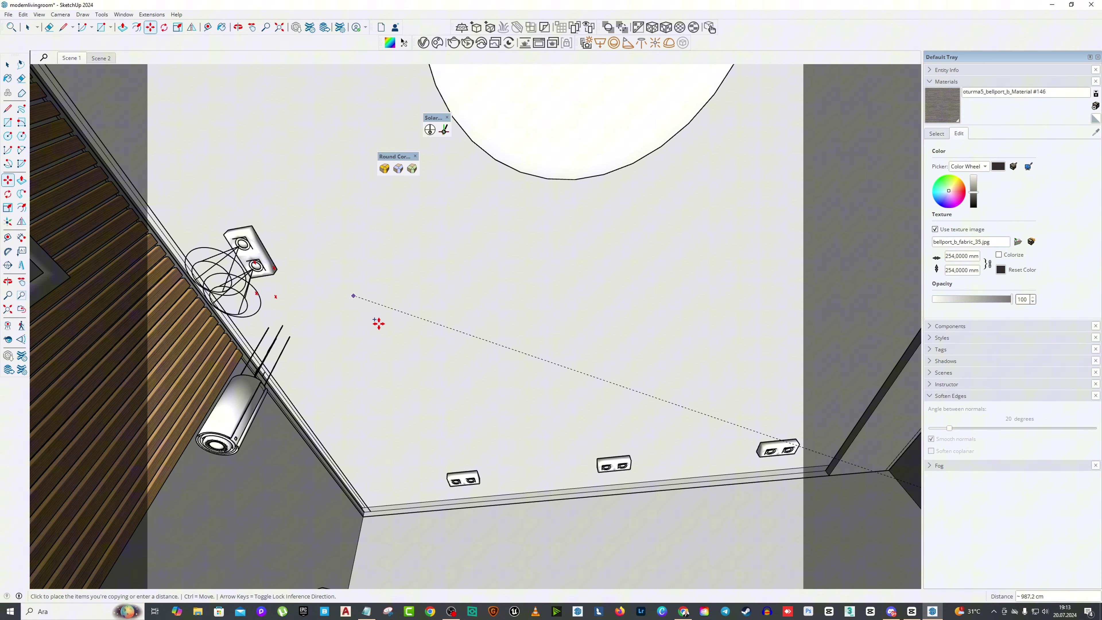
left_click(7, 64)
scroll(243, 304, "up", 2)
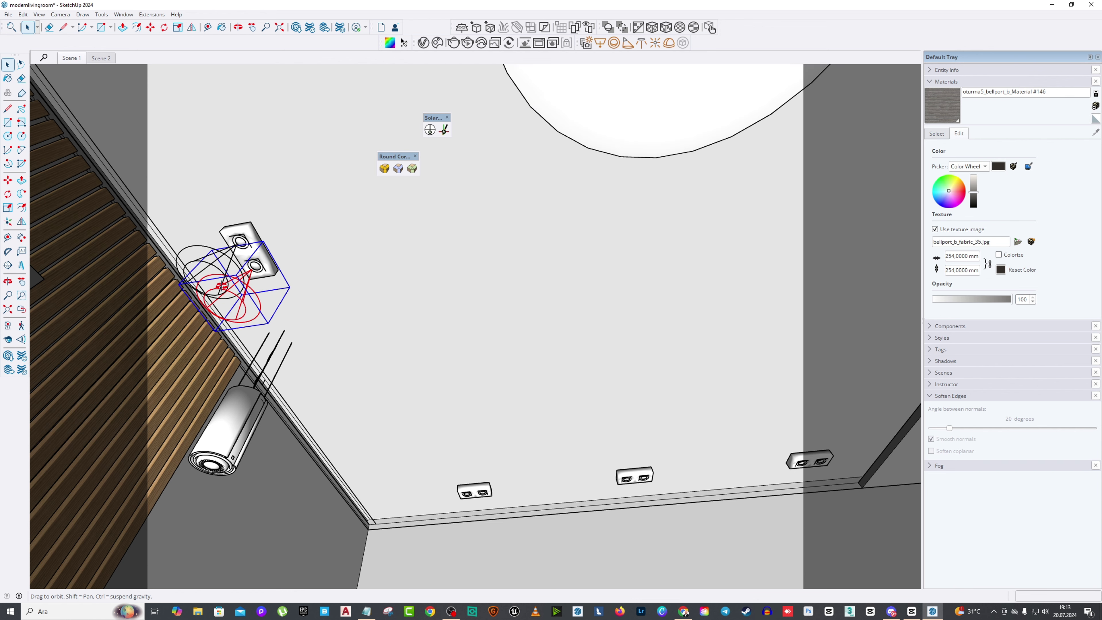
left_click(7, 180)
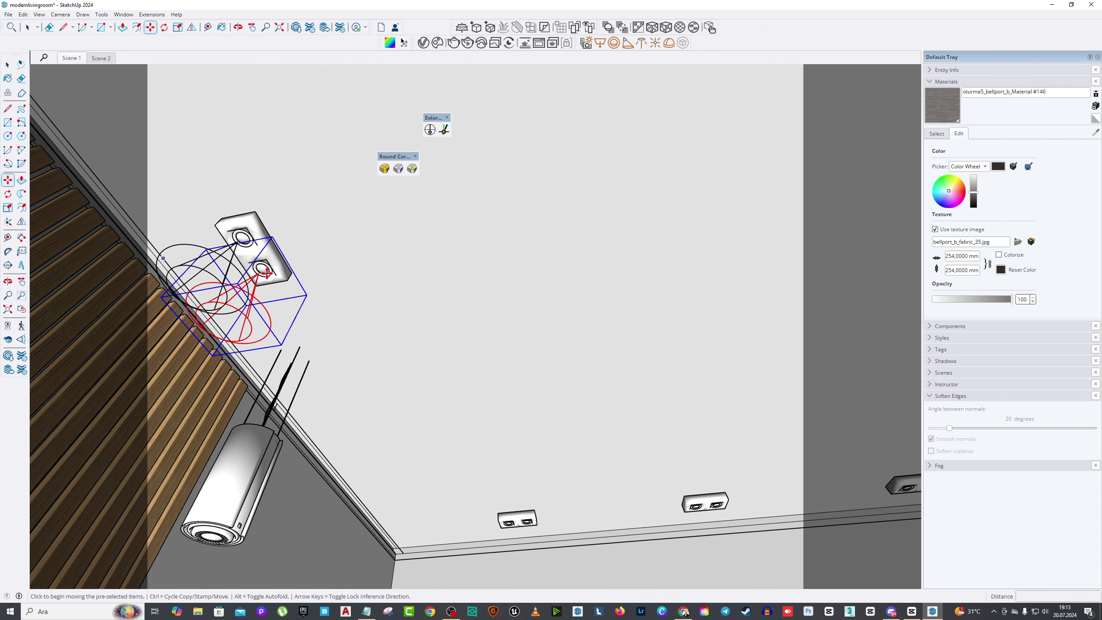
left_click(278, 276)
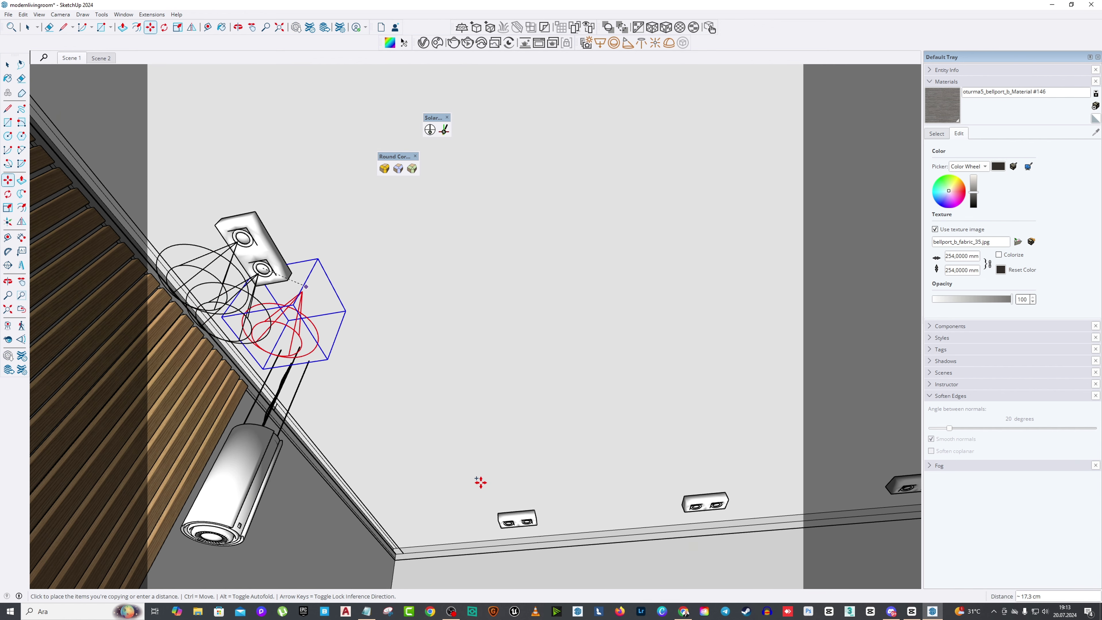
left_click(251, 28)
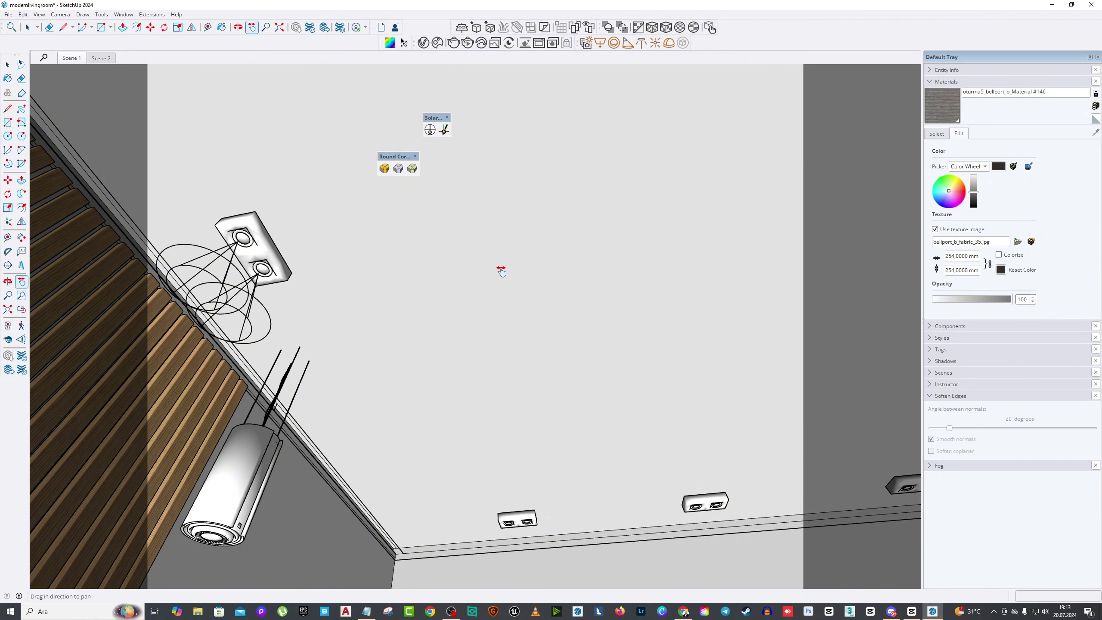
scroll(521, 473, "up", 3)
left_click_drag(524, 467, 485, 336)
Step: Copy the spot light into the fixture's other lamp and pan to see the whole wall
key("Escape")
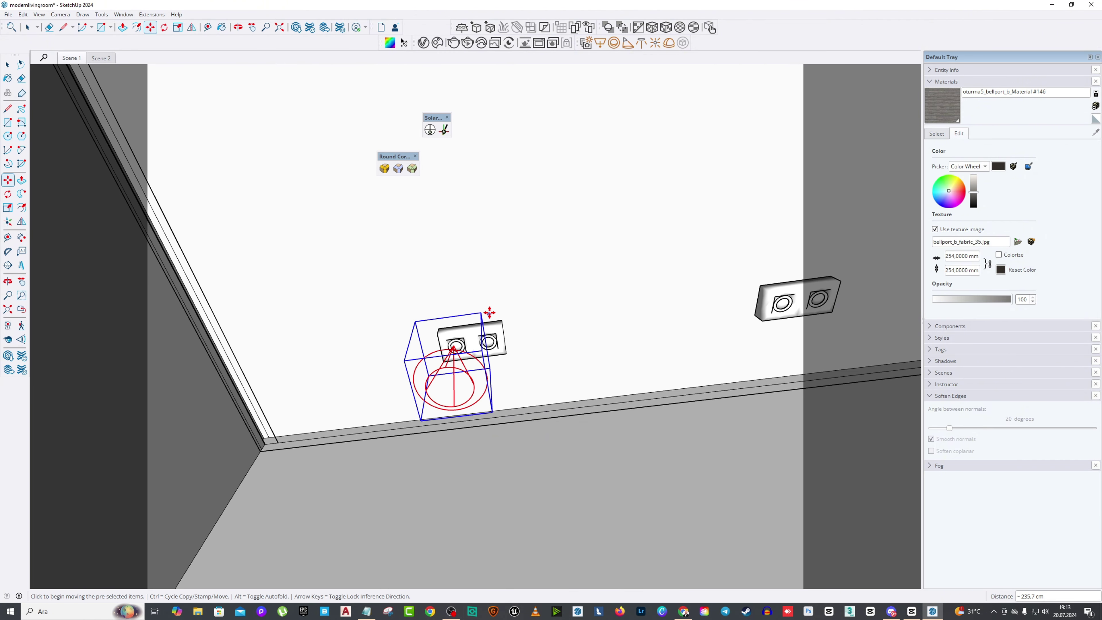
key("ctrl")
left_click(516, 289)
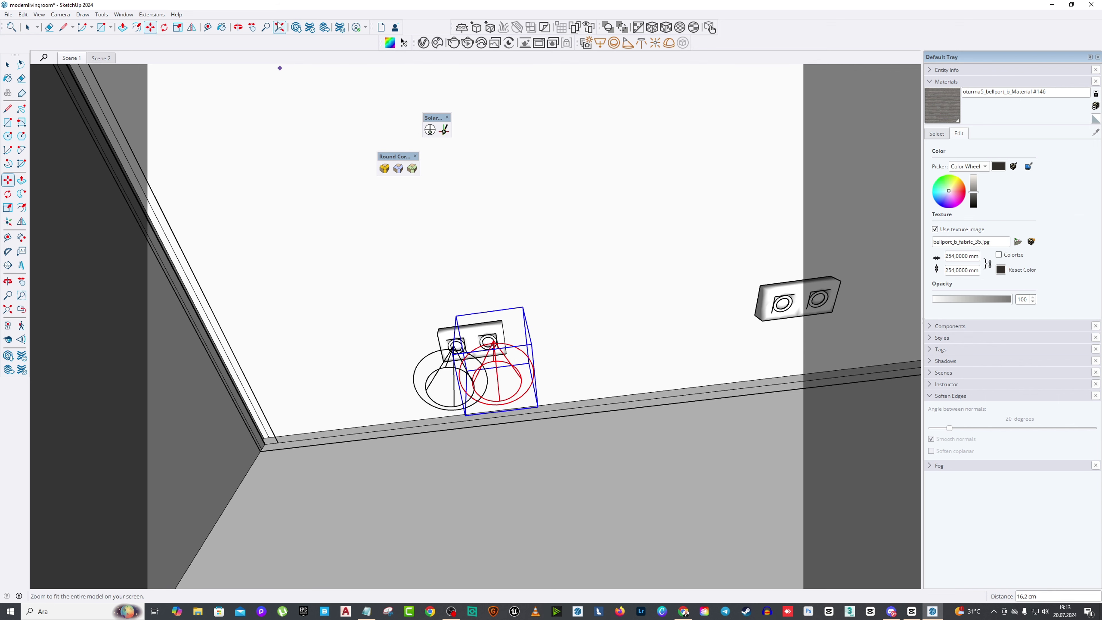
left_click(252, 27)
left_click_drag(555, 261, 306, 278)
scroll(382, 335, "down", 3)
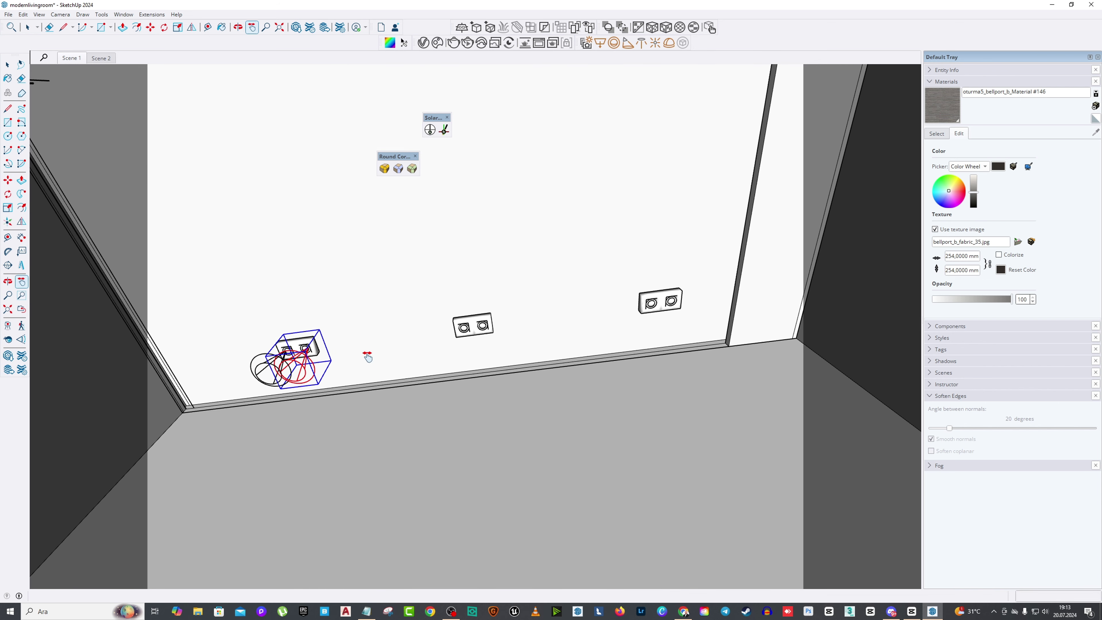
mouse_move(369, 356)
middle_mouse_down()
mouse_move(391, 388)
mouse_move(373, 369)
middle_mouse_up()
right_click(398, 266)
left_click(410, 271)
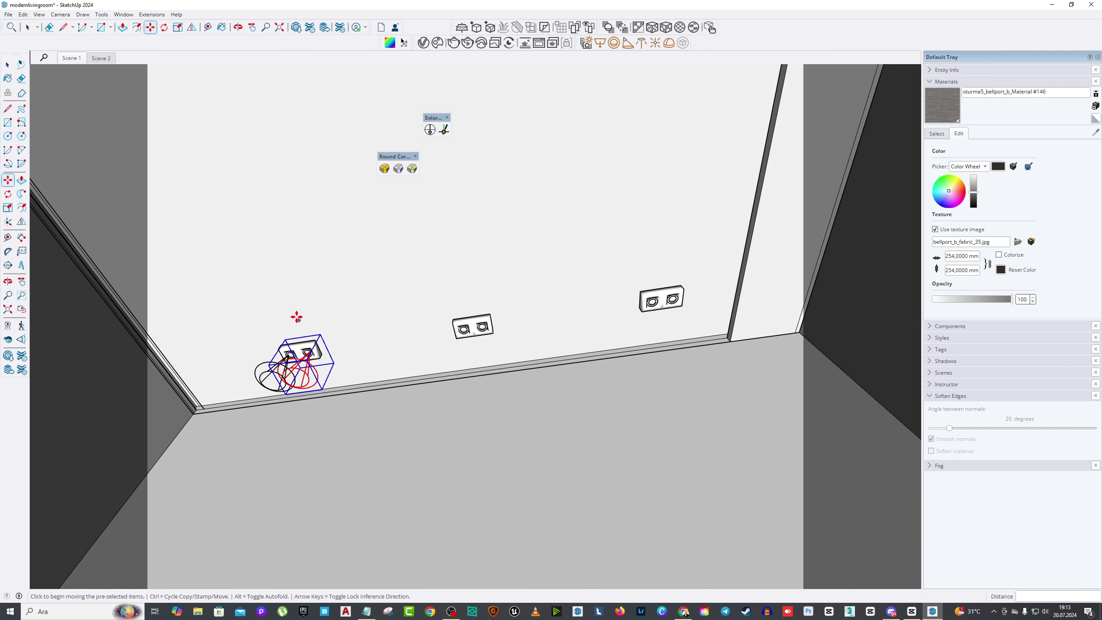
Step: Copy spot lights onto the middle and right ceiling fixtures along the far wall
left_click(295, 317)
key("ctrl")
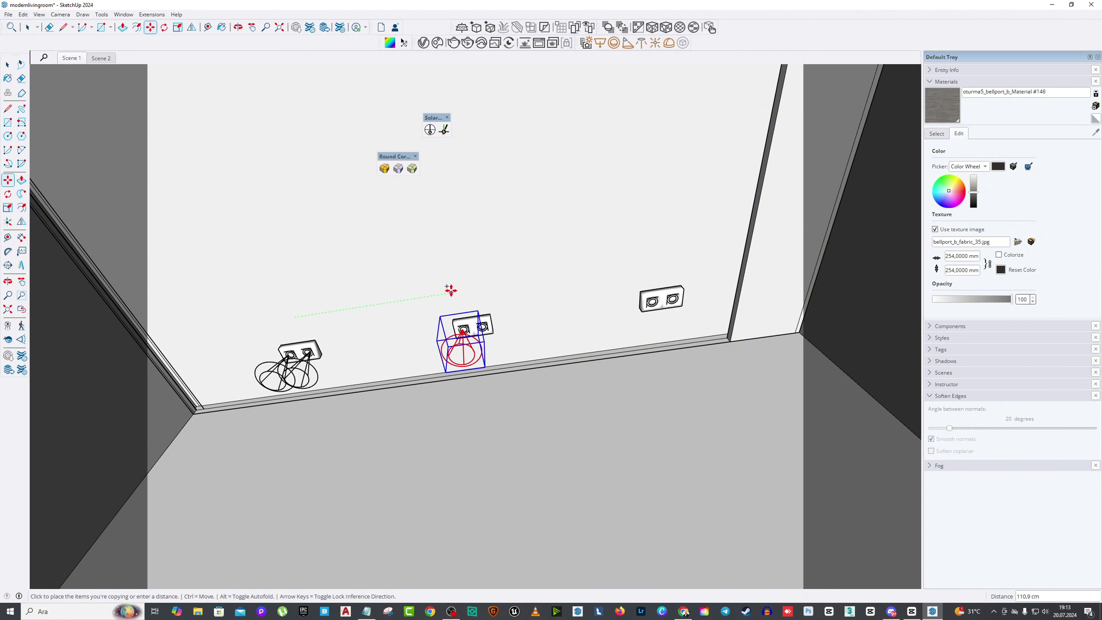
left_click(449, 288)
left_click(425, 267)
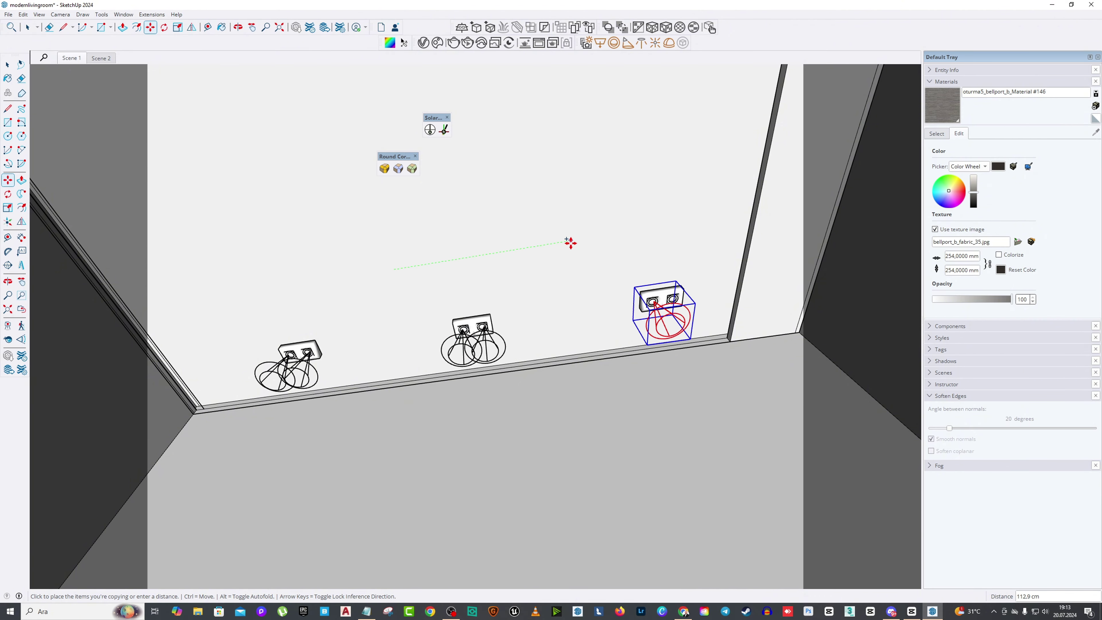
key("ctrl")
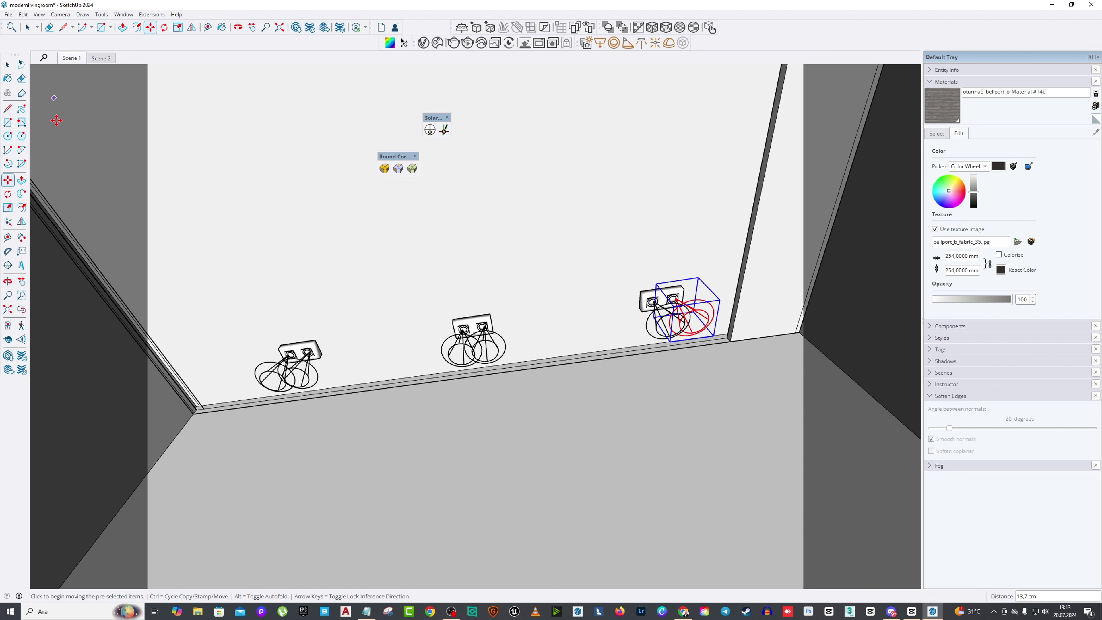
left_click(7, 66)
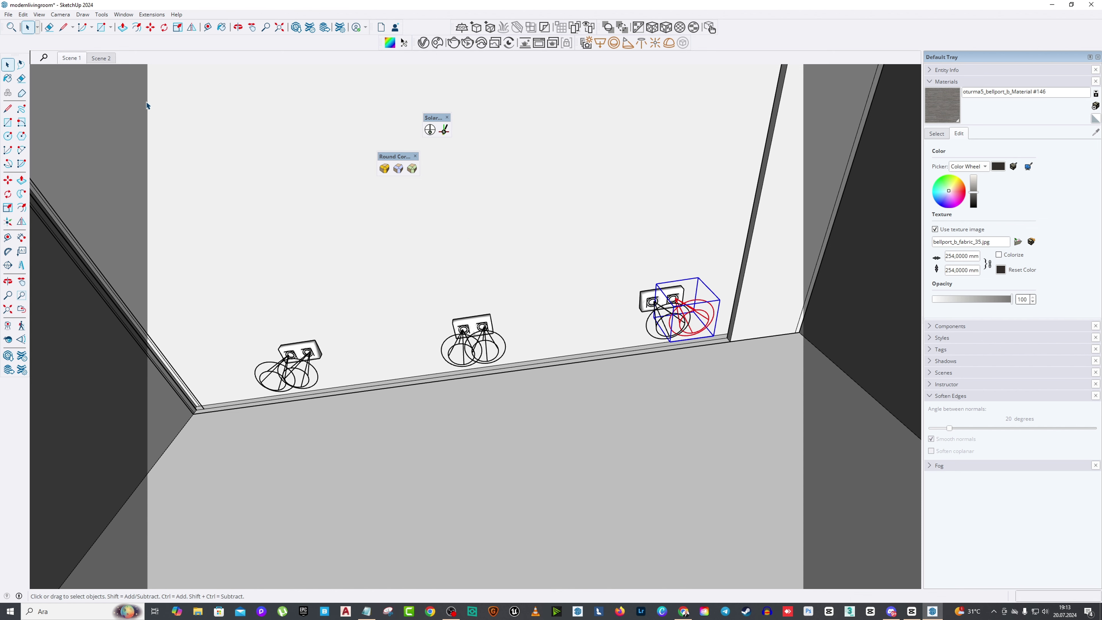
Step: Switch to the Scene 1 living-room view
left_click(79, 58)
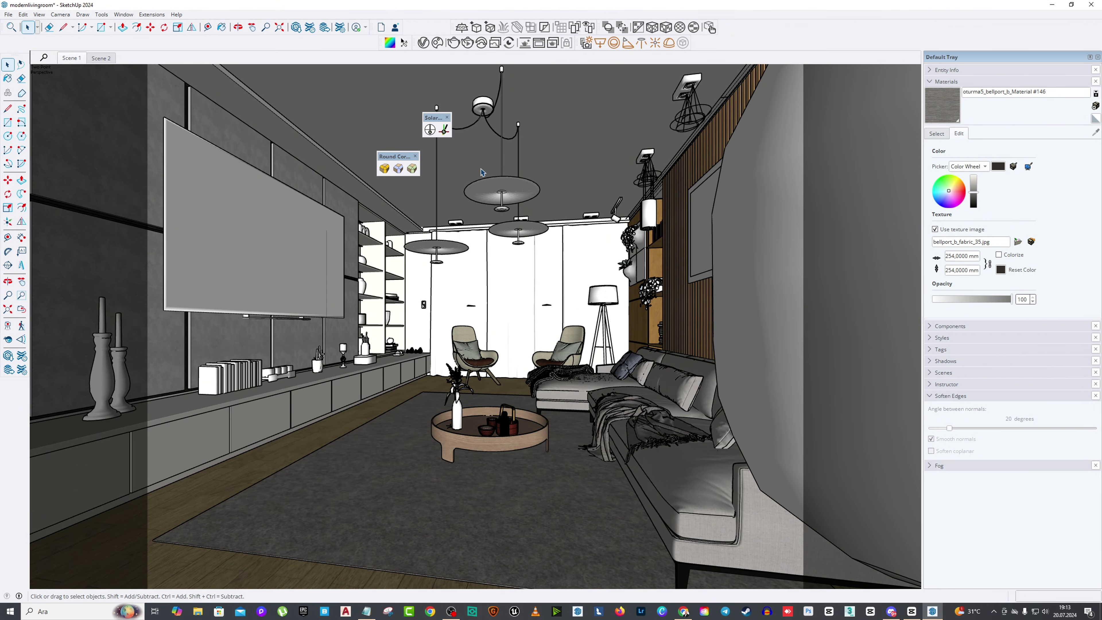
scroll(390, 101, "up", 10)
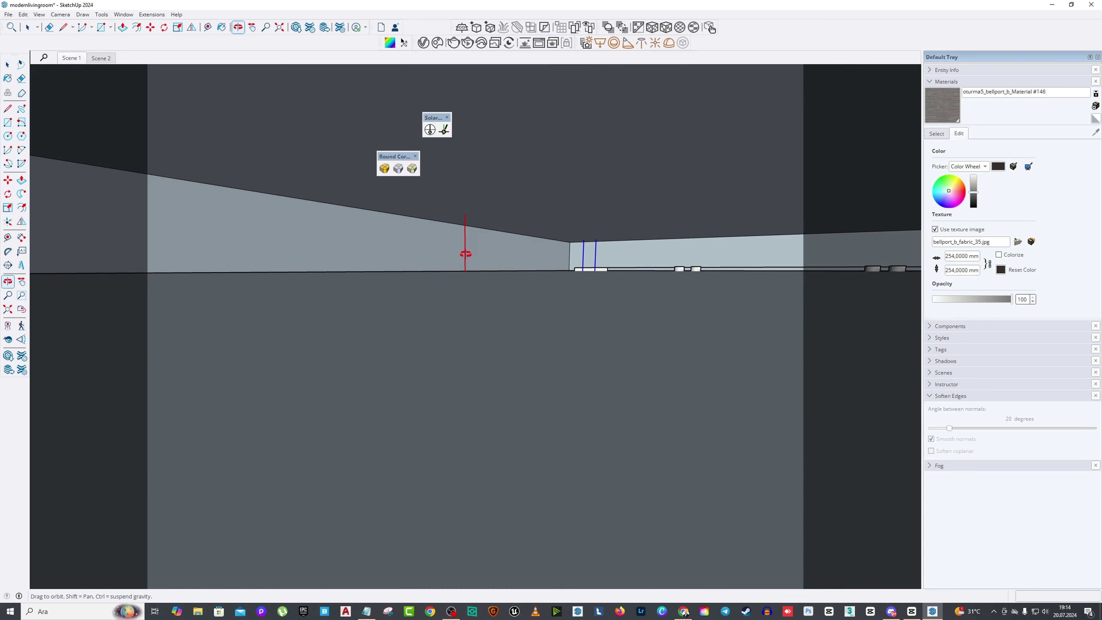
scroll(465, 240, "down", 10)
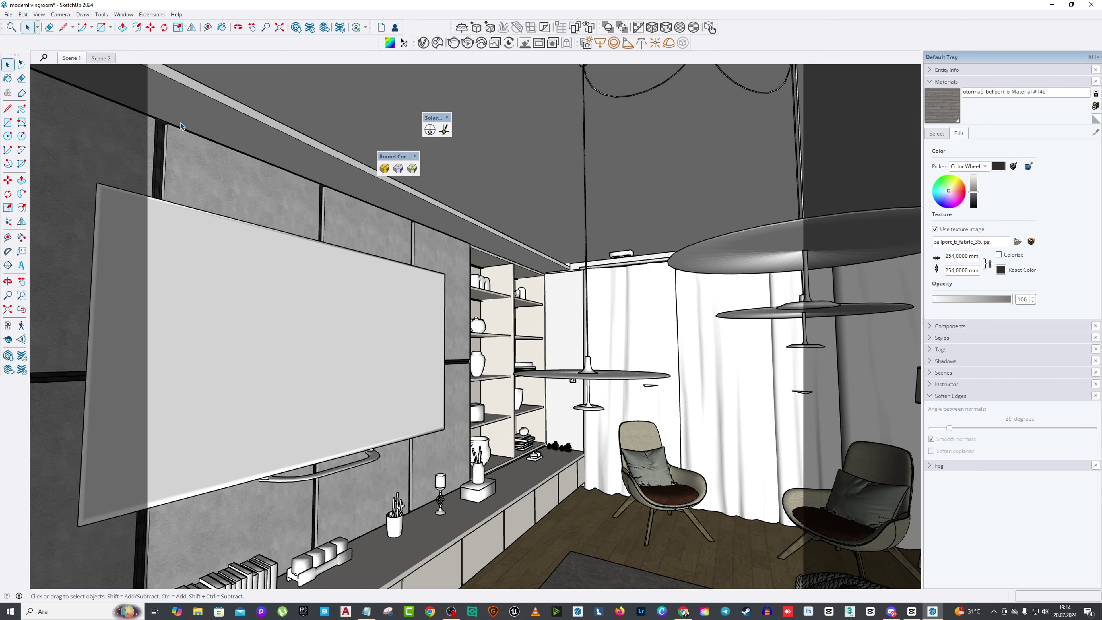
Step: Move the long strip down the TV wall to just above the cabinet, then pan to check
key("m")
left_click(555, 160)
key("ctrl")
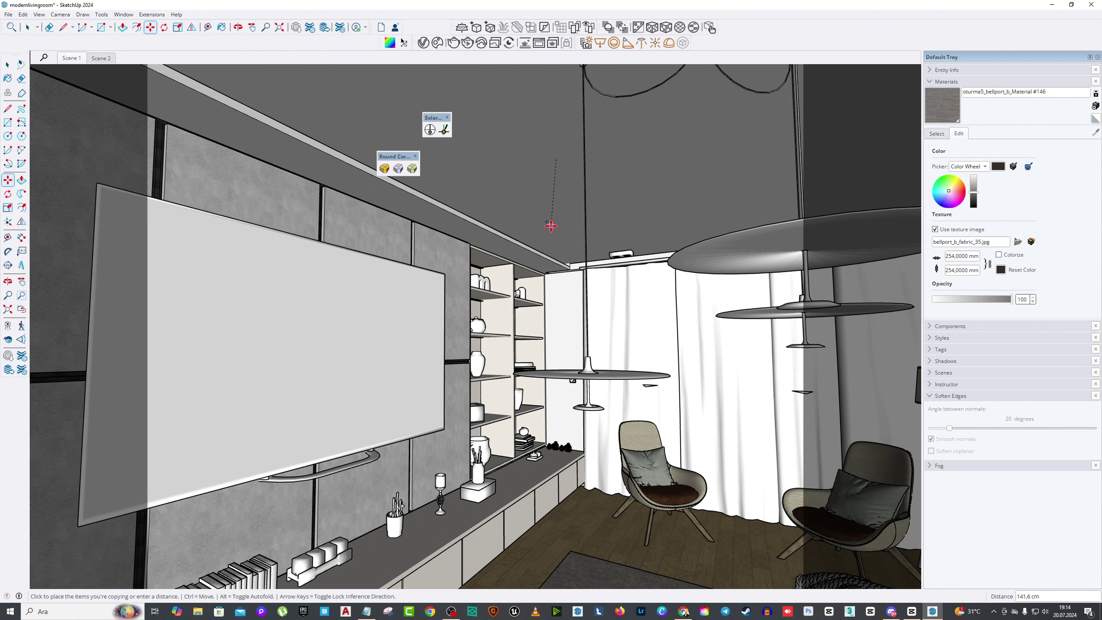
key("ctrl")
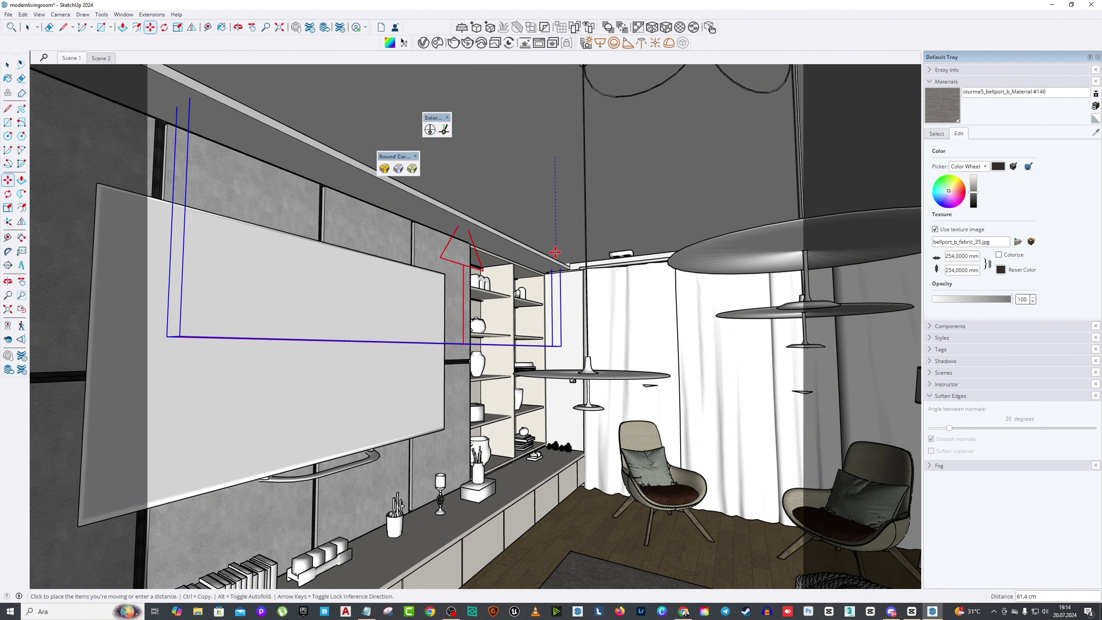
left_click(560, 266)
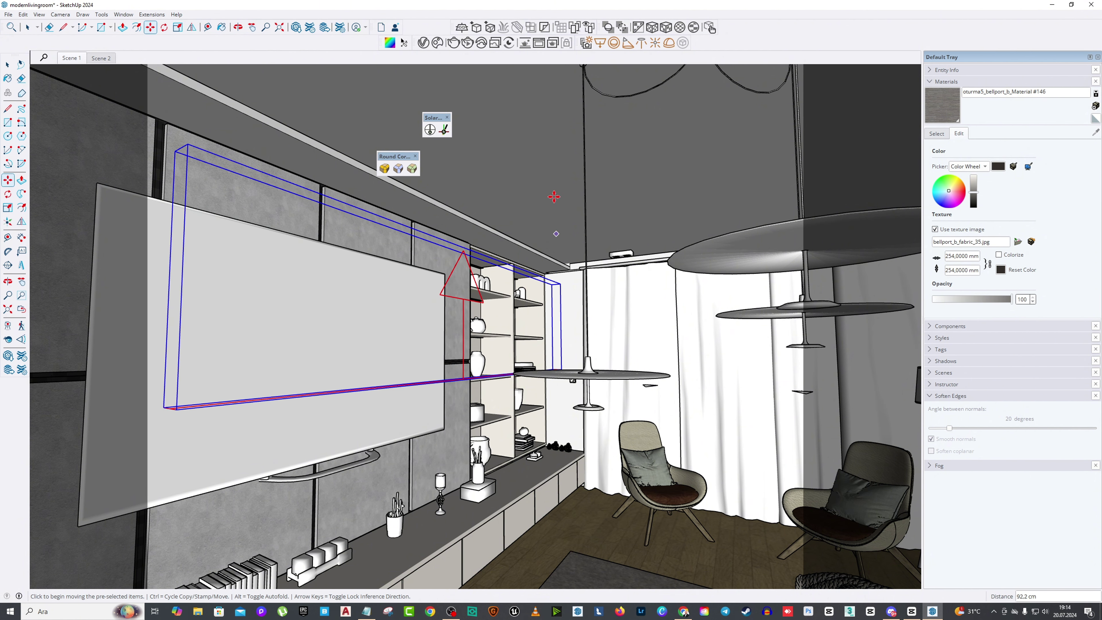
left_click(560, 262)
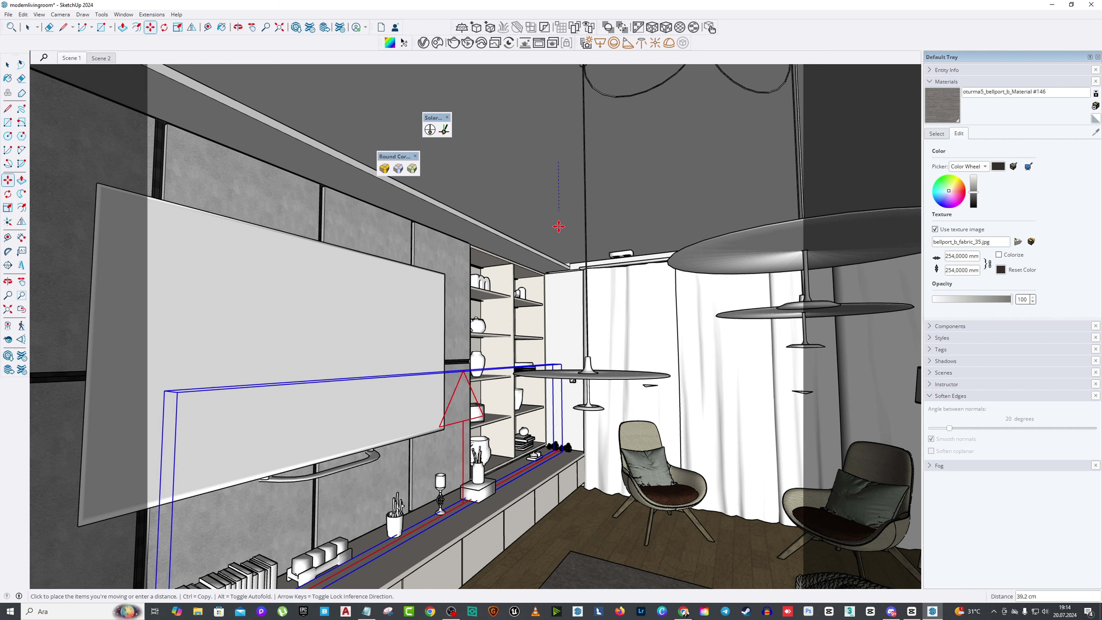
left_click(559, 243)
scroll(513, 306, "down", 1)
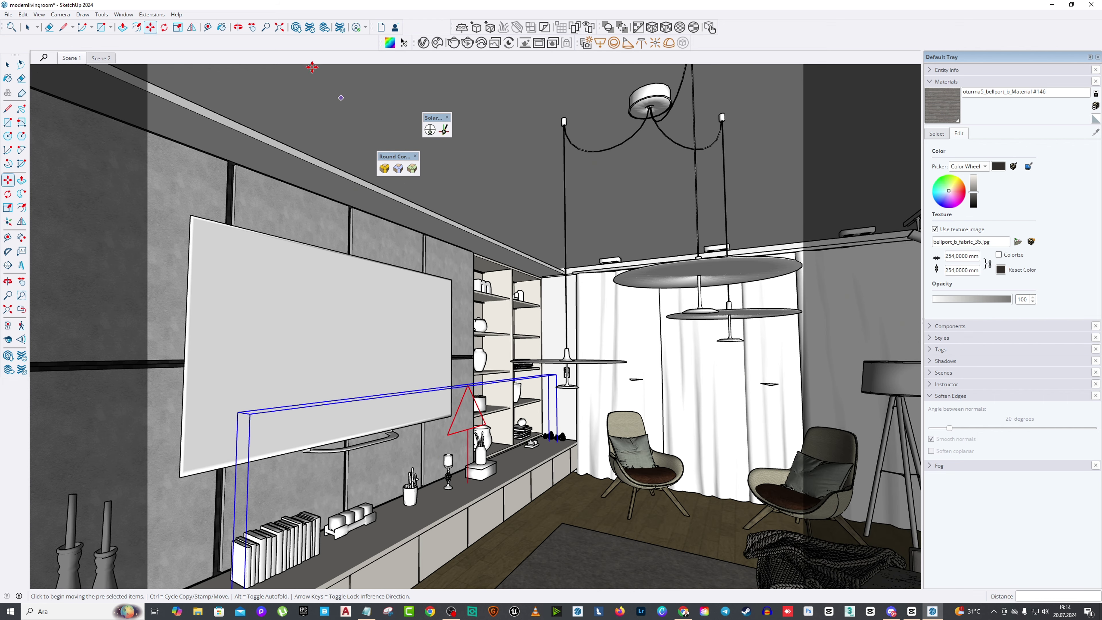
left_click(252, 28)
left_click_drag(423, 339, 416, 219)
middle_click_drag(416, 219, 412, 243)
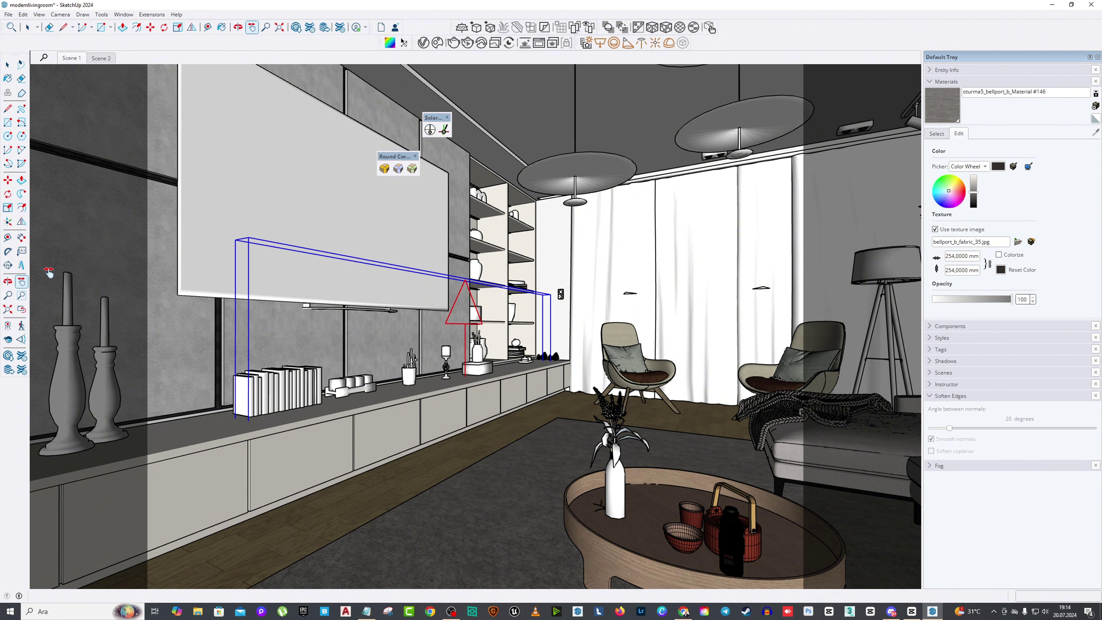
Step: Move the strip down onto the cabinet top, then cancel an unfinished second move
left_click(22, 221)
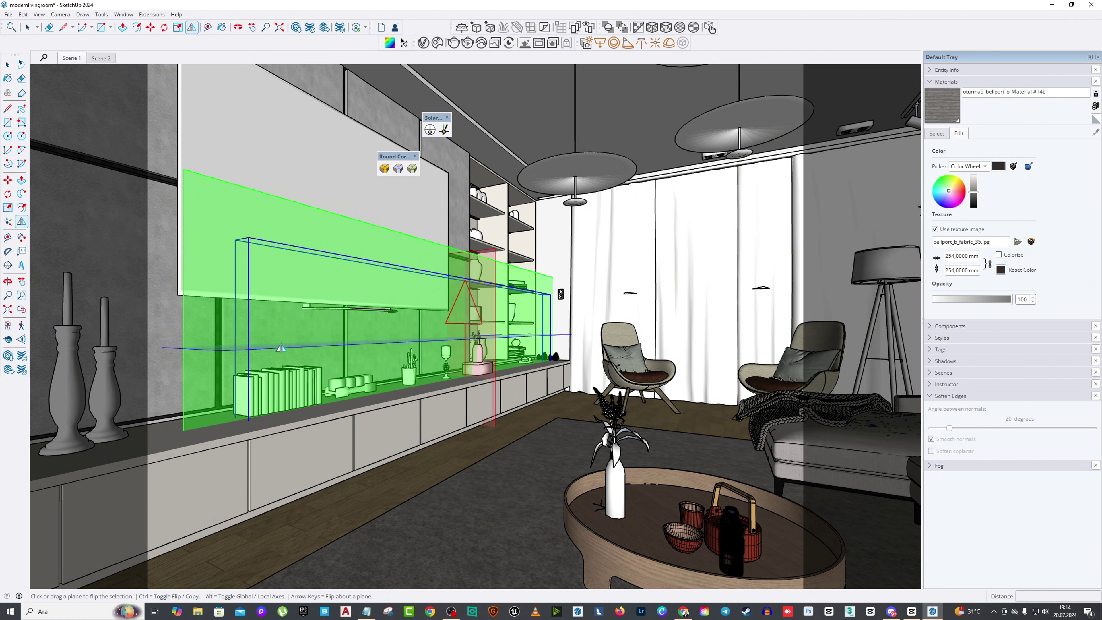
scroll(502, 372, "up", 2)
scroll(502, 371, "up", 2)
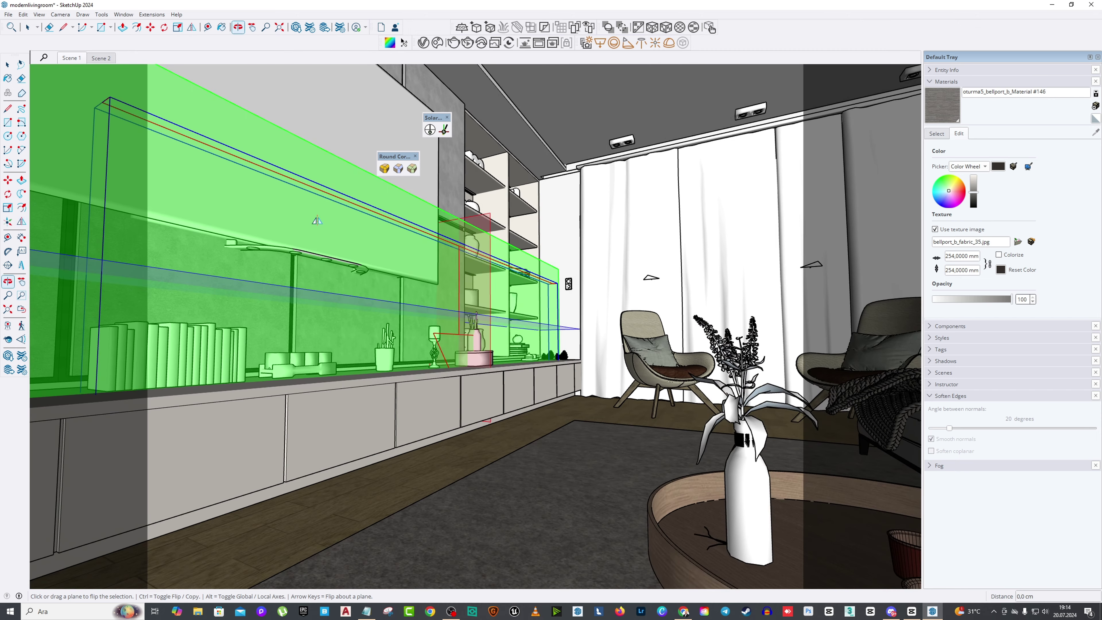
key("m")
left_click(565, 188)
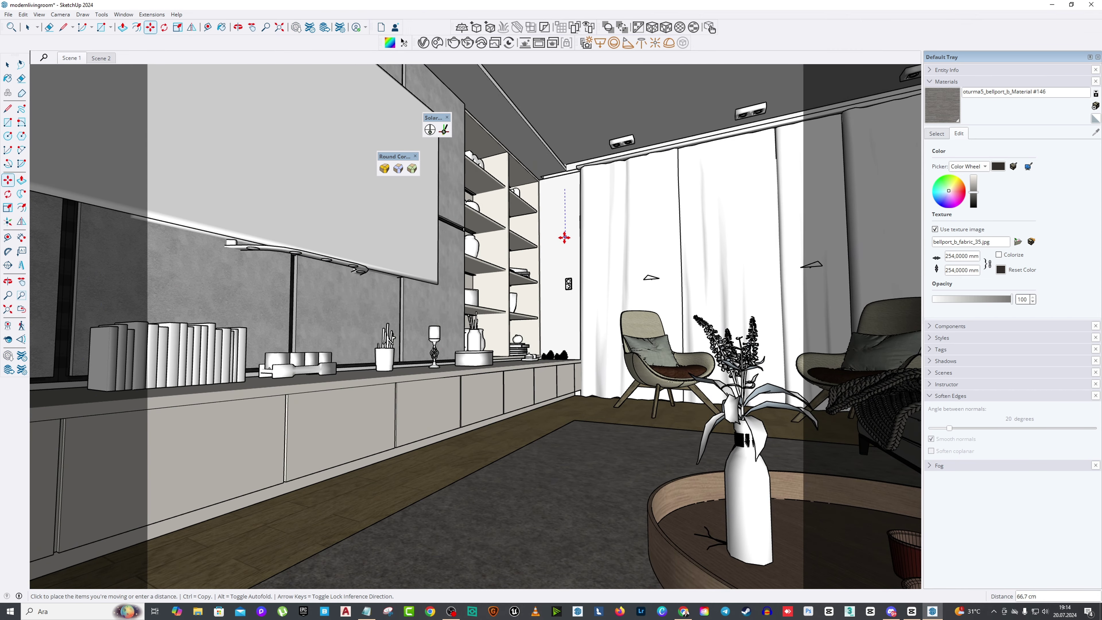
left_click(564, 278)
left_click(563, 222)
left_click(8, 65)
left_click(10, 64)
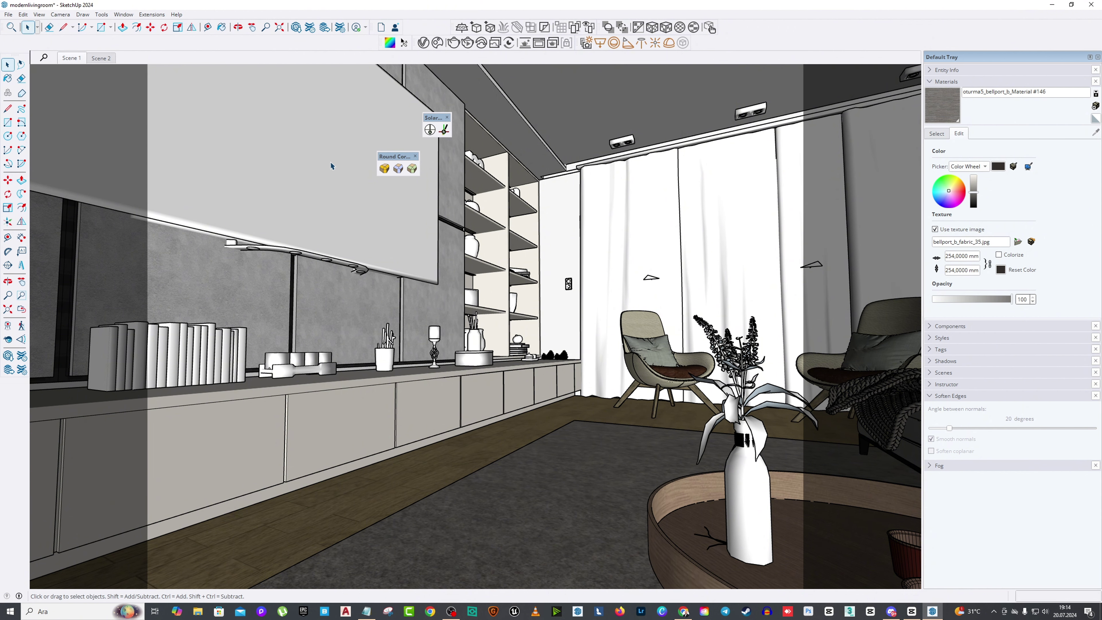
Step: Lower the strip group to the cabinet's bottom edge at floor level and return to Scene 1
left_click(381, 252)
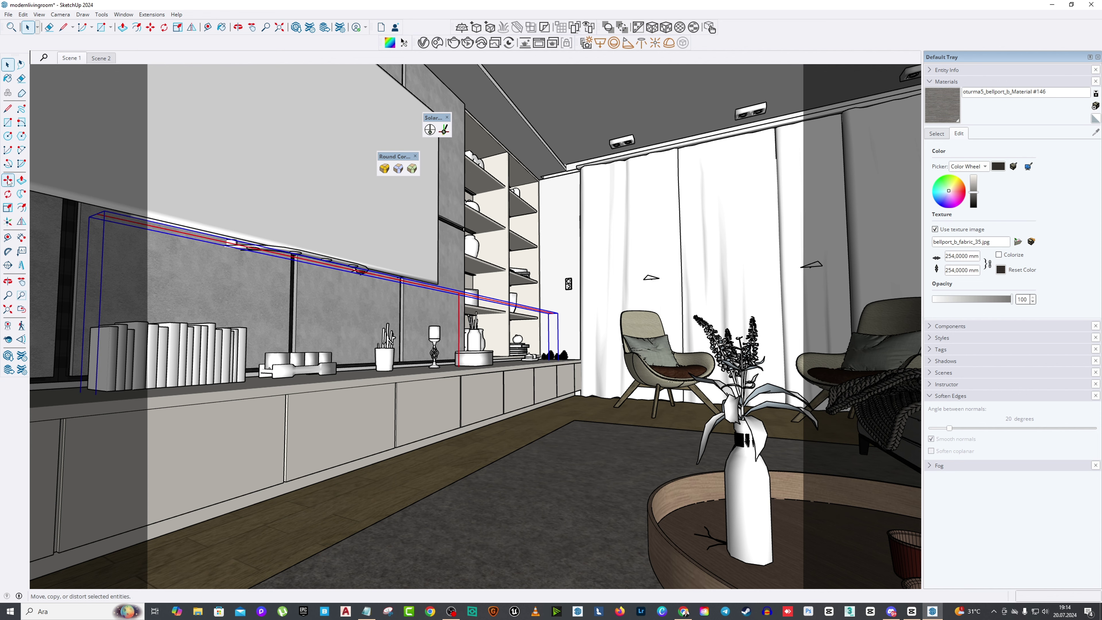
key("o")
left_click_drag(591, 298, 580, 246)
key("m")
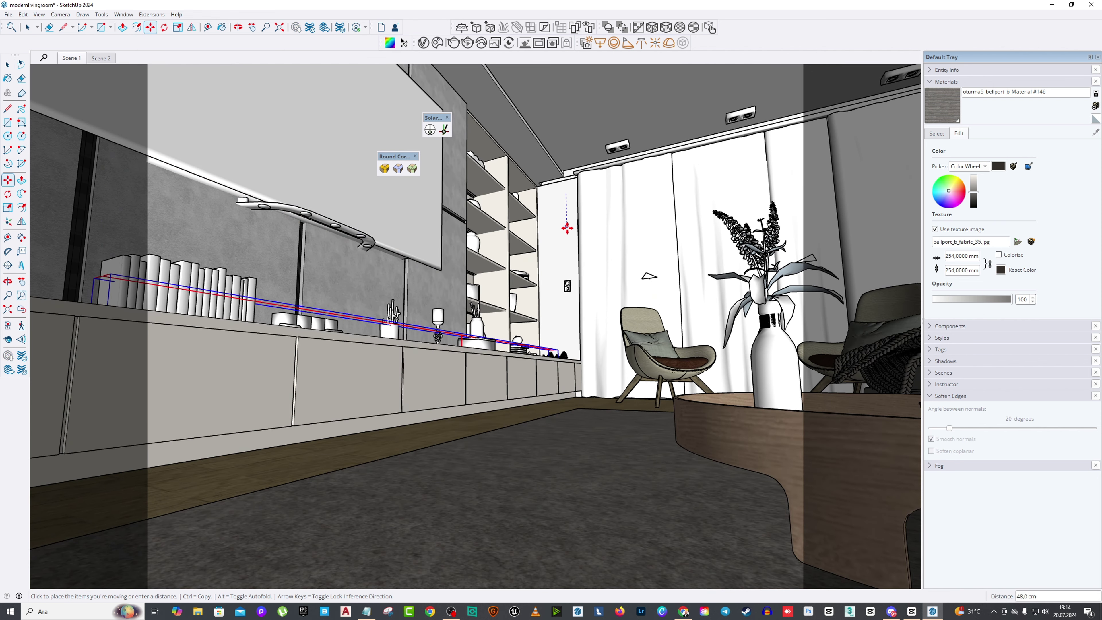
left_click(563, 202)
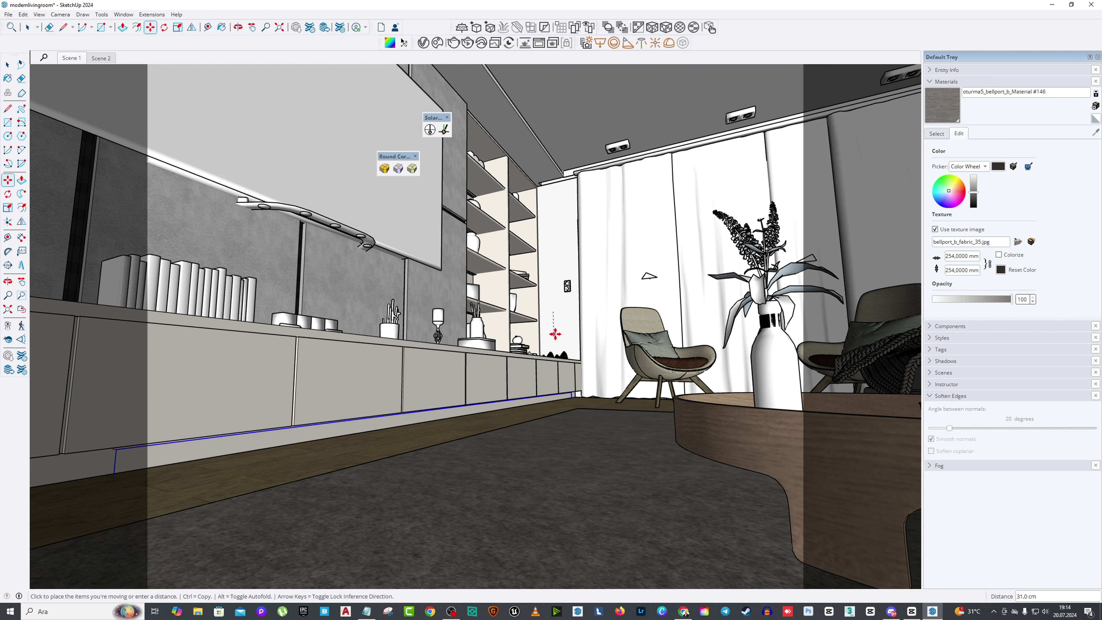
left_click(555, 332)
middle_click_drag(395, 416, 488, 328)
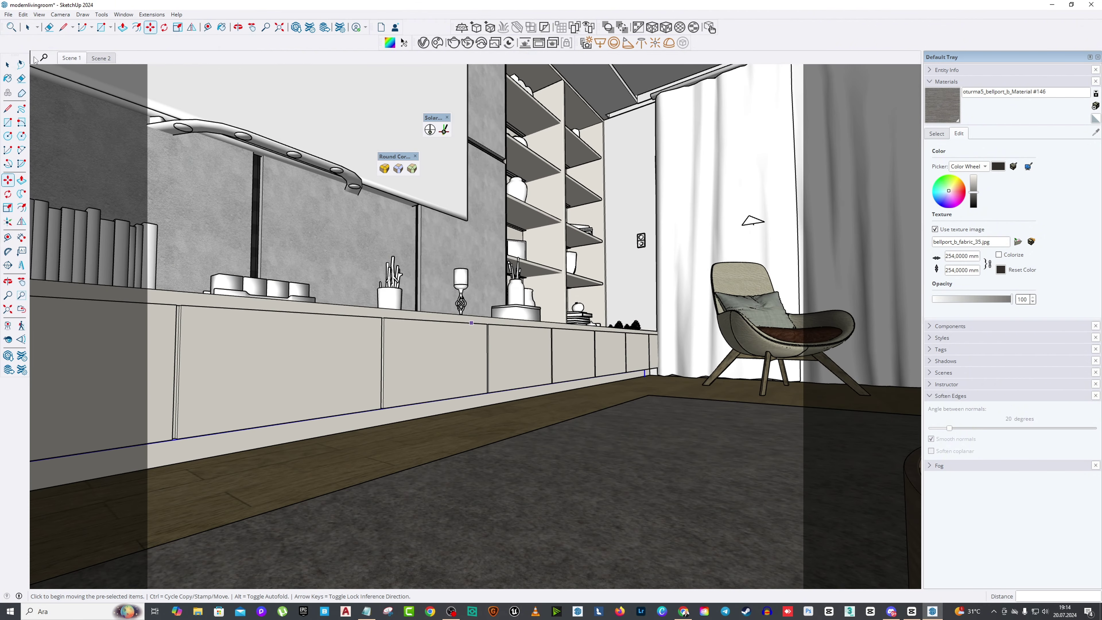
left_click(8, 65)
left_click(72, 57)
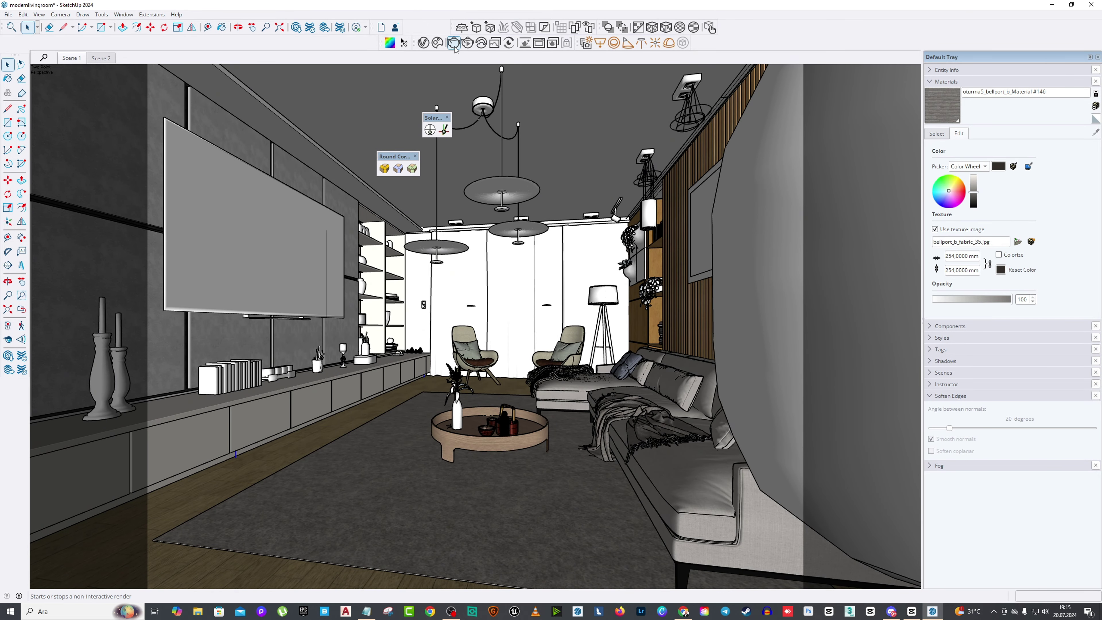
Step: Start a V-Ray render of the Scene 1 living room
left_click(454, 43)
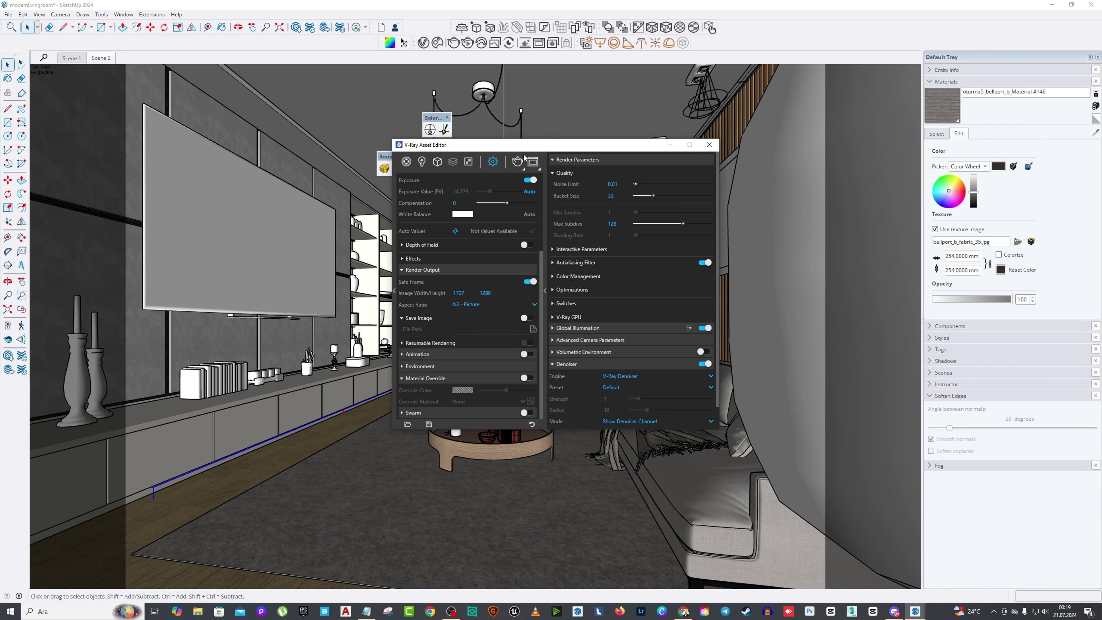
Step: Review the SunLight intensity multiplier in the scene lights list
left_click(457, 158)
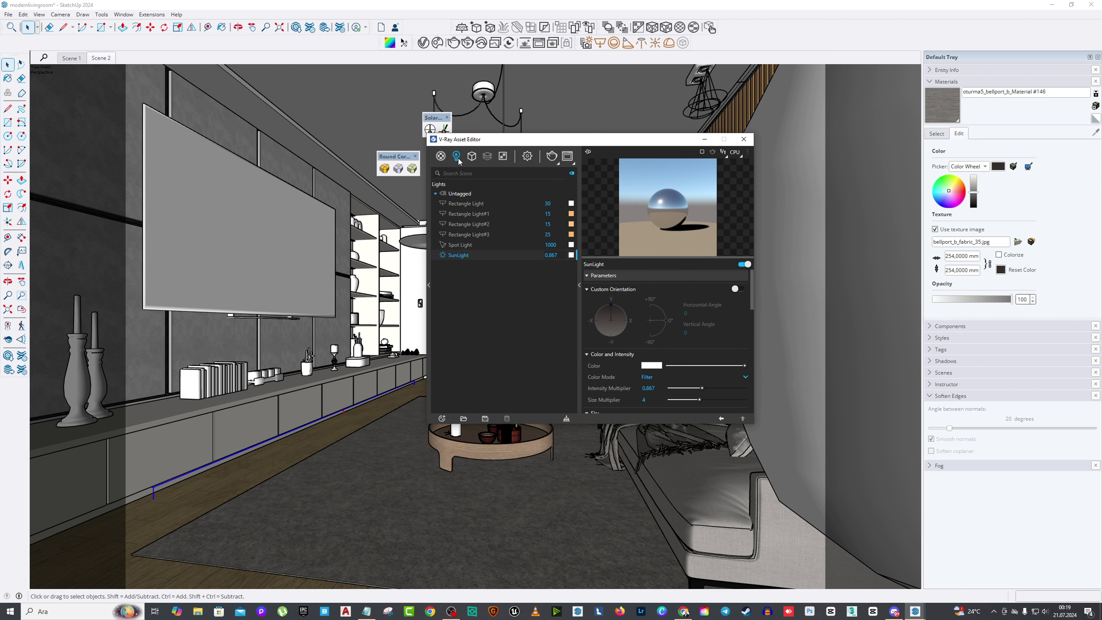
scroll(637, 319, "down", 2)
left_click(655, 344)
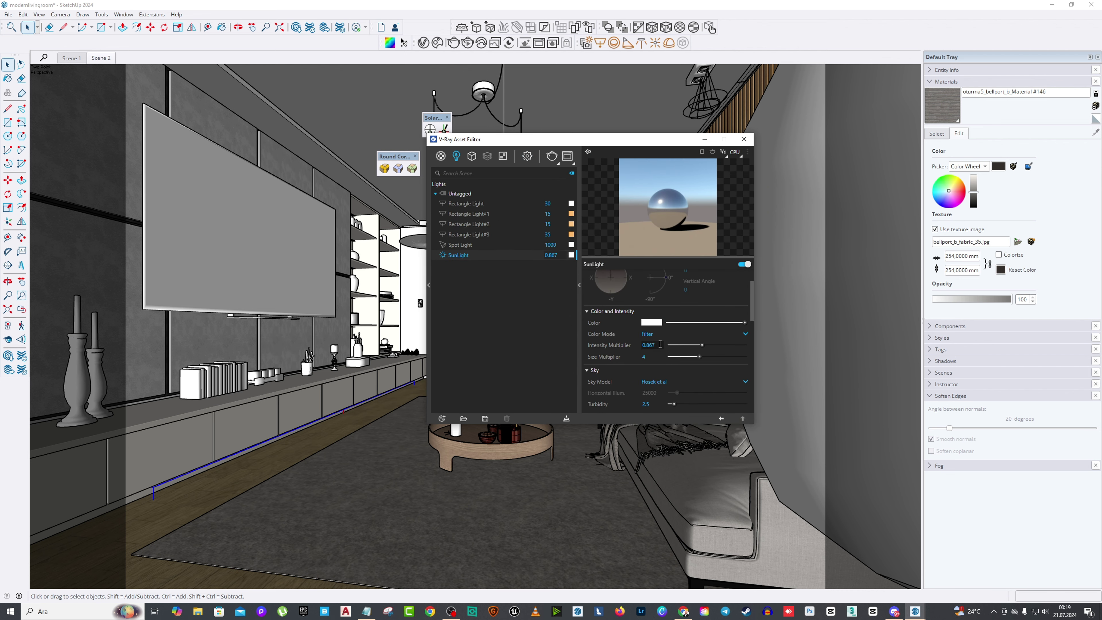
key("Tab")
scroll(656, 337, "down", 2)
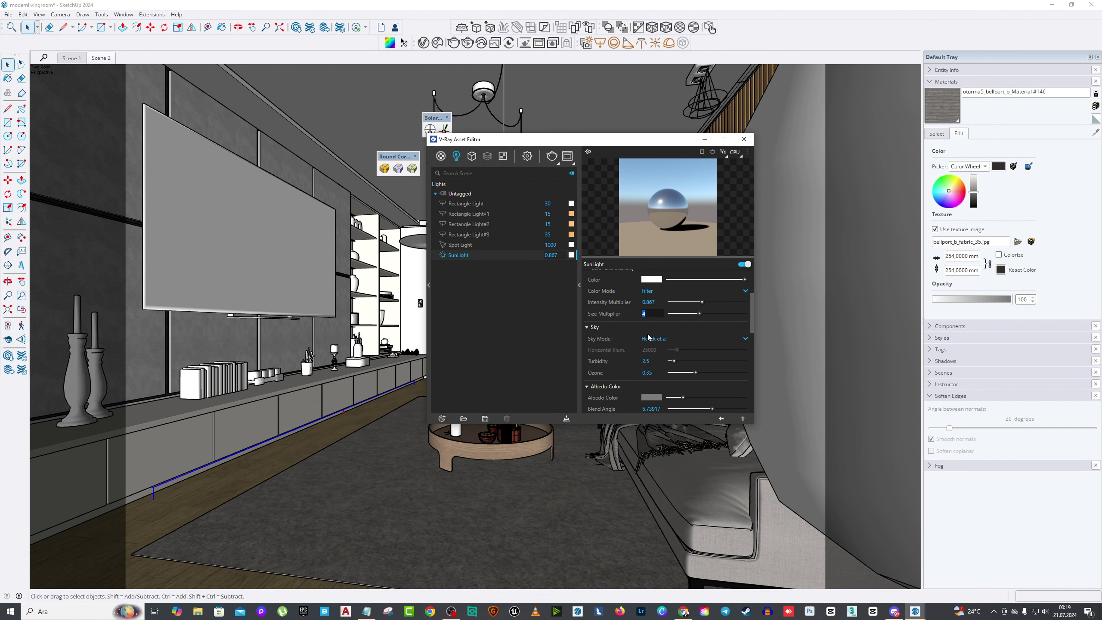
scroll(648, 337, "up", 2)
Step: Check which render devices the V-Ray engine uses in the render settings
left_click(526, 157)
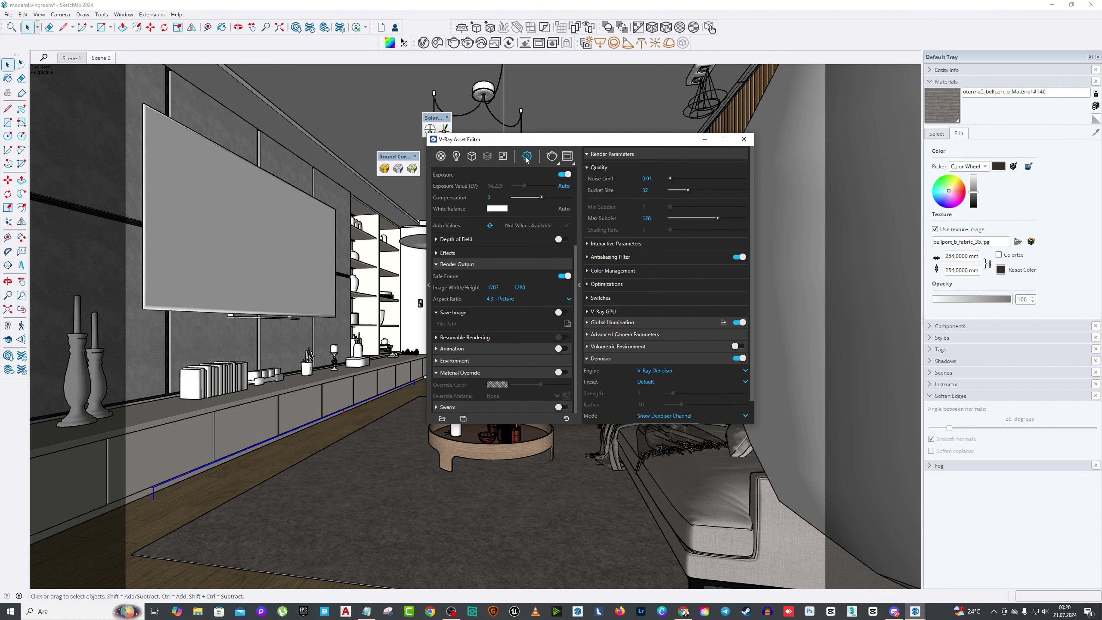
scroll(536, 240, "up", 5)
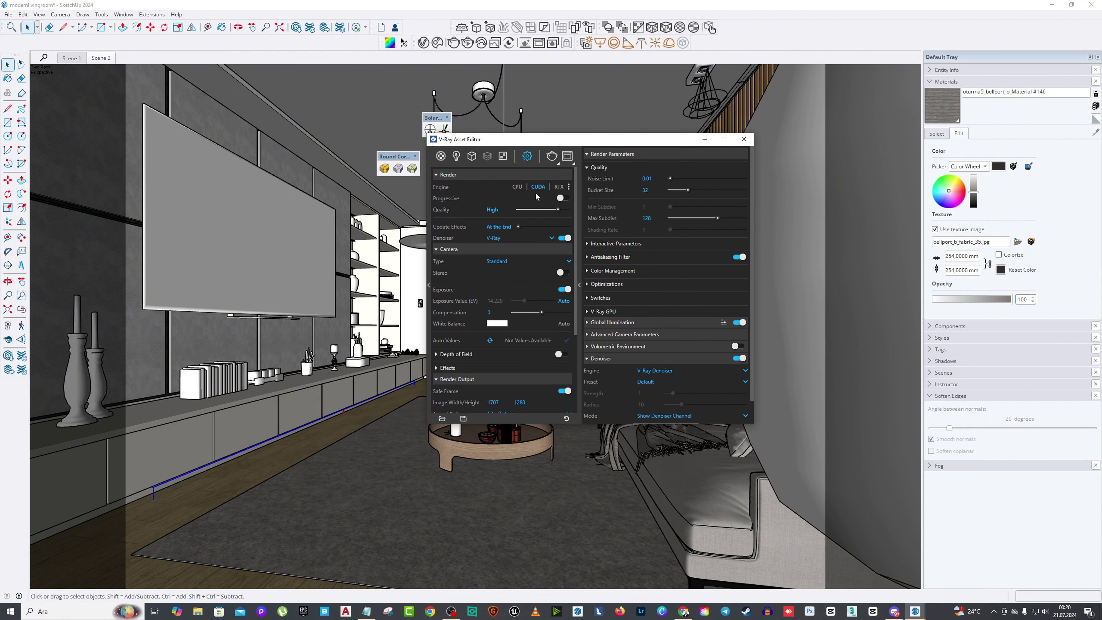
left_click(568, 186)
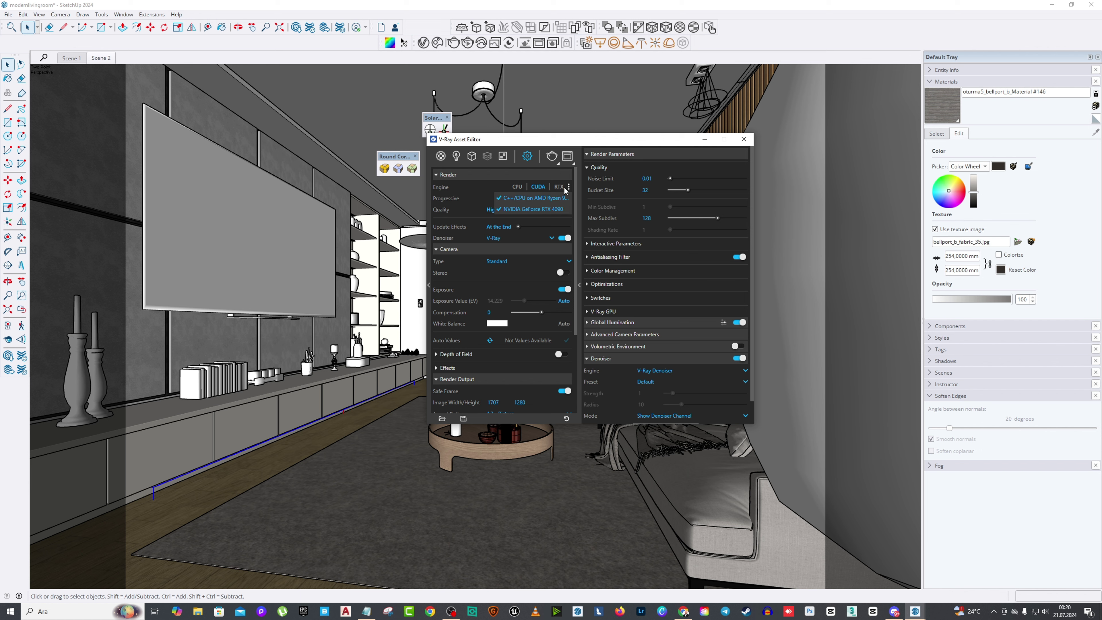
left_click(469, 194)
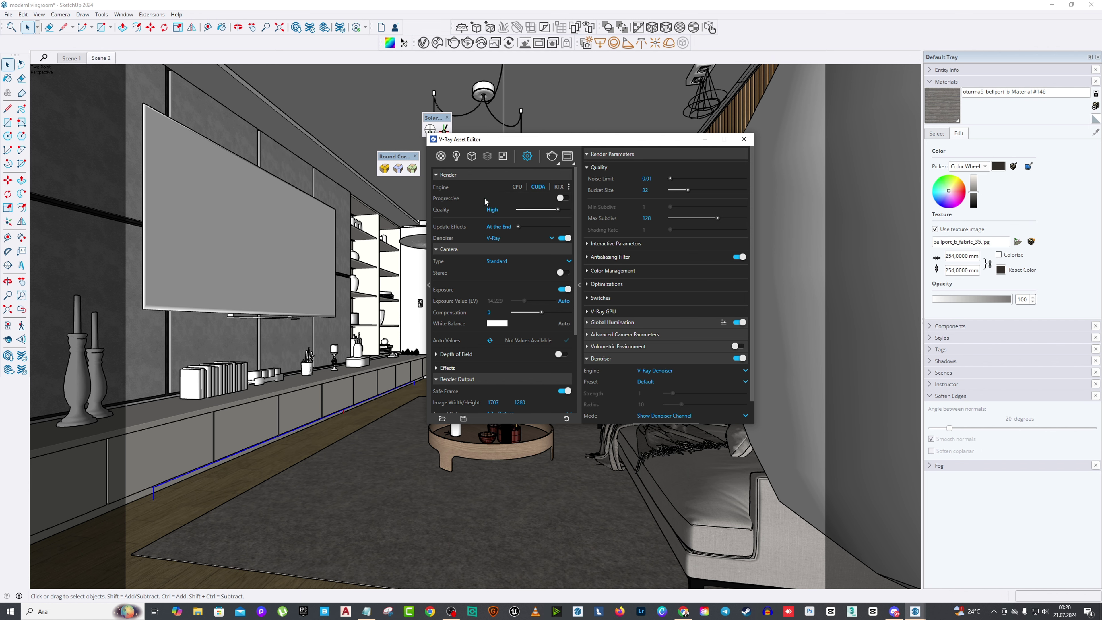
Step: Toggle the Denoiser off and back on, then show the finished render in the Frame Buffer
scroll(533, 256, "down", 2)
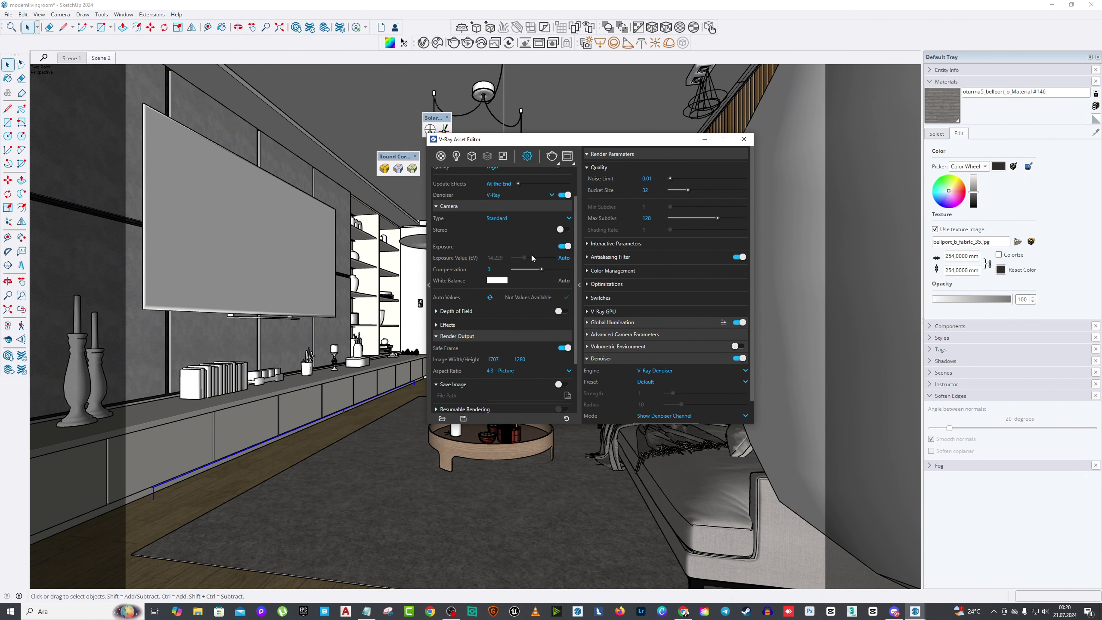
scroll(501, 241, "down", 3)
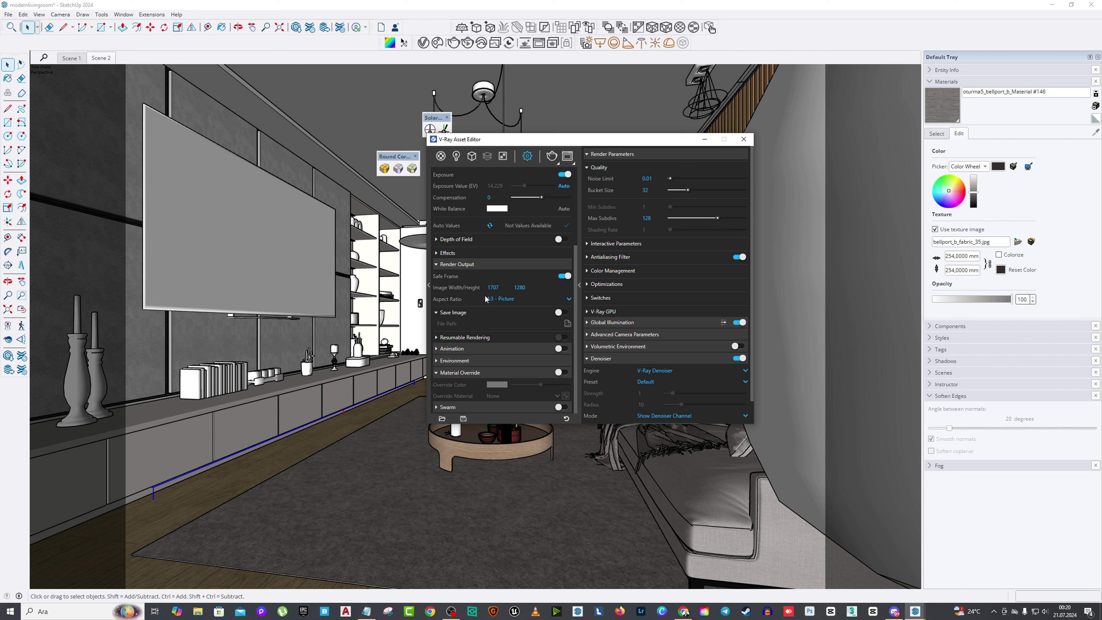
scroll(654, 353, "down", 1)
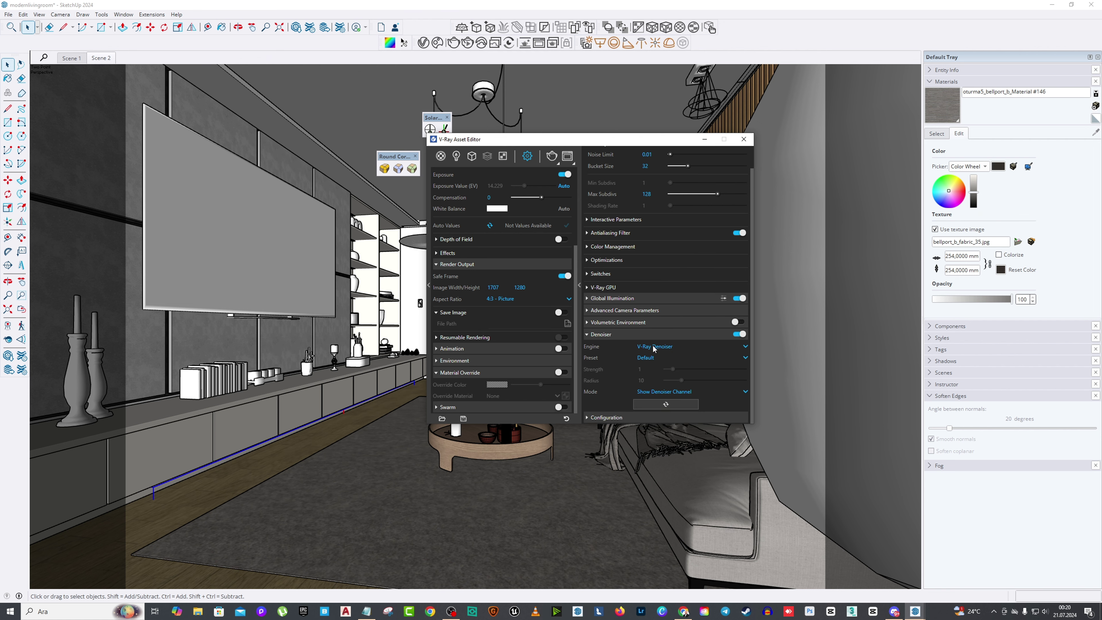
left_click(737, 335)
left_click(737, 335)
left_click(567, 156)
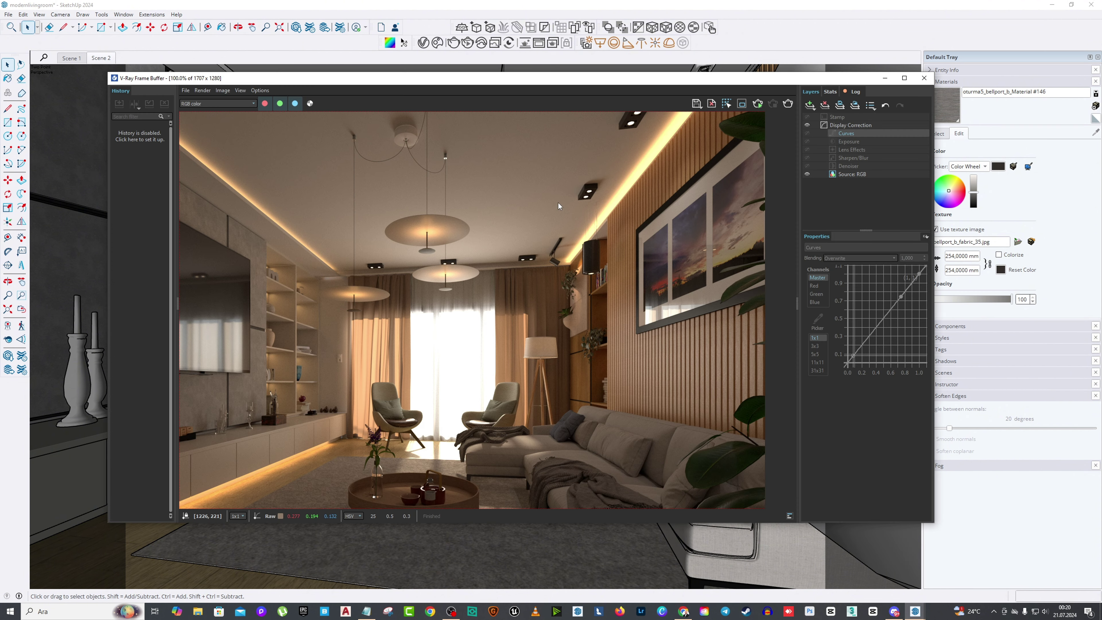
Step: Enable the Curves, Exposure and Denoiser layers on the render
scroll(512, 314, "up", 2)
scroll(512, 314, "down", 2)
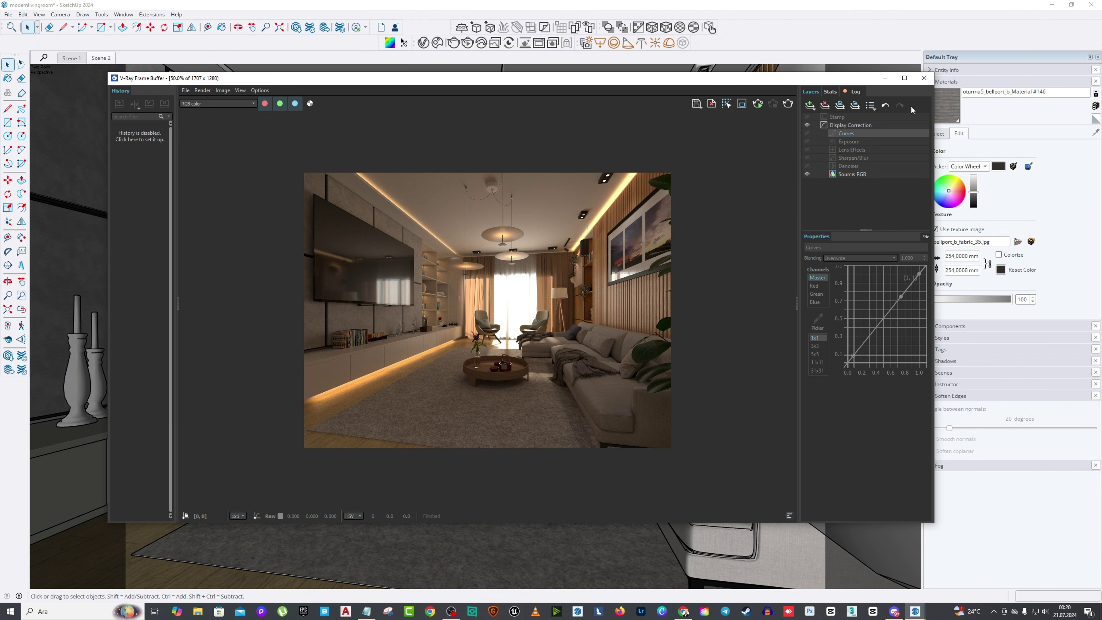
left_click(807, 134)
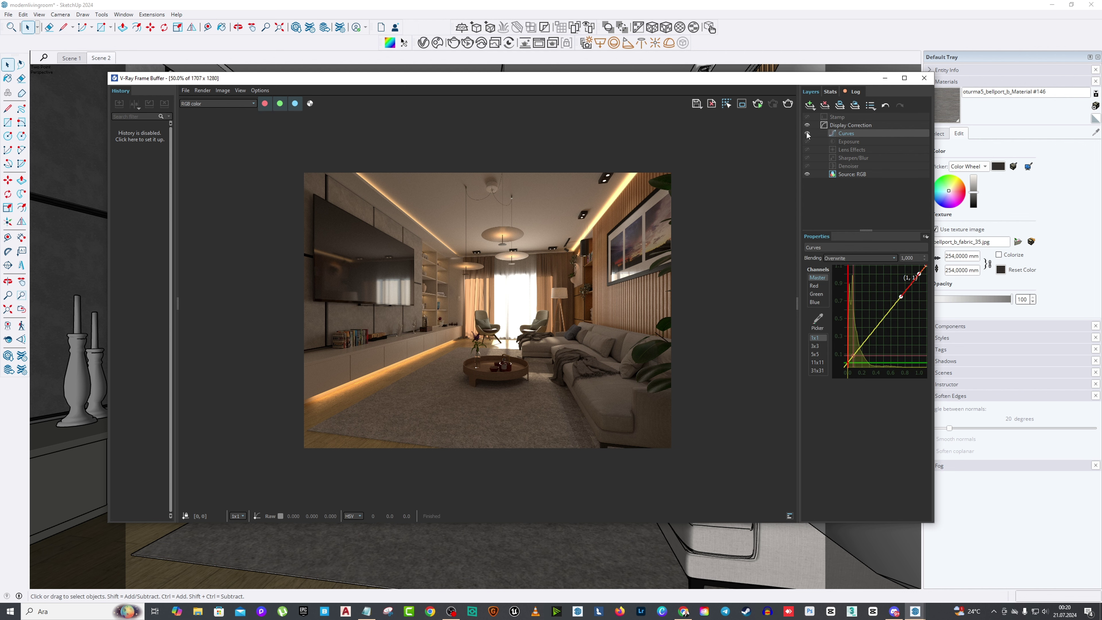
left_click(806, 142)
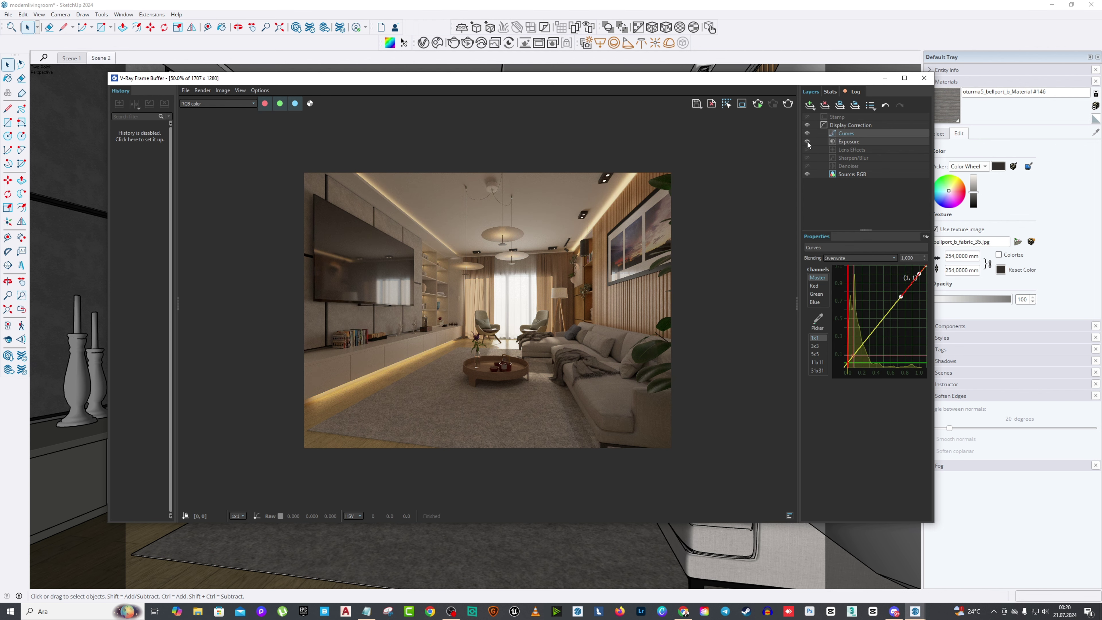
left_click(807, 166)
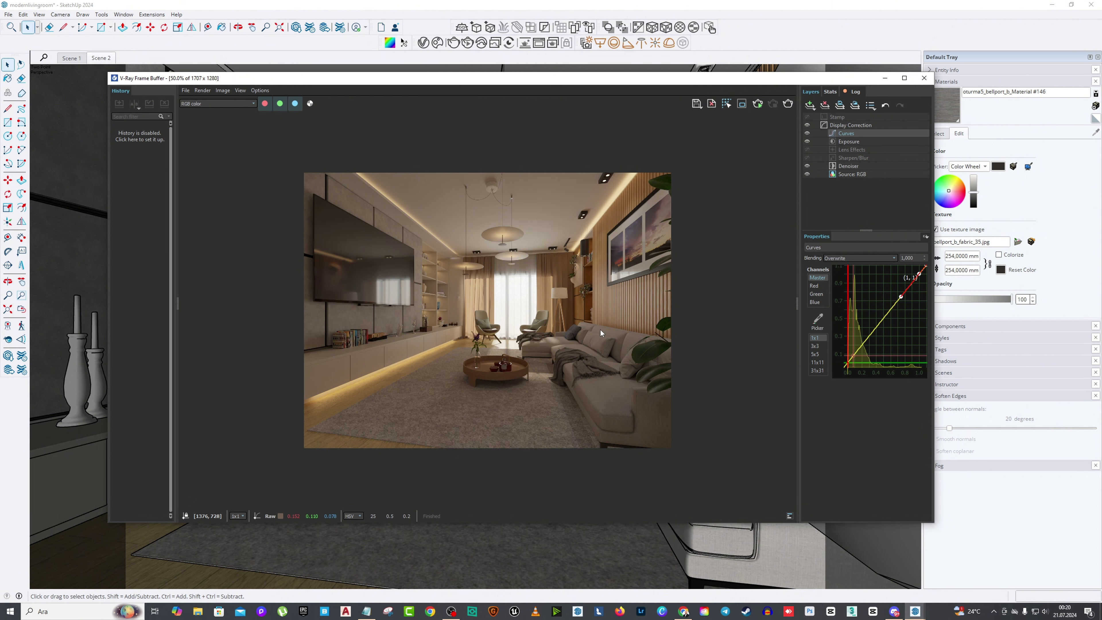
Step: Open the earlier vray.png in Photos to compare it with the corrected render
scroll(577, 323, "up", 1)
scroll(582, 320, "down", 1)
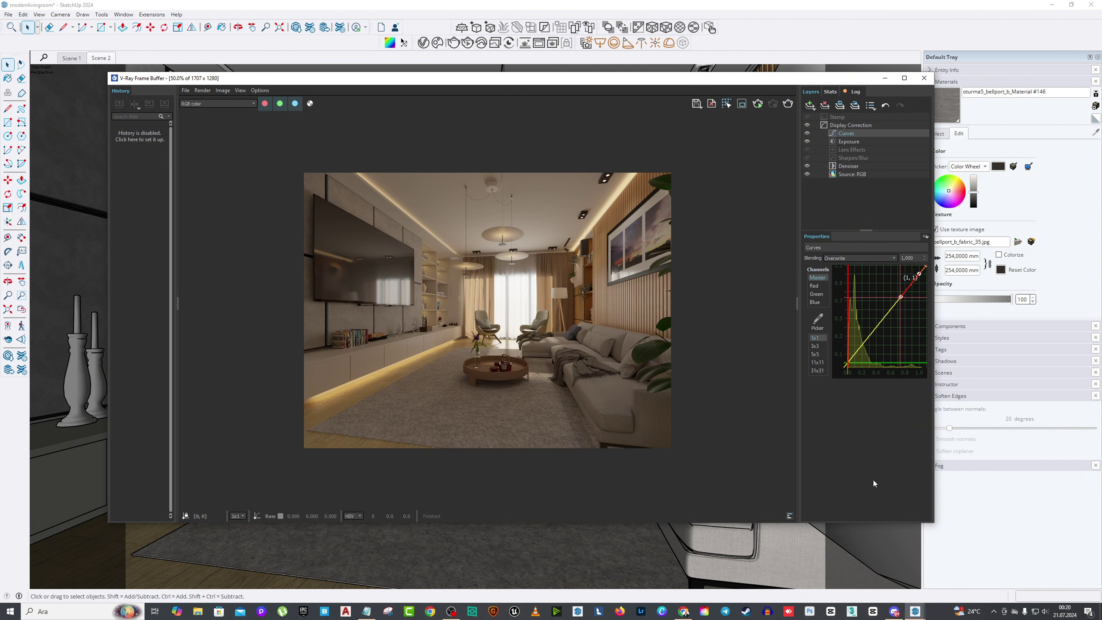
left_click(199, 611)
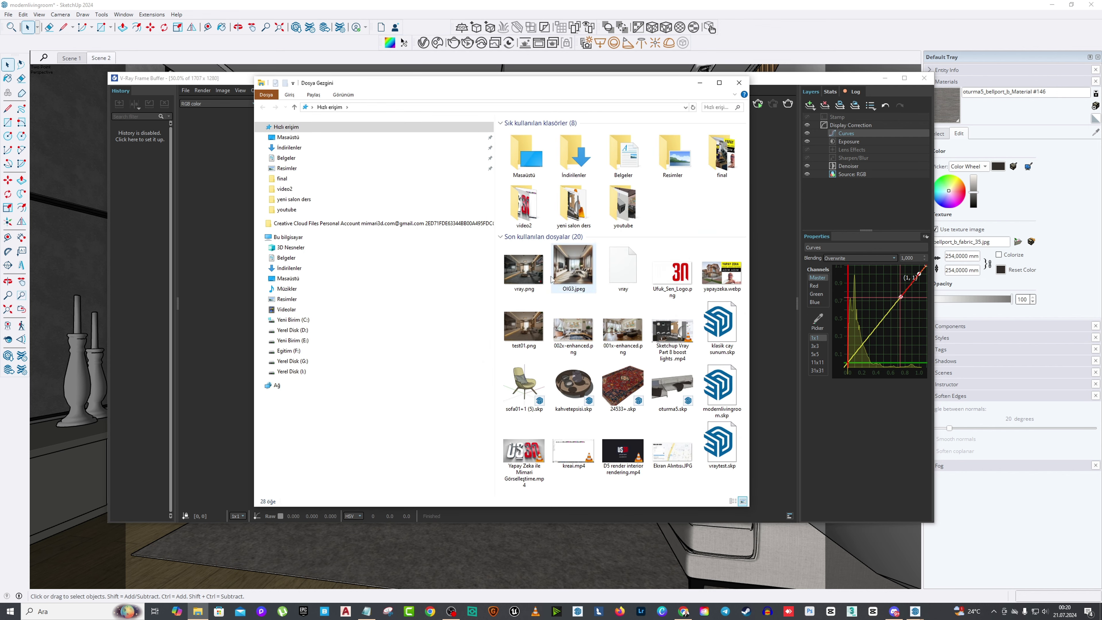
left_click(521, 278)
double_click(520, 278)
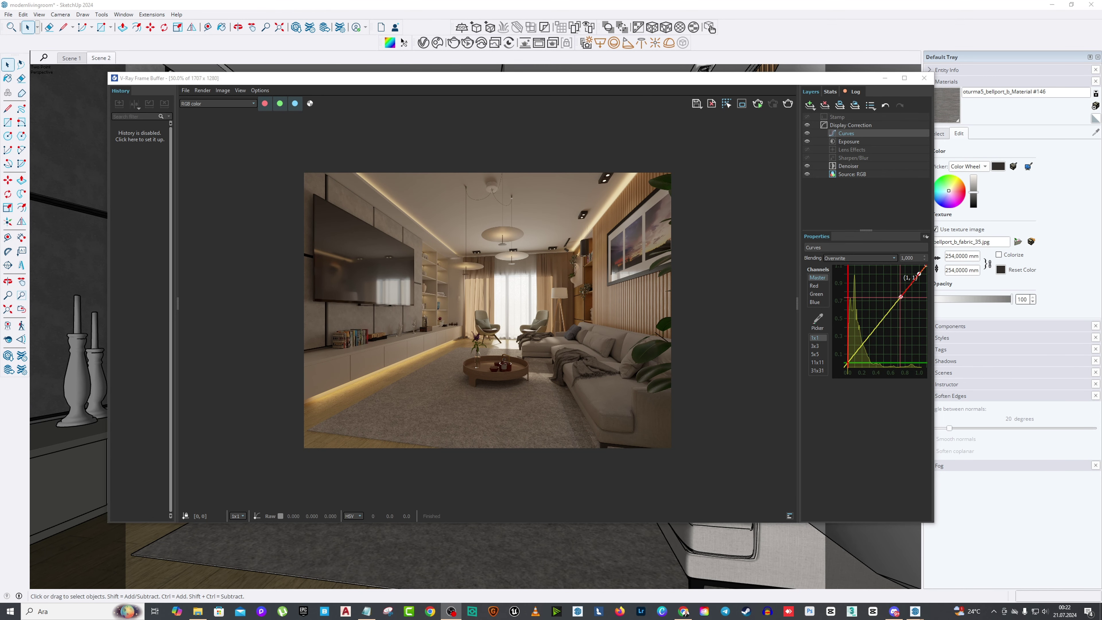
left_click_drag(445, 81, 434, 81)
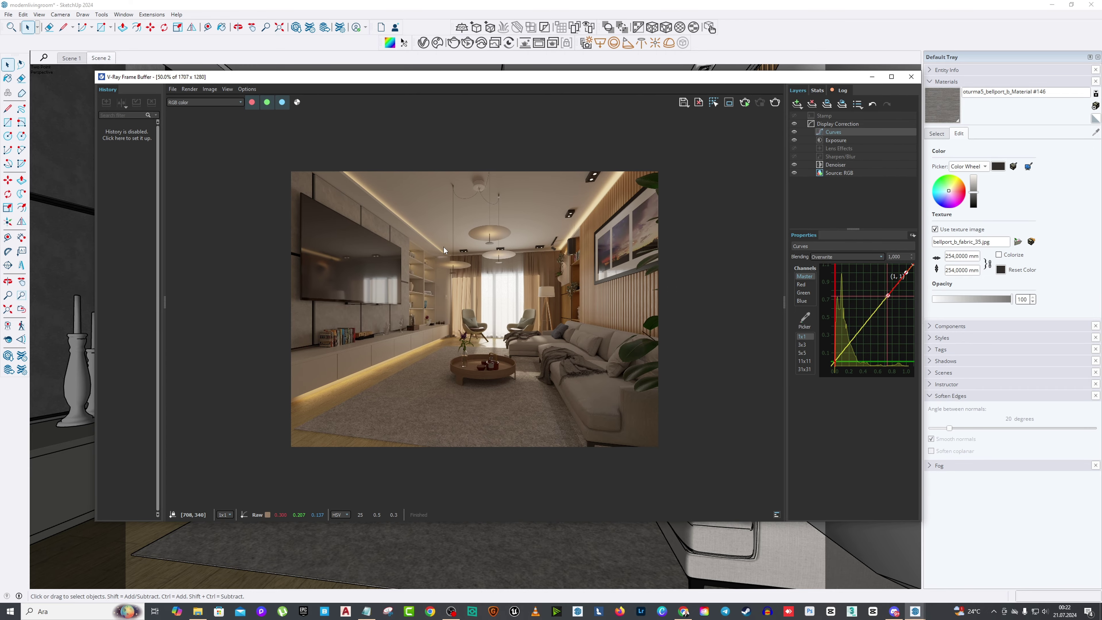
scroll(443, 251, "up", 2)
scroll(443, 251, "down", 2)
Step: Save the current channel as a PNG named 'render' in Belgeler
left_click(172, 89)
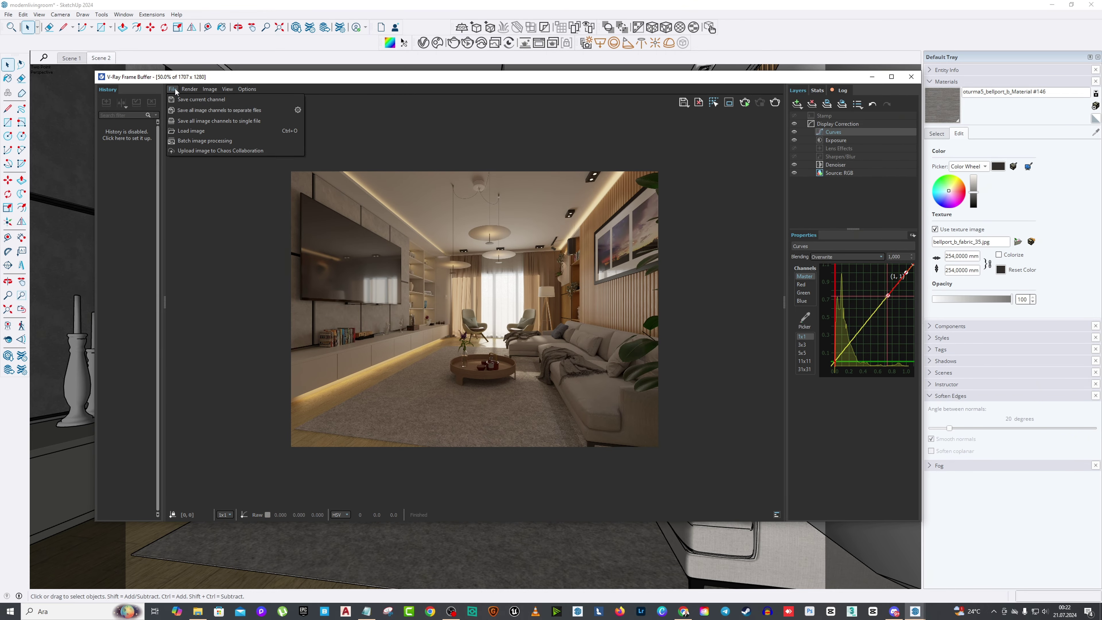
left_click(182, 99)
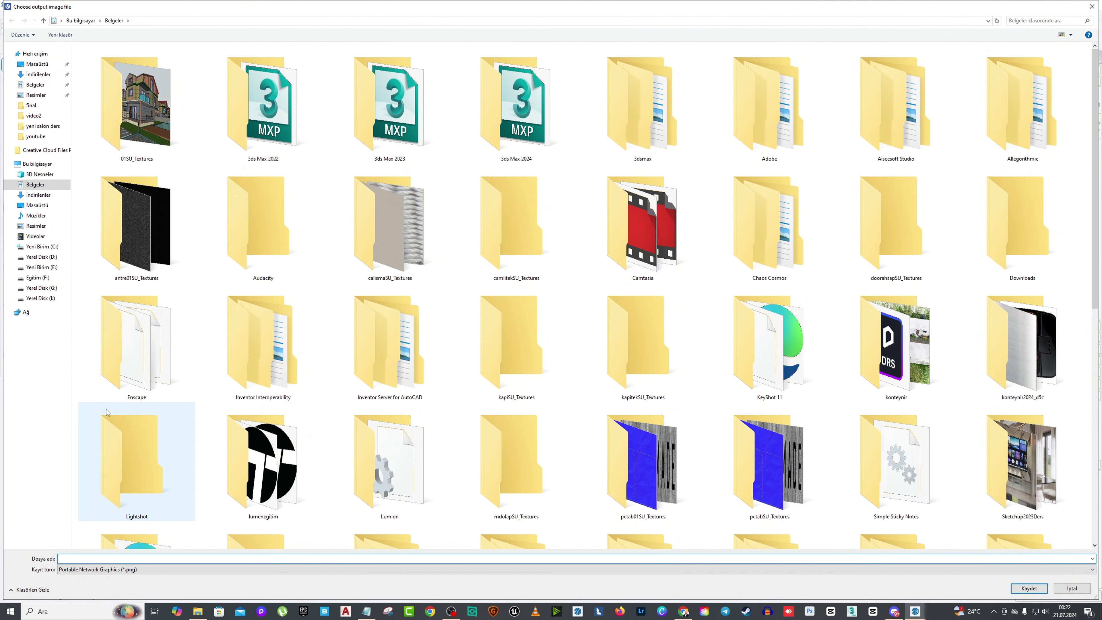
type("render vray")
left_click(1028, 588)
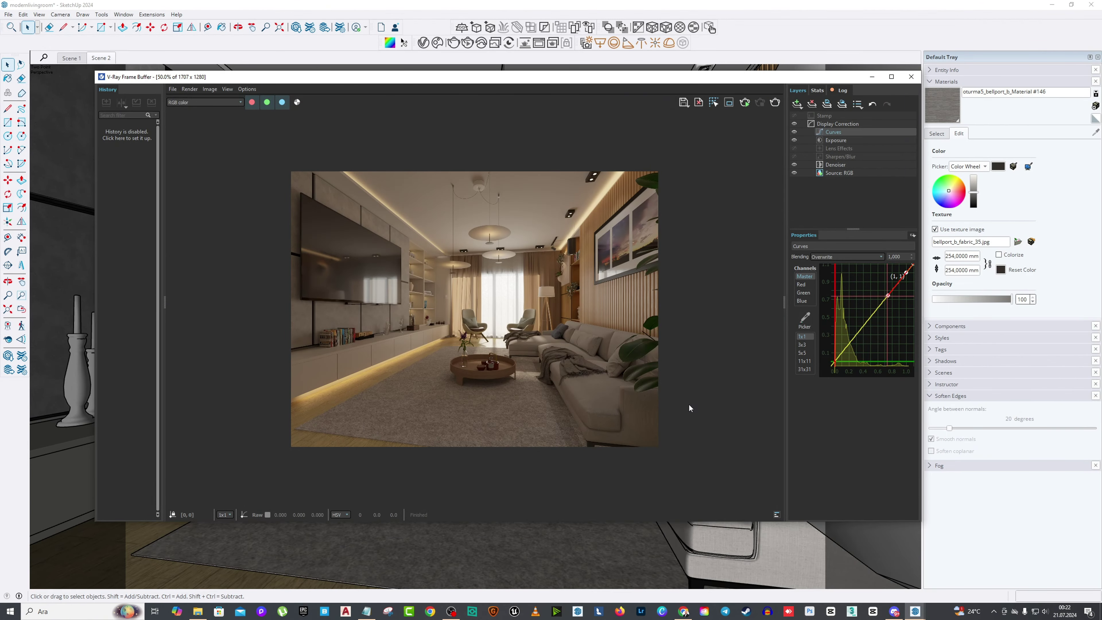
left_click(682, 612)
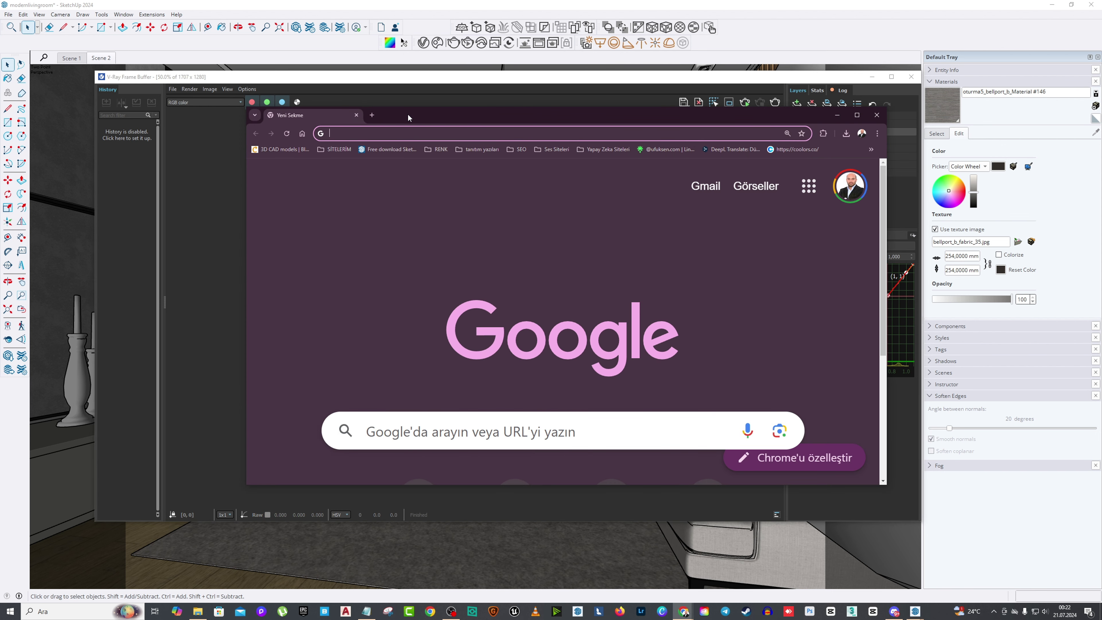
Step: Go to krea.ai and start the Upscale & Enhance tool
double_click(415, 115)
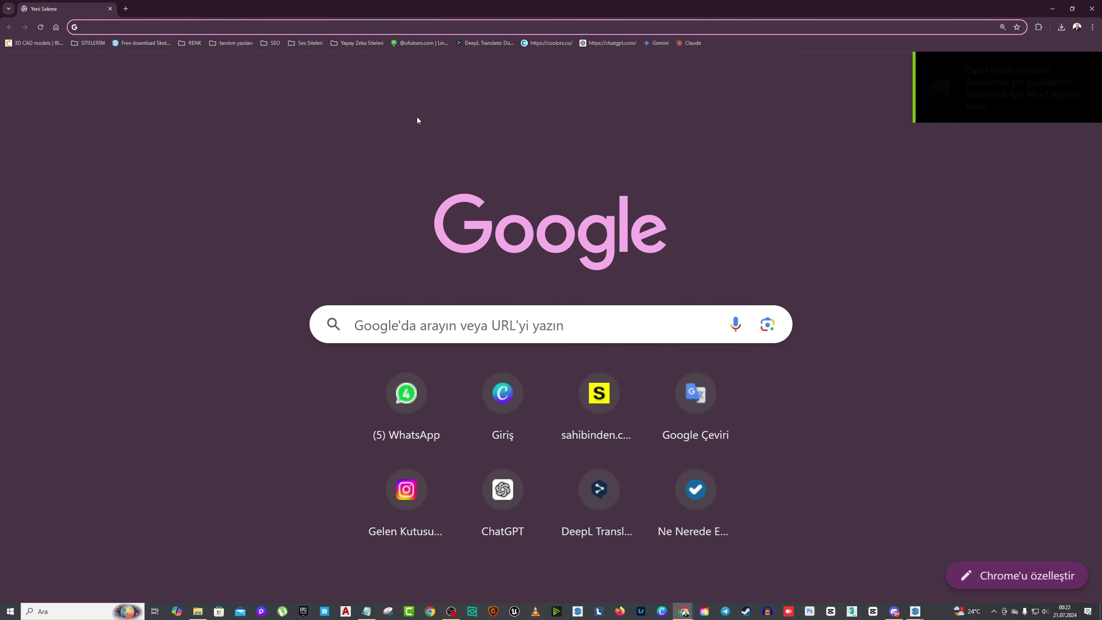
type("krea")
key("Return")
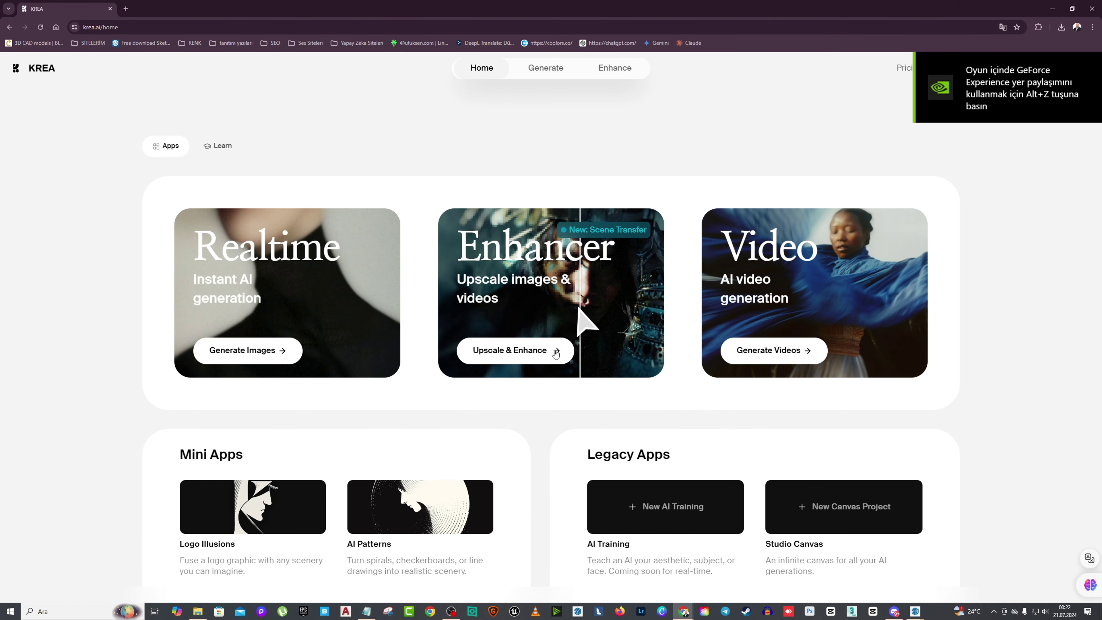
left_click(544, 351)
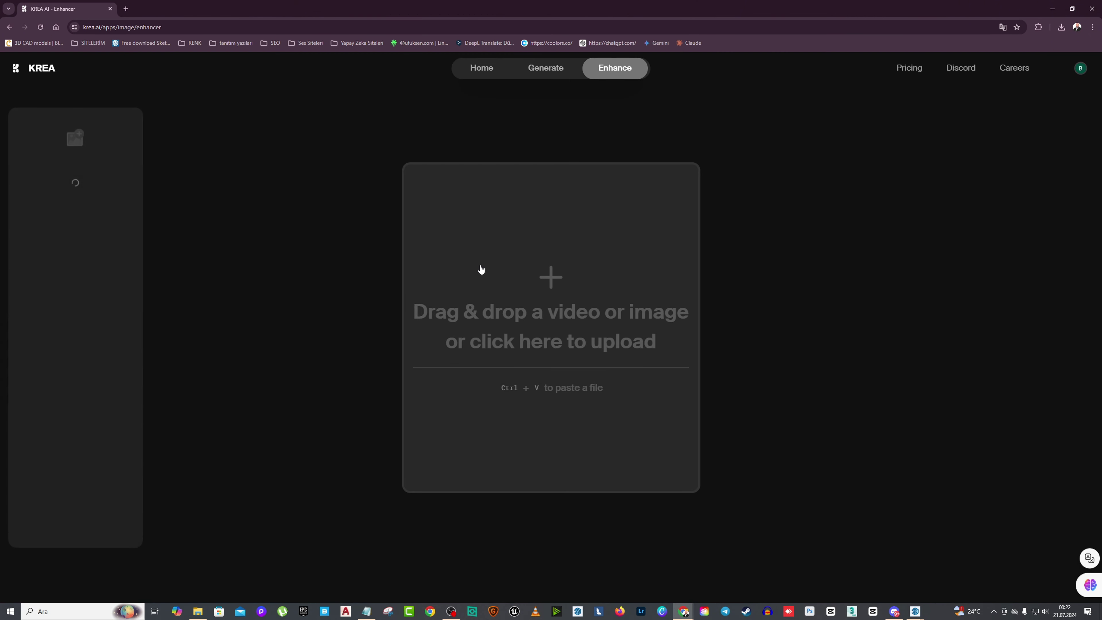
Step: Upload render vray.png from the Belgeler folder
left_click(544, 276)
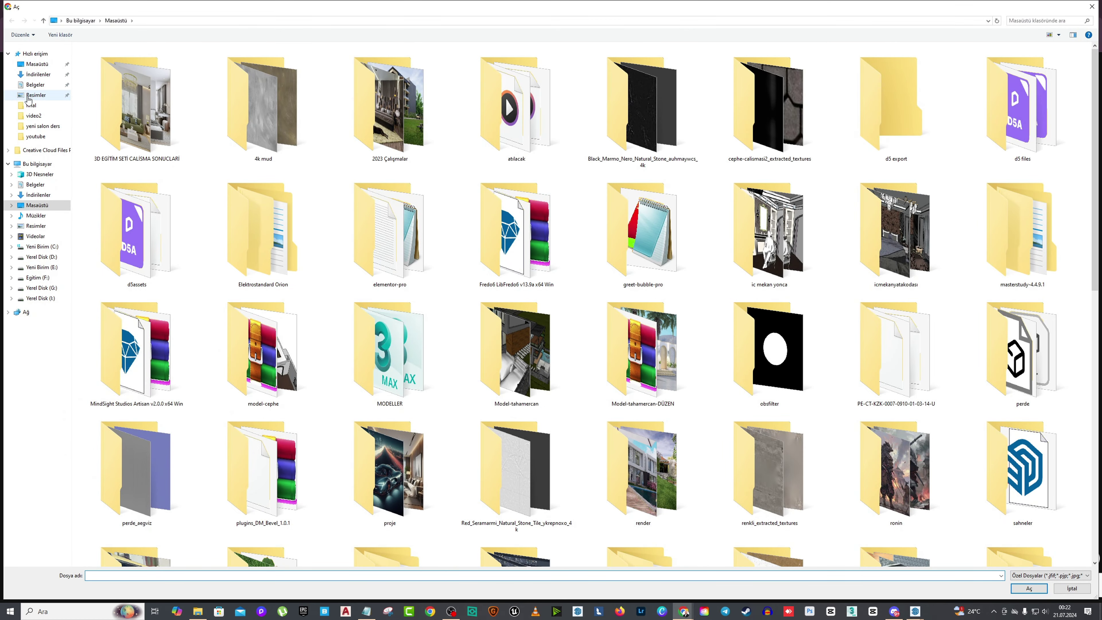
left_click(35, 85)
scroll(458, 271, "down", 15)
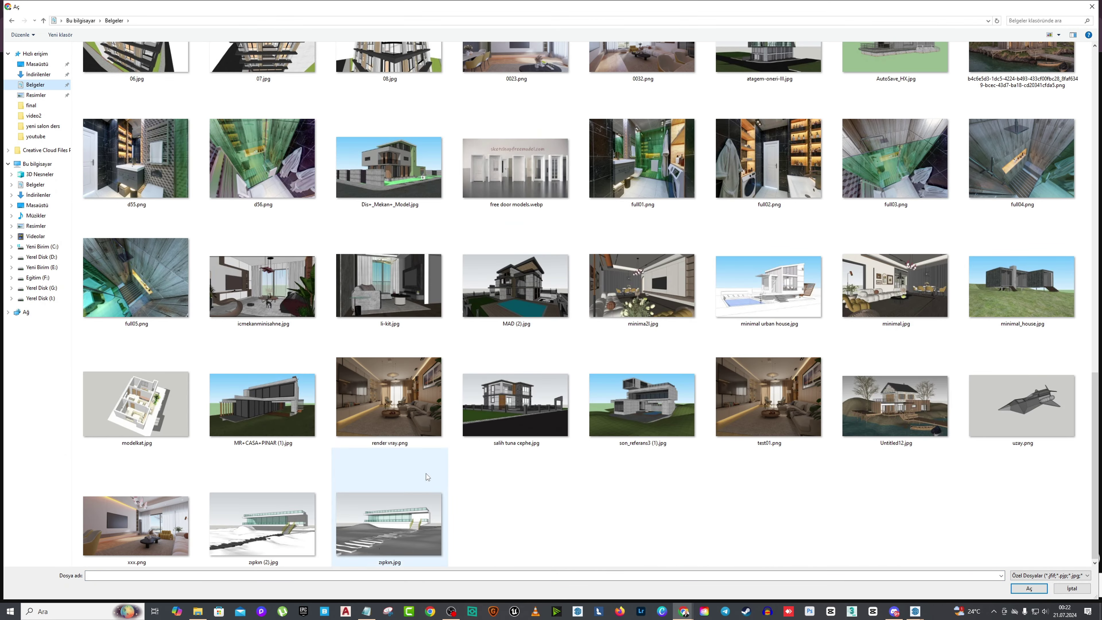
left_click(411, 414)
left_click(1039, 588)
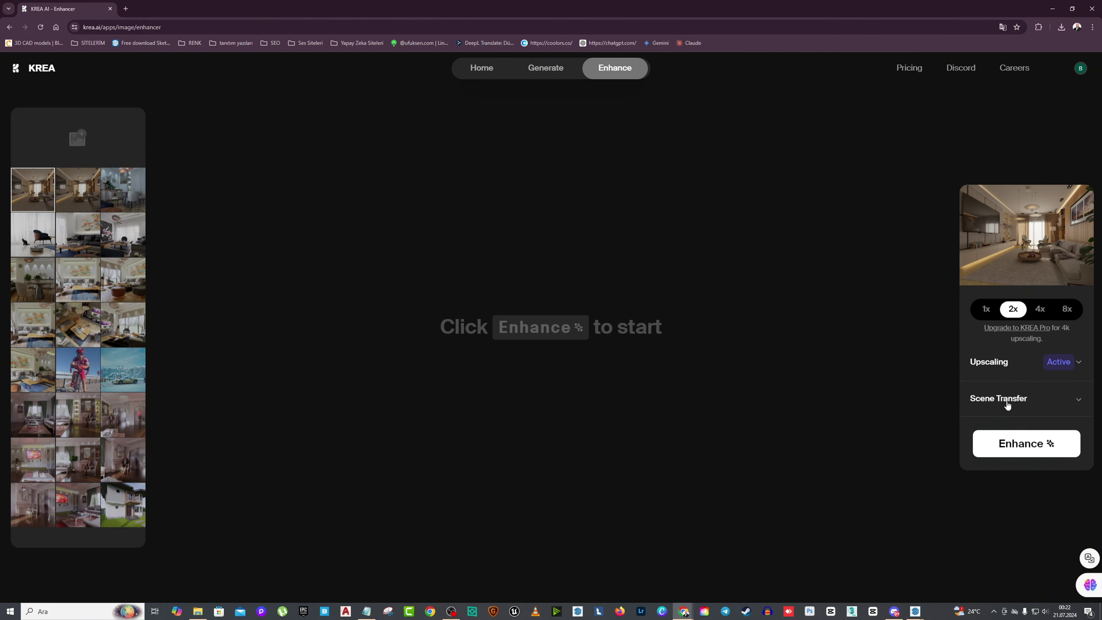
Step: Enhance the render at 2x, compare it to the original, and download render vray-enhanced.png
left_click(1026, 451)
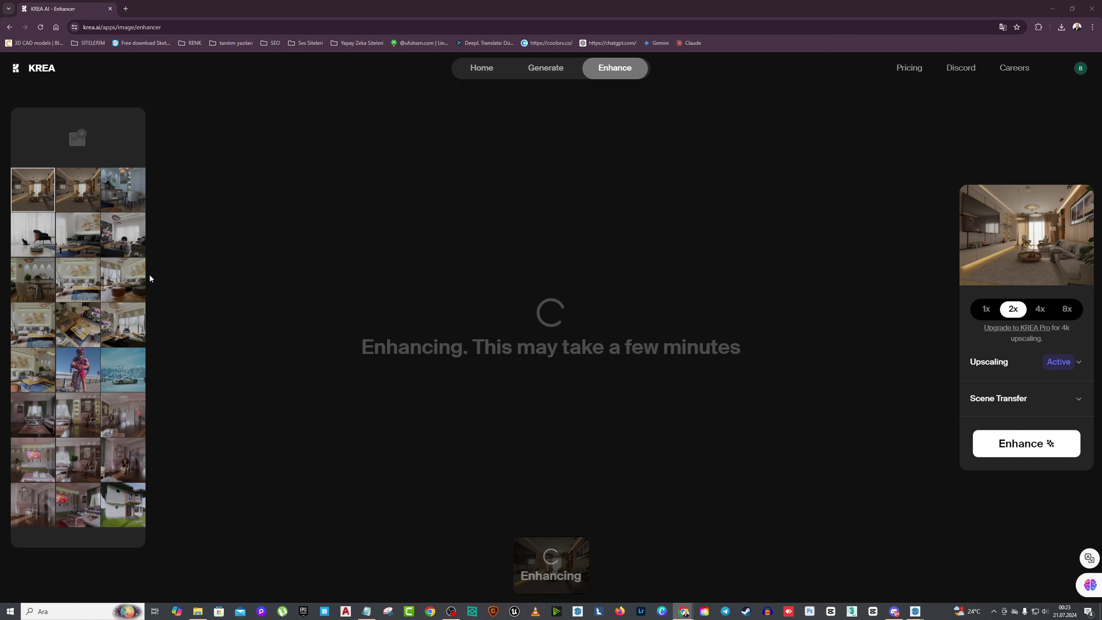
mouse_move(140, 269)
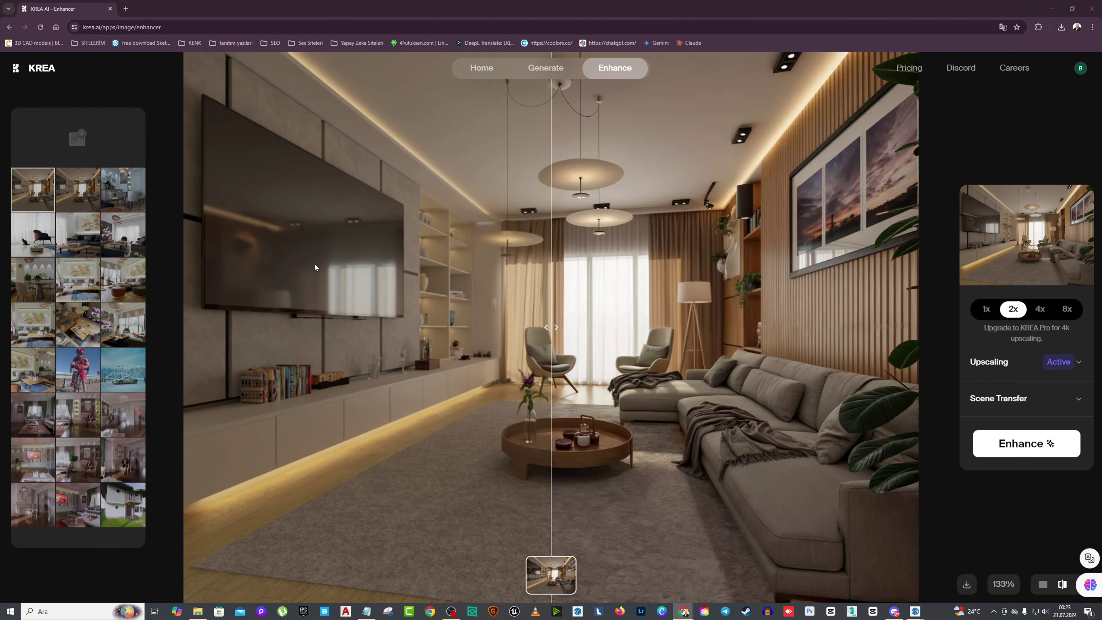
left_click_drag(548, 333, 171, 341)
right_click(755, 292)
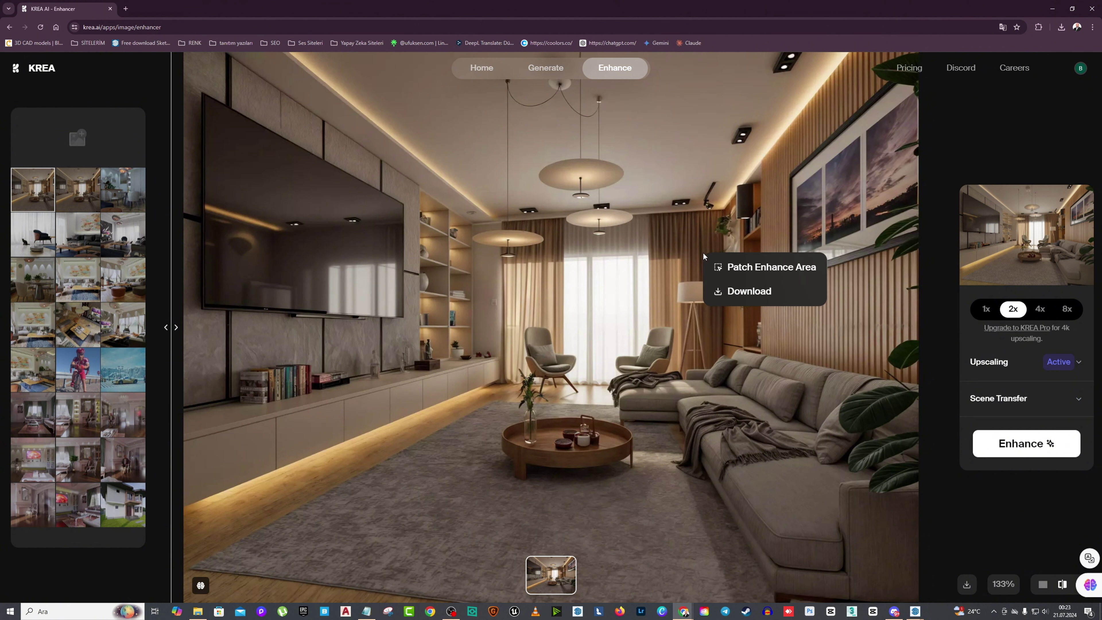
left_click(742, 291)
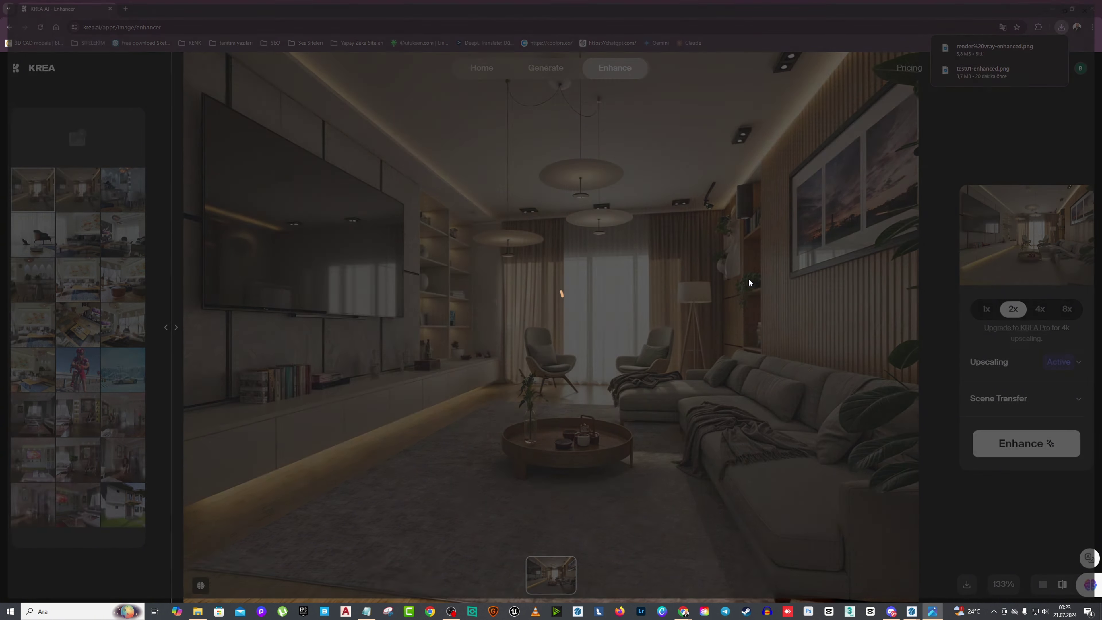
Step: Zoom render vray-enhanced.png to 146% and pan around to inspect its detail
scroll(858, 228, "up", 5)
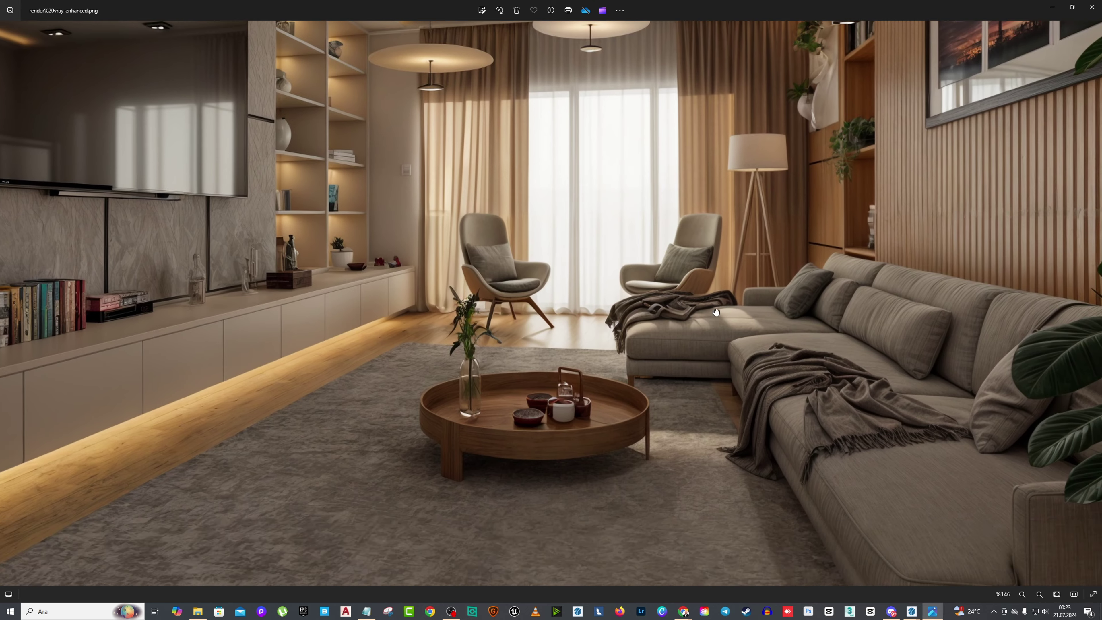
left_click_drag(718, 326, 748, 406)
left_click_drag(661, 255, 581, 347)
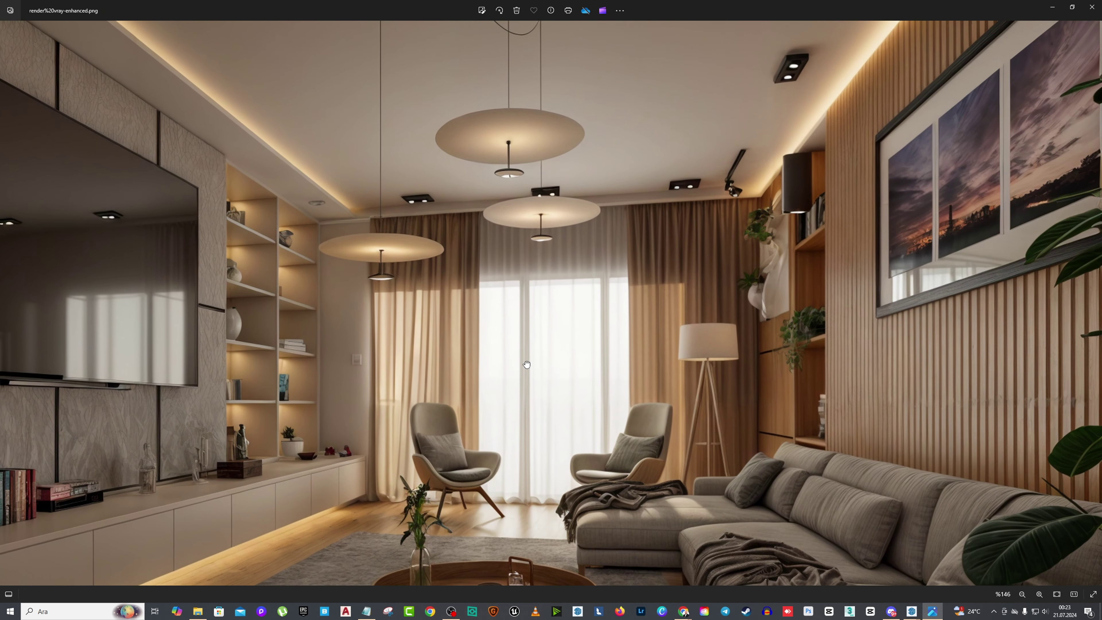